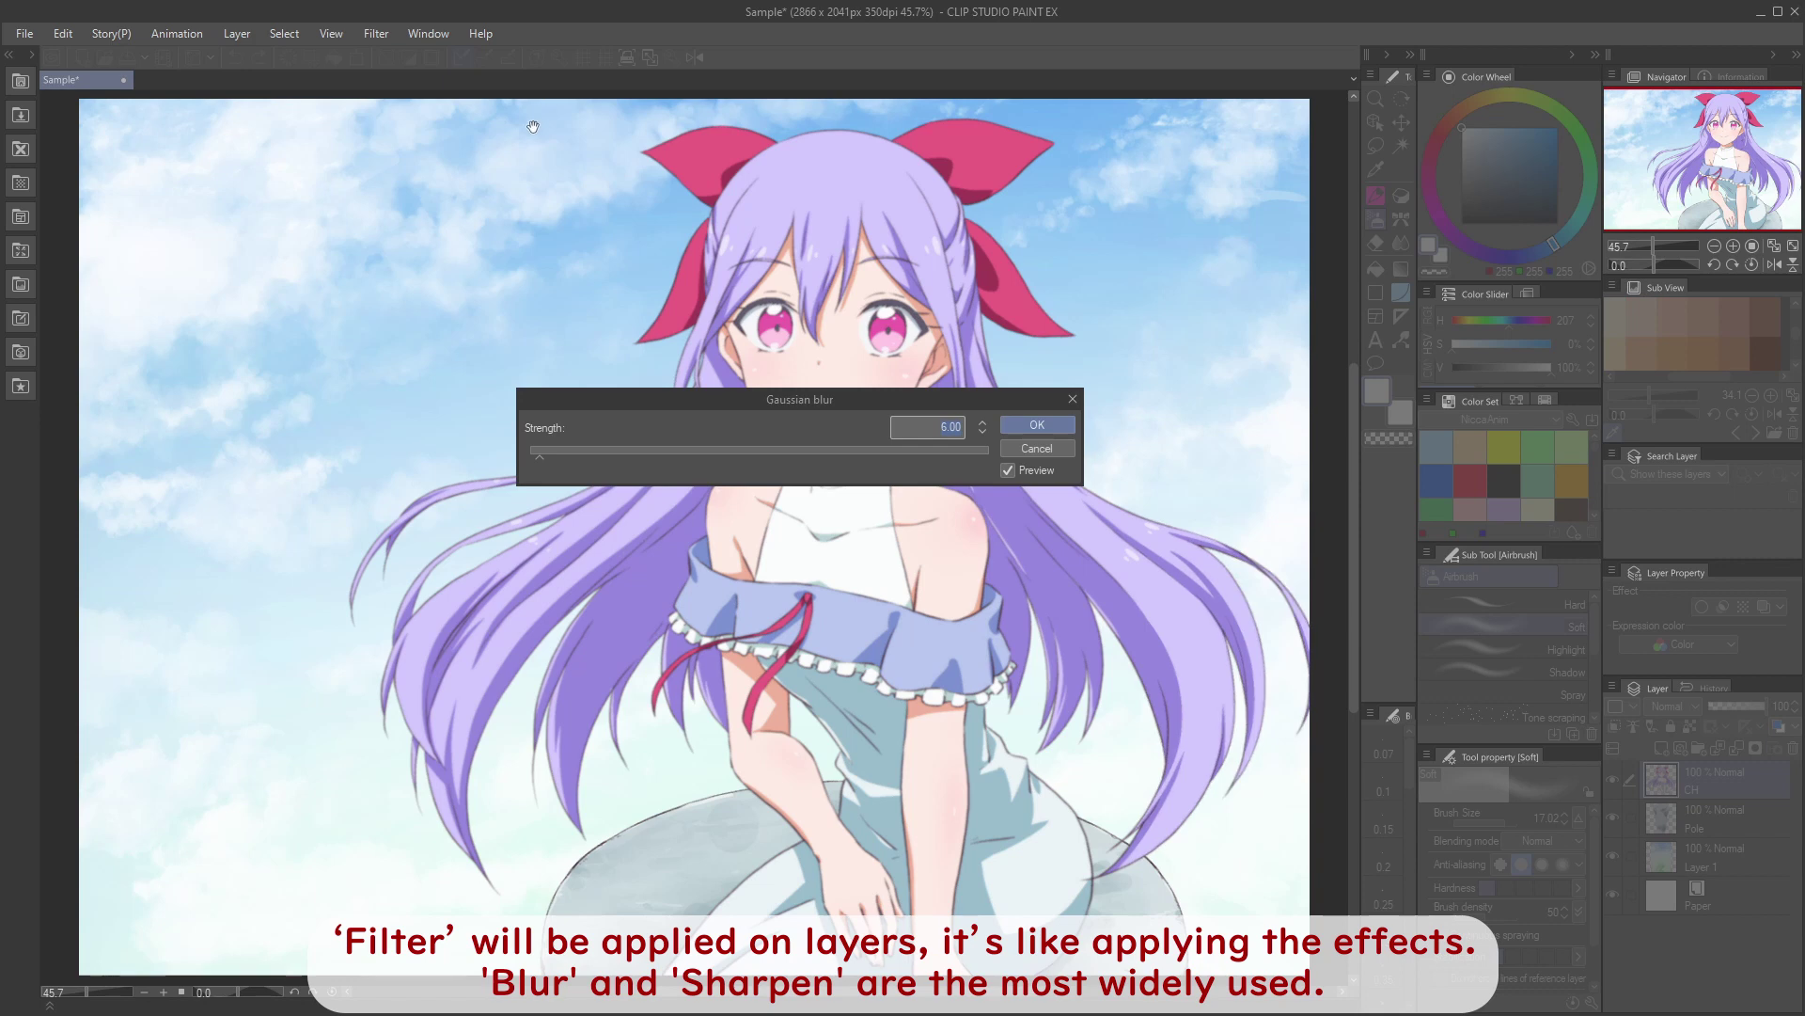
Step: Try a Gaussian blur with strength about 49 on the CH layer, compare it by toggling the layer's visibility, and undo it
drag(568, 449, 613, 457)
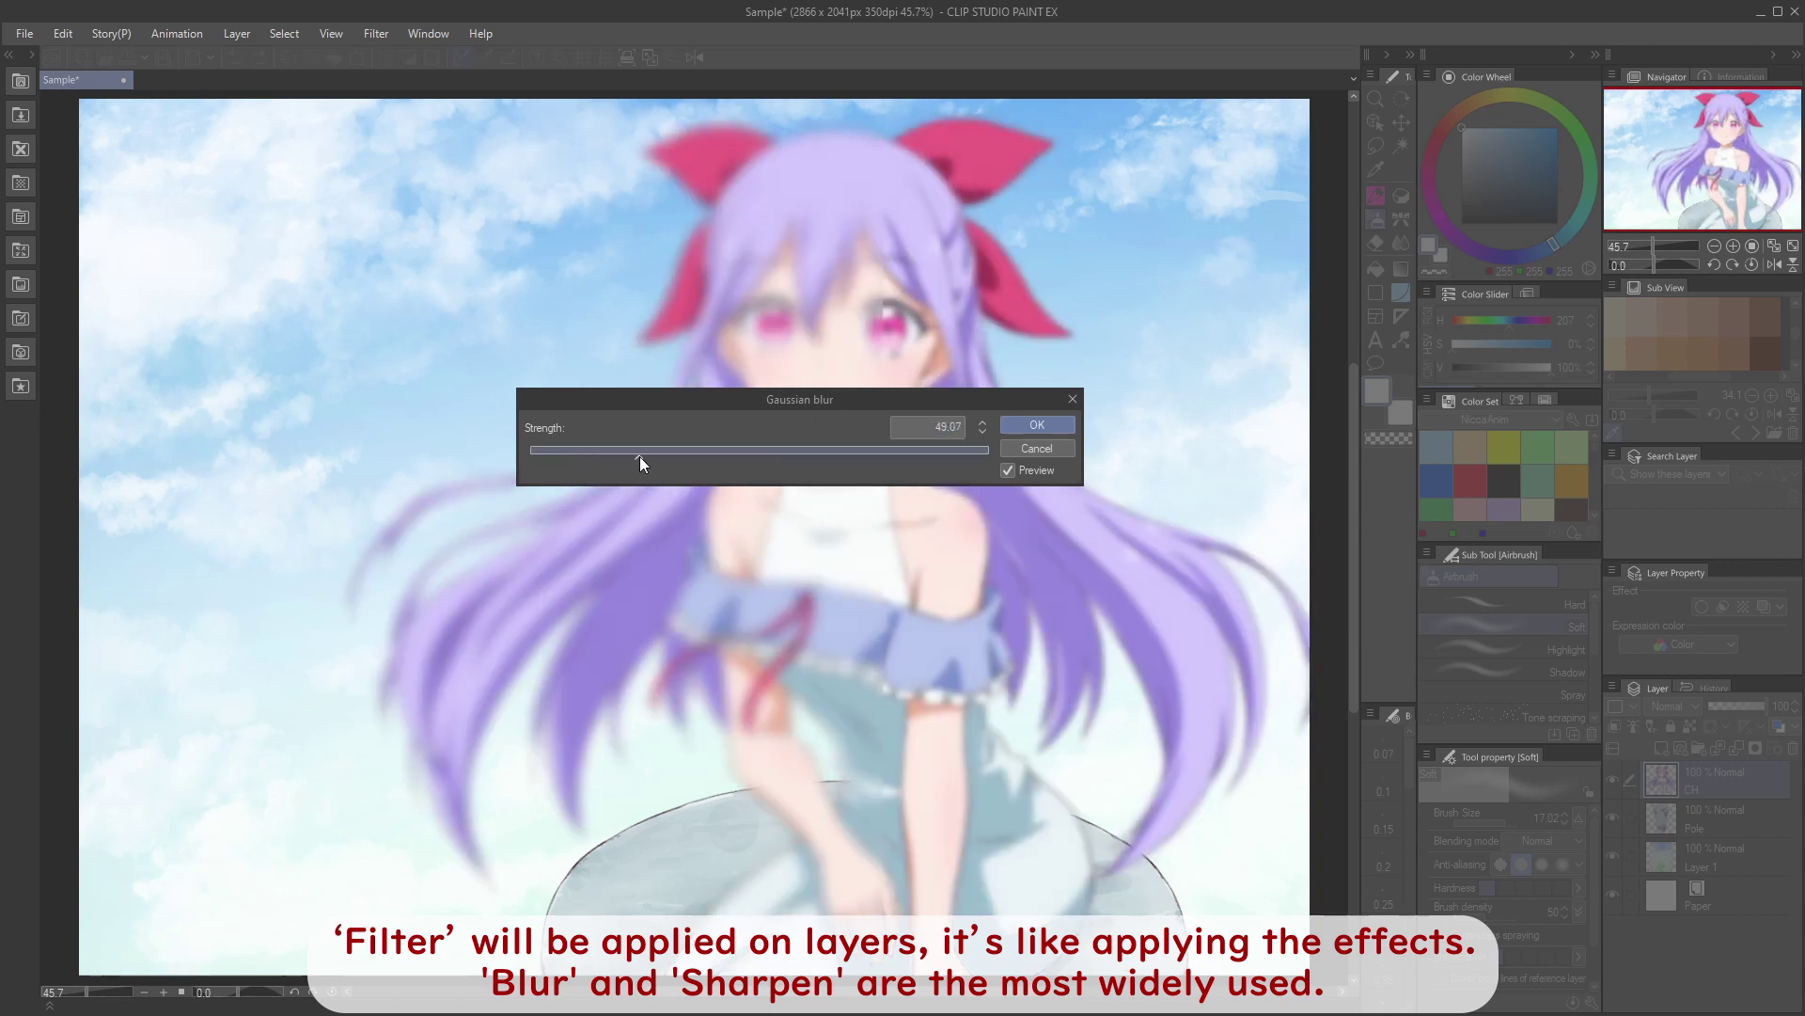
click(1035, 424)
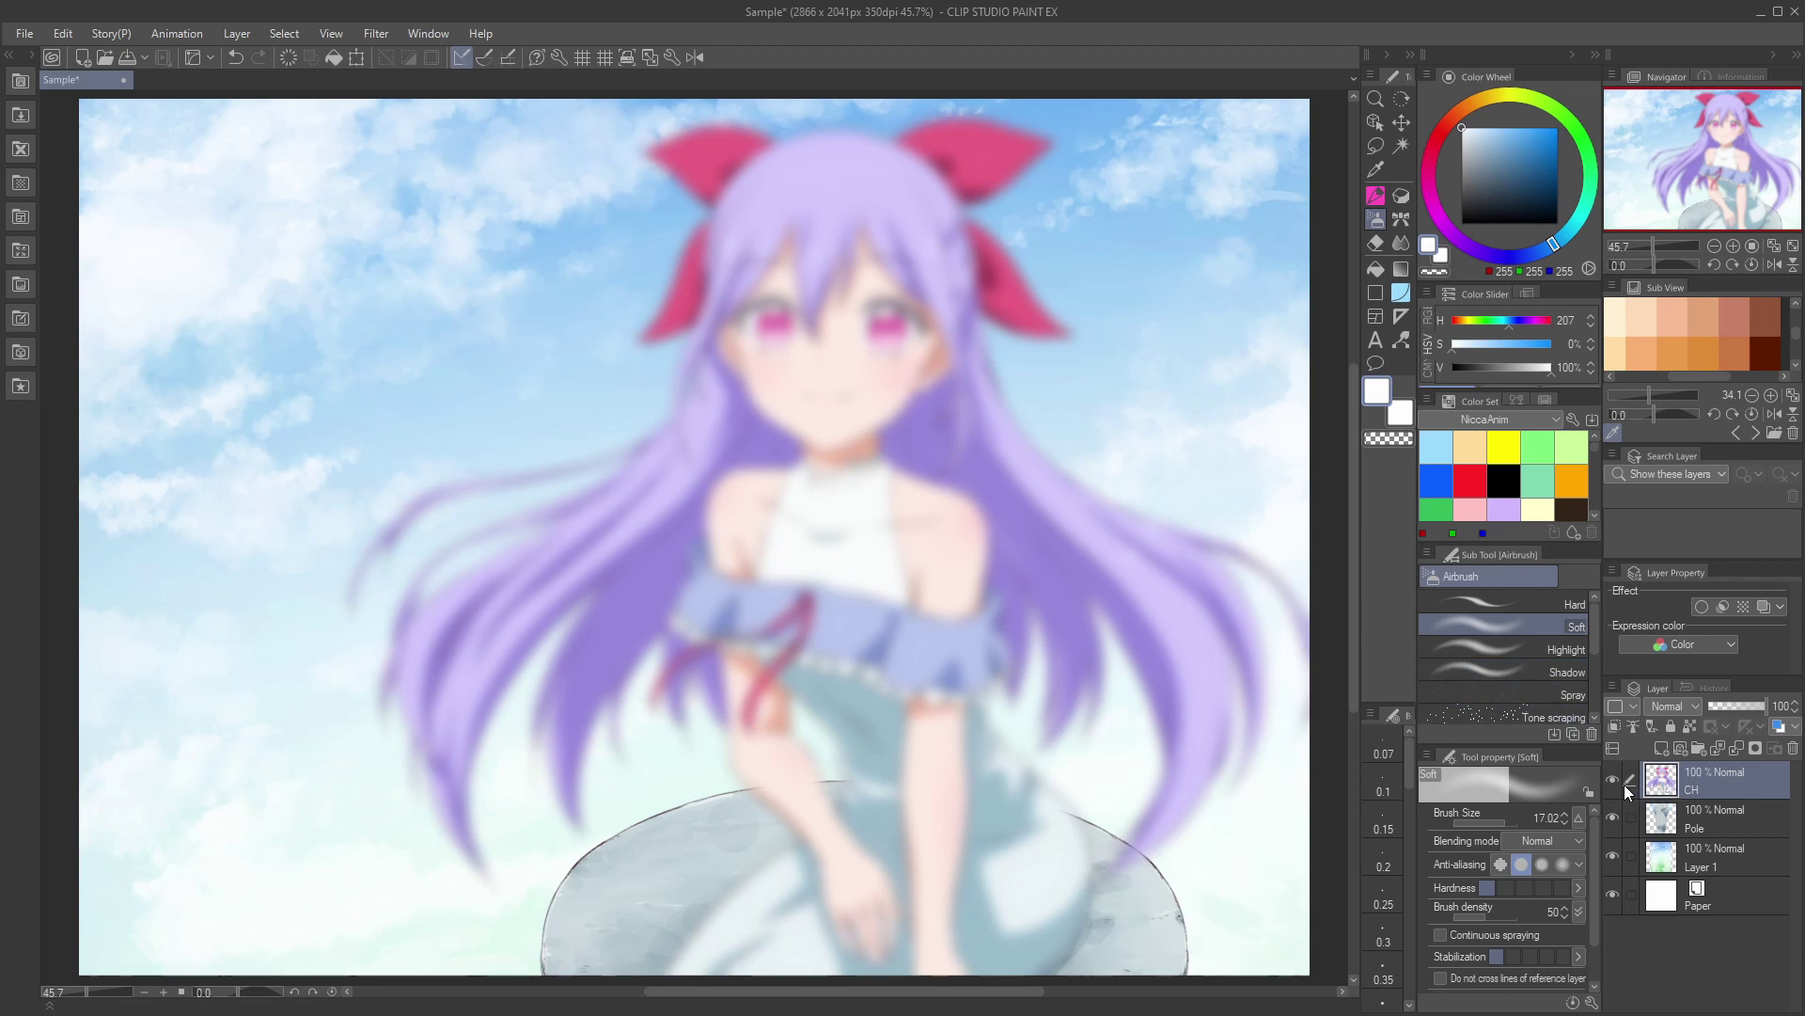
click(1612, 780)
click(1612, 781)
key(ctrl+z)
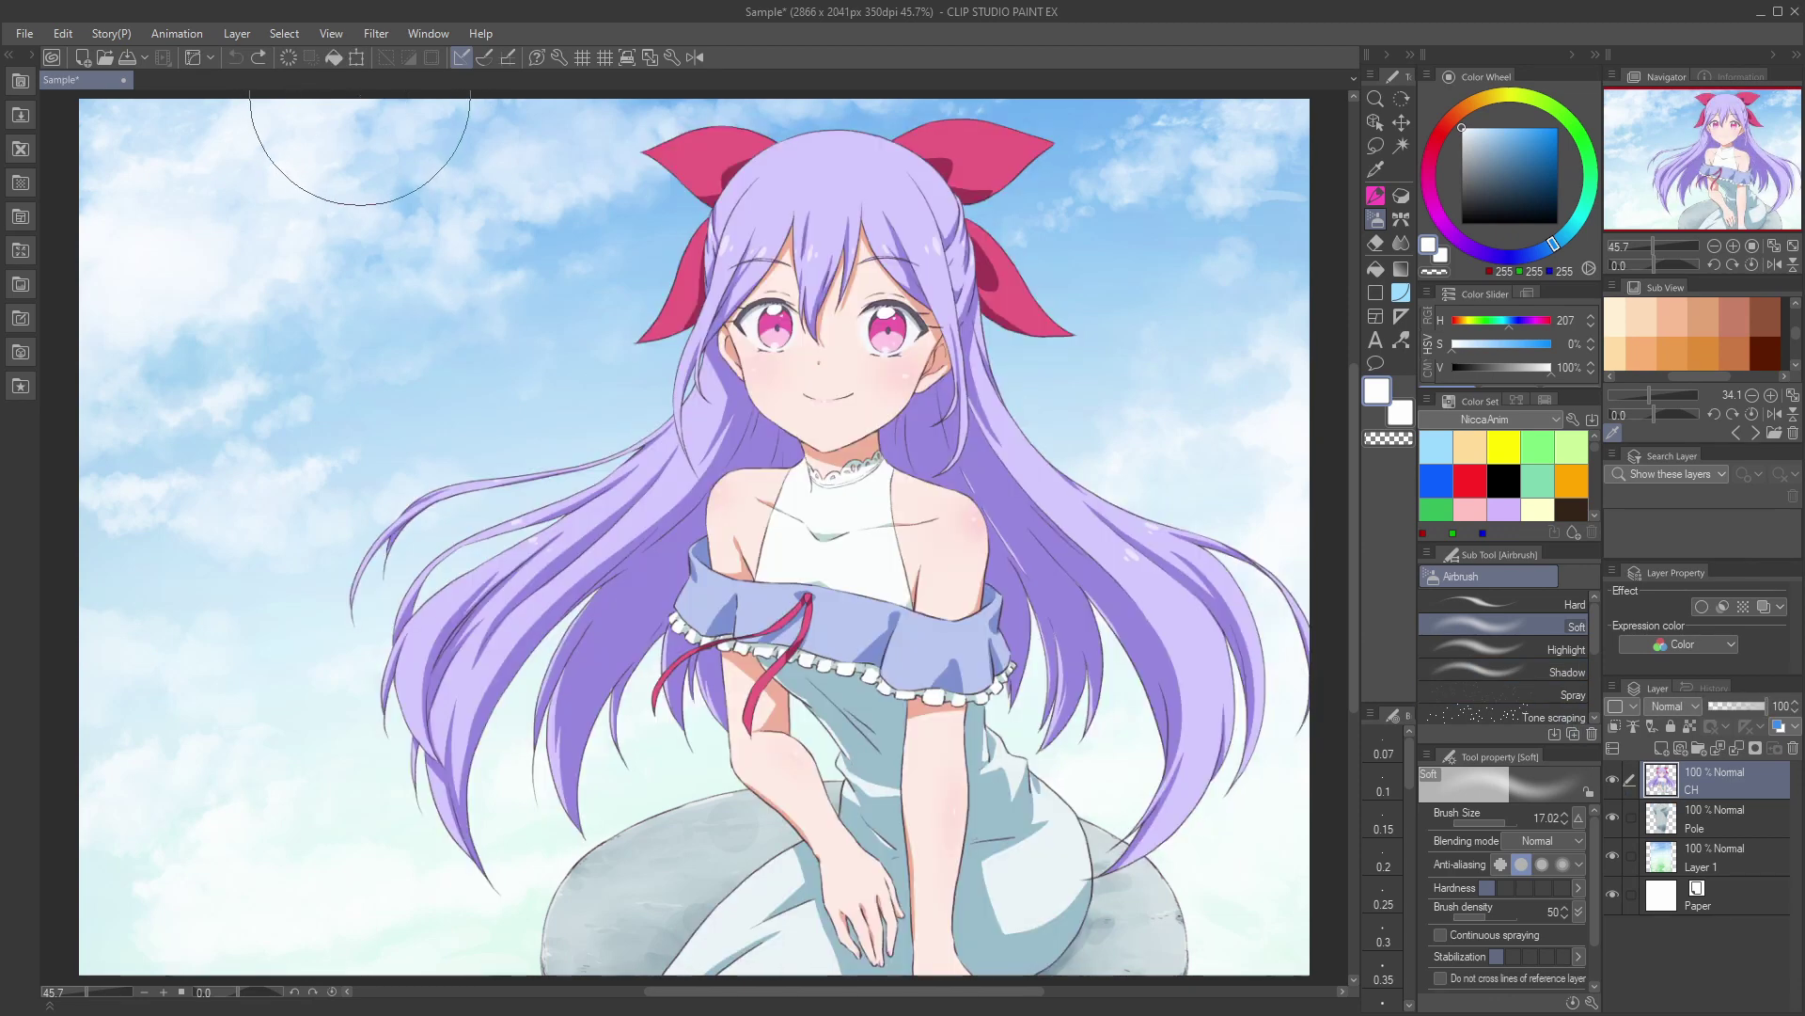
Step: Try an Unsharp mask with radius 88, strength 161 and threshold 0 on the CH layer, and undo it
click(381, 33)
mouse_move(454, 169)
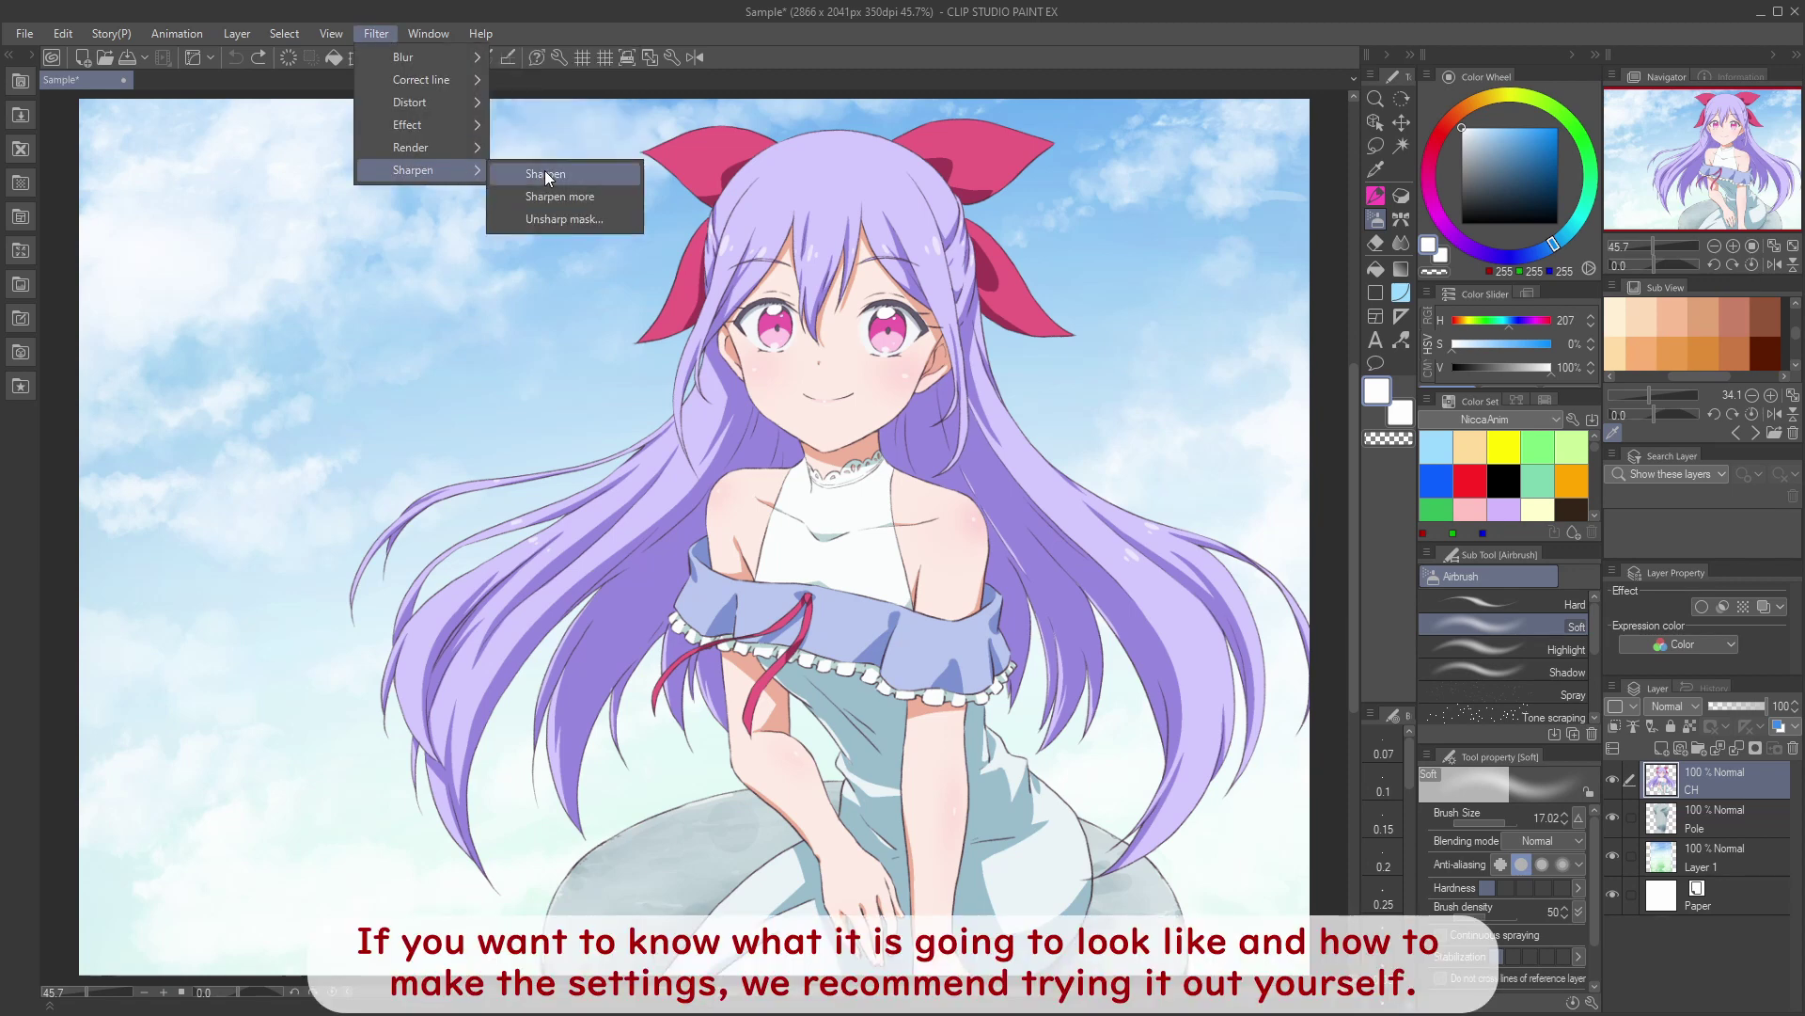
click(577, 220)
drag(60, 937, 626, 560)
drag(432, 613, 468, 668)
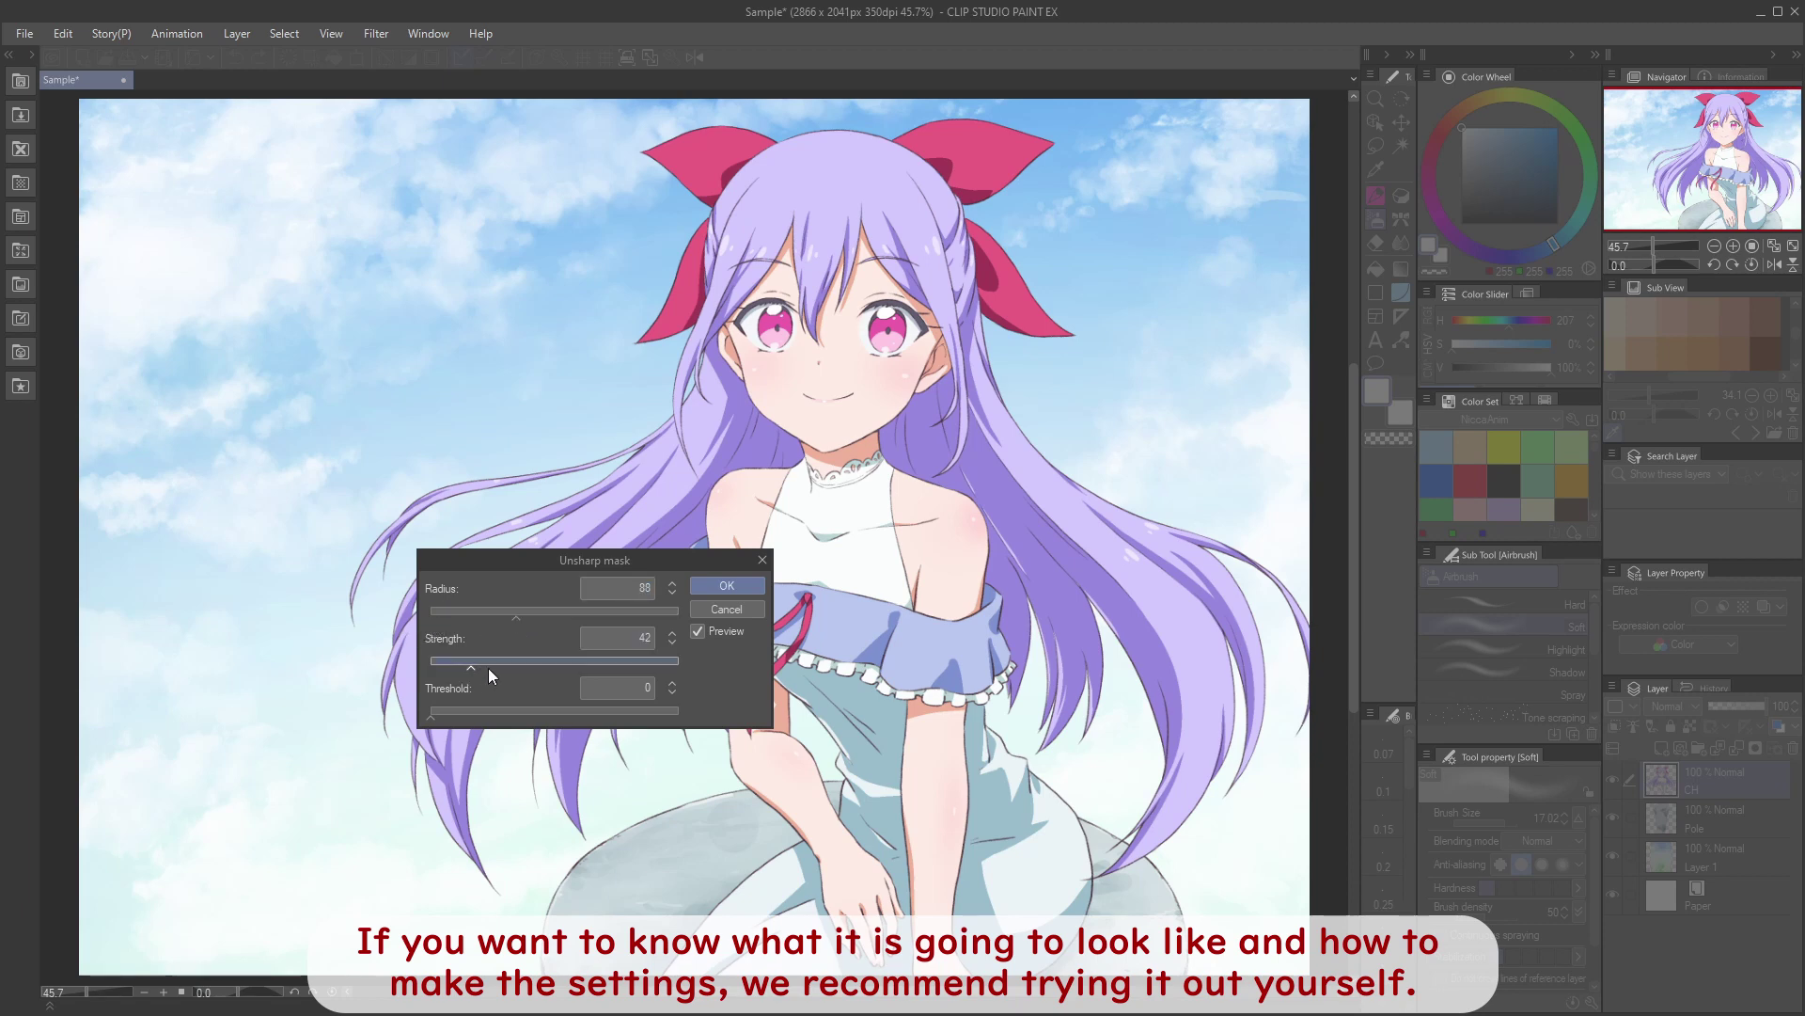
drag(588, 669, 587, 669)
drag(460, 715, 420, 719)
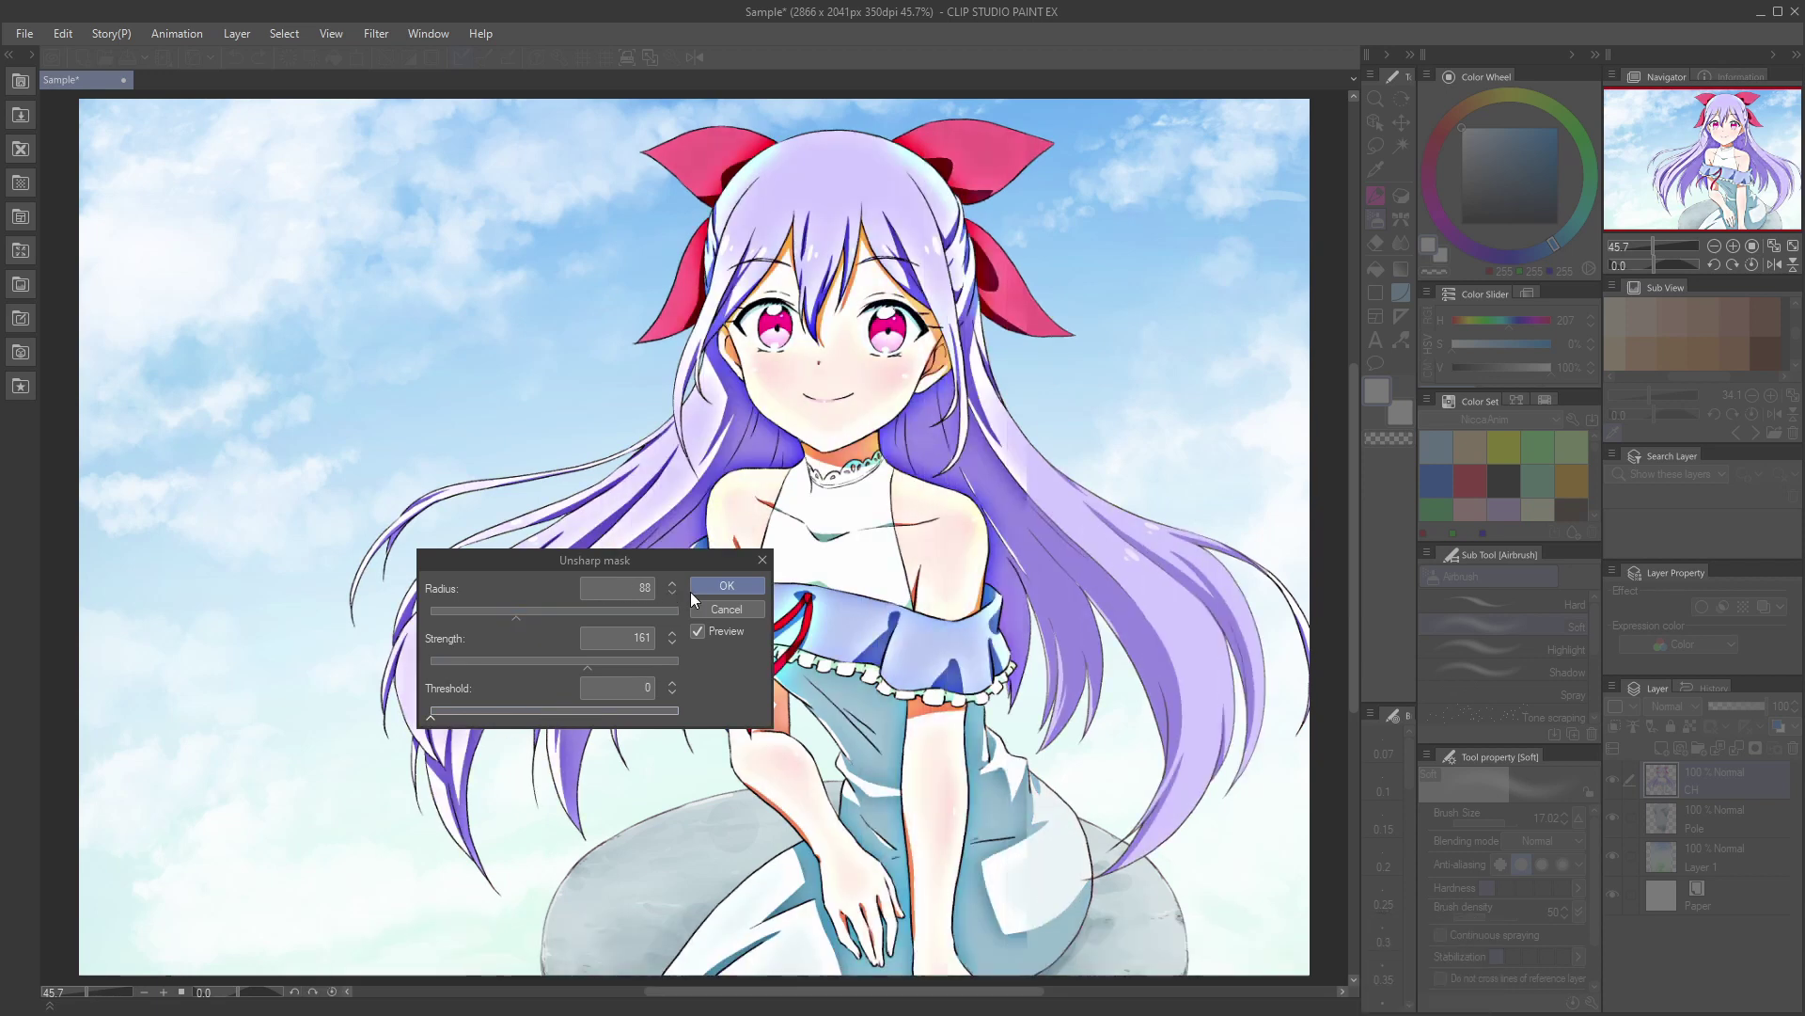
click(719, 587)
key(ctrl+z)
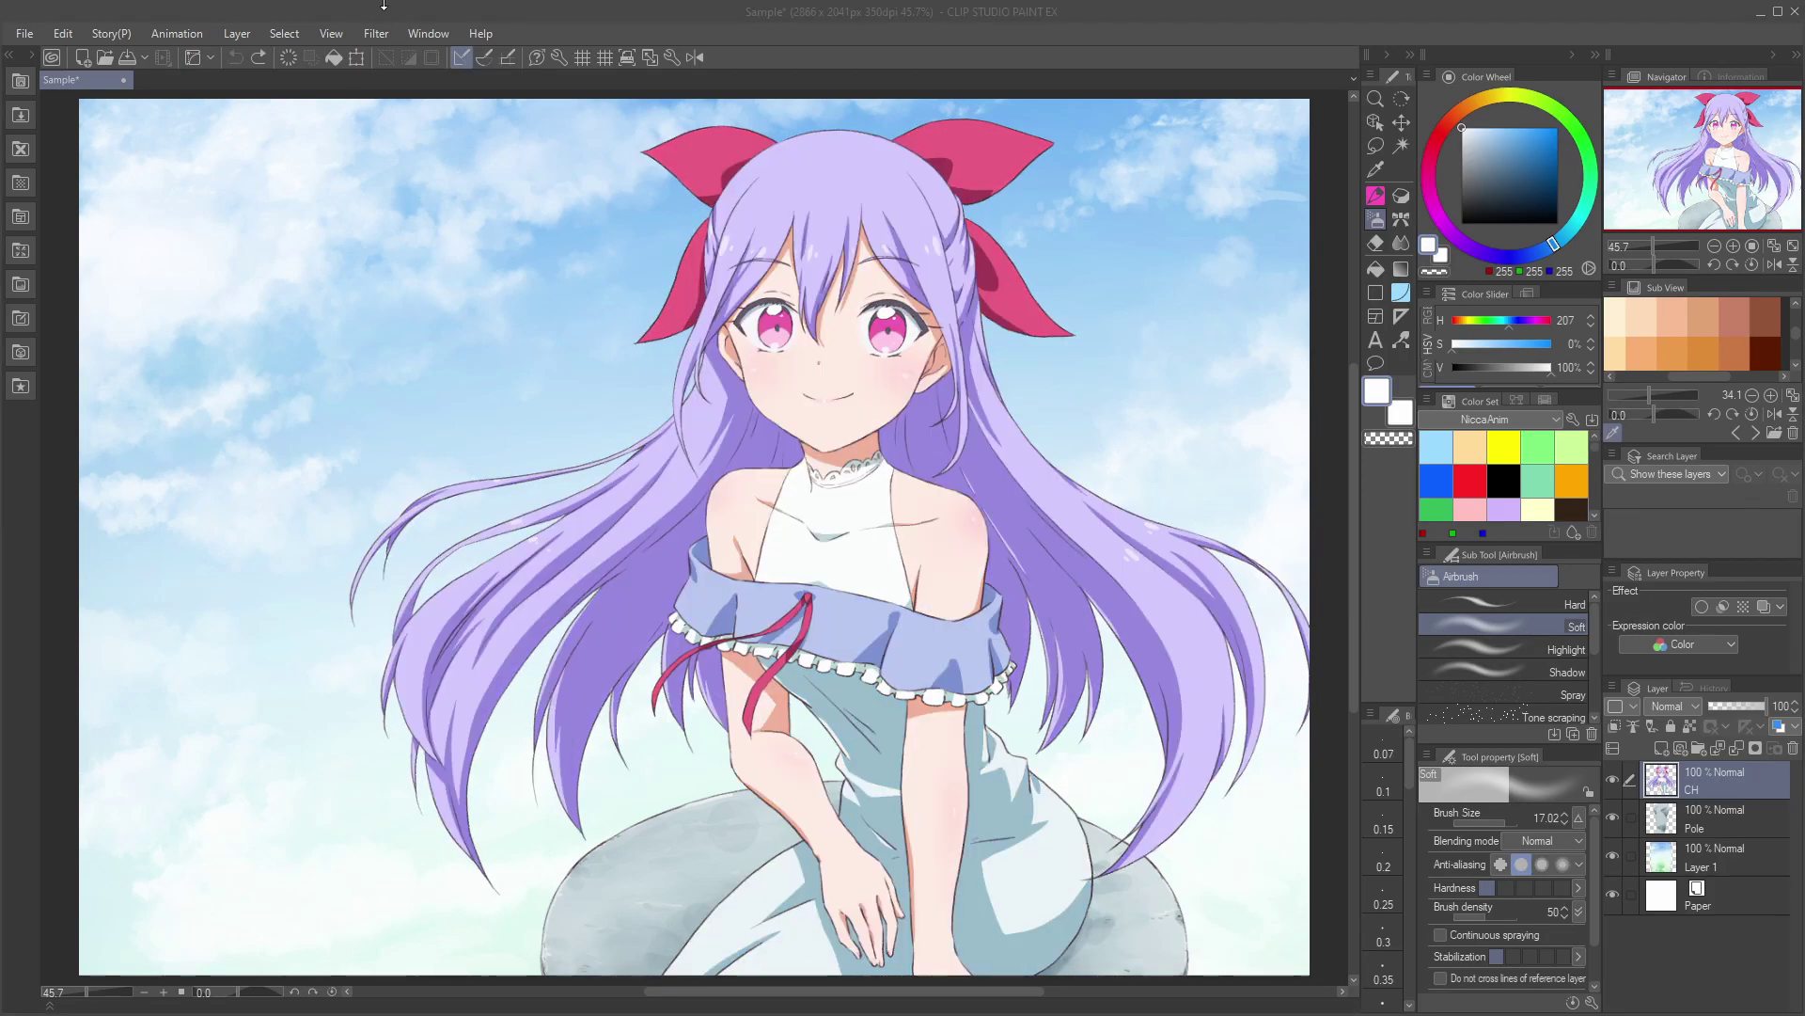
Step: Try a Motion blur with strength 2.22, angle -75, both directions and Box mode on the CH layer, and undo it
click(376, 34)
mouse_move(414, 62)
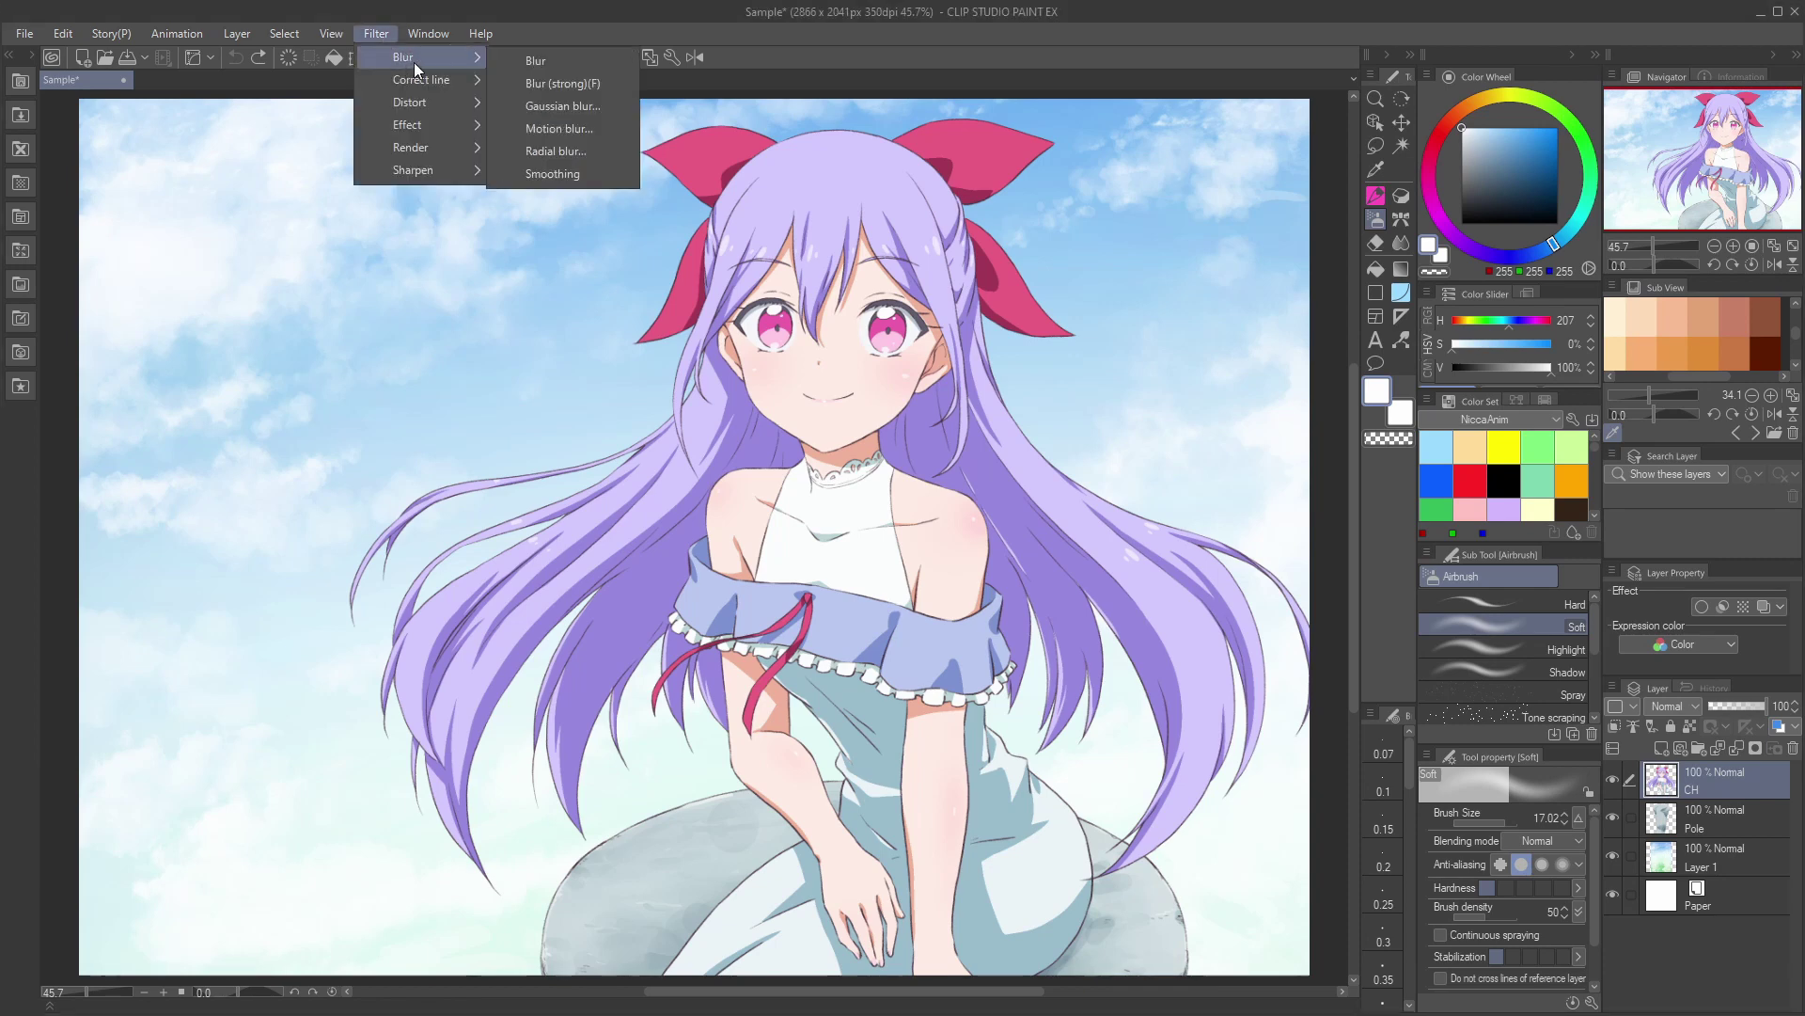
click(569, 130)
drag(606, 811, 531, 618)
click(379, 678)
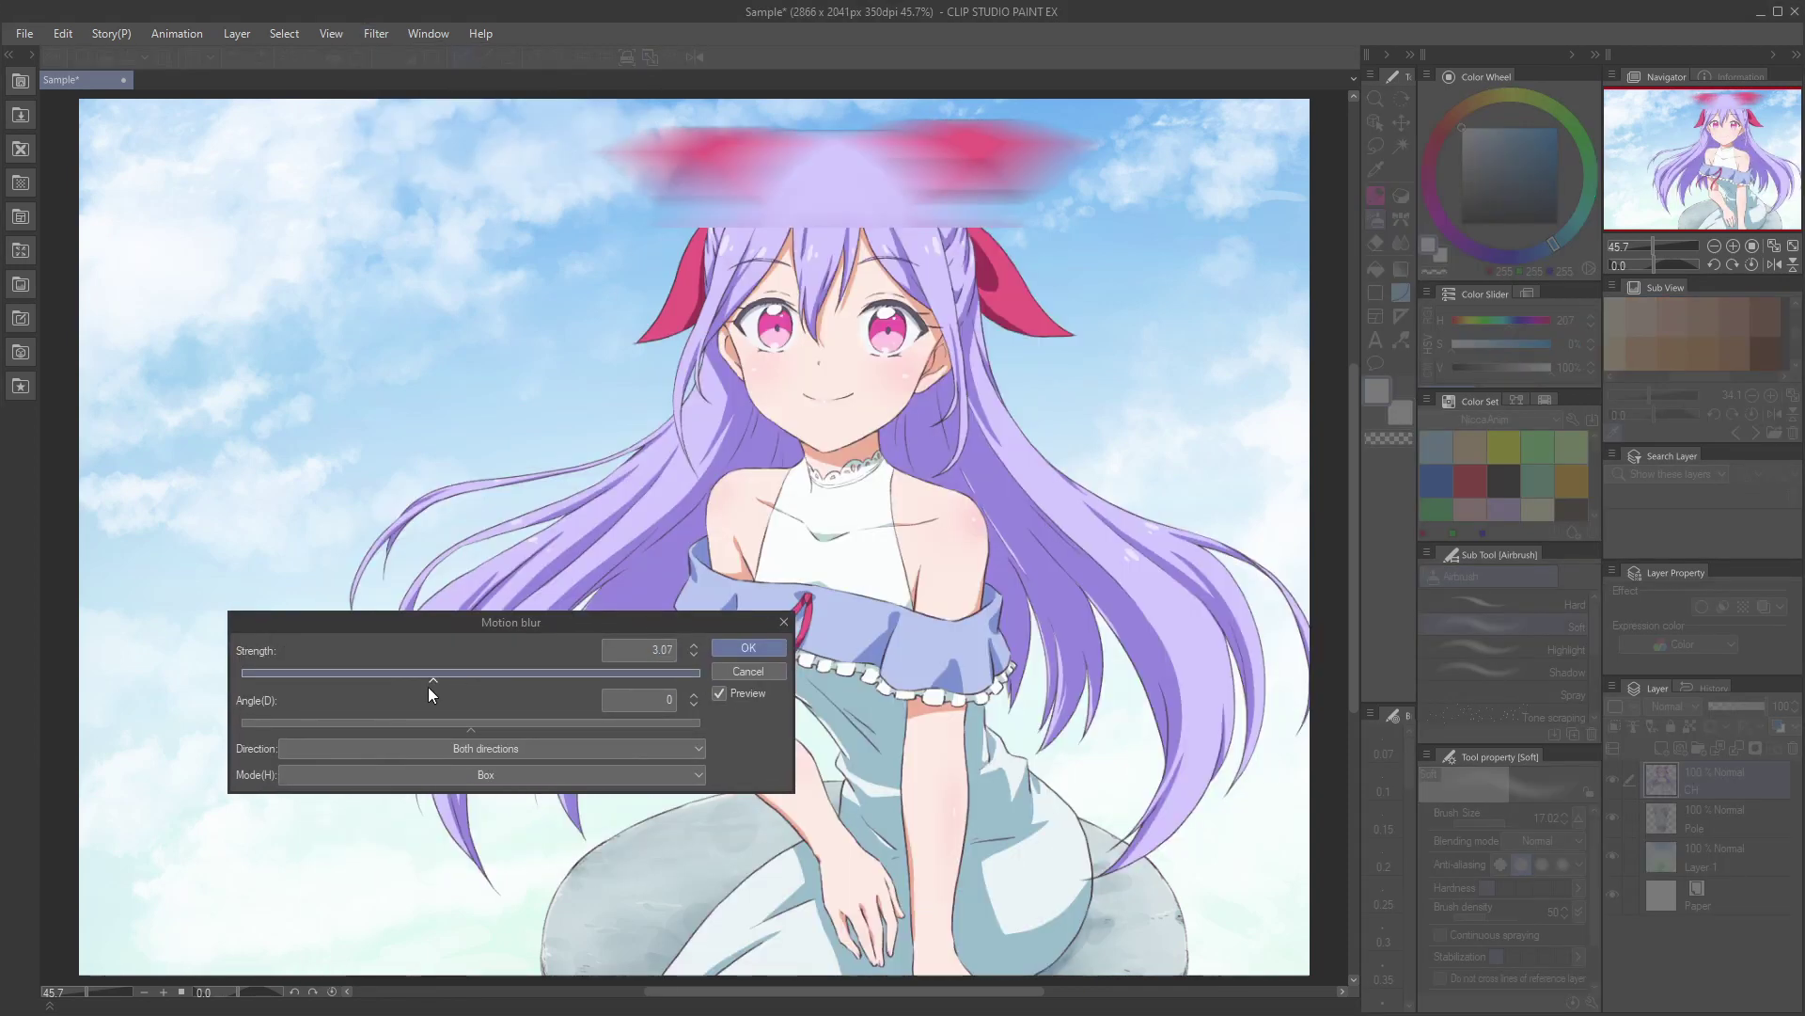
drag(471, 726, 377, 724)
click(479, 750)
click(476, 755)
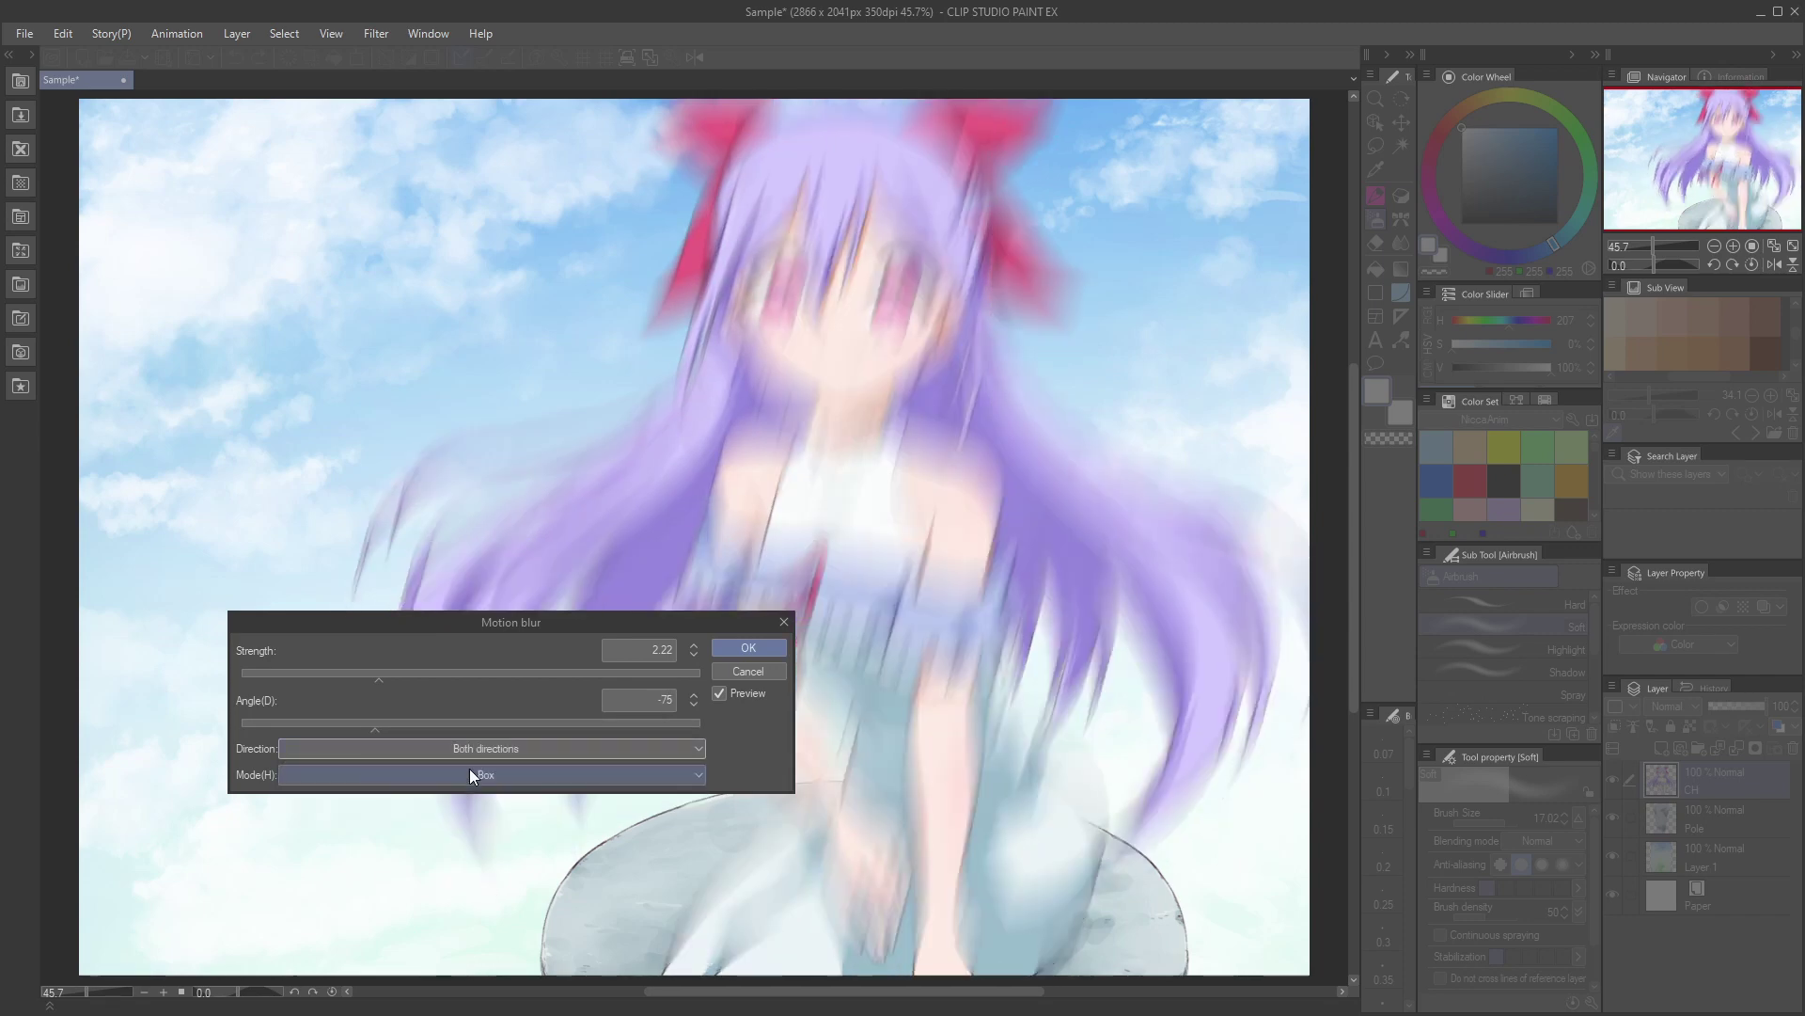
click(469, 776)
click(468, 797)
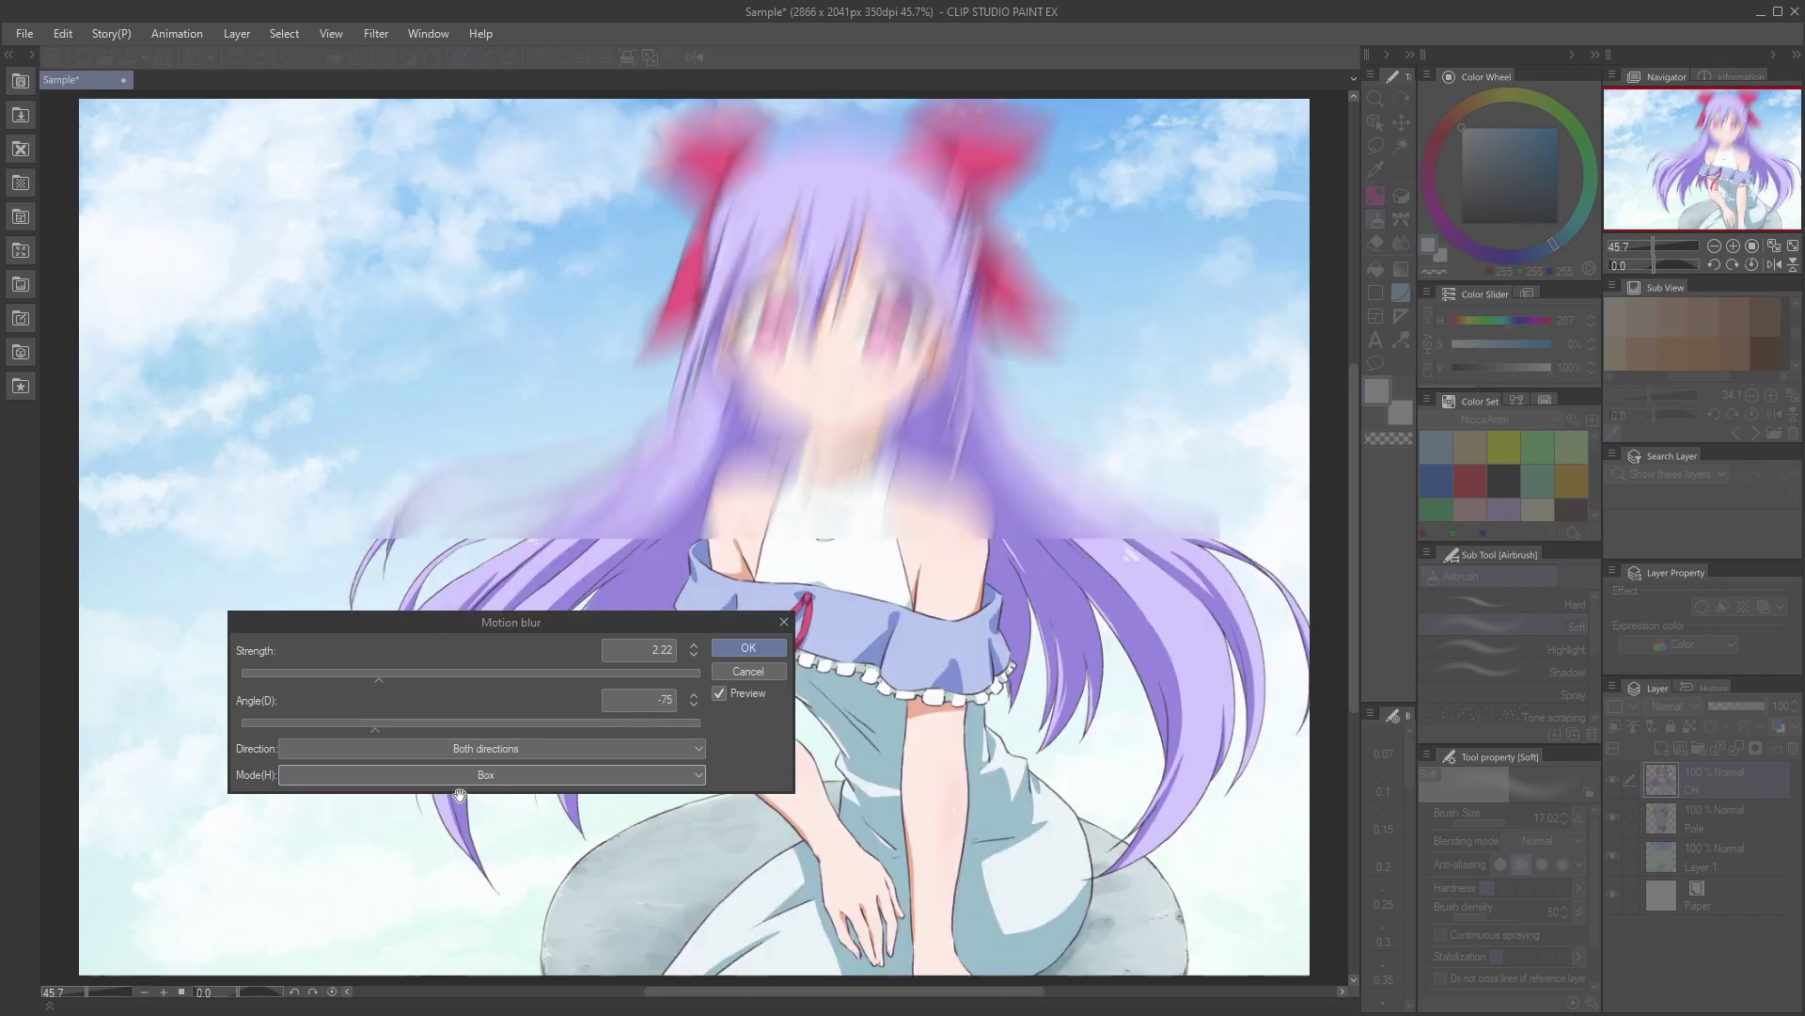
click(742, 652)
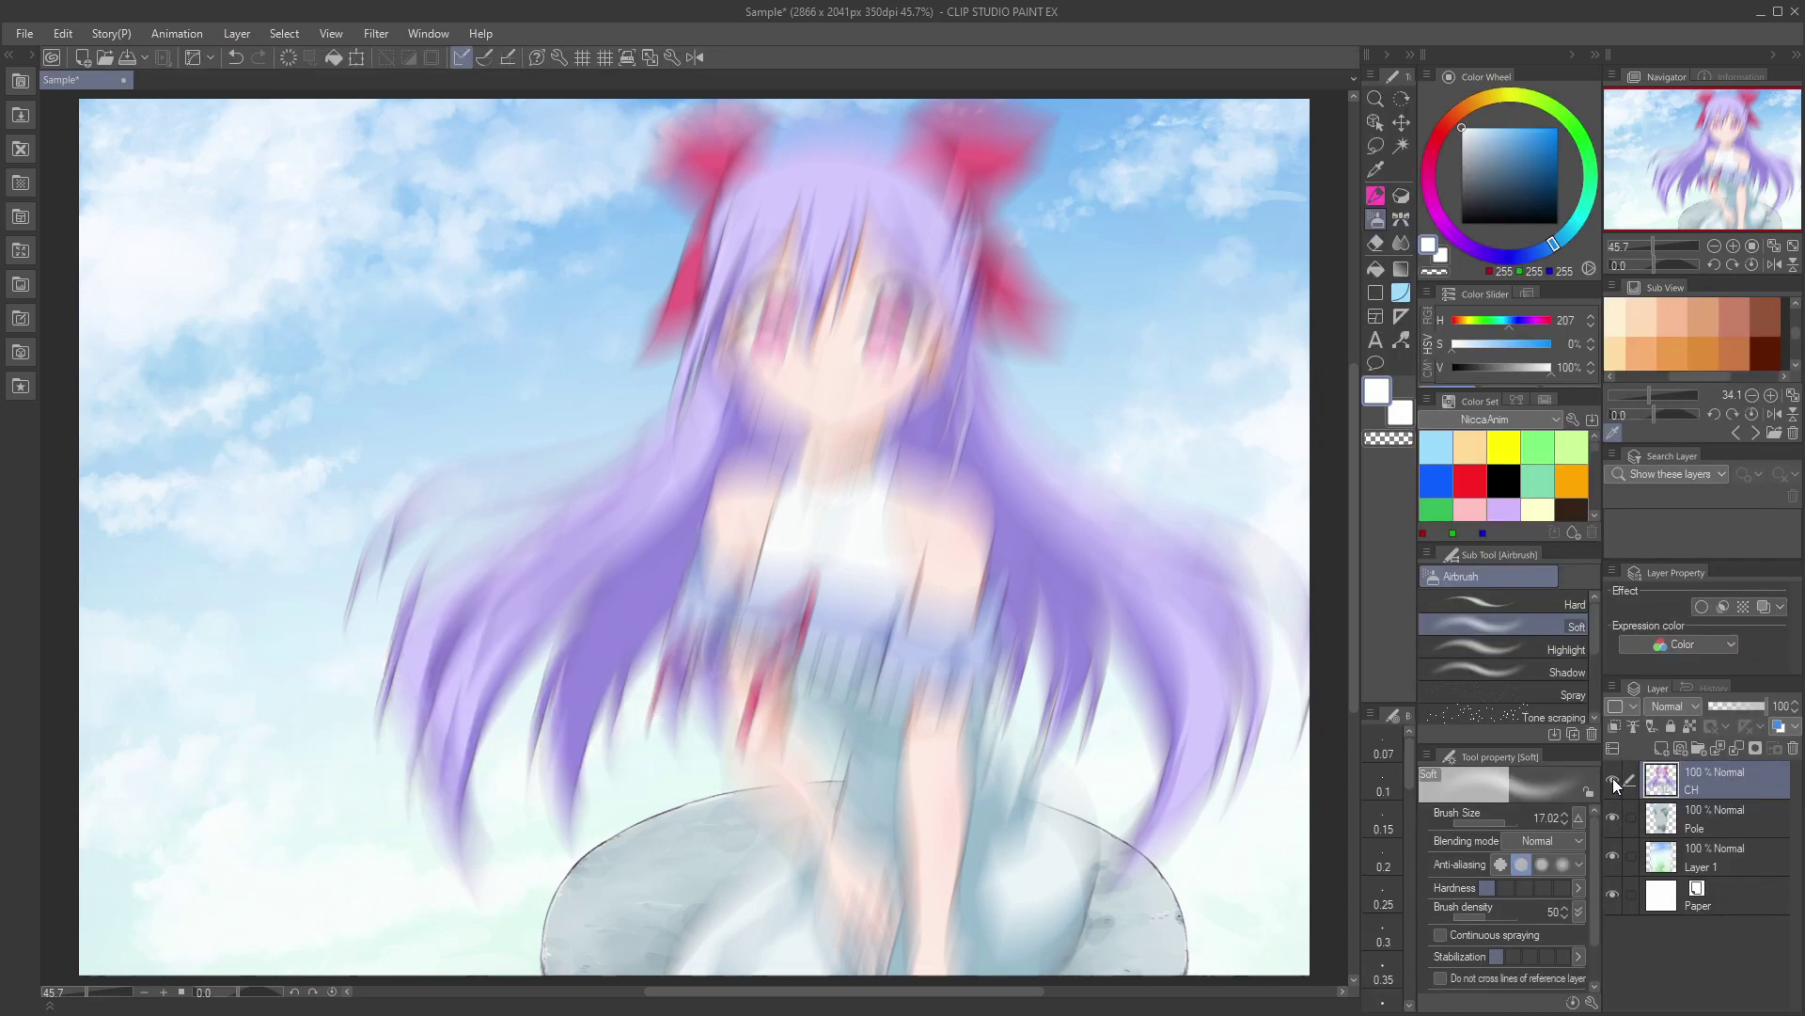
key(ctrl+z)
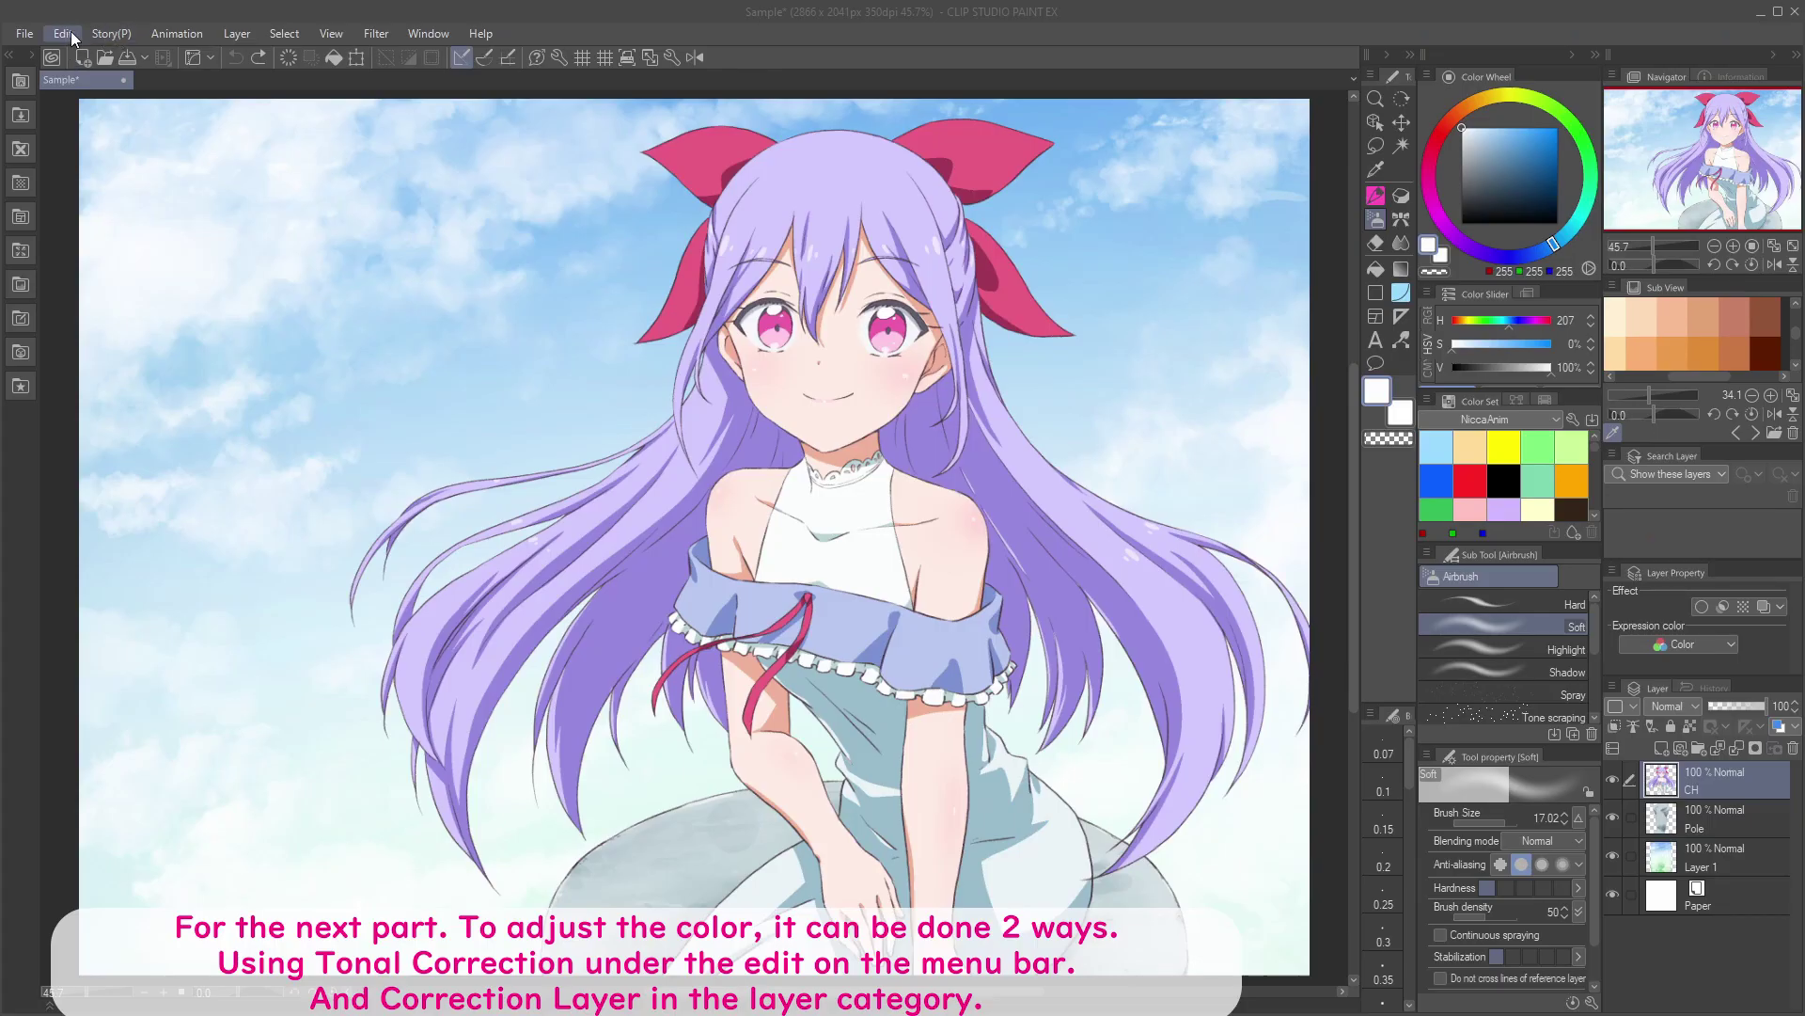
click(63, 33)
mouse_move(128, 485)
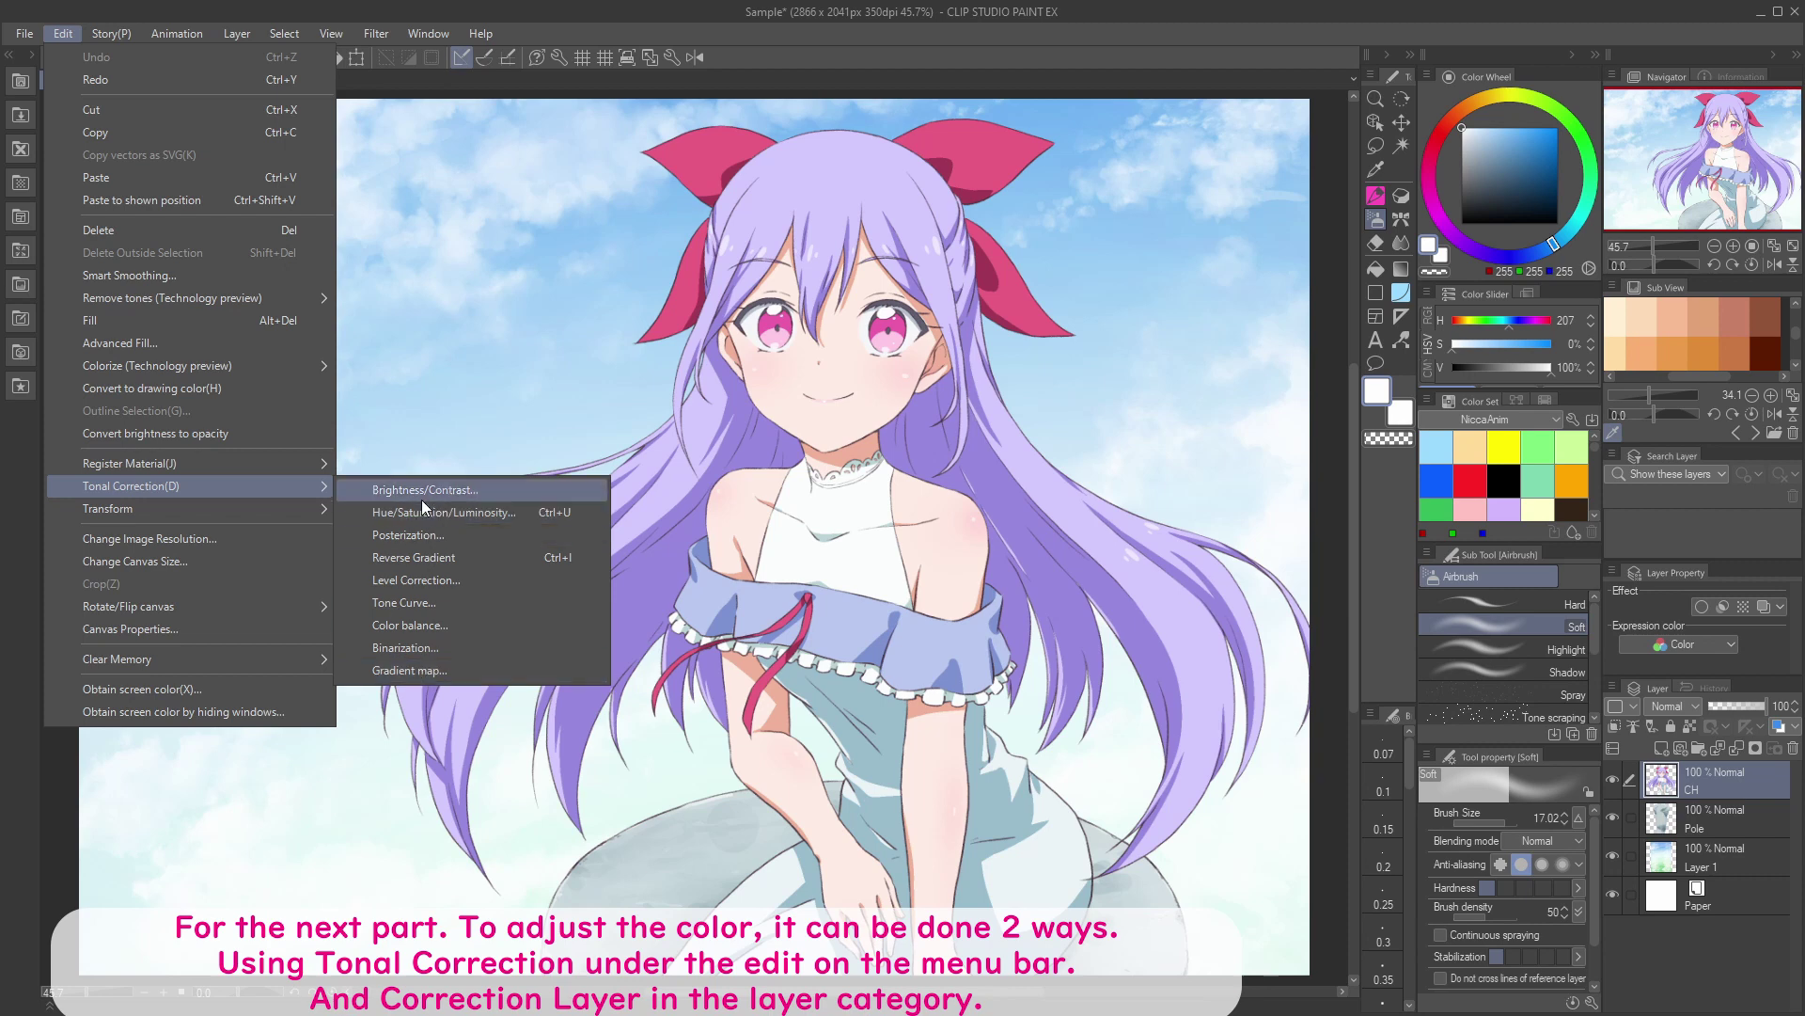
click(1610, 688)
click(1611, 688)
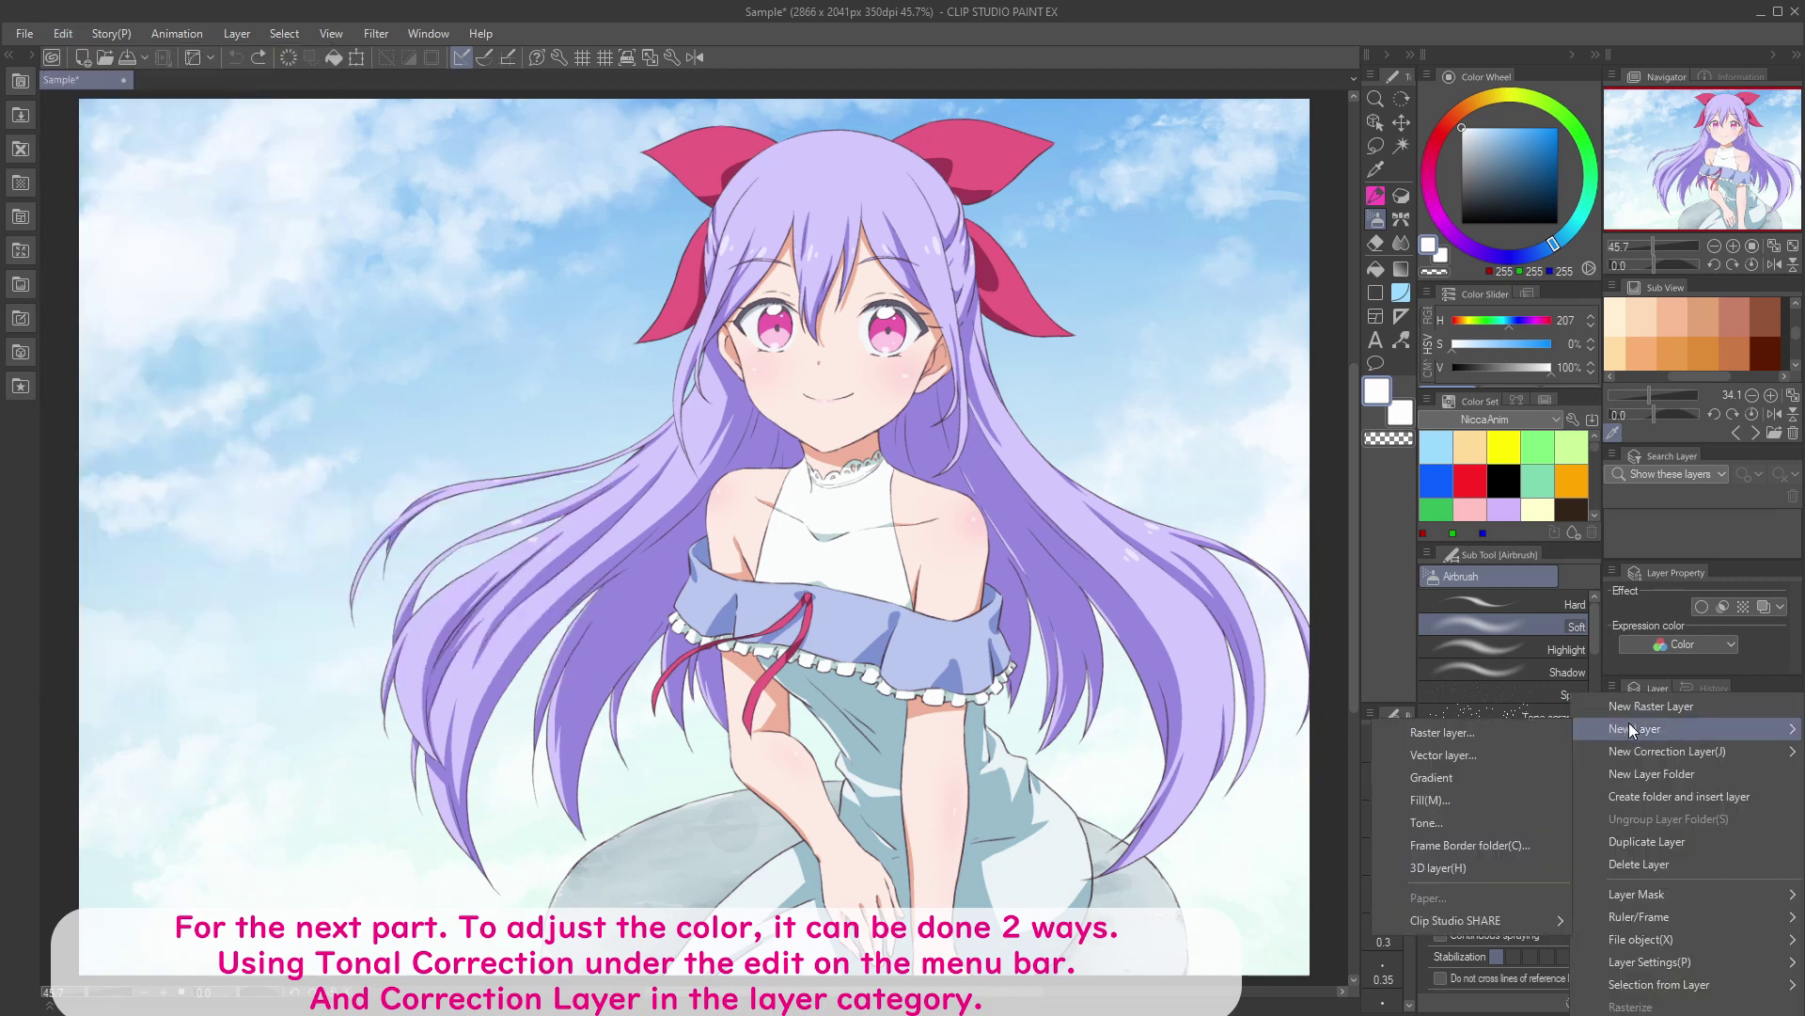
mouse_move(1632, 747)
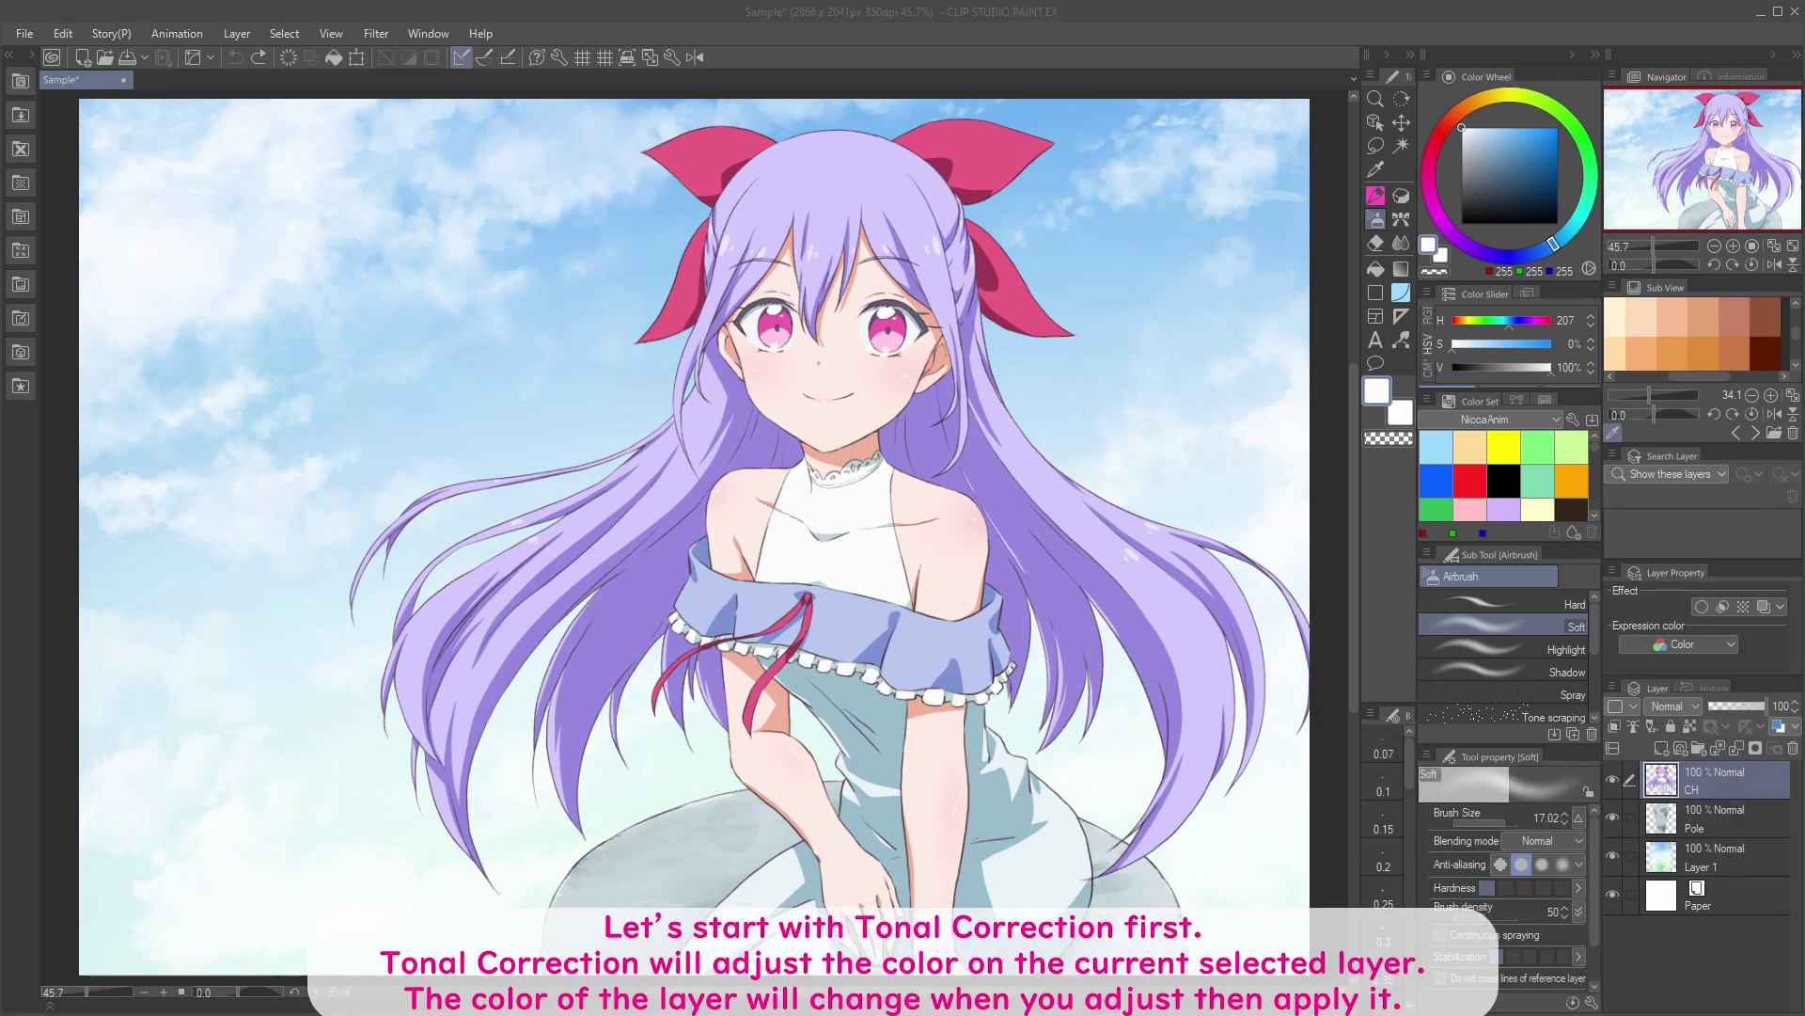
Step: Try a Brightness/Contrast correction with brightness -25 and contrast 46 on the CH layer, and undo it
click(72, 31)
mouse_move(158, 474)
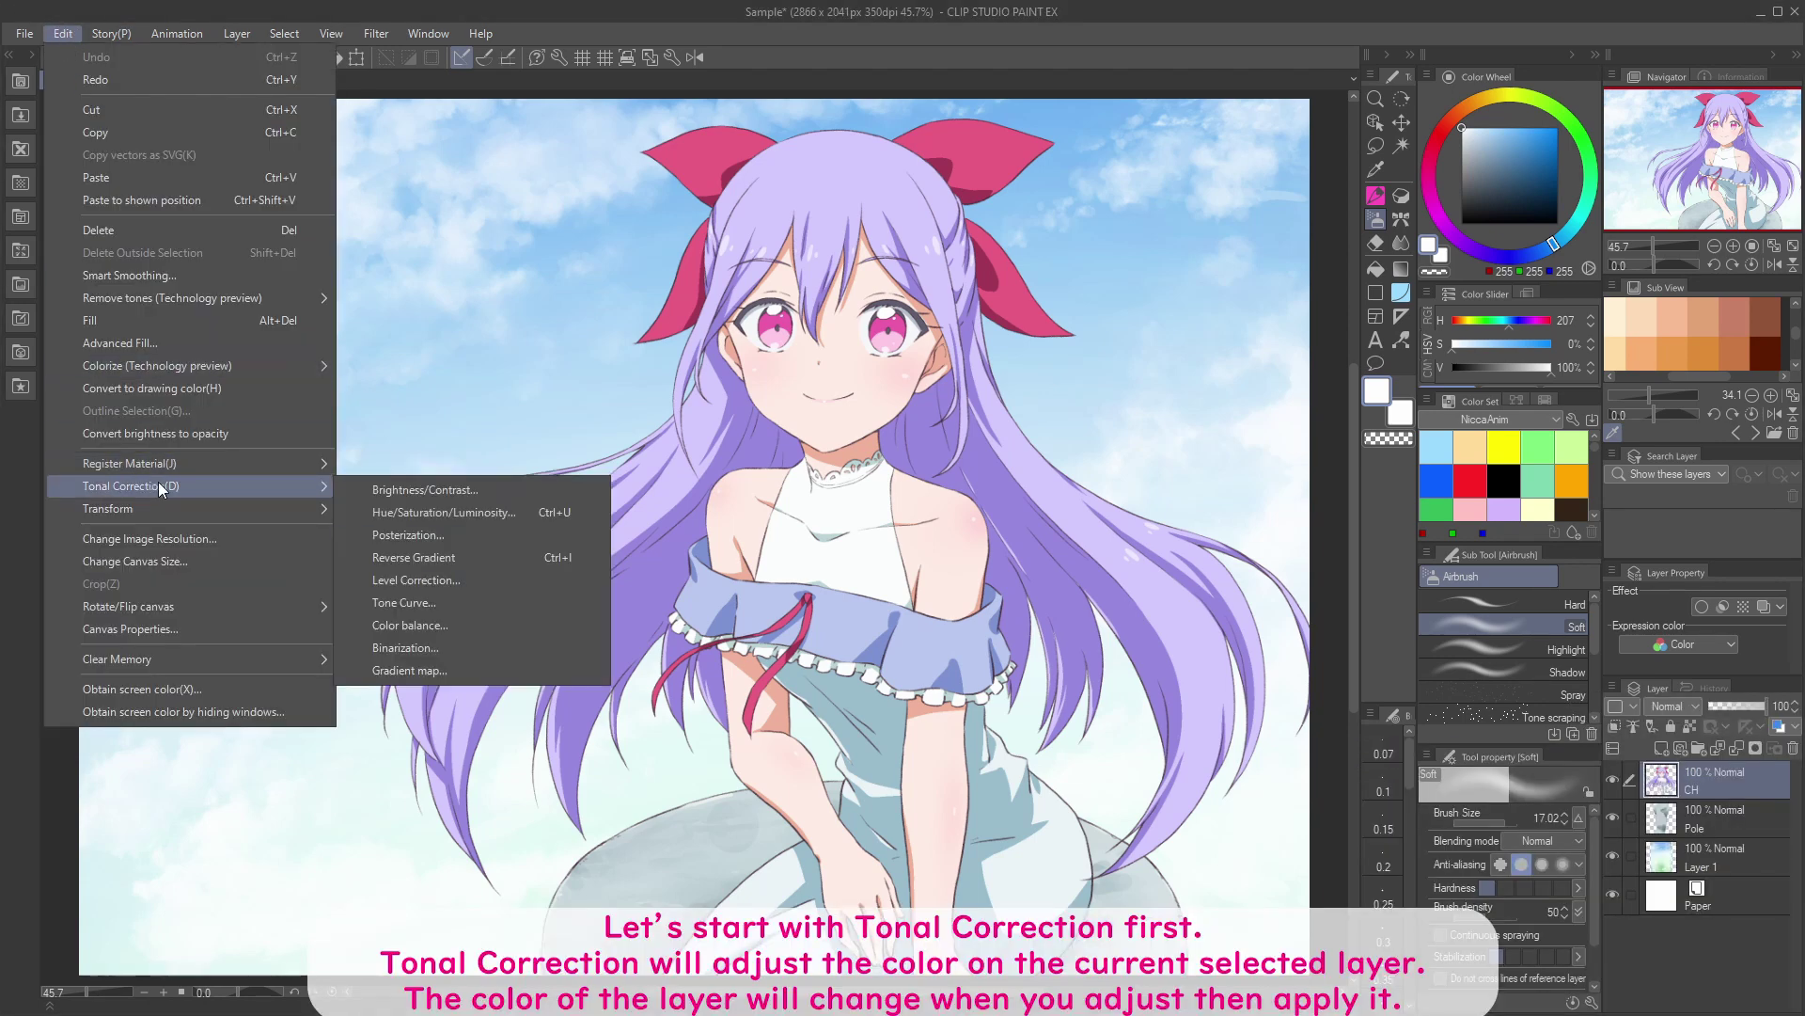
click(401, 489)
drag(1170, 635, 259, 282)
drag(362, 339, 263, 385)
click(448, 385)
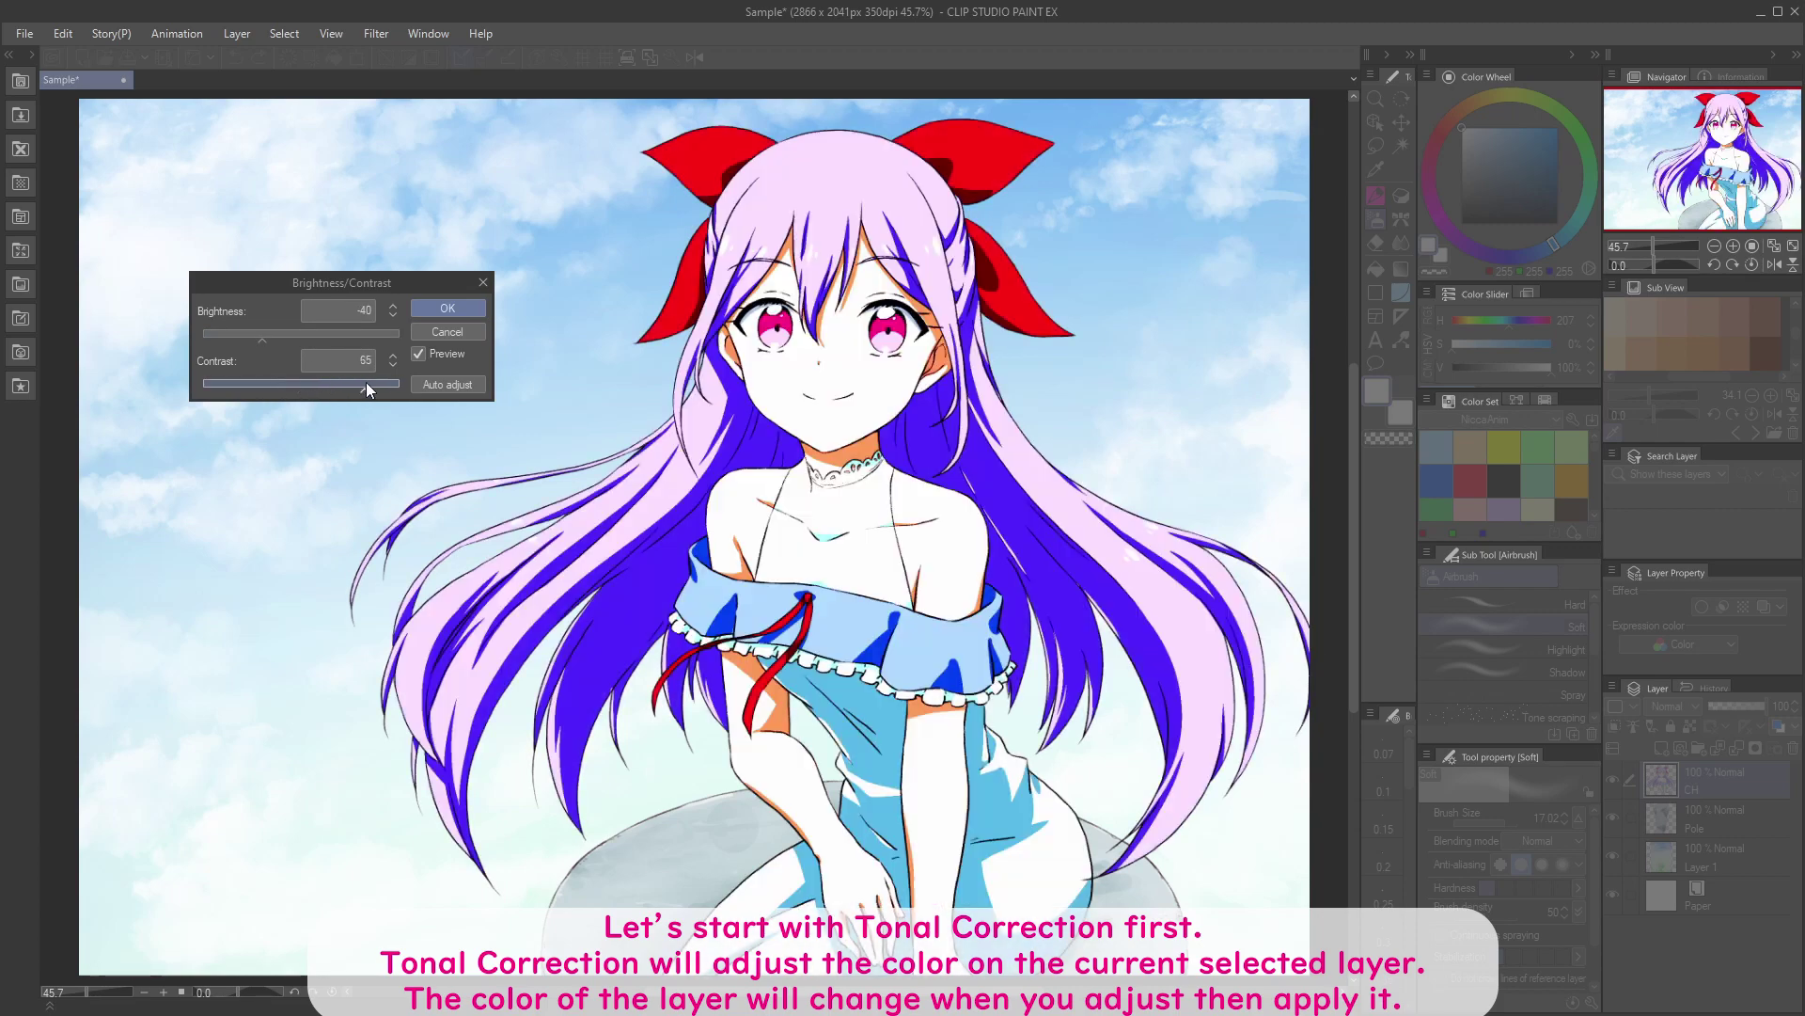
drag(334, 337, 280, 344)
click(347, 385)
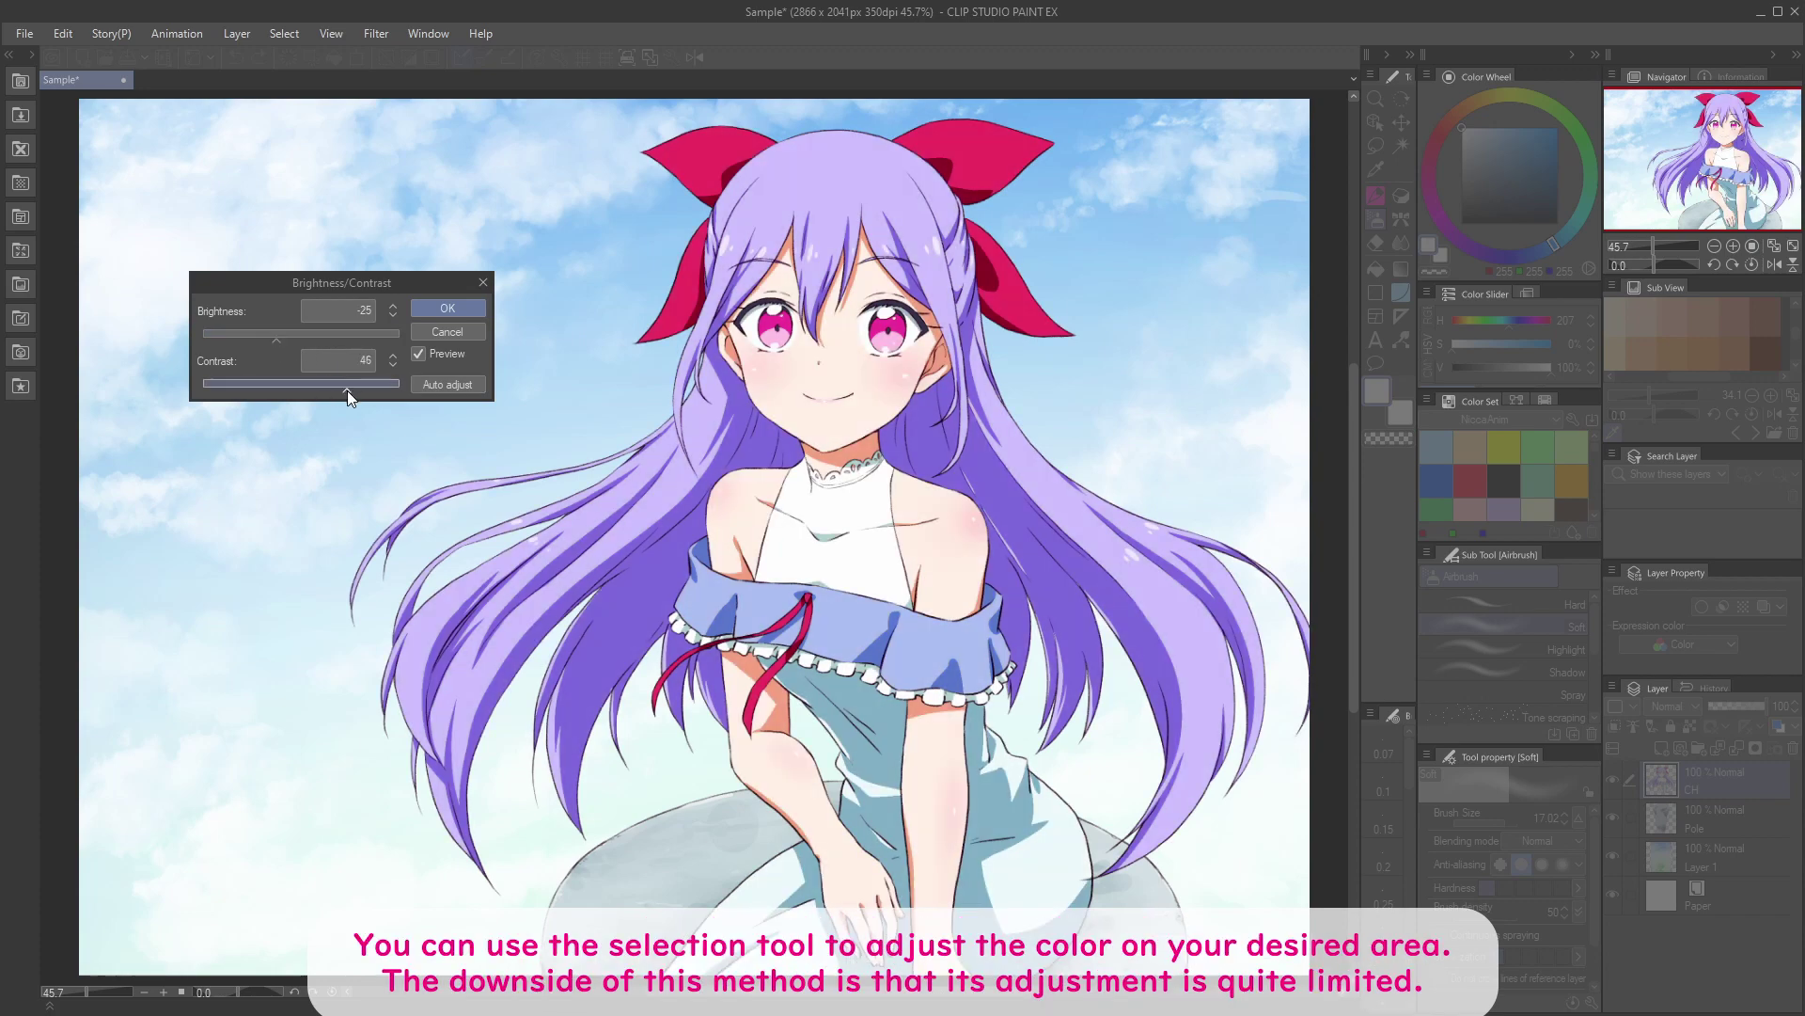
click(442, 310)
click(1614, 779)
click(1614, 779)
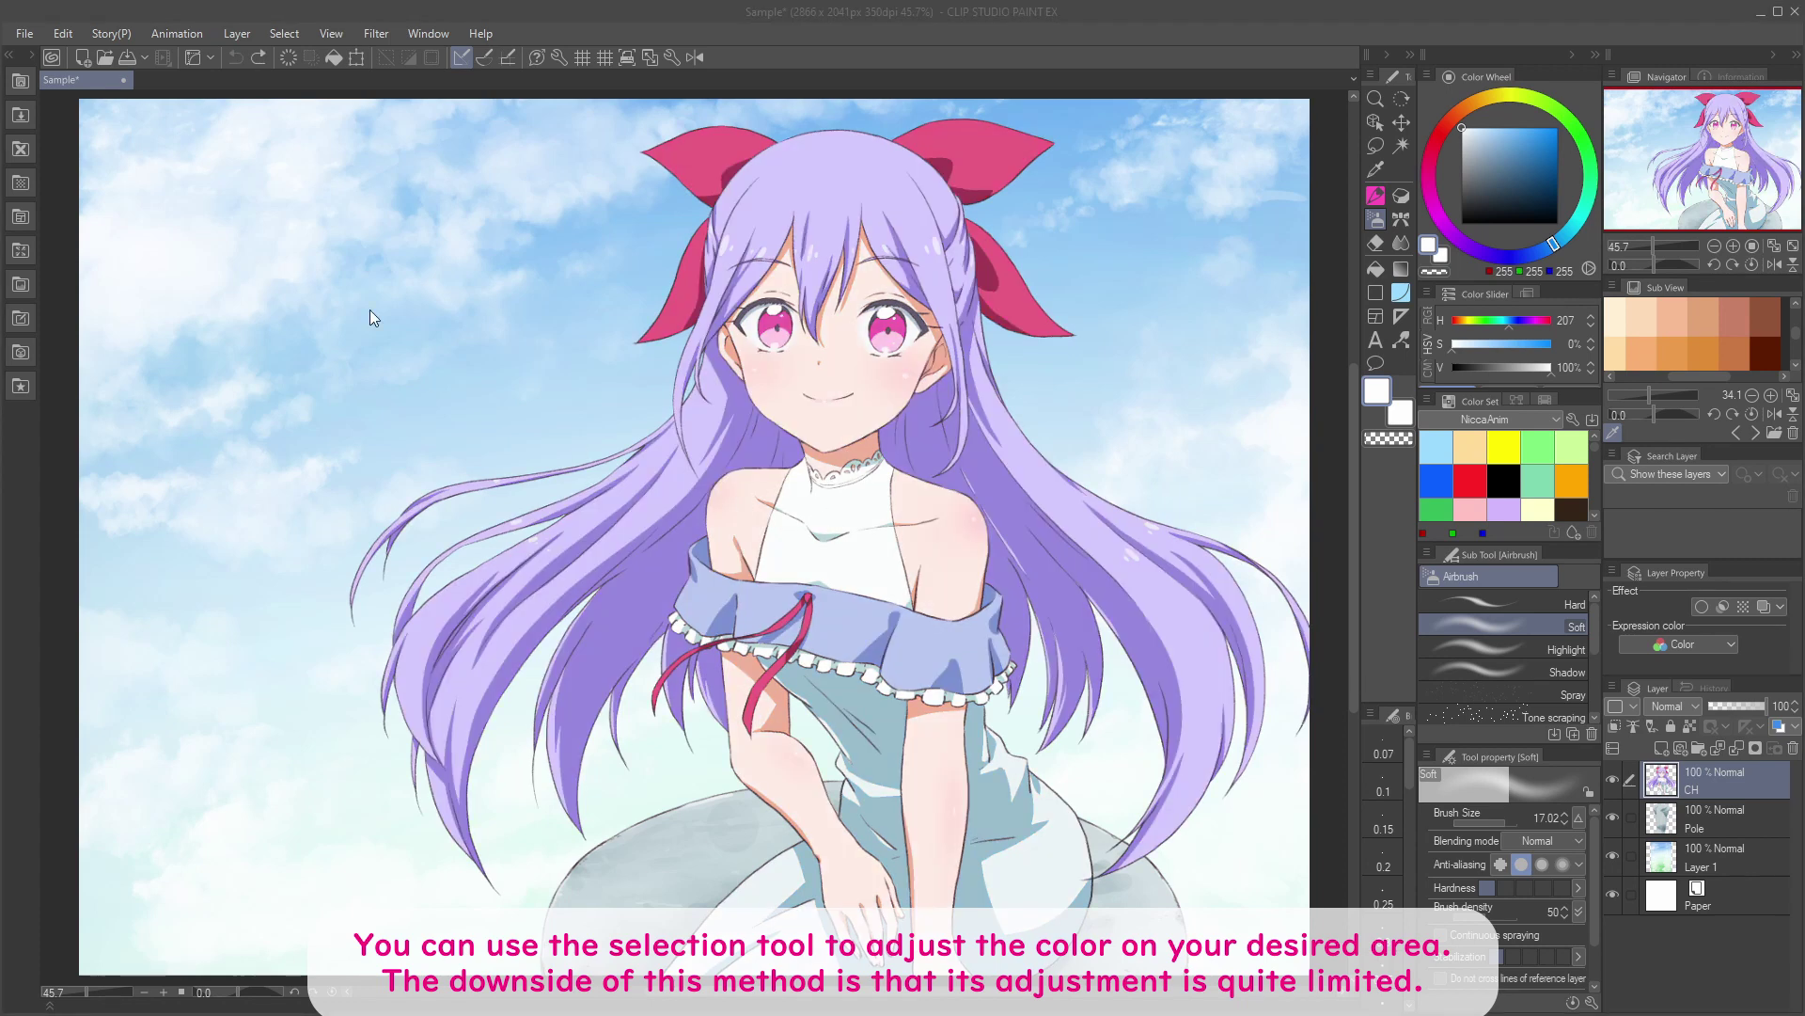
Step: Apply a Brightness/Contrast correction with reduced brightness and contrast 68 to the CH layer
click(24, 38)
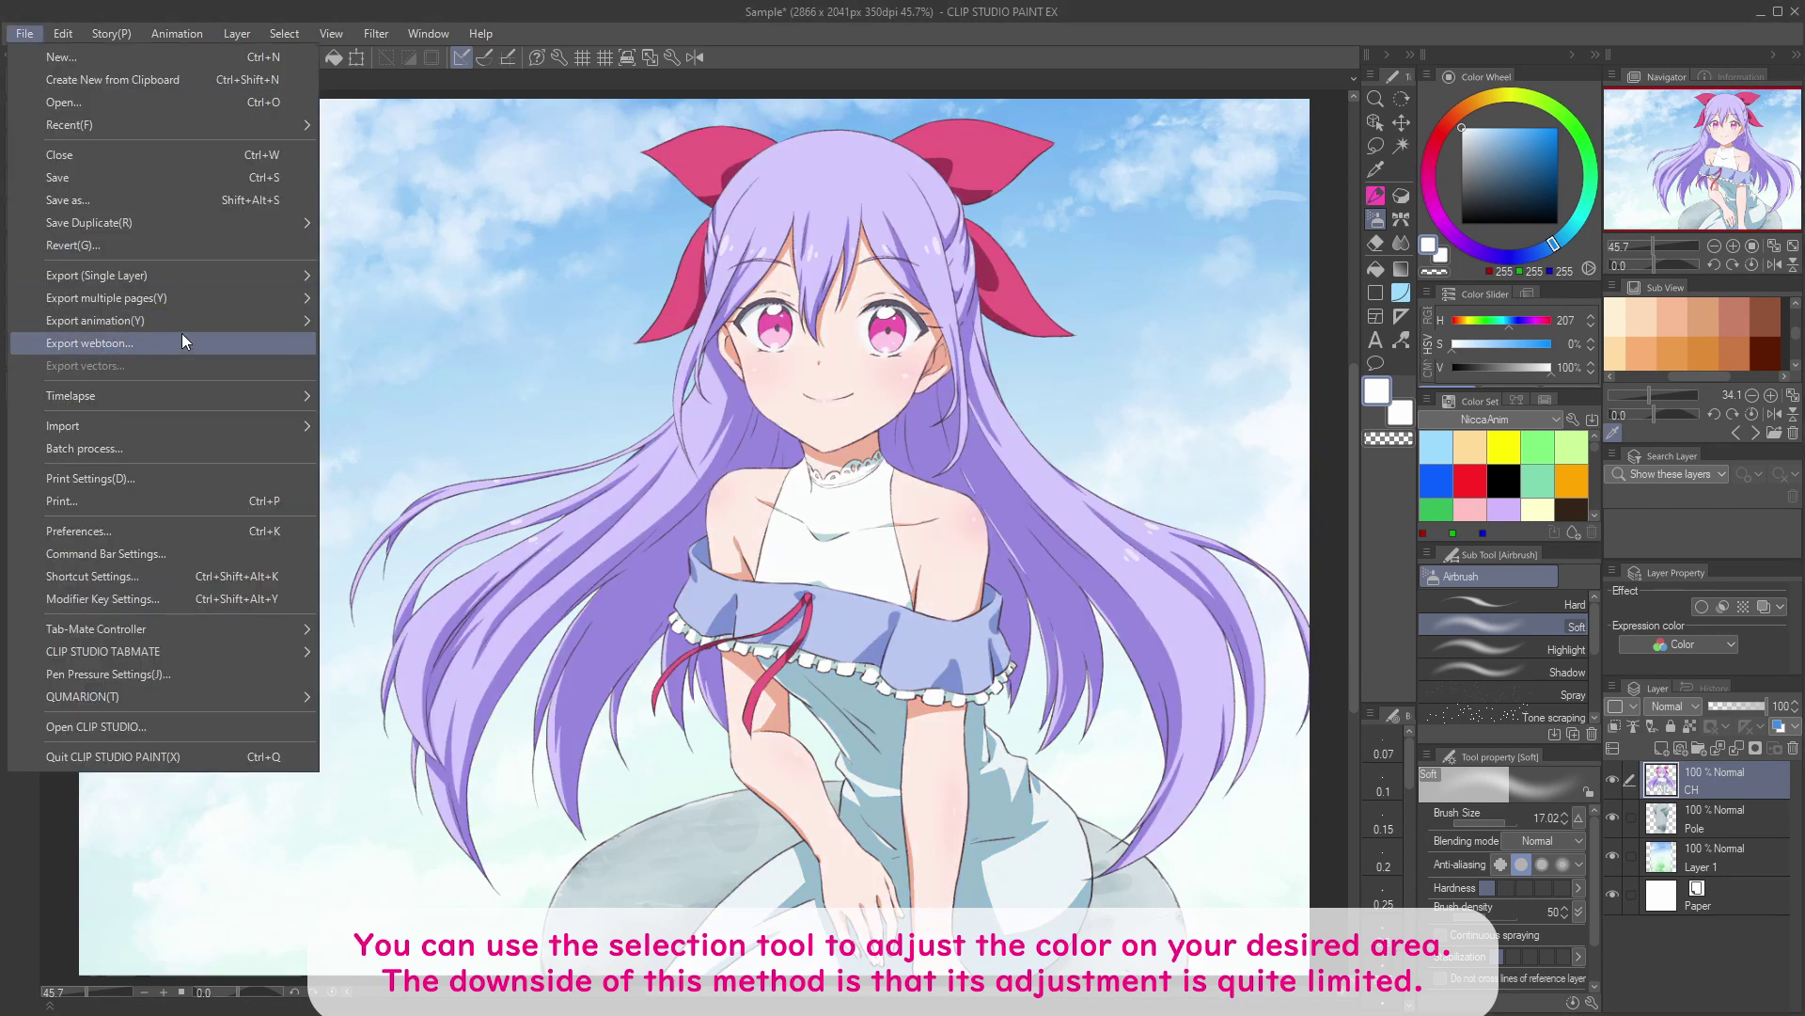
click(63, 33)
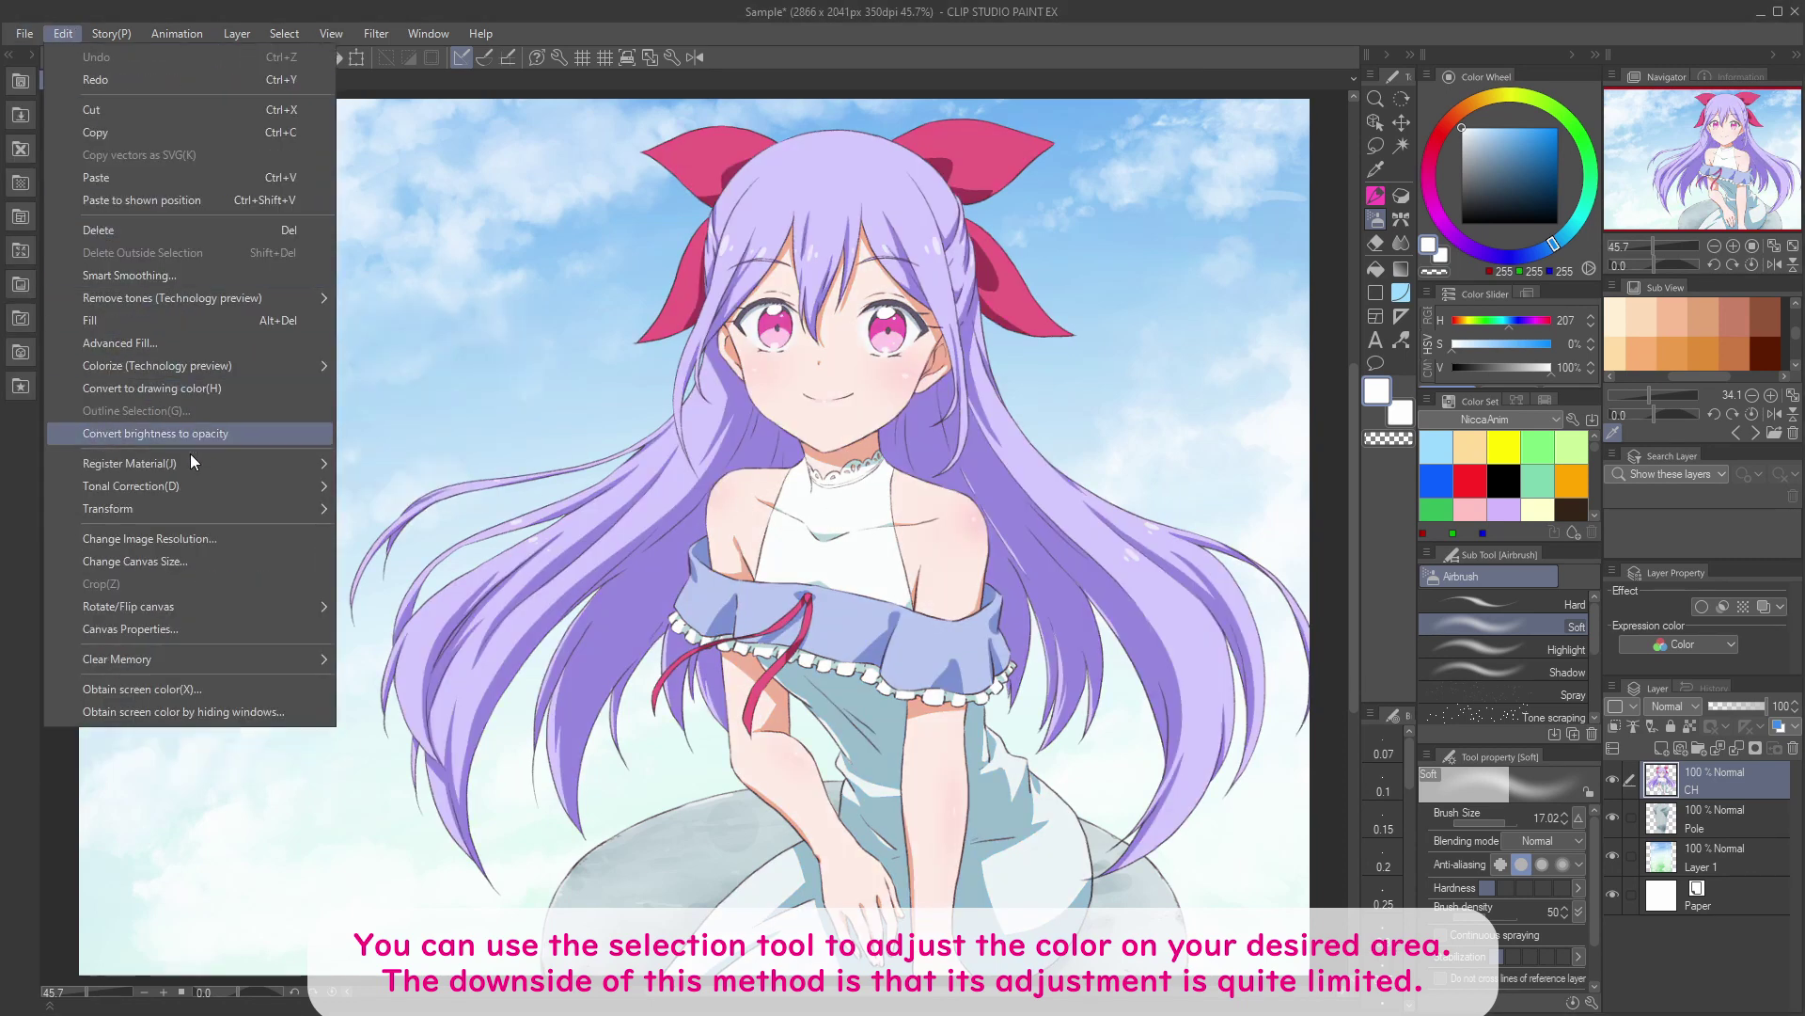
mouse_move(209, 499)
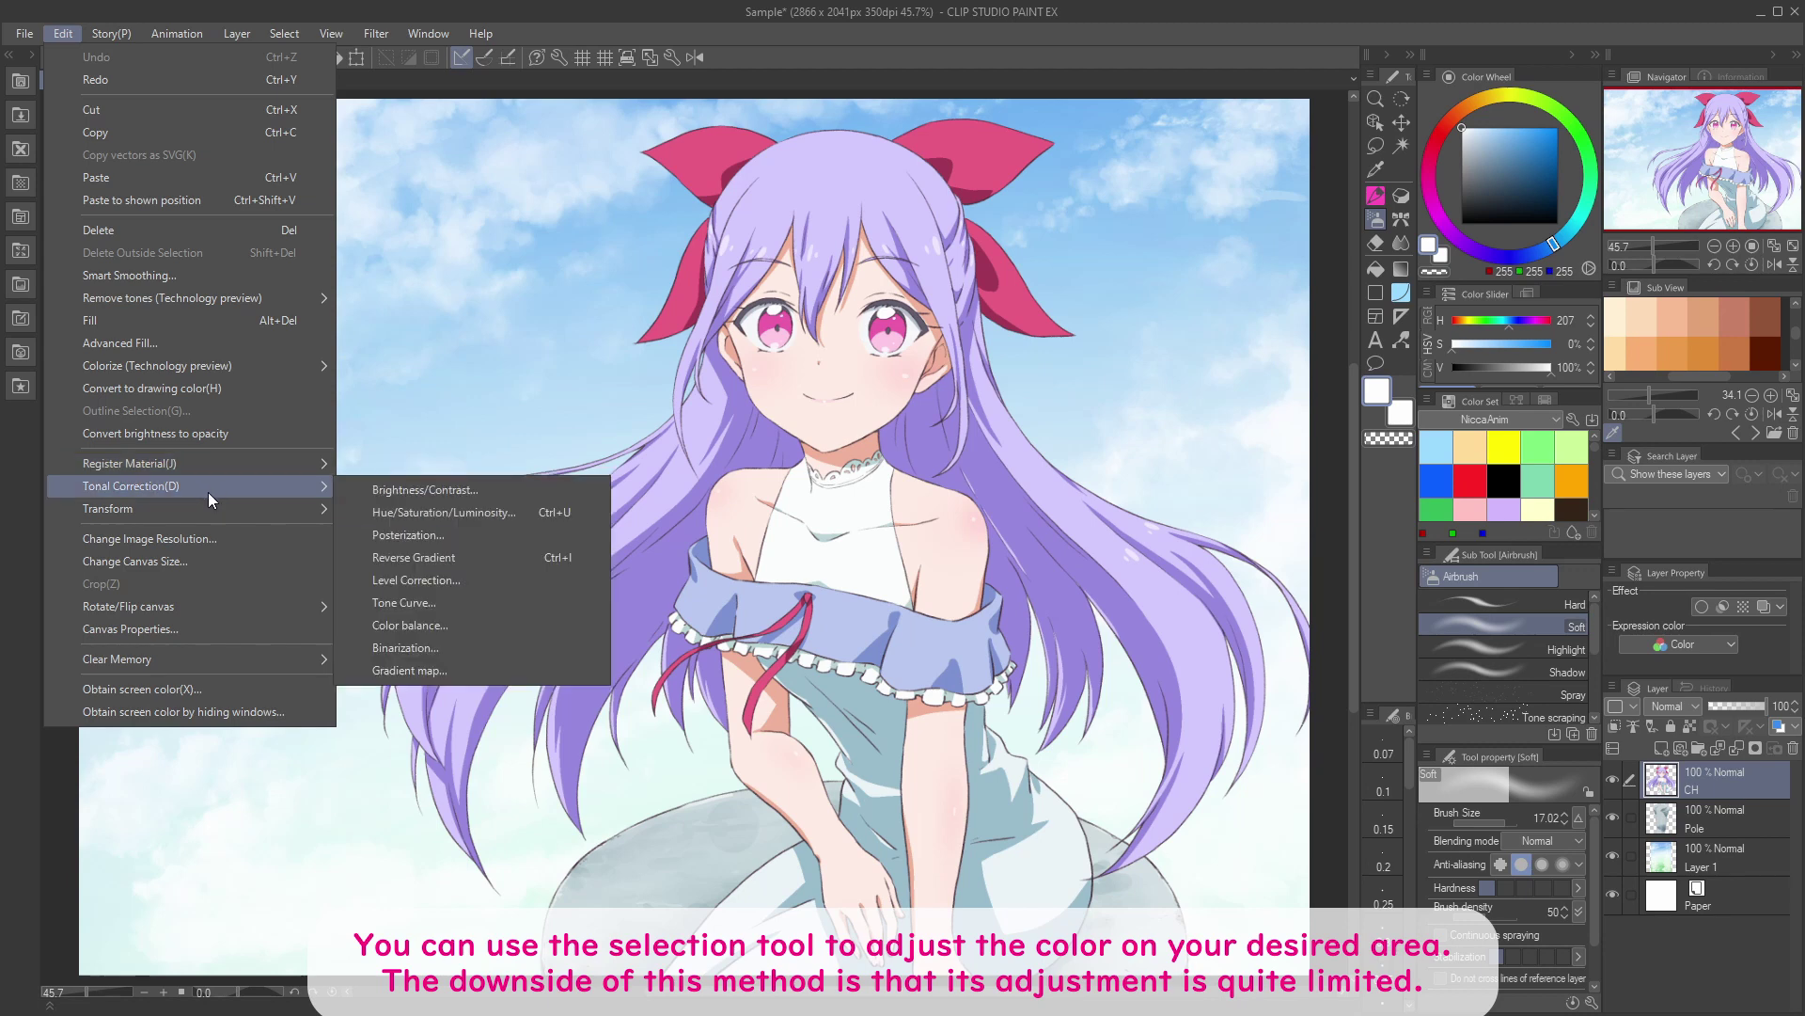
click(484, 489)
drag(302, 339, 225, 337)
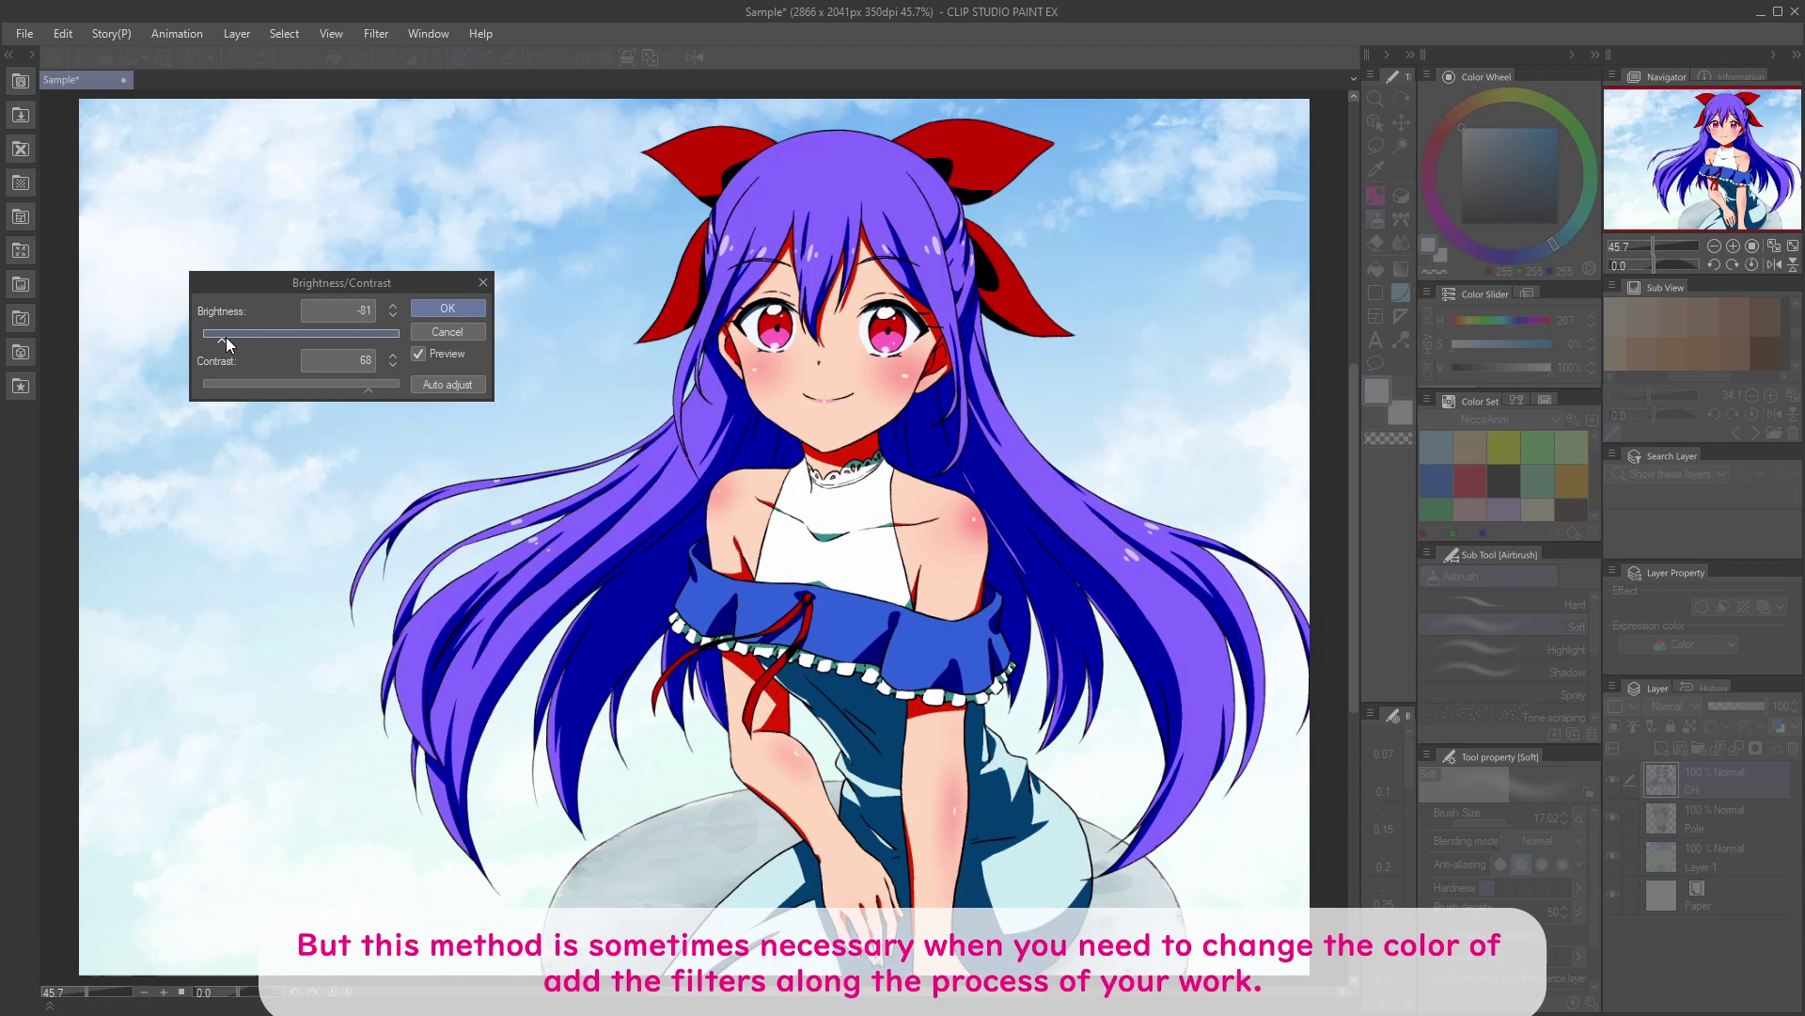
click(446, 308)
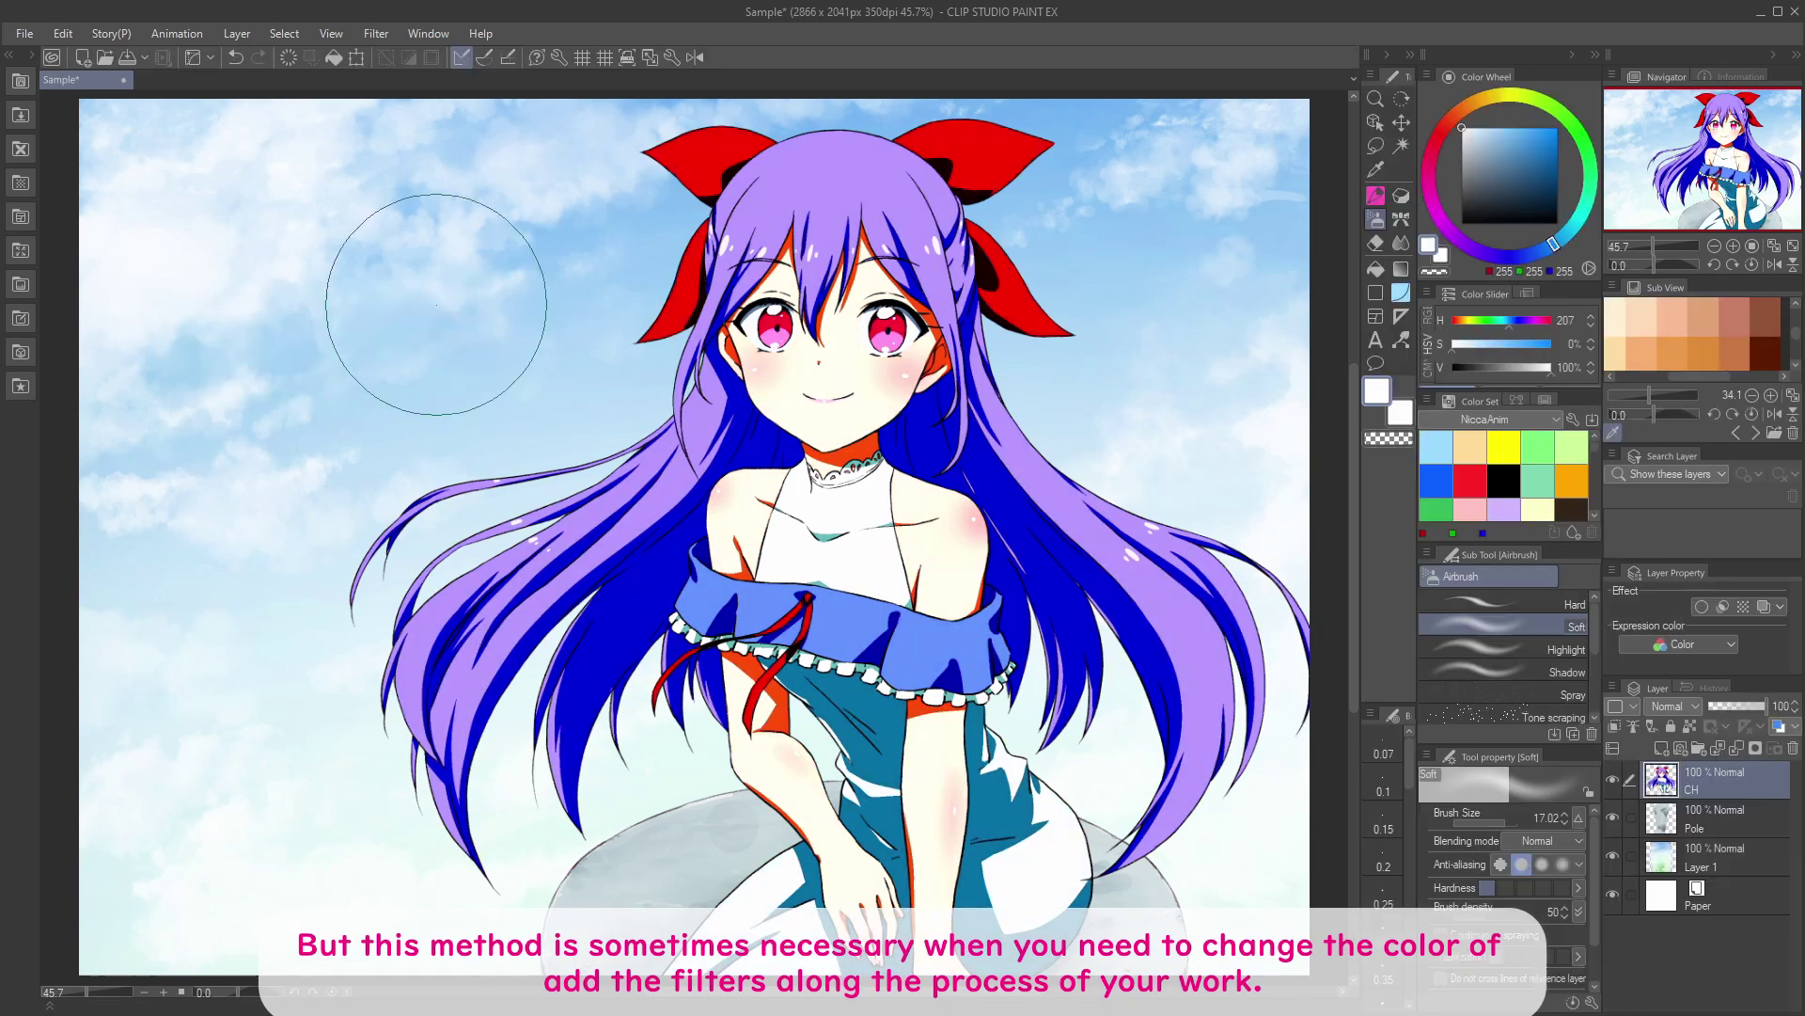
Step: Try a Gaussian blur with strength about 53.5 on the CH layer, and undo both the blur and the brightness/contrast correction
click(376, 34)
mouse_move(388, 60)
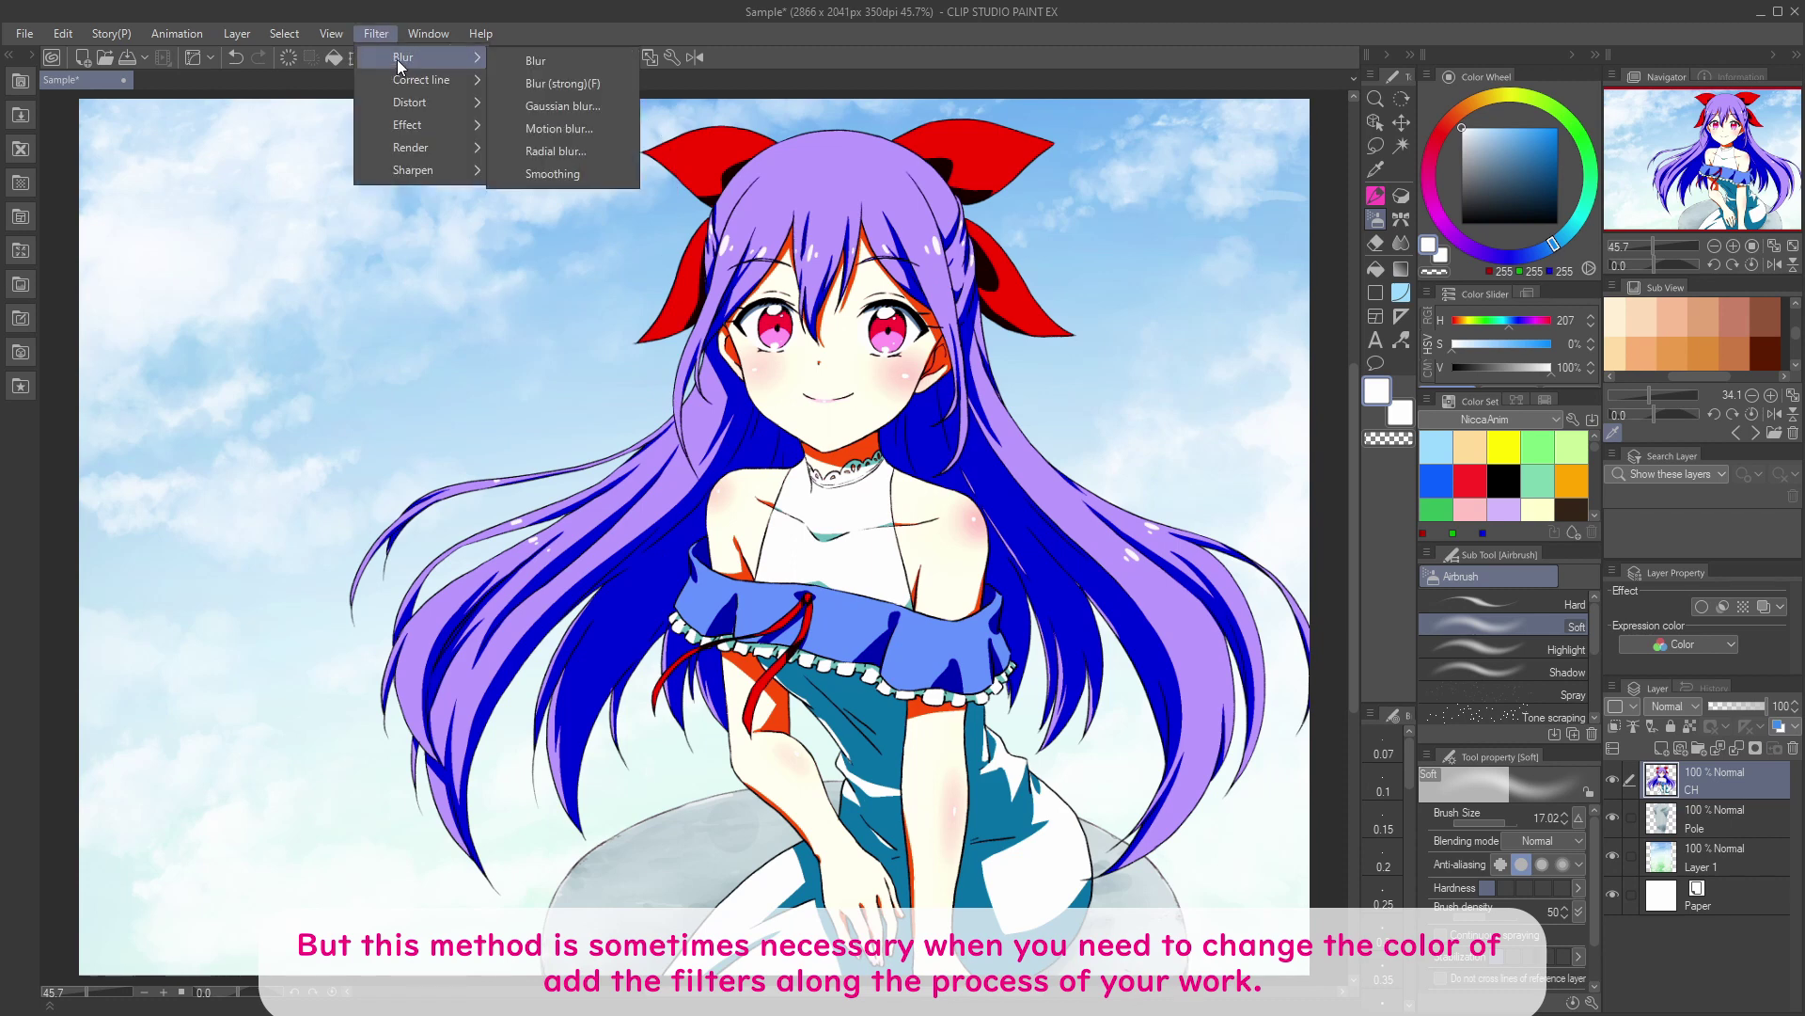
click(554, 105)
click(672, 451)
drag(672, 452, 650, 452)
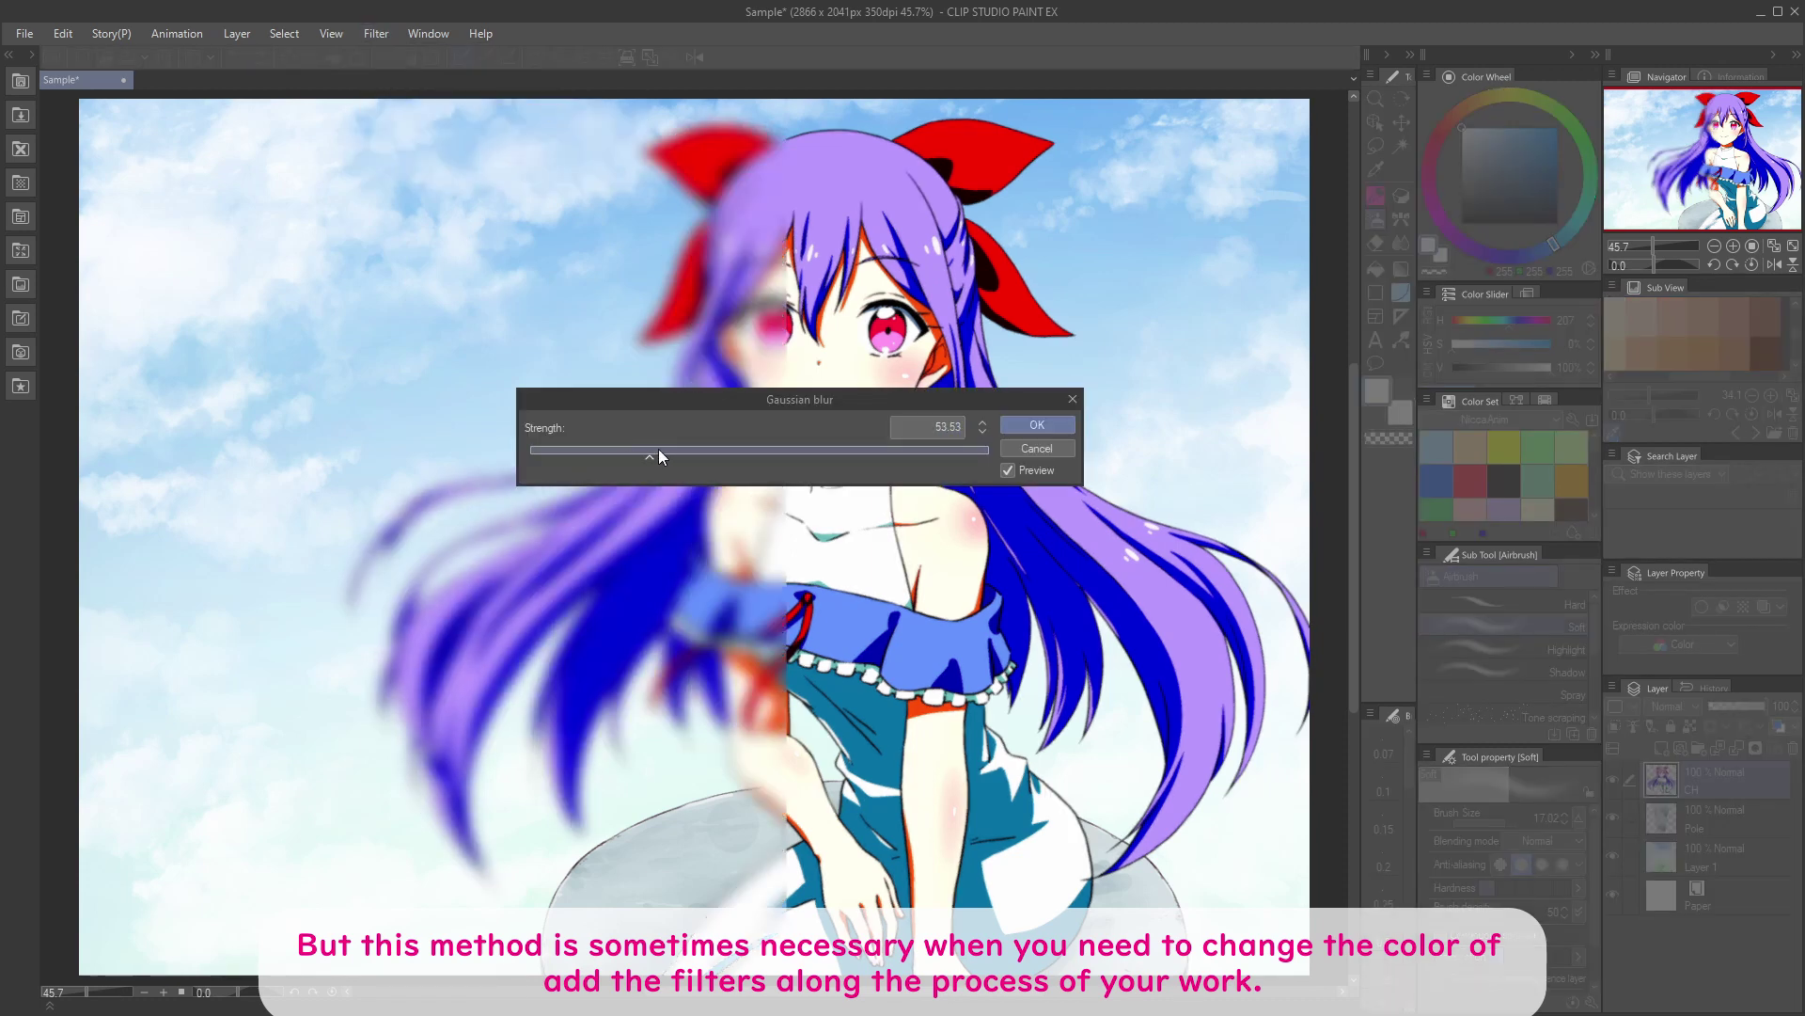
click(1014, 427)
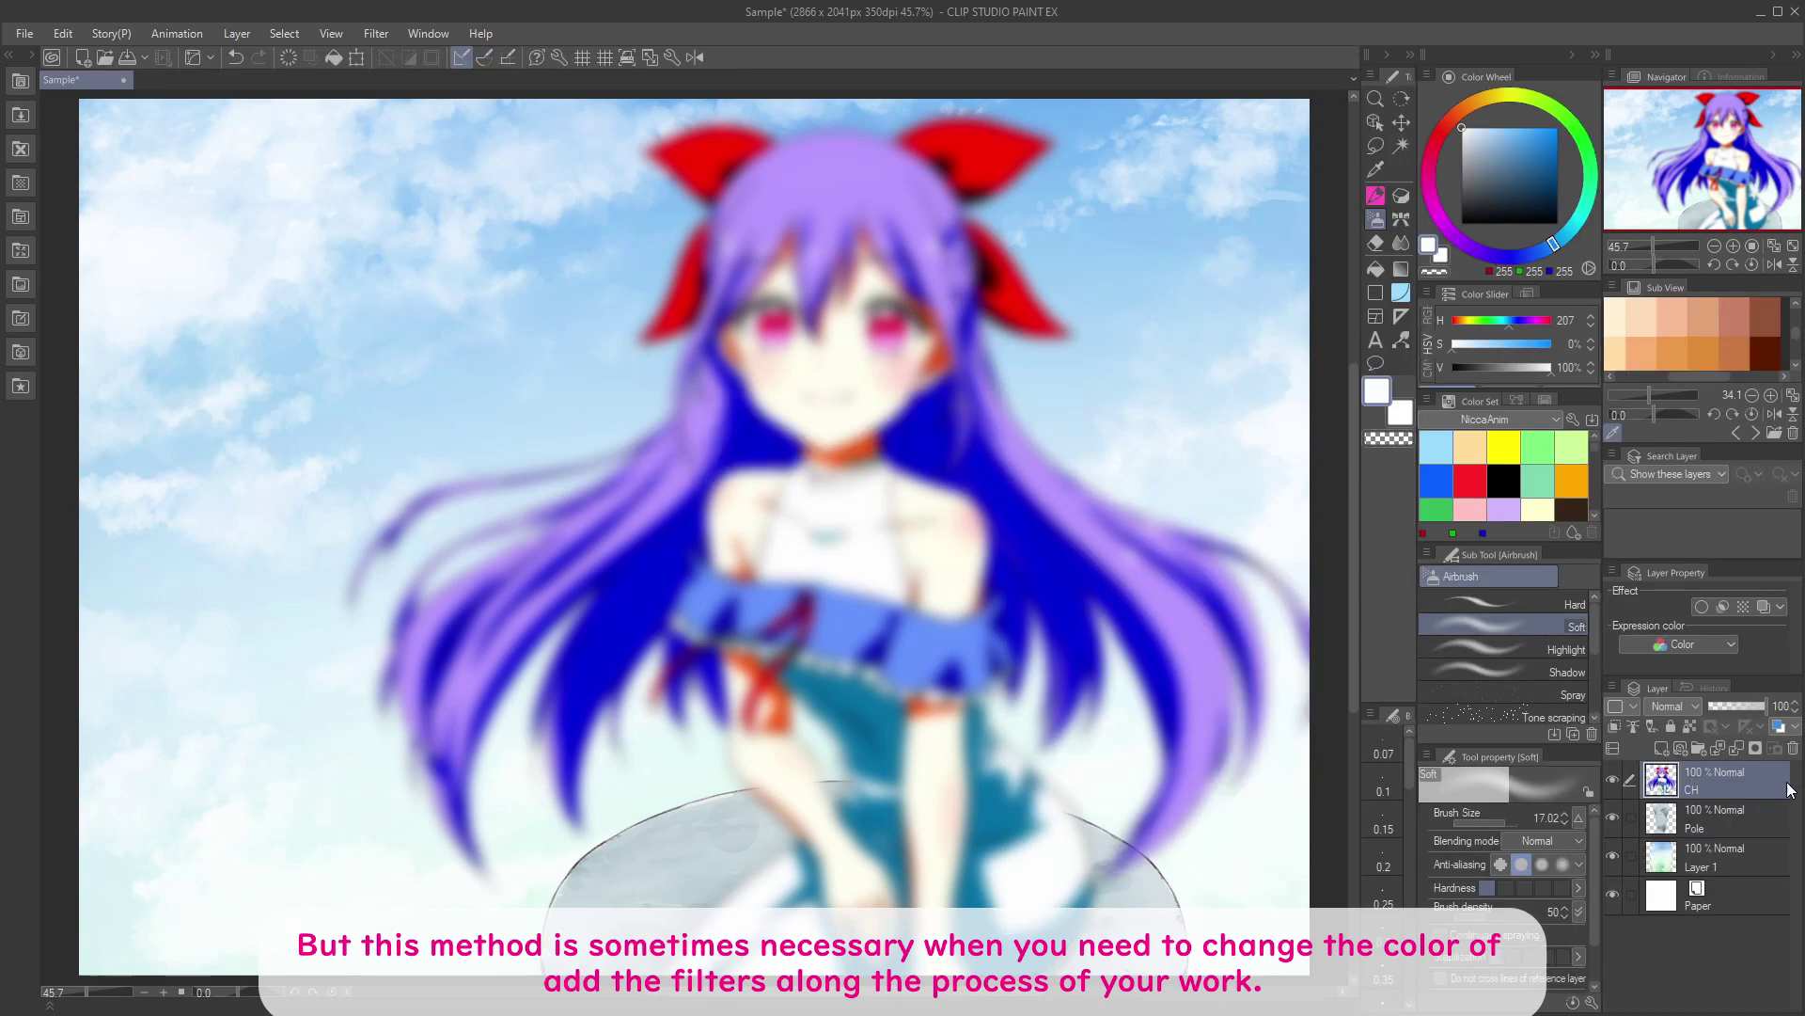
key(ctrl+z)
key(ctrl+z)
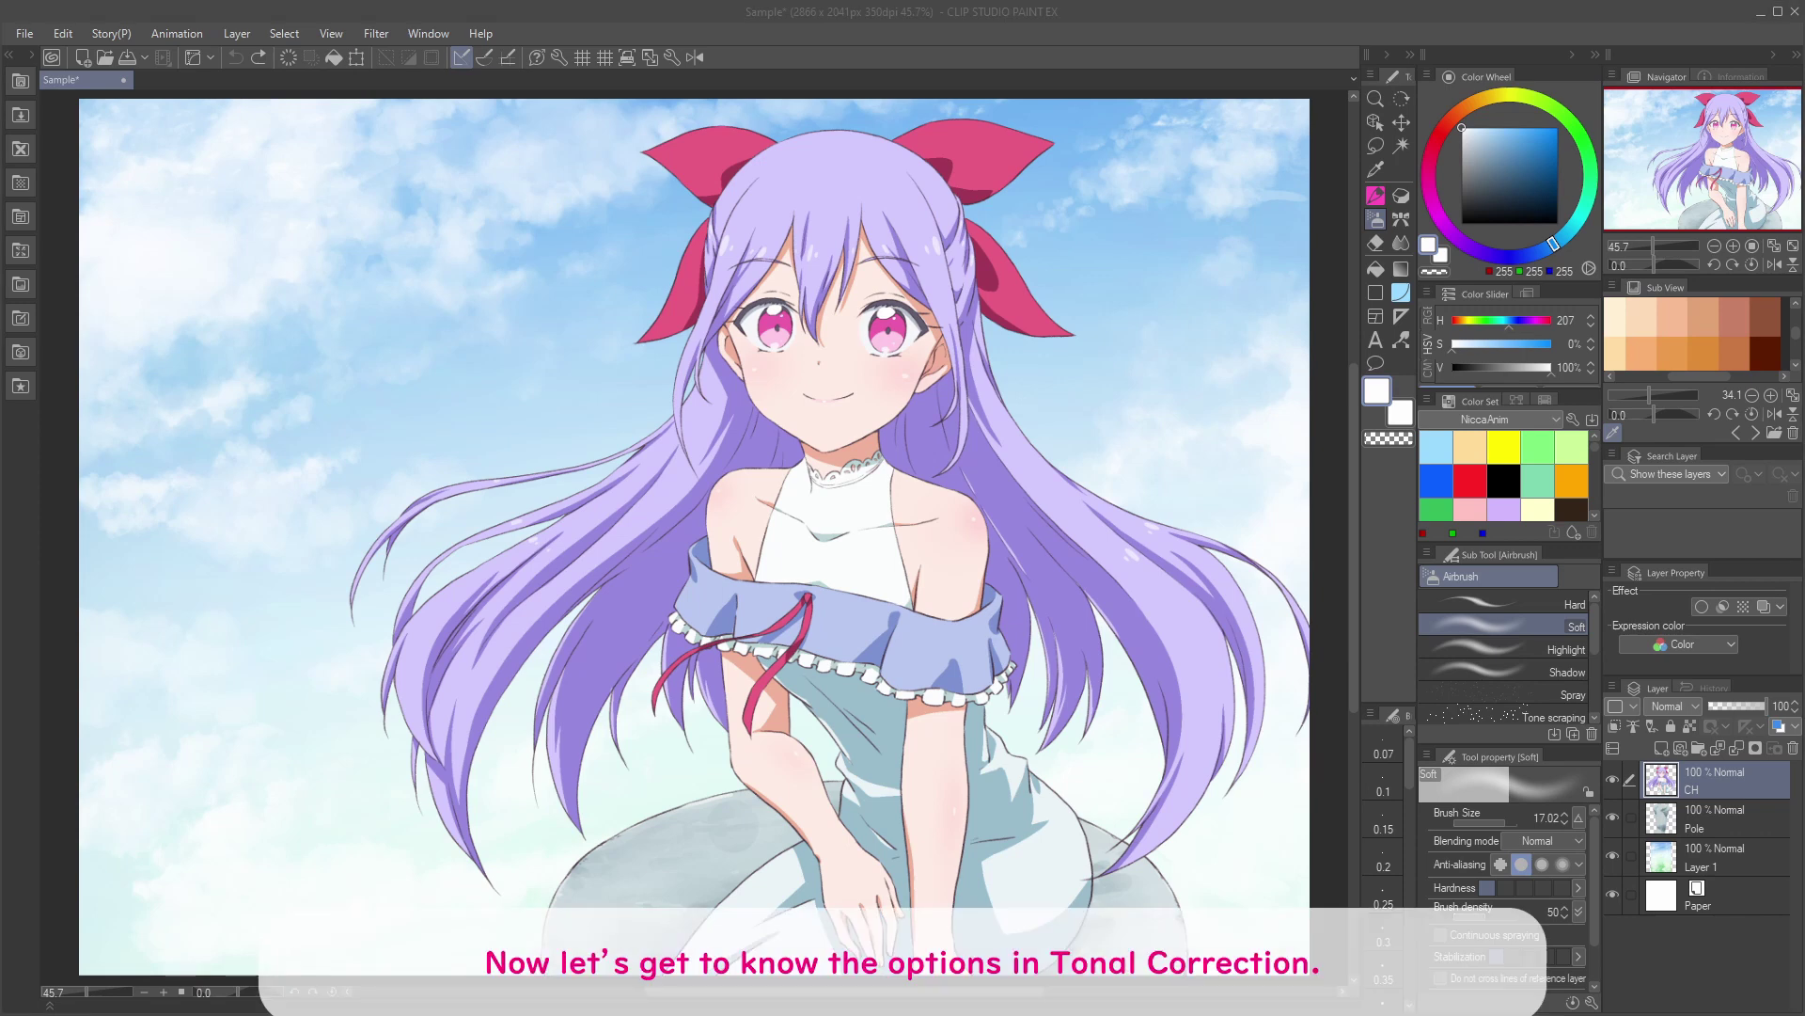
Step: Try a Hue/Saturation/Luminosity correction on the CH layer and discard it
click(63, 33)
mouse_move(206, 485)
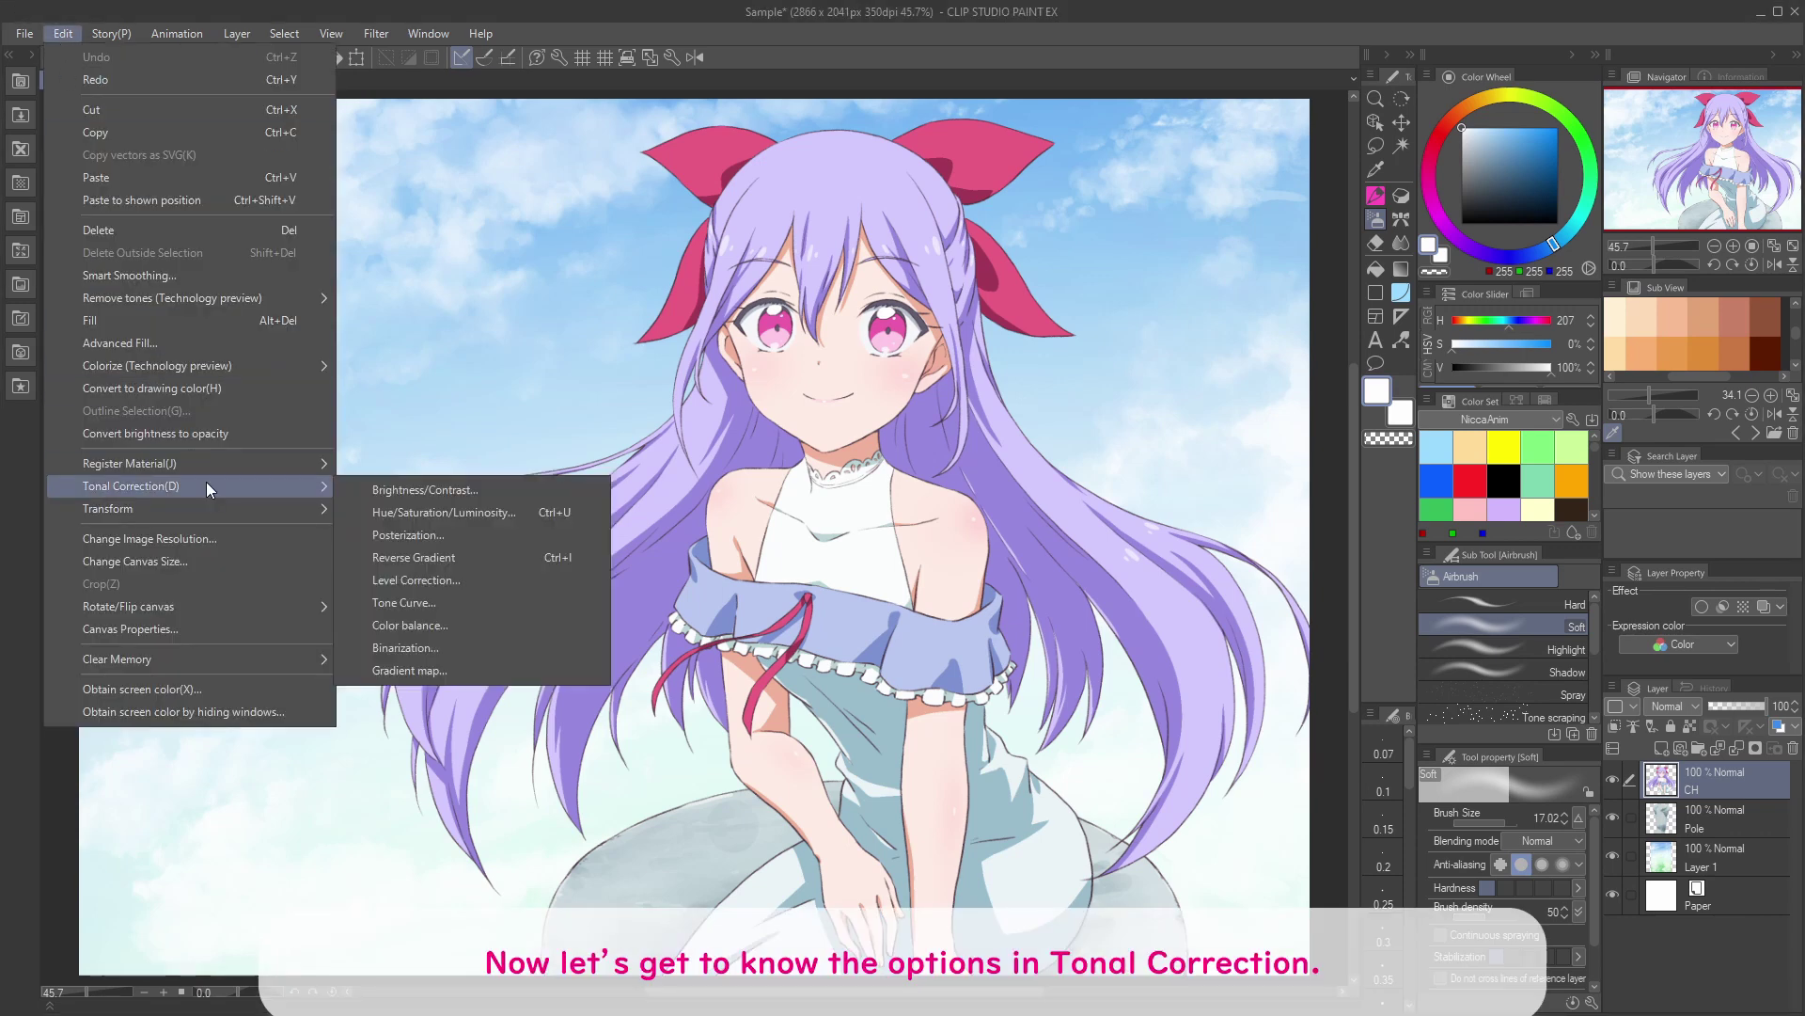
click(549, 513)
drag(1029, 650, 1000, 746)
click(1309, 643)
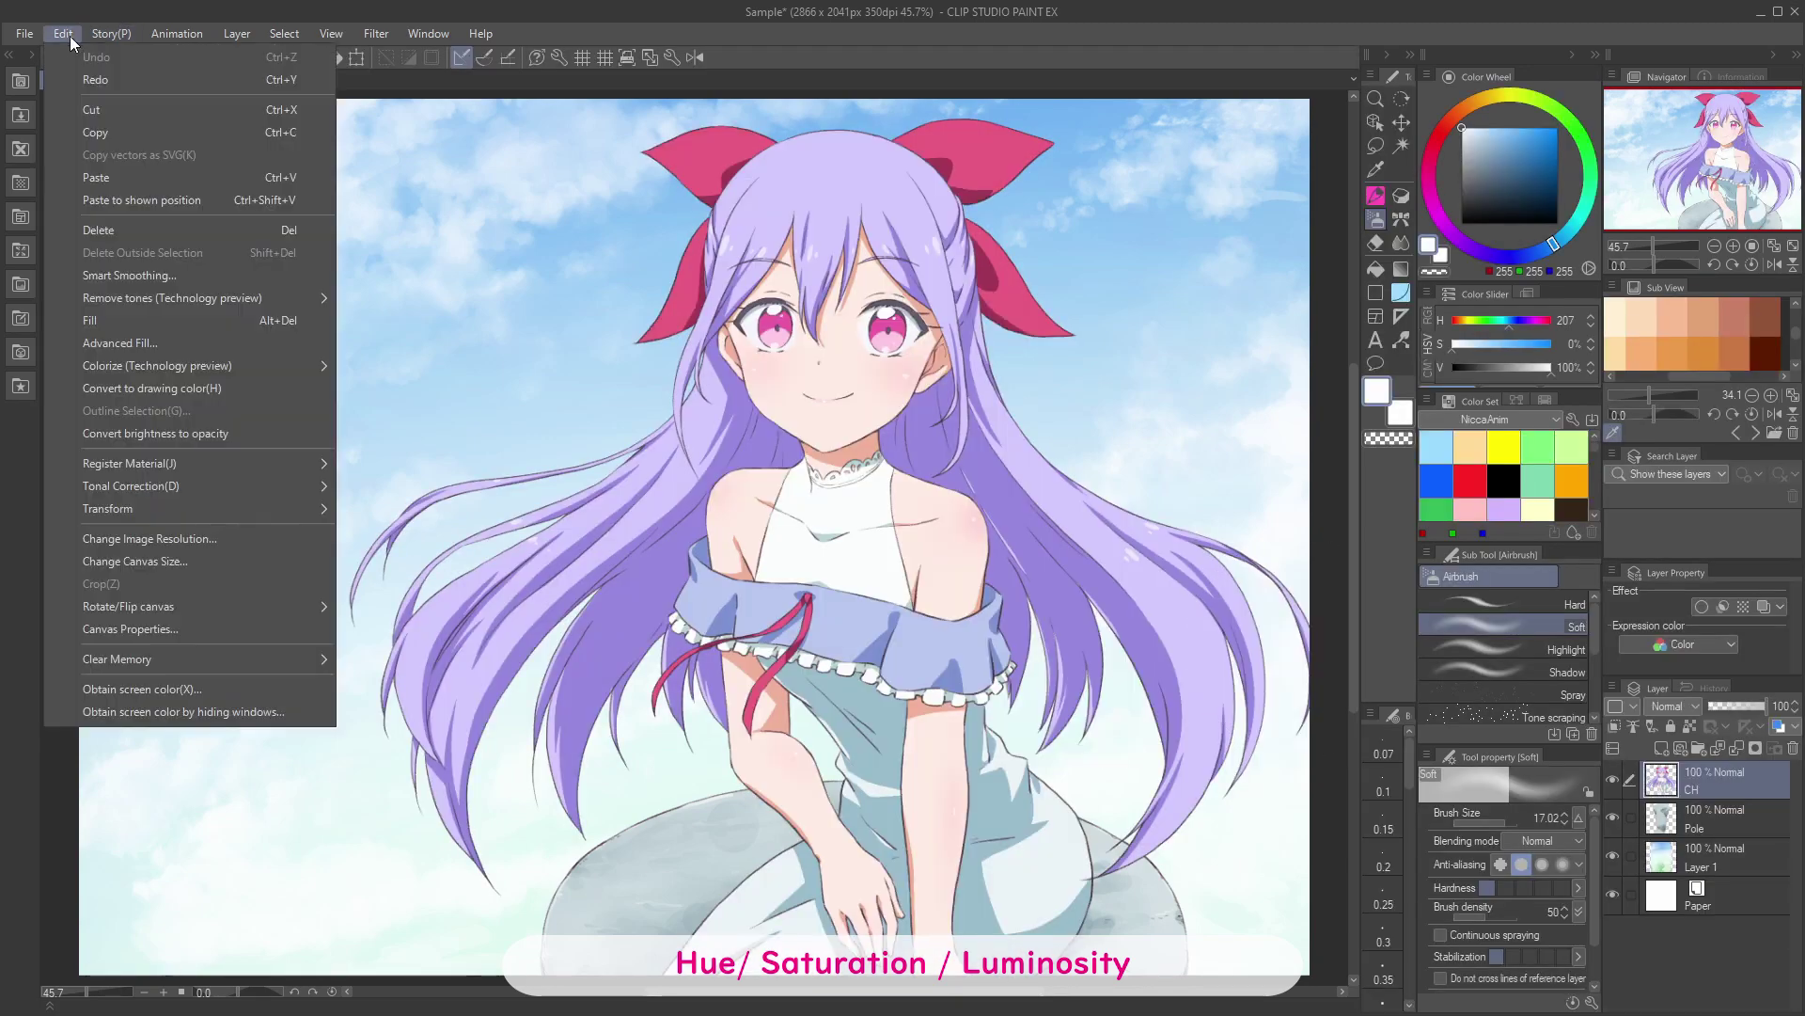
click(63, 33)
click(554, 607)
drag(541, 611, 478, 609)
drag(584, 561, 461, 335)
click(582, 378)
scroll(764, 442, up, 8)
click(63, 33)
click(555, 606)
drag(533, 447, 618, 443)
click(742, 443)
scroll(872, 469, down, 8)
drag(813, 513, 706, 376)
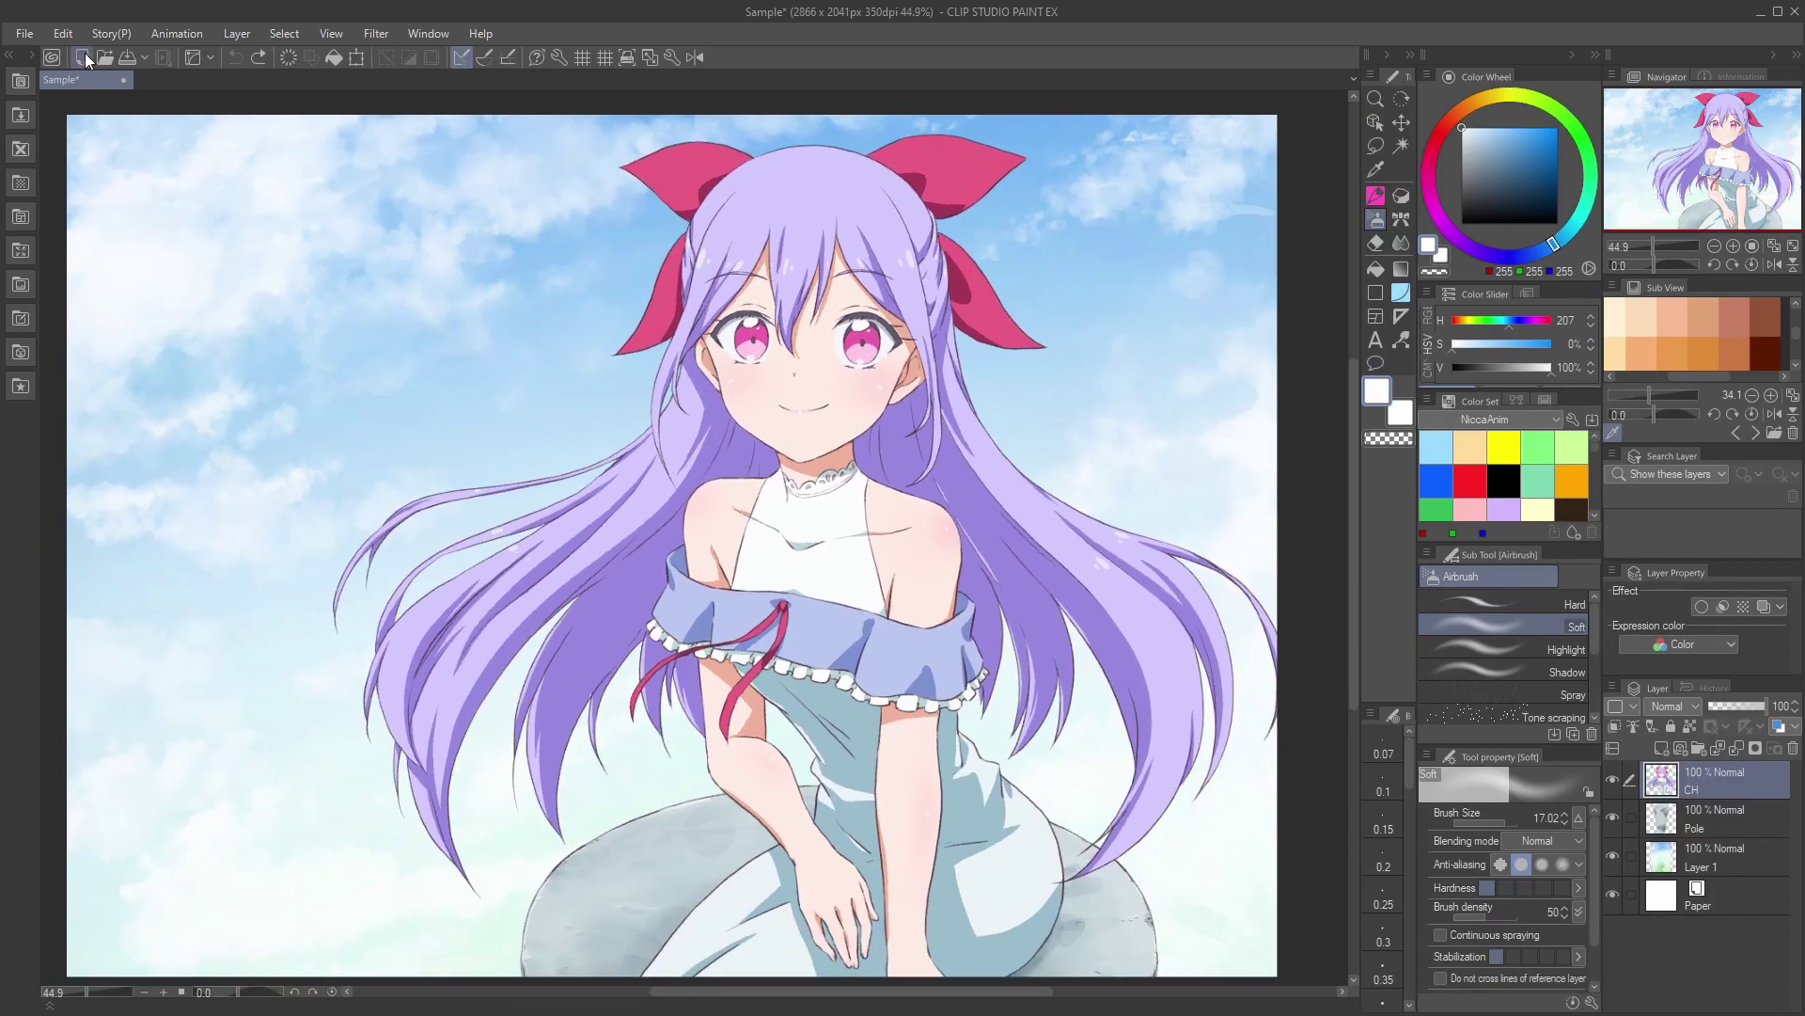
Step: Try the Reverse Gradient correction on the CH layer and undo it
click(63, 33)
mouse_move(211, 477)
click(423, 557)
key(ctrl+z)
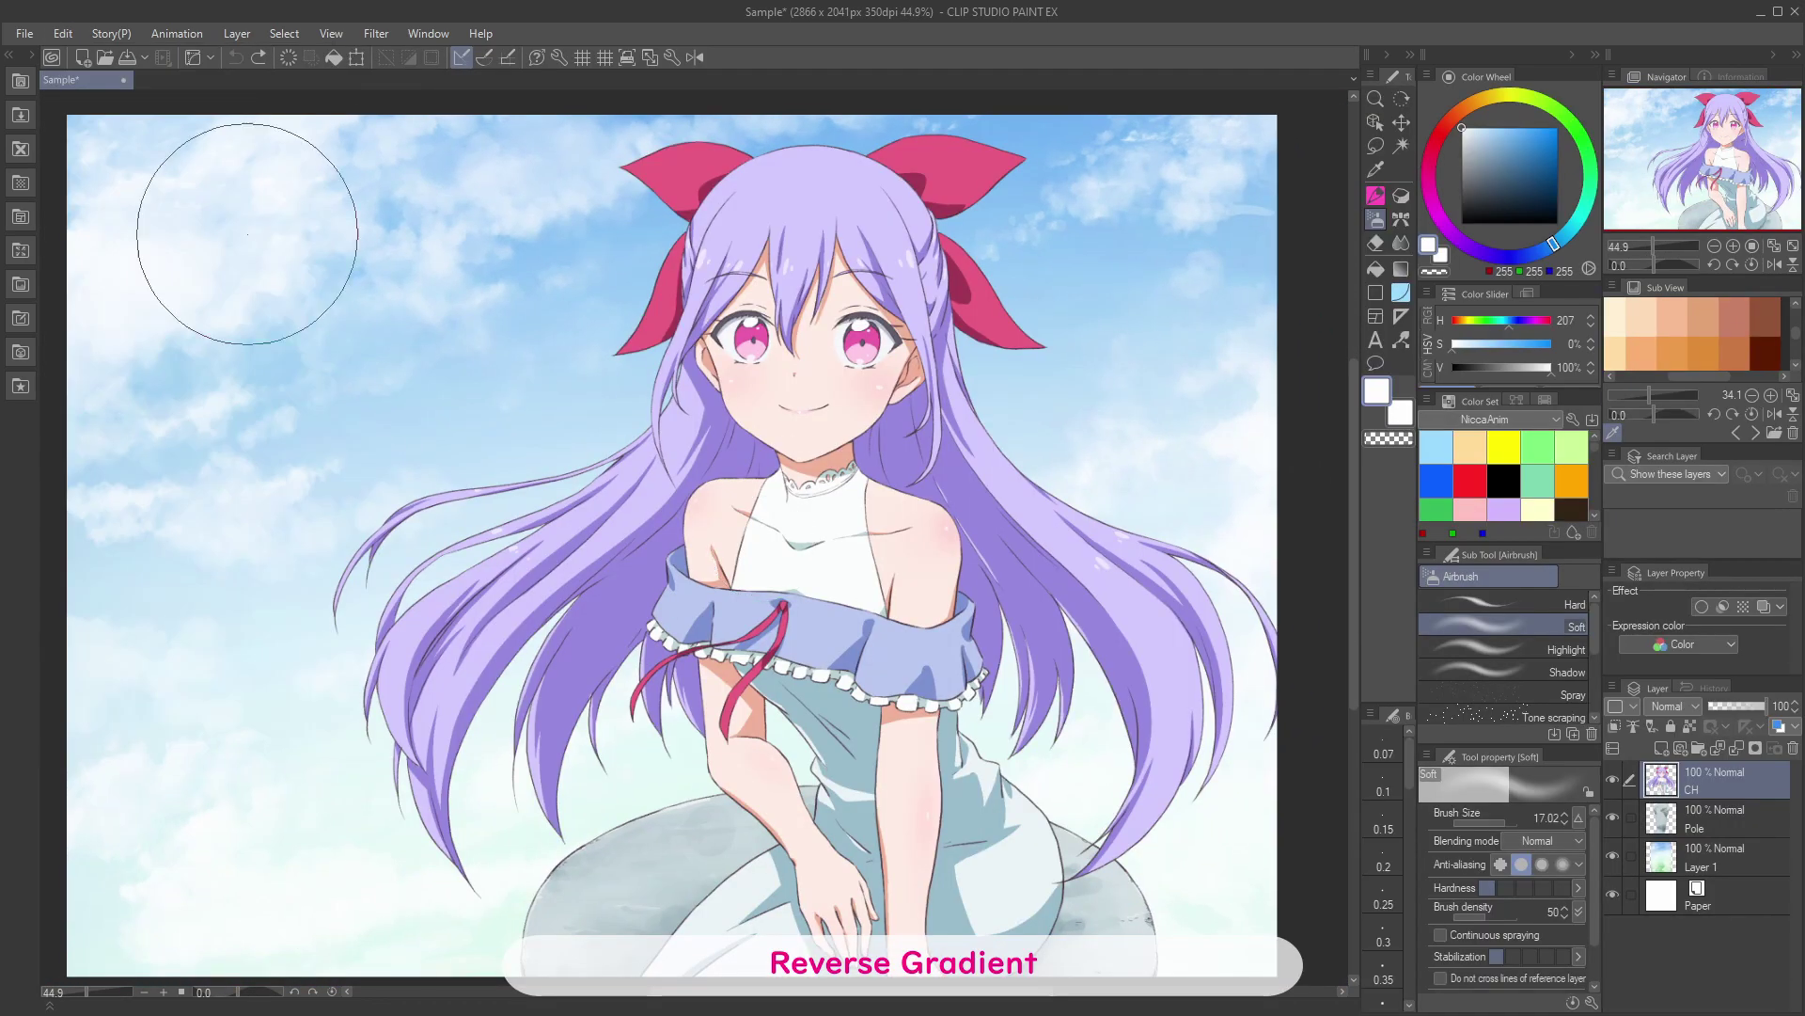
Step: Try a Level Correction on the CH layer by shifting the RGB input and output levels and auto-adjusting, and cancel it
click(63, 33)
click(438, 585)
drag(568, 555, 417, 287)
mouse_move(502, 472)
mouse_down()
mouse_move(290, 471)
mouse_move(501, 471)
mouse_up()
mouse_move(265, 468)
mouse_down()
mouse_move(403, 465)
mouse_move(245, 467)
mouse_up()
mouse_move(264, 529)
mouse_down()
mouse_move(375, 527)
mouse_move(264, 529)
mouse_up()
mouse_move(504, 530)
mouse_down()
mouse_move(401, 528)
mouse_move(503, 529)
mouse_up()
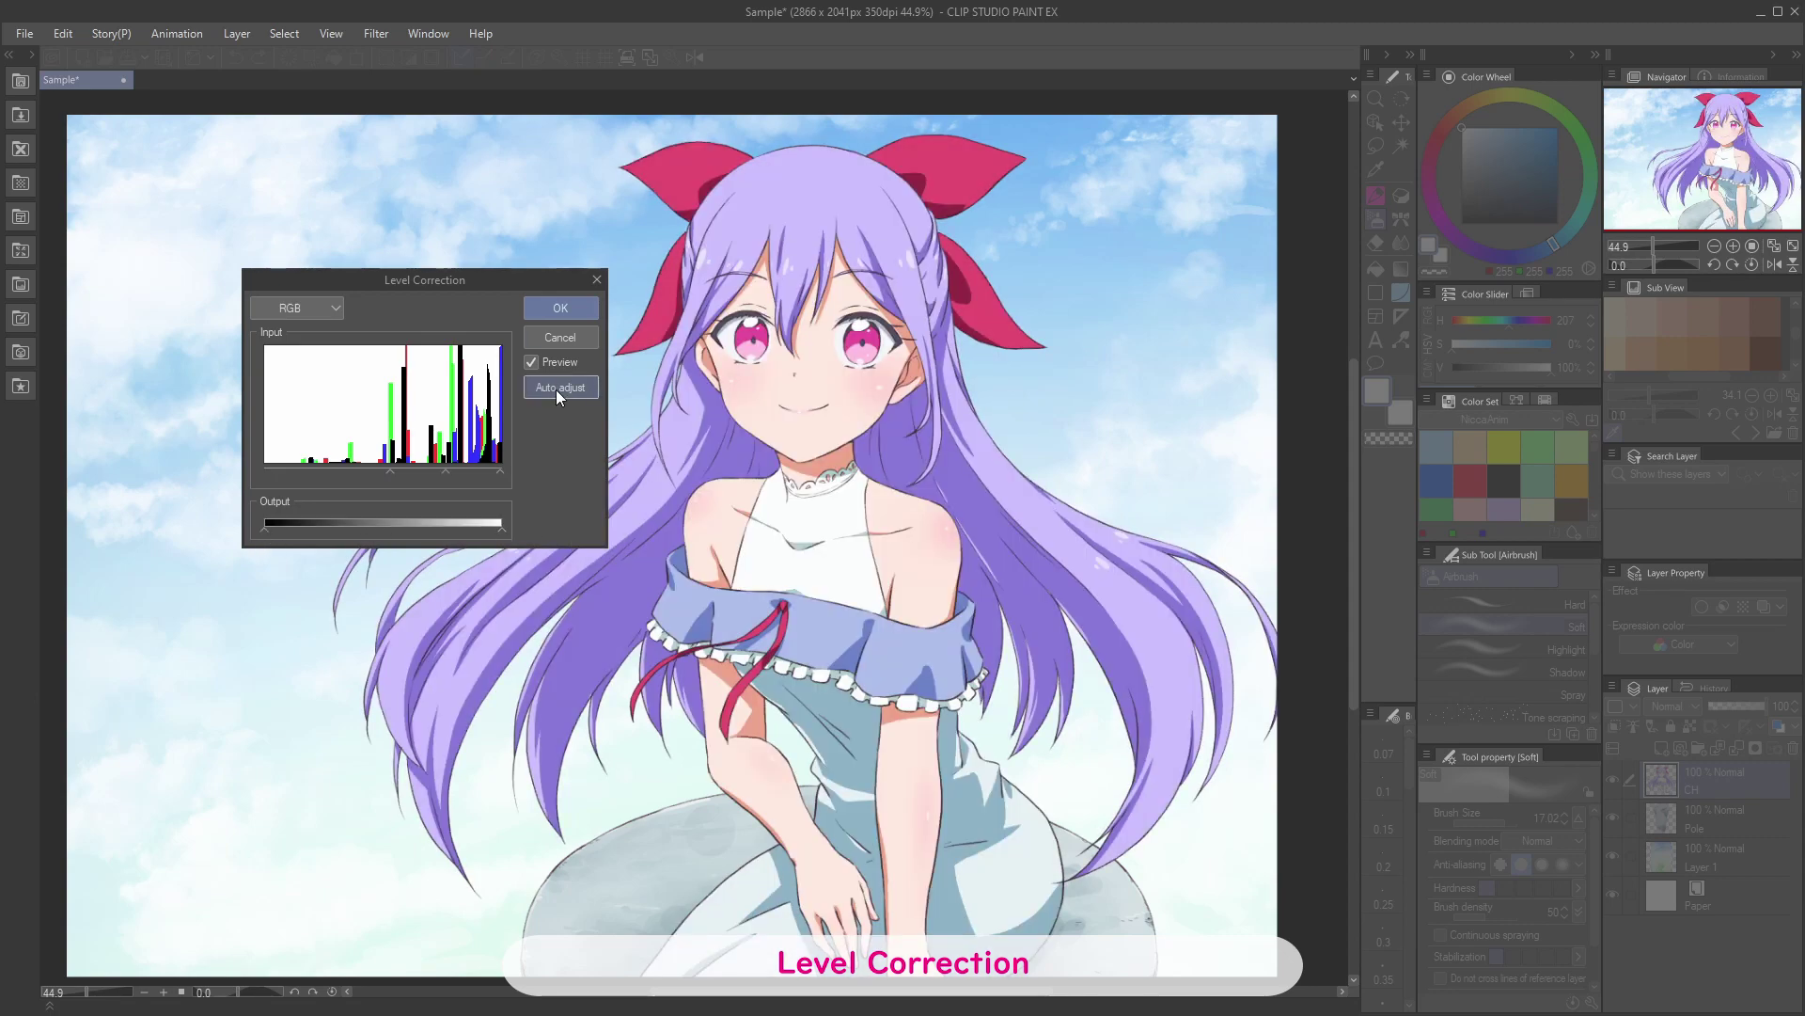
click(555, 390)
click(559, 335)
Step: Try a Tone Curve correction on the CH layer by bending the RGB curve at several points, and reset it
click(64, 33)
mouse_move(188, 485)
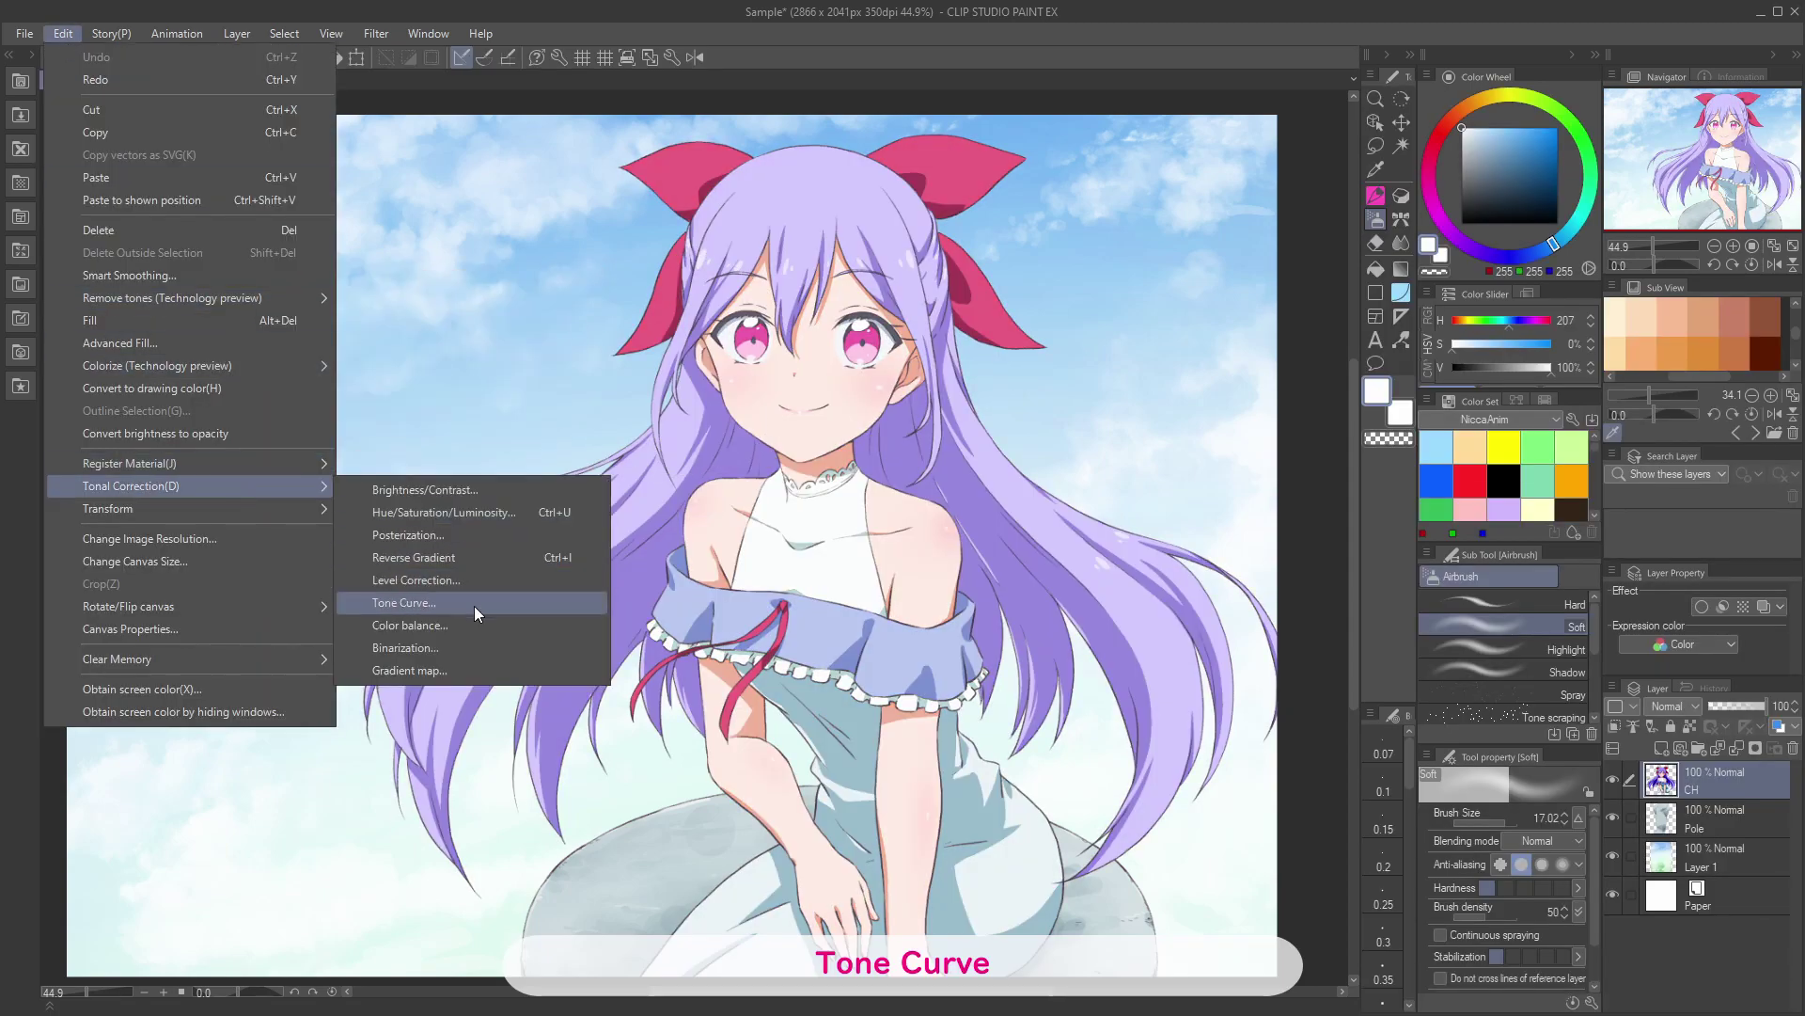
click(474, 606)
drag(997, 516, 313, 271)
drag(324, 442, 466, 453)
drag(362, 404, 437, 413)
drag(289, 513, 206, 451)
drag(293, 451, 299, 536)
drag(360, 481, 356, 365)
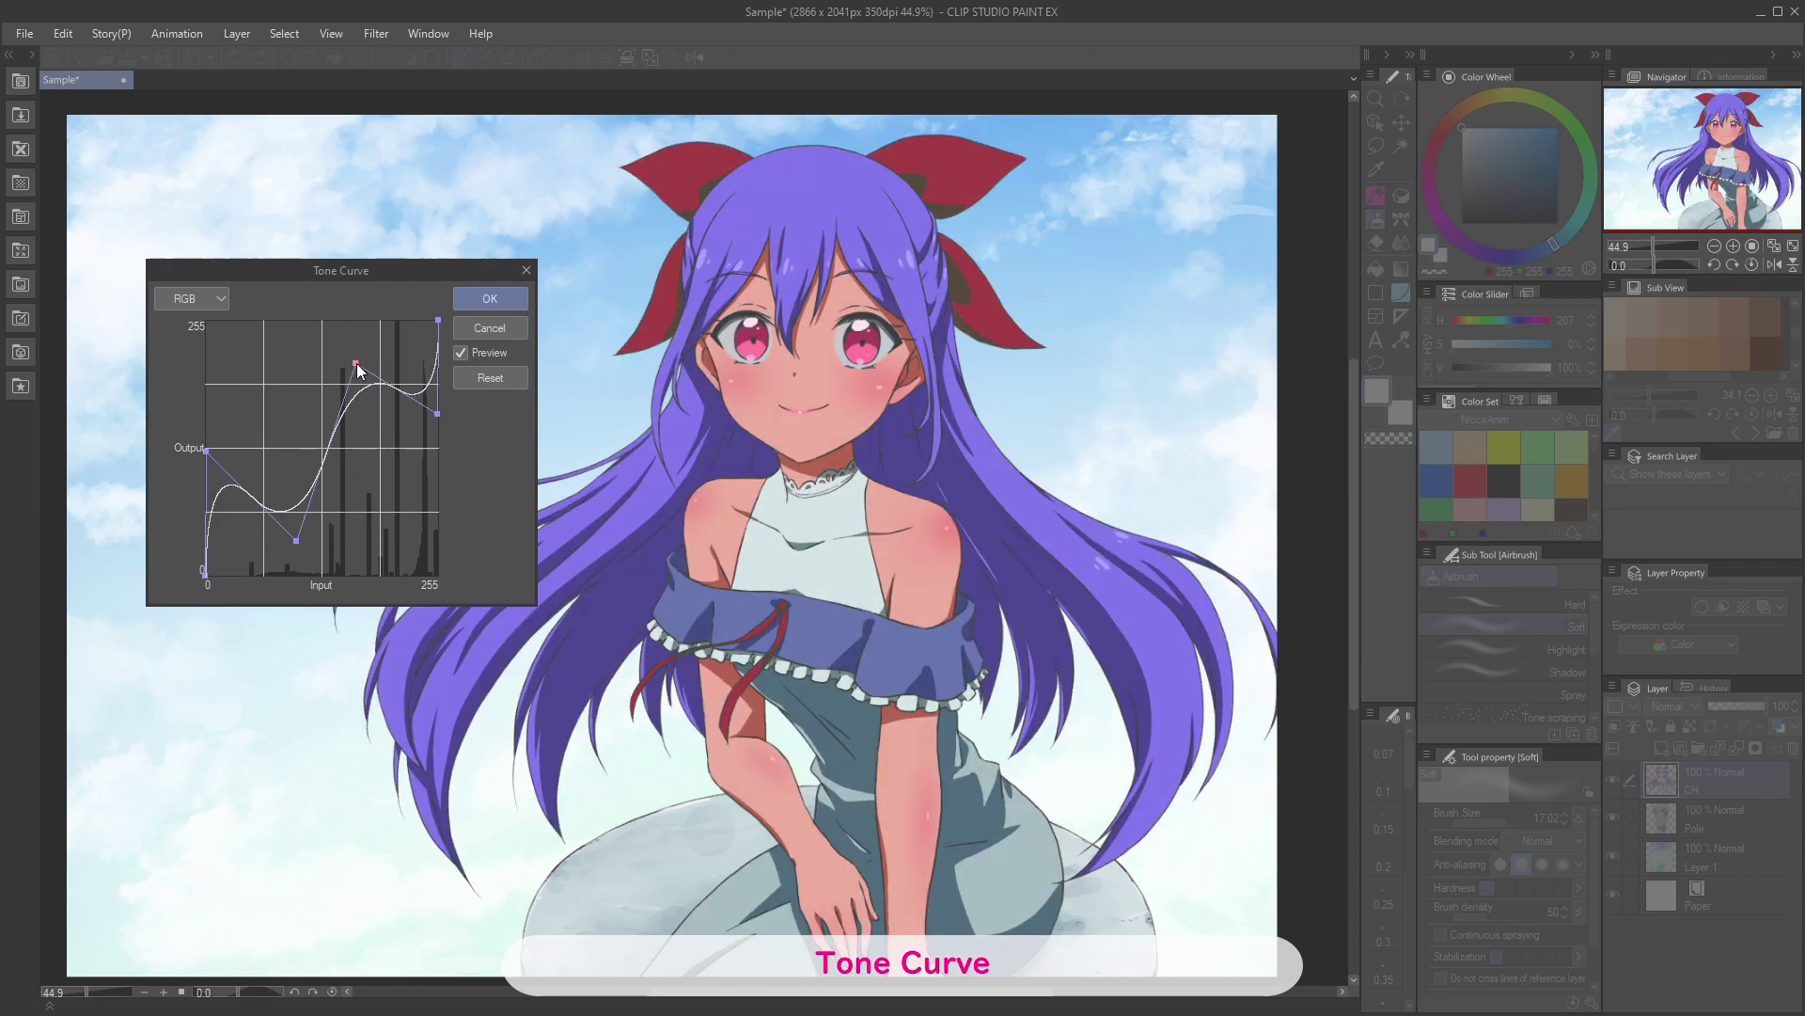
drag(436, 411, 433, 513)
click(490, 378)
Step: Try reshaping the Red and Blue channel curves separately in the Tone Curve correction, switching through the Green channel
click(216, 299)
click(209, 338)
drag(329, 439, 203, 437)
click(215, 299)
click(207, 357)
click(217, 299)
click(207, 375)
drag(355, 367, 376, 416)
Step: Try steeper Red and Green channel curves, reset the Tone Curve and cancel the correction
click(216, 299)
click(199, 339)
drag(233, 346, 293, 320)
drag(267, 397, 288, 570)
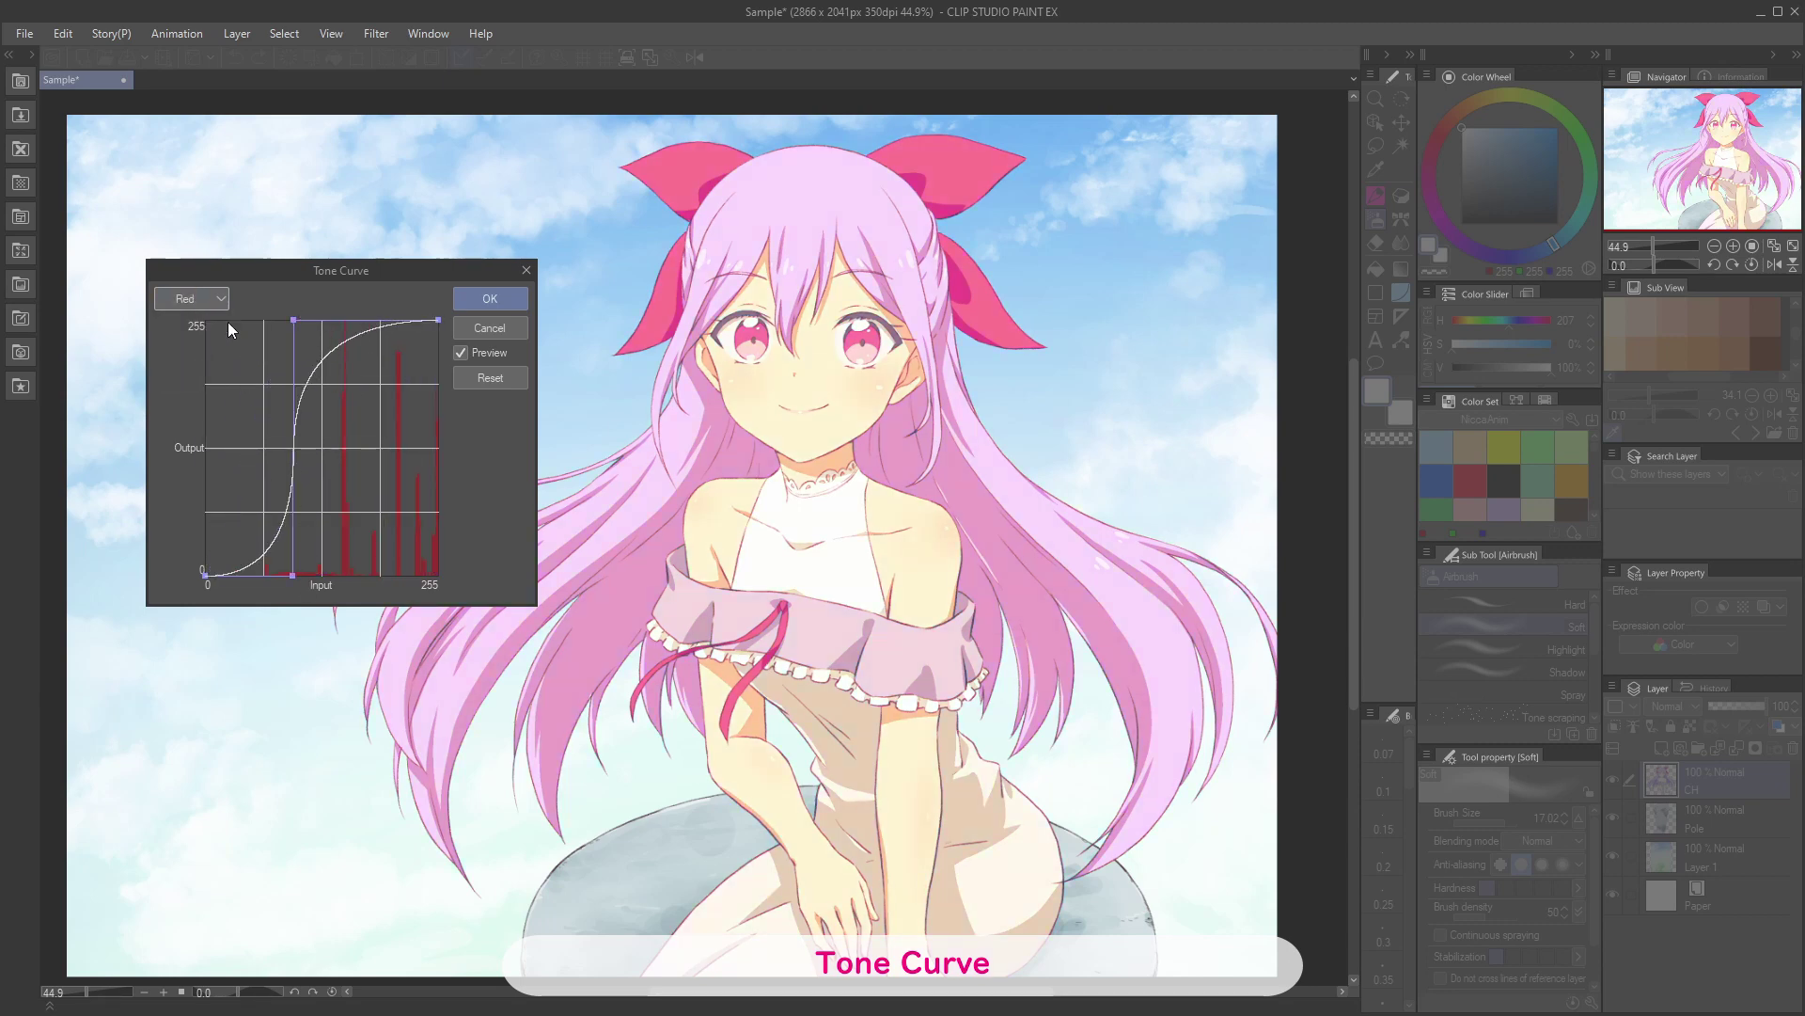
click(215, 299)
click(207, 356)
drag(309, 407, 353, 495)
drag(247, 485, 272, 572)
click(518, 379)
click(510, 327)
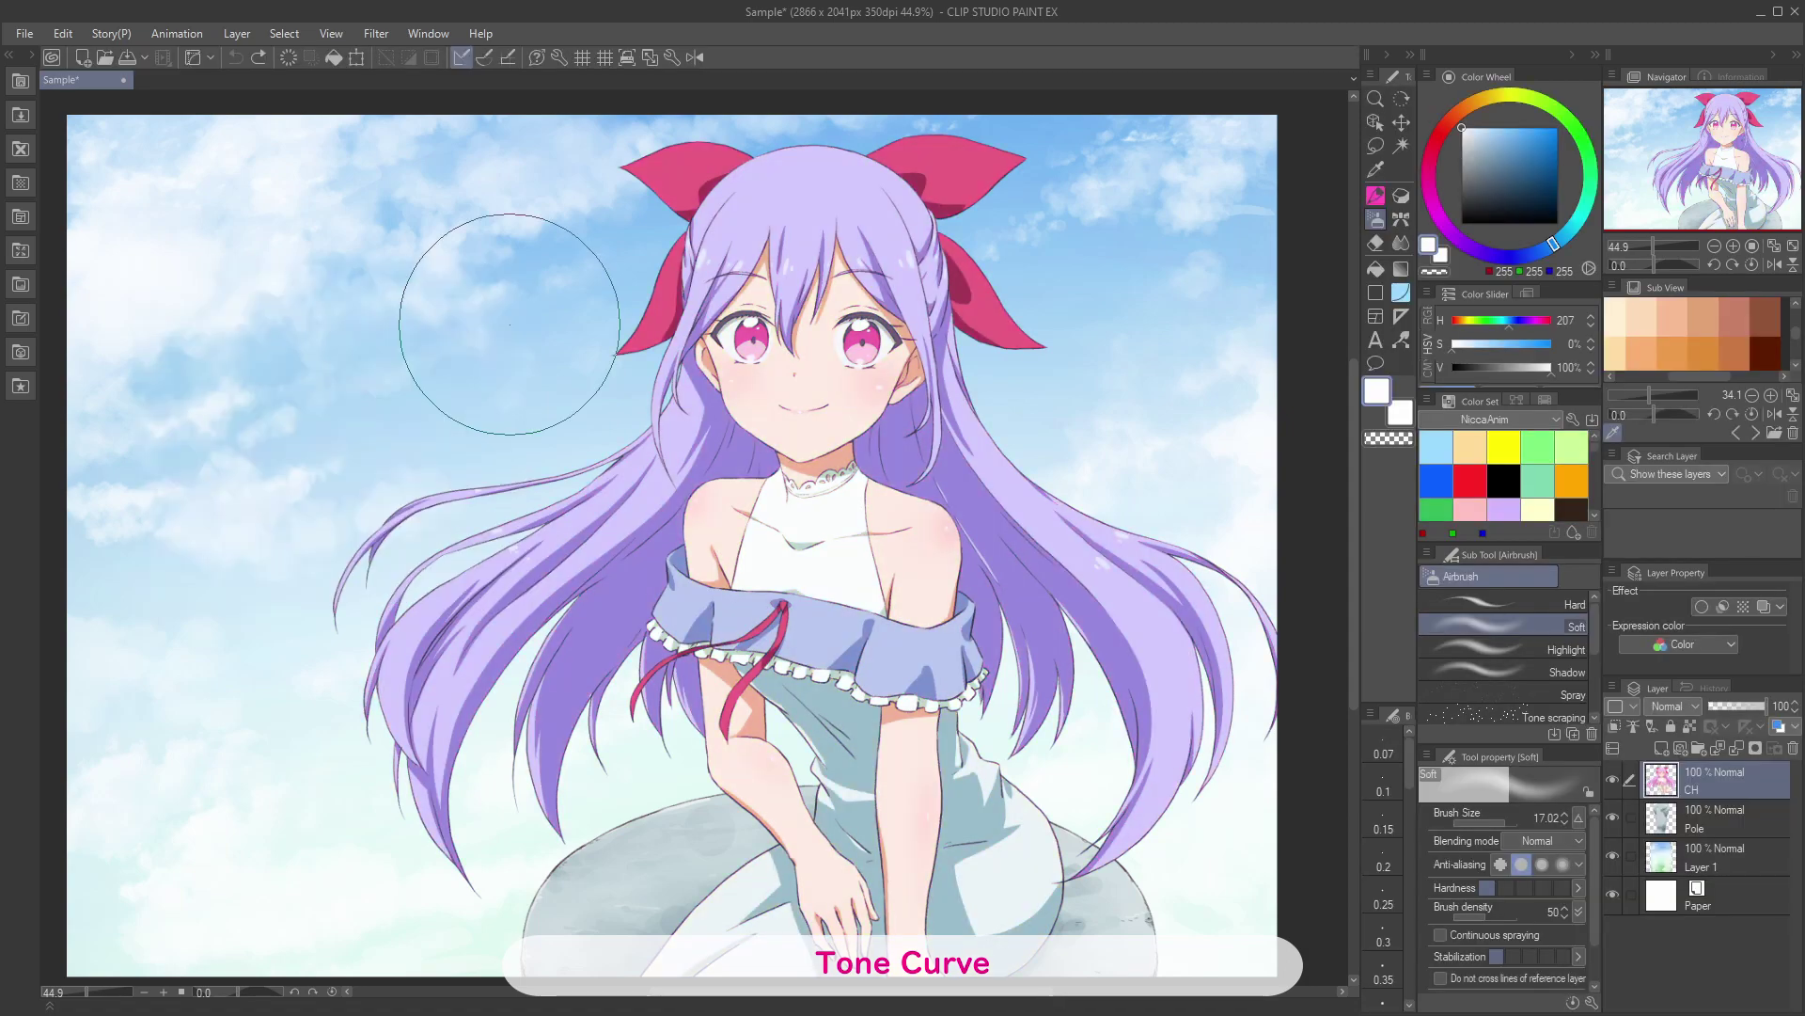
Step: Try a Color balance correction on the CH layer by shifting the half tone levels toward red and blue
click(63, 33)
mouse_move(170, 476)
click(472, 630)
drag(268, 732, 431, 770)
drag(268, 796, 399, 795)
Step: Try shifting the Highlight color levels, and push the Shadow levels to 100, -100 and -50
click(344, 843)
drag(253, 762, 399, 761)
drag(267, 732, 197, 795)
click(179, 848)
drag(268, 761, 374, 741)
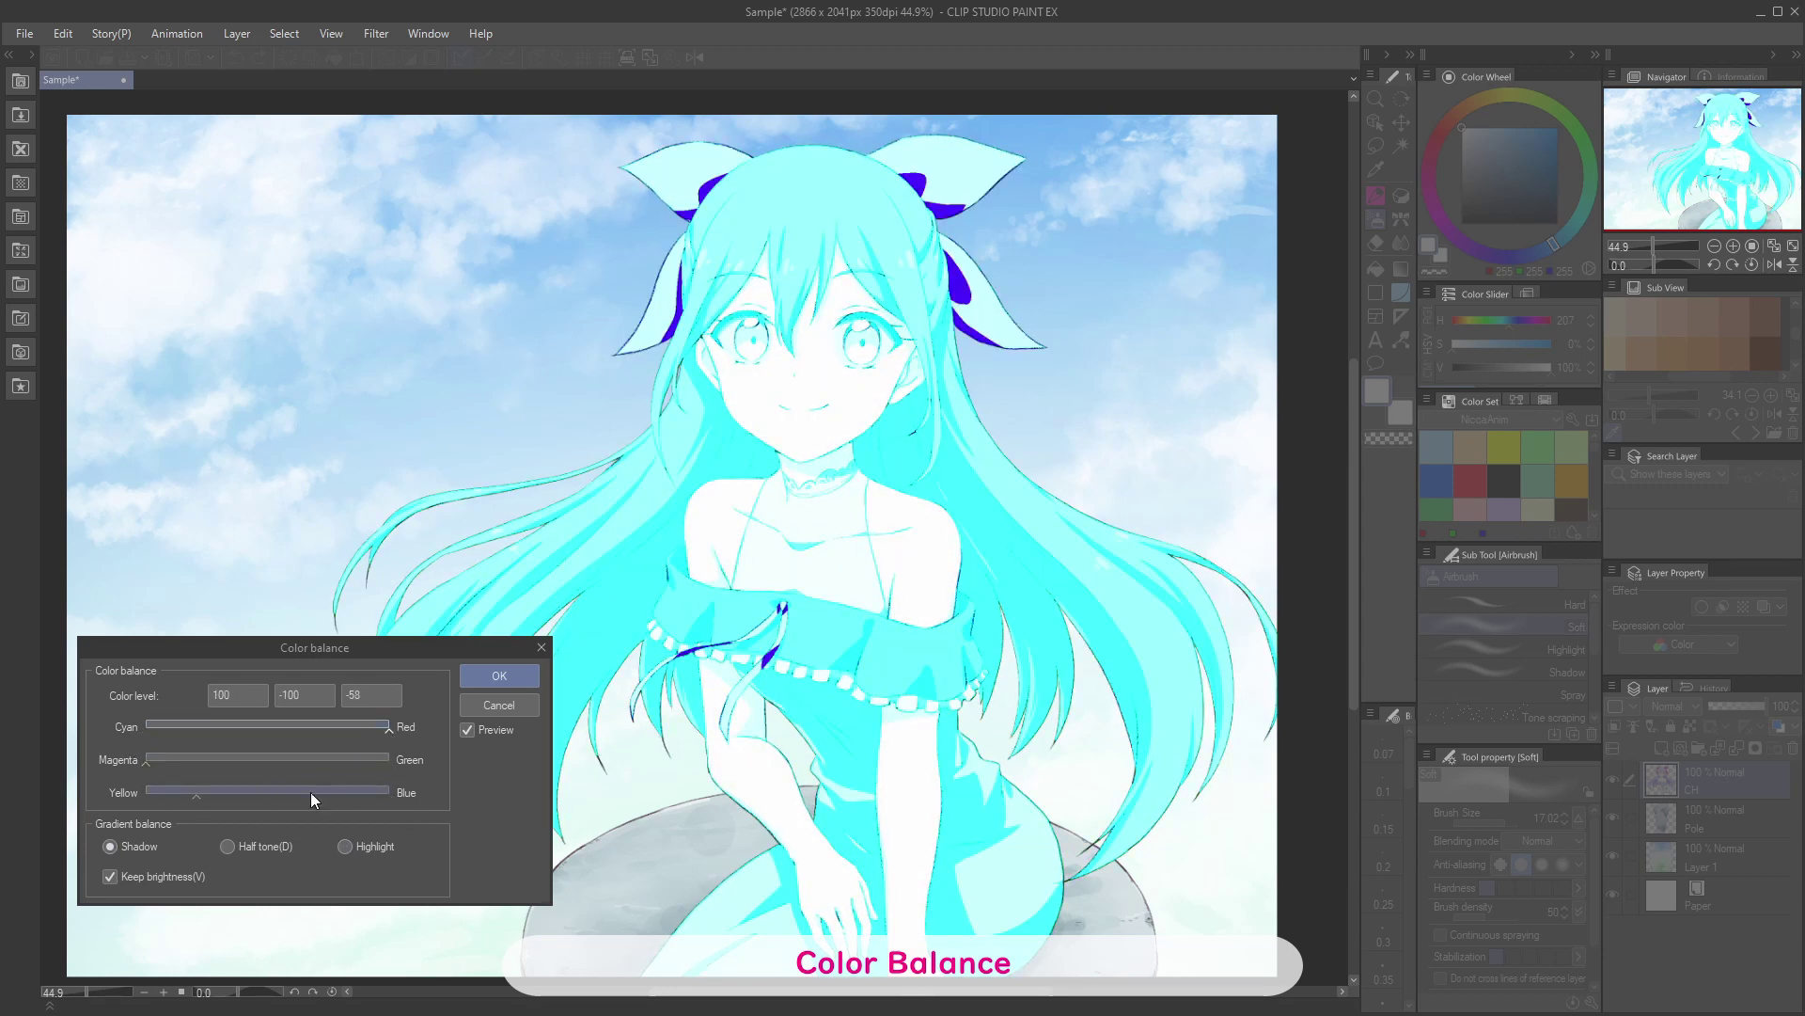
Step: Try half tone color levels of 77, -60 and 83 without Keep brightness, compare the preview, and cancel the Color balance
drag(158, 730, 361, 732)
drag(344, 792, 194, 761)
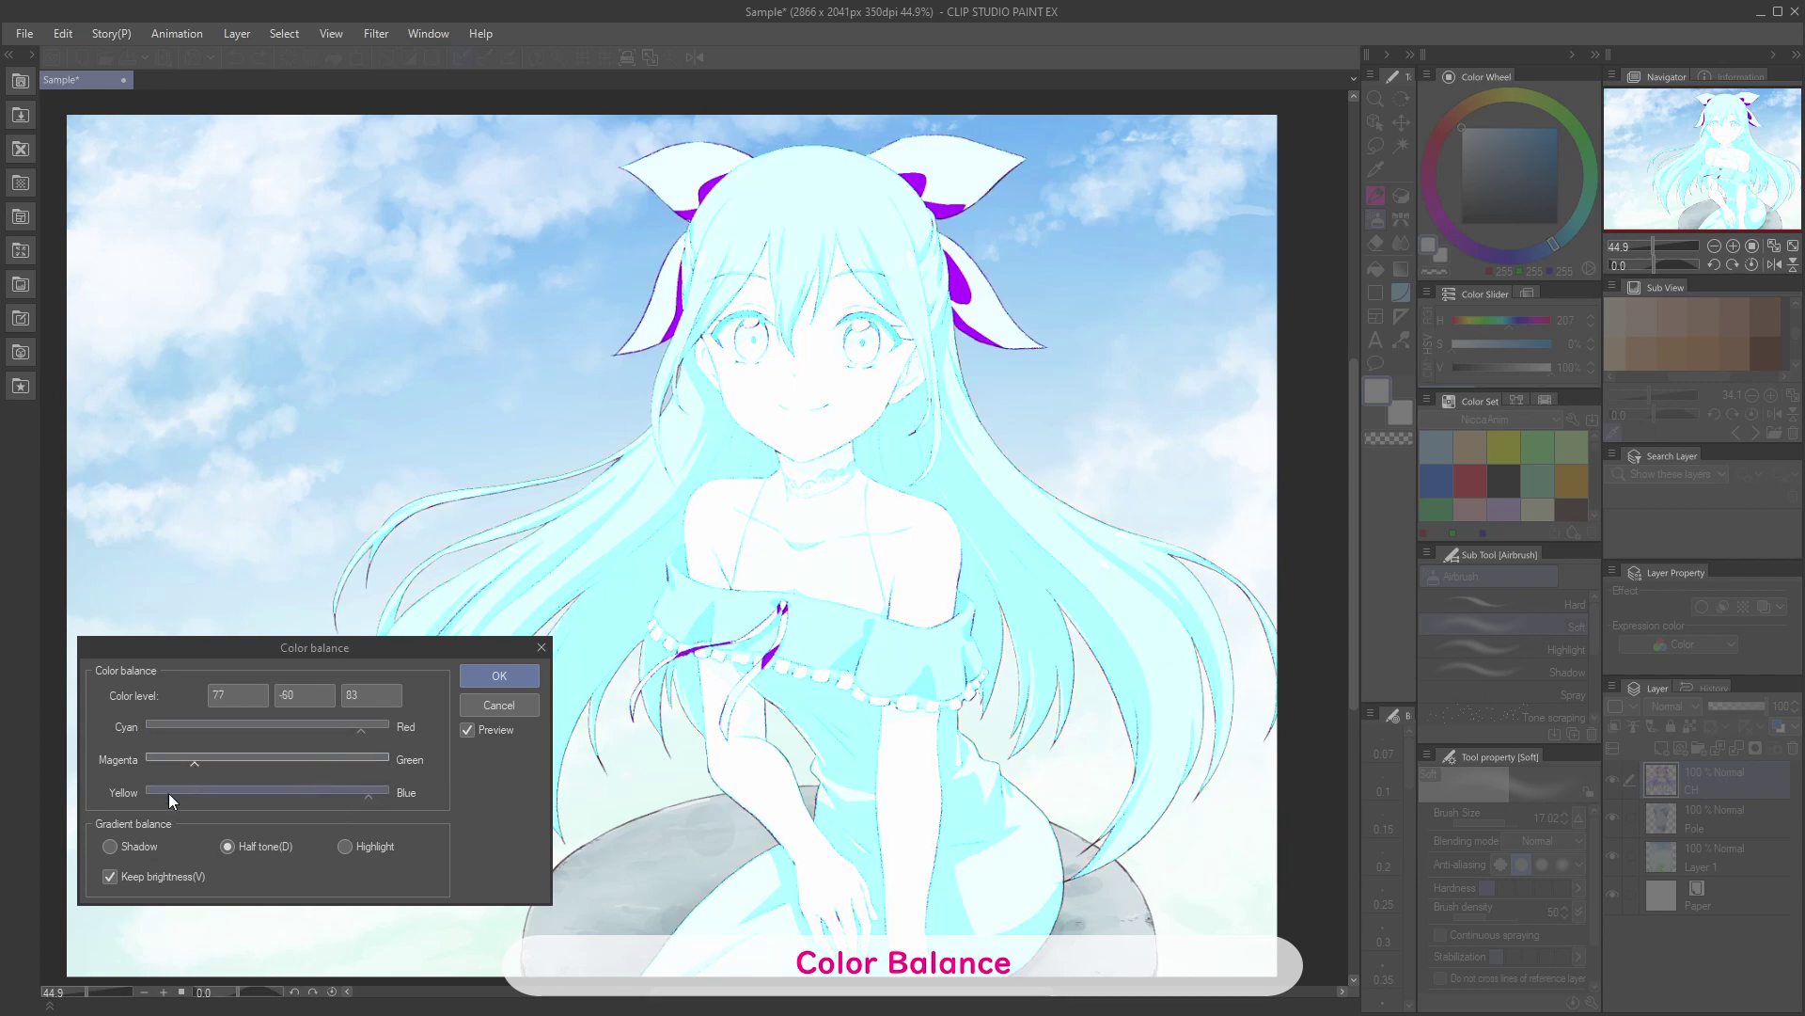
click(110, 877)
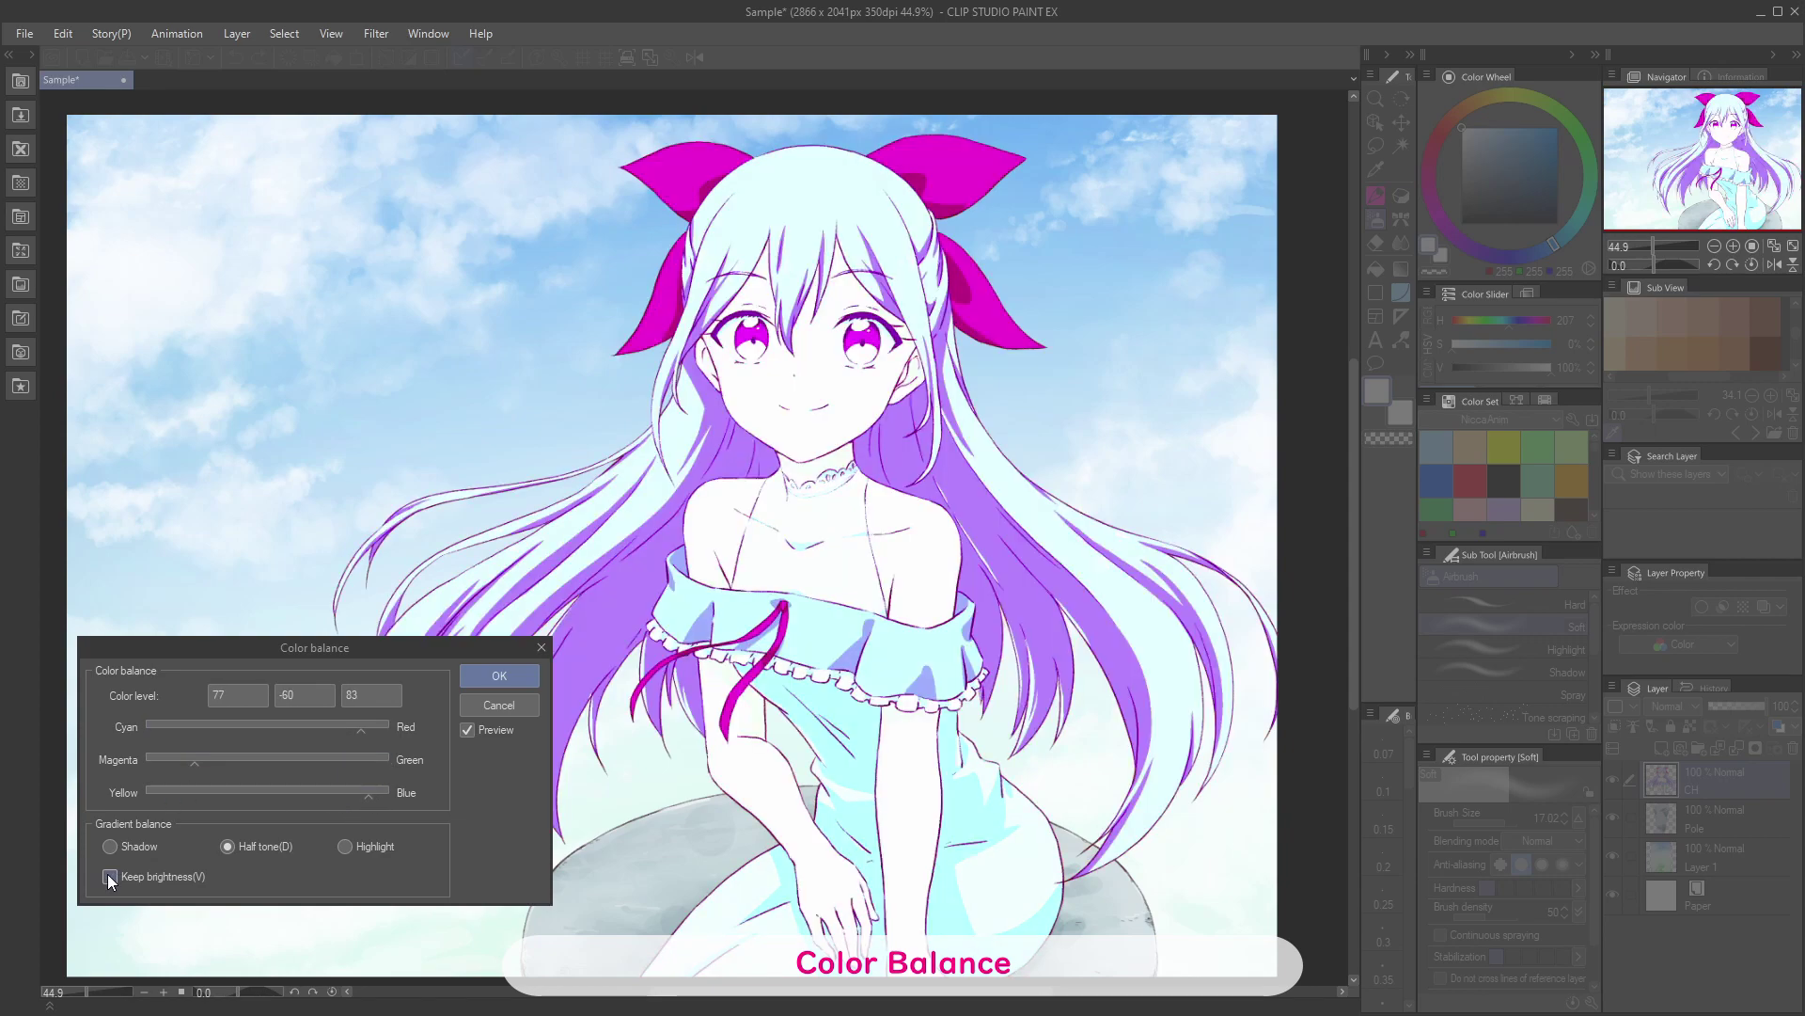
click(471, 730)
click(472, 729)
click(498, 705)
Step: Try a Binarization correction on the CH layer by shifting its threshold, and discard it
click(63, 34)
mouse_move(179, 486)
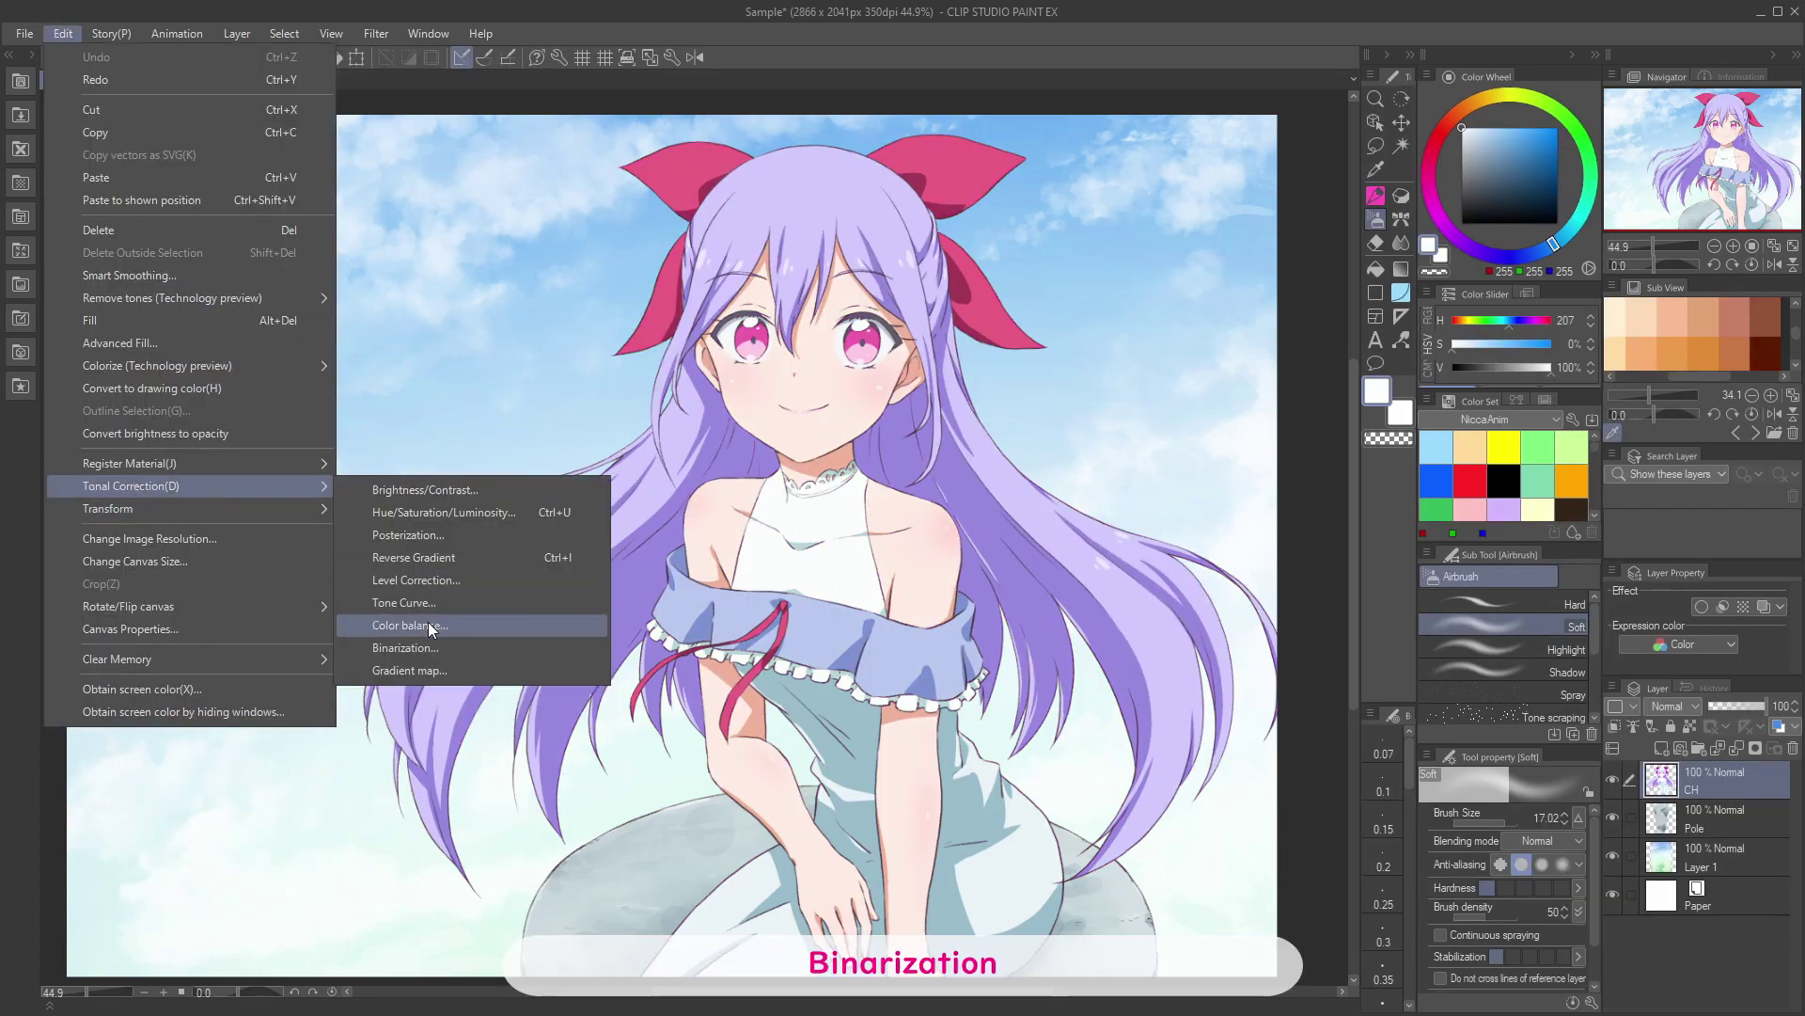
click(414, 646)
drag(365, 579, 480, 585)
click(527, 578)
Step: Start a Gradient map correction on the CH layer and try several gradients from the current gradient set
click(98, 35)
mouse_move(63, 35)
mouse_move(179, 486)
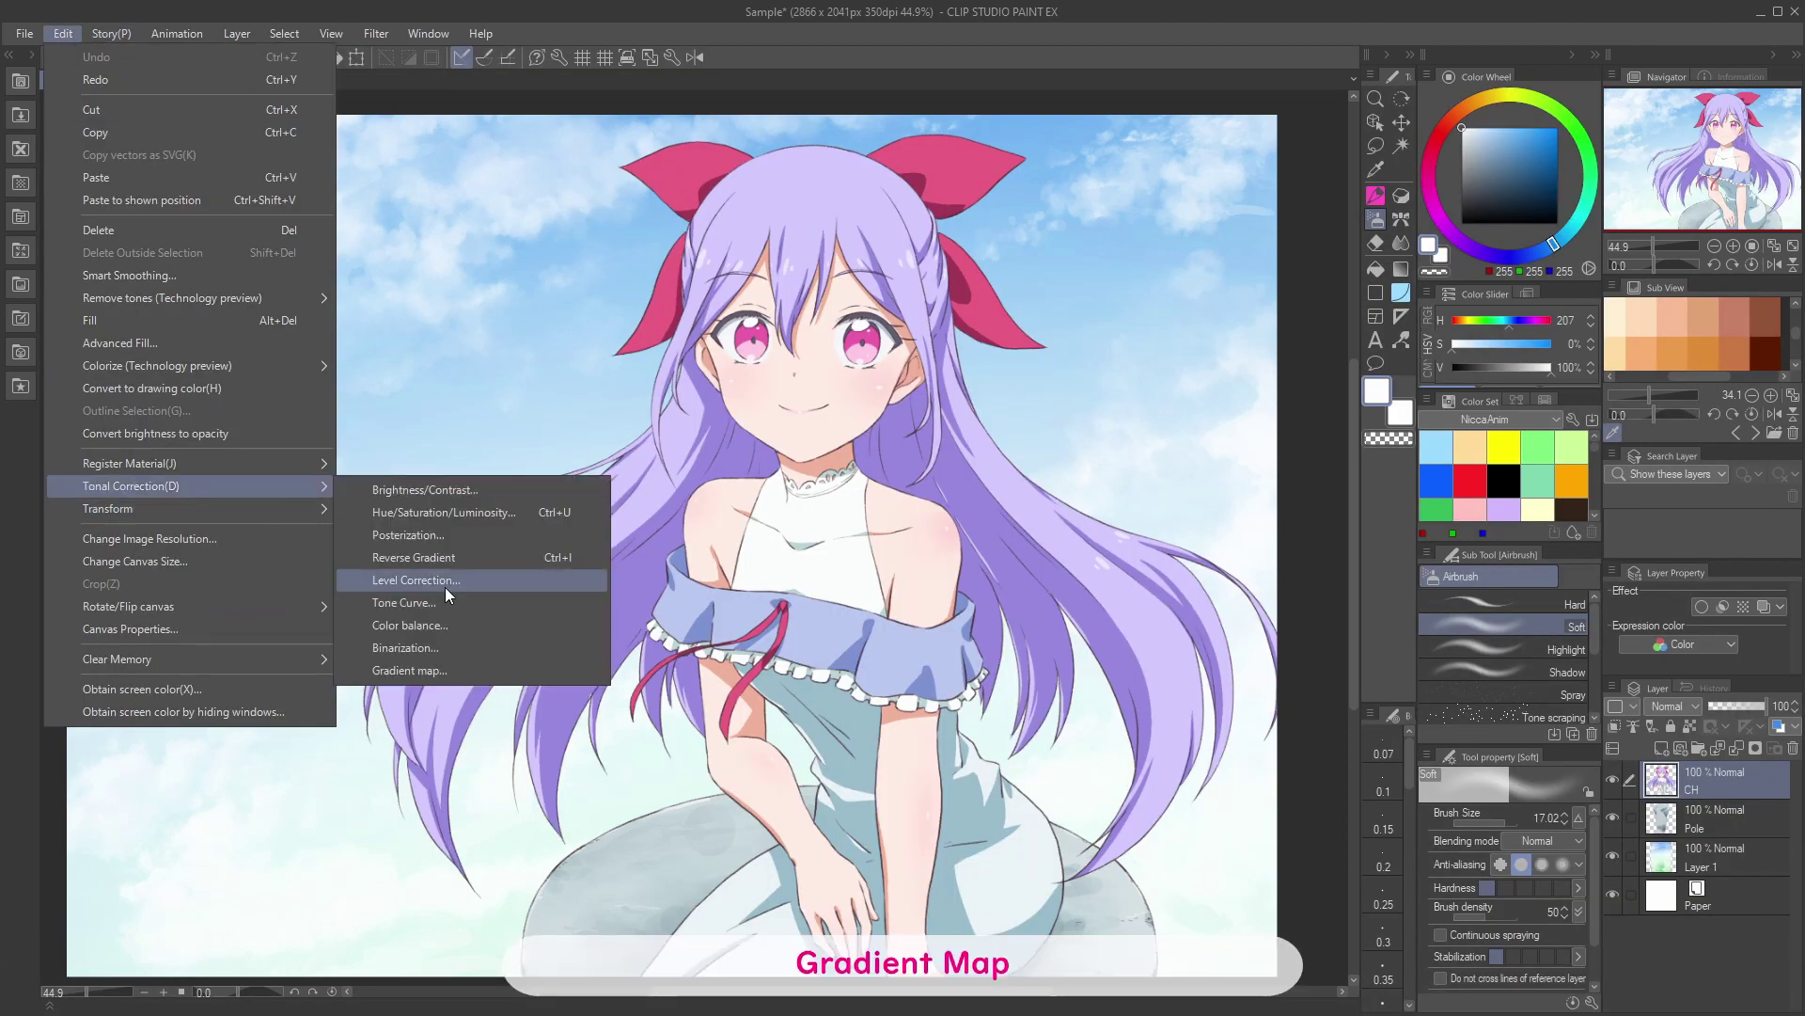
click(409, 670)
drag(375, 391, 375, 555)
click(166, 703)
click(166, 752)
click(150, 797)
click(148, 818)
Step: Switch to the Sky gradient set and try the Blue sky, Blue Sky (dark) and Midday sky gradients on the character
click(171, 675)
click(156, 711)
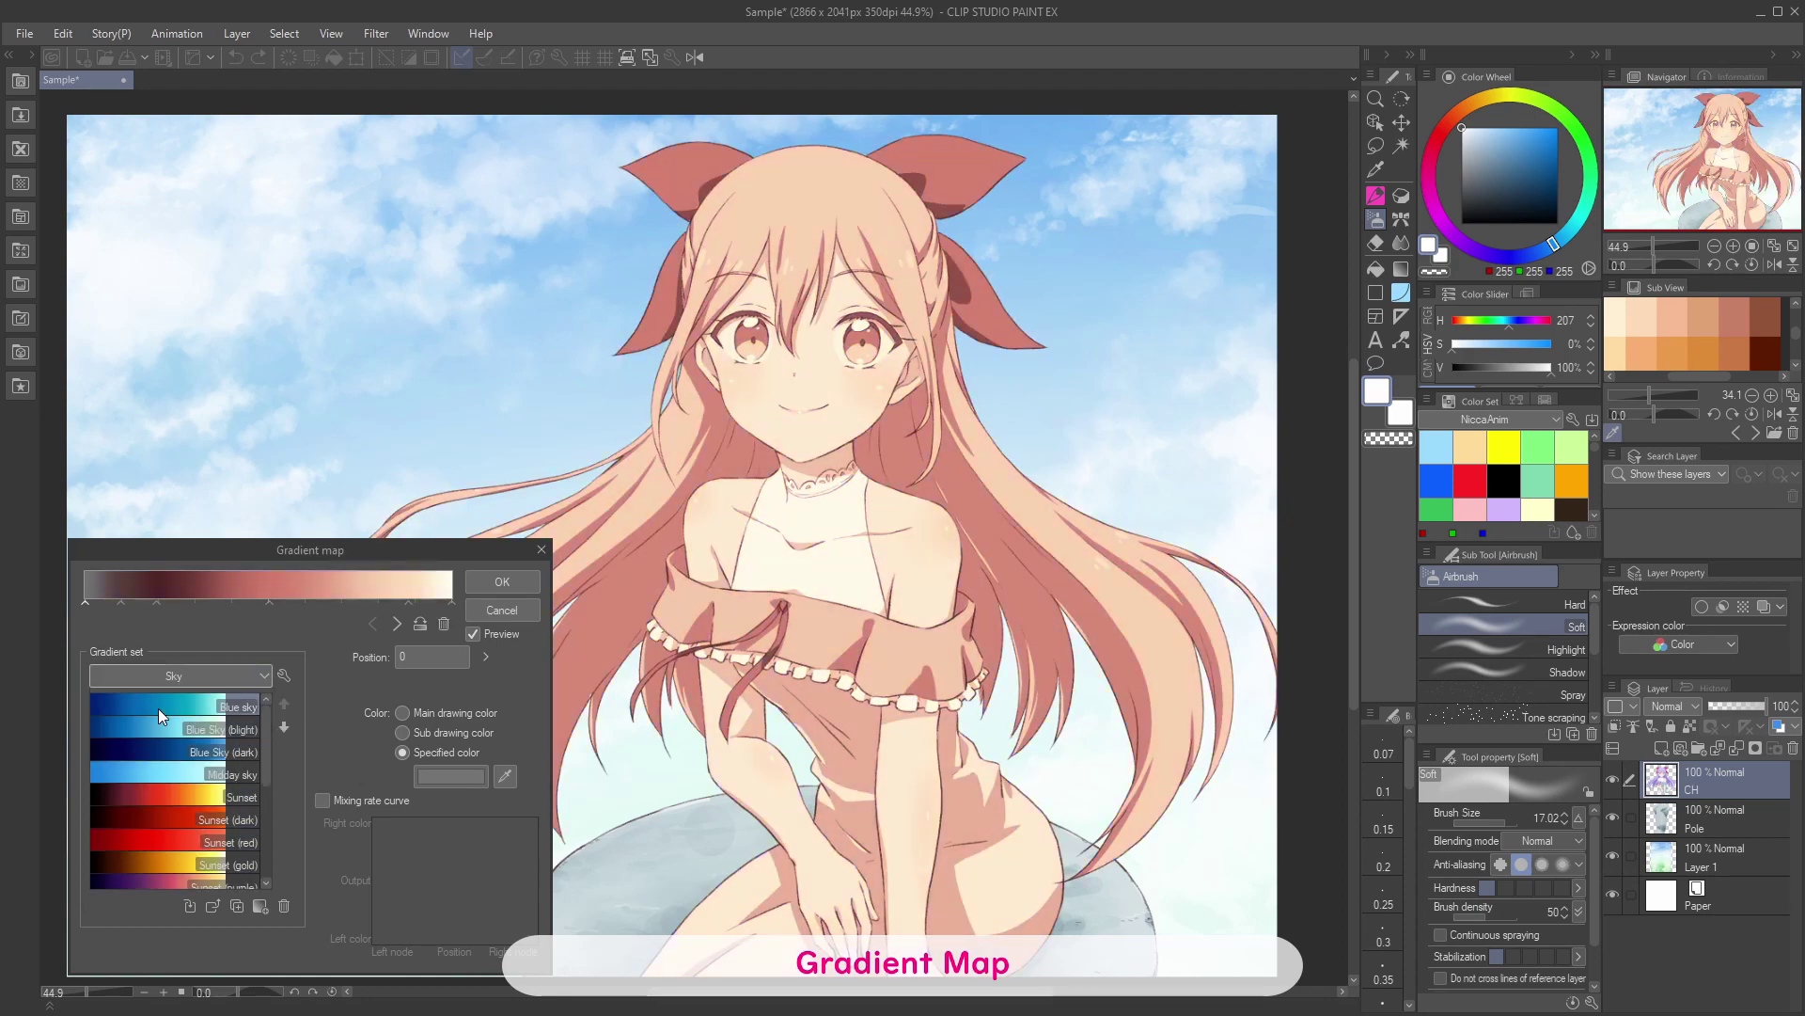
click(156, 711)
click(155, 750)
click(154, 771)
Step: Switch to the Effect gradient set and try the Rainbow, Thermography and Spectrum gradients on the character
click(167, 676)
click(166, 734)
click(160, 793)
click(158, 819)
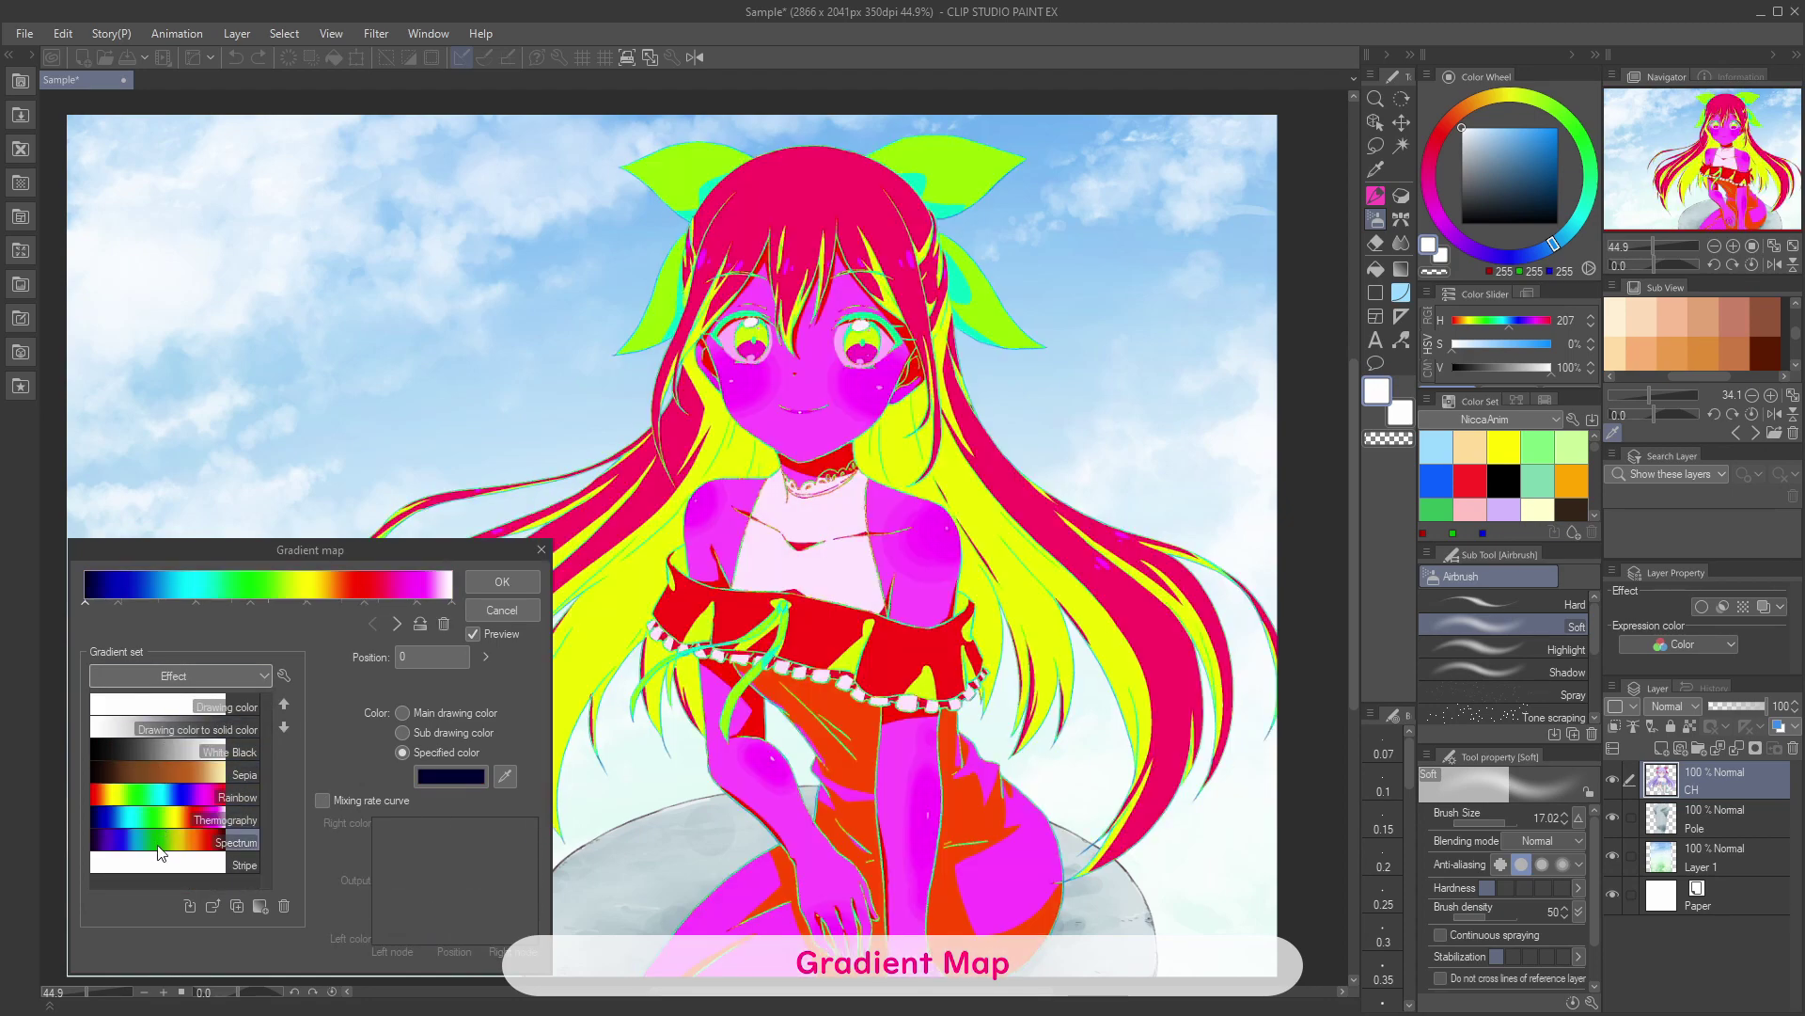
click(158, 843)
Step: Try gradients from further gradient sets on the character and discard the Gradient map correction
click(176, 676)
click(178, 753)
click(190, 677)
click(184, 697)
click(179, 727)
click(193, 706)
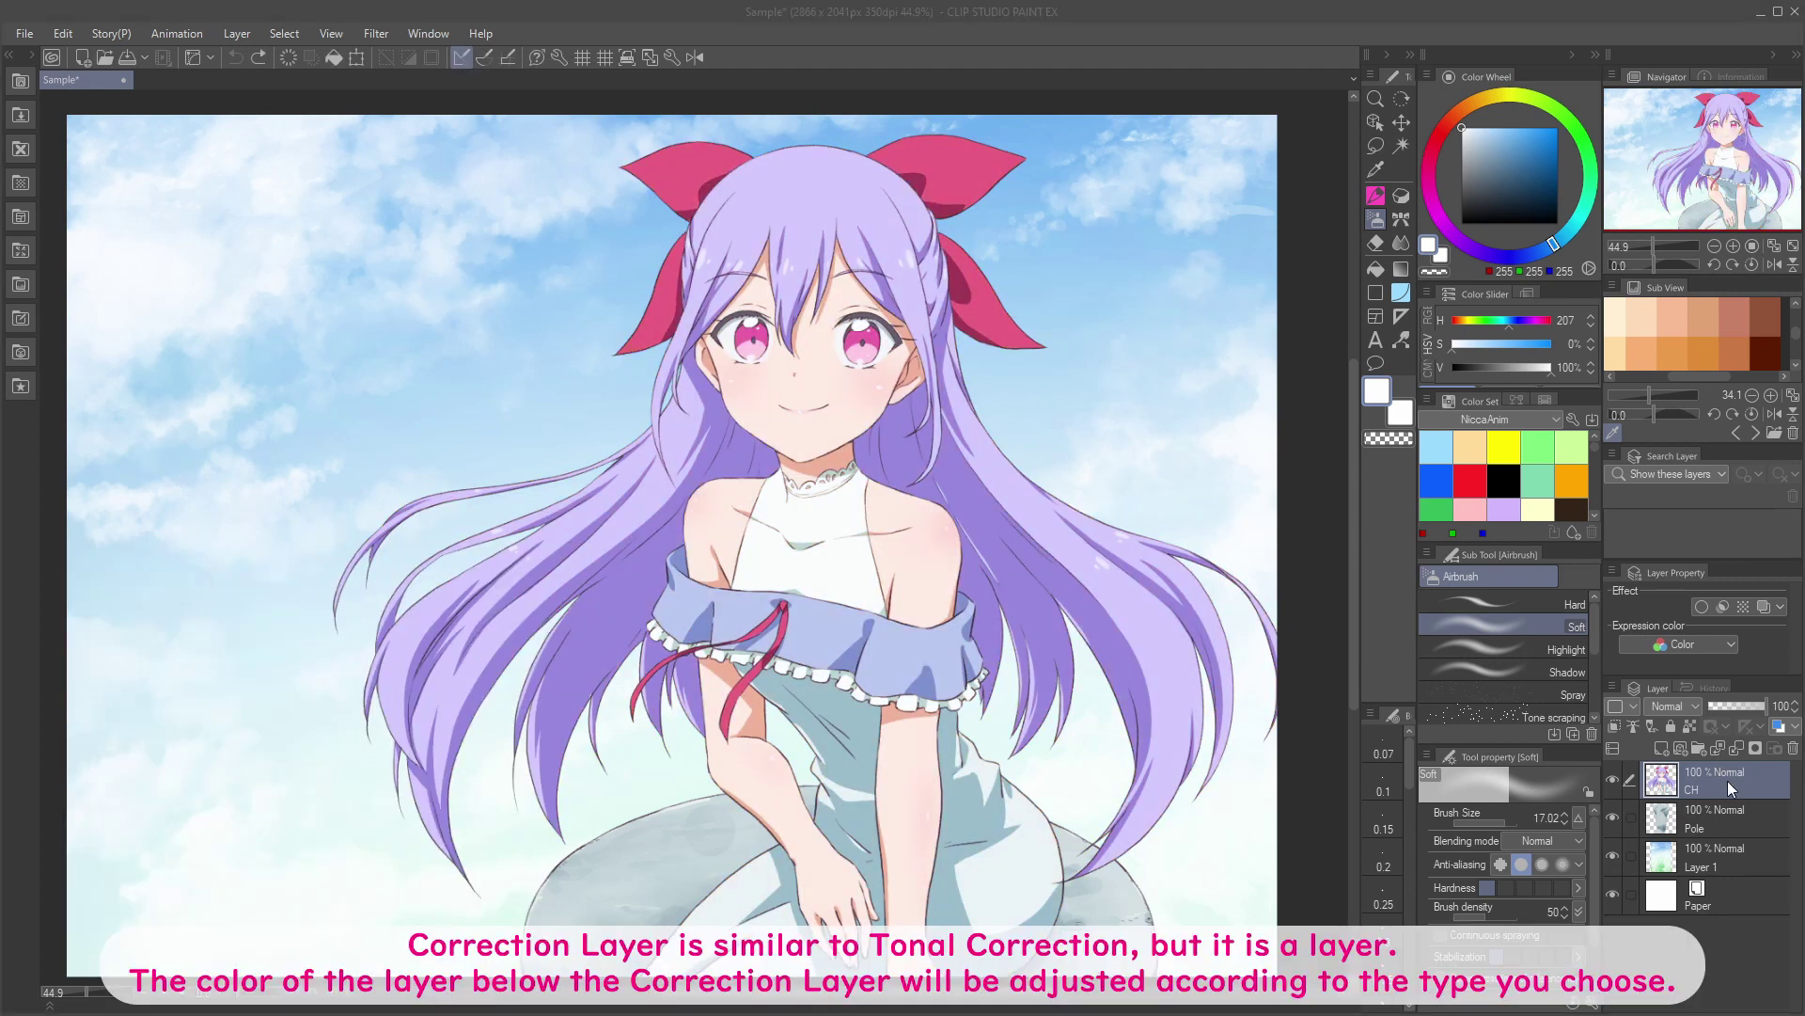
Step: Add a Hue/Saturation/Luminosity correction layer above CH with hue -6, saturation 32 and luminosity -37, and compare it on and off
click(1614, 687)
mouse_move(1622, 749)
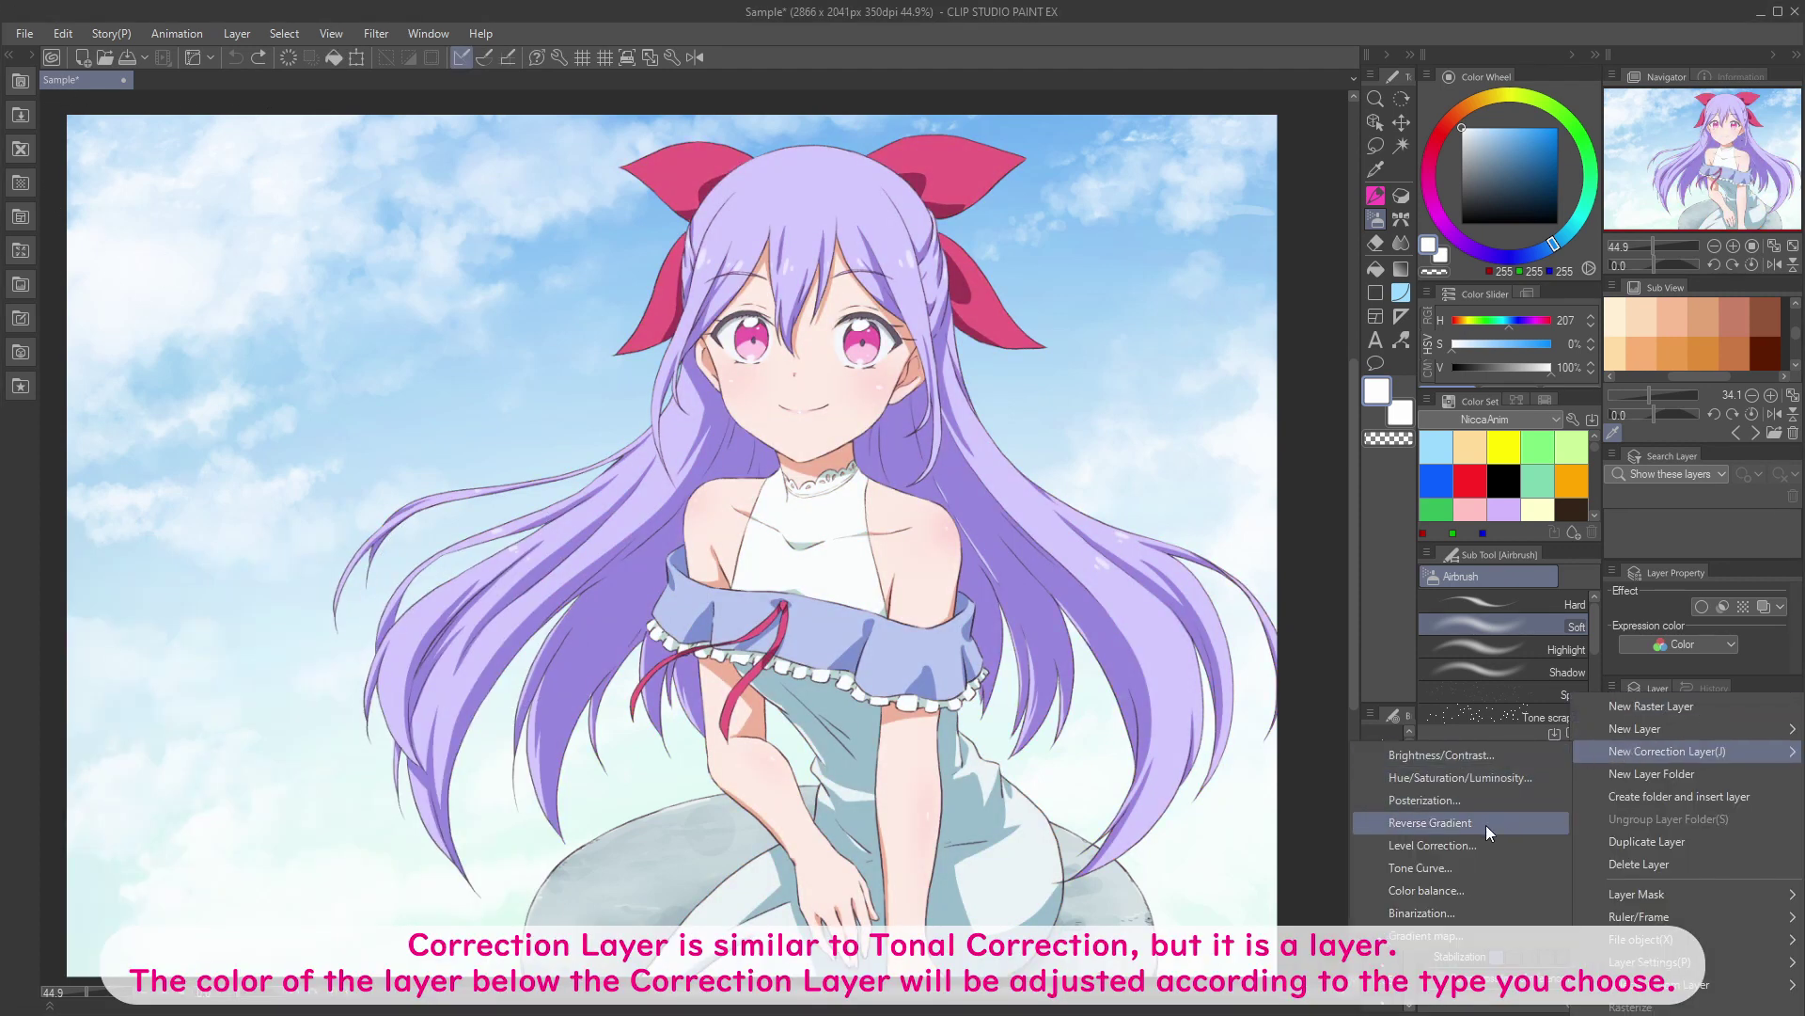
click(1486, 777)
drag(1089, 701, 1025, 753)
mouse_move(1088, 653)
mouse_down()
mouse_move(1142, 645)
mouse_move(1083, 651)
mouse_up()
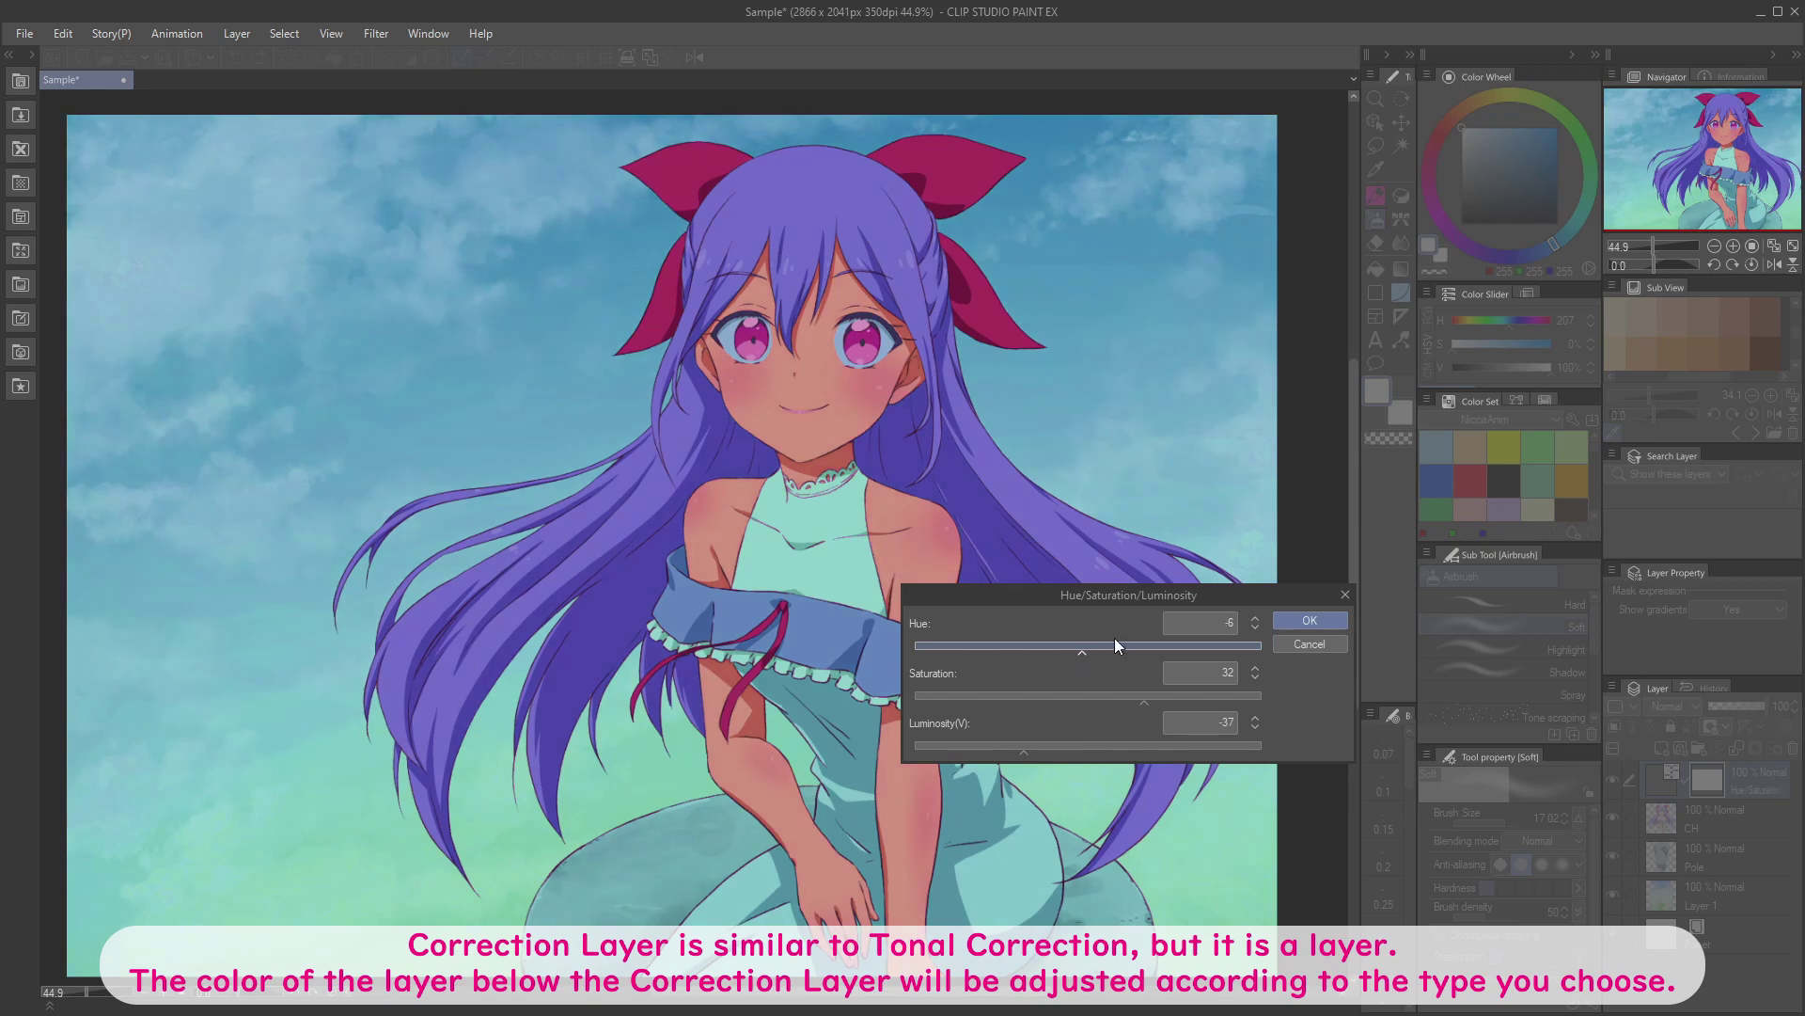
click(1310, 620)
click(1615, 776)
click(1615, 777)
Step: Try clipping the Hue/Saturation/Luminosity correction layer to the layer below and release the clipping
key(e)
click(1615, 731)
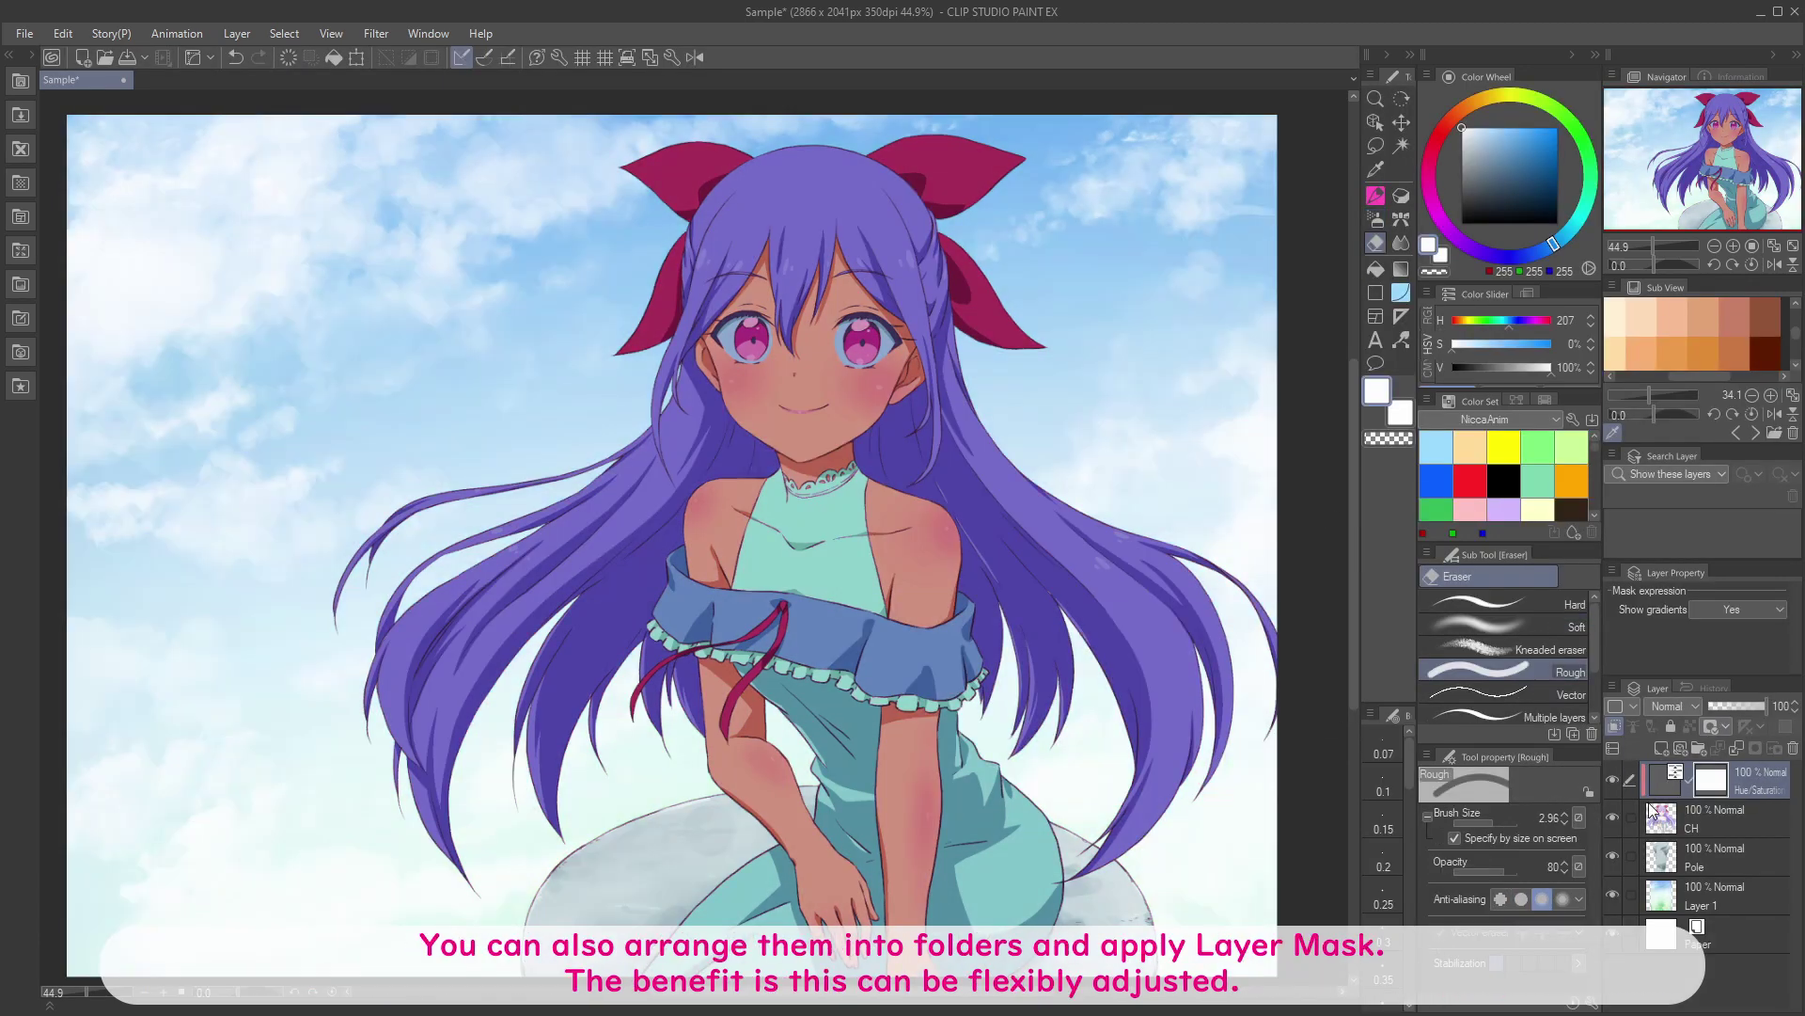
click(1613, 728)
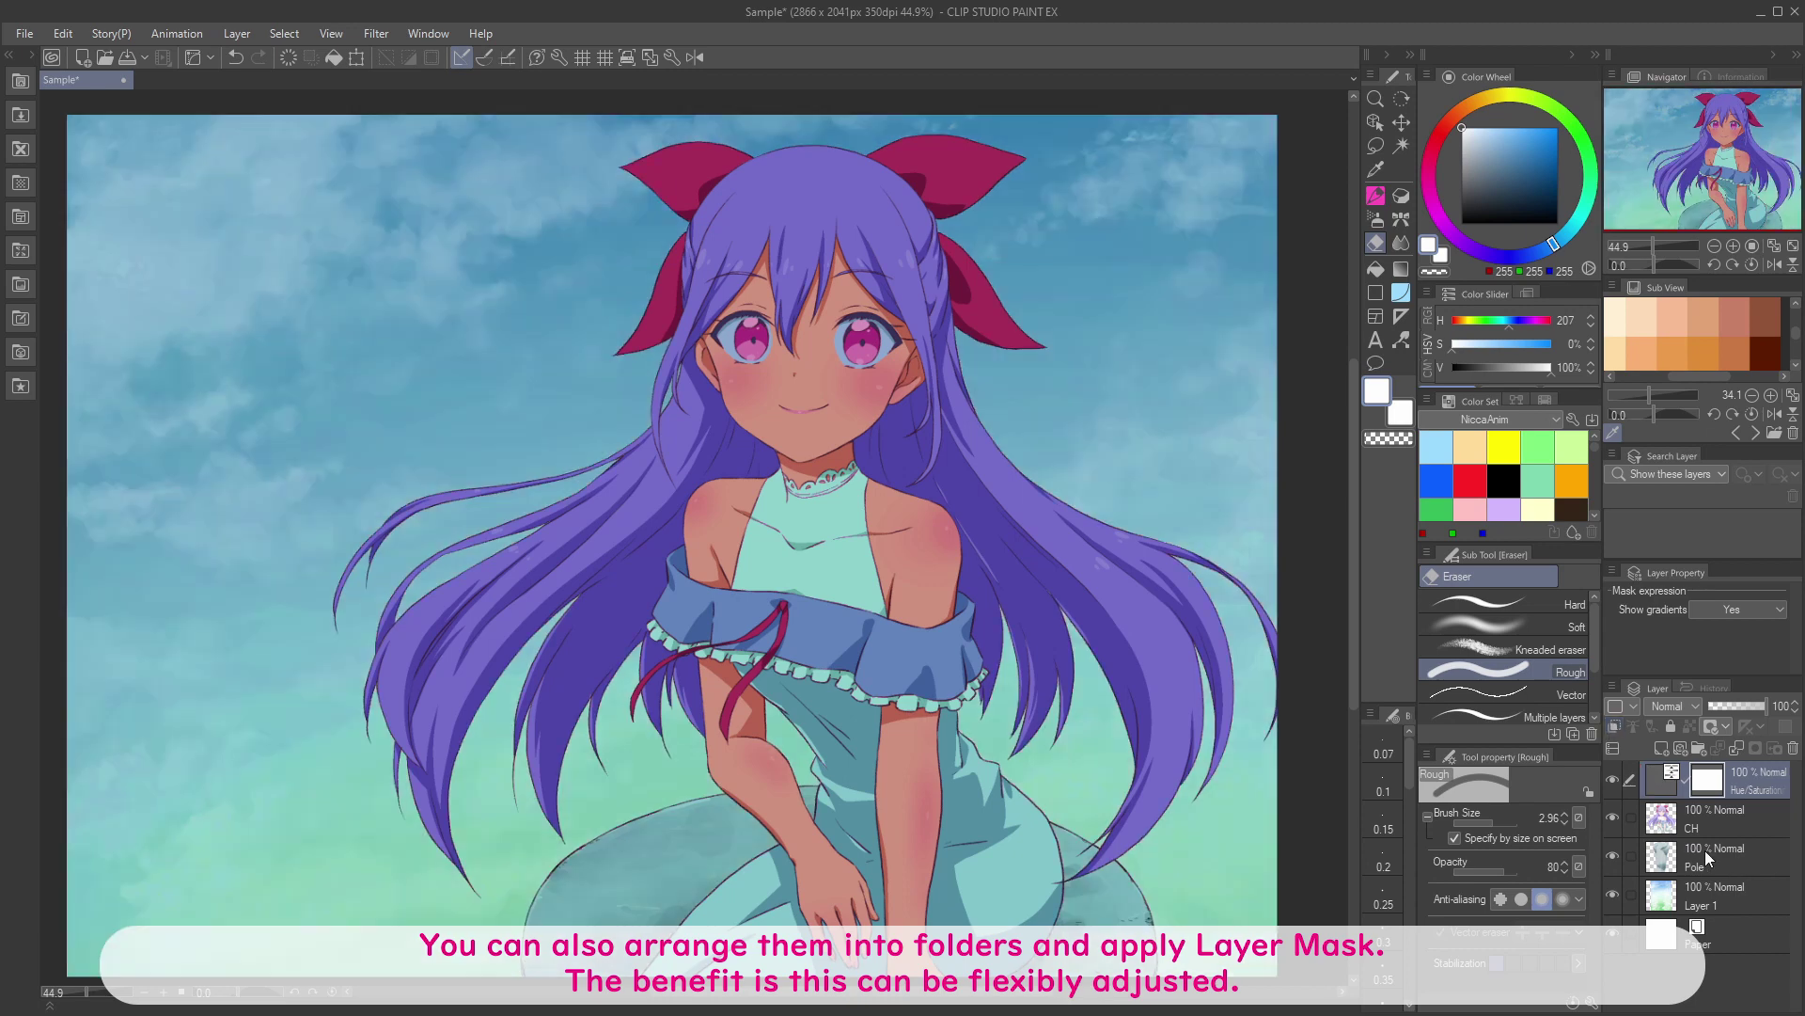
Step: Group the Hue/Saturation/Luminosity correction, CH and Pole layers into a folder, and toggle the CH layer's visibility
click(1702, 848)
shift+click(1735, 782)
key(ctrl+g)
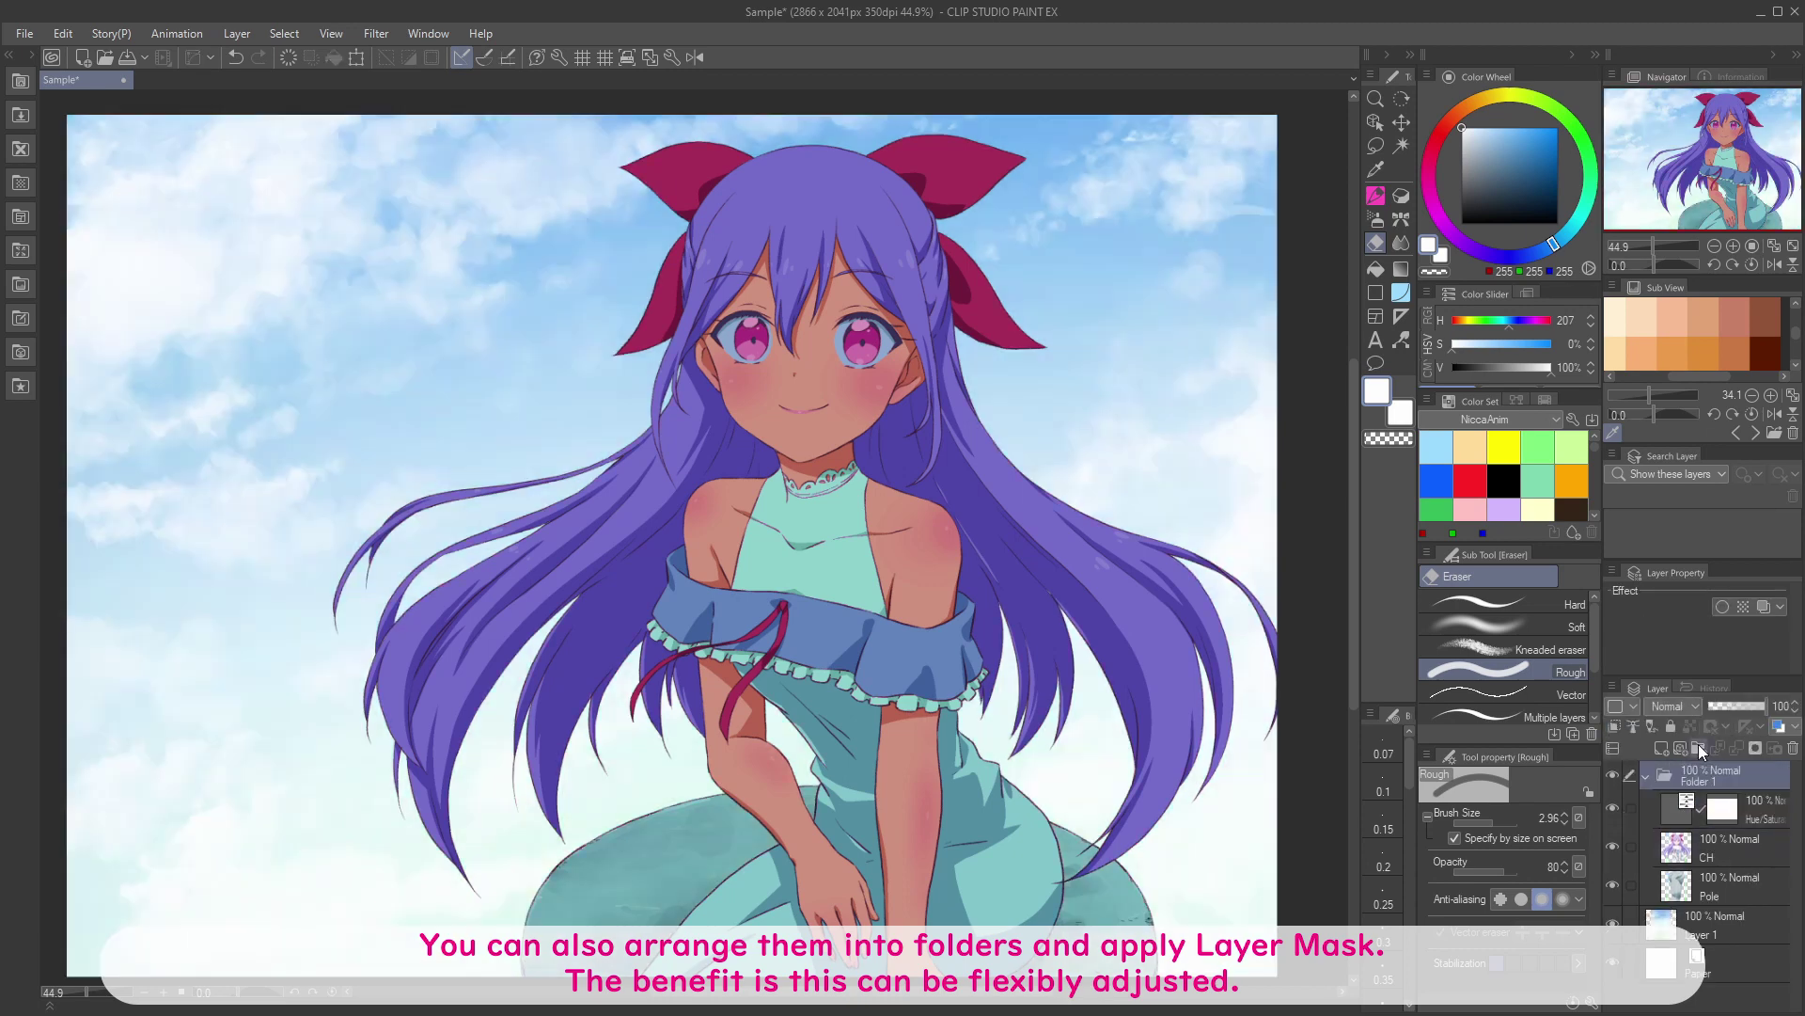
click(1610, 842)
click(1610, 842)
Step: Compare the image with the Hue/Saturation/Luminosity correction layer on and off, and set the layer's opacity to 50%
click(1614, 808)
click(1615, 807)
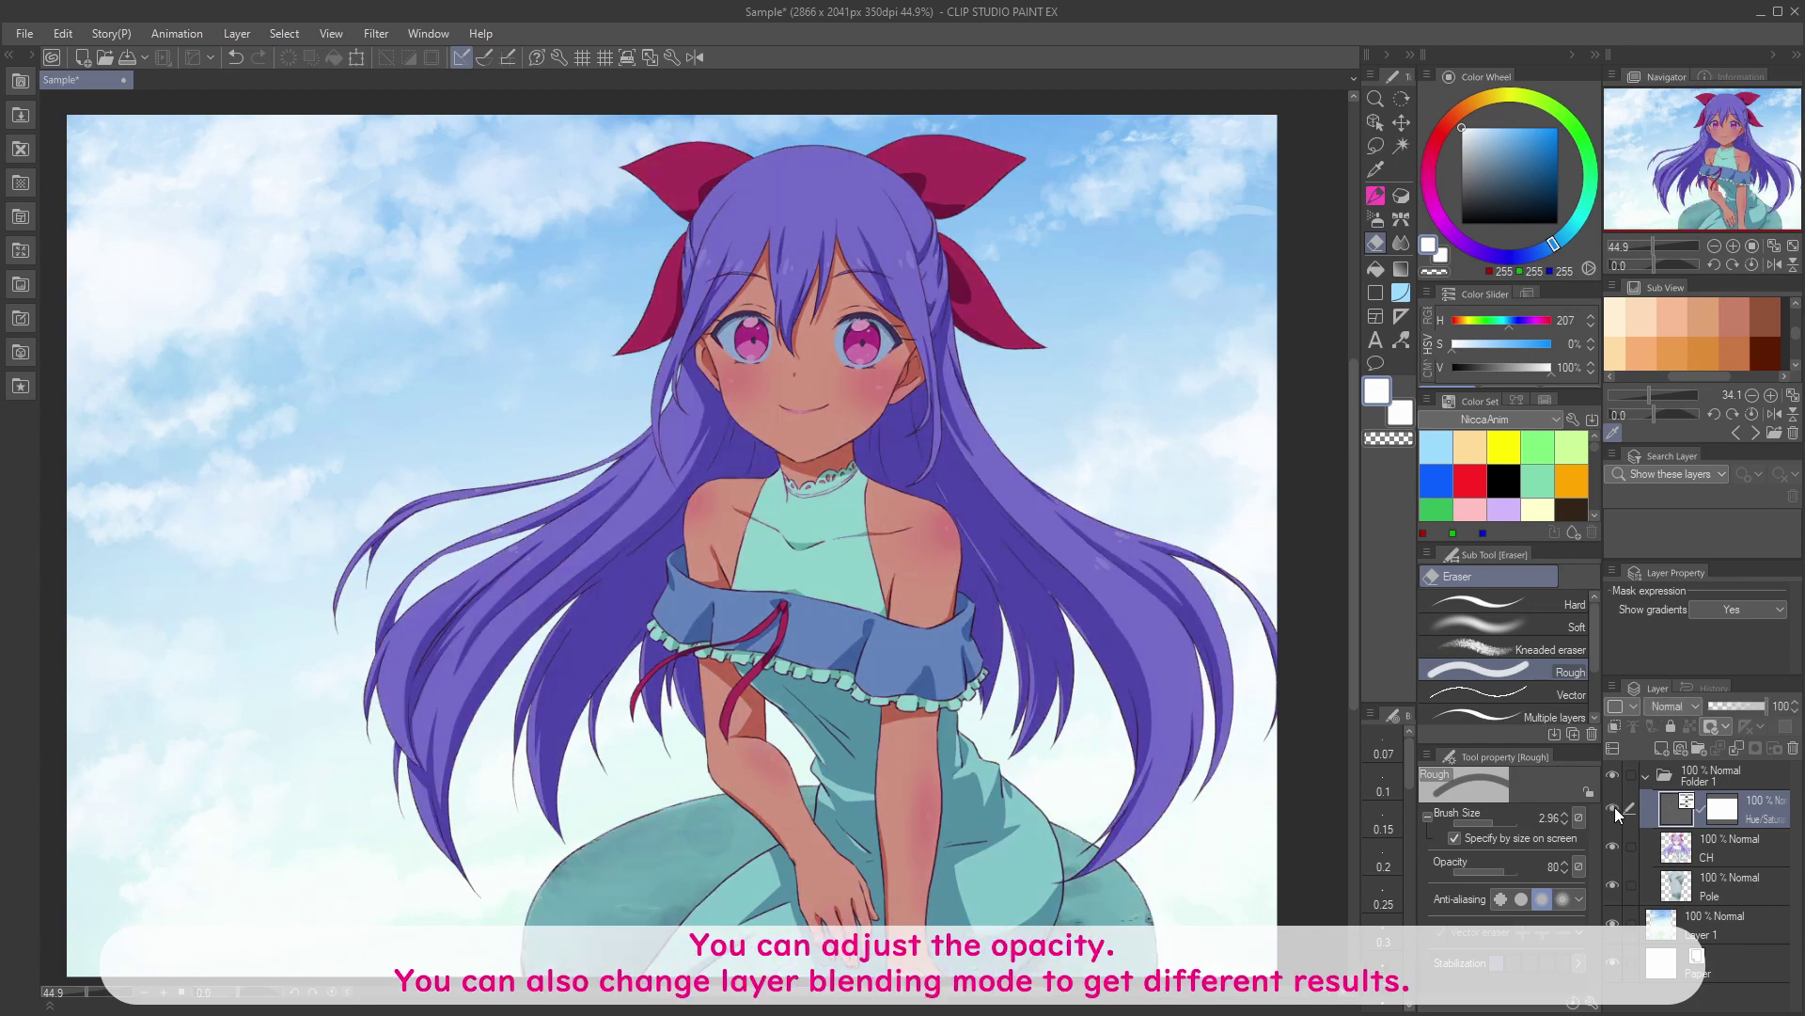
drag(1745, 708, 1769, 708)
click(1731, 708)
Step: Add a Level Correction layer inside the folder, raise its input black point, lower its white point, and compare it on and off
click(1610, 687)
mouse_move(1638, 750)
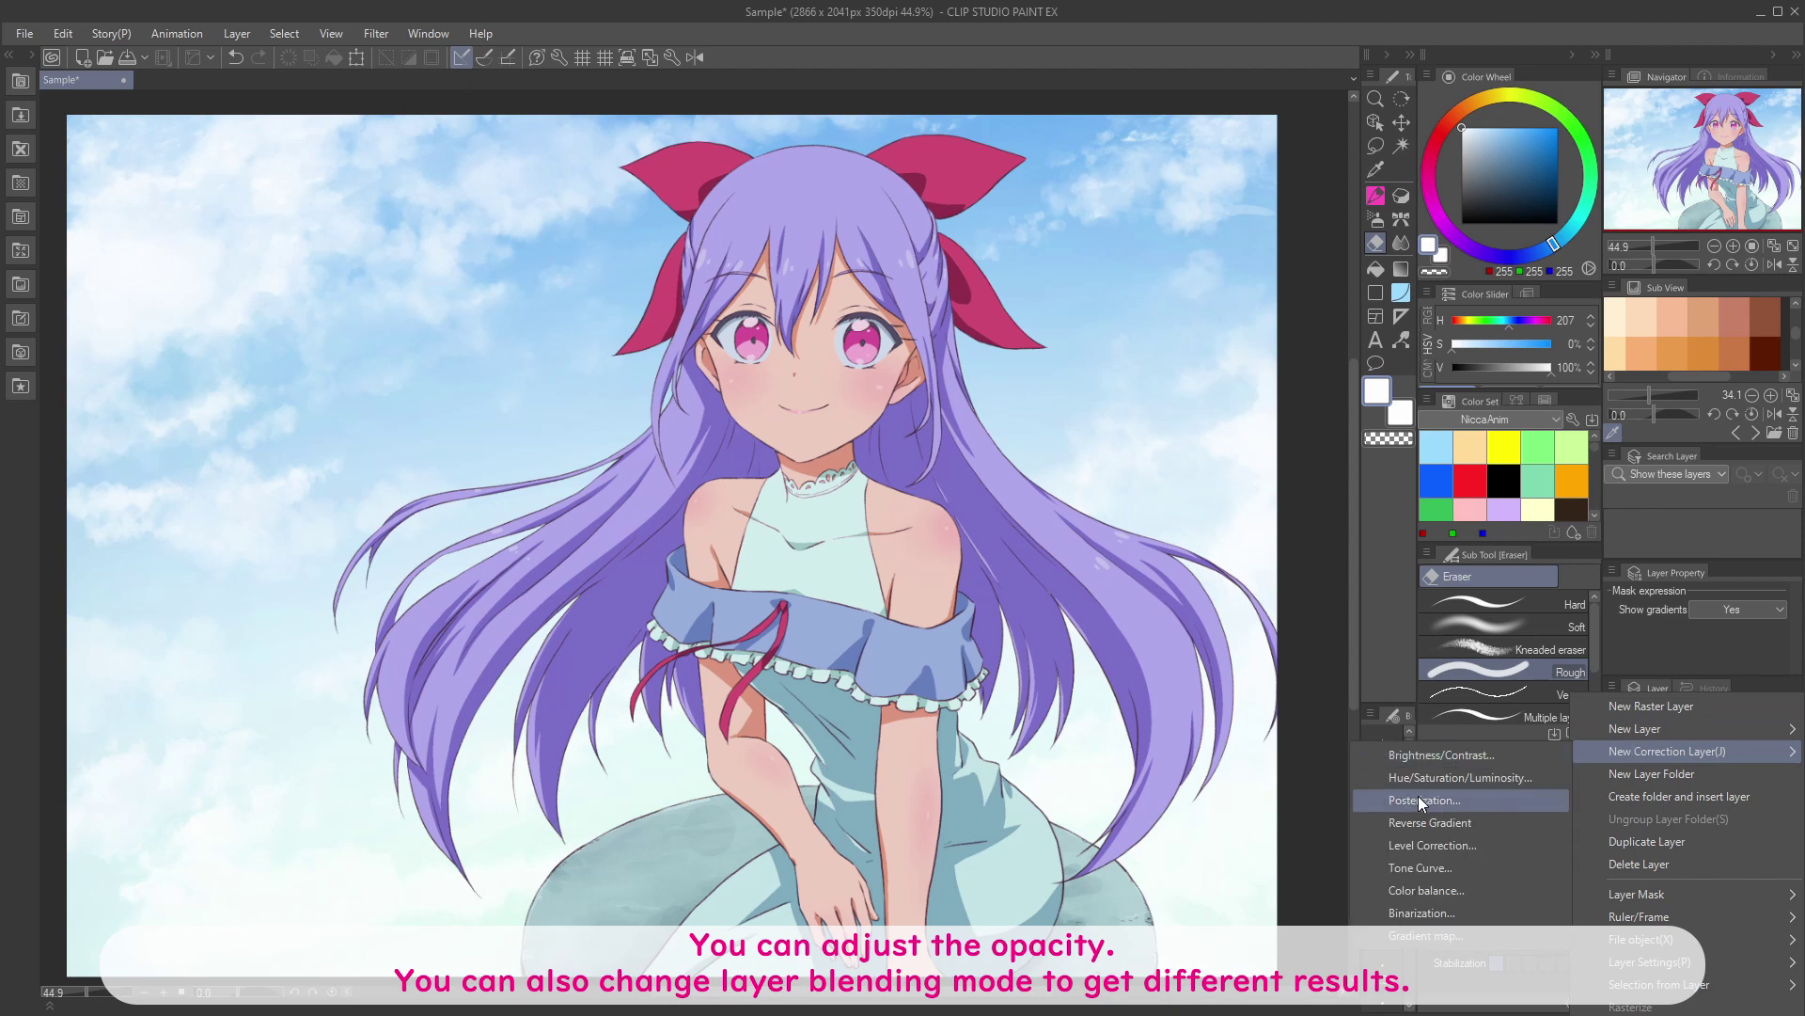
click(1442, 845)
drag(265, 472, 295, 472)
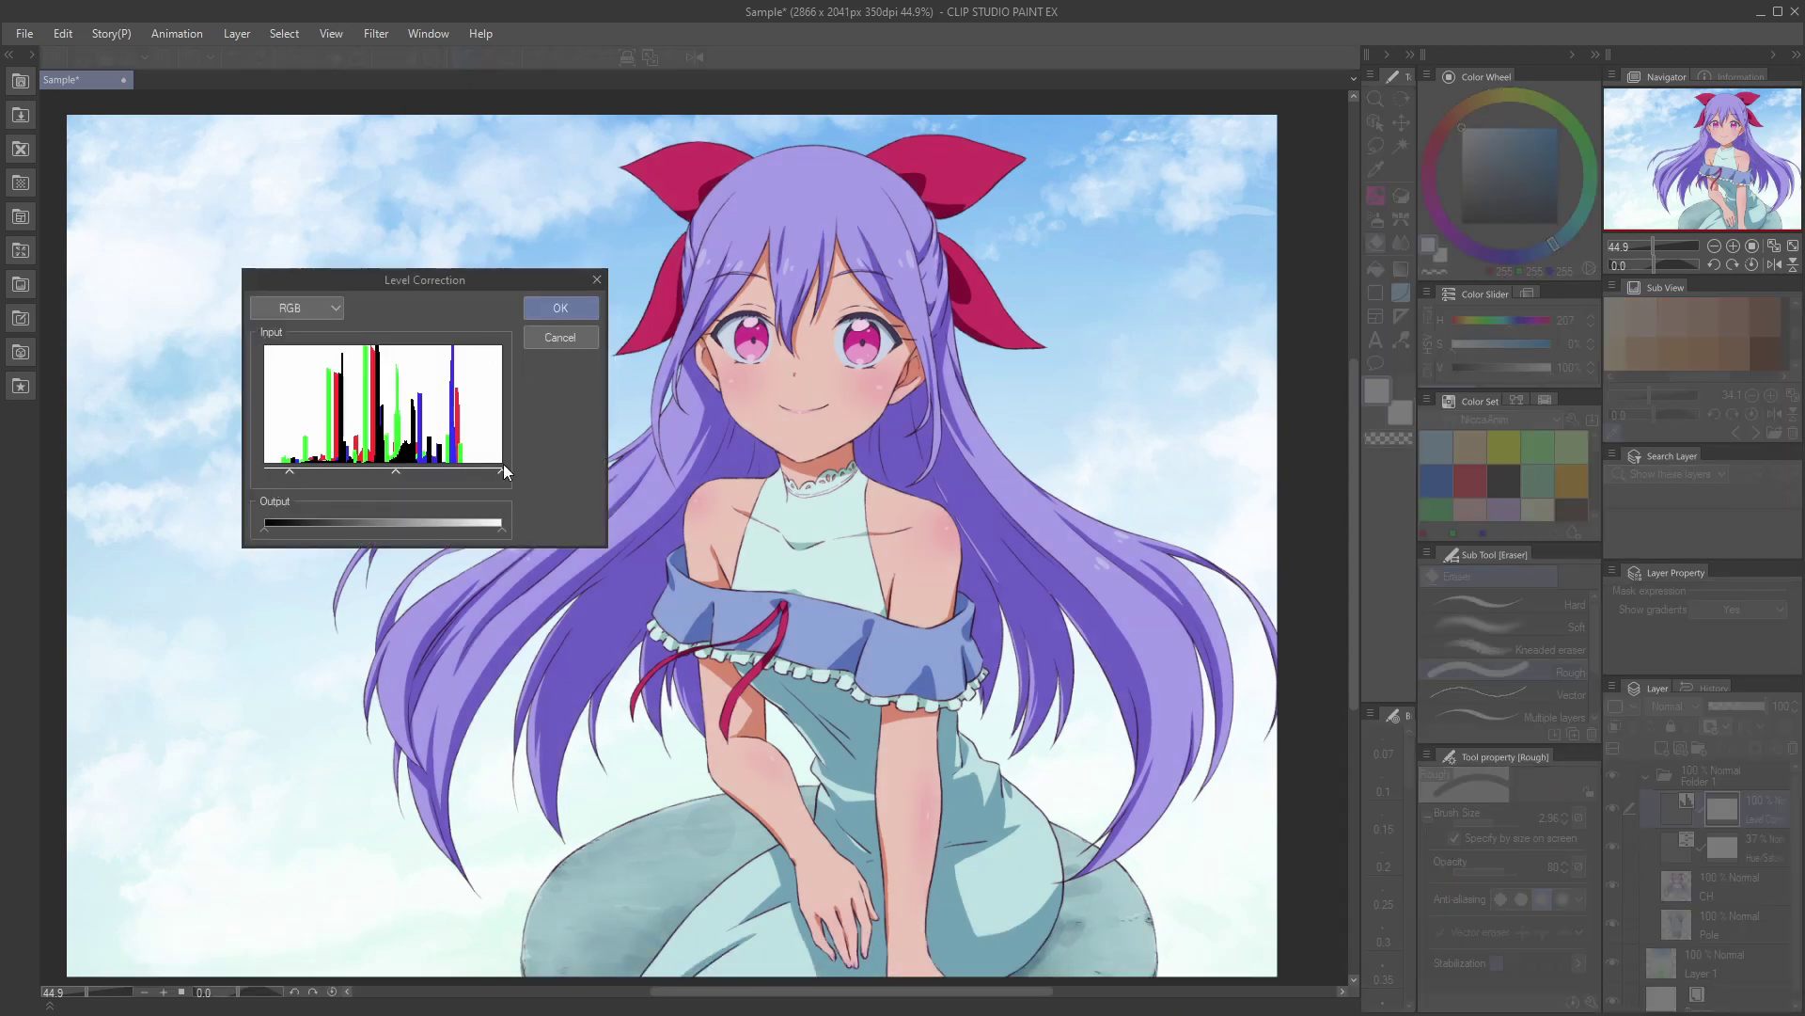
drag(502, 472, 468, 472)
drag(294, 473, 303, 473)
click(555, 310)
click(1611, 810)
click(1611, 811)
Step: Reopen the Level Correction layer's settings and lower the input white point further to brighten the character
double_click(1675, 807)
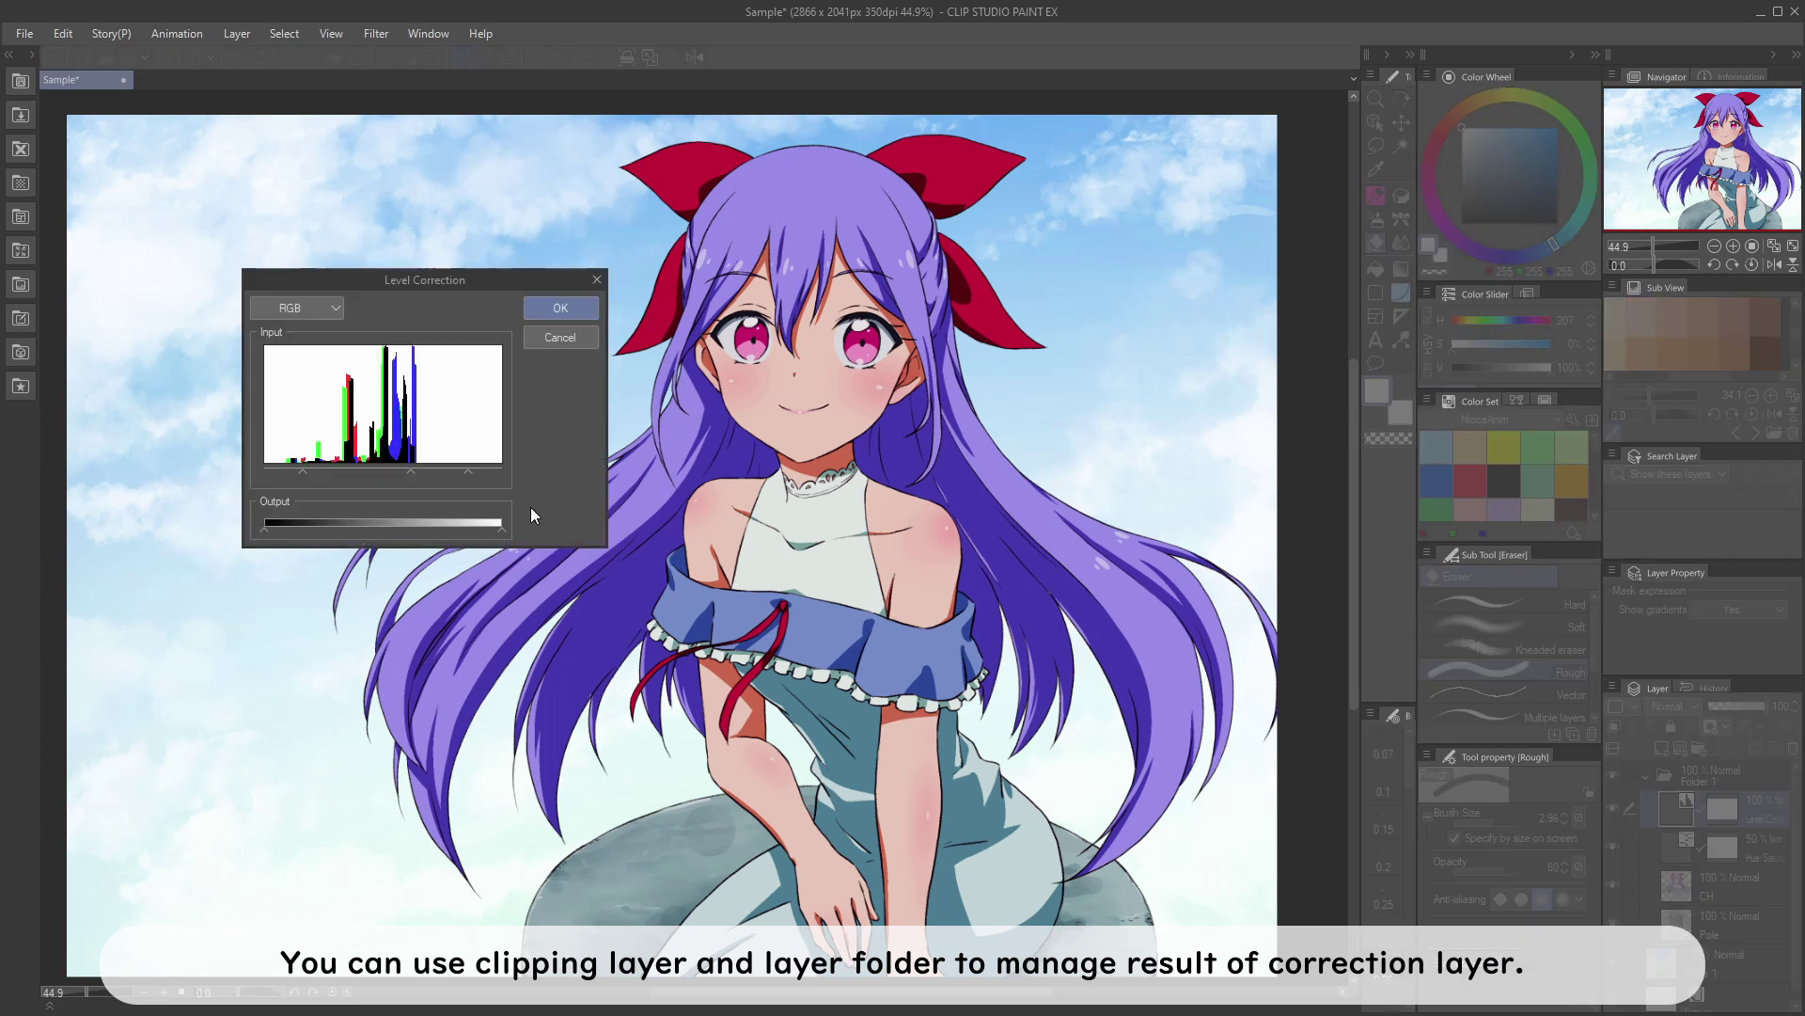
drag(502, 470, 455, 472)
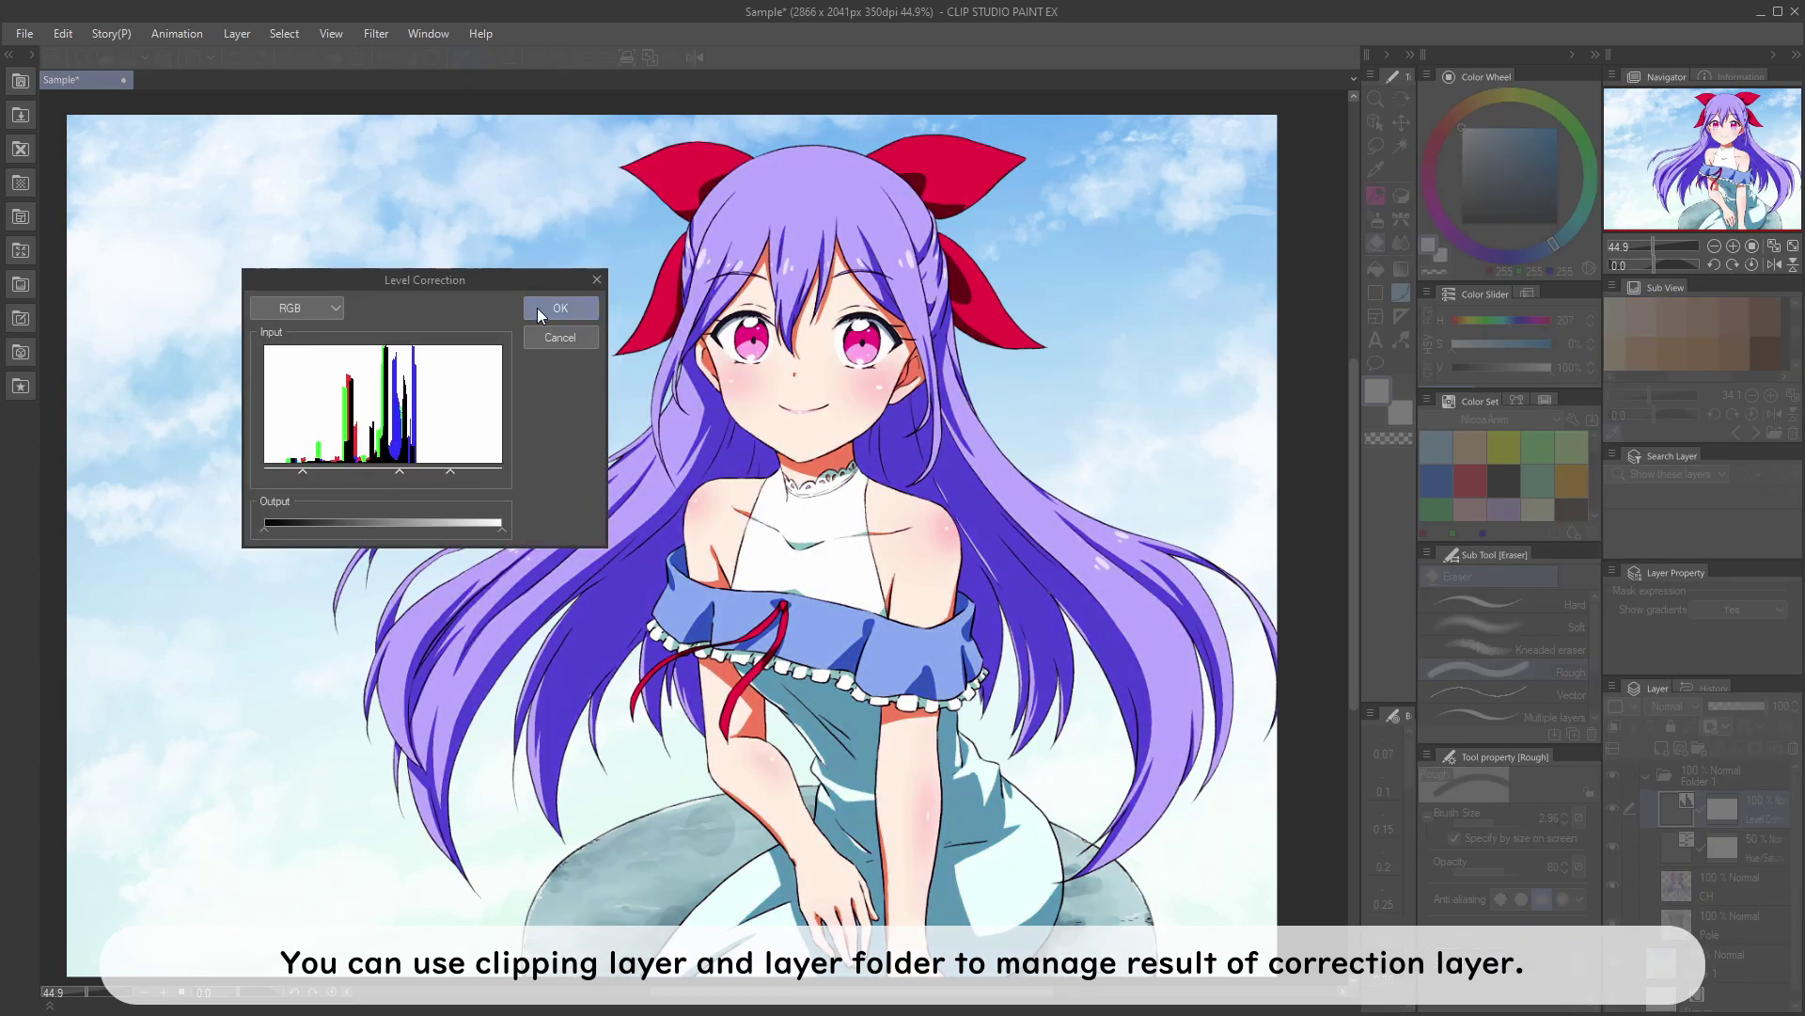
click(543, 311)
Step: Add a Color balance correction layer above the Level Correction, setting Highlight levels to red 69 and green 92 and shifting toward yellow
right_click(1755, 809)
mouse_move(1620, 751)
click(1431, 891)
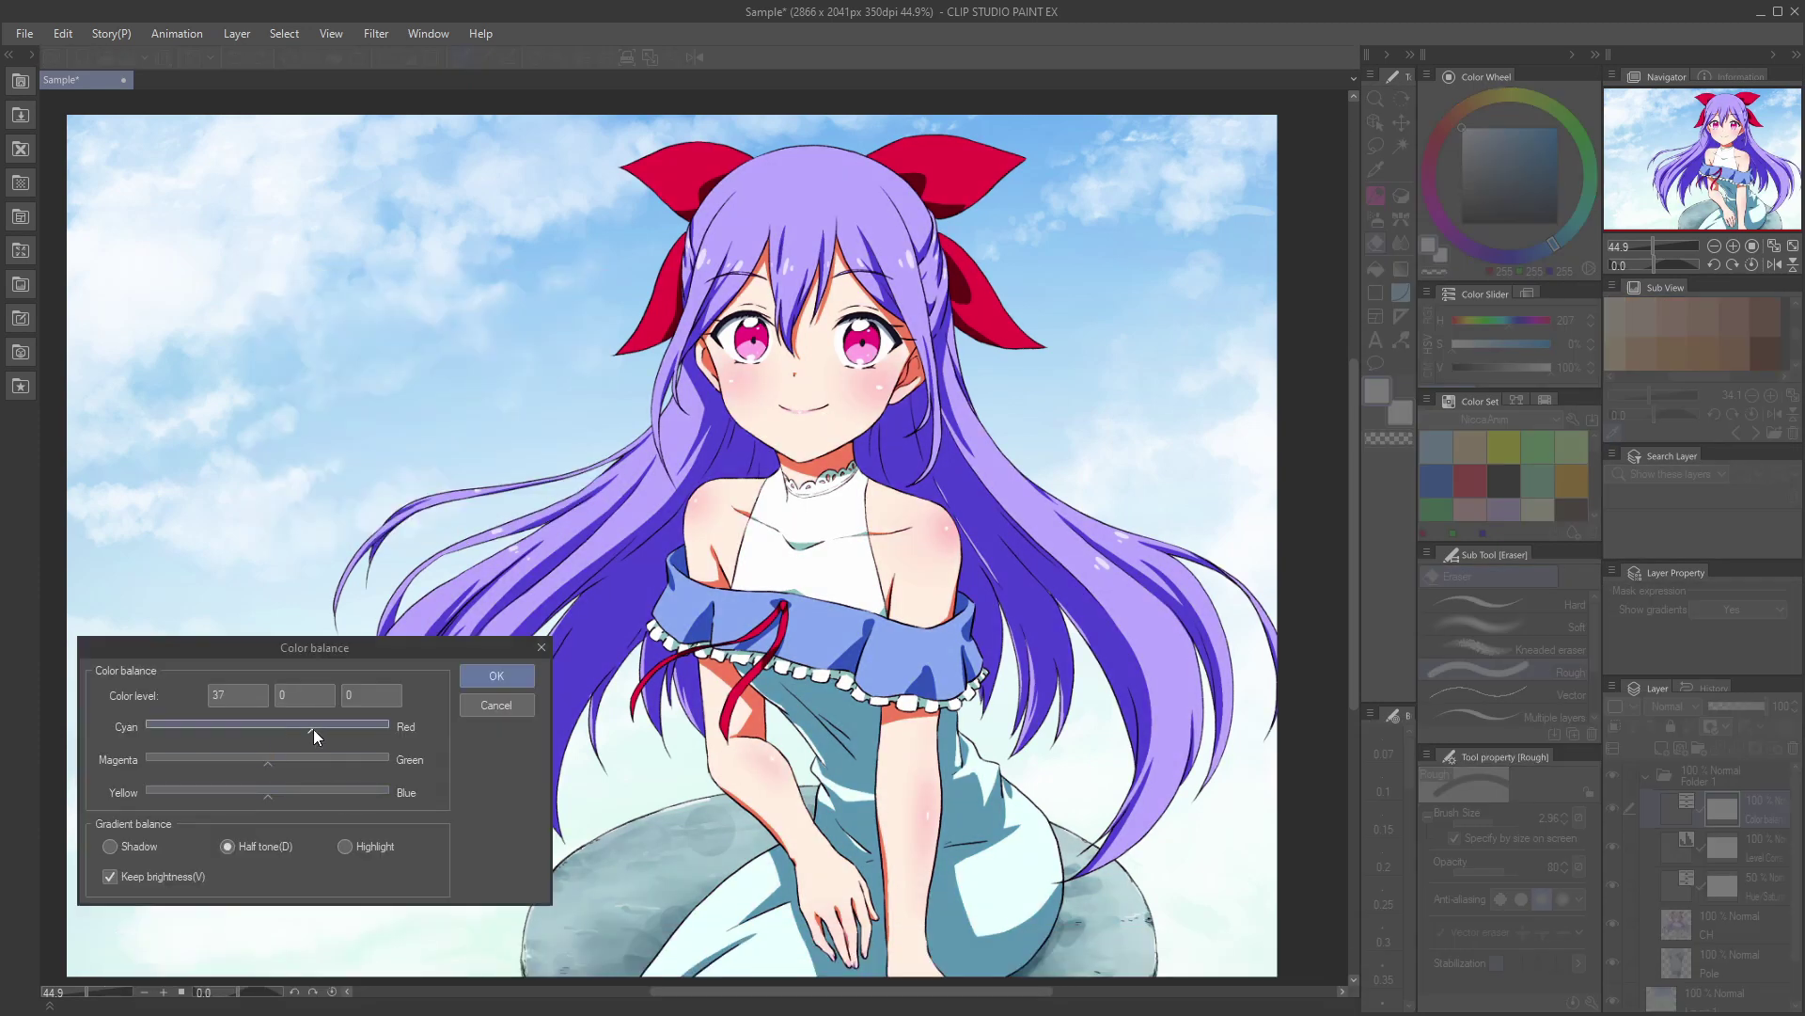
drag(290, 726, 179, 726)
drag(256, 790, 380, 758)
drag(268, 726, 352, 726)
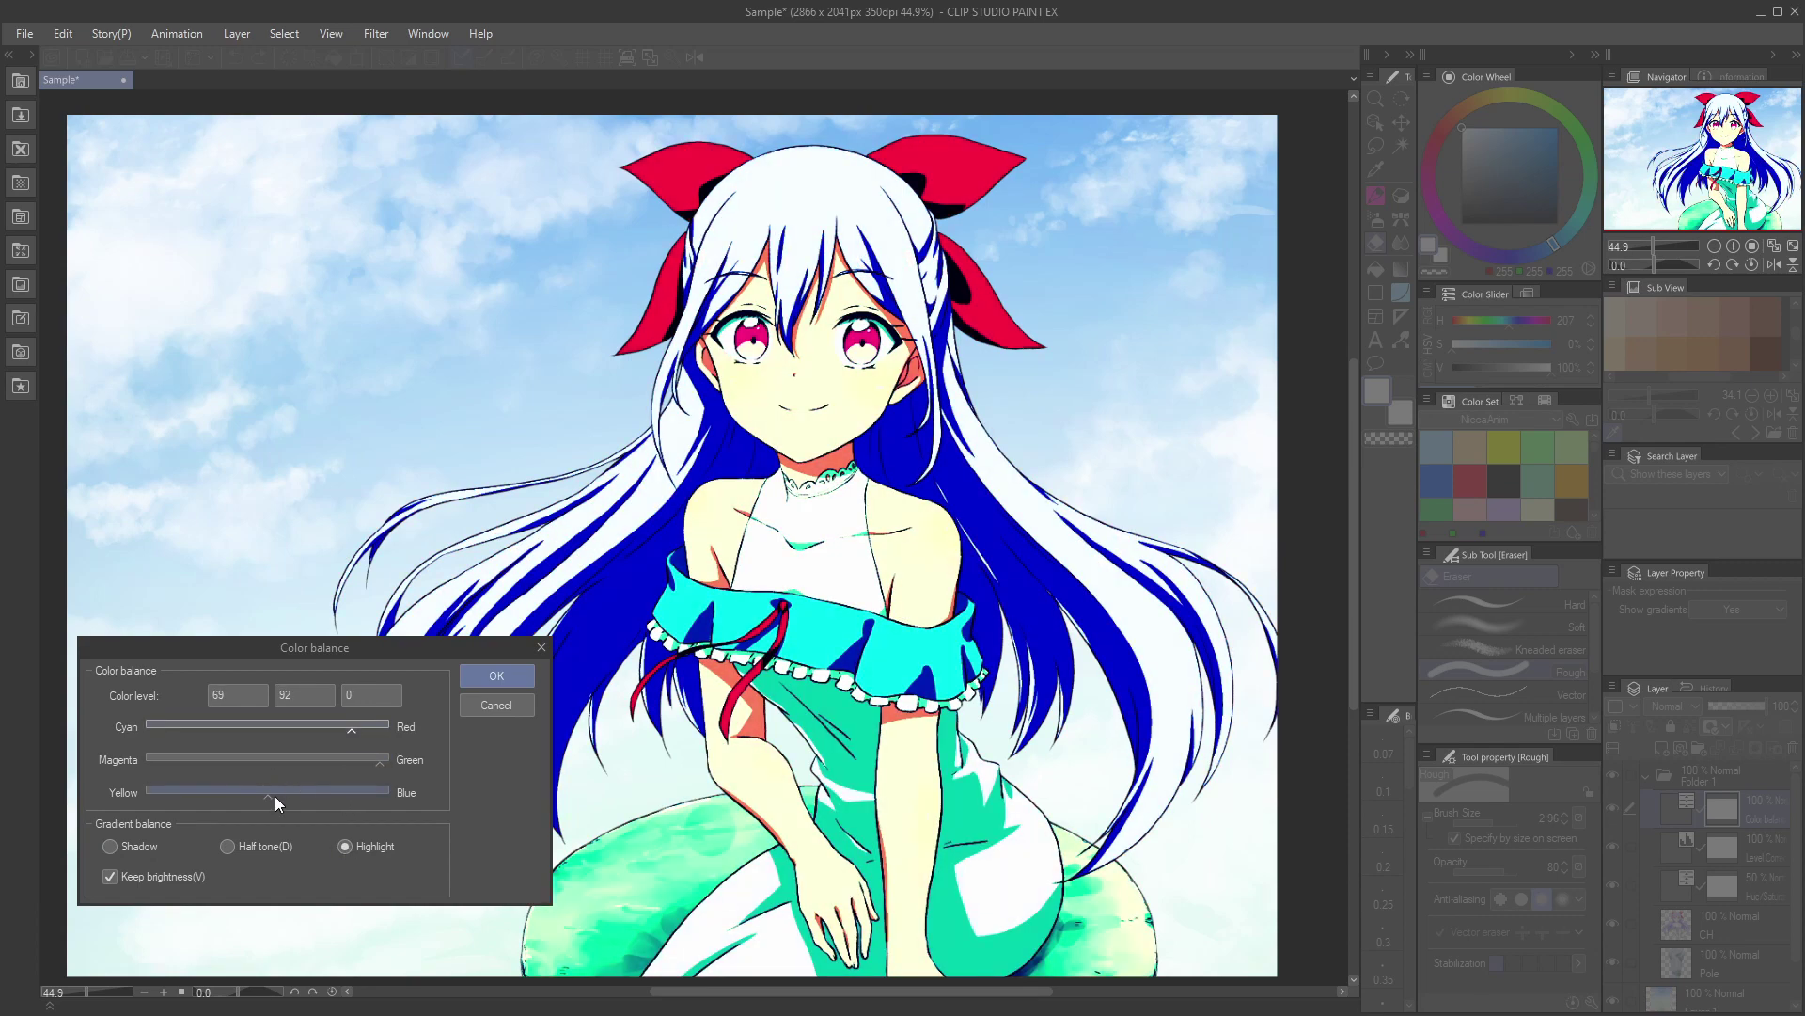
drag(279, 791, 179, 792)
Step: Turn off Keep brightness, reduce the red and green levels, push further toward yellow, and apply the Color balance
click(110, 877)
drag(380, 759, 333, 730)
drag(179, 793, 169, 793)
drag(310, 758, 284, 730)
drag(169, 794, 150, 796)
click(110, 876)
click(110, 876)
click(512, 675)
Step: Compare the image with each of the three correction layers hidden and shown, and check the Color balance layer's opacity at 100%
click(1612, 808)
click(1610, 808)
mouse_move(1746, 699)
mouse_down()
mouse_move(1722, 701)
mouse_move(1771, 709)
mouse_up()
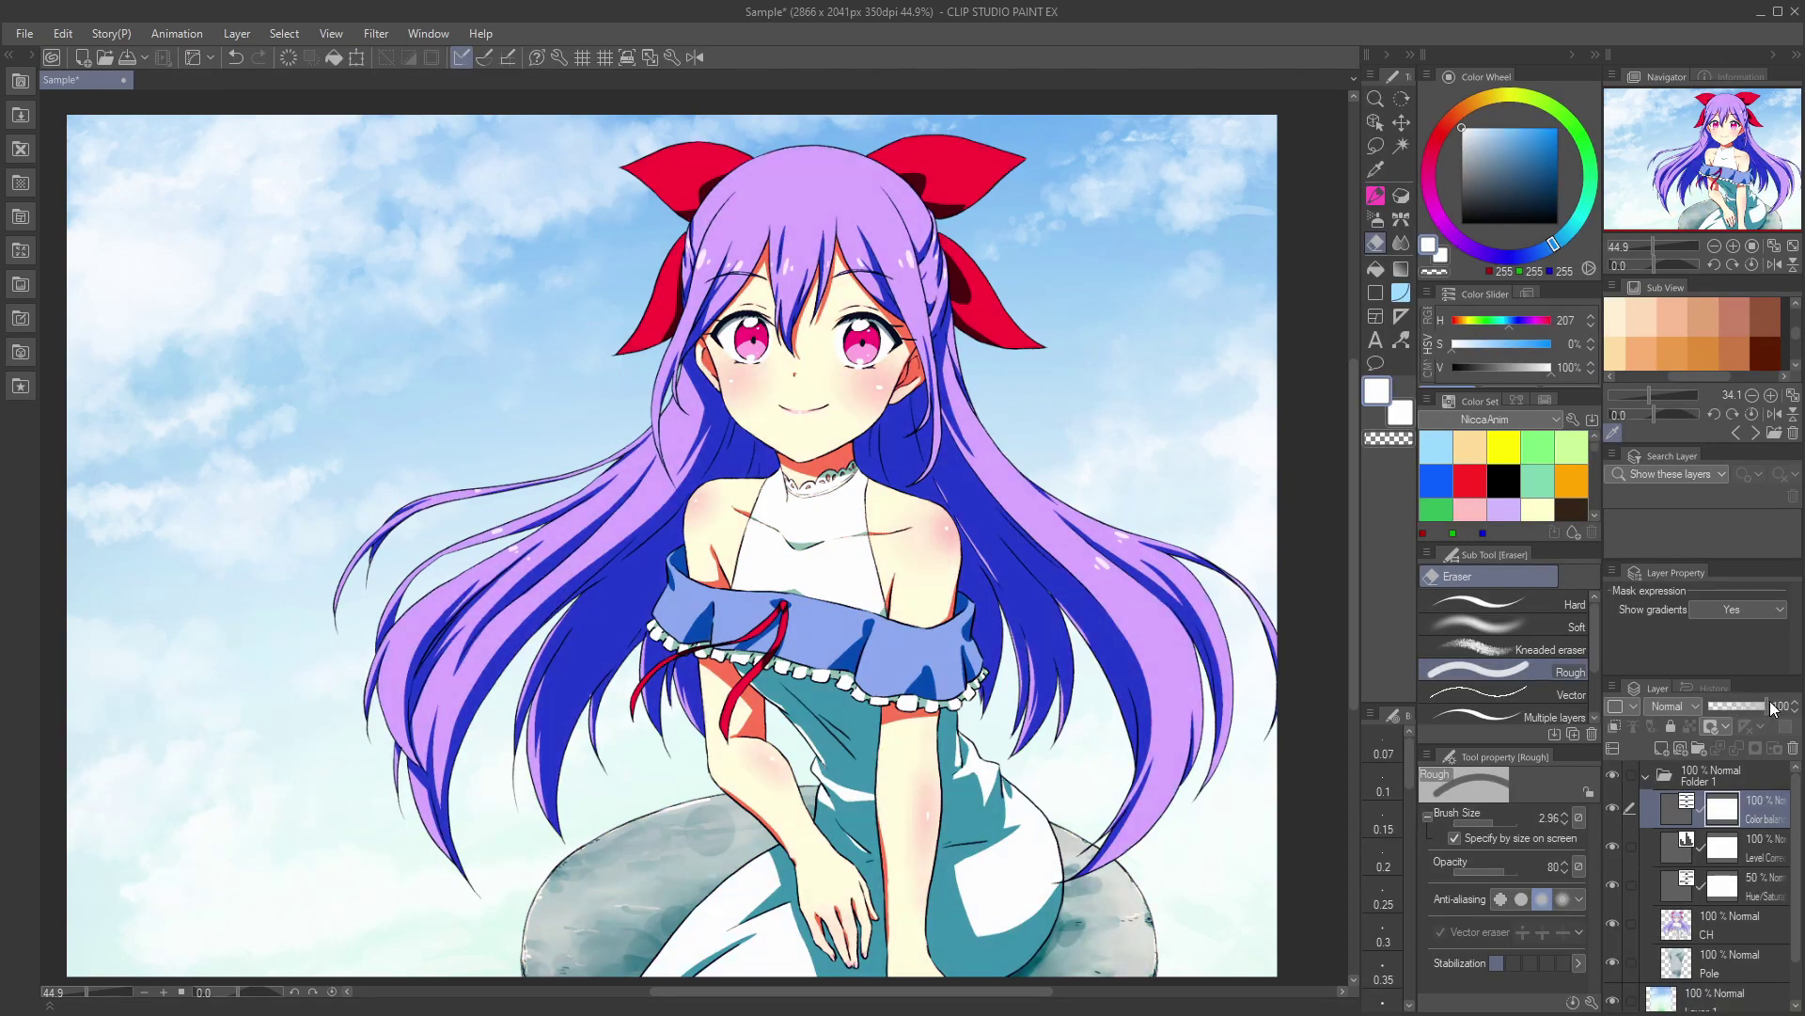
click(1610, 848)
click(1611, 848)
click(1612, 886)
click(1611, 886)
mouse_move(1616, 807)
mouse_down()
mouse_move(1612, 882)
mouse_move(1613, 808)
mouse_up()
mouse_move(1613, 809)
mouse_down()
mouse_move(1613, 881)
mouse_move(1613, 809)
mouse_up()
Step: Move the three correction layers above the folder, clip them to it, collapse the folder and toggle its visibility
shift+click(1755, 870)
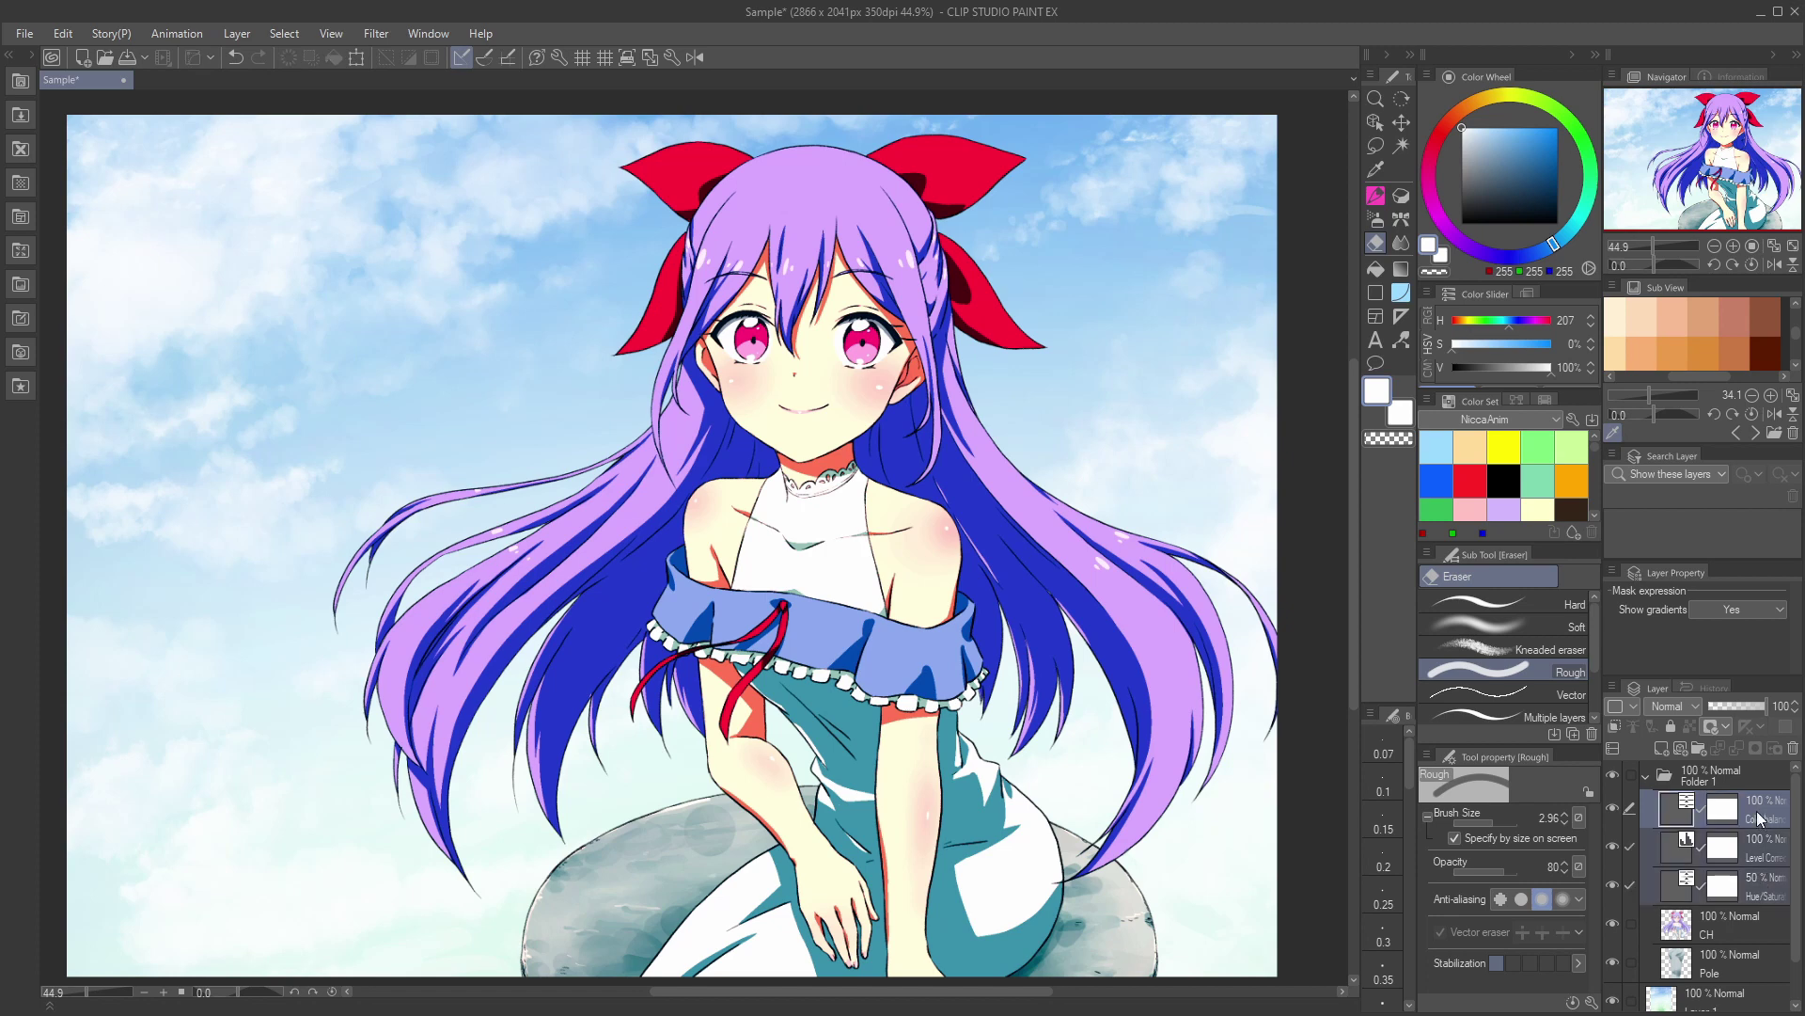
drag(1754, 870, 1751, 771)
click(1616, 725)
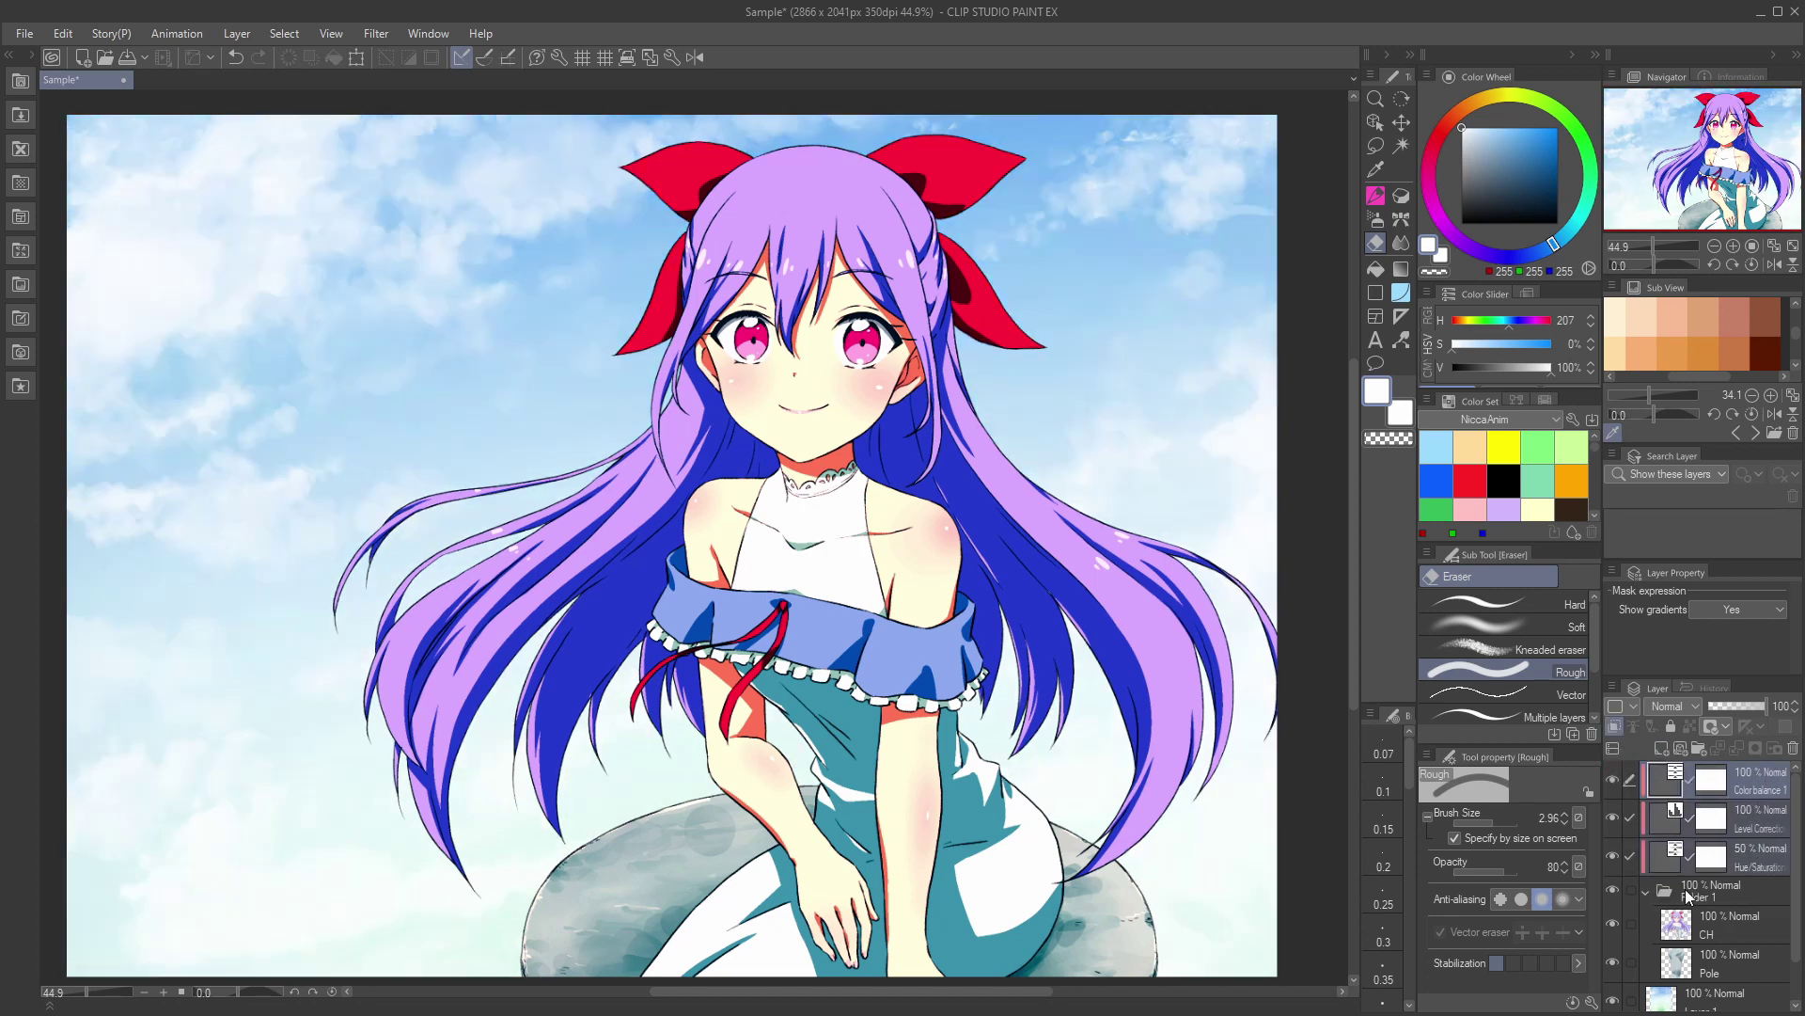
click(1648, 888)
click(1613, 889)
click(1612, 889)
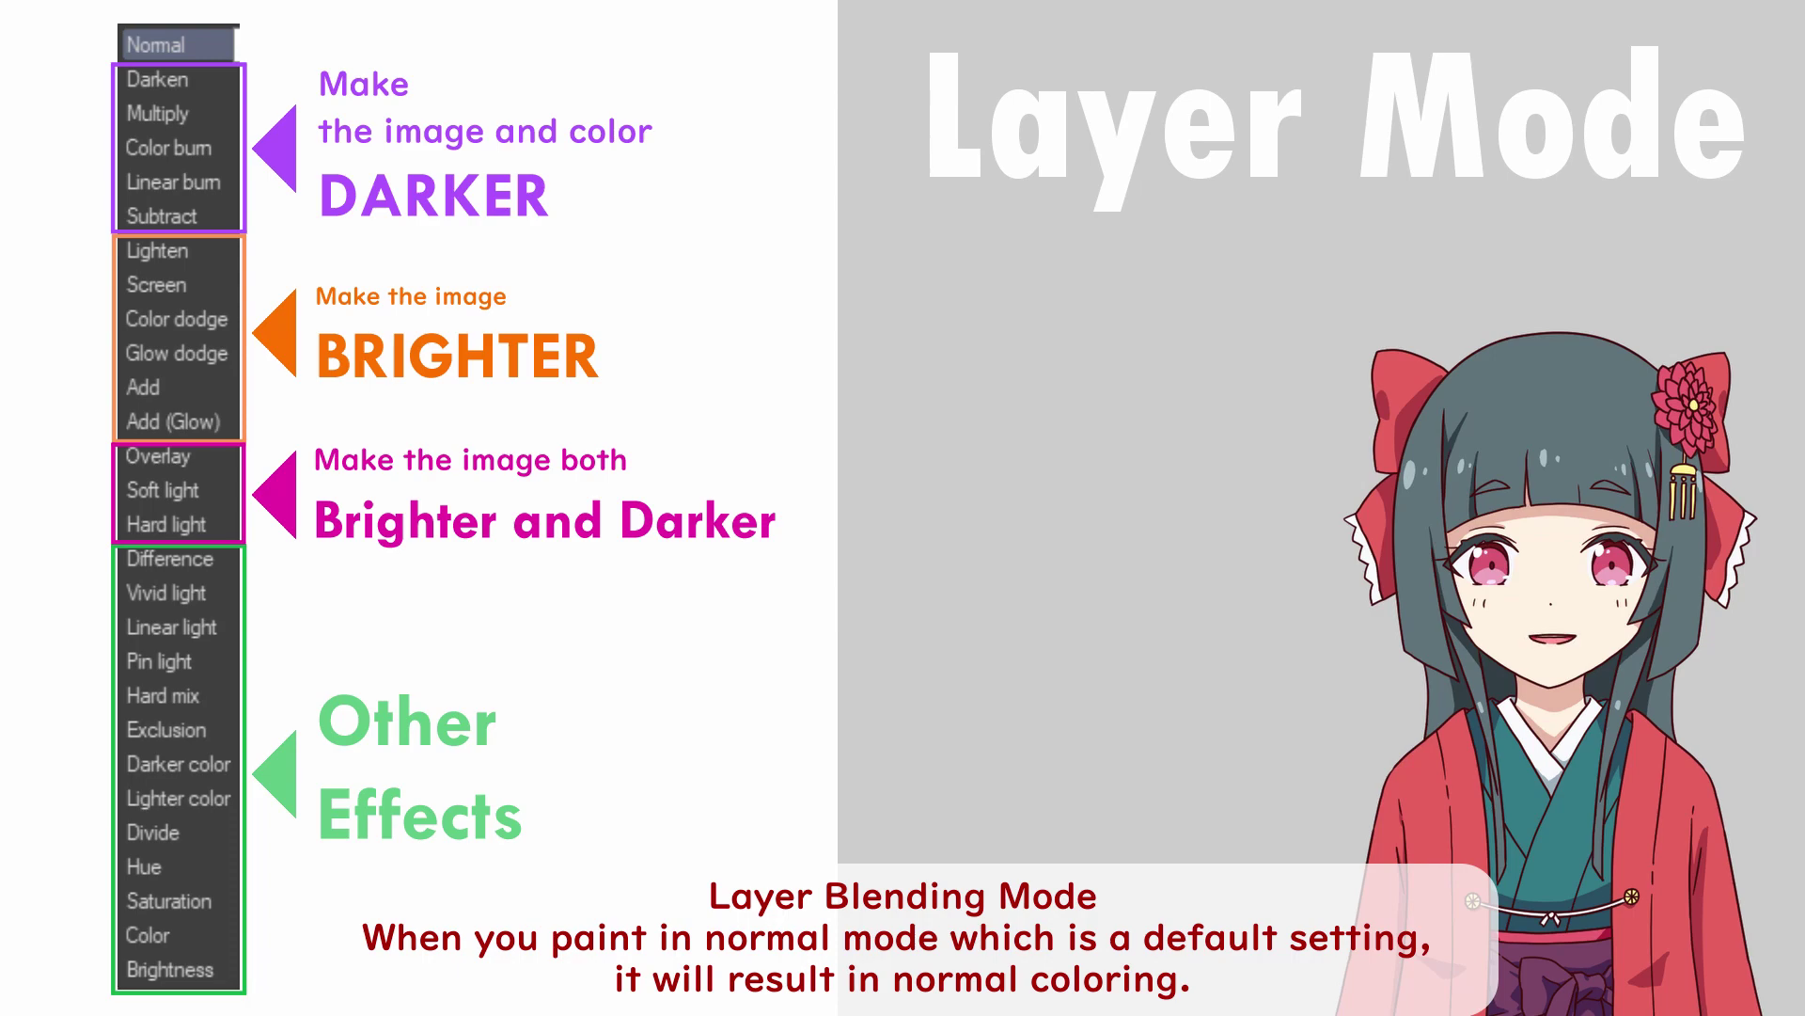
Step: Paint broad diagonal stripes in white, slate blue, purple, magenta, orange, light orange and black across the illustration on Layer 2
mouse_move(170, 499)
mouse_down()
mouse_move(602, 253)
mouse_move(950, 174)
mouse_up()
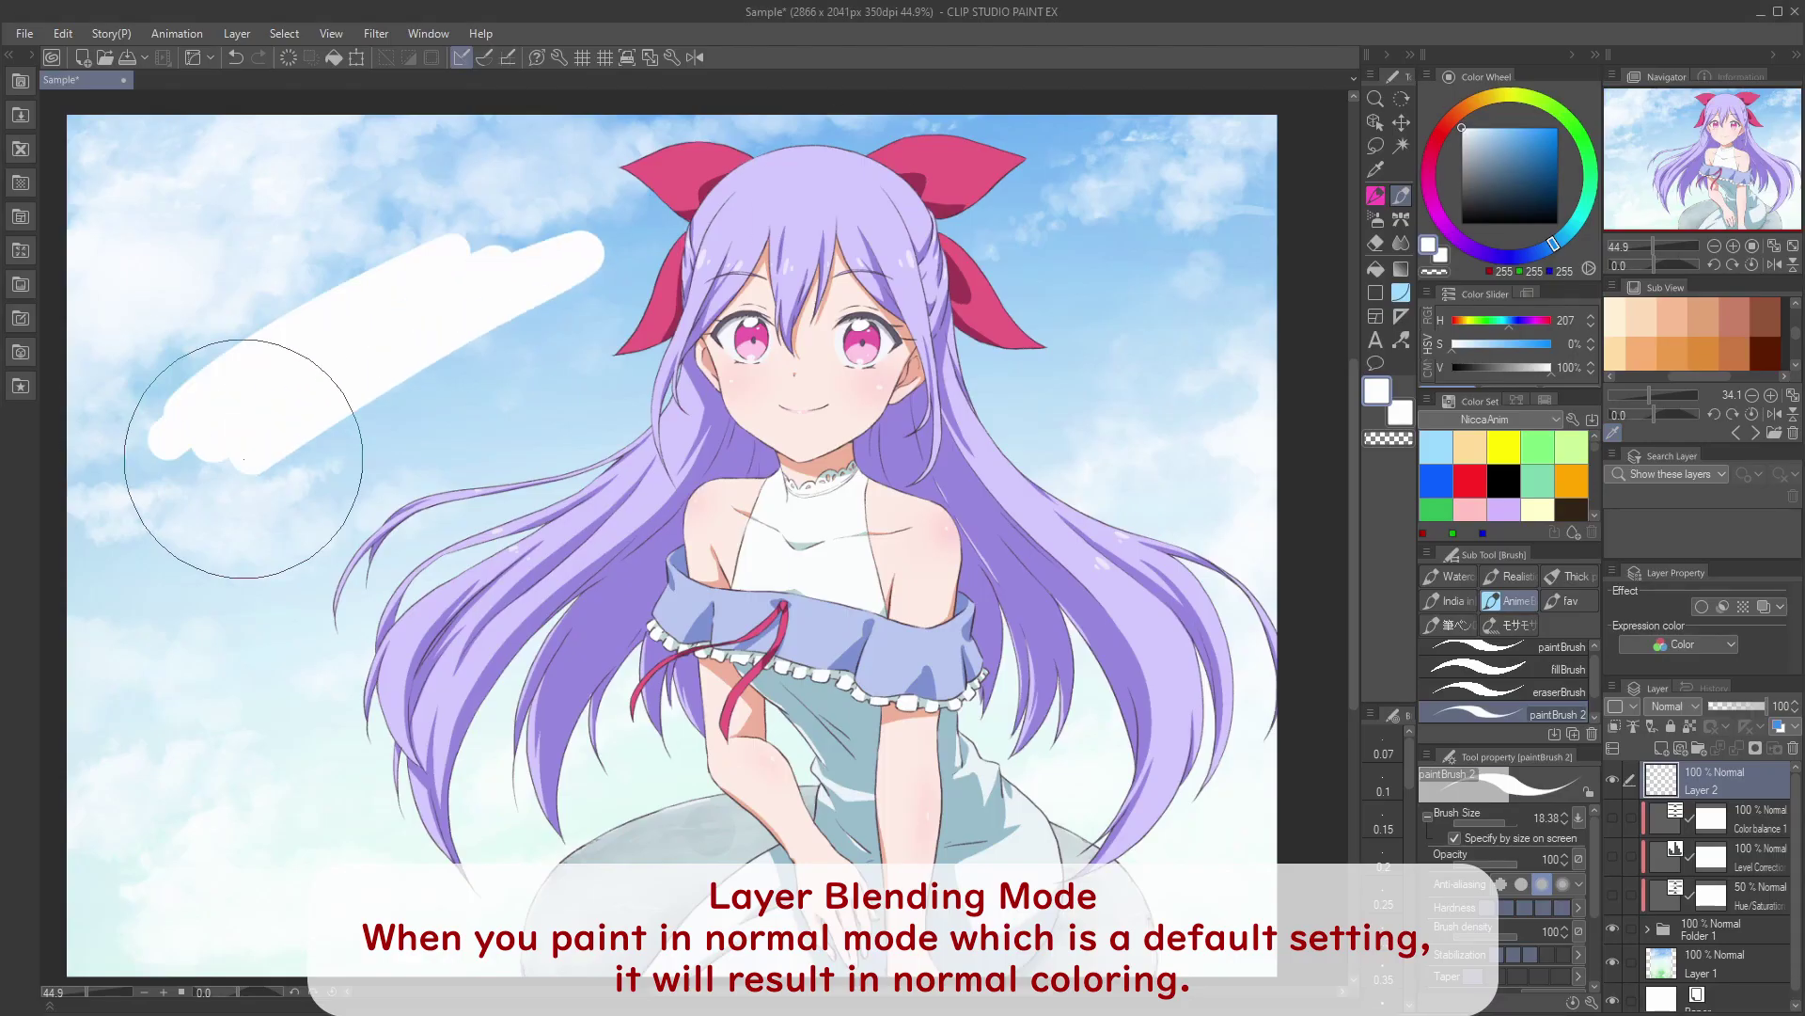
drag(282, 508, 1147, 184)
drag(1209, 278, 376, 564)
mouse_move(1185, 409)
mouse_down()
mouse_move(438, 683)
mouse_move(1102, 508)
mouse_up()
click(1467, 109)
mouse_move(1117, 512)
mouse_down()
mouse_move(686, 725)
mouse_move(1011, 565)
mouse_up()
click(1516, 133)
drag(1082, 714, 658, 879)
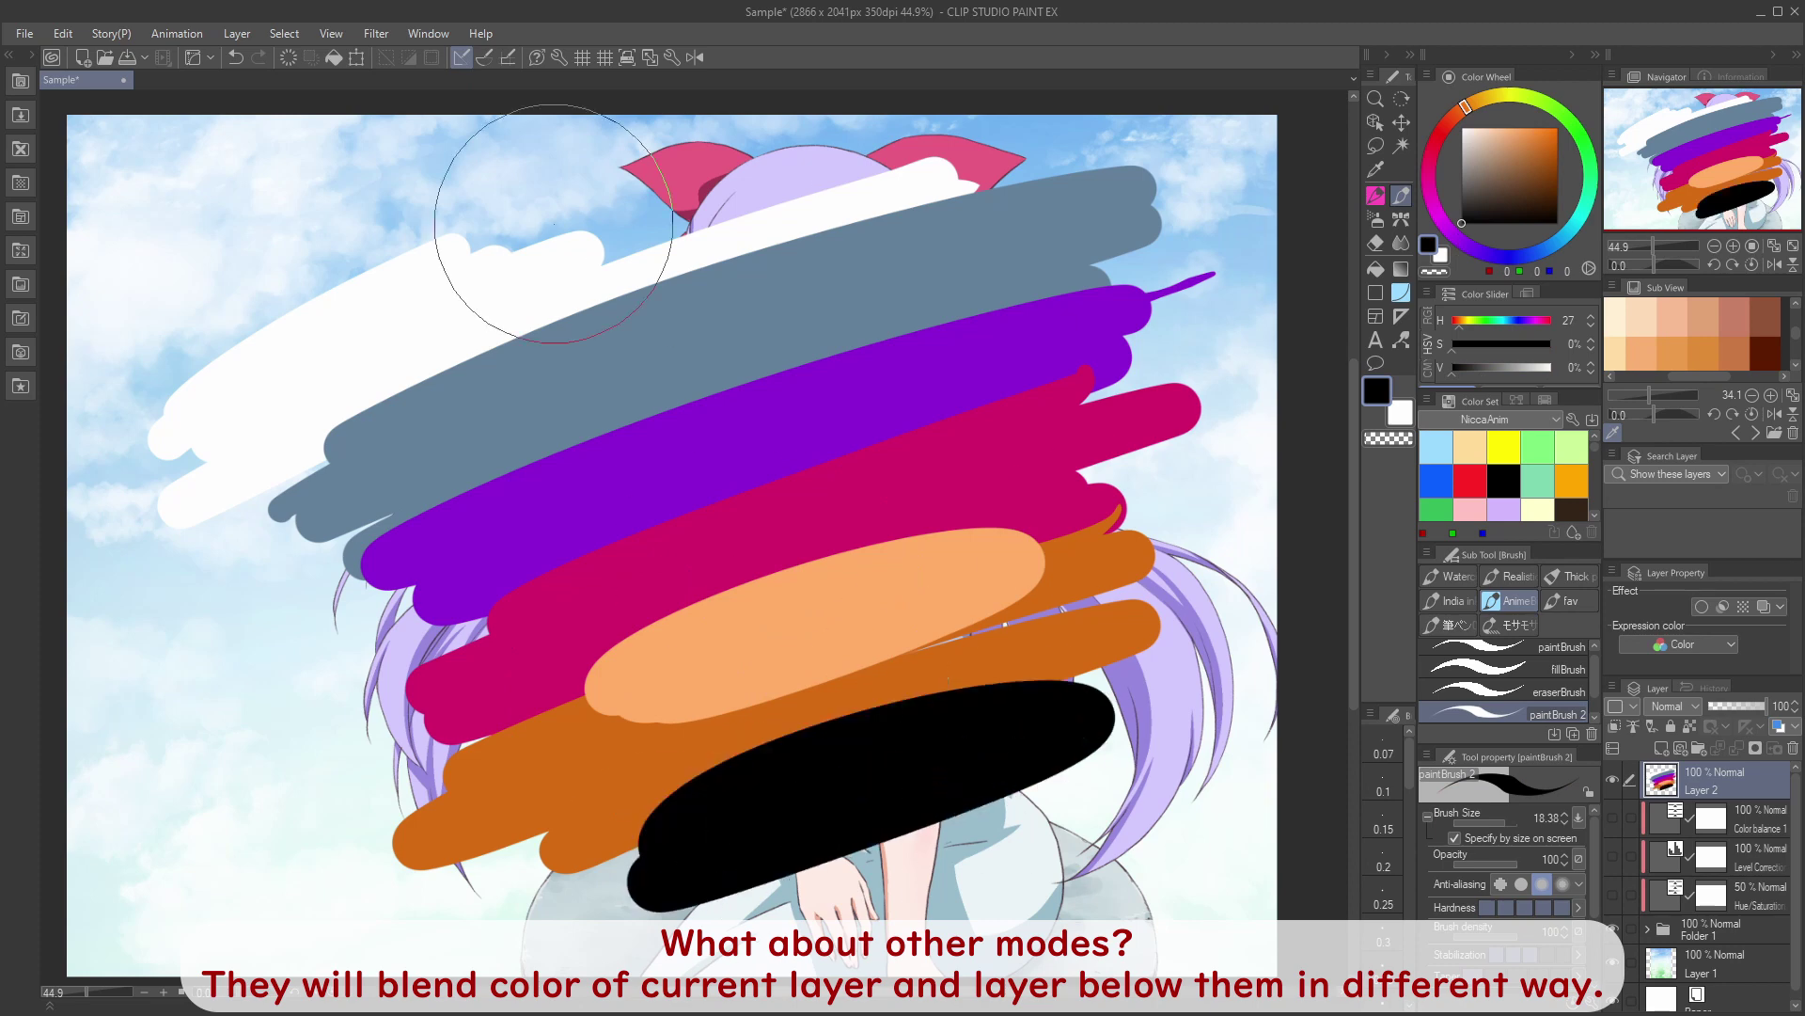
Step: Paint long steep black, purple and orange strokes down across the colored stripes
drag(538, 195, 854, 865)
drag(741, 167, 983, 801)
click(1474, 101)
drag(863, 142, 1034, 828)
drag(395, 279, 686, 879)
Step: Paint crossing yellow-green strokes over the stripes in several directions
click(1533, 95)
drag(1147, 282, 809, 921)
drag(710, 197, 475, 800)
drag(390, 235, 1227, 461)
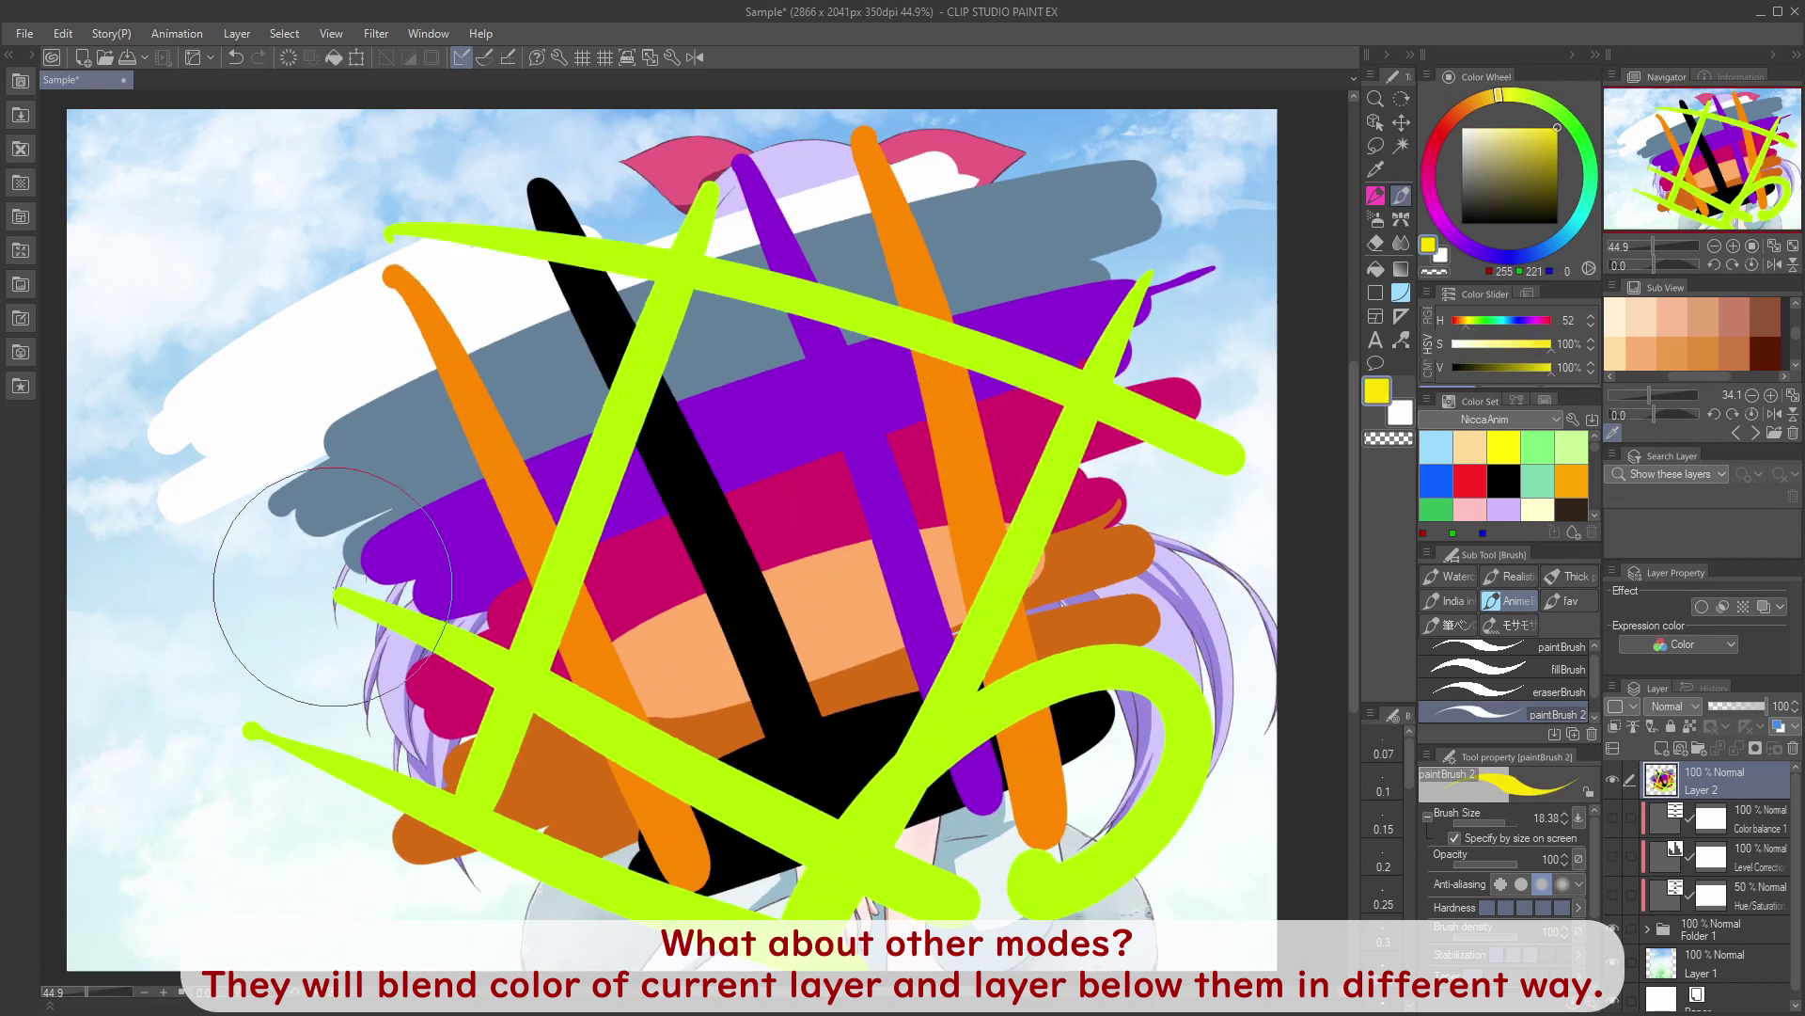
Step: Add curved yellow strokes over the stripes, undoing a stray stroke, and paint two large white loops over the lower half
drag(337, 569, 941, 306)
key(ctrl+z)
drag(990, 896, 1110, 916)
mouse_move(343, 709)
mouse_down()
mouse_move(698, 785)
mouse_move(306, 719)
mouse_up()
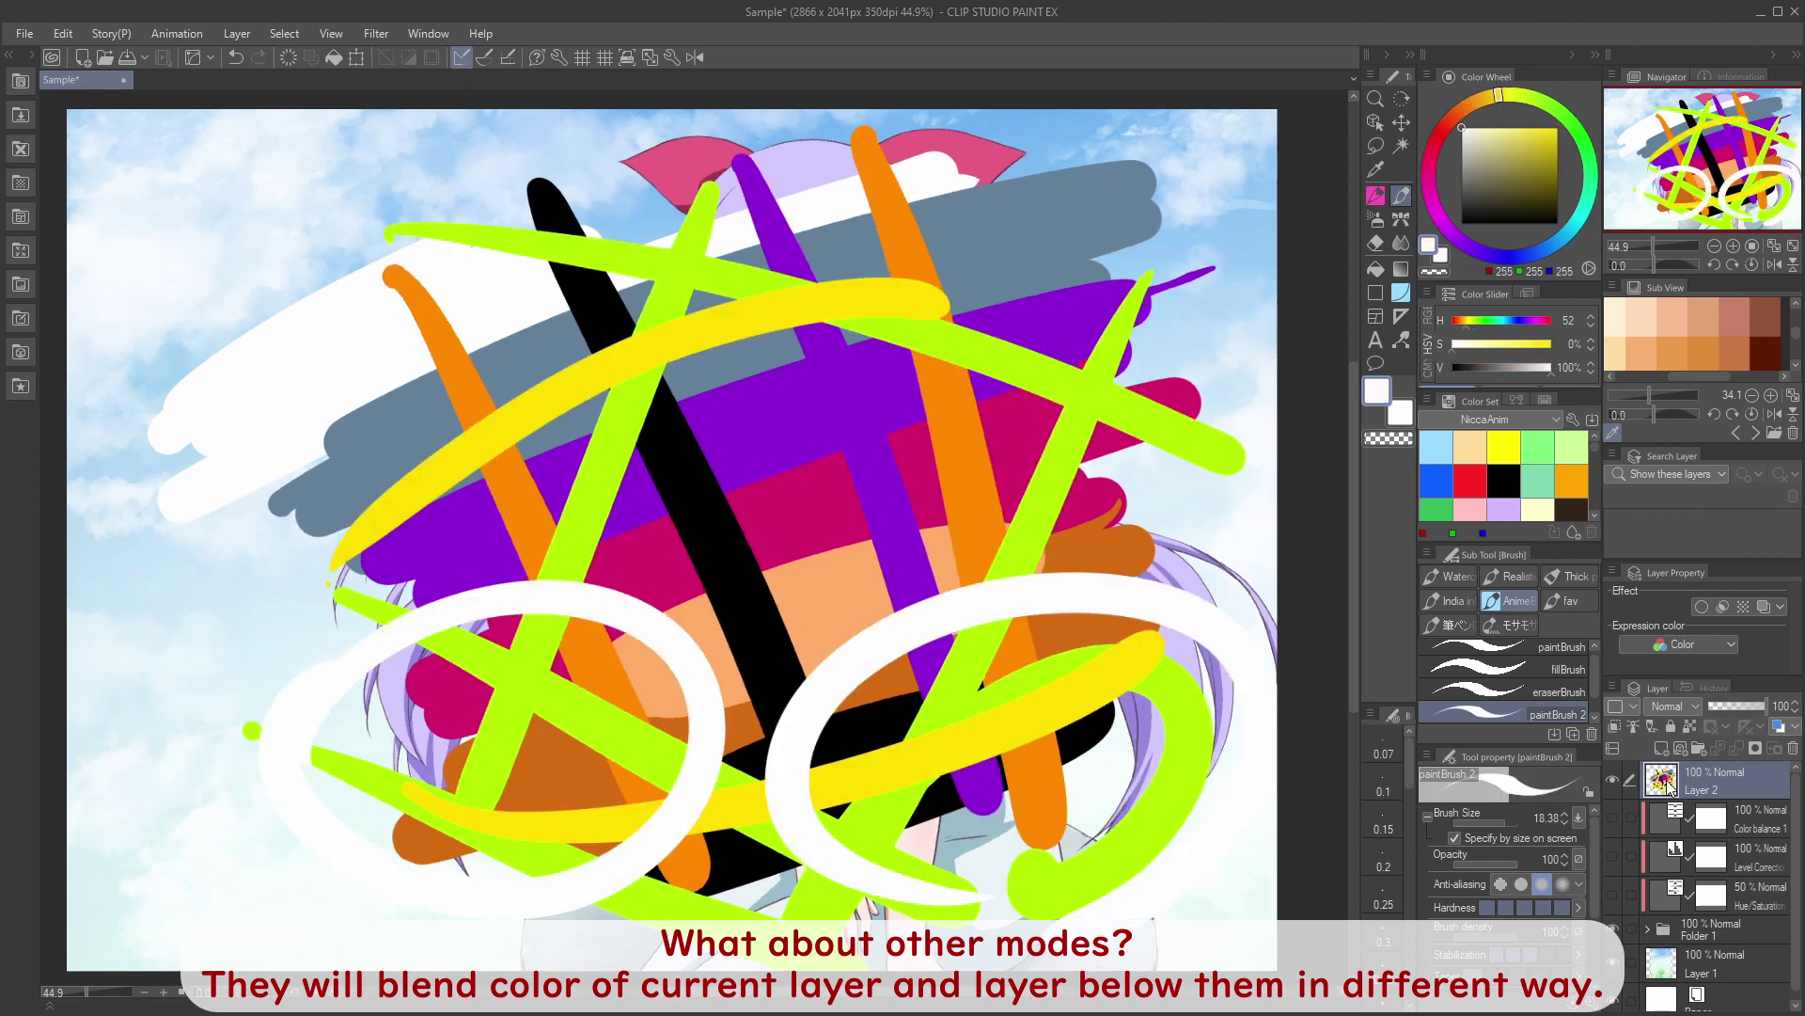
Step: Try the darkening blending modes Multiply, Color burn, Linear burn and Subtract on Layer 2
click(1673, 707)
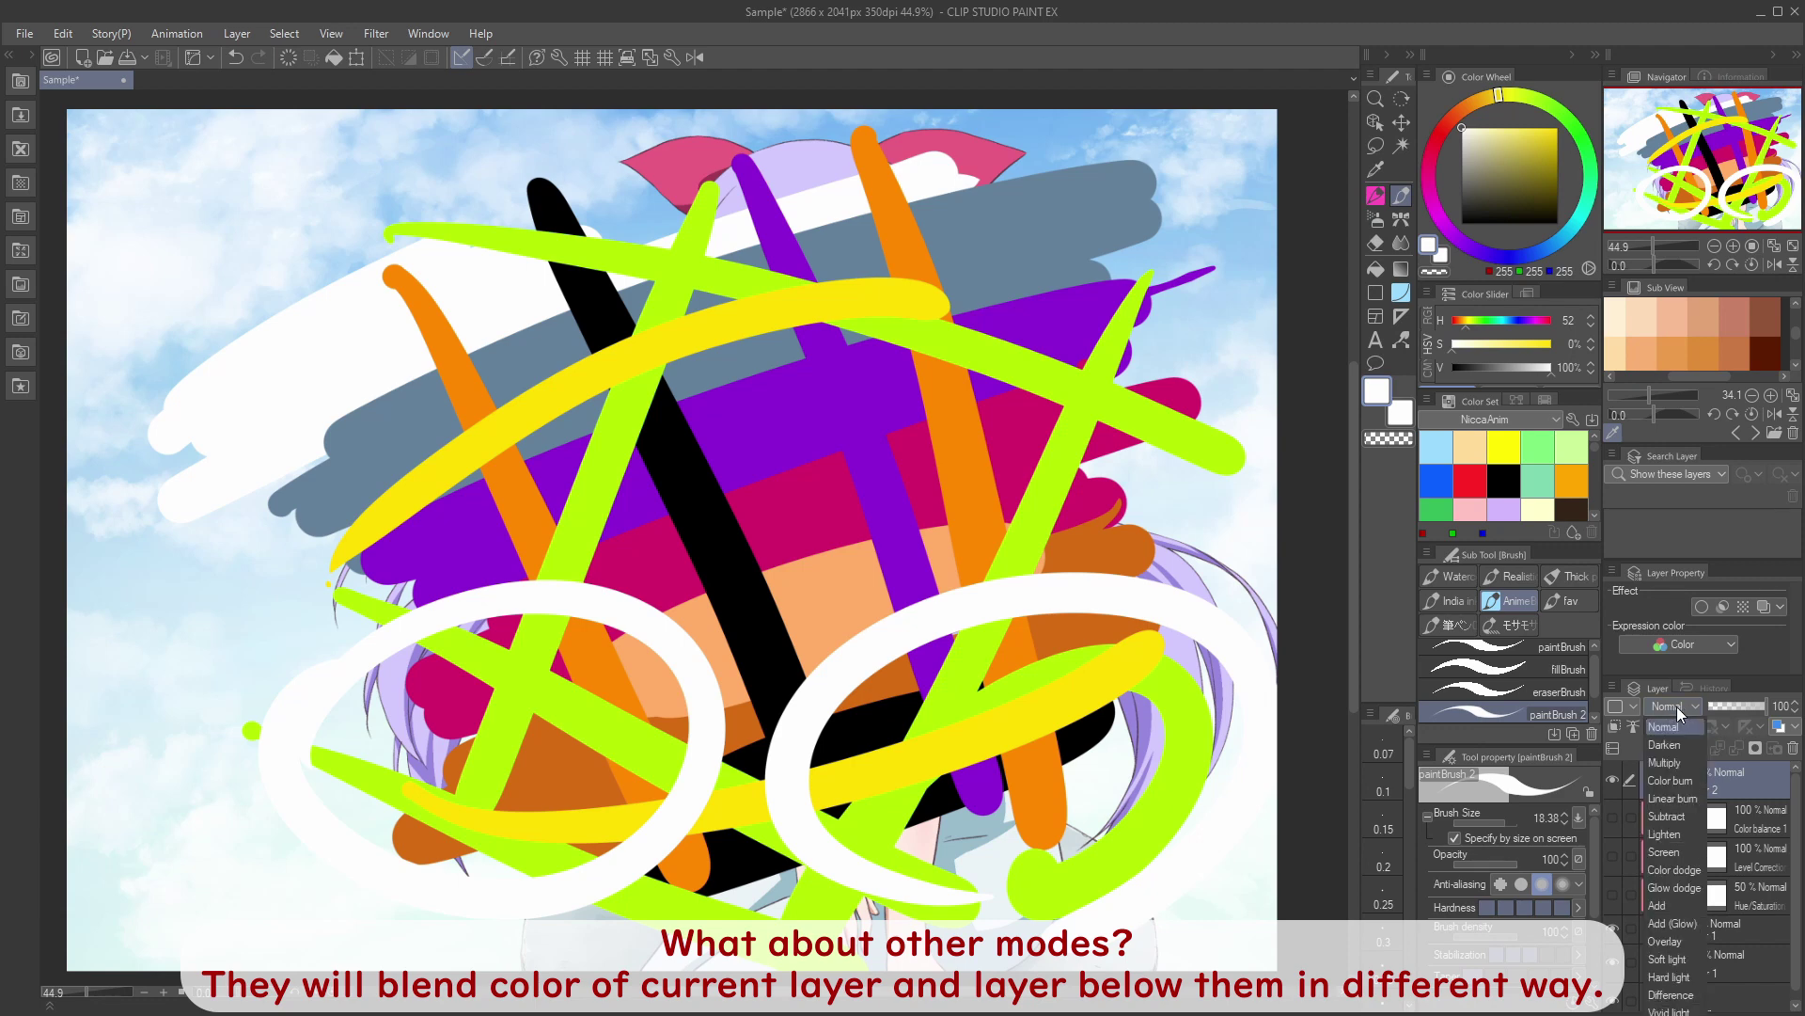
click(1675, 761)
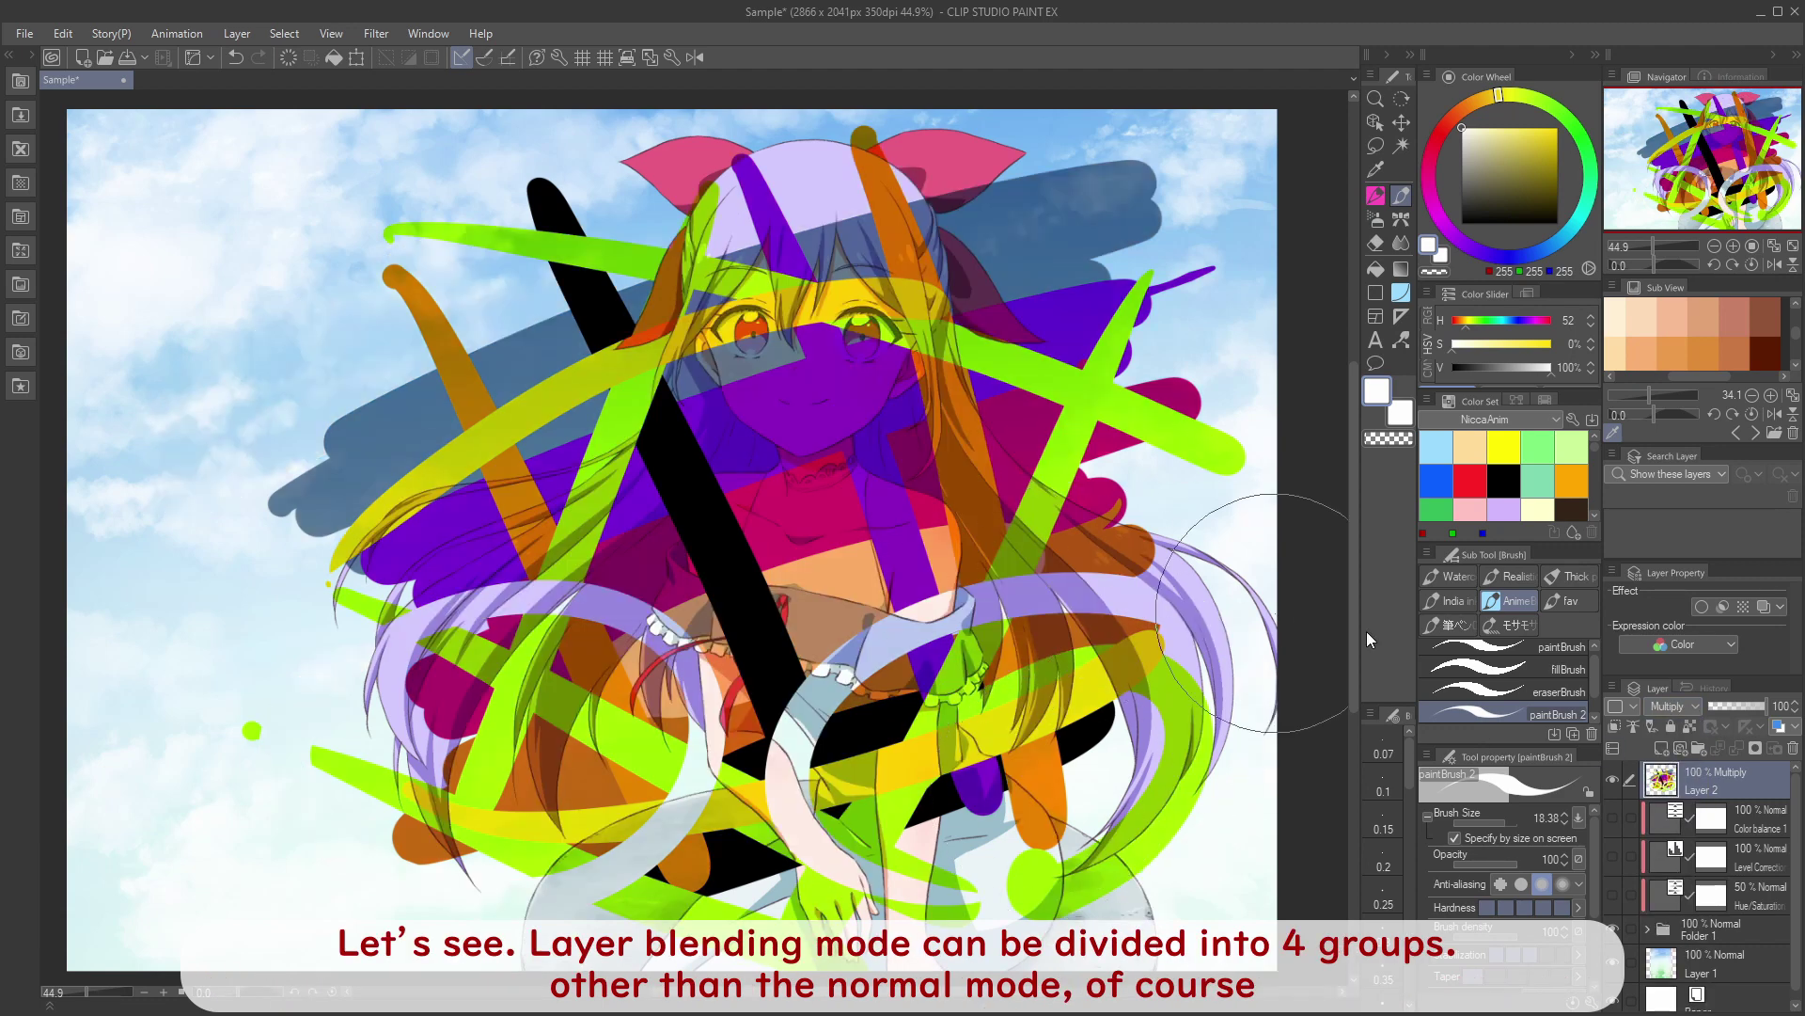
key(ctrl+z)
click(1689, 708)
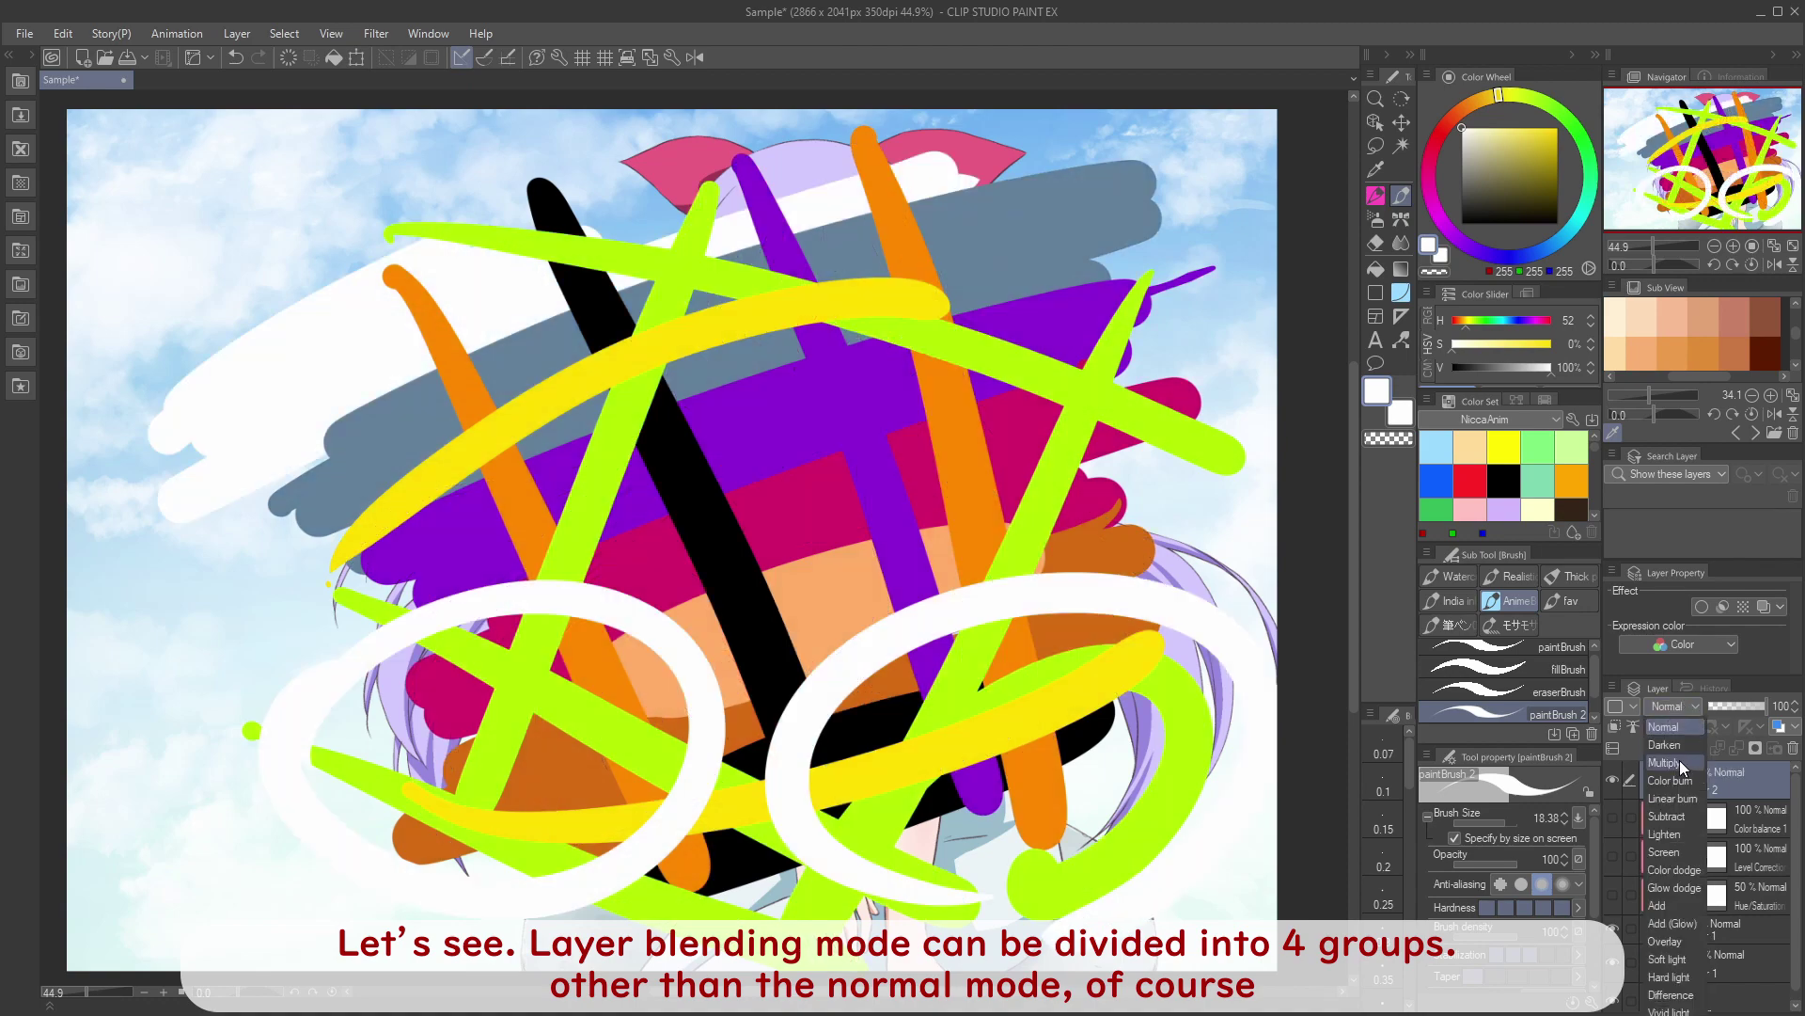
click(1683, 762)
click(1687, 708)
click(1683, 783)
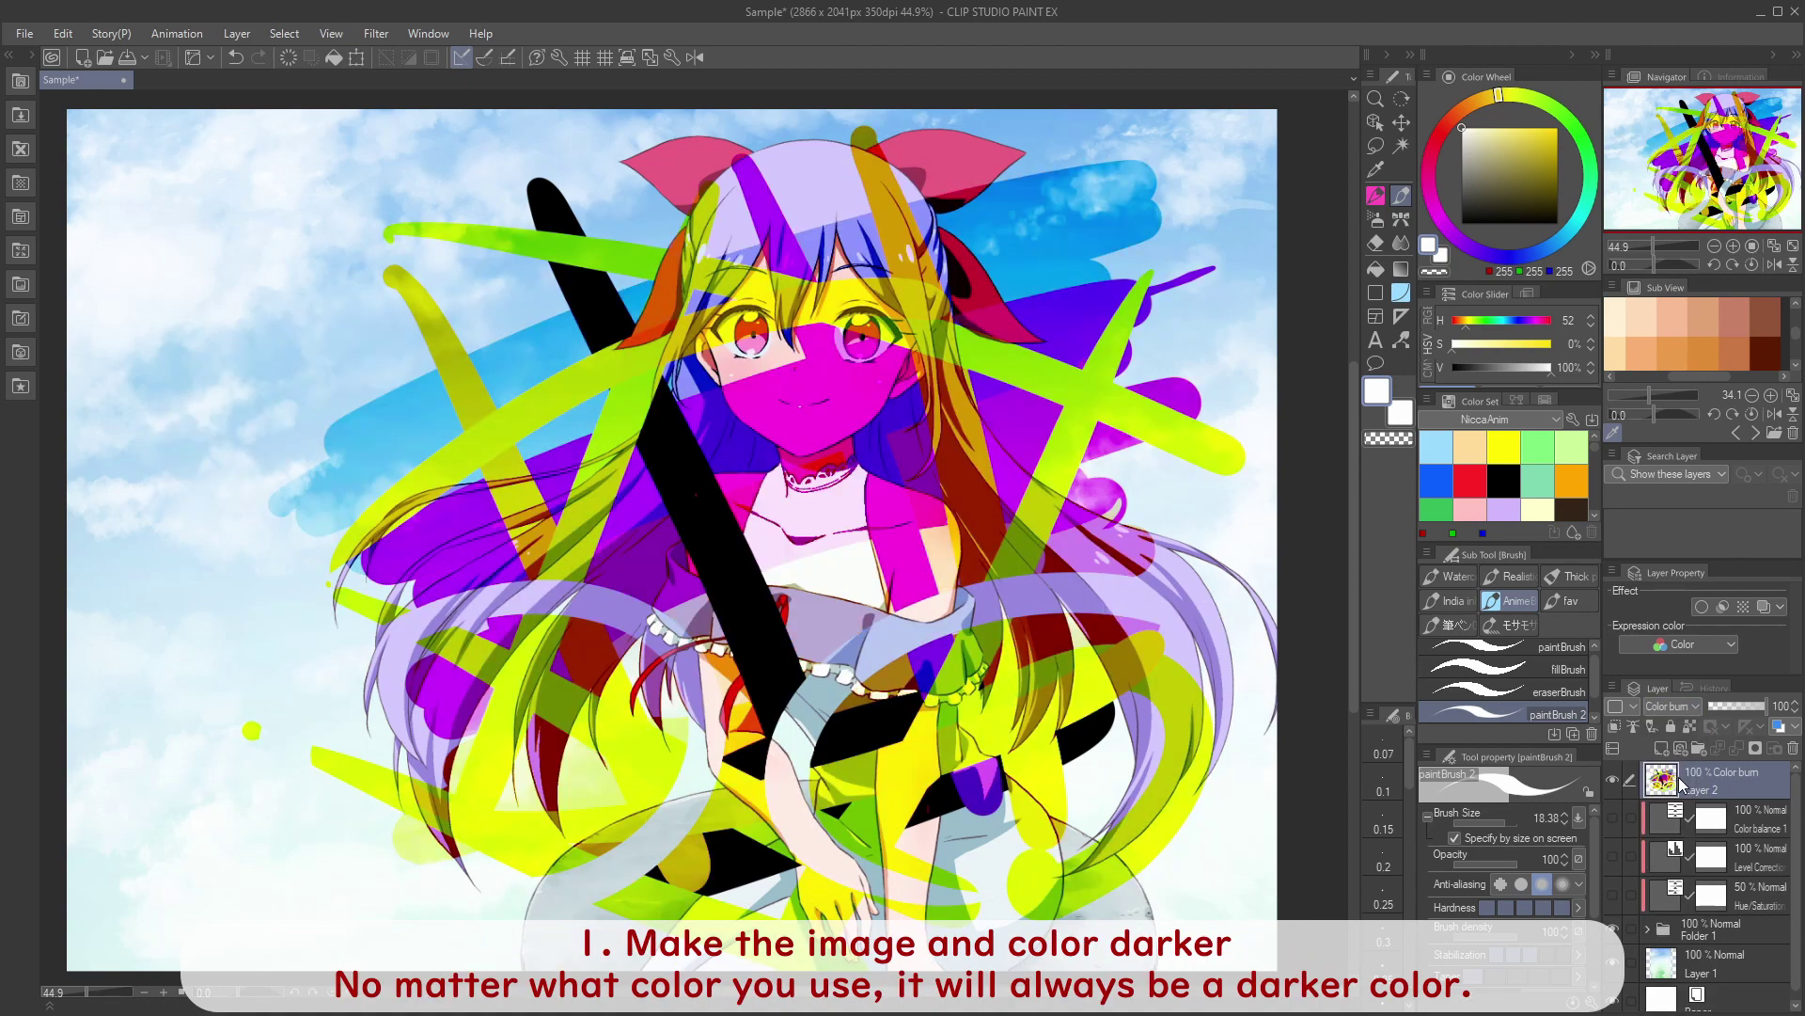
click(1676, 708)
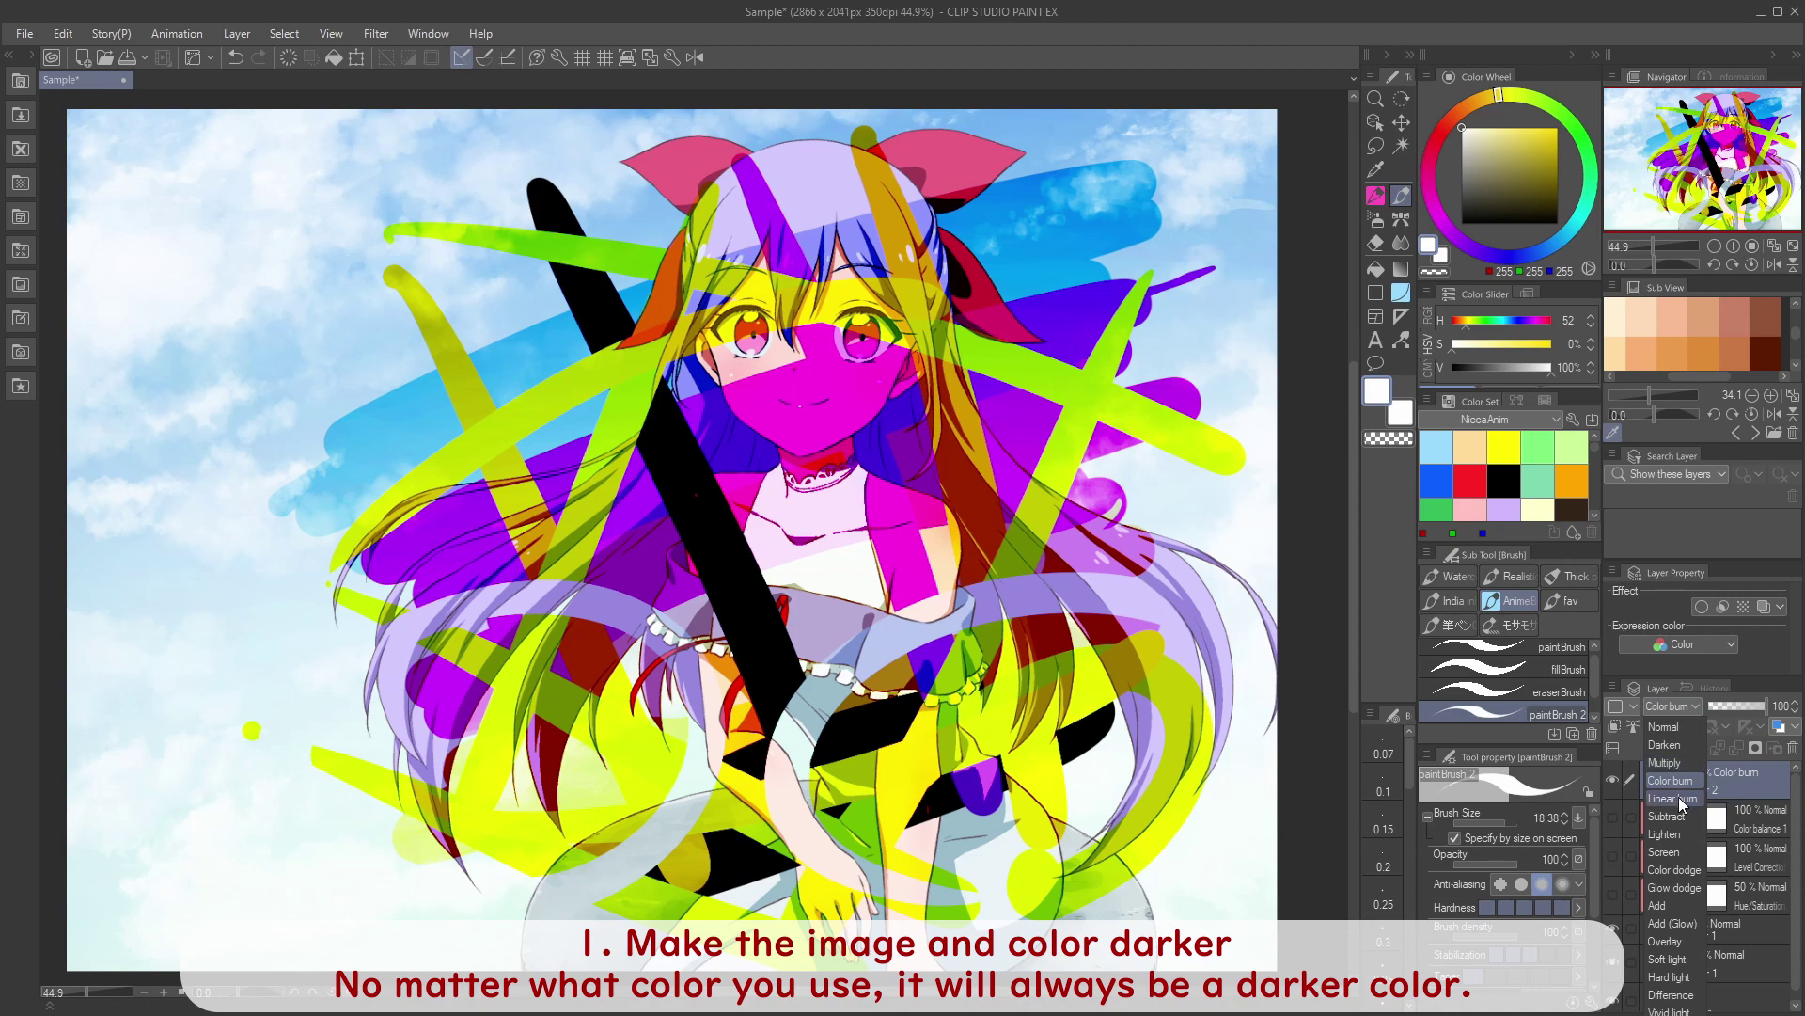
click(1680, 802)
click(1684, 707)
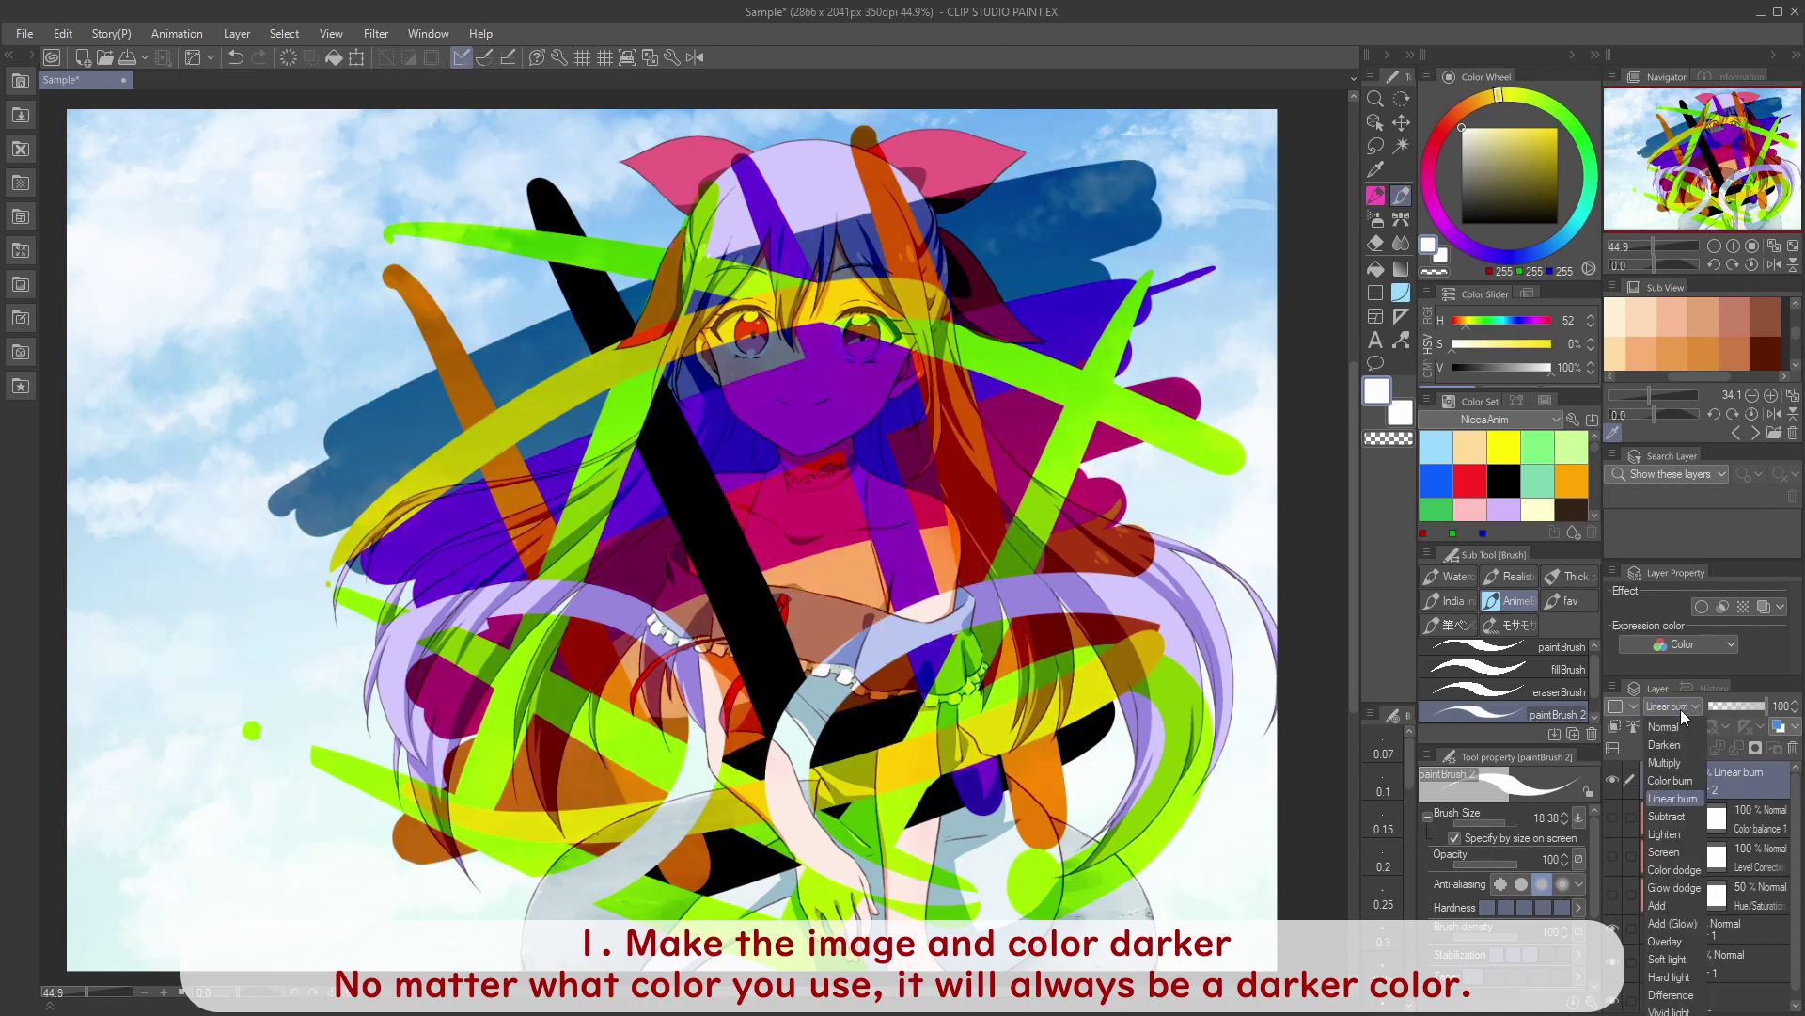
click(1683, 818)
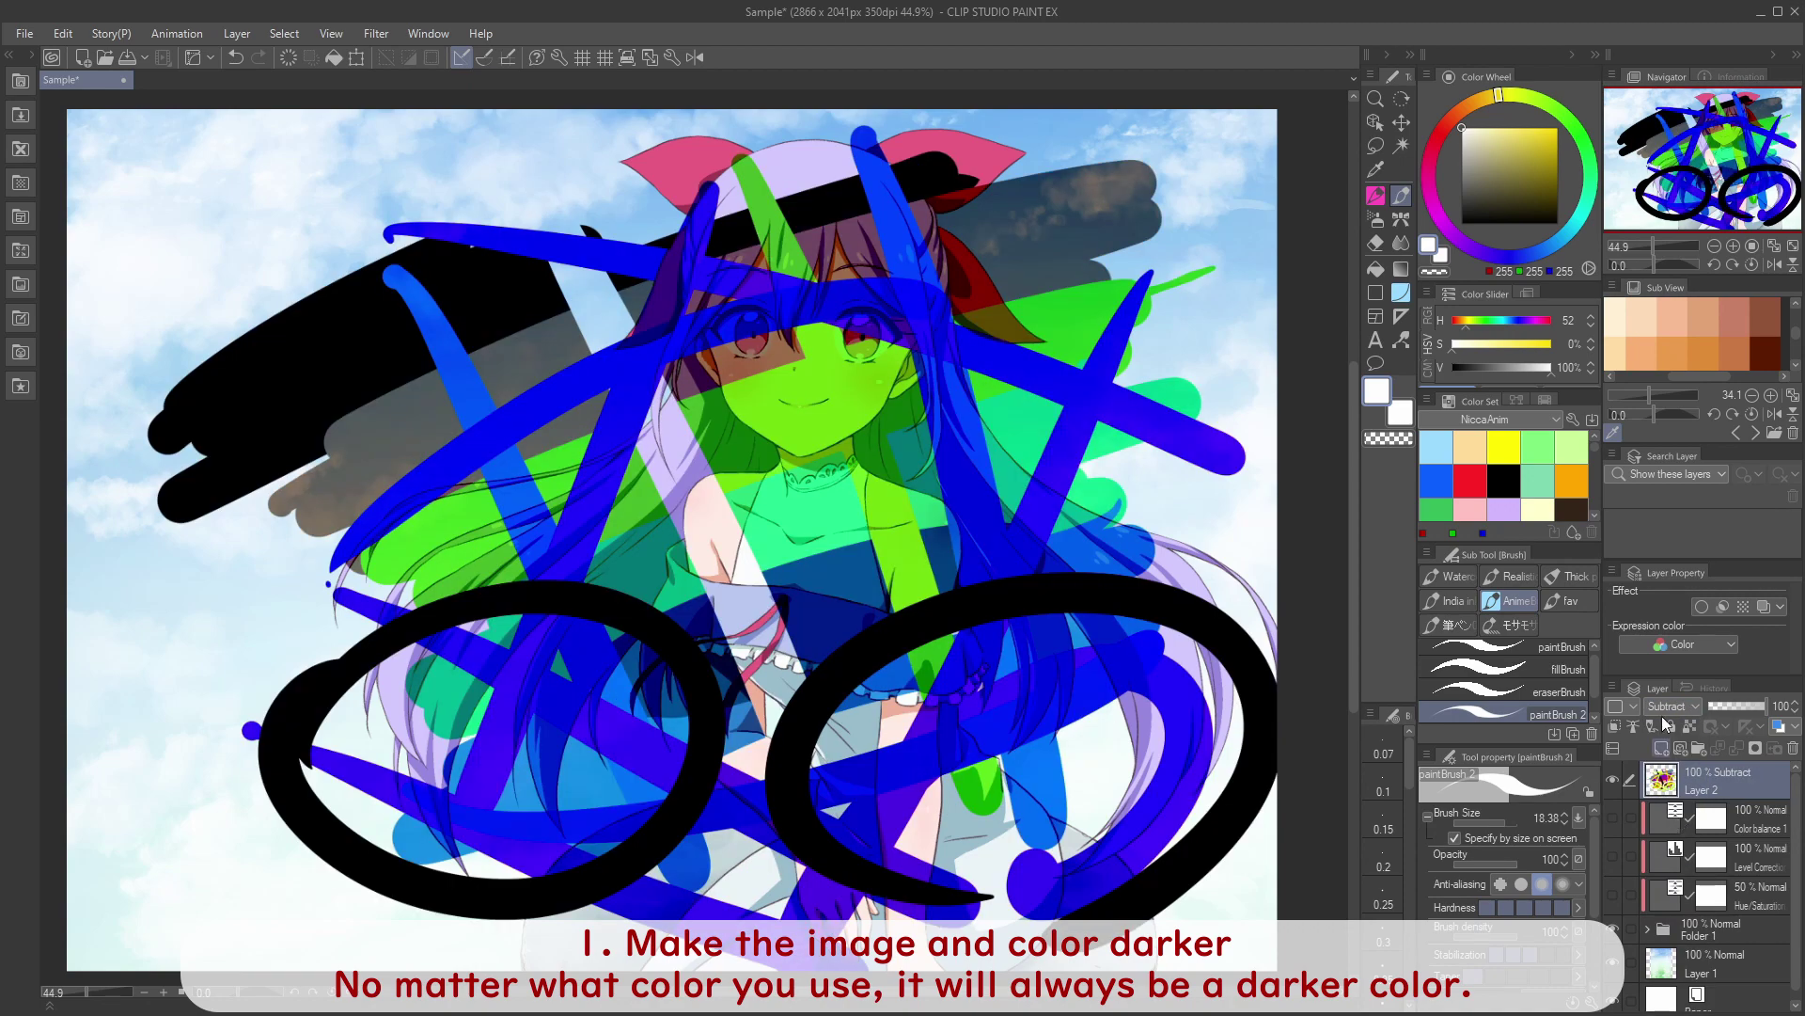
Step: Try the brightening blending modes Lighten, Screen, Color dodge, Glow dodge, Add and Add (Glow) on Layer 2
click(1677, 707)
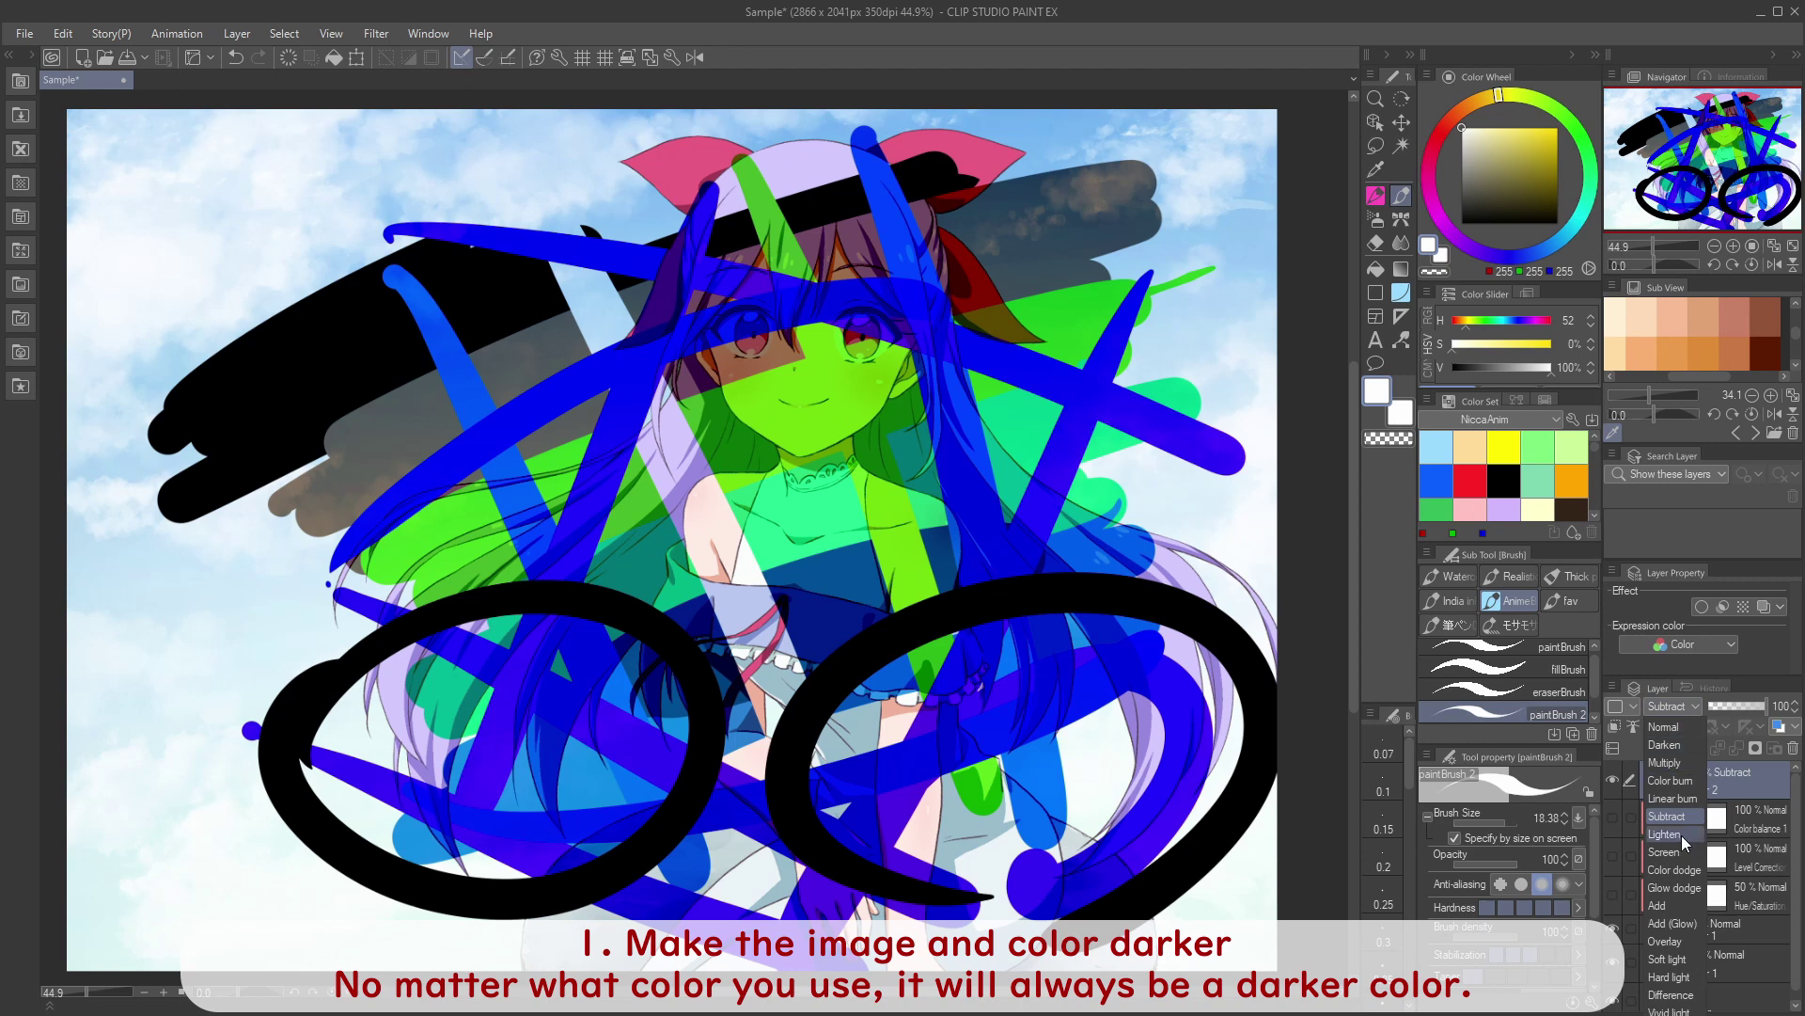
click(1682, 835)
click(1683, 708)
click(1665, 851)
click(1687, 707)
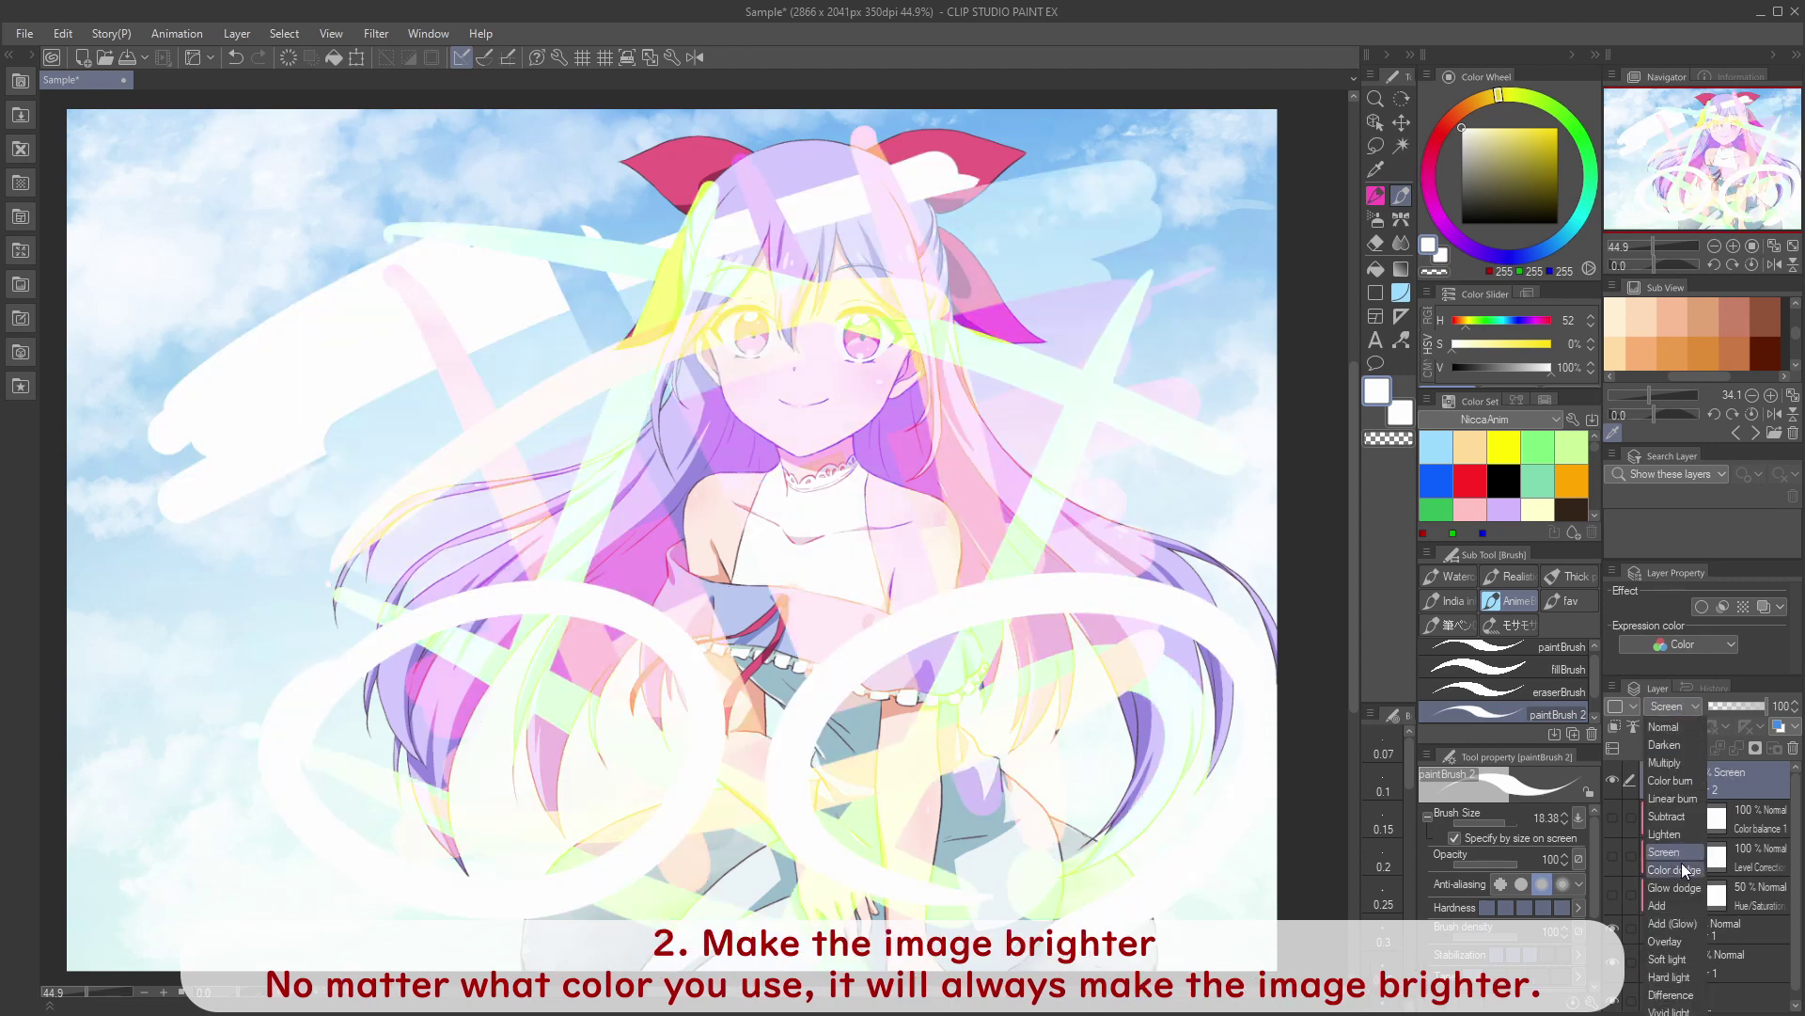
click(1675, 887)
click(1686, 707)
click(1683, 887)
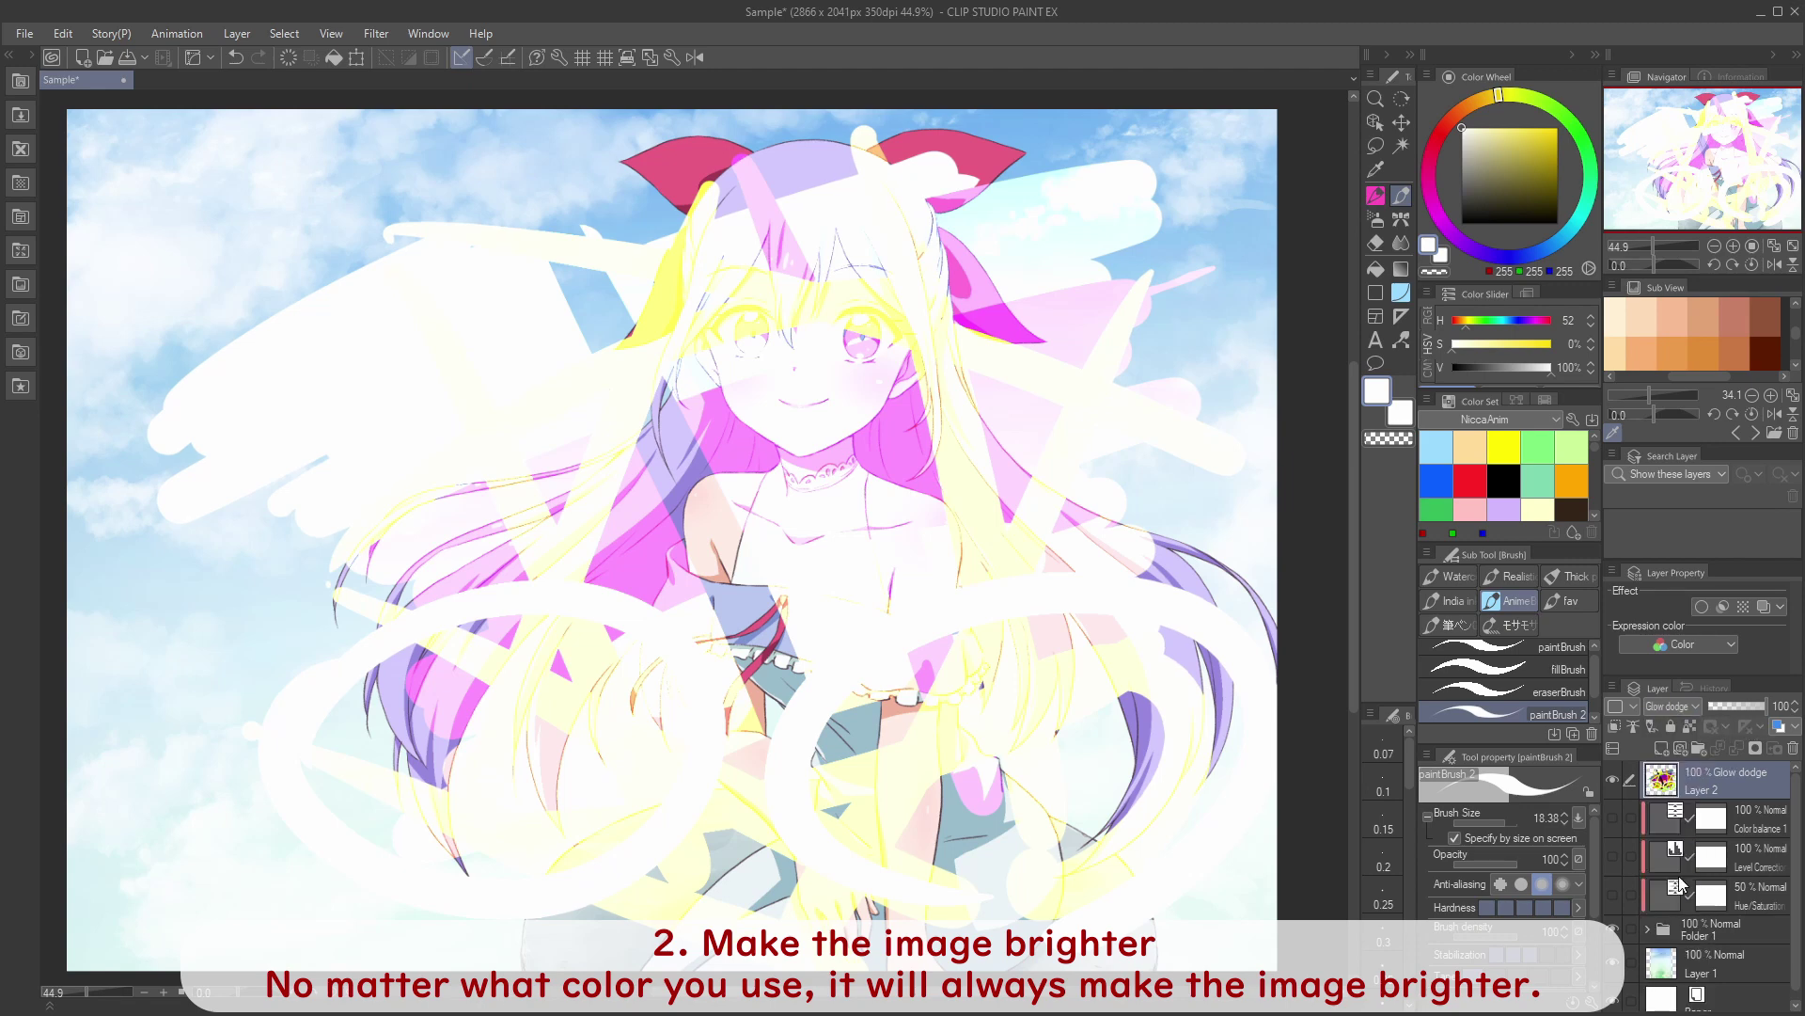
click(1683, 707)
click(1679, 904)
click(1681, 707)
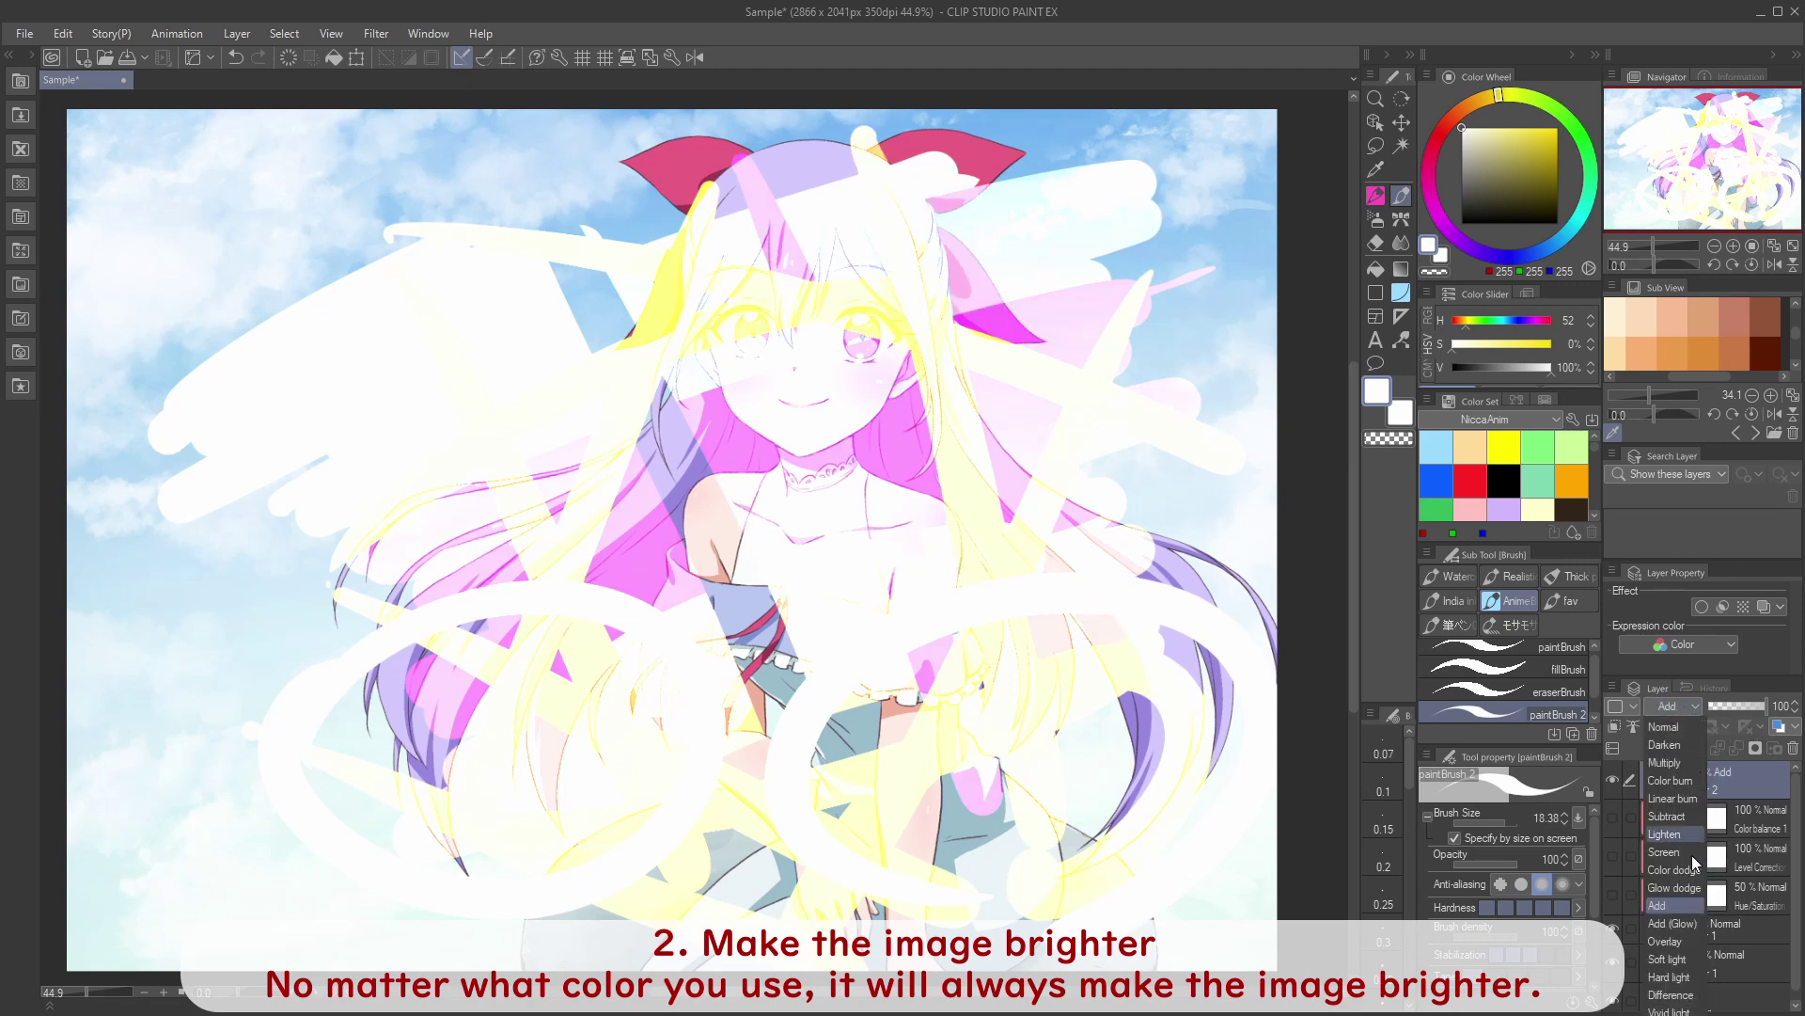
click(1679, 924)
Step: Try the Overlay, Soft light and Hard light blending modes on Layer 2, shifting its strokes over the illustration to compare
click(1684, 707)
click(1665, 941)
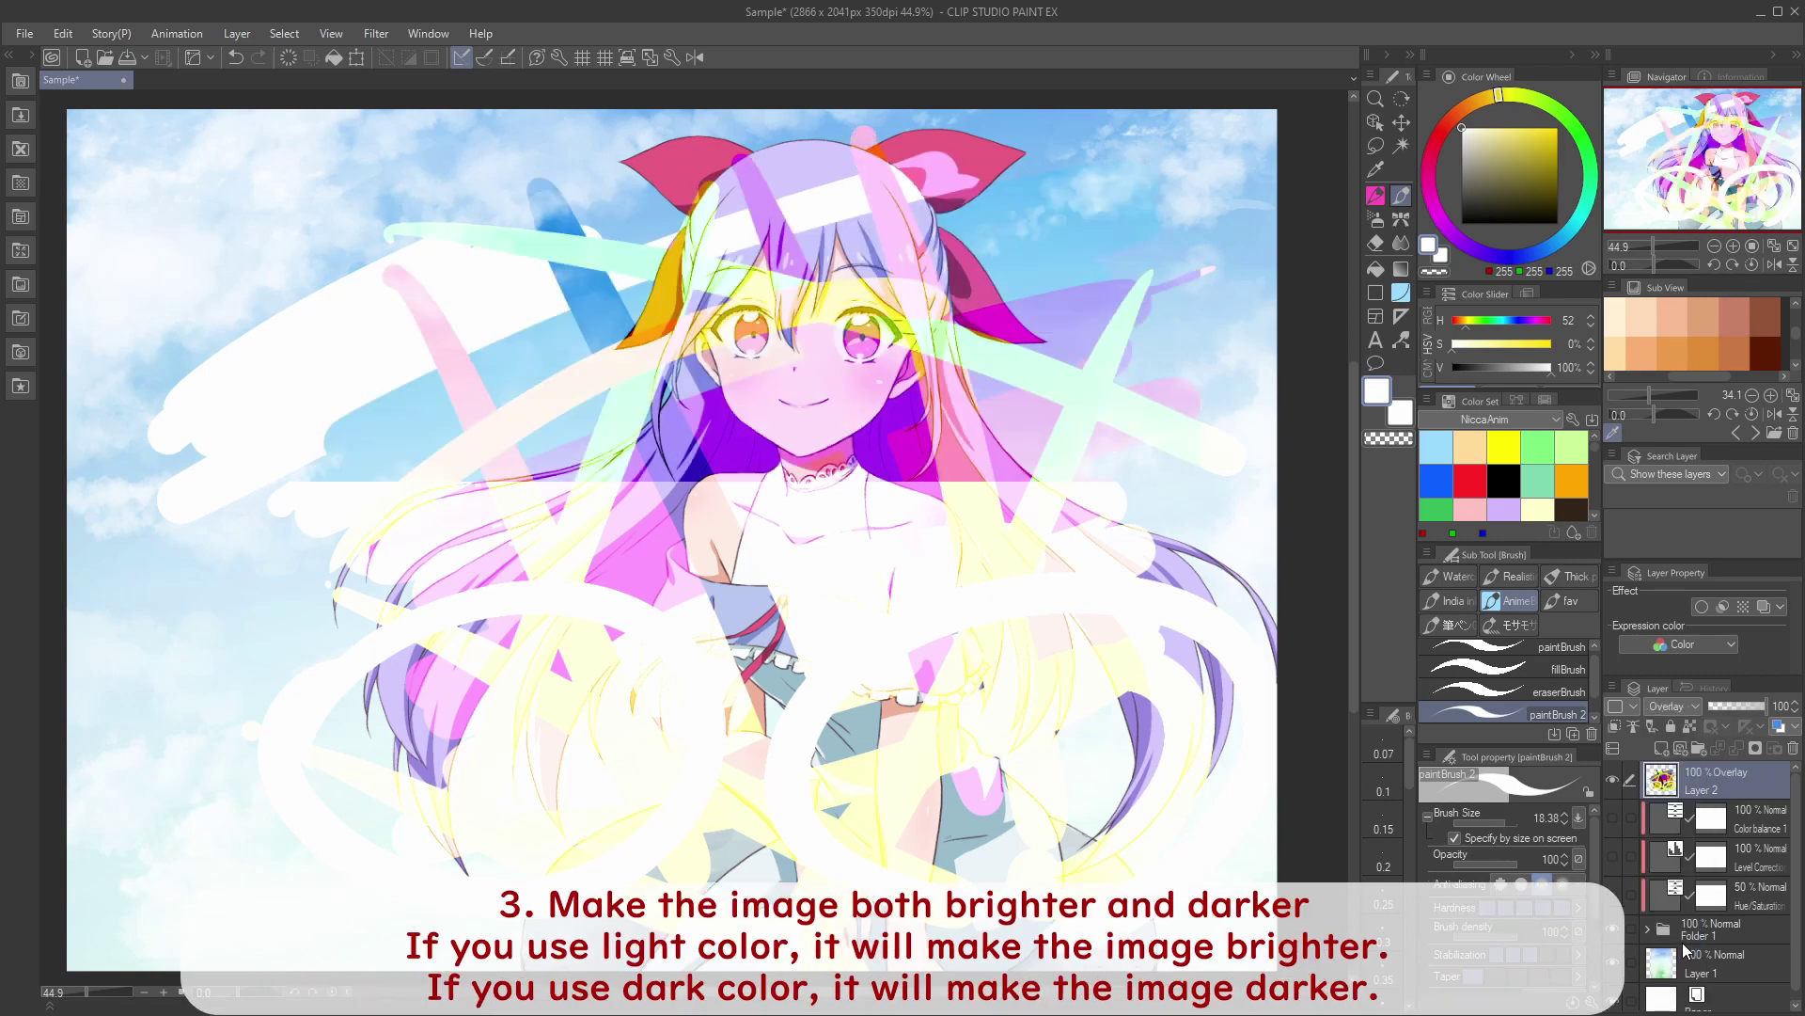
click(1683, 707)
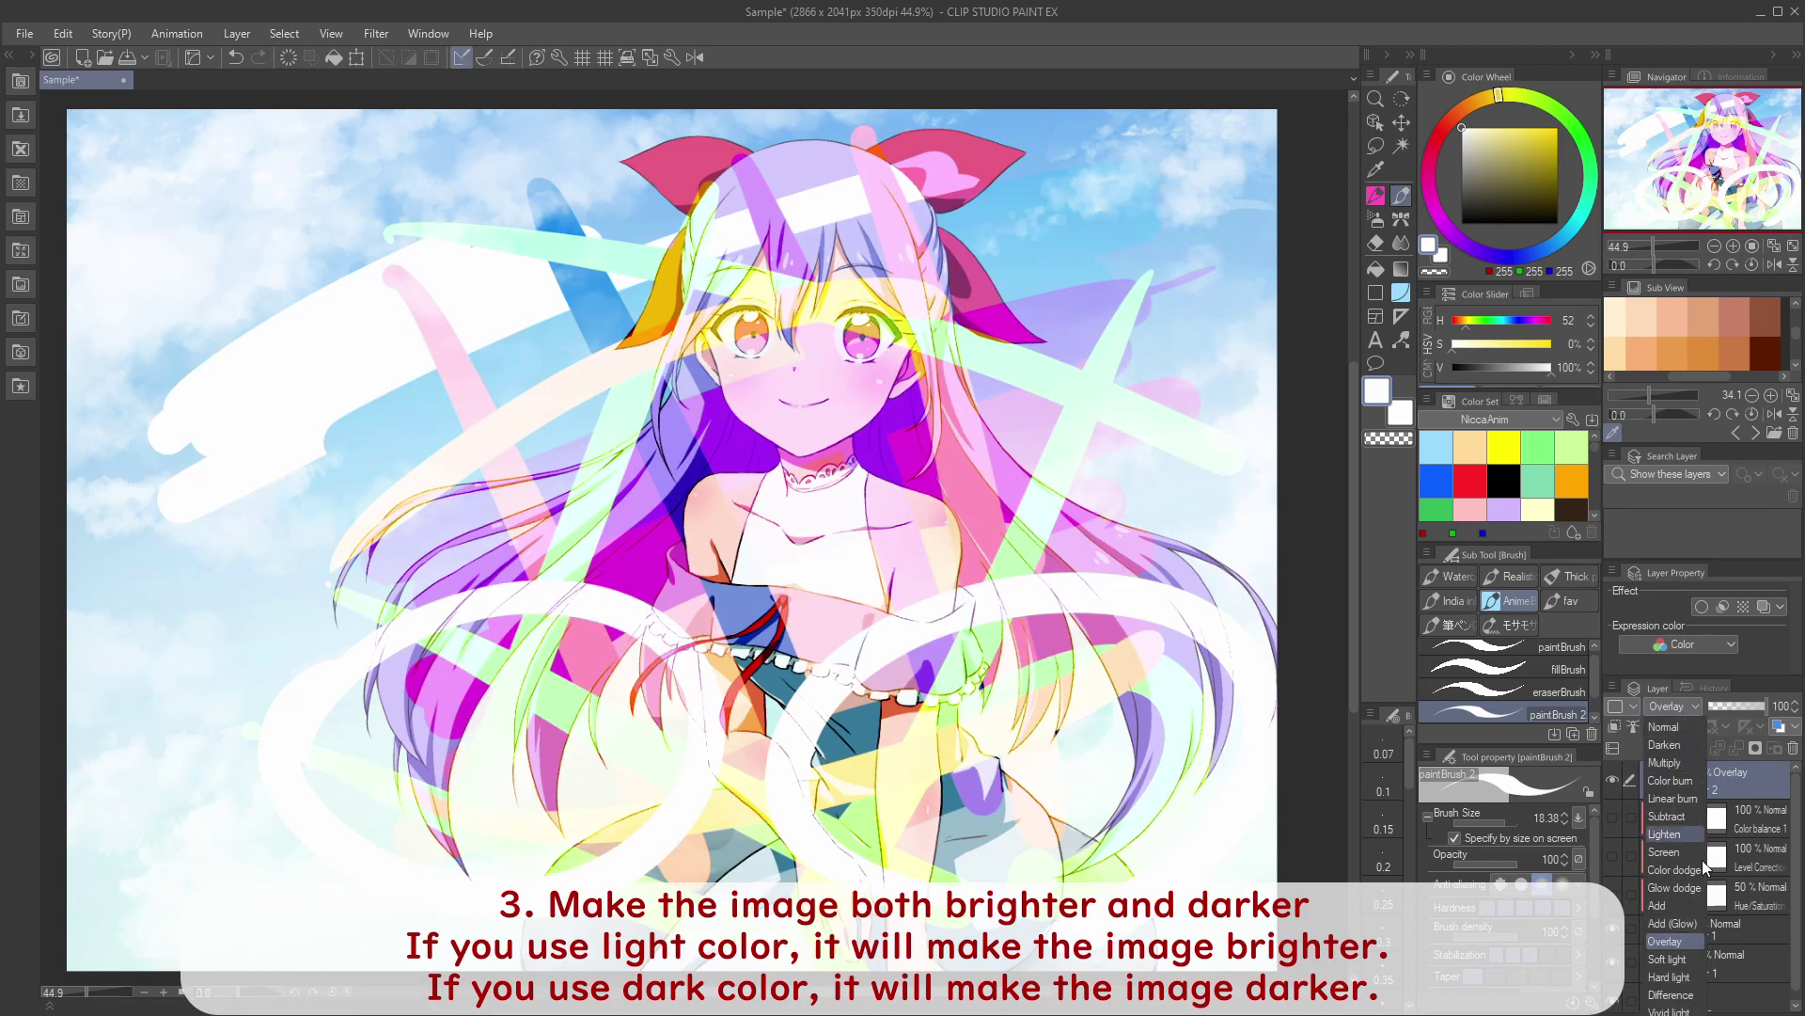
click(1684, 955)
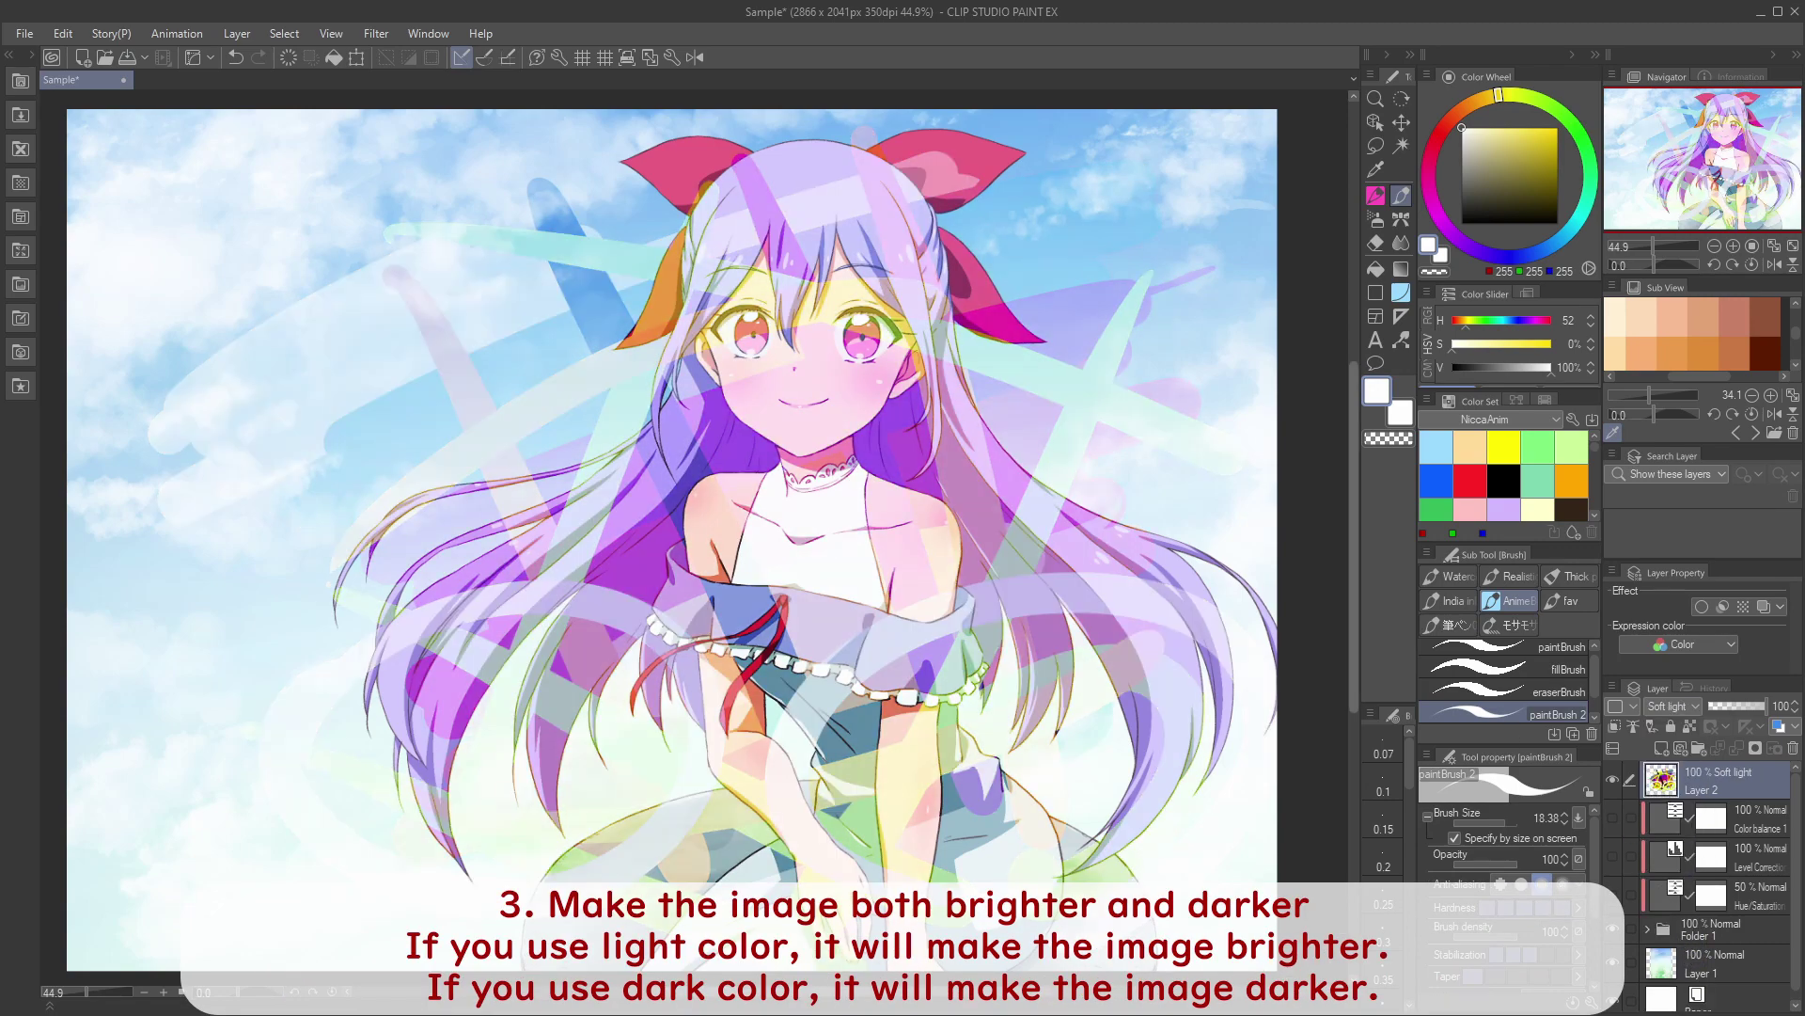
key(k)
mouse_move(926, 639)
mouse_down()
mouse_move(1109, 677)
mouse_move(1080, 764)
mouse_move(1035, 602)
mouse_move(997, 658)
mouse_move(922, 583)
mouse_move(884, 452)
mouse_move(905, 407)
mouse_move(847, 367)
mouse_up()
click(1681, 707)
click(1672, 977)
mouse_move(931, 802)
mouse_down()
mouse_move(988, 698)
mouse_move(892, 783)
mouse_move(934, 745)
mouse_up()
Step: Try the Vivid light and Linear light blending modes on Layer 2, nudging the layer's strokes slightly between them
click(1672, 706)
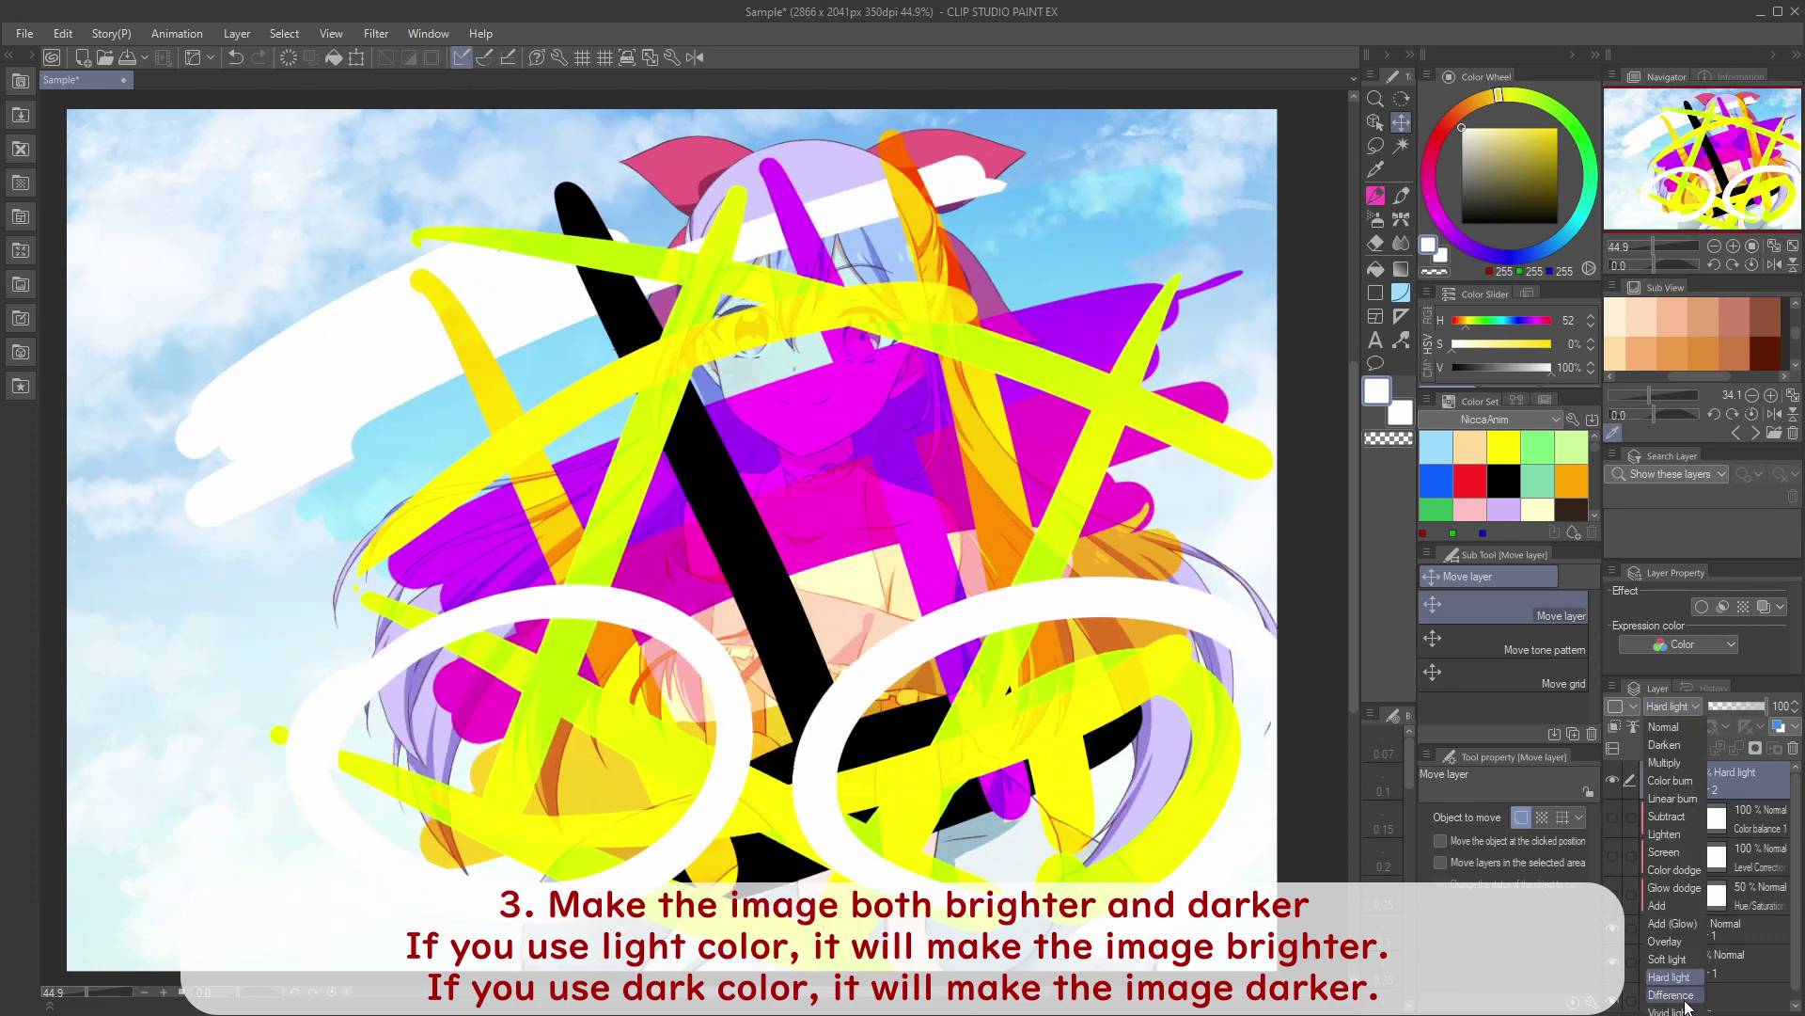
click(1690, 1002)
click(1673, 706)
click(1684, 956)
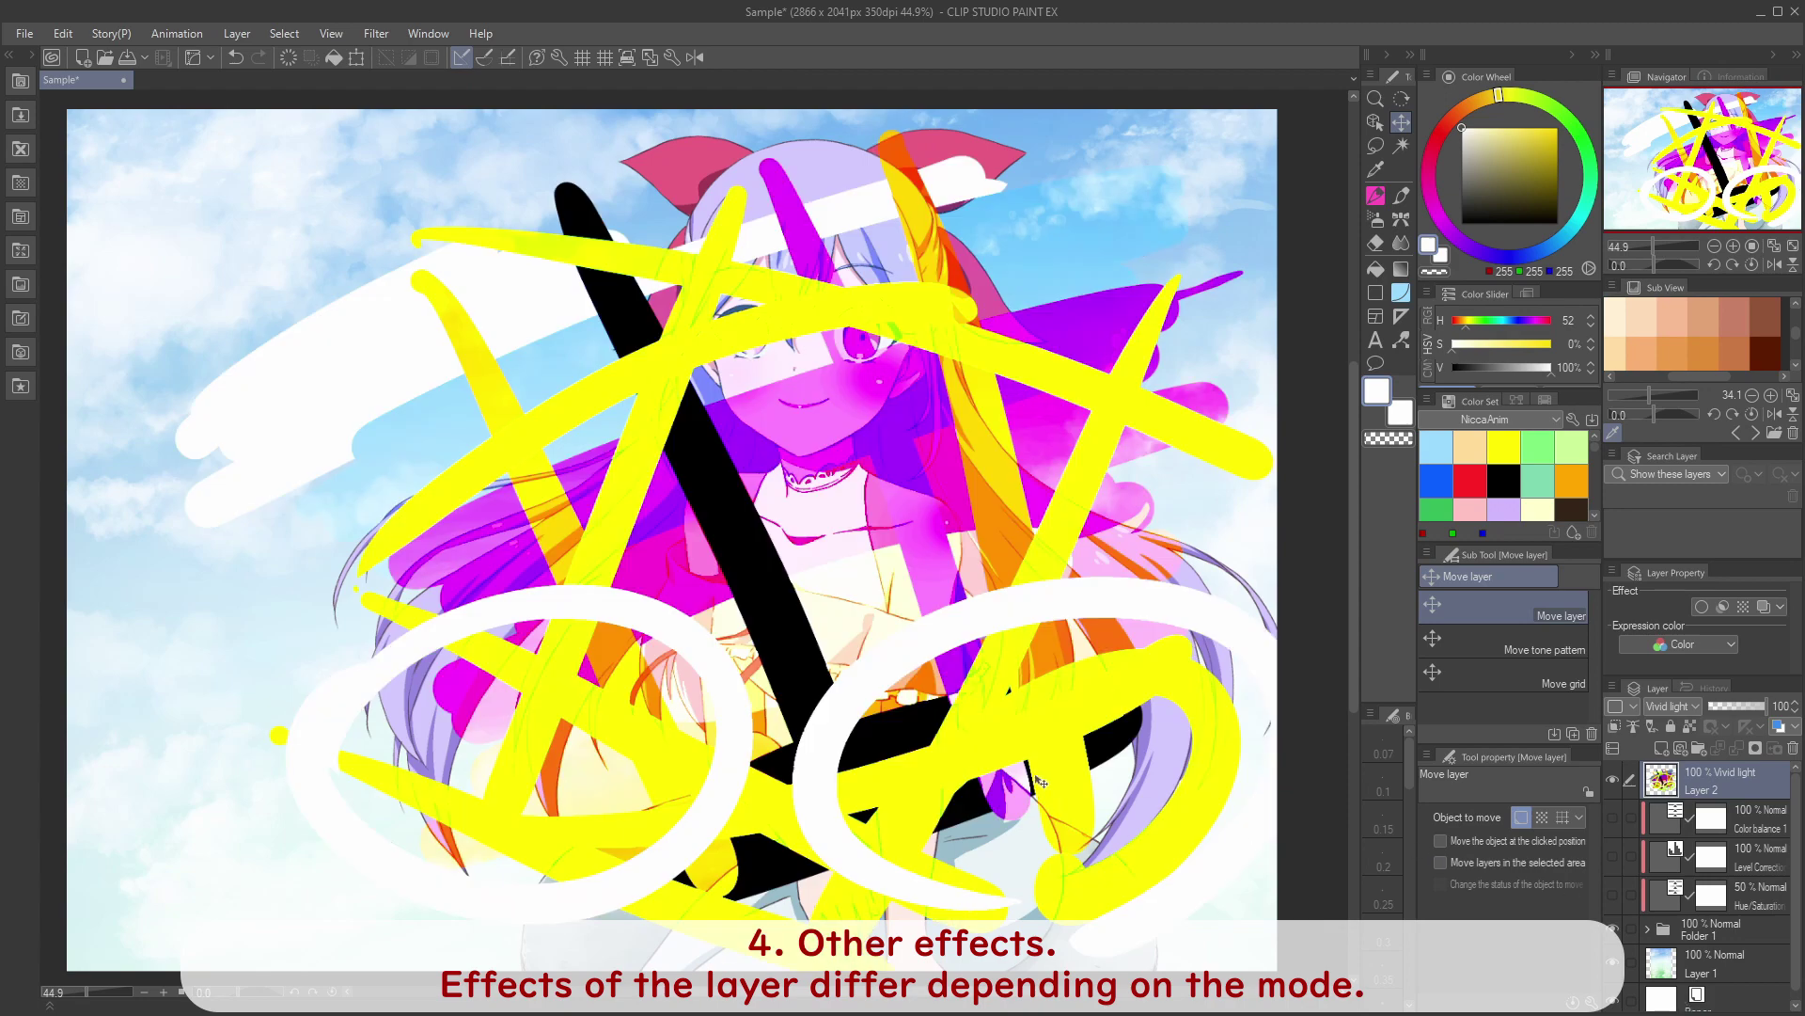
drag(1051, 797, 1070, 806)
click(1674, 710)
click(1682, 874)
Step: Try further blending modes on Layer 2, including Hue, and move its strokes around over the illustration
click(1672, 707)
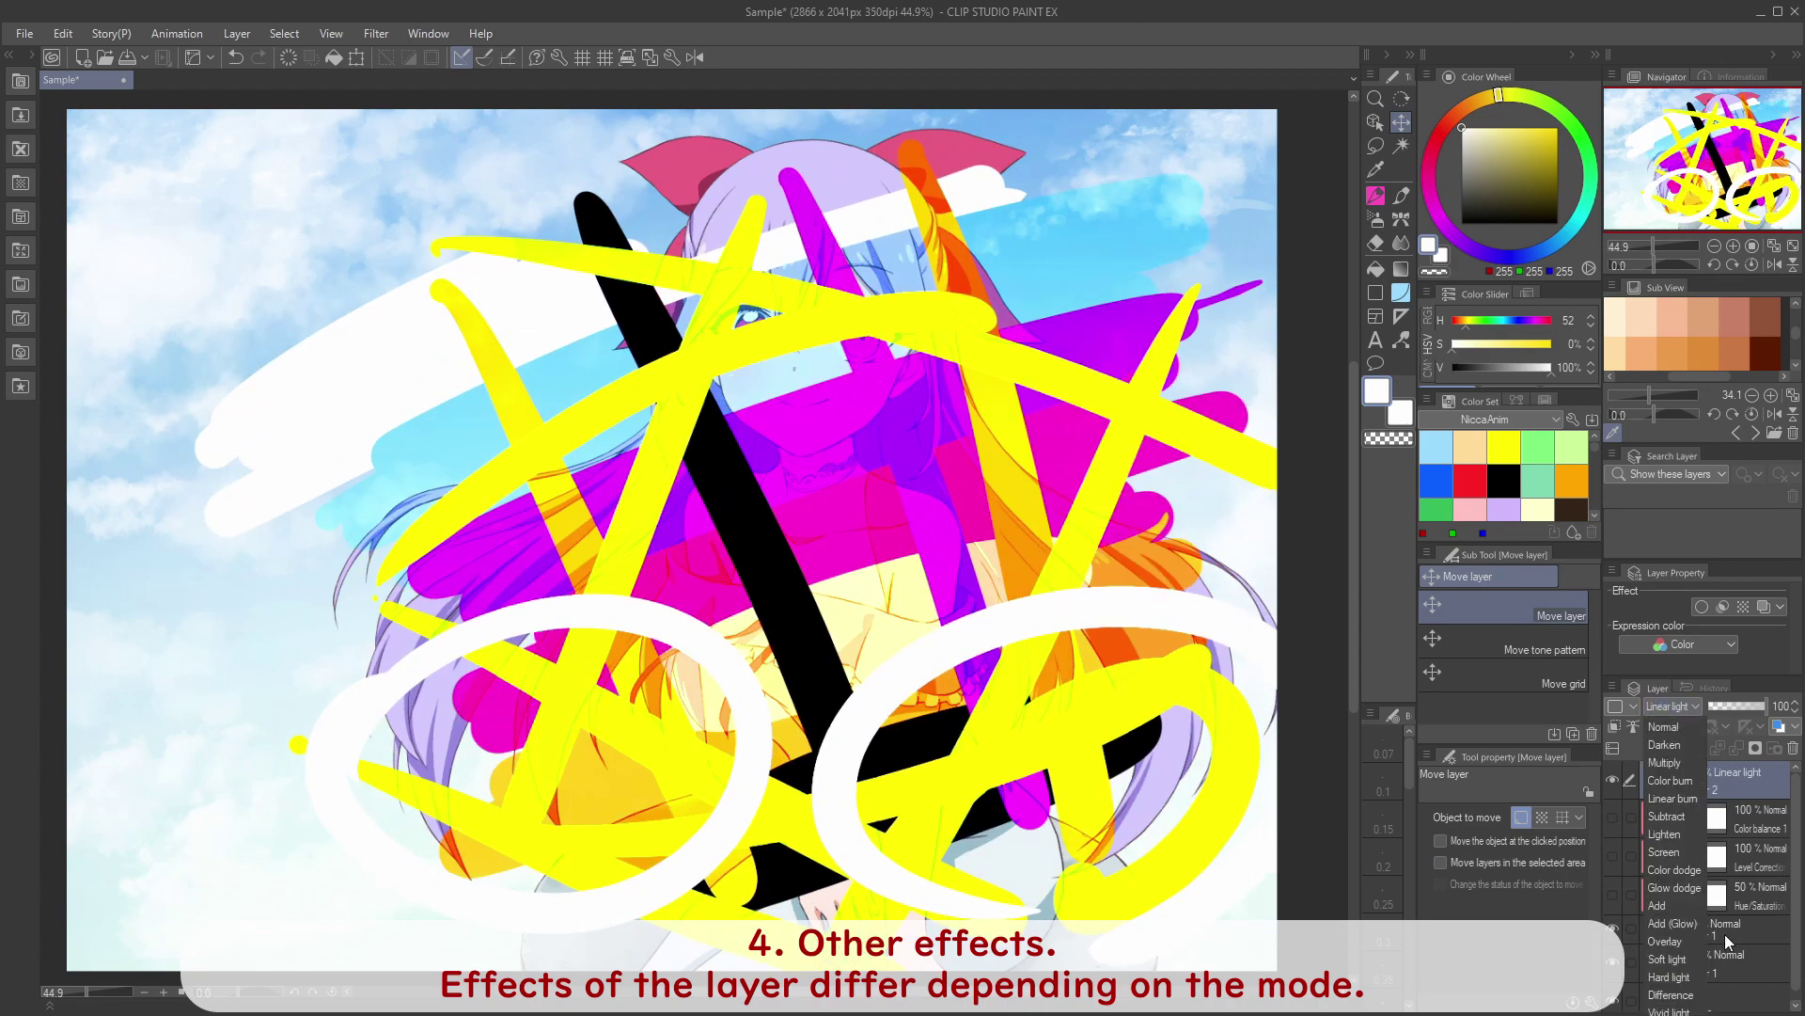
click(1682, 893)
click(1672, 706)
click(1668, 978)
drag(846, 565, 775, 552)
click(1671, 706)
click(1669, 942)
click(1672, 706)
click(1674, 707)
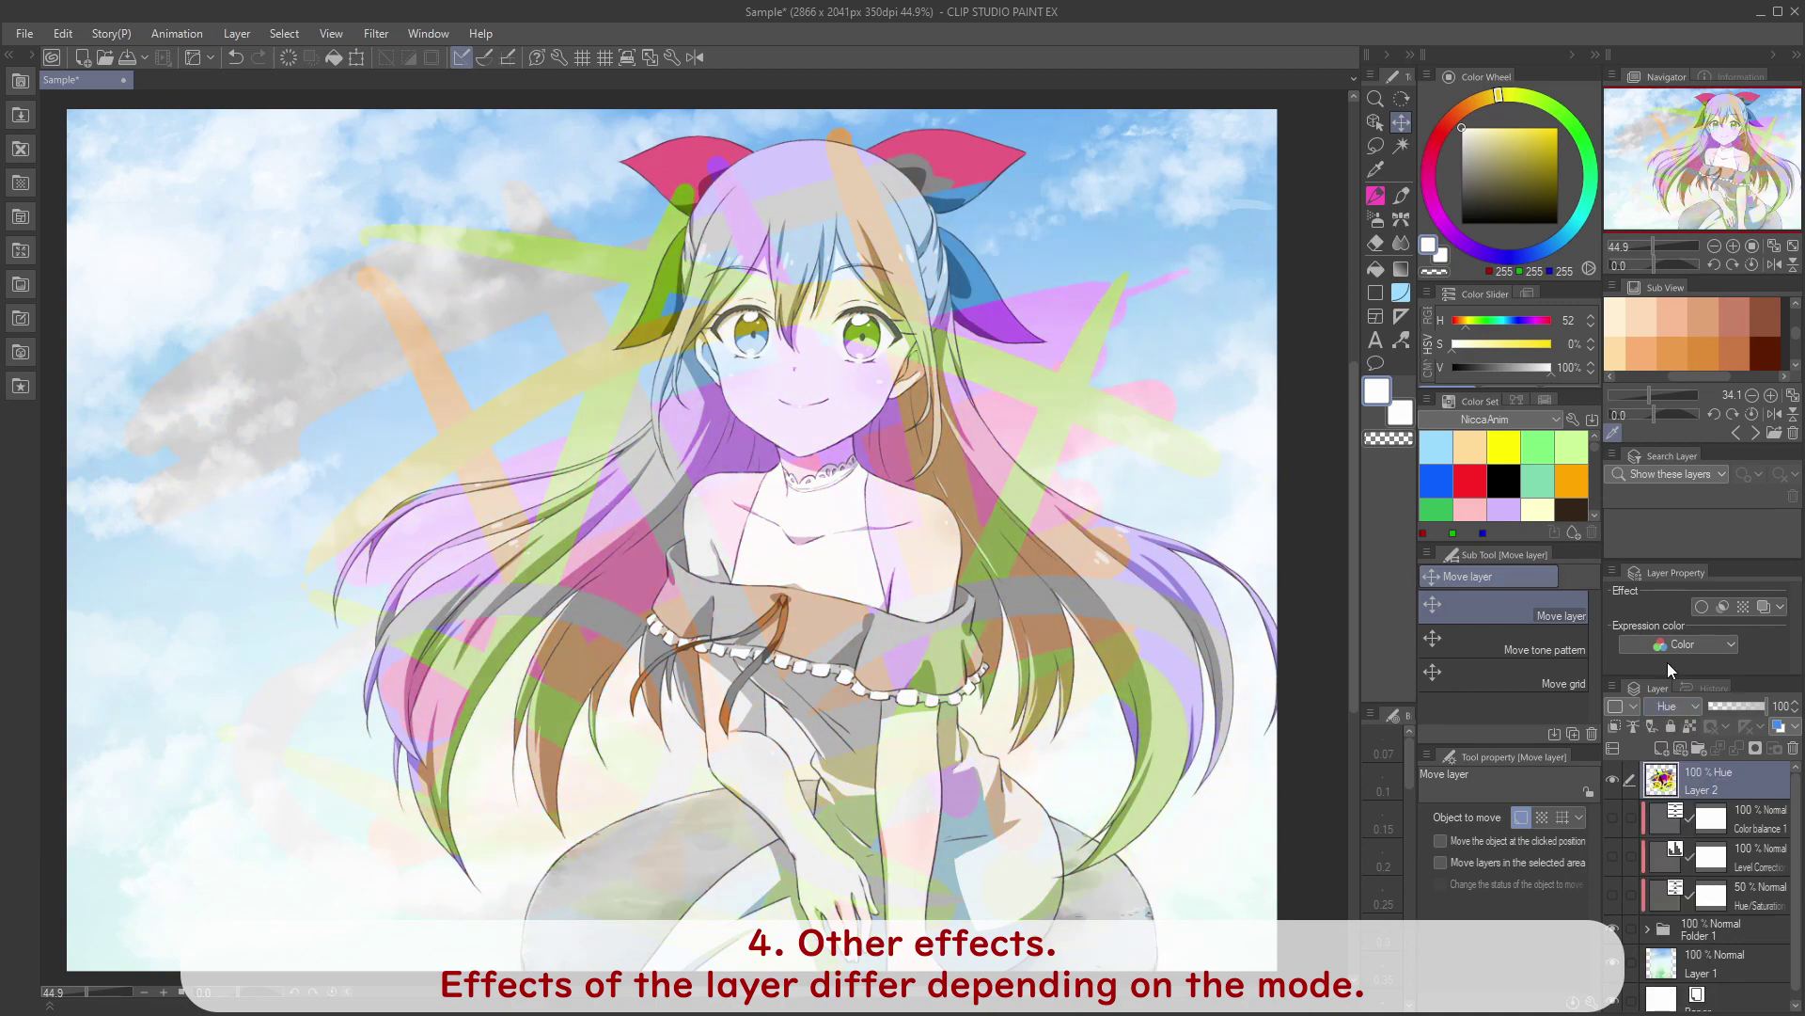
mouse_move(943, 657)
mouse_down()
mouse_move(917, 479)
mouse_move(974, 771)
mouse_up()
click(1693, 706)
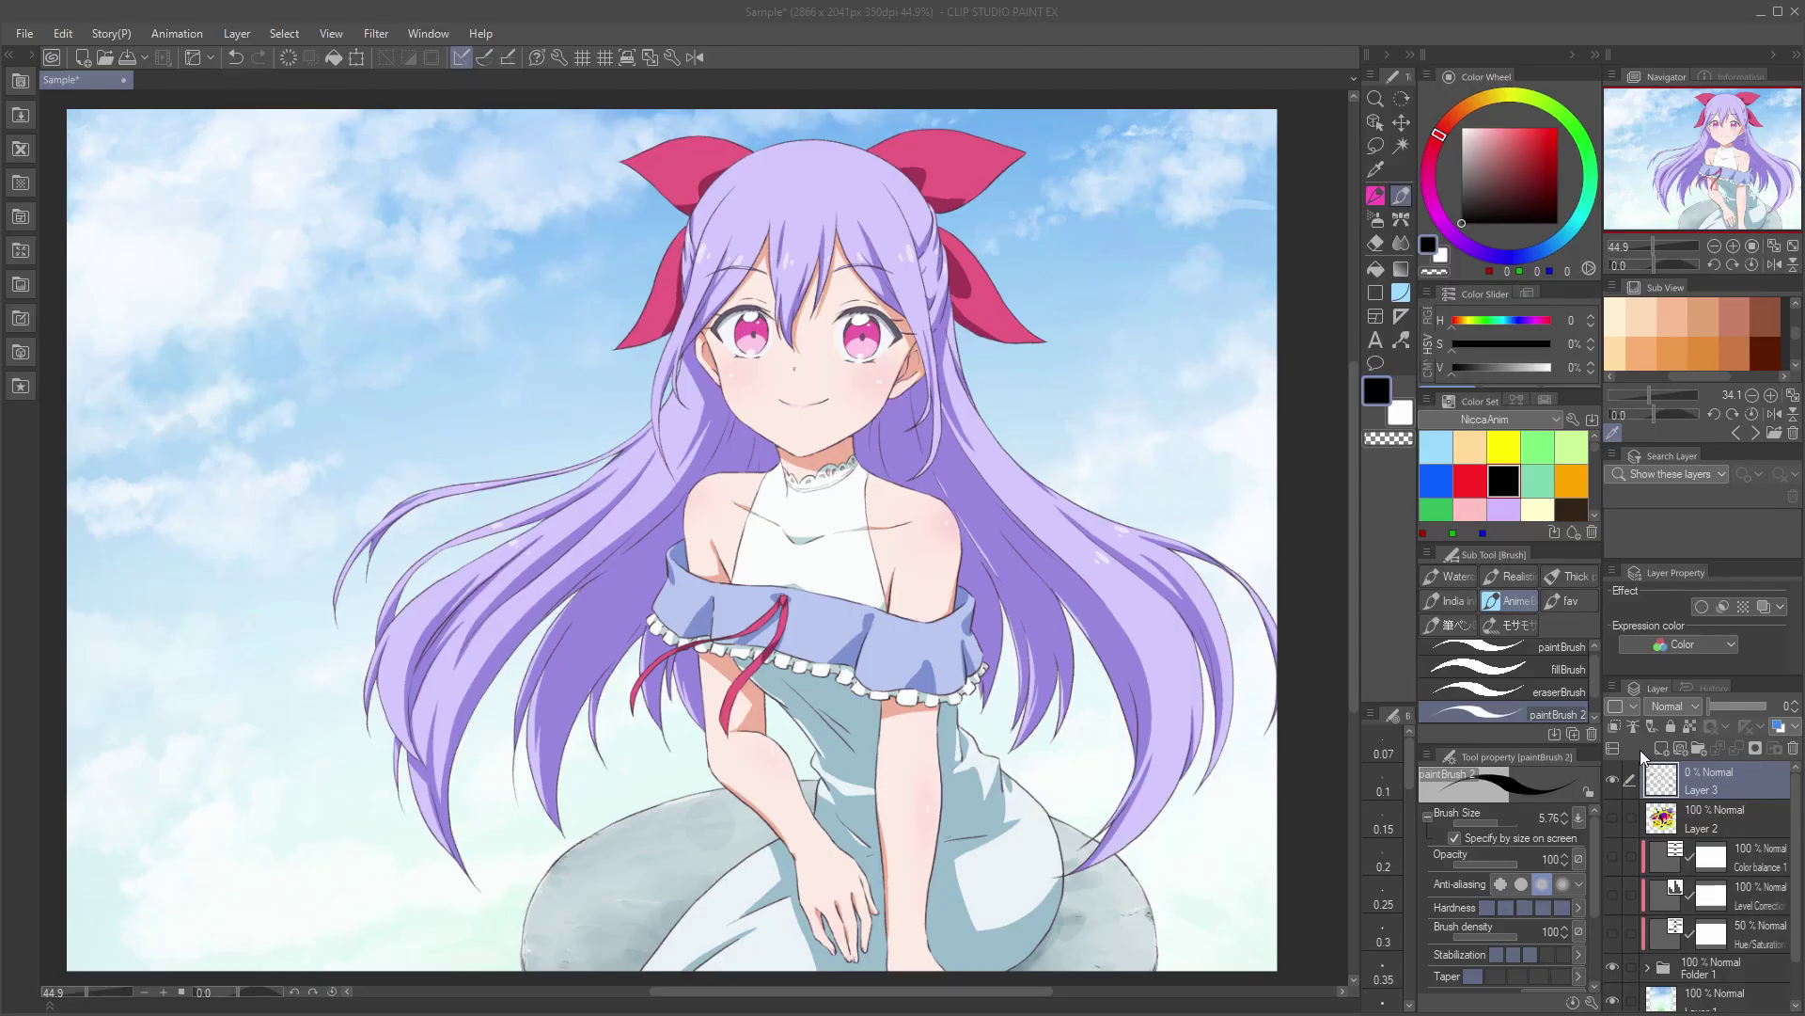
Step: Raise Layer 3's opacity to 44% and add a new layer above it in Screen mode for airbrushing
mouse_move(1710, 705)
mouse_down()
mouse_move(1754, 704)
mouse_move(1734, 705)
mouse_up()
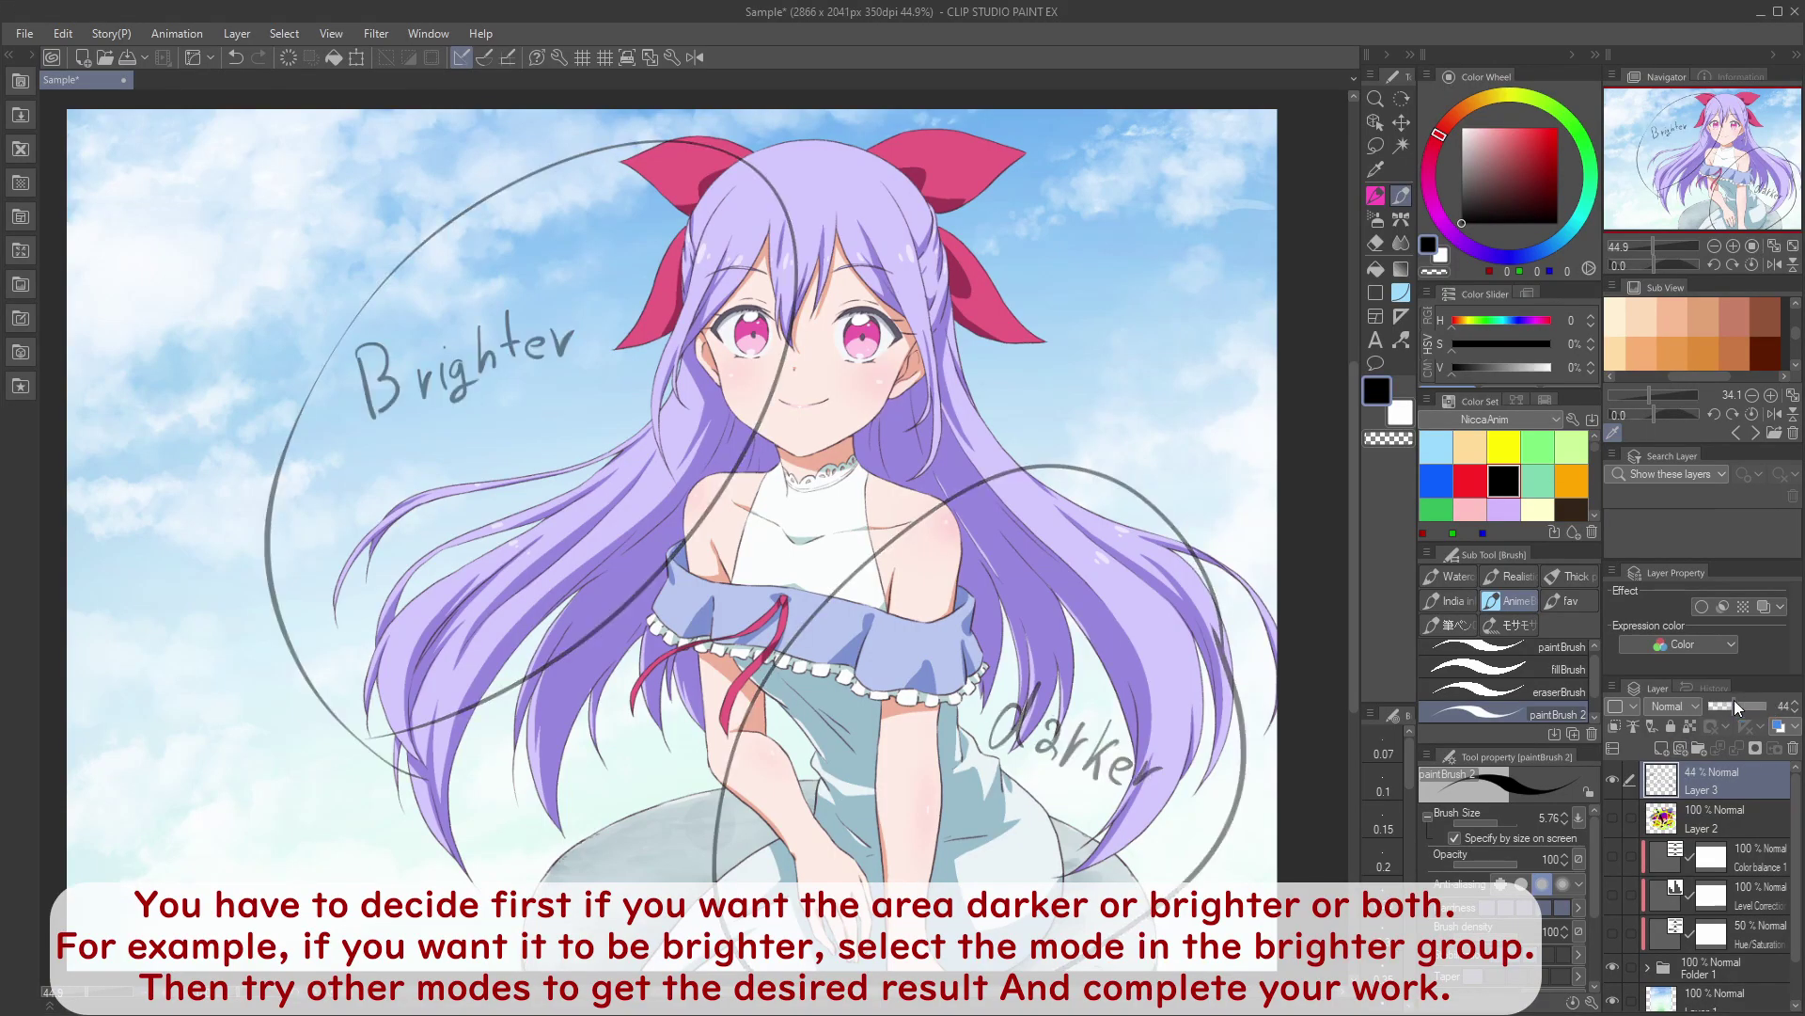
click(1662, 748)
key(b)
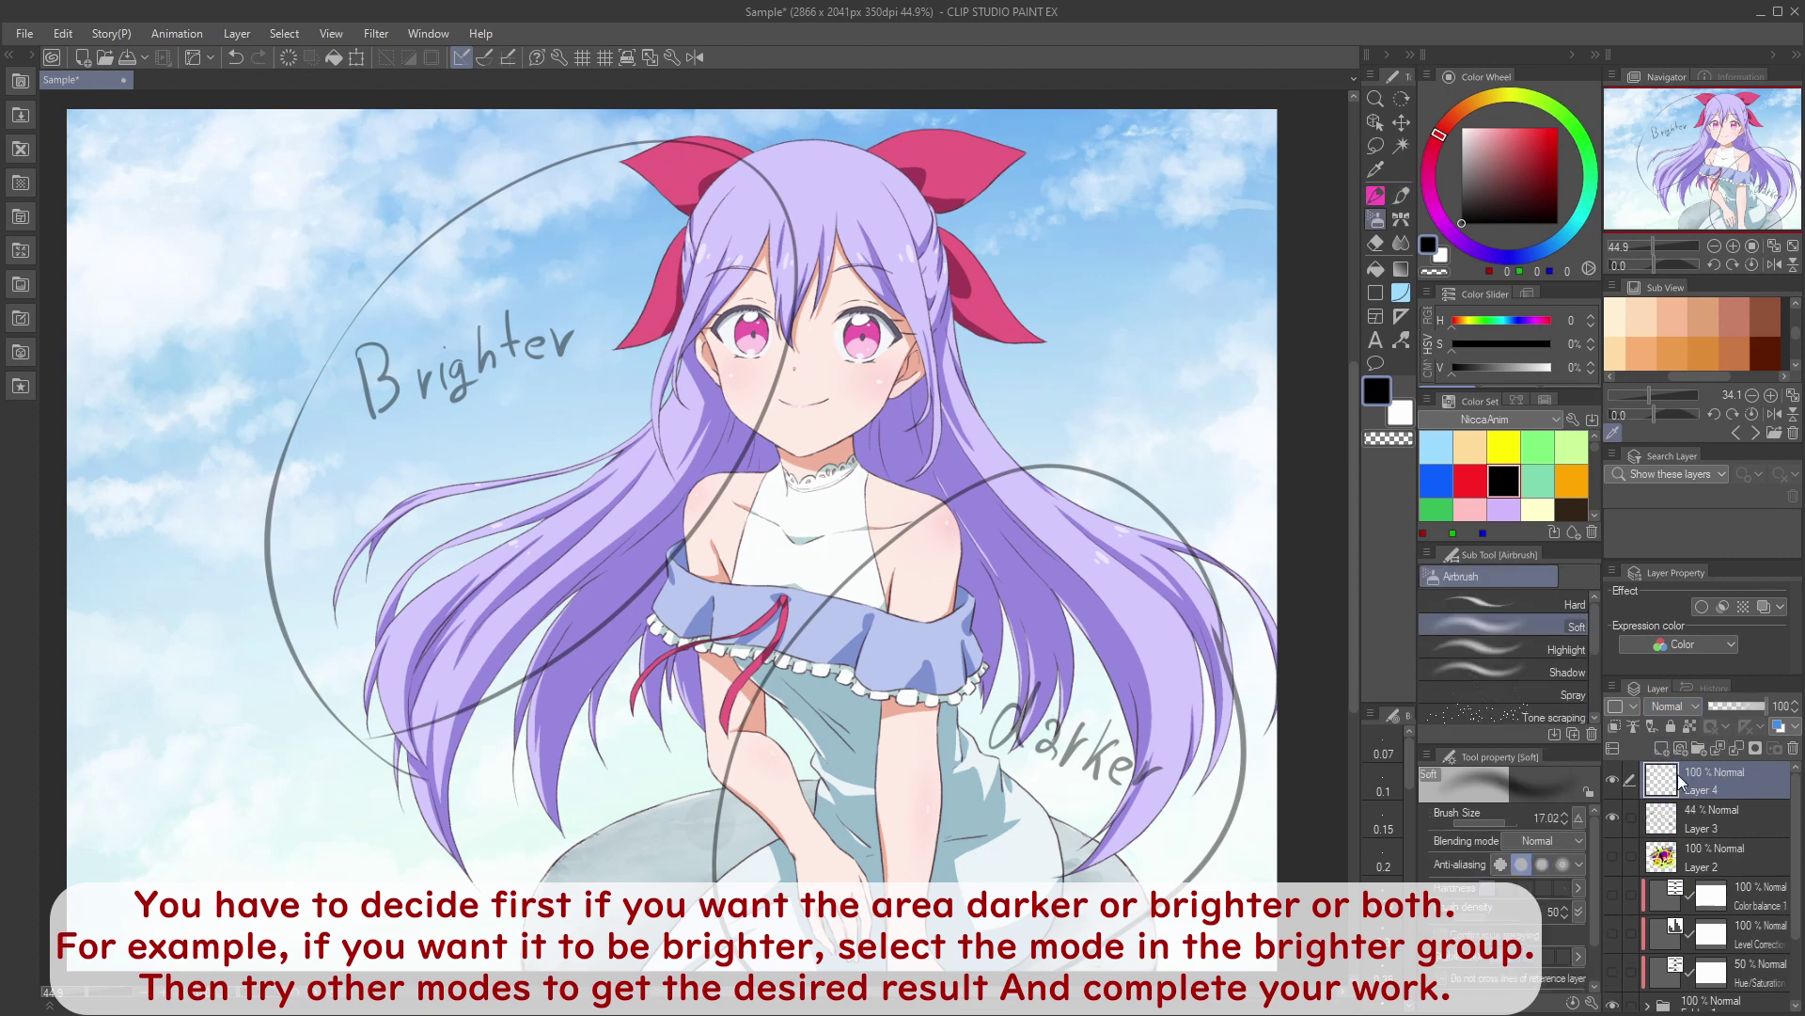
click(1673, 706)
click(1664, 851)
Step: Pick a light blue and airbrush it softly over the circled "Brighter" area
click(1548, 143)
click(1472, 104)
drag(1546, 152, 1524, 111)
mouse_move(450, 447)
mouse_down()
mouse_move(574, 545)
mouse_move(474, 565)
mouse_move(743, 322)
mouse_move(617, 224)
mouse_move(659, 188)
mouse_up()
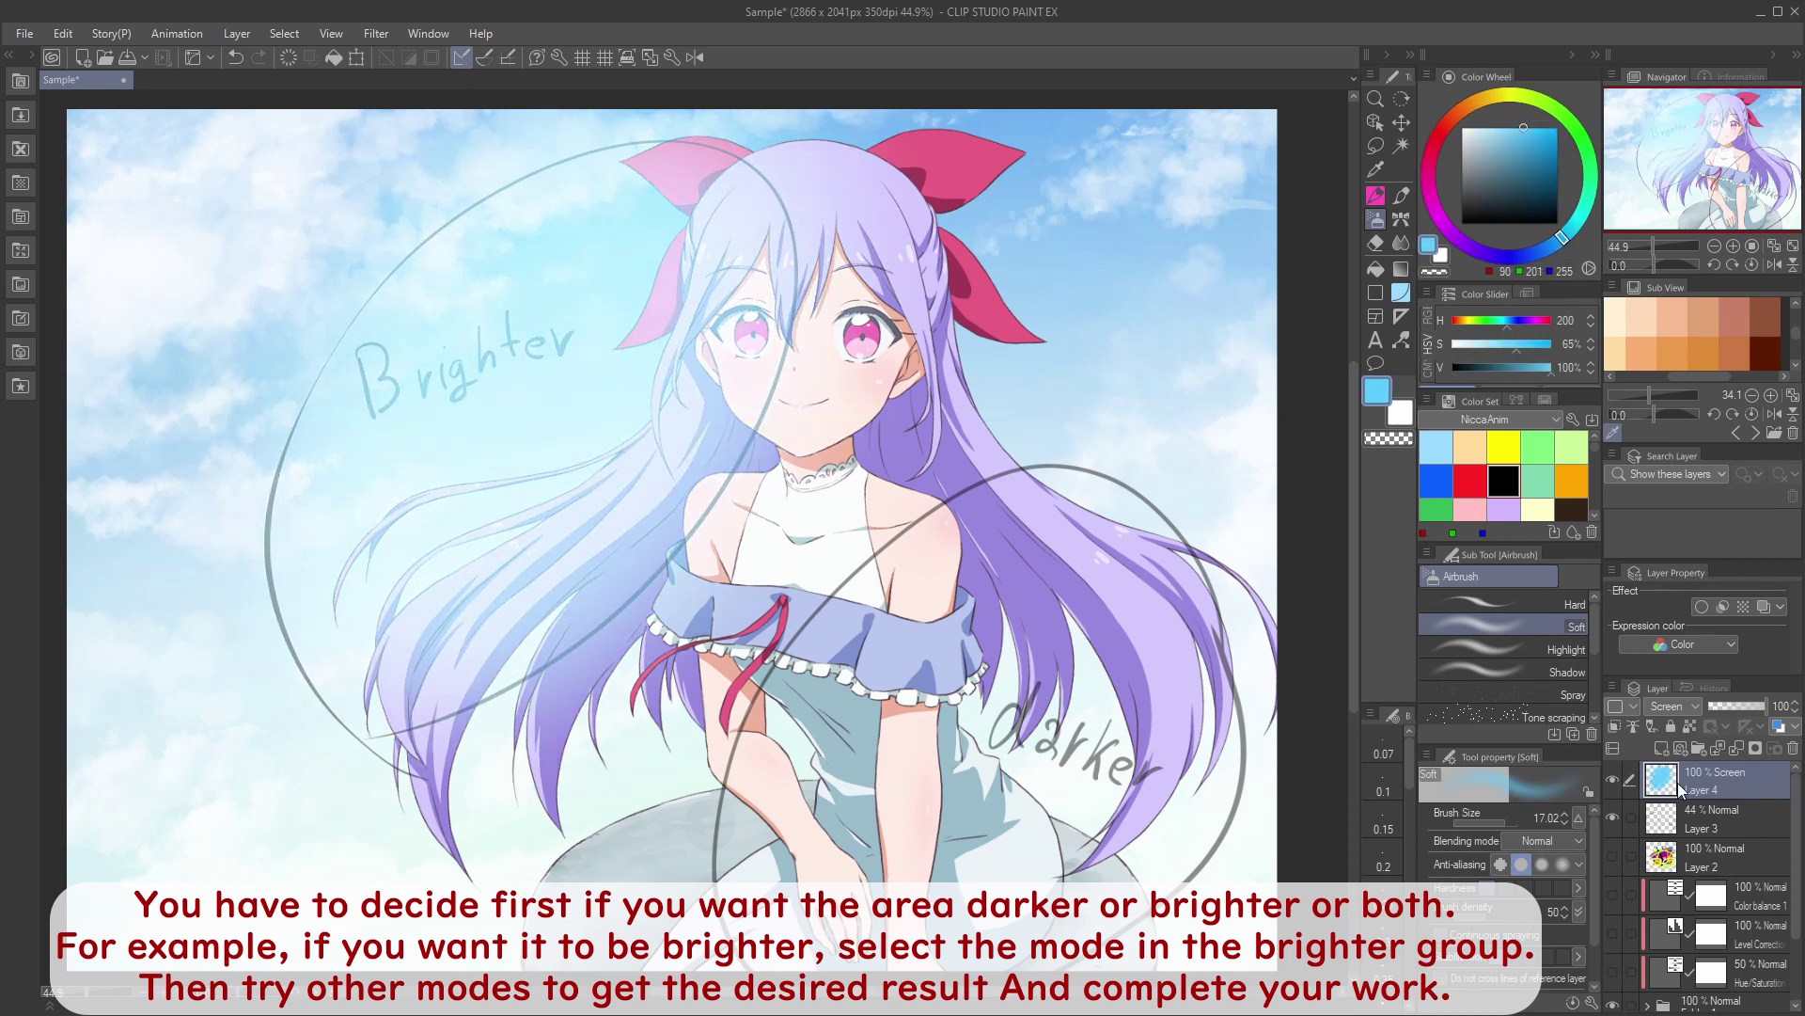
Step: Add a new Multiply layer and airbrush a dark blue over the circled "darker" area
click(1662, 749)
click(1684, 710)
click(1679, 779)
click(1522, 176)
mouse_move(904, 791)
mouse_down()
mouse_move(1049, 677)
mouse_move(1066, 620)
mouse_move(1016, 683)
mouse_move(1021, 794)
mouse_up()
Step: Compare the Color burn, Darken, Subtract, Linear burn and Multiply blending modes on Layer 5
click(1675, 706)
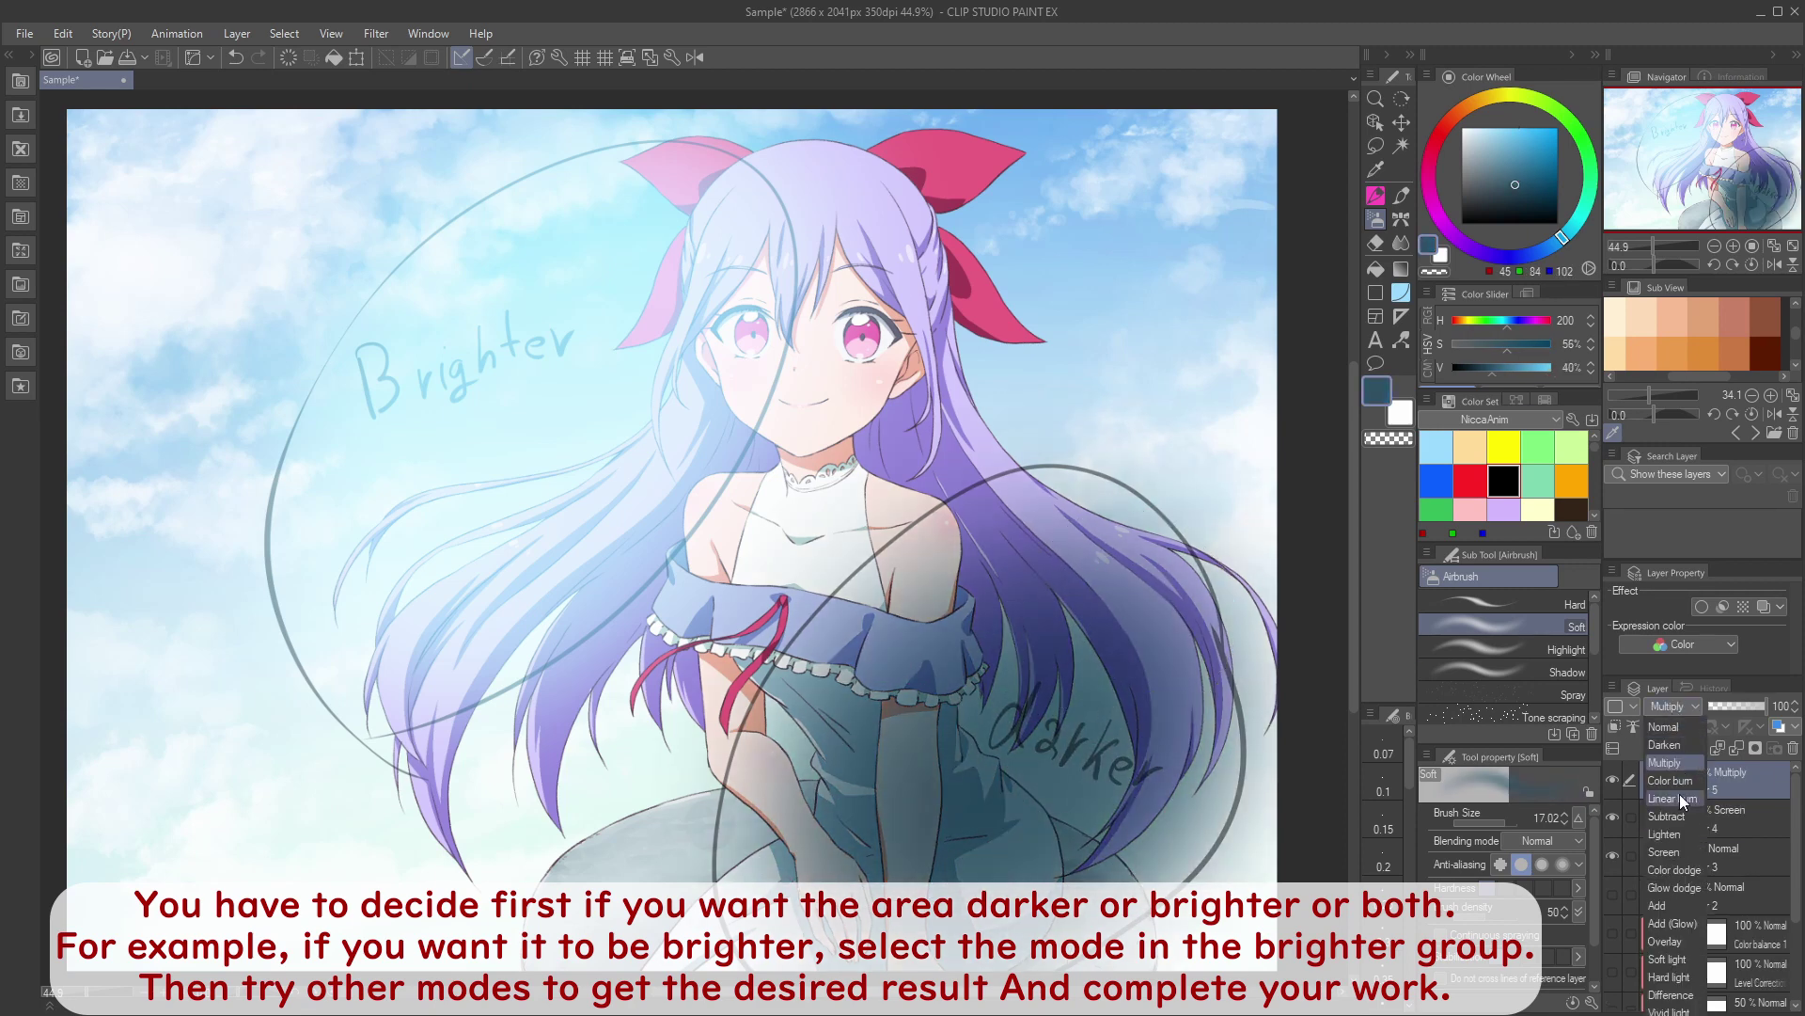
click(1680, 778)
click(1673, 709)
click(1678, 743)
click(1678, 706)
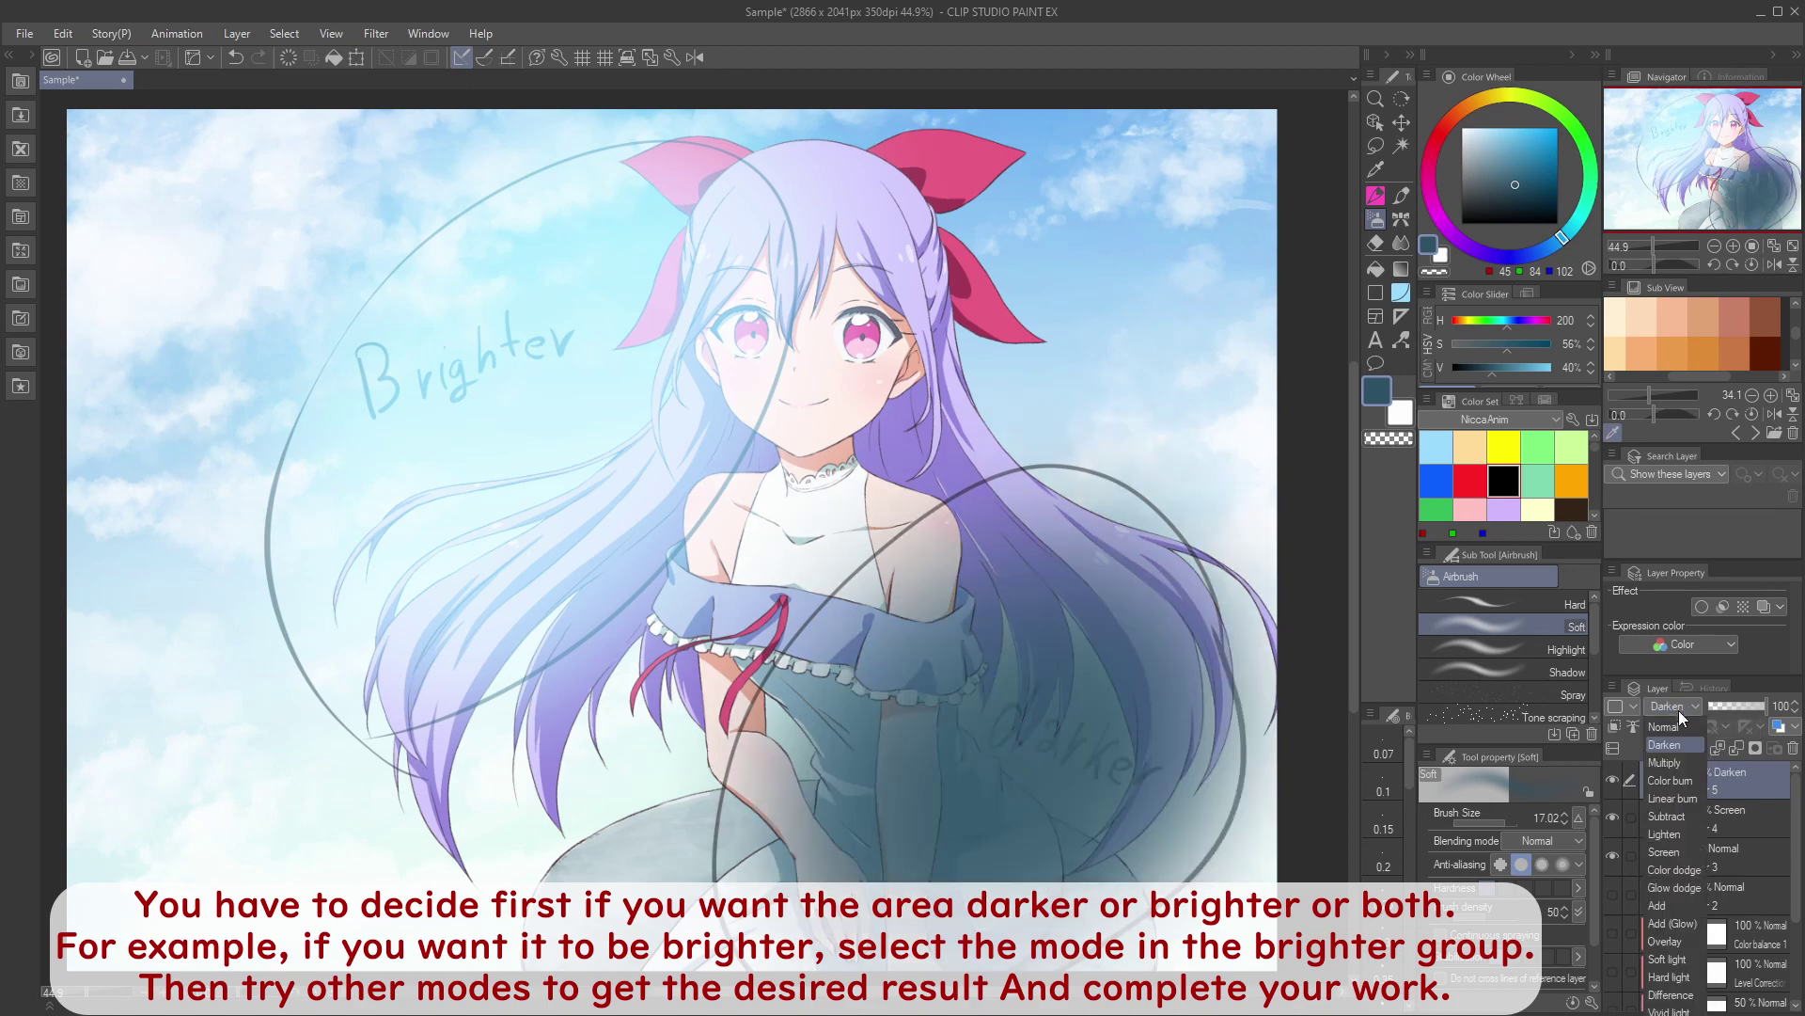
click(1679, 815)
click(1674, 706)
click(1679, 798)
click(1677, 707)
click(1679, 763)
Step: Set Layer 5 to Linear burn at 52% opacity
click(1677, 707)
click(1679, 798)
drag(1752, 704, 1739, 708)
Step: Select Layer 4 and try the Color dodge, Glow dodge and Add blending modes on it
click(1721, 818)
click(1675, 706)
click(1680, 865)
click(1688, 707)
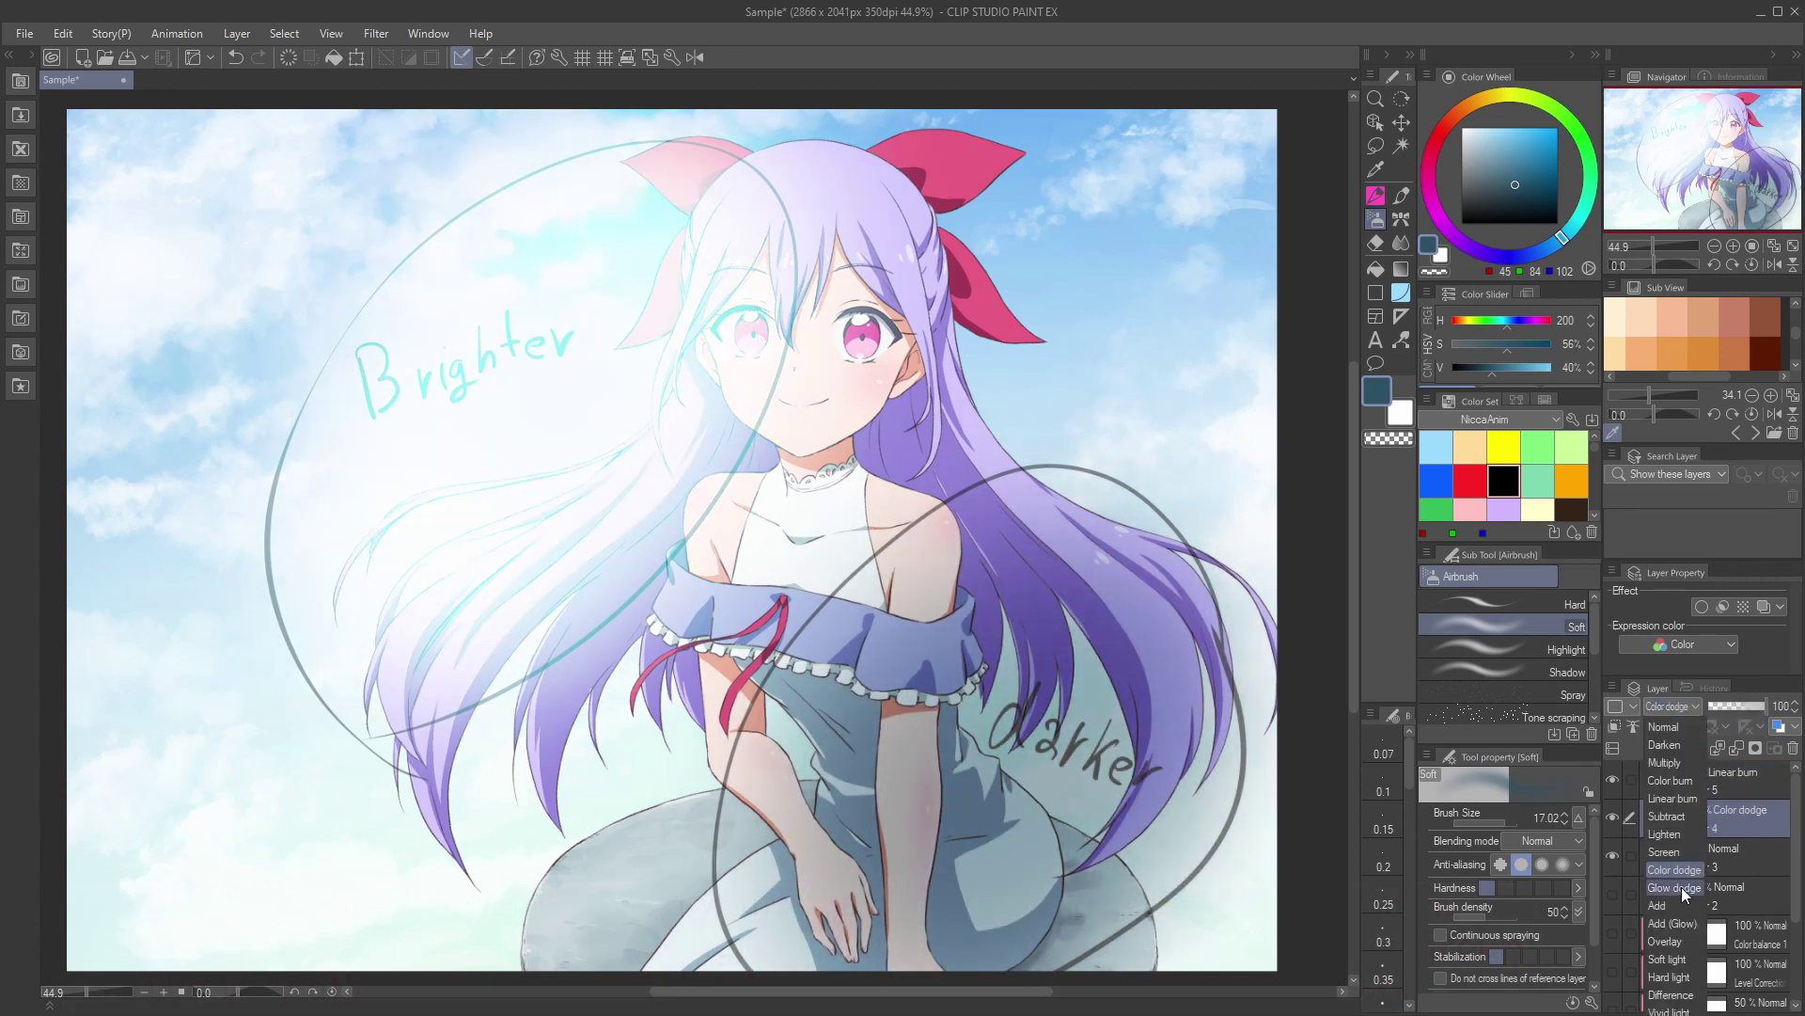
click(1679, 887)
click(1668, 696)
click(1670, 901)
Step: Set Layer 4 to Add (Glow) at 21% opacity and hide the handwritten notes on Layer 3
click(1675, 706)
click(1708, 904)
drag(1764, 703, 1714, 705)
click(1614, 853)
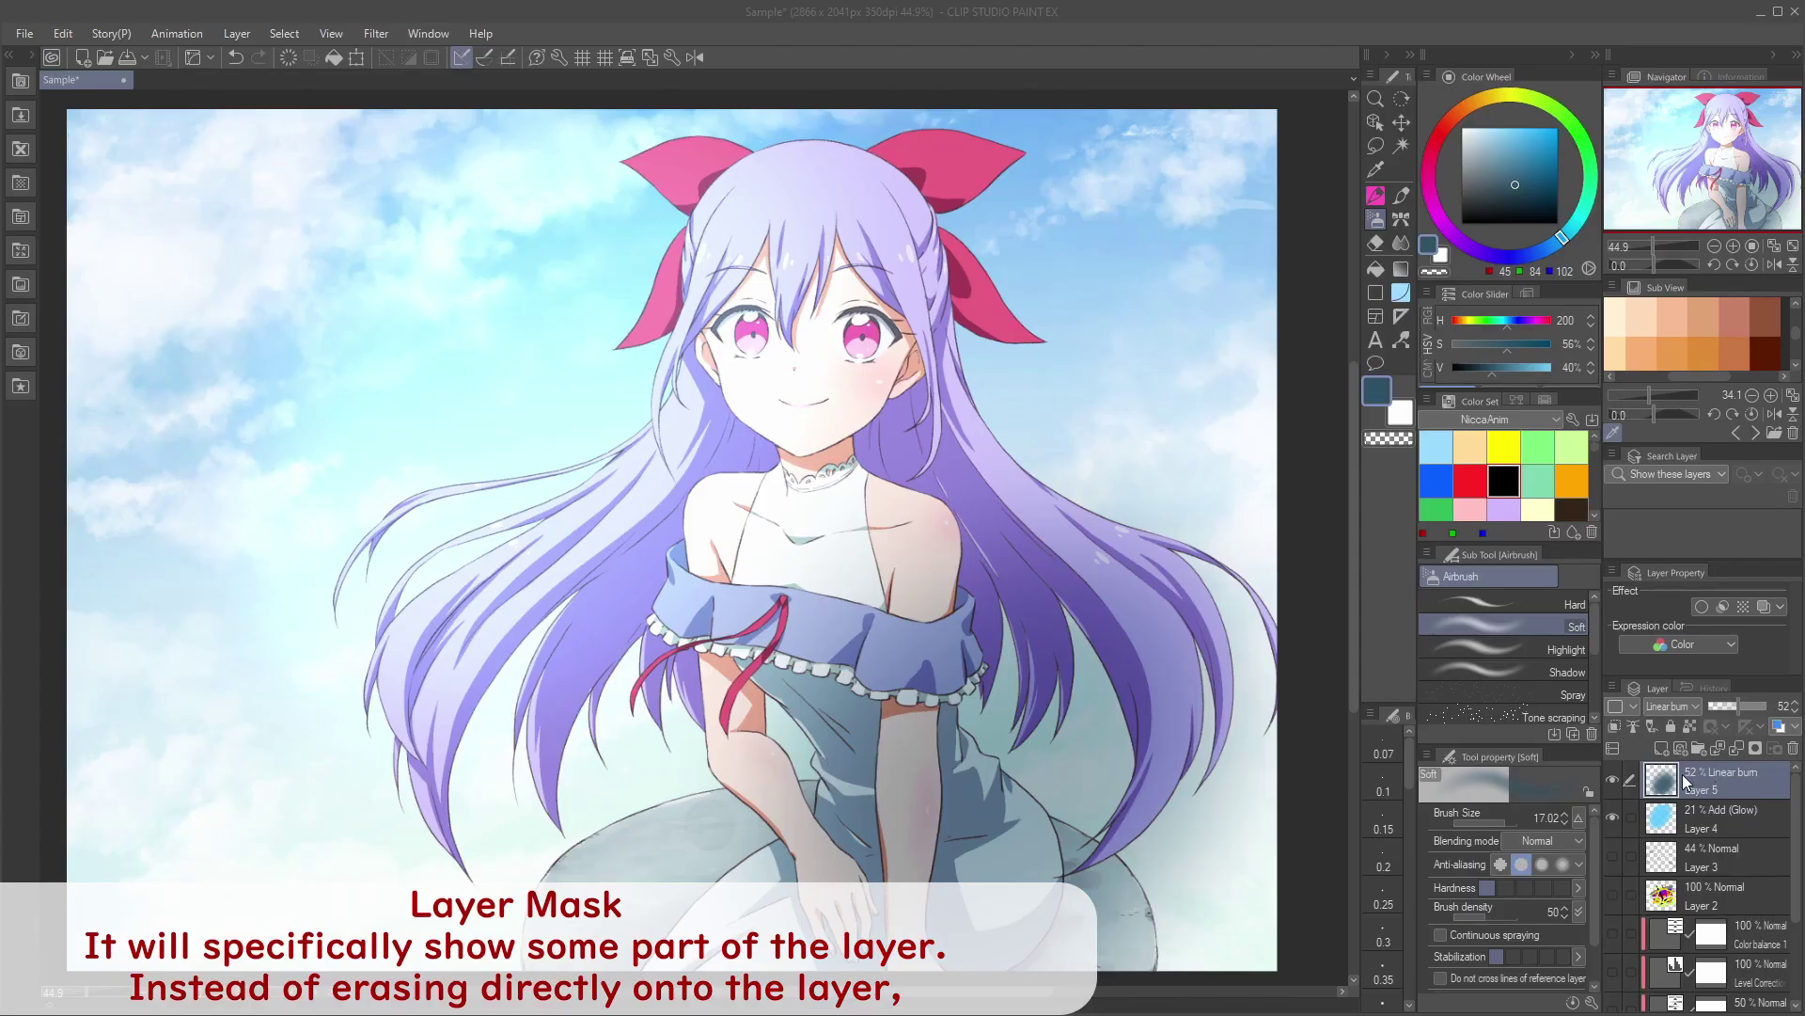
Step: Add a layer mask to Layer 5 and choose the Soft eraser
click(1754, 747)
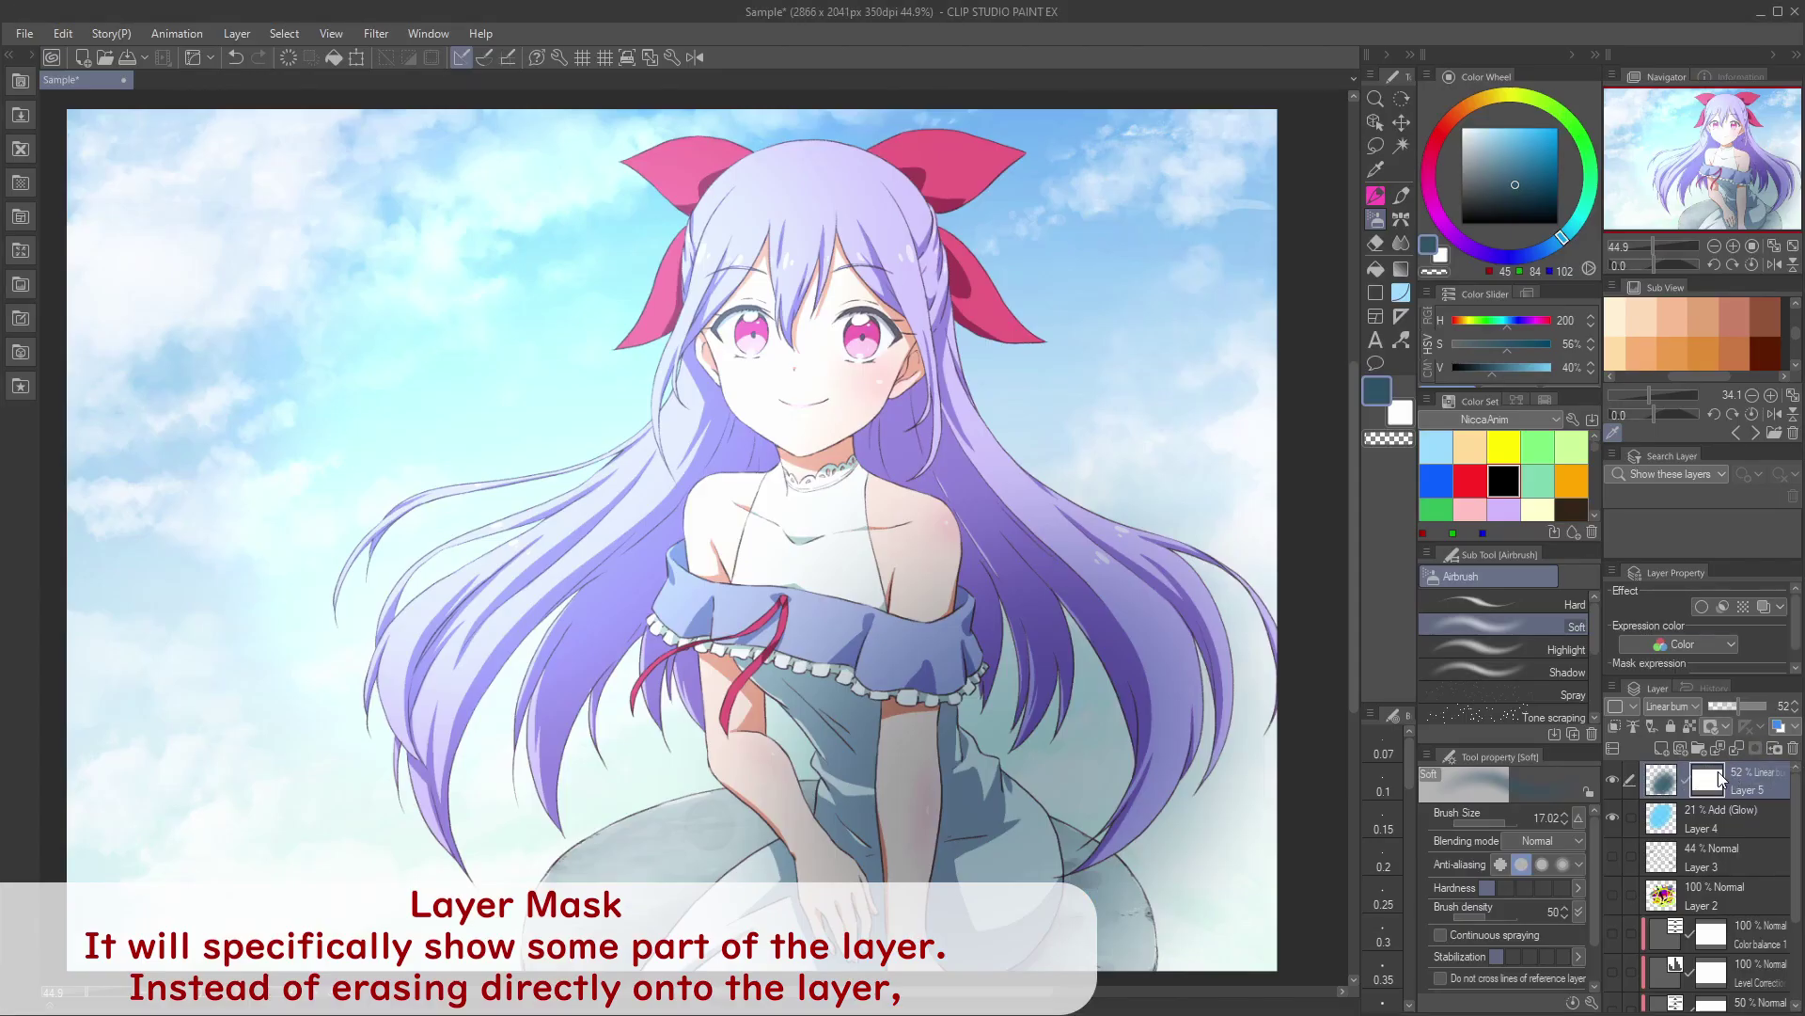
key(e)
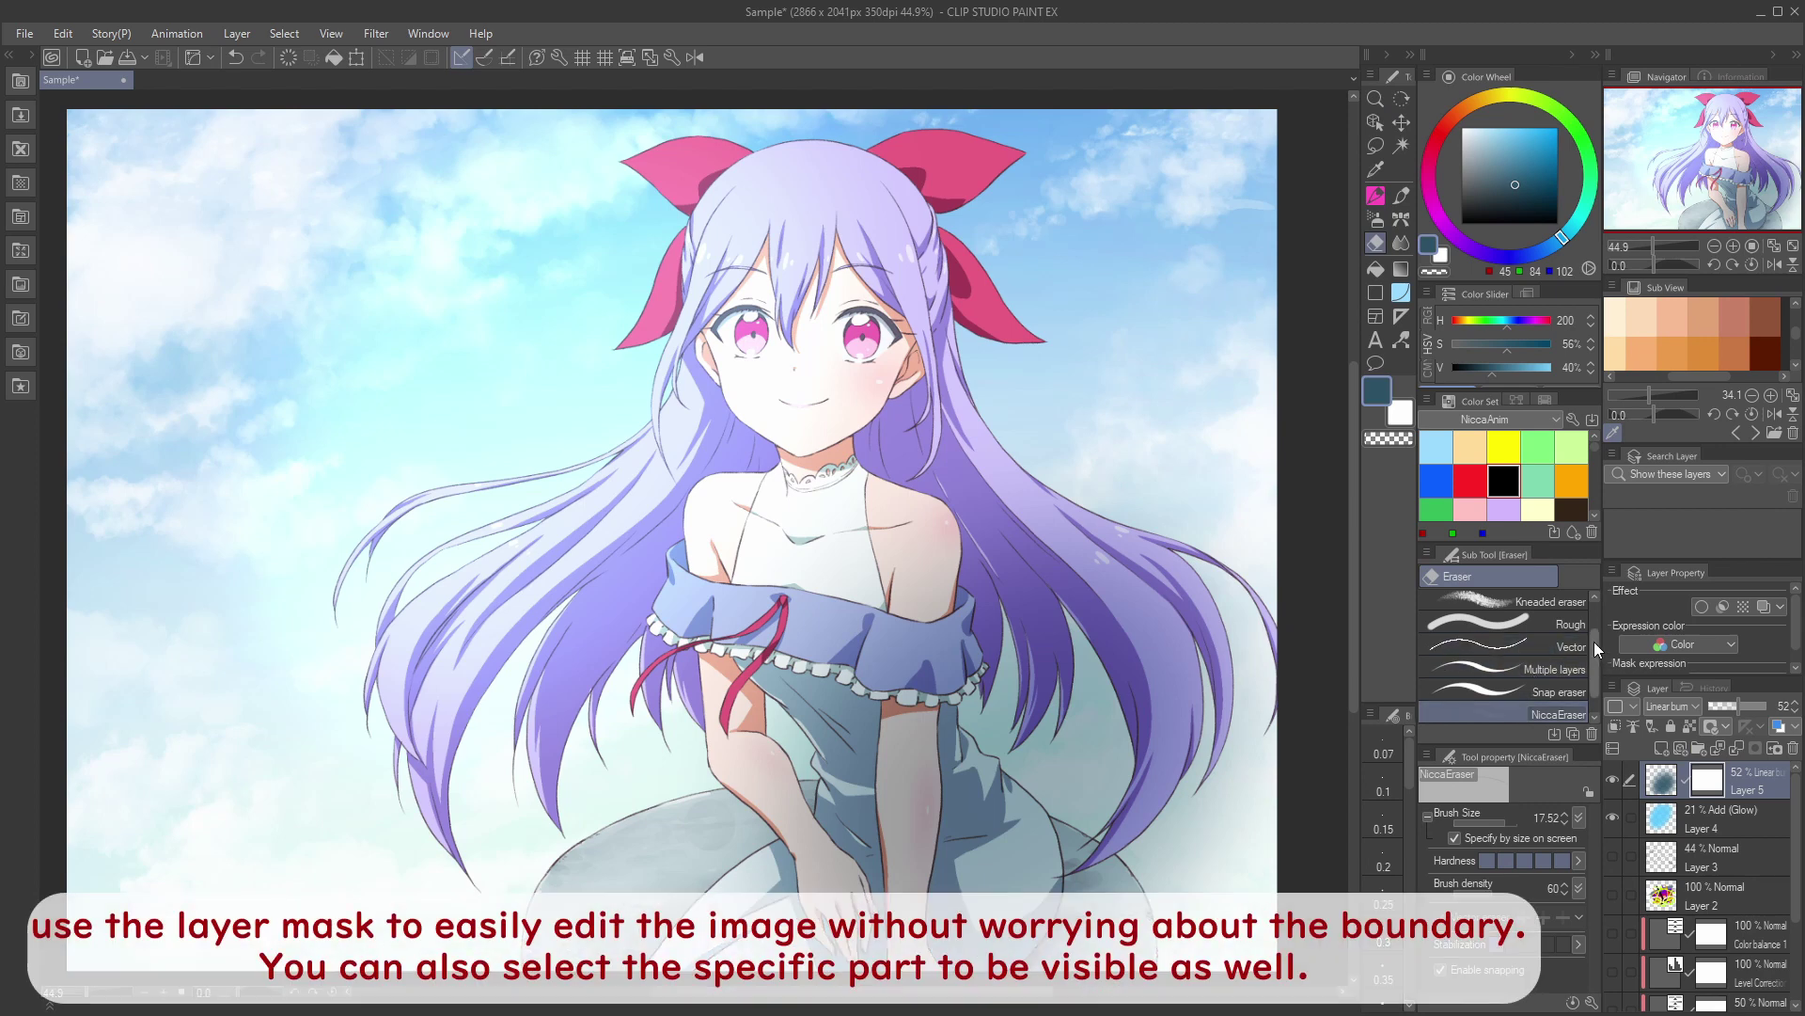
scroll(1595, 652, up, 2)
click(1556, 623)
Step: Erase on Layer 5's mask to hide the dark shading beside the dress, undoing the unwanted strokes
mouse_move(1102, 639)
mouse_down()
mouse_move(1068, 715)
mouse_move(1081, 801)
mouse_move(994, 762)
mouse_up()
key(ctrl+z)
mouse_move(926, 632)
mouse_down()
mouse_move(809, 715)
mouse_move(930, 724)
mouse_up()
key(ctrl+z)
mouse_move(1090, 635)
mouse_down()
mouse_move(1082, 767)
mouse_move(1063, 776)
mouse_up()
Step: Pick a bright blue and airbrush on Layer 5's mask to restore some shading beside the dress, erasing a small spot
drag(1542, 169, 1581, 98)
key(b)
mouse_move(1117, 672)
mouse_down()
mouse_move(1053, 752)
mouse_move(1079, 844)
mouse_move(1123, 814)
mouse_up()
drag(1065, 689, 1000, 763)
key(e)
mouse_move(1126, 681)
mouse_down()
mouse_move(1011, 734)
mouse_move(1104, 696)
mouse_move(1077, 583)
mouse_move(1175, 647)
mouse_move(1155, 666)
mouse_move(1099, 566)
mouse_move(1050, 820)
mouse_move(1185, 719)
mouse_move(1094, 742)
mouse_move(1116, 715)
mouse_move(1015, 771)
mouse_move(1128, 677)
mouse_up()
key(b)
key(e)
key(b)
key(e)
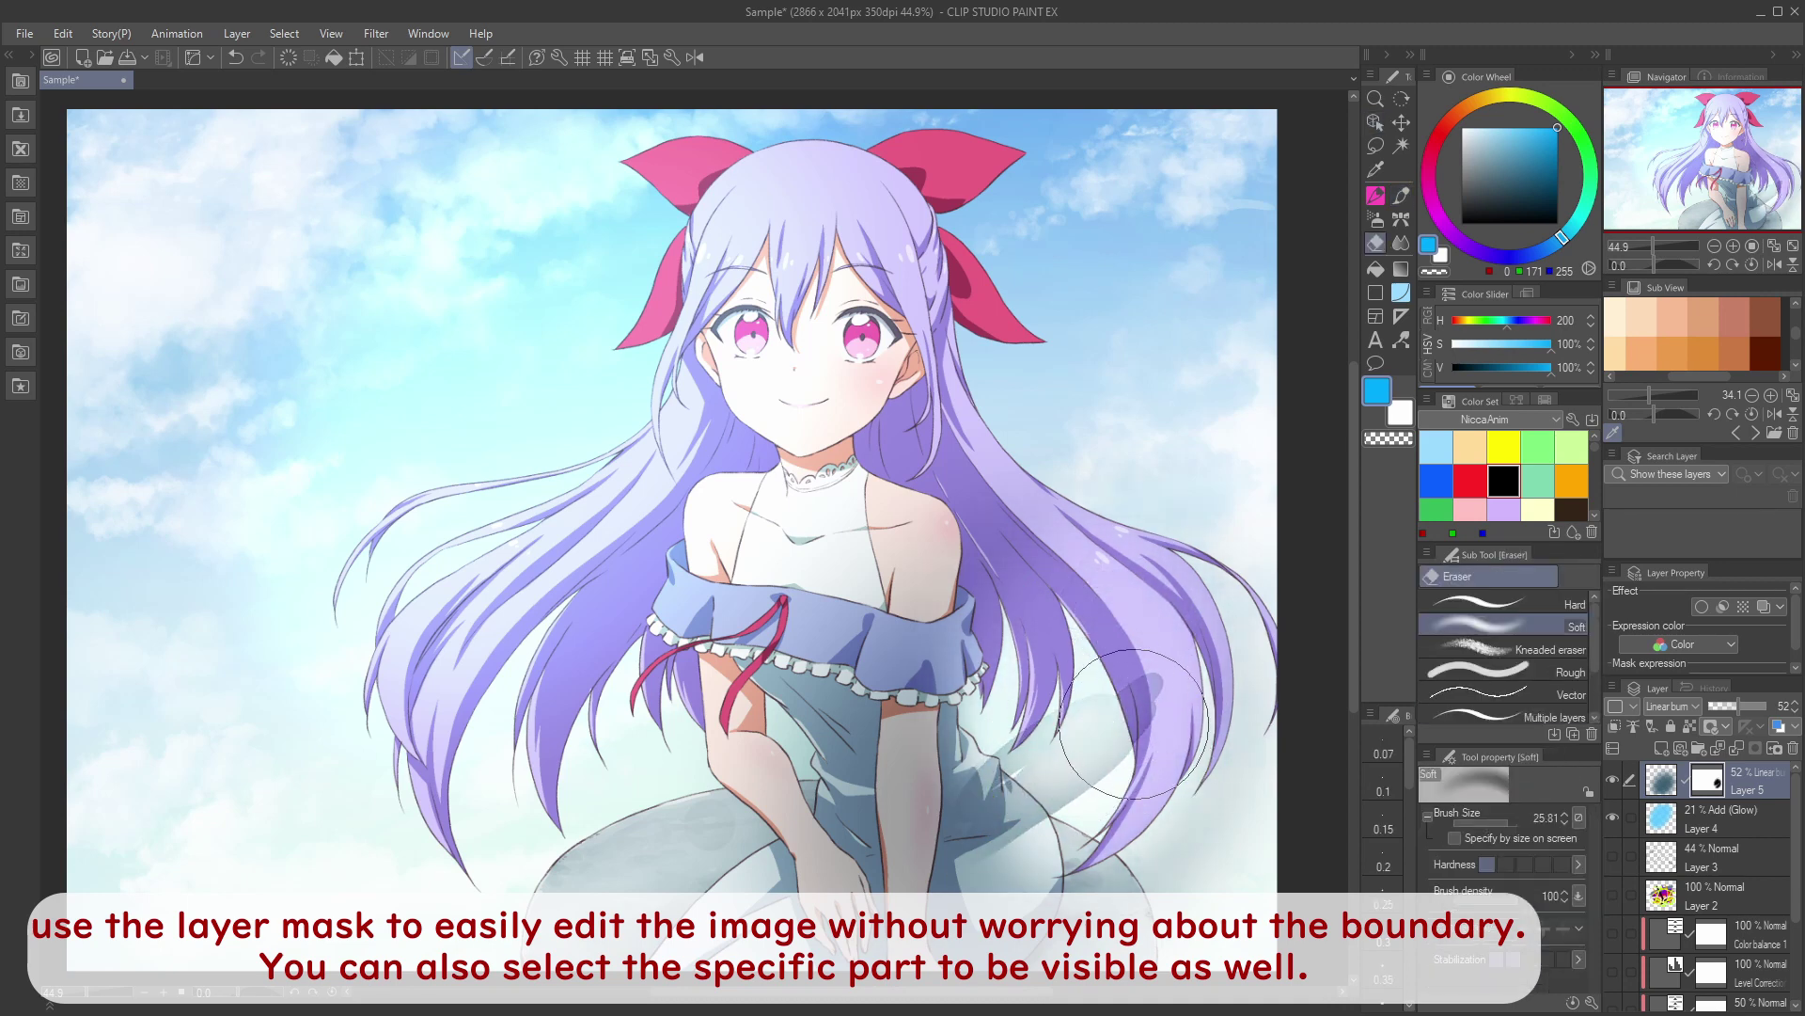
Step: Erase the leftover shading beside the dress on Layer 5's mask and choose the Blur brush
click(1405, 245)
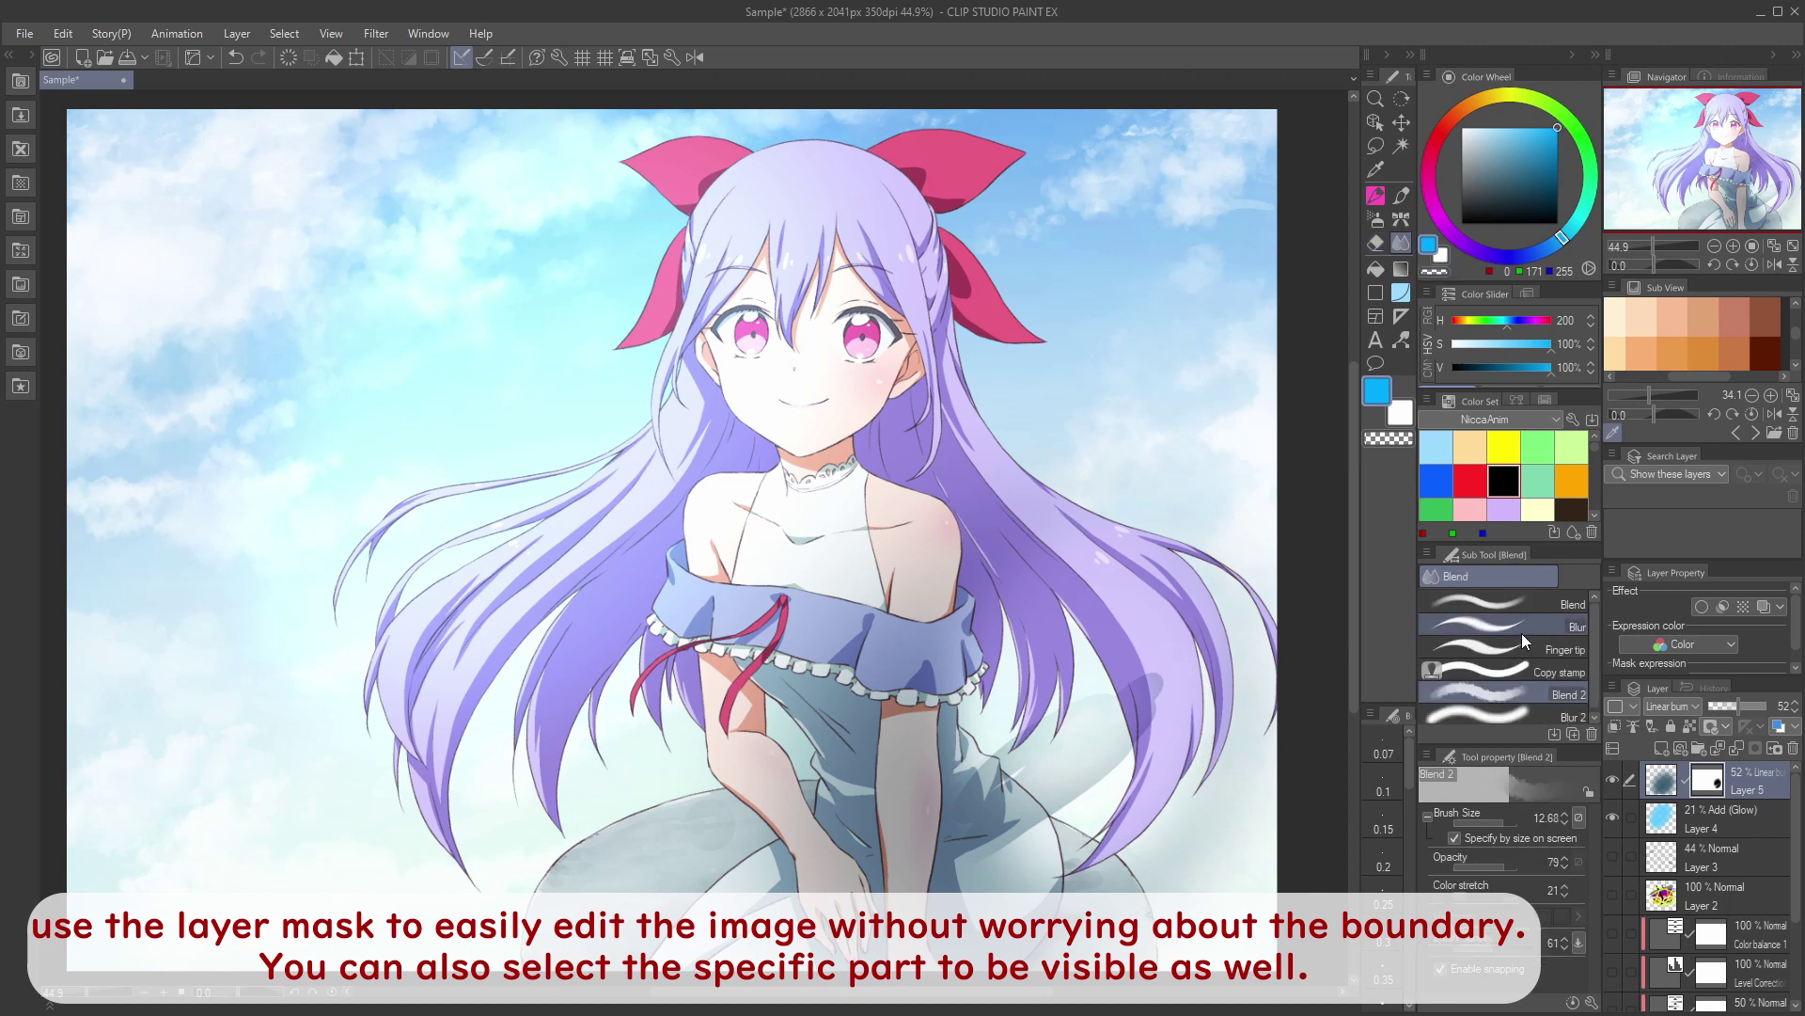
click(1516, 628)
key(e)
mouse_move(1061, 763)
mouse_down()
mouse_move(1081, 696)
mouse_move(1058, 658)
mouse_move(1047, 779)
mouse_move(1006, 832)
mouse_move(921, 741)
mouse_move(1029, 816)
mouse_up()
key(b)
key(j)
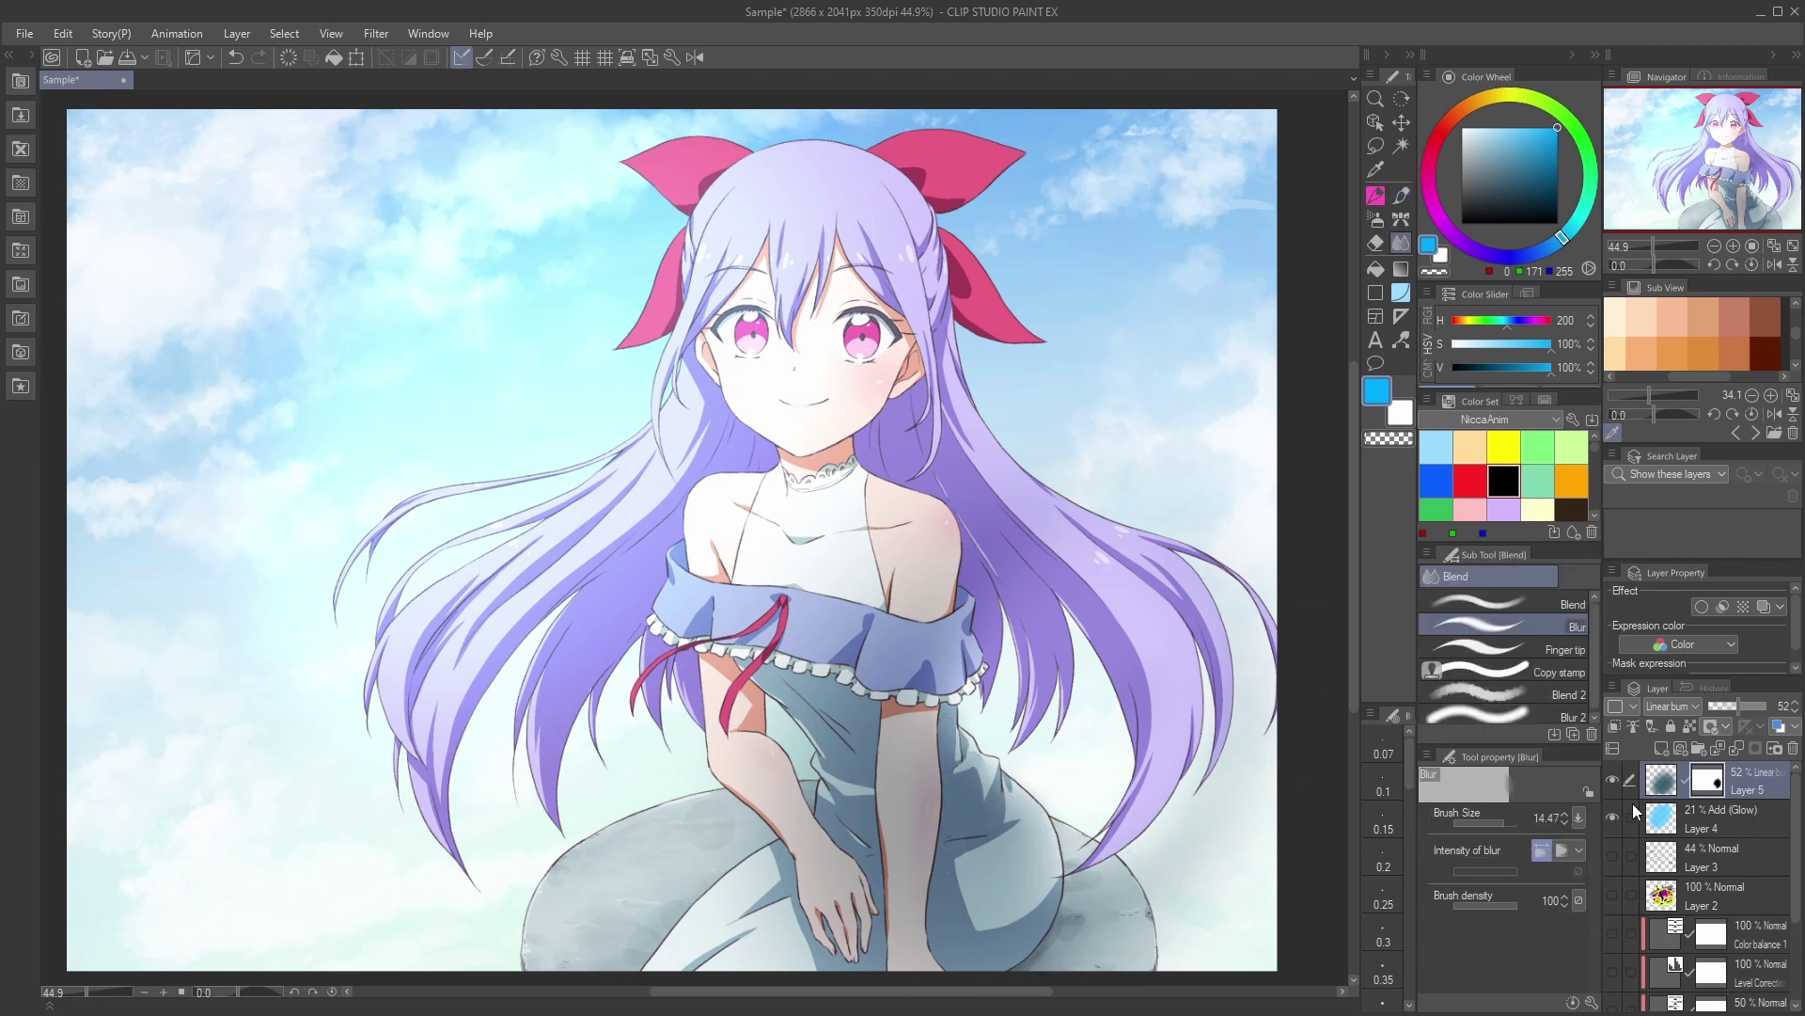
Step: Switch Layer 5's mask off and on to compare, and make the layer's artwork the editing target
shift+click(1712, 786)
shift+click(1712, 786)
click(1662, 781)
click(1686, 780)
Step: Try airbrushing on Layer 5's artwork over the lower dress and undo the changes
key(ctrl)
mouse_move(1043, 823)
mouse_down()
mouse_move(925, 818)
mouse_move(1062, 939)
mouse_move(1039, 870)
mouse_up()
key(b)
drag(797, 879, 995, 776)
key(o)
mouse_move(1064, 832)
mouse_down()
mouse_move(871, 648)
mouse_move(1109, 877)
mouse_up()
key(ctrl+z)
key(ctrl+z)
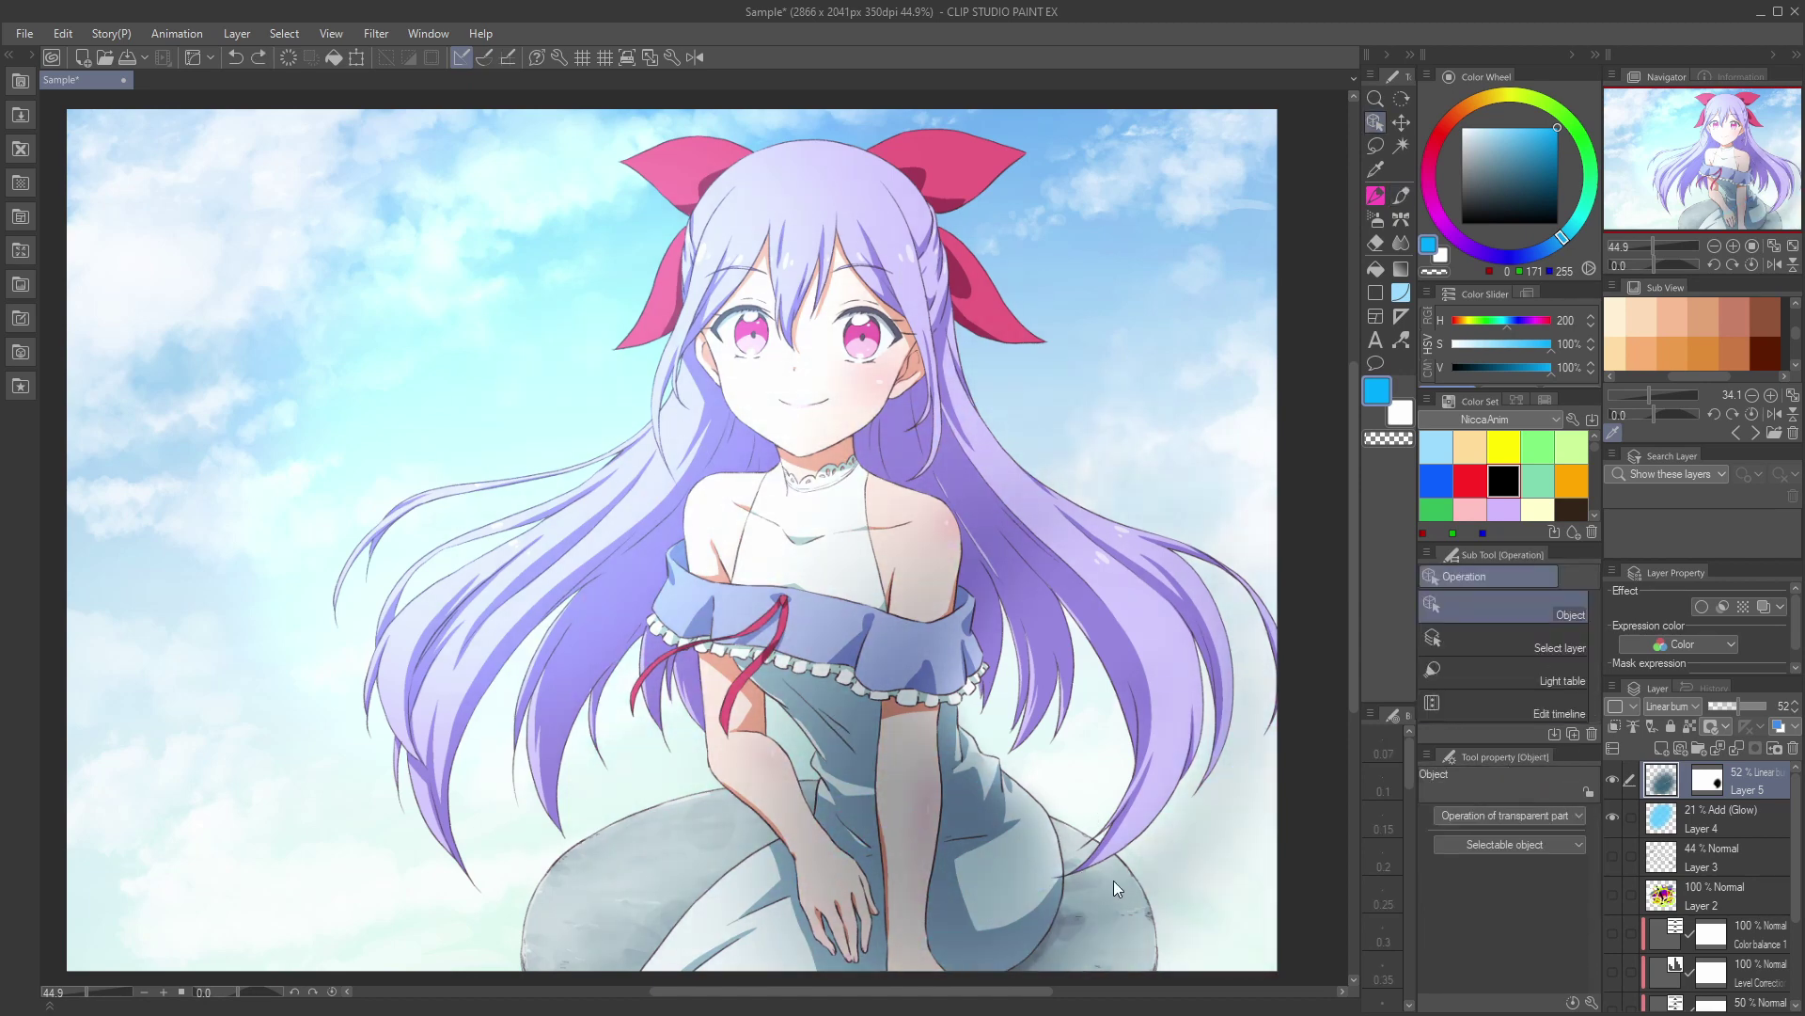
Step: Try masking Layer 4, erasing part of its glow beside the face and moving it, and undo the changes
click(1677, 817)
click(1755, 749)
key(e)
key(ctrl+z)
mouse_move(614, 412)
mouse_down()
mouse_move(549, 431)
mouse_move(578, 324)
mouse_up()
key(k)
mouse_move(656, 504)
mouse_down()
mouse_move(669, 553)
mouse_move(583, 536)
mouse_up()
key(ctrl+z)
key(ctrl+z)
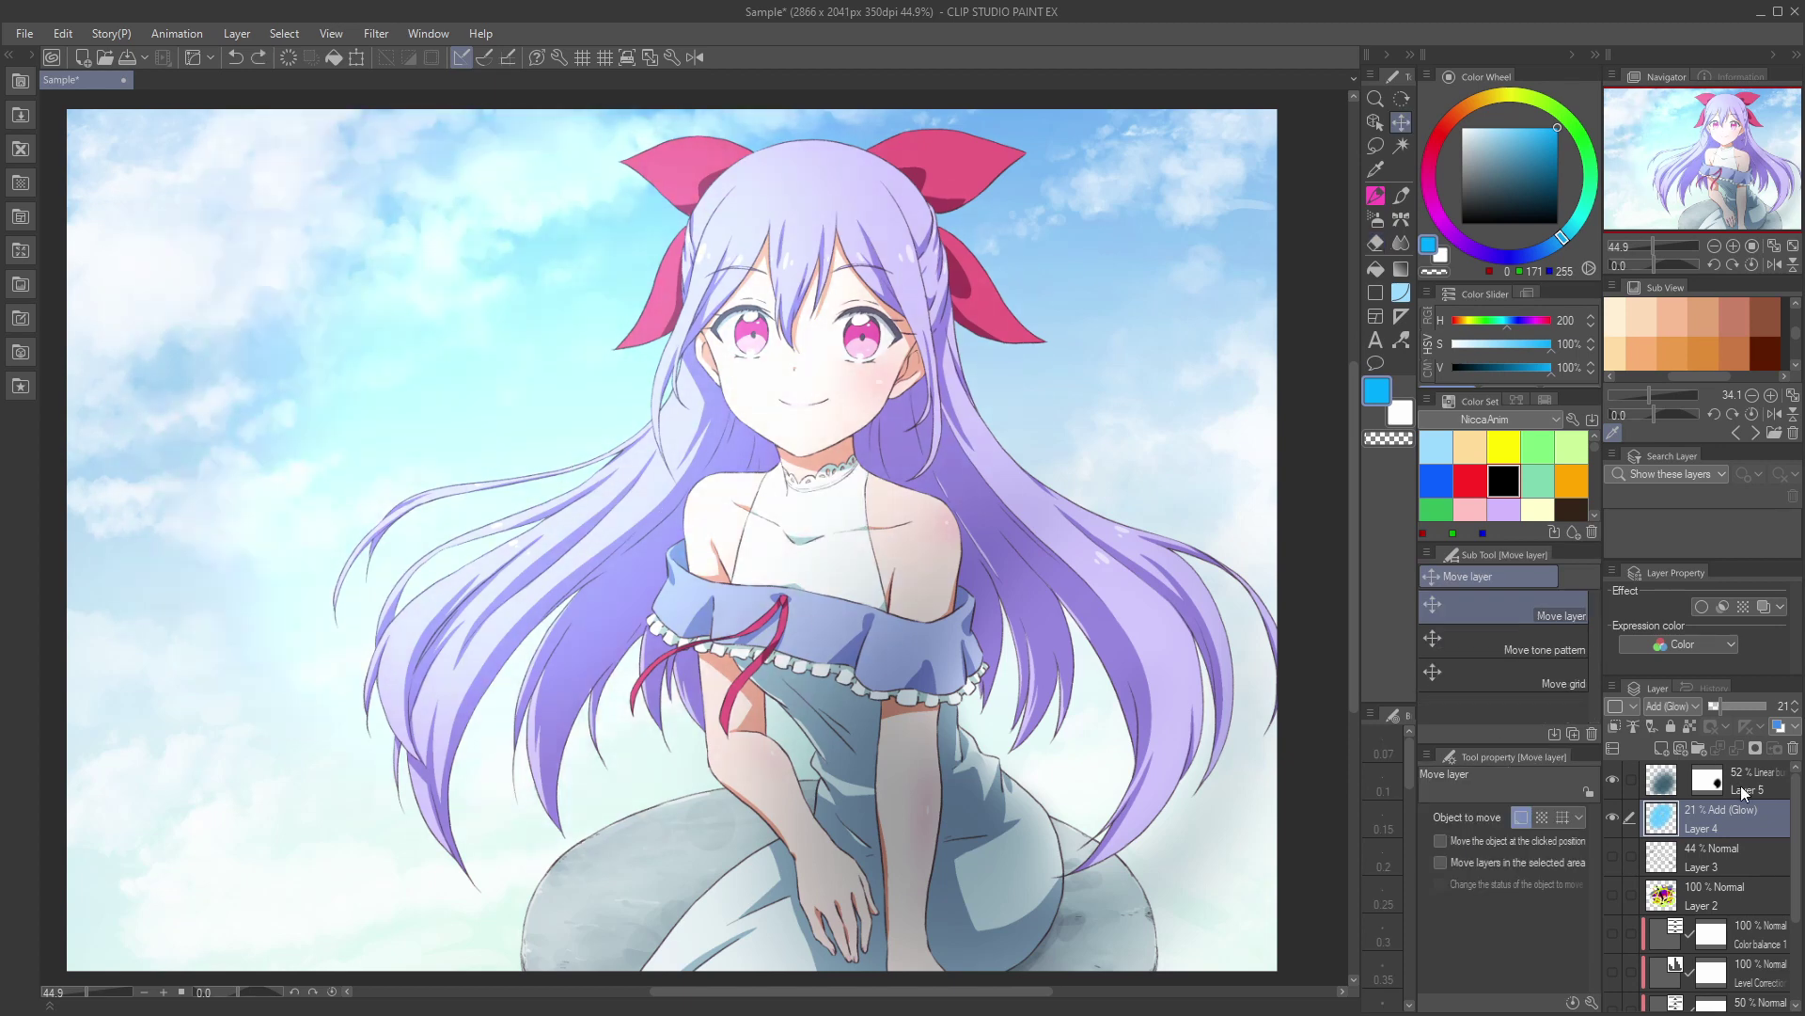
Step: Add a layer mask to Layer 4 and softly erase the glow from the sky beside the face
click(1755, 748)
key(e)
mouse_move(576, 428)
mouse_down()
mouse_move(621, 408)
mouse_move(561, 348)
mouse_up()
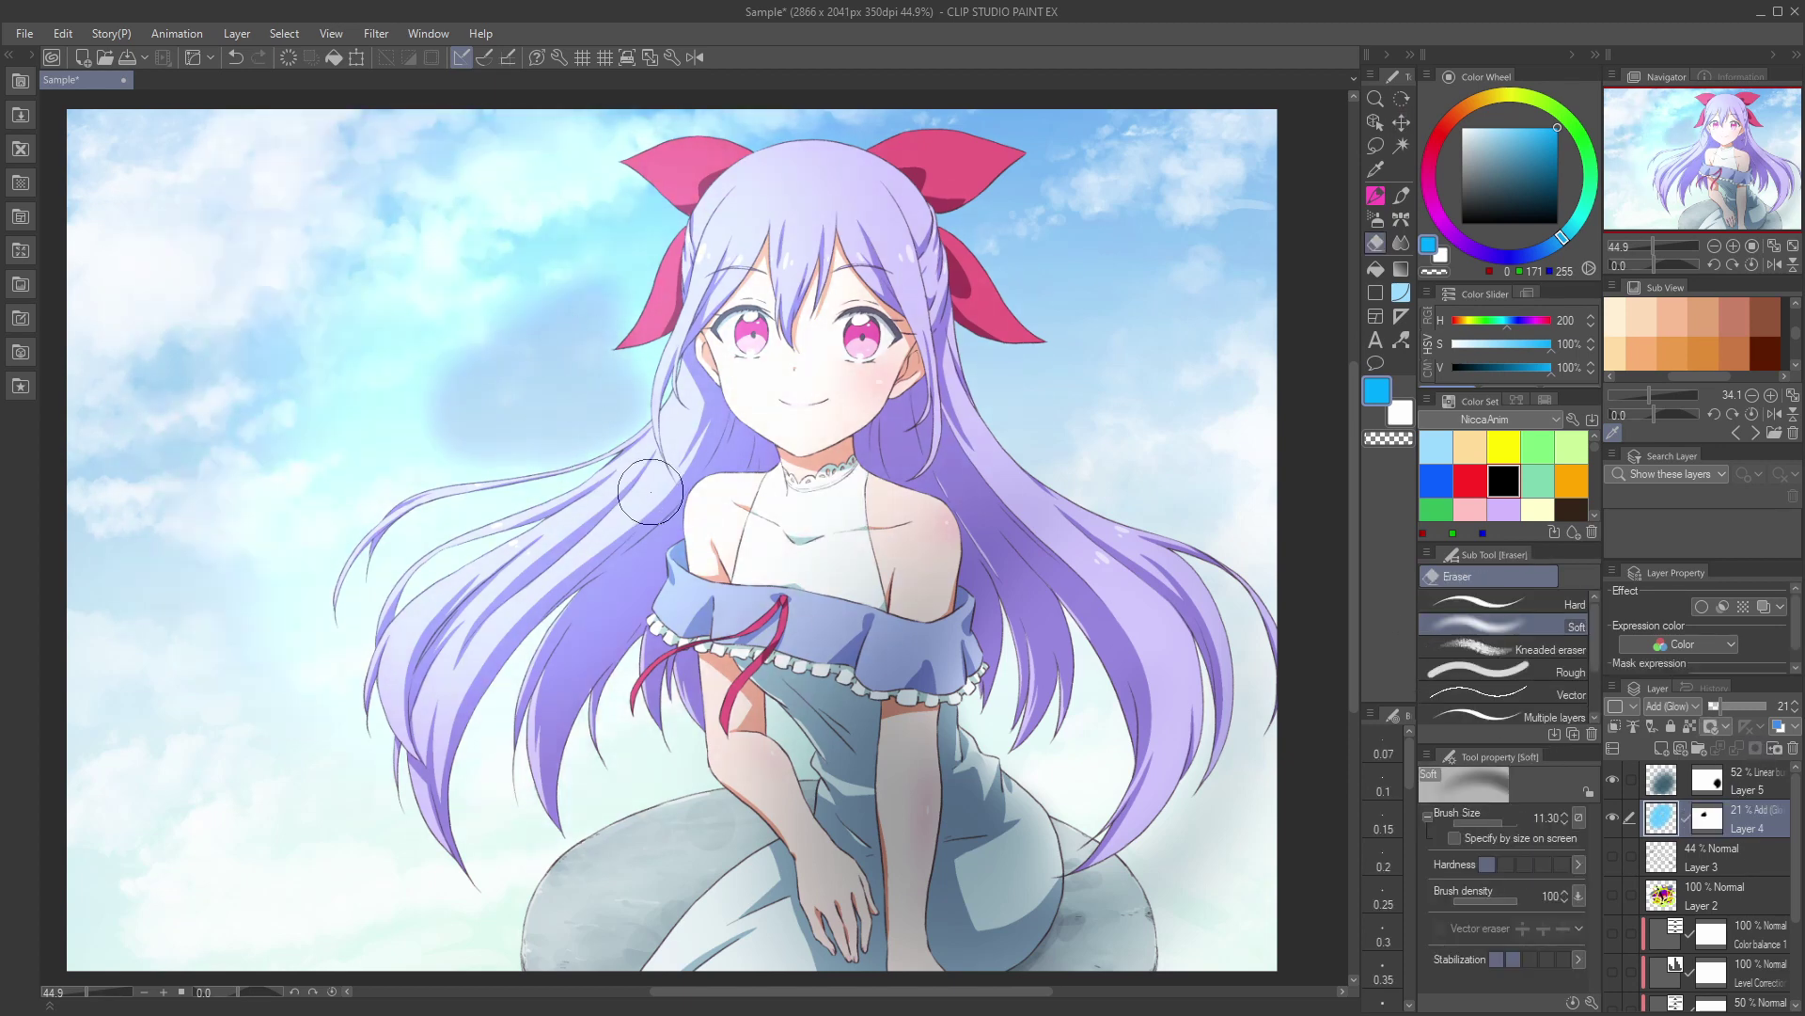
Step: Test moving Layer 4 with its mask, undoing the first move
key(k)
drag(648, 493, 870, 675)
key(ctrl+z)
mouse_move(579, 534)
mouse_down()
mouse_move(499, 475)
mouse_move(593, 550)
mouse_move(658, 564)
mouse_move(624, 574)
mouse_up()
Step: Pick white, try airbrushing on Layer 4 over the long hair, and undo the stroke
key(b)
drag(1470, 186, 1461, 127)
mouse_move(570, 620)
mouse_down()
mouse_move(641, 284)
mouse_move(653, 553)
mouse_up()
key(ctrl+z)
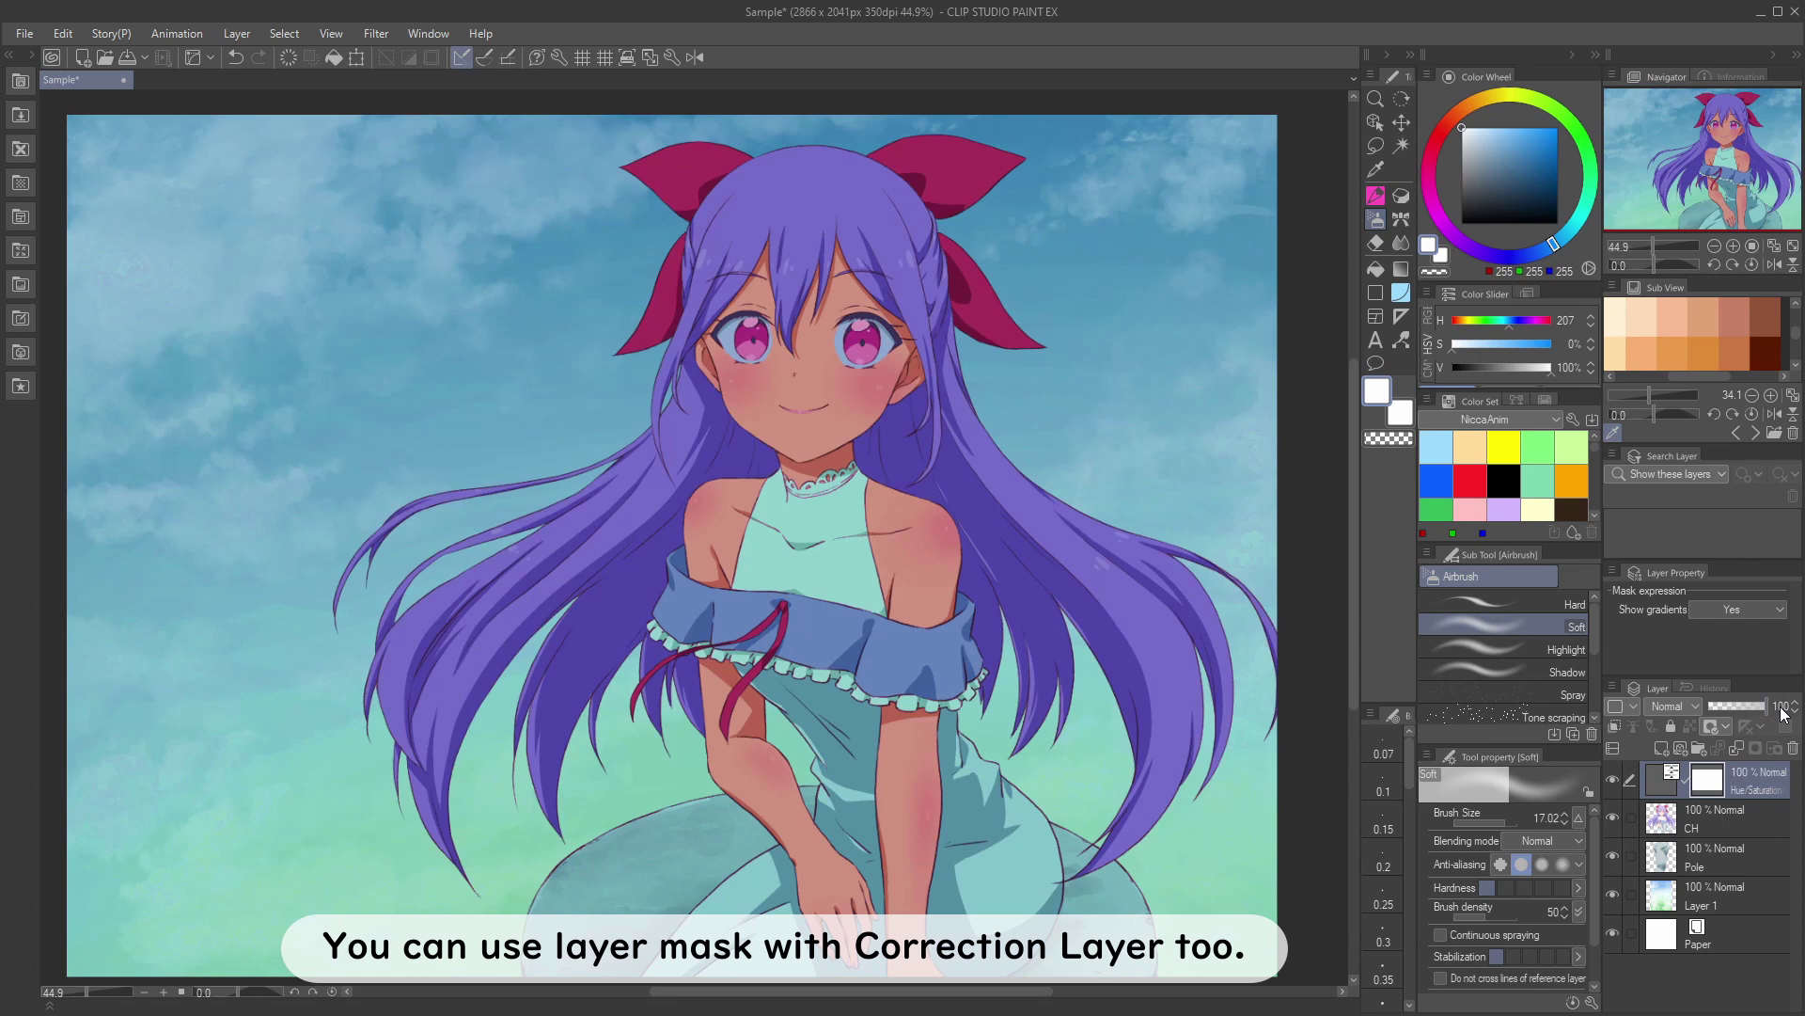
Step: Erase parts of the Hue/Saturation correction layer's mask, and clear the whole mask to hide the correction
click(1376, 243)
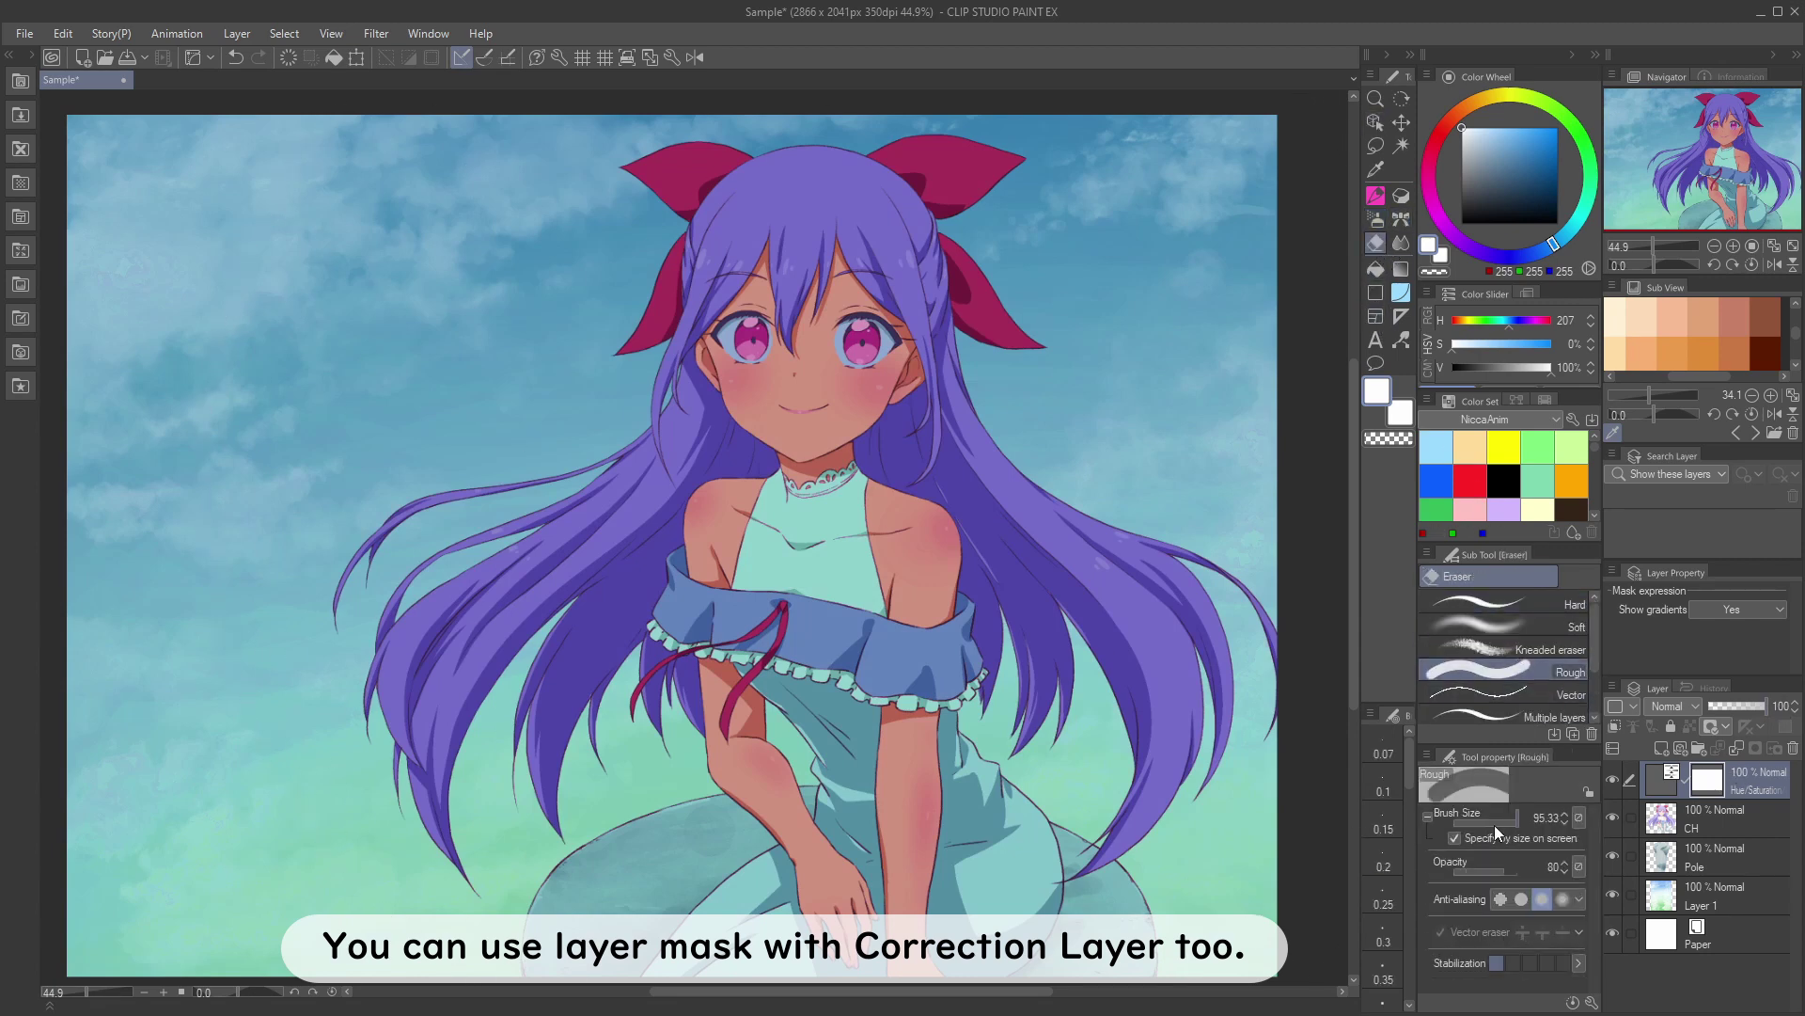
drag(508, 559, 828, 249)
mouse_move(489, 584)
mouse_down()
mouse_move(294, 681)
mouse_move(988, 722)
mouse_move(931, 413)
mouse_move(628, 425)
mouse_move(769, 404)
mouse_up()
key(Delete)
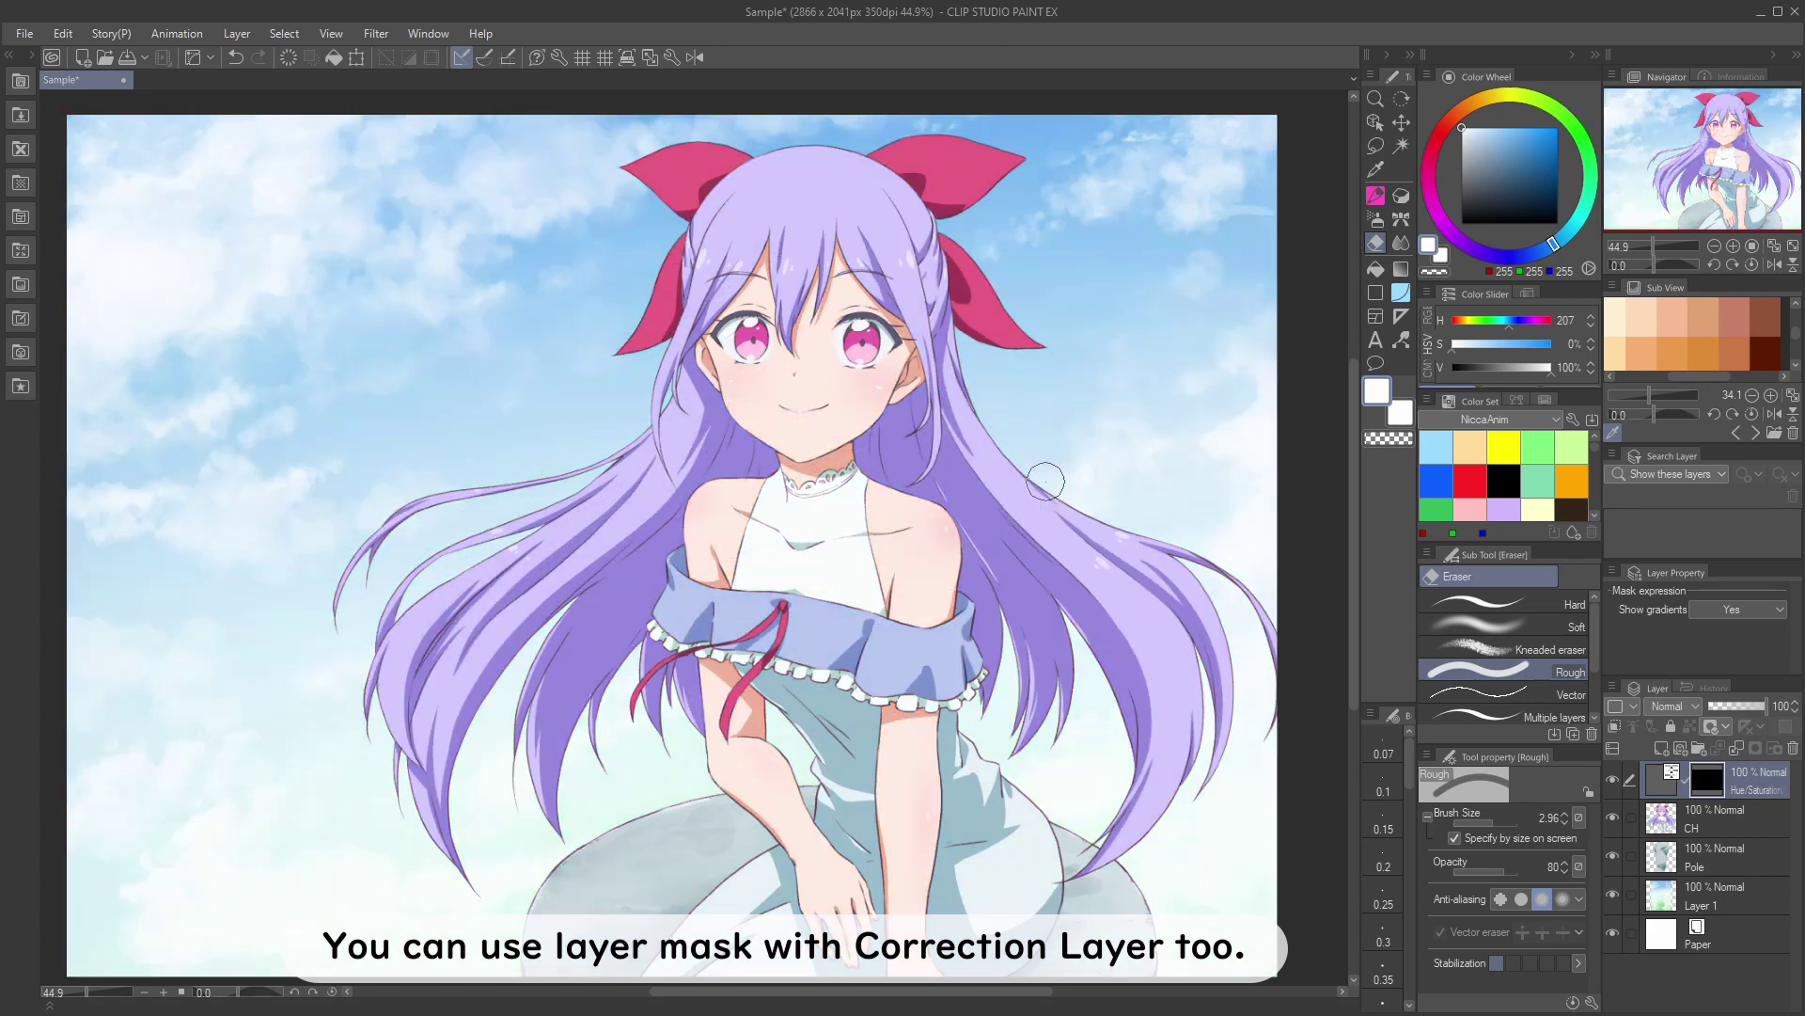
Step: Paint the Hue/Saturation correction back in over the hair and dress through its mask, and erase part of it
key(b)
drag(960, 559, 1143, 701)
drag(847, 785, 1187, 827)
click(1463, 128)
mouse_move(1081, 329)
mouse_down()
mouse_move(900, 202)
mouse_move(621, 527)
mouse_move(790, 376)
mouse_move(902, 463)
mouse_up()
key(e)
mouse_move(624, 613)
mouse_down()
mouse_move(376, 609)
mouse_move(907, 816)
mouse_up()
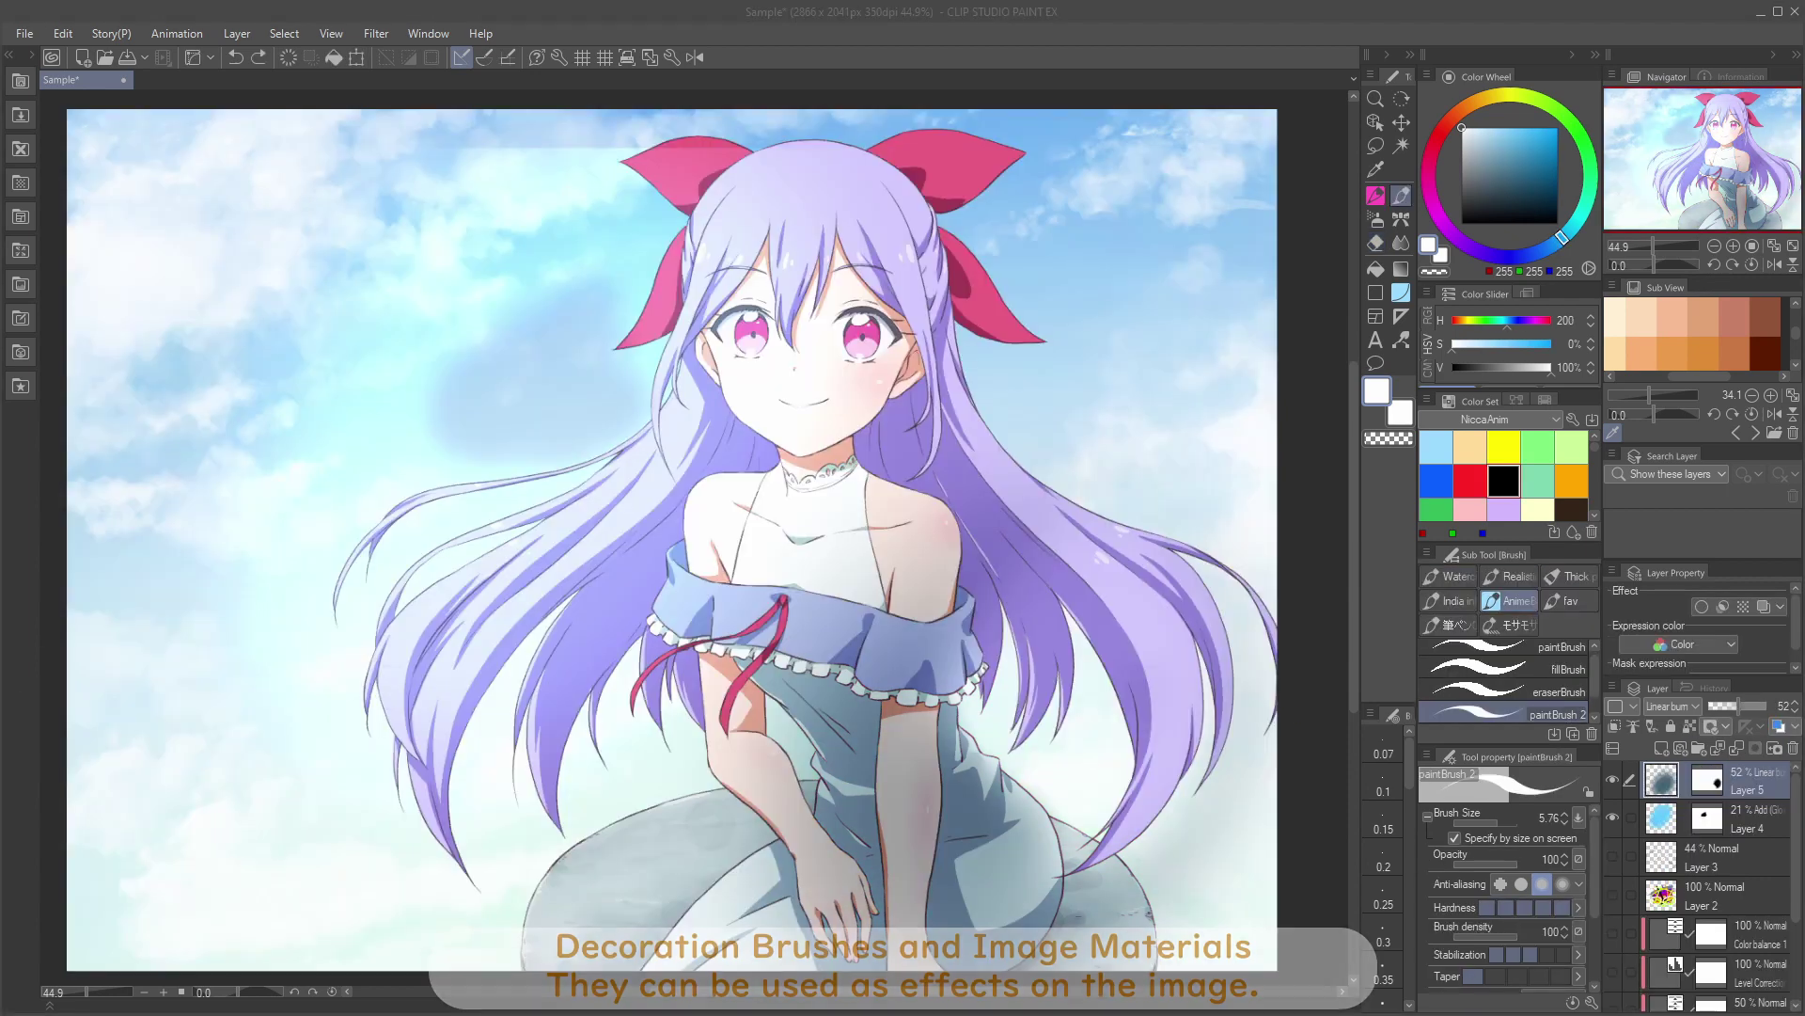
Step: Draw white lace with dark outlines along the corners and edges on a new layer with the Cutout lace brush, undoing stray strokes
key(b)
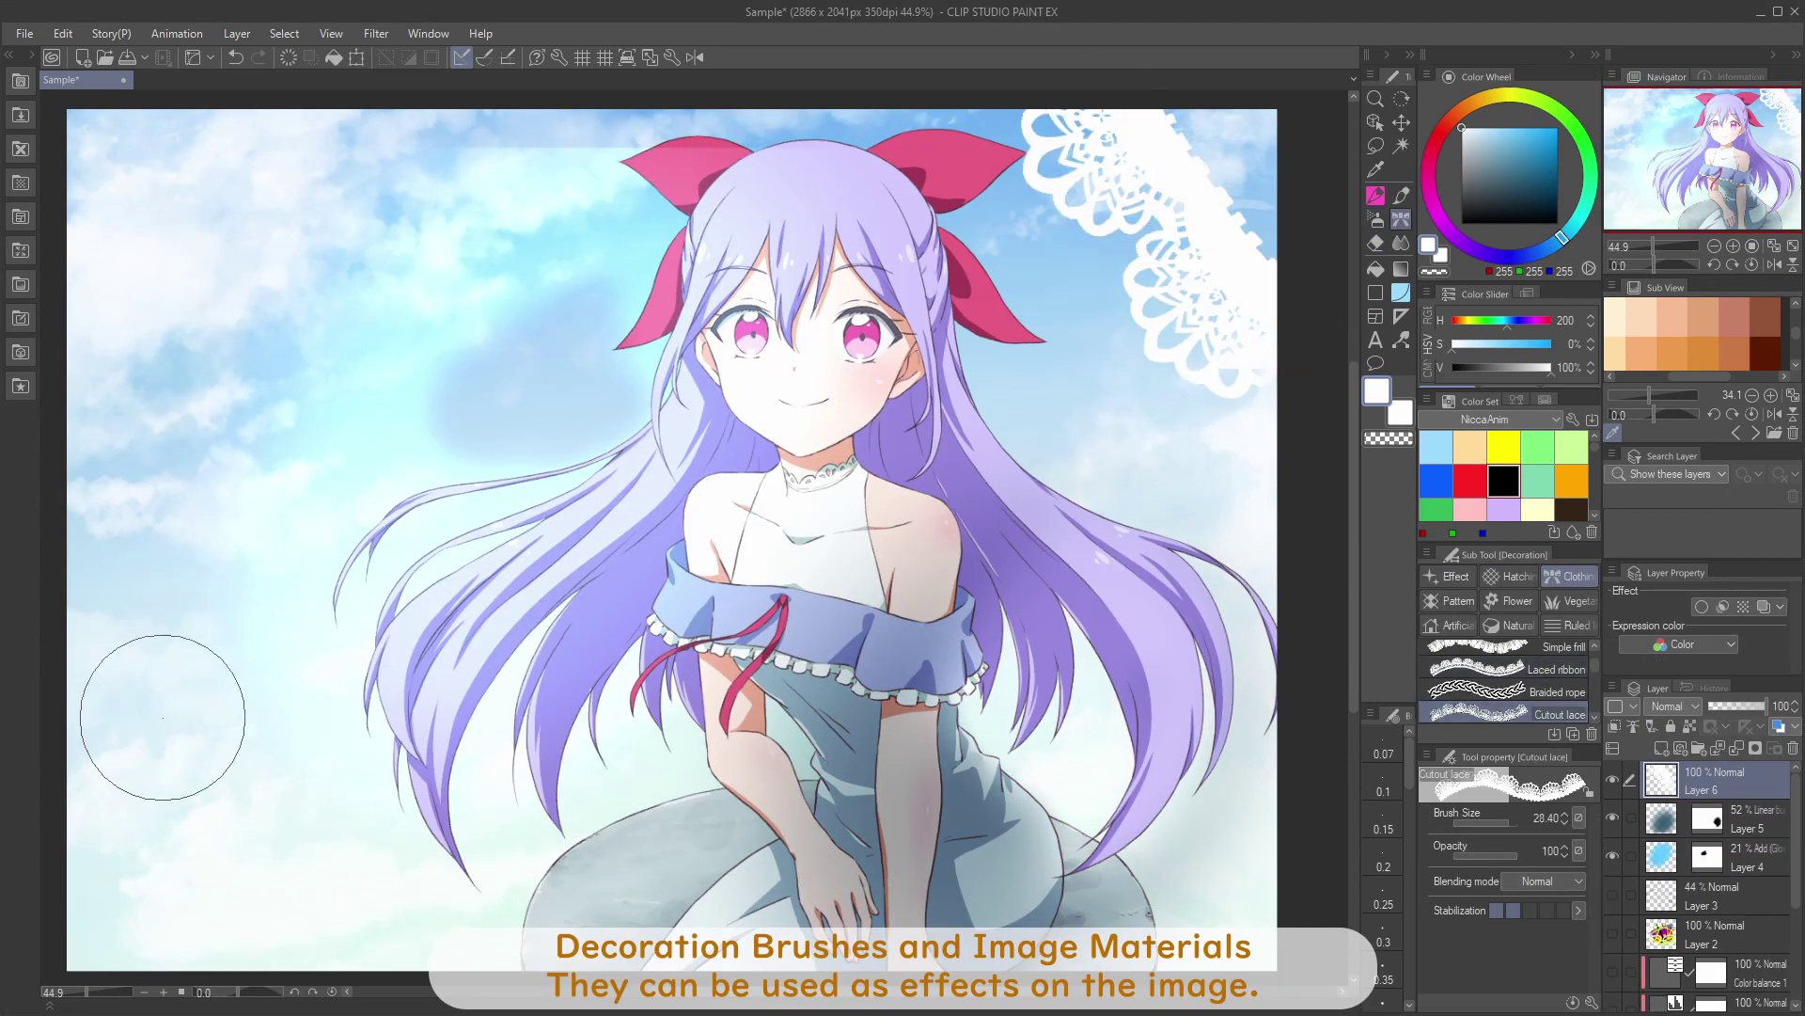
drag(1288, 442, 999, 101)
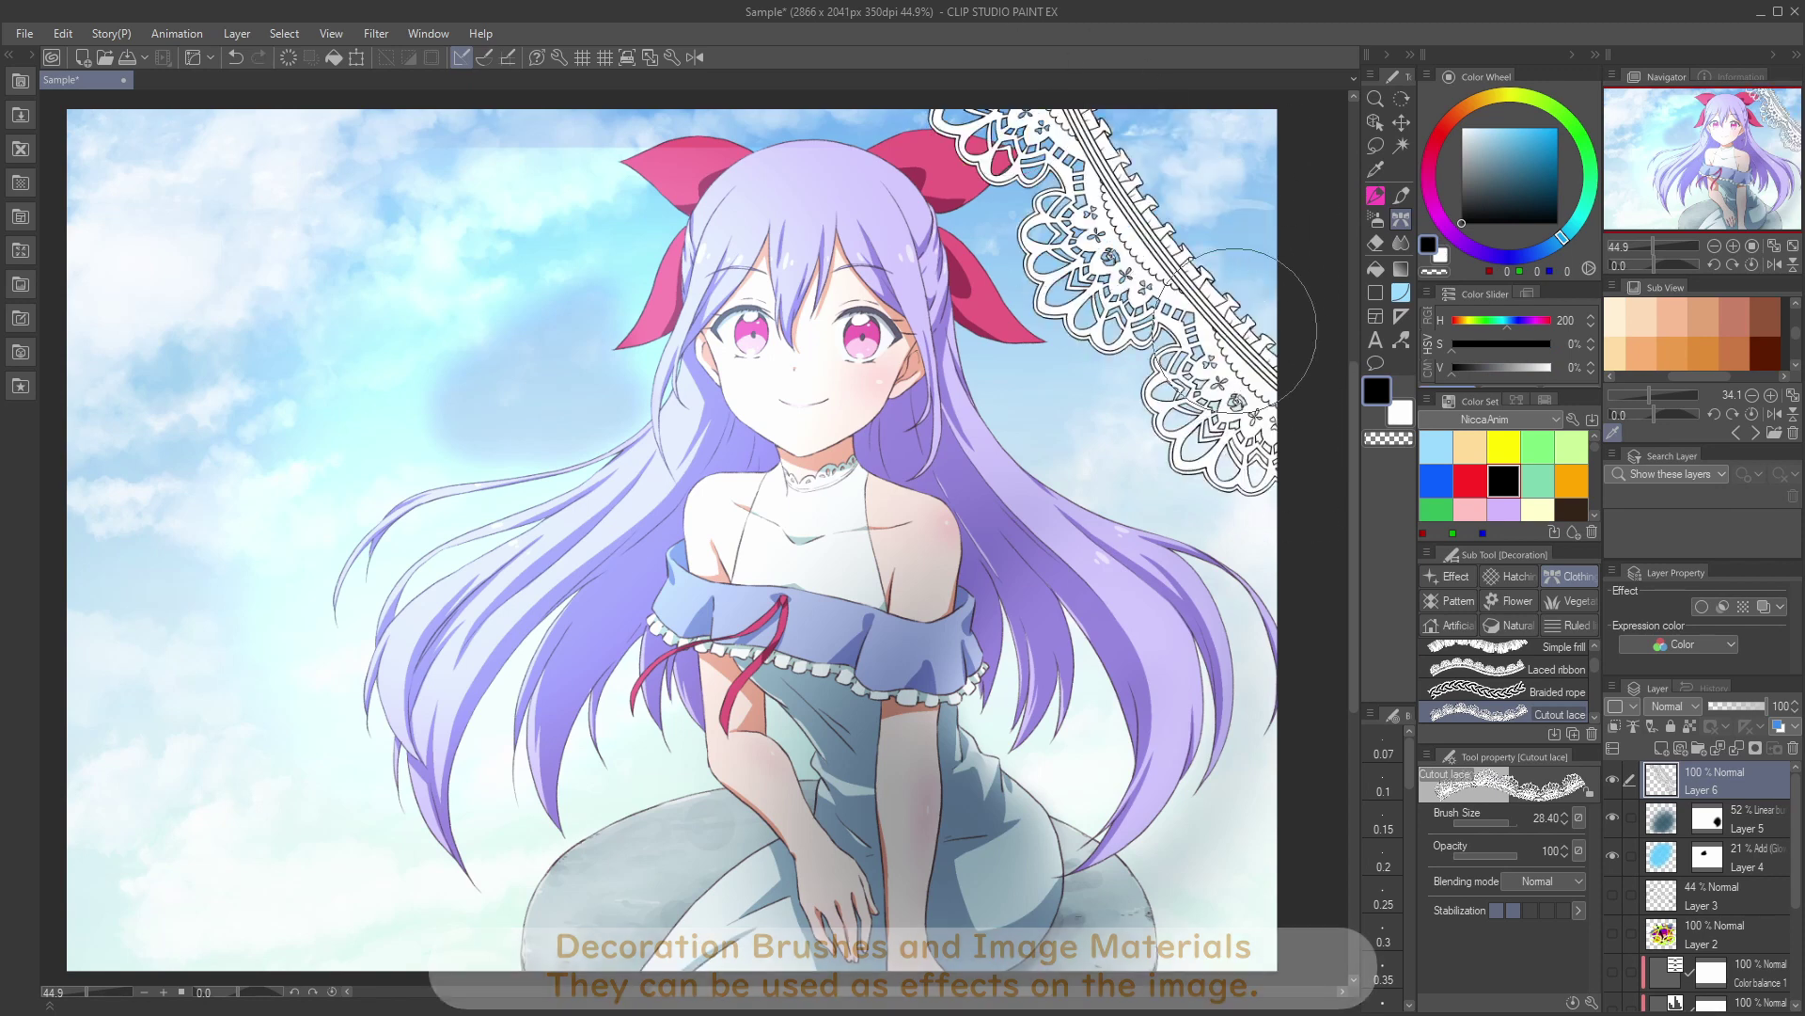
drag(72, 684, 583, 991)
drag(99, 498, 226, 978)
drag(1276, 674, 1208, 113)
key(ctrl+z)
drag(1305, 644, 1286, 183)
mouse_move(592, 175)
mouse_down()
mouse_move(1286, 226)
mouse_move(1138, 237)
mouse_move(659, 52)
mouse_up()
key(ctrl+z)
drag(56, 875, 702, 980)
Step: Try Soft light on the lace layer, and set it to Overlay at 94% opacity
click(1738, 705)
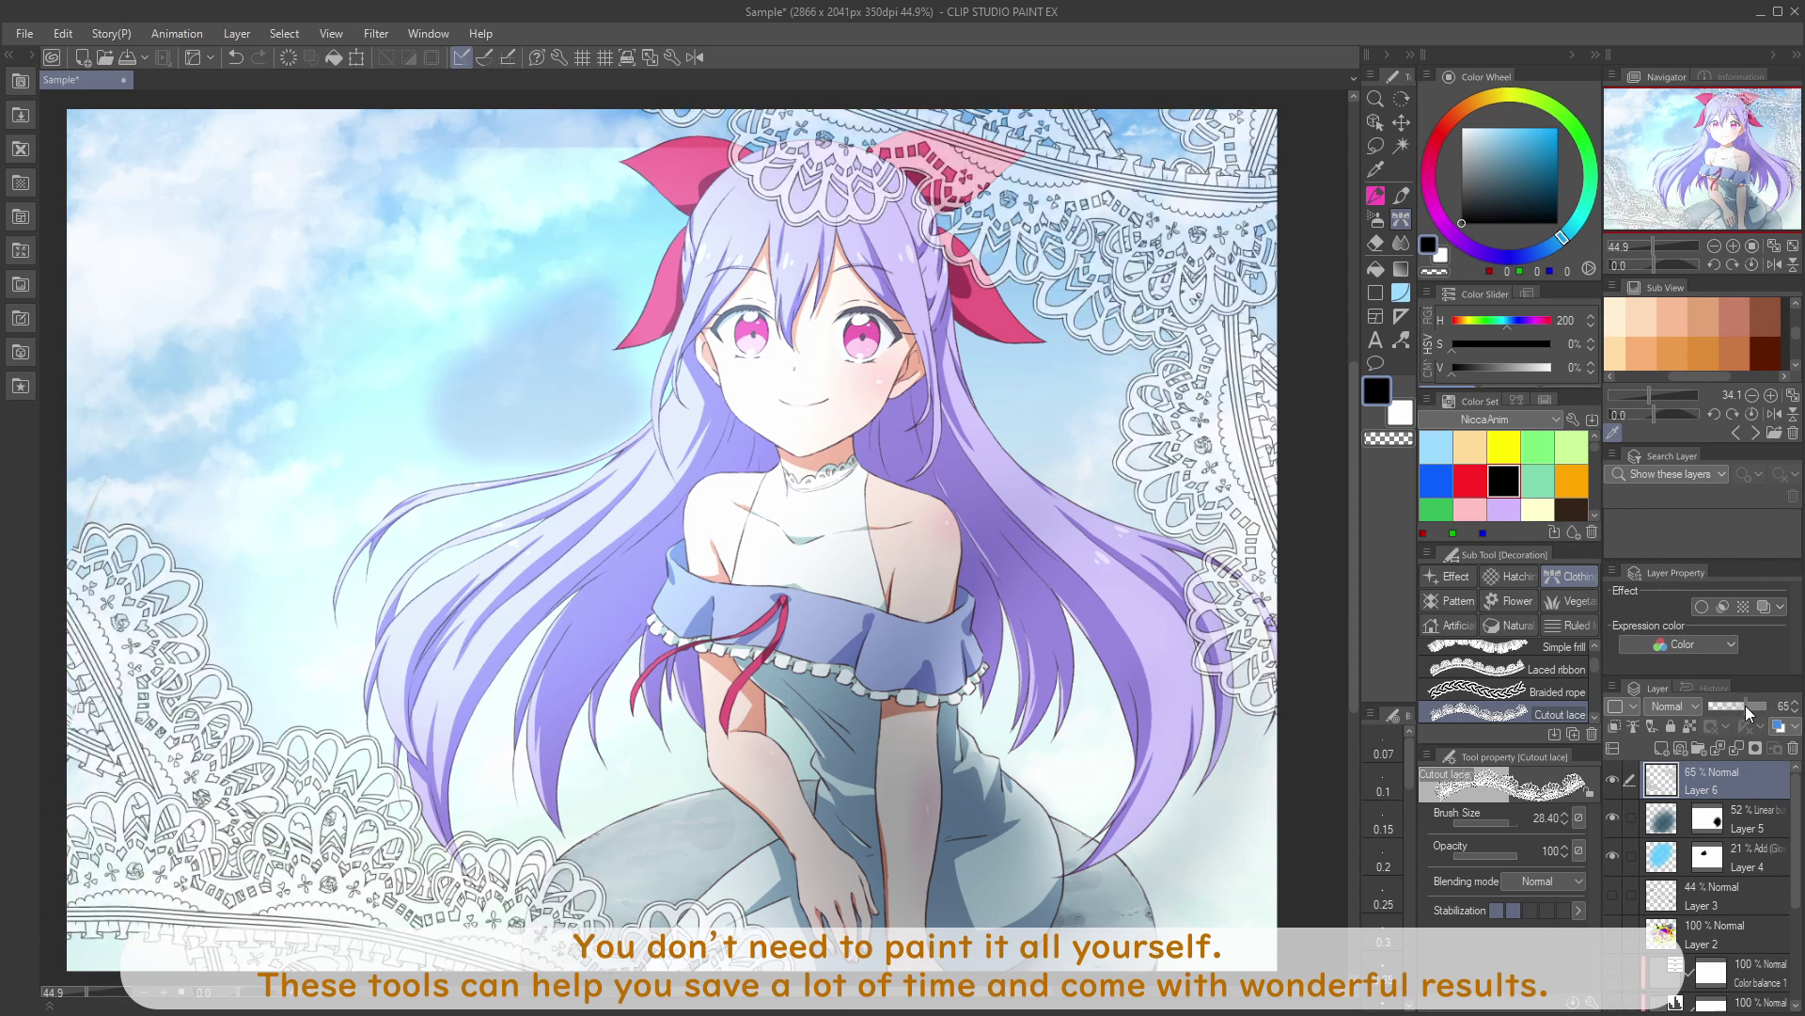
click(1671, 707)
click(1675, 958)
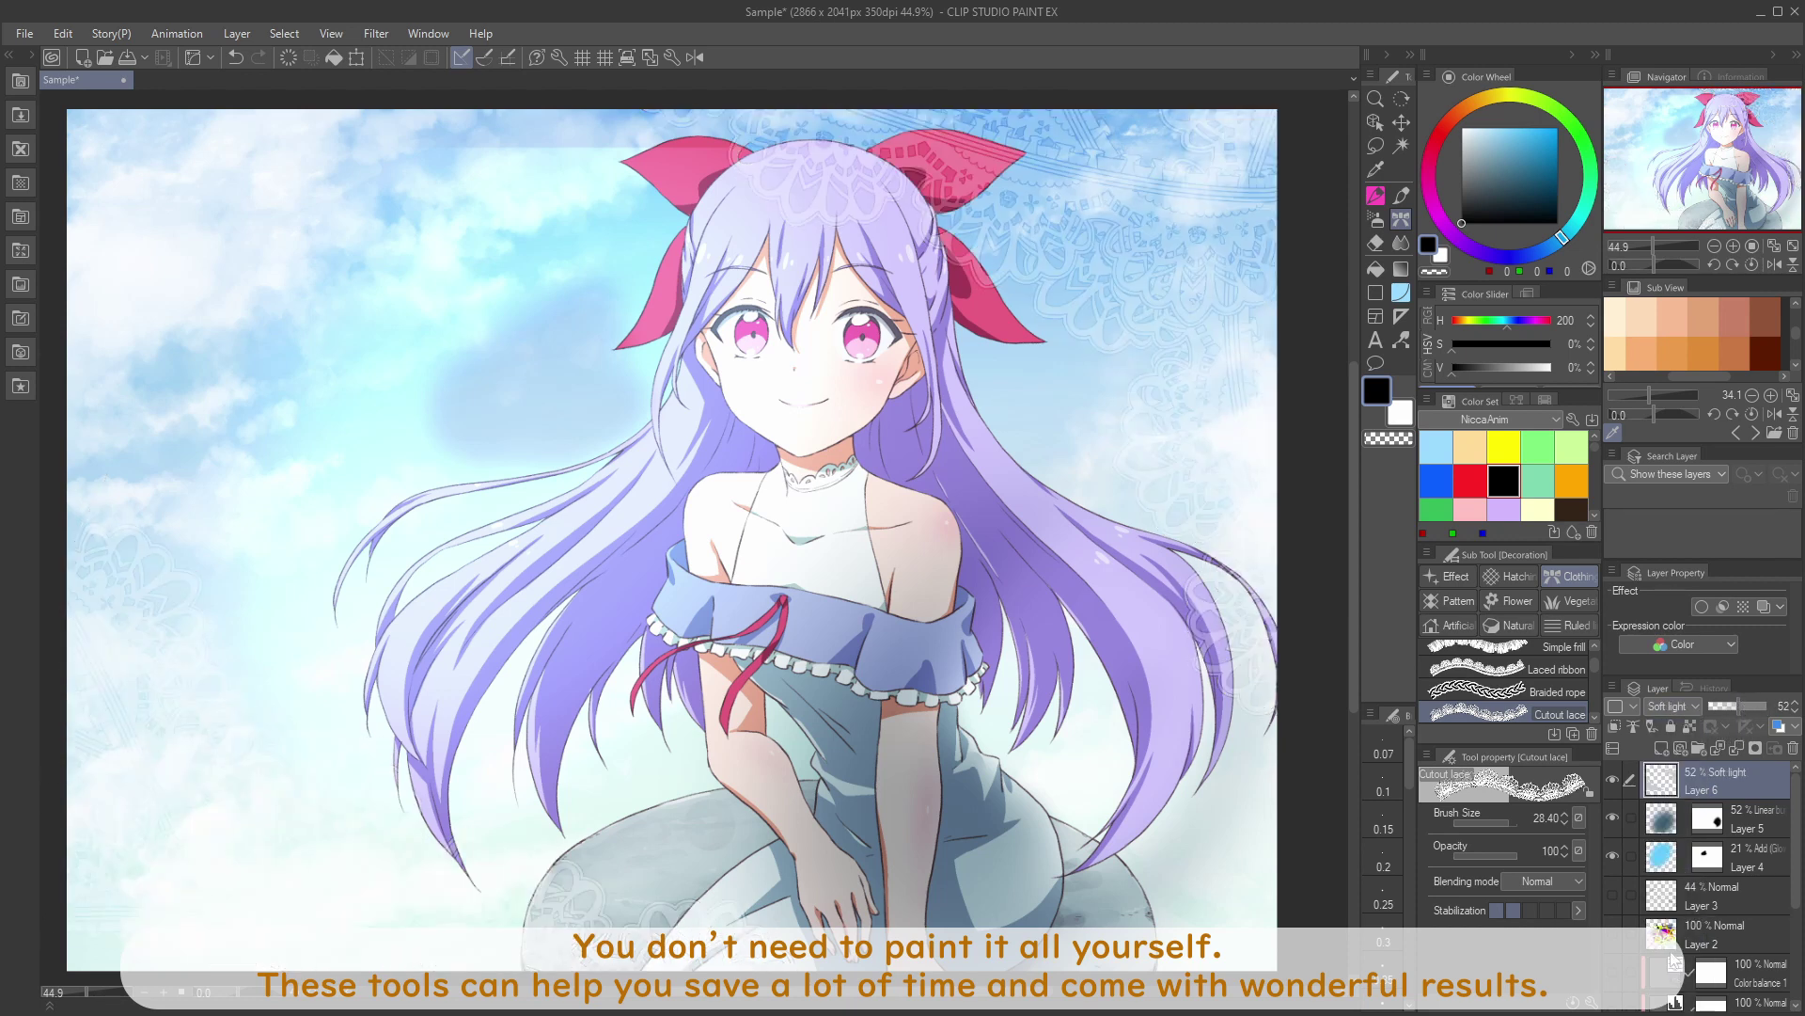
click(1766, 705)
click(1678, 940)
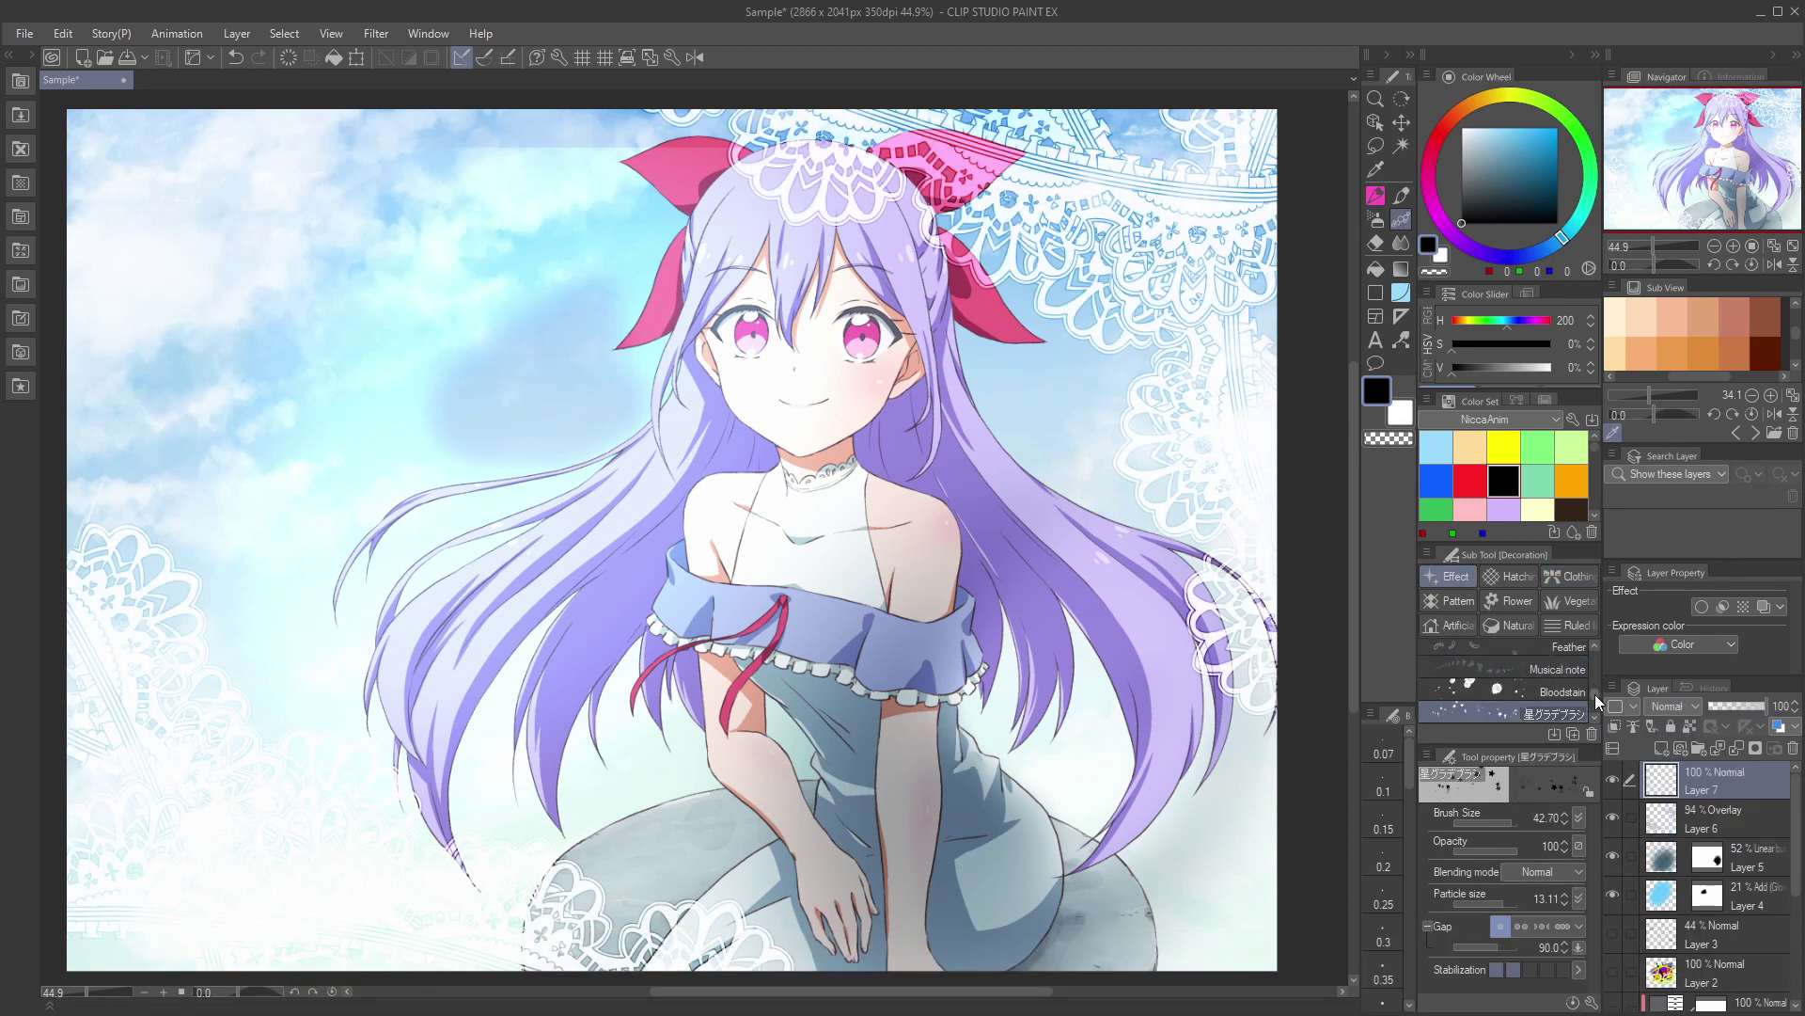
Step: Pick white and add translucent circles and Sparkle A stars over the sky and dress with decoration effect brushes on new layers
drag(1595, 697, 1594, 677)
click(1514, 689)
click(1463, 129)
drag(1044, 771, 1129, 724)
drag(217, 395, 283, 329)
drag(846, 846, 1016, 827)
drag(1129, 714, 1185, 508)
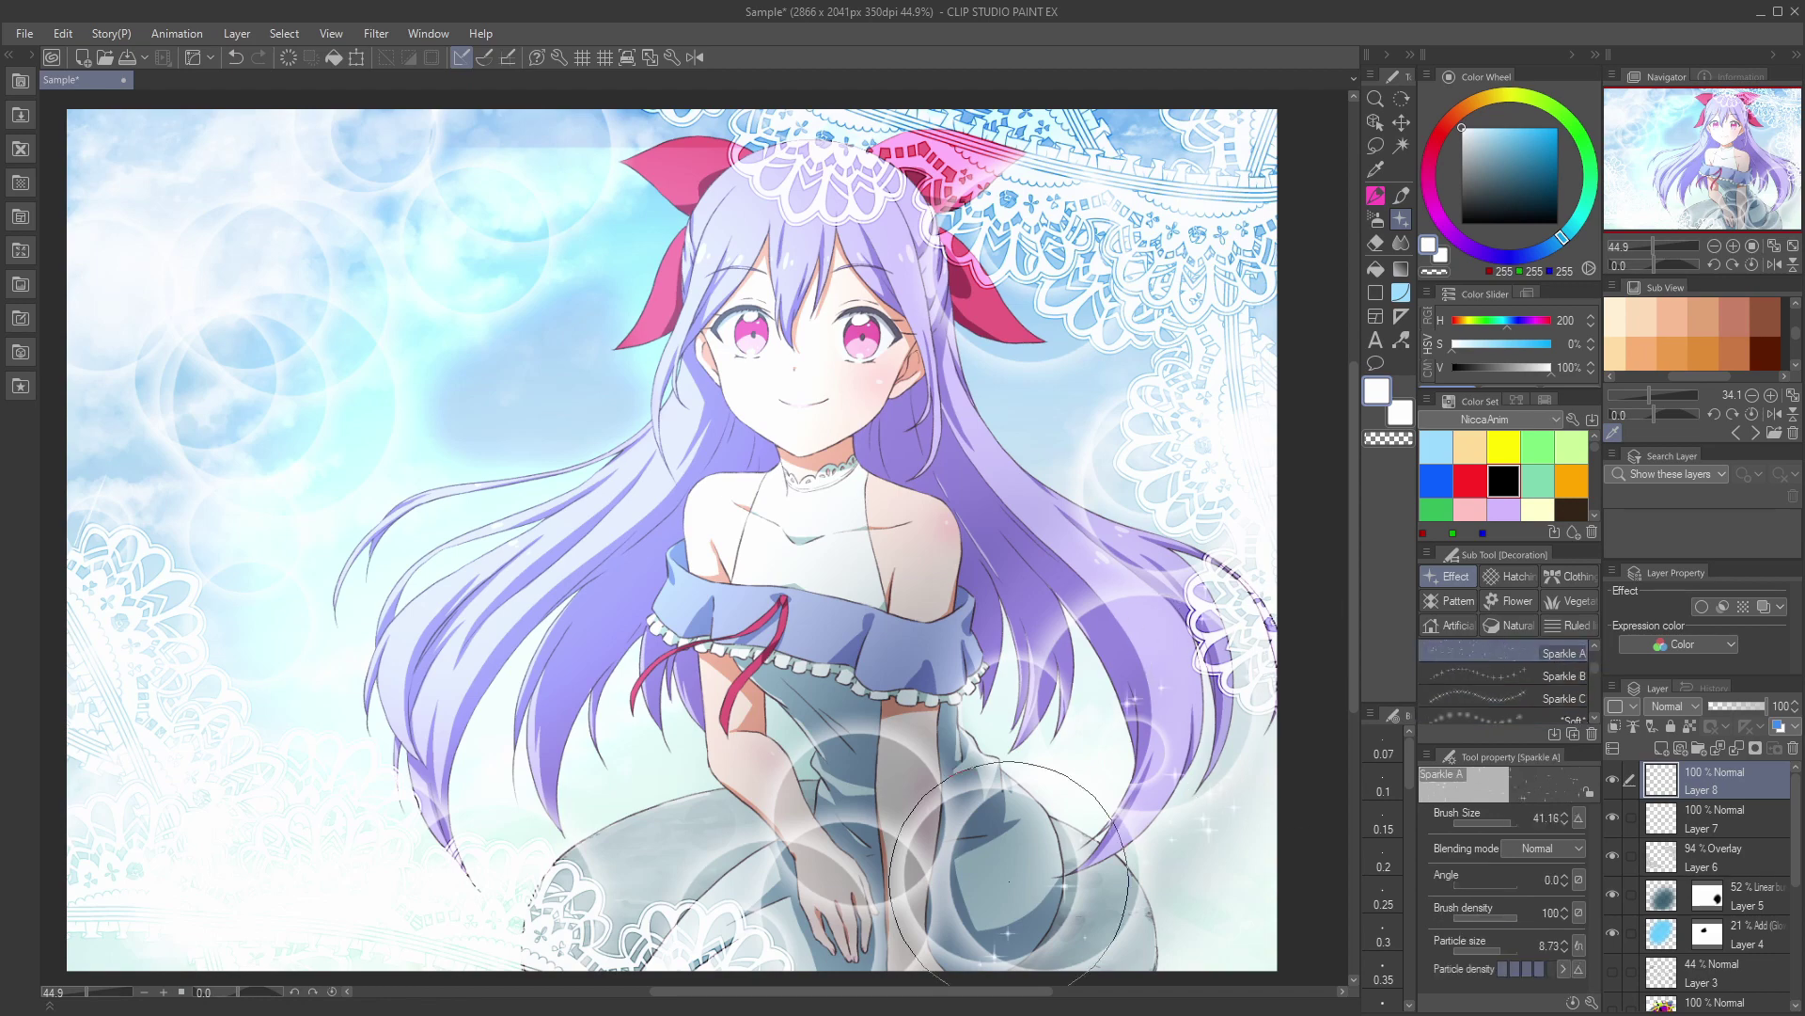
Step: Create a layer for flowers, try a stroke of the Cosmos decoration brush over the dress, and undo it
click(1663, 749)
click(1511, 601)
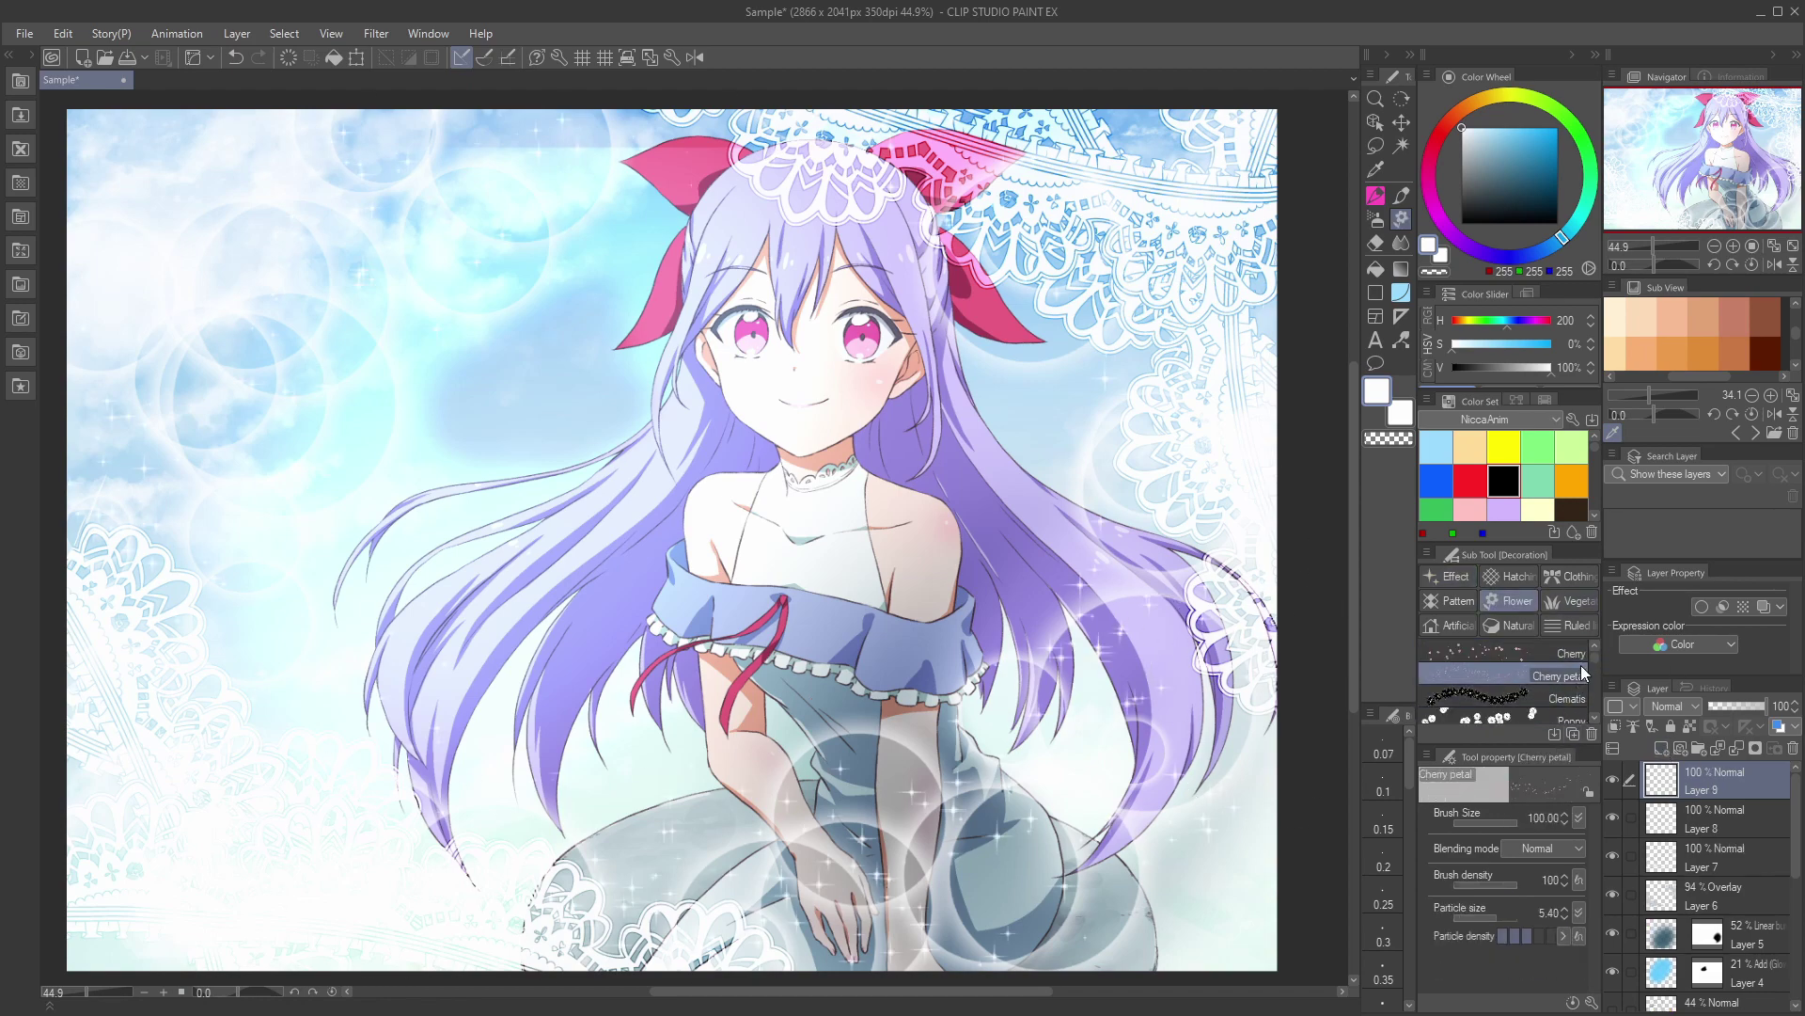
scroll(1599, 672, down, 1)
click(1523, 677)
drag(1554, 243, 1554, 243)
drag(1190, 639, 912, 843)
key(ctrl+z)
Step: Paint a field of Cosmos flowers along the image's lower edge, using dark blue as main color and yellow as sub color
scroll(1007, 611, down, 3)
drag(1510, 823, 1515, 823)
mouse_move(1119, 771)
mouse_down()
mouse_move(659, 786)
mouse_move(993, 808)
mouse_move(498, 795)
mouse_move(777, 843)
mouse_up()
click(1402, 414)
click(1498, 95)
click(1527, 131)
key(ctrl+z)
click(1377, 391)
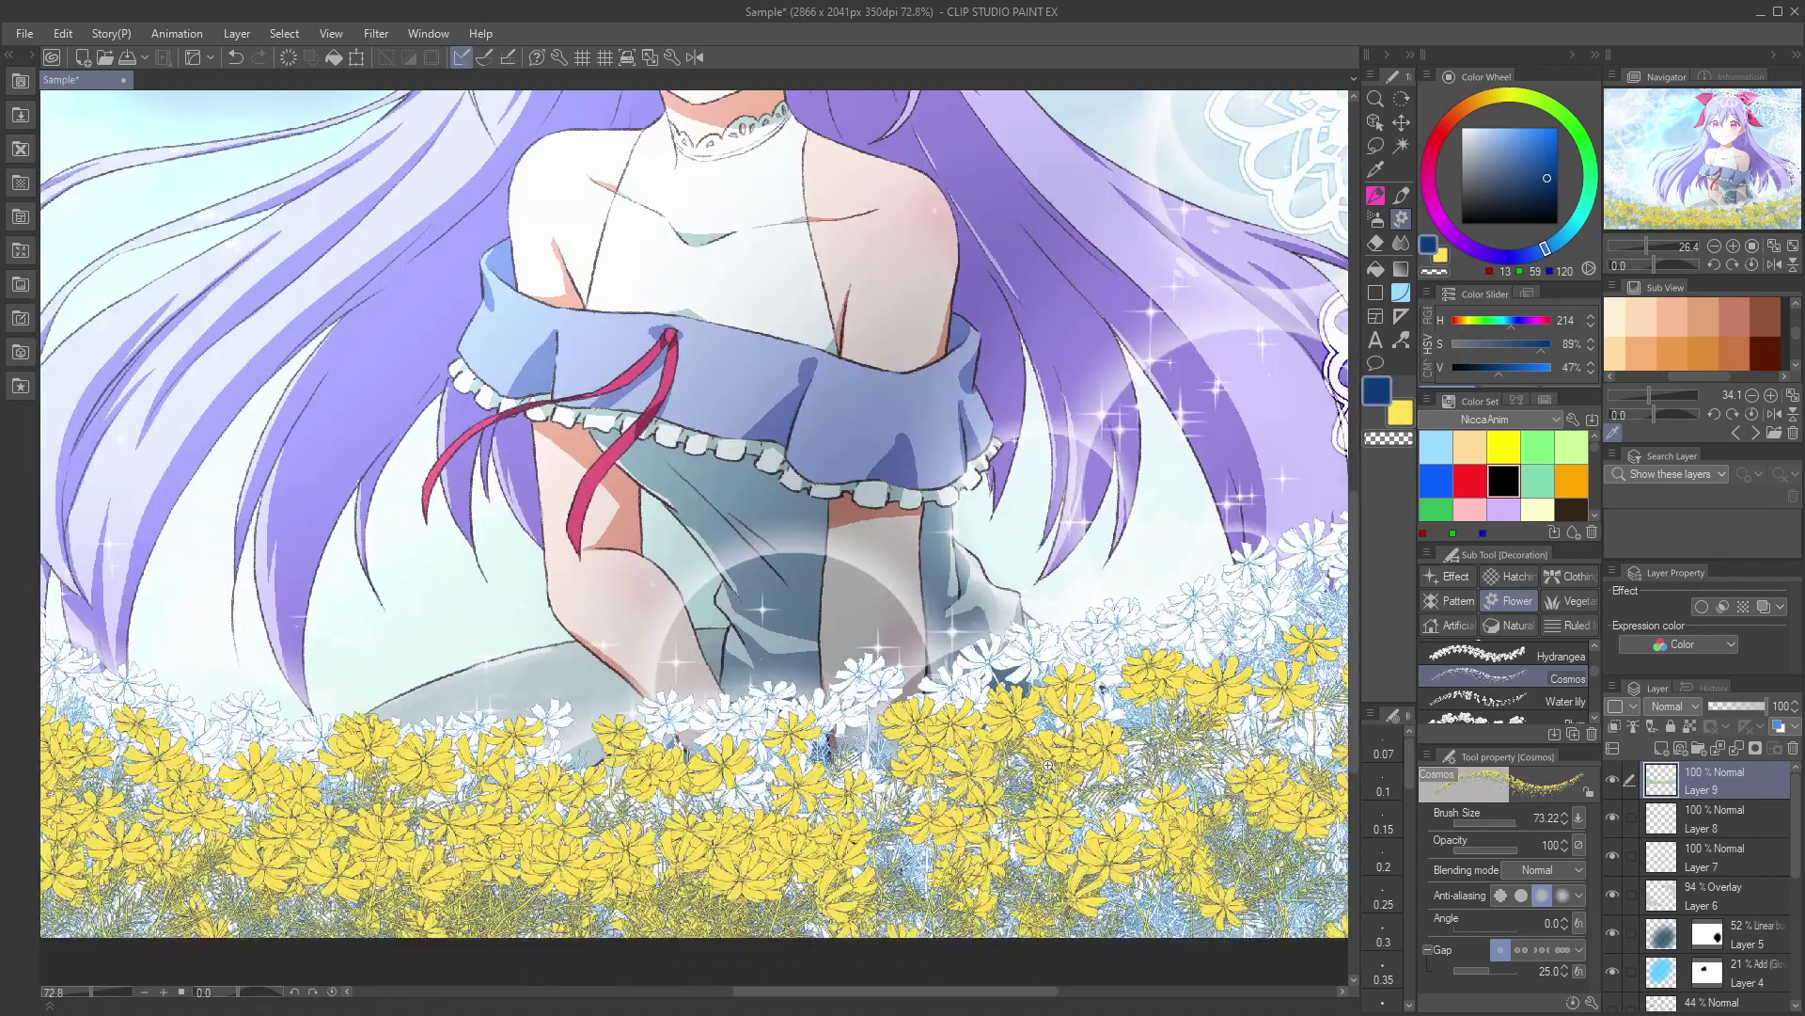
Step: Draw a Blurred rainbow arc across the upper sky on a new layer and set its blending mode to Screen
scroll(696, 527, down, 4)
click(1570, 600)
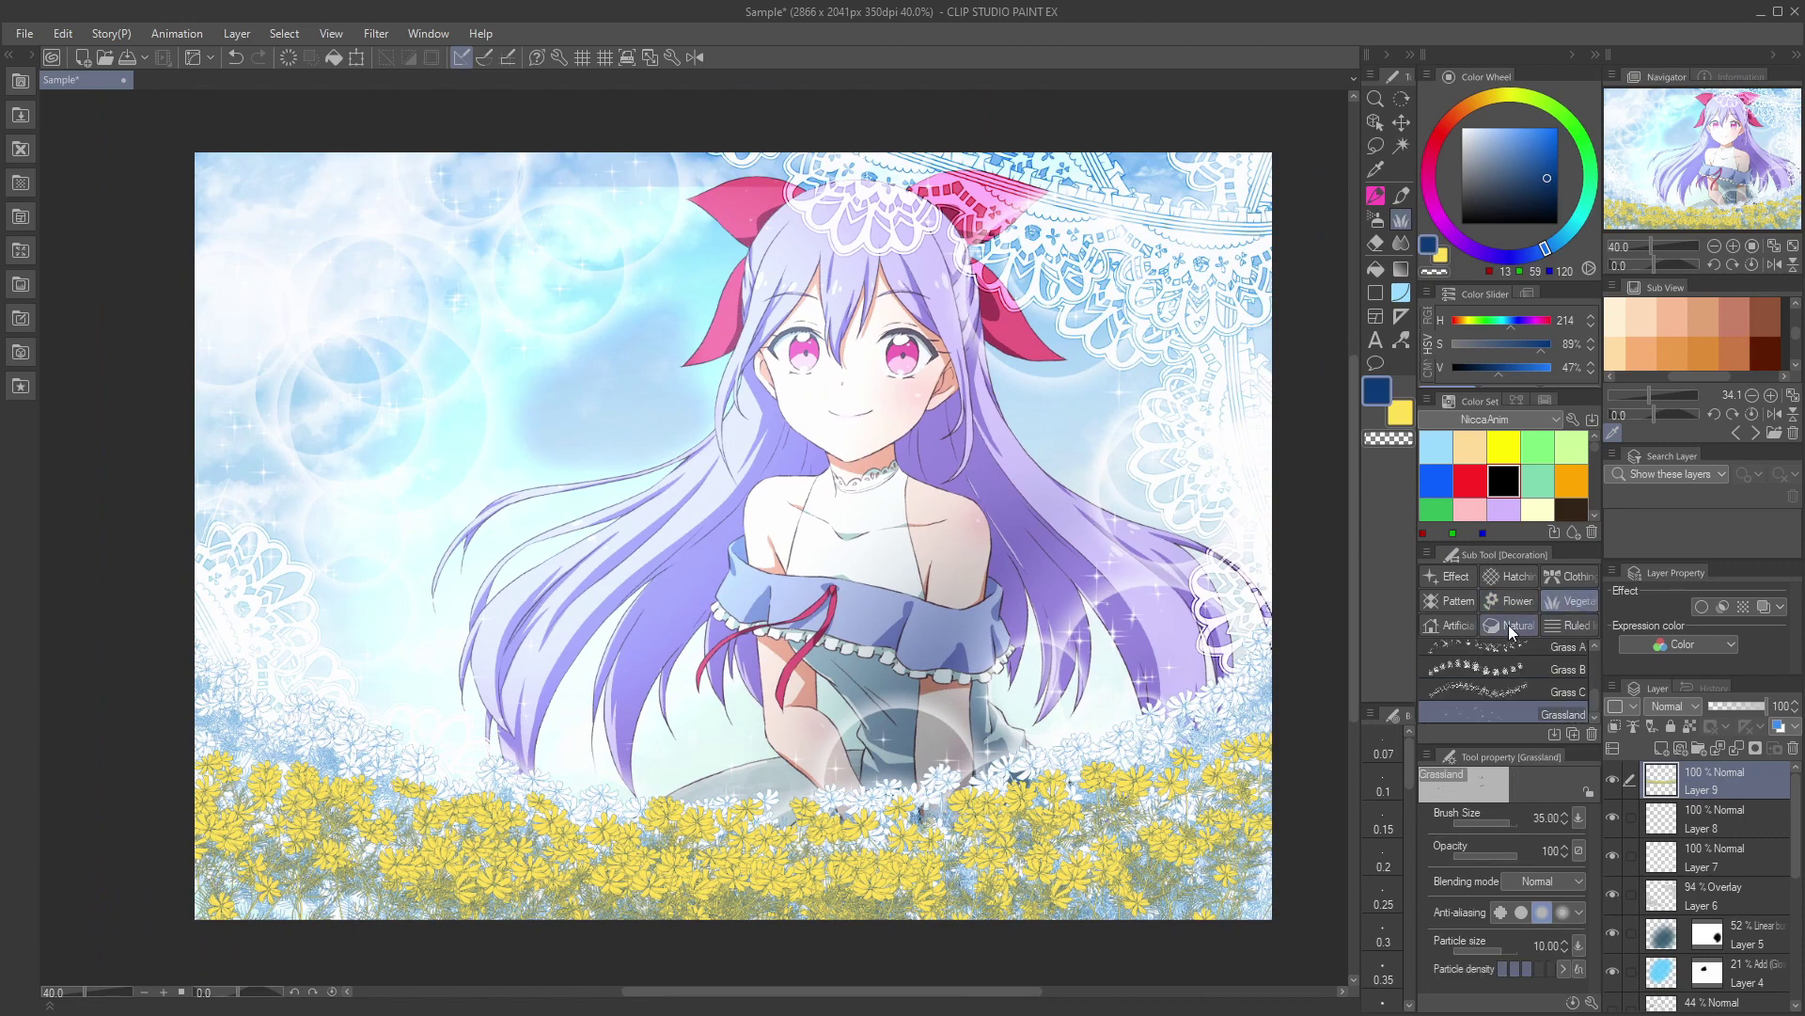
click(1521, 625)
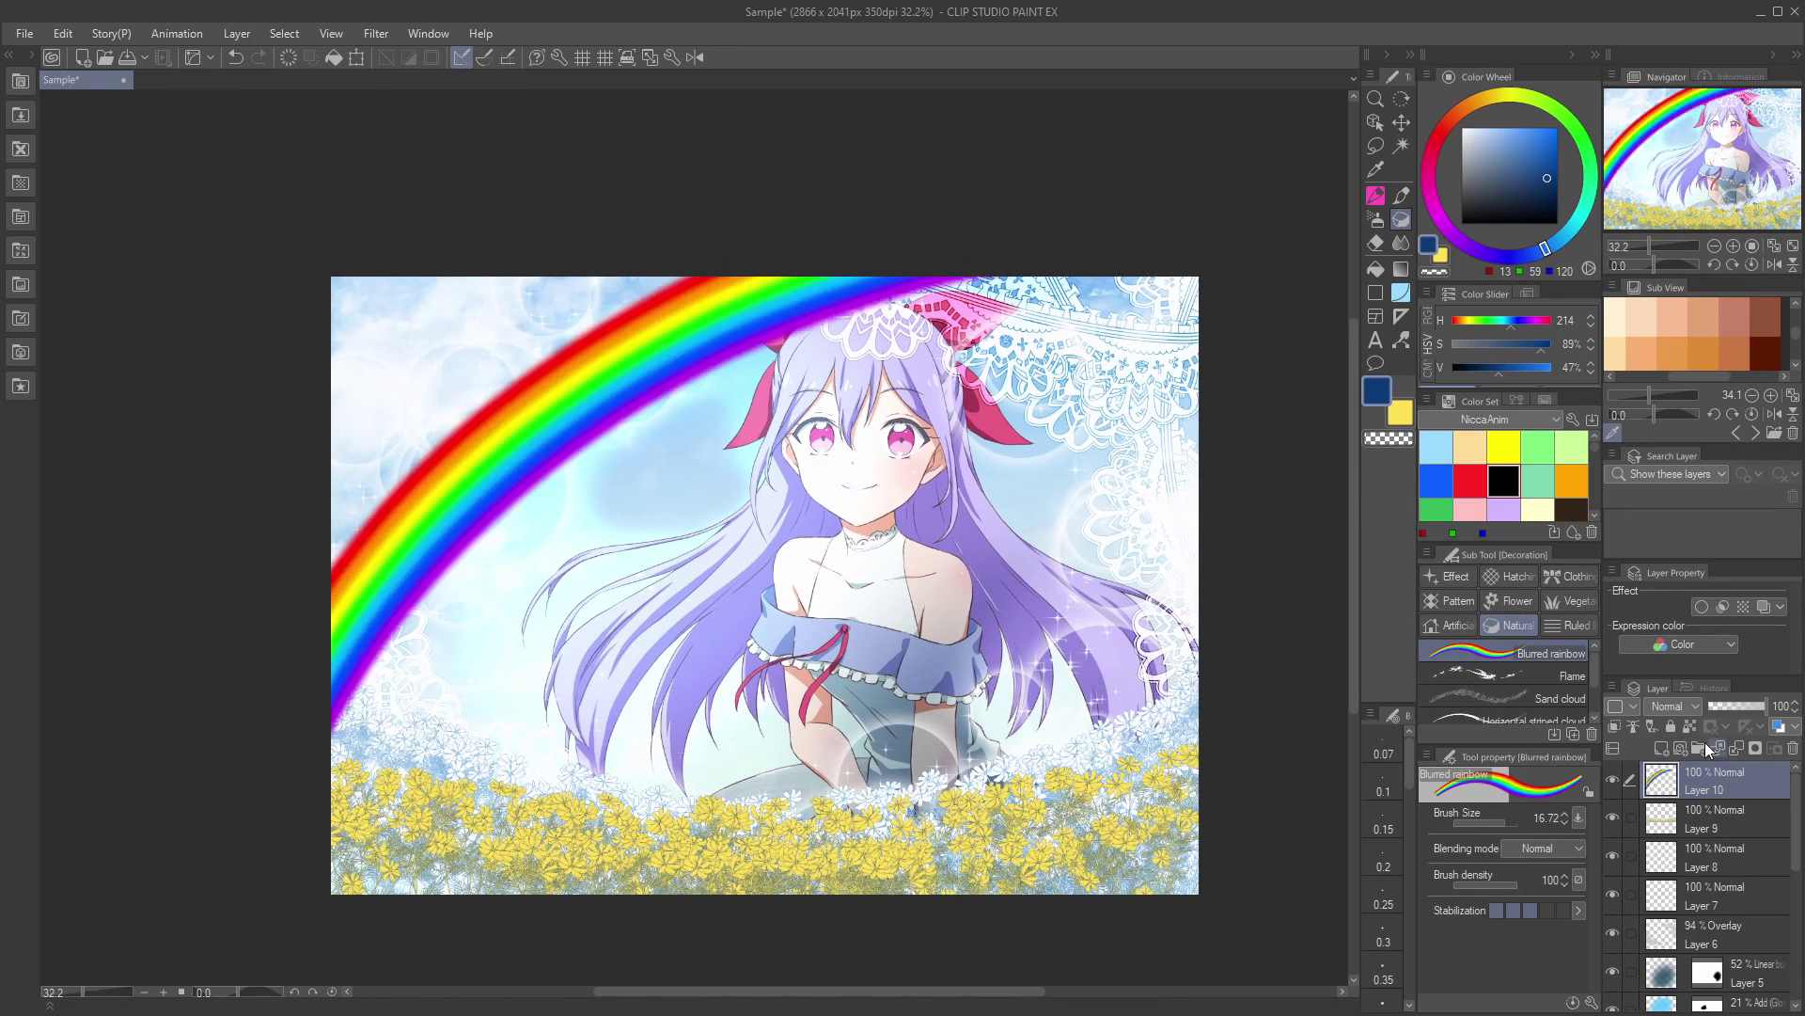
click(1672, 834)
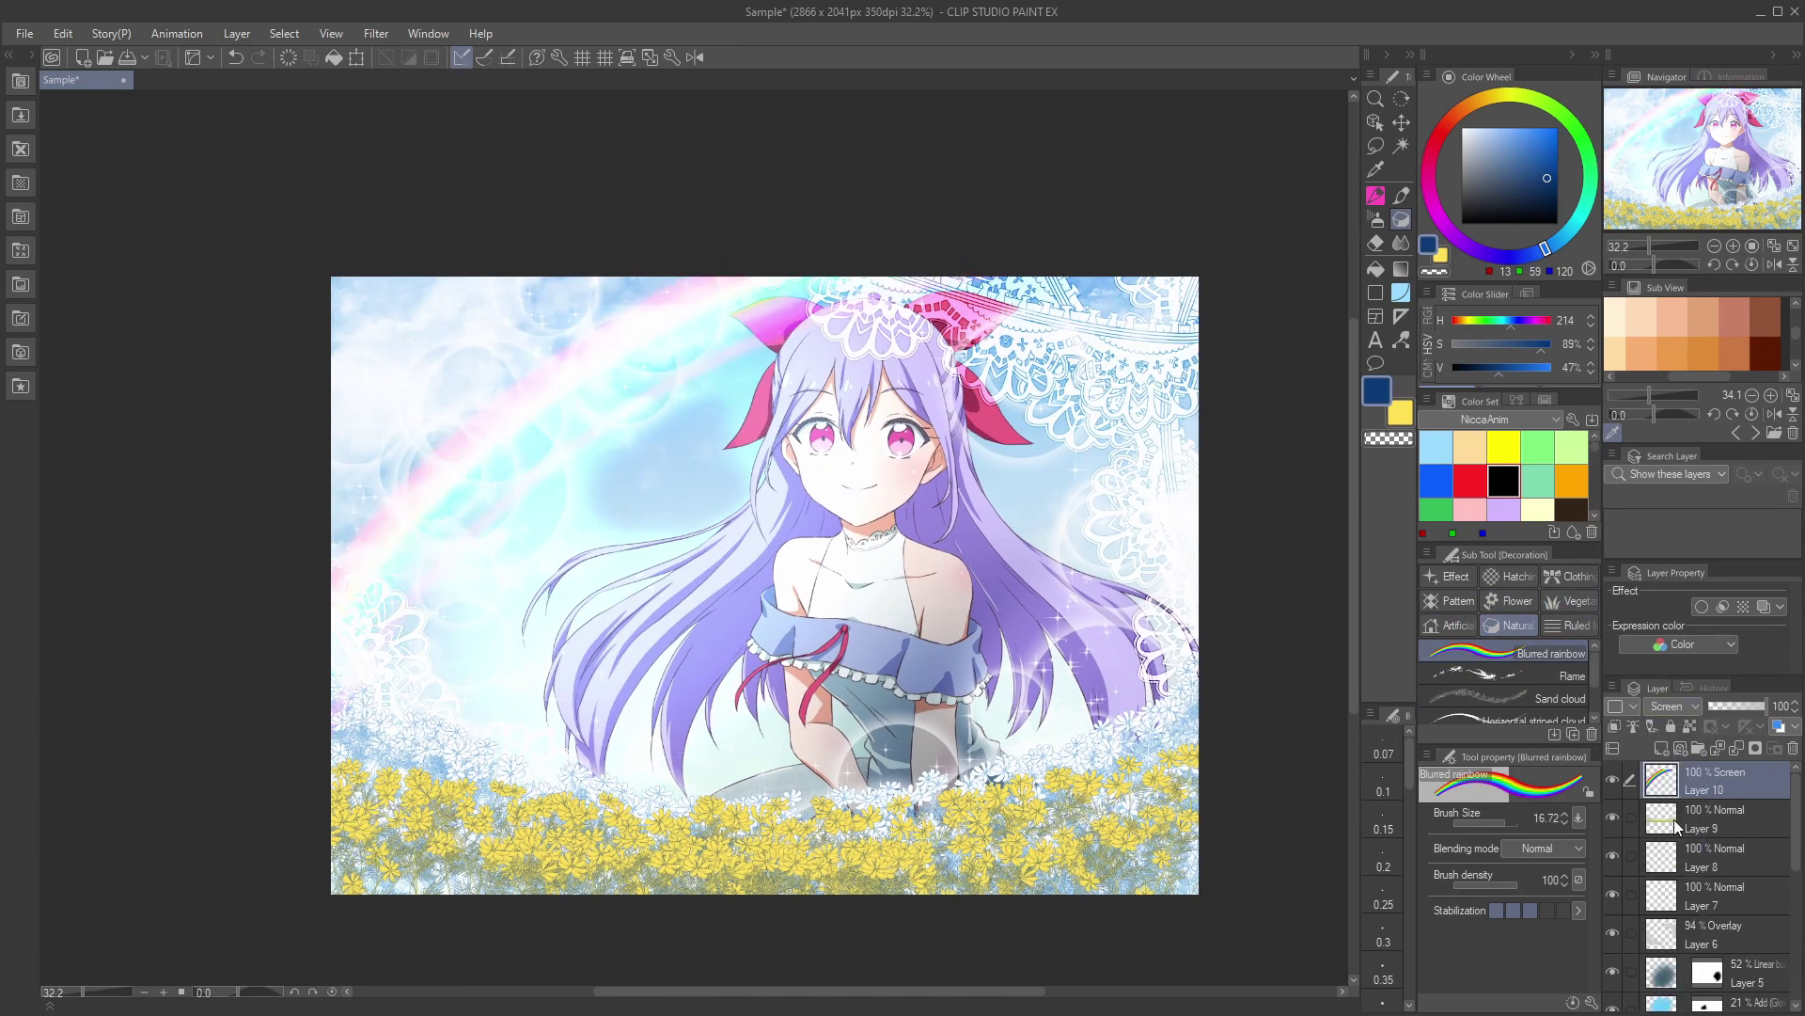
Step: Place the Flower pattern 03_IS color pattern material on the canvas, move its layer just above Layer 1, and scale up the tile
scroll(1315, 866, up, 3)
drag(1022, 693, 1045, 713)
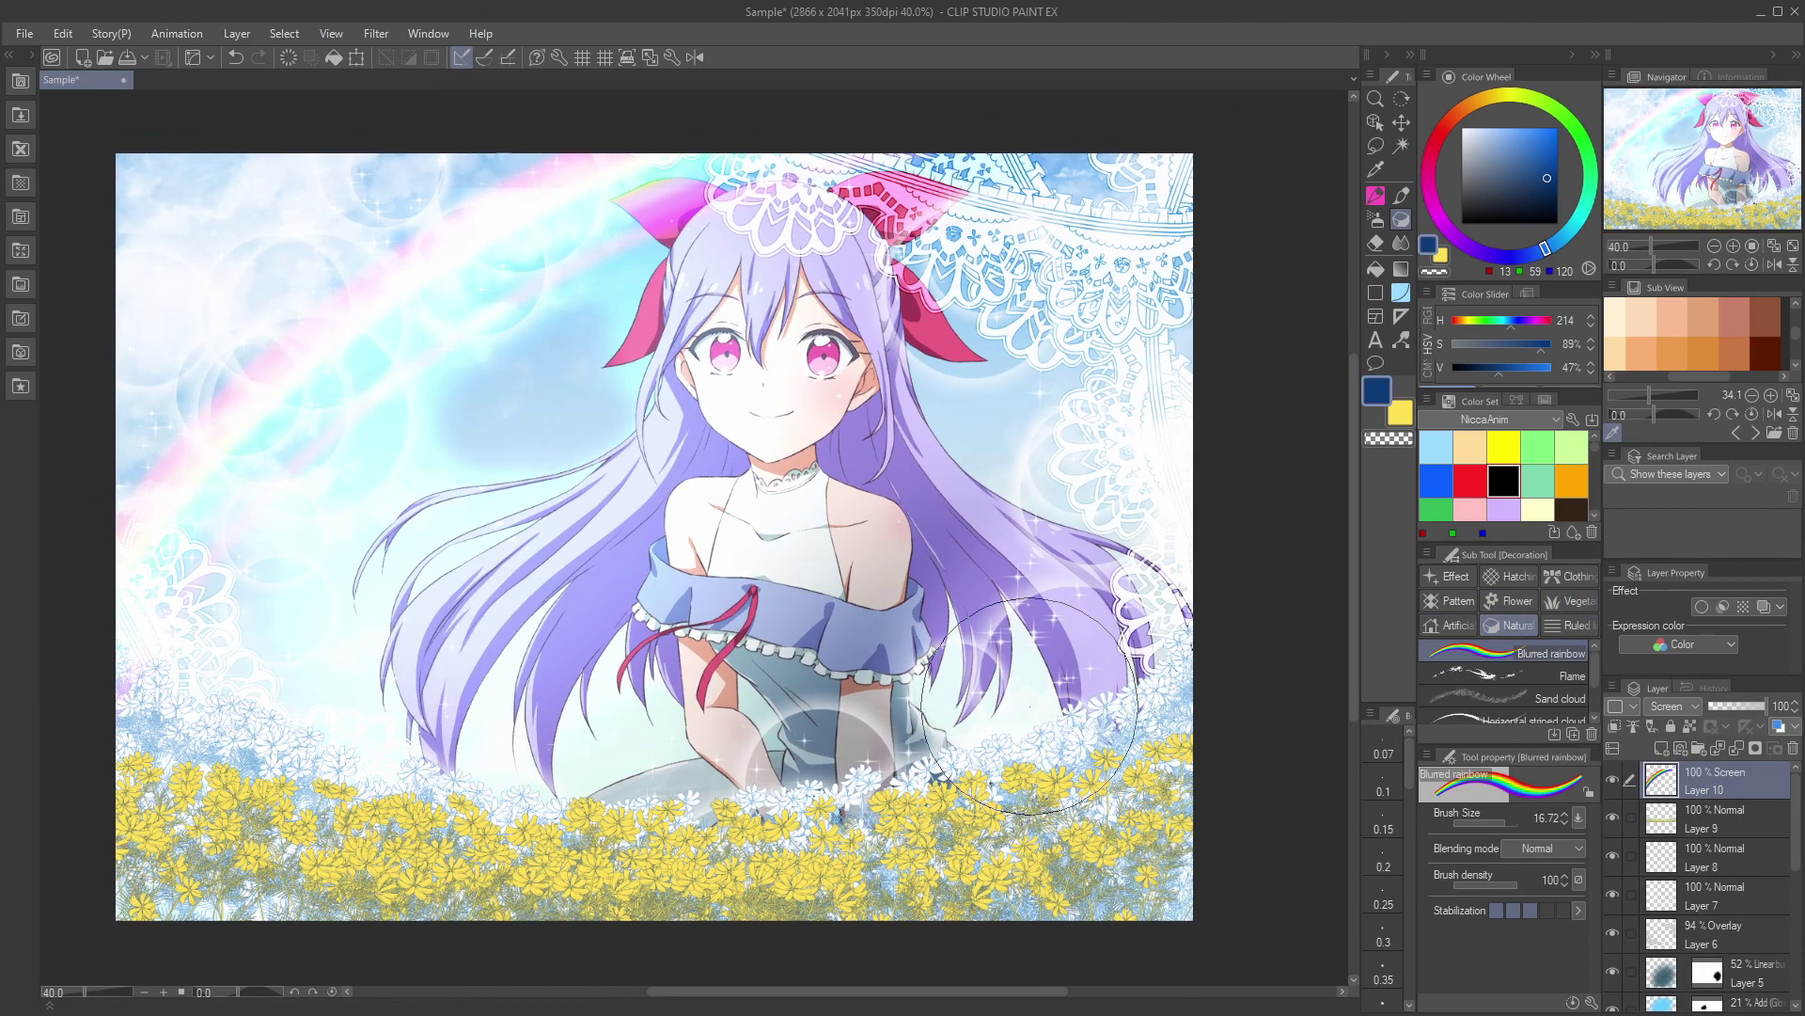
click(21, 82)
click(104, 184)
drag(366, 160, 368, 260)
drag(270, 488, 525, 513)
drag(1716, 791, 1716, 935)
drag(574, 549, 774, 690)
Step: Test several blending modes on the flower pattern layer, and set it to Linear burn at 65% opacity
click(1674, 706)
click(1679, 759)
click(1675, 707)
click(1683, 978)
click(1675, 707)
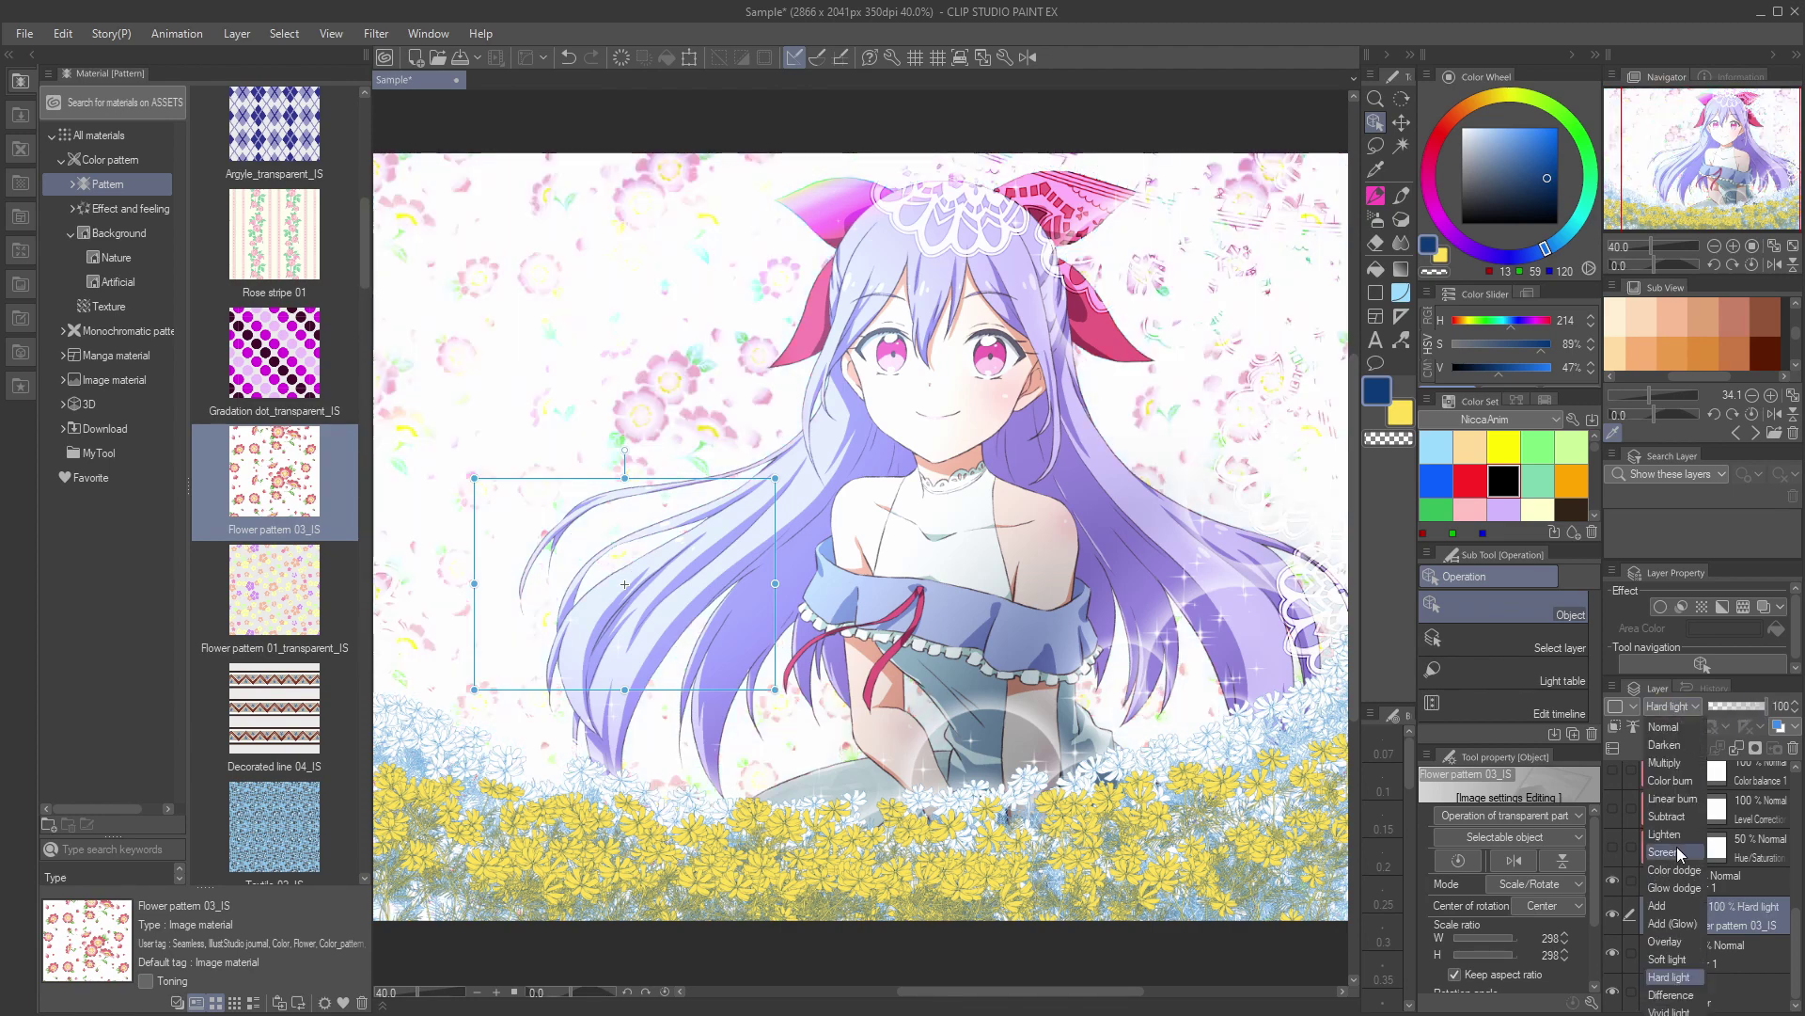
click(1680, 818)
click(1674, 707)
click(1679, 799)
drag(1764, 706, 1746, 706)
Step: Enlarge and reposition the flower pattern, and mask it out softly around the character with the Soft airbrush
drag(775, 479, 933, 367)
drag(703, 341, 806, 370)
scroll(960, 750, down, 2)
key(b)
mouse_move(983, 743)
mouse_down()
mouse_move(964, 760)
mouse_move(649, 719)
mouse_move(1077, 573)
mouse_move(927, 630)
mouse_up()
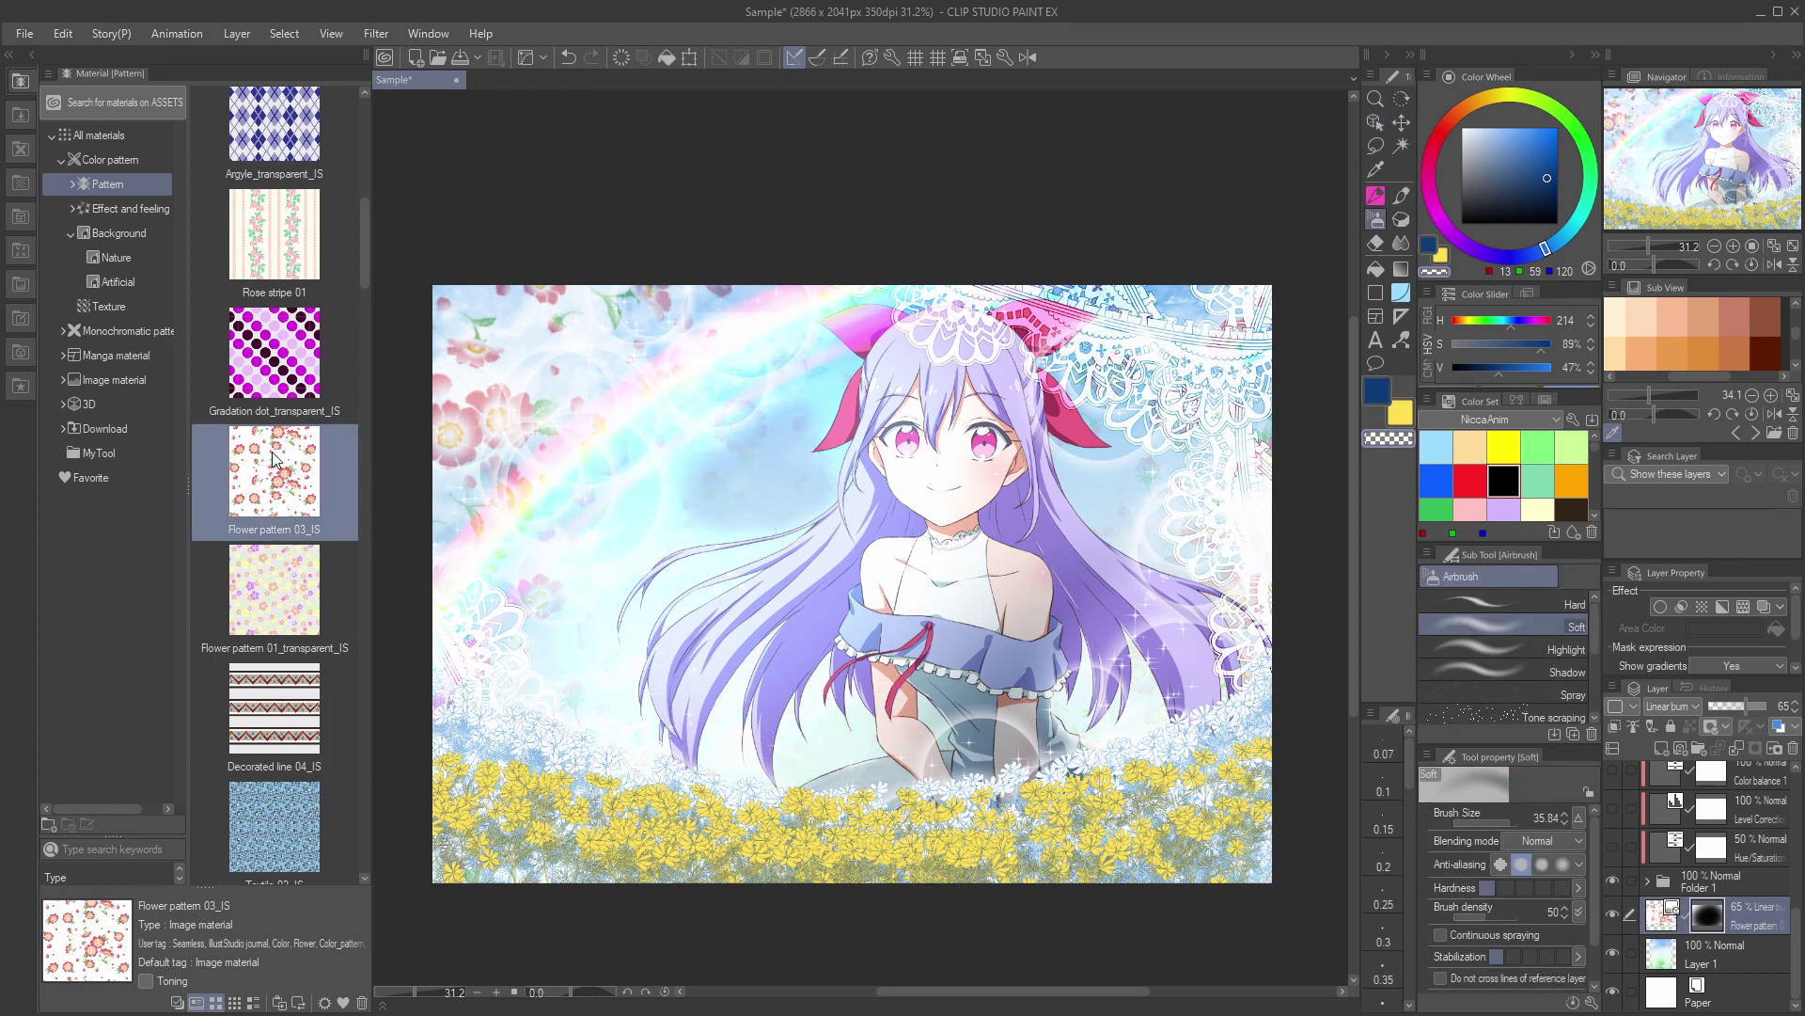
Step: Switch to CLIP STUDIO ASSETS and browse the full list of new materials
click(127, 108)
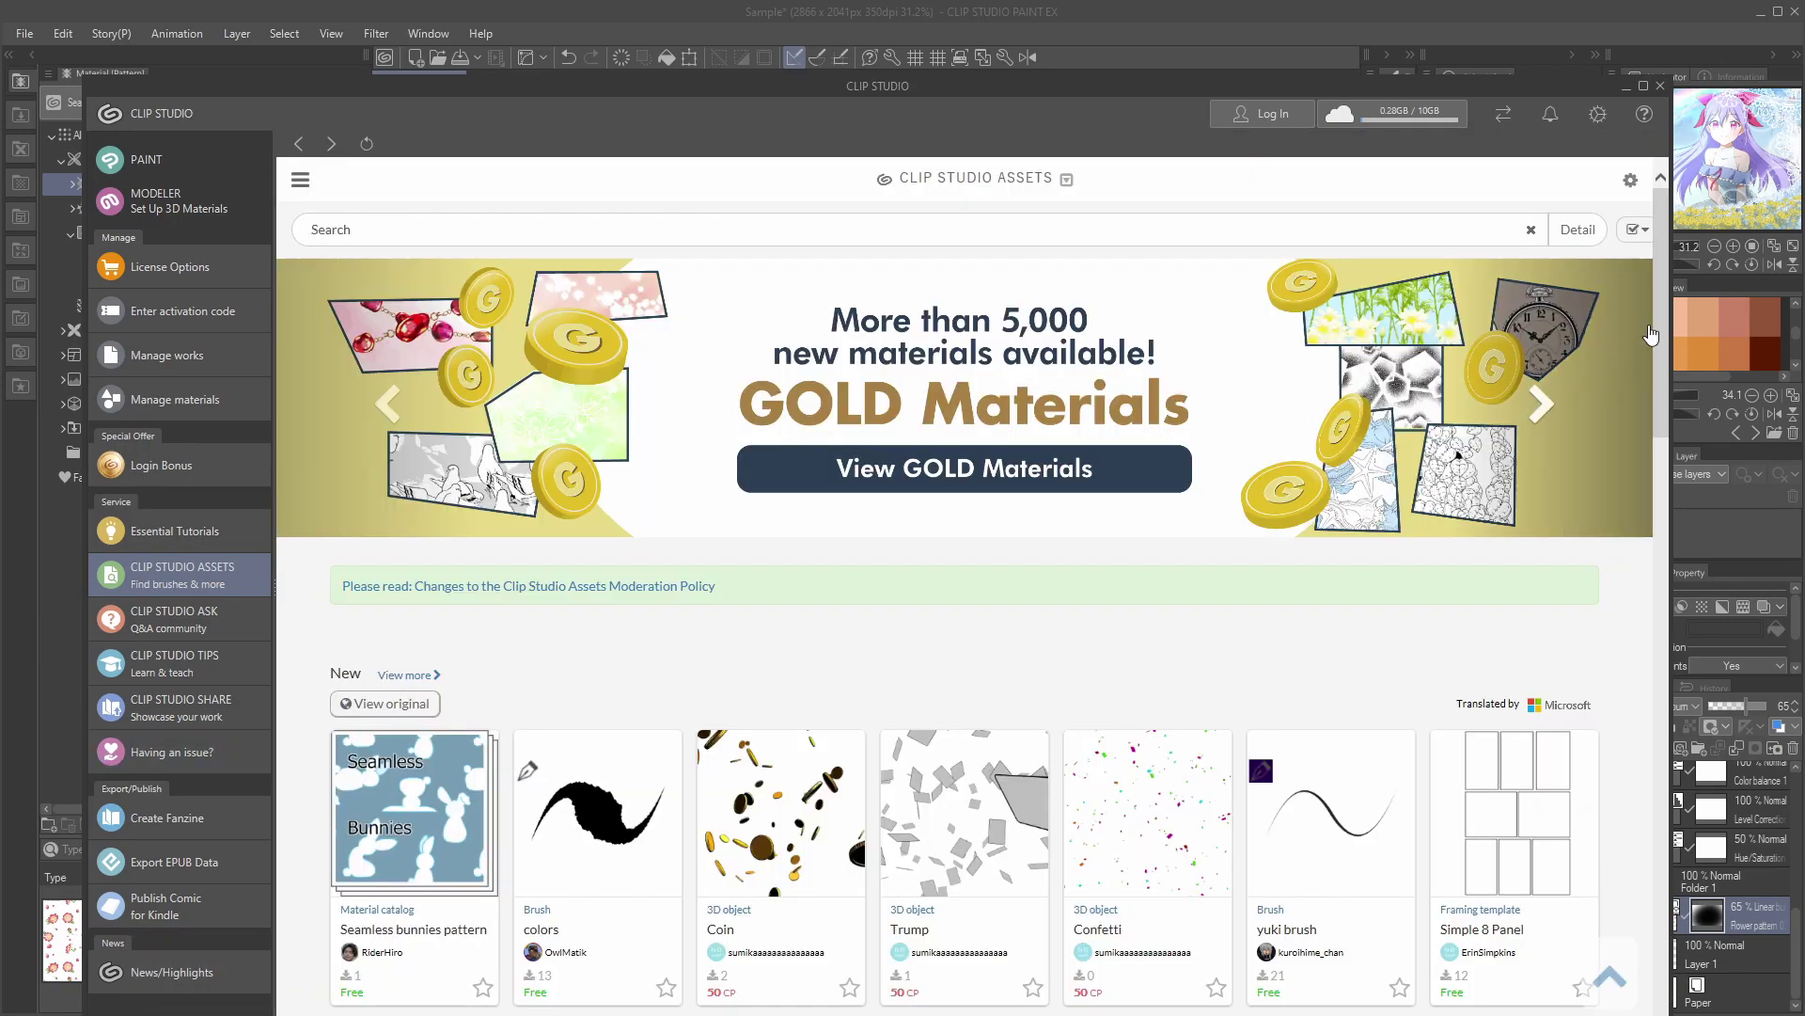
mouse_move(1659, 331)
mouse_down()
mouse_move(1629, 820)
mouse_move(1634, 331)
mouse_up()
click(412, 678)
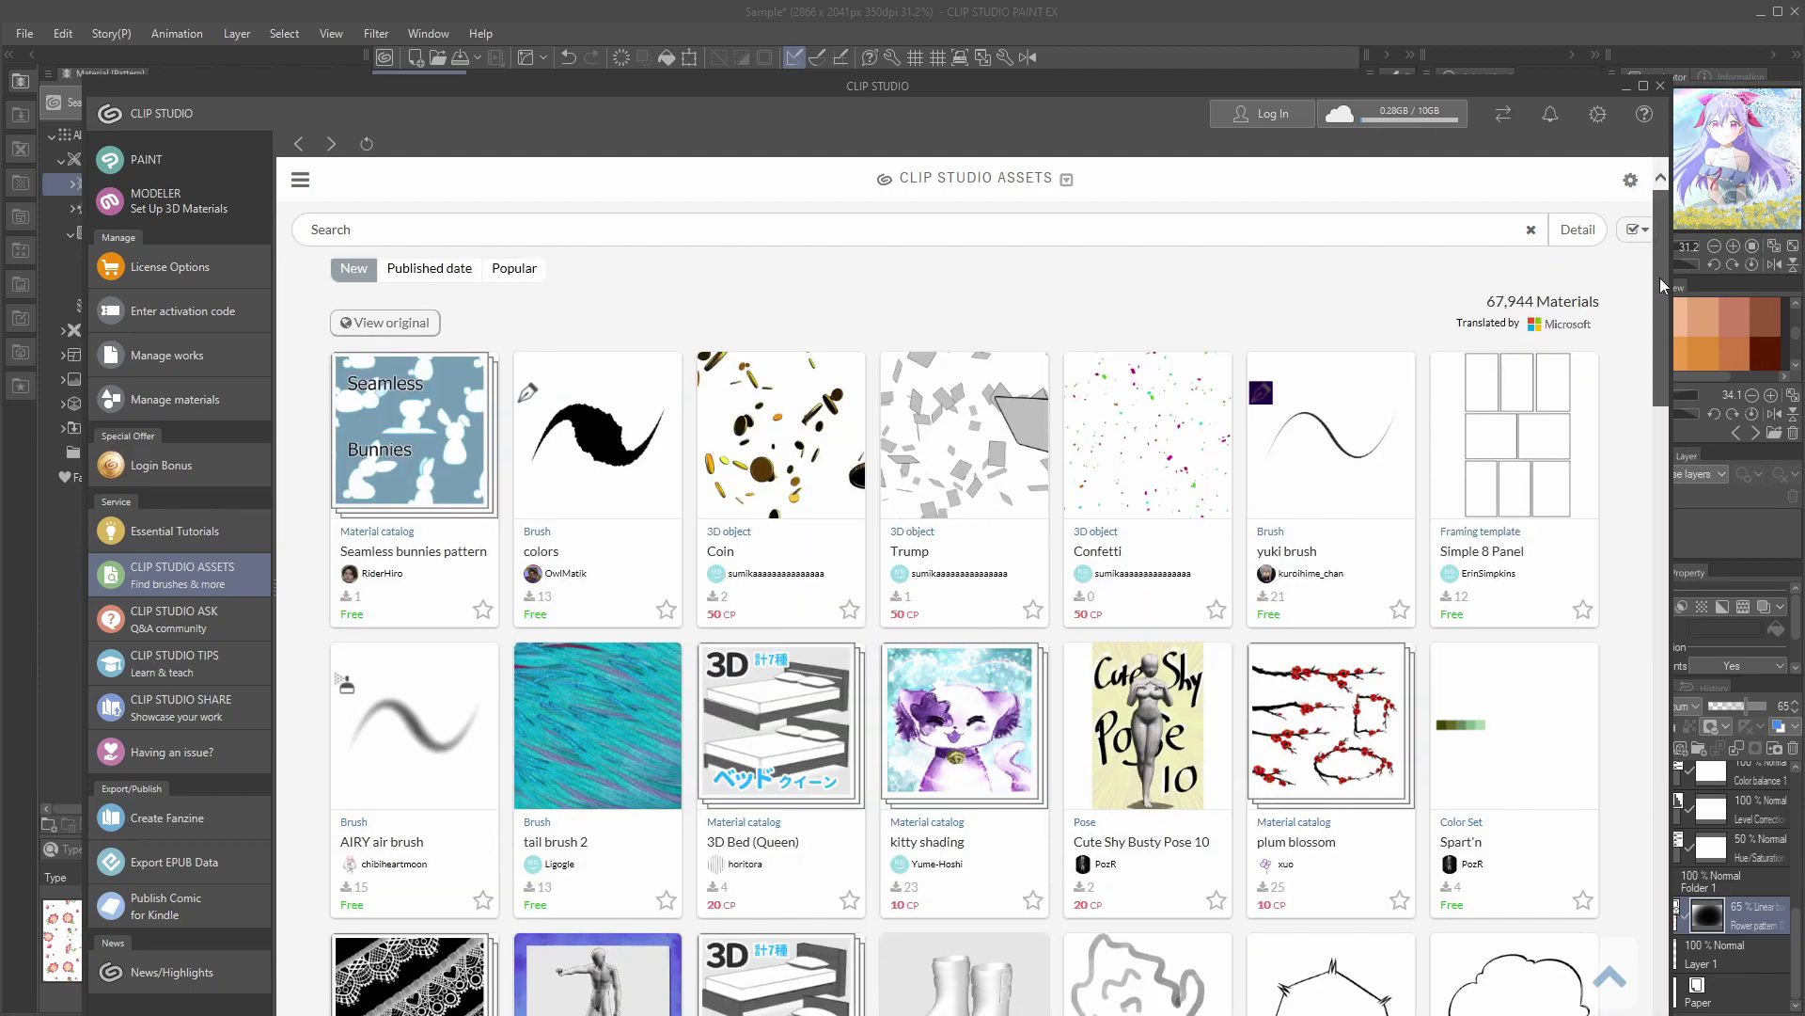
drag(1661, 279, 1649, 900)
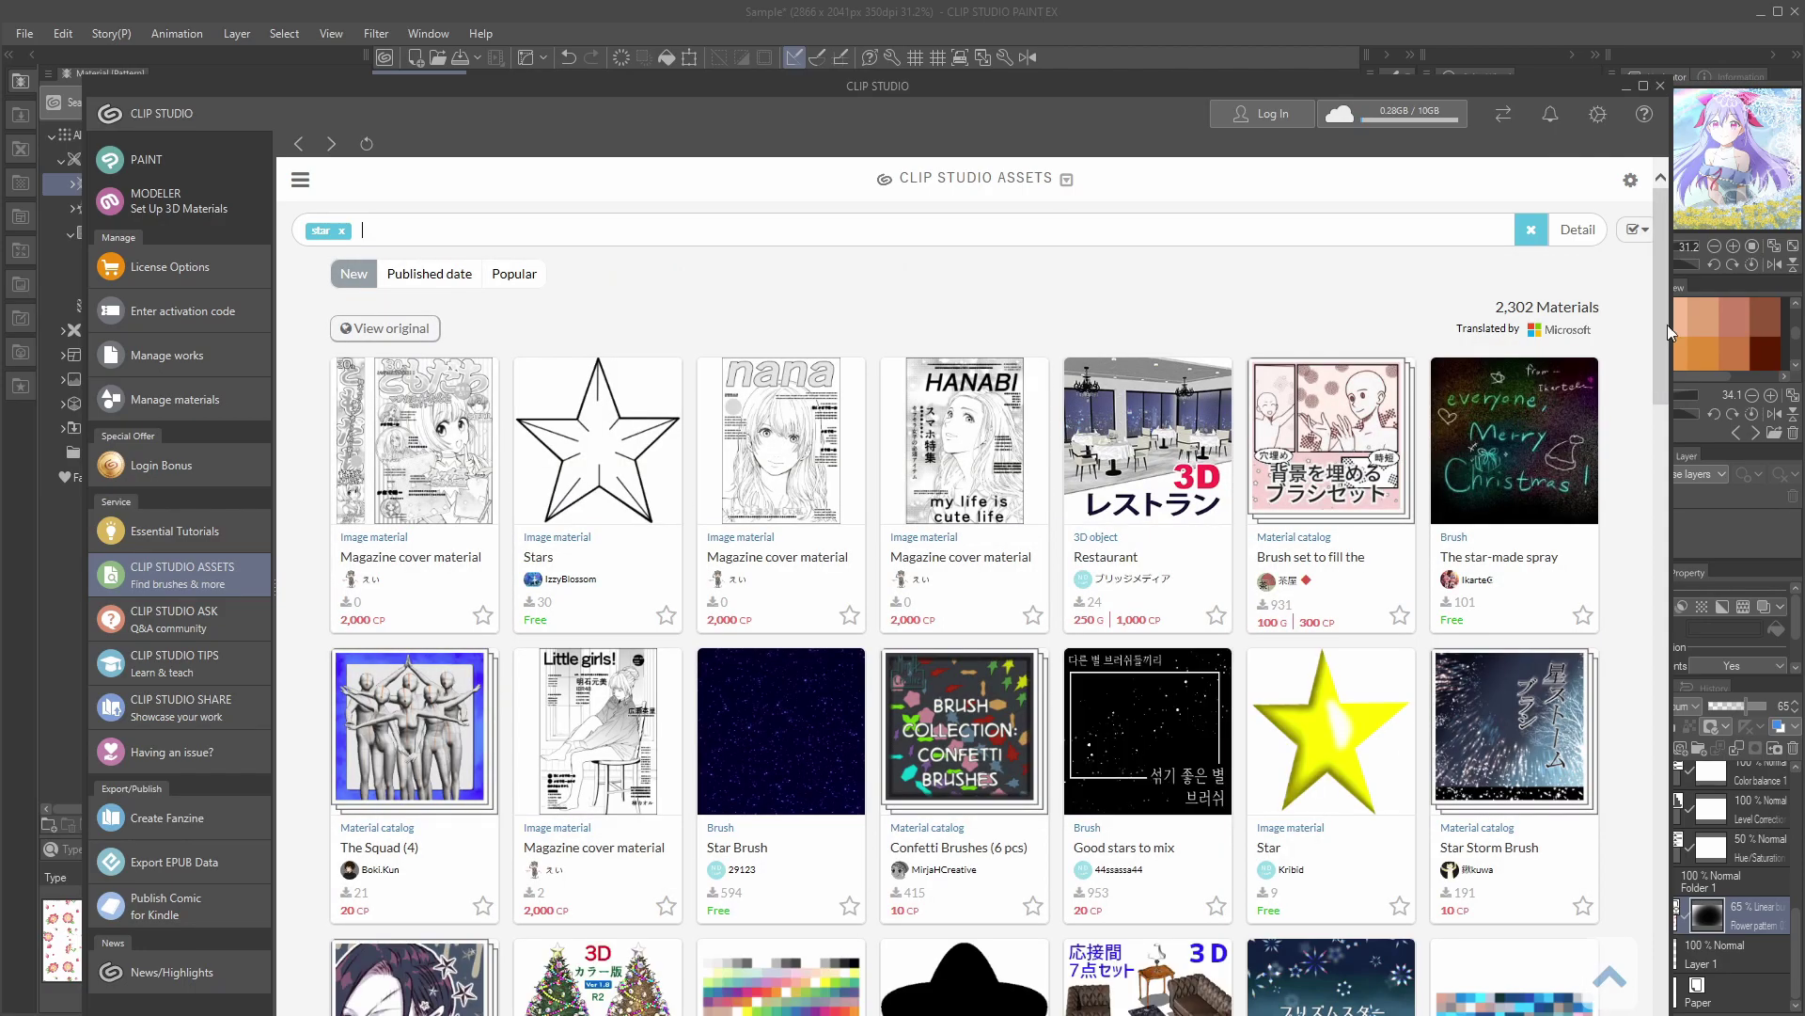
Step: Search the materials for "star", browse the results, and open the details page of the Glitter Star image material
drag(1668, 325, 1653, 863)
scroll(1644, 784, down, 3)
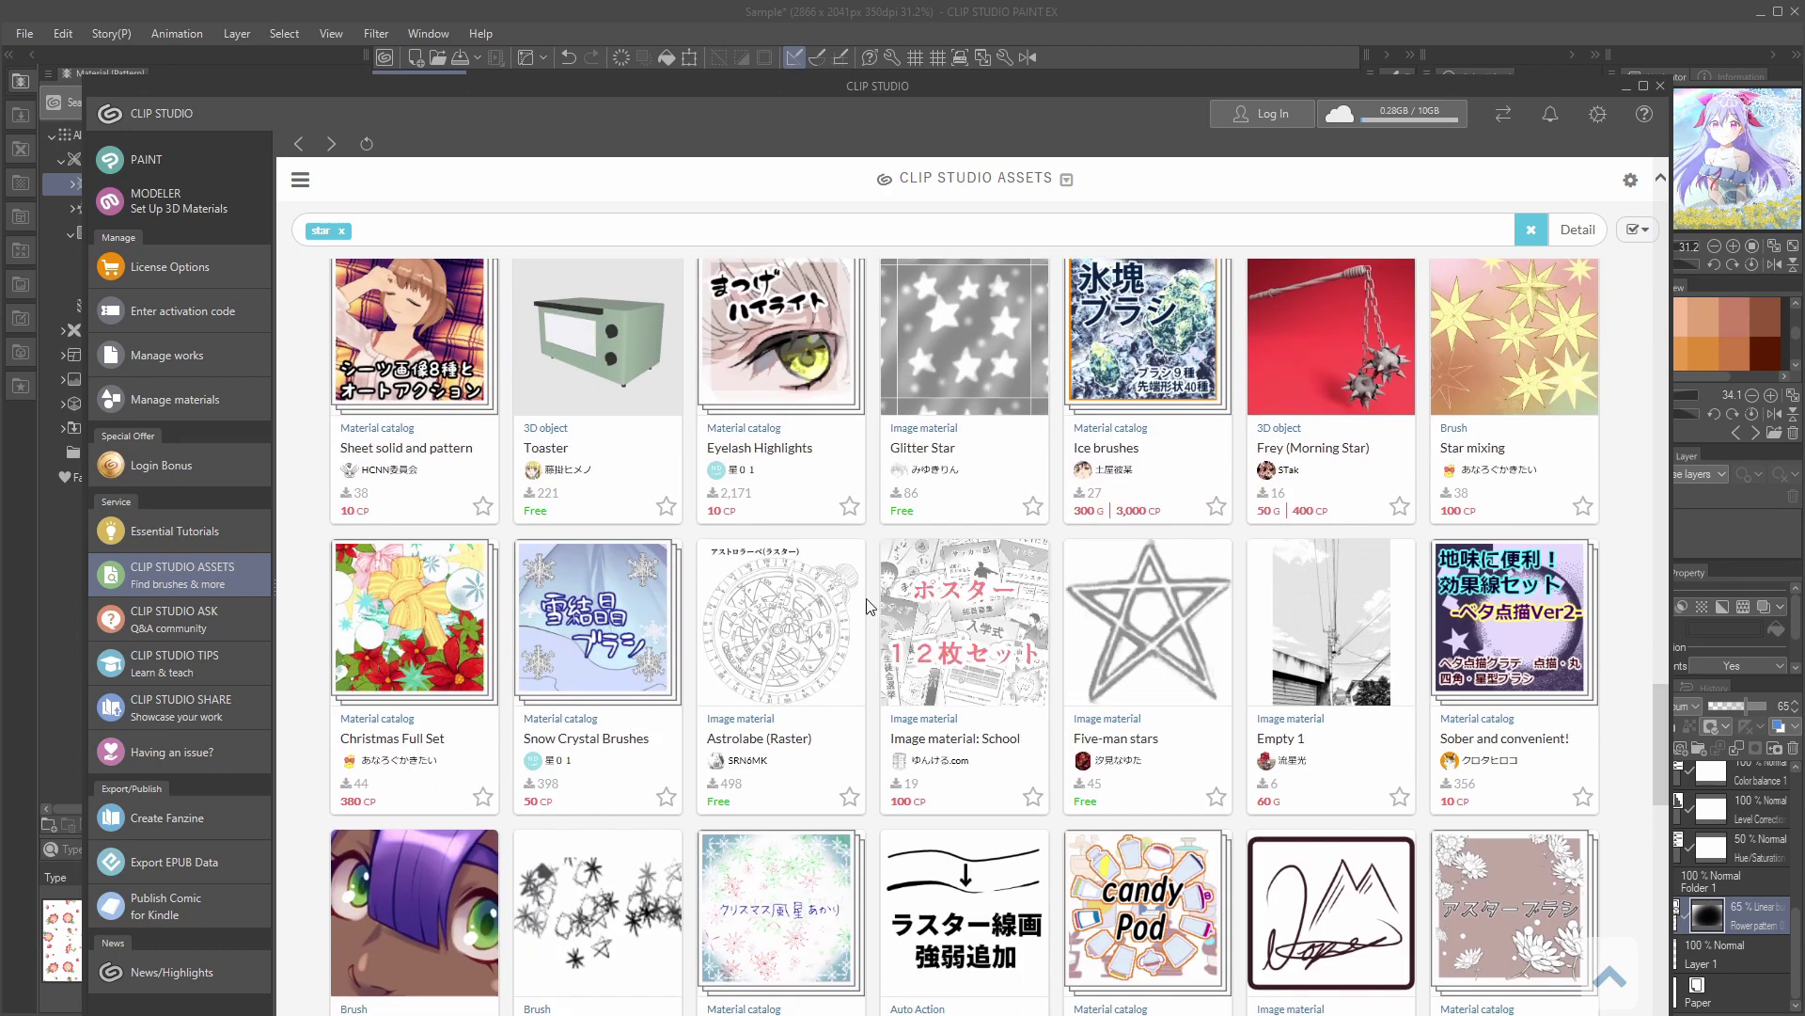
click(947, 435)
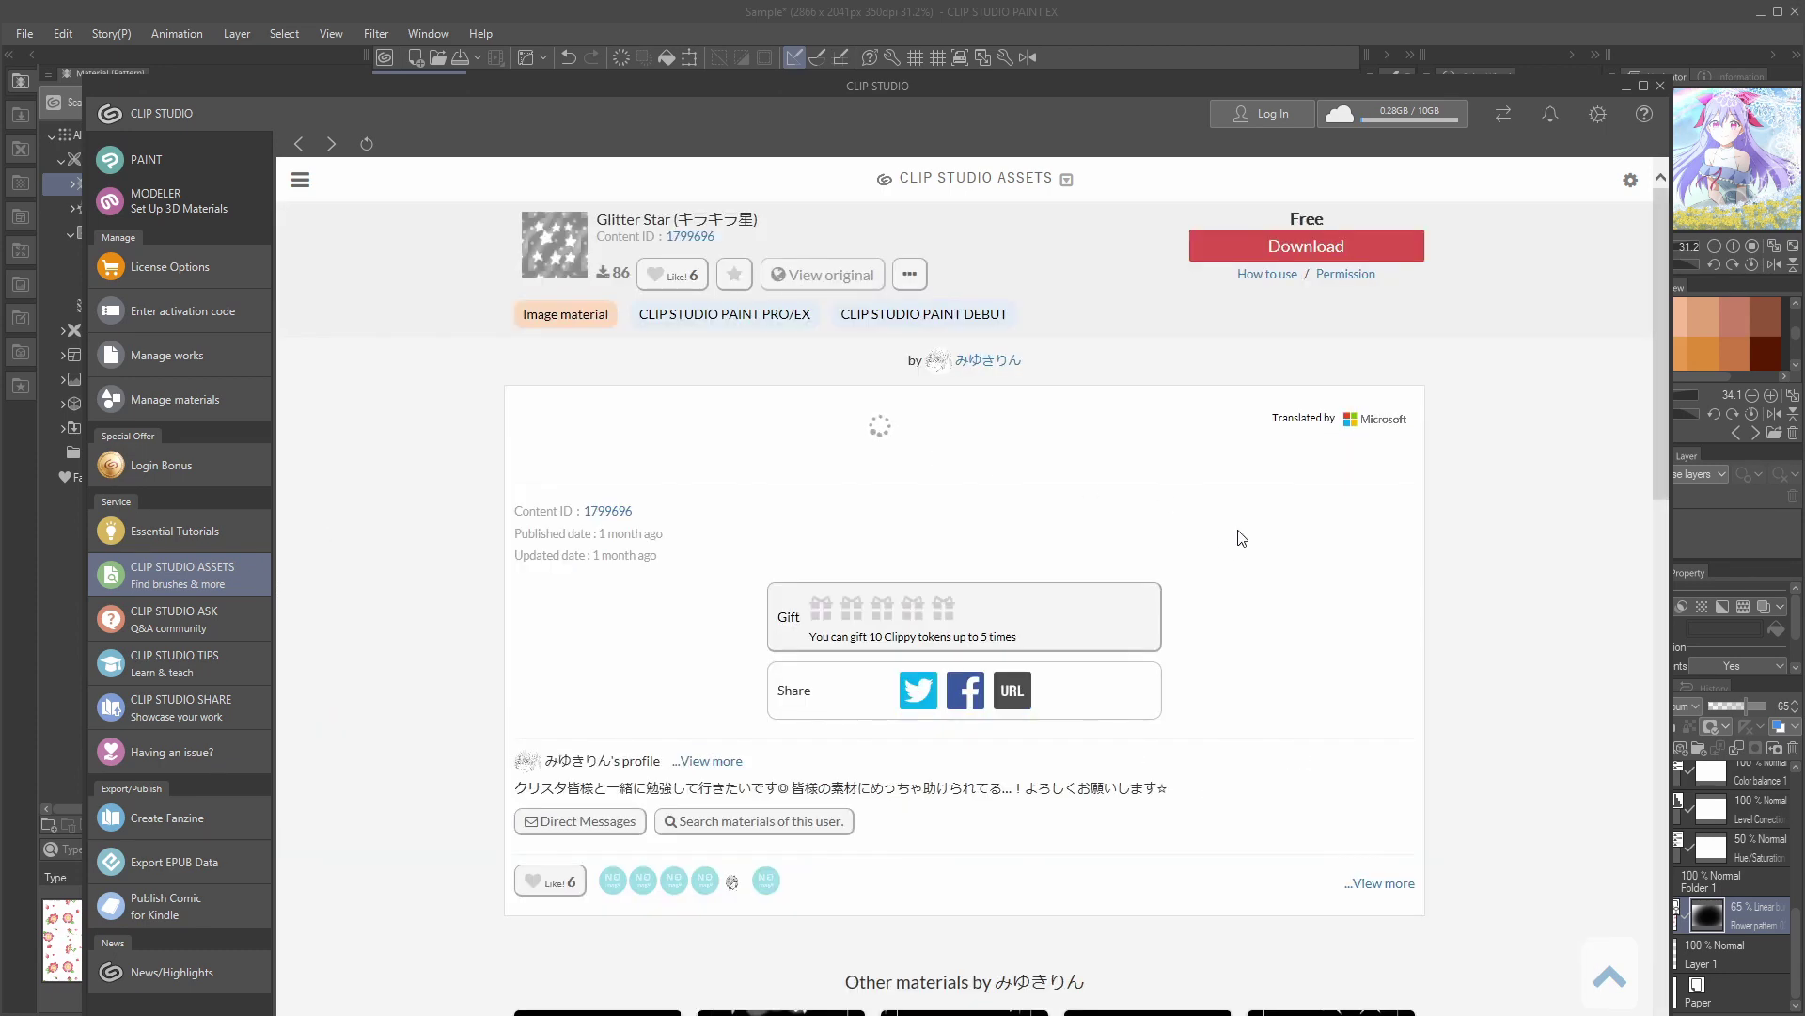
mouse_move(1664, 406)
mouse_down()
mouse_move(1666, 767)
mouse_move(1663, 400)
mouse_up()
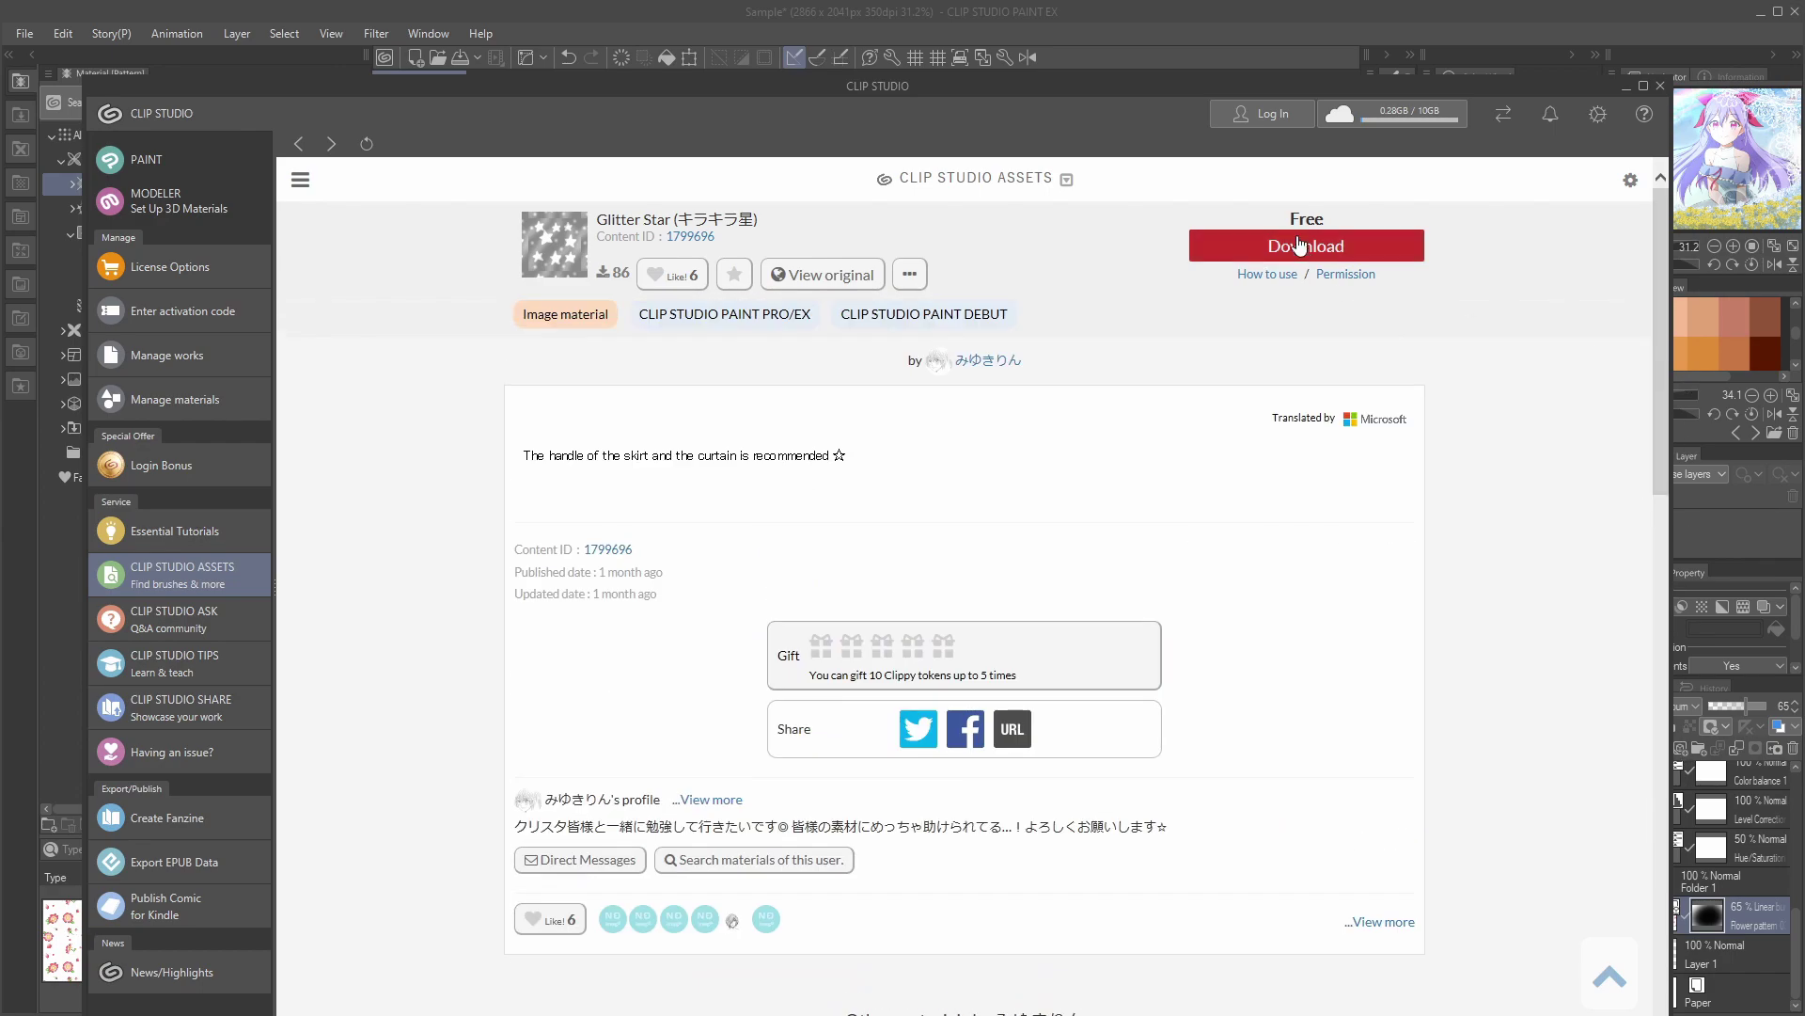
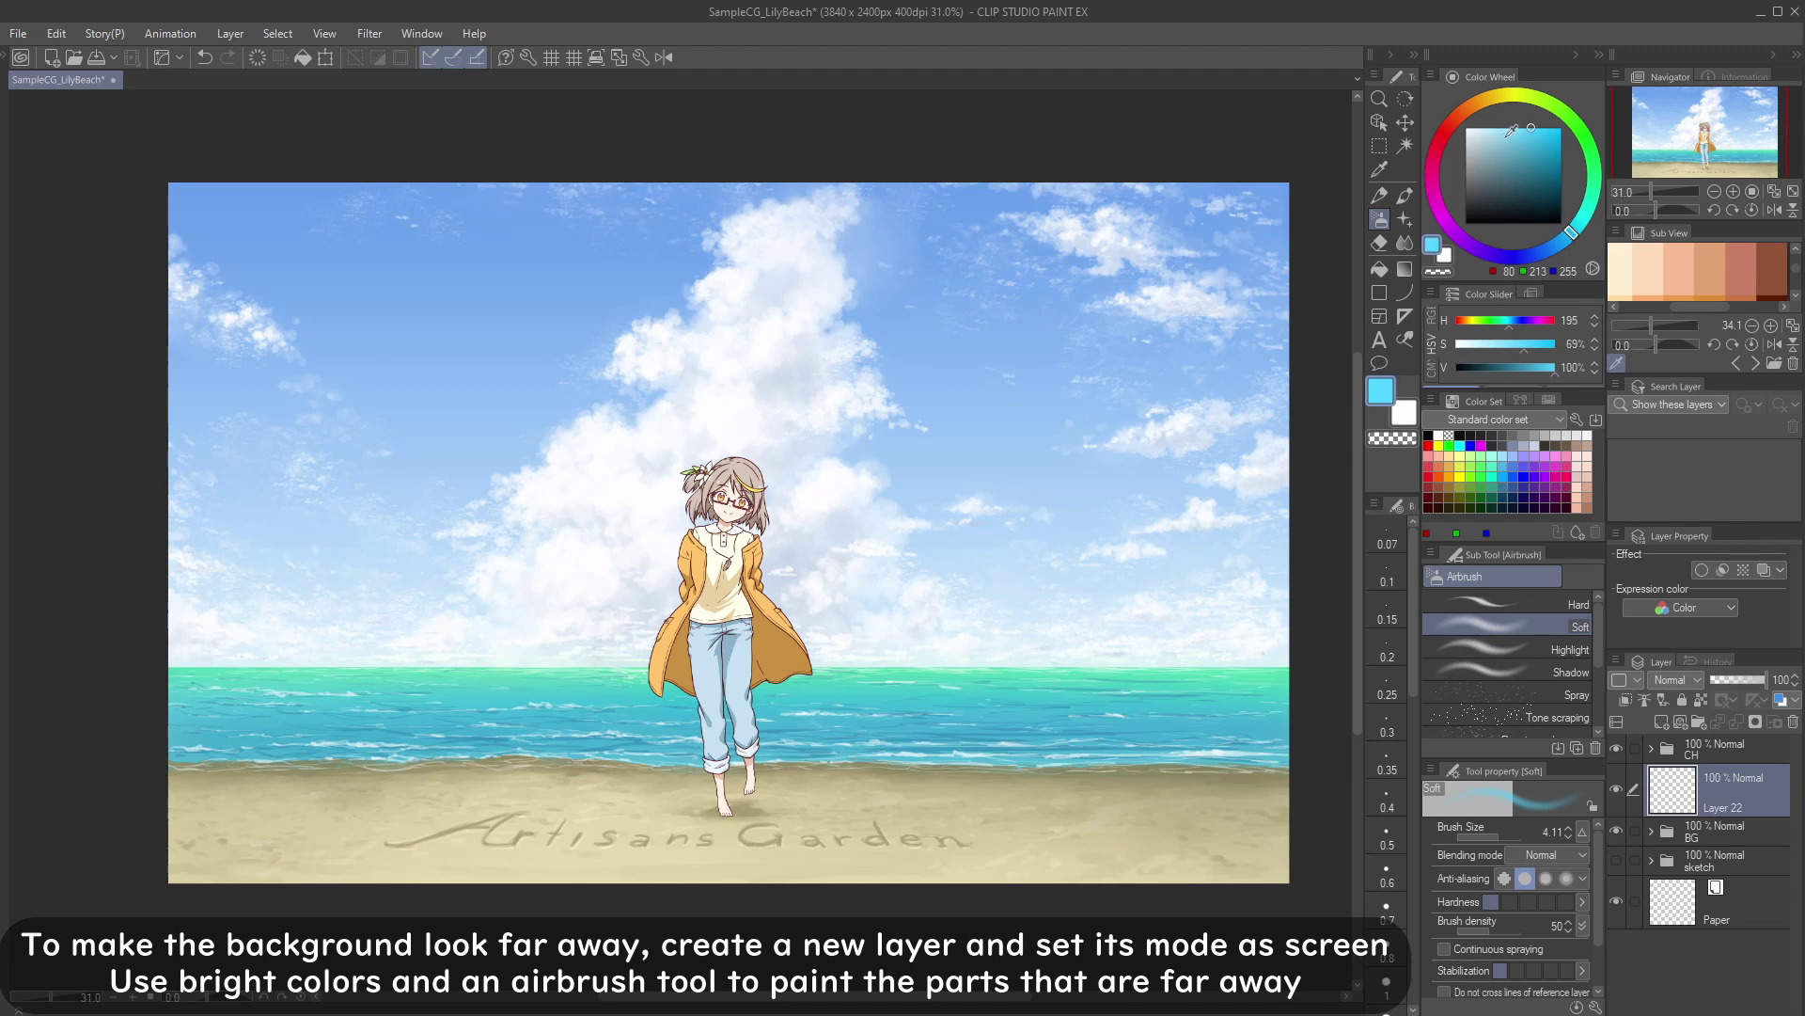
Step: Set Layer 22 of the beach illustration to Screen and airbrush light blue over the distant horizon with increasingly larger Soft brush sizes
click(1505, 128)
click(1678, 679)
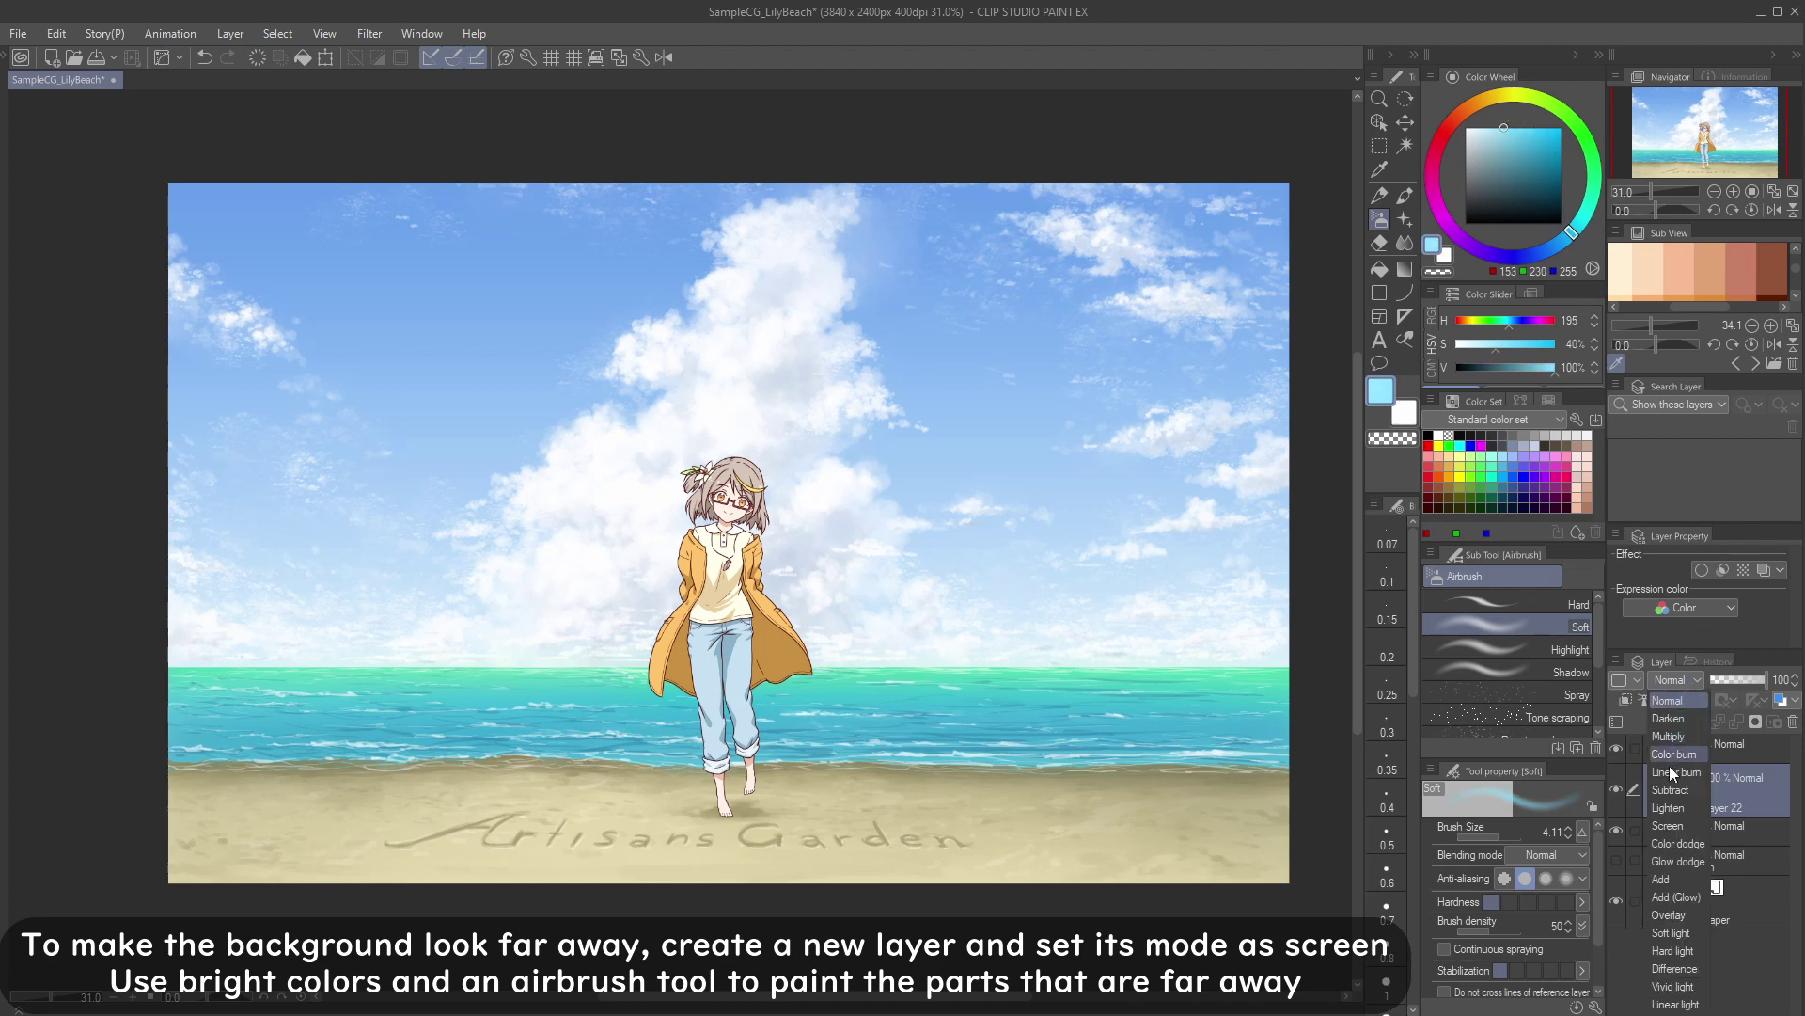
click(1678, 824)
key(bracketright)
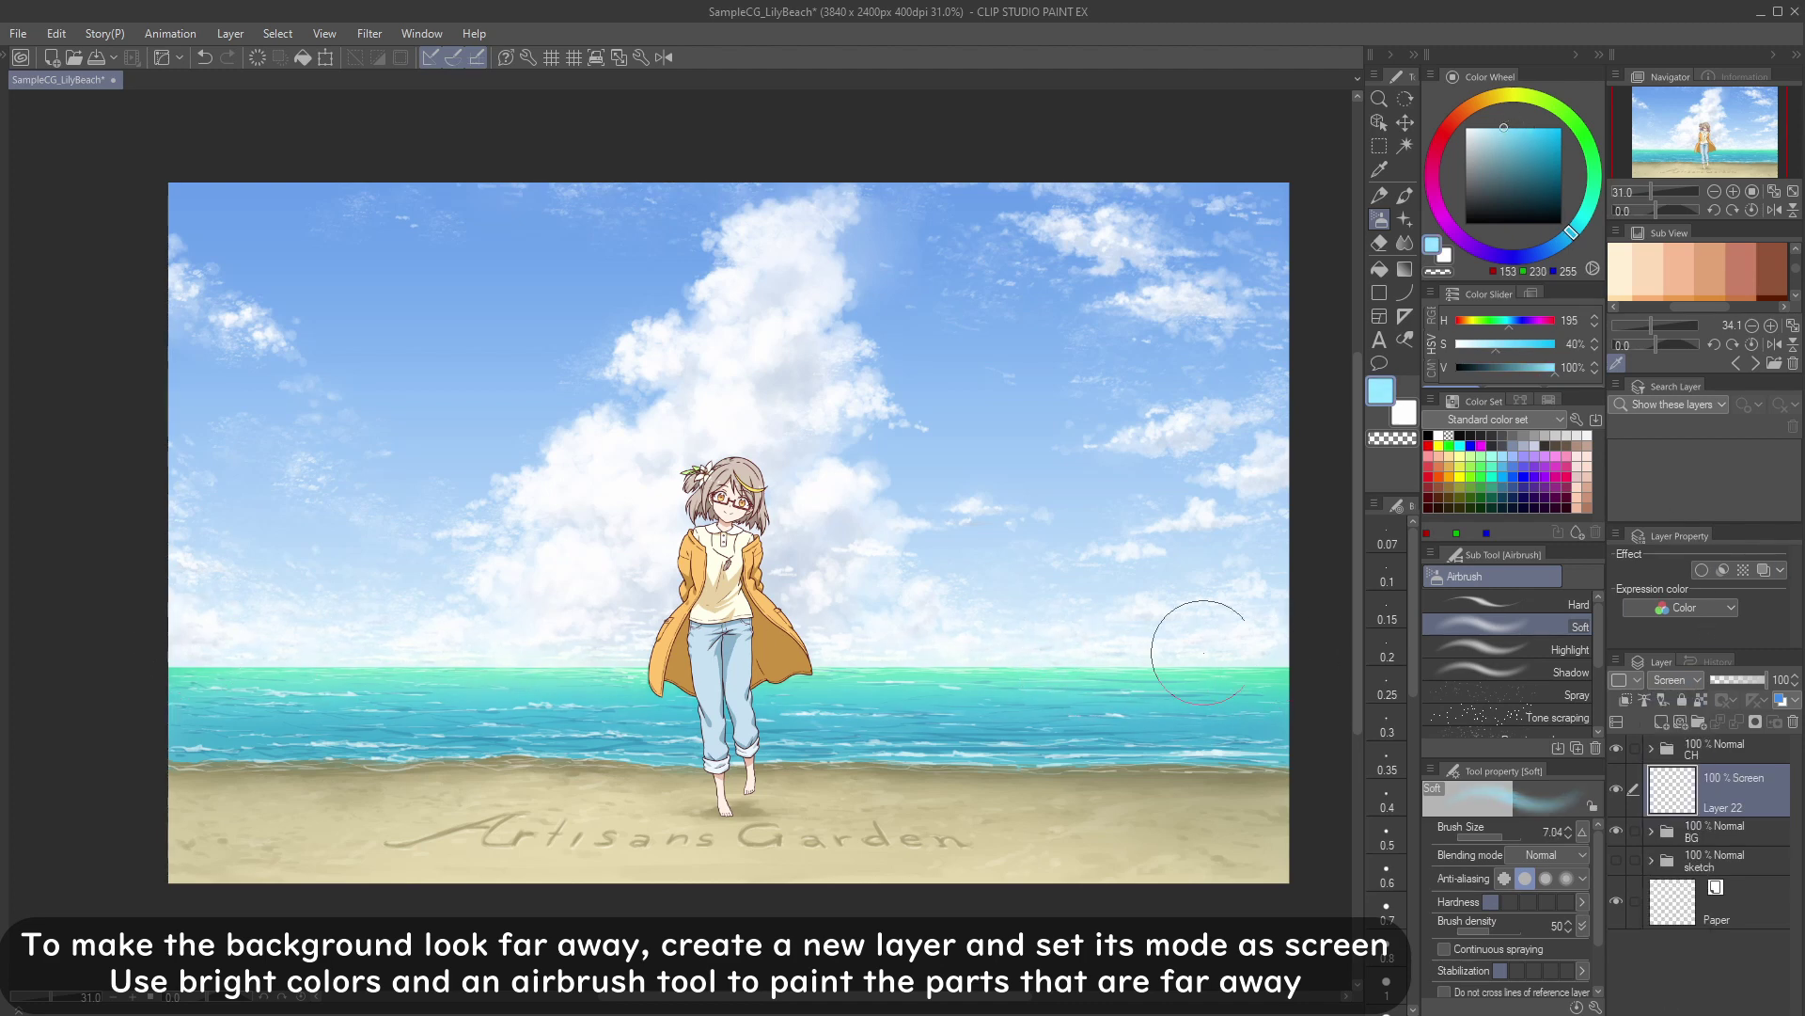
key(bracketright)
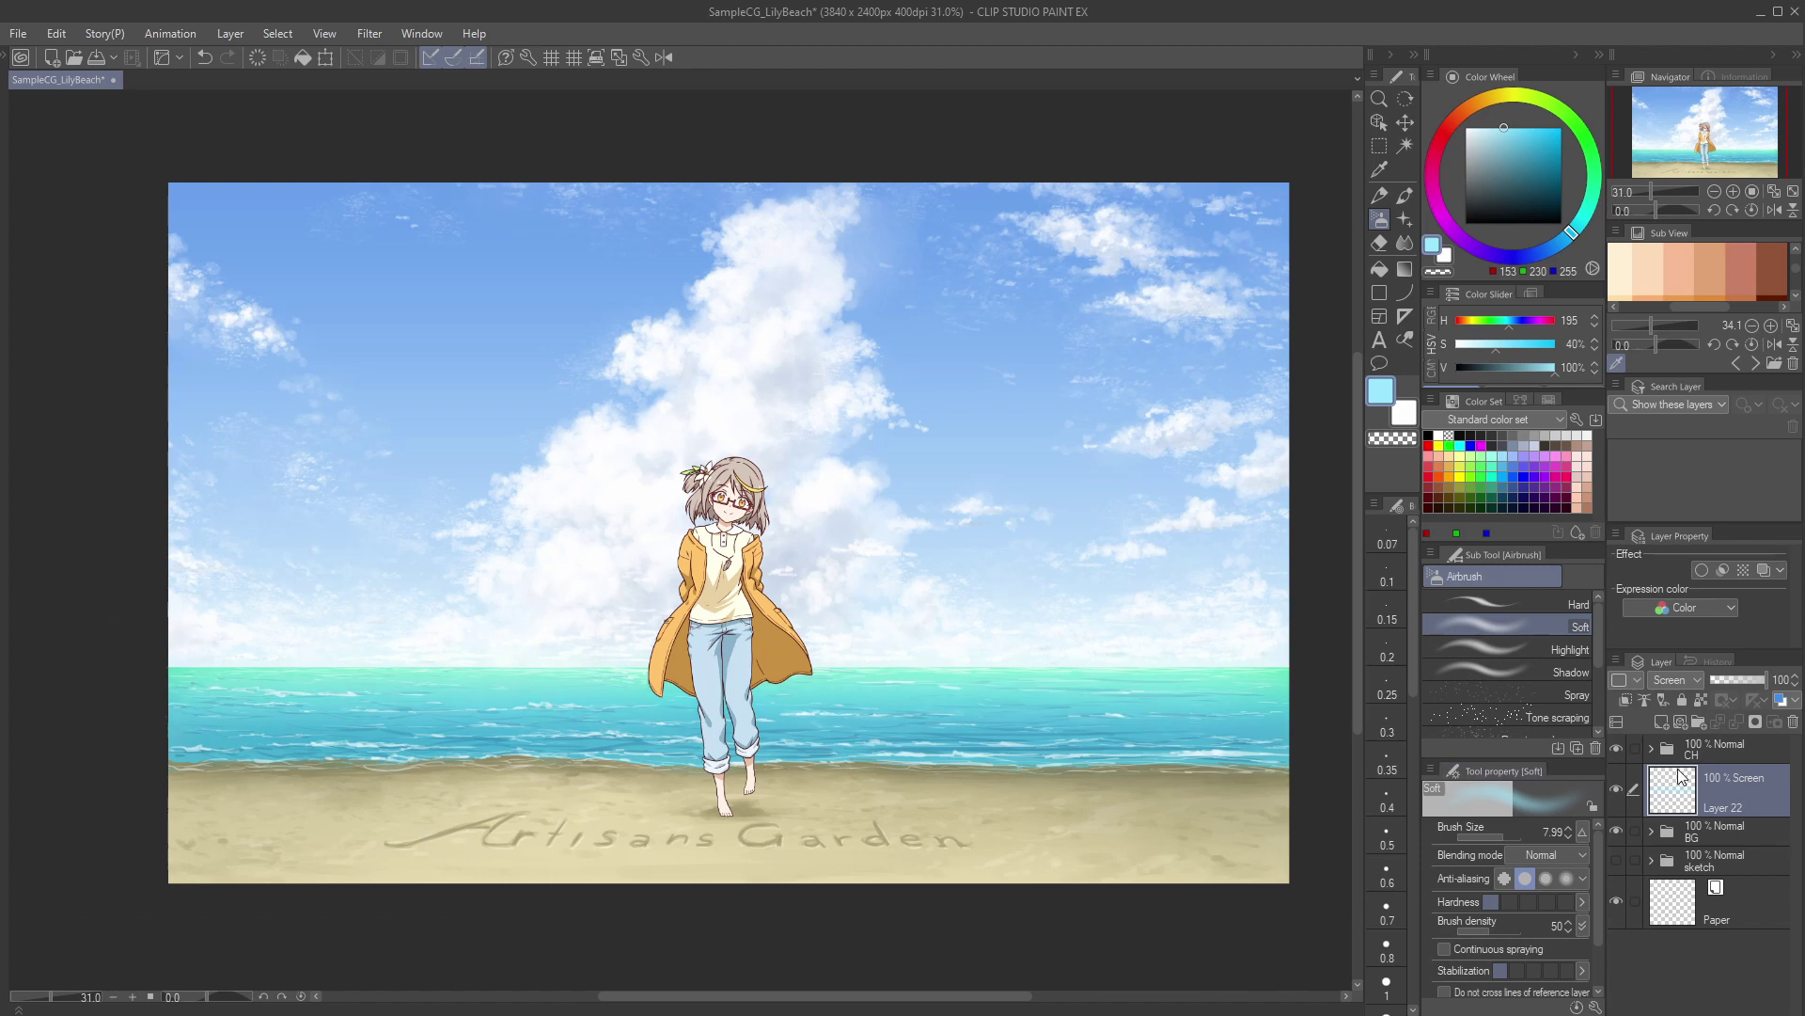
key(bracketright)
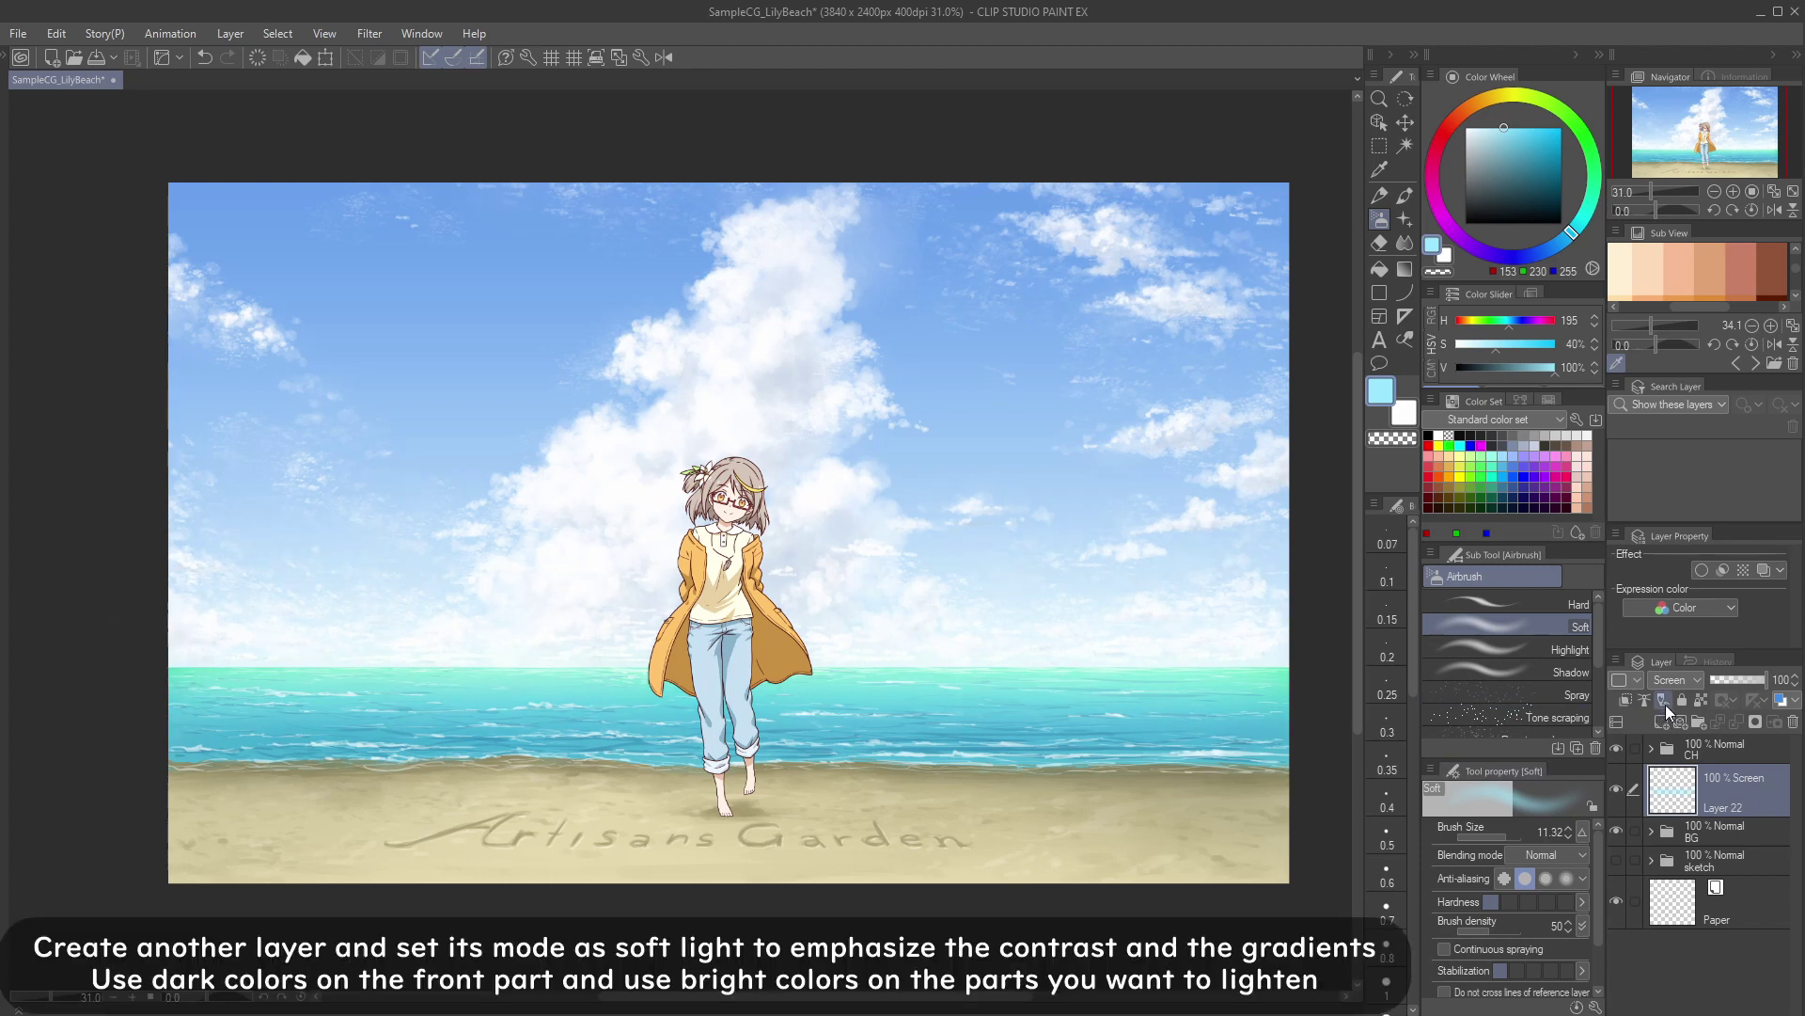
Step: Add a Soft light layer above the Screen layer and airbrush dark violet-blue across the sand in the foreground at brush size 13.03
click(1661, 720)
click(1683, 681)
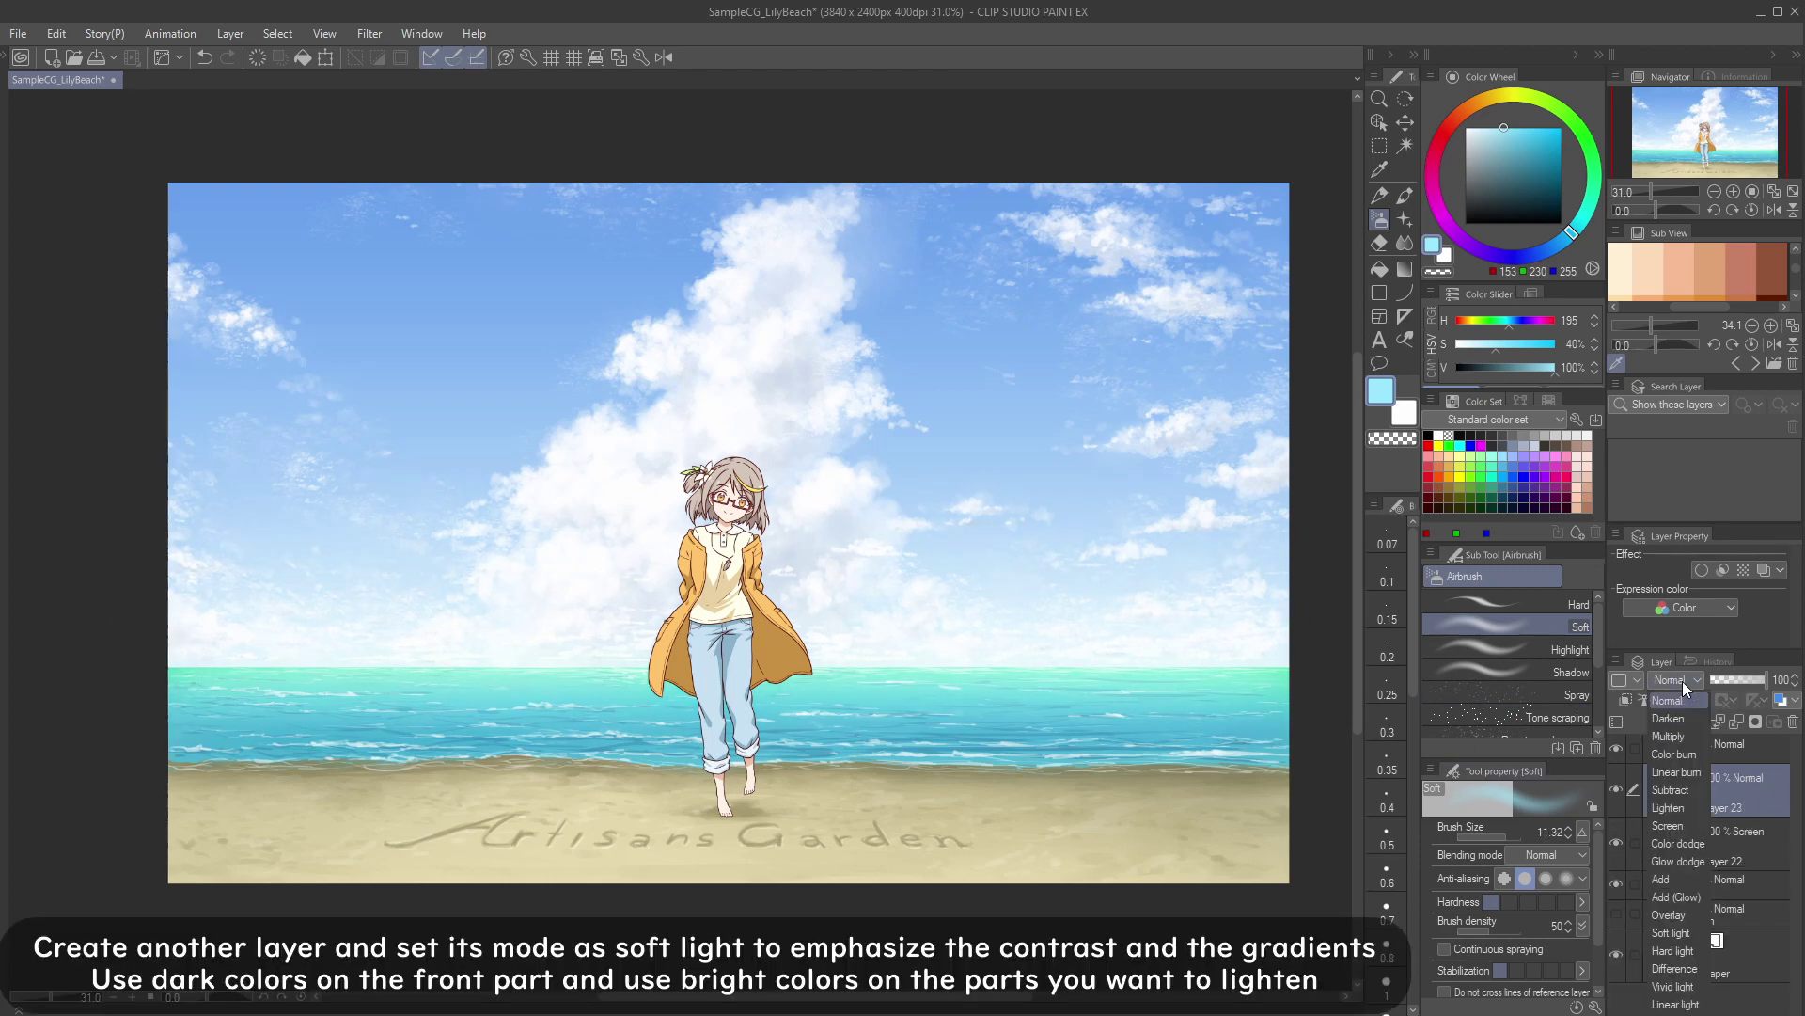
click(1671, 932)
key(bracketright)
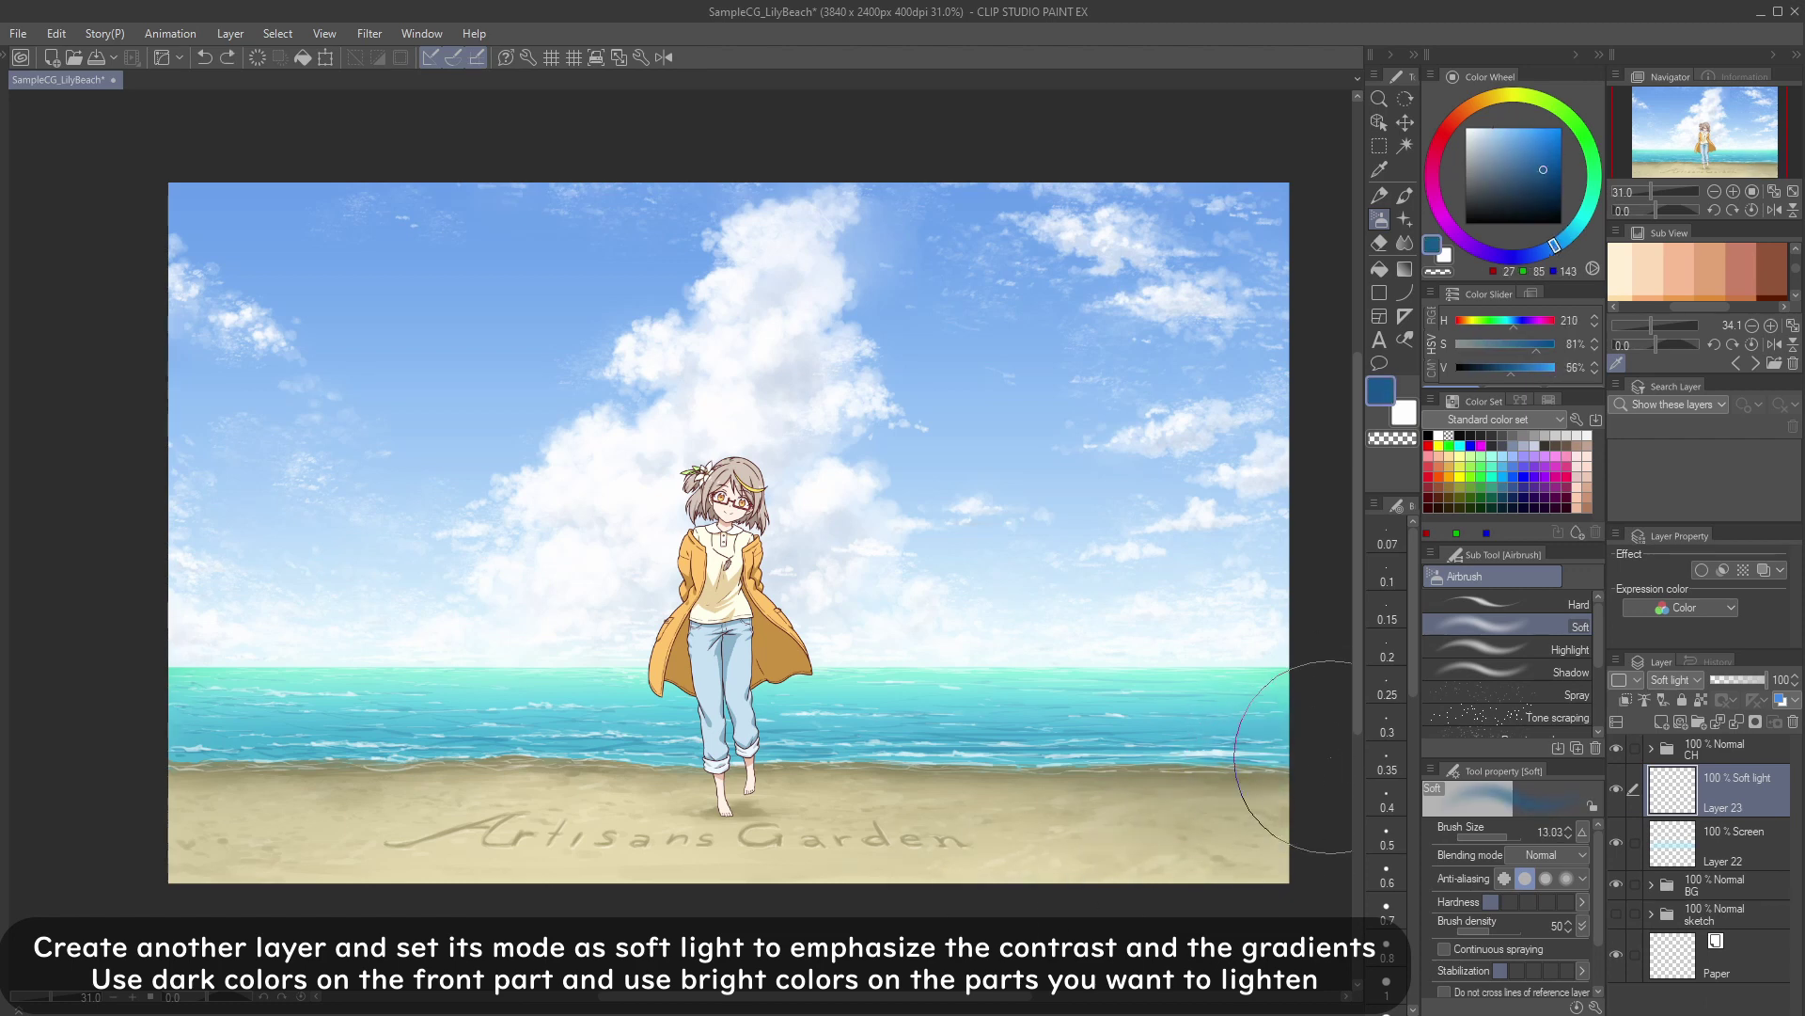
click(1508, 257)
mouse_move(1280, 837)
mouse_down()
mouse_move(609, 955)
mouse_move(174, 864)
mouse_up()
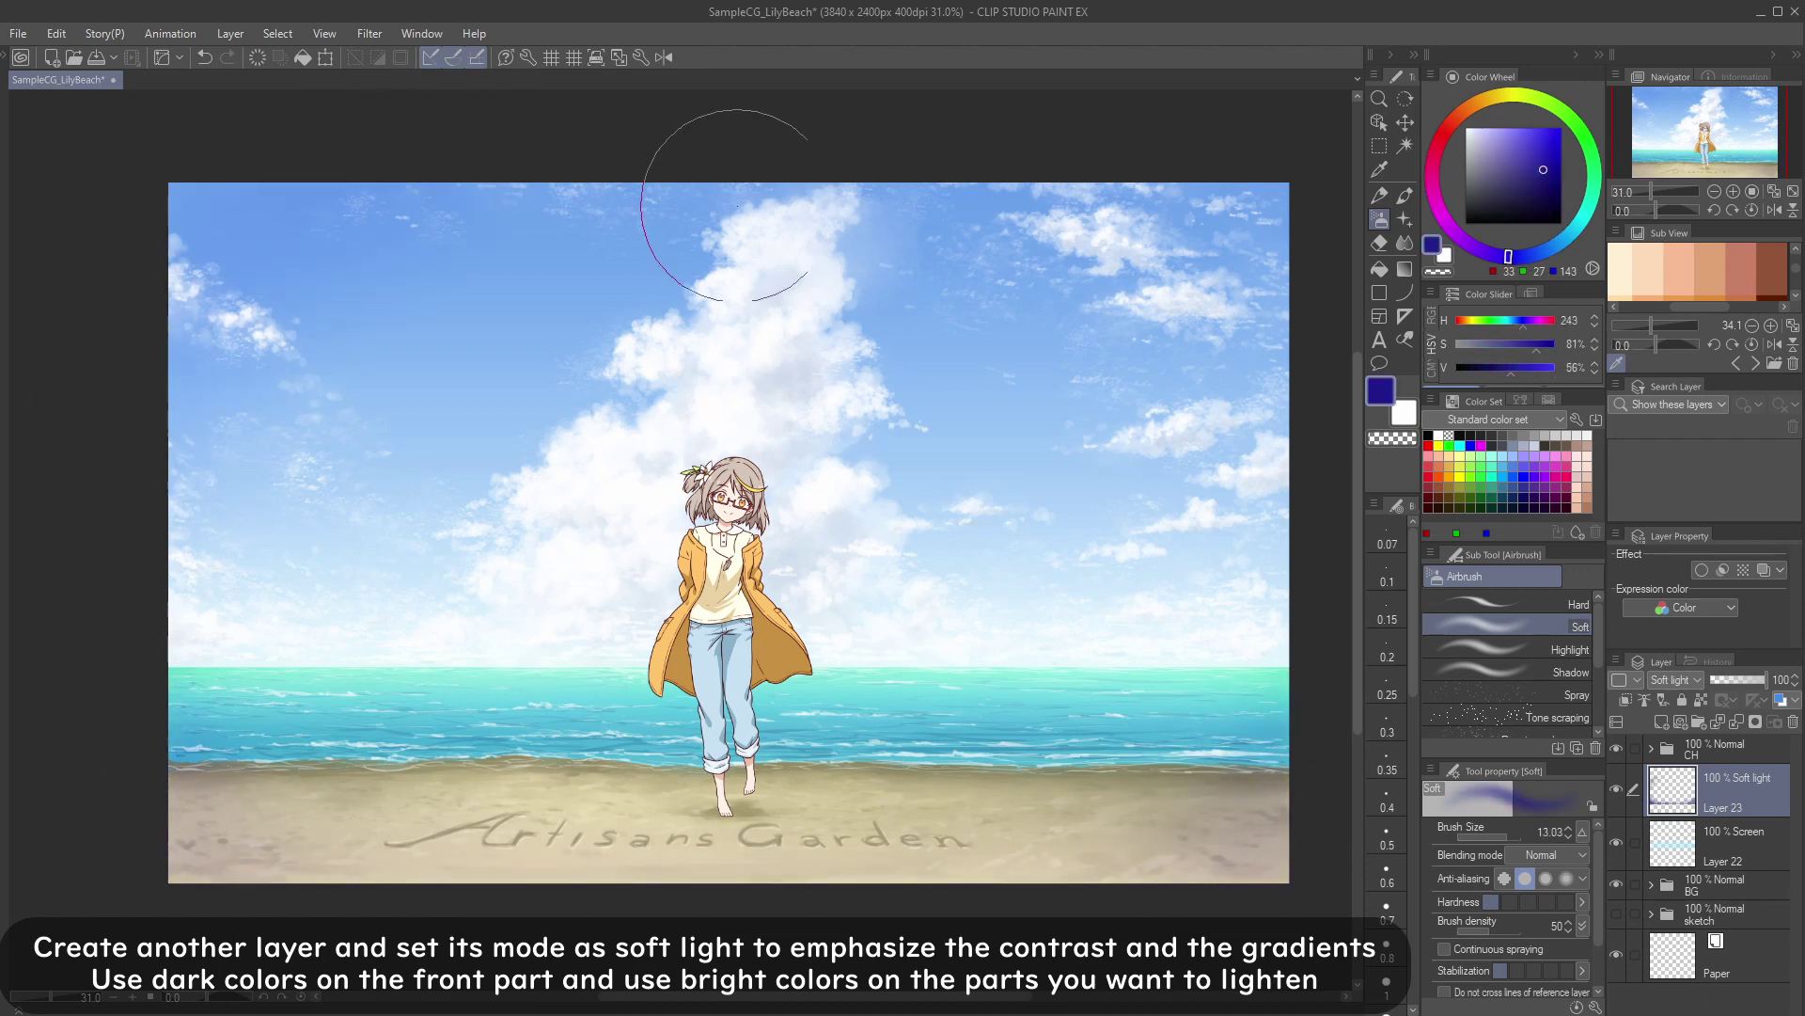
Step: Deepen the sky on the Soft light layer with dark blue airbrush strokes across its upper part and around the clouds
click(1533, 254)
mouse_move(209, 350)
mouse_down()
mouse_move(737, 182)
mouse_move(976, 316)
mouse_move(1303, 291)
mouse_move(263, 173)
mouse_up()
click(1547, 190)
key(])
mouse_move(1249, 223)
mouse_down()
mouse_move(1053, 193)
mouse_move(1289, 225)
mouse_move(190, 480)
mouse_up()
drag(1025, 533, 976, 506)
mouse_move(950, 516)
mouse_down()
mouse_move(873, 517)
mouse_move(830, 408)
mouse_up()
drag(1183, 629, 1230, 603)
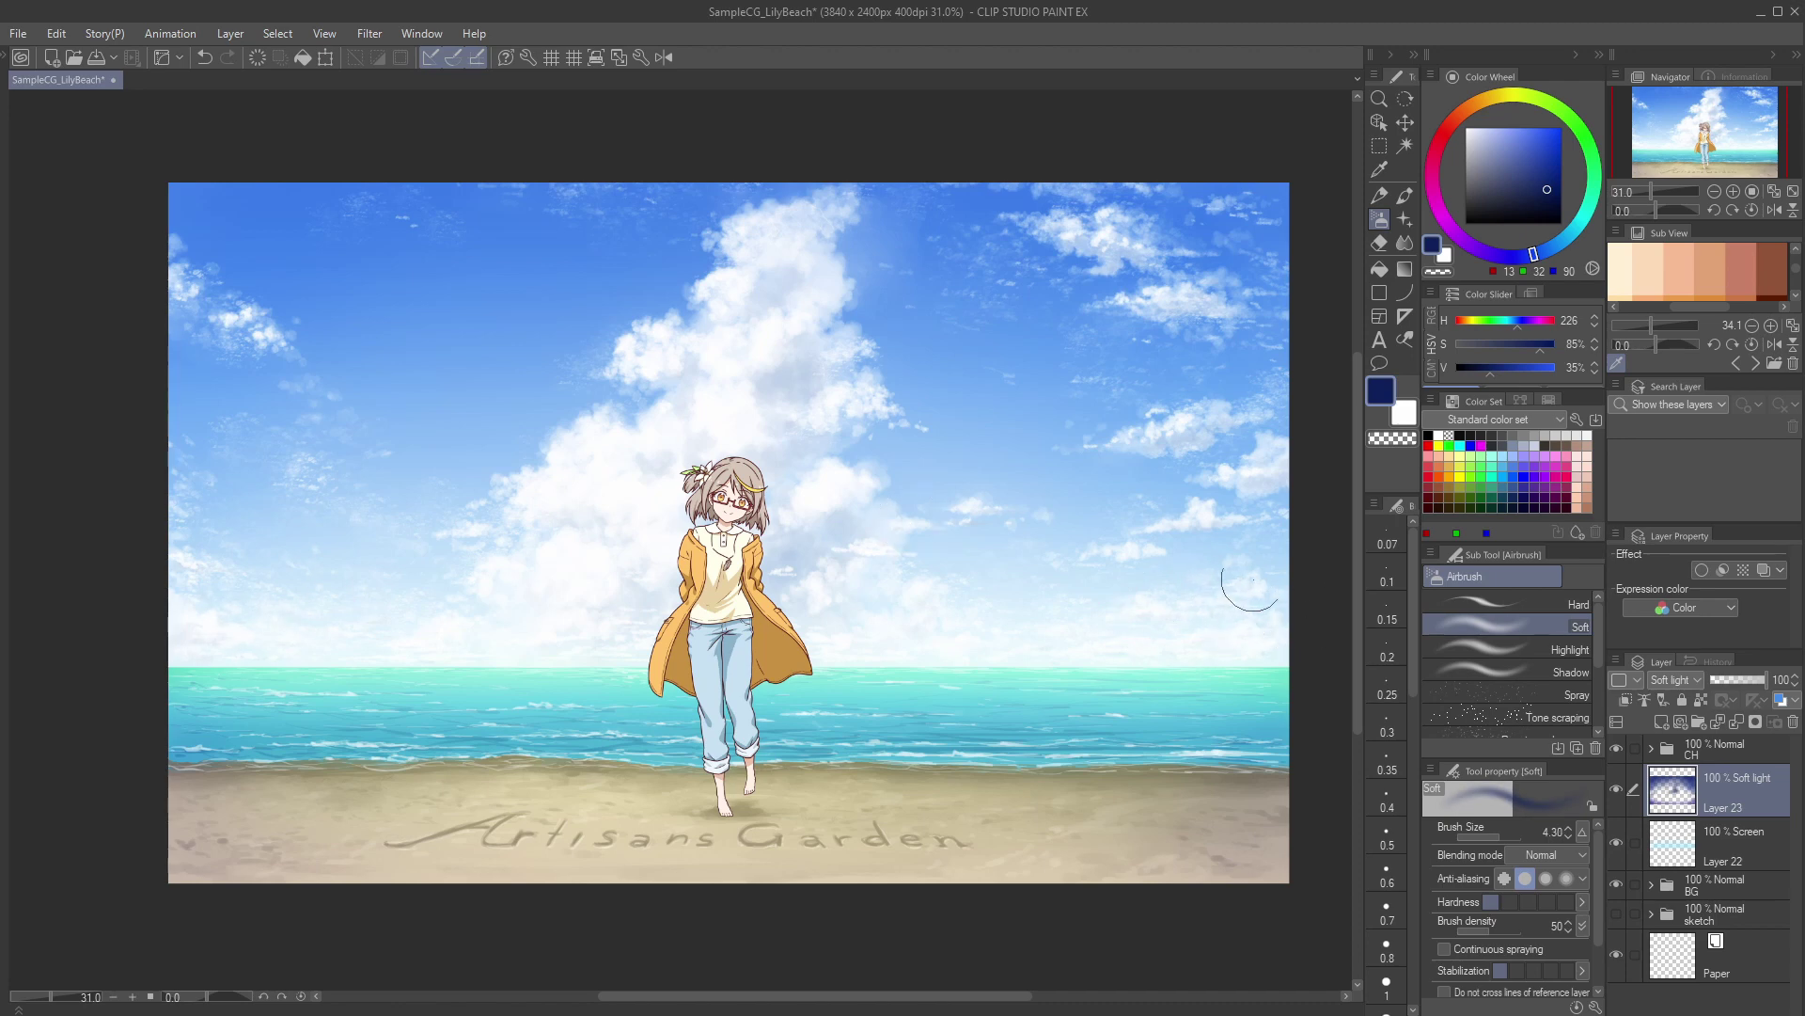
drag(904, 182, 941, 182)
Step: Pick a medium blue at hue 209 and airbrush softly around the horizon beside the character
click(1508, 150)
click(1553, 249)
drag(1554, 249, 1556, 248)
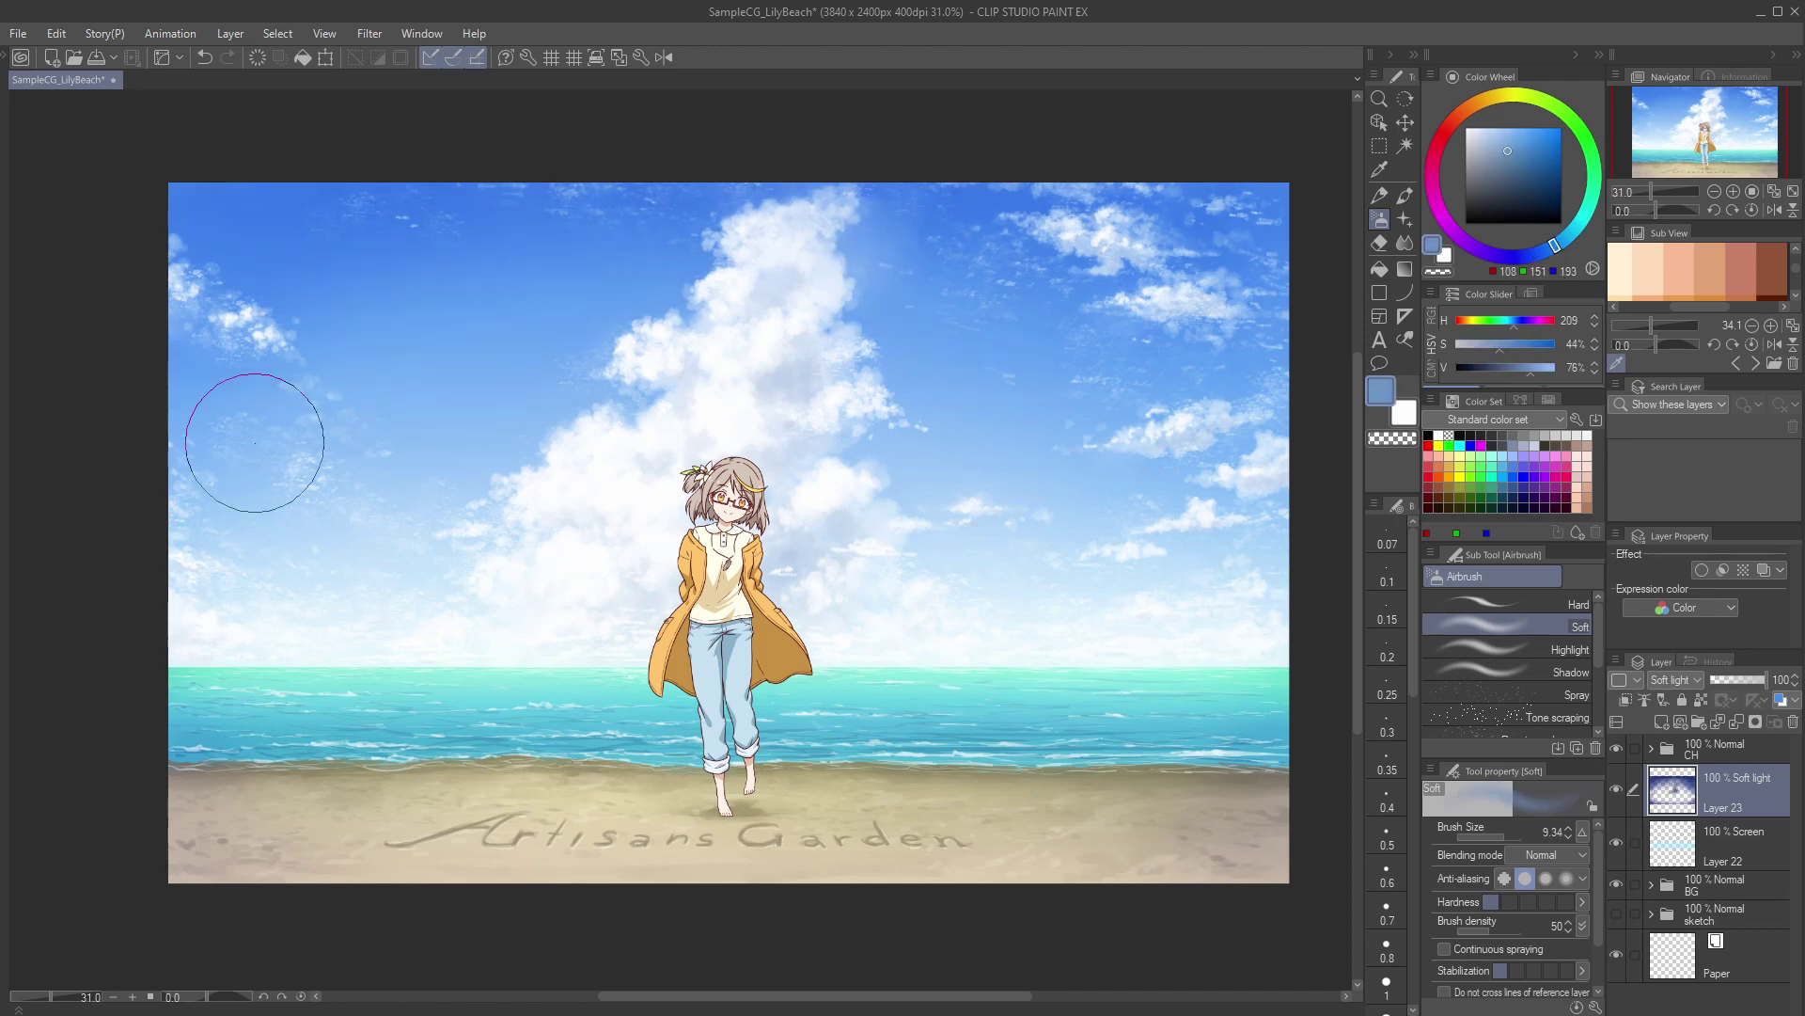
click(1526, 169)
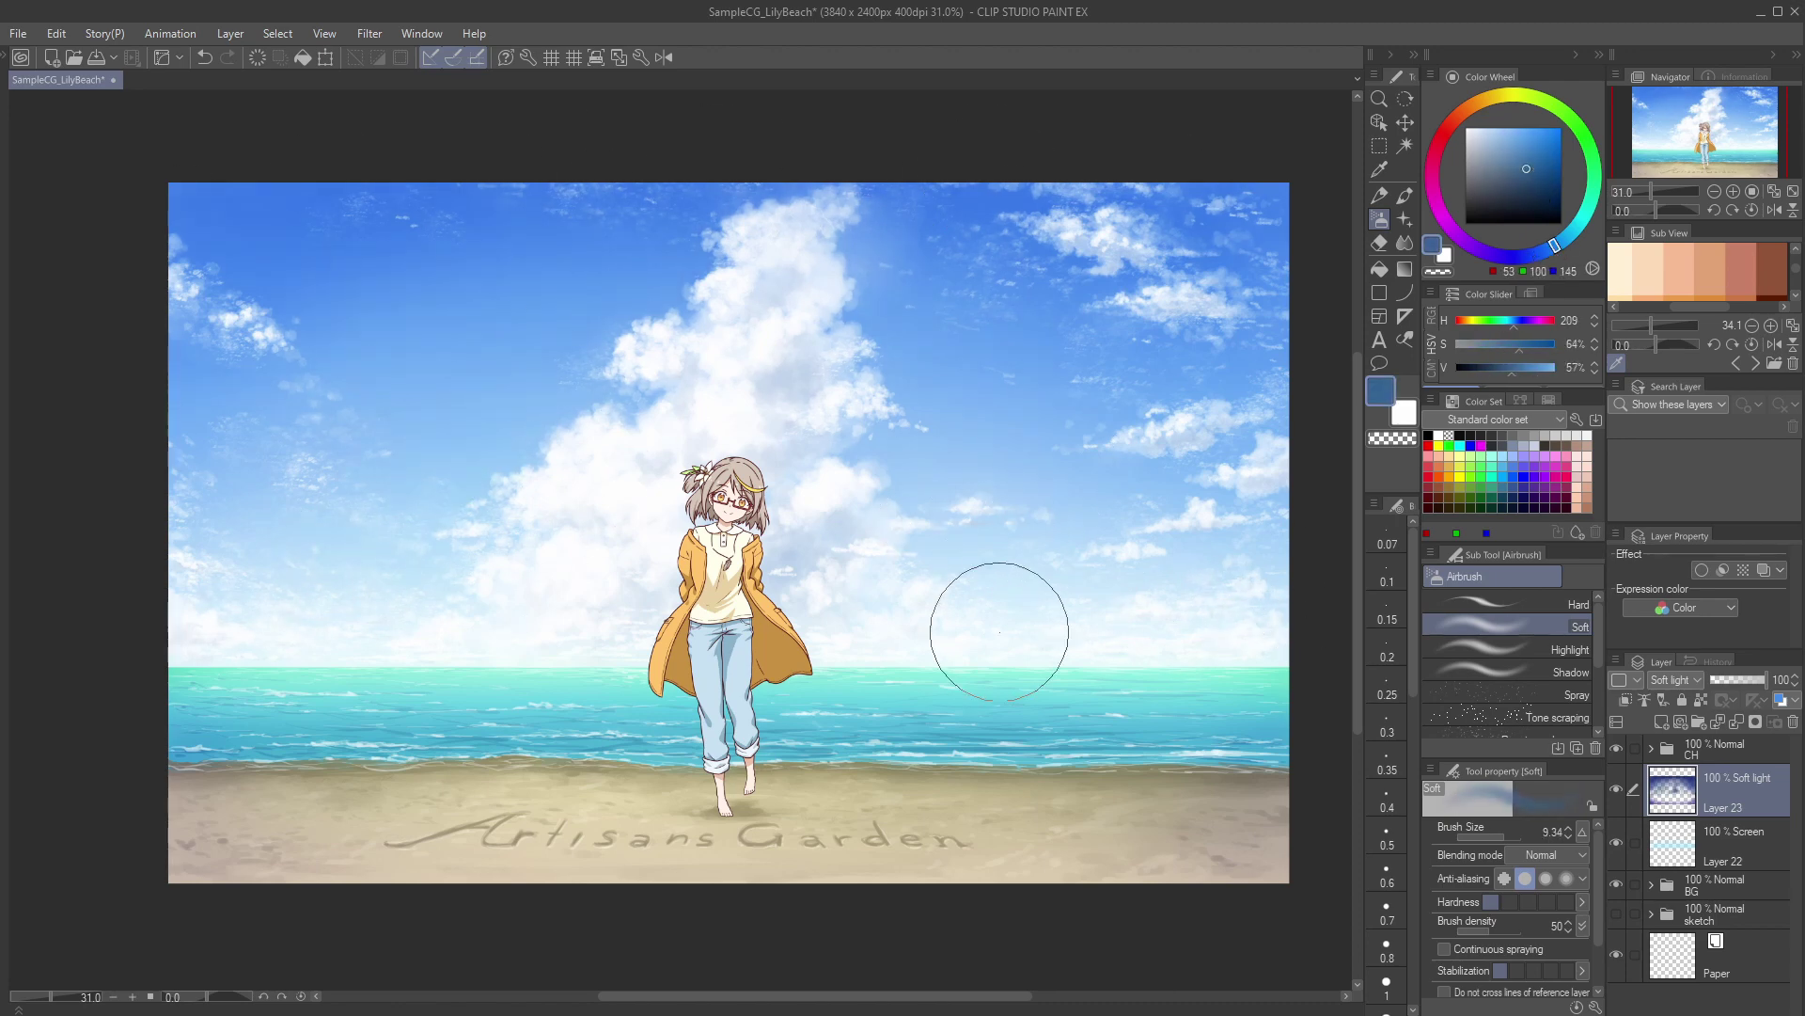
drag(805, 658, 786, 657)
Step: Pick a bright turquoise and airbrush along the sea's horizon line on the Soft light layer
click(1584, 216)
click(1533, 134)
drag(1118, 669, 1099, 670)
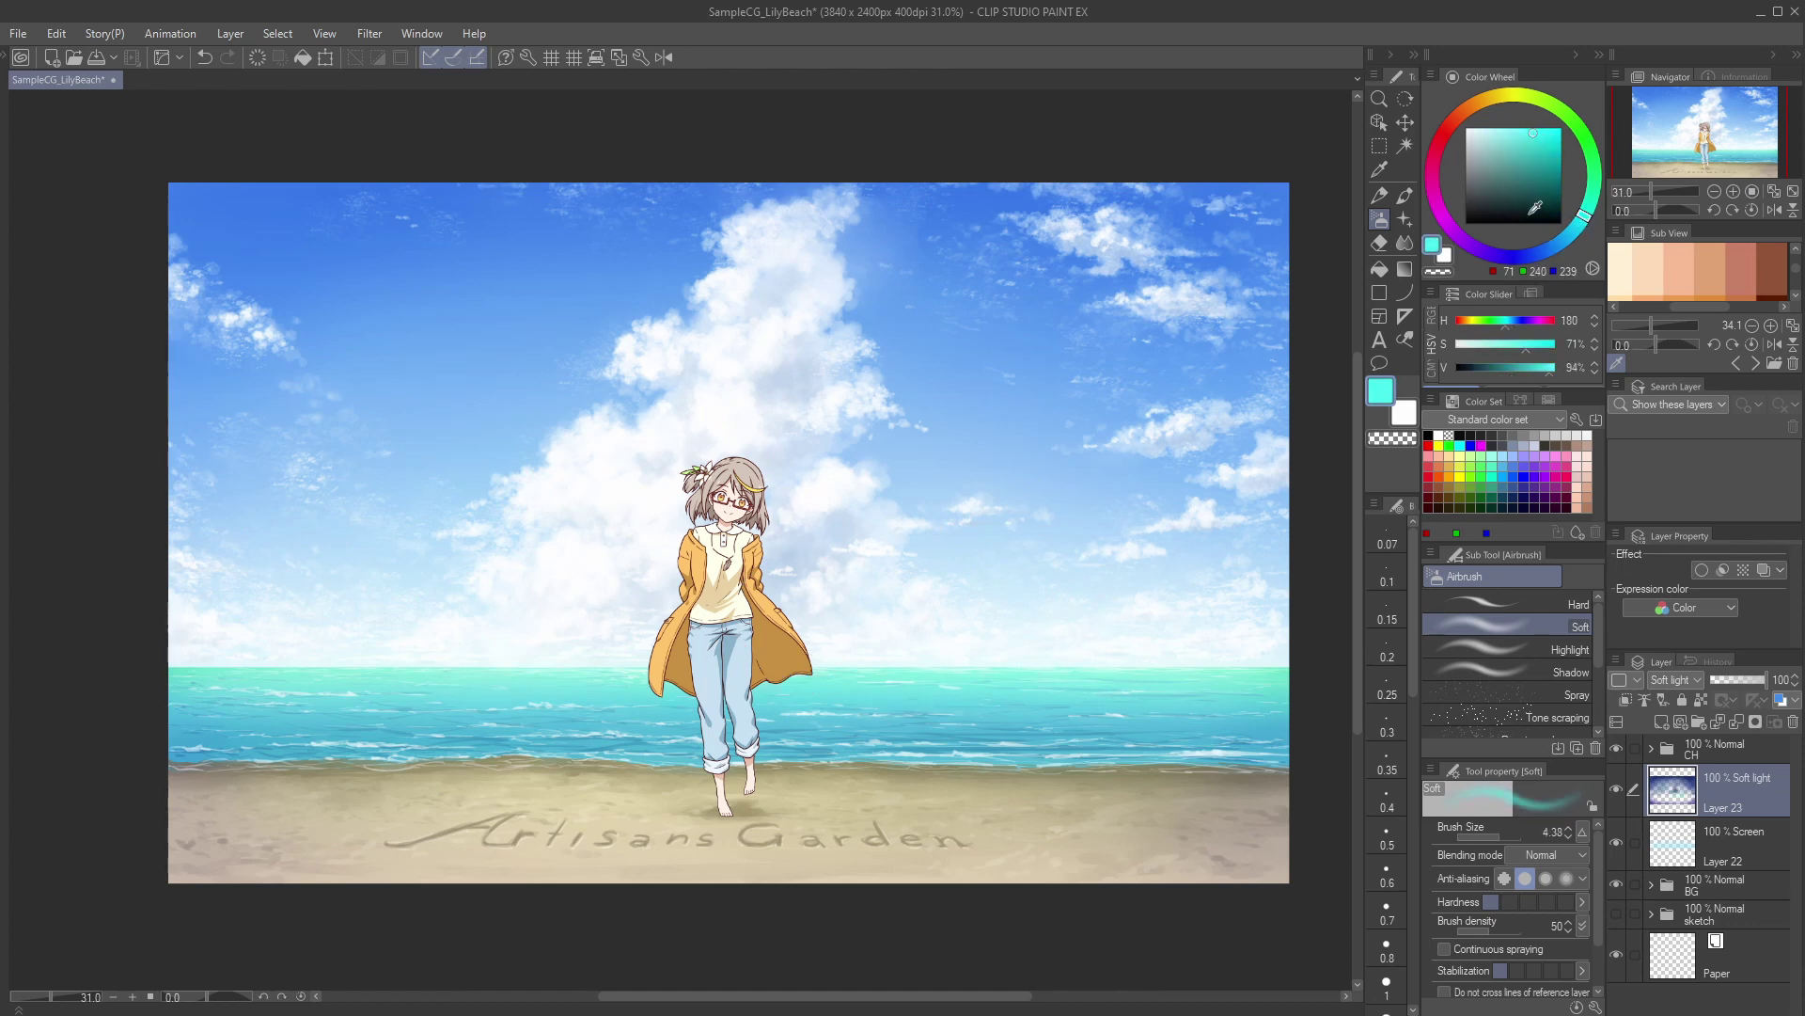
Step: Pick green at hue 96 and airbrush it softly over the sea around the character on the Soft light layer
click(1588, 144)
click(1548, 148)
click(1560, 109)
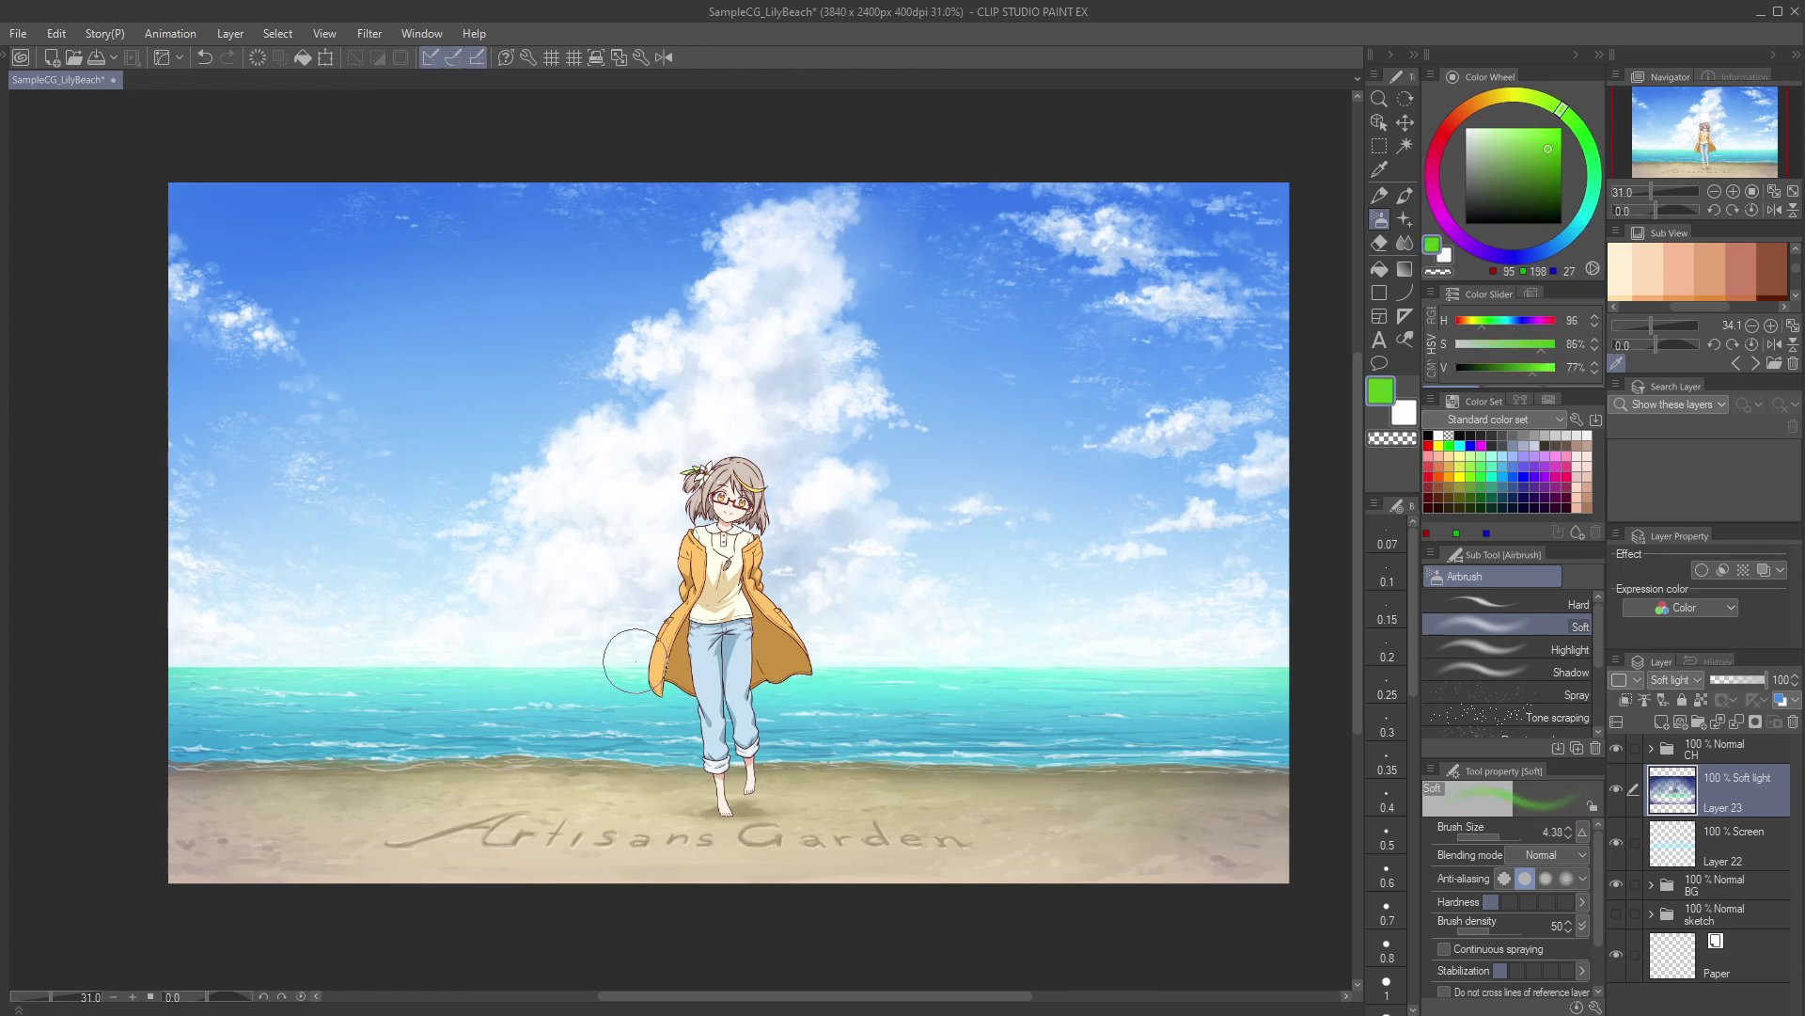
mouse_move(633, 660)
mouse_down()
mouse_move(454, 674)
mouse_move(706, 703)
mouse_up()
click(1553, 170)
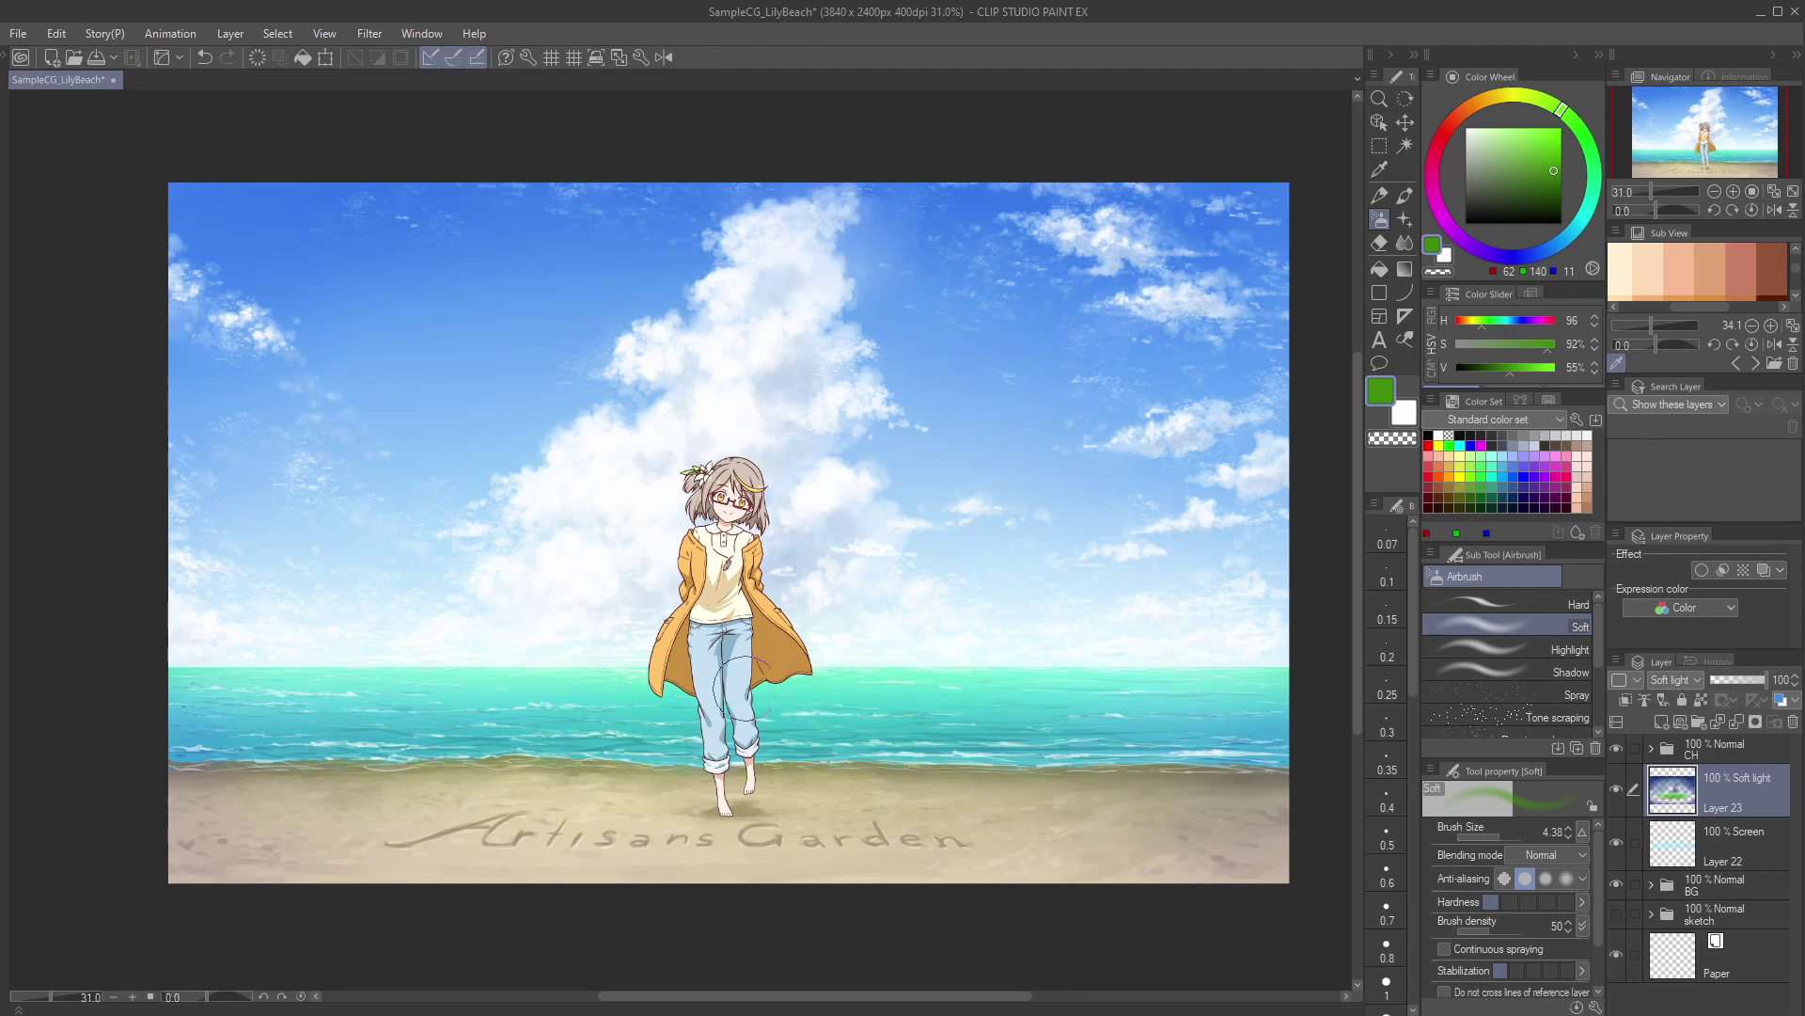
Step: Pick a dark magenta-purple at hue 329 and airbrush it over the foreground sand on the Soft light layer
click(1517, 178)
drag(1513, 95, 1433, 177)
click(1518, 190)
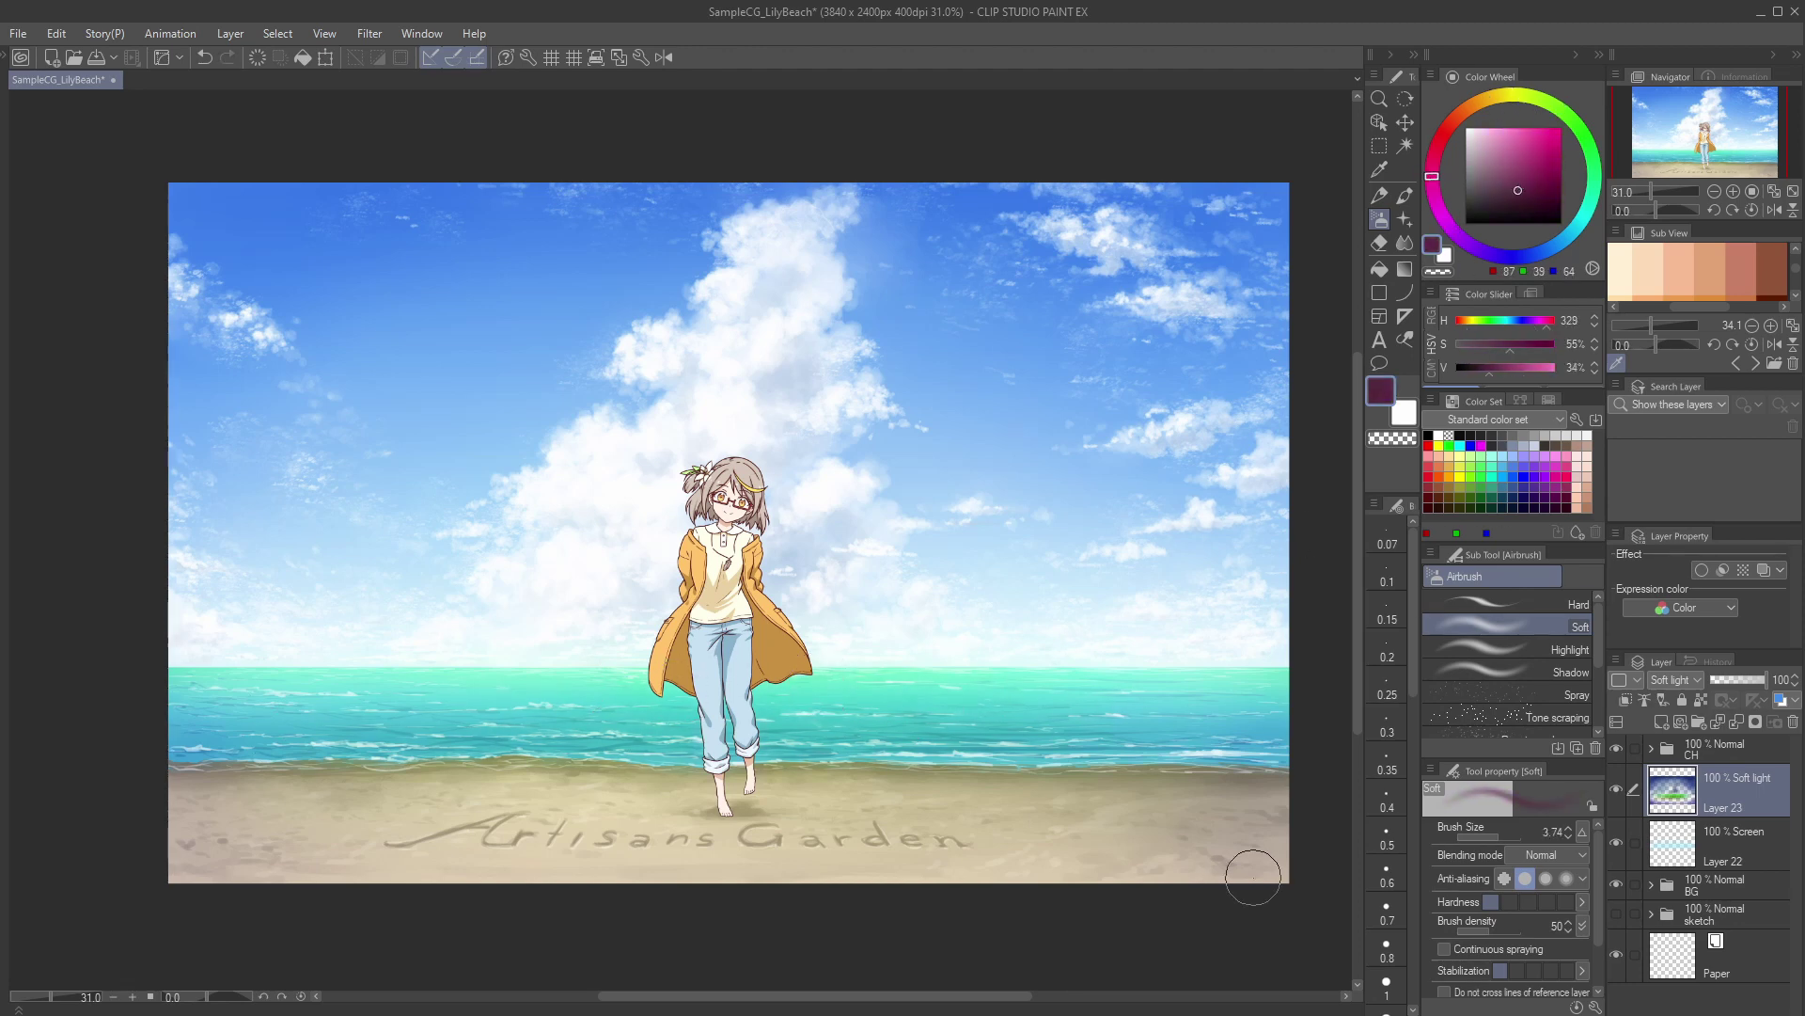
click(1389, 835)
click(1494, 201)
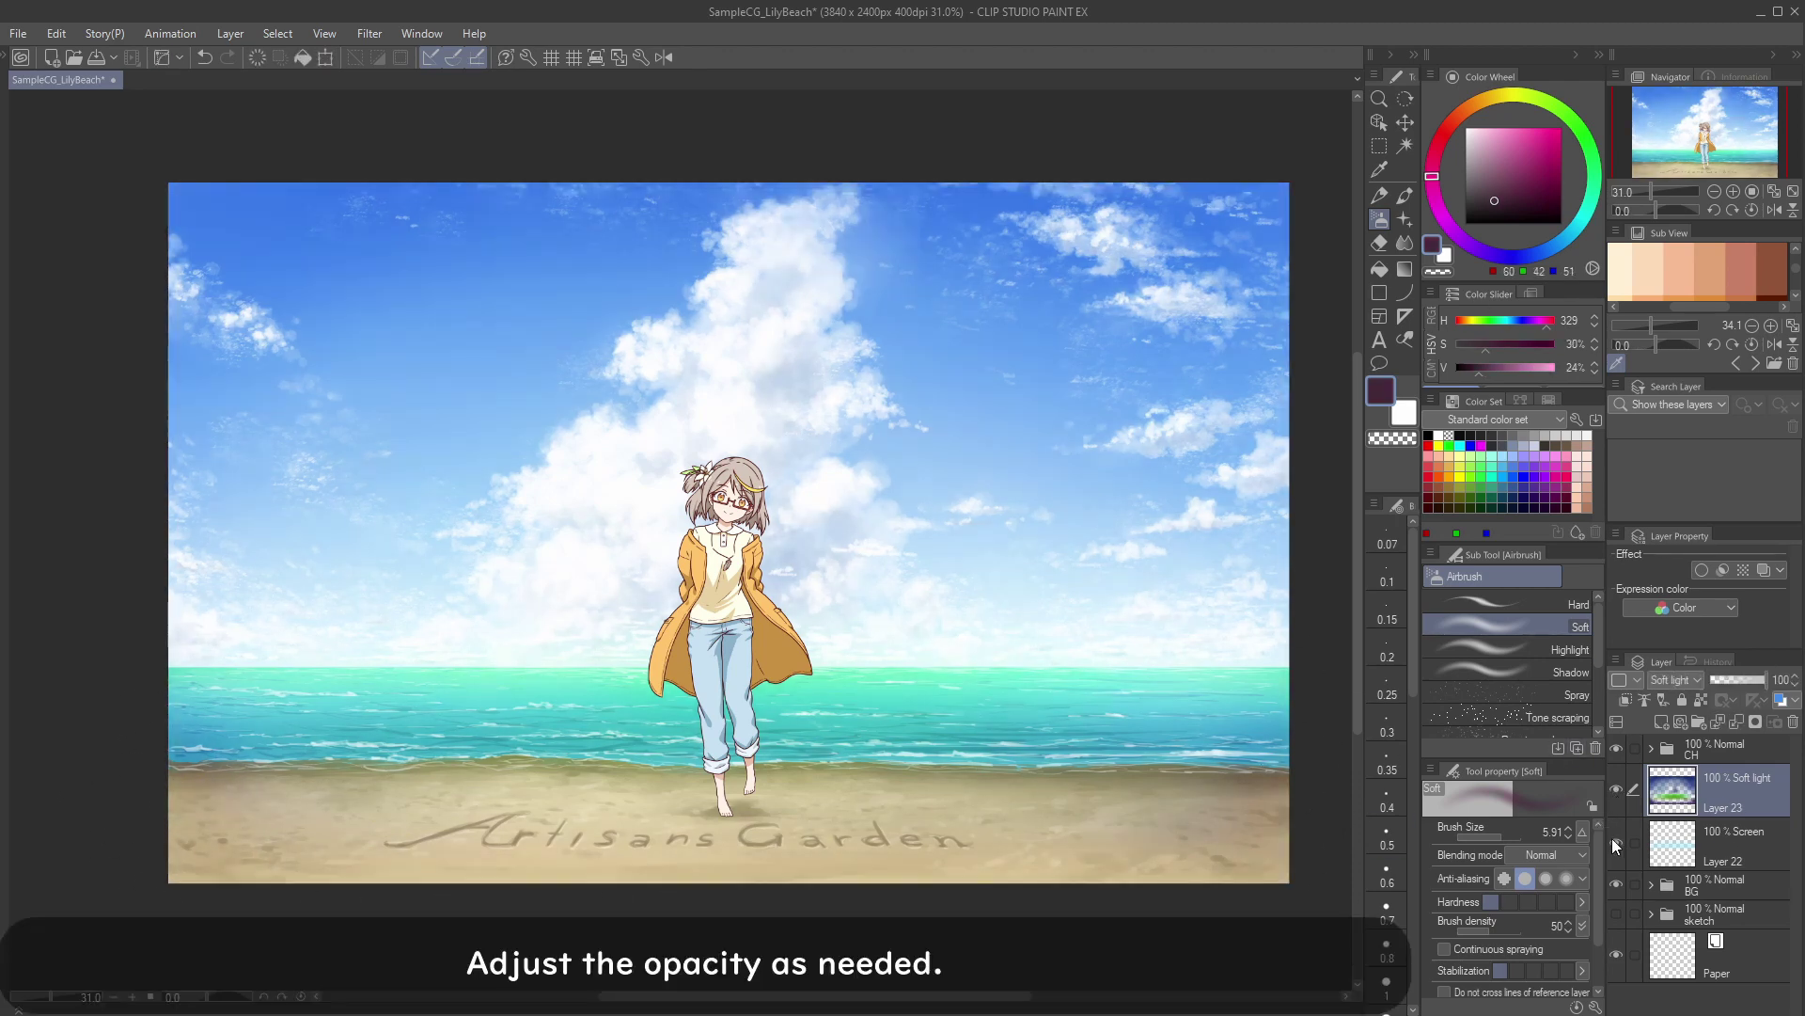
Step: Lower the opacity of the Screen layer beneath the Soft light layer to 68%
click(1641, 838)
drag(1735, 679, 1759, 680)
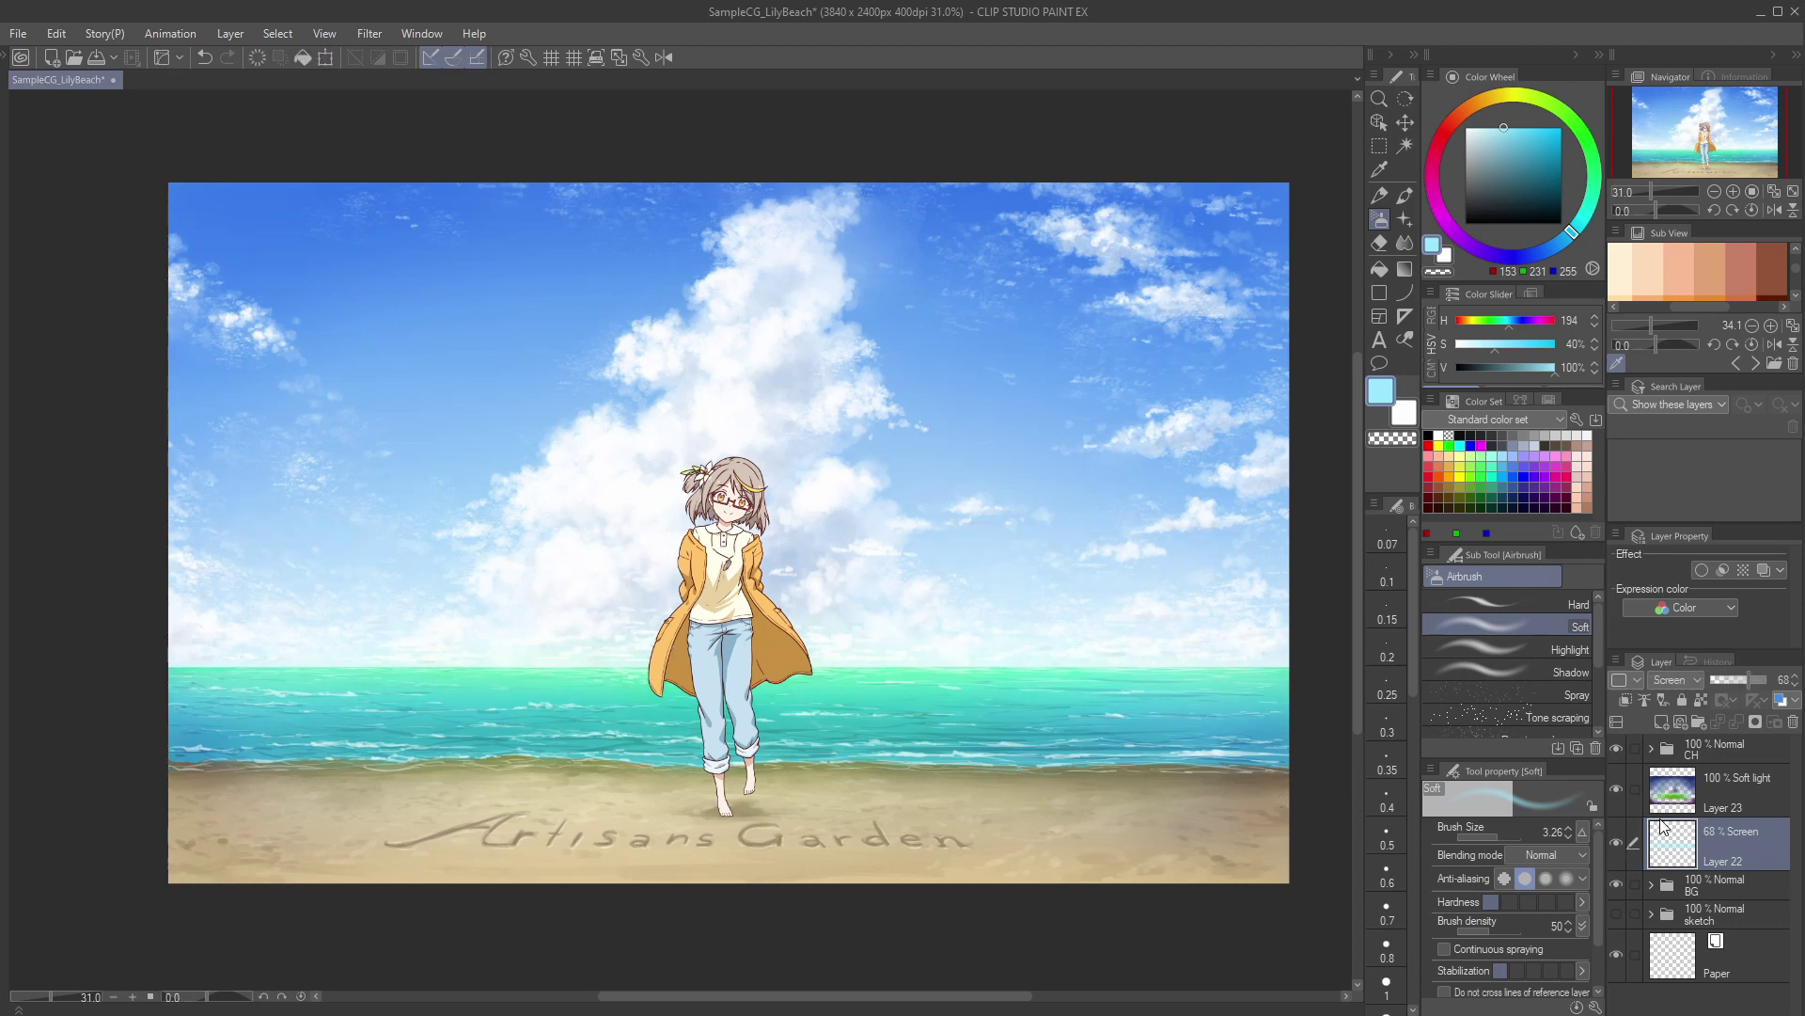
Step: Add a raster layer, move it into the BG folder directly above the sea folder, and clip it to the layer below
click(1690, 772)
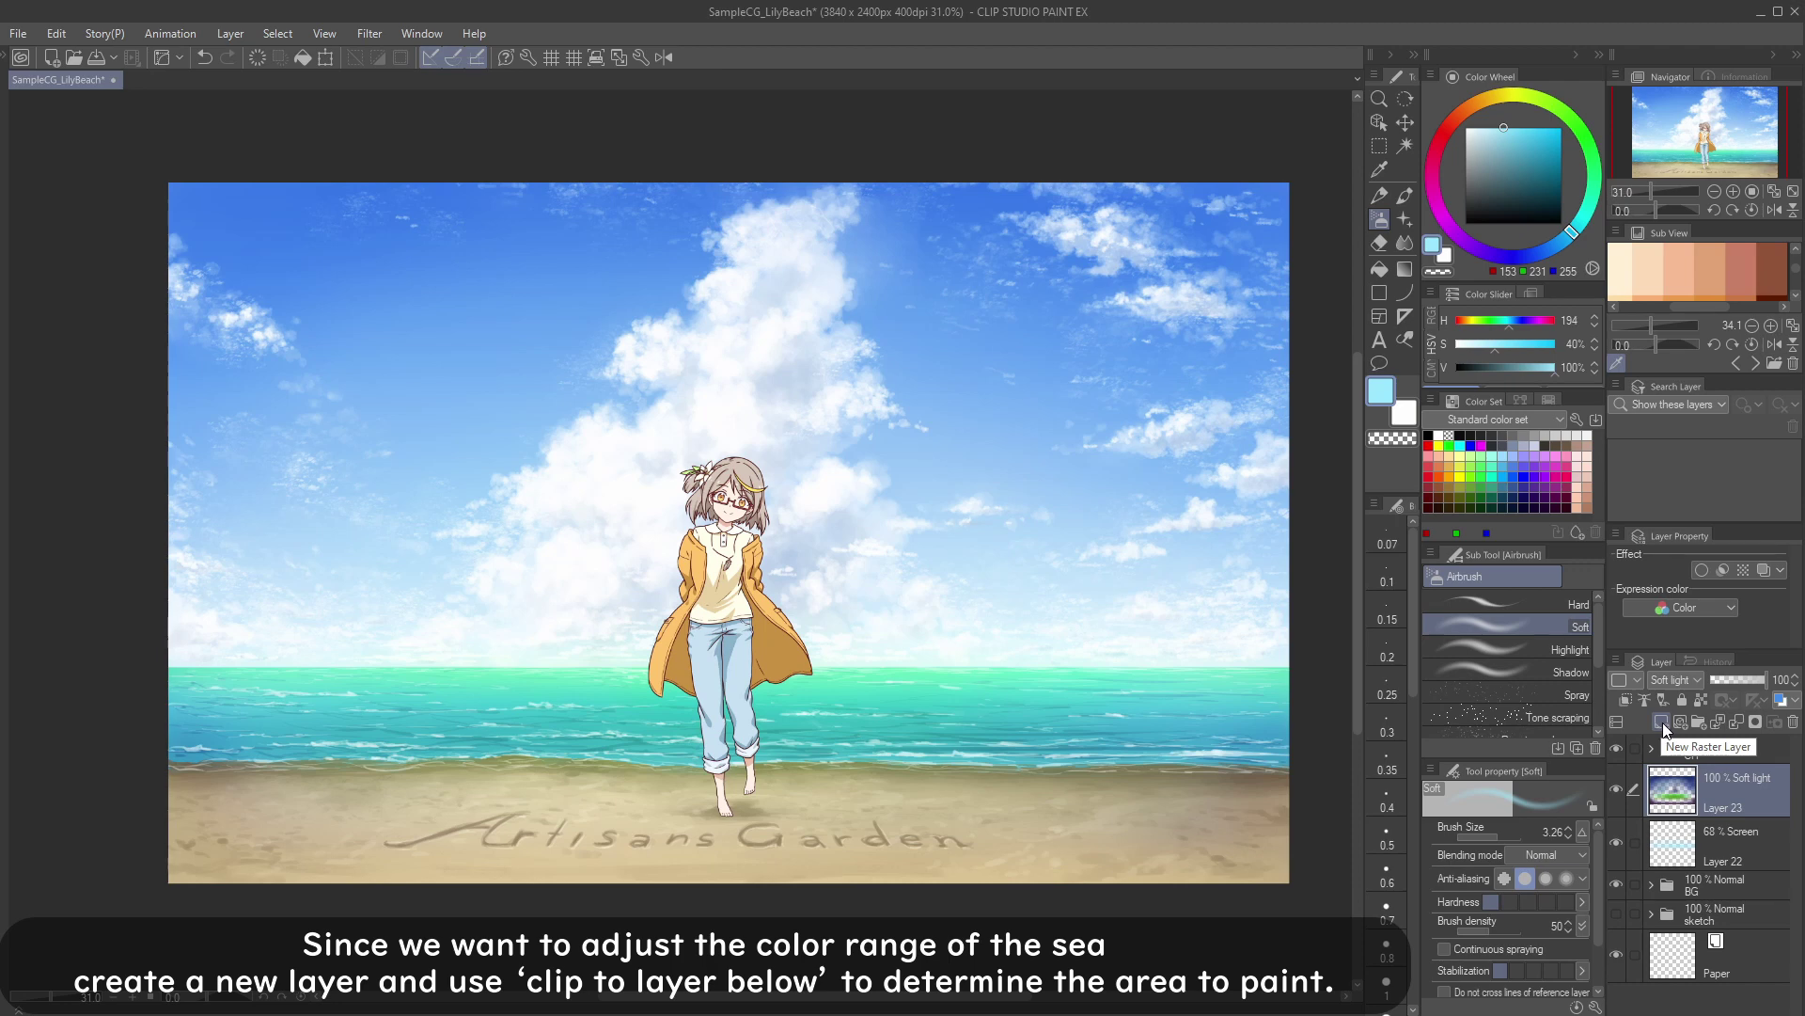
click(1663, 720)
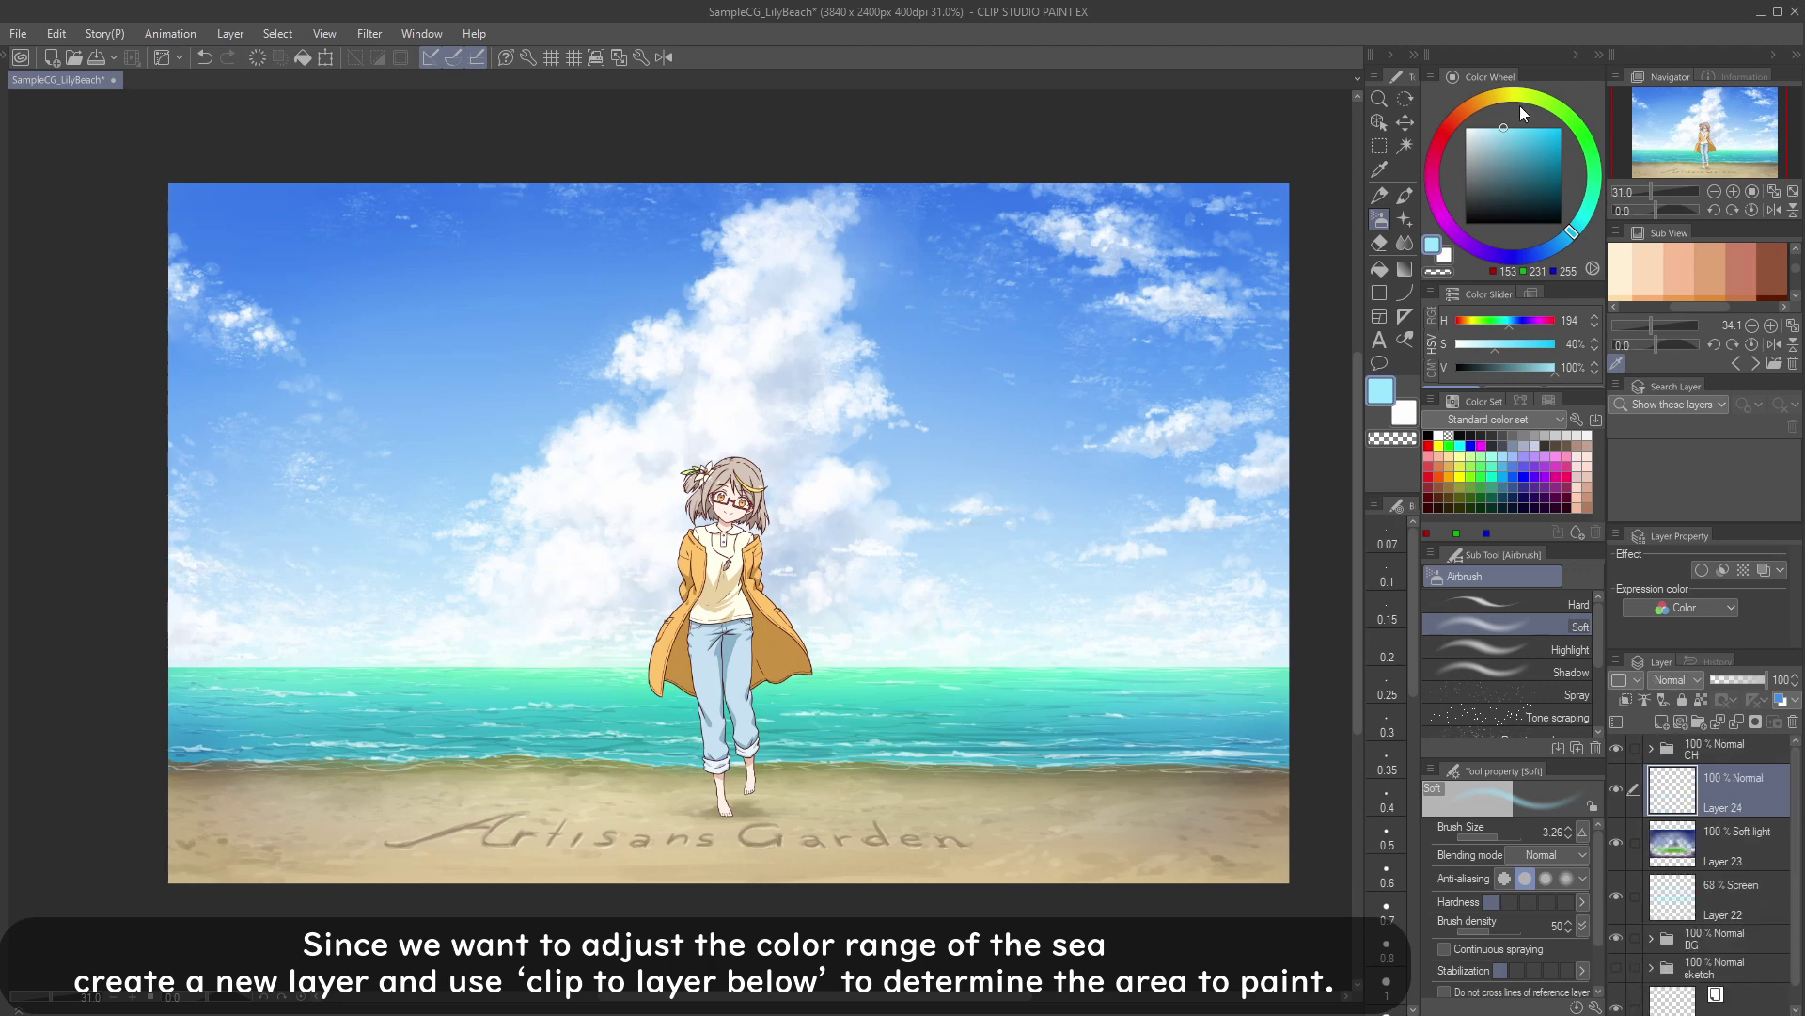
click(1496, 127)
click(1651, 938)
scroll(1726, 813, down, 2)
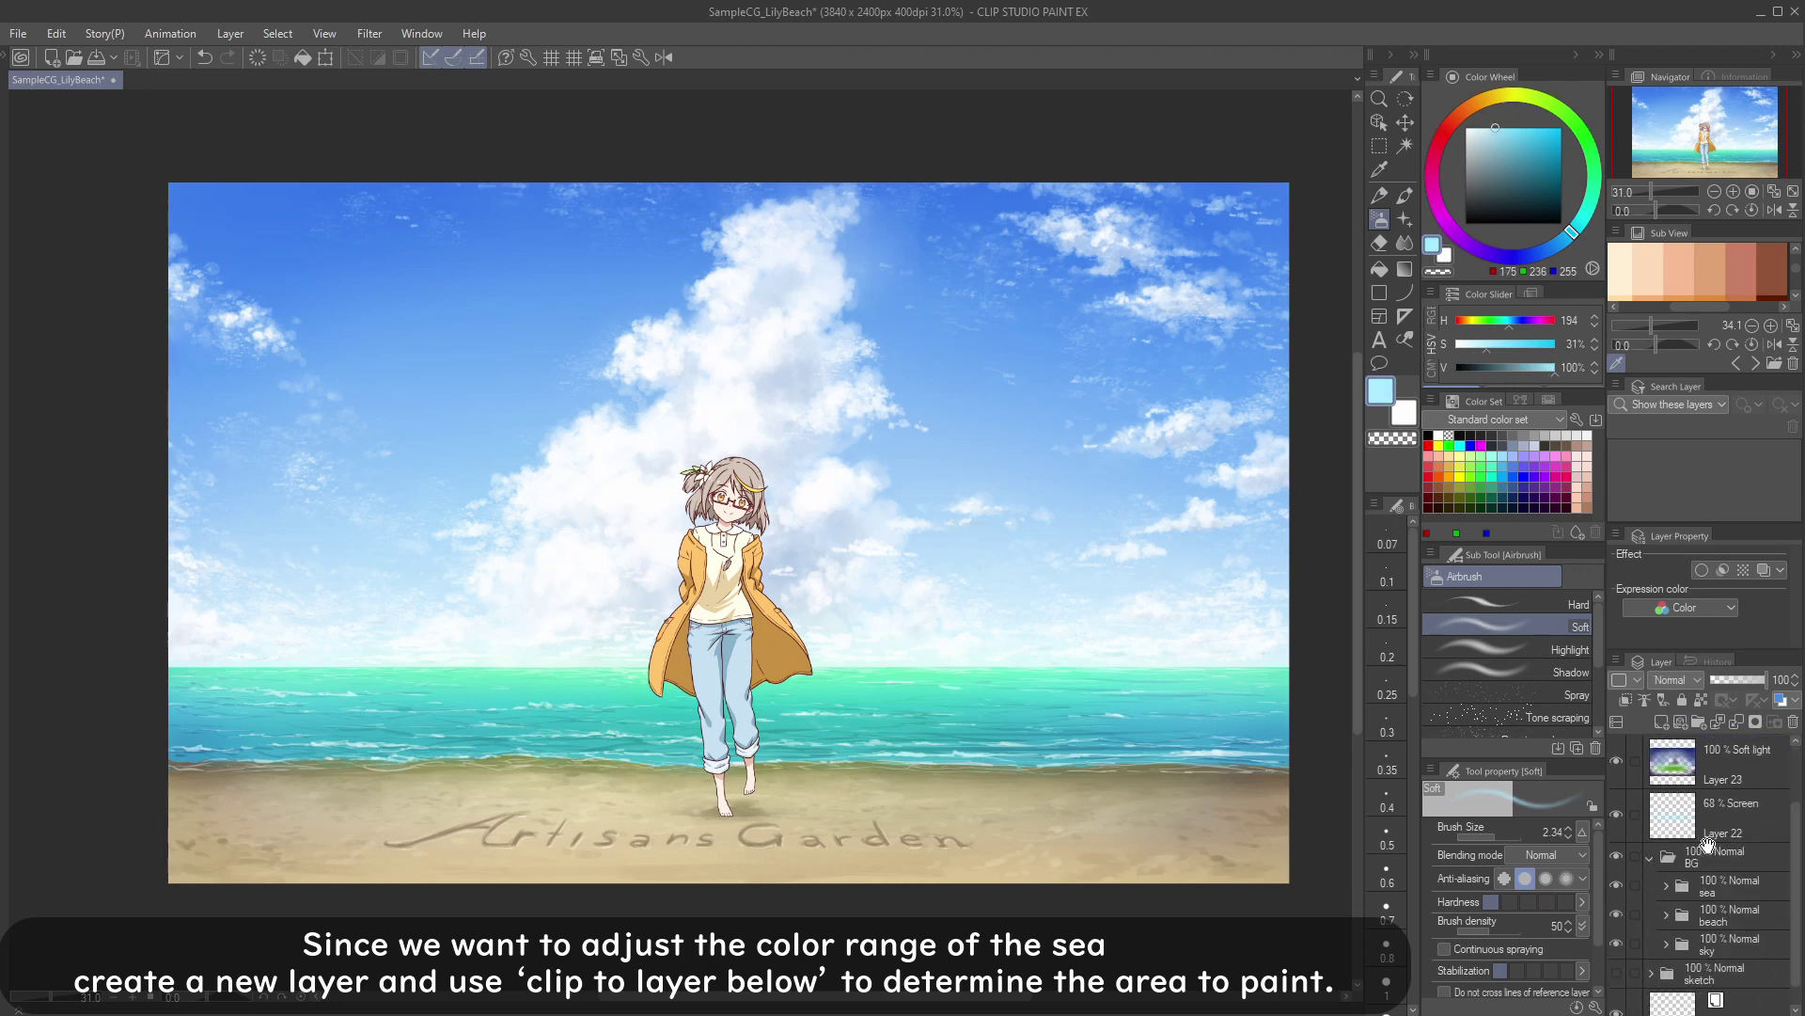
scroll(1726, 813, up, 1)
drag(1728, 761, 1706, 901)
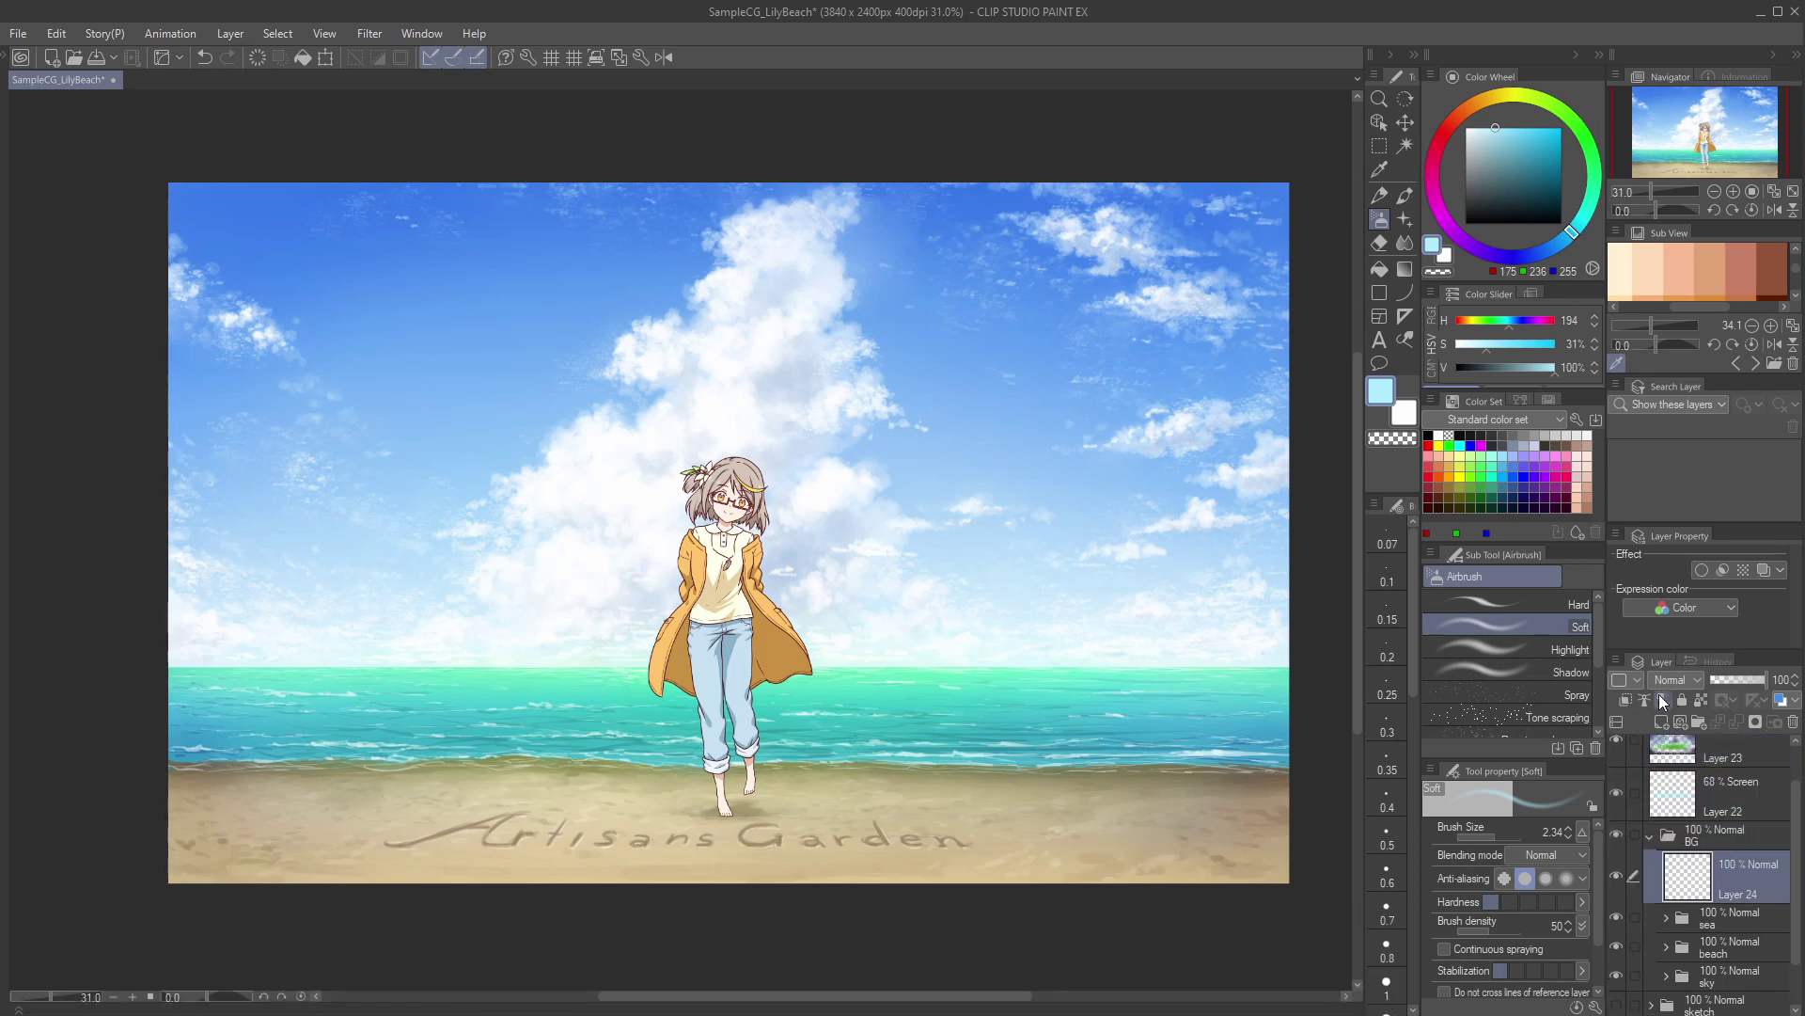
click(1626, 701)
Step: Airbrush light blue along the horizon on the clipped sea layer and set the layer's blending mode to Screen
click(1504, 345)
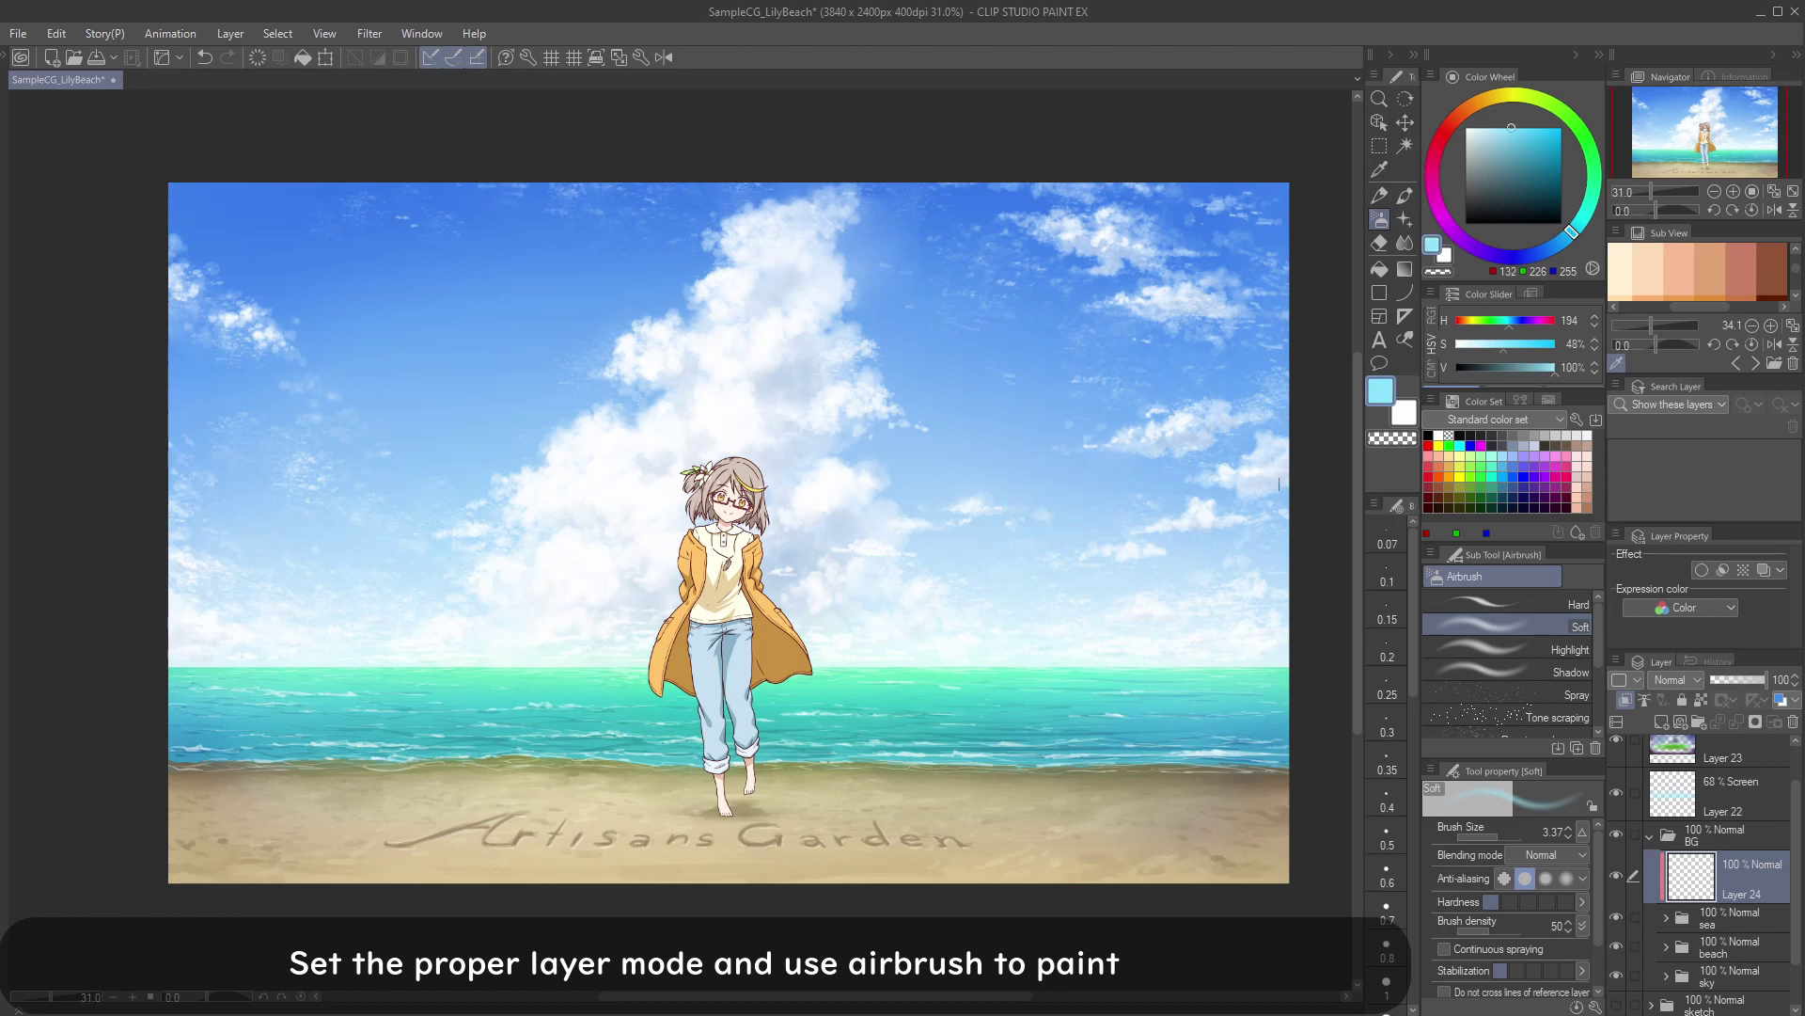
drag(1273, 658, 213, 668)
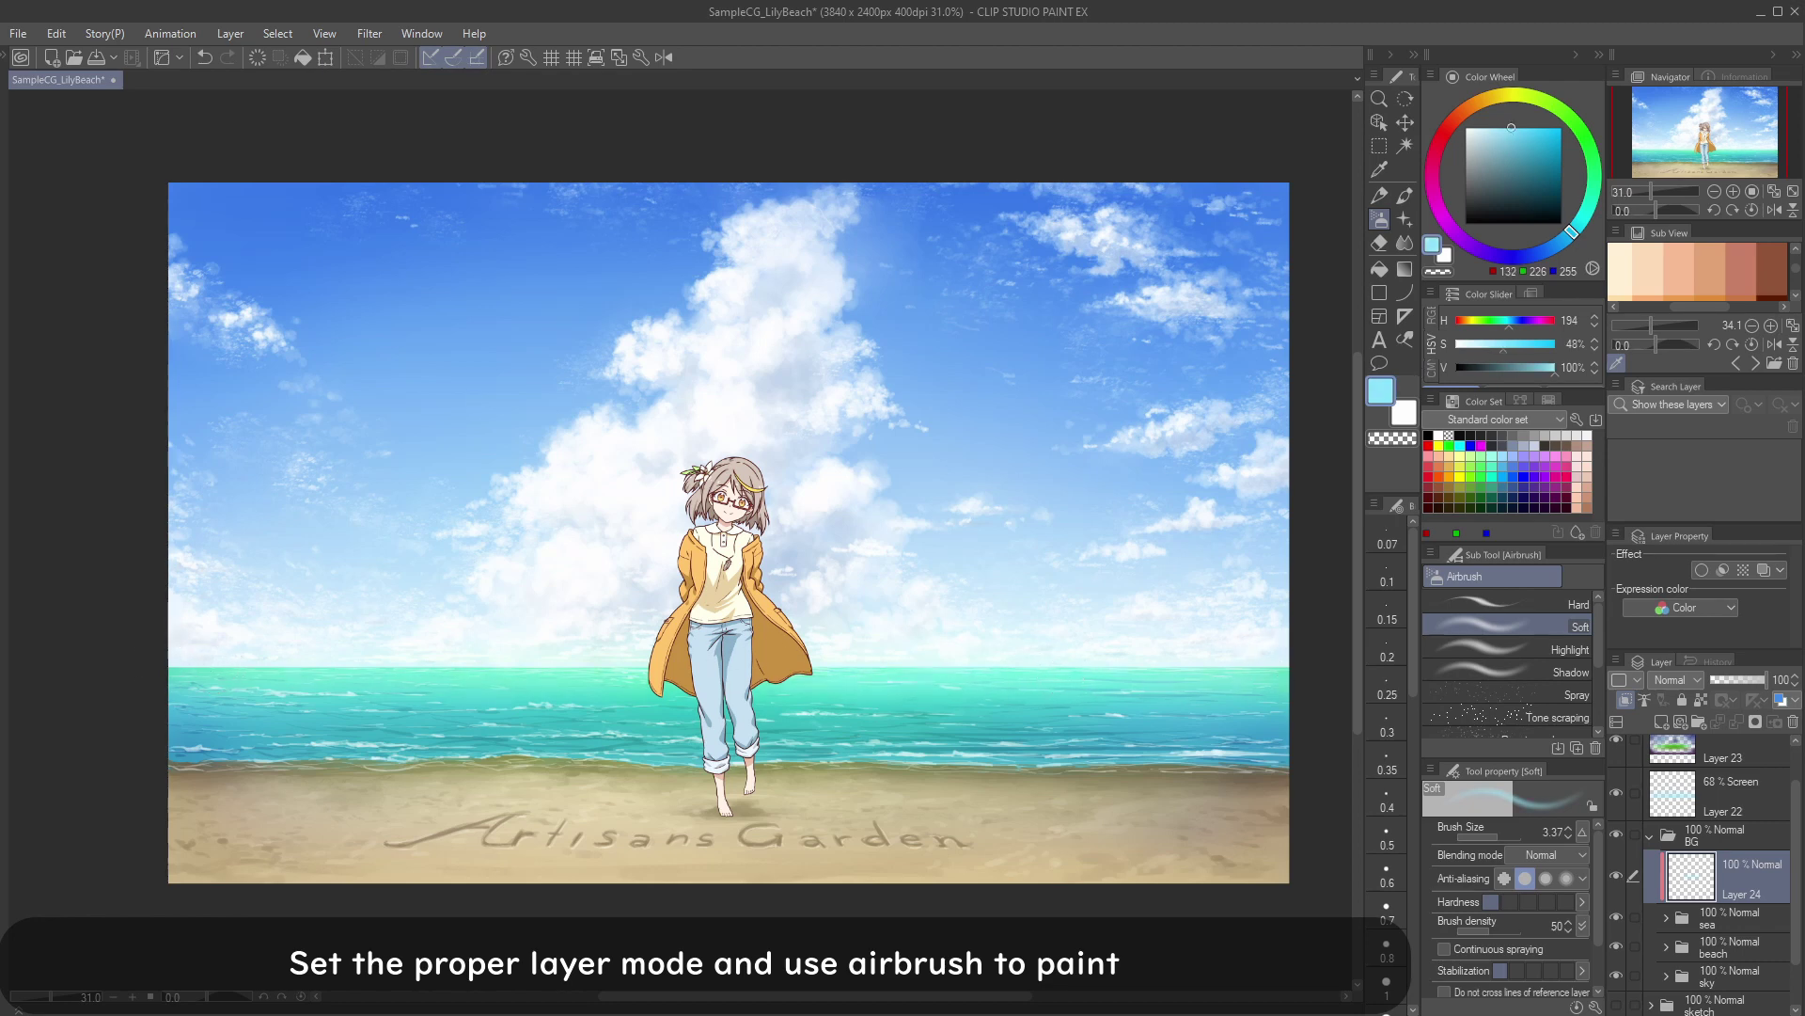
click(1676, 679)
click(1681, 789)
Step: Undo the last airbrush stroke and airbrush bright green at hue 118 along the sea just below the horizon
click(1544, 126)
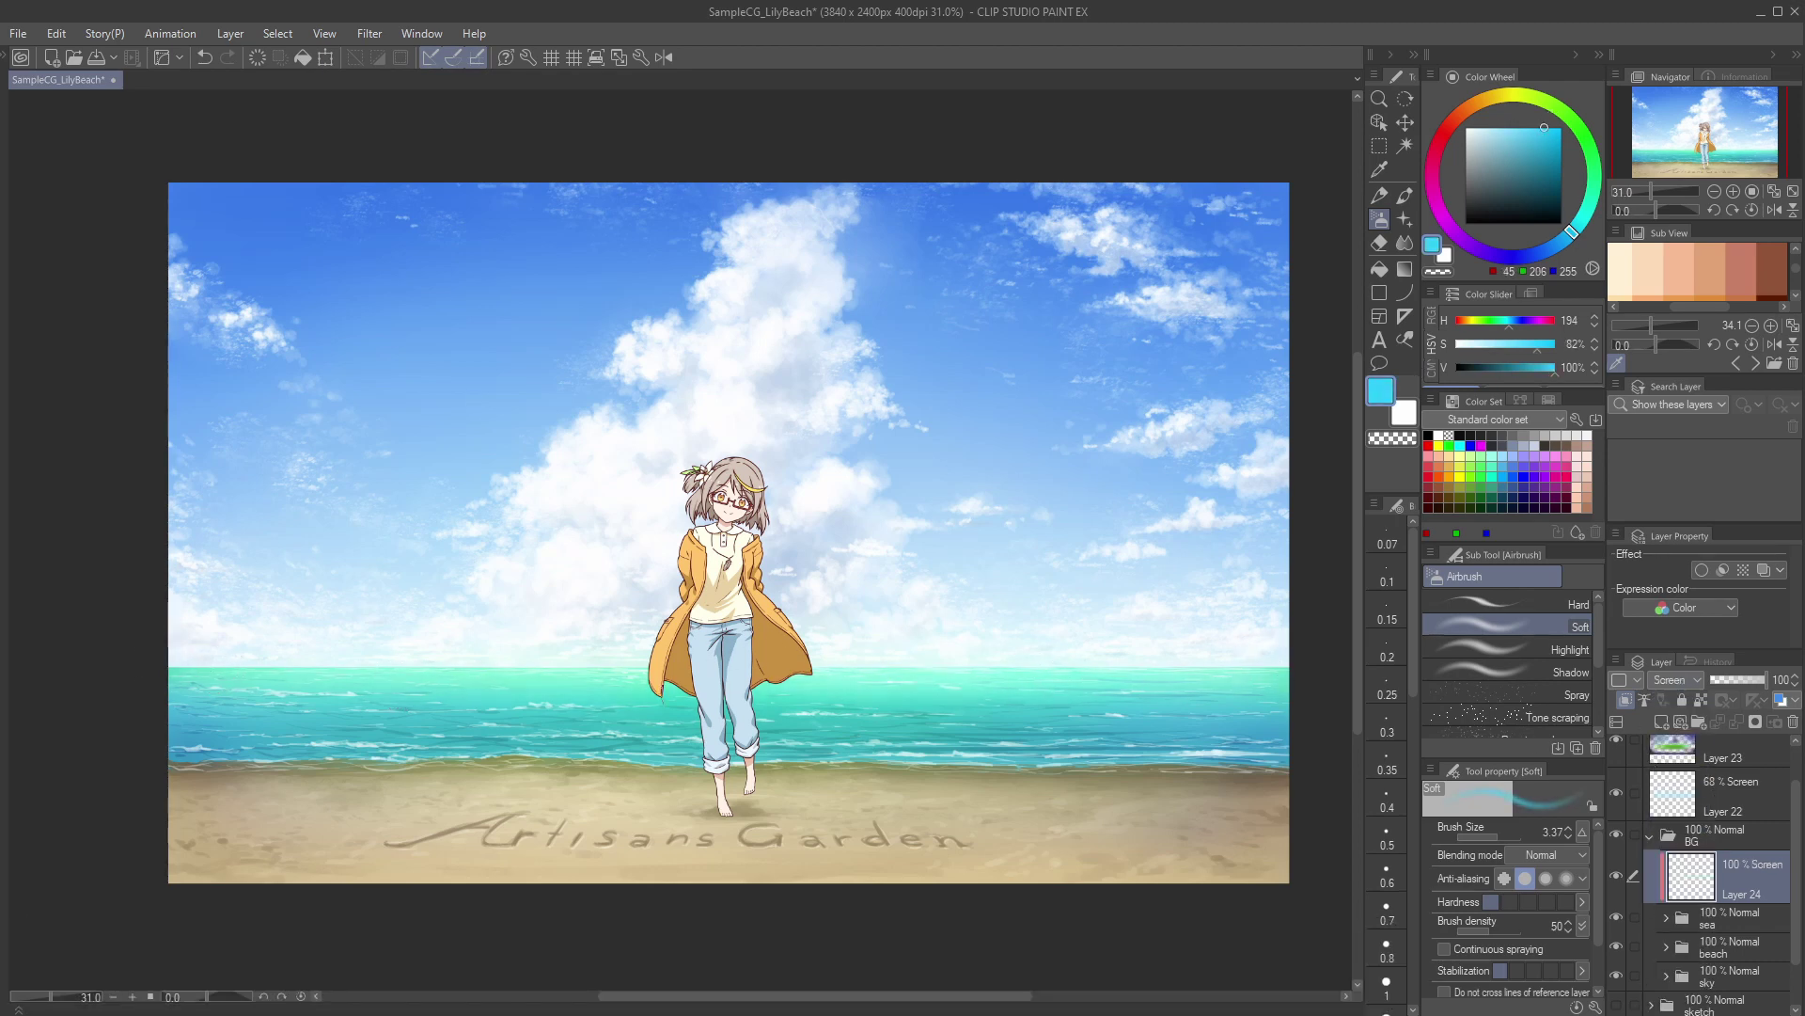
drag(1592, 189, 1597, 166)
key(])
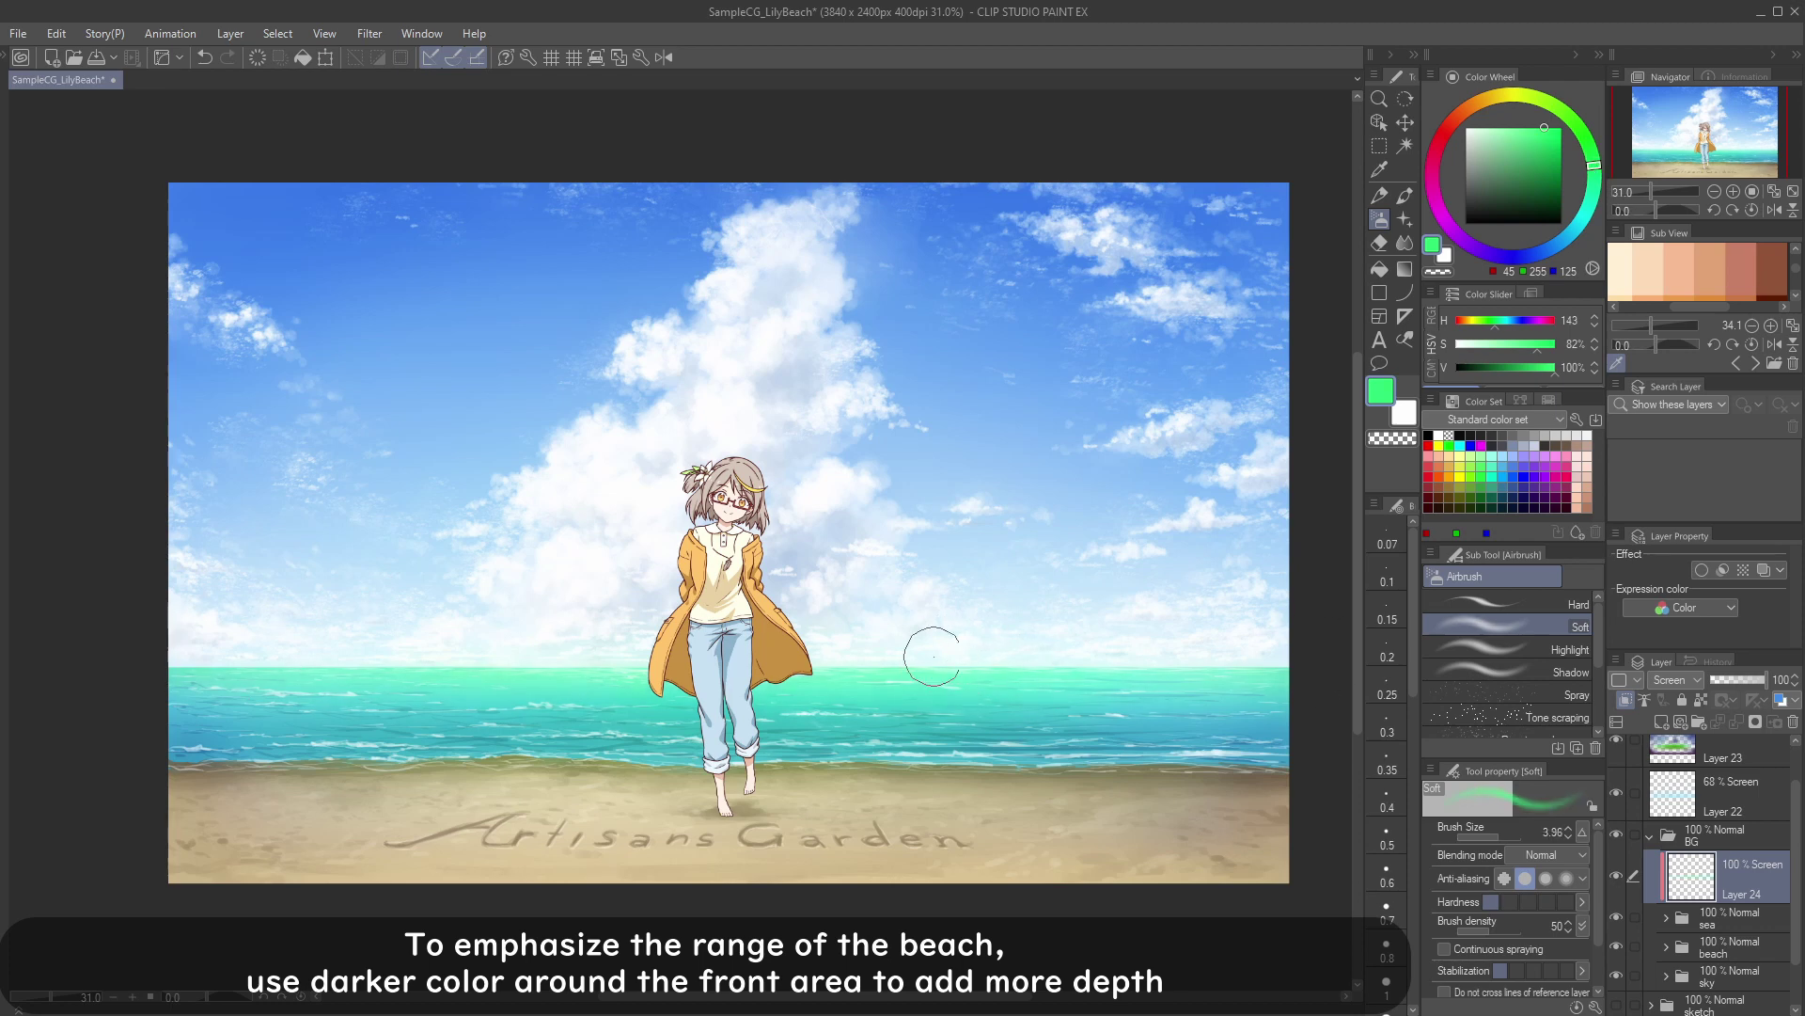
click(1581, 133)
key(ctrl+z)
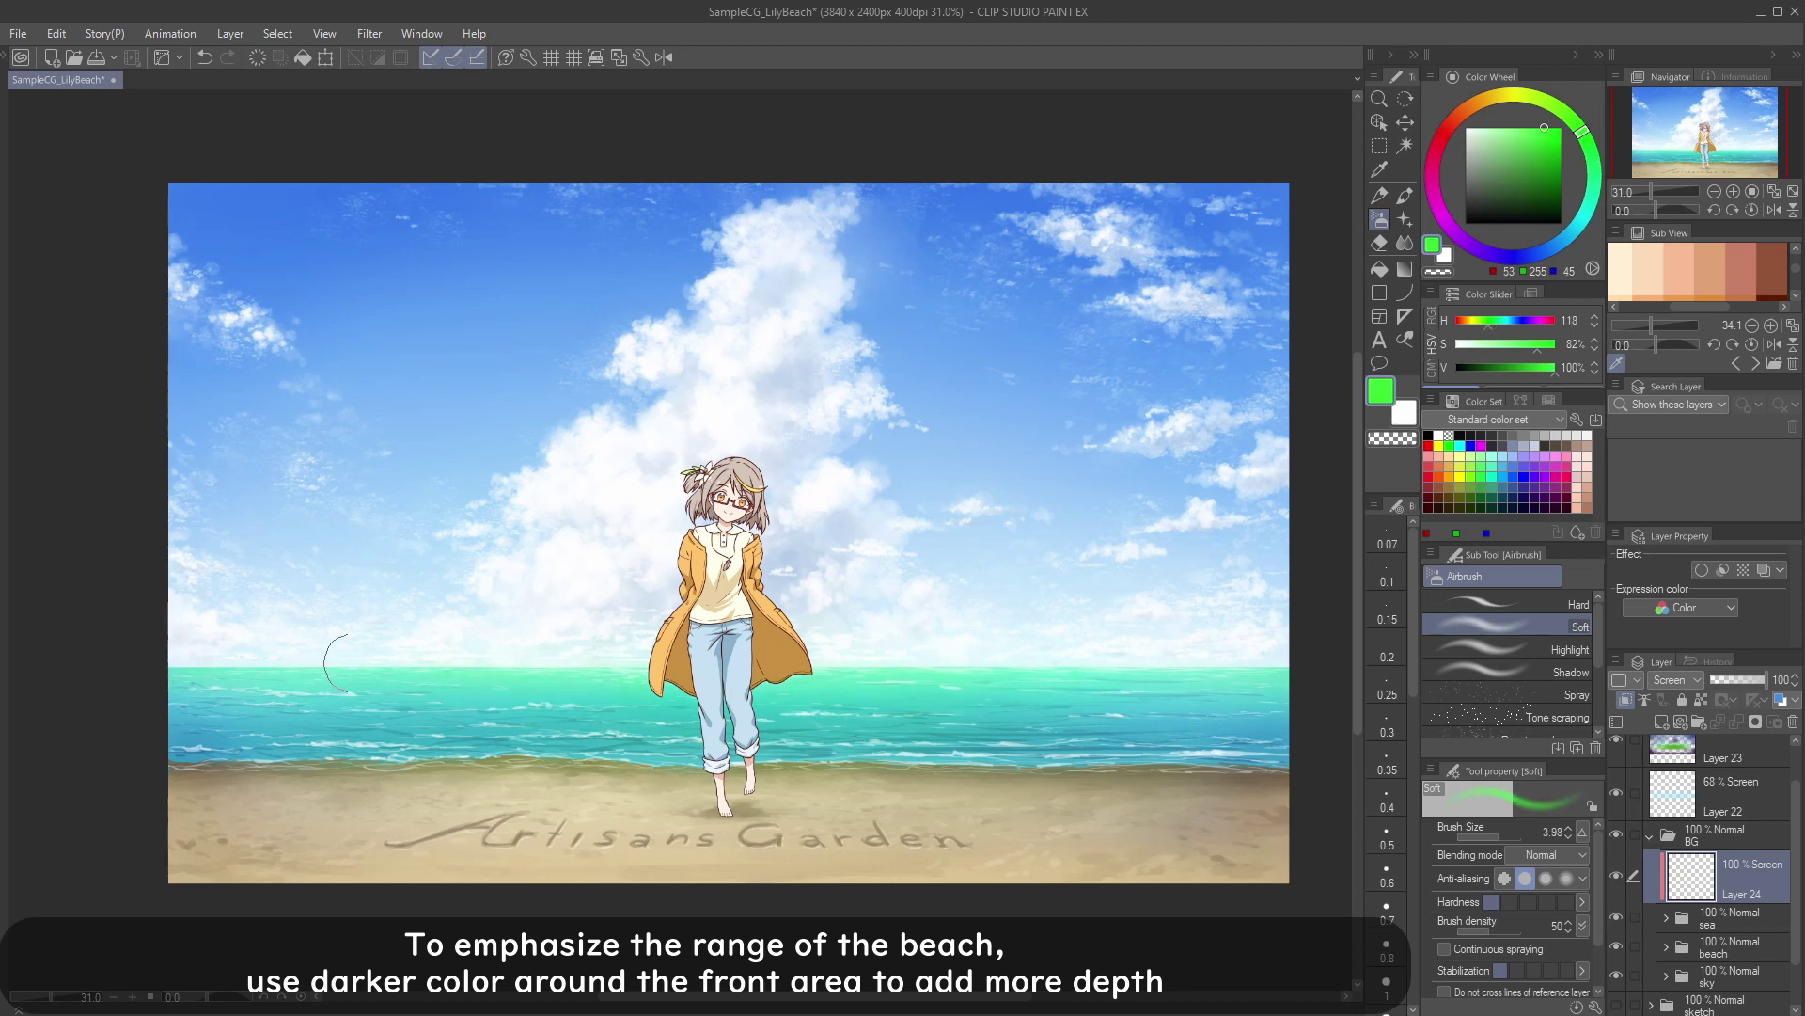
mouse_move(500, 666)
mouse_down()
mouse_move(482, 690)
mouse_move(639, 678)
mouse_up()
Step: Add a clipped Soft light layer above the sea's Screen layer and airbrush dark blue at hue 225 across the nearer water
click(1661, 721)
click(1626, 700)
click(1555, 246)
click(1542, 171)
key(ctrl+z)
click(1675, 680)
click(1676, 959)
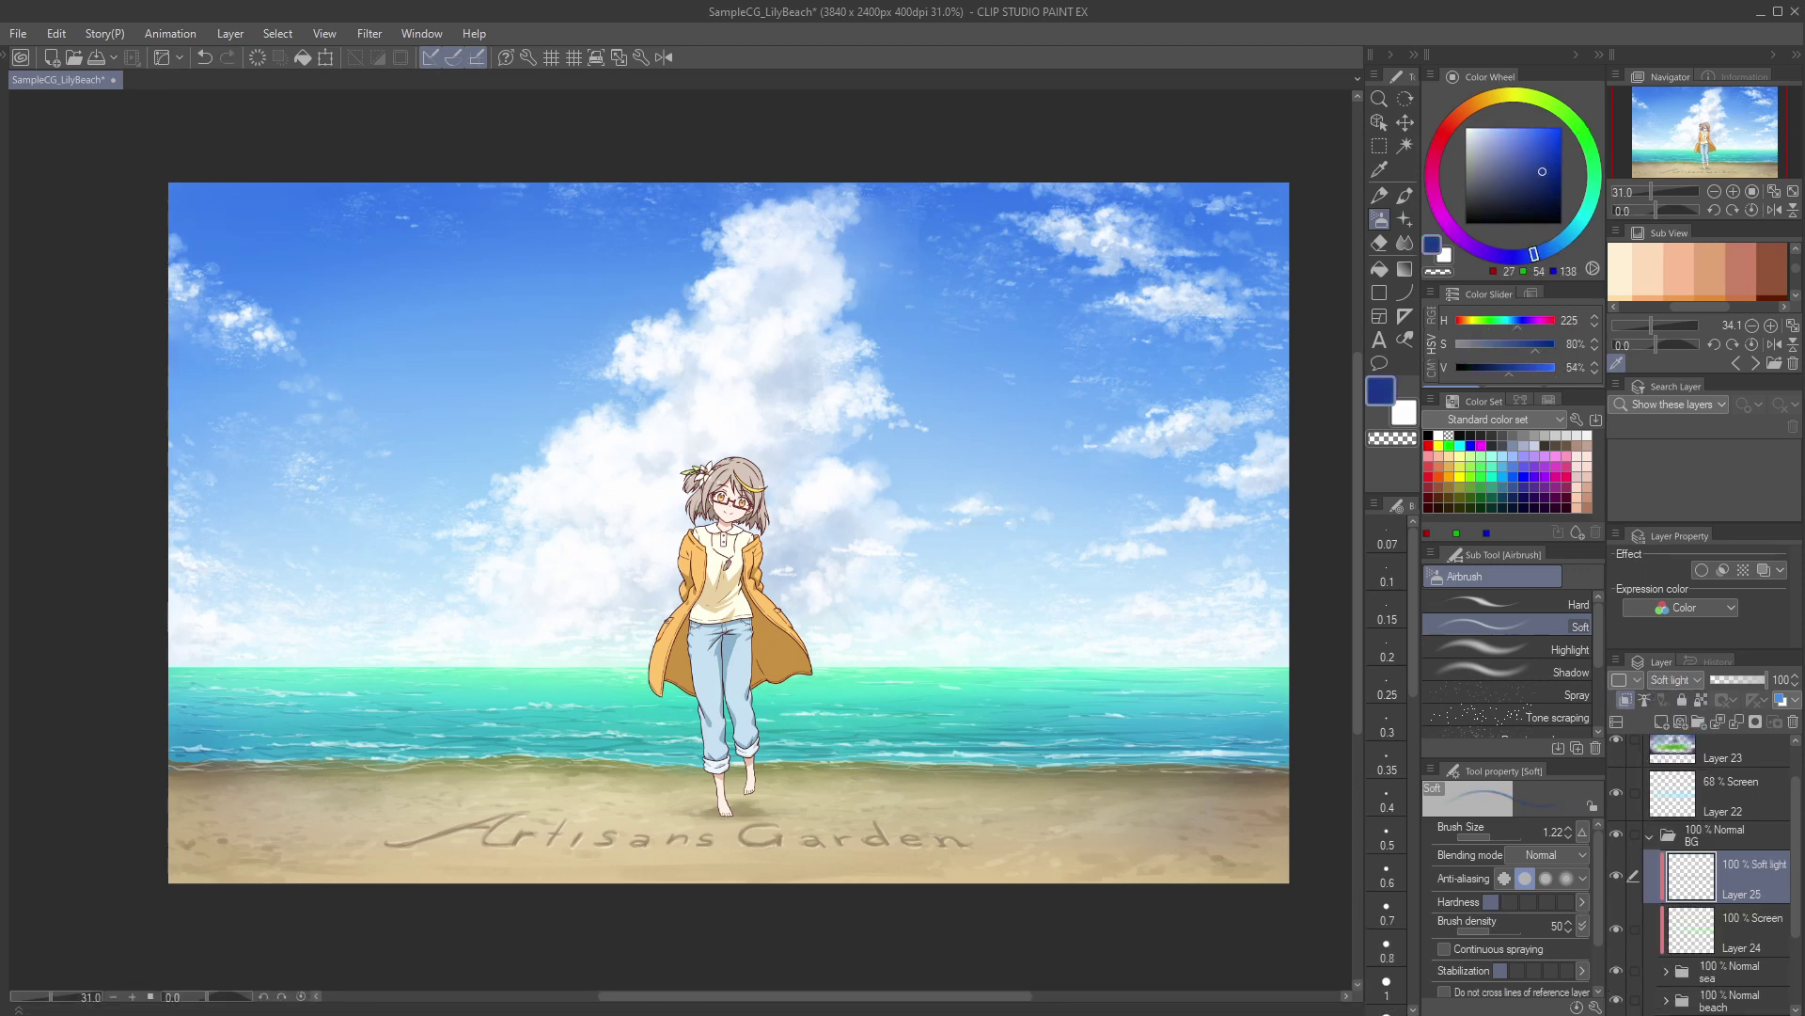
drag(497, 727, 1081, 732)
Step: Add another clipped Screen layer and airbrush thin pale green strokes at hue 145 across the middle of the sea, brush size 0.54
click(1485, 836)
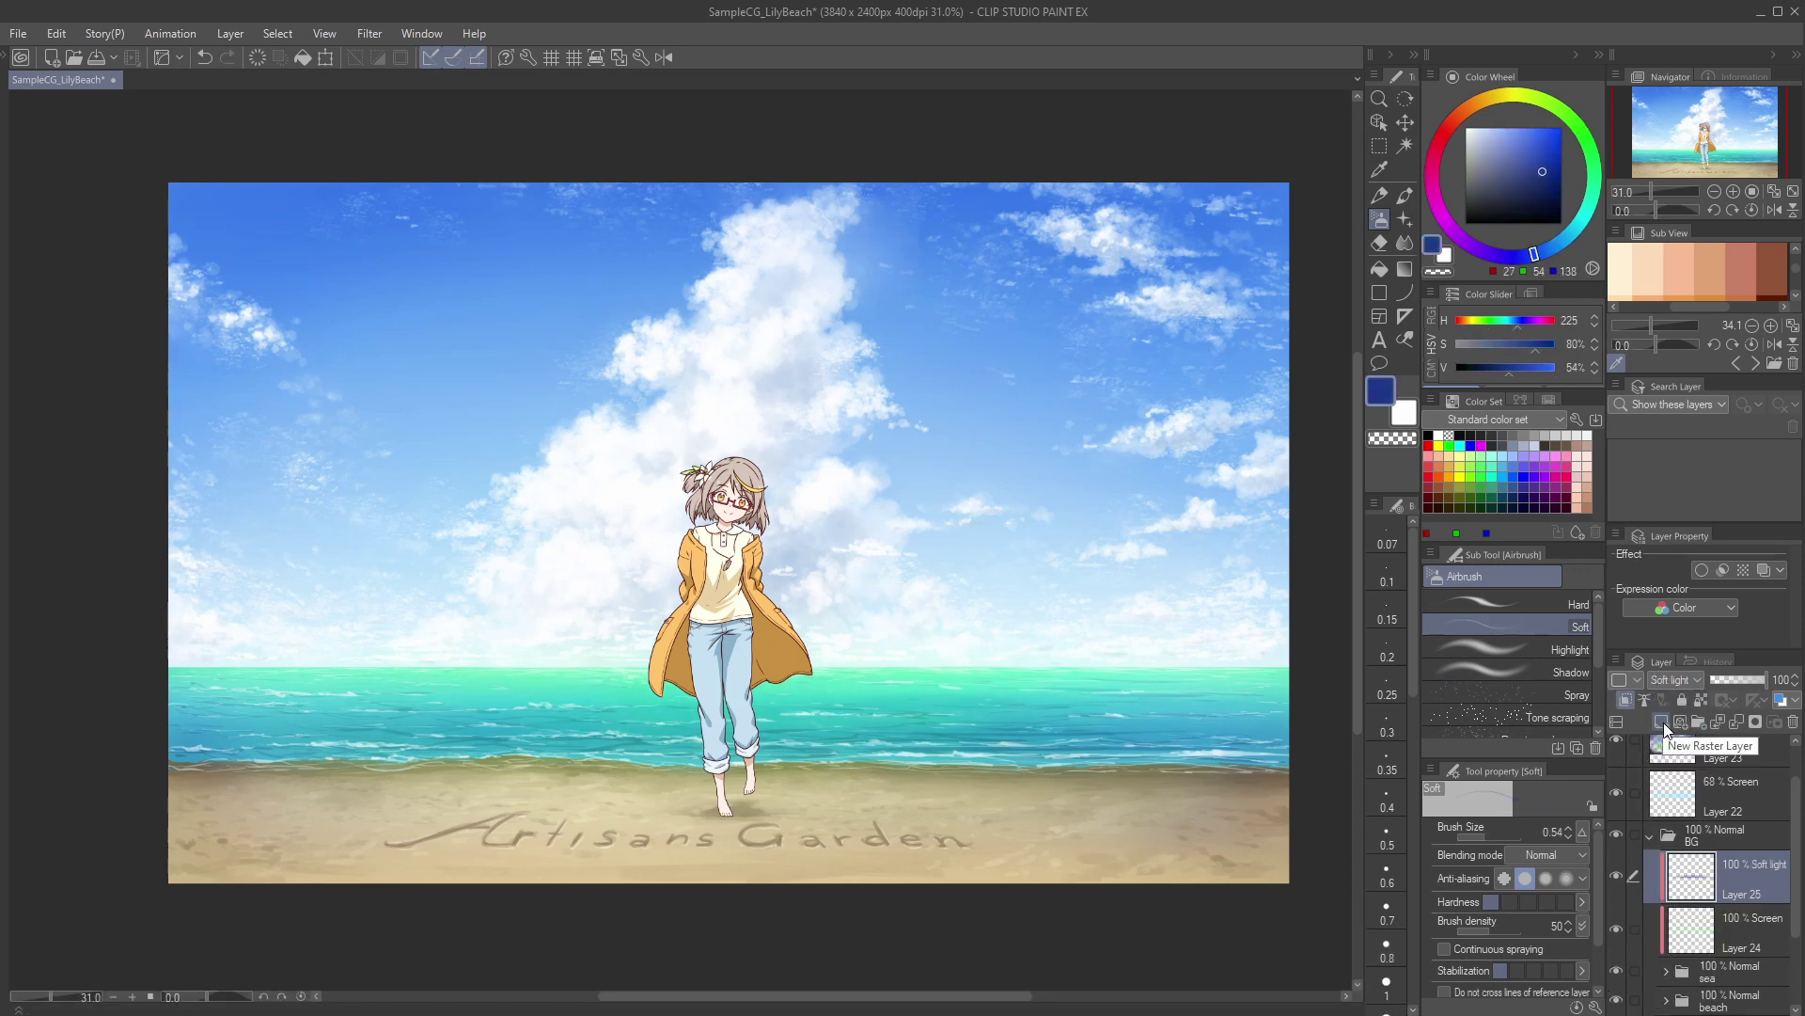
click(1662, 721)
click(1626, 701)
click(1594, 168)
click(1503, 127)
click(1676, 680)
click(1675, 837)
drag(1074, 705, 835, 700)
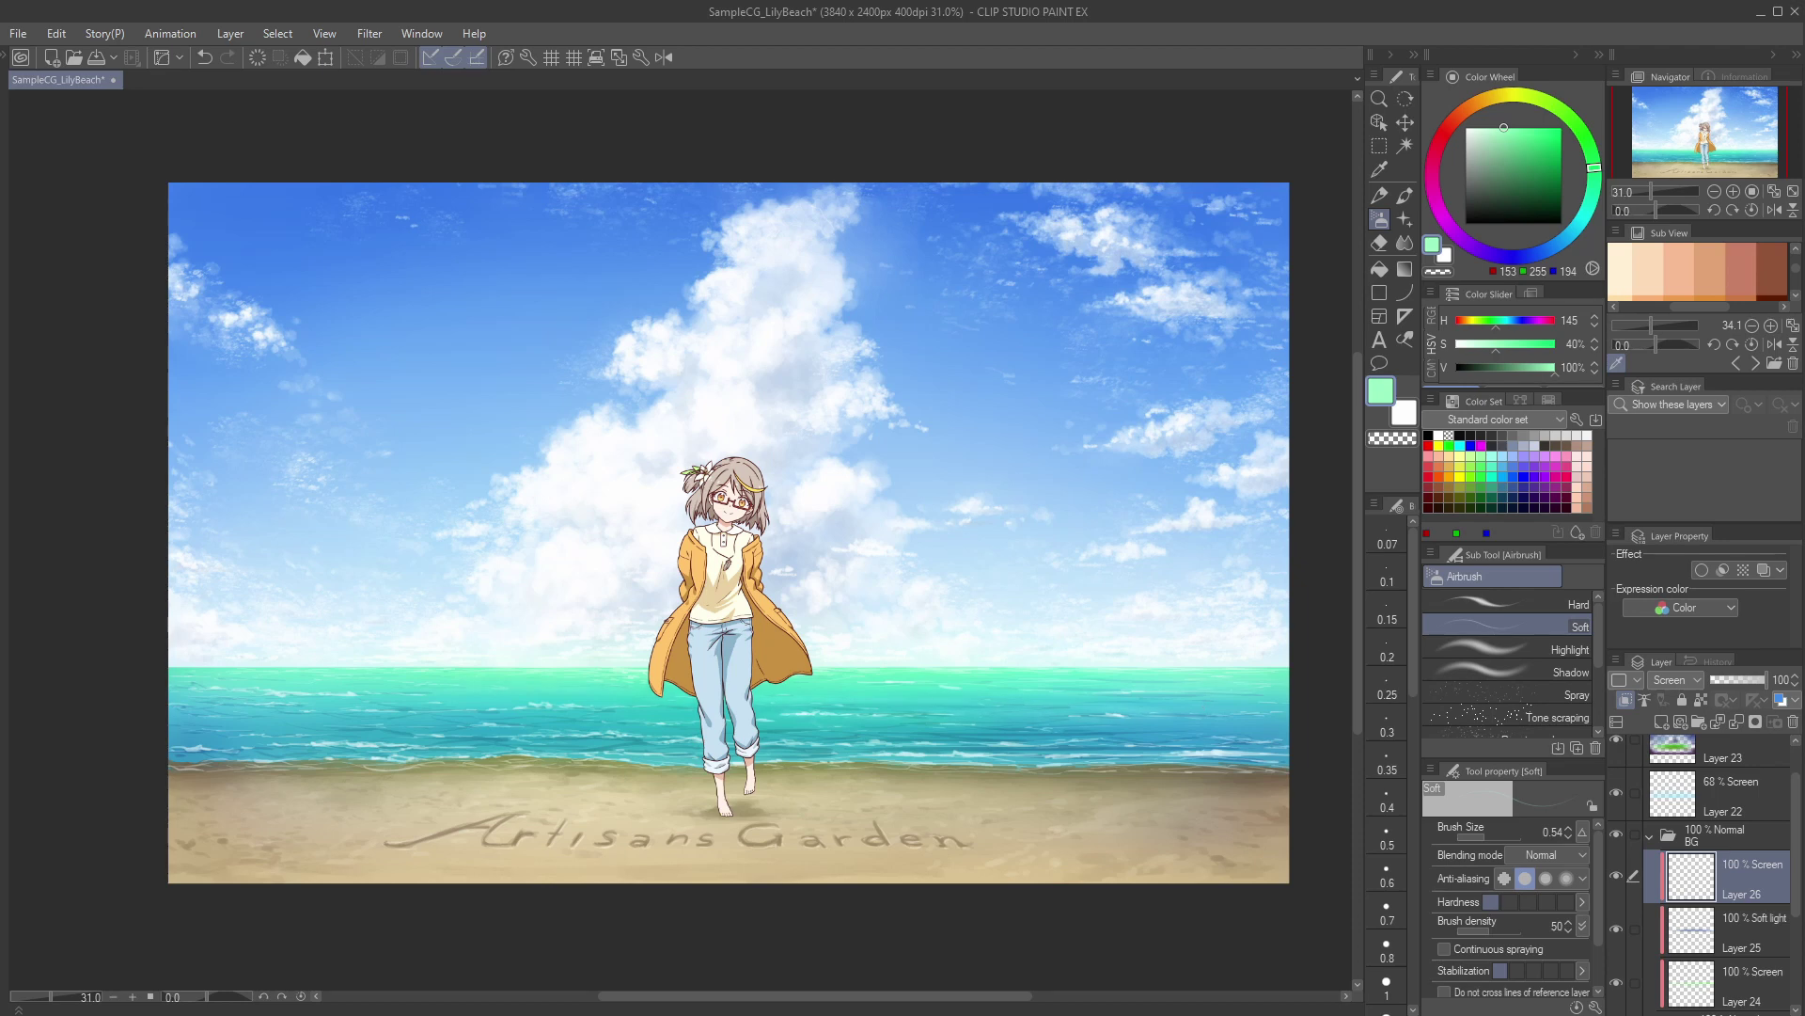
drag(677, 711, 496, 711)
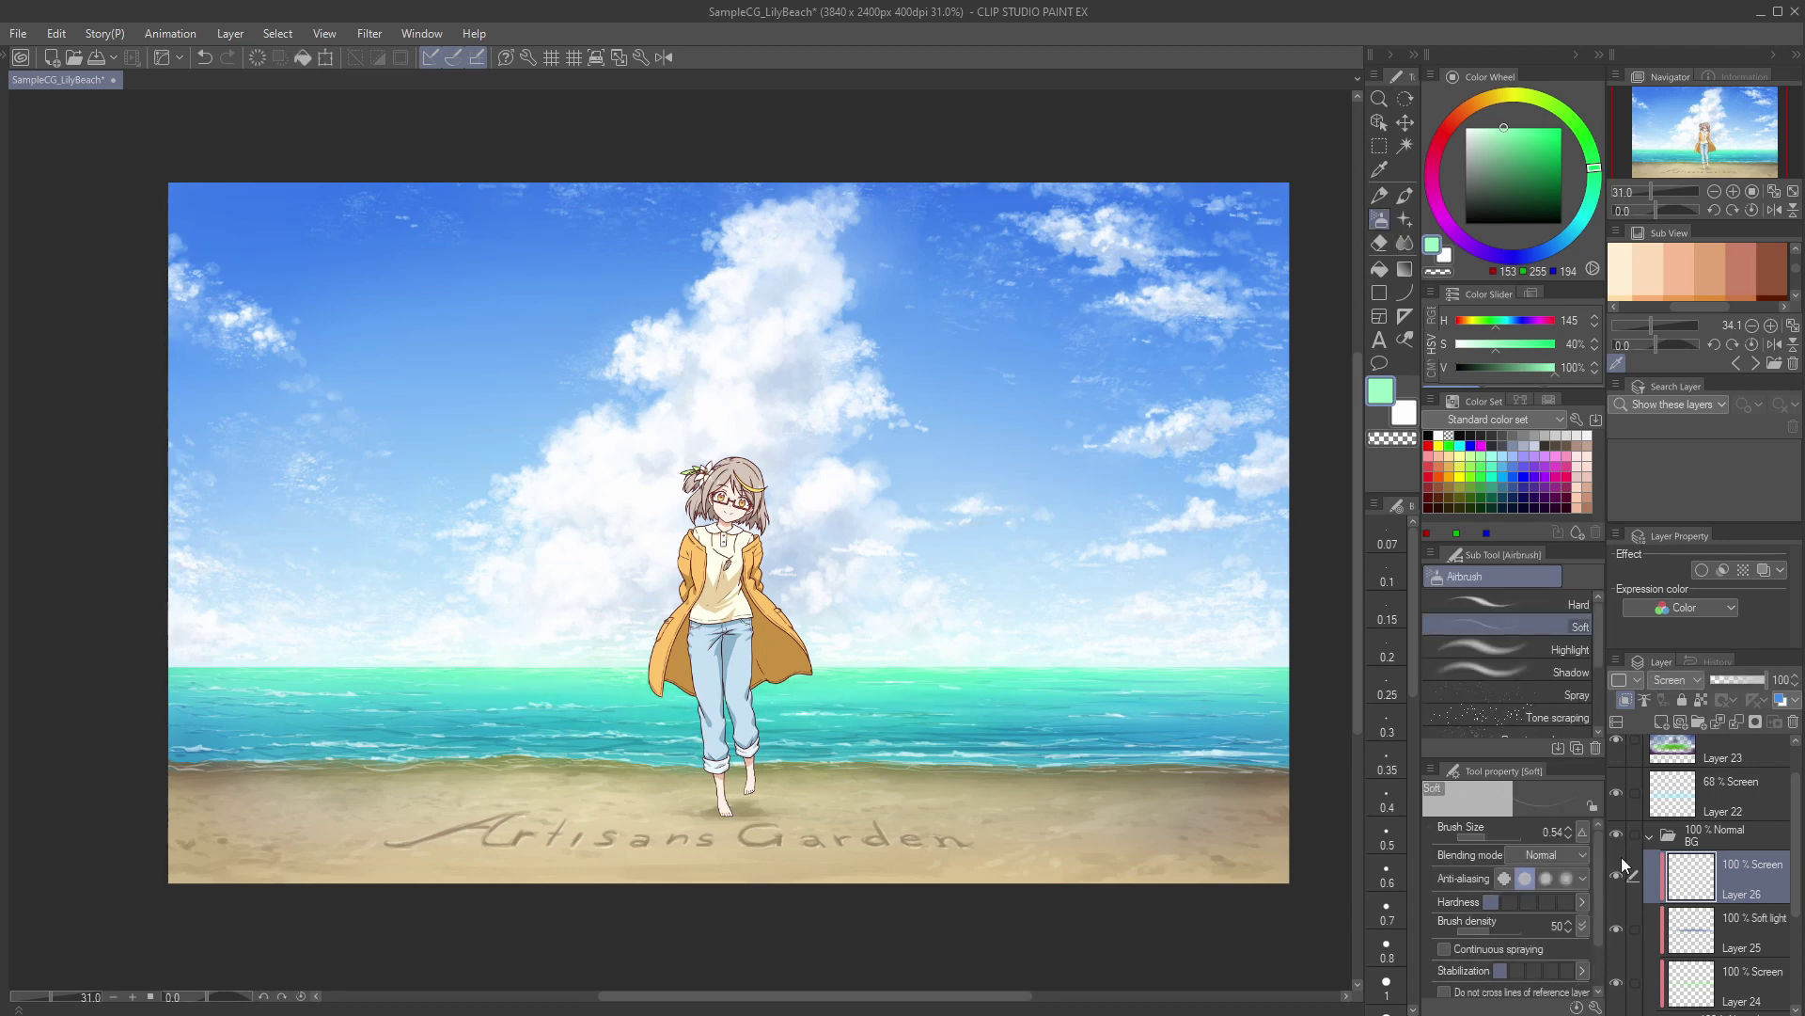
Step: Add a Soft light layer clipped to the beach folder and airbrush muted blue at hue 207 along the shoreline
drag(1796, 879, 1797, 955)
click(1728, 906)
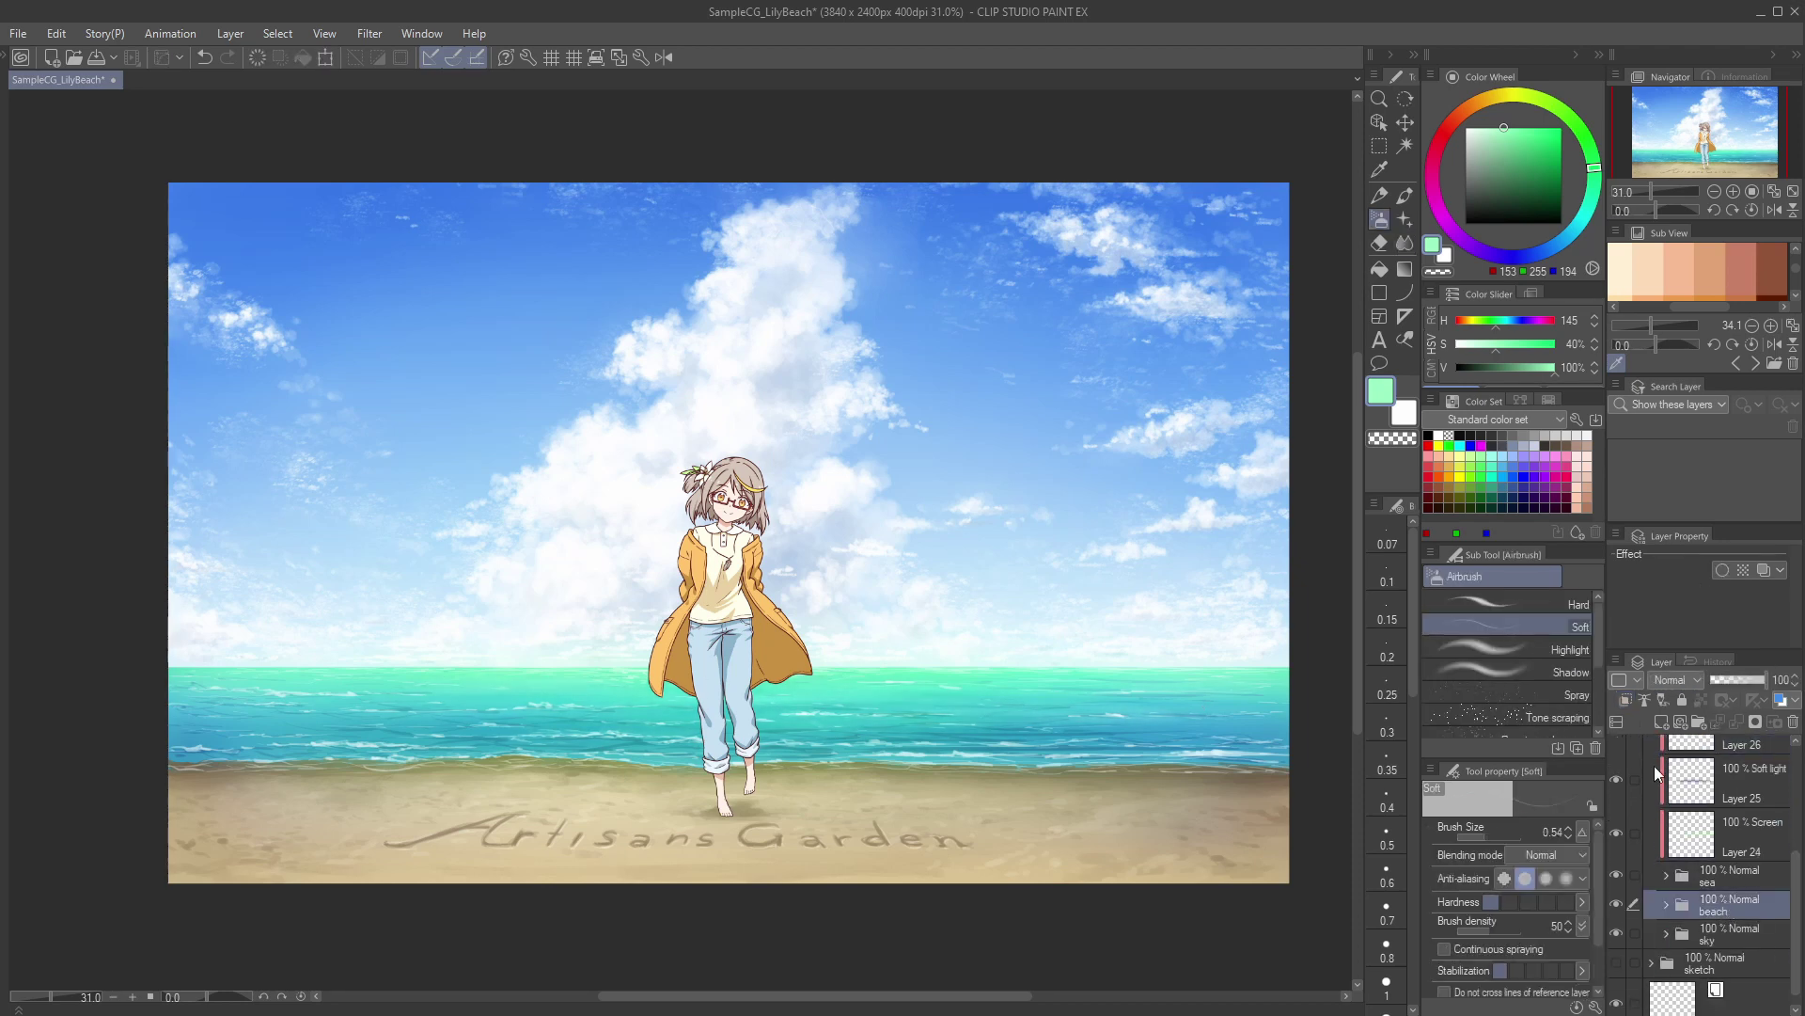
click(1661, 721)
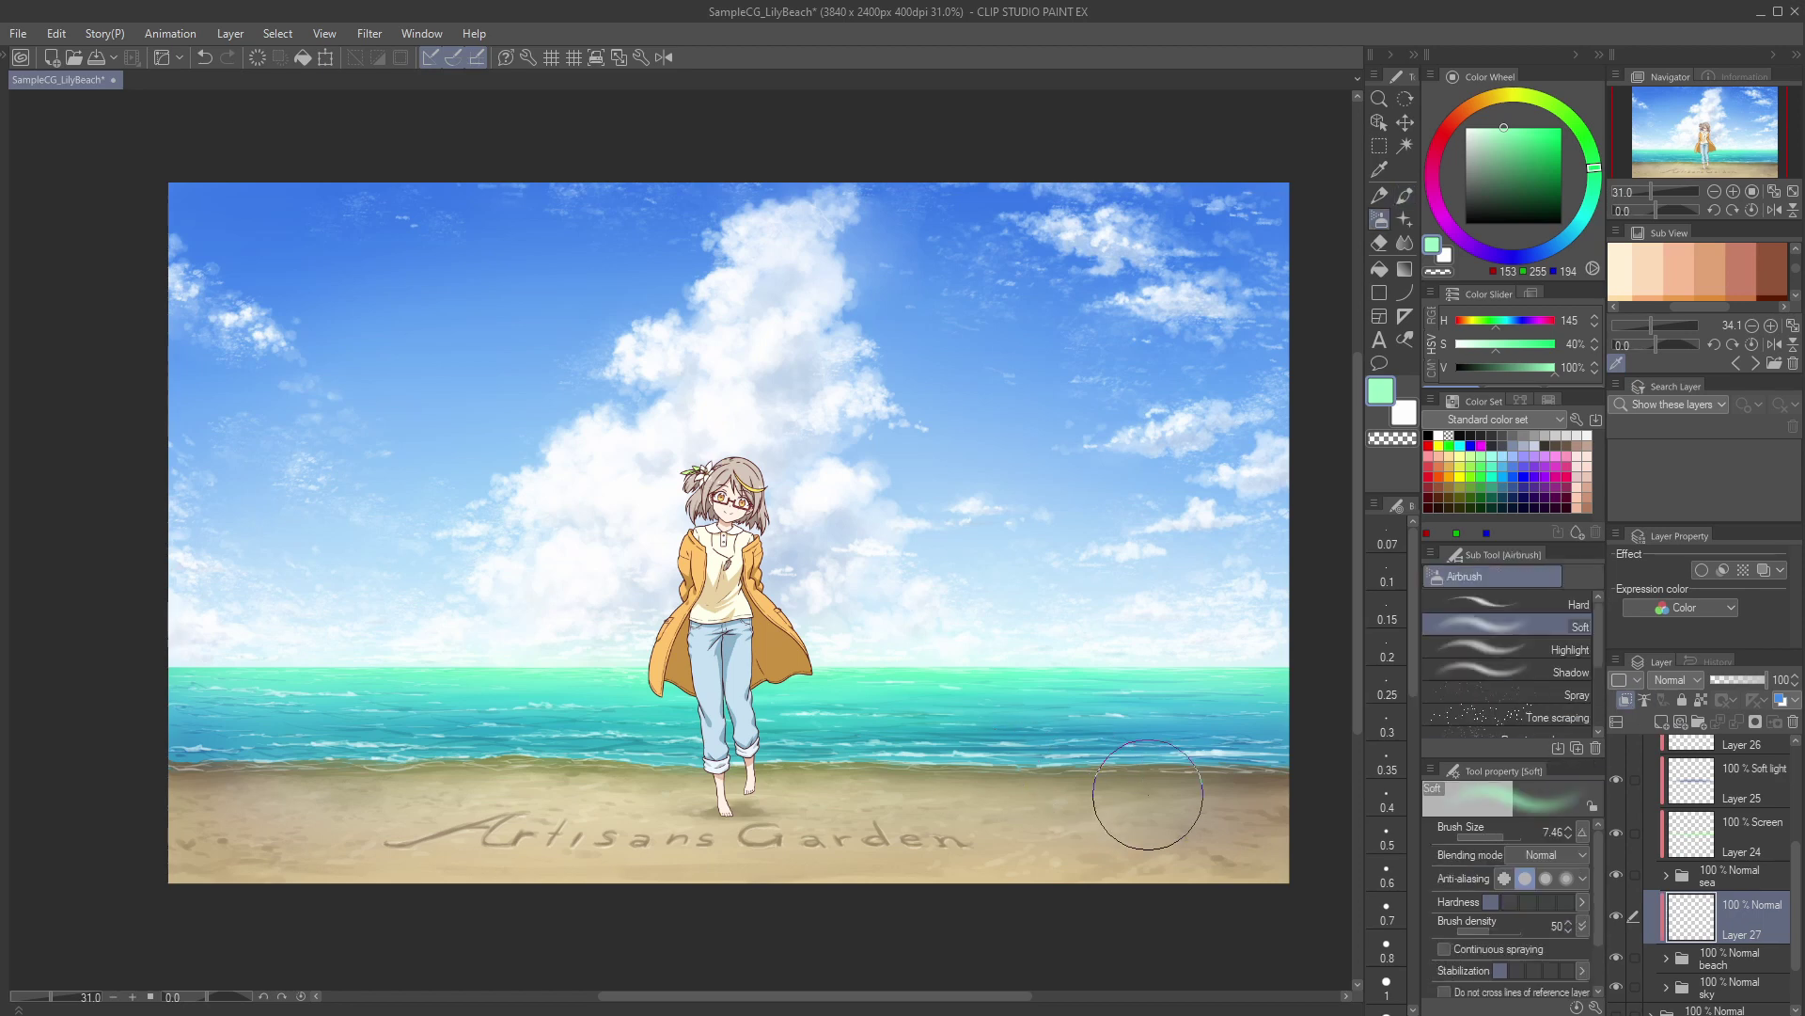
click(1675, 680)
click(1677, 933)
click(1557, 244)
click(1526, 167)
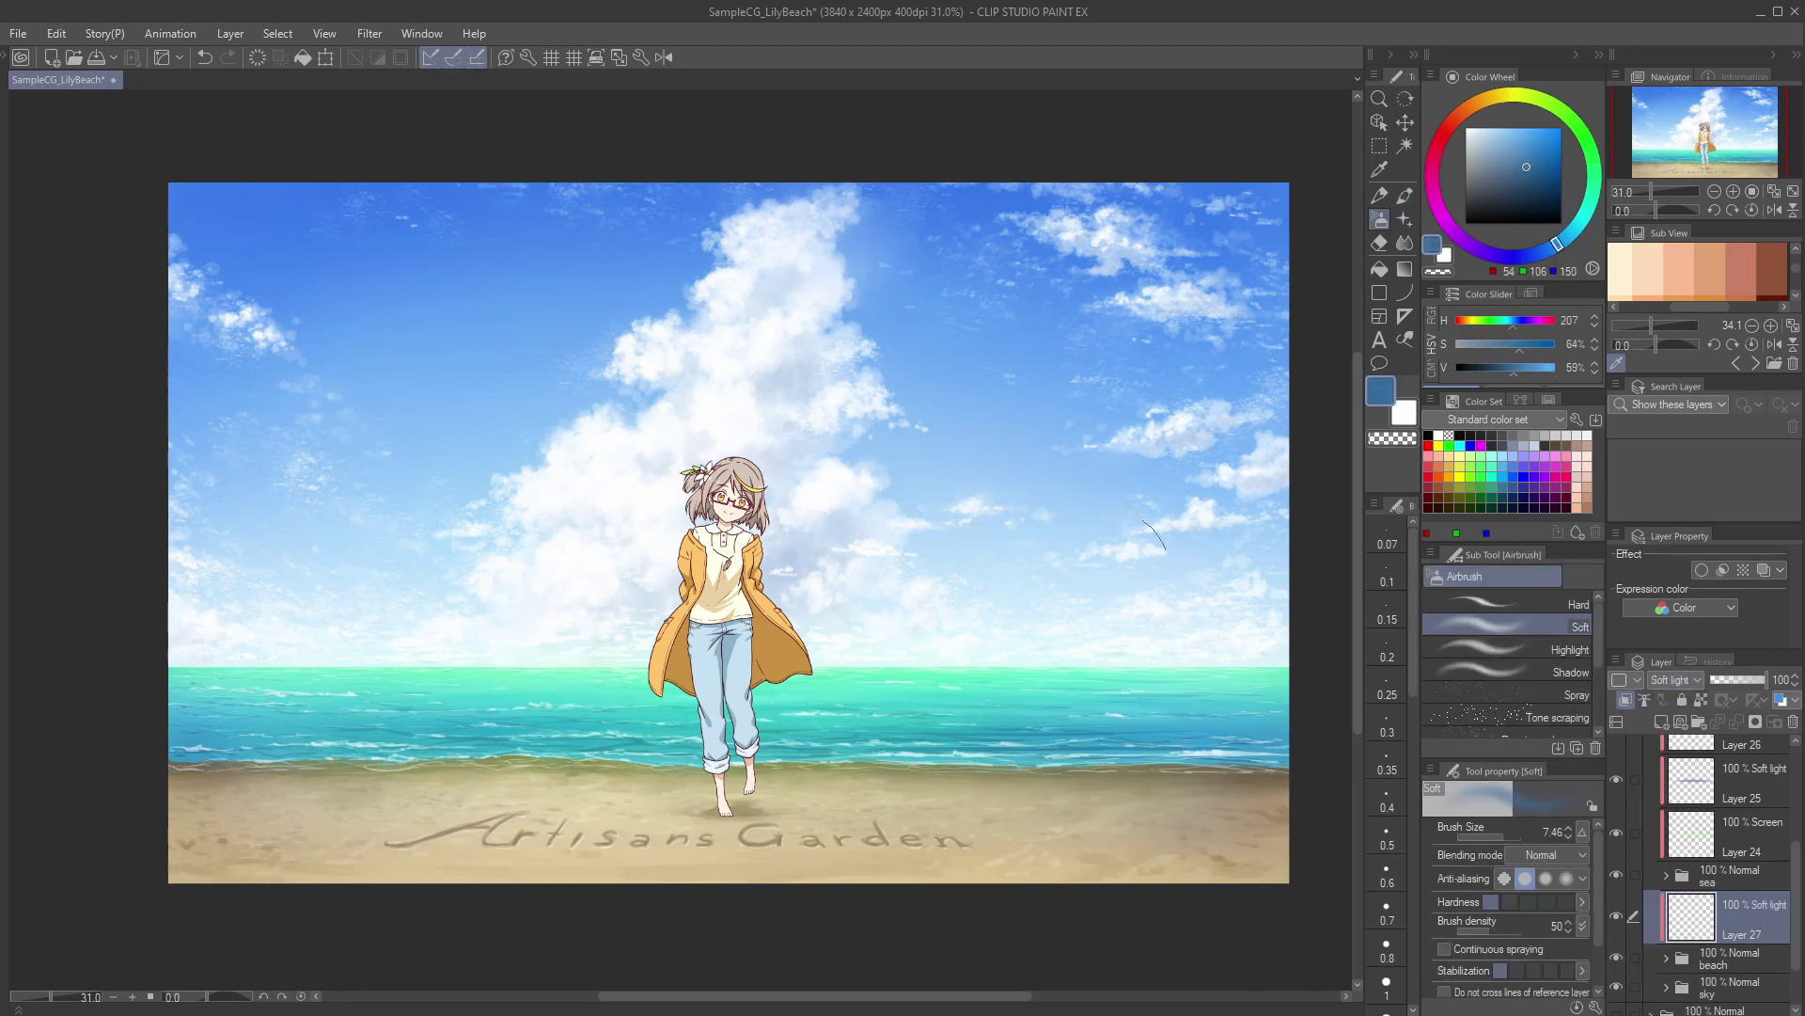
drag(584, 738, 544, 728)
Step: Pick a dark brown at hue 26 and airbrush it across the front edge of the sand
click(1515, 147)
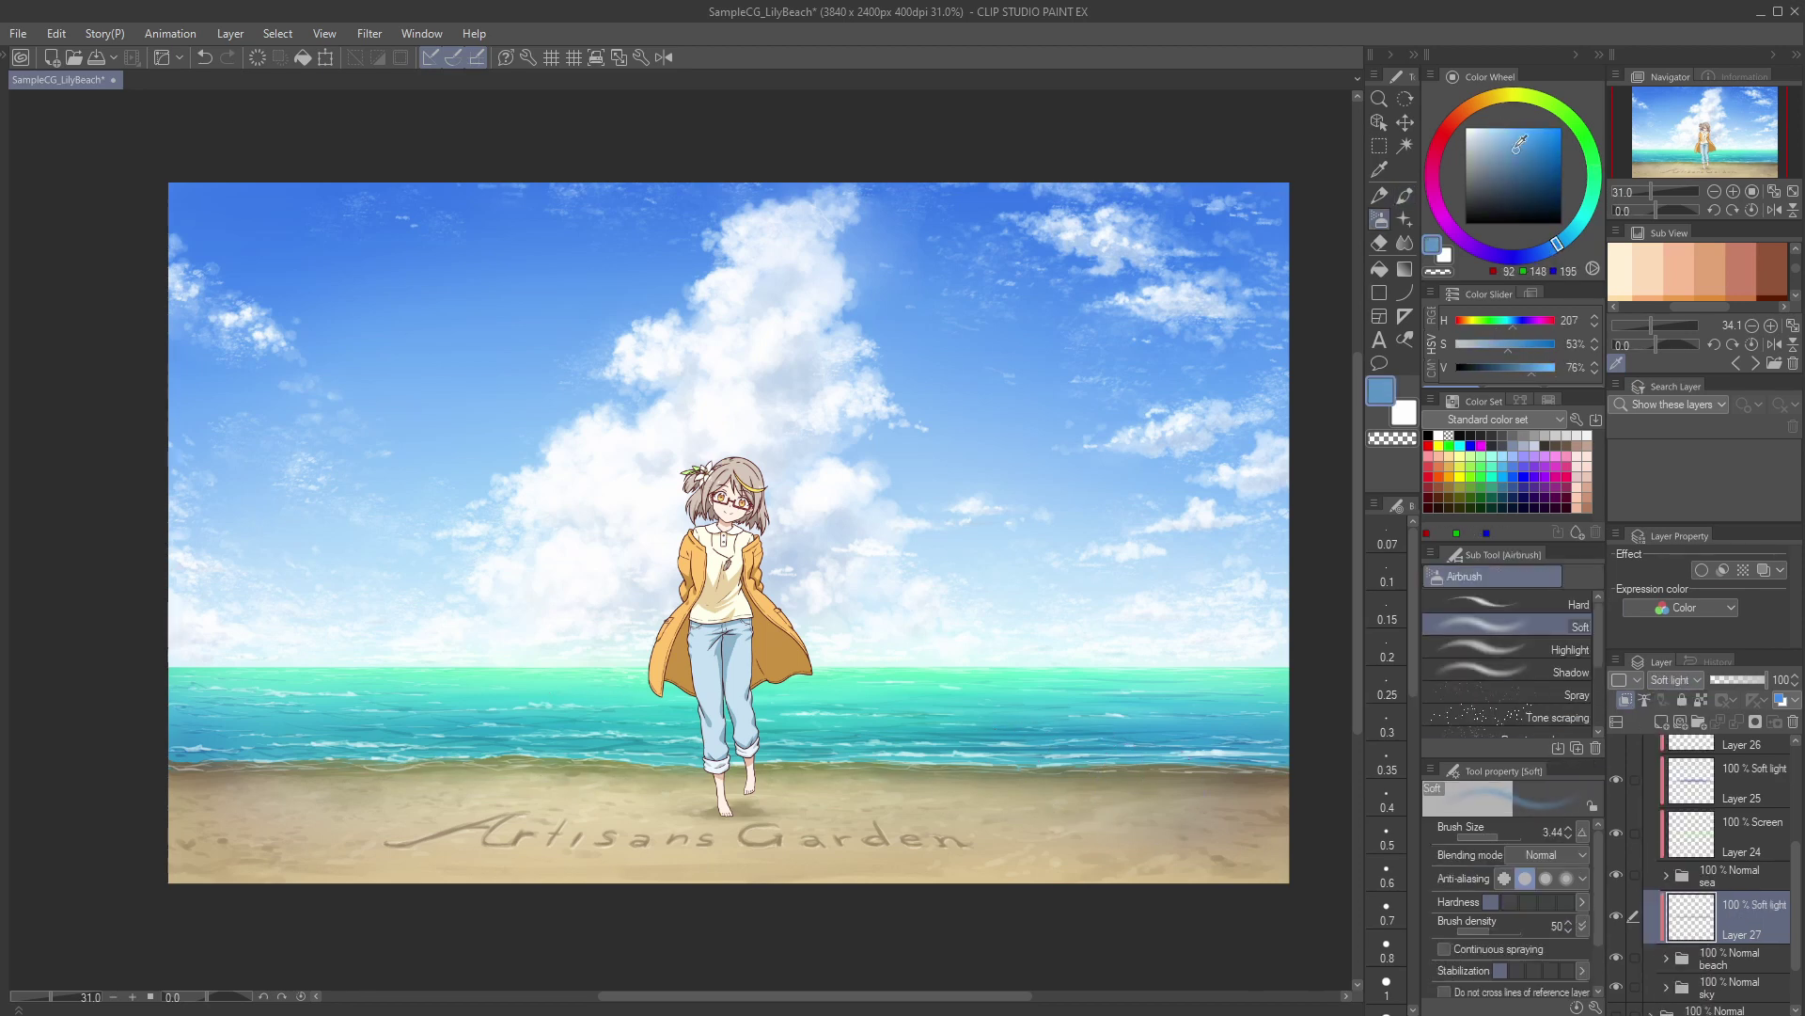
click(1488, 99)
click(1524, 170)
click(1468, 108)
click(1527, 183)
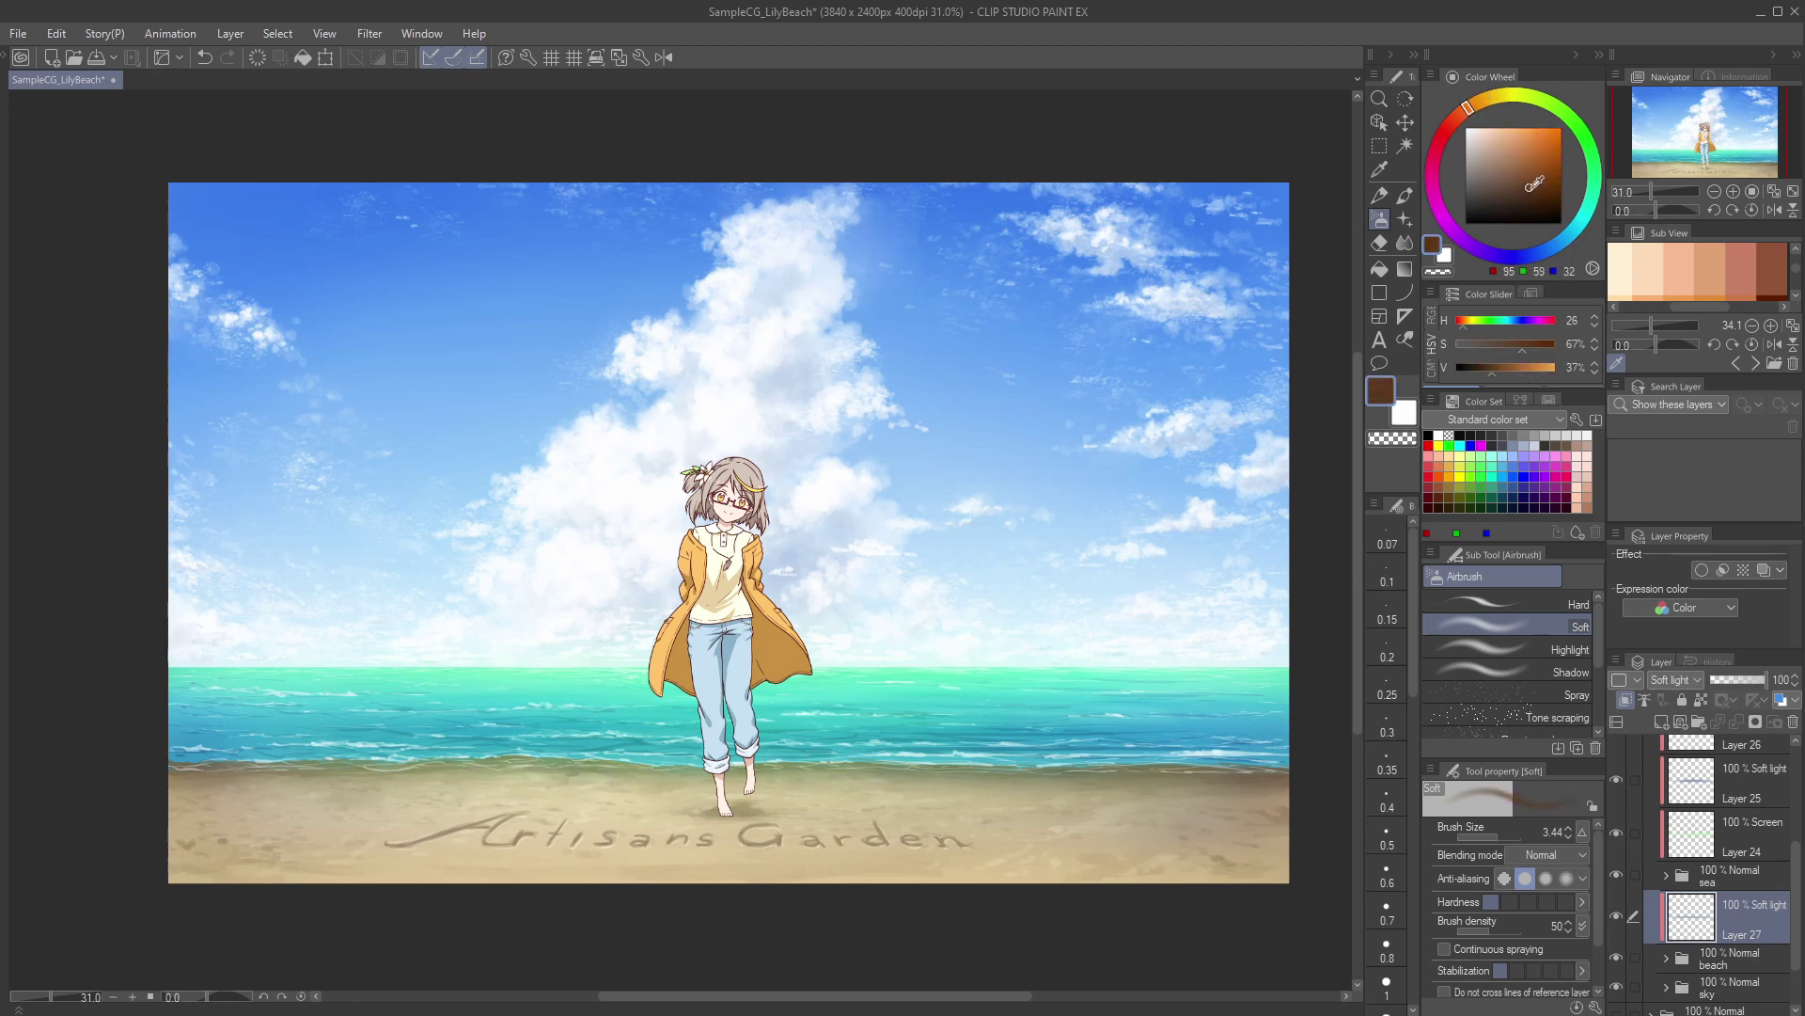
drag(264, 886, 310, 886)
drag(263, 885, 1163, 909)
Step: Airbrush an even darker brown into the nearest sand, compare the layer hidden and shown, and set its opacity to 57%
click(1508, 196)
drag(1508, 196, 1506, 198)
drag(1078, 841, 1054, 842)
mouse_move(835, 892)
mouse_down()
mouse_move(1267, 894)
mouse_move(821, 908)
mouse_move(1281, 841)
mouse_up()
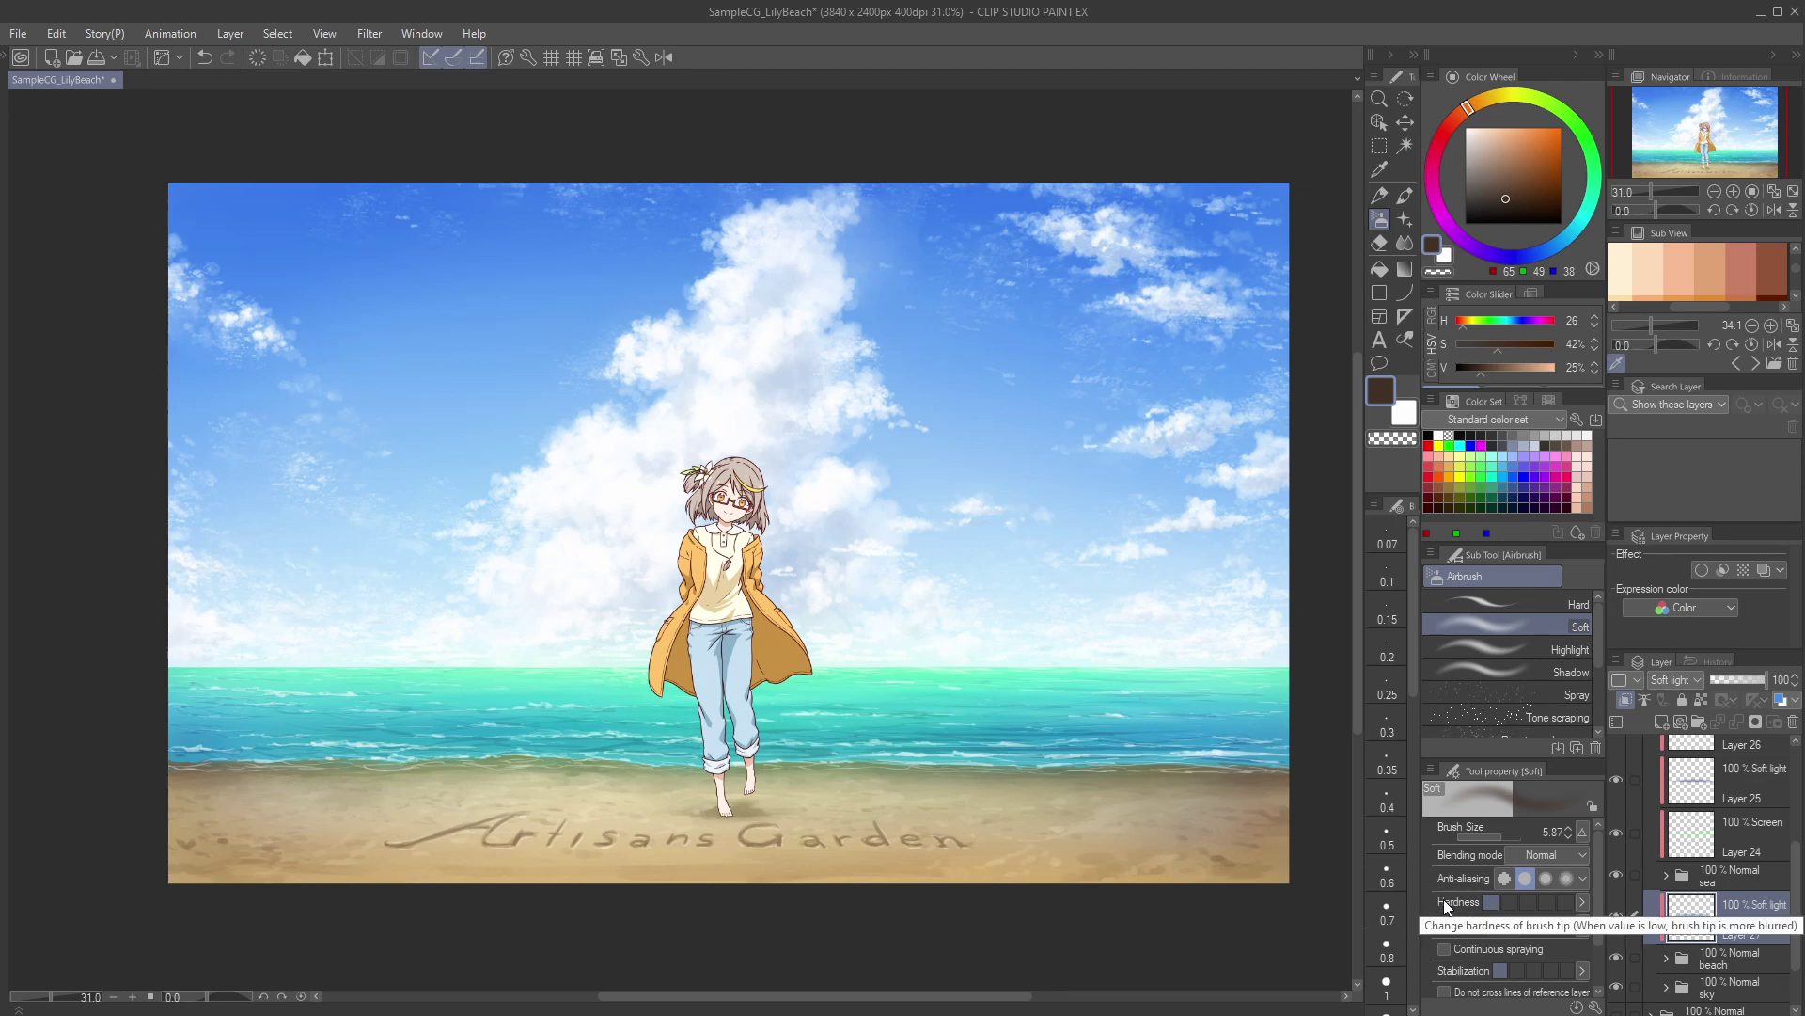
click(1617, 917)
click(1617, 917)
Step: Collapse the BG folder and add a Tone Curve correction layer above the CH folder
scroll(1672, 842, up, 3)
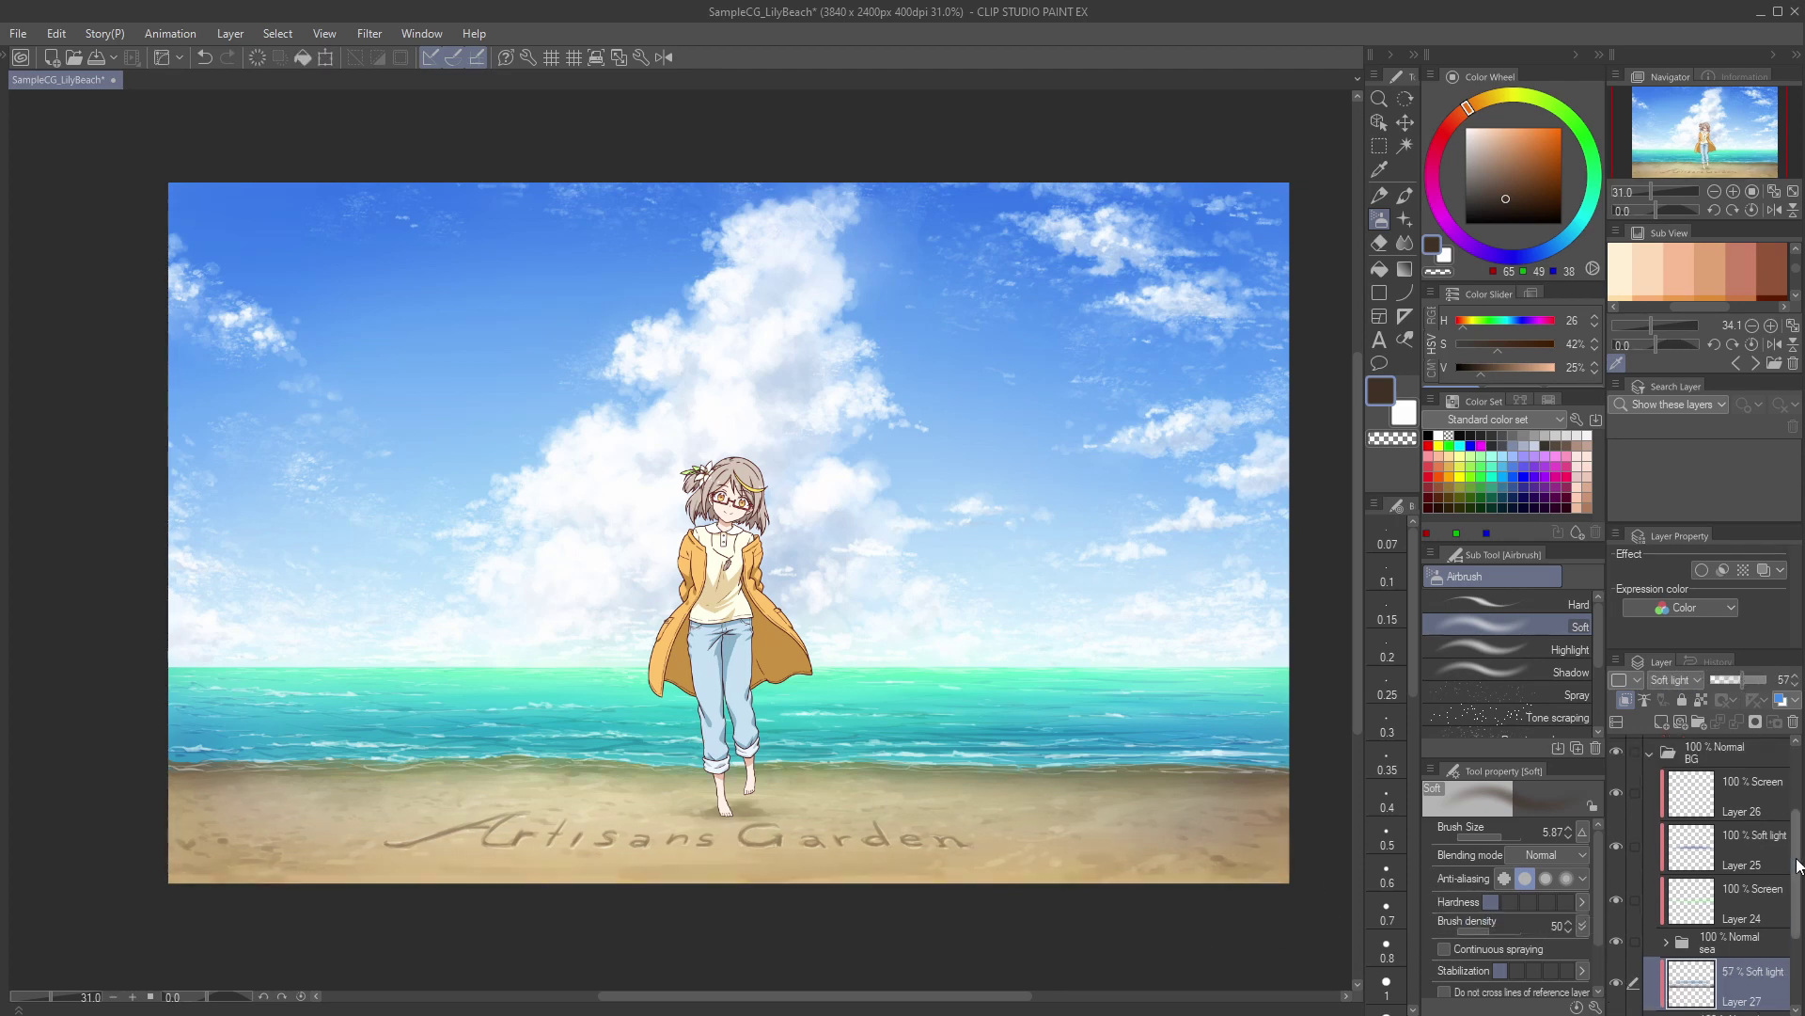
scroll(1638, 891, up, 1)
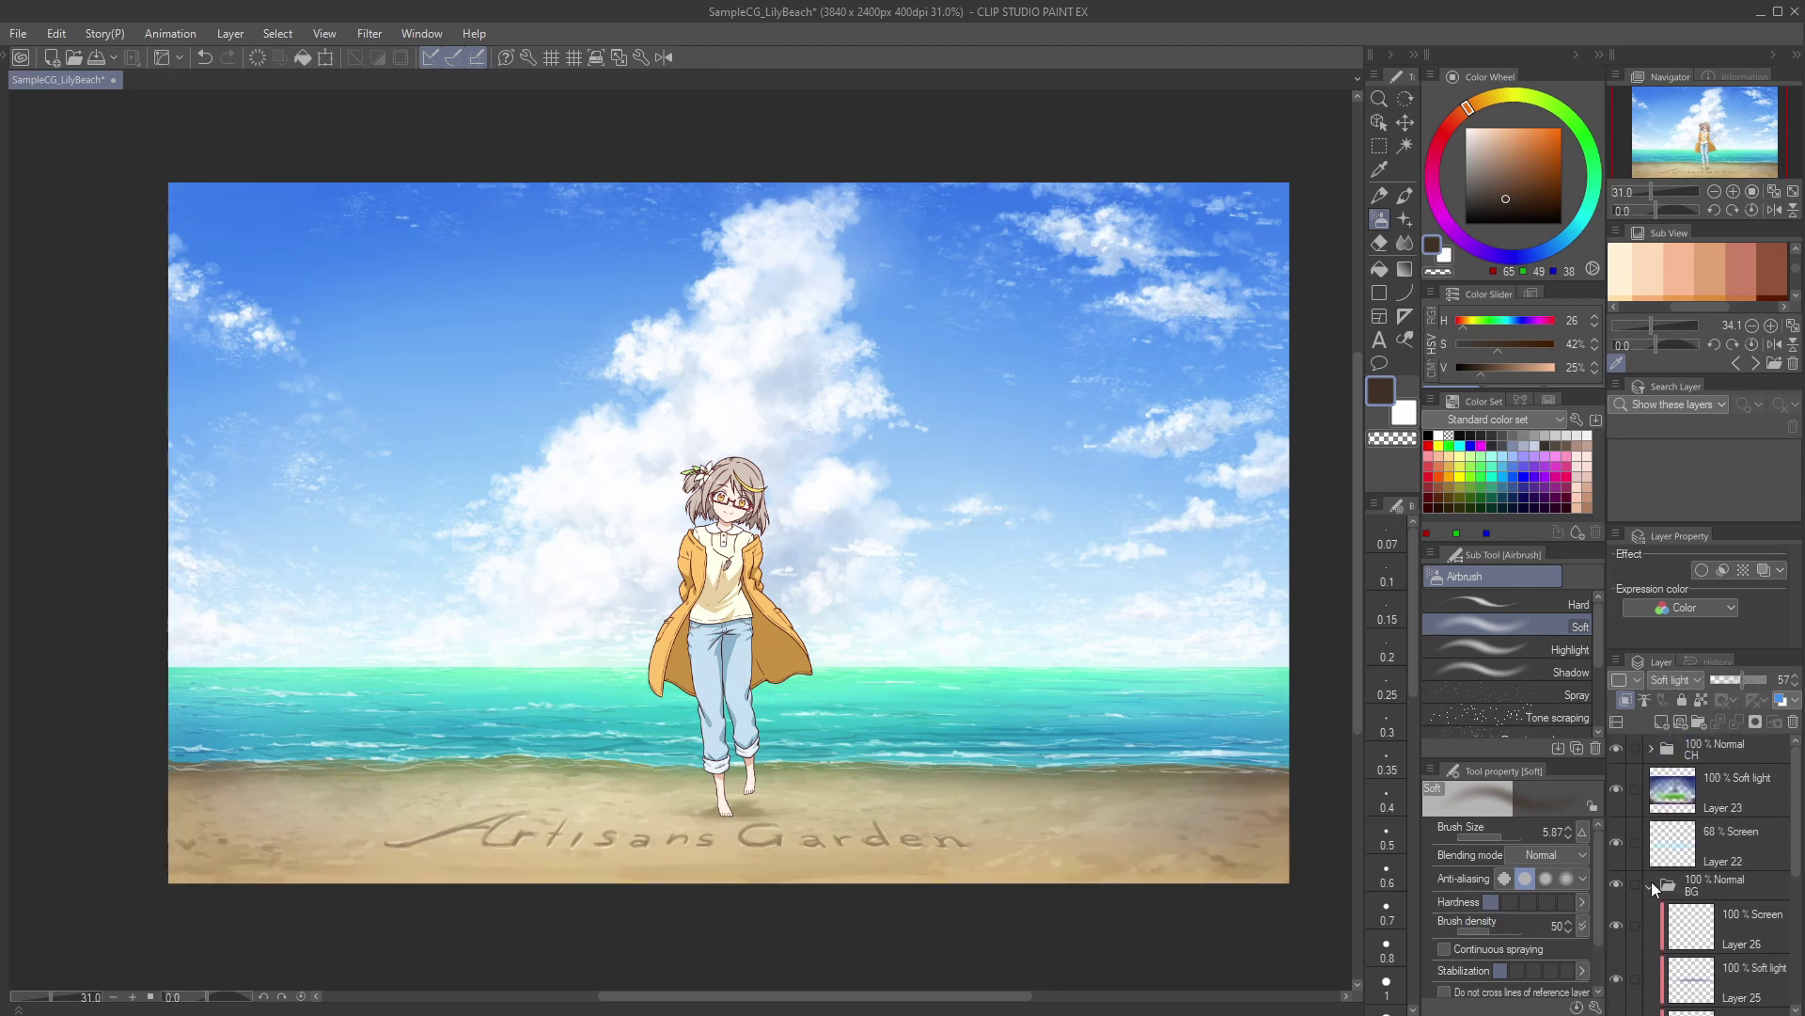
click(1651, 882)
click(1704, 741)
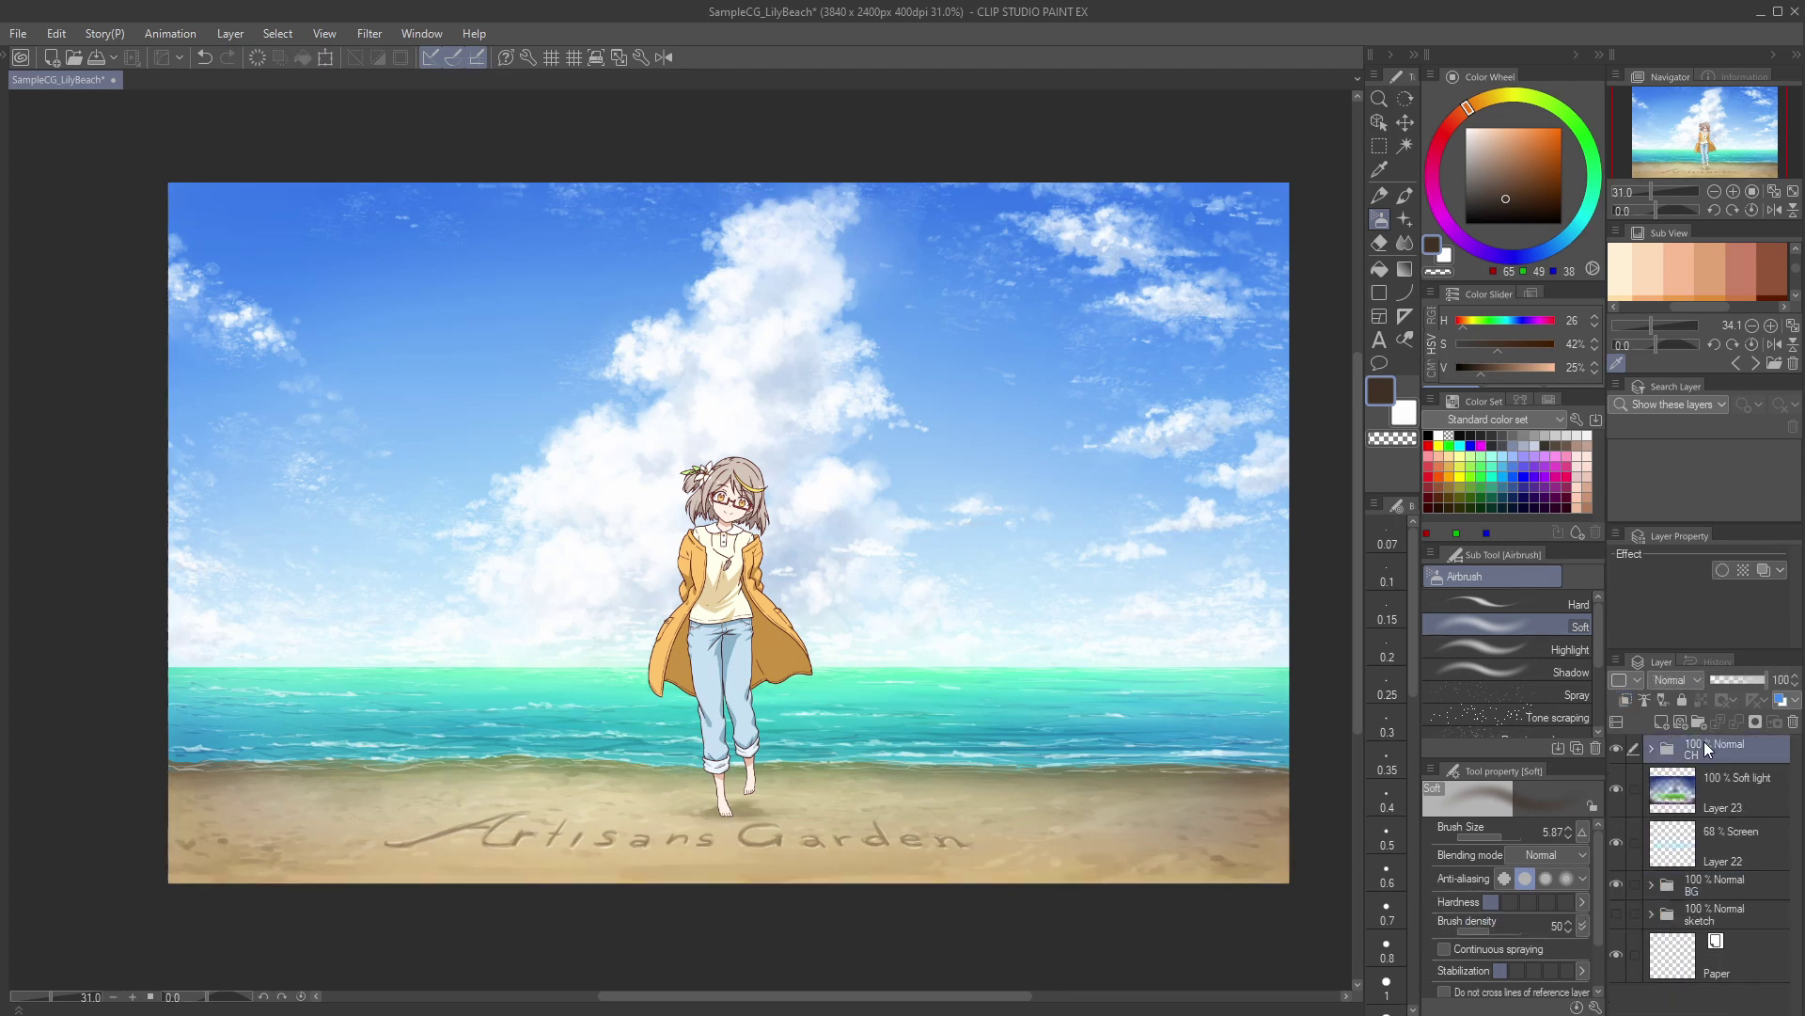
click(1615, 660)
mouse_move(1683, 725)
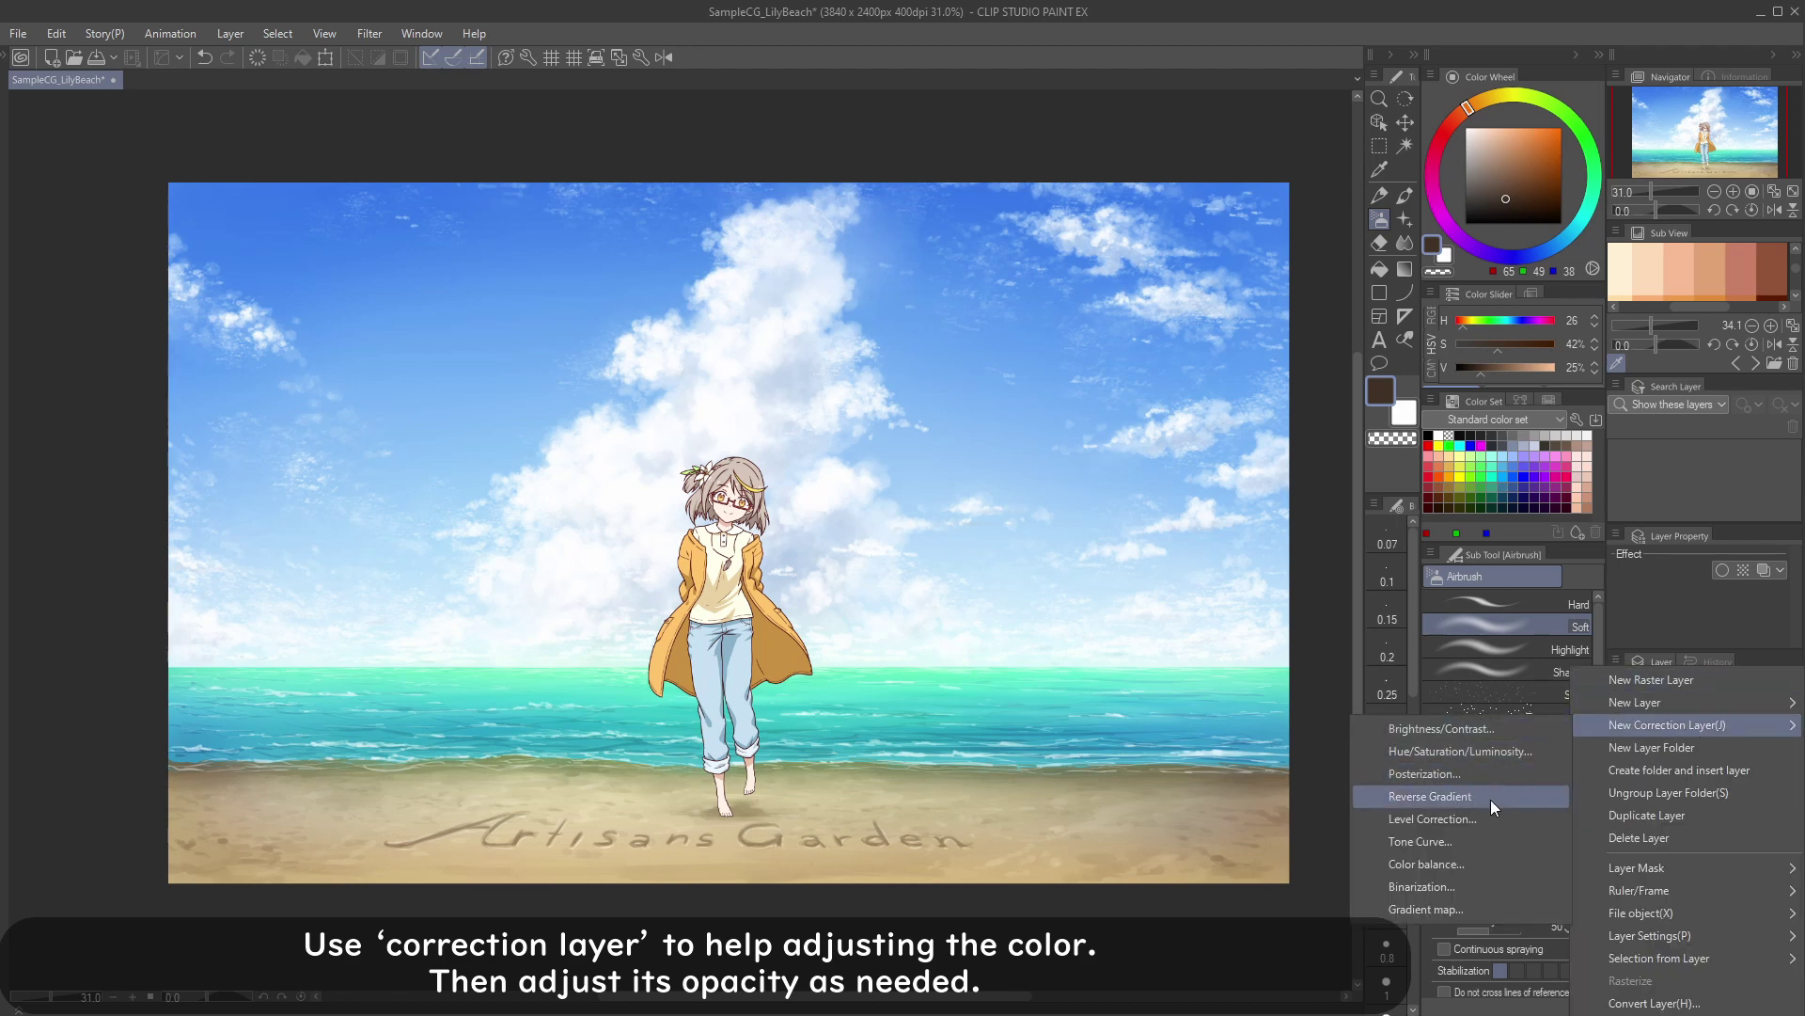
click(1482, 839)
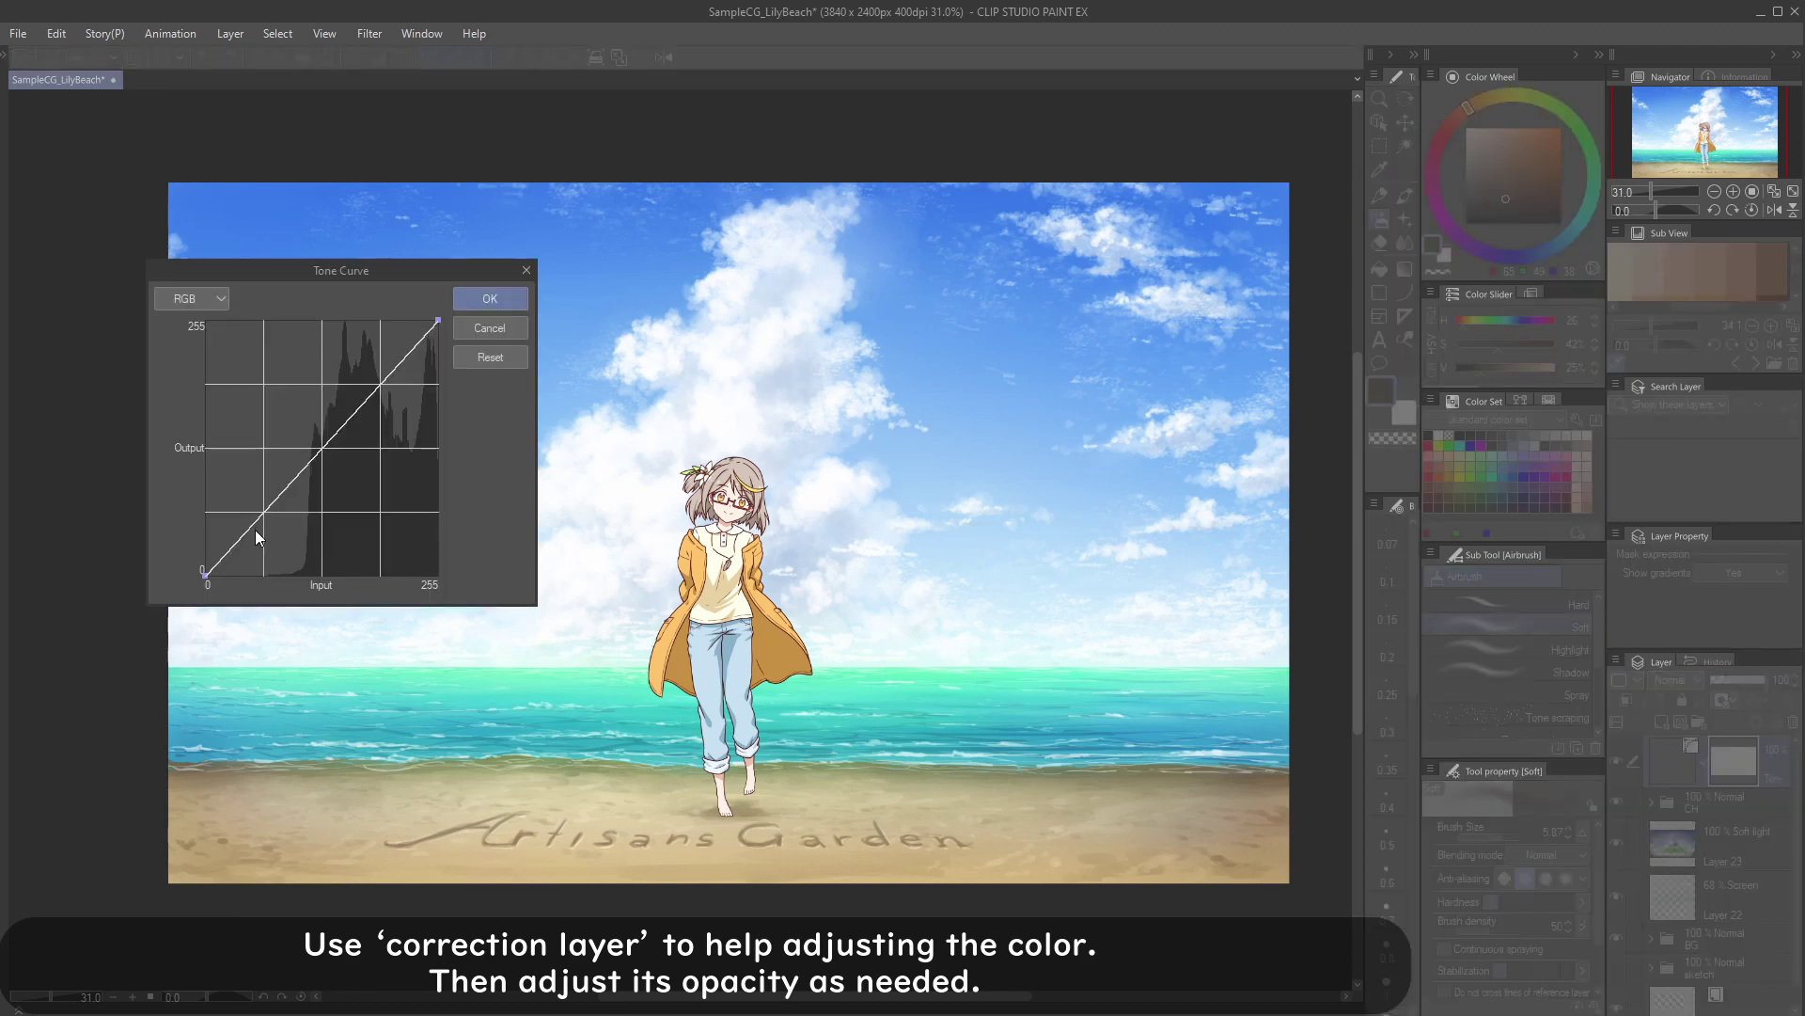
Step: Shape the RGB tone curve into a gentle S with lowered shadows and raised highlights, and apply it
drag(239, 549, 251, 564)
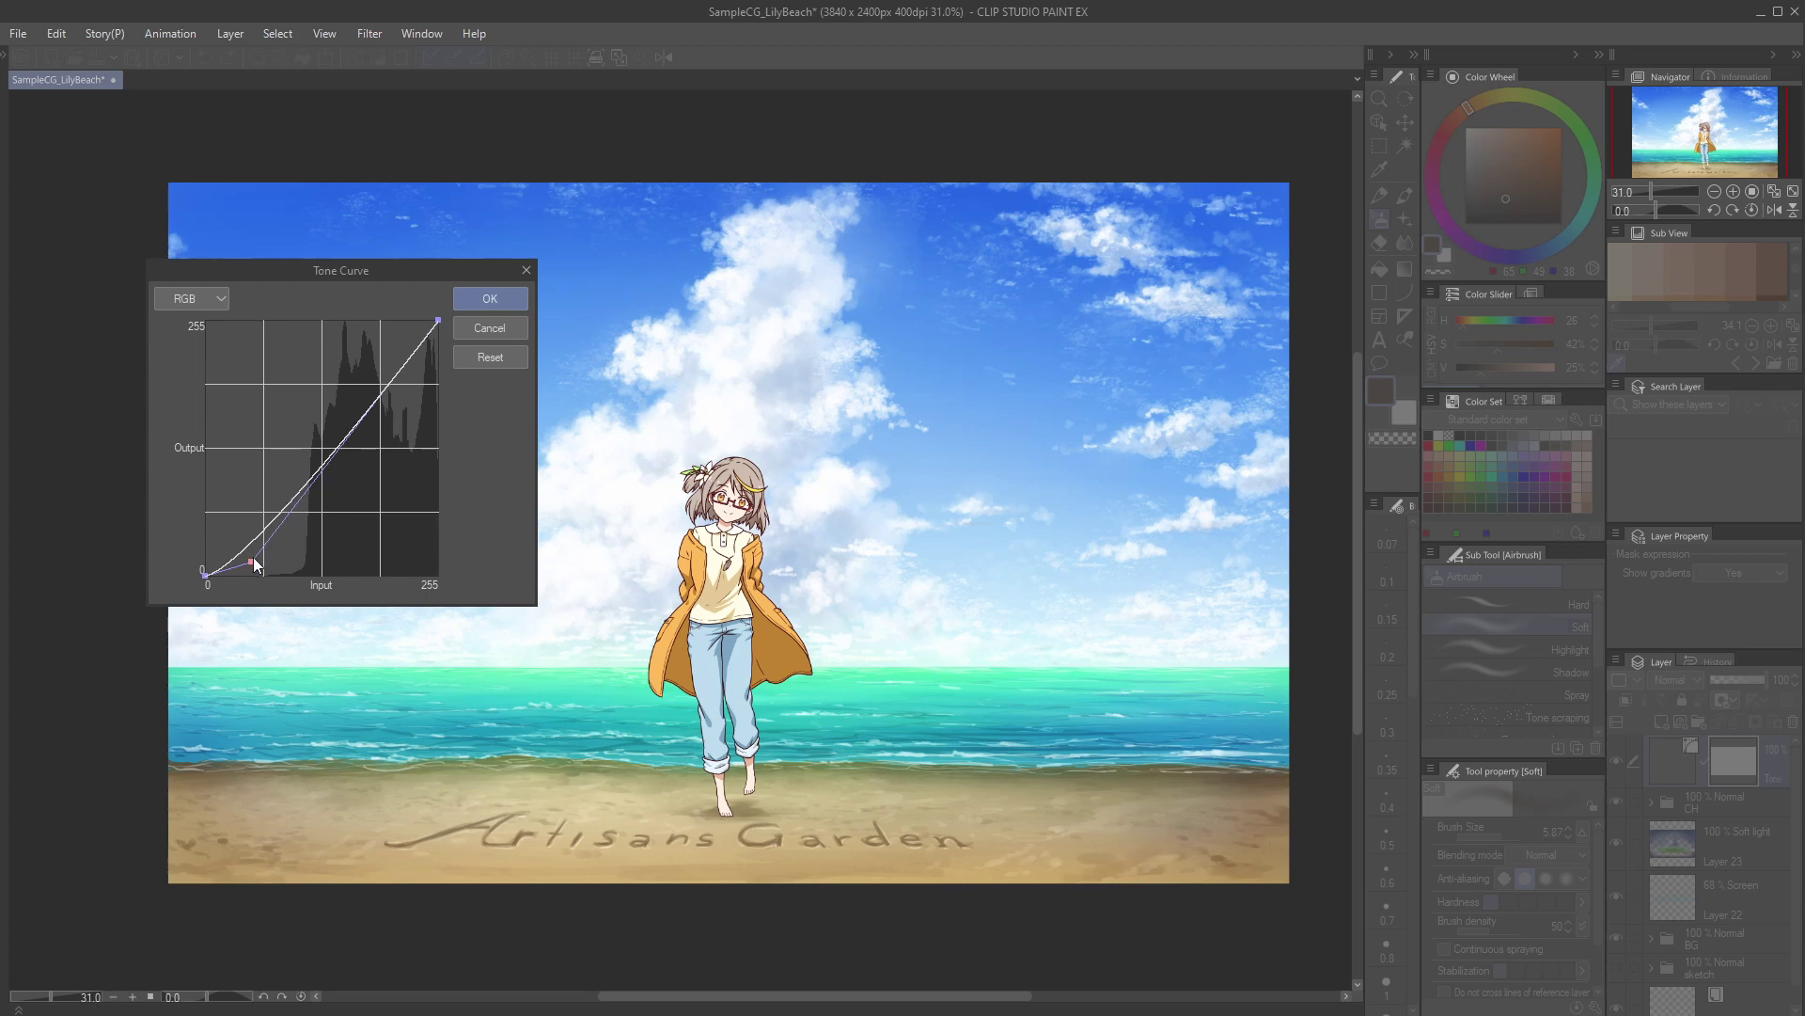
drag(252, 557, 259, 539)
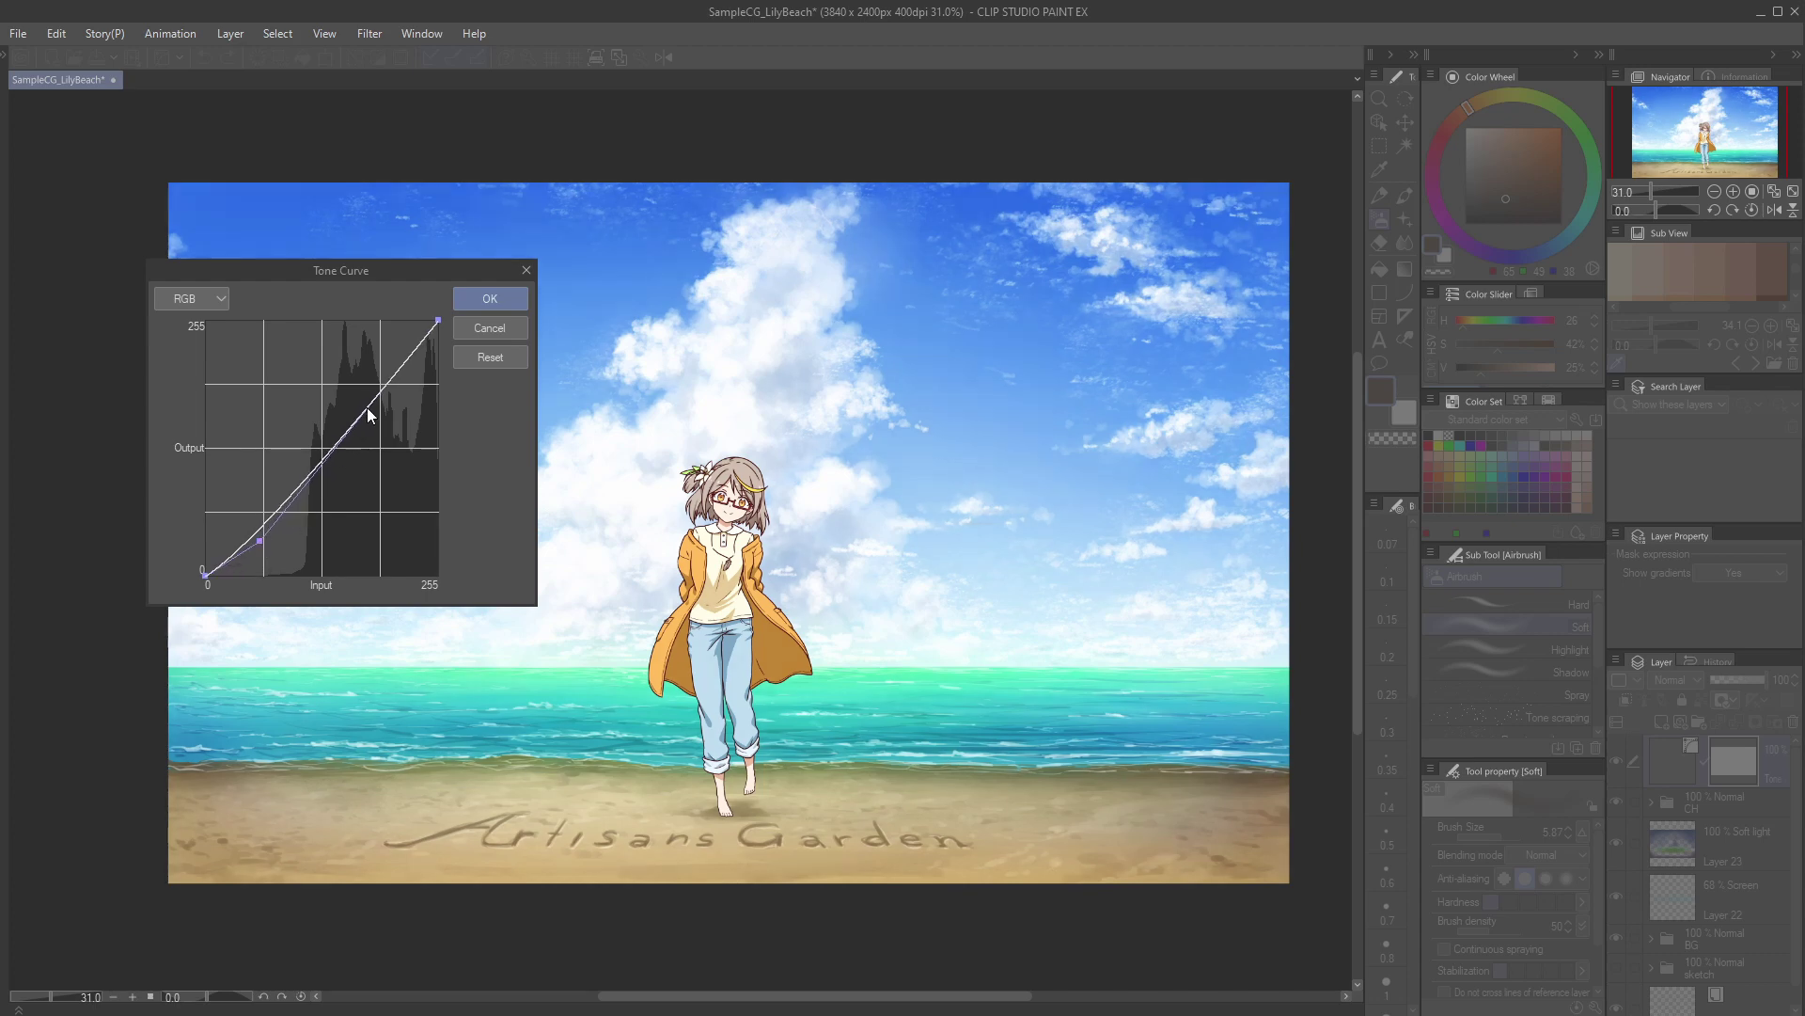
drag(370, 413, 366, 390)
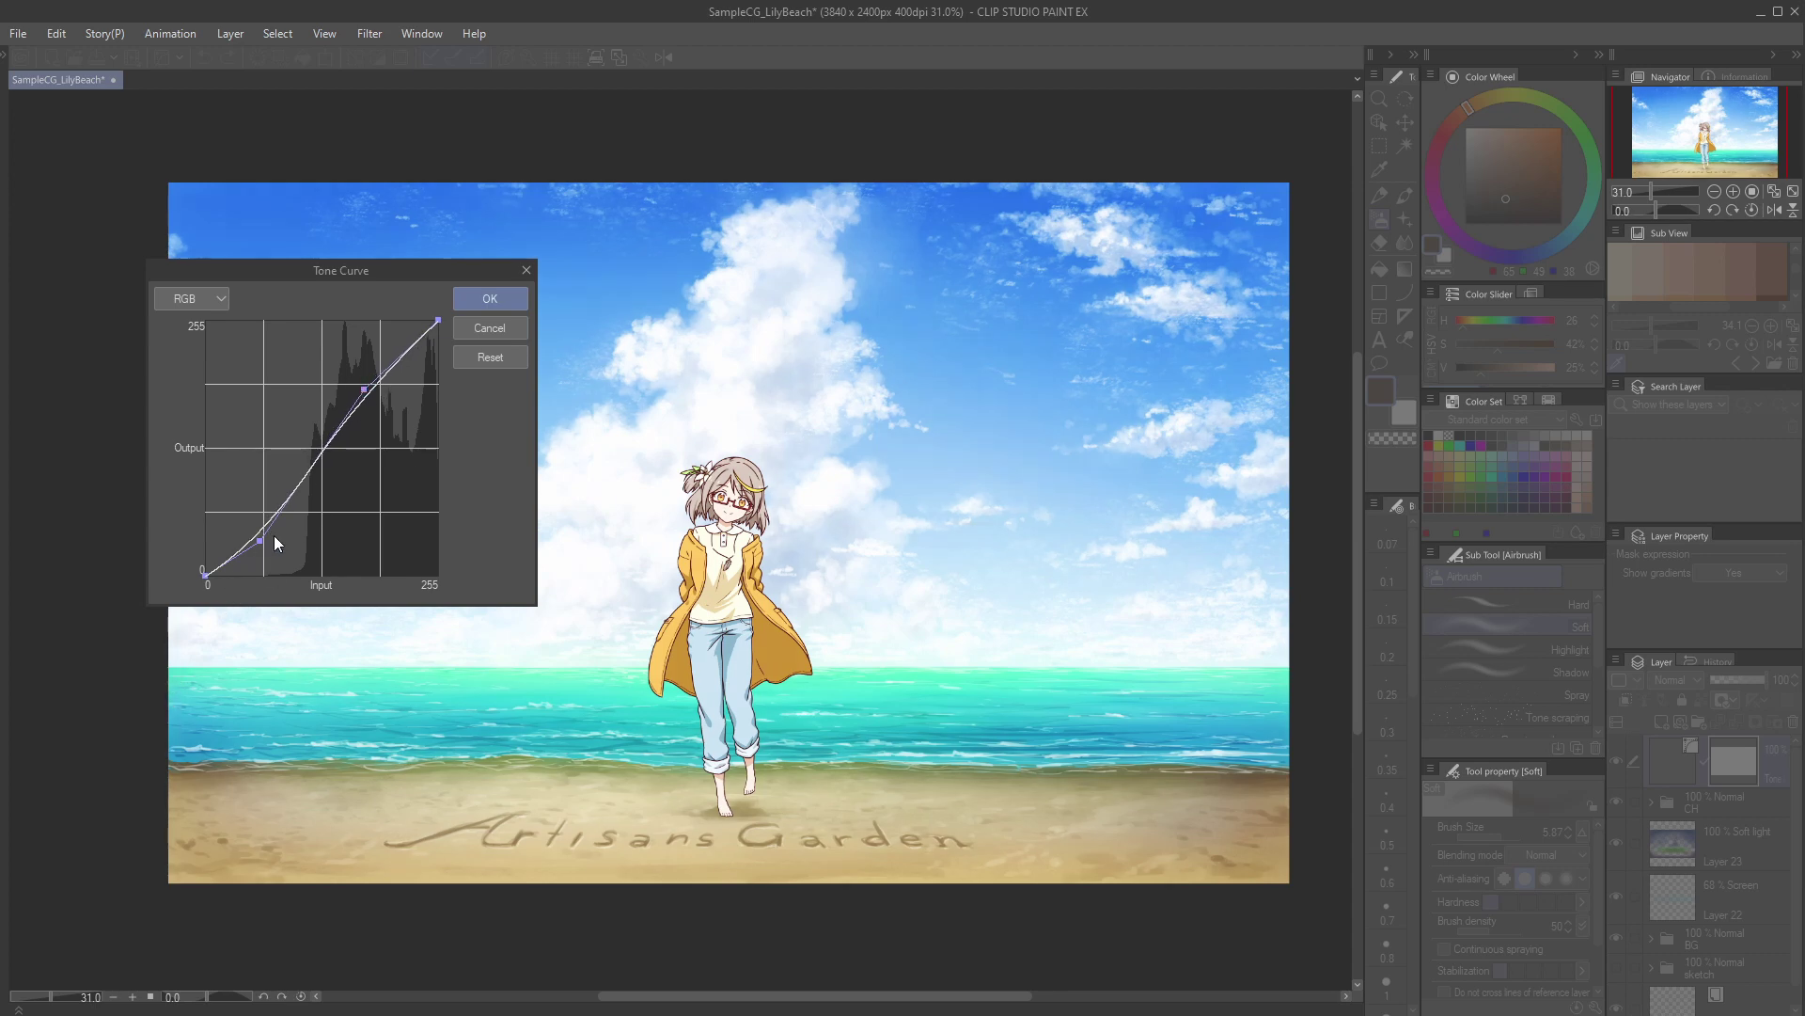
drag(267, 540, 270, 529)
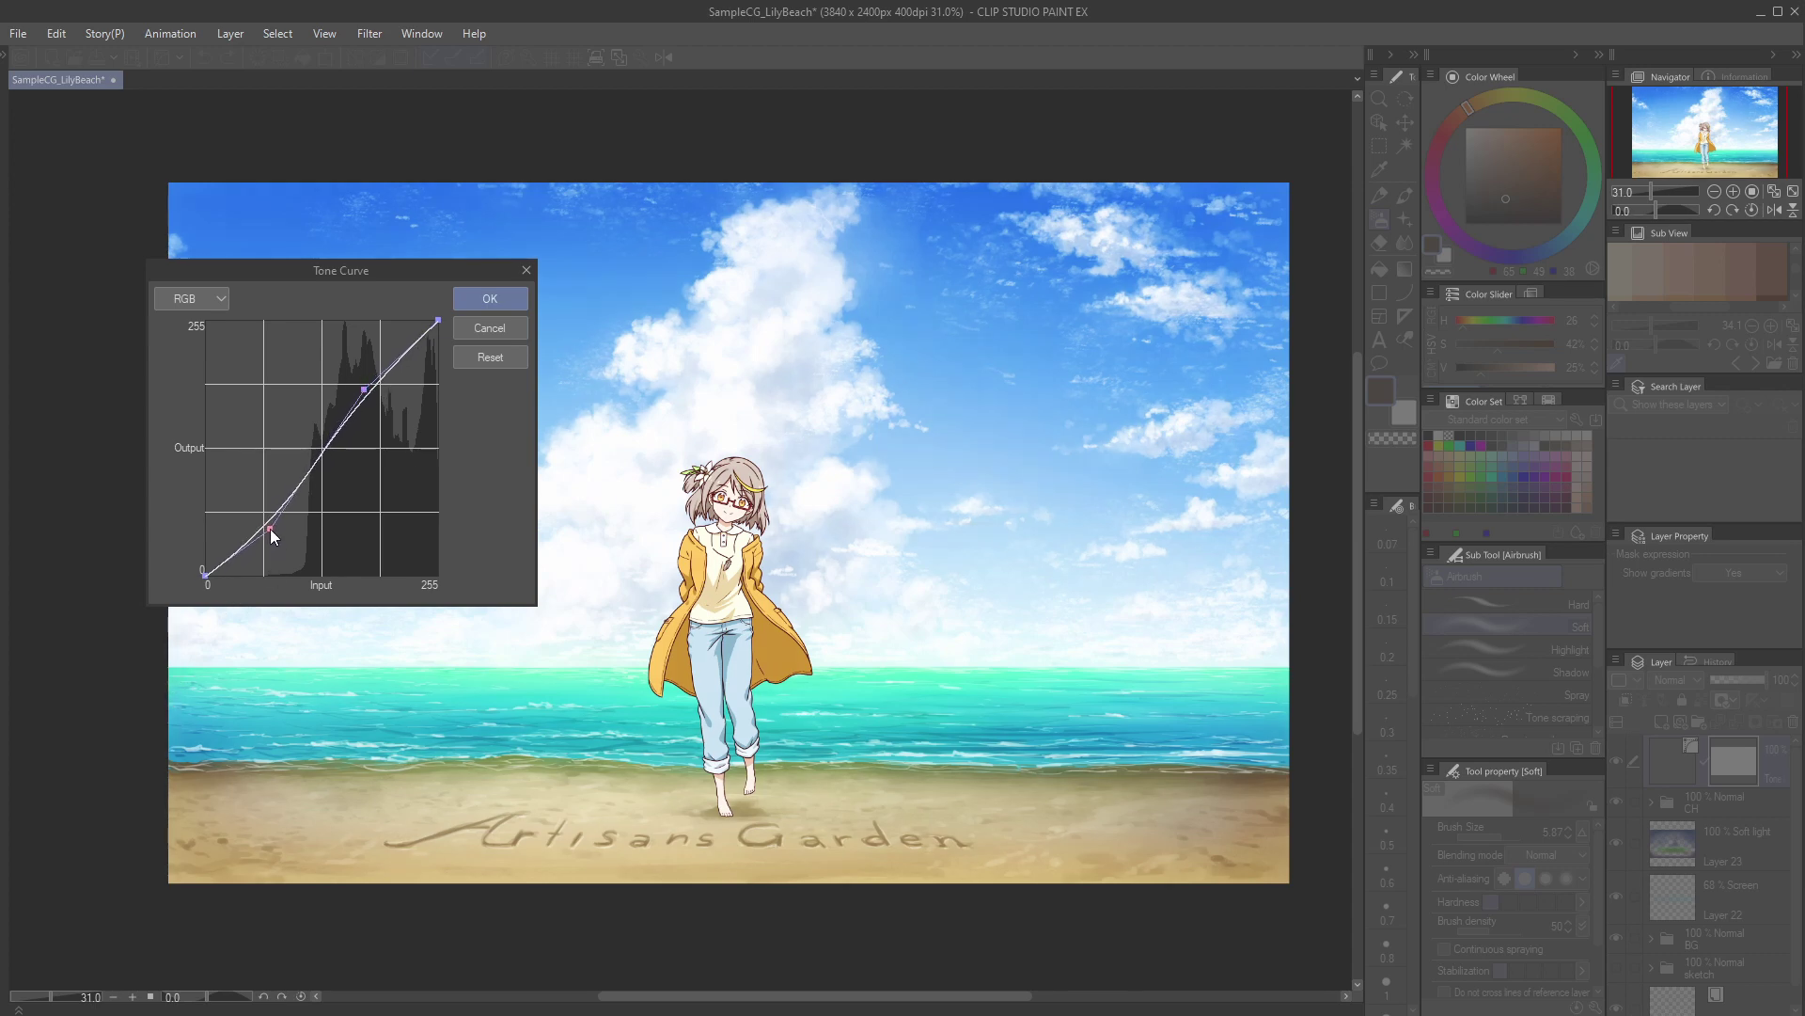
click(481, 310)
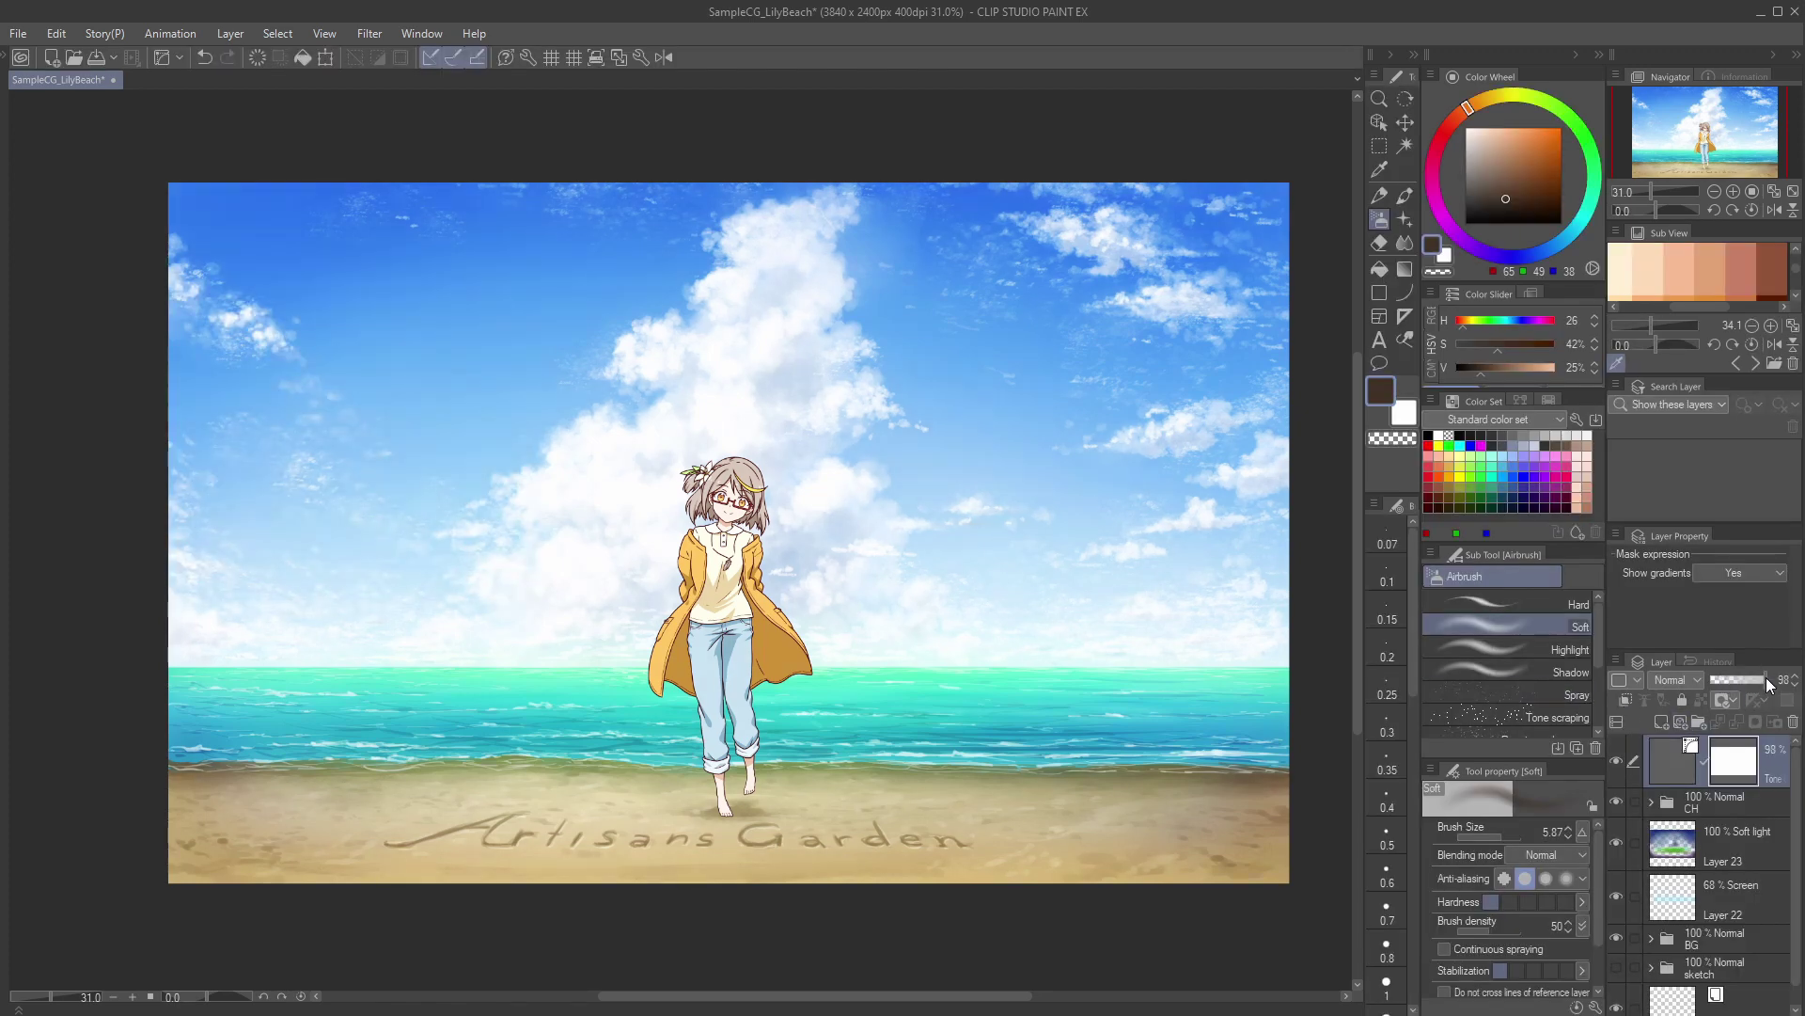
Step: Set the Tone Curve correction layer's opacity to 40% and select the CH folder
click(1730, 681)
drag(1737, 681, 1733, 680)
click(1667, 805)
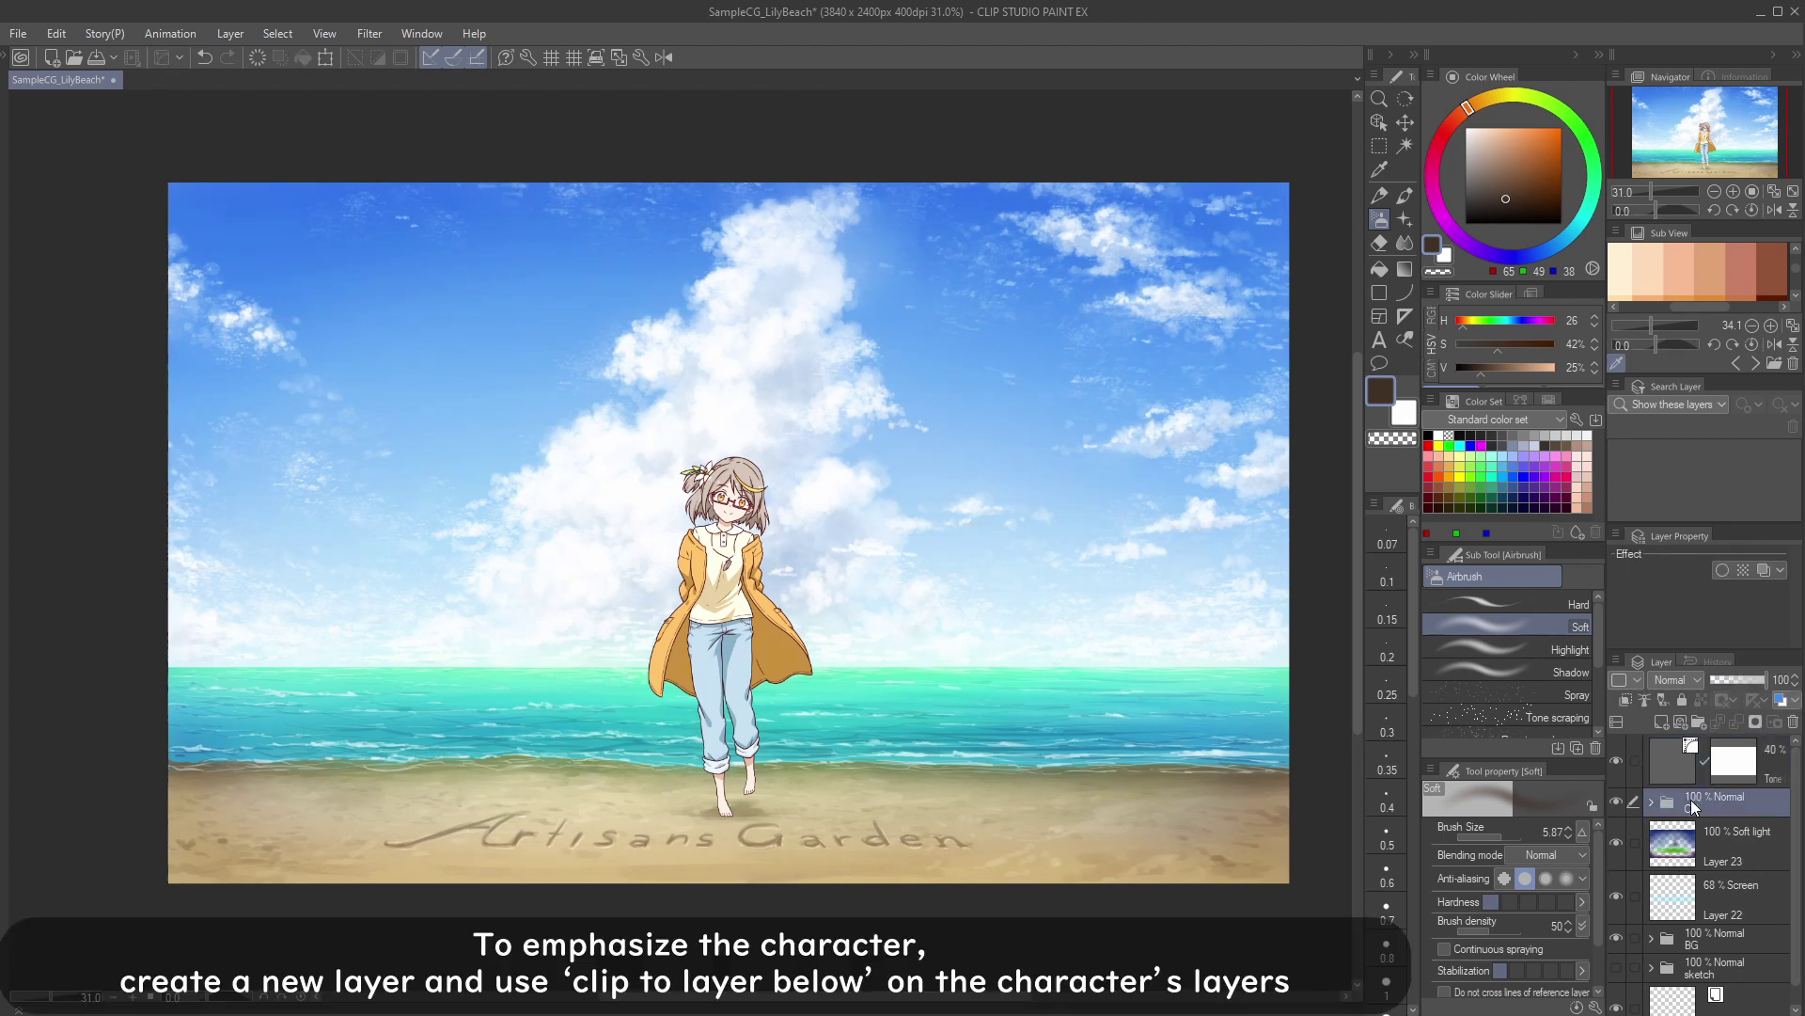
Step: Add a layer clipped to the CH folder, set it to Soft light, and pick a dark indigo
click(1660, 720)
click(1626, 701)
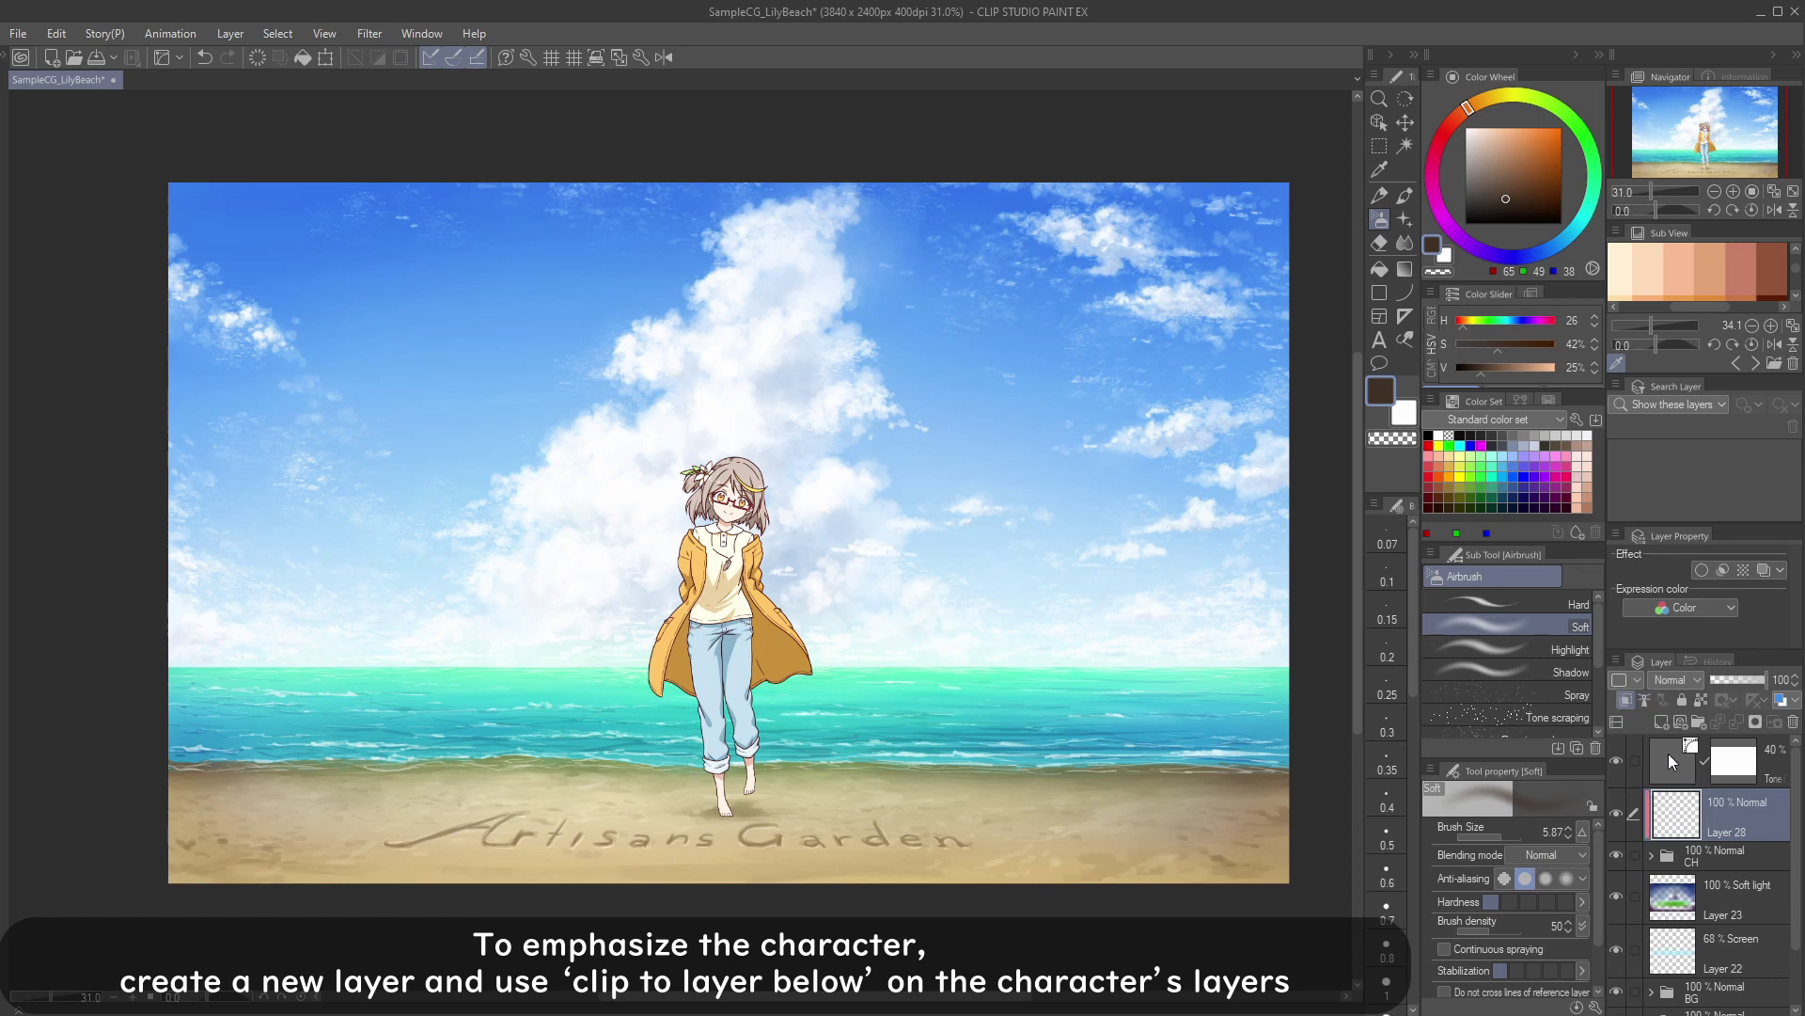
click(1678, 679)
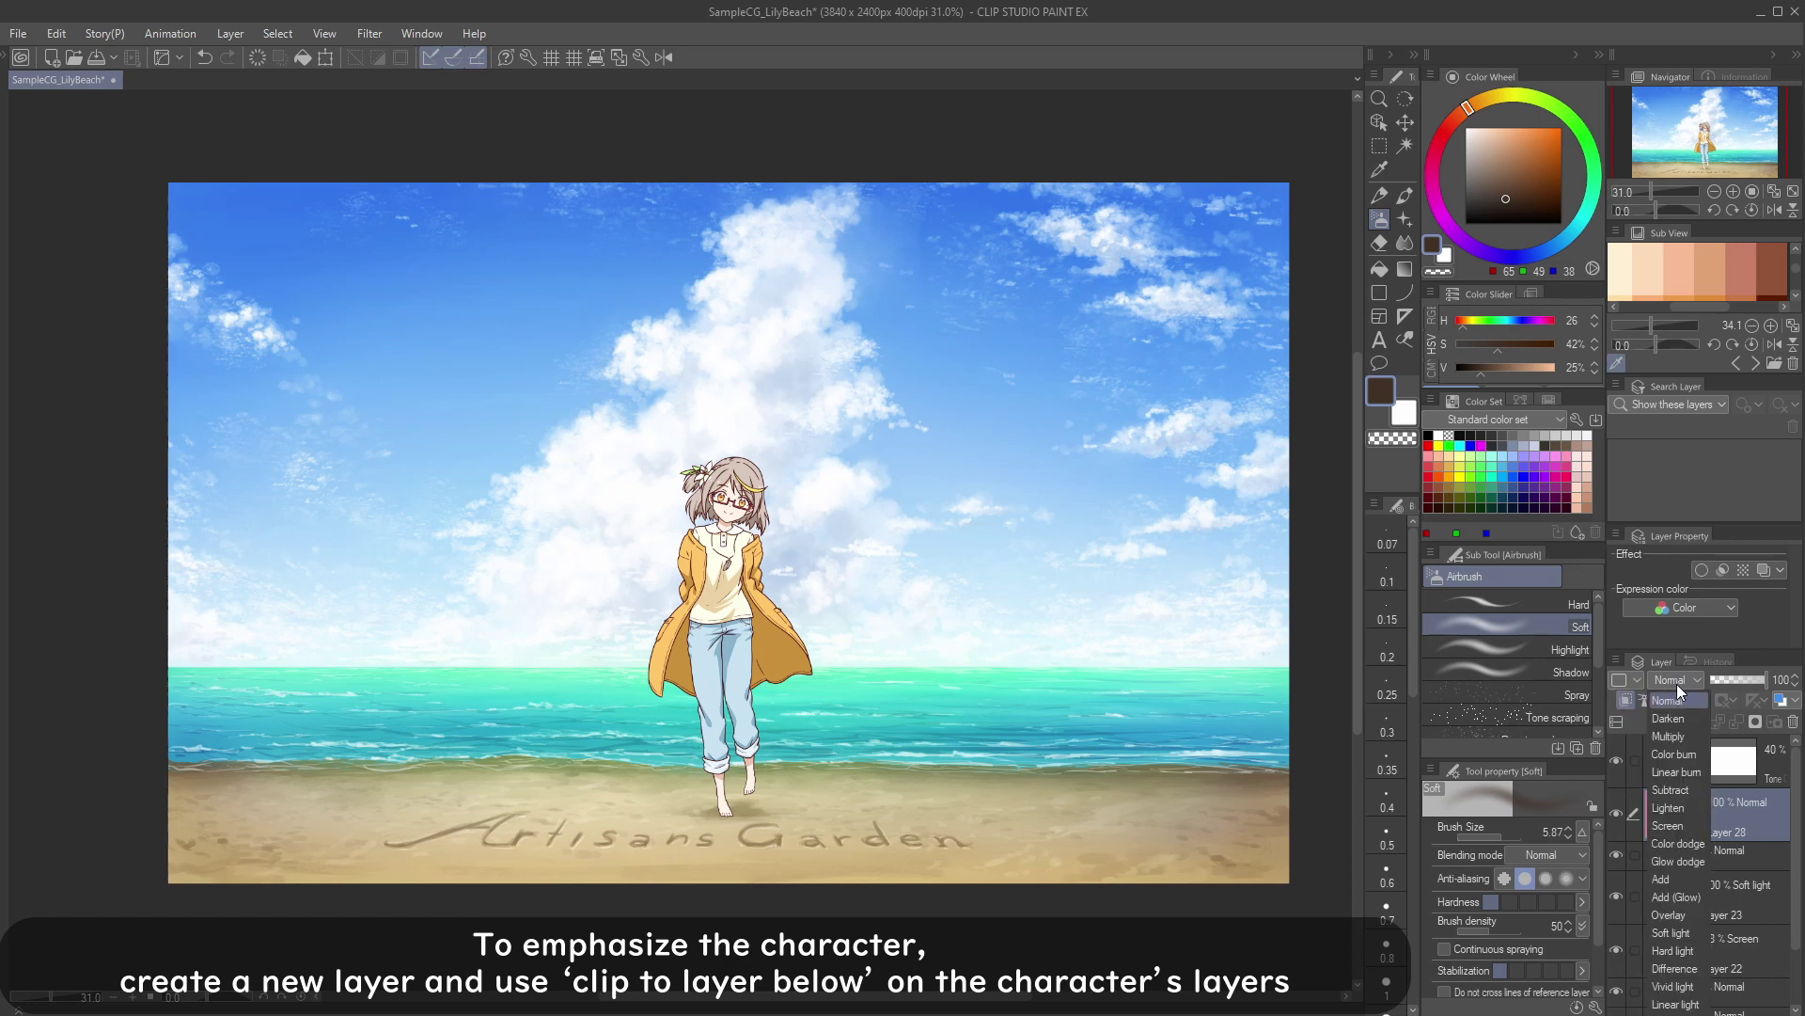
click(1680, 932)
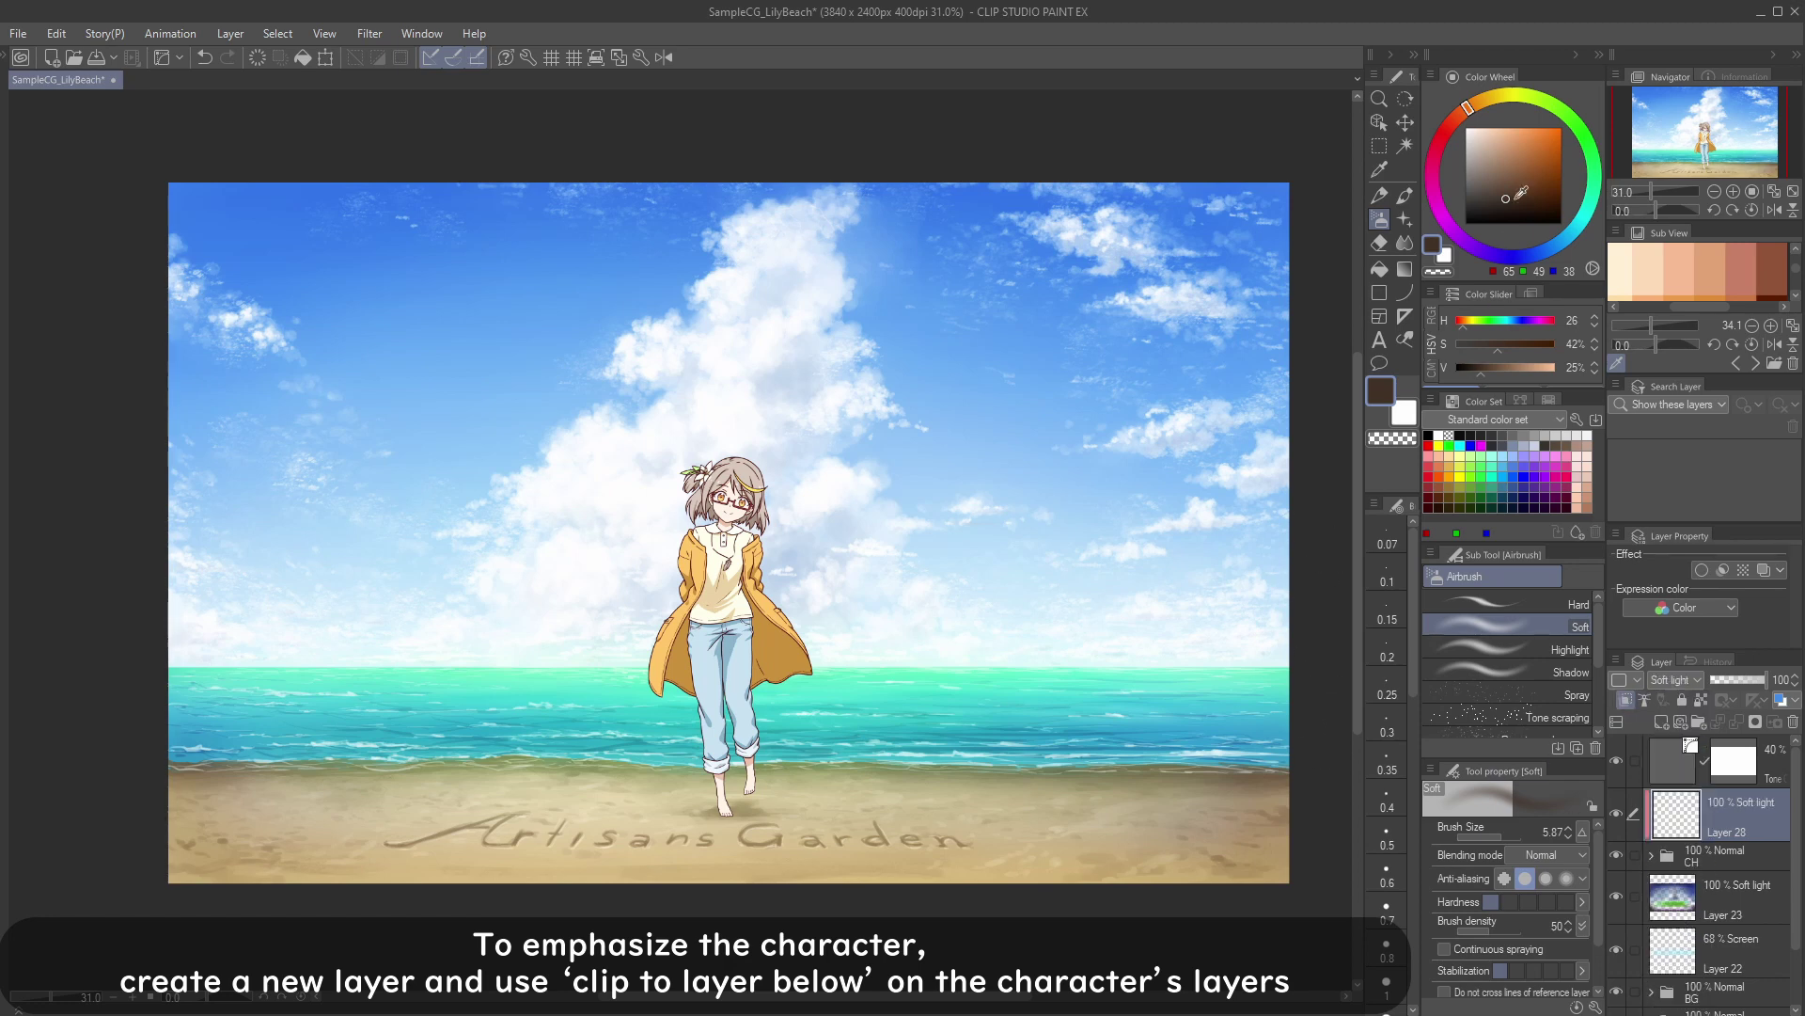
drag(1549, 250, 1497, 254)
click(1521, 197)
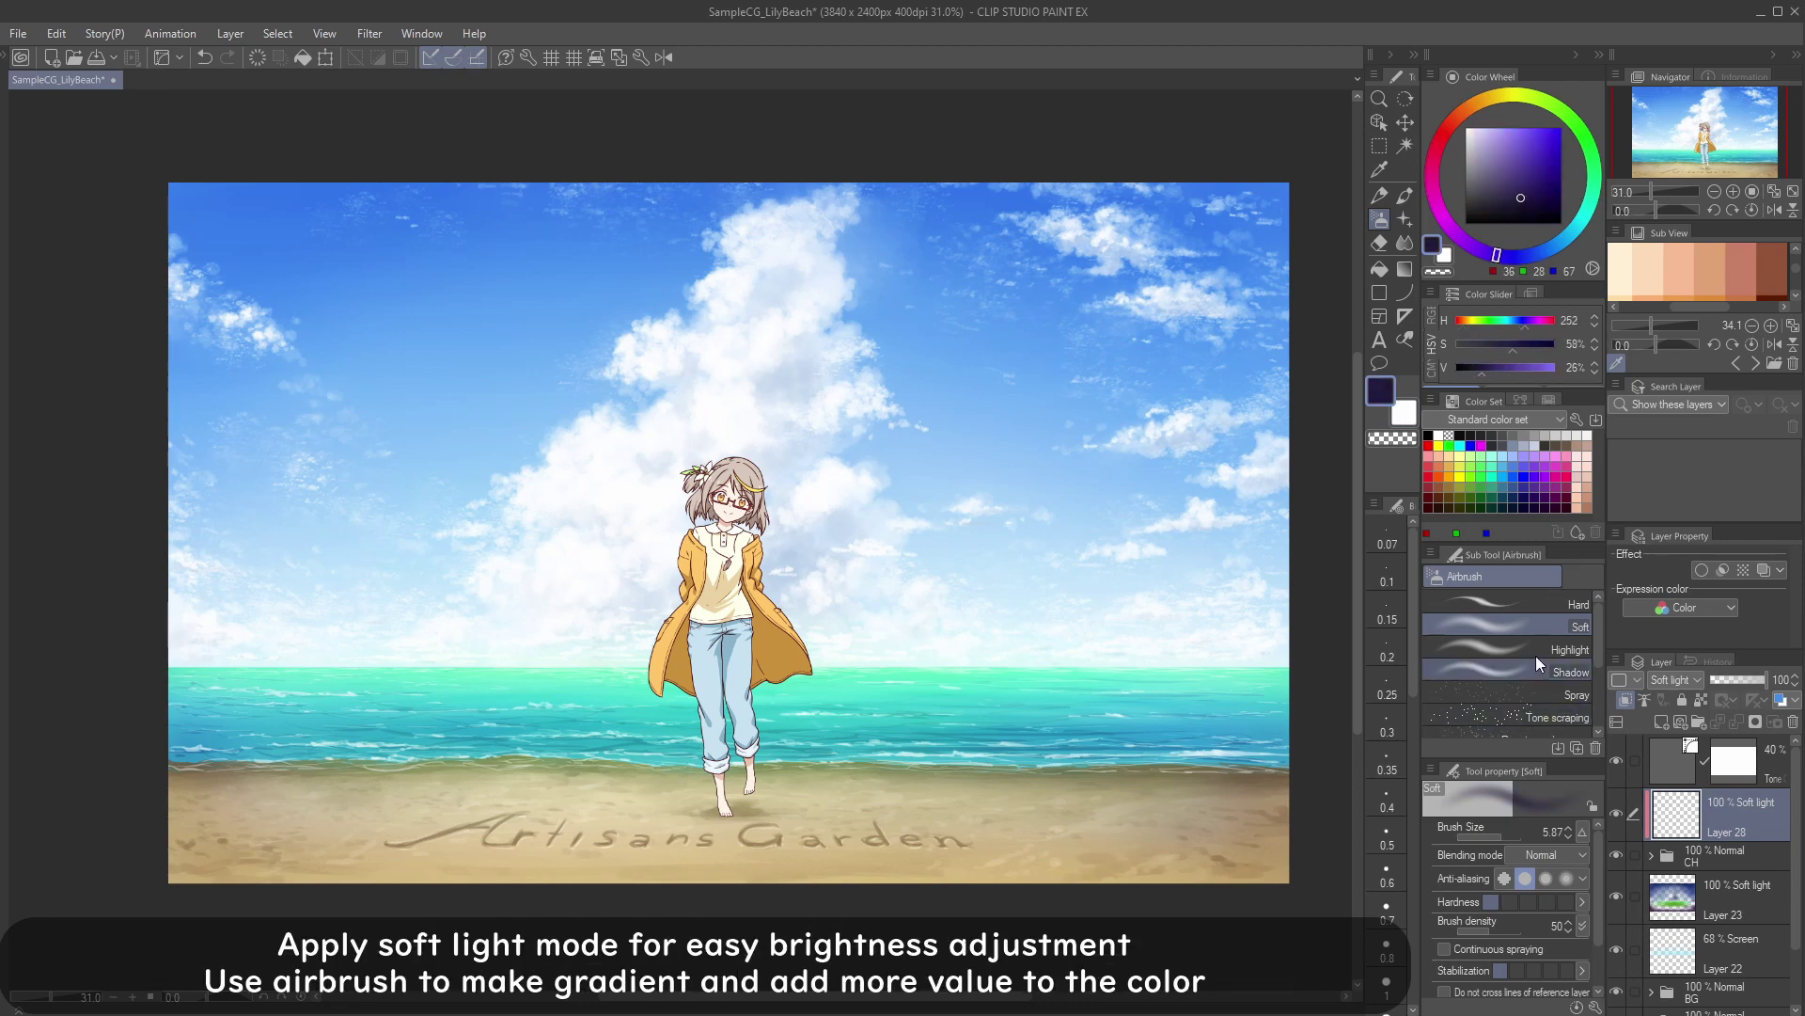
Step: Airbrush dark indigo with a progressively smaller soft brush over the shaded areas of the character's hair, coat, jeans and feet
key(bracketleft)
key(bracketleft)
key(bracketleft)
mouse_move(742, 671)
mouse_down()
mouse_move(760, 650)
mouse_move(746, 668)
mouse_up()
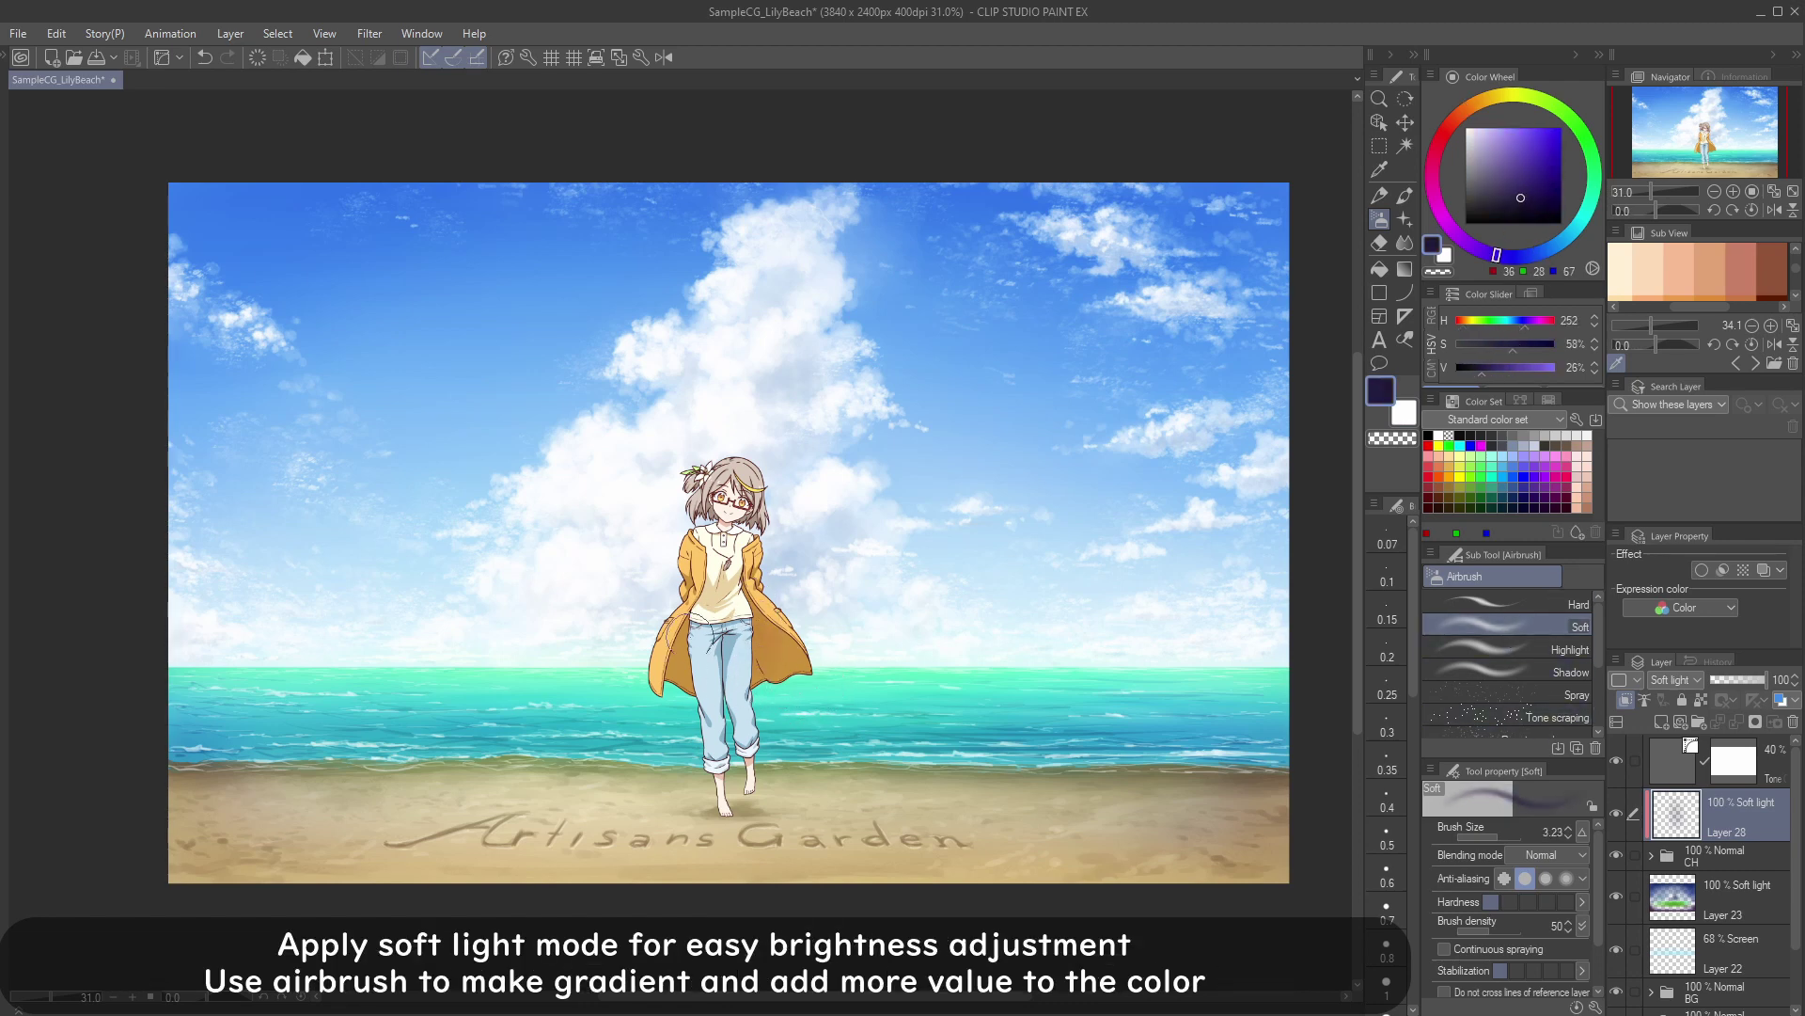
key(bracketleft)
key(bracketleft)
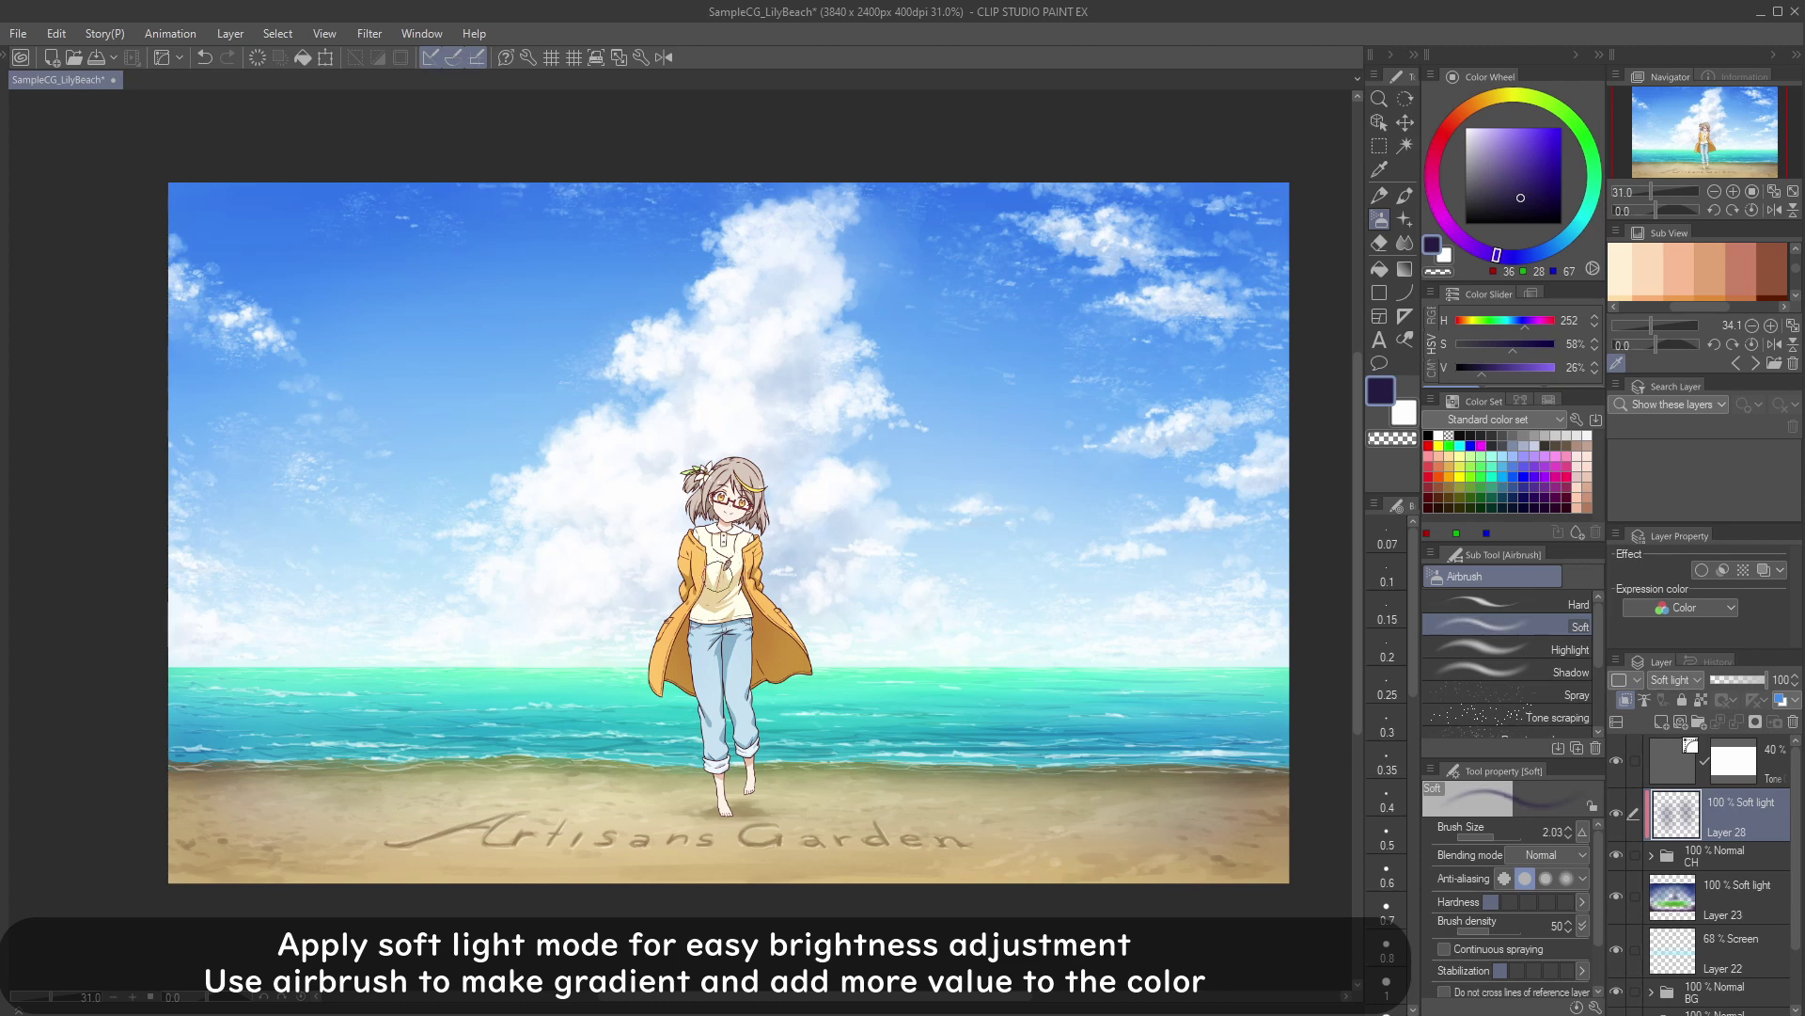
mouse_move(720, 568)
mouse_down()
mouse_move(731, 589)
mouse_move(685, 628)
mouse_move(686, 671)
mouse_up()
drag(745, 612, 754, 658)
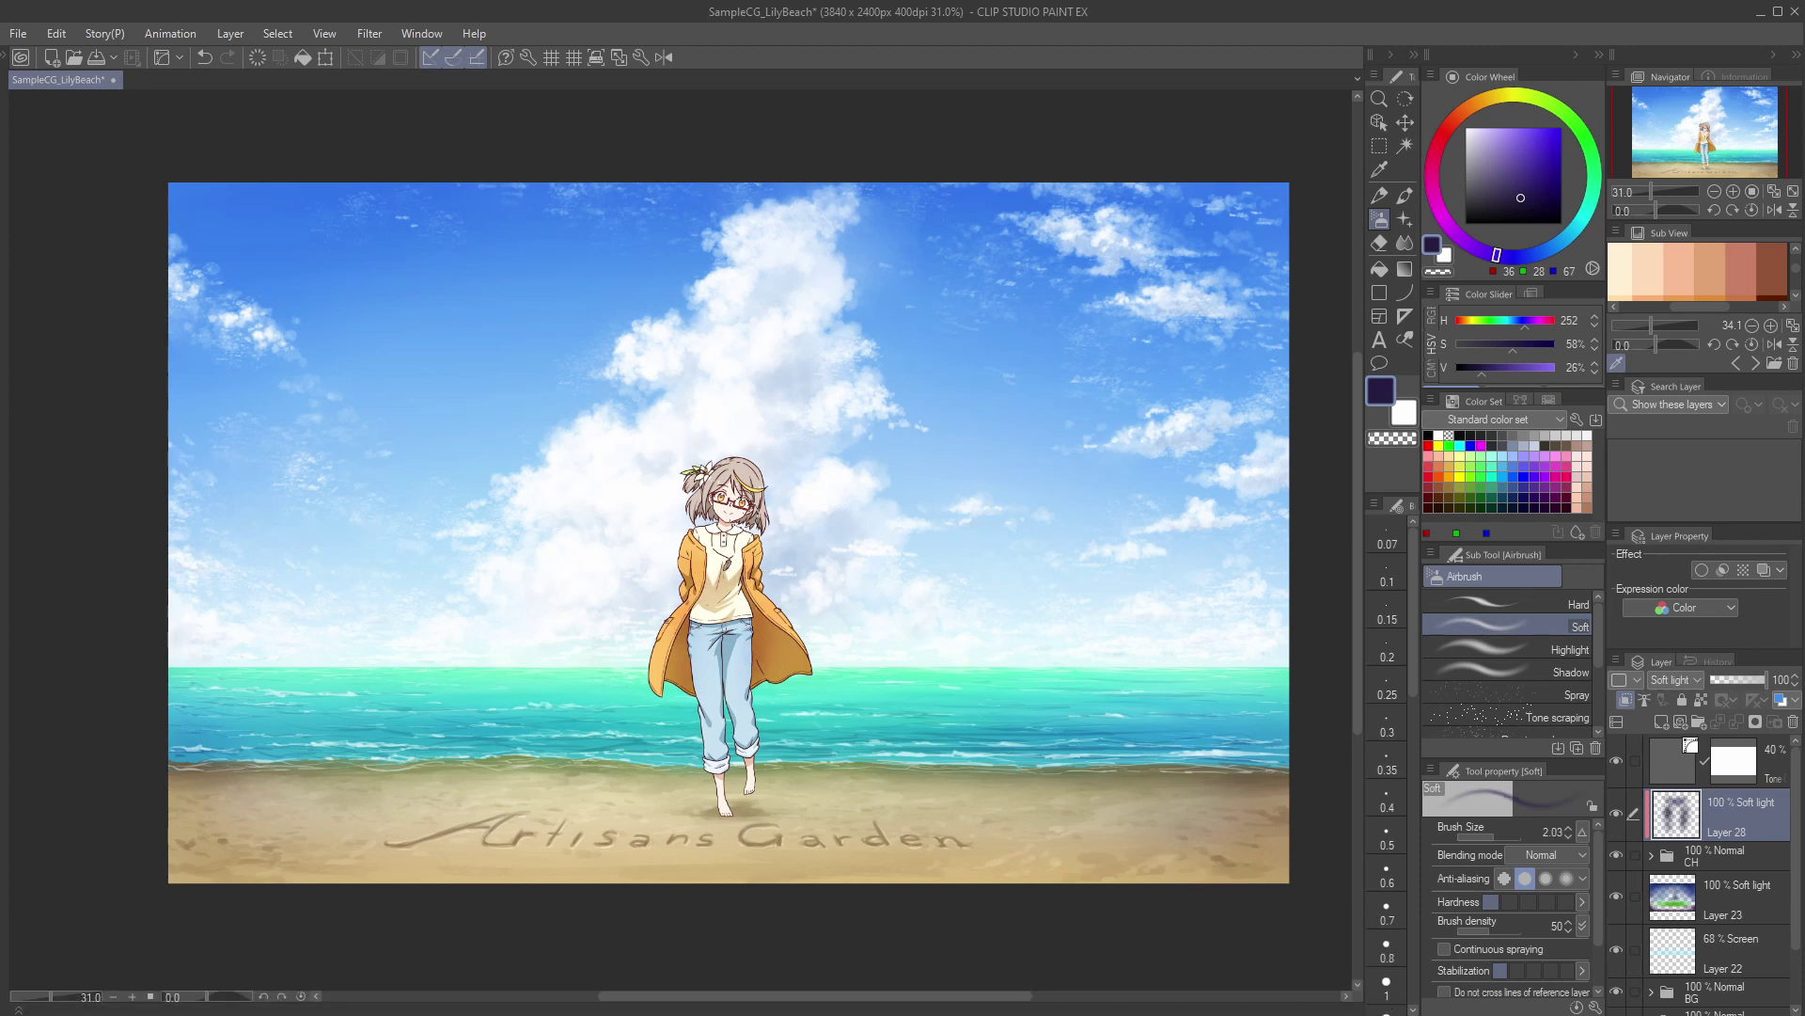
mouse_move(716, 503)
mouse_down()
mouse_move(698, 523)
mouse_move(760, 528)
mouse_move(700, 498)
mouse_up()
drag(720, 678, 708, 705)
drag(720, 767, 728, 787)
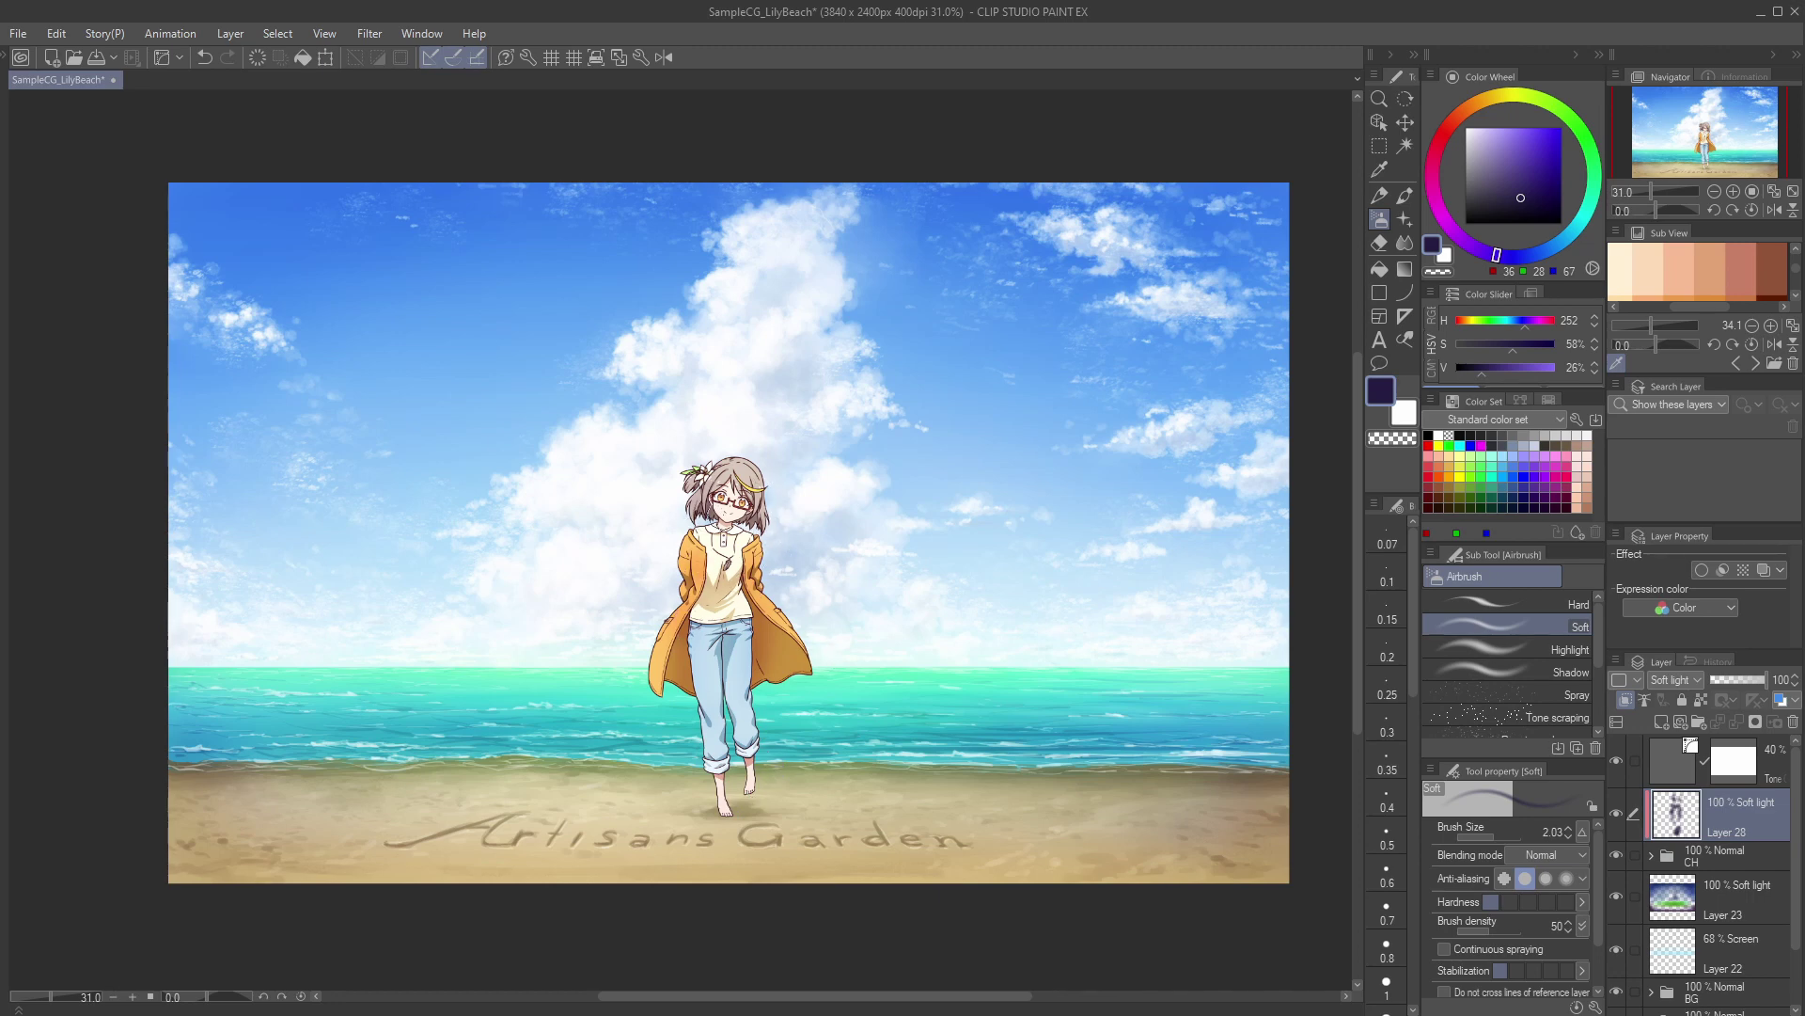
drag(1495, 836, 1492, 836)
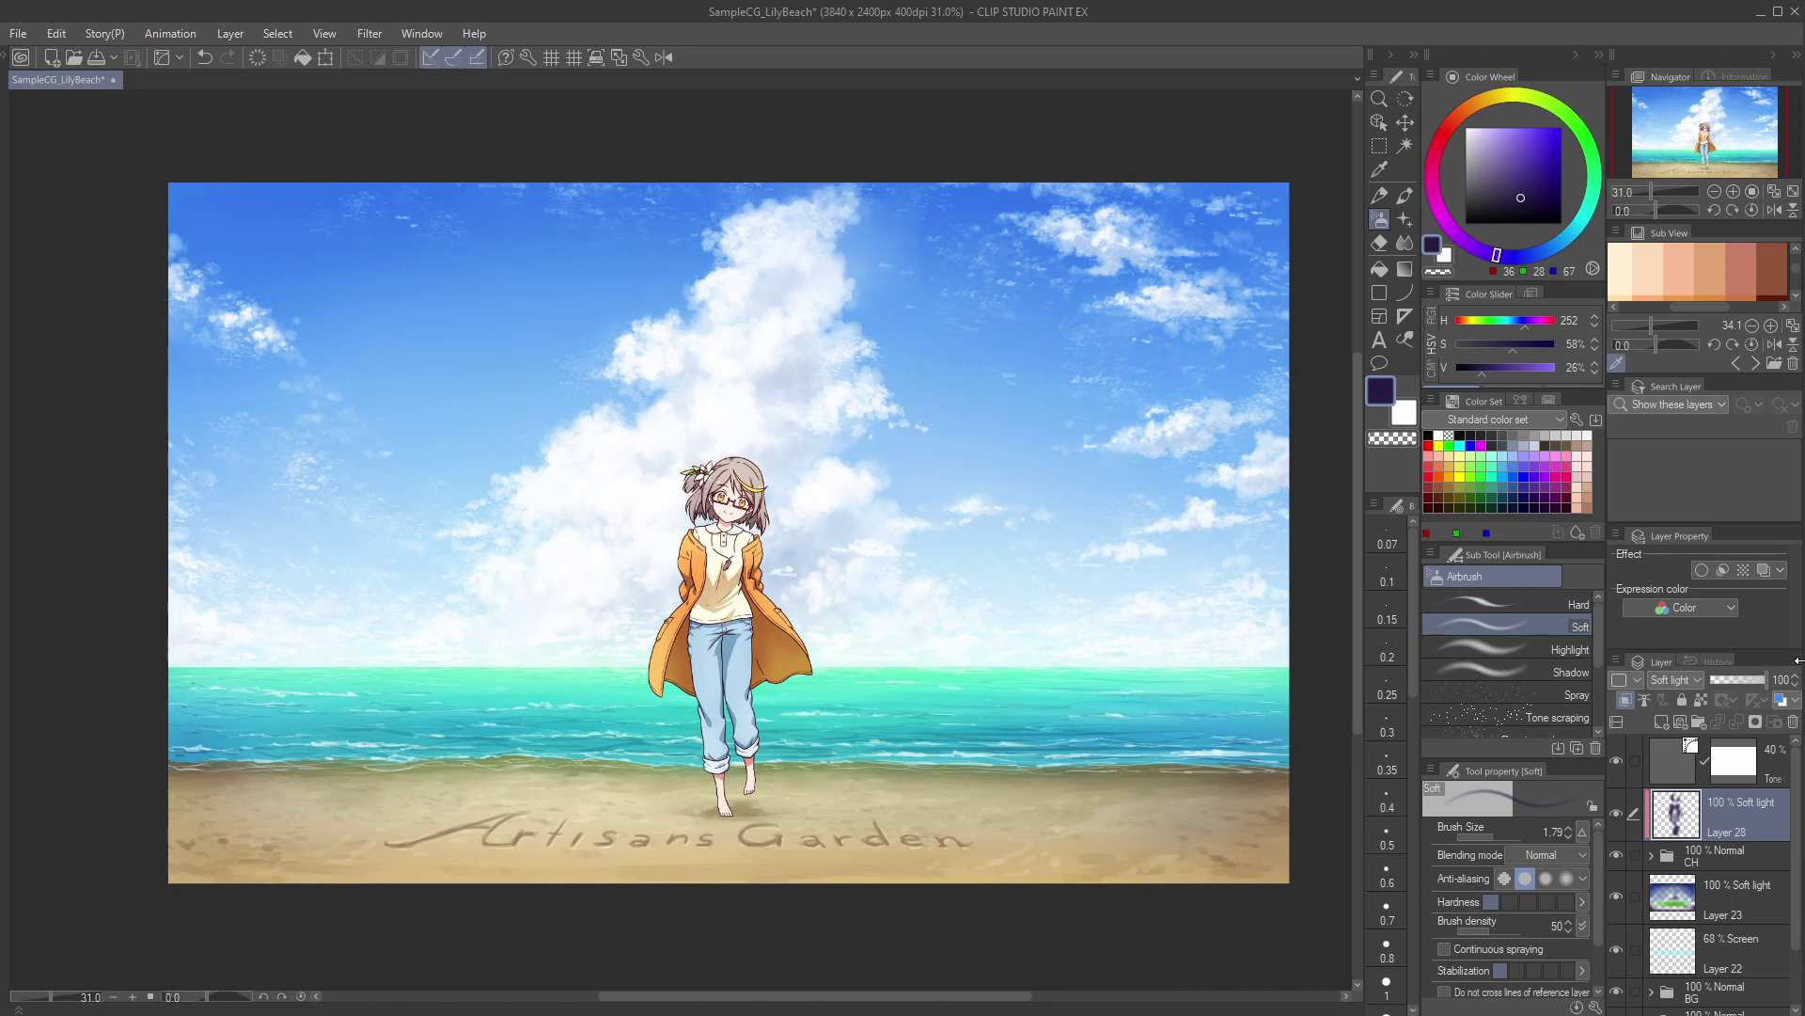
Step: Add another clipped layer above the Soft light one, set it to Screen, and pick a bright sky blue
click(1659, 721)
click(1672, 679)
click(1695, 763)
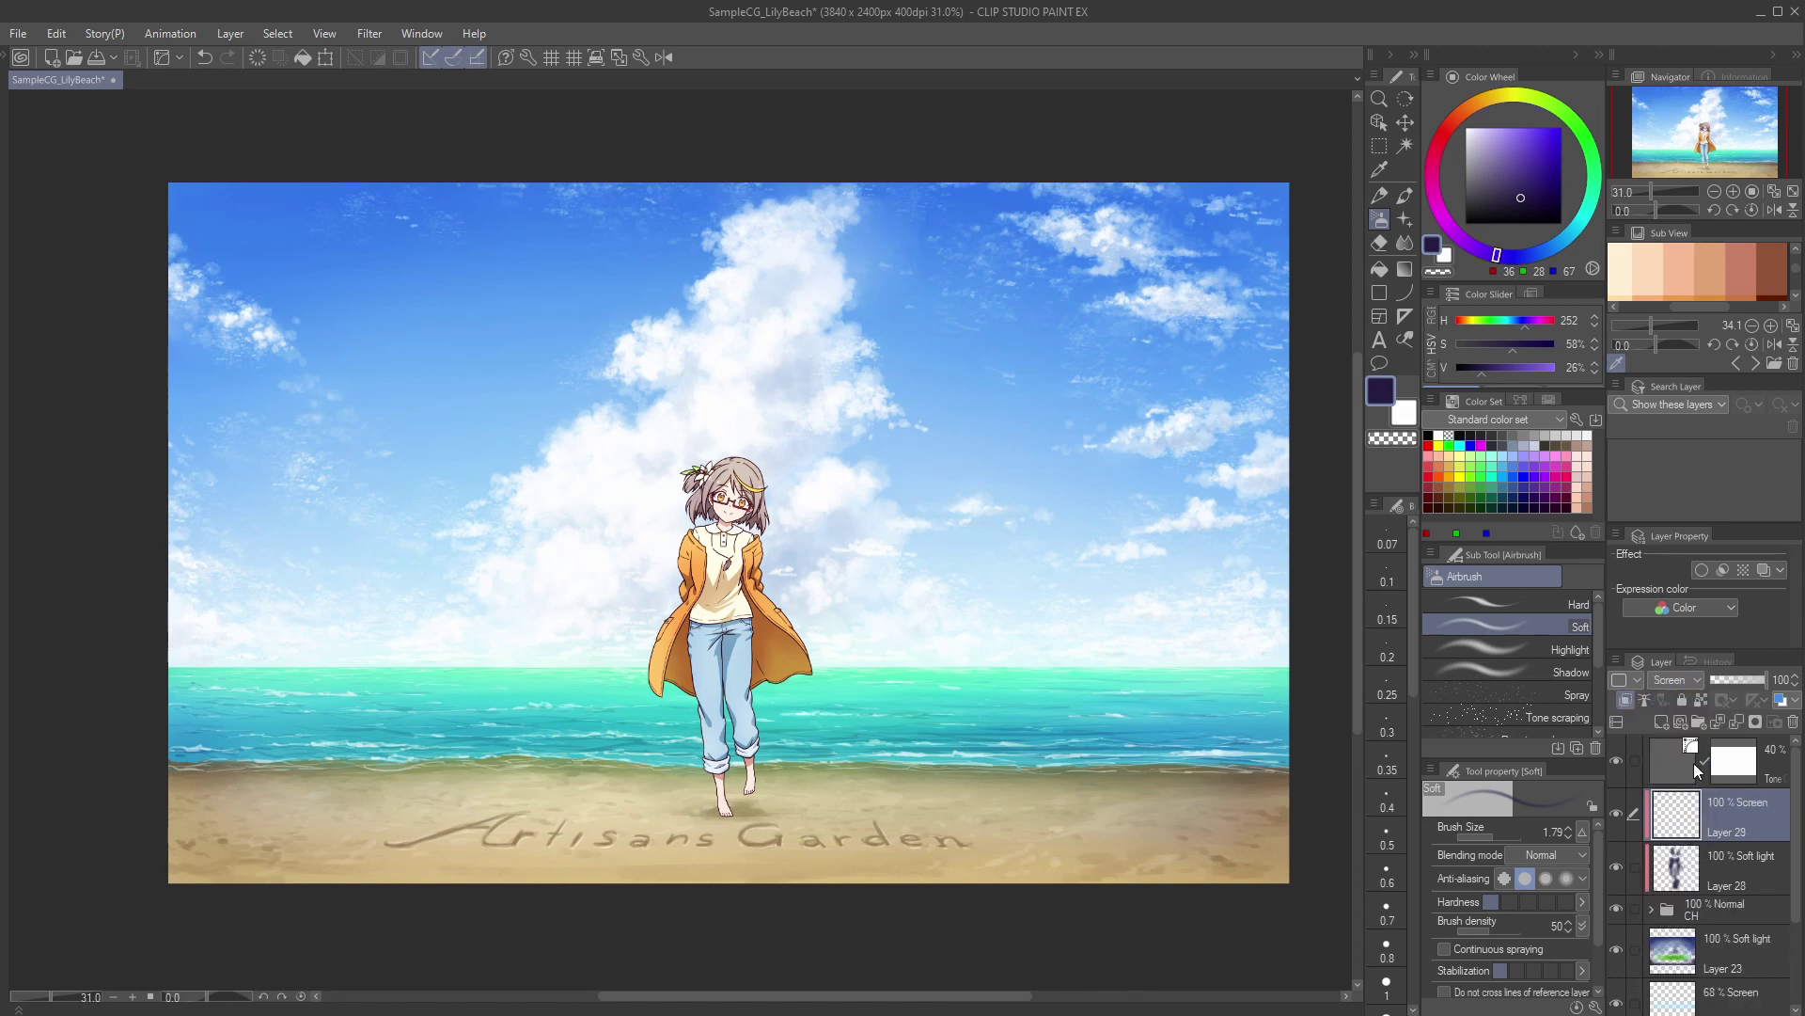
click(1536, 128)
click(1557, 244)
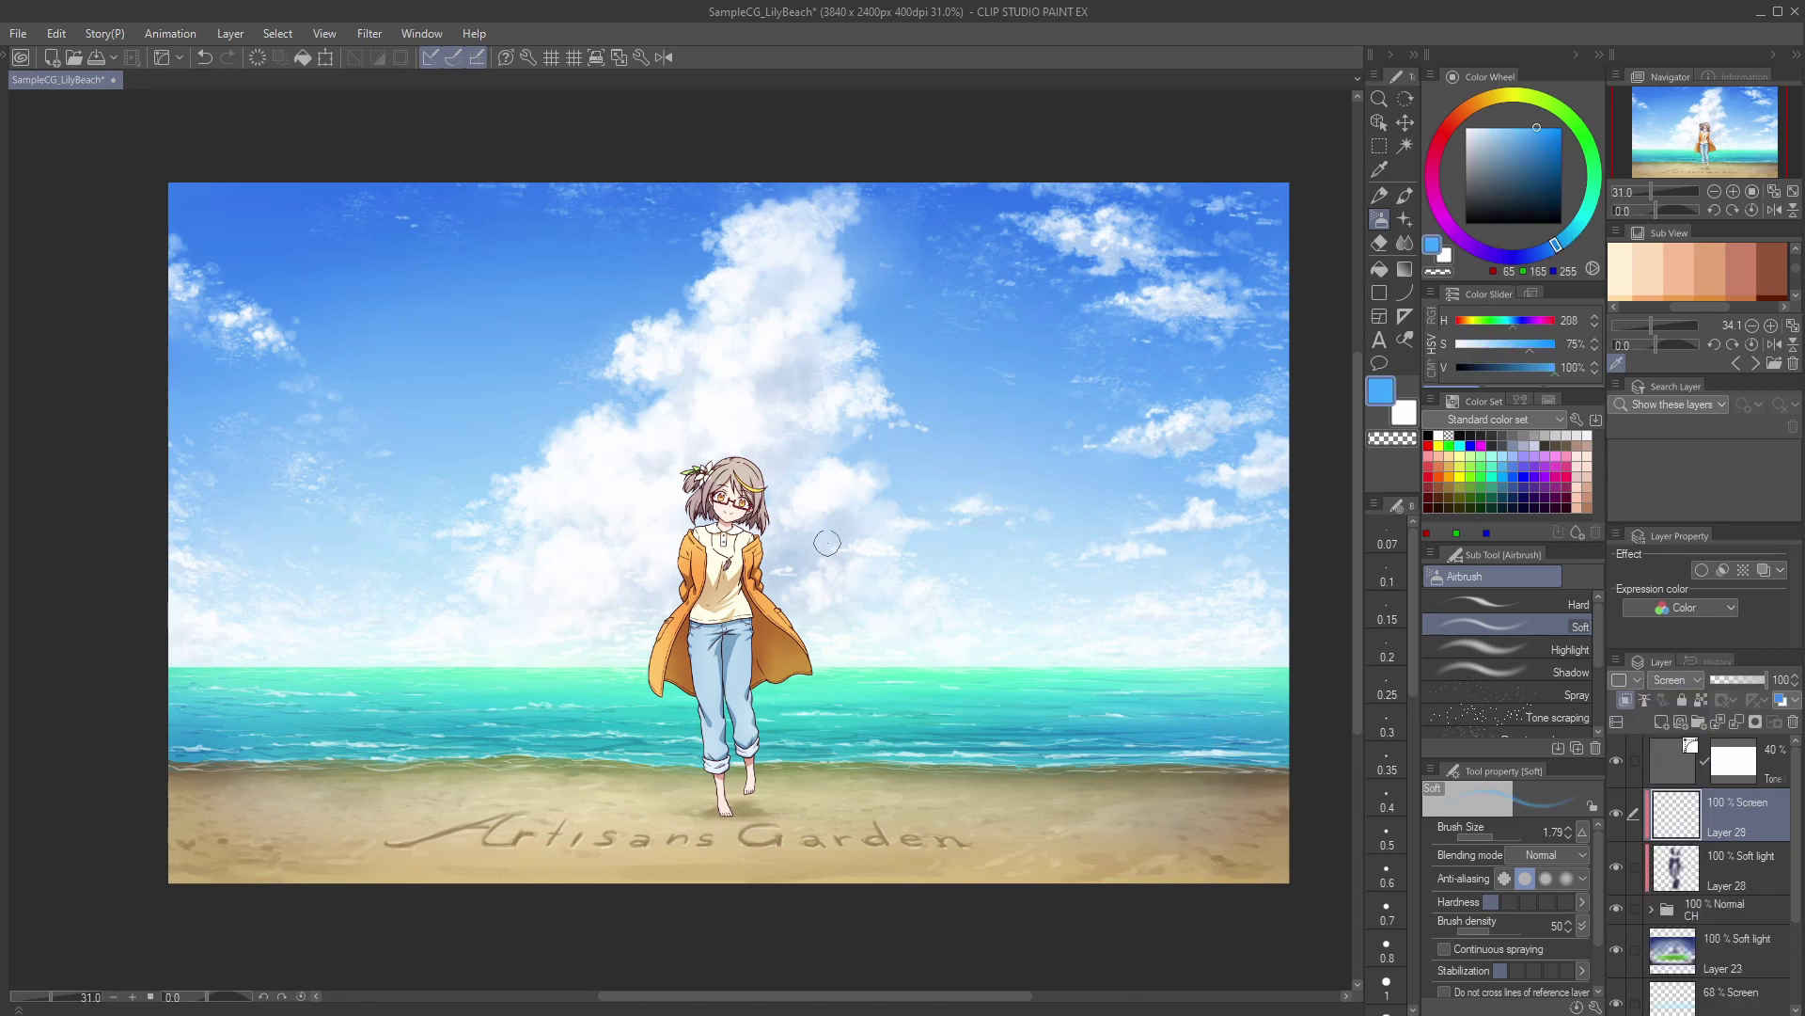
Step: Replace the trial sky-blue stroke with violet-blue airbrushing on the character's hair tips, coat hem and feet
drag(760, 513, 696, 523)
click(1497, 257)
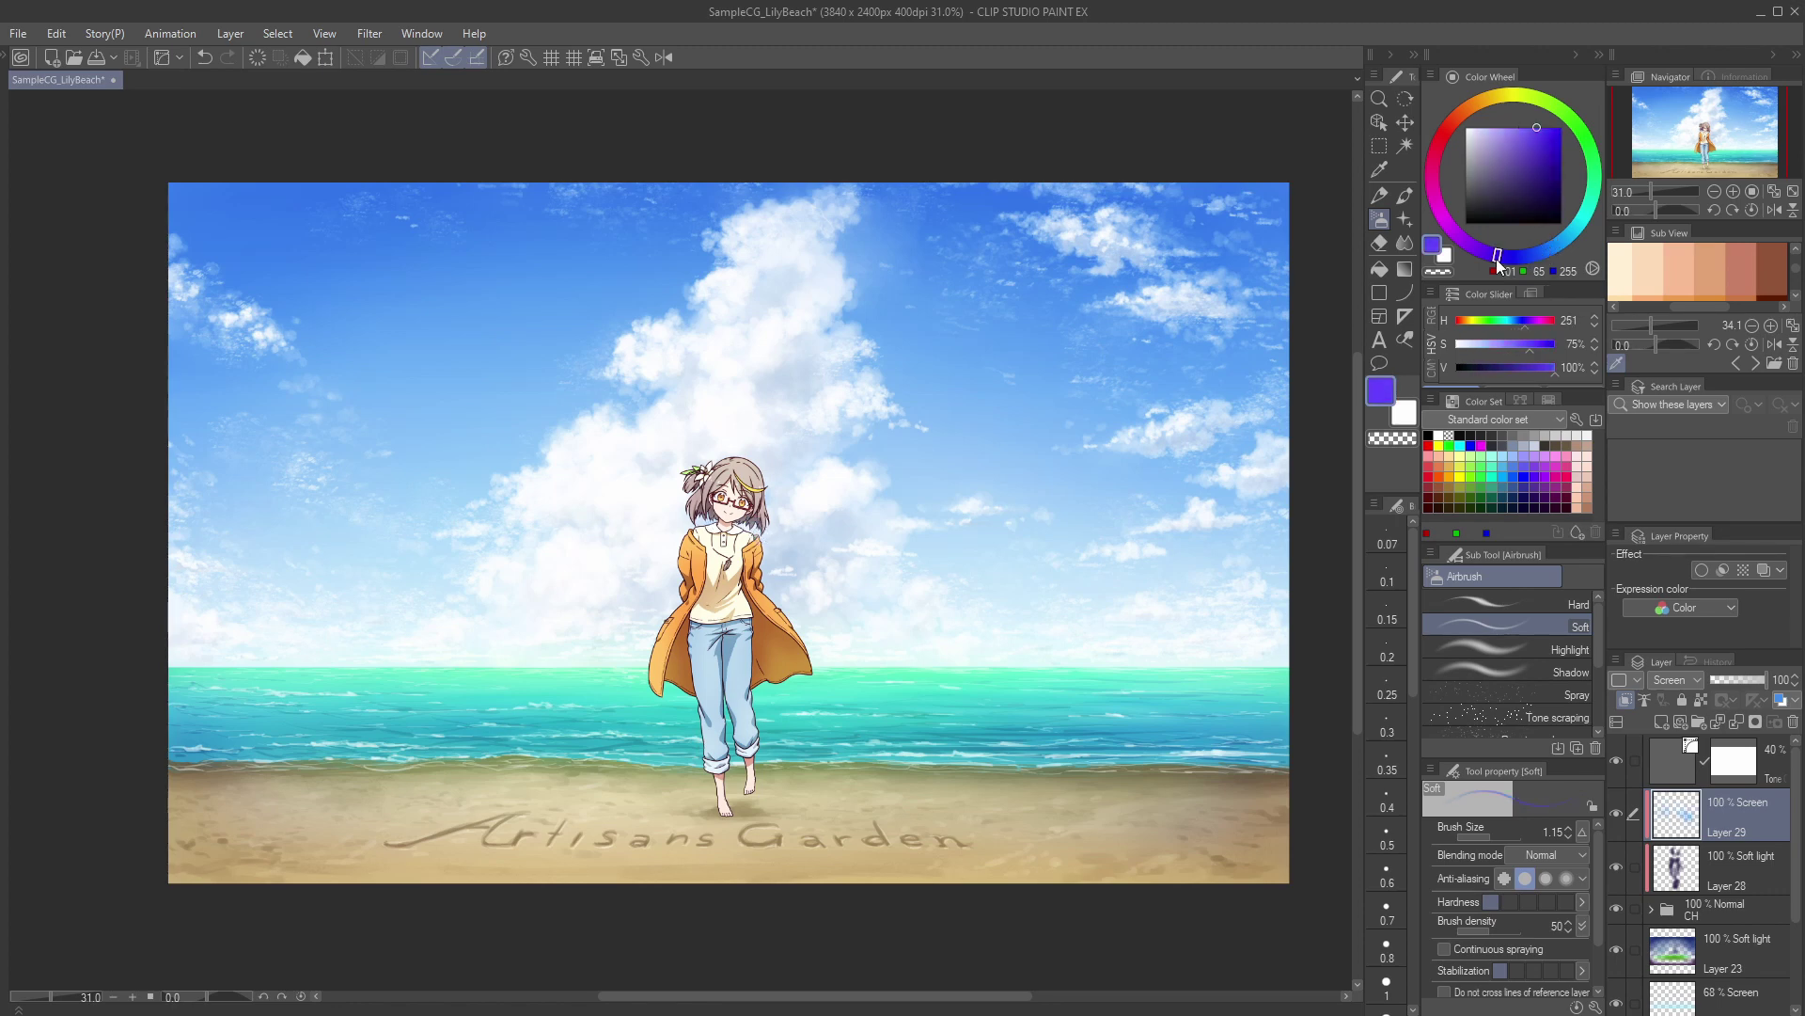
key(ctrl+z)
mouse_move(743, 527)
mouse_down()
mouse_move(764, 534)
mouse_move(720, 523)
mouse_up()
drag(673, 677, 689, 698)
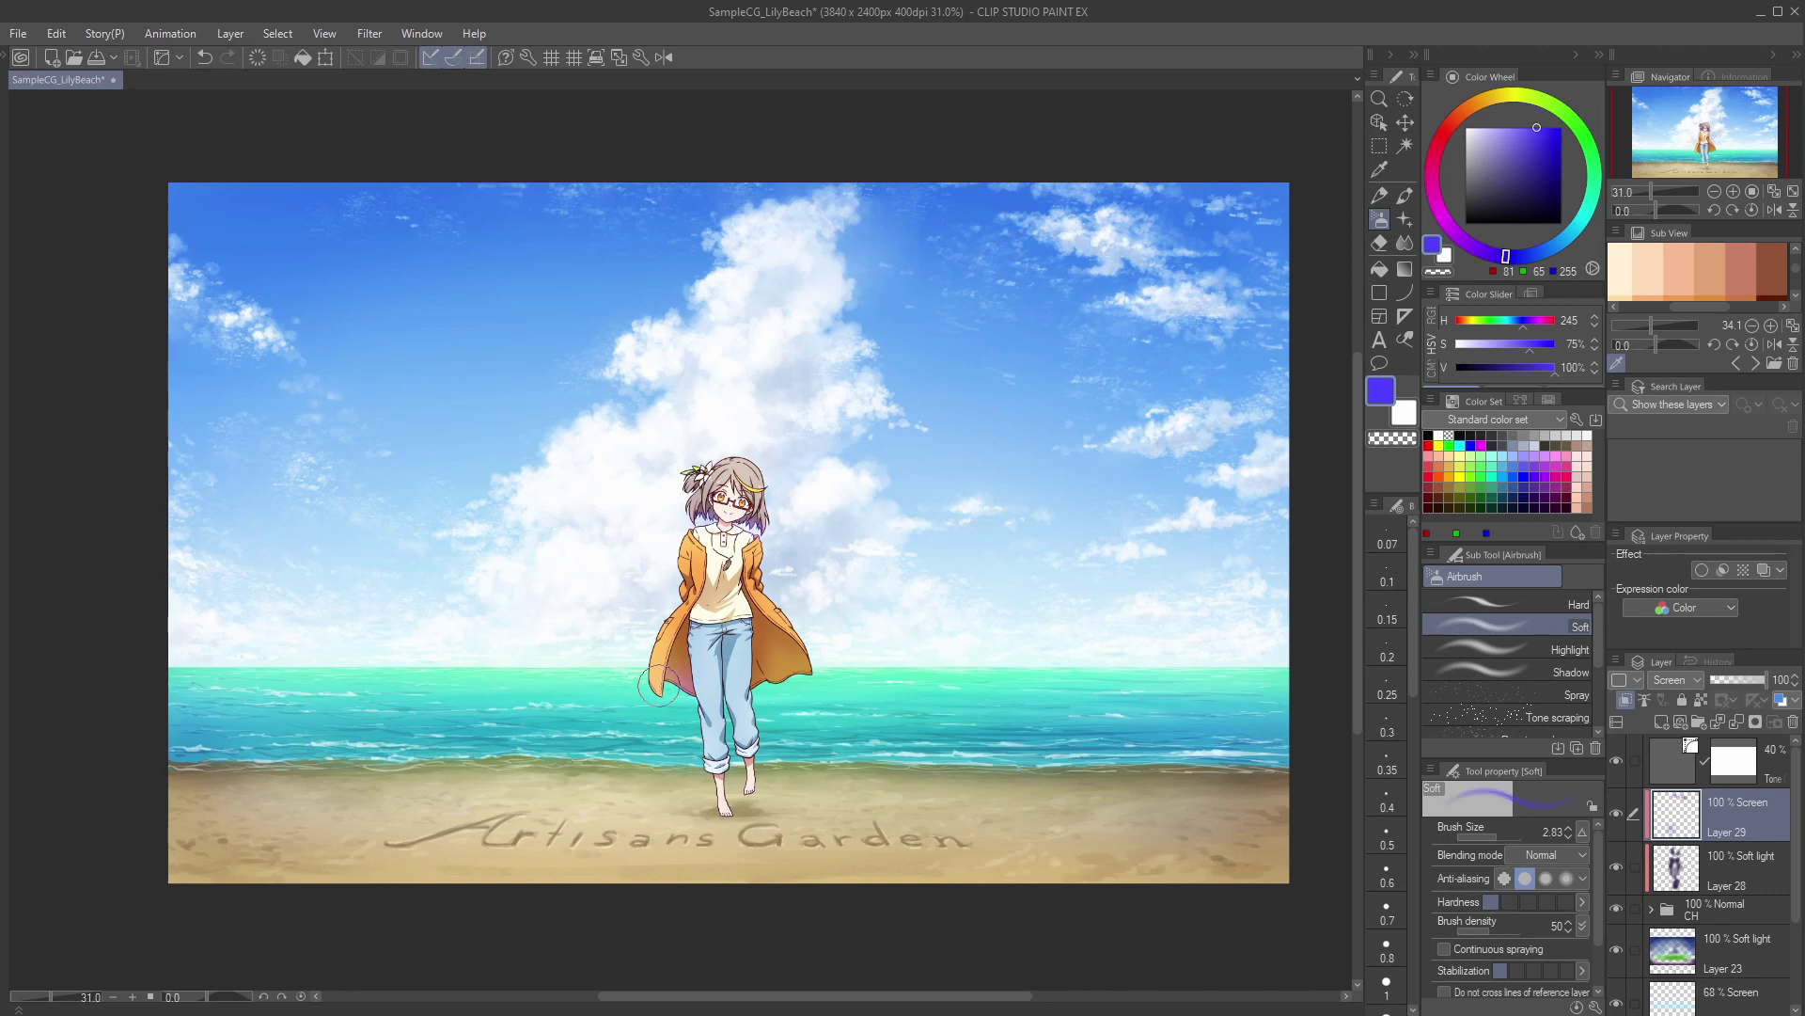
drag(803, 674, 758, 694)
drag(722, 779, 707, 796)
Step: Add a third clipped layer, set it to Screen, and pick a vivid orange-red
click(1662, 725)
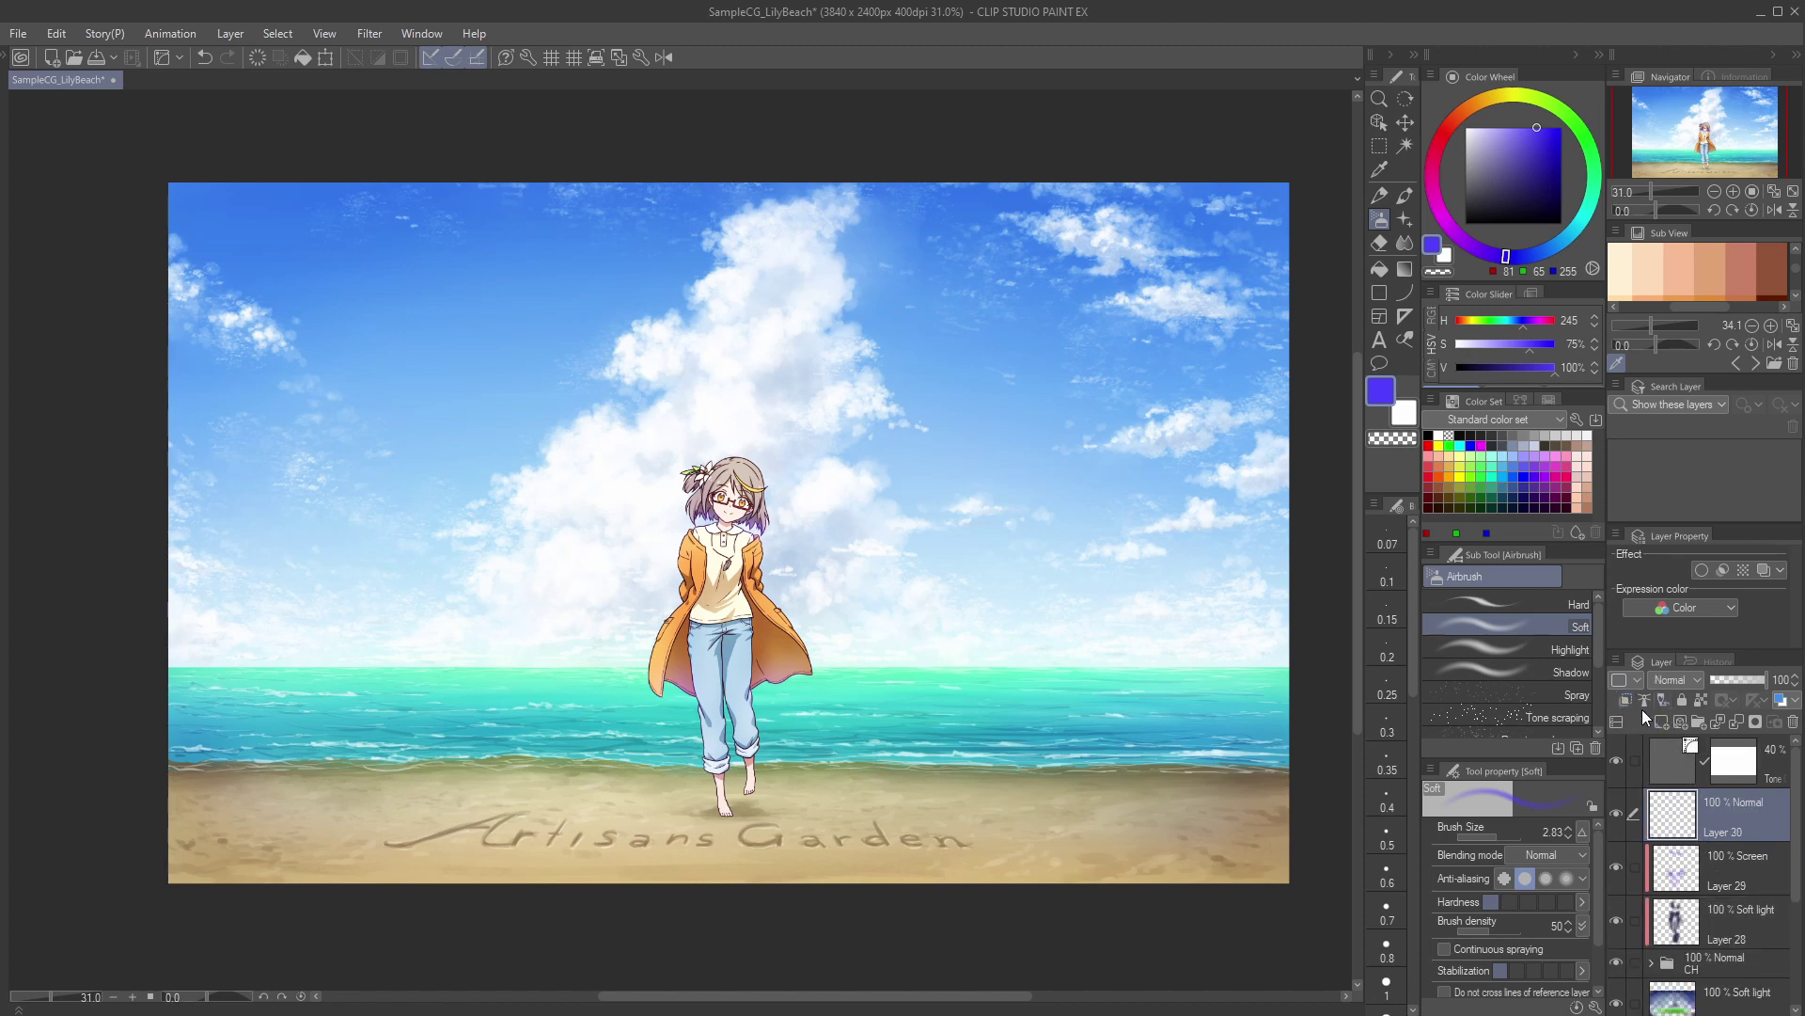
click(1677, 679)
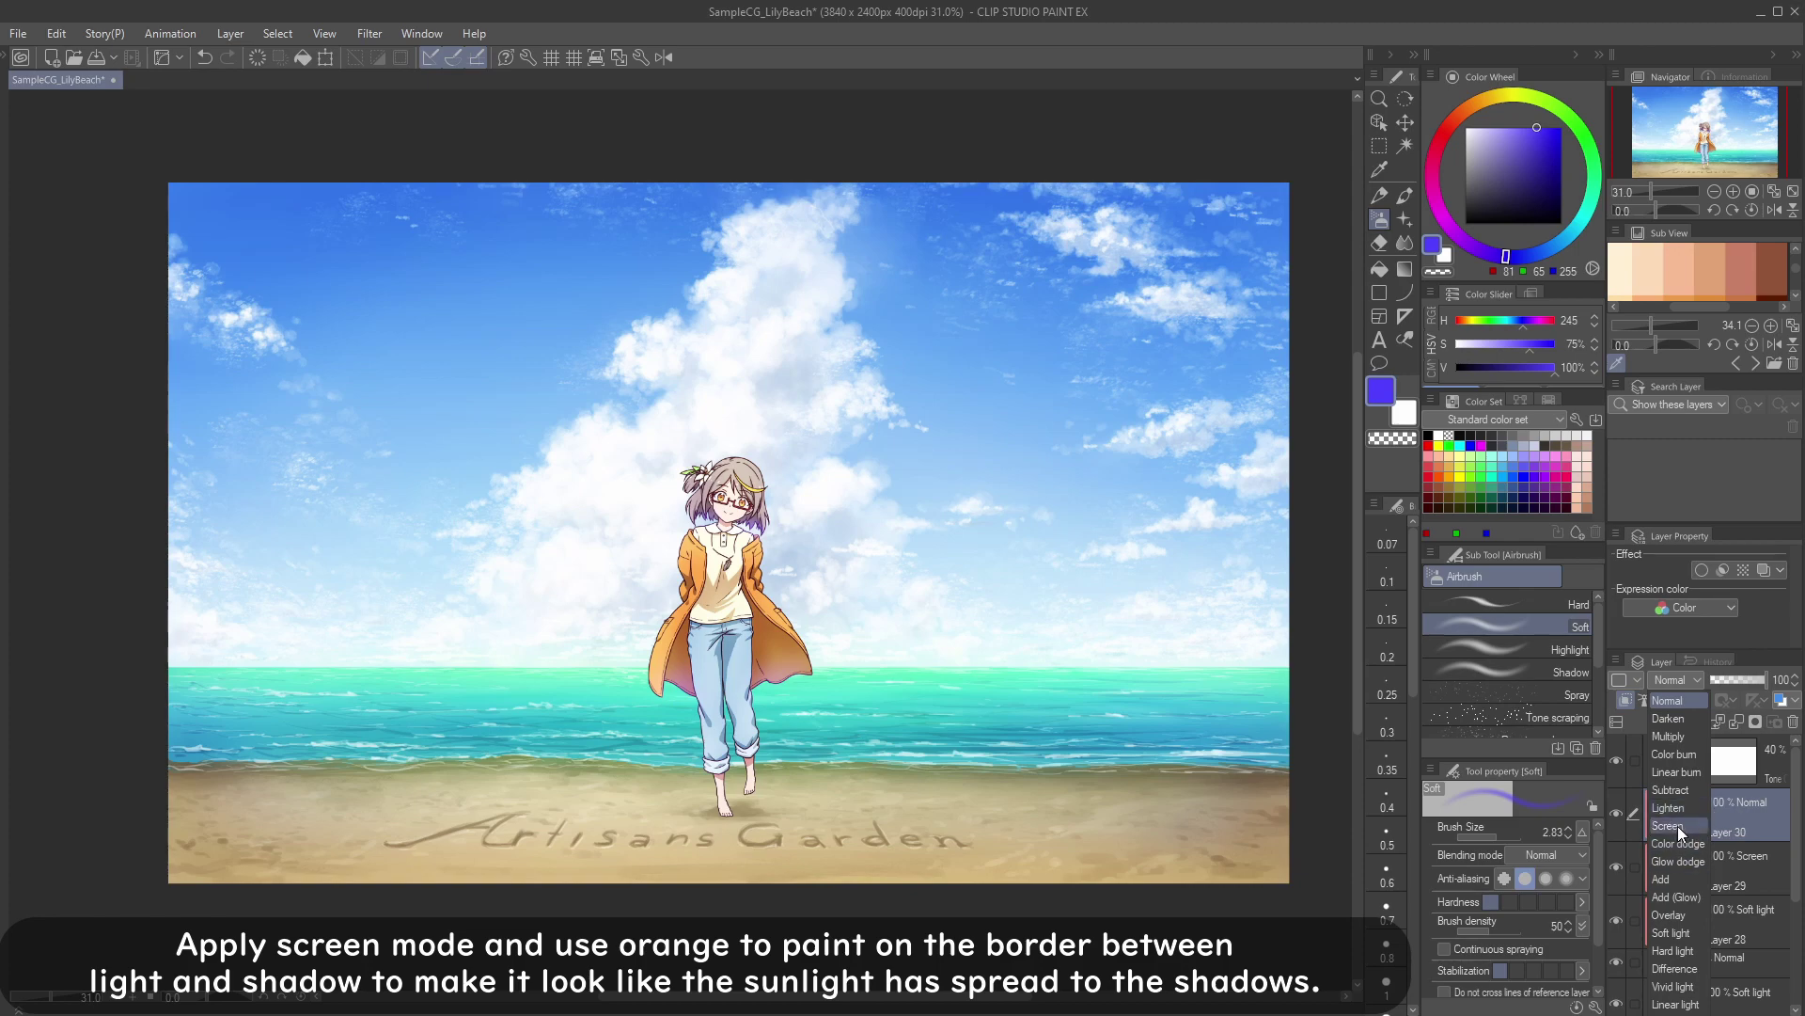
click(1677, 825)
drag(1476, 103, 1457, 115)
click(1561, 127)
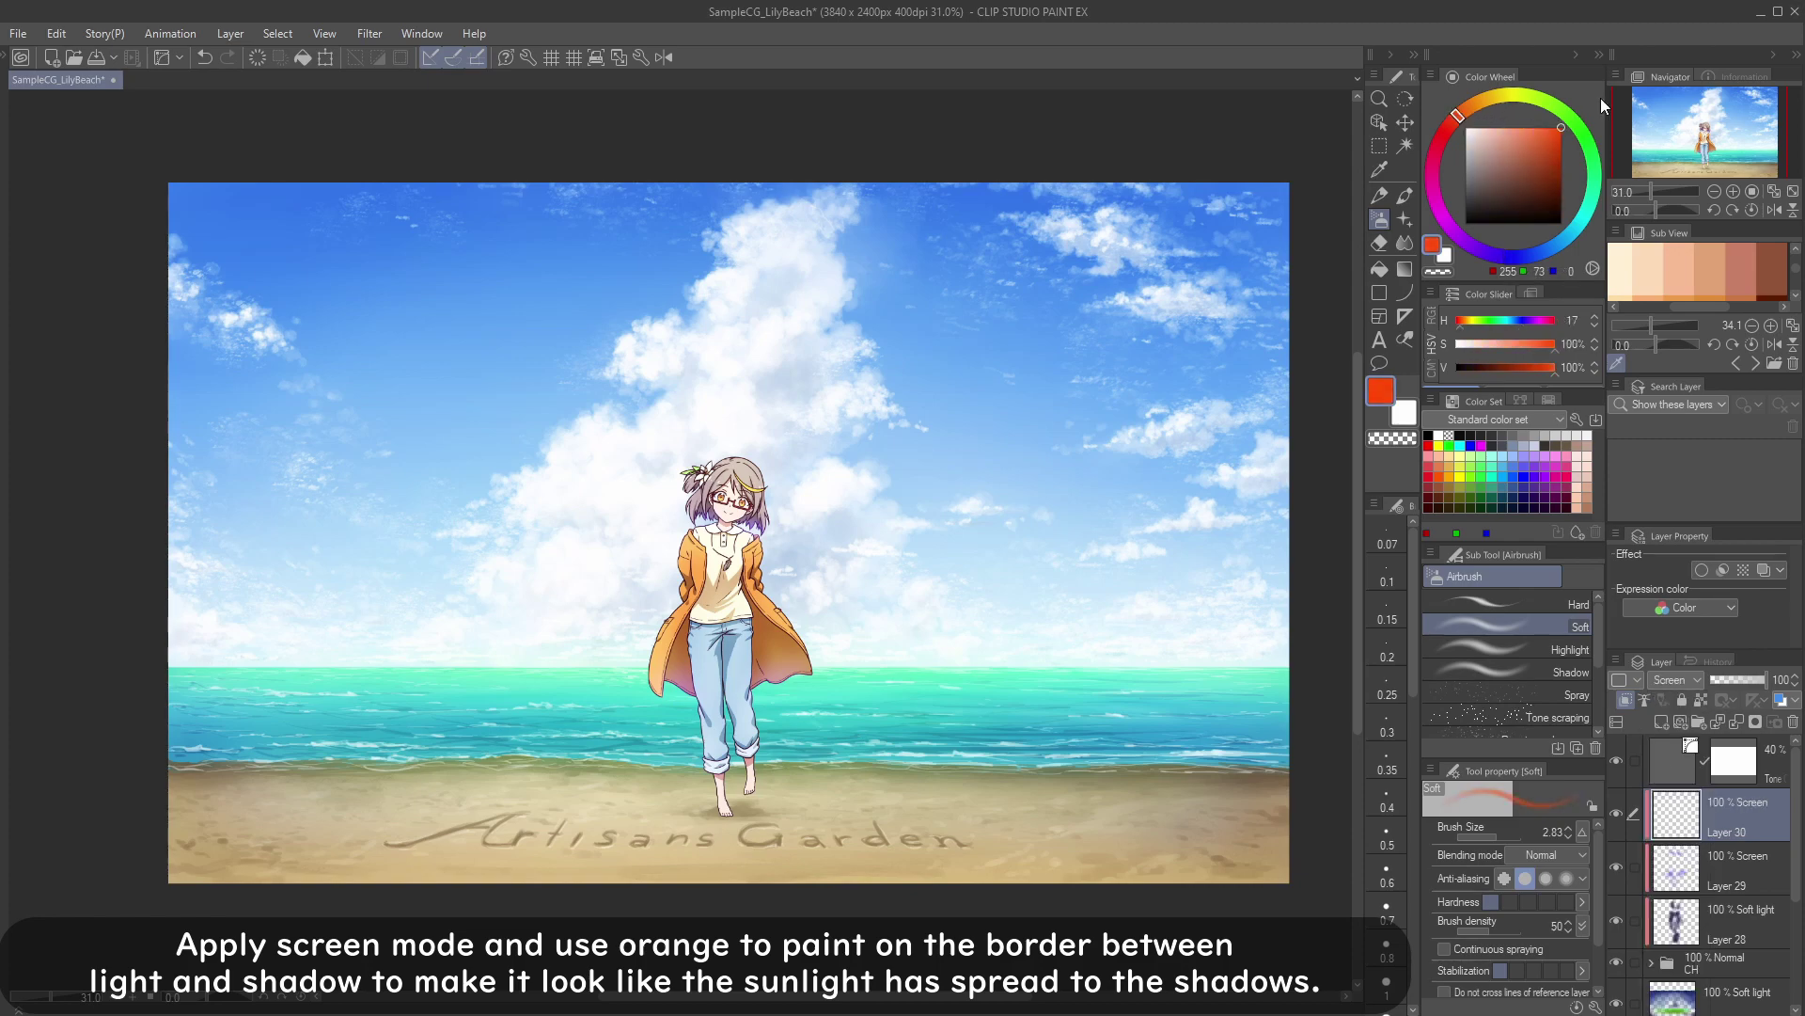
Step: Airbrush orange-red with a smaller brush along the light and shadow borders of the coat and shirt, undoing the unwanted shirt stroke
key(bracketleft)
key(bracketleft)
key(bracketleft)
key(bracketleft)
drag(744, 533, 813, 532)
drag(677, 565, 655, 620)
drag(577, 669, 599, 663)
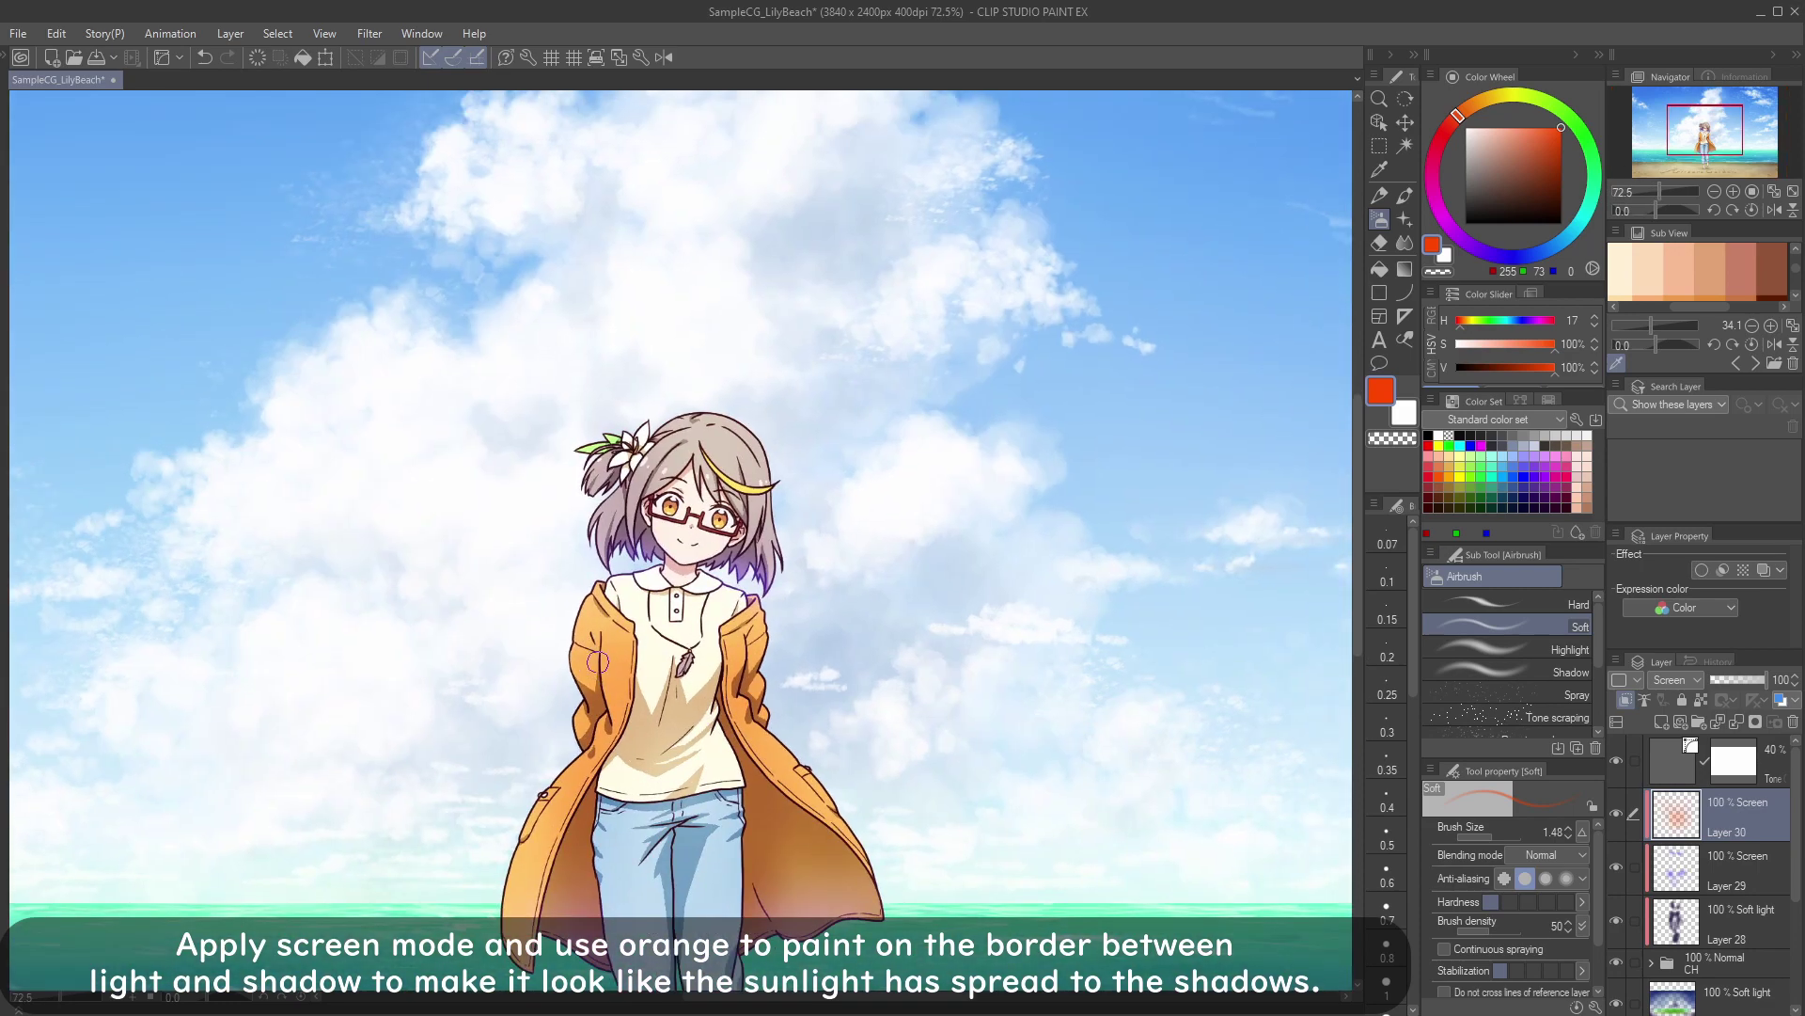
drag(681, 698, 703, 686)
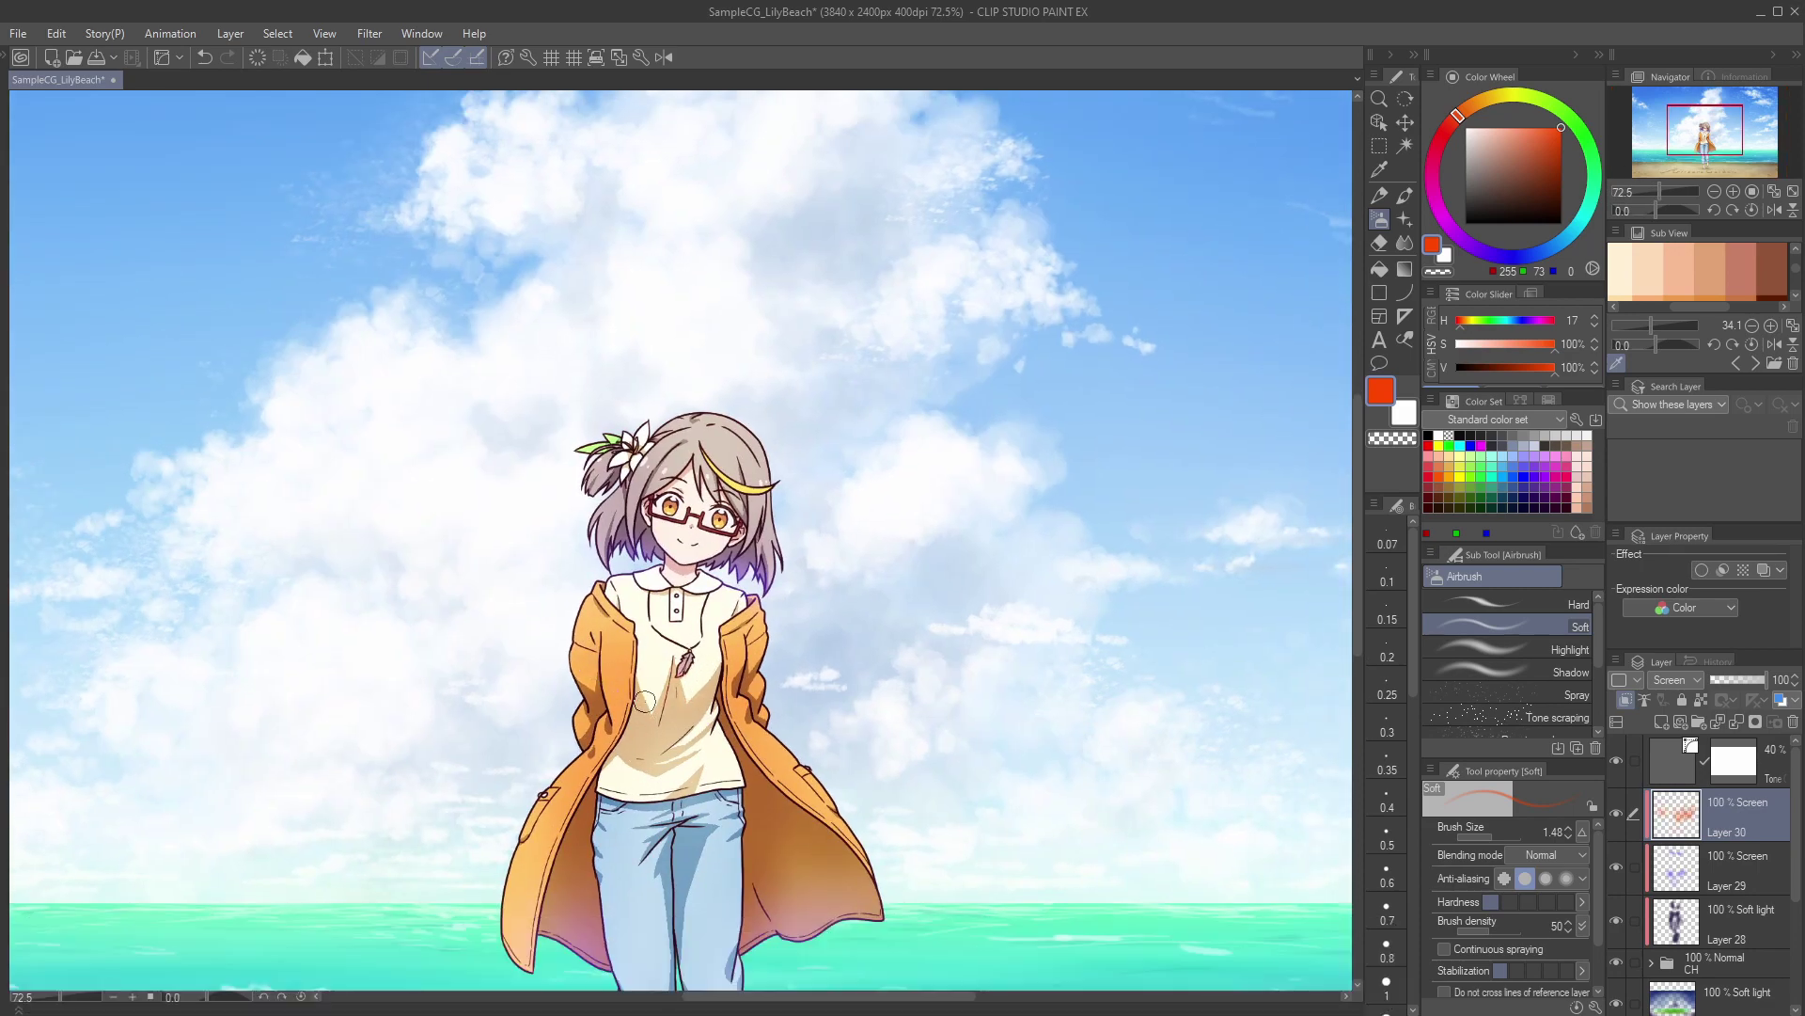
key(ctrl+z)
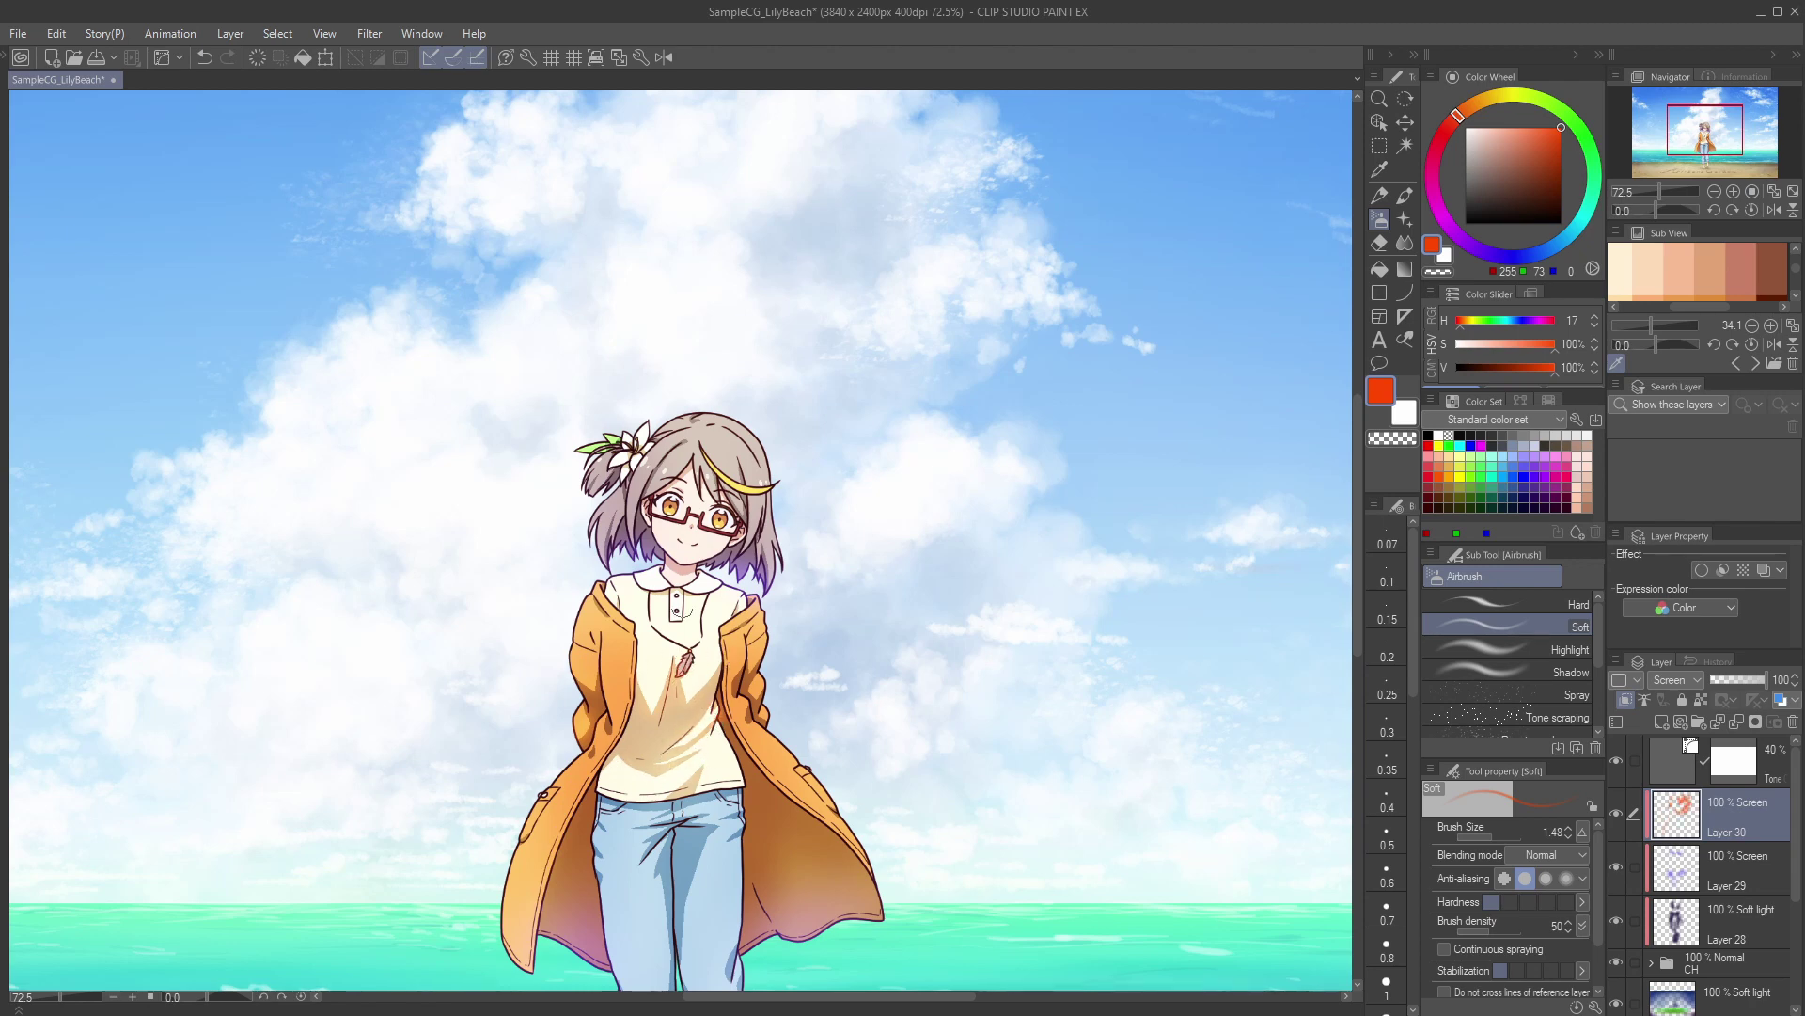
Step: Airbrush orange-red glow along the character's hair edges and the coat's shadow borders with a slightly larger brush
mouse_move(622, 505)
mouse_down()
mouse_move(603, 546)
mouse_move(626, 492)
mouse_move(610, 527)
mouse_up()
drag(576, 746, 583, 749)
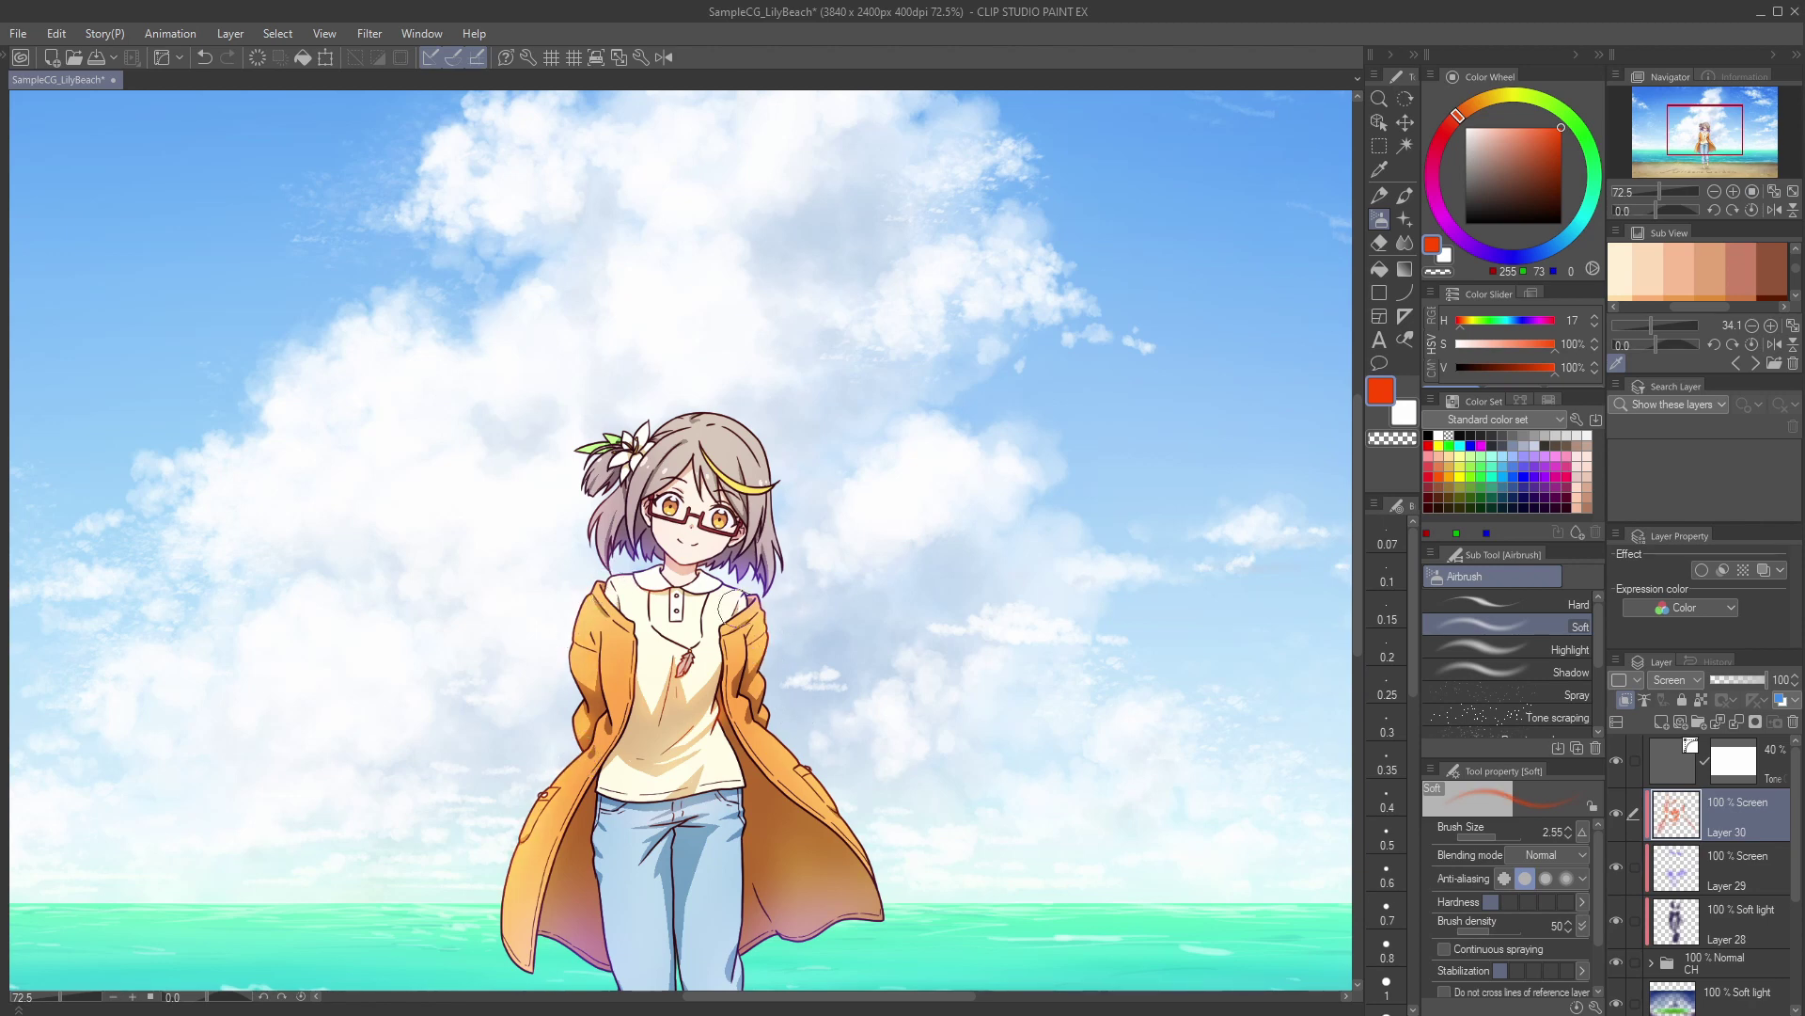
drag(750, 444, 775, 541)
mouse_move(675, 412)
mouse_down()
mouse_move(741, 433)
mouse_move(630, 428)
mouse_move(592, 448)
mouse_up()
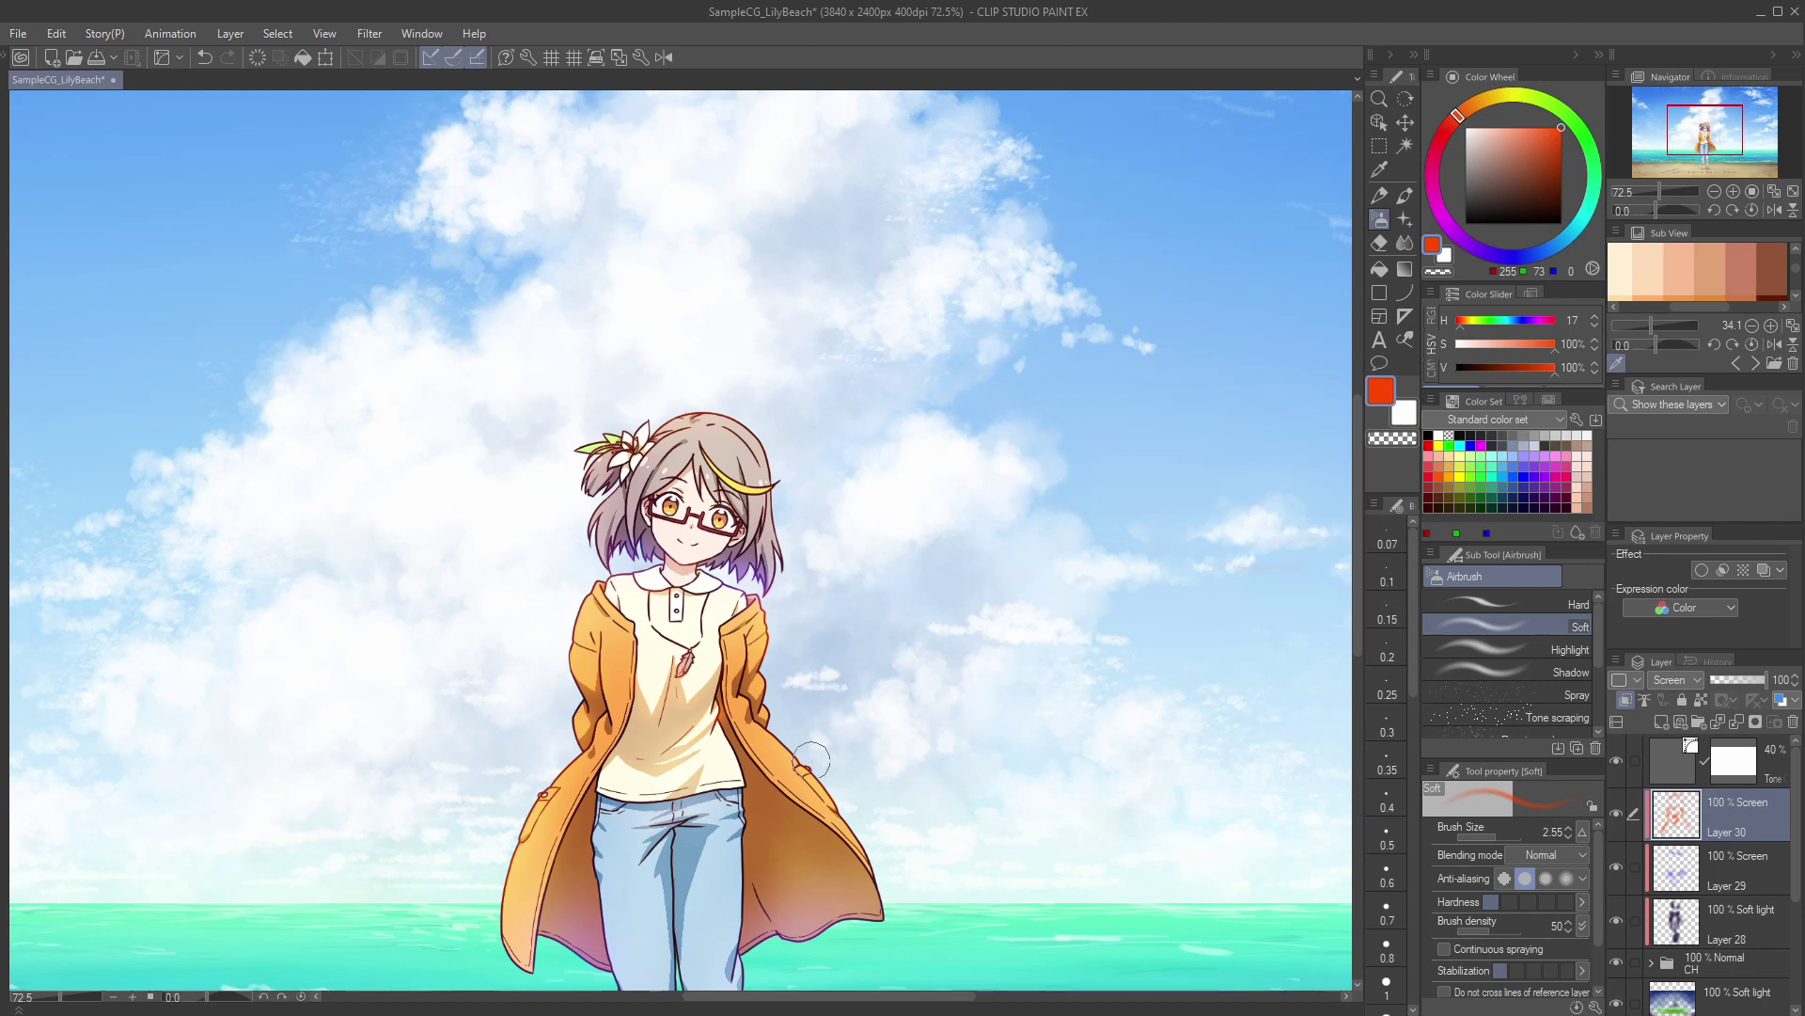
drag(900, 909, 889, 776)
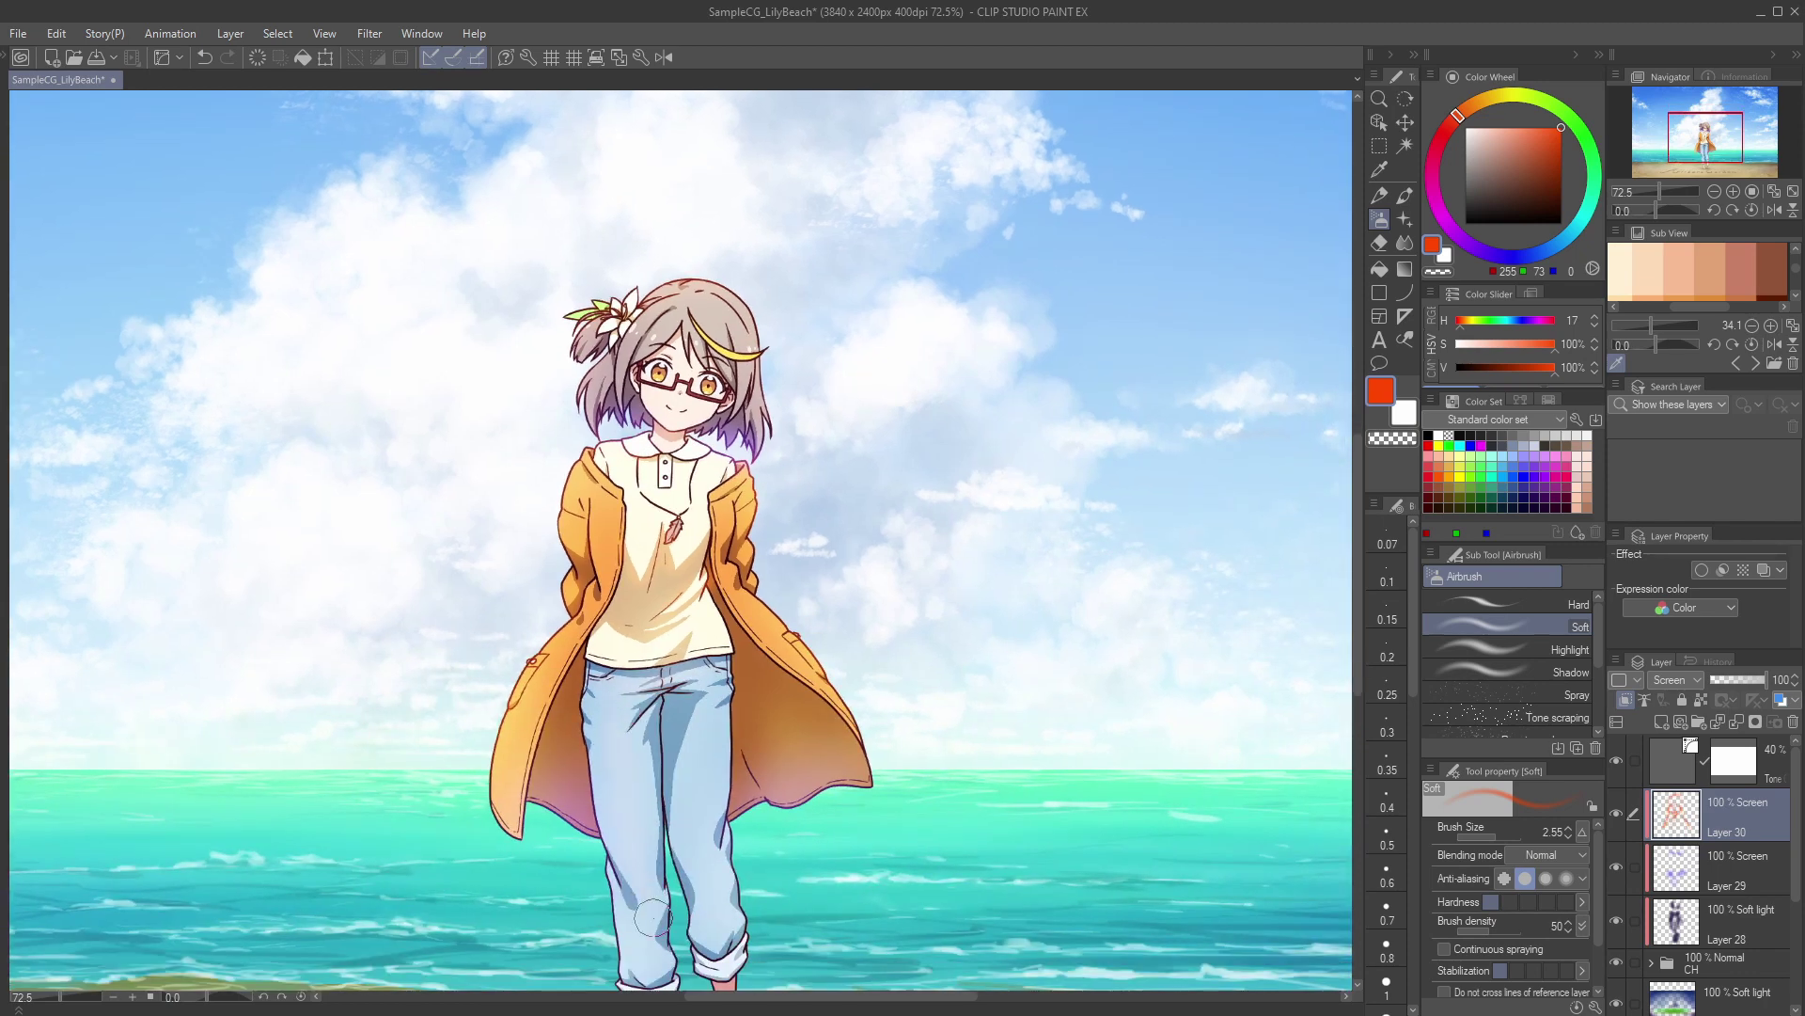
Step: Airbrush orange-red softly along the shadow borders and folds of the jeans
scroll(664, 711, up, 3)
drag(665, 711, 662, 695)
drag(663, 638, 644, 718)
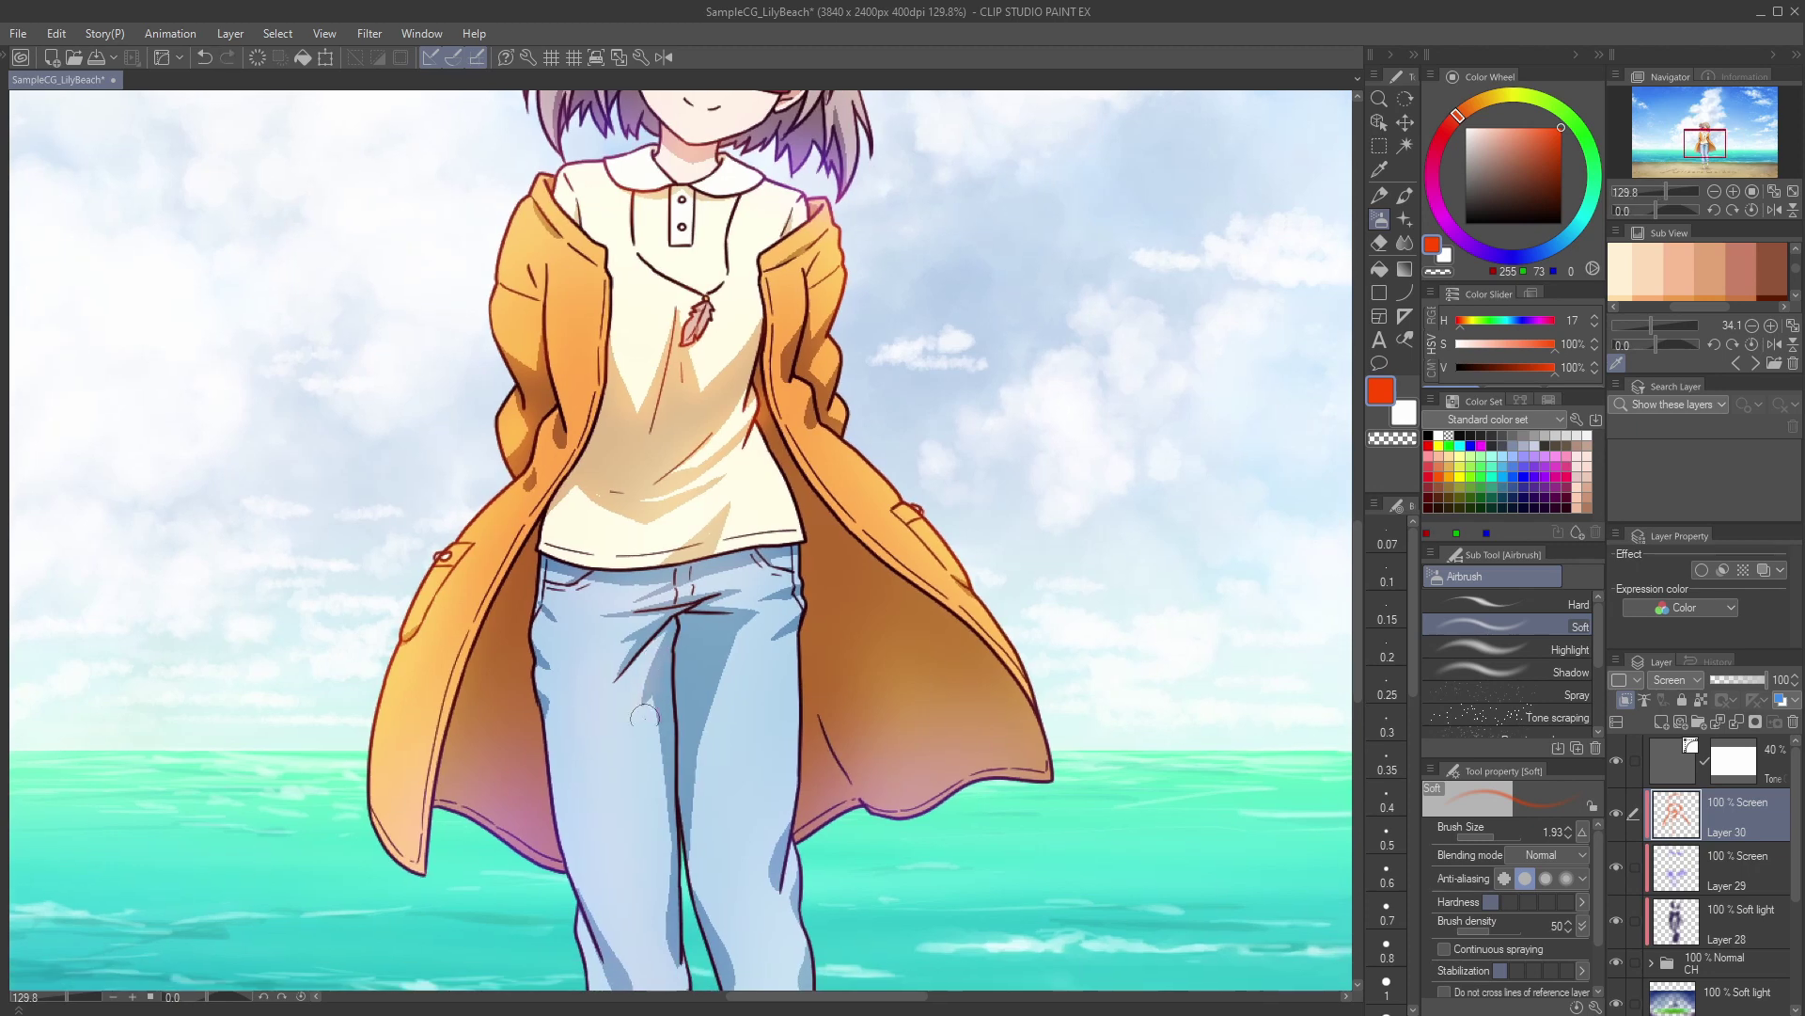
drag(768, 651, 736, 570)
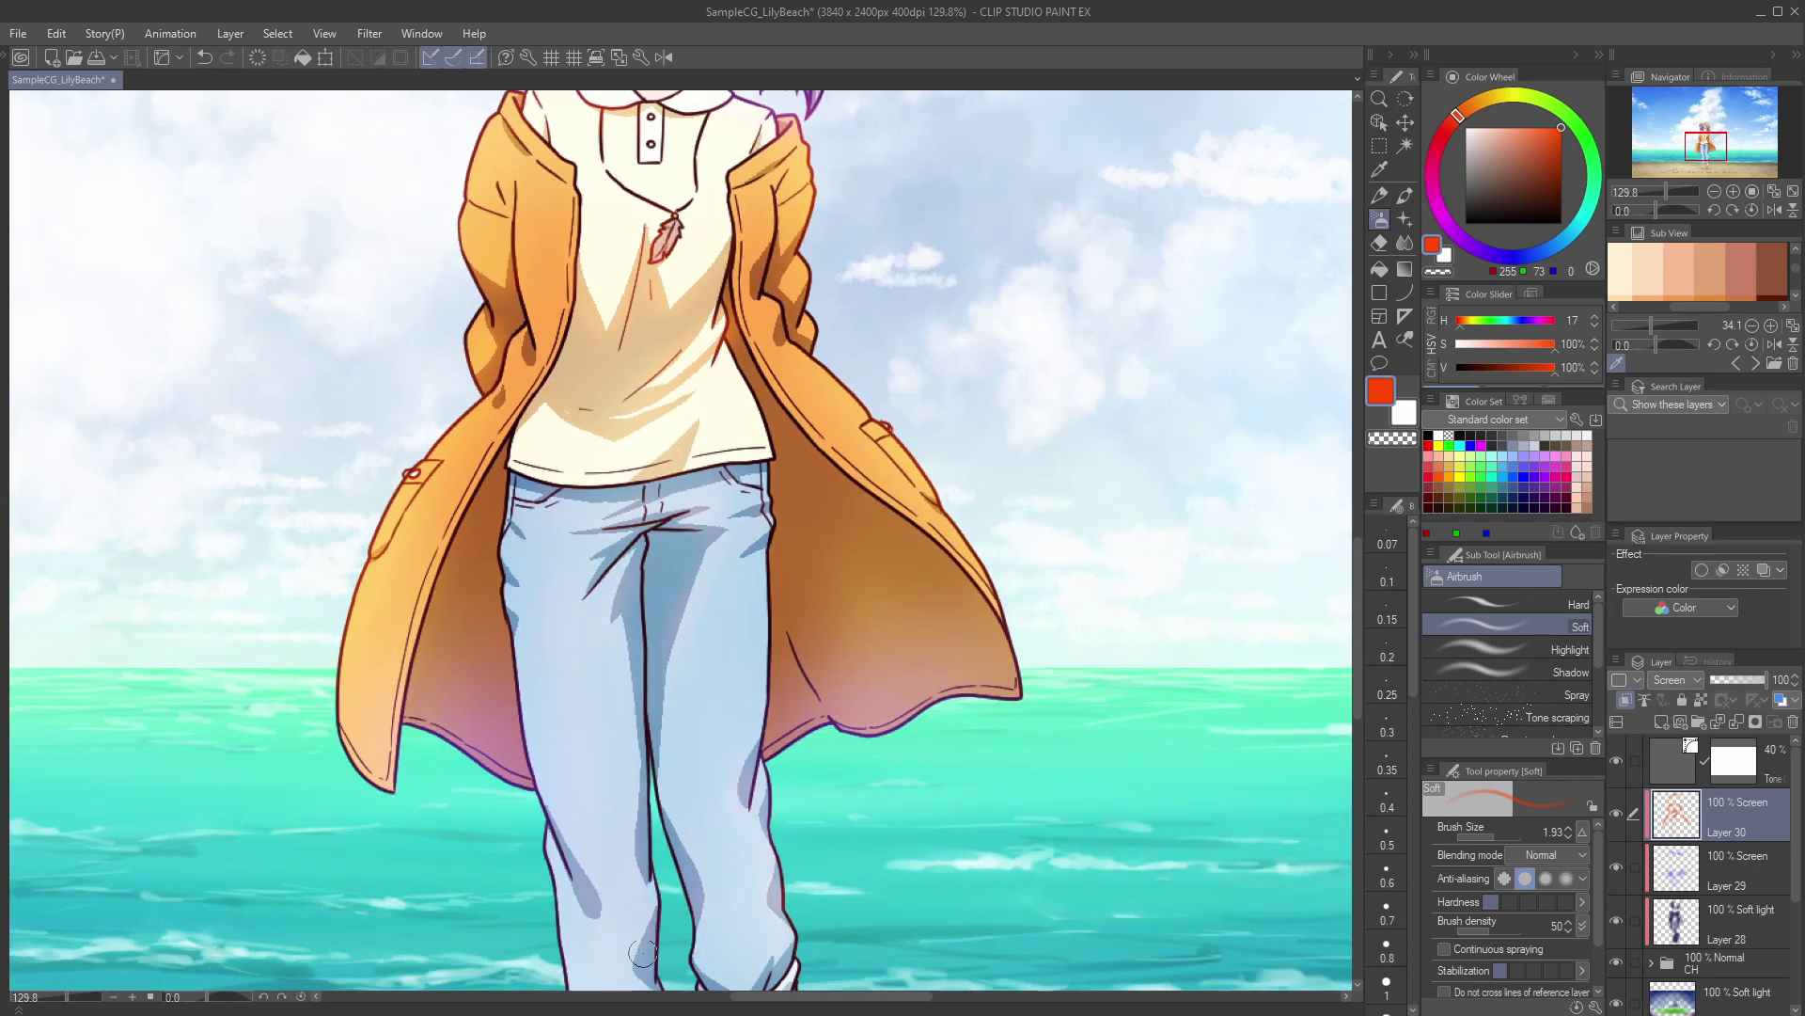
drag(643, 953, 636, 847)
key(bracketright)
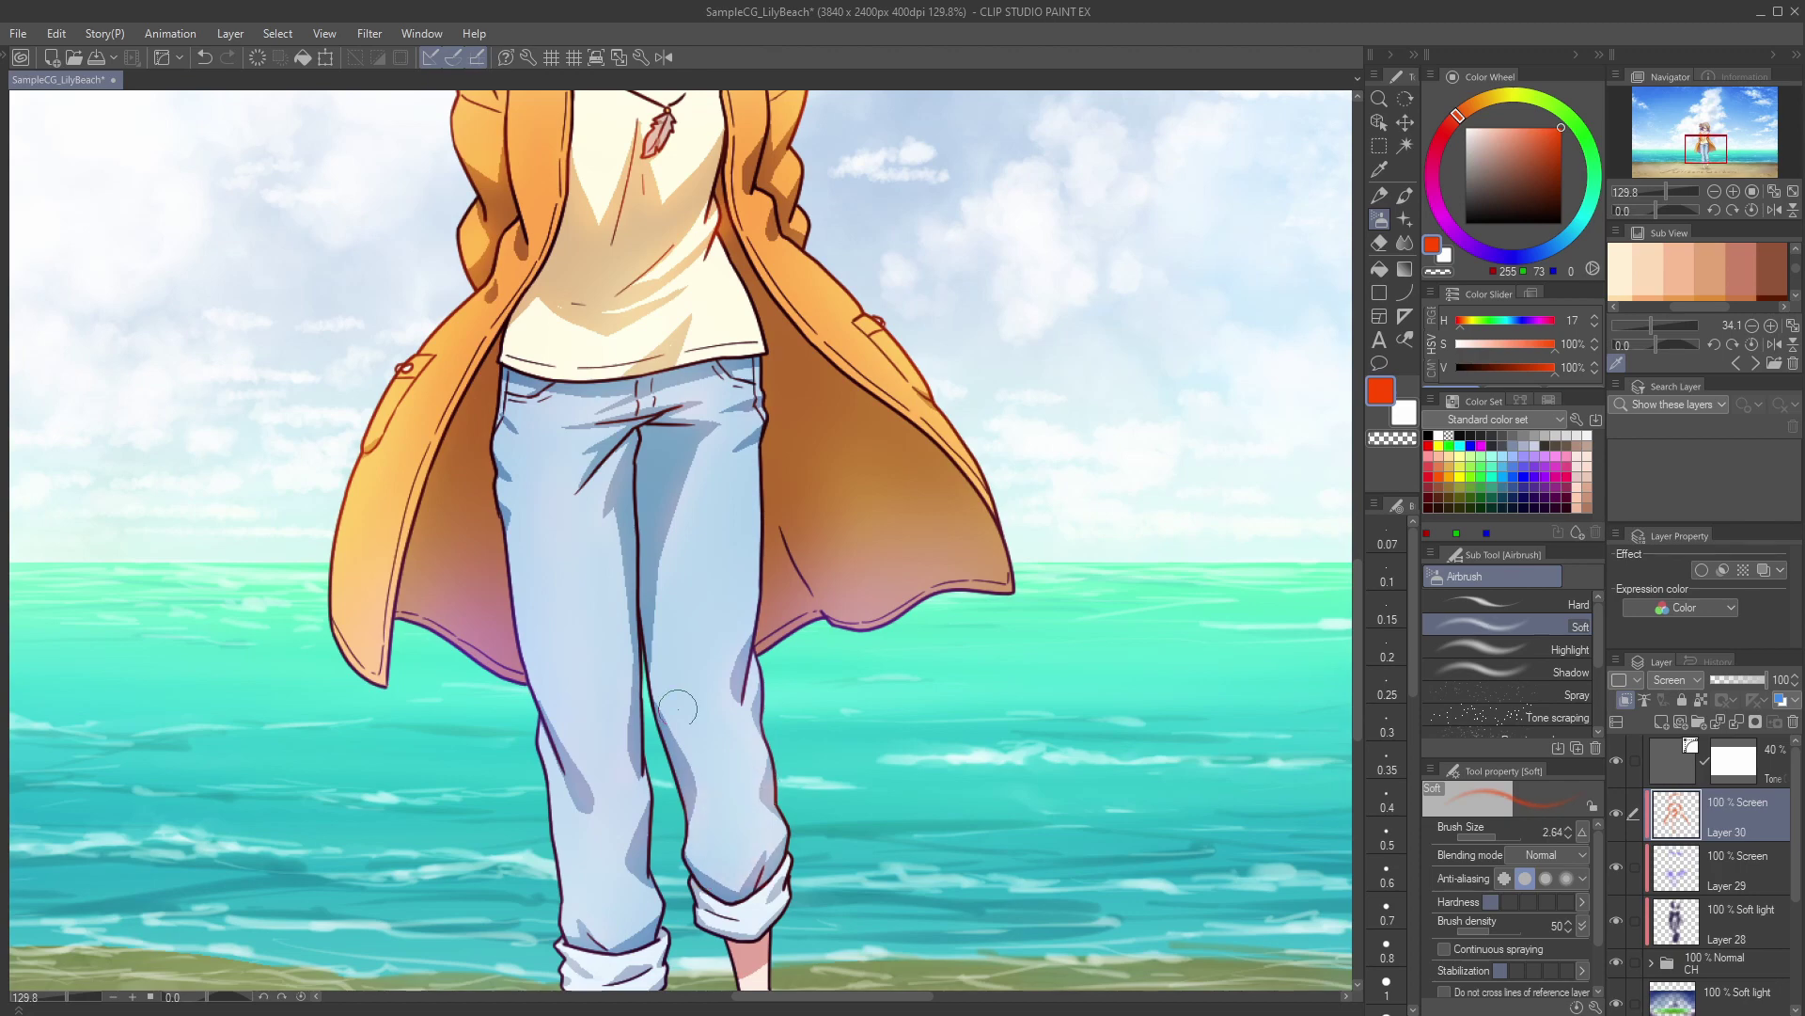
drag(581, 475, 542, 516)
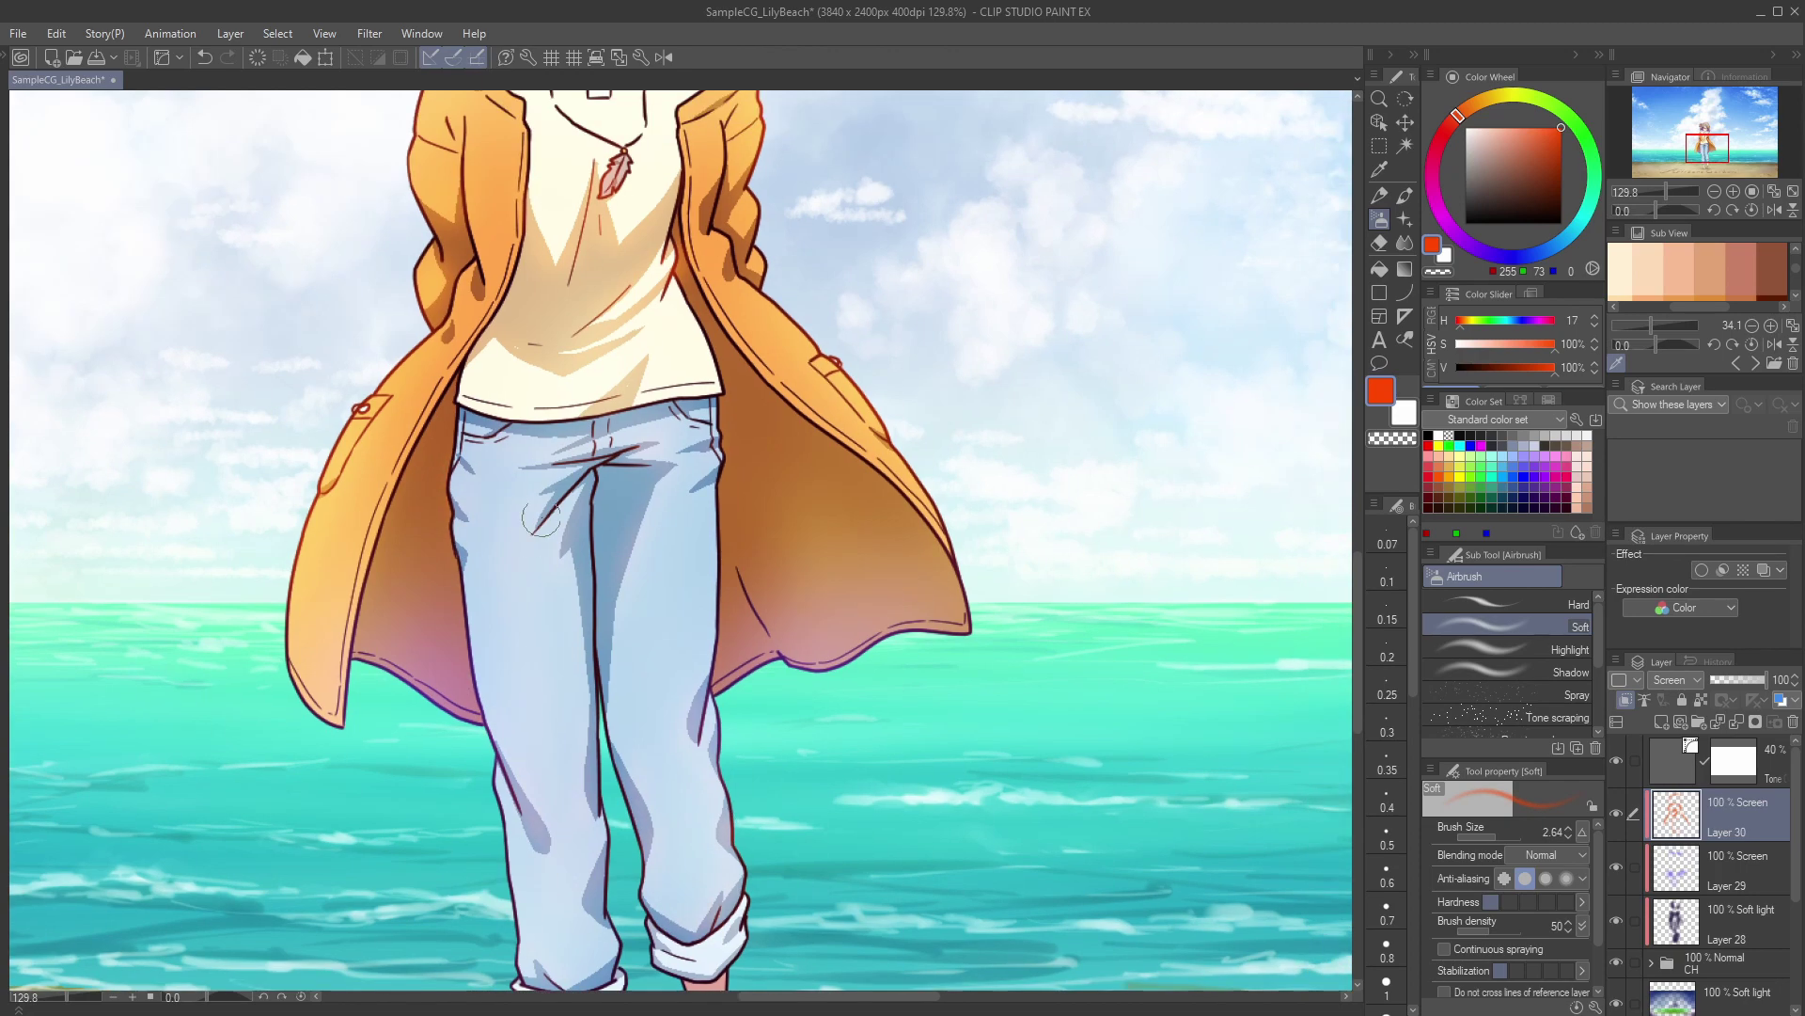
Step: Check the whole illustration and compare the character with the clipped effect layers hidden and shown
scroll(553, 450, down, 3)
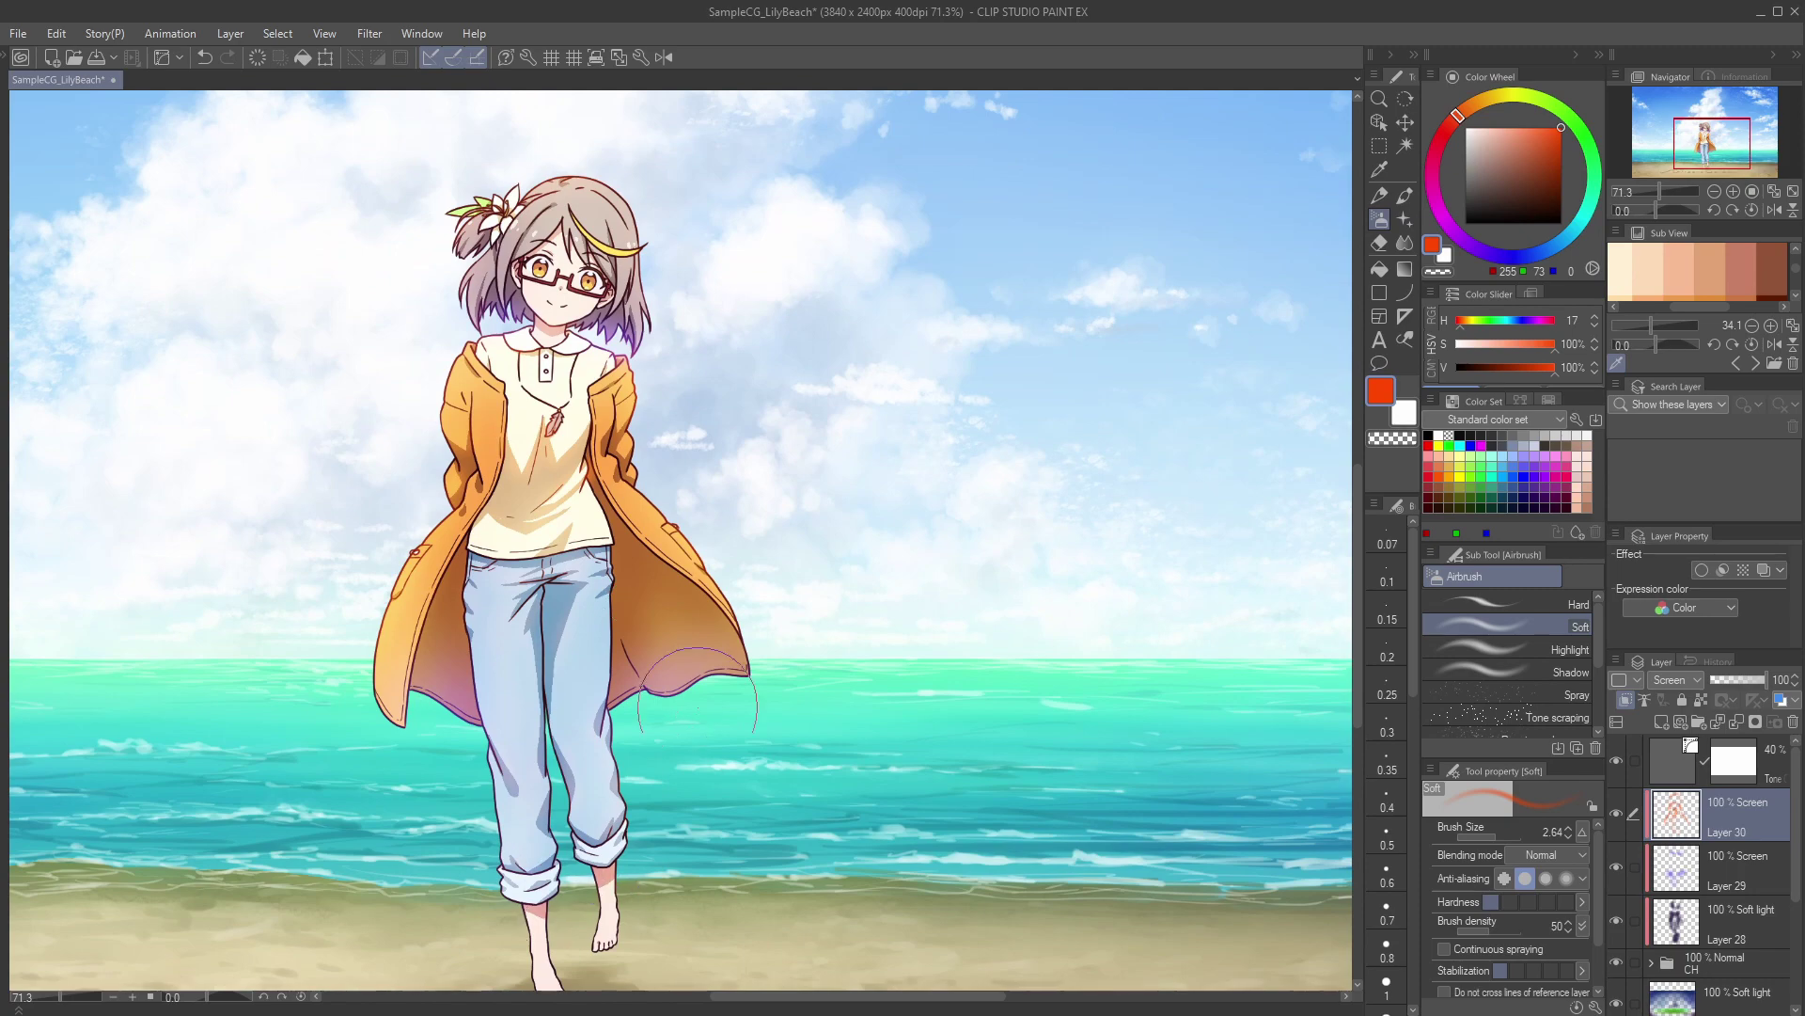
scroll(652, 855, down, 3)
drag(666, 676, 771, 657)
scroll(665, 592, up, 1)
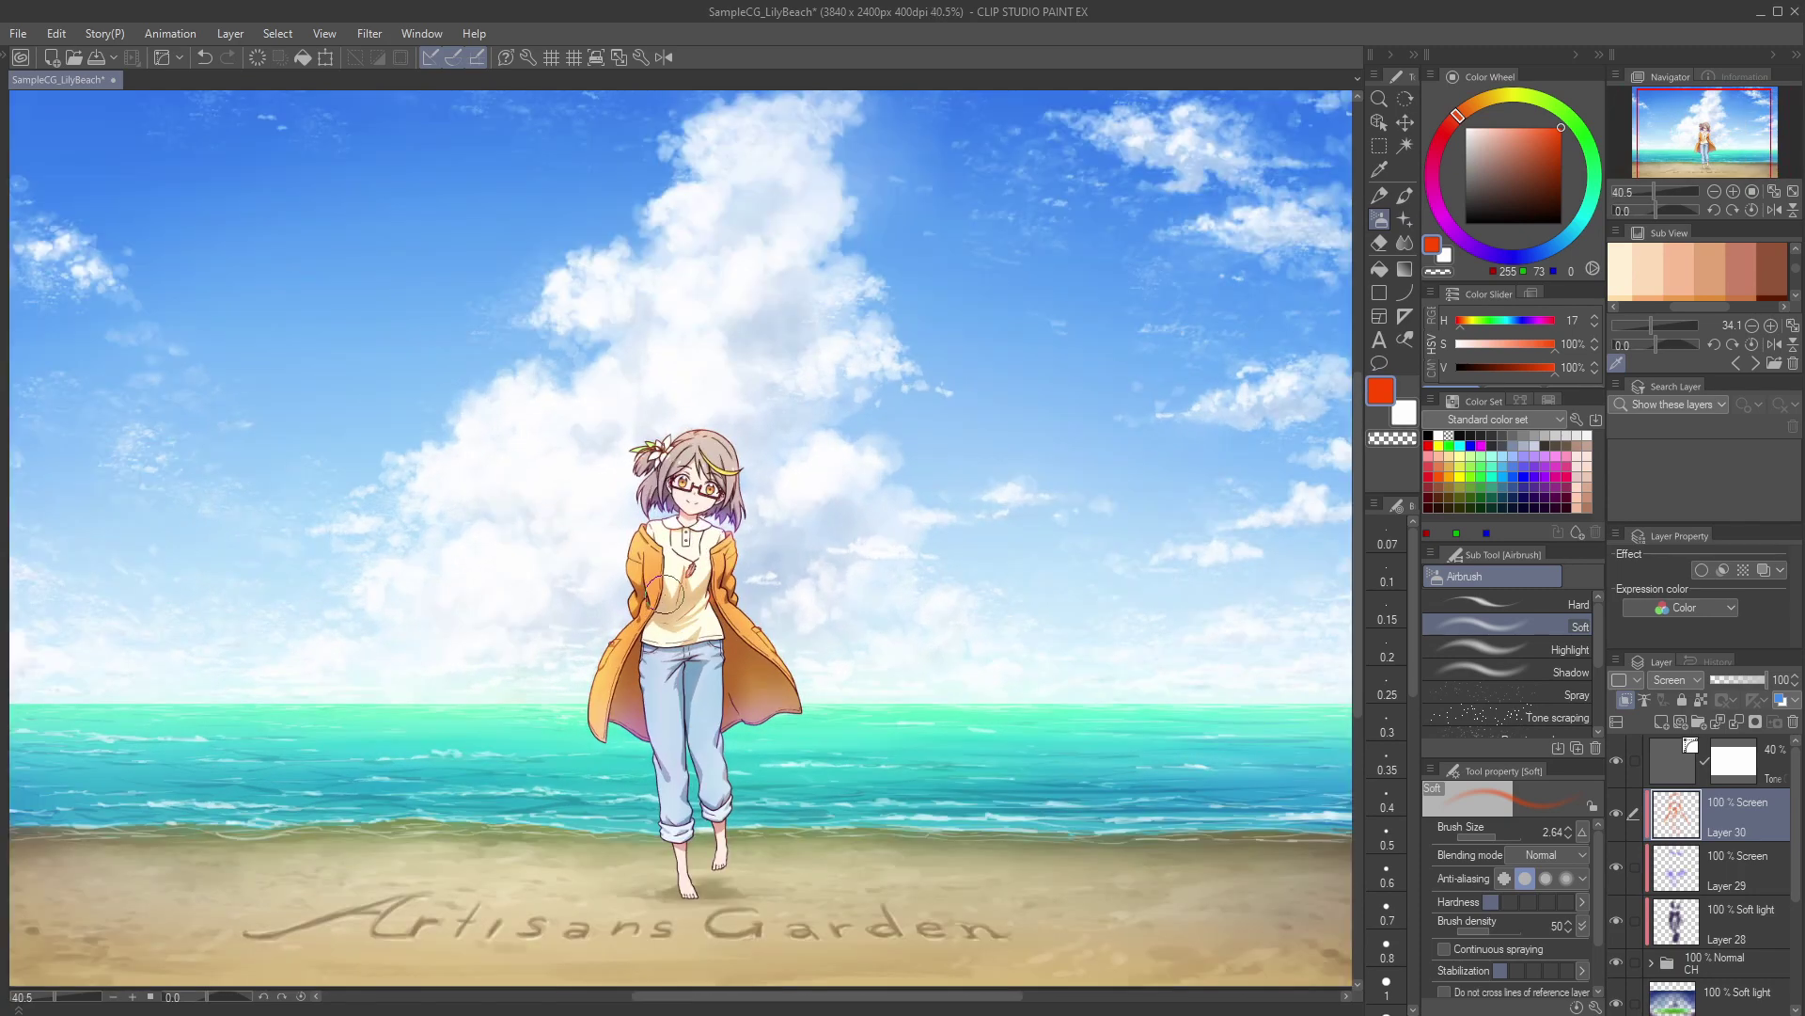
scroll(700, 580, down, 1)
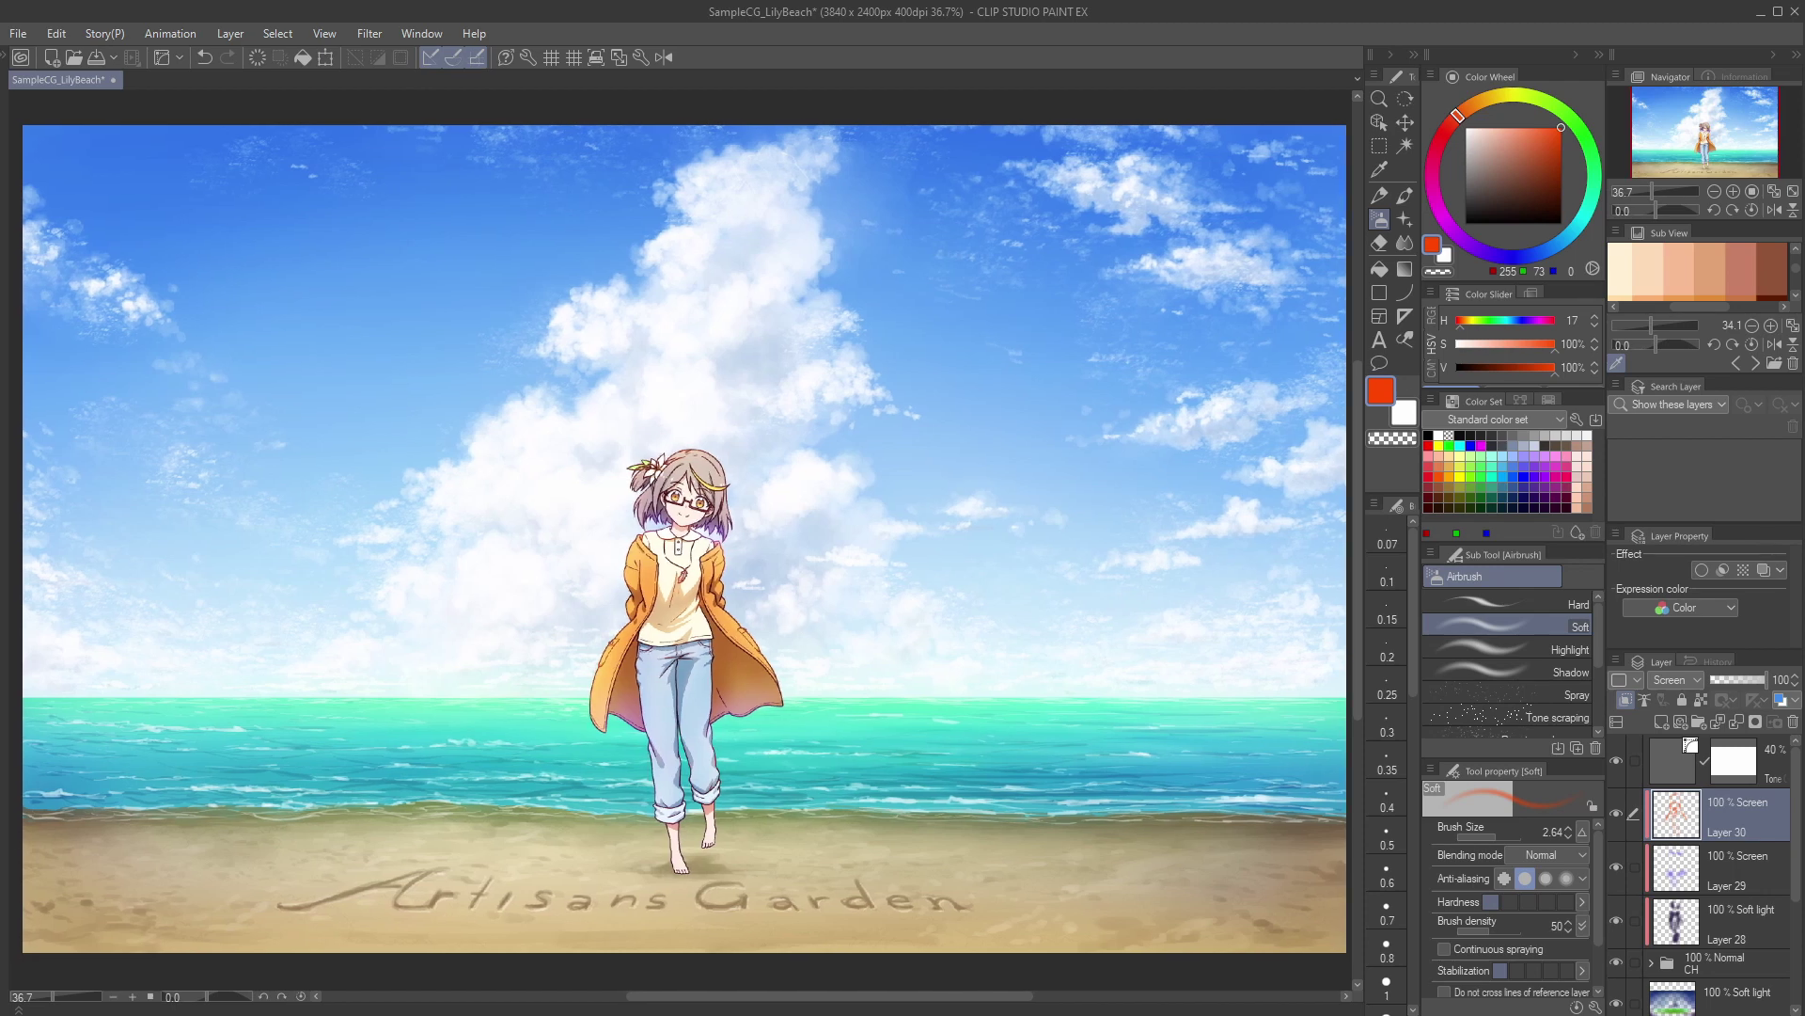
drag(1616, 911, 1618, 825)
drag(1796, 826, 1796, 854)
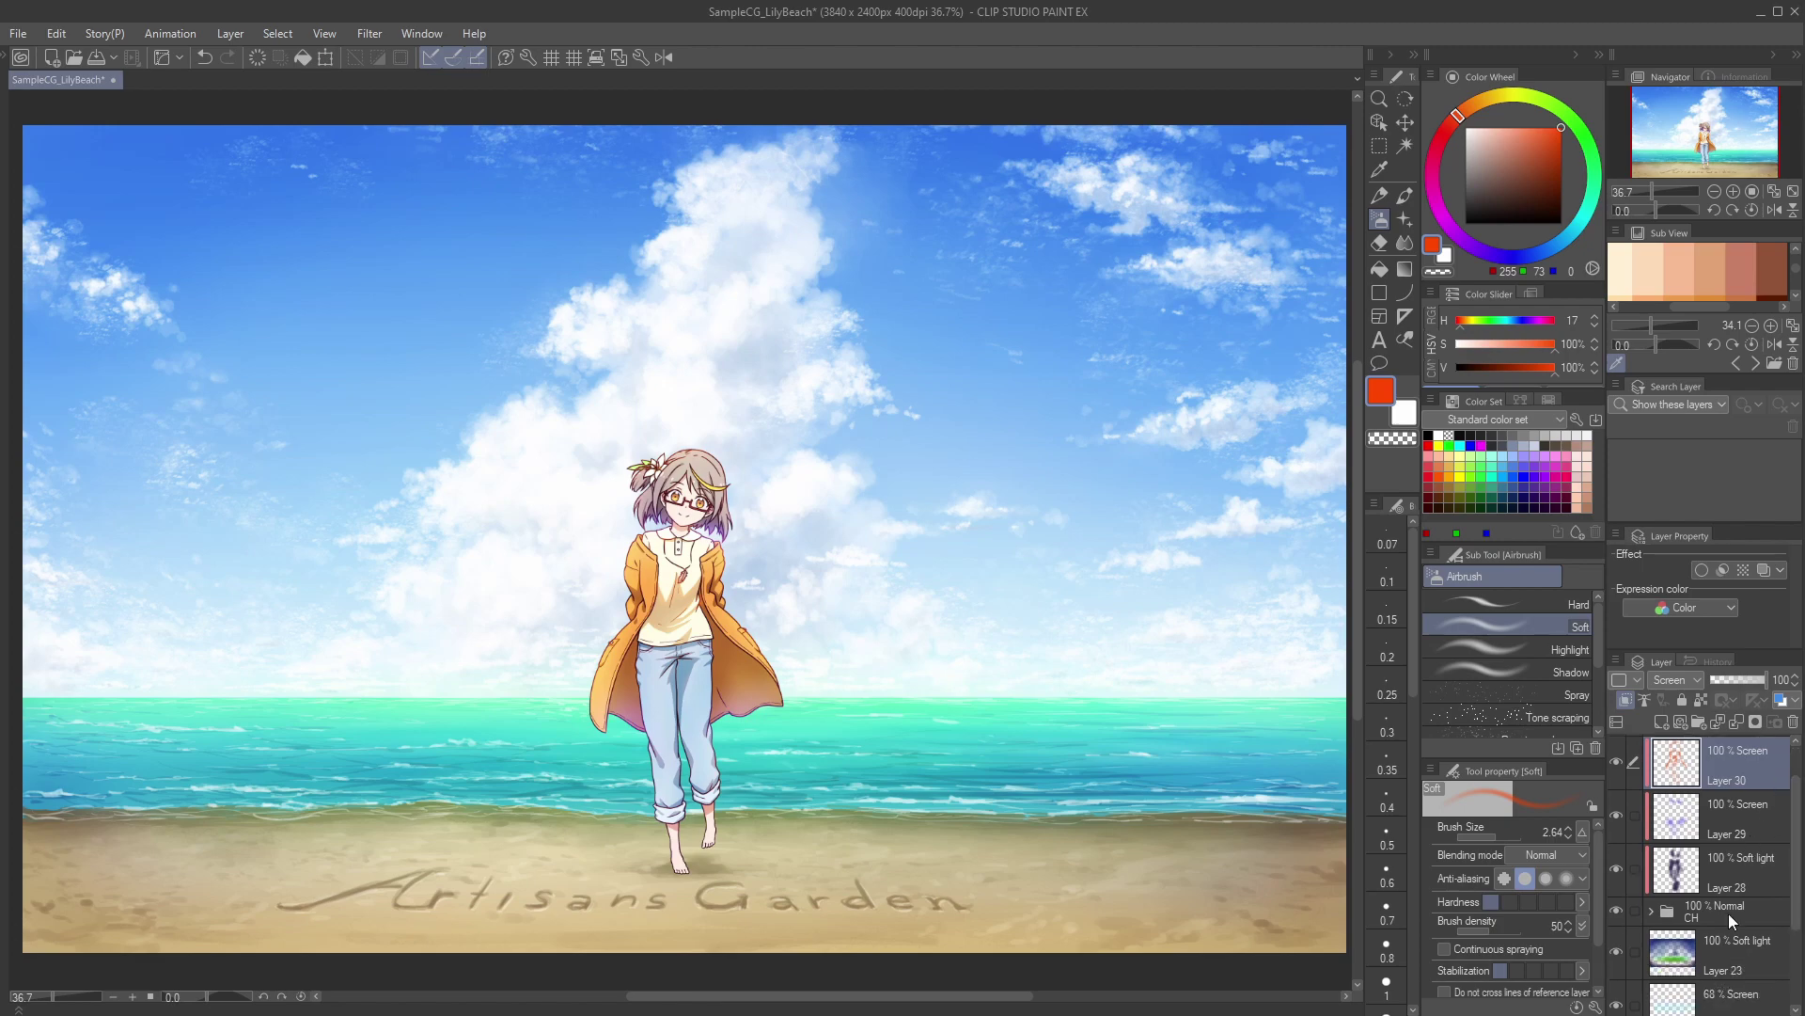
Step: Add a Hue/Saturation/Luminosity correction layer above Layer 23, below the CH folder, with saturation set to -22
click(1731, 944)
click(1617, 658)
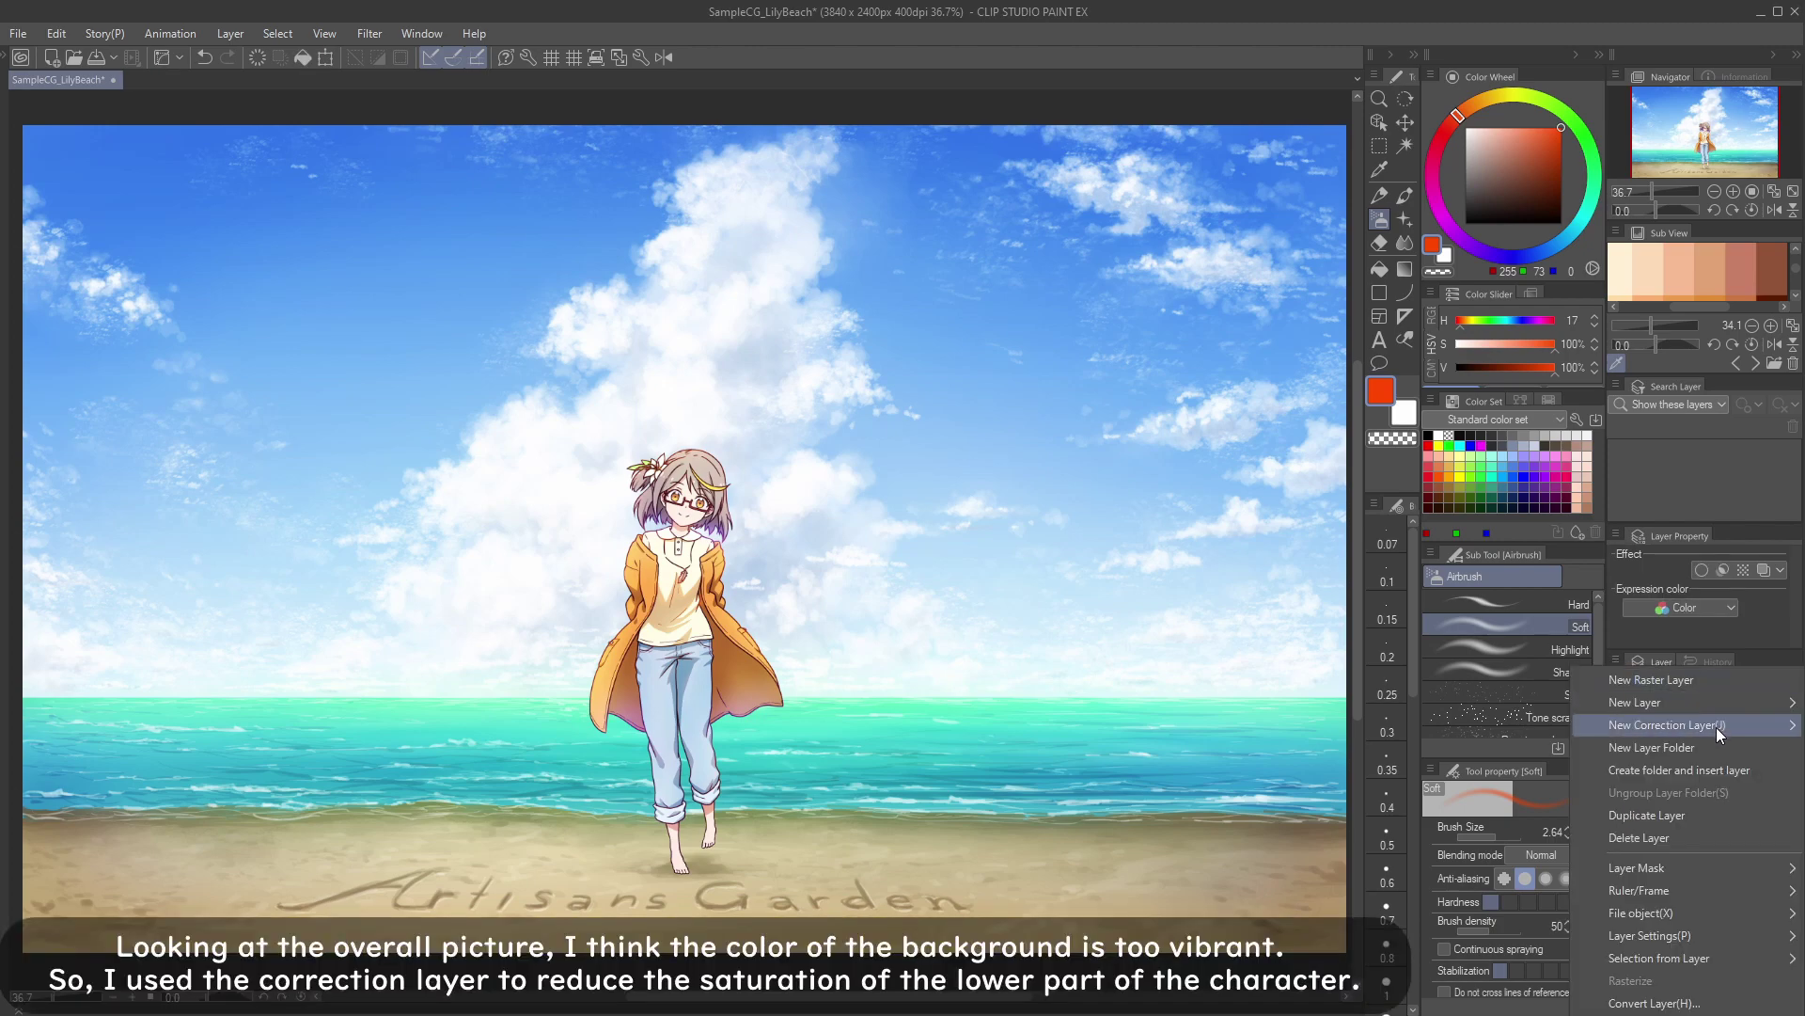
mouse_move(1661, 728)
click(1482, 754)
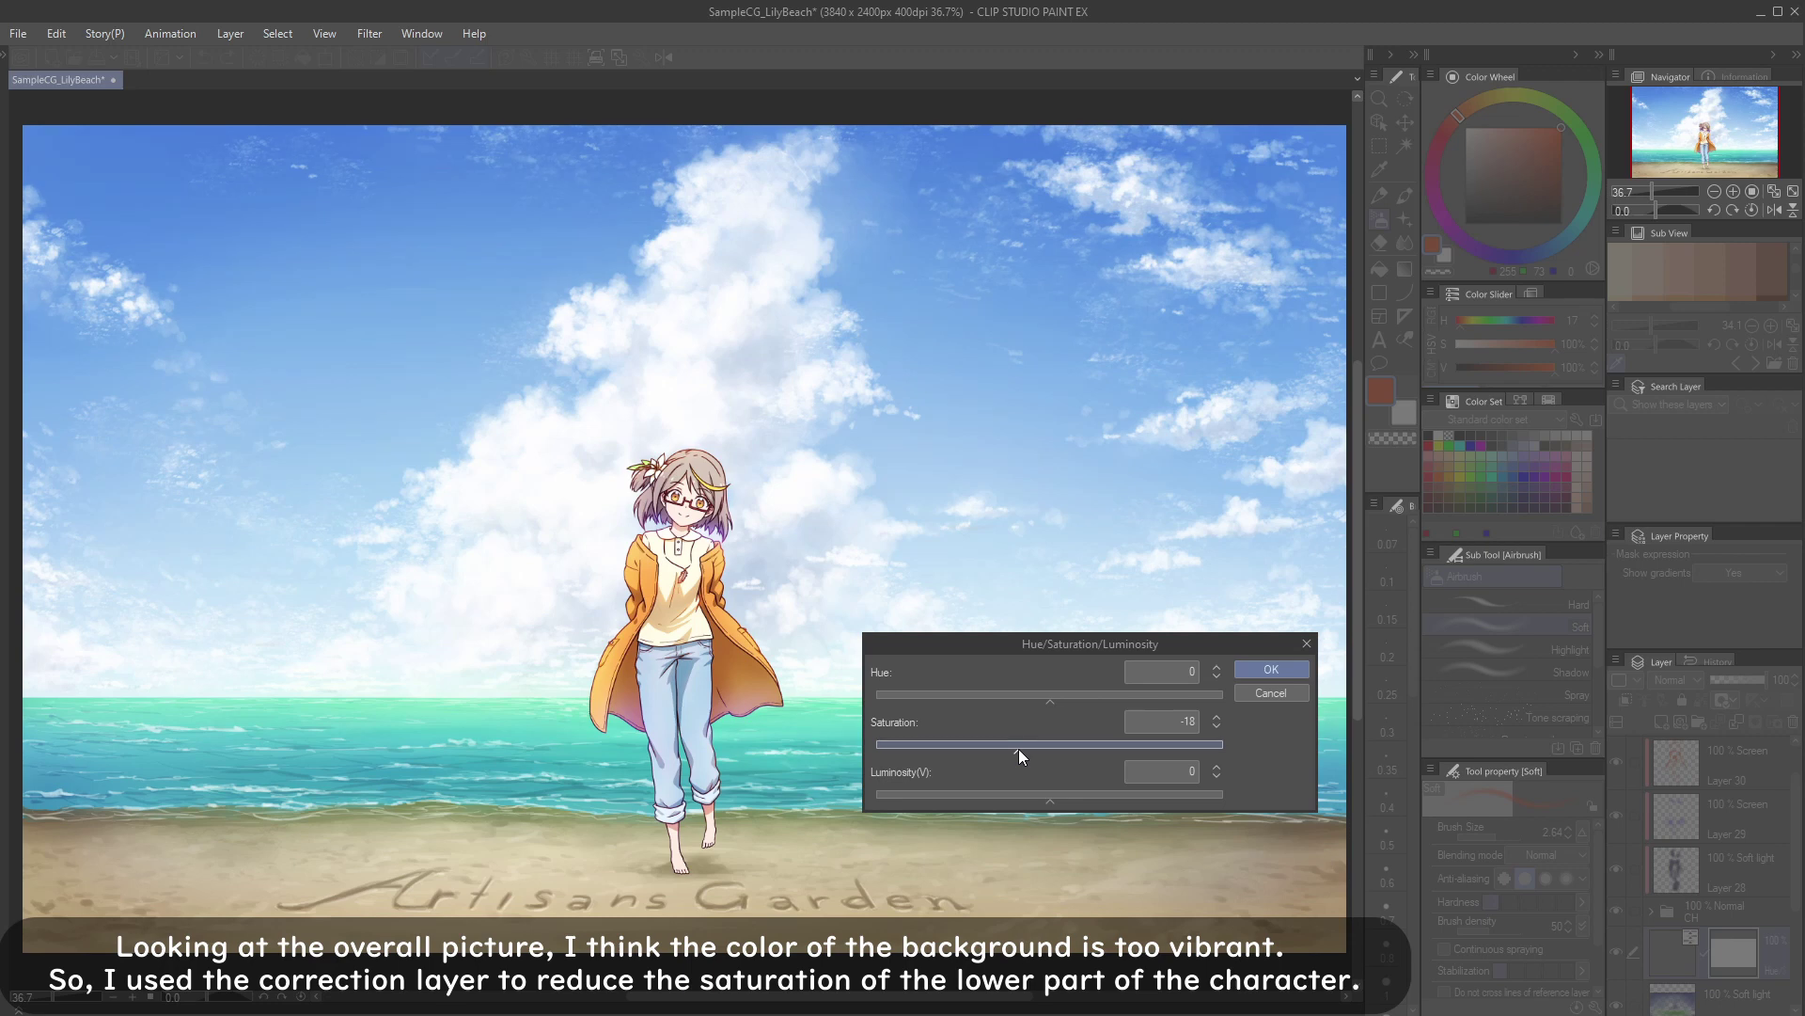
drag(1012, 748, 1005, 746)
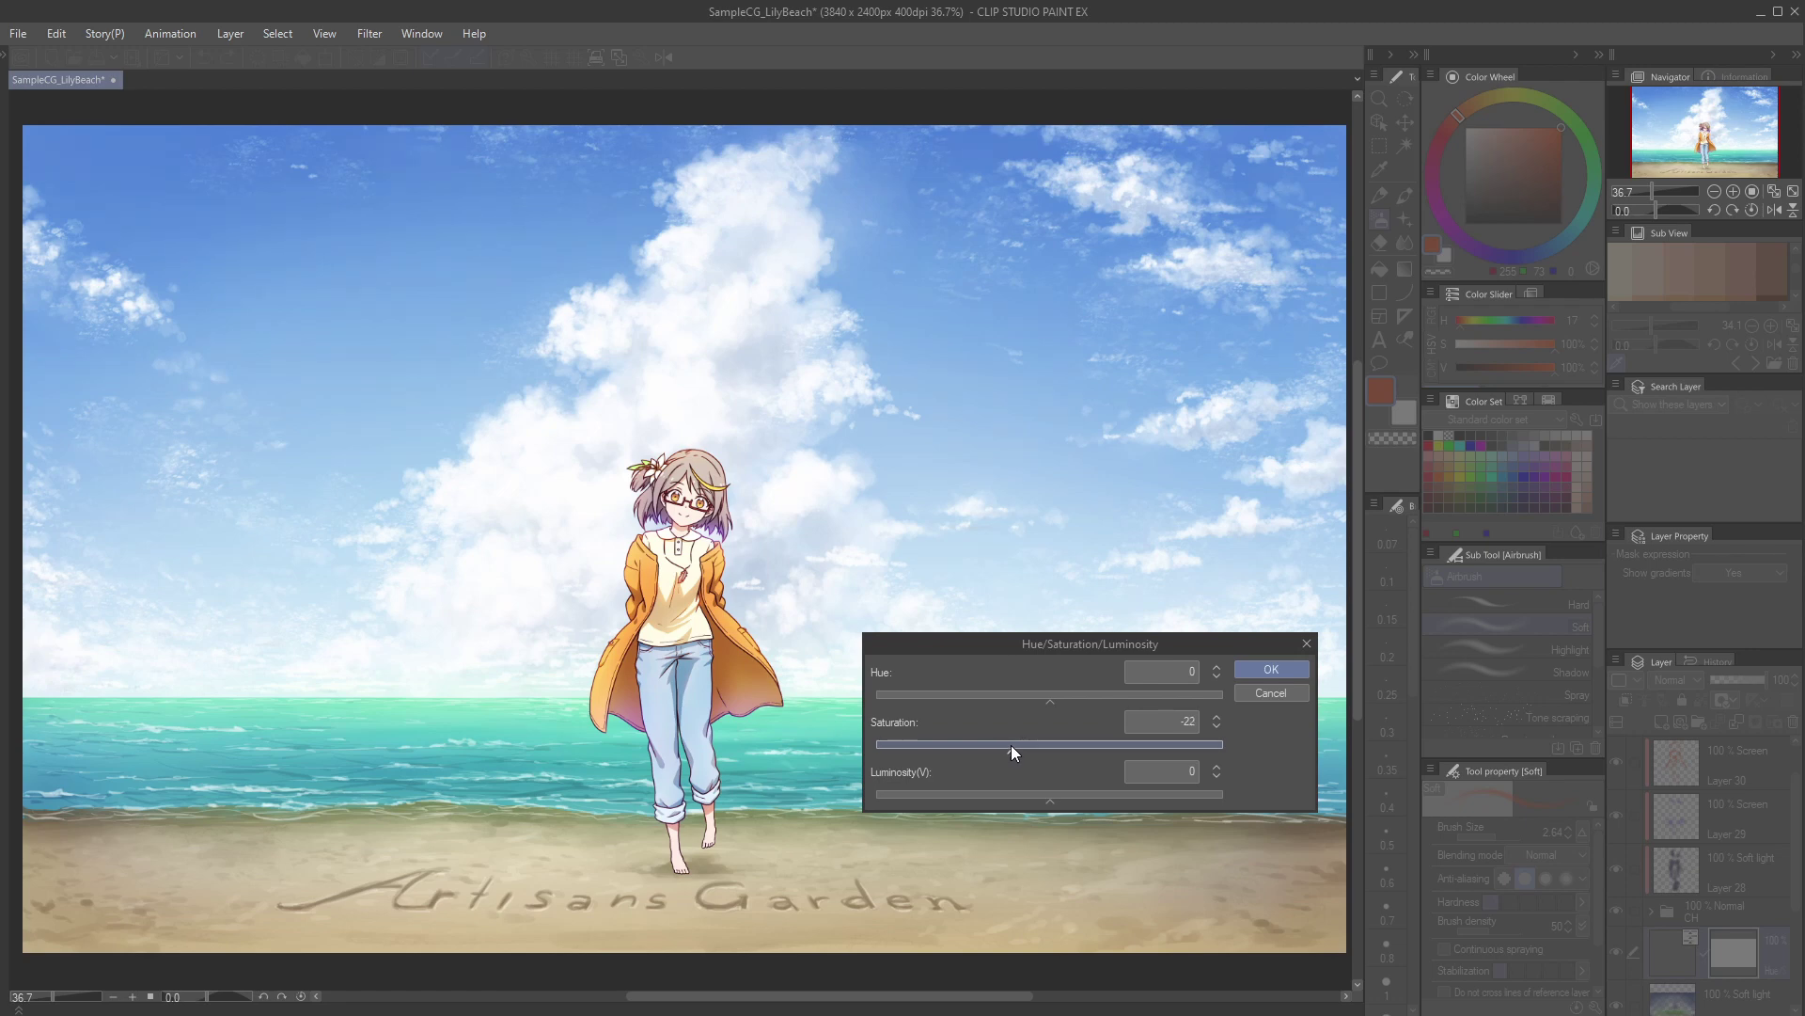
click(1271, 667)
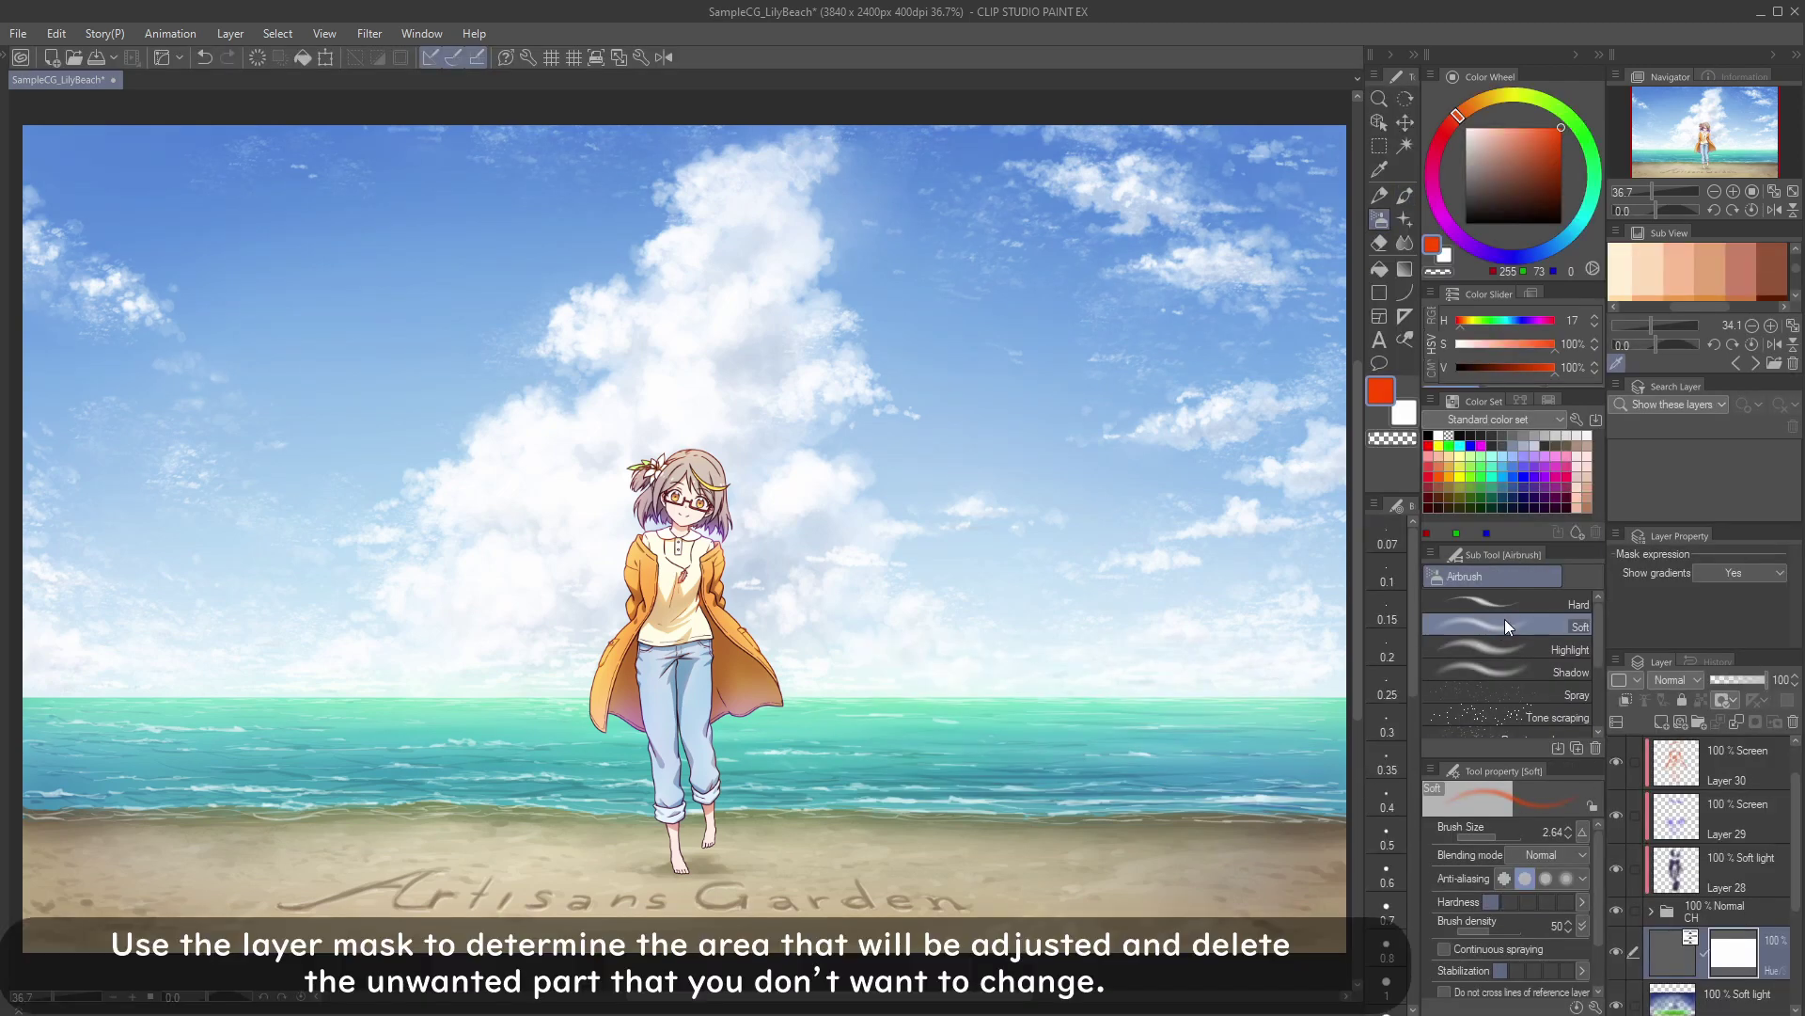
Step: Mask the Hue/Saturation/Luminosity correction out of the lower sea, the beach and the area around the character with a large soft transparent airbrush
click(1393, 441)
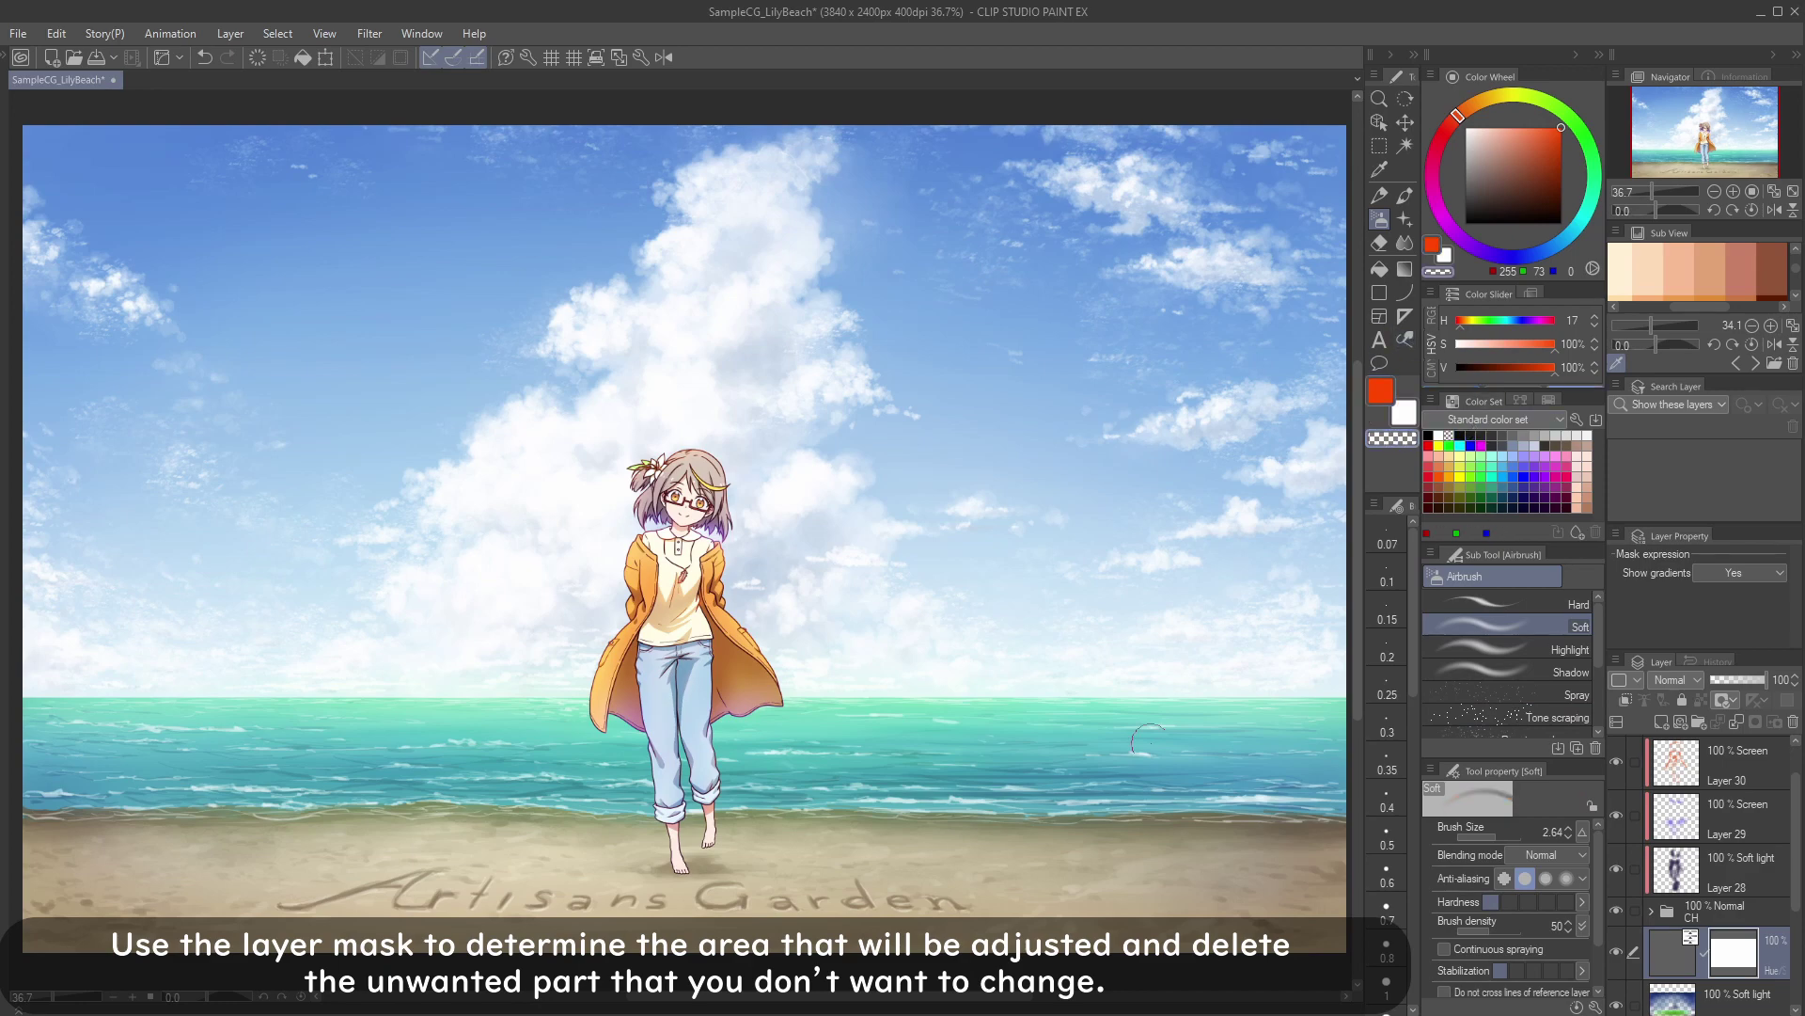
scroll(1147, 739, down, 3)
key(bracketright)
mouse_move(1253, 801)
mouse_down()
mouse_move(907, 914)
mouse_move(1249, 750)
mouse_move(771, 900)
mouse_move(384, 798)
mouse_move(820, 822)
mouse_move(624, 847)
mouse_move(945, 839)
mouse_move(341, 857)
mouse_move(669, 796)
mouse_move(940, 806)
mouse_up()
key(bracketleft)
key(c)
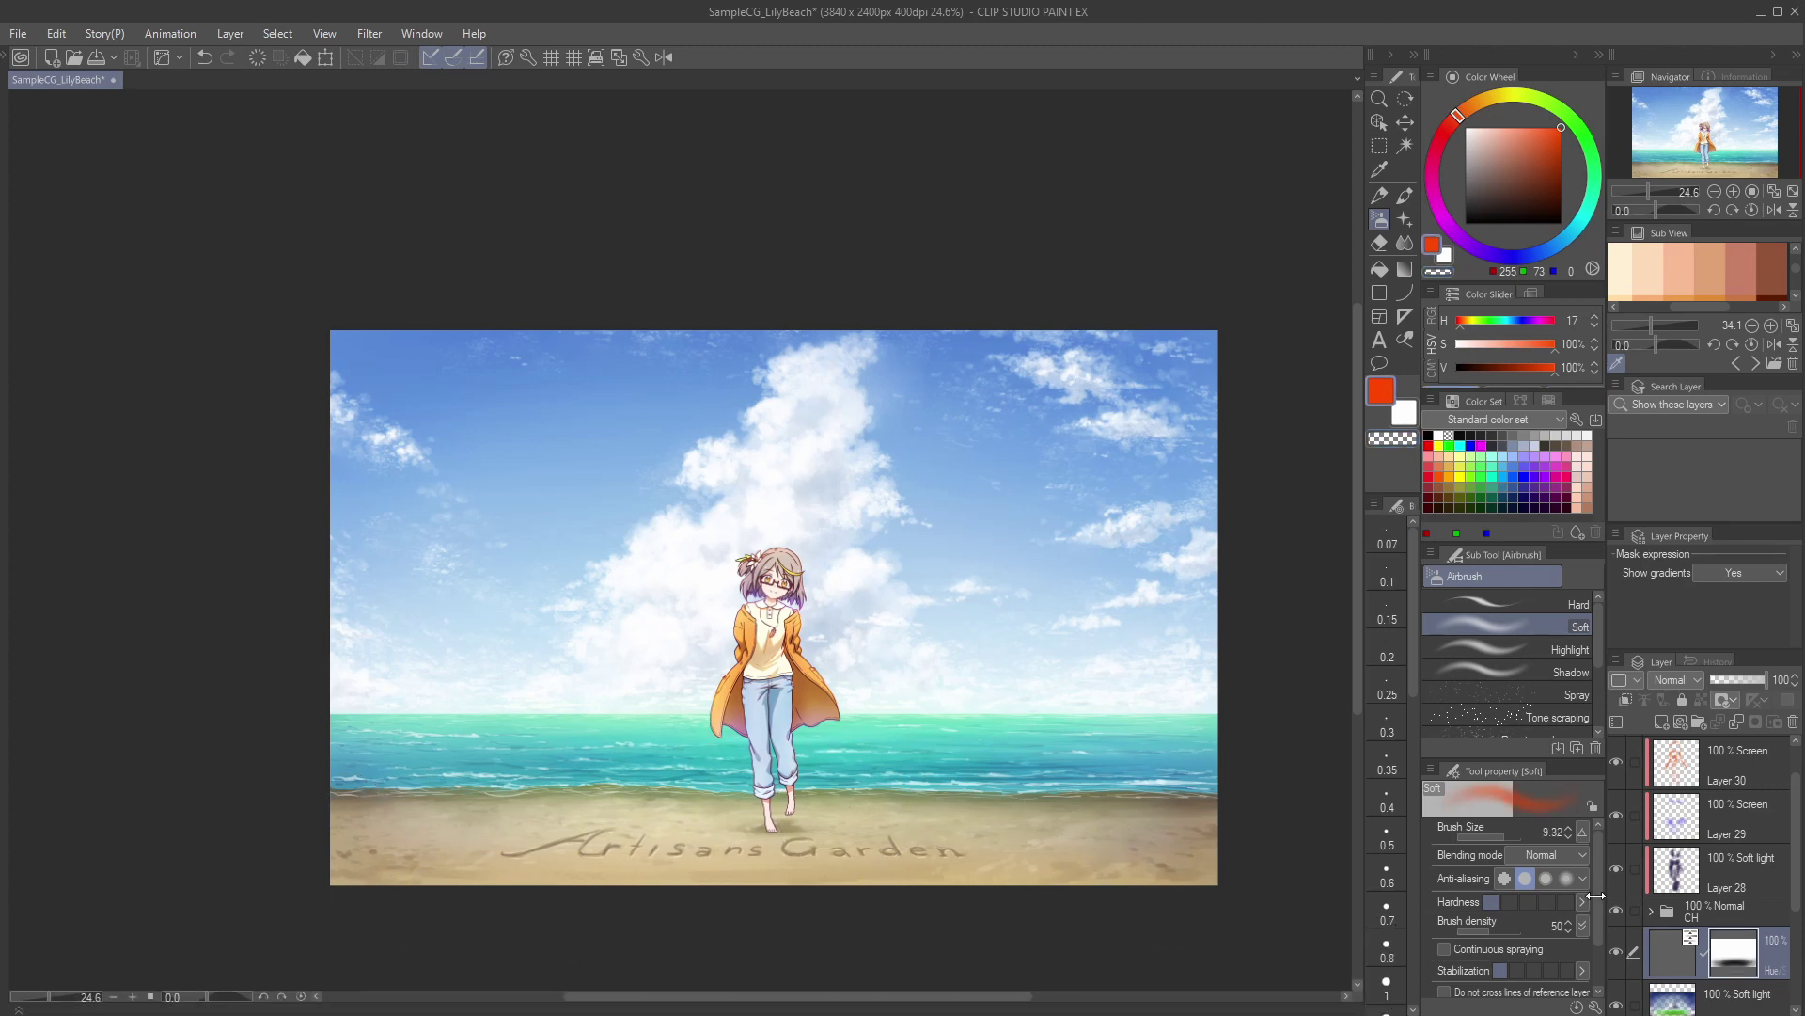
key(bracketright)
key(bracketright)
click(1391, 437)
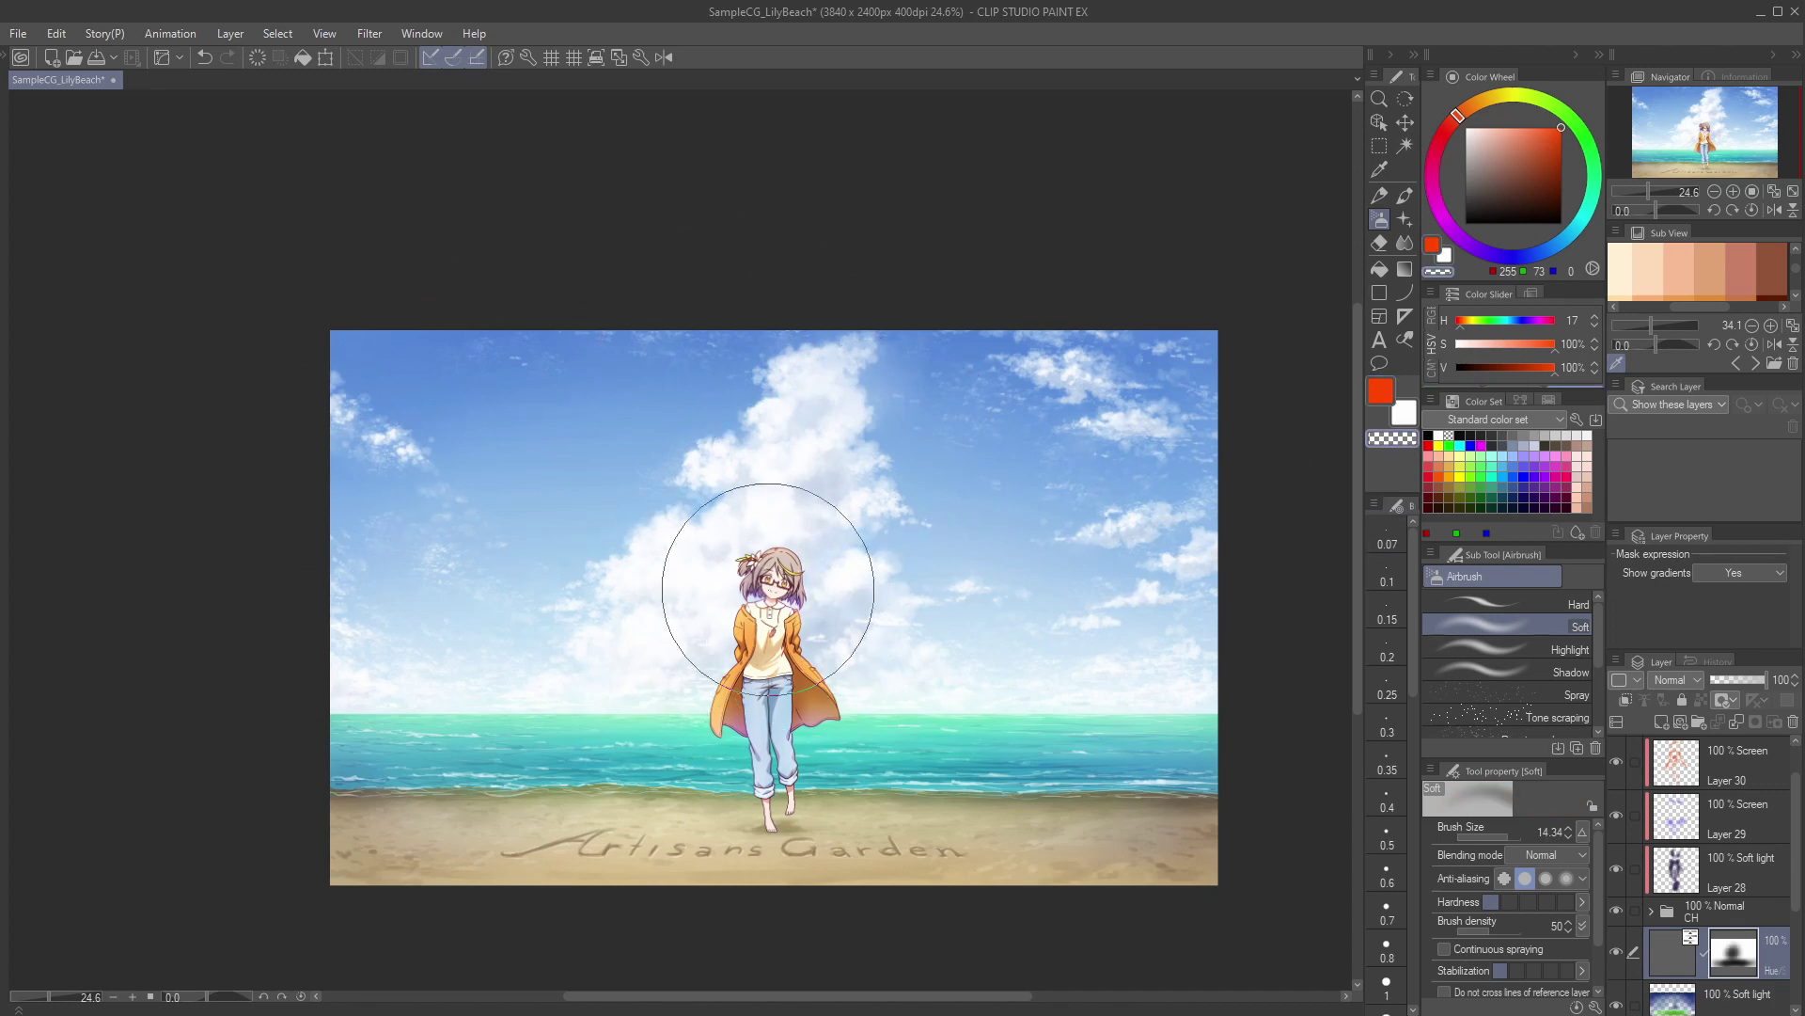
key(bracketleft)
drag(1489, 198, 1455, 235)
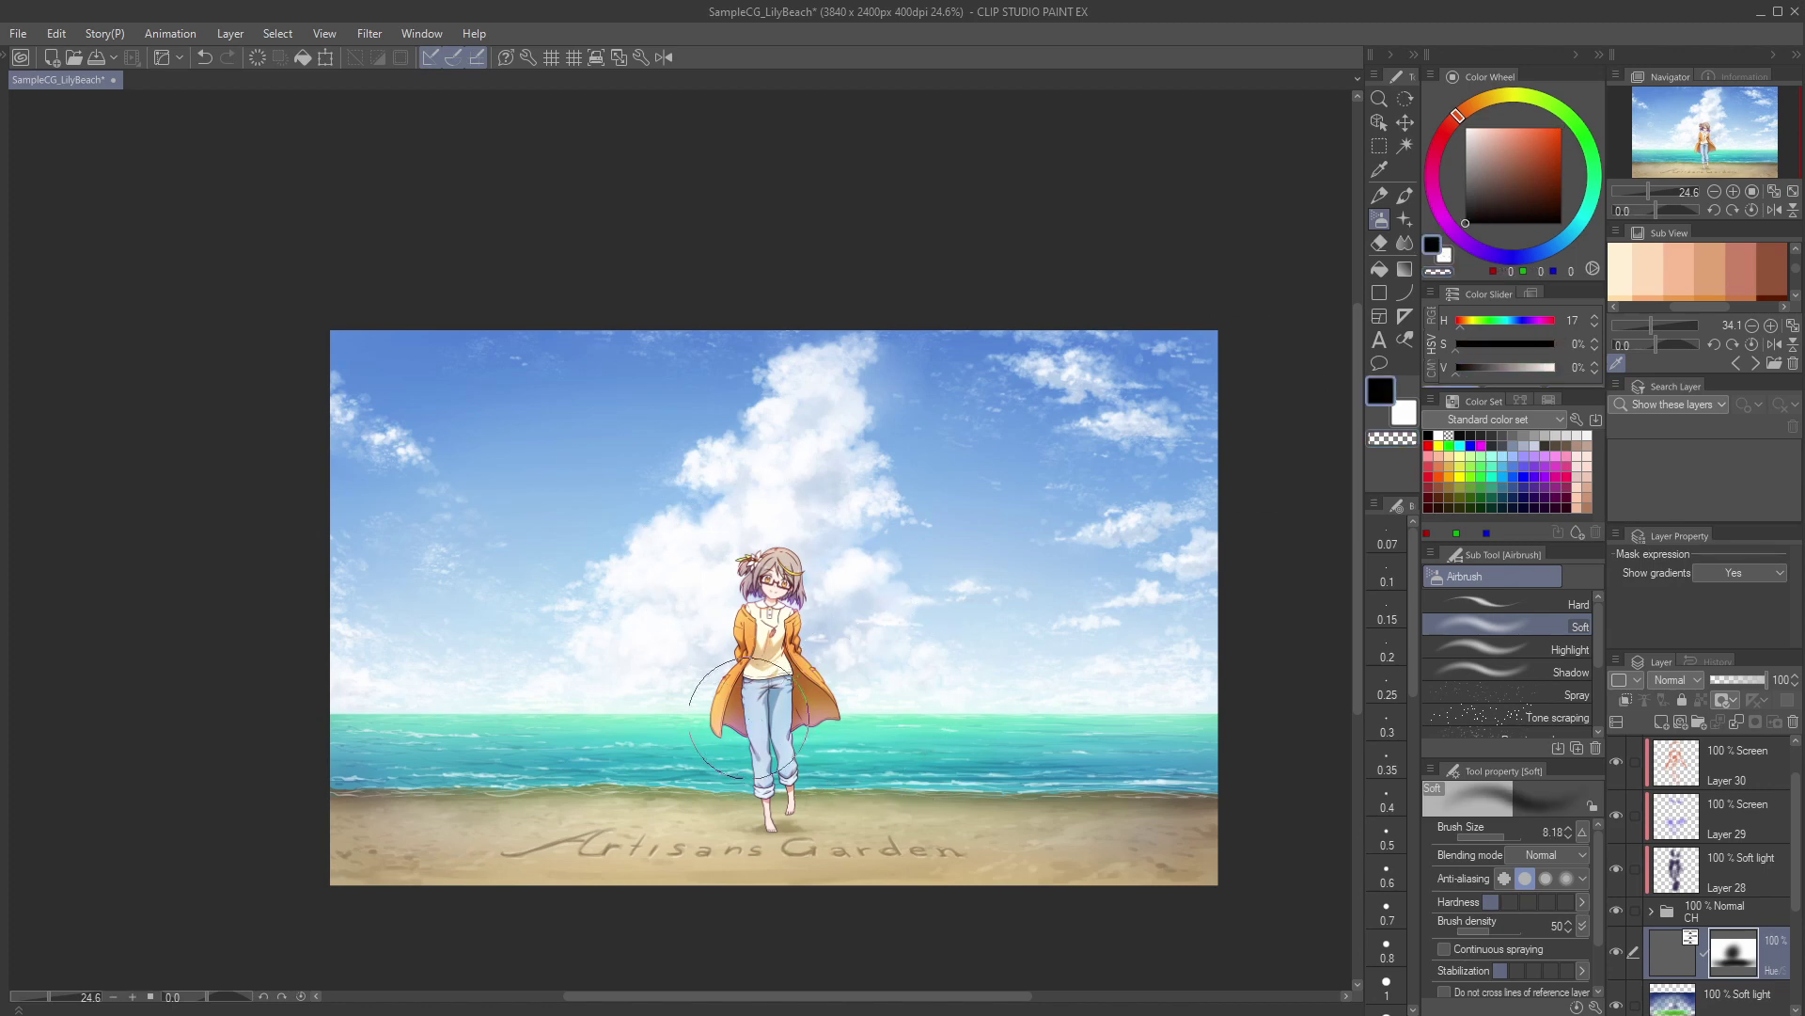
drag(1481, 141, 1401, 93)
key(bracketleft)
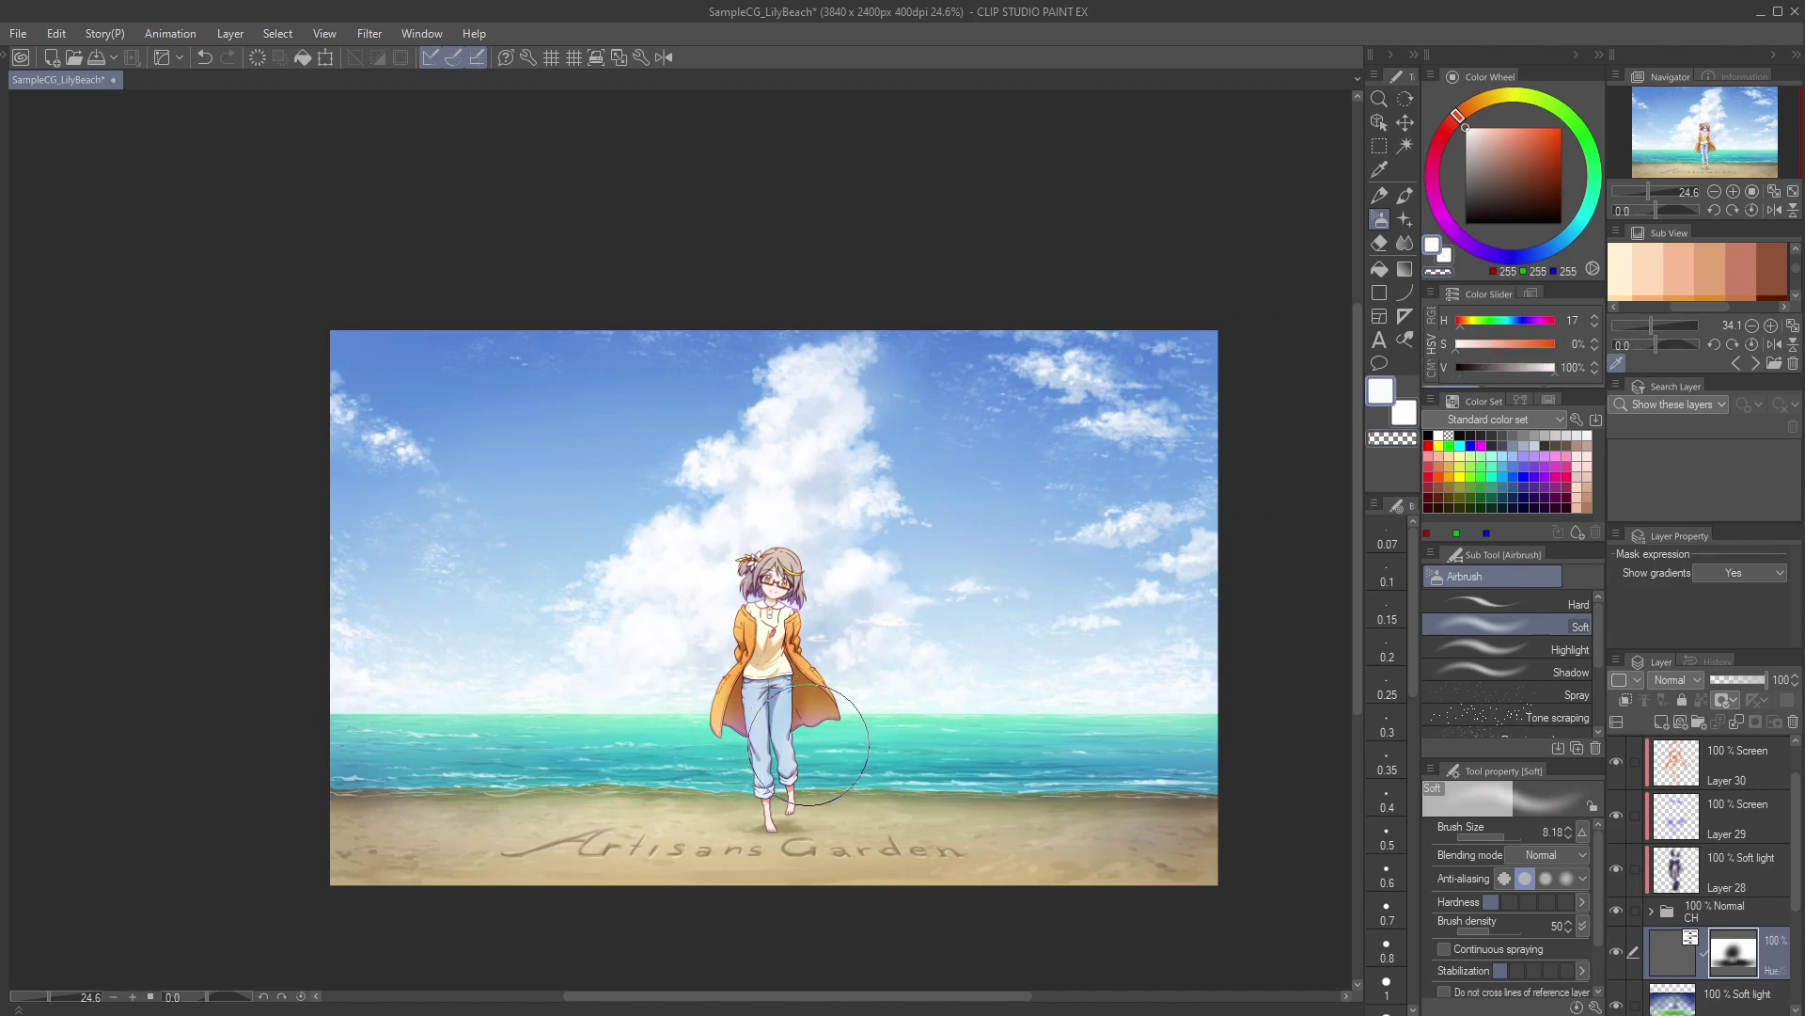
Step: Erase the green of Layer 23 that spills onto the beach with a small soft airbrush, and compare the layer hidden and shown
drag(1792, 913, 1793, 945)
click(1617, 942)
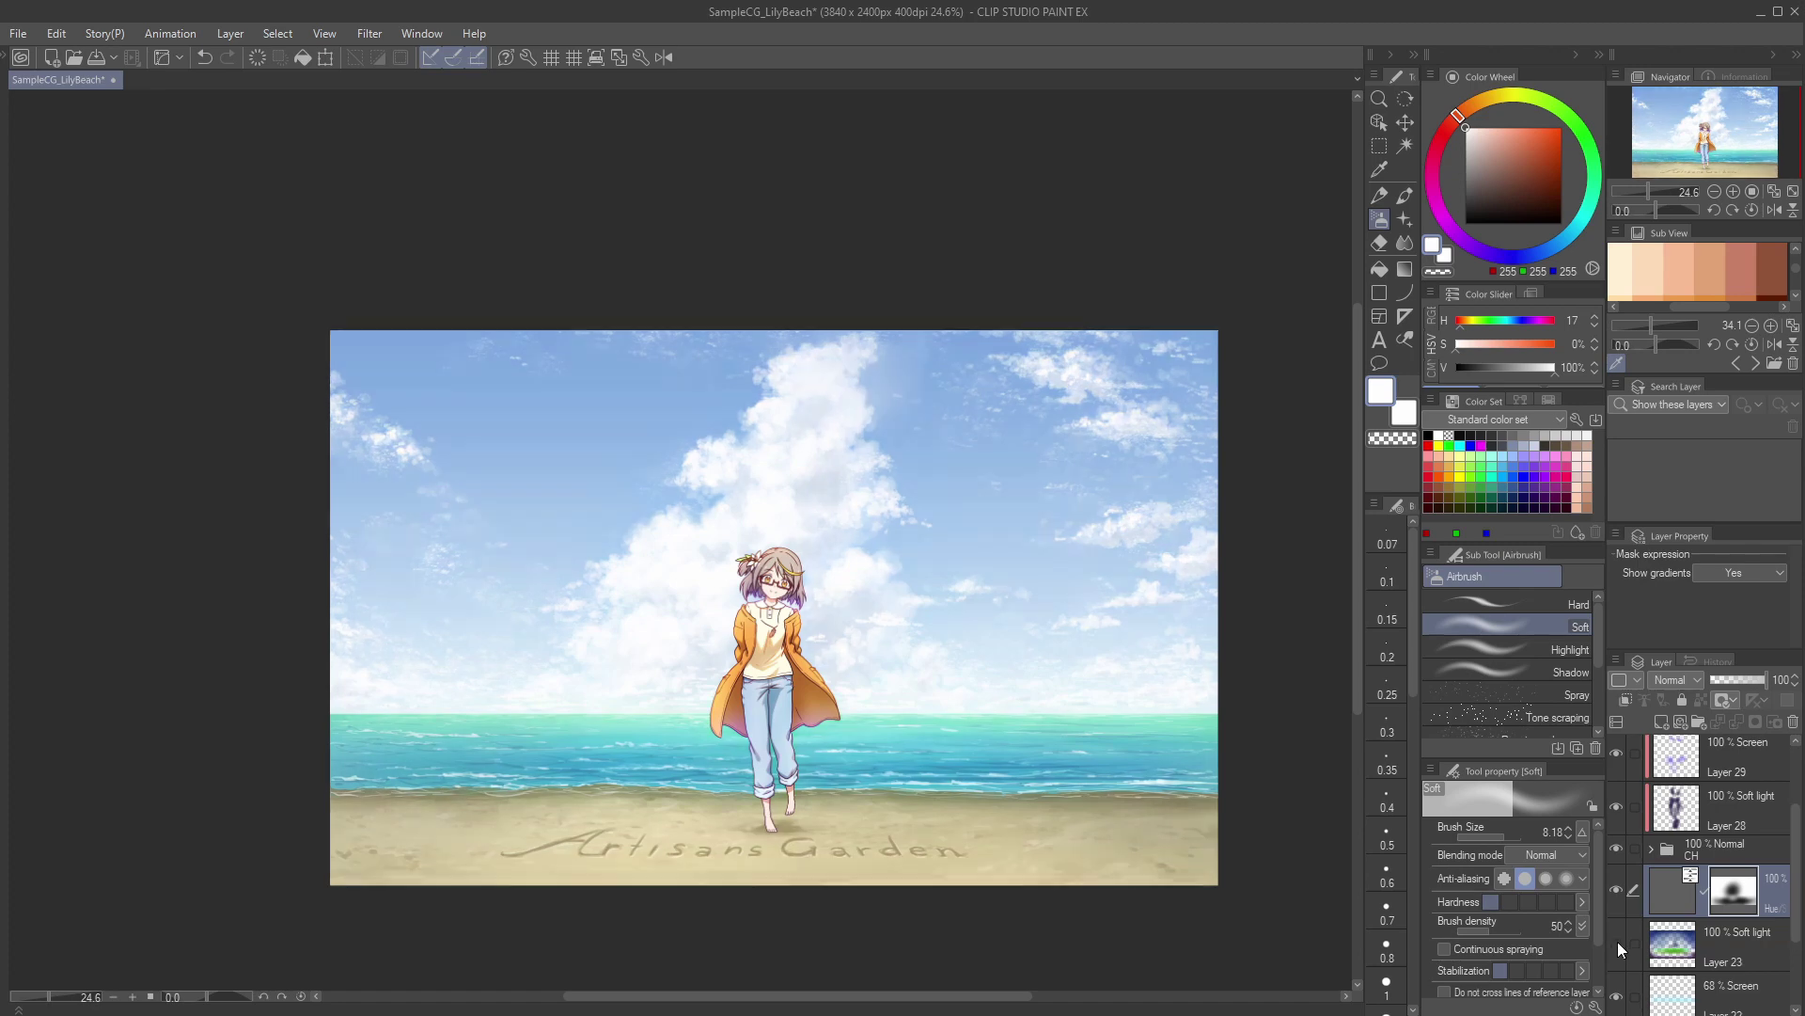
click(1617, 941)
click(1682, 929)
key(c)
key(bracketleft)
key(bracketleft)
key(bracketleft)
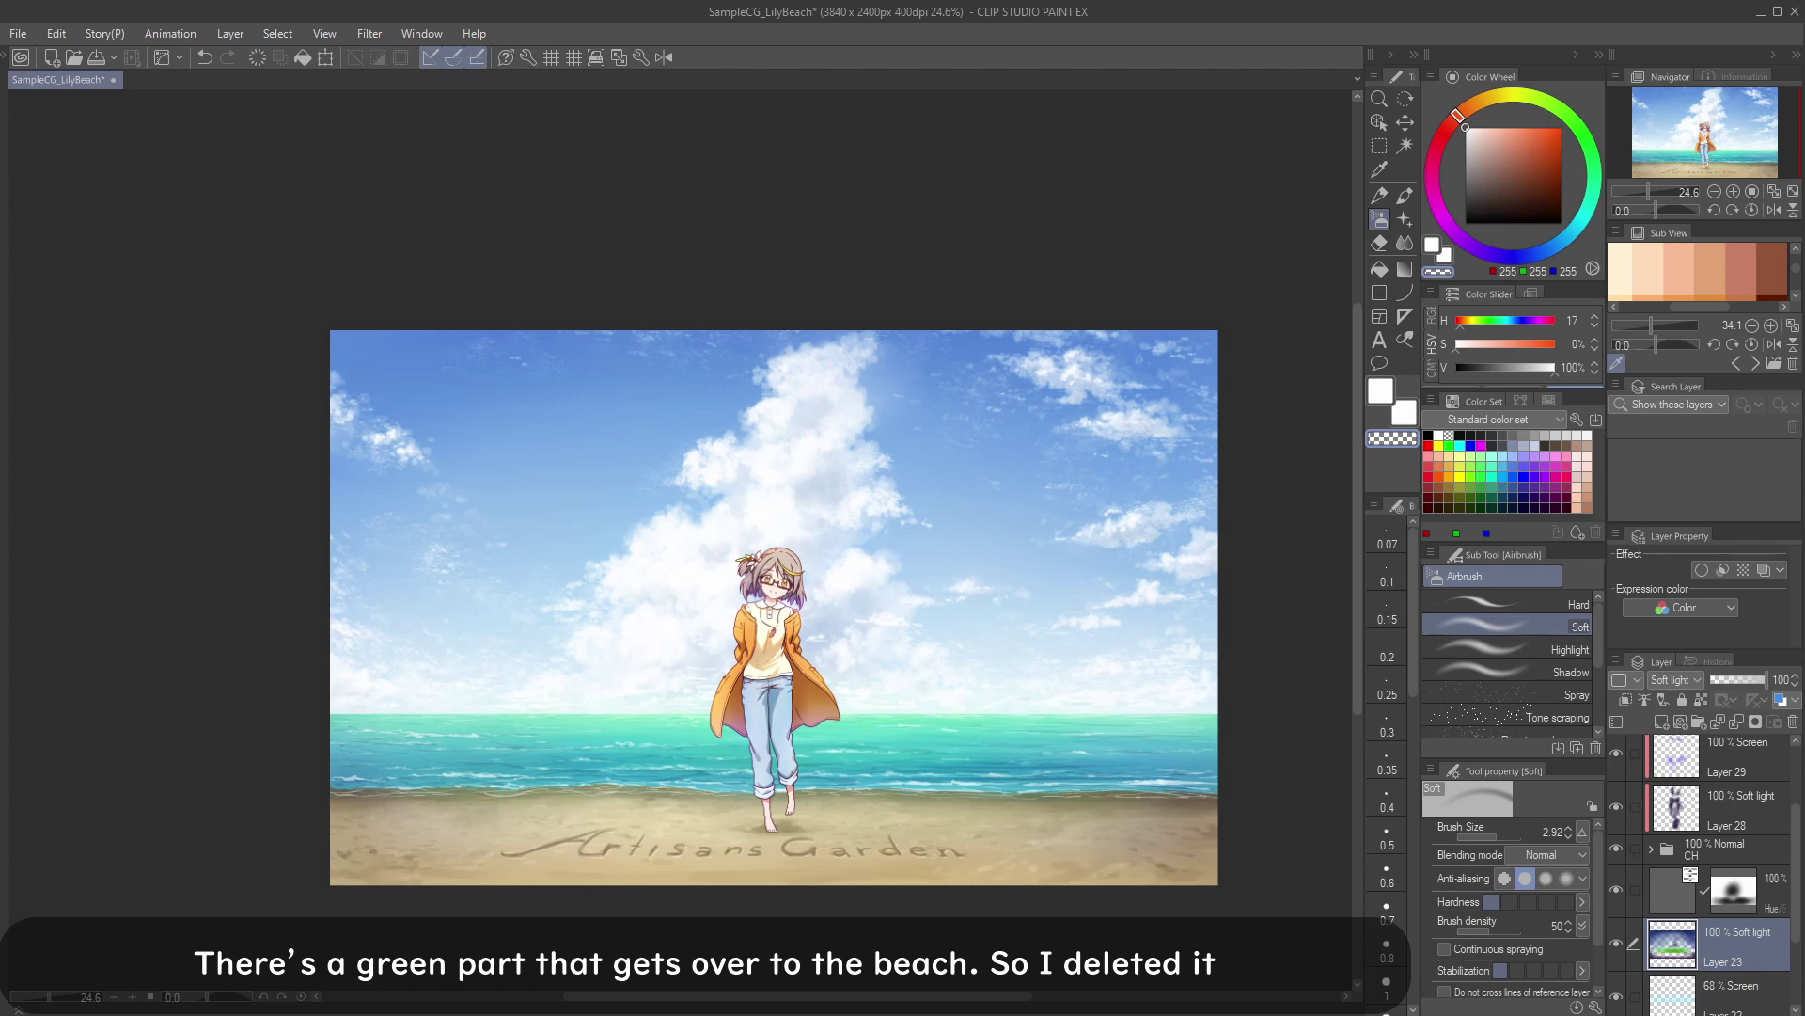
click(1618, 940)
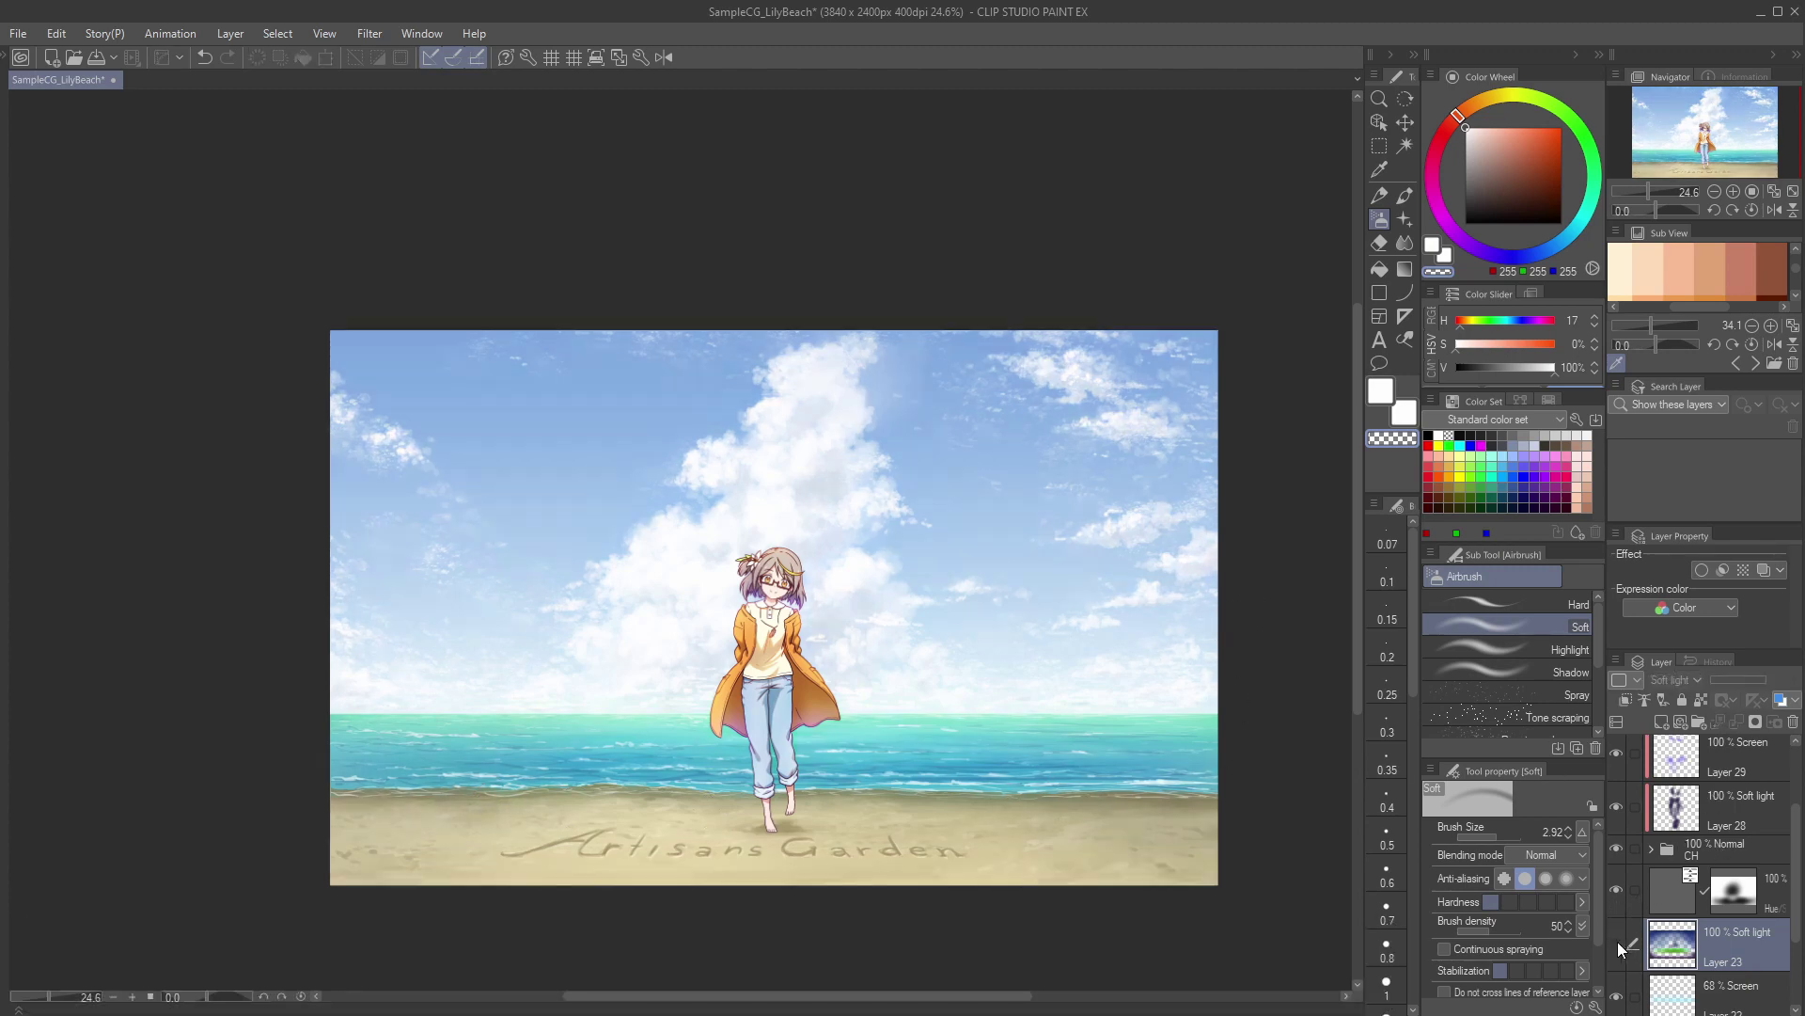
click(1617, 941)
Step: Compare the image without the Hue/Saturation/Luminosity correction layer and set that layer's opacity to 73%
click(1616, 888)
click(1617, 888)
click(1677, 896)
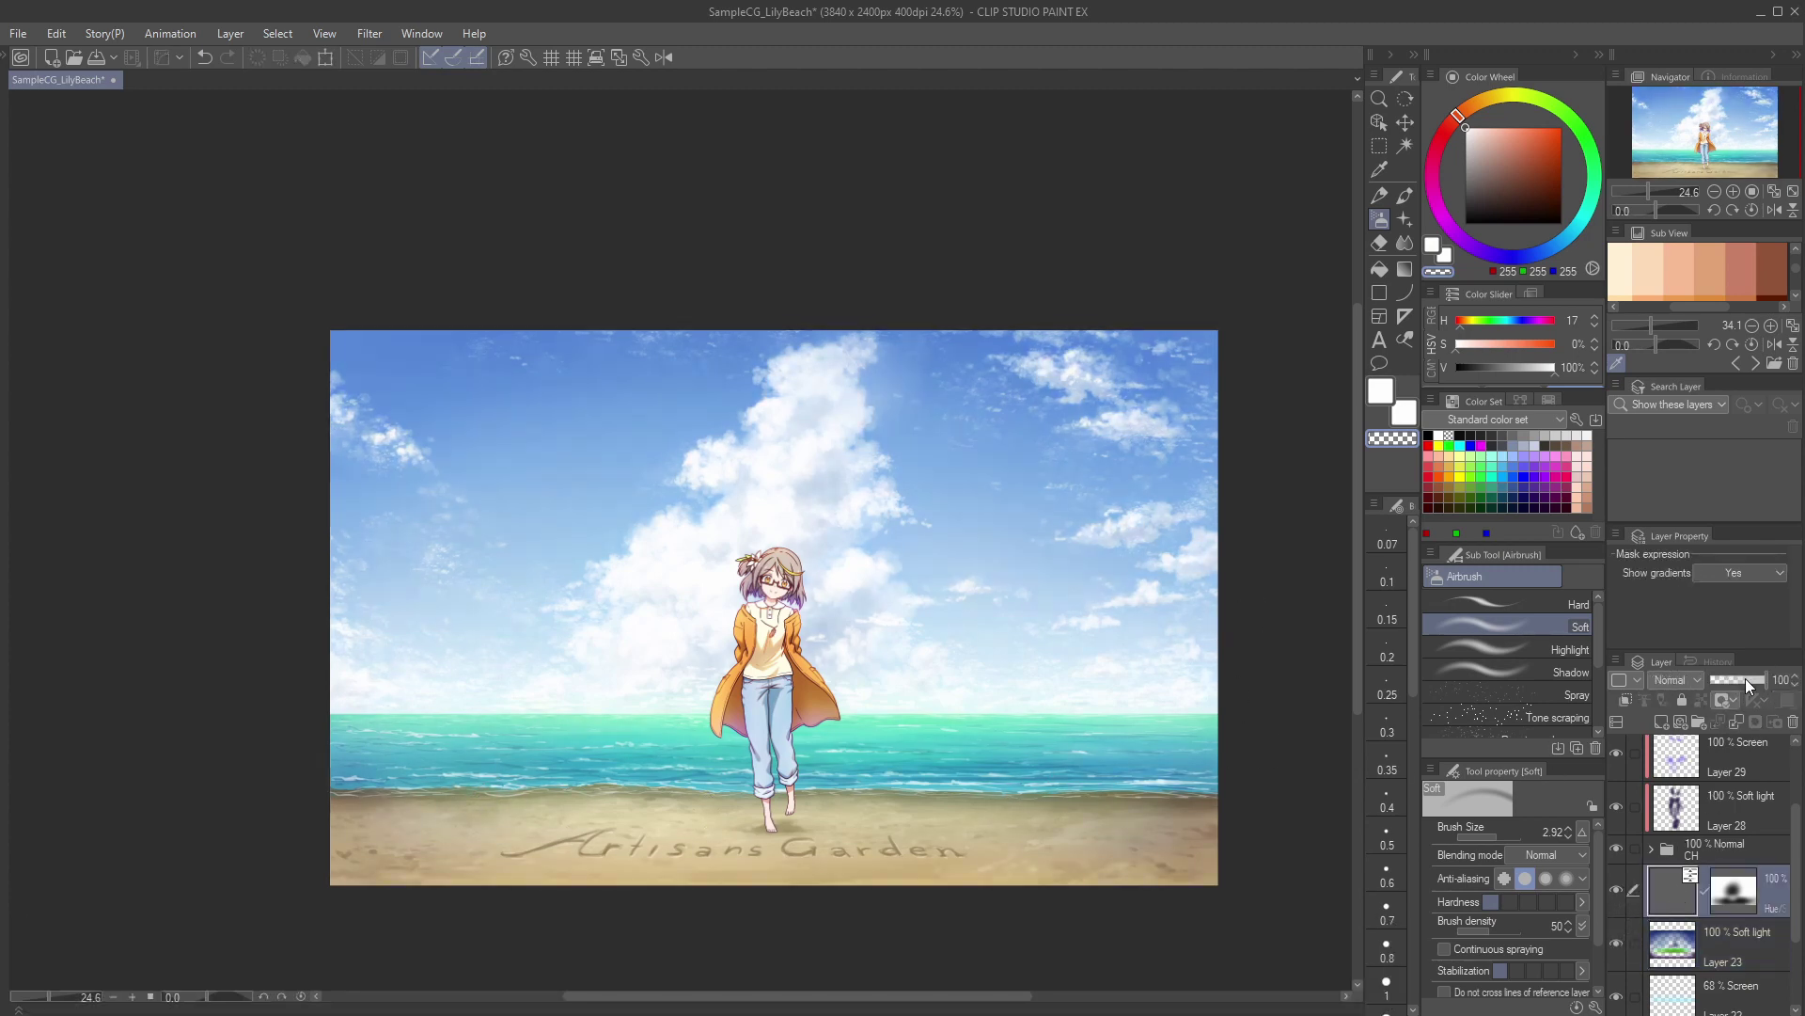
drag(1745, 679, 1745, 662)
Step: Add a new raster layer above the tone correction layer at the top of the stack and set it to Screen
scroll(1617, 748, up, 2)
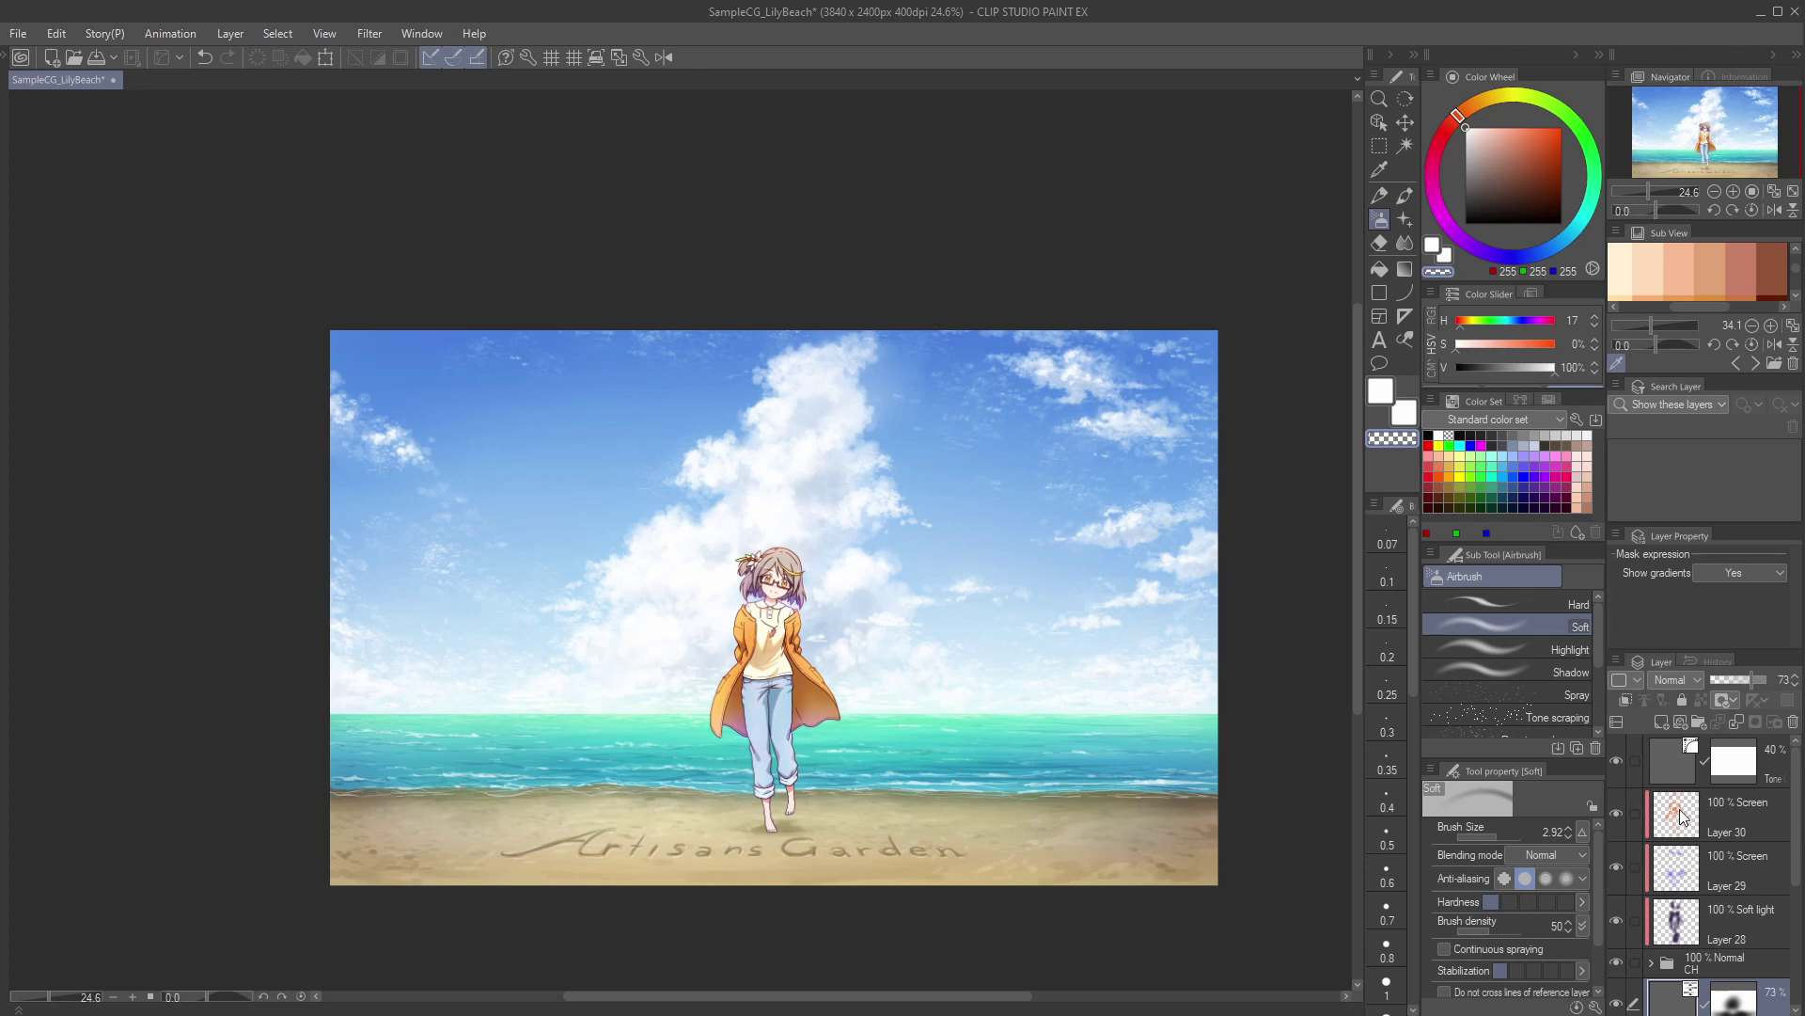
click(1662, 721)
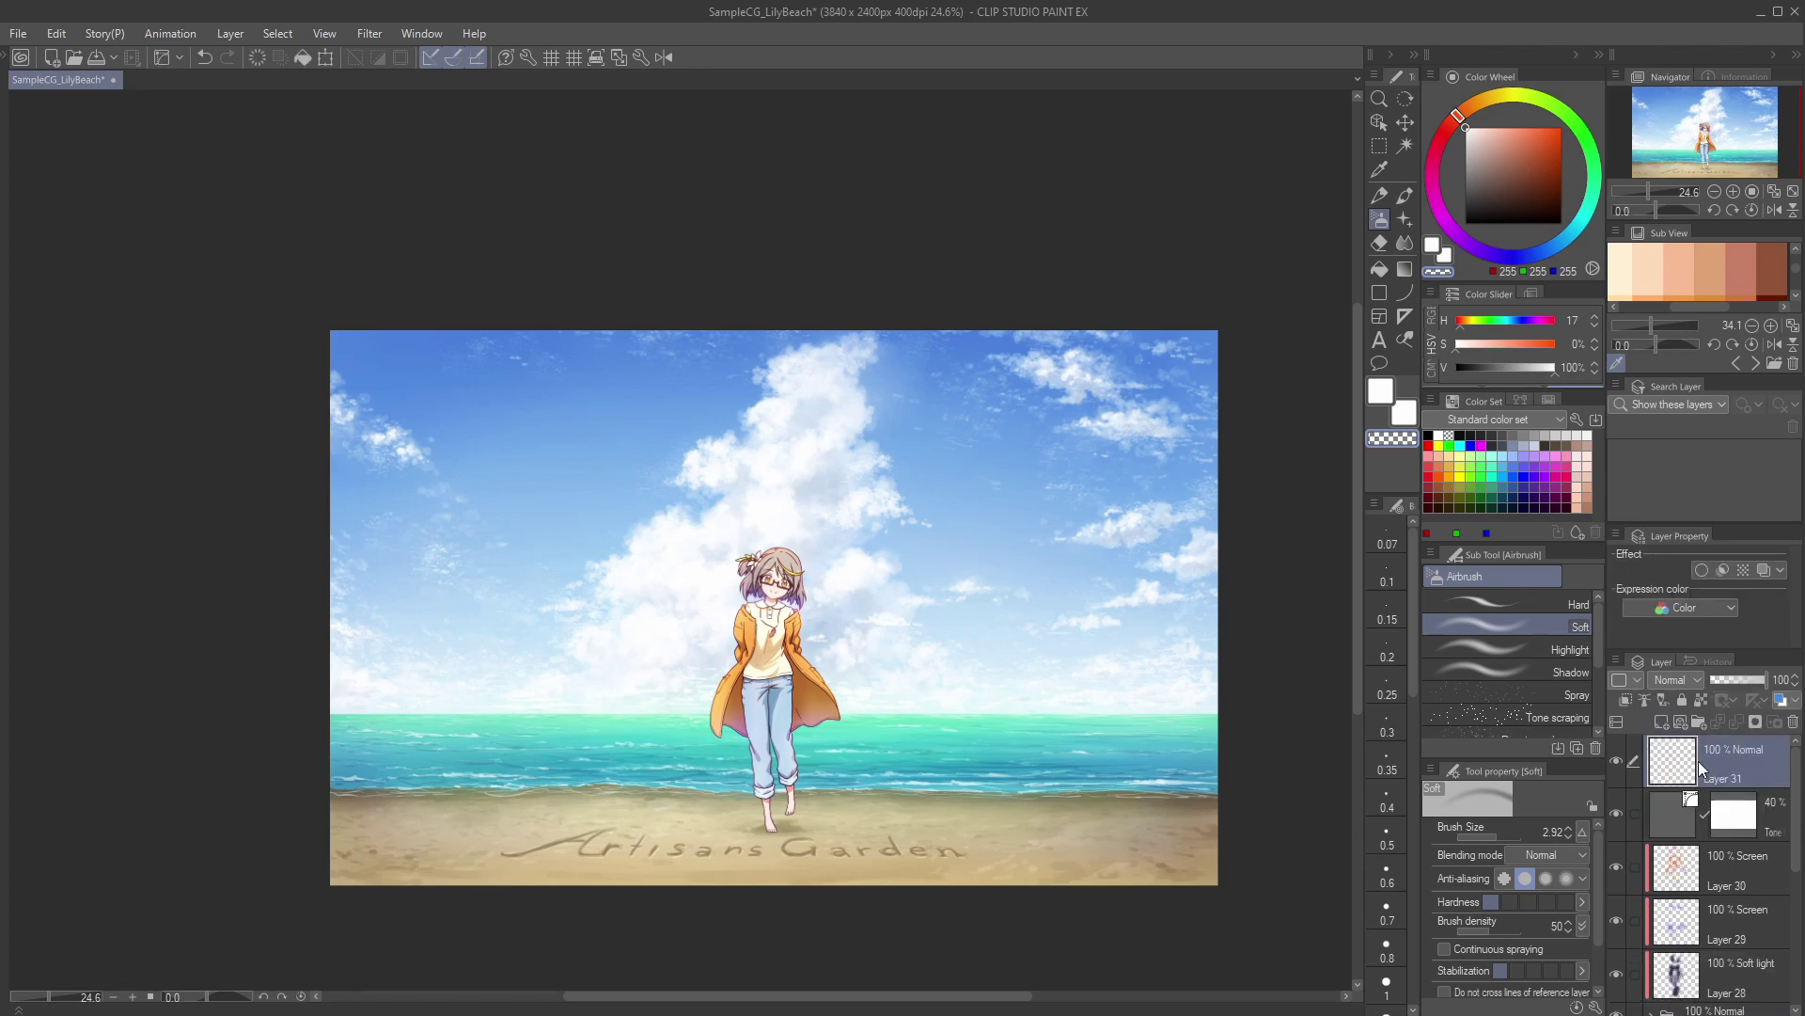
click(1679, 687)
click(1683, 826)
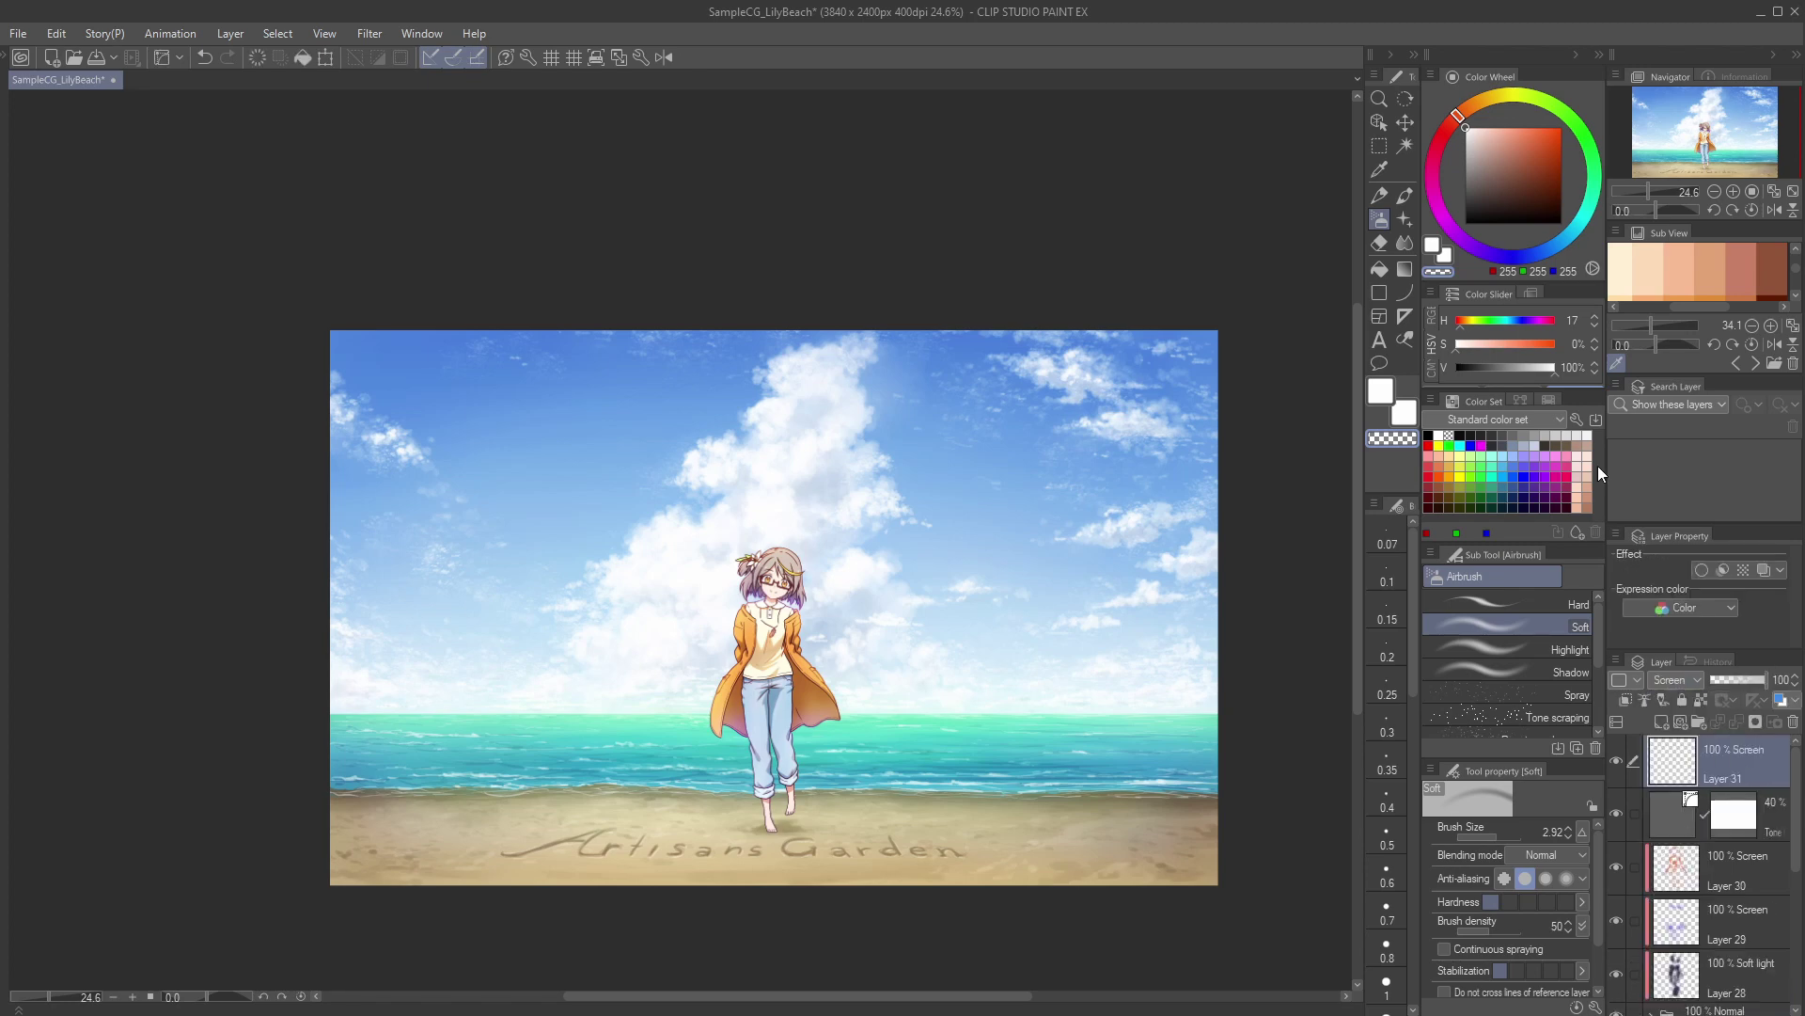
Step: Airbrush bright blue (RGB 0, 161, 255) softly over the sky and along the horizon on the Screen layer
click(1566, 241)
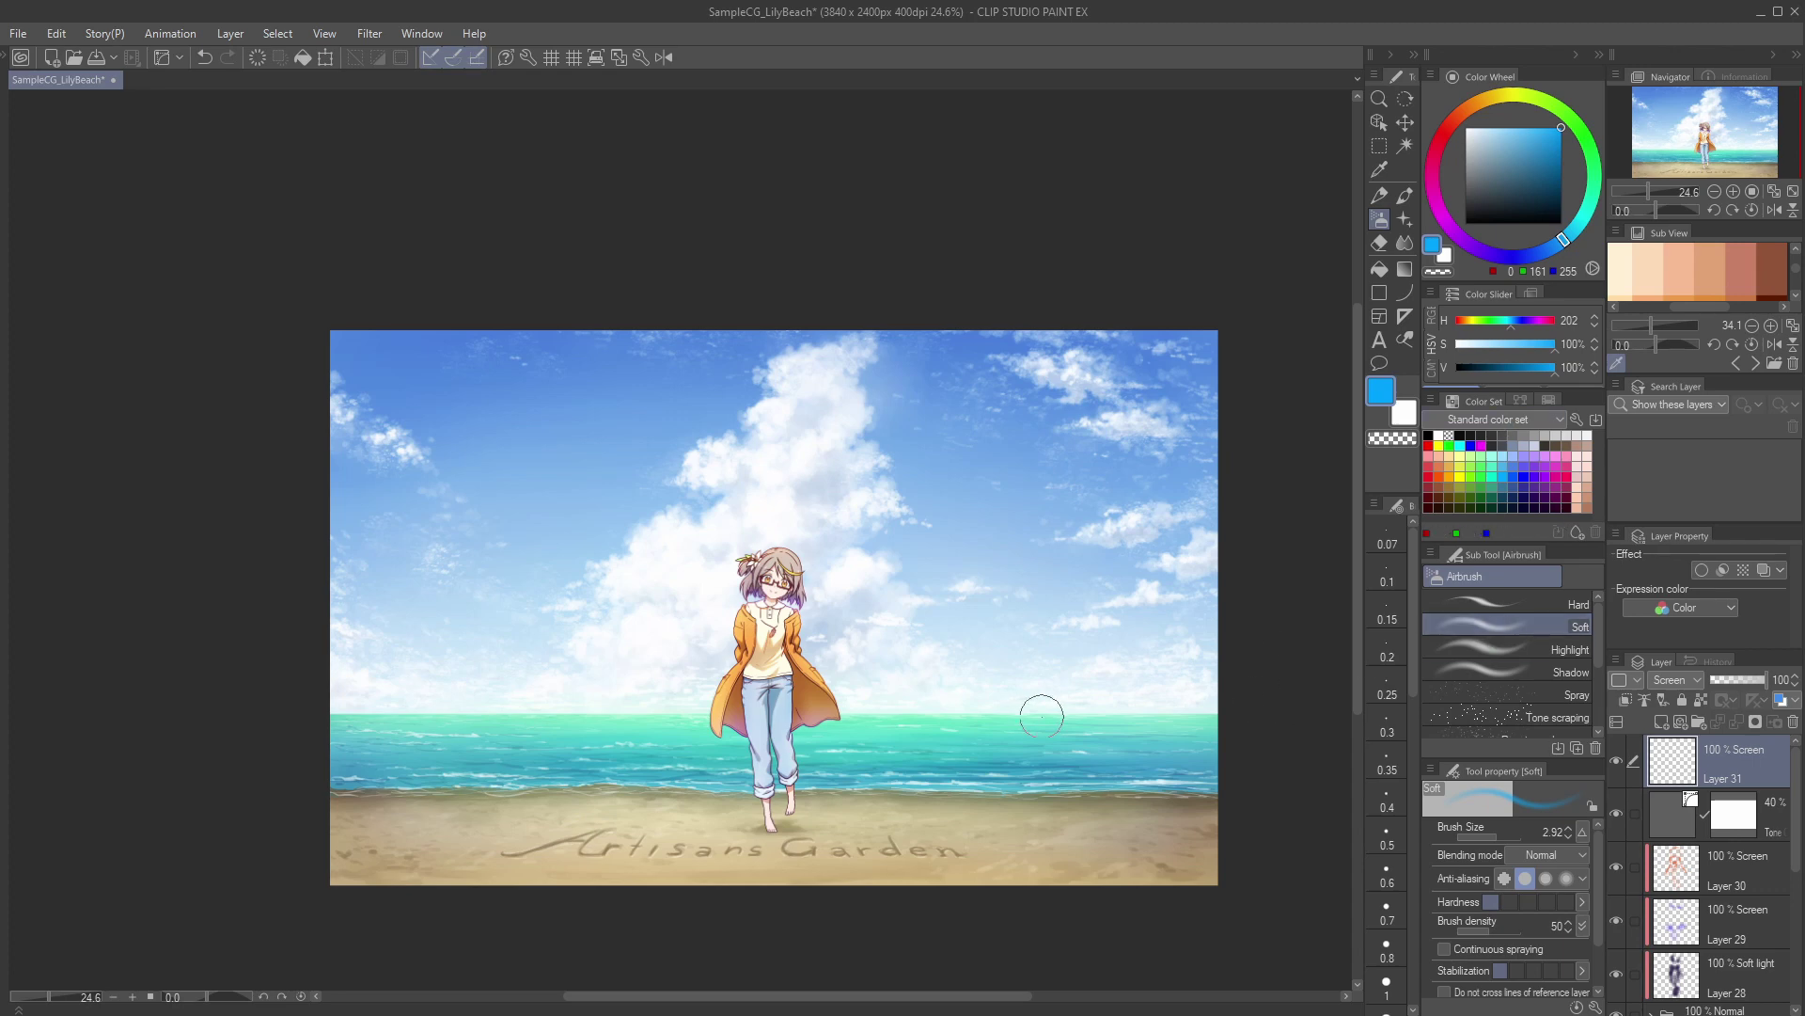
click(1685, 683)
click(1684, 683)
mouse_move(952, 725)
mouse_down()
mouse_move(1260, 706)
mouse_move(601, 675)
mouse_up()
mouse_move(636, 543)
mouse_down()
mouse_move(756, 454)
mouse_move(708, 556)
mouse_move(781, 539)
mouse_move(633, 565)
mouse_up()
drag(651, 403, 783, 405)
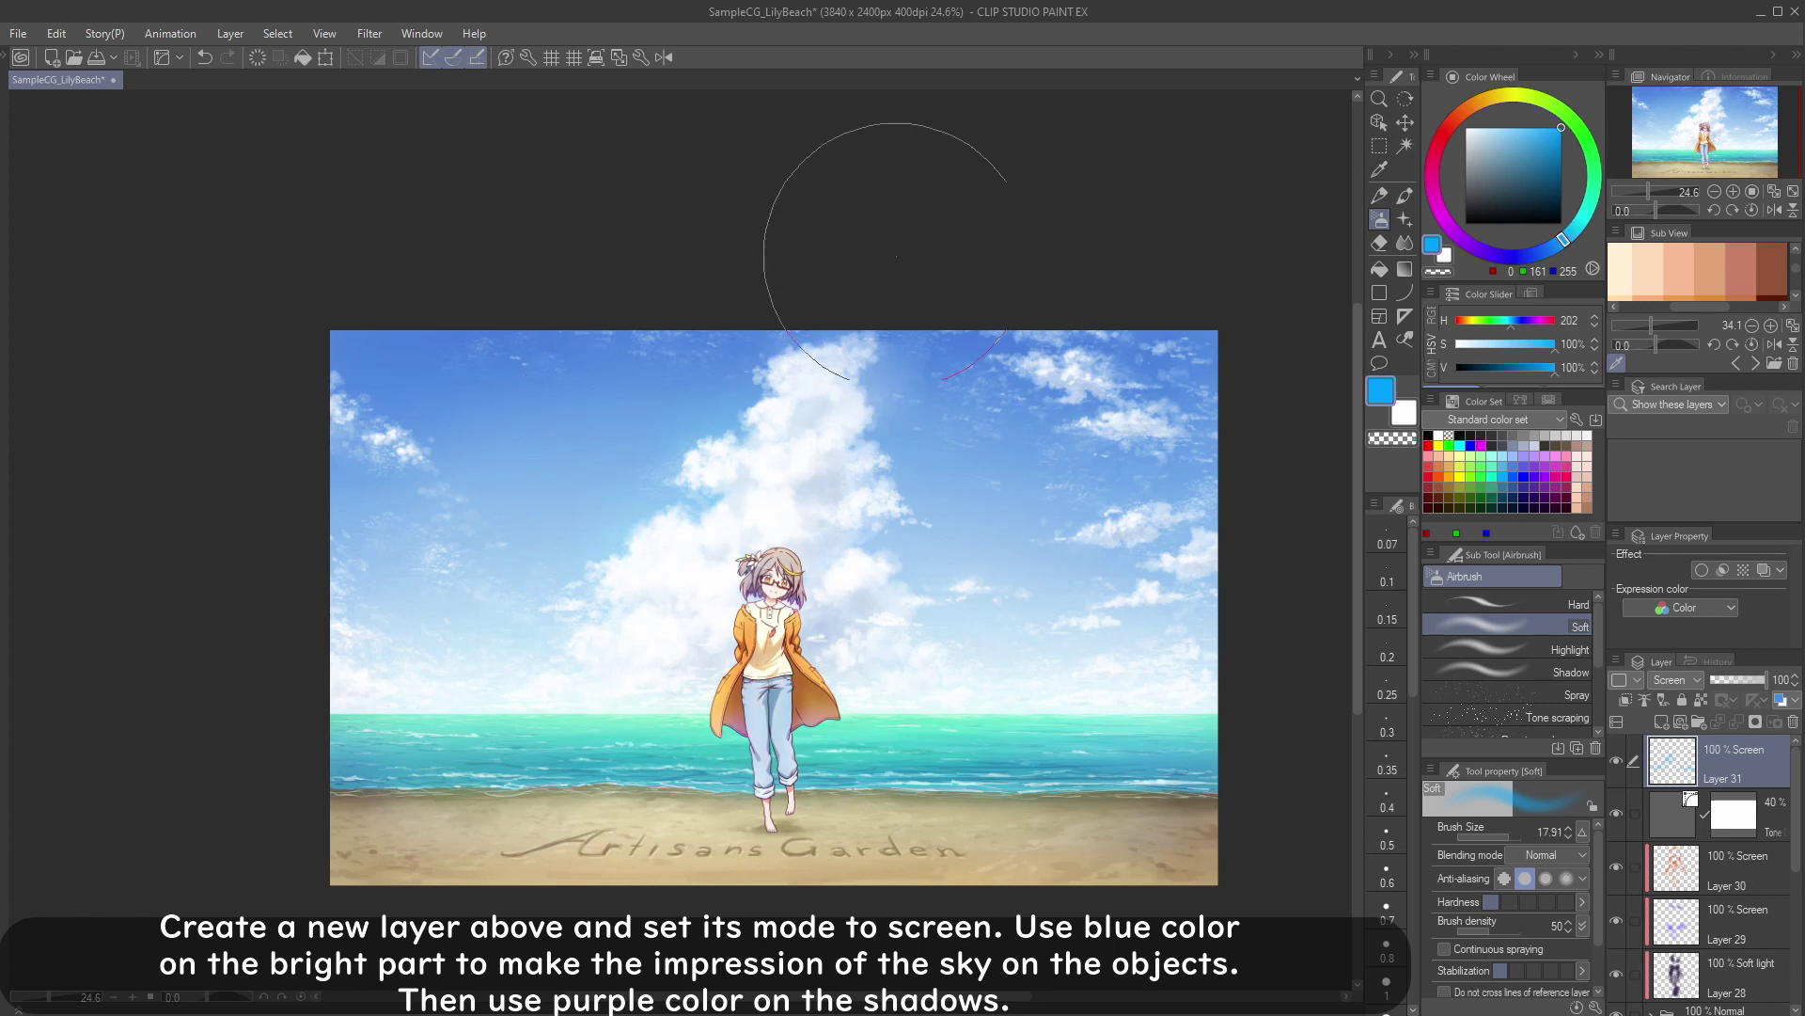
mouse_move(675, 256)
mouse_down()
mouse_move(950, 203)
mouse_move(361, 282)
mouse_move(404, 317)
mouse_move(819, 235)
mouse_up()
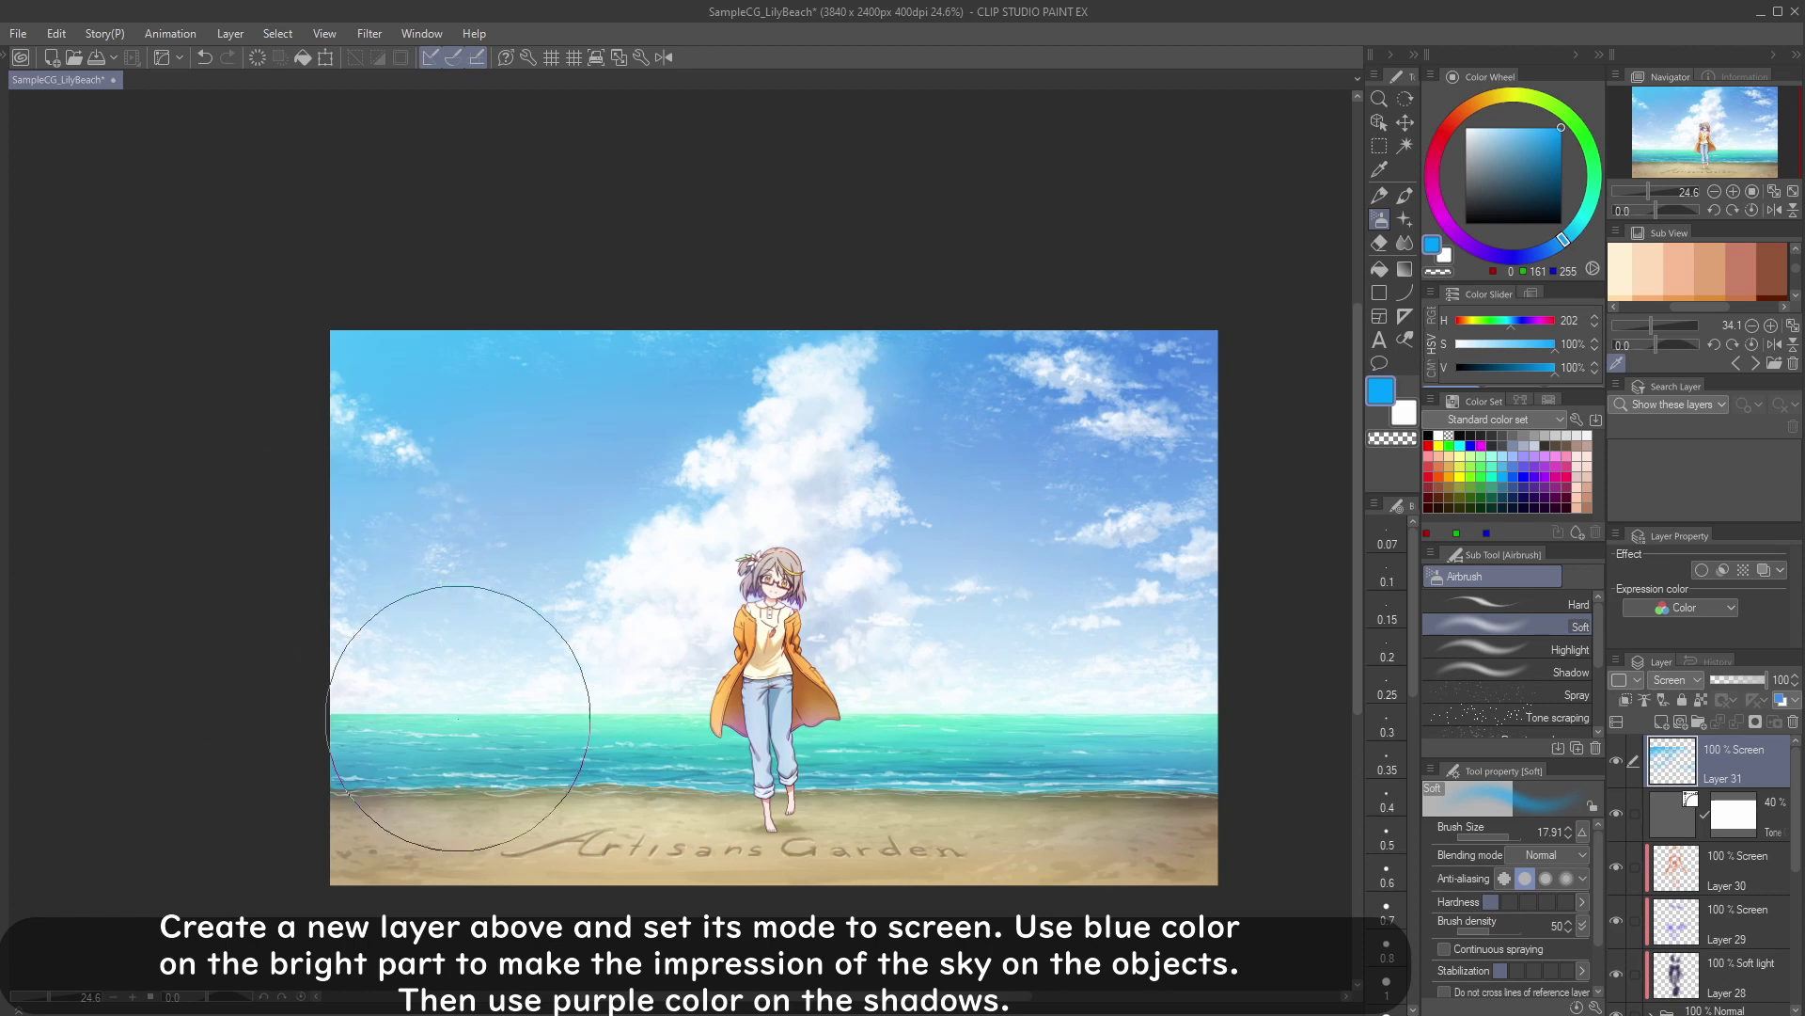
drag(1124, 582, 1000, 605)
drag(911, 701, 856, 703)
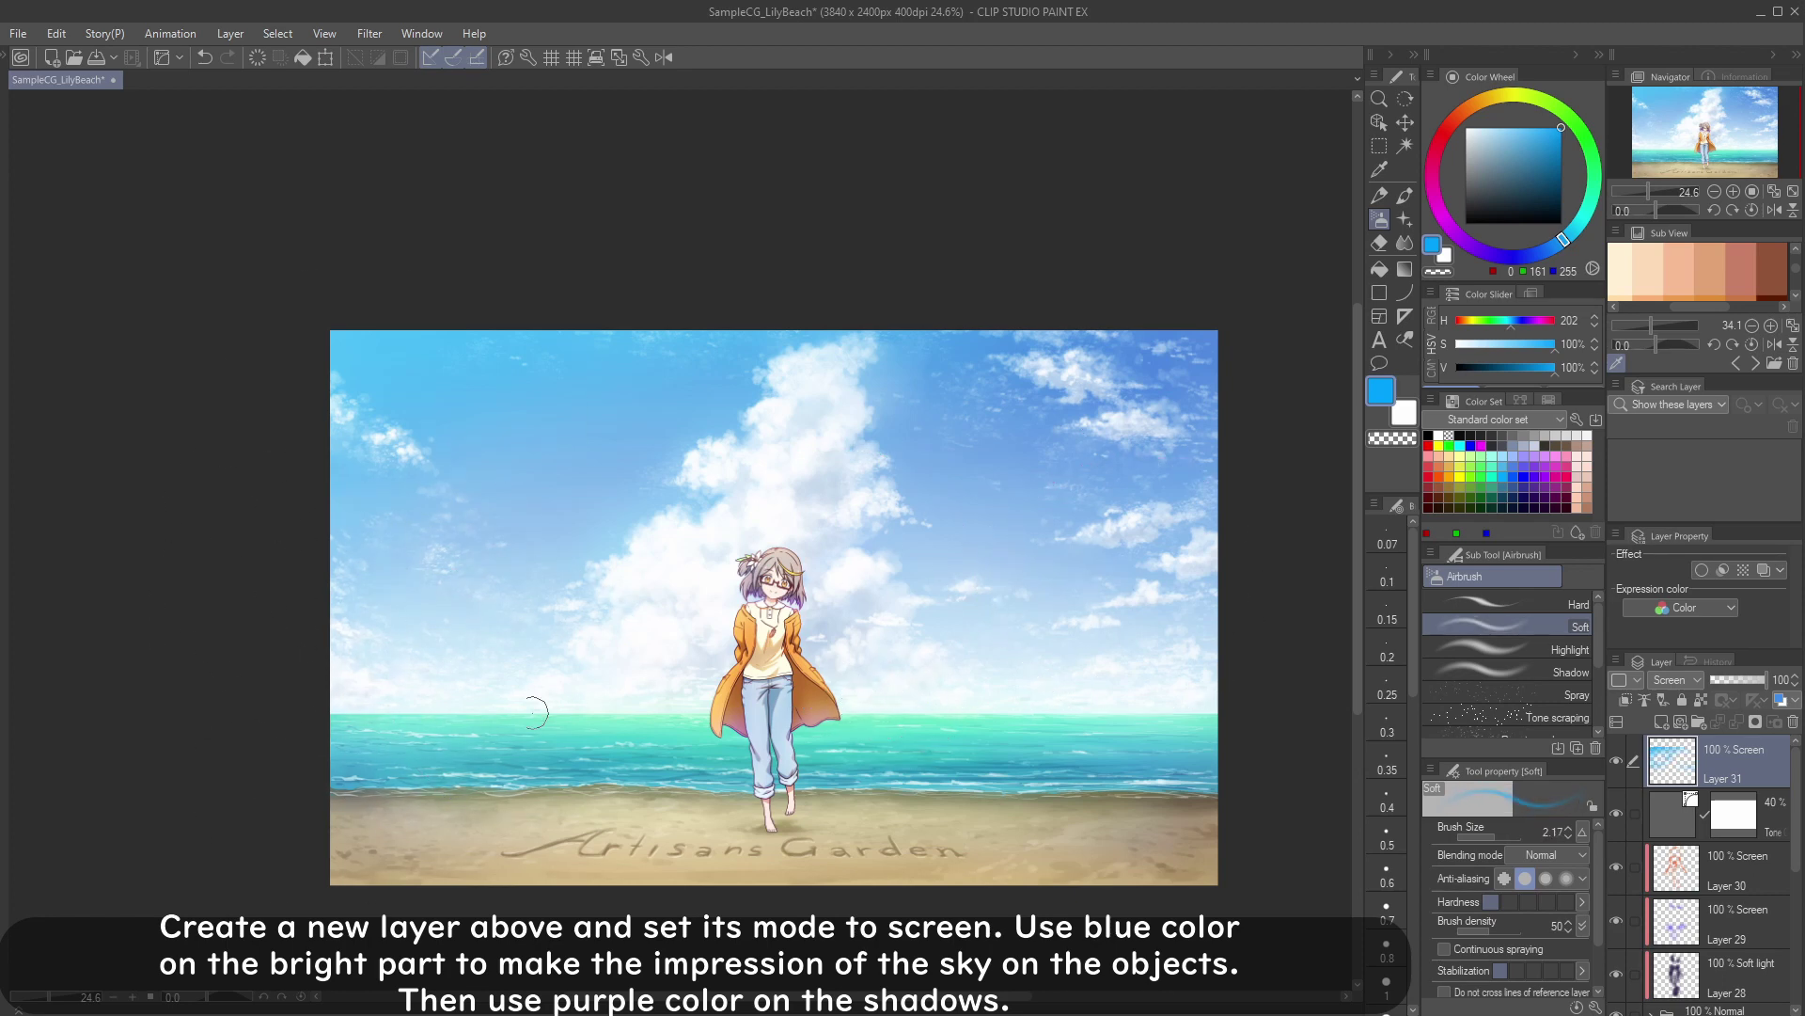
Step: Airbrush the same blue over the sand, beside the character's coat, and across the sky and clouds beside the character
drag(649, 816, 694, 833)
mouse_move(649, 833)
mouse_down()
mouse_move(630, 880)
mouse_move(844, 862)
mouse_move(485, 811)
mouse_move(1071, 855)
mouse_up()
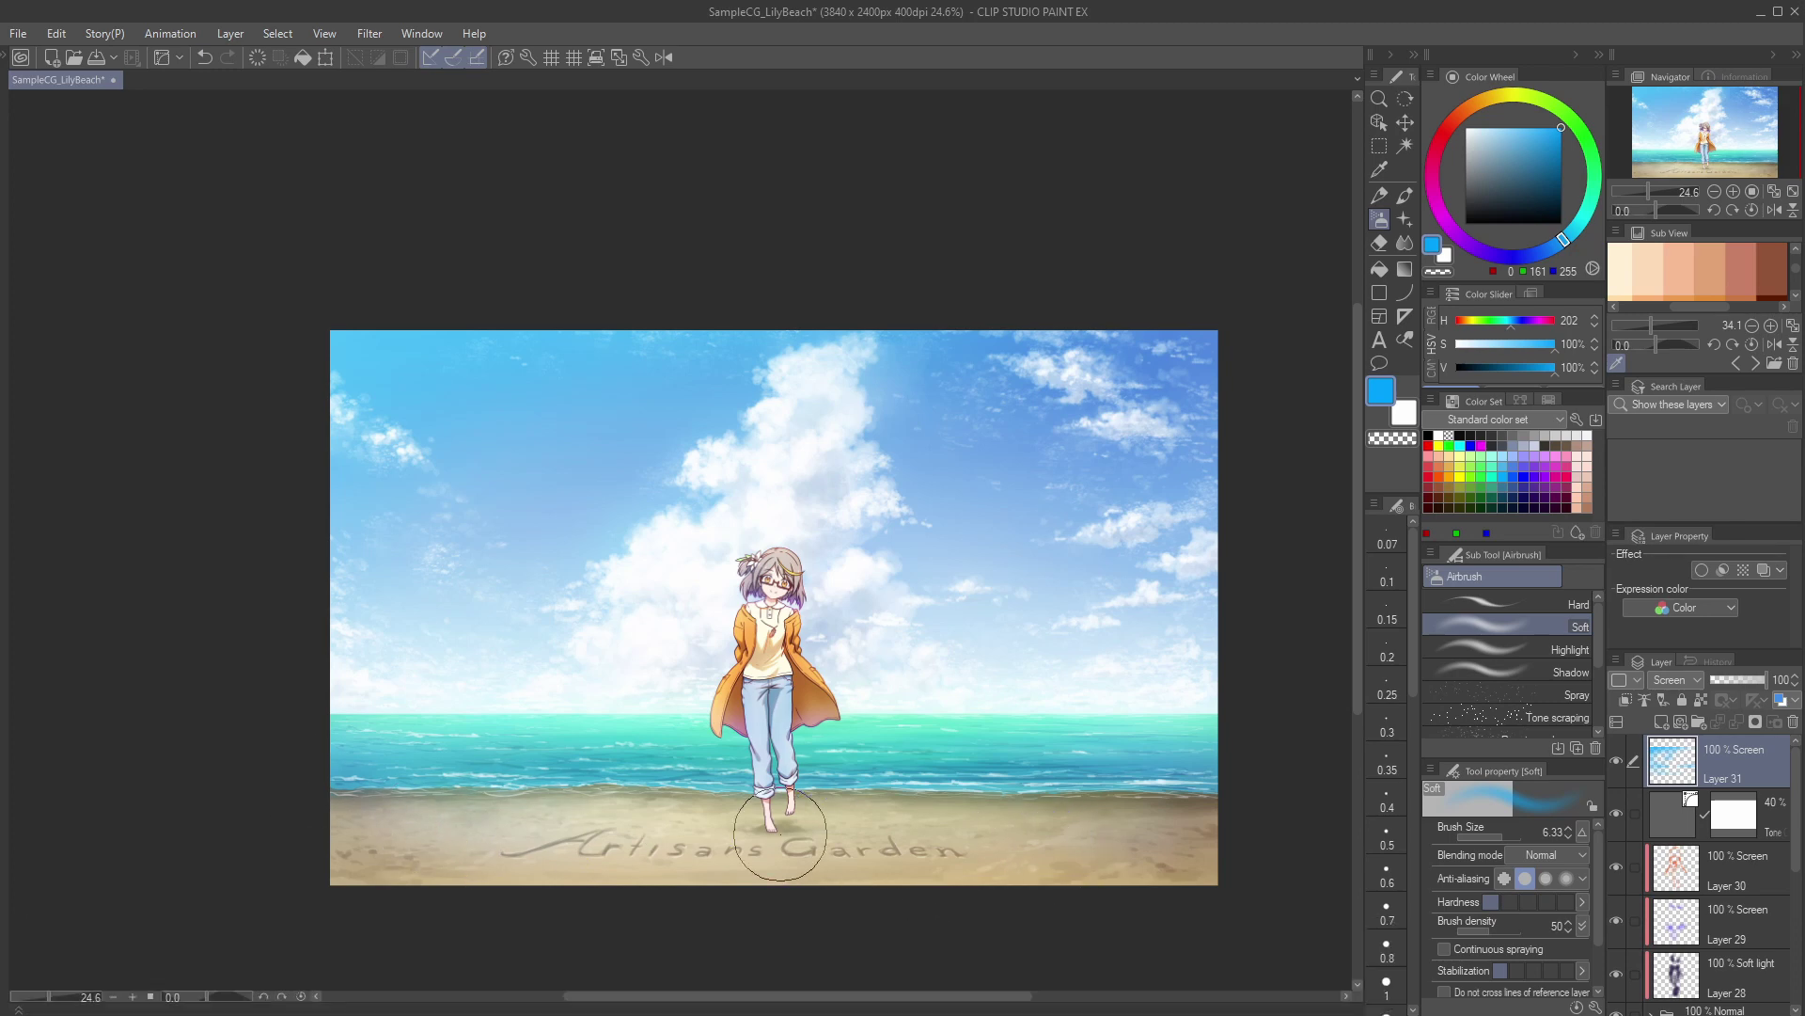
drag(839, 688, 823, 693)
drag(1160, 480, 1190, 480)
drag(1132, 654, 1109, 654)
Step: Airbrush vivid purple (RGB 142, 0, 255) over the foreground sand and along the sea and horizon beside the character
drag(1537, 257, 1469, 243)
drag(1073, 832, 1095, 833)
drag(1166, 879, 833, 871)
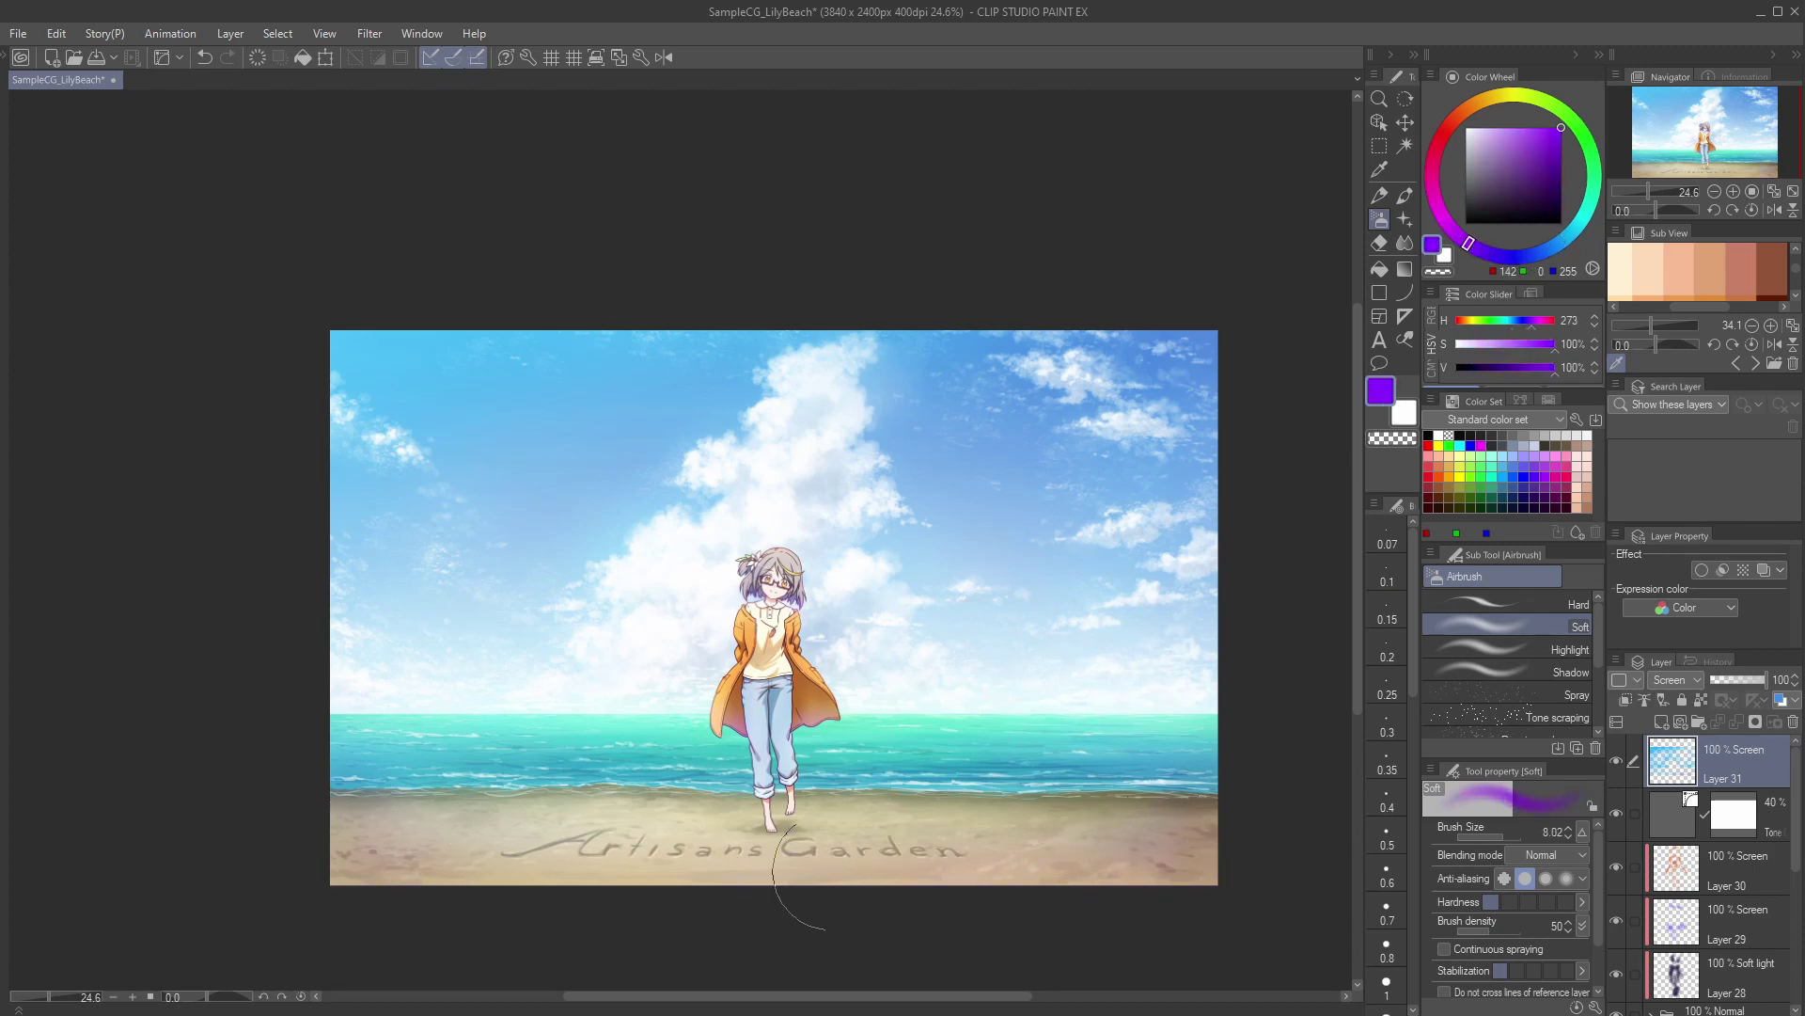
drag(1079, 702, 1061, 702)
mouse_move(1147, 756)
mouse_down()
mouse_move(1186, 777)
mouse_move(397, 761)
mouse_move(871, 758)
mouse_move(922, 710)
mouse_up()
Step: Airbrush orange, then deeper orange (RGB 255, 101, 0), where the clouds' bright parts meet their shadows, and set Layer 31's opacity to 68%
click(1480, 100)
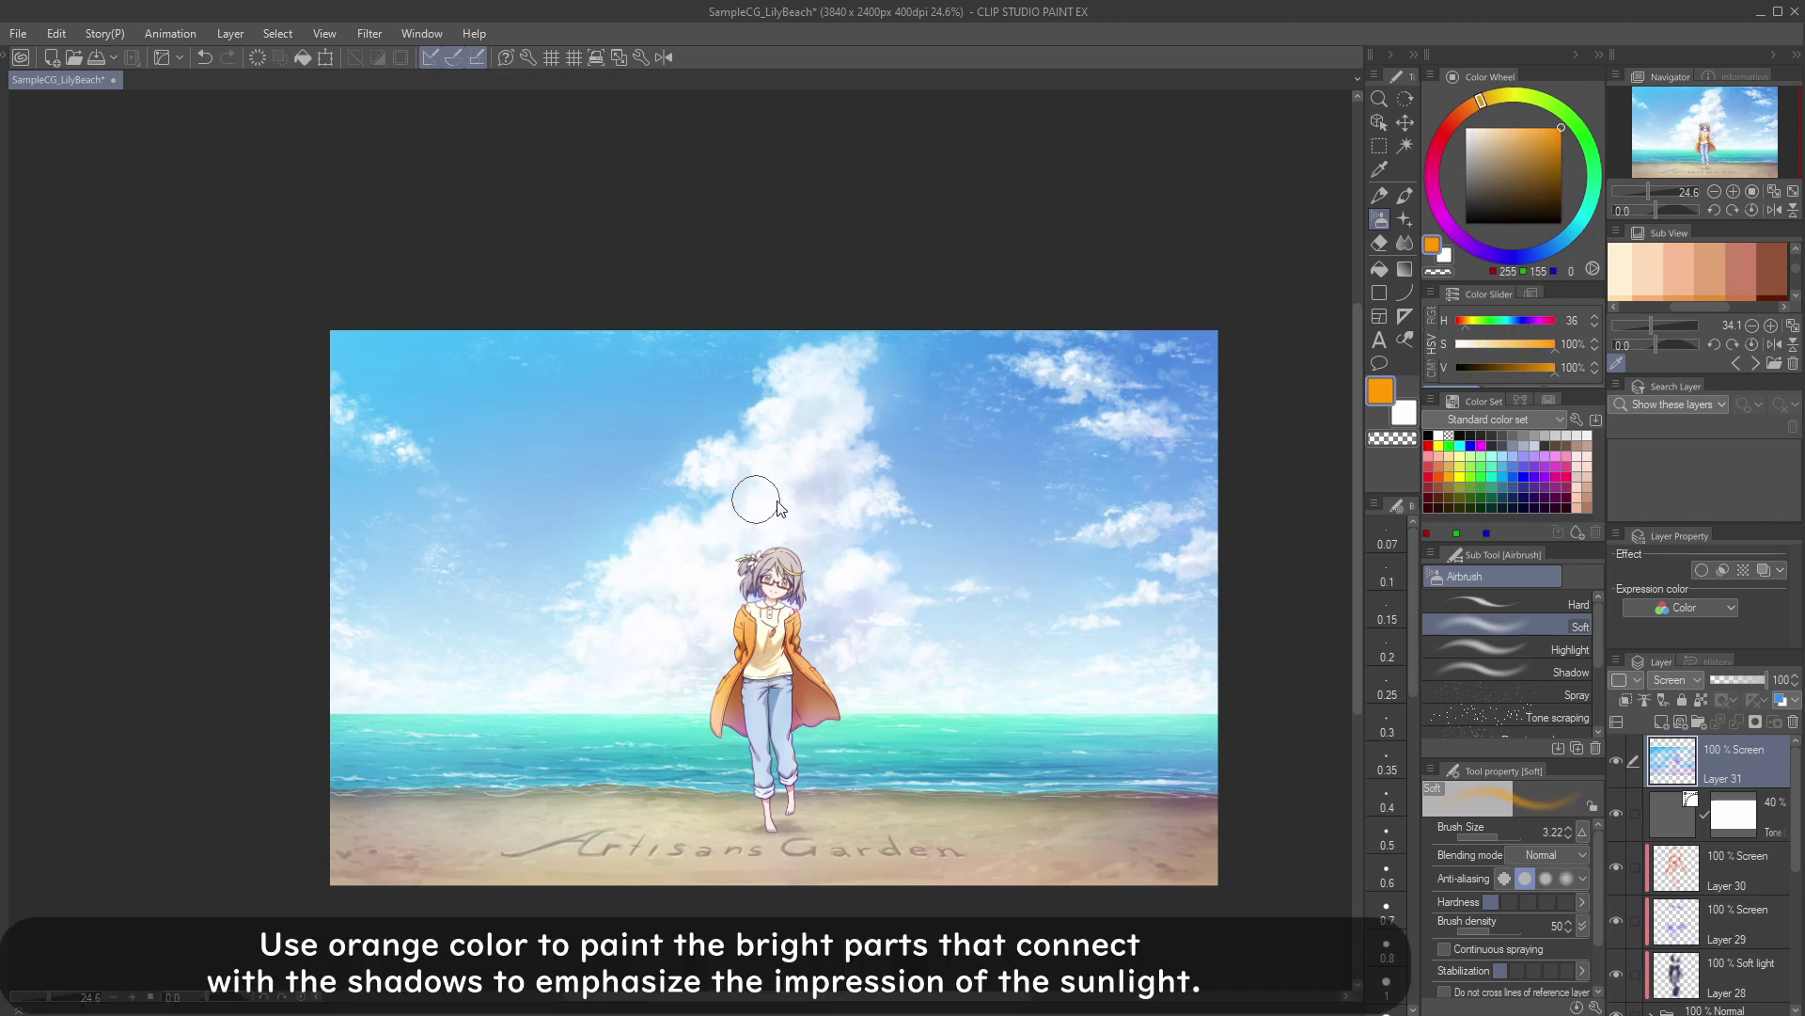
key([)
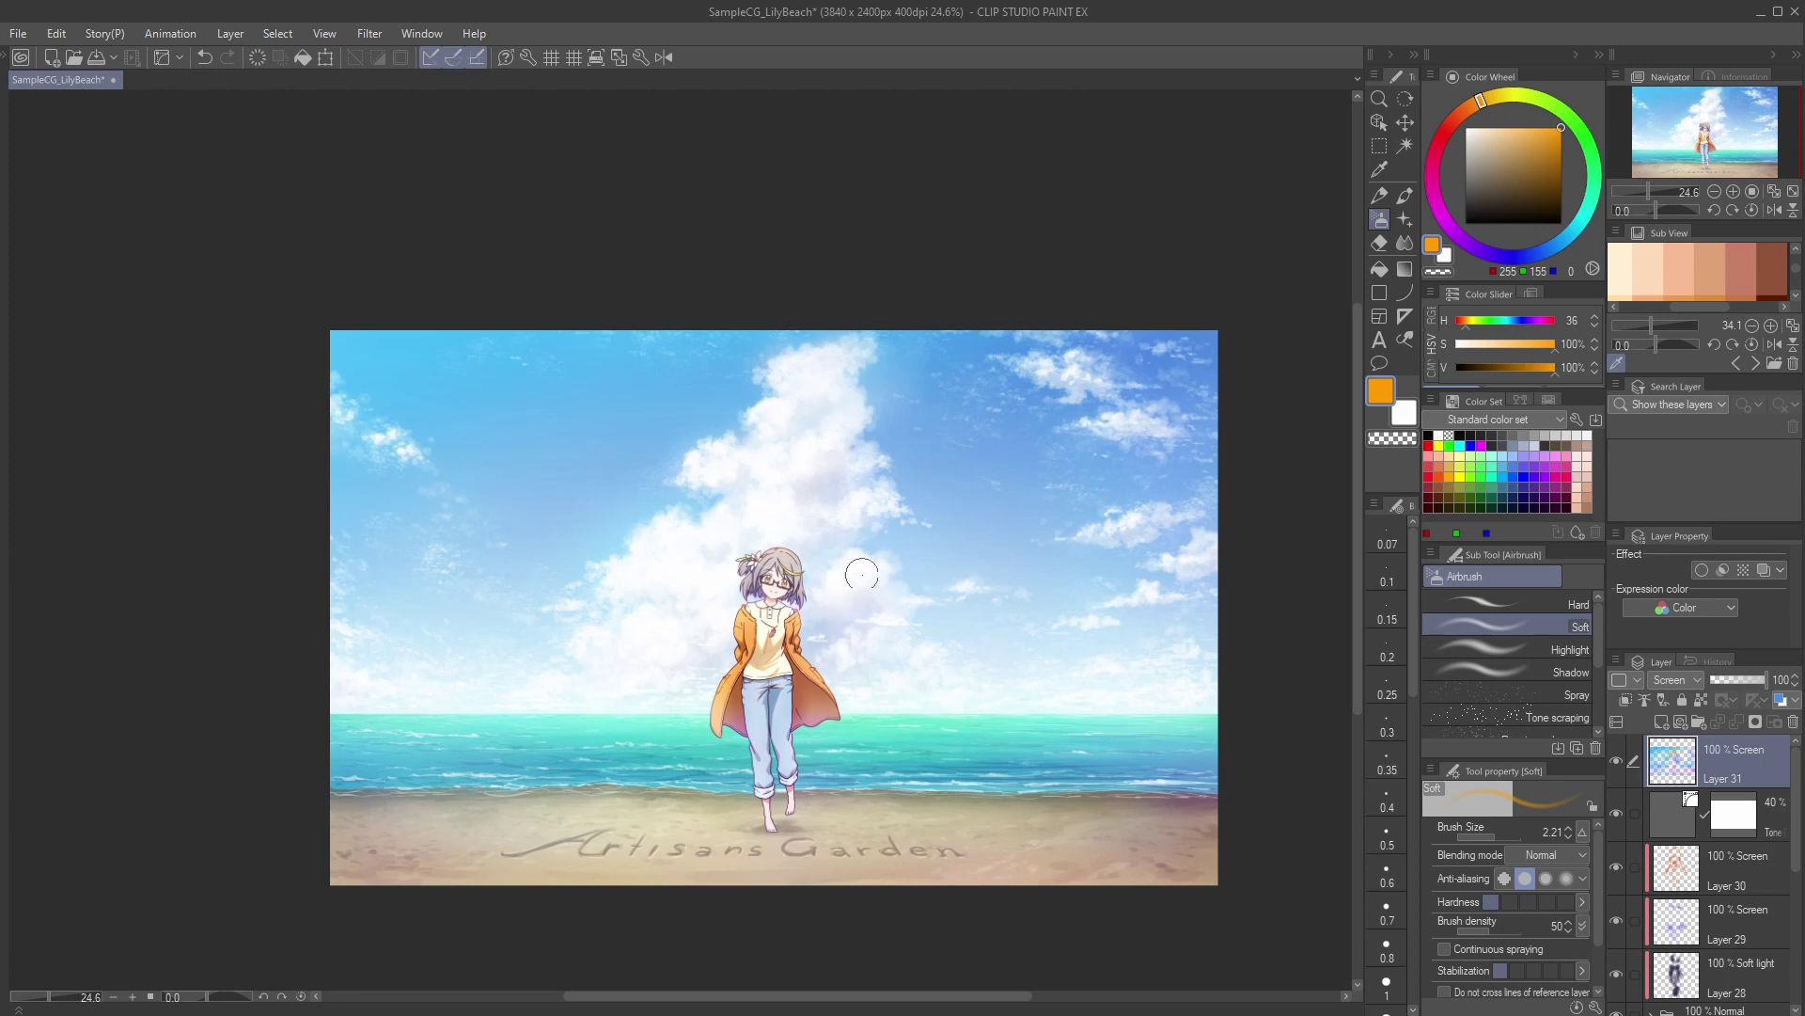
drag(1478, 101, 1465, 109)
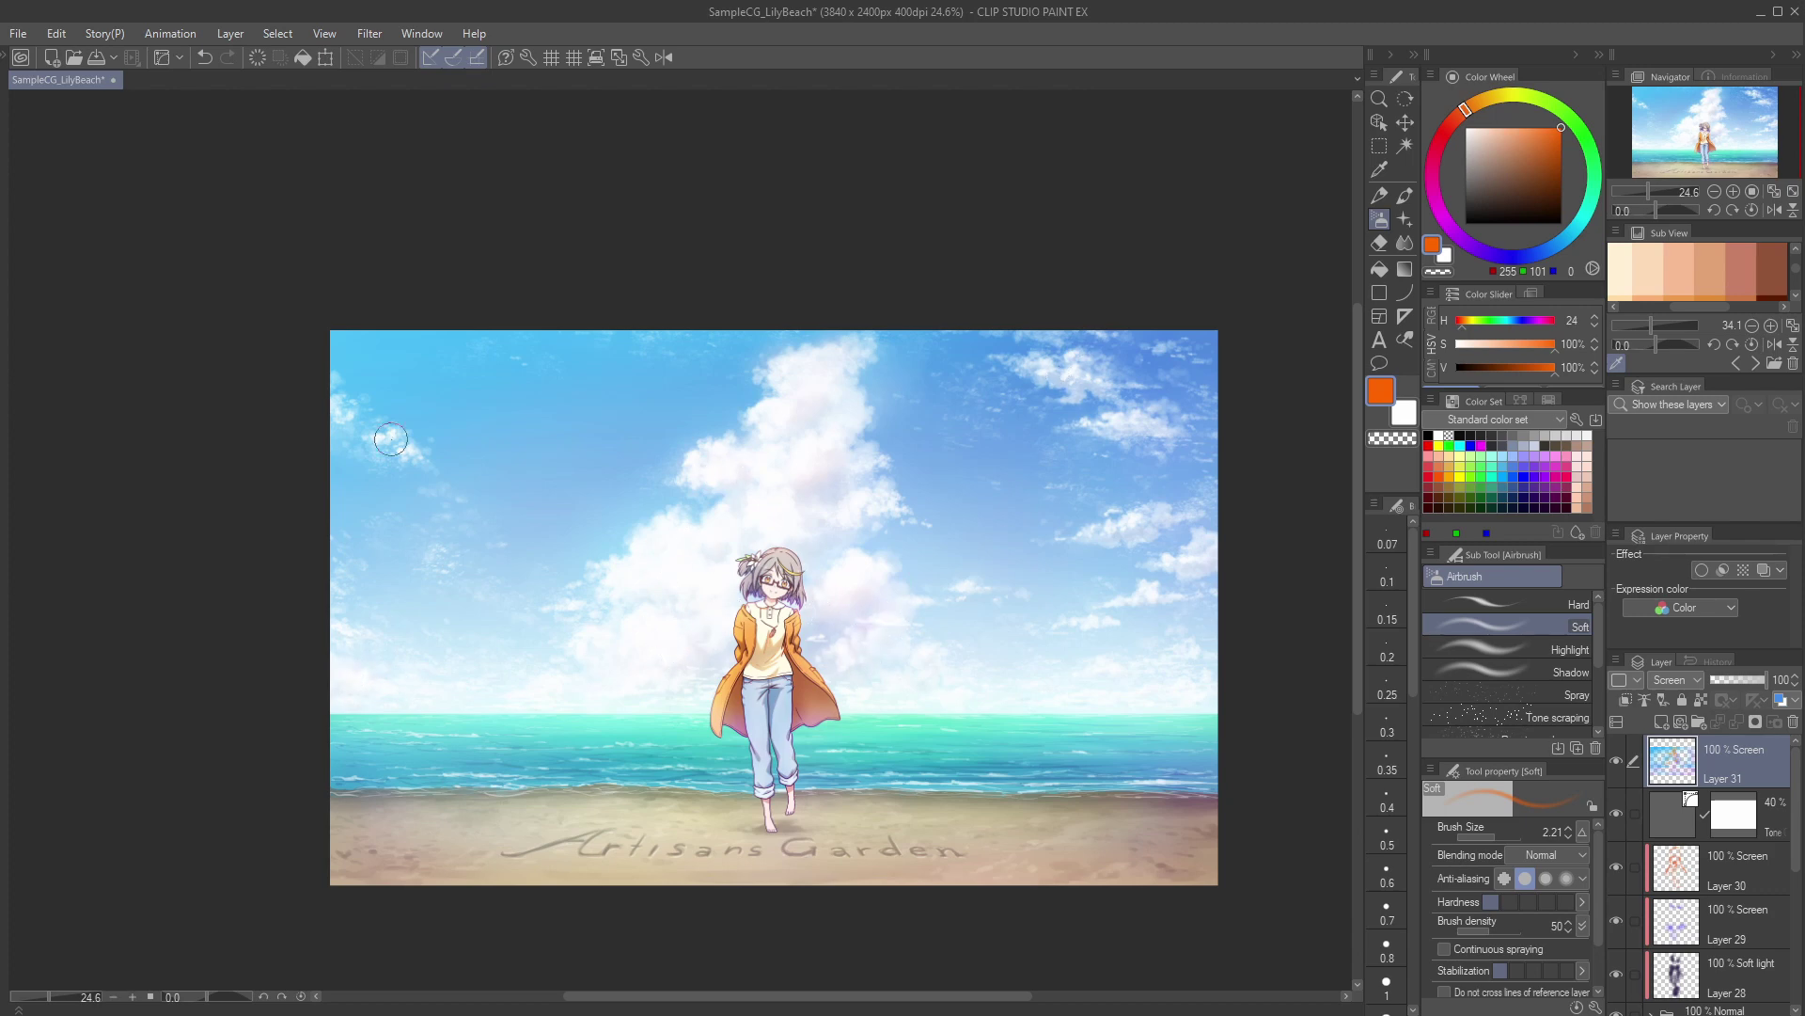
drag(1049, 372, 1067, 372)
drag(1741, 678, 1745, 679)
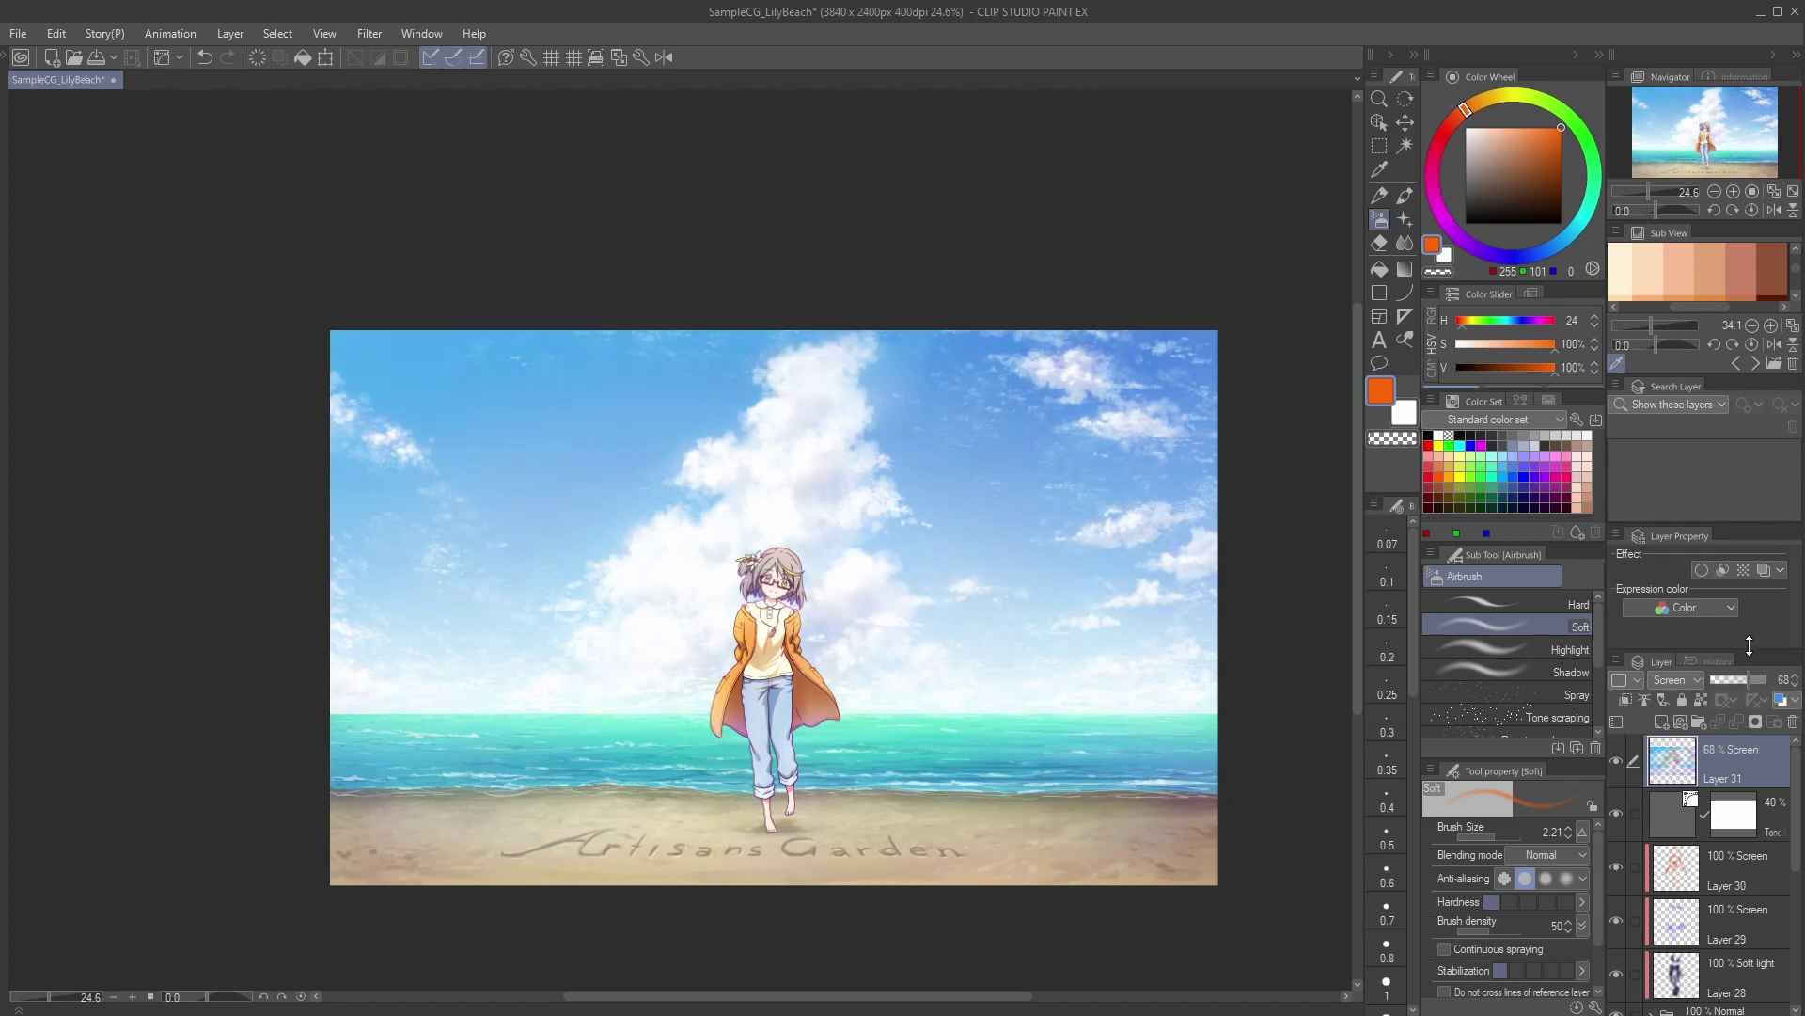
Step: Add a new raster layer below Layer 31 and set it to Multiply
click(1667, 719)
click(1674, 679)
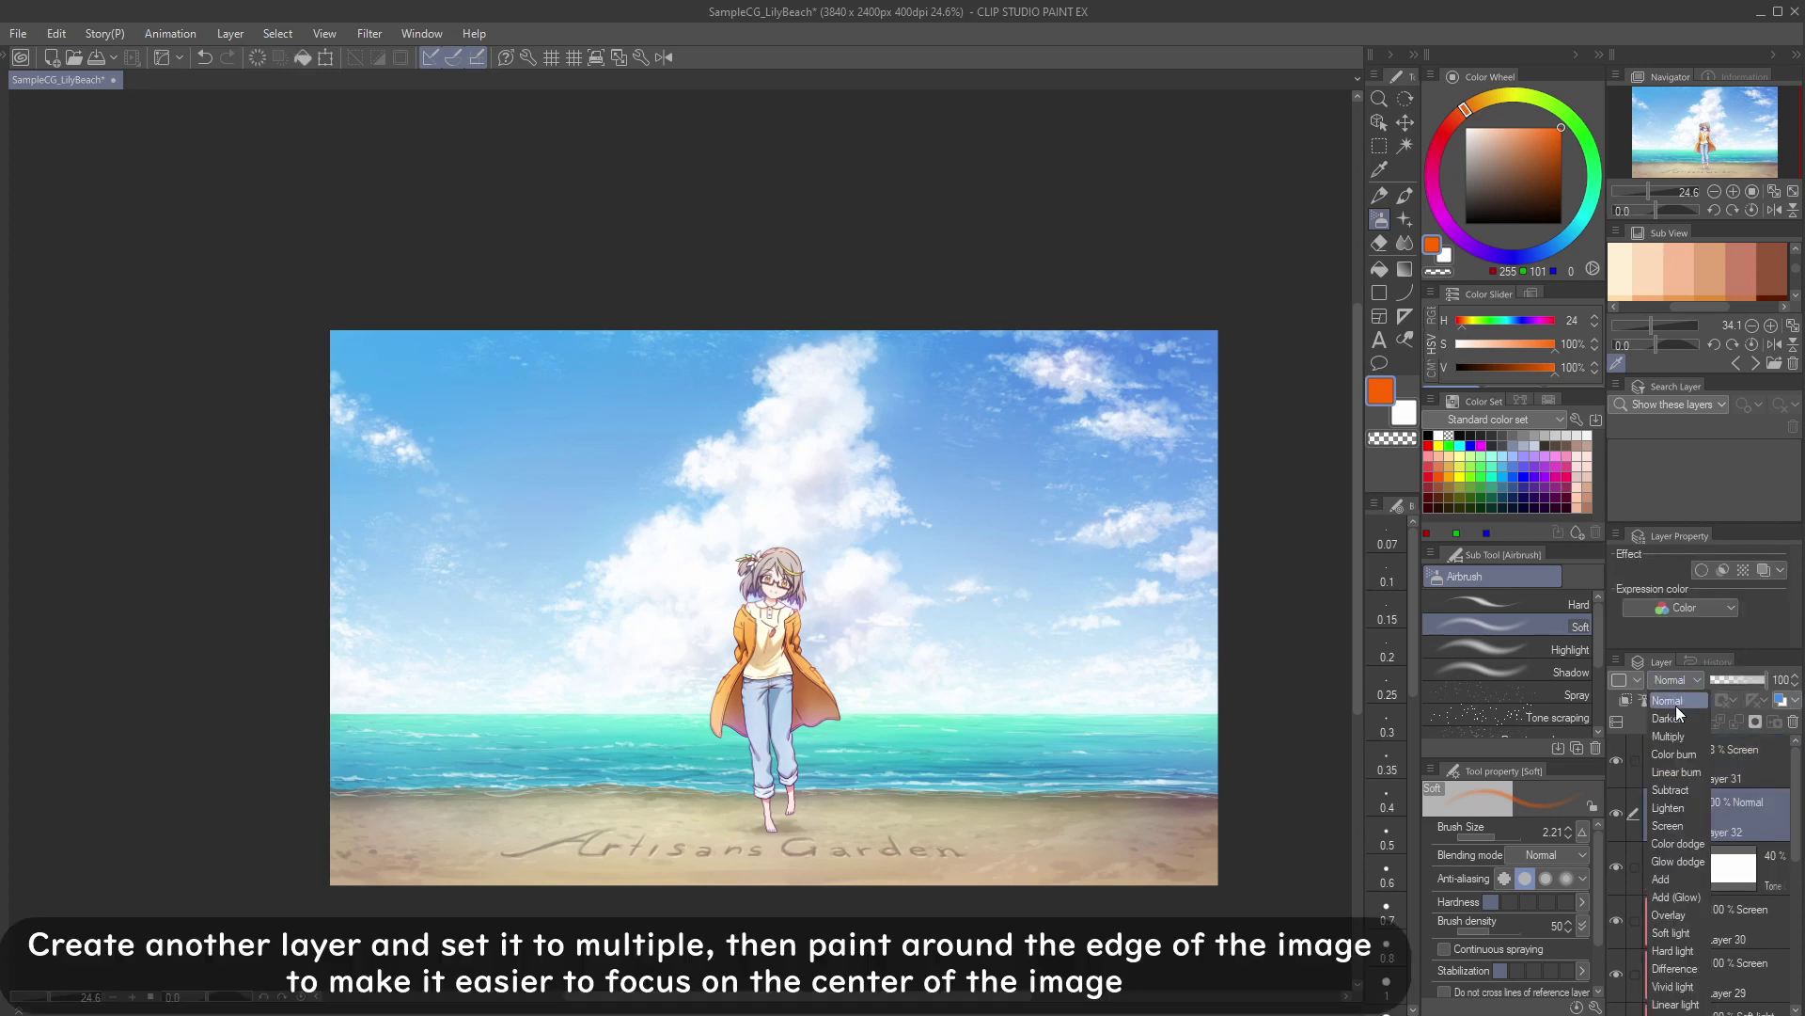
click(1684, 736)
Step: Airbrush muted purple (RGB 105, 83, 125) around the image edges on the Multiply layer and set its opacity to 72%
drag(1516, 256, 1502, 172)
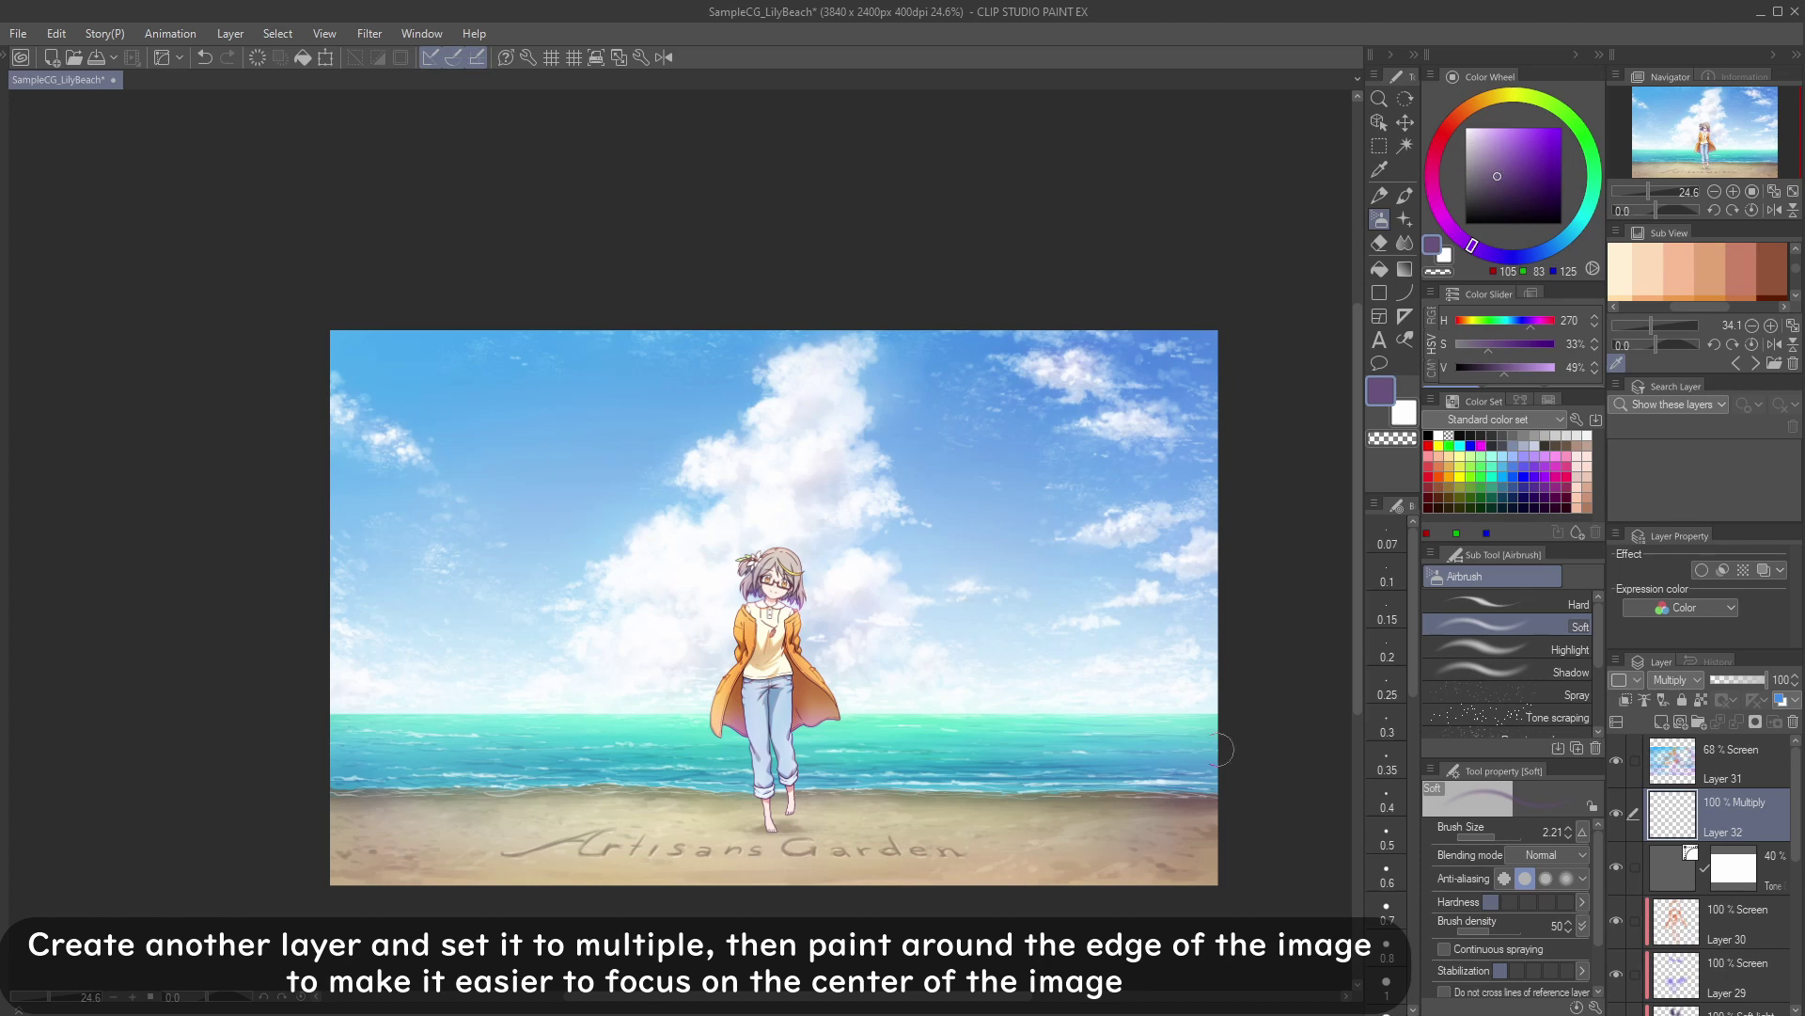
drag(1078, 767, 1215, 758)
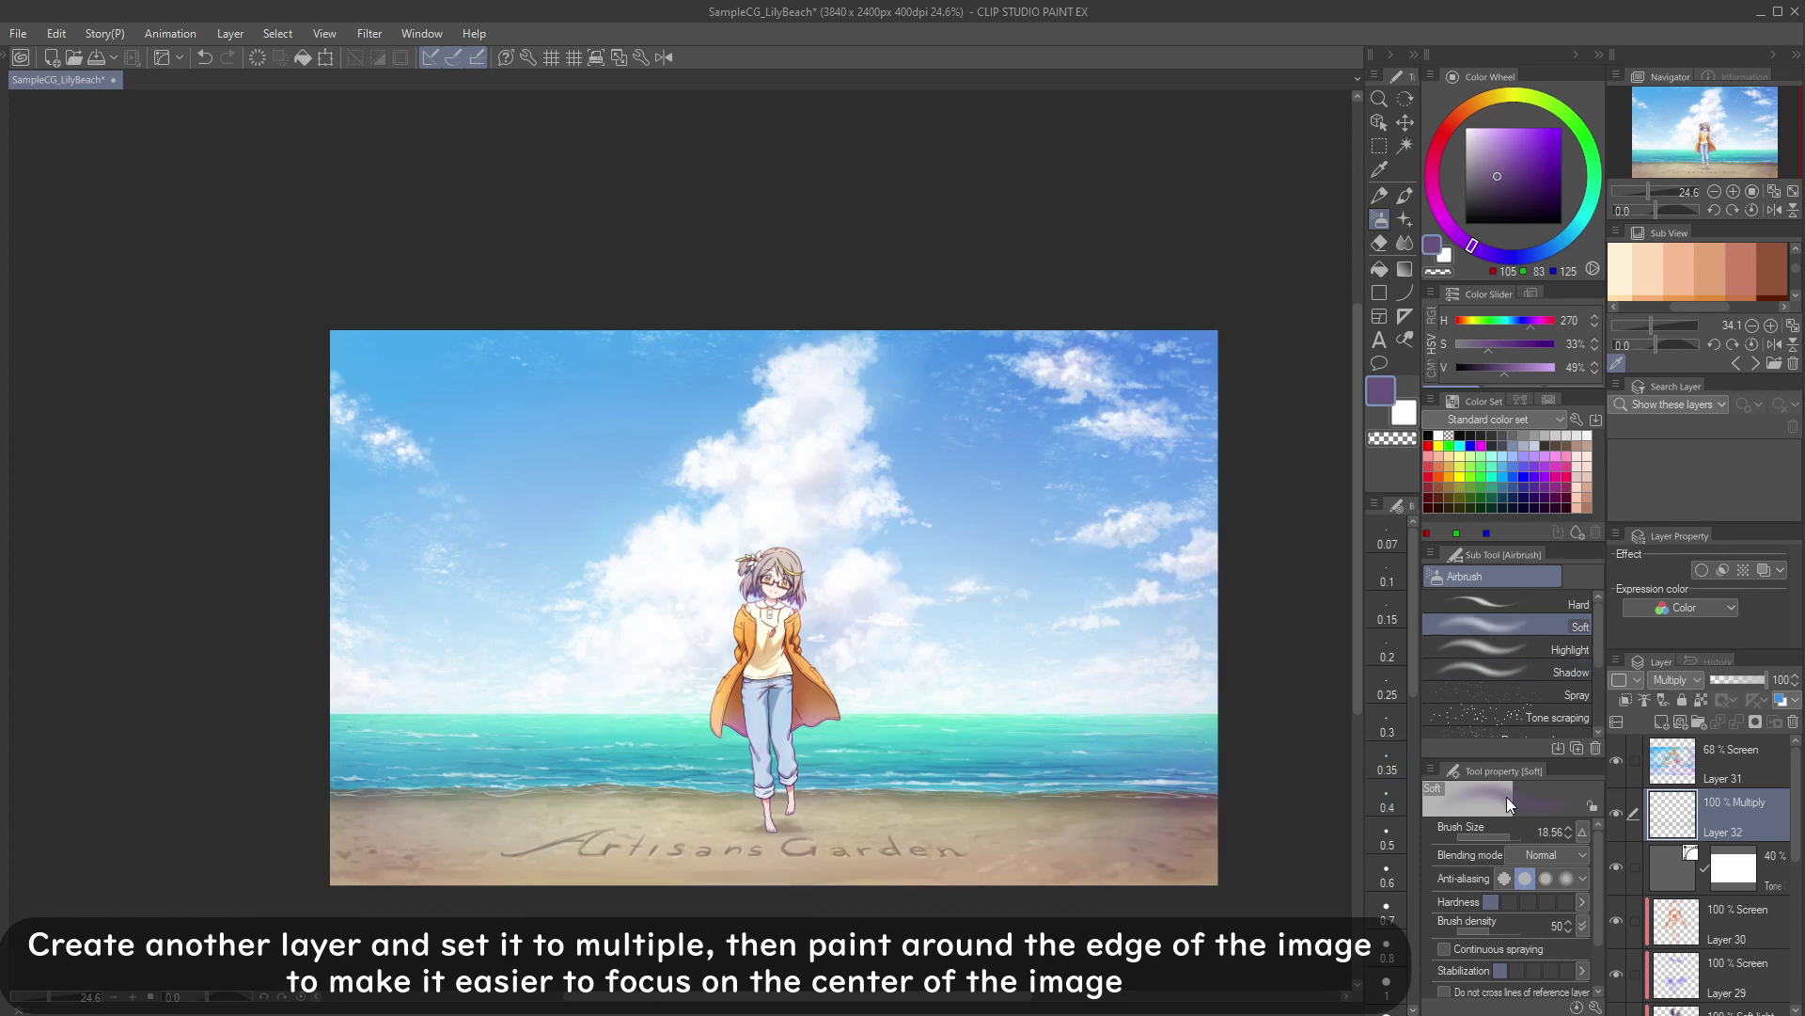
drag(1189, 806, 1096, 807)
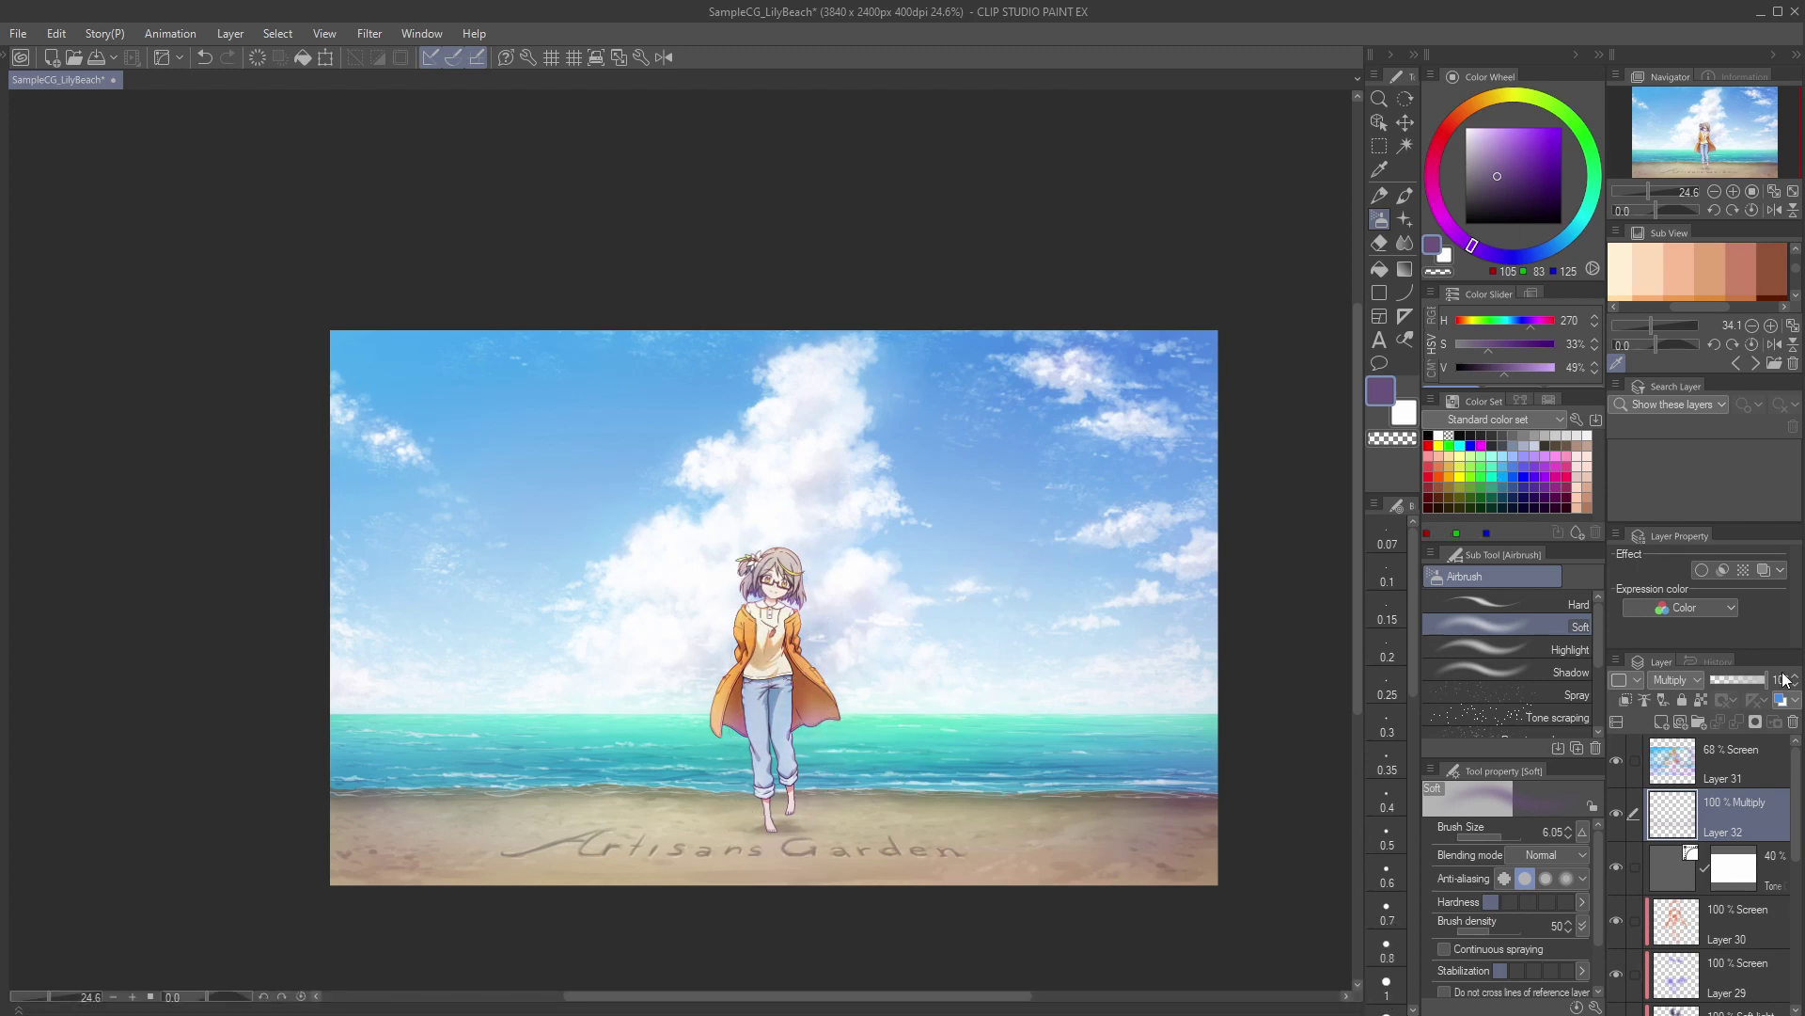
drag(1785, 679, 1751, 684)
Step: Add a new raster layer above Layer 31 and set it to Screen
mouse_move(1616, 760)
mouse_down()
mouse_move(1616, 815)
mouse_move(1619, 773)
mouse_up()
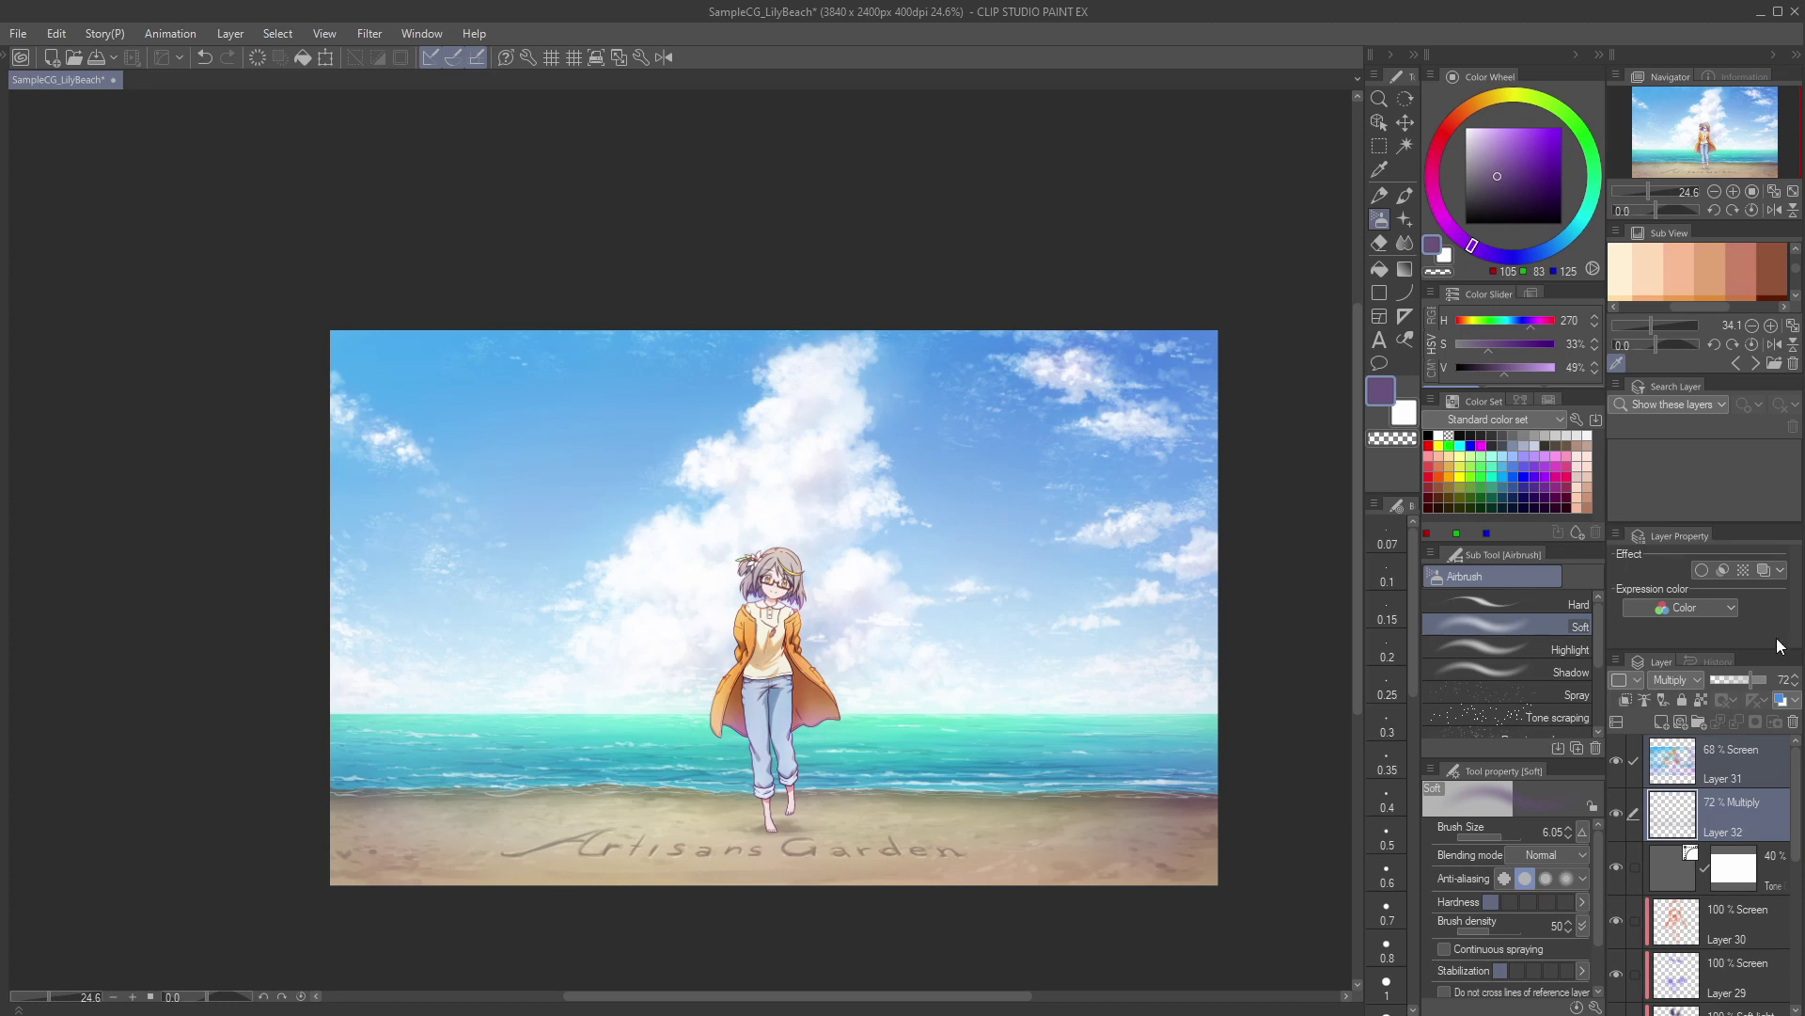
click(1734, 761)
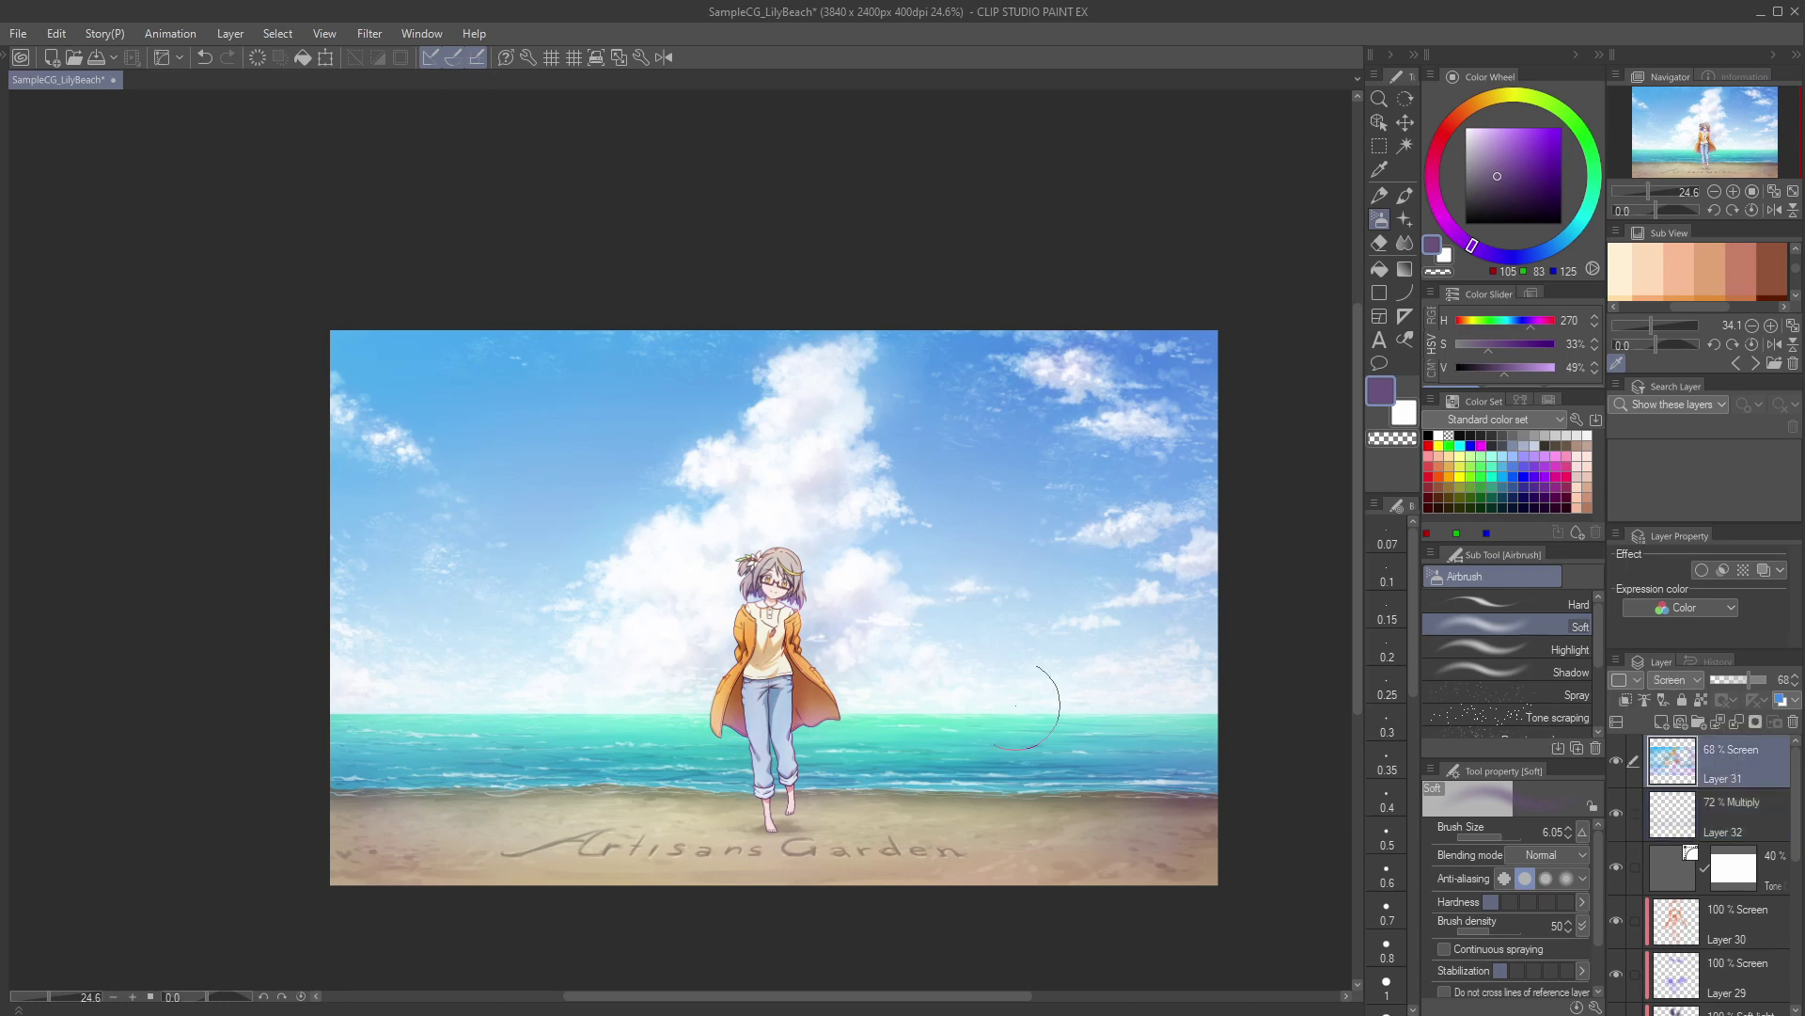
scroll(1015, 705, up, 4)
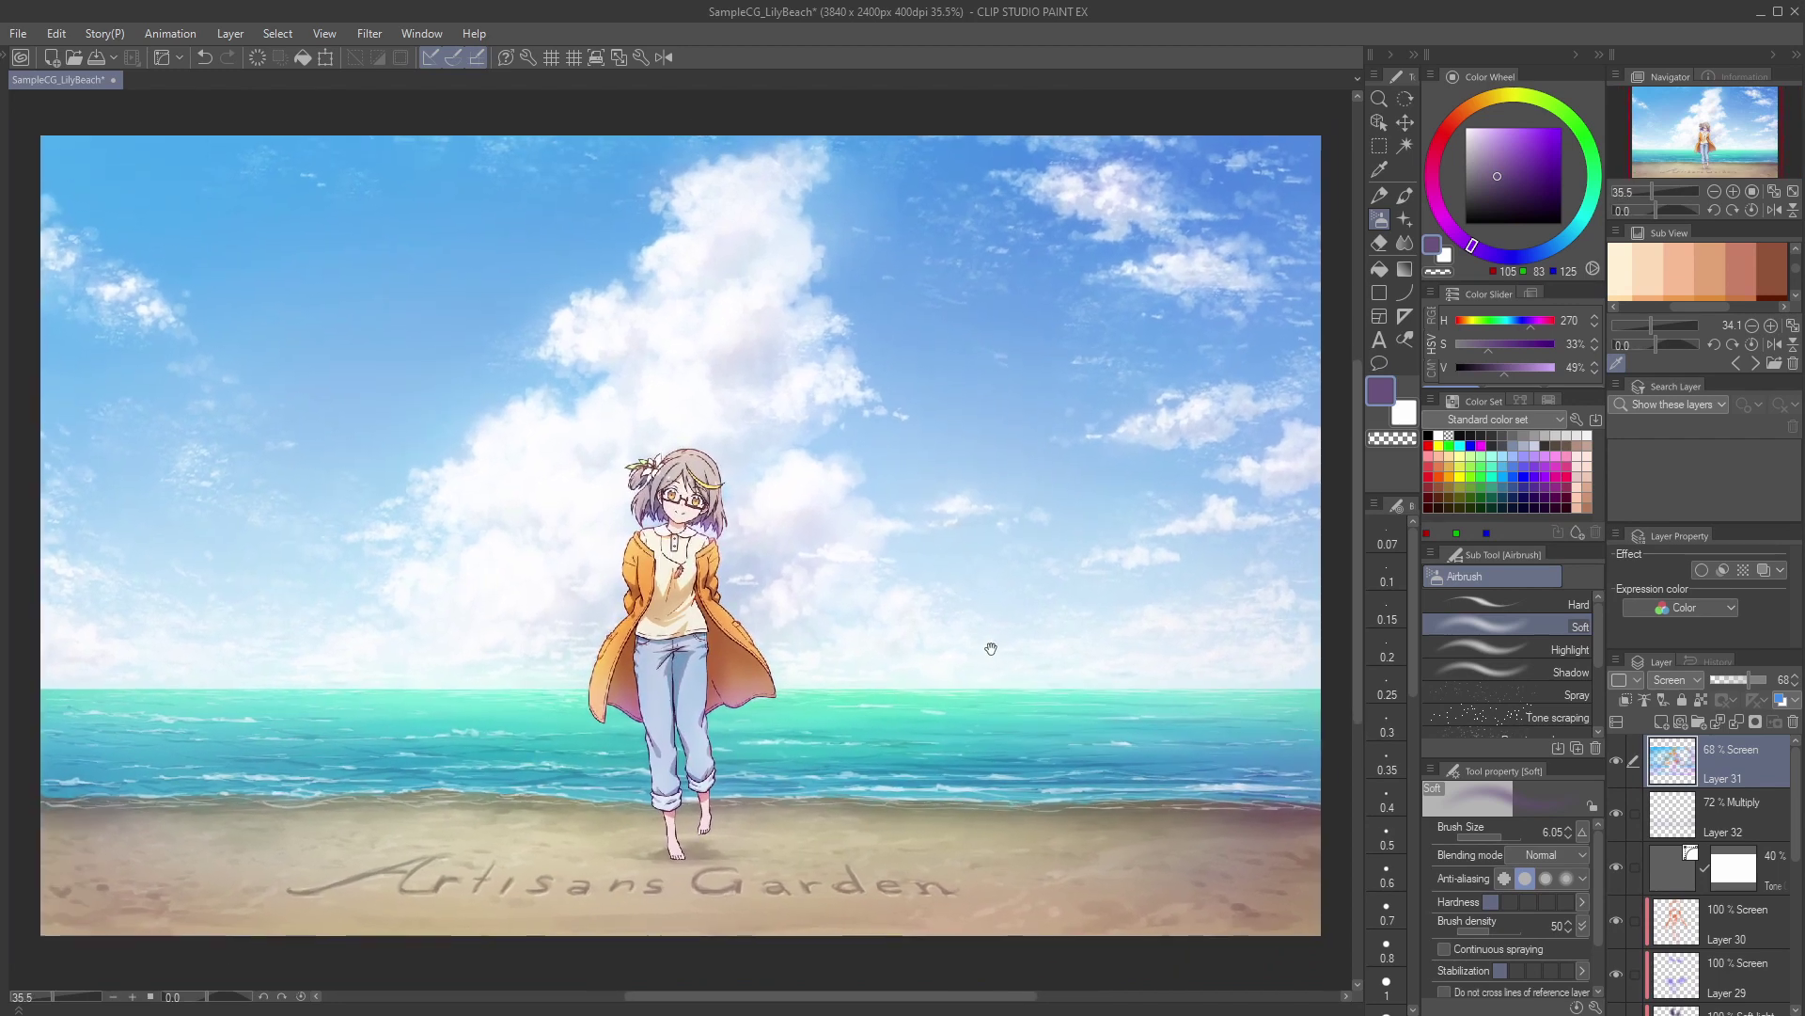
drag(992, 649, 992, 647)
click(1661, 723)
click(1677, 680)
click(1676, 853)
Step: Scatter bokeh particles over the sky and sea with the BOKE decoration brush, and change the colour to light blue (RGB 120, 227, 255)
click(1405, 219)
drag(1598, 663, 1596, 722)
click(1505, 683)
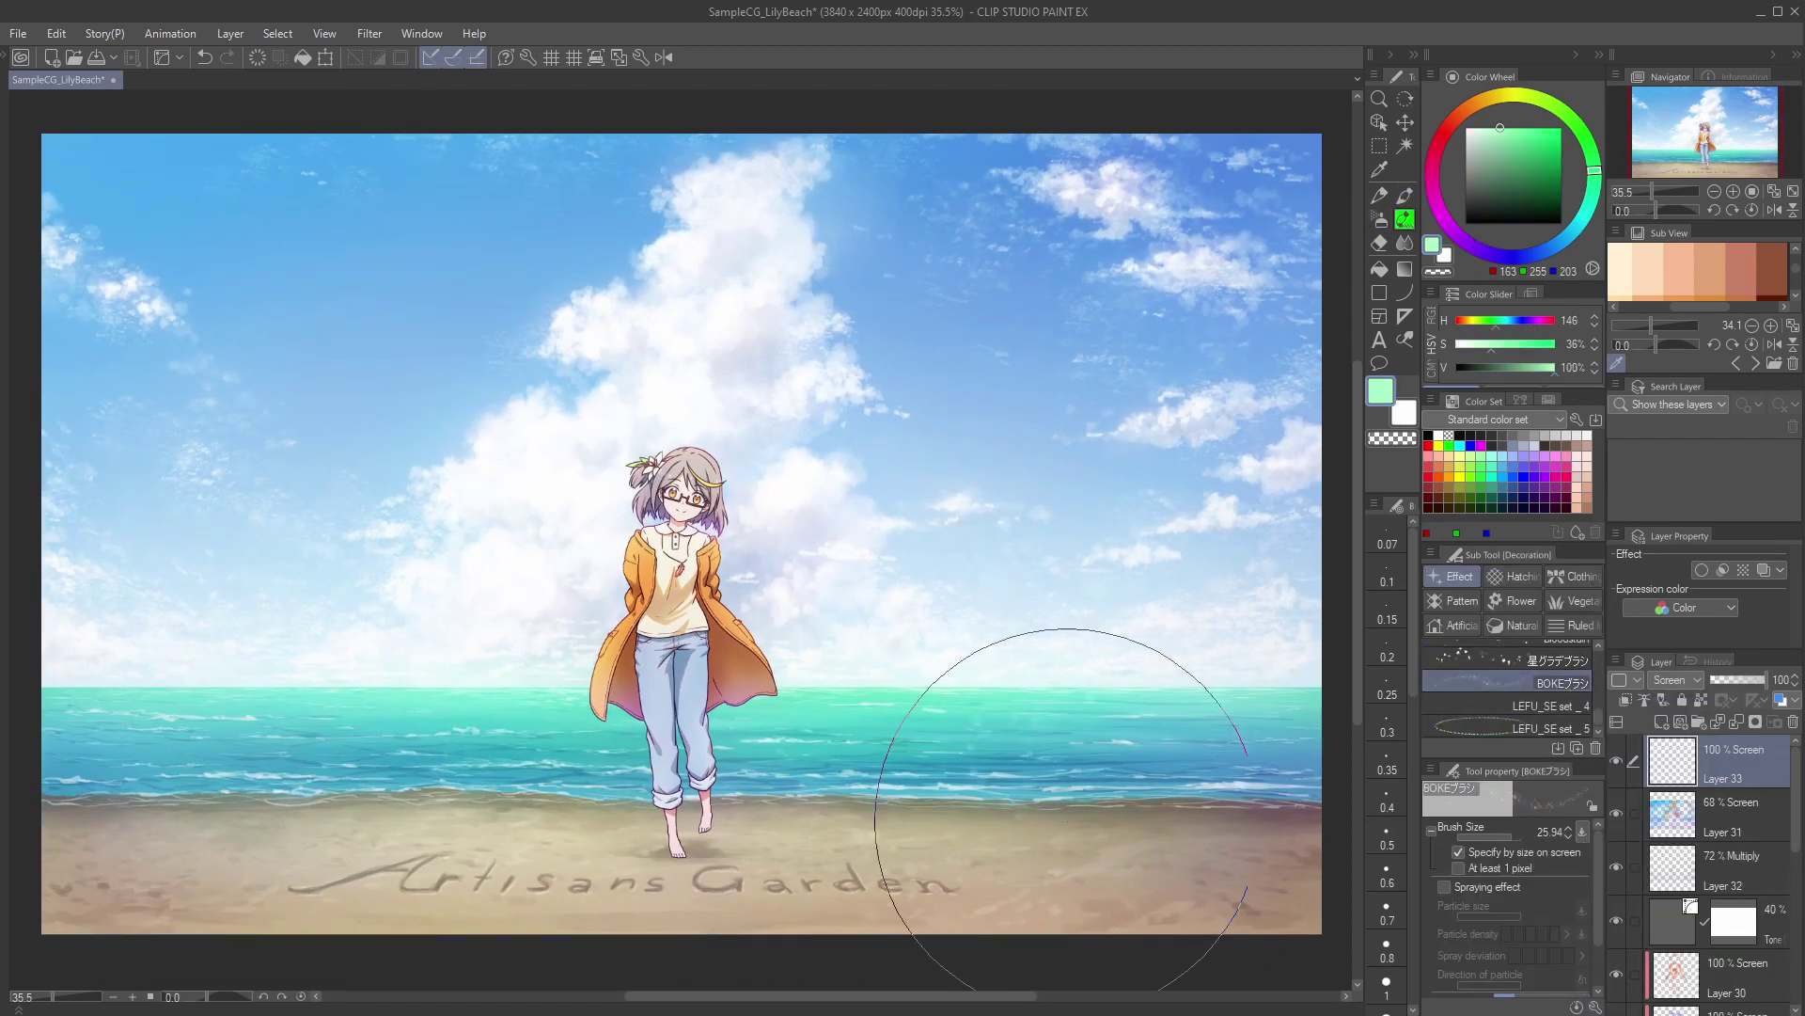
click(1573, 229)
mouse_move(859, 555)
mouse_down()
mouse_move(486, 418)
mouse_move(98, 320)
mouse_up()
click(1516, 128)
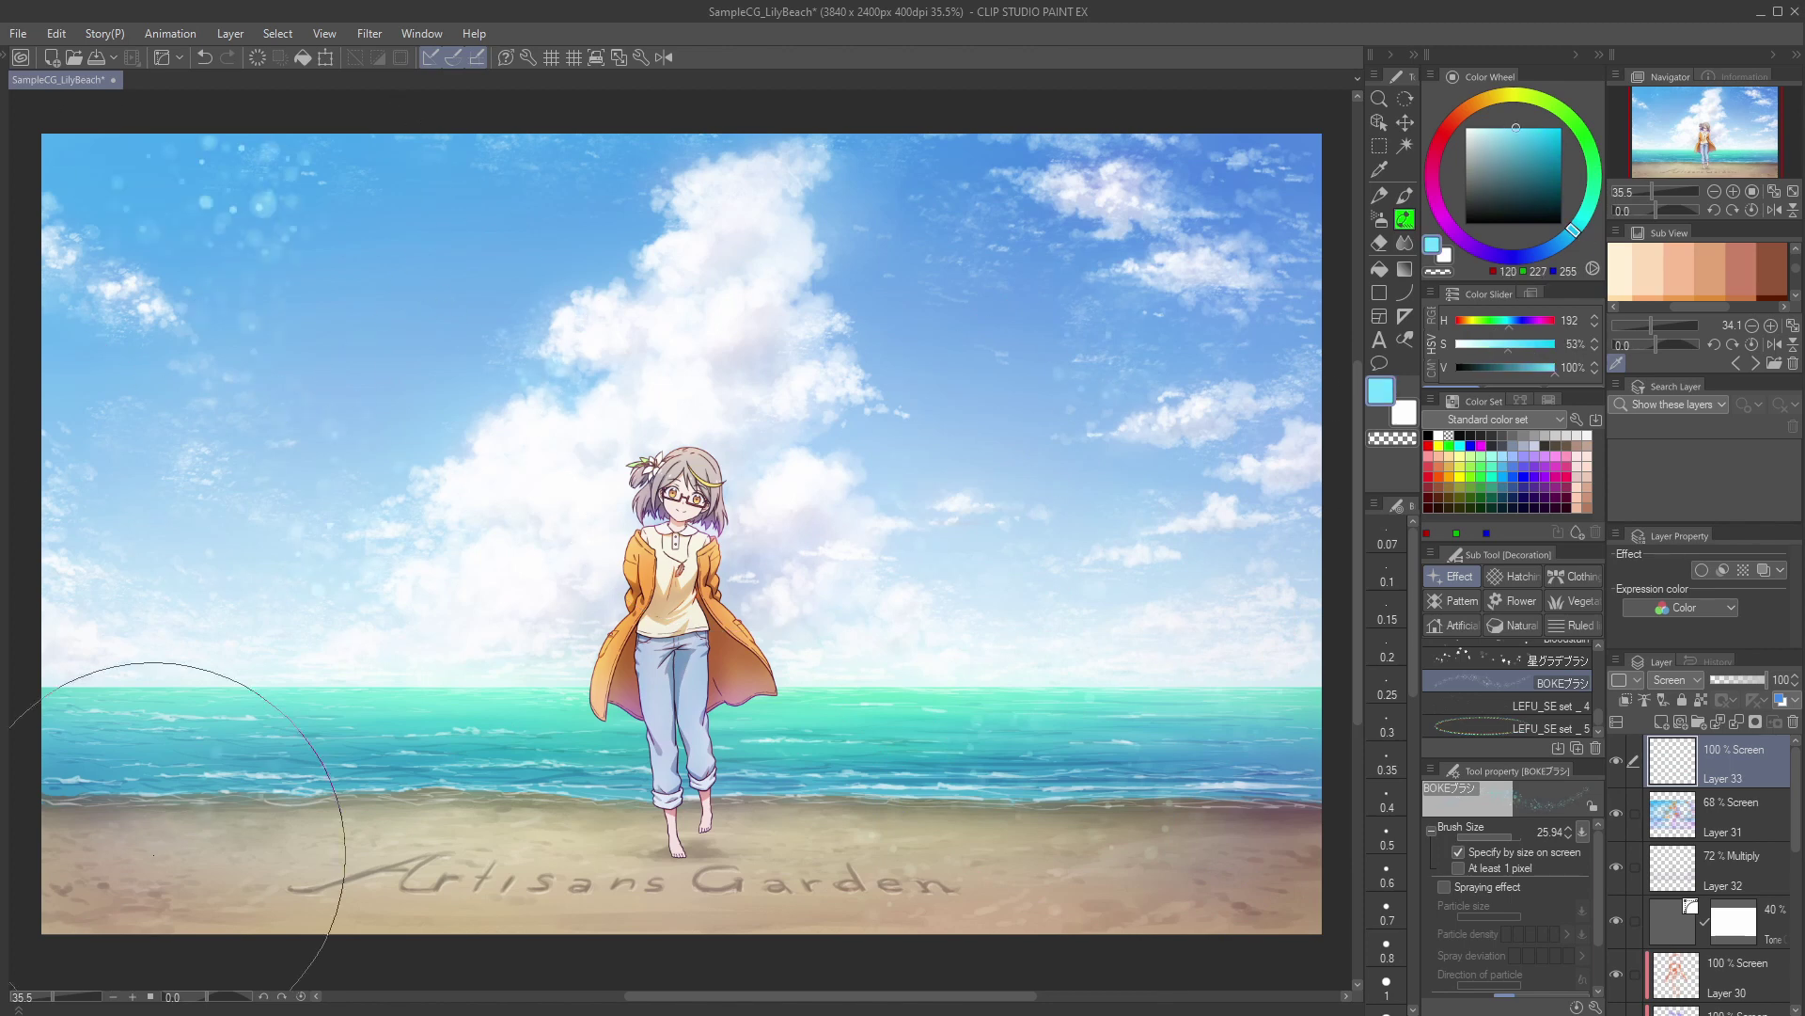
Step: Clean up the particles with the eraser and add larger light blue bokeh spots at brush size about 59
key(e)
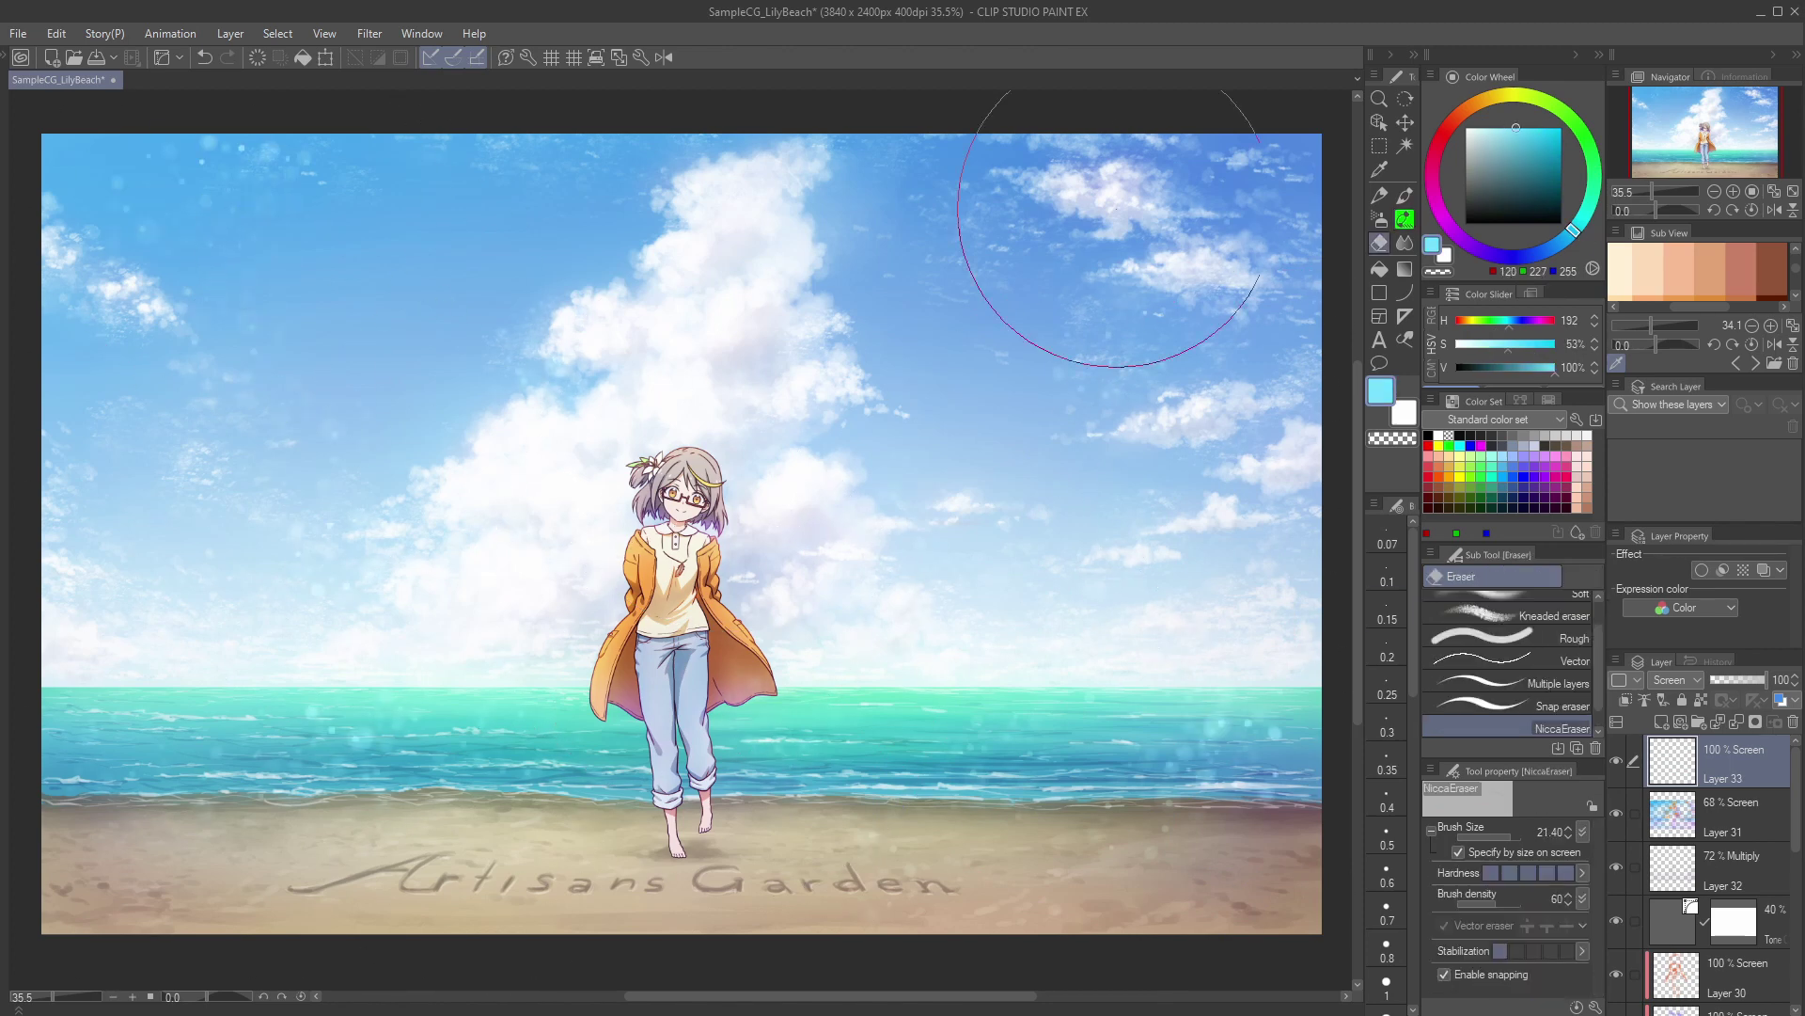
key(b)
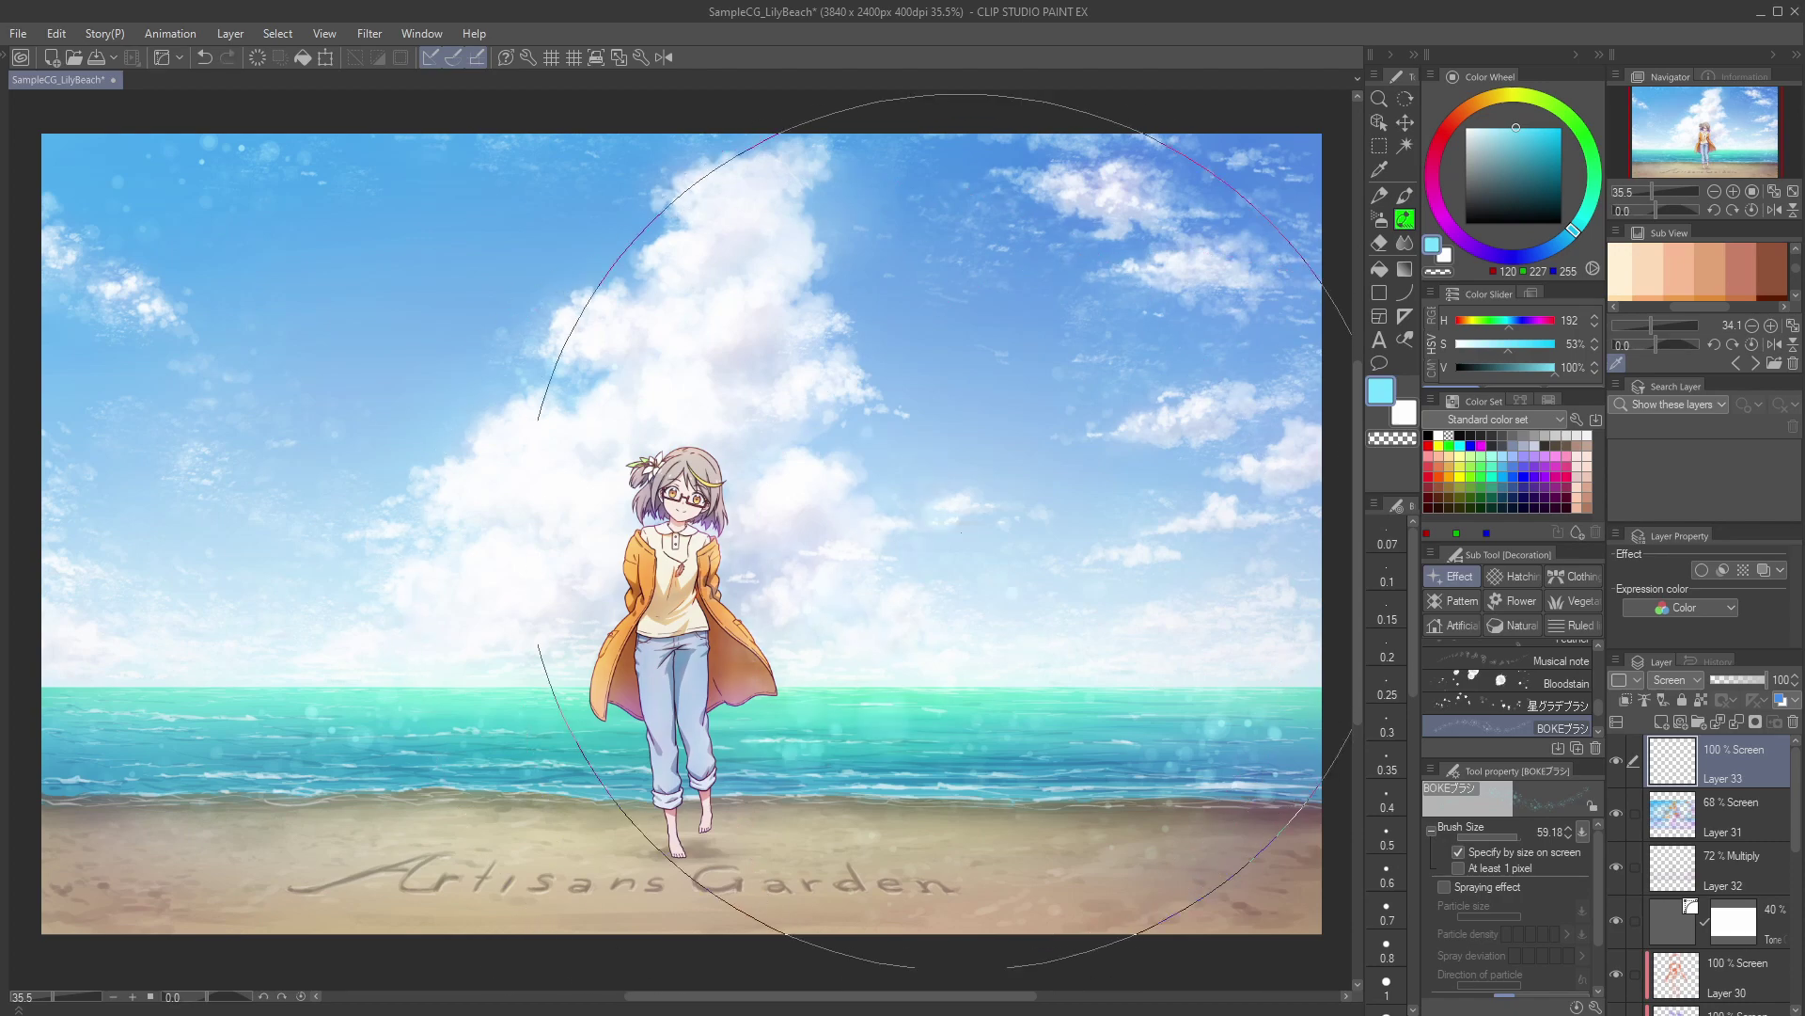
scroll(961, 610, down, 5)
scroll(987, 612, up, 5)
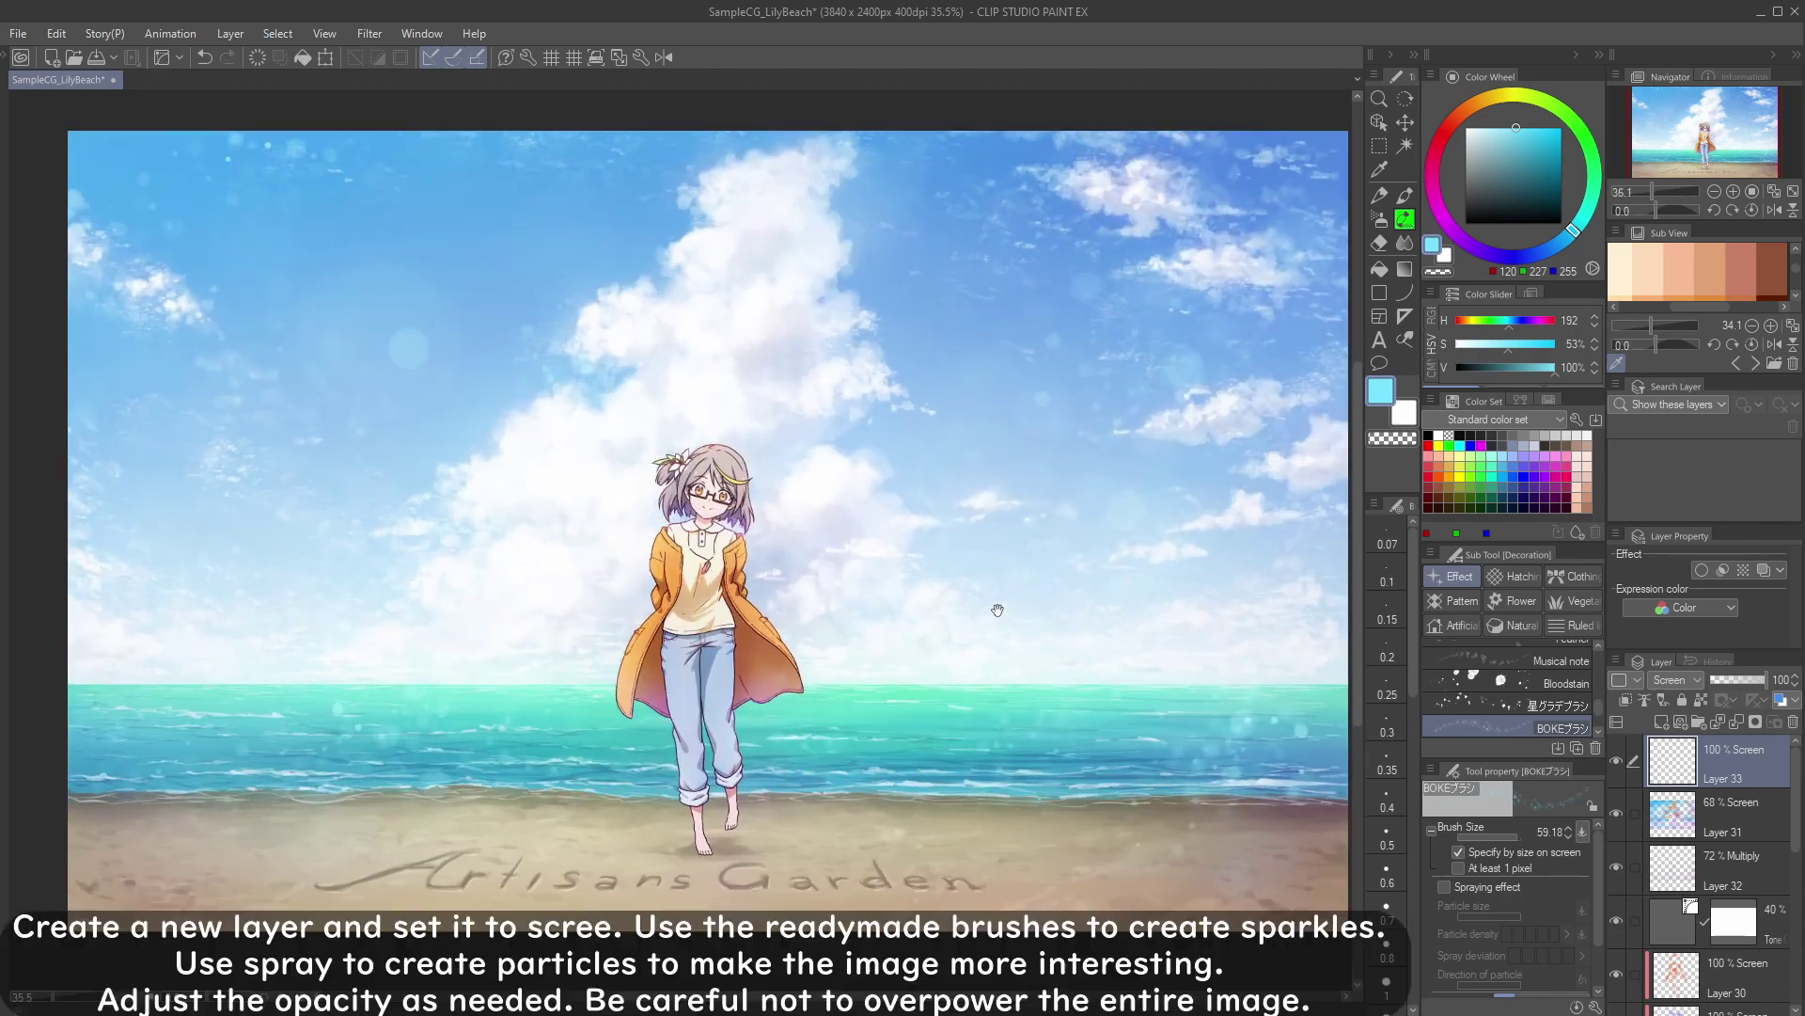
Step: Add a new raster layer between Layer 33 and Layer 31 and set its blending mode to Screen
click(1661, 721)
click(1683, 681)
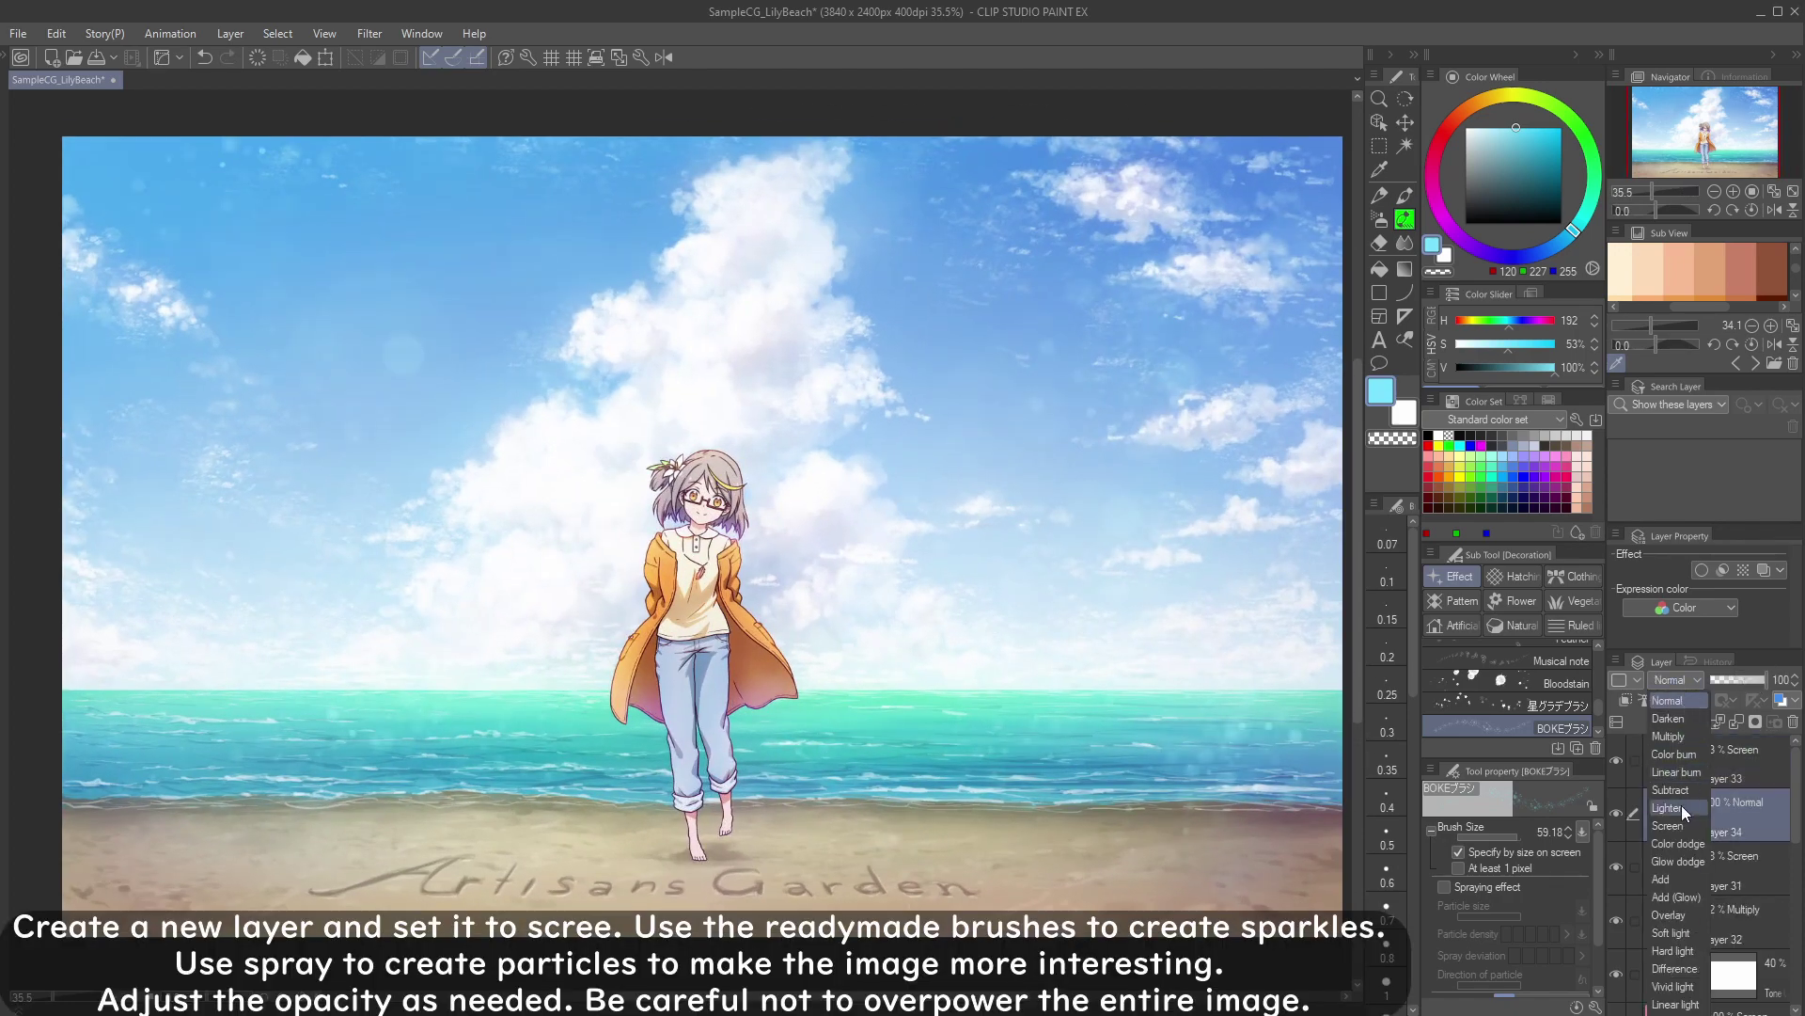
click(1673, 824)
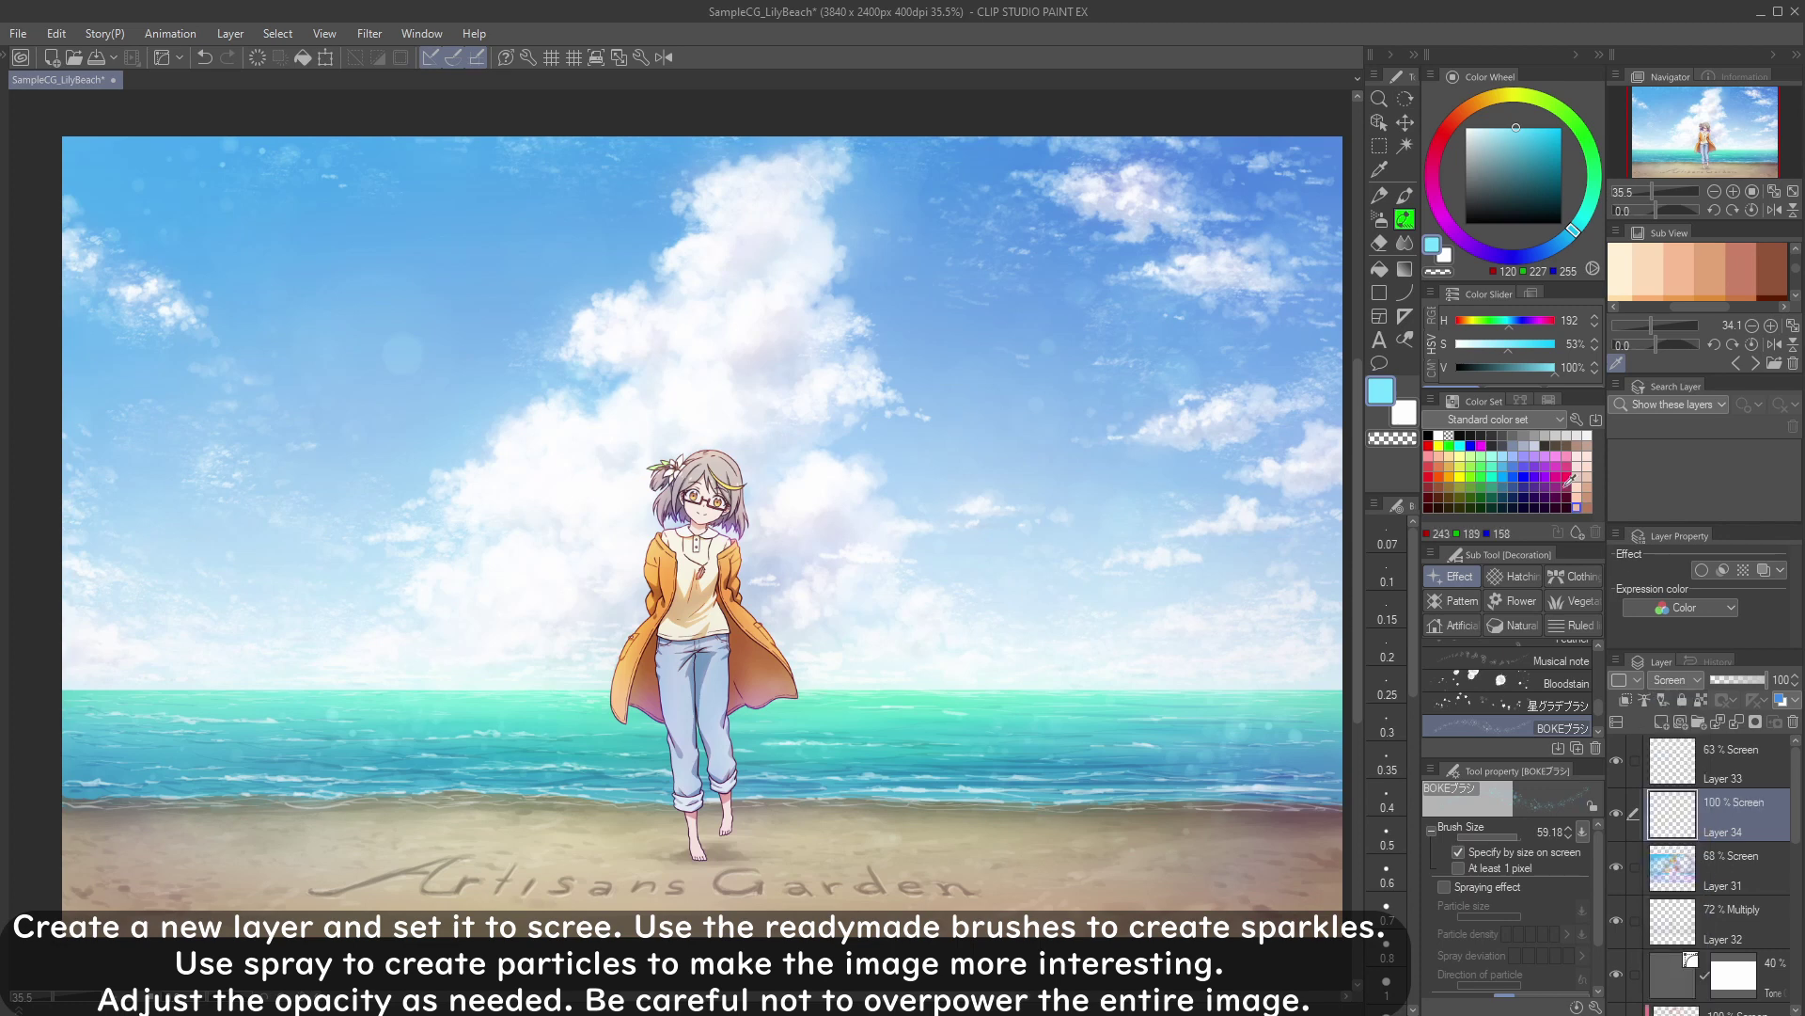
Step: Spray fine particles in pale blue (RGB 170, 237, 255) over the scene with the Spray airbrush, and erase the excess ones
click(1380, 220)
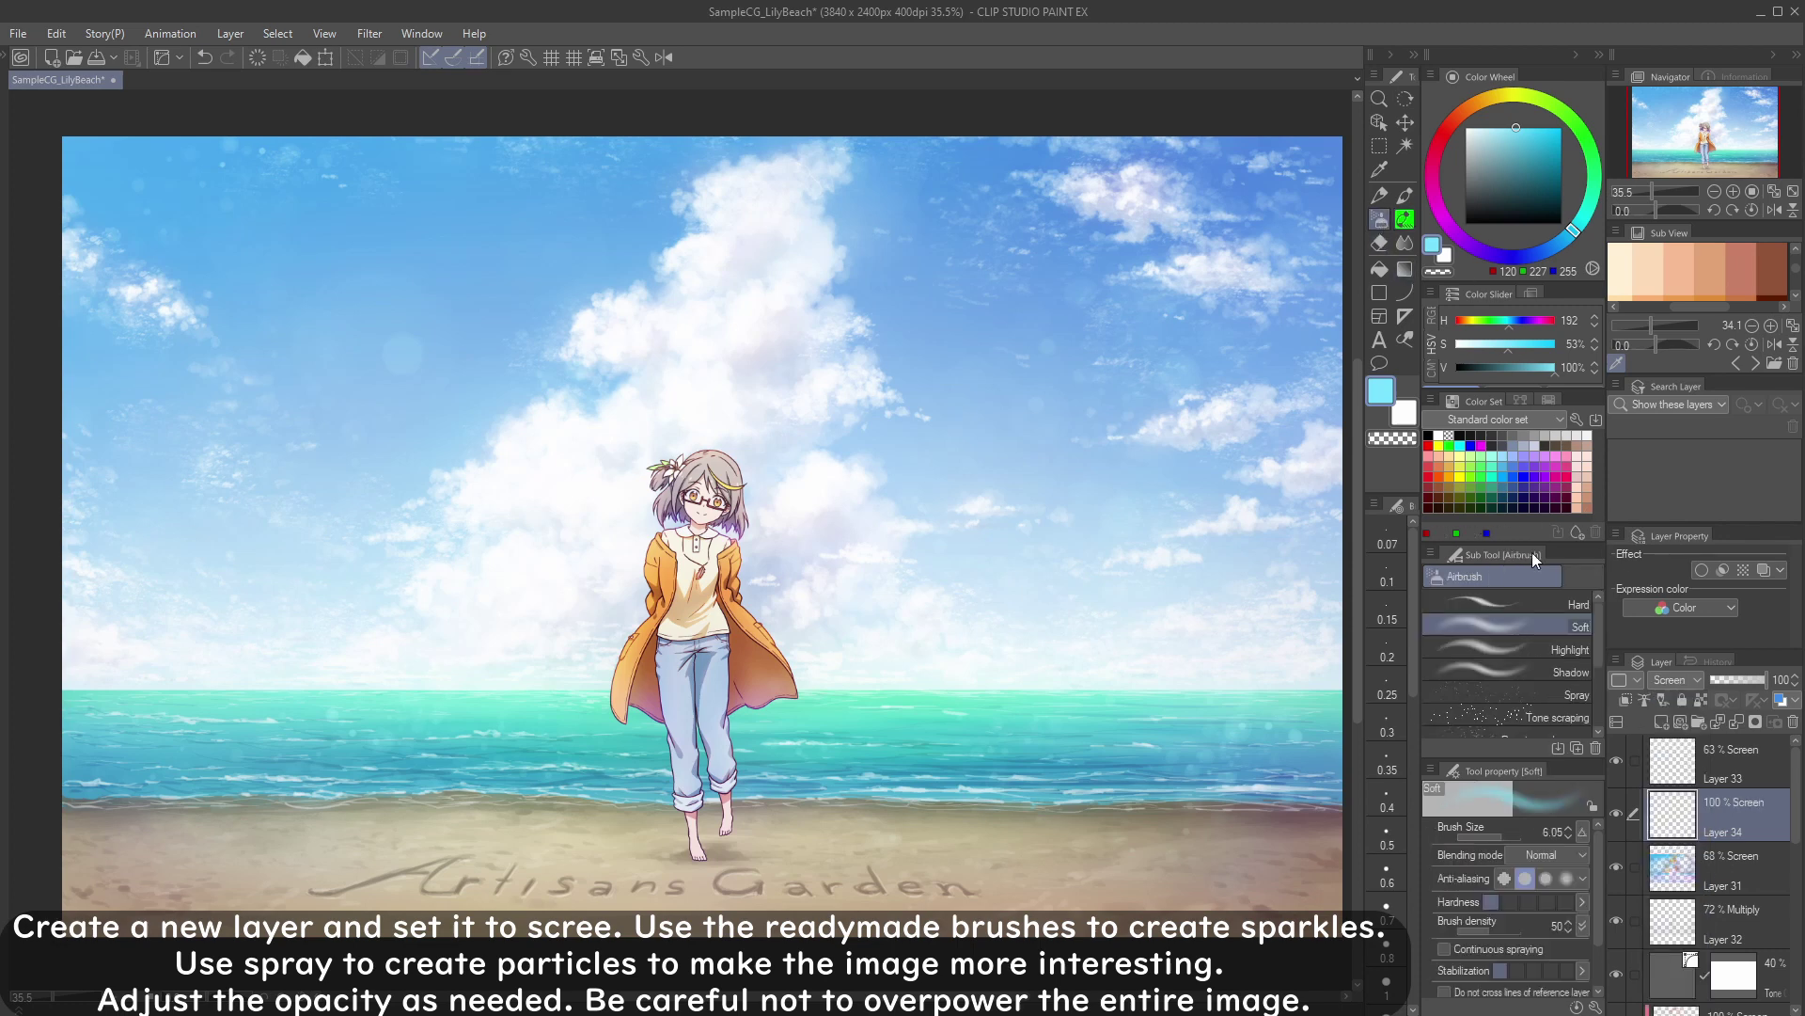
click(1520, 693)
click(1503, 457)
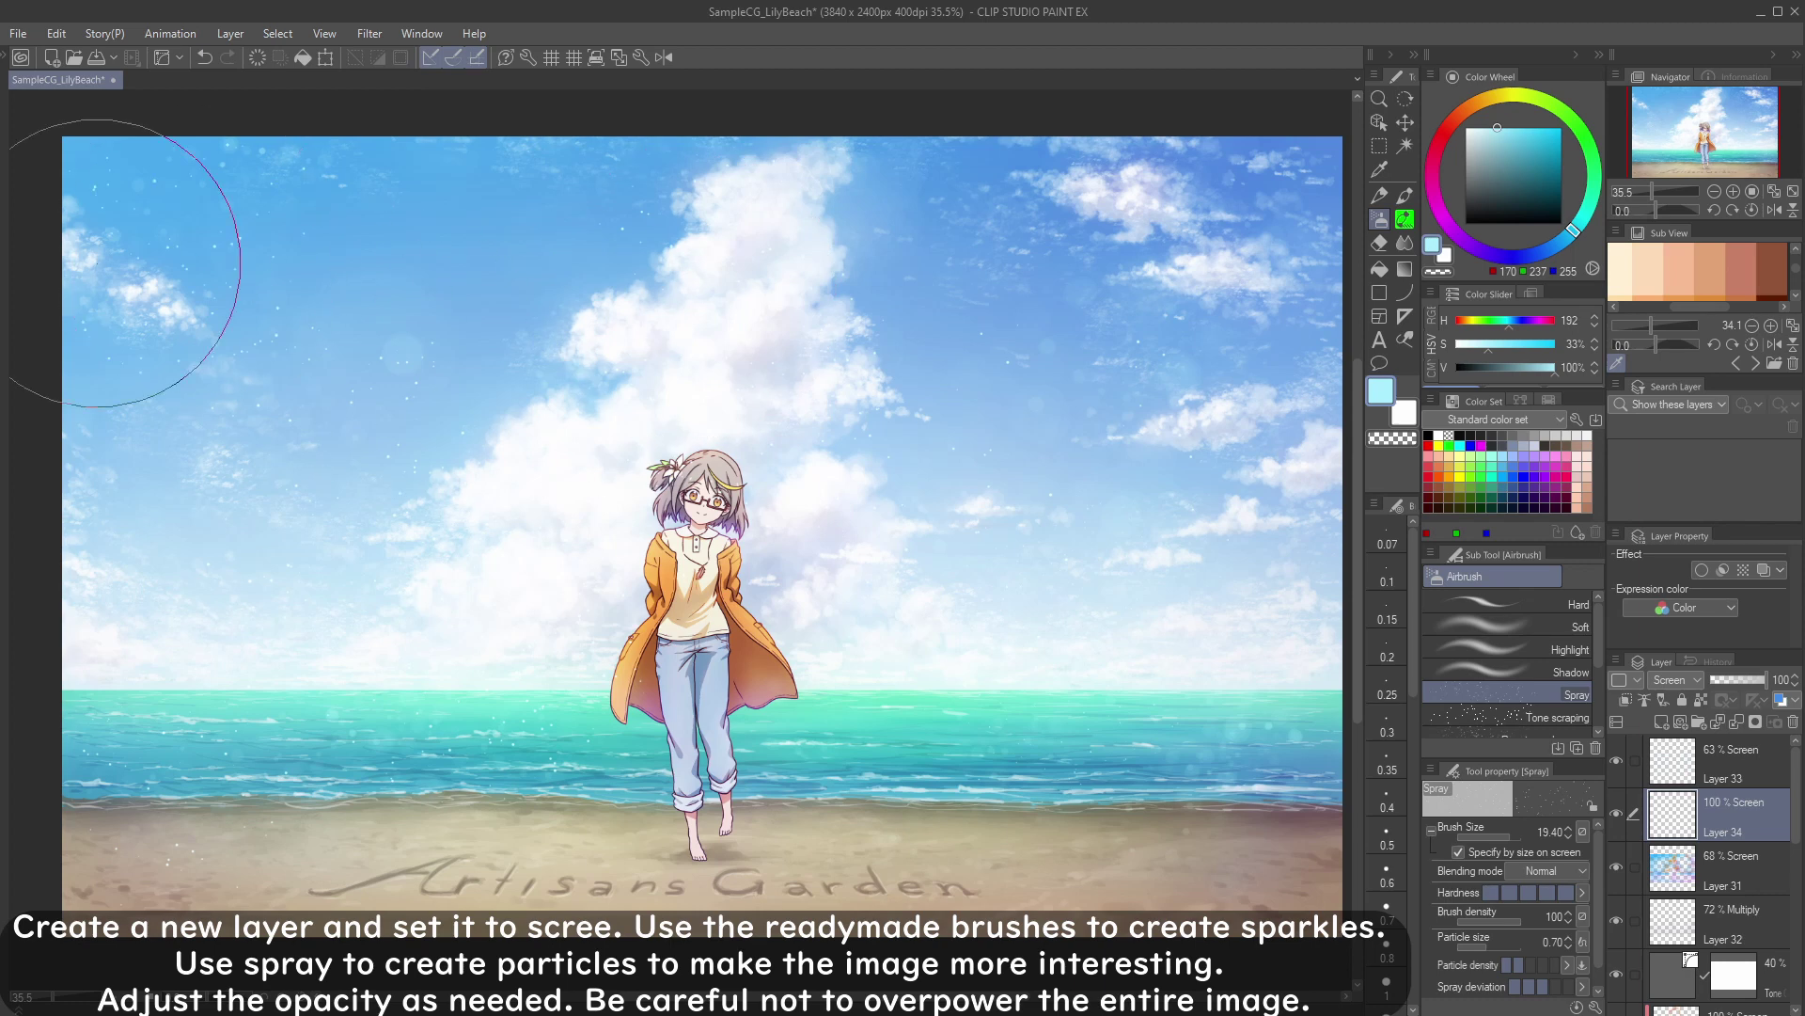
drag(1230, 796, 1202, 792)
key(bracketleft)
key(e)
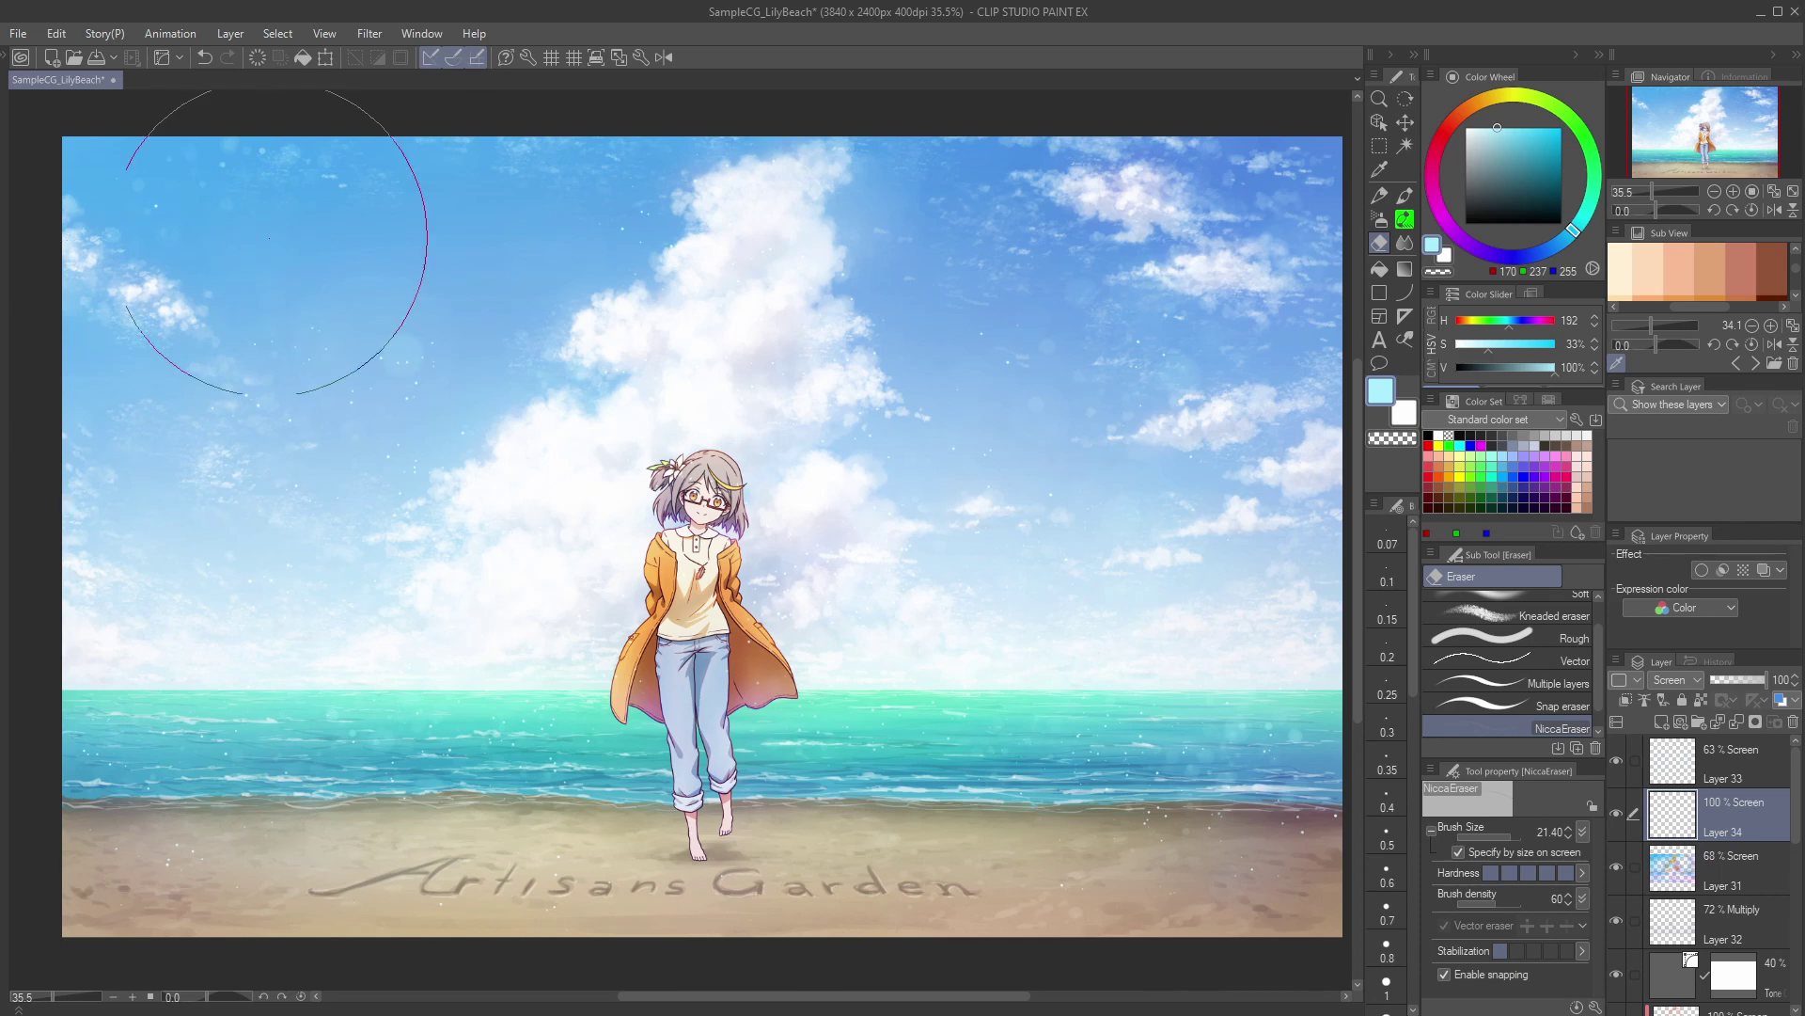
key(b)
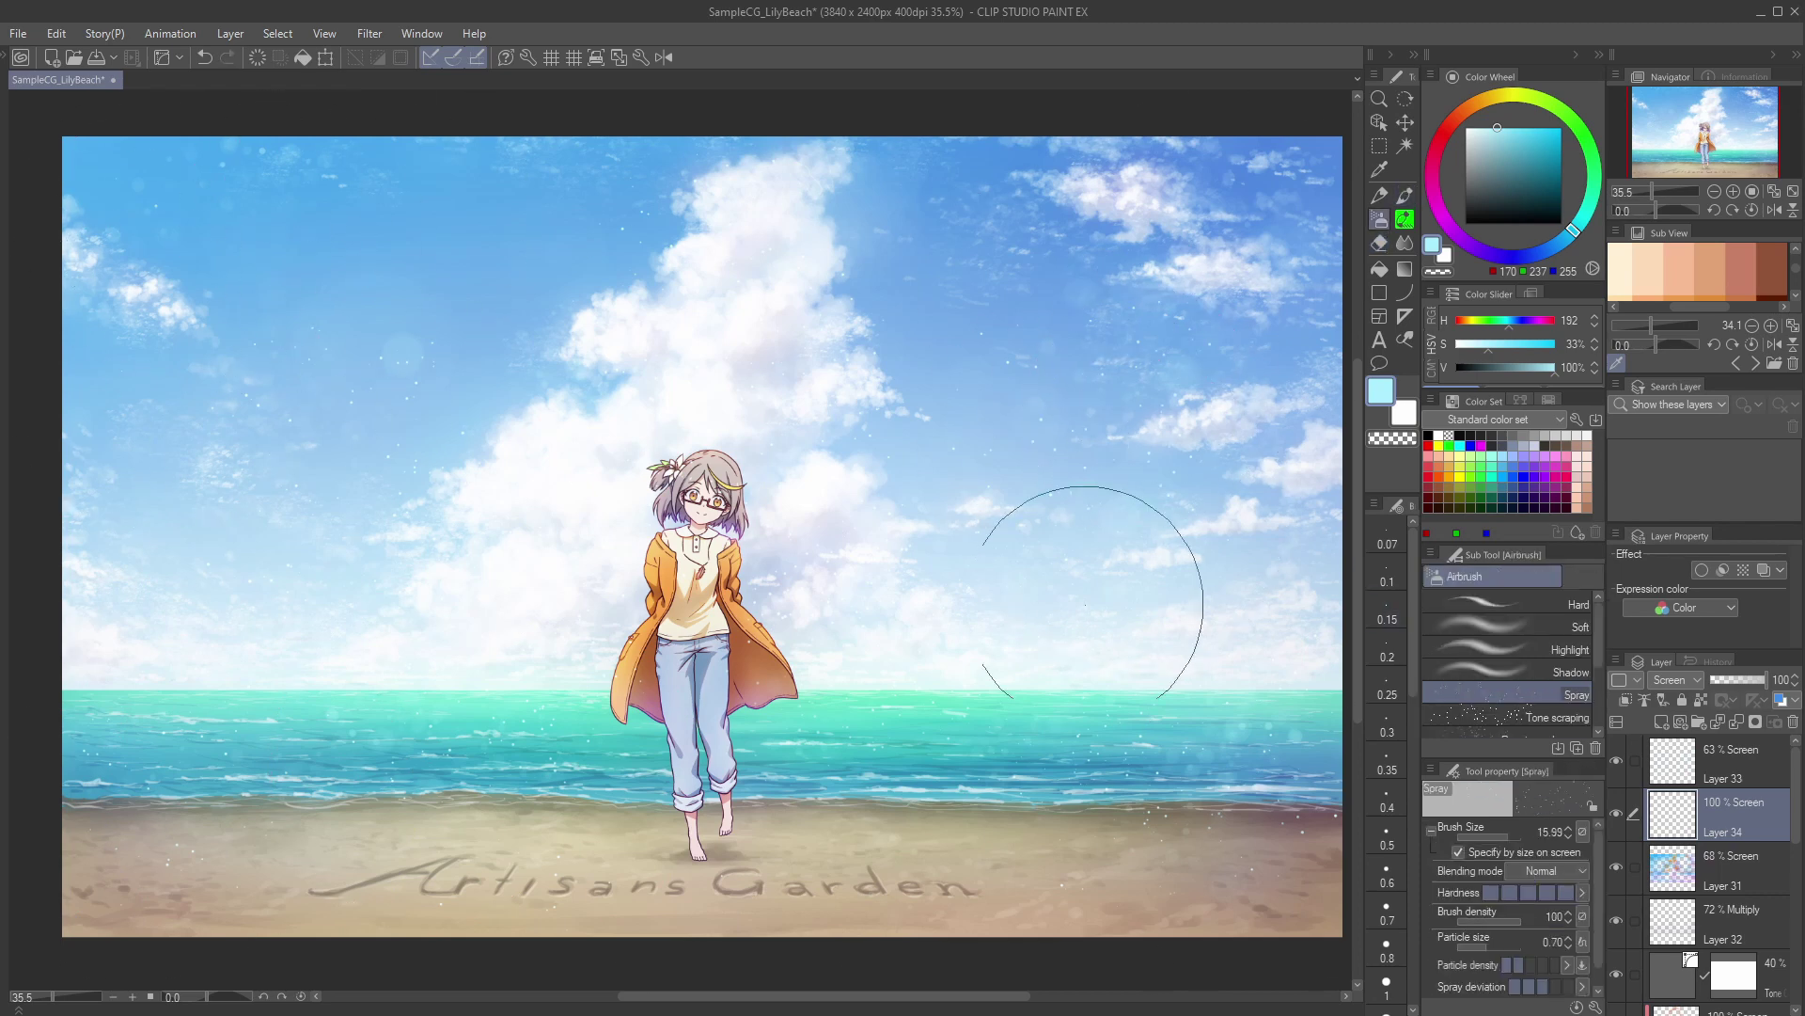
Step: Add a Screen layer above Layer 33 and choose the Glitter circle cross decoration brush
click(1662, 721)
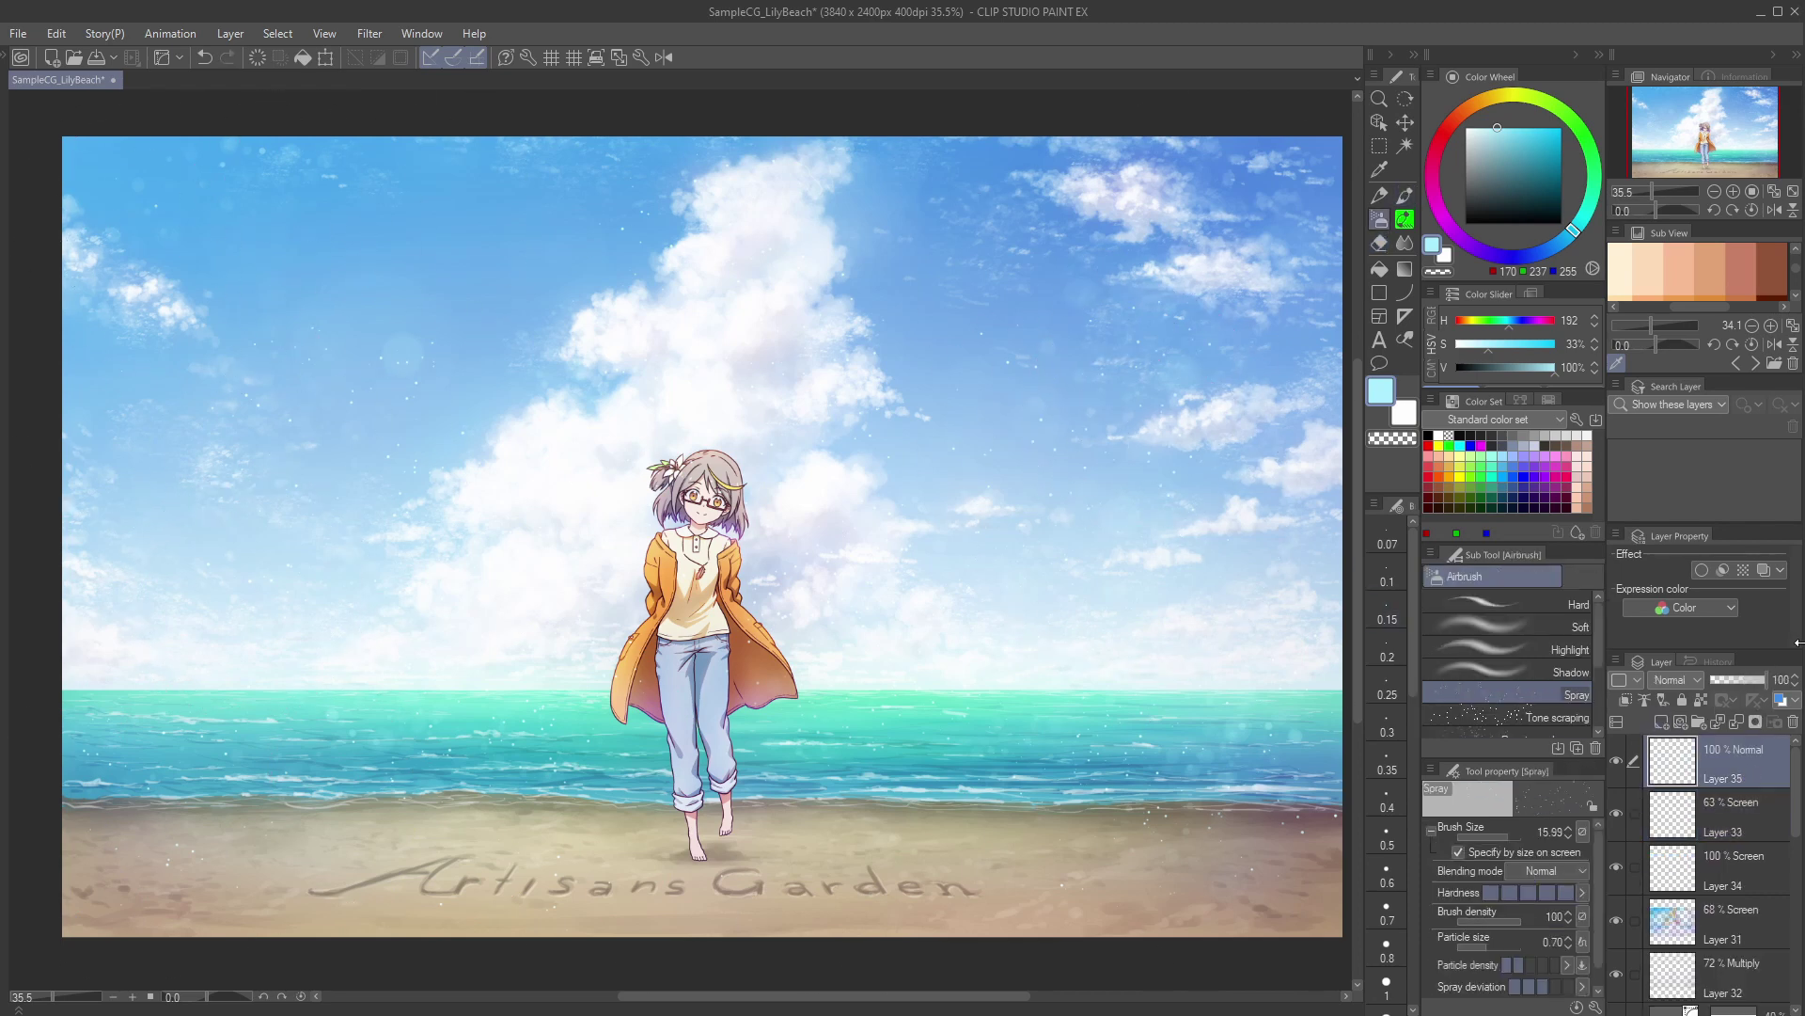
drag(1598, 658, 1600, 720)
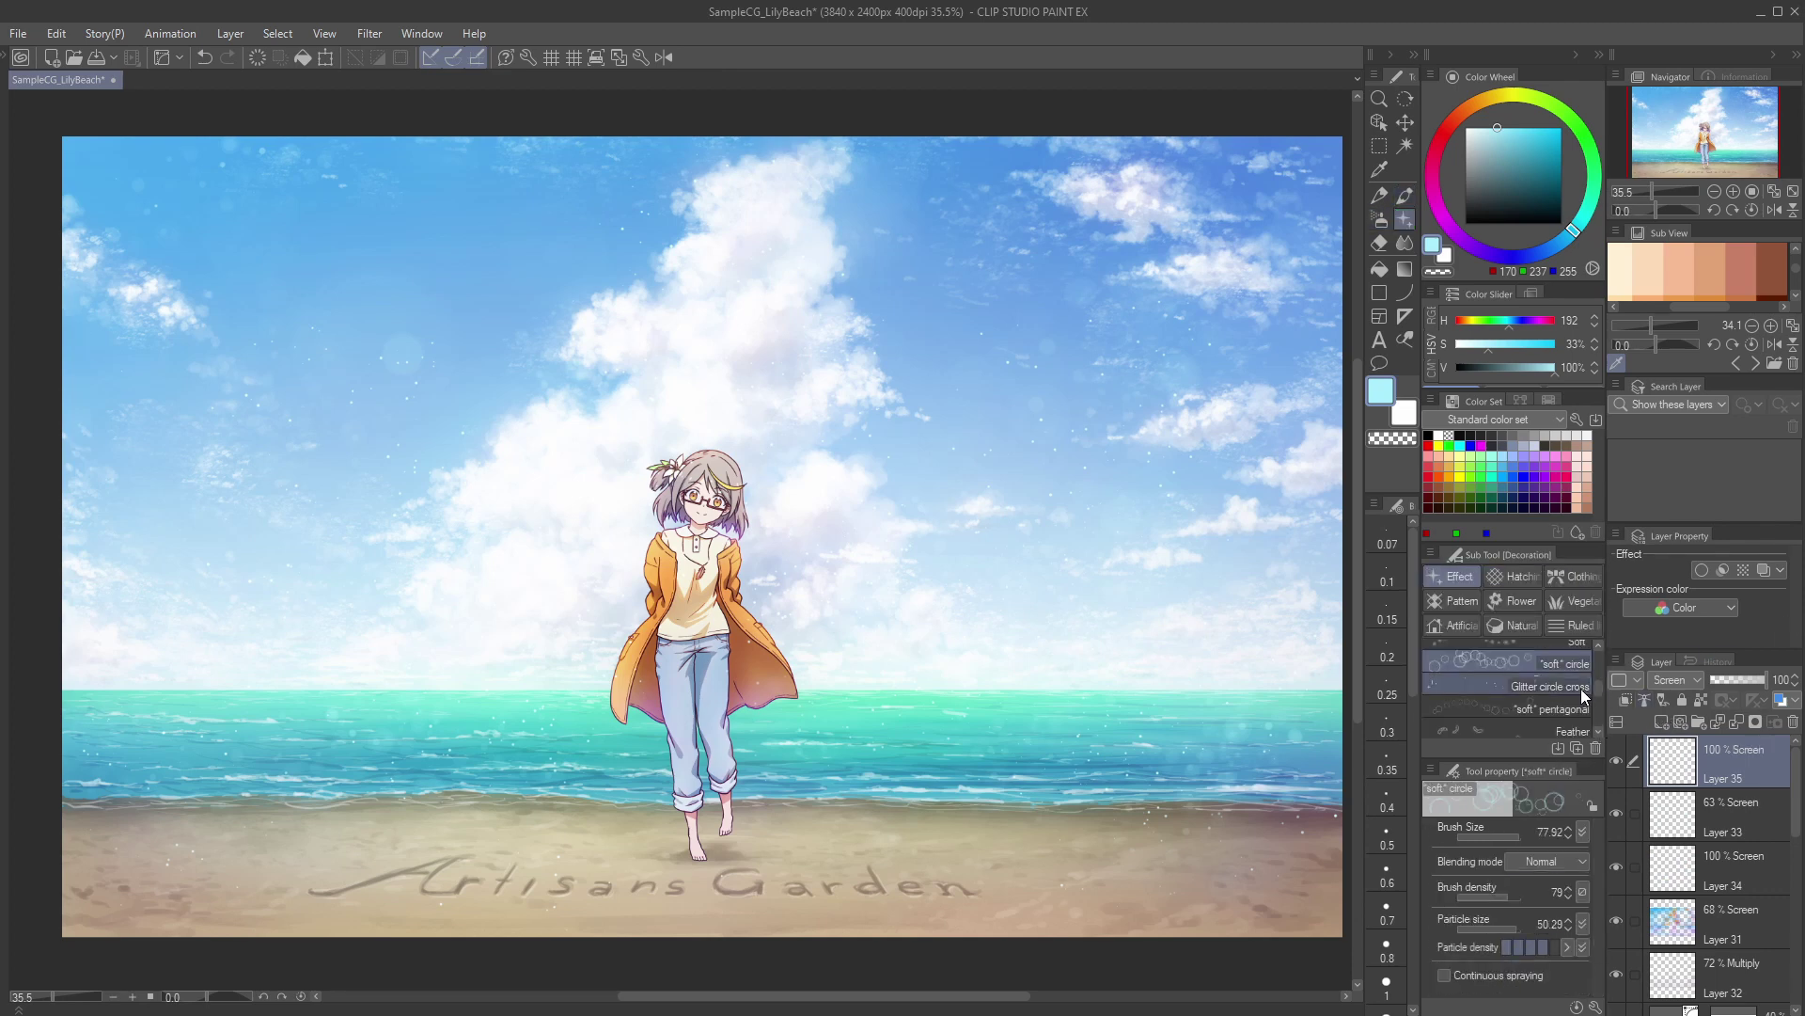
click(1580, 688)
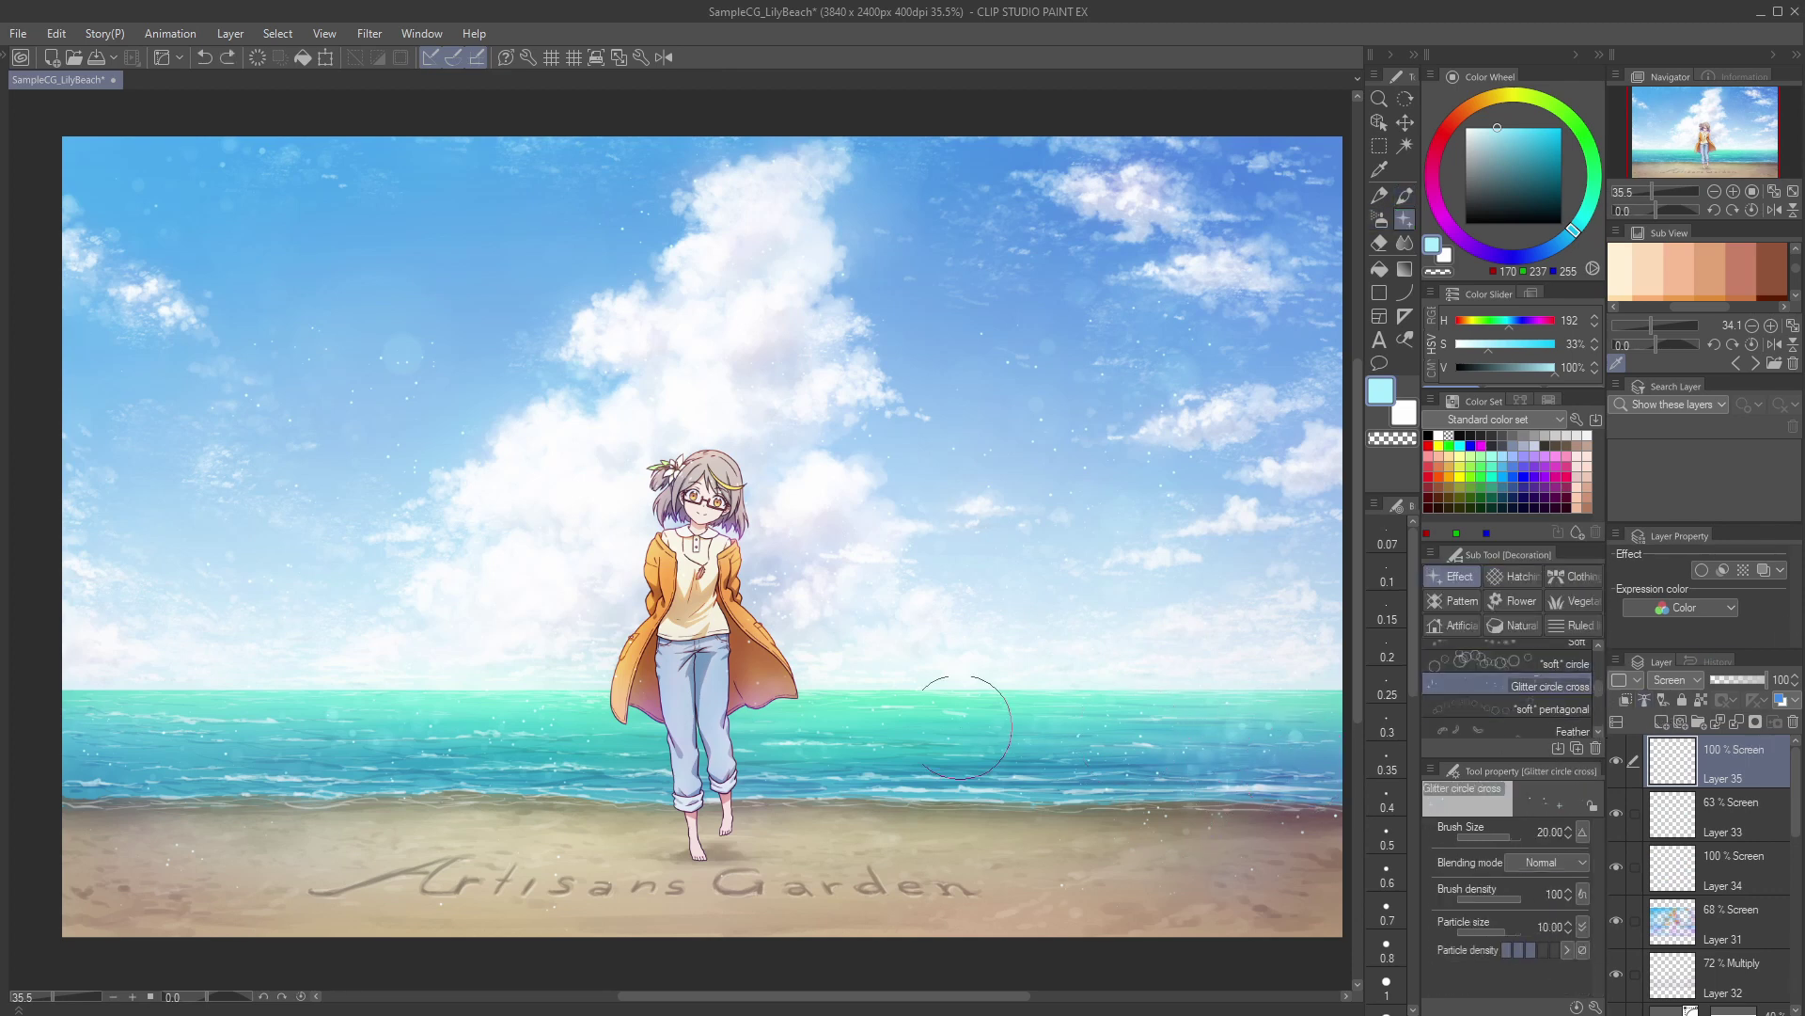
Step: Try painting glitter crosses across the sea with a particle size of 10
key(ctrl+z)
mouse_move(823, 738)
mouse_down()
mouse_move(1284, 740)
mouse_move(1245, 733)
mouse_up()
mouse_move(114, 720)
mouse_down()
mouse_move(573, 708)
mouse_move(156, 706)
mouse_move(306, 729)
mouse_up()
key(ctrl+z)
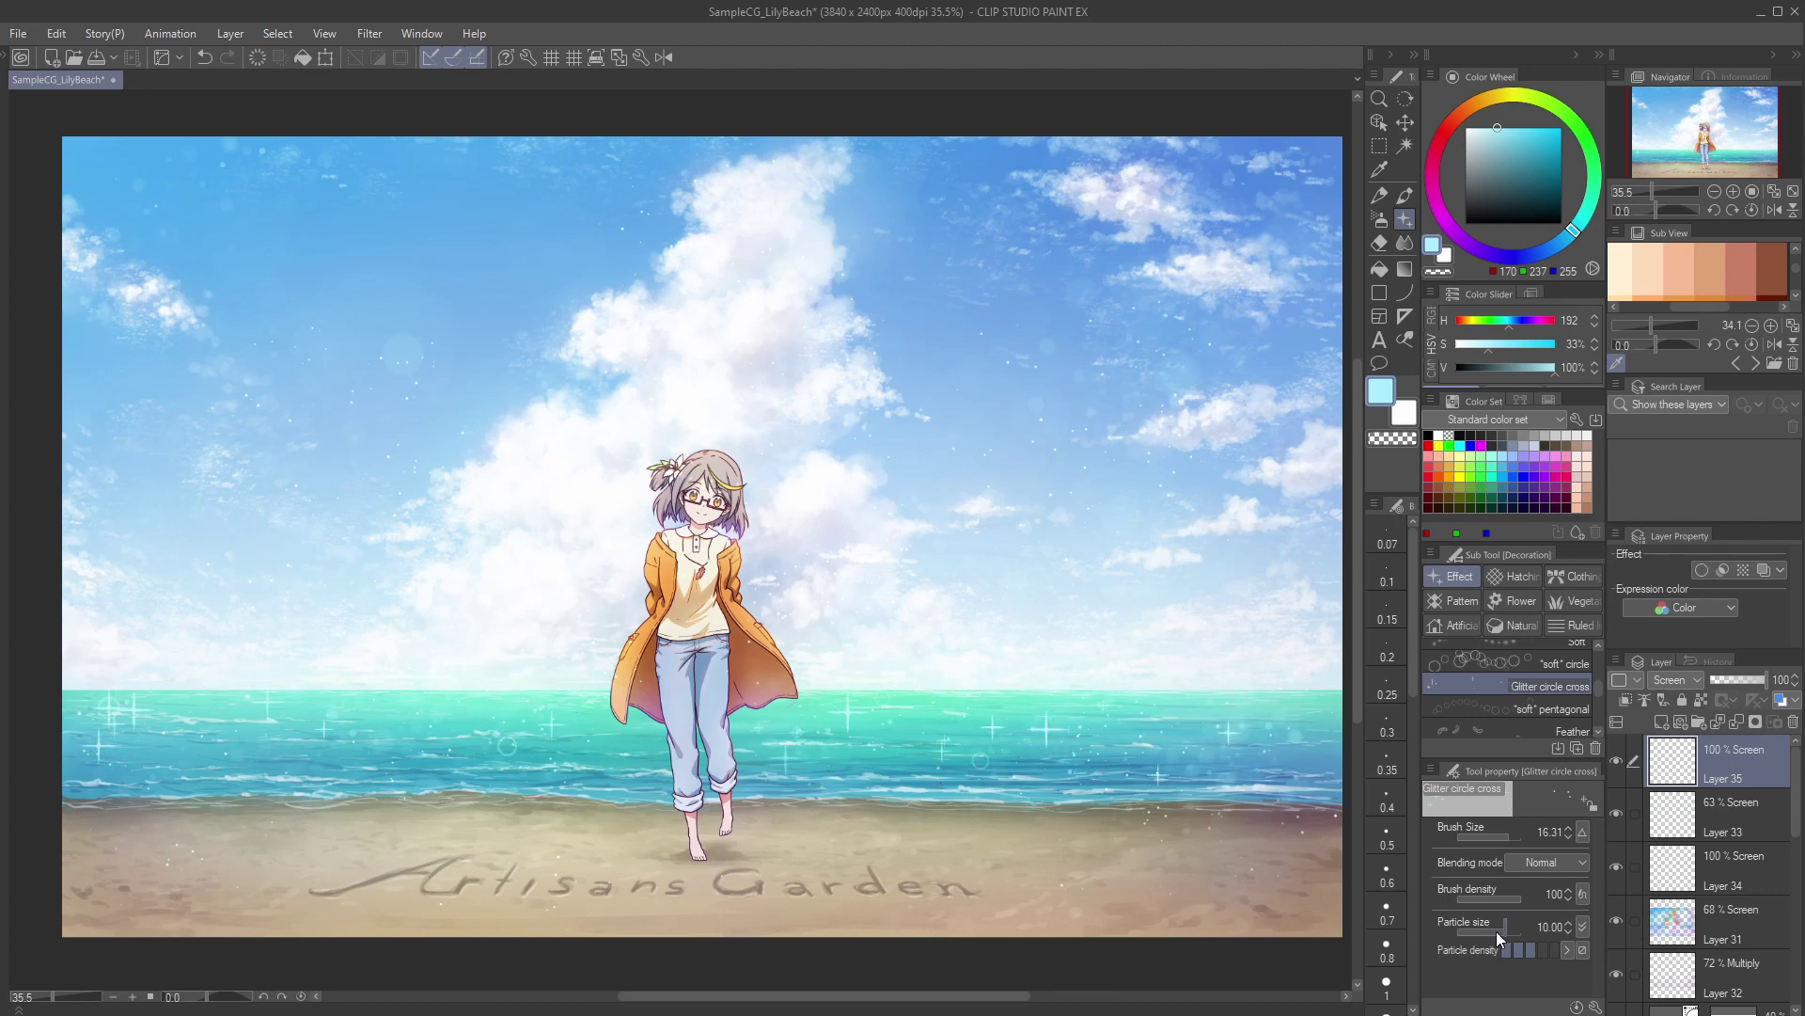
Step: Undo the large sparkles, set the particle size to 3.87 and paint small glitter crosses across the sea
drag(1499, 934, 1507, 933)
key(ctrl+z)
key(ctrl+z)
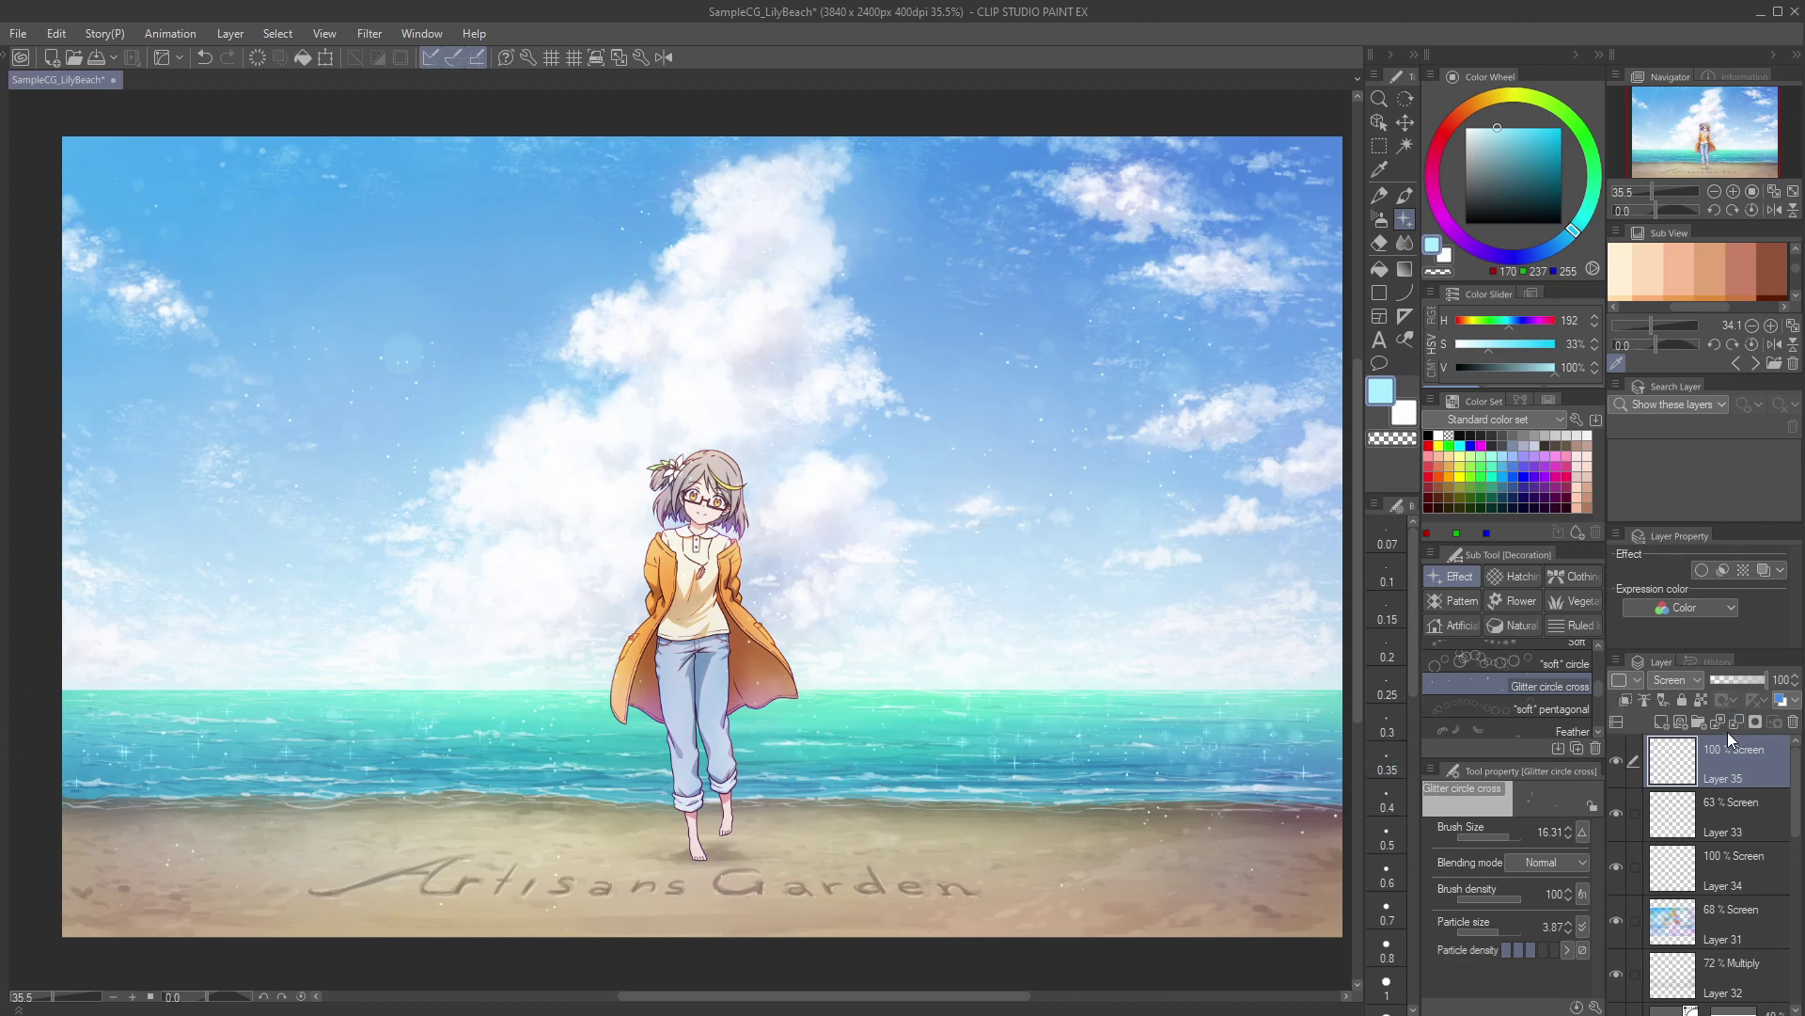
Step: Add a new layer above Layer 35 and set Layer 34's opacity to 63%
click(1734, 829)
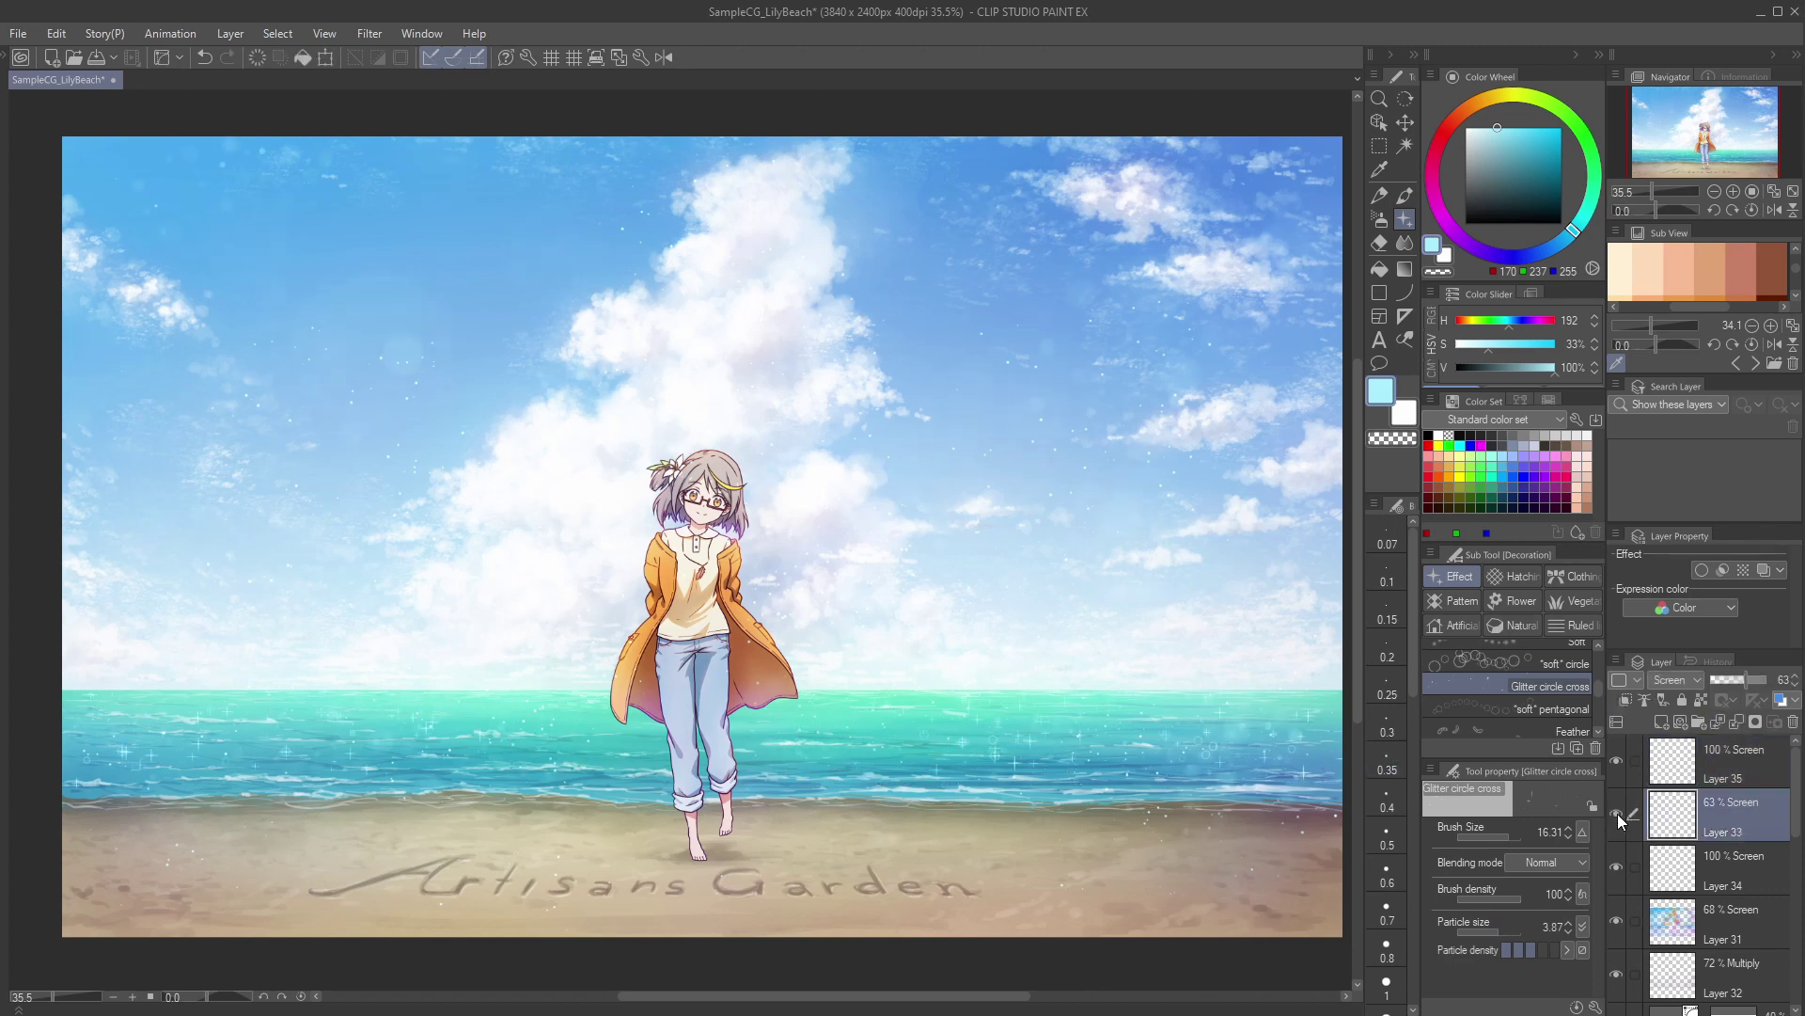
click(1698, 769)
click(1661, 722)
click(1674, 814)
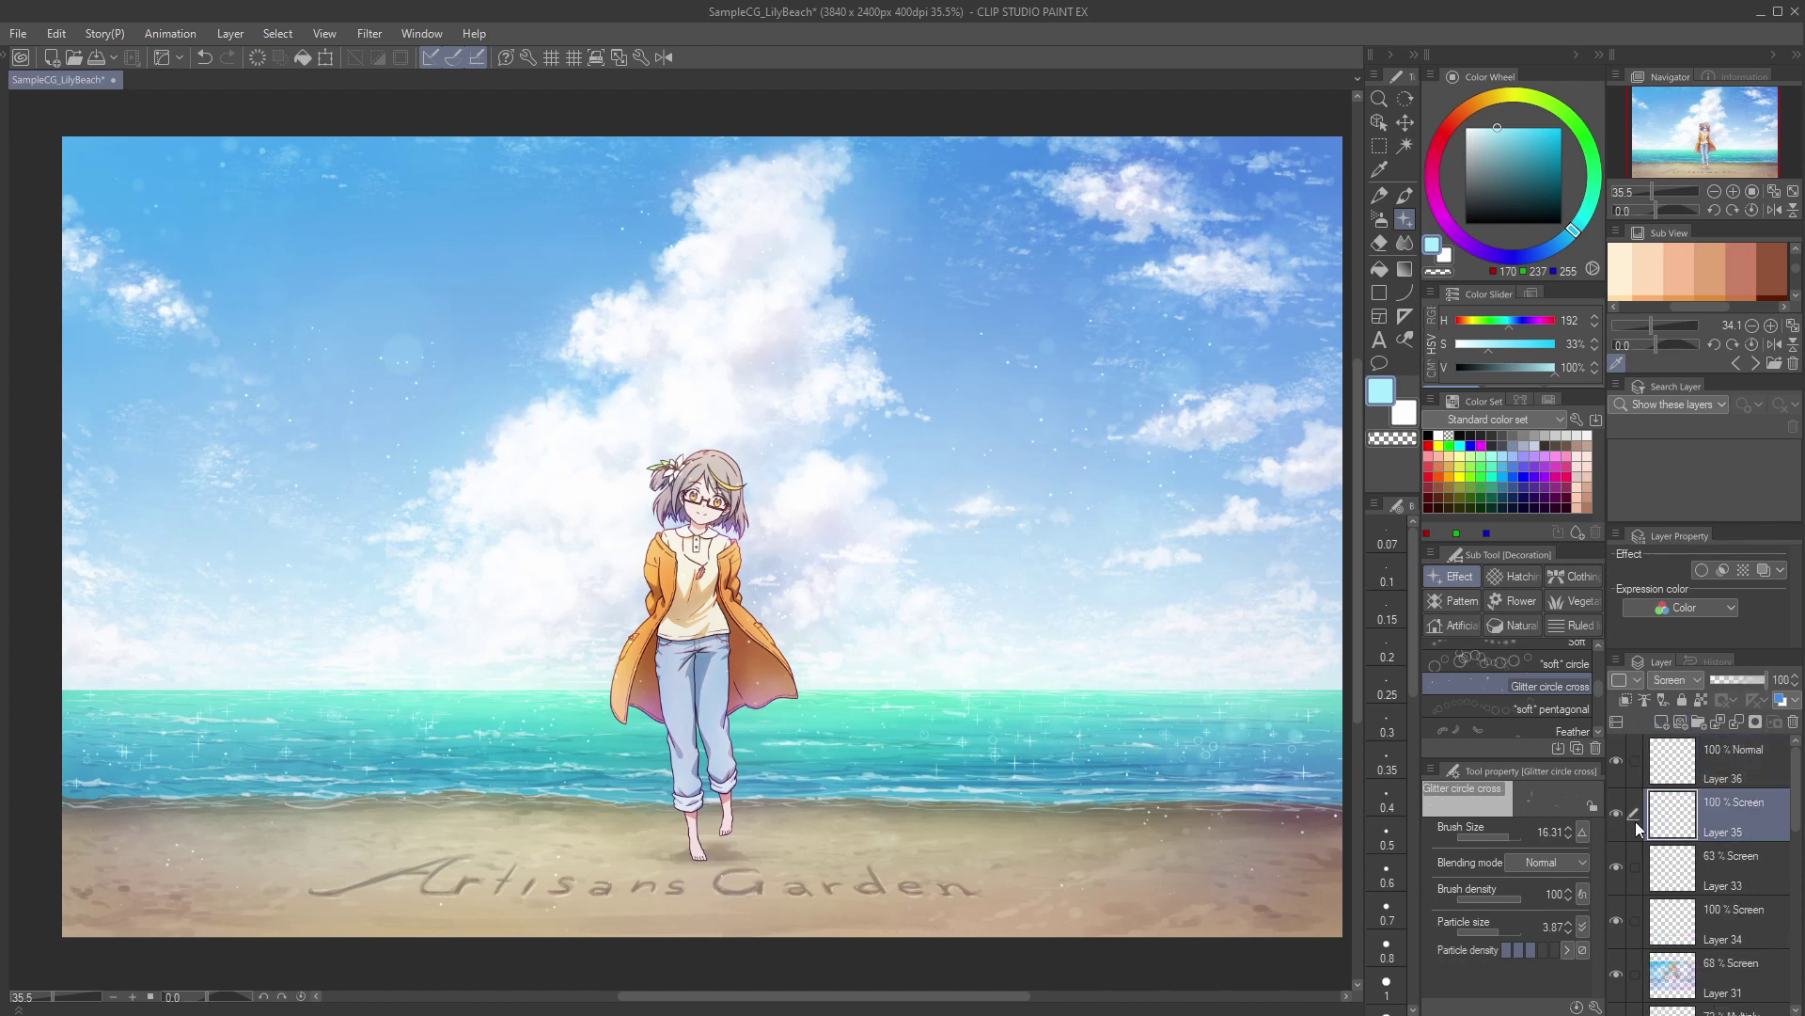
click(1636, 859)
click(1679, 815)
click(1631, 920)
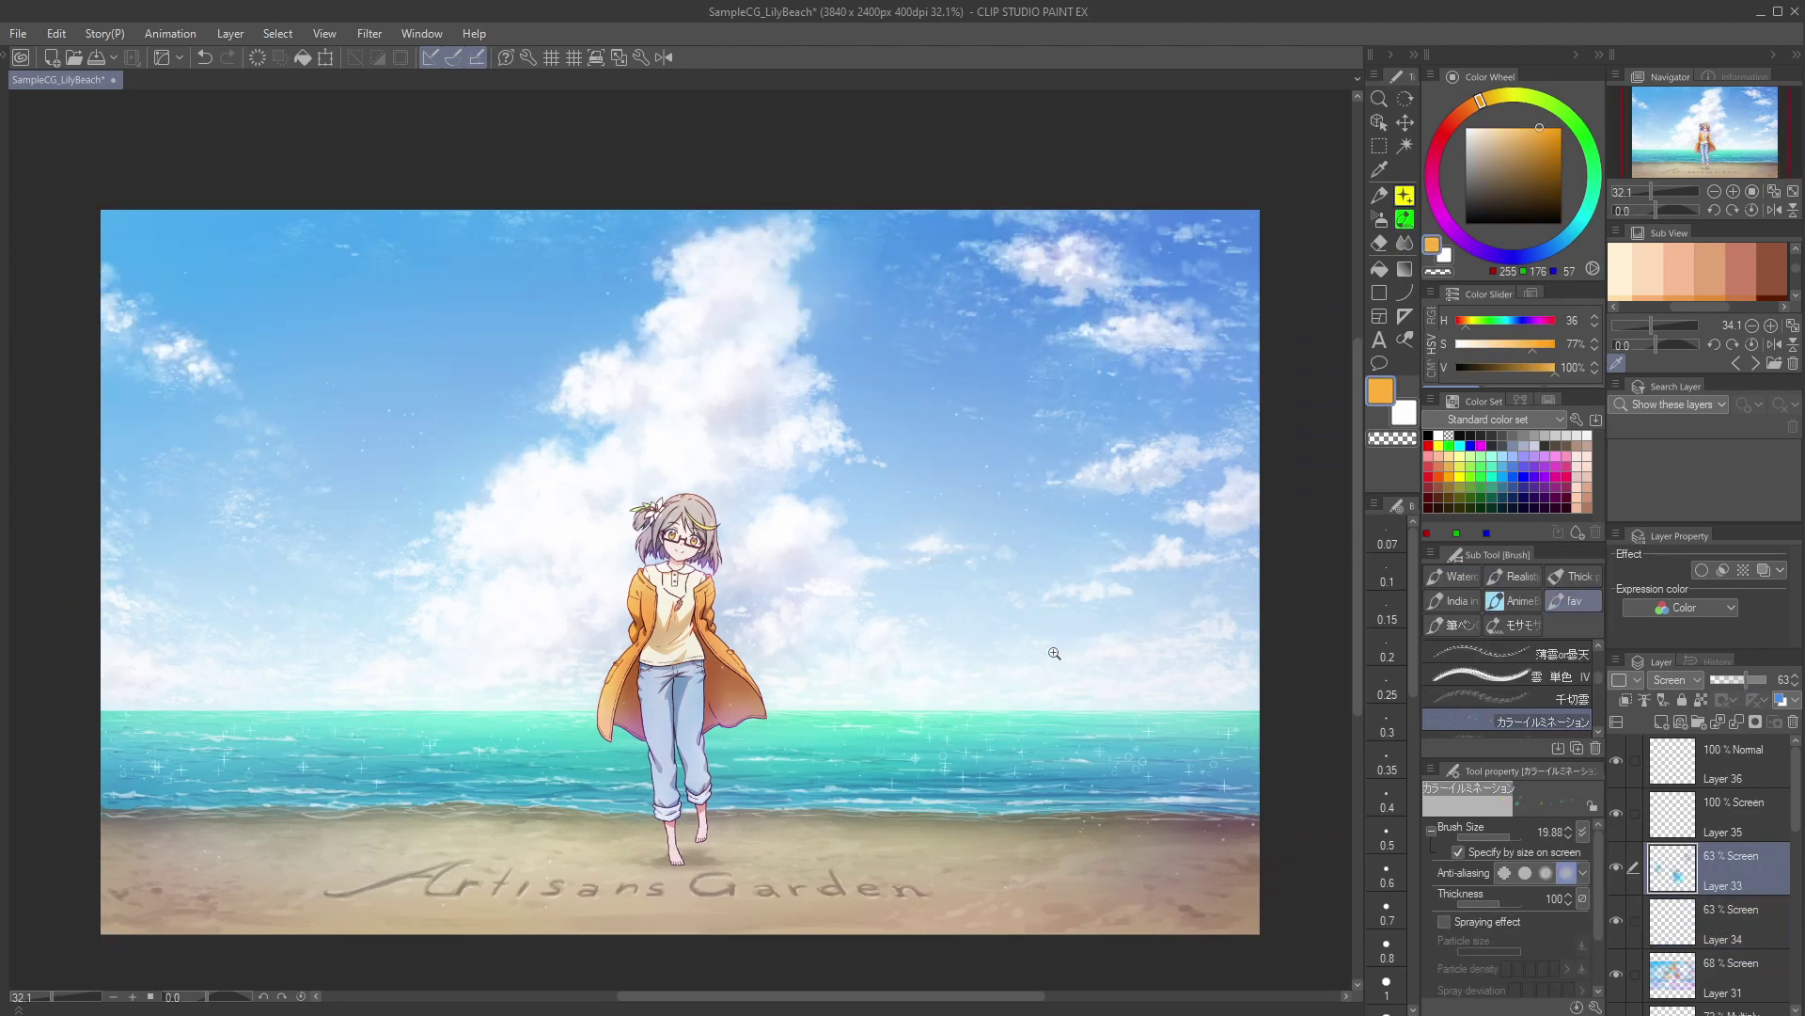
Step: Scatter colourful bokeh spots of varied sizes over the sky, sea and sand on Layer 33 with the カラーイルミネーション brush in orange
scroll(1055, 645, down, 5)
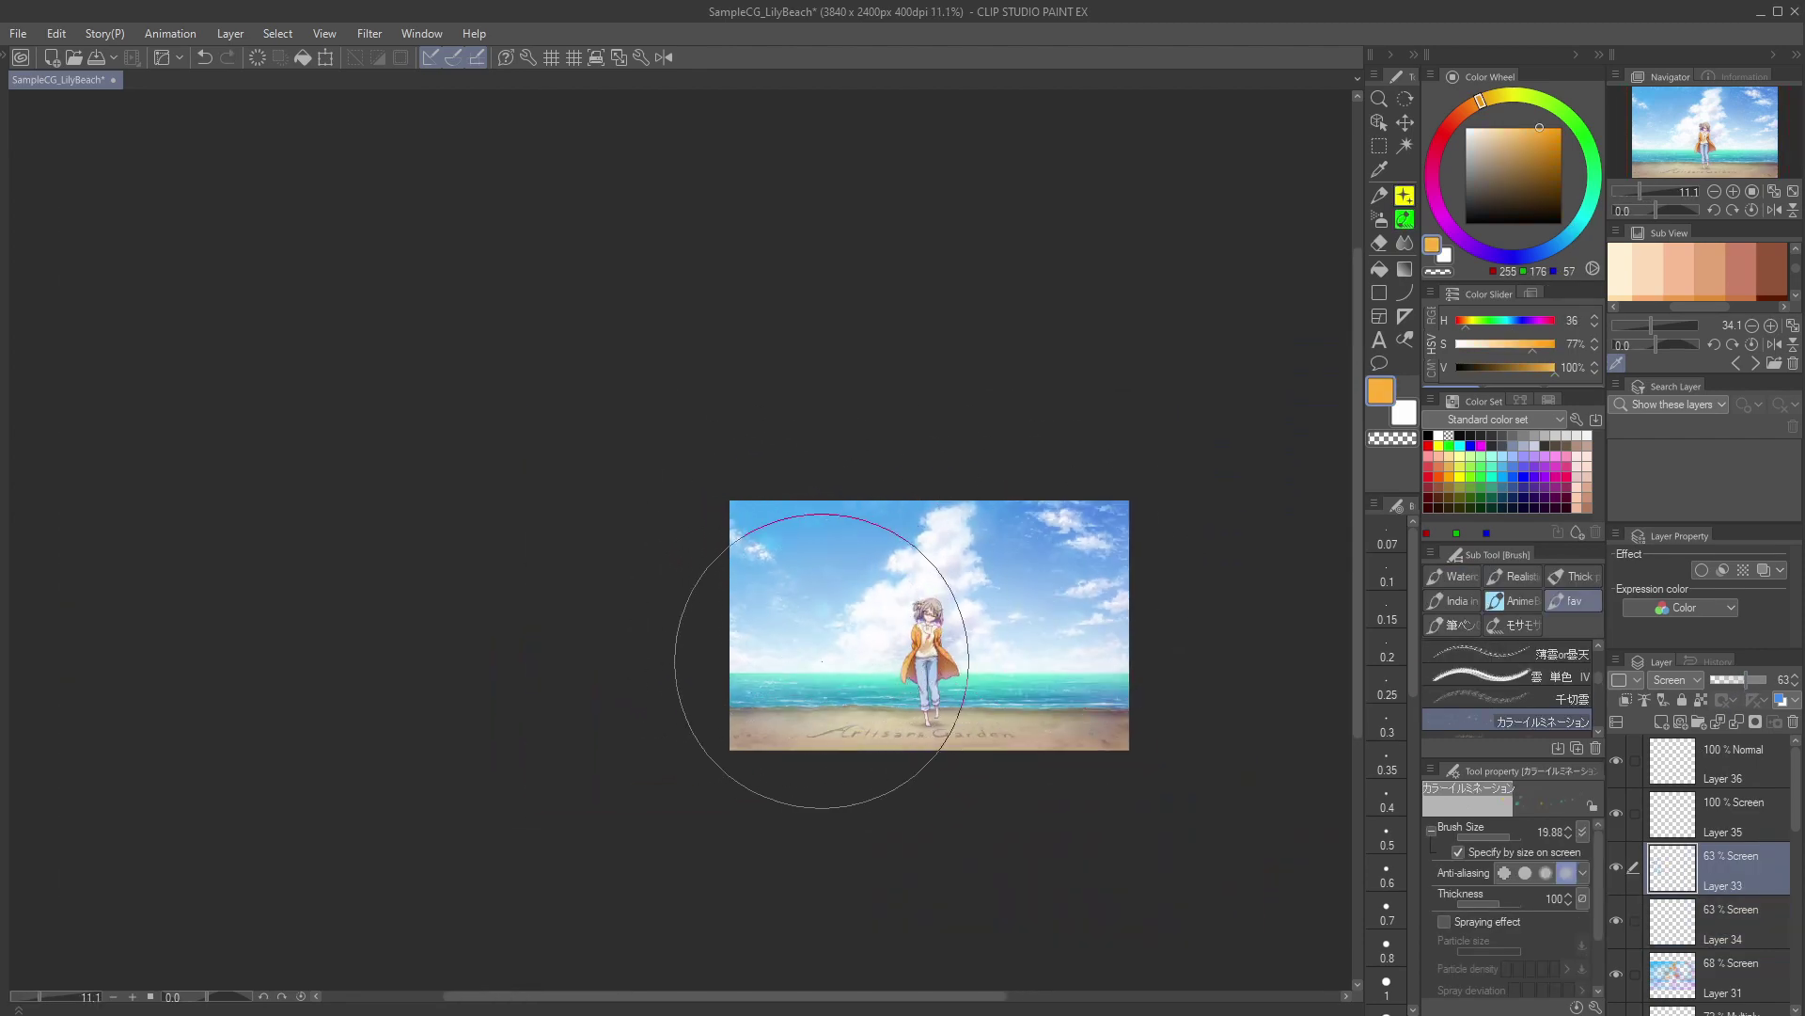
scroll(893, 659, down, 2)
scroll(950, 621, up, 2)
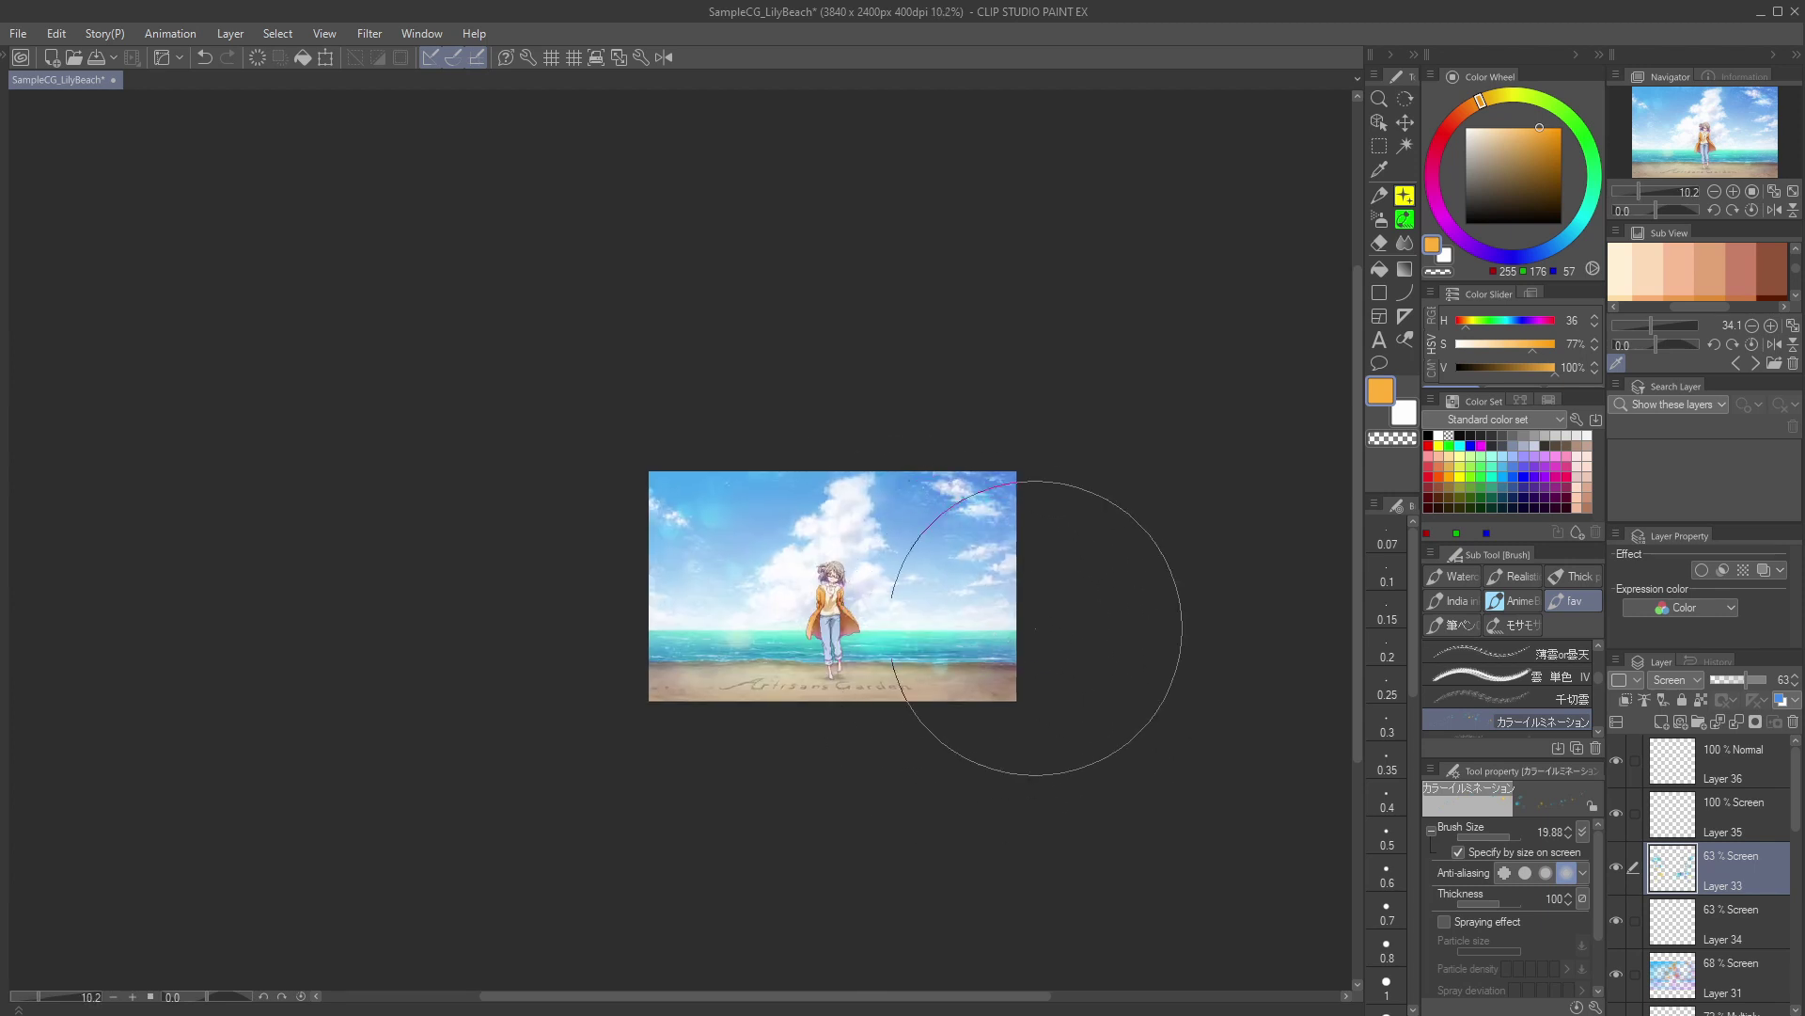
scroll(1025, 604, up, 2)
scroll(1008, 595, down, 3)
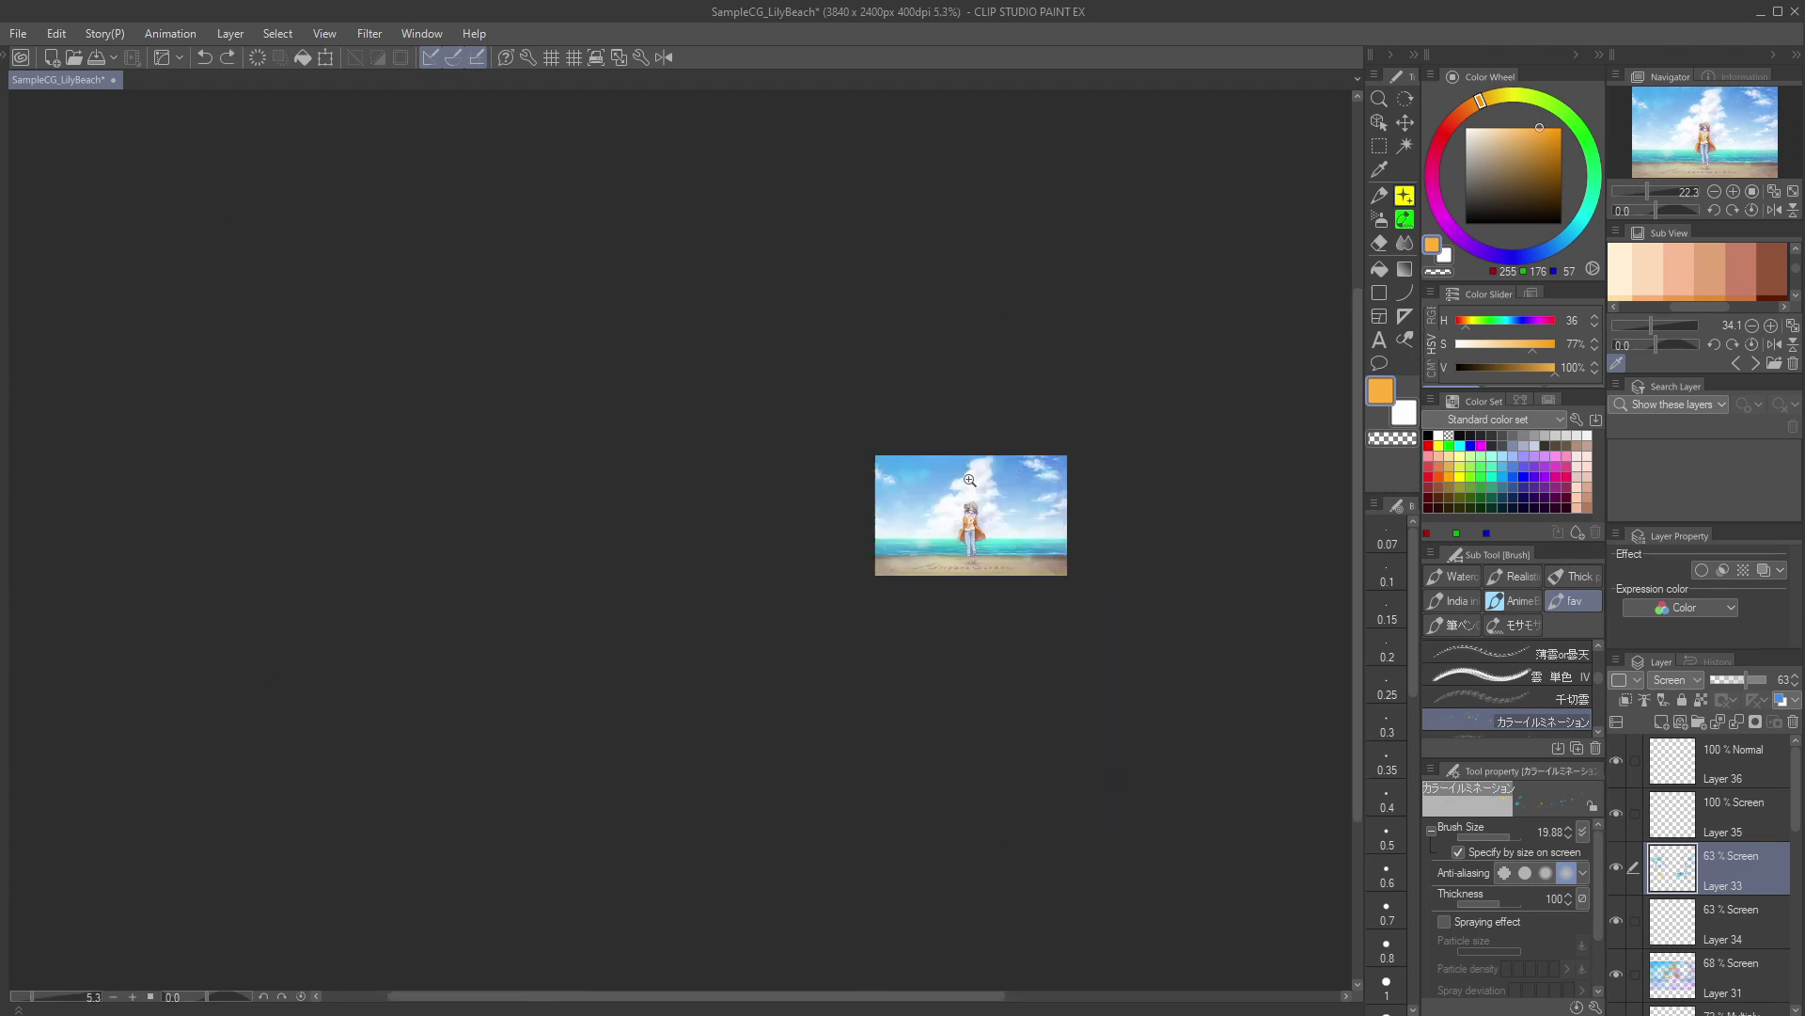
scroll(846, 658, up, 3)
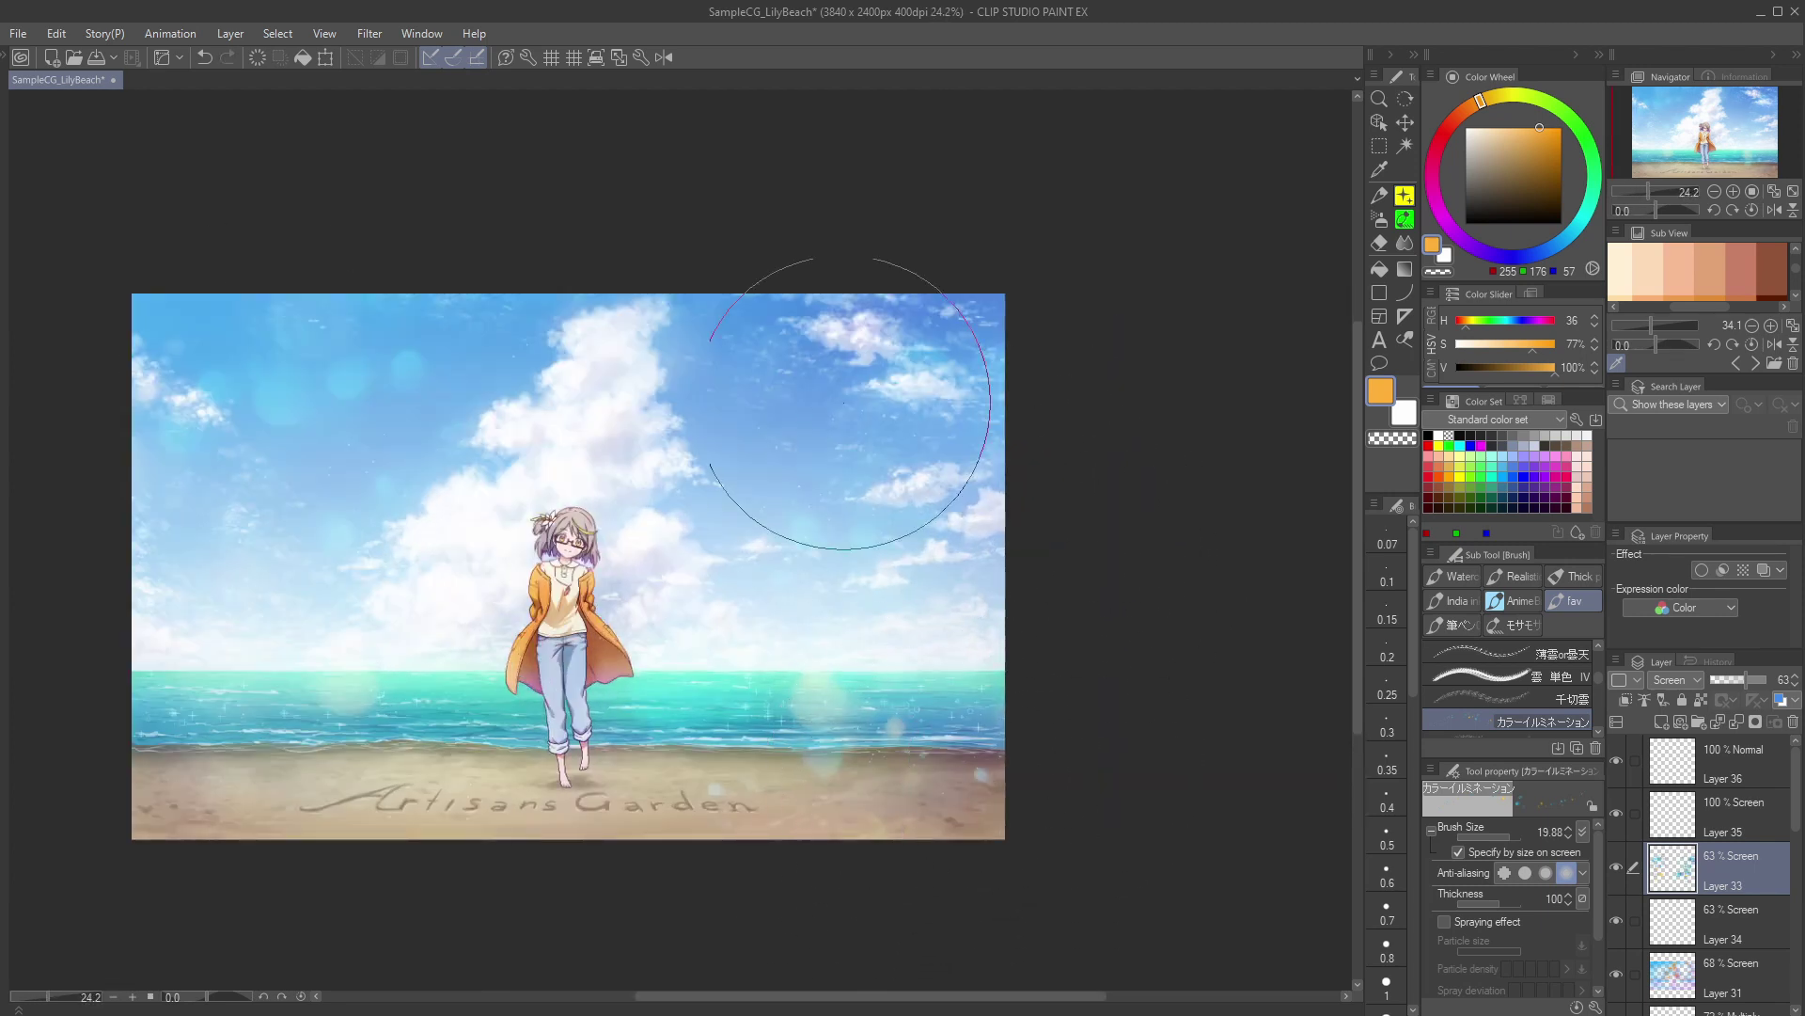
scroll(464, 527, down, 2)
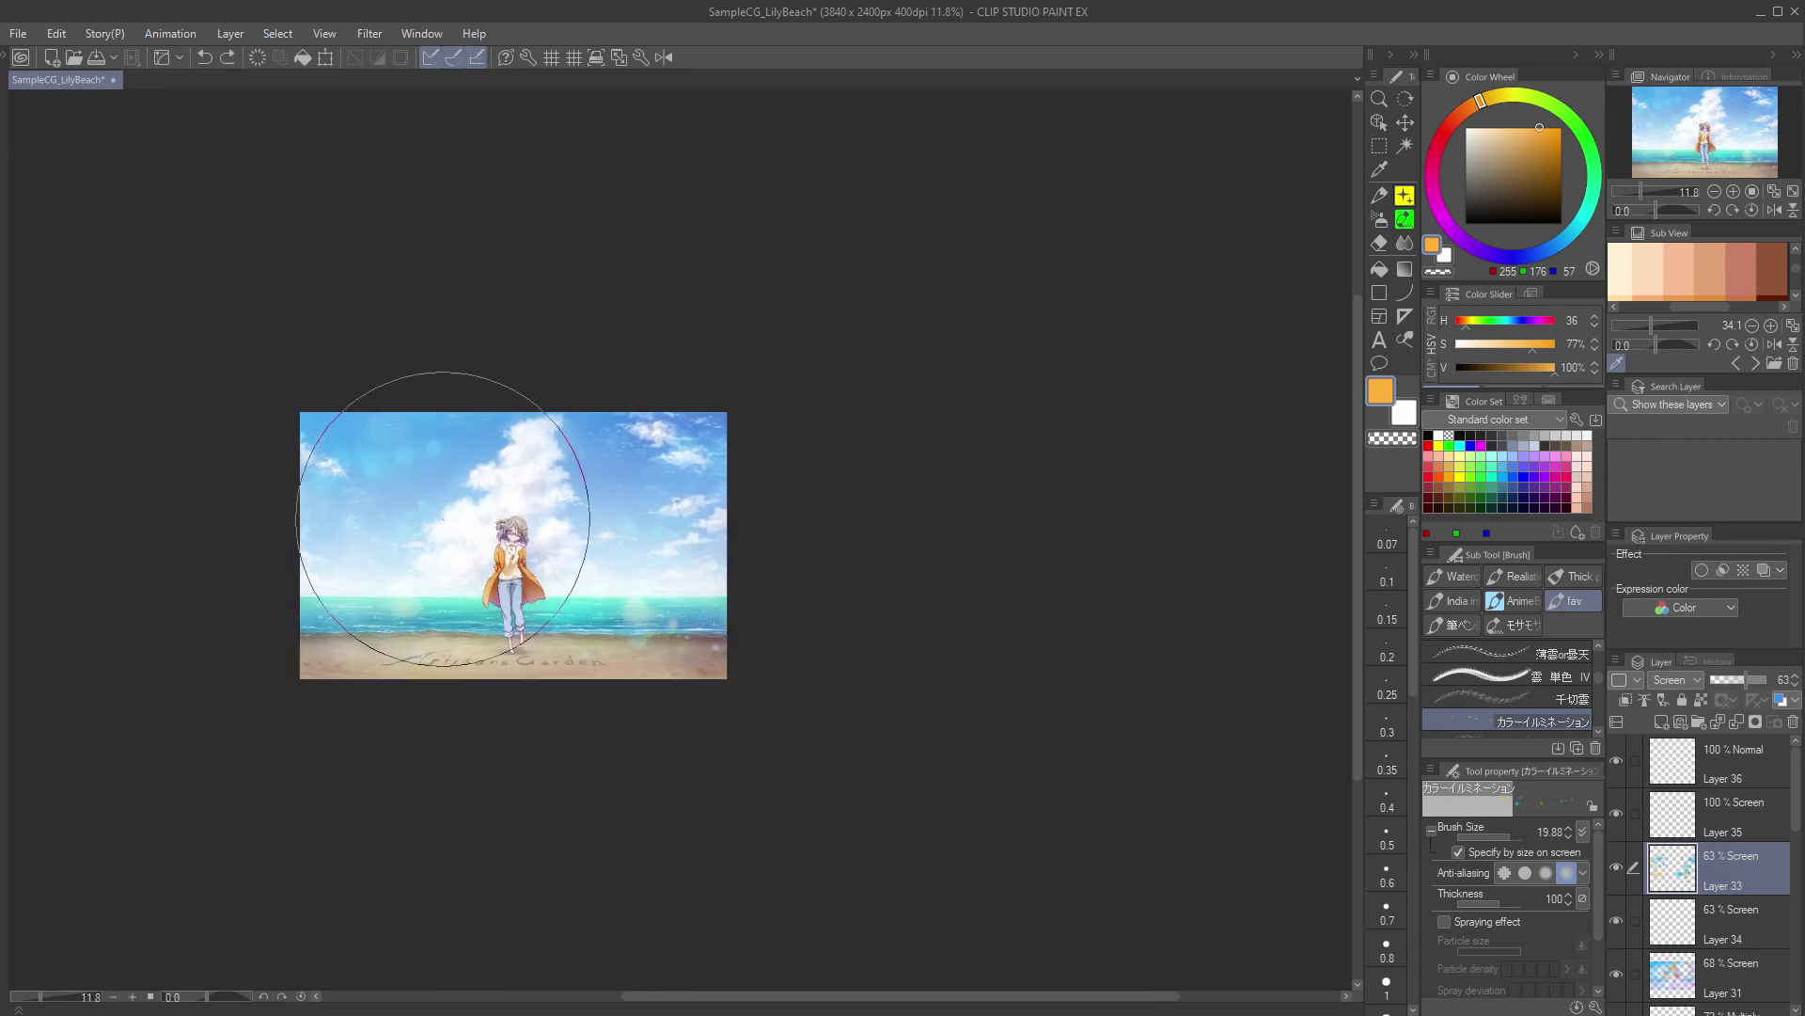
click(1583, 832)
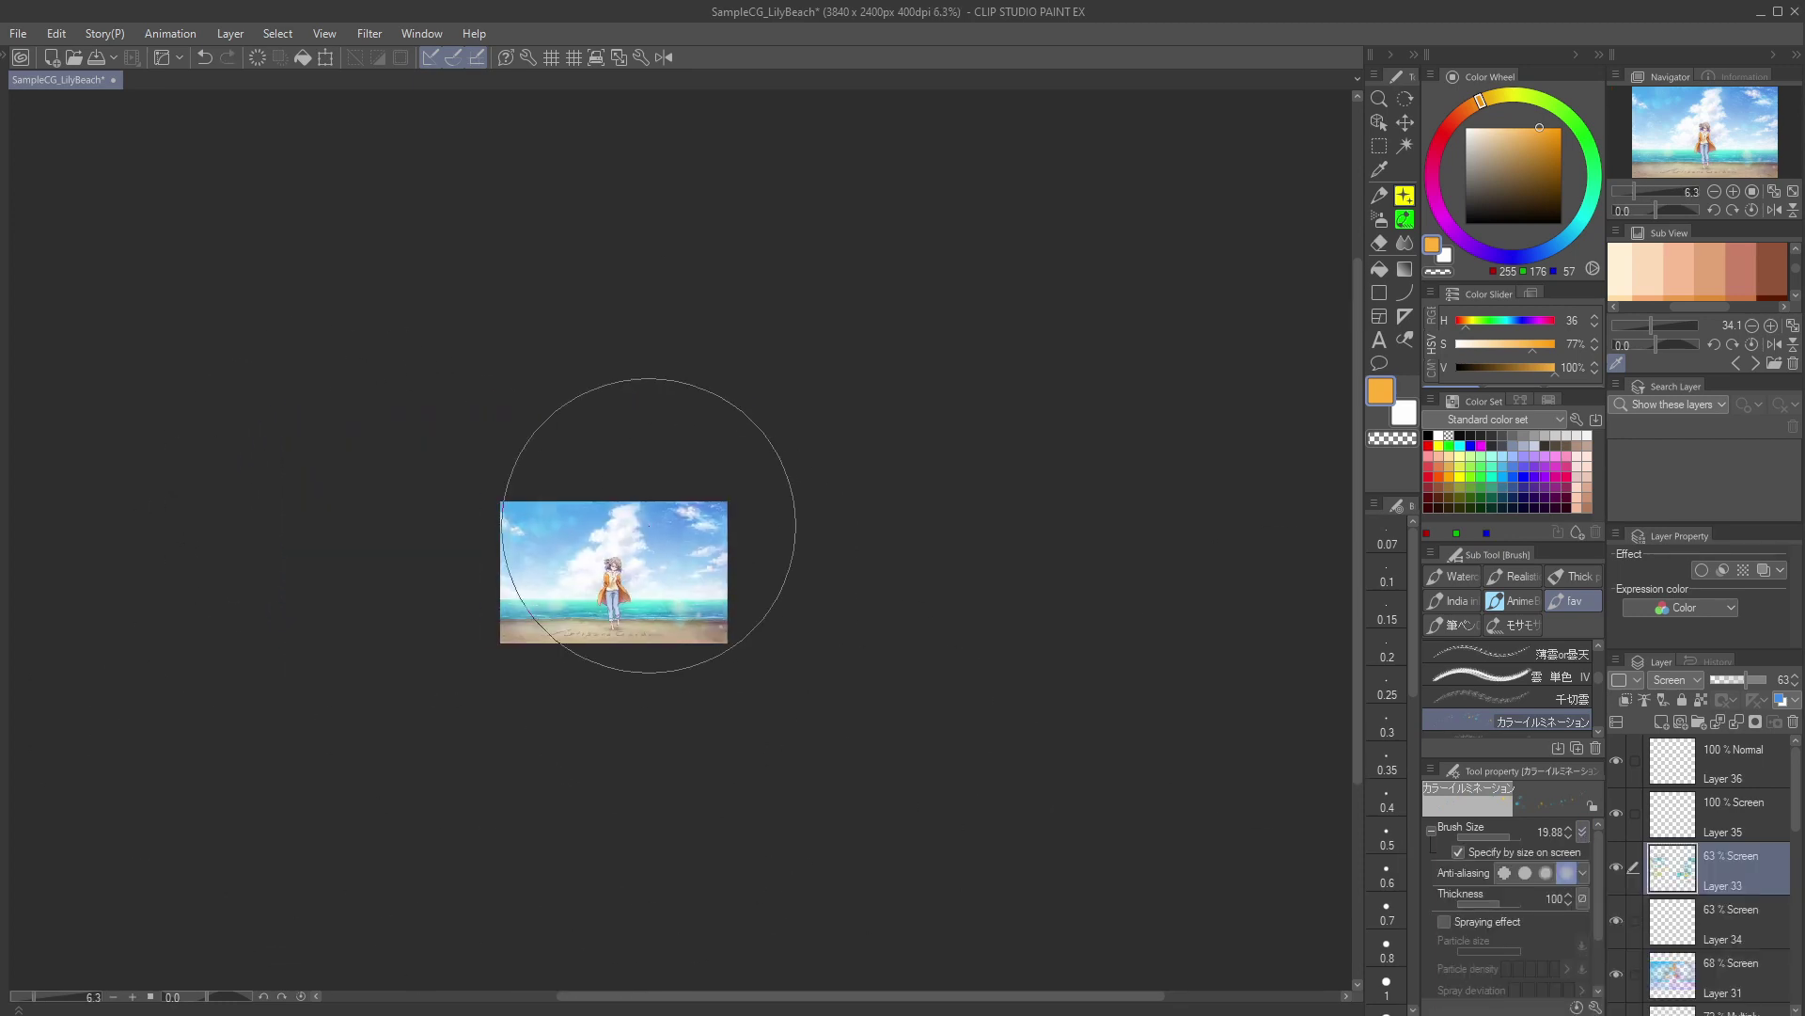
scroll(769, 558, up, 1)
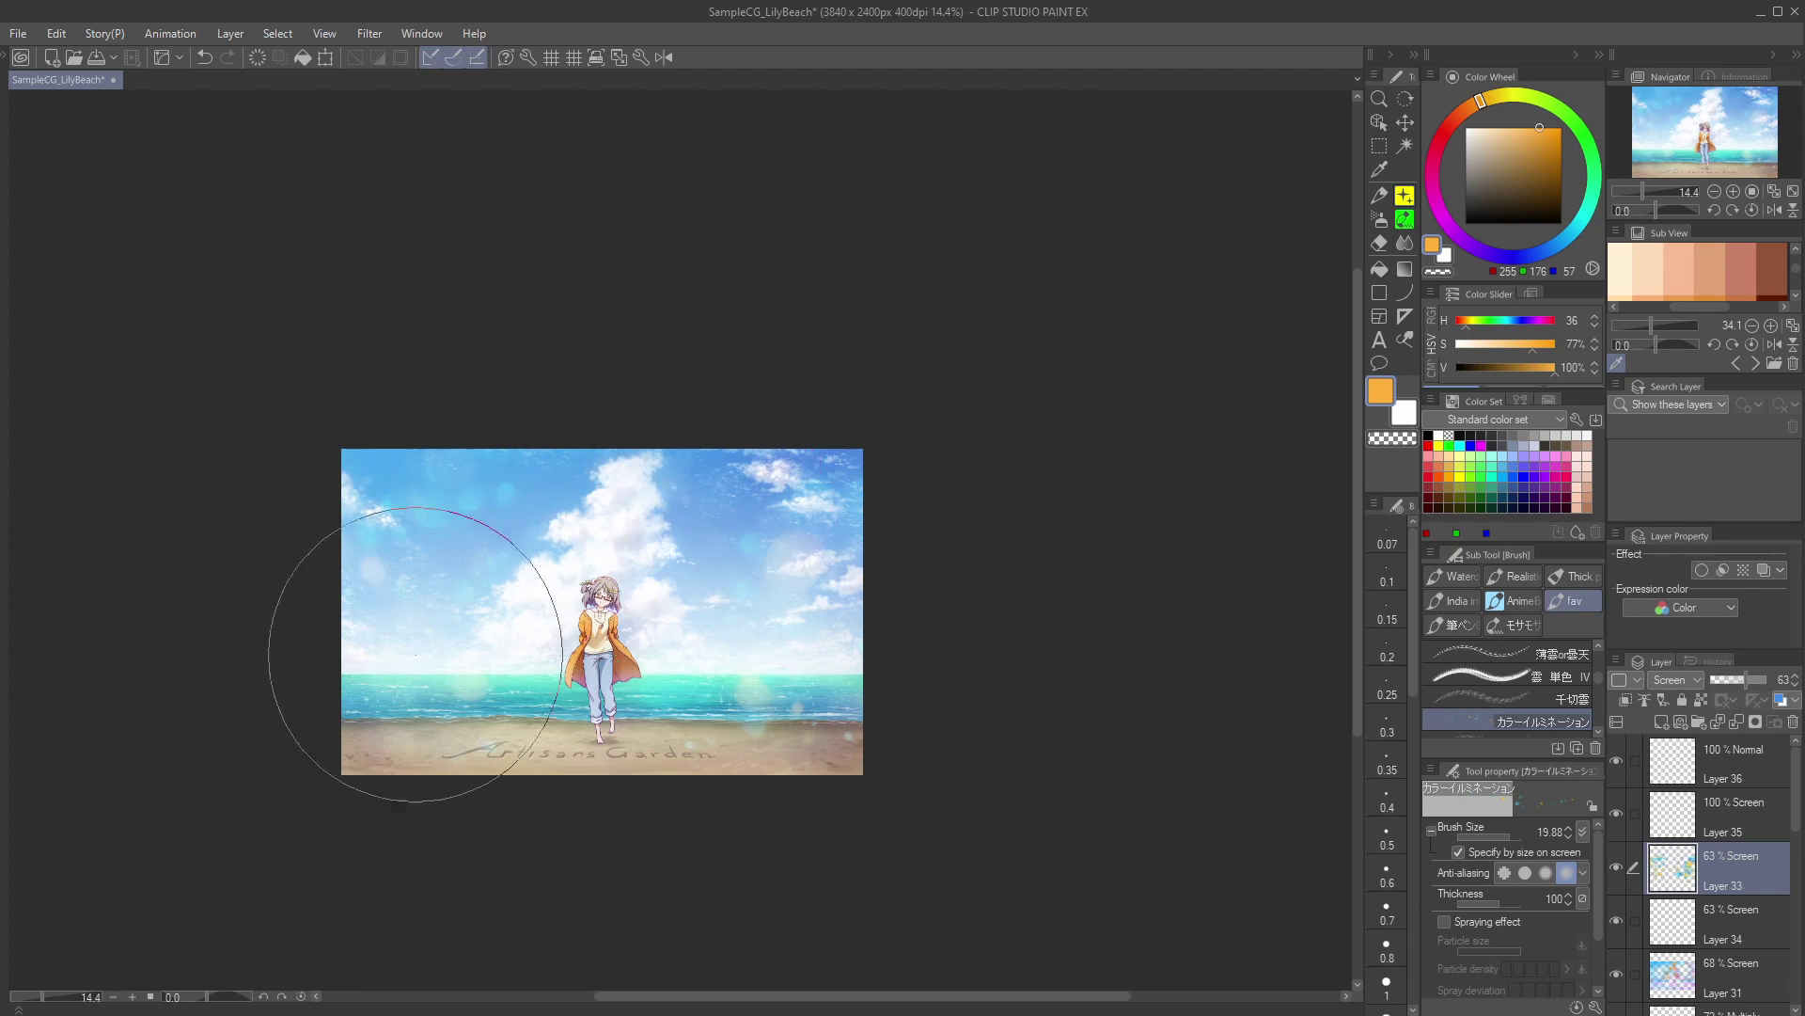
scroll(586, 612, up, 4)
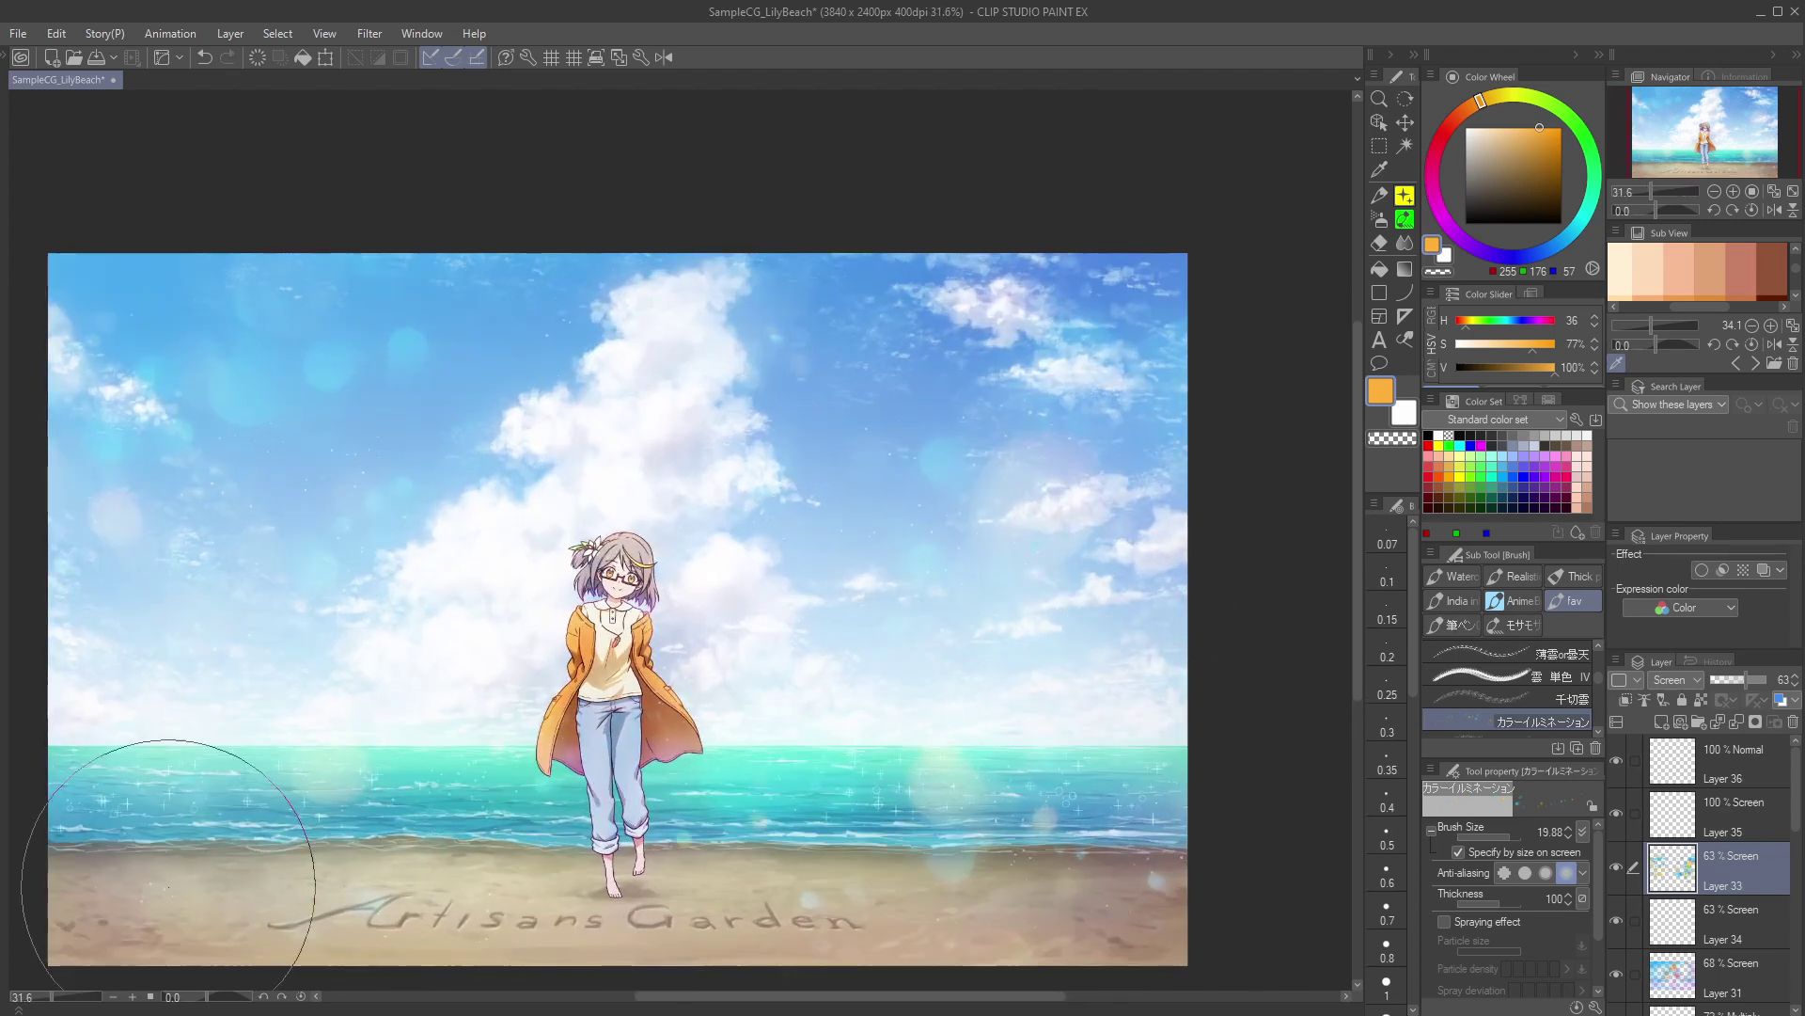
Step: Touch up the bokeh spots with the eraser and brush, and set Layer 33's opacity to 43%
mouse_move(1747, 679)
mouse_down()
mouse_move(1768, 681)
mouse_move(1745, 680)
mouse_up()
drag(682, 679, 527, 691)
drag(832, 733, 1062, 738)
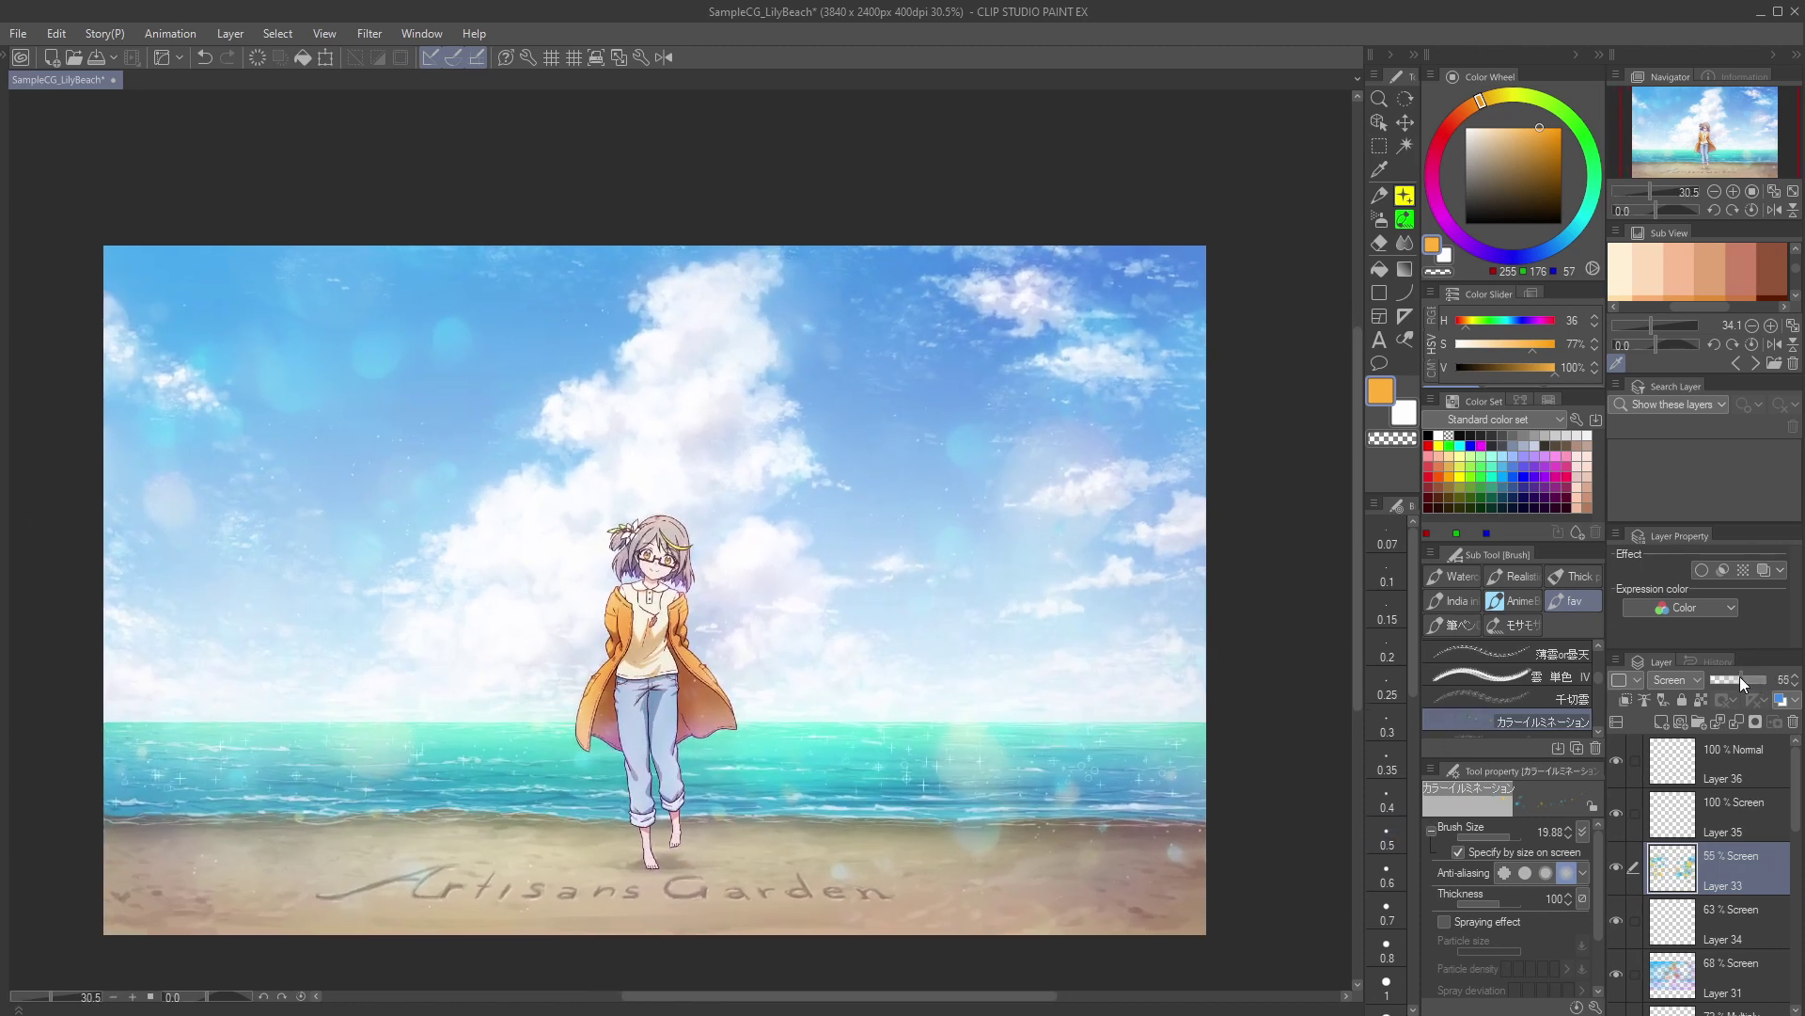
drag(1743, 678, 1746, 679)
key(e)
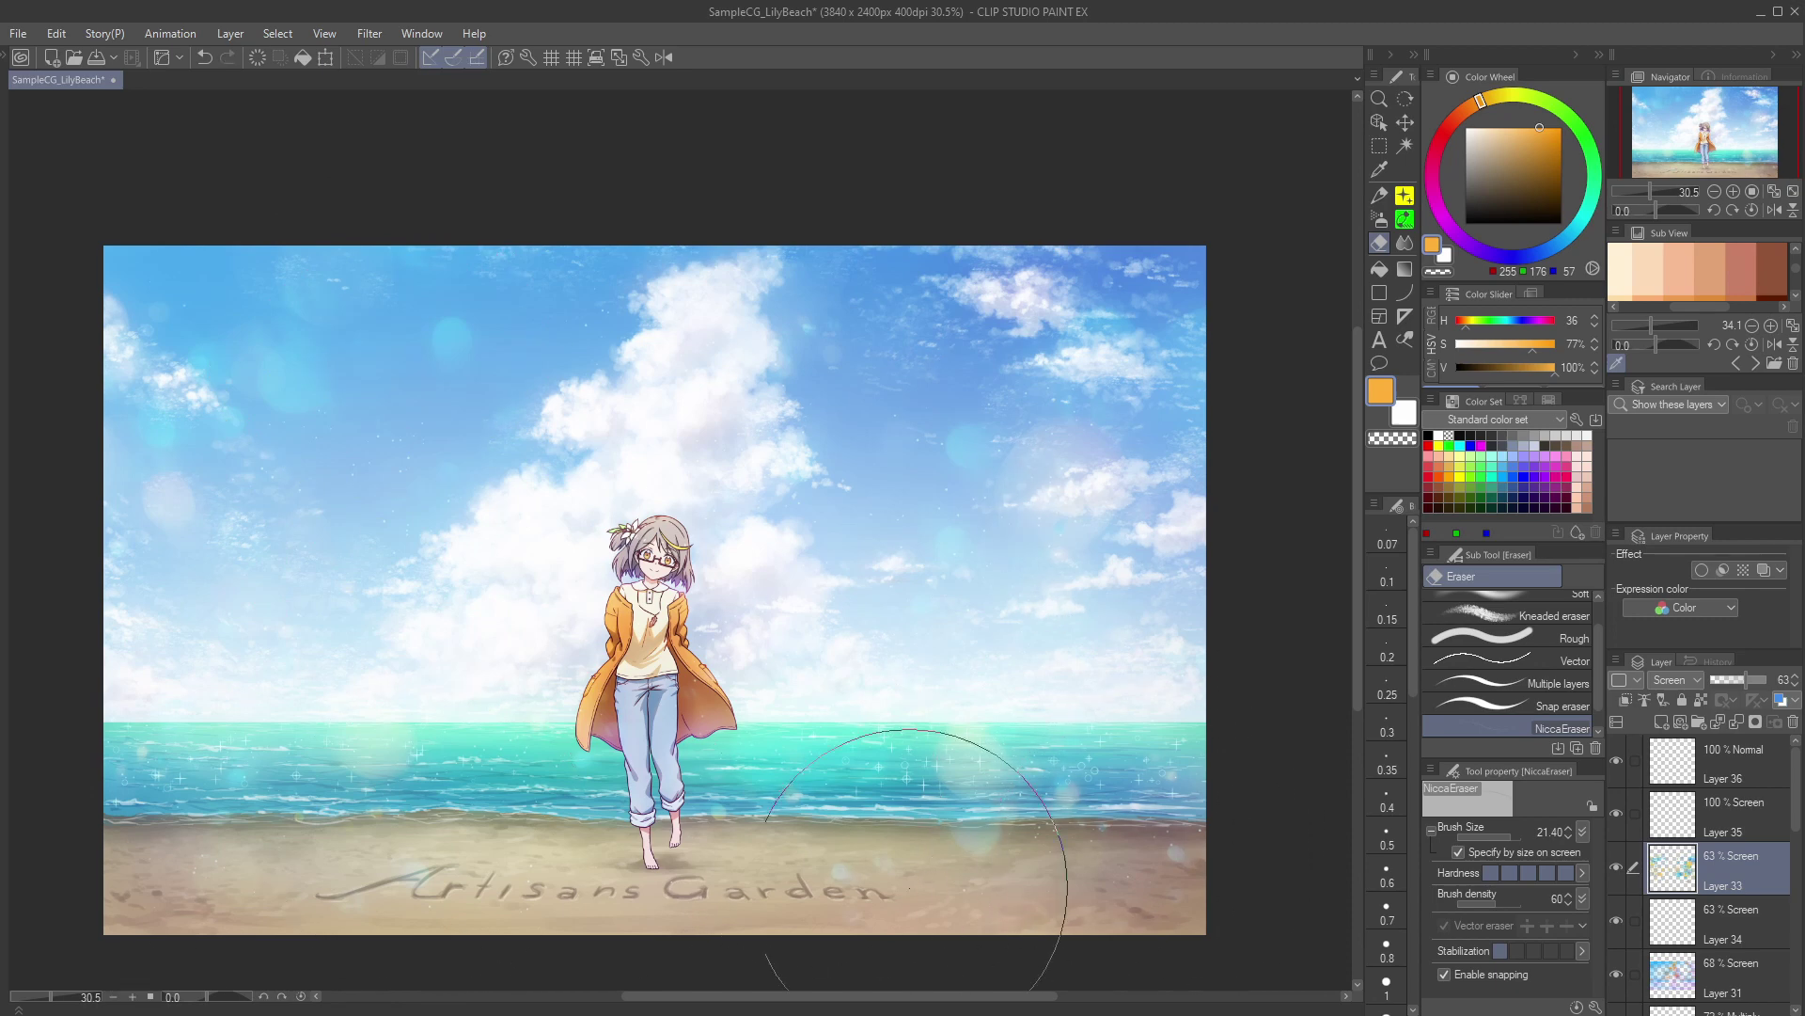
key(b)
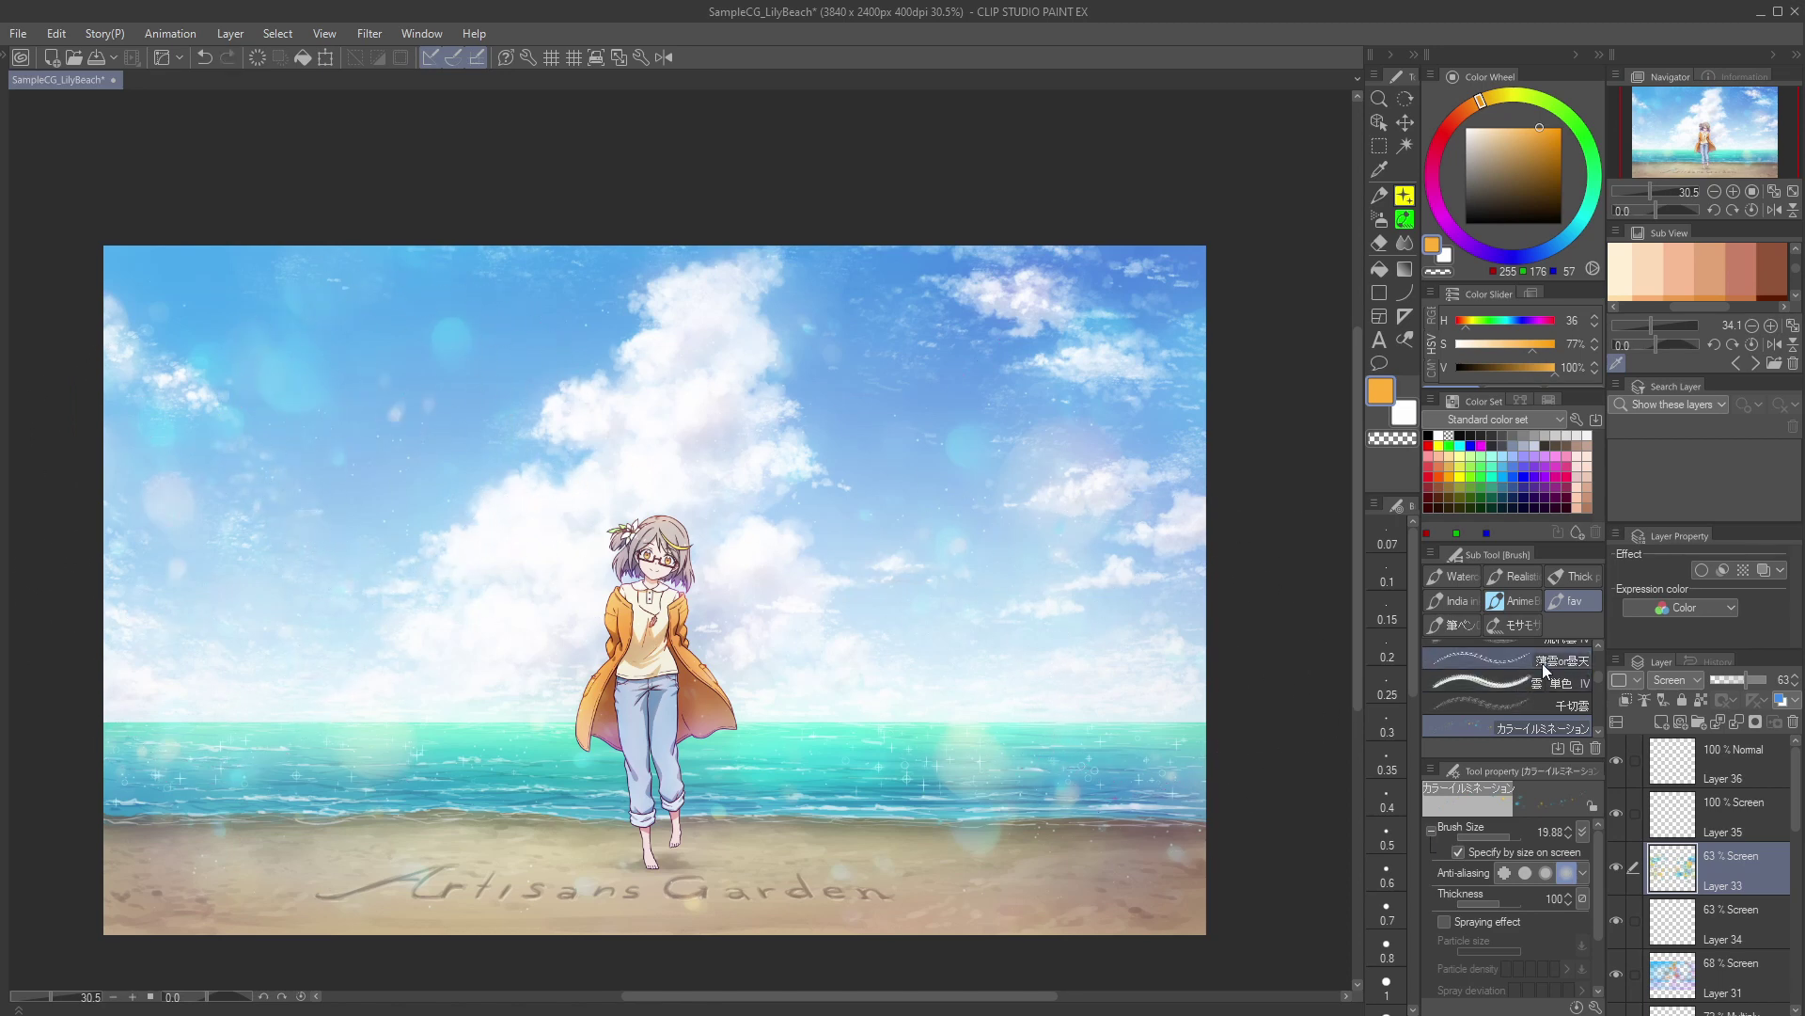
drag(1749, 681, 1735, 678)
Step: Check the top effect layers on and off, and group Layer 36 down to Layer 32 into a folder set to Through
click(1778, 773)
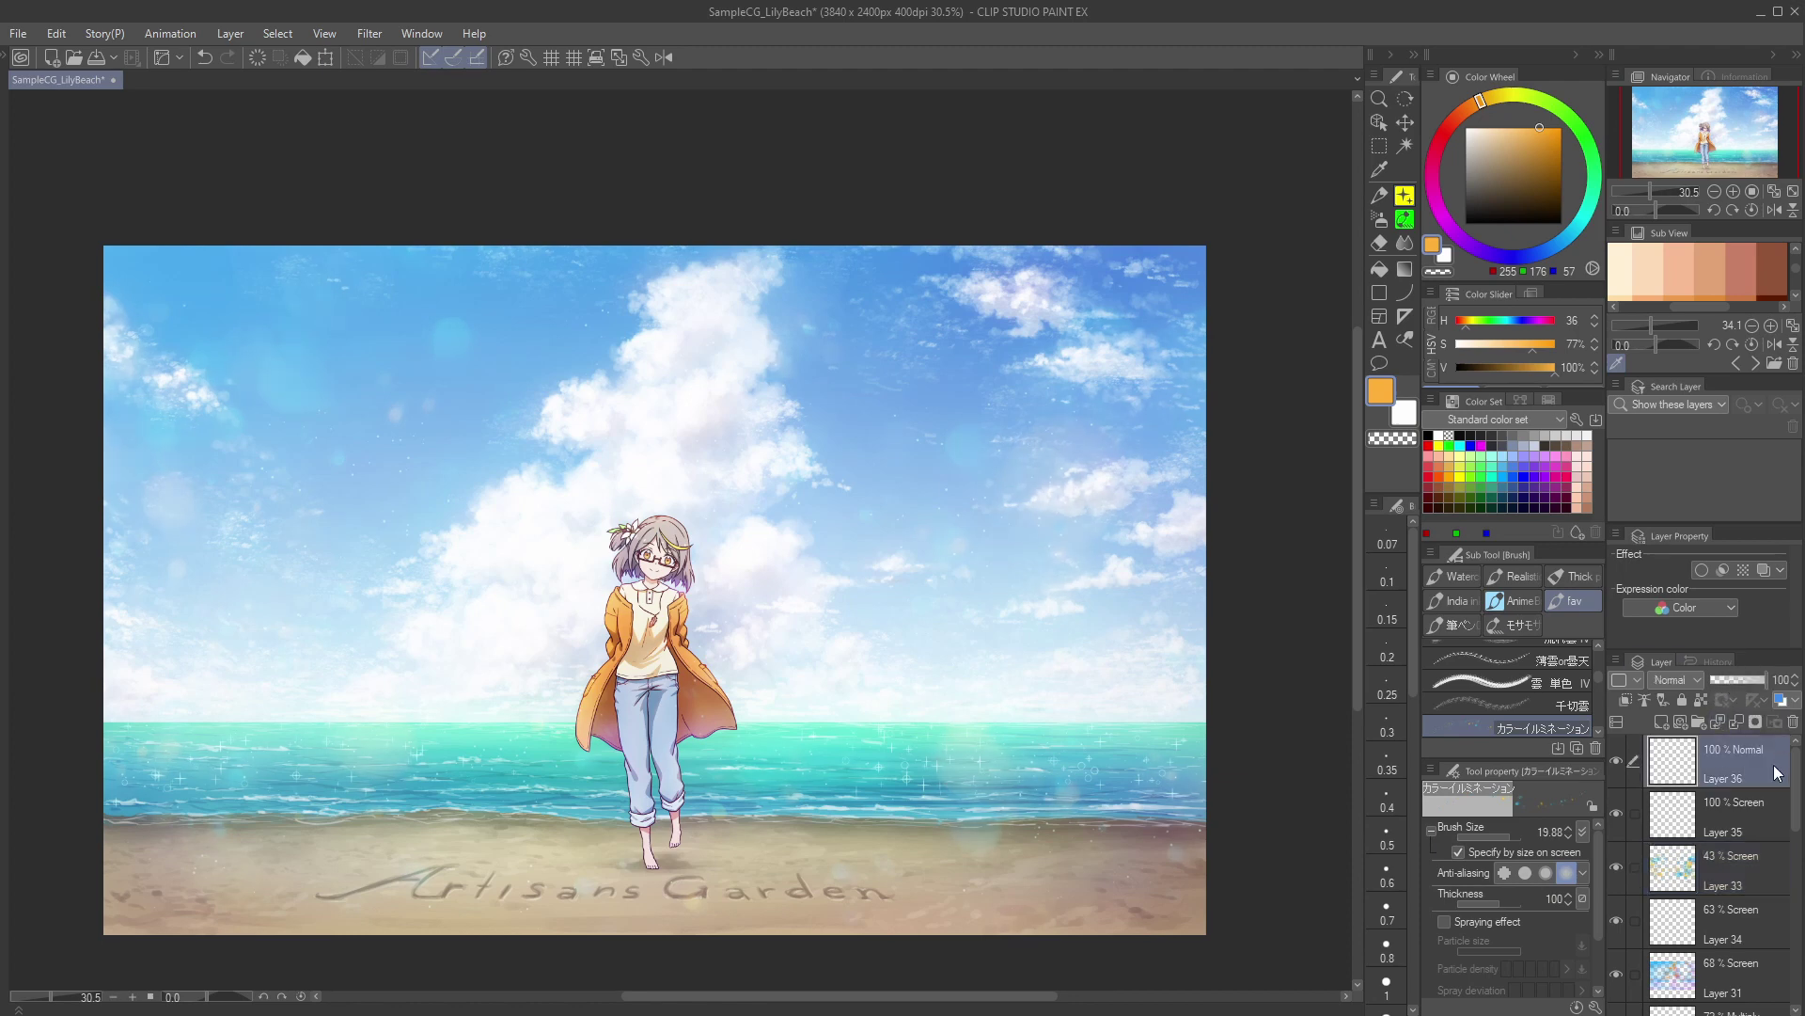
click(1617, 813)
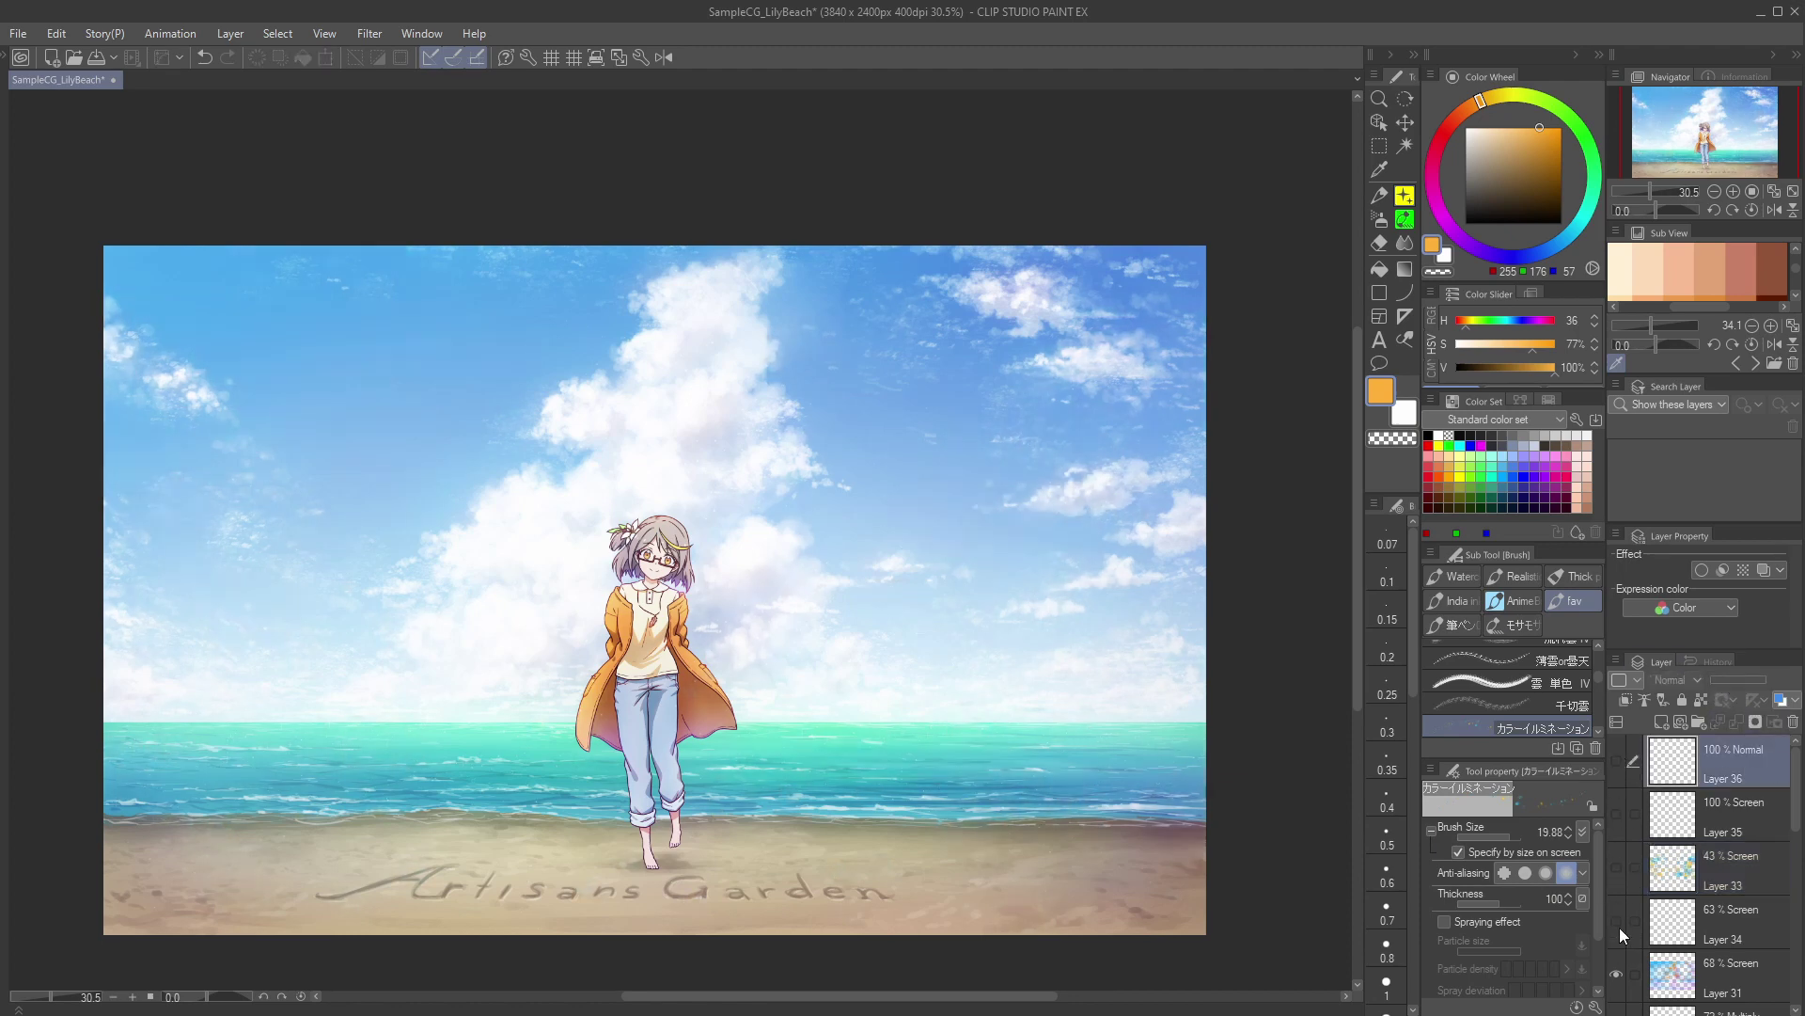
click(1617, 813)
drag(1794, 825, 1794, 818)
click(1749, 985)
shift+click(1745, 769)
drag(1744, 770, 1700, 722)
click(1673, 680)
click(1673, 699)
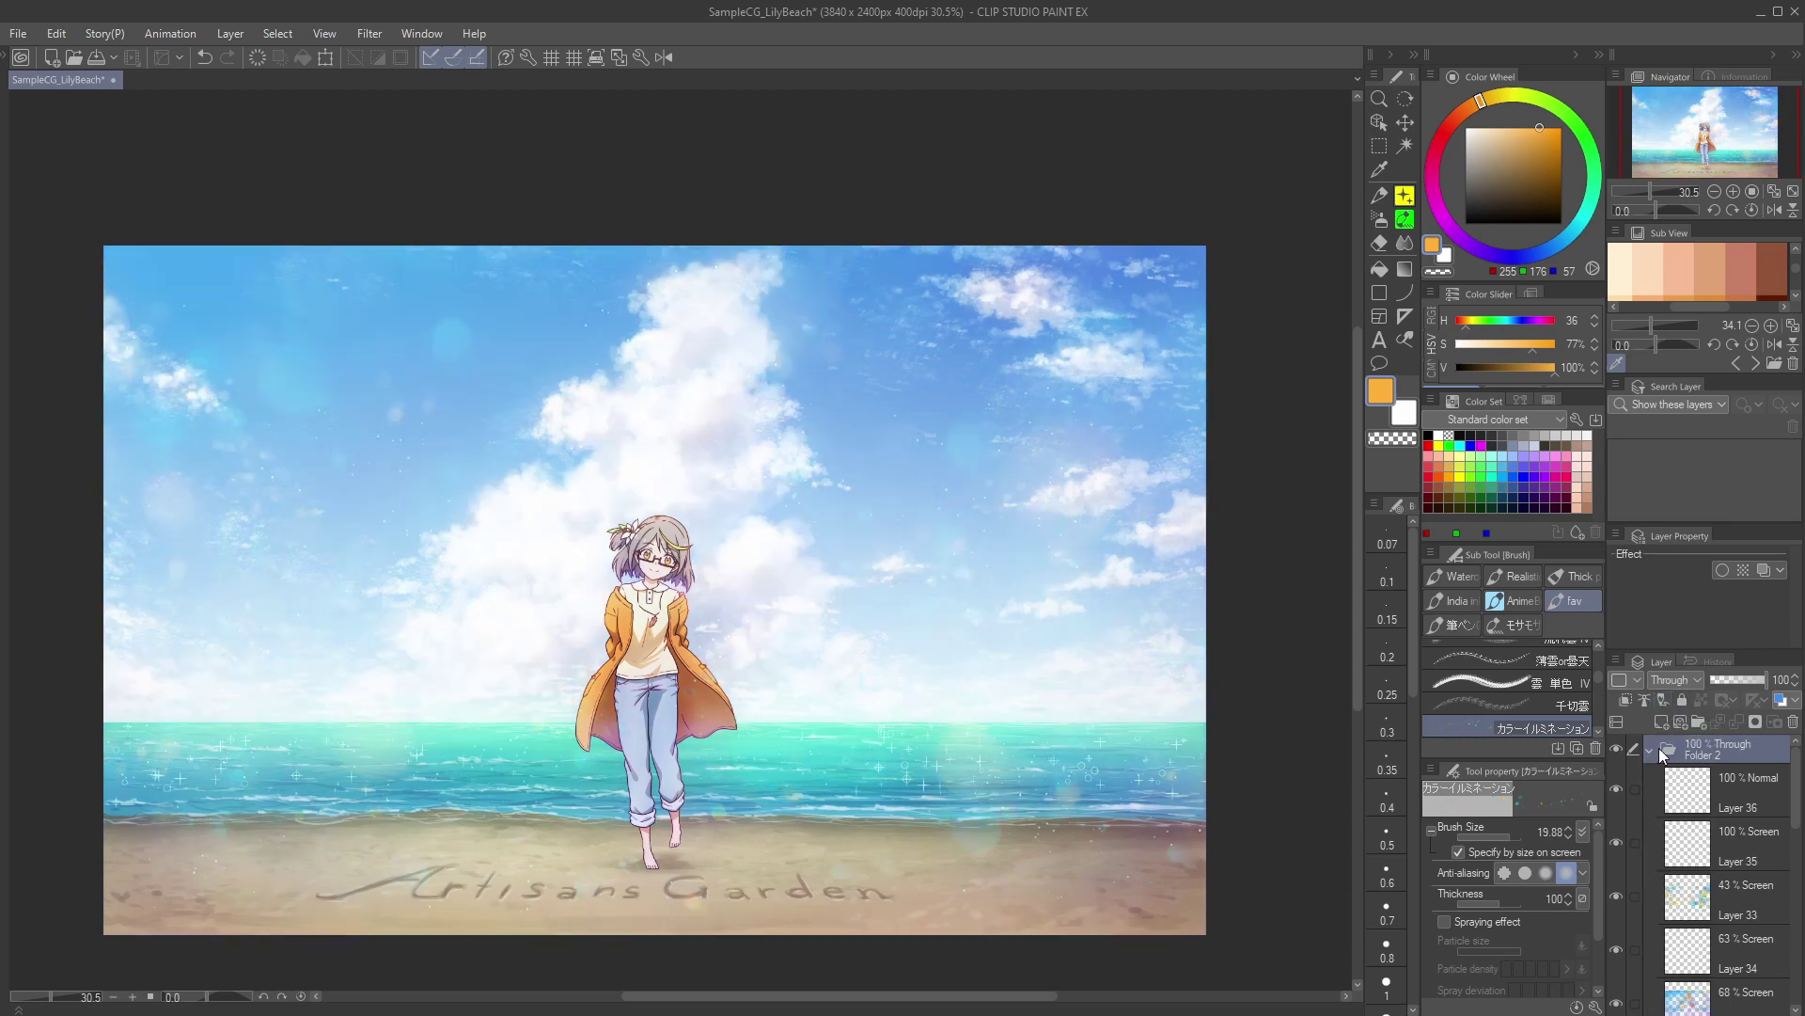
Step: Collapse the effects folder and toggle its visibility to compare the image with and without the effects
click(1651, 750)
click(1620, 748)
click(1620, 749)
click(1620, 748)
click(1620, 749)
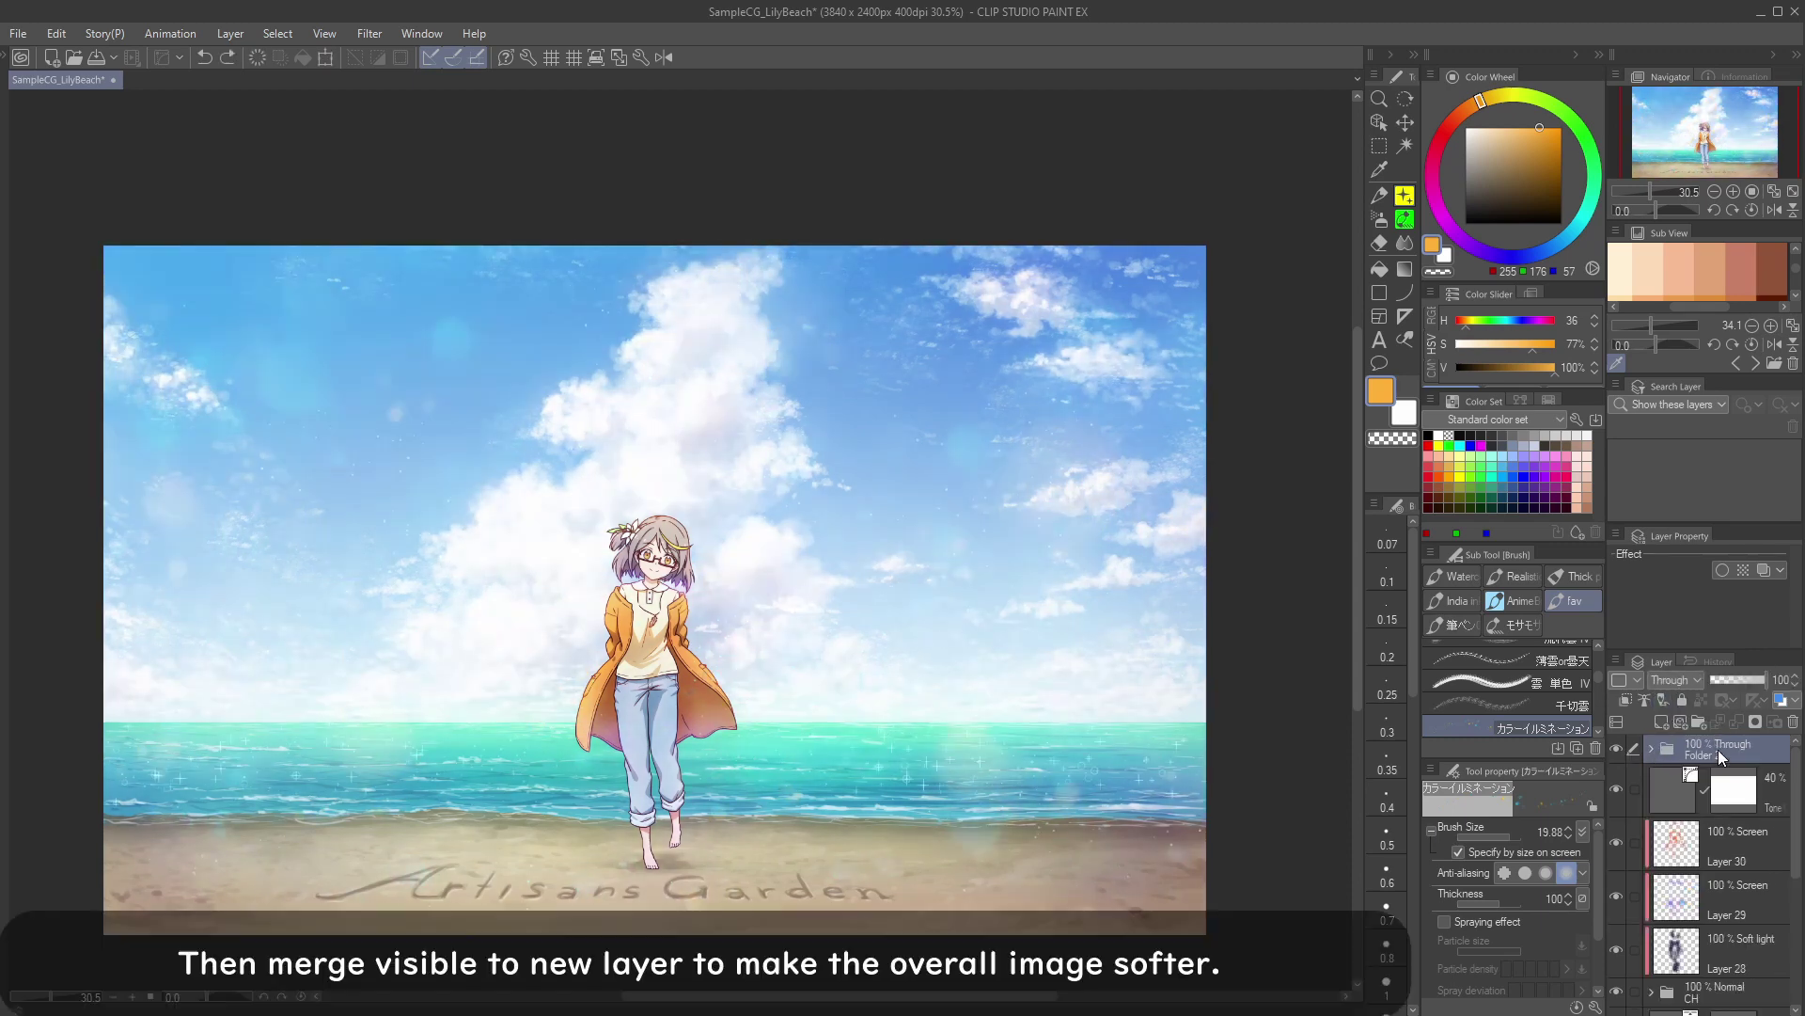
Step: Merge all visible layers to a new layer above the effects folder
click(229, 34)
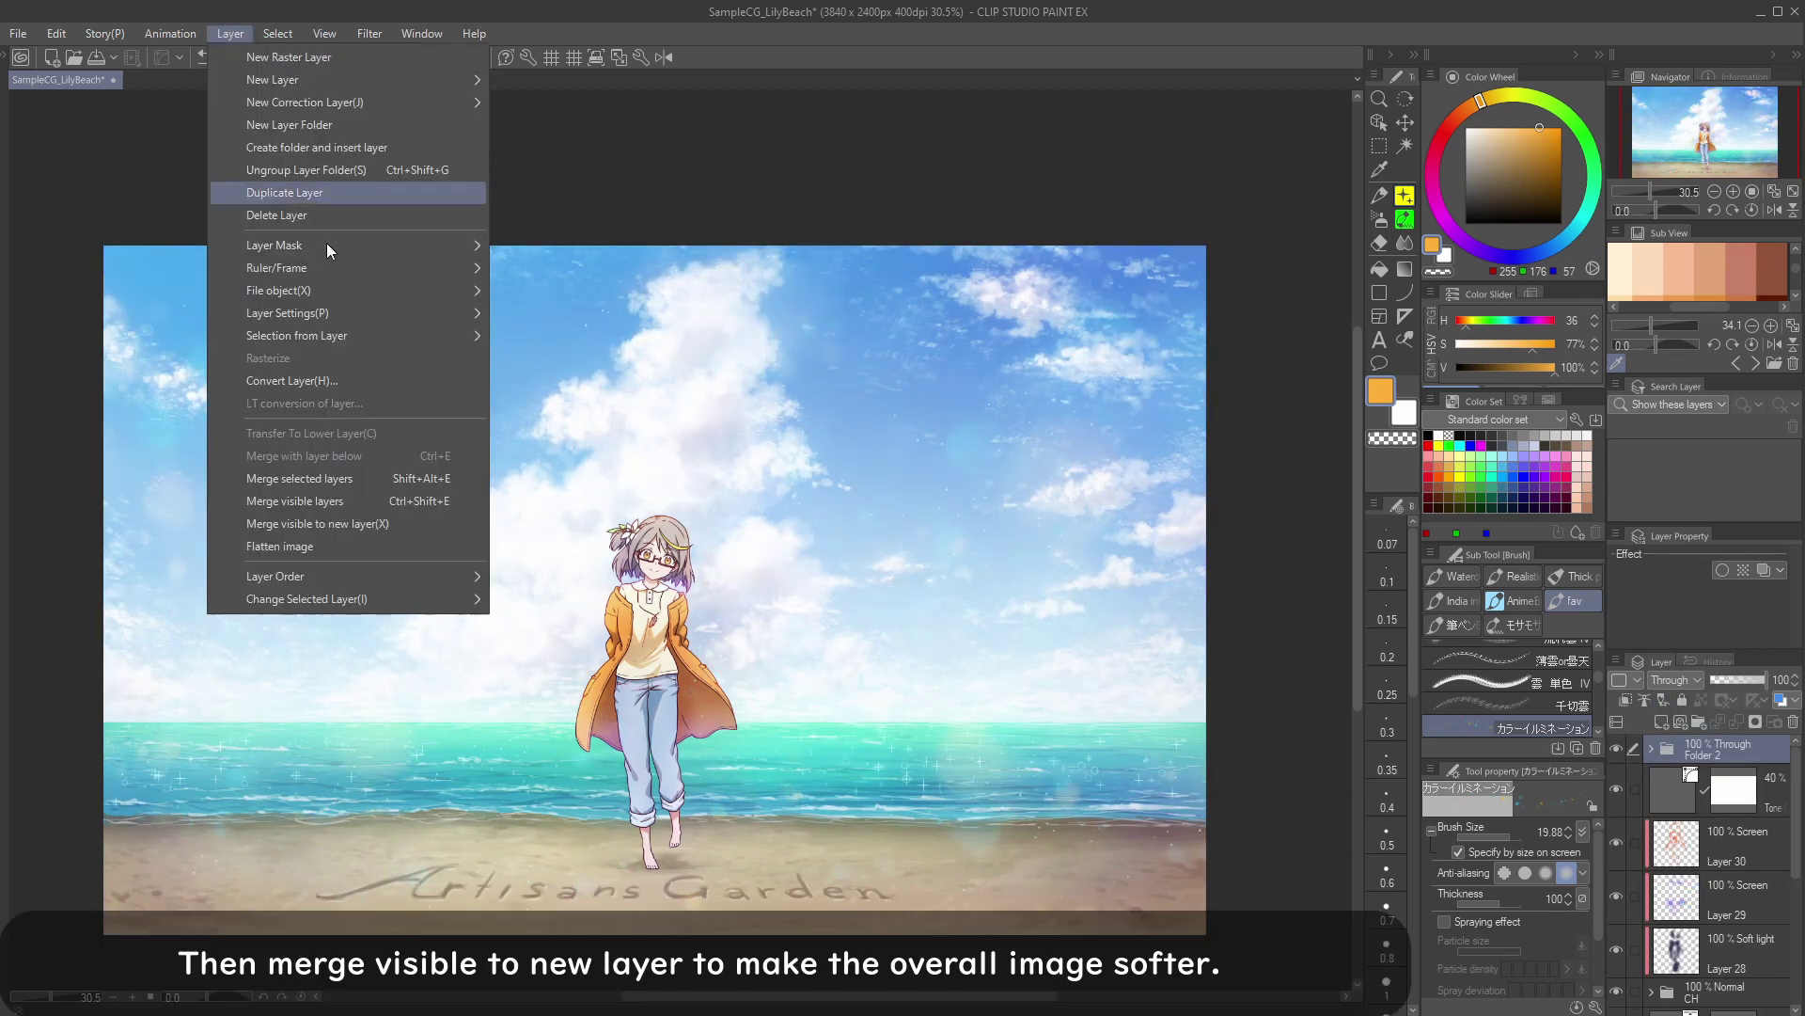
click(380, 525)
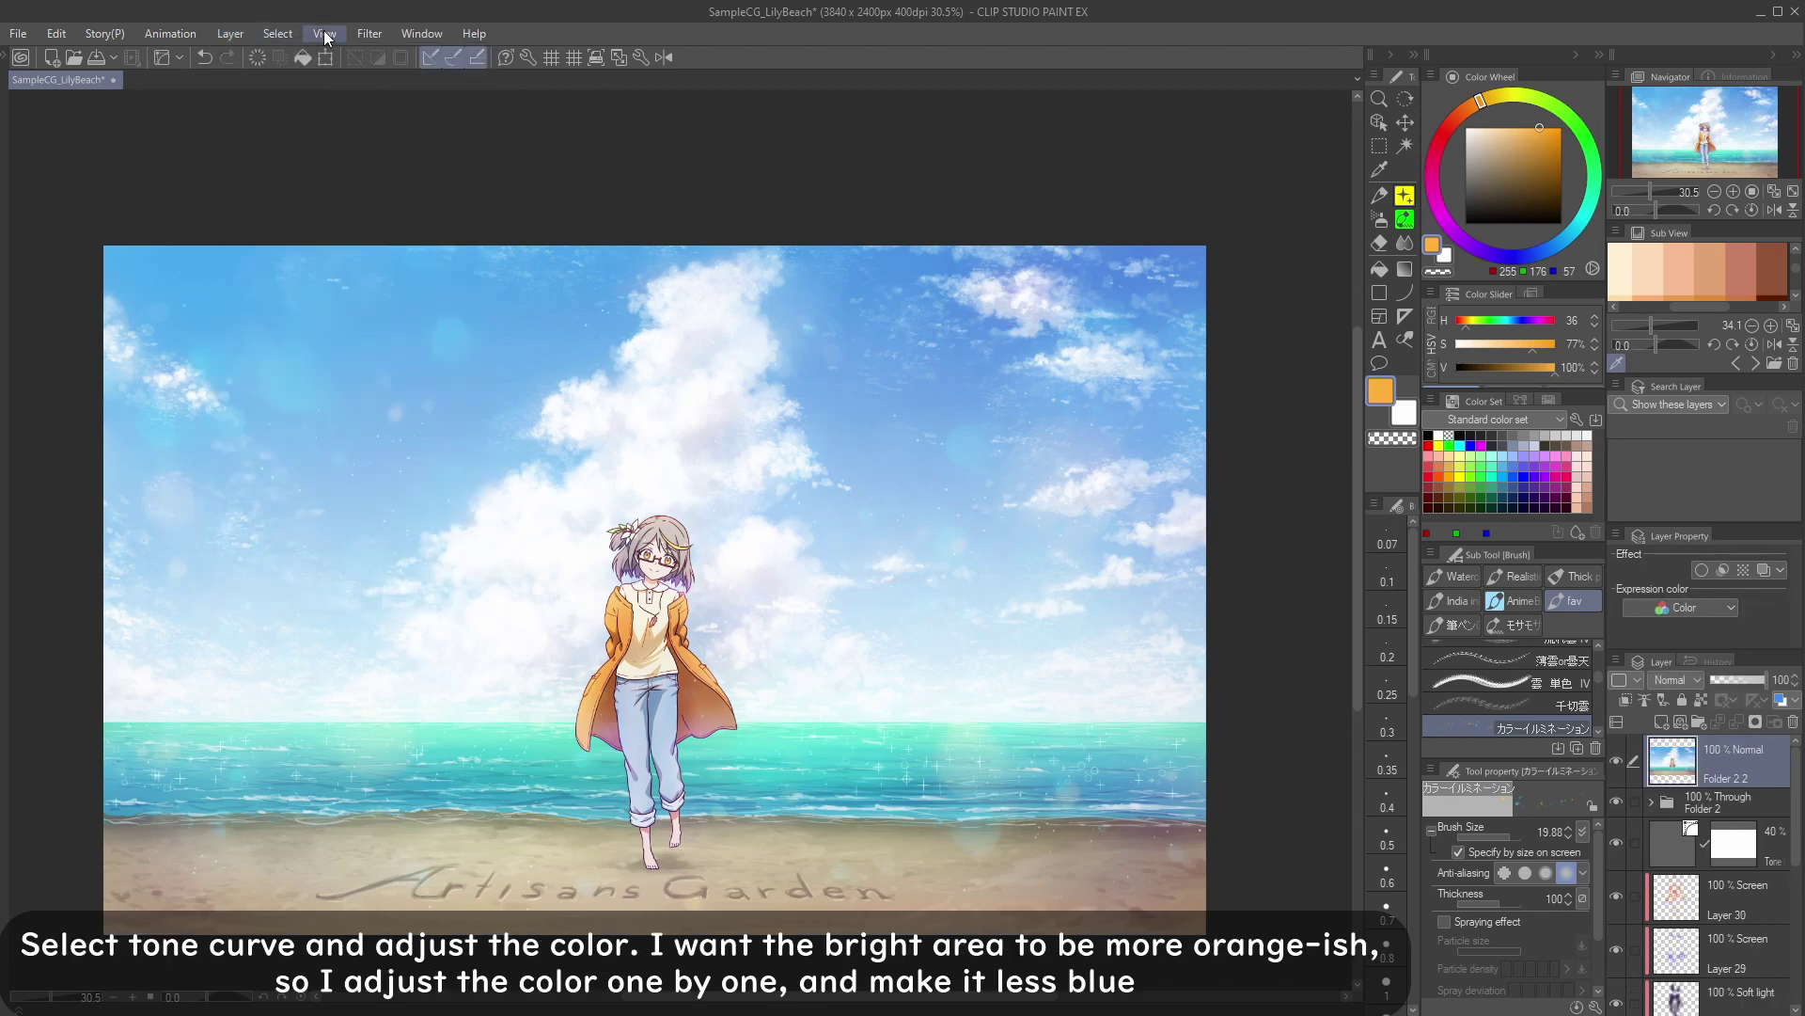
Step: Start a Tone Curve correction on the merged layer and bend the RGB curve steeply down to darken the image
click(57, 33)
mouse_move(293, 486)
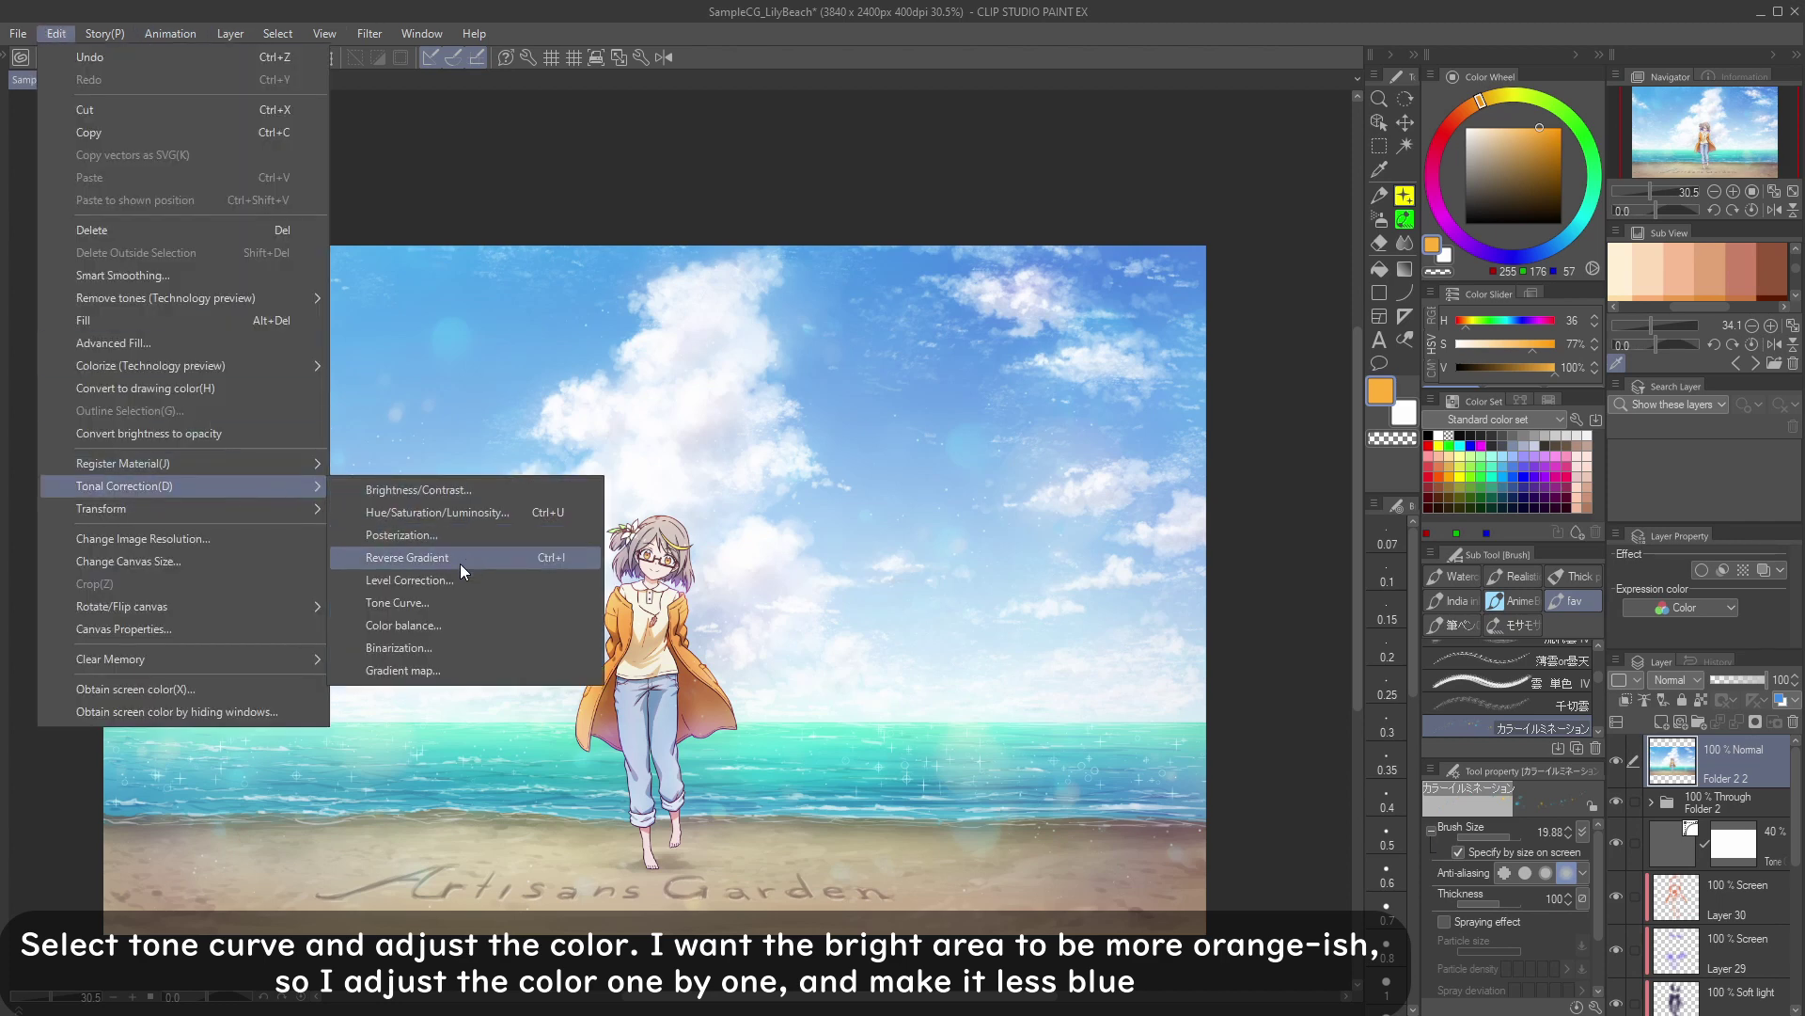
click(457, 602)
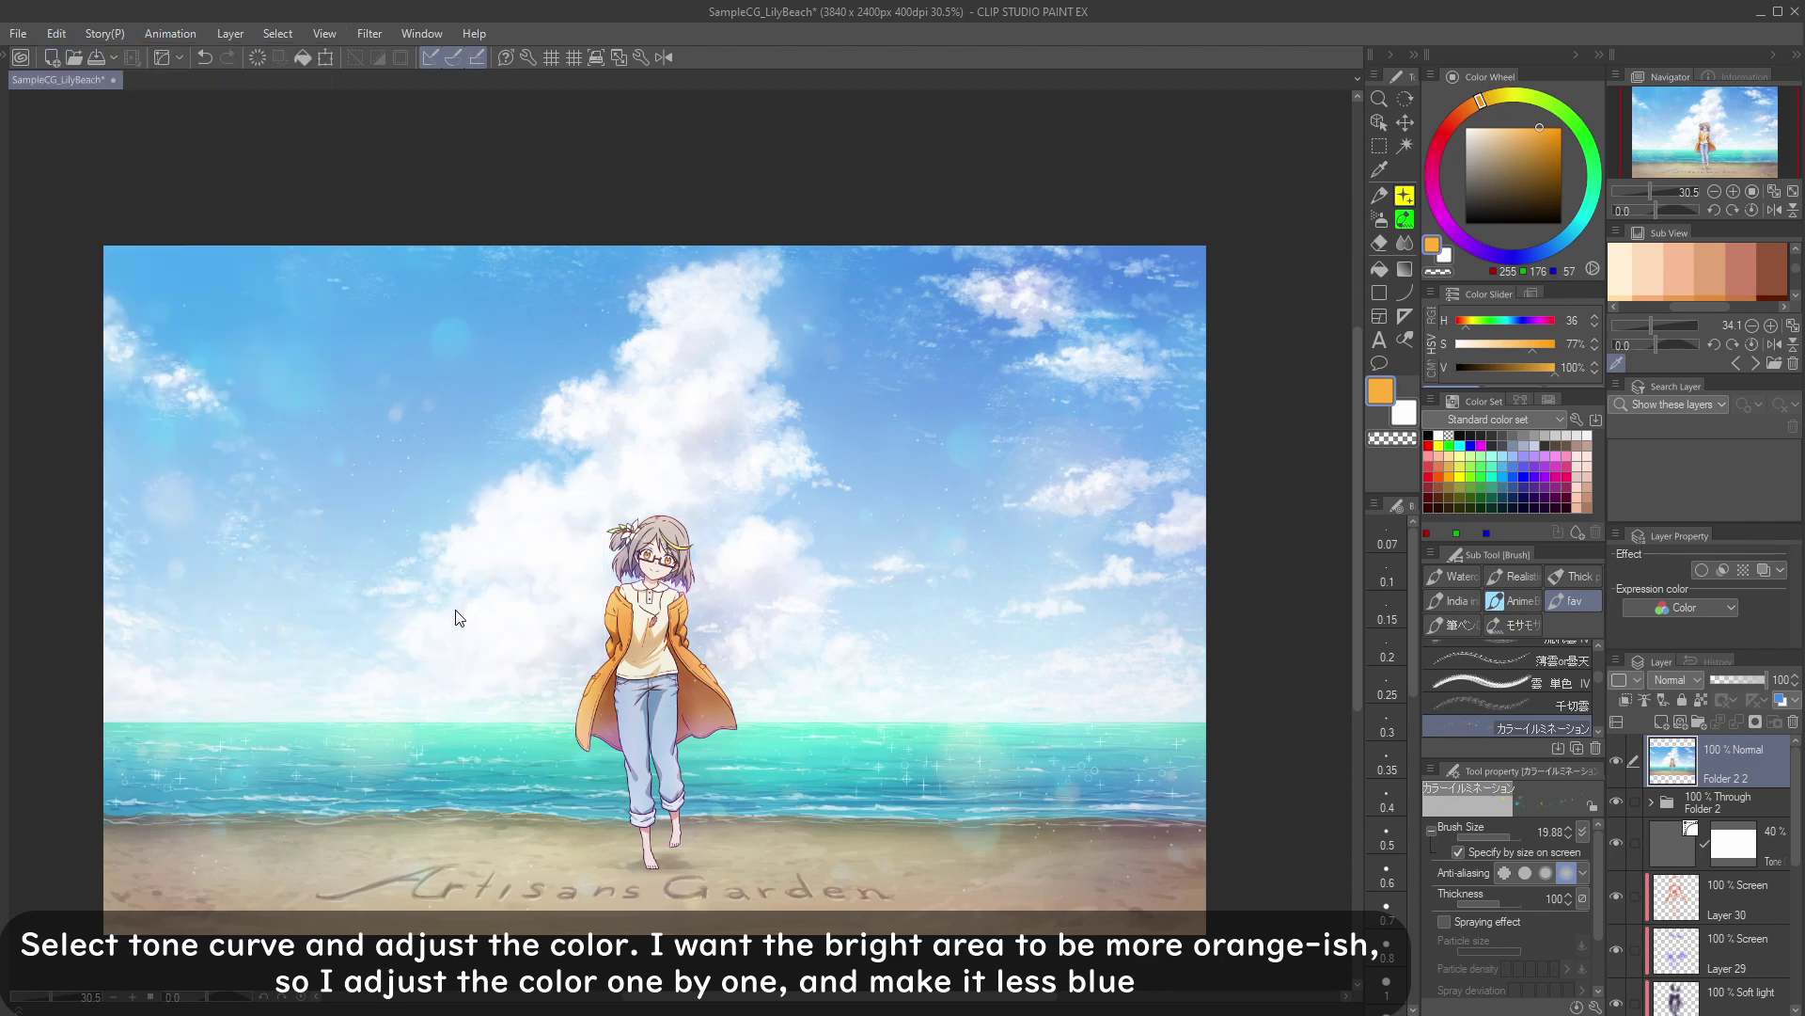
drag(293, 496, 440, 579)
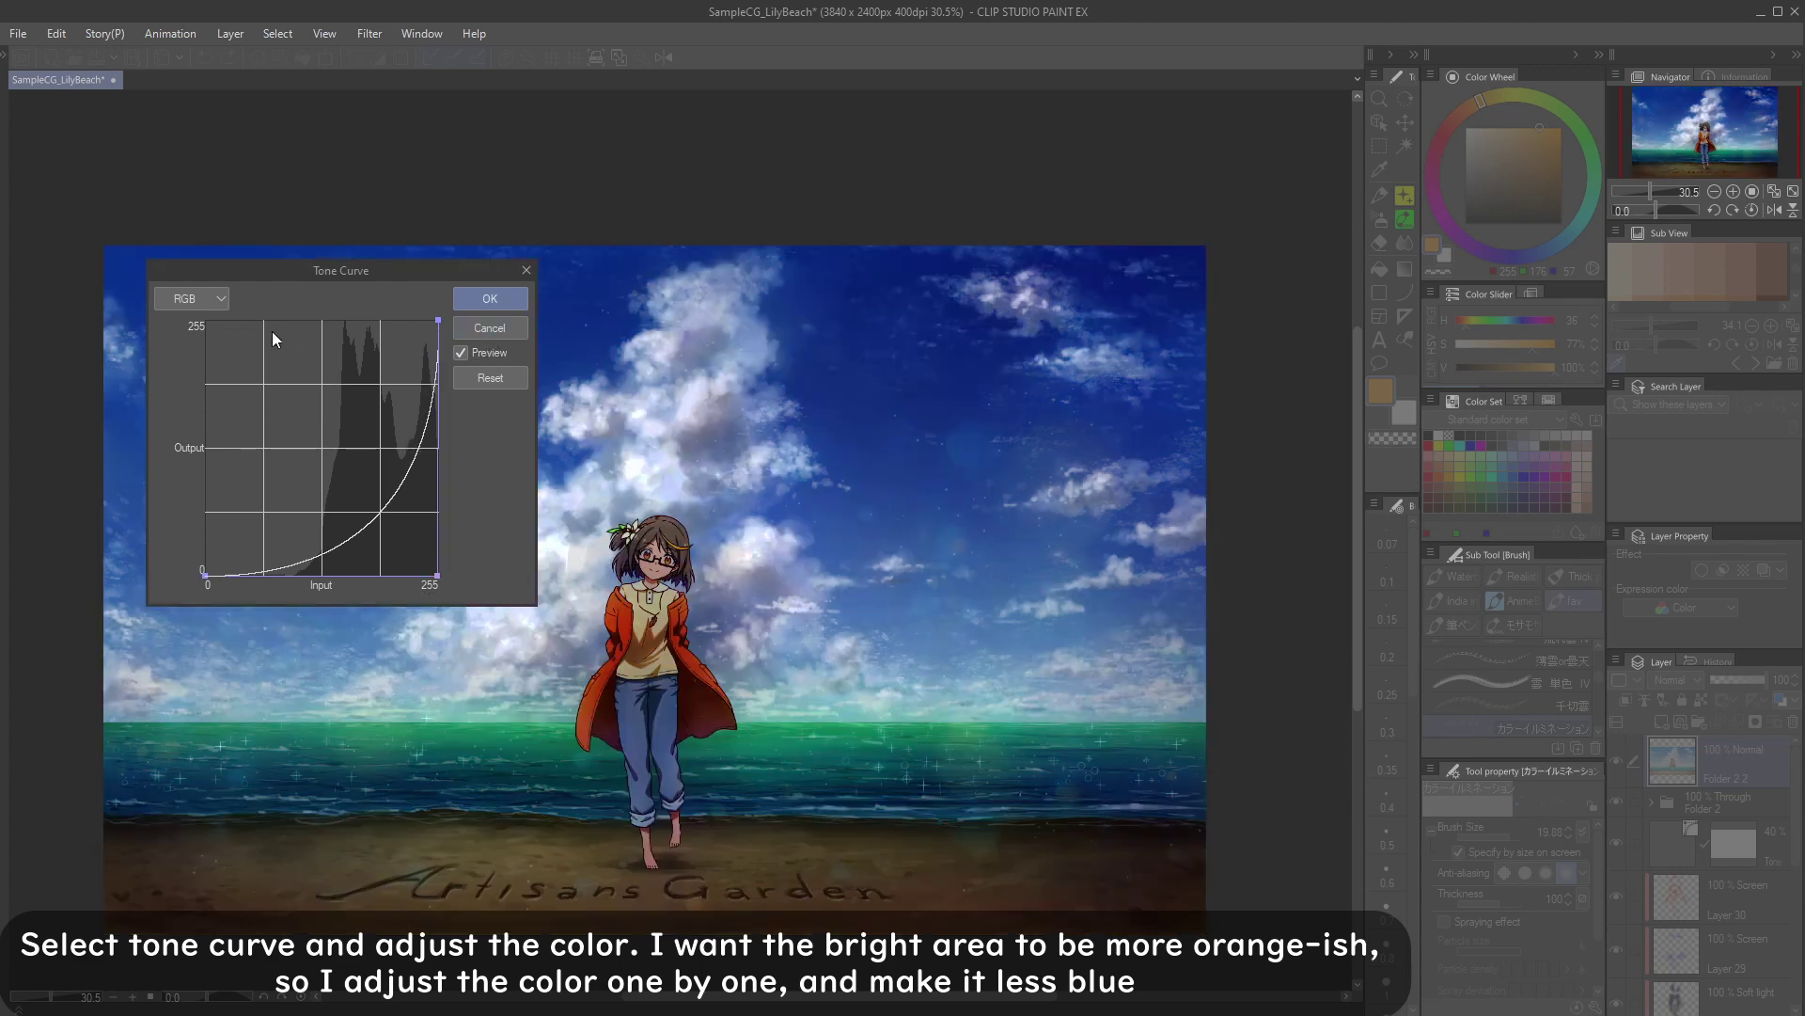
Step: Raise the highlights and lower the shadows of the red curve, bend the blue curve down, and apply the correction
click(203, 336)
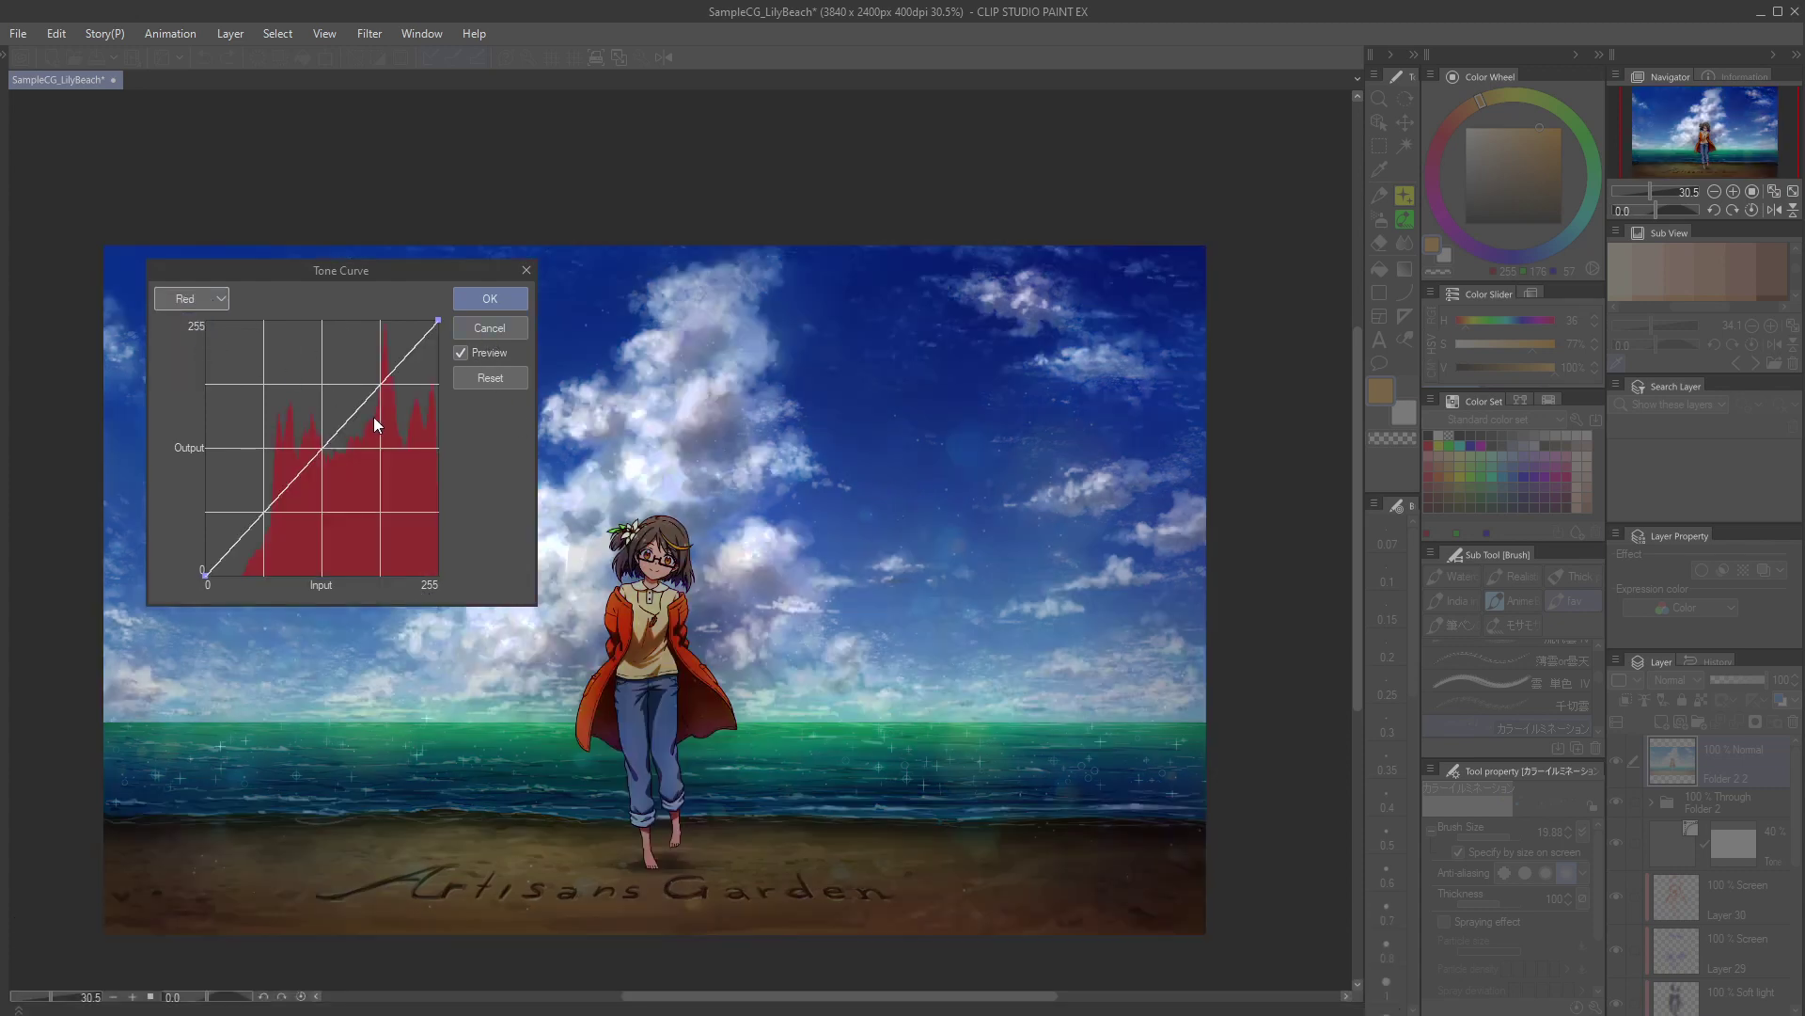
drag(365, 411, 383, 320)
drag(233, 548, 282, 528)
click(192, 298)
click(209, 361)
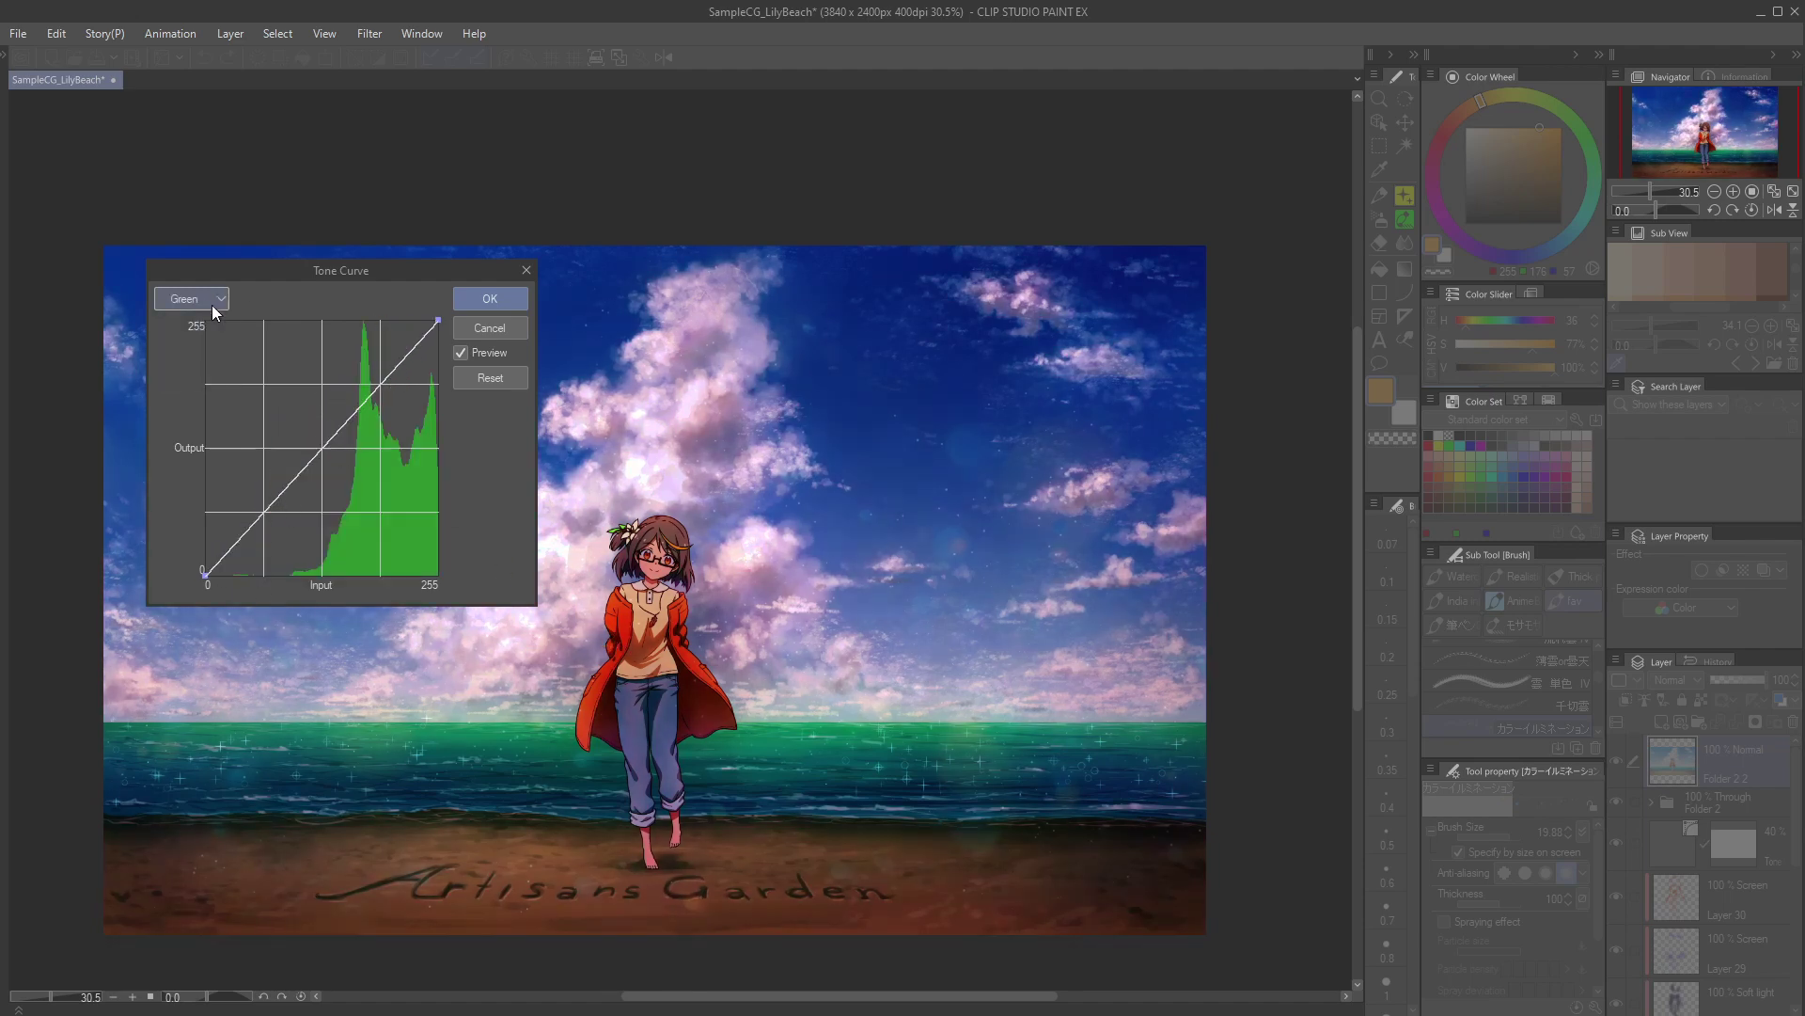
click(211, 305)
click(209, 382)
drag(315, 461, 318, 536)
click(489, 298)
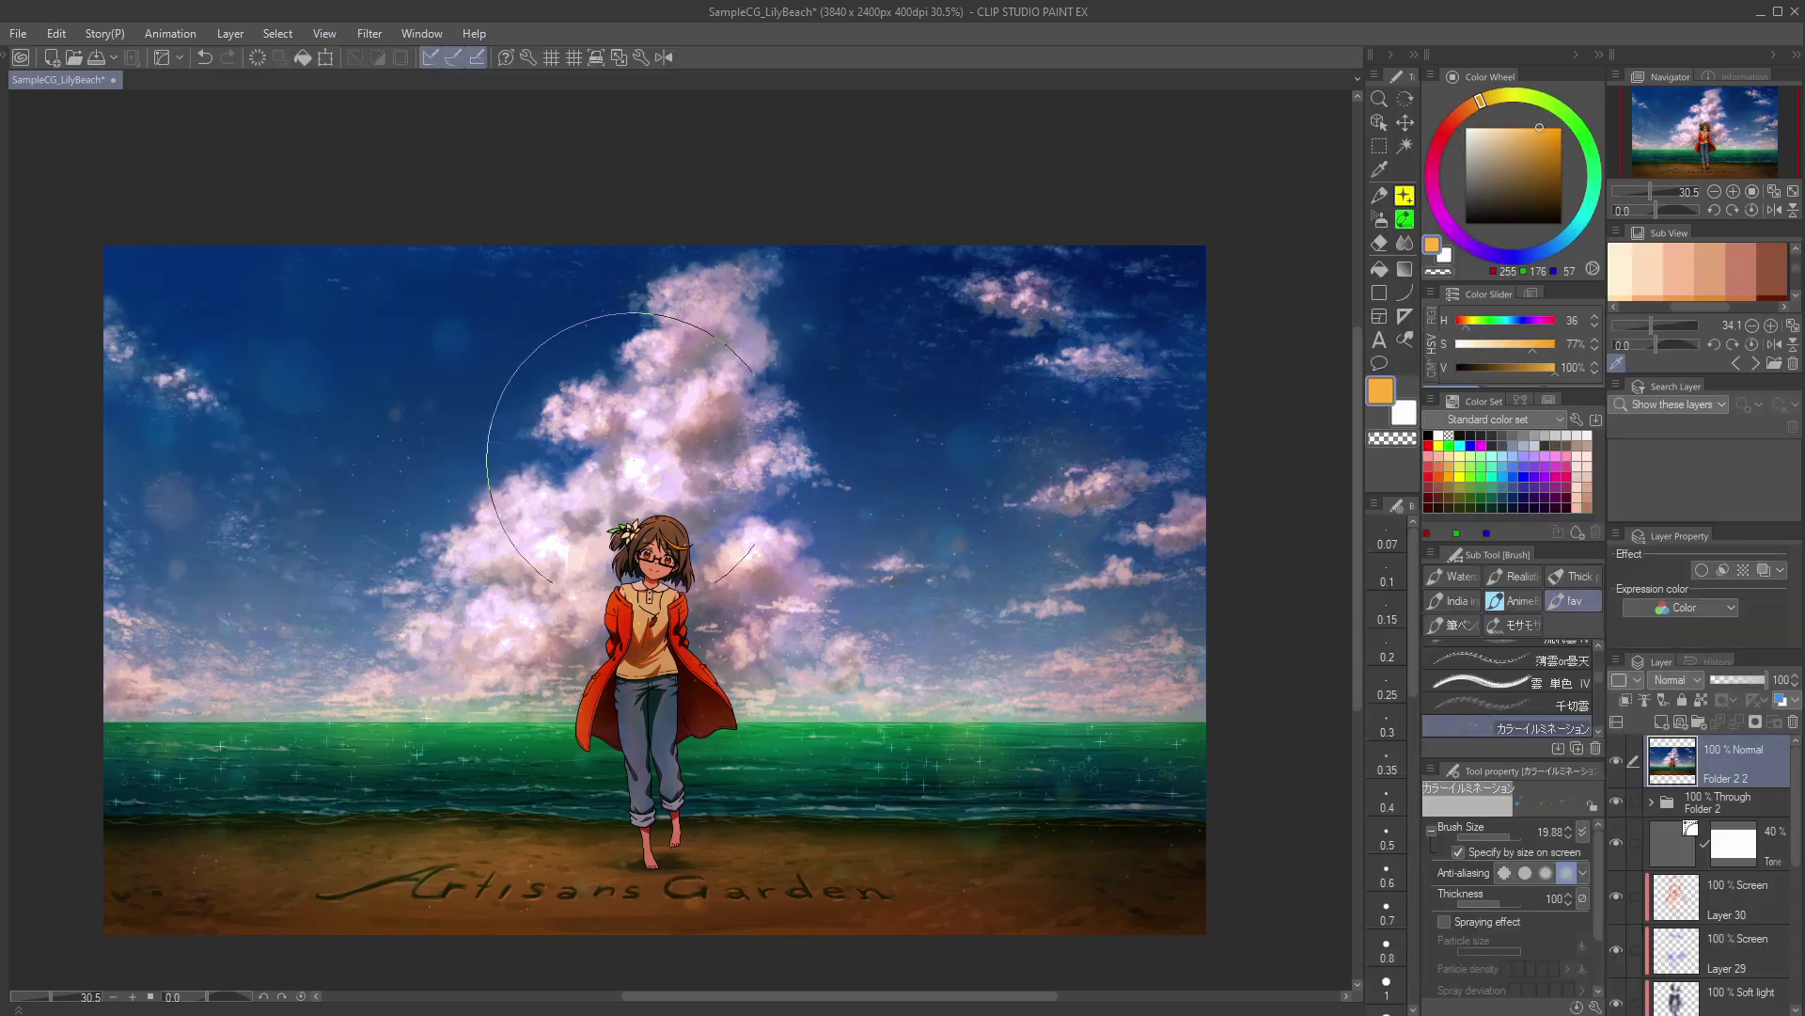
Step: Apply a Gaussian blur with strength 72.60 to the merged layer
click(369, 35)
mouse_move(470, 56)
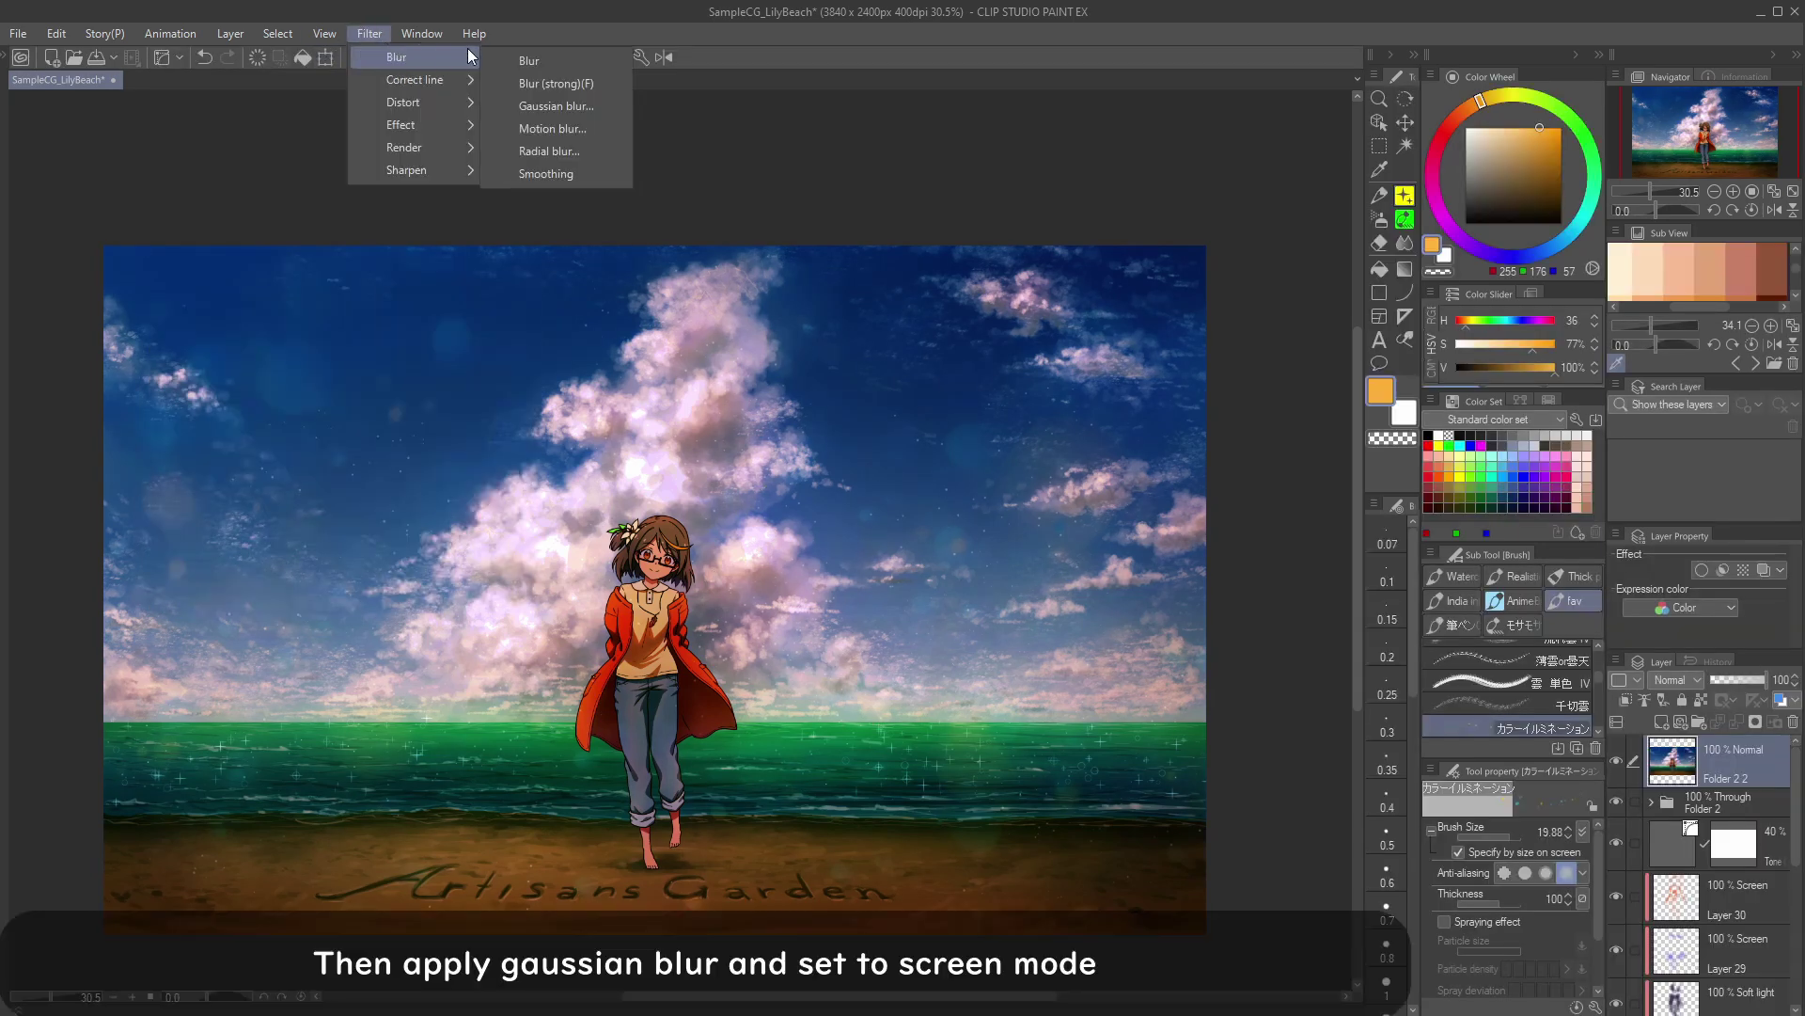
click(572, 104)
drag(607, 455, 694, 453)
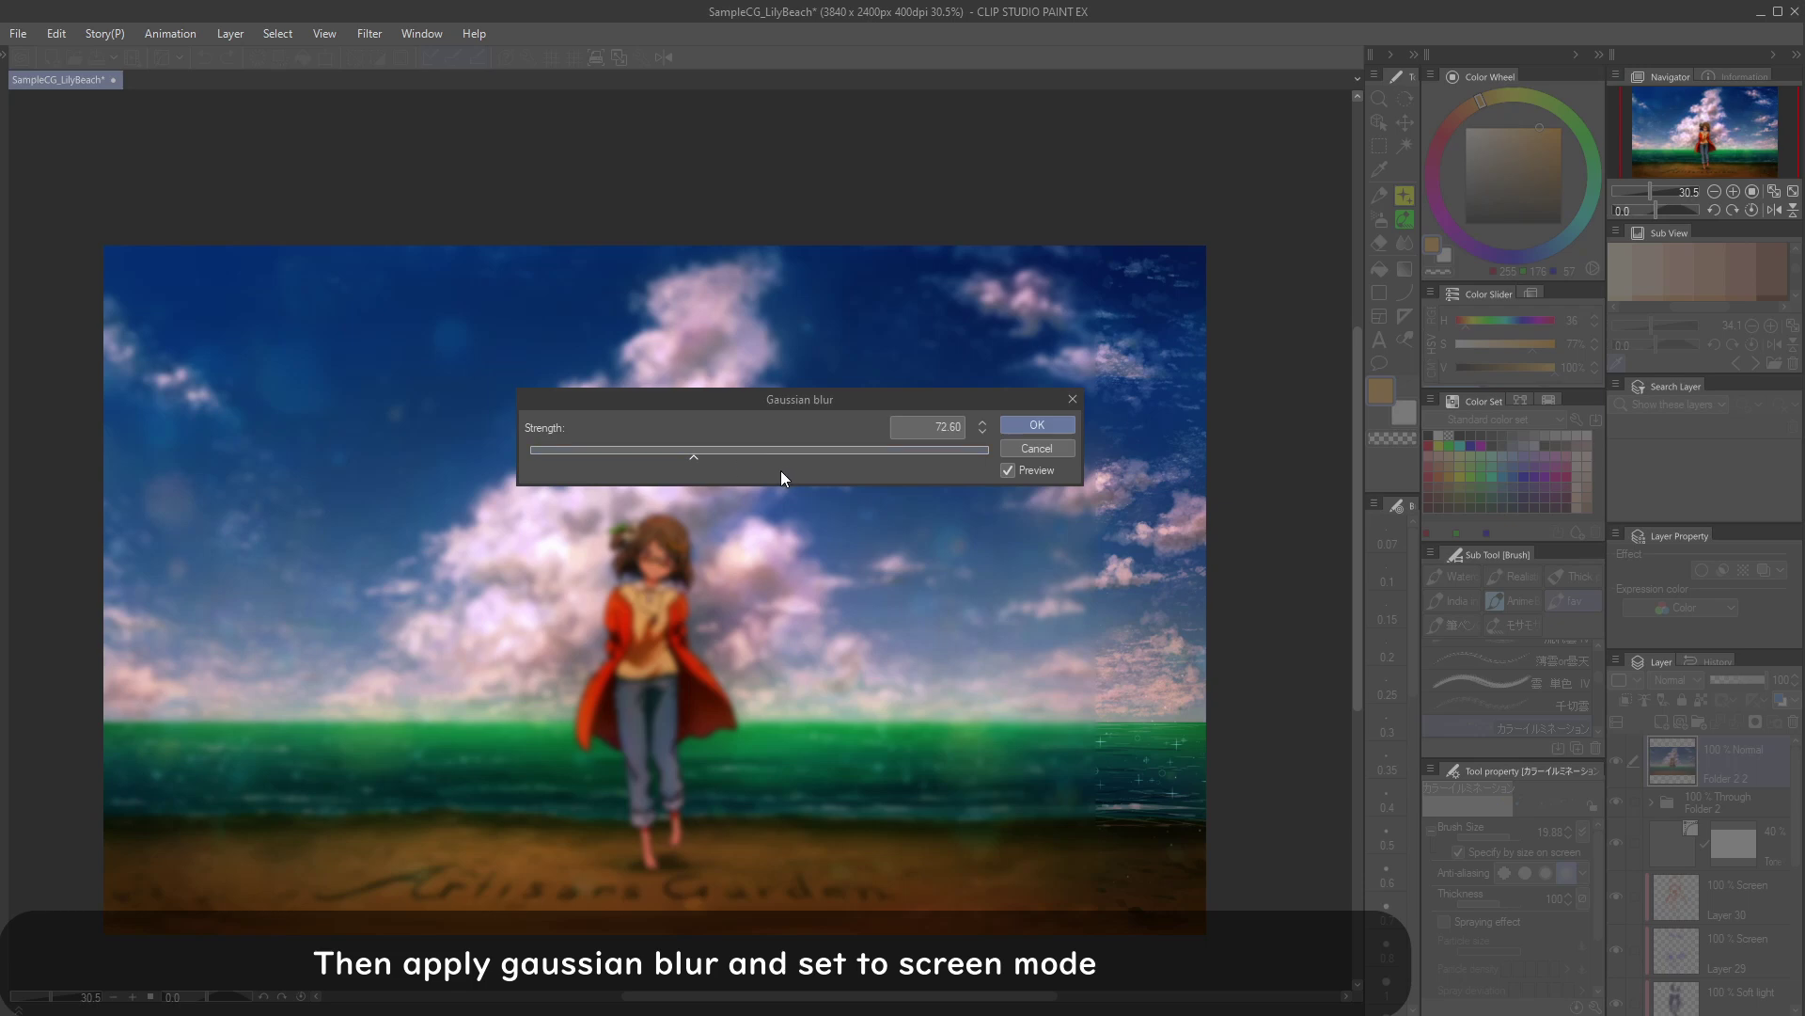
click(1036, 425)
Step: Set the blurred merged layer to Screen at 35% opacity and compare the image with and without it
click(1674, 680)
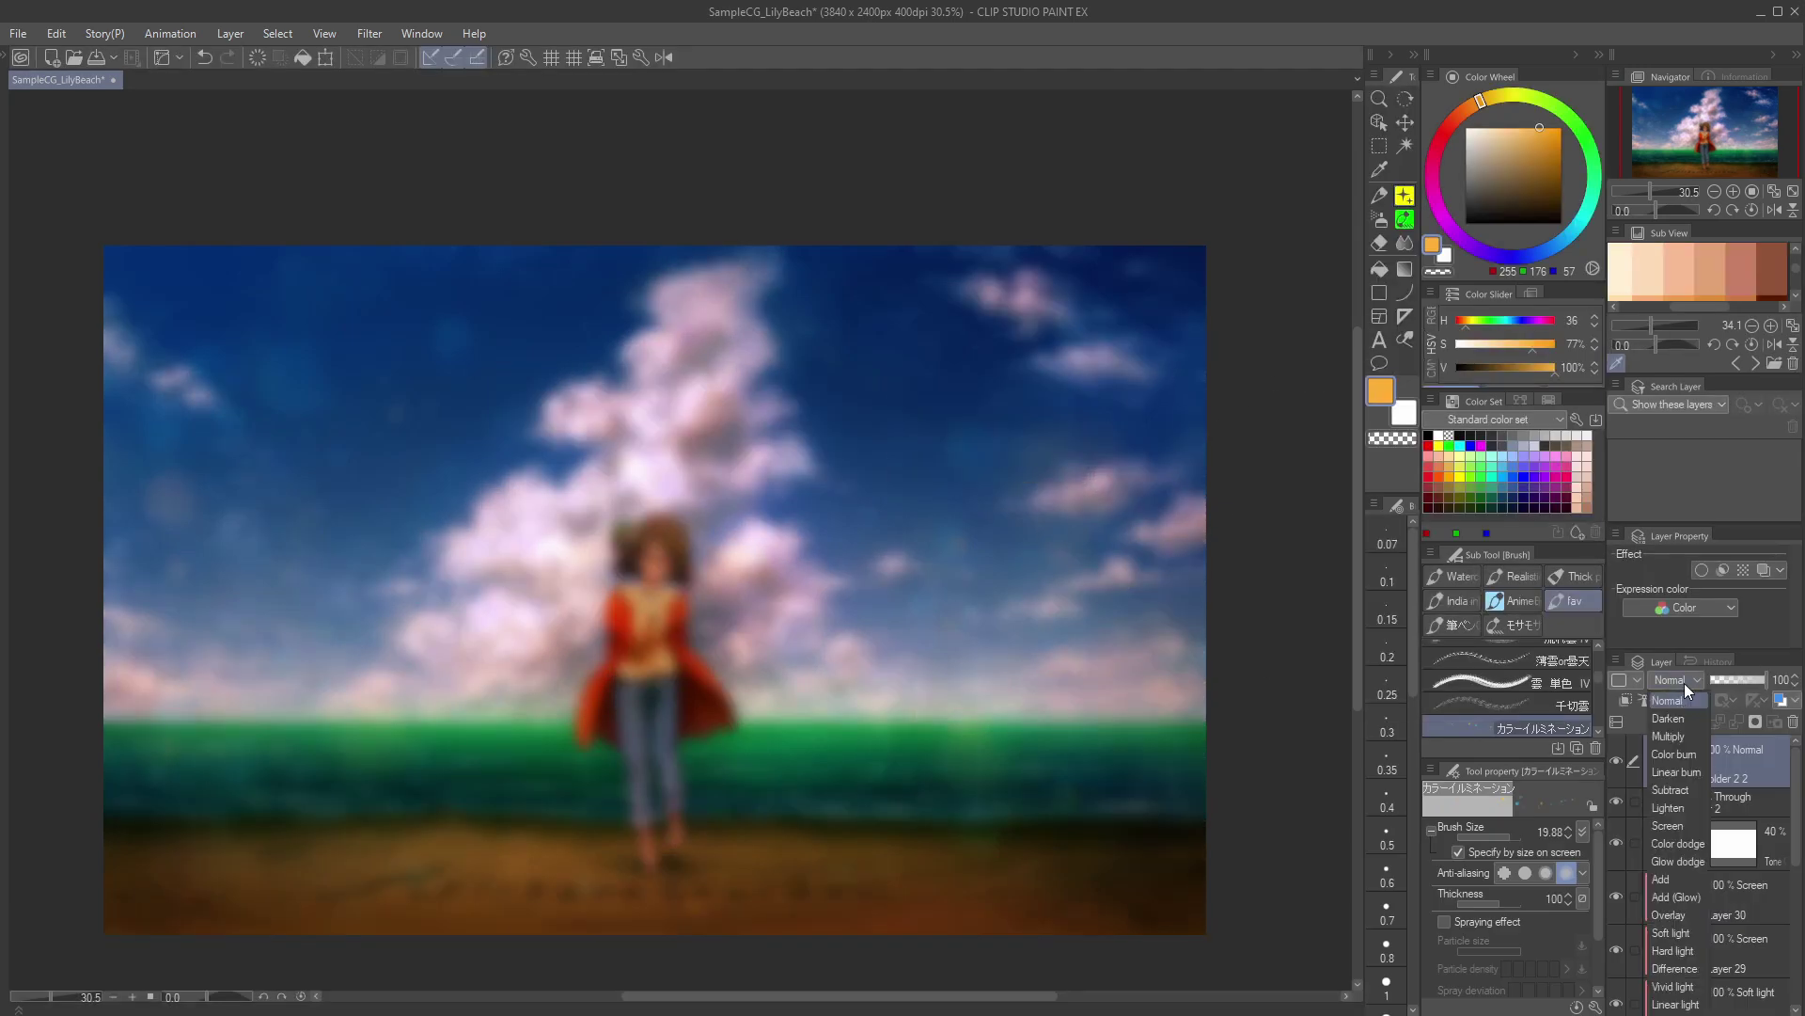
click(1679, 826)
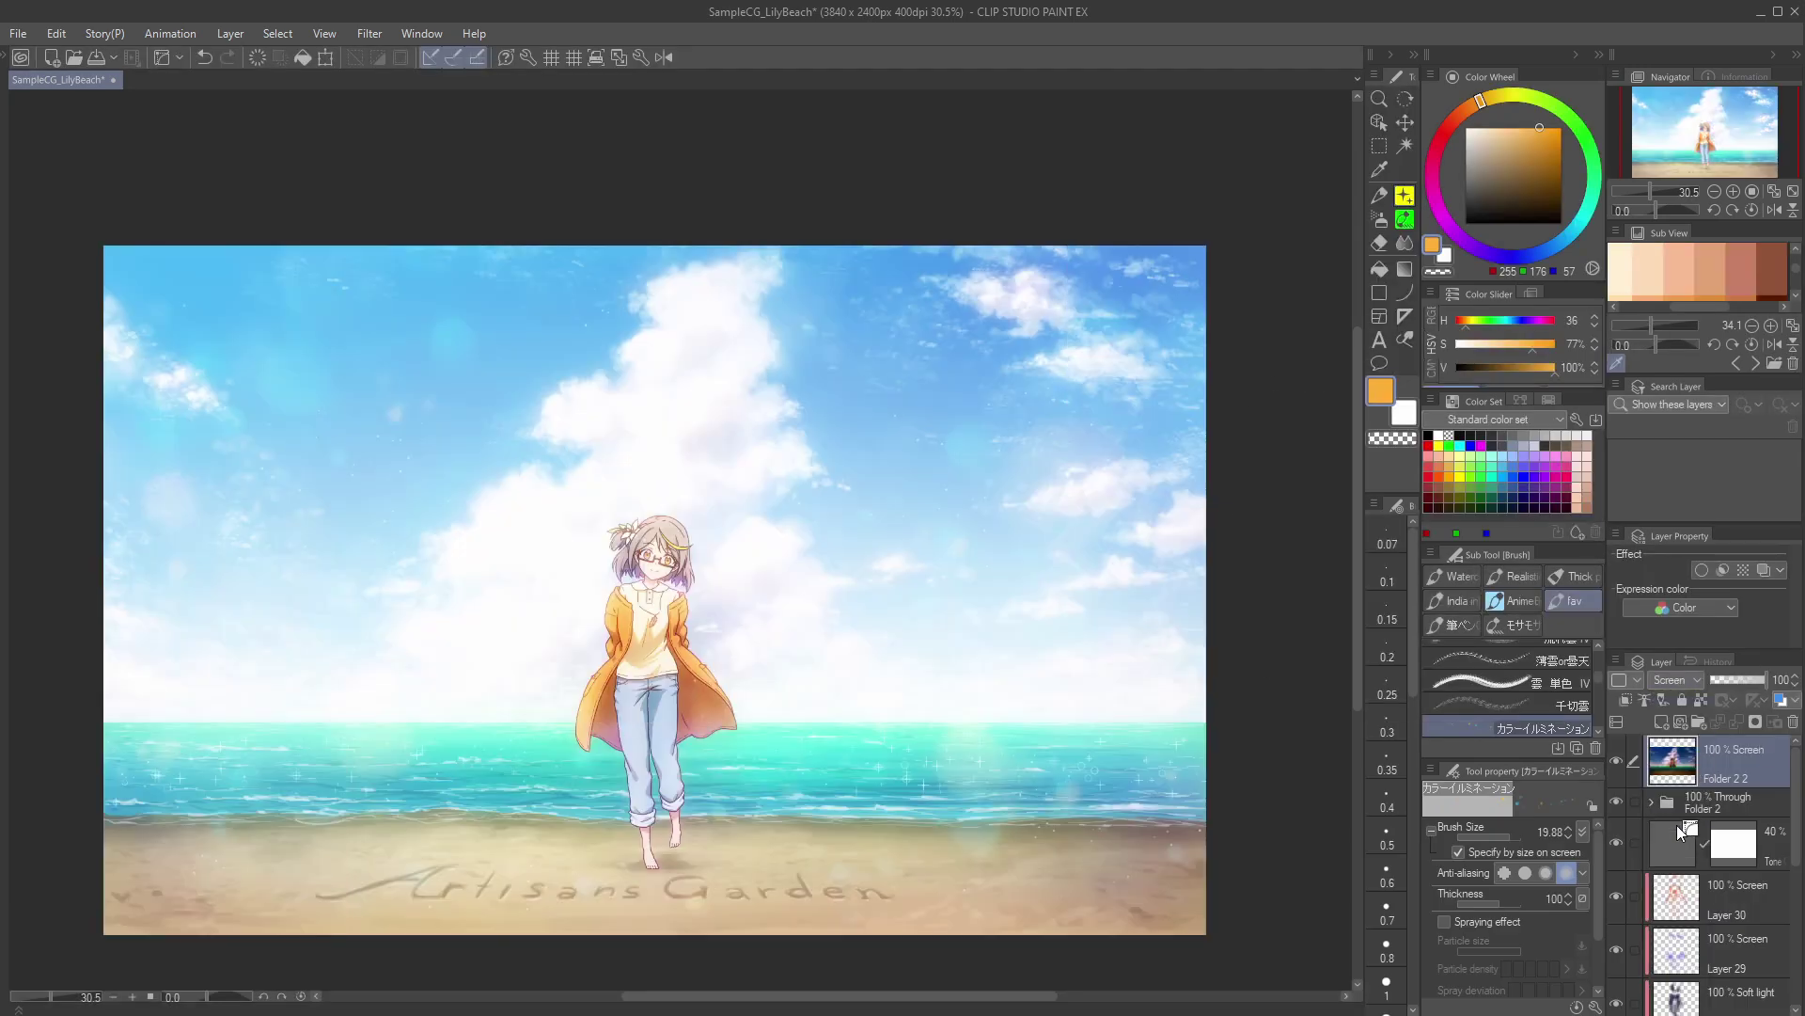
drag(1740, 679, 1729, 679)
click(1621, 759)
click(1623, 760)
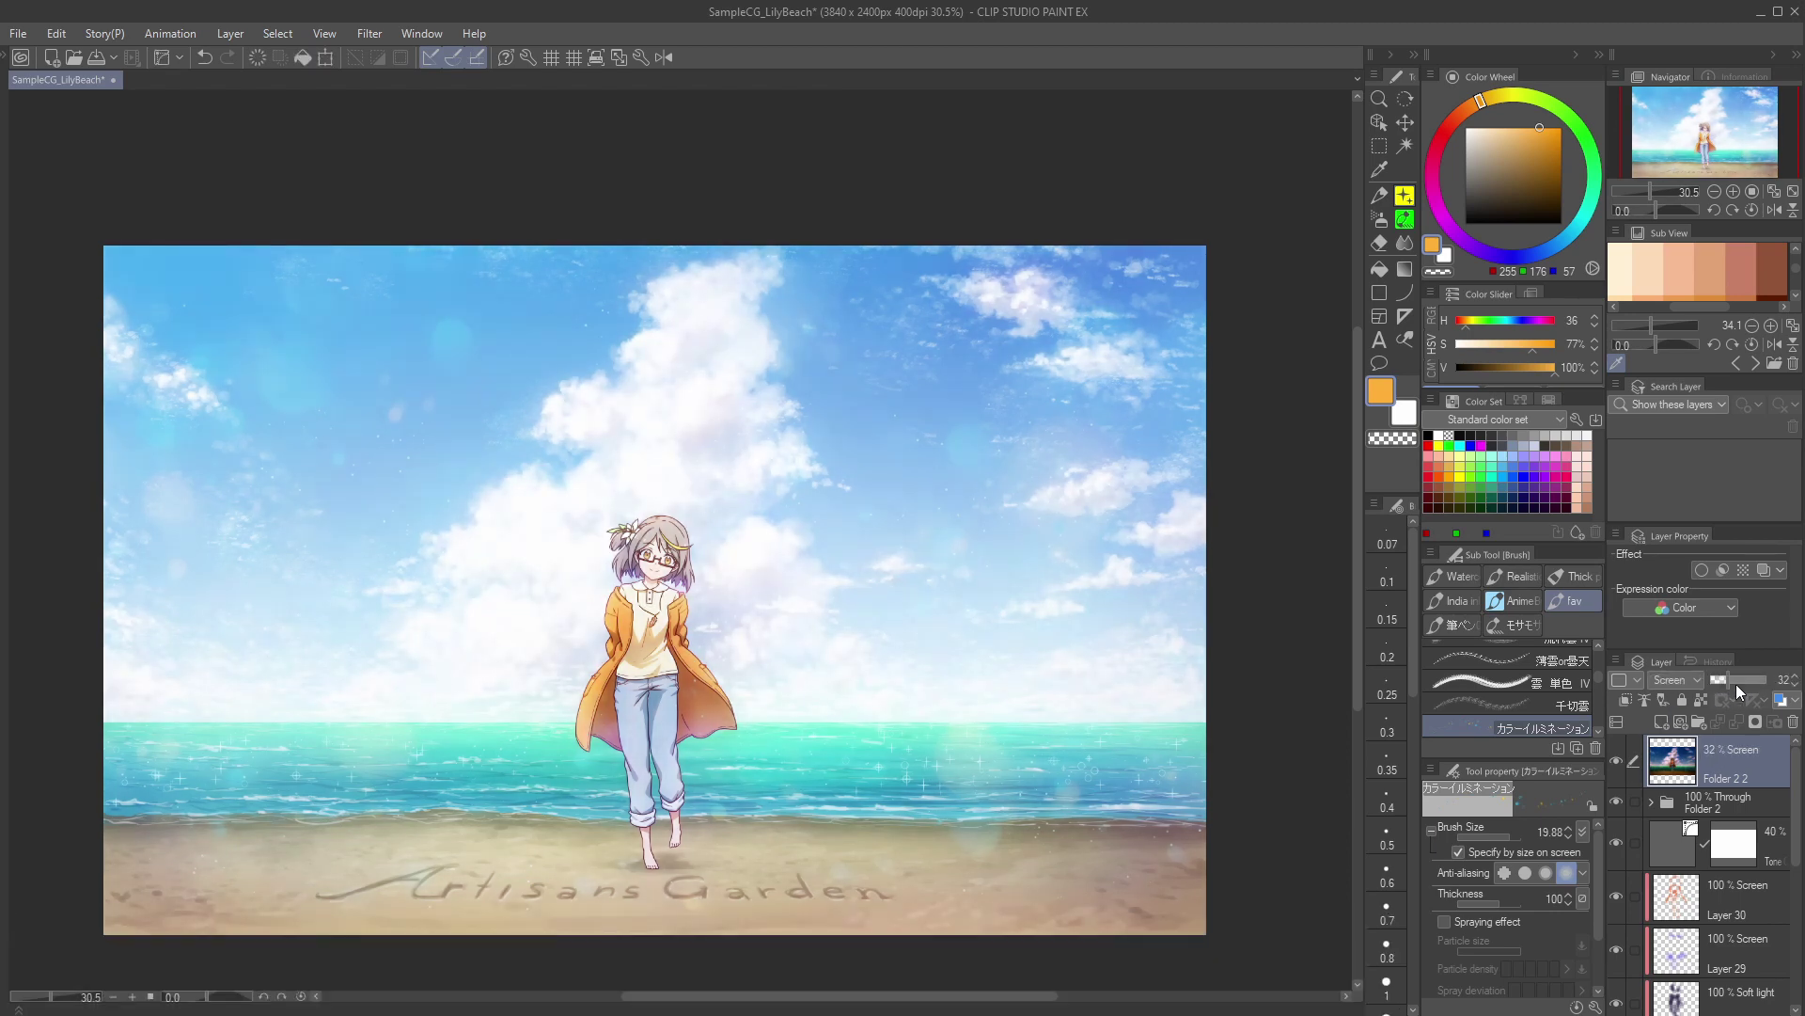
Step: Add a Tone Curve correction layer above Folder 2 with the upper part of the RGB curve bent down slightly
click(1707, 800)
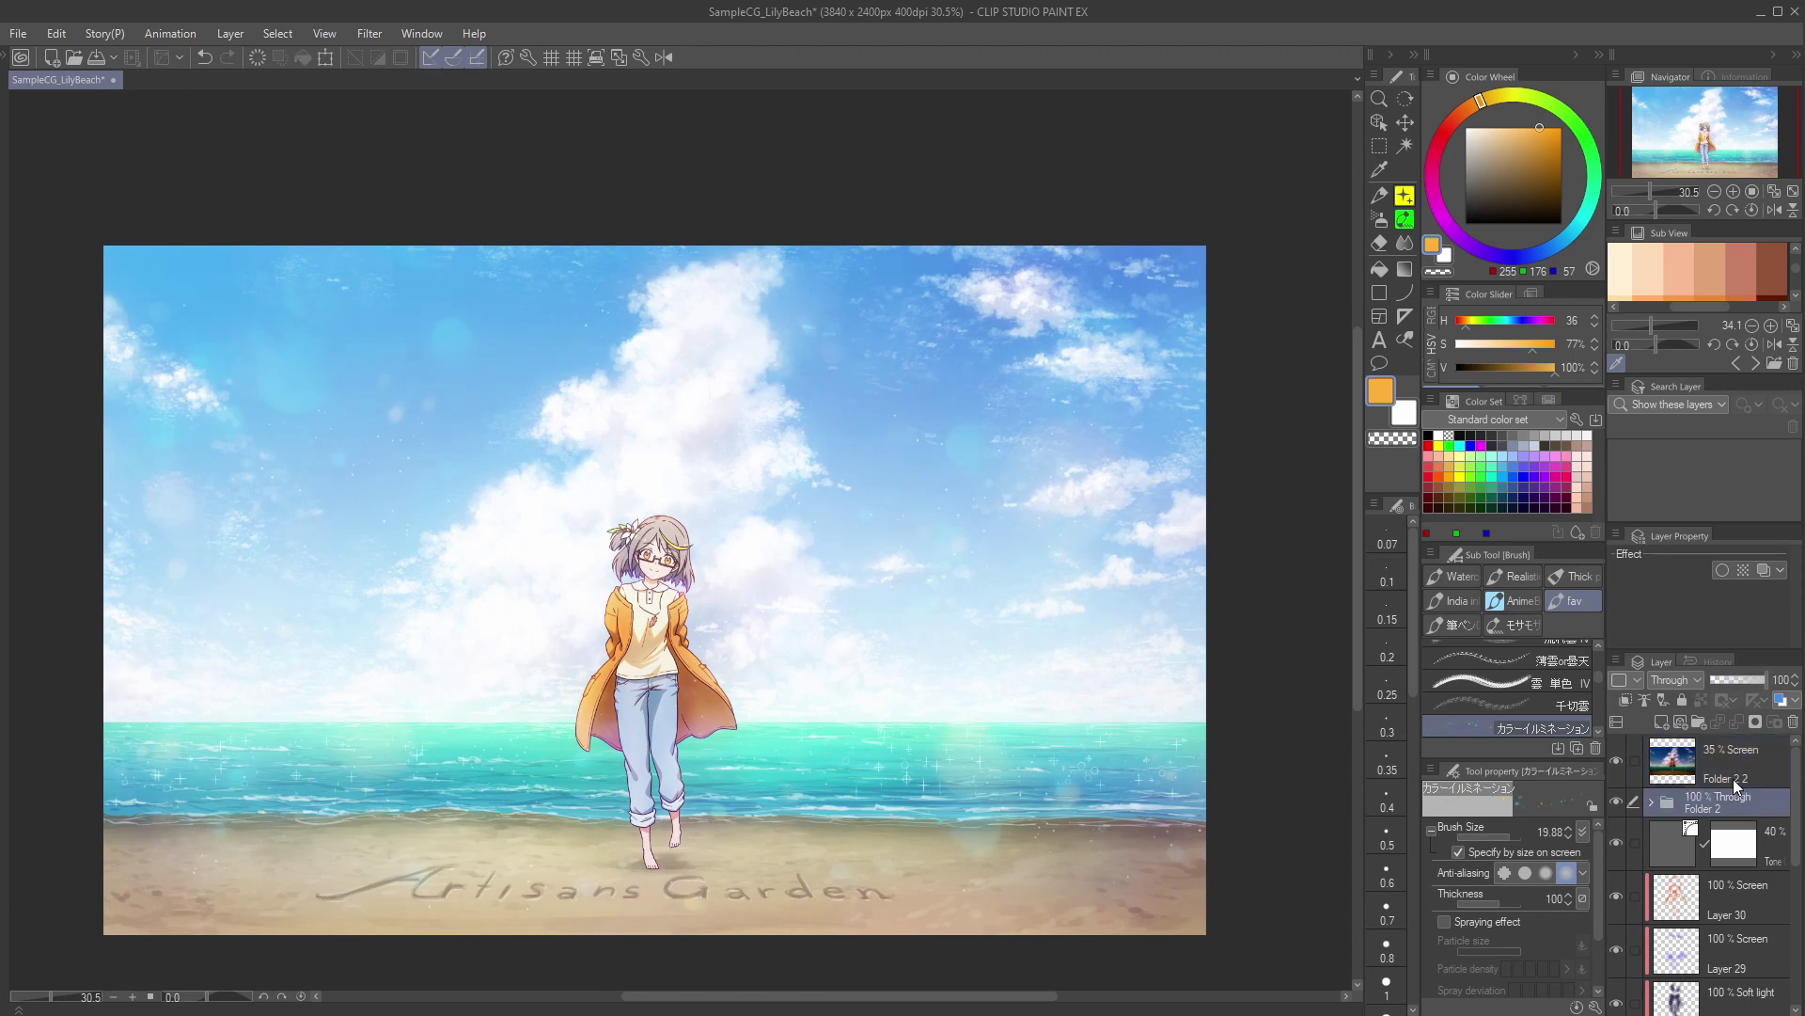
click(1617, 662)
mouse_move(1650, 726)
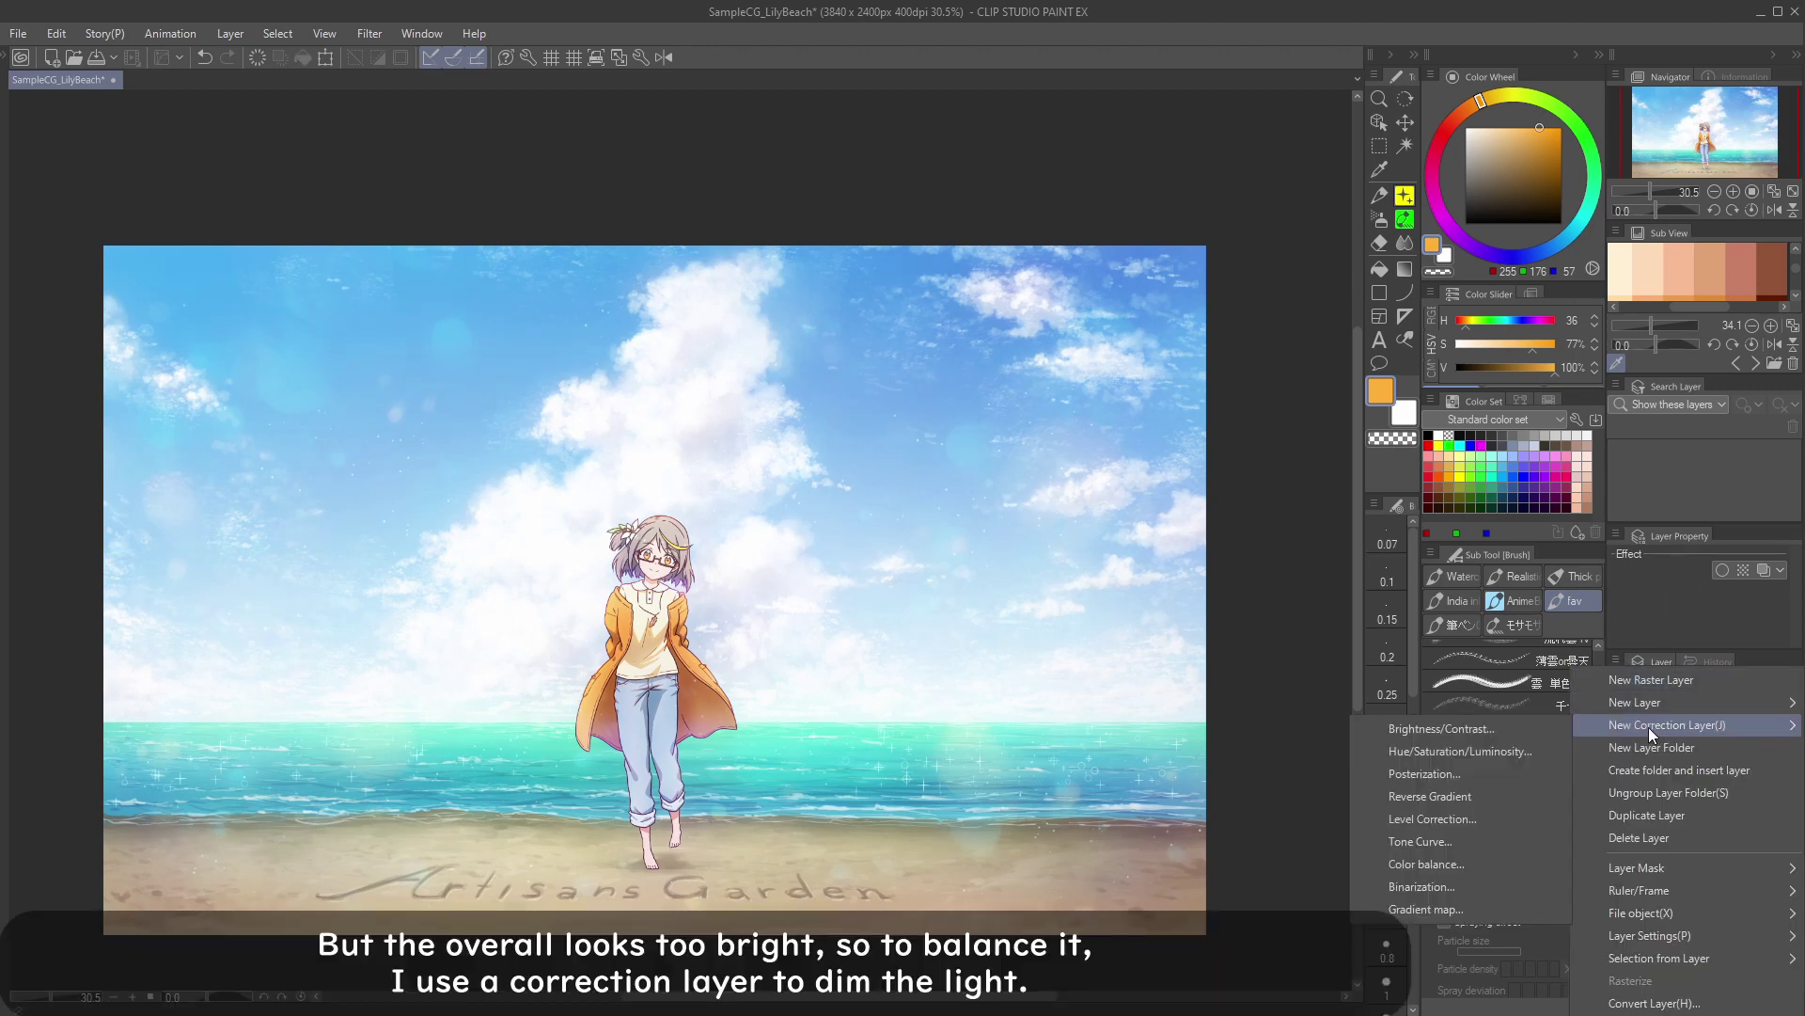
click(1450, 842)
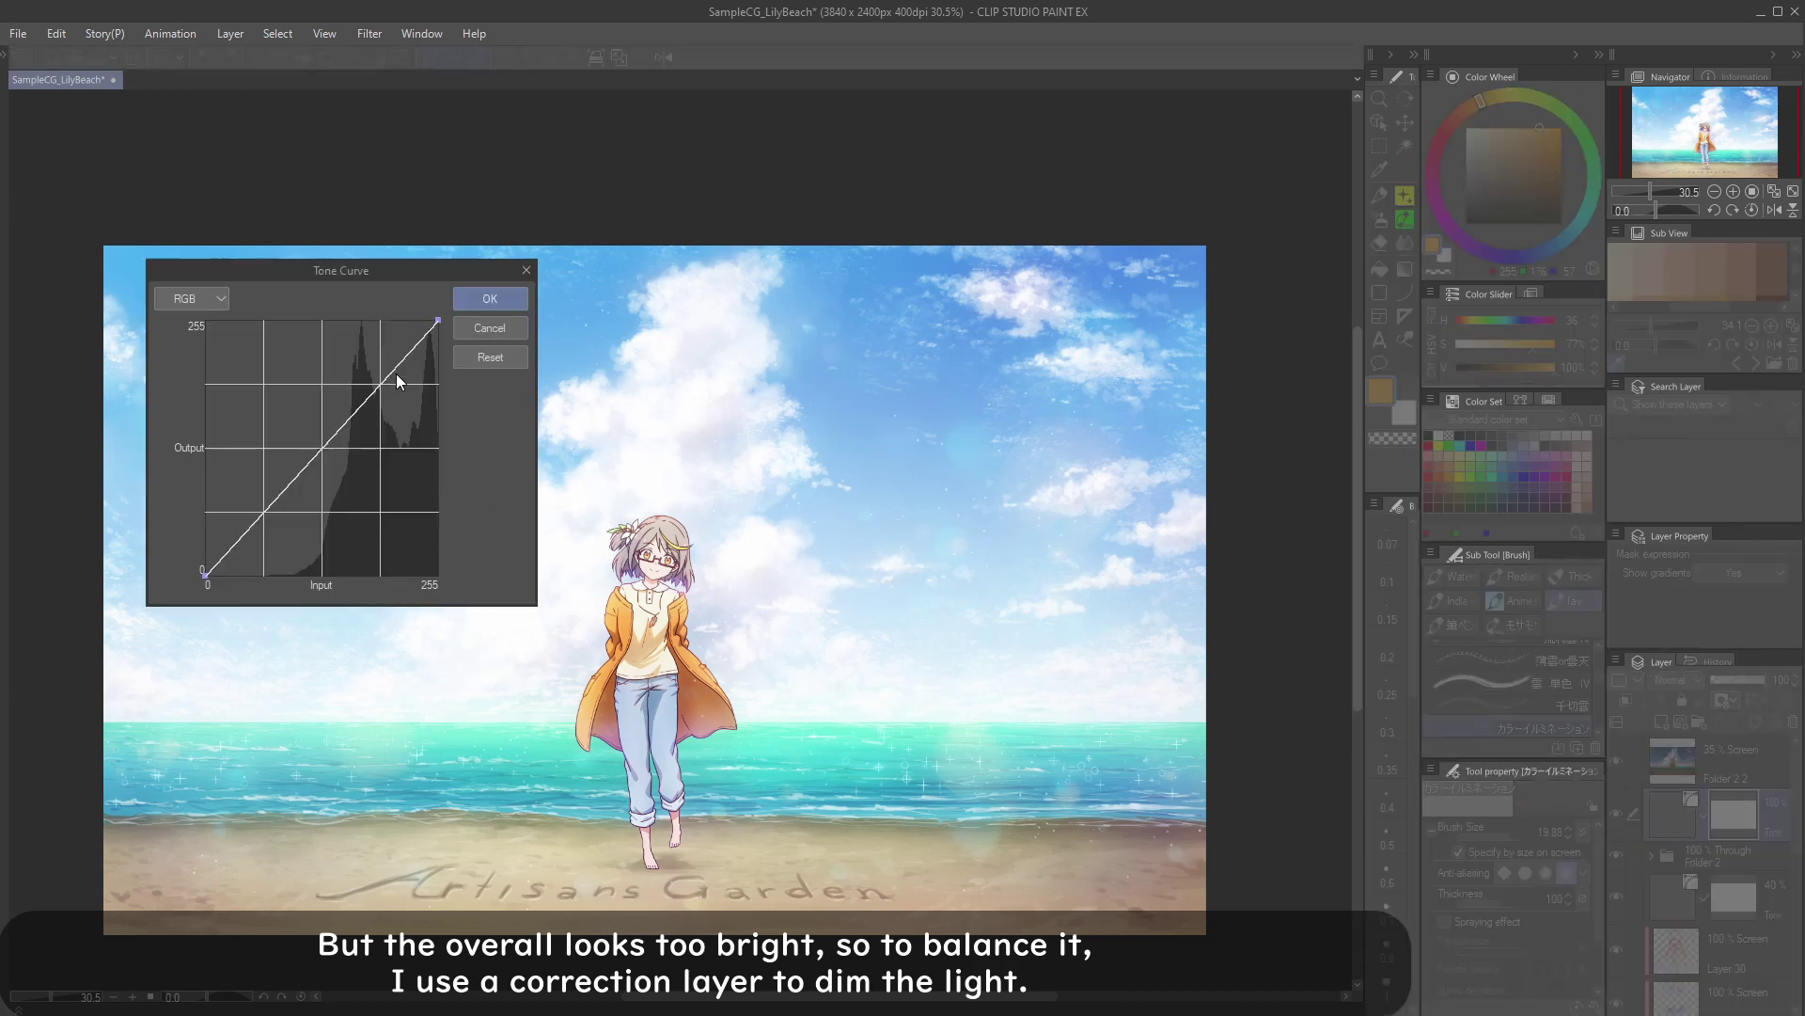
drag(397, 374, 440, 376)
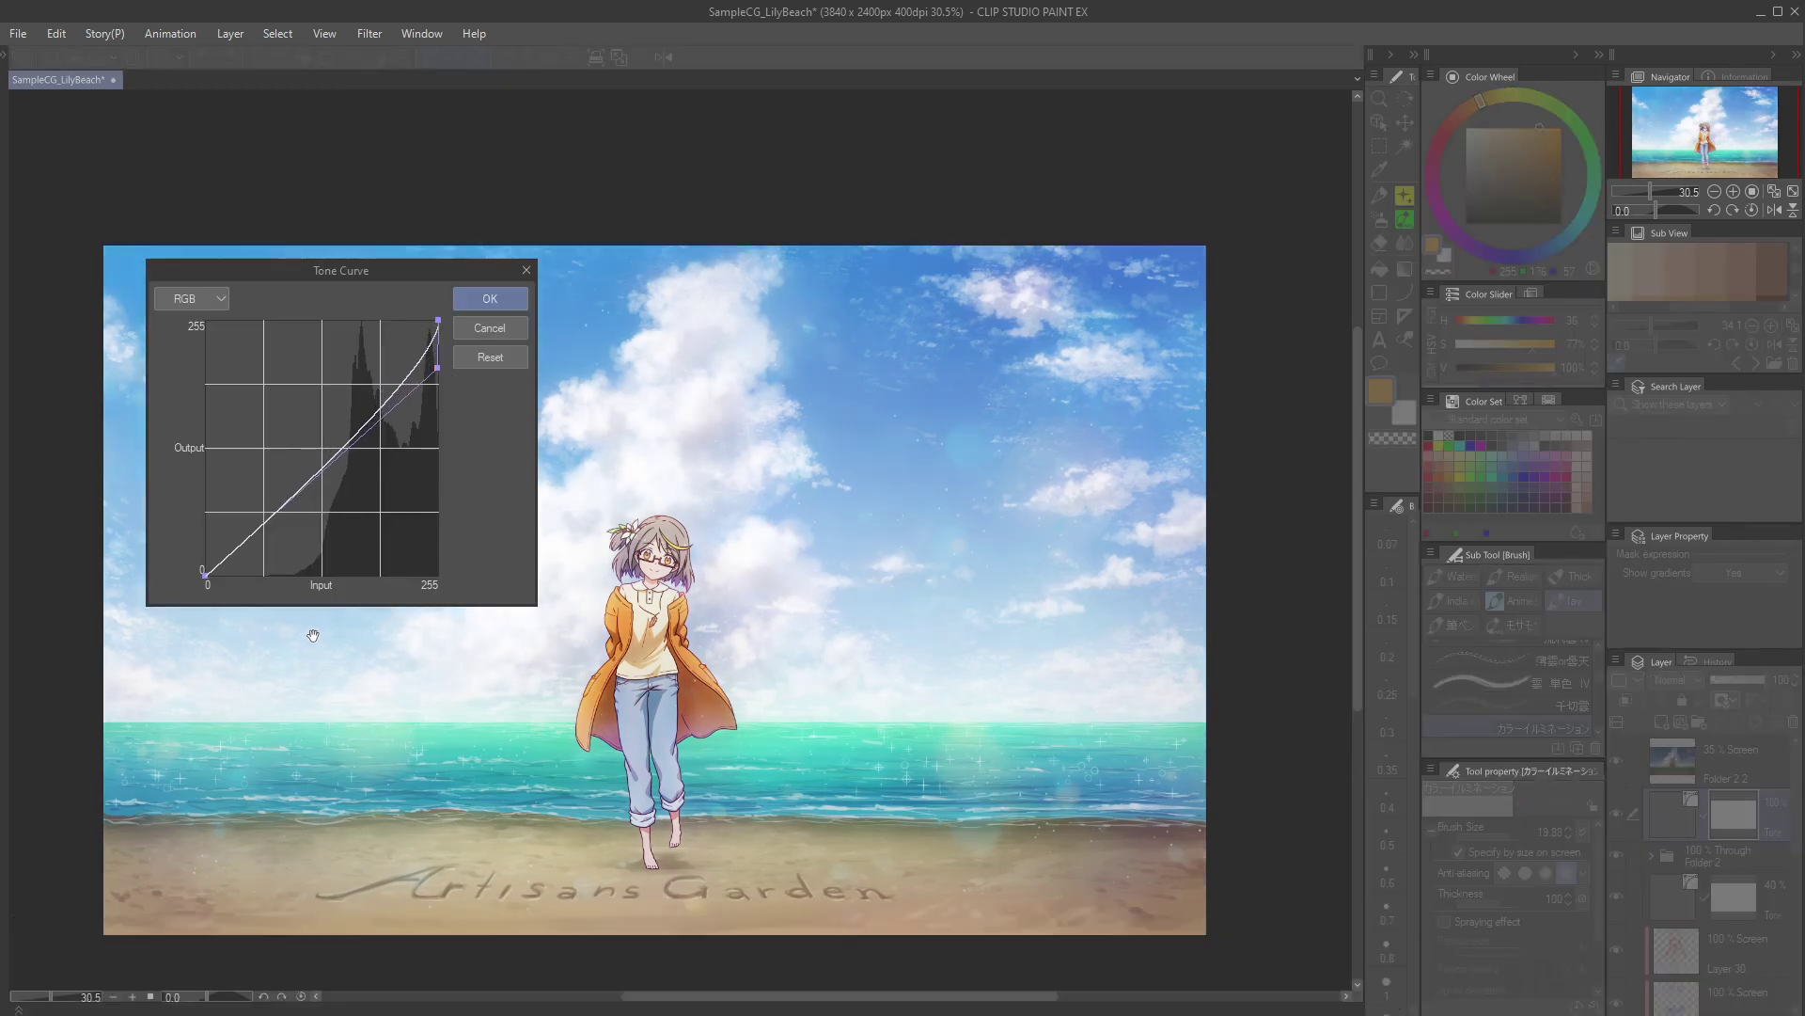
click(490, 299)
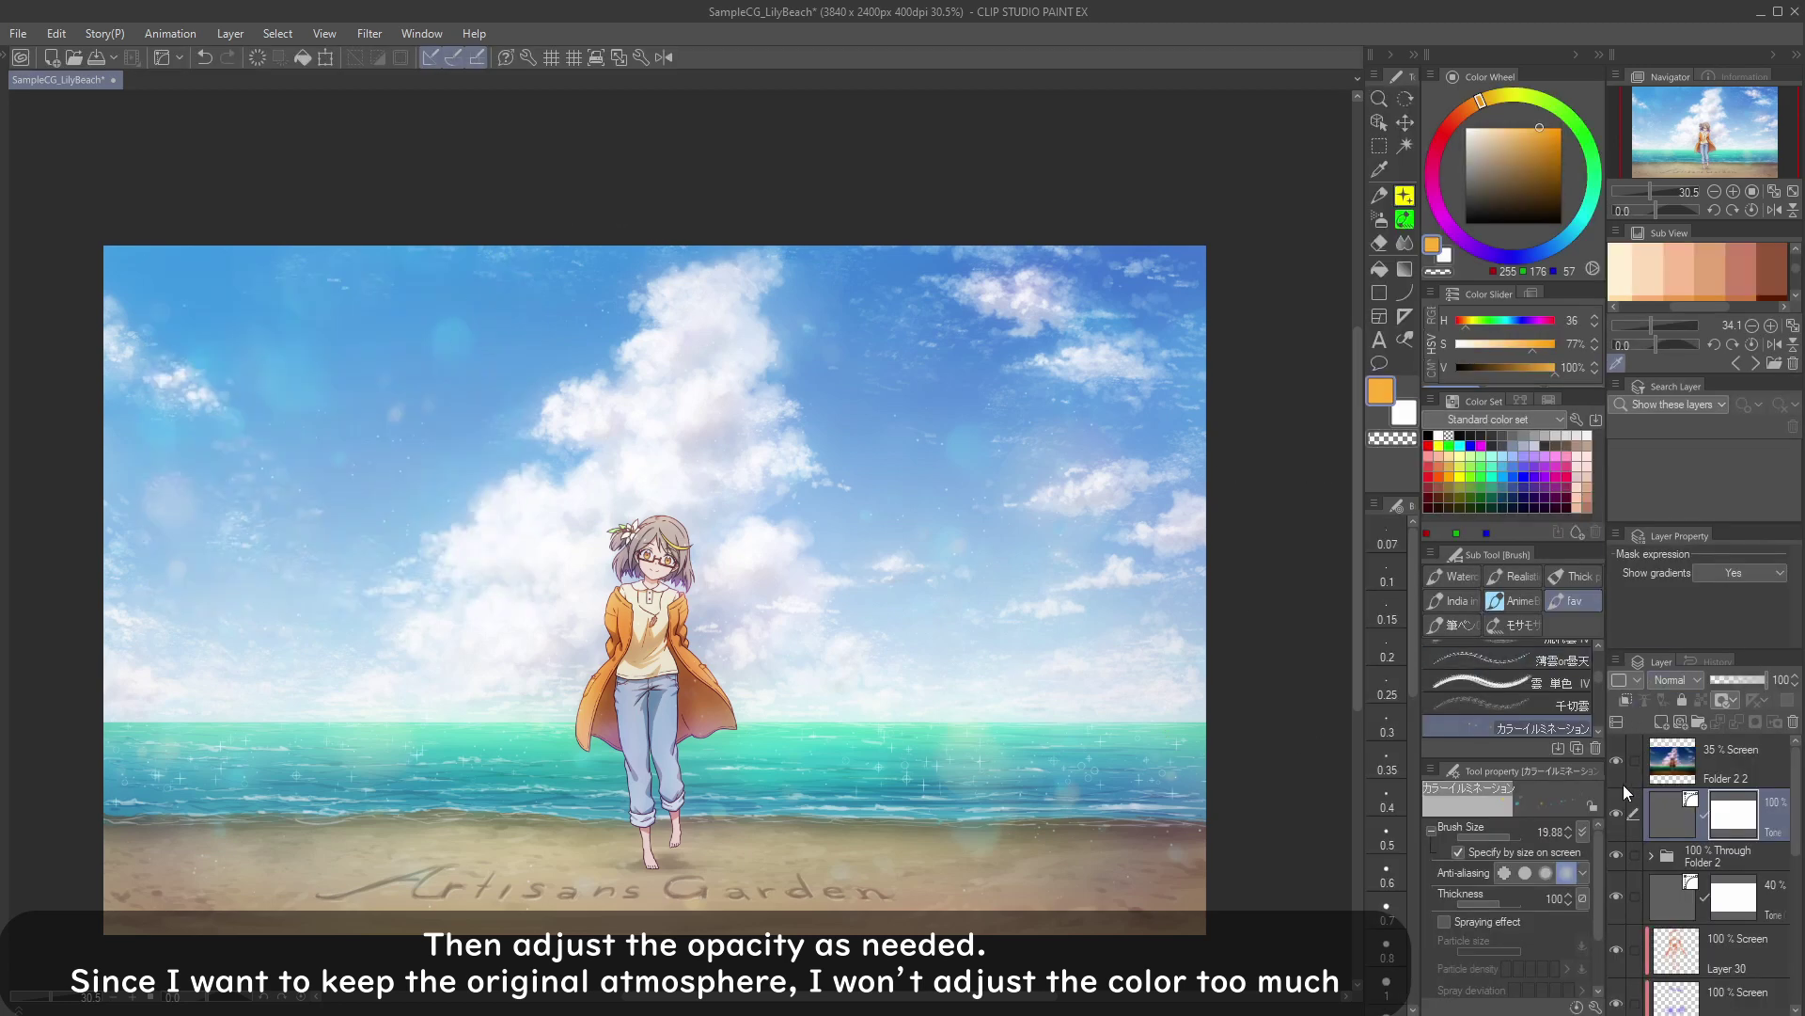
Step: Try higher opacity of 67% for the blurred Screen layer and 58% for the new tone curve layer
click(1688, 764)
click(1737, 679)
click(1618, 761)
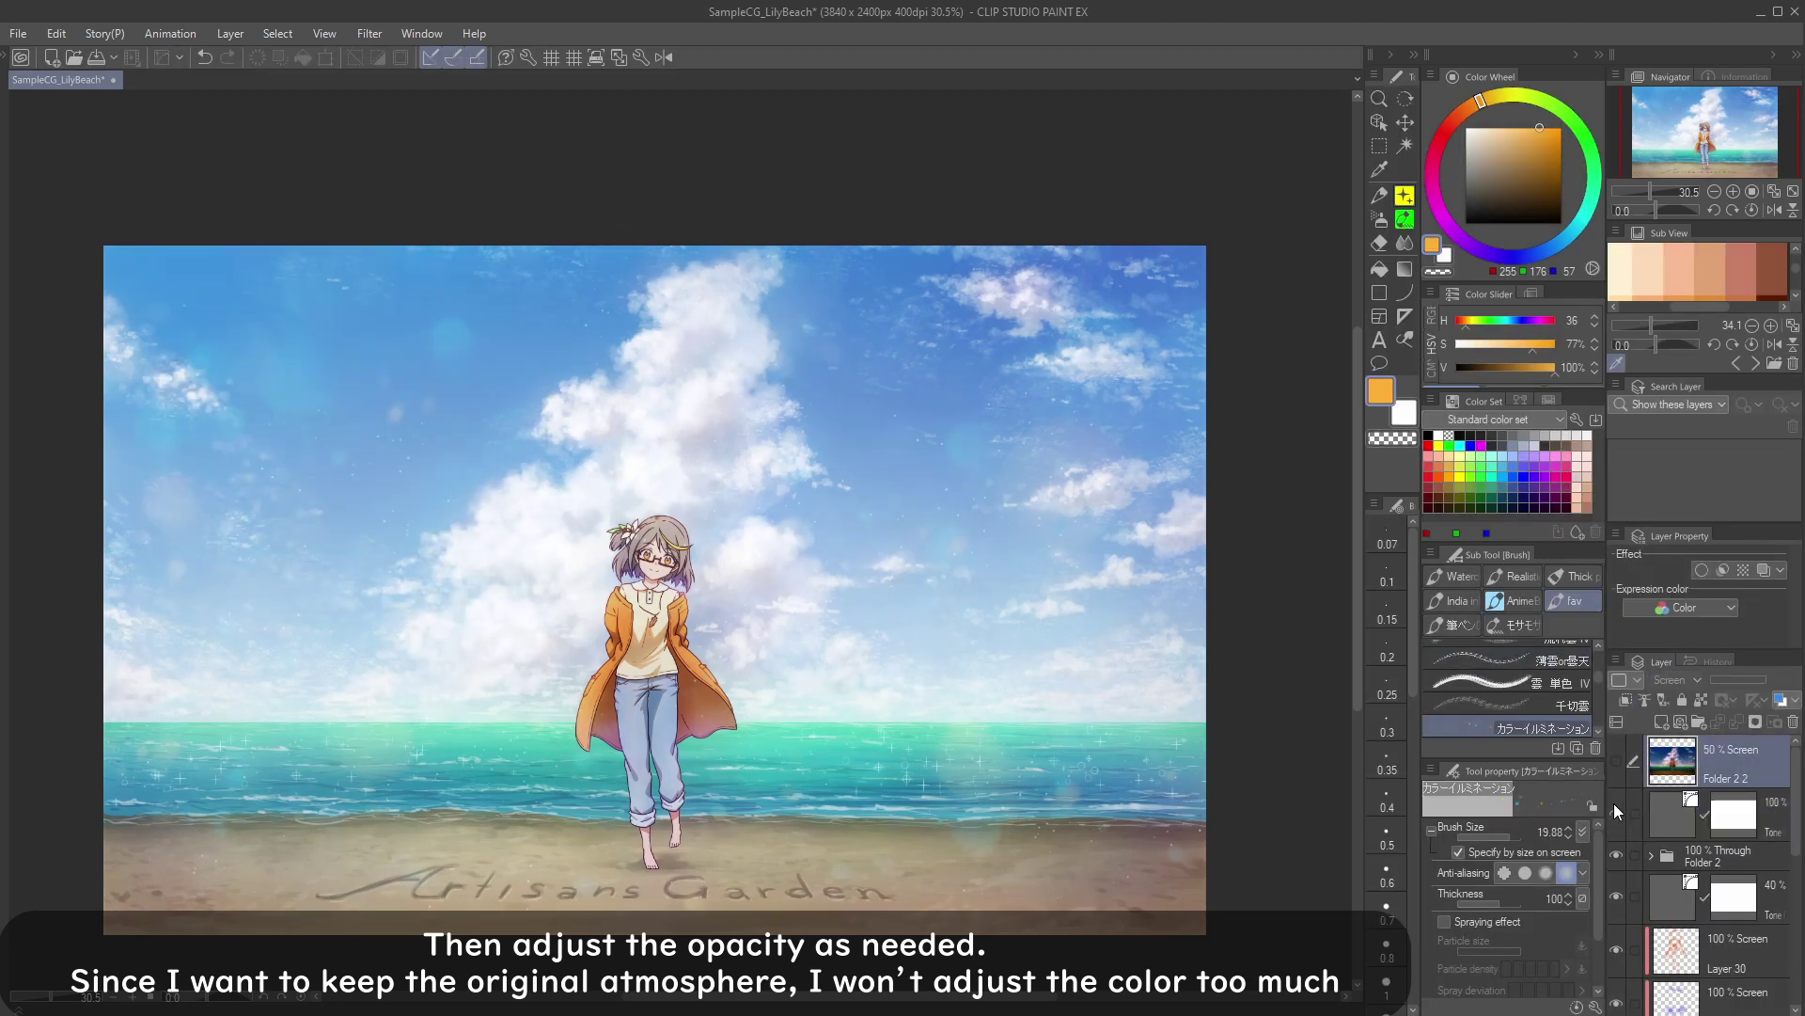
click(1616, 810)
click(1748, 680)
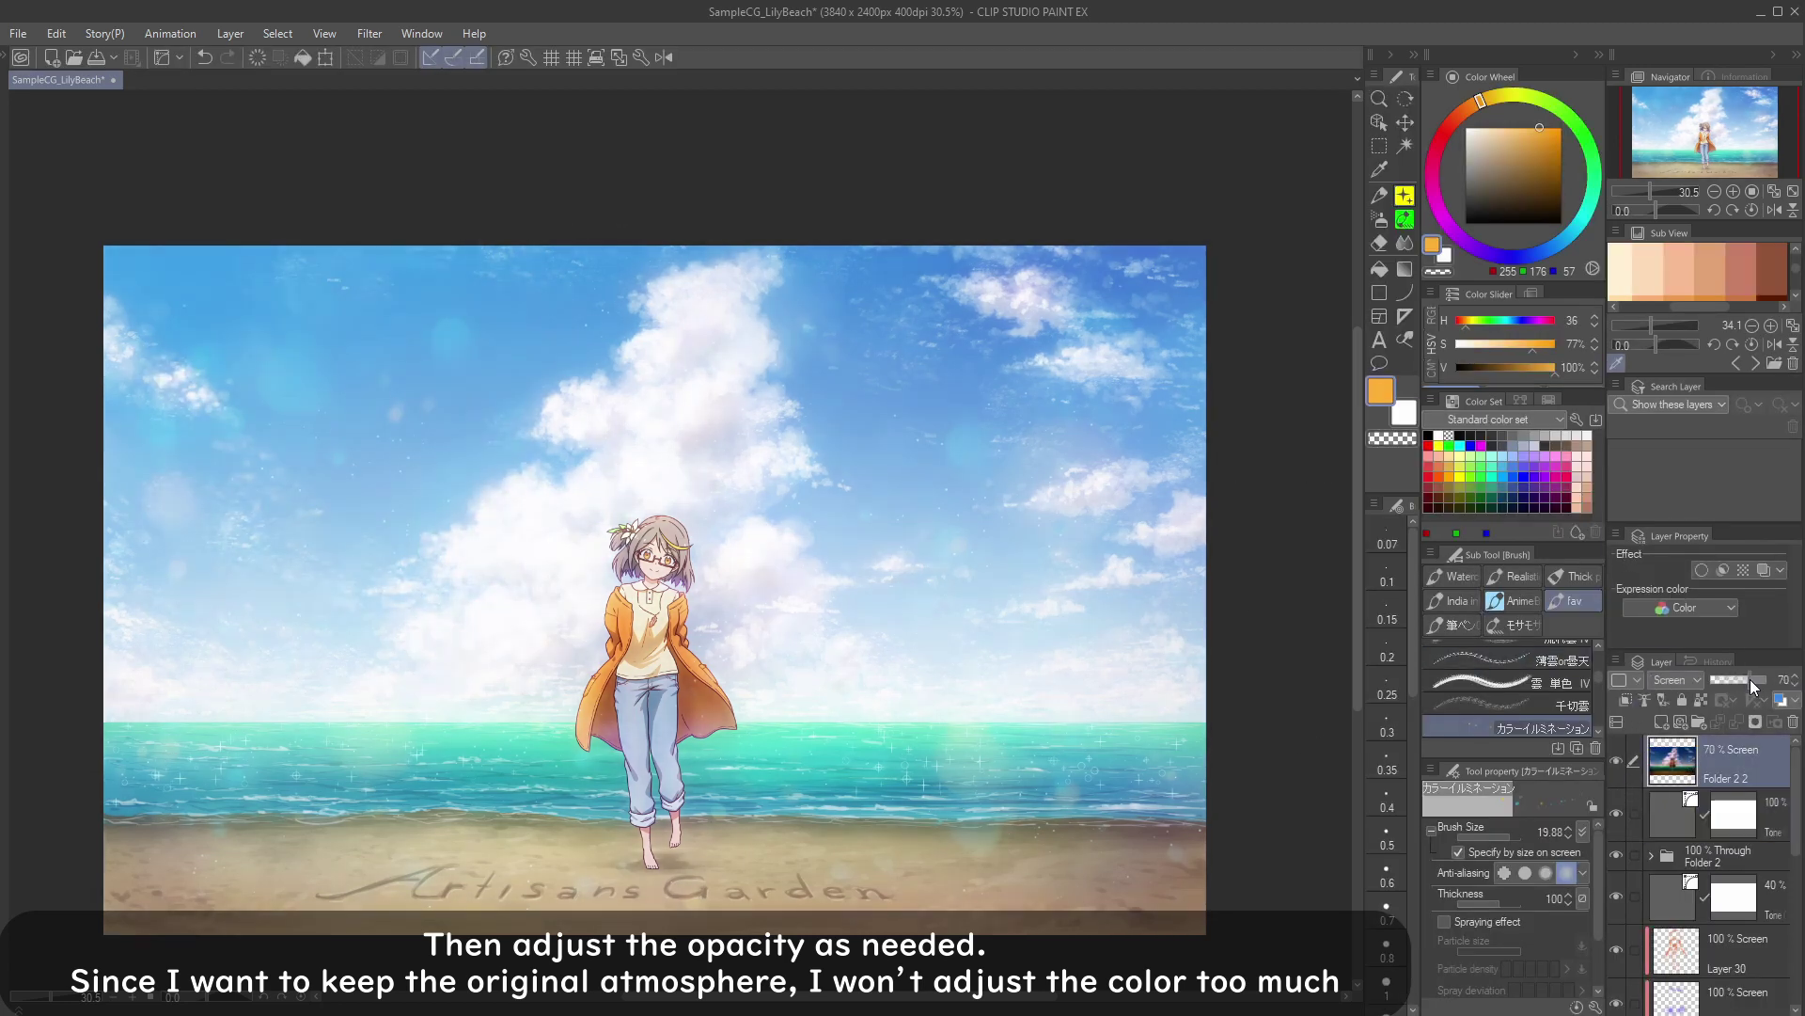
click(1681, 802)
click(1750, 679)
click(1741, 681)
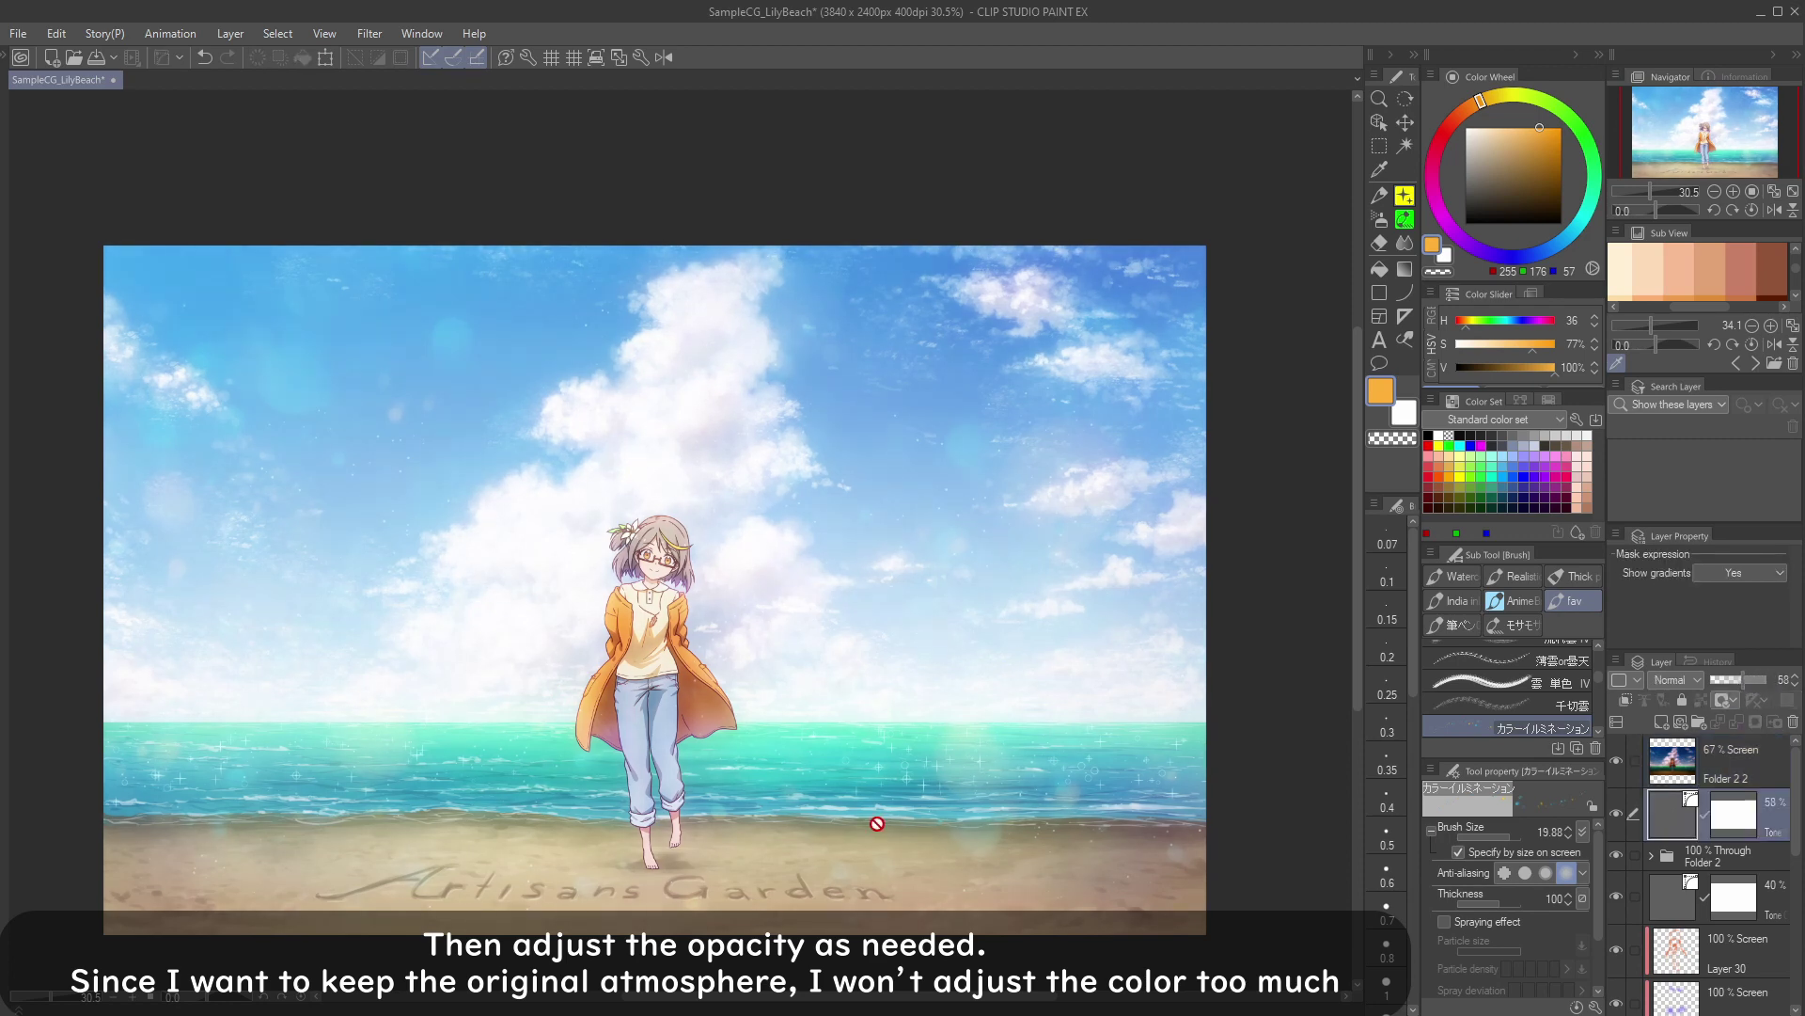
Step: Try the blurred Screen layer at 53% opacity and compare the image with both top layers on and off
click(1688, 764)
click(1740, 680)
click(1617, 762)
click(1617, 810)
click(1617, 762)
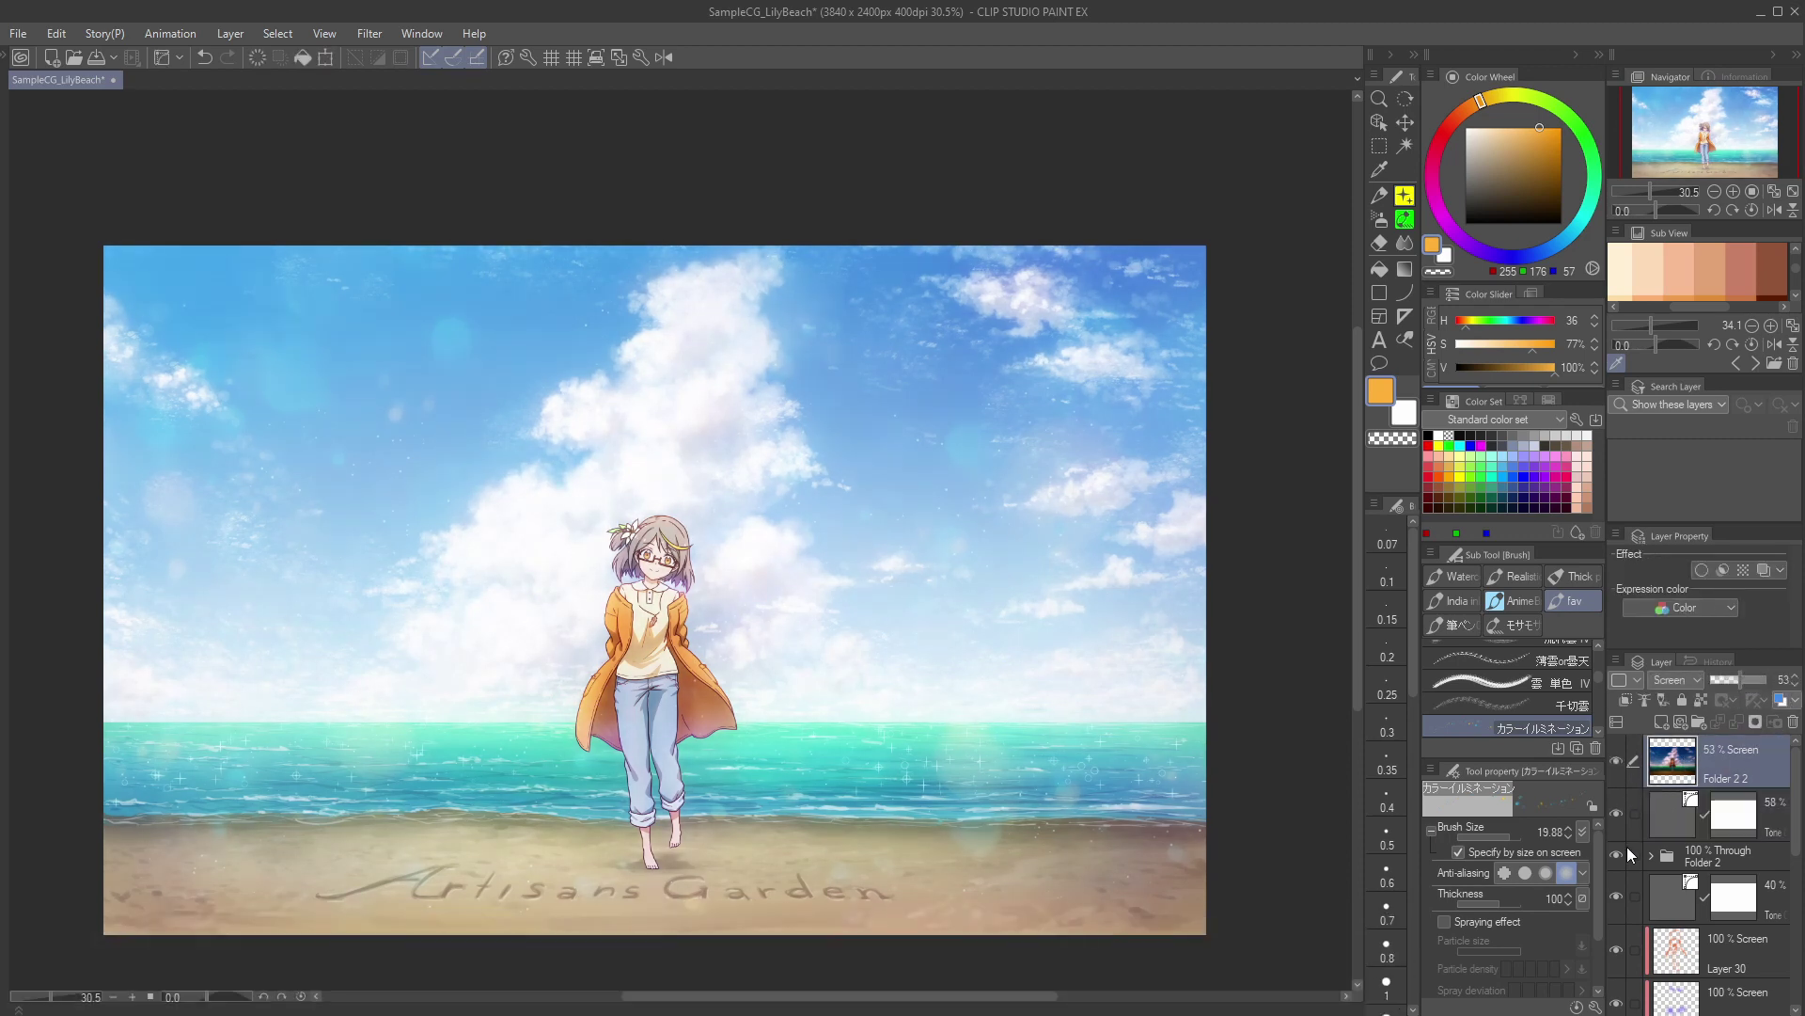
click(1617, 810)
Step: Set the blurred Screen layer's opacity to 35% and the tone curve layer's opacity to 37%
click(1730, 680)
click(1683, 806)
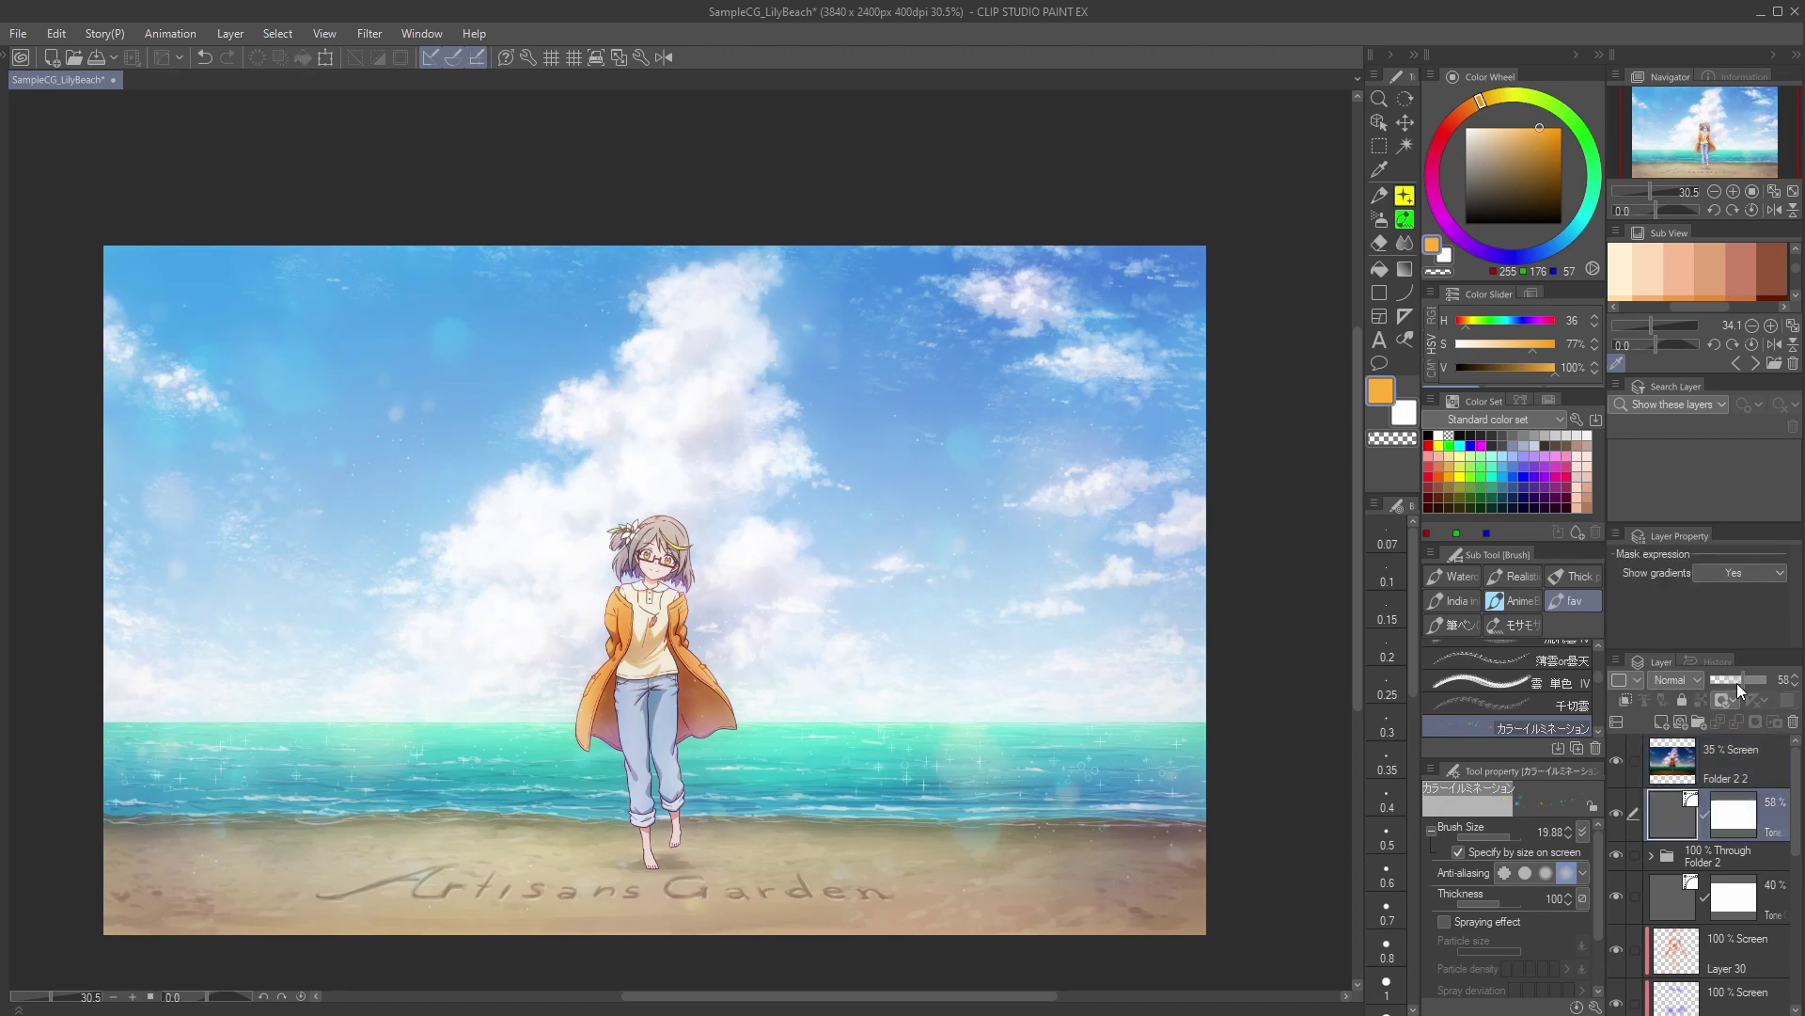
click(1731, 680)
drag(1226, 766, 1169, 714)
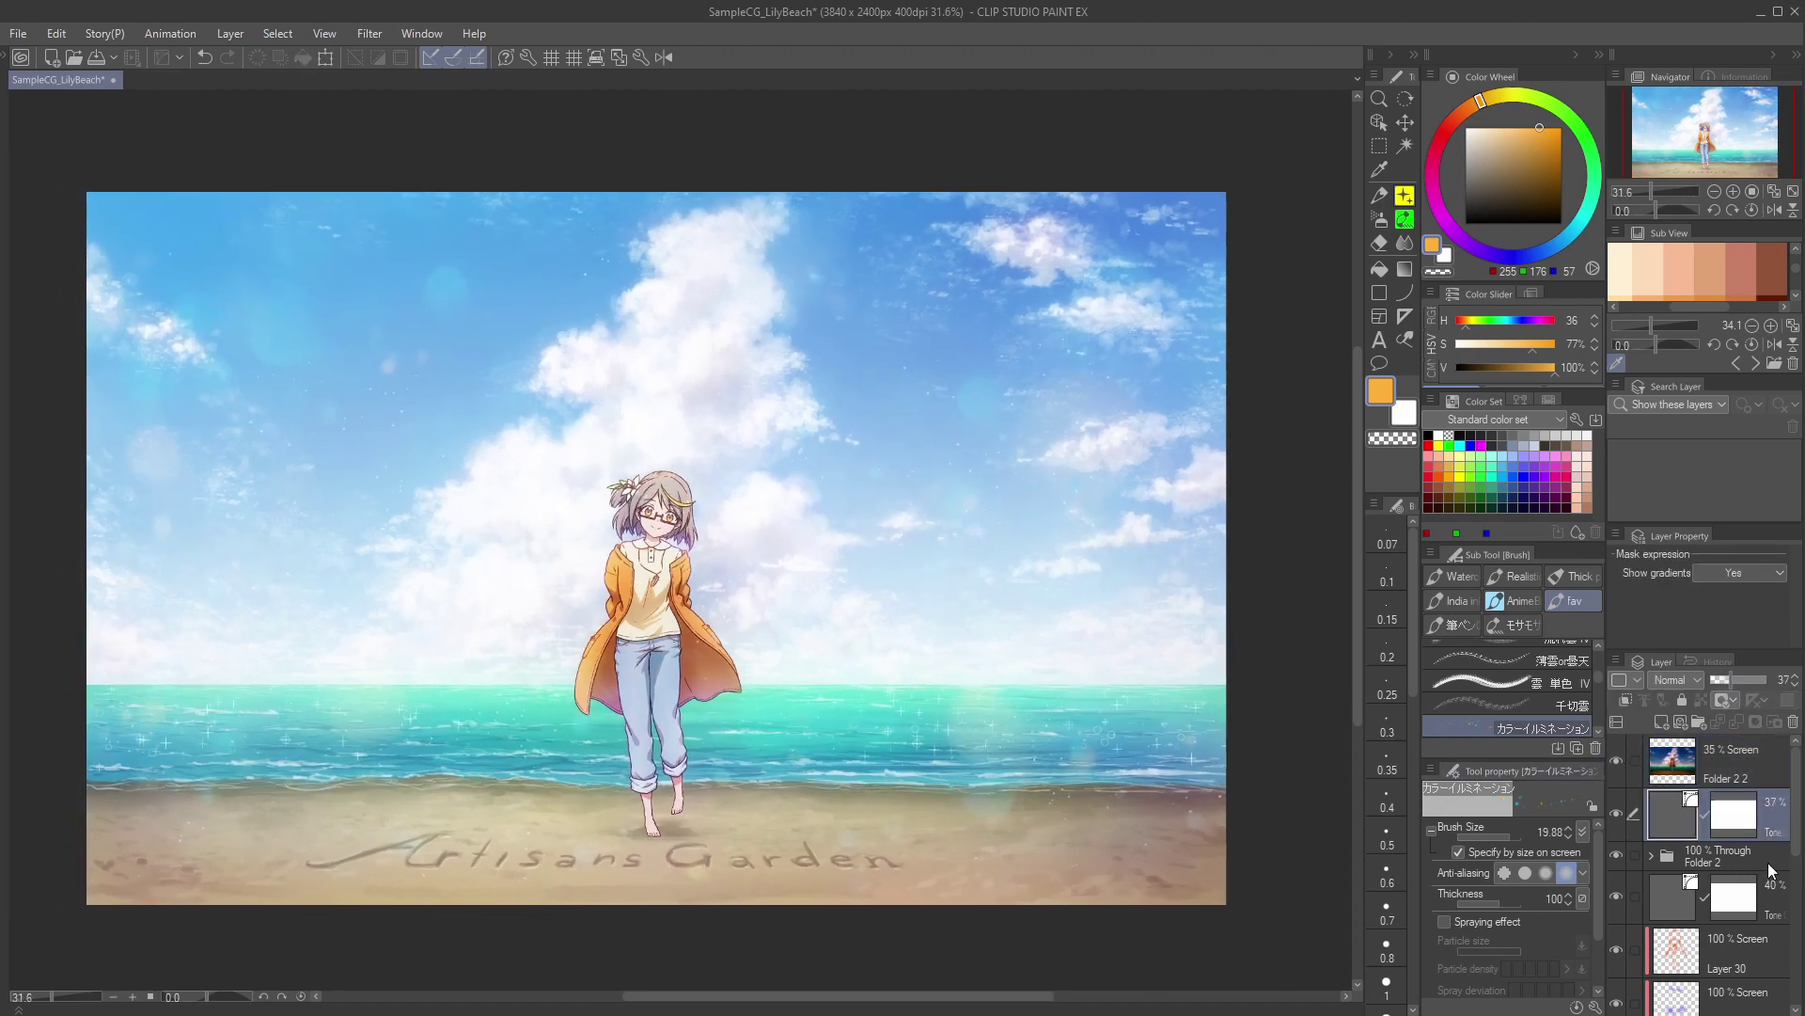
click(614, 60)
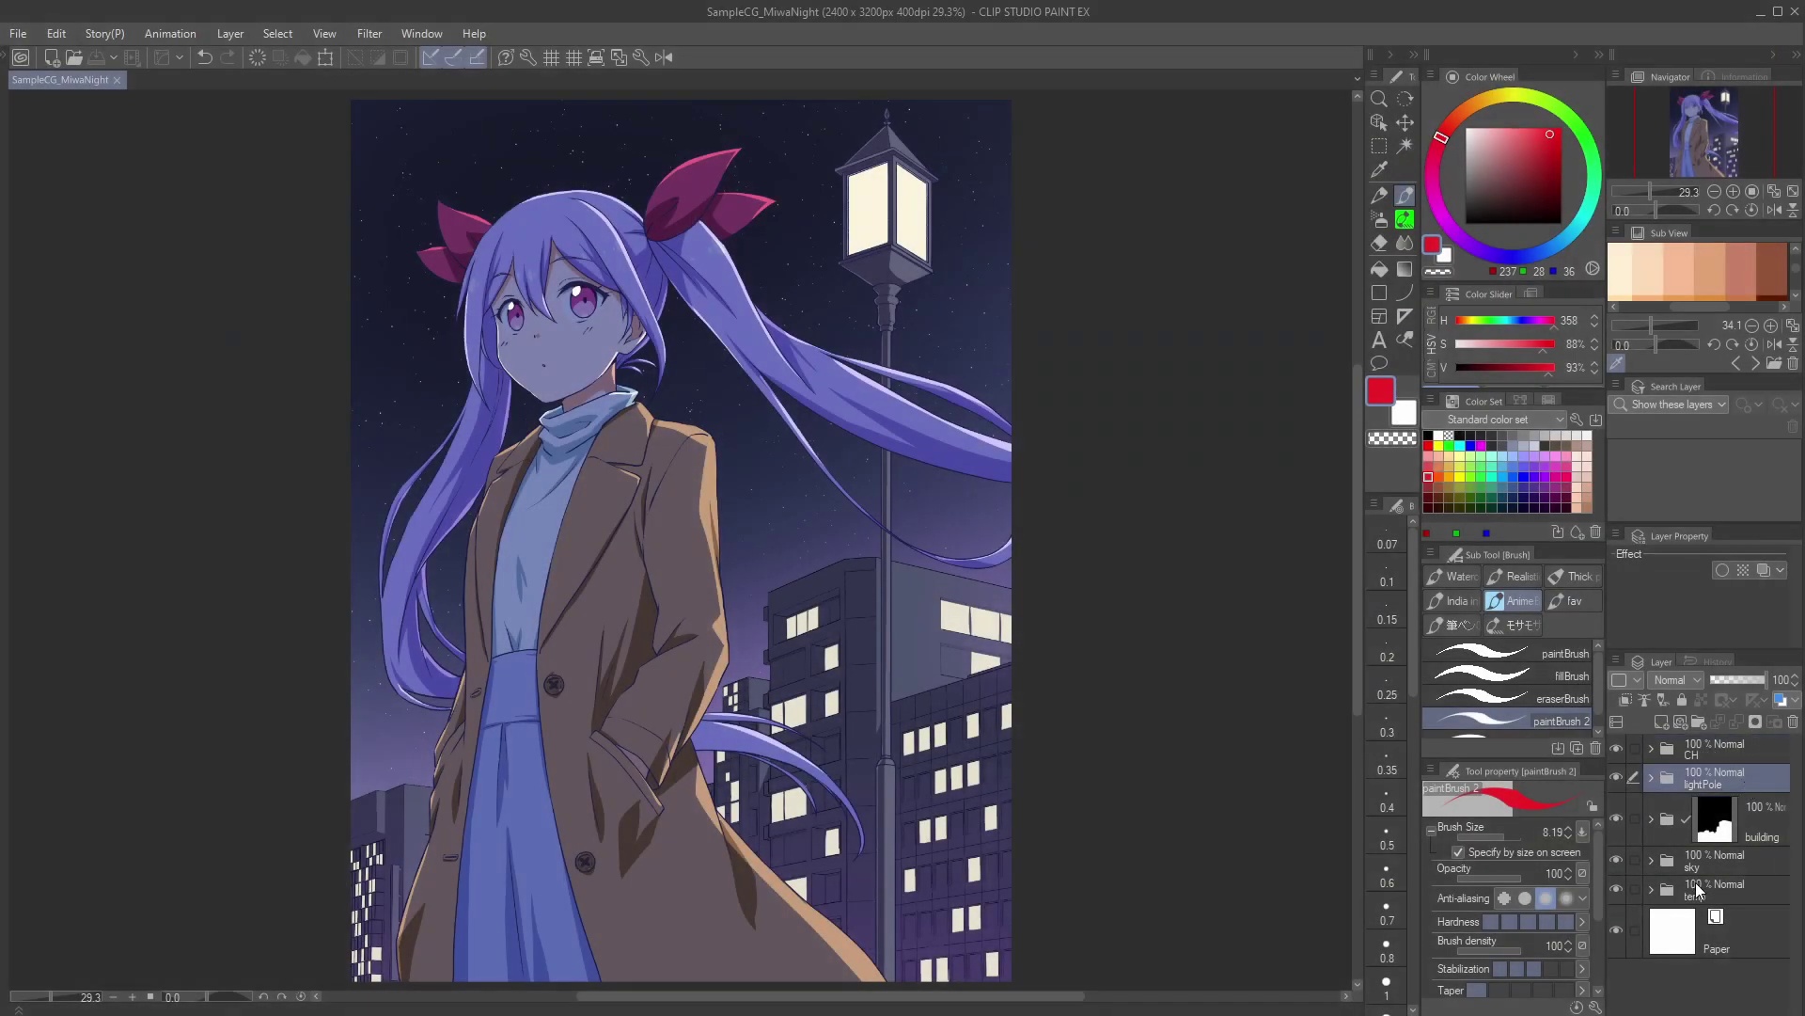
Step: In the SampleCG_MiwaNight illustration, add a Screen layer between the lightPole and building folders and choose the Soft airbrush
click(1696, 884)
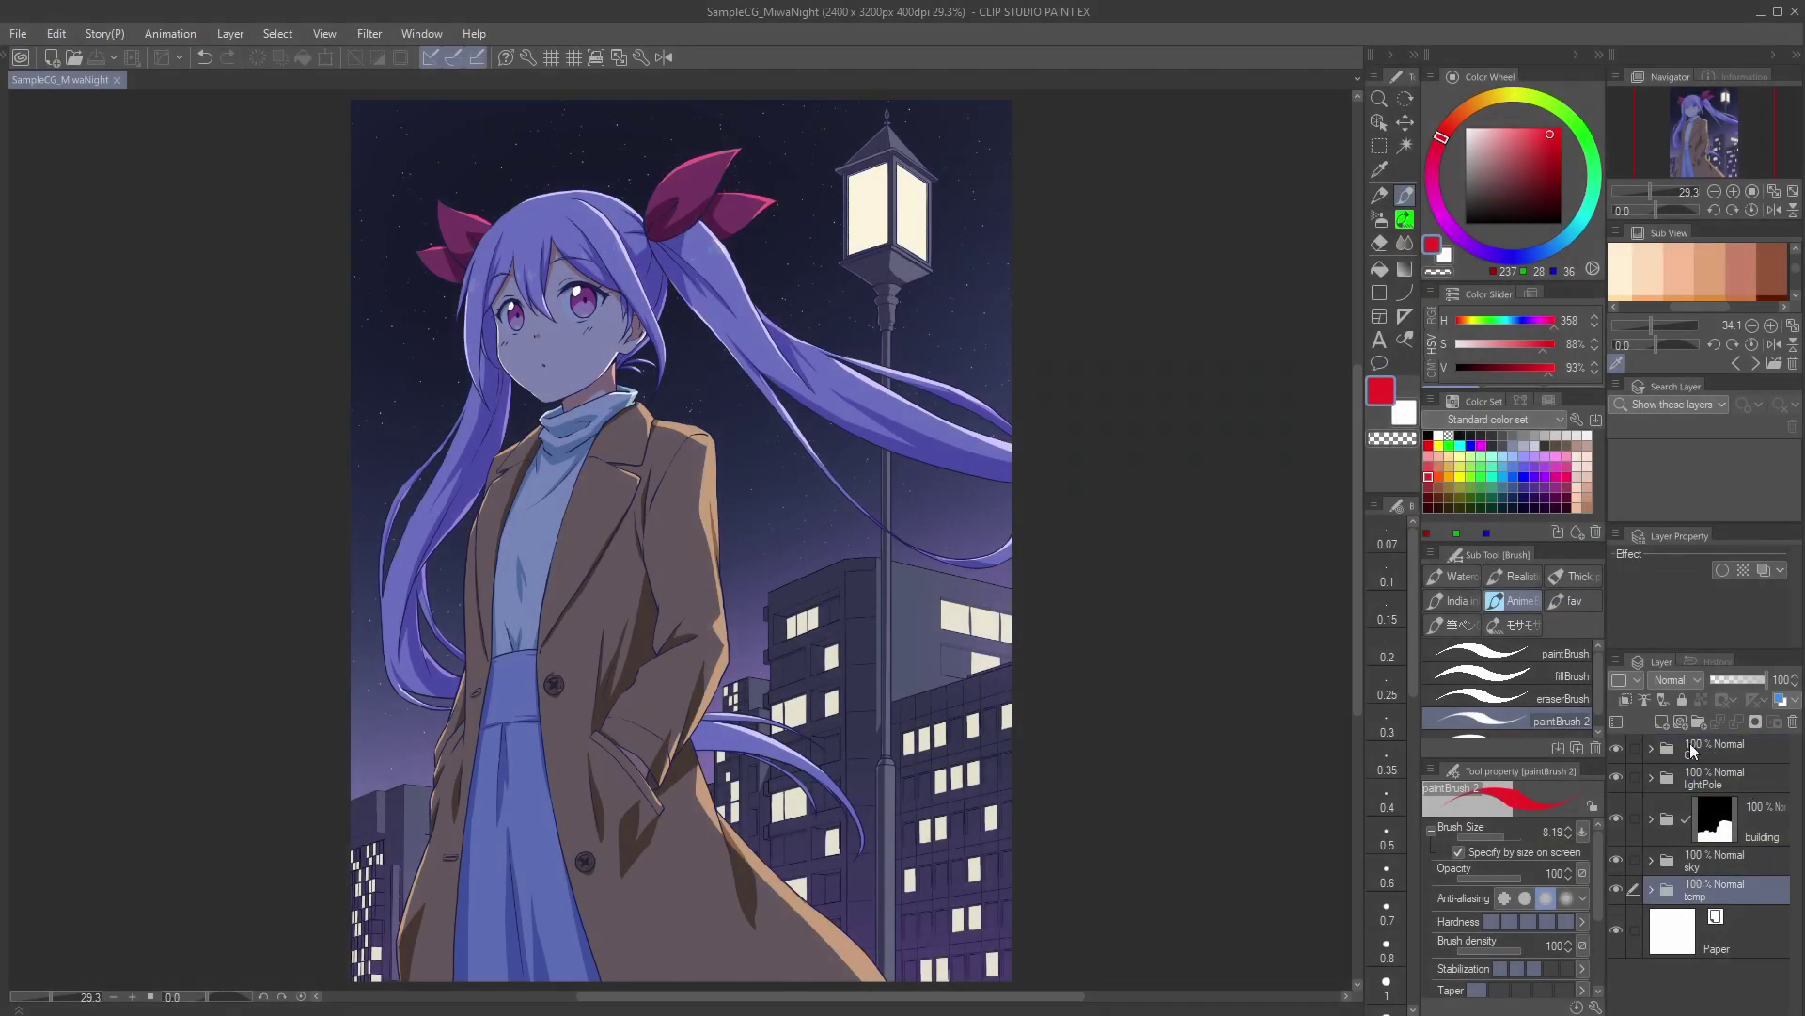
click(1663, 722)
drag(1678, 893, 1751, 793)
key(b)
click(1580, 627)
click(1488, 252)
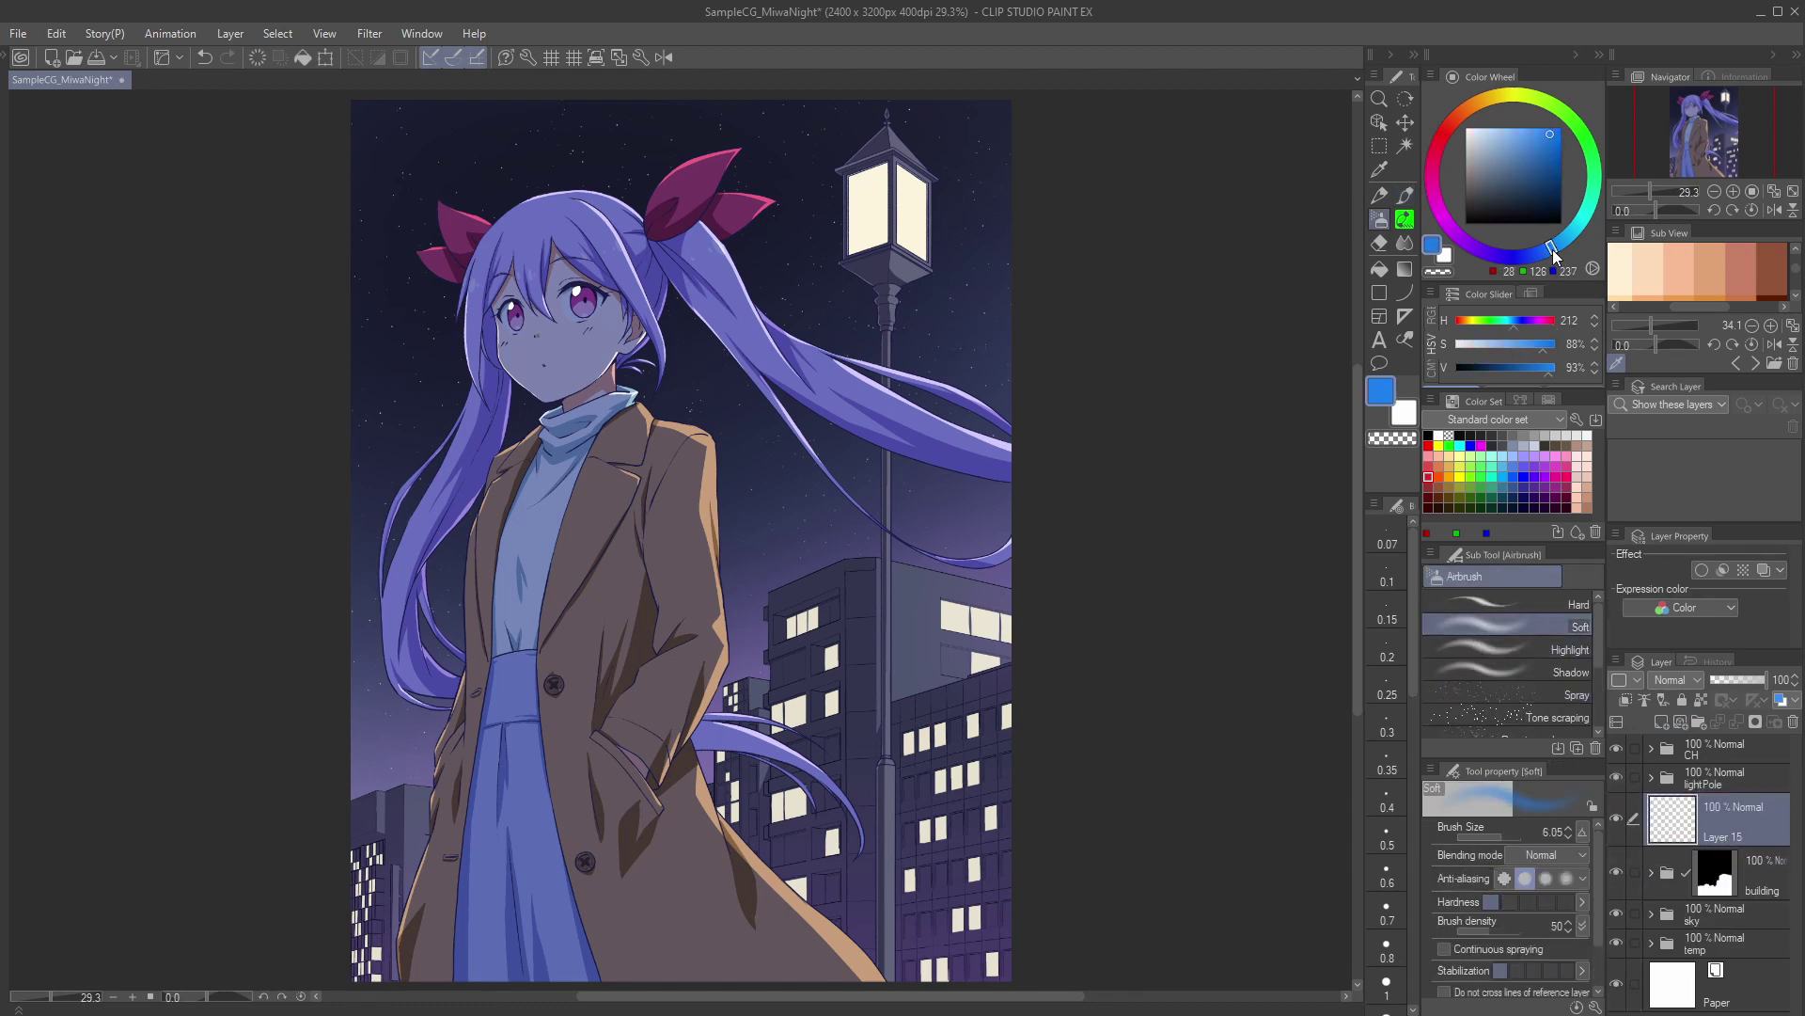
click(1683, 680)
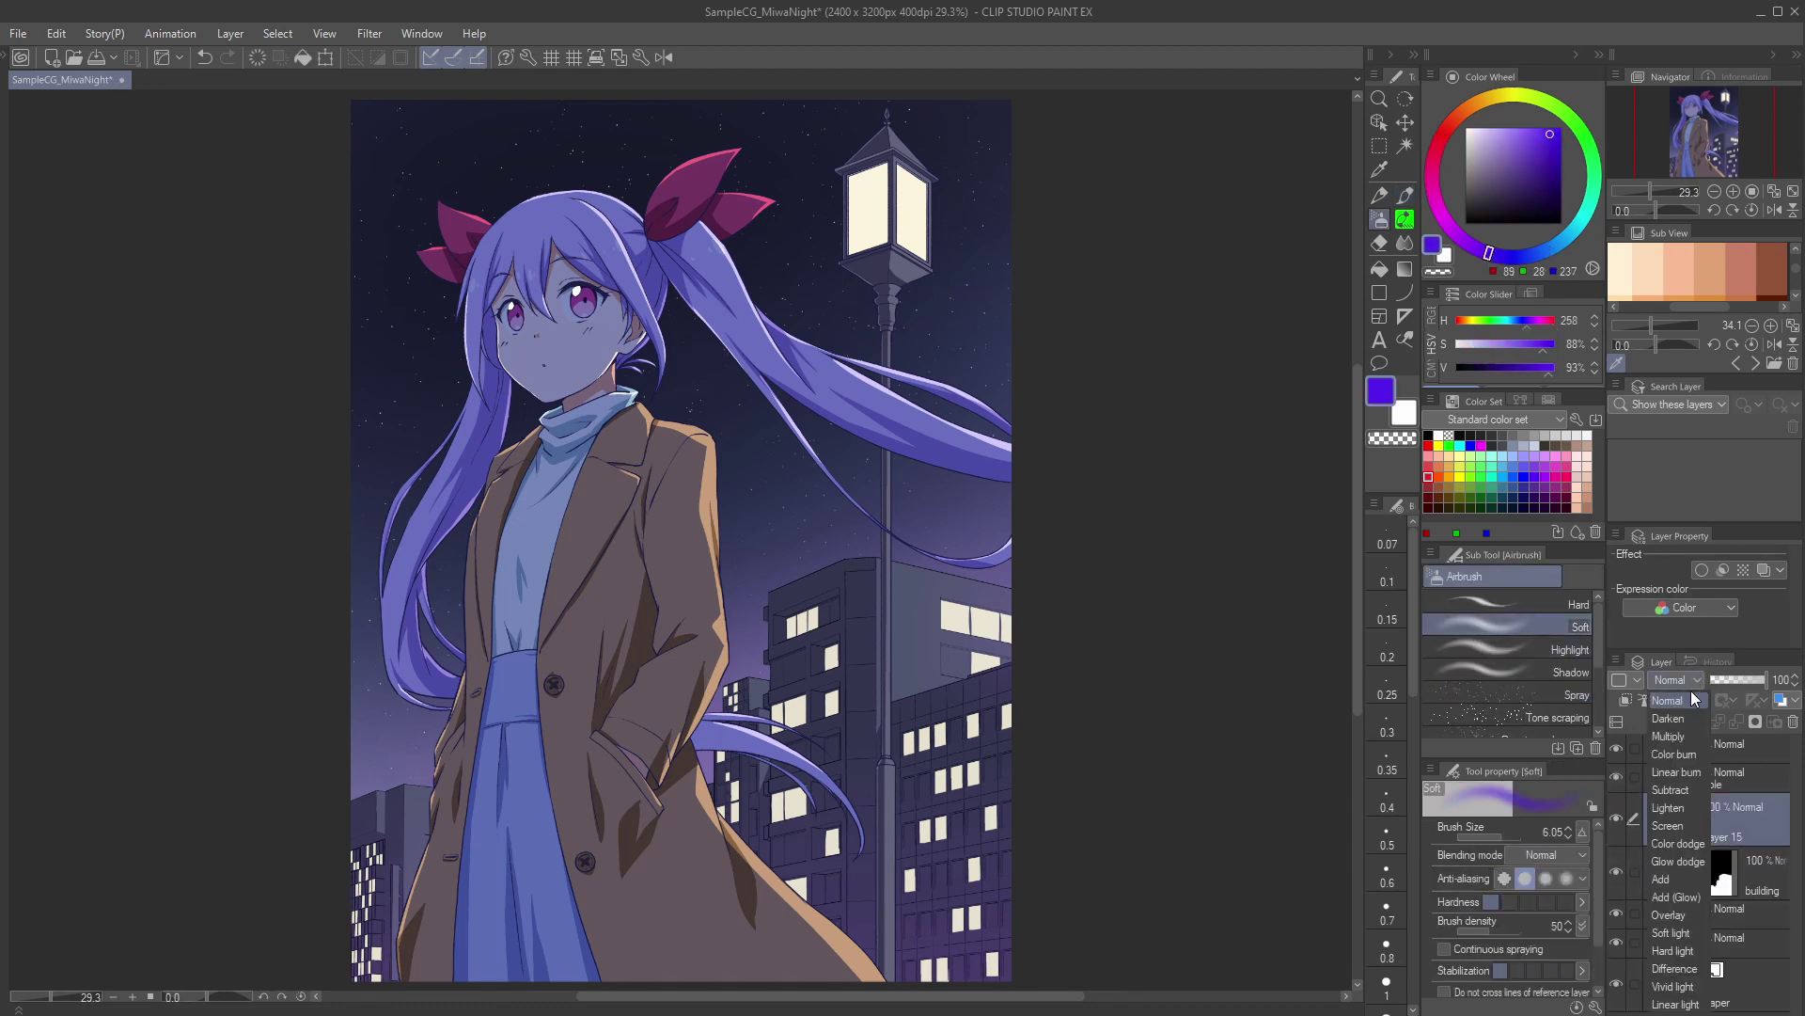
click(1672, 826)
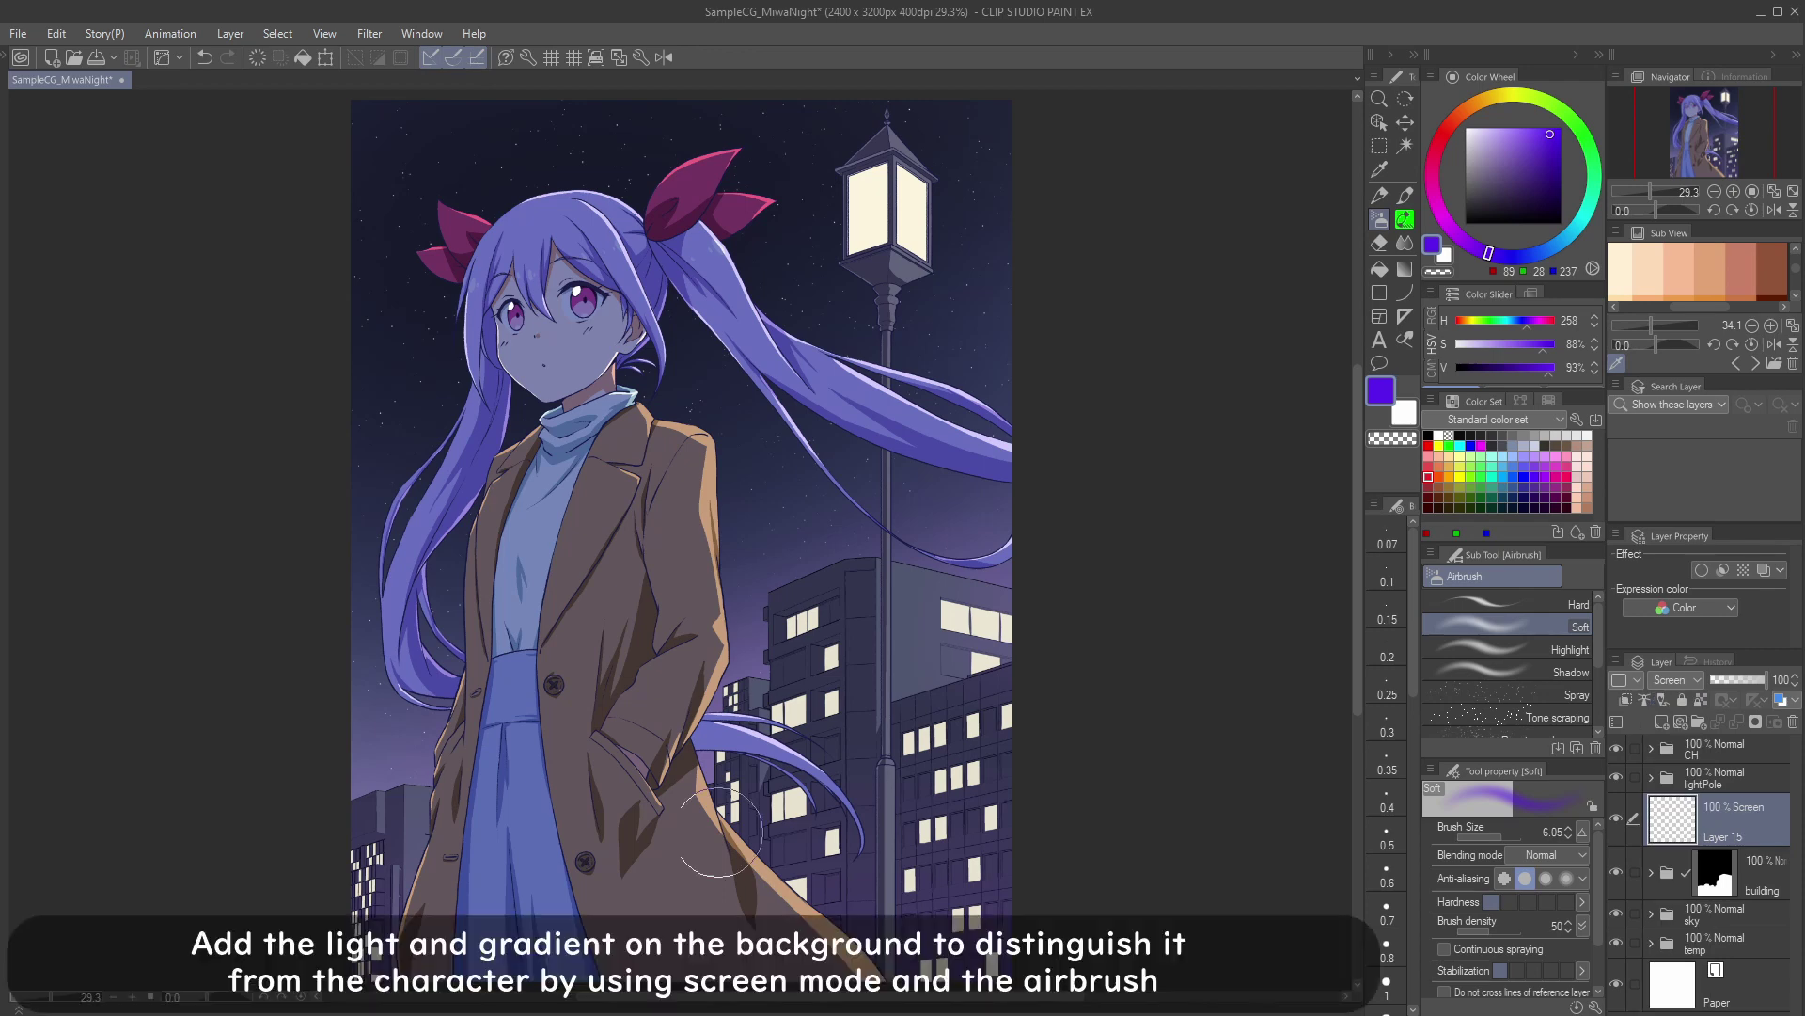
Step: Airbrush a magenta glow (RGB 255, 67, 236) across the lower city buildings behind the character
click(1520, 129)
drag(1477, 249, 1444, 202)
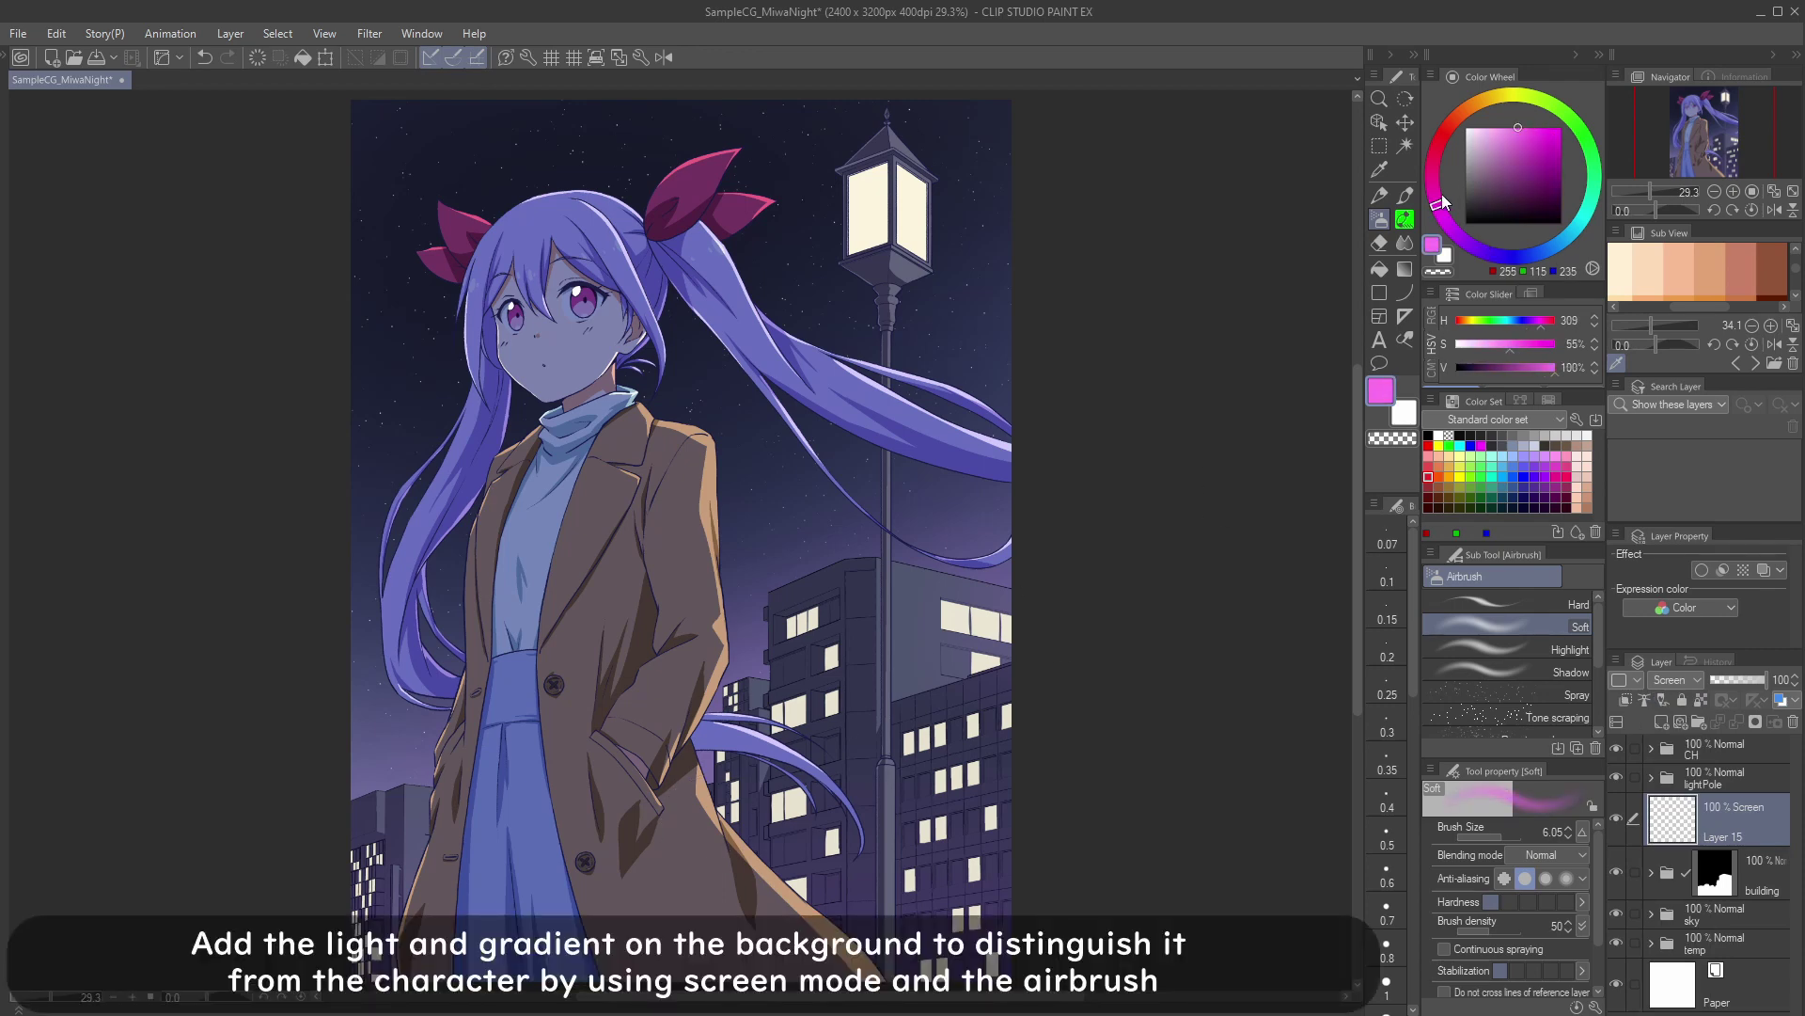
click(1535, 127)
scroll(631, 545, down, 2)
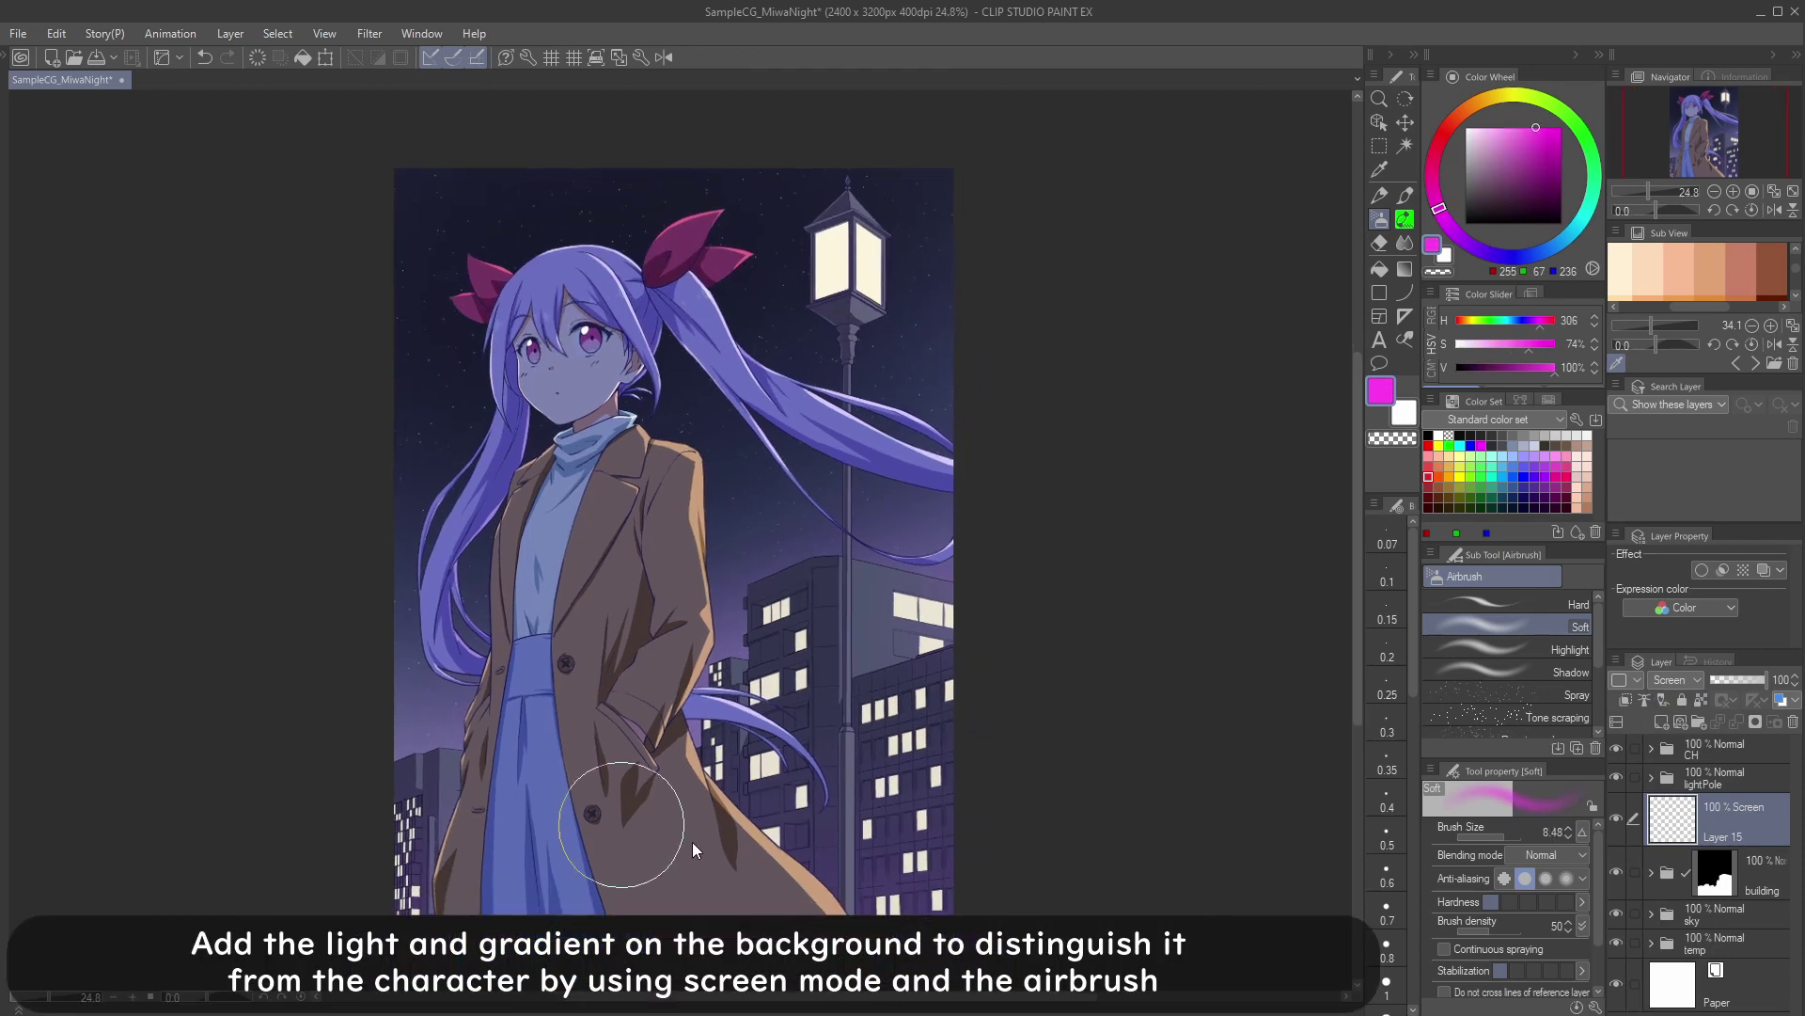
mouse_move(440, 889)
mouse_down()
mouse_move(752, 846)
mouse_move(669, 894)
mouse_move(1125, 831)
mouse_up()
key([)
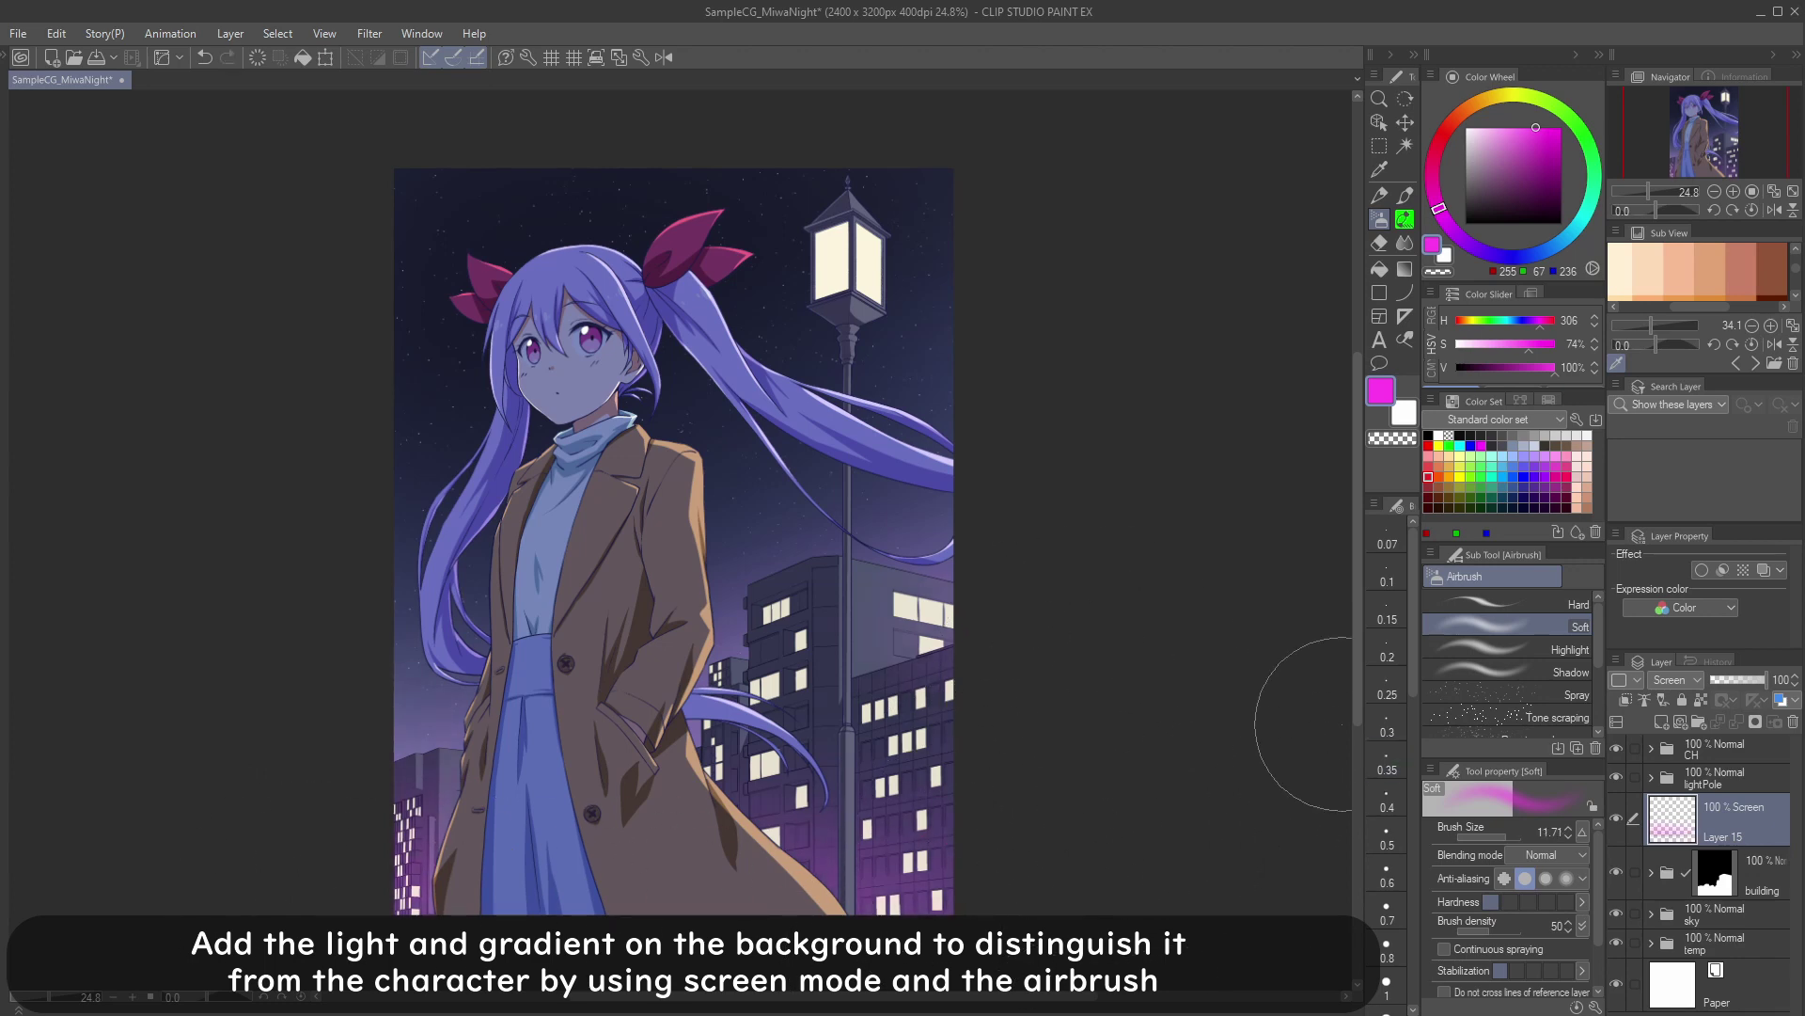
Step: Add a new Soft light layer above the lightPole folder and clip it to that folder
click(1661, 722)
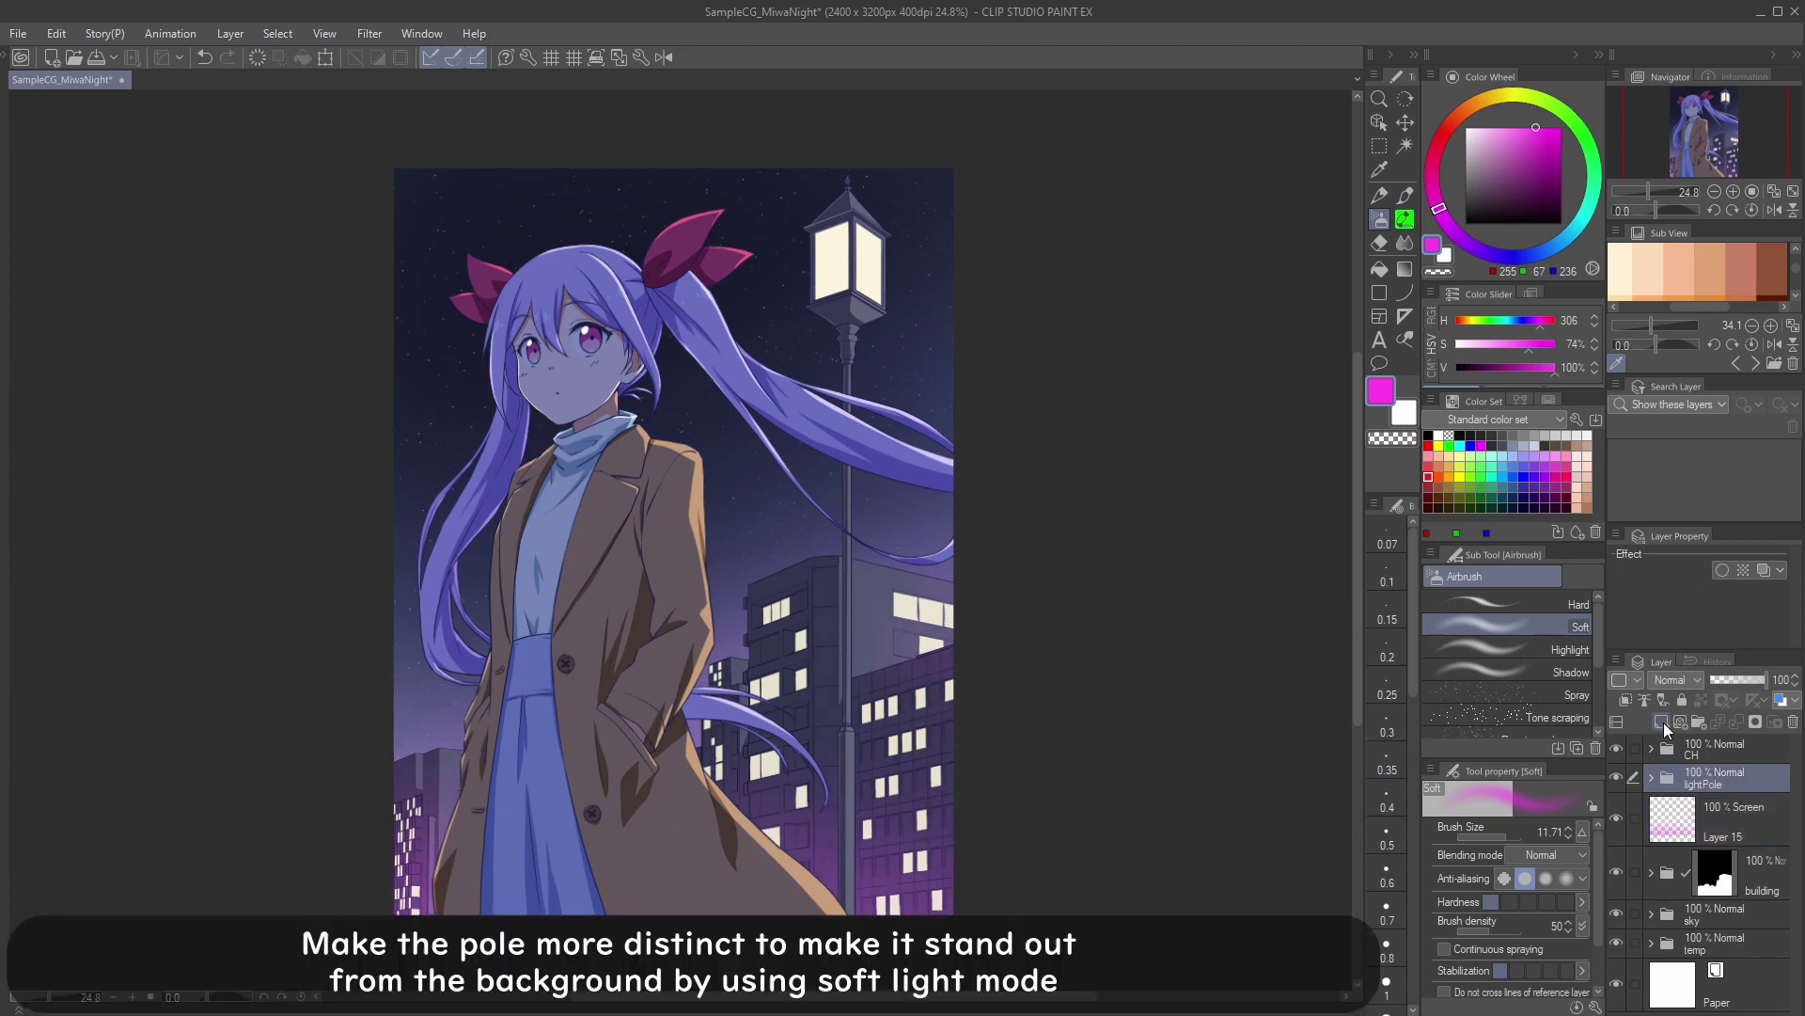
click(1680, 679)
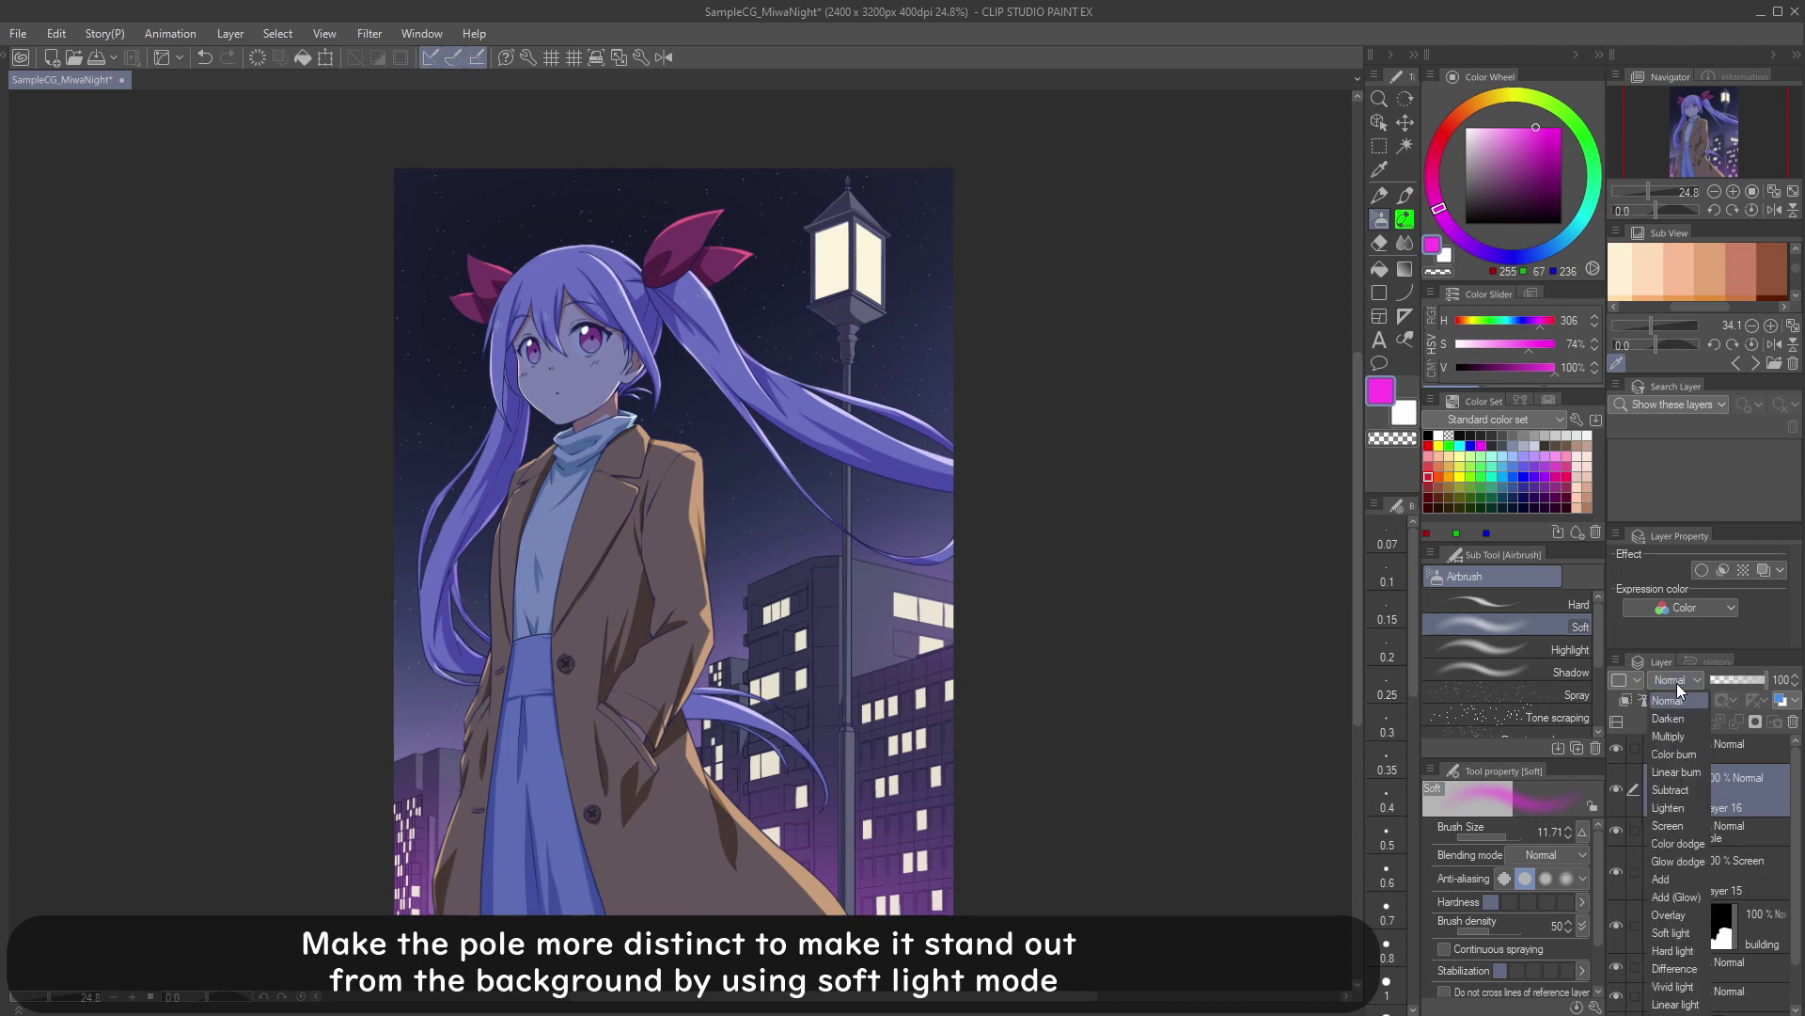
click(1678, 932)
click(1626, 701)
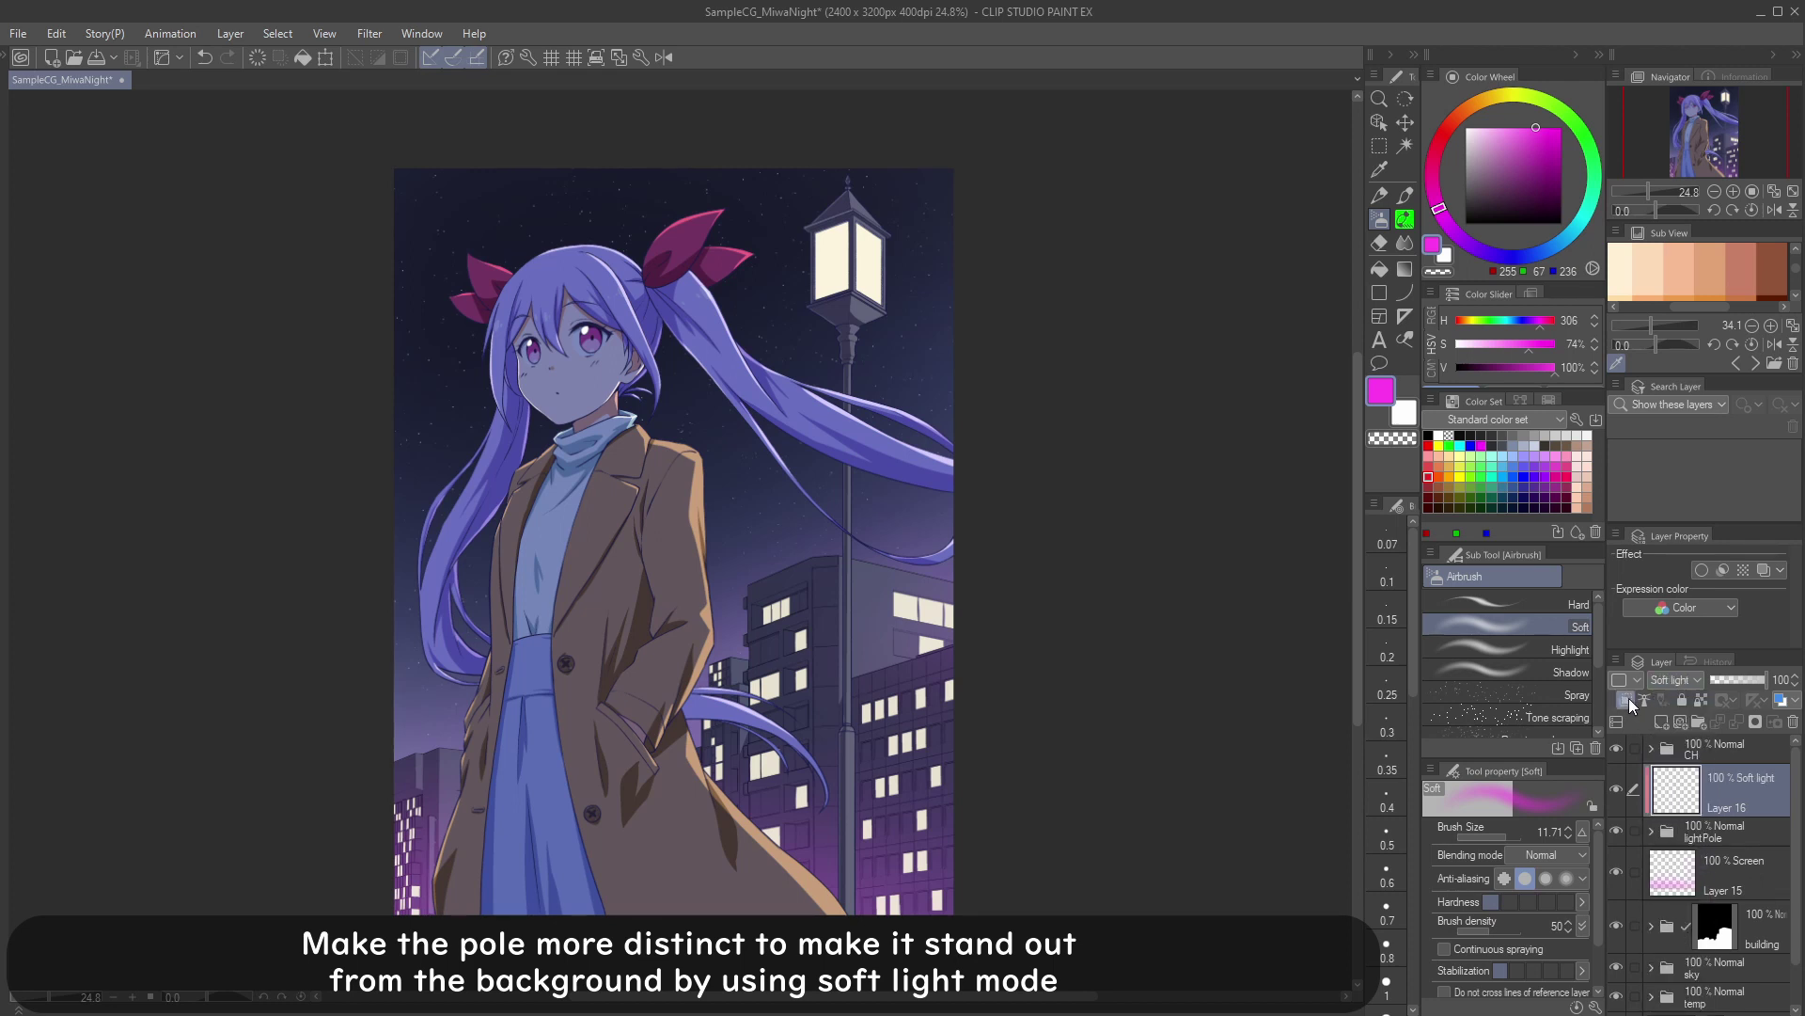
Step: Airbrush dark navy (RGB 12, 21, 50) down the street lamp's pole on the clipped Soft light layer
click(1544, 184)
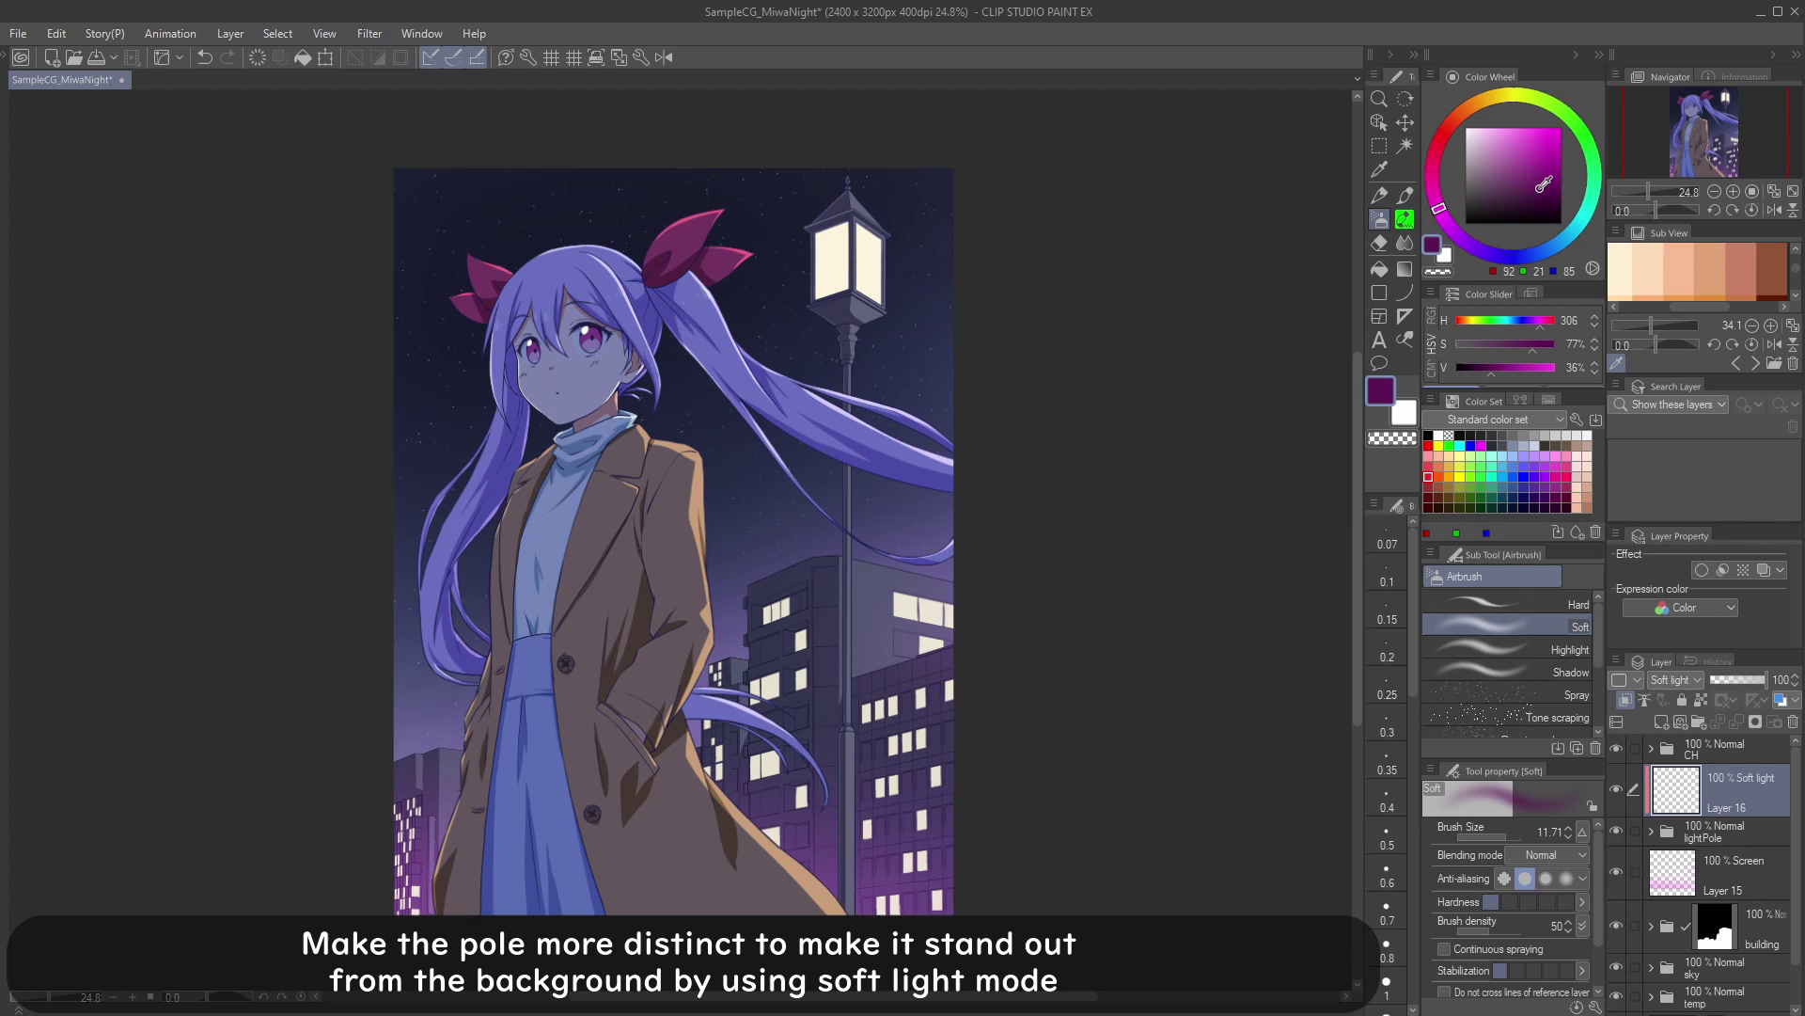
click(1533, 255)
click(1539, 204)
key([)
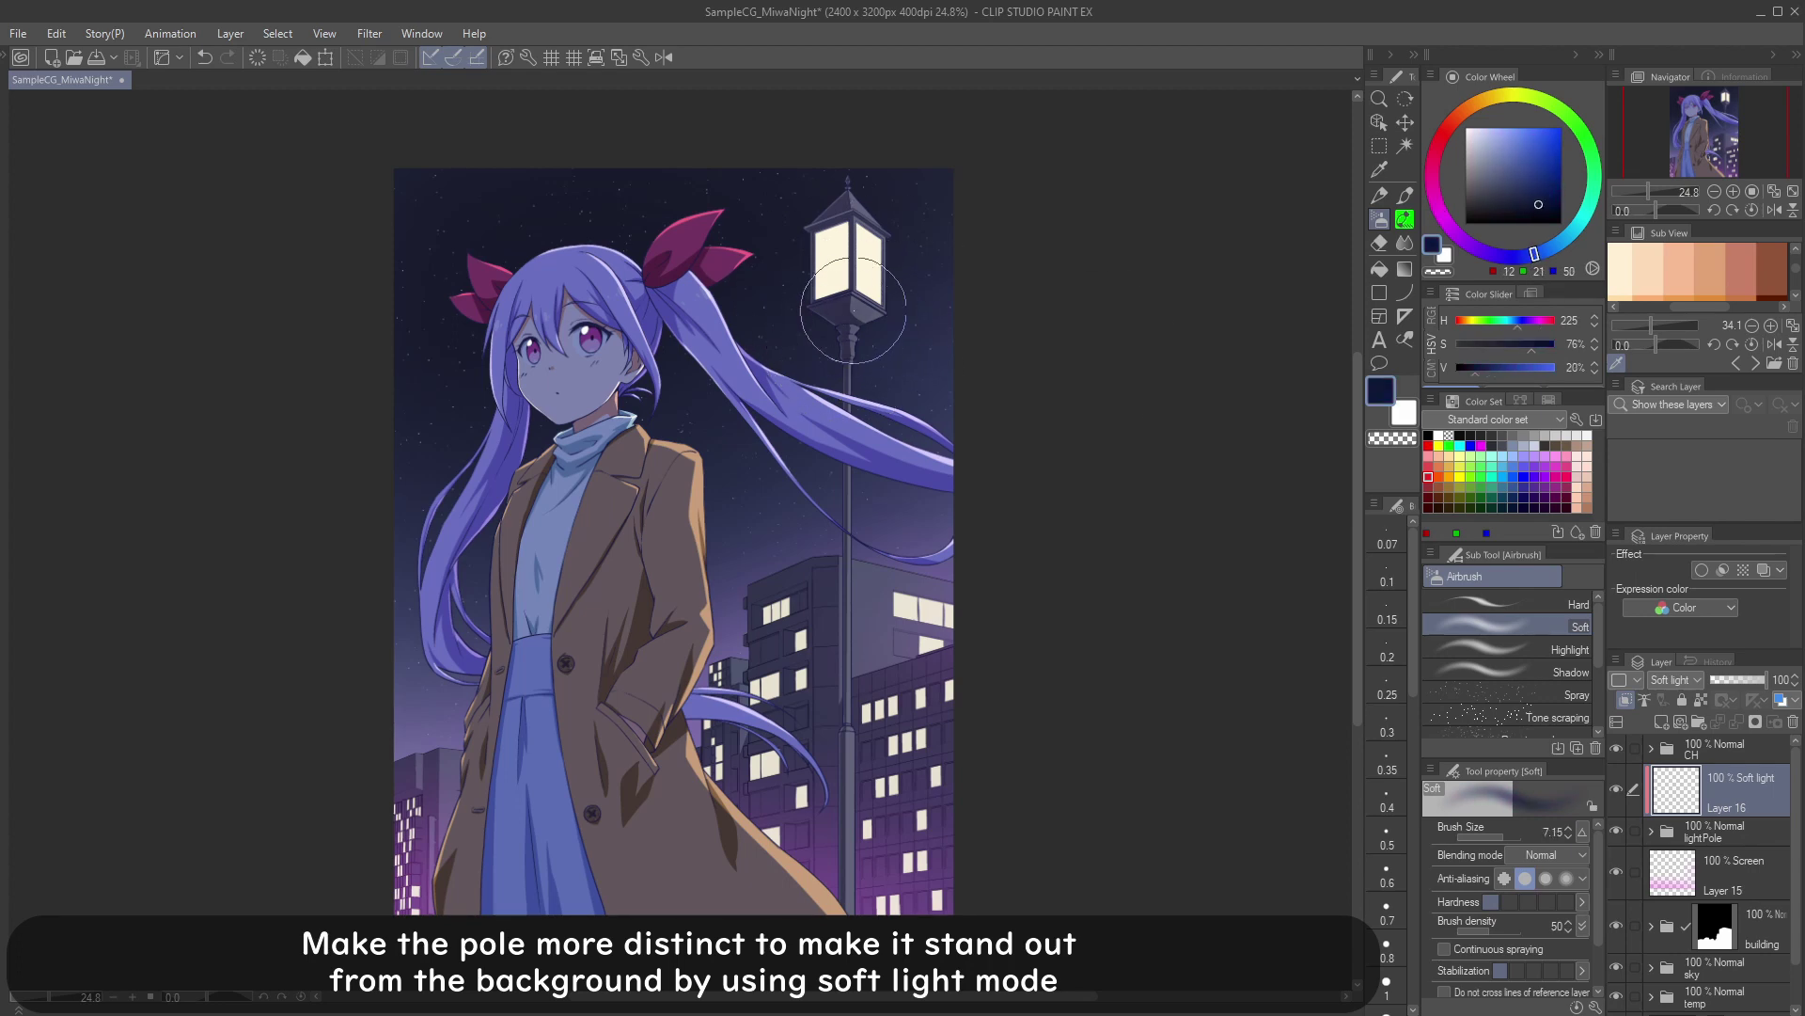
drag(847, 621, 835, 802)
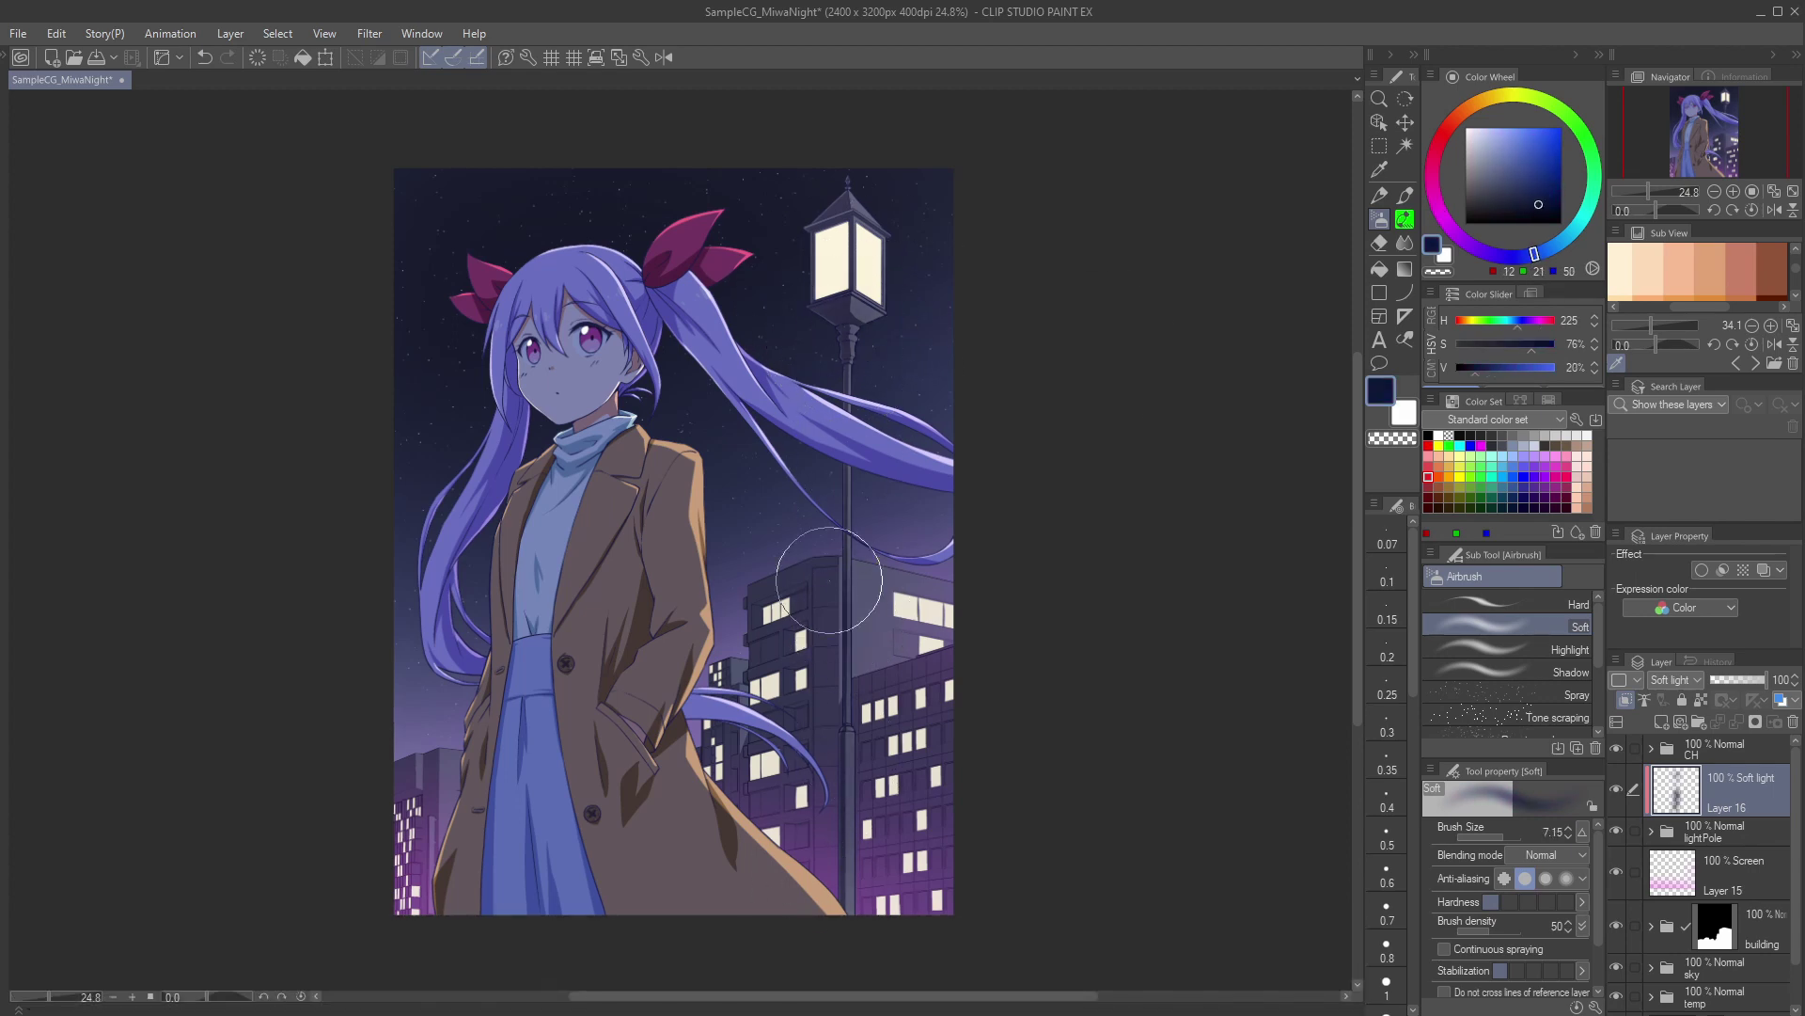
Step: Tint the lower part of the lamp pole with the Soft airbrush in pink (RGB 243, 114, 183)
key([)
key([)
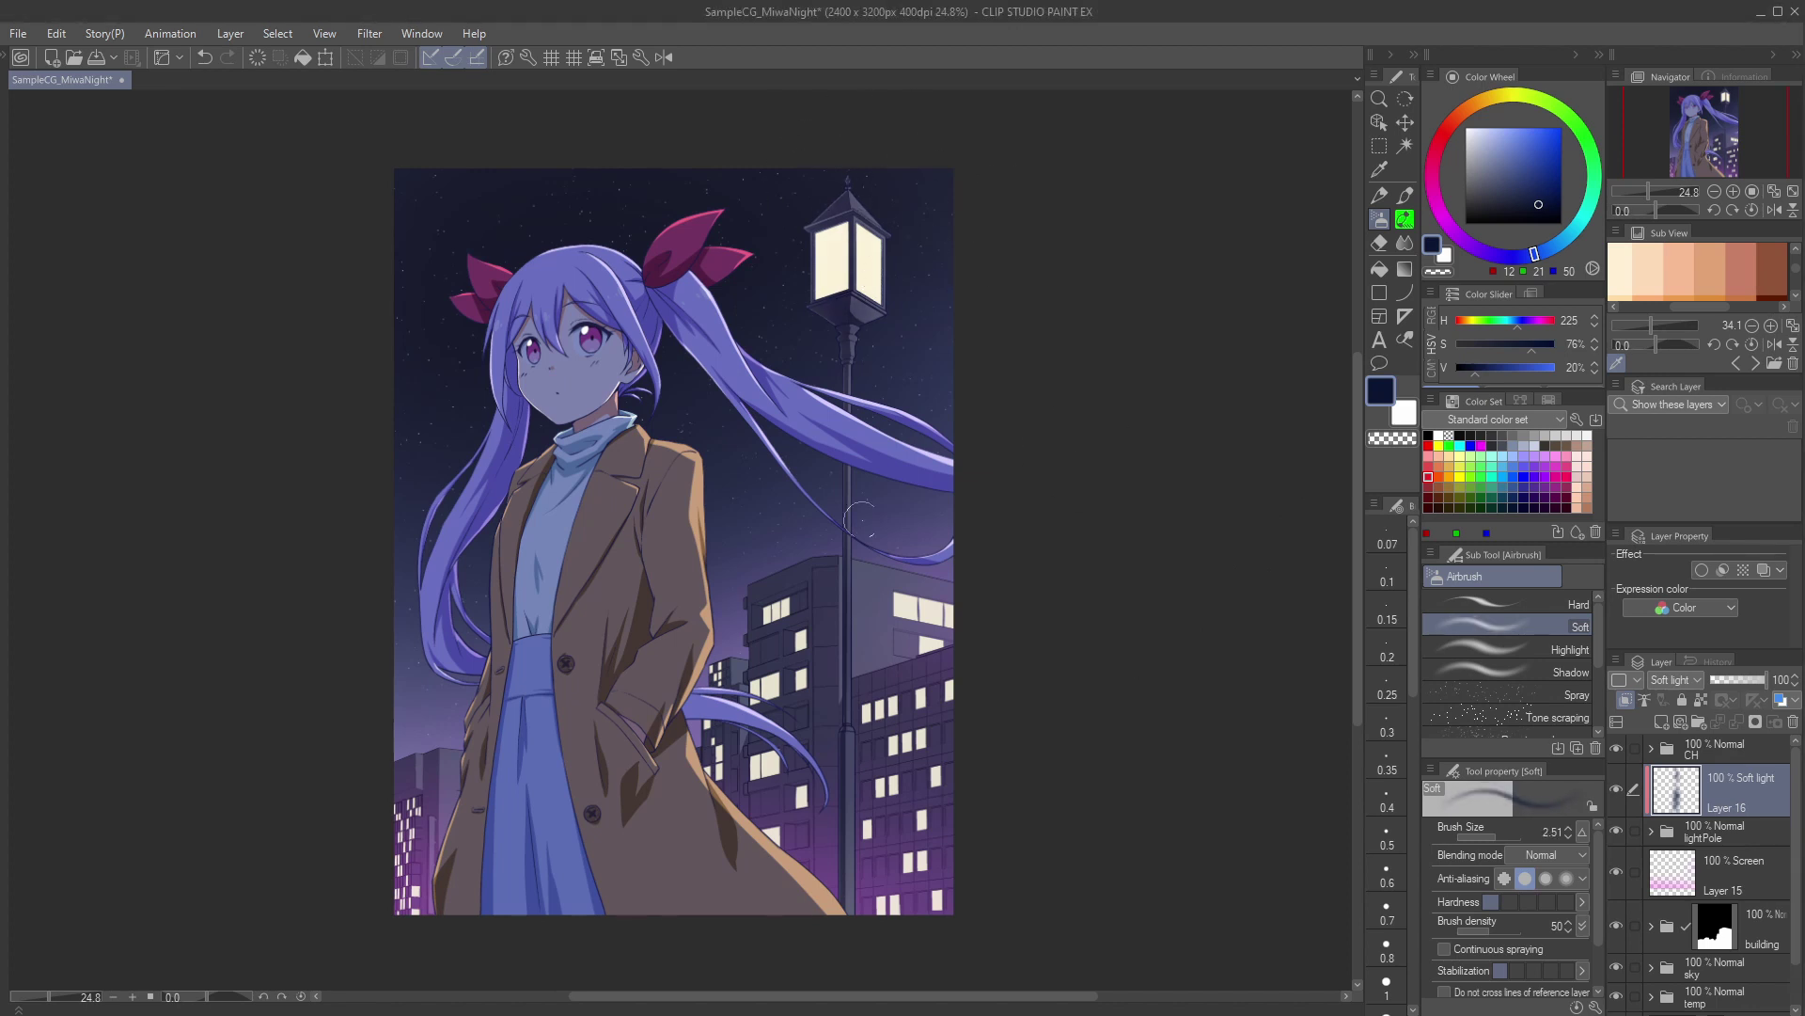
click(1529, 163)
click(1461, 234)
click(1433, 179)
click(1531, 134)
key(])
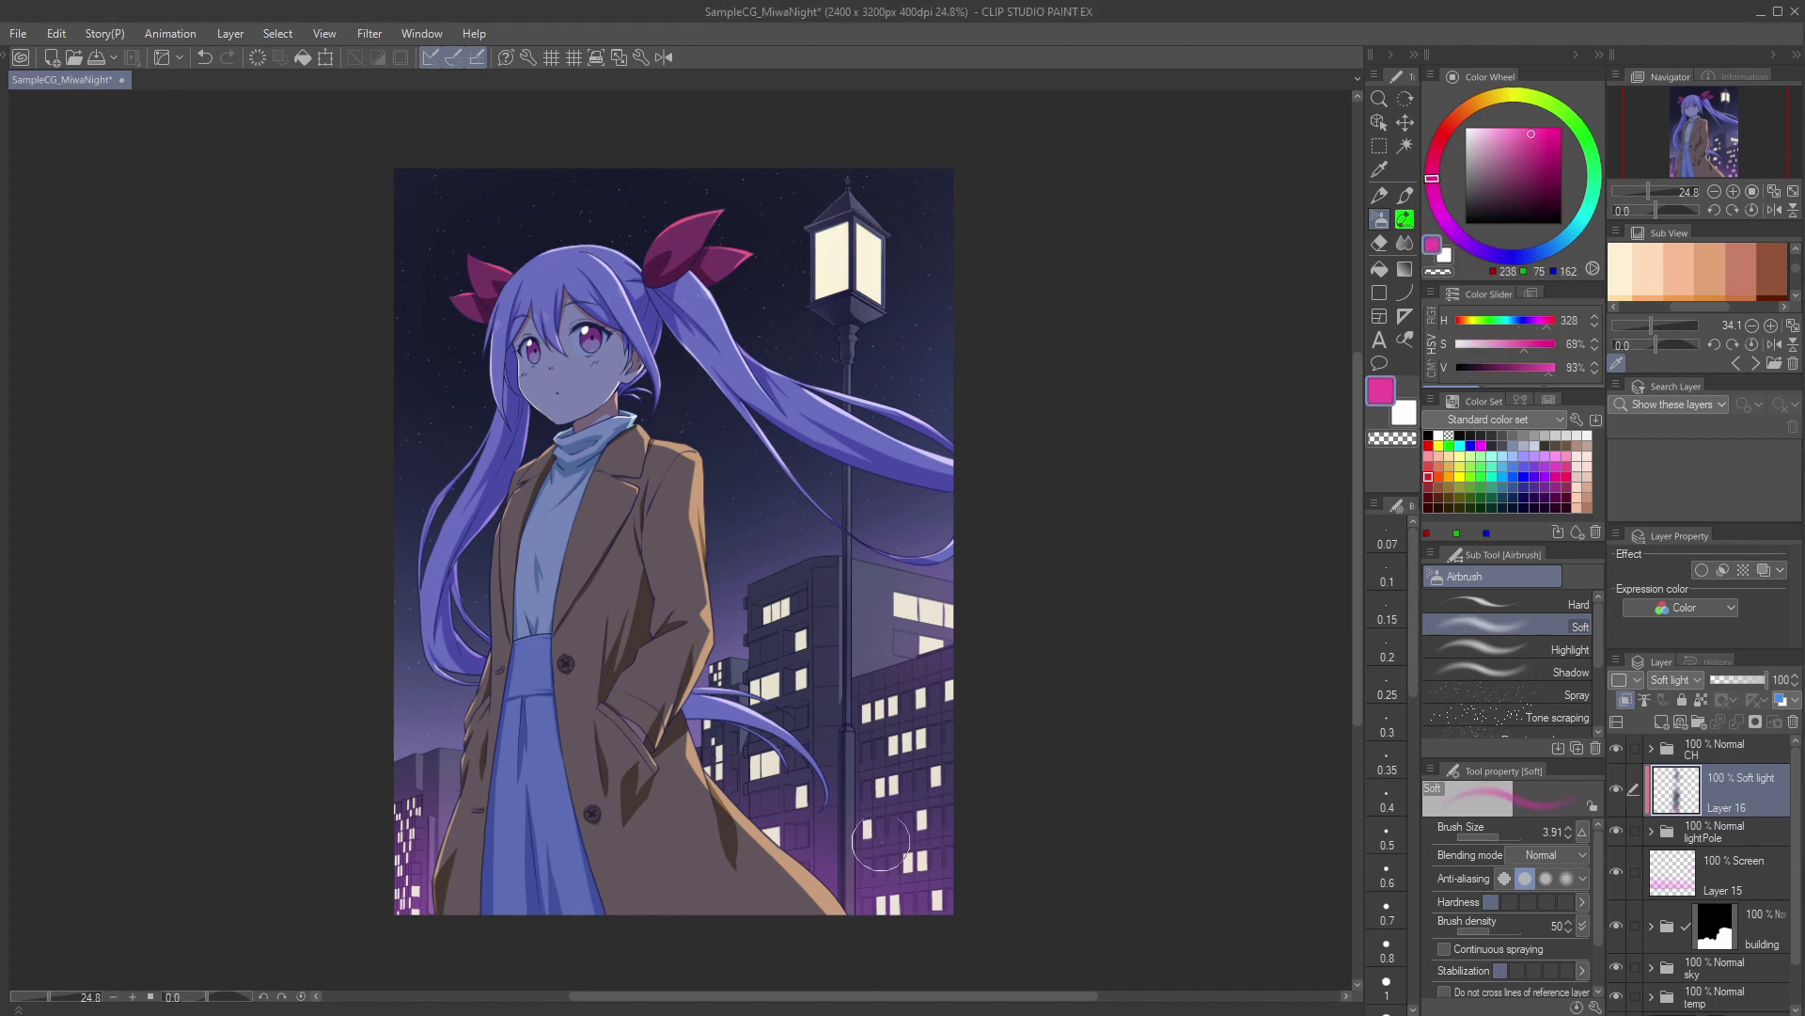
click(1538, 189)
click(1515, 133)
drag(836, 644, 844, 691)
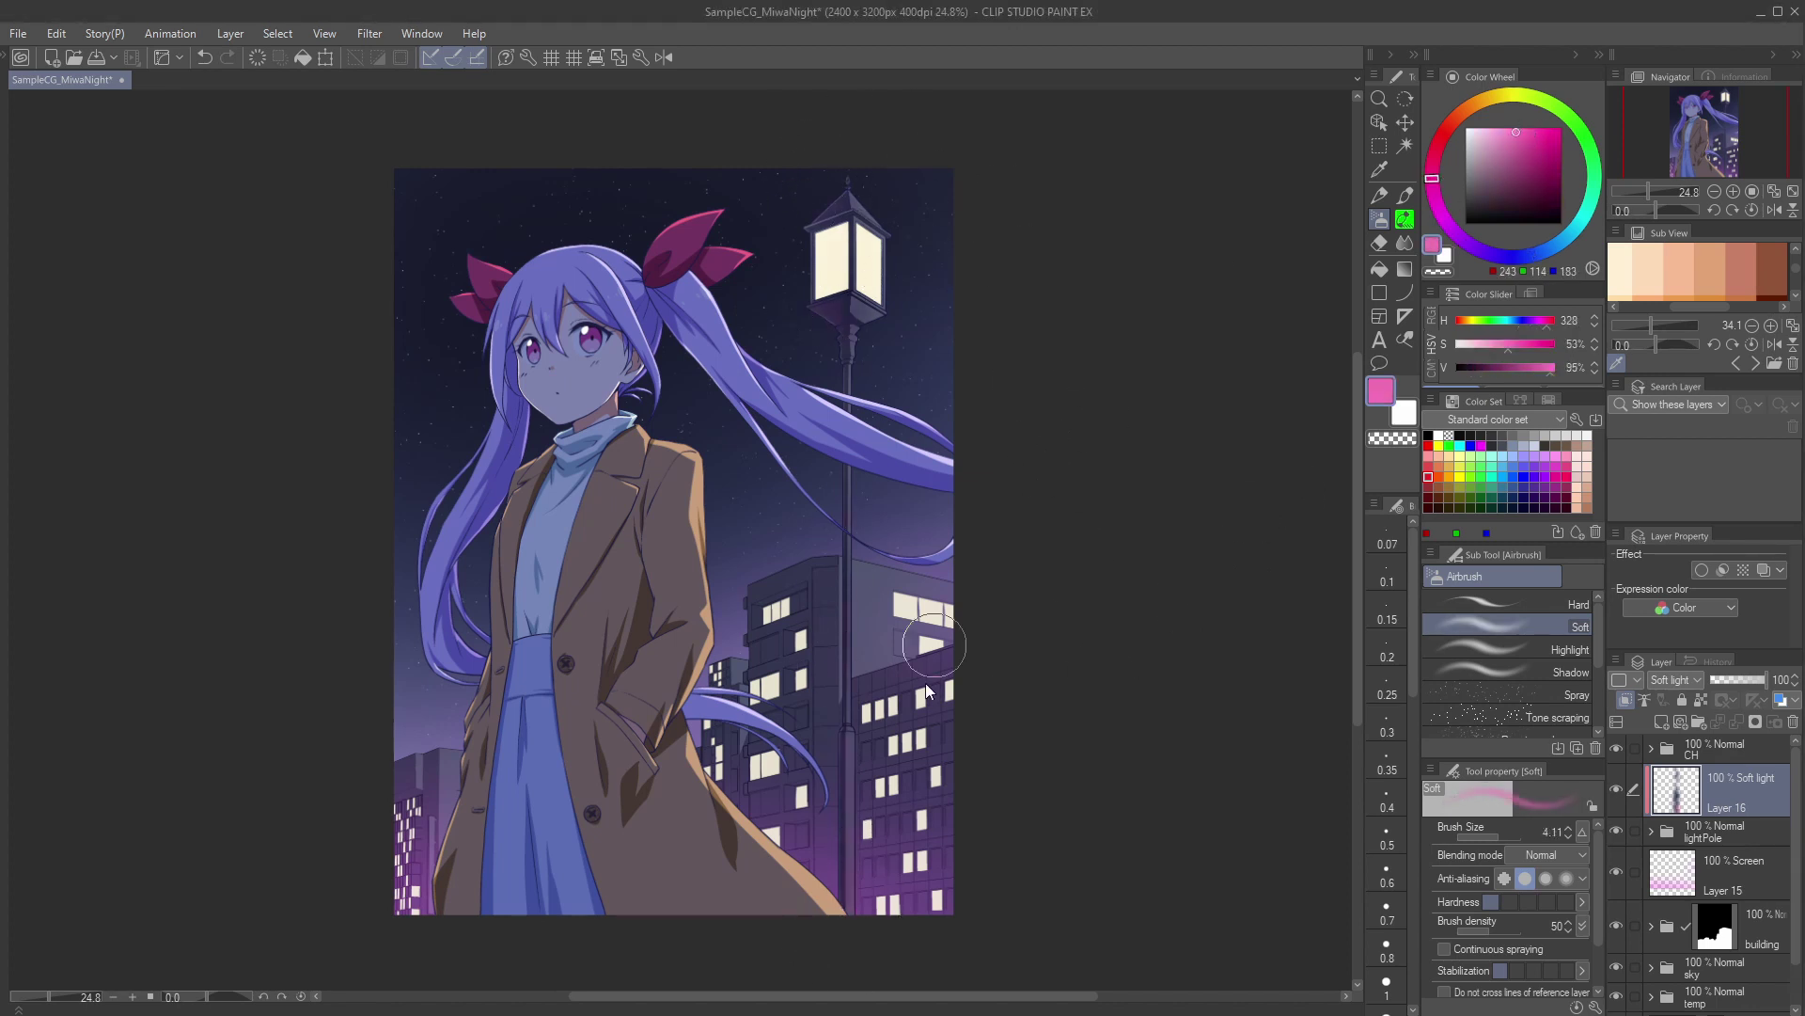
Step: Try an orange airbrush dab at the base of the lantern, undo it, and choose a stronger yellow-orange (RGB 255, 185, 32)
key([)
click(1506, 131)
click(1480, 101)
click(1529, 129)
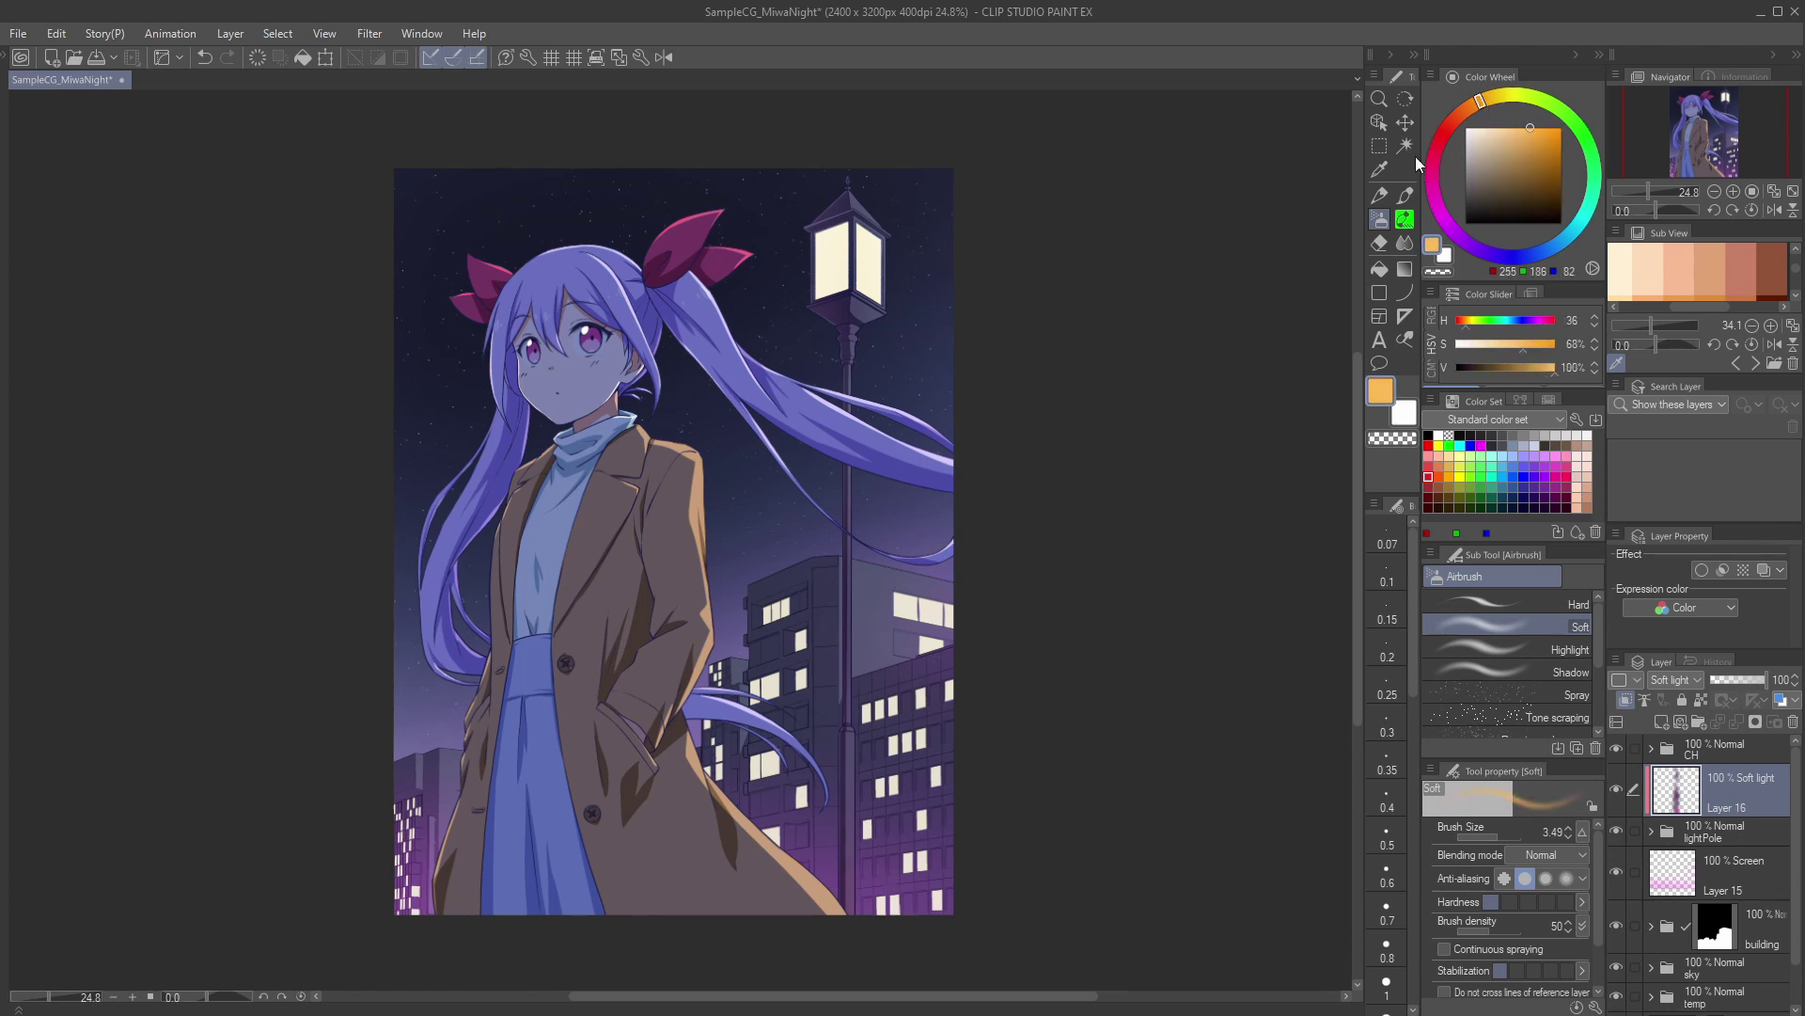
key([)
key([)
key([)
click(866, 308)
key(ctrl+z)
click(1488, 100)
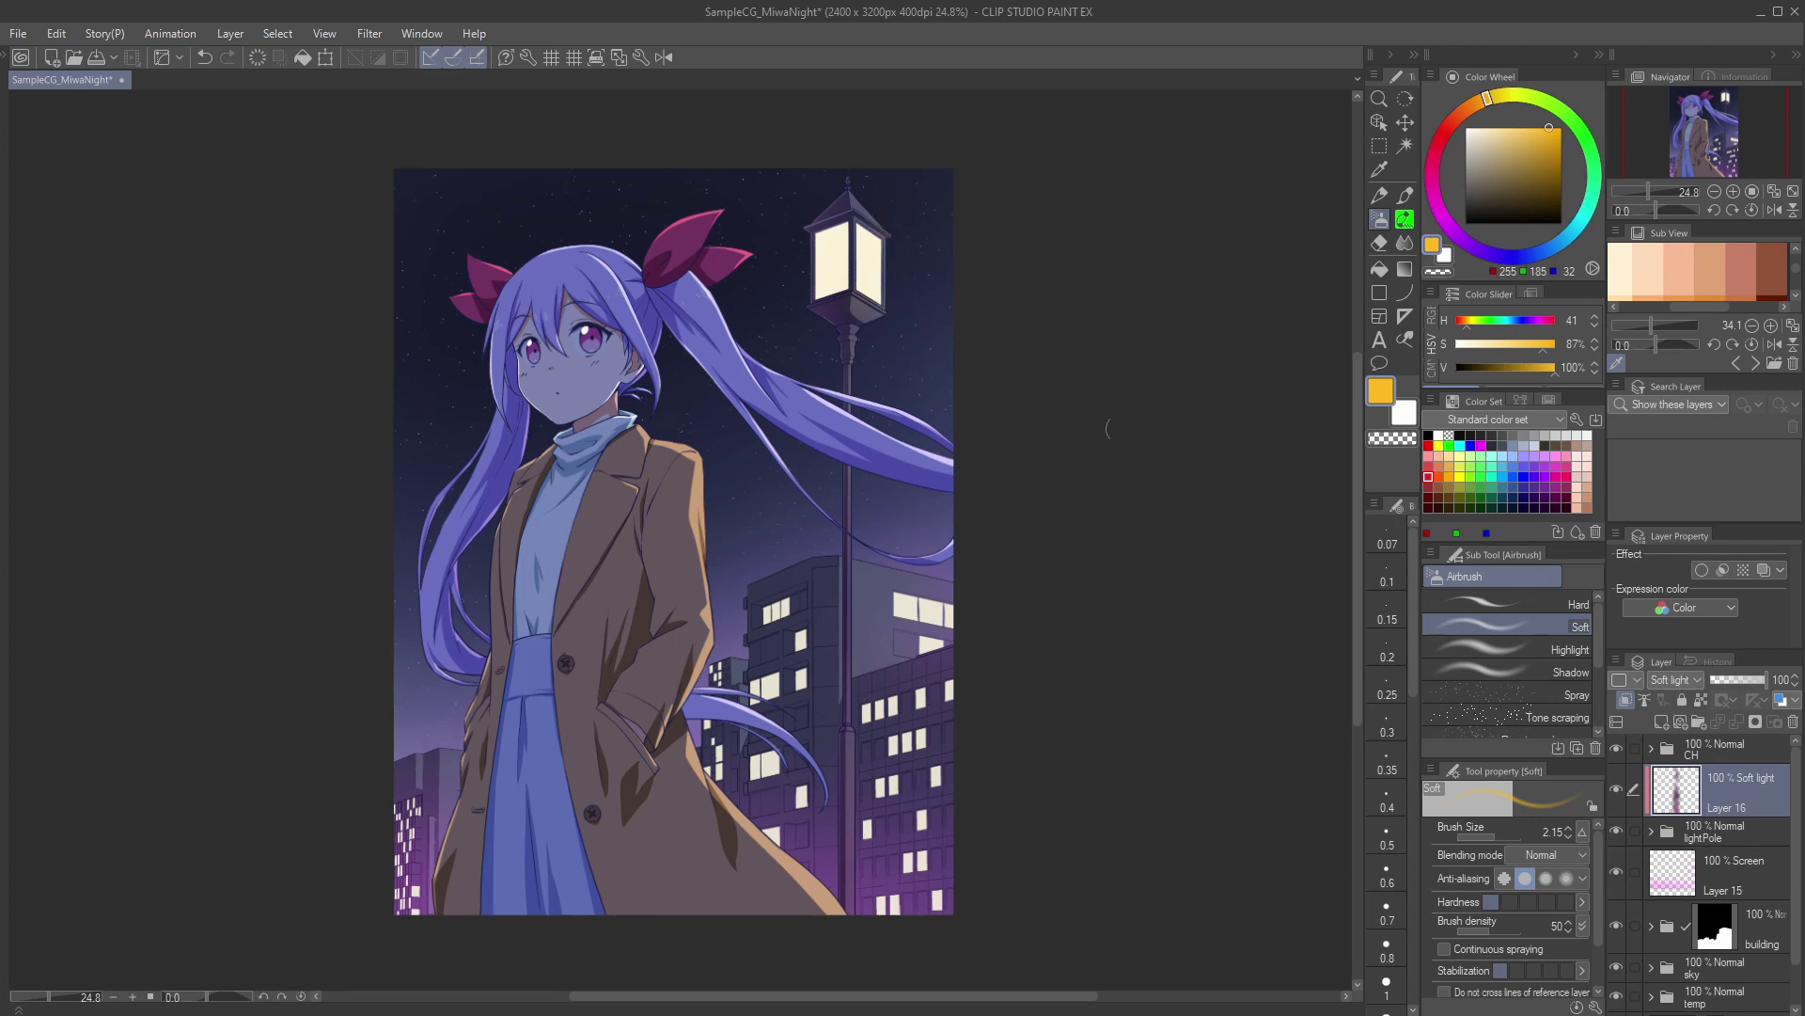
Step: Compare the image with and without the pole's Soft light layer and the Screen layer, and set the Screen layer's opacity to 75%
click(1618, 790)
click(1617, 790)
click(1617, 873)
click(1617, 873)
click(1735, 874)
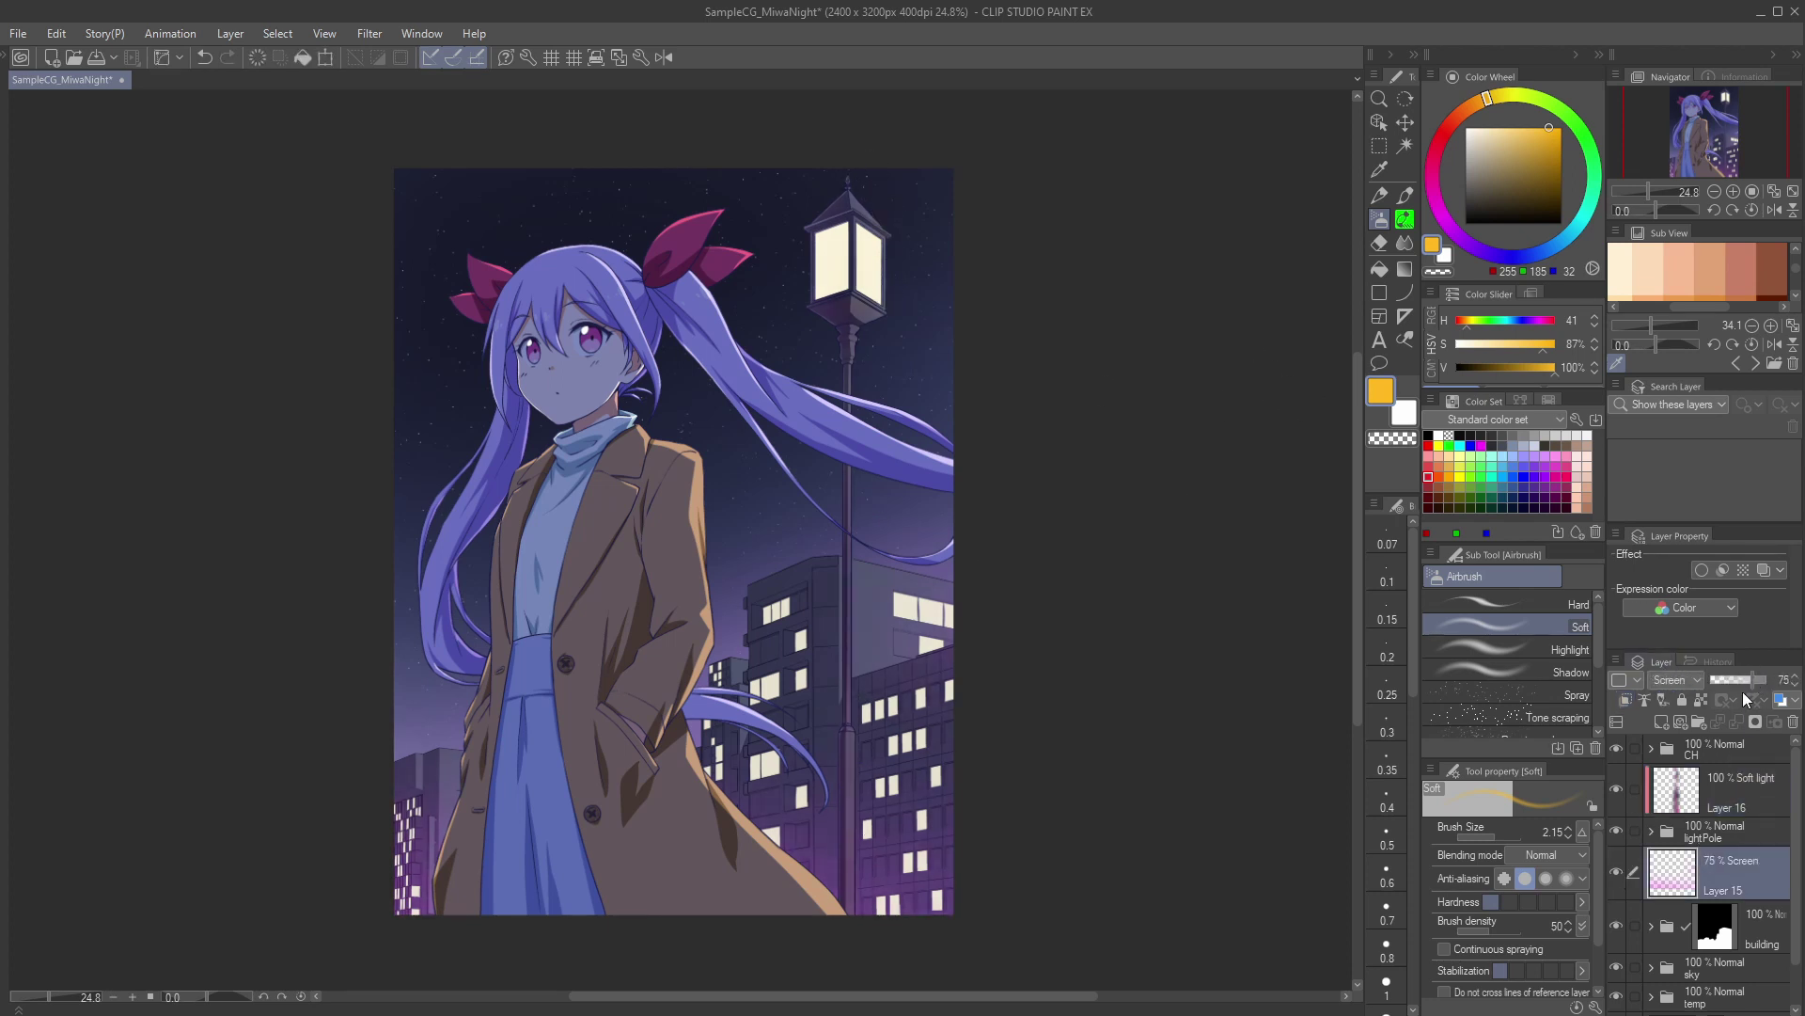
Step: Add a new Soft light layer above the CH folder and clip it to that folder
click(1711, 749)
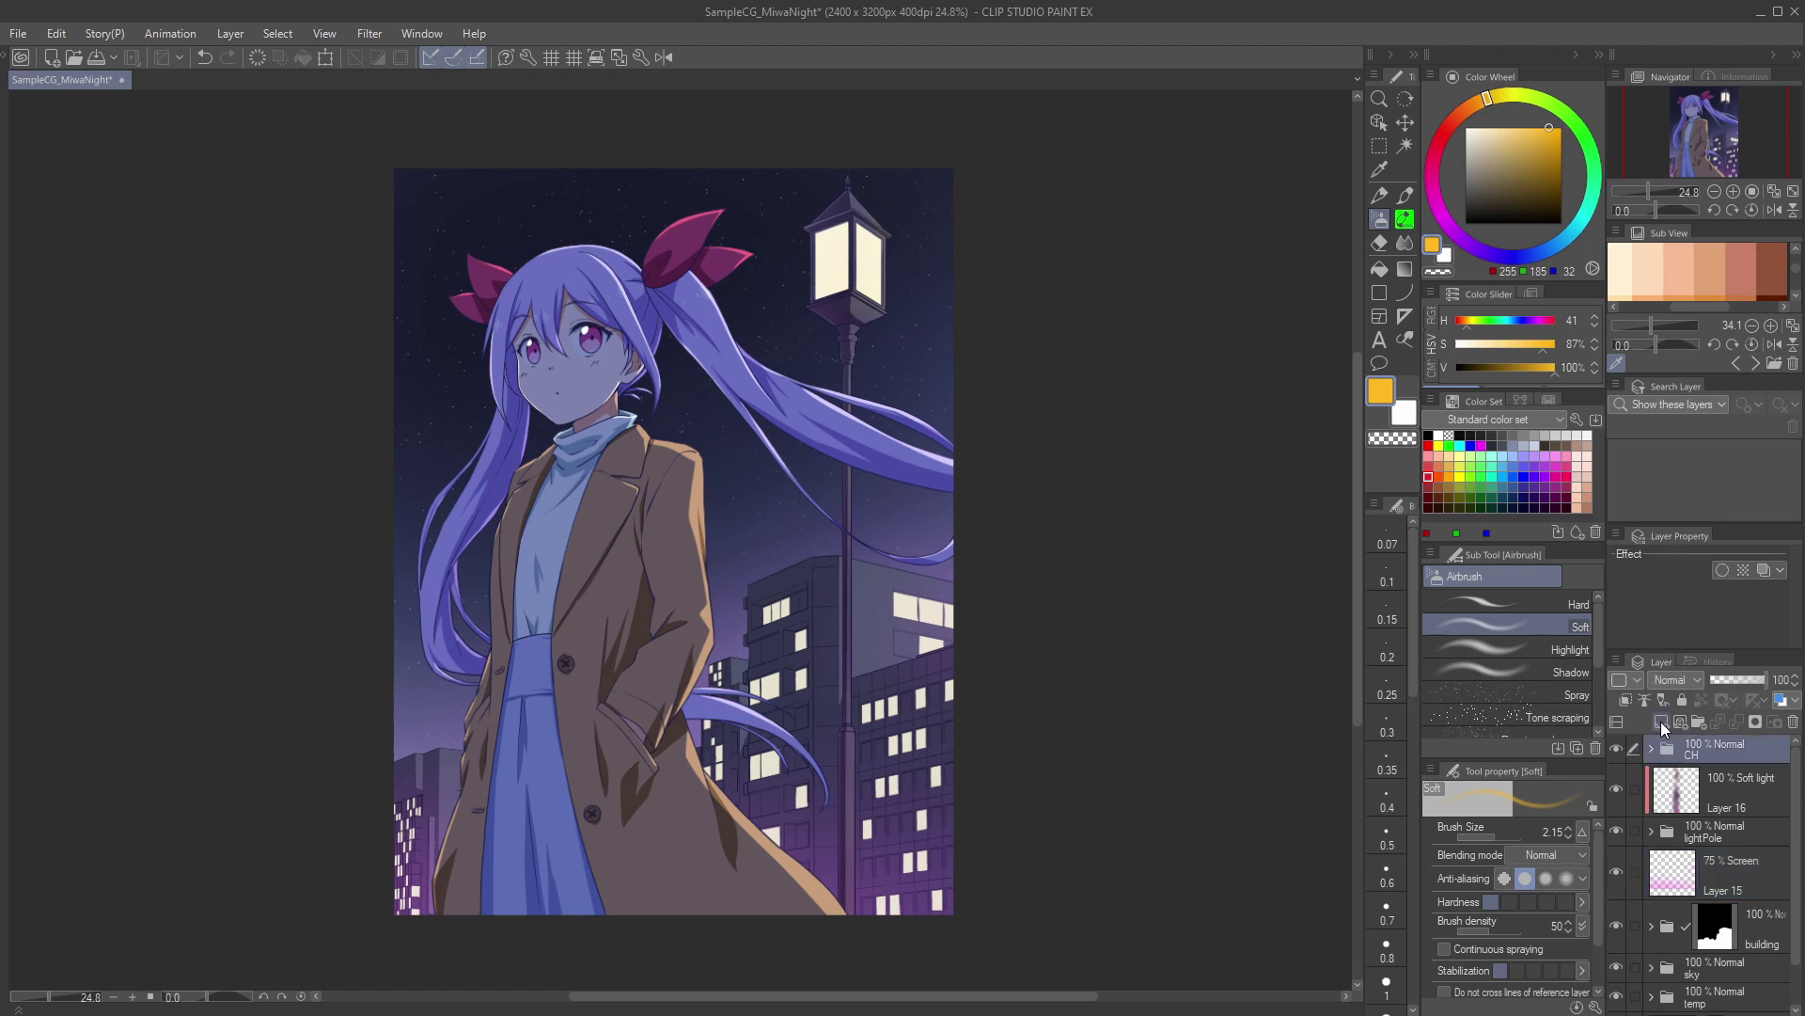
click(1662, 722)
click(1674, 679)
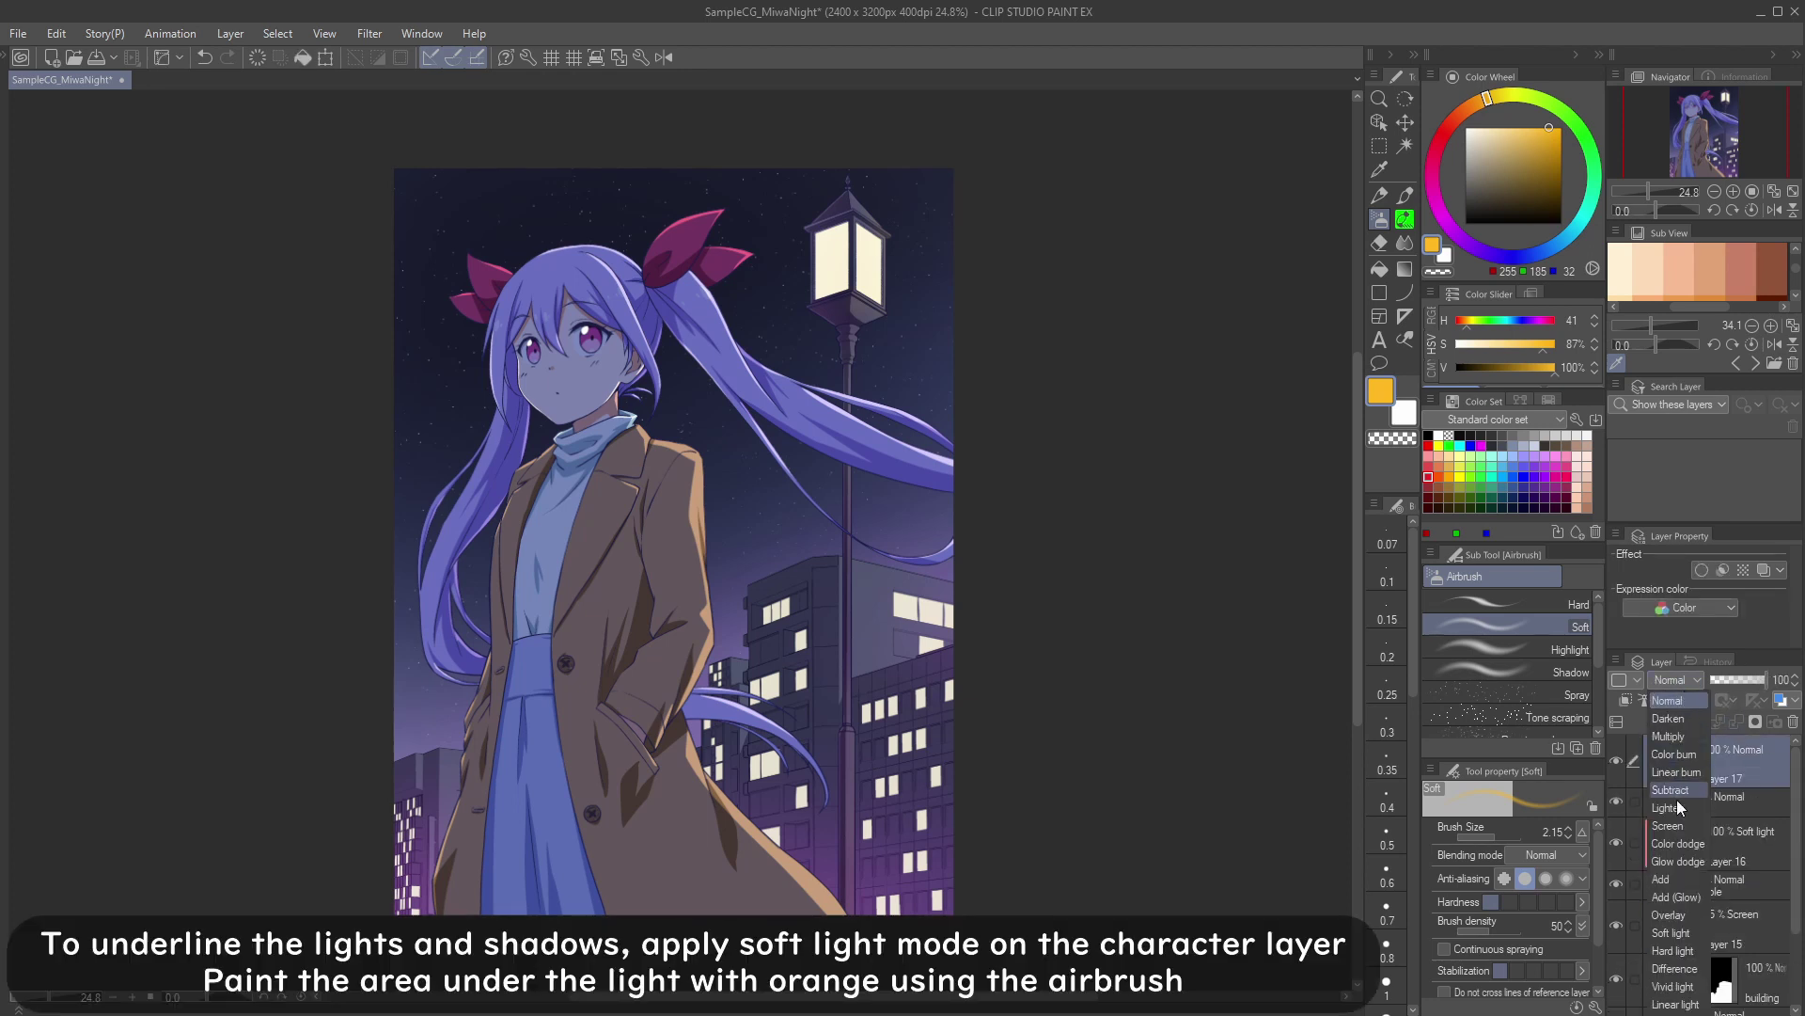
click(1687, 934)
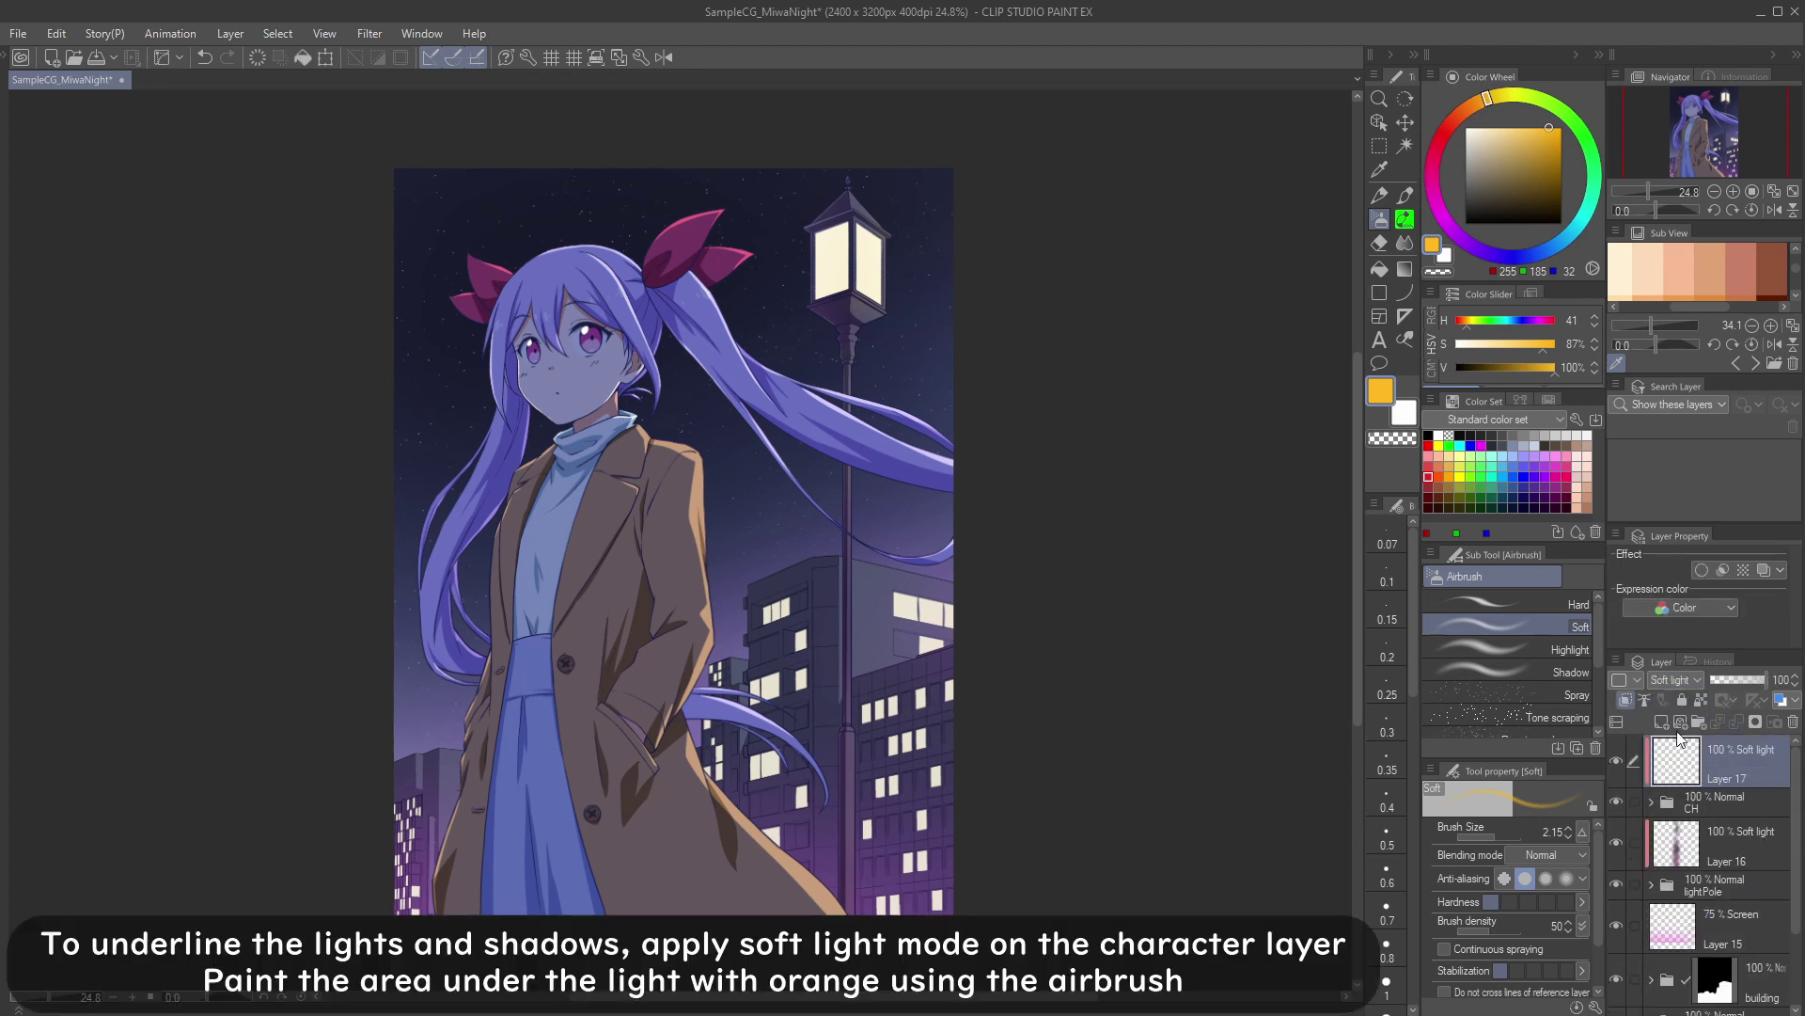
Step: Airbrush orange (RGB 255, 143, 0) light onto the coat and hair on the character's side facing the lamp
drag(1539, 101, 1477, 101)
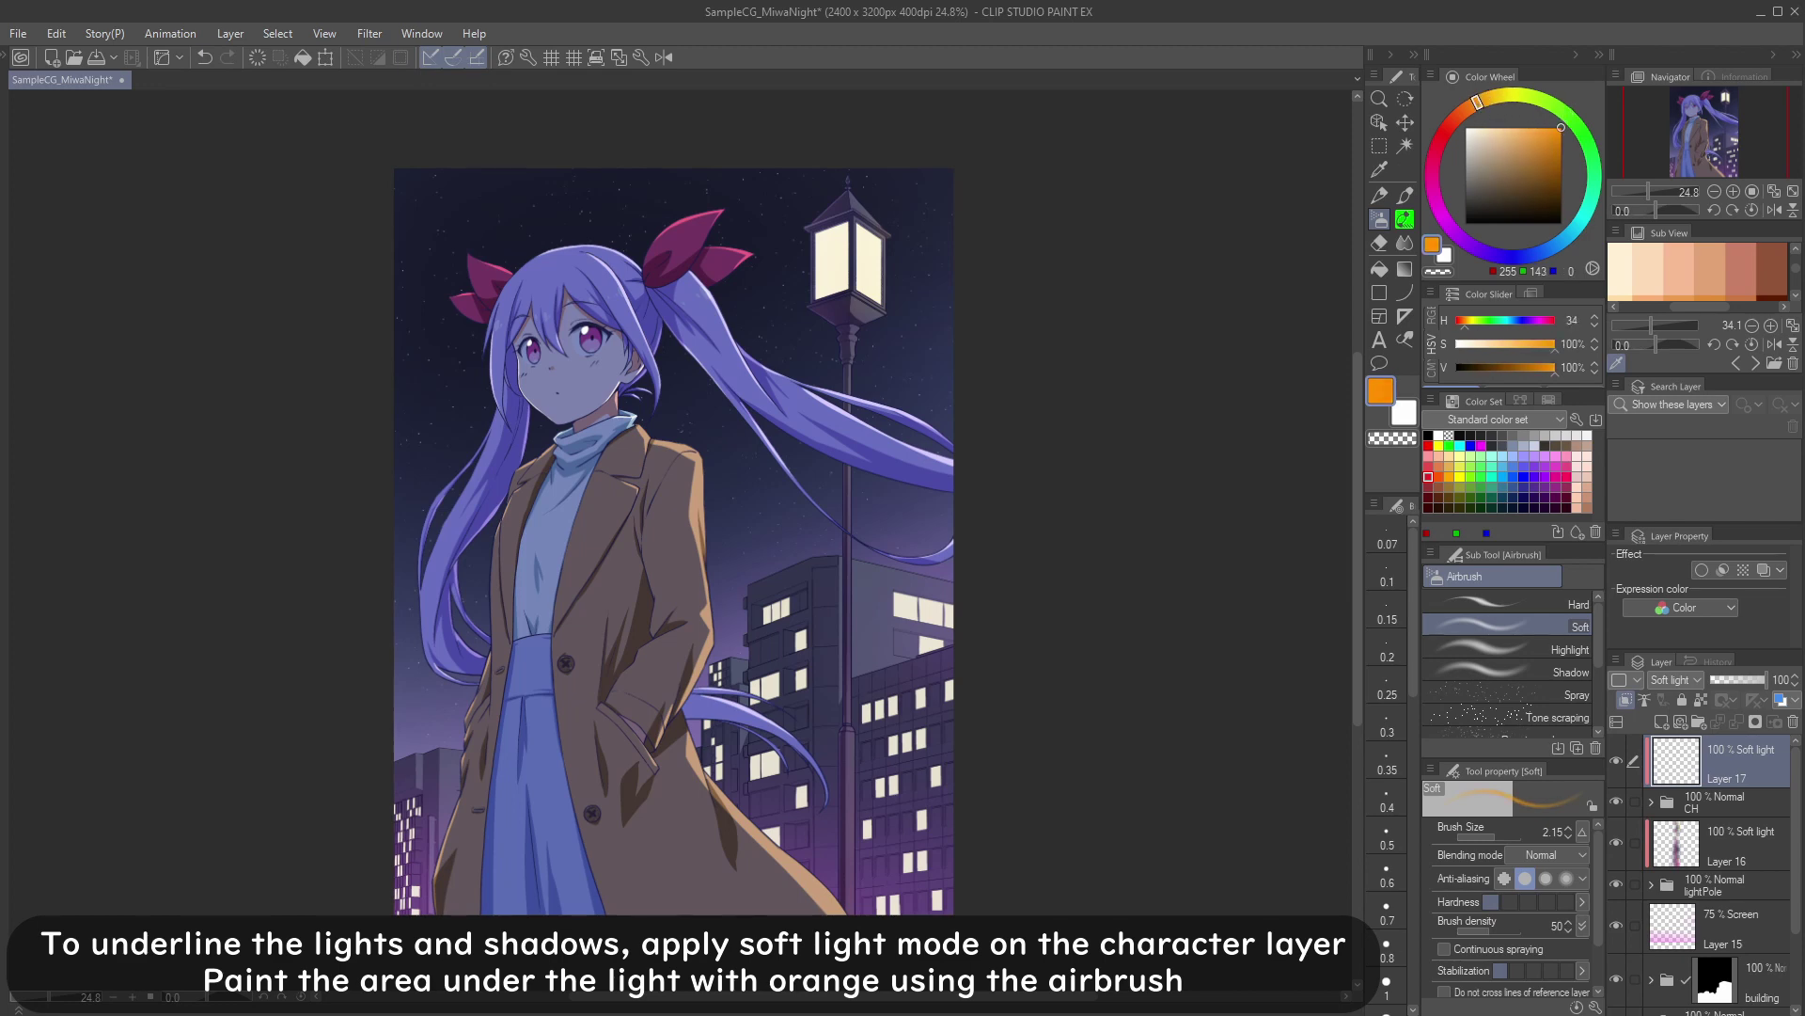
drag(721, 468, 728, 473)
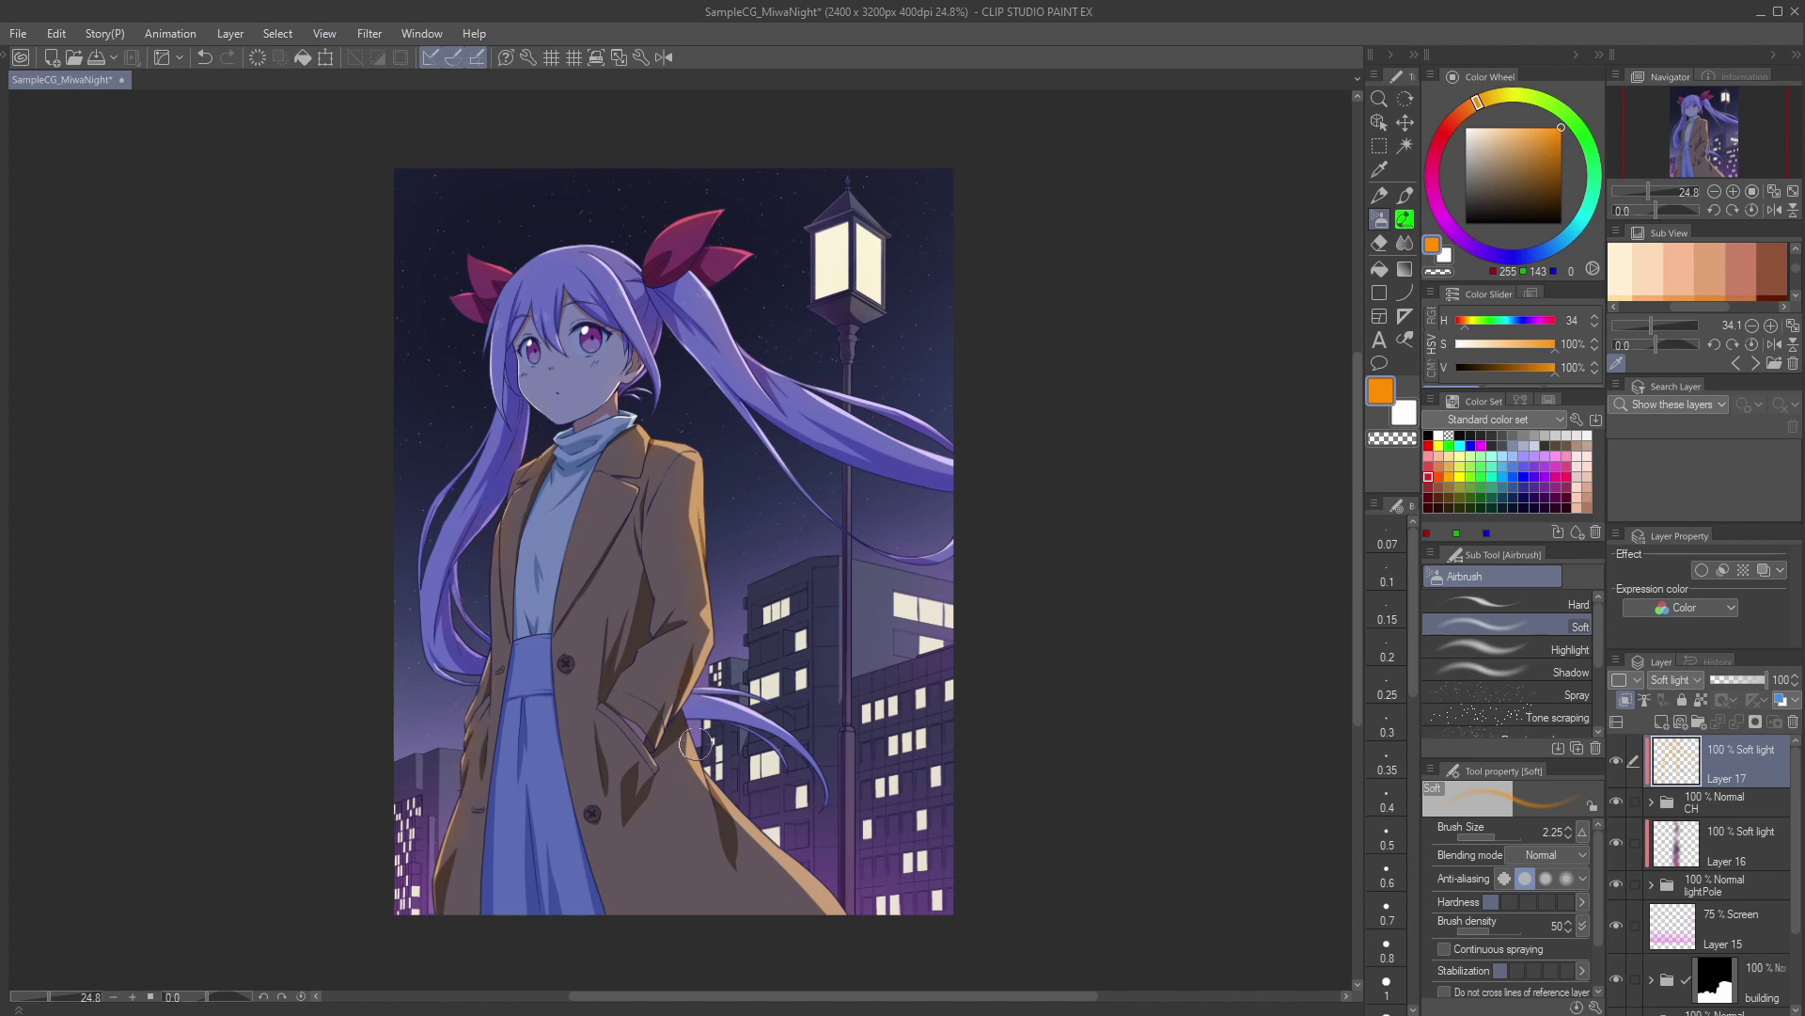
Step: Airbrush deep pink (RGB 255, 0, 133) across the bottom of the coat and skirt
click(1434, 159)
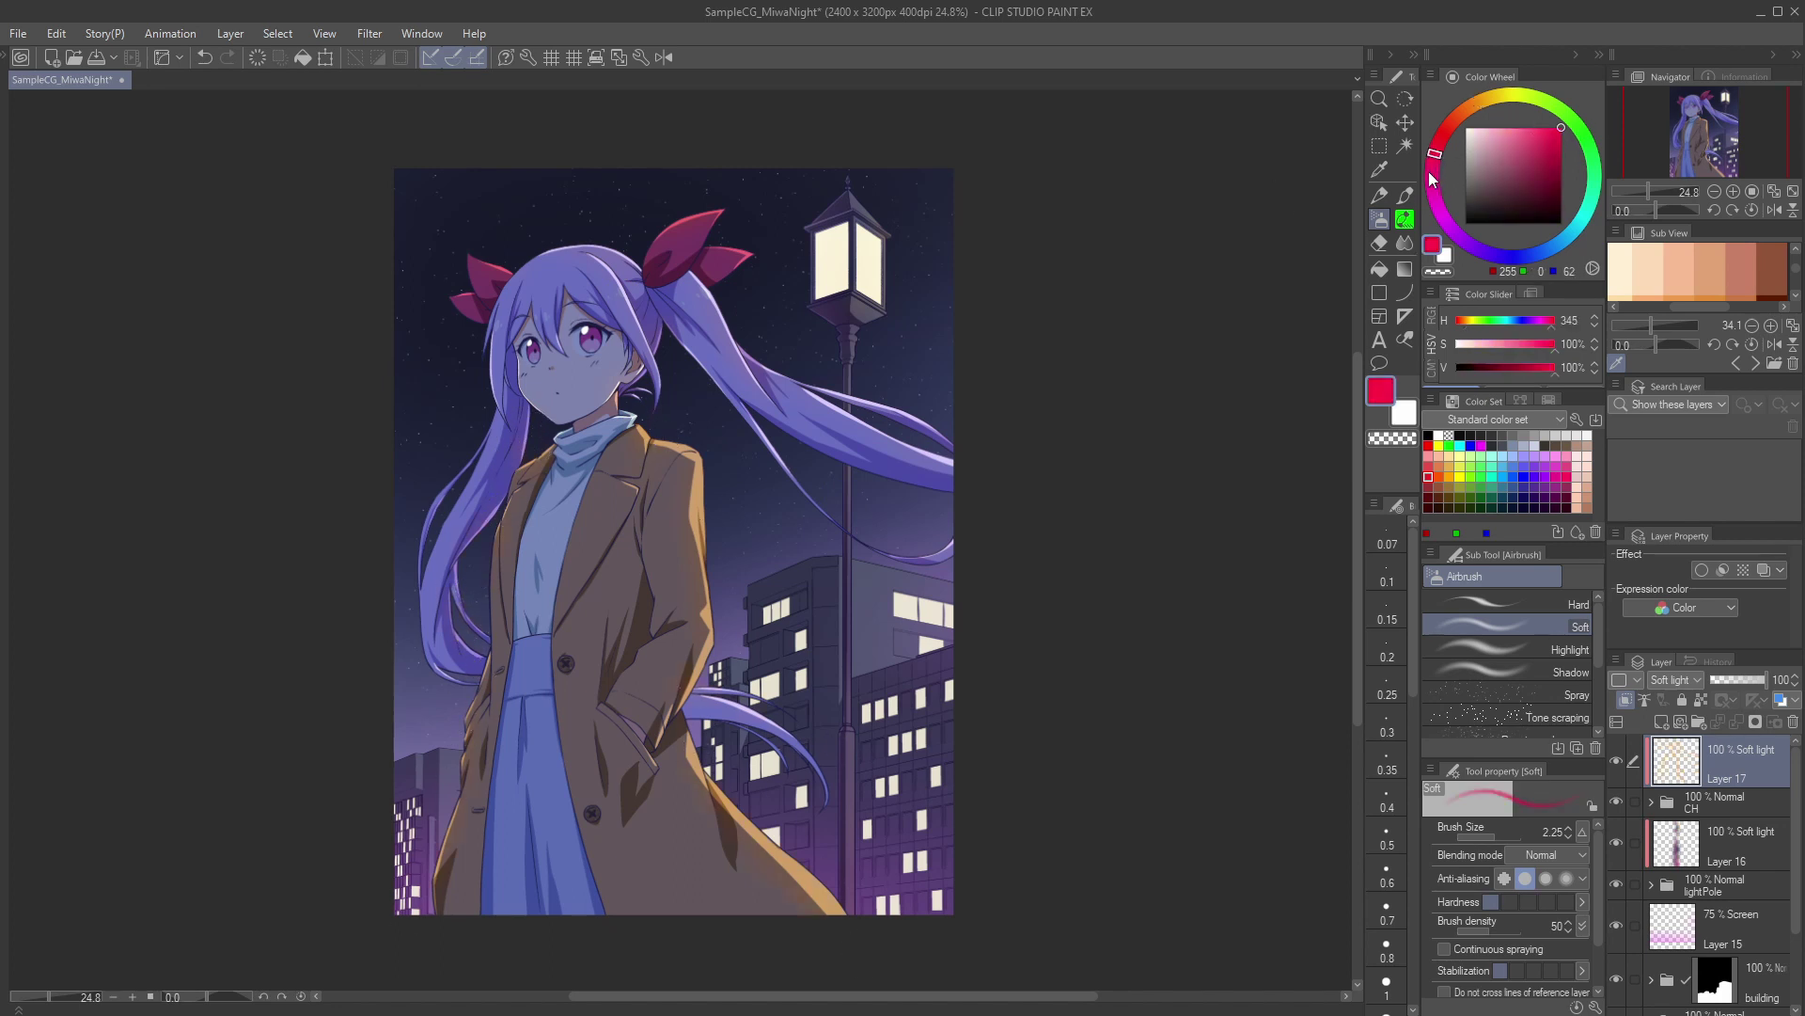
drag(526, 824, 590, 825)
drag(522, 892, 781, 860)
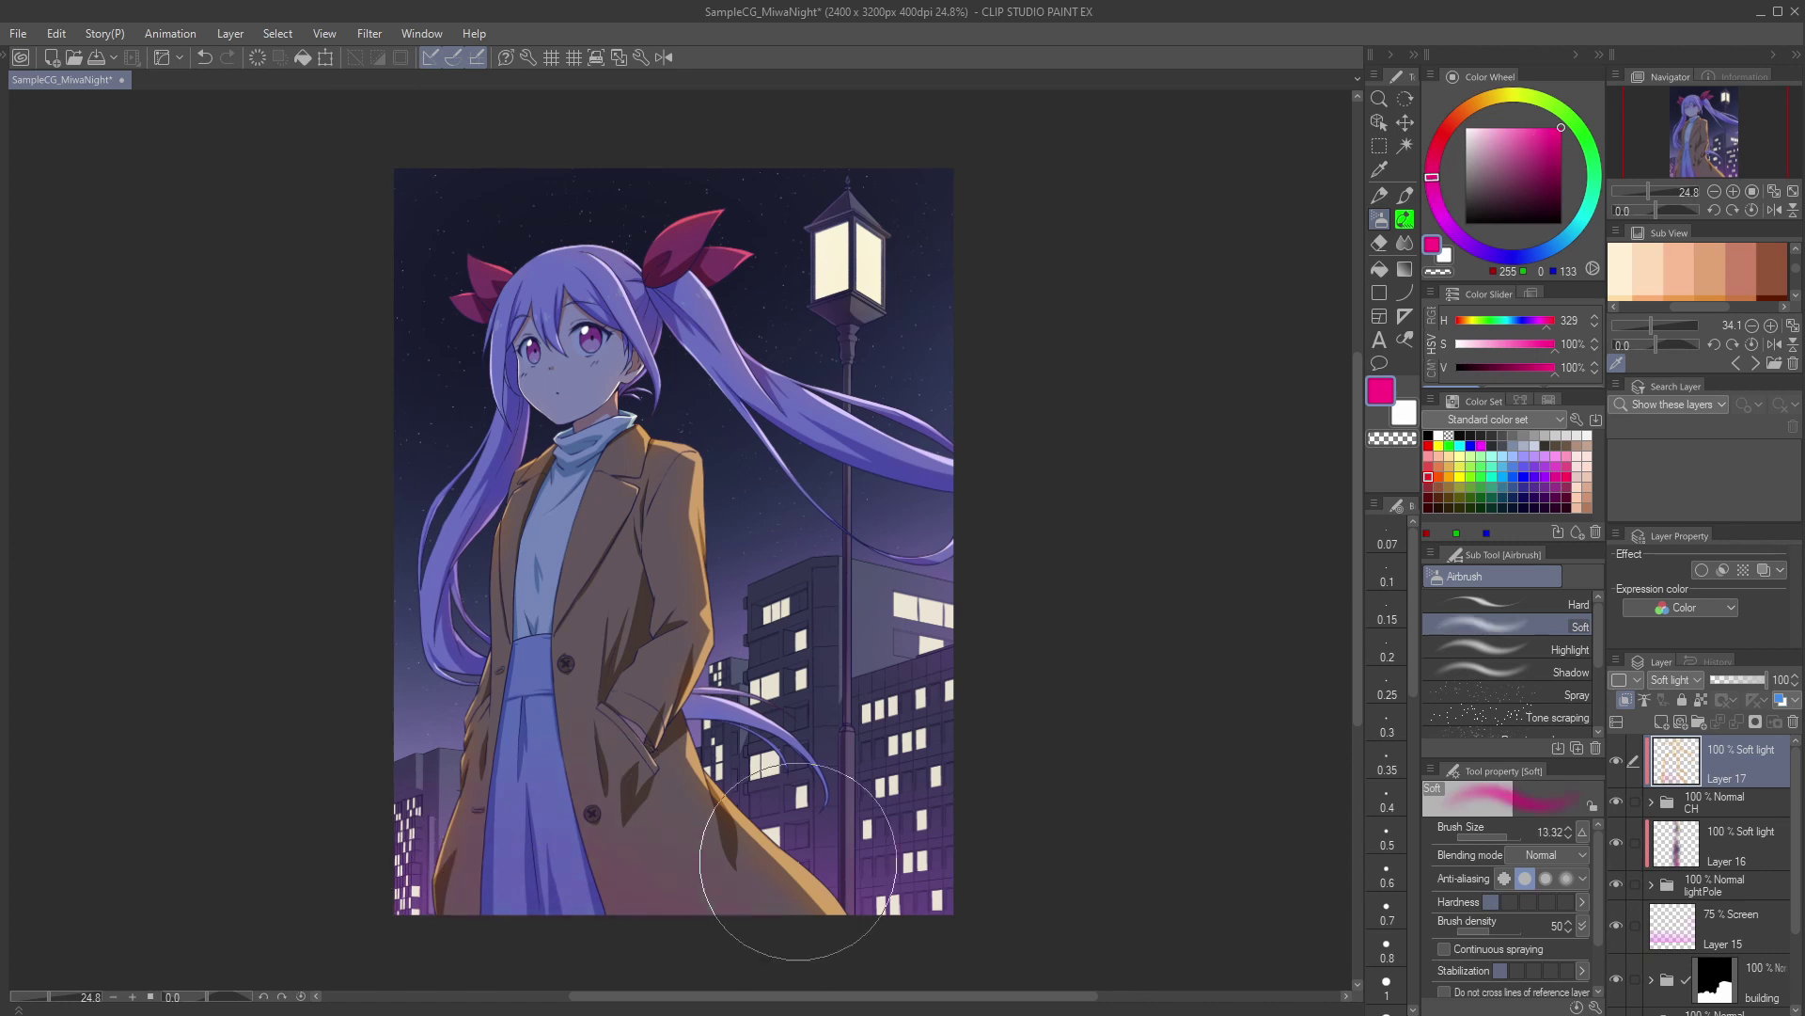
Step: Airbrush lighter pink (RGB 255, 107, 184) over the skirt, the coat's middle, the ponytail away from the lamp and the side of the face
click(1520, 128)
drag(481, 815, 595, 887)
drag(711, 640, 666, 639)
mouse_move(523, 662)
mouse_down()
mouse_move(451, 683)
mouse_move(449, 513)
mouse_up()
drag(423, 588, 444, 527)
drag(532, 402, 506, 401)
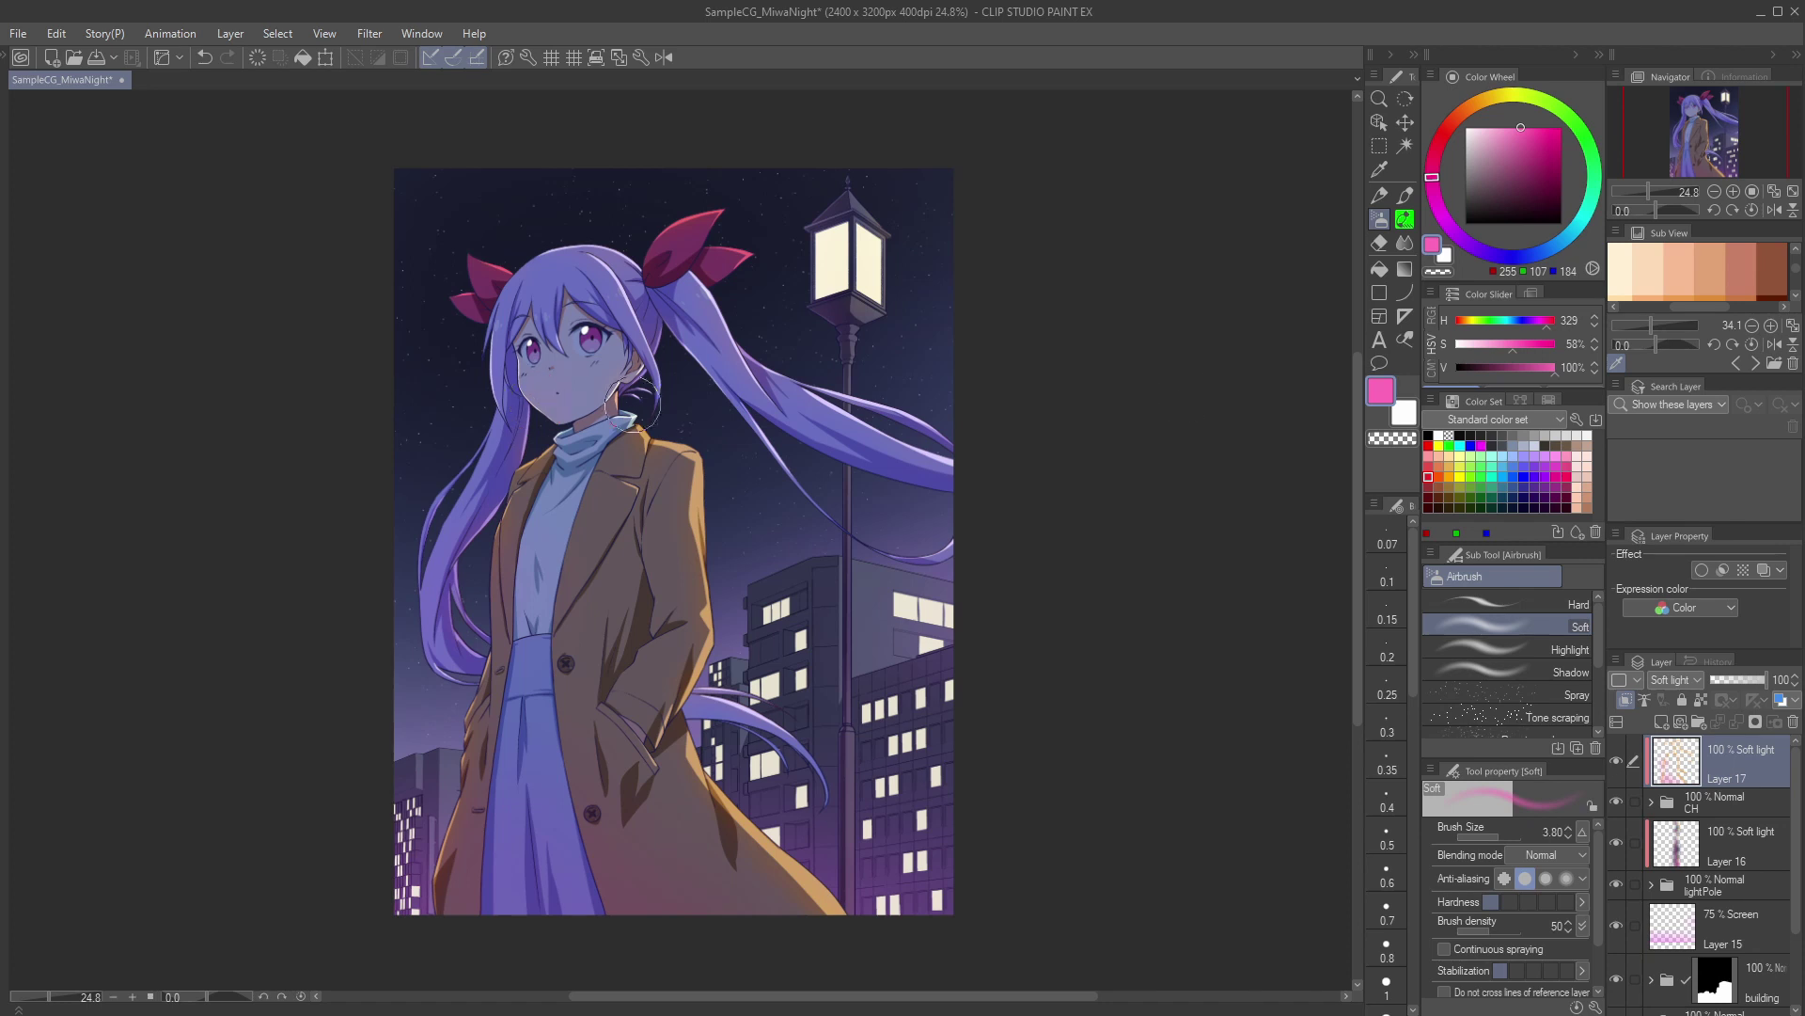
Step: Airbrush yellow (RGB 255, 199, 7) light onto the ponytail nearest the lamp and switch the colour to orange (RGB 255, 159, 7)
click(1494, 96)
click(1558, 127)
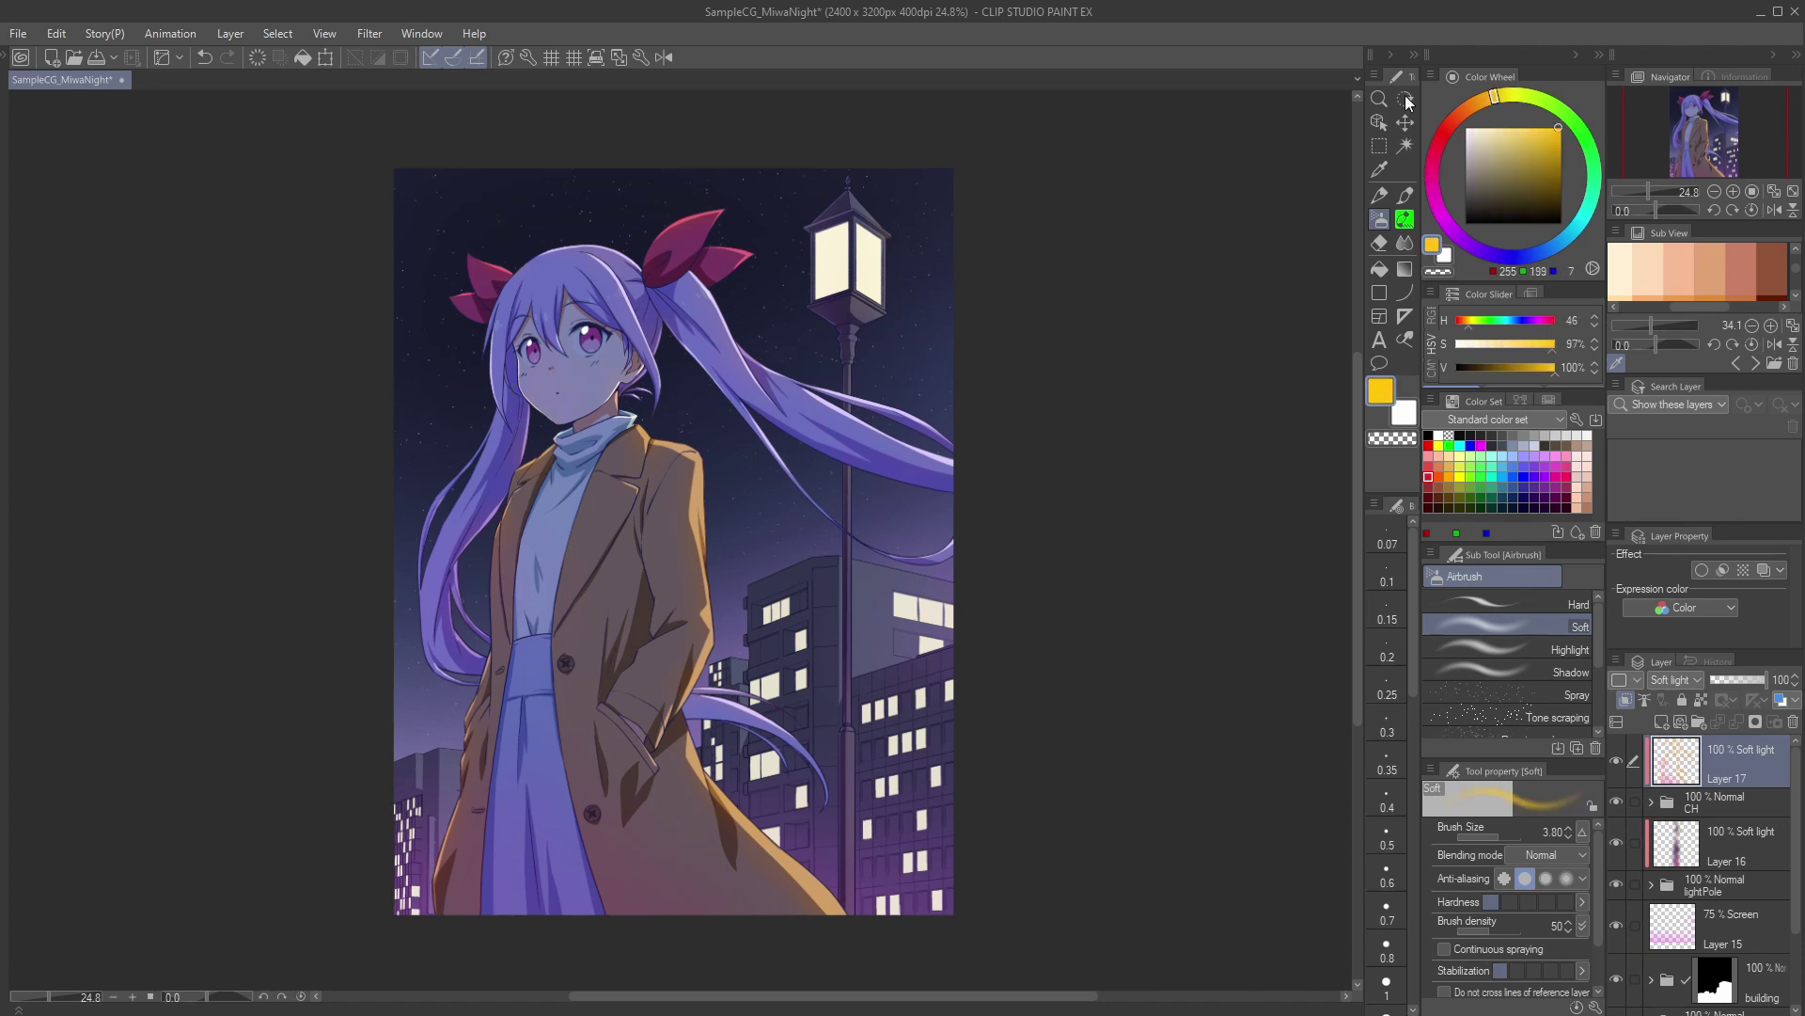
drag(736, 353, 719, 353)
click(1481, 100)
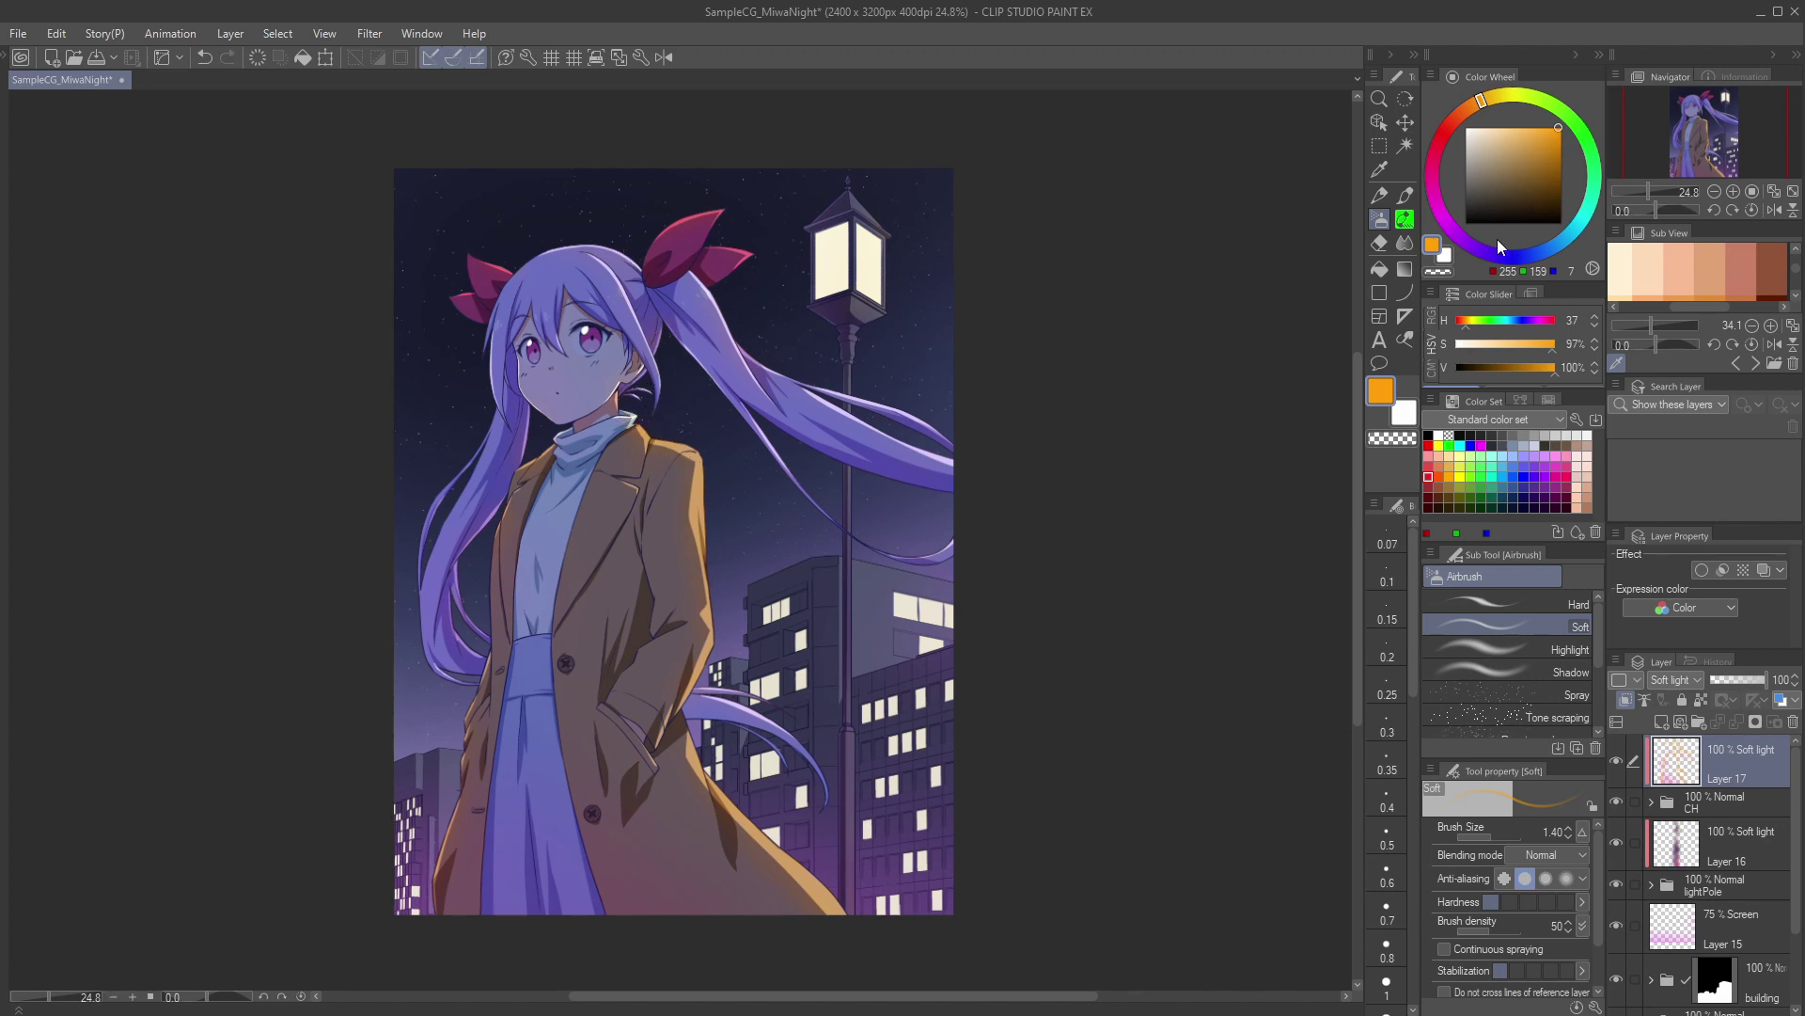
Step: Airbrush dark violet-blue (57, 44, 120) over the shaded parts of the coat and skirt on soft light Layer 17
click(1499, 249)
click(1528, 168)
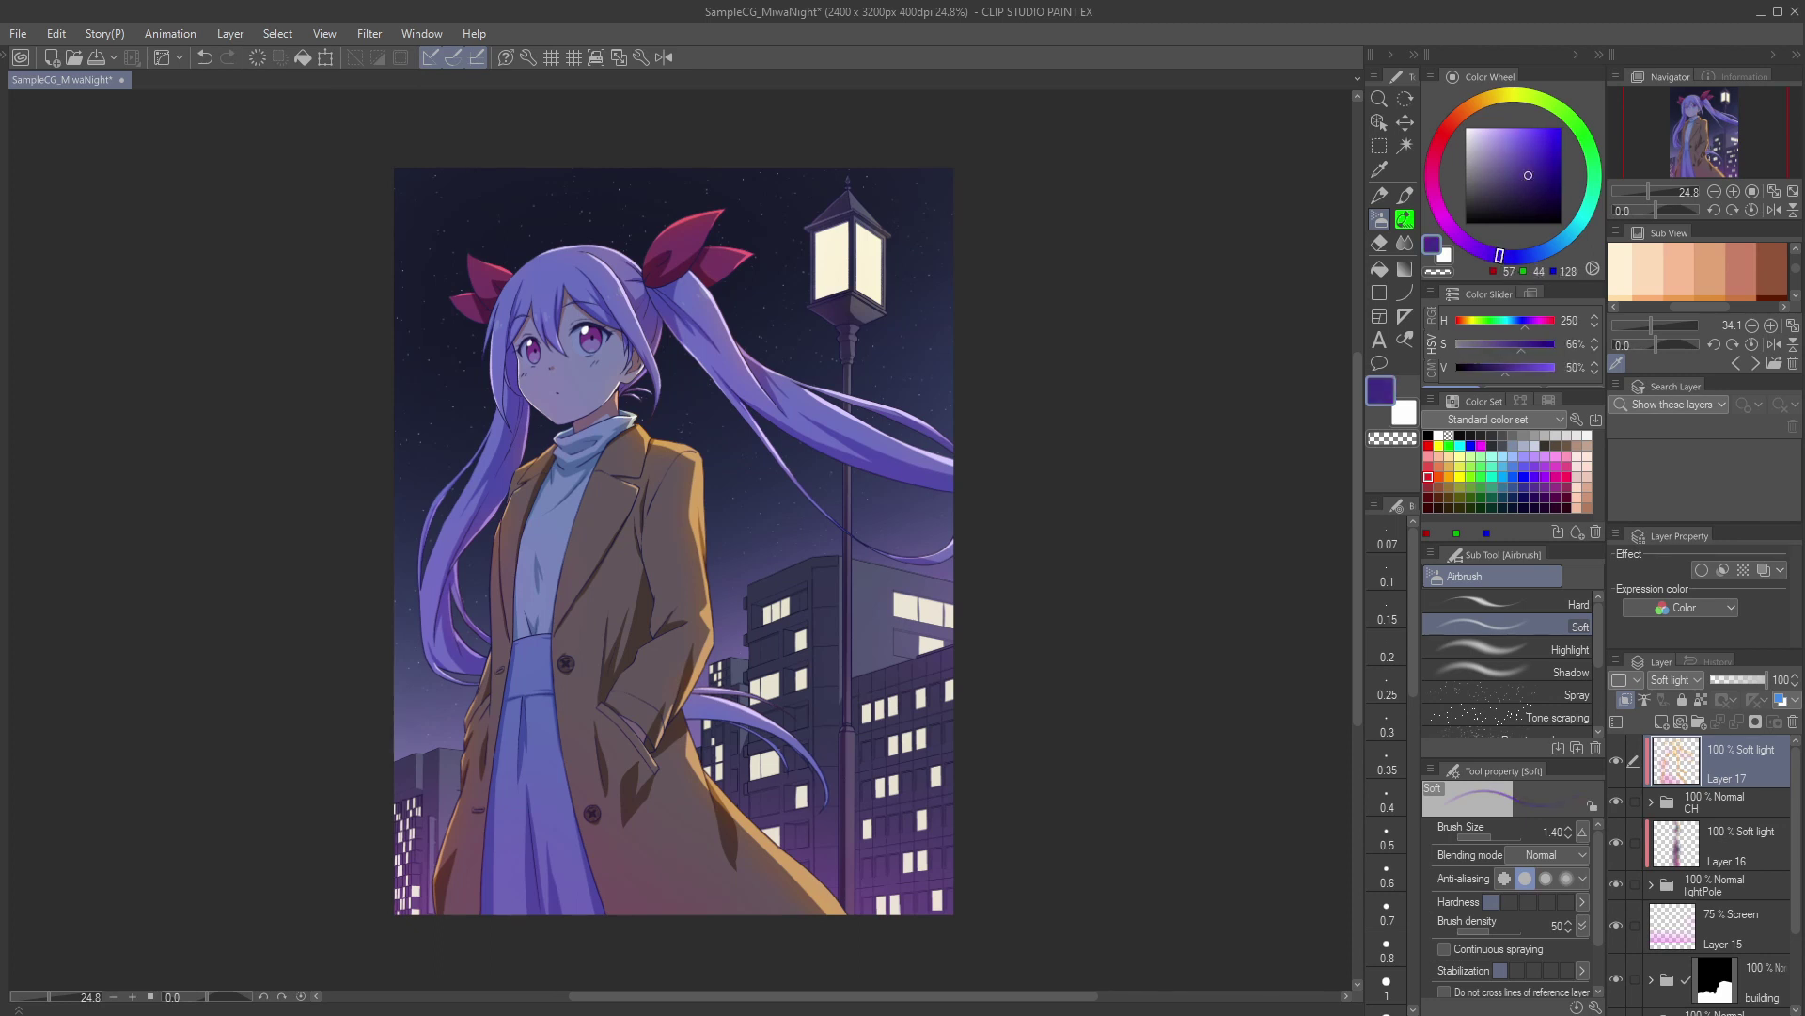
drag(627, 777, 641, 764)
key(ctrl+z)
key(bracketright)
key(bracketright)
key(bracketright)
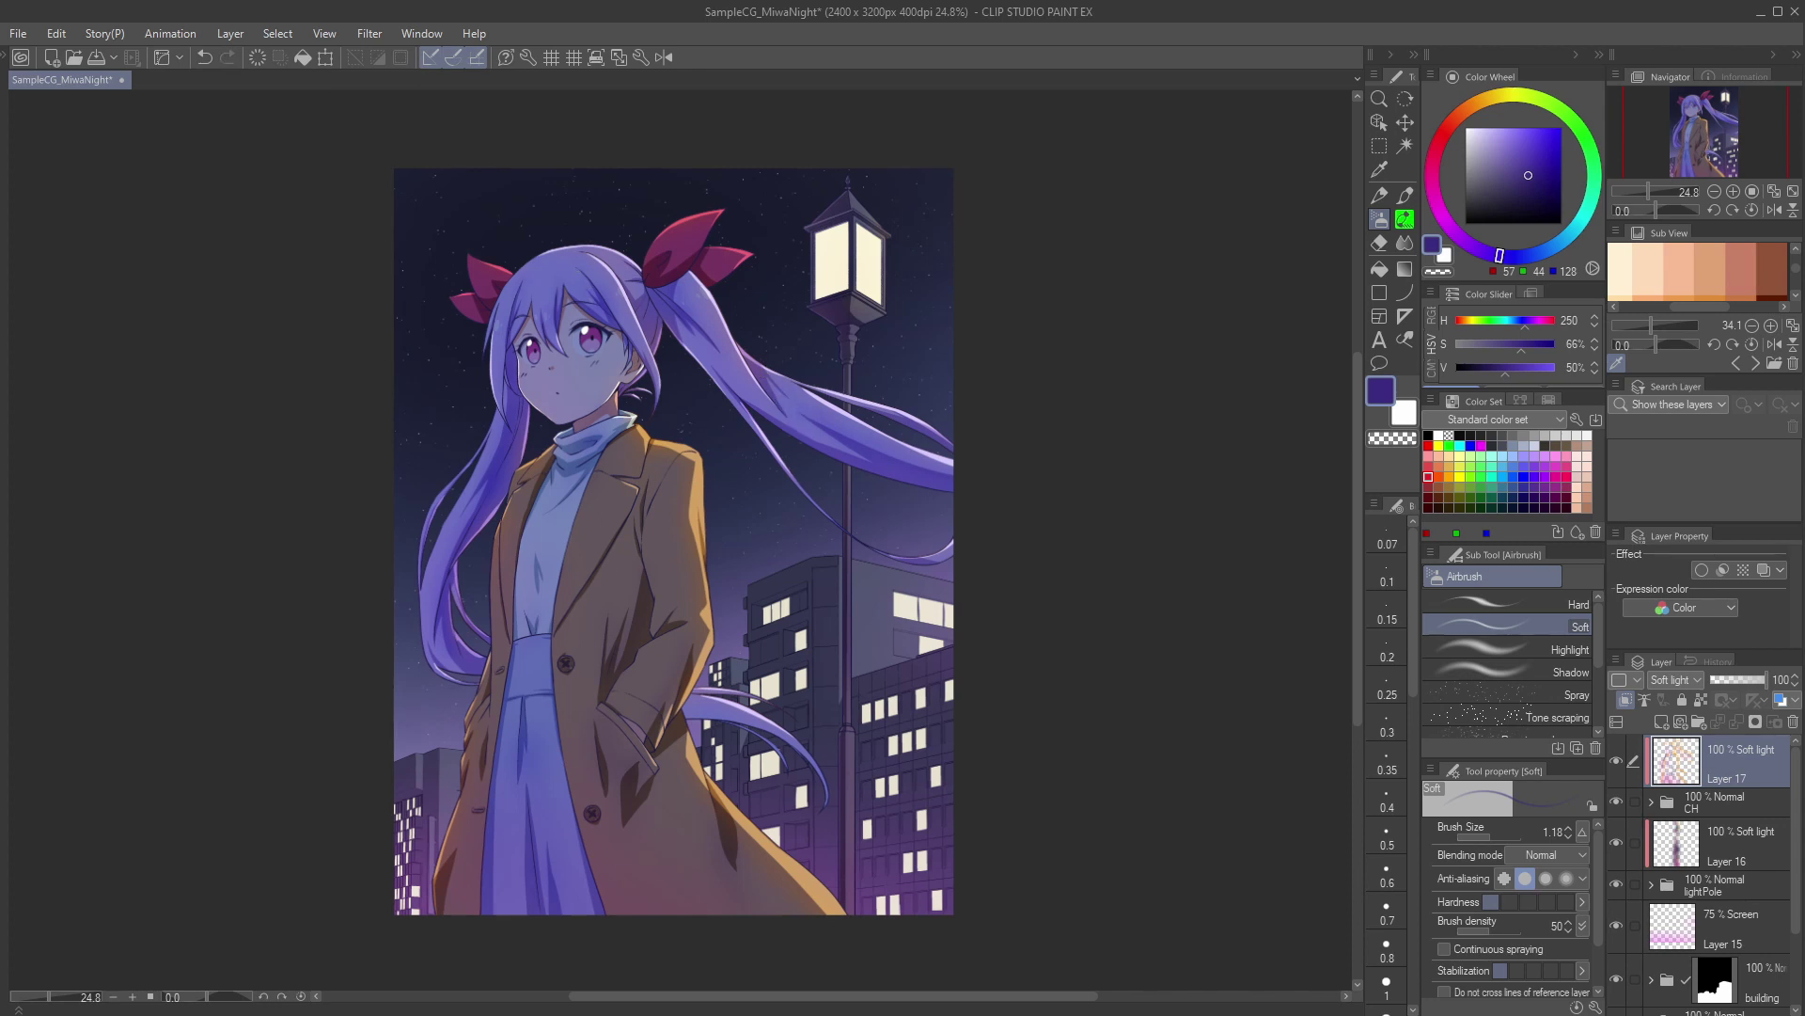
Step: Airbrush lighter blues (79, 140, 203) and (160, 207, 255) over the character's skirt and sweater on Layer 17
click(1617, 764)
click(1554, 246)
click(1528, 136)
drag(623, 664, 606, 629)
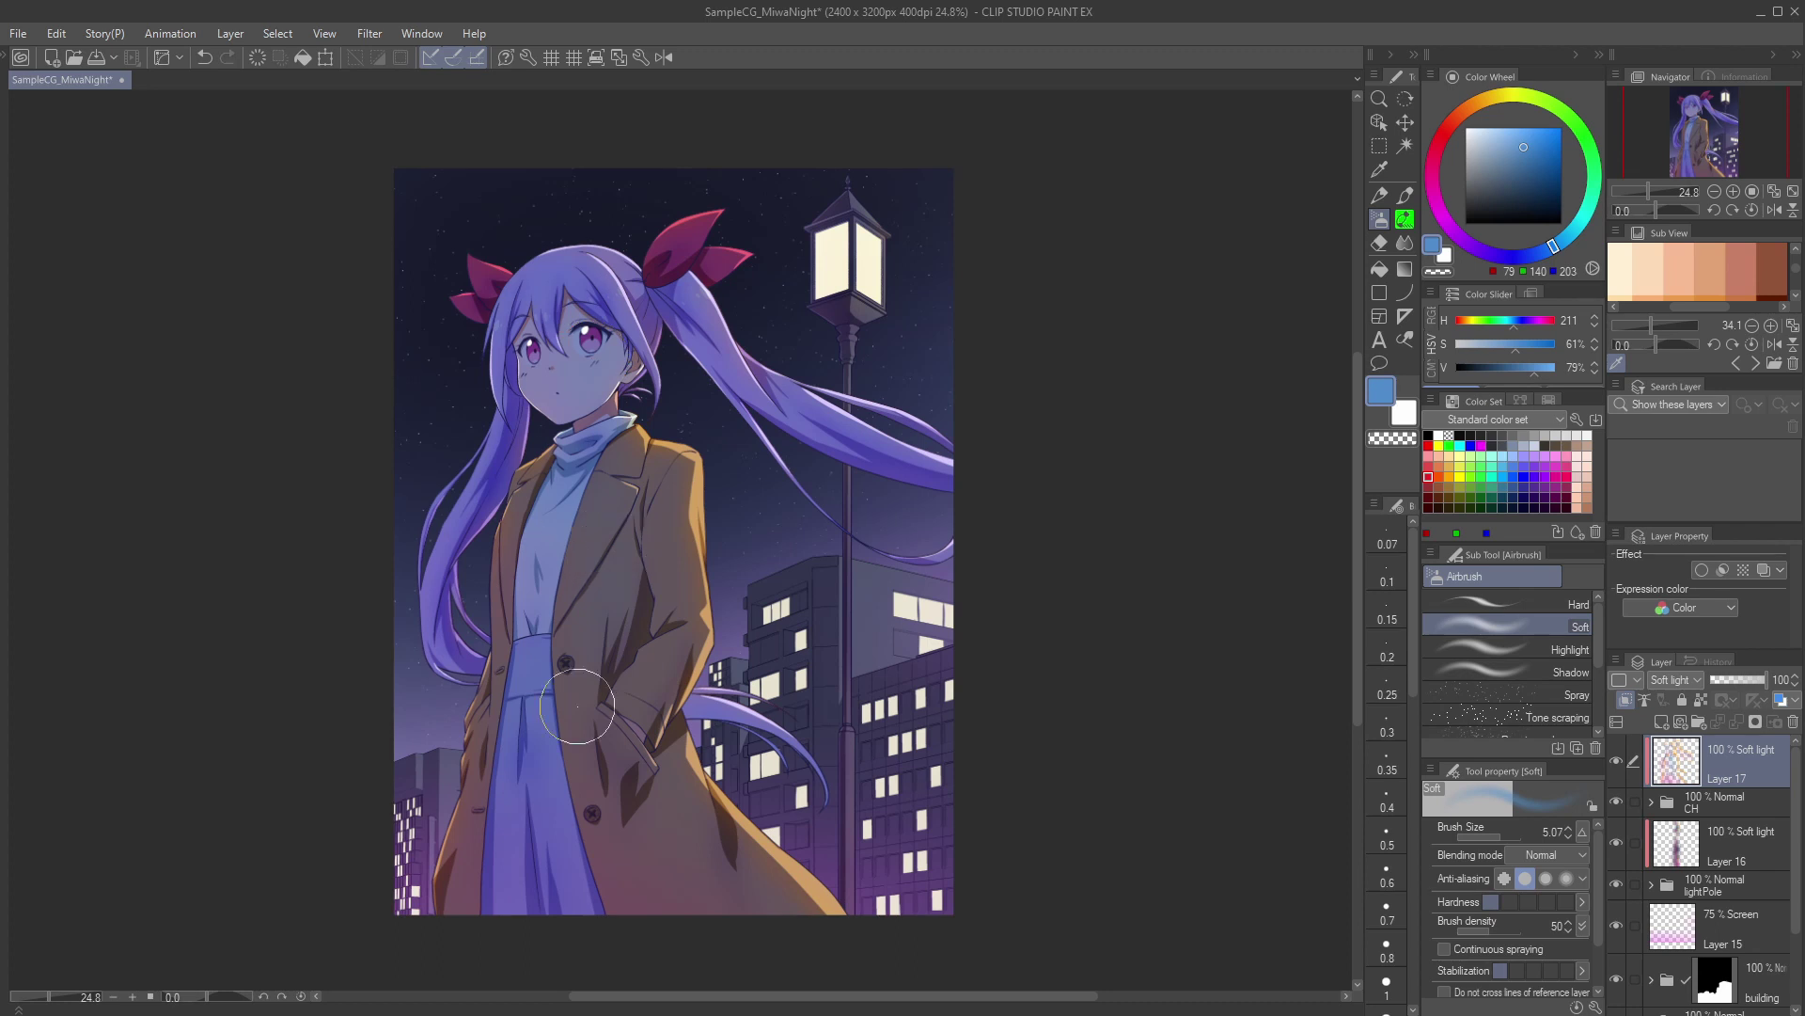
click(1504, 134)
click(1501, 127)
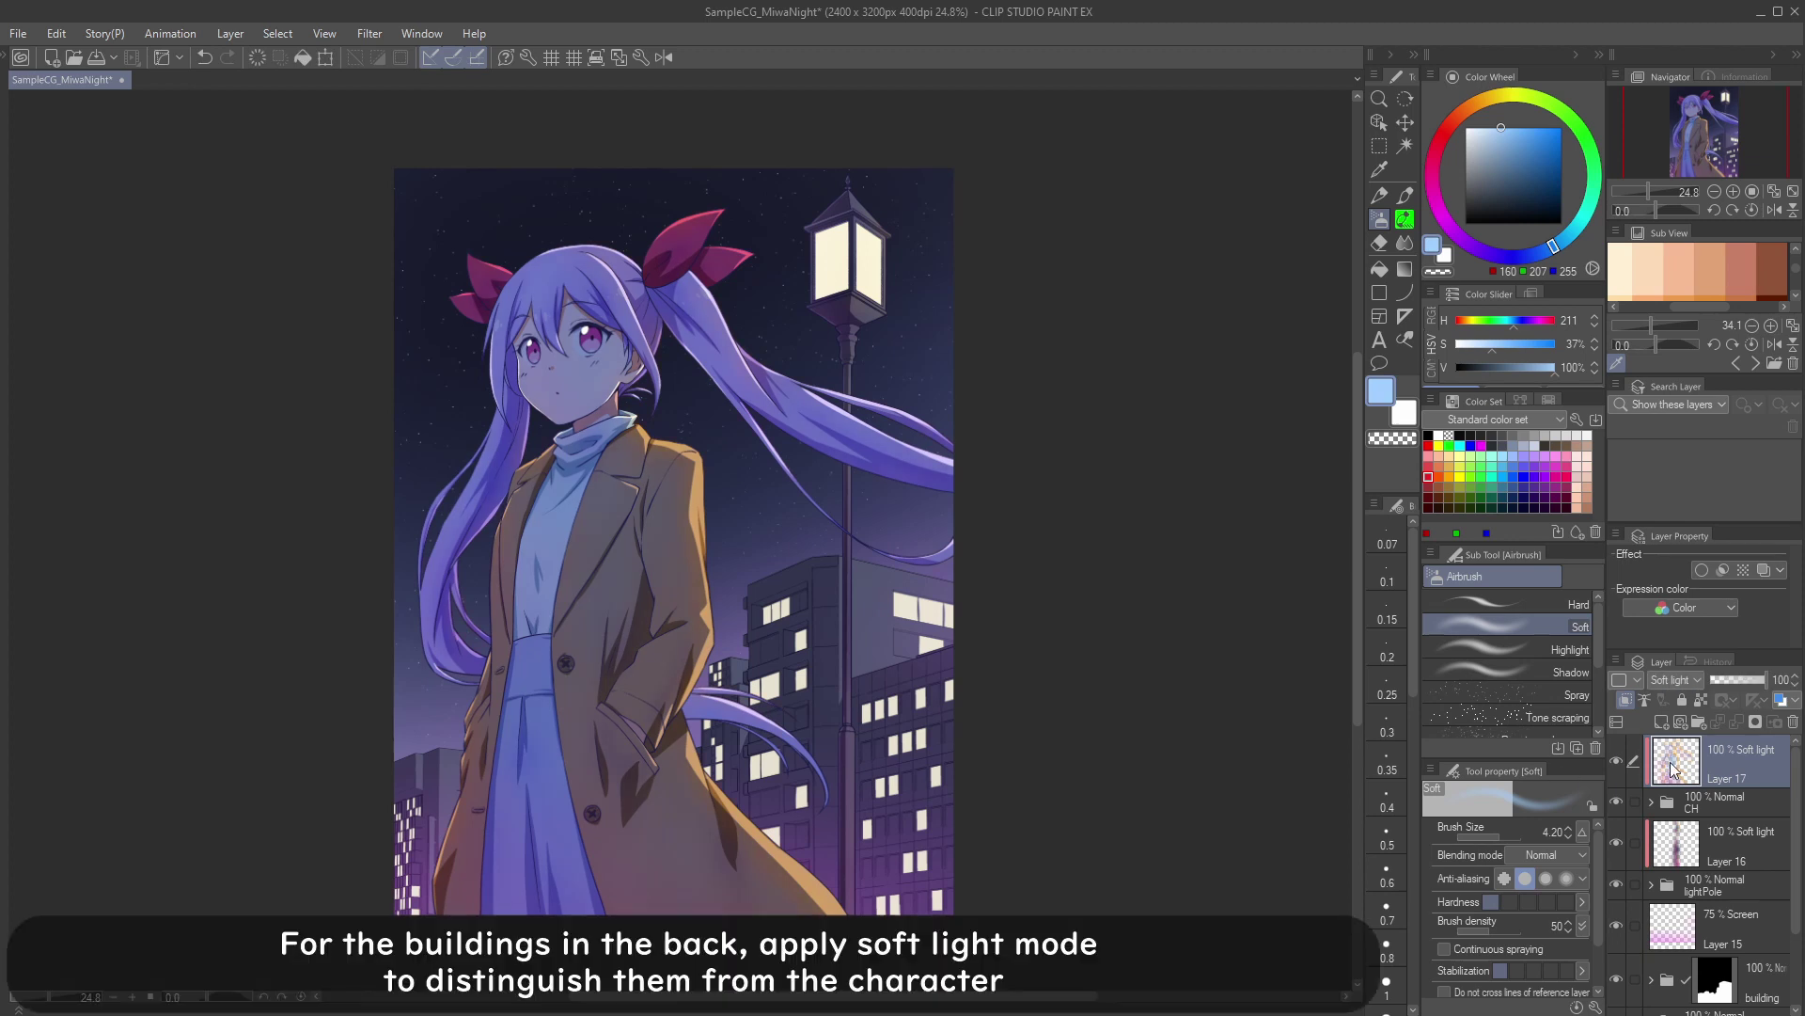
Step: Add a raster layer directly above the building folder, clip it to the folder and set its blending mode to Soft light
drag(1791, 899, 1791, 918)
click(1670, 947)
click(1662, 721)
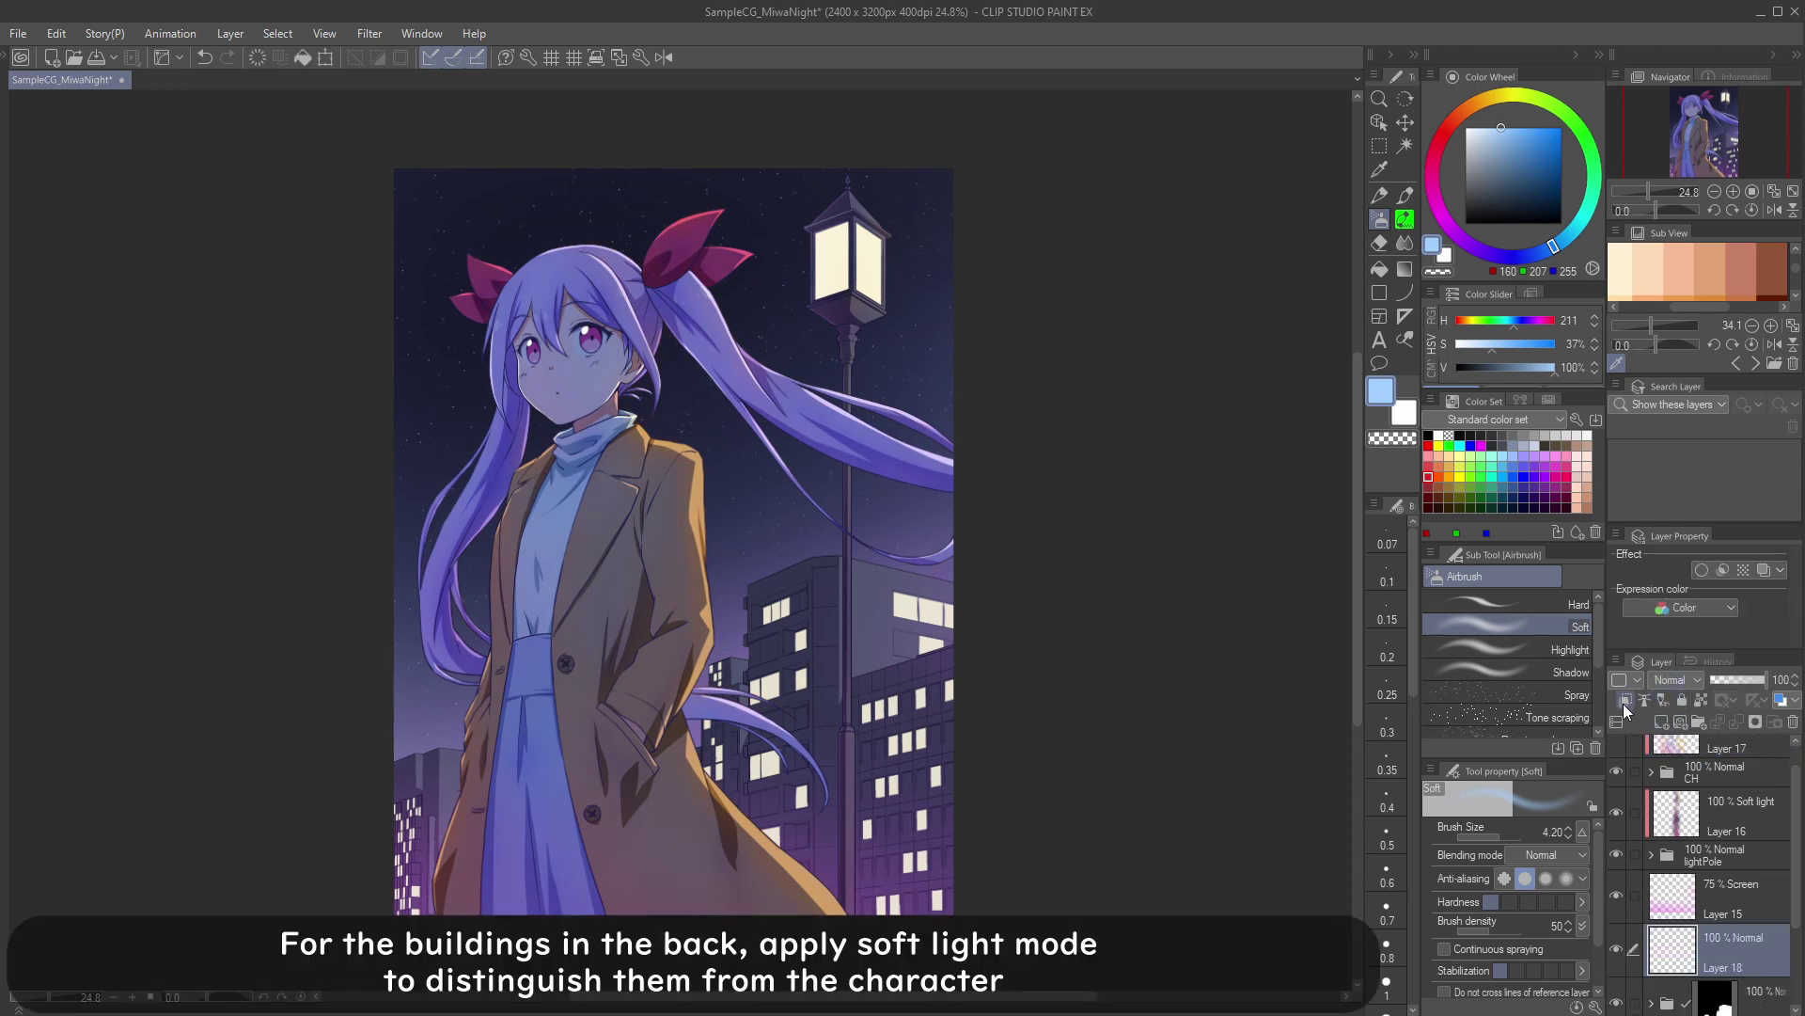
click(1625, 703)
click(1679, 680)
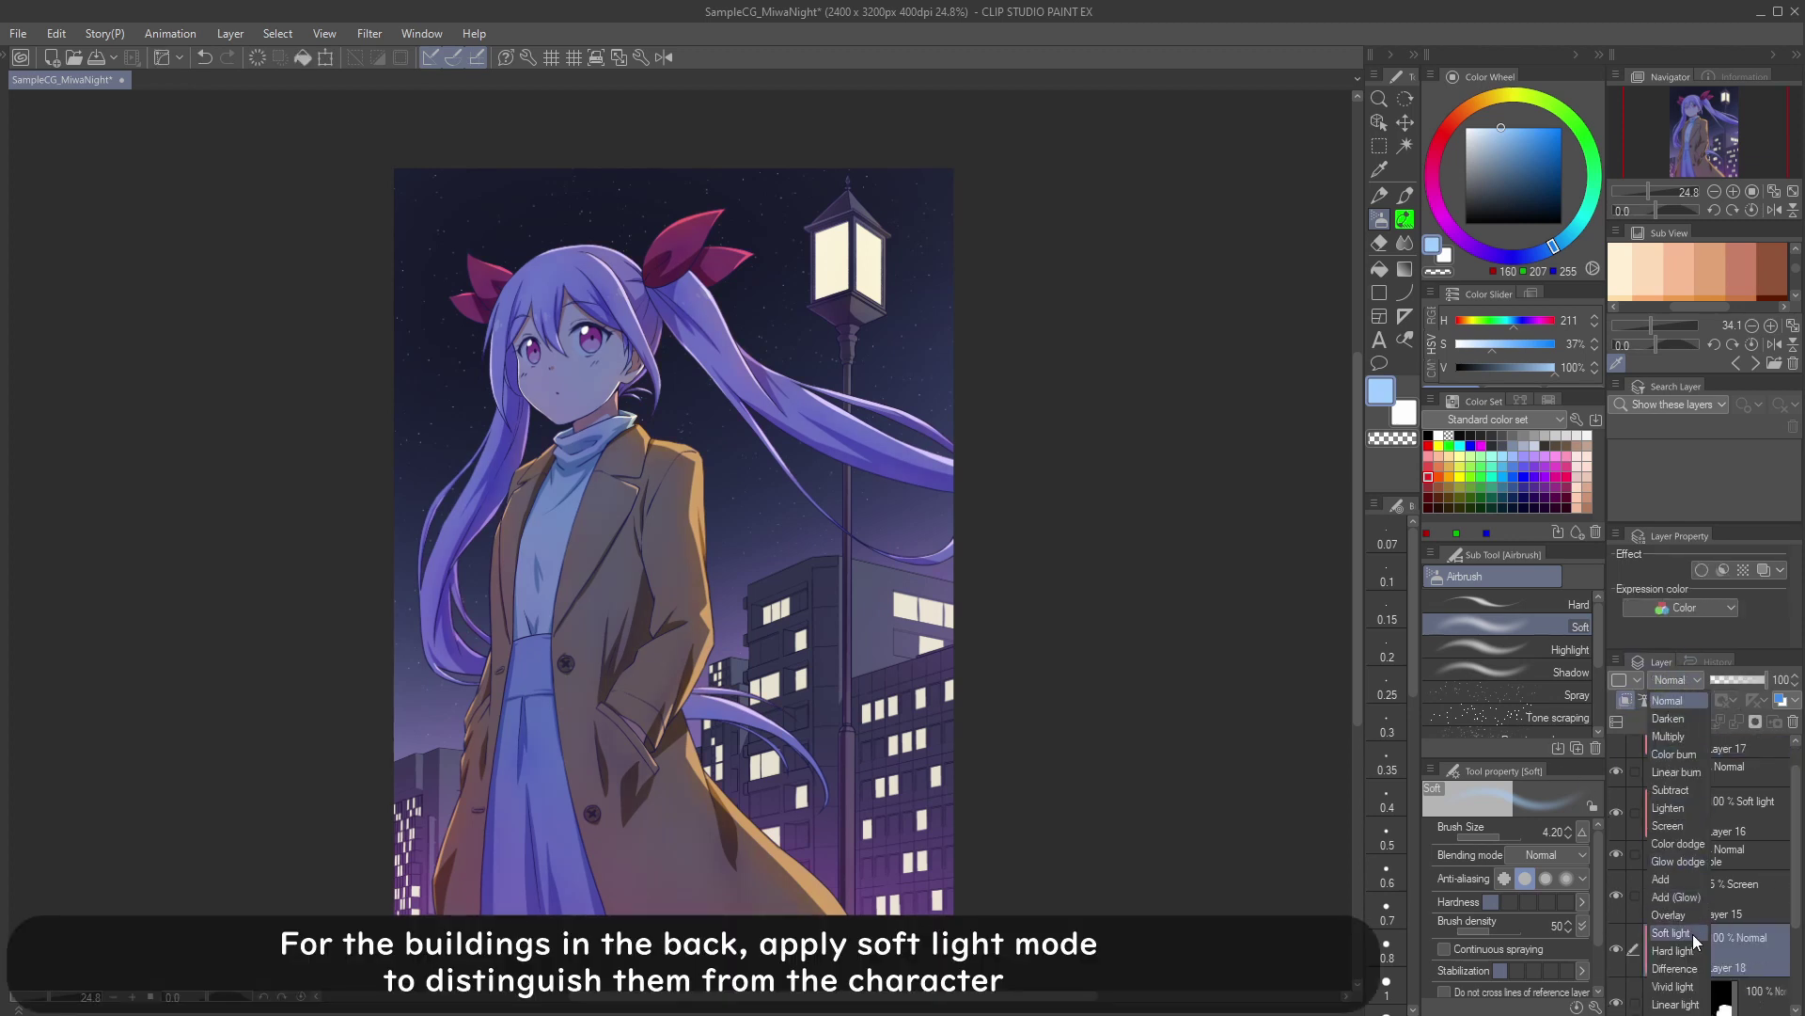
click(1679, 935)
Step: Airbrush the background buildings with dark blue (51, 76, 102), medium blue (111, 146, 183) and pale blue (154, 190, 228)
click(1516, 178)
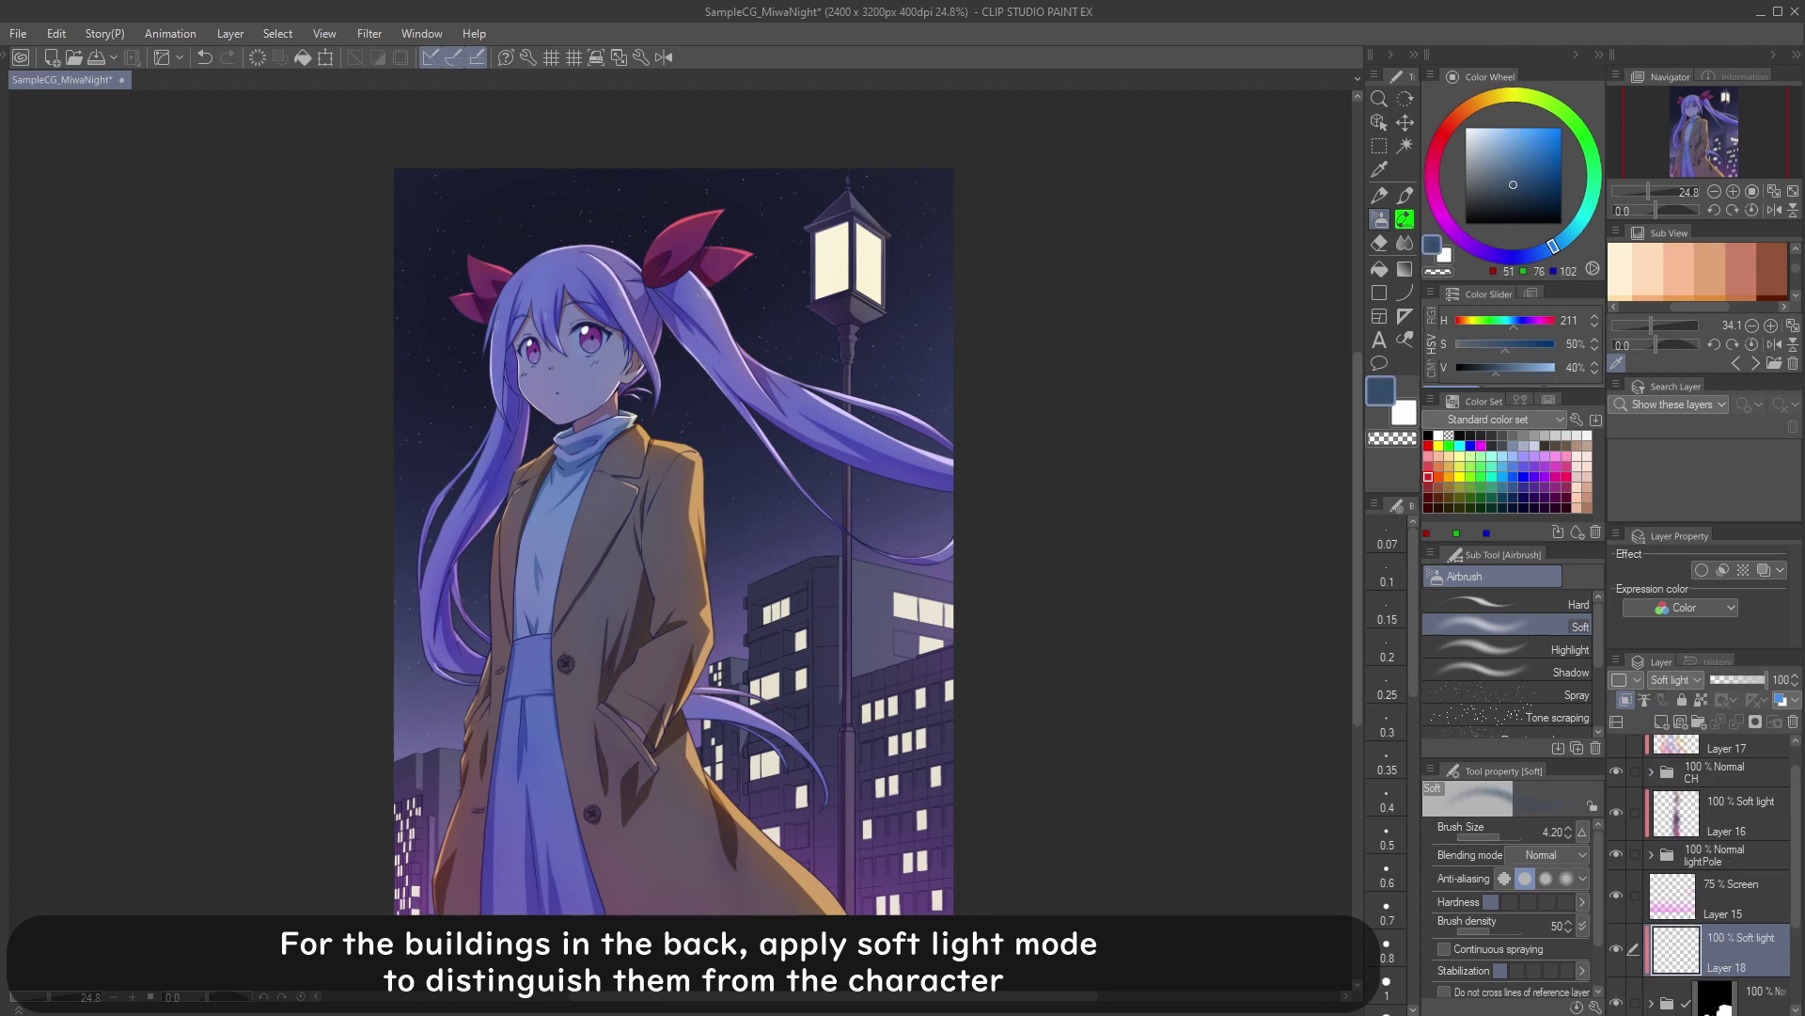
mouse_move(804, 587)
mouse_down()
mouse_move(829, 696)
mouse_move(895, 645)
mouse_move(931, 663)
mouse_move(842, 751)
mouse_move(807, 675)
mouse_move(720, 724)
mouse_up()
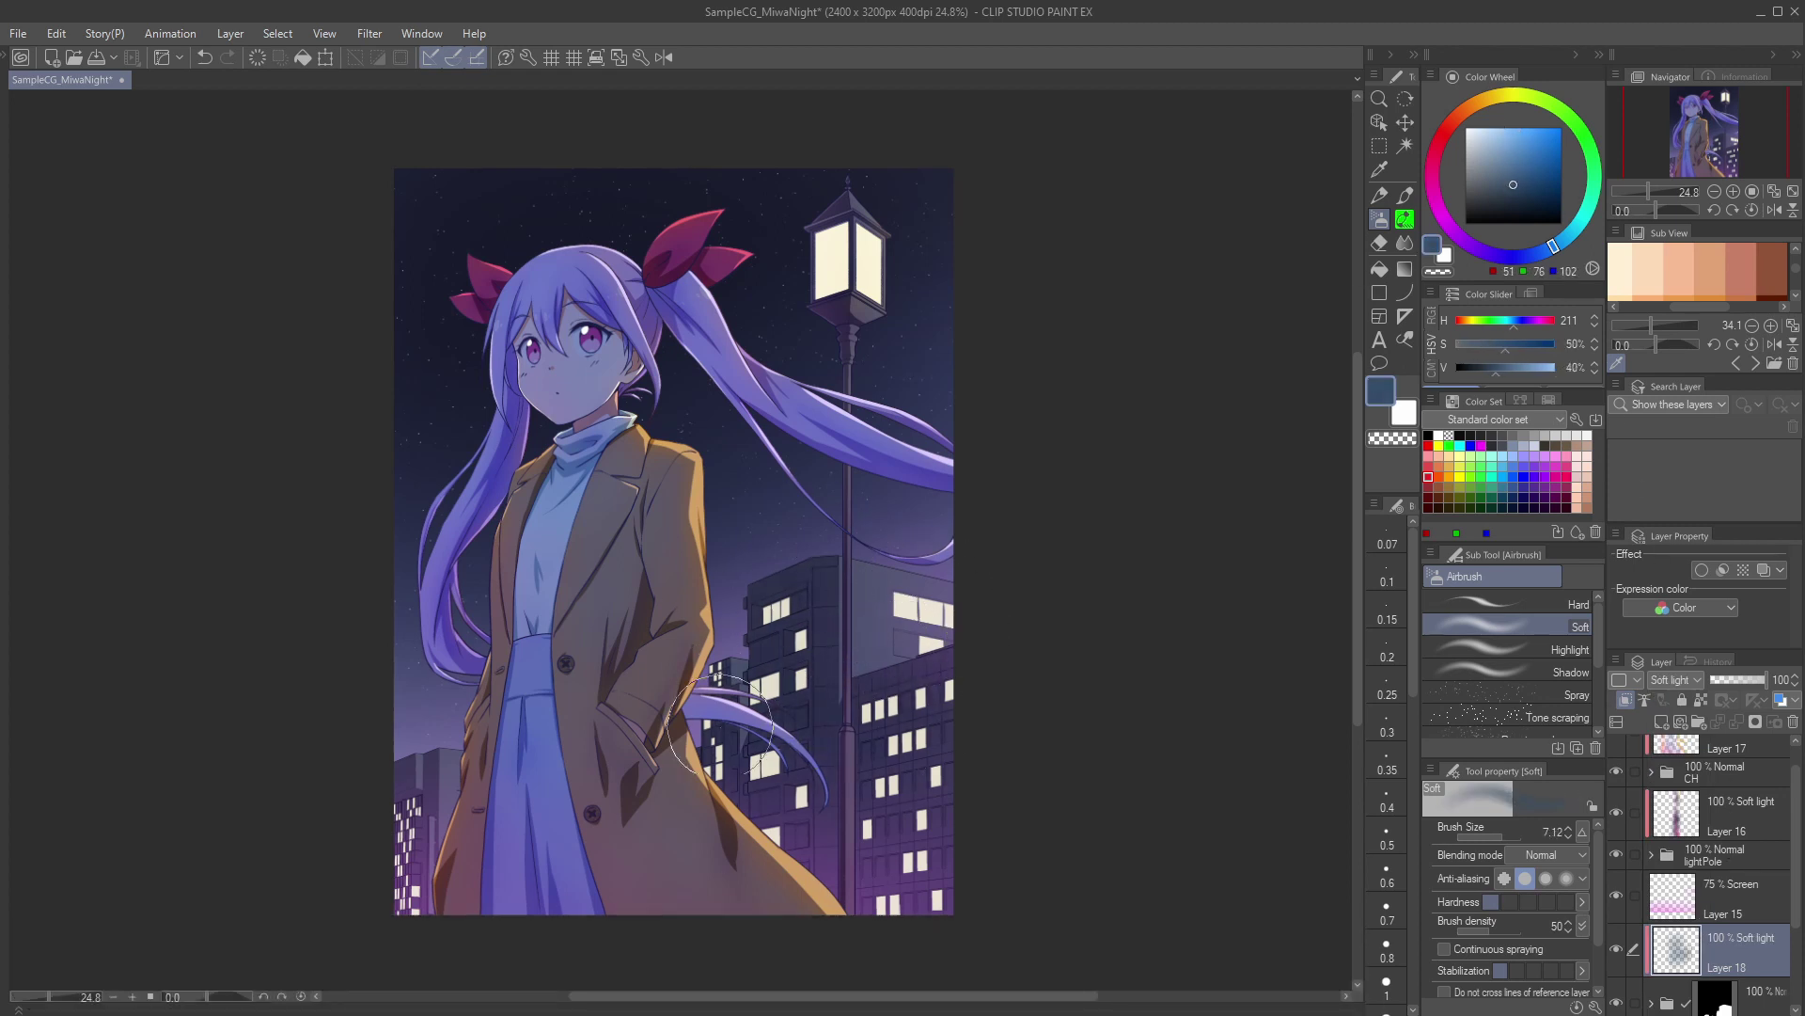
drag(425, 777, 488, 809)
click(1502, 154)
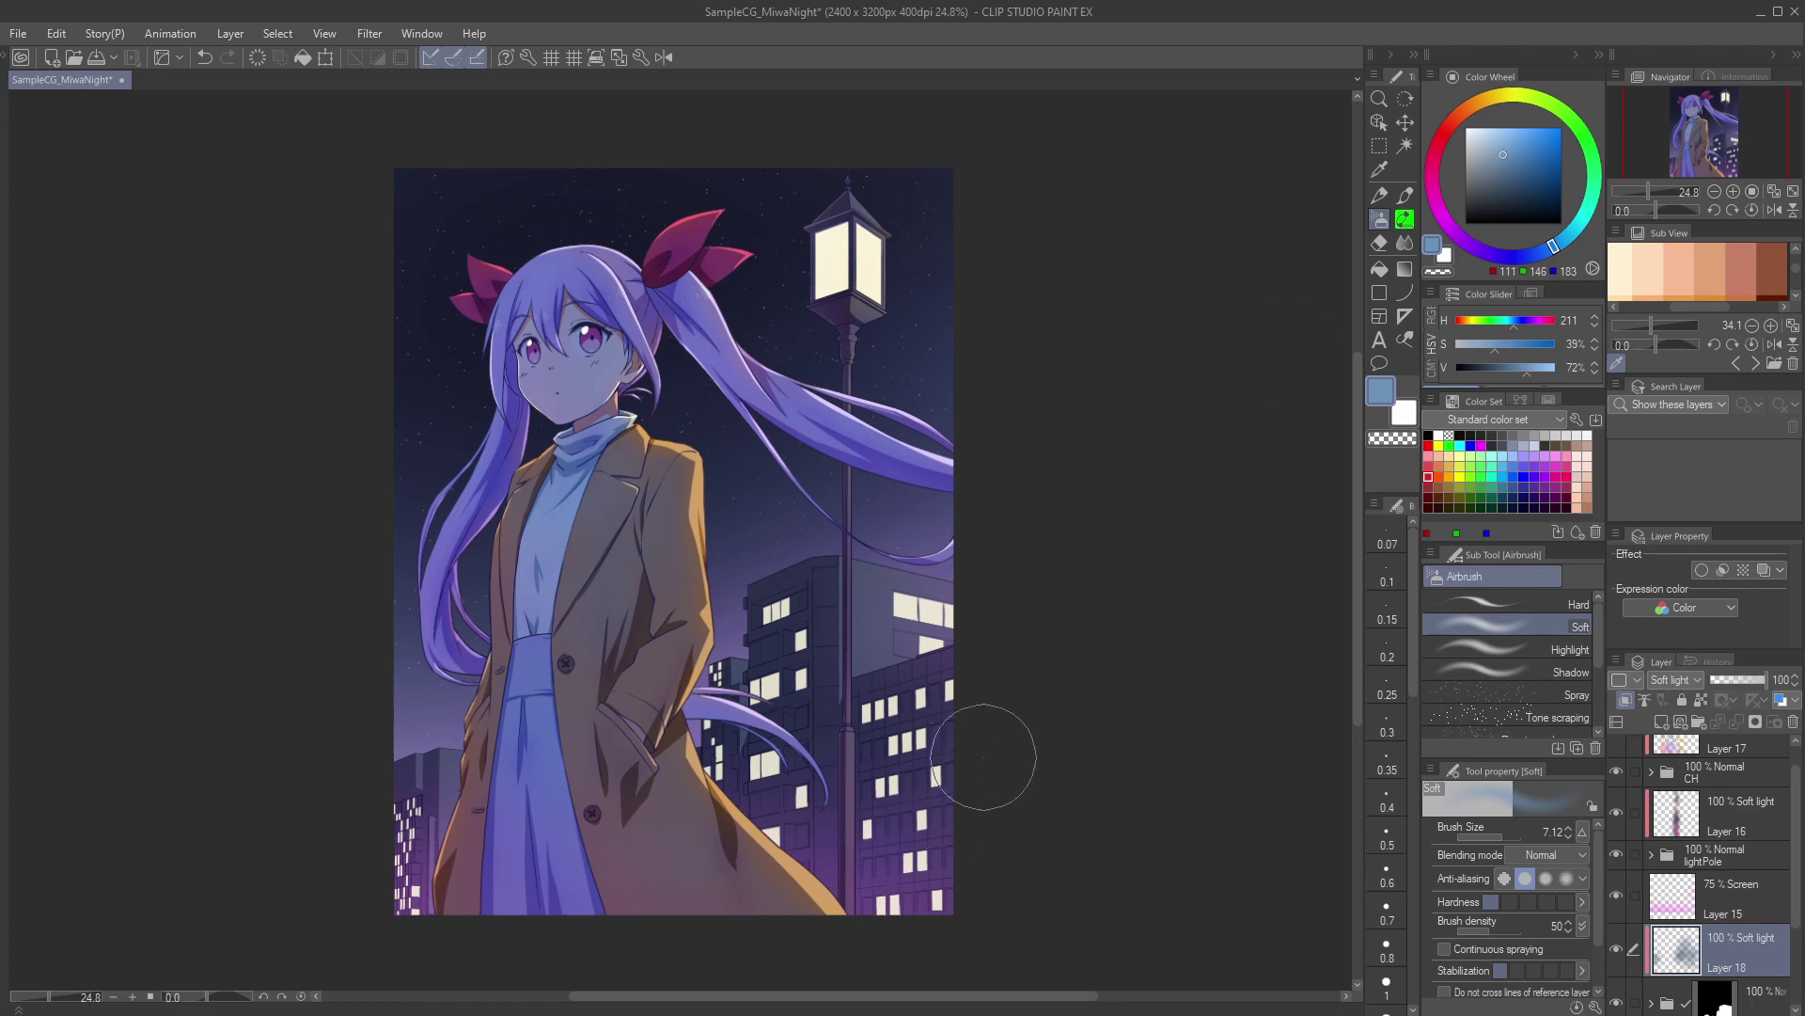
click(1496, 138)
drag(906, 820, 839, 929)
key([)
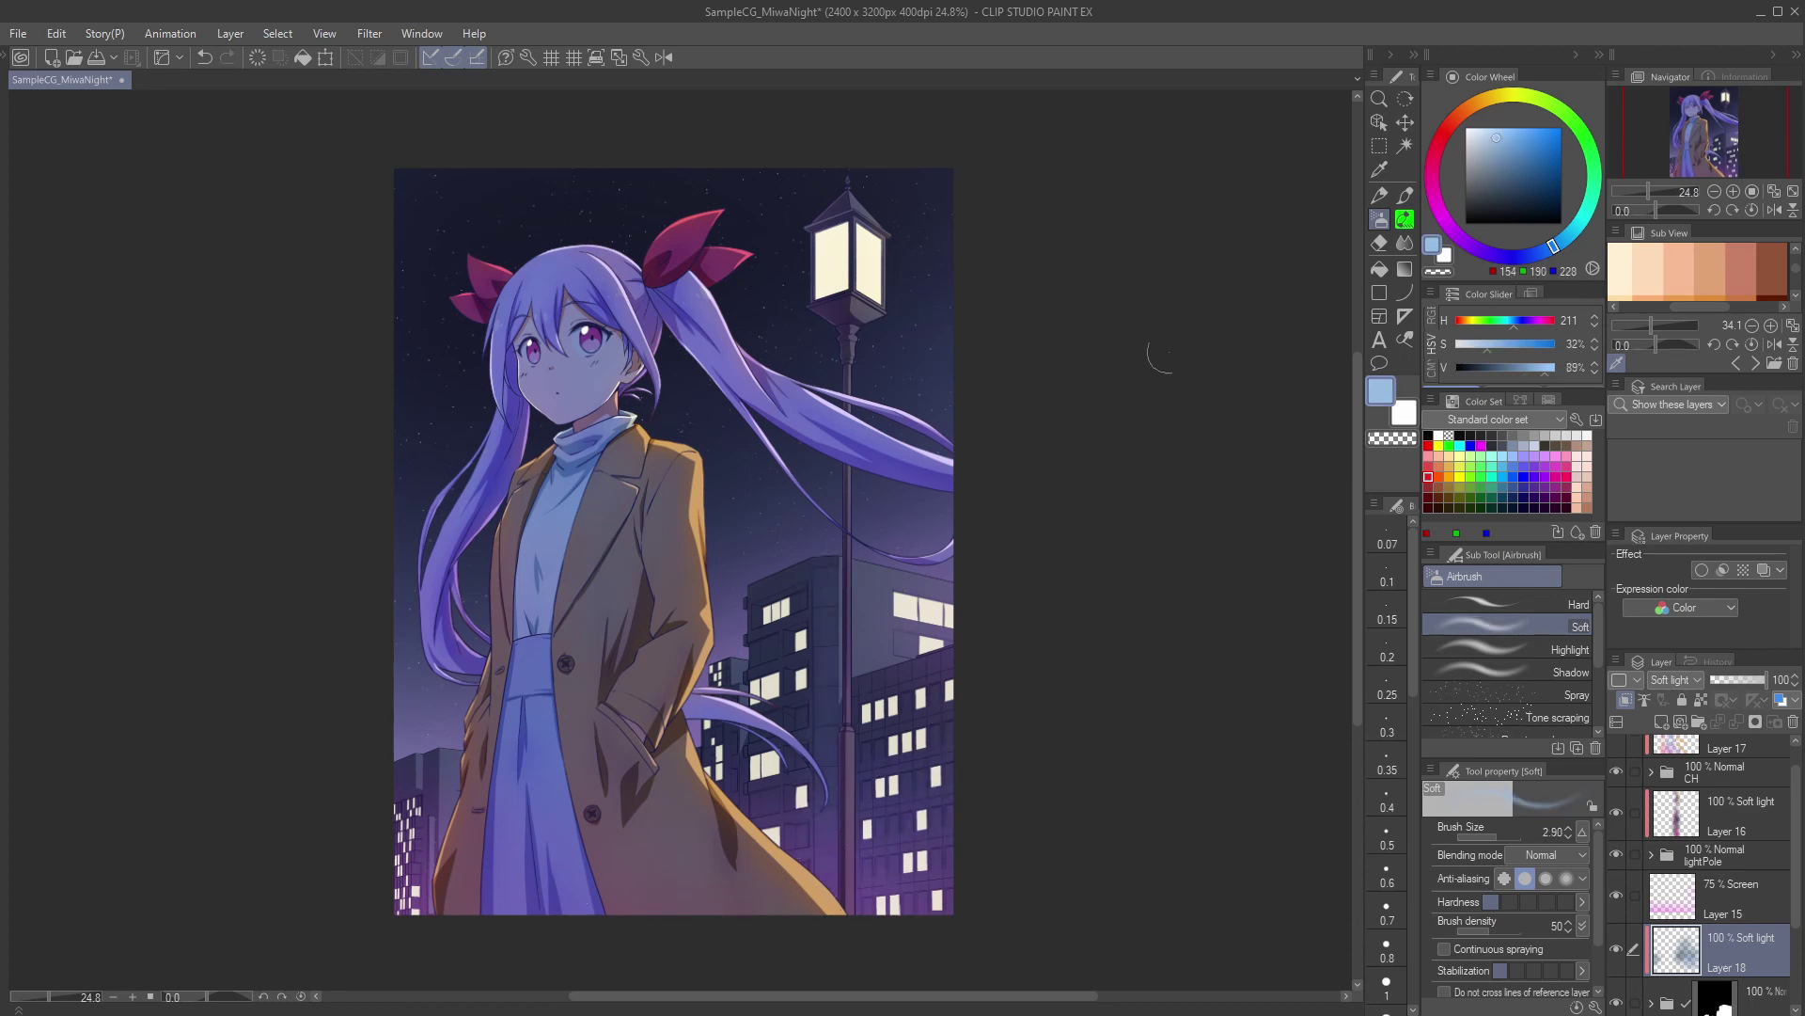
Step: Sample the dark navy of the buildings, airbrush it over them and switch to the Blend tool
alt+click(803, 696)
scroll(803, 695, up, 1)
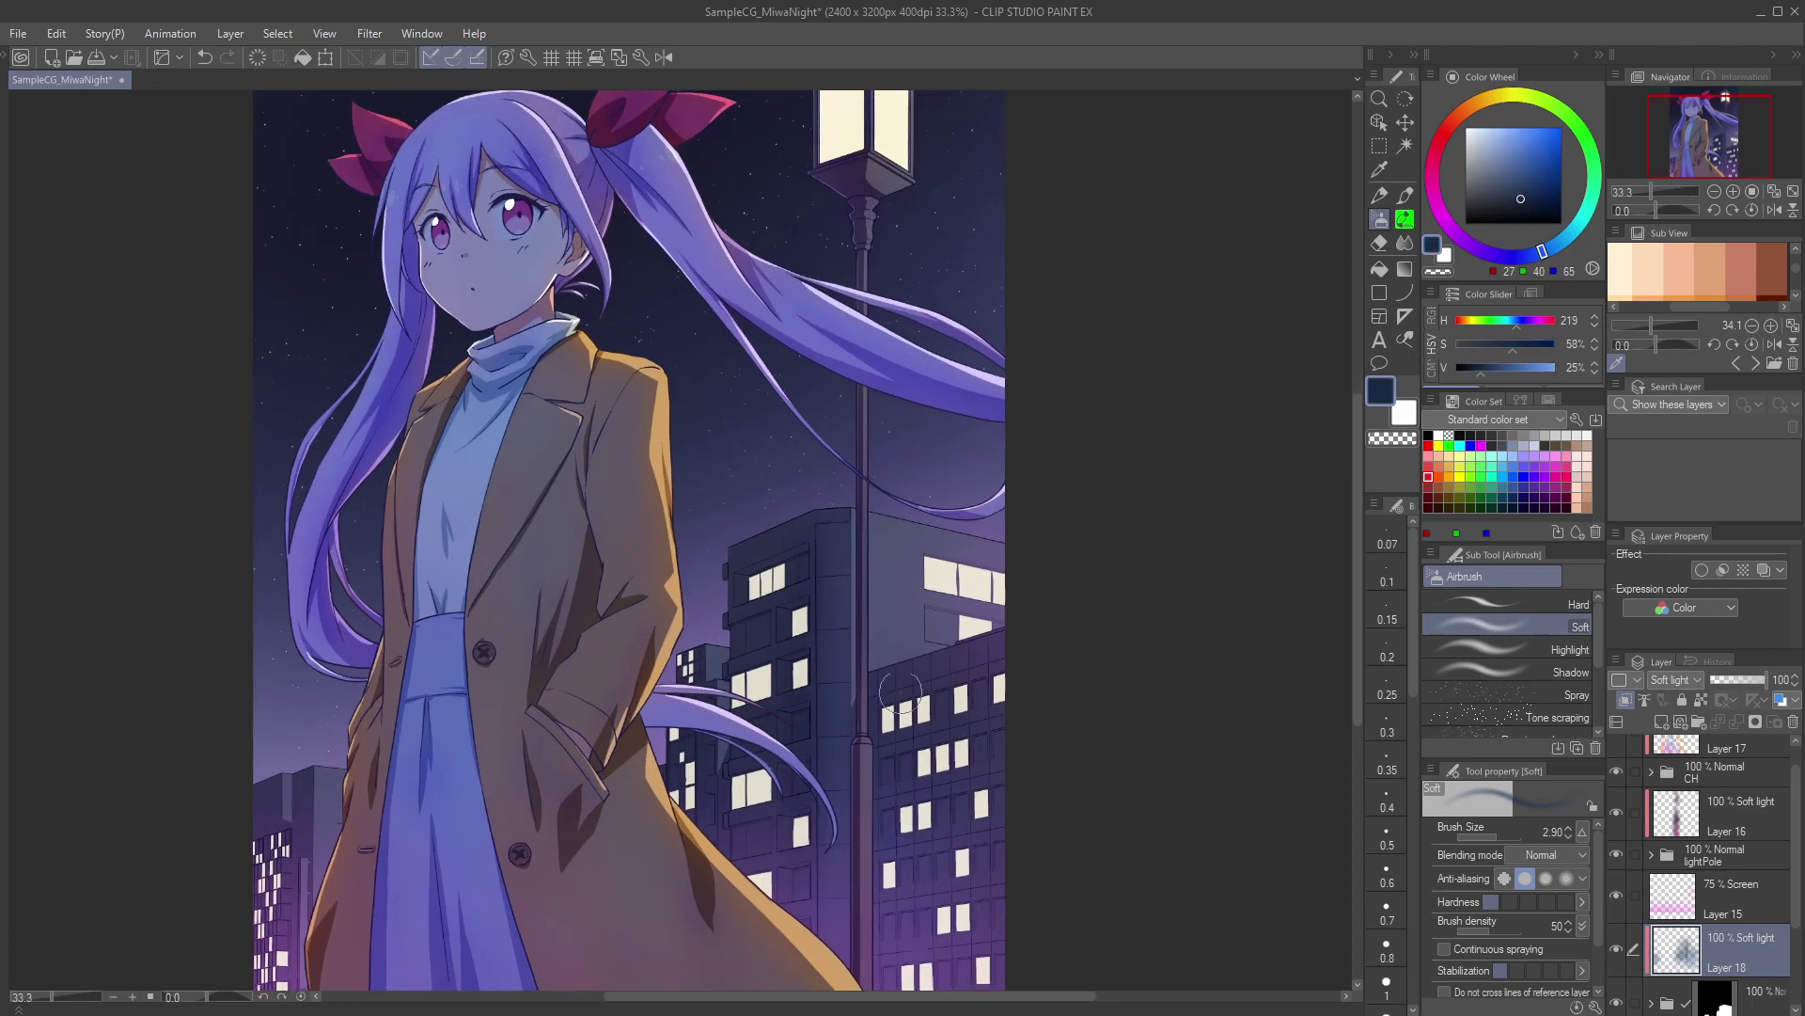
scroll(1035, 649, down, 1)
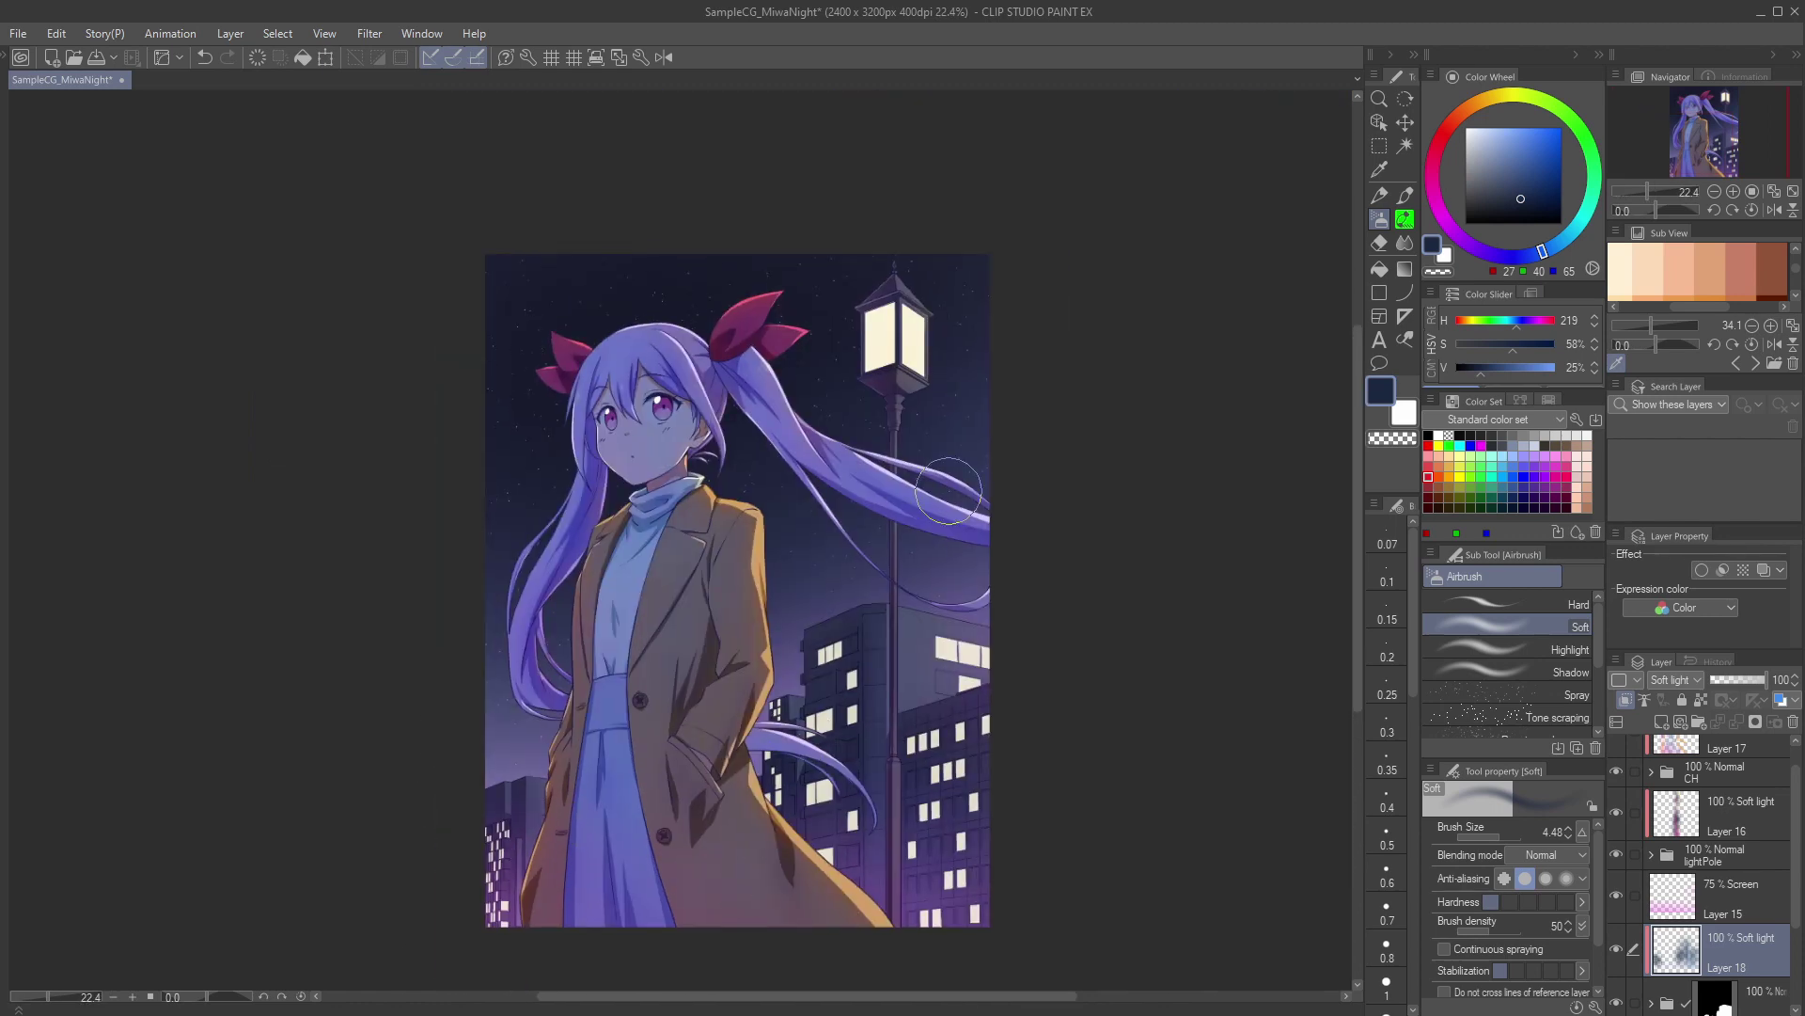
key(j)
scroll(1031, 699, up, 1)
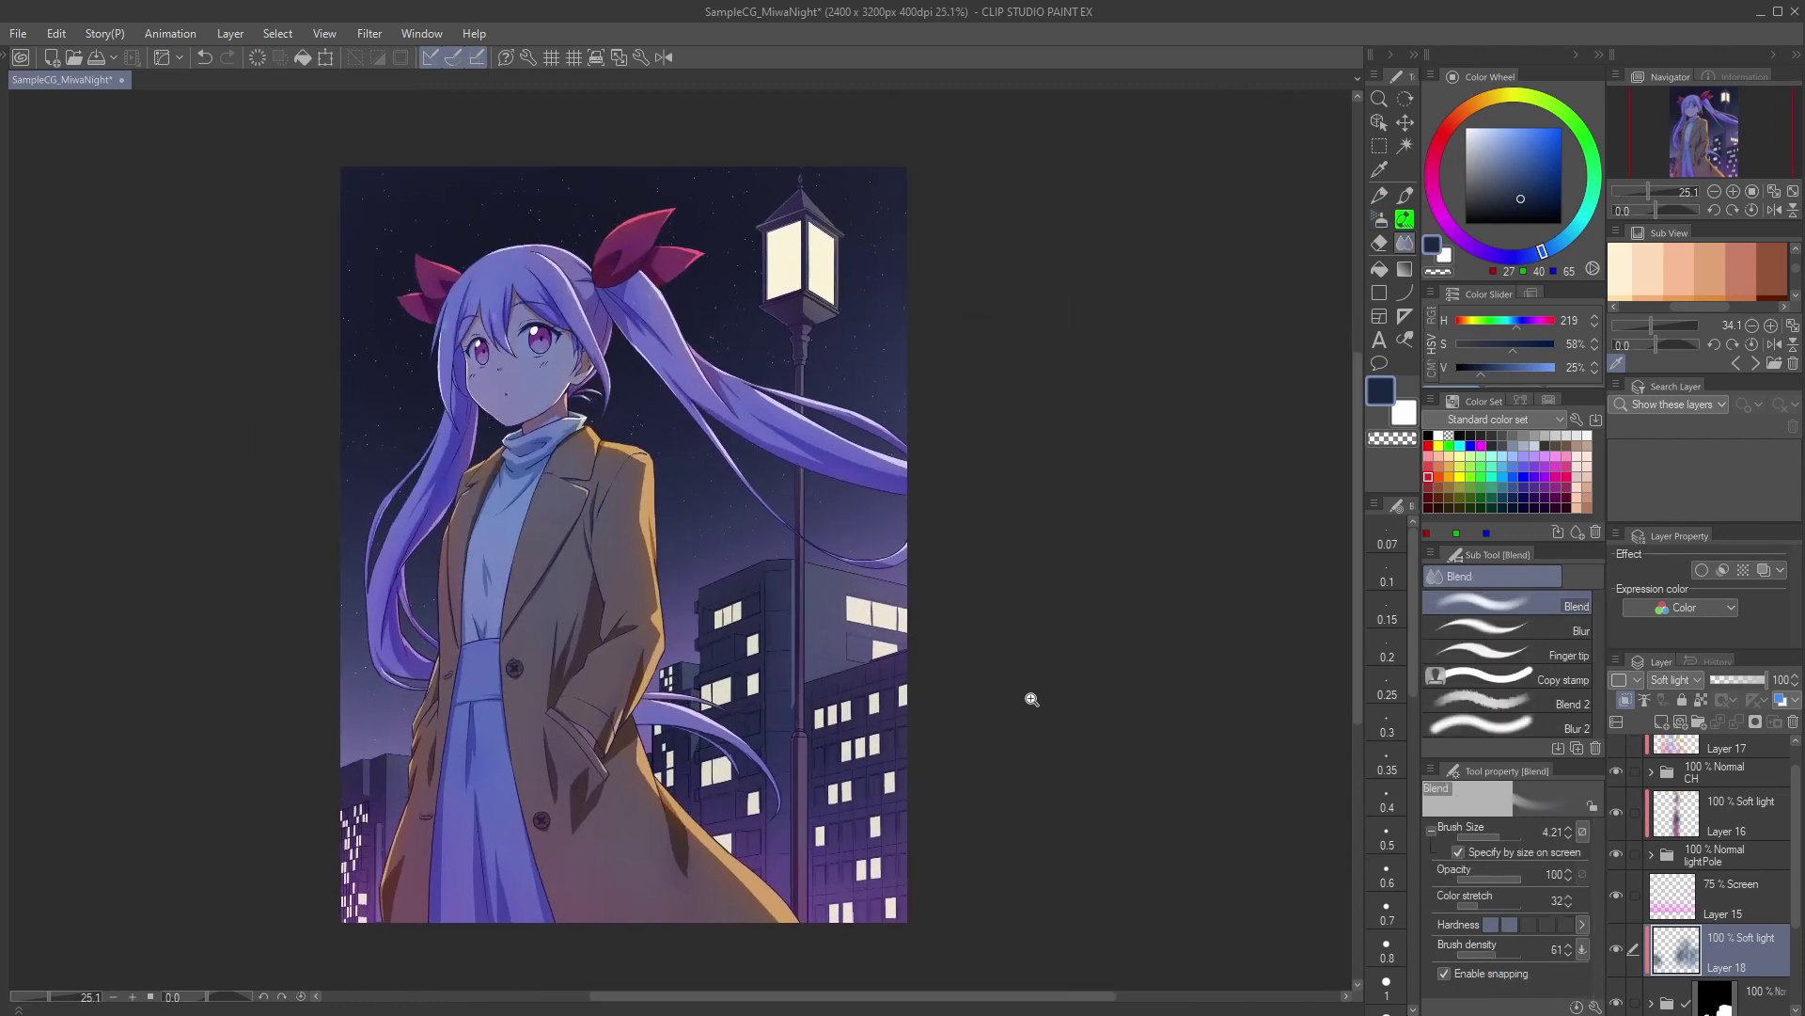
Step: Open a second window of the canvas and arrange both views side by side, with the painting view zoomed out
ctrl+drag(1031, 698, 1051, 694)
drag(1063, 584, 809, 571)
click(421, 34)
mouse_move(451, 55)
click(737, 65)
drag(193, 80, 1345, 498)
drag(338, 499, 632, 477)
drag(681, 493, 647, 498)
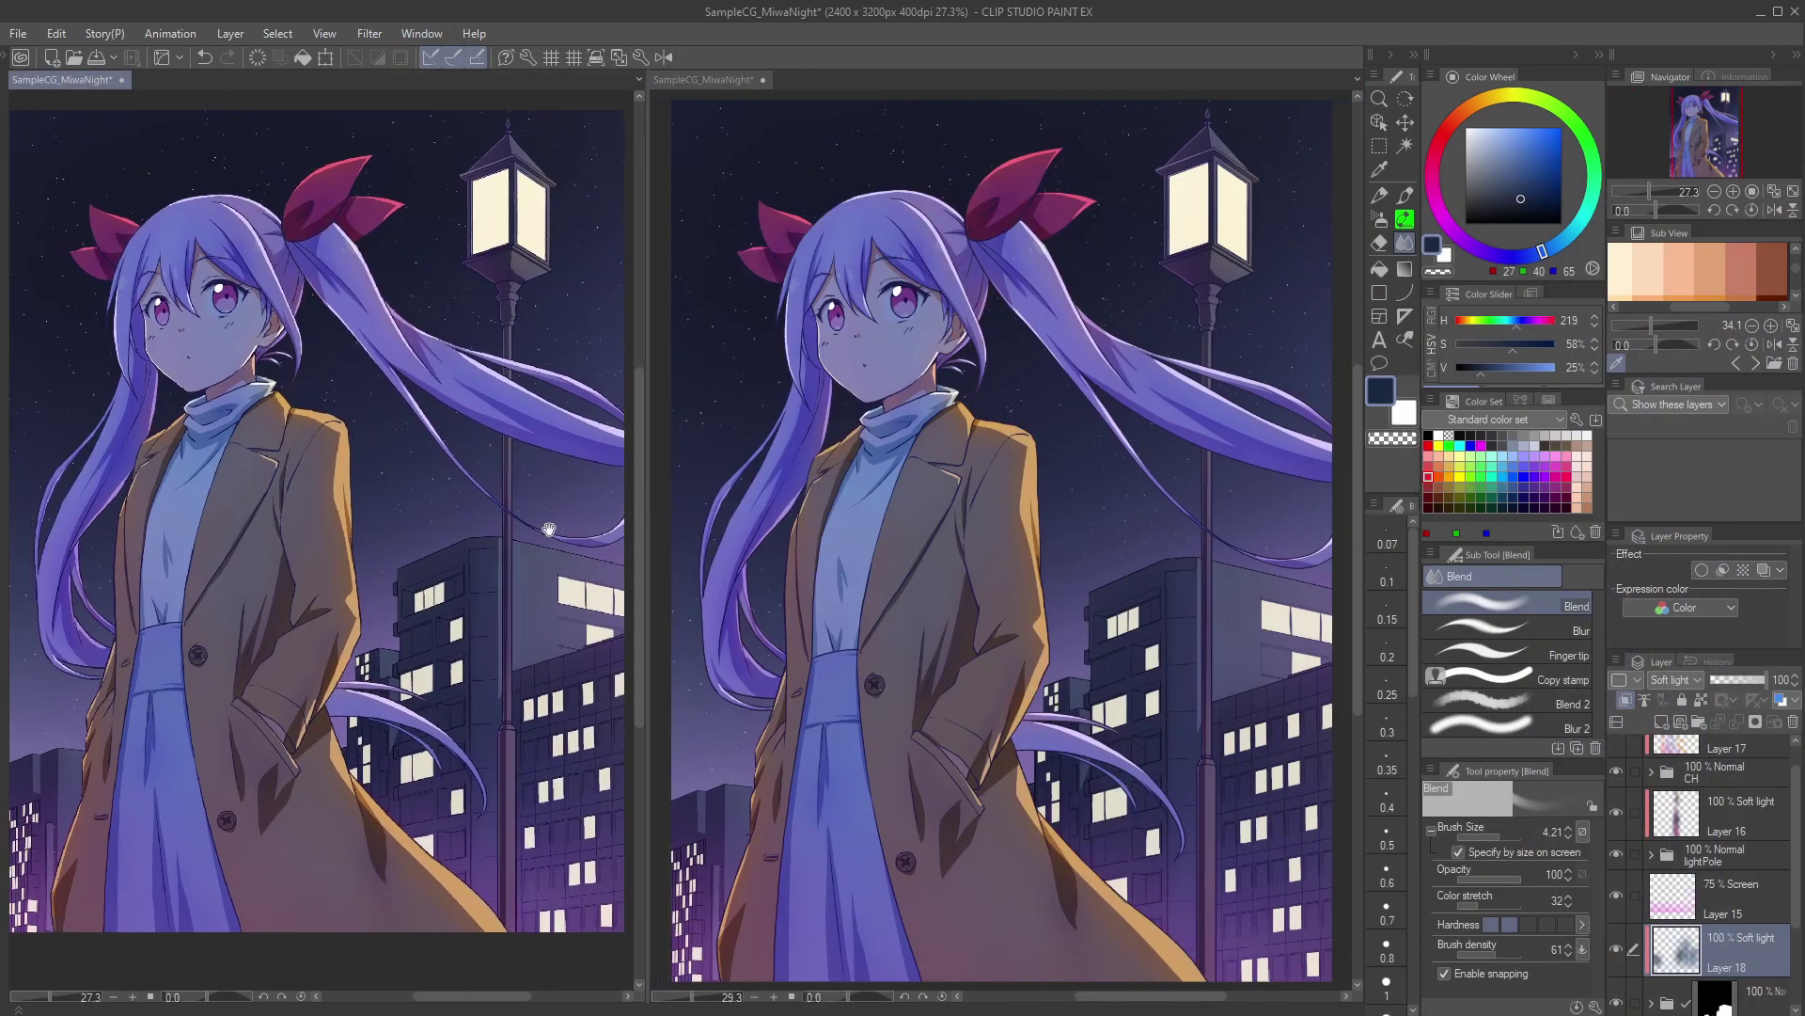
drag(550, 529, 556, 523)
drag(647, 519, 652, 519)
ctrl+drag(959, 507, 846, 508)
drag(847, 508, 869, 508)
scroll(1719, 878, up, 1)
Step: Add a raster layer above Layer 16 in Screen mode and choose orange (255, 137, 0) for the Soft airbrush
click(1733, 827)
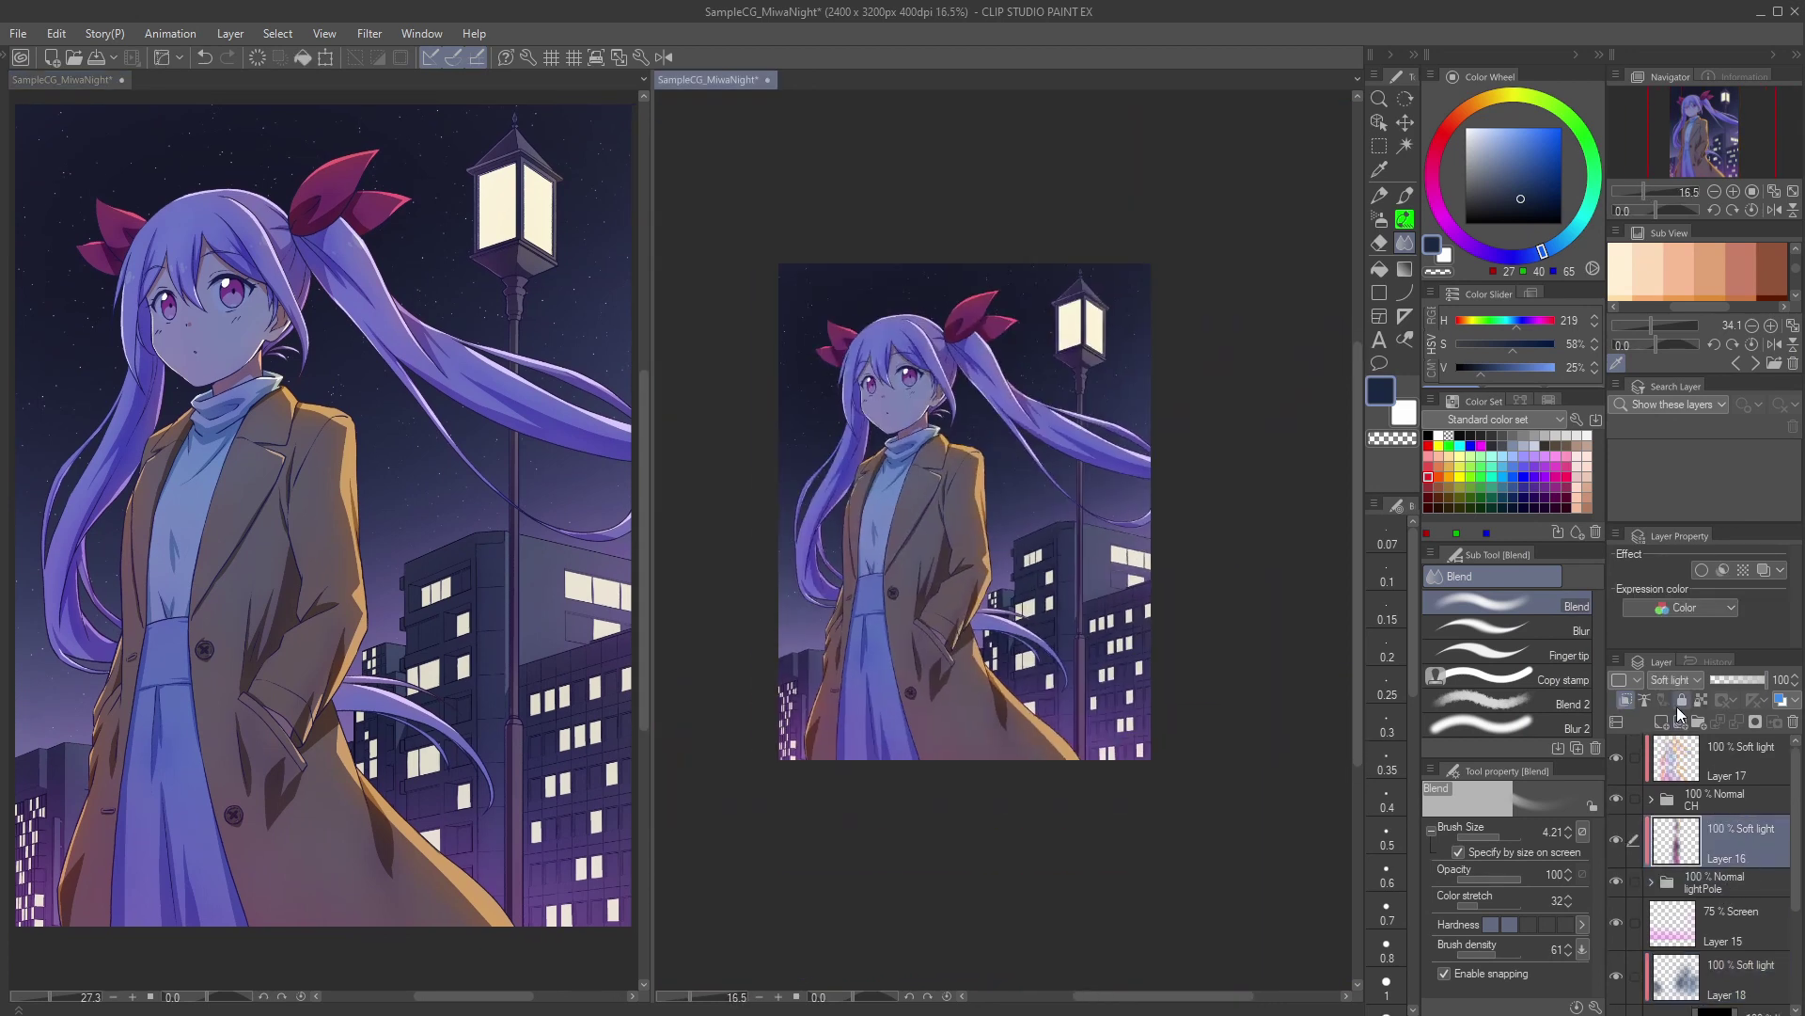
click(1680, 717)
key(b)
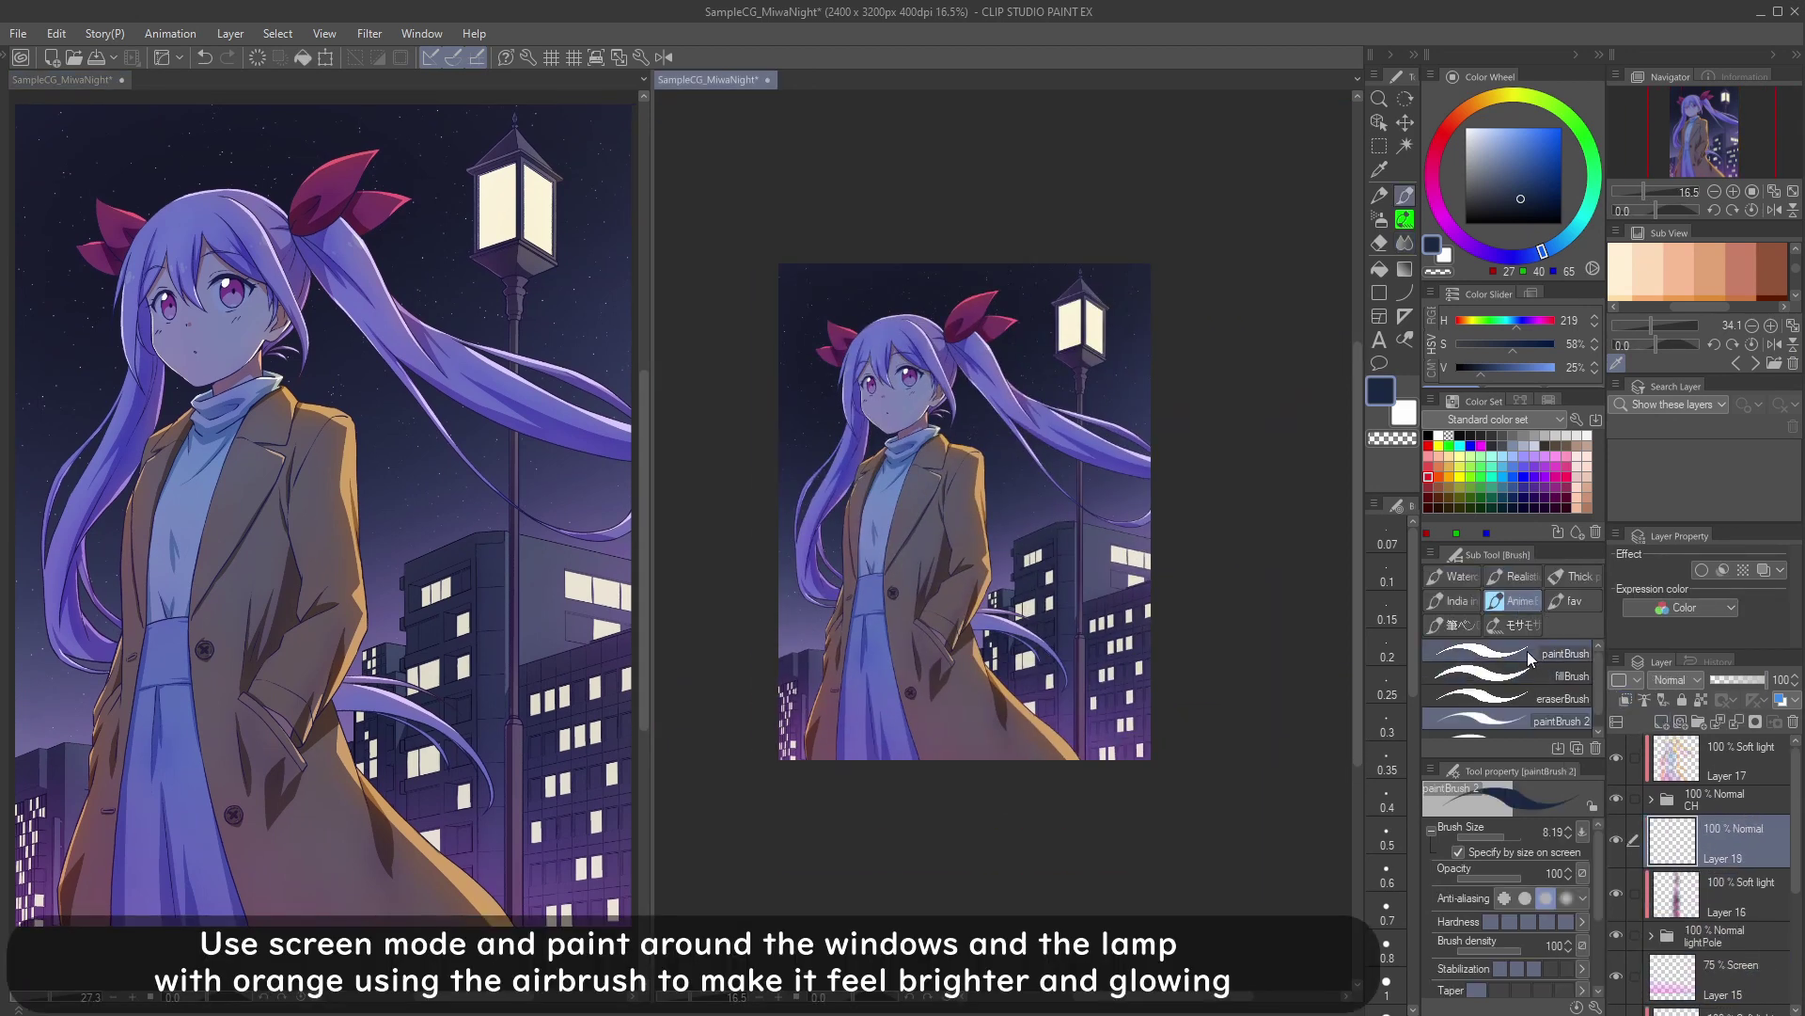
key(b)
click(1561, 127)
click(1486, 105)
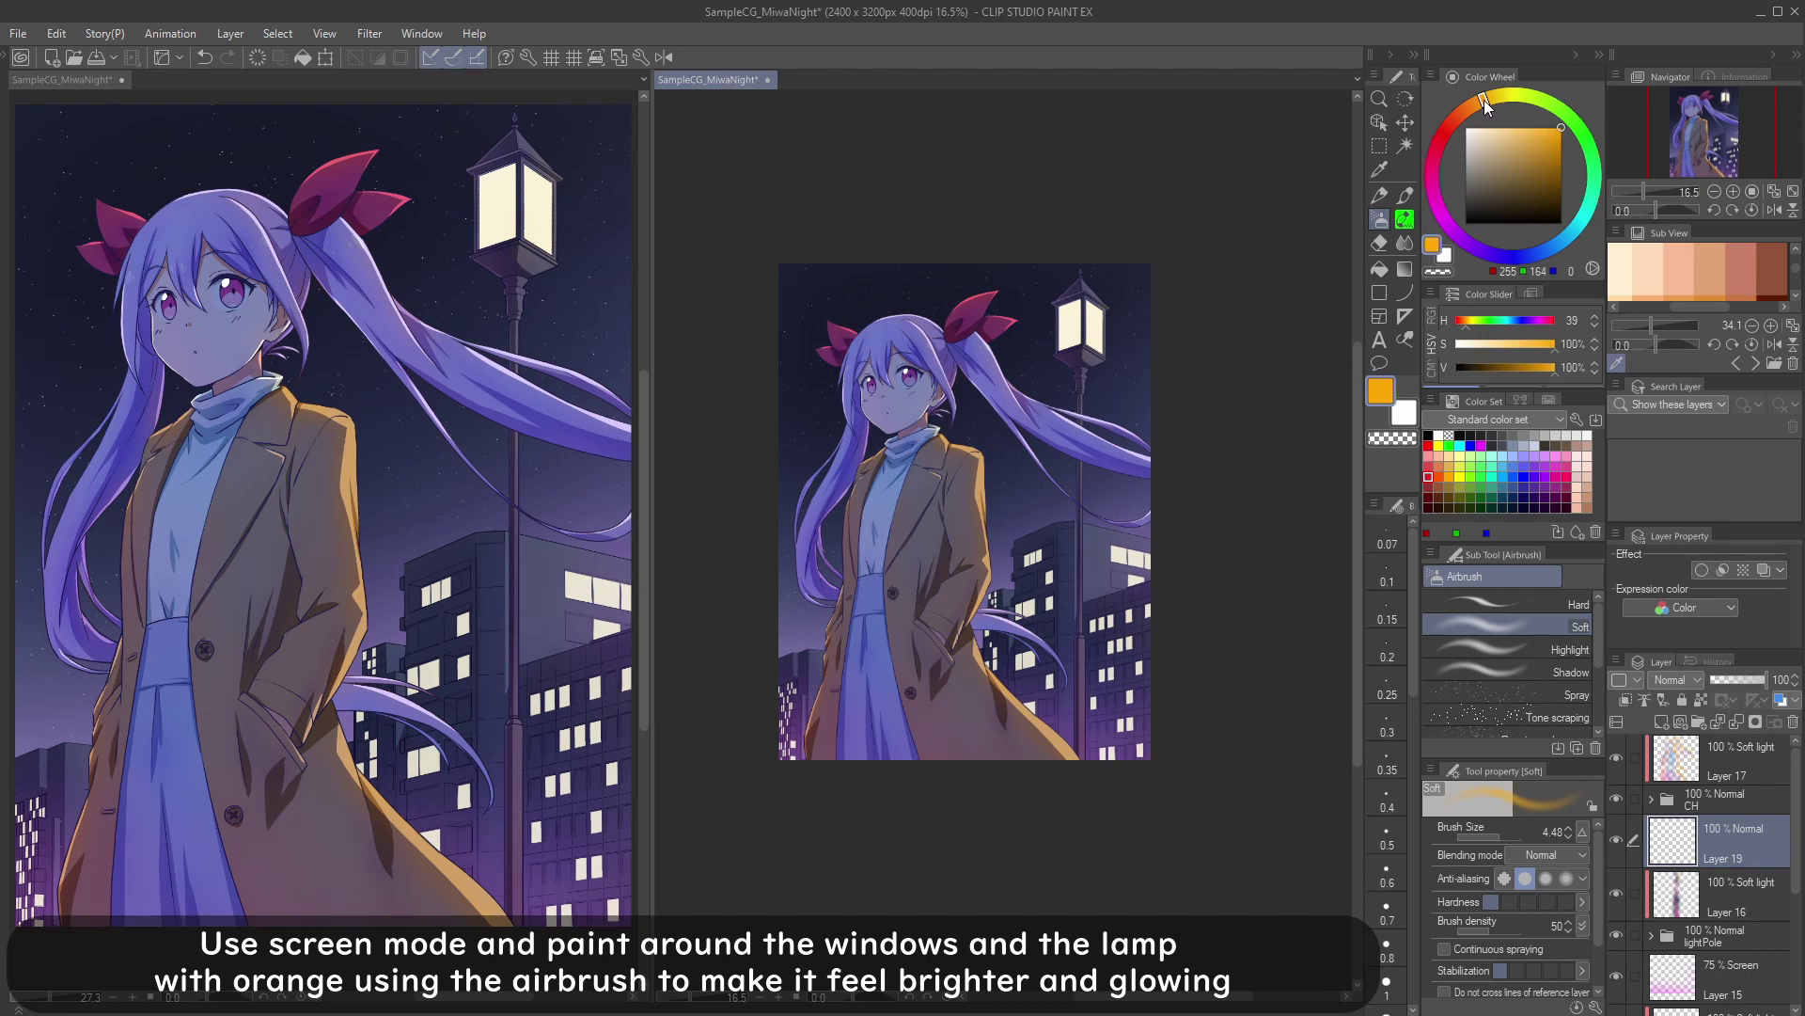
drag(1486, 105, 1475, 101)
click(1674, 678)
click(1679, 828)
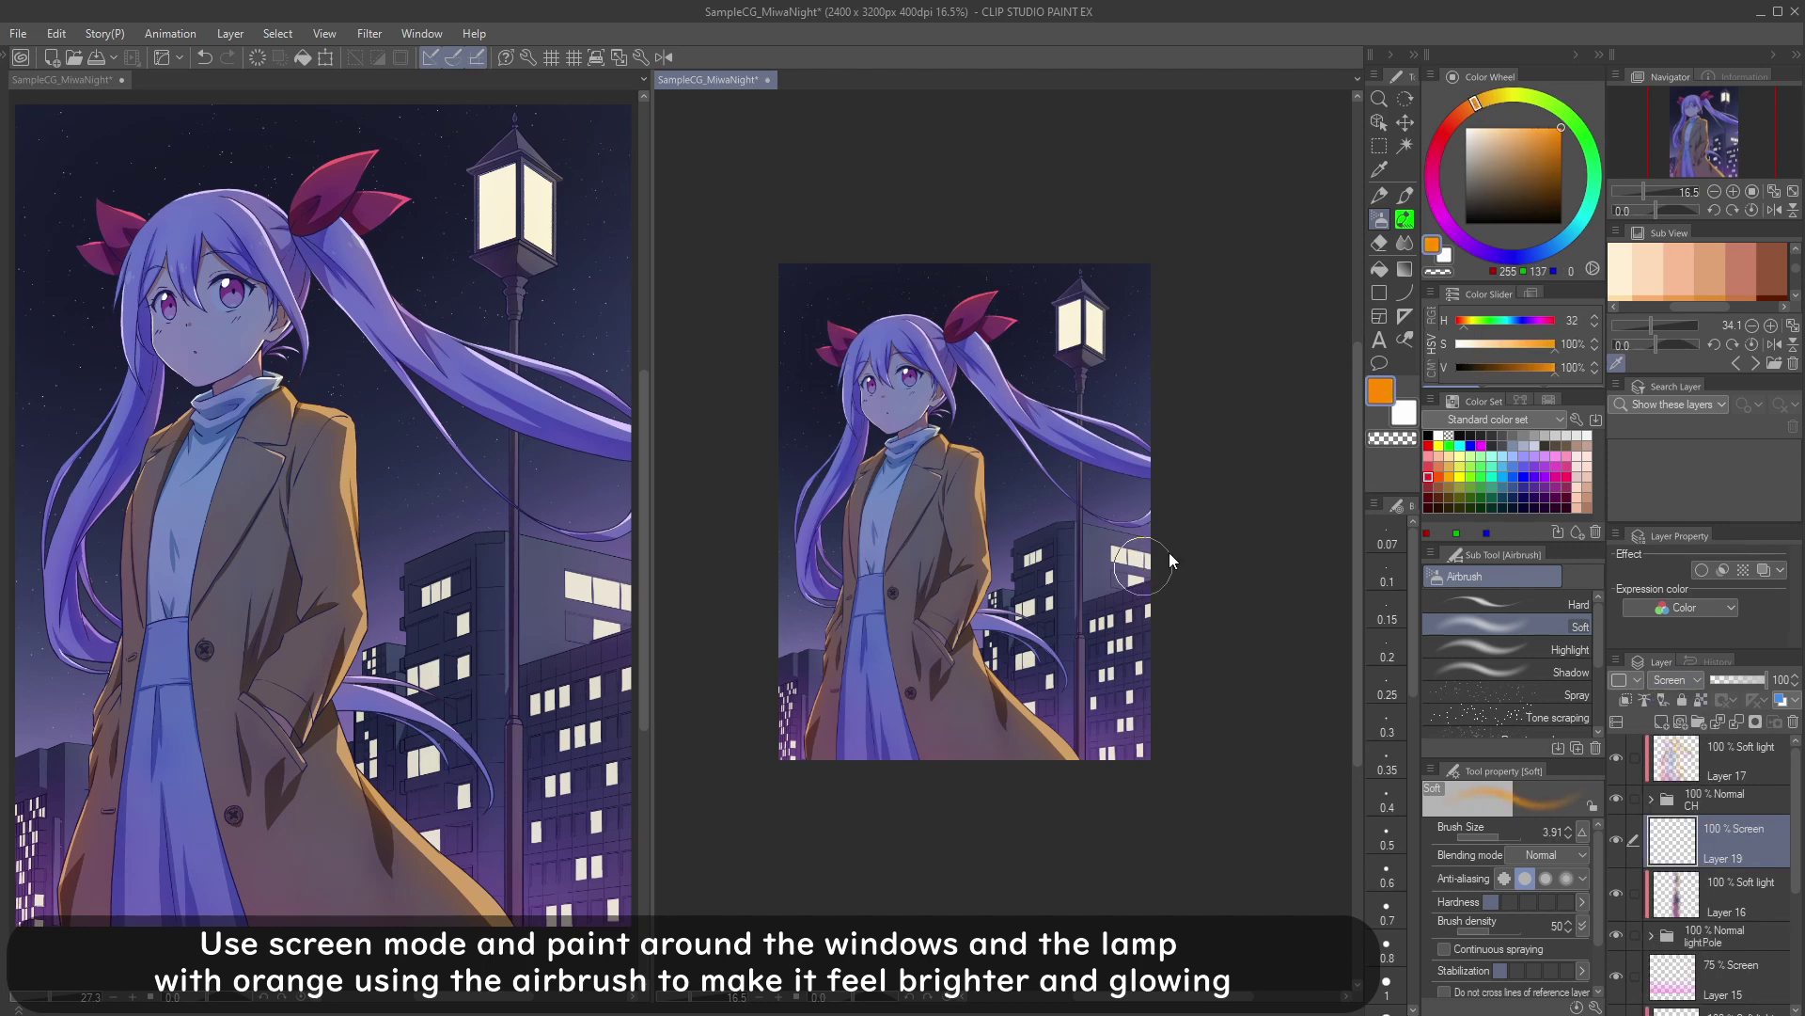
Step: Airbrush an orange glow around the lit windows of the buildings on the new Screen layer
mouse_move(1170, 554)
mouse_down()
mouse_move(1118, 554)
mouse_move(1171, 549)
mouse_move(1096, 622)
mouse_move(1134, 601)
mouse_move(1107, 671)
mouse_move(1141, 662)
mouse_move(1104, 759)
mouse_move(1129, 696)
mouse_up()
key(bracketleft)
mouse_move(1025, 612)
mouse_down()
mouse_move(1043, 575)
mouse_move(1030, 556)
mouse_move(1025, 663)
mouse_move(992, 598)
mouse_up()
key(bracketright)
key(bracketright)
key(bracketright)
key(bracketright)
key(bracketright)
key(bracketright)
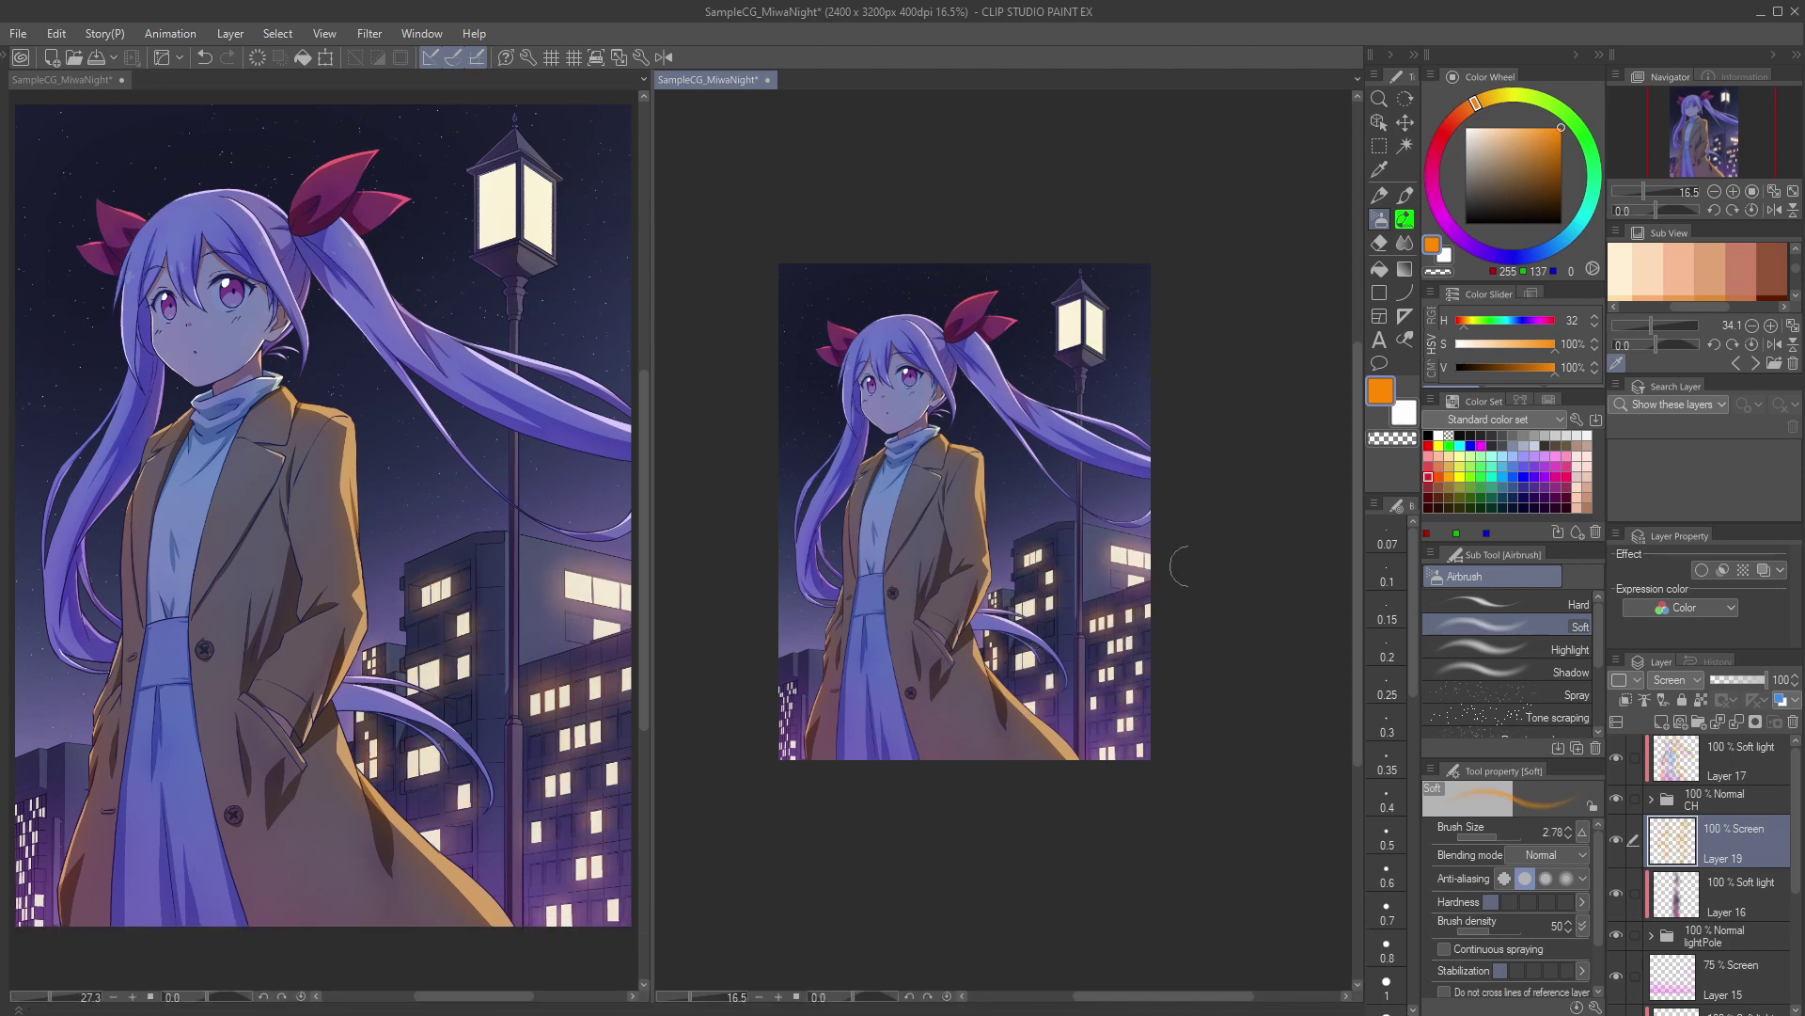
click(1045, 597)
Step: Enlarge the airbrush to about 4.10 and paint an orange glow around the street lamp
key(bracketright)
key(bracketright)
key(bracketright)
key(bracketright)
key(bracketright)
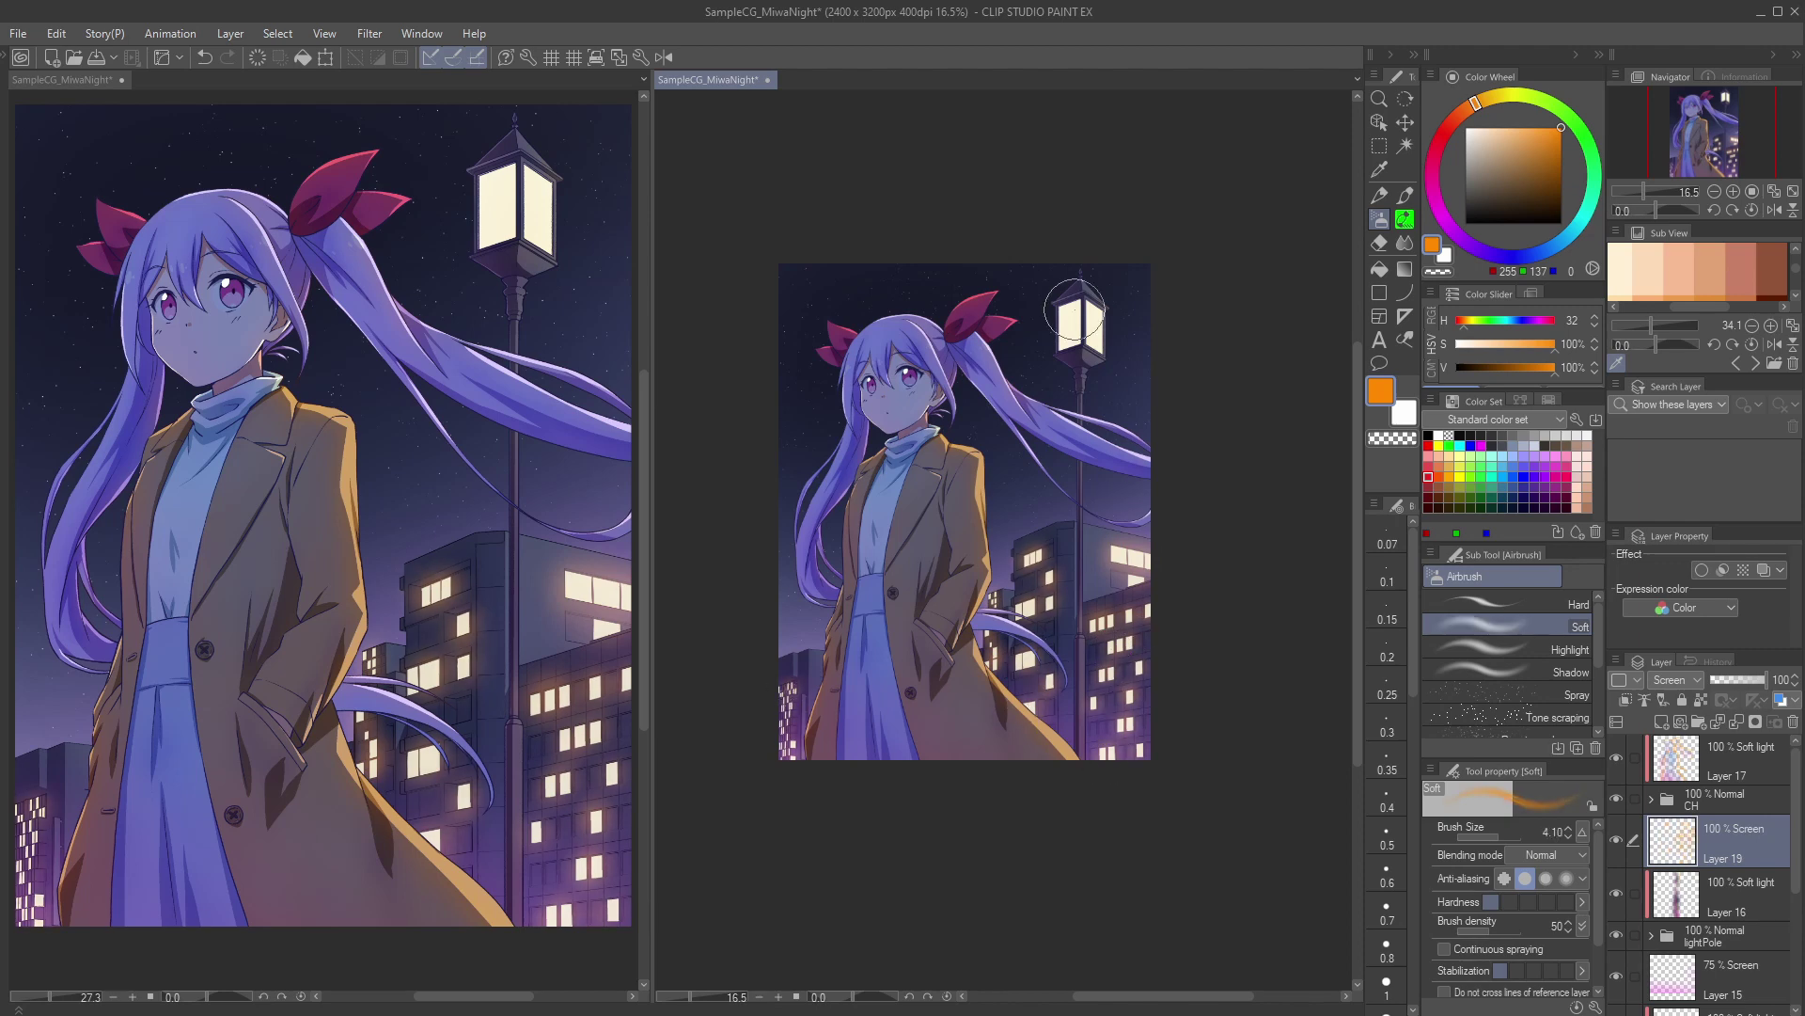
drag(1081, 329, 1073, 304)
Step: Add a raster layer above Layer 17 and set its blending mode to Screen
click(1663, 721)
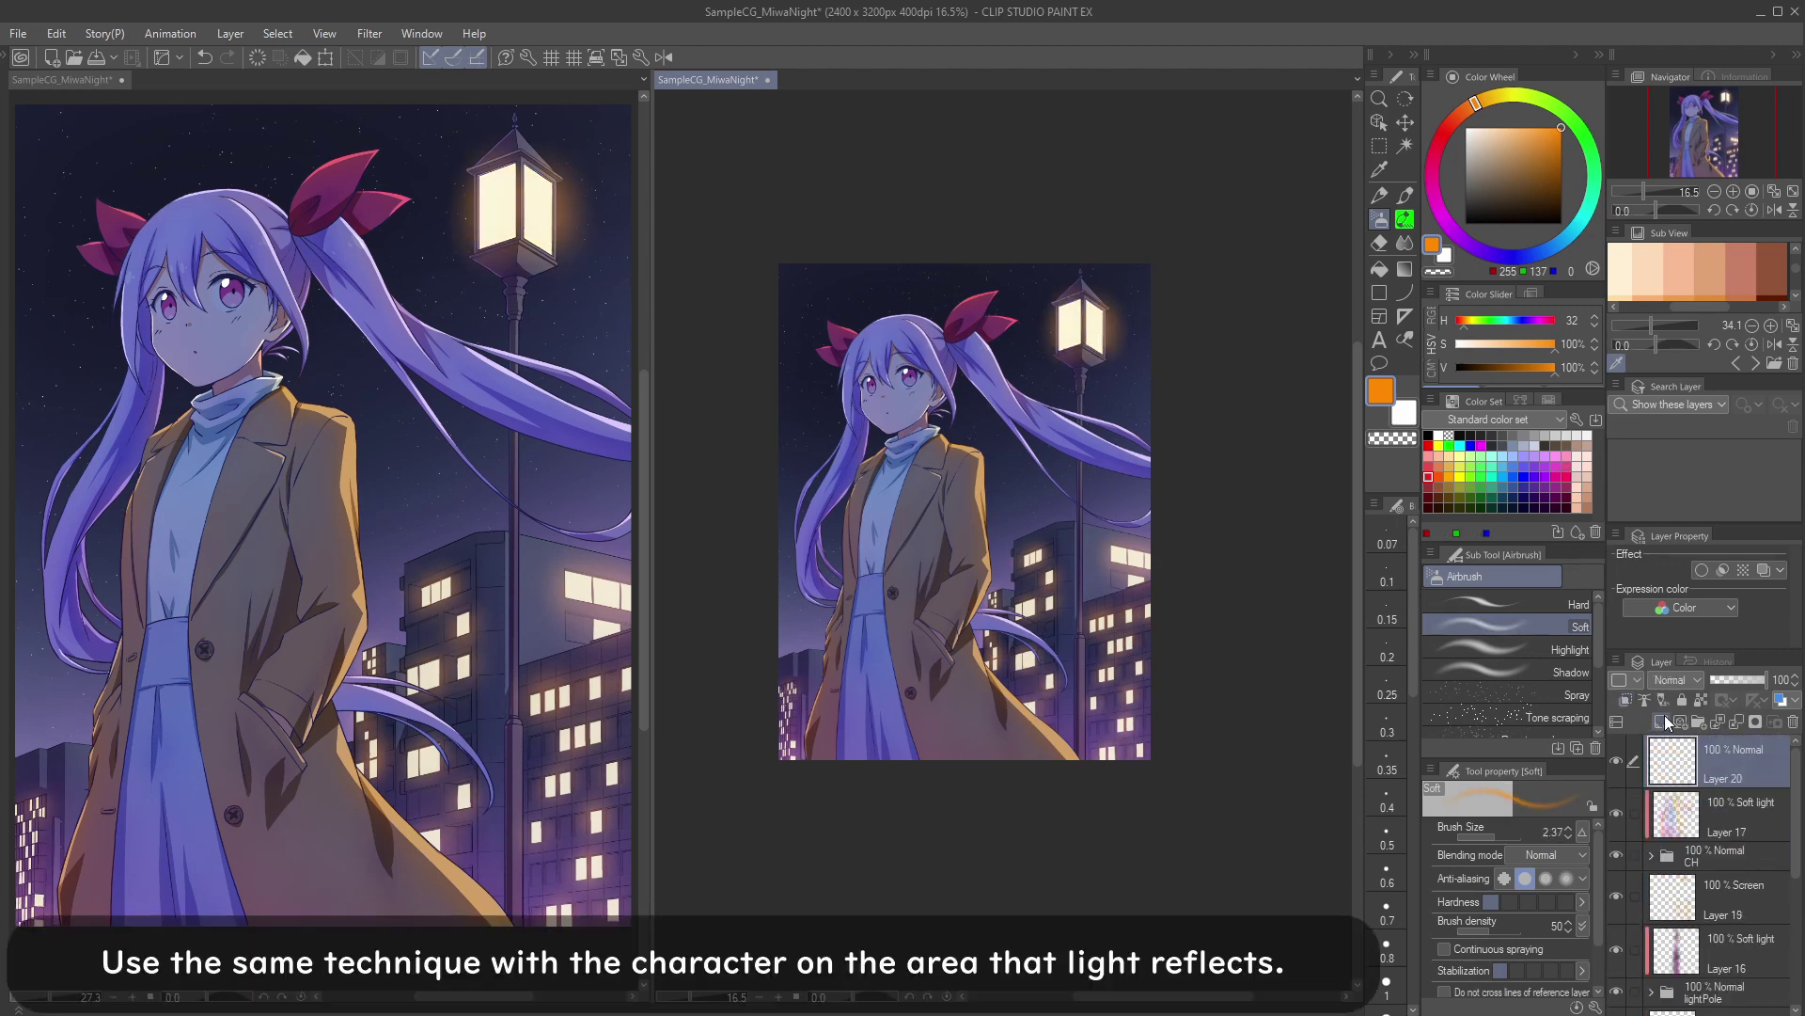
click(1674, 681)
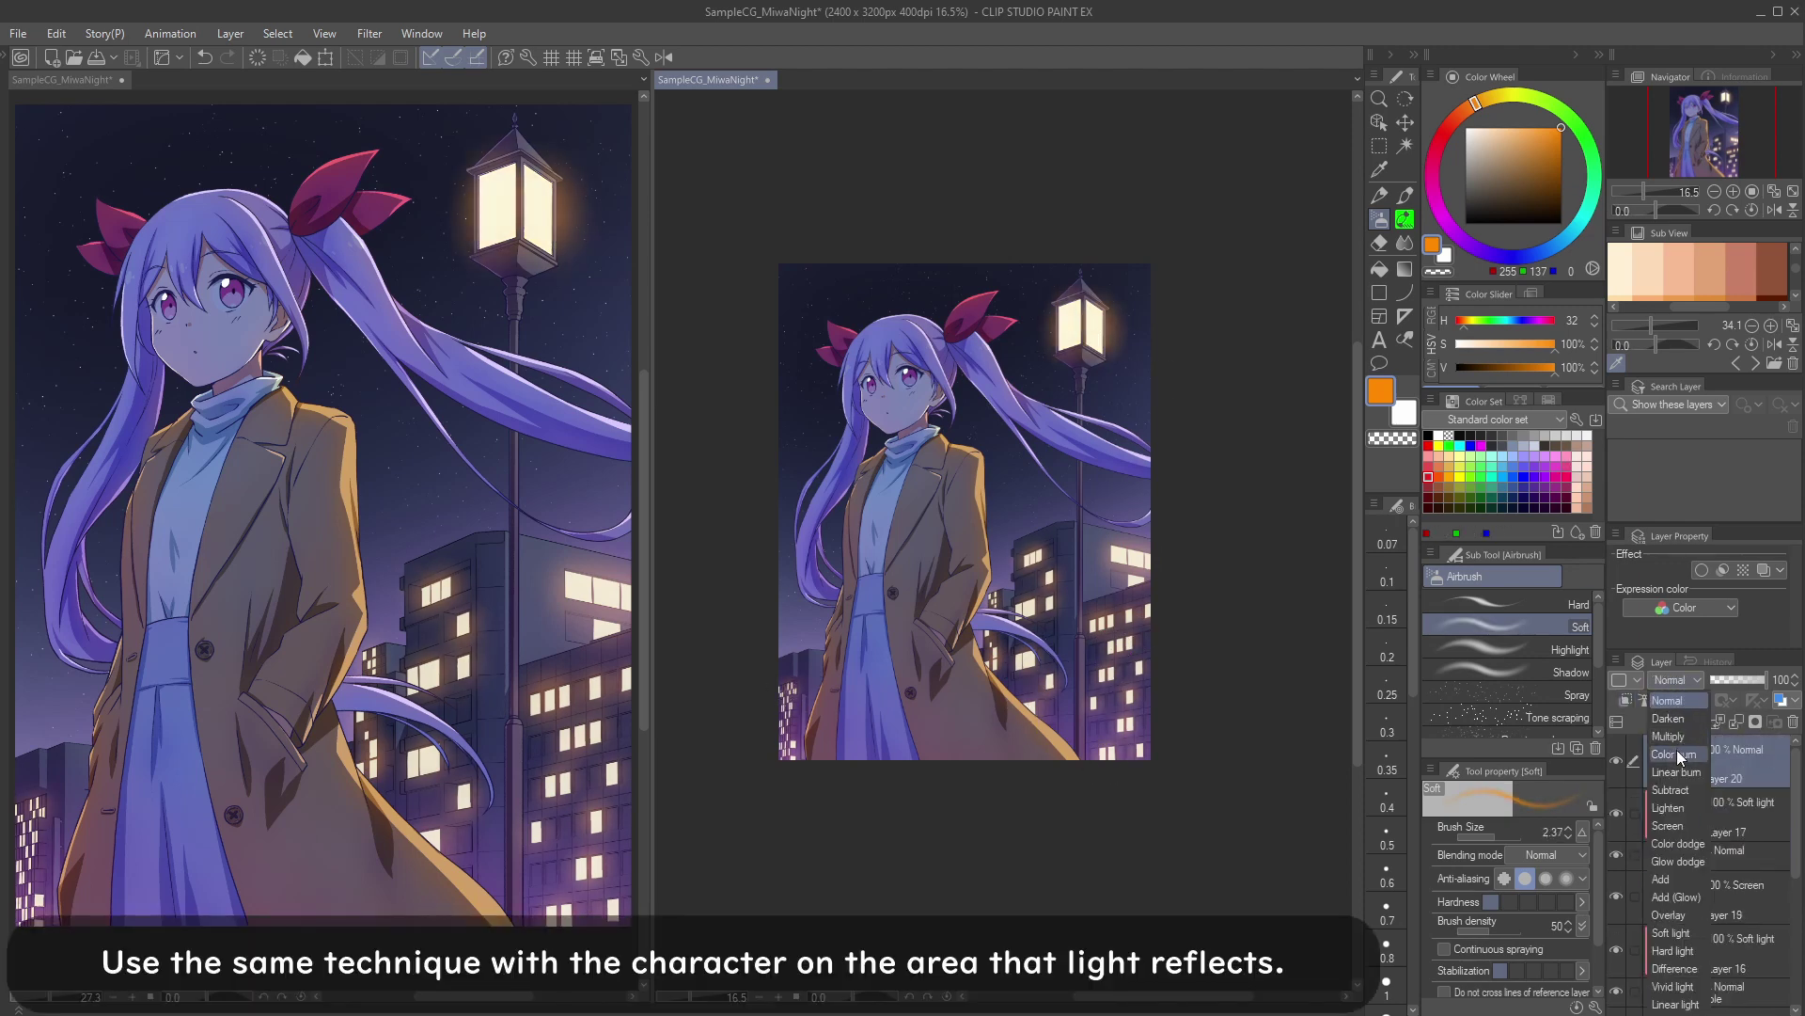
click(1679, 820)
Step: Airbrush orange glow along the lamp-facing edges of the character and right ponytail, undoing the last stroke under the hair strand
key(bracketright)
drag(931, 320, 996, 370)
drag(846, 414, 771, 609)
key(bracketright)
mouse_move(697, 683)
mouse_down()
mouse_move(817, 554)
mouse_move(1241, 451)
mouse_up()
drag(1330, 150, 926, 606)
mouse_move(777, 729)
mouse_down()
mouse_move(1040, 342)
mouse_move(1039, 470)
mouse_up()
mouse_move(1188, 526)
mouse_down()
mouse_move(1018, 584)
mouse_move(1120, 612)
mouse_move(1115, 649)
mouse_up()
key(c)
drag(710, 637, 810, 593)
mouse_move(1111, 520)
mouse_down()
mouse_move(1091, 549)
mouse_move(1073, 424)
mouse_up()
mouse_move(1004, 327)
mouse_down()
mouse_move(979, 544)
mouse_move(925, 225)
mouse_up()
key([)
drag(925, 225, 1303, 404)
drag(1155, 385, 971, 495)
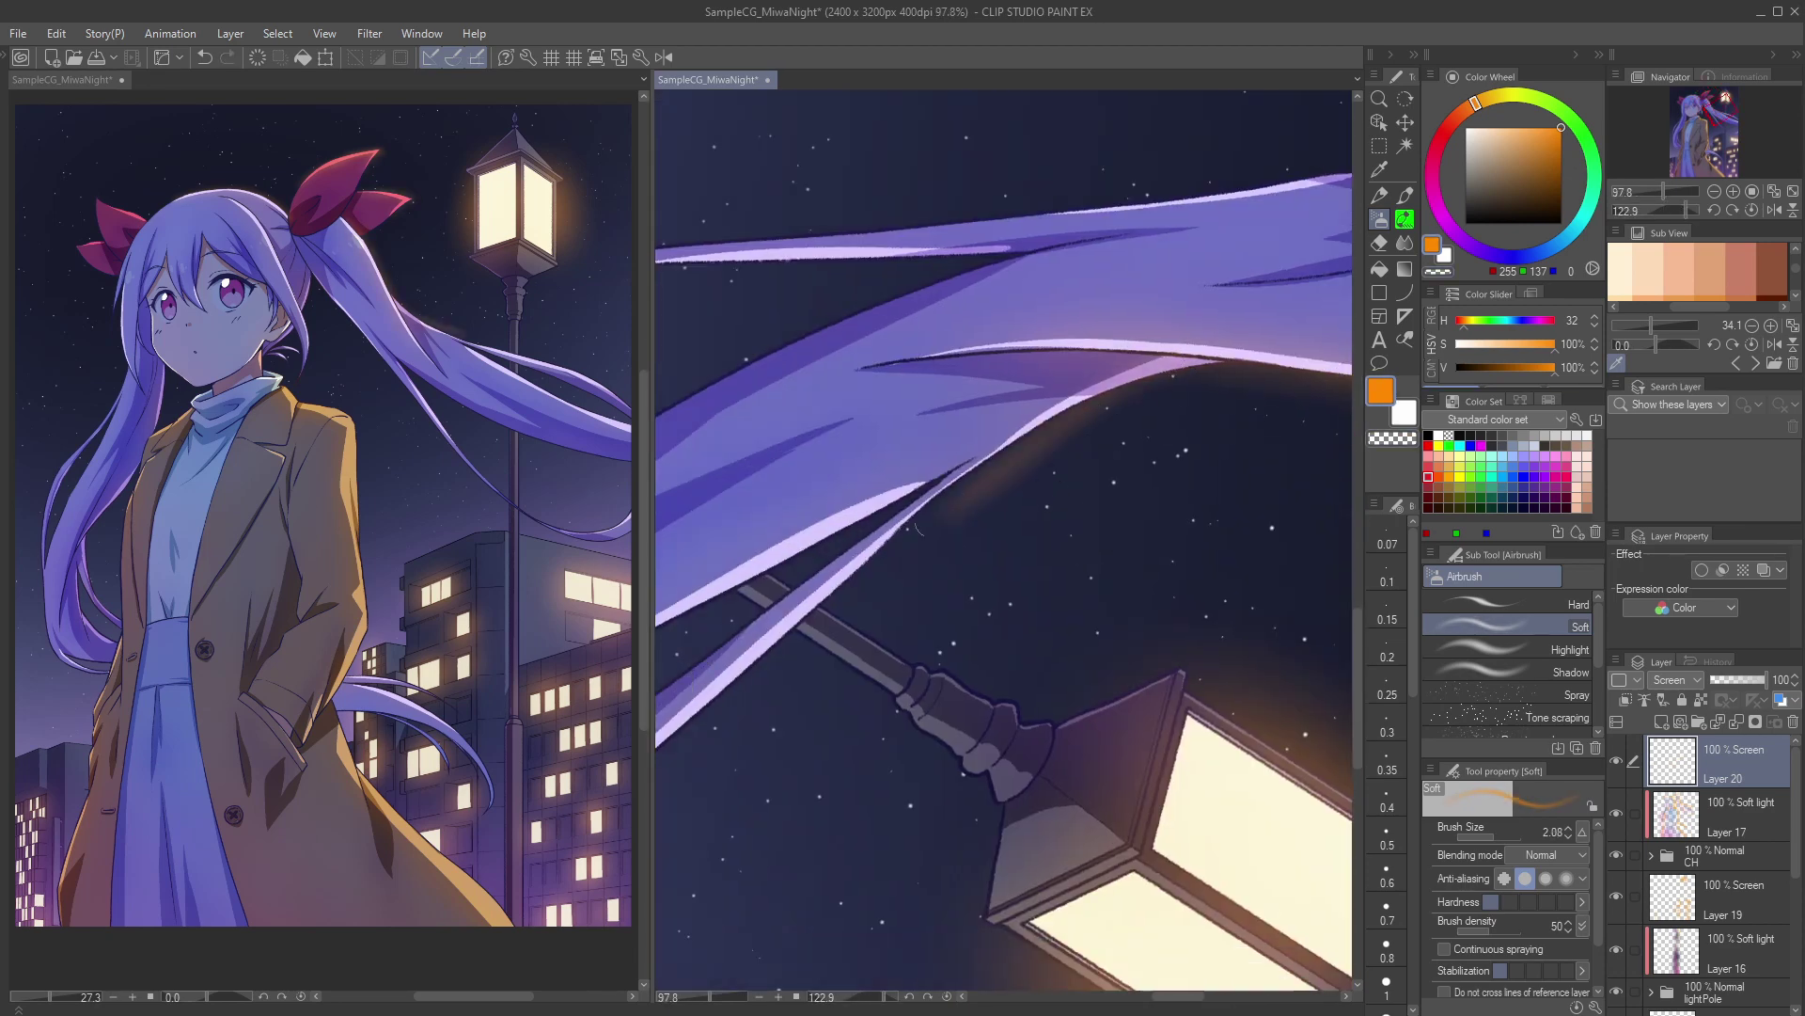
key(ctrl+z)
Step: Airbrush orange glow along the lower edges of the right ponytail's thick strands with a brush size of about 2.96
key(])
drag(1223, 365, 1002, 461)
mouse_move(903, 532)
mouse_down()
mouse_move(1227, 299)
mouse_move(765, 638)
mouse_up()
drag(801, 513, 967, 417)
key(ctrl+z)
drag(1168, 290, 822, 507)
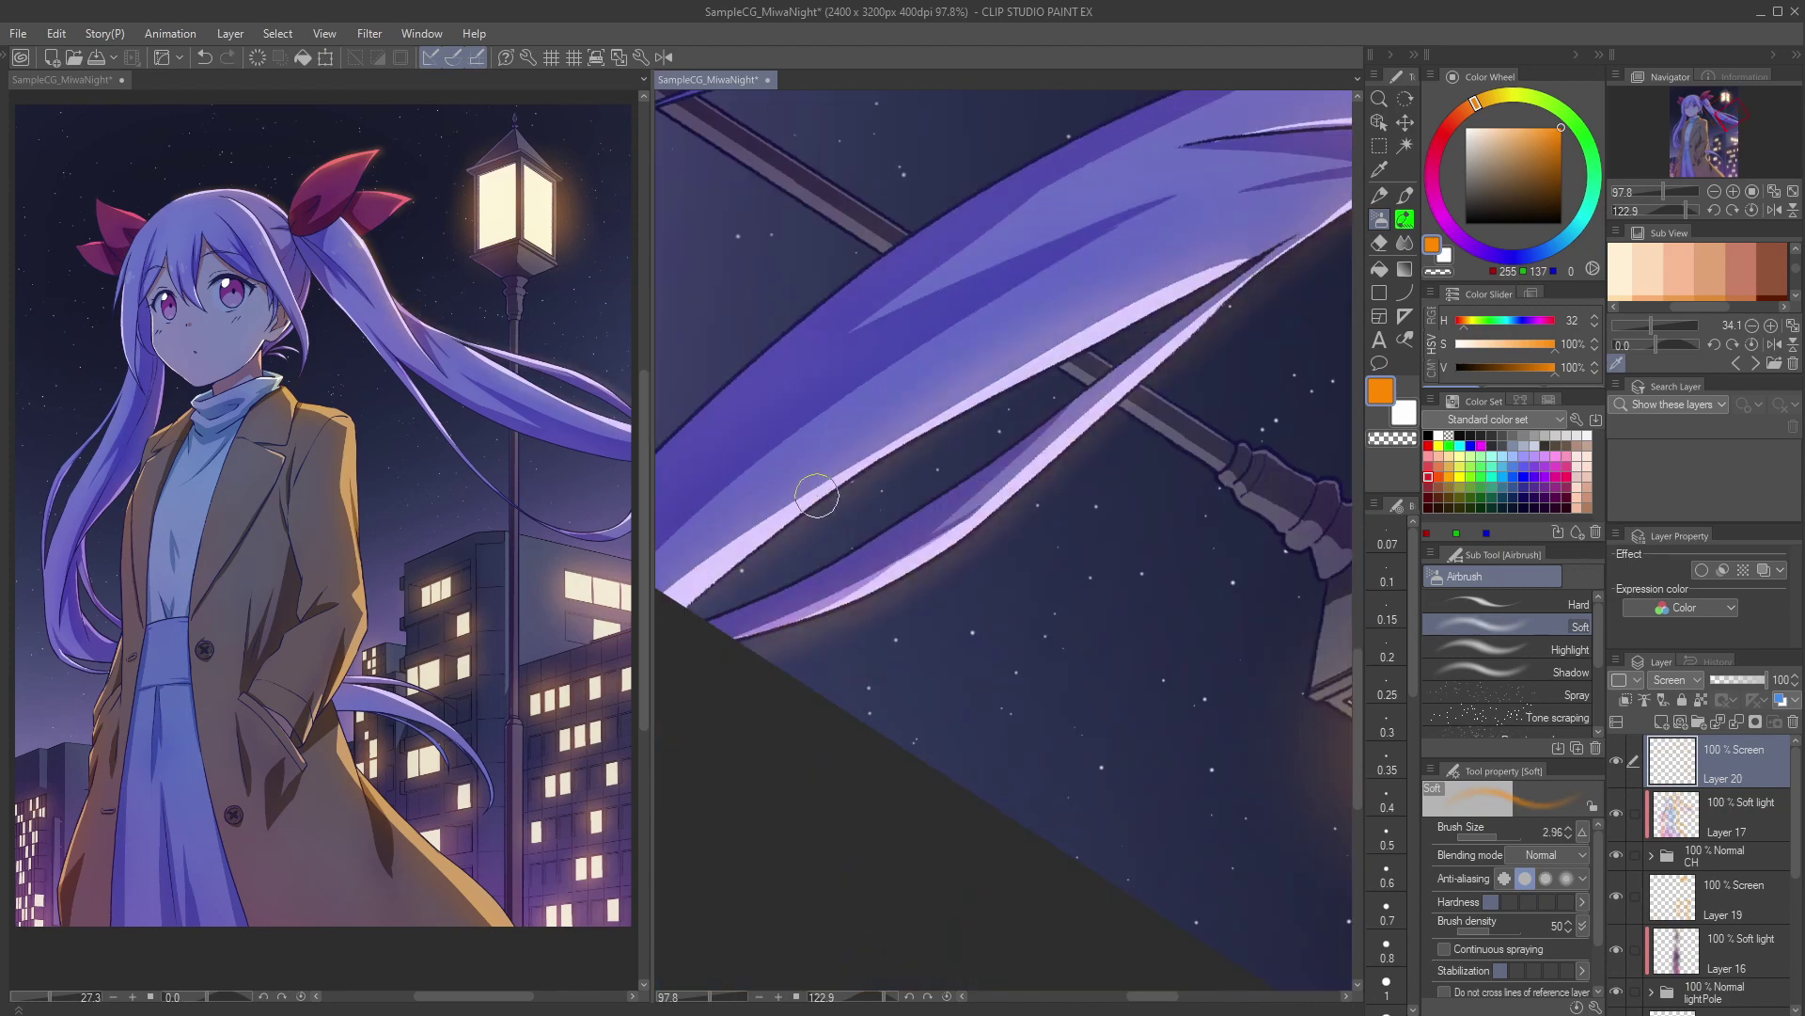
drag(997, 451, 912, 461)
mouse_move(1147, 320)
mouse_down()
mouse_move(913, 552)
mouse_move(1184, 561)
mouse_up()
Step: Reduce the airbrush to about 1.31 and add orange glow along the thin curved strand of the right ponytail
key([)
key([)
key([)
key([)
key([)
drag(1219, 449, 1135, 454)
drag(931, 508, 1055, 491)
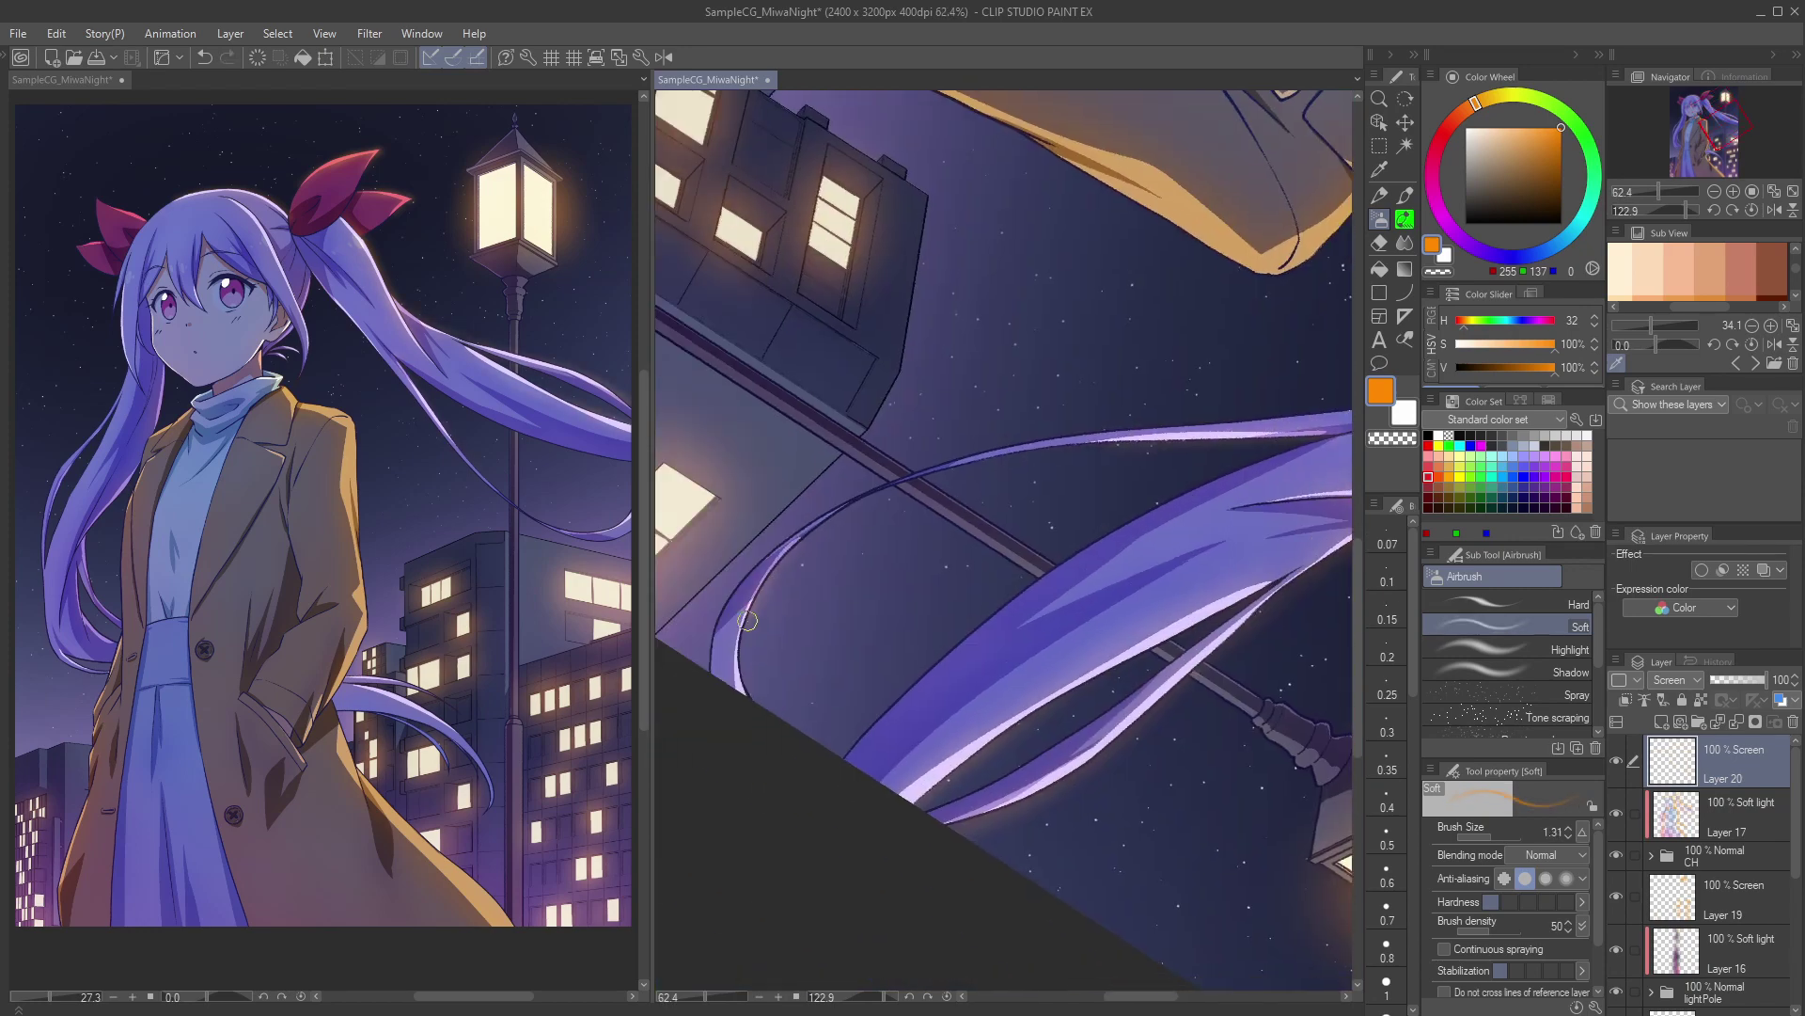
drag(1213, 357, 769, 700)
drag(769, 699, 1196, 748)
Step: Airbrush orange glow around the large right ribbon and the hair beside it with a brush size of about 1.48
key(])
drag(999, 240, 1021, 299)
key(ctrl+z)
drag(1025, 259, 919, 381)
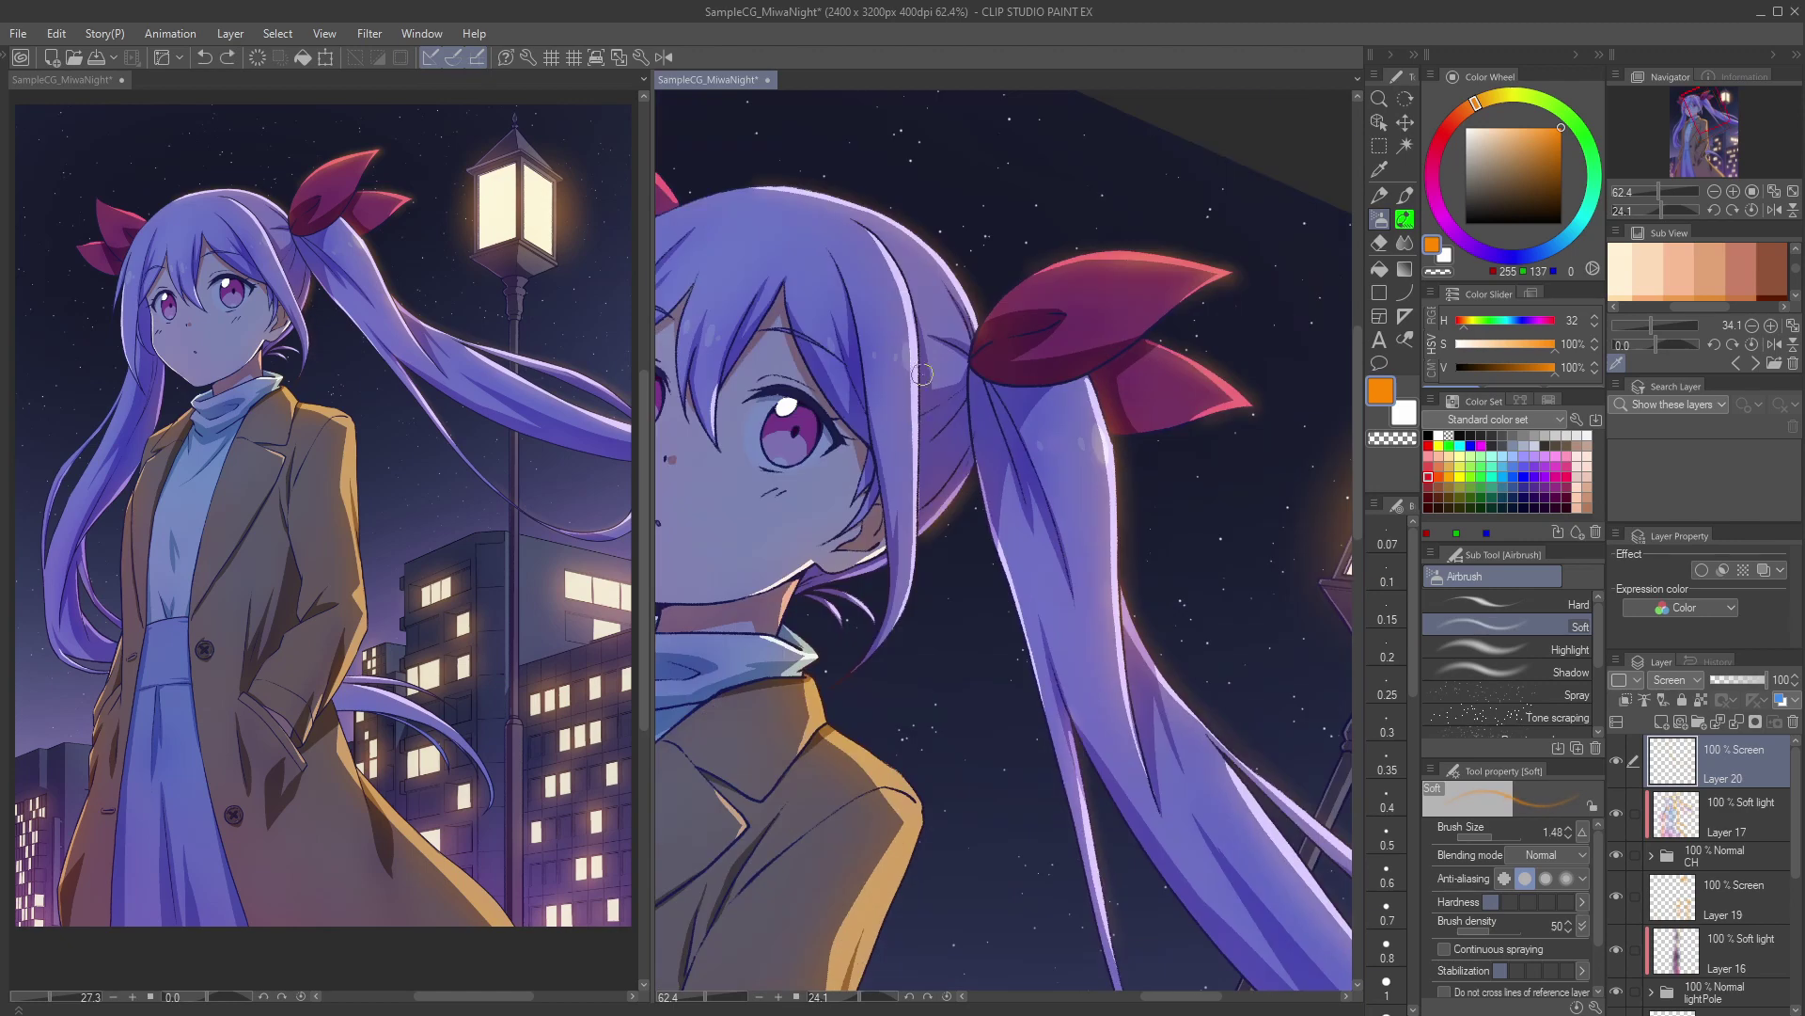
drag(908, 715, 837, 377)
drag(842, 376, 919, 755)
Step: Enlarge the airbrush to about 4.10 and paint orange glow along the lamp-facing edge of the coat's shoulder and sleeve
key(])
key(])
key(])
key(])
key(])
drag(968, 696, 1313, 659)
mouse_move(1269, 612)
mouse_down()
mouse_move(933, 807)
mouse_move(898, 922)
mouse_up()
drag(950, 846, 1006, 555)
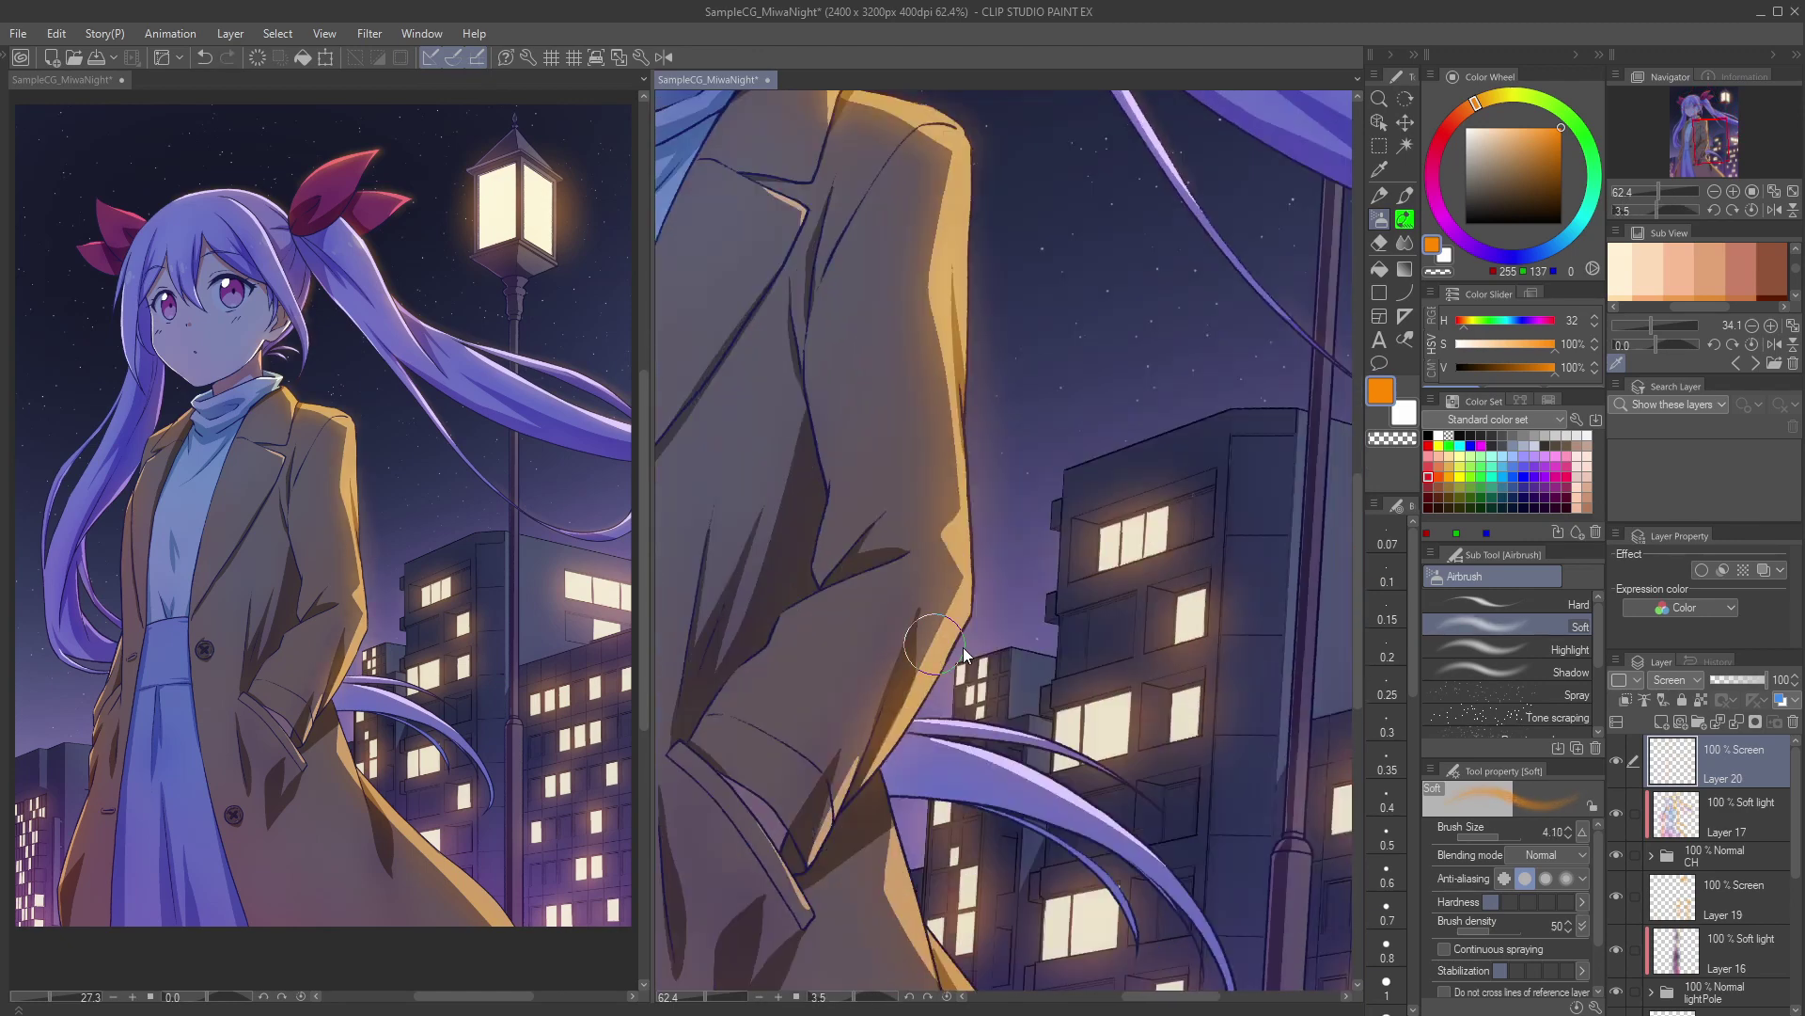
mouse_move(913, 887)
mouse_down()
mouse_move(846, 626)
mouse_move(926, 931)
mouse_up()
drag(950, 800, 1166, 649)
drag(996, 583, 950, 649)
Step: Airbrush orange glow with a smaller brush along the coat's lower edge and the loose hair strands behind it
key([)
key([)
drag(926, 696, 1166, 687)
drag(1156, 611, 1015, 753)
mouse_move(1034, 470)
mouse_down()
mouse_move(906, 617)
mouse_move(960, 988)
mouse_move(1029, 437)
mouse_up()
drag(996, 376, 949, 480)
Step: Airbrush orange glow along the rim-lit contour of the face, chin and surrounding hair with a brush size of about 2.46
drag(940, 376, 1110, 376)
drag(757, 517, 799, 818)
drag(983, 306, 1025, 296)
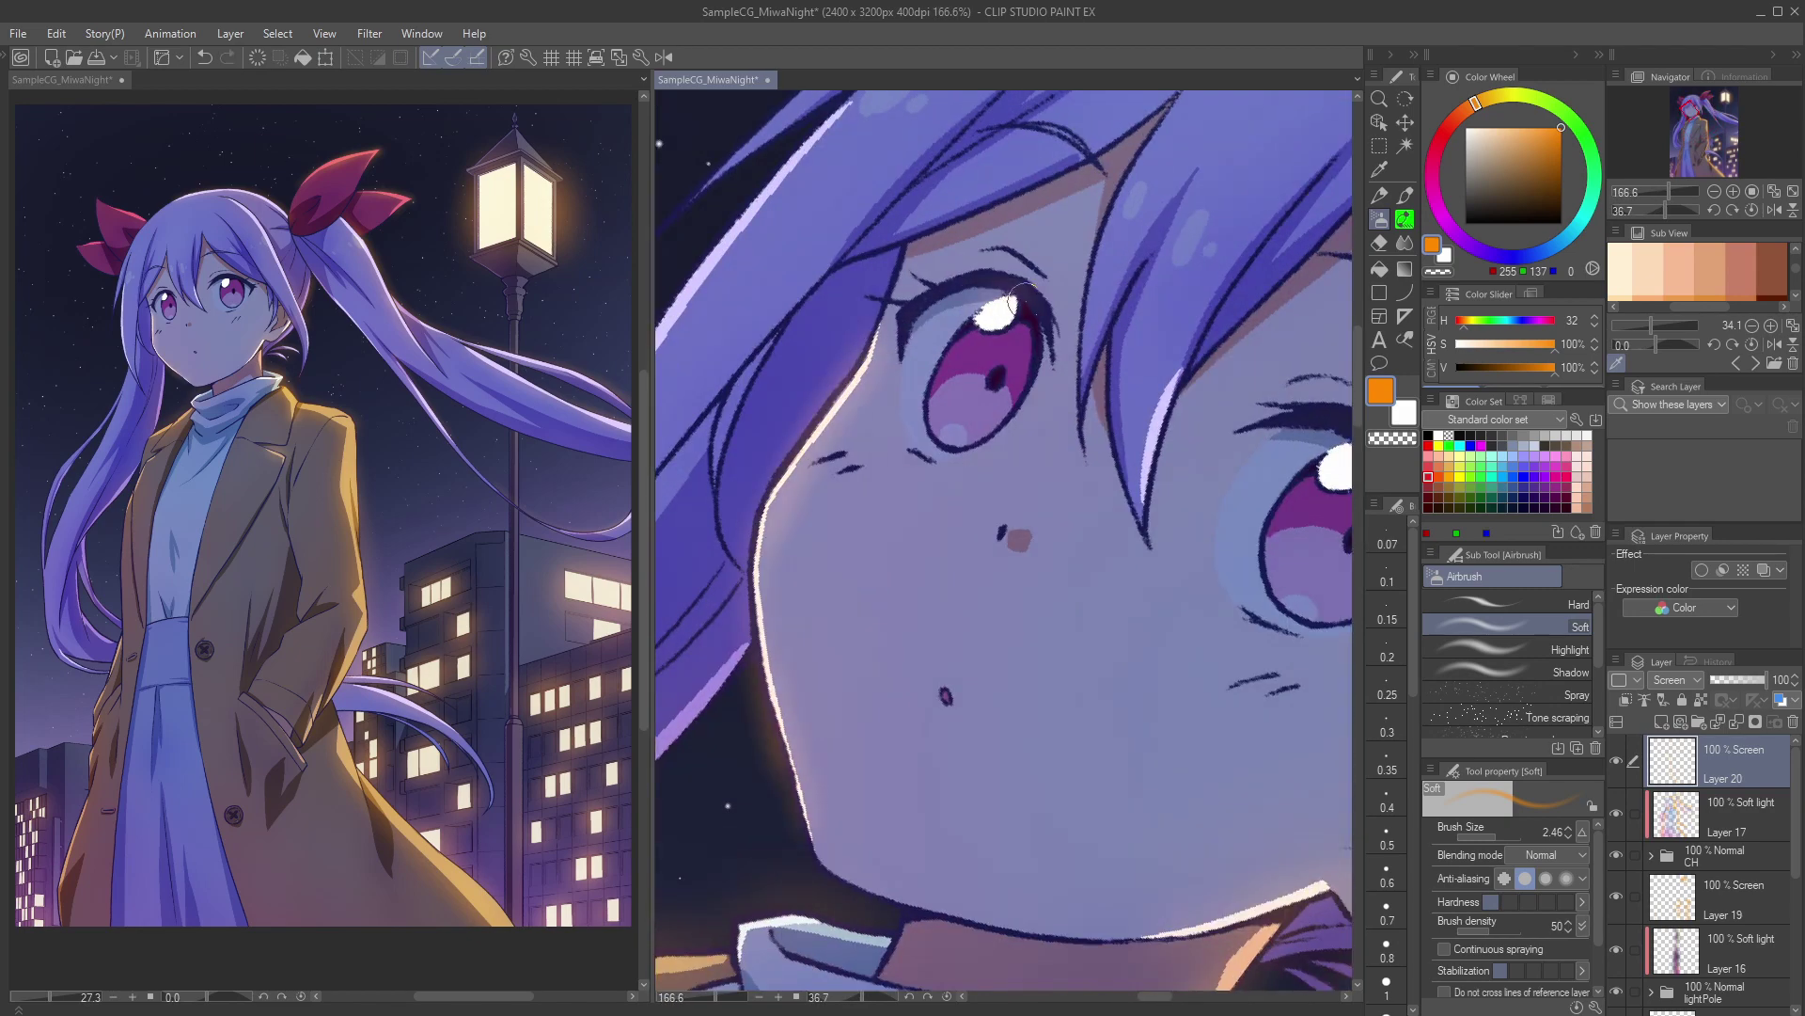
drag(1223, 452, 1000, 567)
mouse_move(1142, 564)
mouse_down()
mouse_move(1090, 579)
mouse_move(1133, 602)
mouse_up()
mouse_move(827, 565)
mouse_down()
mouse_move(1032, 613)
mouse_move(1152, 959)
mouse_up()
drag(907, 668, 874, 545)
Step: Airbrush orange glow along the bright edges of the small left ribbon
drag(1147, 607, 1185, 456)
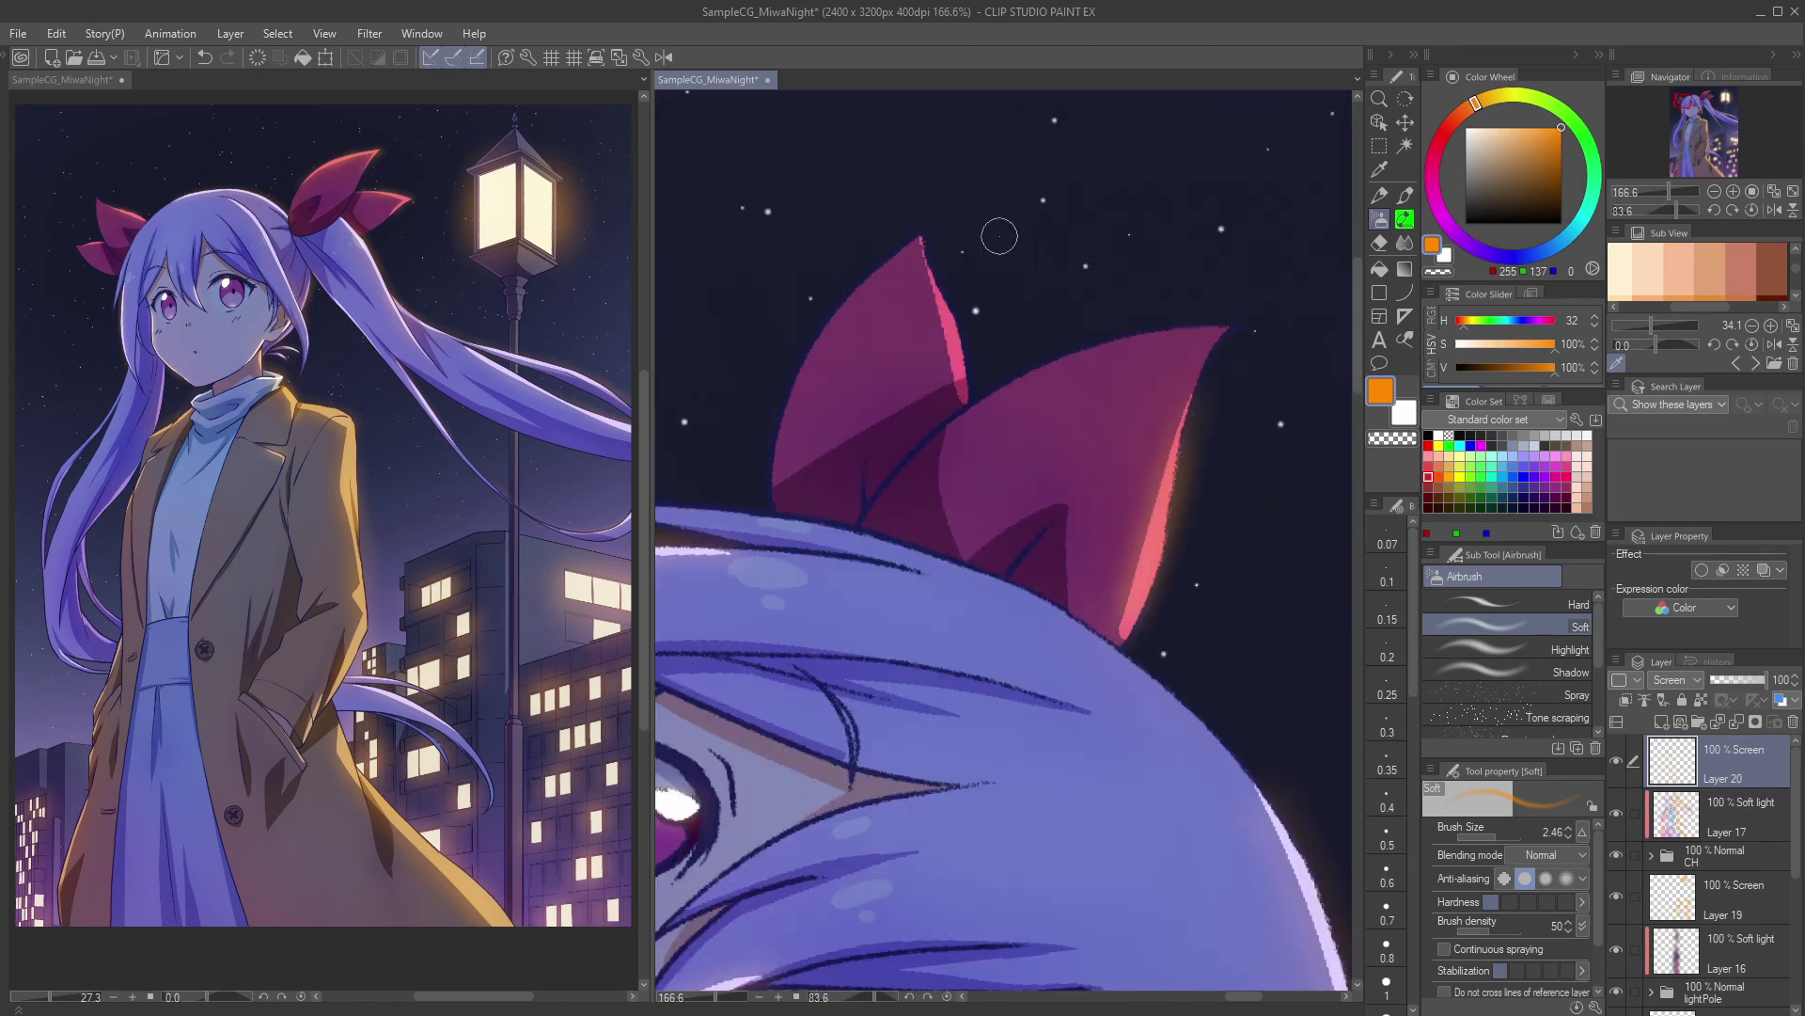
drag(939, 268, 971, 400)
drag(1072, 452, 1006, 451)
Step: Reset the canvas rotation and airbrush orange glow along the edges of the left ponytail with a brush size of about 2.24
key(ctrl+at)
drag(1029, 691, 1053, 550)
drag(1045, 555, 893, 748)
key([)
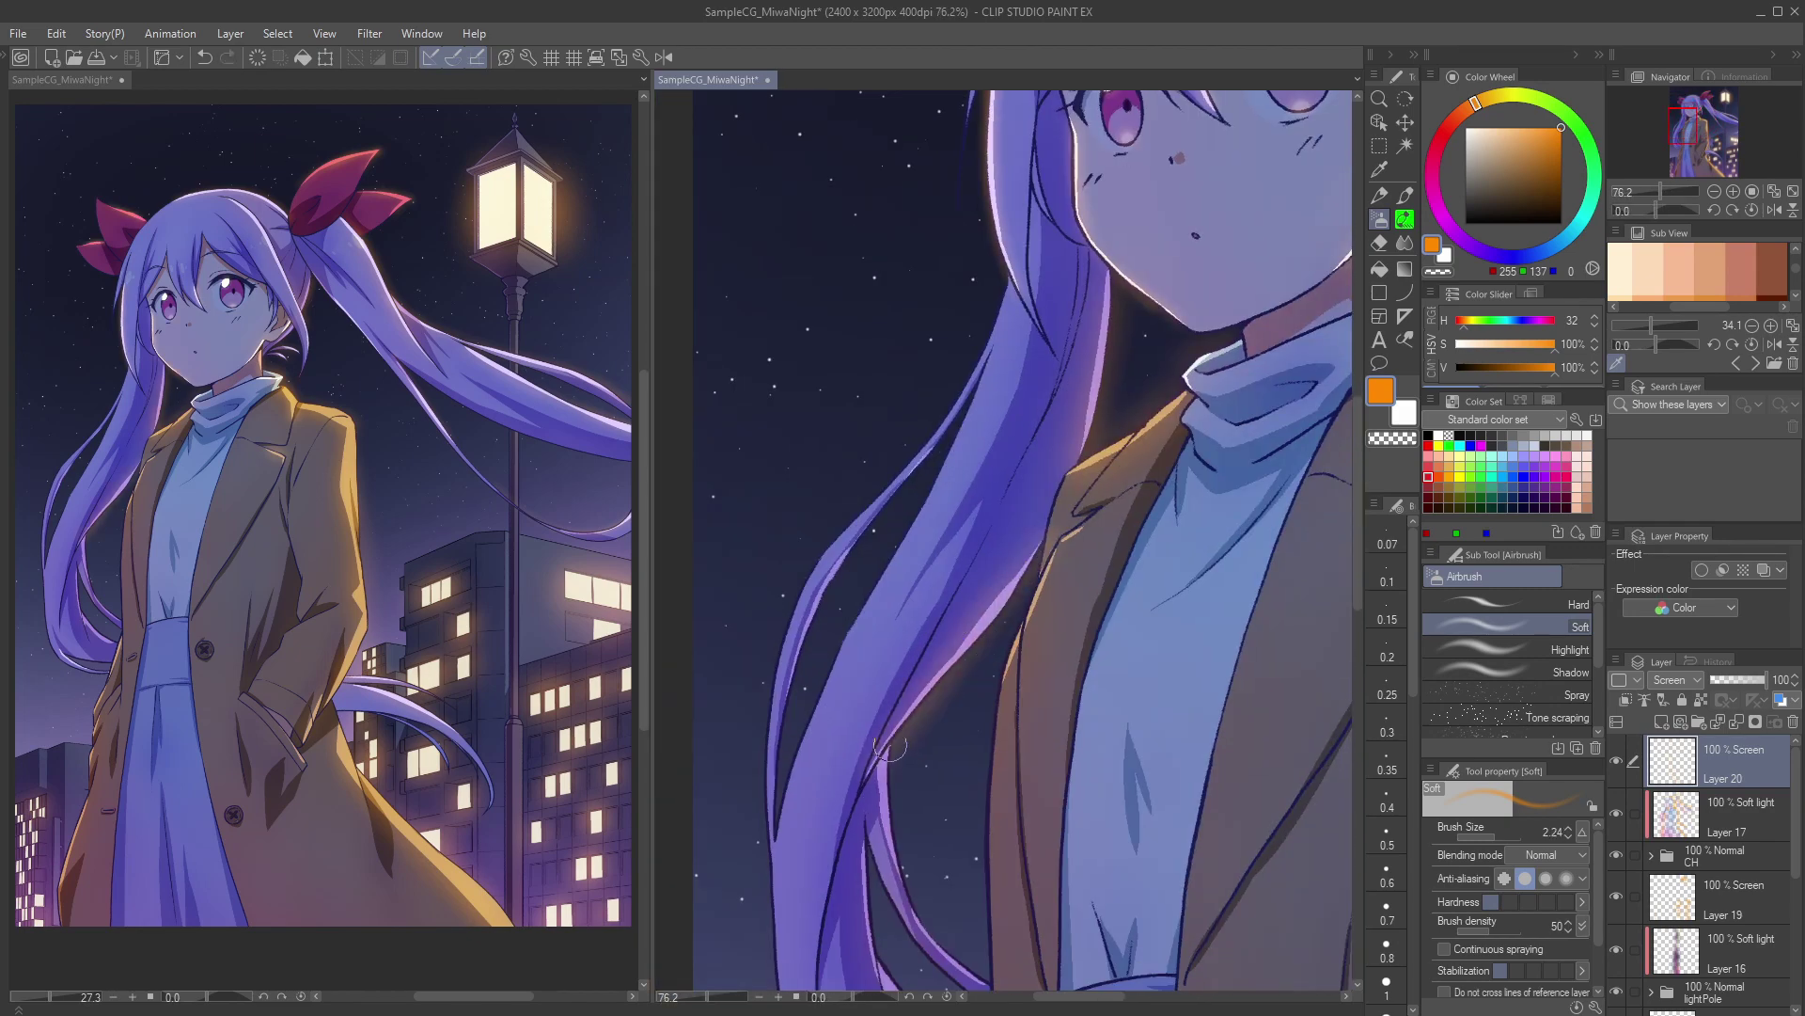
drag(1045, 547, 1052, 274)
drag(898, 494, 940, 663)
mouse_move(875, 579)
mouse_down()
mouse_move(897, 737)
mouse_move(833, 684)
mouse_up()
drag(854, 802, 799, 851)
drag(799, 851, 953, 669)
drag(1081, 489, 1016, 489)
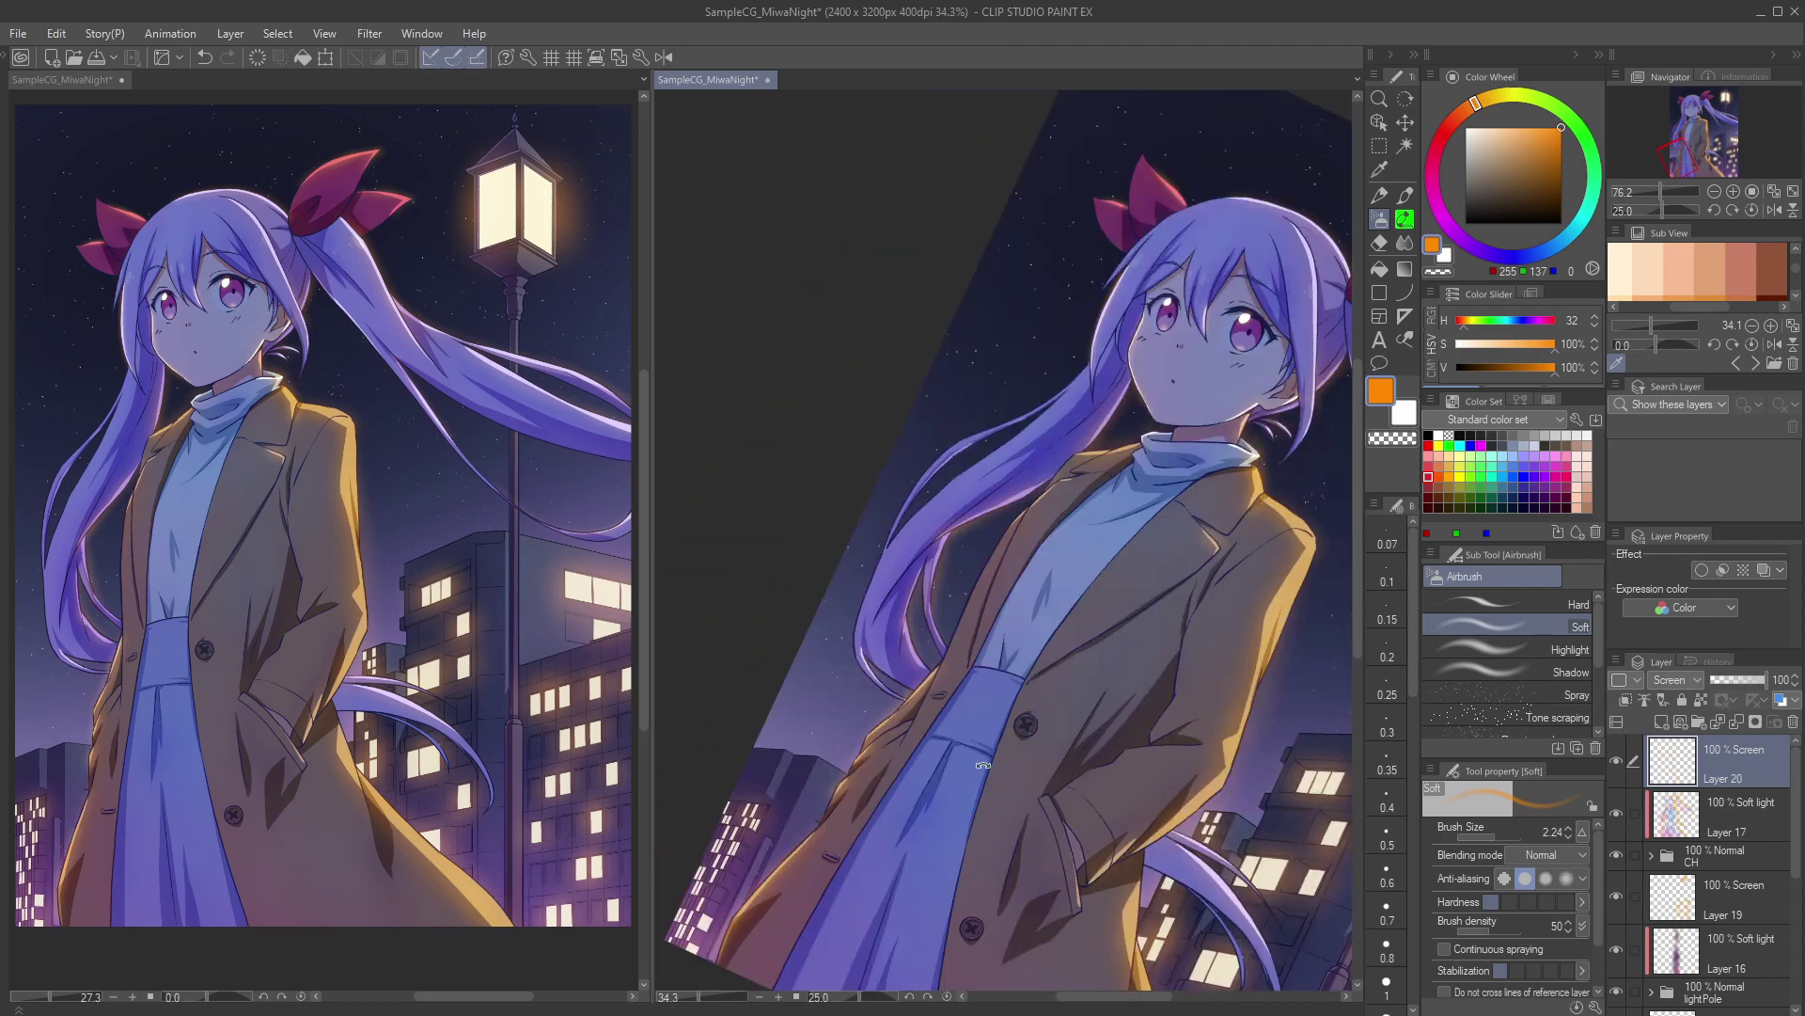
key(ctrl+at)
drag(1095, 179, 844, 334)
drag(984, 374, 1023, 423)
drag(1076, 339, 1031, 271)
drag(1034, 376, 949, 377)
mouse_move(968, 376)
mouse_down()
mouse_move(912, 602)
mouse_move(1029, 446)
mouse_up()
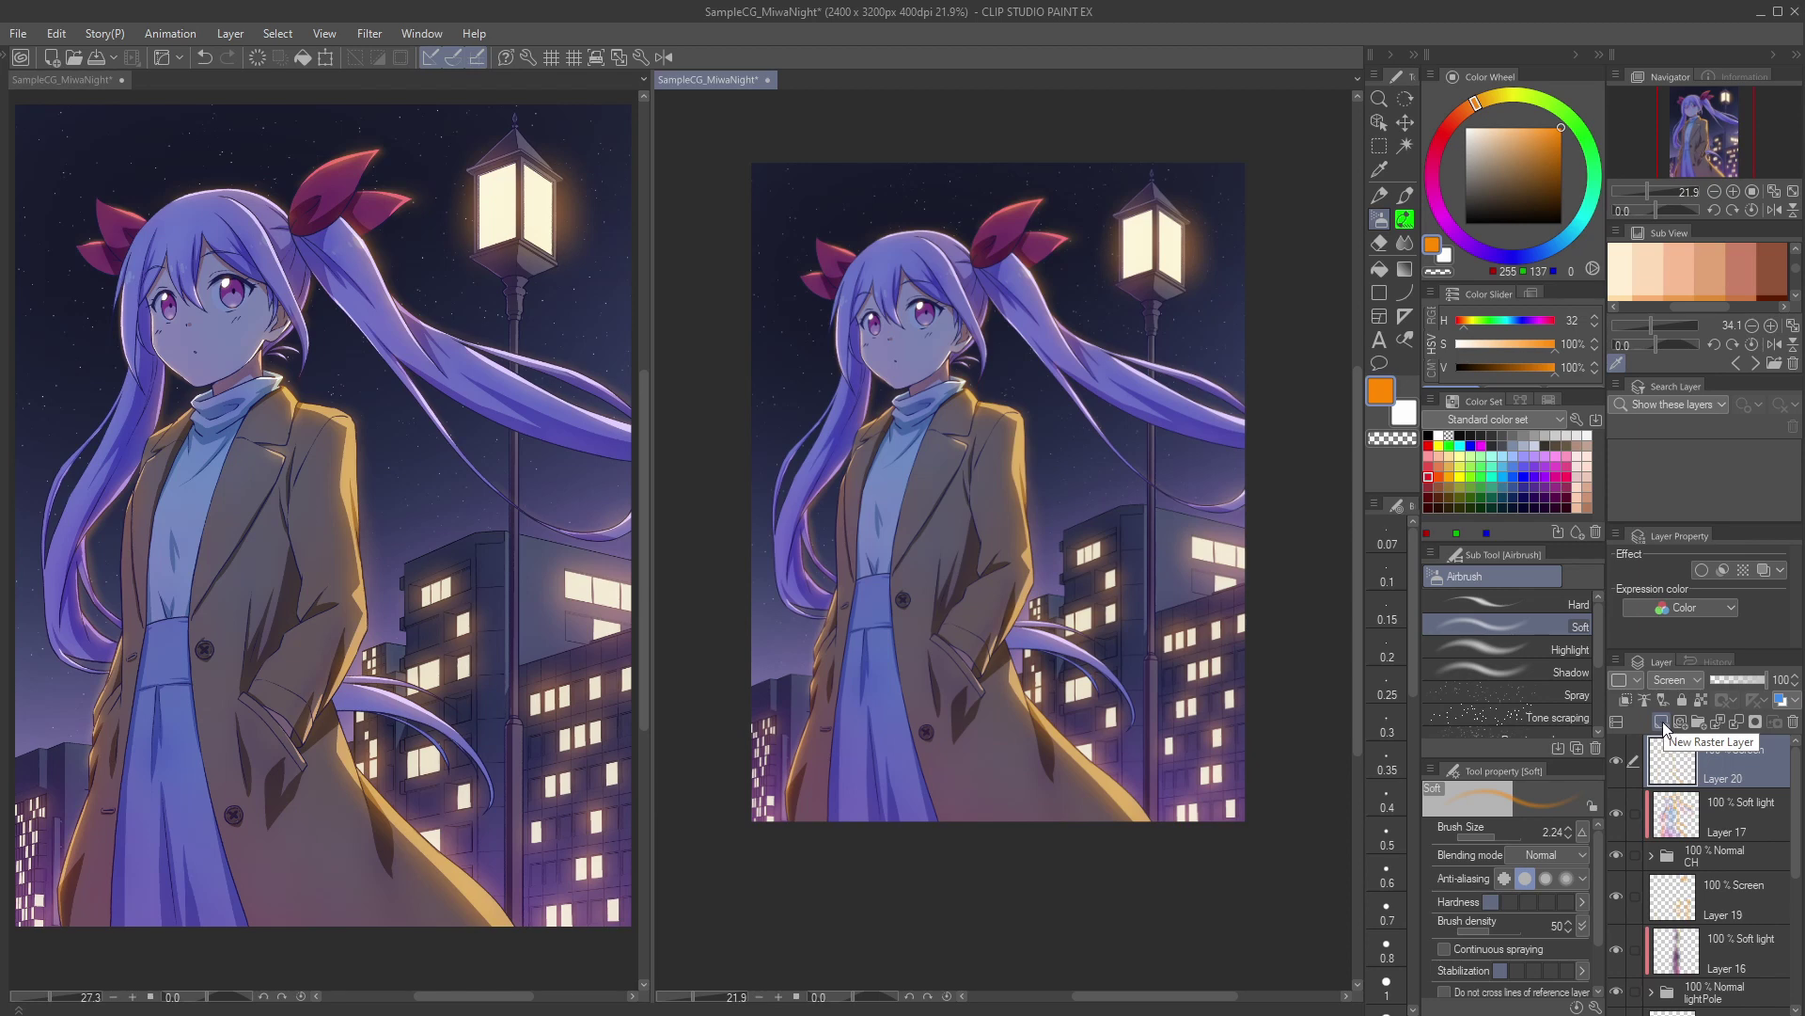
Step: Add a raster layer above Layer 20 and choose the カラーイルミネーション brush from the fav group
click(1662, 721)
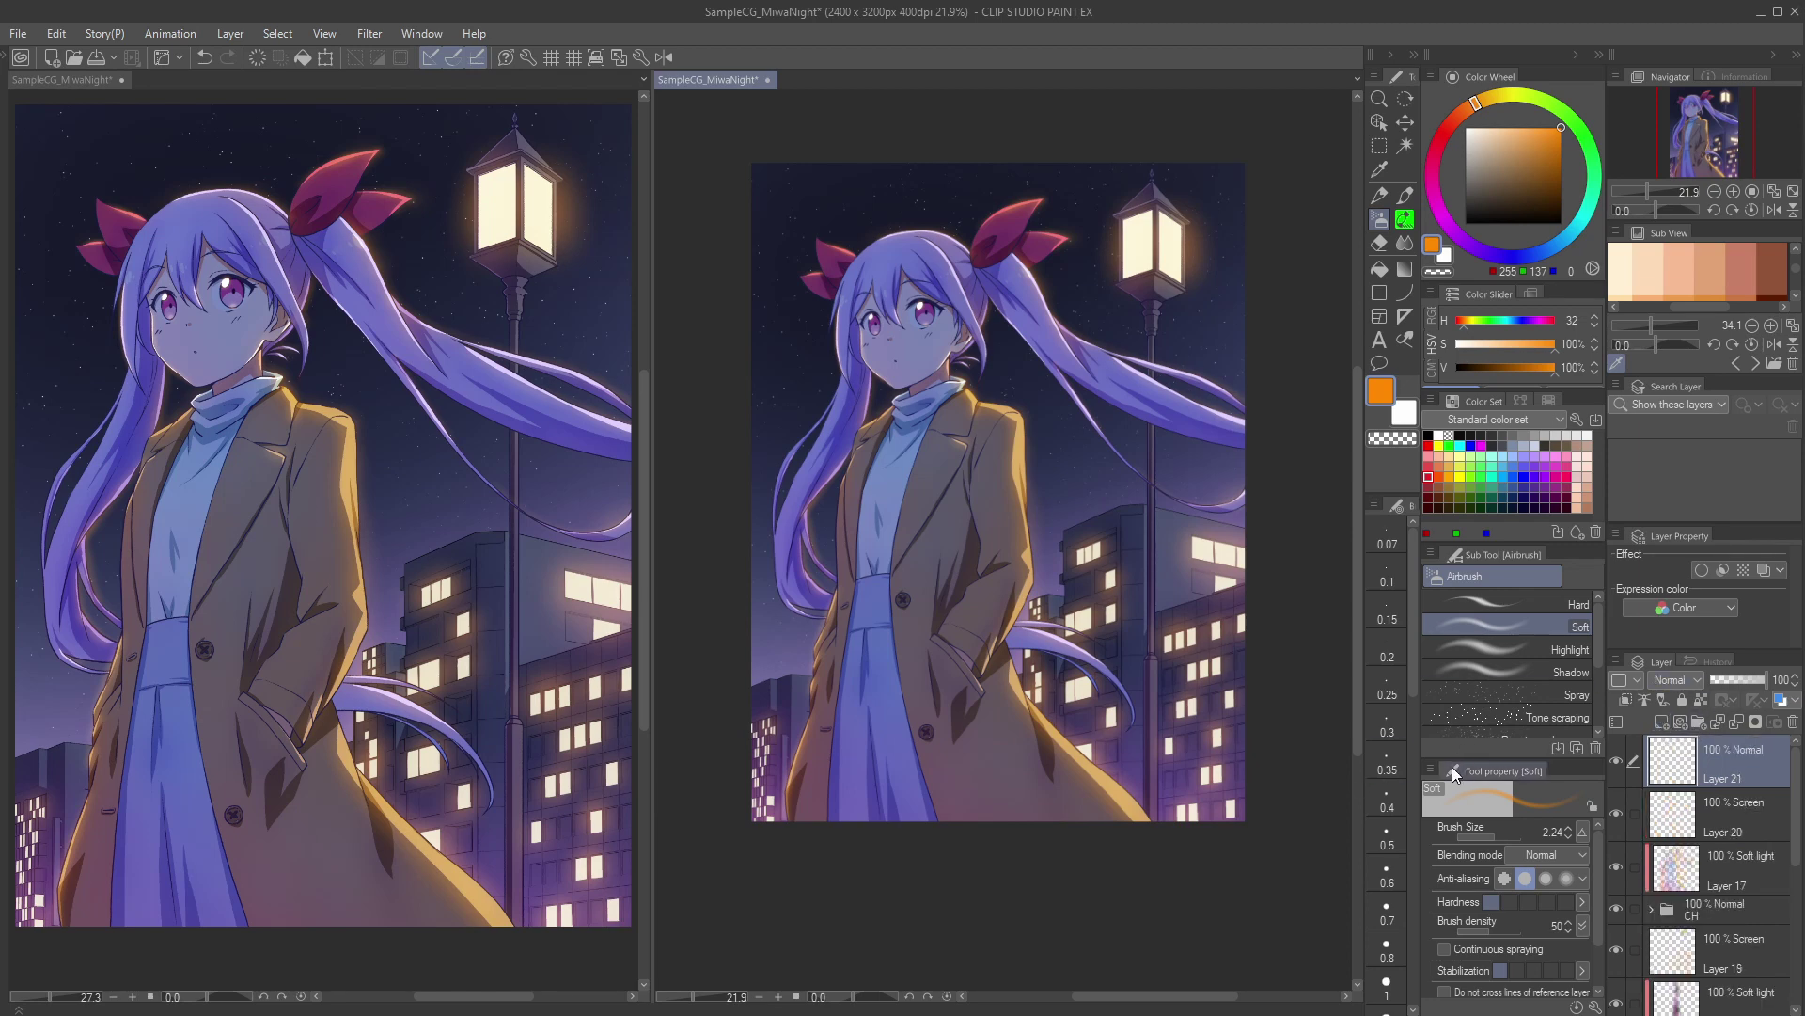
key(b)
click(1581, 603)
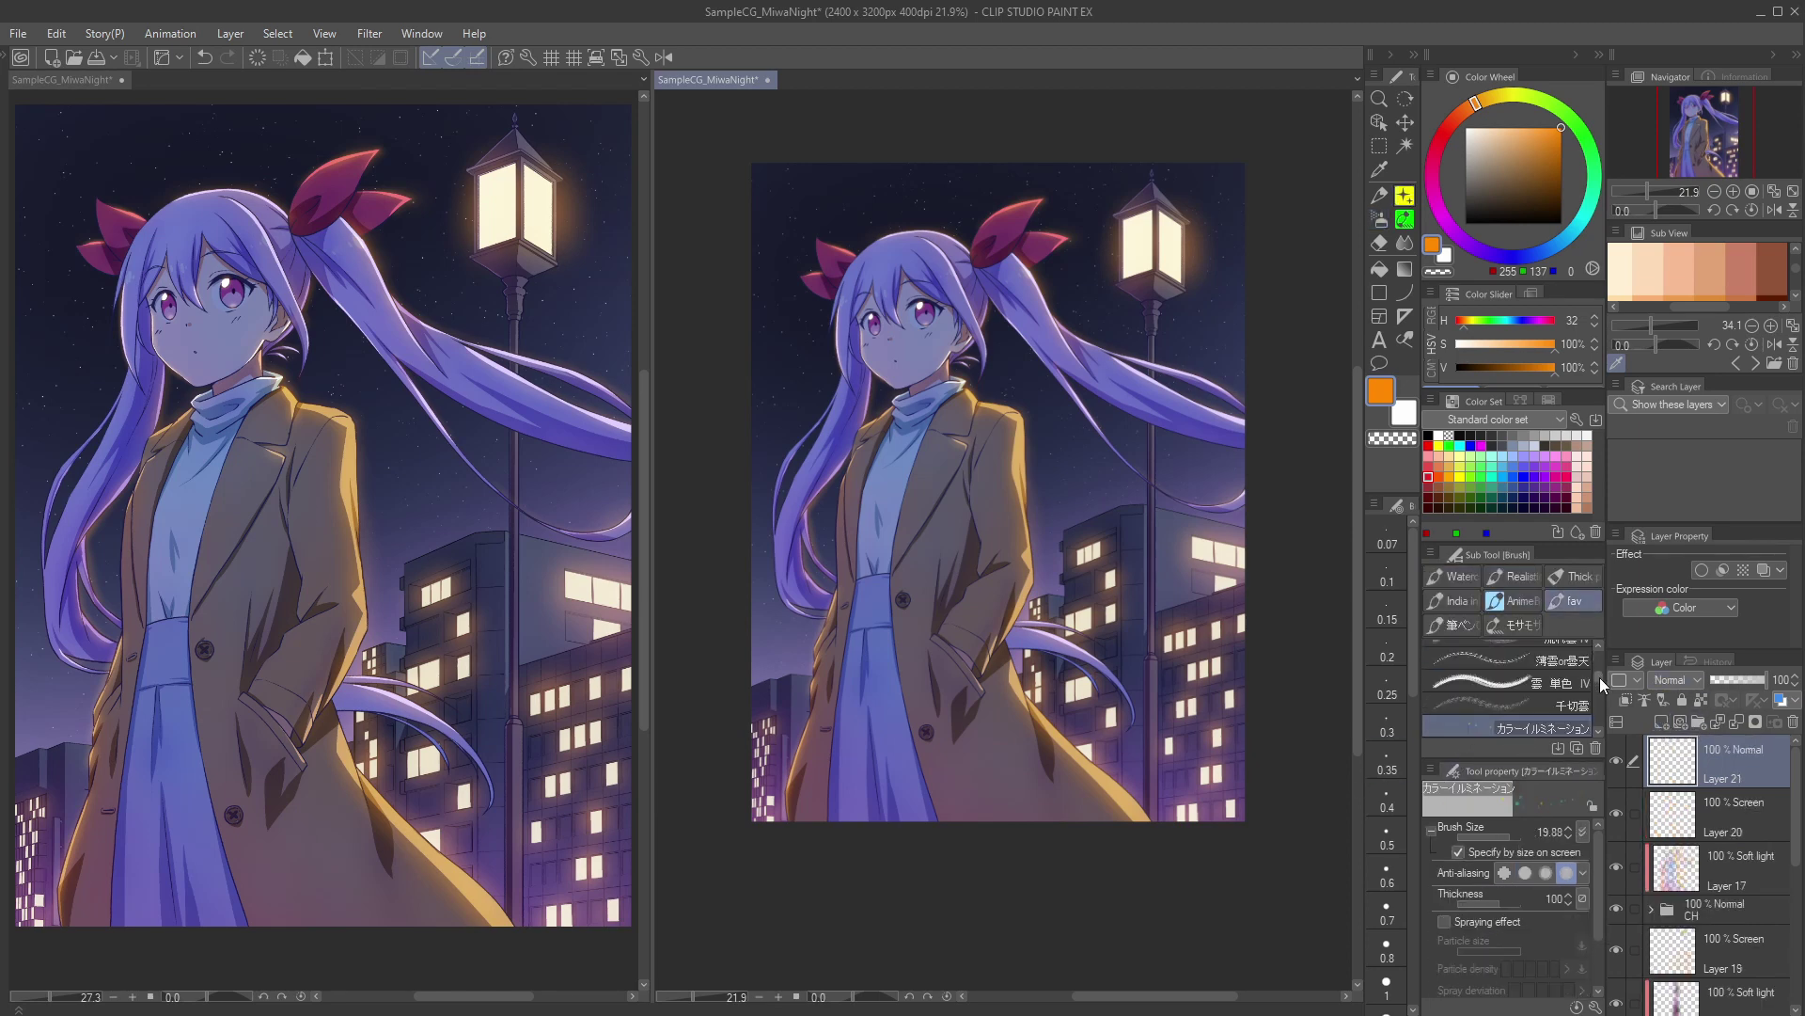
scroll(1600, 677, down, 2)
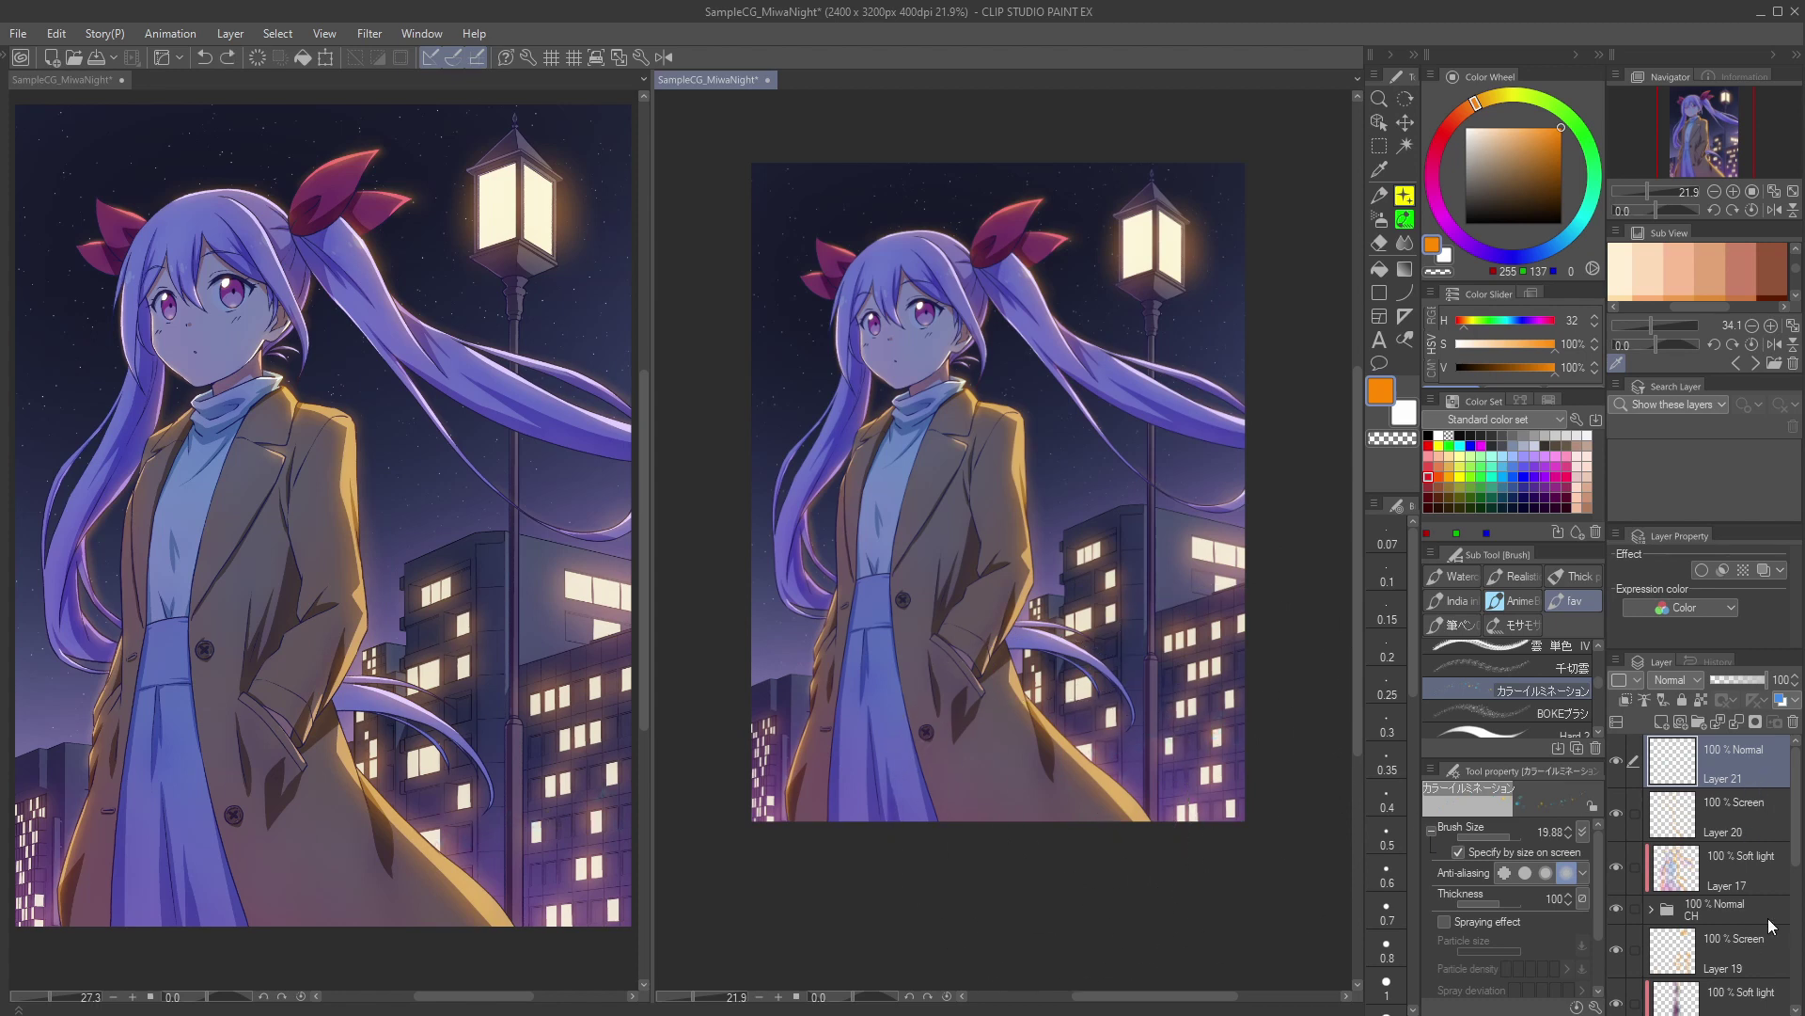
Step: Add a raster layer in Screen mode above Layer 19, behind the character group
scroll(1772, 926, down, 3)
click(1742, 816)
click(1664, 723)
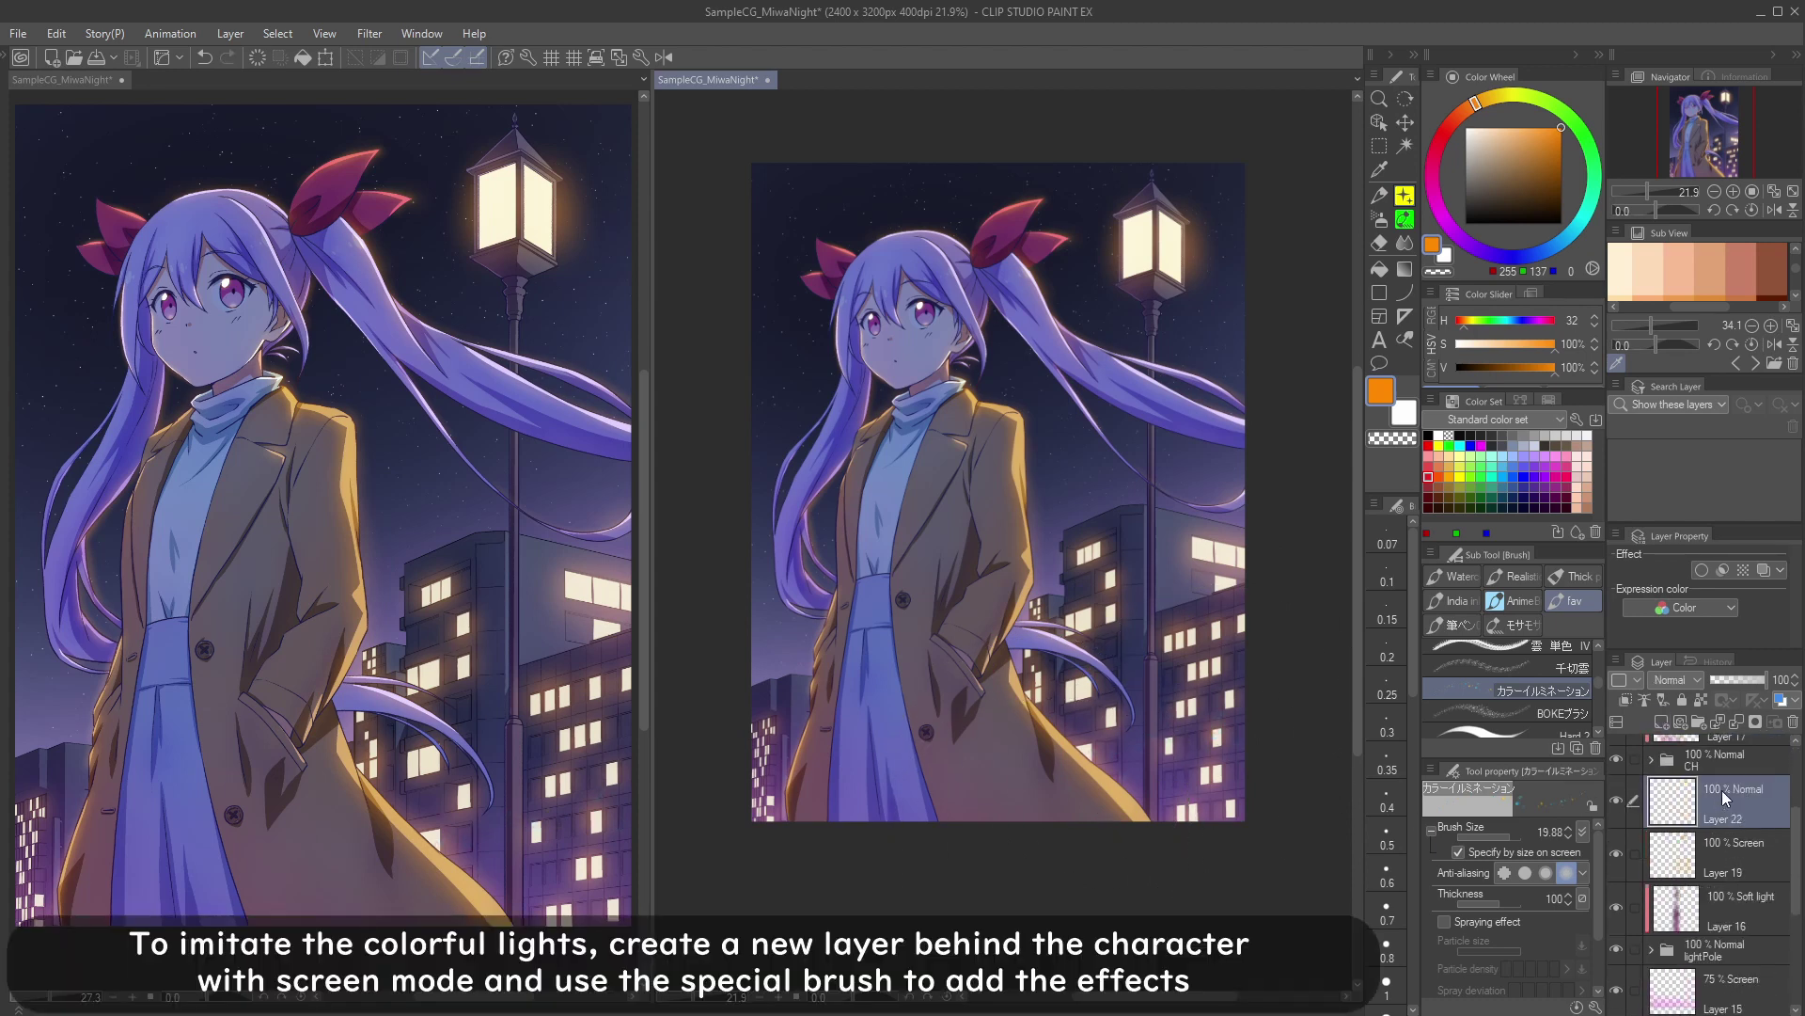
Step: Paint colourful light spots over the city buildings with a brush size of about 15.21, and lower Layer 22's opacity to 72%
scroll(1155, 726, down, 5)
drag(1156, 726, 1138, 726)
mouse_move(1214, 737)
mouse_down()
mouse_move(1096, 761)
mouse_move(1057, 743)
mouse_up()
mouse_move(1160, 748)
mouse_down()
mouse_move(1229, 730)
mouse_move(1194, 729)
mouse_up()
mouse_move(1169, 728)
mouse_down()
mouse_move(1097, 746)
mouse_move(1273, 725)
mouse_move(1232, 725)
mouse_move(1216, 689)
mouse_move(1287, 683)
mouse_move(1231, 732)
mouse_up()
key(ctrl+z)
drag(1252, 698, 1183, 728)
key(ctrl+z)
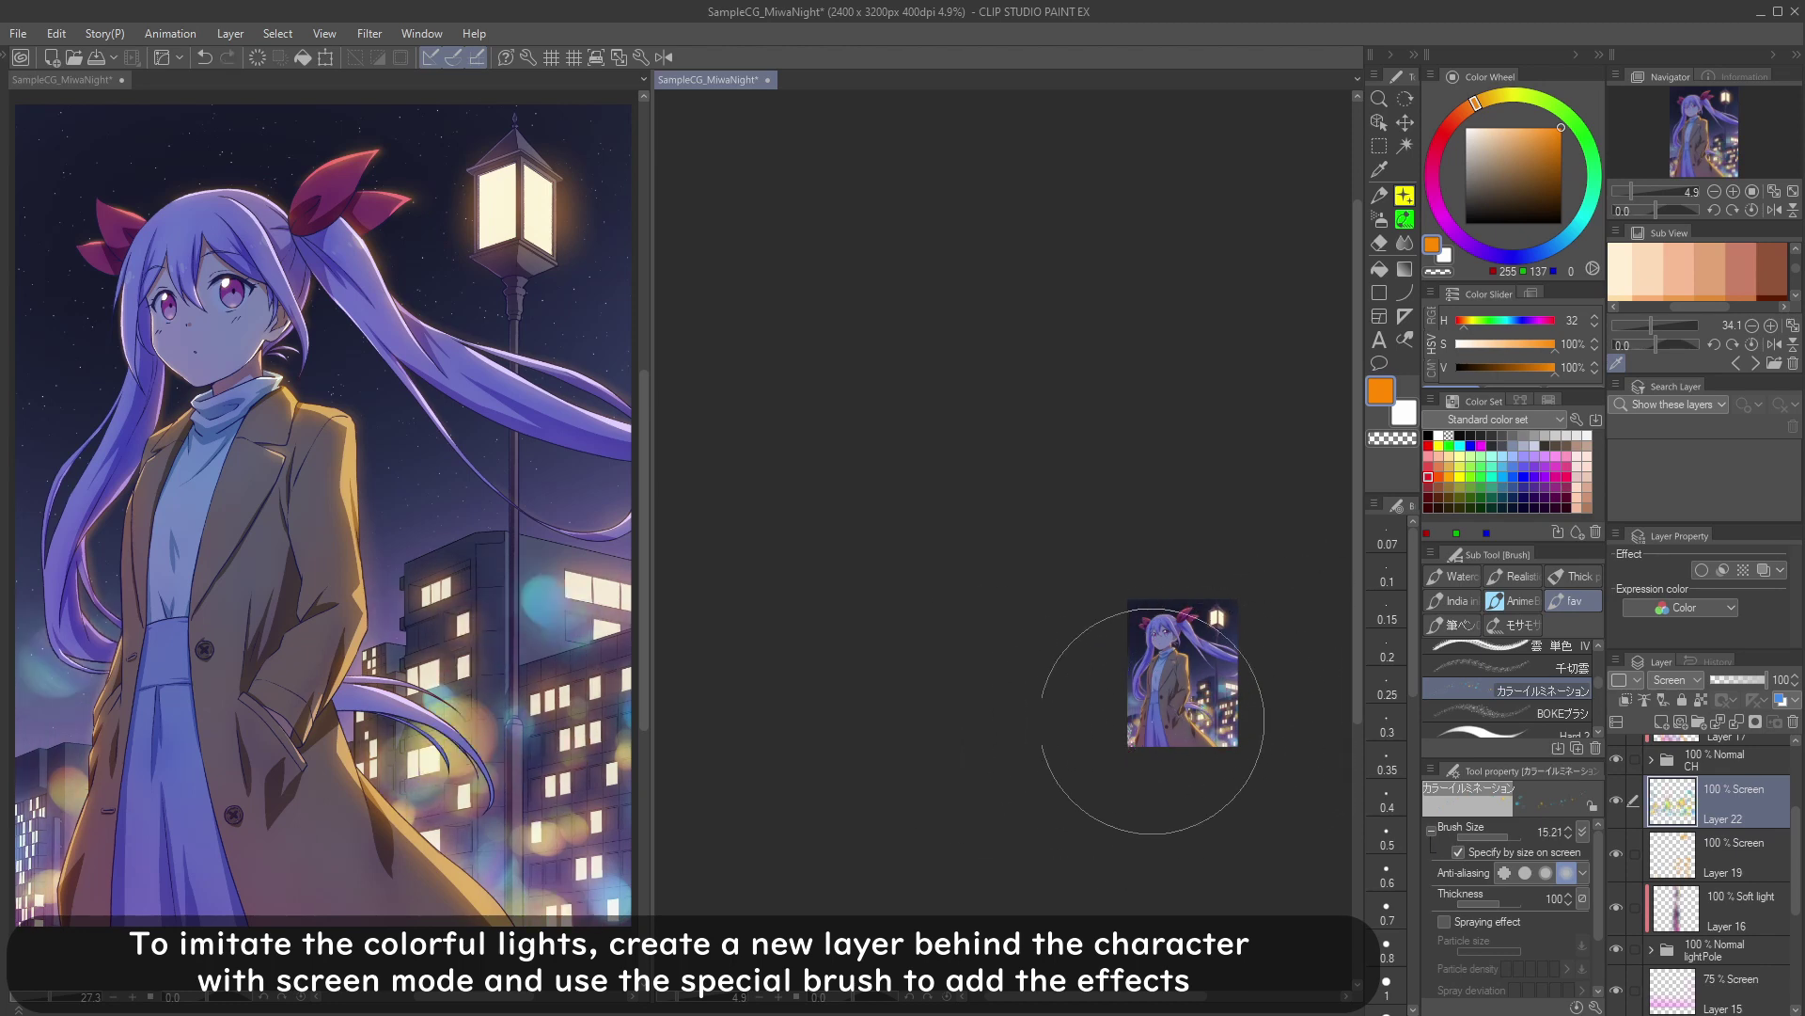
scroll(1134, 740, down, 1)
scroll(1134, 740, down, 1)
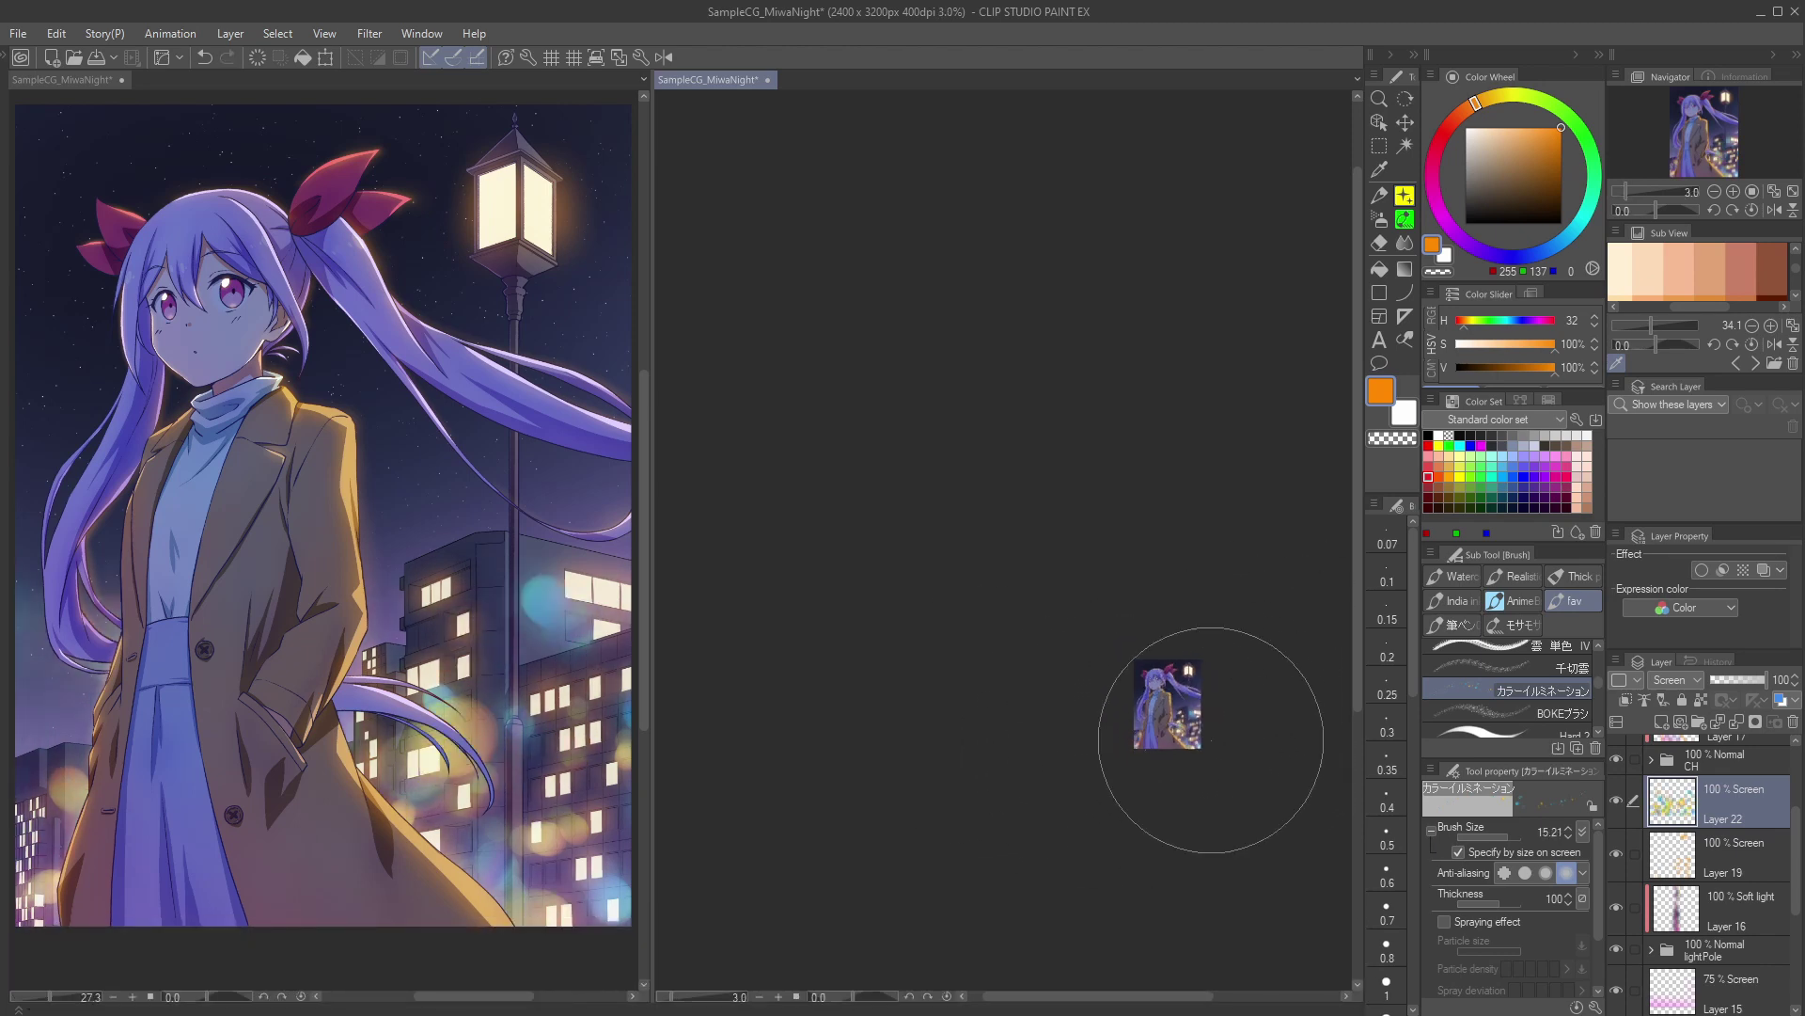
click(1754, 681)
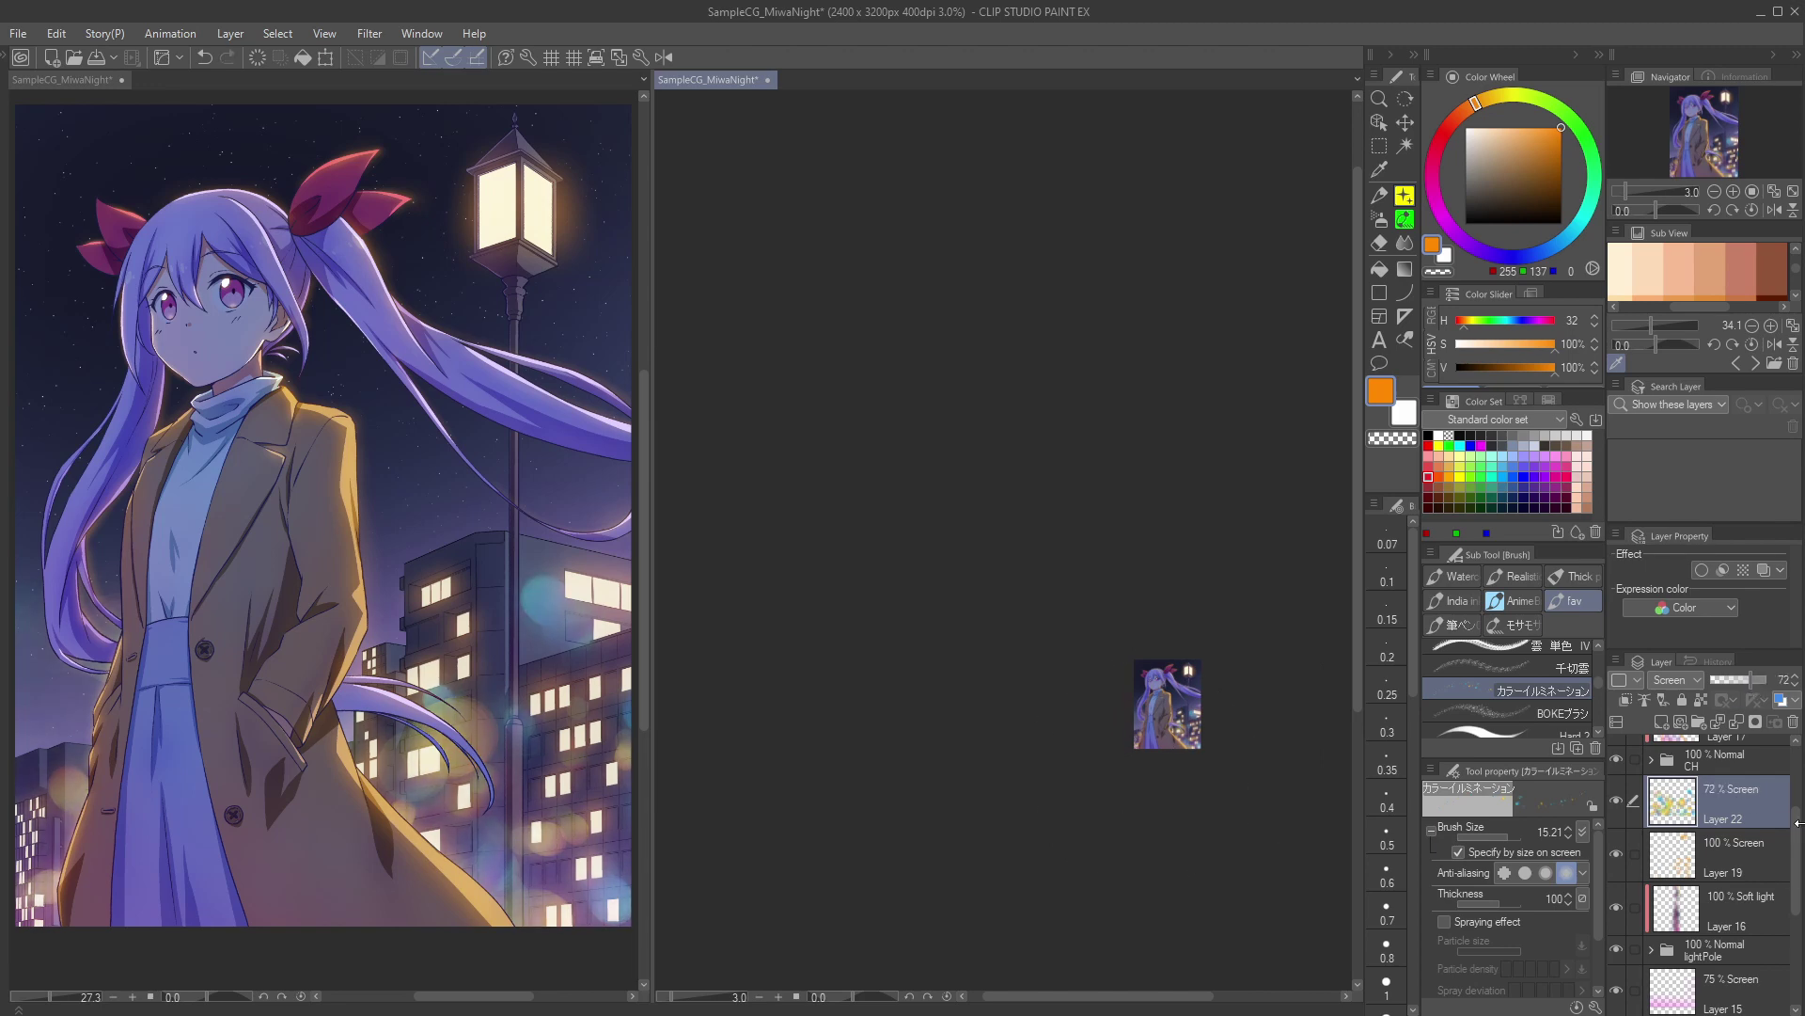
Step: Select Layer 21 at the top of the layer stack and set its blending mode to Screen
click(1661, 722)
click(1676, 679)
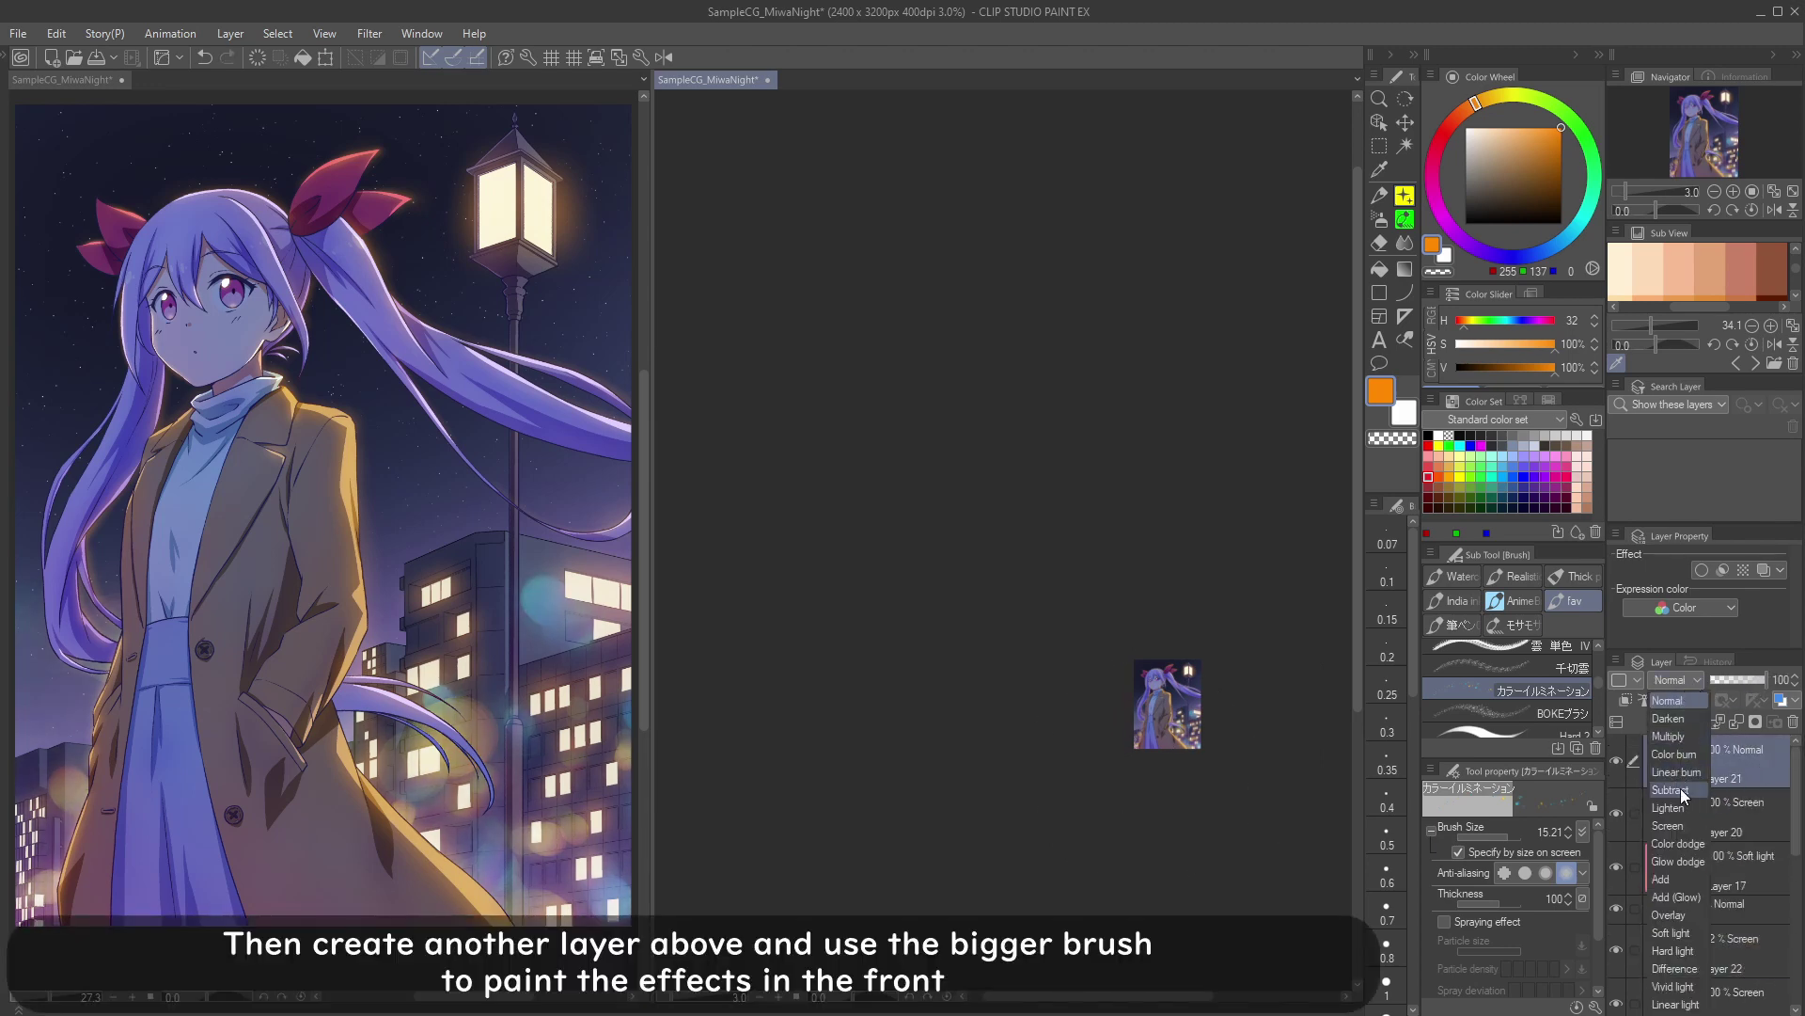
click(1667, 824)
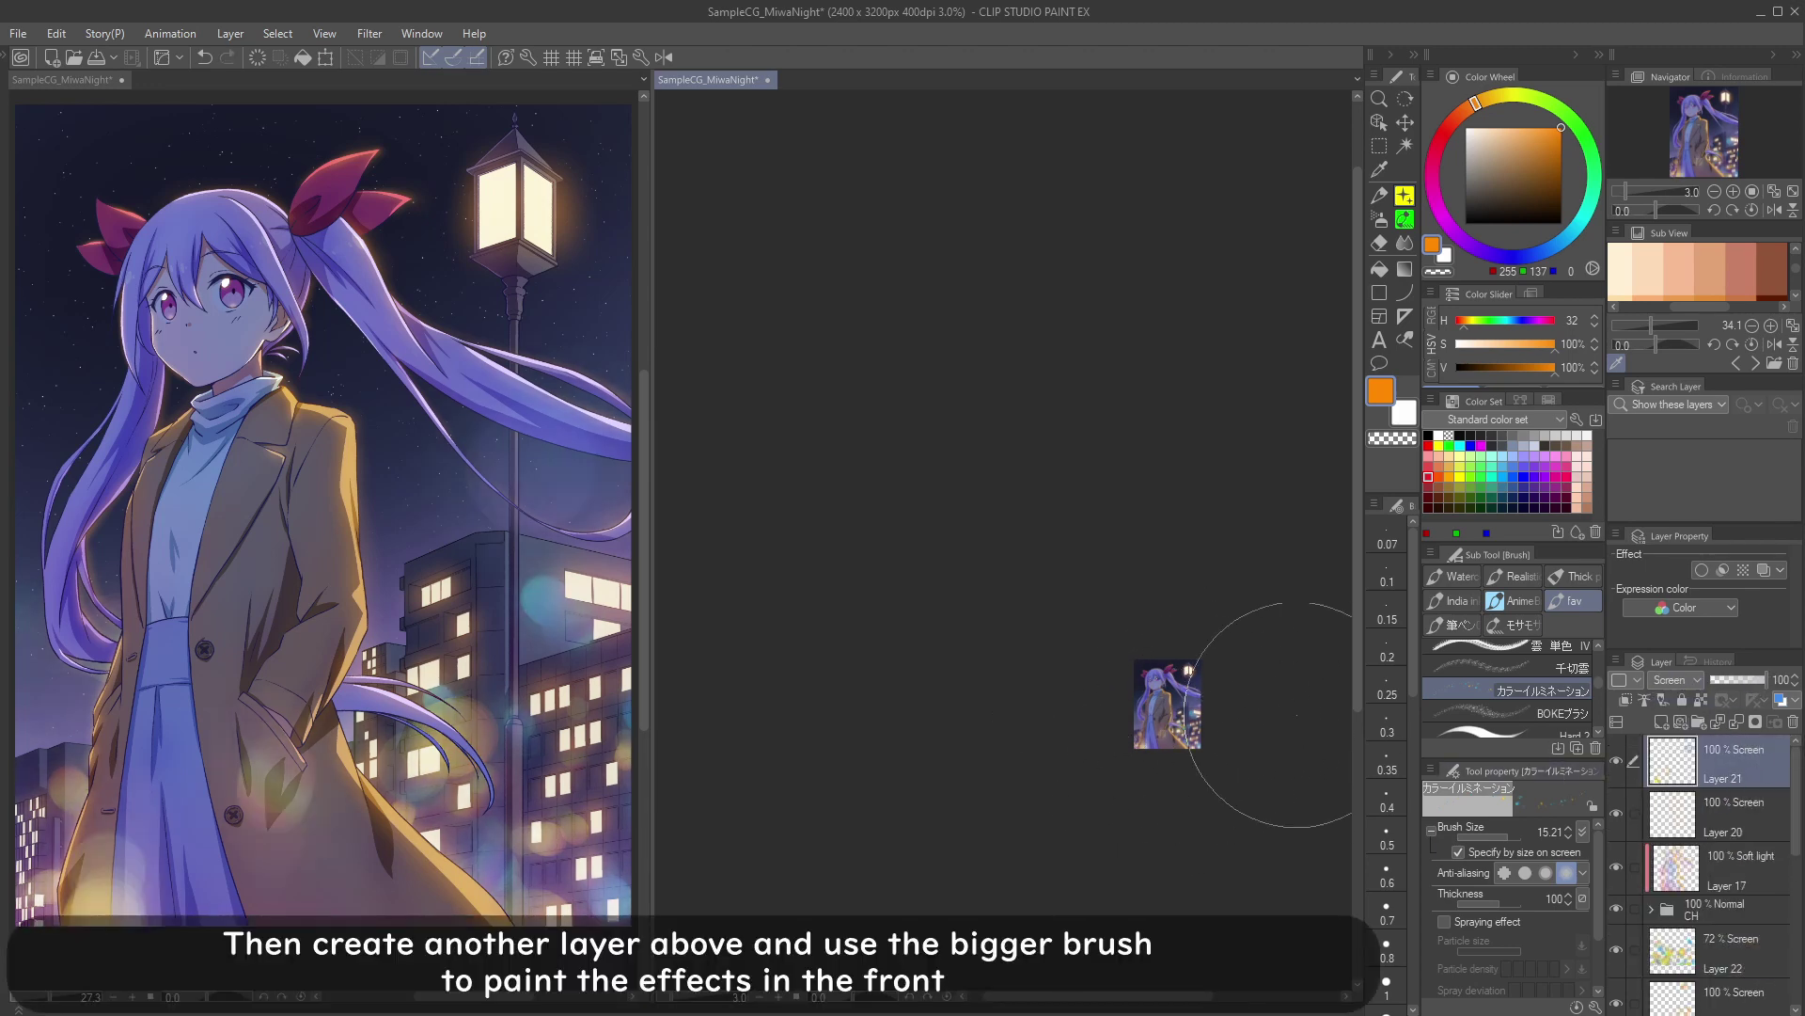
Step: Stamp a large teal light spot in front of the buildings and coat on Layer 21, with the canvas view reduced
scroll(1197, 730, down, 1)
click(1233, 732)
key(ctrl+z)
click(1255, 726)
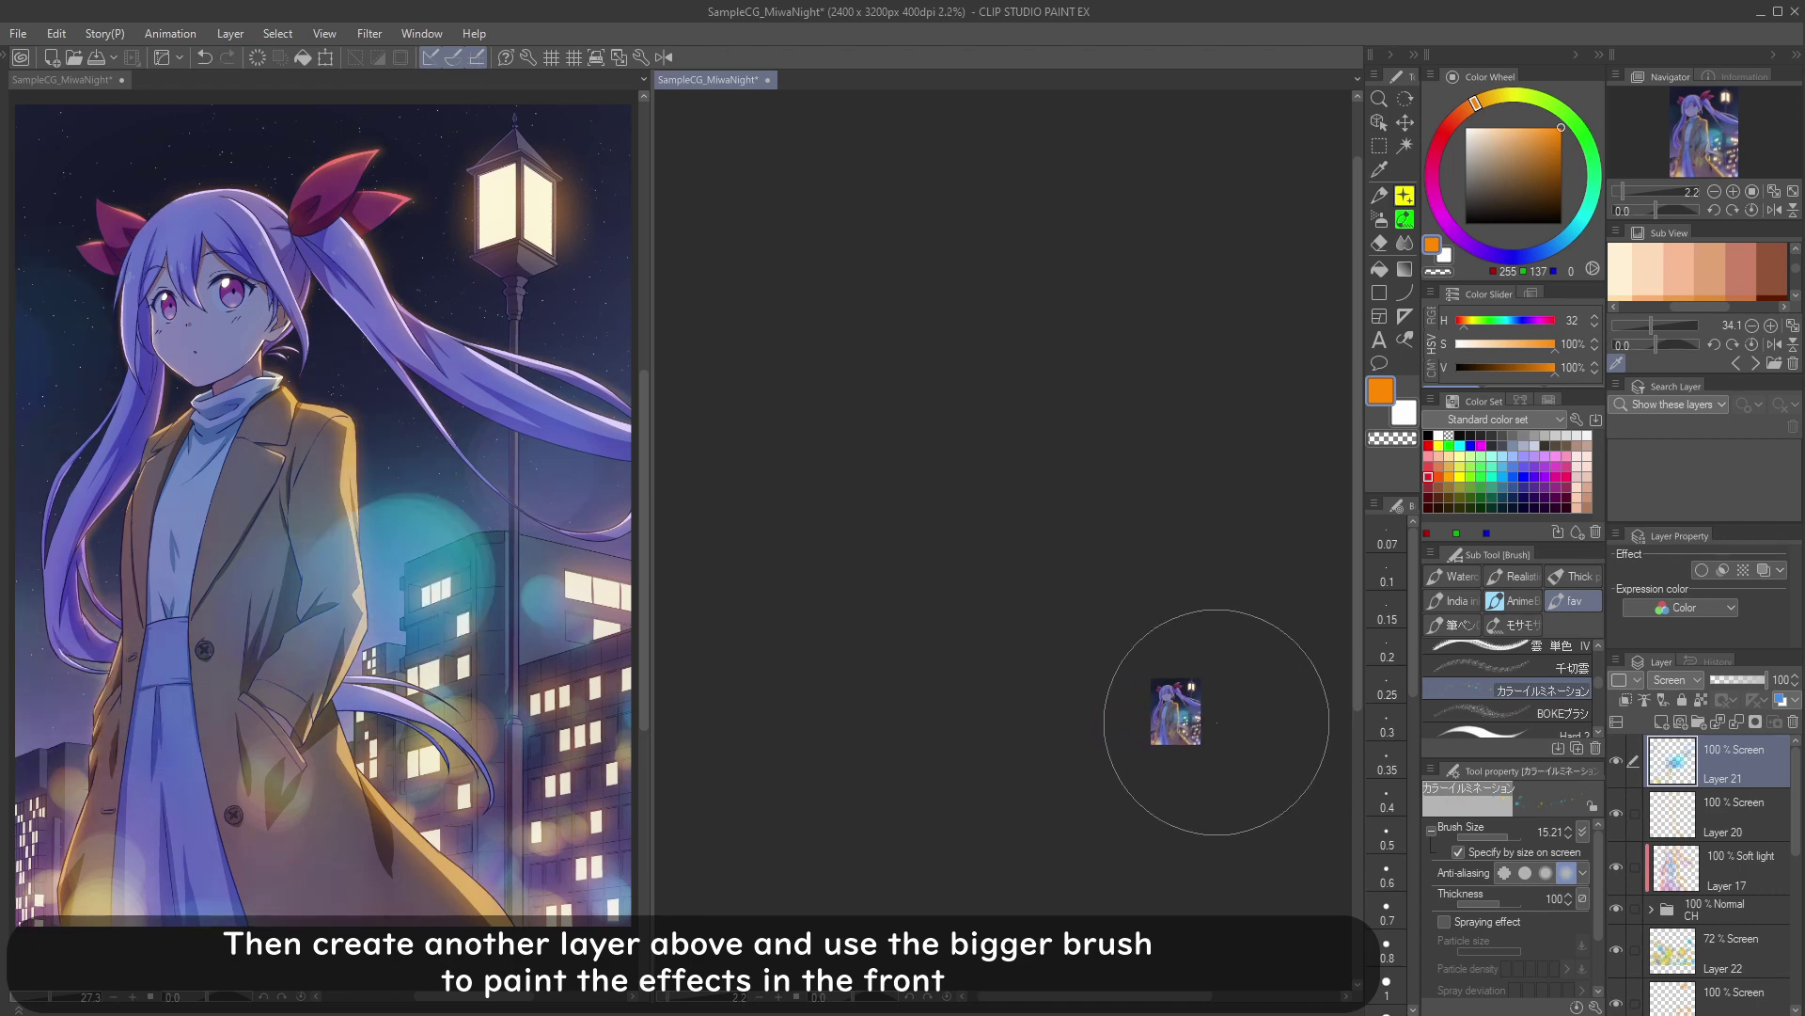
Step: Stamp smaller coloured light spots around the street lamp and across the night sky, undoing unsuitable placements
scroll(1162, 712, up, 3)
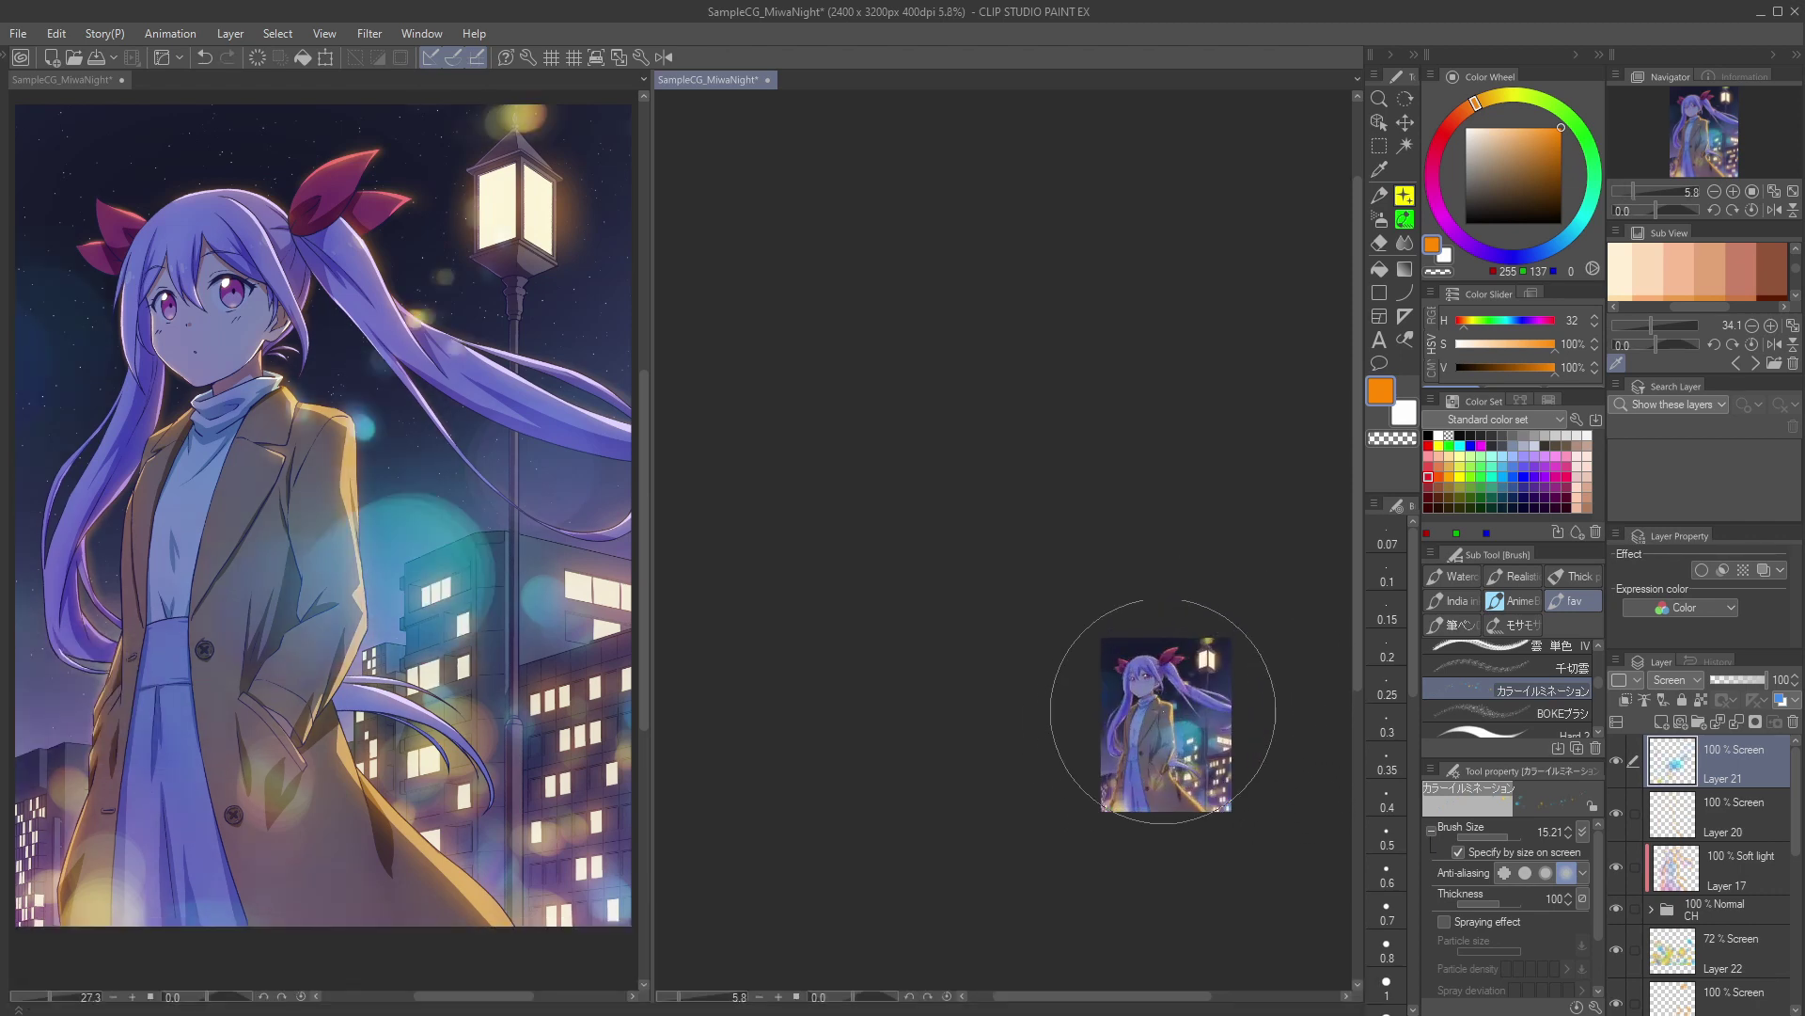
key(ctrl+z)
click(1204, 684)
key(ctrl+z)
click(1202, 710)
key(ctrl+z)
click(1205, 709)
key(ctrl+z)
click(1226, 693)
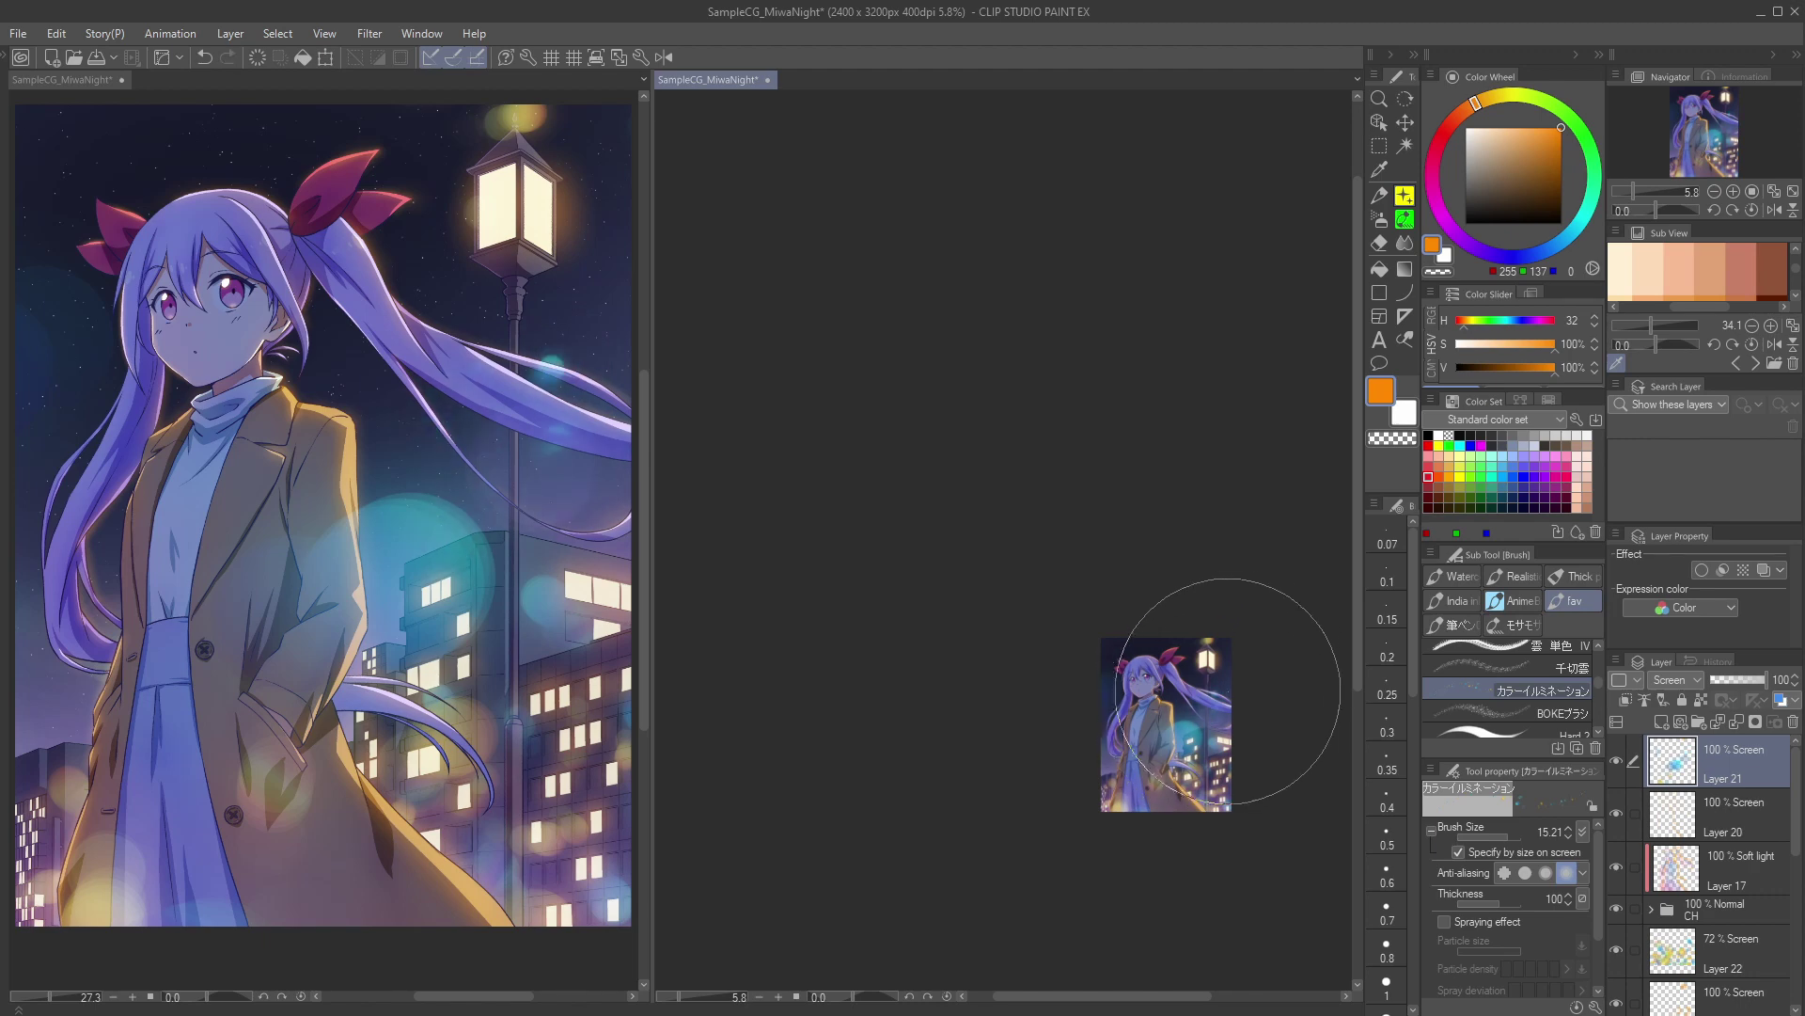
key(ctrl+z)
click(1221, 686)
click(1134, 714)
key(ctrl+z)
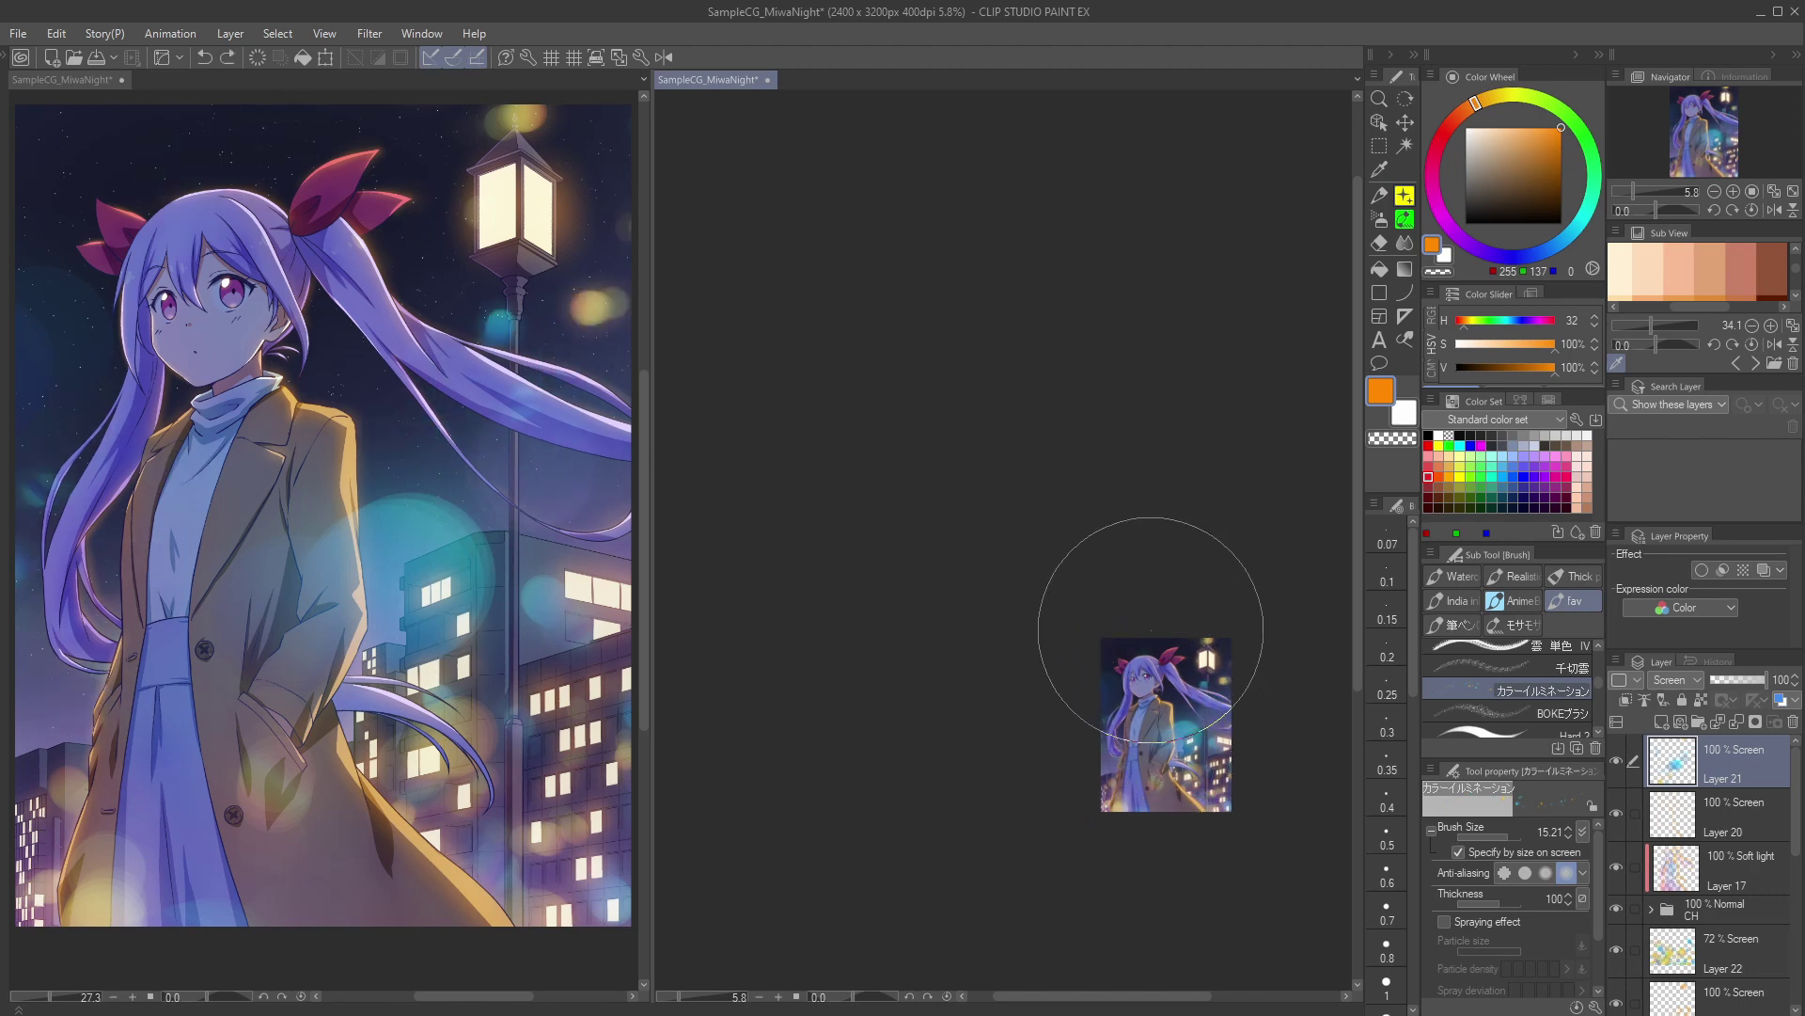
Step: Stamp further light spots over the upper sky and reduce Layer 21's opacity to 73%
click(1144, 640)
click(1200, 763)
key(ctrl+z)
scroll(1187, 804, up, 1)
click(1204, 799)
scroll(1233, 792, down, 2)
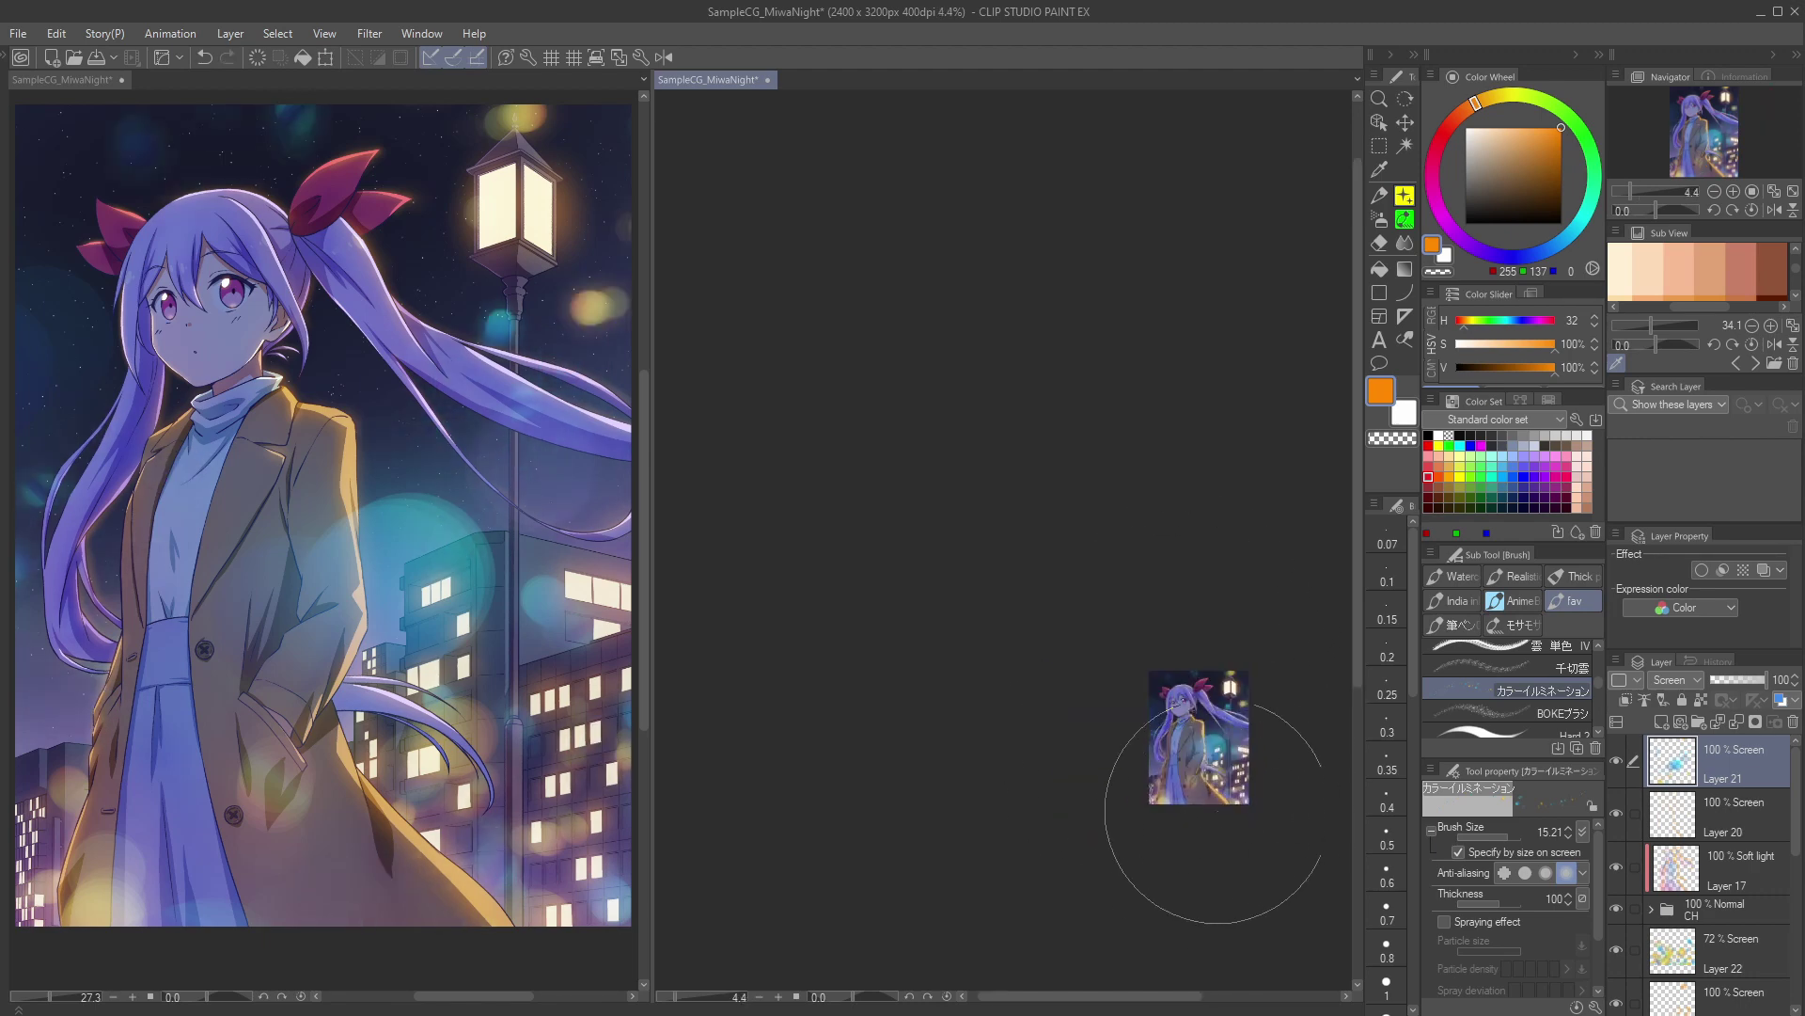
click(1754, 677)
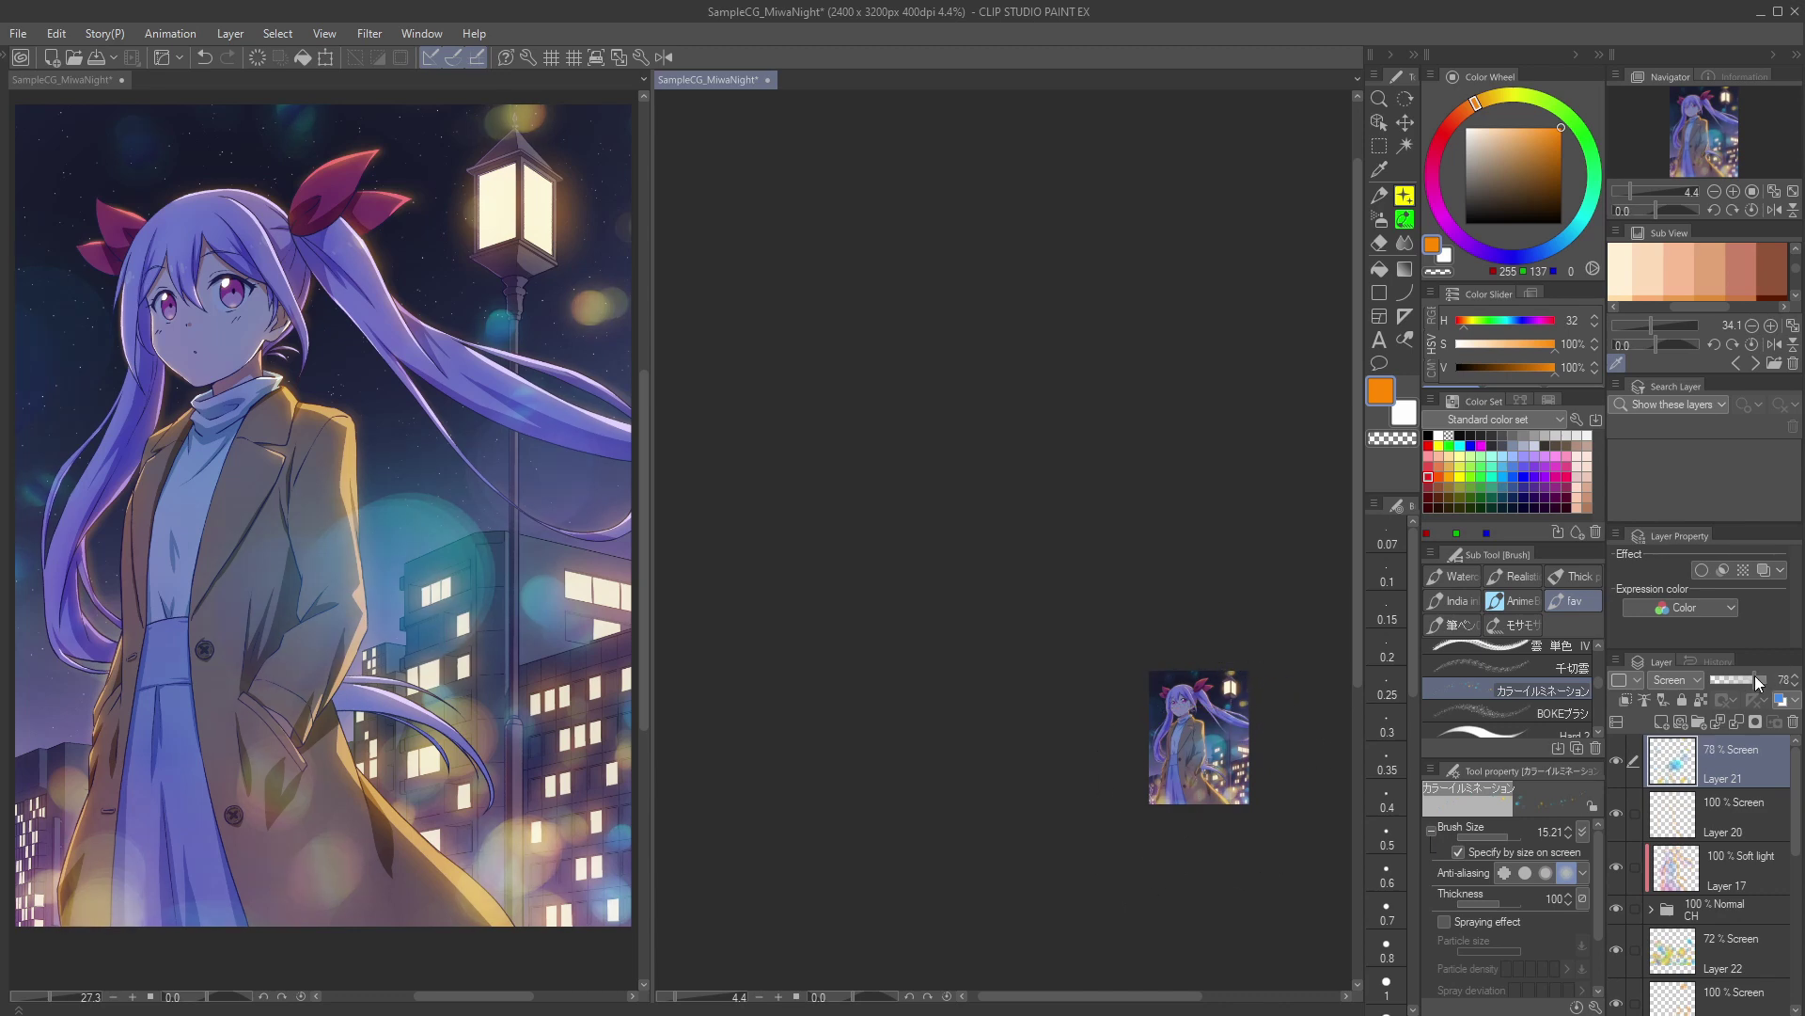
drag(1755, 677, 1752, 679)
Step: Add a raster layer above Layer 21 and set its blending mode to Screen
scroll(1257, 775, up, 4)
drag(1258, 775, 1212, 724)
click(1707, 811)
click(1704, 764)
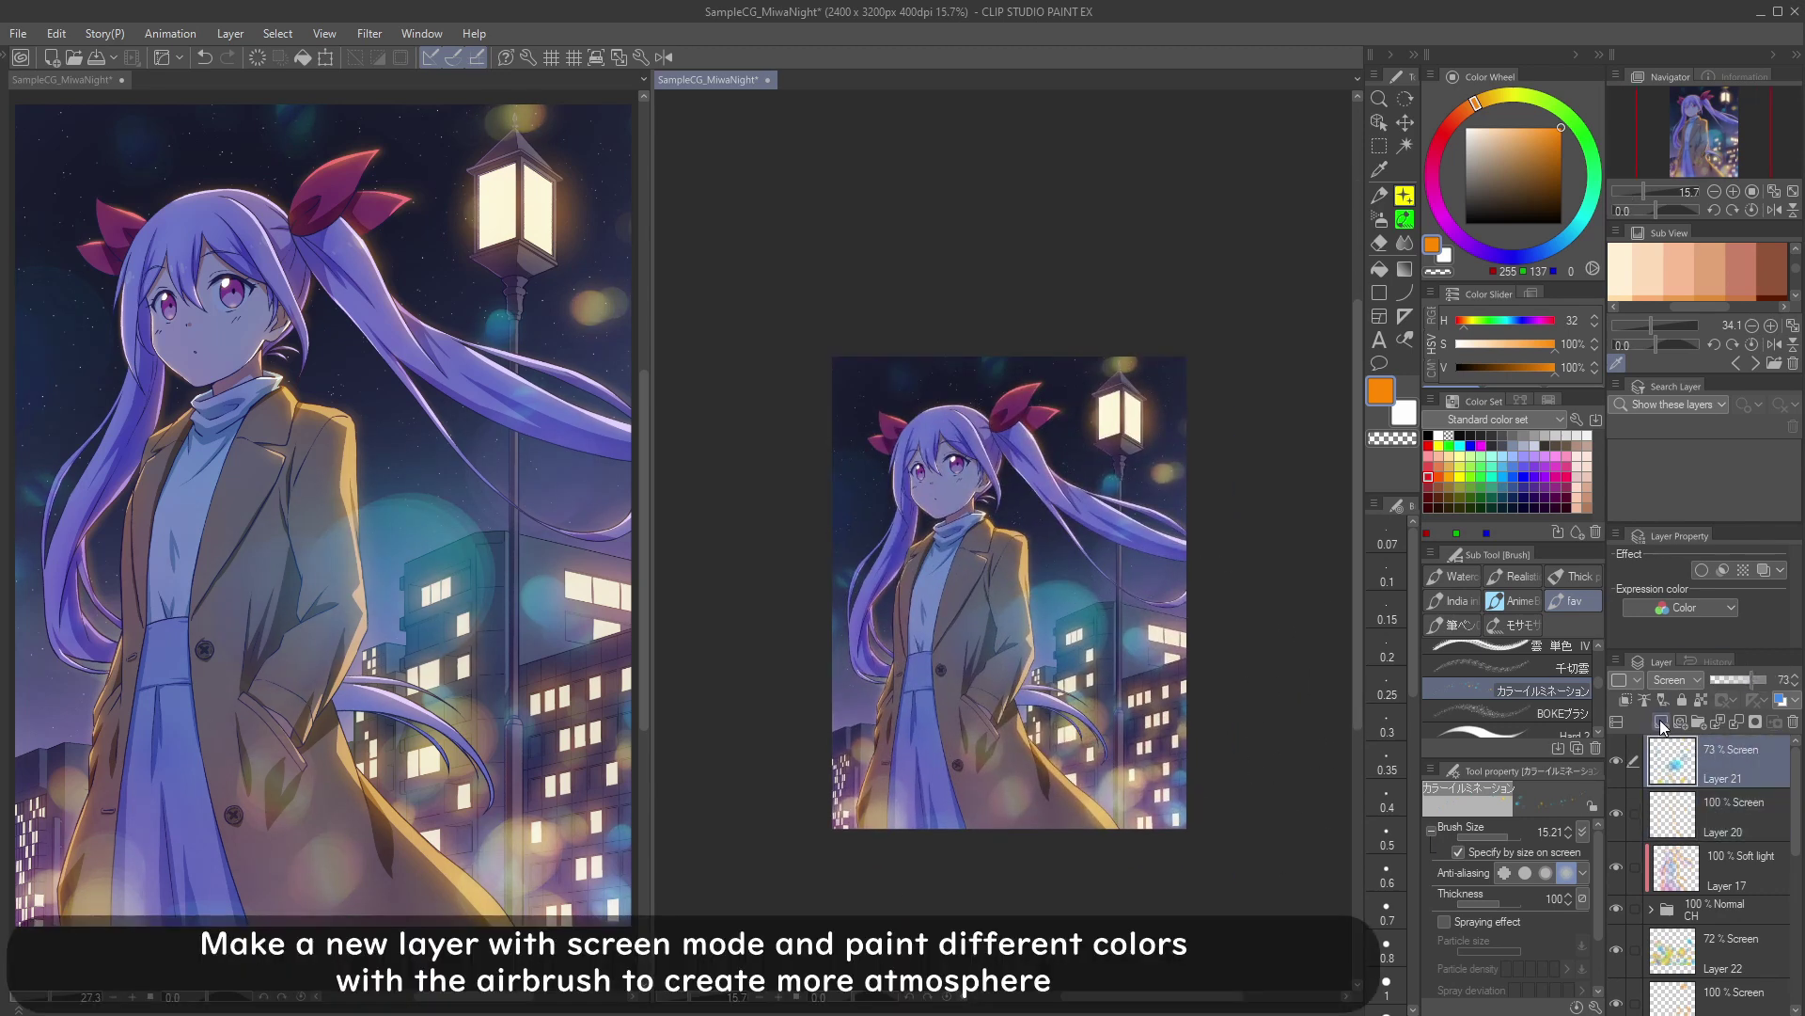
click(1661, 722)
click(1680, 681)
click(1679, 823)
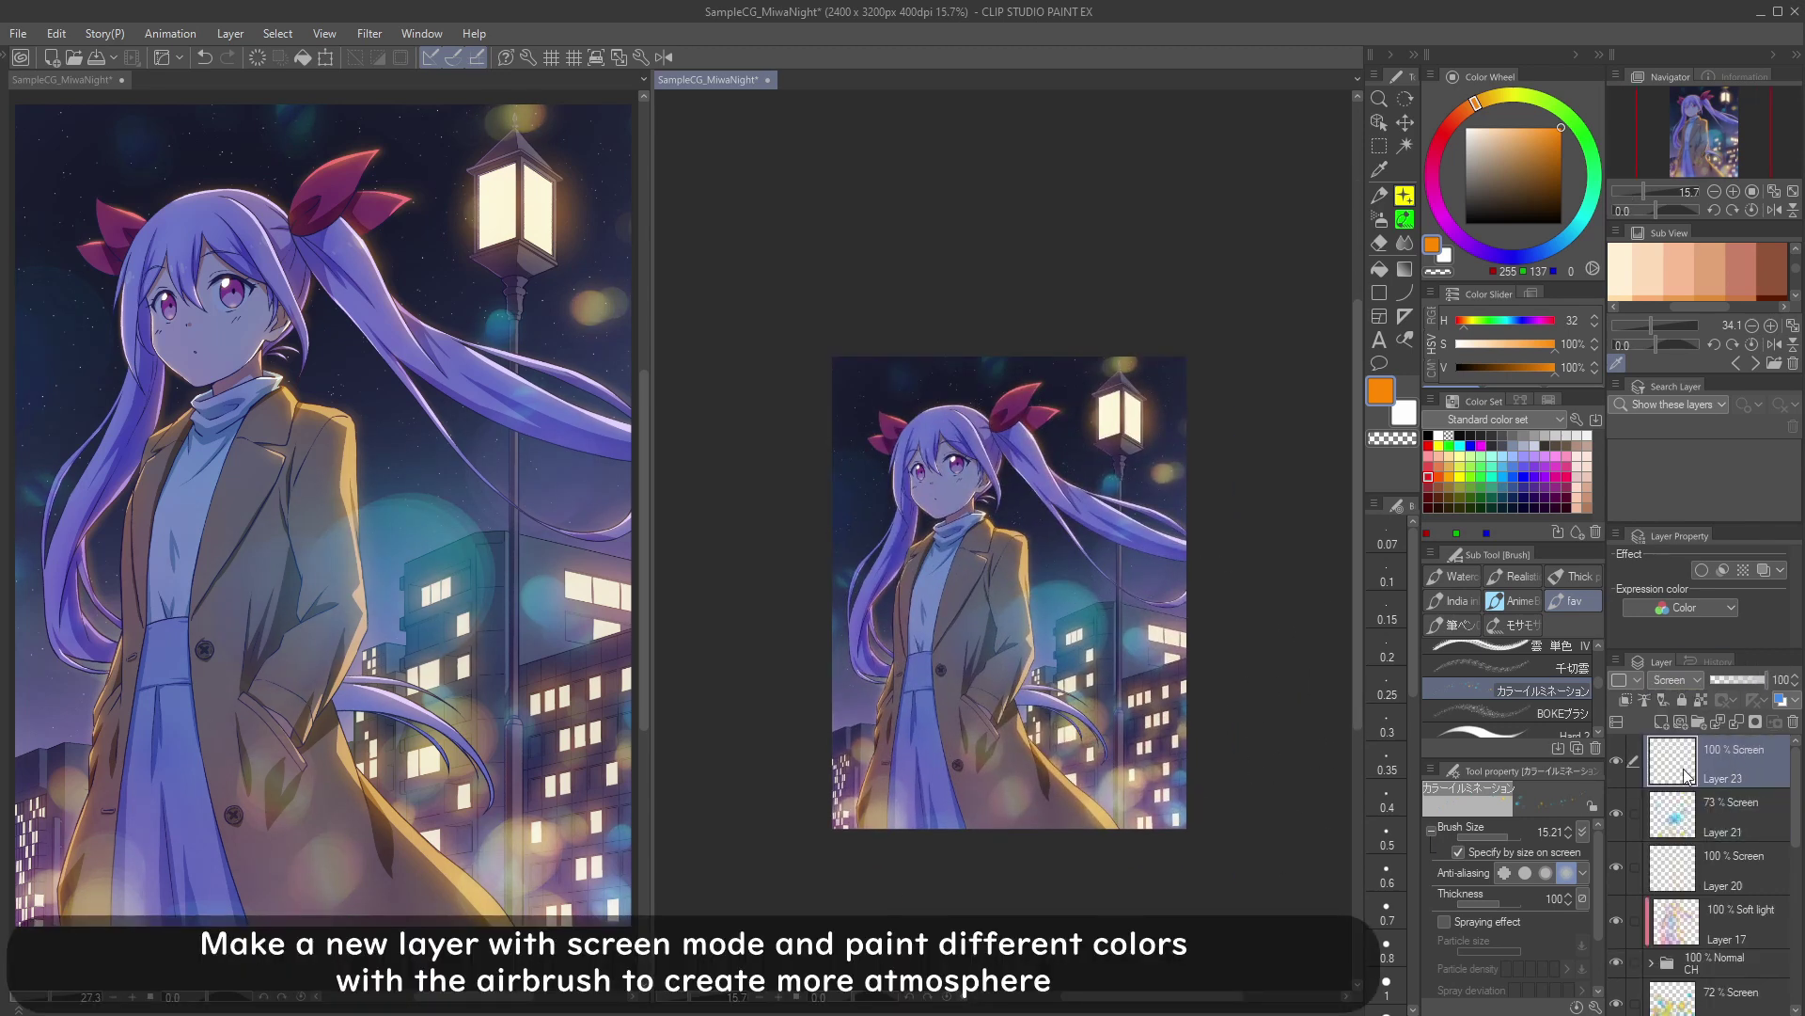
Step: Airbrush magenta (hue 333) along the bottom of the illustration with the Soft airbrush at a size of about 11.30
click(1380, 218)
click(1534, 628)
click(1548, 324)
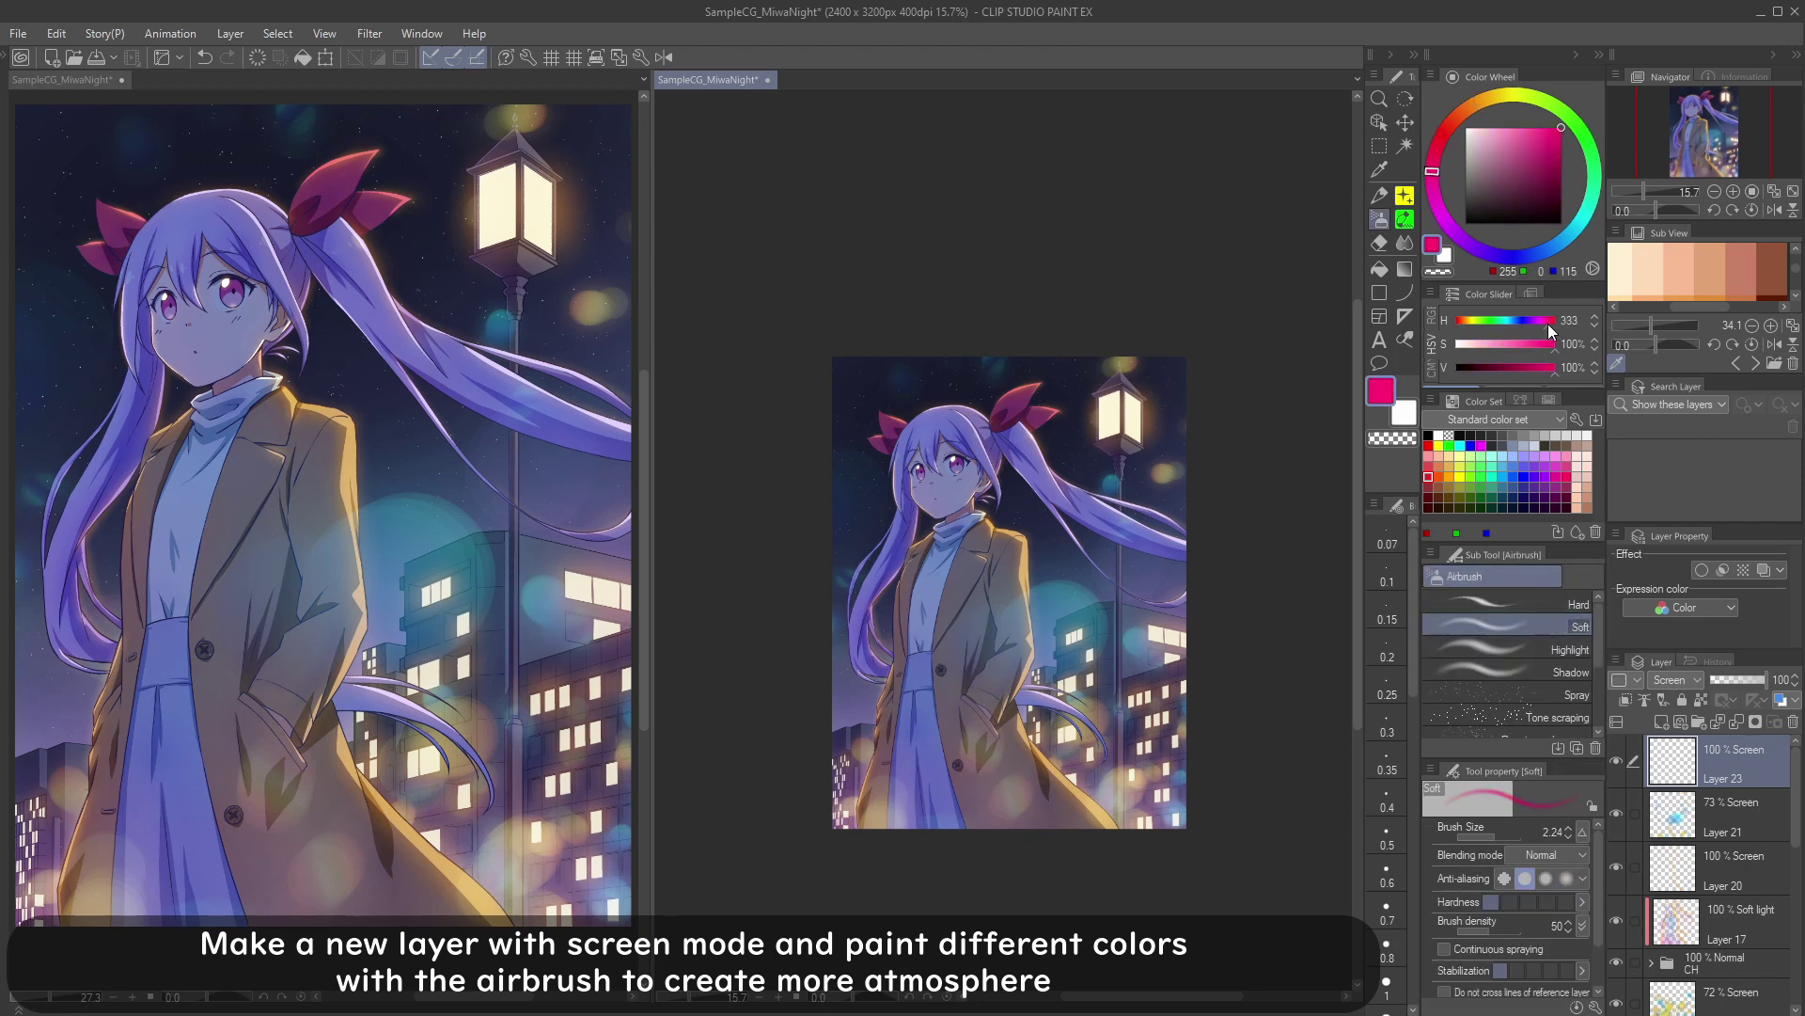
drag(848, 702, 883, 728)
key(ctrl+z)
drag(773, 812, 857, 812)
drag(1003, 873, 864, 863)
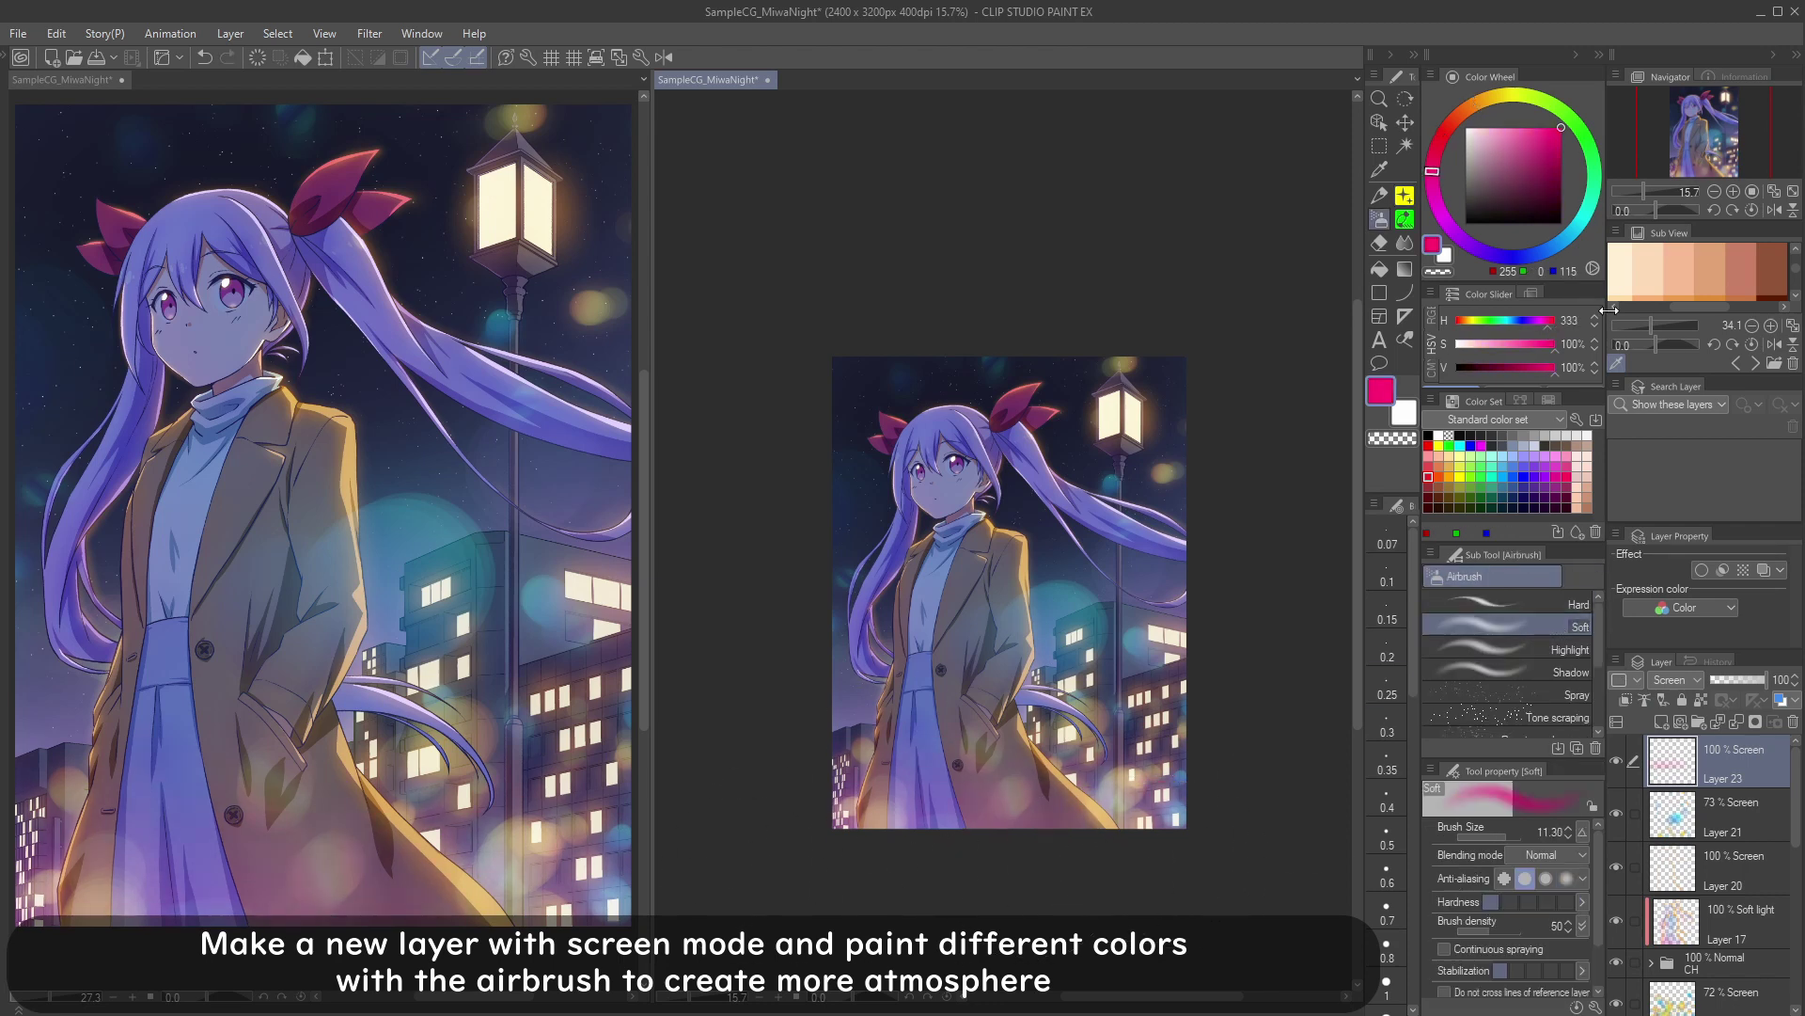
Step: Airbrush green light (hue 162) over the buildings and the sky near the lamp, with brush sizes of about 1.56 to 3.08
drag(1591, 165, 1592, 193)
drag(1123, 732, 1081, 733)
mouse_move(1086, 766)
mouse_down()
mouse_move(1188, 786)
mouse_move(1149, 750)
mouse_move(1165, 790)
mouse_up()
key(ctrl+z)
drag(871, 725, 865, 755)
key(ctrl+z)
click(855, 777)
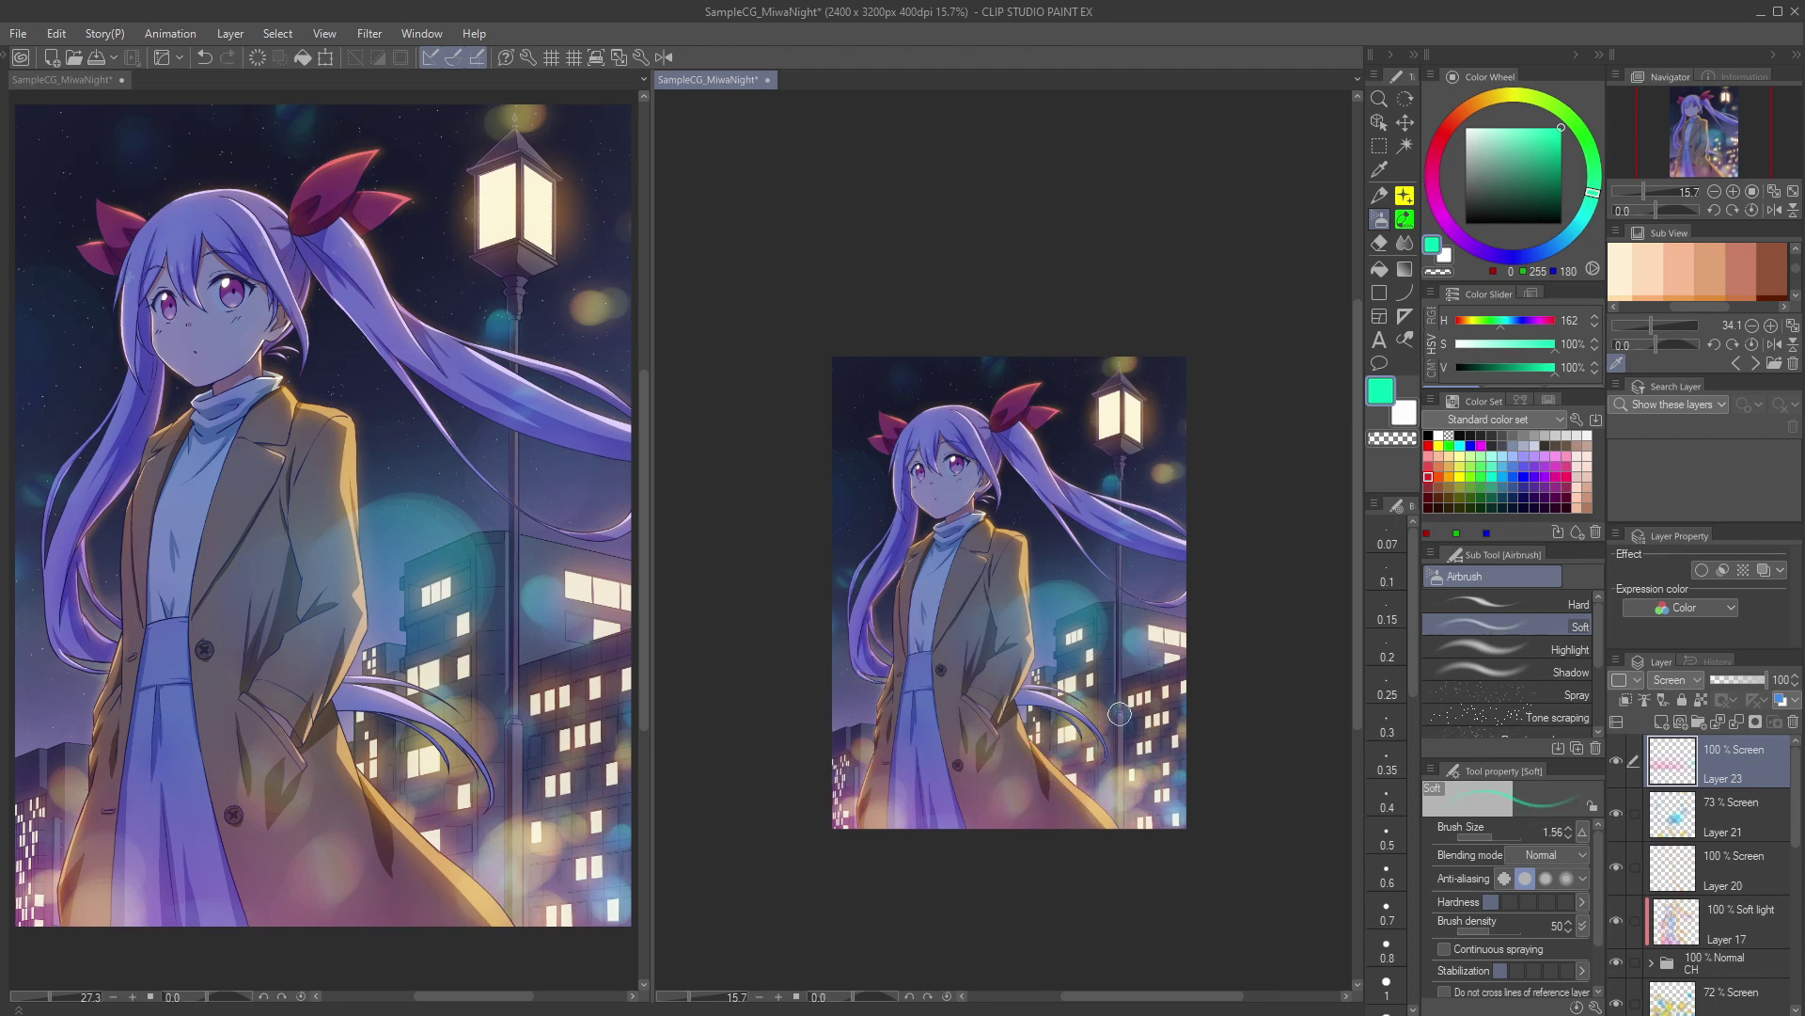
drag(1120, 713, 1143, 714)
click(1085, 771)
click(1171, 431)
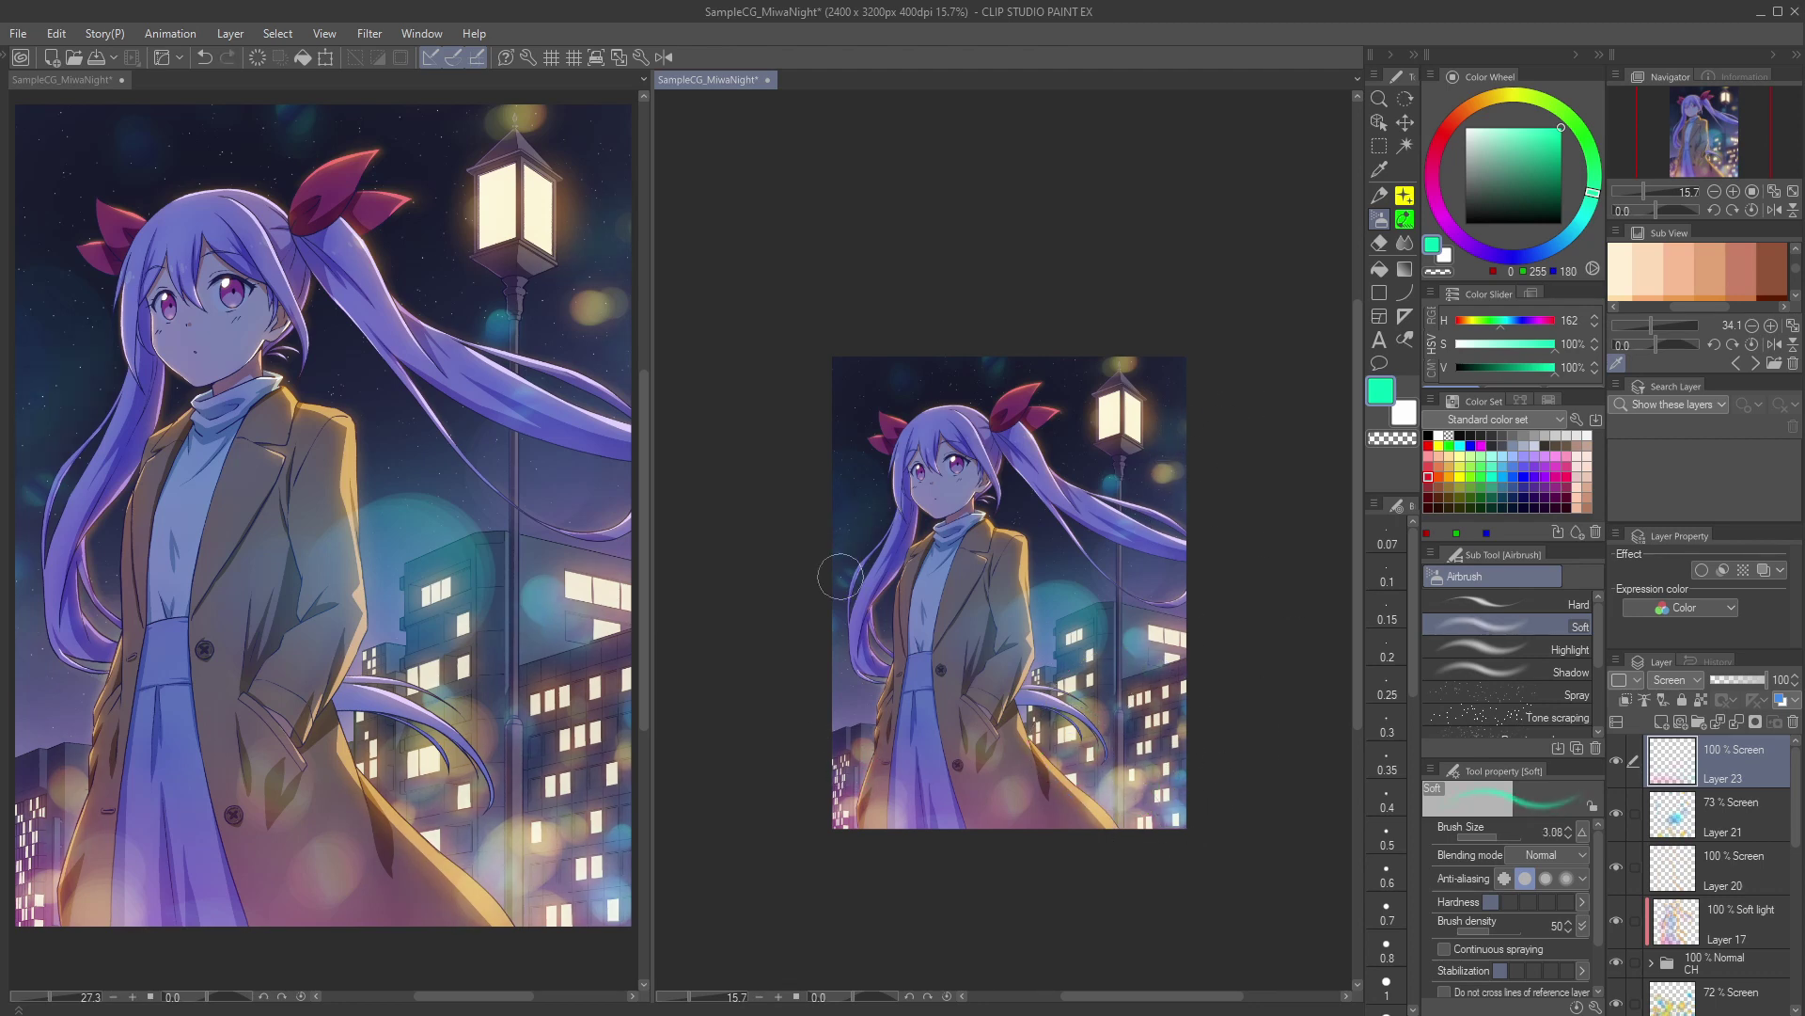
Step: Airbrush blue and violet tones (hues 204, 267 and 198) over the background with a brush size of about 3.08
drag(1592, 194, 1561, 239)
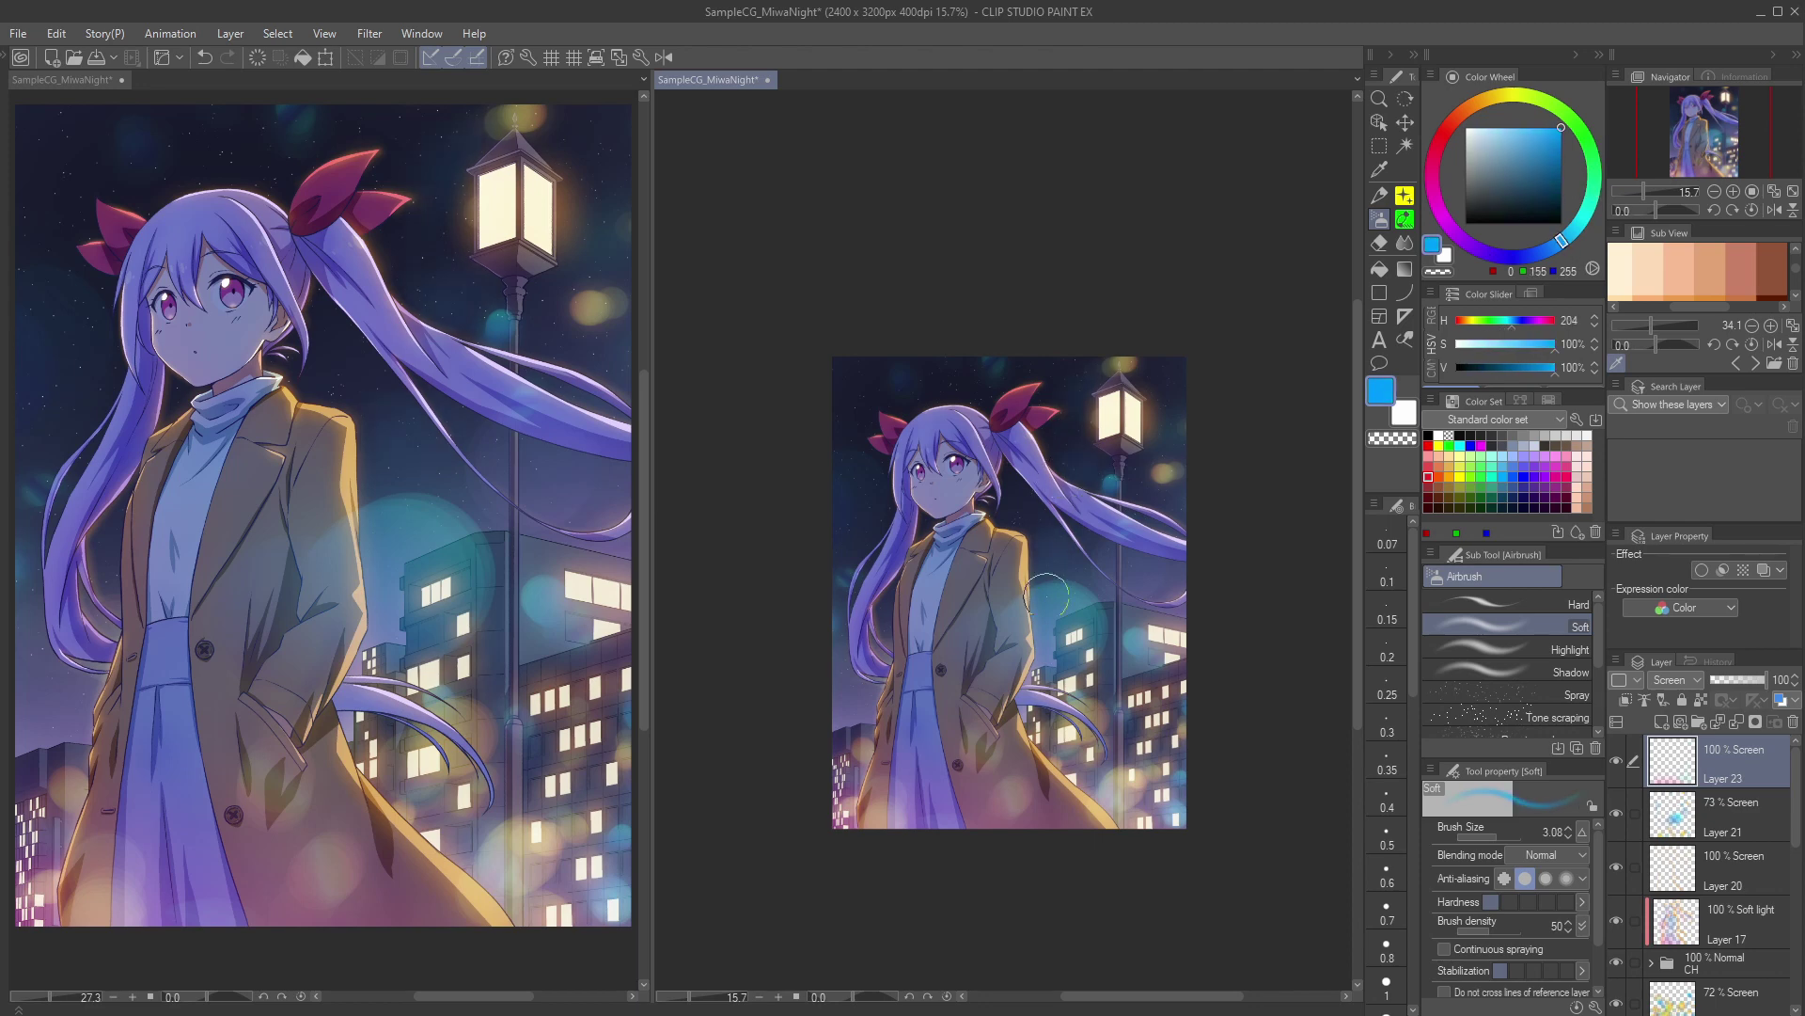
click(1090, 576)
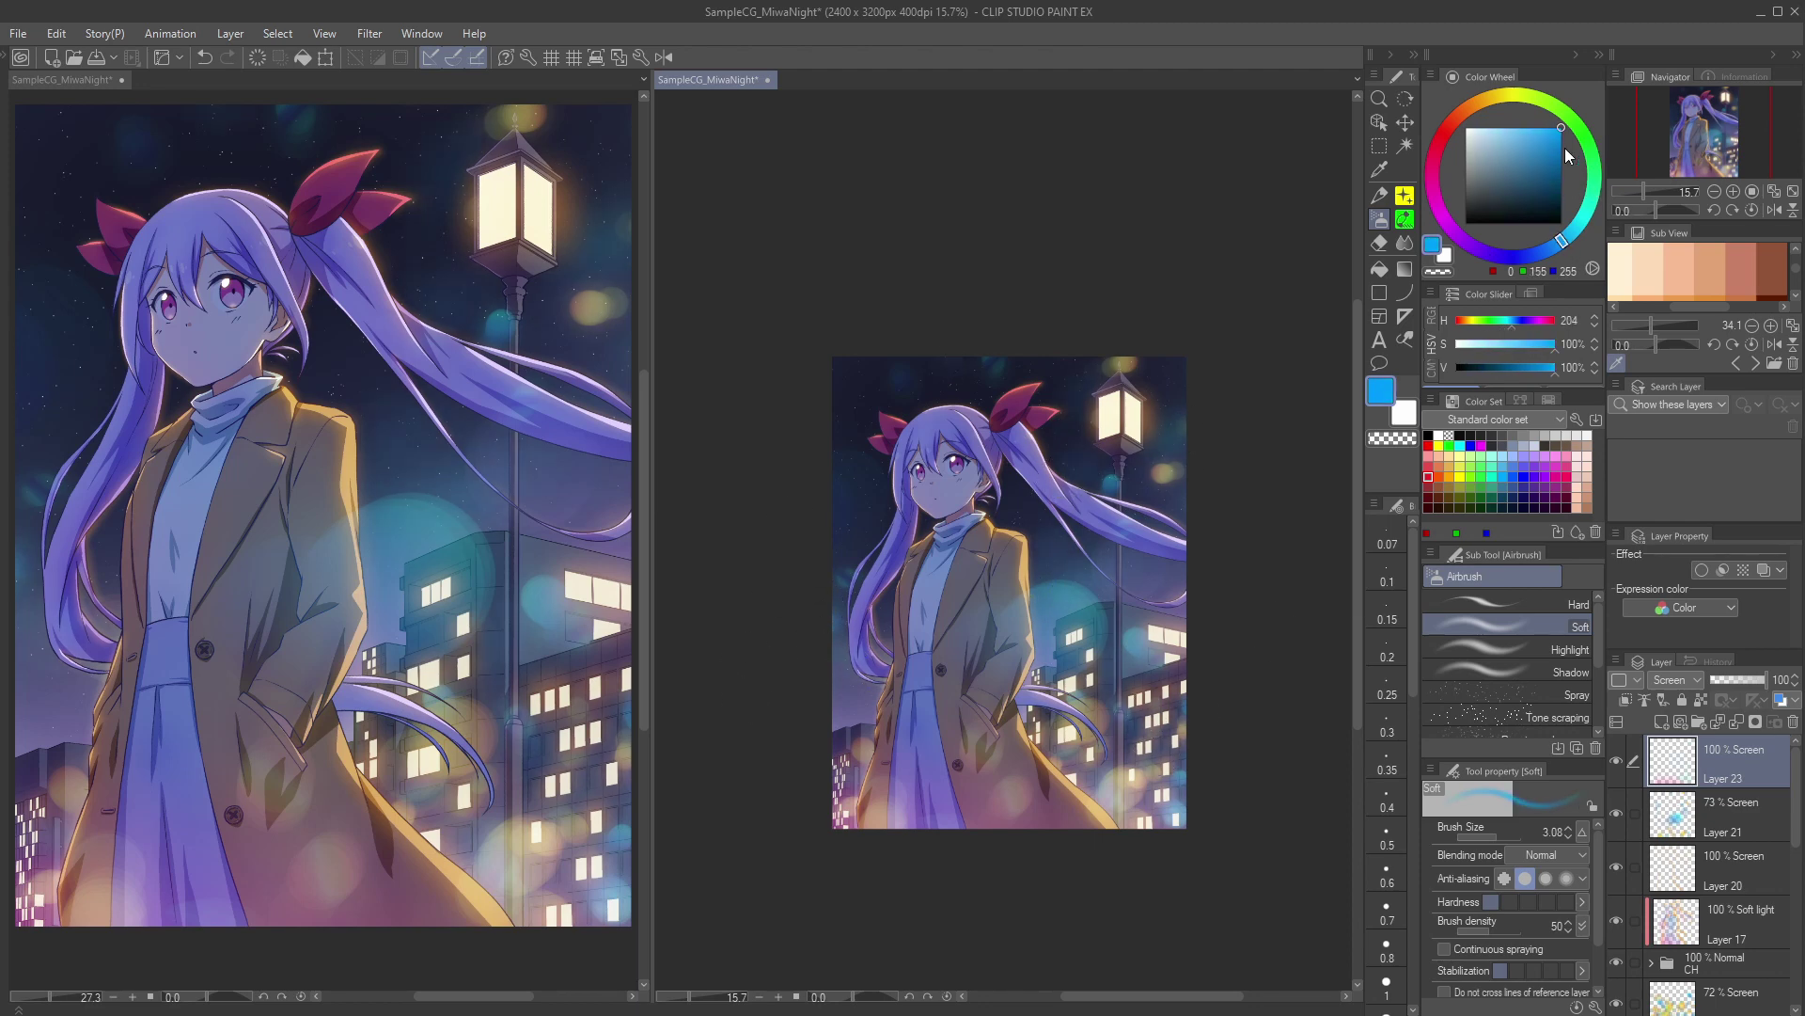
click(1475, 247)
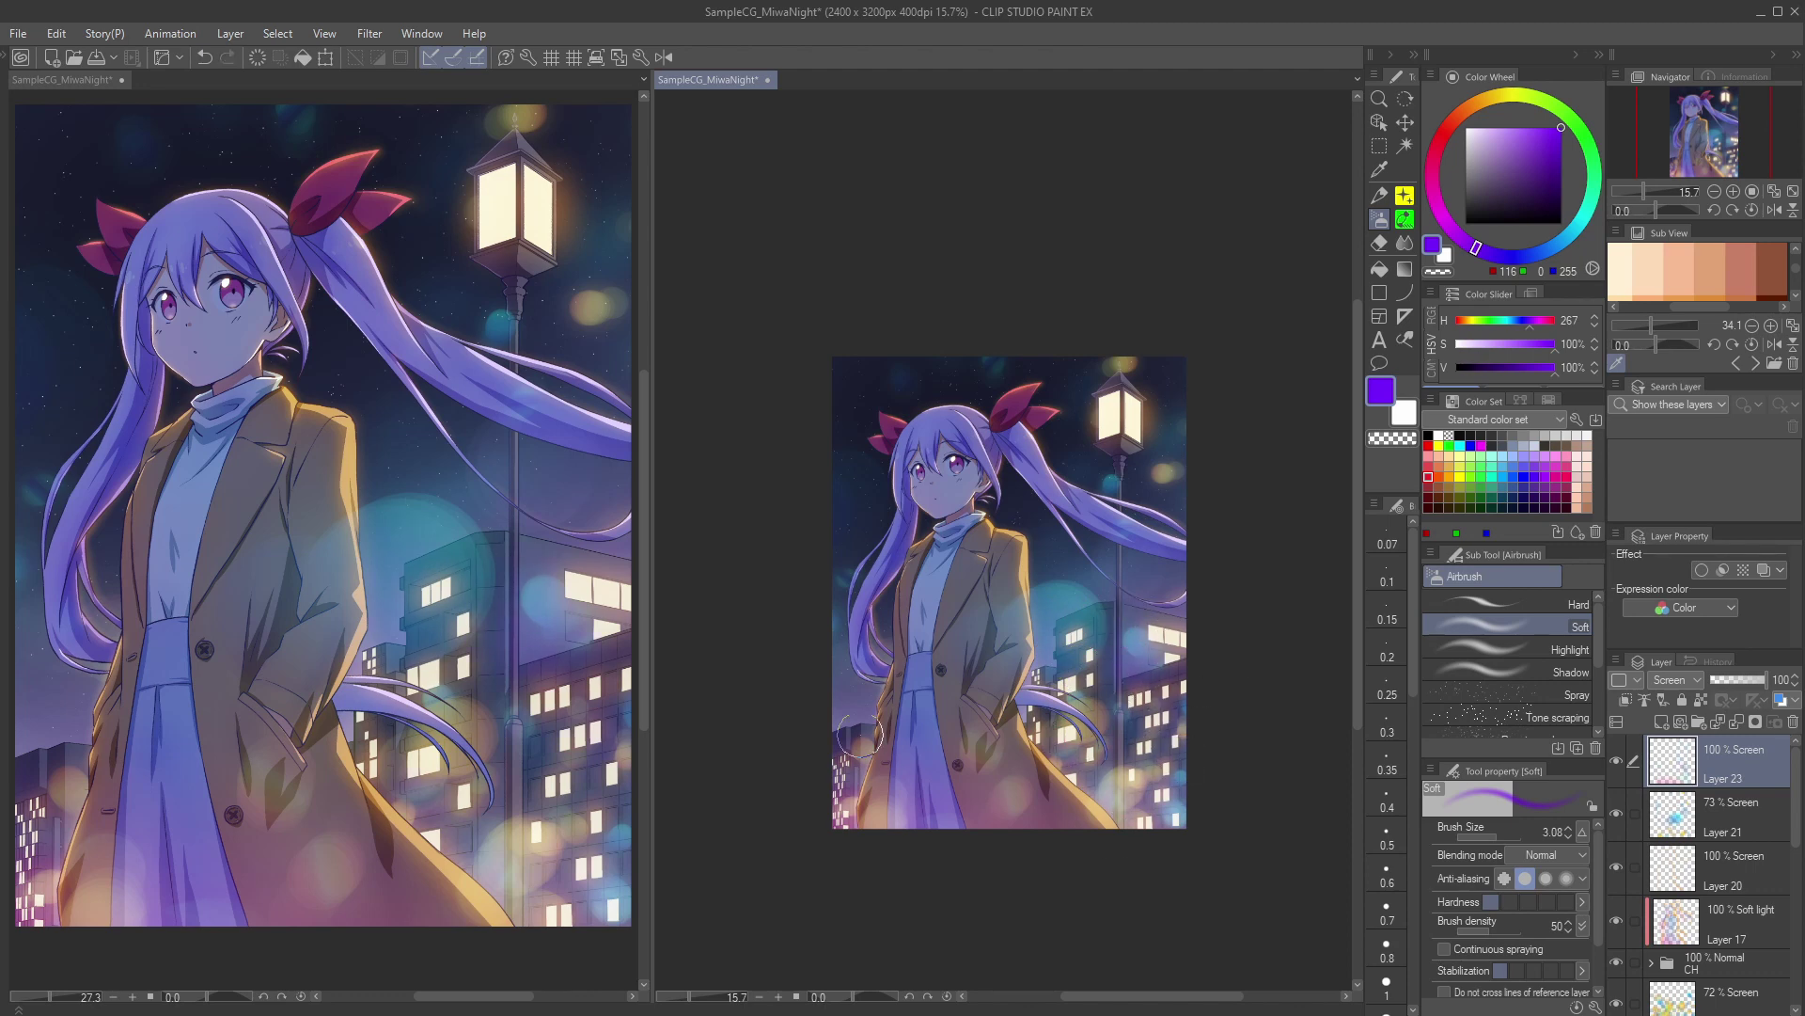
click(1554, 240)
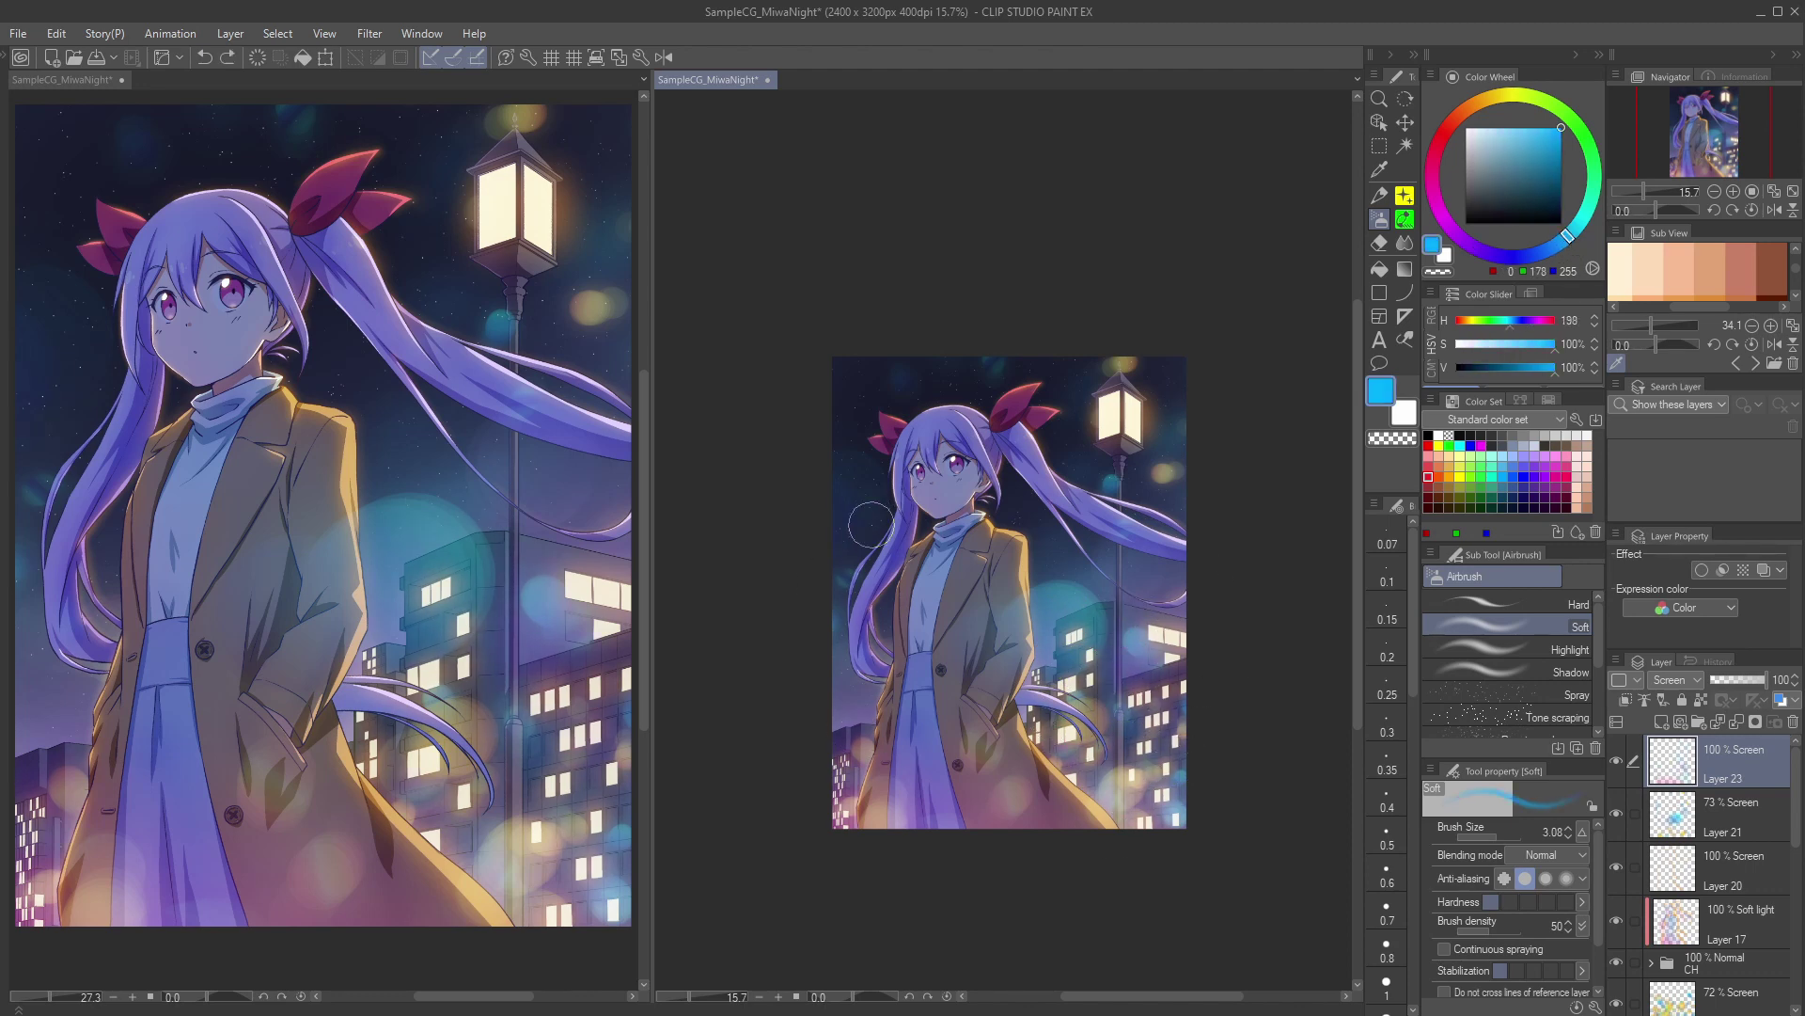
Step: Airbrush orange-yellow glow (hue 41) over the buildings behind the character, reducing the brush size to about 2.68
click(1488, 98)
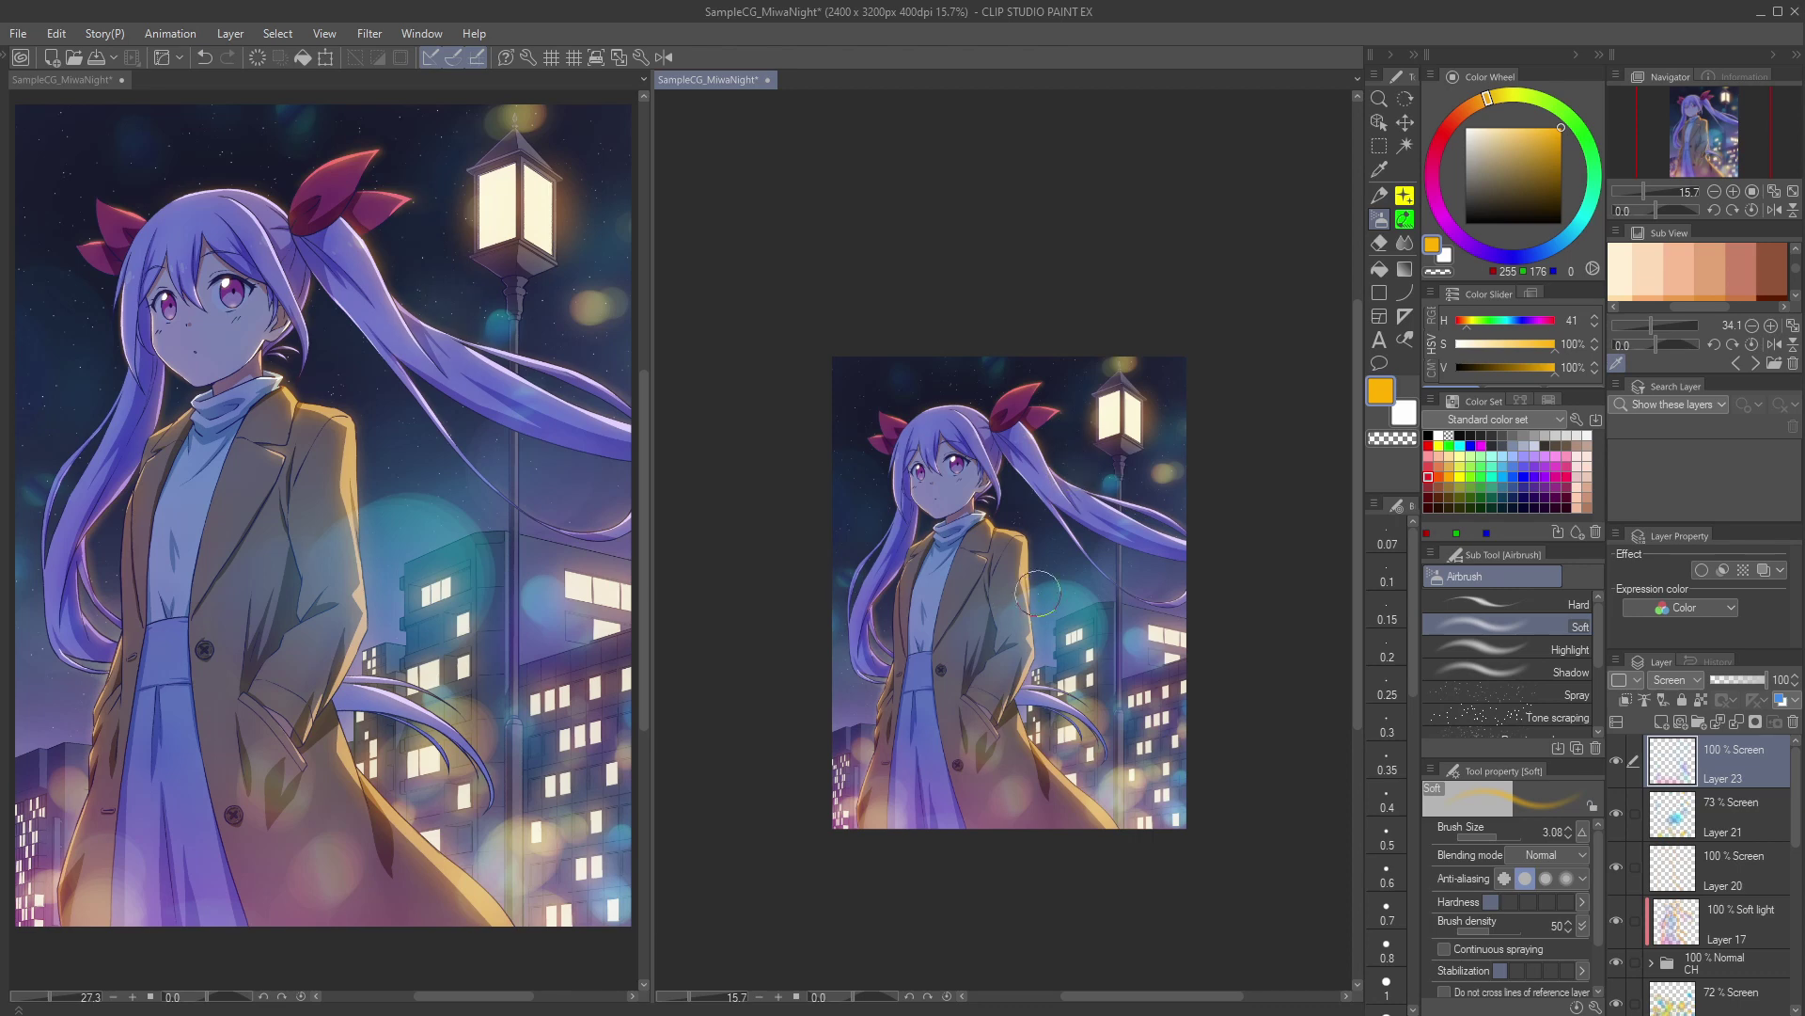
click(857, 729)
click(1120, 637)
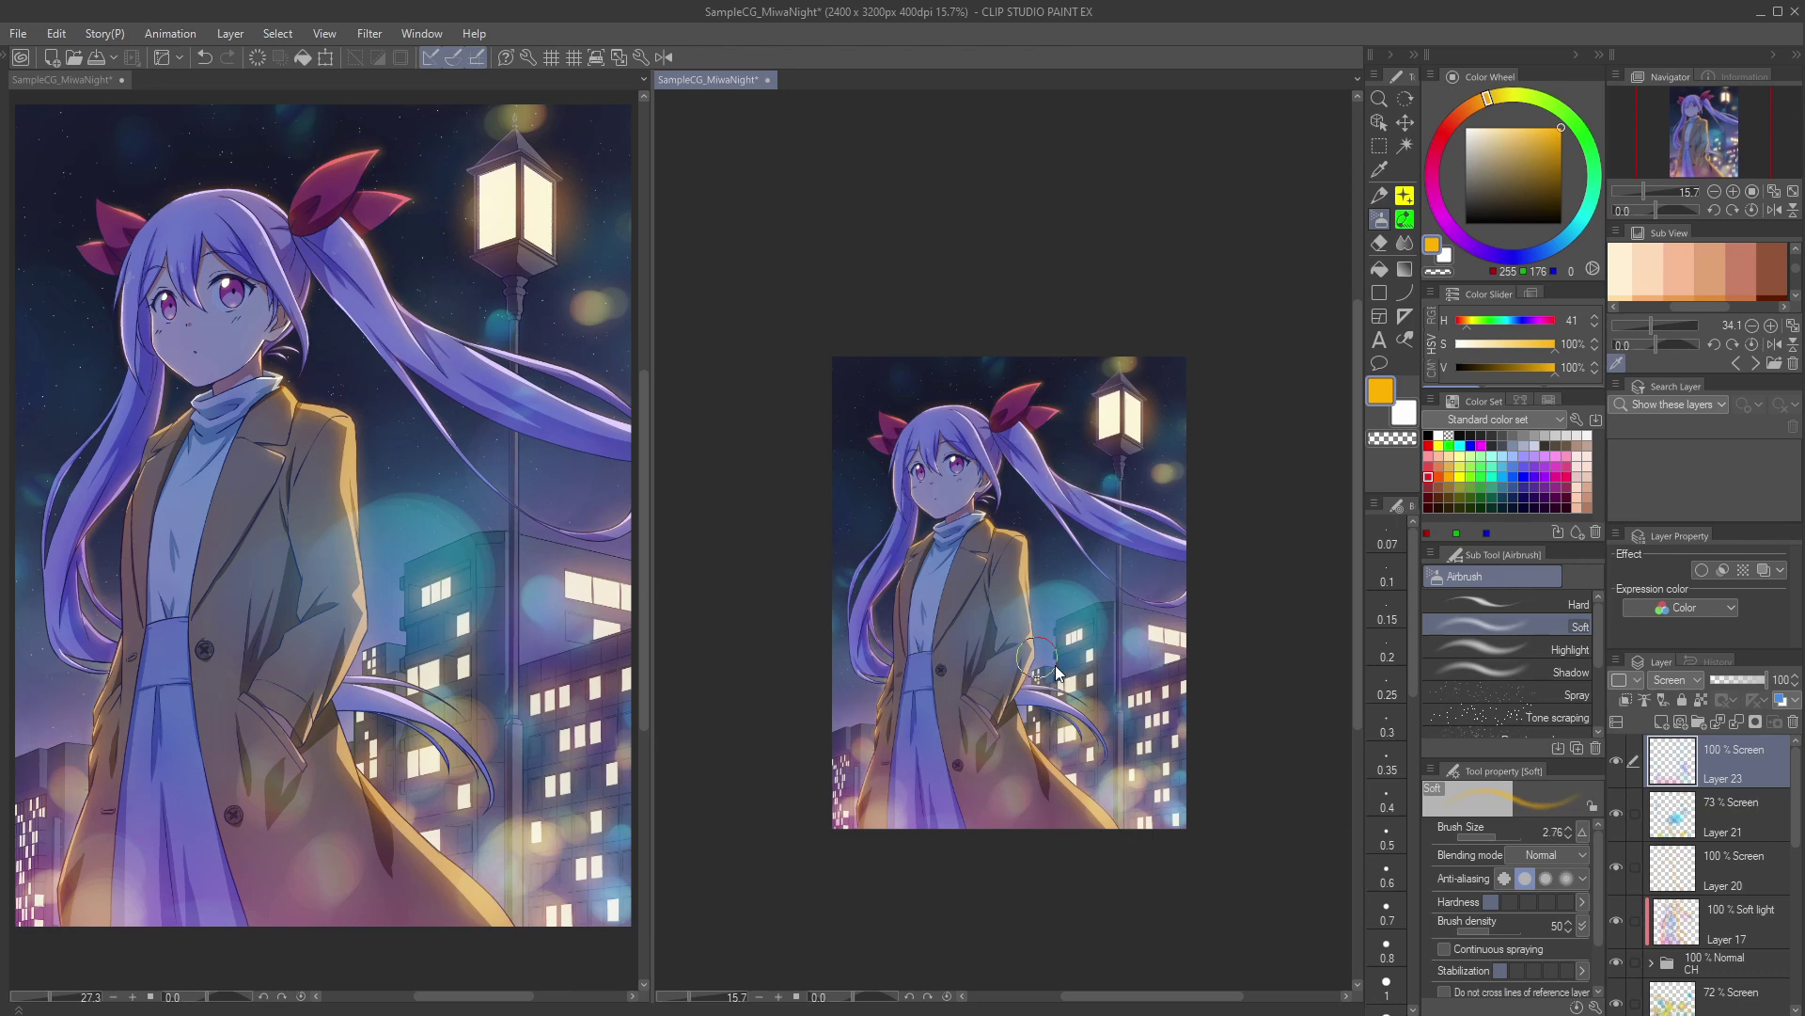
key(ctrl+z)
mouse_move(1055, 665)
mouse_down()
mouse_move(1122, 676)
mouse_move(1109, 707)
mouse_move(1129, 619)
mouse_move(1134, 671)
mouse_move(1171, 662)
mouse_move(1156, 711)
mouse_move(1184, 664)
mouse_up()
click(1052, 677)
key(ctrl+z)
click(1181, 662)
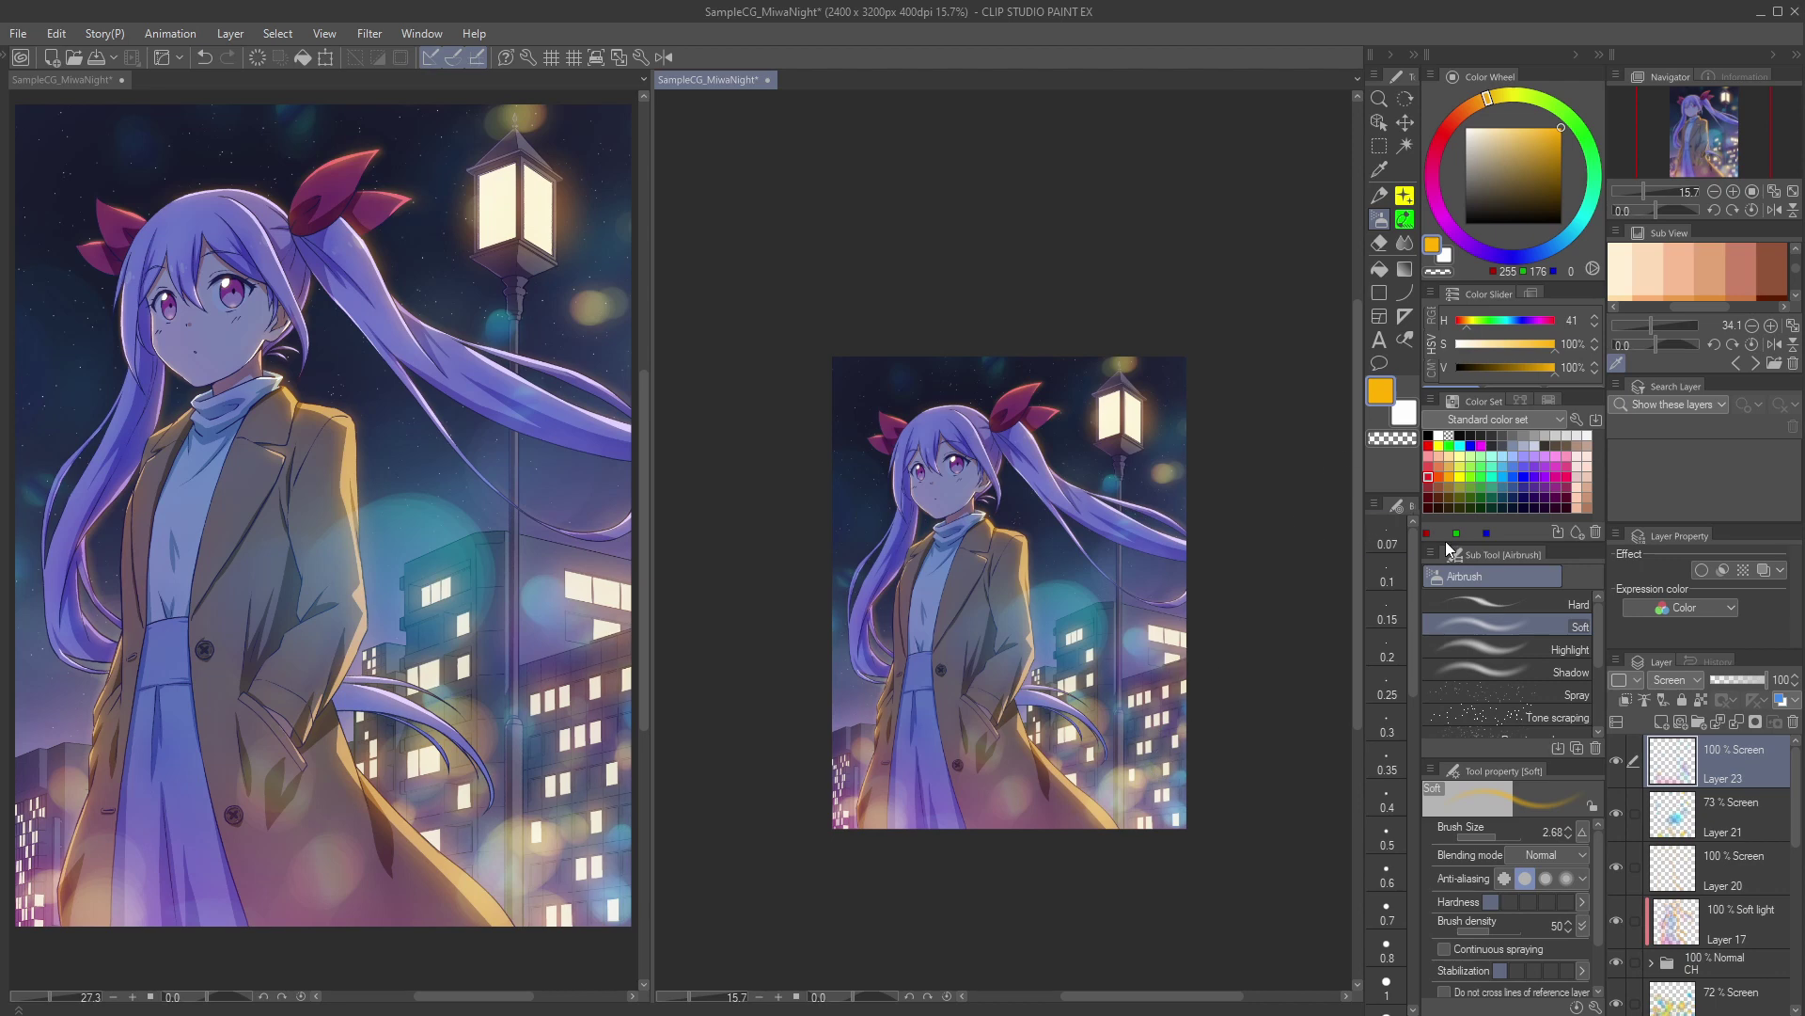
Step: Add a raster layer in Multiply mode and move it between Layer 21 and Layer 20
click(1662, 720)
click(1678, 679)
click(1673, 737)
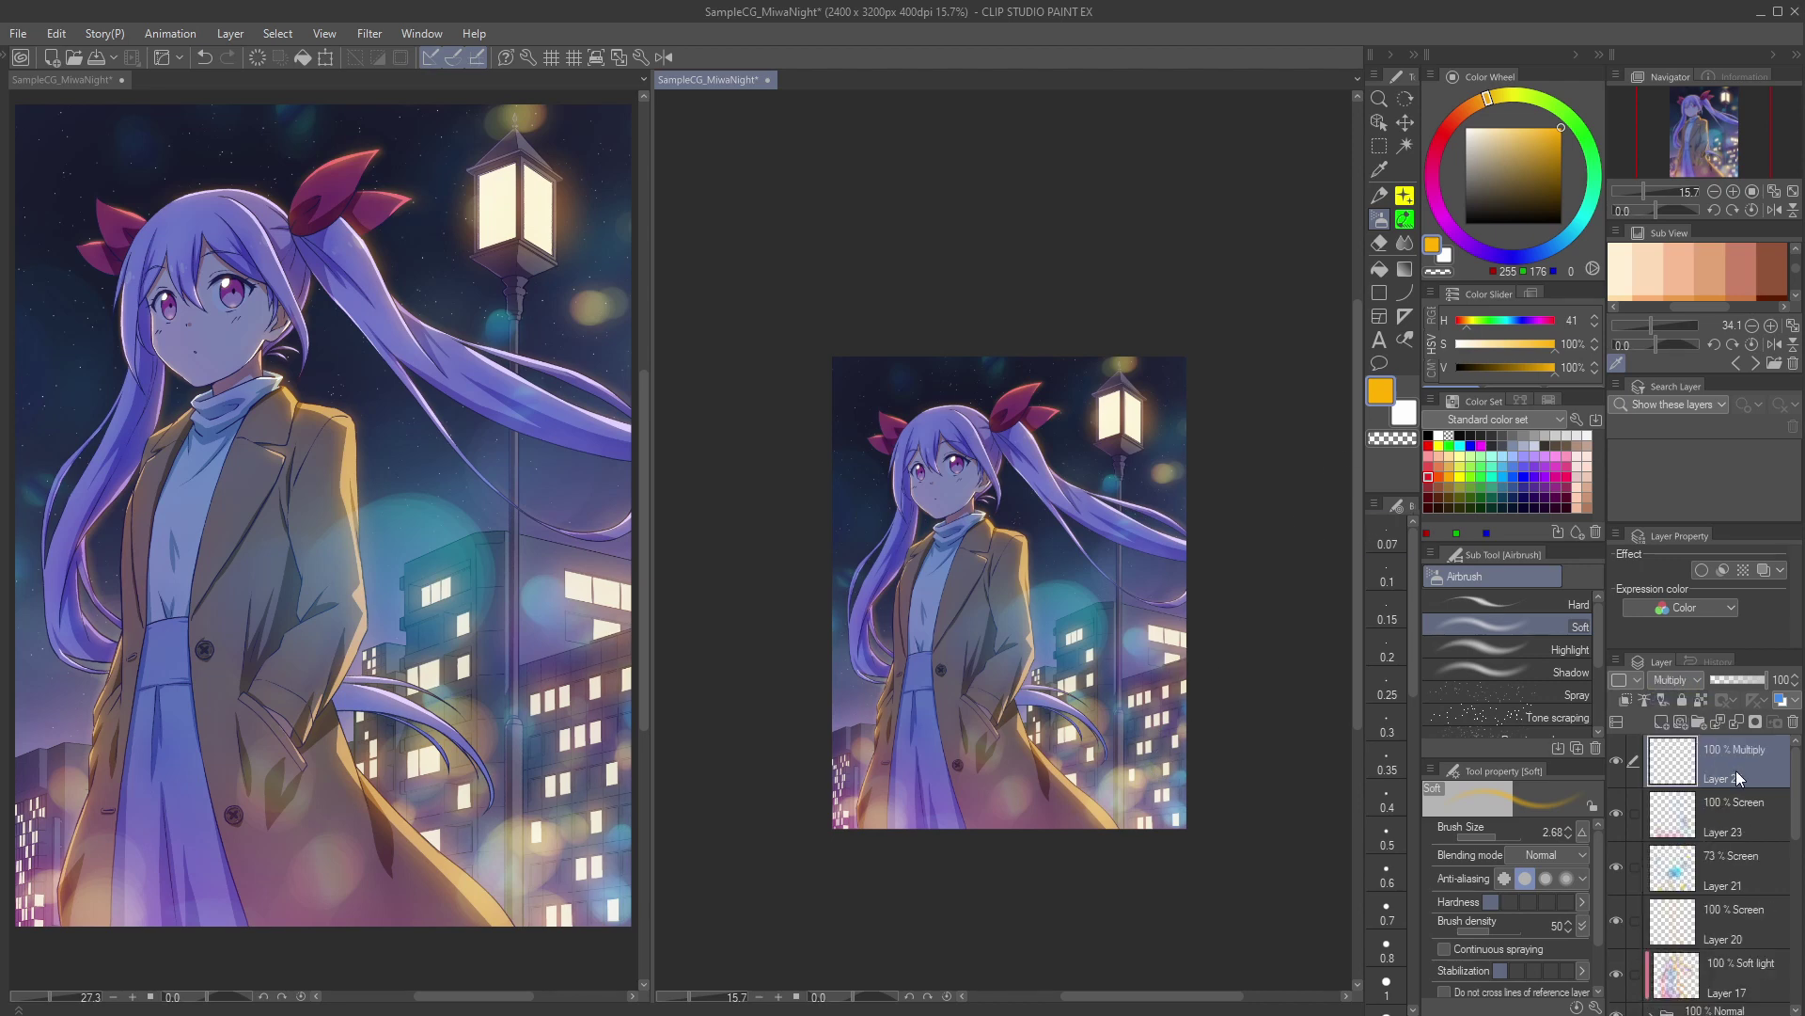
drag(1736, 770, 1736, 892)
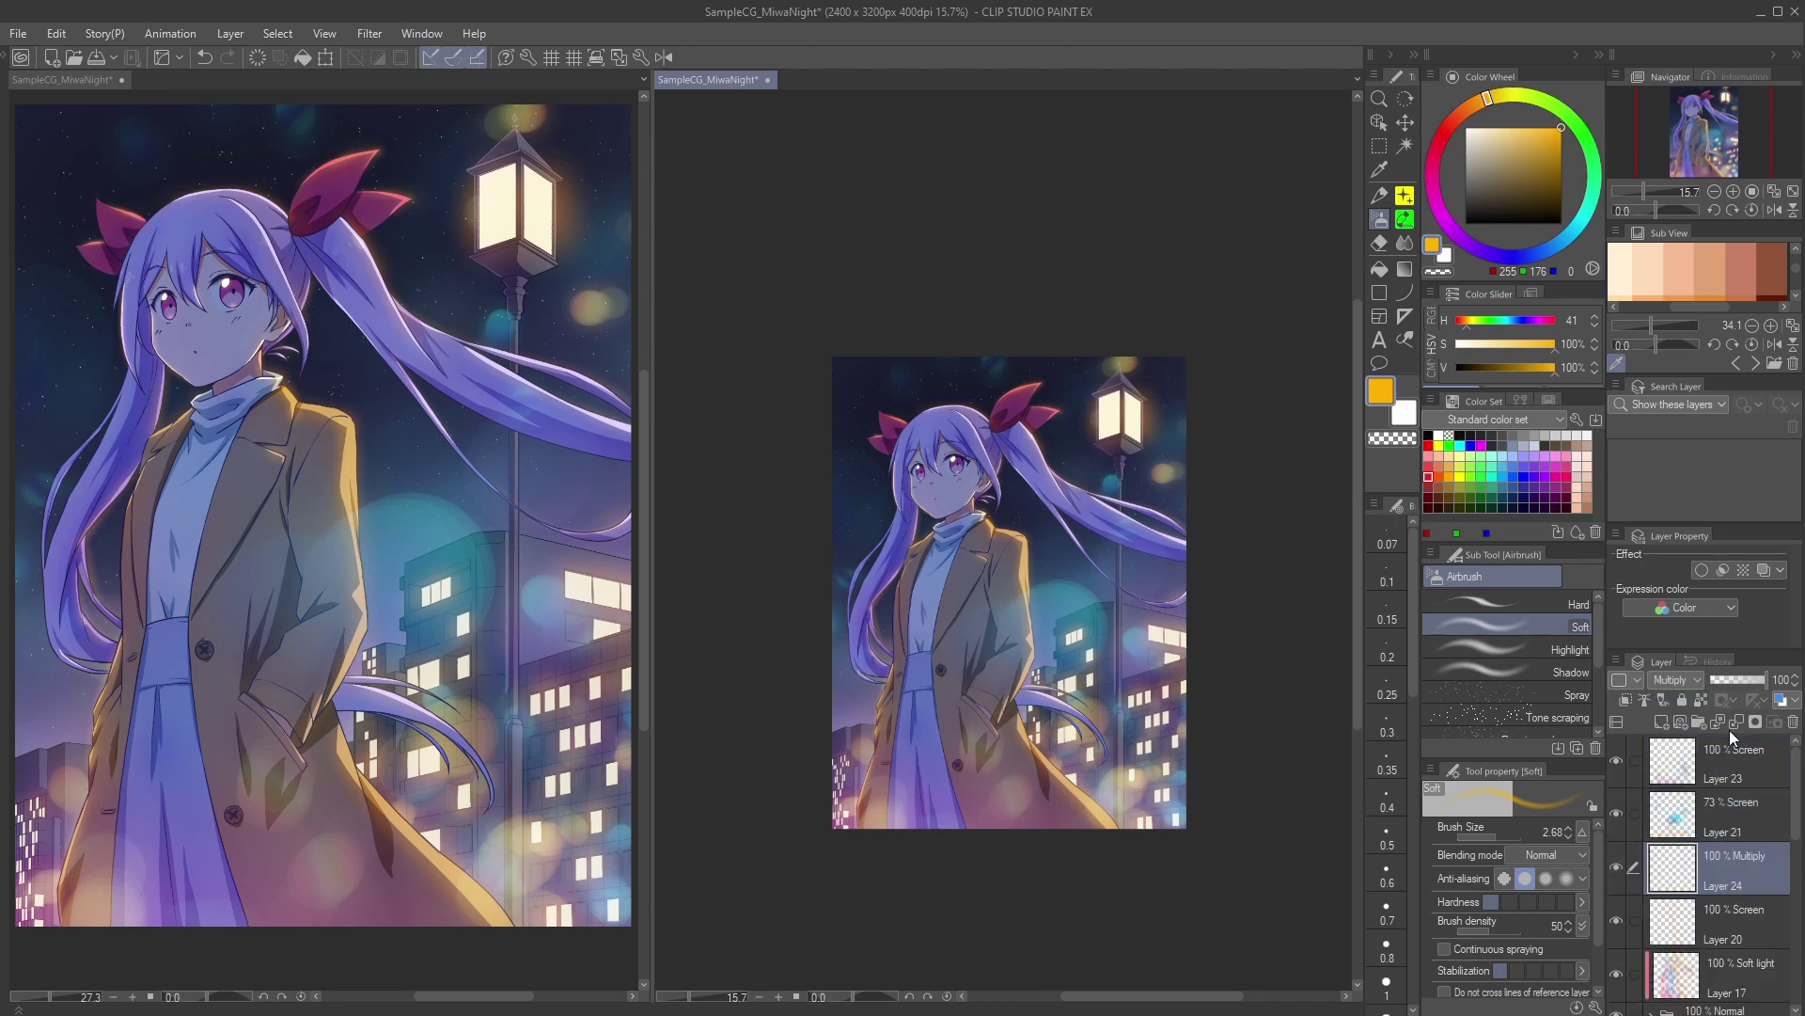
Step: Change Layer 24's blending mode to Soft light and choose a dark blue with RGB 27, 41, 57
click(1538, 189)
click(1677, 679)
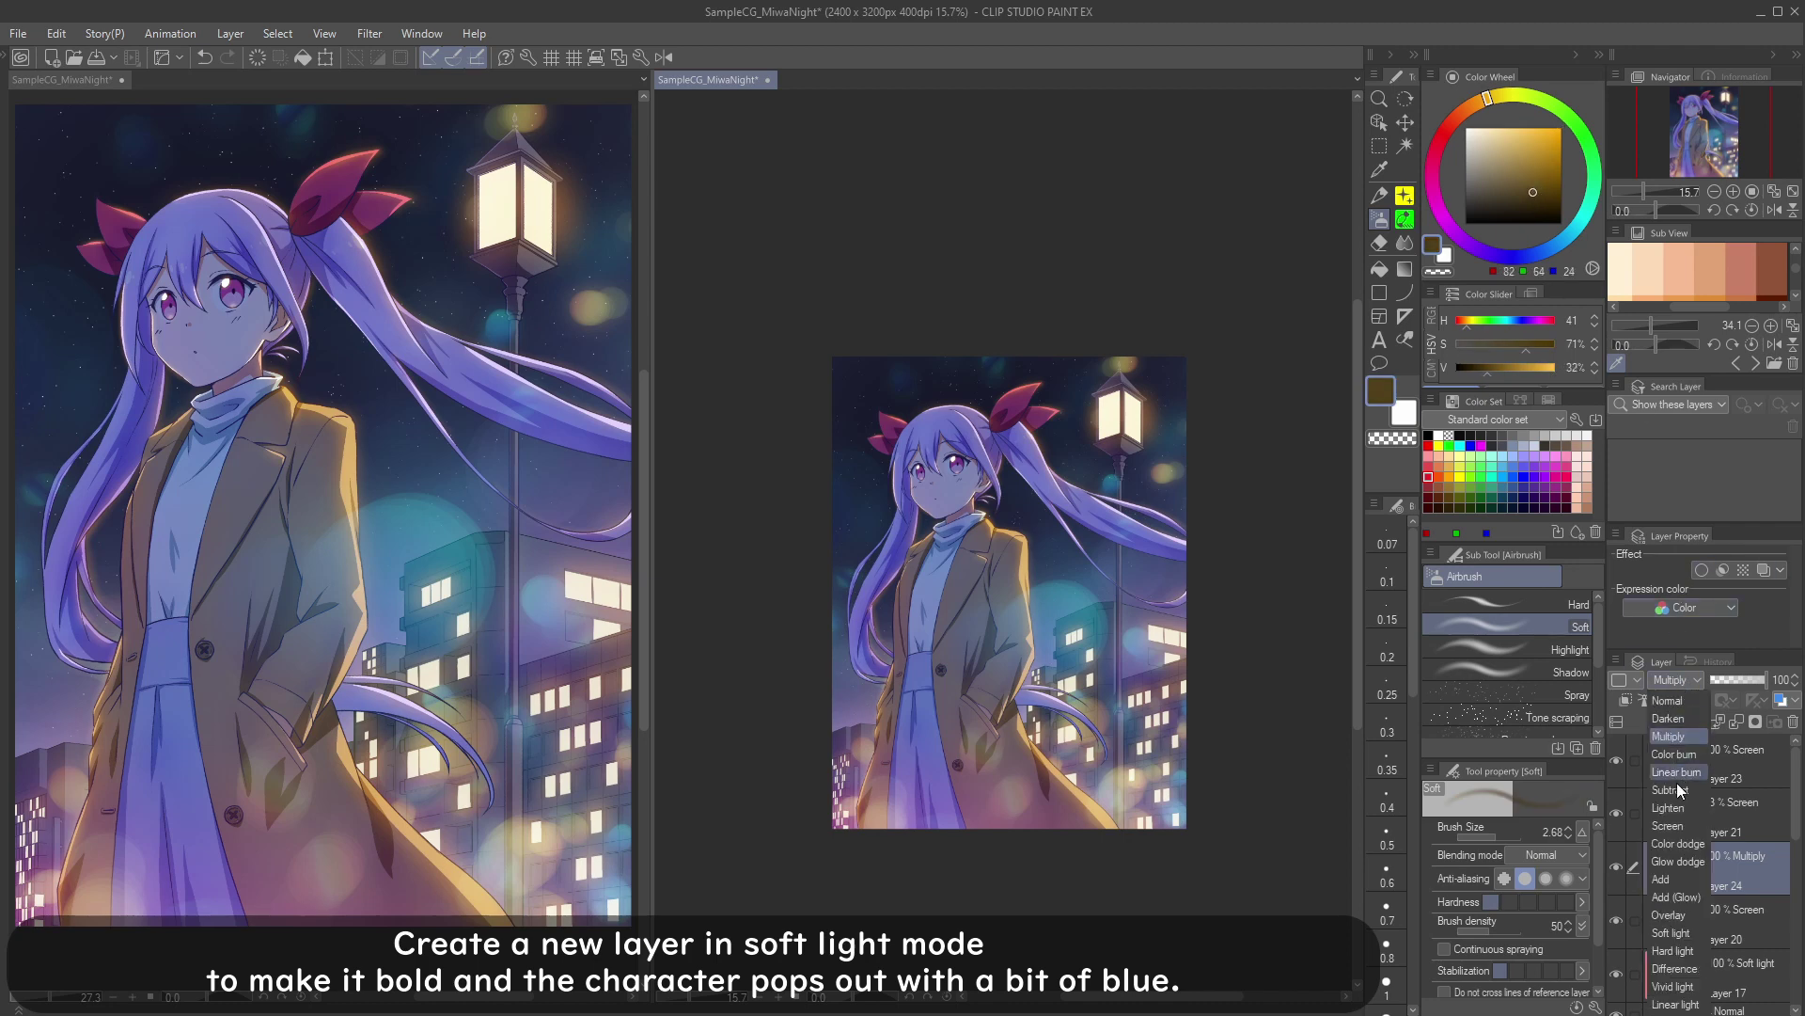
click(1679, 922)
click(1516, 201)
drag(1545, 246, 1550, 250)
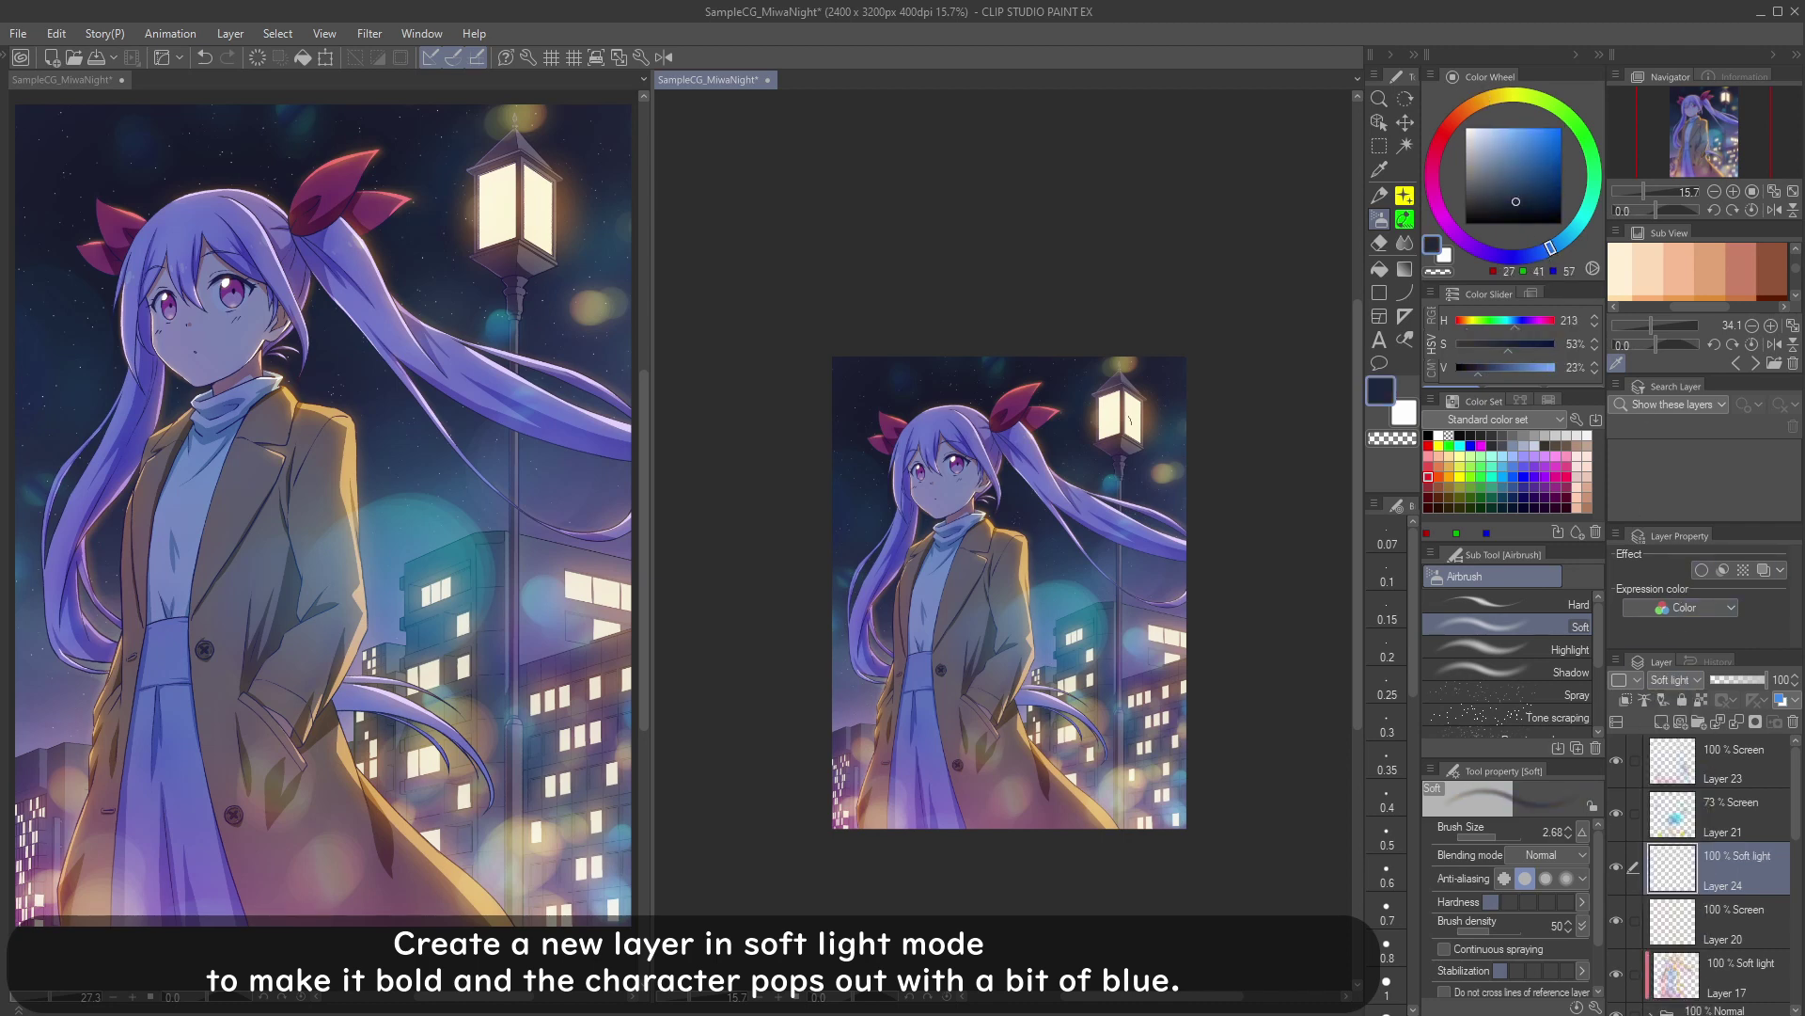
Step: Airbrush dark blue over the character's coat, skirt and hair to deepen the tones, using a brush size of about 3.12
mouse_move(892, 718)
mouse_down()
mouse_move(914, 682)
mouse_move(844, 827)
mouse_move(875, 719)
mouse_move(897, 720)
mouse_move(887, 707)
mouse_move(859, 769)
mouse_move(895, 821)
mouse_move(1014, 611)
mouse_up()
key([)
key([)
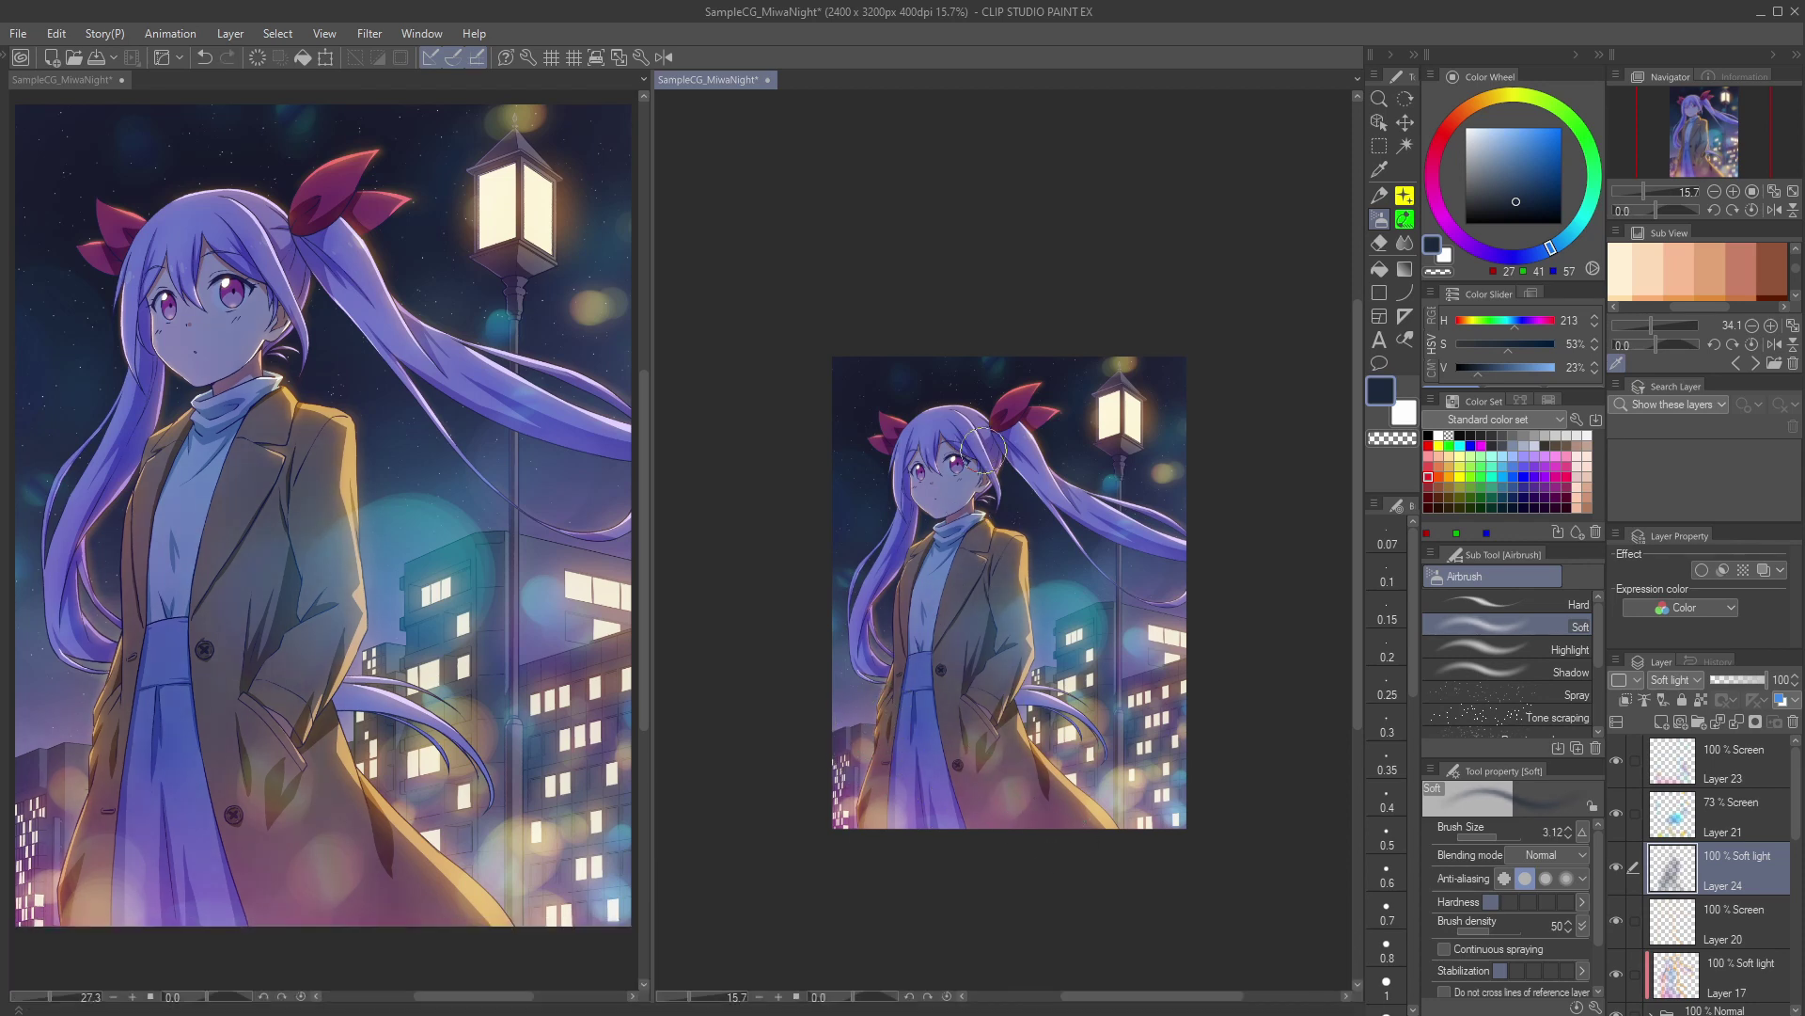
mouse_move(983, 451)
mouse_down()
mouse_move(897, 452)
mouse_move(1072, 516)
mouse_move(951, 420)
mouse_move(974, 469)
mouse_up()
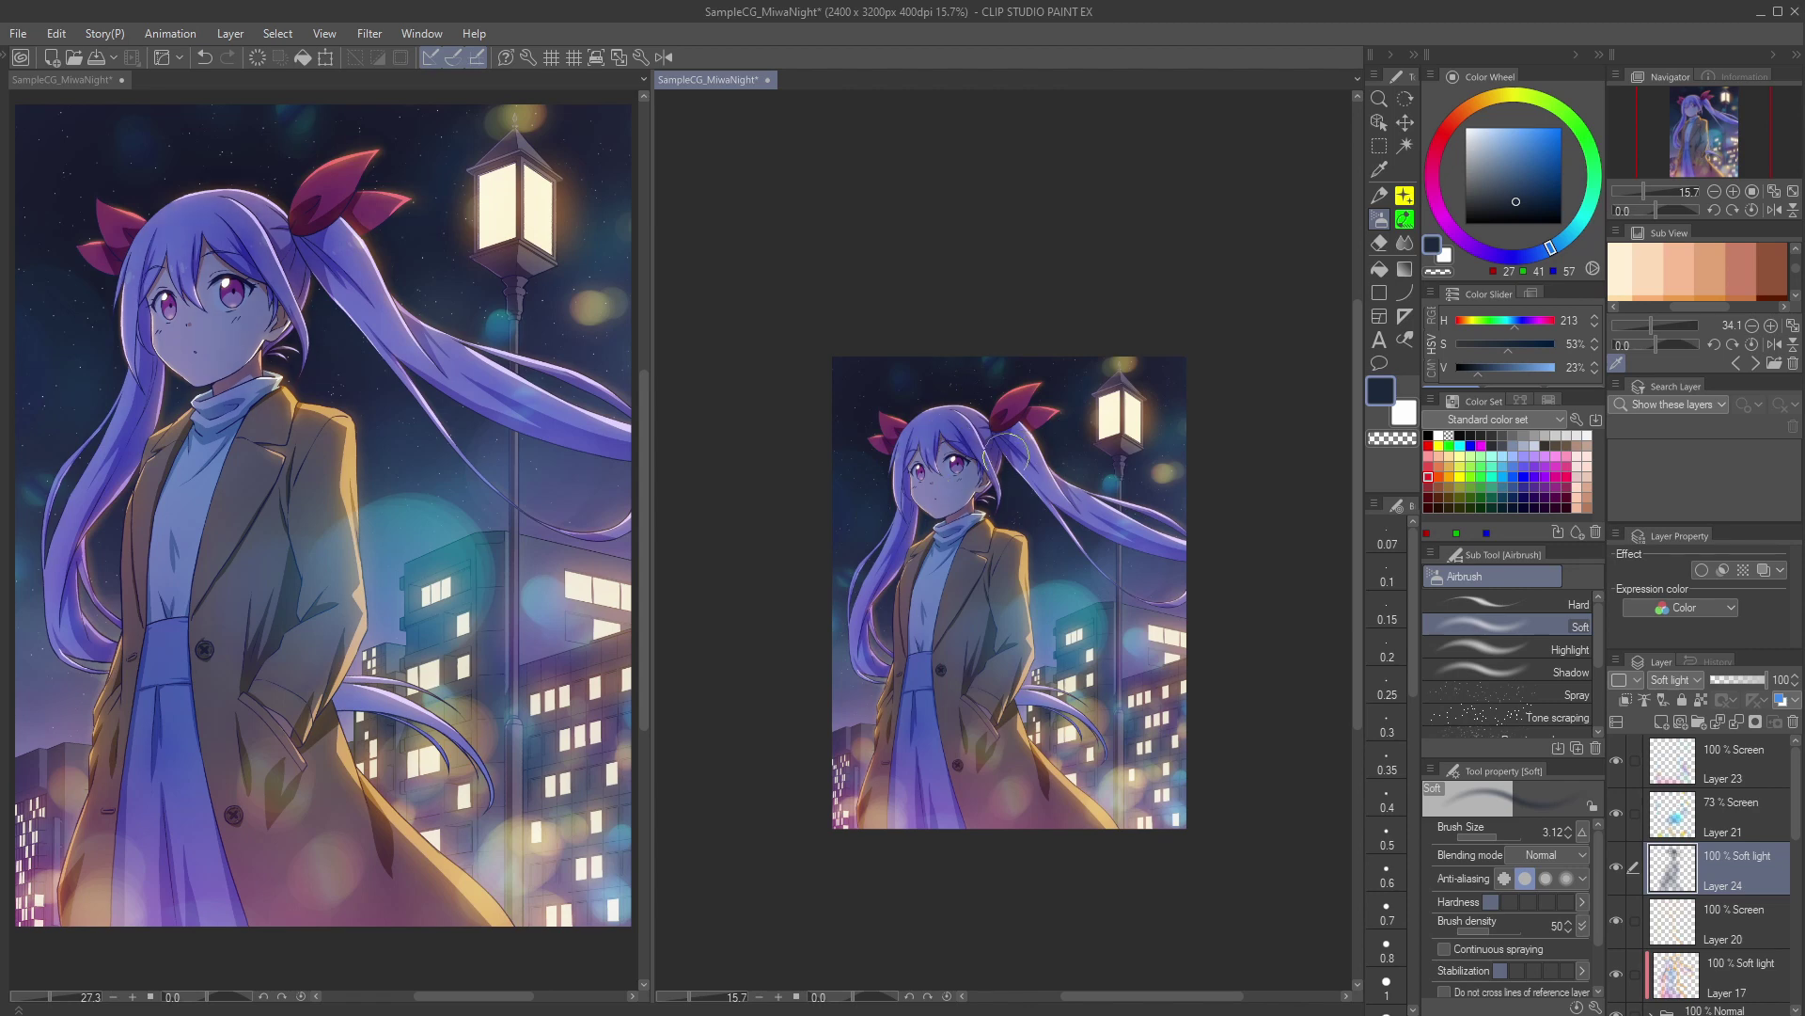
drag(893, 604, 961, 683)
mouse_move(1084, 505)
mouse_down()
mouse_move(1168, 531)
mouse_move(1097, 587)
mouse_up()
Step: Erase the lower-left area with transparent colour, airbrush more dark blue over the ponytail and coat, and enlarge the brush to 5.65
key(c)
drag(839, 806, 863, 835)
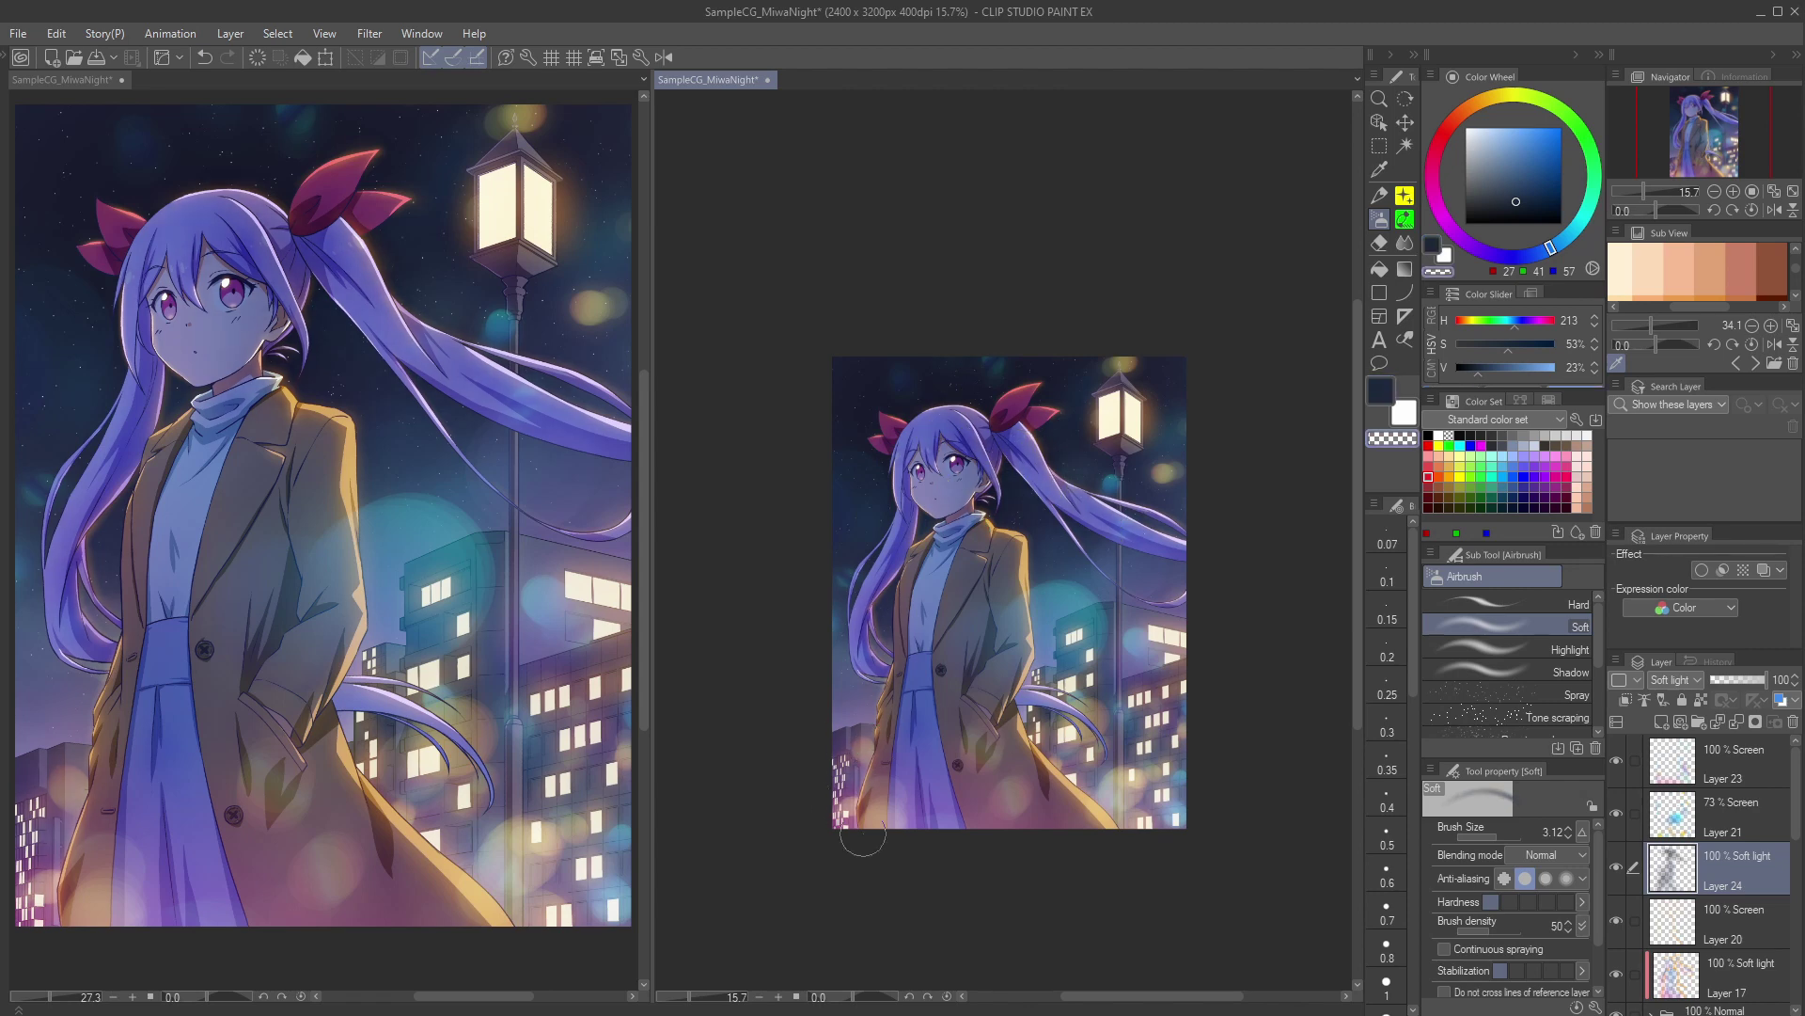
key(c)
drag(1168, 543, 1122, 588)
drag(1010, 662, 999, 692)
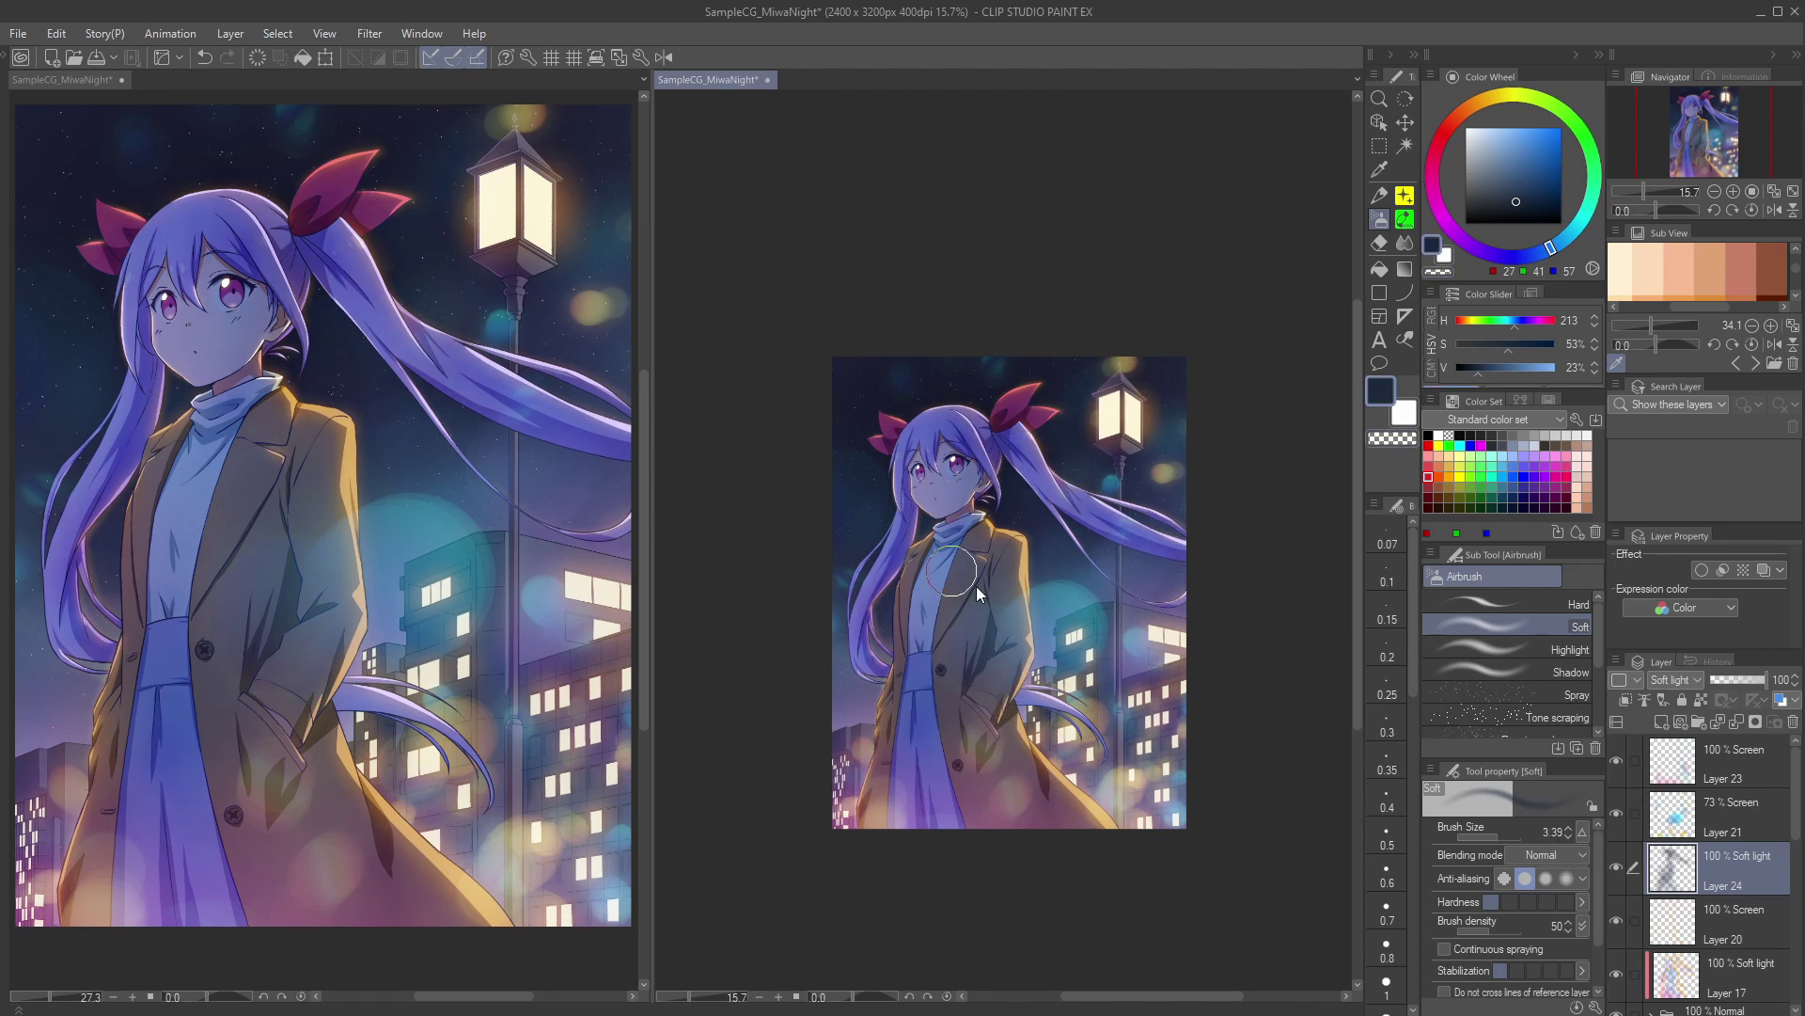
key(])
key(])
Step: Add a raster layer in Screen mode above Layer 24 and choose a saturated red with hue 351
click(1661, 721)
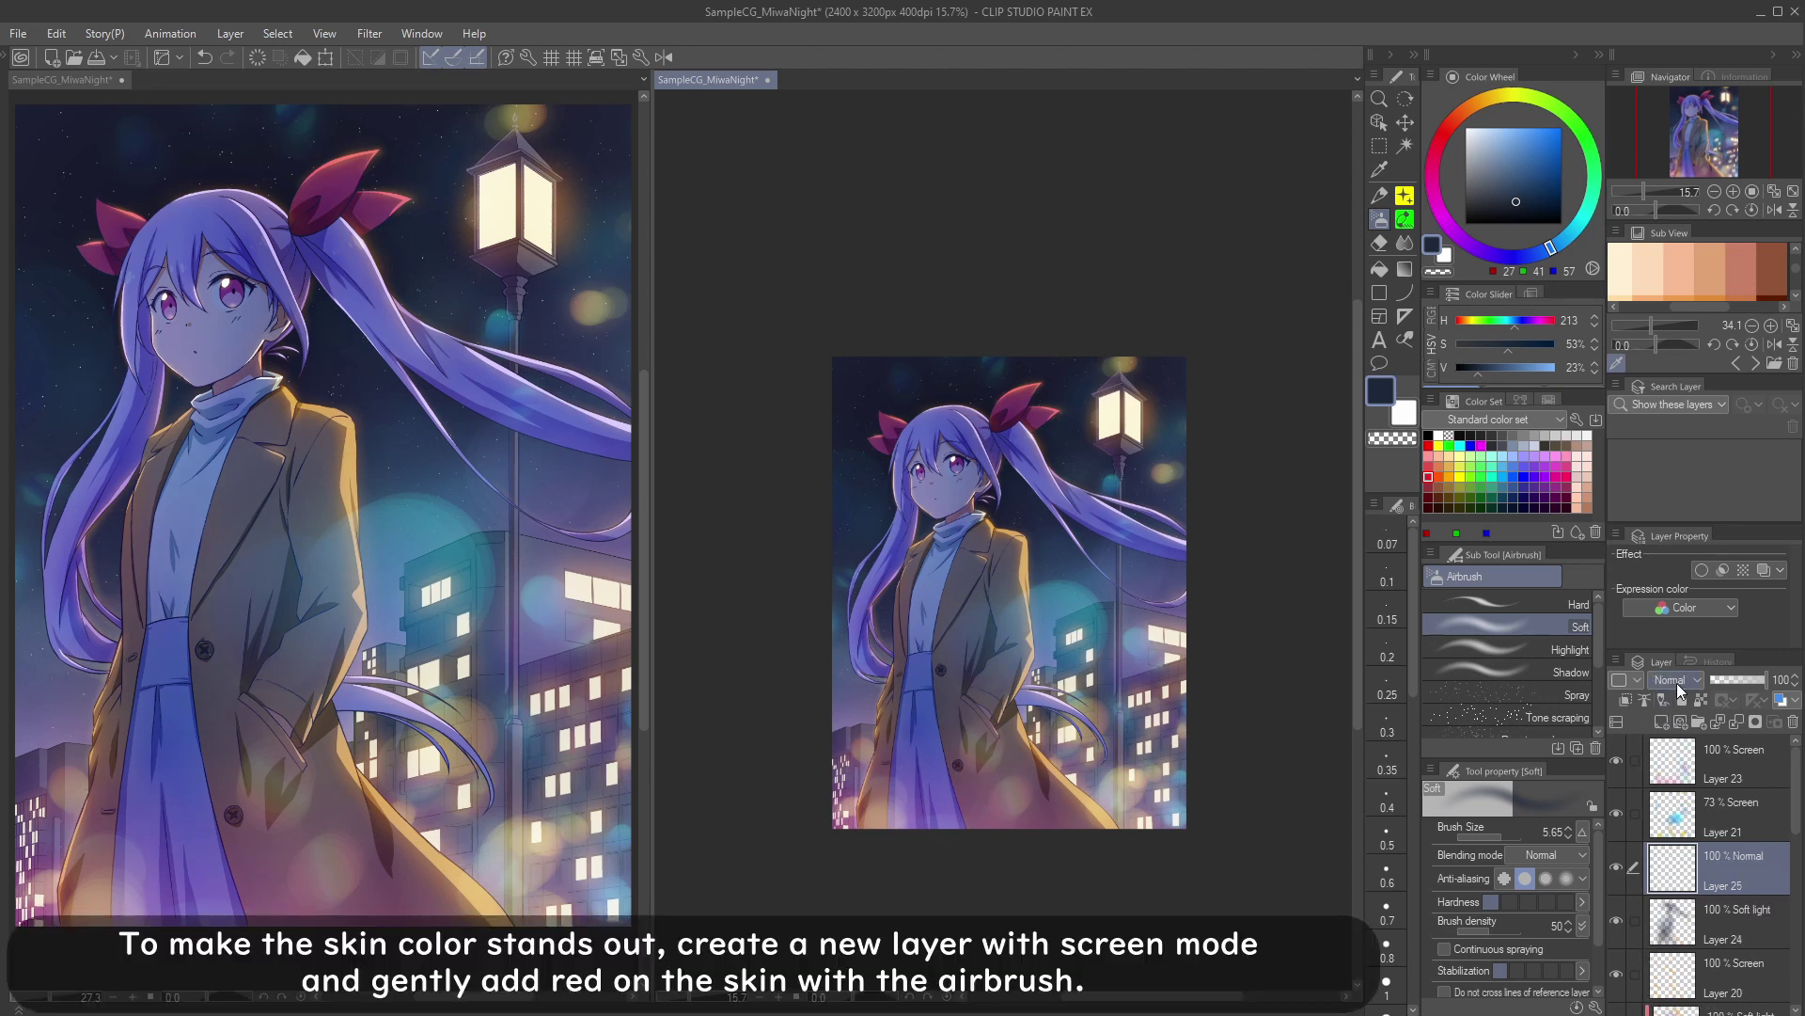
click(1676, 679)
click(1667, 825)
drag(1561, 187, 1561, 127)
click(1437, 151)
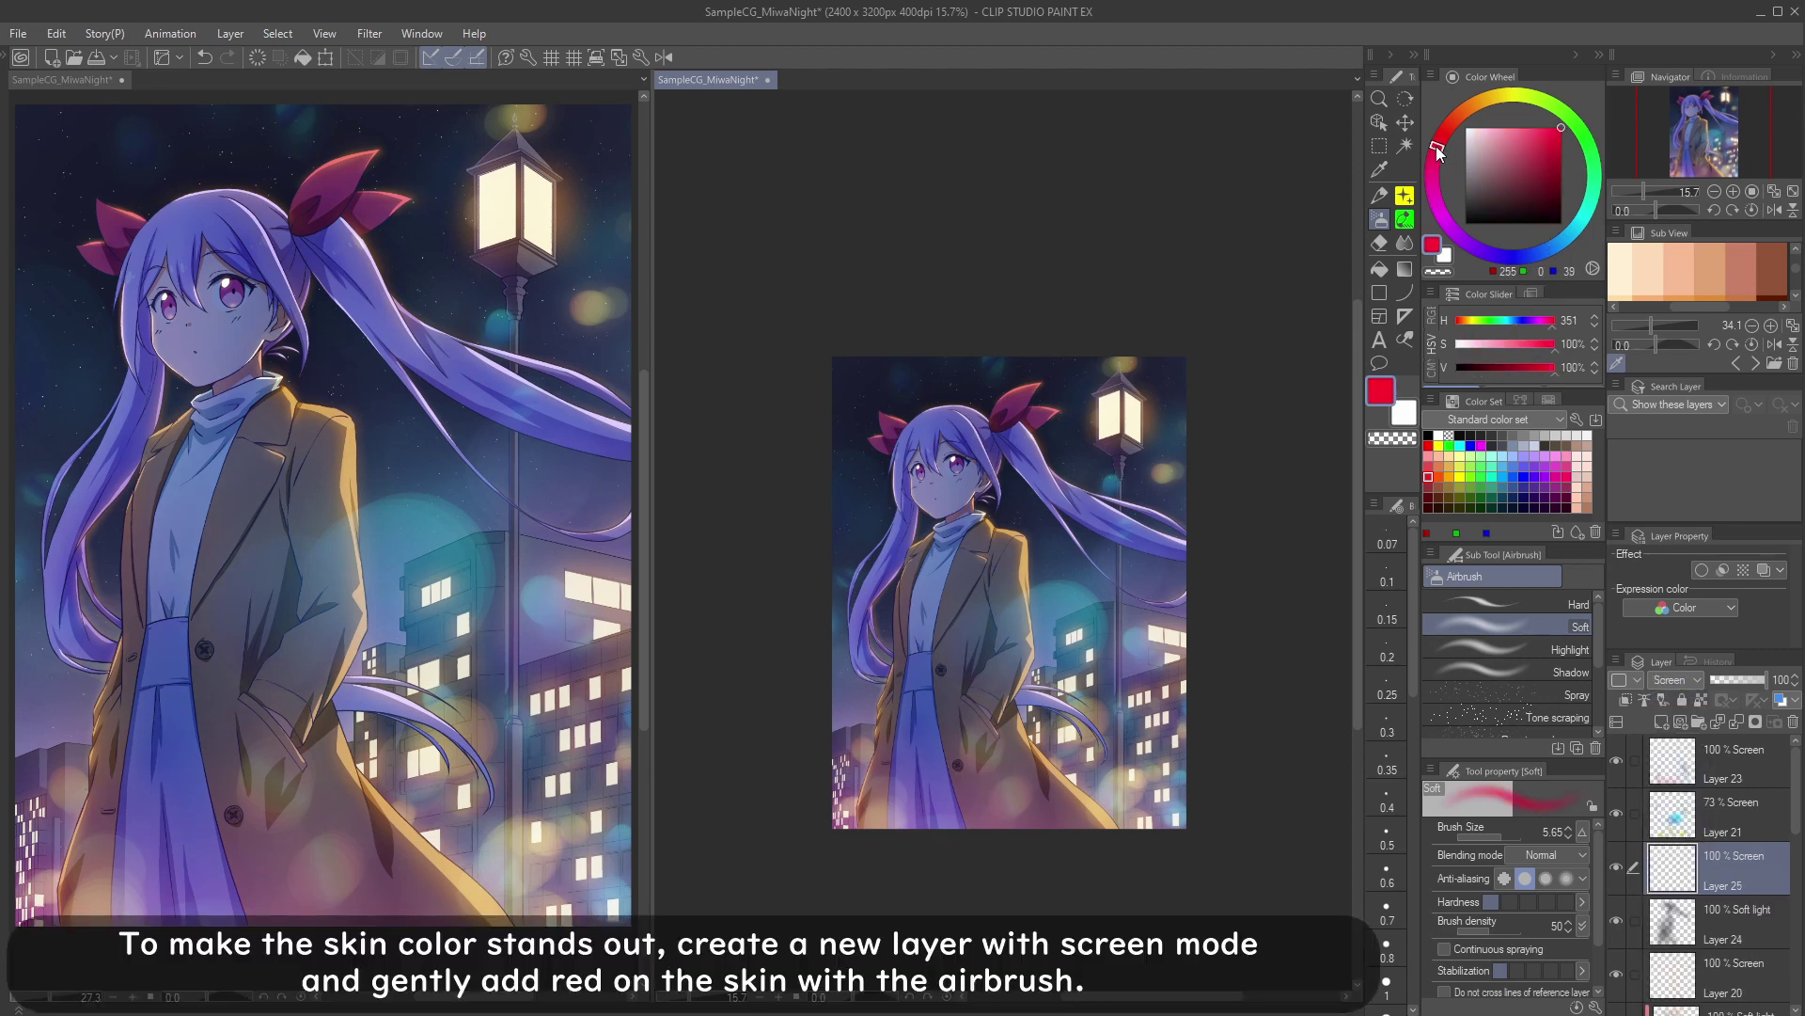
Step: Reduce the airbrush size to 1.38 and gently airbrush red, around hue 341, over the character's face skin
key([)
key([)
mouse_move(936, 517)
mouse_down()
mouse_move(963, 478)
mouse_move(929, 475)
mouse_move(973, 460)
mouse_up()
key([)
key([)
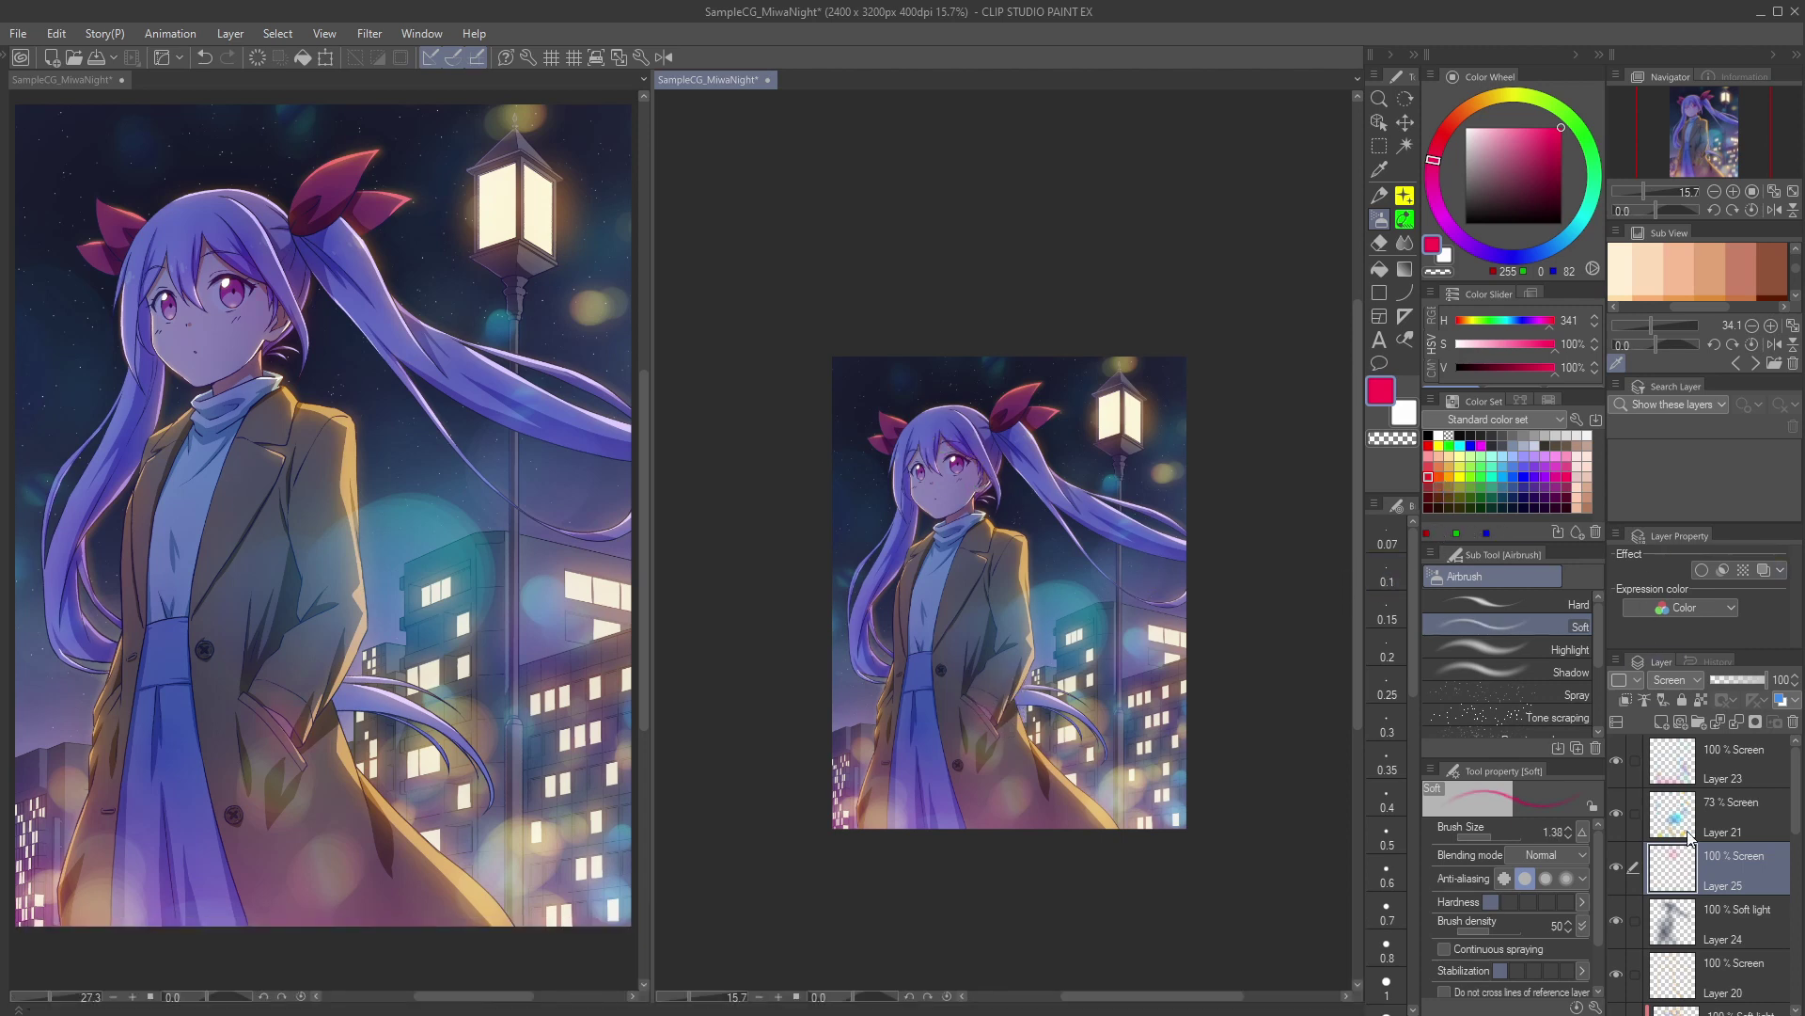
Step: Sample dark blue RGB 27, 40, 57 on Layer 24 and airbrush it over the skirt with a brush size of 3.17
click(1689, 914)
alt+click(917, 726)
drag(919, 709, 932, 709)
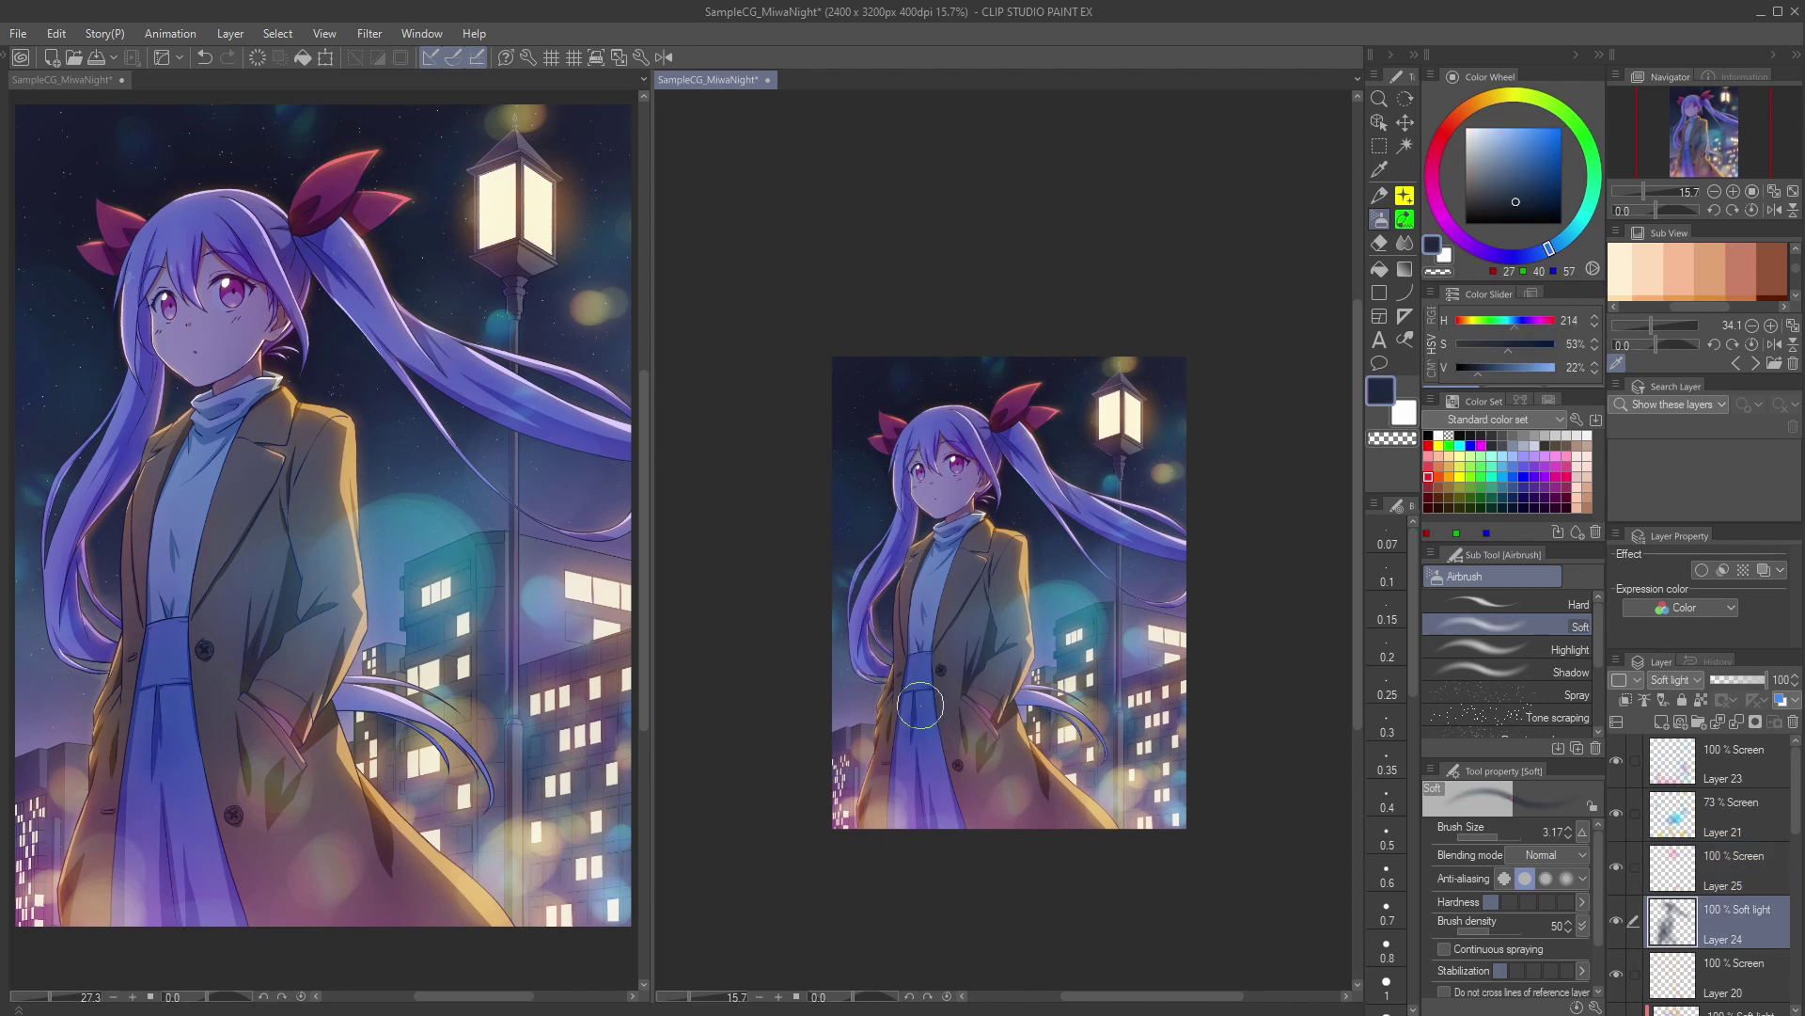
Step: Add a clipped raster layer in Multiply mode above the CH folder
scroll(1695, 934, down, 2)
click(1700, 952)
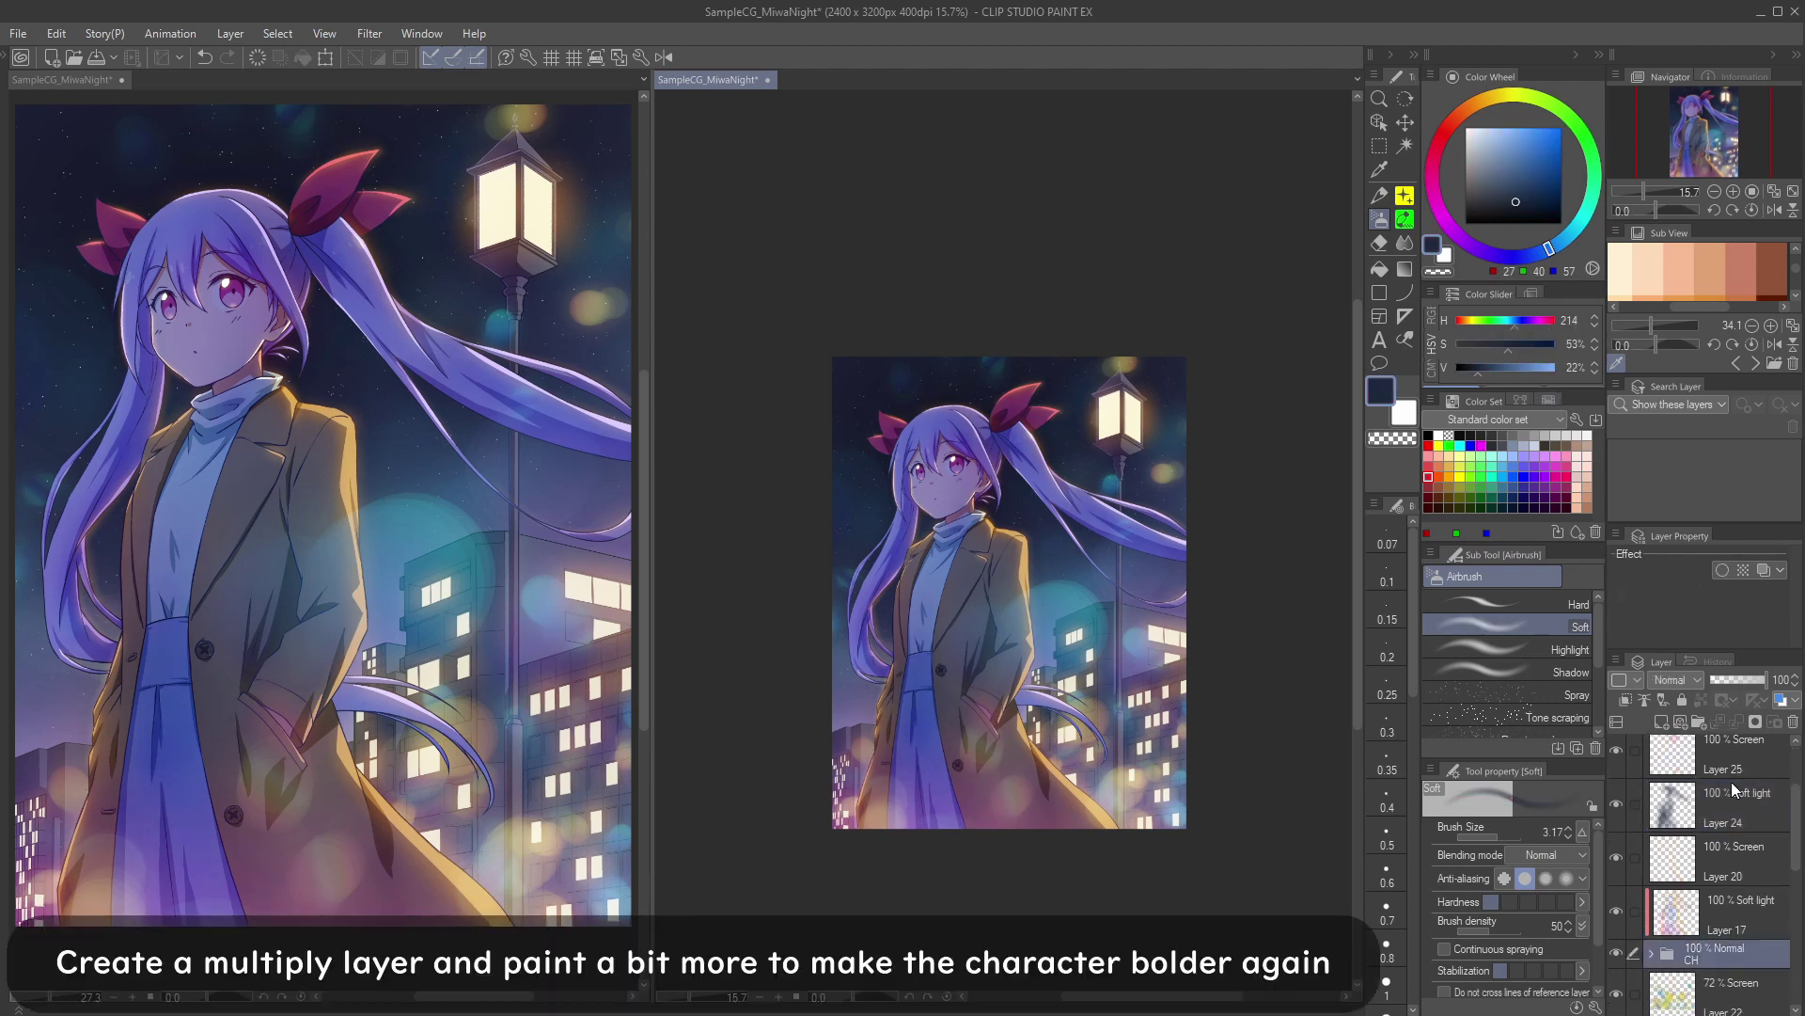
click(1660, 721)
click(1674, 680)
click(1680, 736)
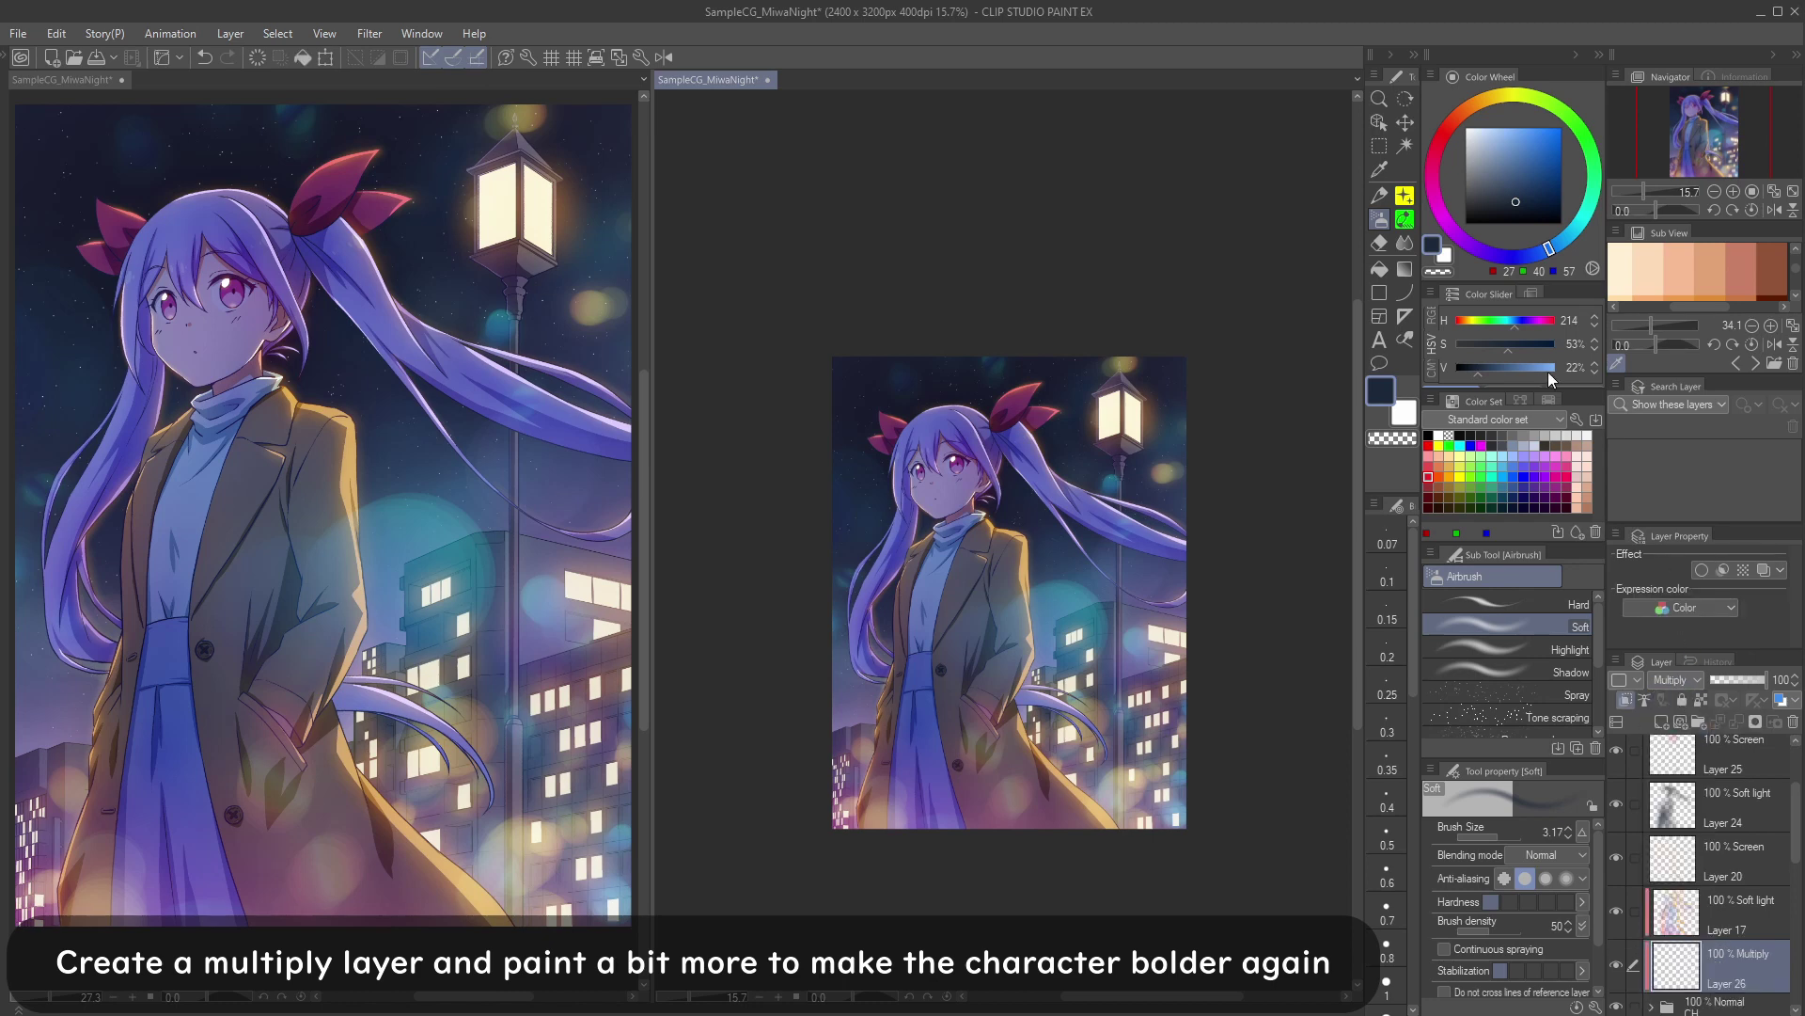
Step: Choose a greyish blue with hue 217, saturation 24% and value 36%, and airbrush it over the coat to strengthen the shading
drag(1496, 169, 1488, 189)
drag(1508, 258, 1547, 252)
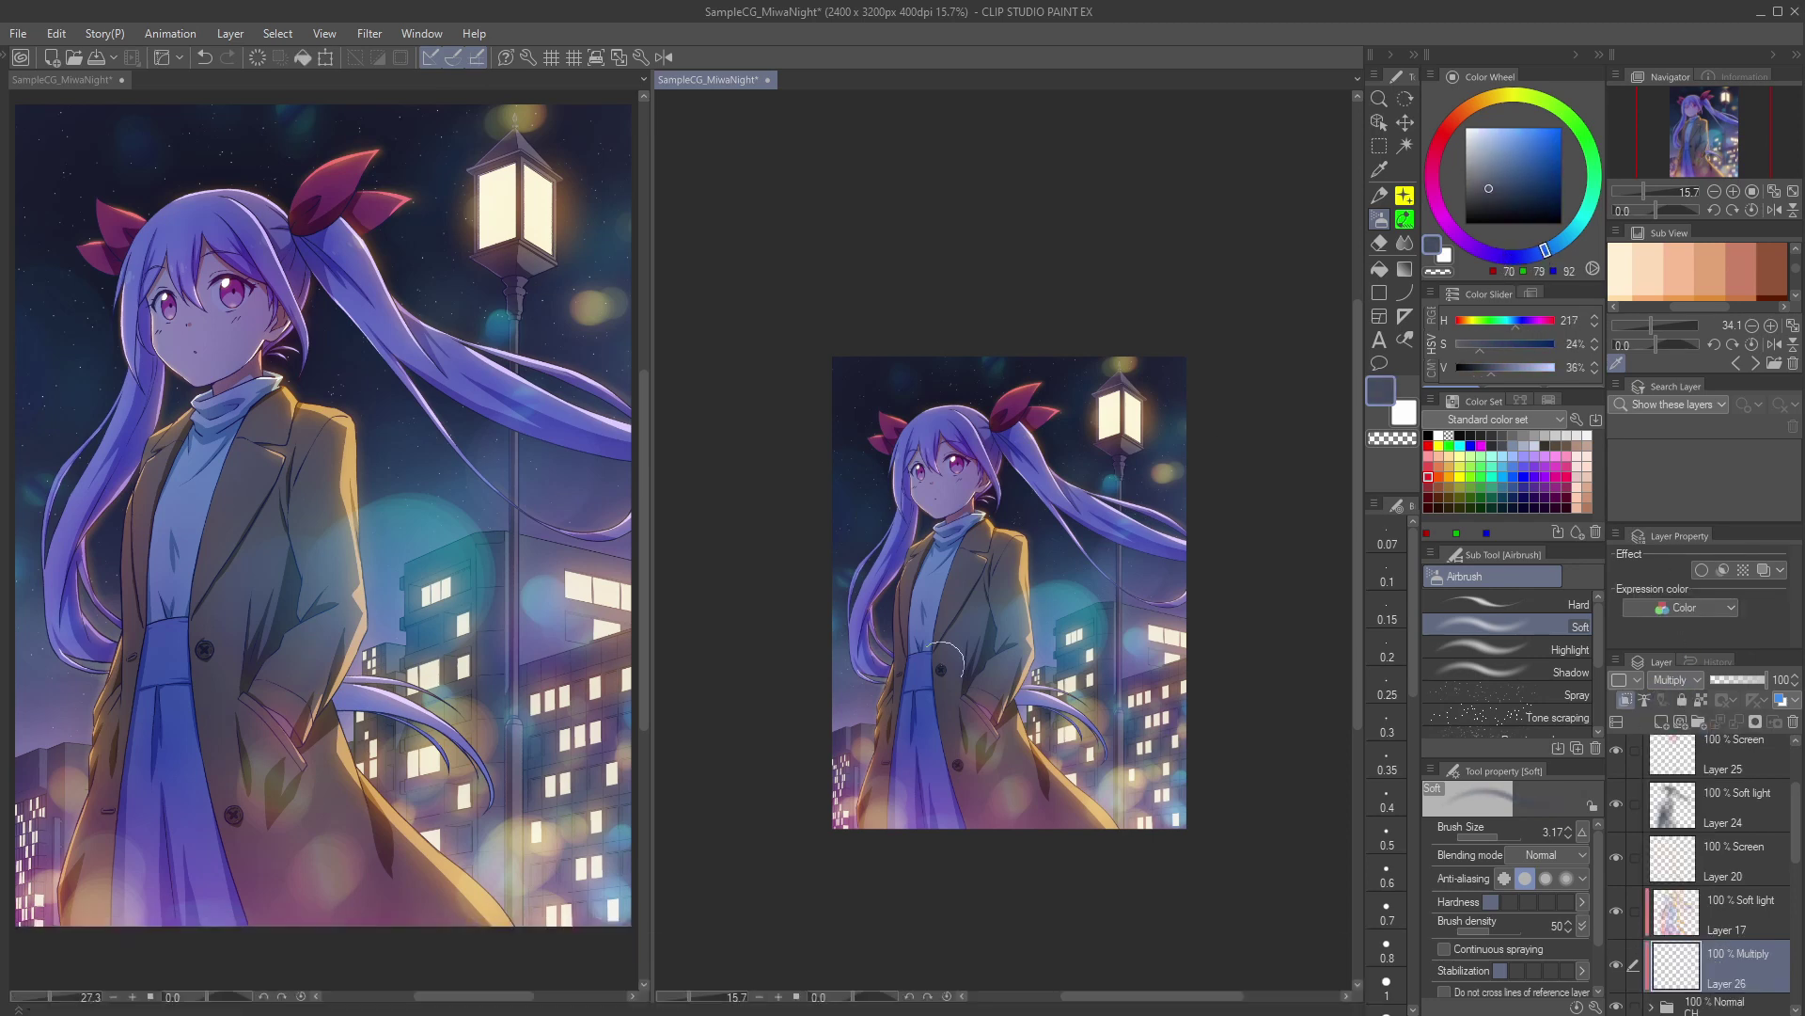
drag(946, 658, 982, 659)
mouse_move(928, 663)
mouse_down()
mouse_move(892, 852)
mouse_move(970, 729)
mouse_up()
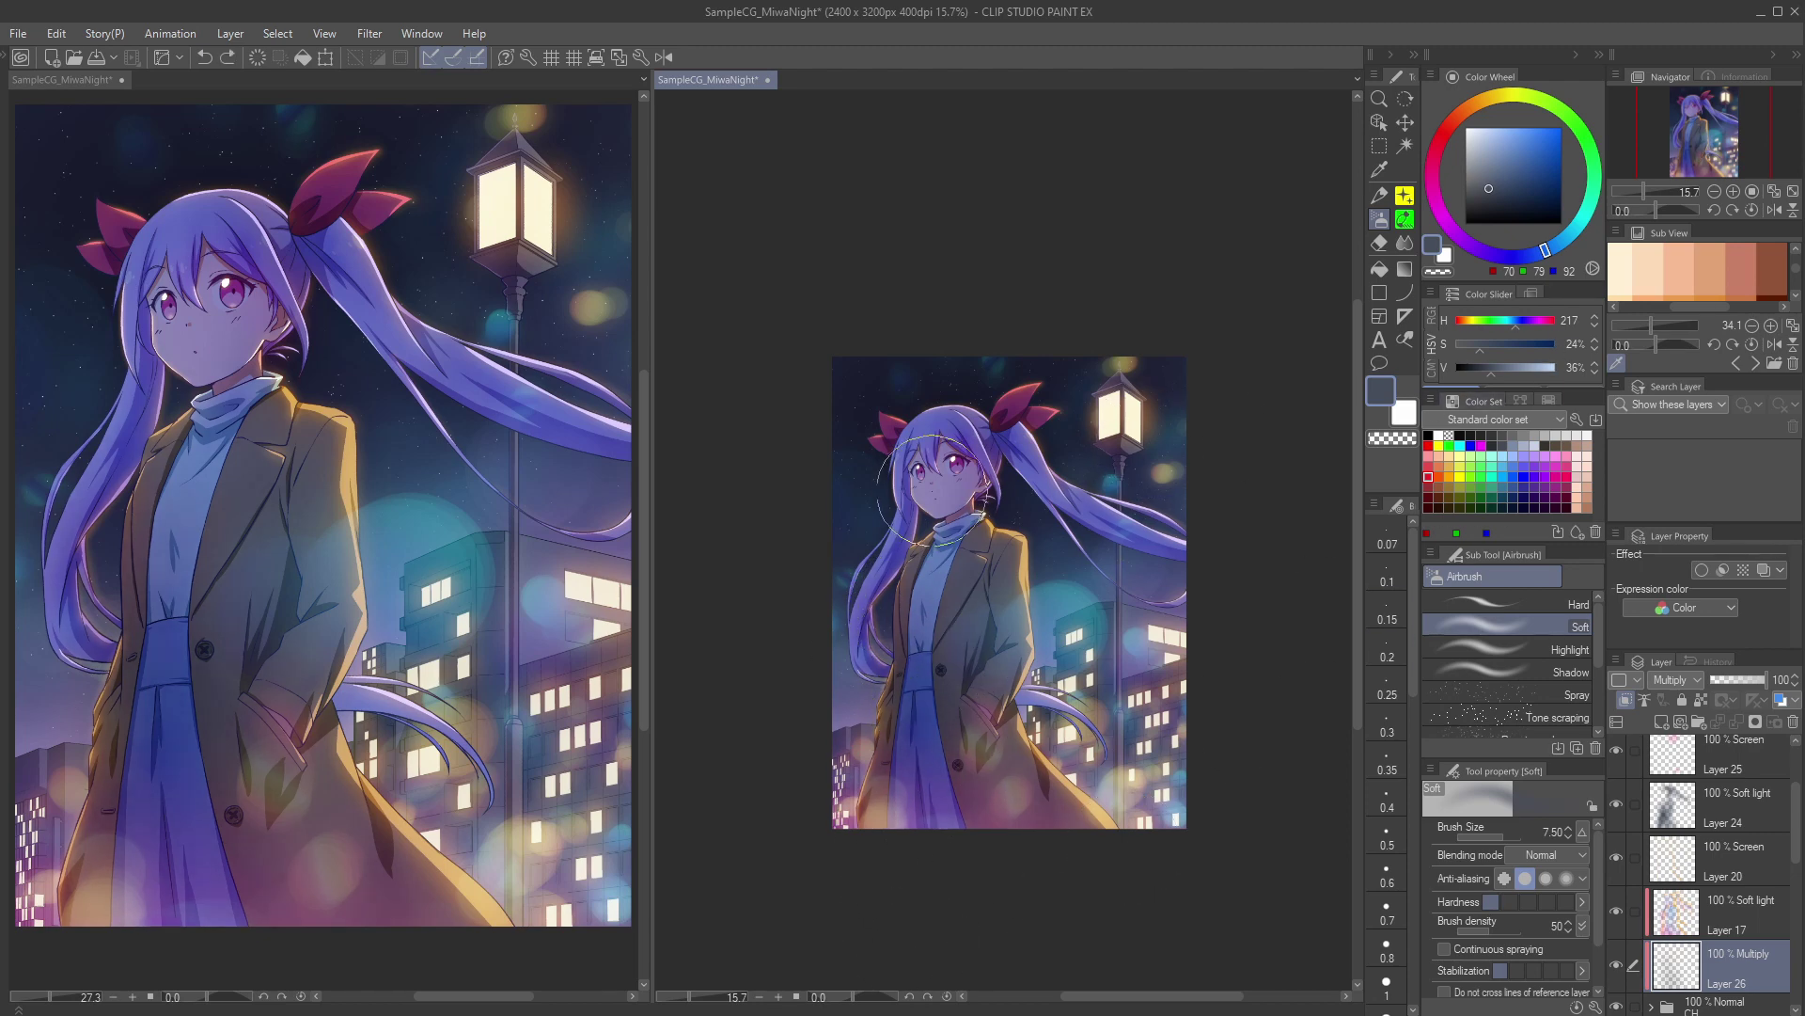
Step: Add a Screen mode raster layer below Layer 19 and airbrush pale pink, RGB 223, 166, 193, over the background's lower-left edge
scroll(1702, 893, down, 4)
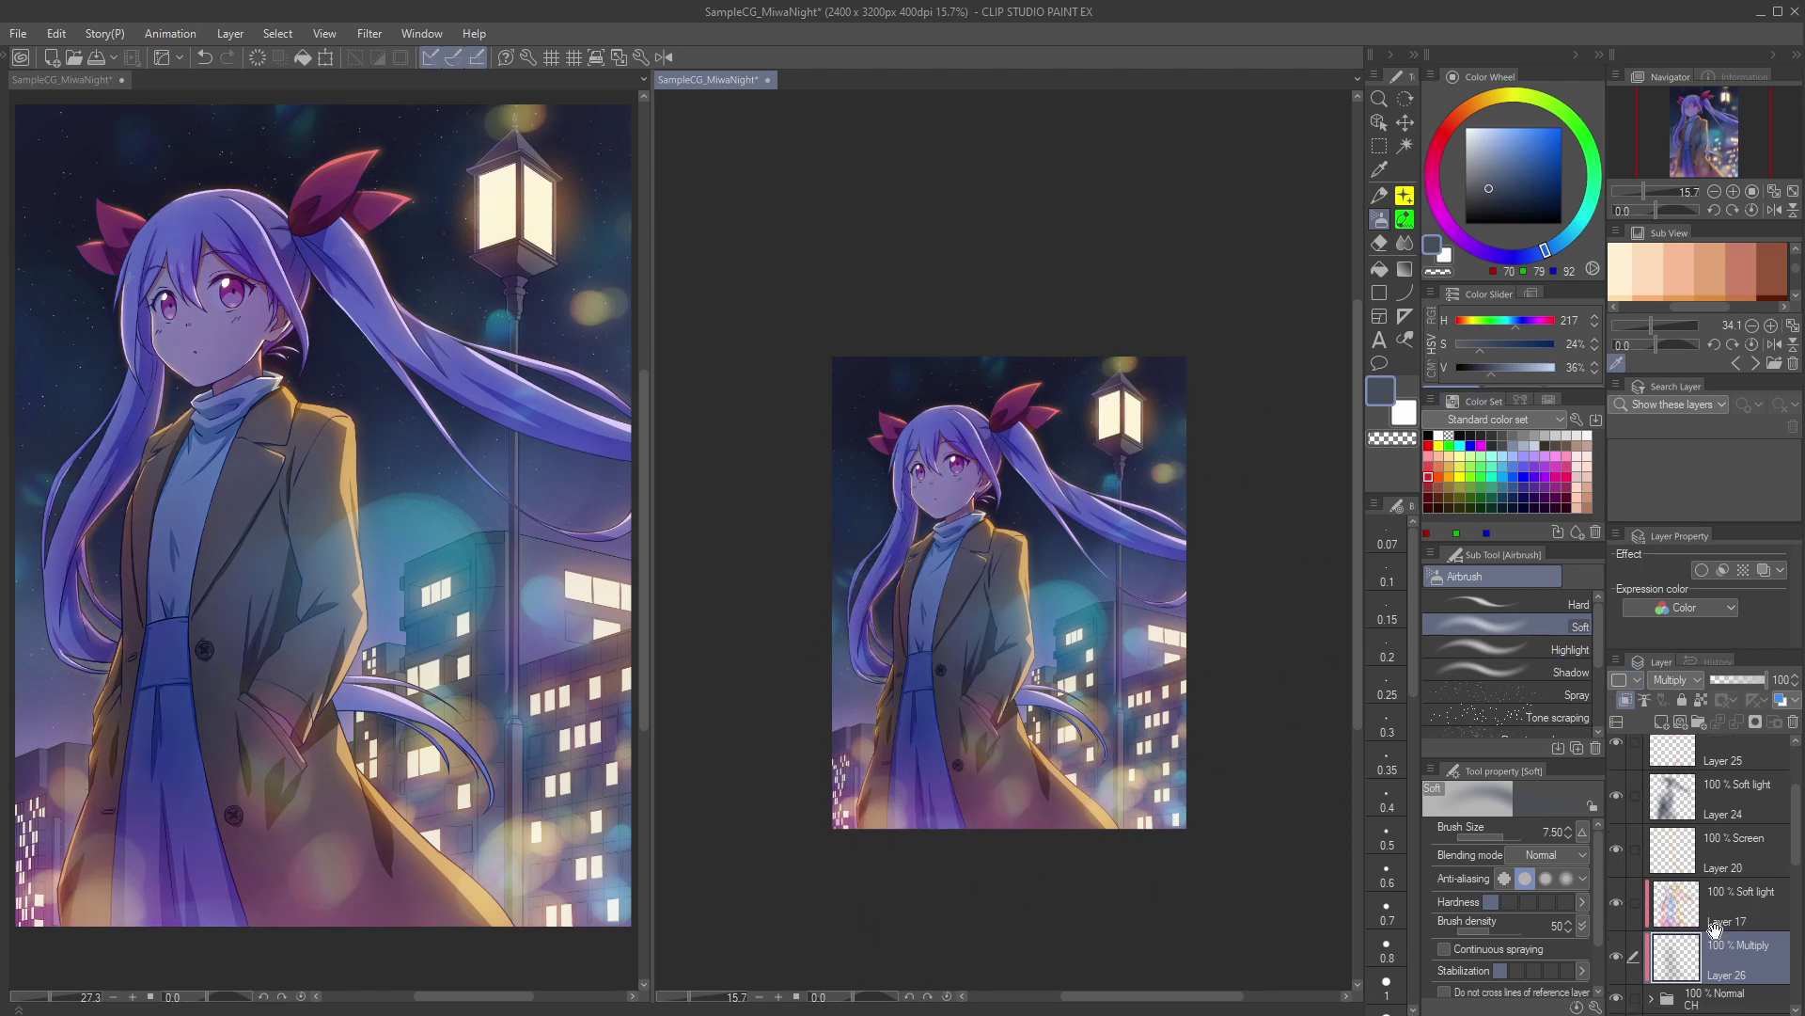
click(1718, 938)
click(1662, 720)
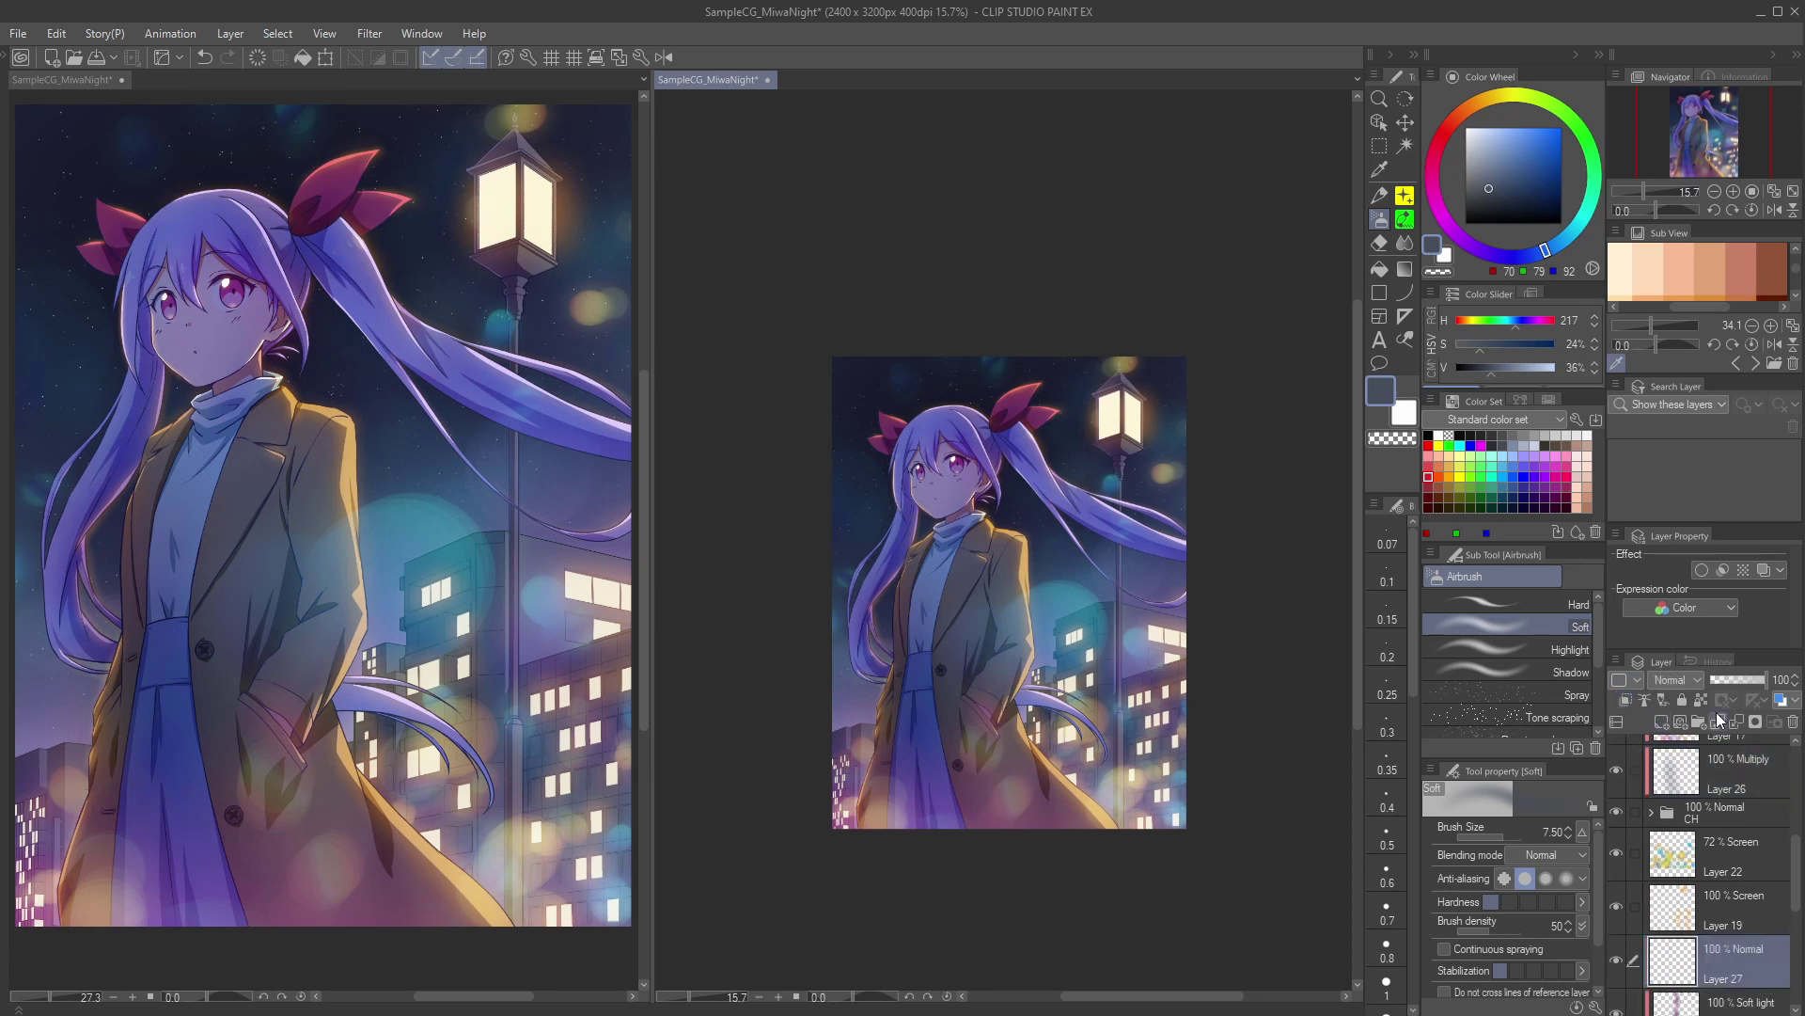
click(1675, 680)
click(1673, 824)
click(1489, 141)
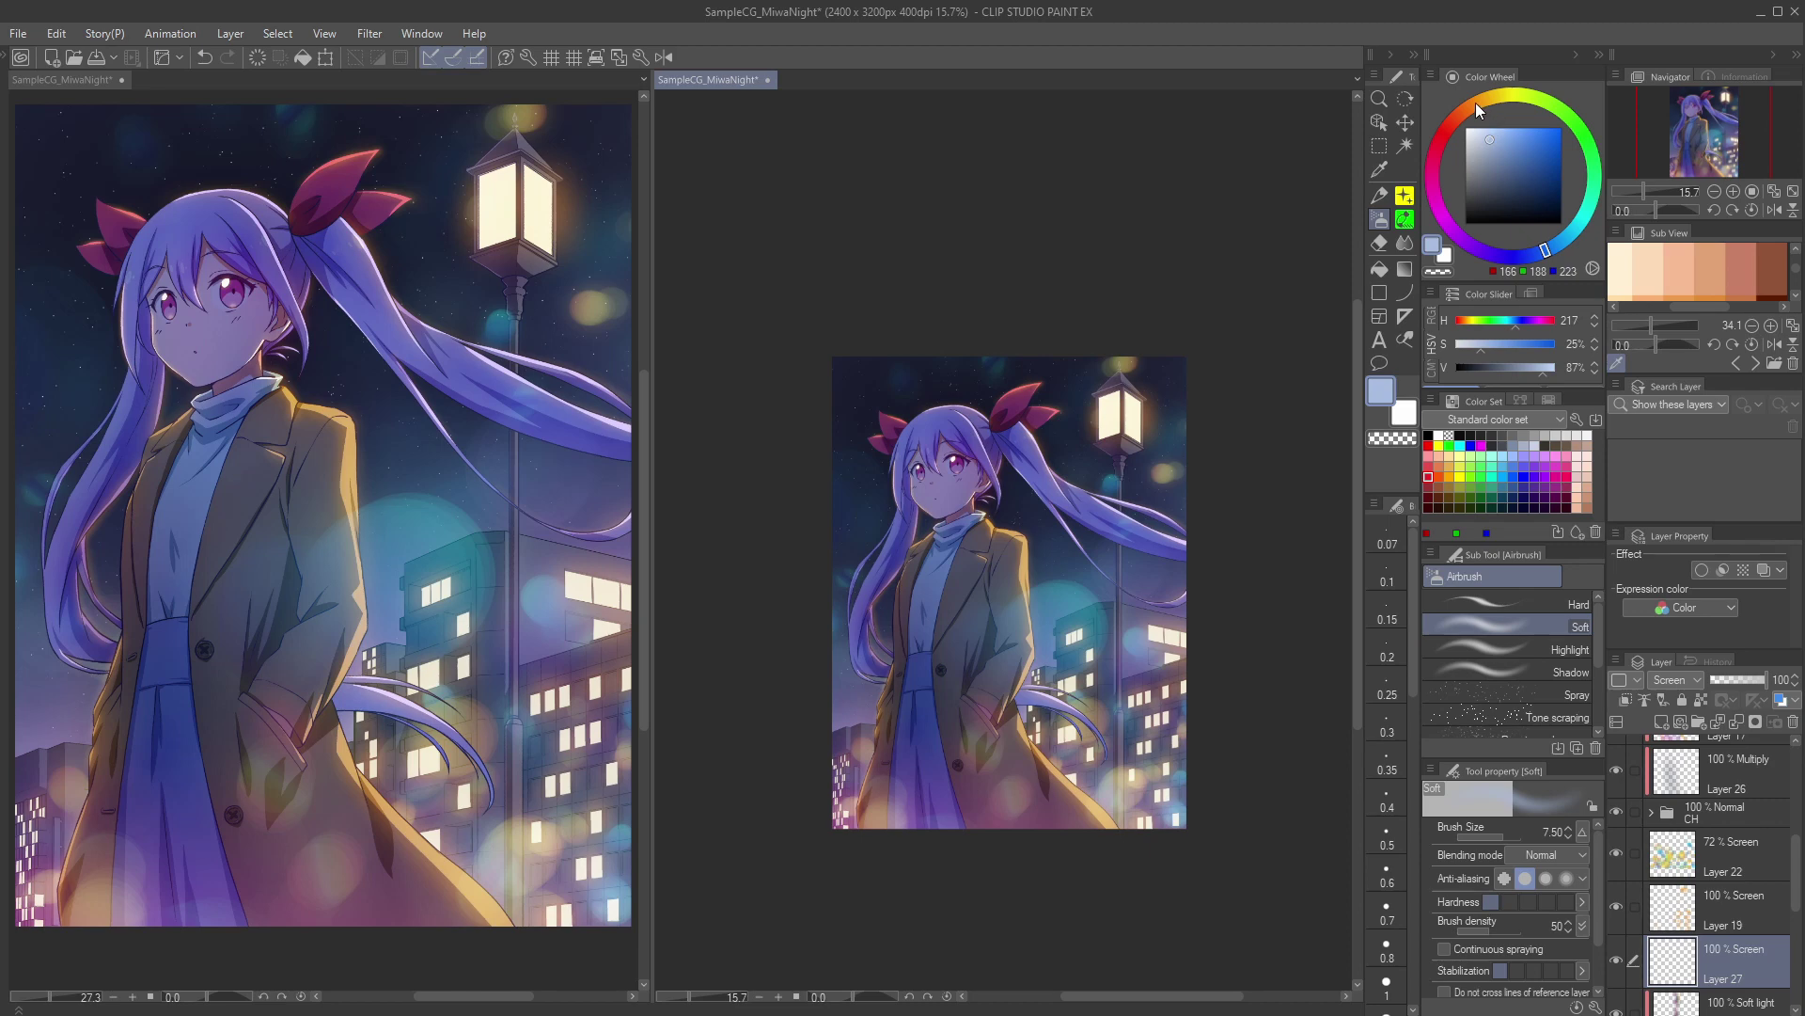
click(1432, 174)
mouse_move(816, 766)
mouse_down()
mouse_move(893, 779)
mouse_move(818, 767)
mouse_move(893, 785)
mouse_move(828, 806)
mouse_move(951, 801)
mouse_move(846, 834)
mouse_move(1039, 815)
mouse_move(1157, 765)
mouse_move(1157, 802)
mouse_move(1068, 830)
mouse_move(843, 806)
mouse_up()
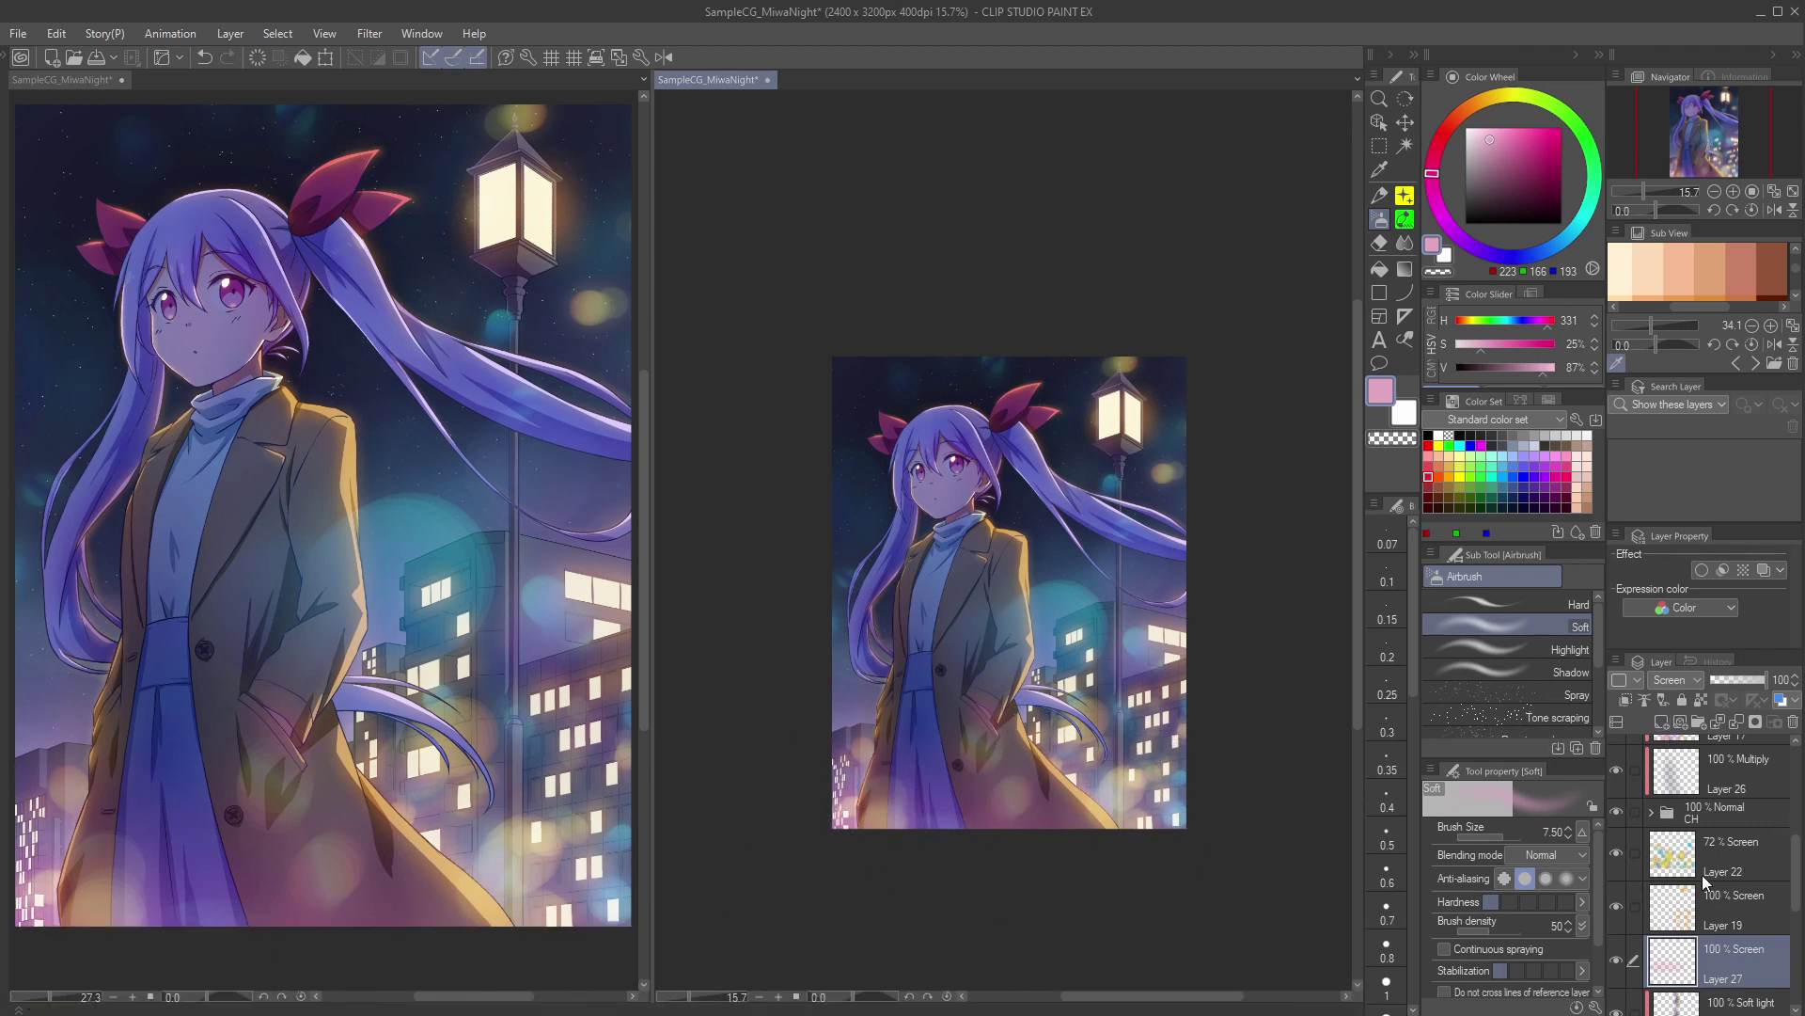
Step: Add another Screen mode layer below Layer 19, paint city lights with the カラーイルミネーション brush at size 13.43, and lower its opacity slightly
key(b)
click(1672, 724)
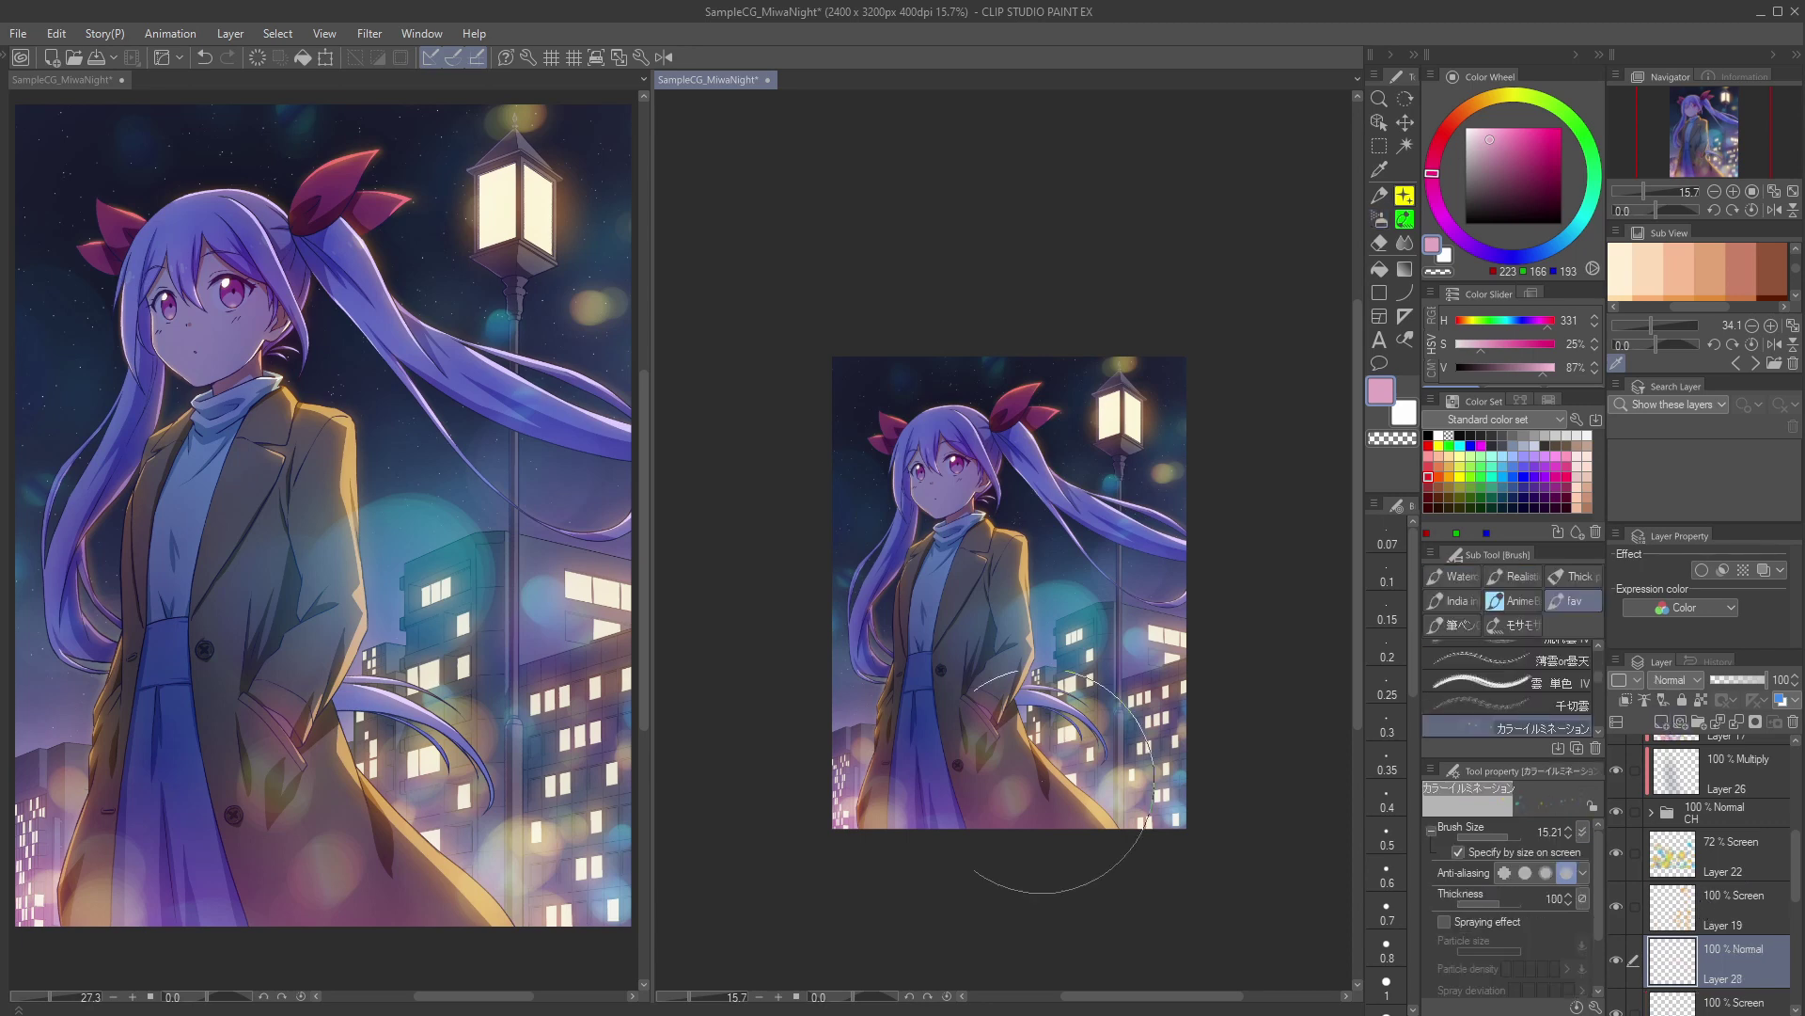
click(1683, 681)
click(1668, 824)
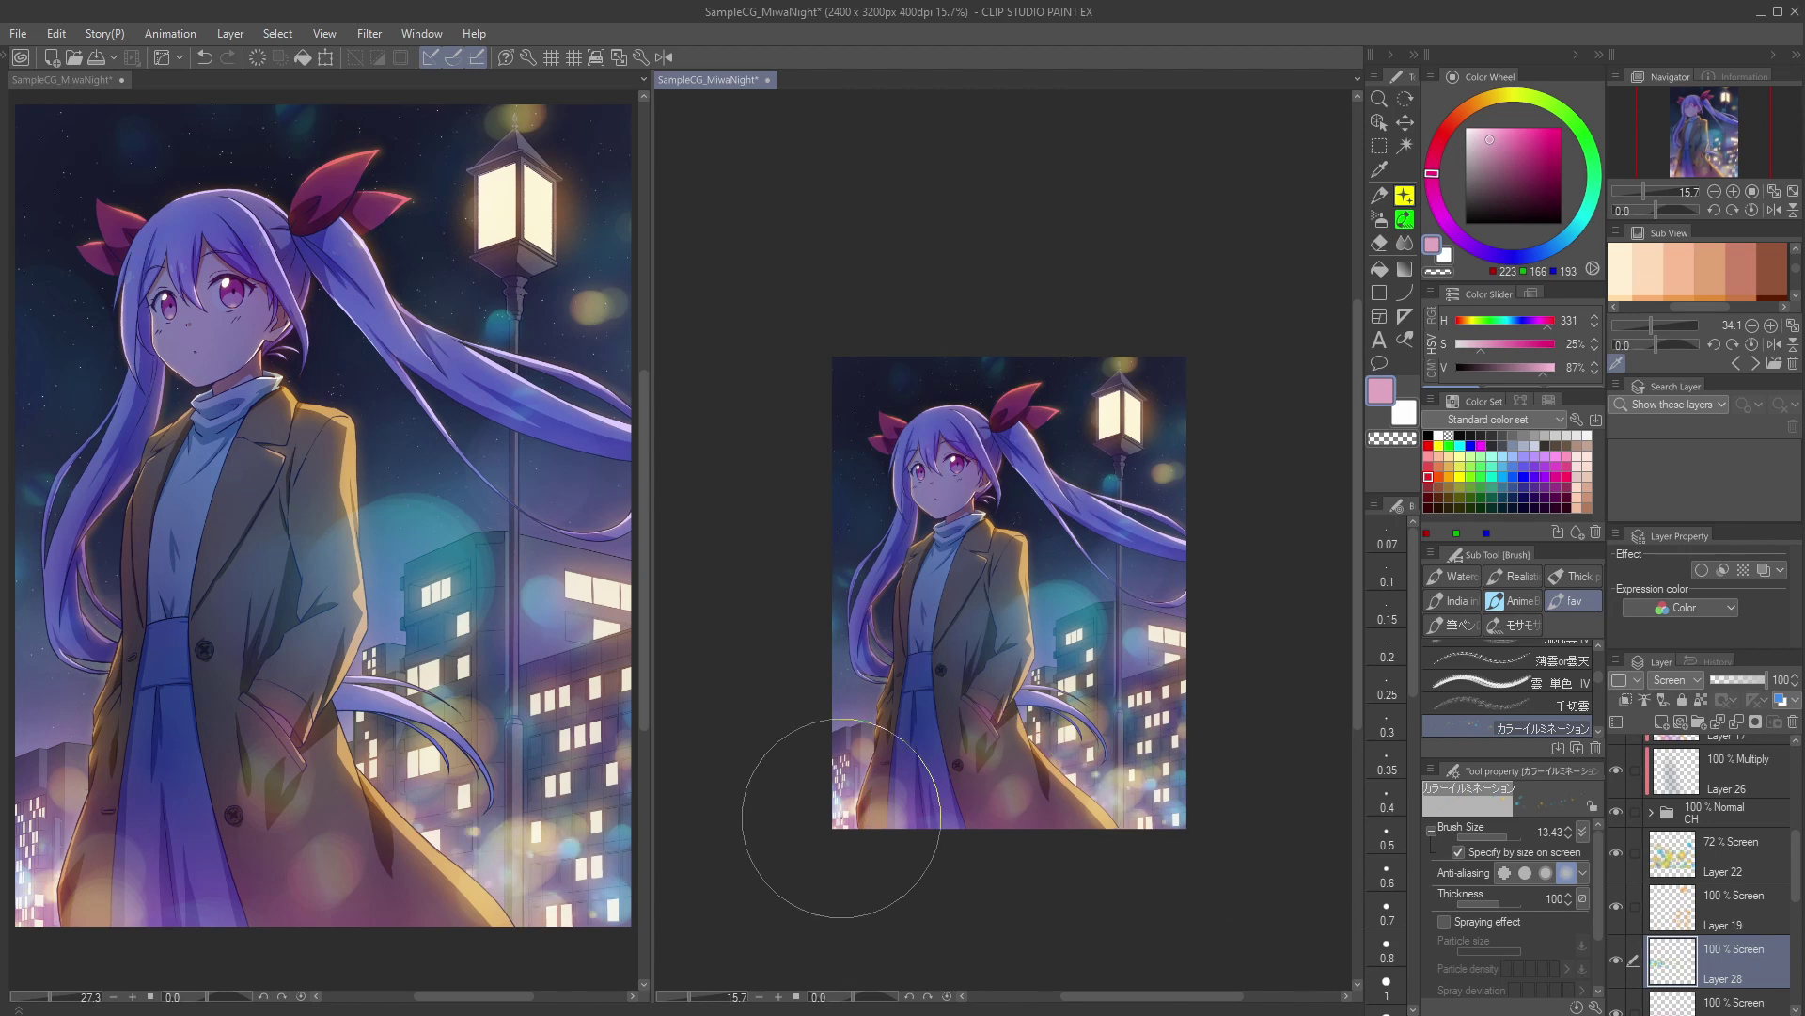
scroll(1170, 752, down, 2)
scroll(987, 734, up, 3)
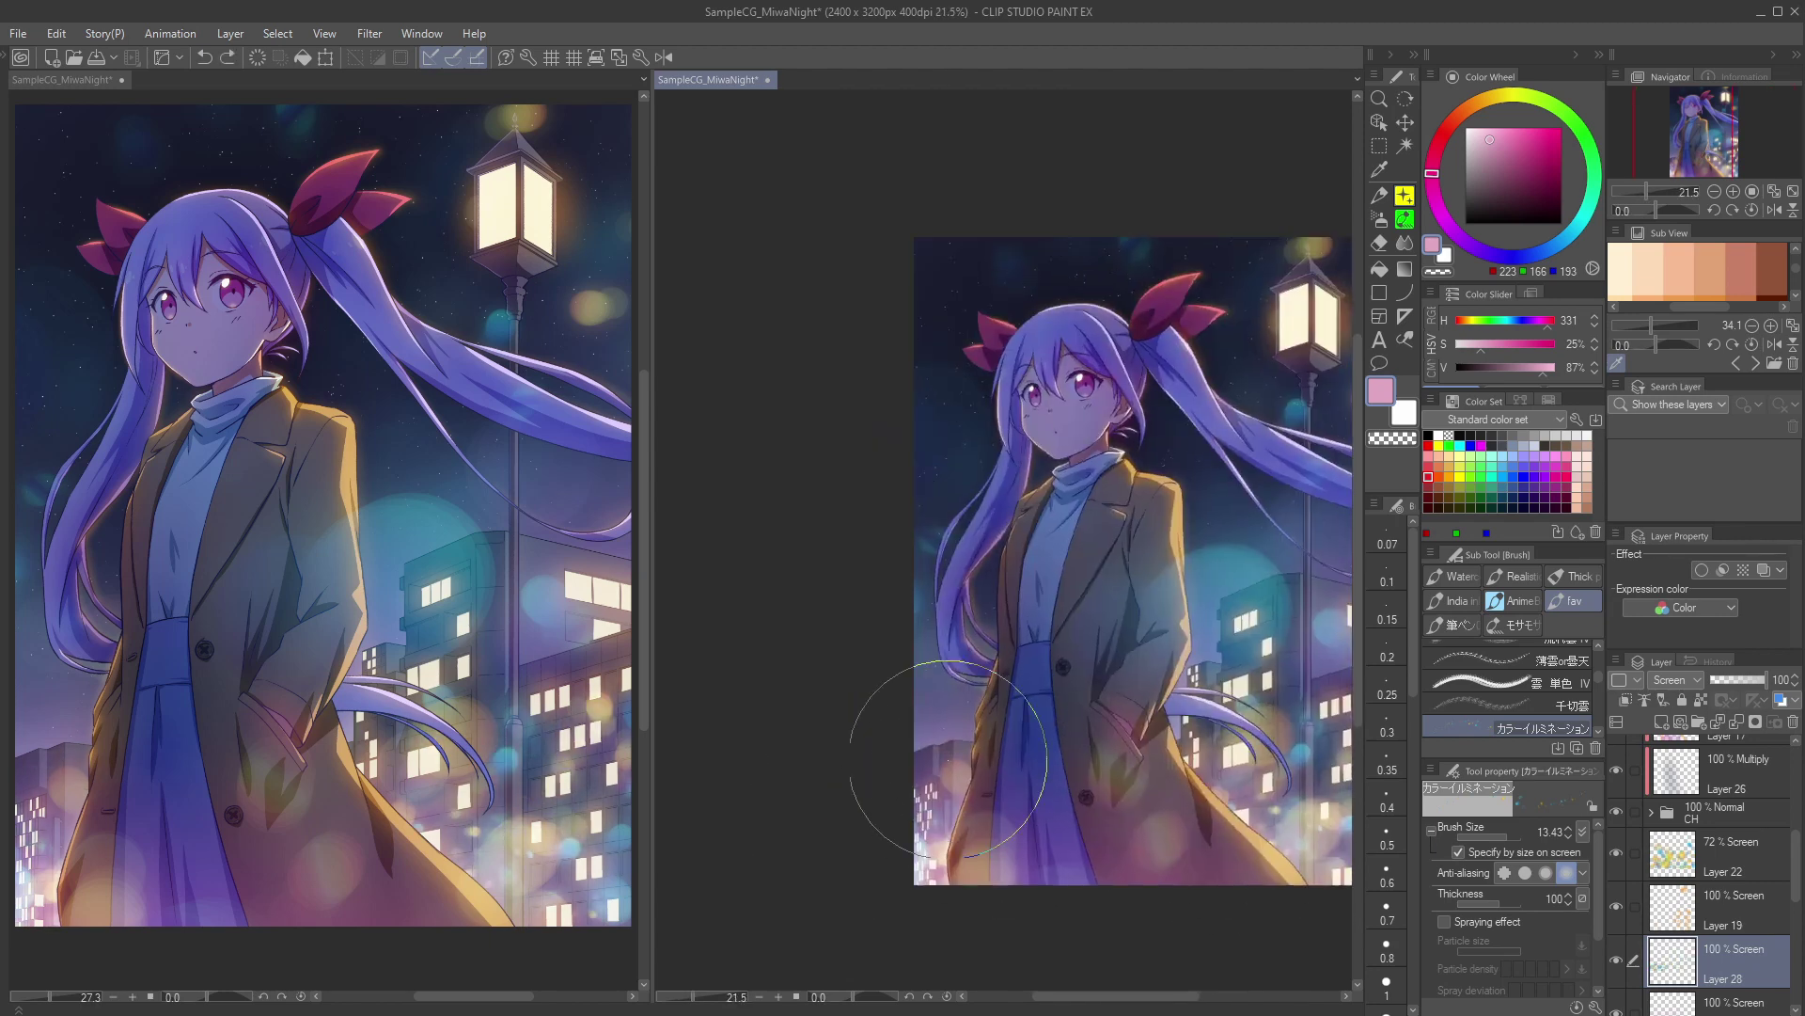
scroll(969, 760, down, 3)
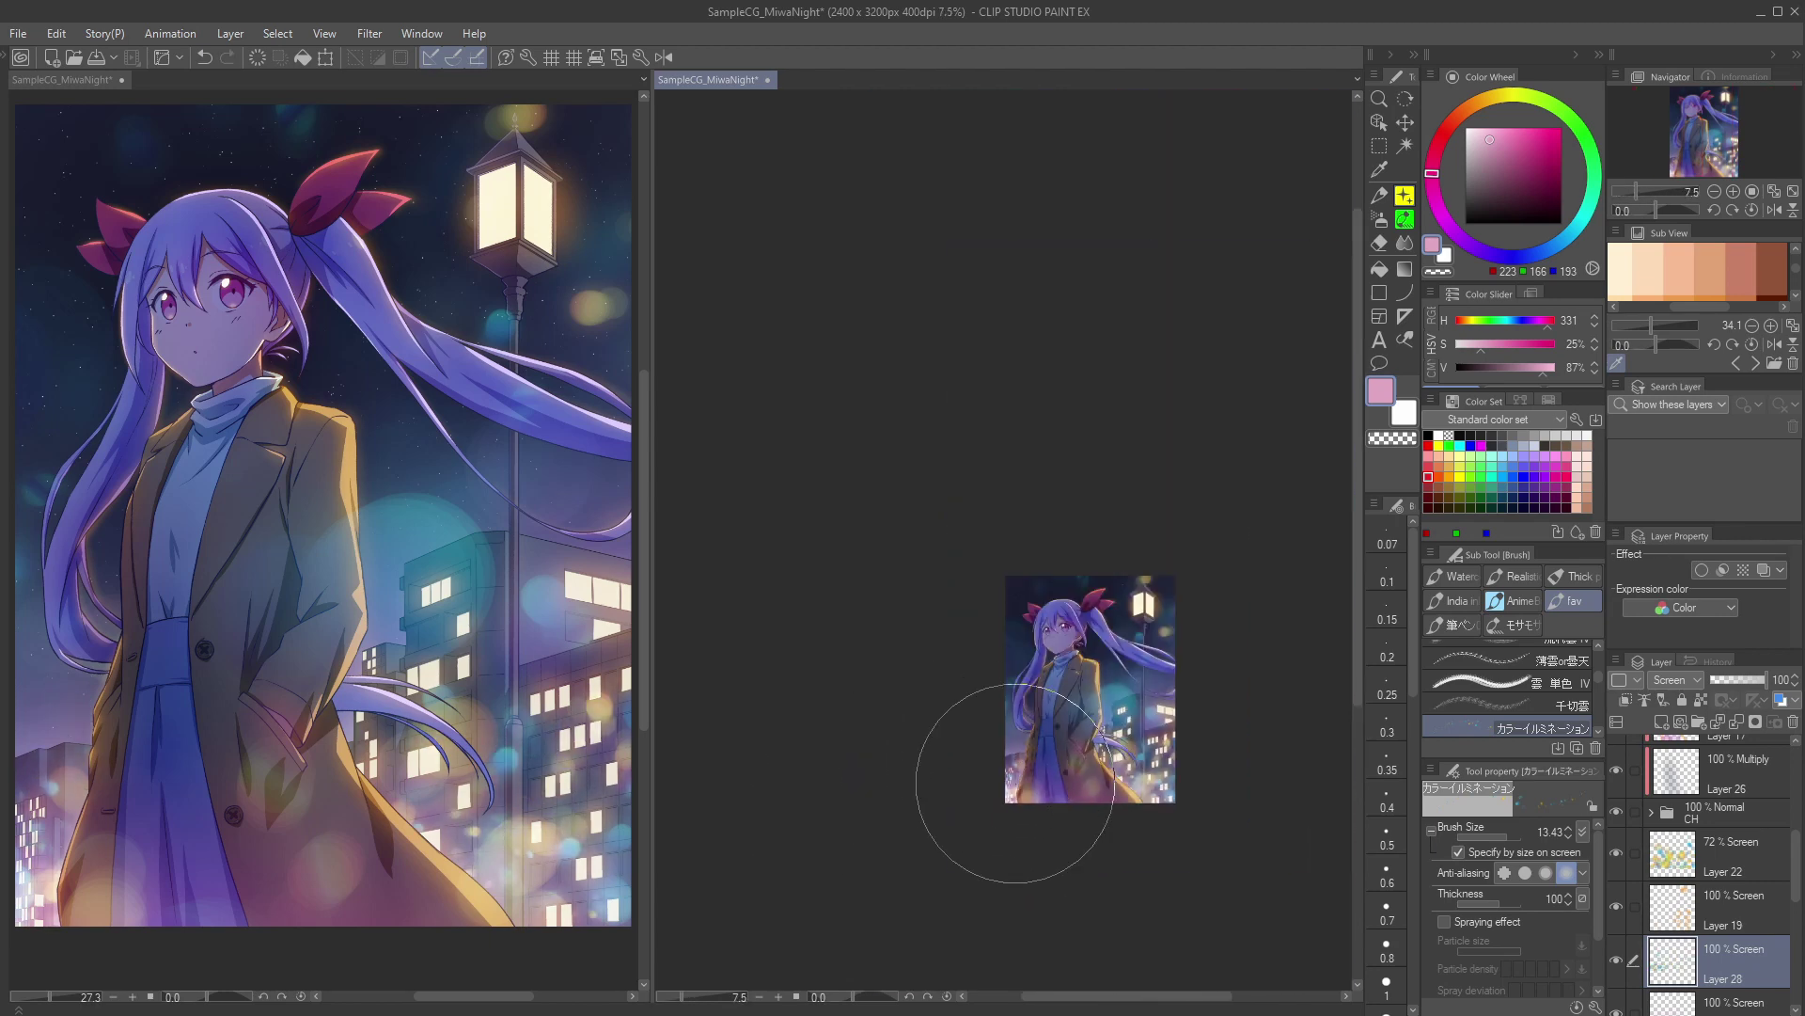
drag(1747, 679, 1739, 679)
Step: Airbrush red, RGB 255, 0, 81, over the character's face on Layer 25 with a small brush of about 1.12
scroll(1125, 753, up, 4)
scroll(1658, 790, up, 5)
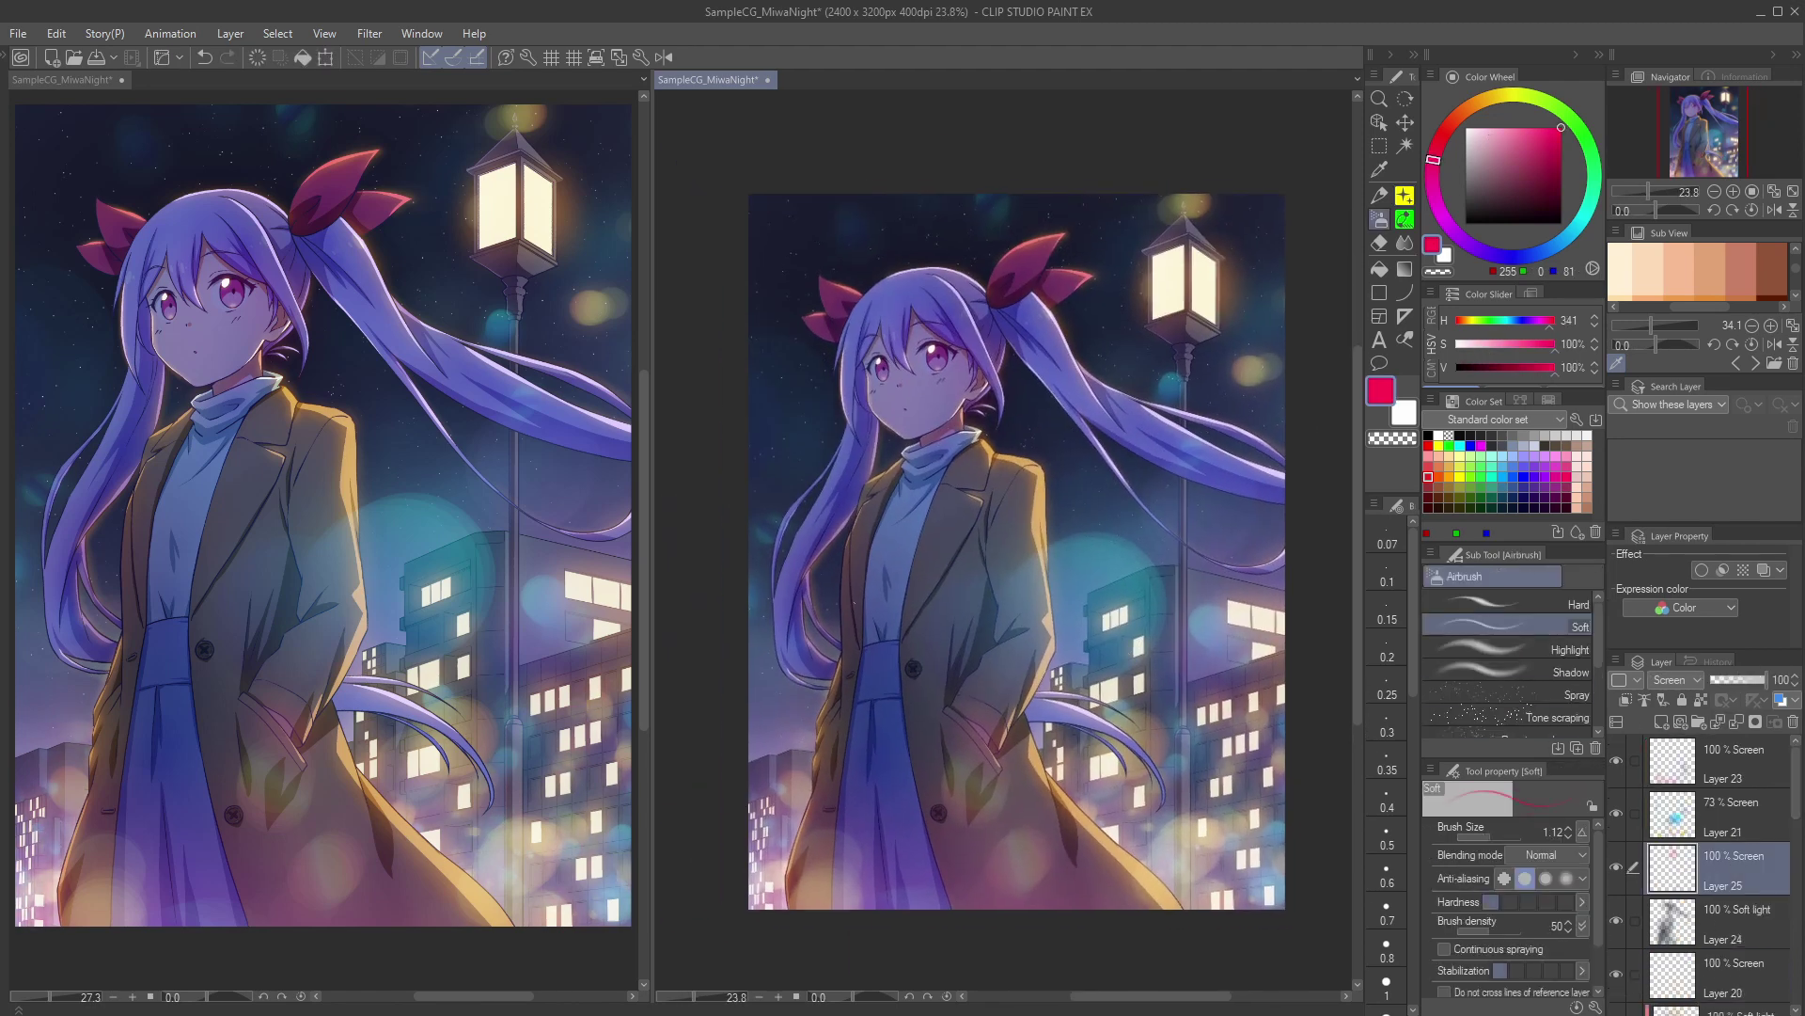
drag(978, 368, 885, 370)
Step: Add a gradient map correction layer above Layer 23 using the Somber Shade (purple) gradient
click(1617, 661)
mouse_move(1720, 726)
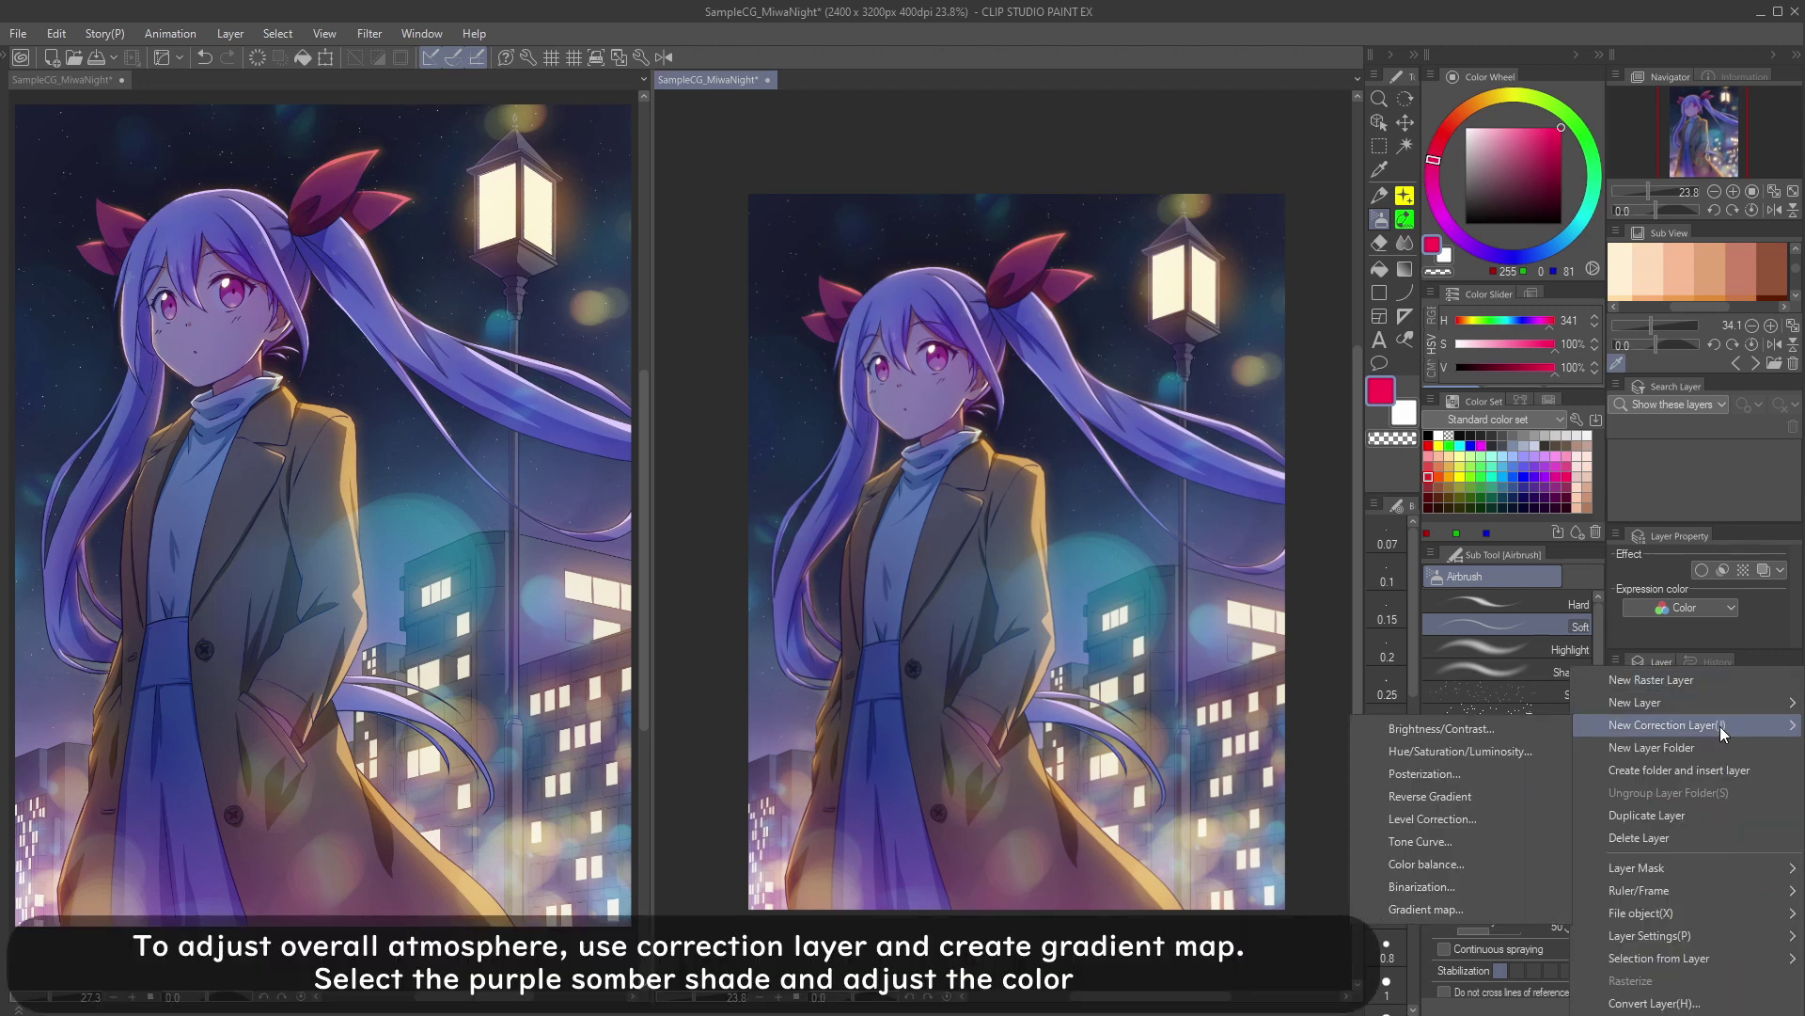
click(1437, 905)
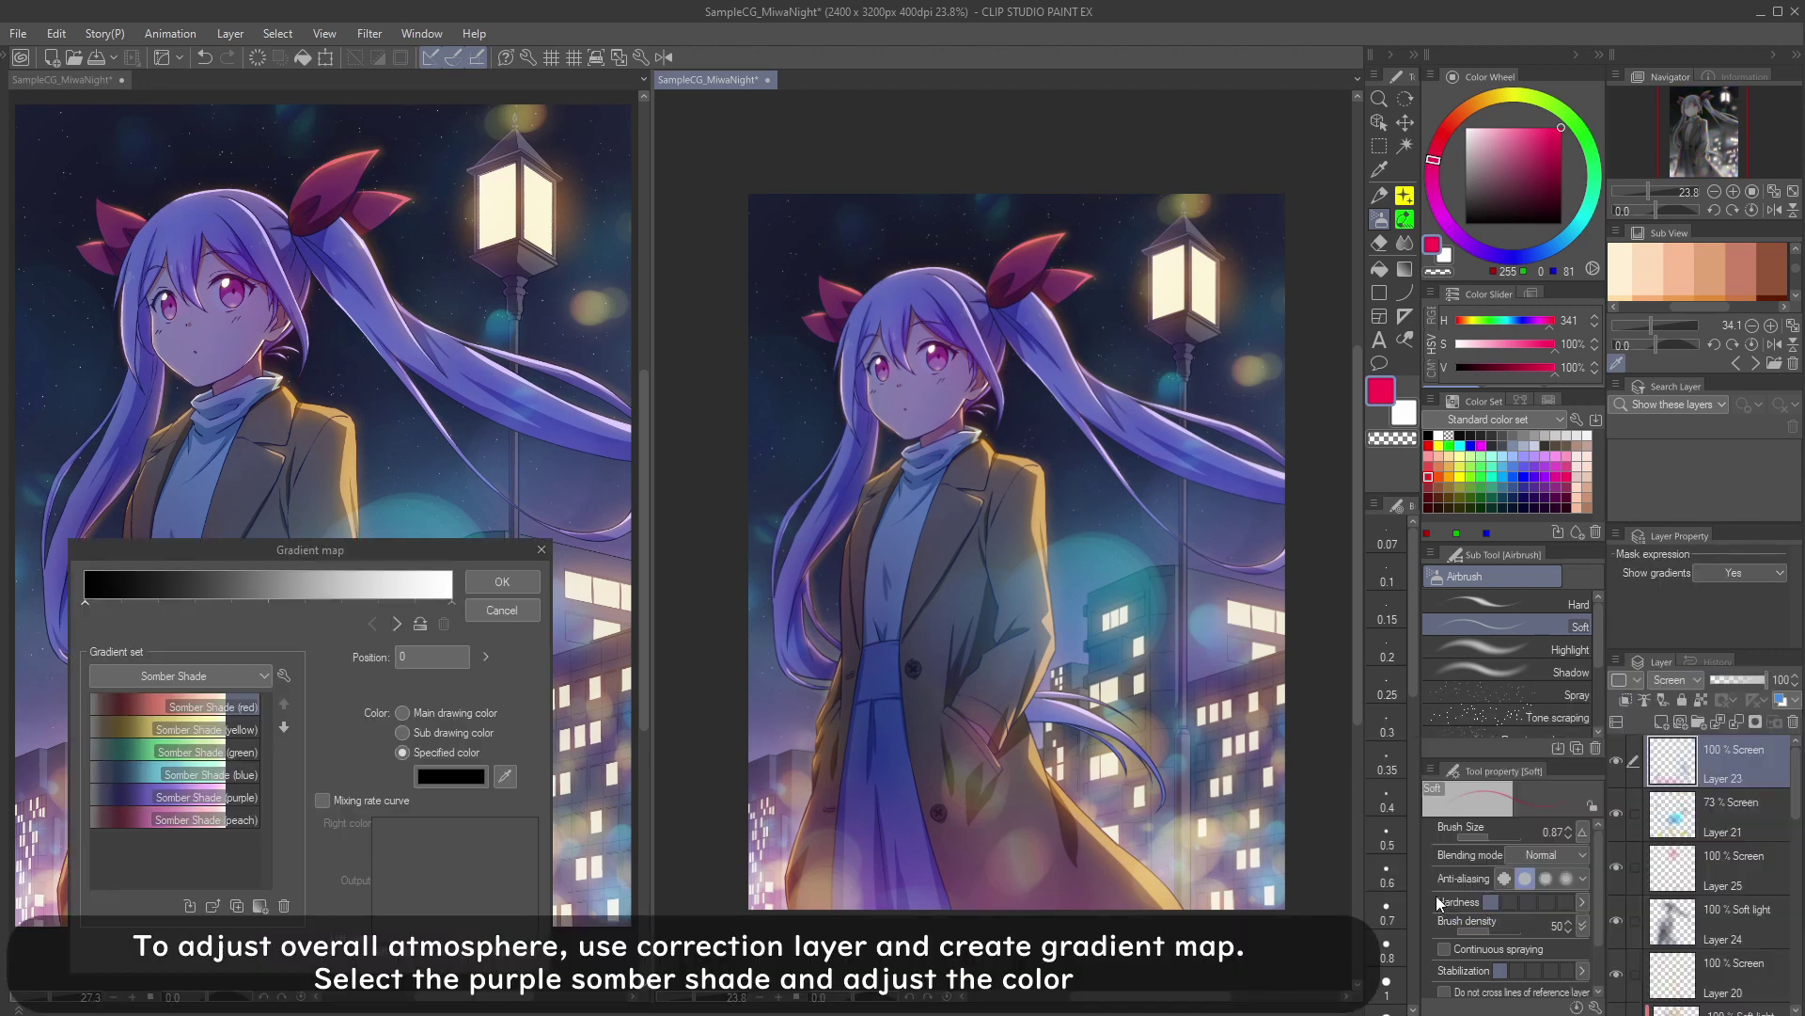
drag(440, 557, 1191, 533)
click(884, 773)
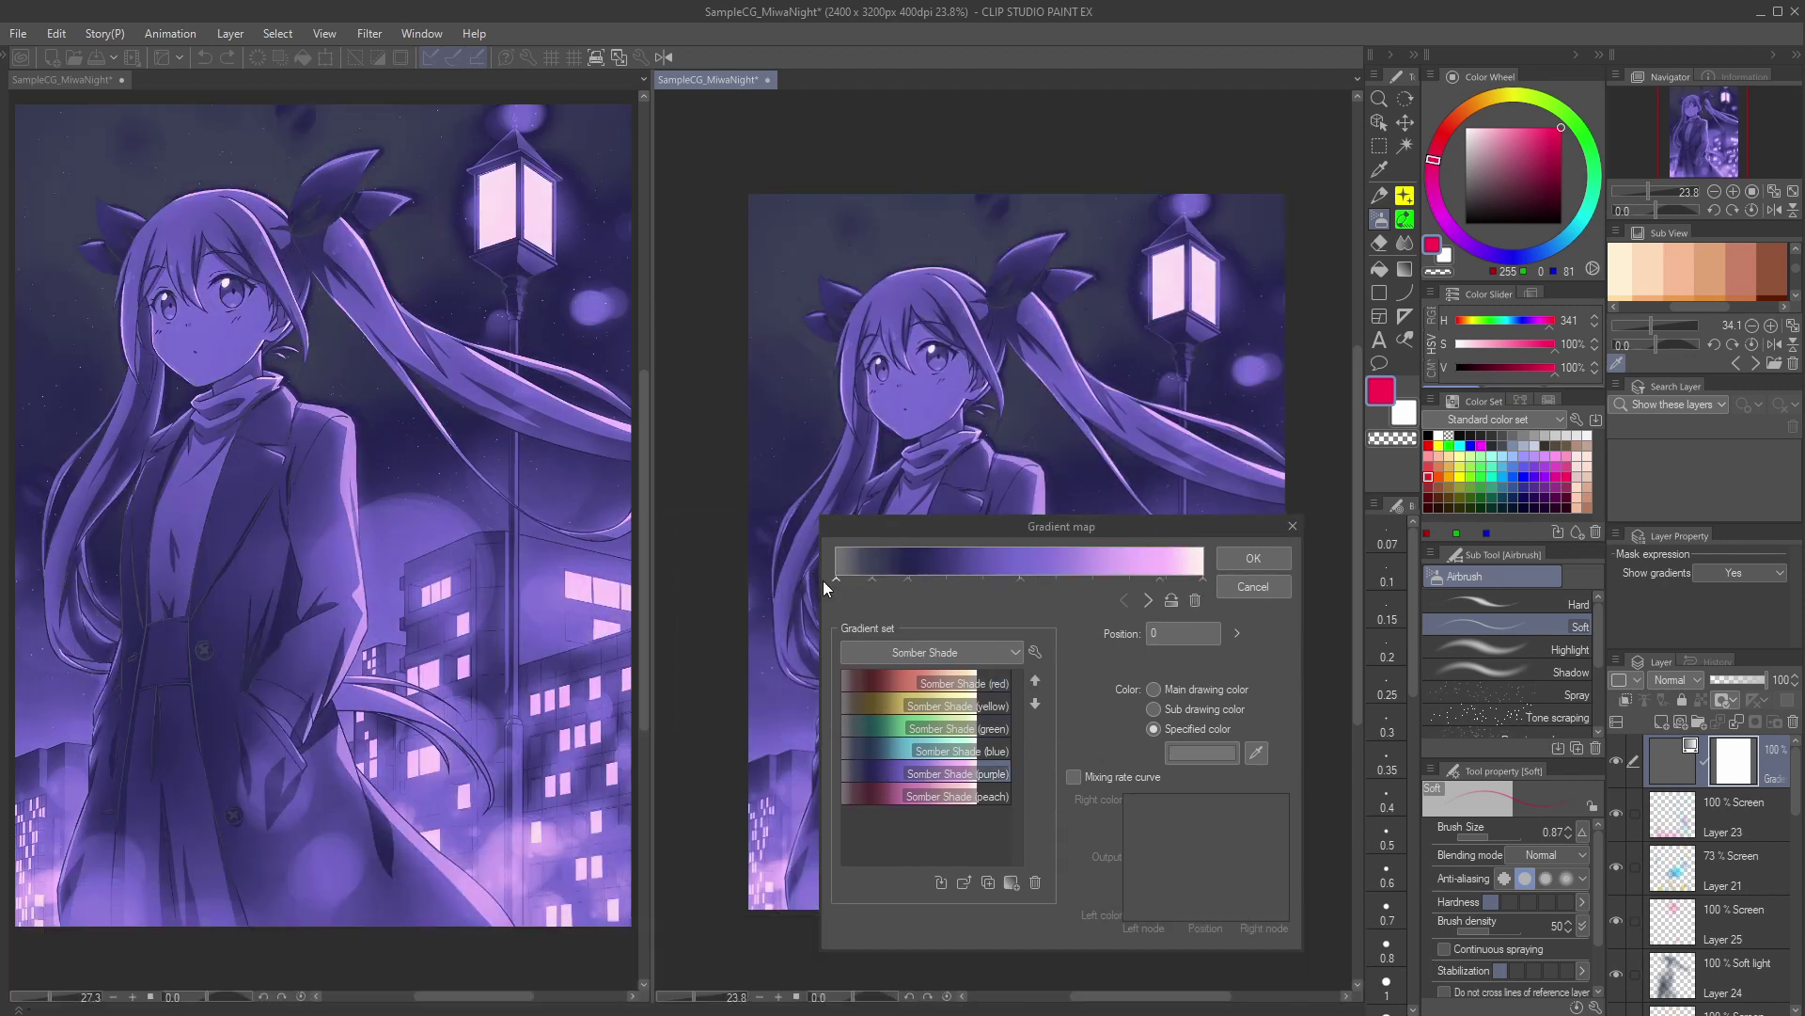
Step: Replace the gradient's grey starting colour with black, apply the map, and lower the correction layer's opacity to 17%
drag(849, 581, 829, 620)
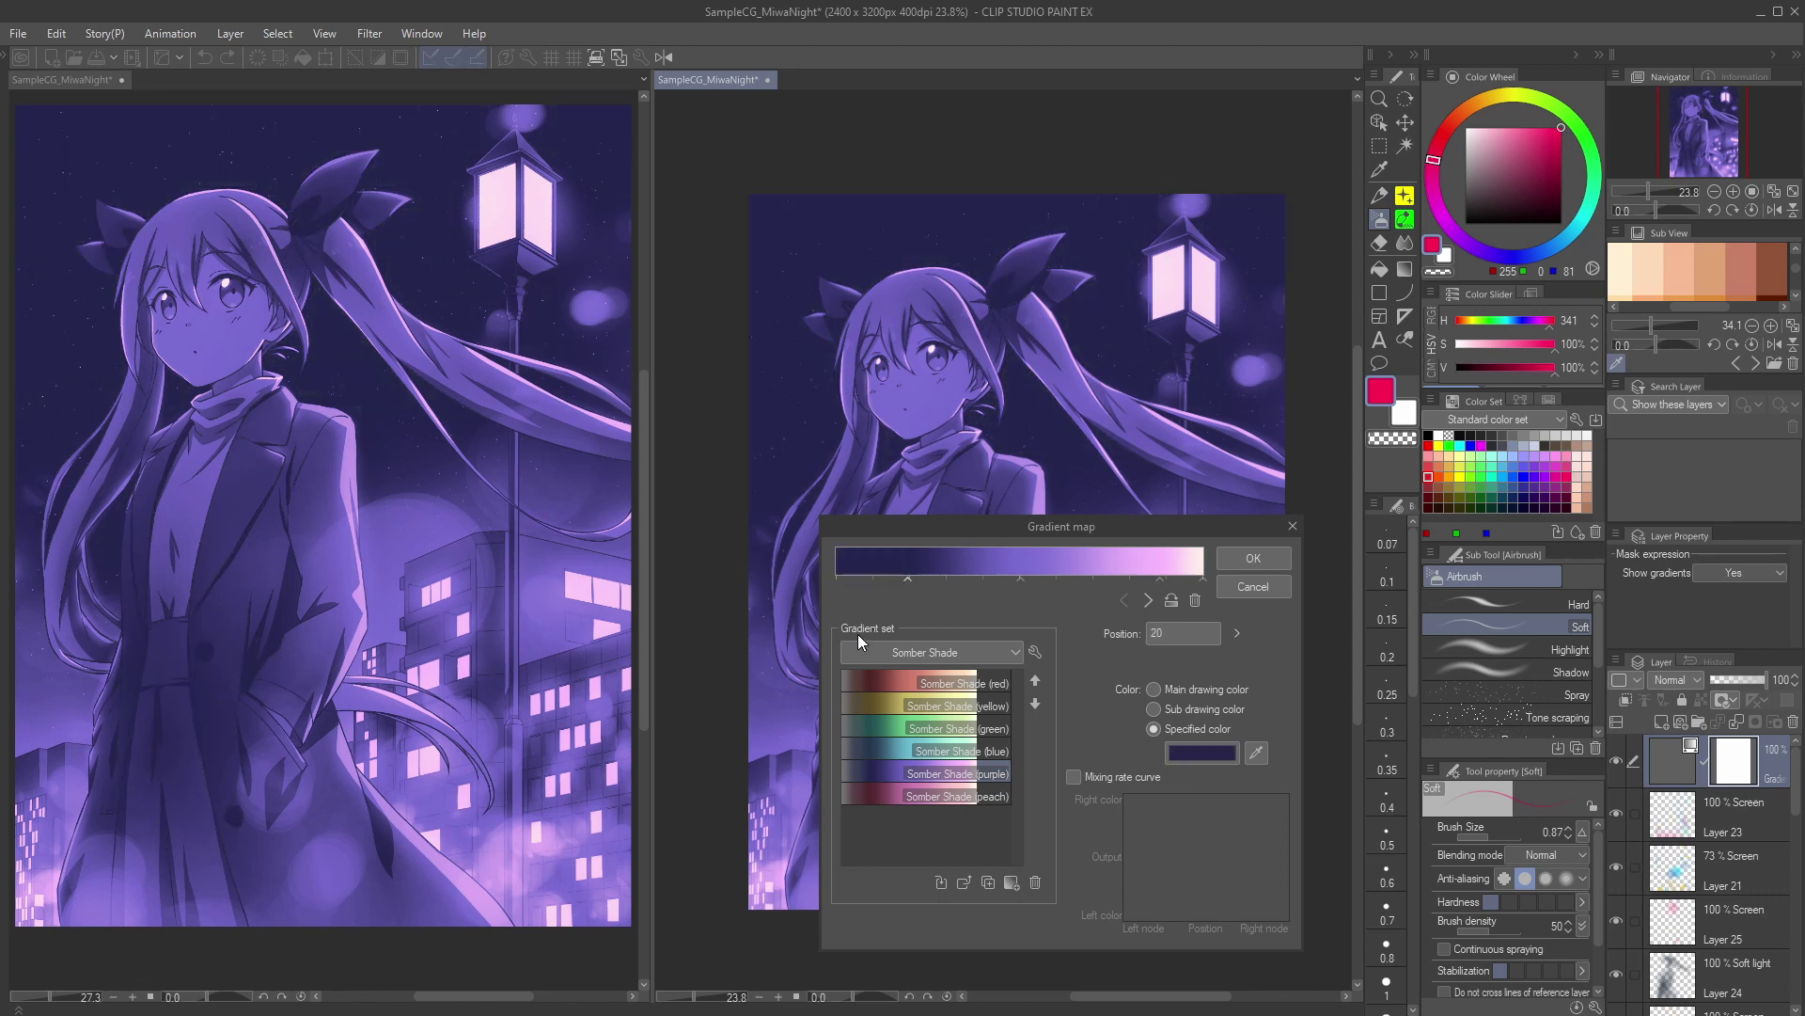
click(1187, 758)
drag(394, 802, 498, 943)
click(697, 619)
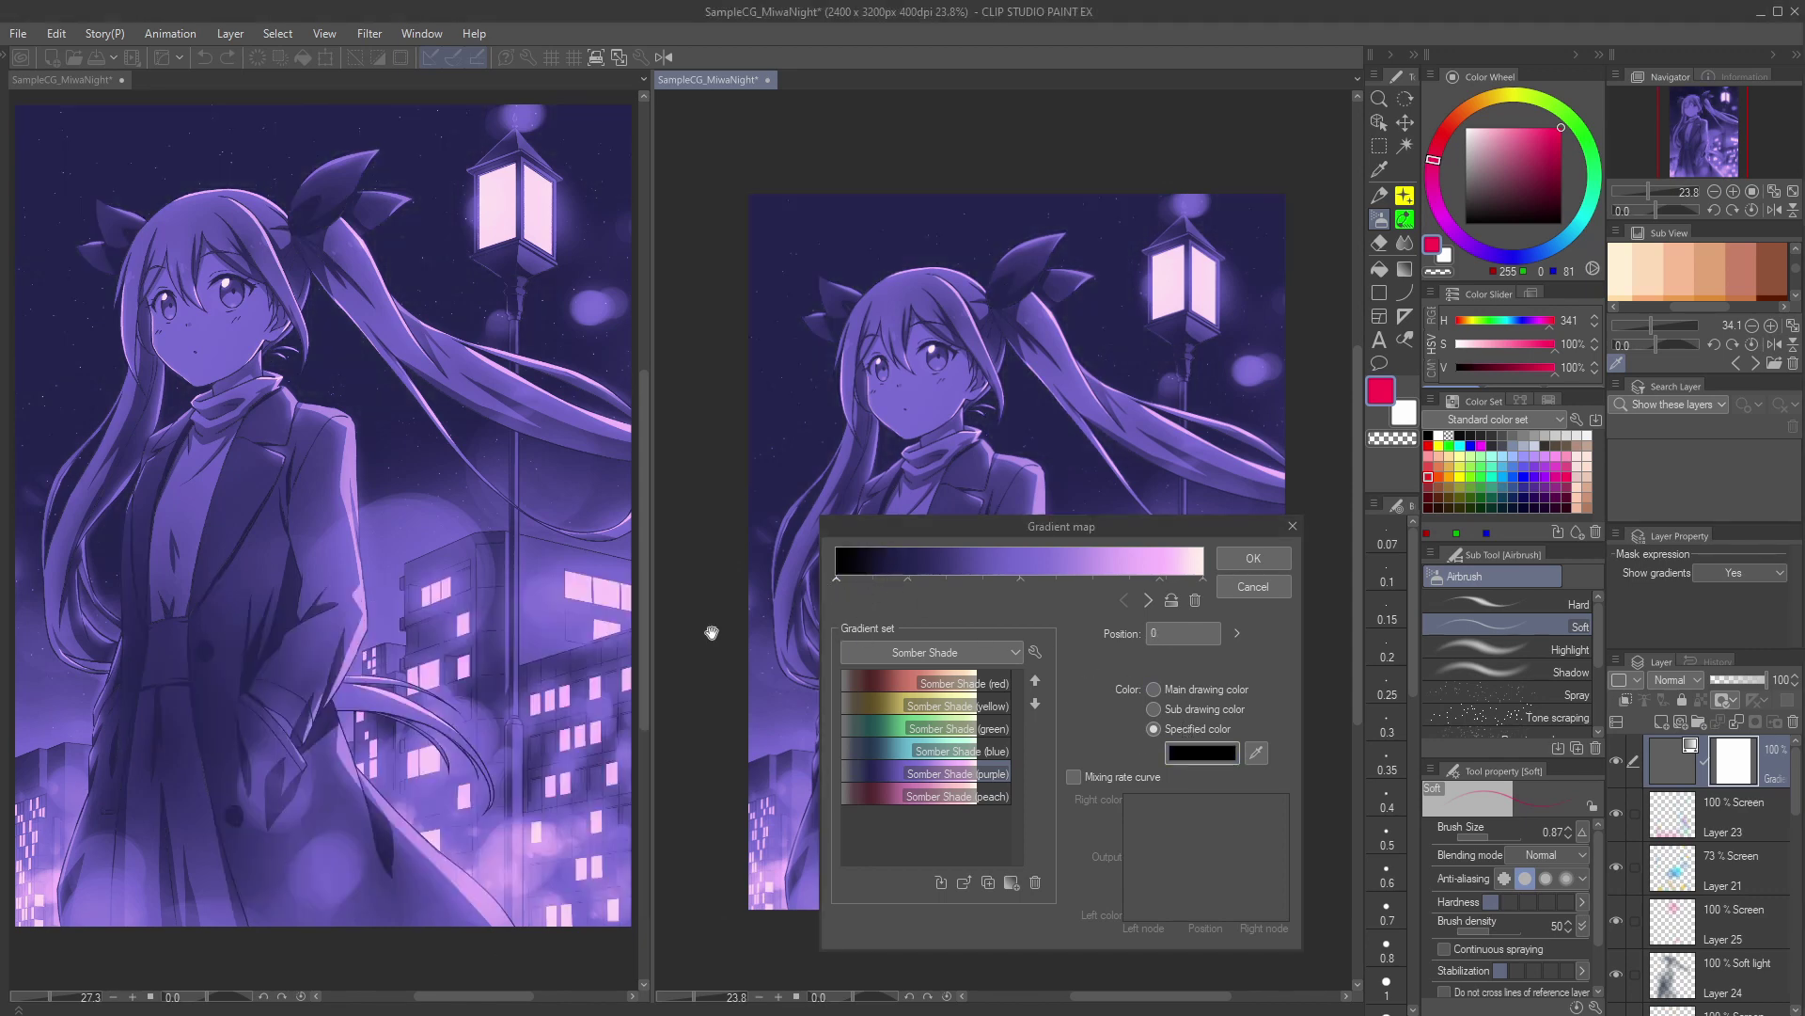
click(1255, 564)
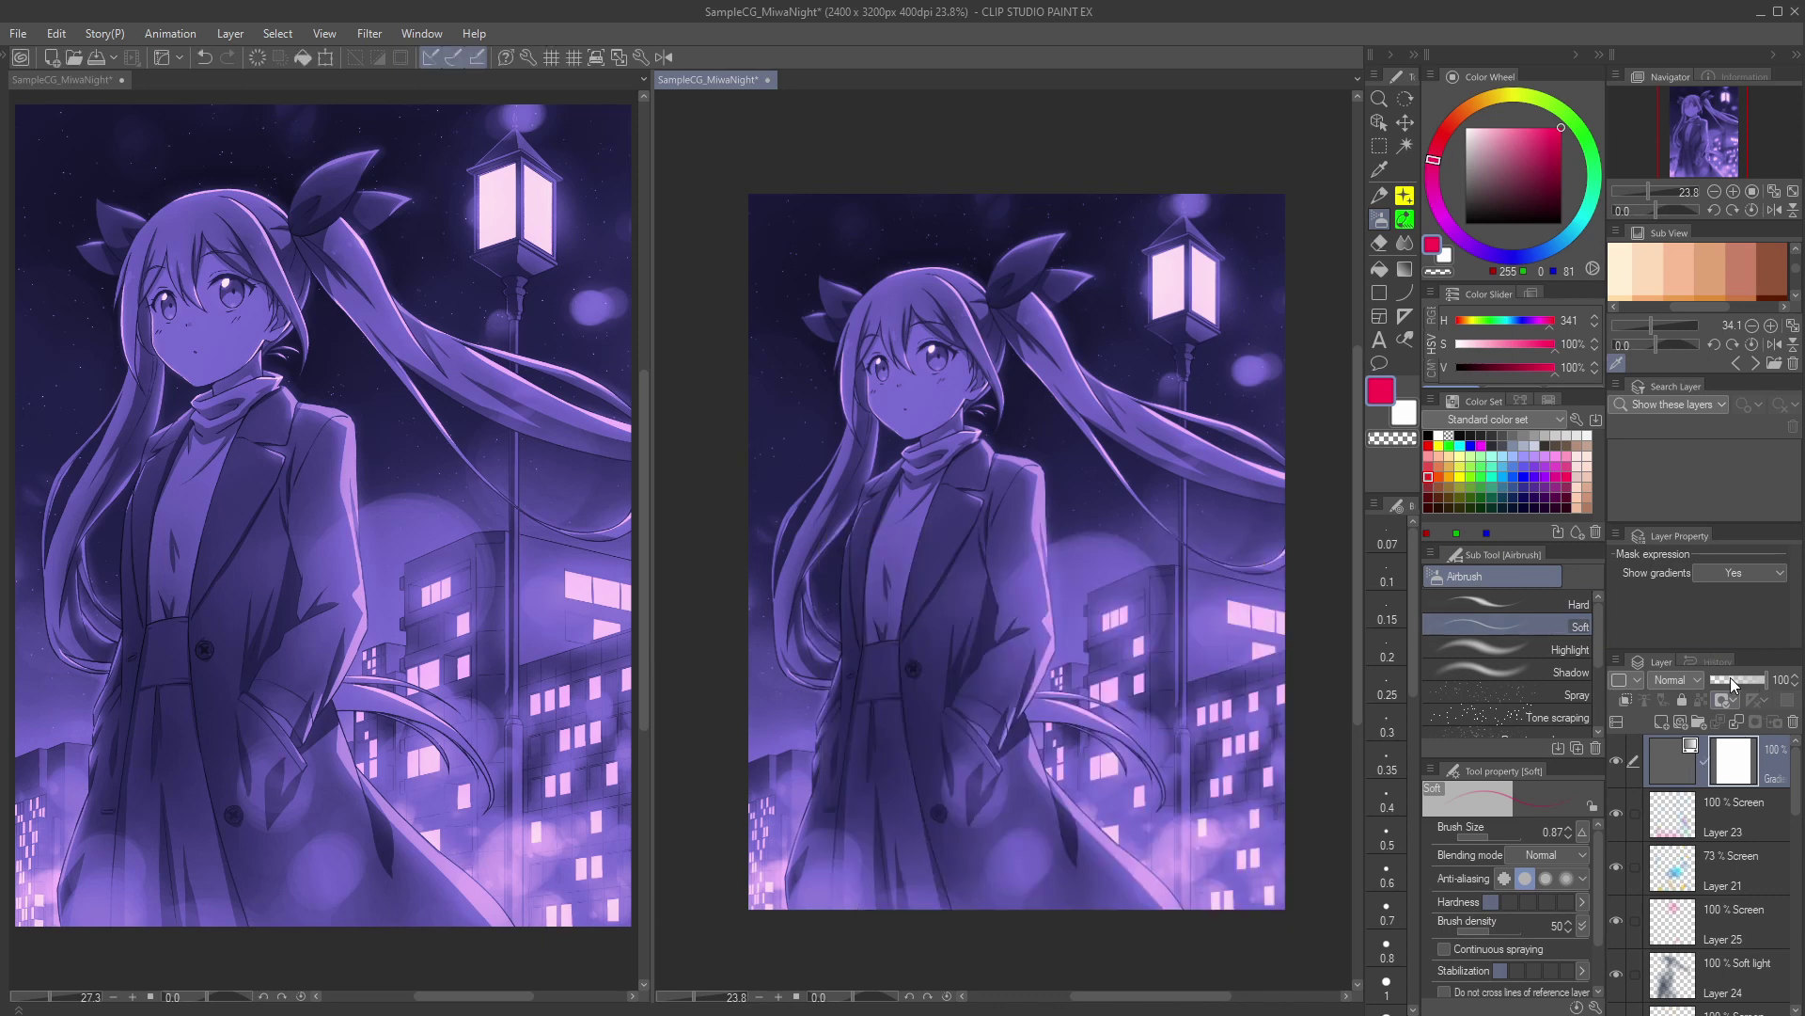
drag(1731, 677, 1721, 679)
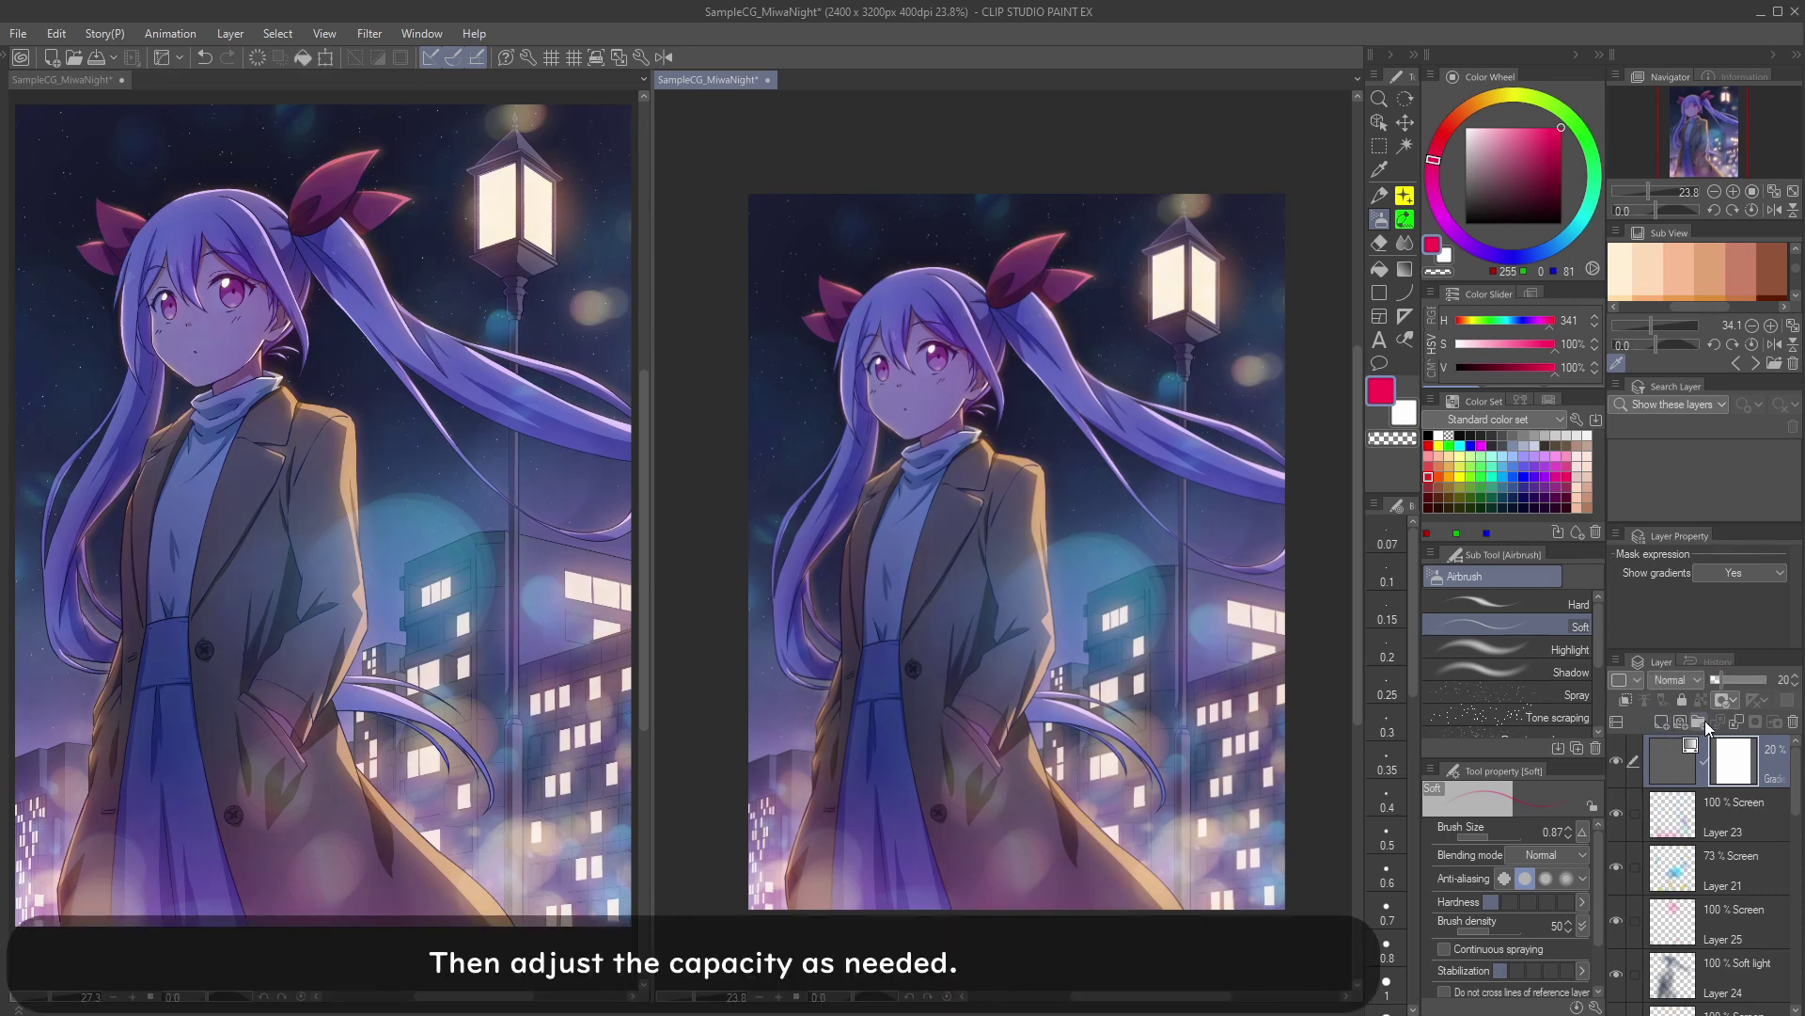
drag(1707, 685, 1718, 681)
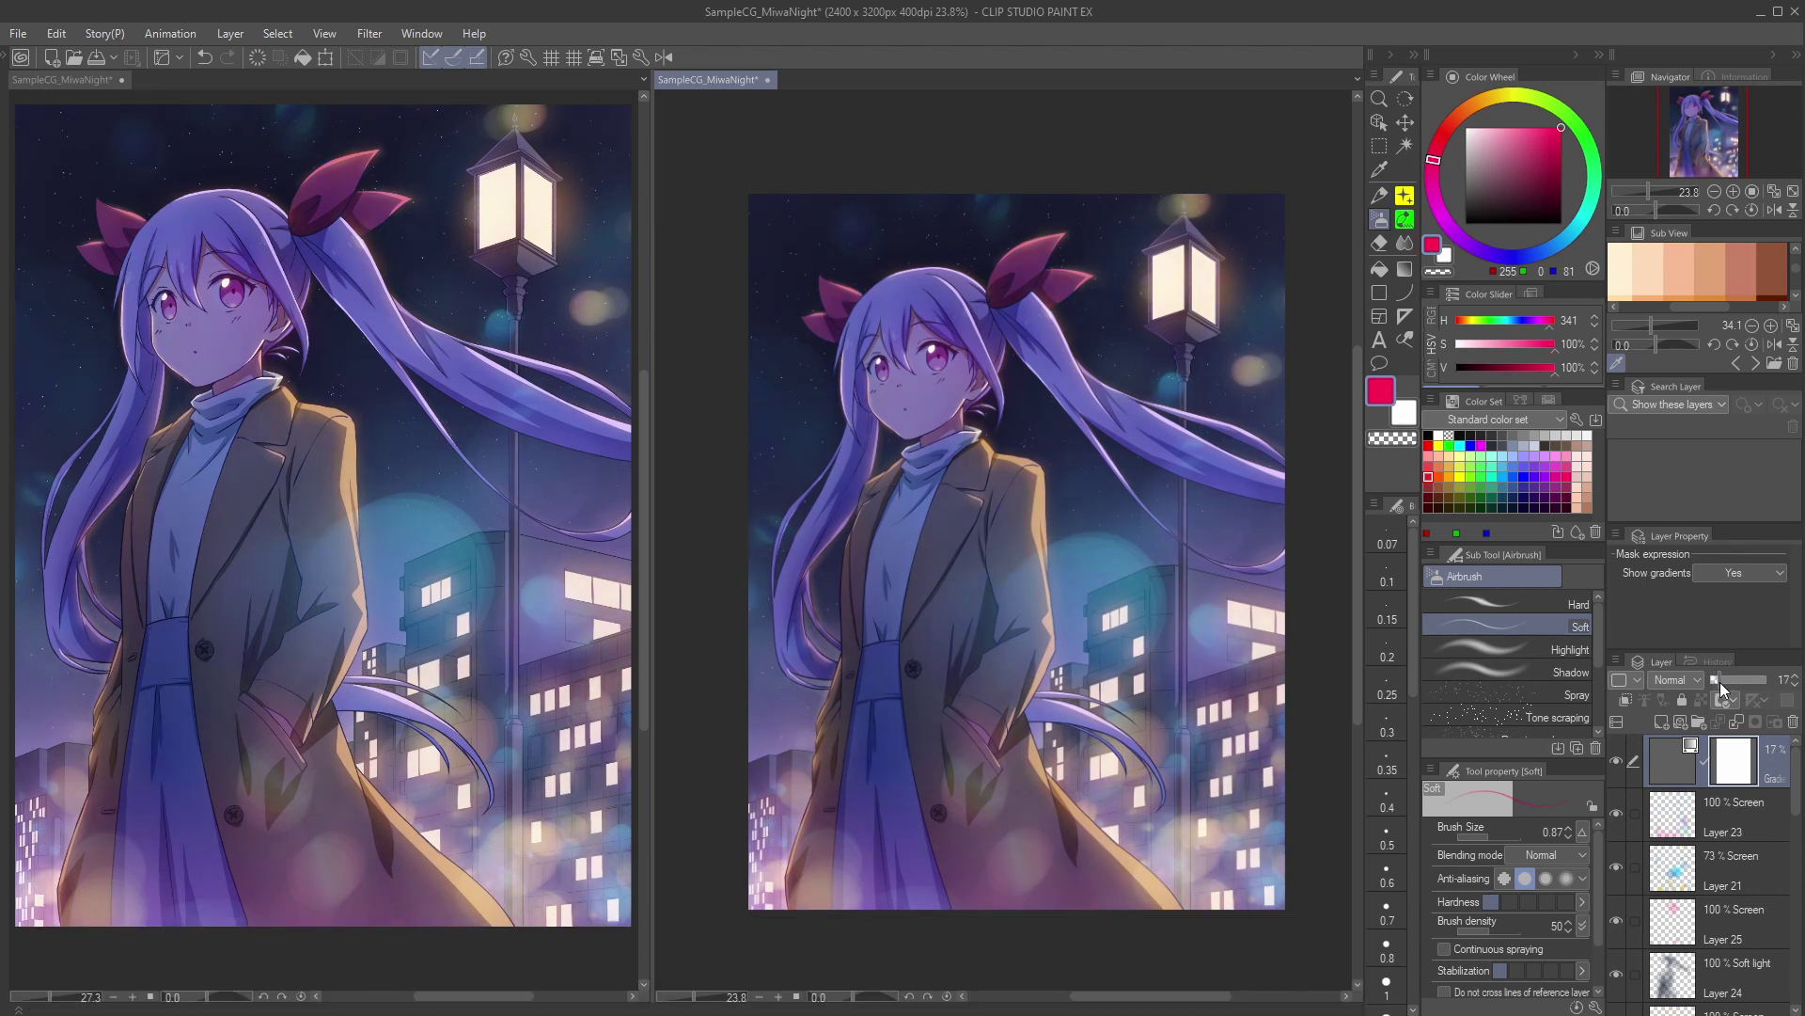
Step: Add a tone curve correction layer between Layer 23 and the gradient map, with an RGB curve that darkens the shadows and lifts the highlights
right_click(1666, 802)
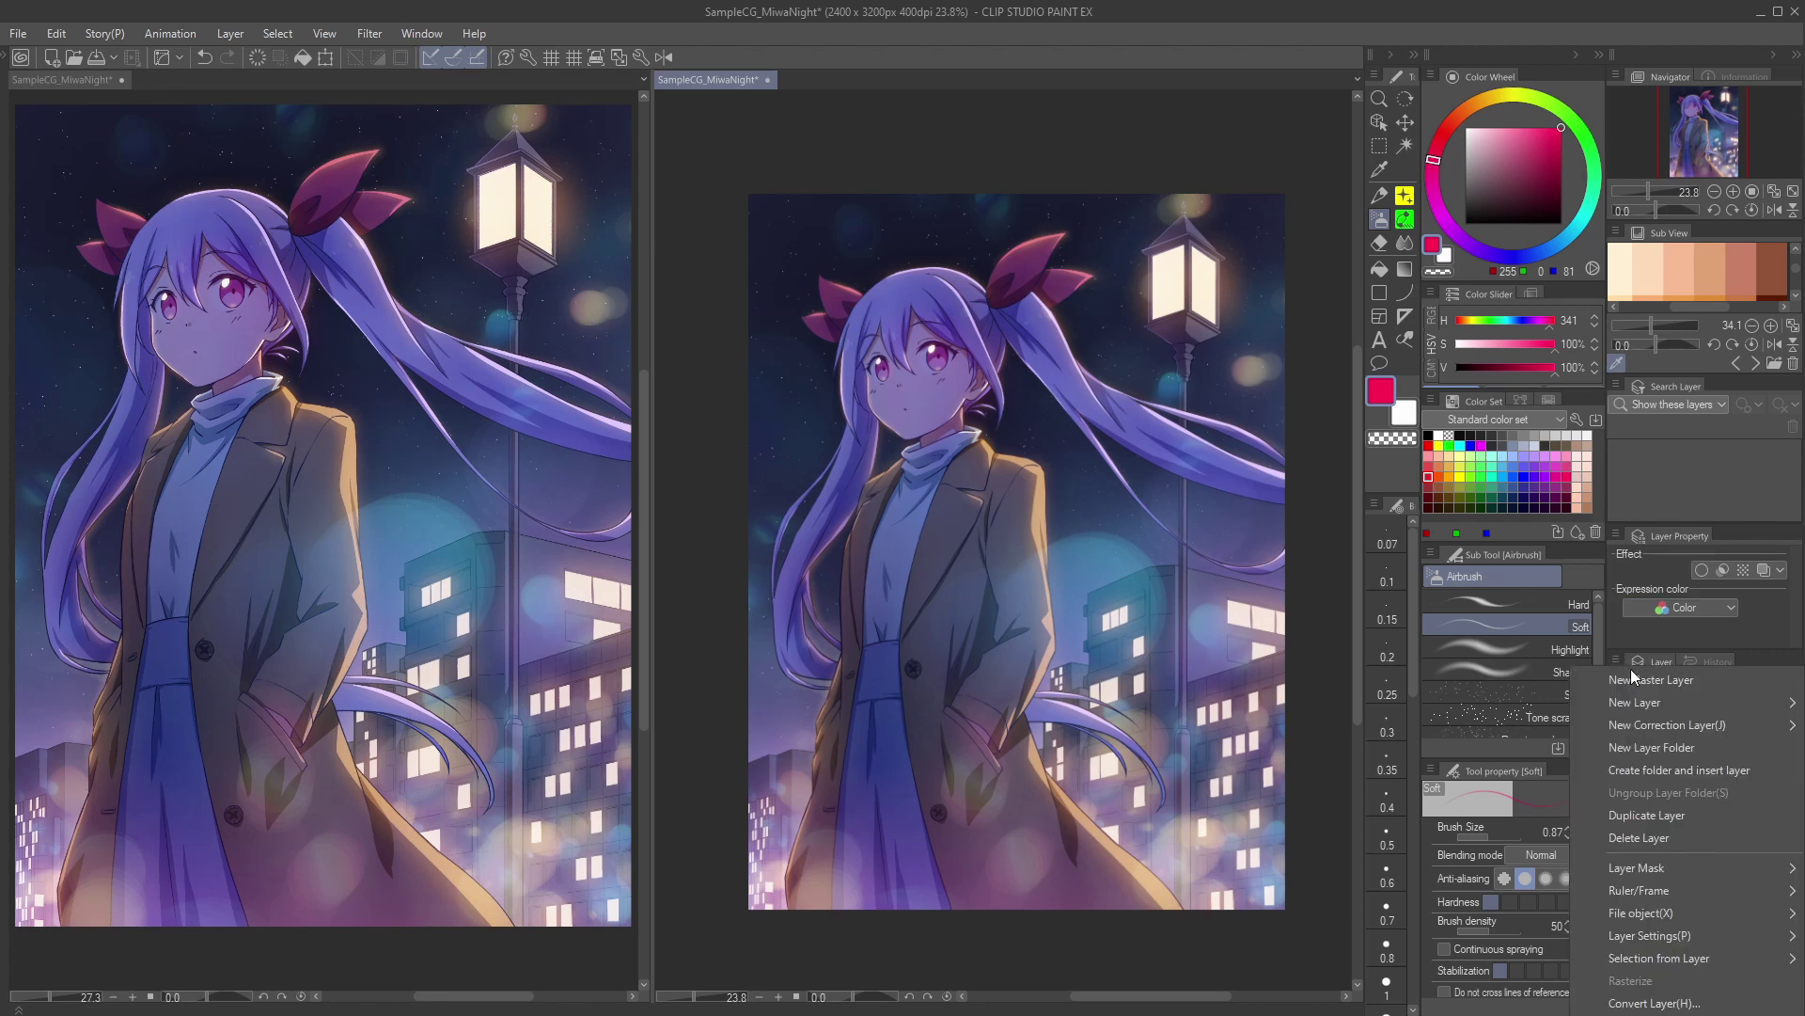
mouse_move(1633, 724)
click(1457, 844)
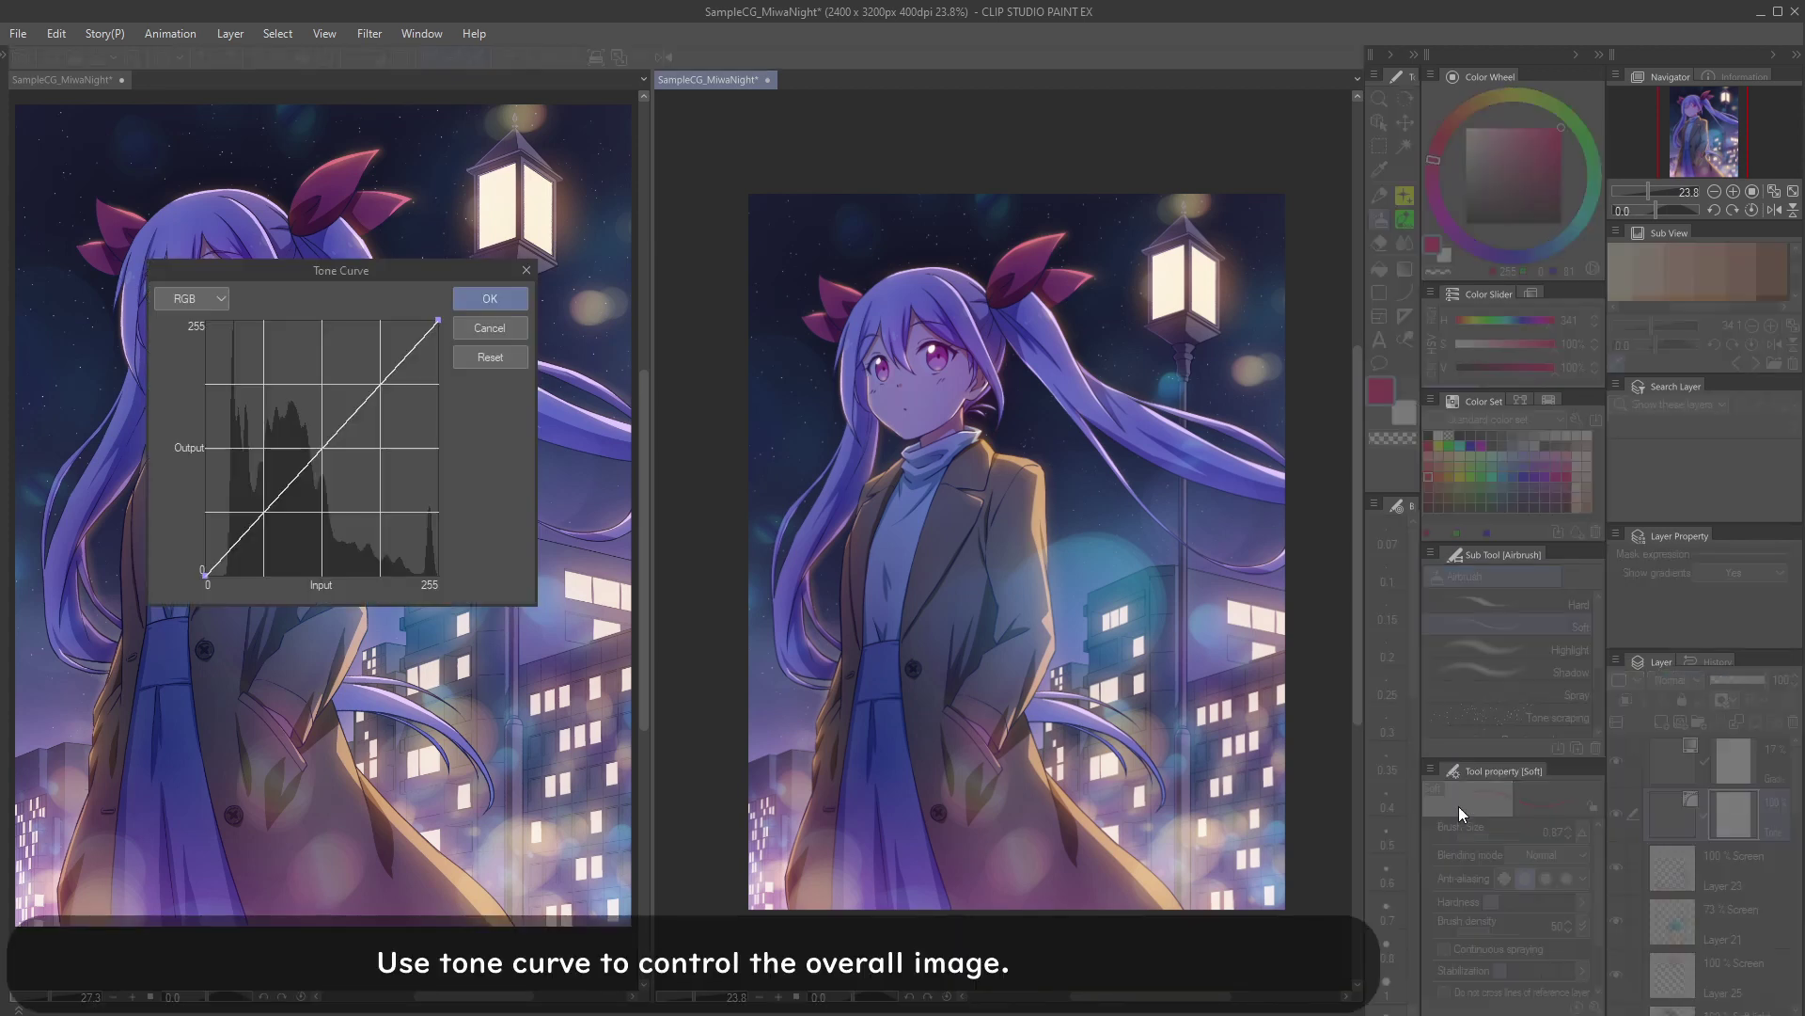
drag(378, 280, 921, 561)
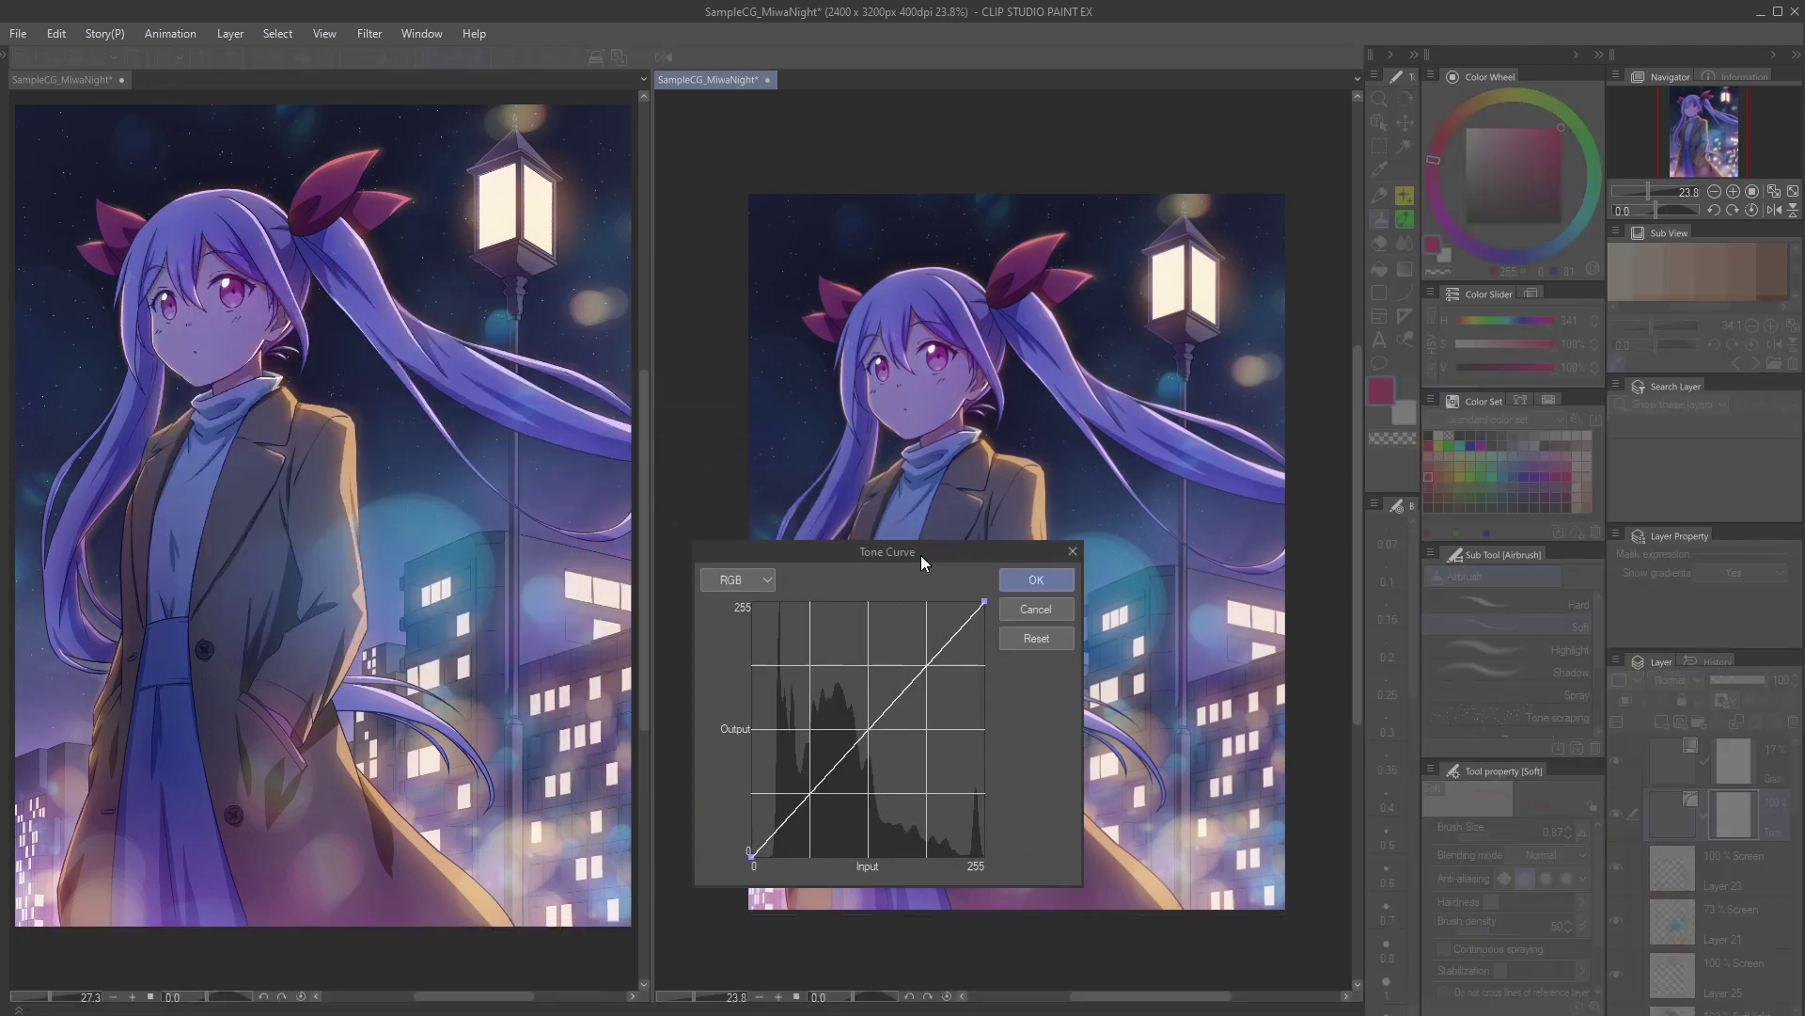
drag(764, 843, 767, 859)
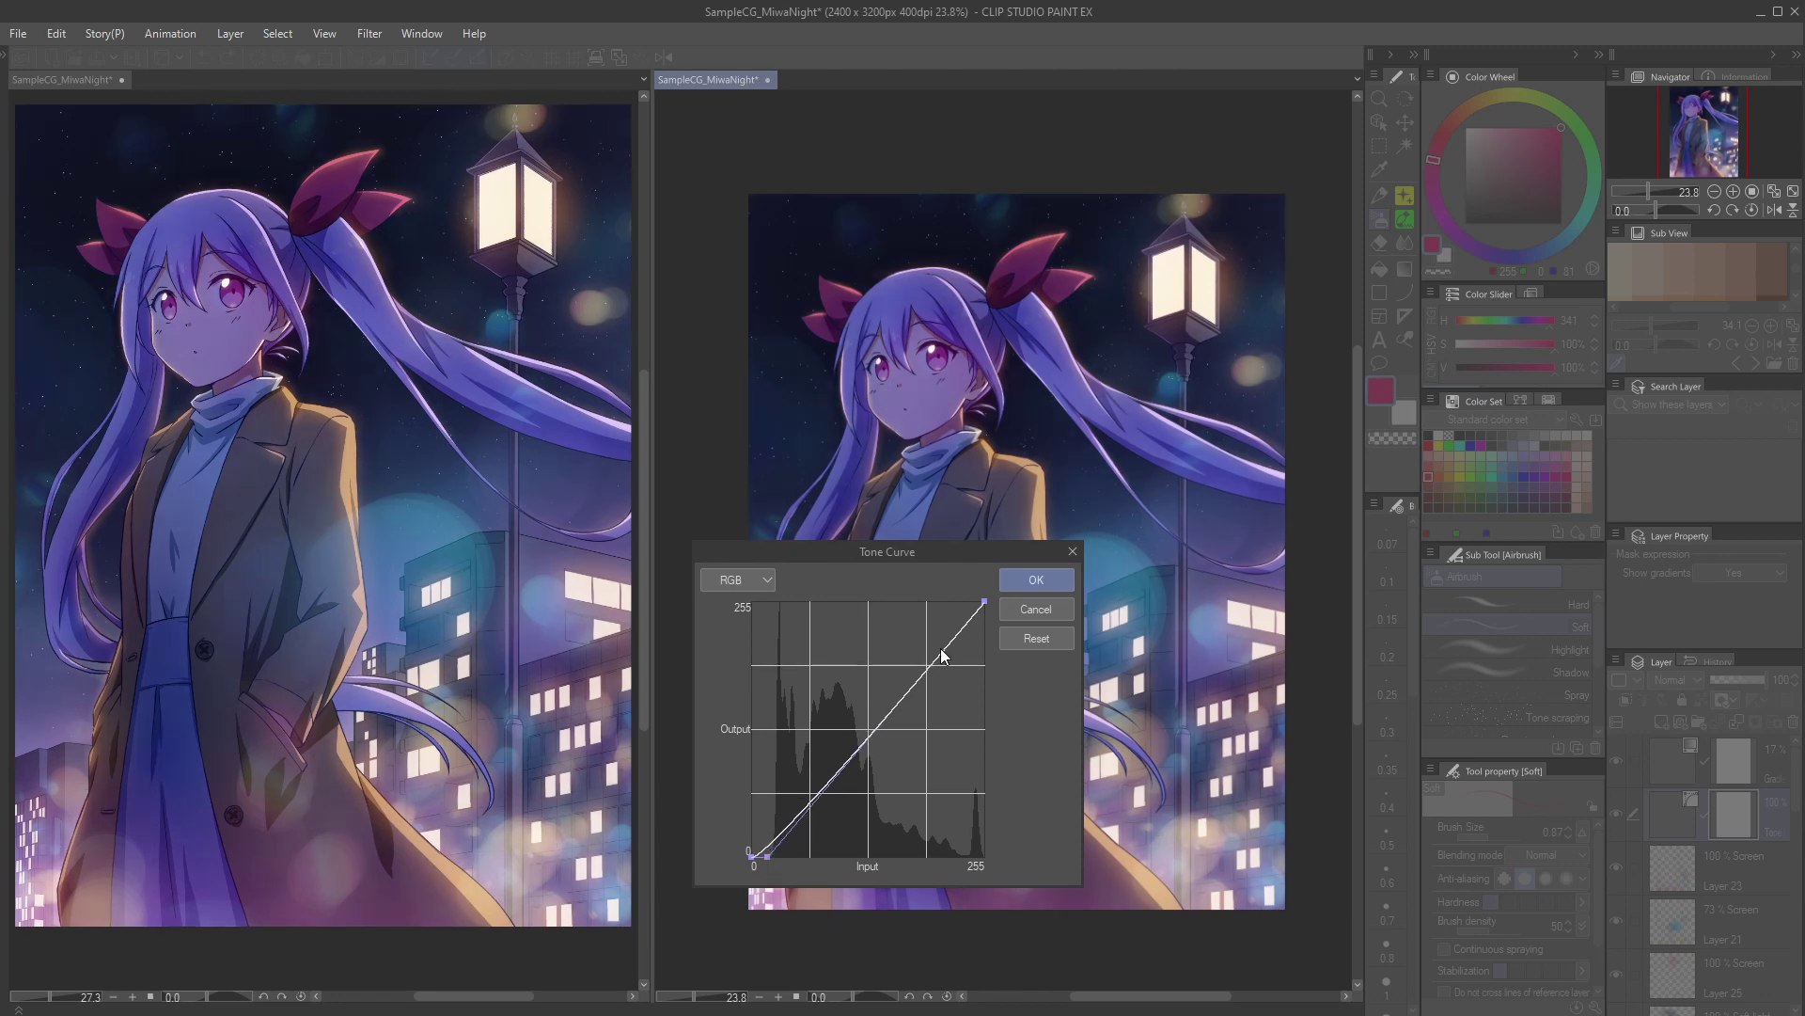
drag(942, 651, 926, 649)
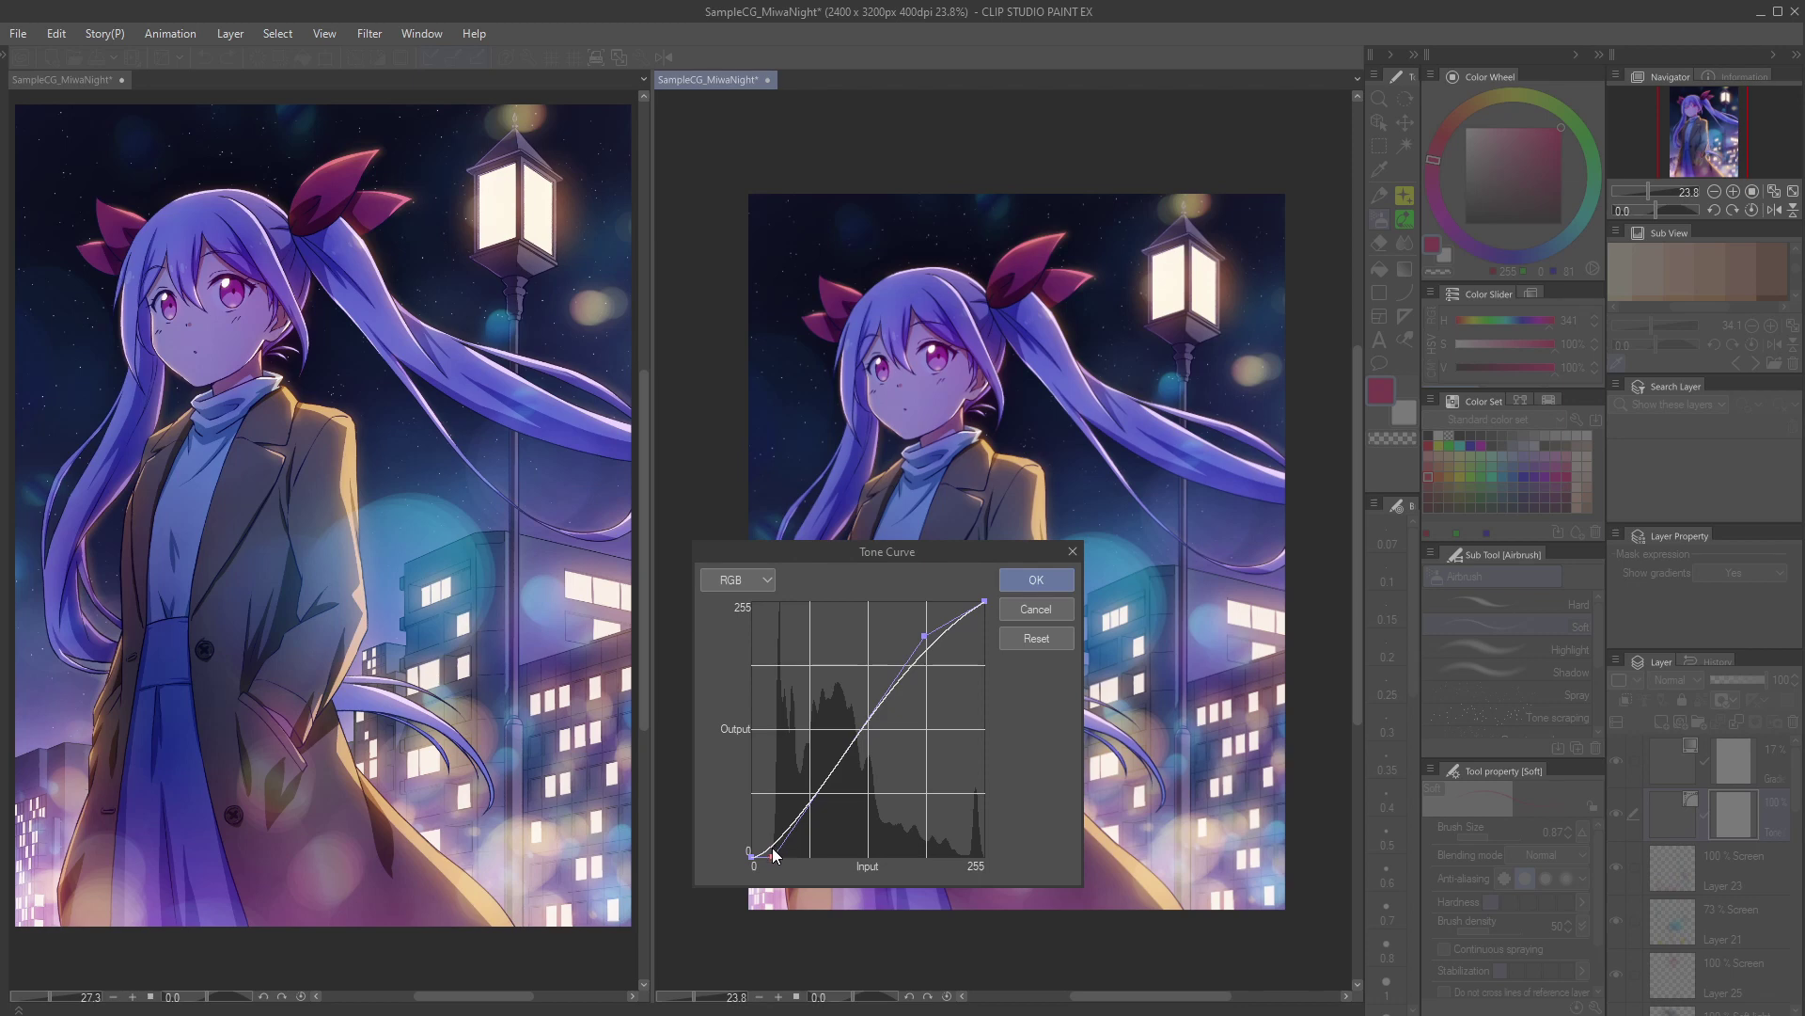
click(1037, 579)
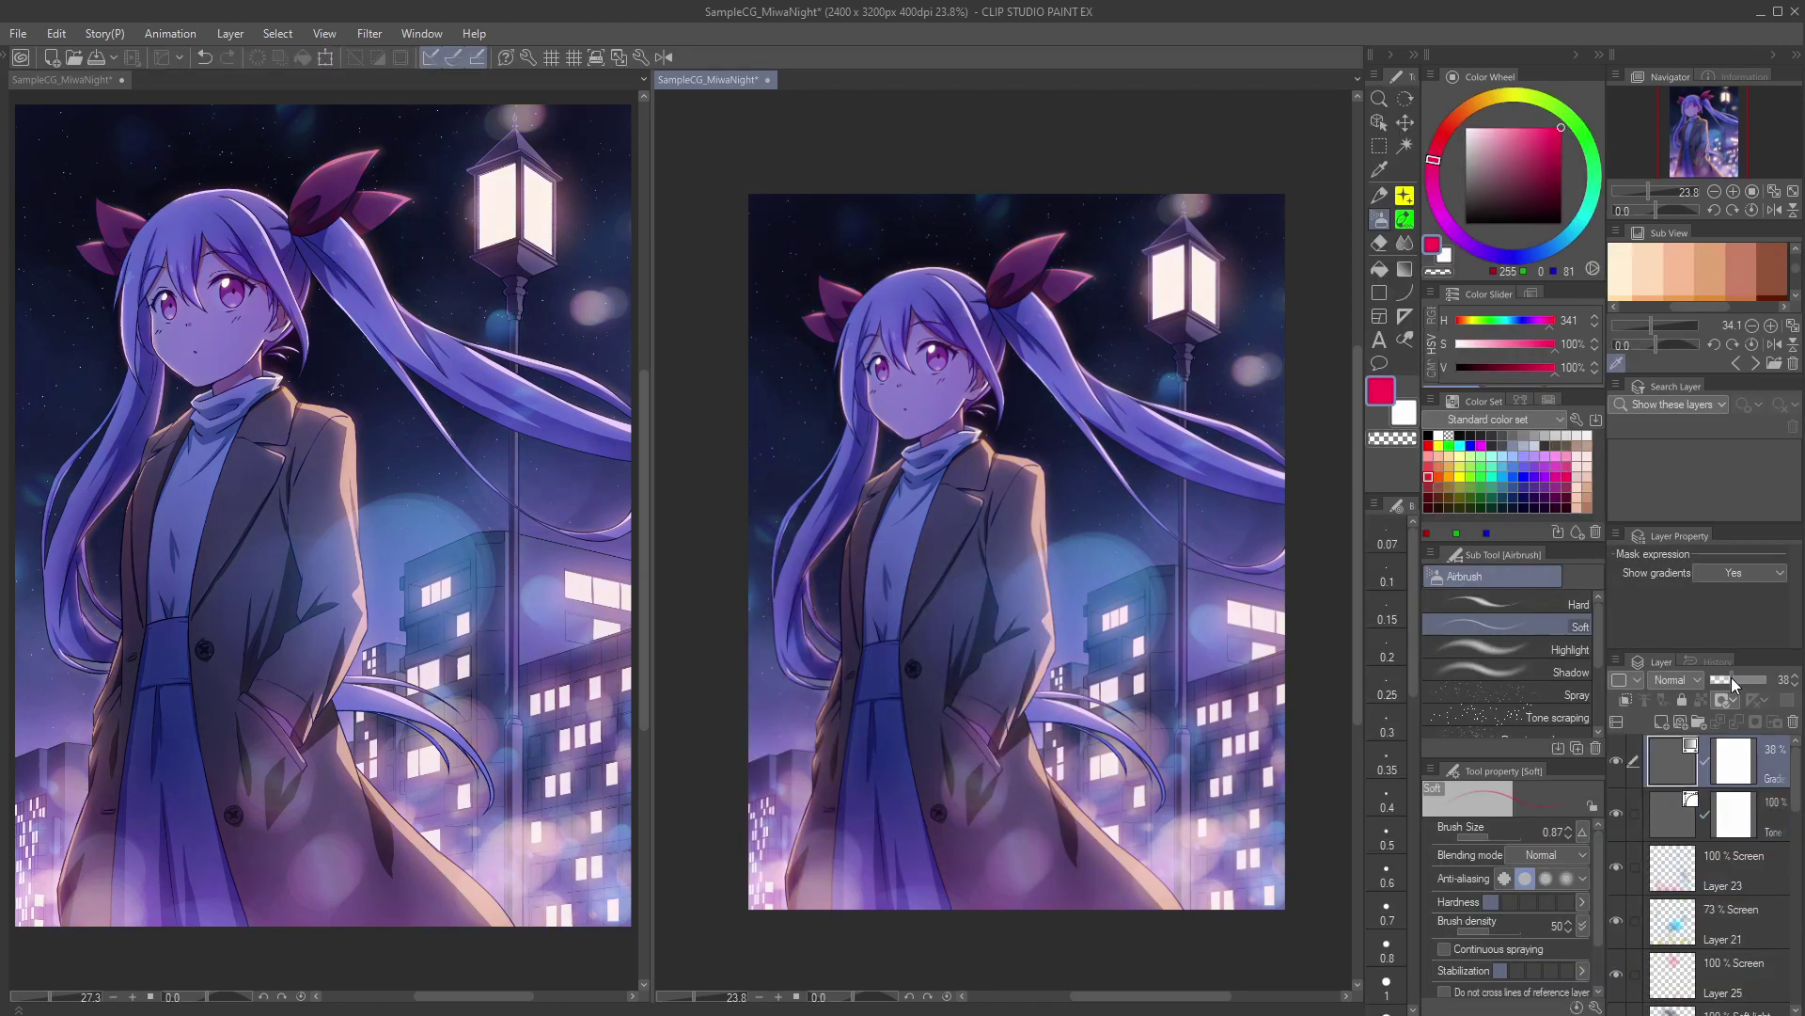
Step: Reopen the gradient map to adjust its colour nodes, and set the correction layer's opacity to 28%
double_click(1671, 760)
drag(1731, 678, 1721, 679)
click(1202, 567)
click(1254, 560)
double_click(1672, 759)
click(908, 576)
click(997, 577)
click(1254, 560)
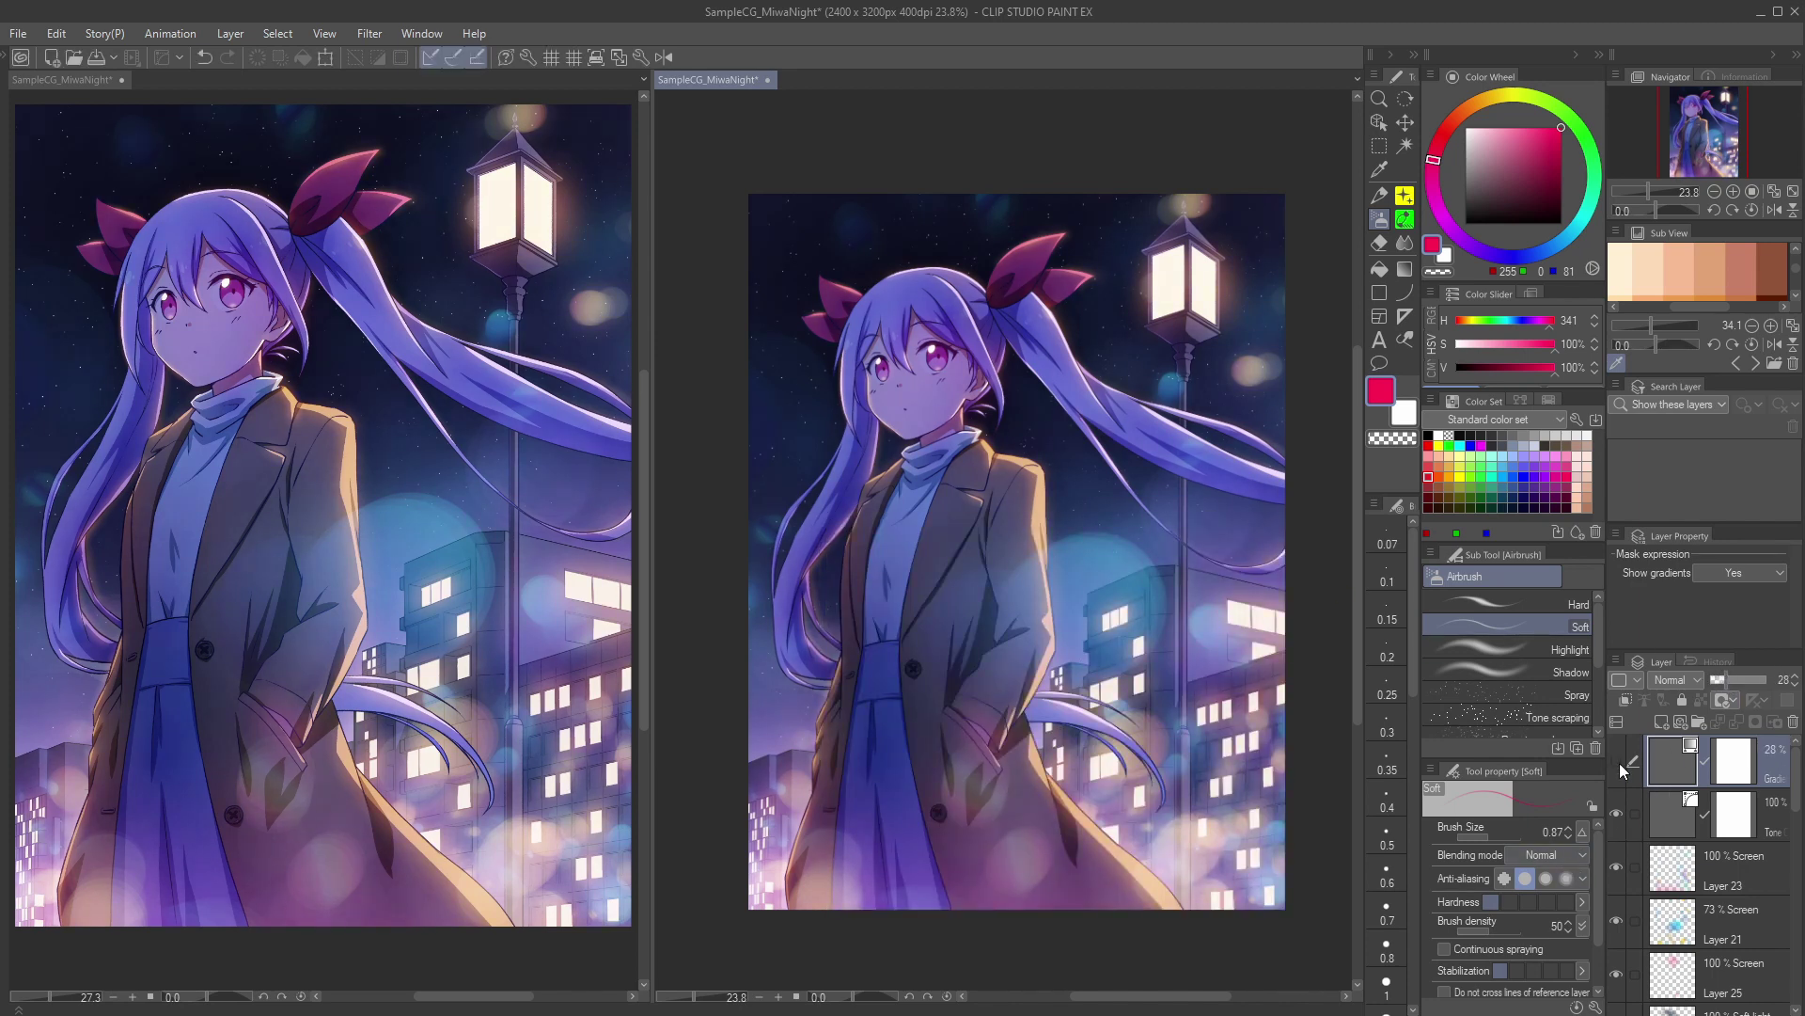
Step: Airbrush bright blue light, RGB 0, 168, 255, over the sky and ponytail beside the lamp on Layer 23, using brush sizes 14.08 and 10.76
click(1730, 874)
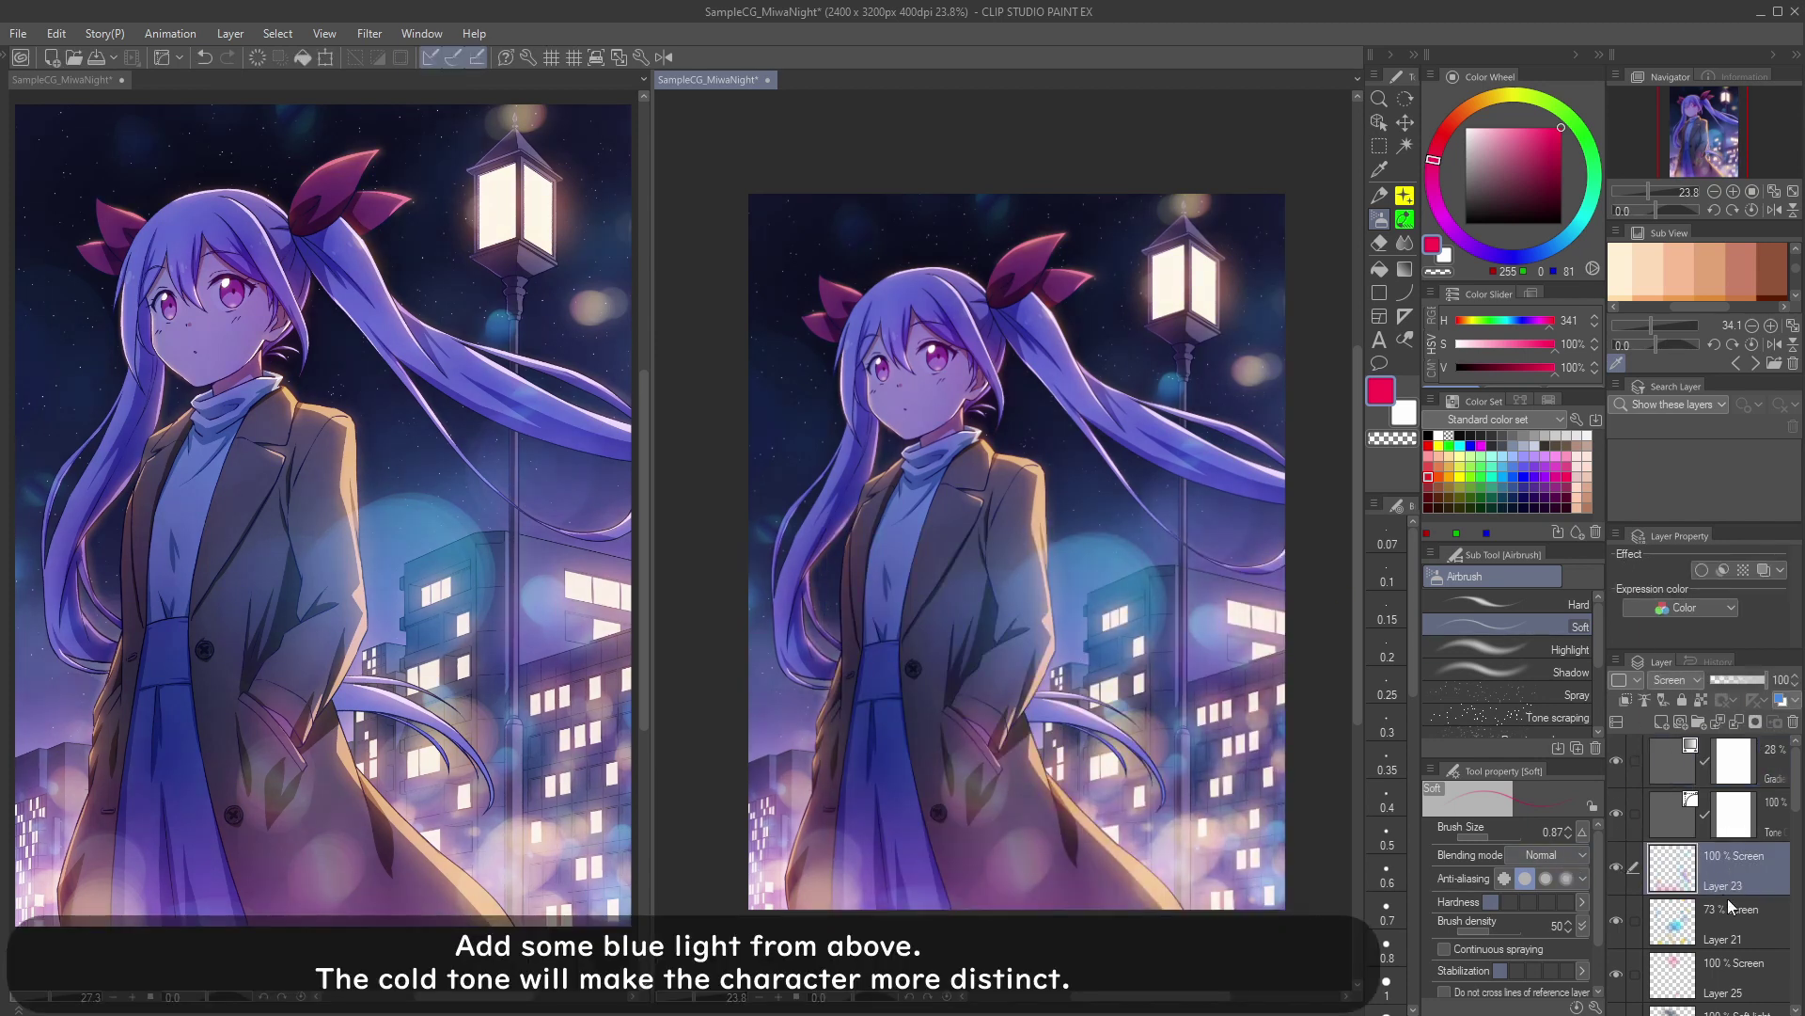
key(b)
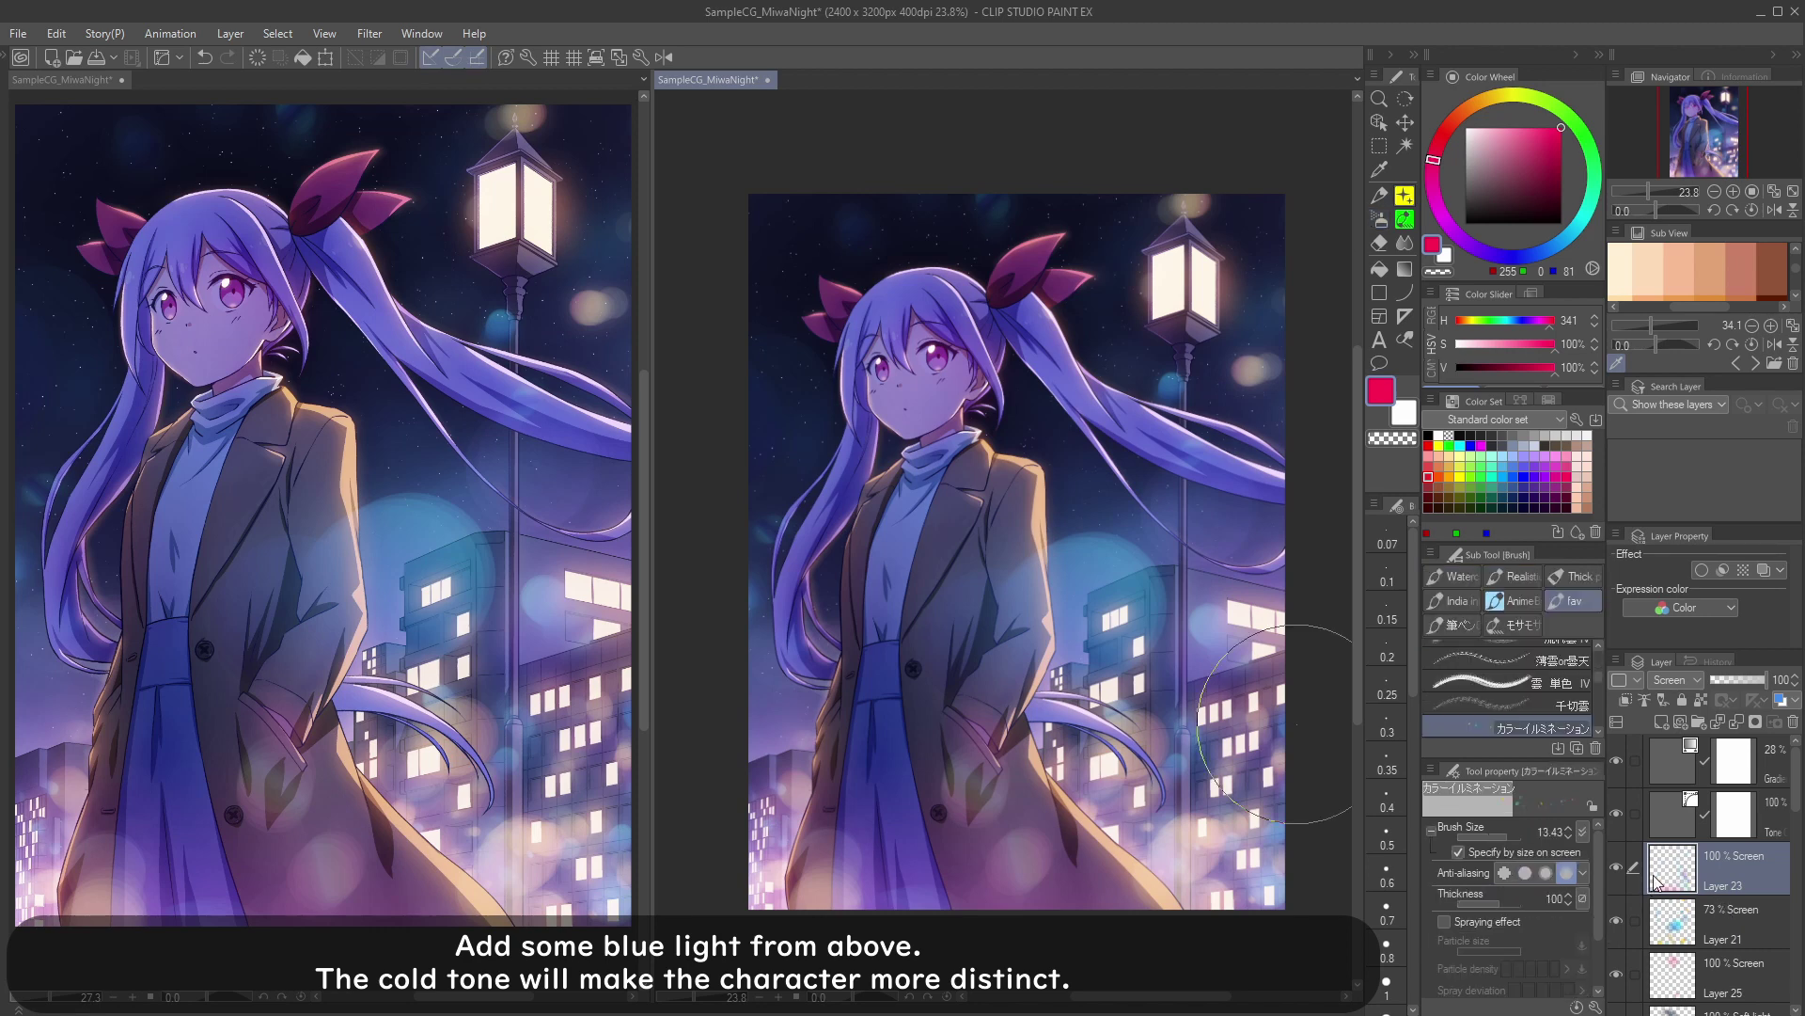
click(1565, 238)
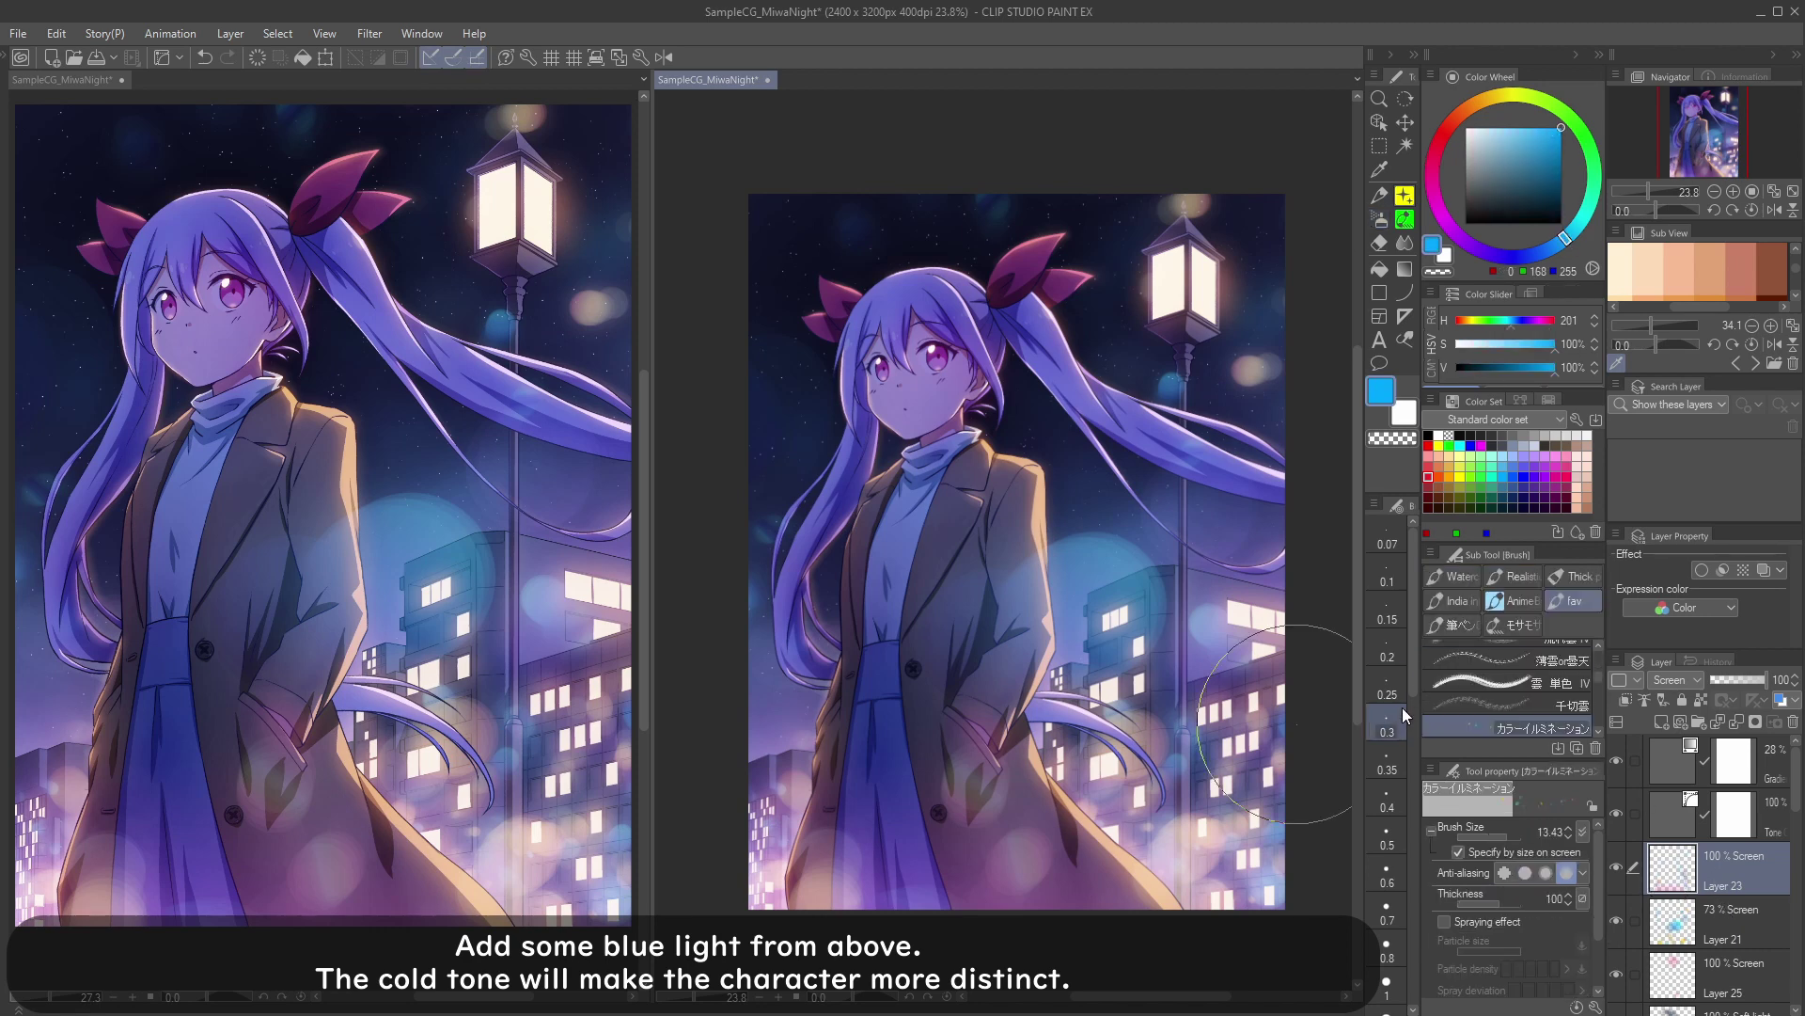
key(b)
key(bracketright)
key(bracketright)
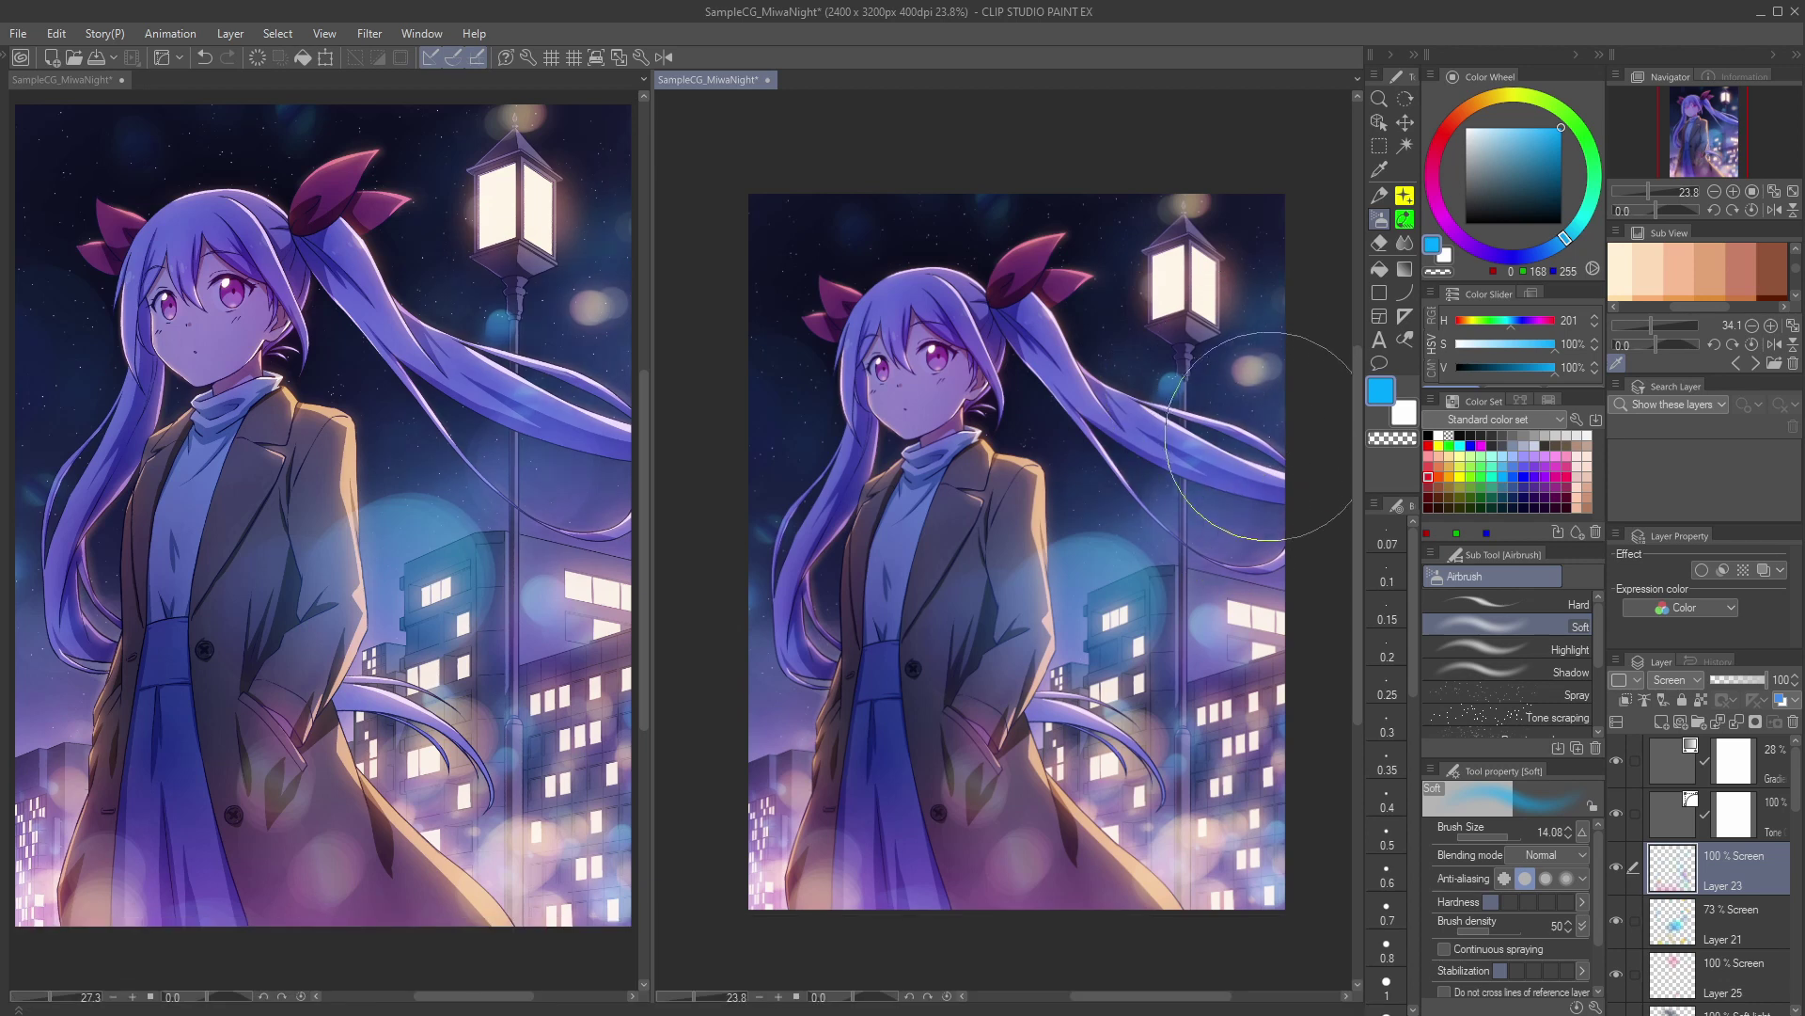
drag(1274, 436, 1258, 423)
key(bracketleft)
mouse_move(1297, 329)
mouse_down()
mouse_move(1316, 303)
mouse_move(1289, 376)
mouse_up()
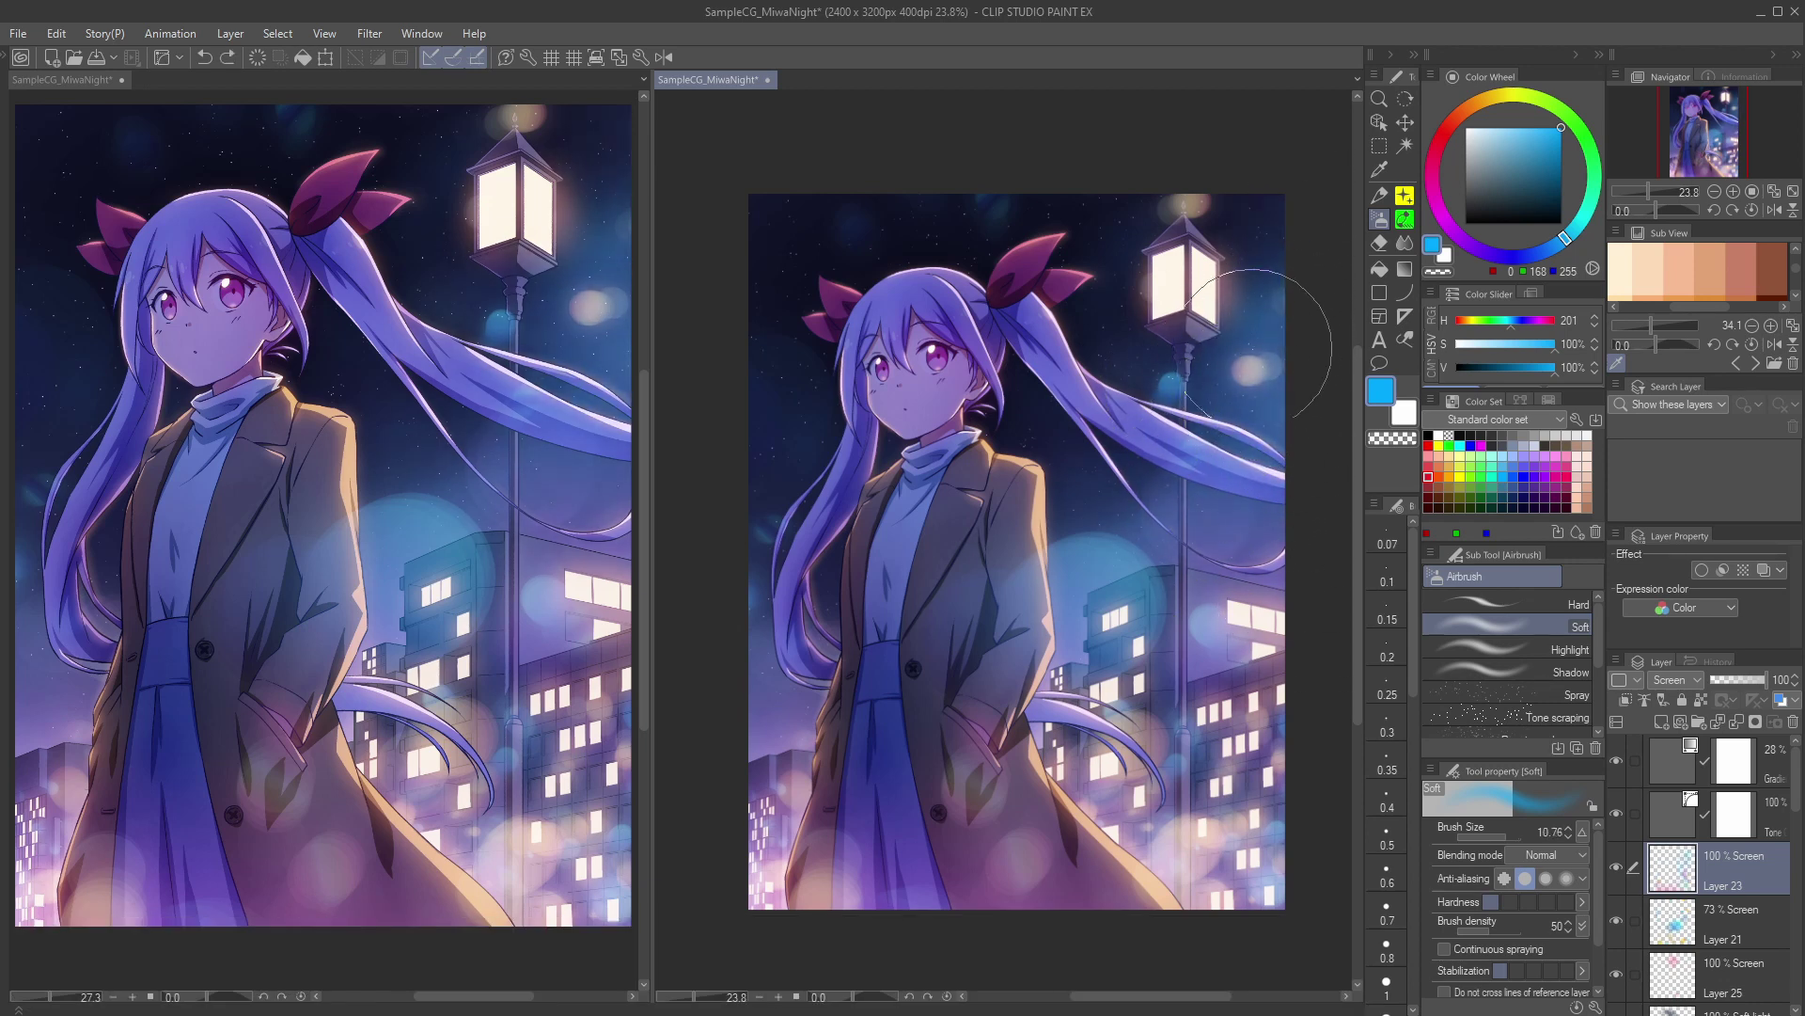
Step: Airbrush more bright blue light over the sky and ponytail around the lamp on Layer 23, reducing the brush size to 5.64
scroll(1211, 434, down, 1)
drag(1212, 435, 1180, 421)
key(bracketleft)
key(bracketleft)
key(bracketleft)
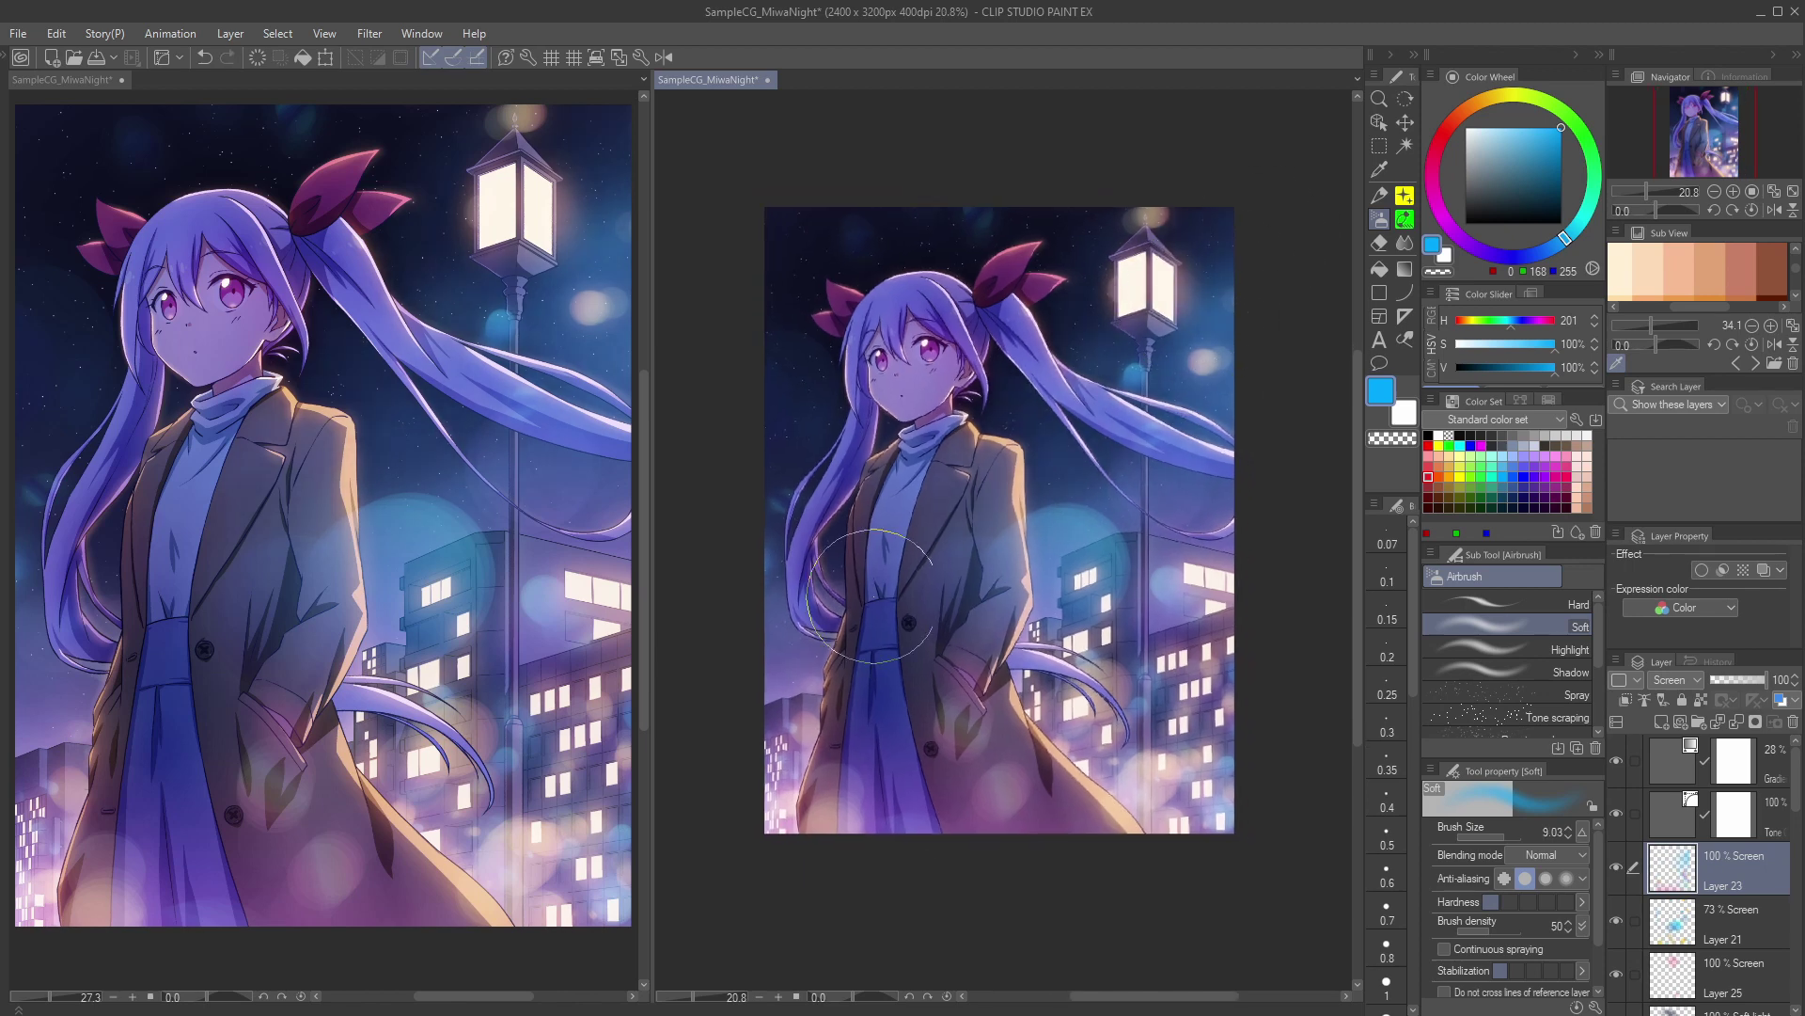
drag(1243, 291, 1171, 348)
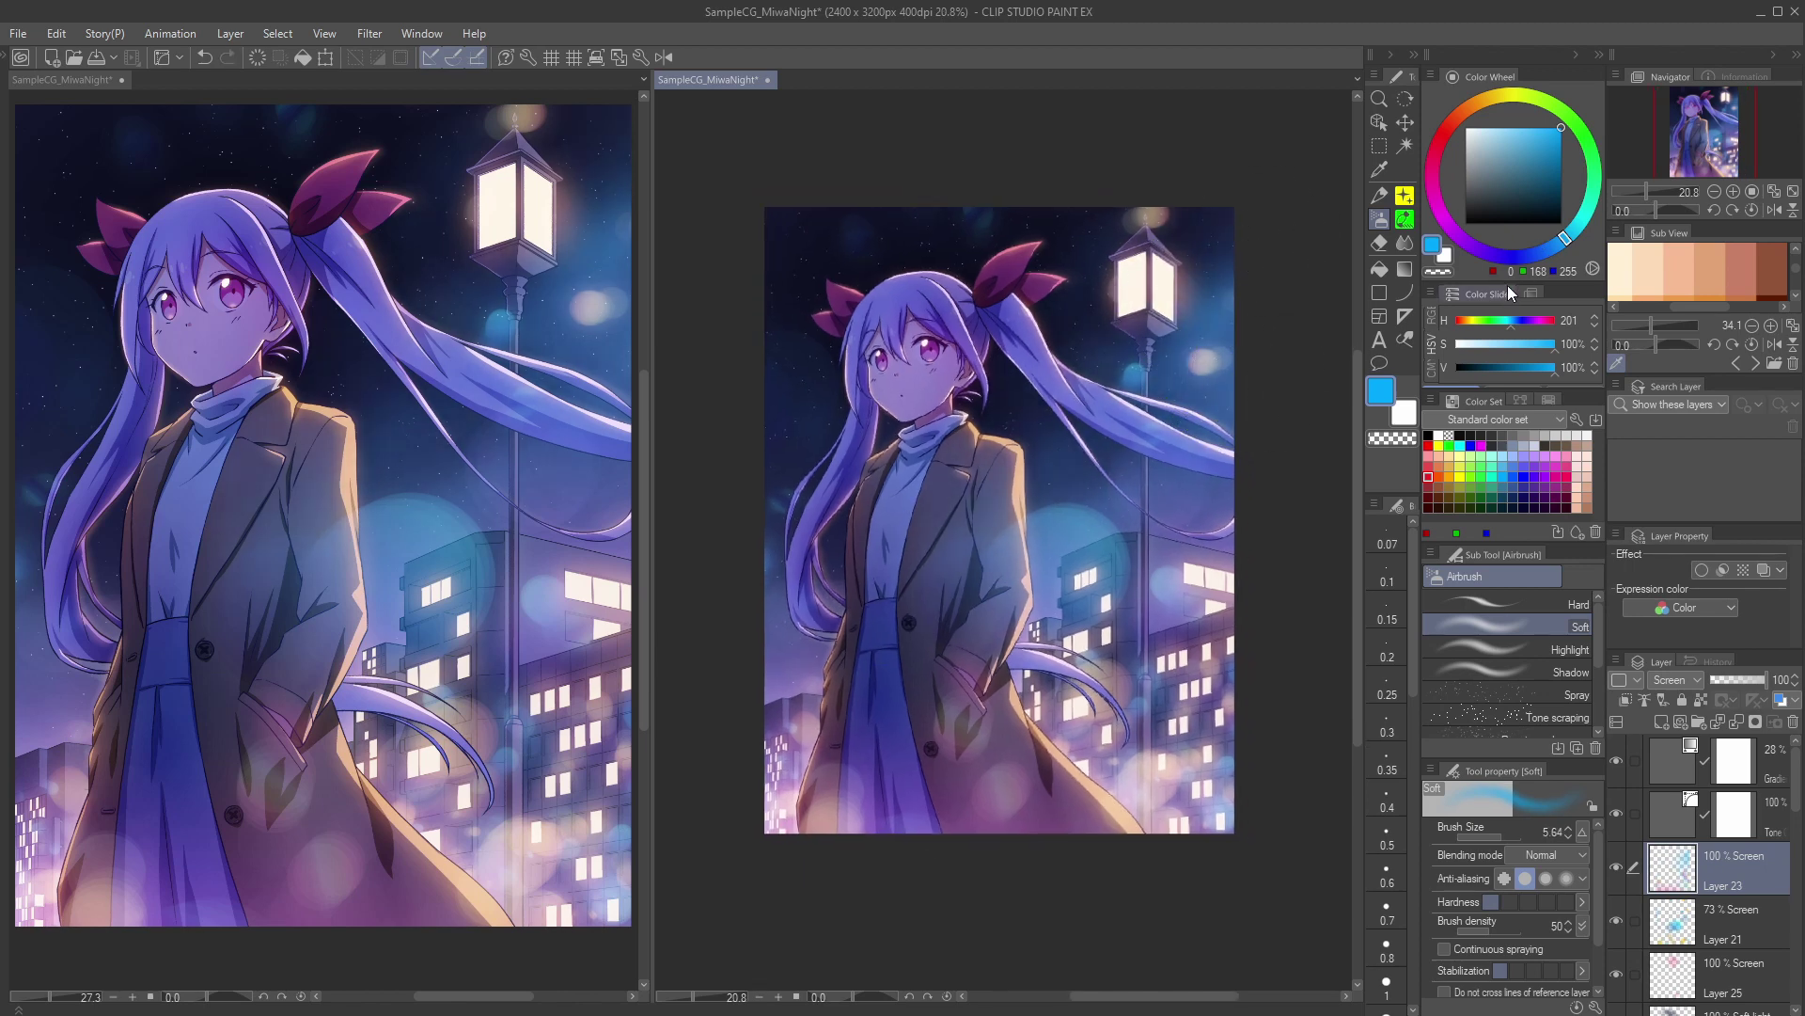
Step: Merge all visible layers into a new layer above the gradient map correction layer
click(1773, 758)
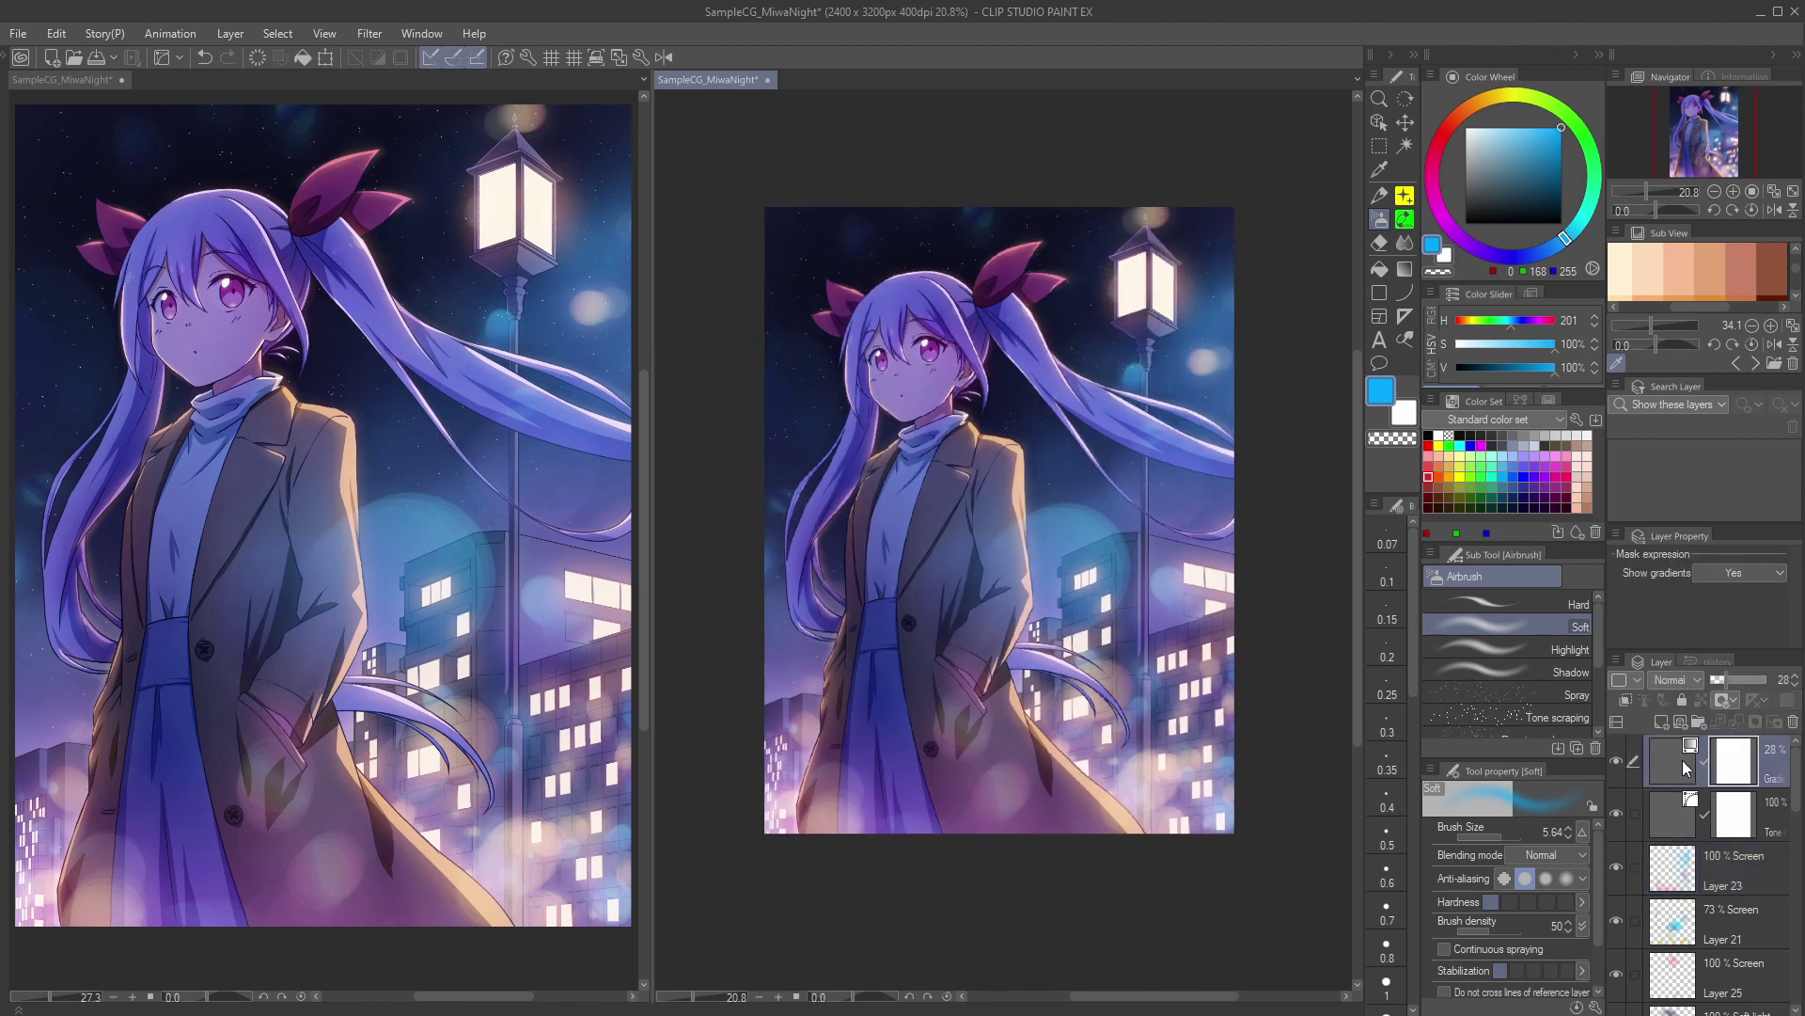
click(1681, 765)
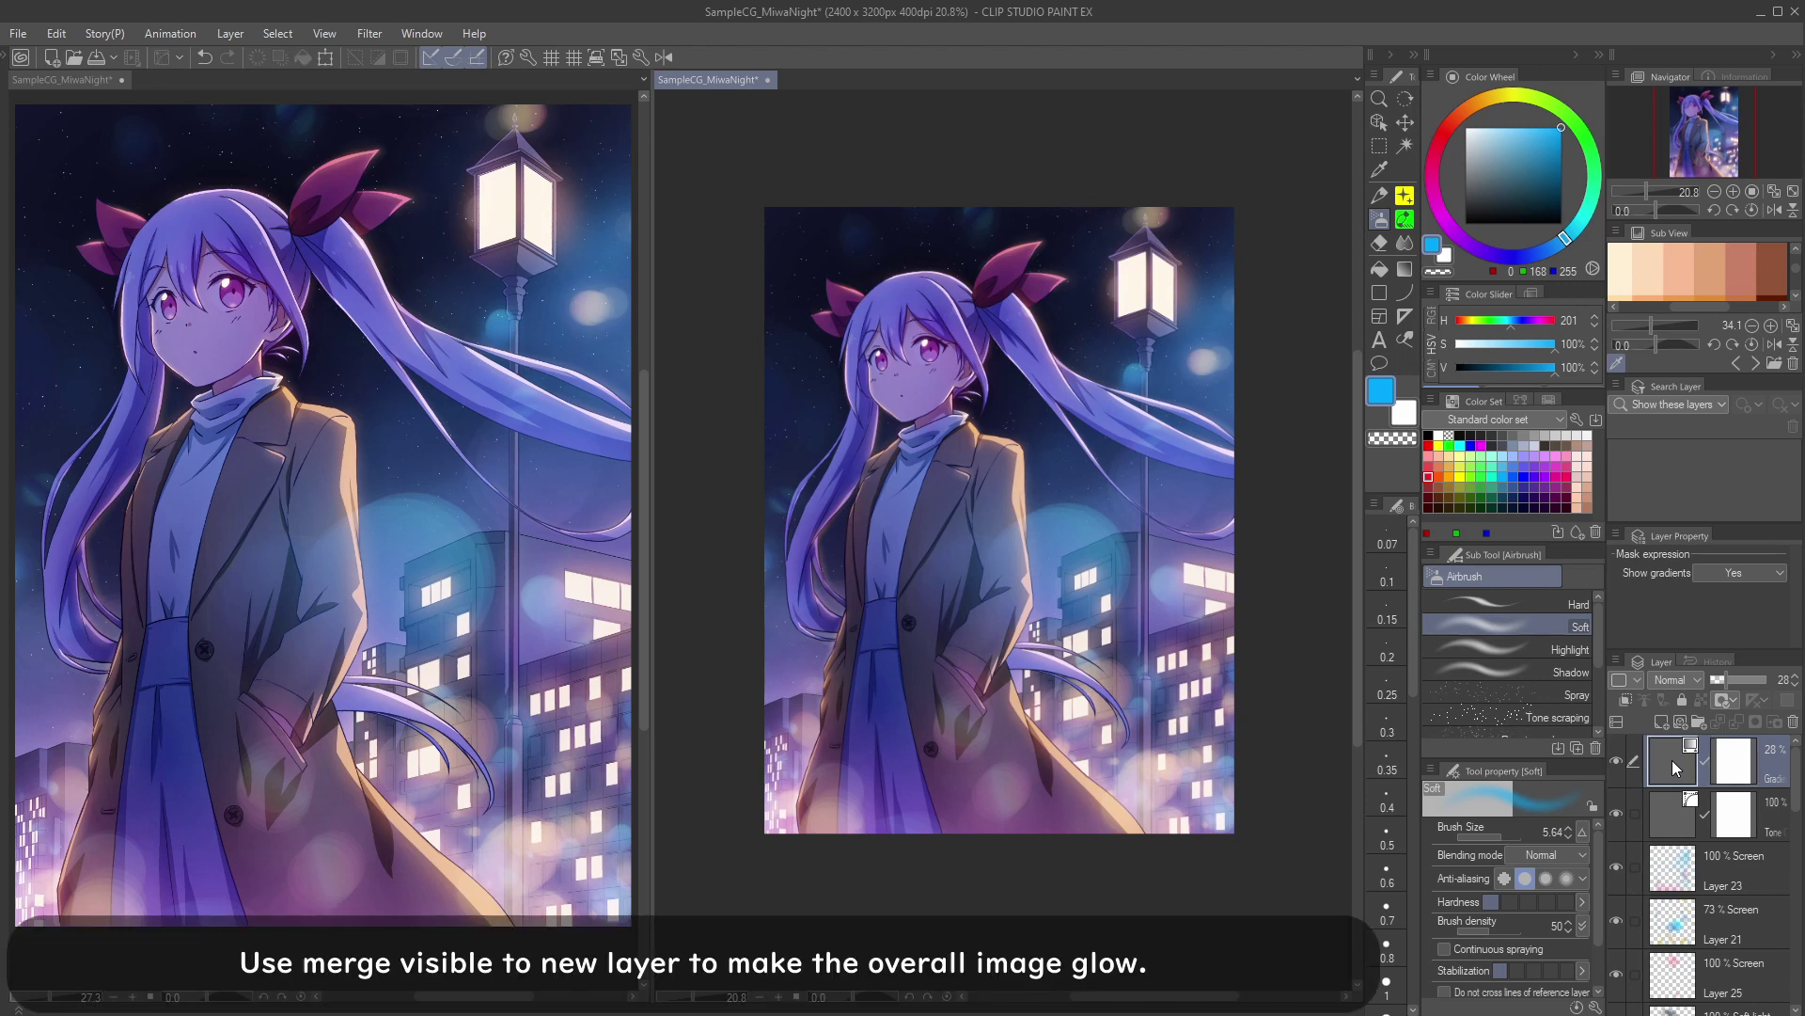
click(174, 34)
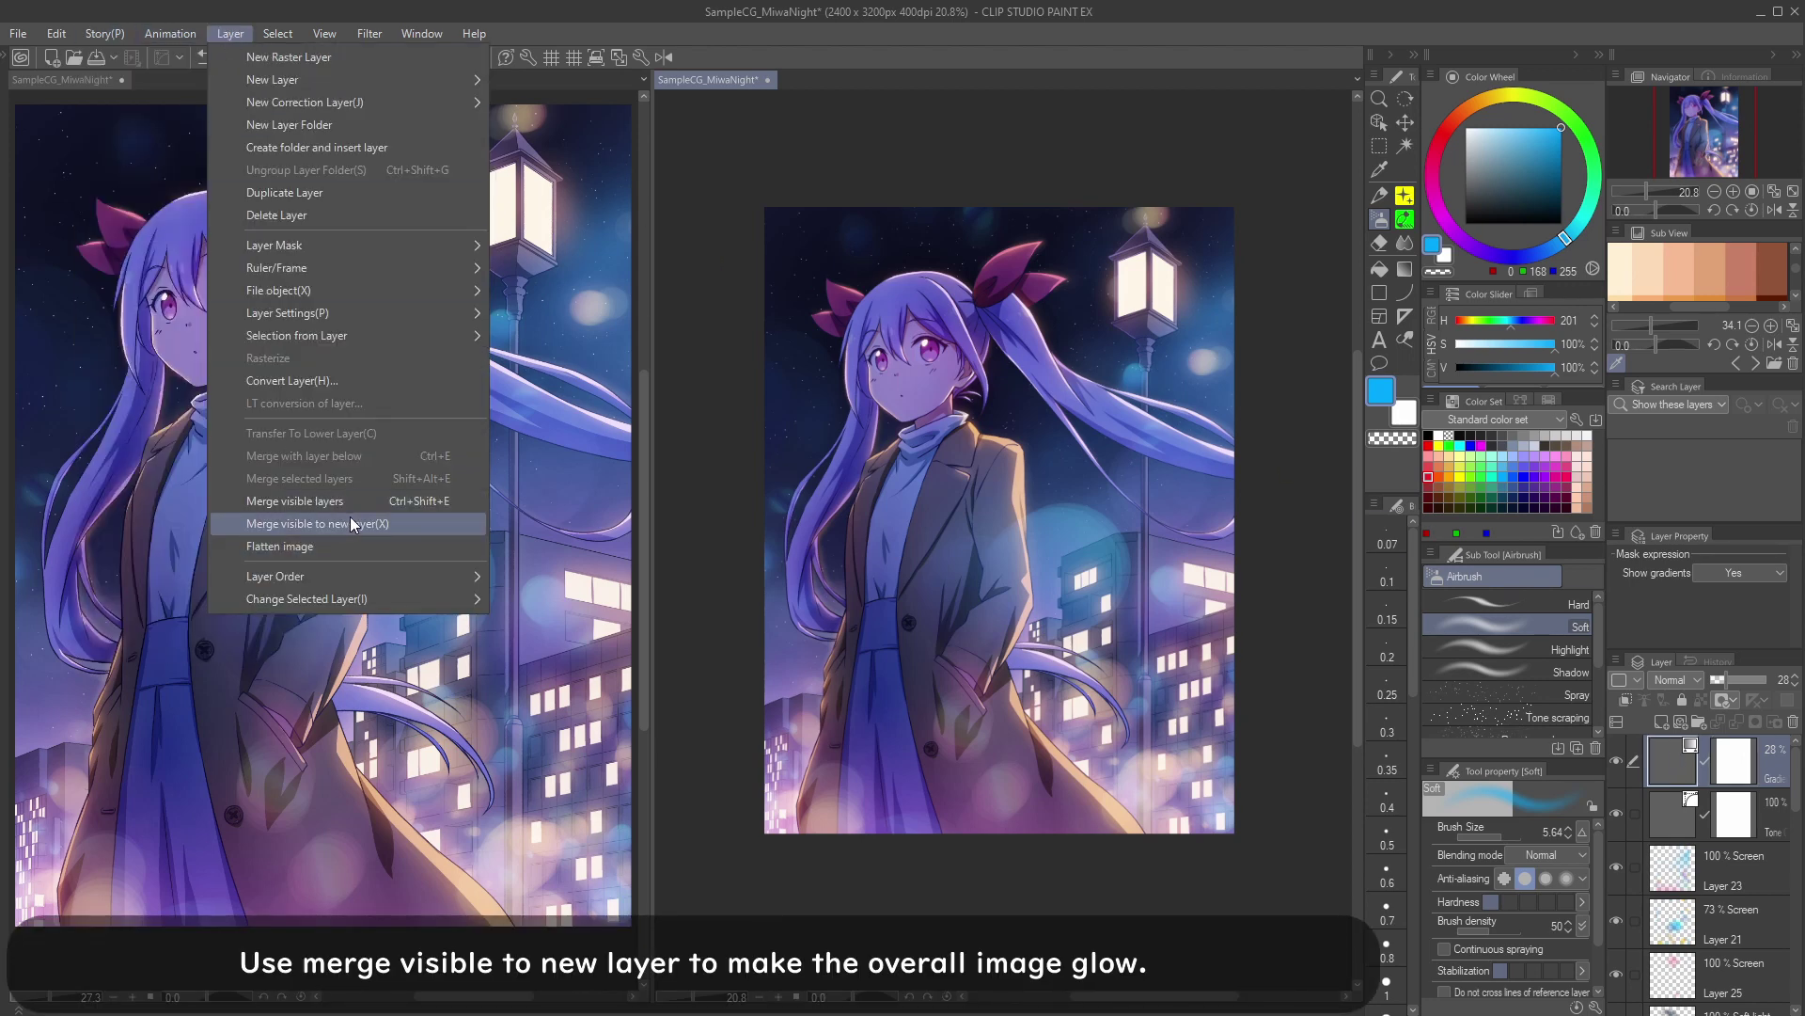
click(405, 524)
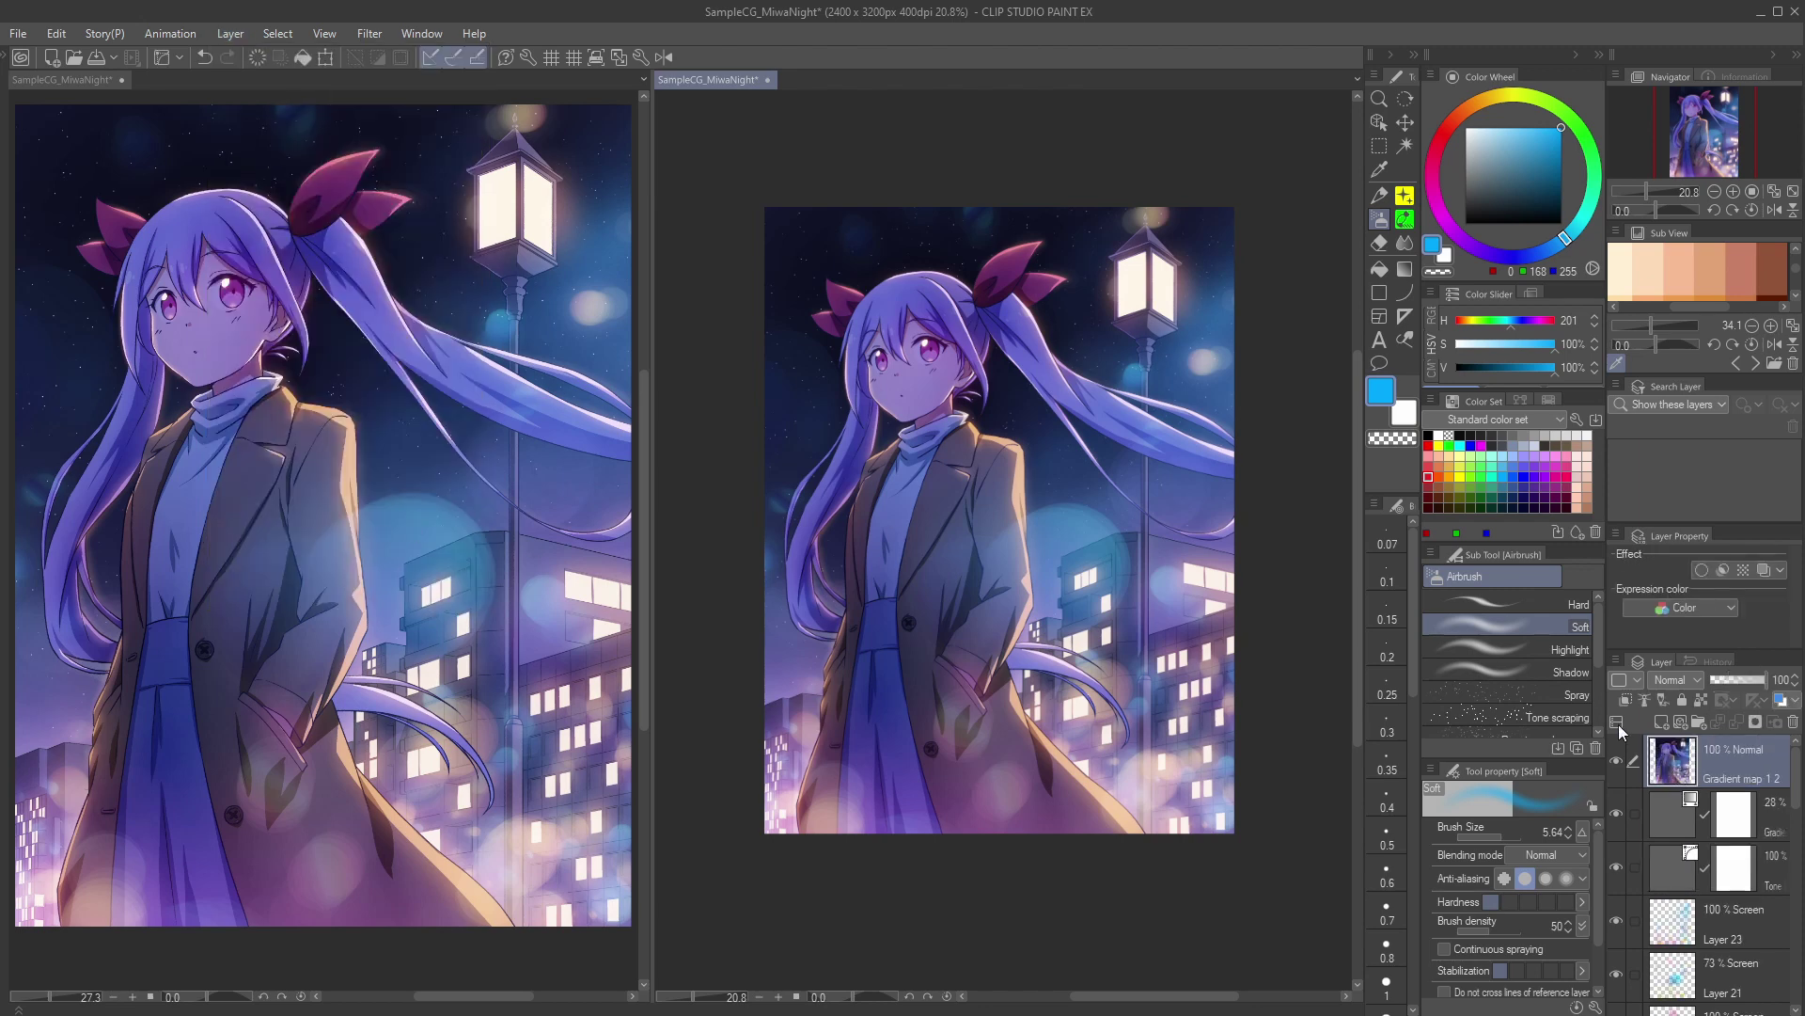
Step: Start a tone curve correction on the merged layer and pull the RGB curve's midpoint far down to darken the image
click(56, 34)
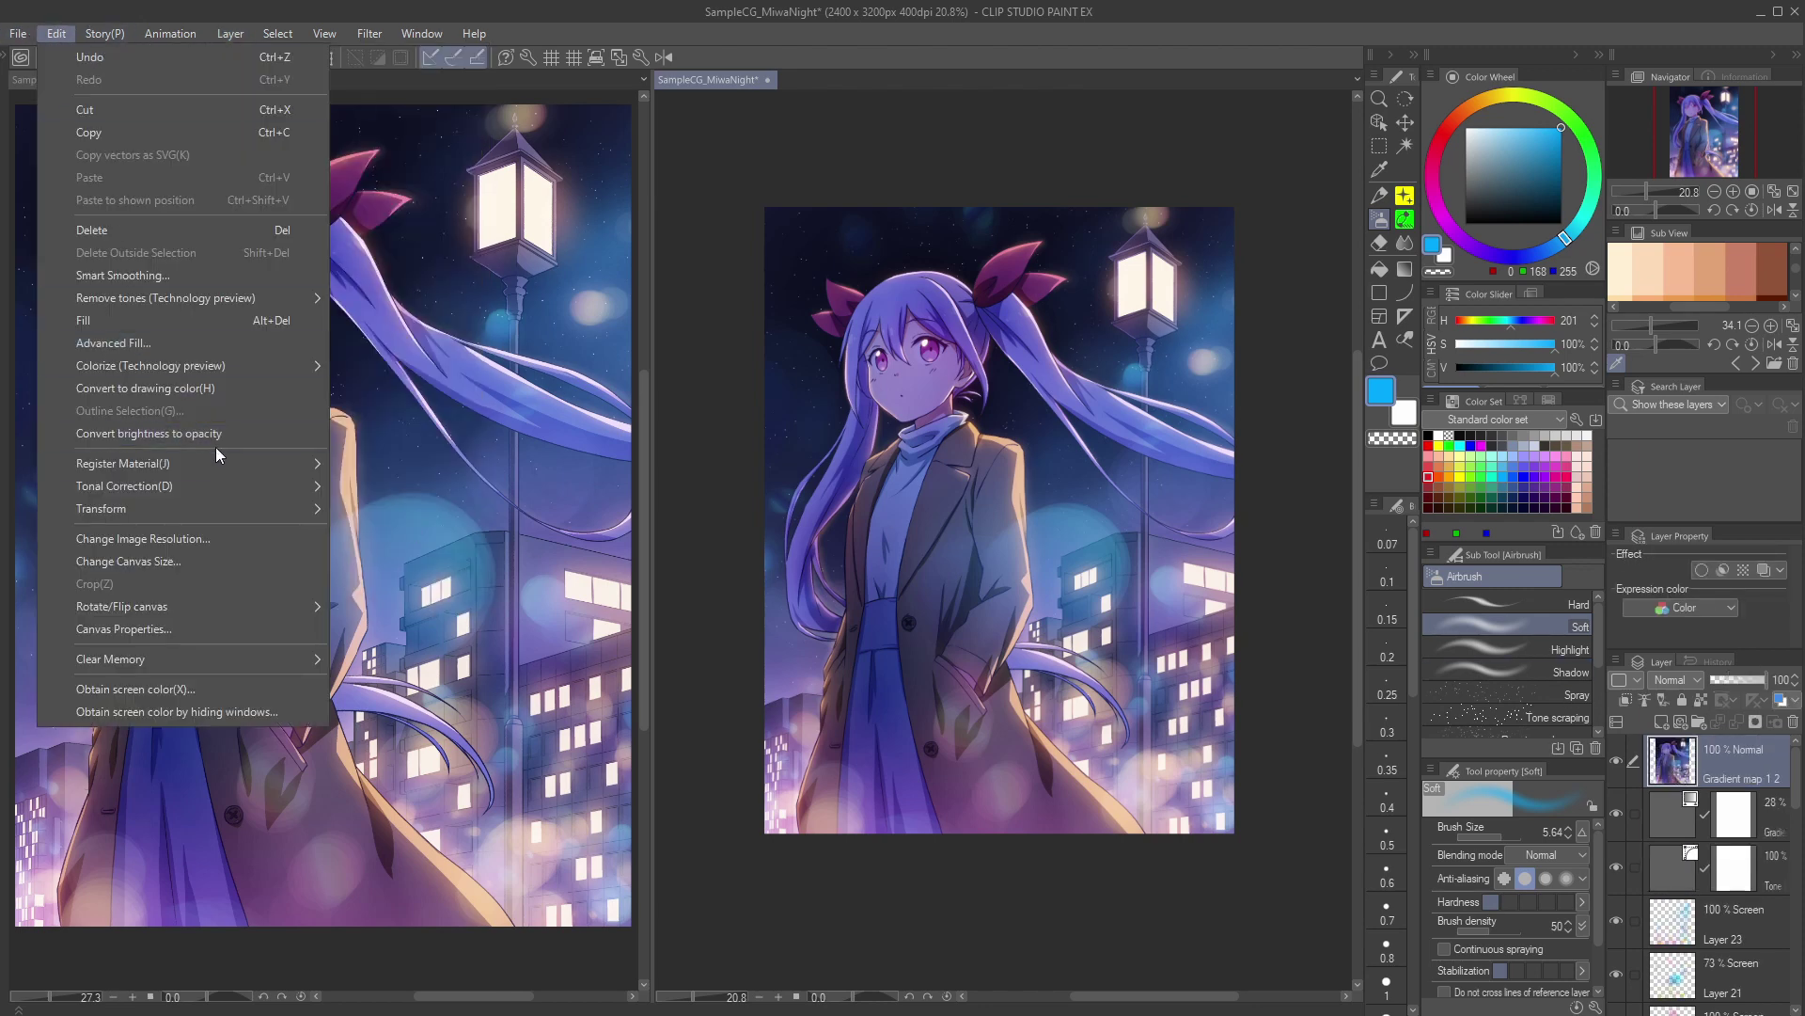
mouse_move(248, 487)
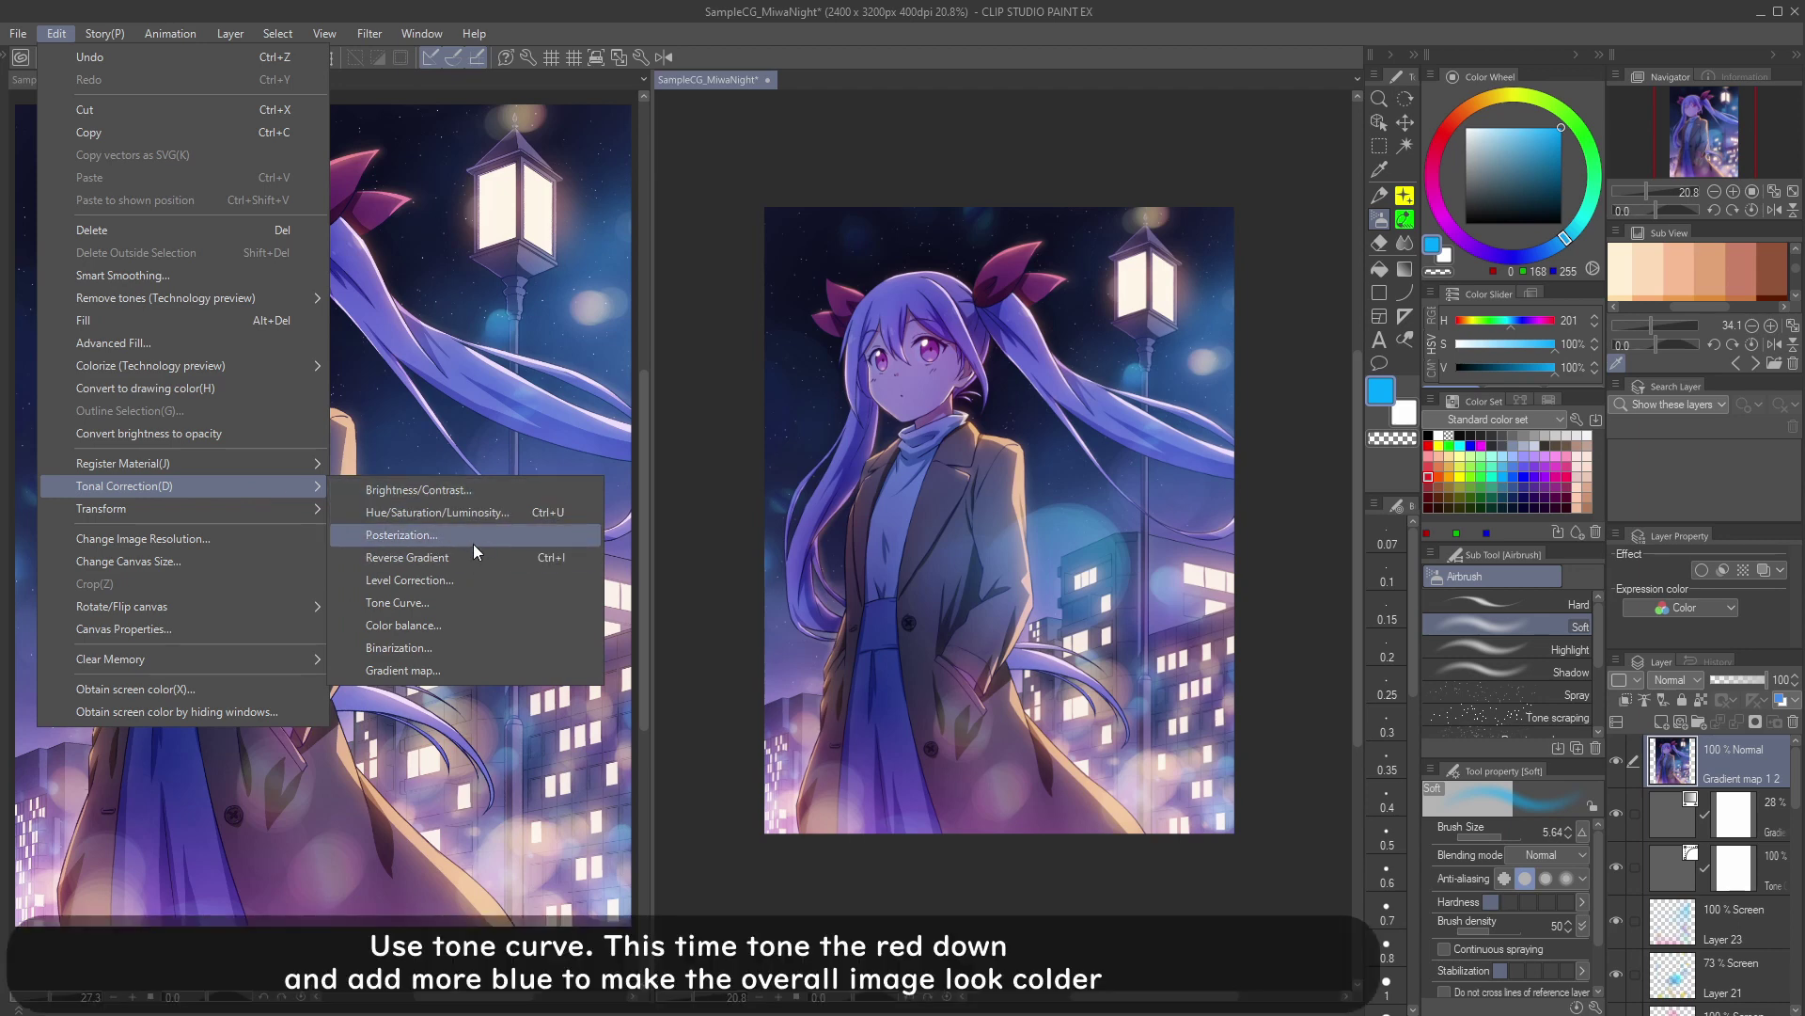
click(463, 602)
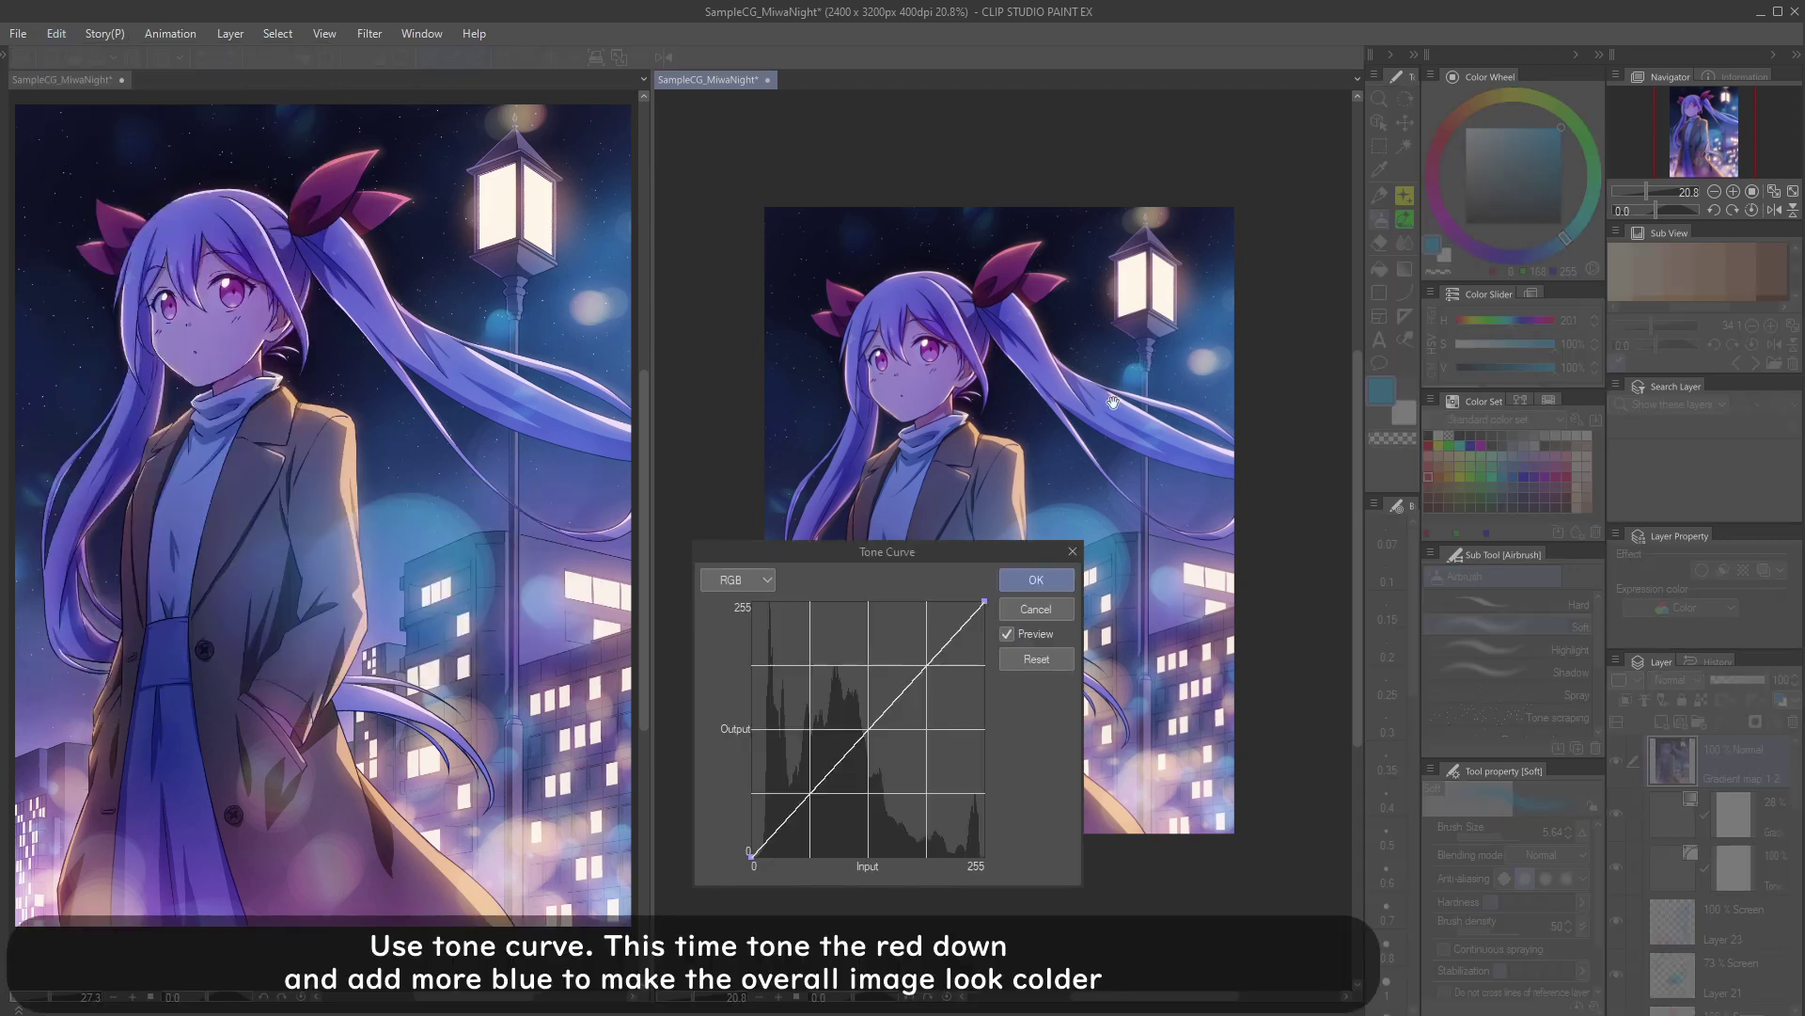
drag(876, 729, 958, 840)
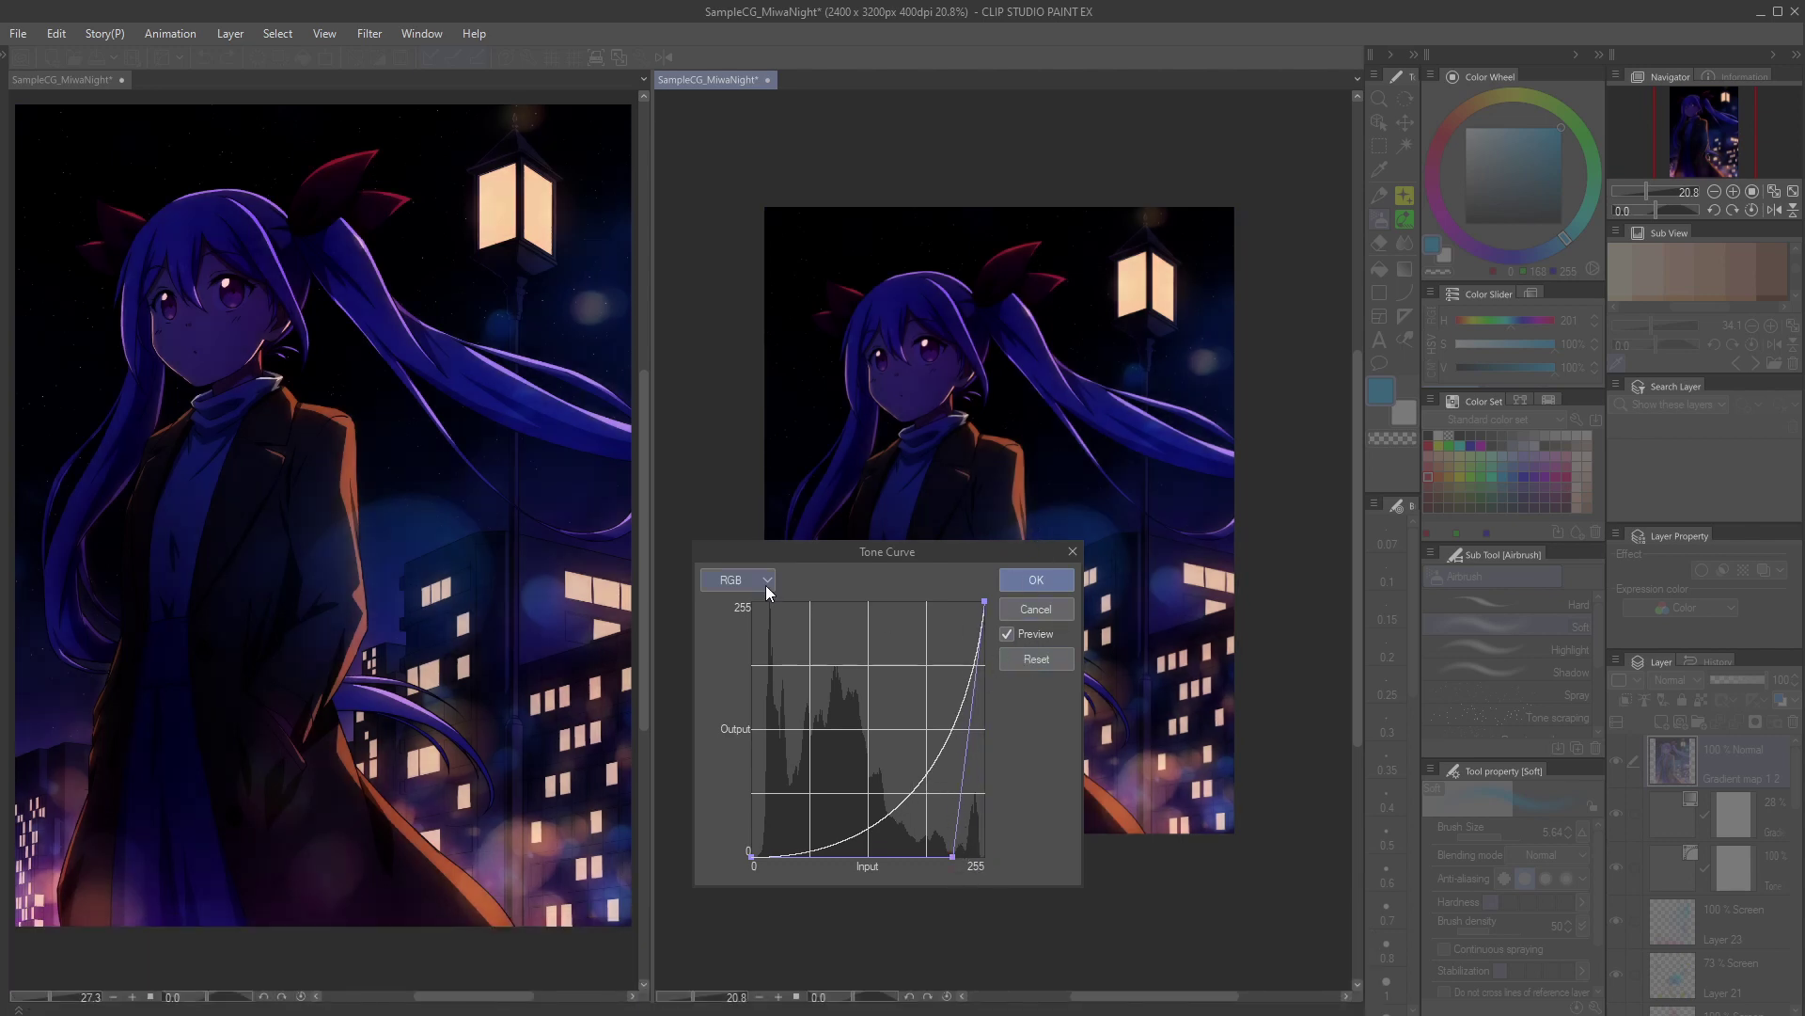
Step: Raise the highlights of the blue tone curve and pull its midtones slightly down
click(753, 656)
drag(933, 653, 926, 615)
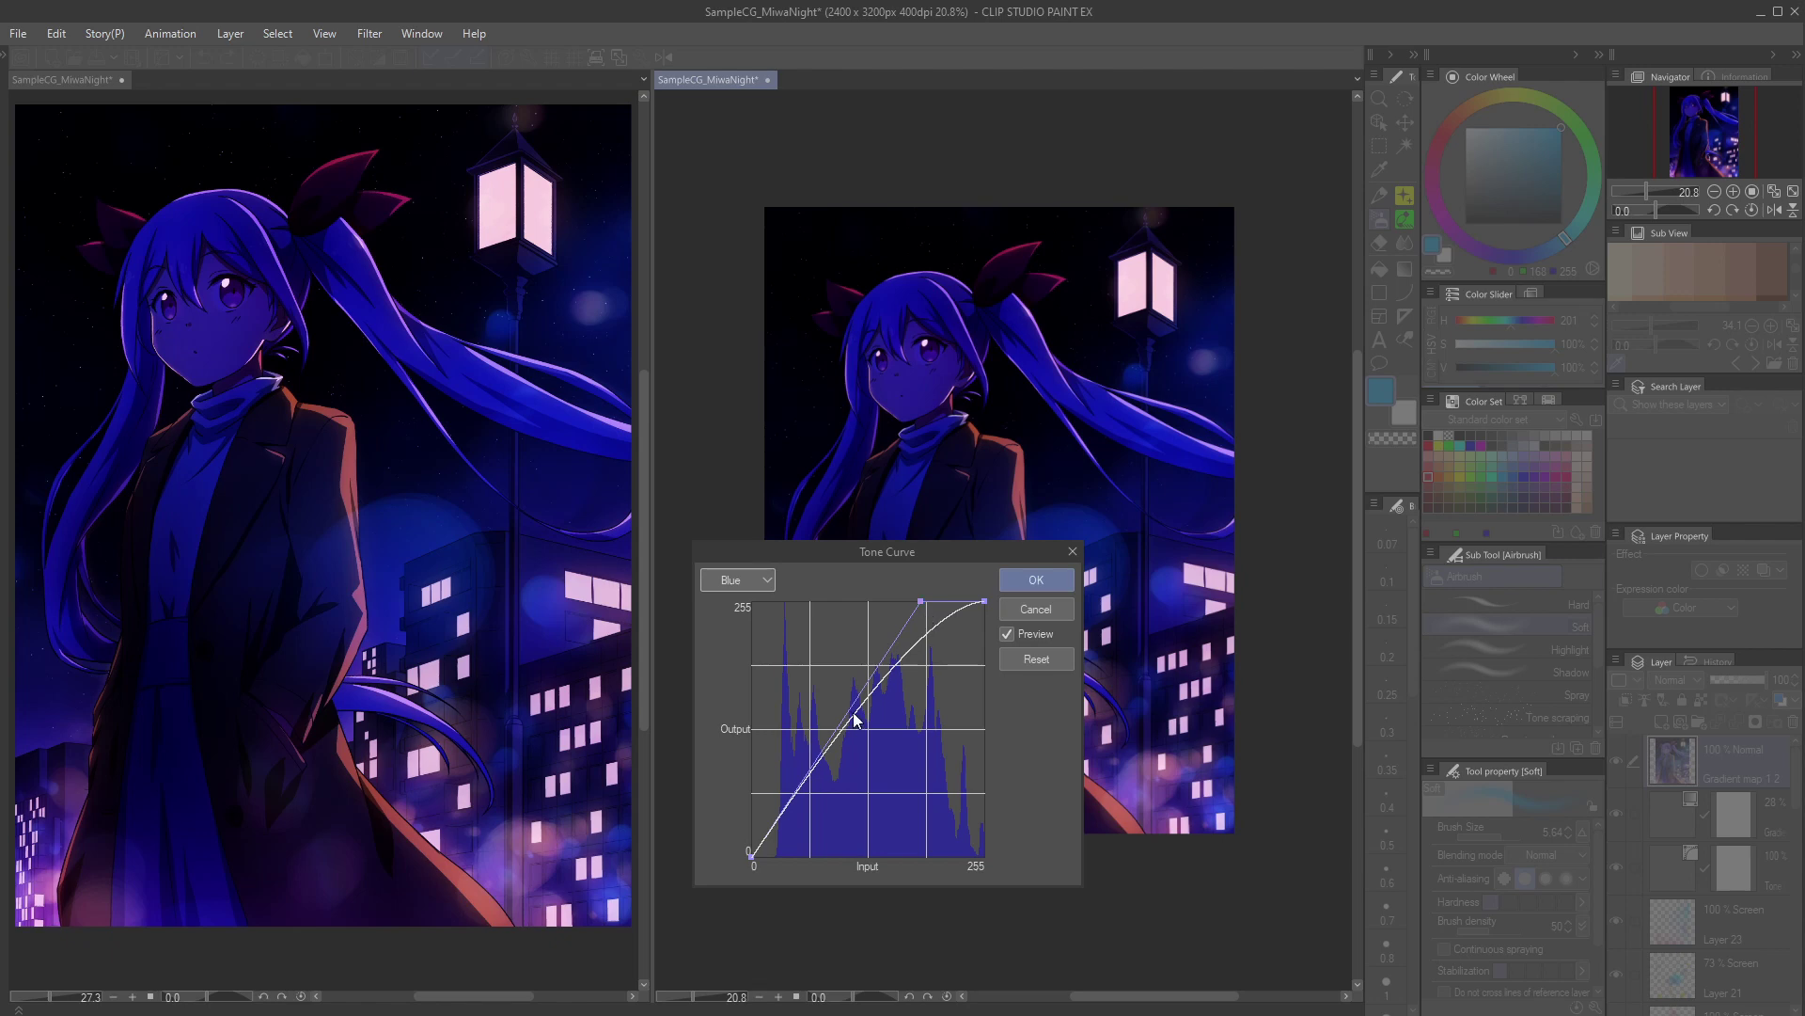
drag(853, 719, 840, 763)
Step: Raise the highlights of the green tone curve and adjust its darker midtones
click(758, 583)
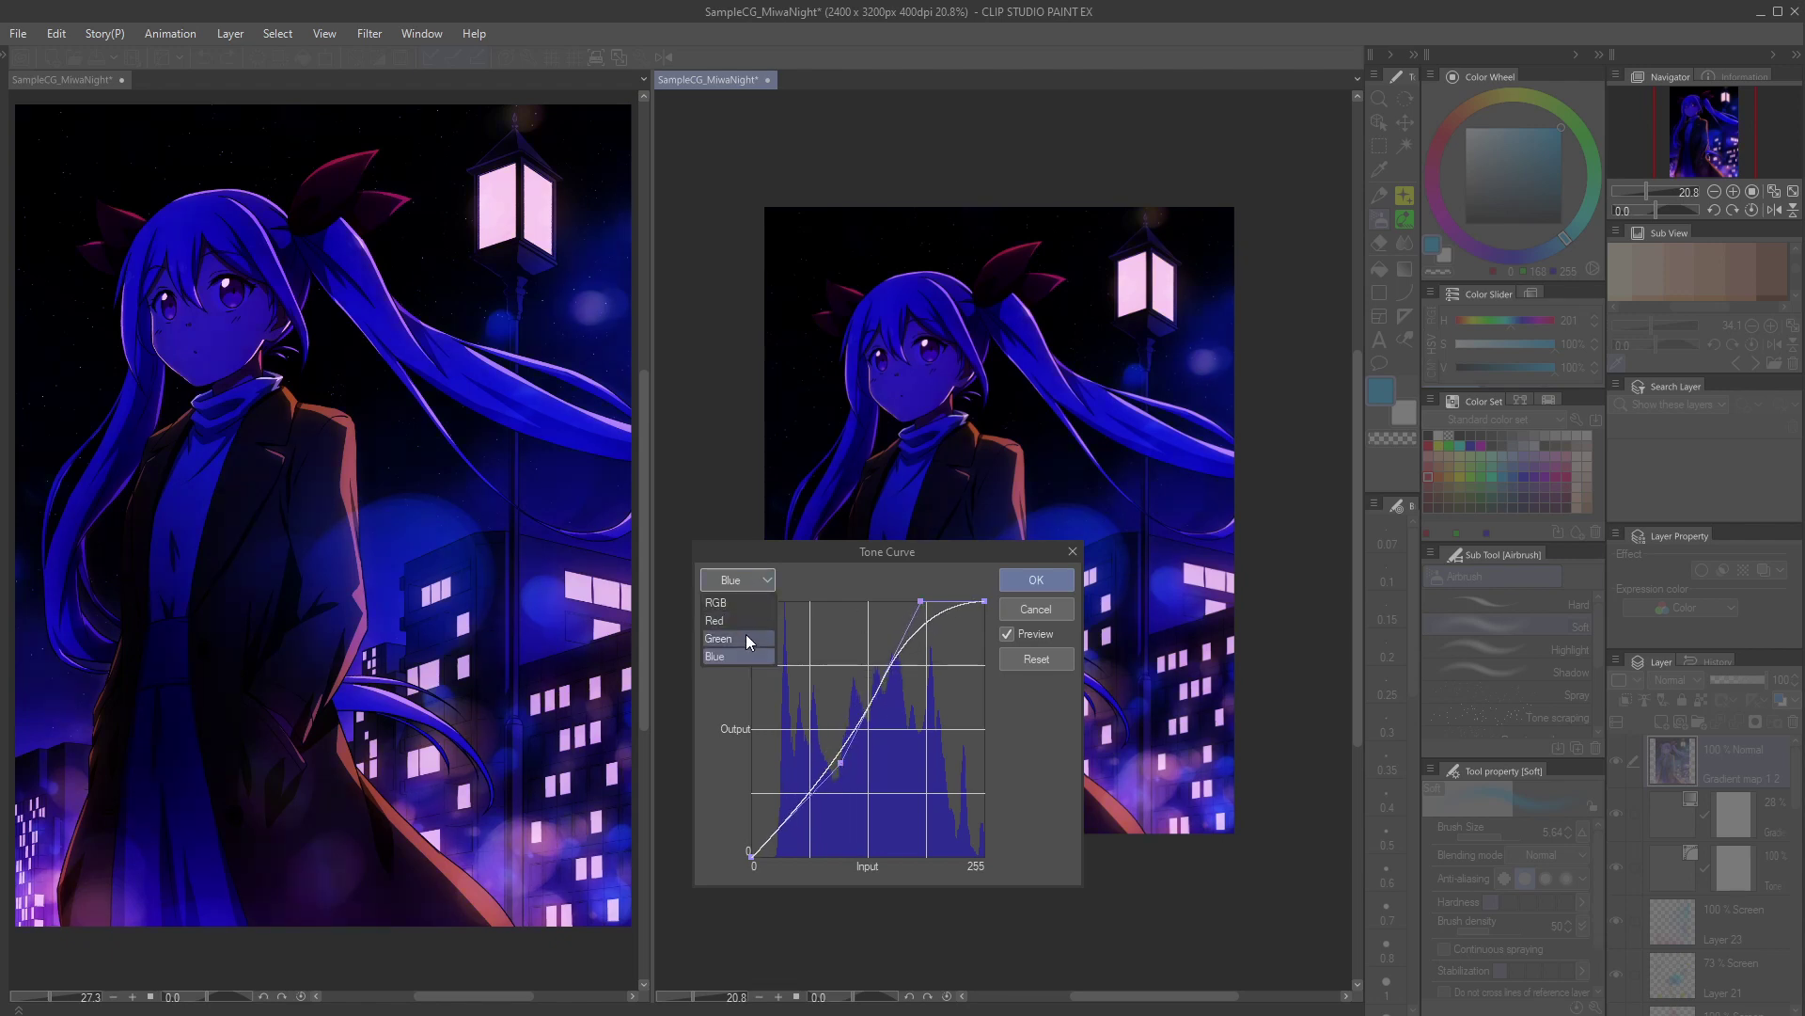
click(748, 637)
drag(924, 660, 919, 594)
drag(861, 703, 812, 757)
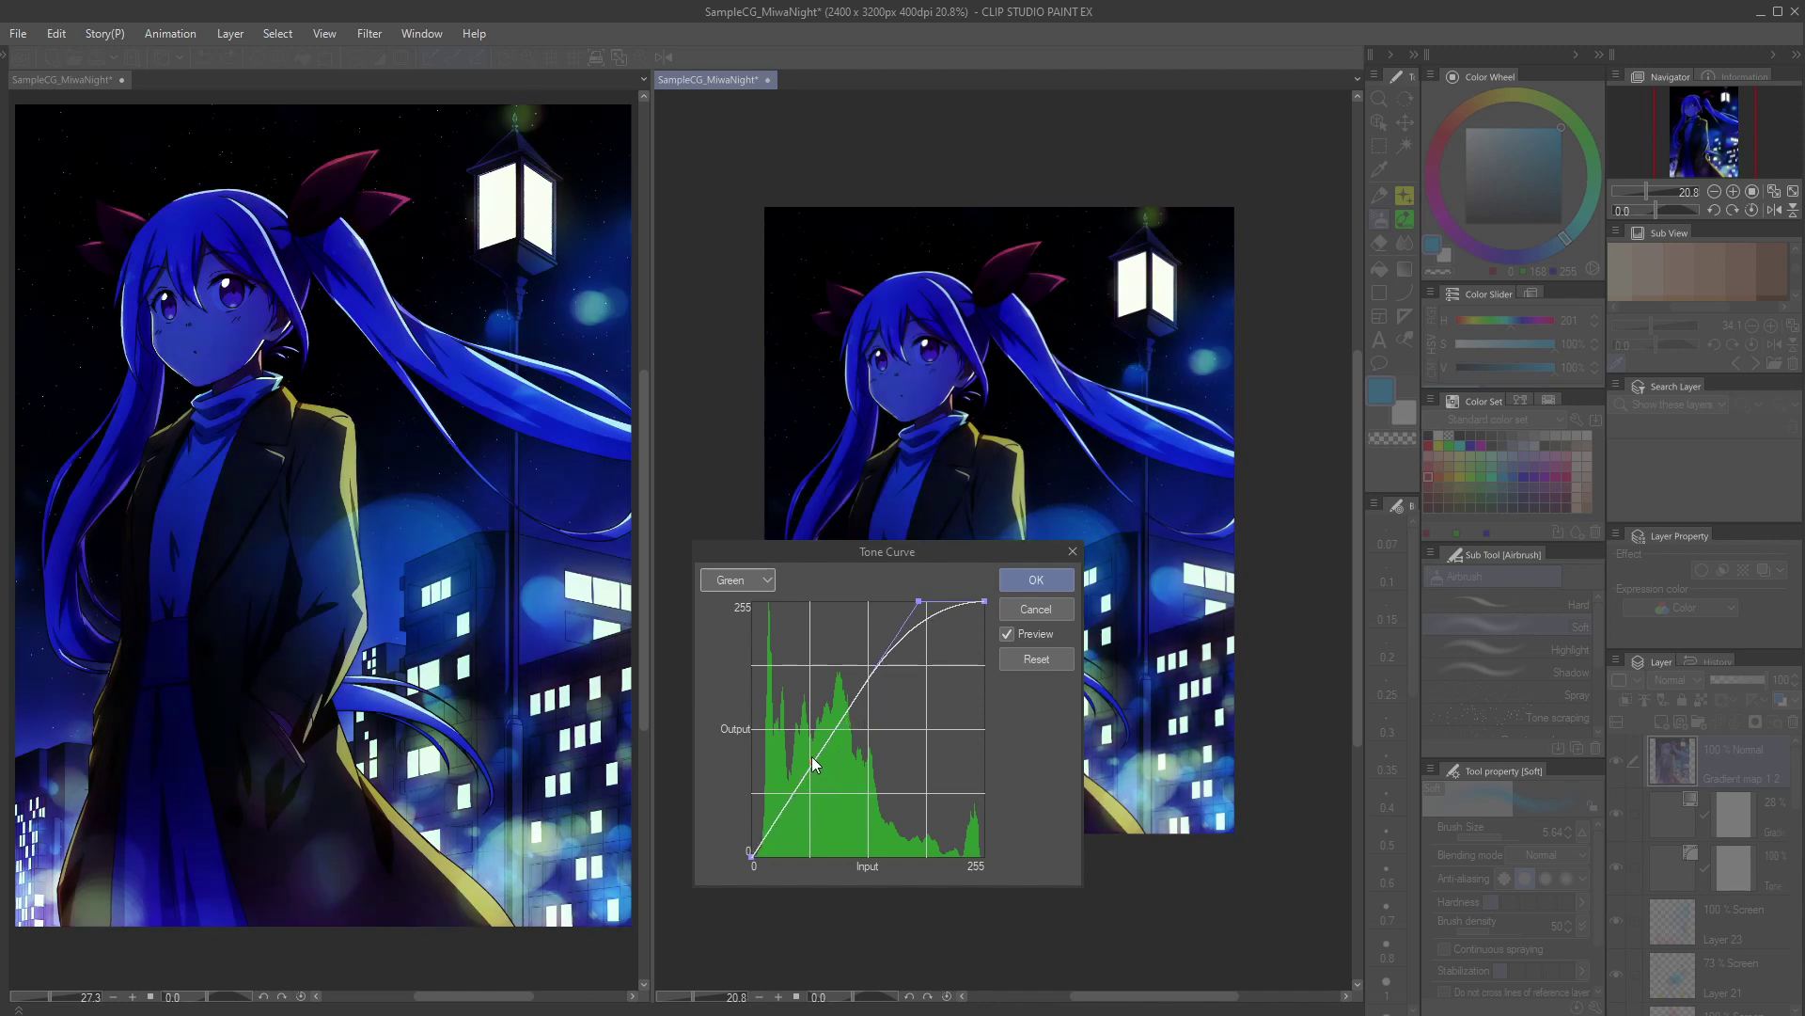
drag(922, 607, 909, 602)
drag(814, 758, 828, 763)
Step: Refine the blue curve's highlight point, compare with the preview off, and pull the lower midtone point off the graph
click(743, 581)
click(742, 657)
mouse_move(920, 604)
mouse_down()
mouse_move(900, 607)
mouse_move(914, 603)
mouse_up()
click(1007, 634)
click(1007, 634)
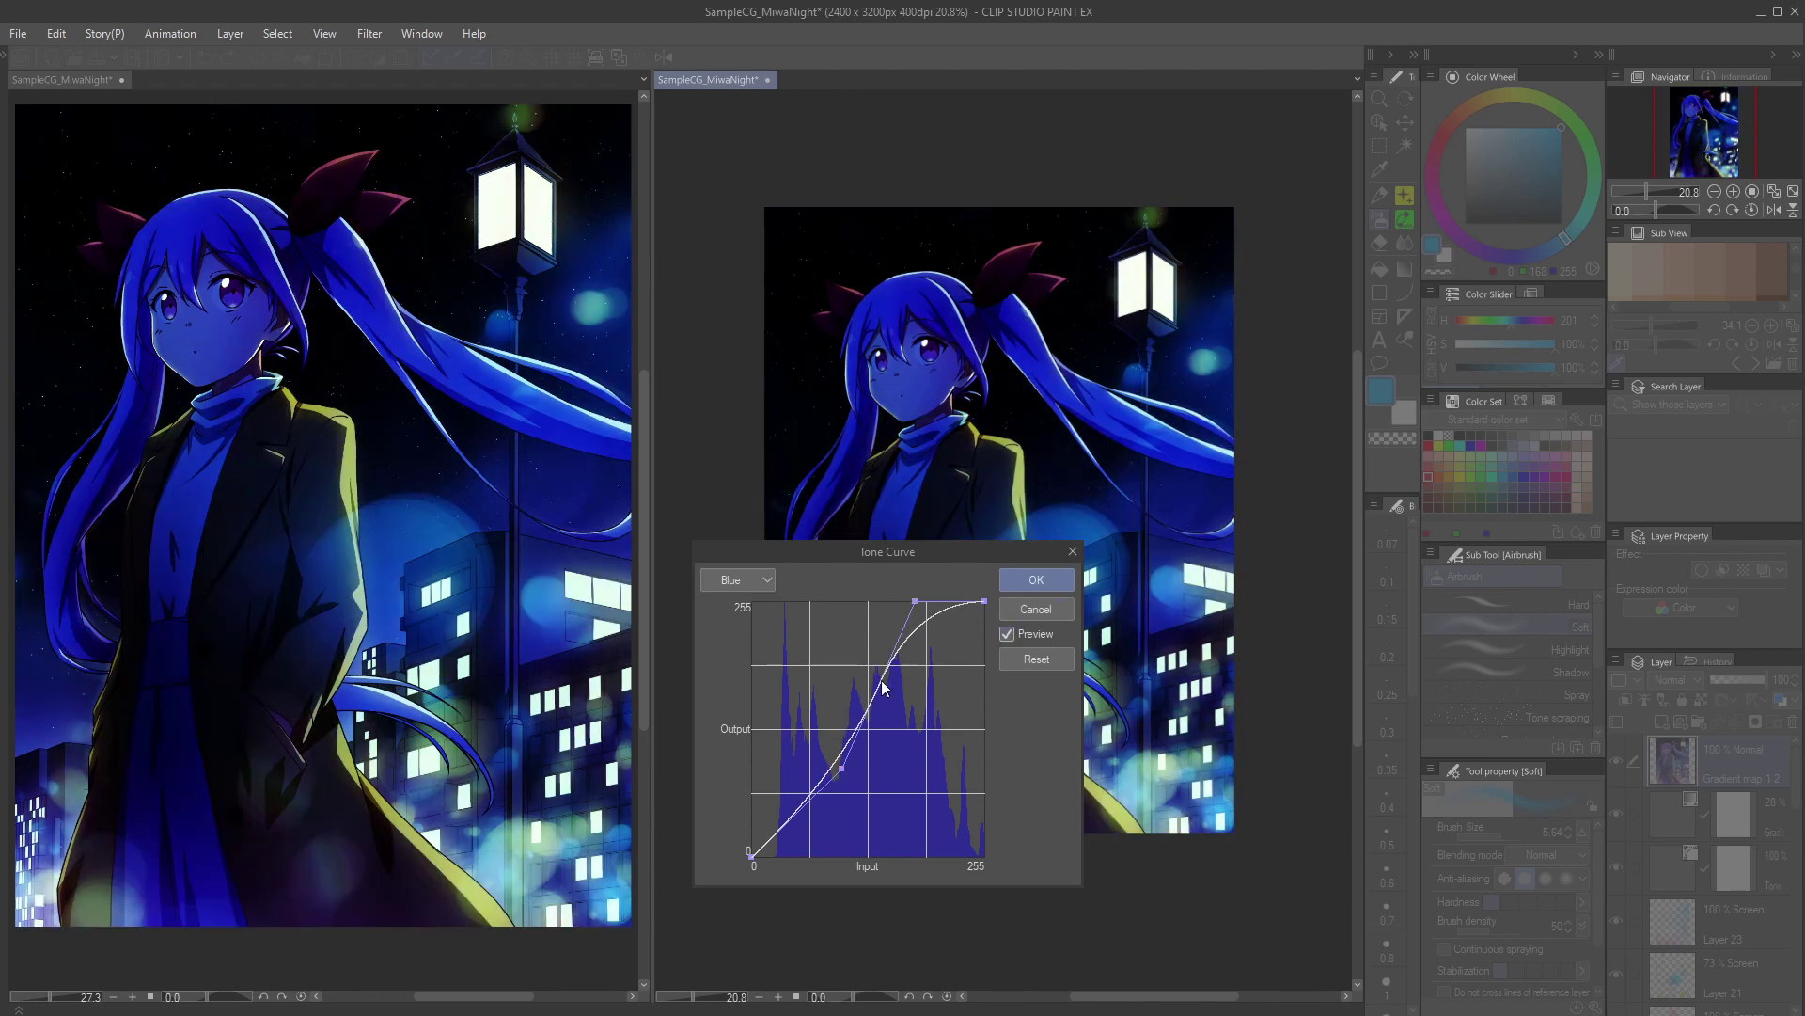
drag(843, 767, 834, 882)
Step: Fine-tune the highlight point of the green tone curve
click(744, 581)
click(754, 640)
drag(901, 604, 917, 593)
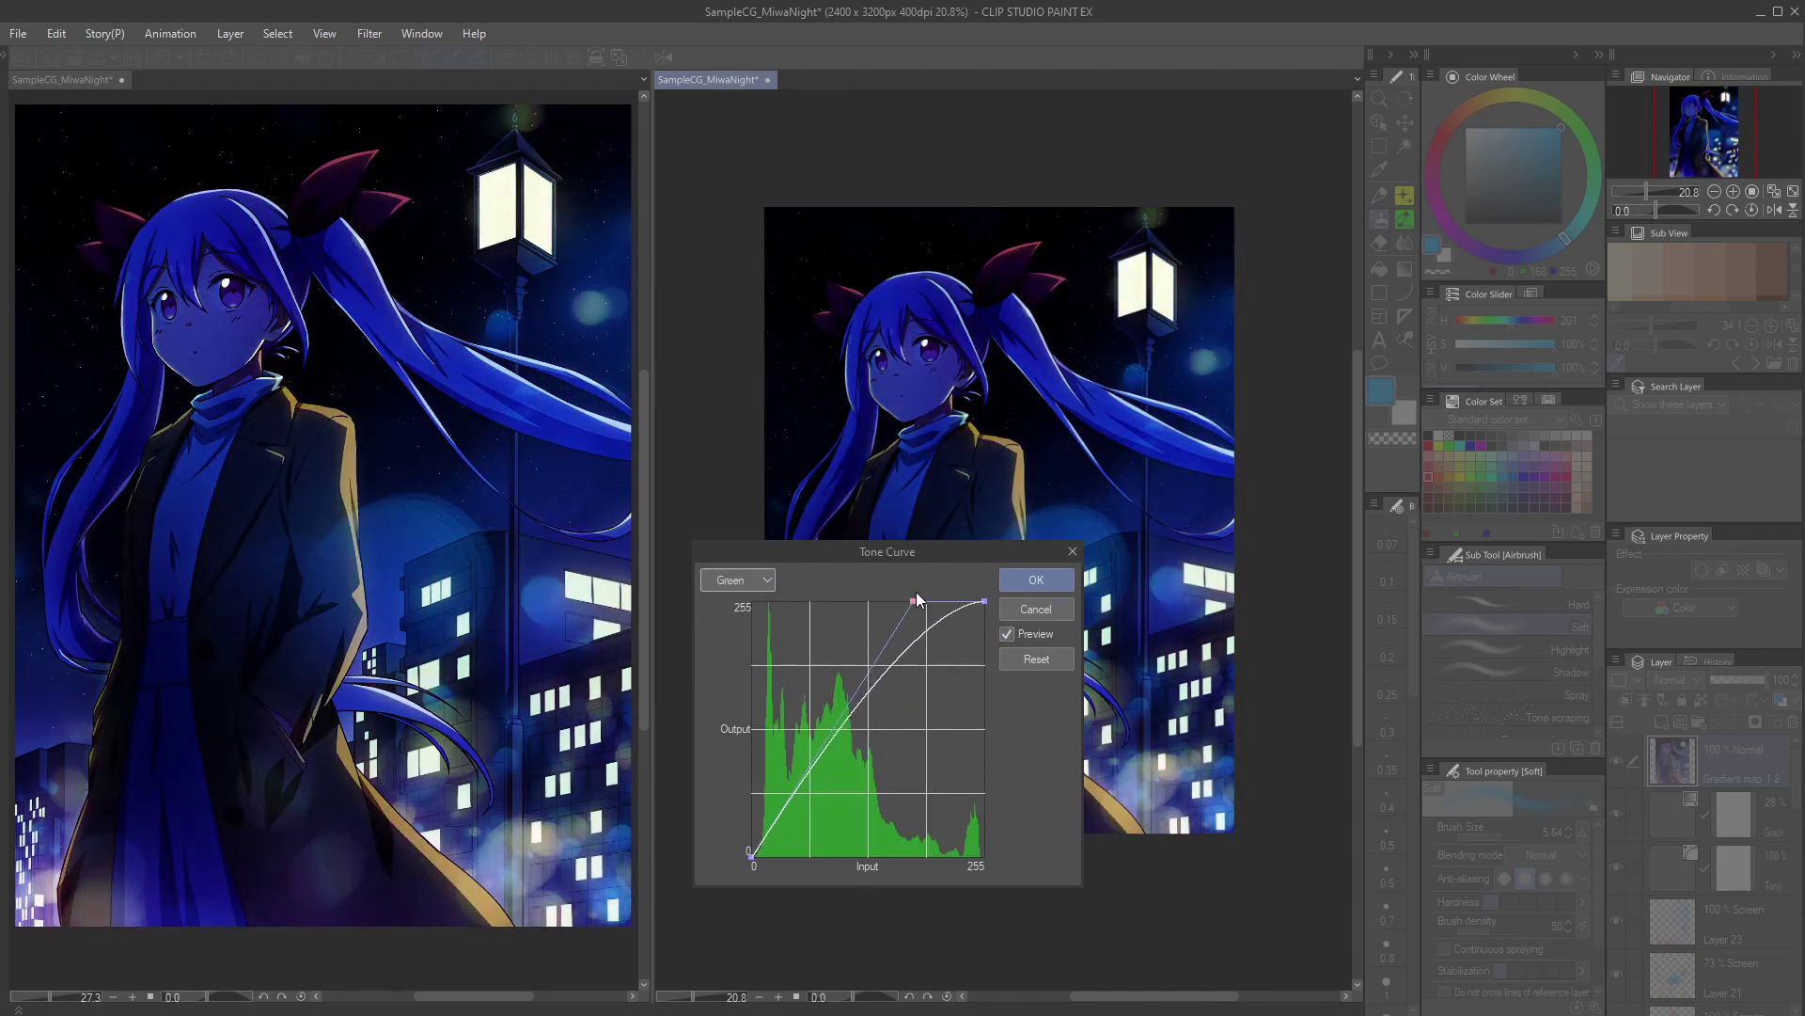
Step: Pull the red tone curve down to make the image colder and apply the tone correction
click(738, 580)
click(738, 624)
drag(884, 734, 922, 853)
click(749, 581)
click(750, 606)
click(1023, 582)
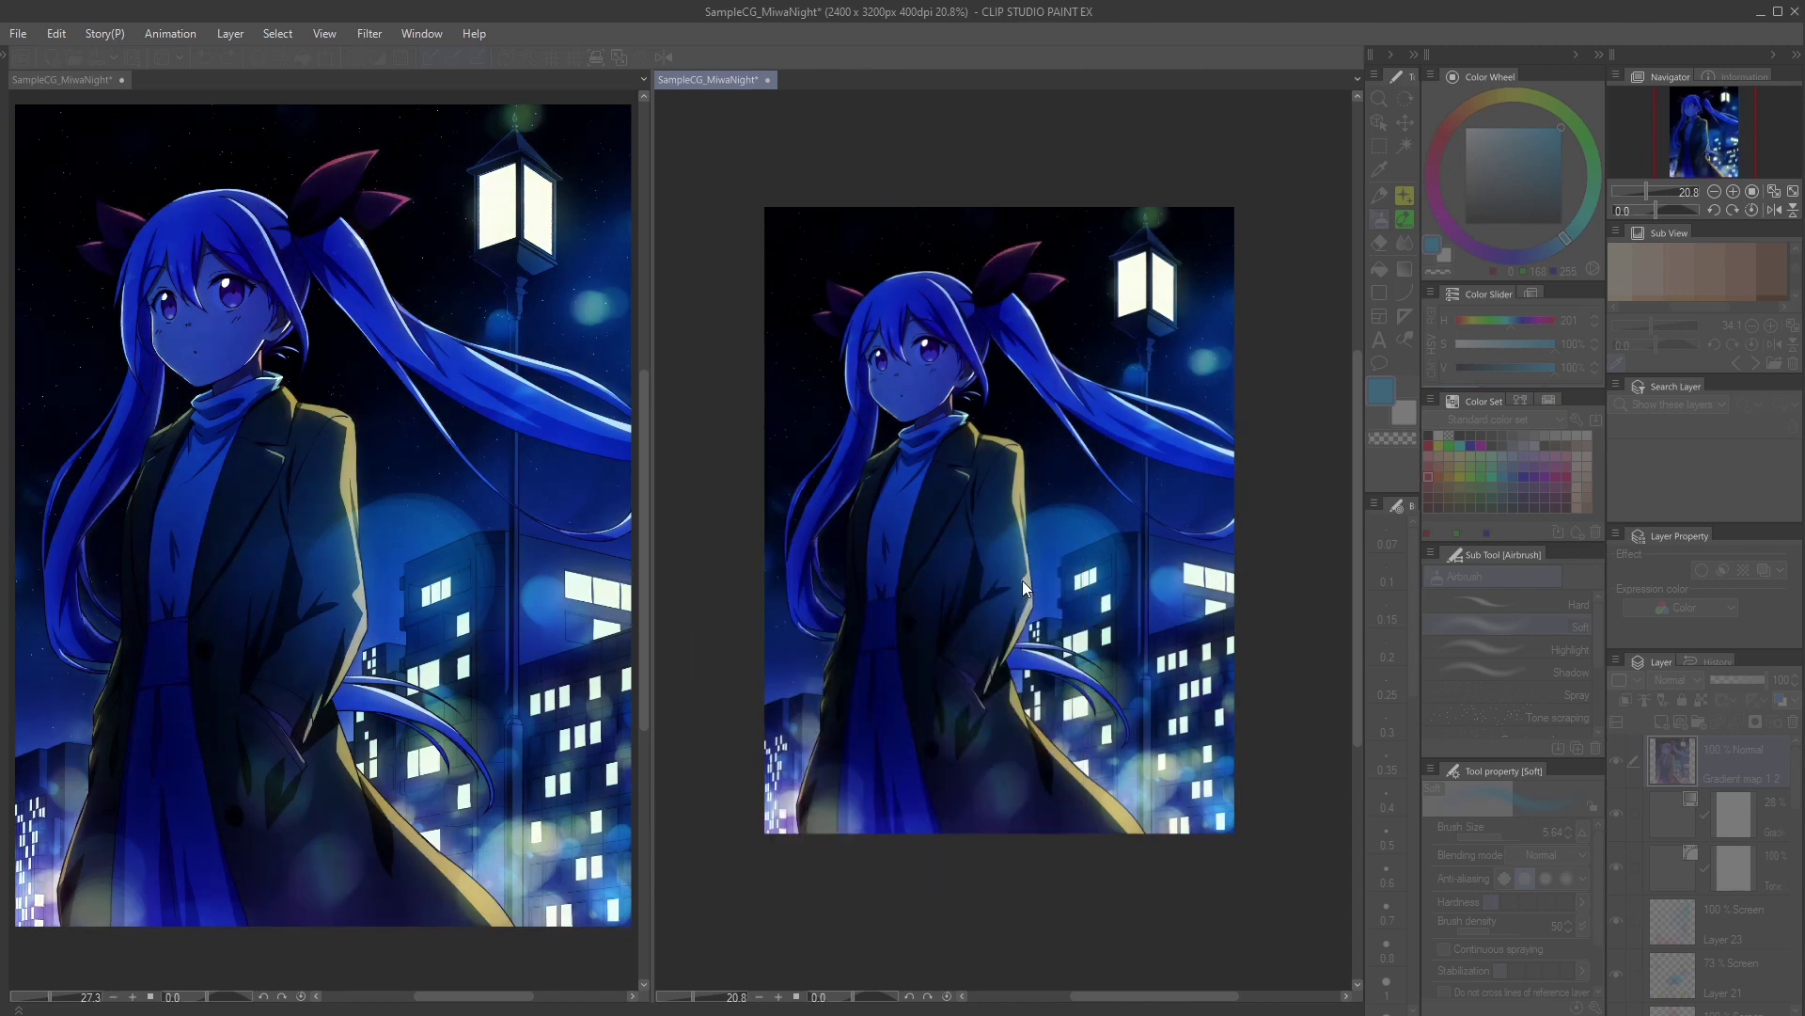
Step: Set the merged layer's blending mode to Screen and compare the image with the layer hidden and shown
click(369, 34)
click(1674, 679)
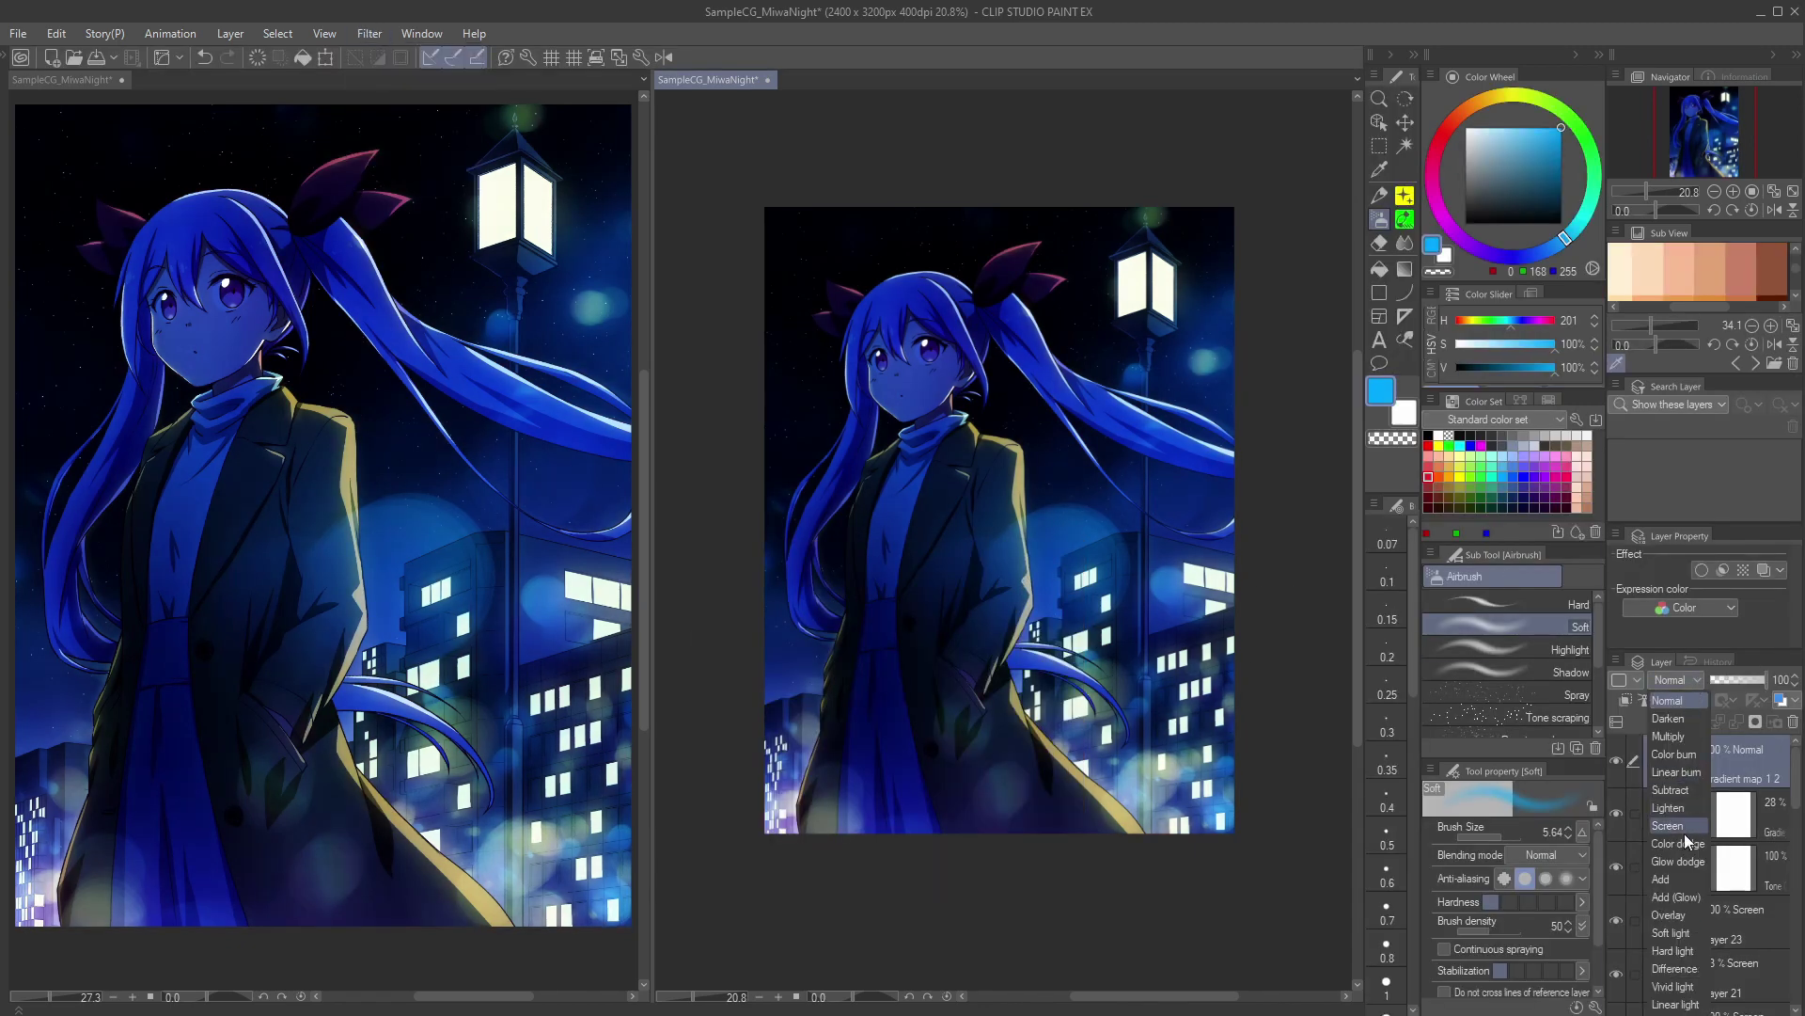
click(1678, 826)
click(1618, 760)
click(1618, 760)
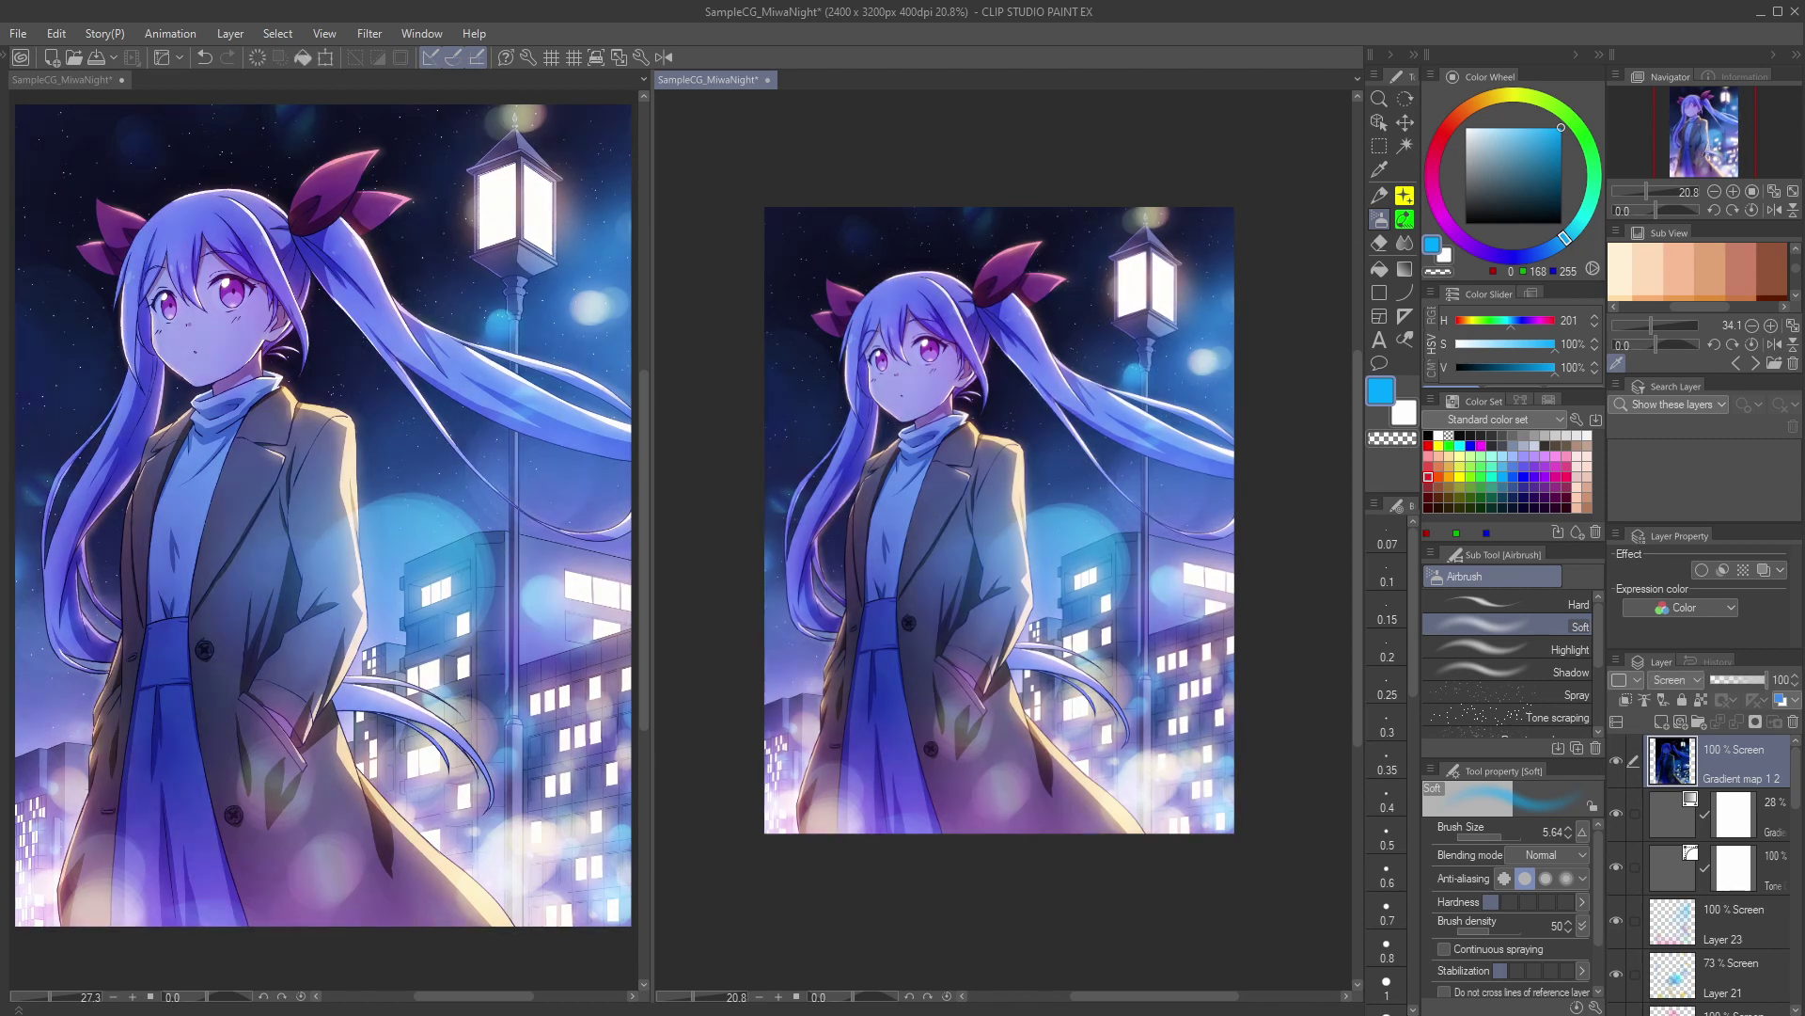
Step: Apply a Gaussian blur of strength 58.40 to the merged Screen layer for an overall glow
click(370, 34)
mouse_move(461, 59)
click(570, 111)
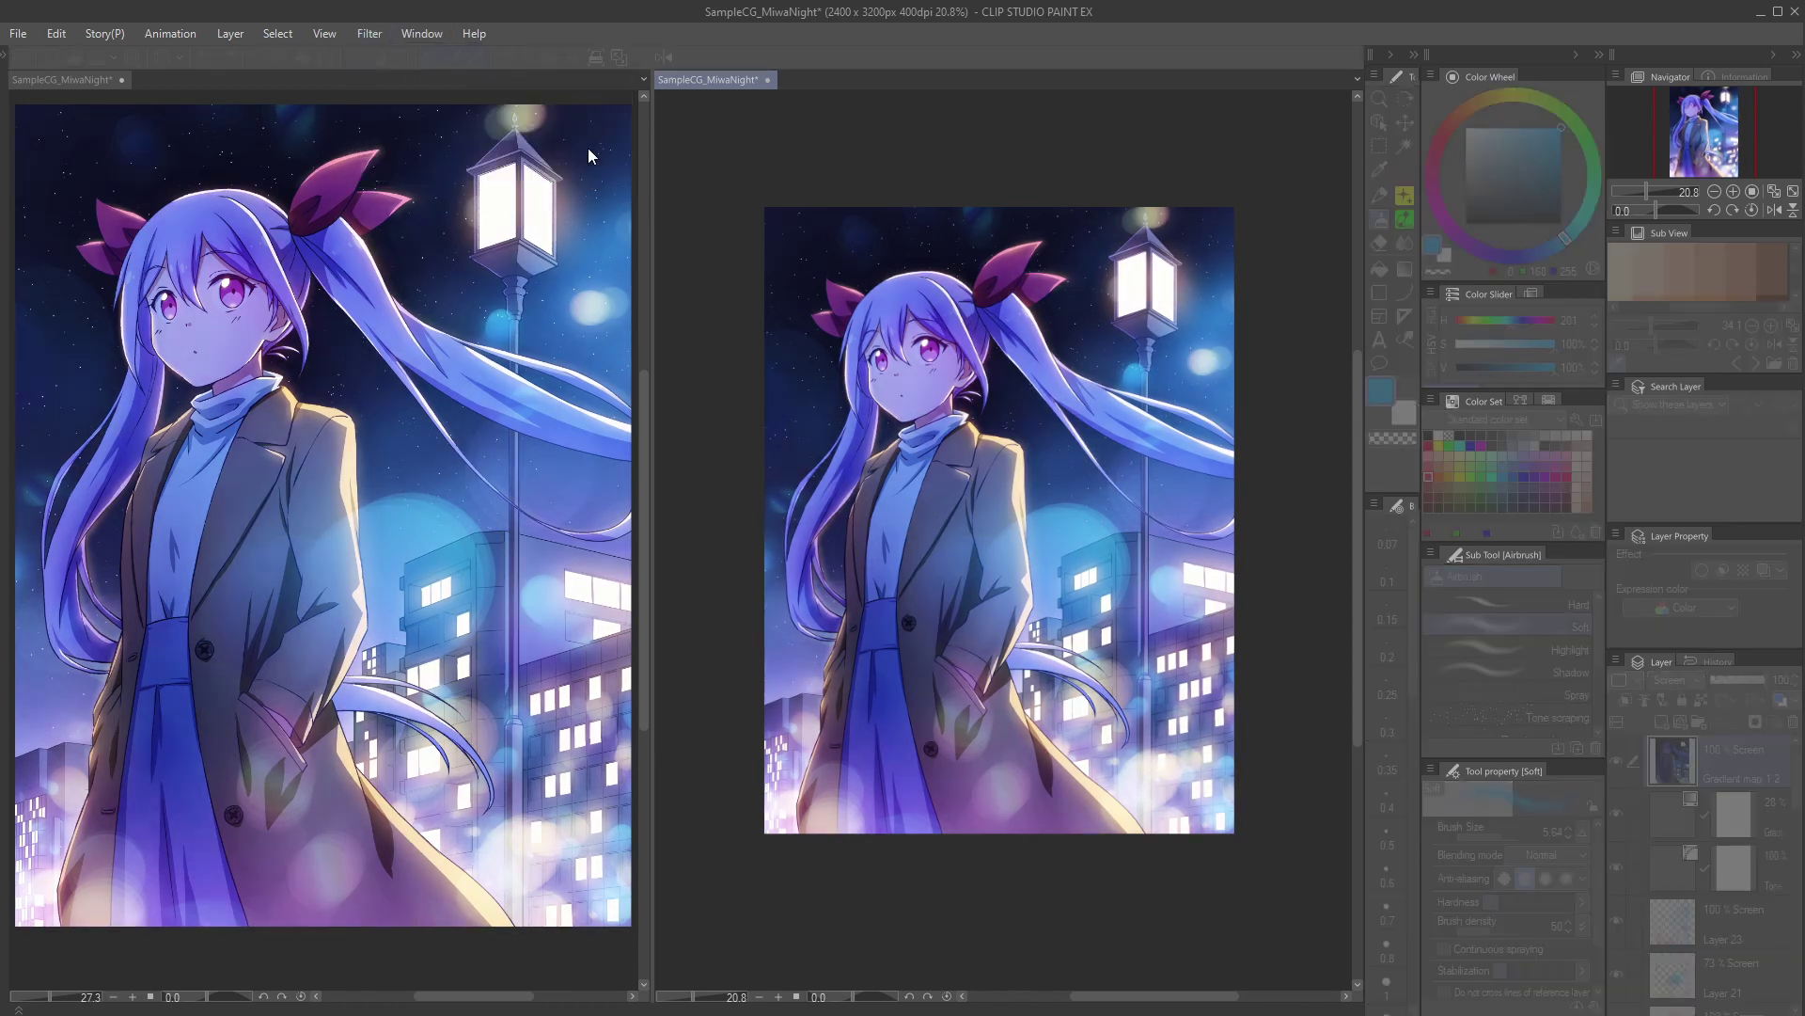
drag(679, 451, 660, 452)
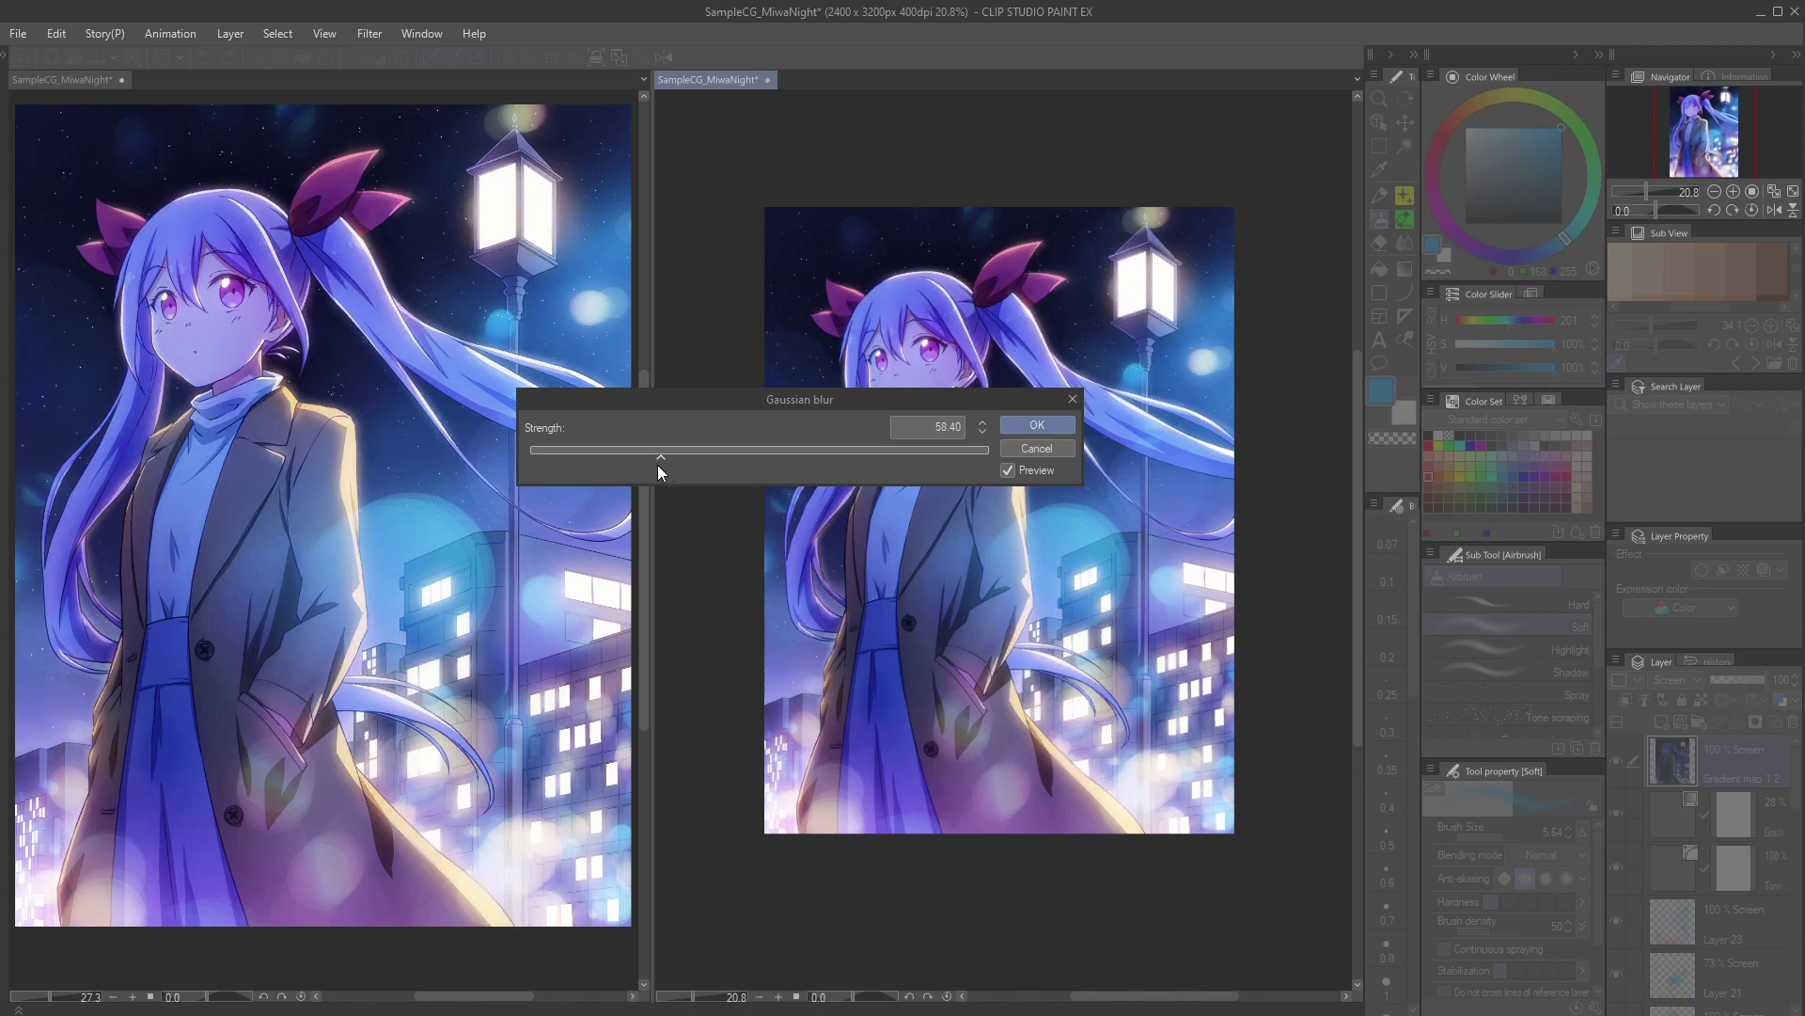
click(1036, 425)
Step: Lower the glow layer's opacity to 60%, comparing the image with the layer hidden and shown
mouse_move(1766, 679)
mouse_down()
mouse_move(1715, 686)
mouse_move(1736, 687)
mouse_up()
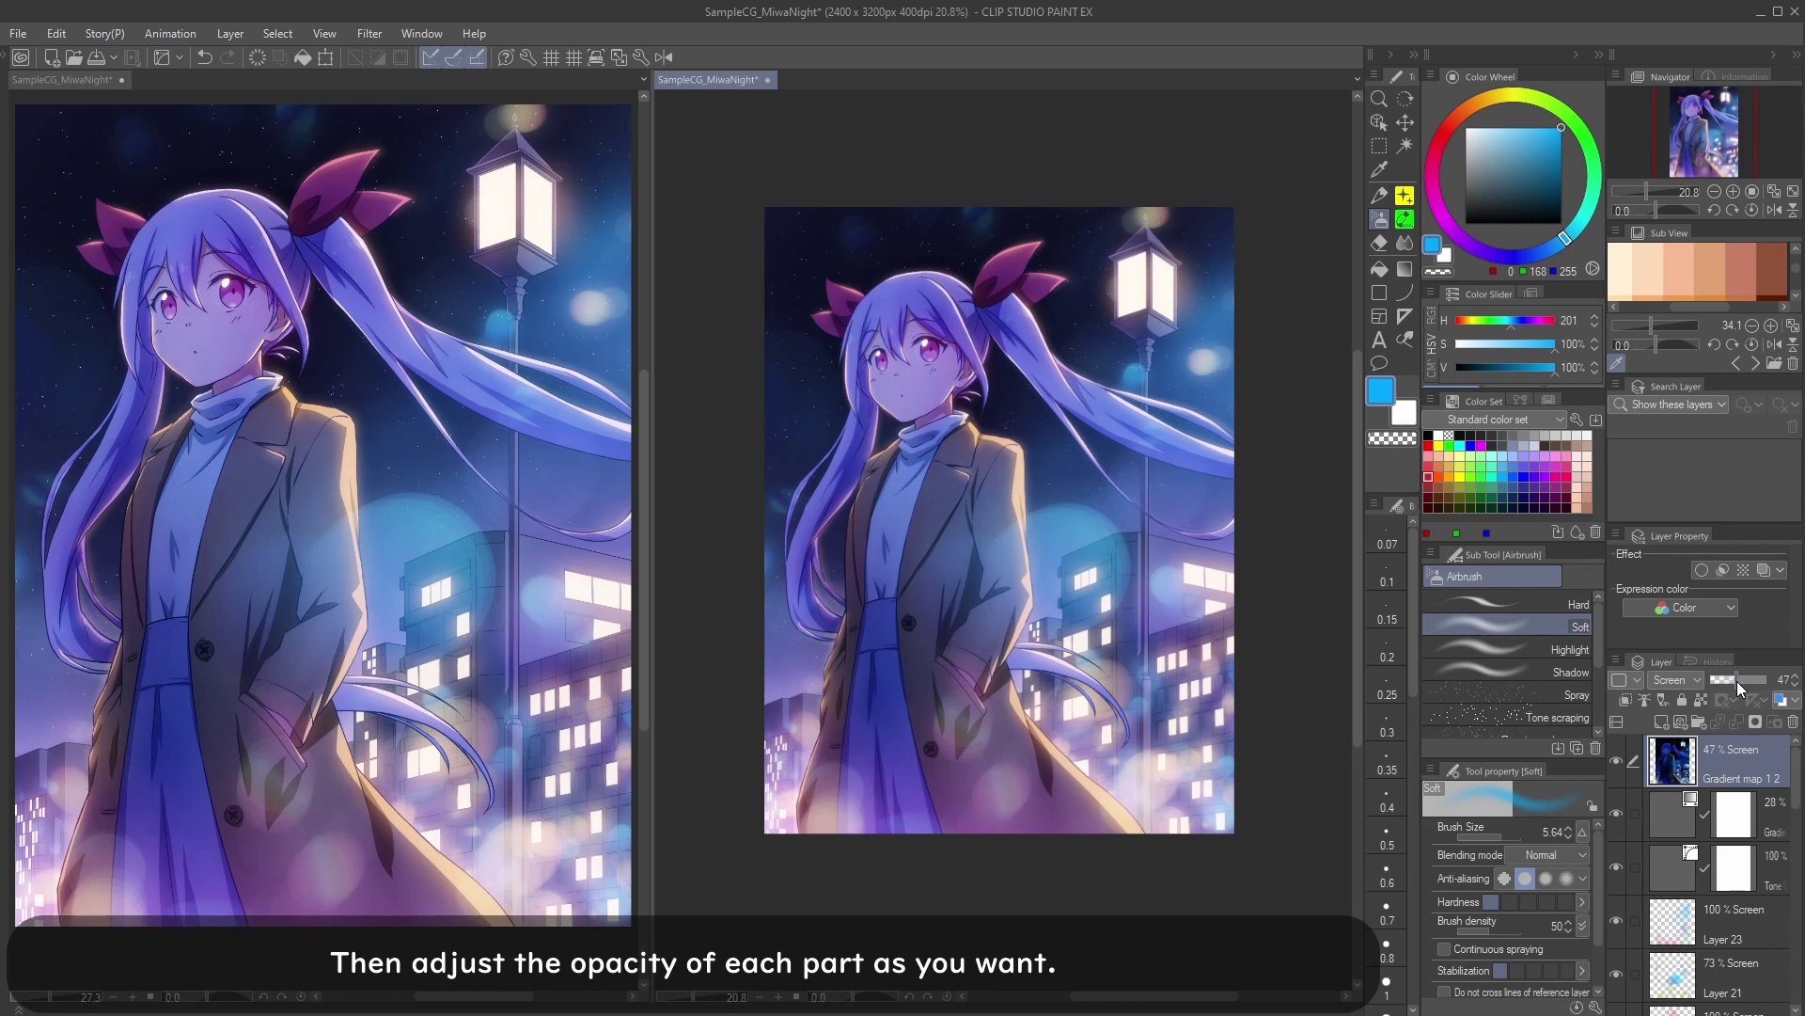
click(1619, 760)
click(1619, 758)
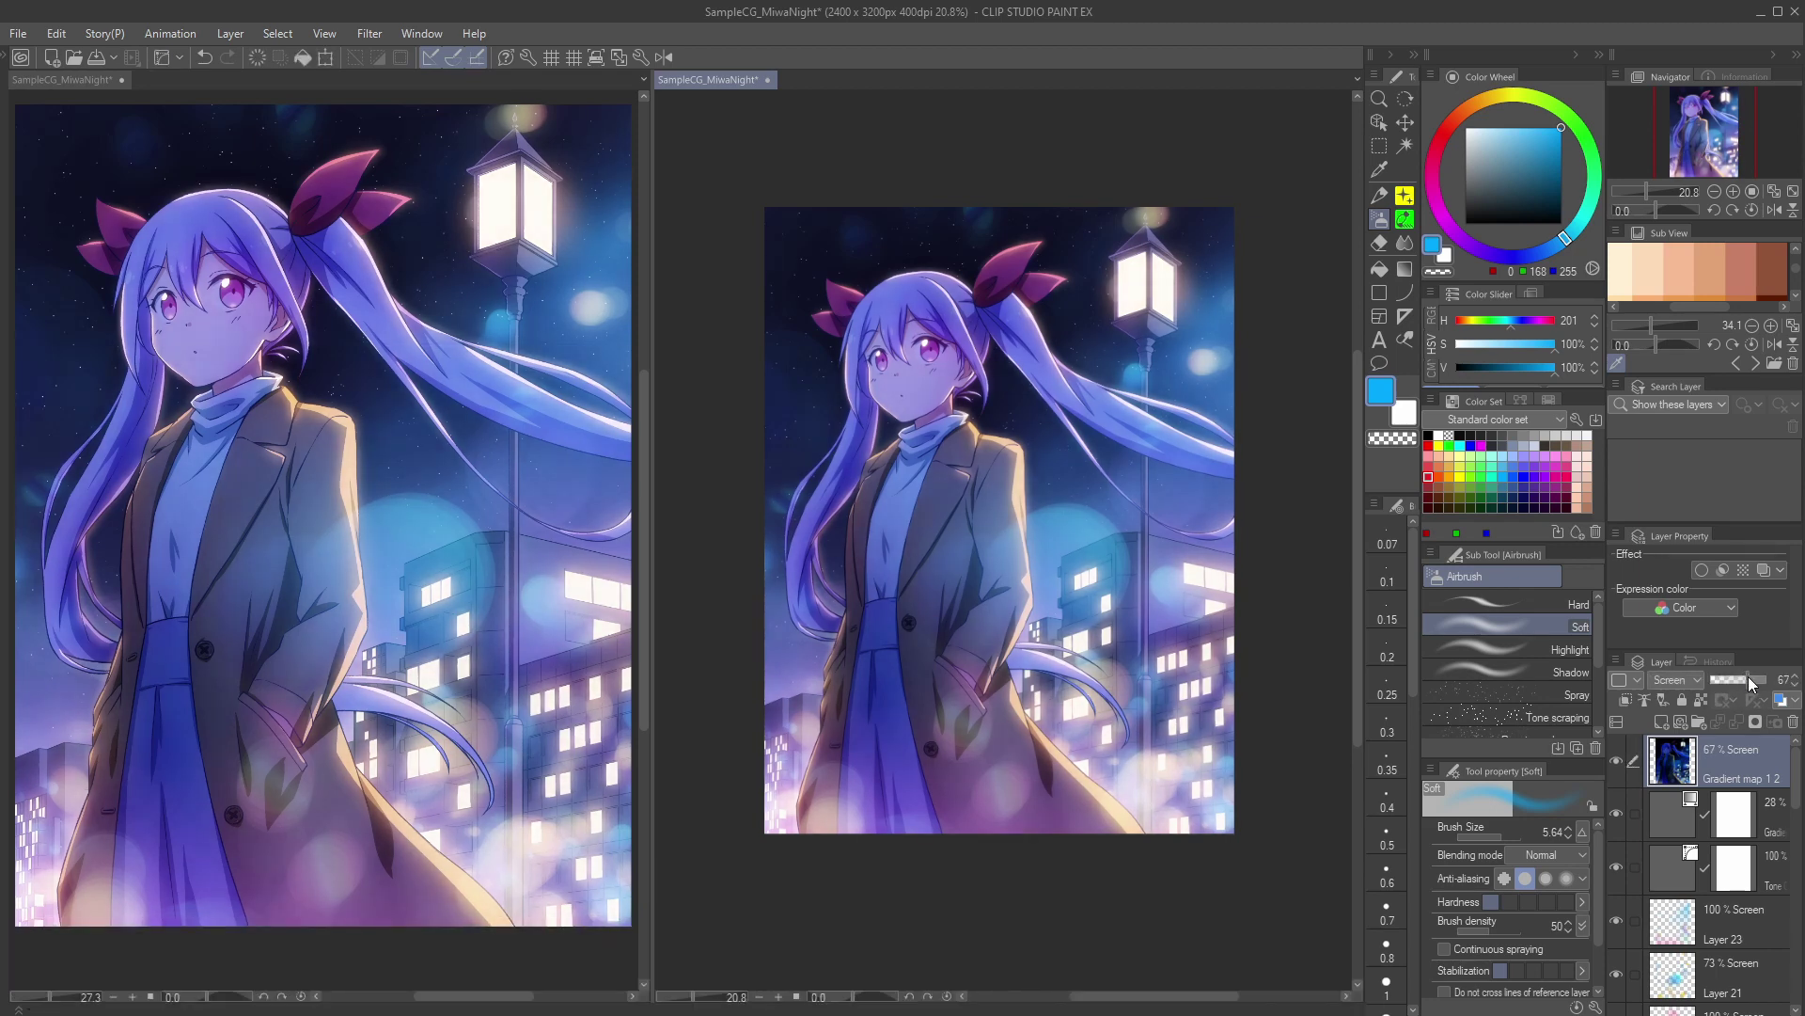
Step: Recolour the gradient map's node at position 45 to a bluer purple and set the correction layer's opacity to 30%
mouse_move(1671, 817)
mouse_down()
mouse_move(1676, 755)
mouse_move(1668, 806)
mouse_up()
double_click(1670, 816)
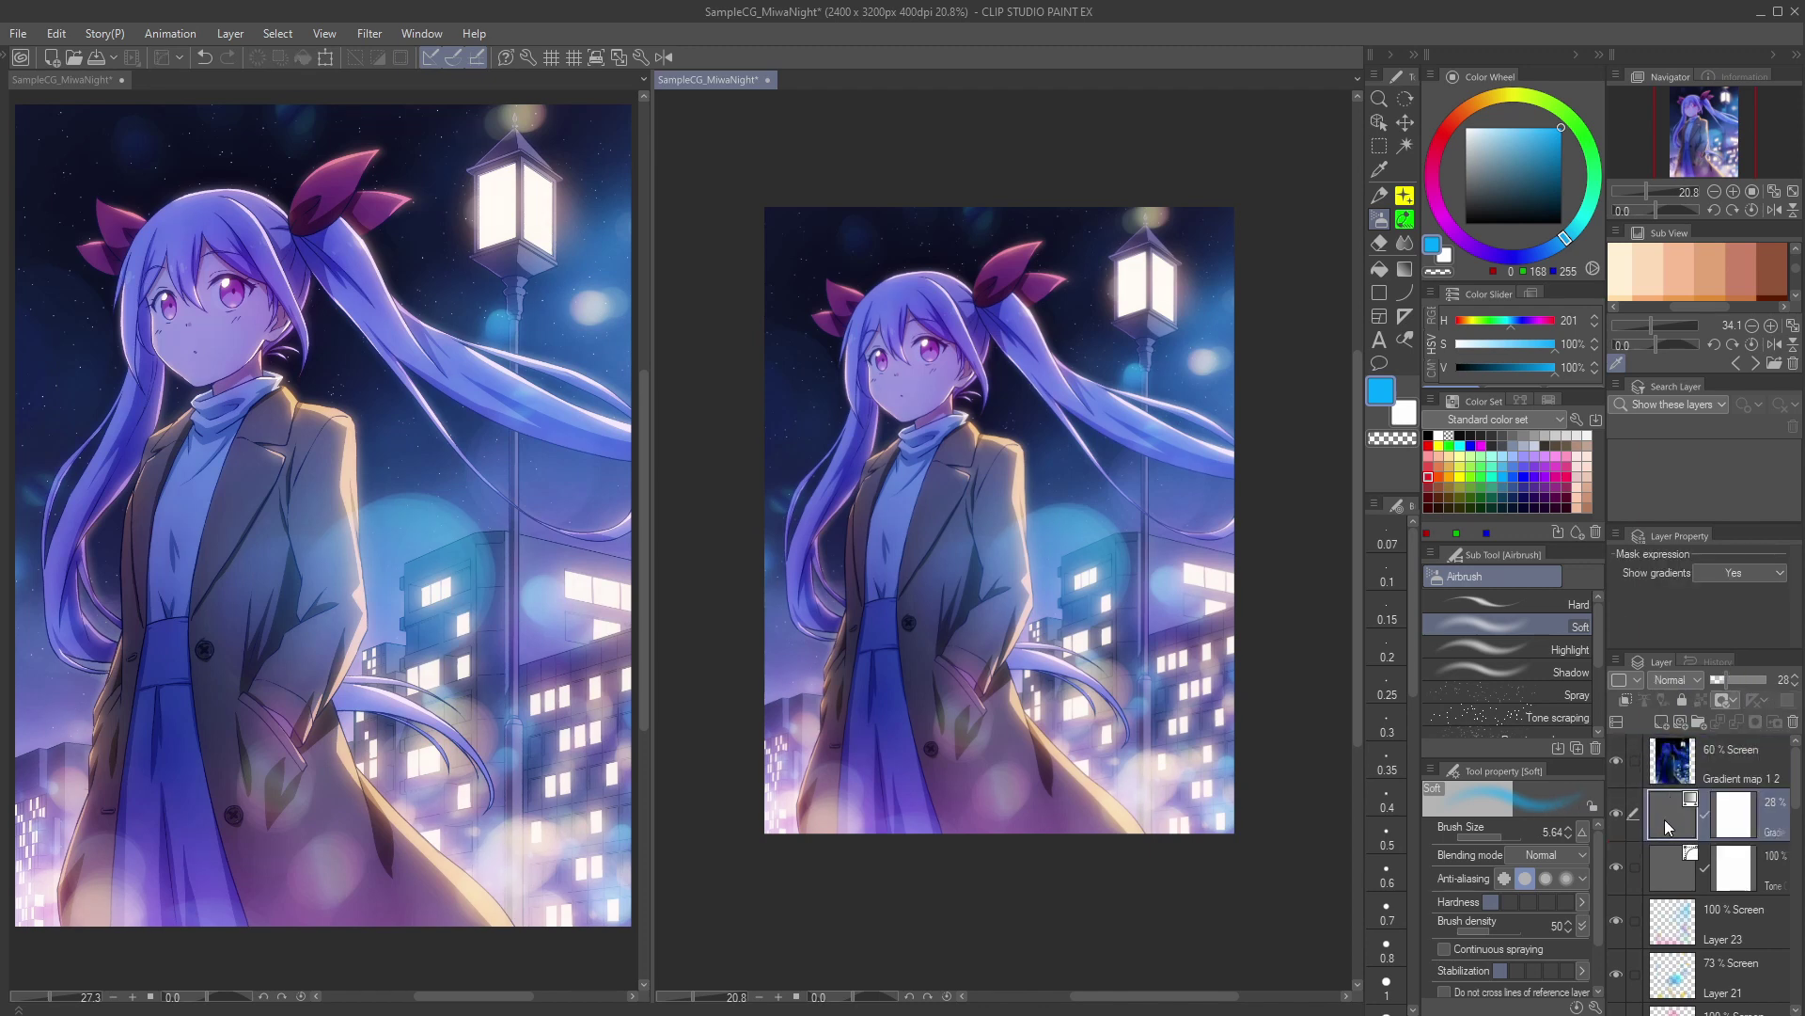
click(1002, 582)
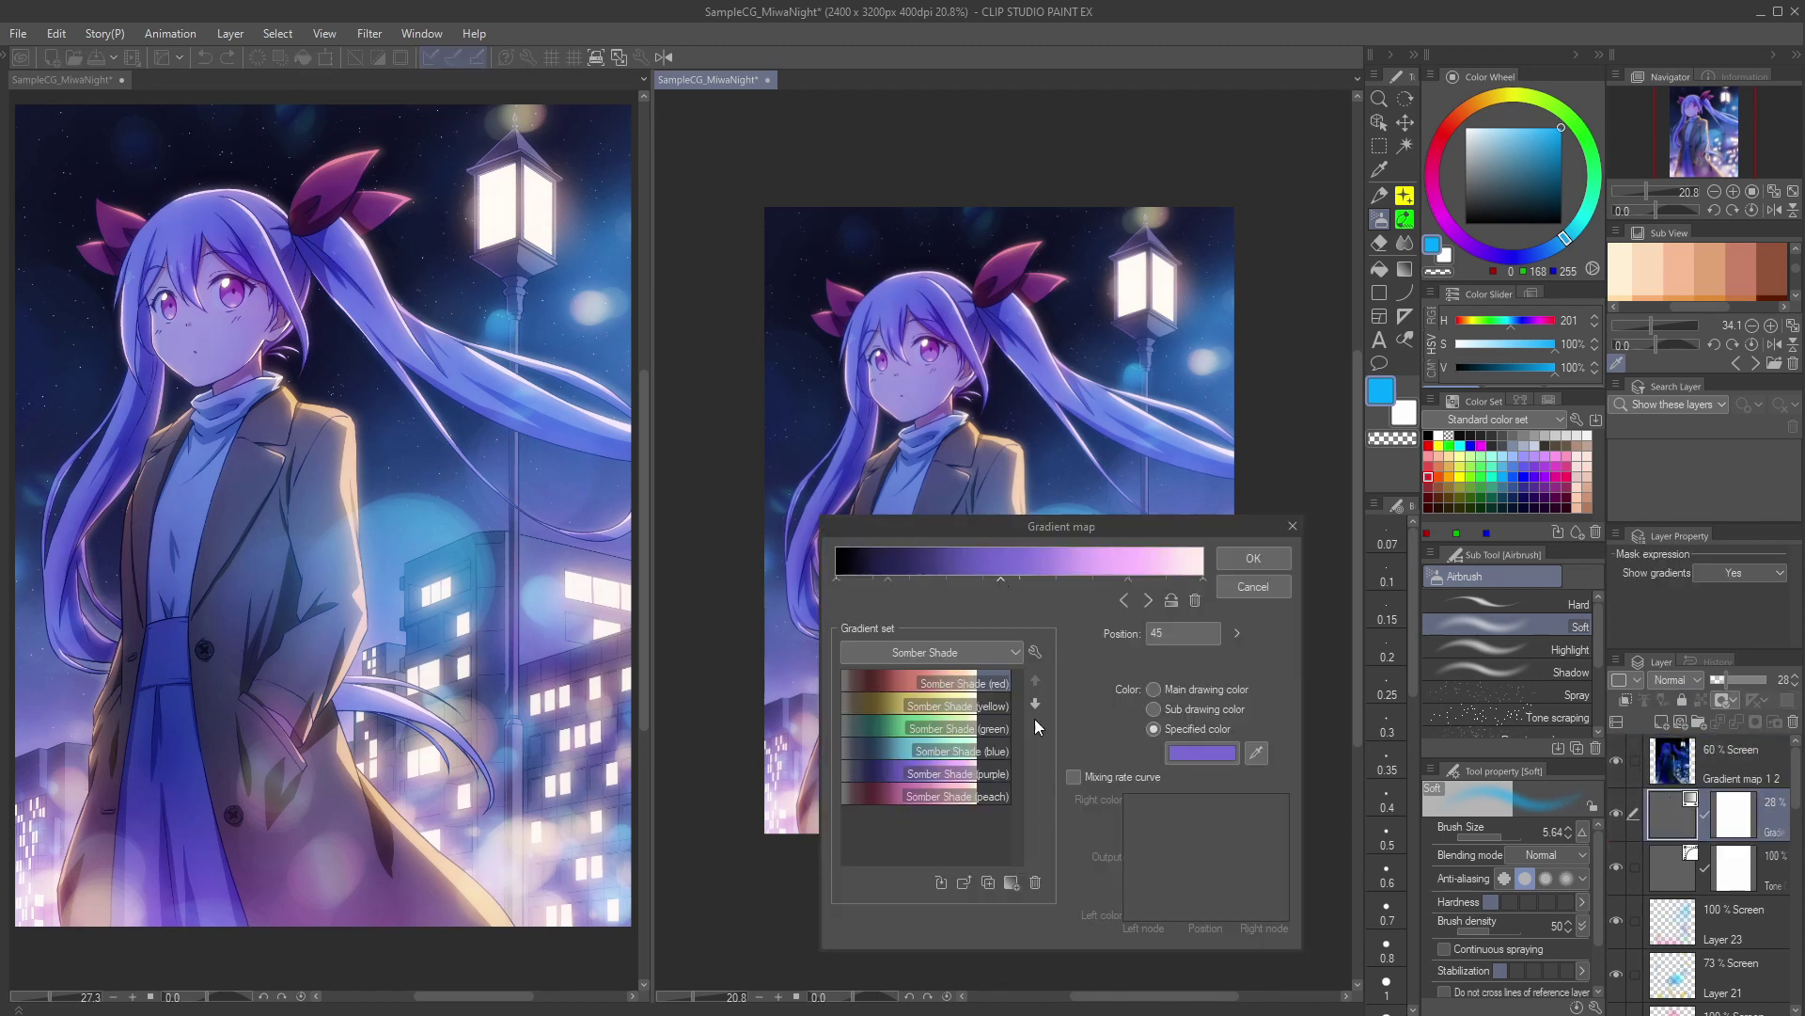
click(1175, 755)
click(682, 616)
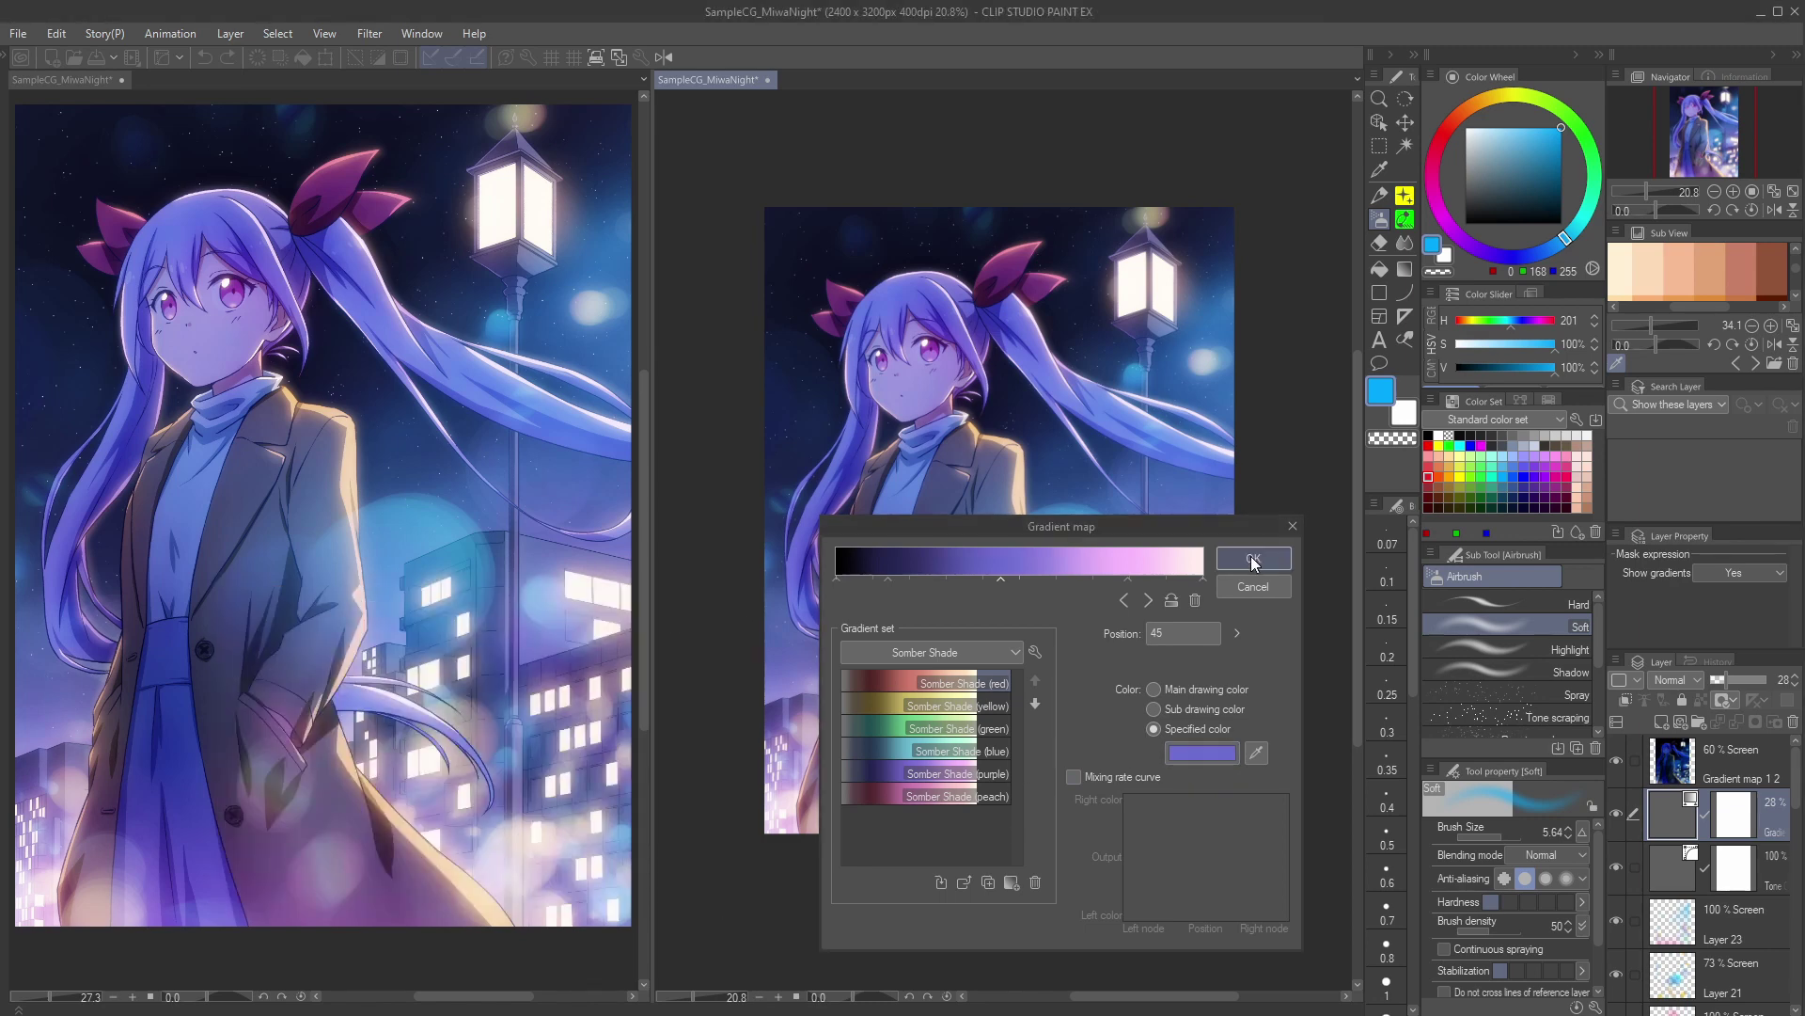
click(1254, 558)
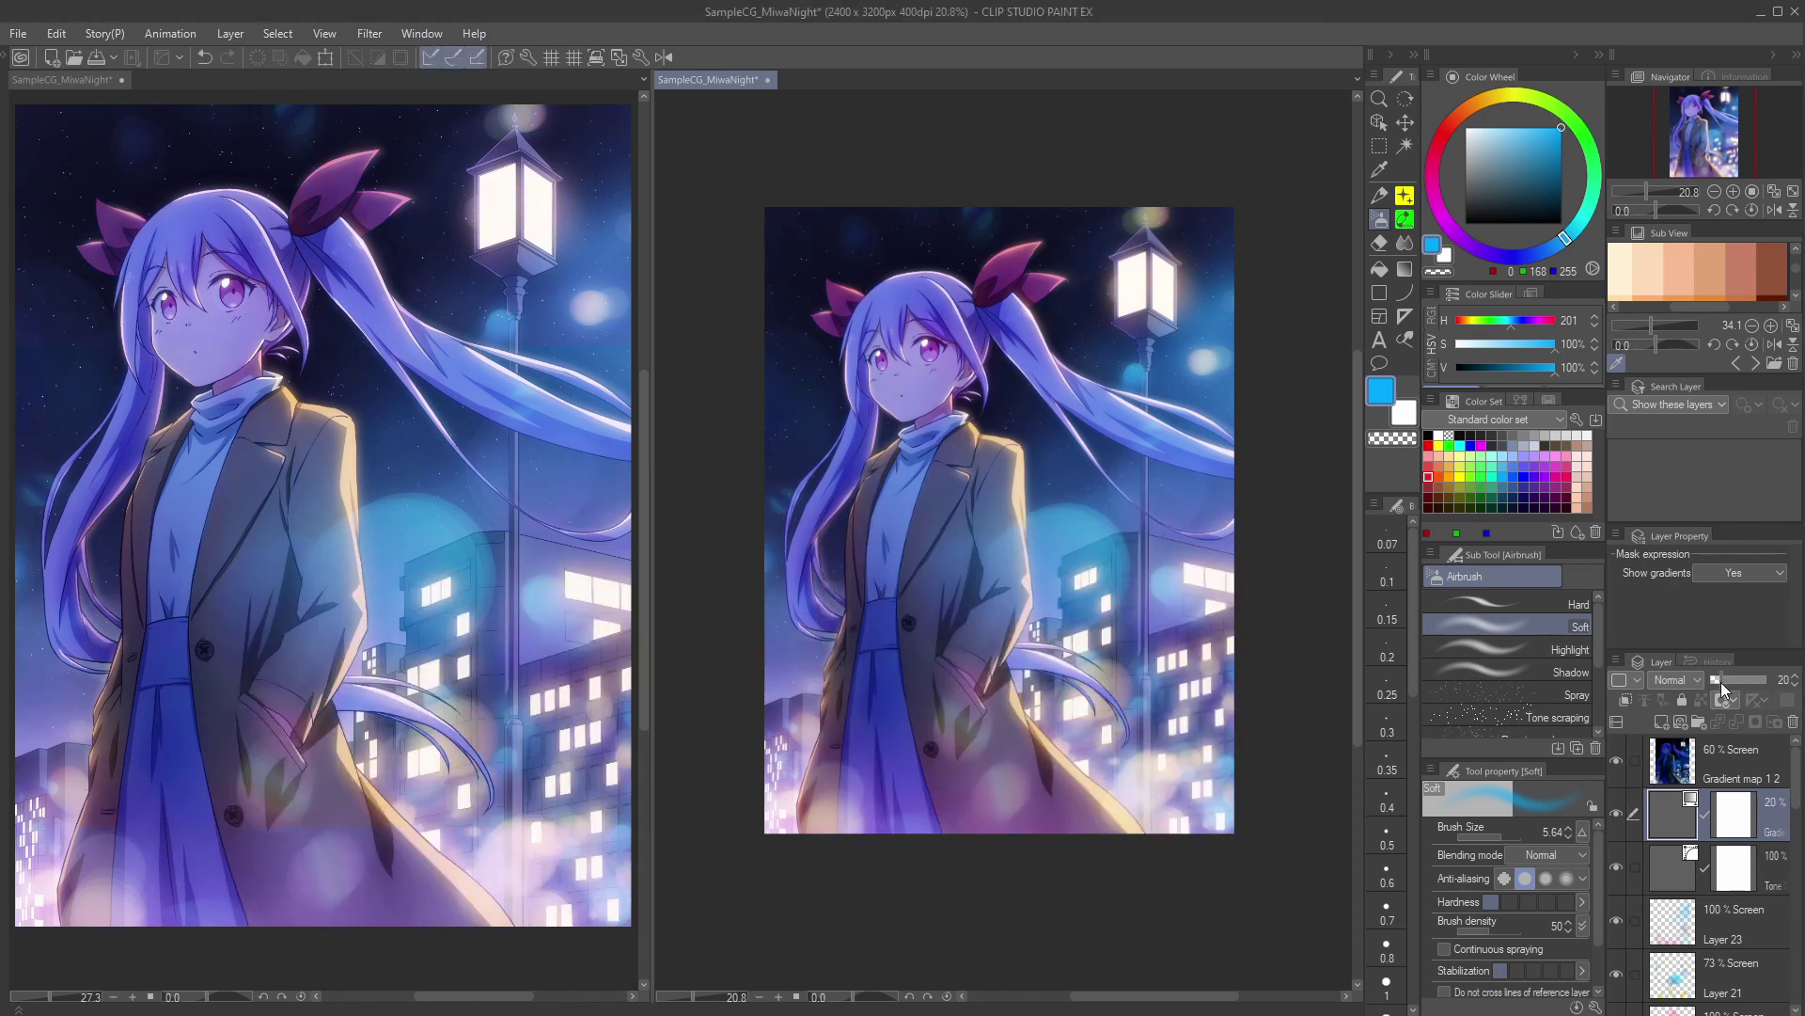
Step: Select the merged Screen glow layer and readjust its opacity
click(1657, 763)
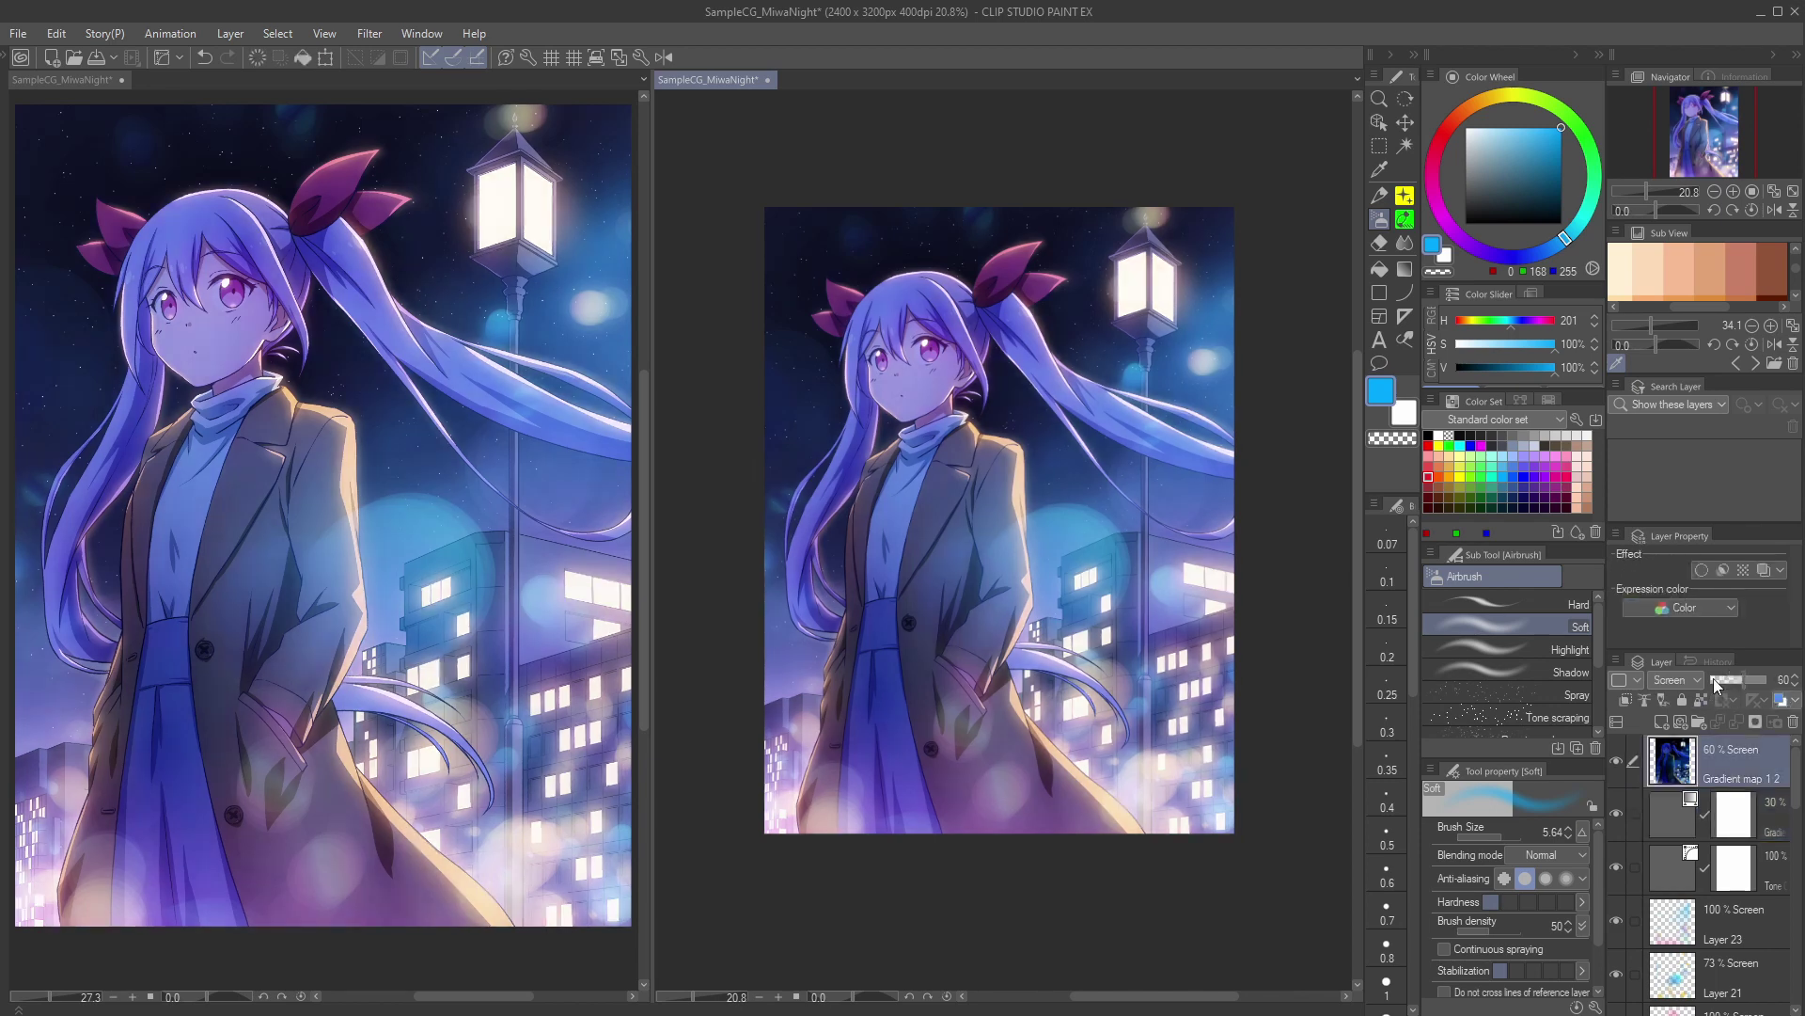
click(1749, 681)
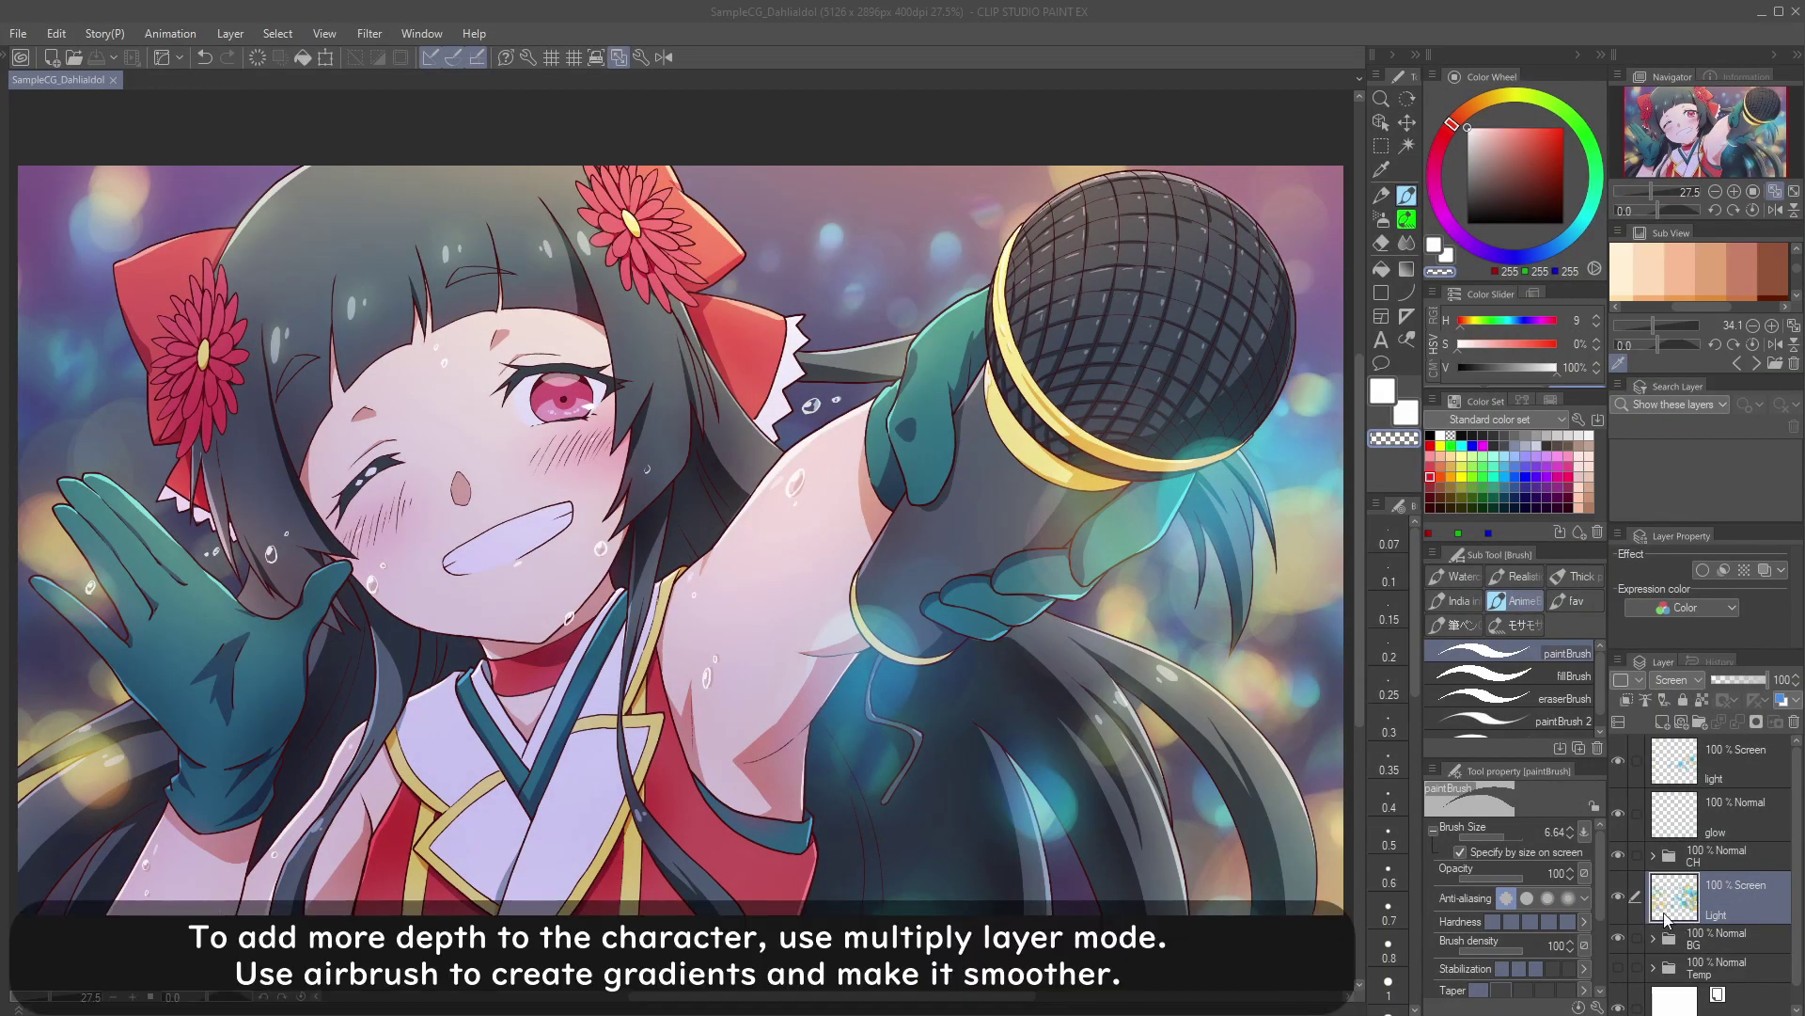
Step: Add a new raster layer above the CH folder, clip it to the folder, and set its blending mode to Multiply
click(1673, 944)
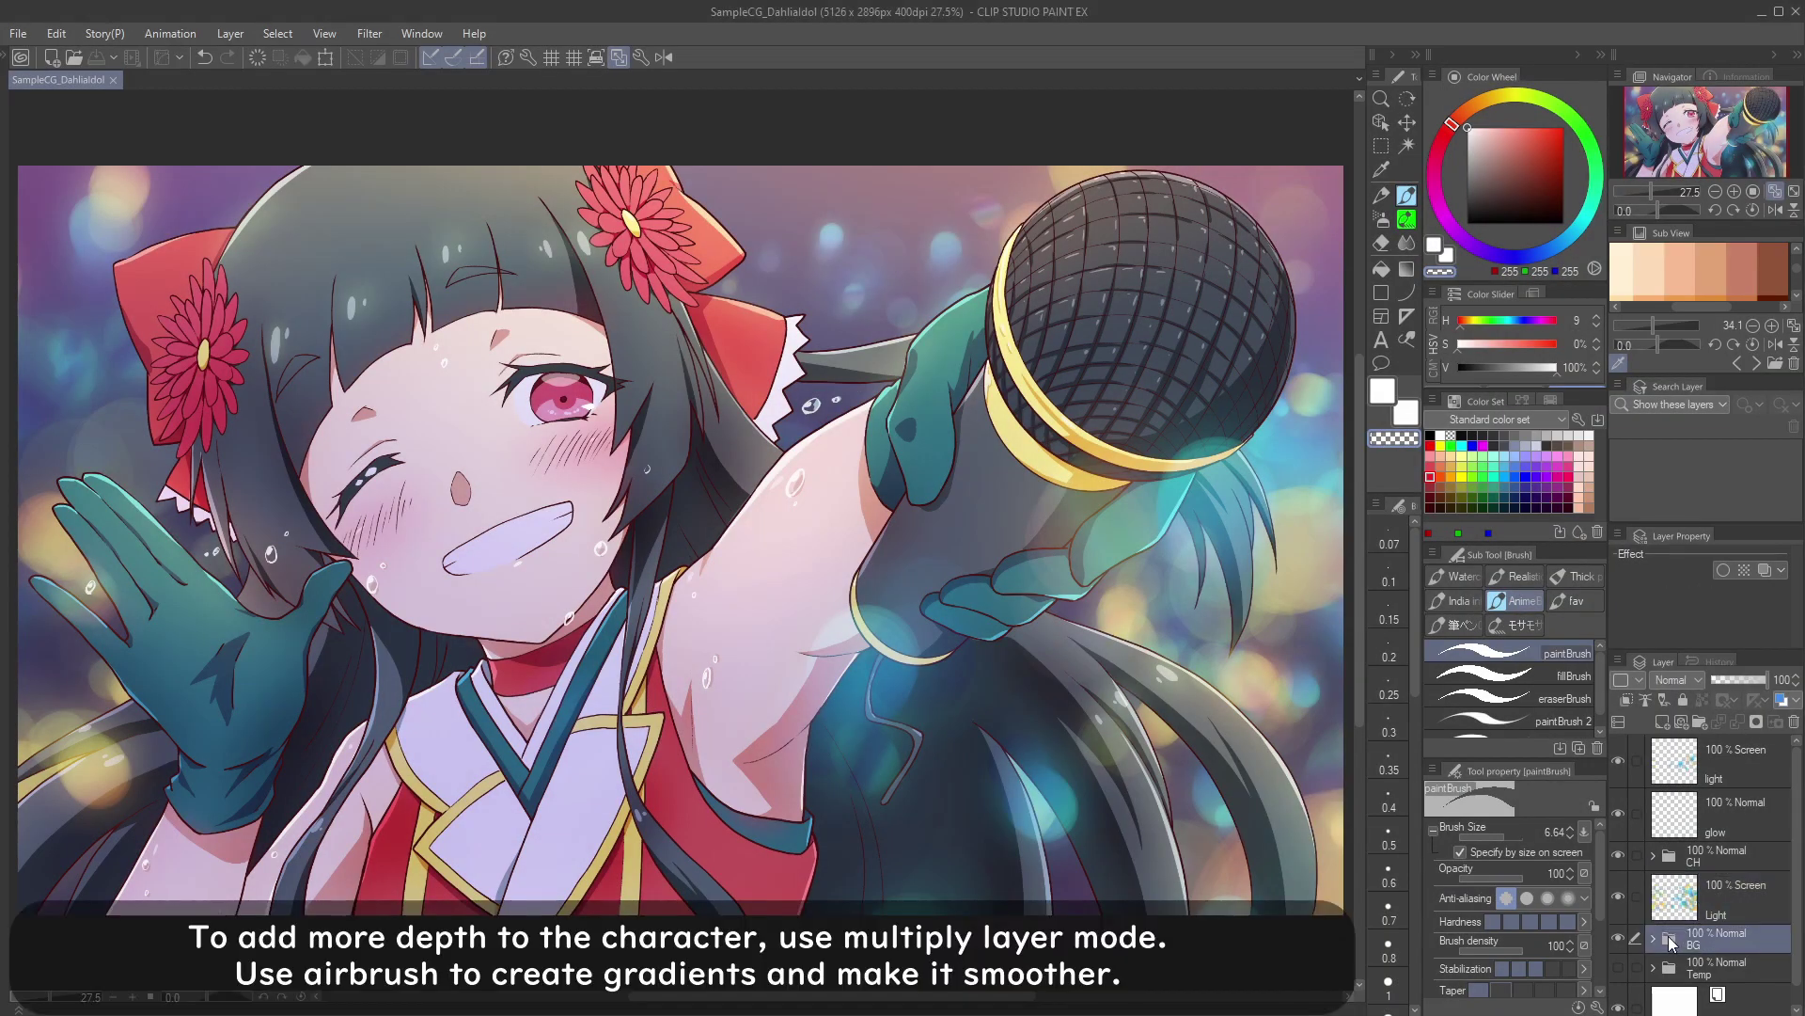
click(1673, 851)
click(1662, 722)
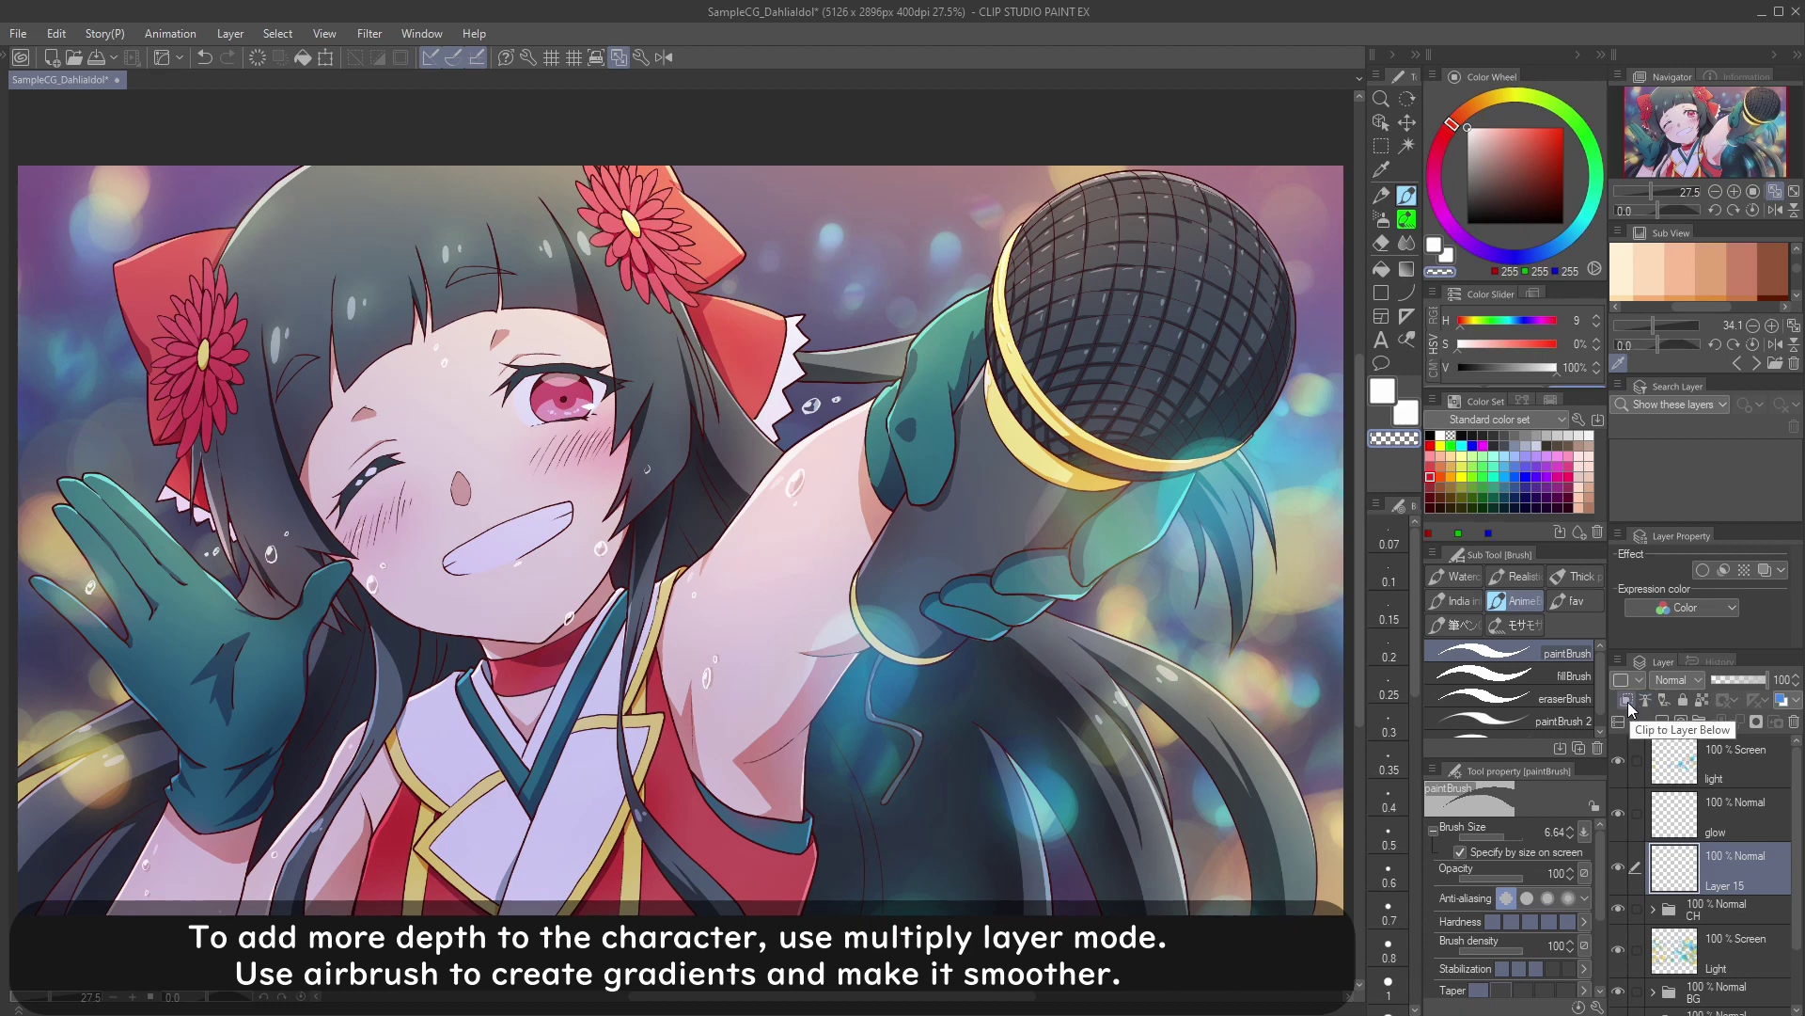
click(1690, 683)
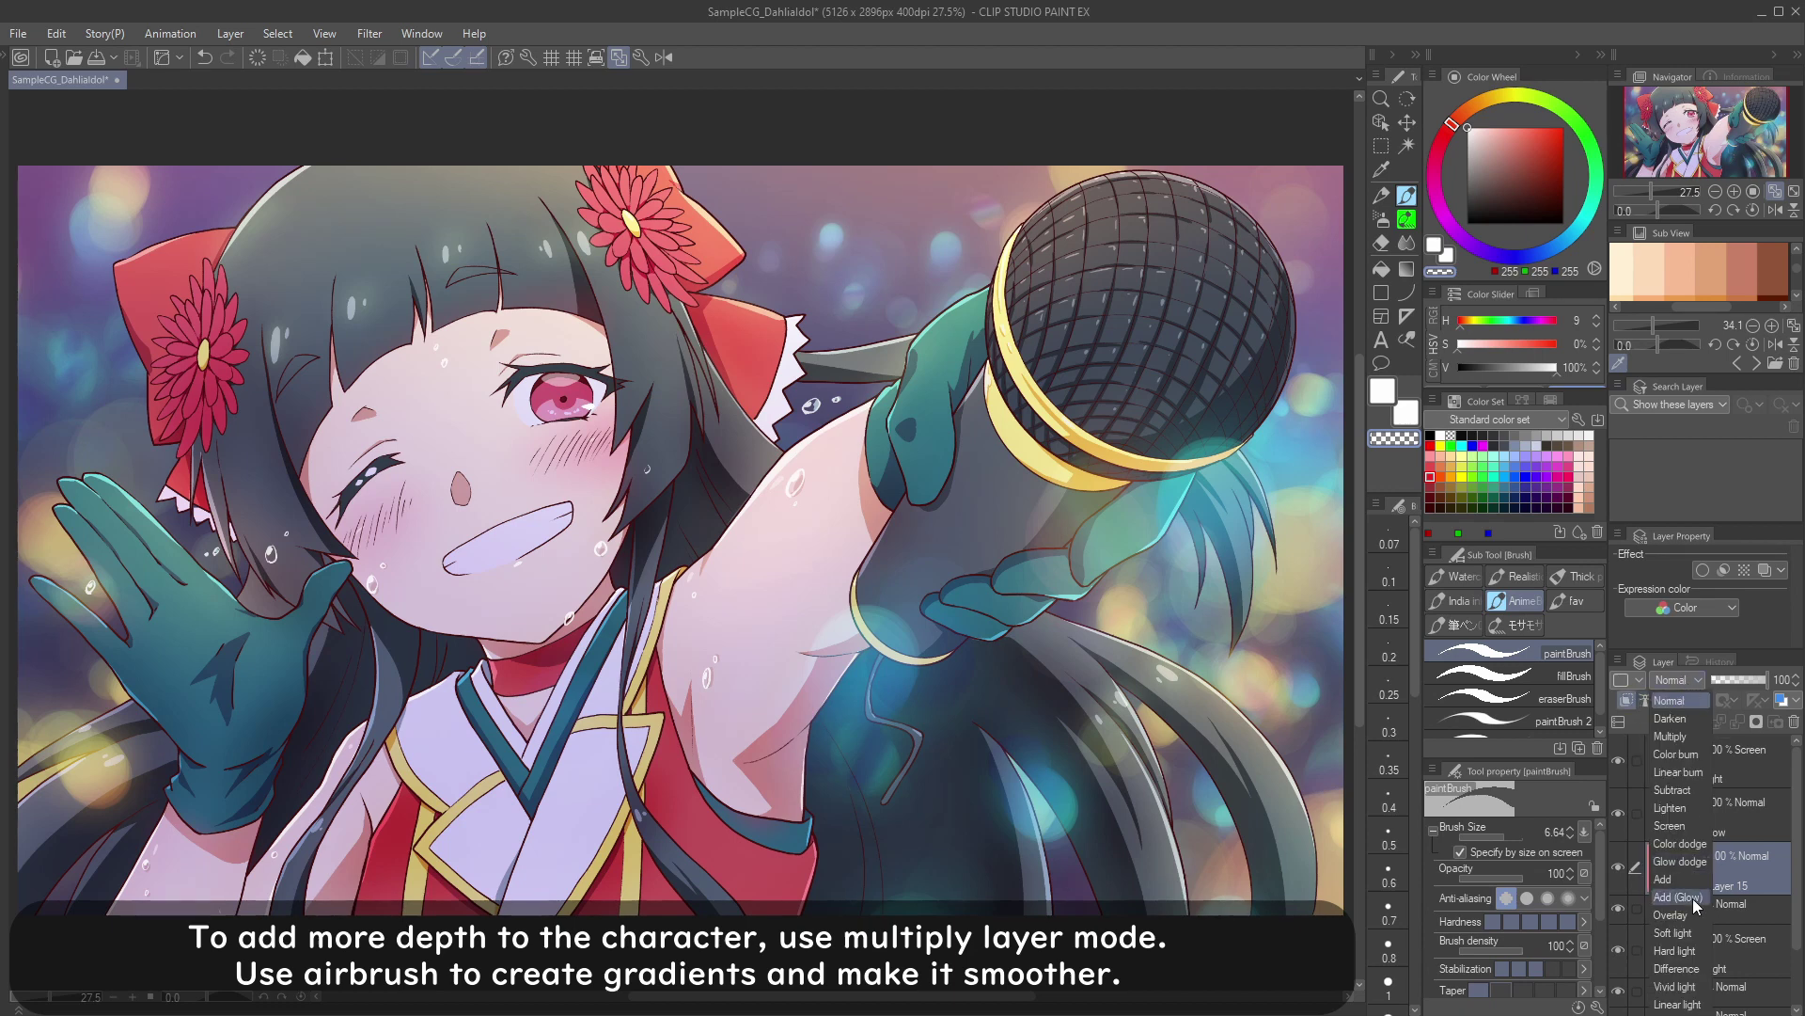
click(1696, 745)
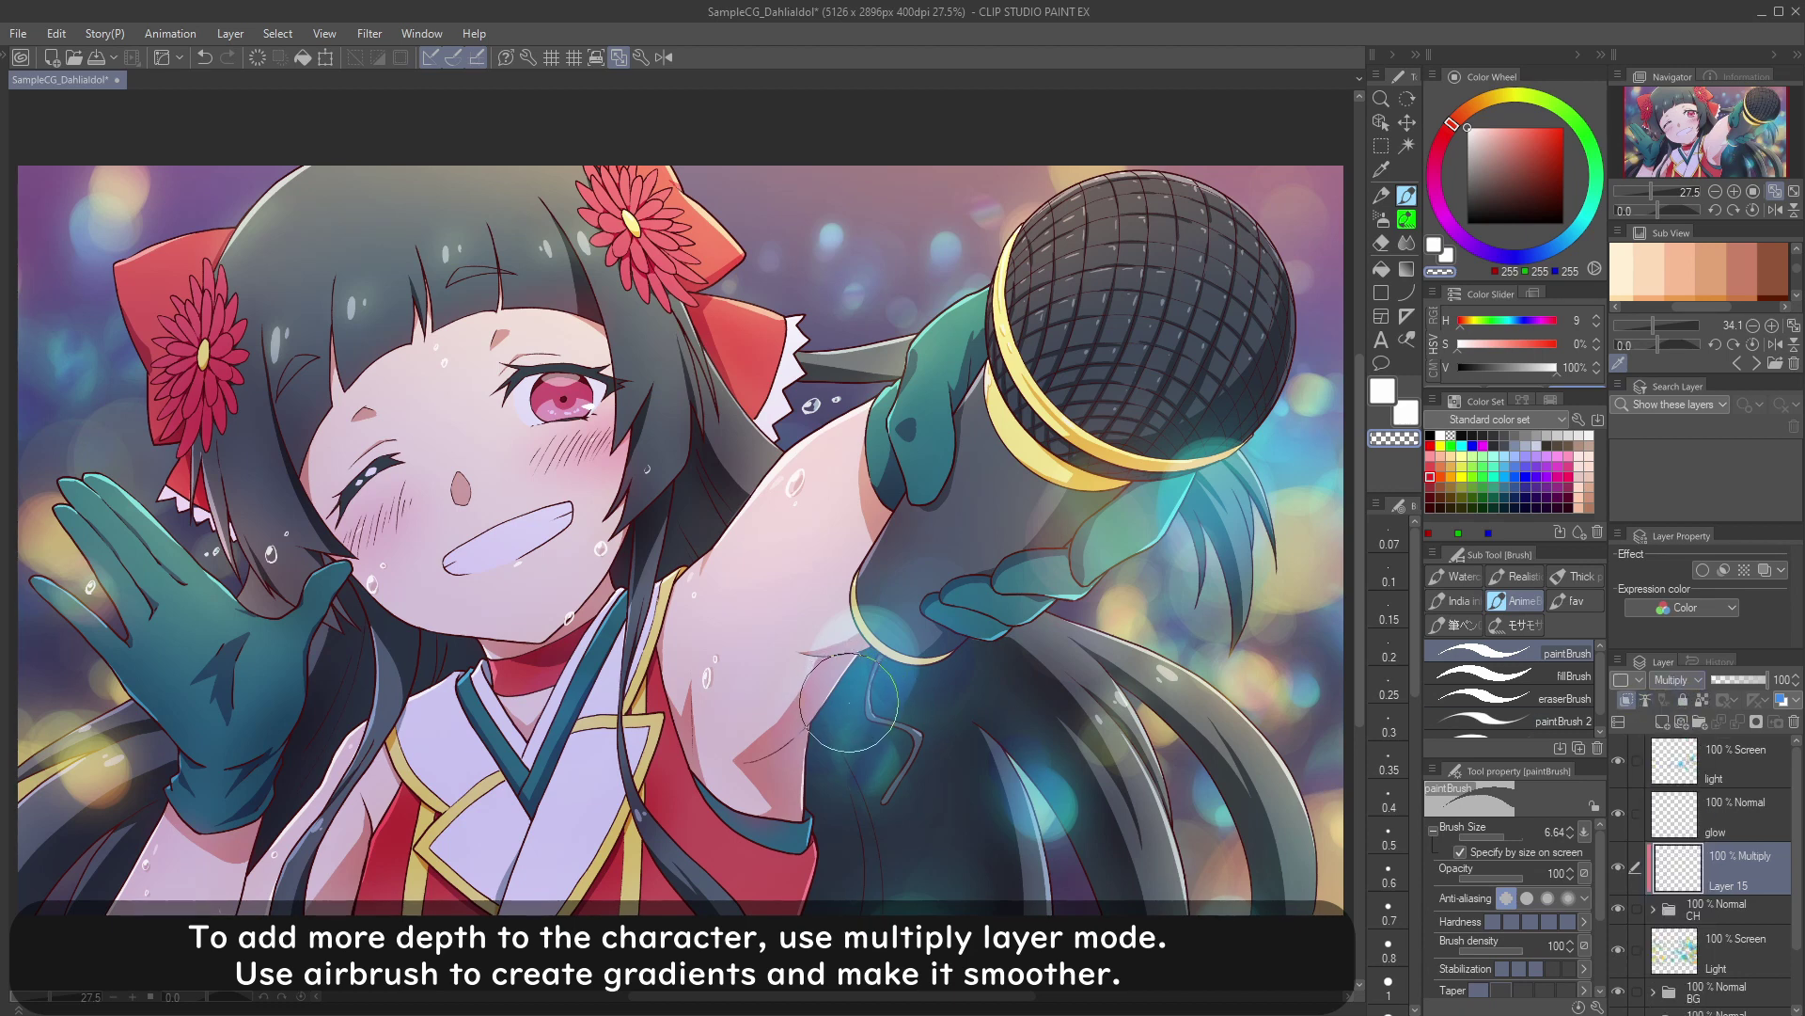
Step: With the Soft airbrush in pale magenta (RGB 220, 166, 211), shade the character's shoulder and chin area on the Multiply layer
key(b)
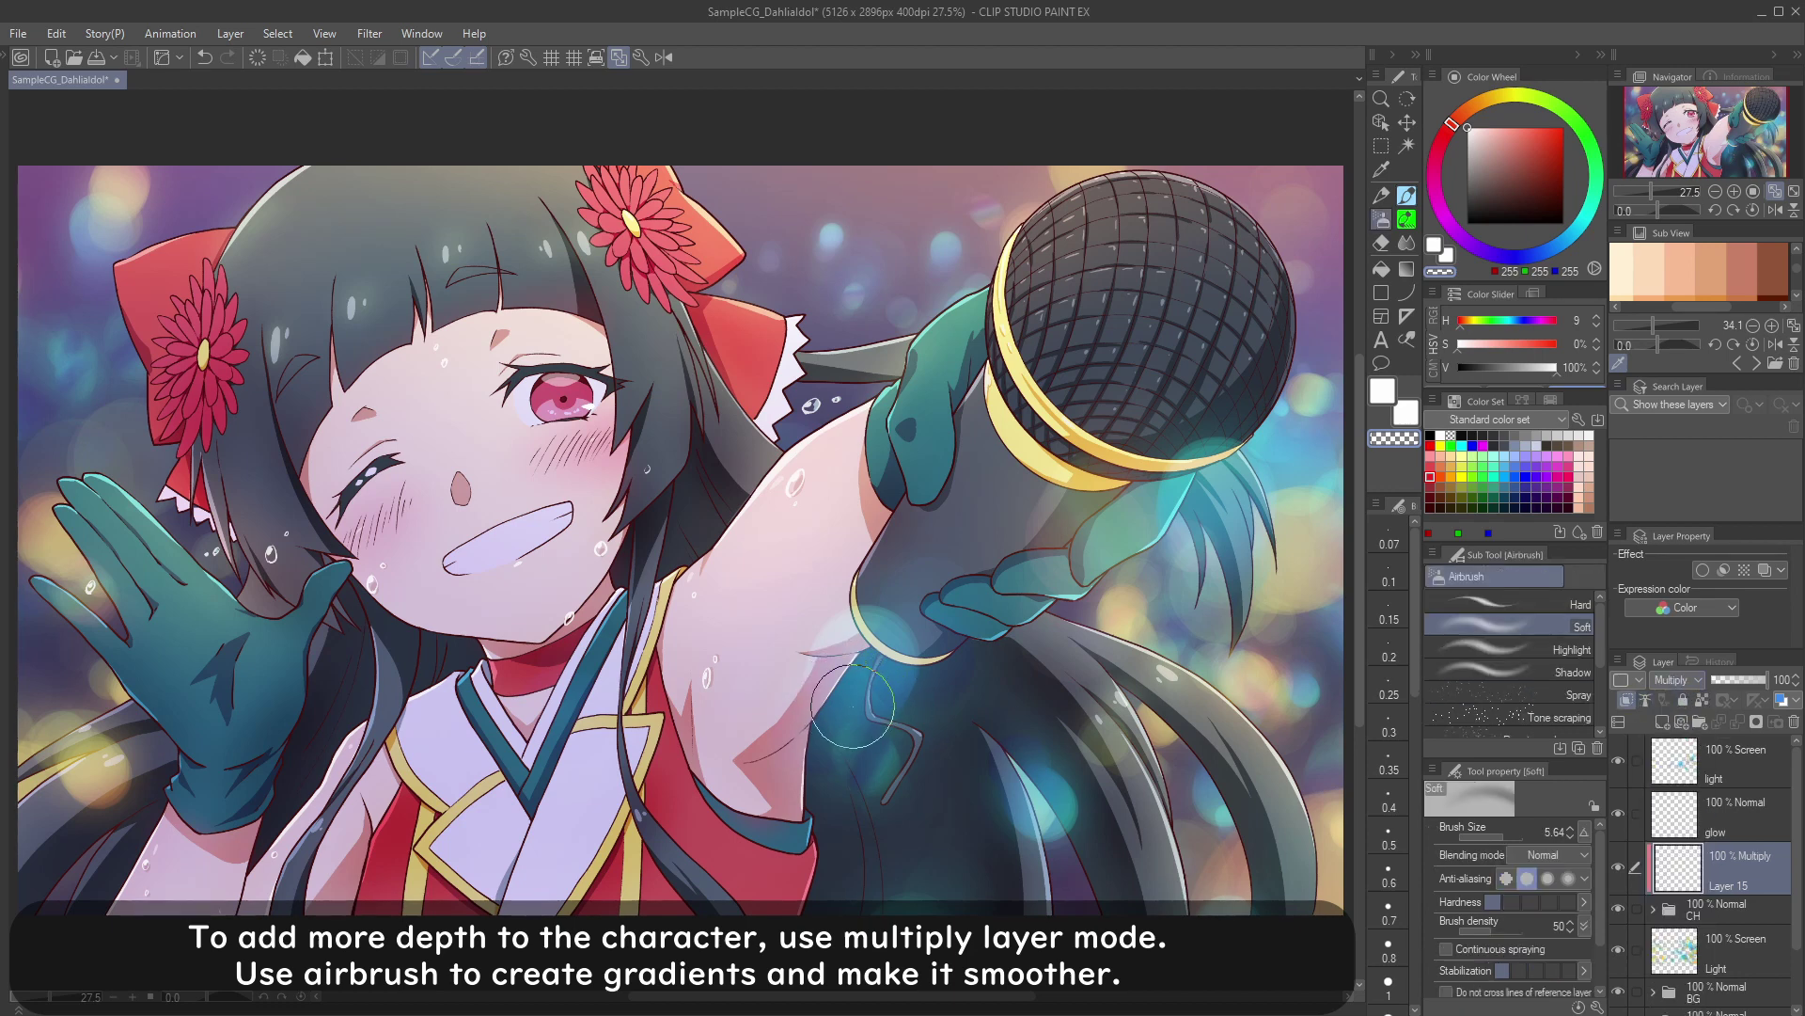
click(1430, 467)
click(1504, 467)
click(1515, 466)
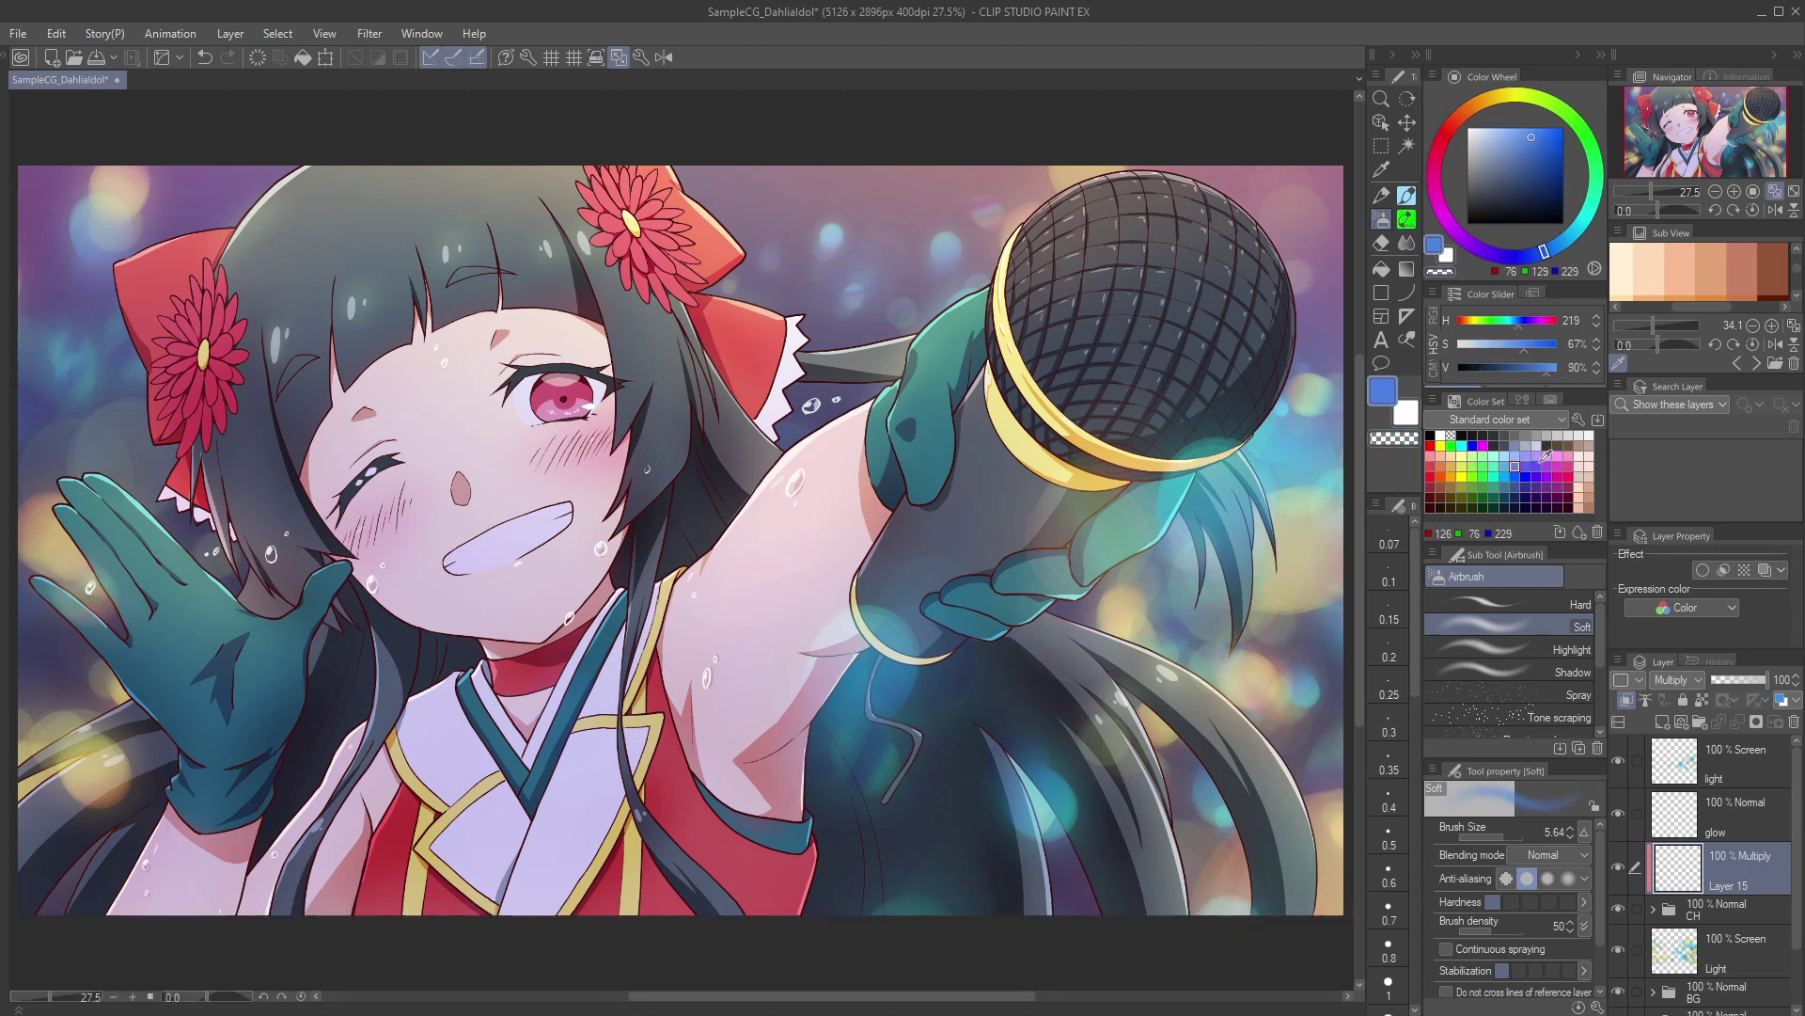
click(1557, 456)
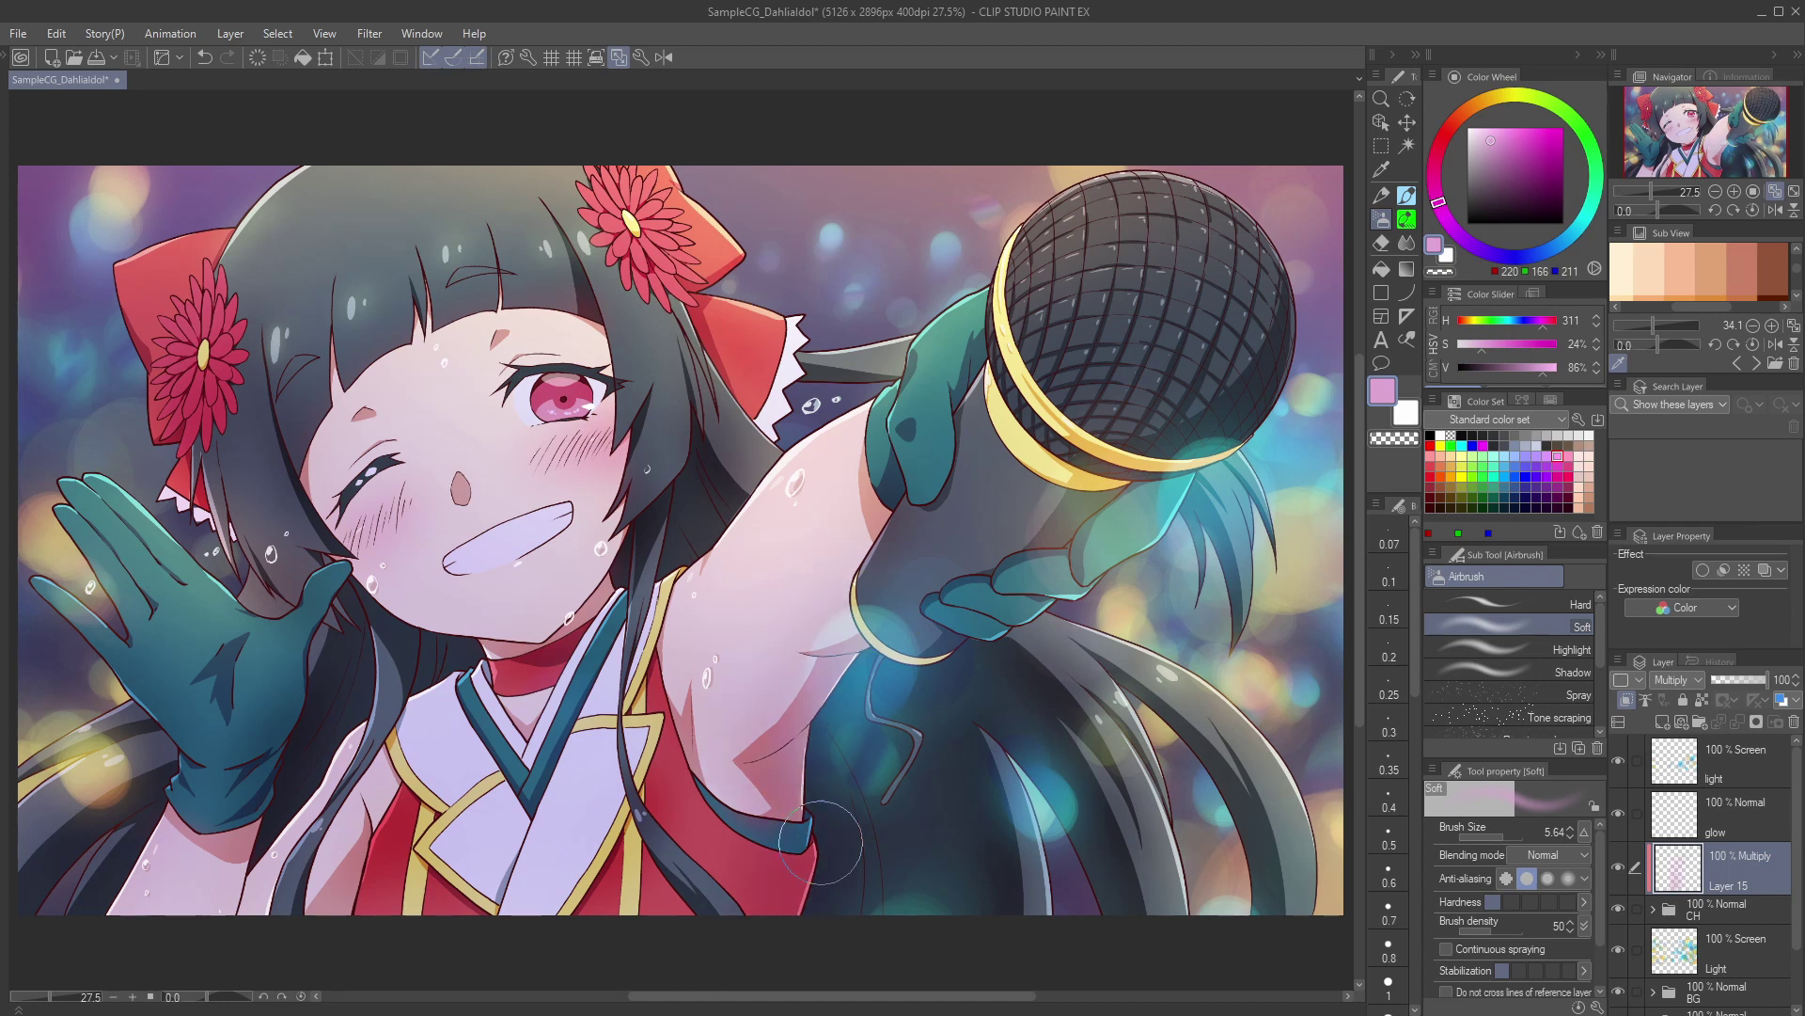
drag(383, 812, 357, 872)
key(bracketleft)
drag(602, 616, 528, 648)
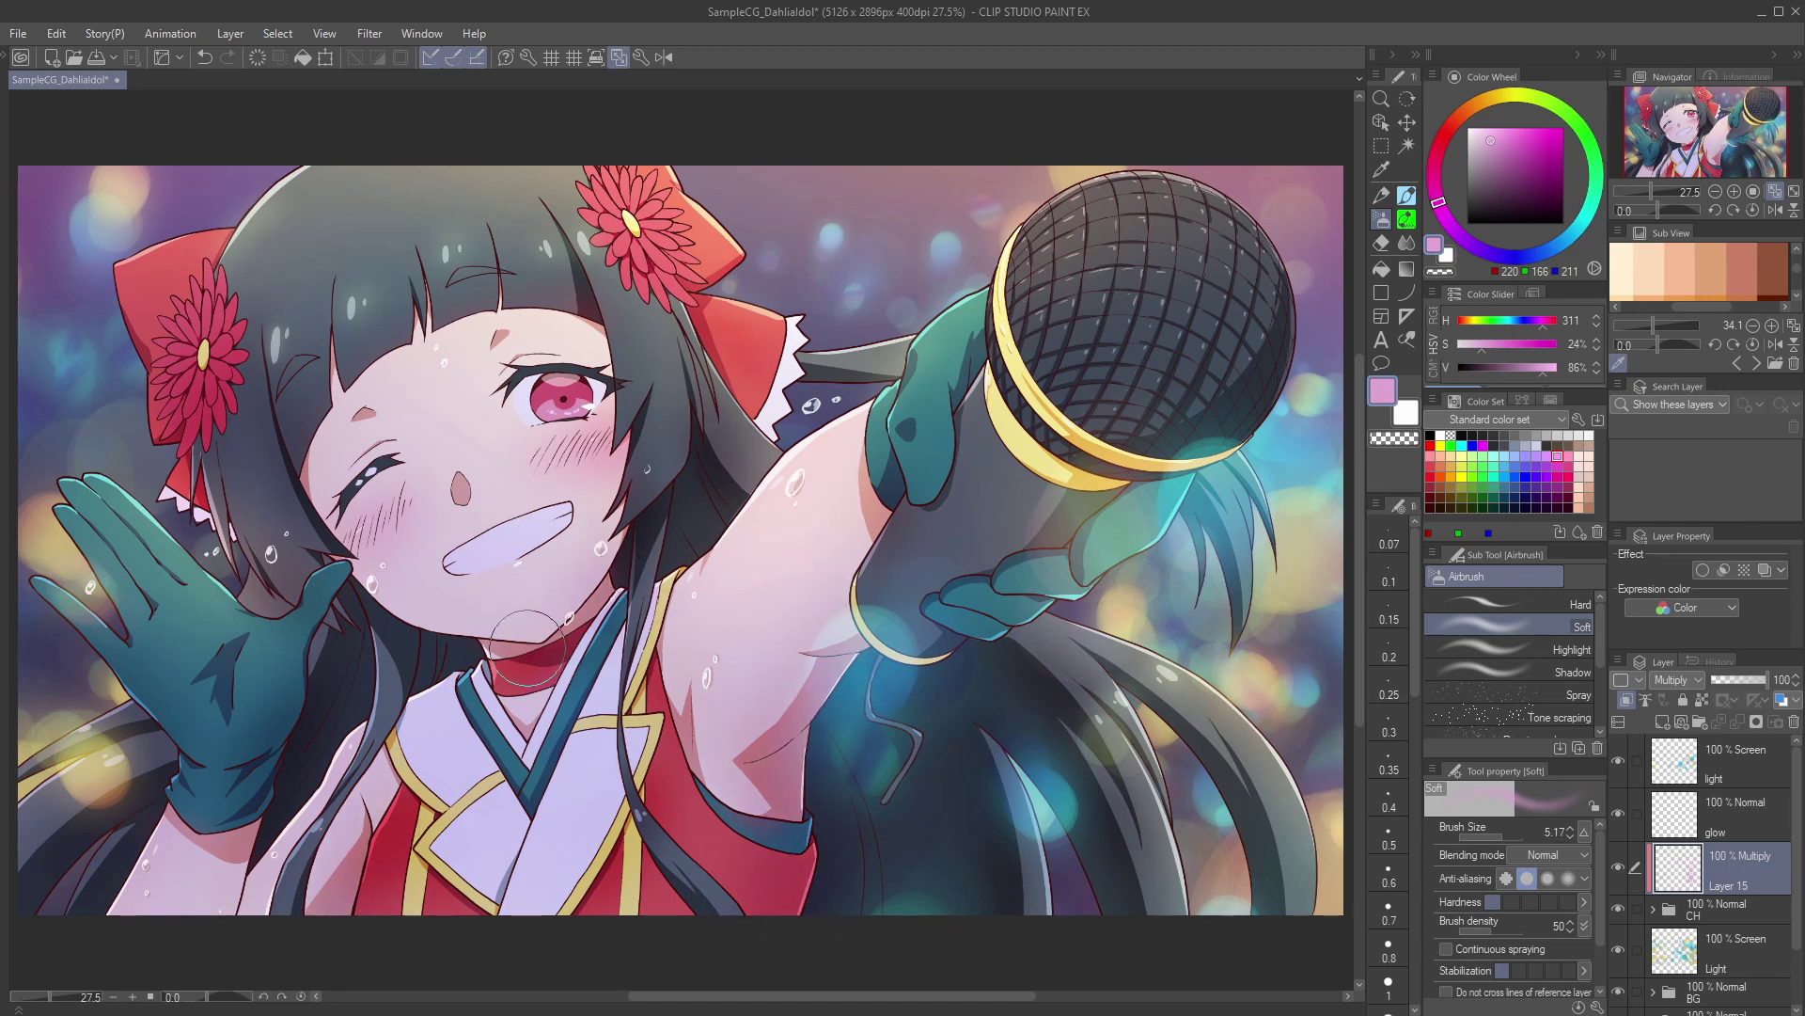
Step: Reduce the airbrush size and continue the pale magenta shading over the gloves and other shadowed parts of the character
key(bracketleft)
key(bracketleft)
key(bracketleft)
key(bracketleft)
key(bracketleft)
key(bracketleft)
key(bracketleft)
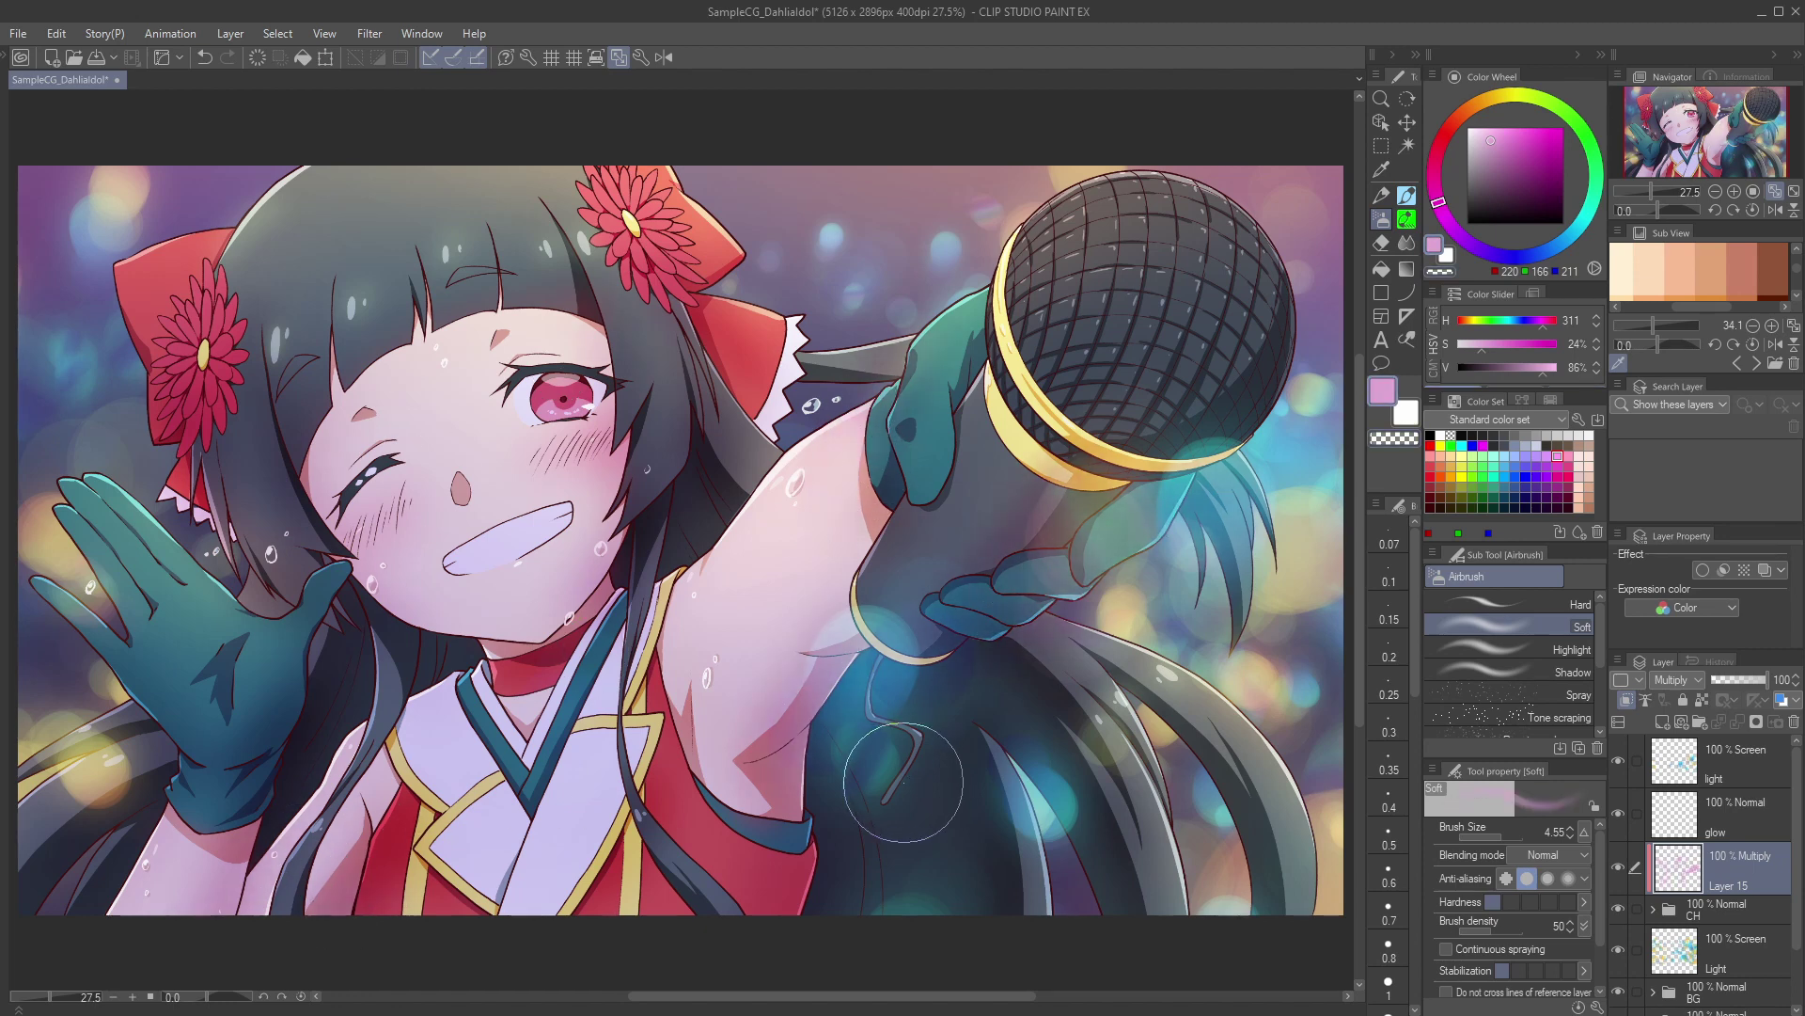
Step: Deepen the shading colour to RGB 205, 154, 196, refine small shadows with airbrush sizes down to 1.97, and compare with the layer hidden
key(ctrl+u)
click(1038, 795)
key(Return)
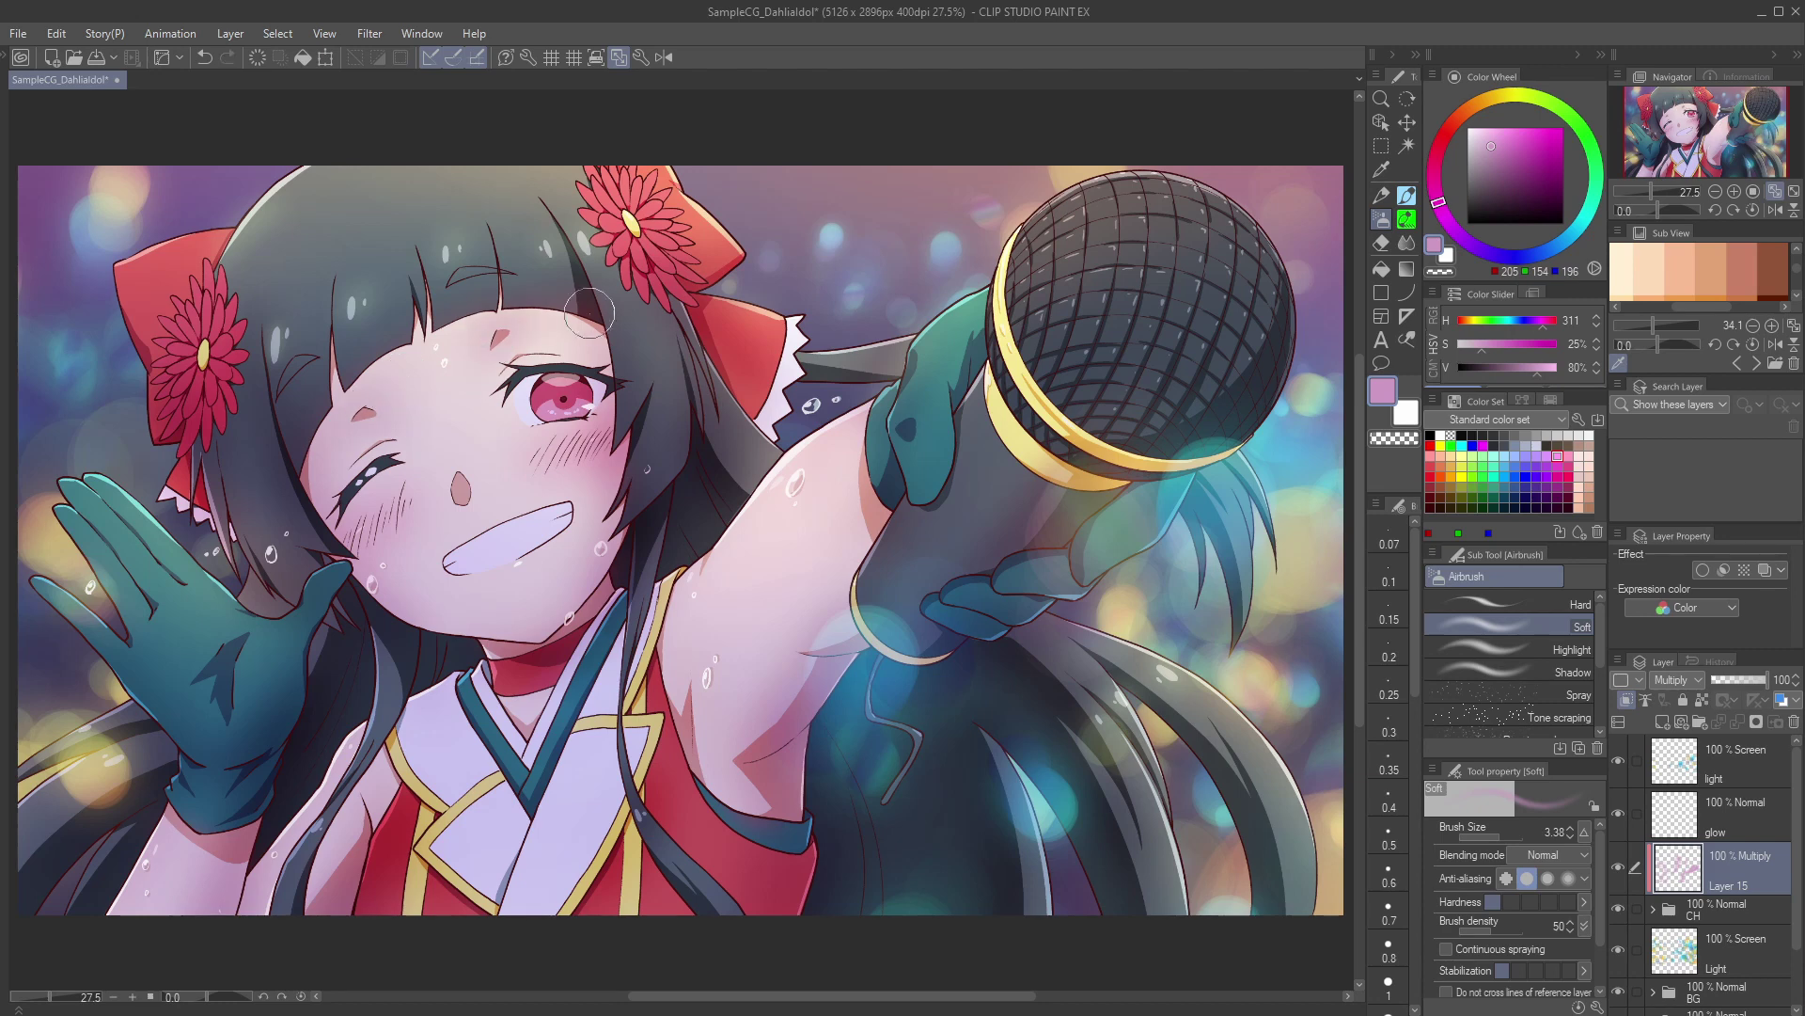
key(bracketleft)
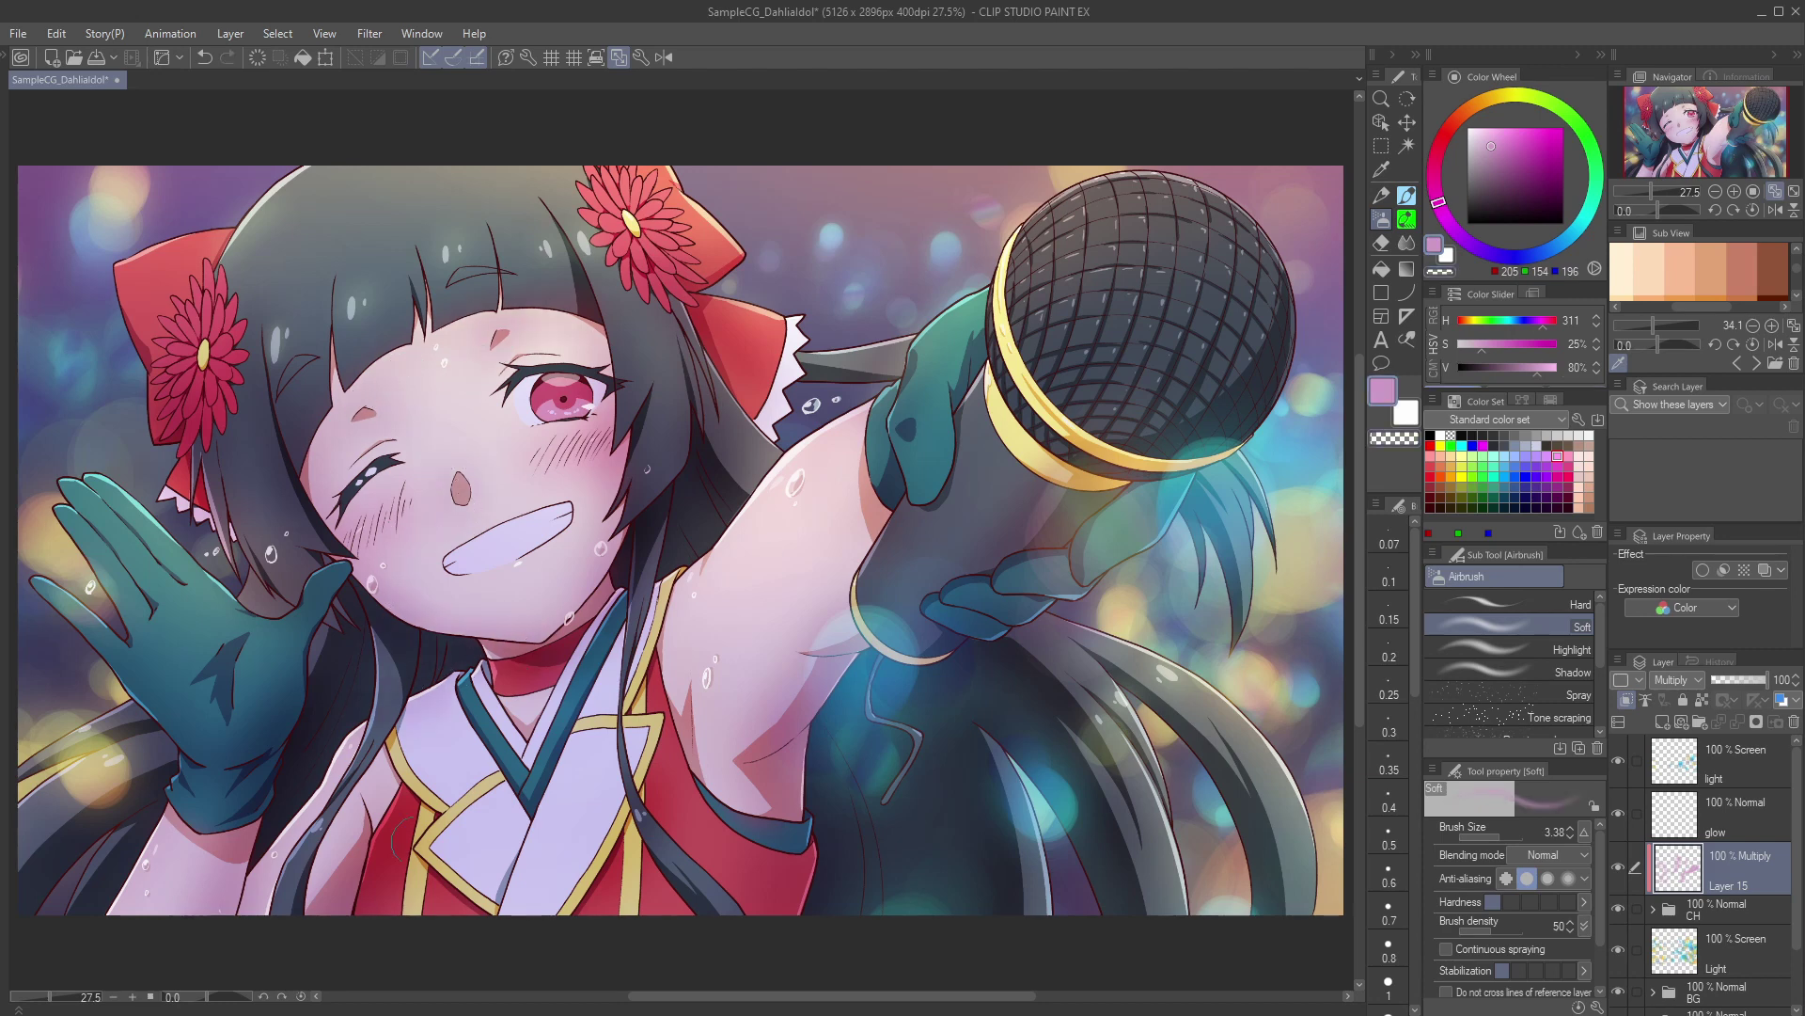
key(bracketleft)
key(bracketleft)
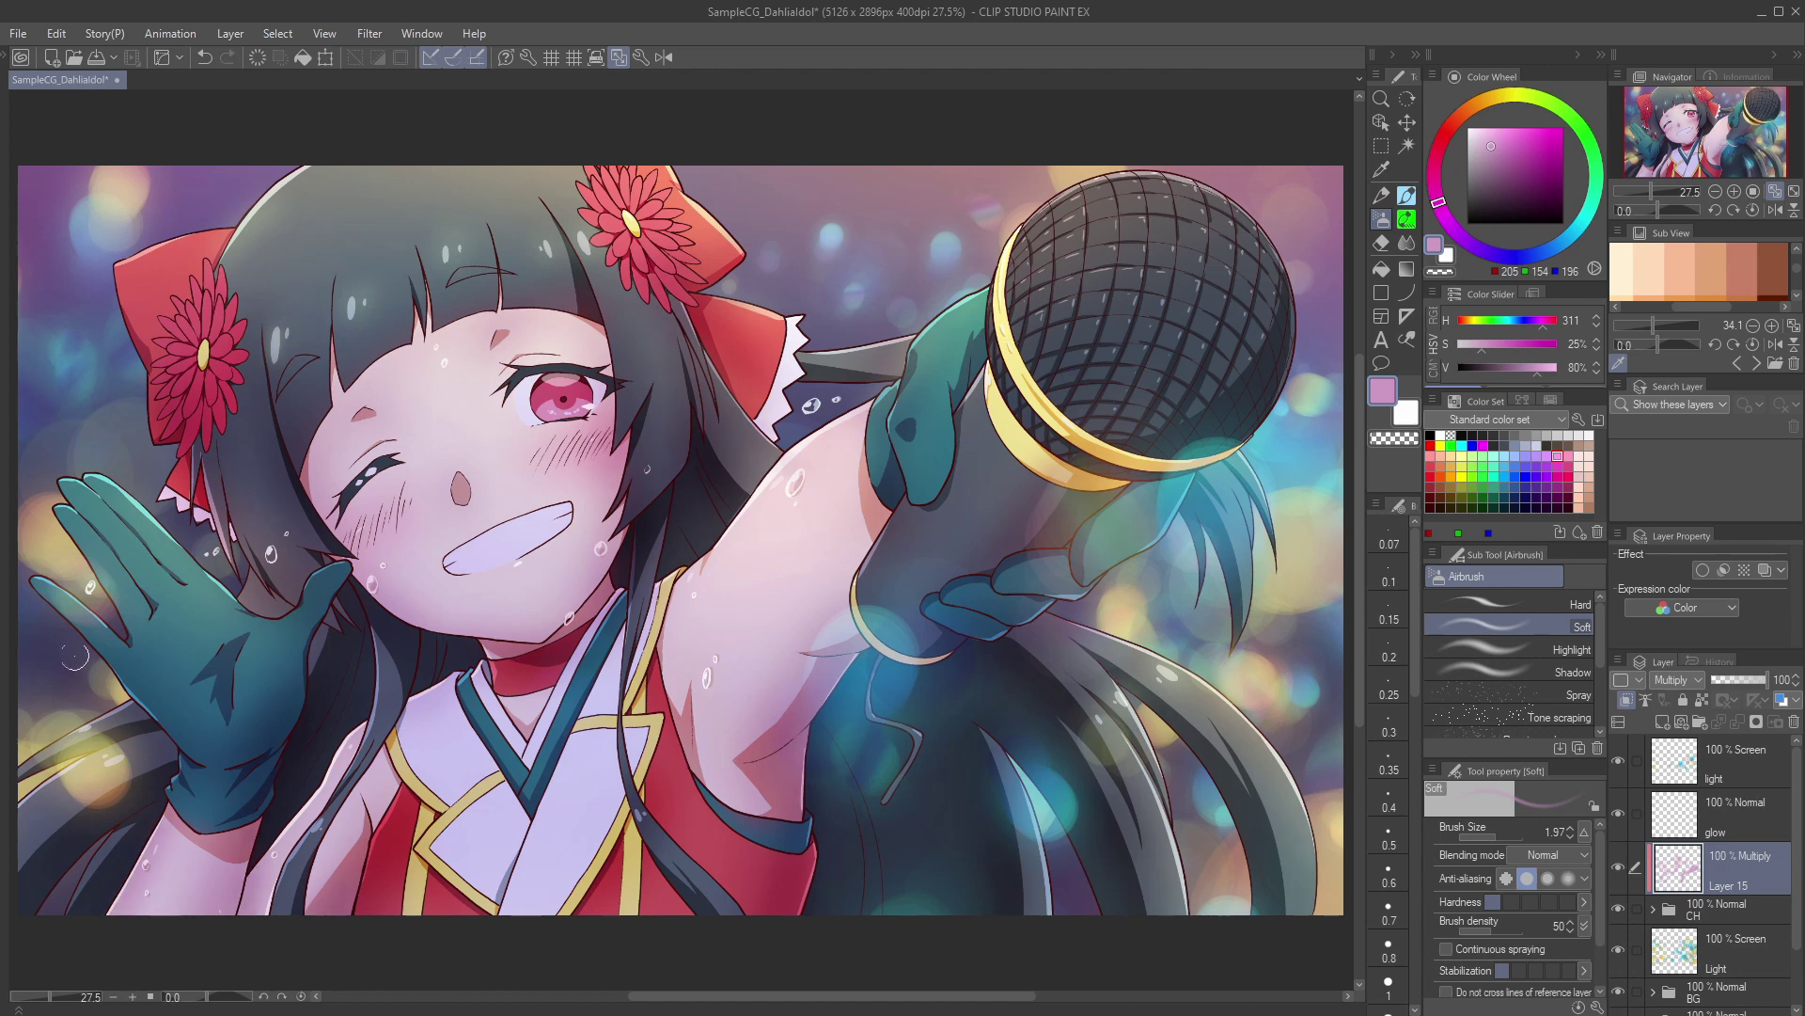
click(1618, 869)
click(1618, 869)
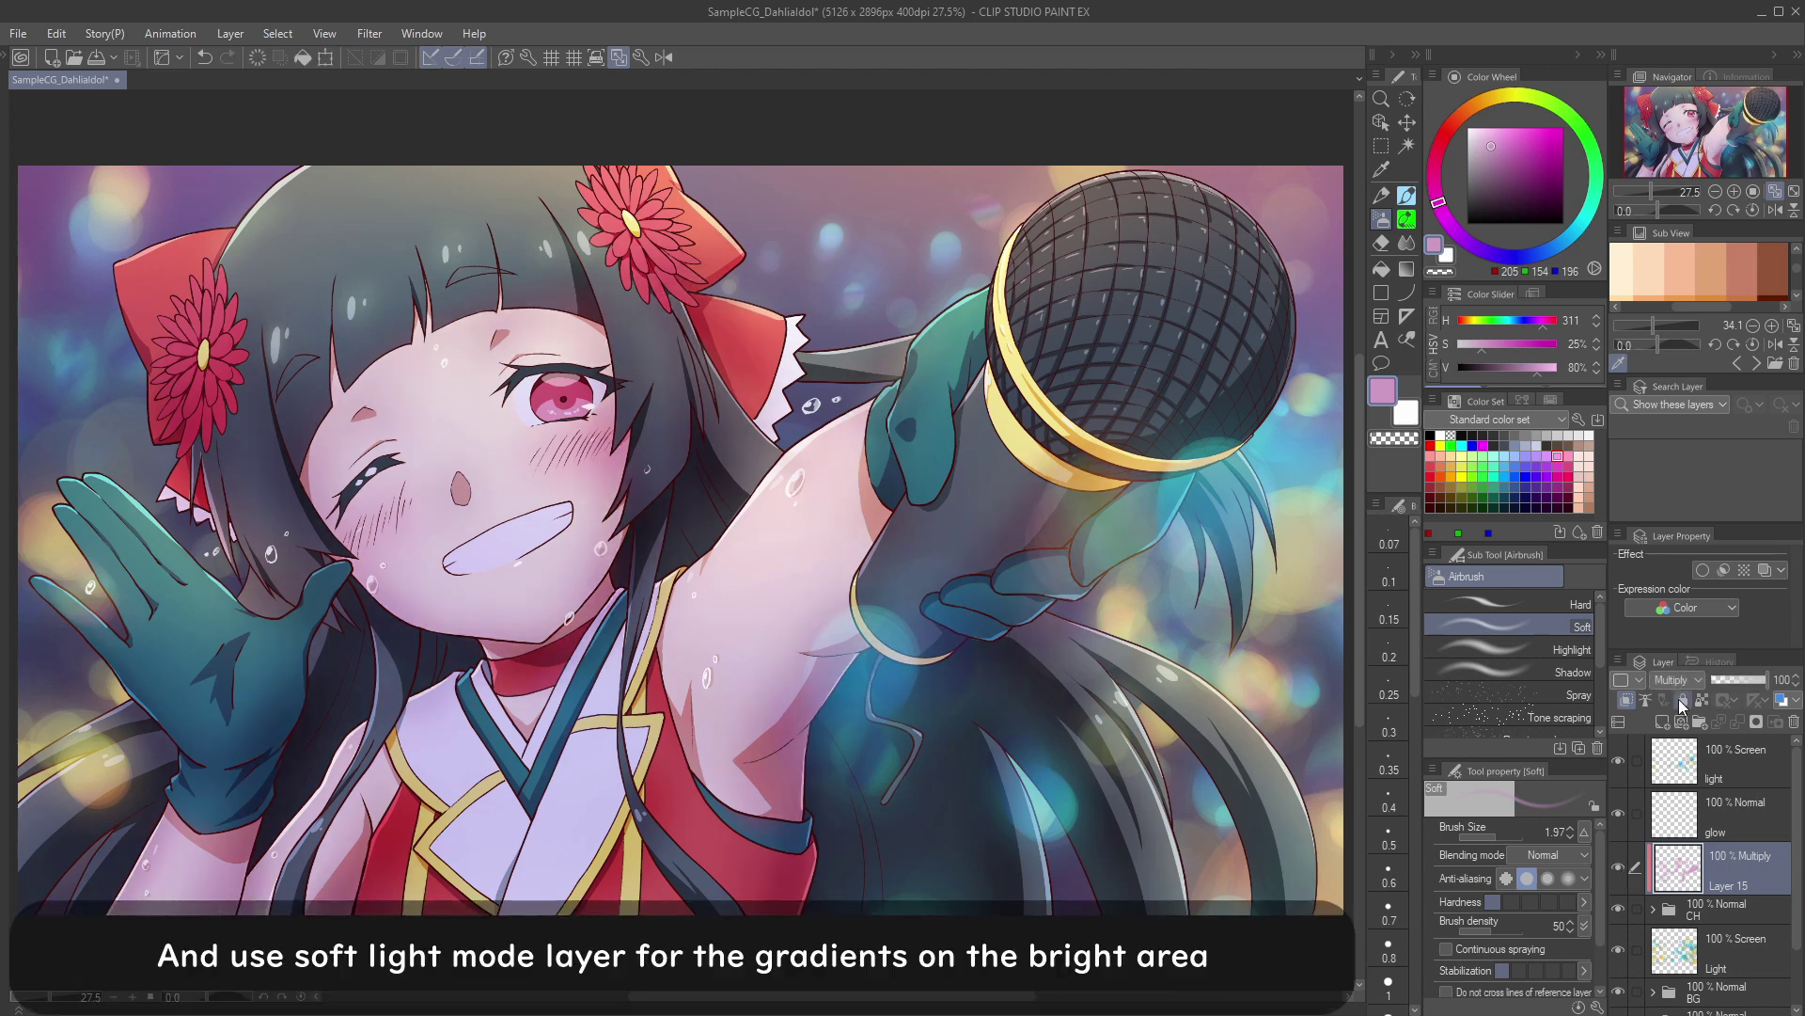
Step: Add a new raster layer above the Multiply shading, set its blending mode to Soft light and clip it to the character folder
click(1661, 720)
click(1689, 682)
click(1688, 933)
click(1630, 703)
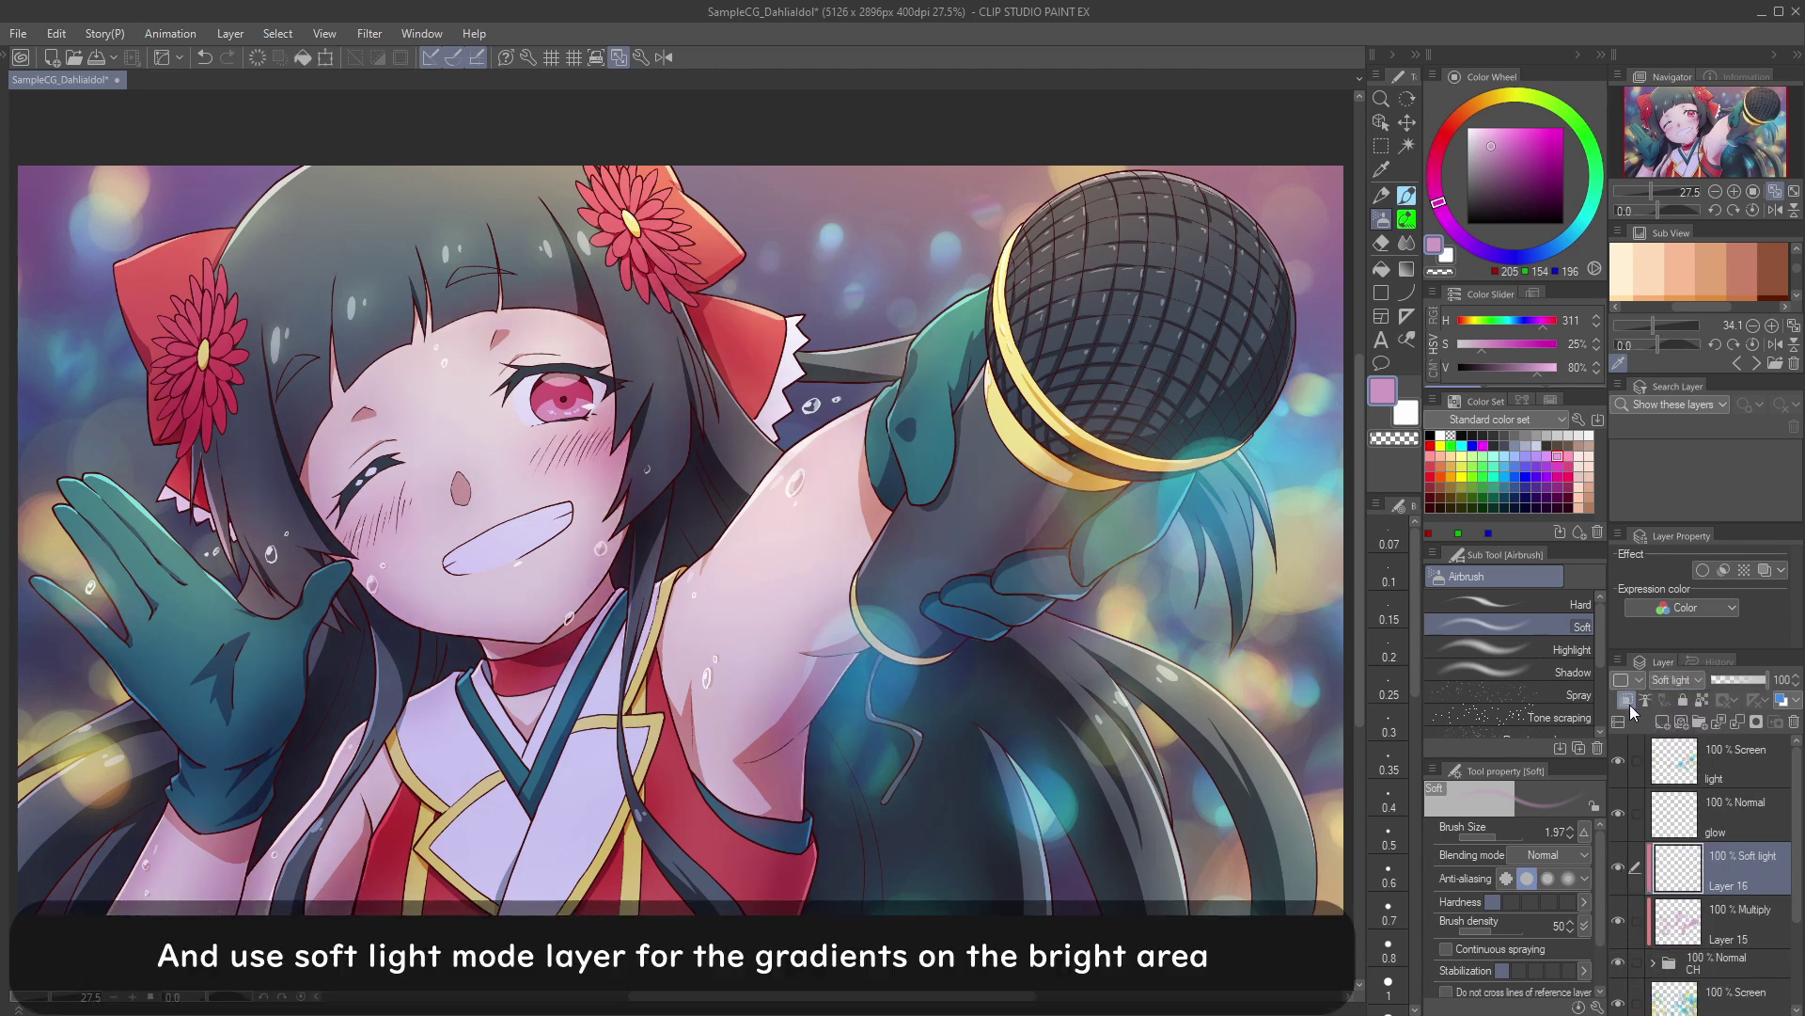
Step: Airbrush peach (RGB 255, 200, 163) gradients over the bright areas of the face, bangs and hair on the Soft light layer
click(1488, 127)
click(1485, 102)
drag(1572, 235, 1480, 100)
drag(598, 467, 637, 467)
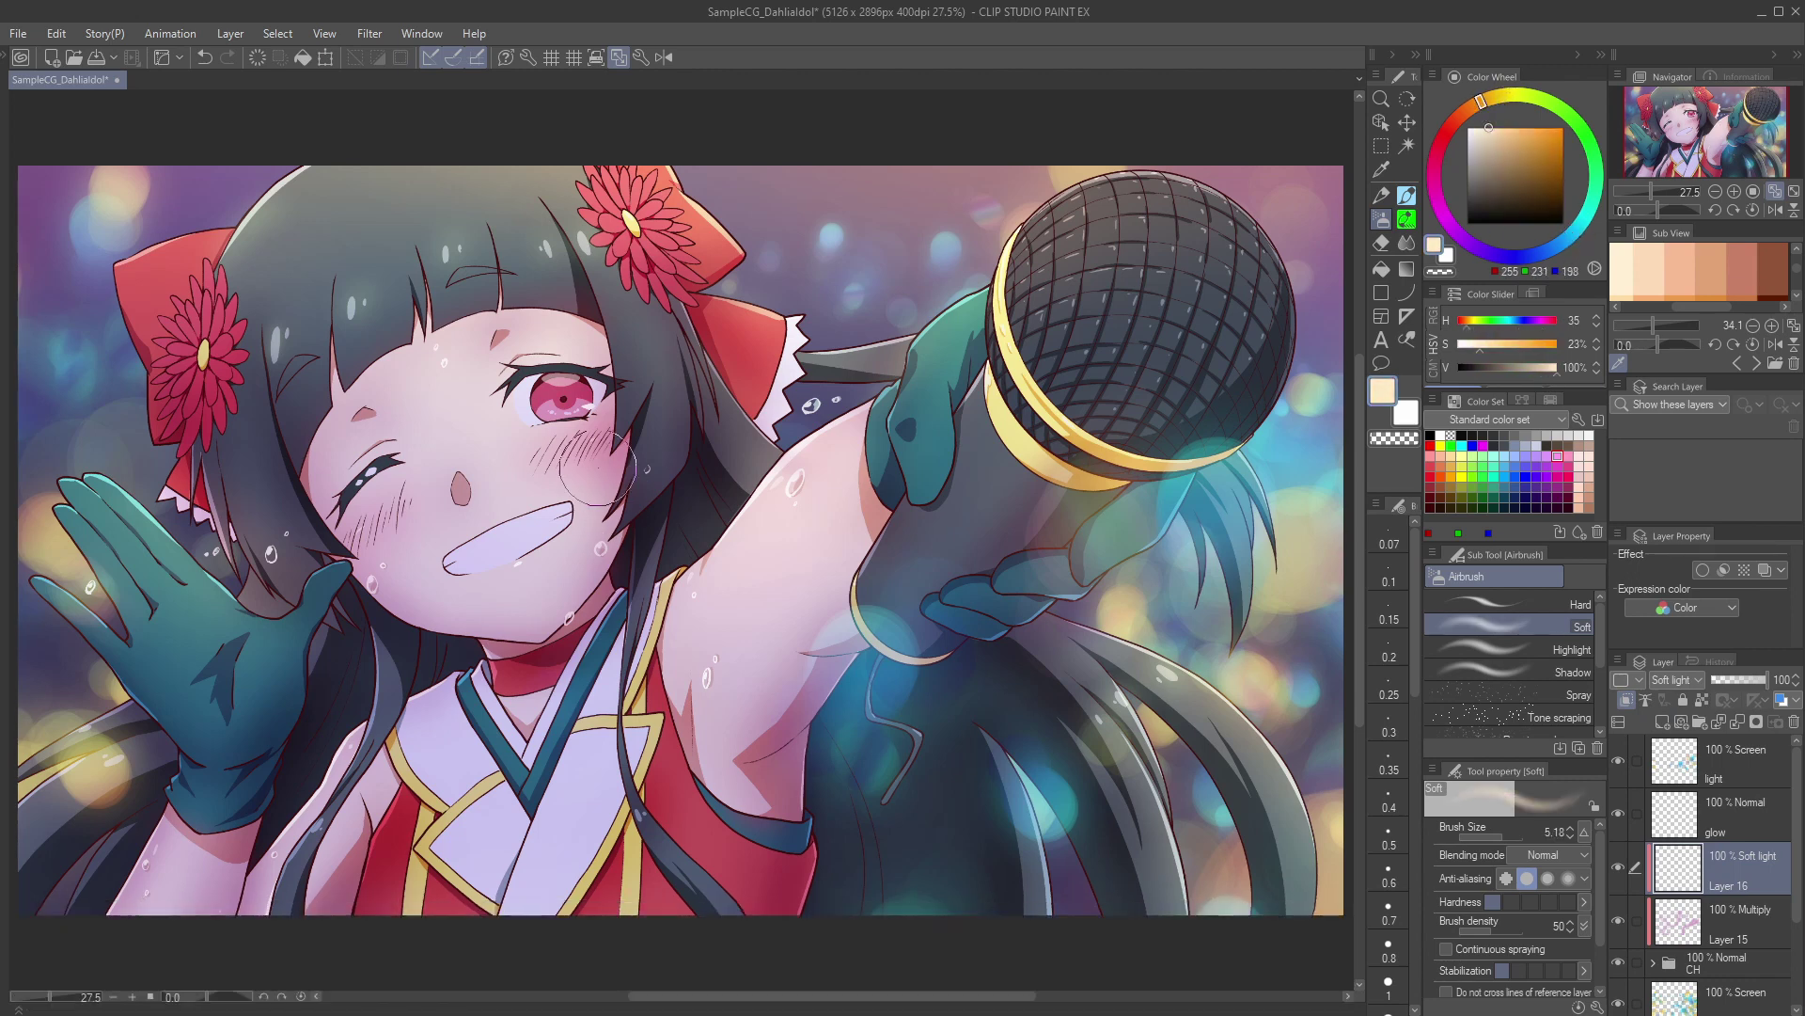
click(1468, 109)
click(1531, 129)
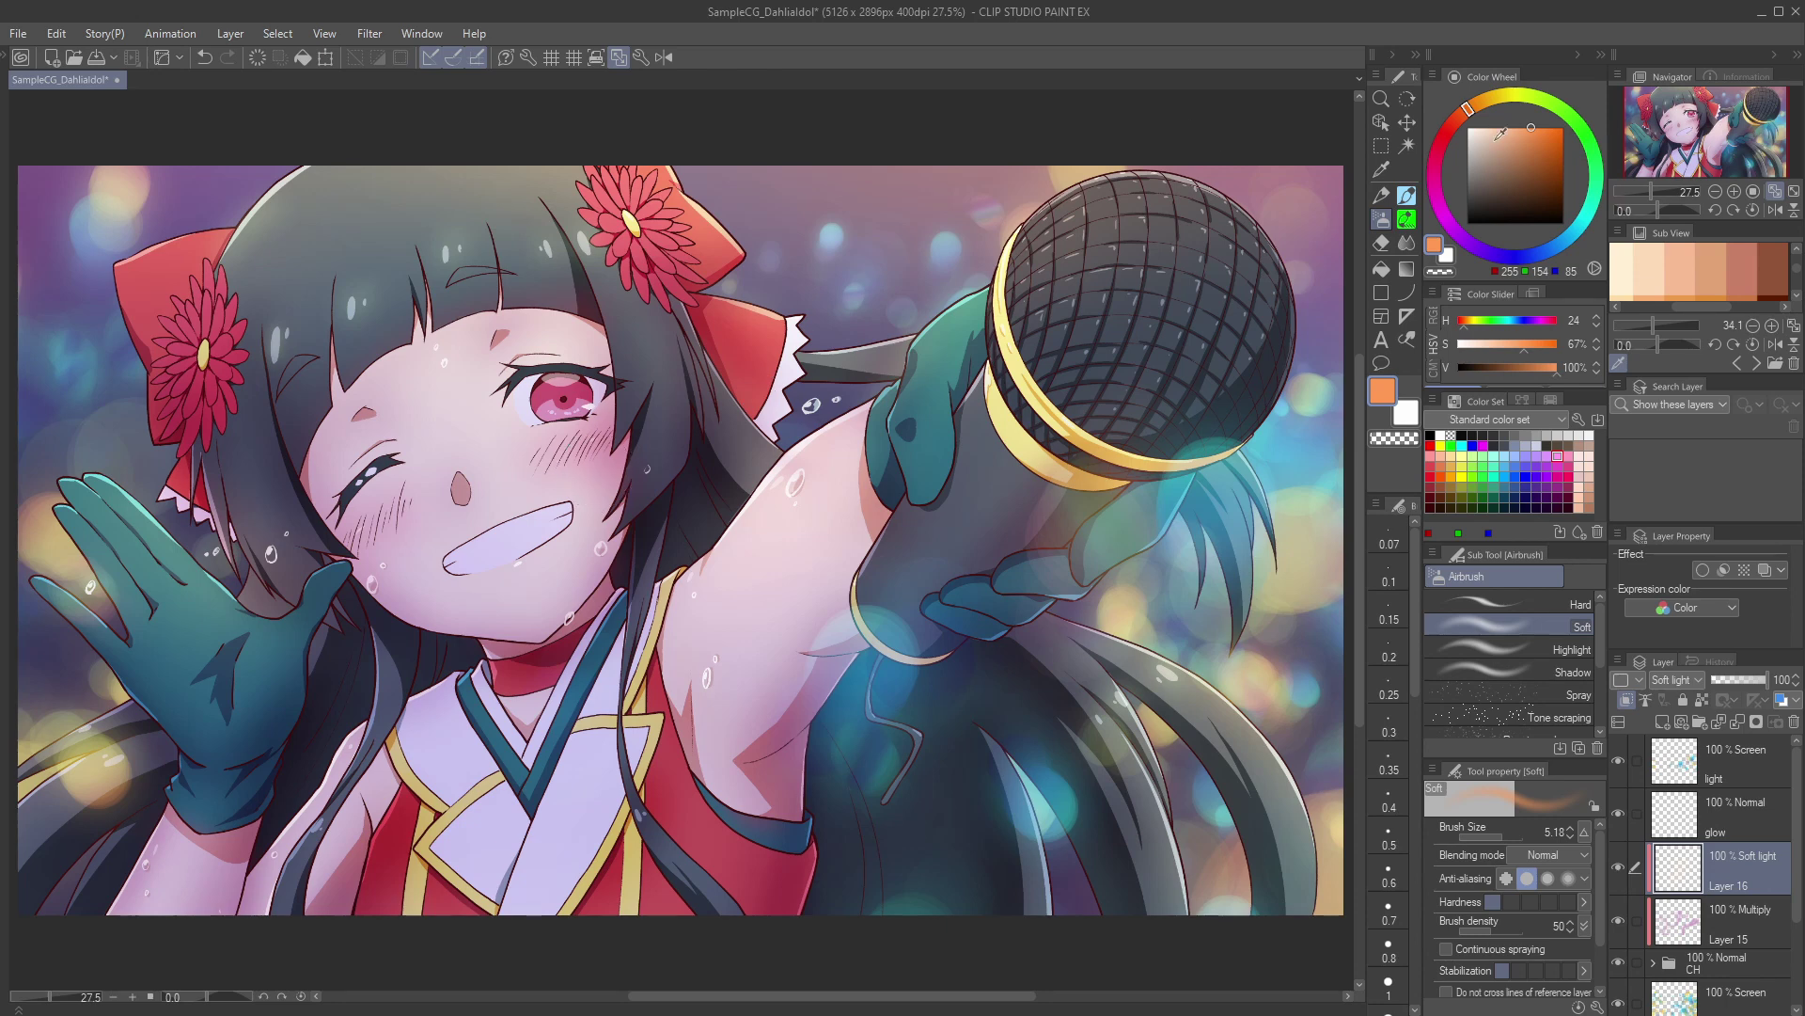
click(1501, 128)
mouse_move(578, 531)
mouse_down()
mouse_move(499, 483)
mouse_move(522, 344)
mouse_up()
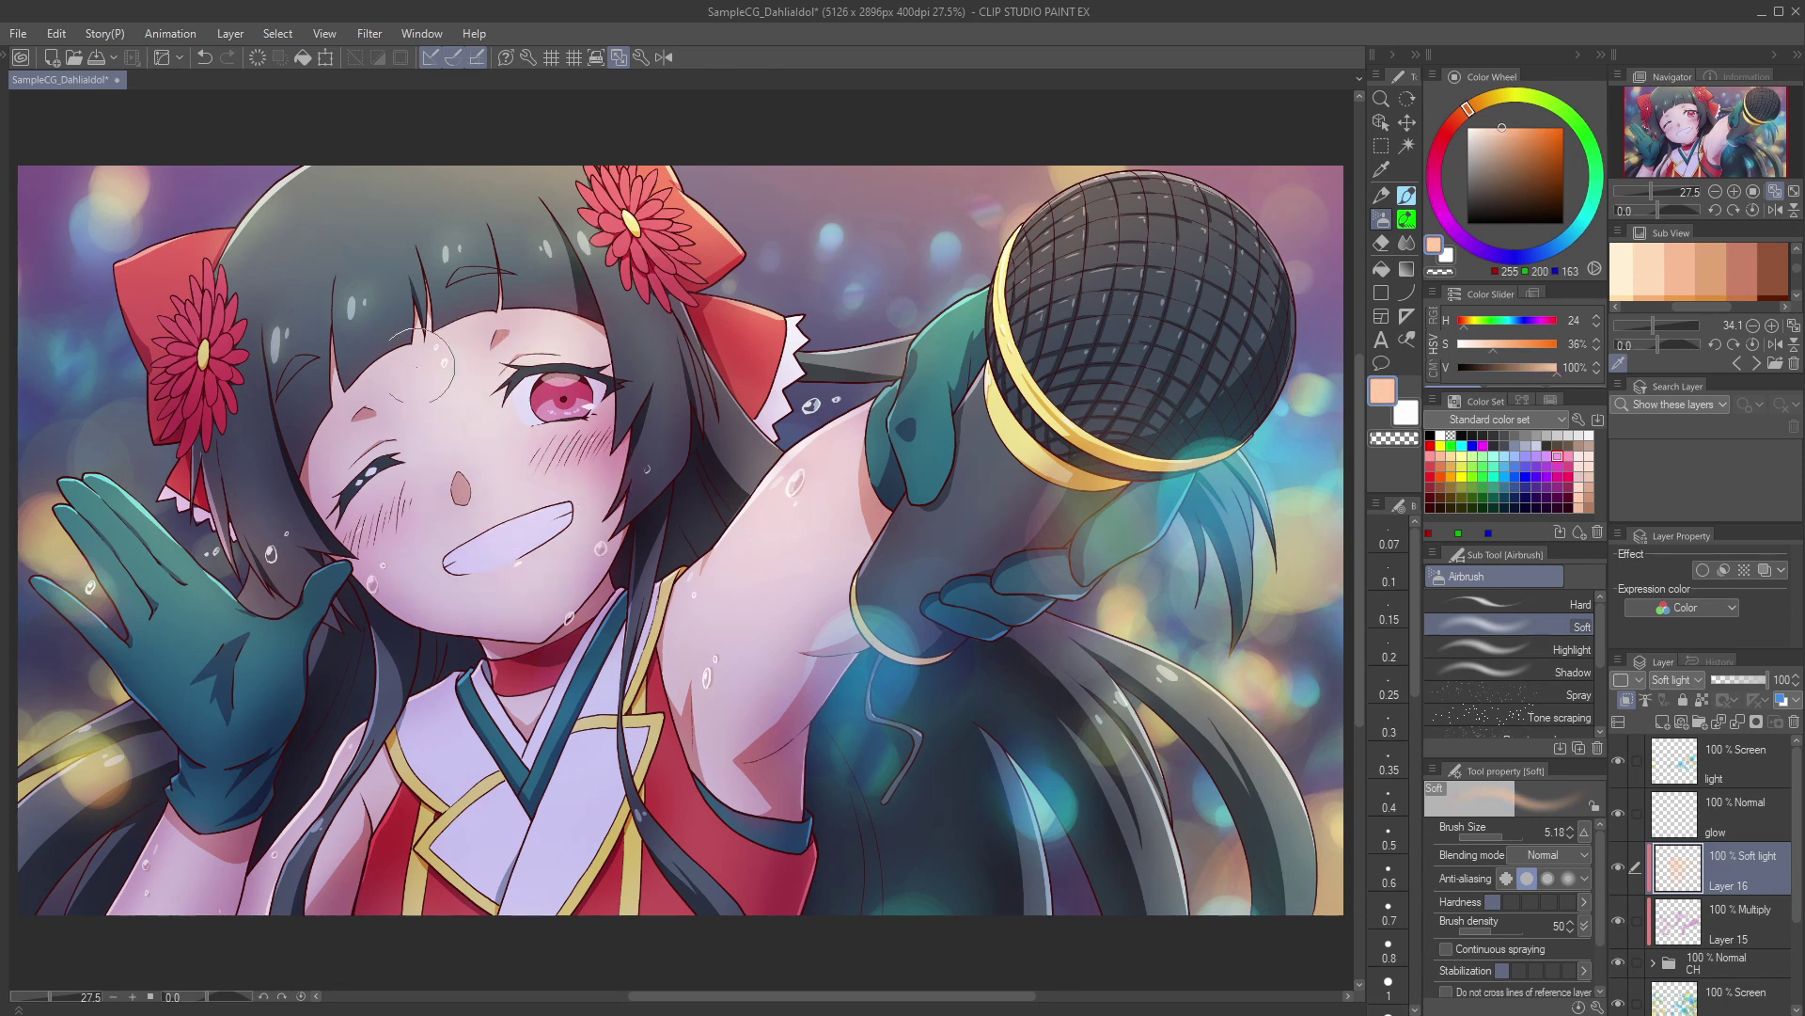
drag(411, 369, 440, 369)
drag(497, 226, 438, 251)
mouse_move(694, 344)
mouse_down()
mouse_move(643, 305)
mouse_move(668, 344)
mouse_up()
drag(643, 305, 677, 326)
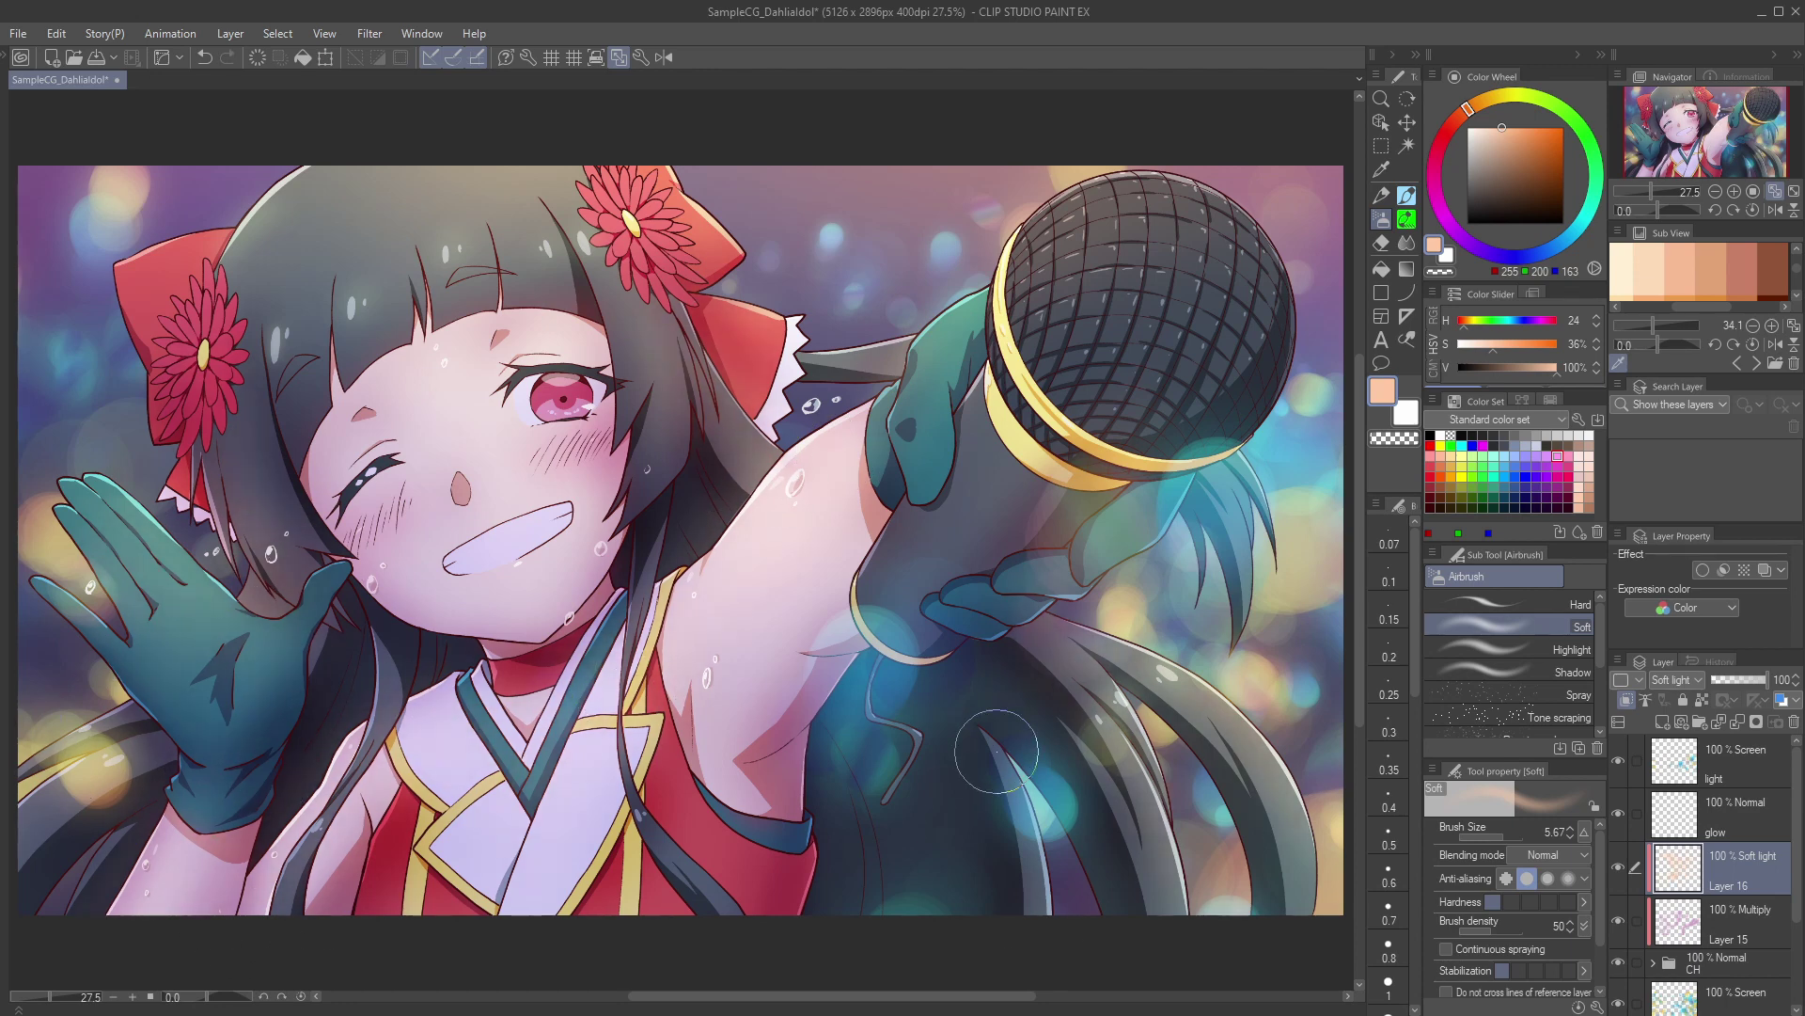
drag(929, 879, 908, 837)
Step: Try a large pink airbrush gradient over the lower hair strands, undo it, and choose light blue (RGB 145, 202, 255) instead
click(1434, 171)
click(1534, 128)
click(1510, 837)
click(1509, 128)
drag(1030, 702, 1076, 827)
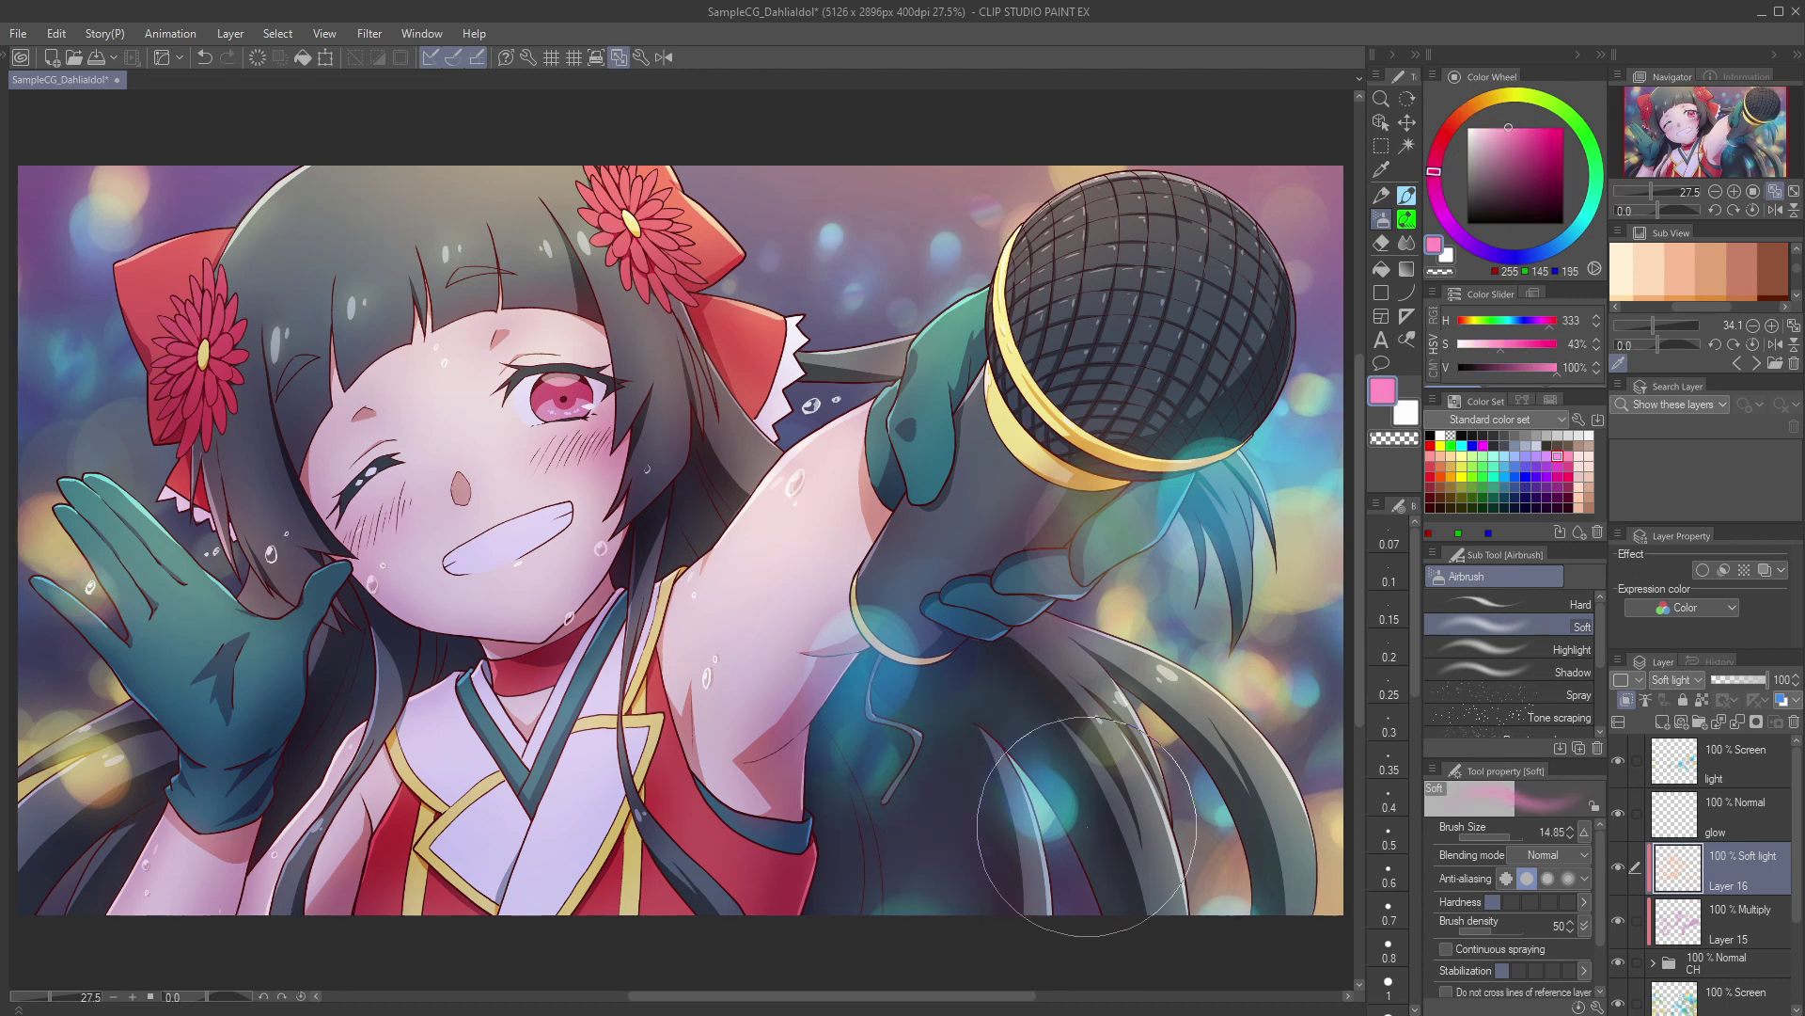
click(1506, 837)
click(1557, 245)
key(ctrl+z)
Step: Airbrush light blue gradients around the hair beneath the raised arm and the microphone, undoing the misplaced stroke and resizing the brush
click(1503, 837)
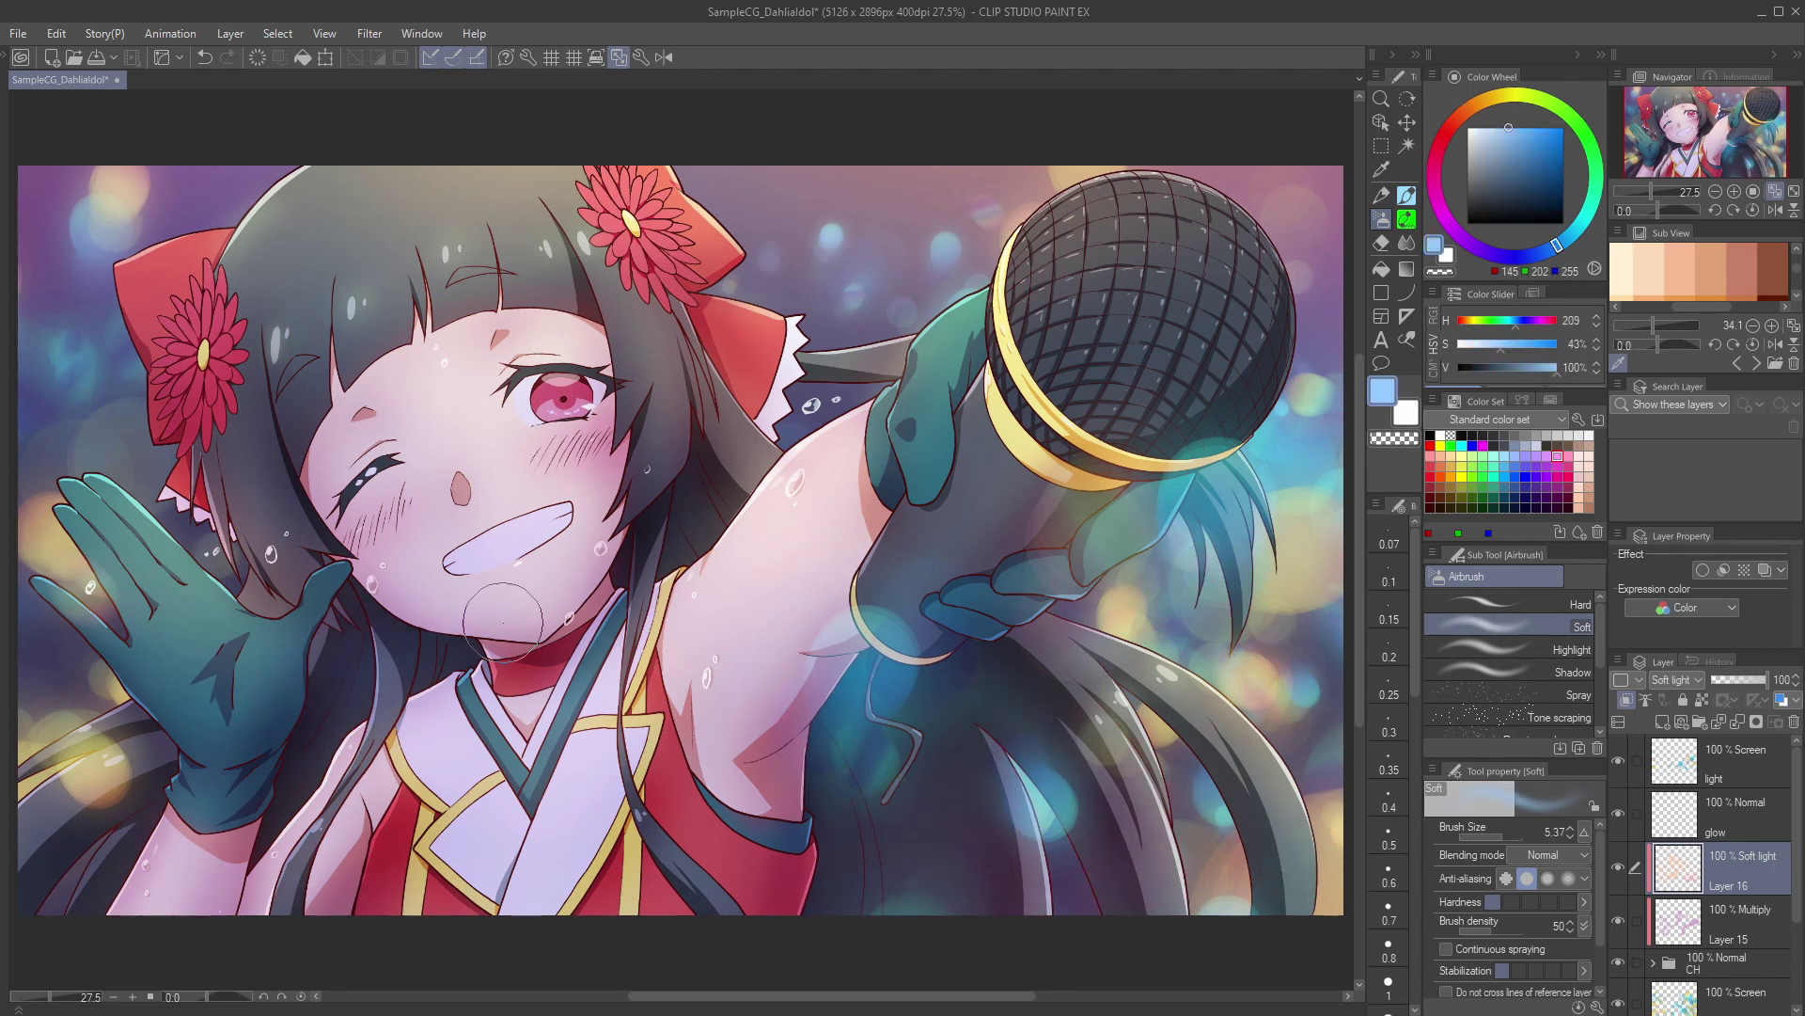
click(1506, 837)
mouse_move(931, 846)
mouse_down()
mouse_move(1007, 714)
mouse_move(835, 821)
mouse_move(858, 713)
mouse_up()
key(ctrl+z)
key(bracketleft)
key(bracketleft)
key(bracketleft)
drag(1236, 407, 1117, 479)
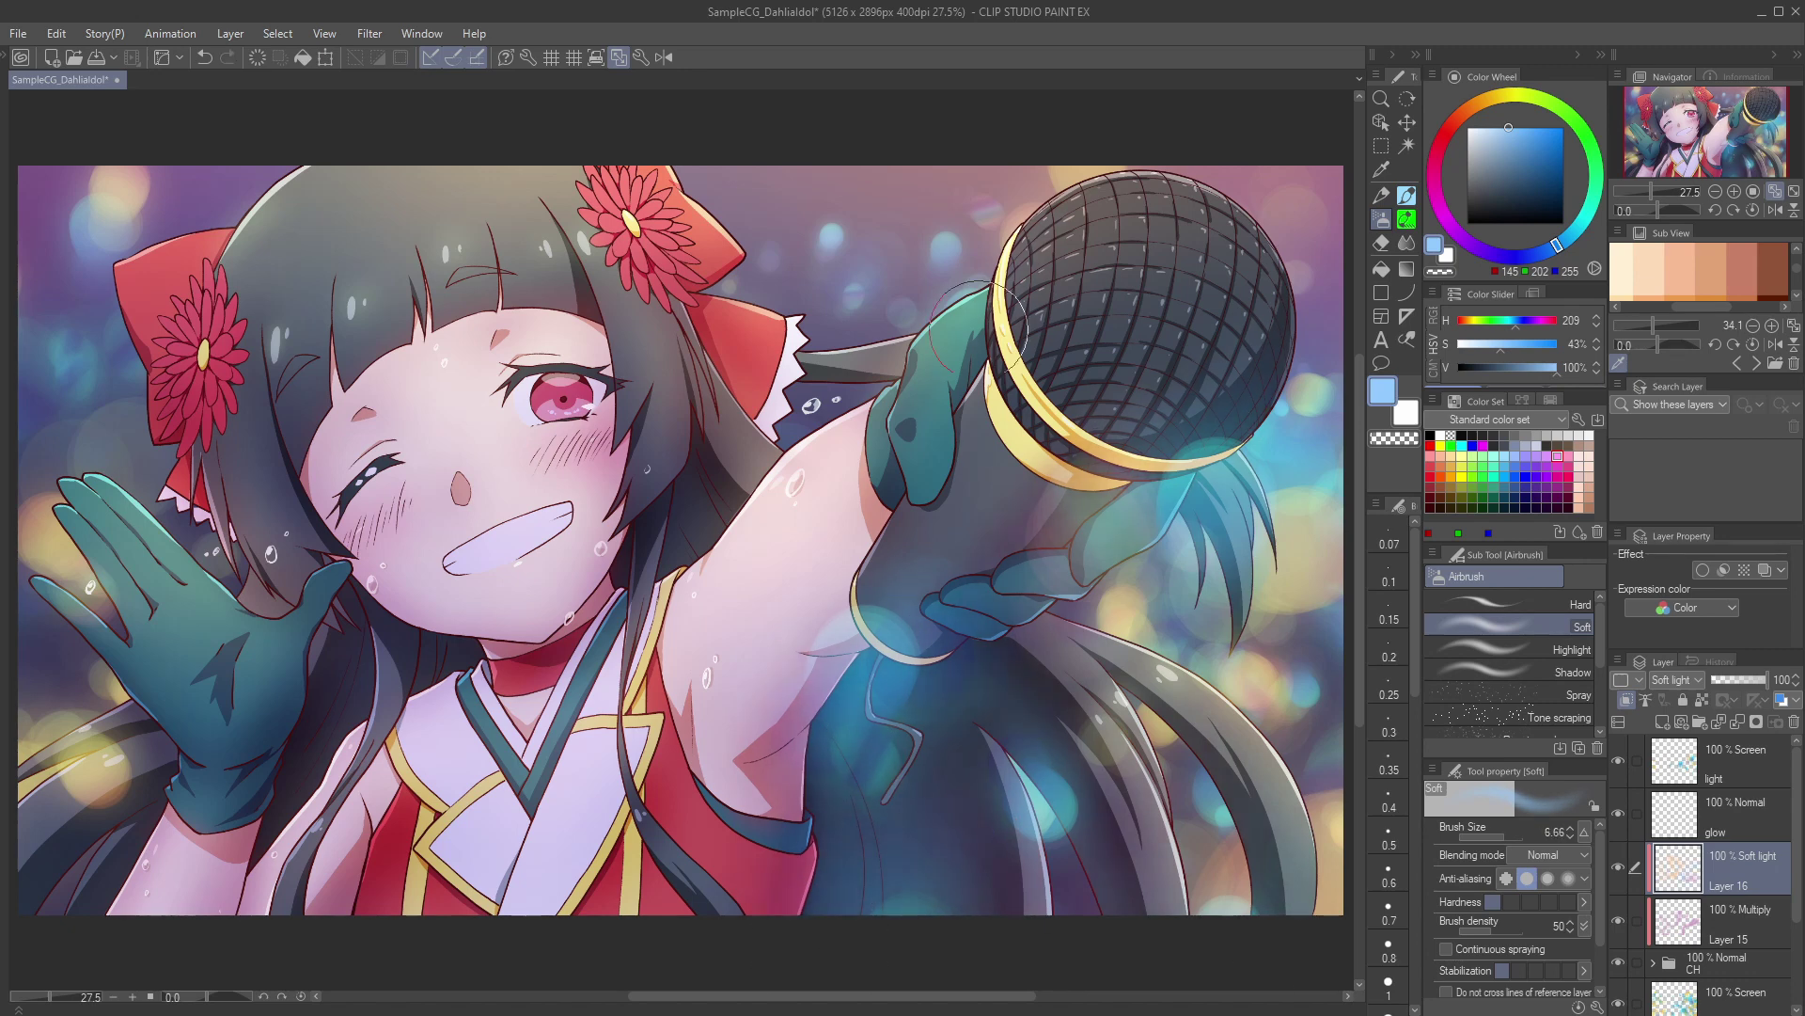
Step: Add a new raster layer directly above the BG folder and set its blending mode to Soft light
scroll(1721, 847, down, 2)
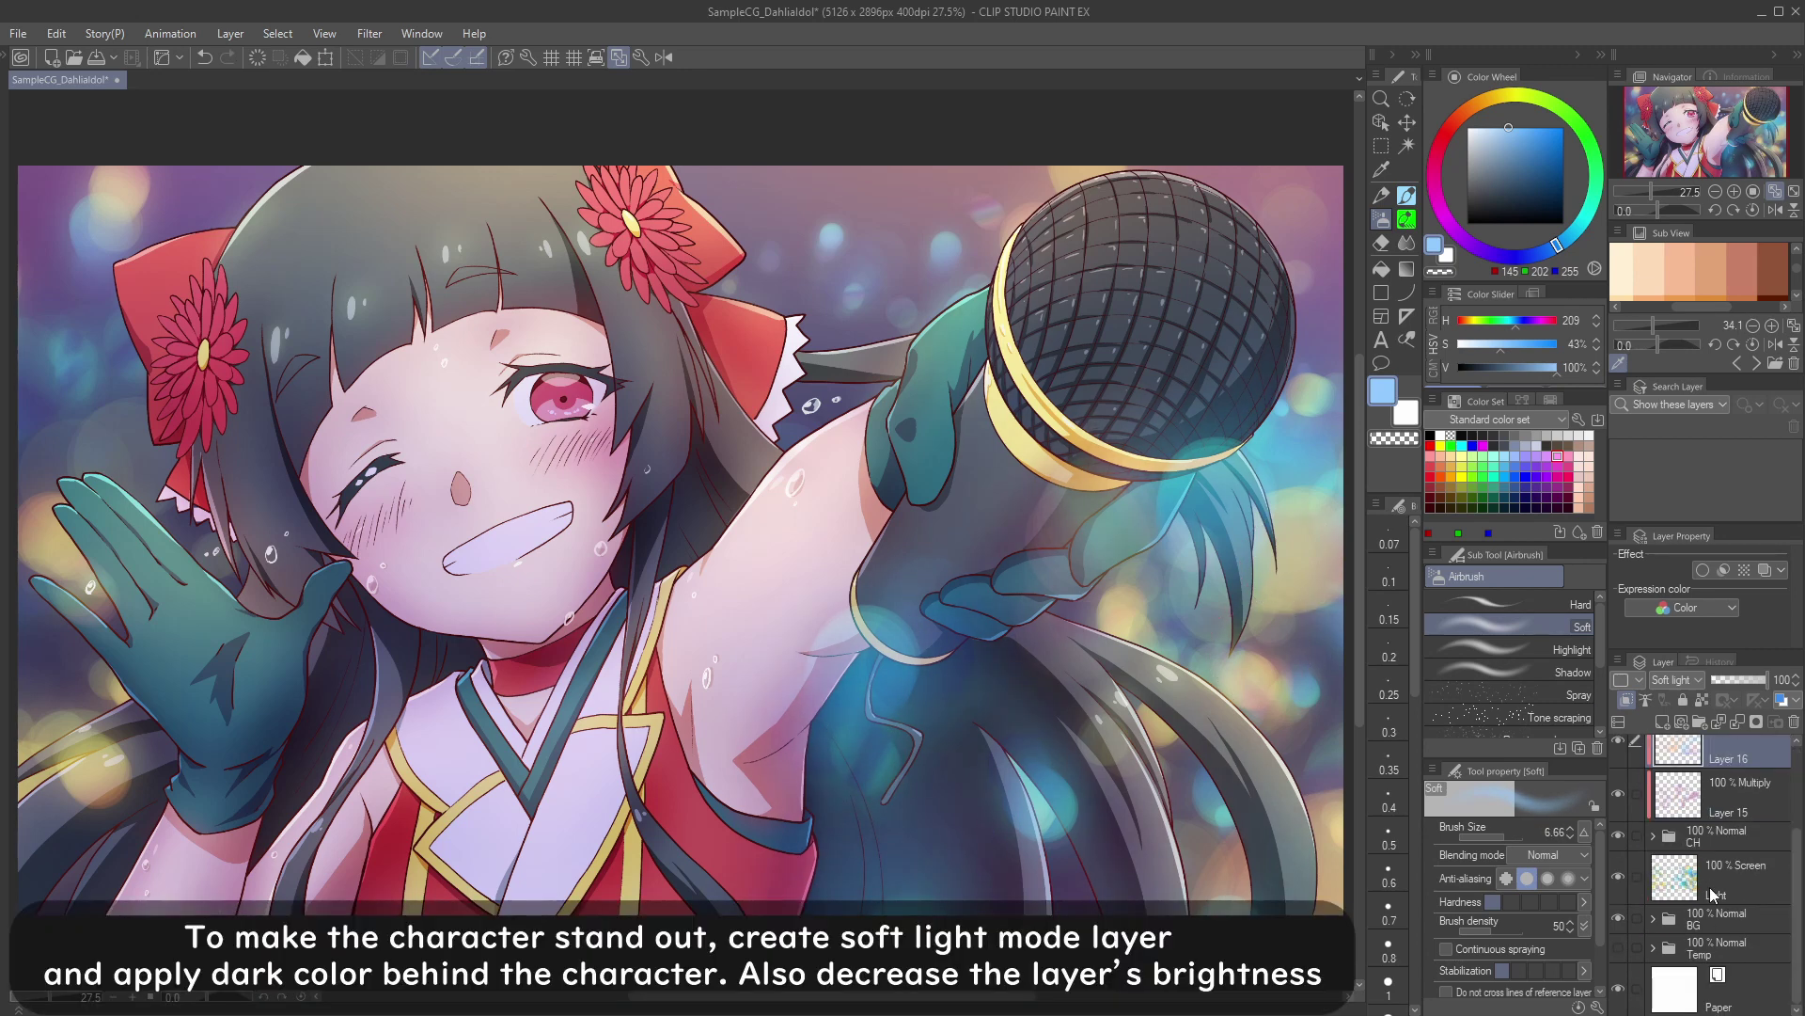
click(1717, 919)
click(1663, 722)
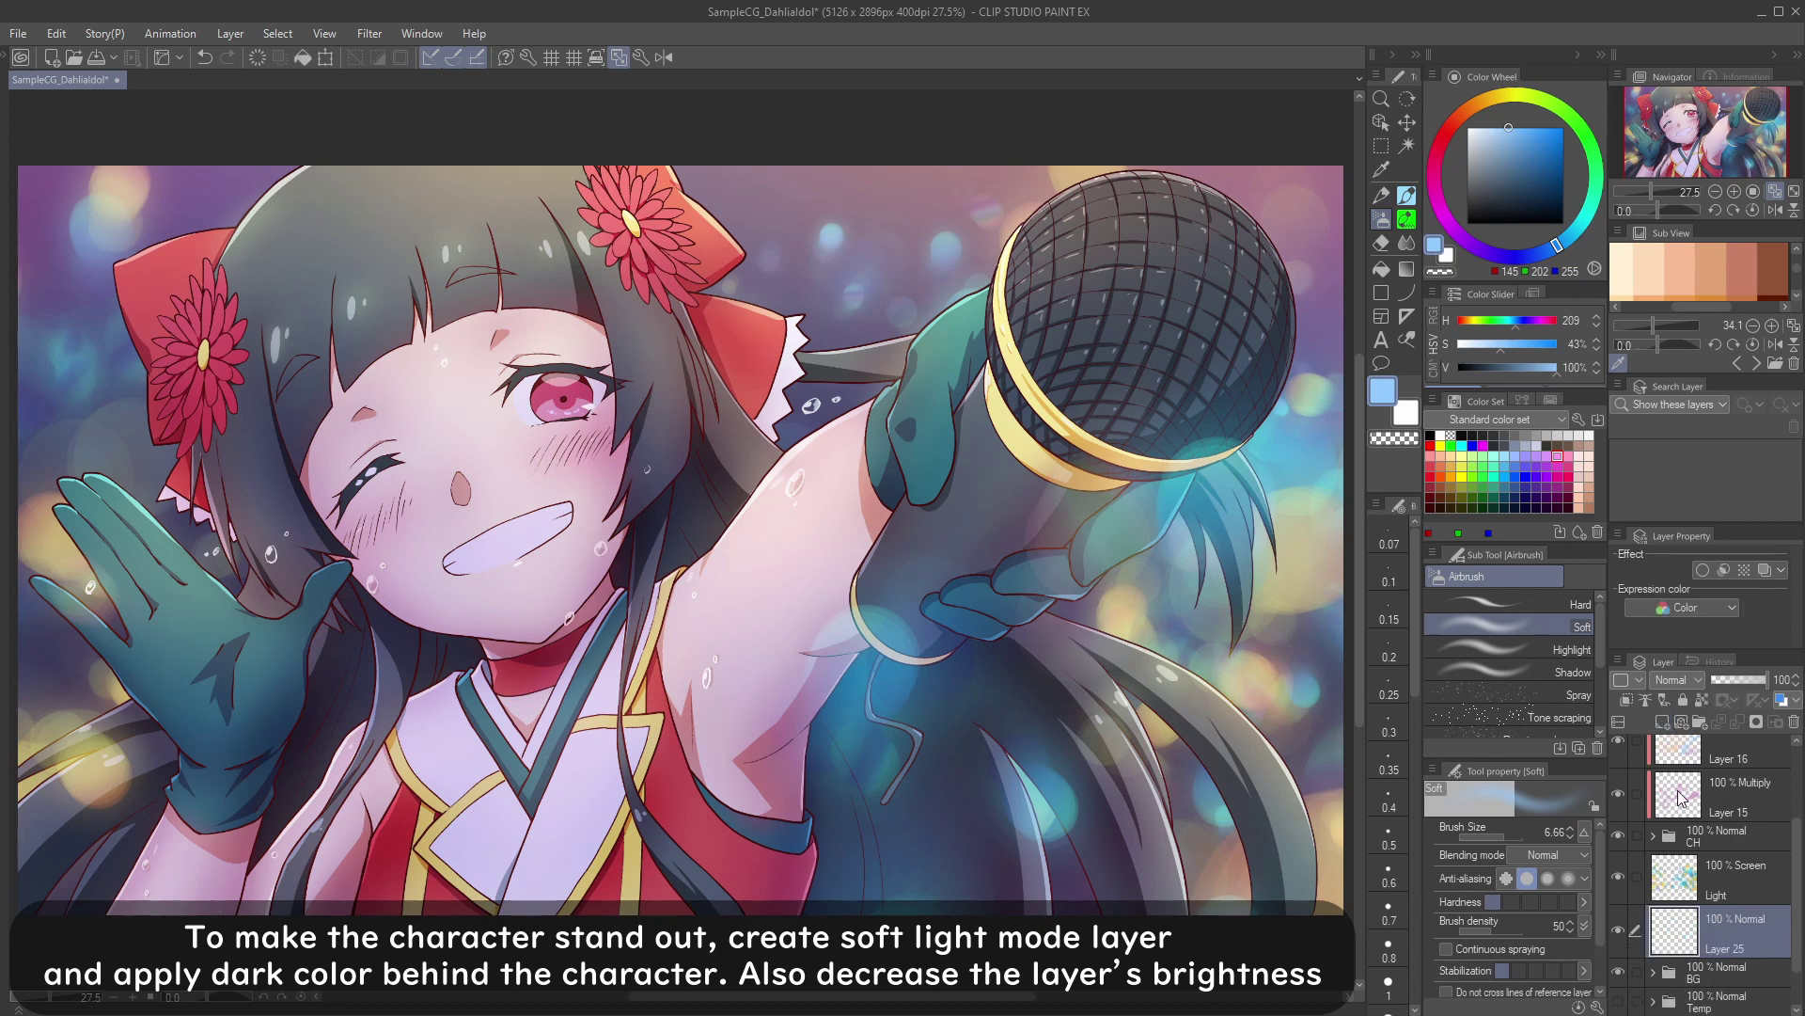
click(1678, 679)
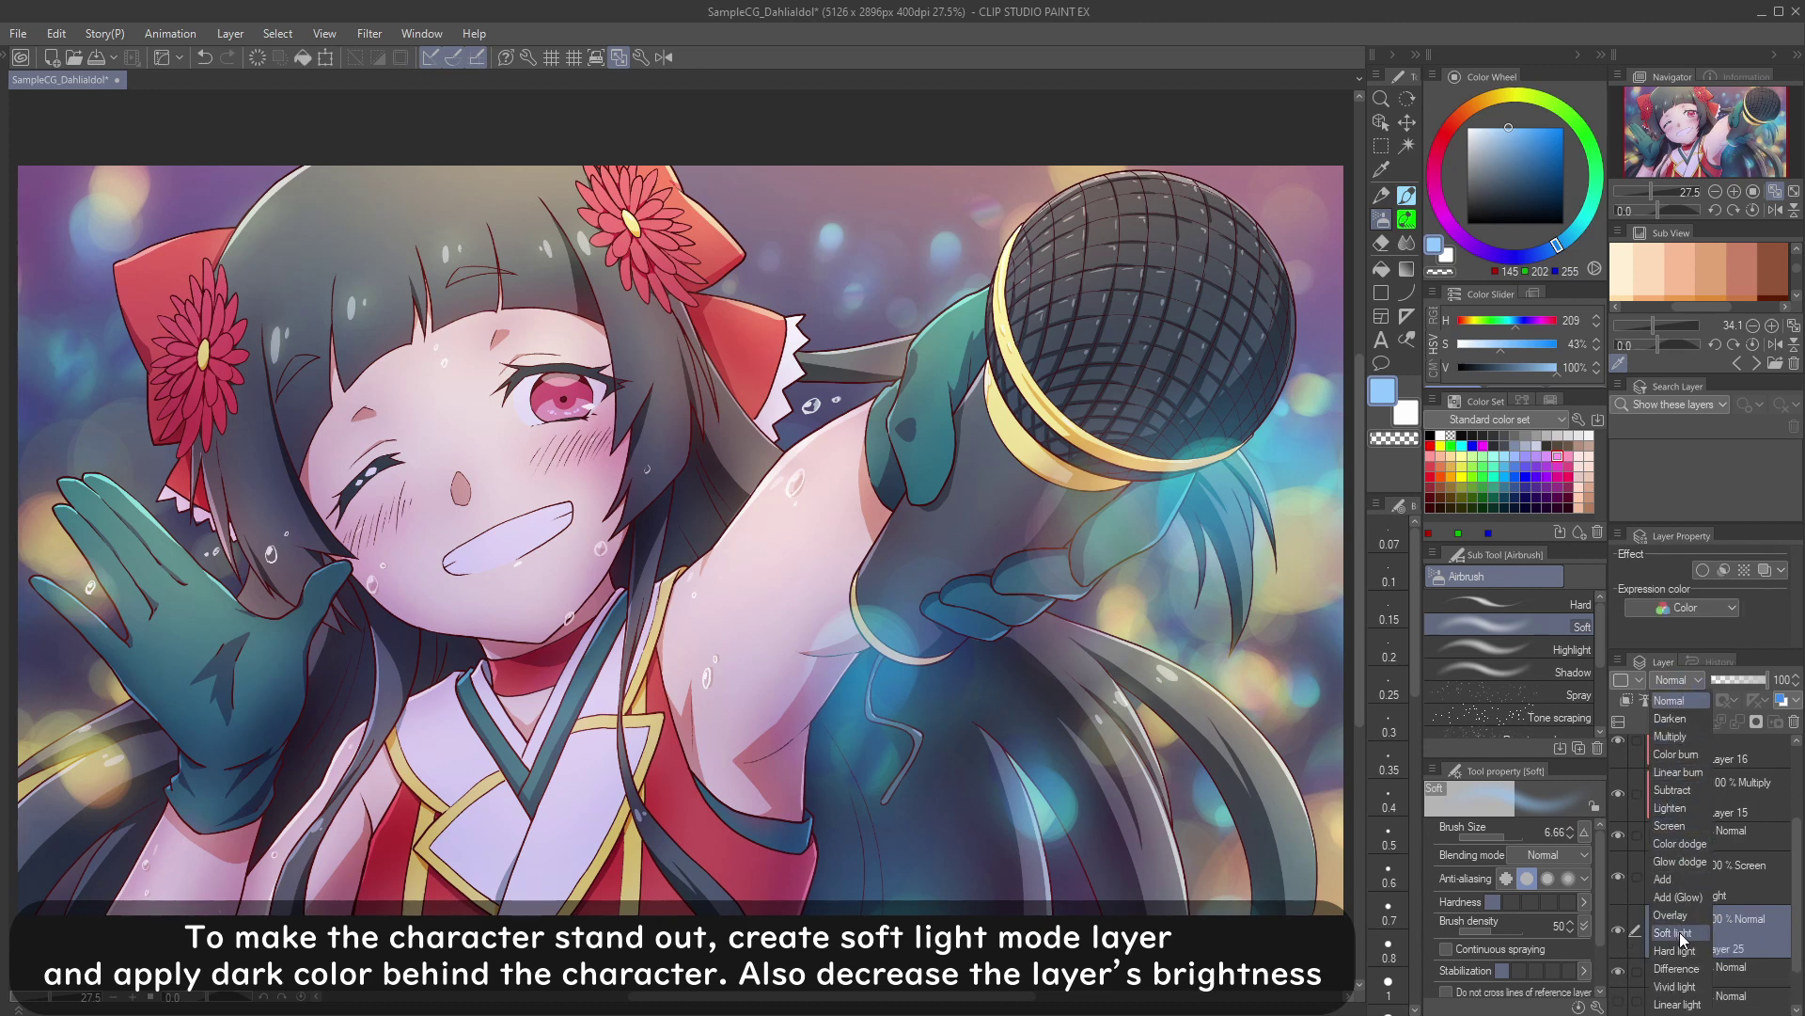
click(1681, 933)
Step: Airbrush dark blue (RGB 20, 34, 82) over the background behind the character with the brush enlarged to 18.93
click(1540, 185)
drag(1552, 238, 1534, 256)
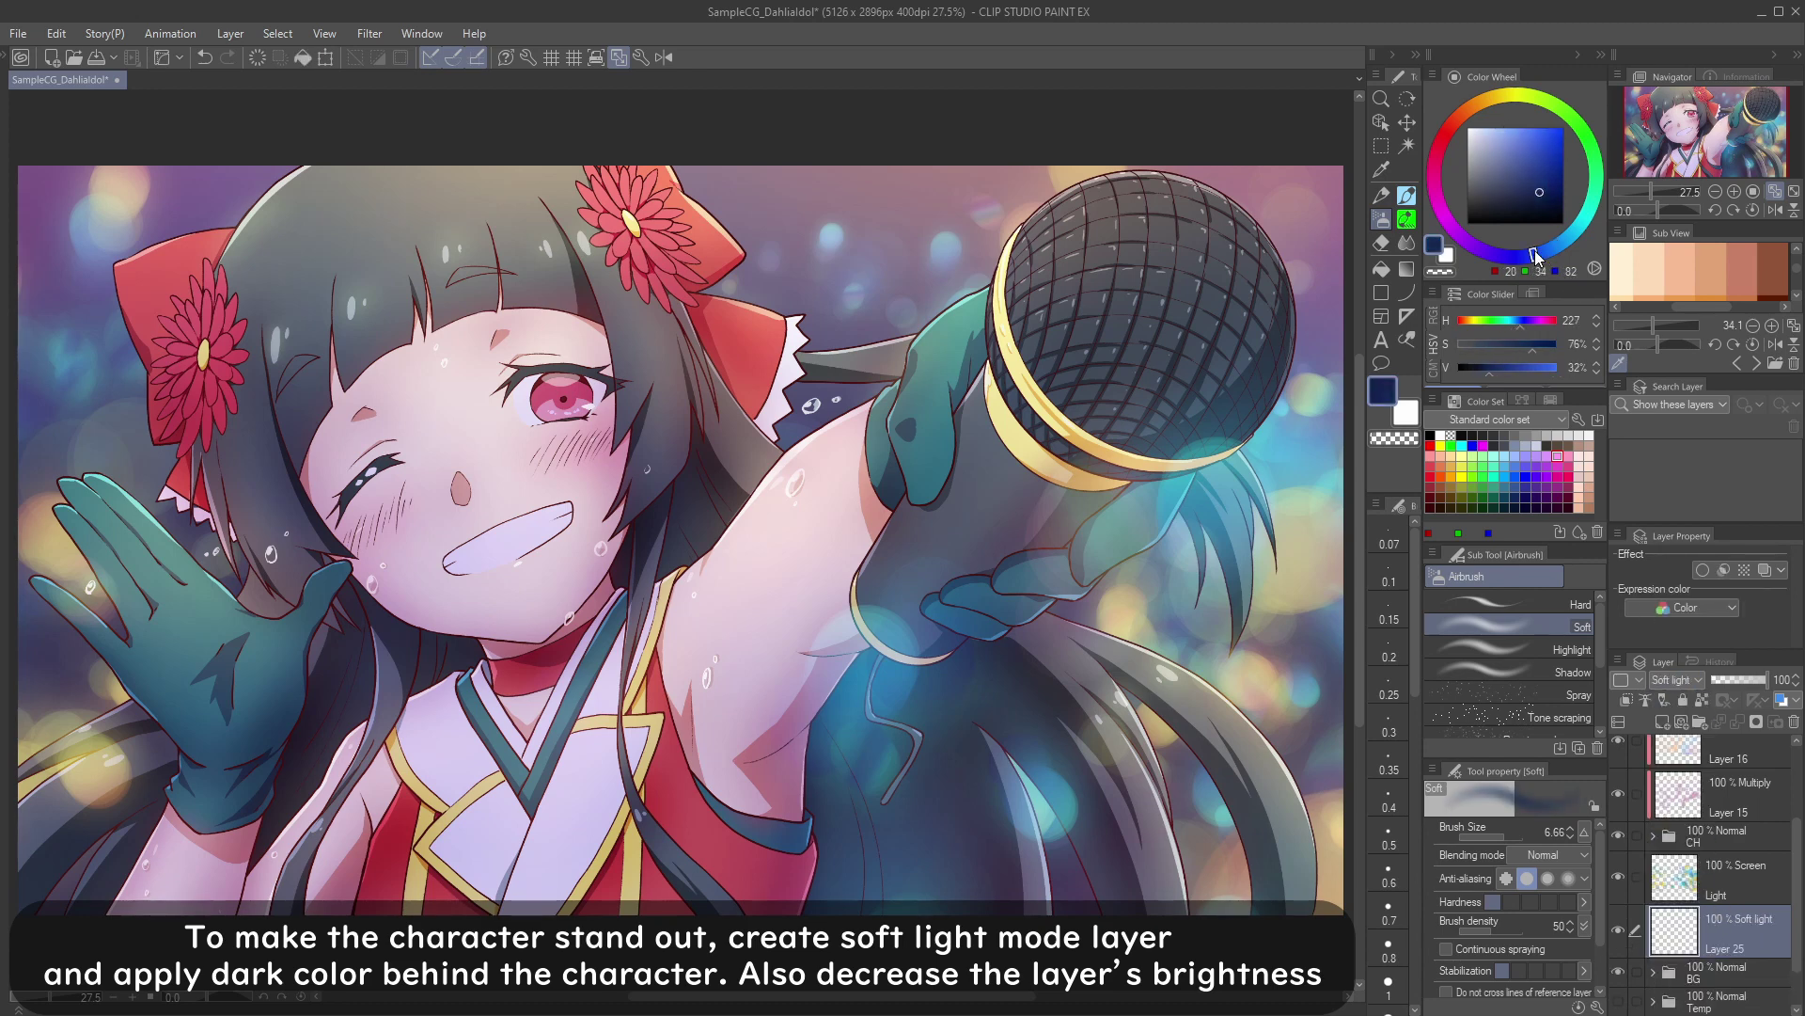
key(])
key(])
key(])
key(])
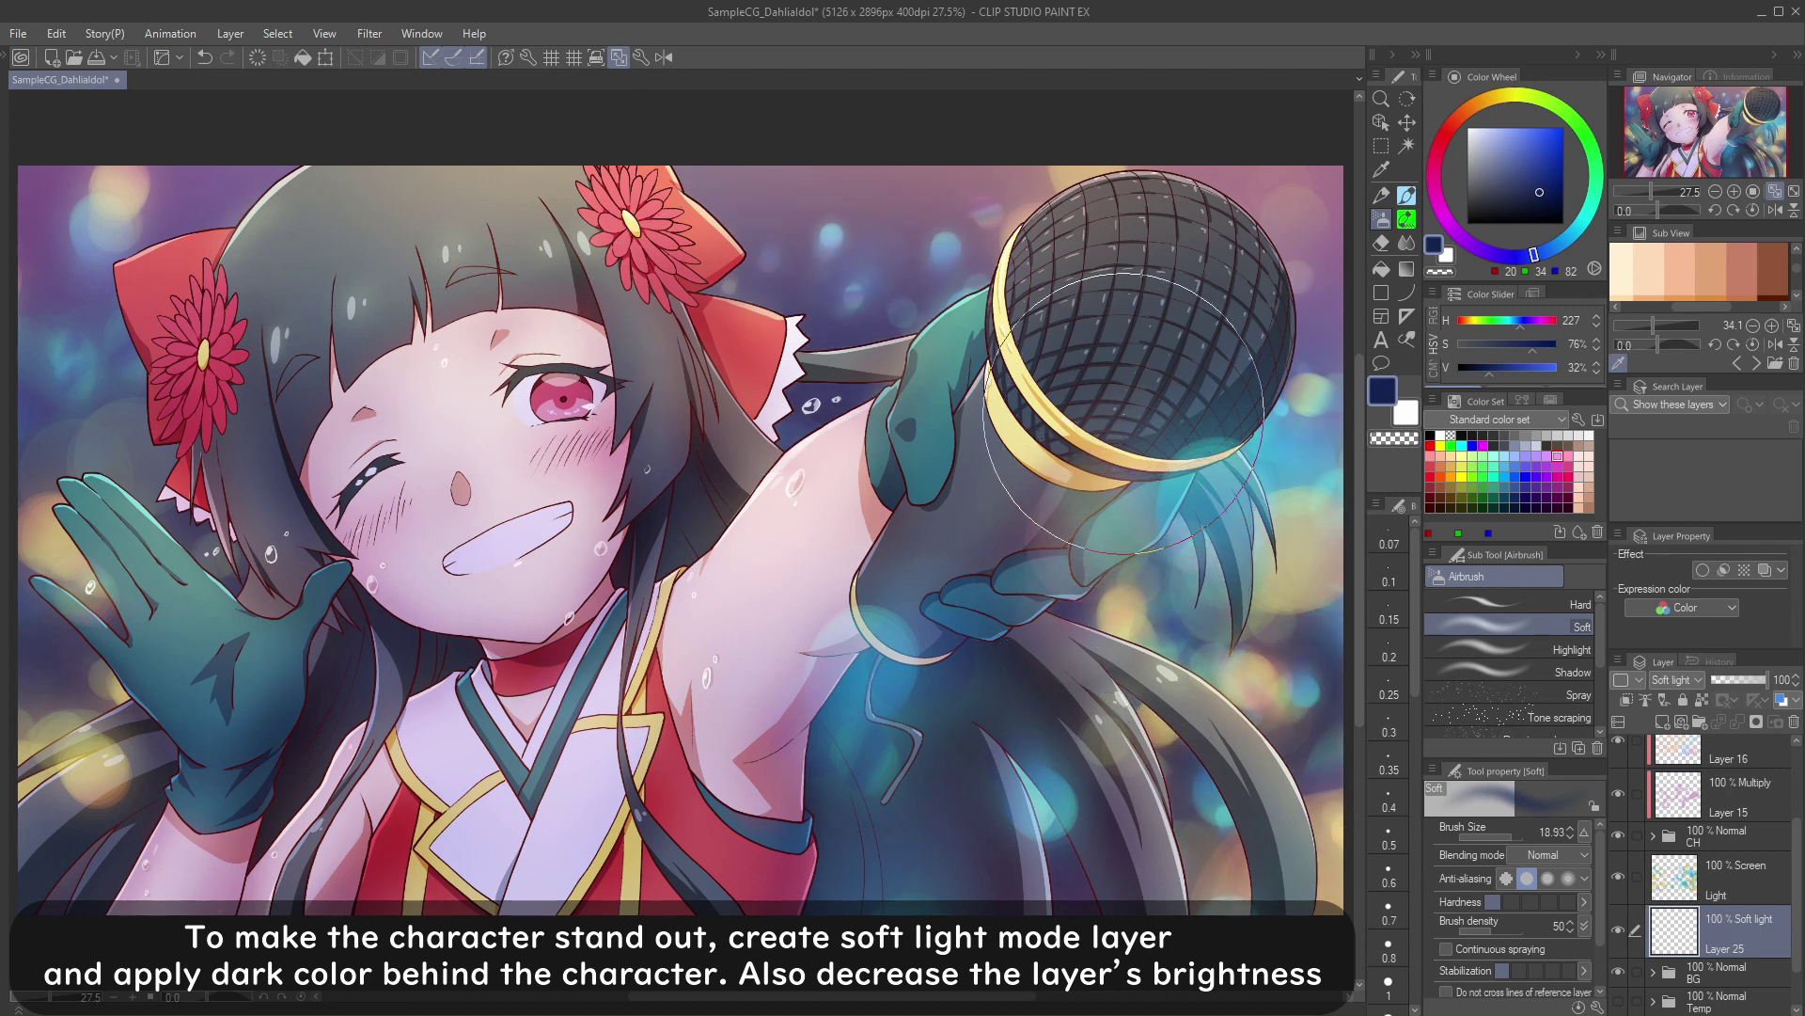
mouse_move(347, 741)
mouse_down()
mouse_move(198, 630)
mouse_move(155, 489)
mouse_up()
mouse_move(1112, 779)
mouse_down()
mouse_move(336, 497)
mouse_move(76, 669)
mouse_move(209, 767)
mouse_move(195, 516)
mouse_move(19, 671)
mouse_move(746, 416)
mouse_move(1200, 410)
mouse_move(150, 703)
mouse_up()
Step: Darken the background further with deep navy (RGB 16, 24, 52) and move the Soft light layer above the Light layer
click(1533, 203)
drag(1703, 926, 1729, 838)
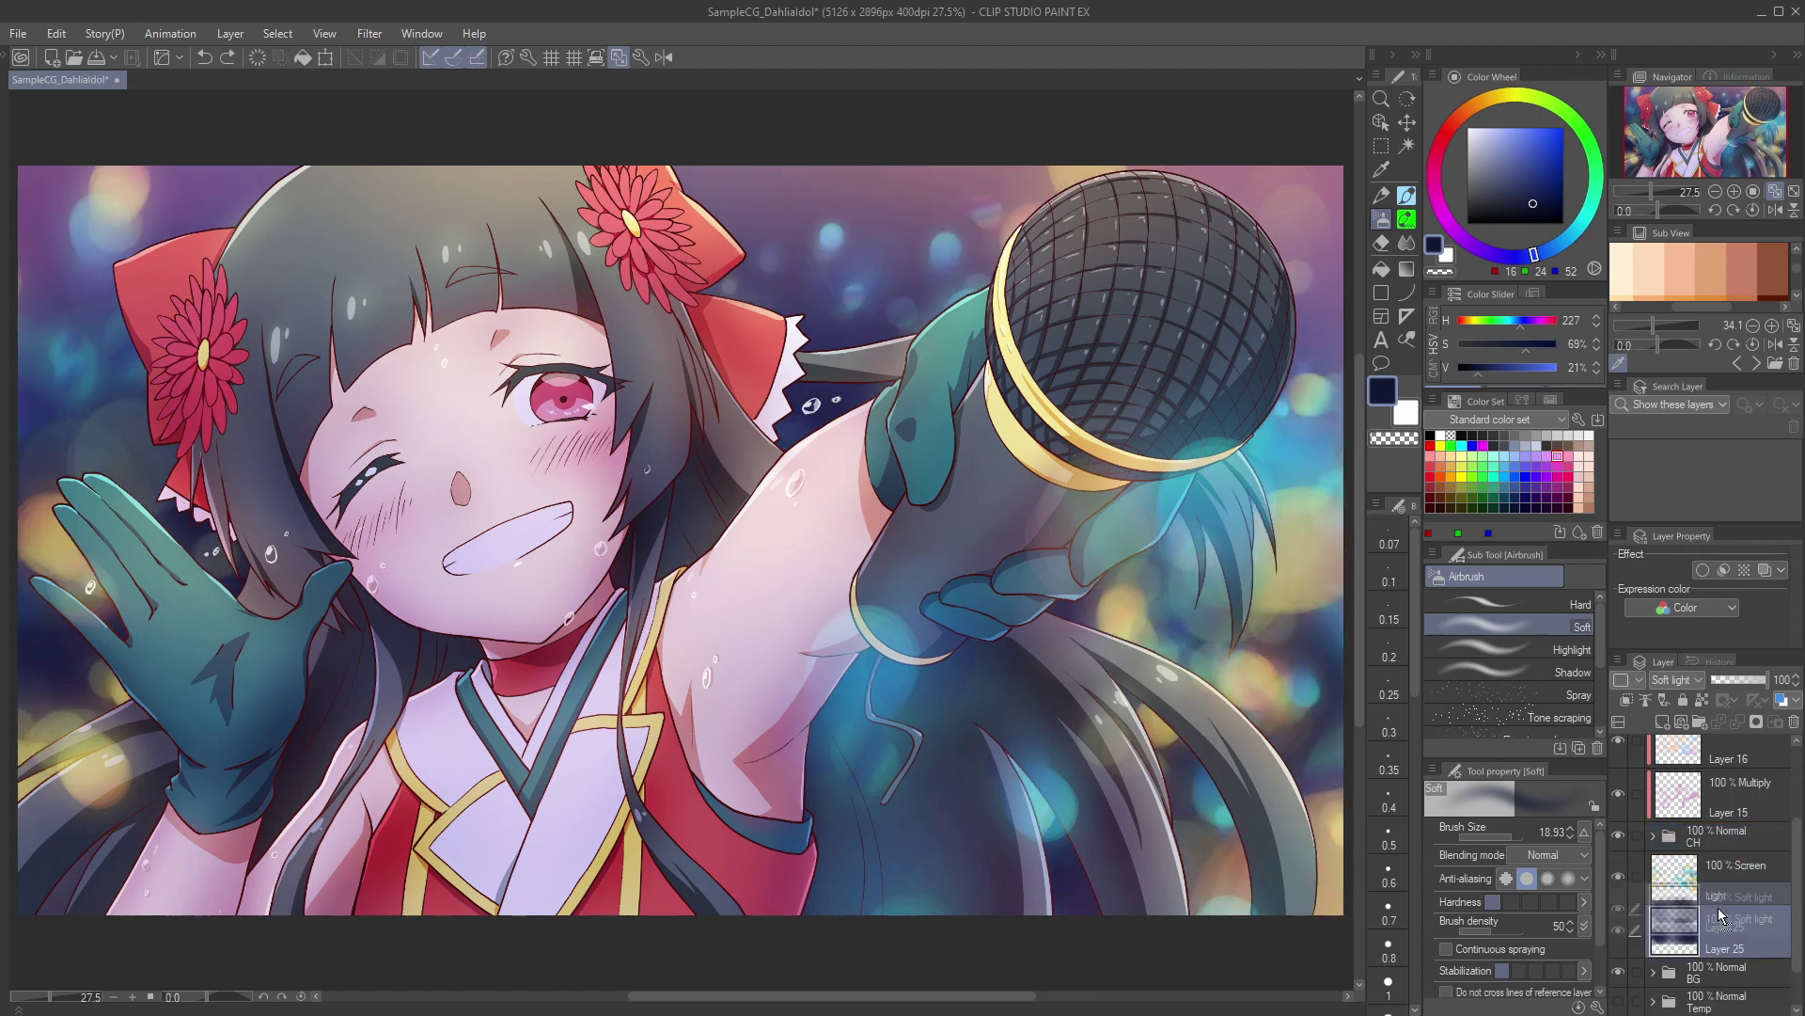
key(ctrl+z)
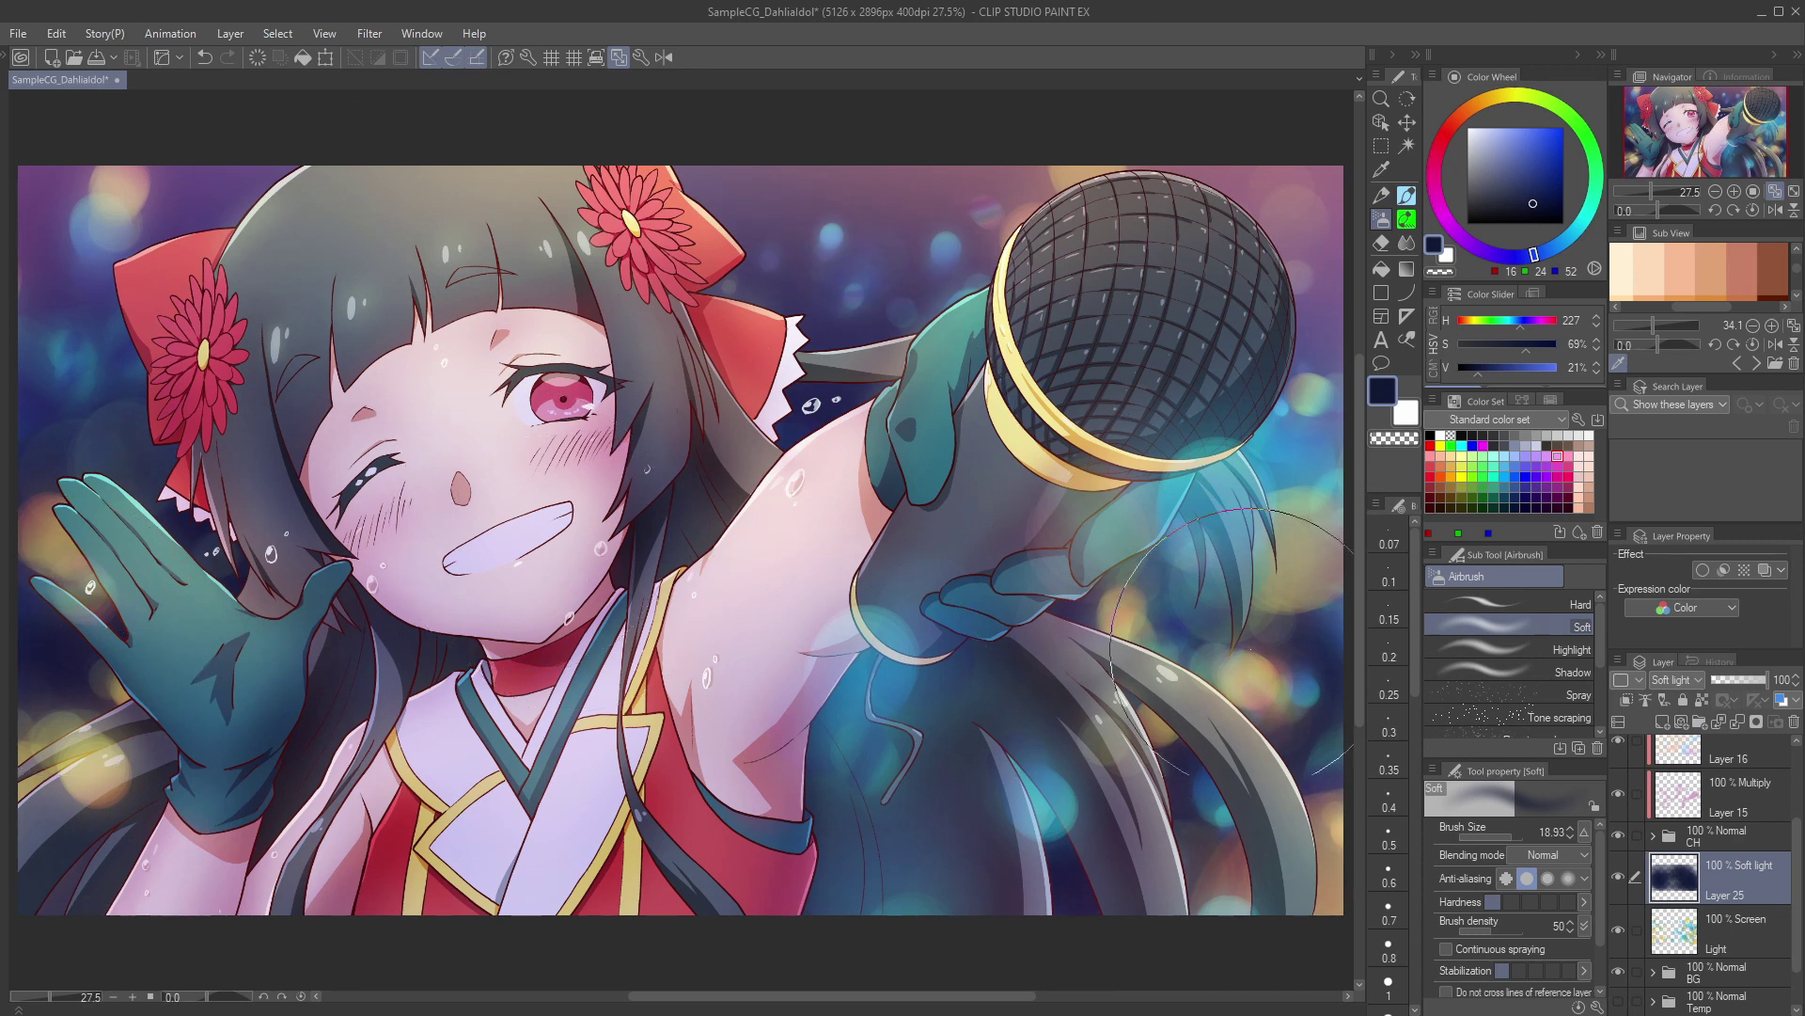
Step: Airbrush dark purple (RGB 29, 25, 37) over the upper background, then deepen the colour to RGB 23, 17, 37
click(1499, 208)
click(1503, 254)
drag(1502, 254, 1488, 252)
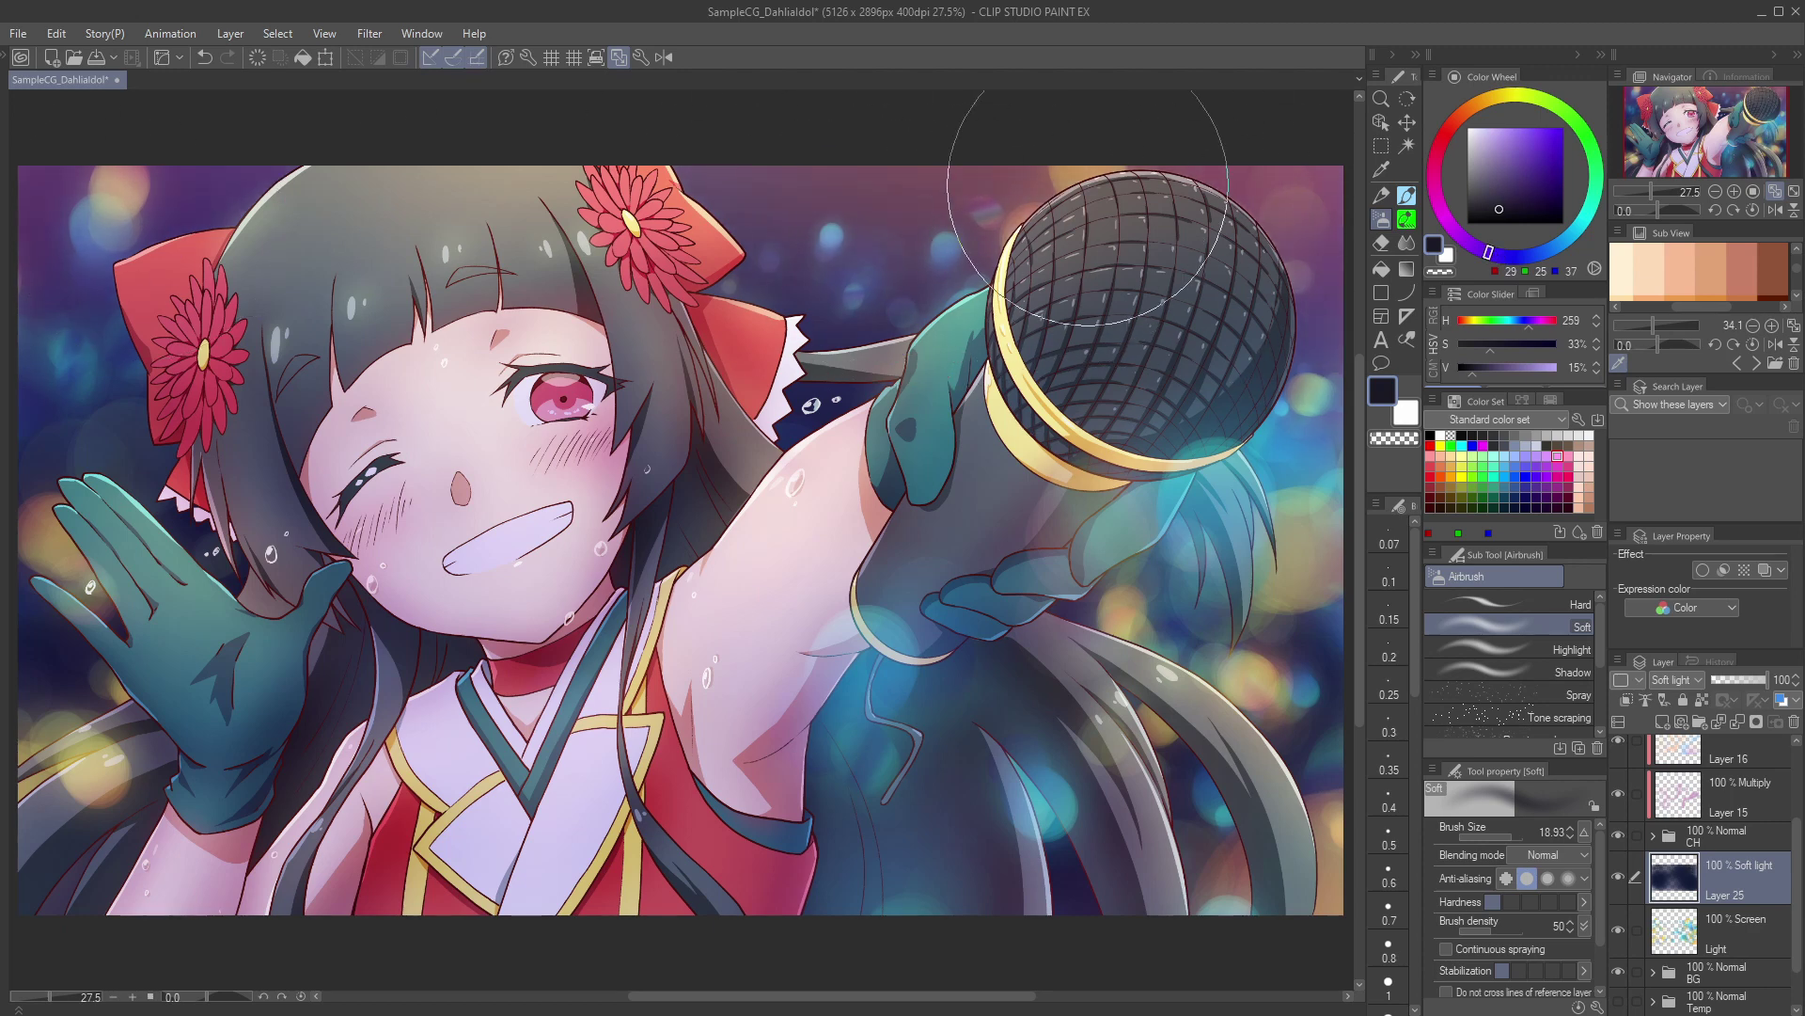
click(1520, 209)
Step: Try the background darkening layer in Overlay mode at 75% opacity, then restore Soft light at 100%
click(1678, 680)
click(1734, 807)
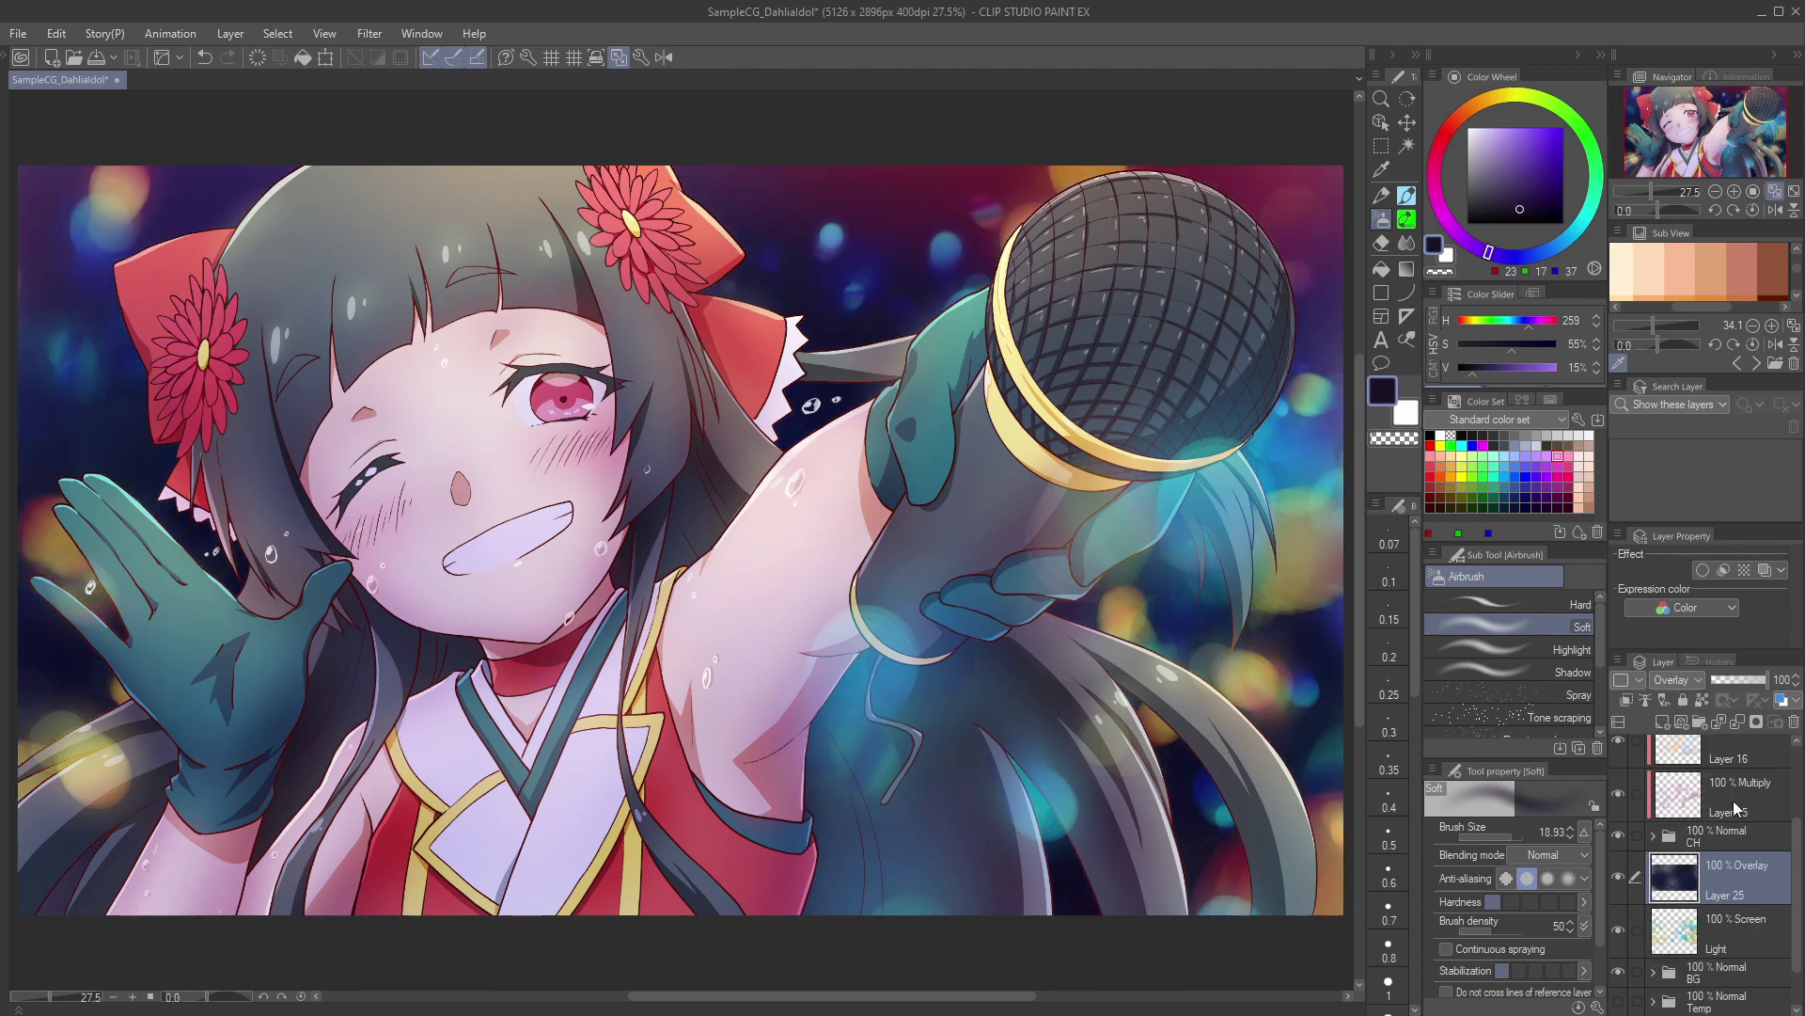
drag(1745, 680, 1760, 681)
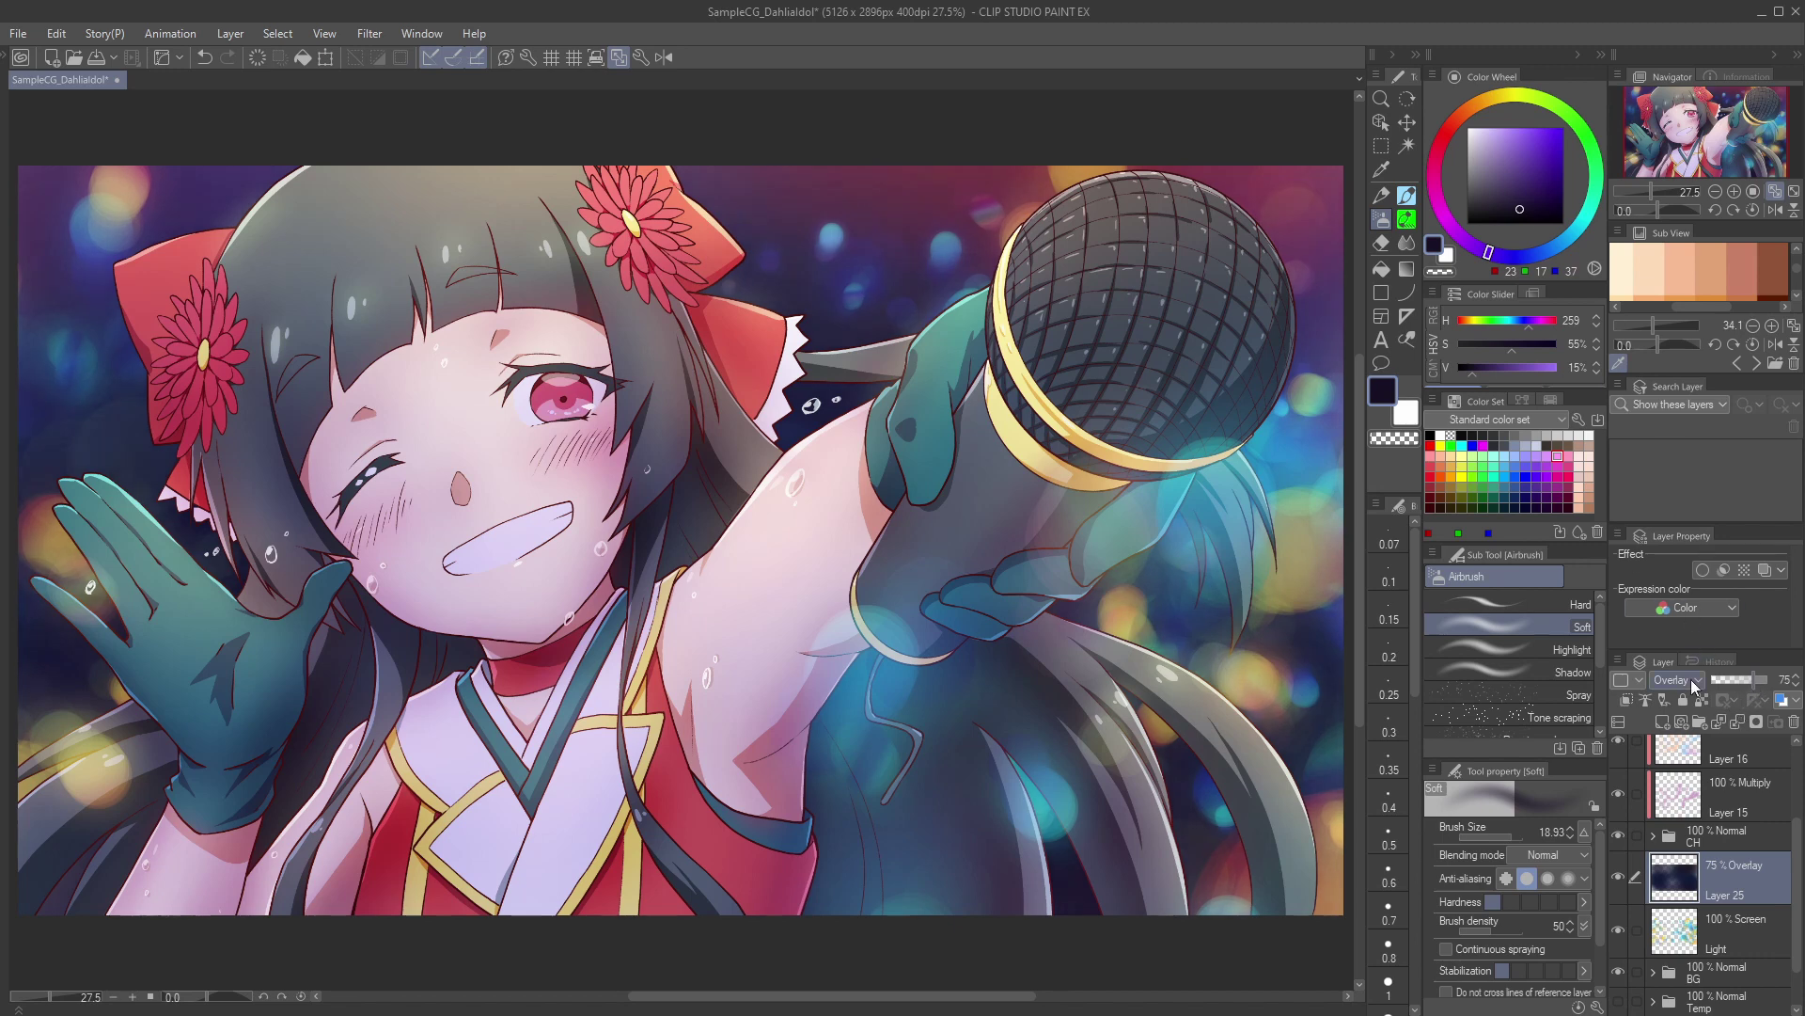
click(1693, 684)
click(1689, 934)
drag(1757, 681, 1787, 681)
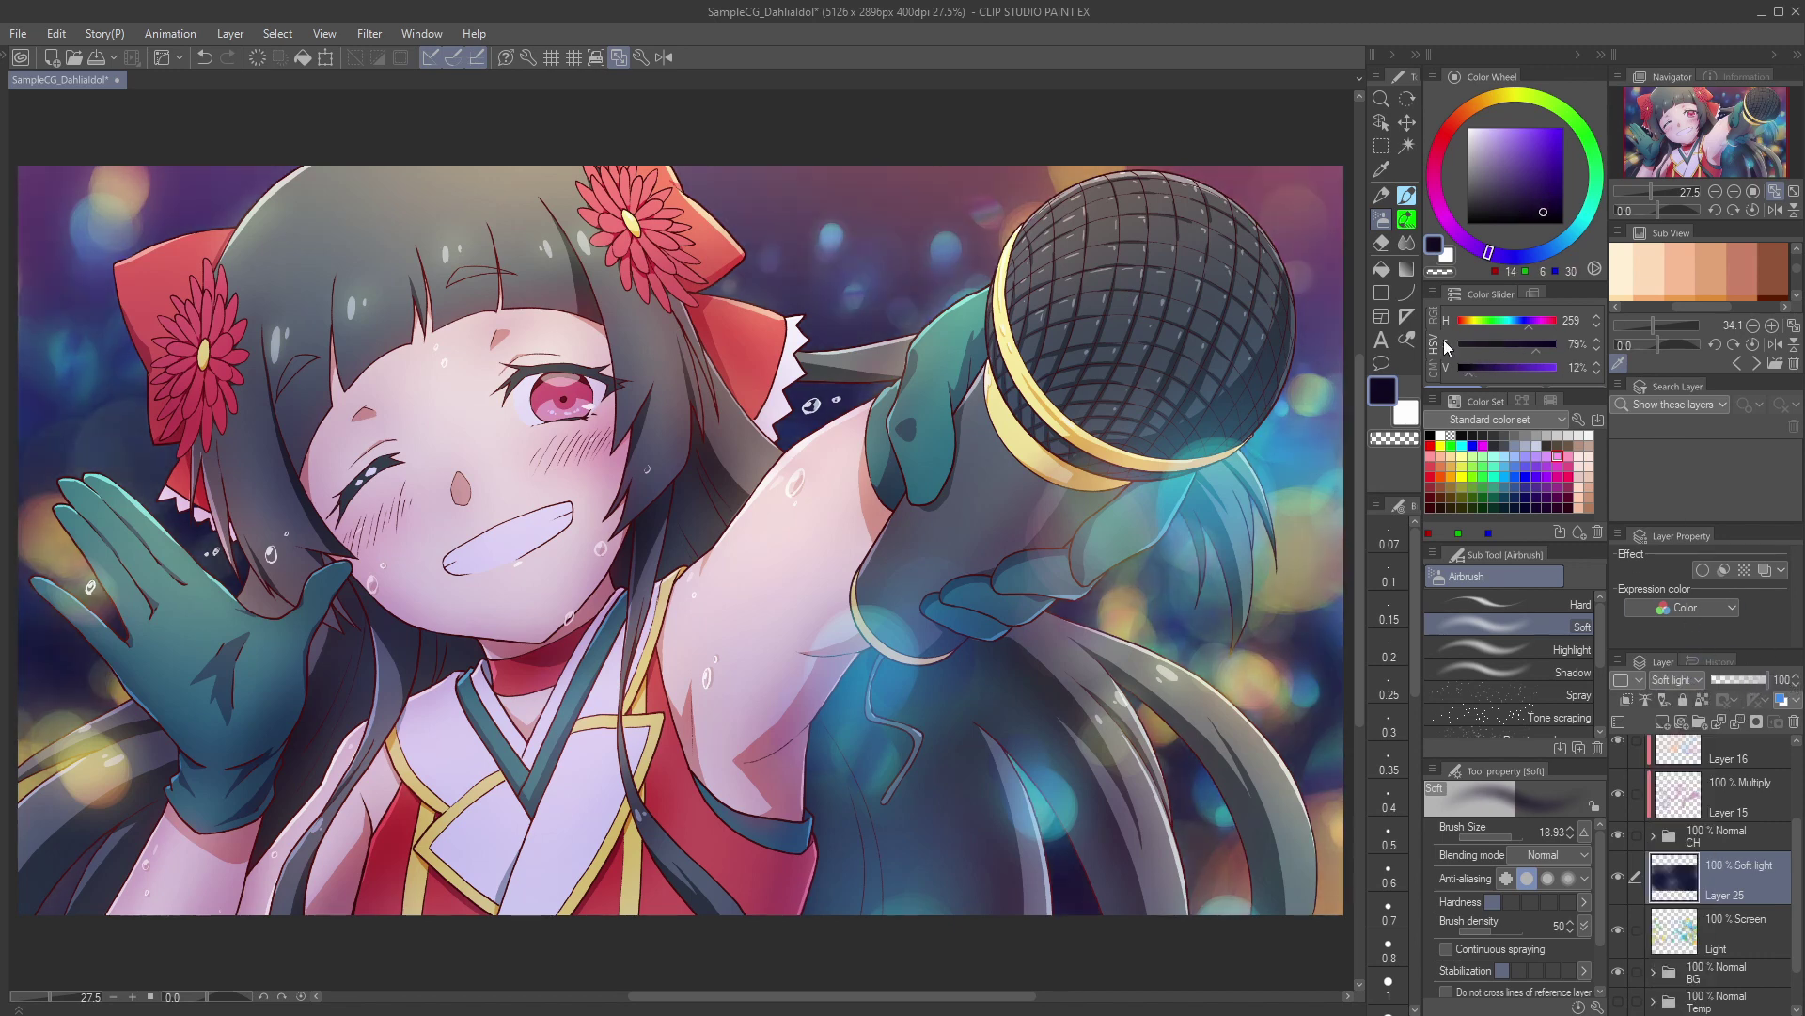
Step: Shift the dark background colour to navy (RGB 6, 7, 30) and lower the Light layer's opacity to 53%
click(1523, 320)
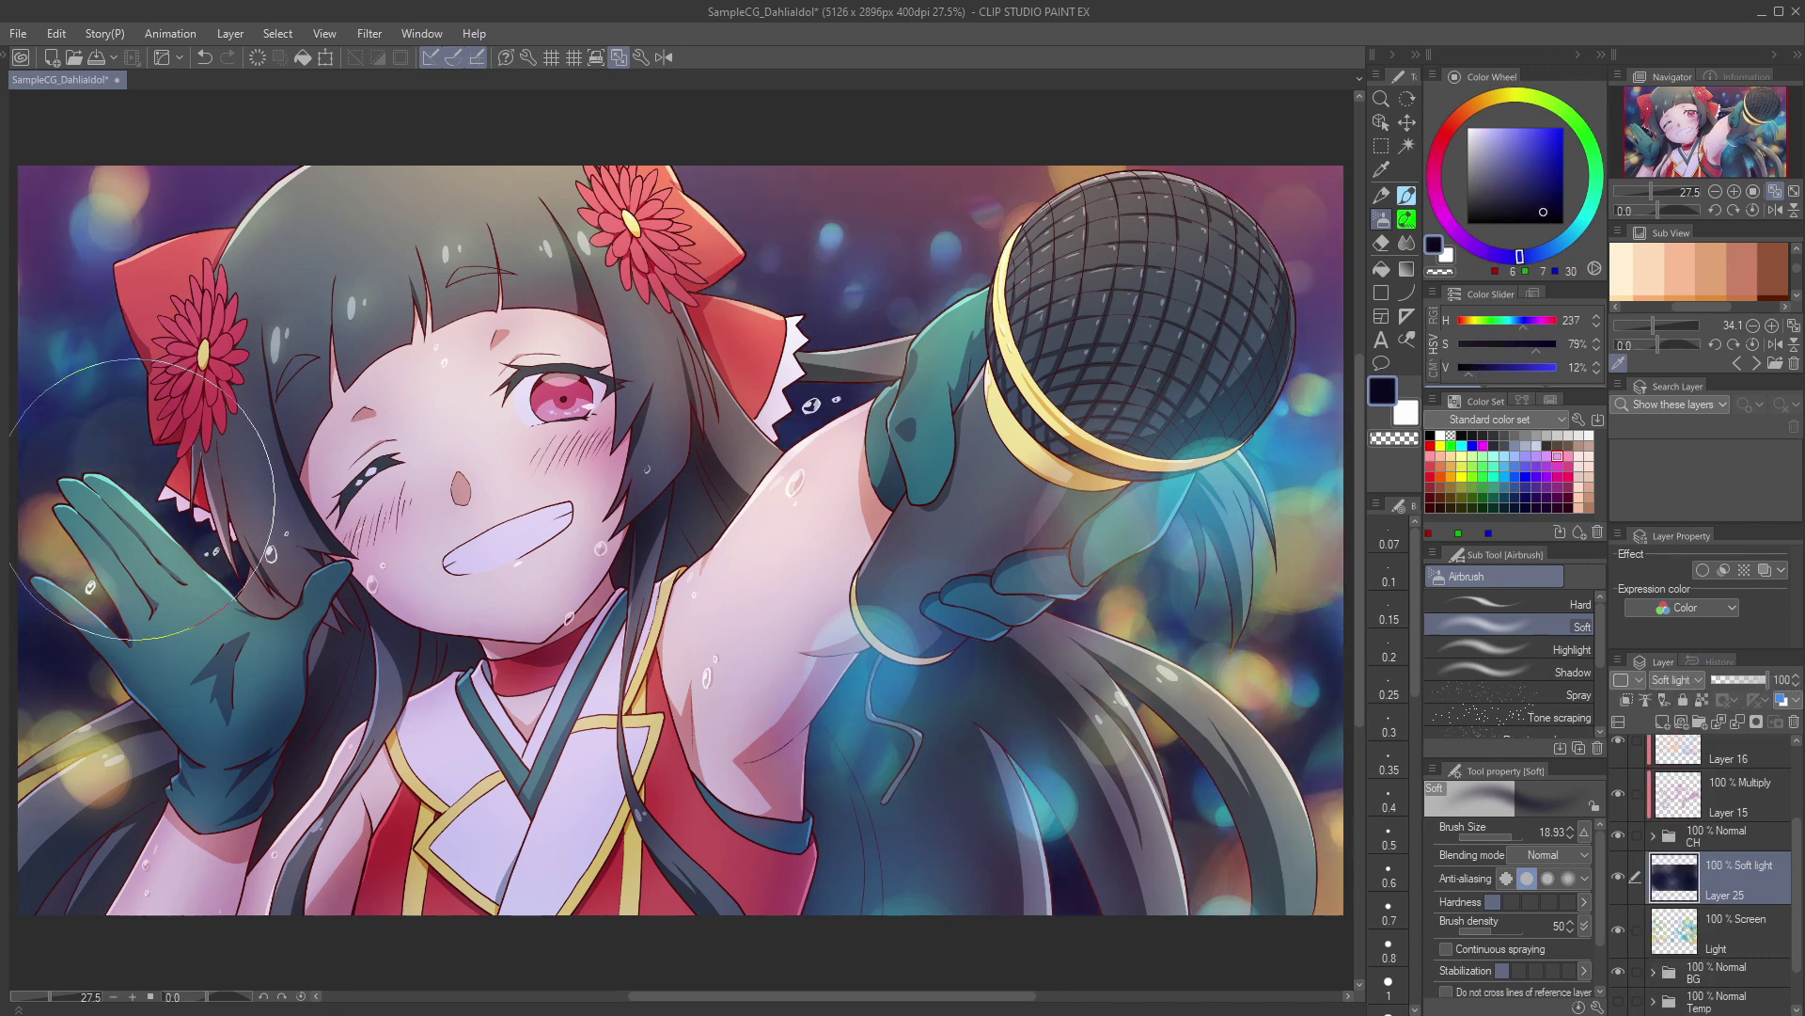
click(1704, 931)
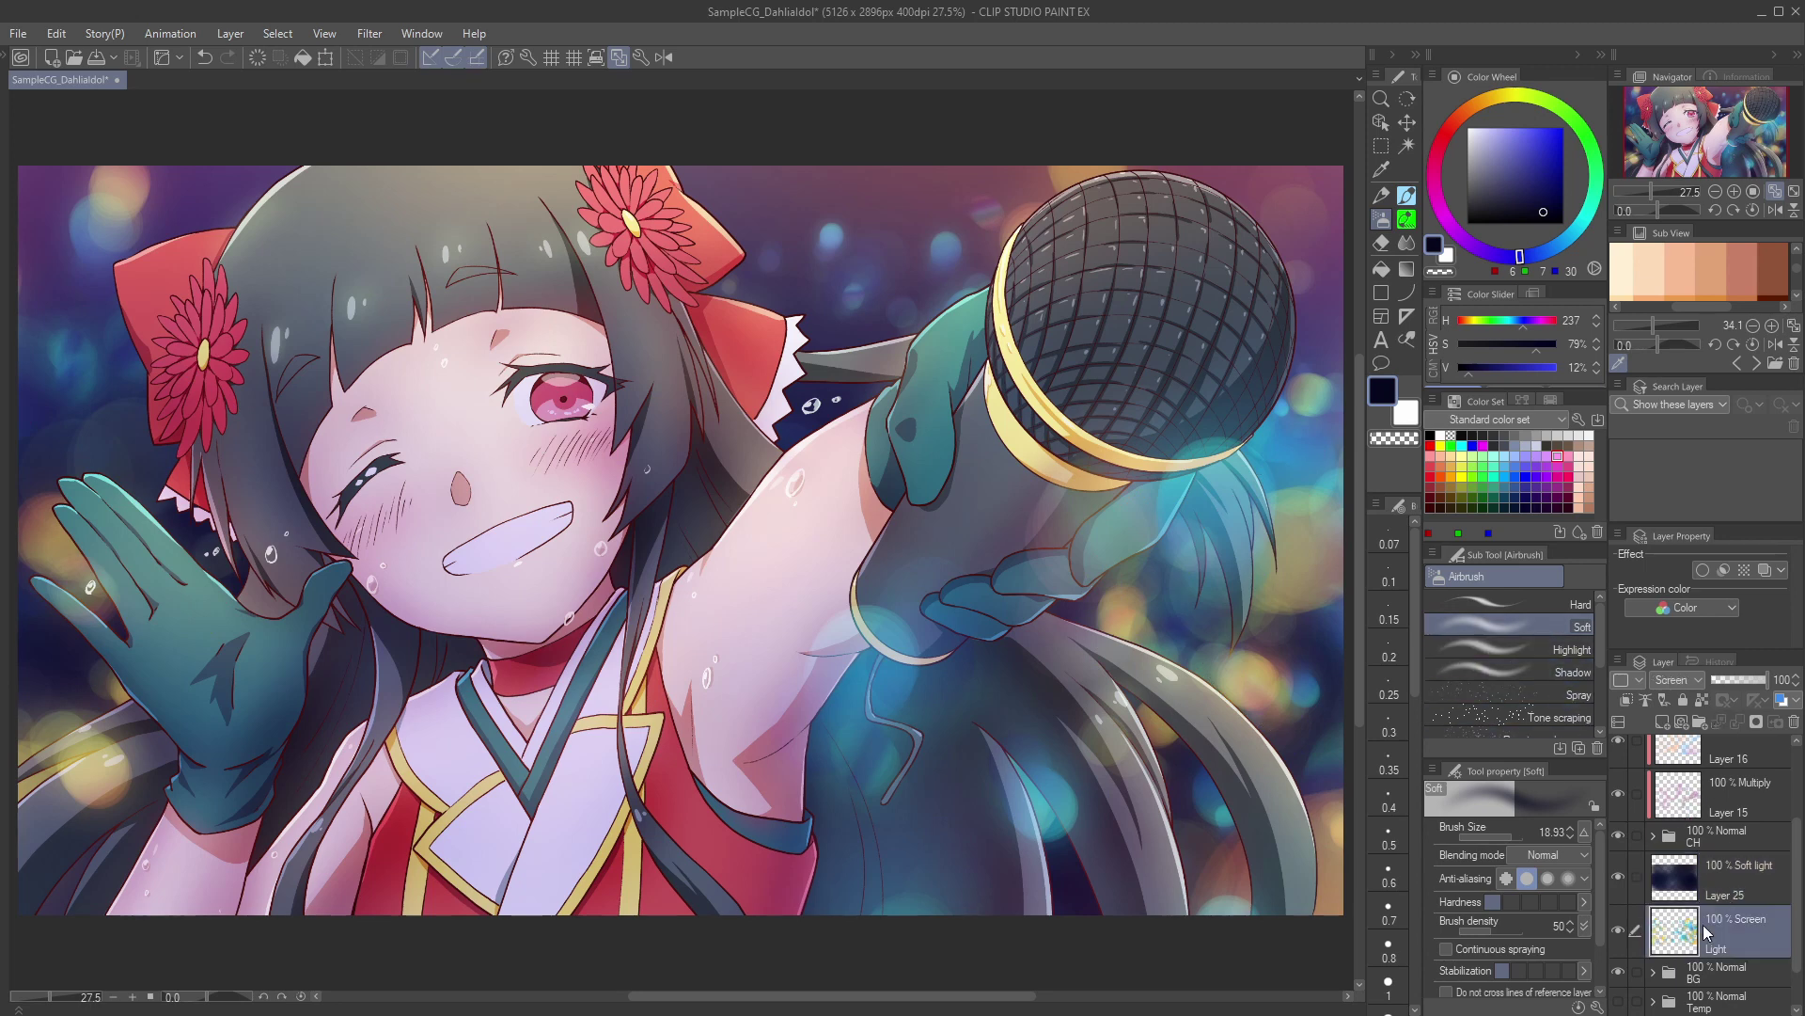
drag(1751, 689, 1742, 687)
Step: Add a new clipped raster layer above Layer 15 in the character's shading stack and set its blending mode to Multiply
scroll(1729, 771, up, 3)
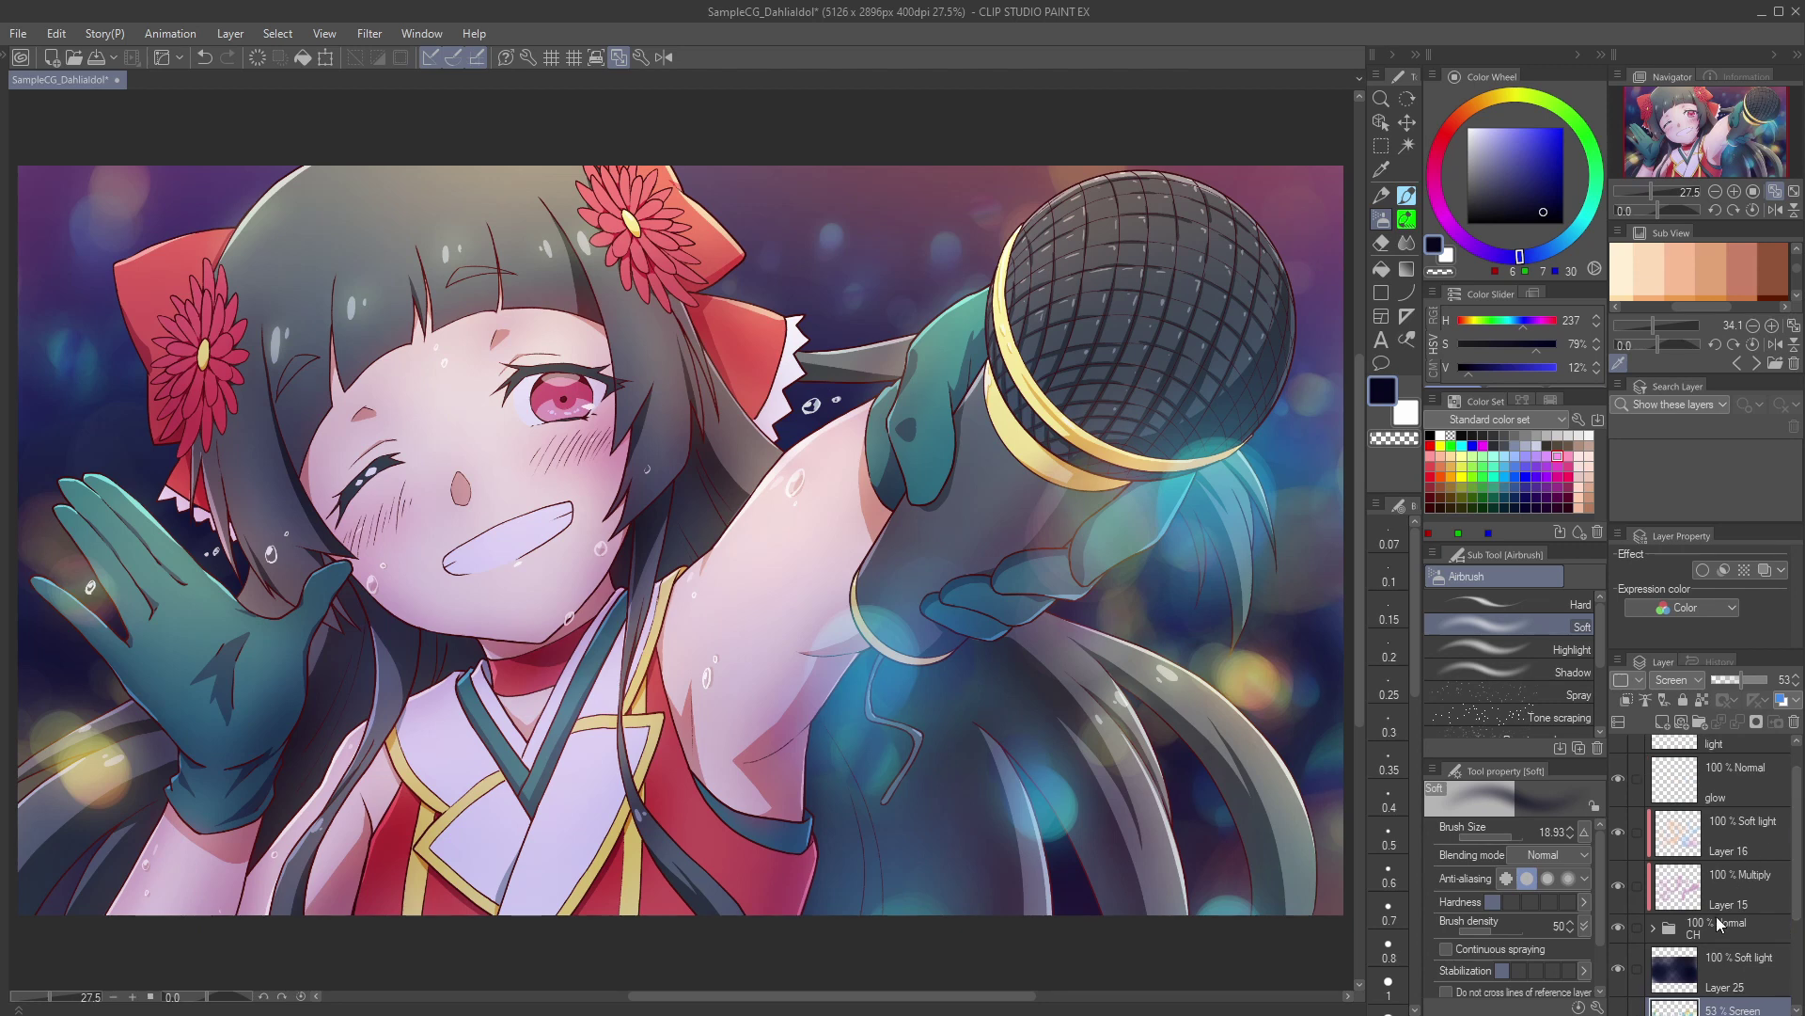
click(1740, 884)
click(1662, 721)
click(1681, 679)
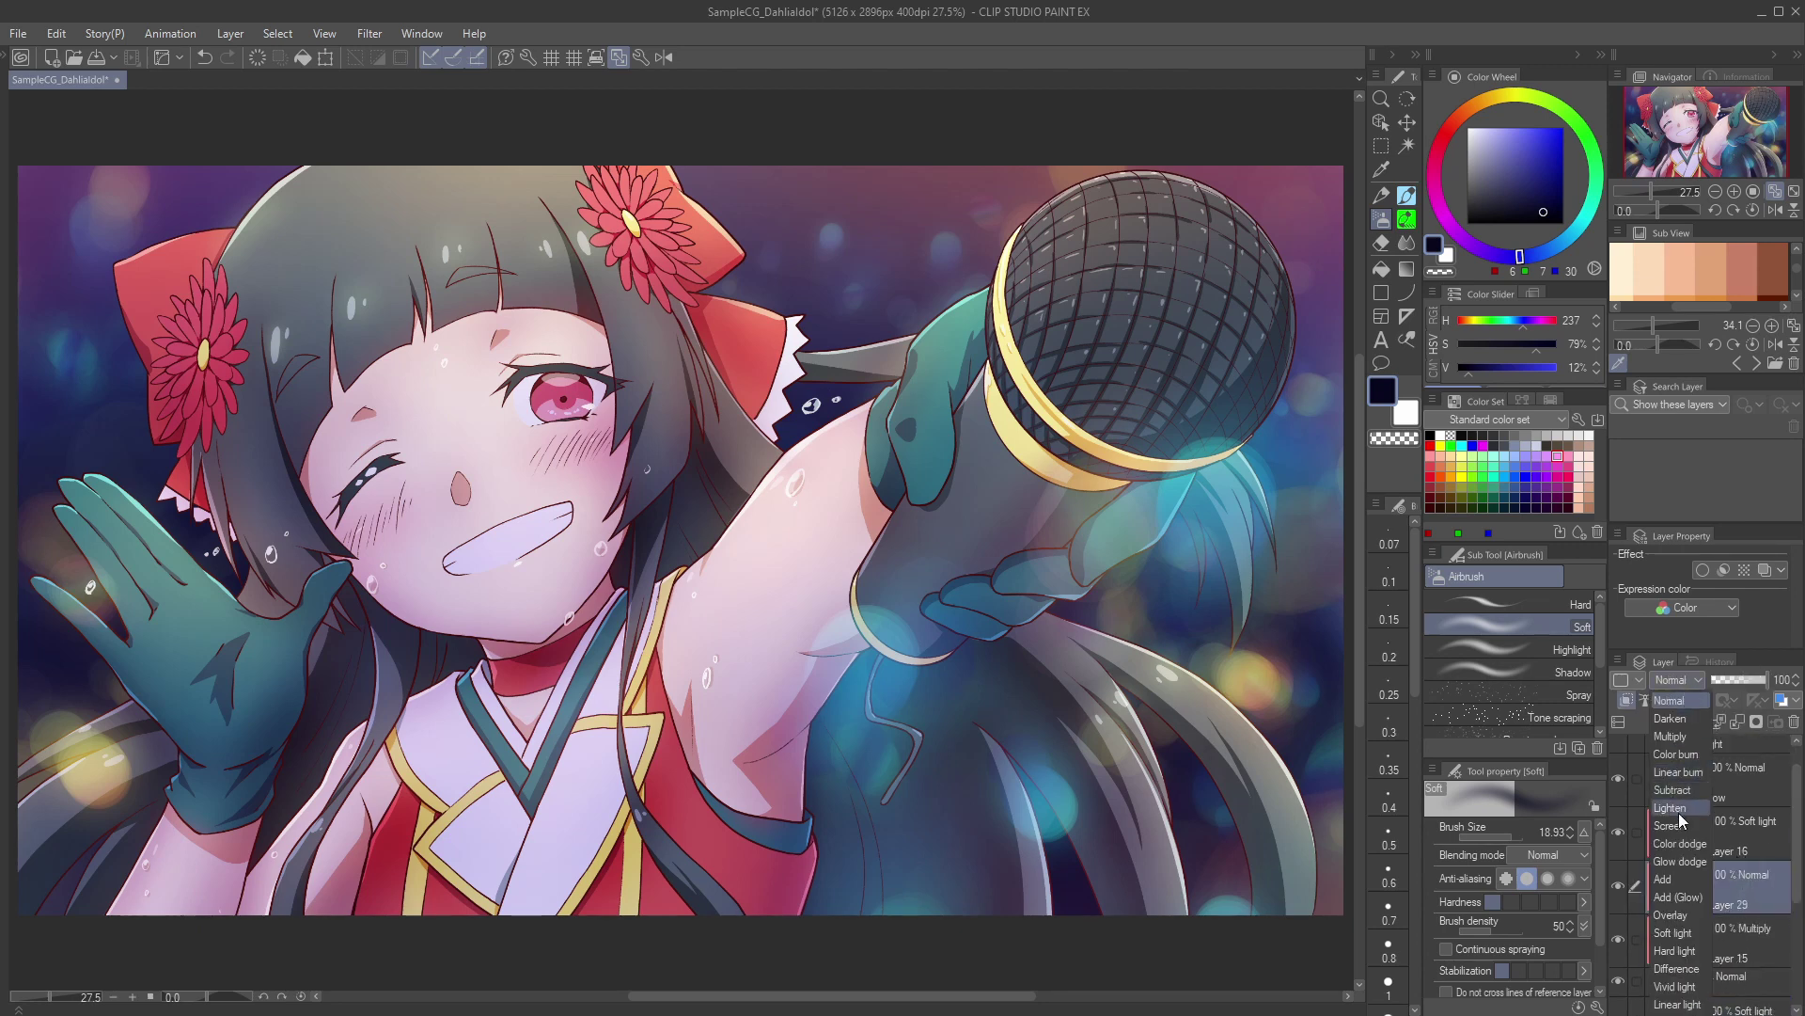
click(1683, 737)
Step: Airbrush blue (RGB 54, 60, 168) shading over the neck, shoulder and side hair on the new Multiply layer, undoing the last two strokes
drag(1532, 183, 1532, 159)
drag(567, 684, 489, 682)
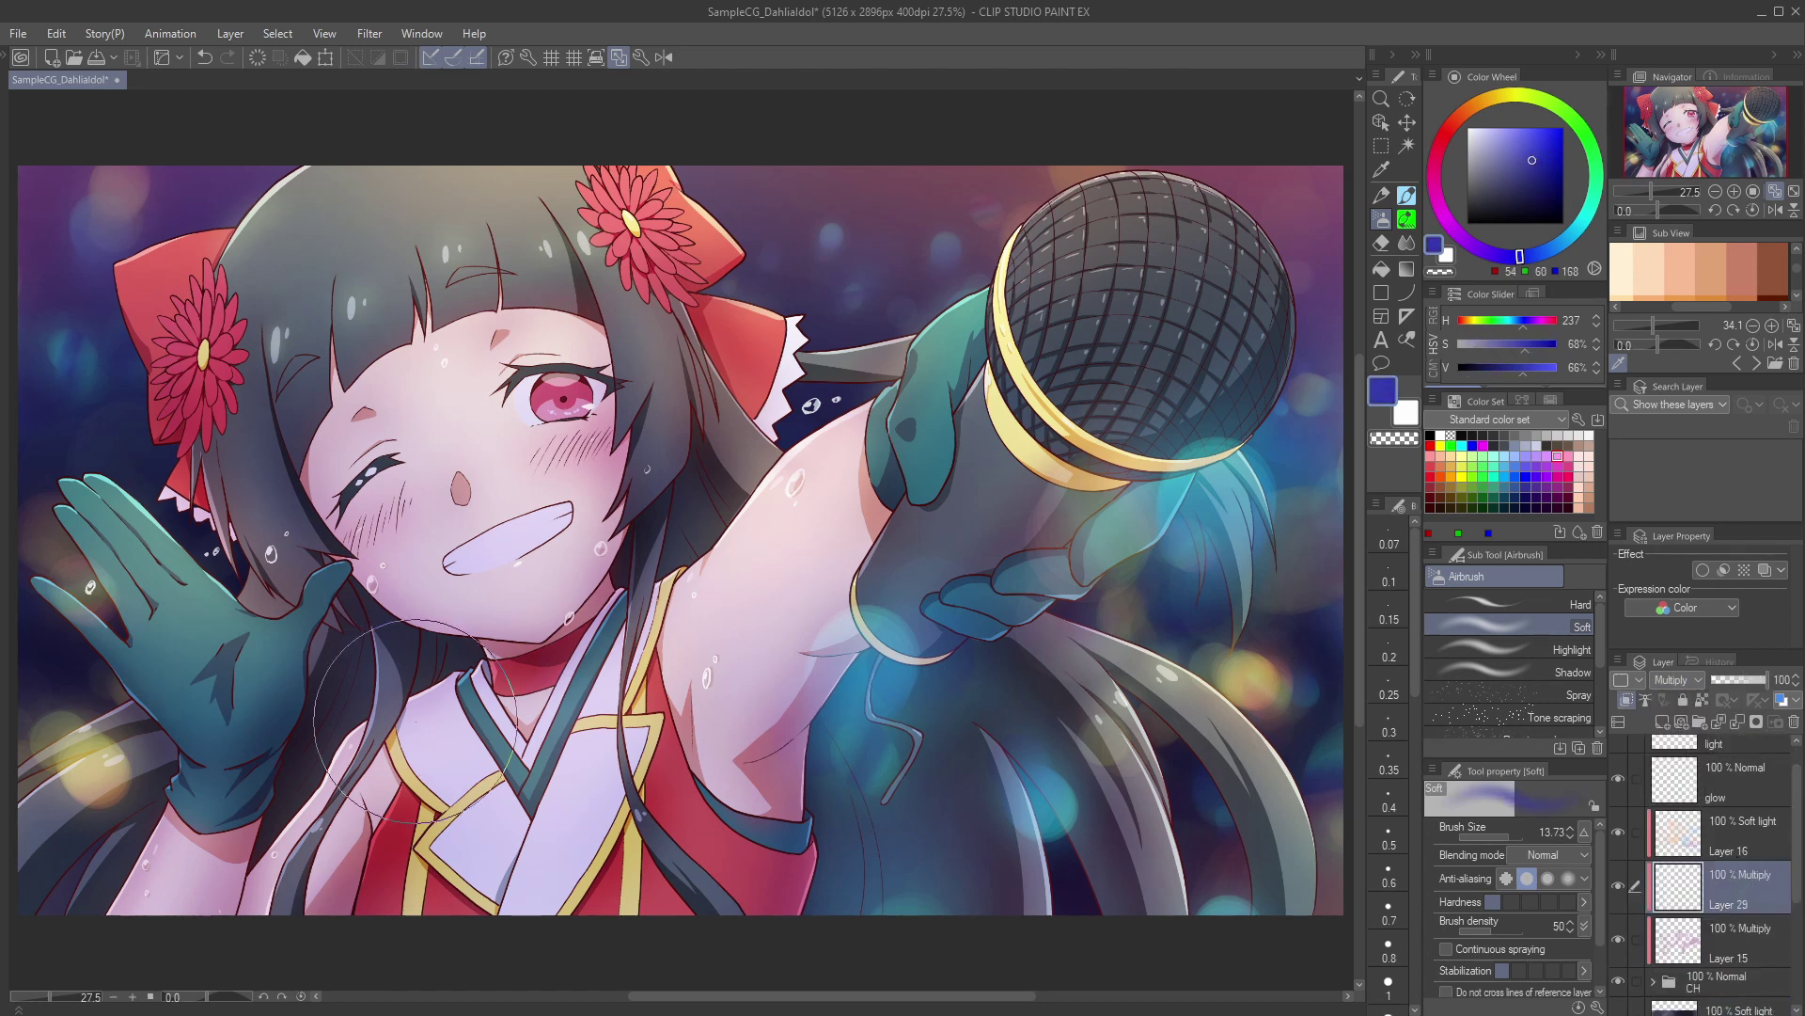
drag(362, 832, 311, 895)
drag(340, 519, 260, 564)
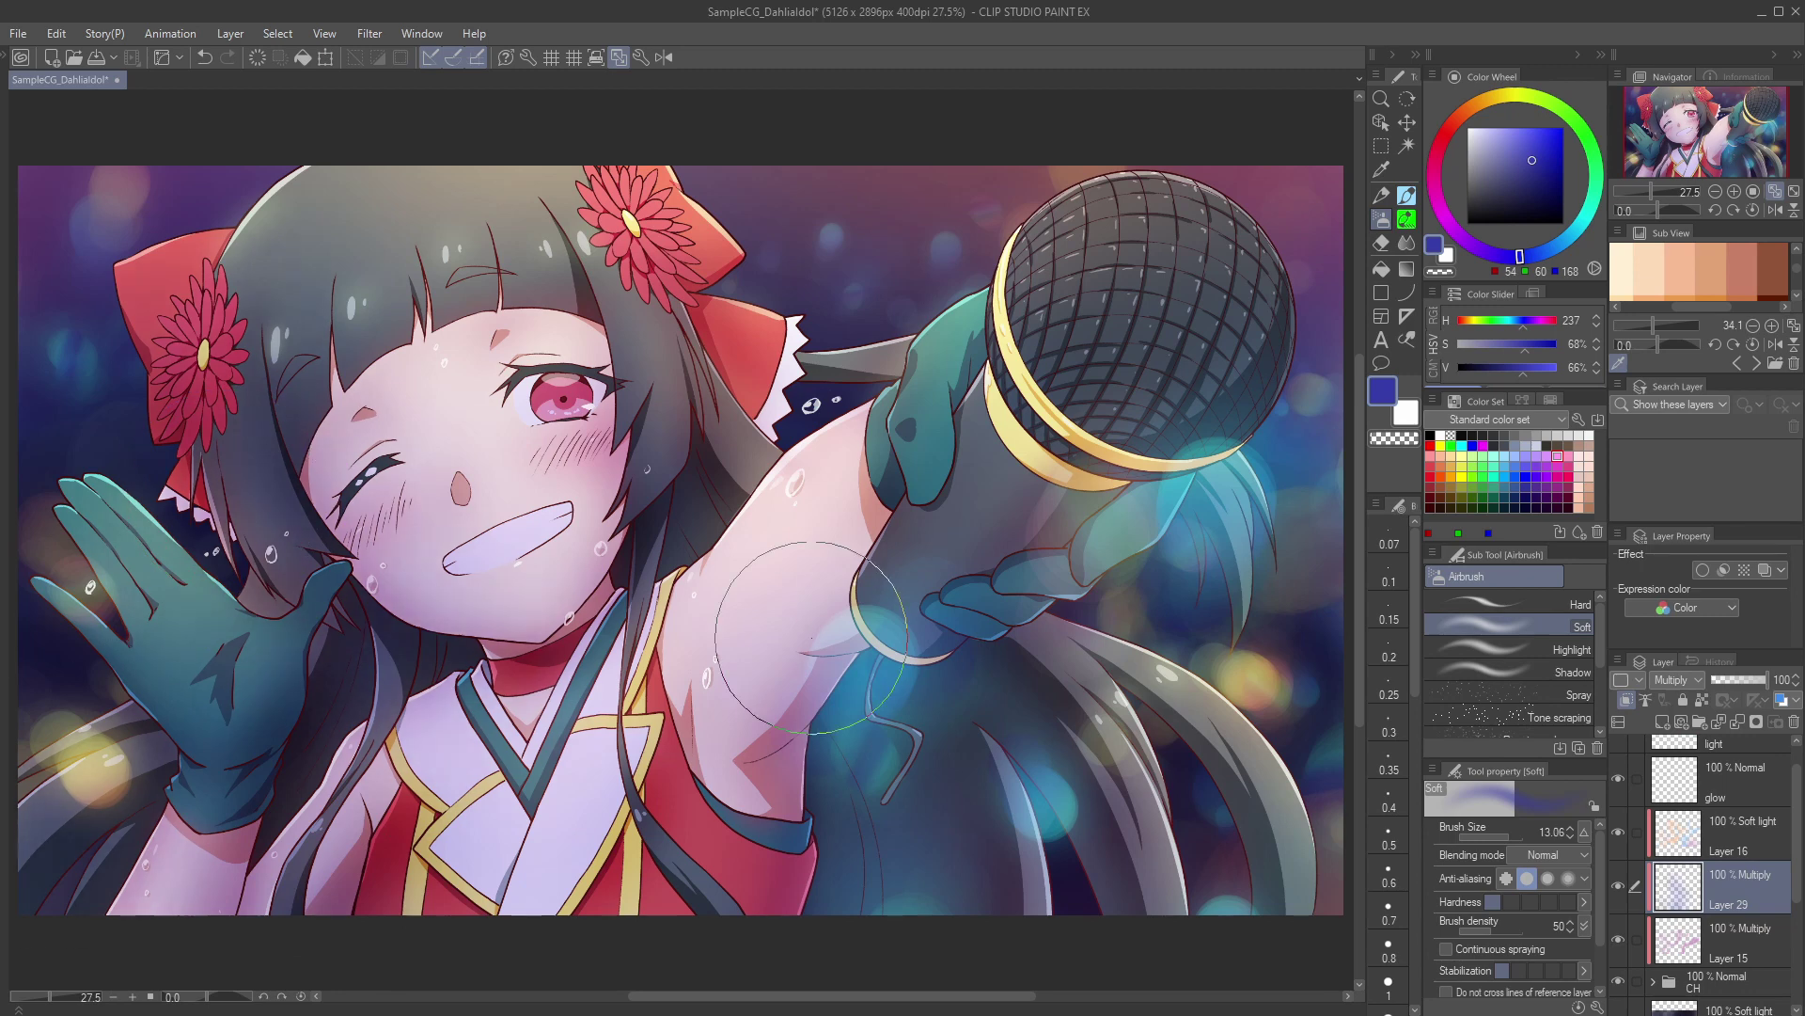
key(ctrl+z)
key(ctrl+z)
Step: Airbrush more blue shading around the armpit, the hair beside the raised arm and the lower hair on Multiply Layer 29
drag(685, 526, 644, 526)
drag(780, 743, 779, 804)
drag(1153, 842, 1151, 898)
drag(749, 503, 730, 545)
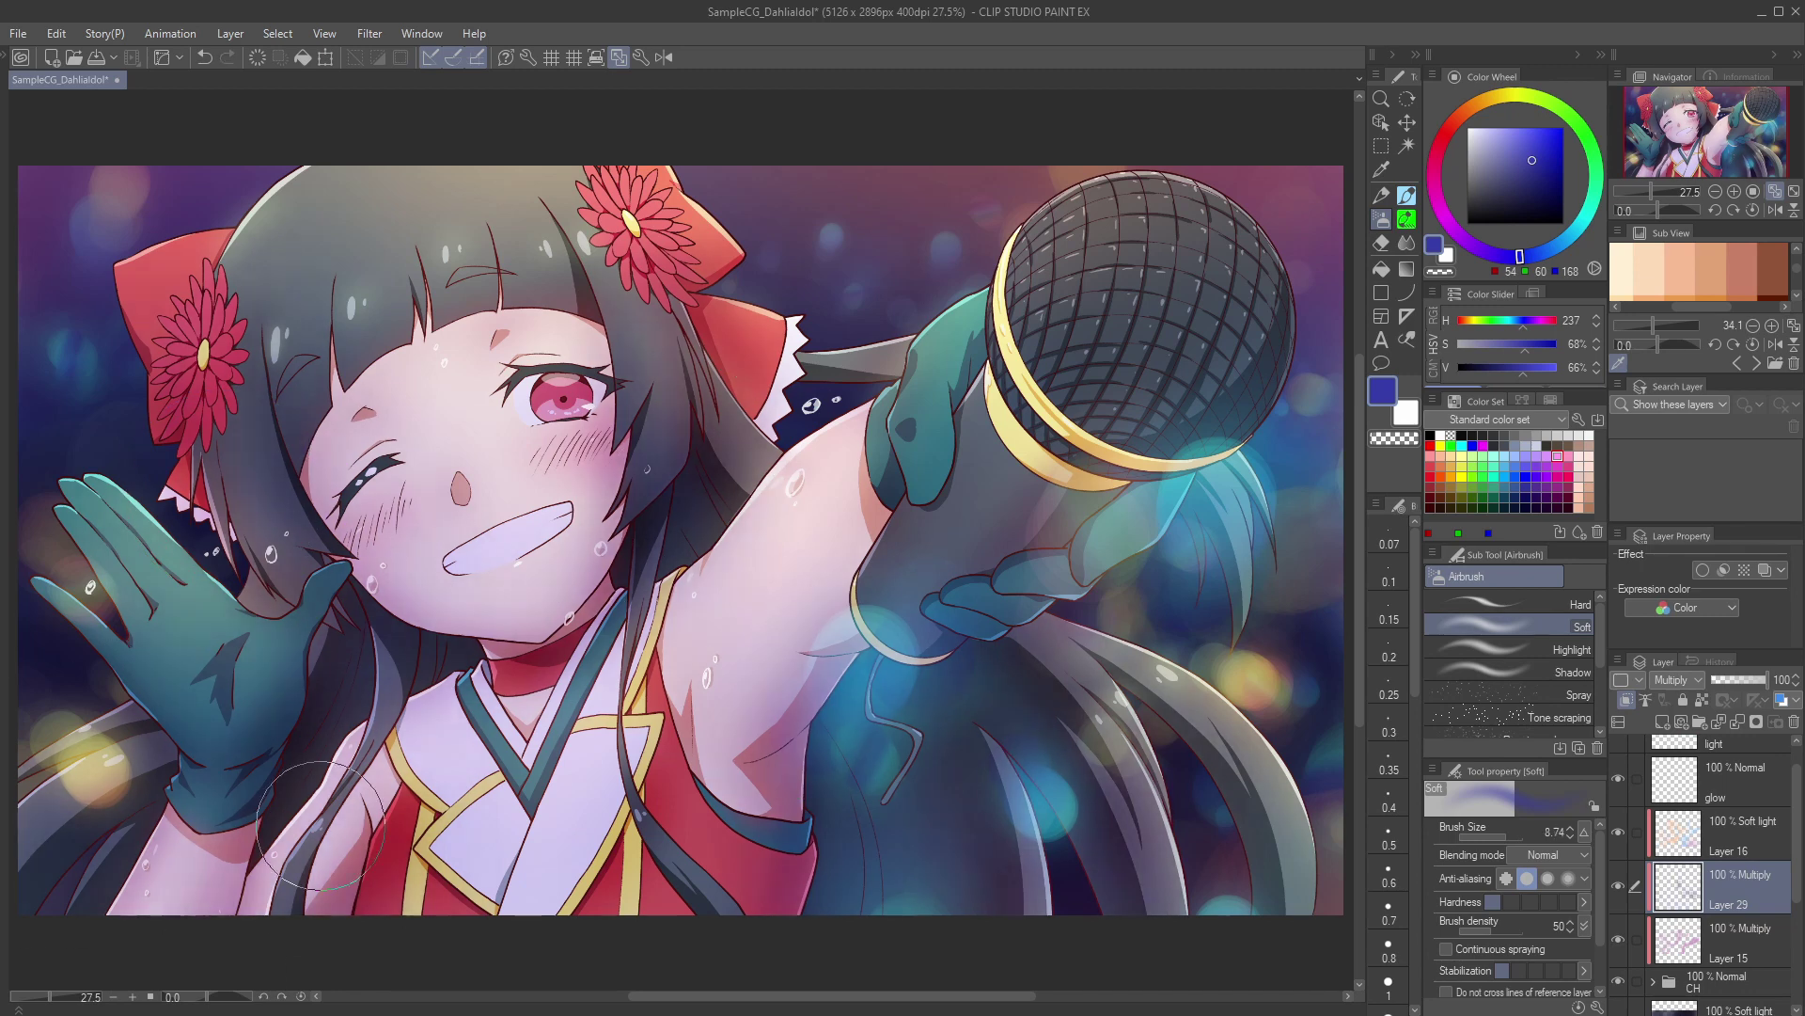
click(1733, 837)
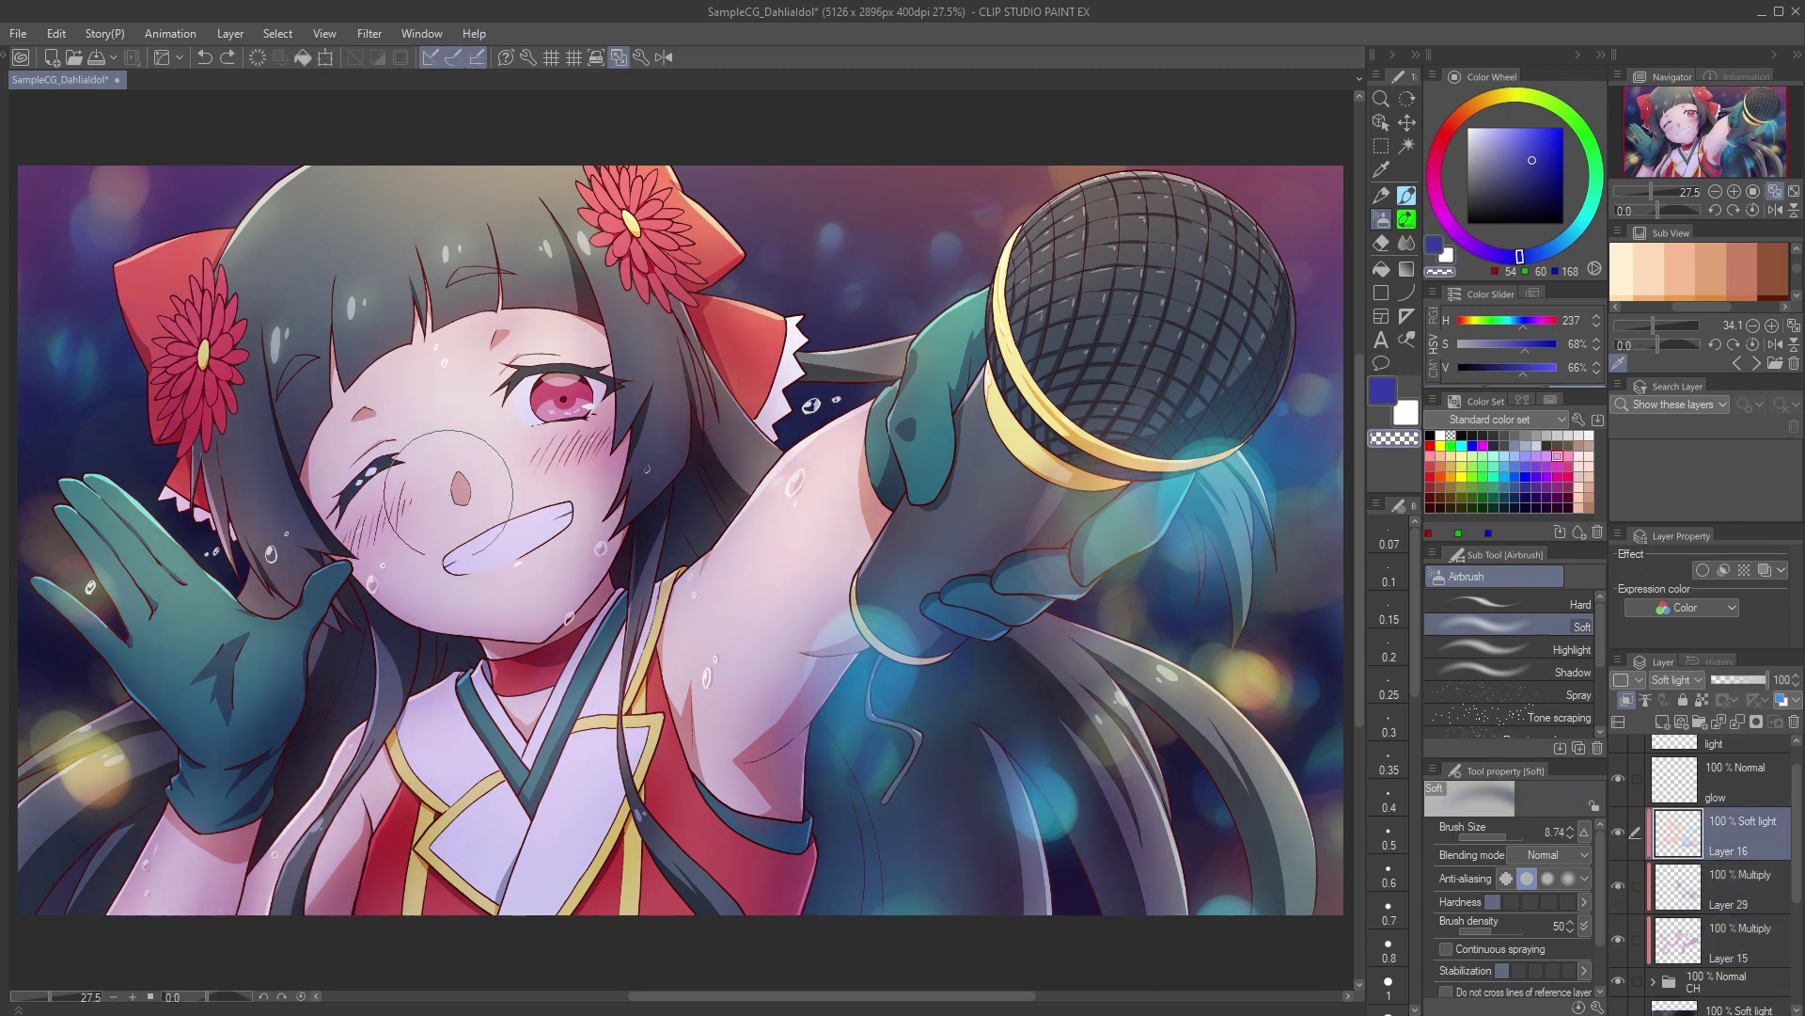
click(1741, 895)
key(c)
drag(743, 432, 749, 550)
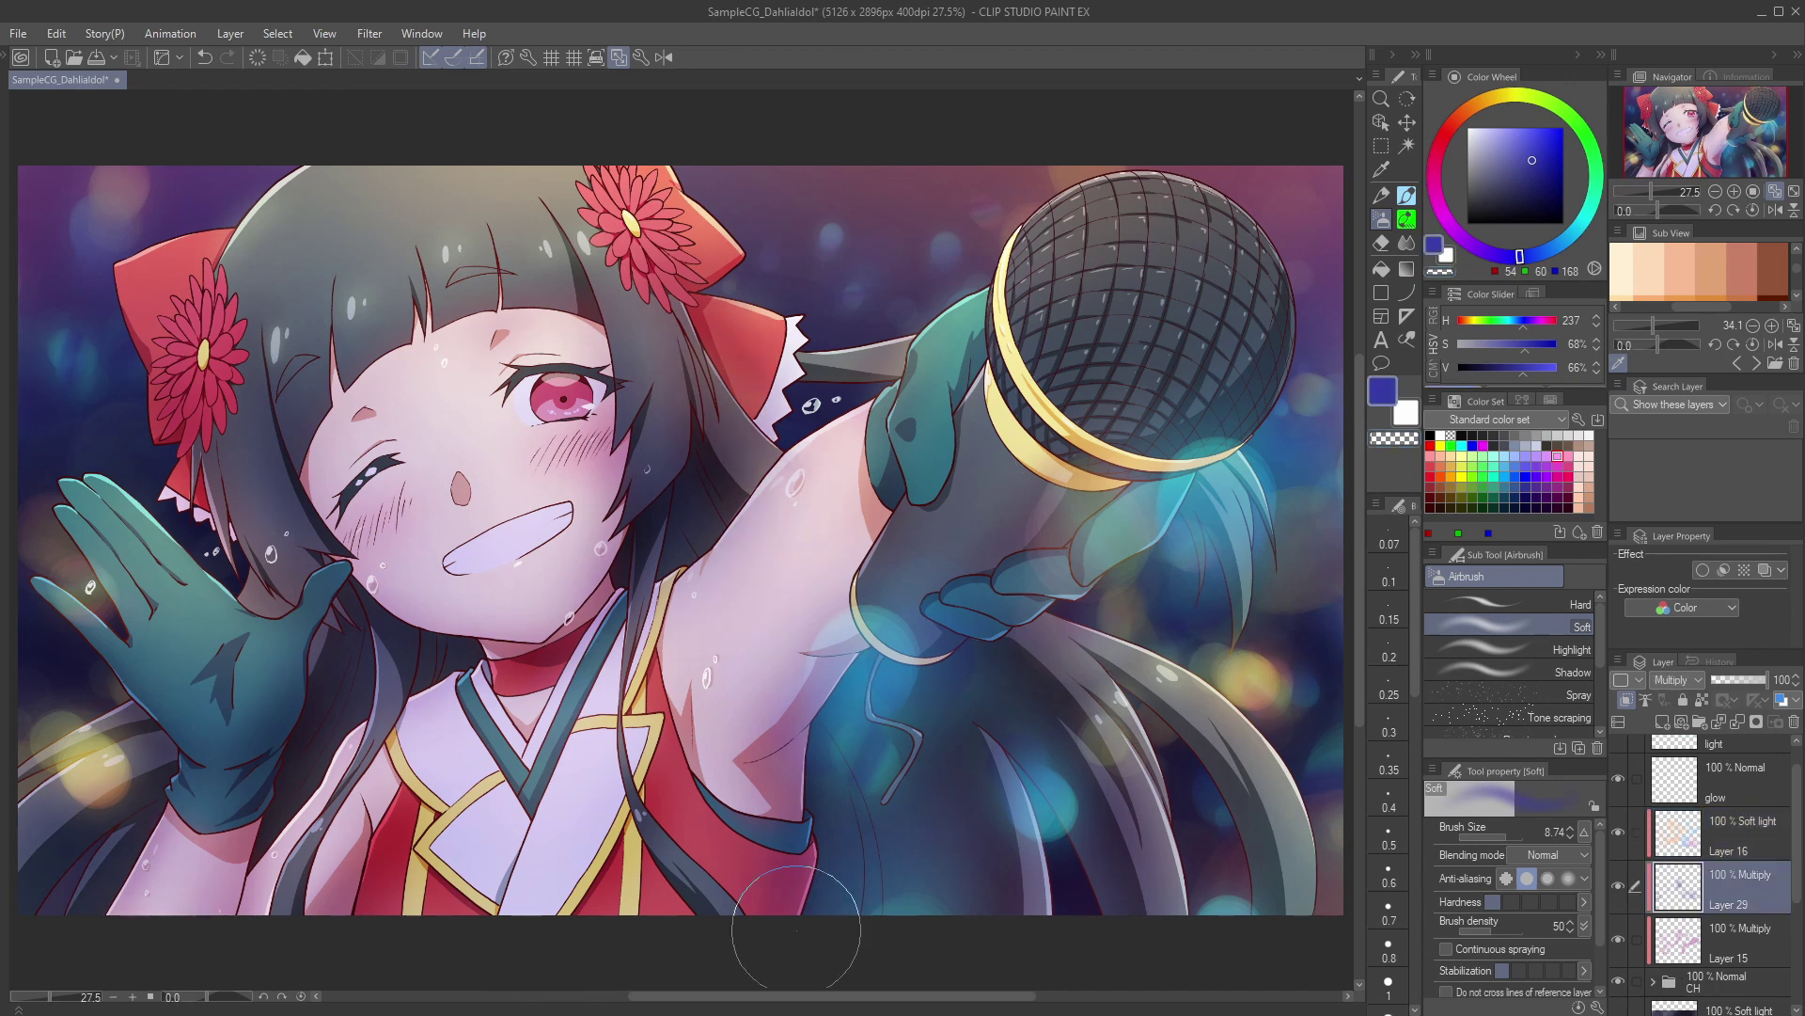
key([)
scroll(878, 843, down, 2)
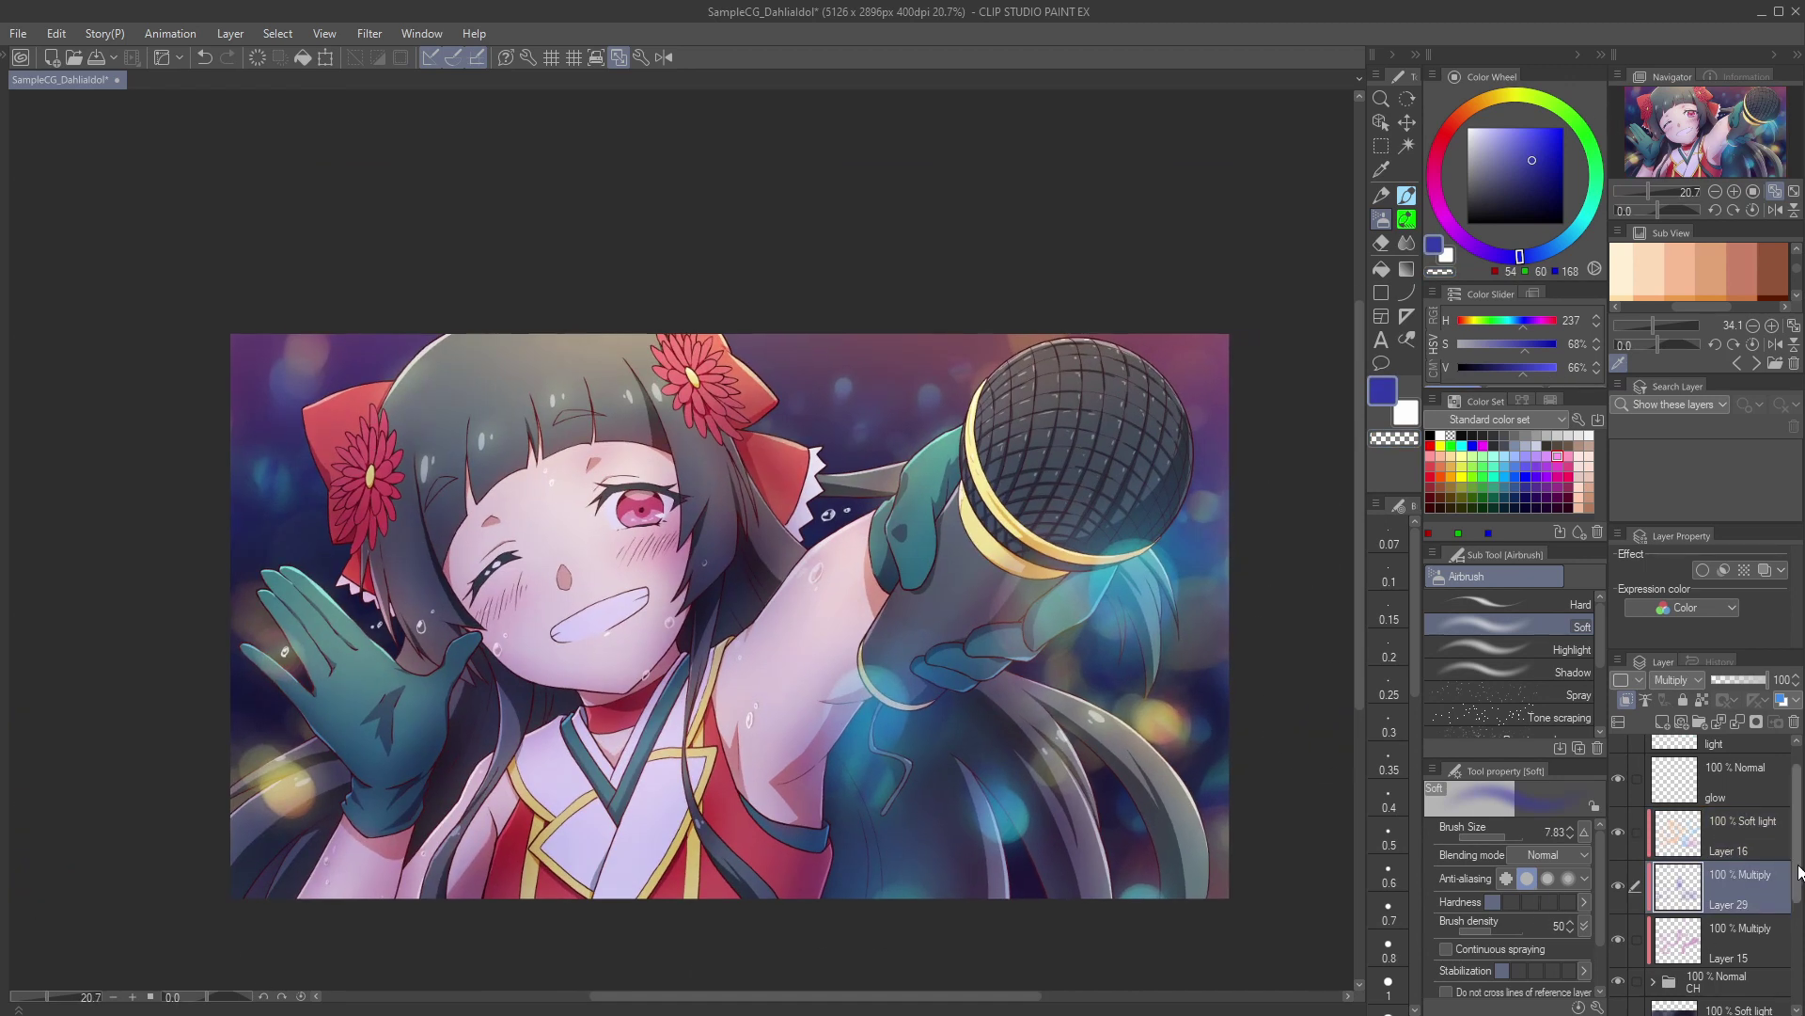
Step: Add a new clipped raster layer above Layer 16 and set its blending mode to Screen
click(1733, 836)
click(1662, 724)
click(1628, 702)
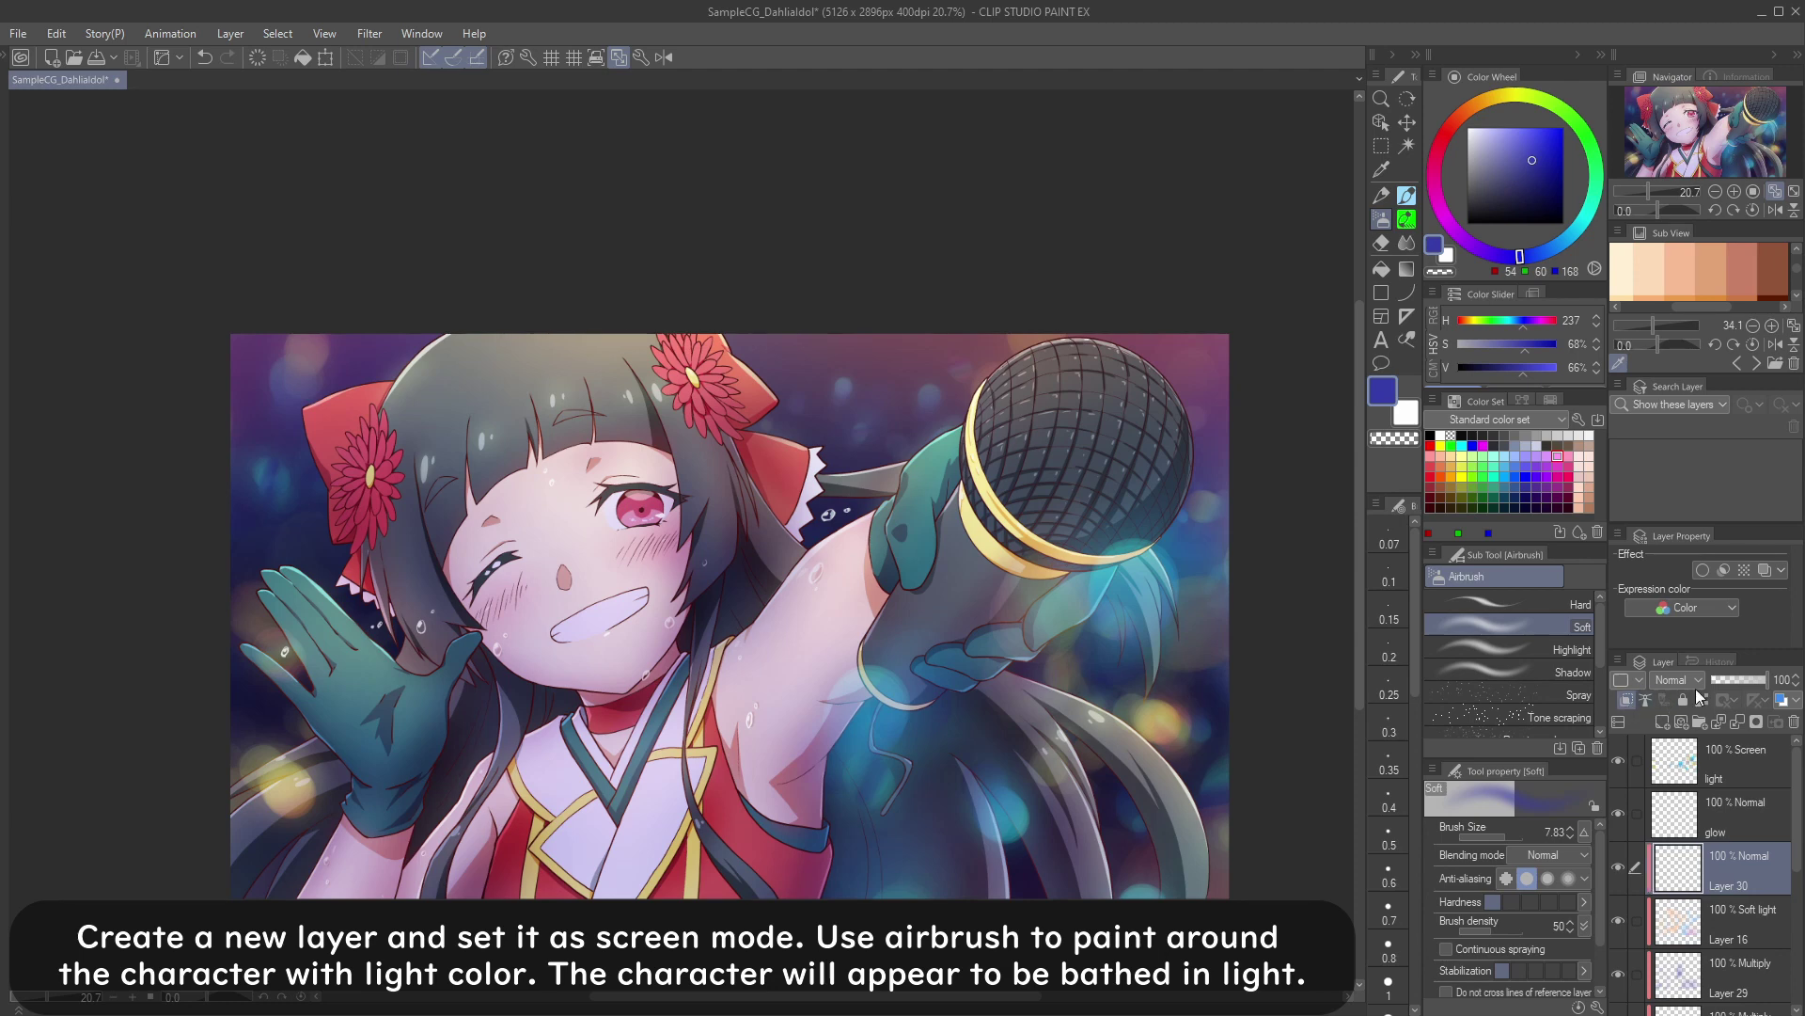
click(1686, 835)
Step: Airbrush light blue (RGB 90, 176, 255) onto the flowing hair below the microphone on the Screen layer, undoing the last stroke
drag(1526, 143, 1526, 123)
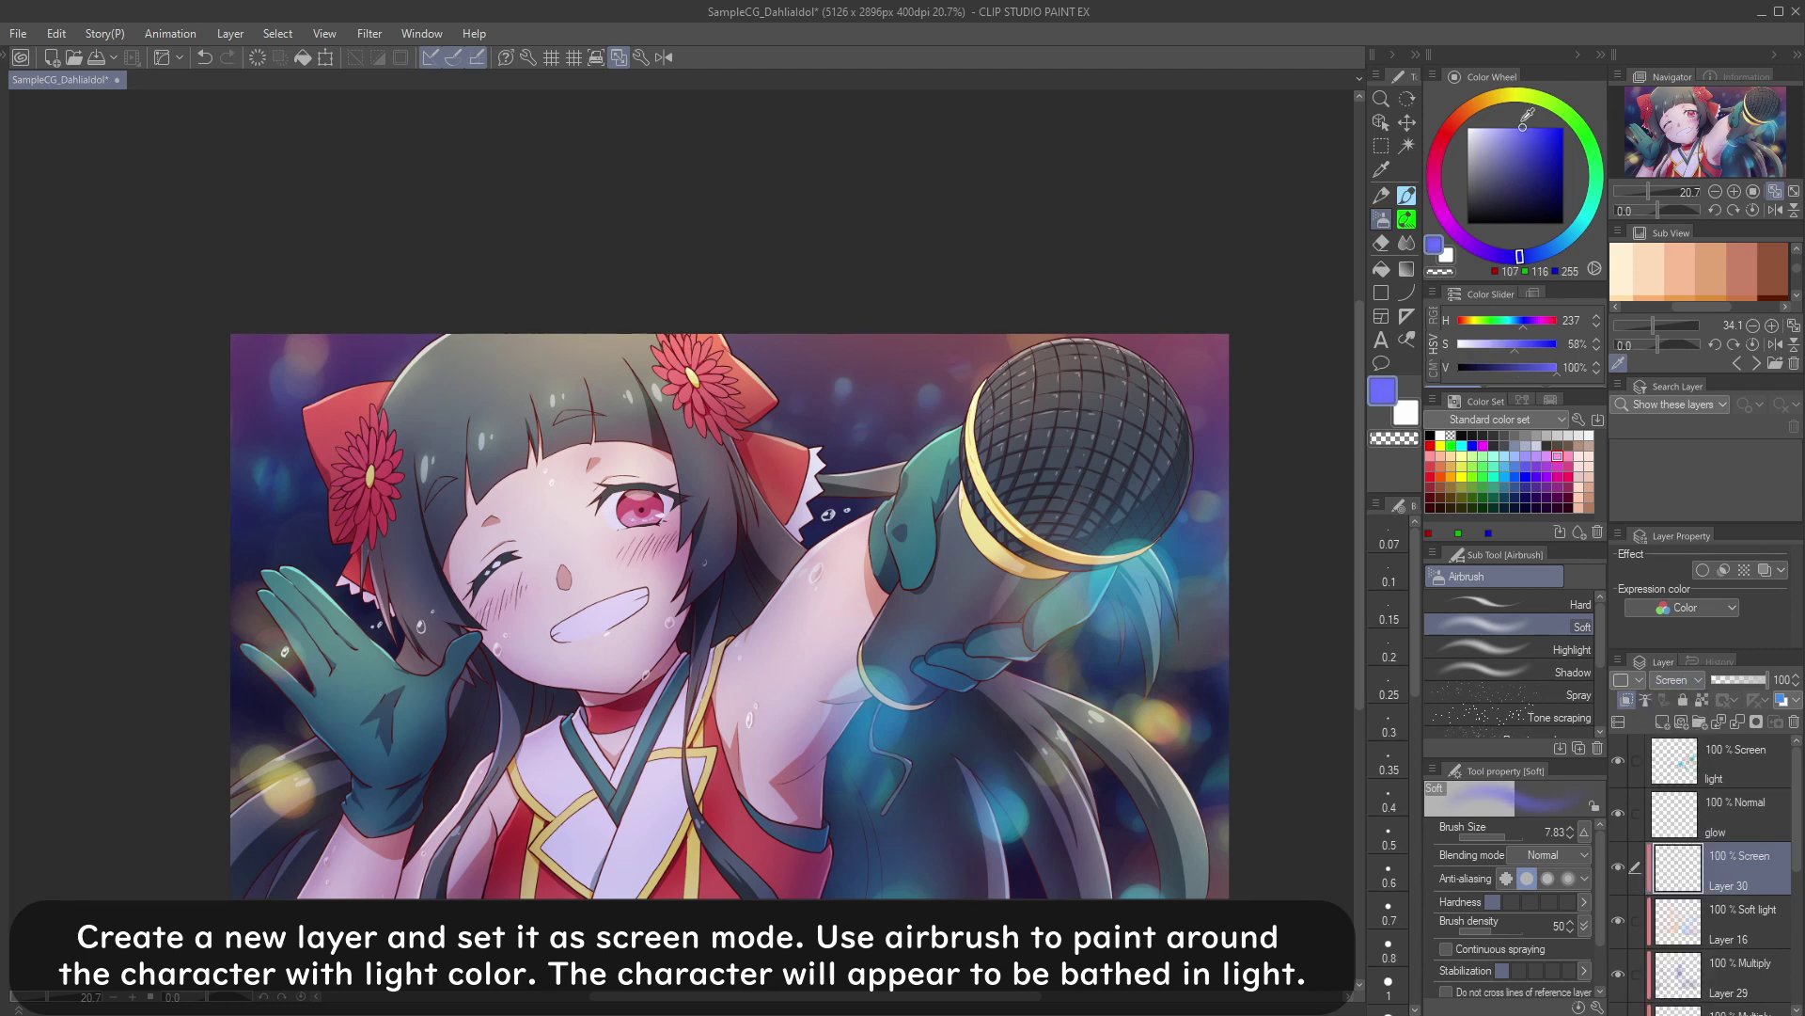
drag(1520, 256, 1557, 246)
drag(1516, 136, 1531, 118)
mouse_move(1141, 780)
mouse_down()
mouse_move(1062, 747)
mouse_move(985, 777)
mouse_move(1020, 848)
mouse_move(988, 812)
mouse_move(1009, 879)
mouse_move(1000, 816)
mouse_move(1029, 865)
mouse_up()
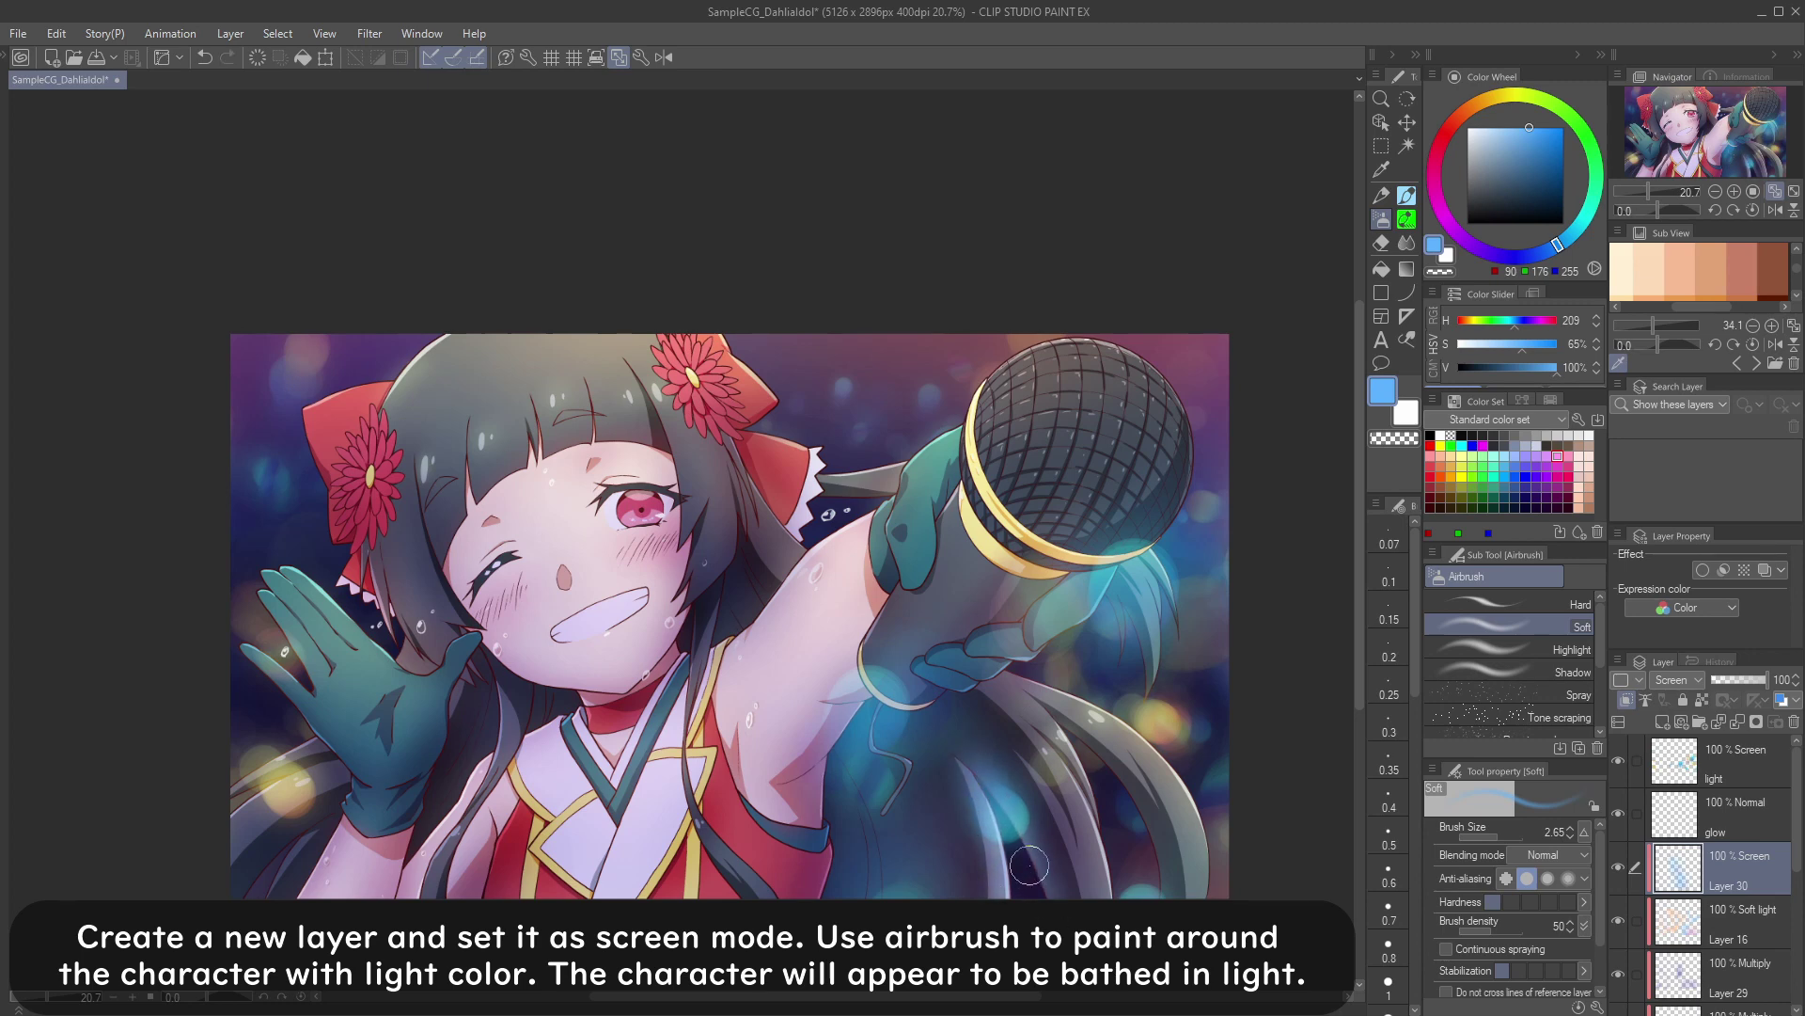
mouse_move(1102, 789)
mouse_down()
mouse_move(1063, 733)
mouse_move(1116, 847)
mouse_up()
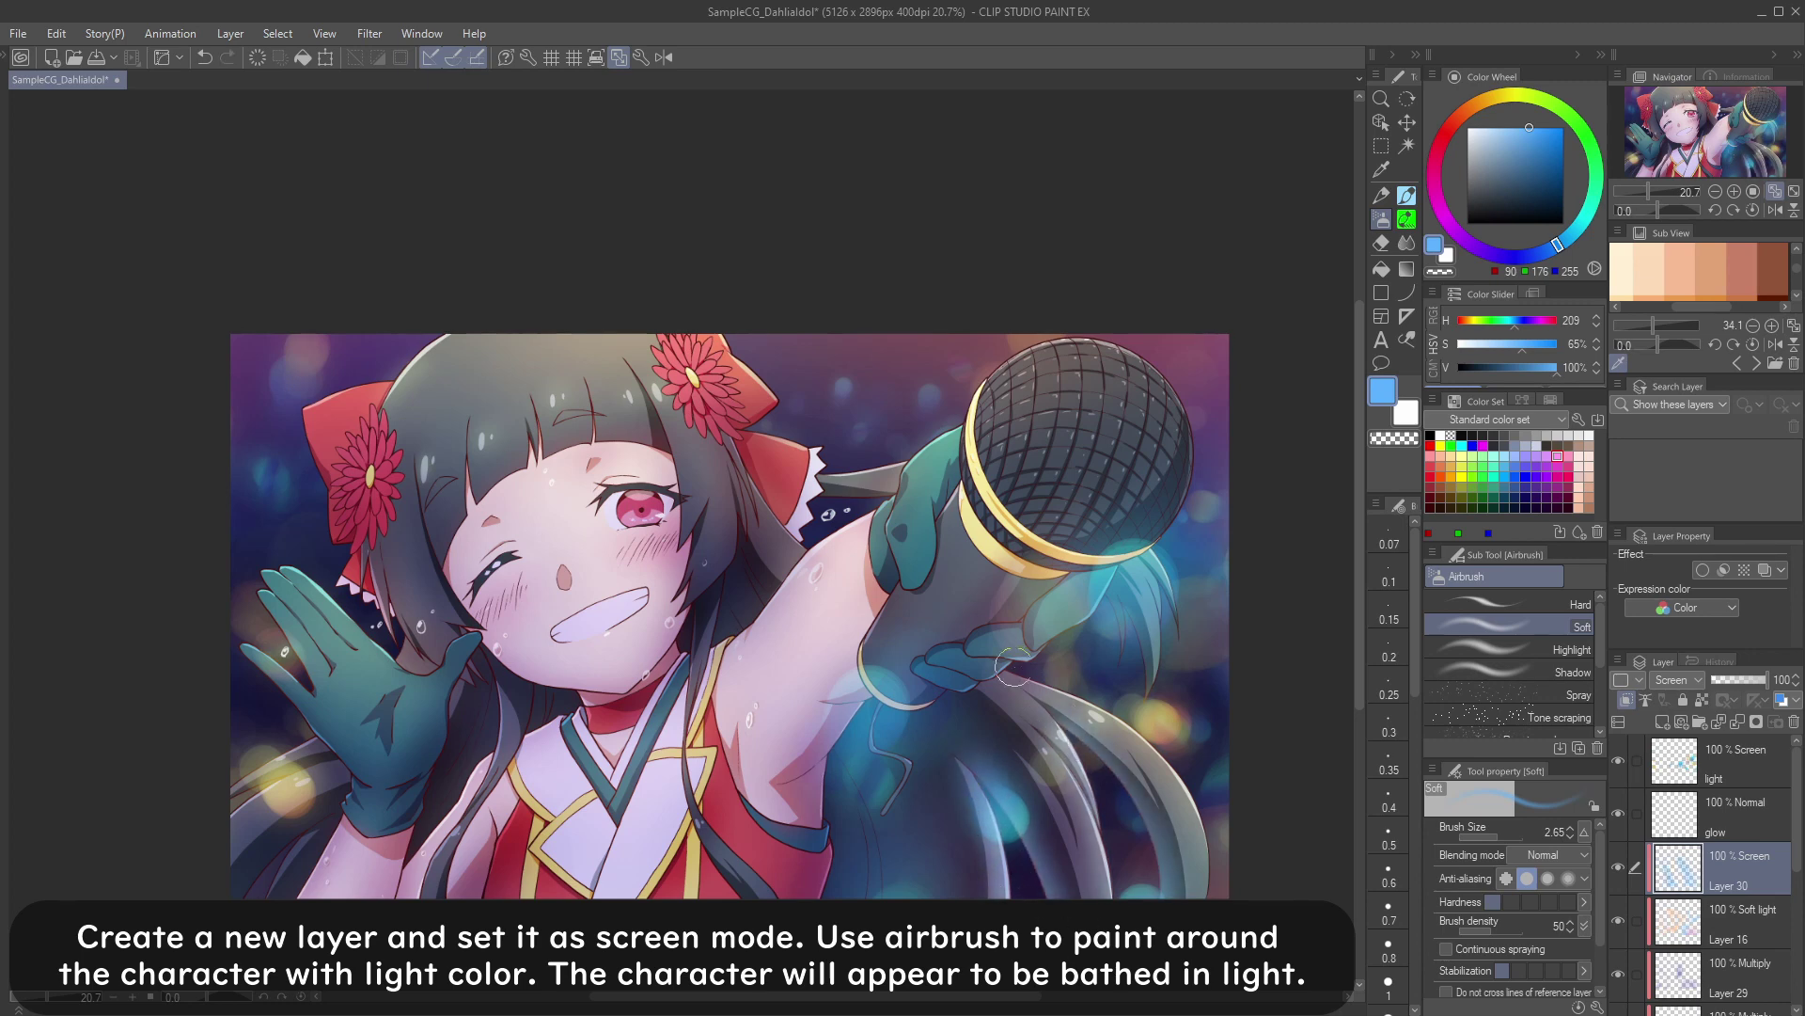
mouse_move(1014, 666)
mouse_down()
mouse_move(1046, 648)
mouse_move(1004, 673)
mouse_move(1050, 664)
mouse_move(1192, 826)
mouse_move(1013, 663)
mouse_move(1218, 887)
mouse_up()
key(ctrl+z)
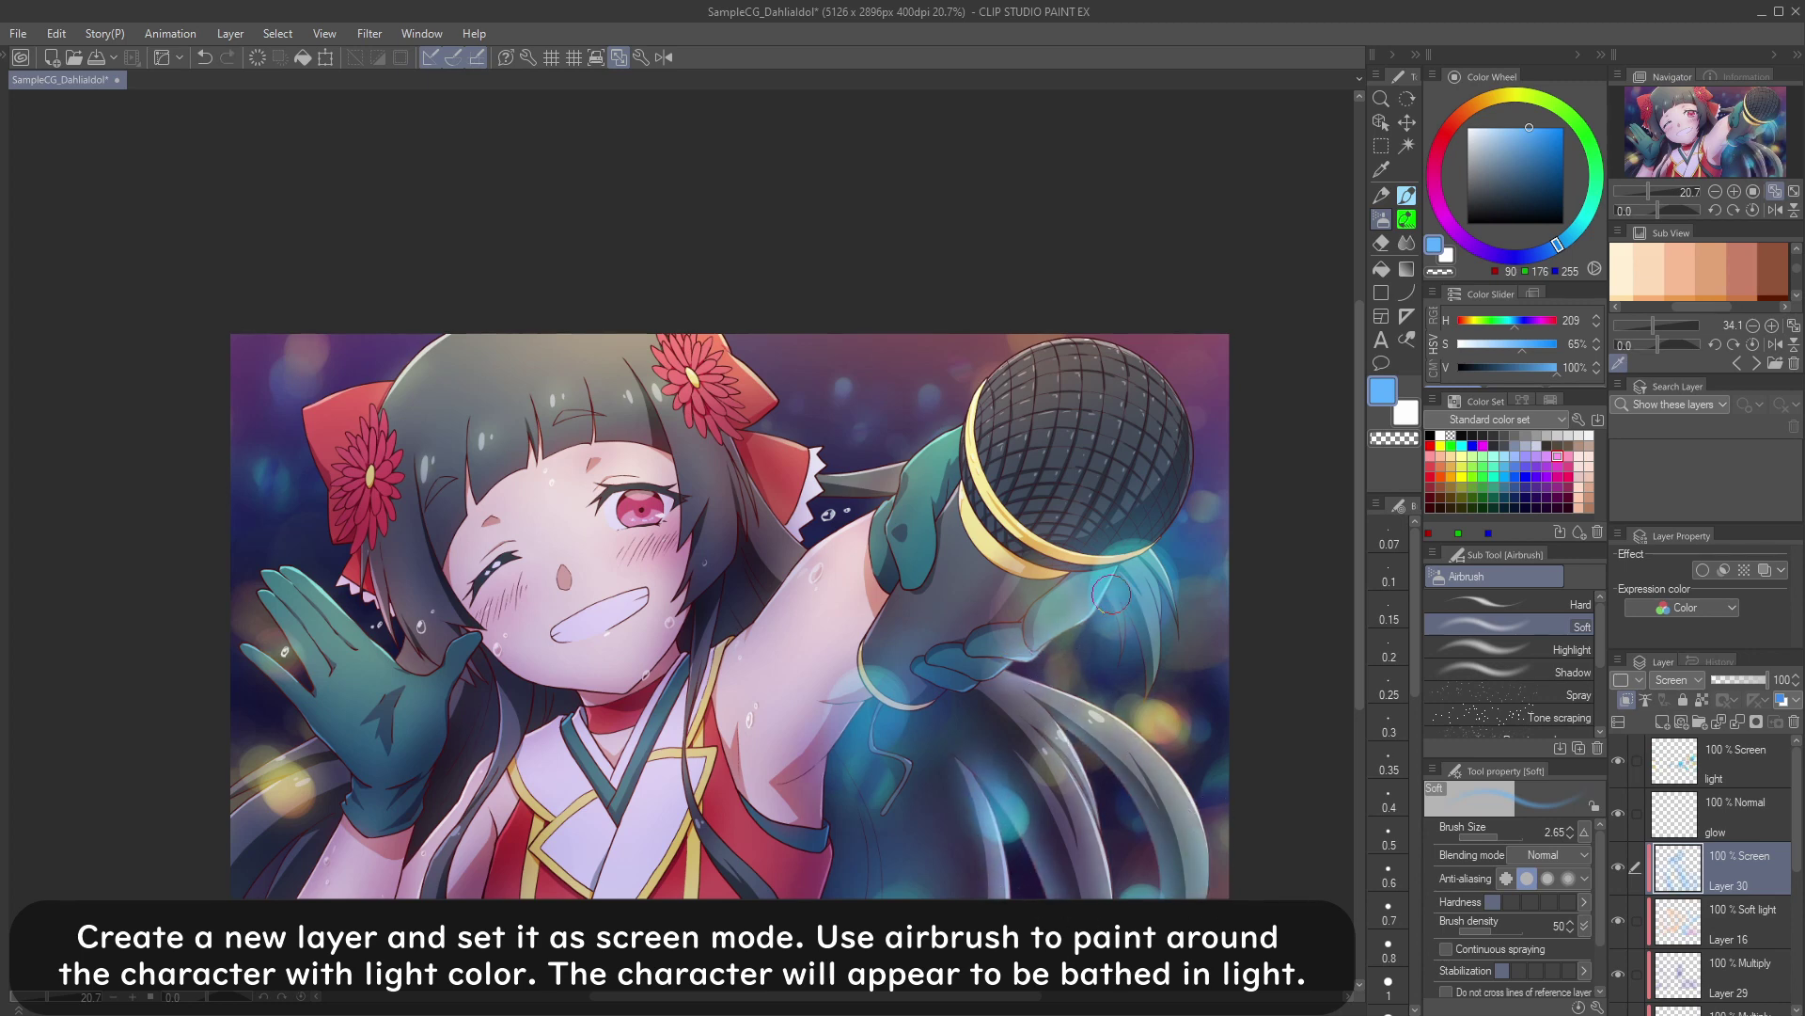
Step: Airbrush light blue over the flowing hair on both sides of the body, the bows and the edges of the gloves, enlarging the brush
mouse_move(1112, 593)
mouse_down()
mouse_move(1166, 677)
mouse_move(1187, 376)
mouse_move(996, 405)
mouse_move(818, 461)
mouse_move(791, 397)
mouse_move(847, 522)
mouse_move(774, 402)
mouse_move(429, 333)
mouse_move(297, 435)
mouse_move(367, 601)
mouse_move(263, 573)
mouse_move(268, 780)
mouse_move(235, 948)
mouse_move(294, 787)
mouse_move(237, 815)
mouse_up()
key(bracketright)
drag(912, 752, 938, 929)
mouse_move(1027, 755)
mouse_down()
mouse_move(1088, 725)
mouse_move(1144, 820)
mouse_up()
drag(735, 603, 774, 539)
mouse_move(454, 755)
mouse_down()
mouse_move(427, 797)
mouse_move(277, 846)
mouse_up()
key(bracketright)
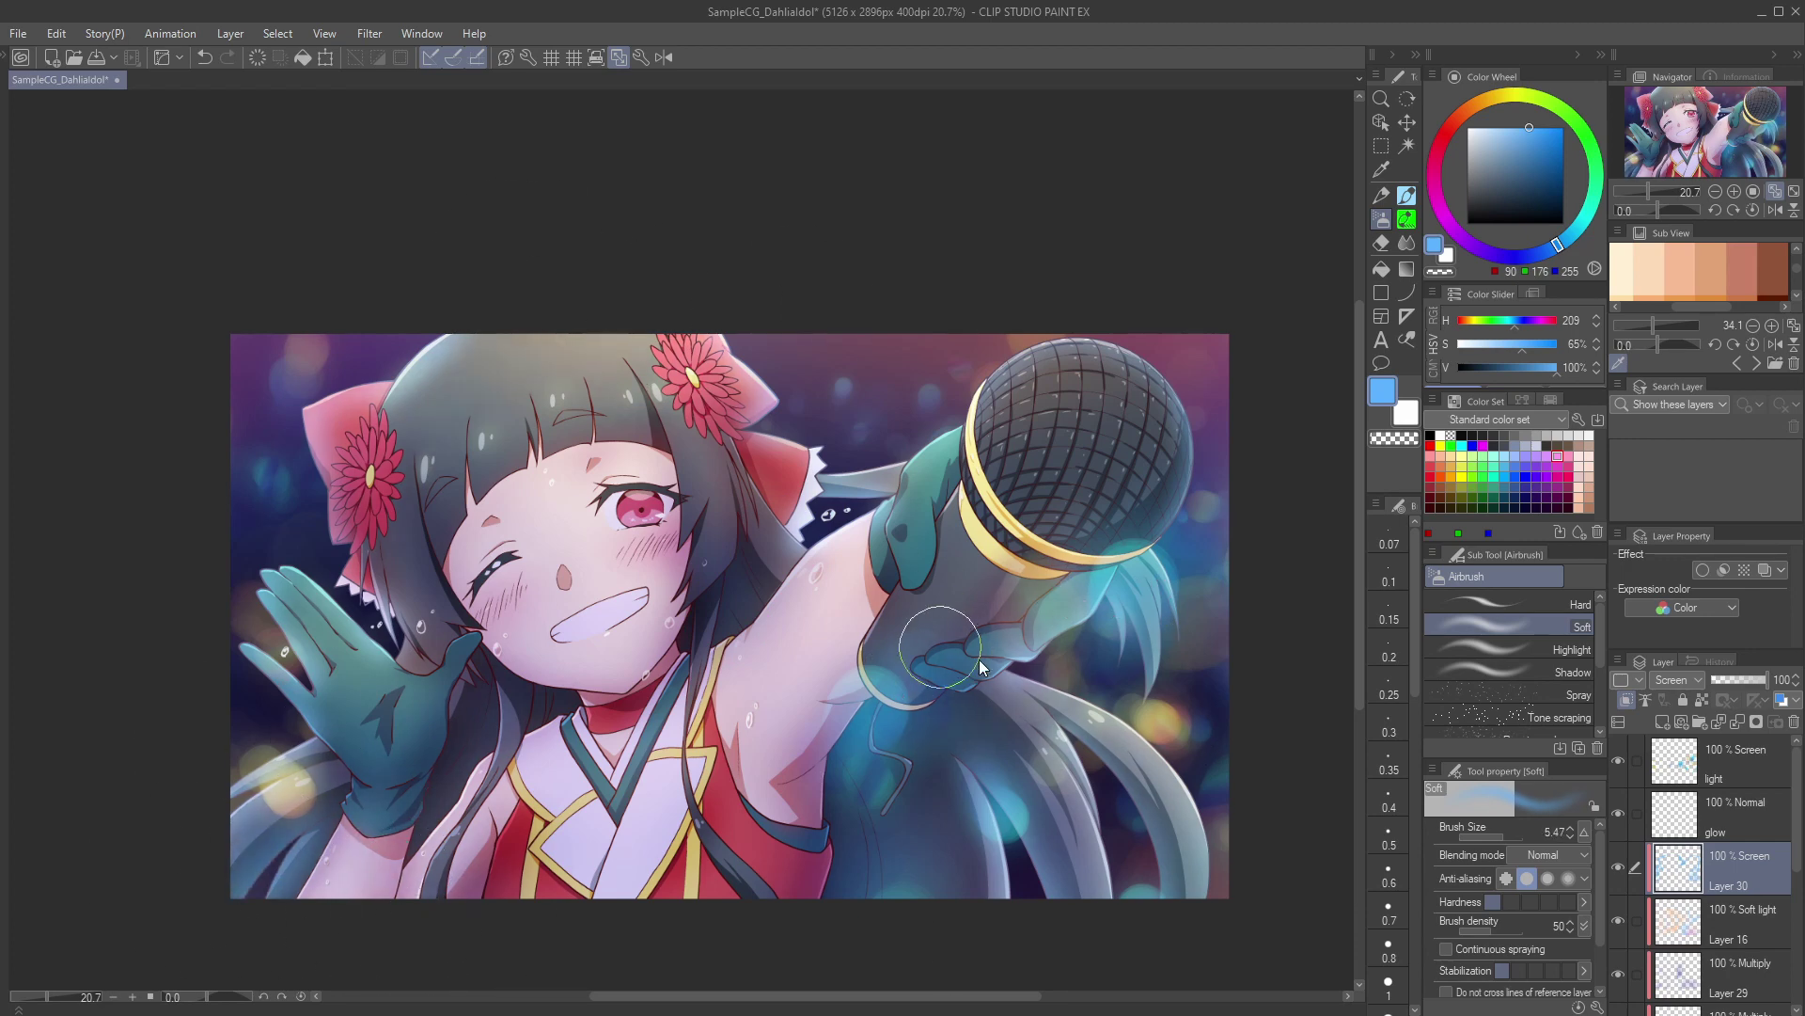
Step: Airbrush finer light blue along the costume's side edge, the side hair and the bow on the microphone side
key(bracketleft)
key(bracketleft)
key(bracketleft)
key(bracketleft)
key(bracketleft)
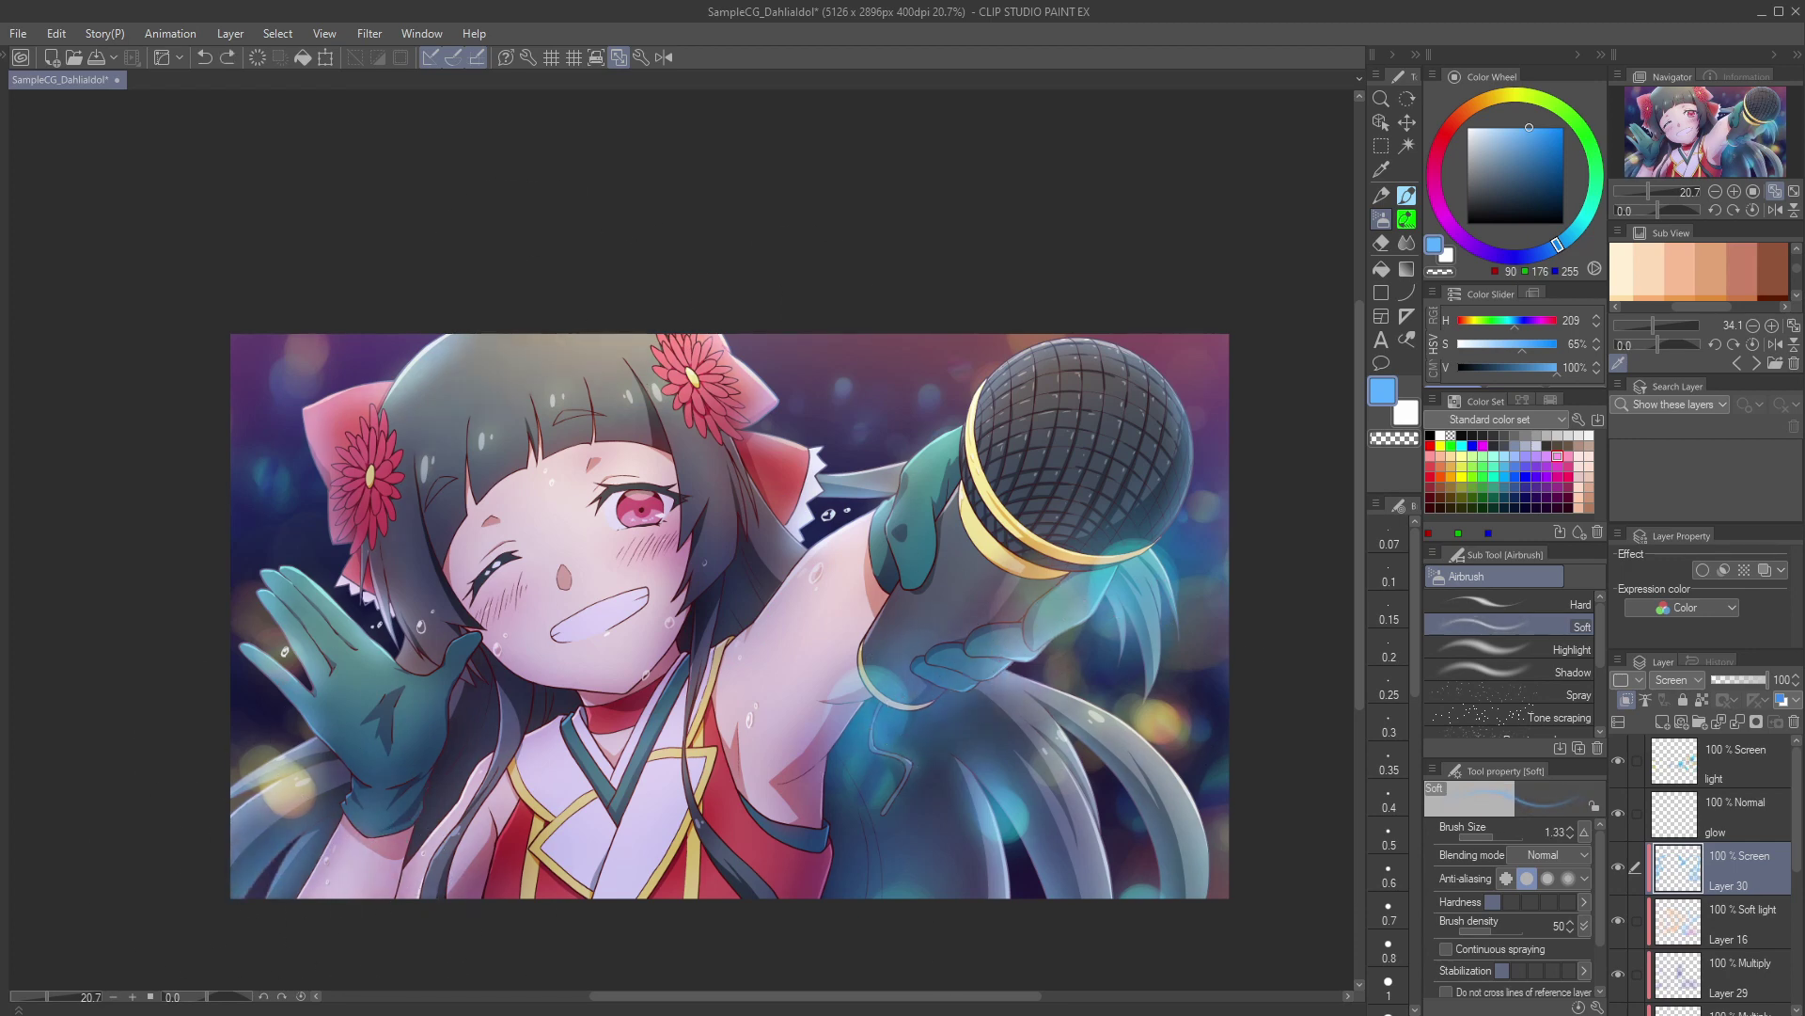
key(bracketright)
key(bracketright)
drag(827, 751, 831, 874)
drag(773, 573, 767, 589)
drag(731, 483, 716, 560)
drag(739, 431, 797, 516)
Step: Airbrush light blue with a larger brush over the flower and bow on the winking side of the head
key(bracketright)
key(bracketright)
drag(367, 433, 362, 493)
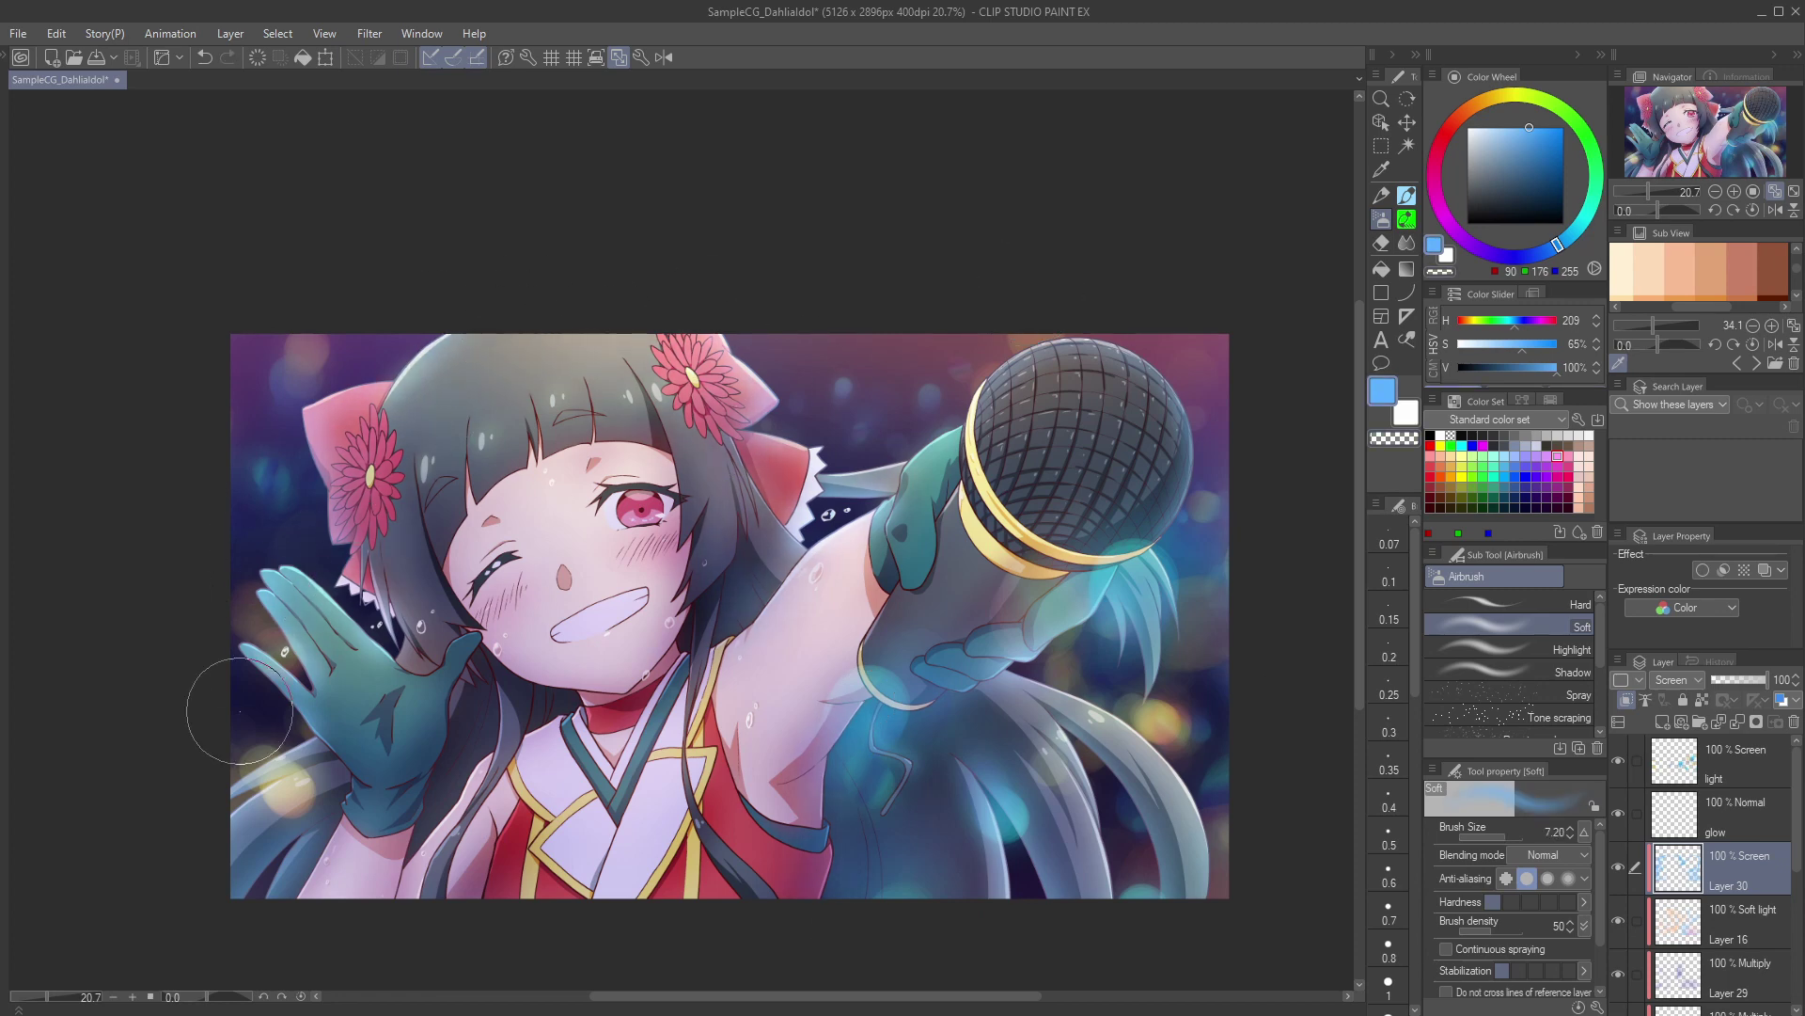
key(bracketleft)
key(bracketleft)
key(bracketleft)
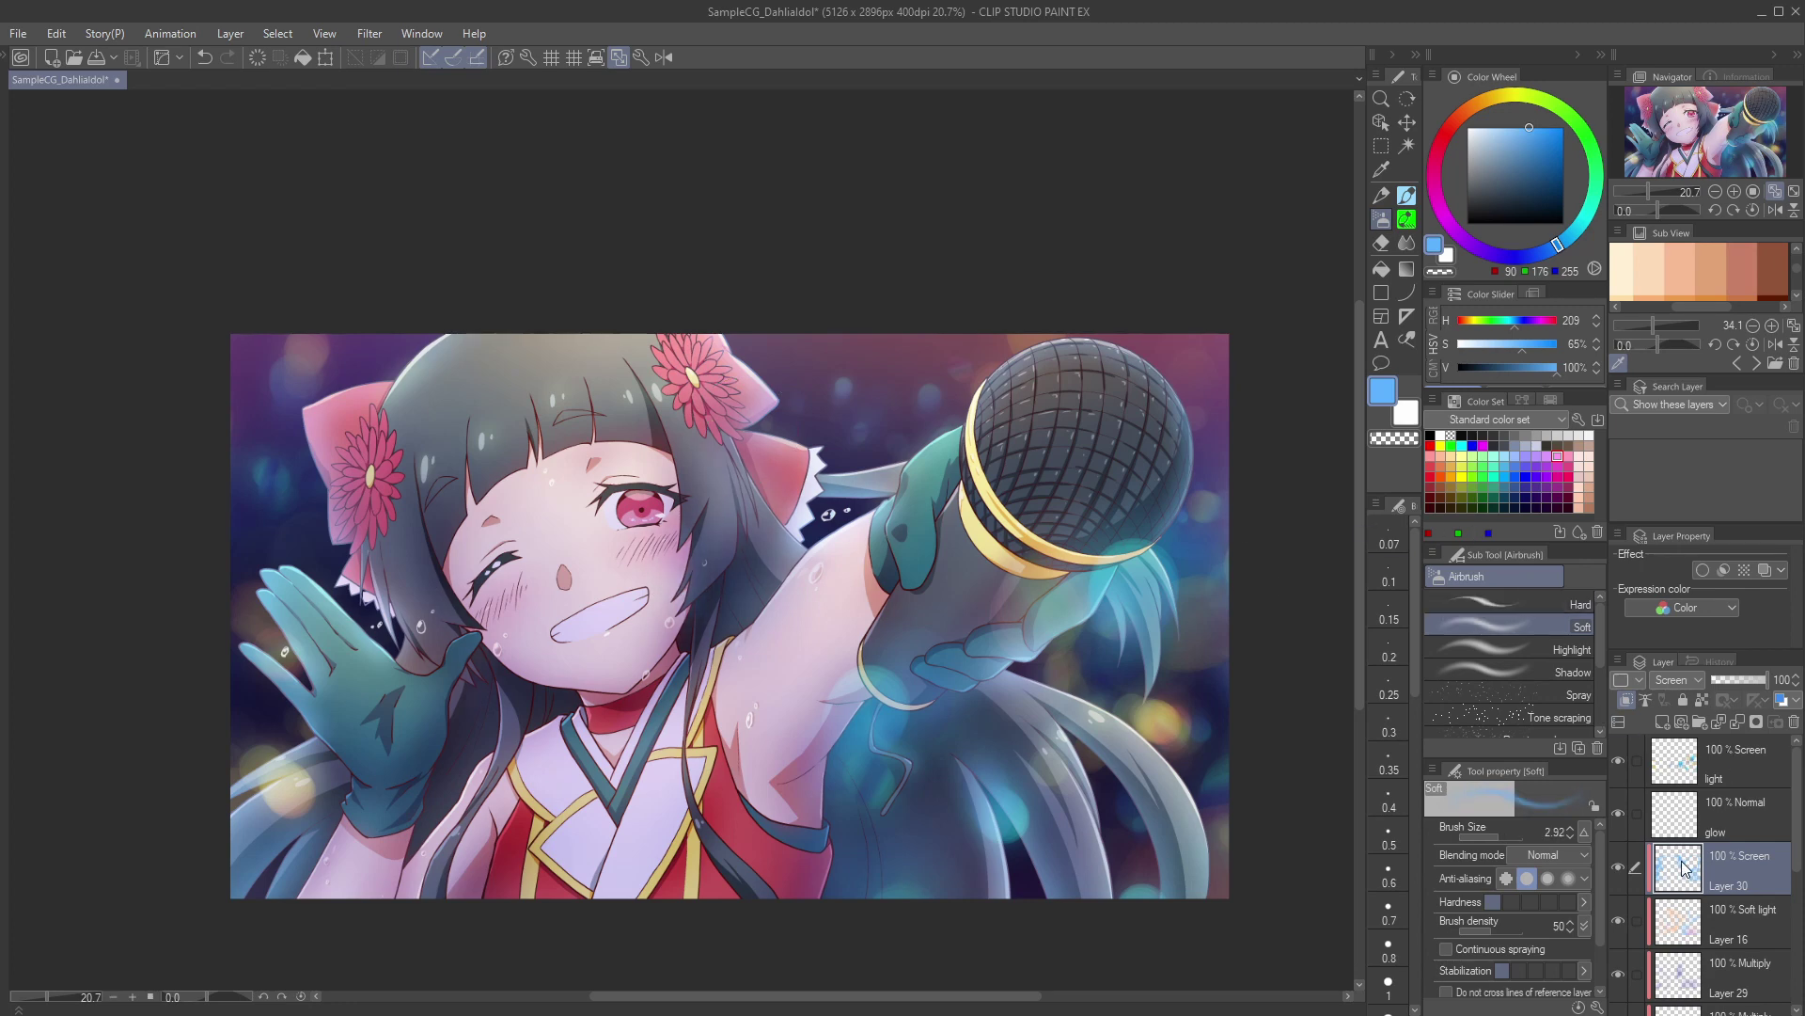
Step: Adjust Layer 30 to saturation 100 and luminosity -19, lower its opacity to 83%, and compare the artwork without the clipped effect layers
key(ctrl+u)
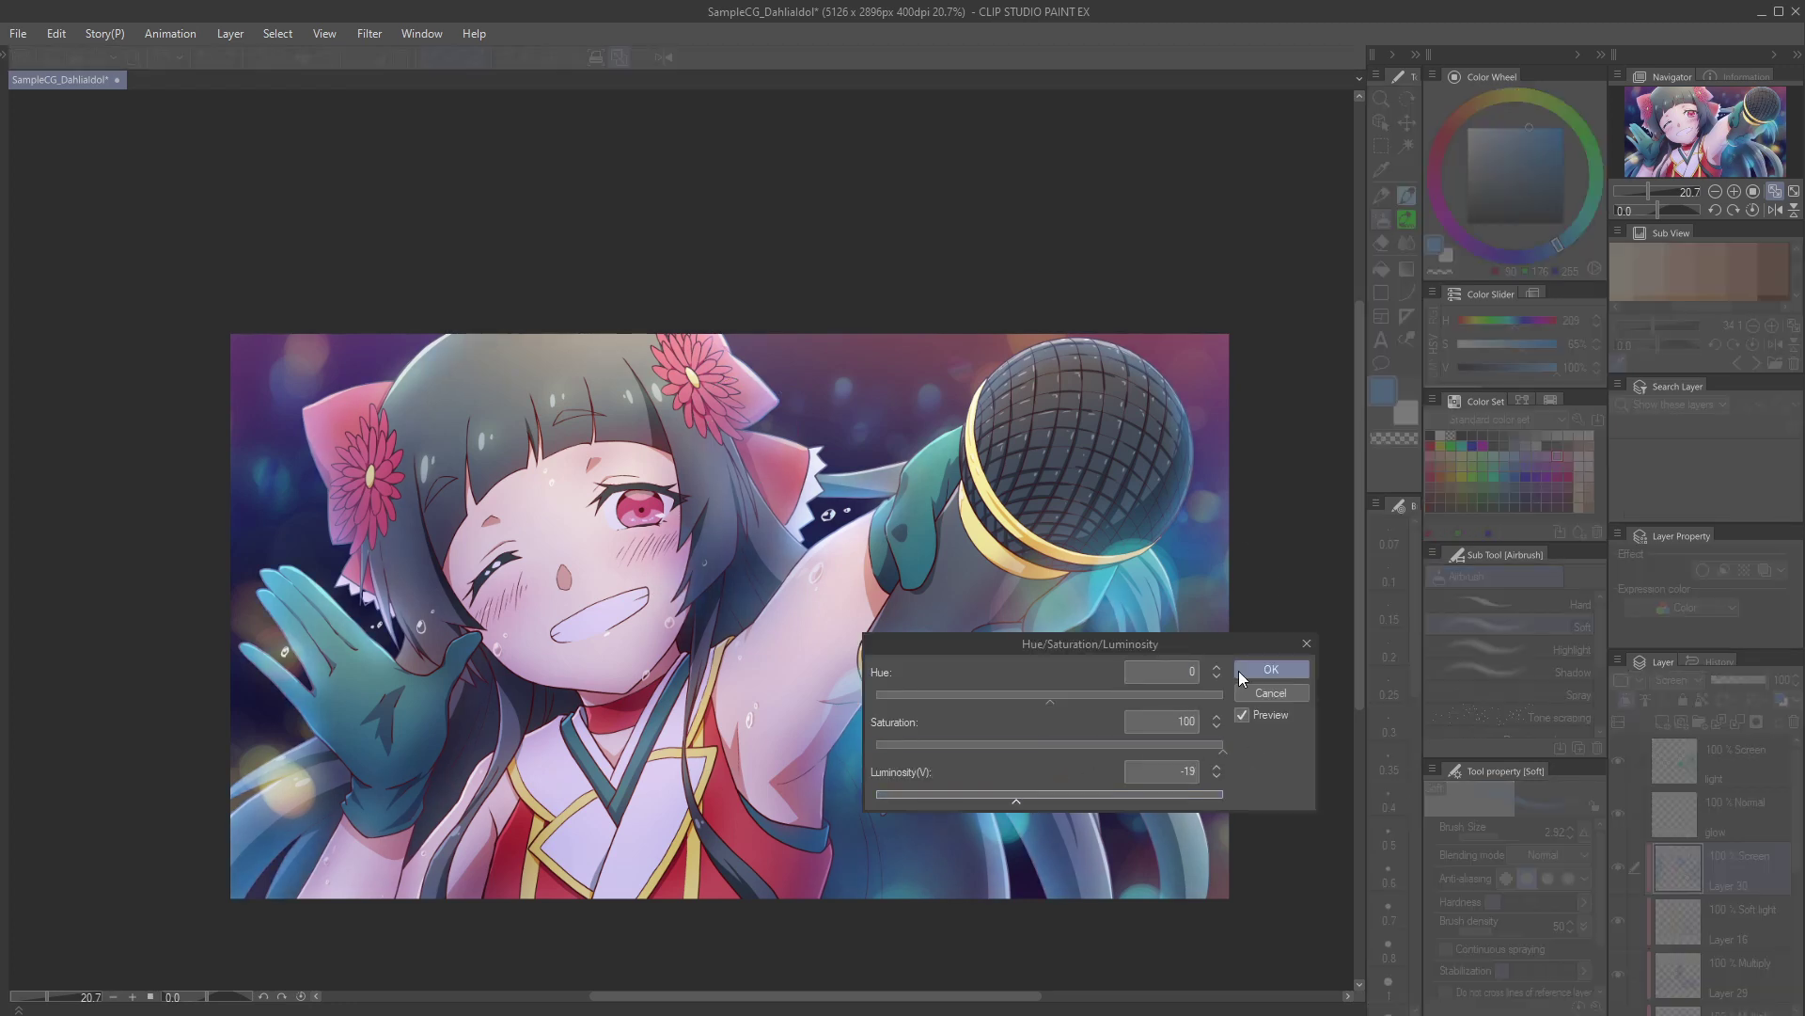
click(1243, 669)
click(1751, 677)
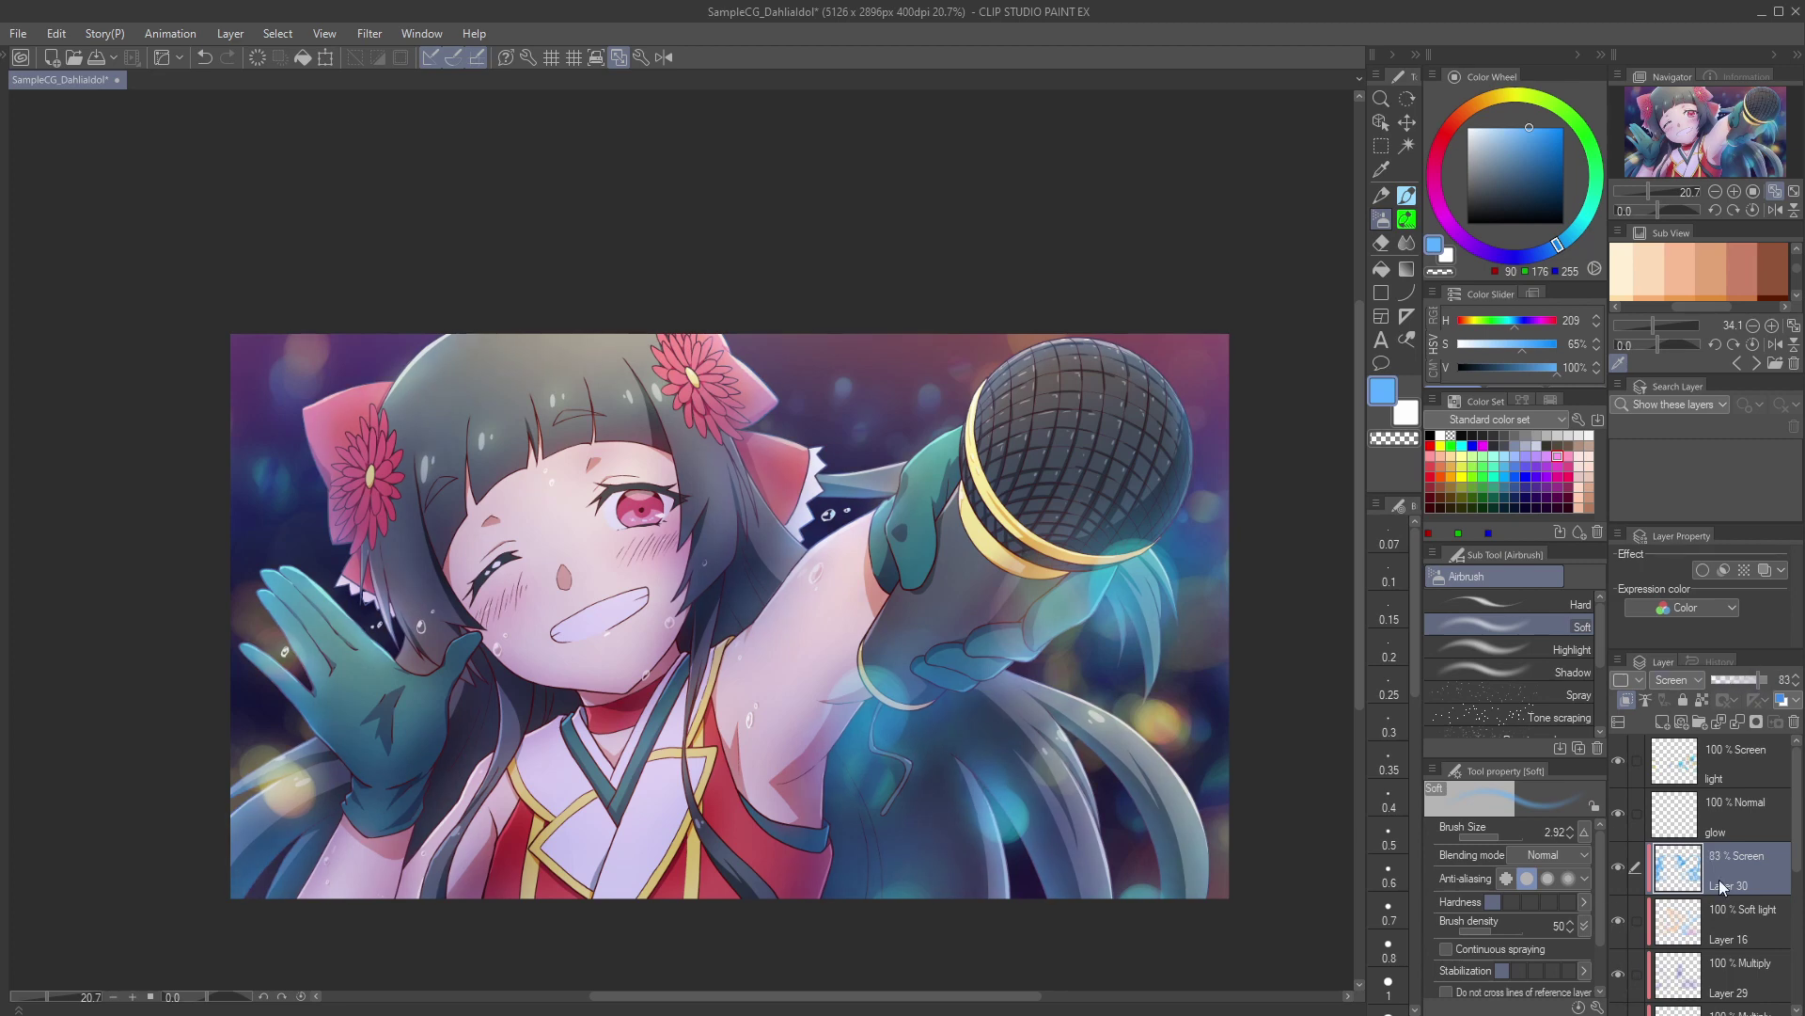
scroll(1797, 866, down, 1)
drag(1619, 822, 1615, 945)
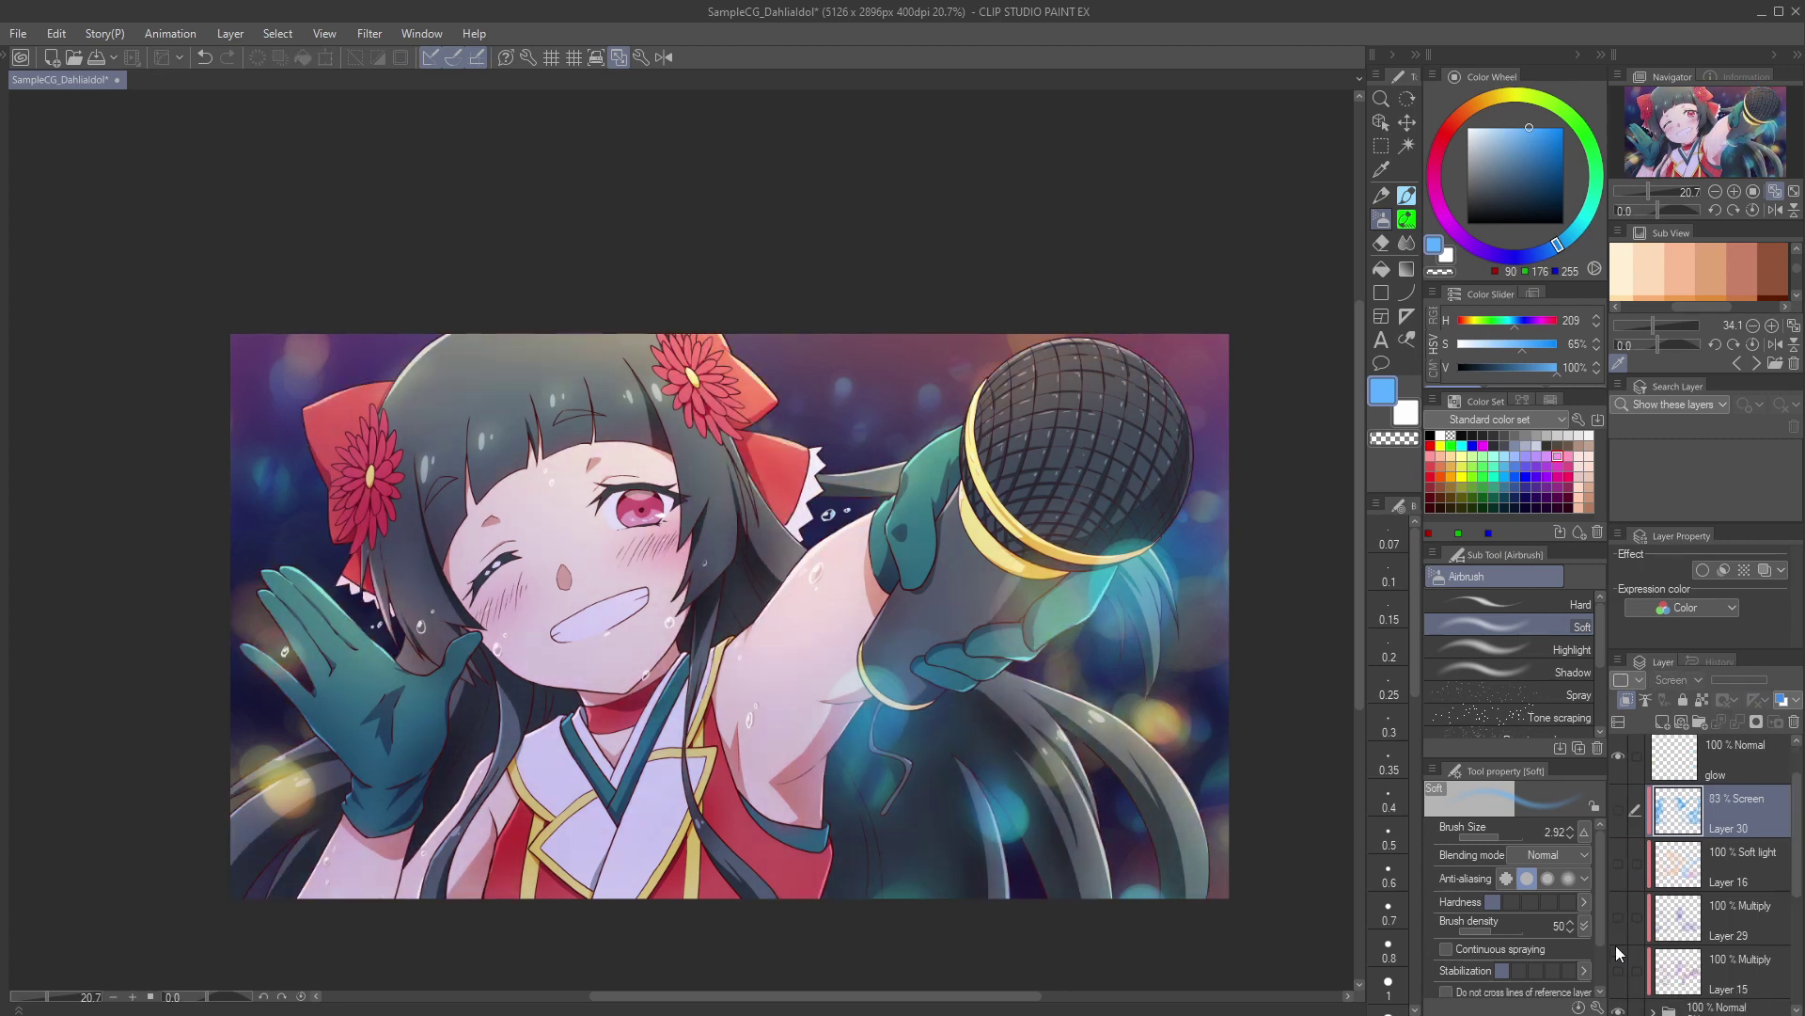
key(ctrl+z)
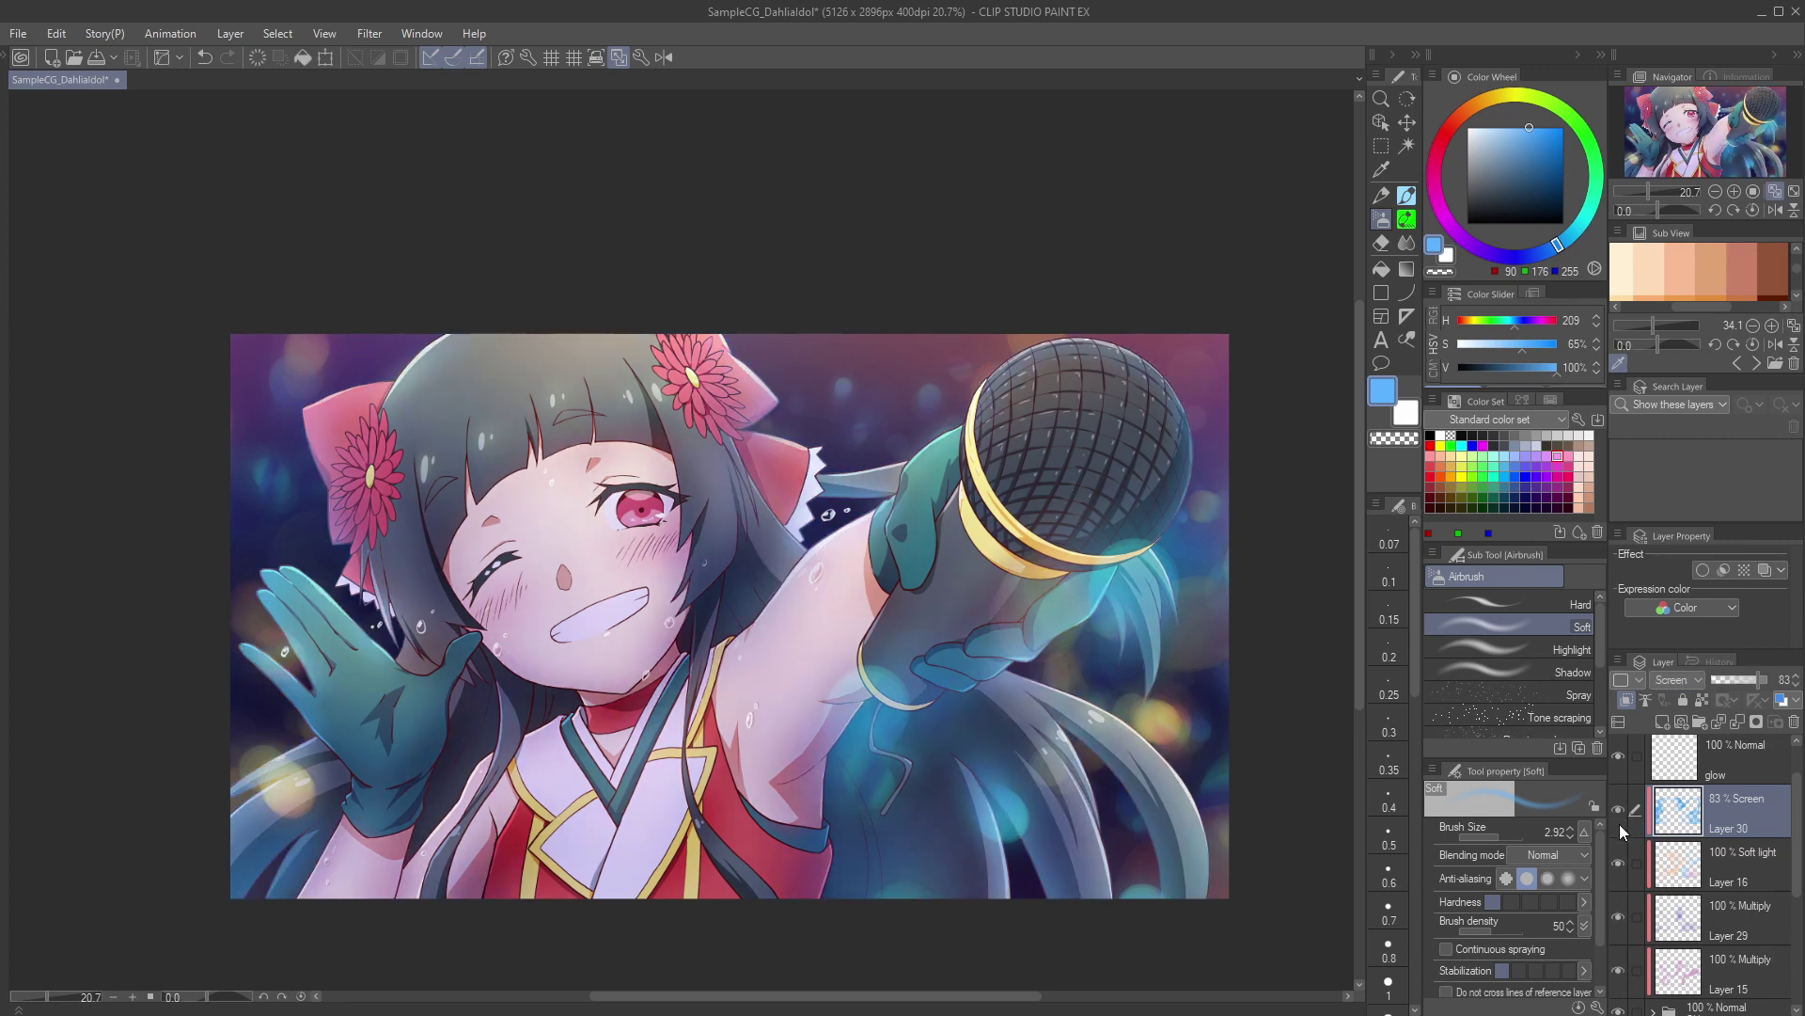
Step: Add a new clipped raster layer above Layer 30 and set its blending mode to Overlay
click(1661, 721)
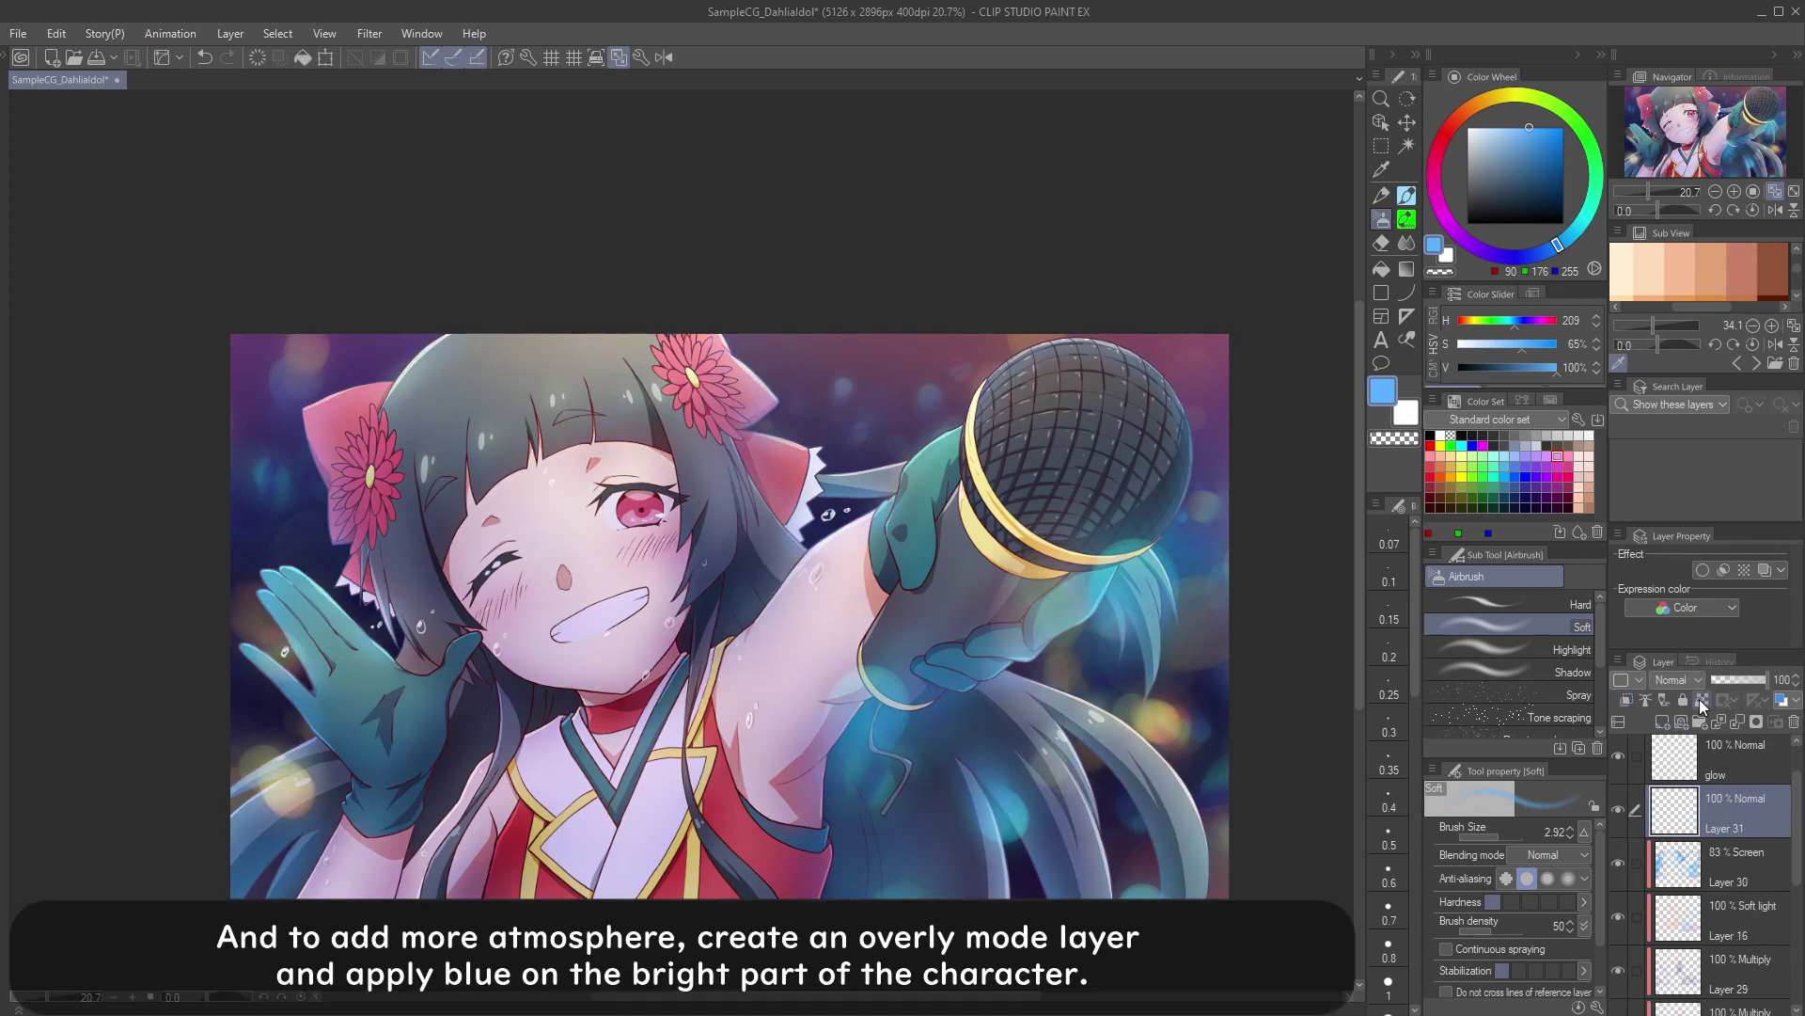
click(1695, 689)
click(1693, 914)
click(1628, 698)
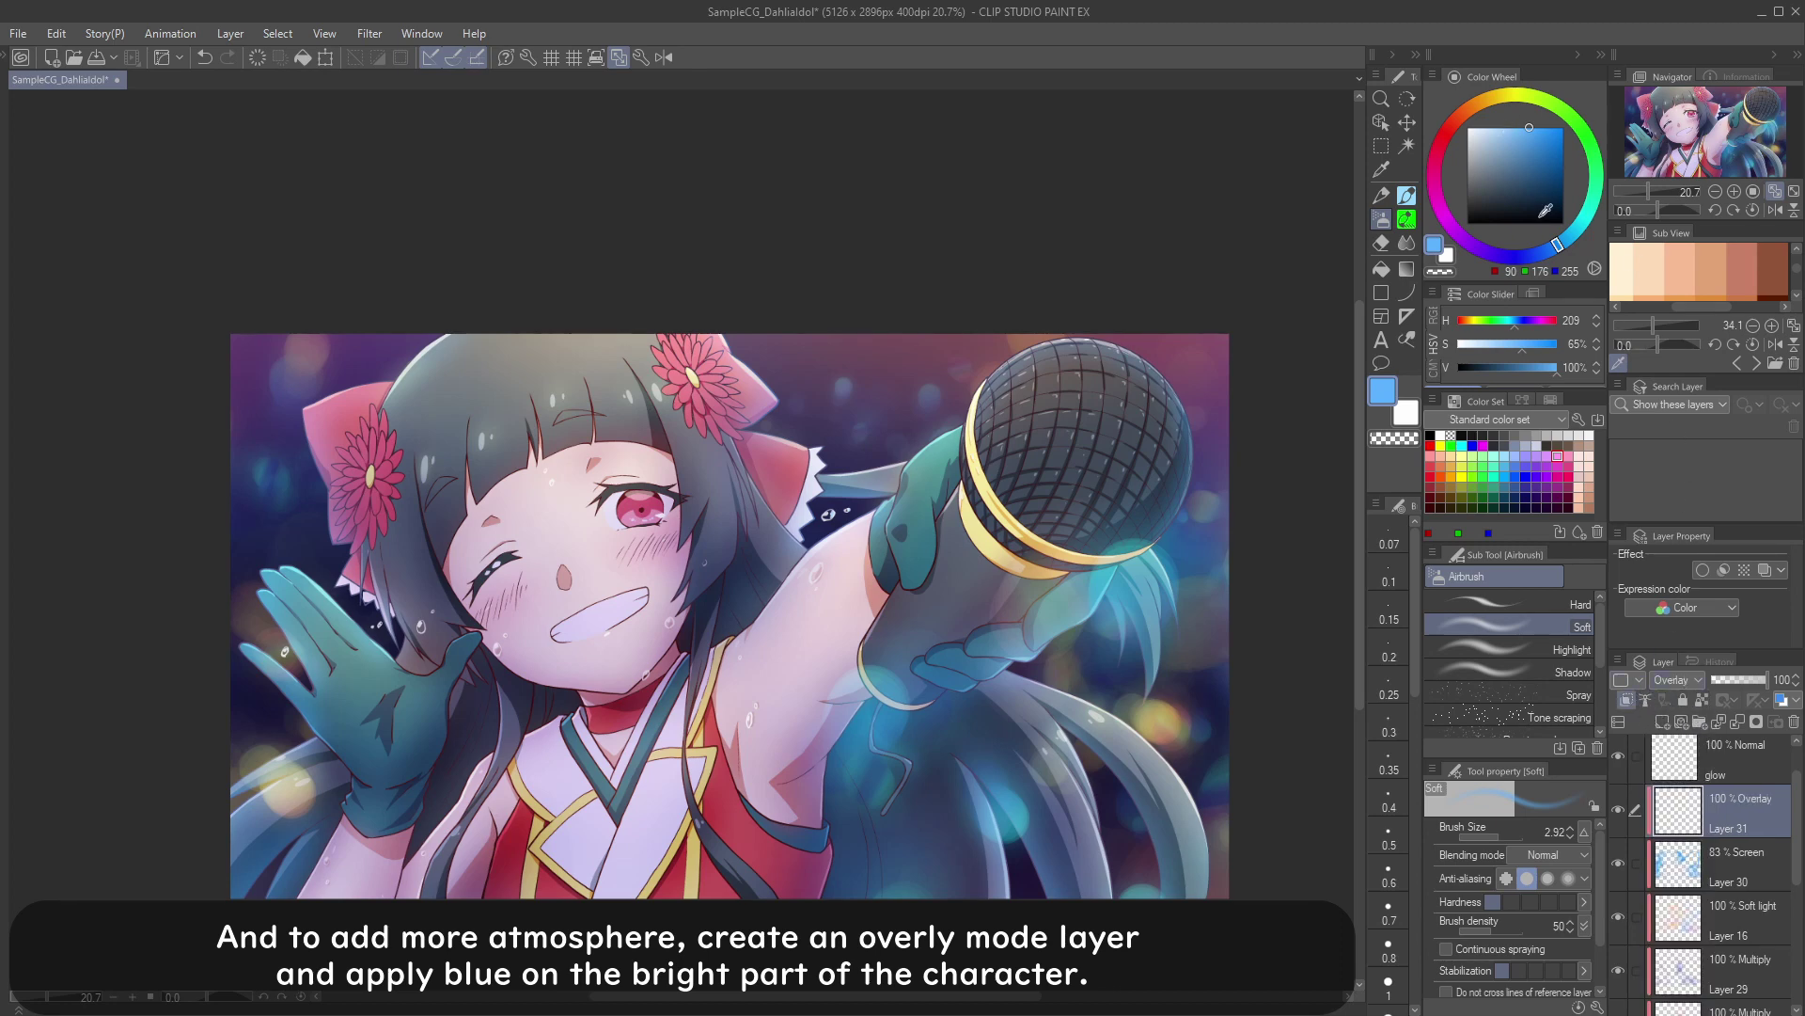
Step: Airbrush blue (RGB 97, 134, 255) and paler blue (RGB 158, 180, 255) over the face and nearby hair on the Overlay layer
drag(1565, 246, 1579, 239)
mouse_move(1505, 150)
mouse_down()
mouse_move(1542, 246)
mouse_move(1523, 120)
mouse_up()
click(1543, 254)
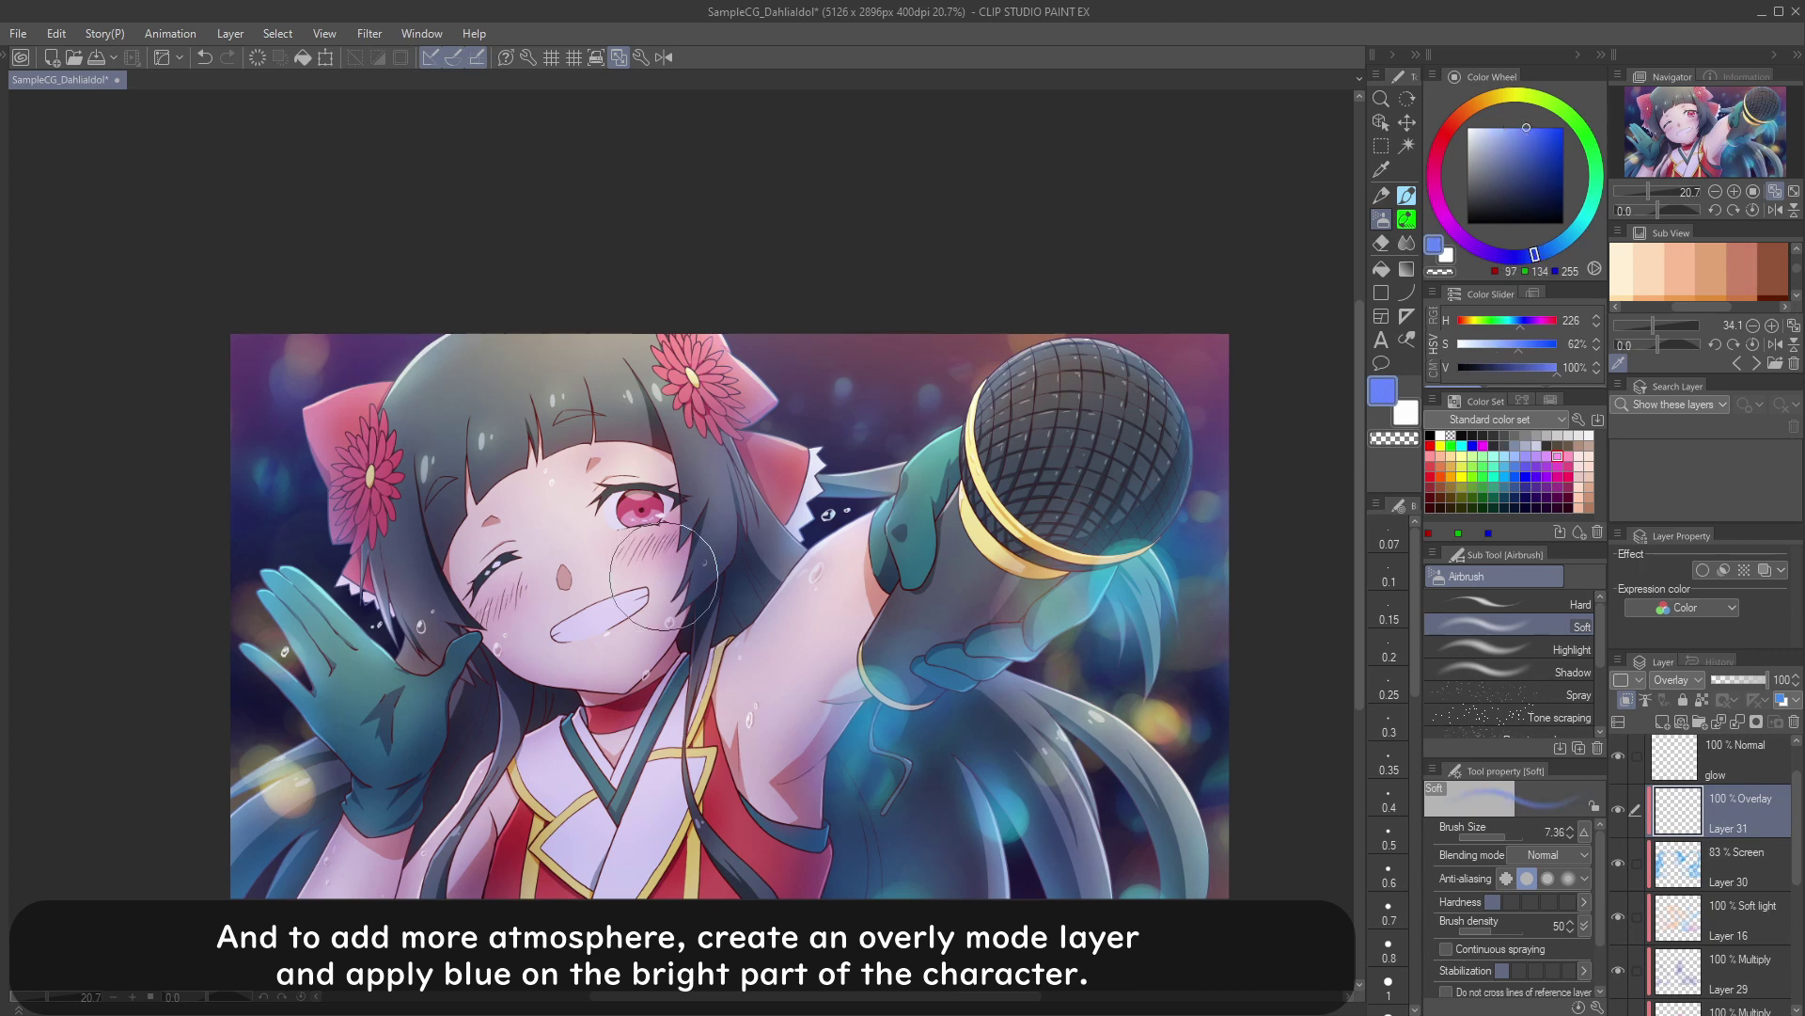
key(])
drag(625, 475, 658, 541)
drag(1512, 141, 1505, 119)
mouse_move(588, 495)
mouse_down()
mouse_move(639, 470)
mouse_move(646, 392)
mouse_move(697, 432)
mouse_move(635, 611)
mouse_up()
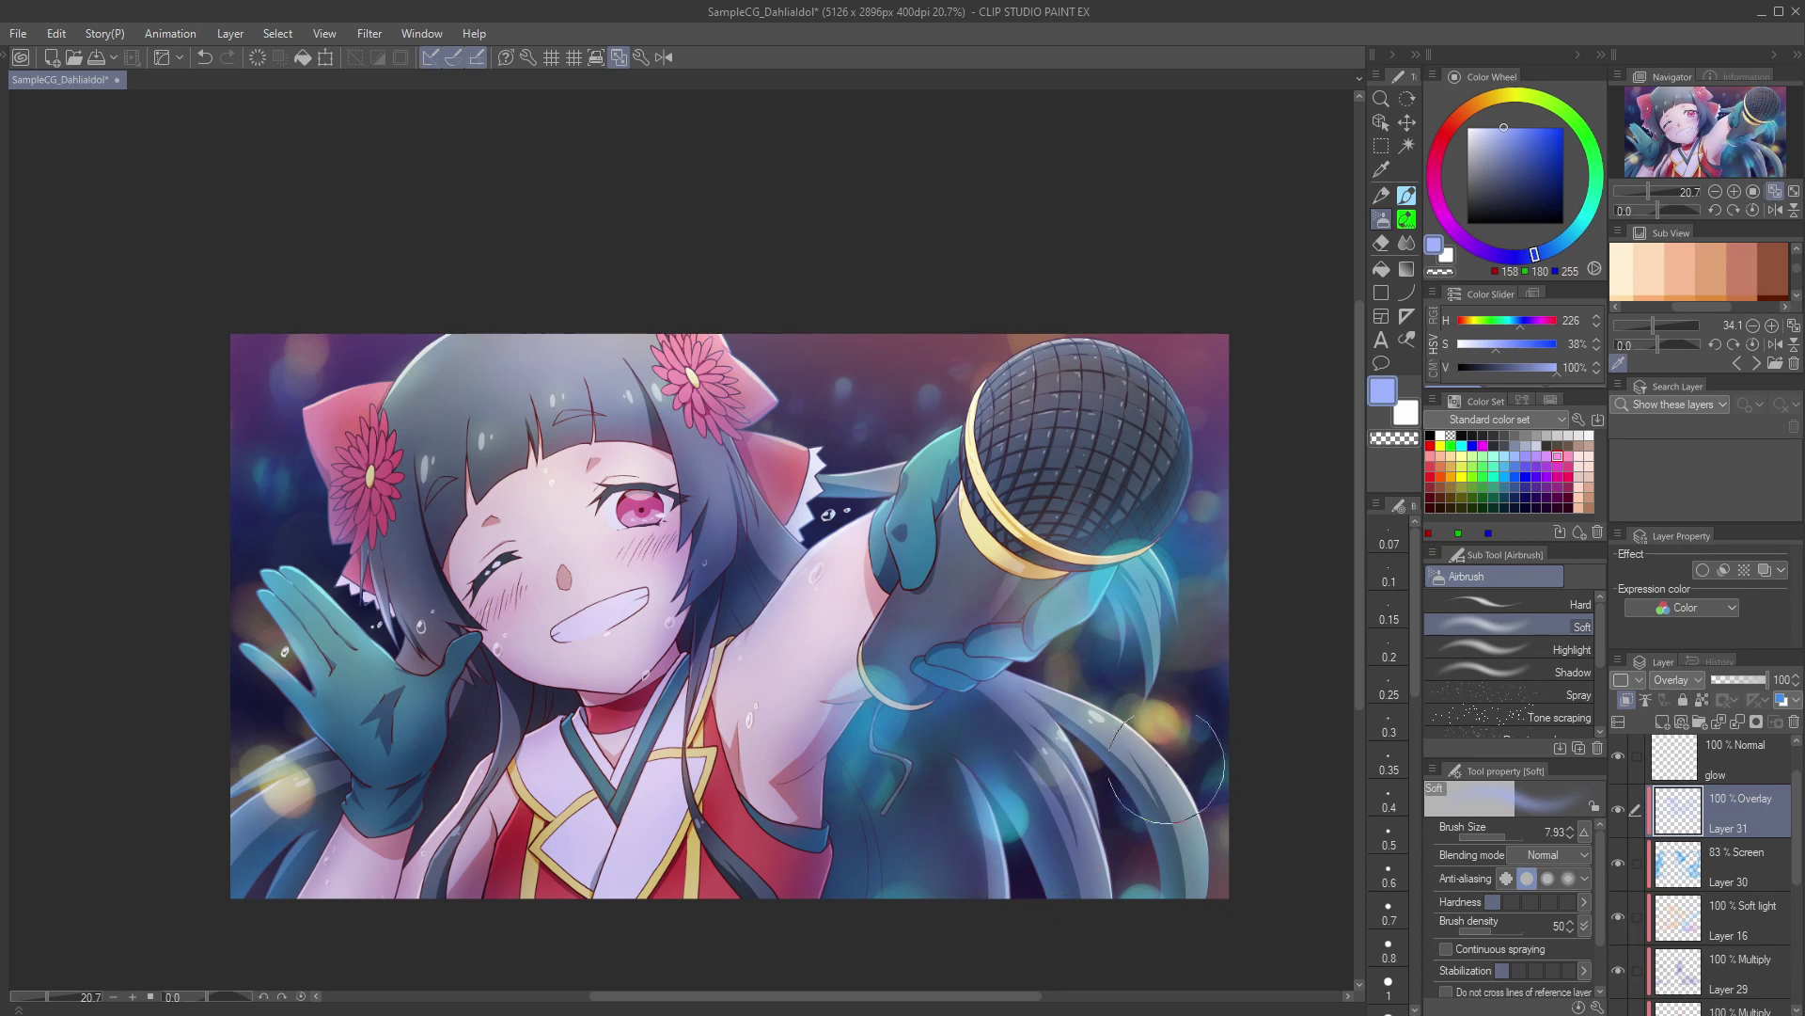
Step: Airbrush pale blue over the hair between the open eye and the bow with a smaller brush on the Overlay layer
key([)
key([)
key([)
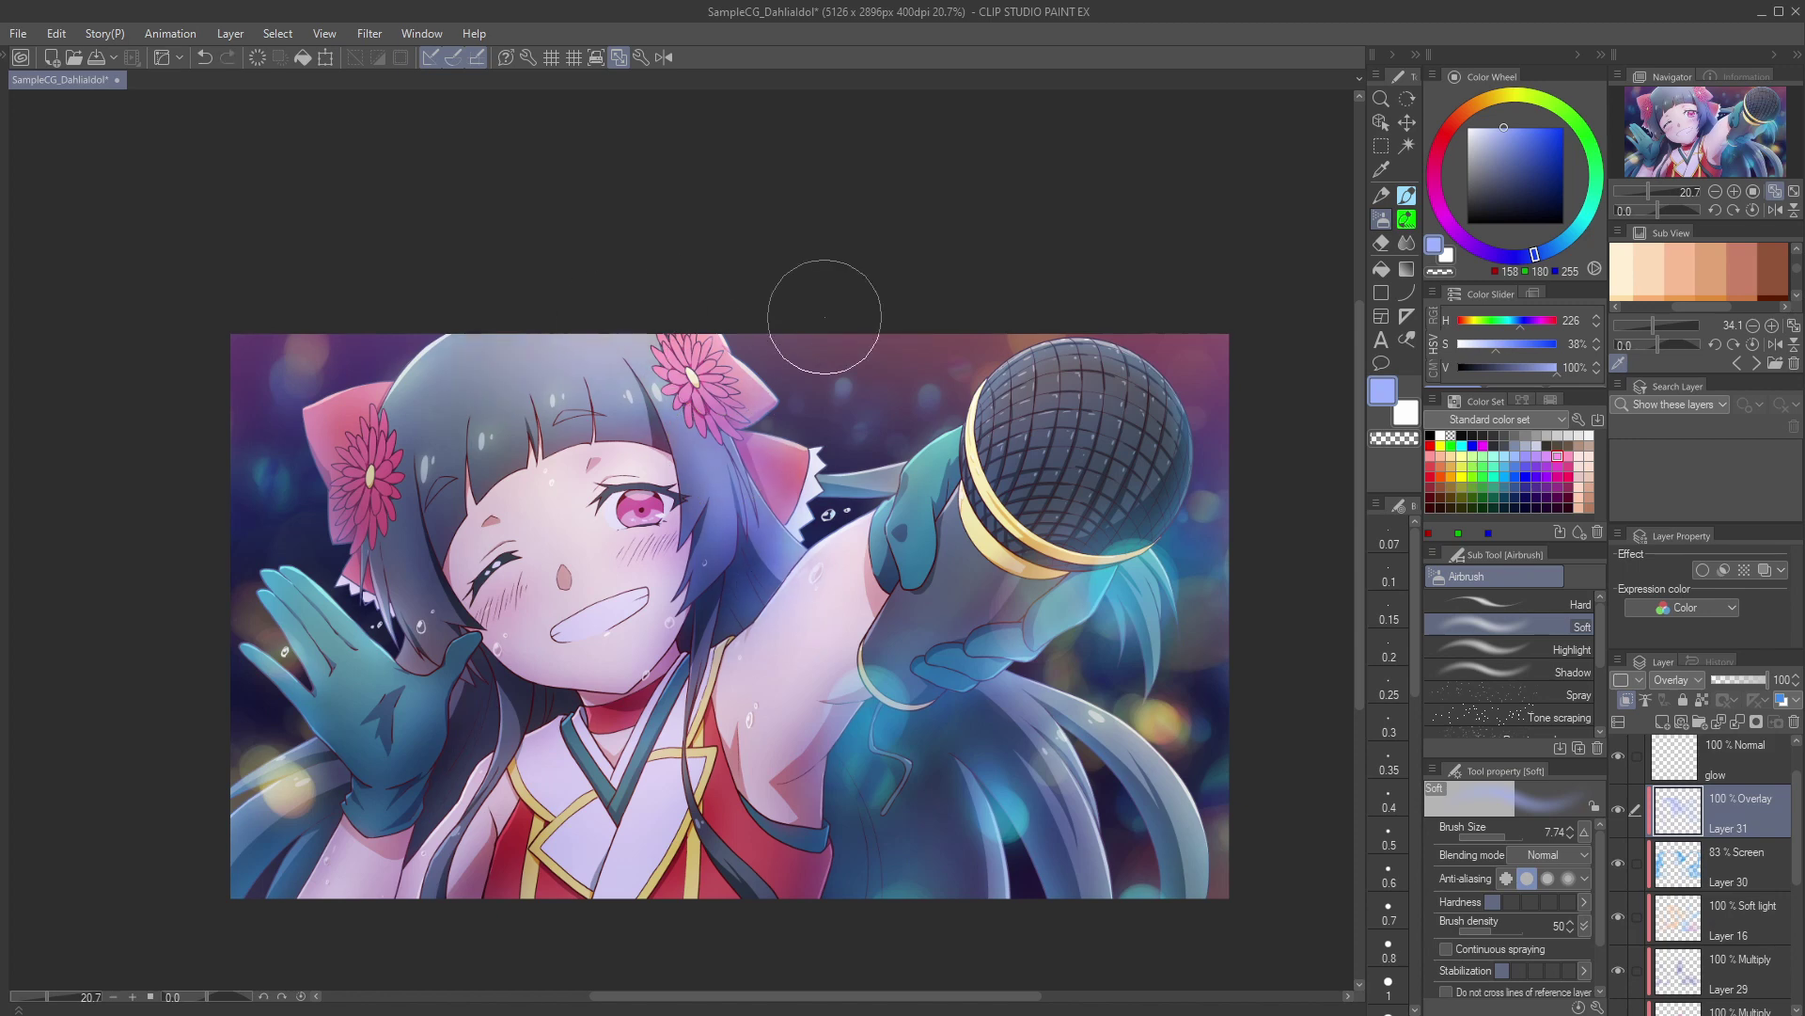
key([)
key([)
key([)
drag(777, 465, 762, 456)
Step: Airbrush stronger blue (RGB 90, 120, 255) over the microphone, gloves and side hair on the Overlay layer
click(1532, 177)
scroll(750, 444, up, 3)
mouse_move(785, 560)
mouse_down()
mouse_move(701, 423)
mouse_move(709, 386)
mouse_up()
scroll(586, 402, down, 2)
click(1542, 138)
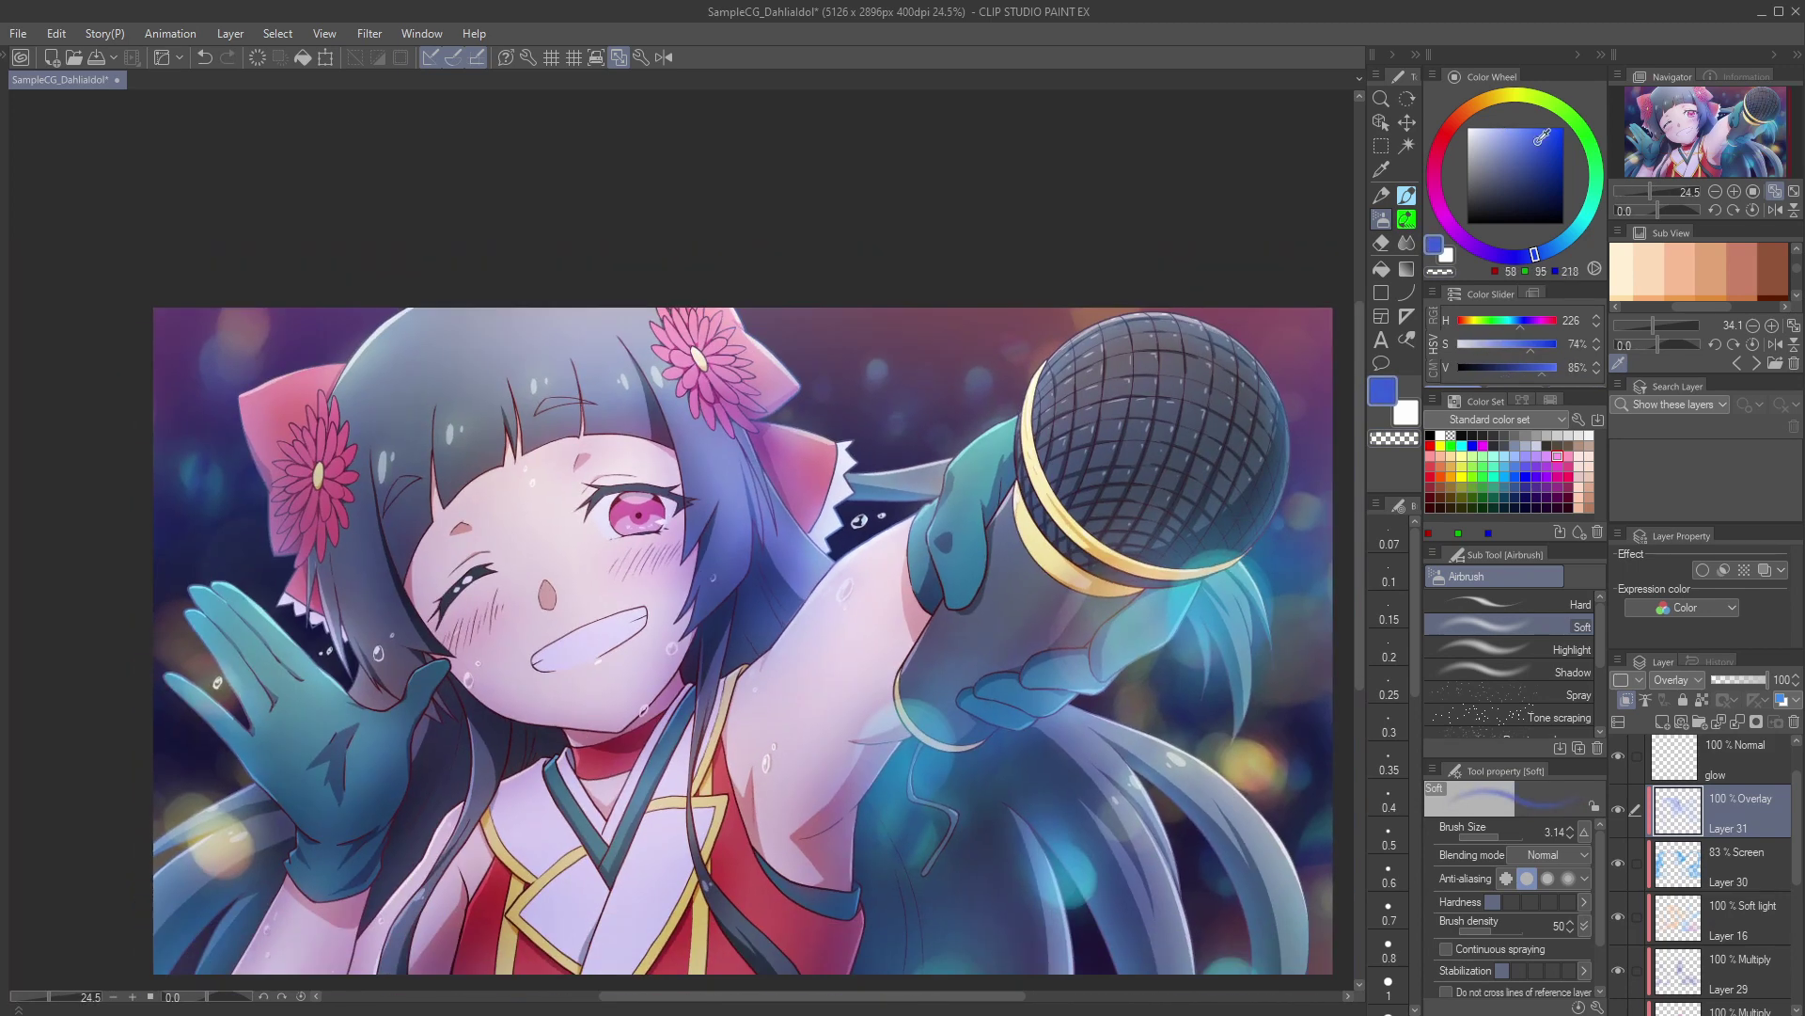
click(1523, 127)
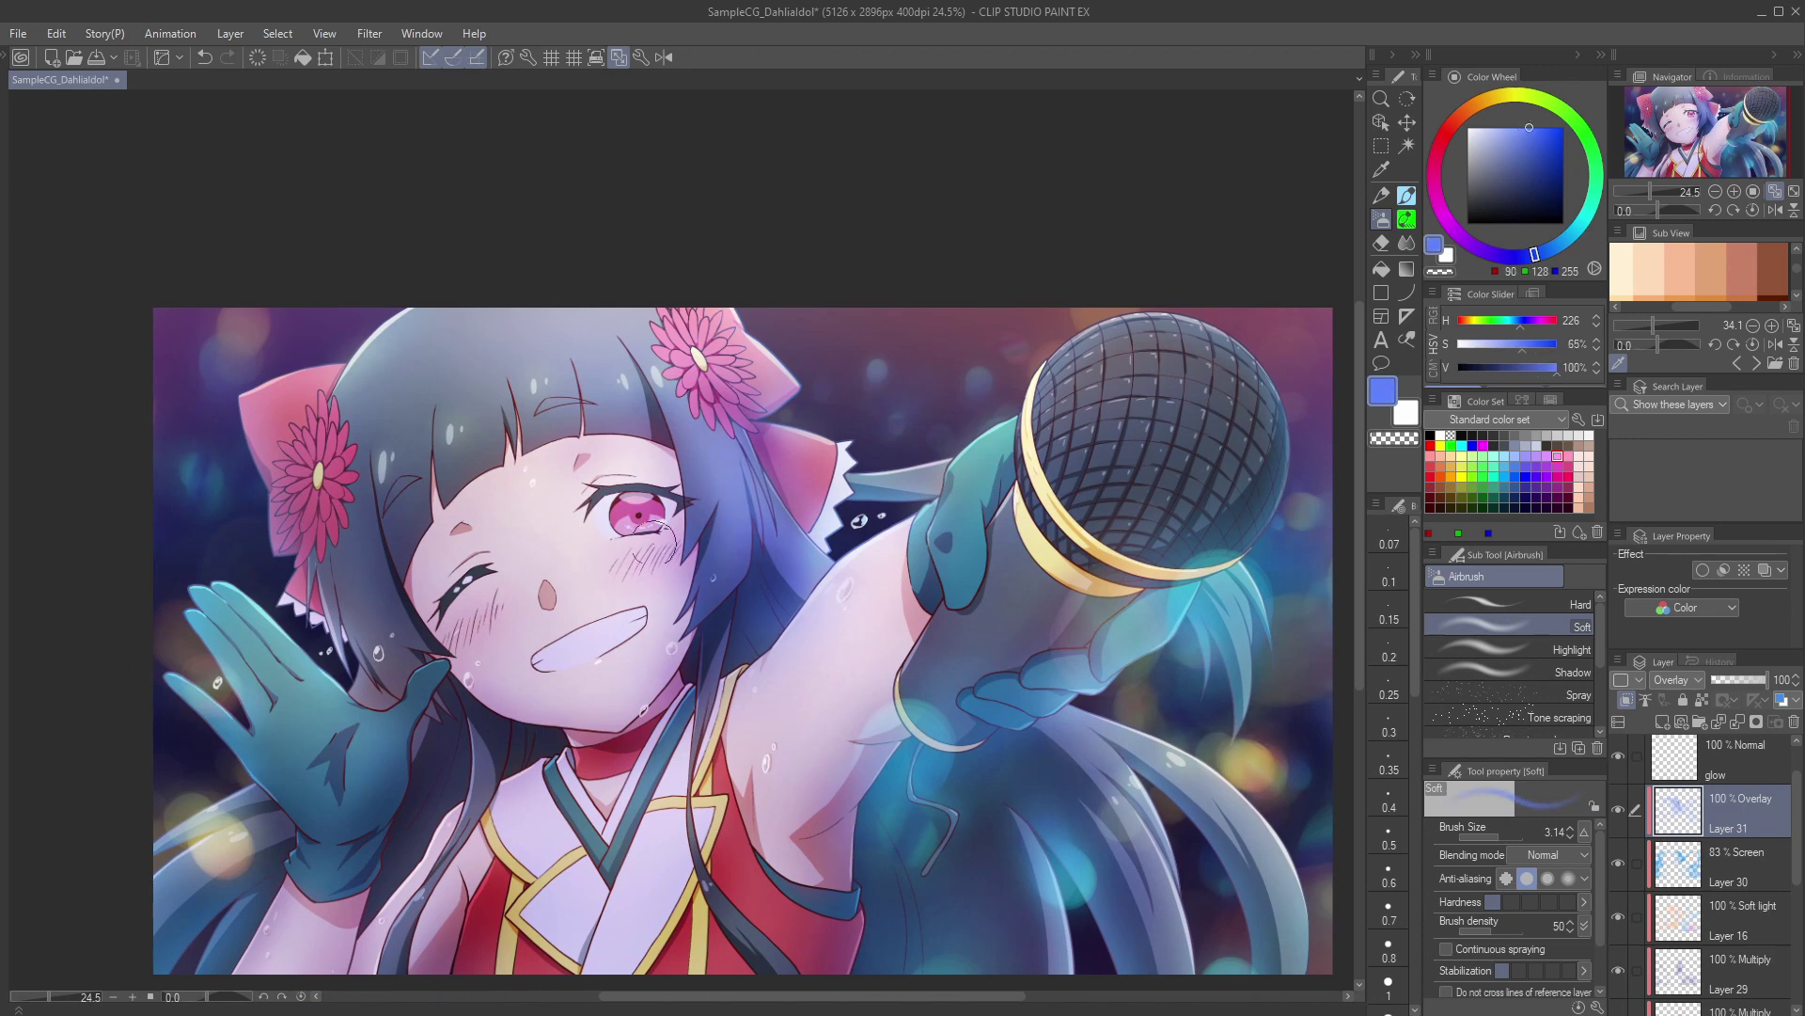
drag(895, 552, 860, 468)
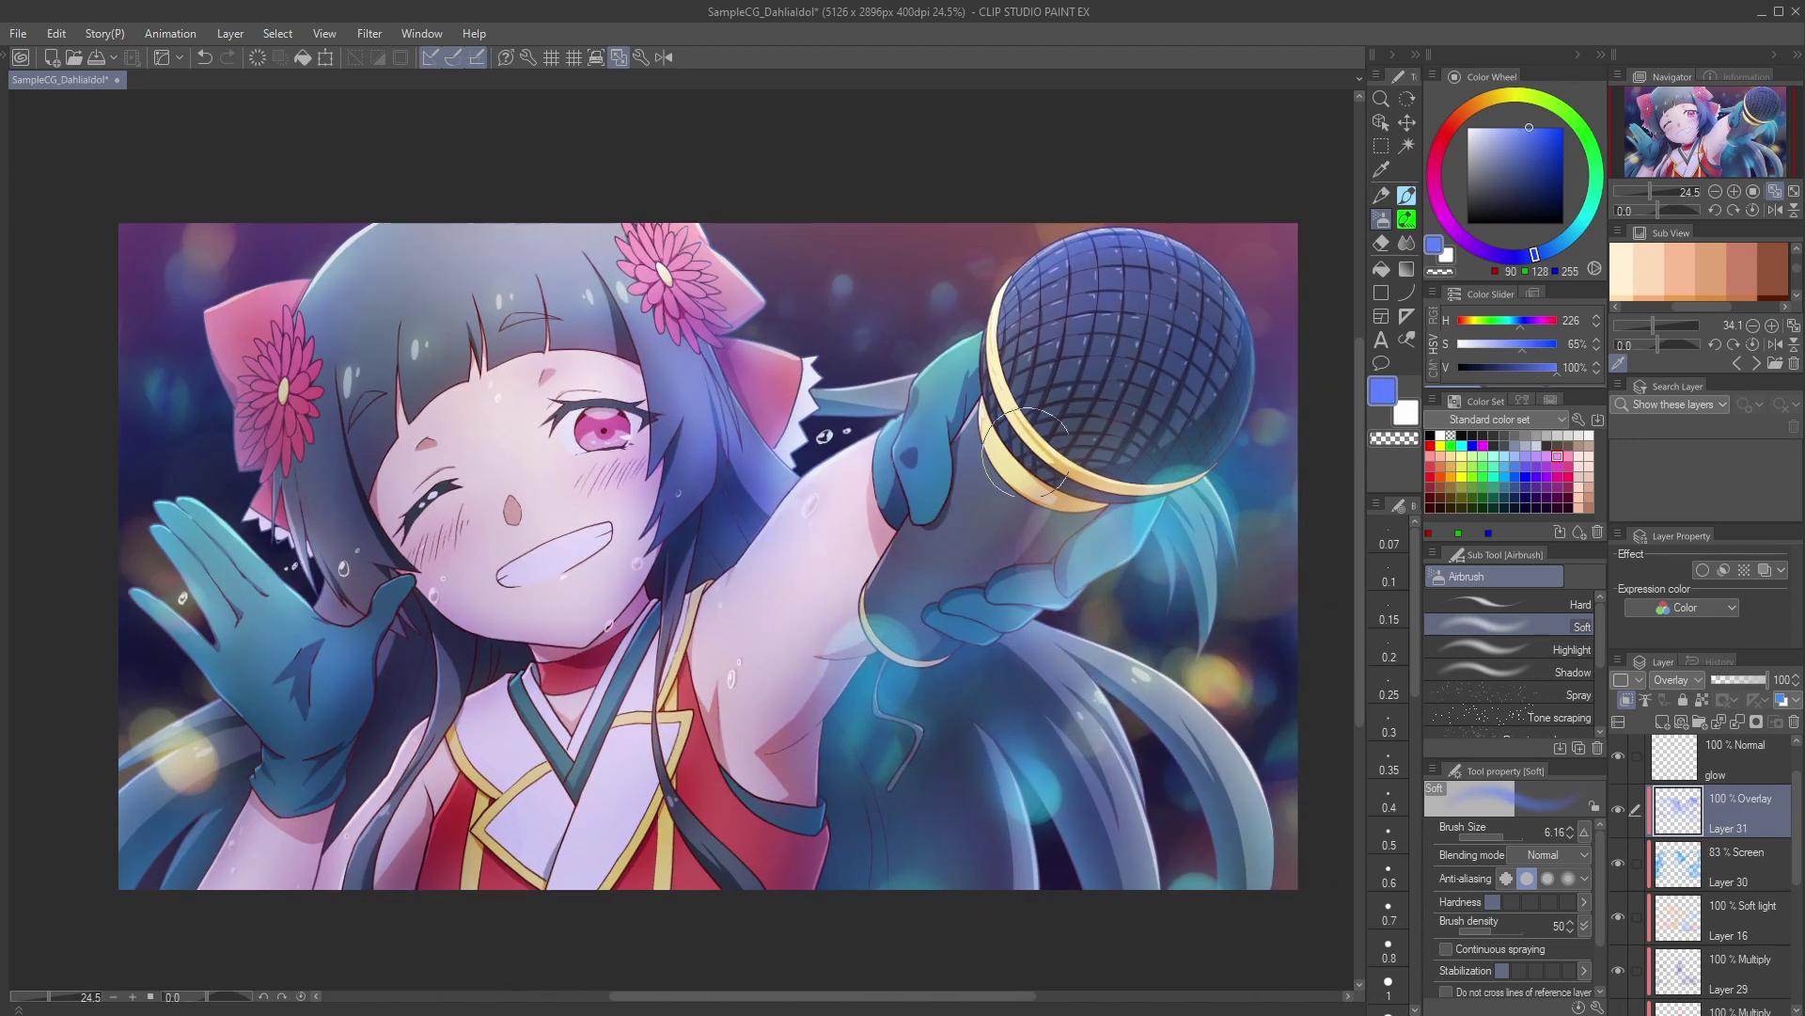
Step: Lower the opacity of the Soft light Layer 16 to 72%
scroll(910, 640, down, 1)
click(1701, 973)
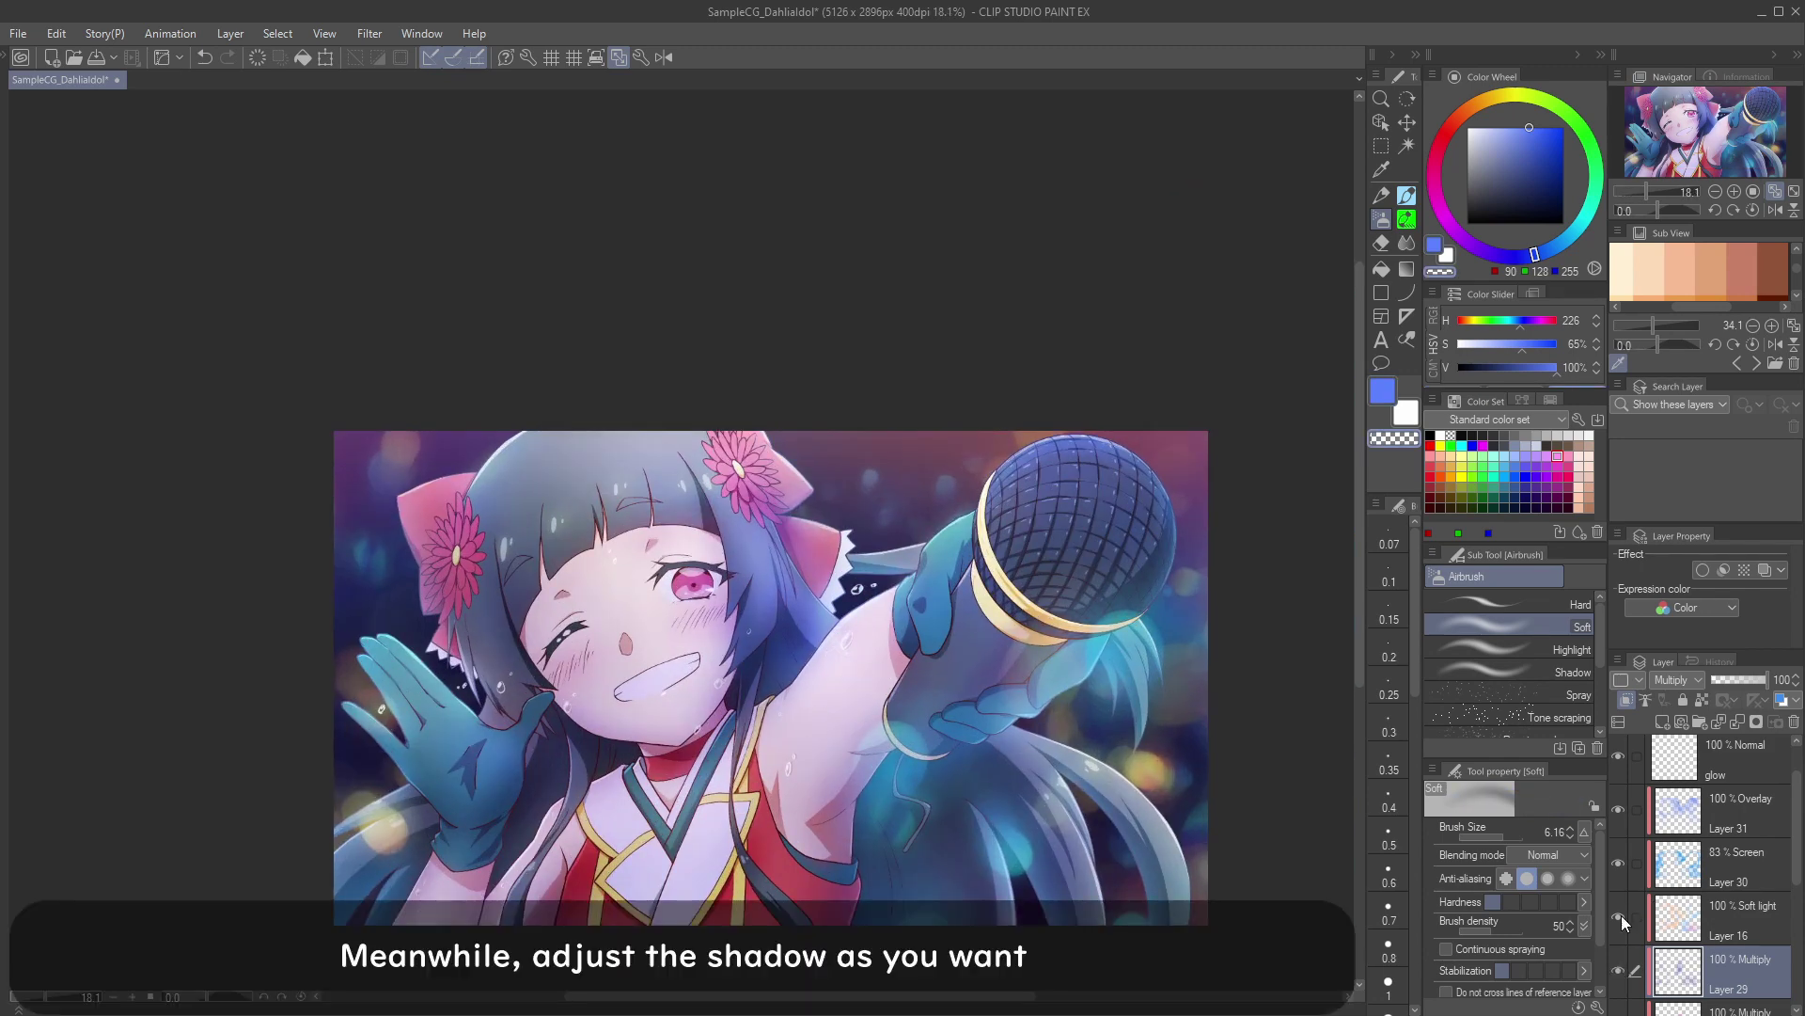
click(1702, 931)
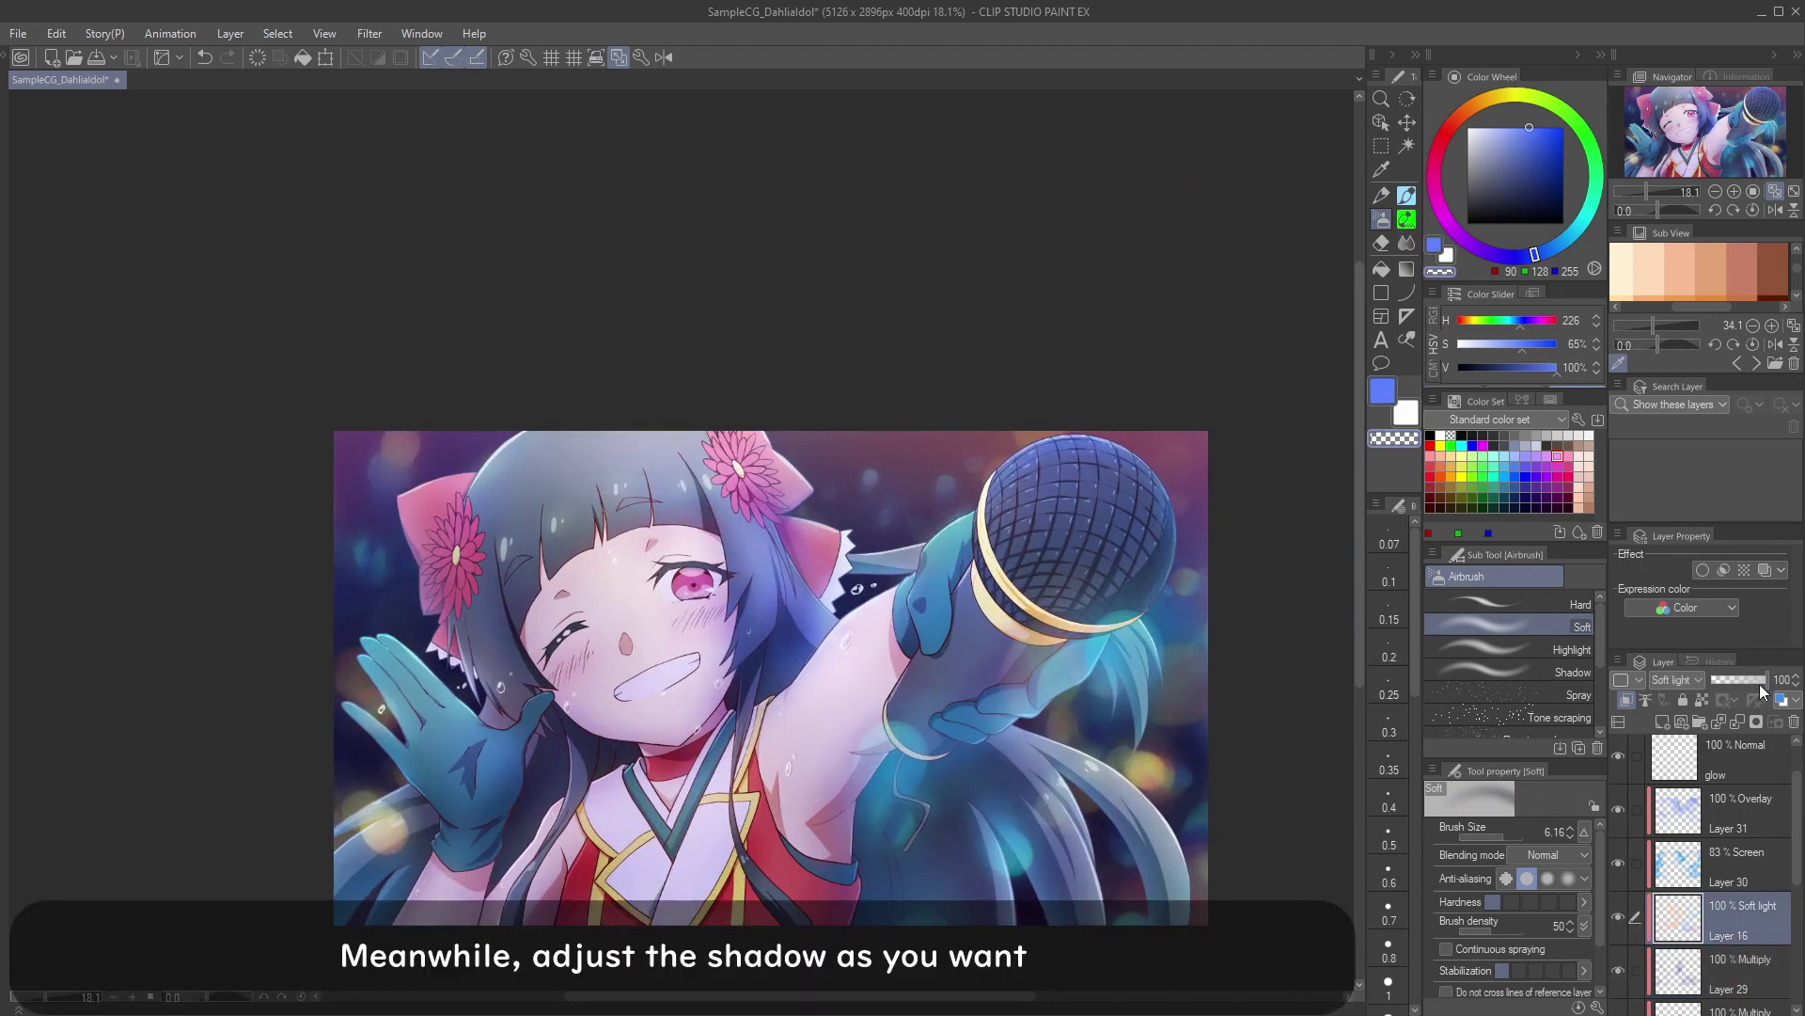
drag(1764, 681, 1742, 681)
Step: Lower the Screen Layer 30's opacity to 72% and compare the artwork with the Overlay Layer 31 hidden and shown
click(1693, 860)
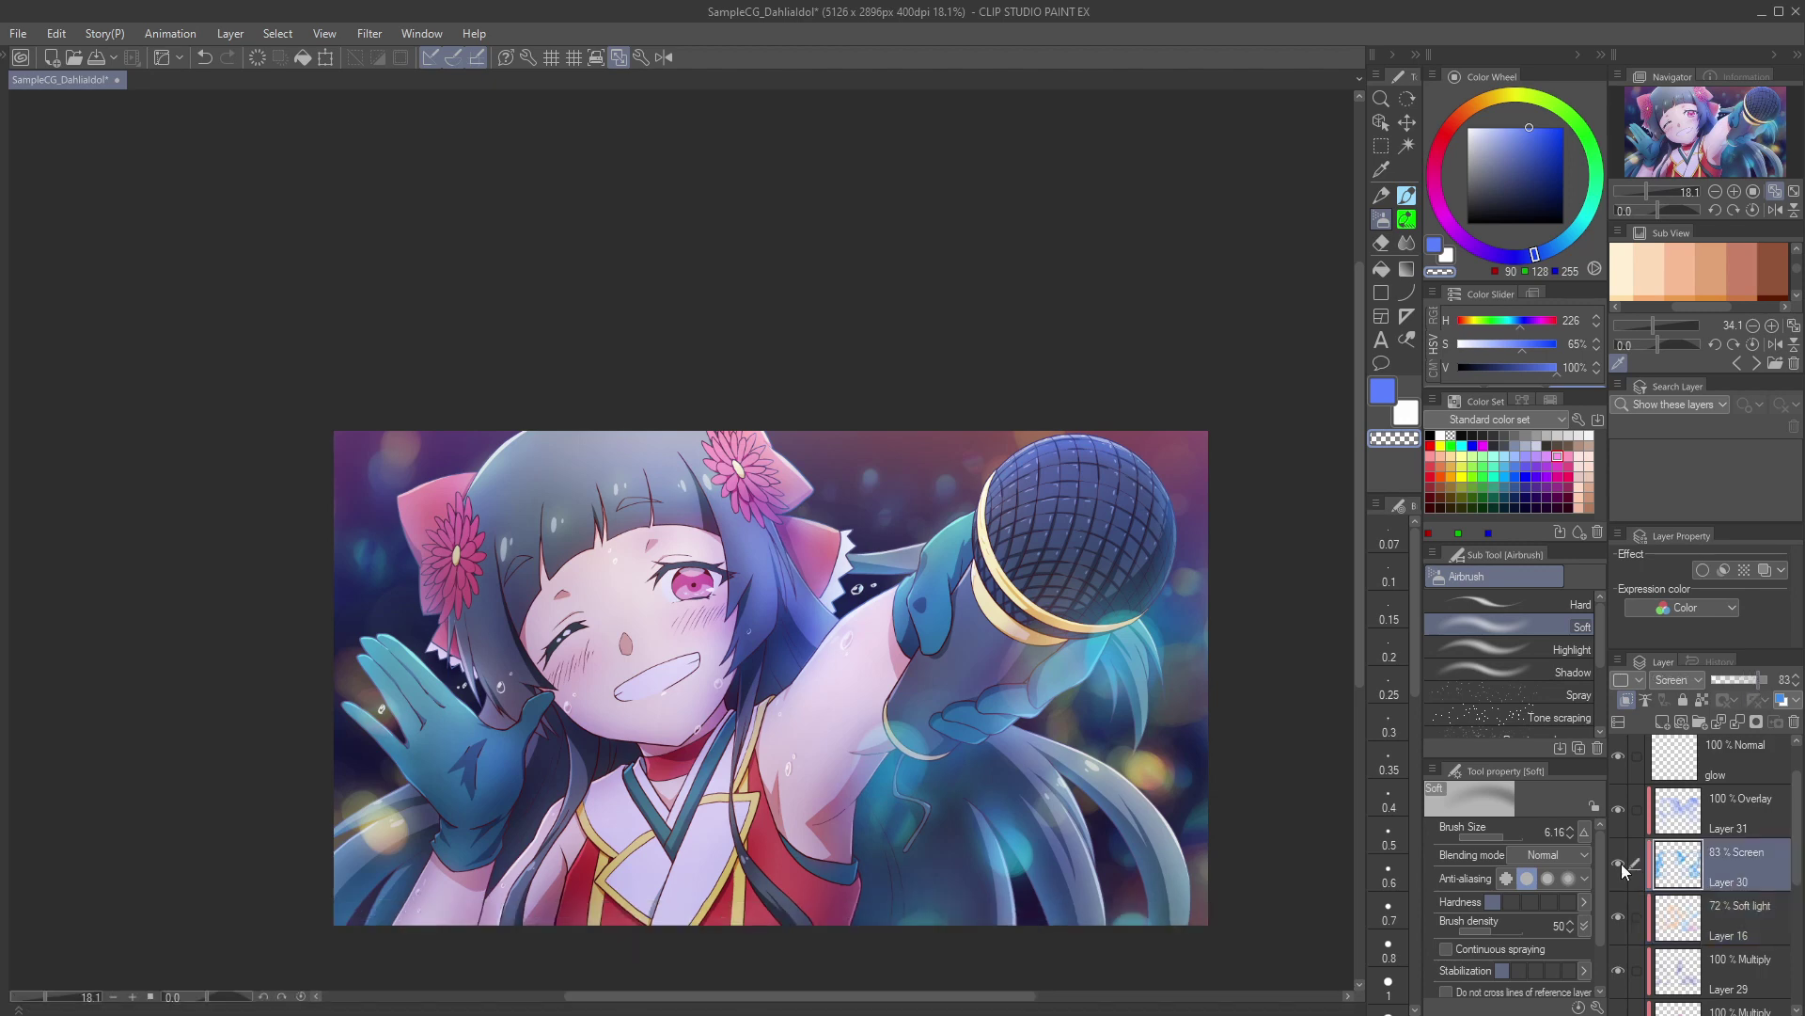
click(1618, 863)
click(1618, 863)
click(1735, 679)
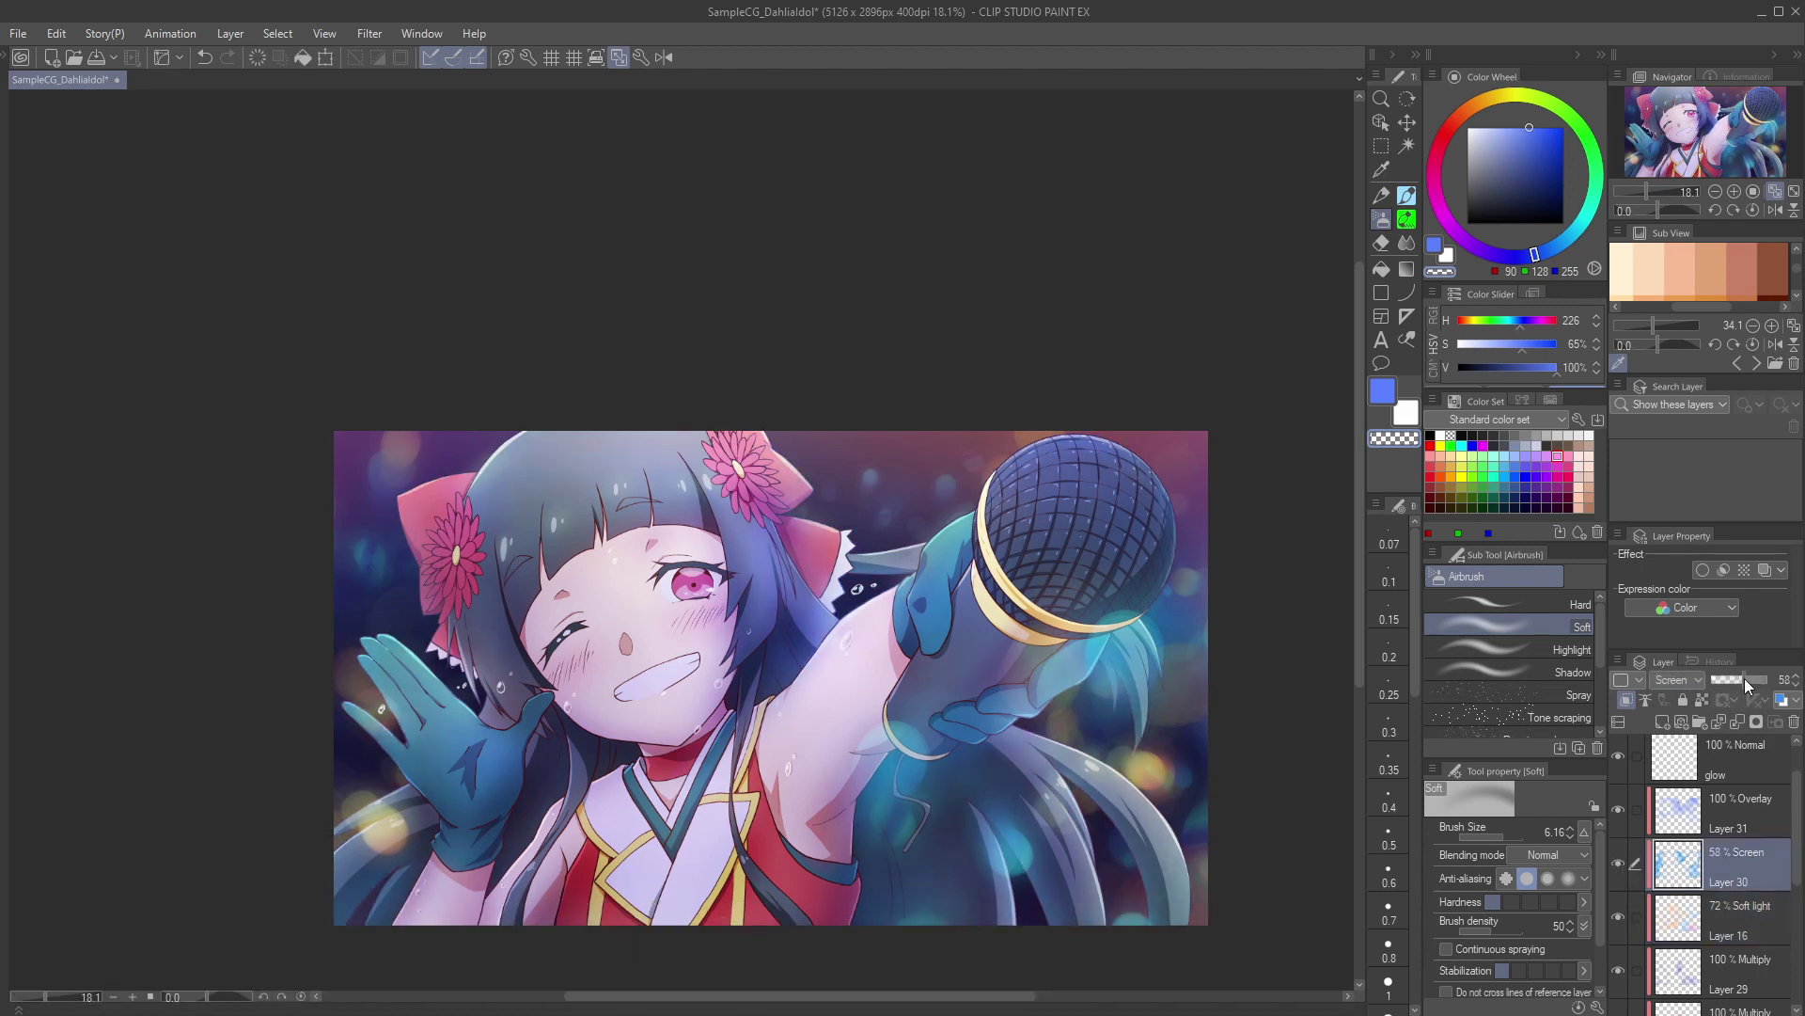
drag(1747, 679, 1752, 679)
click(1680, 805)
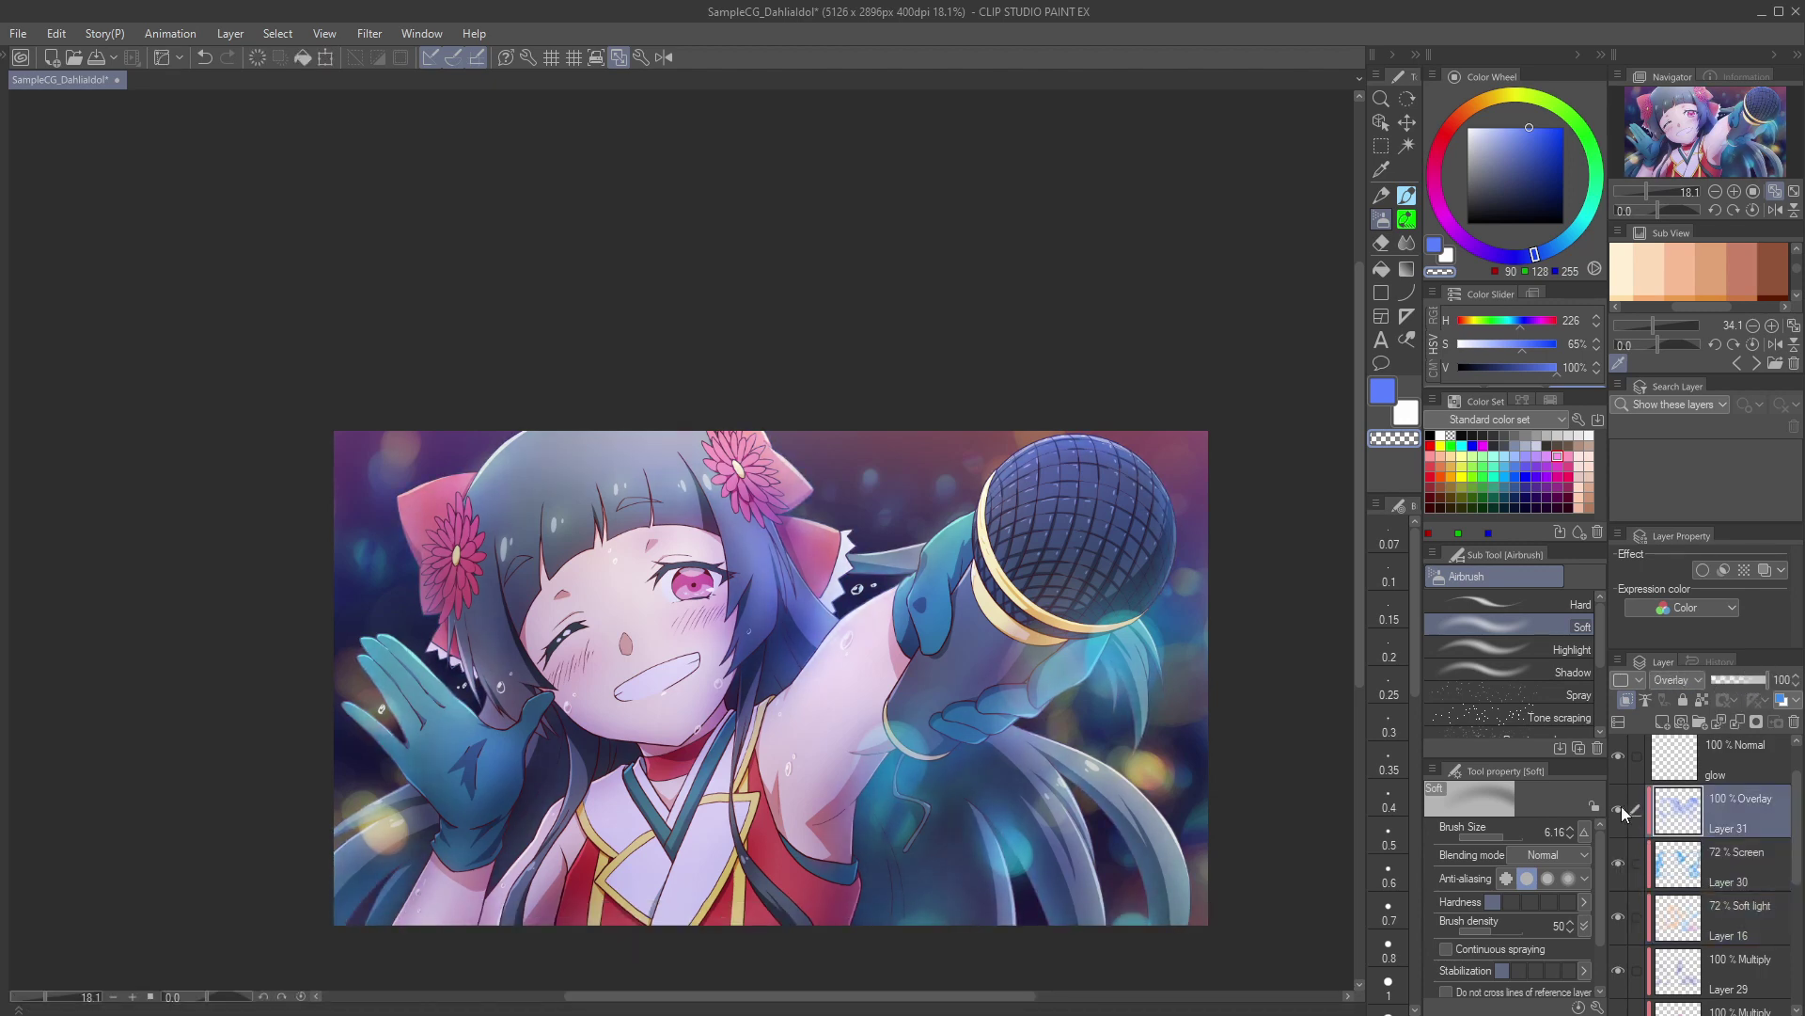
click(1619, 809)
click(1619, 809)
Step: Airbrush purple (RGB 131, 85, 255) over the open eye's upper iris on a new raster layer above the glow layer
click(1691, 717)
drag(1678, 820, 1684, 773)
drag(1559, 254, 1489, 256)
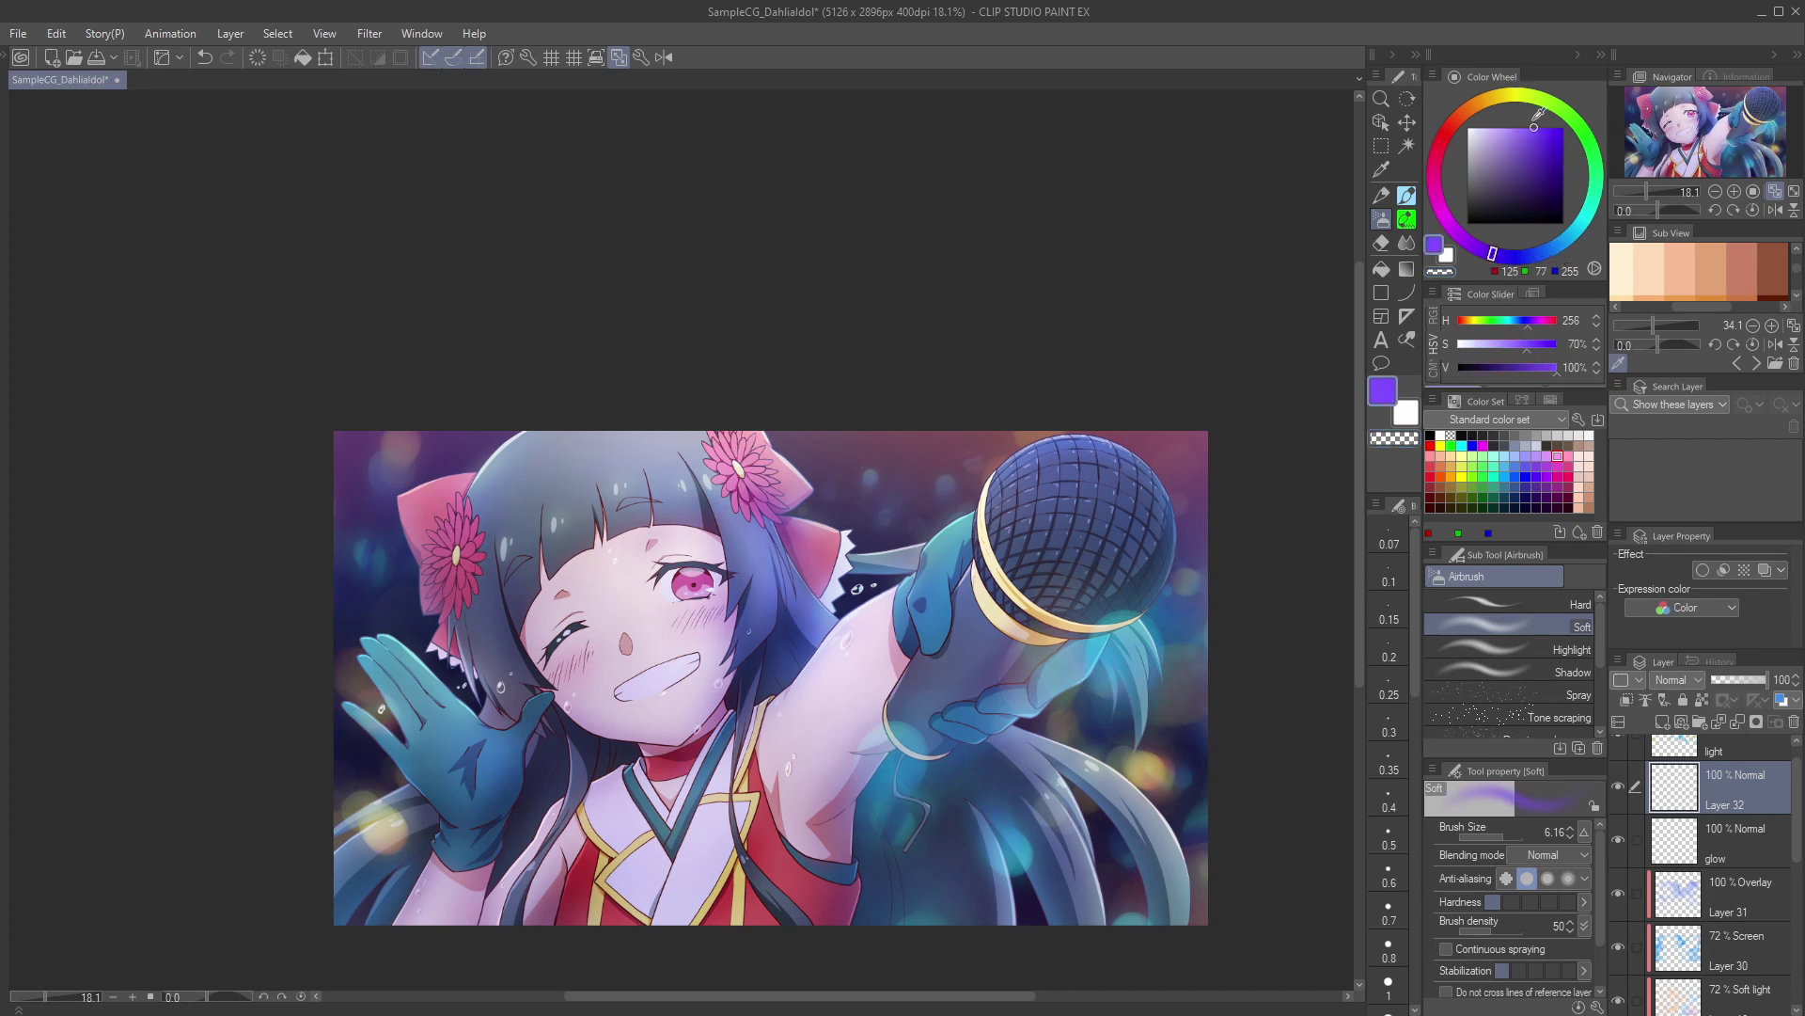
scroll(755, 701, up, 5)
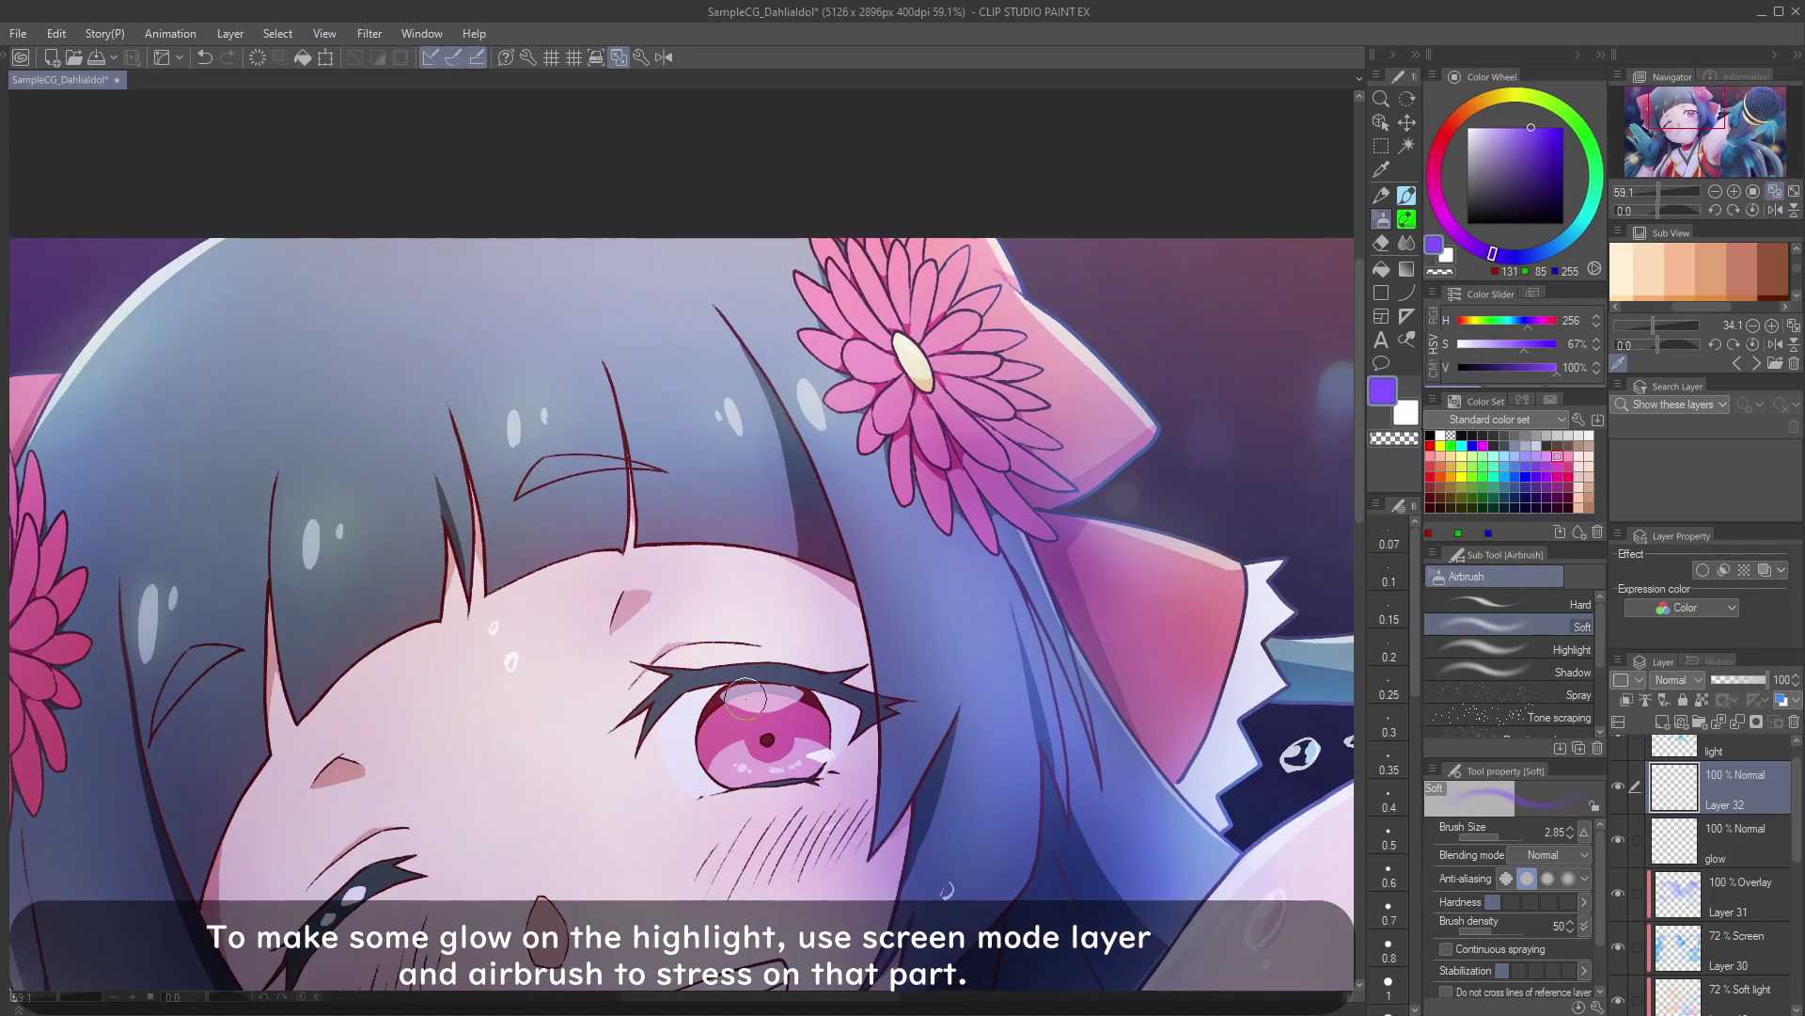
drag(744, 698, 743, 685)
Step: Set Layer 32's blending mode to Screen and airbrush a small purple glow on the iris's lower highlight
click(1679, 679)
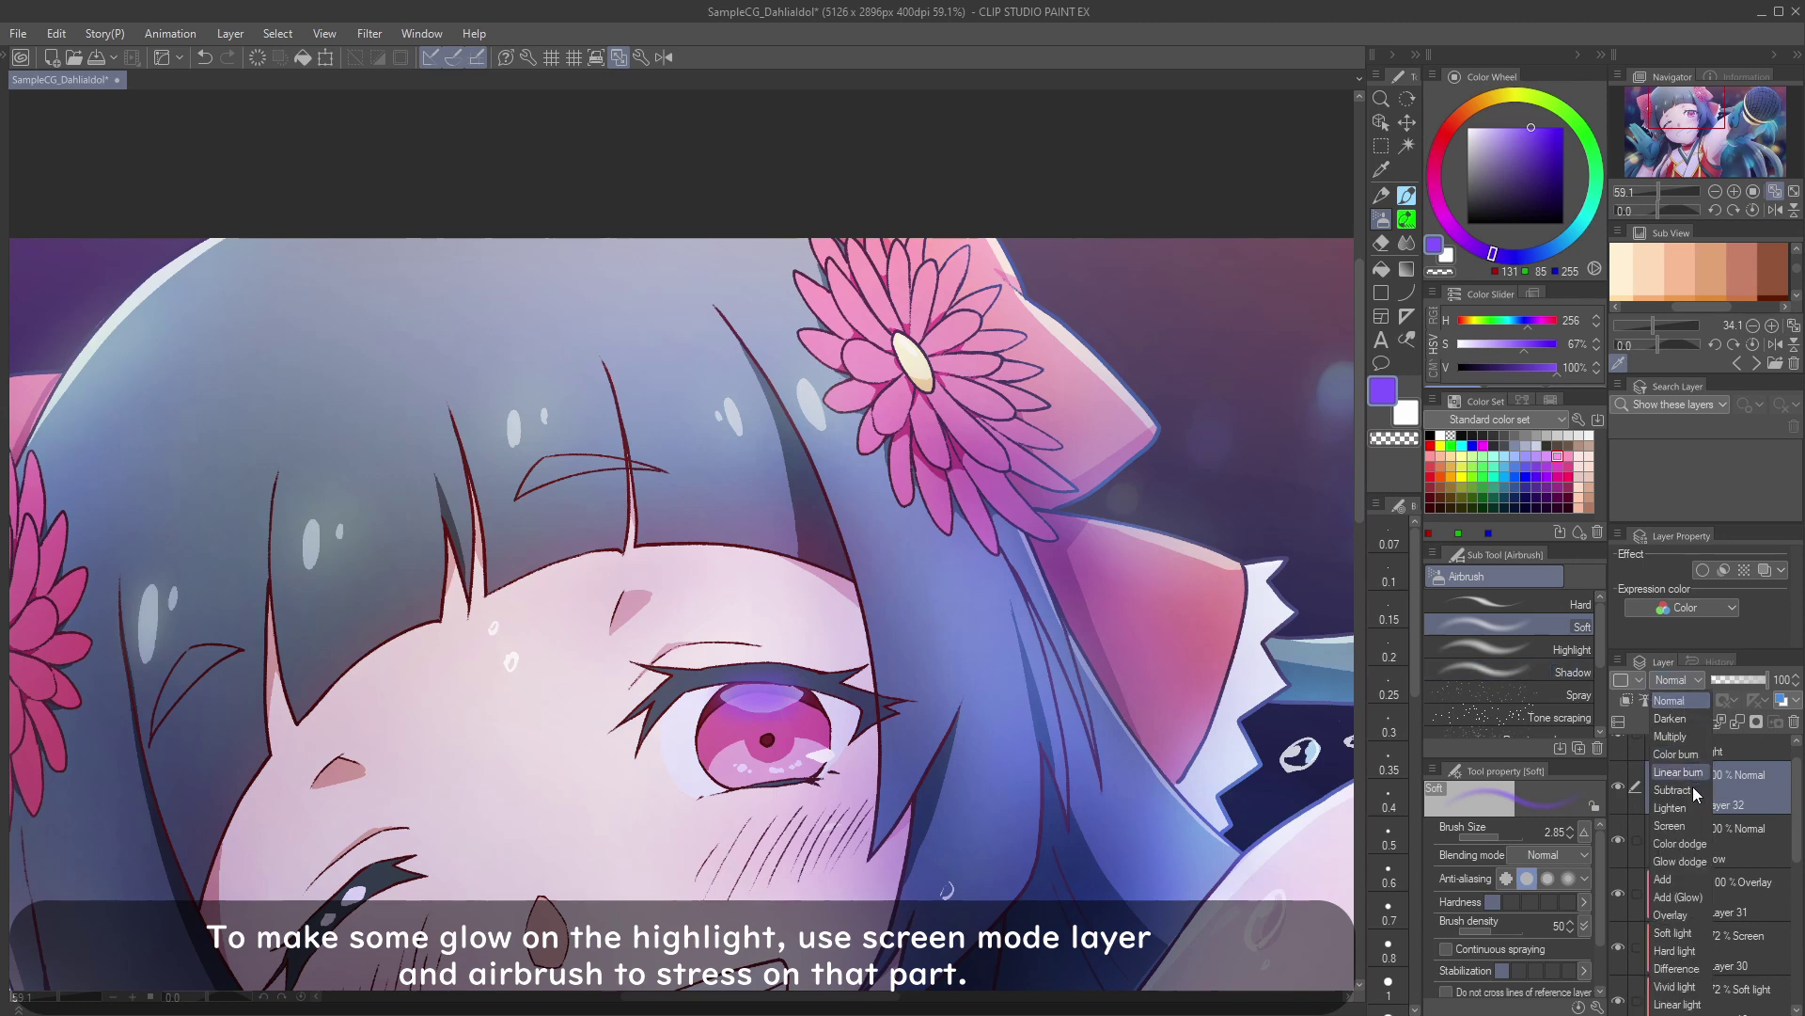
click(1679, 828)
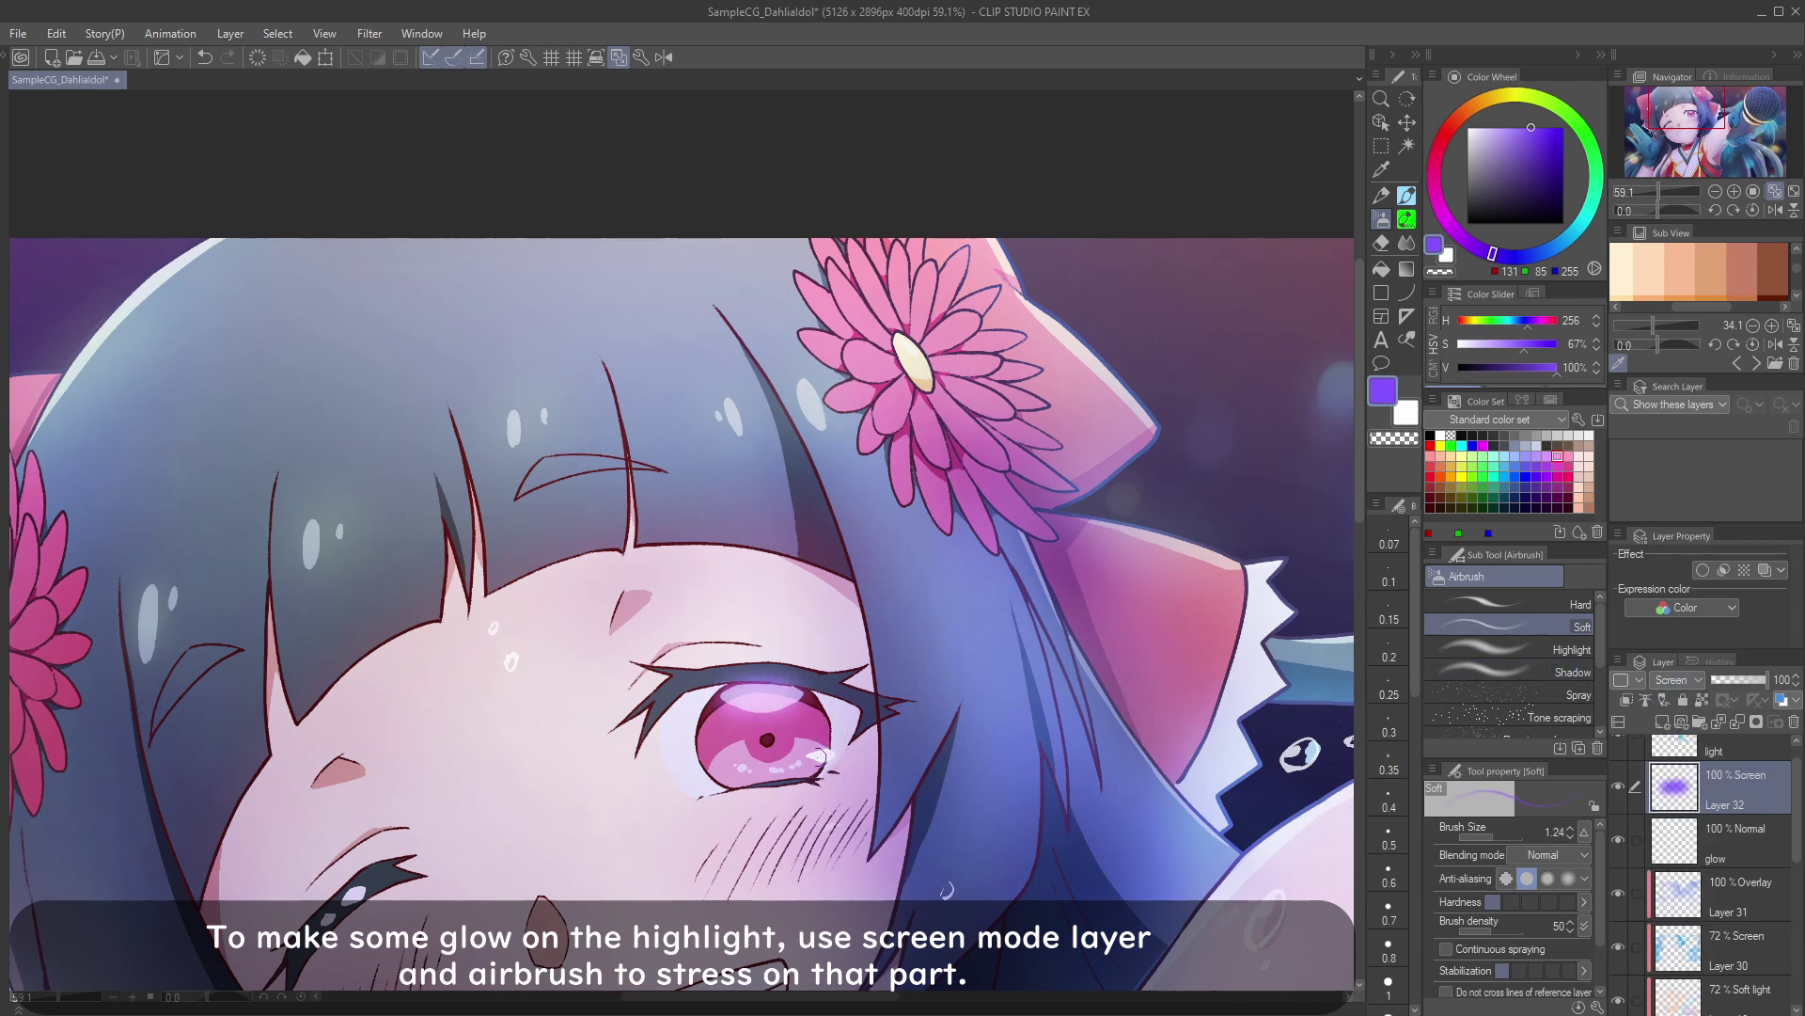
scroll(1072, 736, down, 2)
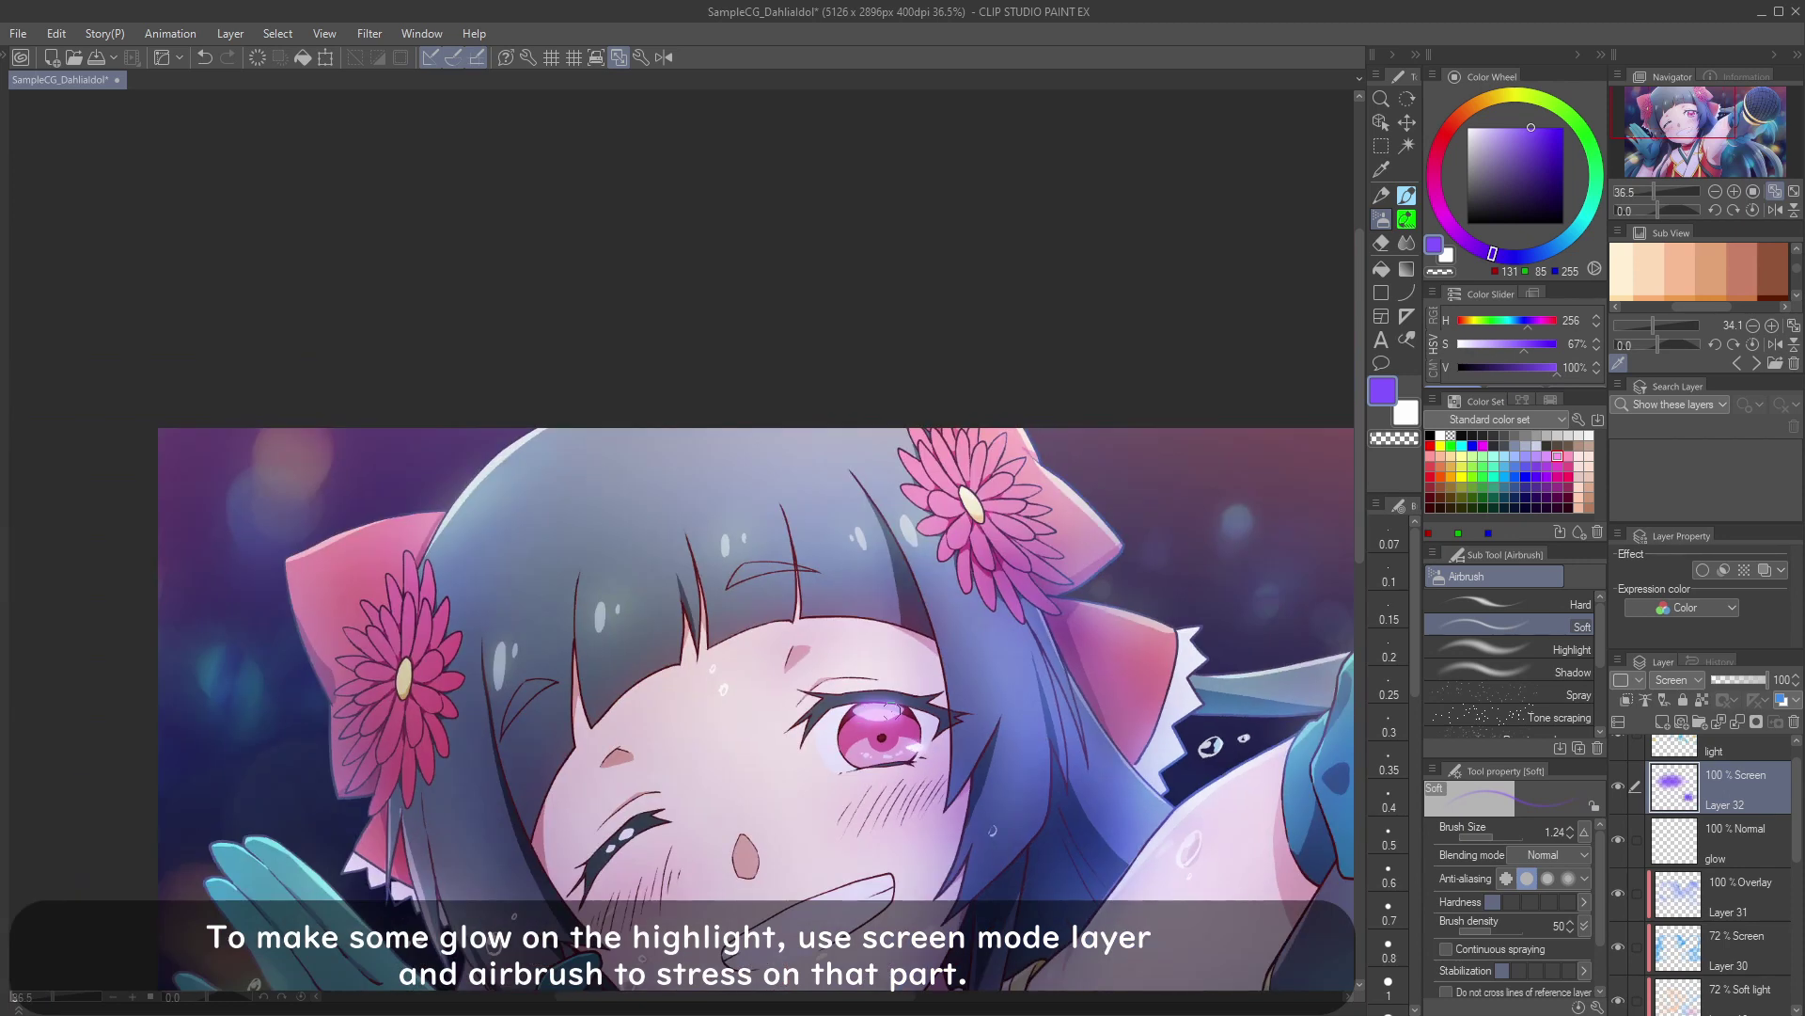
Step: Airbrush a purple glow along the outstretched arm's upper edge and the outline of the nearby hair bow on Layer 32
scroll(896, 752, up, 3)
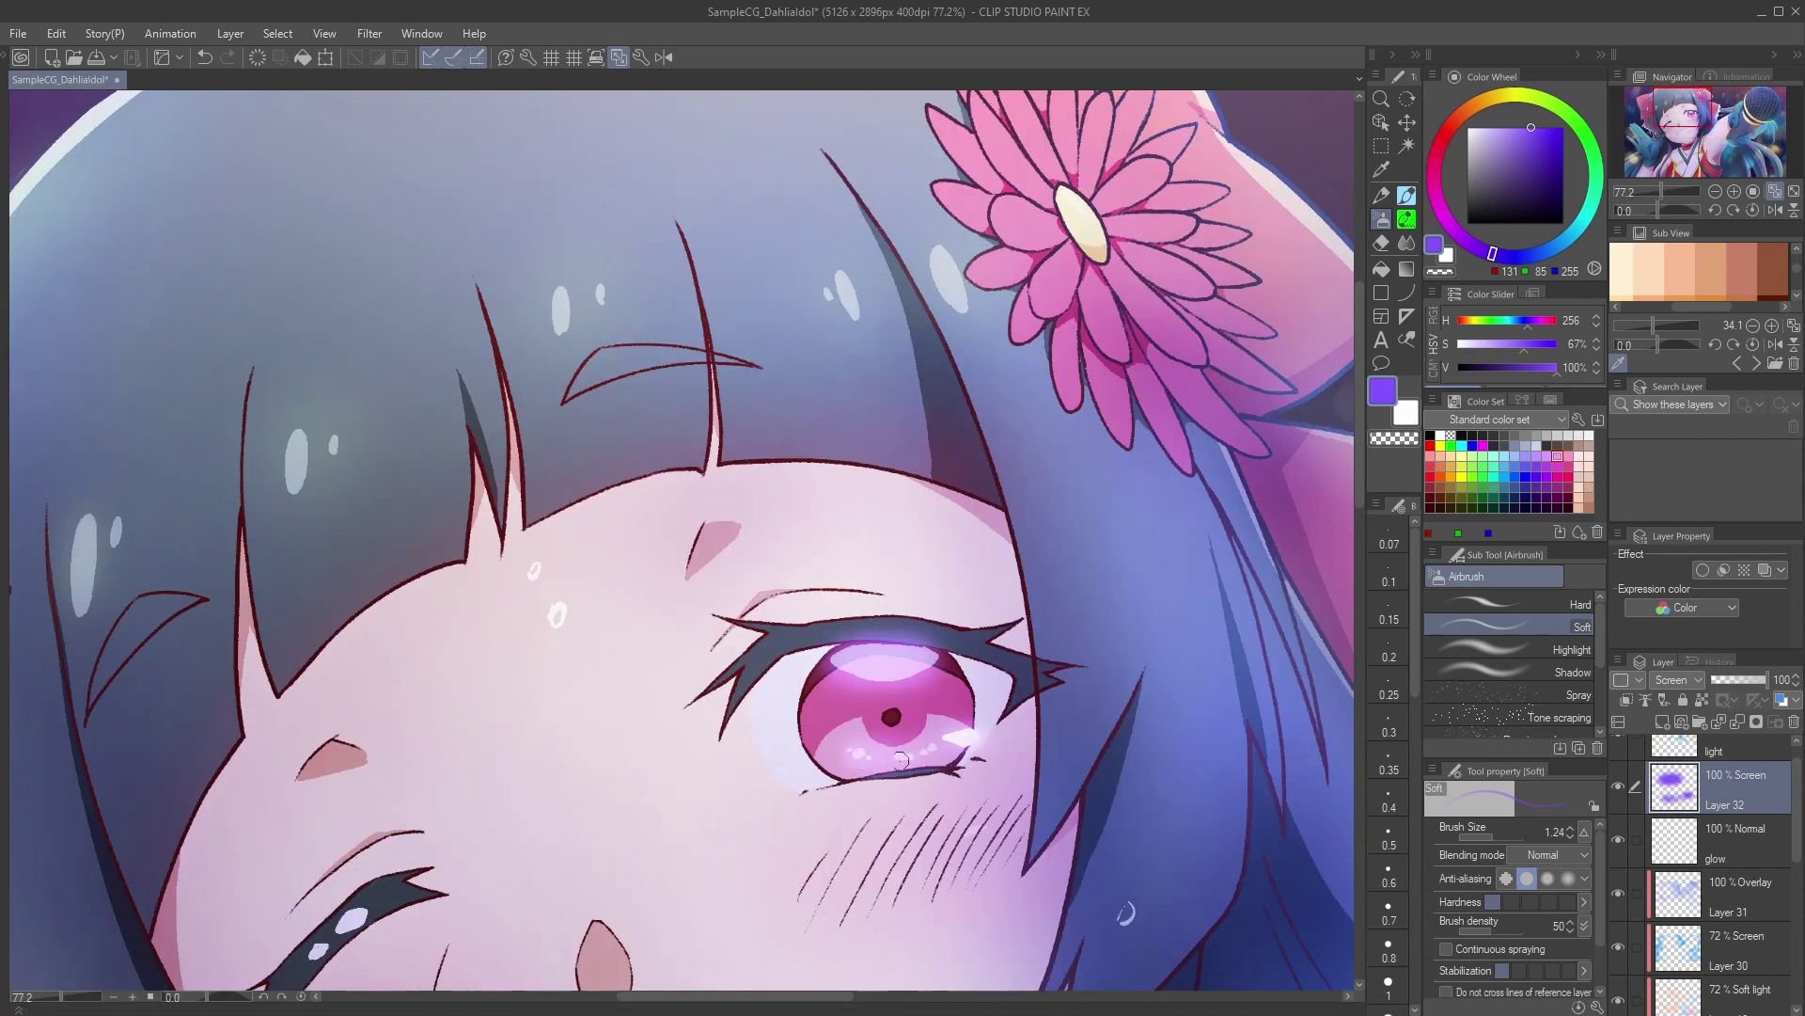
scroll(975, 755, down, 3)
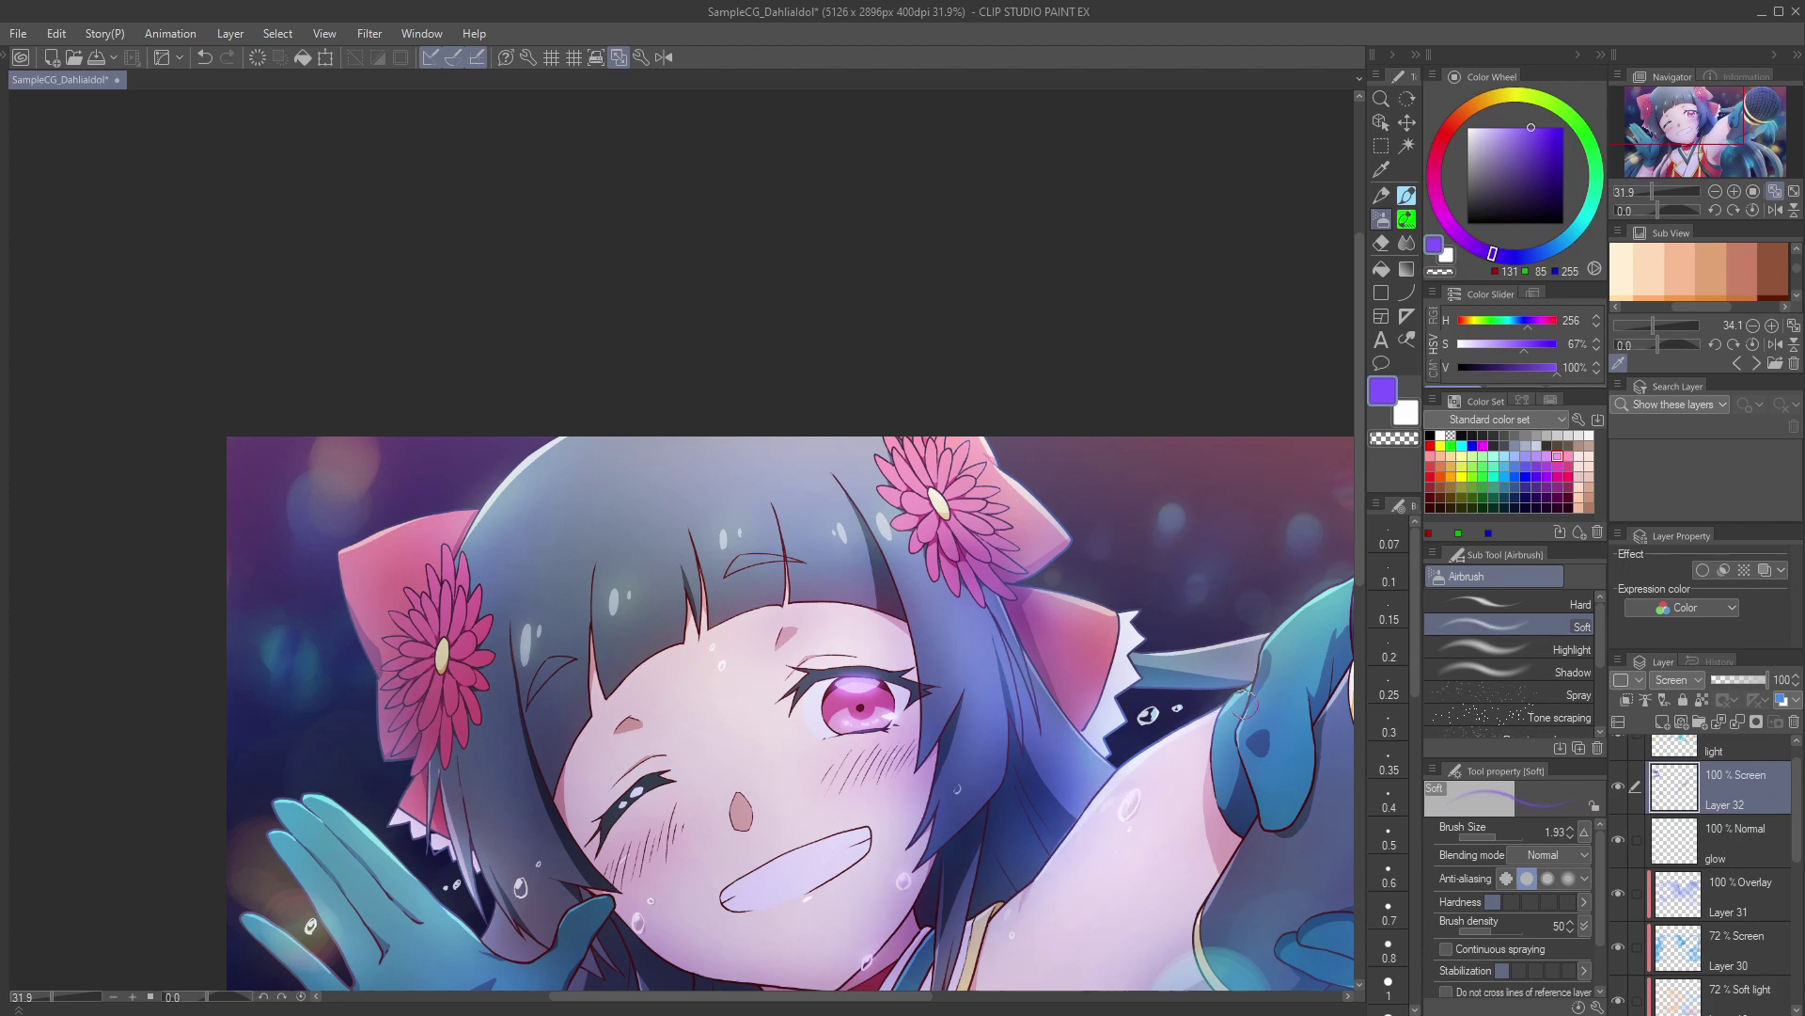
drag(1175, 719, 1057, 795)
mouse_move(1032, 732)
mouse_down()
mouse_move(1150, 707)
mouse_move(1116, 778)
mouse_up()
key(ctrl+z)
drag(1224, 669, 1179, 684)
drag(1179, 685, 978, 842)
mouse_move(856, 620)
mouse_down()
mouse_move(867, 712)
mouse_move(922, 544)
mouse_up()
drag(887, 554, 941, 614)
key(ctrl+z)
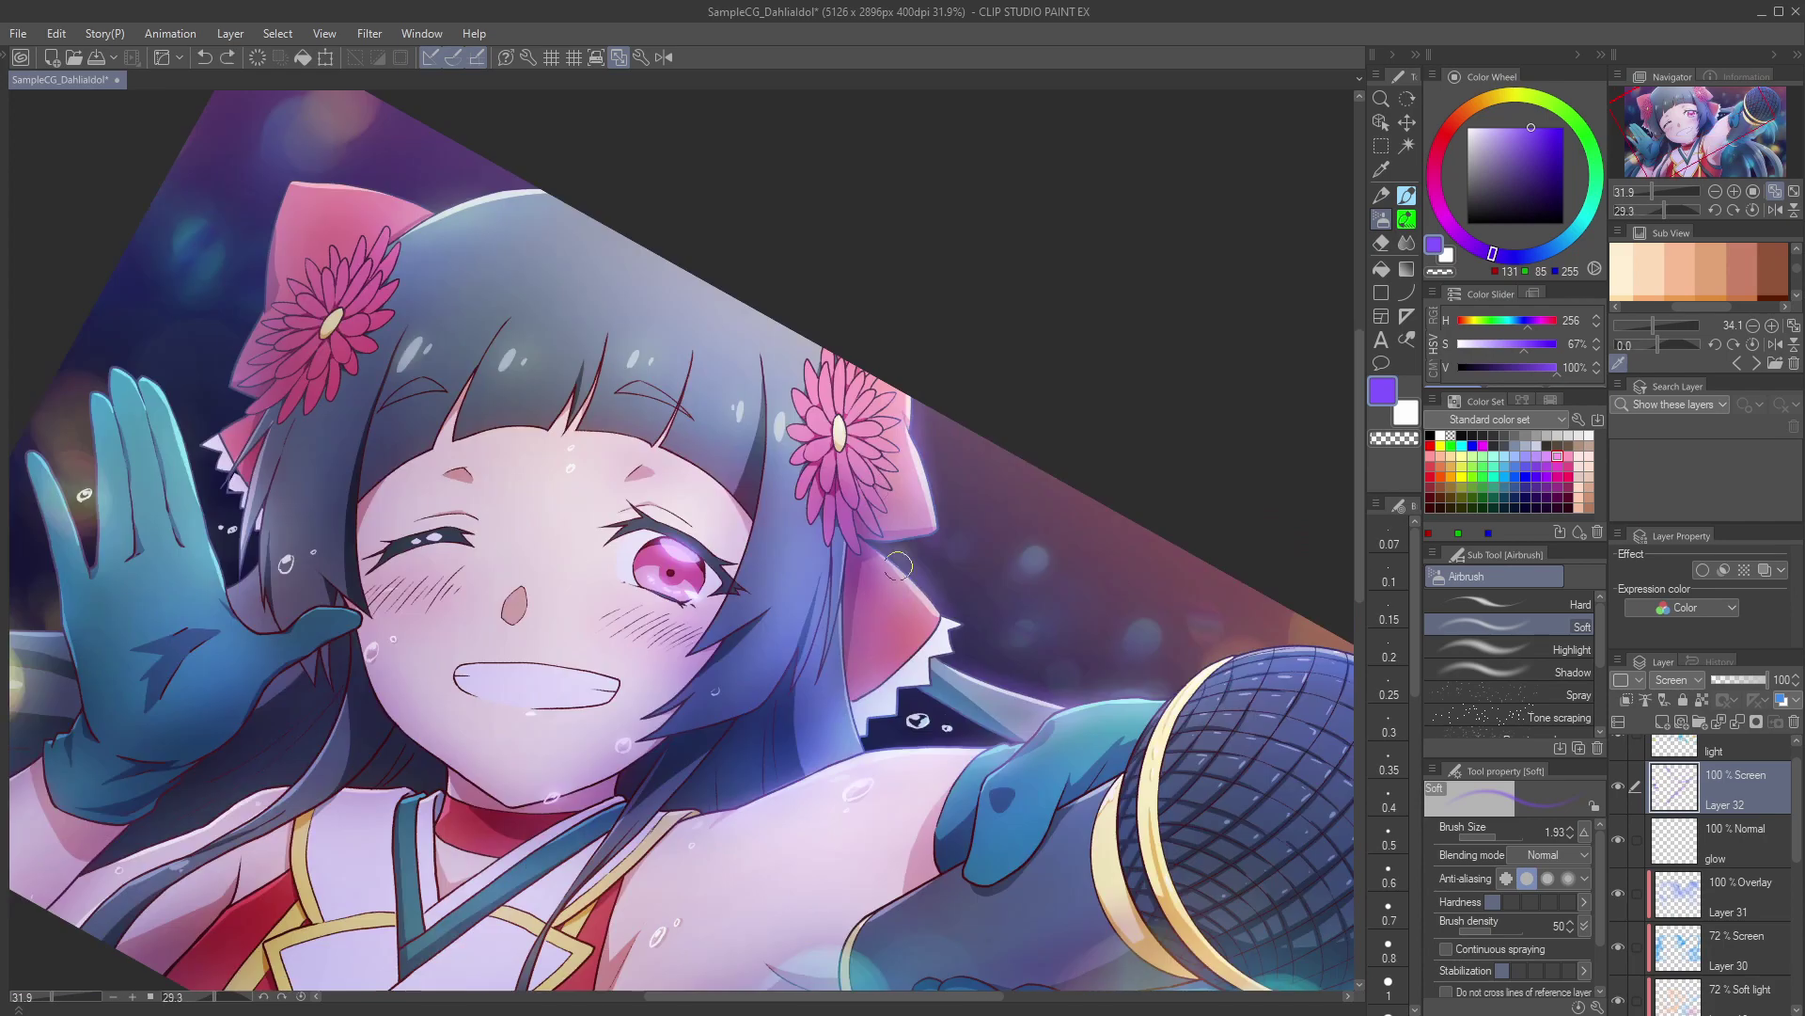
Step: Add purple airbrush glow to the flower ornaments, the hair highlights and the bow beside the open hand
drag(832, 345, 894, 348)
drag(869, 409, 826, 338)
drag(693, 334, 629, 362)
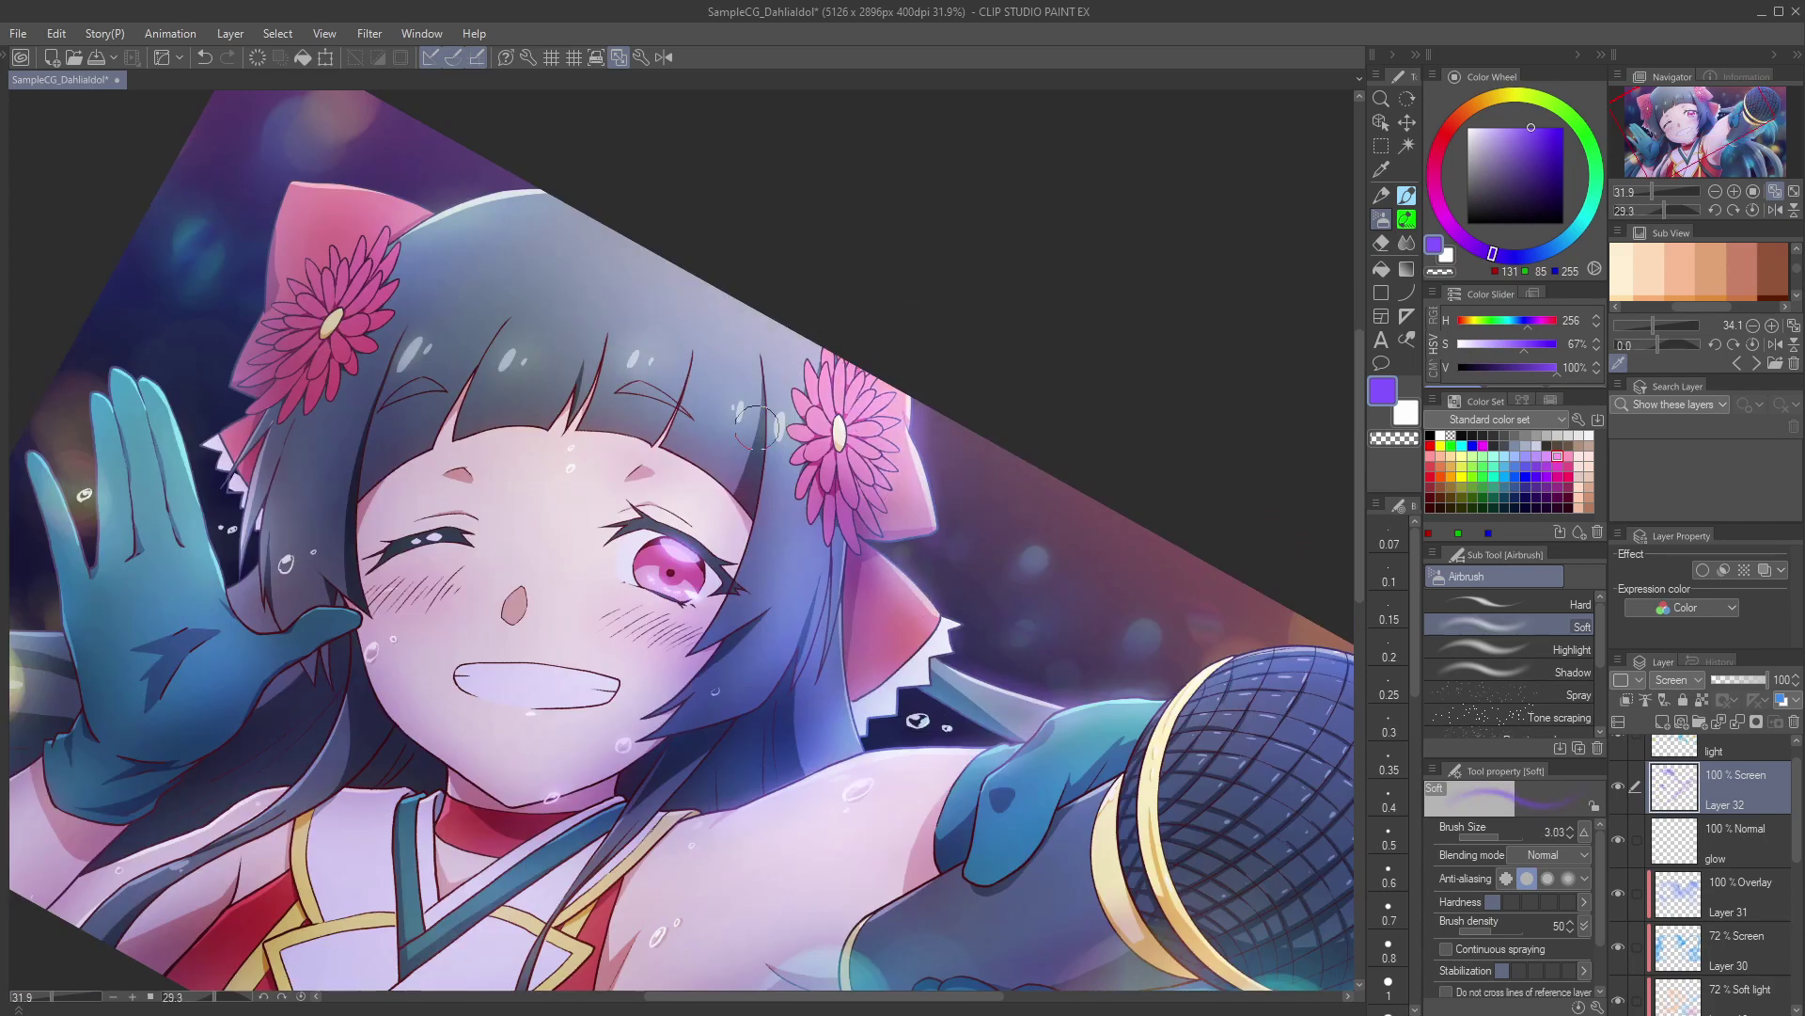
drag(757, 428, 783, 425)
drag(293, 176, 377, 186)
drag(376, 188, 260, 342)
key(ctrl+z)
drag(378, 316, 334, 349)
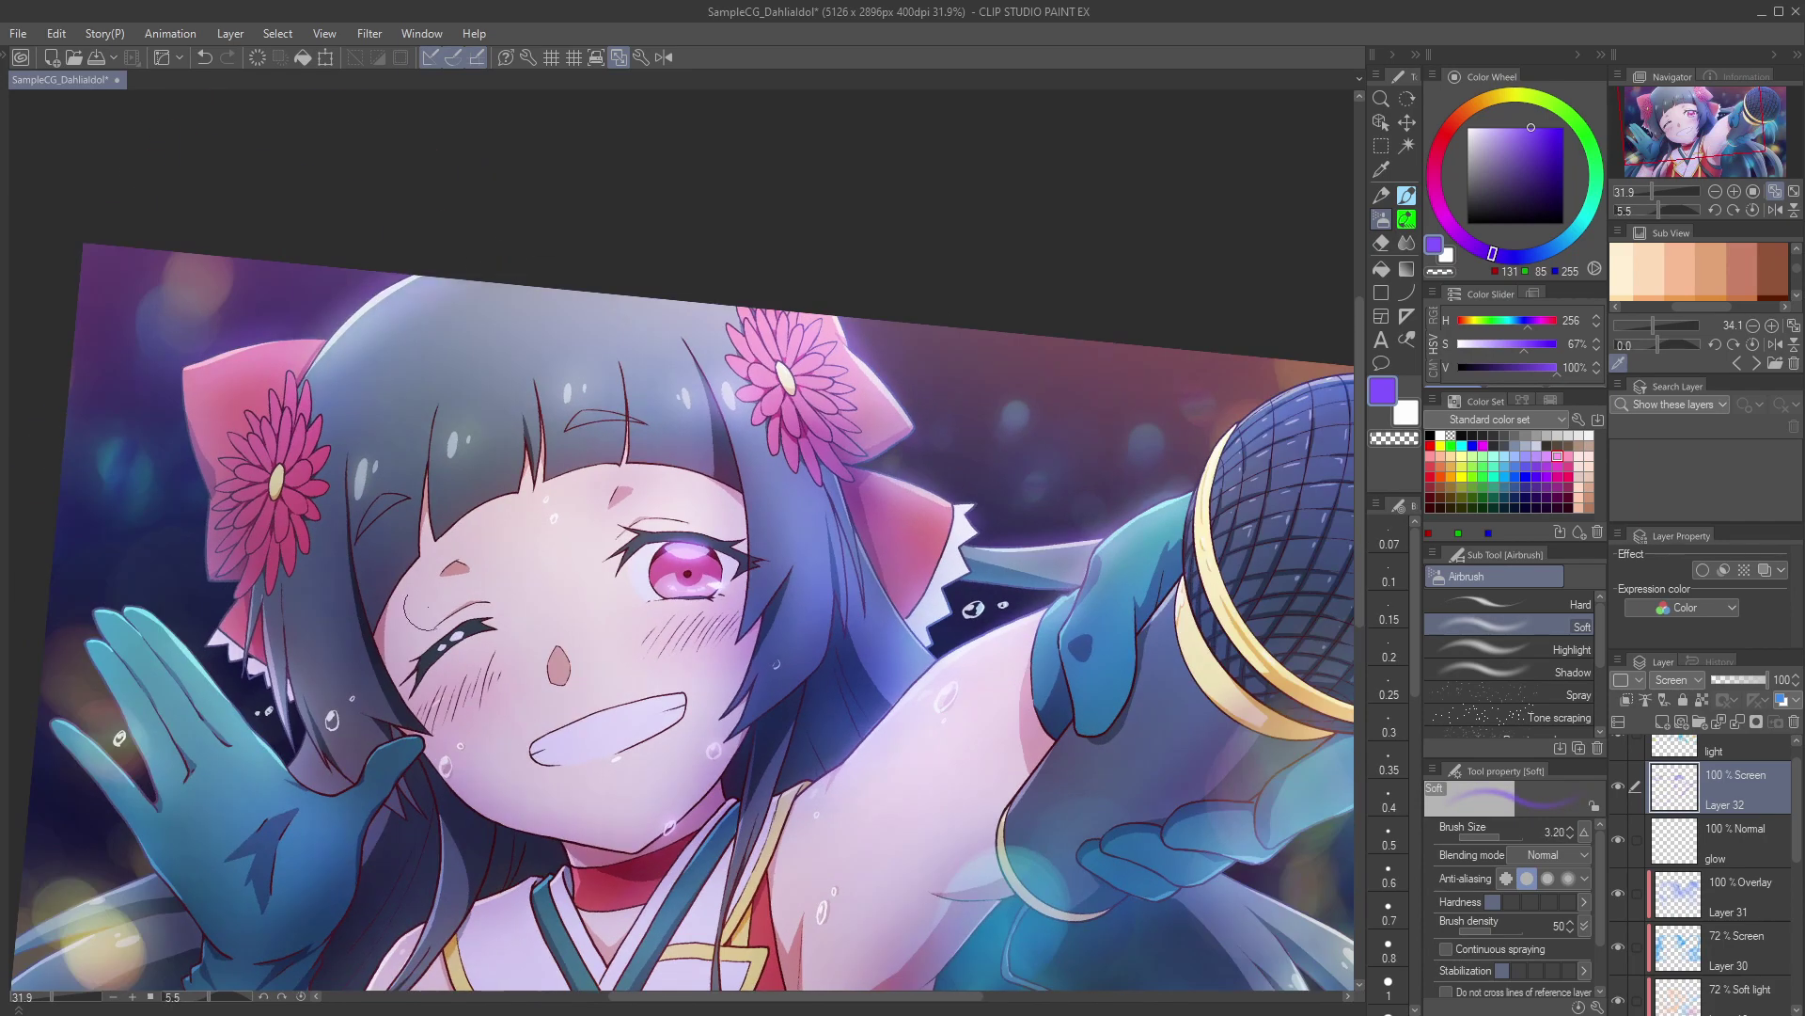
Step: Airbrush a small purple glow over the highlights in the closed eye's lashes
scroll(450, 623, up, 4)
drag(465, 647, 426, 677)
scroll(419, 810, down, 5)
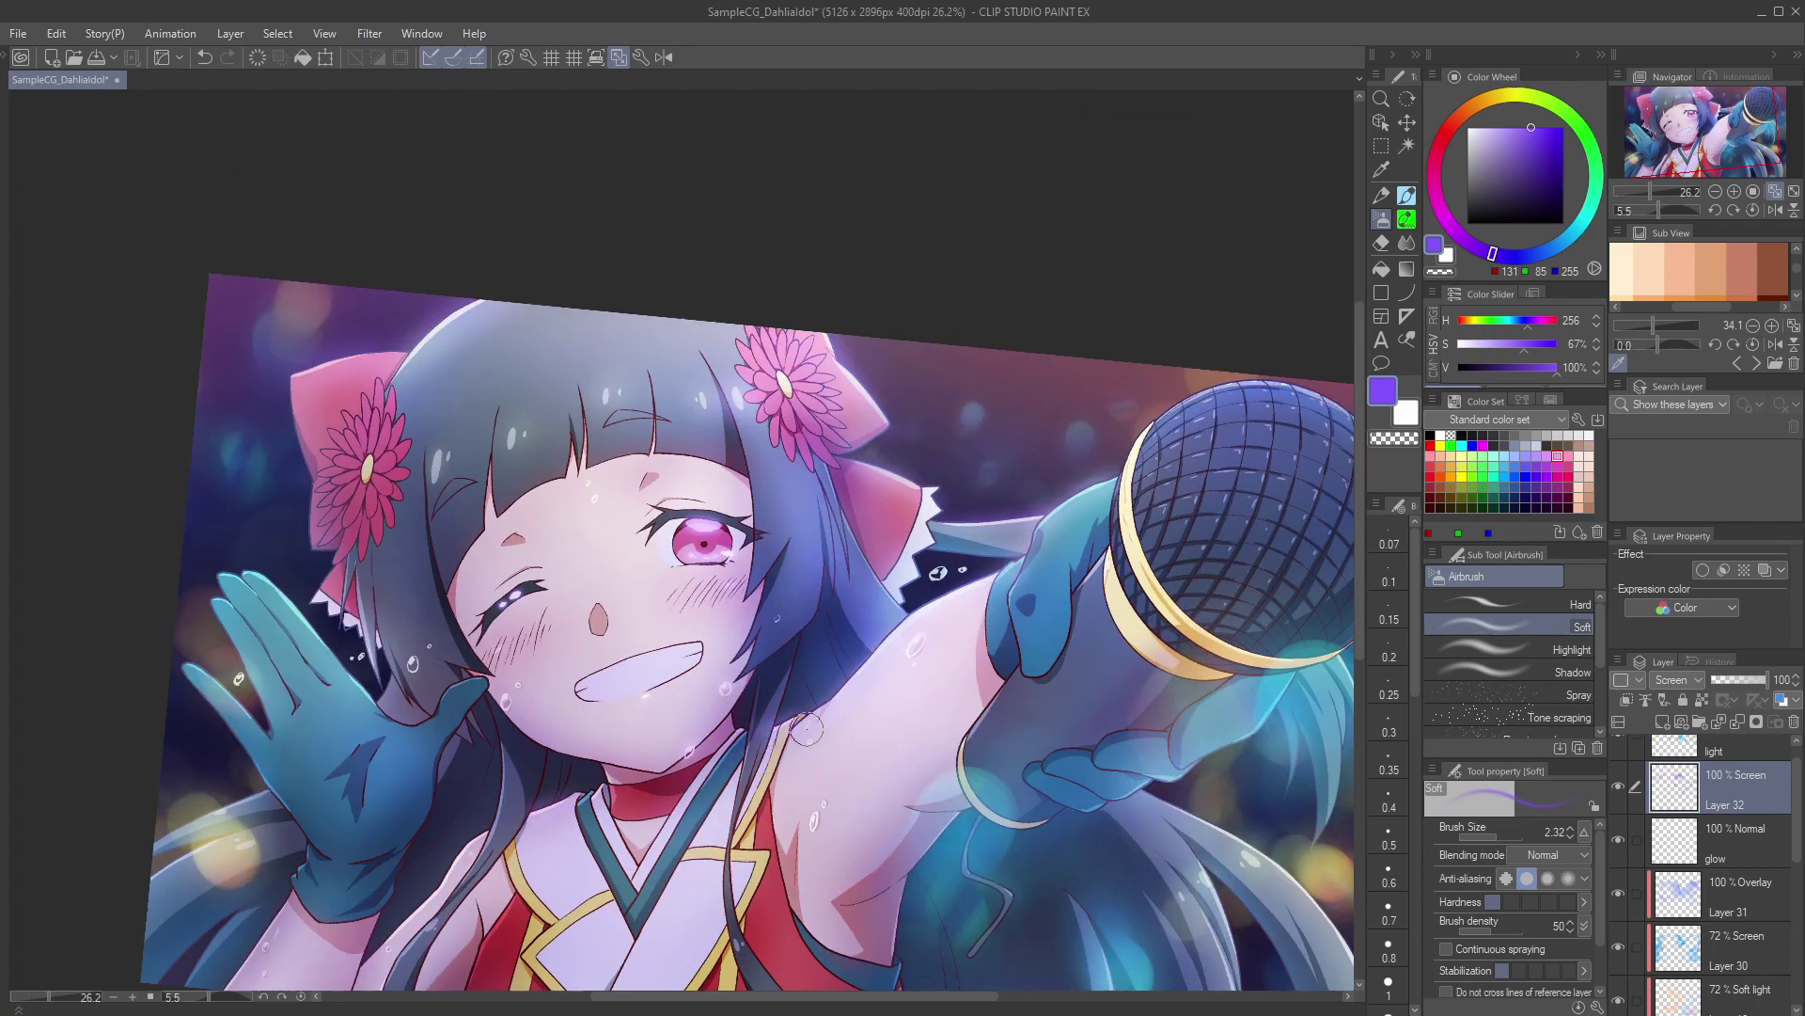
Step: Airbrush purple glow along the outstretched arm, its gloved fingers and the microphone's edges
drag(807, 722, 770, 745)
mouse_move(1081, 409)
mouse_down()
mouse_move(973, 414)
mouse_move(903, 456)
mouse_up()
mouse_move(1061, 443)
mouse_down()
mouse_move(939, 570)
mouse_move(866, 751)
mouse_up()
drag(866, 751, 832, 717)
mouse_move(833, 717)
mouse_down()
mouse_move(807, 813)
mouse_move(966, 634)
mouse_up()
key(ctrl+z)
key(ctrl+z)
key(])
drag(932, 444, 1143, 372)
mouse_move(1074, 627)
mouse_down()
mouse_move(1146, 593)
mouse_move(1051, 717)
mouse_move(933, 783)
mouse_up()
mouse_move(1173, 629)
mouse_down()
mouse_move(988, 653)
mouse_move(1005, 532)
mouse_up()
drag(1005, 532, 942, 349)
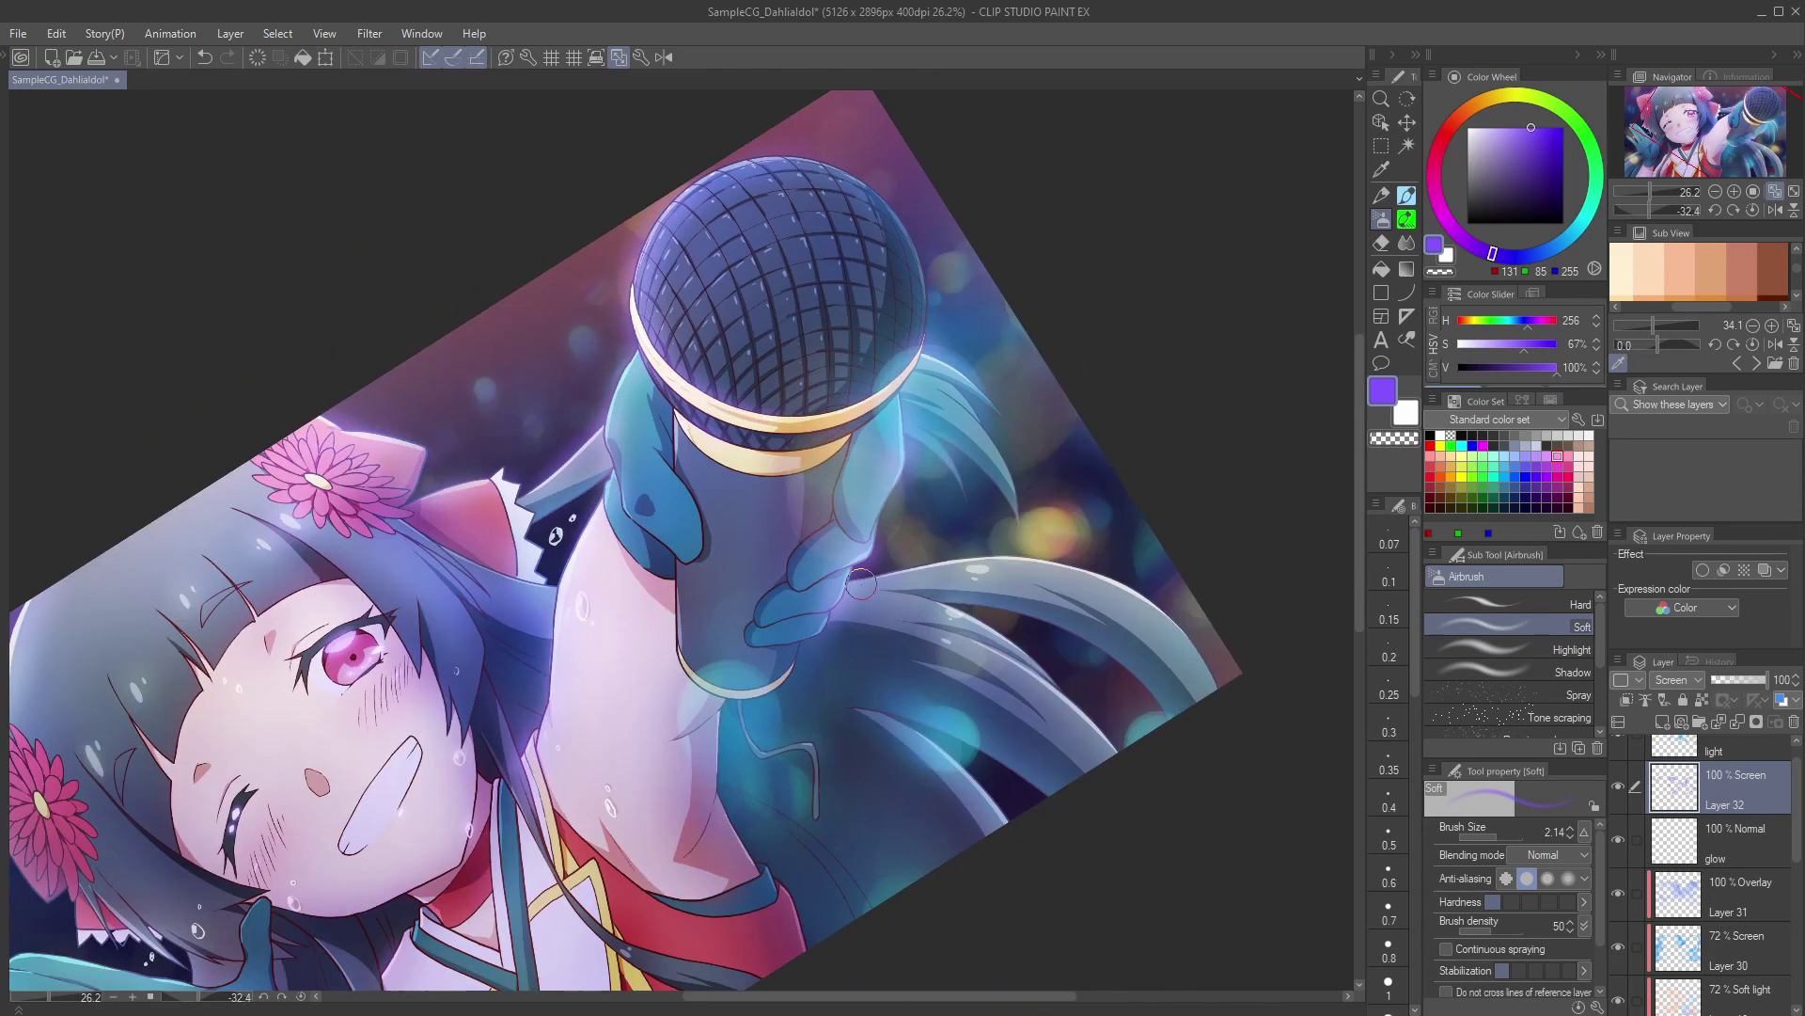
Step: Airbrush purple glow along the long hair locks below the microphone and along the figure's lit outlines
drag(860, 578, 1126, 585)
mouse_move(936, 606)
mouse_down()
mouse_move(999, 628)
mouse_move(1086, 707)
mouse_up()
drag(1005, 652, 1086, 710)
mouse_move(1090, 684)
mouse_down()
mouse_move(930, 895)
mouse_move(849, 940)
mouse_up()
drag(912, 869, 933, 968)
drag(677, 782, 672, 916)
drag(487, 540, 835, 582)
drag(428, 619, 301, 726)
drag(248, 620, 175, 707)
mouse_move(620, 846)
mouse_down()
mouse_move(692, 846)
mouse_move(1176, 700)
mouse_up()
drag(570, 833, 387, 927)
key(ctrl+z)
drag(545, 865, 592, 821)
drag(650, 769, 633, 790)
key(bracketleft)
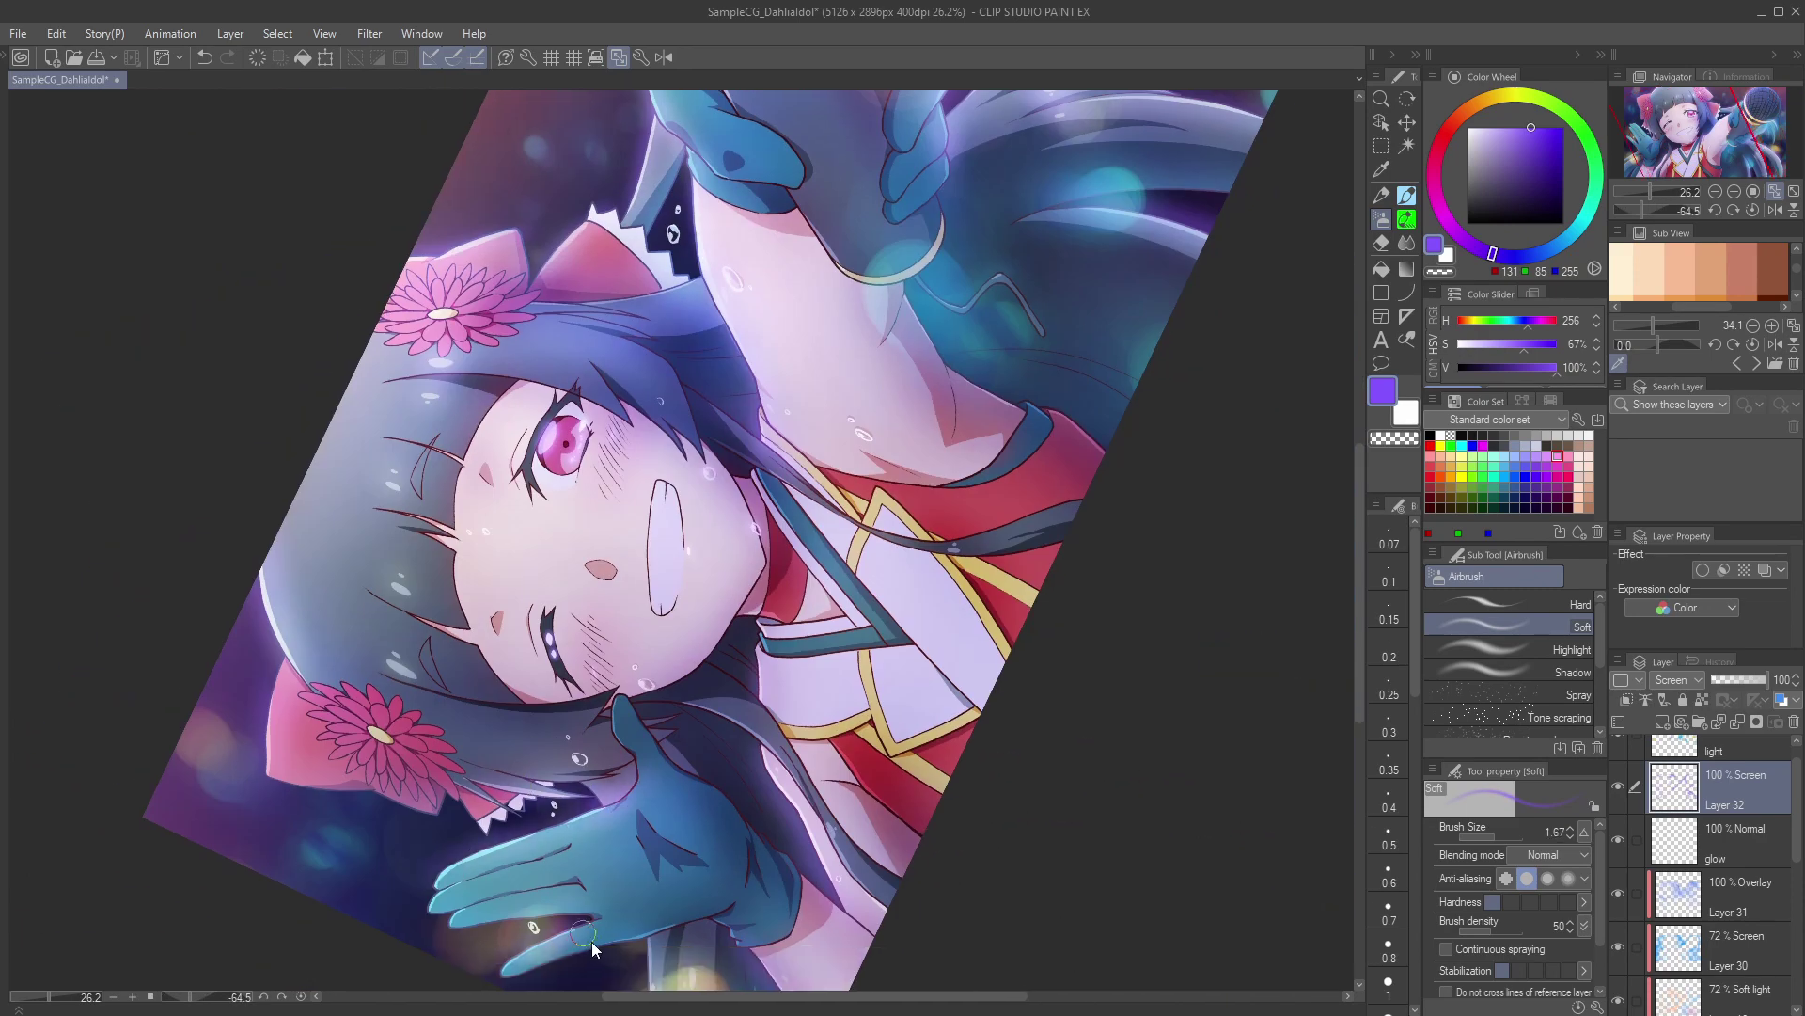
Step: Airbrush purple glow around the open gloved hand's fingers and forearm, and along the hair locks beside and behind it
mouse_move(623, 941)
mouse_down()
mouse_move(721, 914)
mouse_move(428, 889)
mouse_up()
drag(428, 890, 448, 849)
key(bracketright)
key(bracketright)
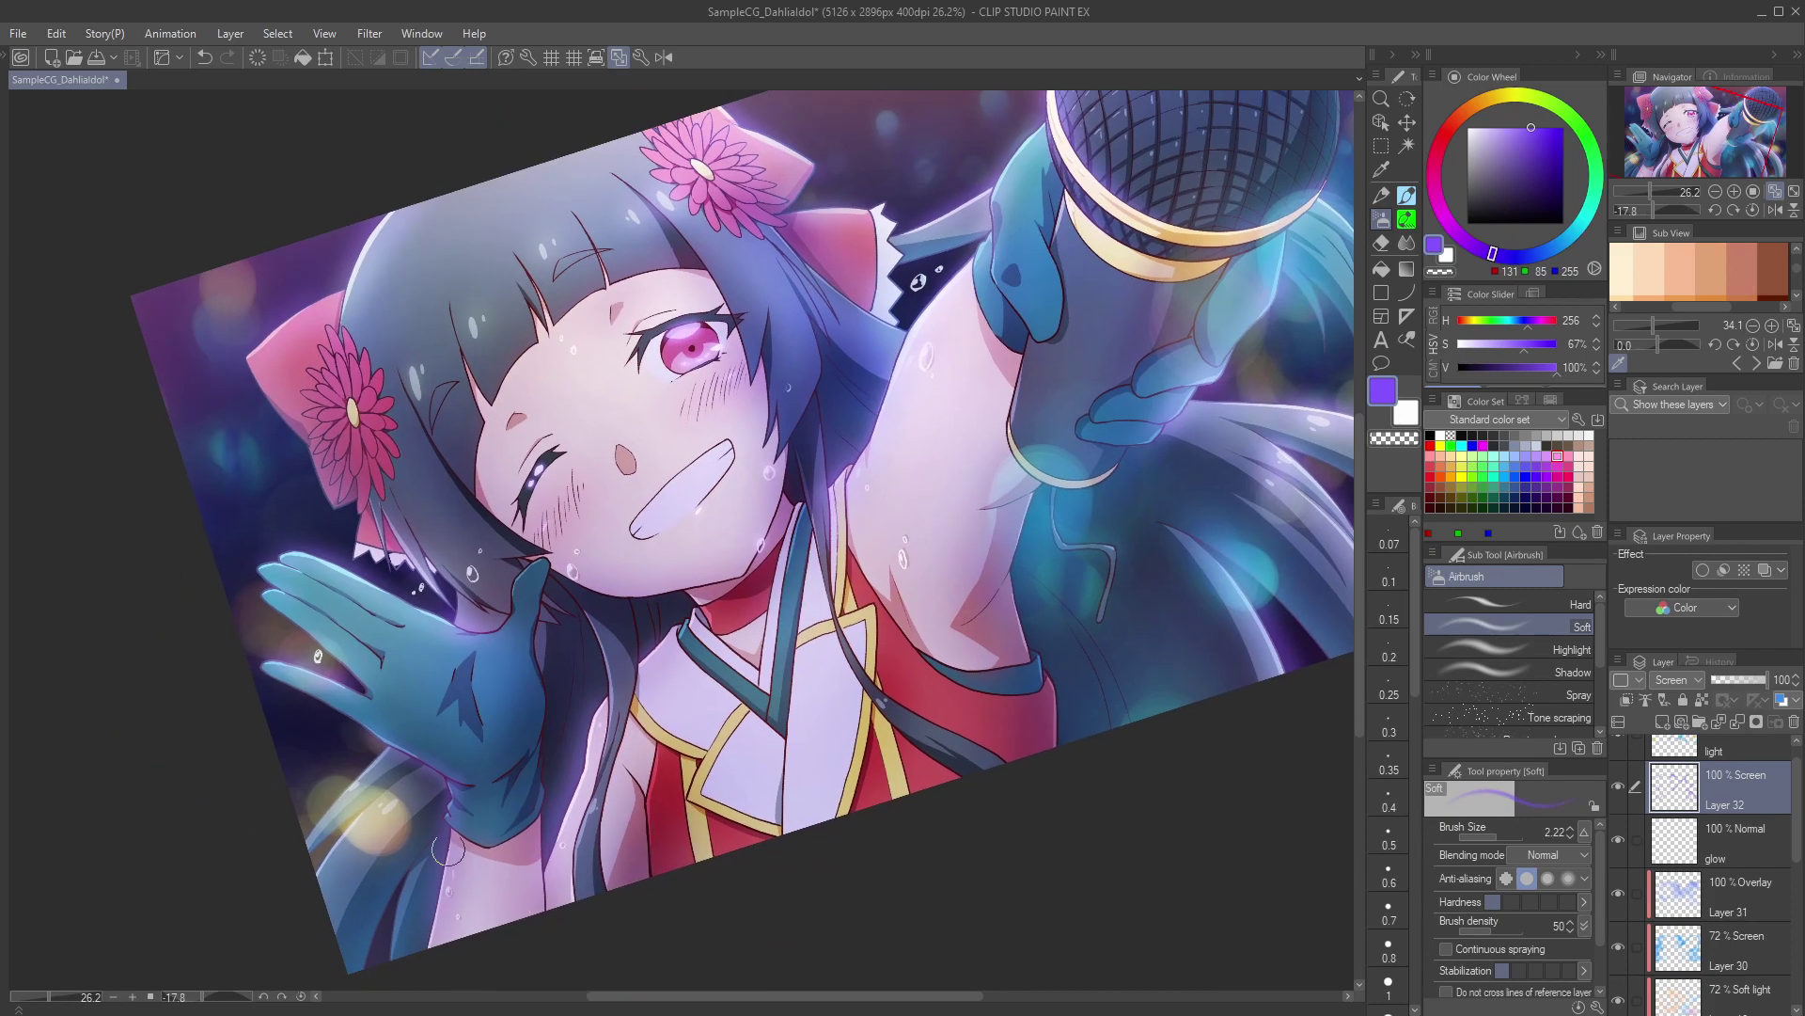
drag(381, 764, 306, 844)
drag(411, 876, 387, 950)
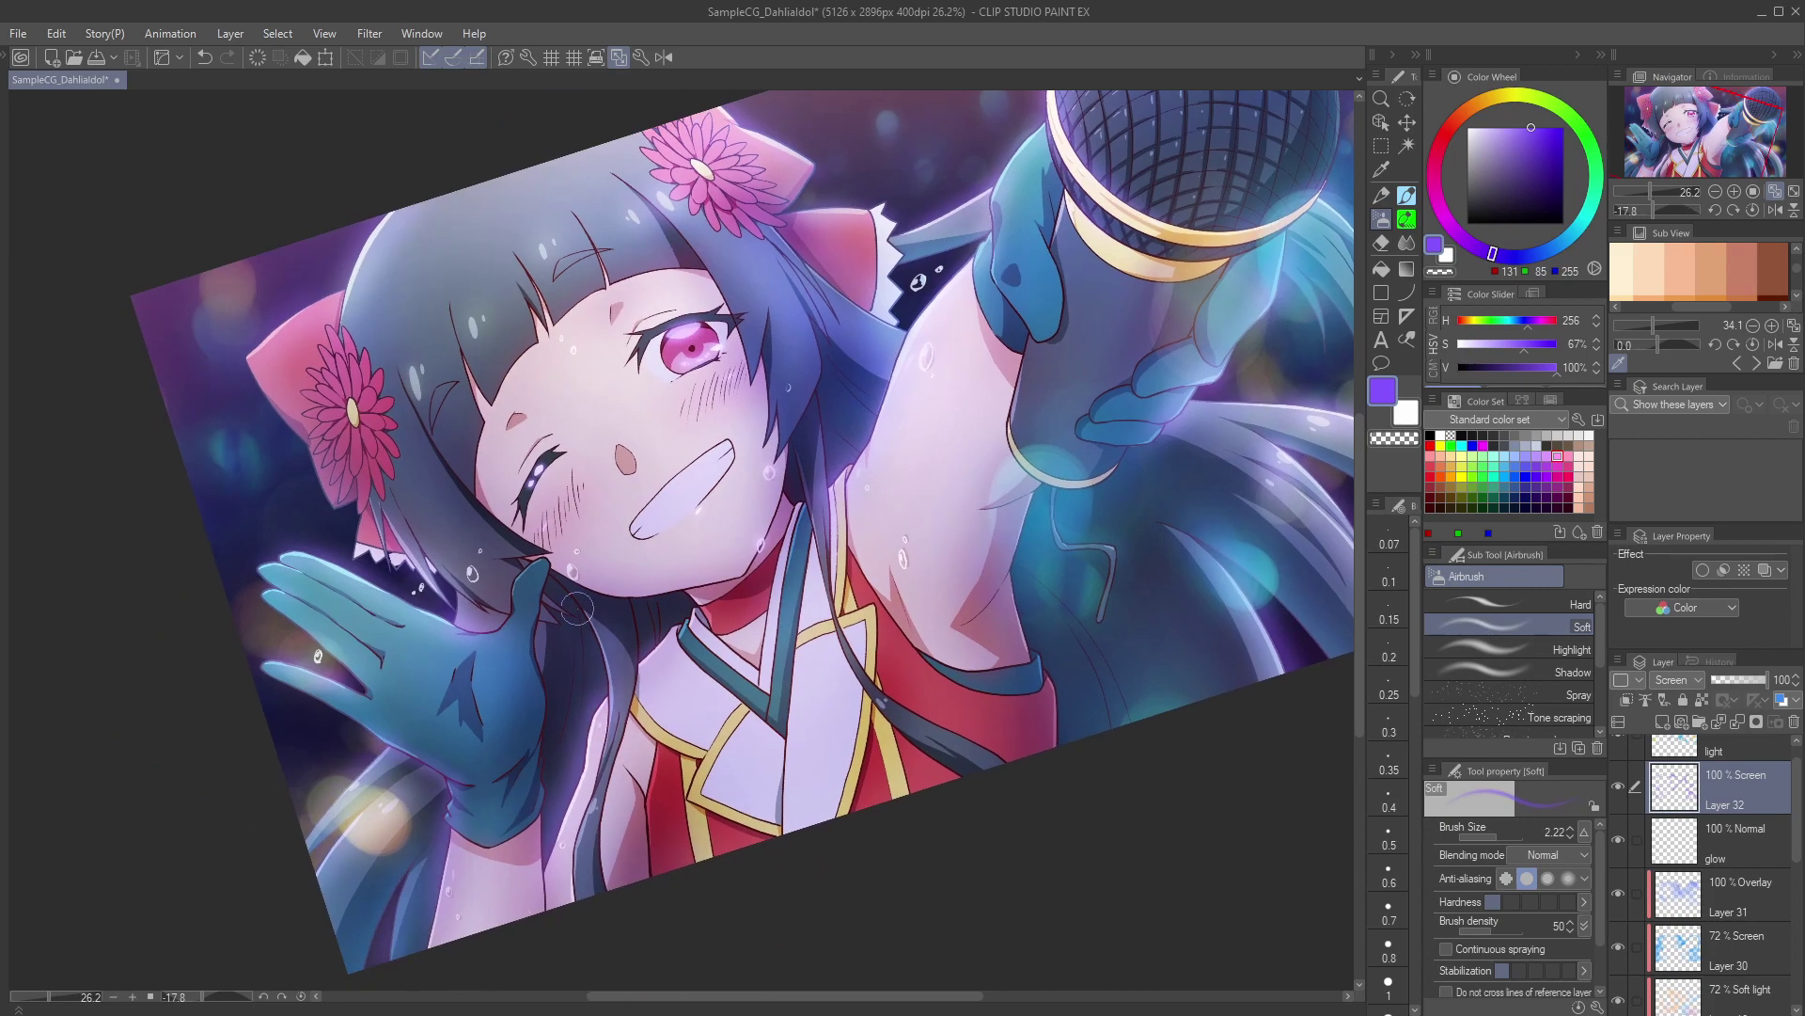
drag(577, 609, 587, 655)
mouse_move(579, 816)
mouse_down()
mouse_move(583, 619)
mouse_move(575, 645)
mouse_up()
key(bracketright)
drag(641, 328, 597, 429)
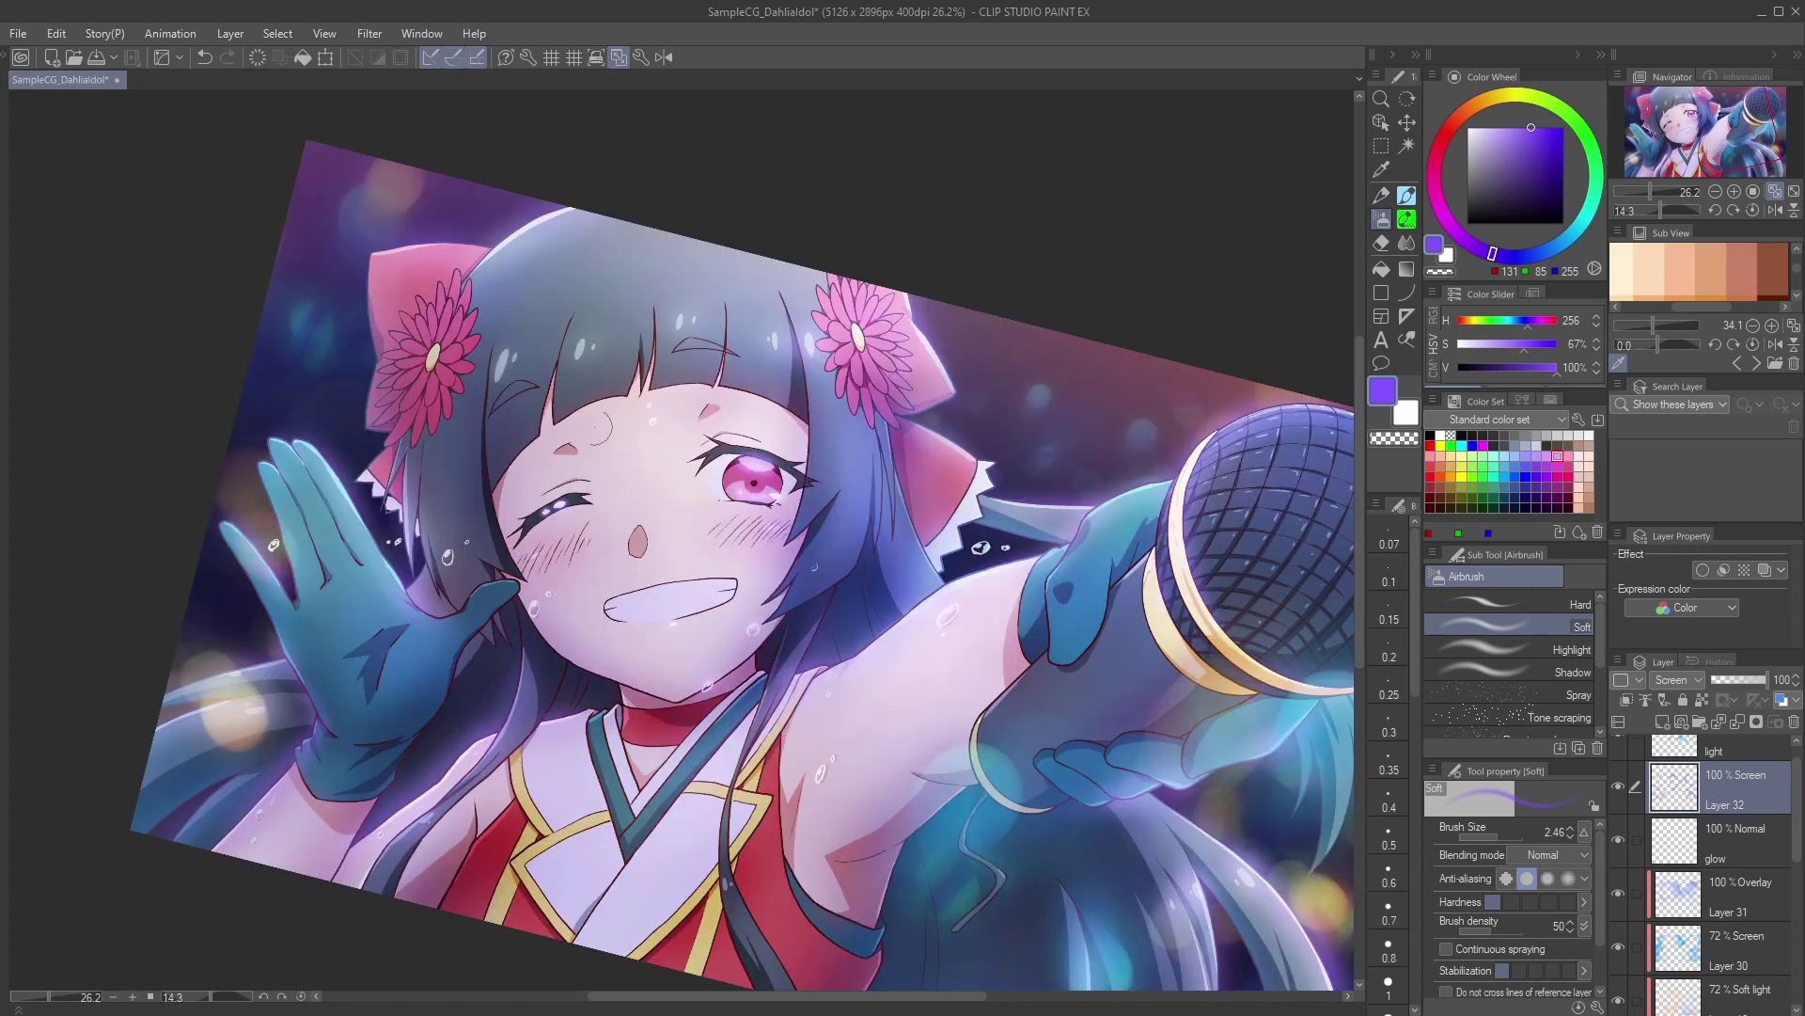
Step: Enlarge the soft airbrush and add broad, soft purple glow over the bow ends, the open eye and the face
drag(402, 448, 369, 459)
drag(628, 559, 659, 560)
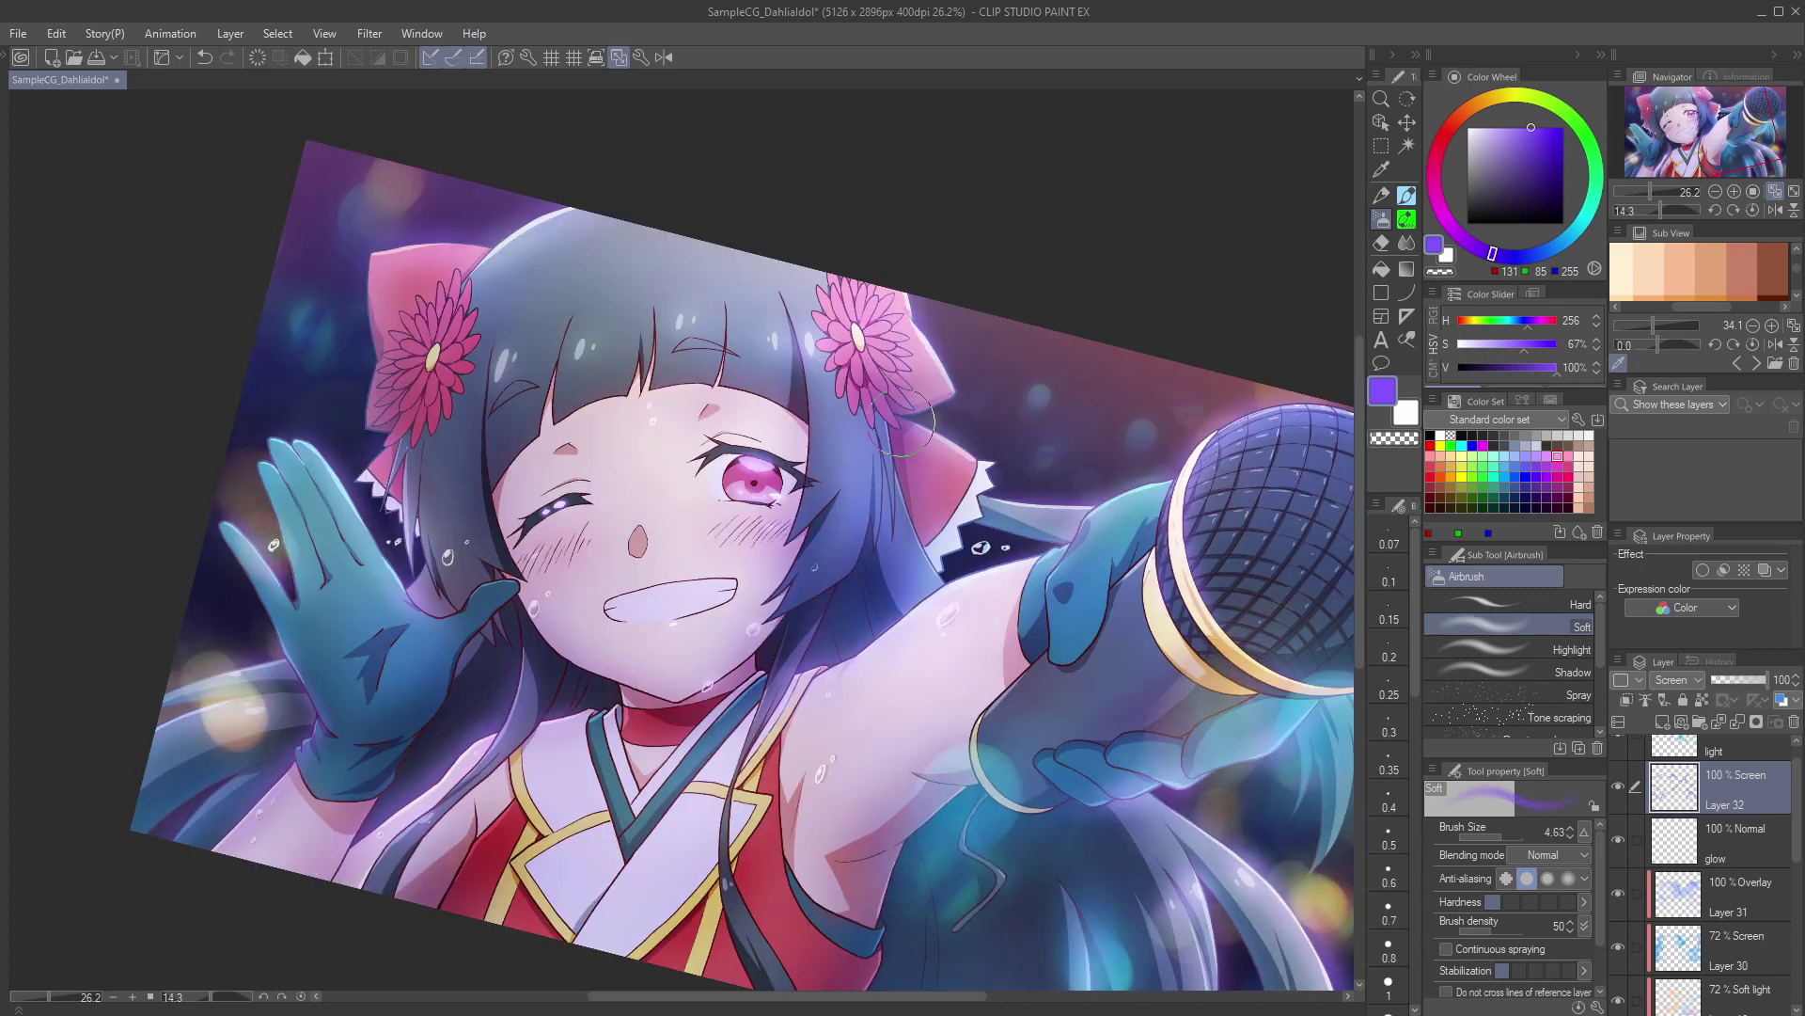
mouse_move(770, 466)
mouse_down()
mouse_move(742, 466)
mouse_move(832, 453)
mouse_up()
drag(762, 482, 788, 482)
drag(844, 603, 715, 607)
drag(701, 607, 577, 476)
drag(577, 475, 609, 476)
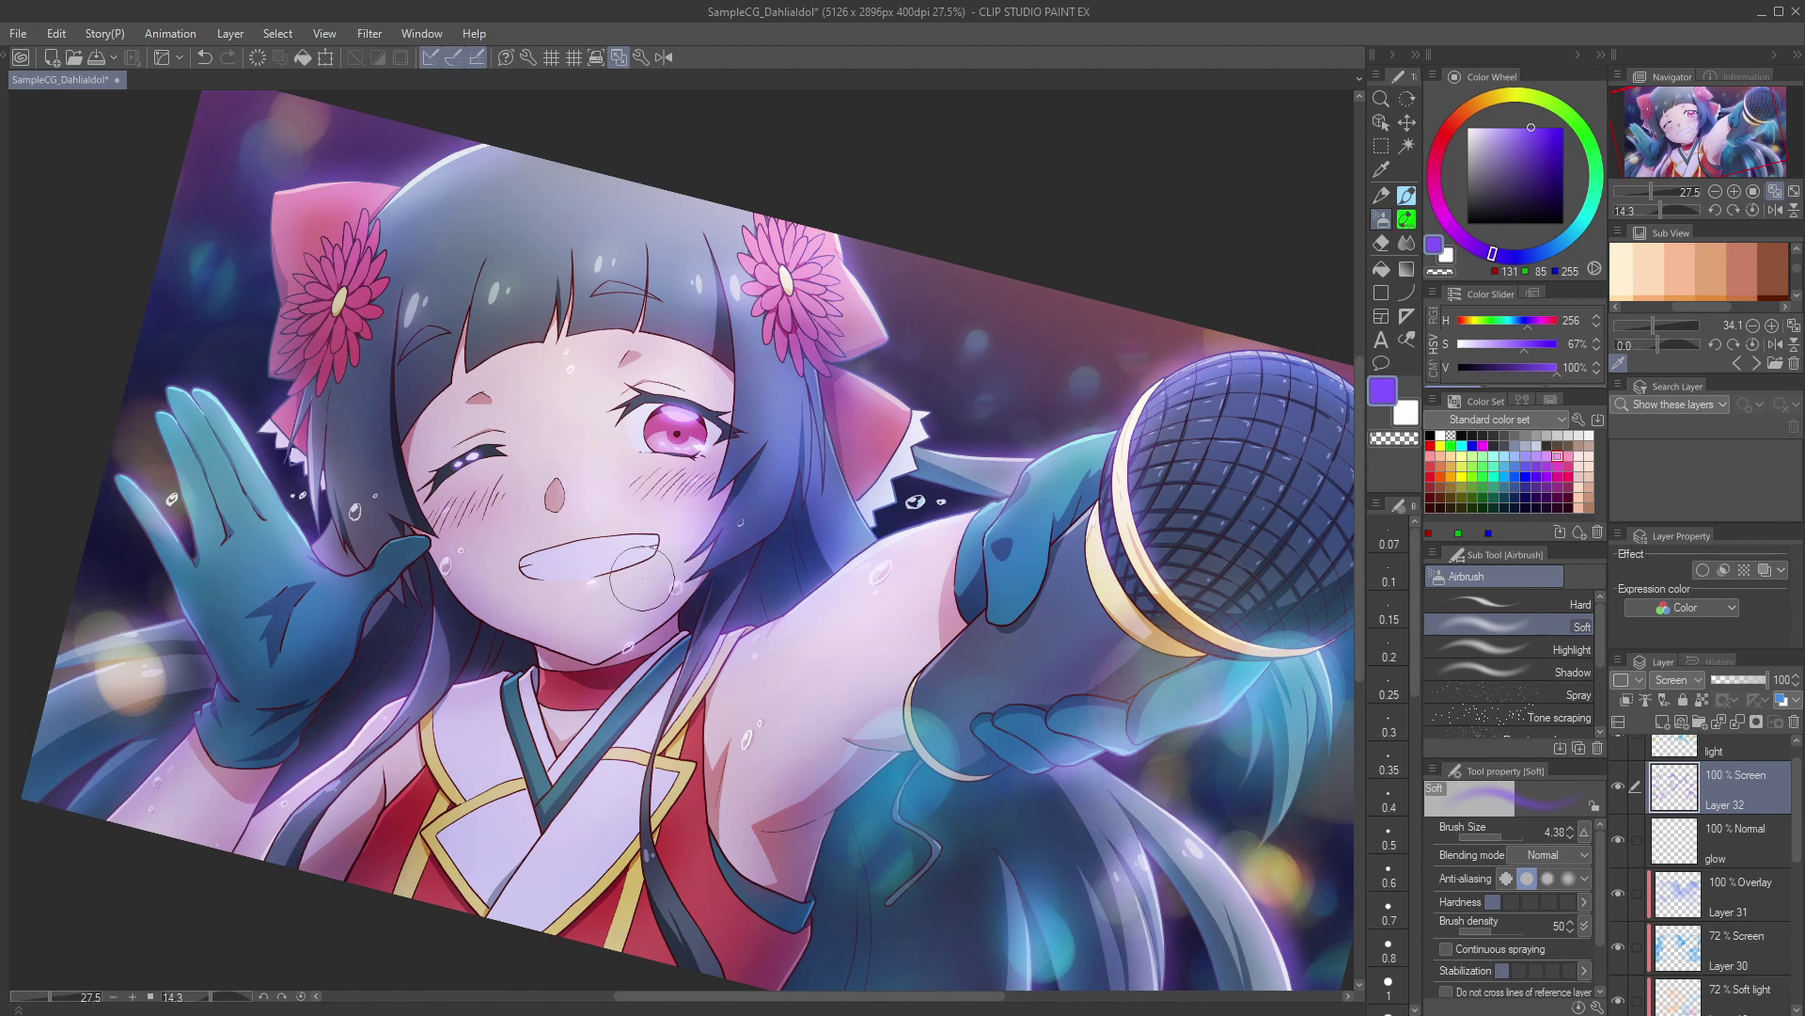
double_click(809, 583)
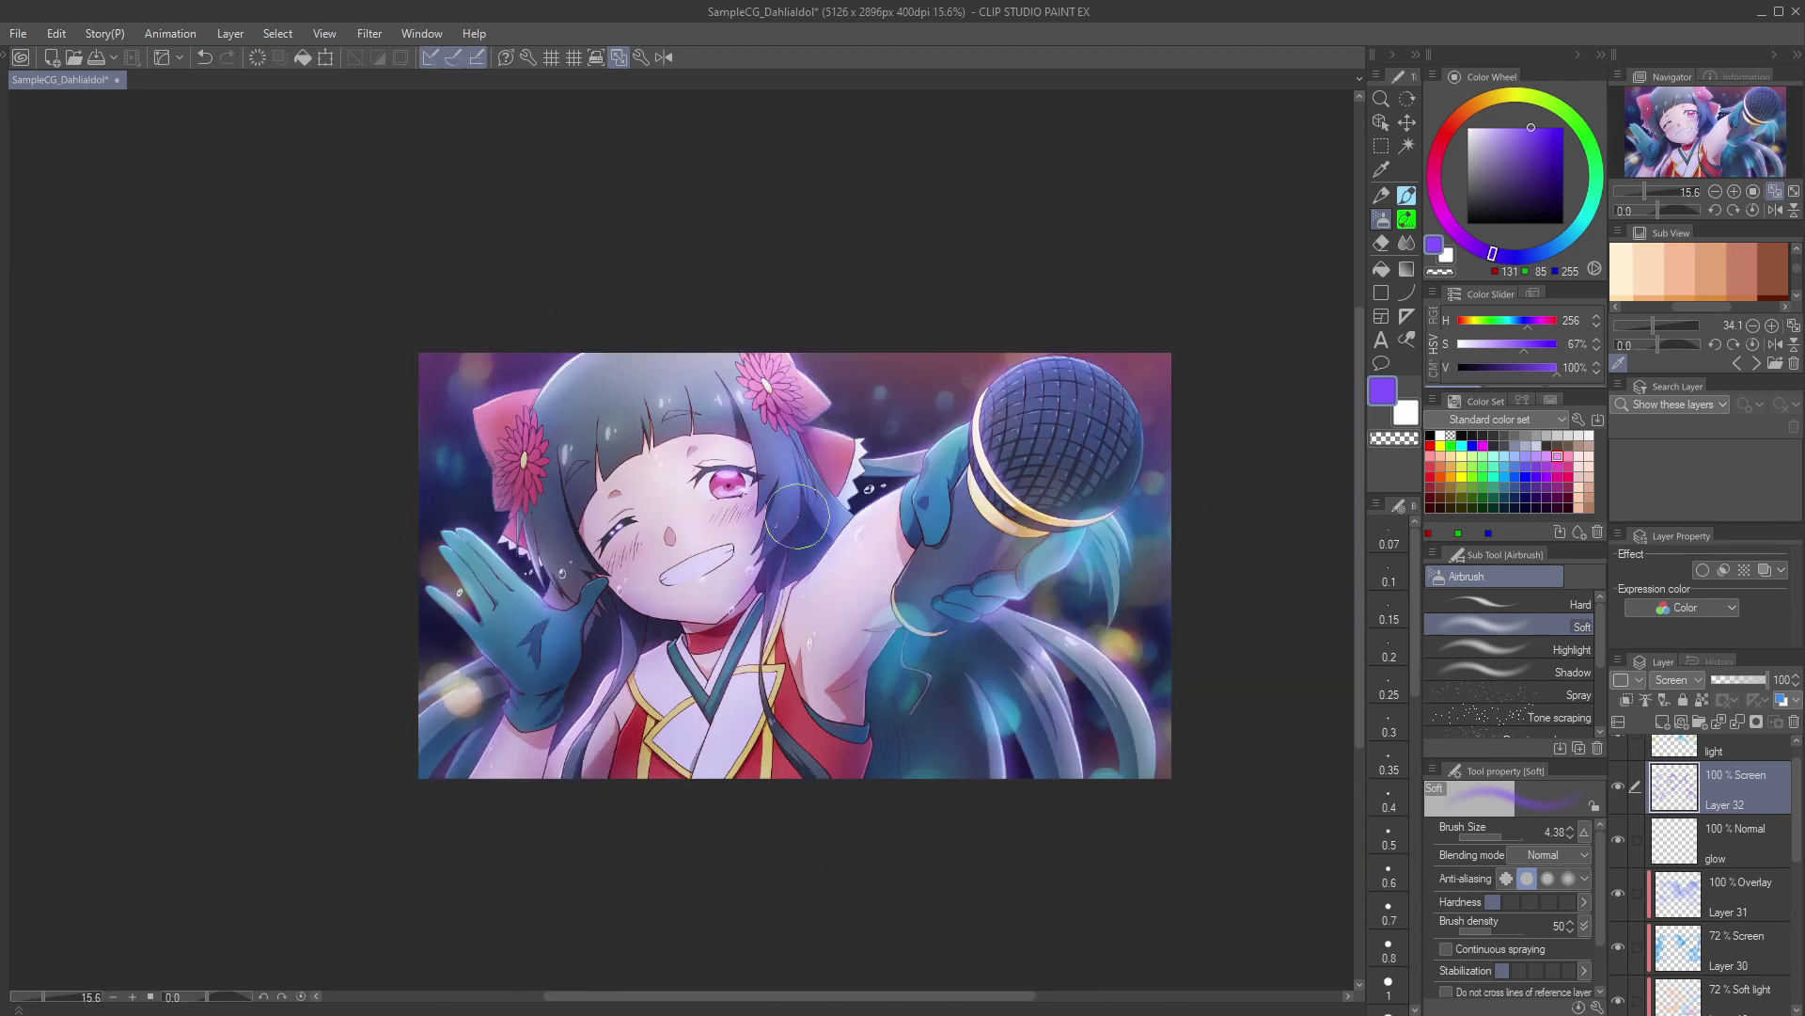
drag(839, 473, 817, 471)
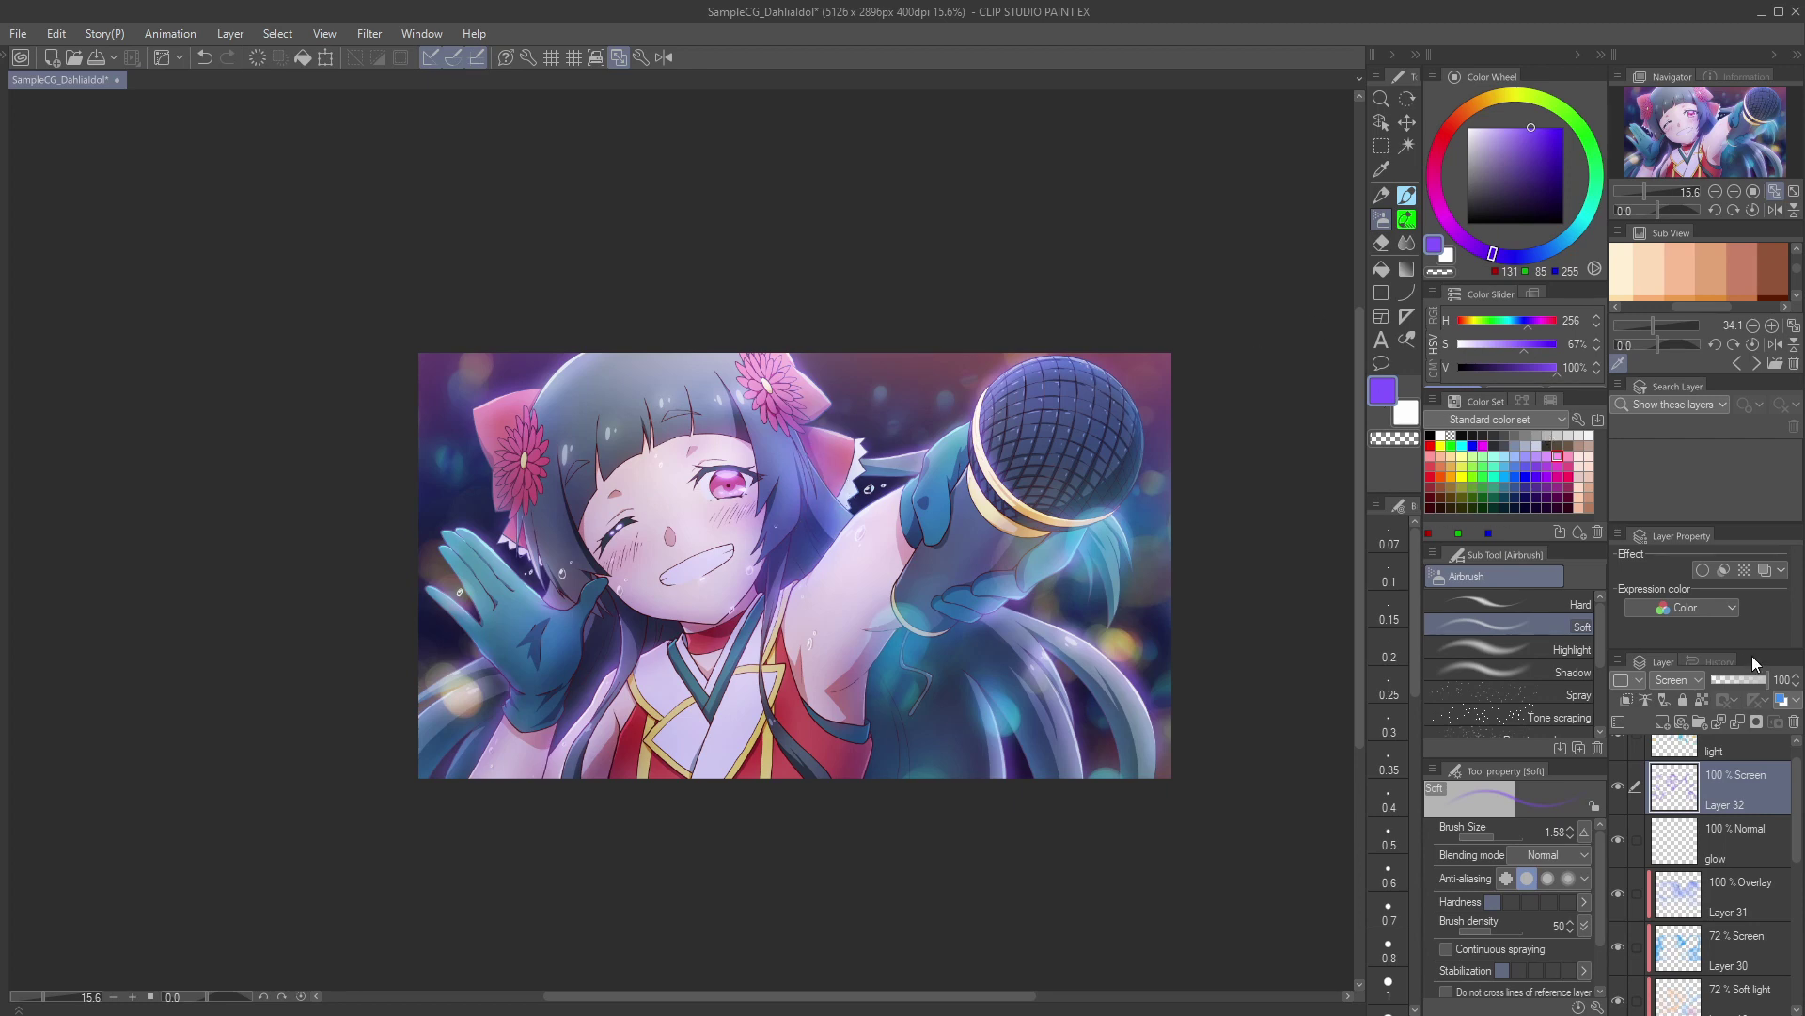
Step: Lower Layer 32's opacity to 77% and create a raster layer above it with the blending mode Add
click(1751, 681)
click(1663, 722)
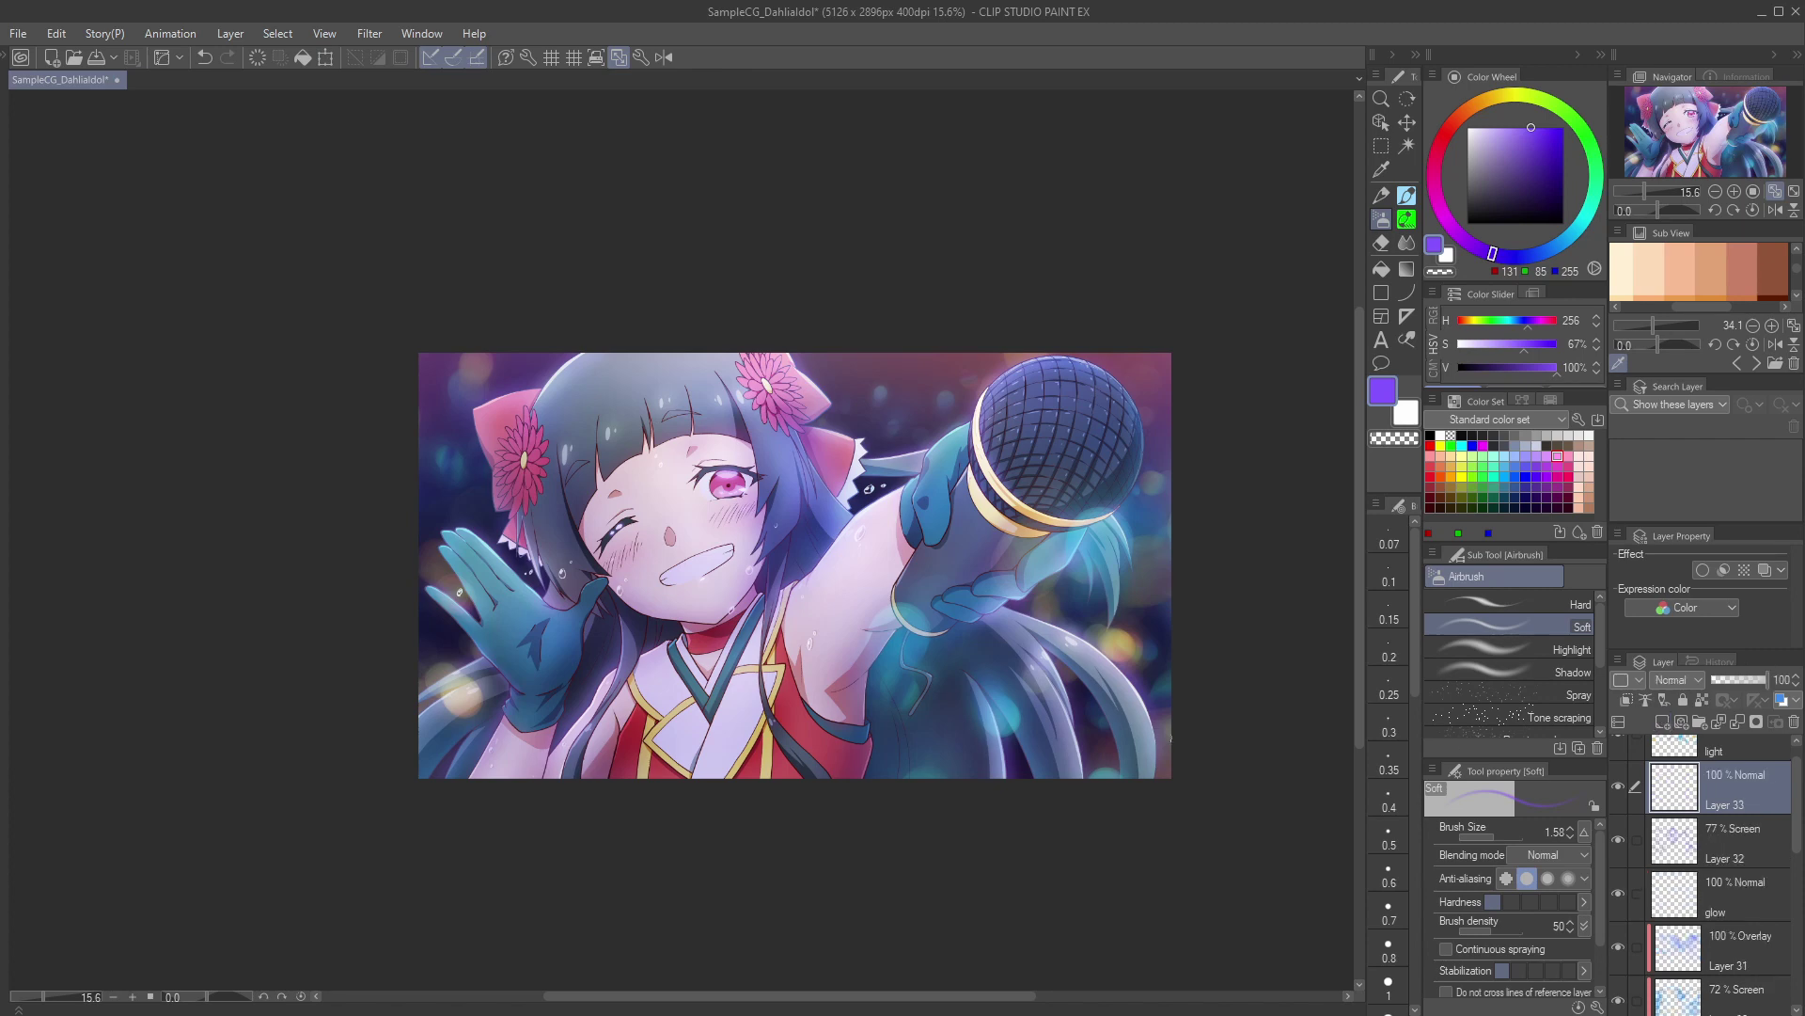
click(1514, 128)
drag(1009, 463, 1003, 462)
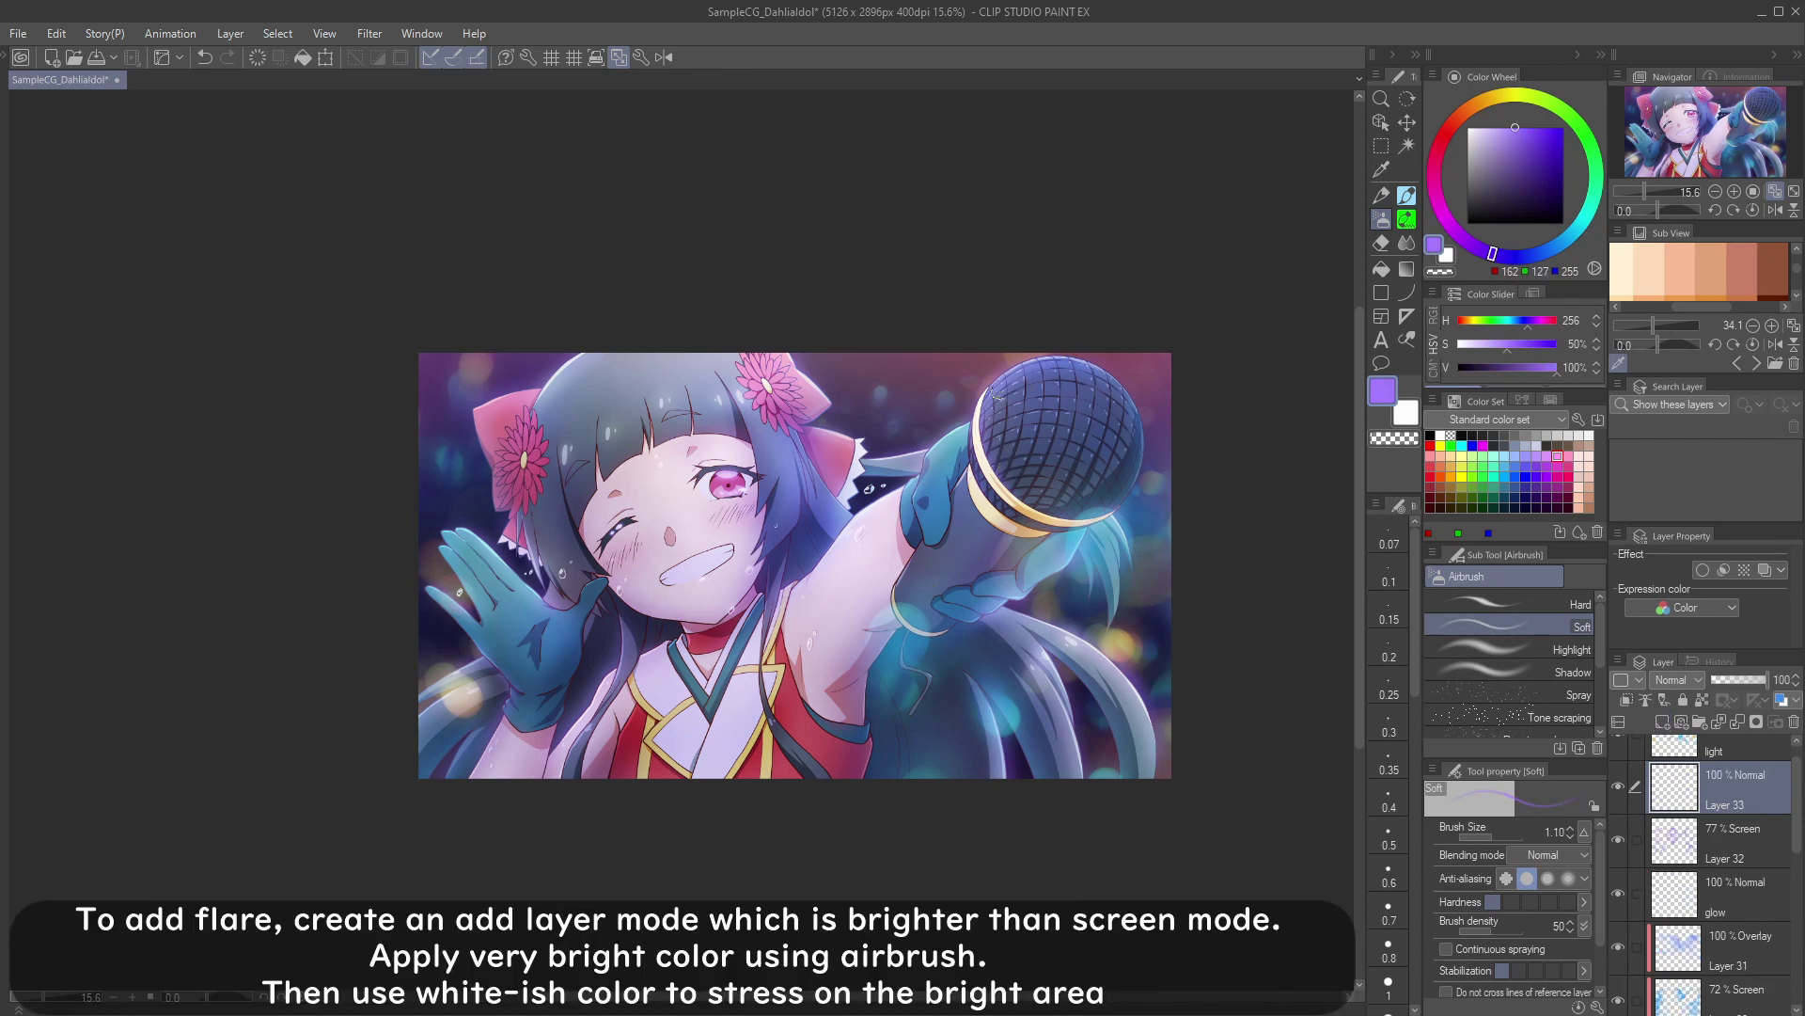
click(1676, 681)
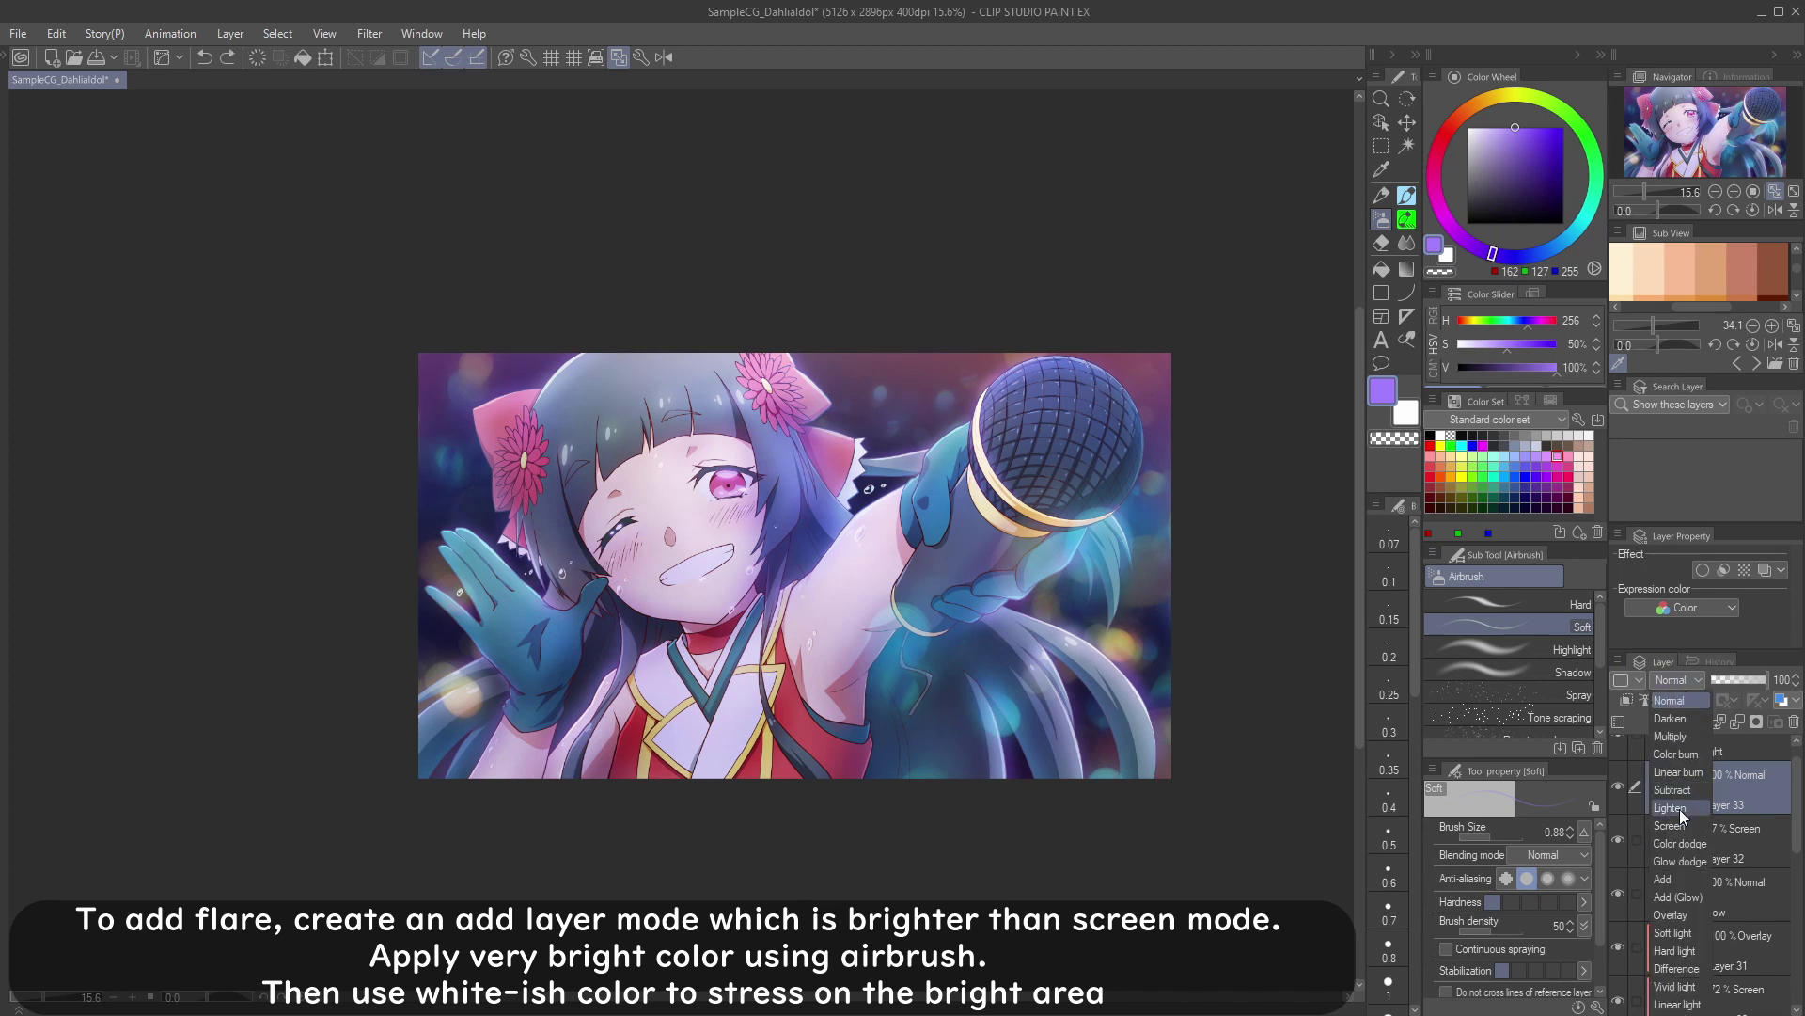
click(1681, 881)
Step: Airbrush horizontal violet-blue (RGB 69, 0, 255) flare streaks across the upper background and the lower hair on Layer 33
click(1522, 127)
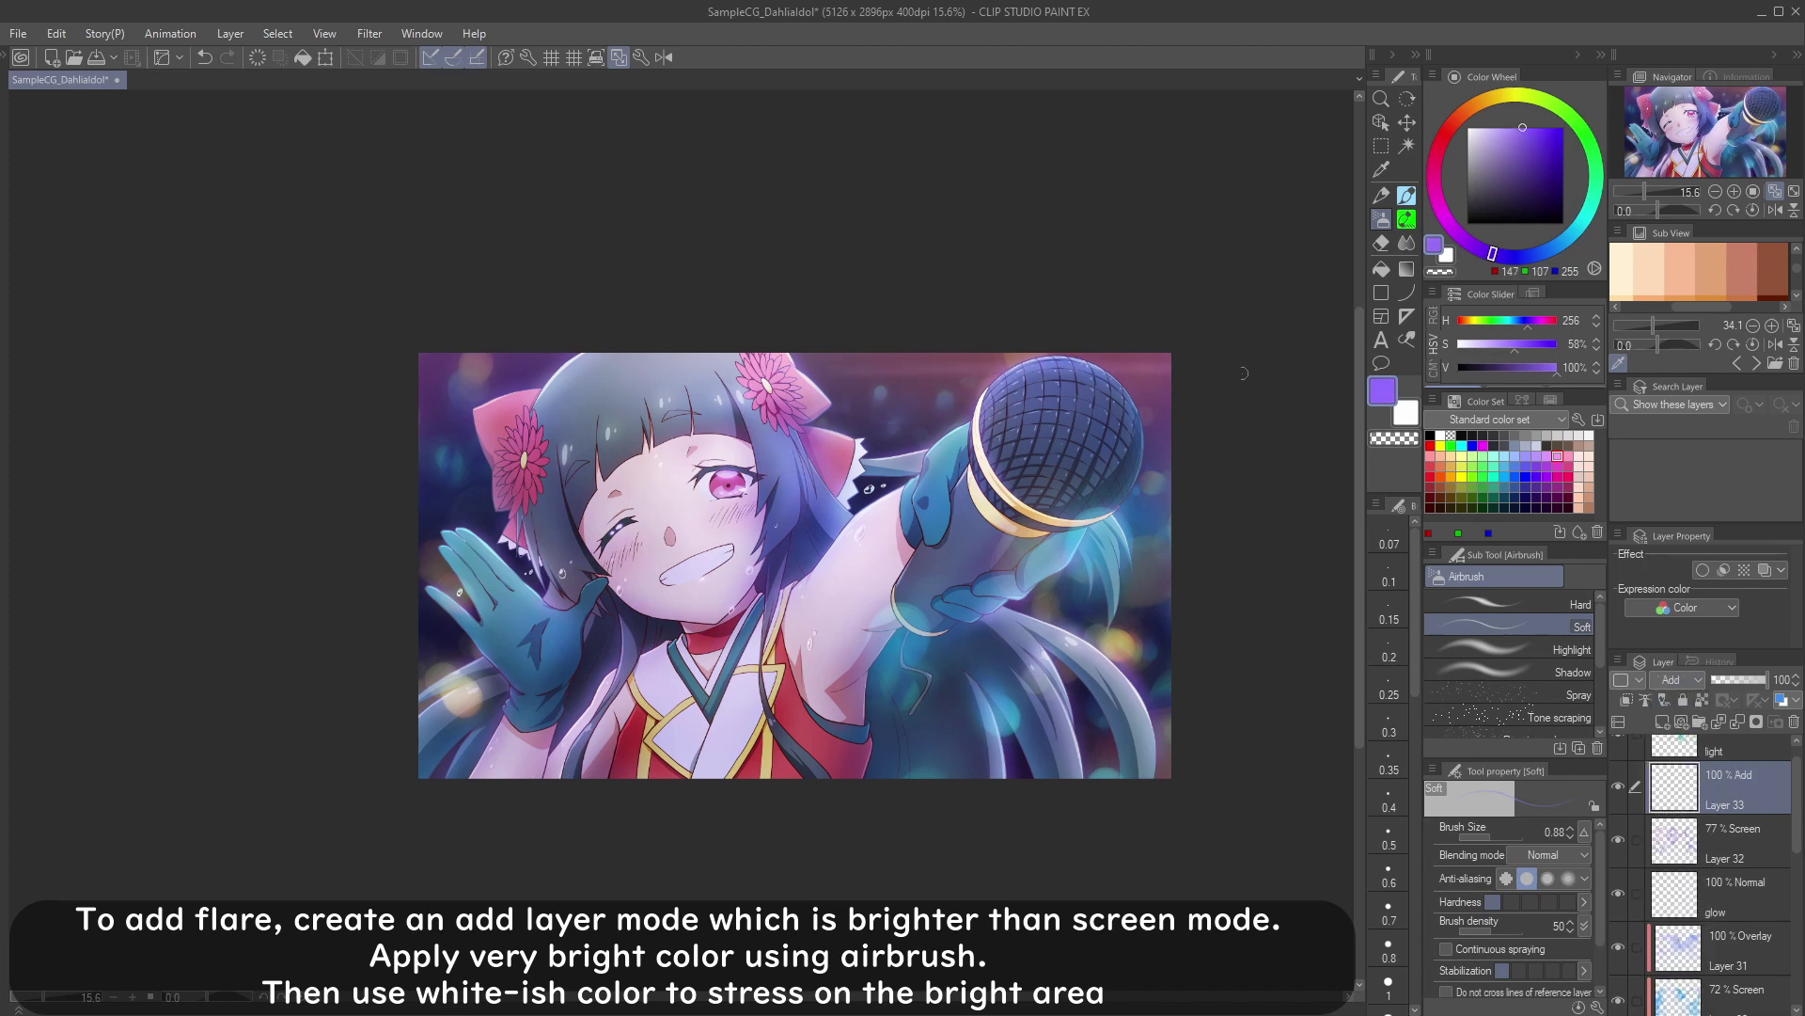
click(1562, 128)
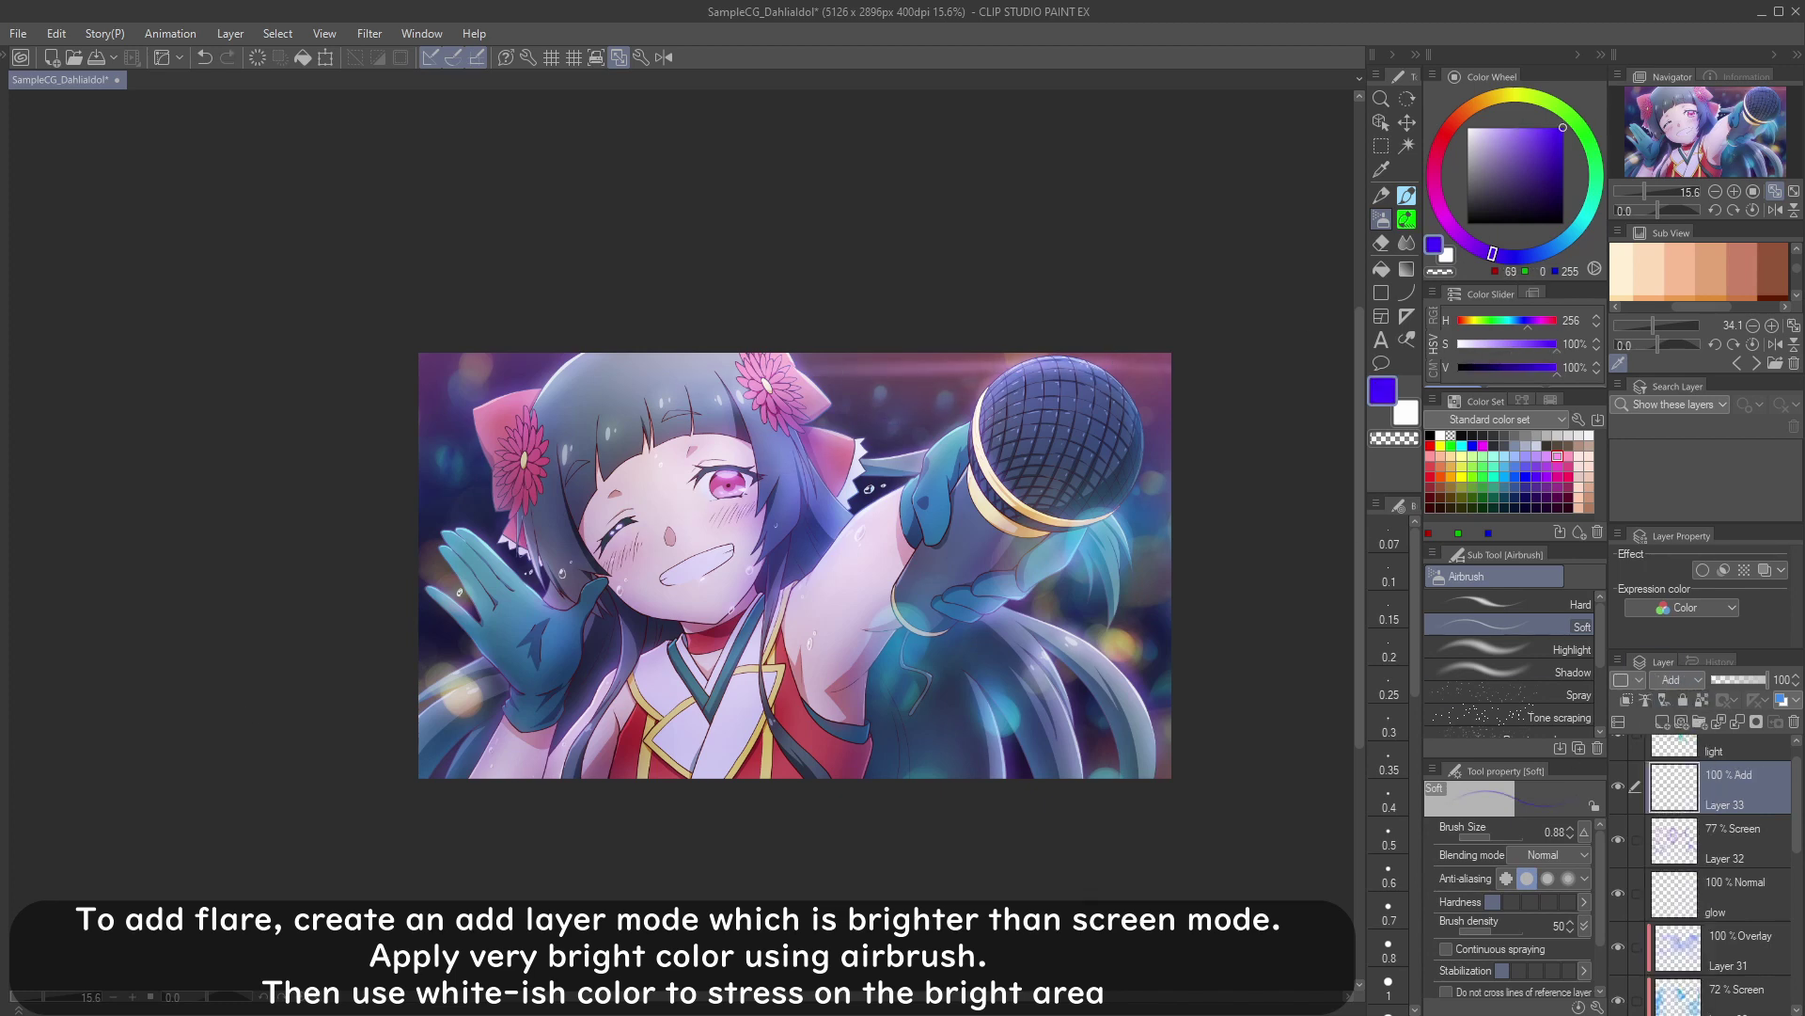
click(1389, 882)
drag(831, 391, 844, 389)
drag(536, 387, 978, 374)
drag(805, 358, 1217, 421)
drag(970, 640, 964, 640)
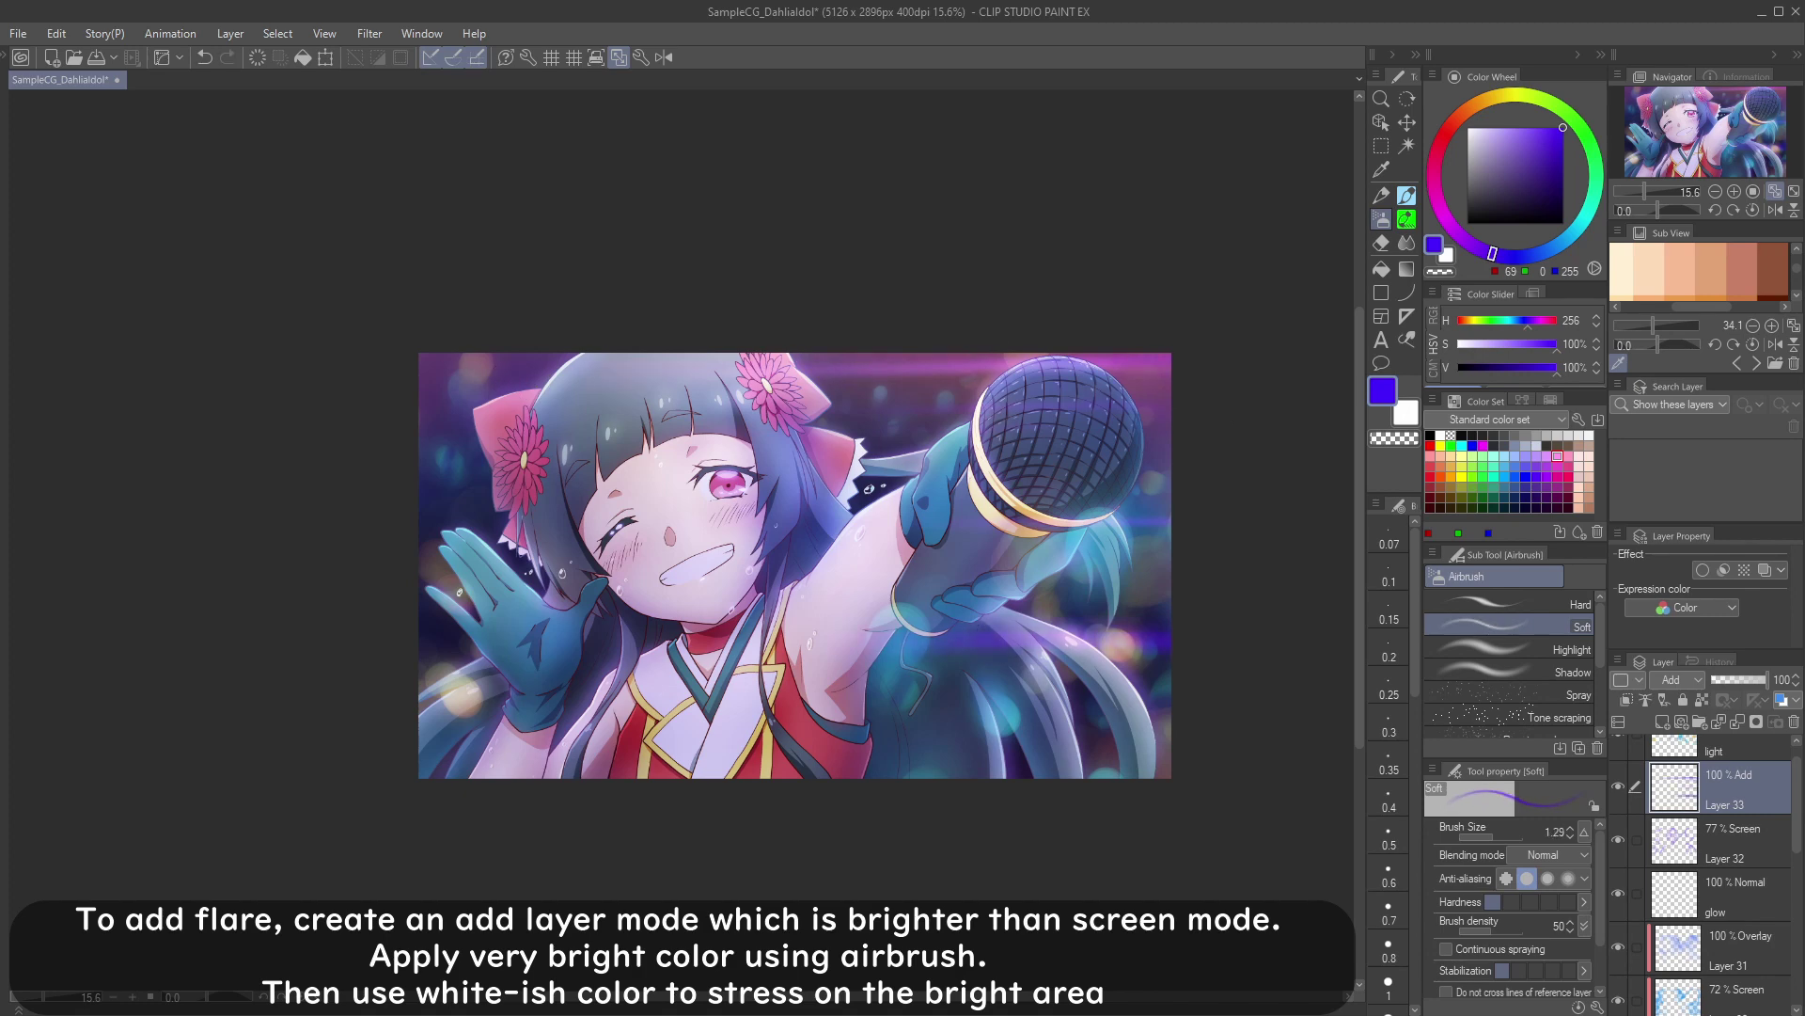
Step: Paint thin light purple (RGB 176, 148, 255) cores along the flare streaks with the airbrush at size 0.53
drag(1533, 168, 1508, 123)
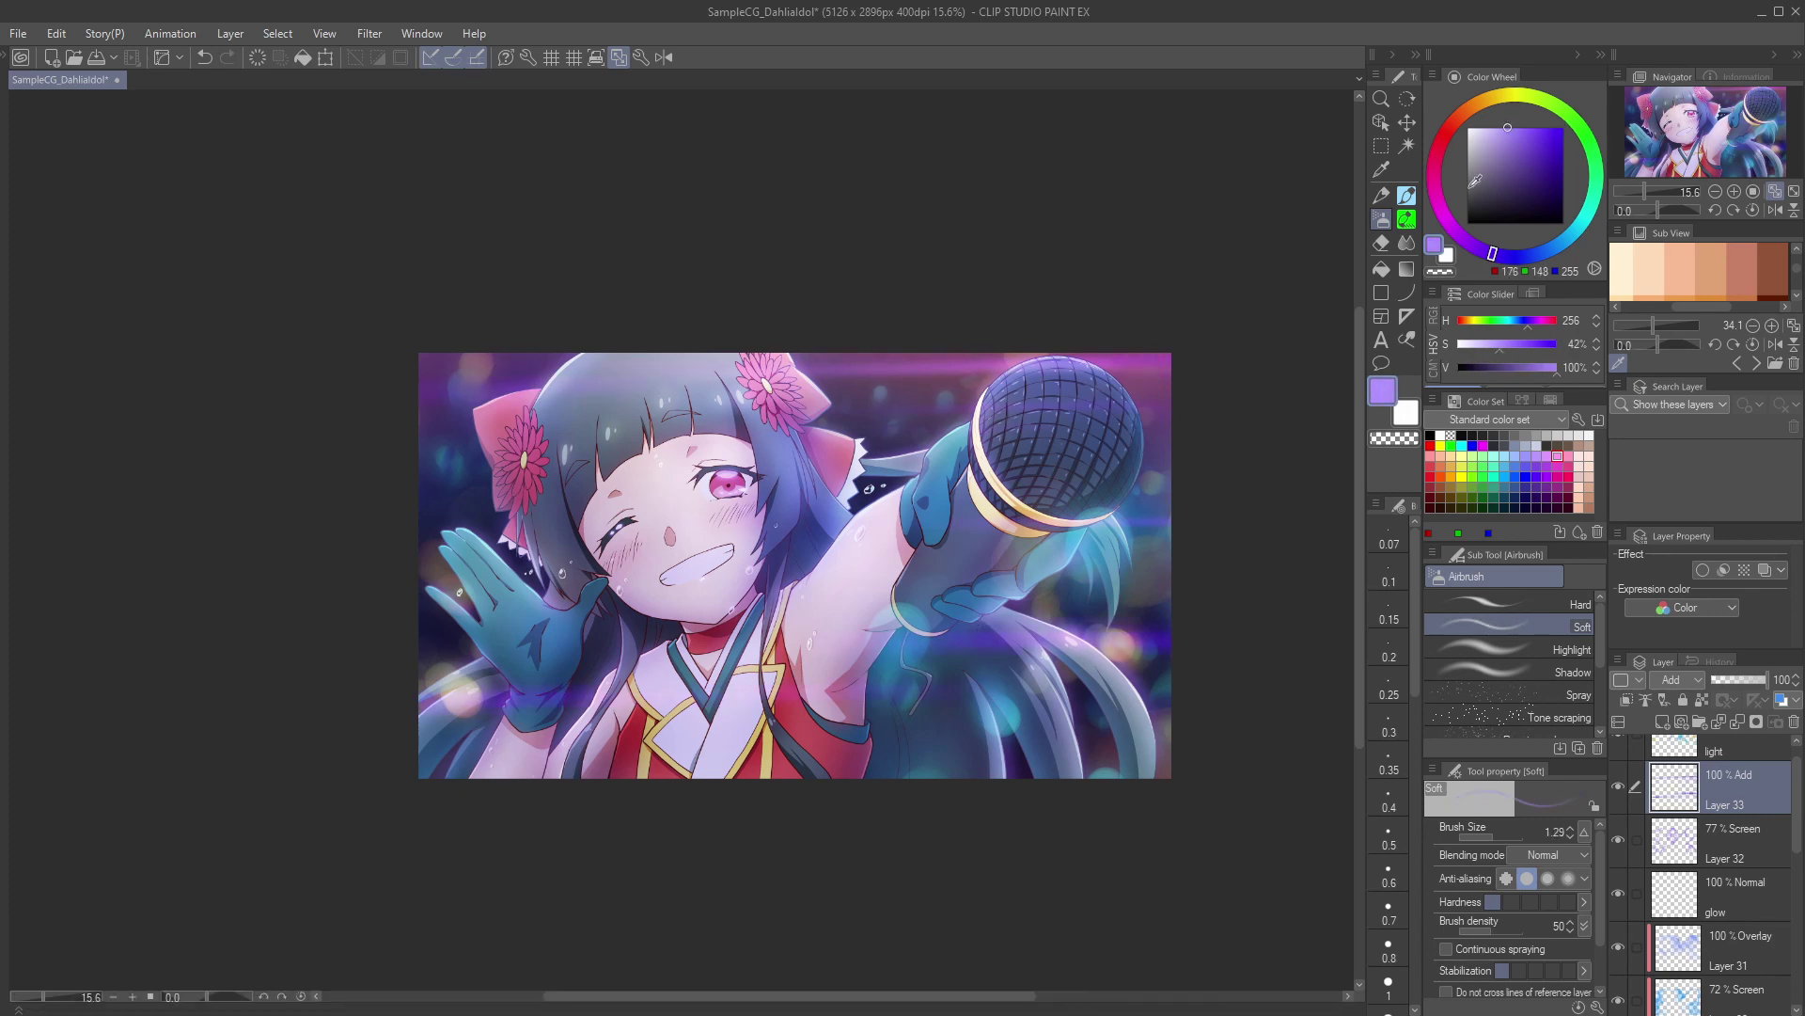
mouse_move(987, 649)
mouse_down()
mouse_move(905, 643)
mouse_move(1301, 646)
mouse_up()
drag(1079, 644, 943, 645)
key(ctrl+z)
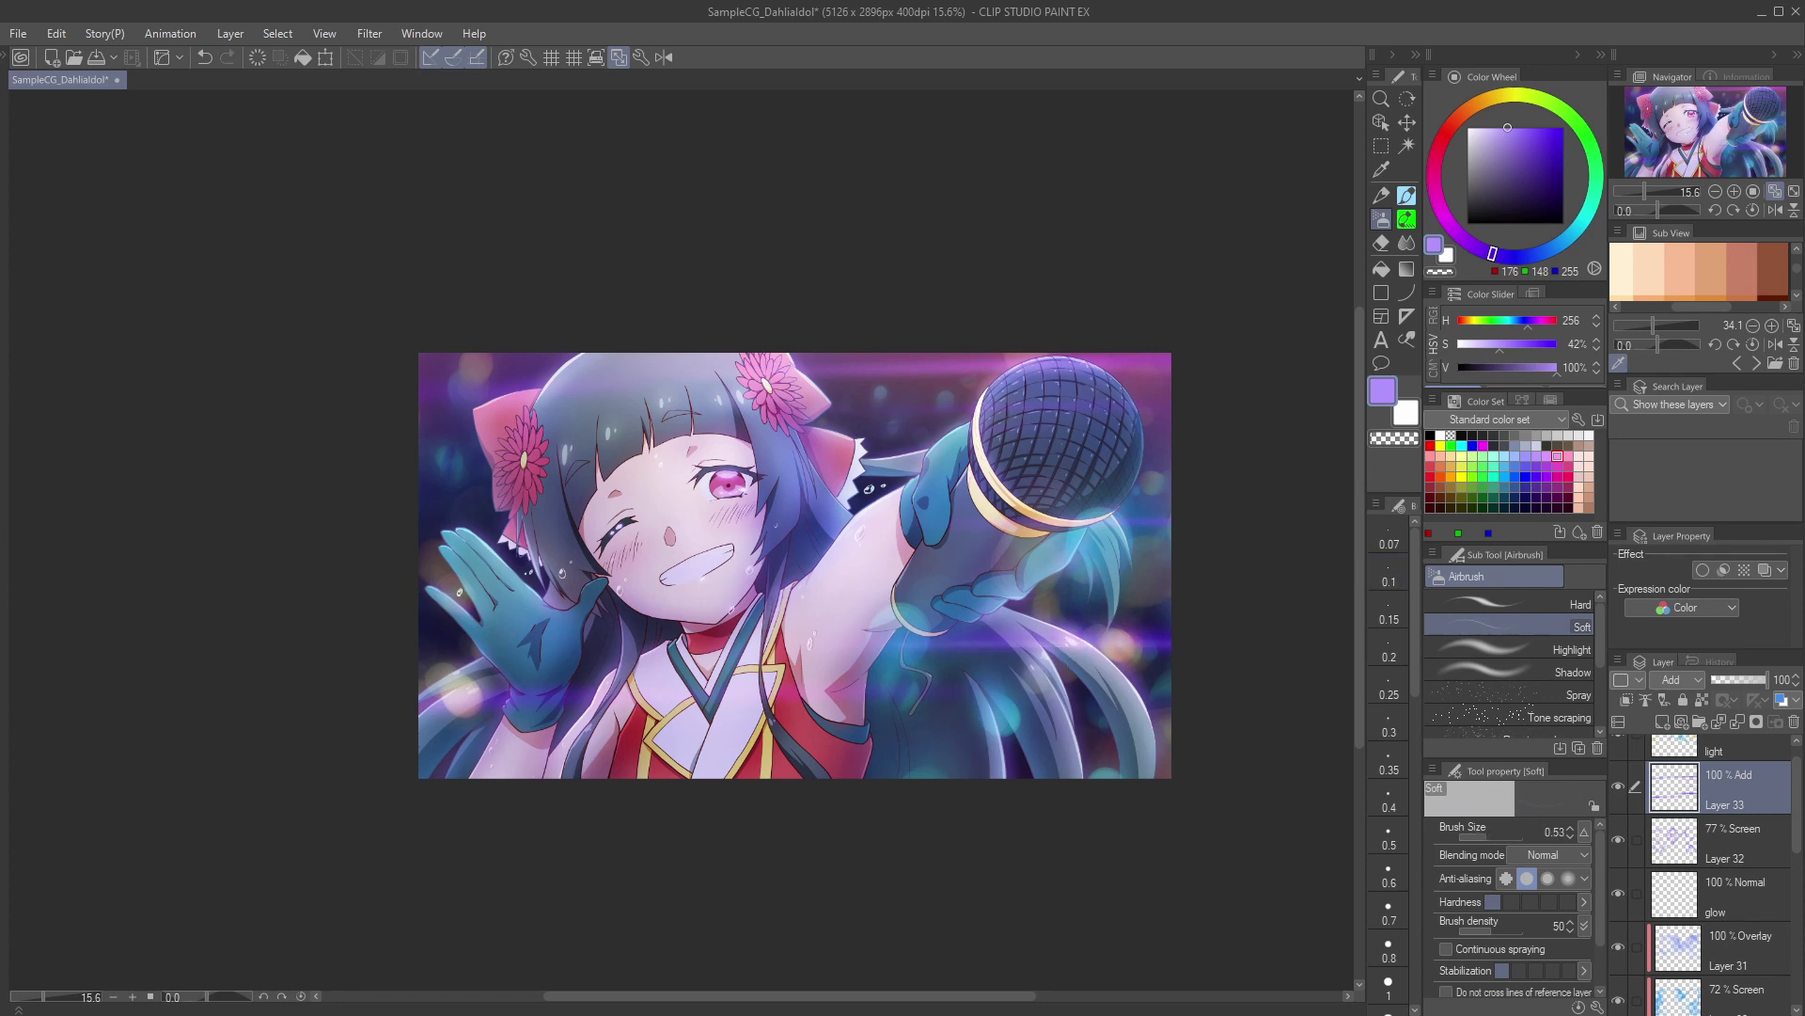
key(ctrl+z)
drag(1171, 640, 998, 645)
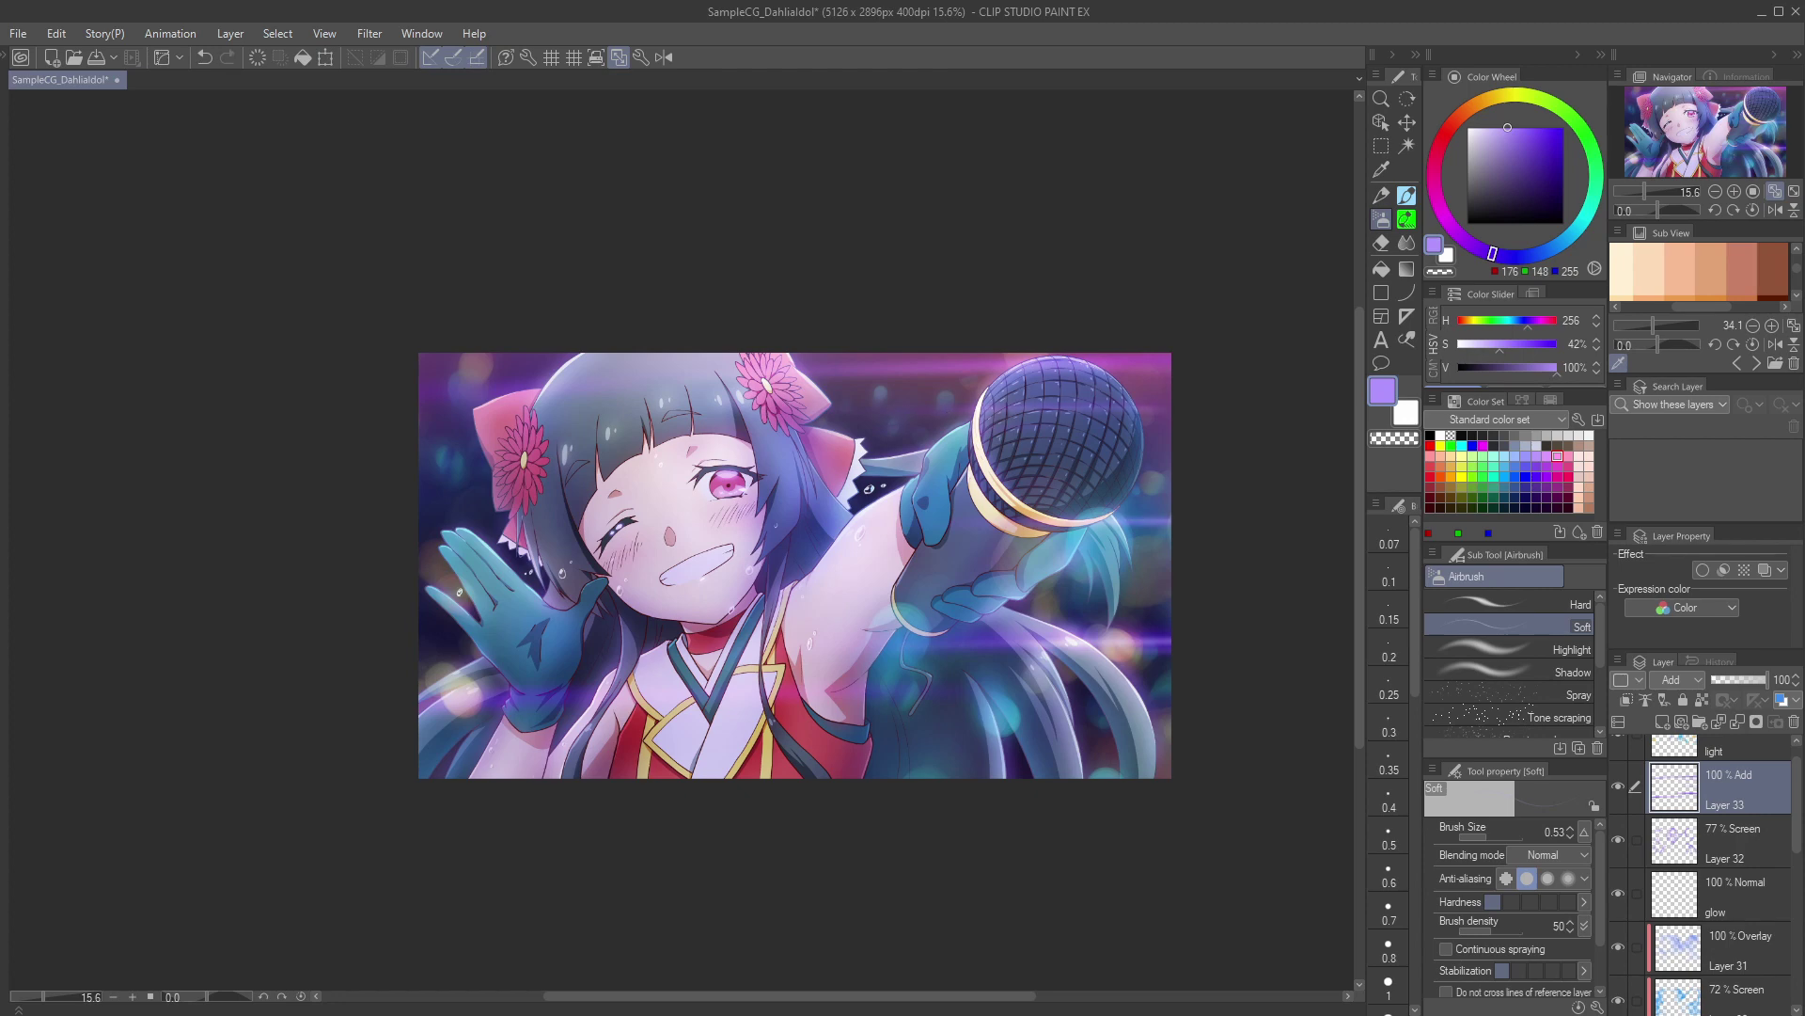
key(ctrl+z)
drag(1169, 364, 995, 369)
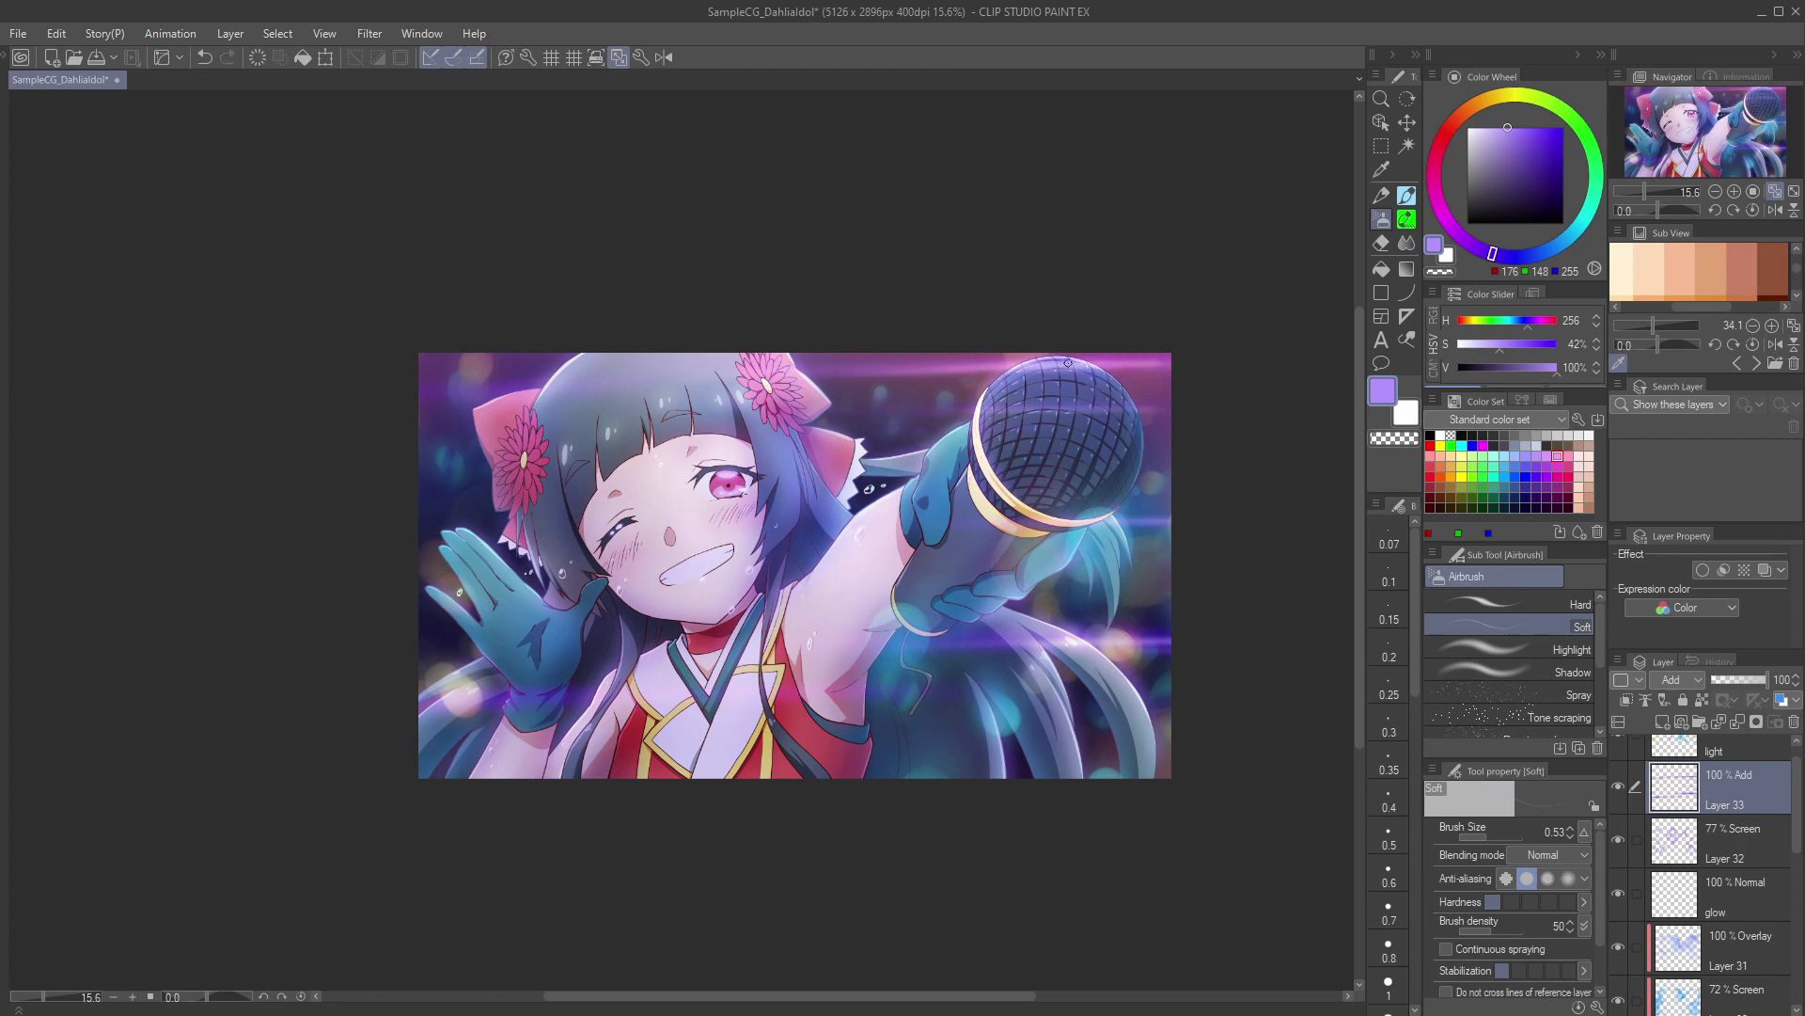
drag(419, 697, 677, 694)
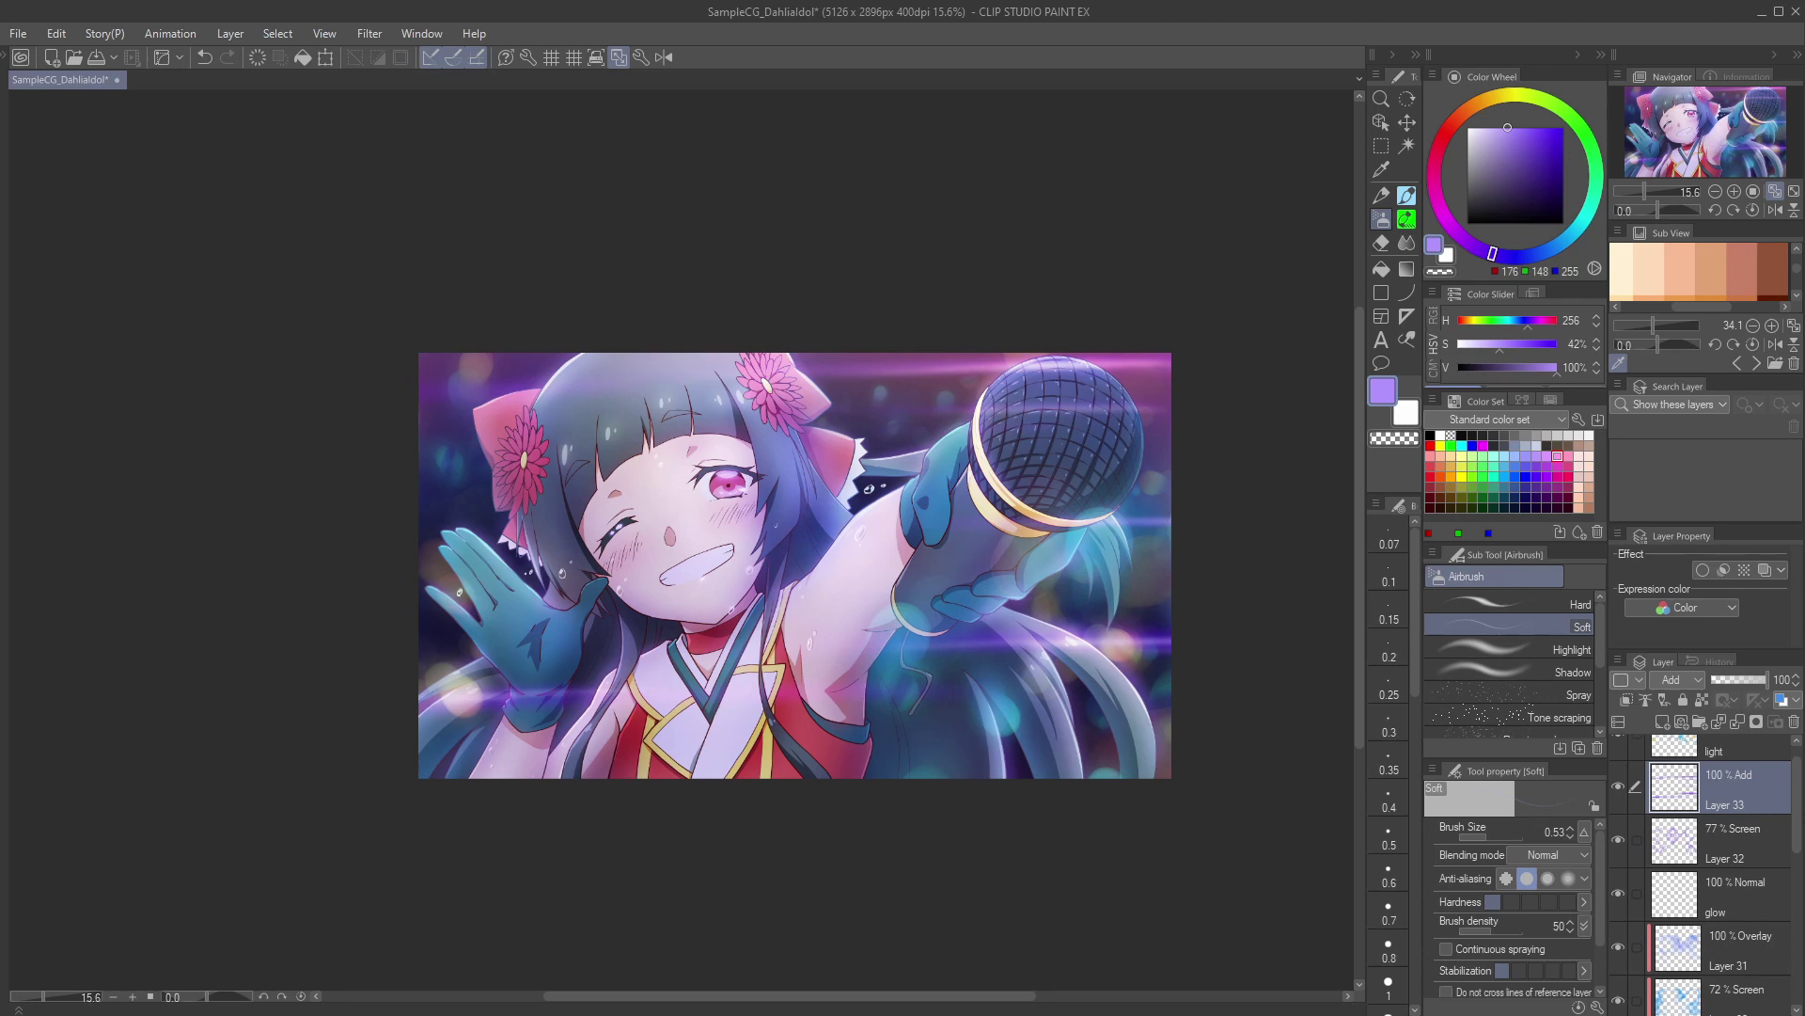
drag(1172, 645, 1025, 644)
Step: Strengthen the flare below the microphone with saturated violet and brighten the streaks with pale lavender (RGB 207, 190, 255)
drag(1546, 137, 1564, 126)
drag(989, 646, 1001, 646)
drag(1292, 649, 1070, 648)
click(1491, 128)
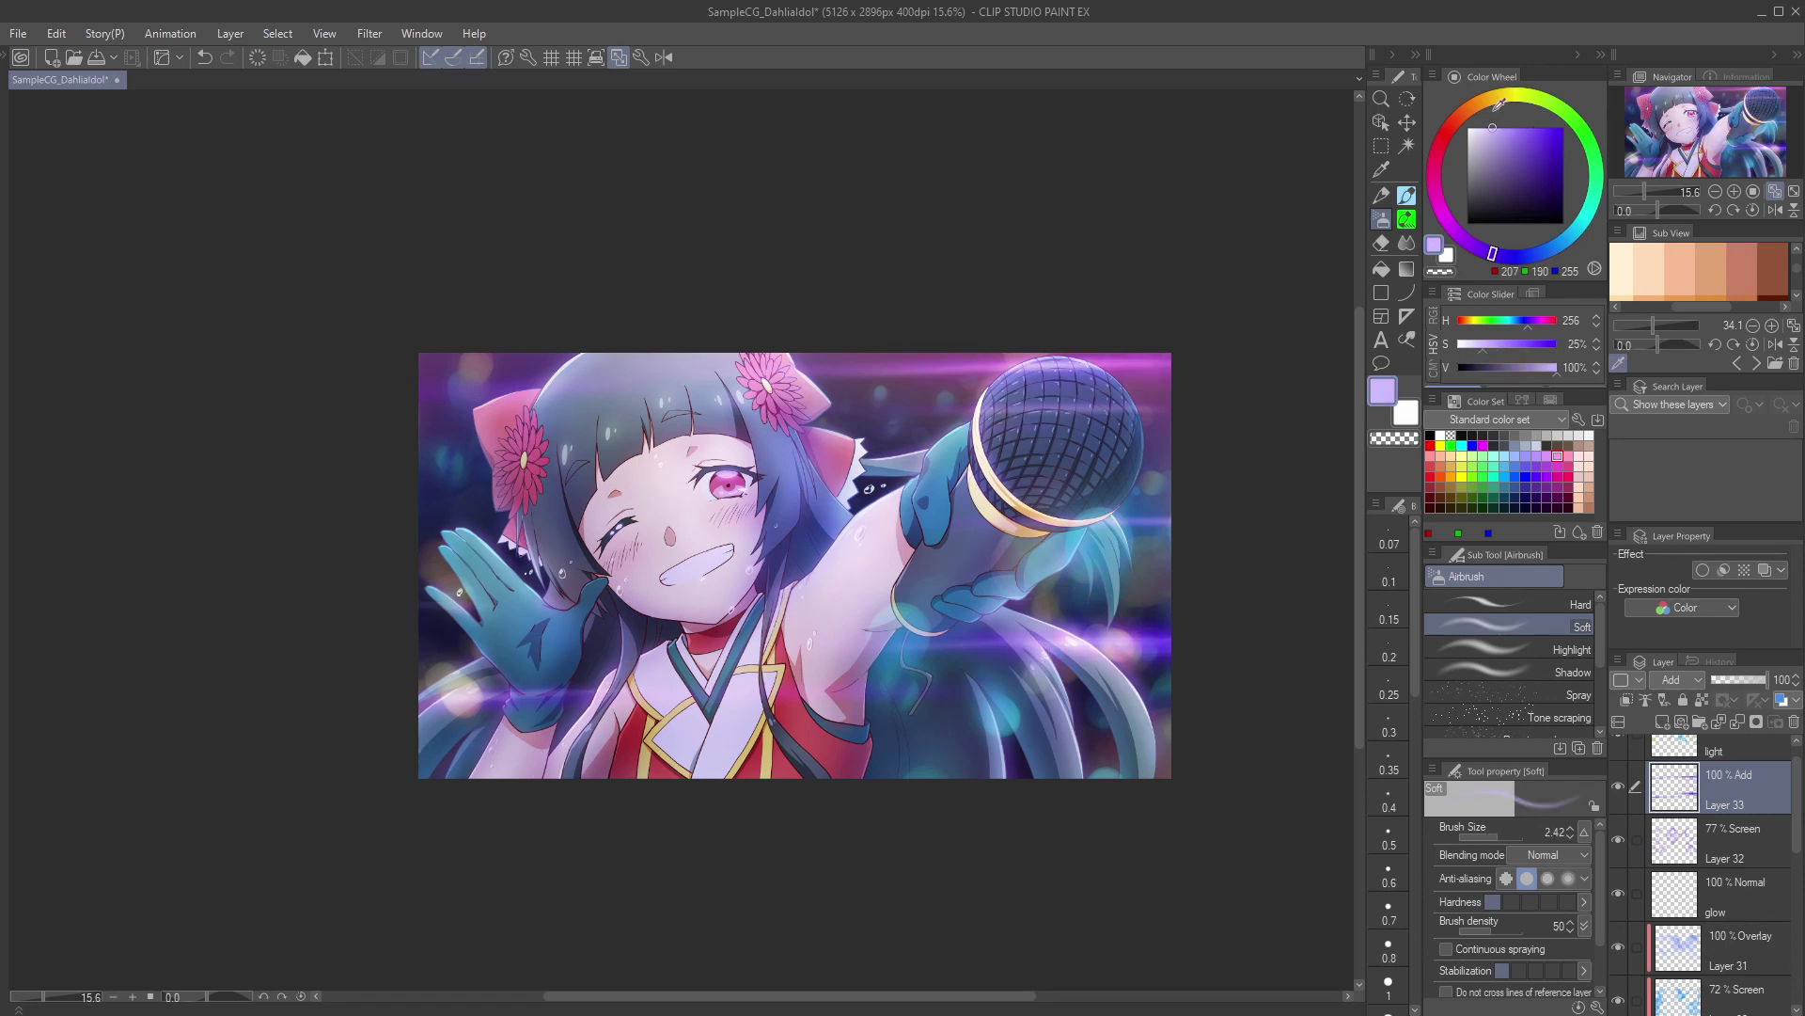
drag(1030, 404, 1012, 404)
mouse_move(1169, 365)
mouse_down()
mouse_move(901, 369)
mouse_move(1171, 365)
mouse_up()
drag(998, 641, 1171, 642)
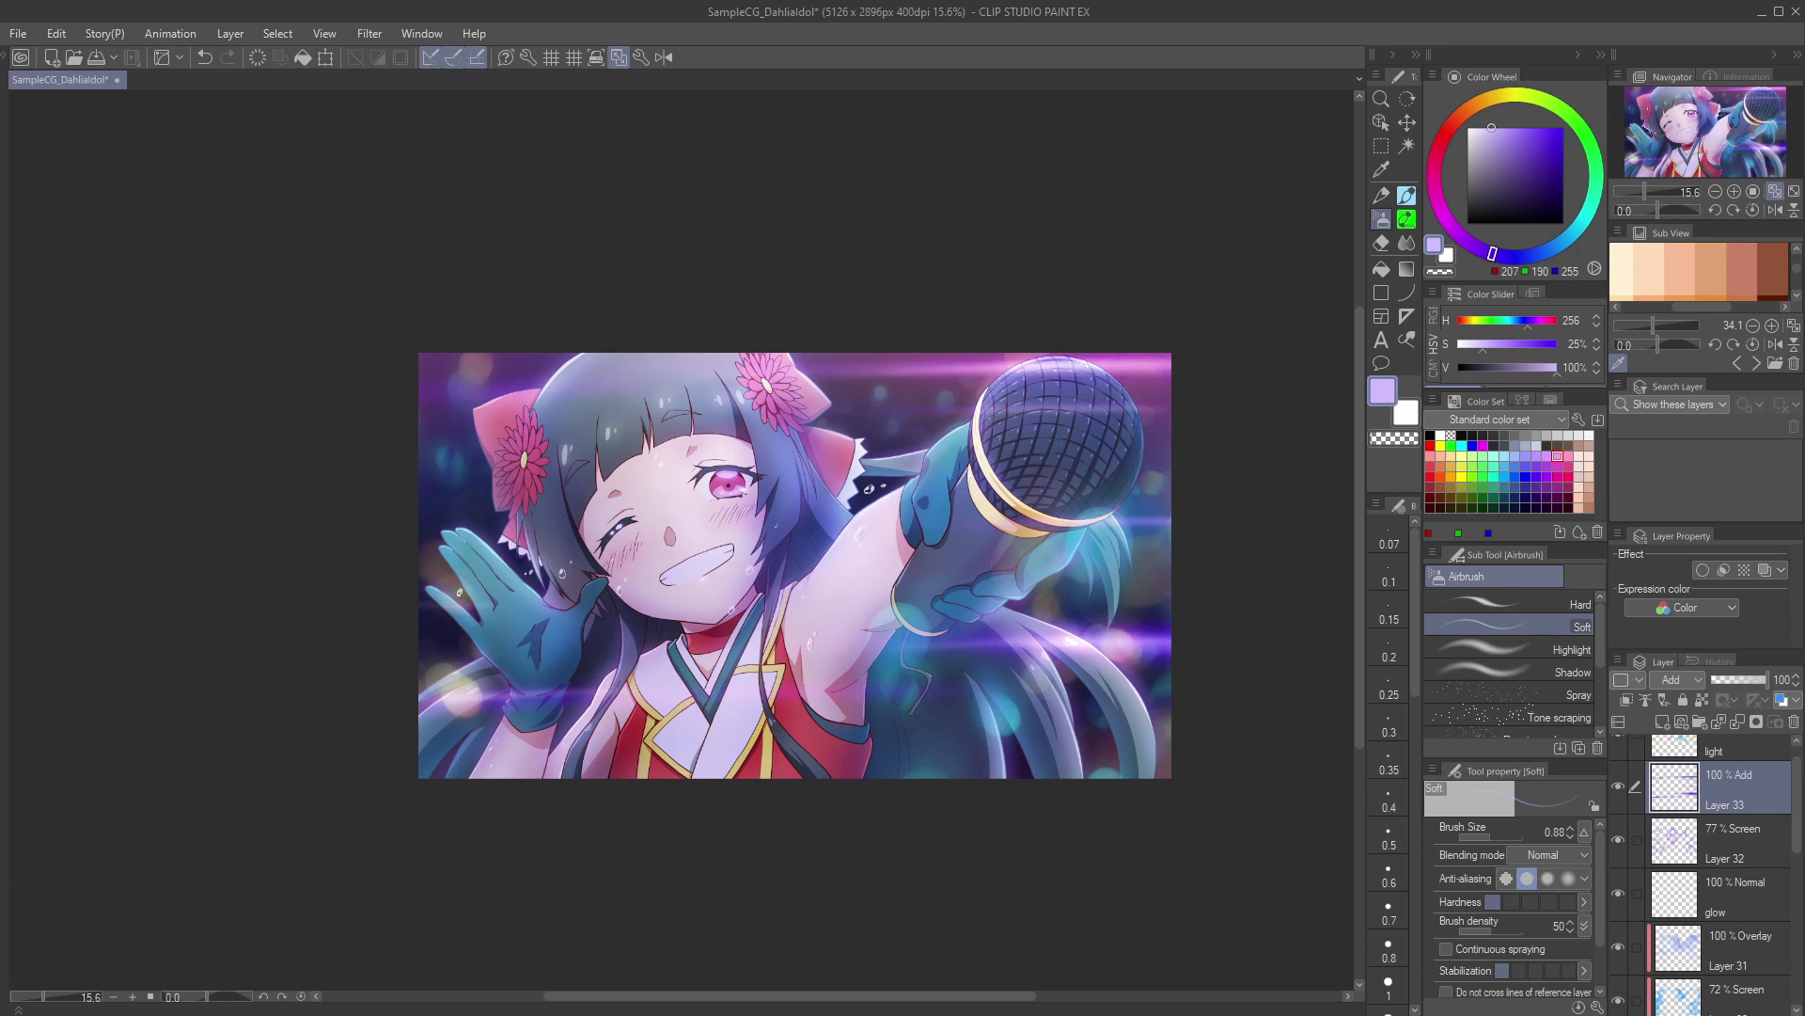
Step: Airbrush more violet (RGB 98, 40, 255) flare across the picture and accent the streaks with white lines
click(1548, 127)
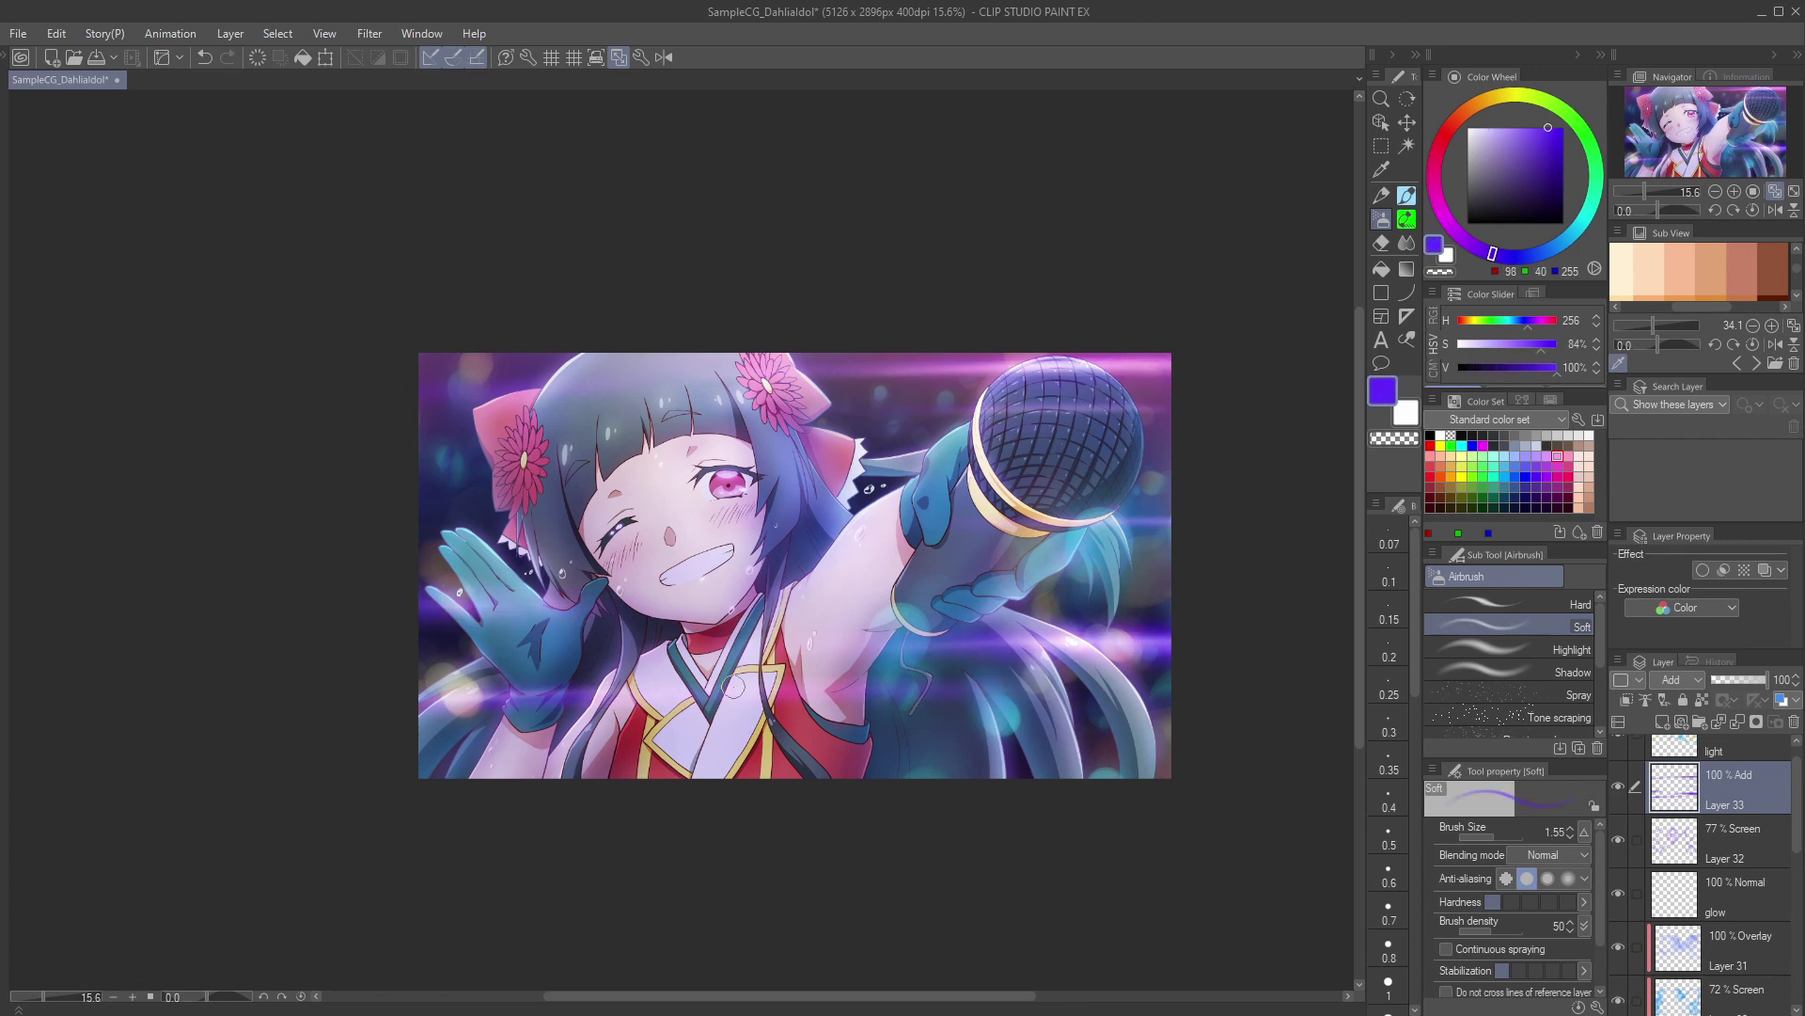
drag(769, 411, 1271, 401)
click(1467, 127)
drag(1044, 376, 1034, 376)
drag(773, 367, 1071, 365)
drag(382, 607, 553, 600)
key(bracketleft)
key(bracketleft)
key(ctrl+z)
key(ctrl+z)
drag(674, 693, 982, 688)
Step: Create a raster layer above the flare layer, set its blending mode to Add and the airbrush size to 4.23
click(1502, 837)
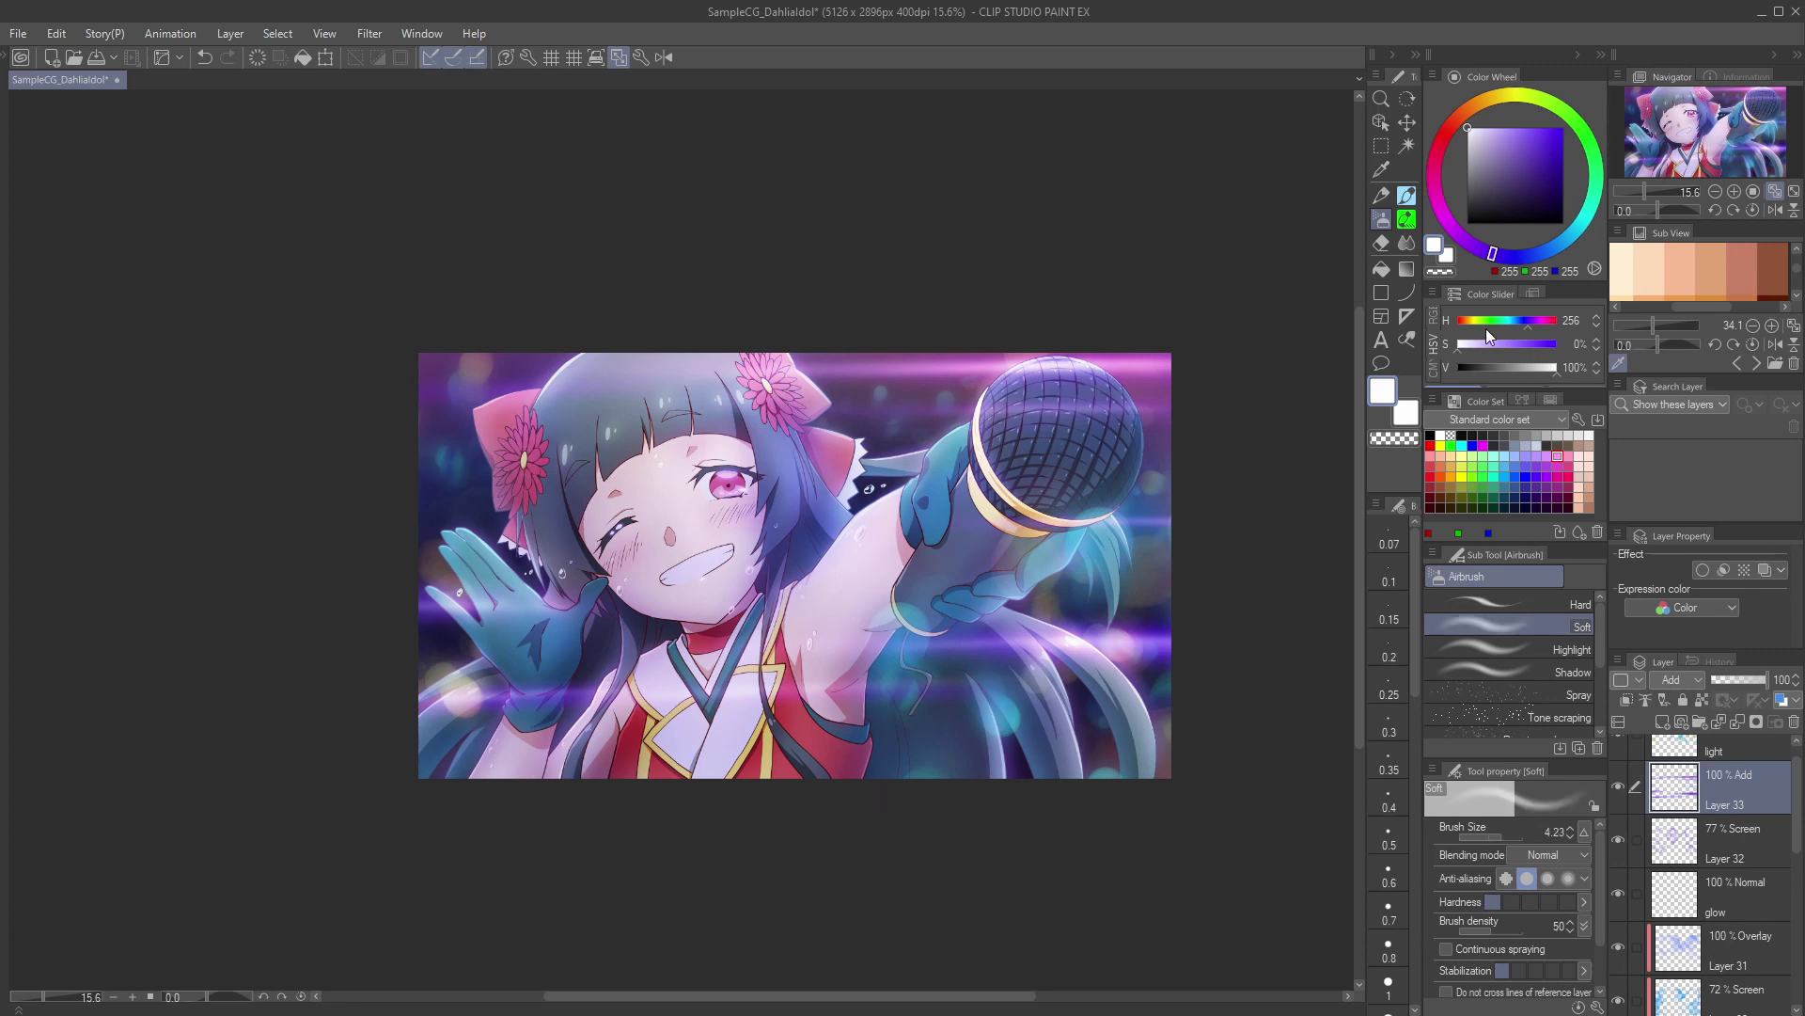
click(1563, 127)
click(1665, 721)
click(1679, 680)
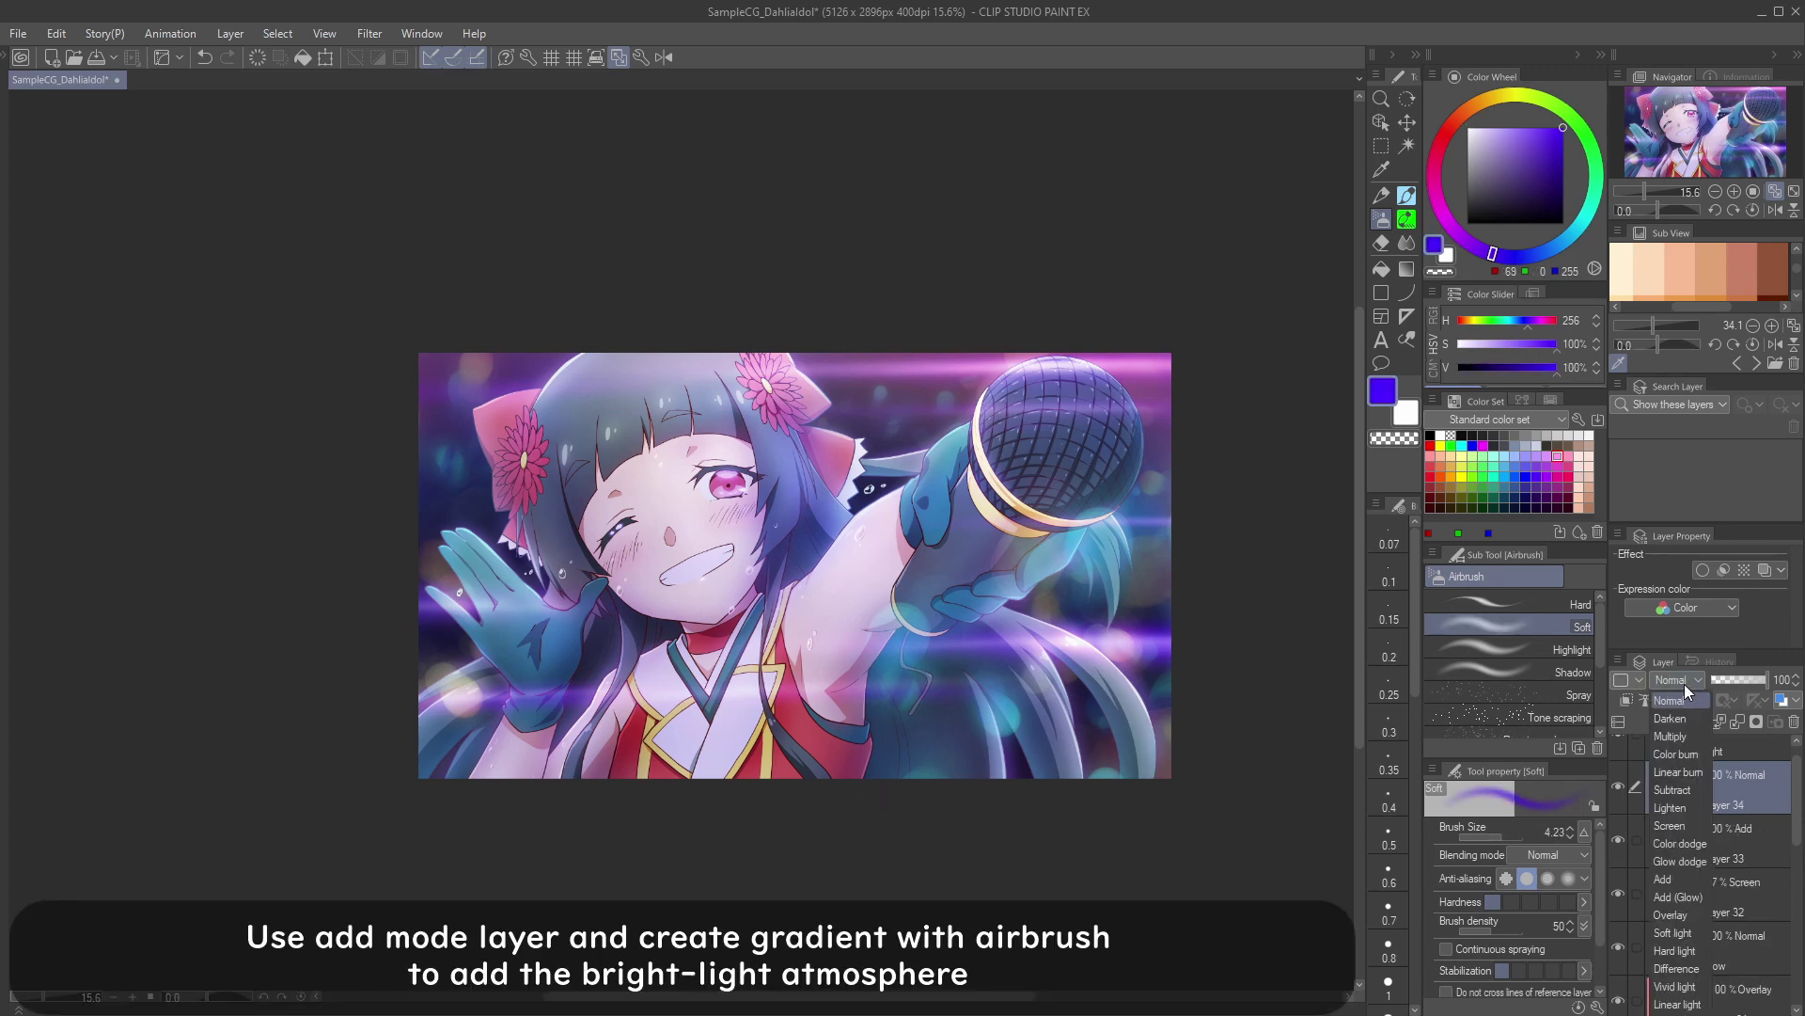
click(1671, 825)
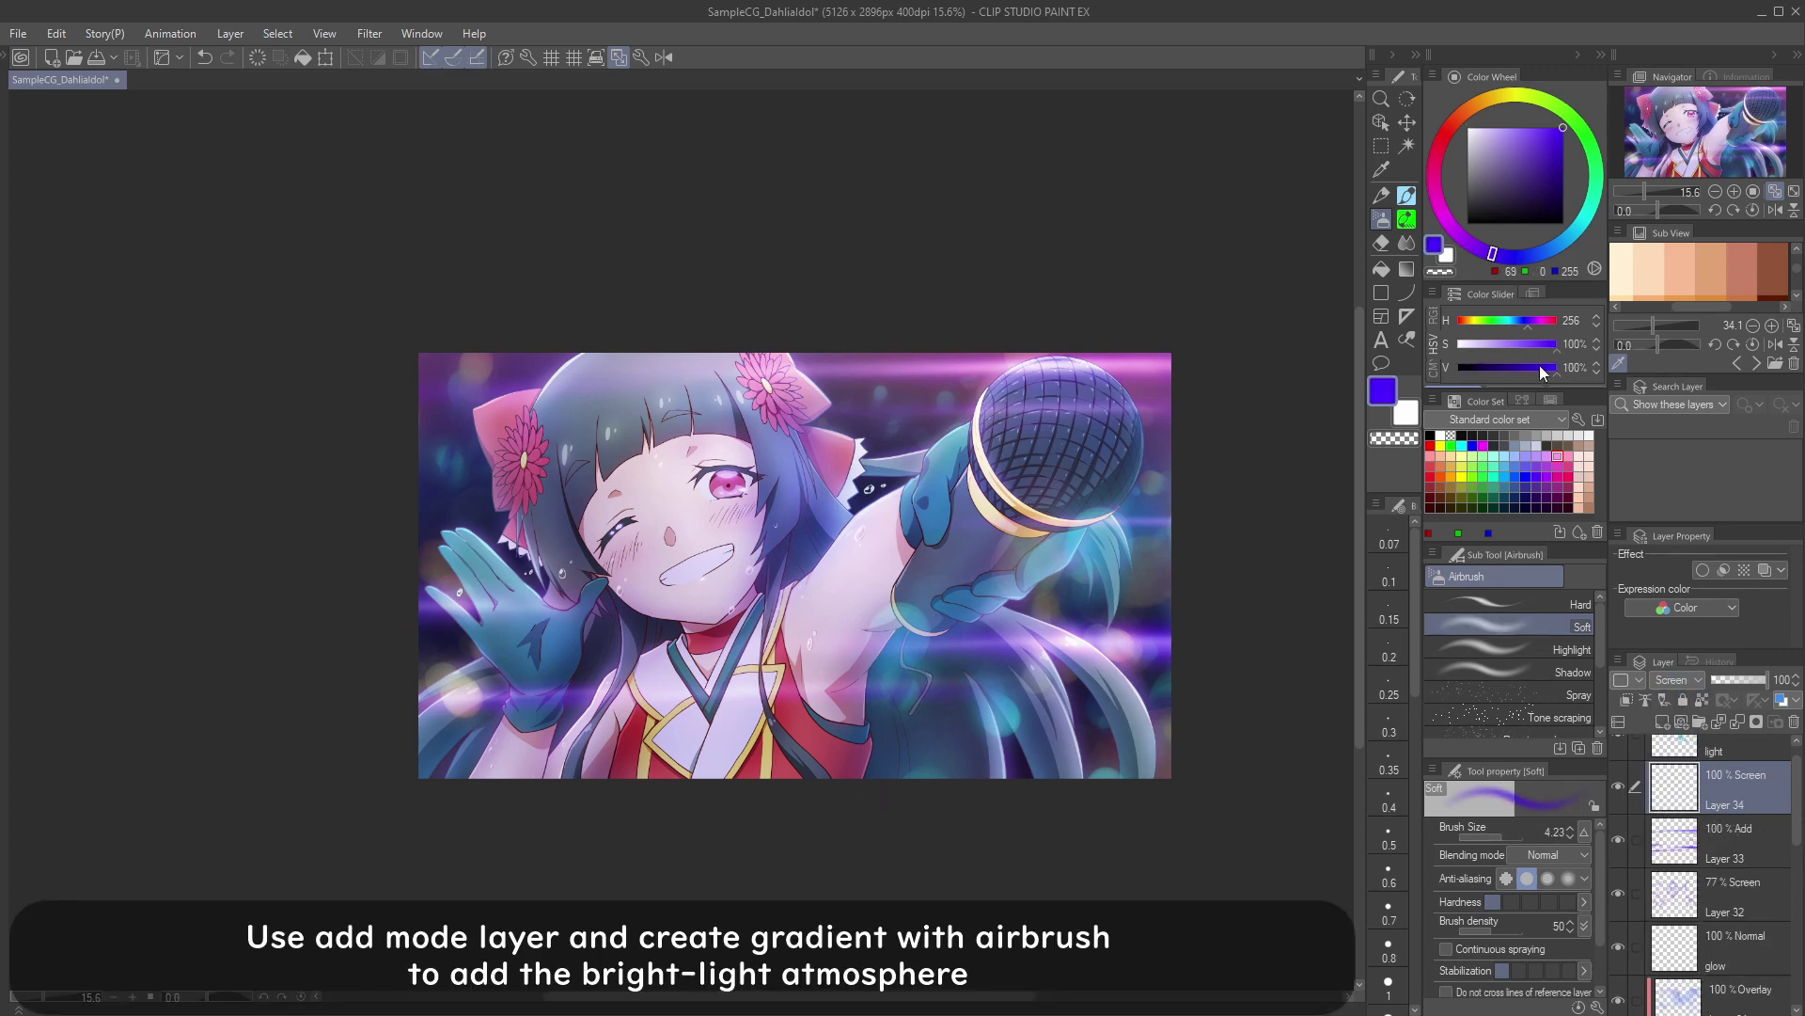
click(1685, 685)
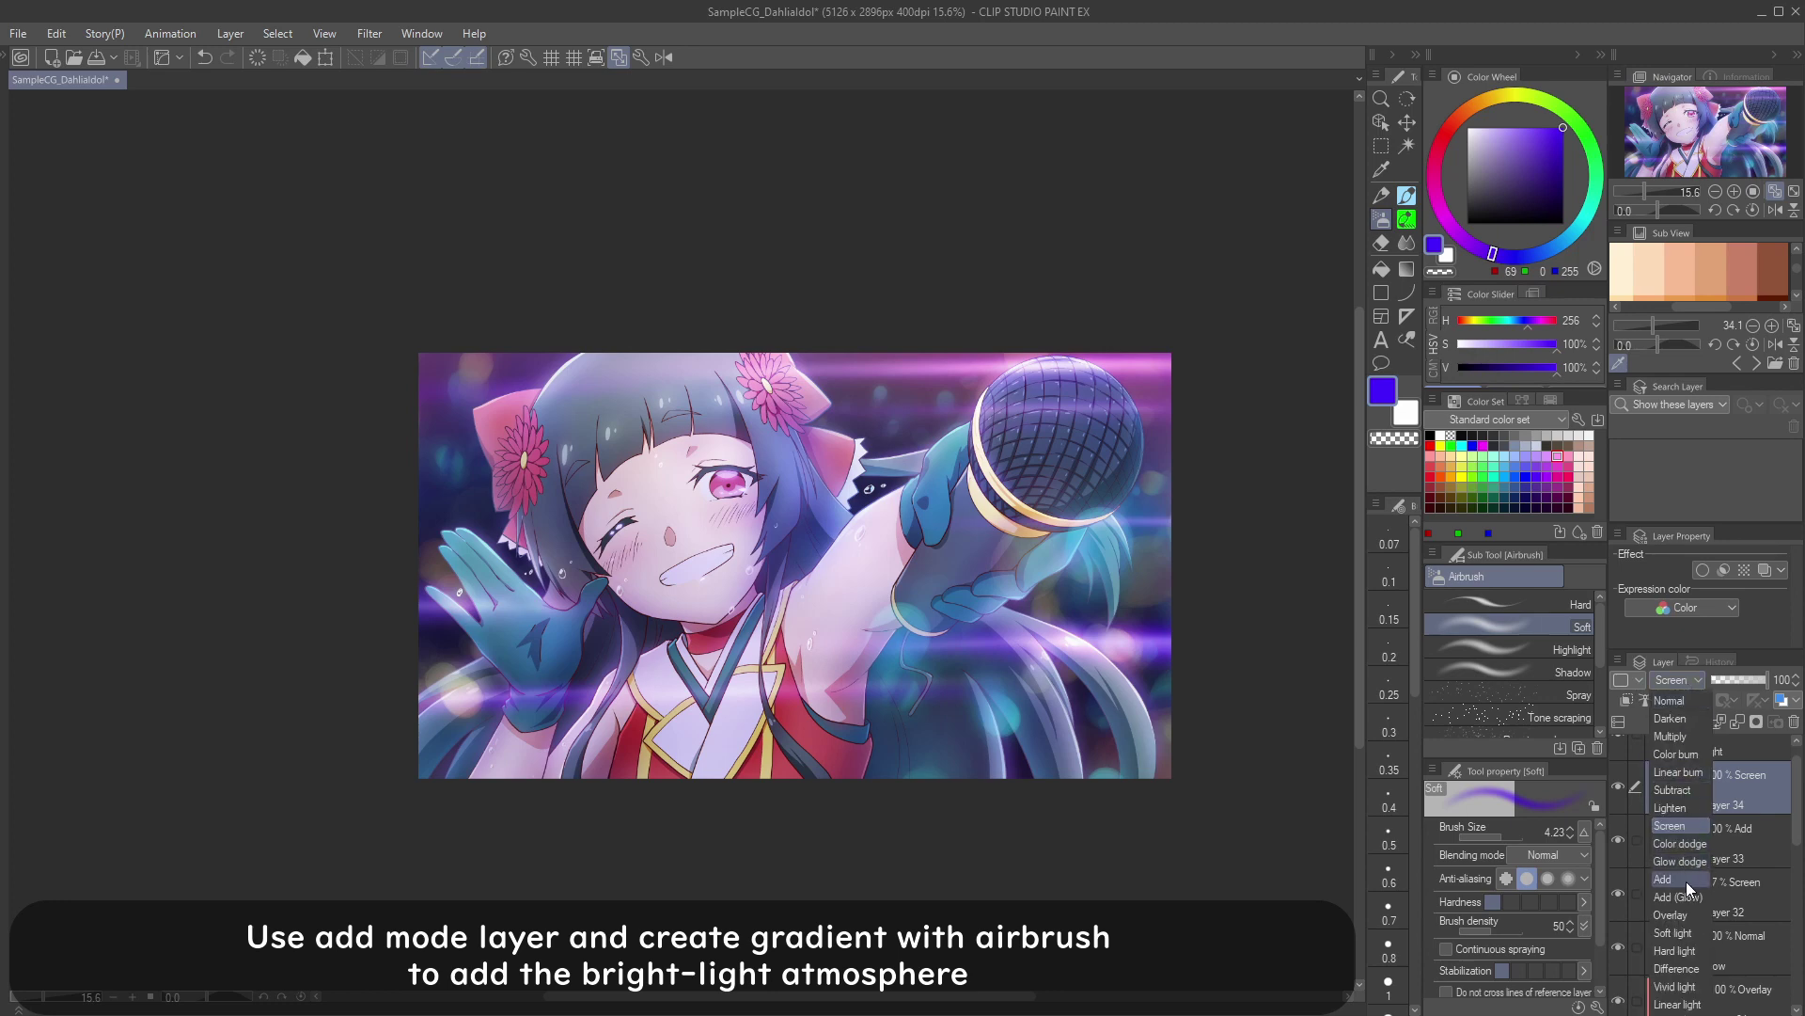
click(1685, 882)
Step: Airbrush soft blue (RGB 0, 68, 255) gradients over the hair, microphone and background on the Add layer, reducing the brush size to 1.17
drag(1515, 257, 1540, 253)
drag(395, 296, 1210, 371)
key([)
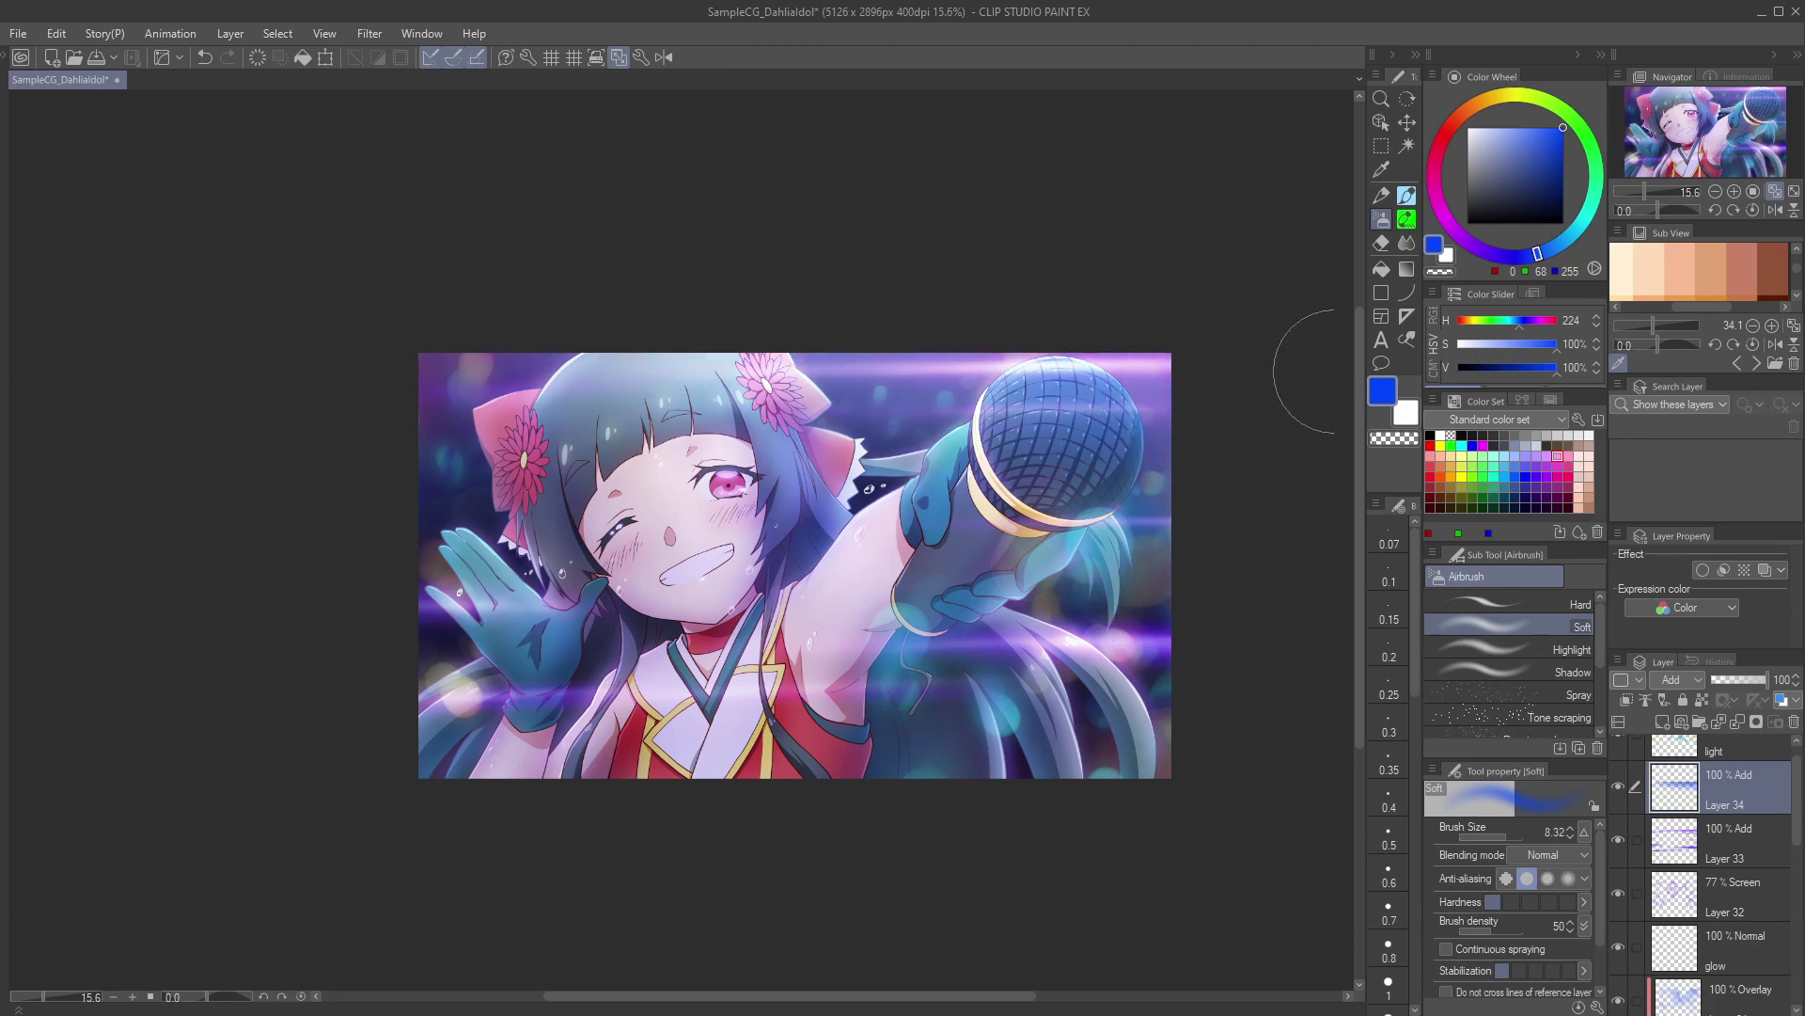
key([)
key([)
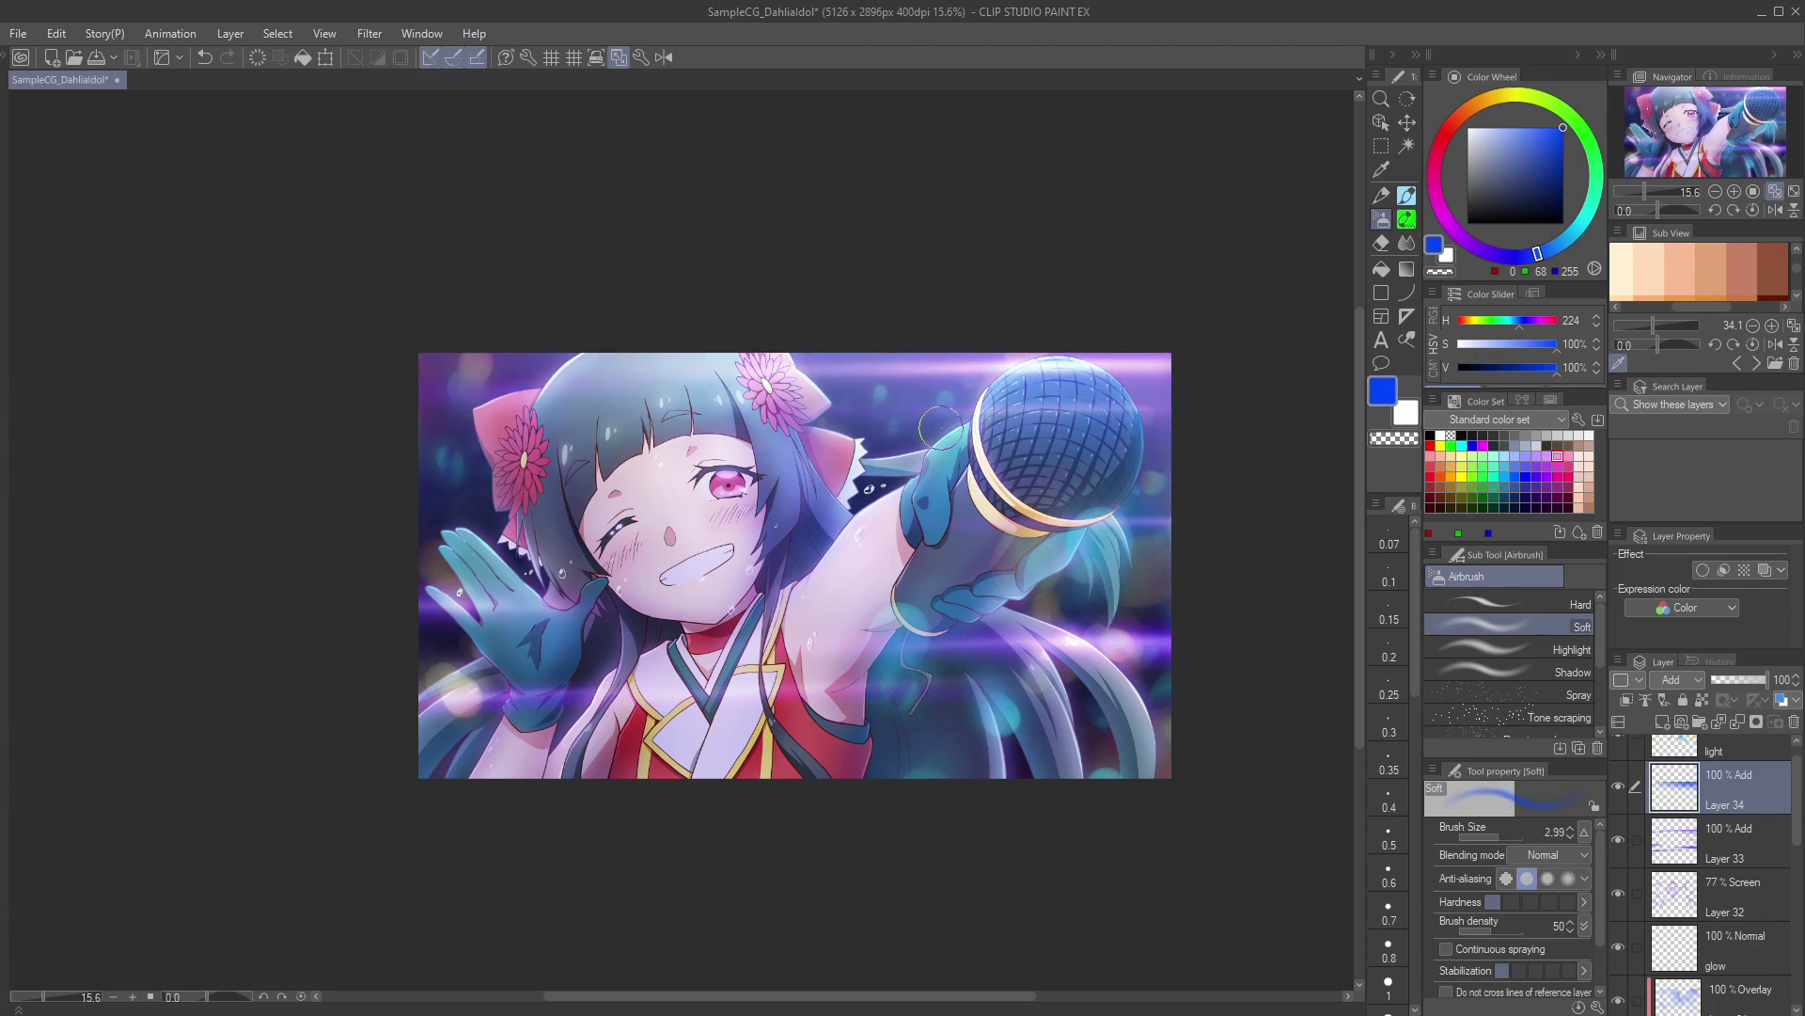
key(ctrl+z)
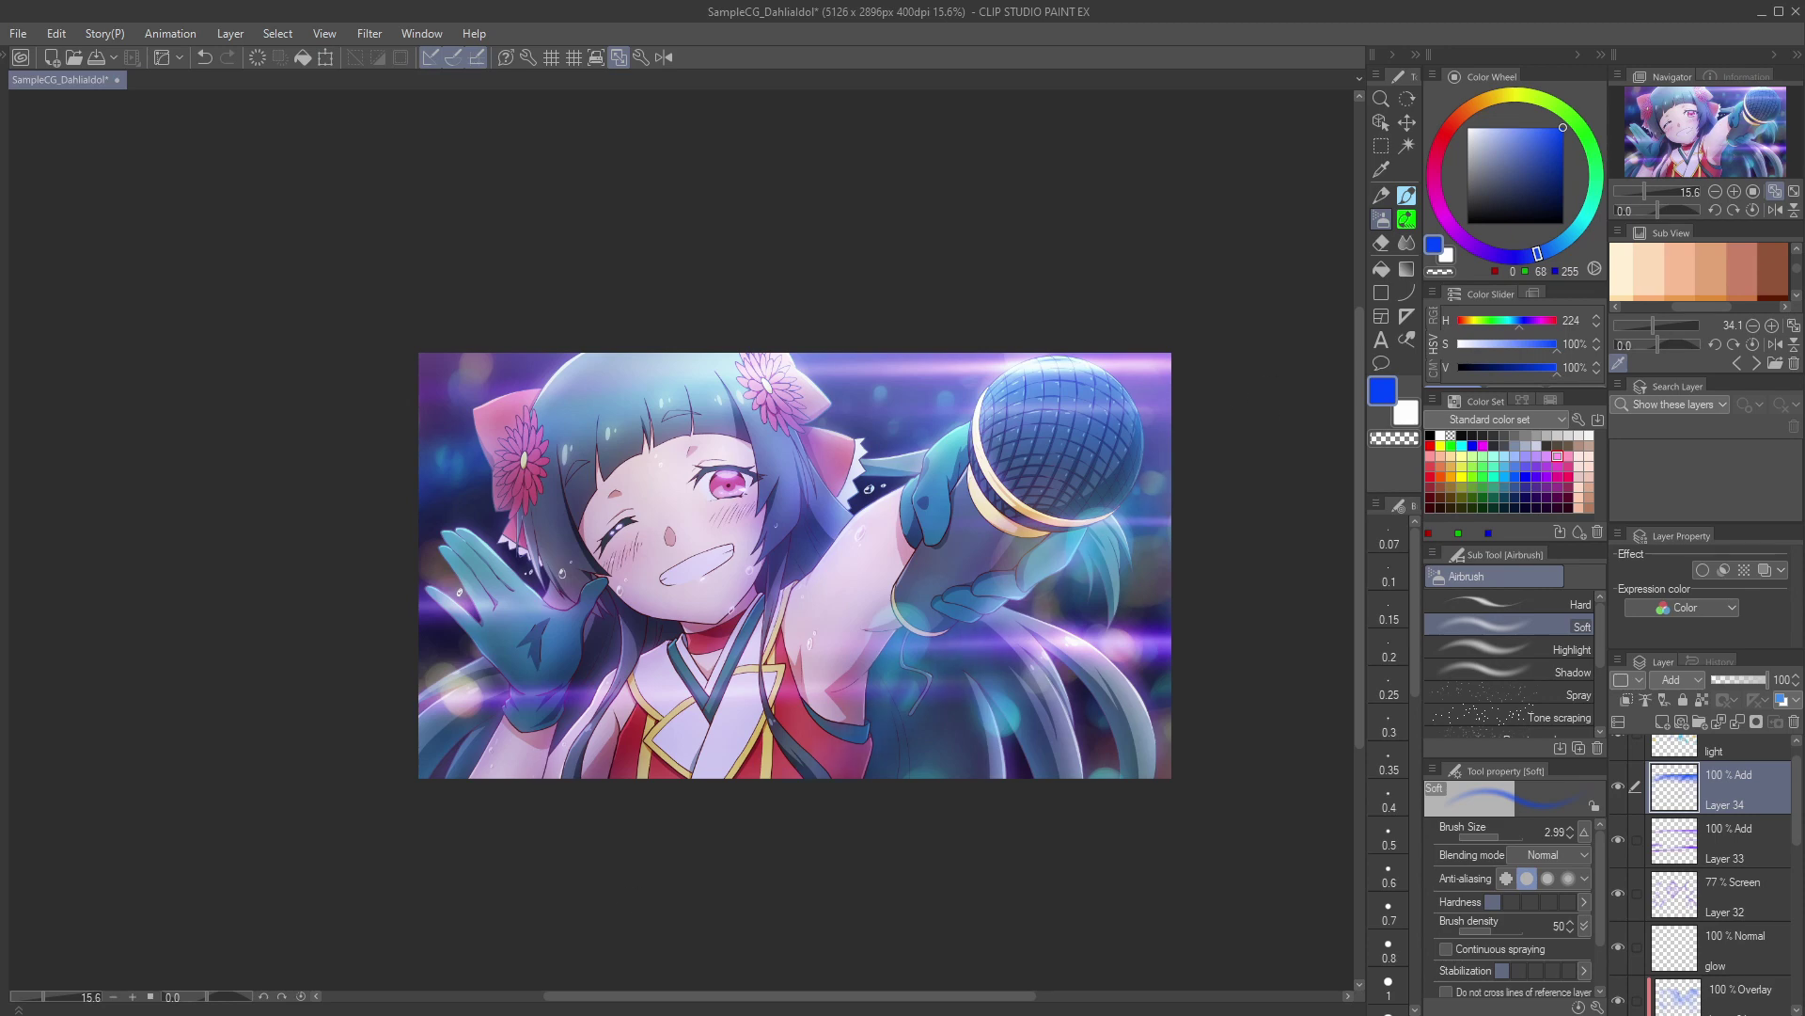
key(ctrl+y)
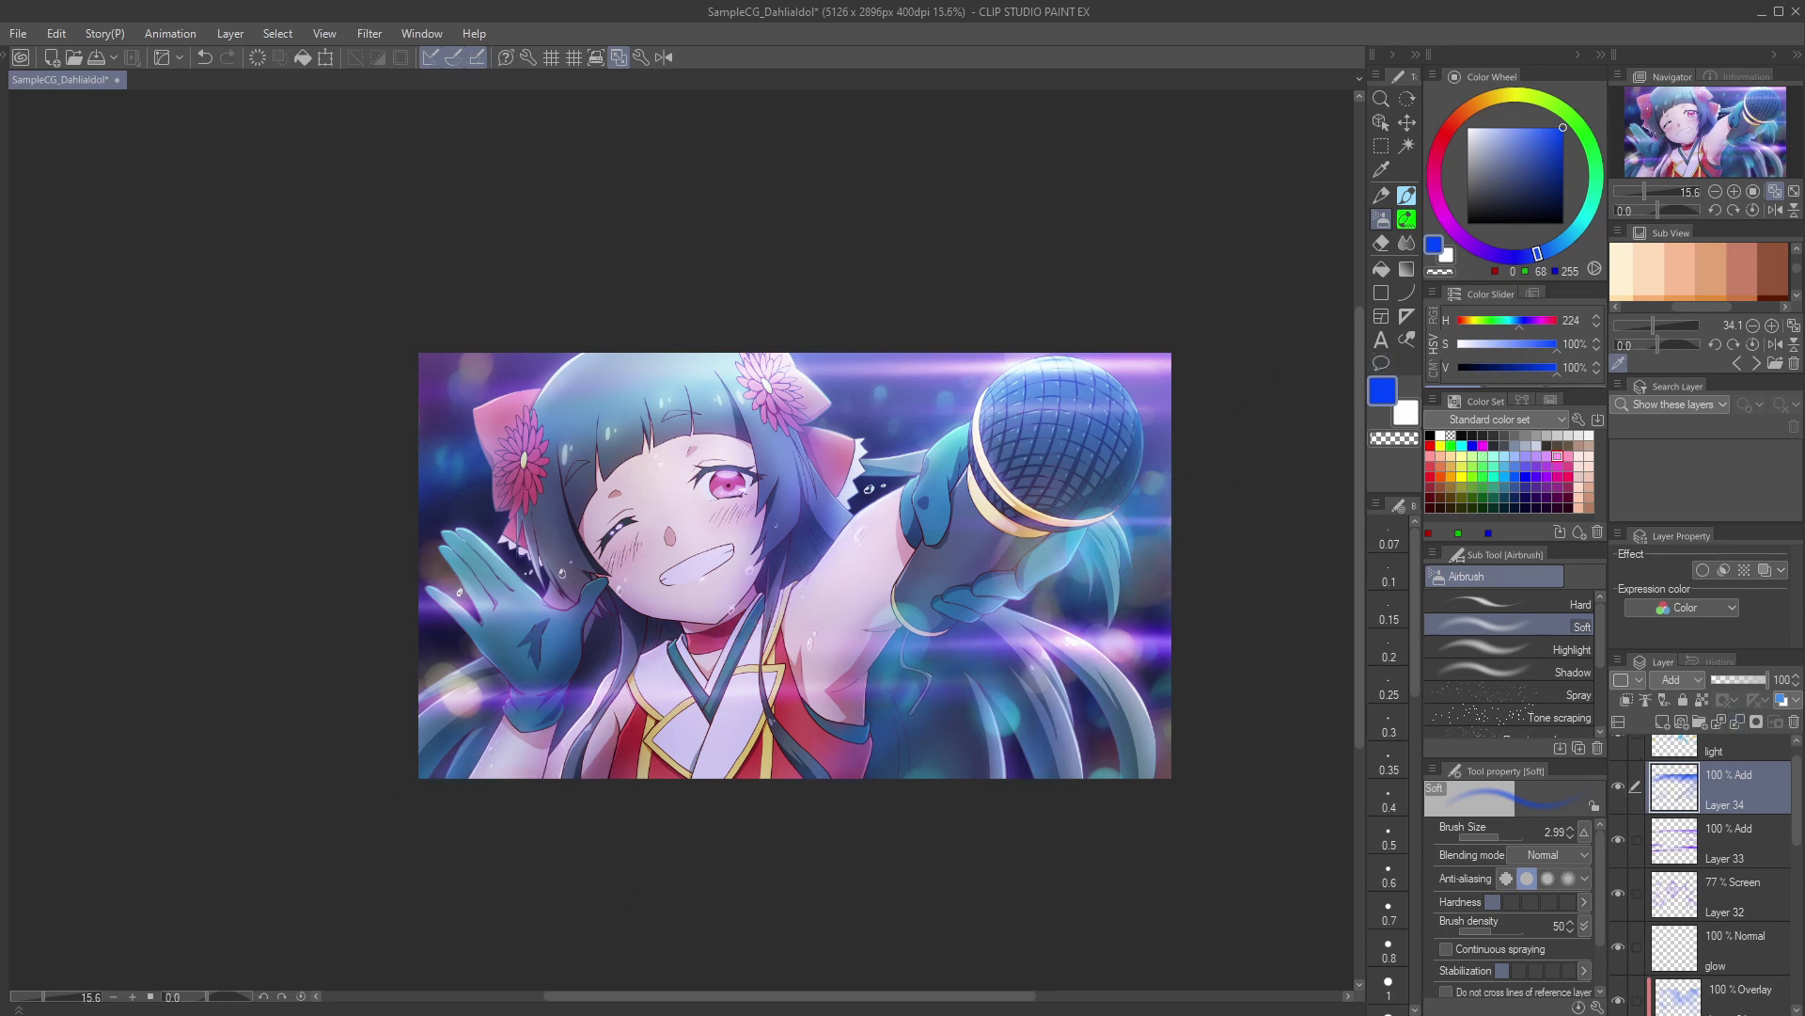
key([)
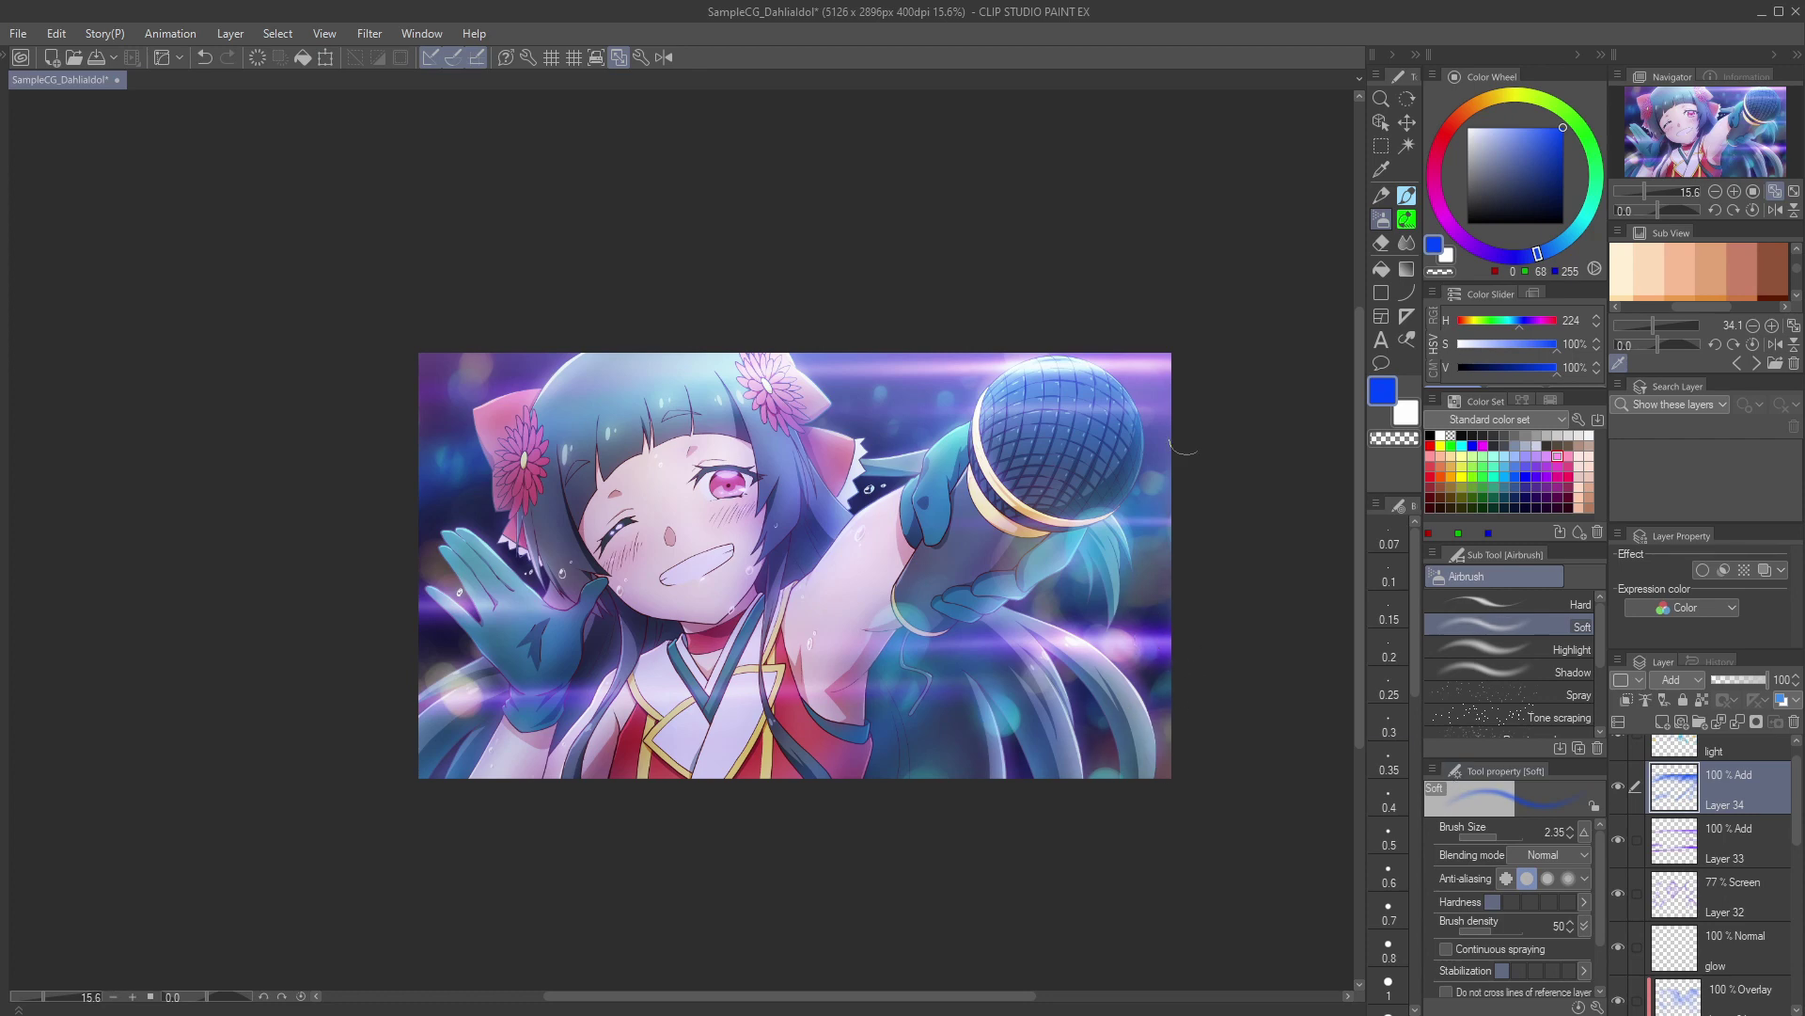
key([)
key([)
key([)
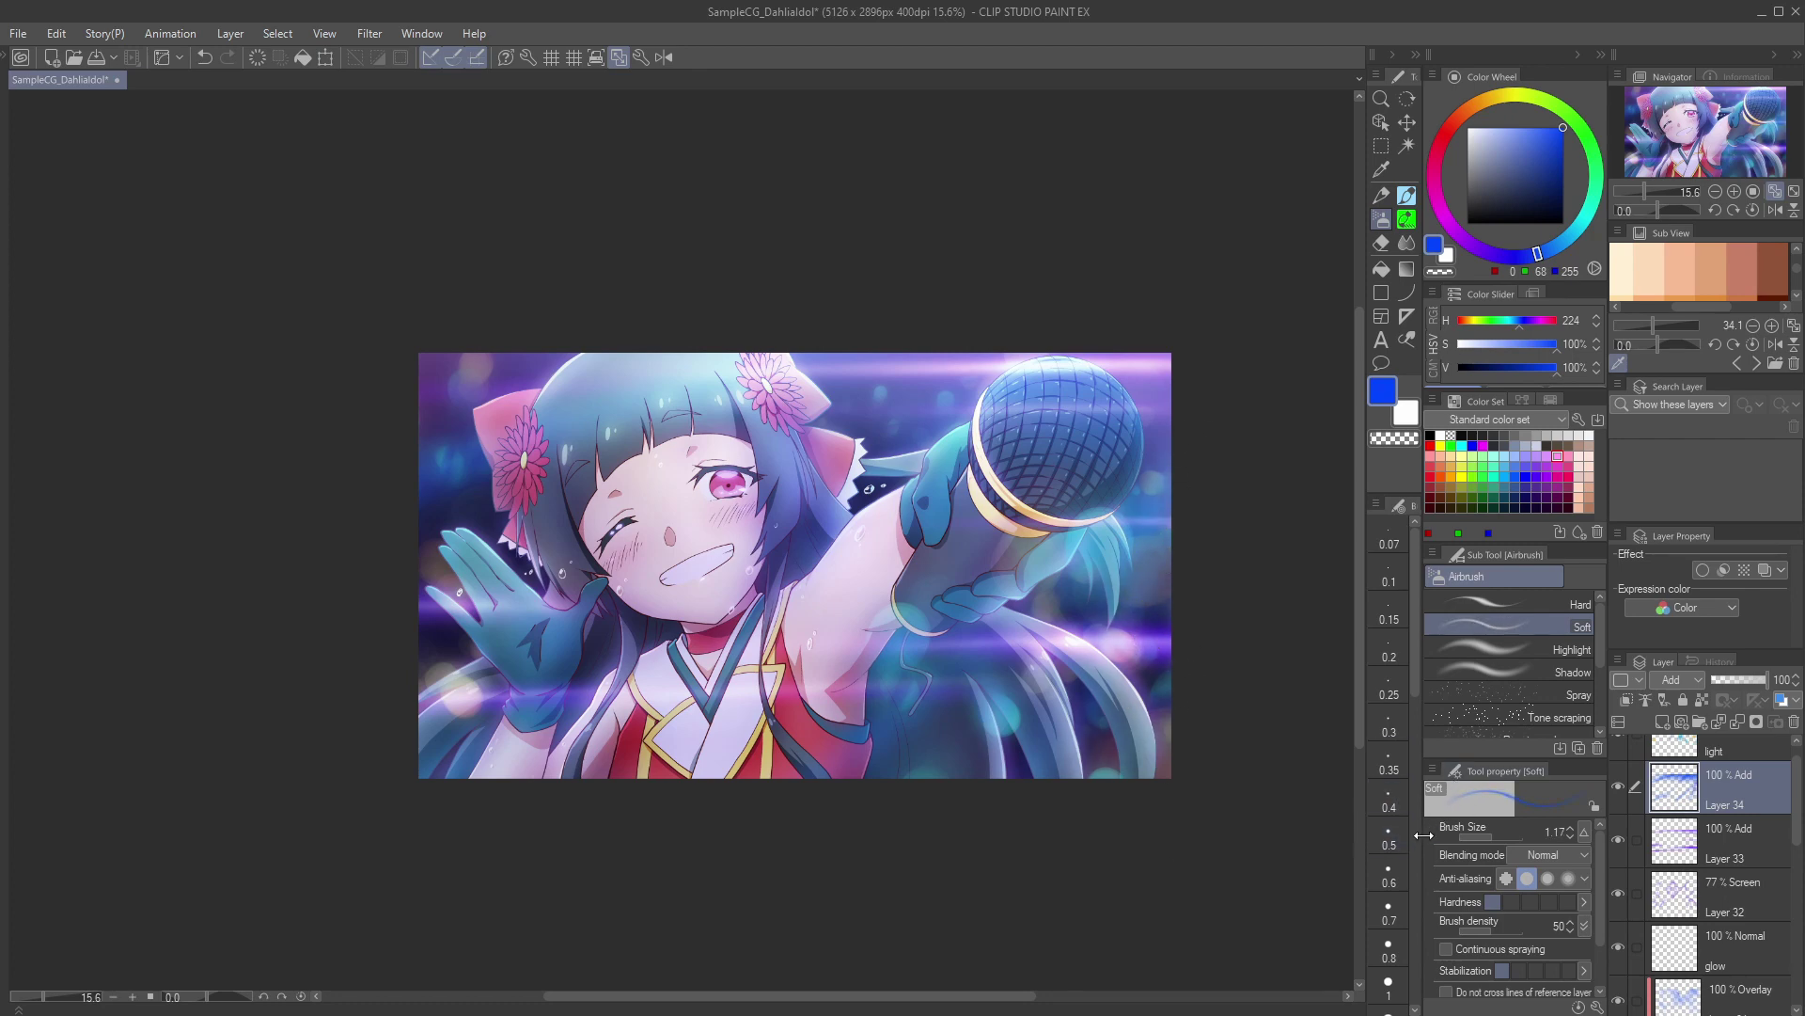
Step: Adjust the opacity of the Multiply shading layer (Layer 17) to make the character a bit brighter
click(1684, 1001)
scroll(1739, 950, down, 10)
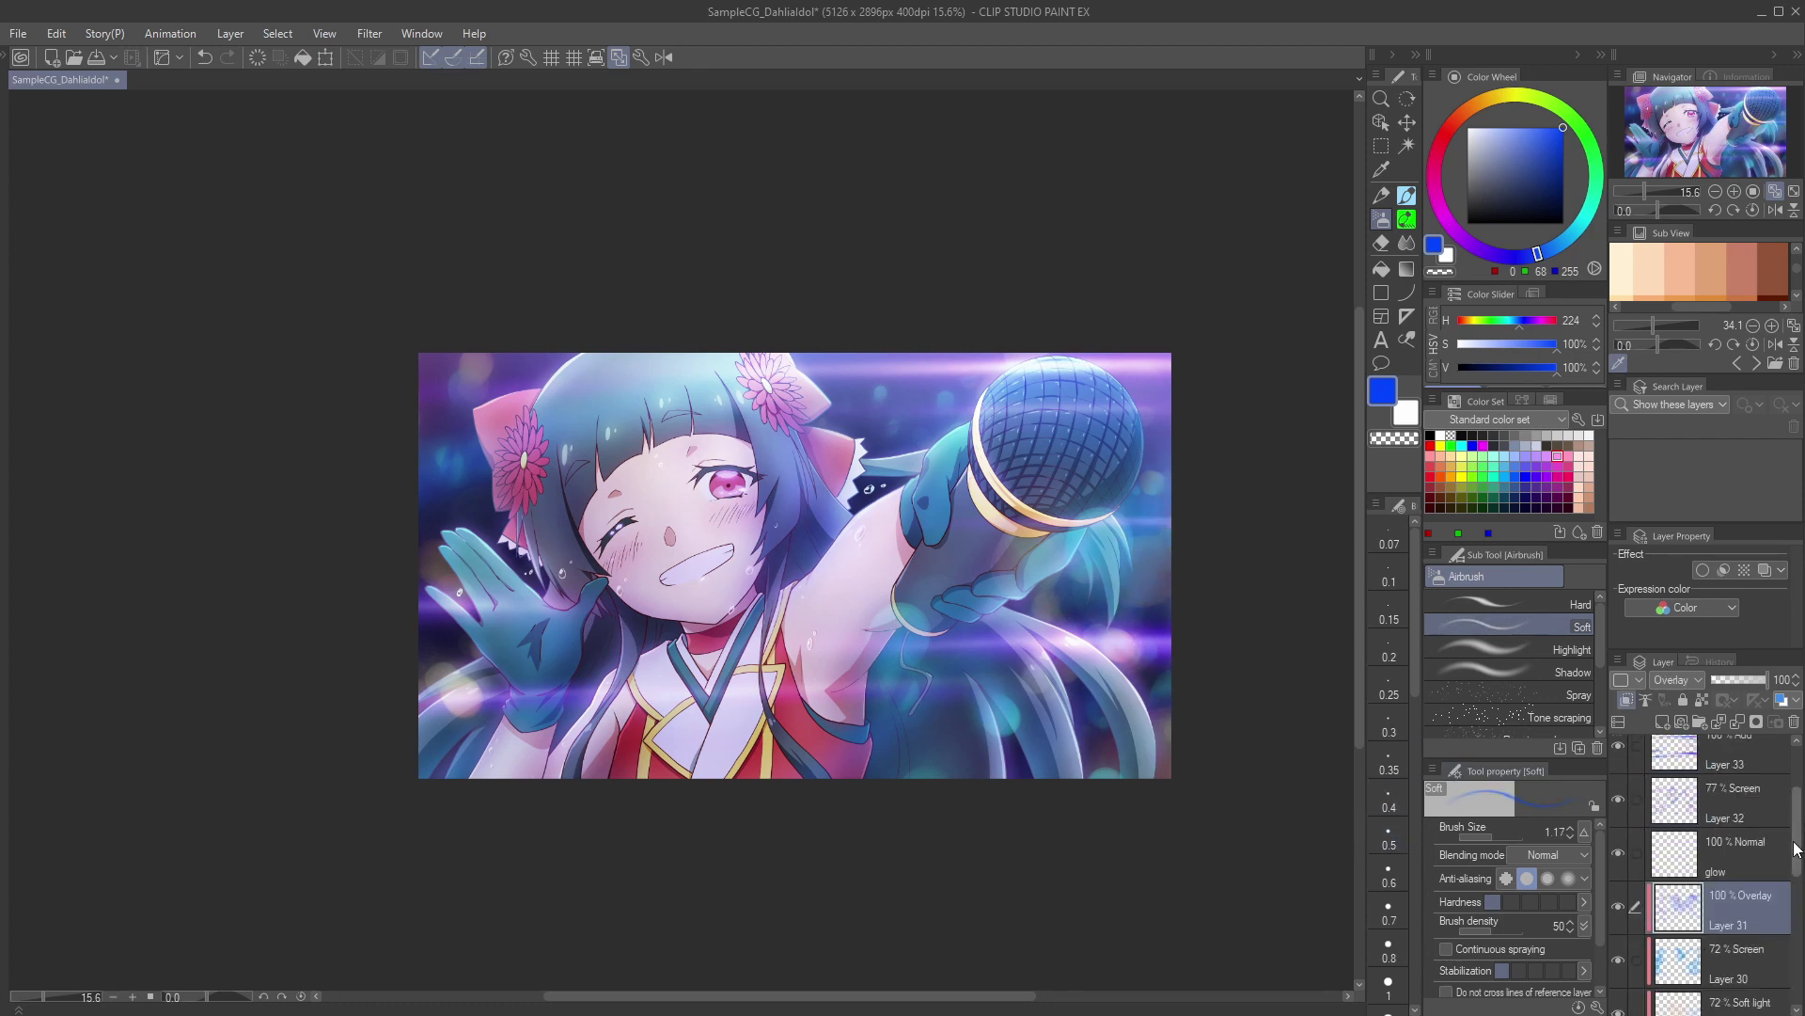
mouse_move(1778, 945)
mouse_down()
mouse_move(1781, 887)
mouse_move(1777, 943)
mouse_up()
click(1757, 865)
click(1731, 678)
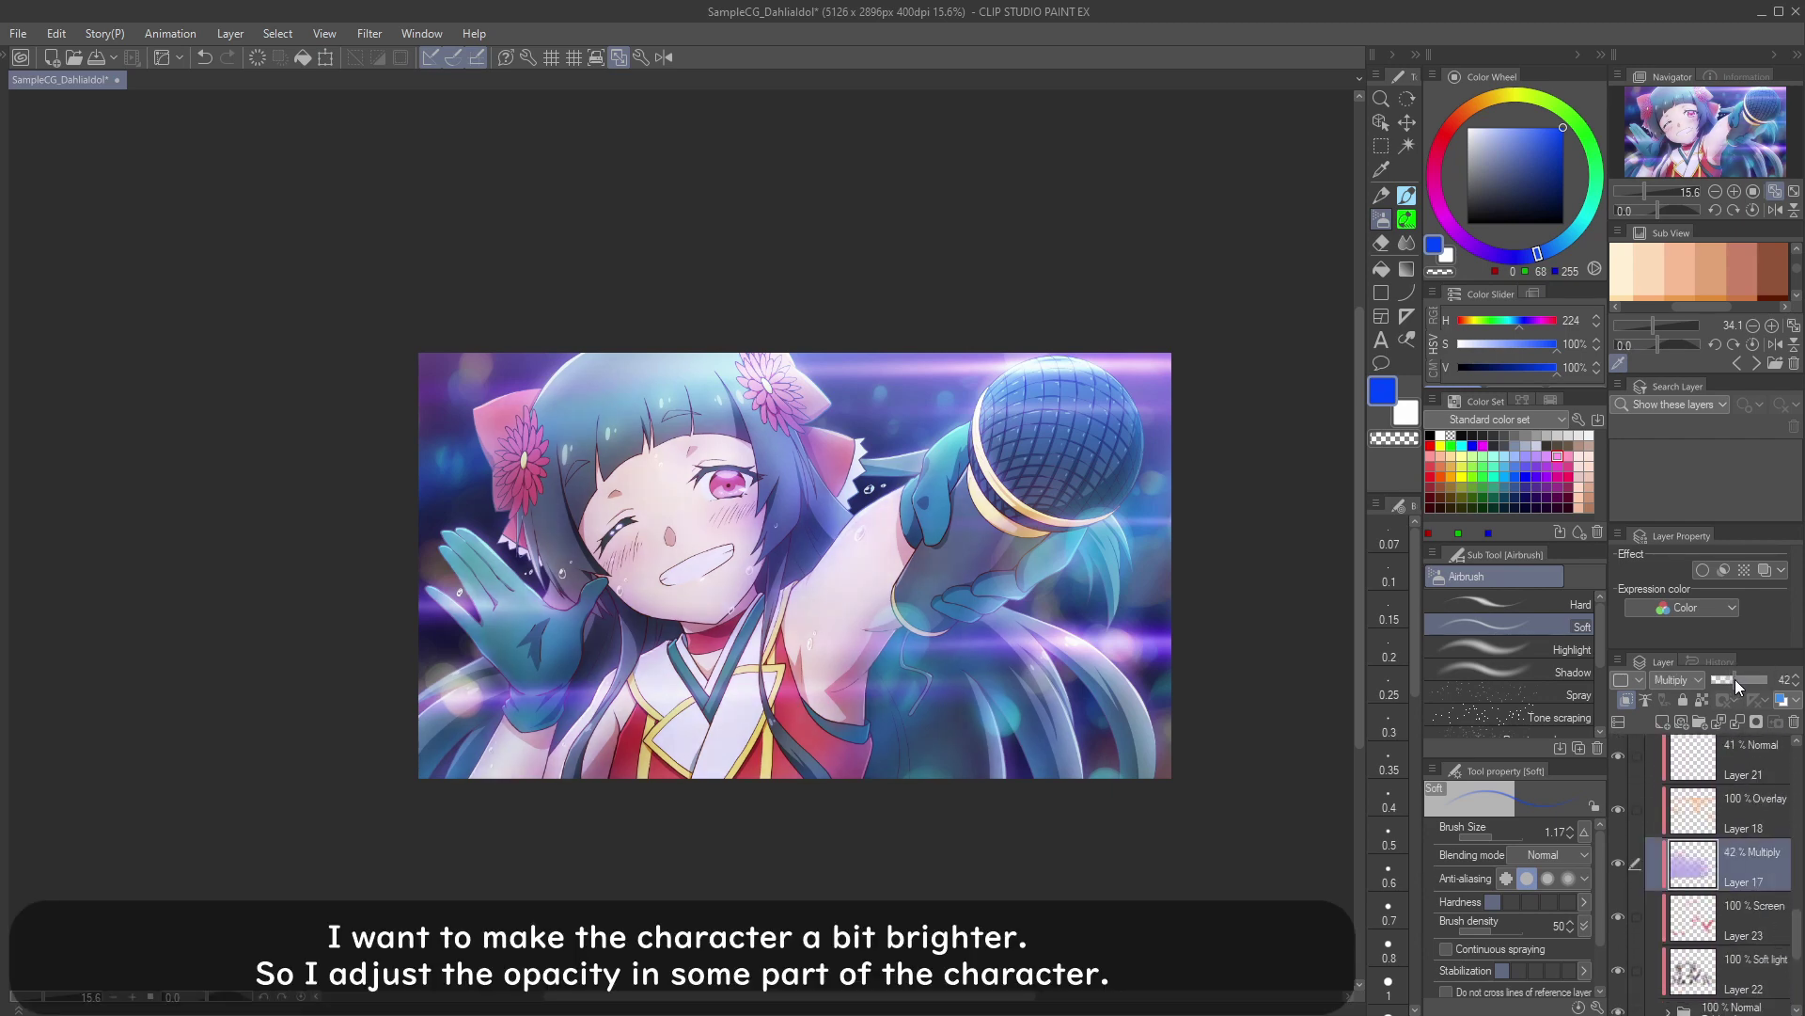
click(1744, 680)
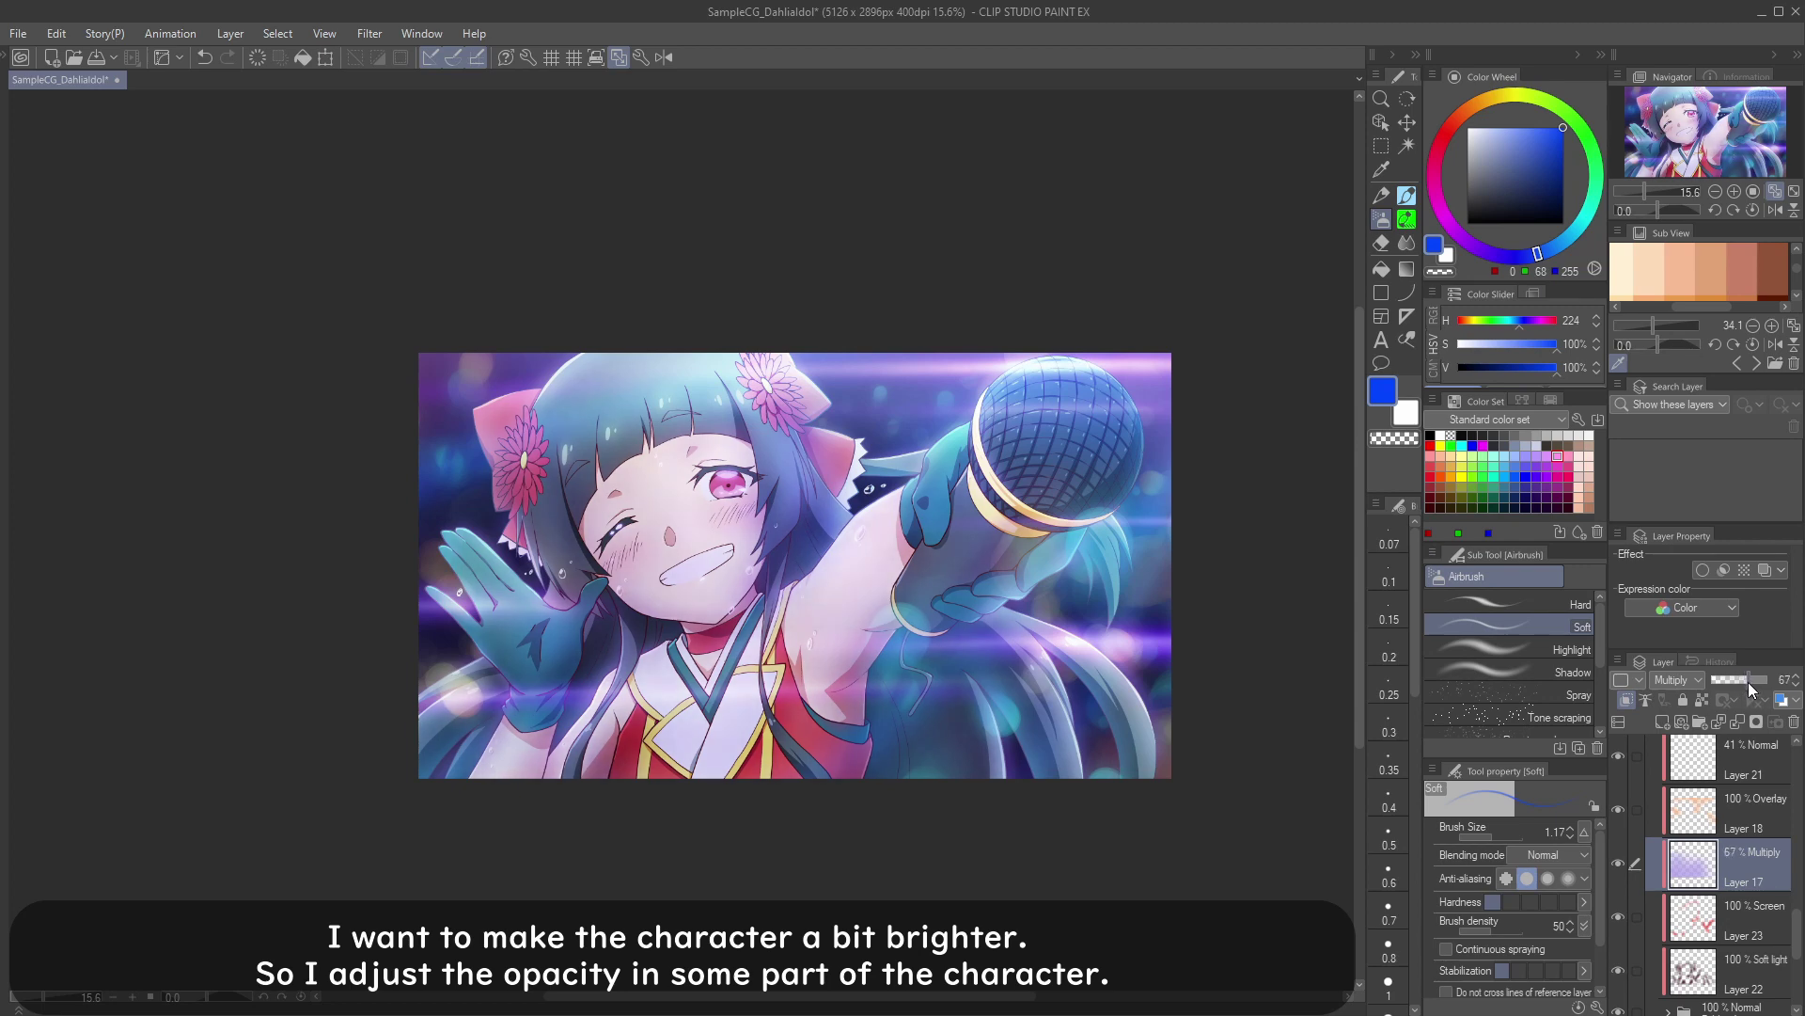
drag(1749, 681, 1745, 681)
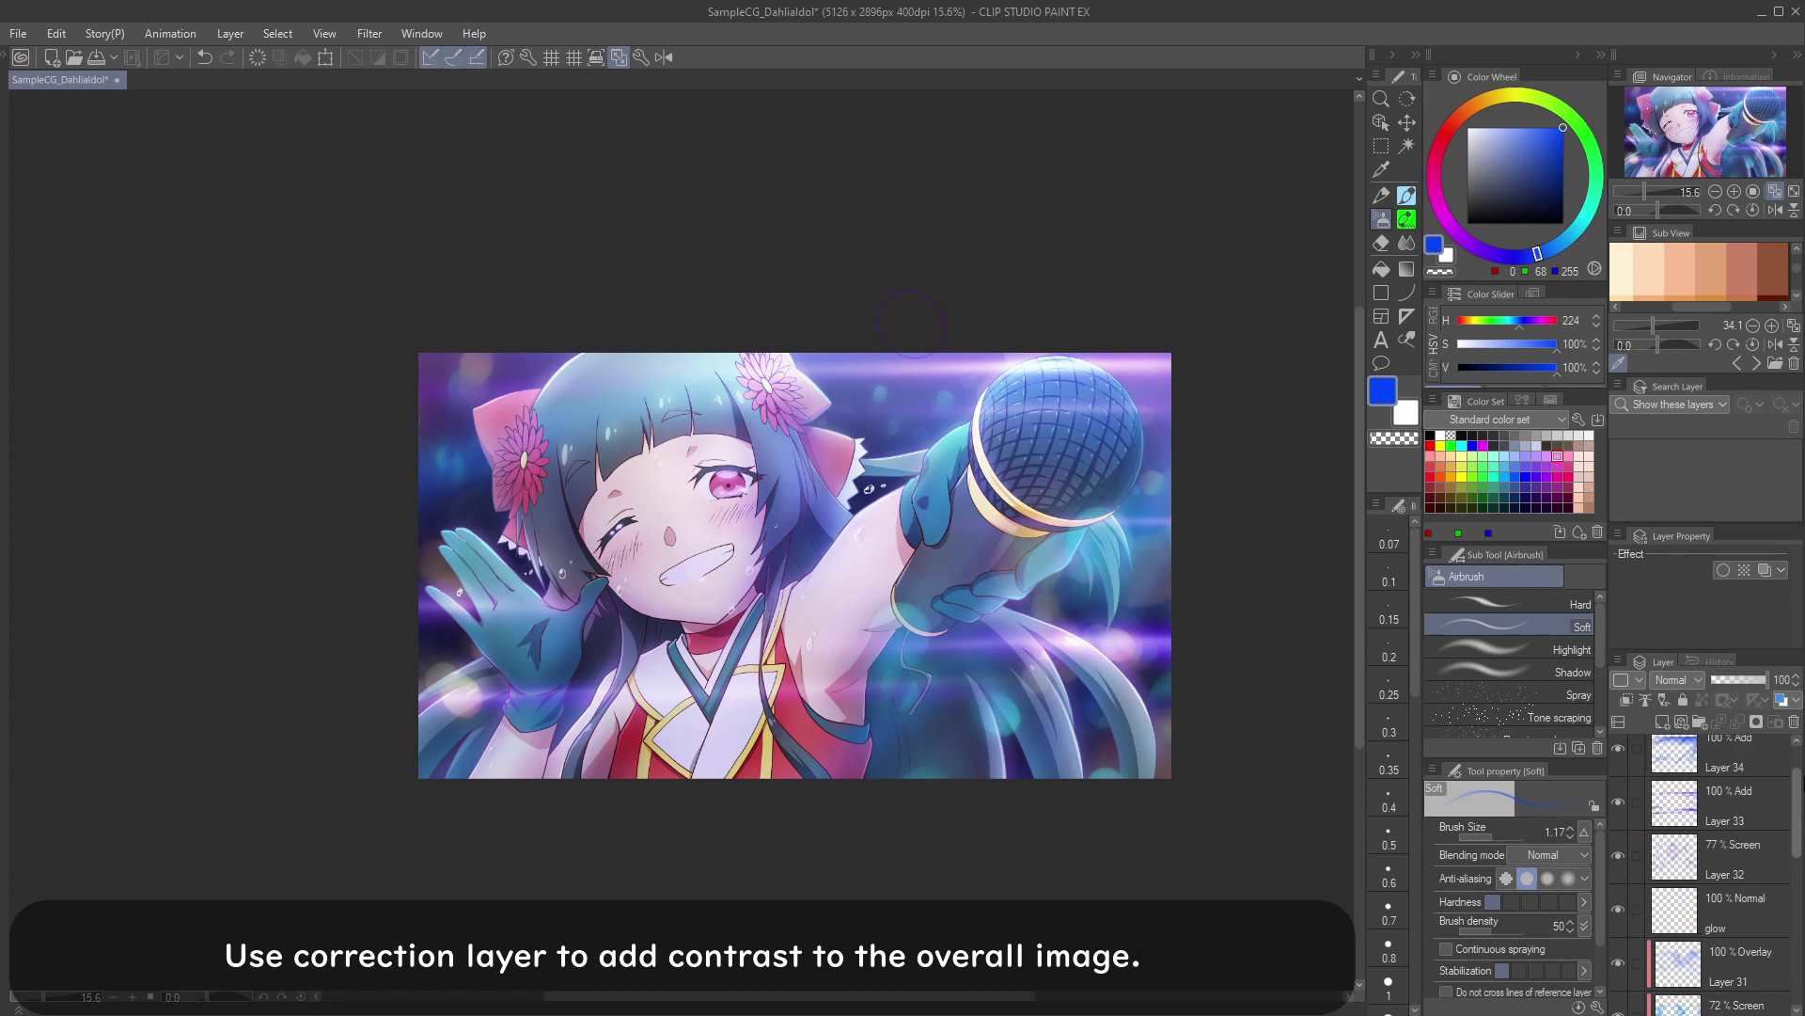
Step: Add a Tone Curve correction layer above all layers for more contrast and set its opacity to about 60%
right_click(1645, 667)
mouse_move(1655, 722)
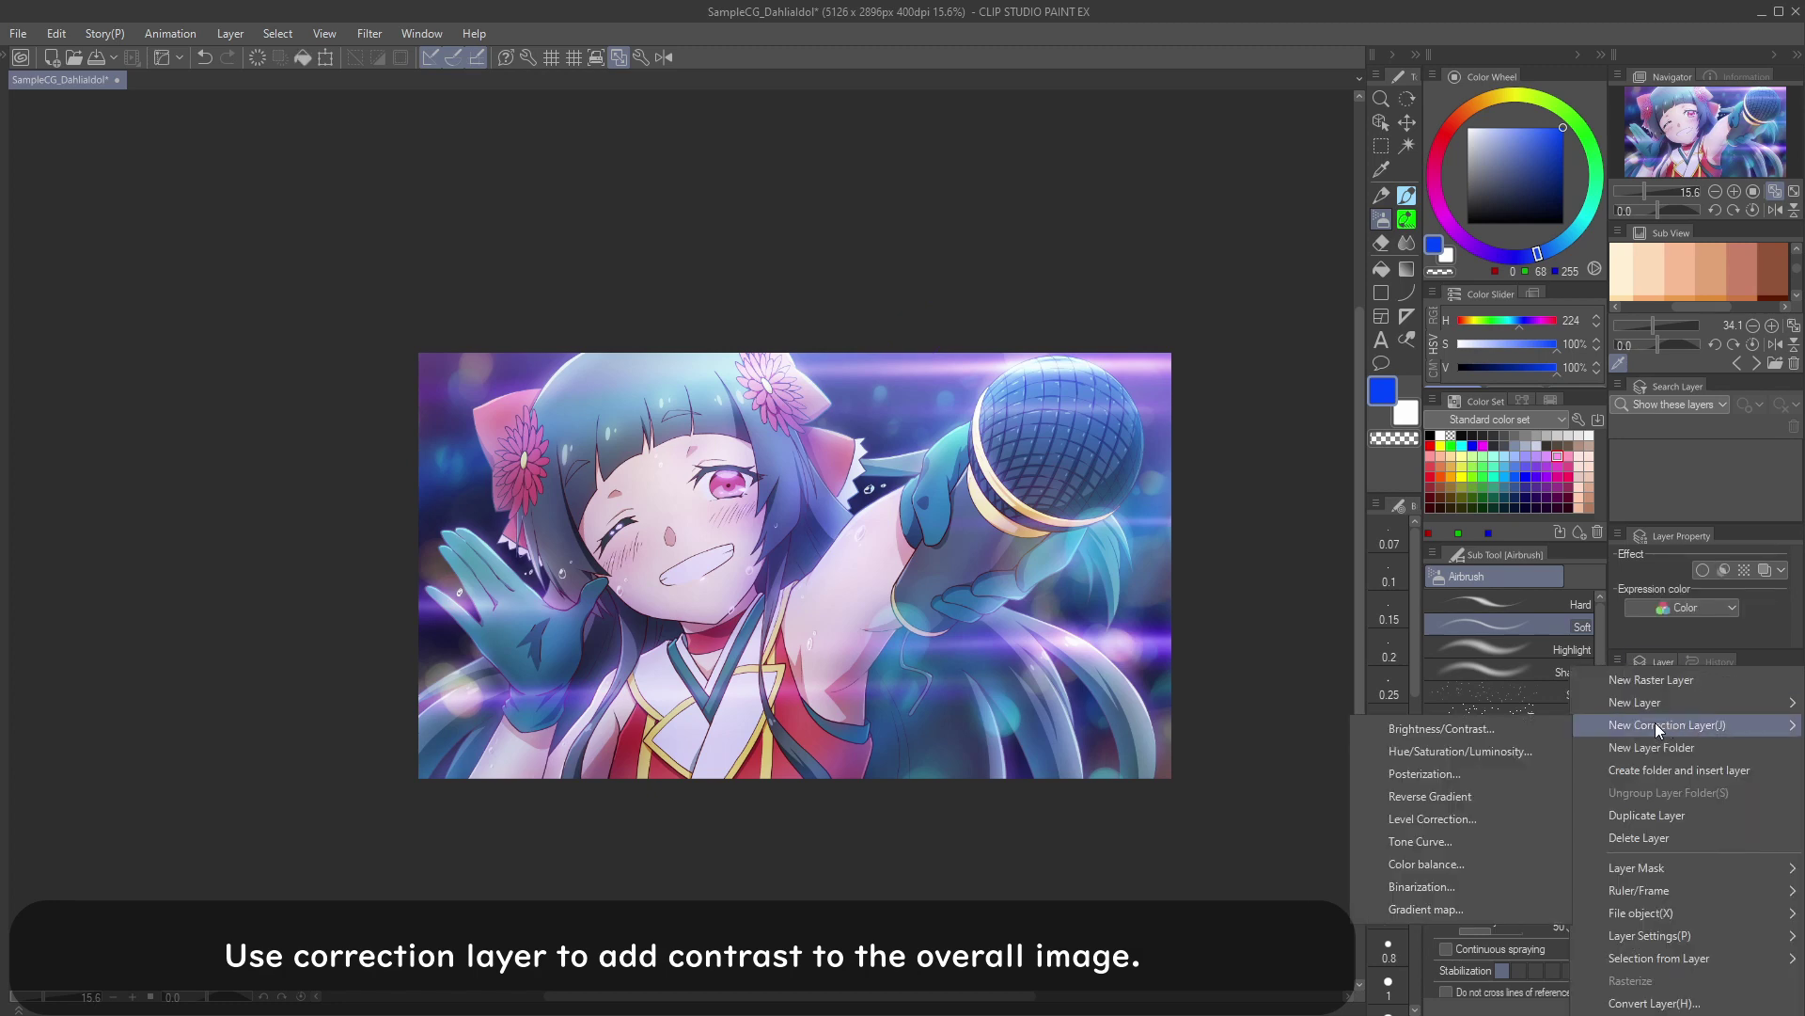
click(1436, 797)
drag(845, 754, 890, 731)
click(1036, 580)
drag(1773, 816, 1768, 745)
click(1619, 761)
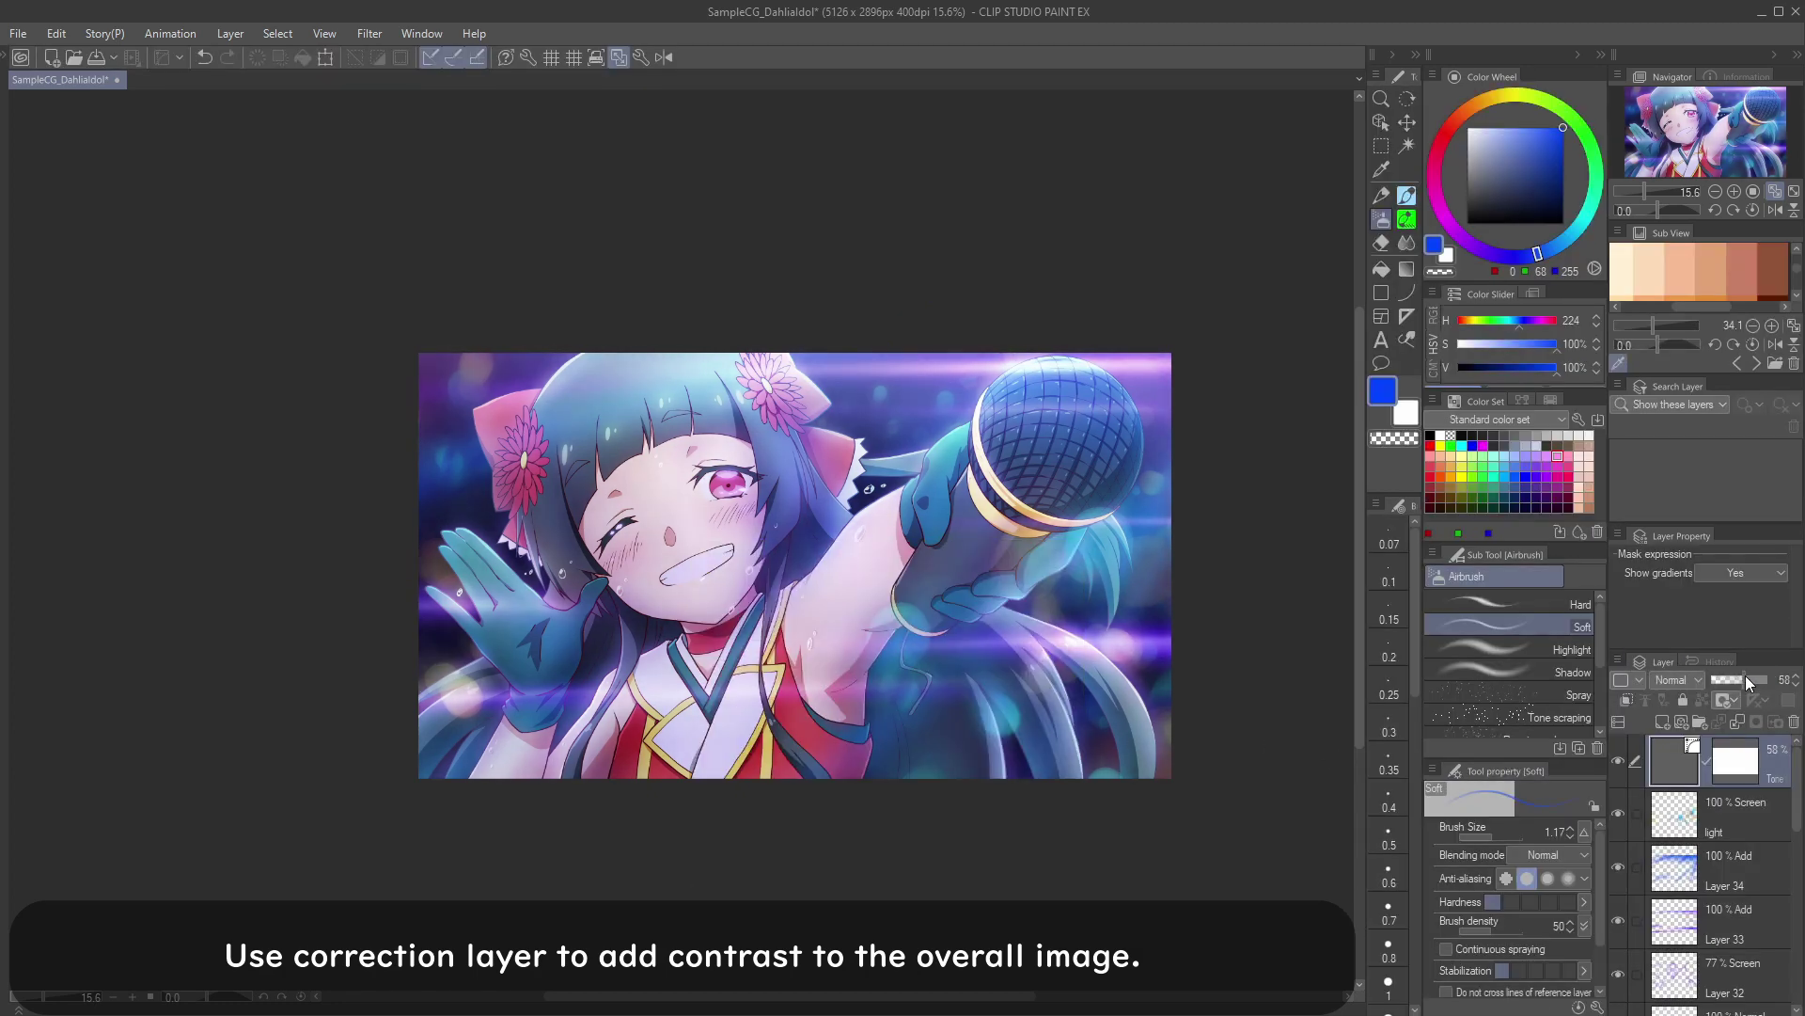
Step: Add a Gradient map correction layer on top using the Somber Shade (purple) gradient
right_click(1745, 675)
mouse_move(1617, 724)
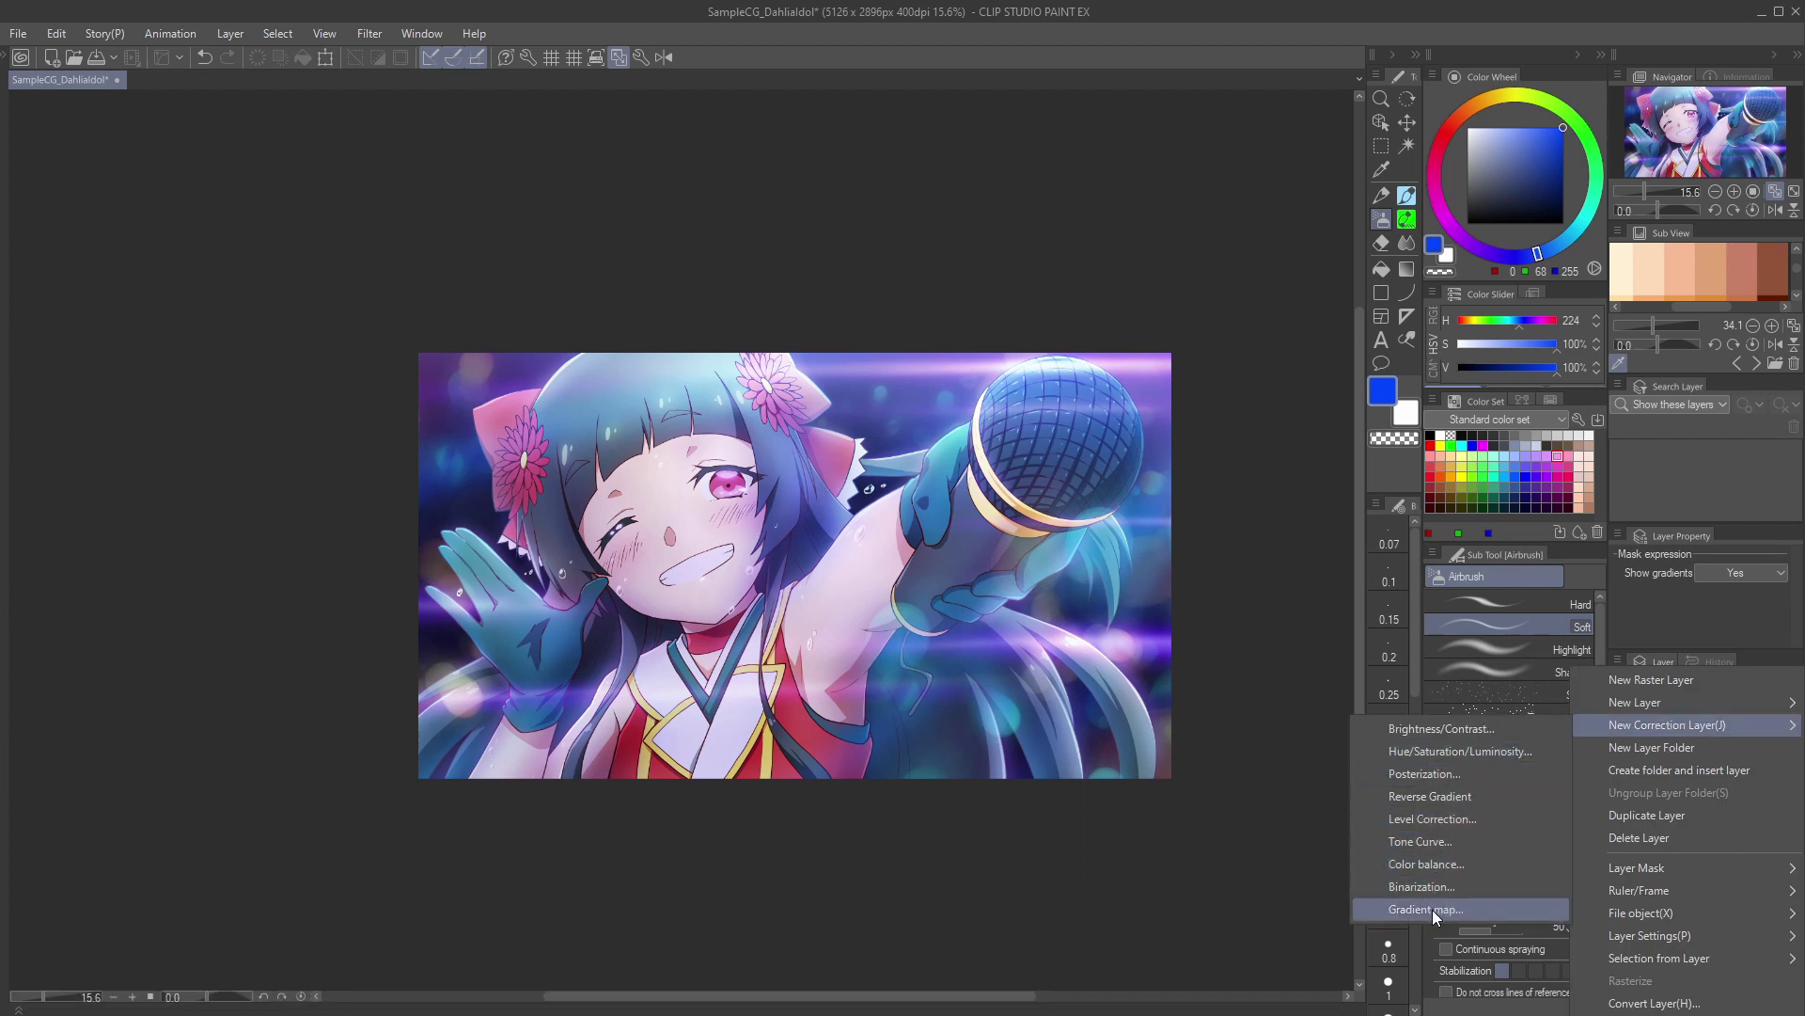
click(1431, 911)
click(888, 769)
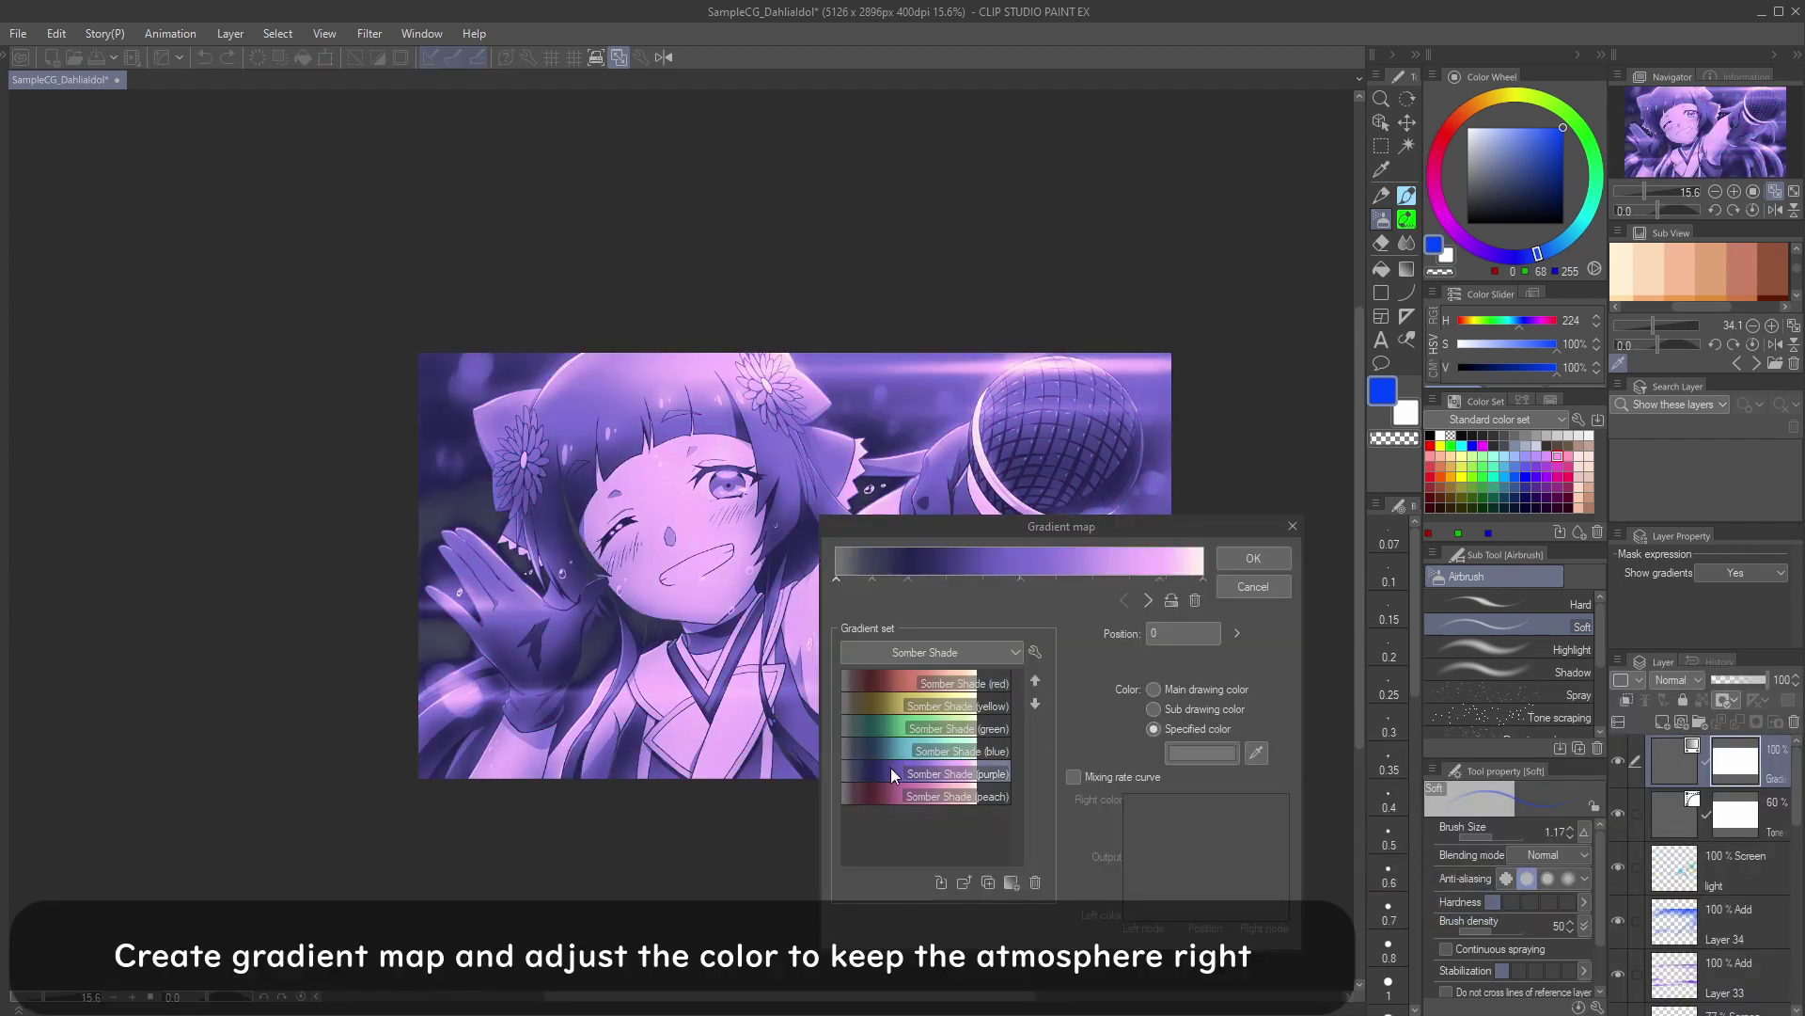
click(897, 749)
click(888, 773)
Step: Place the gradient's dark navy node at position 10 and set its starting color to black
drag(837, 578, 875, 587)
click(1169, 761)
click(465, 905)
click(677, 617)
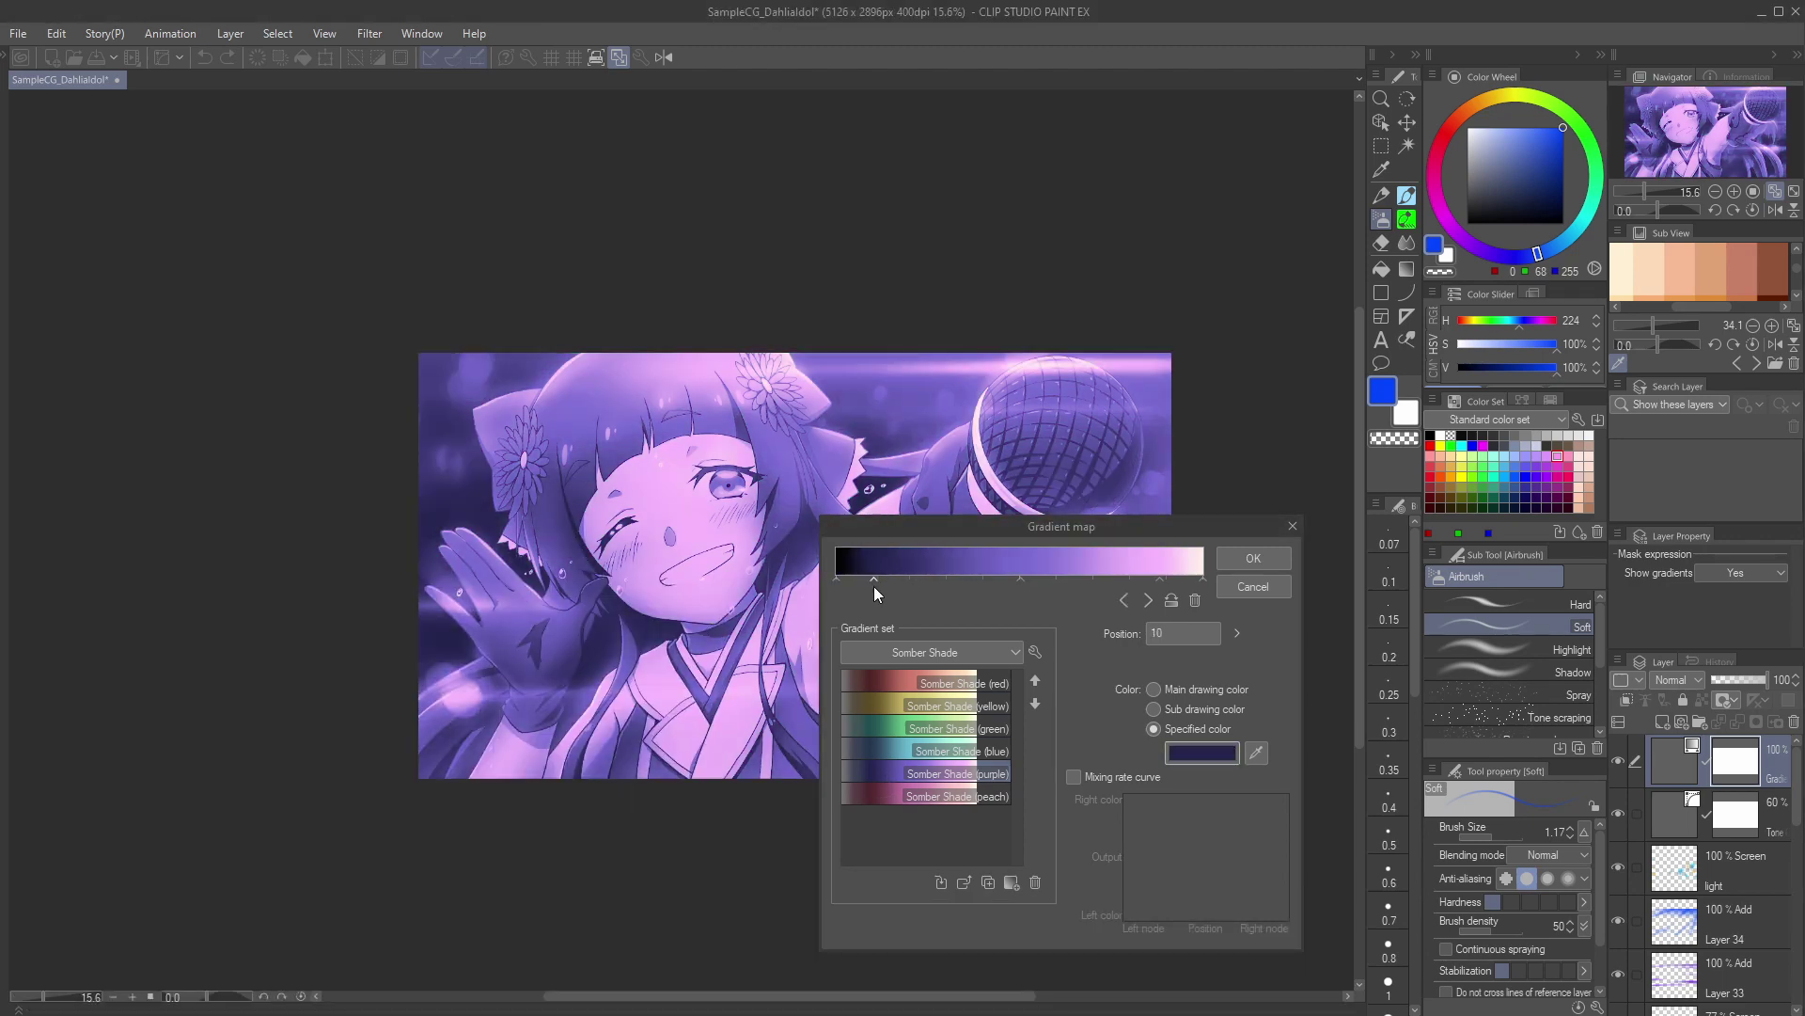
Step: Shift the gradient's middle and light nodes toward the dark end, placing the pink one at position 75, and color the lightest node white
mouse_move(1020, 579)
mouse_down()
mouse_move(967, 587)
mouse_move(998, 579)
mouse_up()
drag(1160, 579, 1108, 581)
drag(1000, 579, 1005, 581)
click(1203, 579)
drag(1203, 579, 1119, 578)
click(1203, 753)
click(235, 673)
click(702, 616)
Step: Apply the gradient map after checking its nodes and lower the layer's opacity to 18%
click(1167, 580)
click(1004, 579)
click(874, 579)
click(1244, 556)
drag(1741, 680, 1720, 681)
Step: Reopen the gradient map and recolor its pink node light sky blue, placed at position 72
double_click(1735, 760)
click(1110, 577)
click(1202, 753)
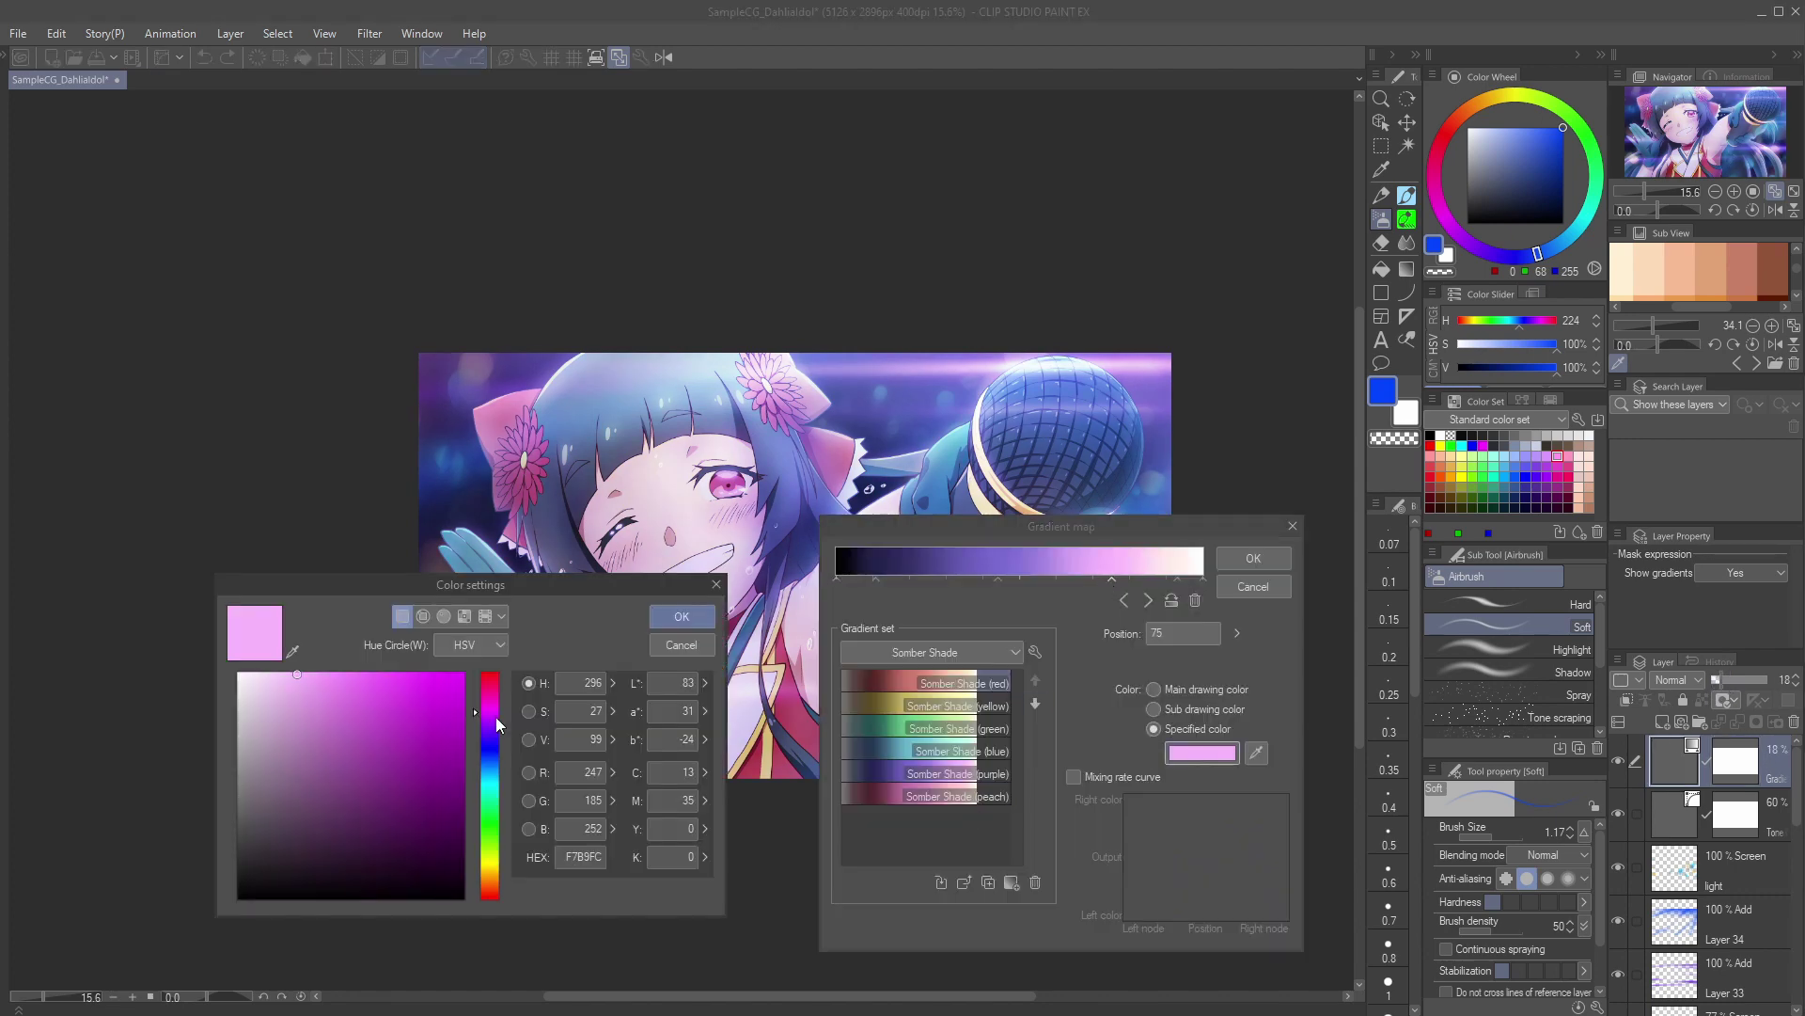
drag(497, 724, 491, 758)
click(682, 617)
click(1201, 753)
click(365, 669)
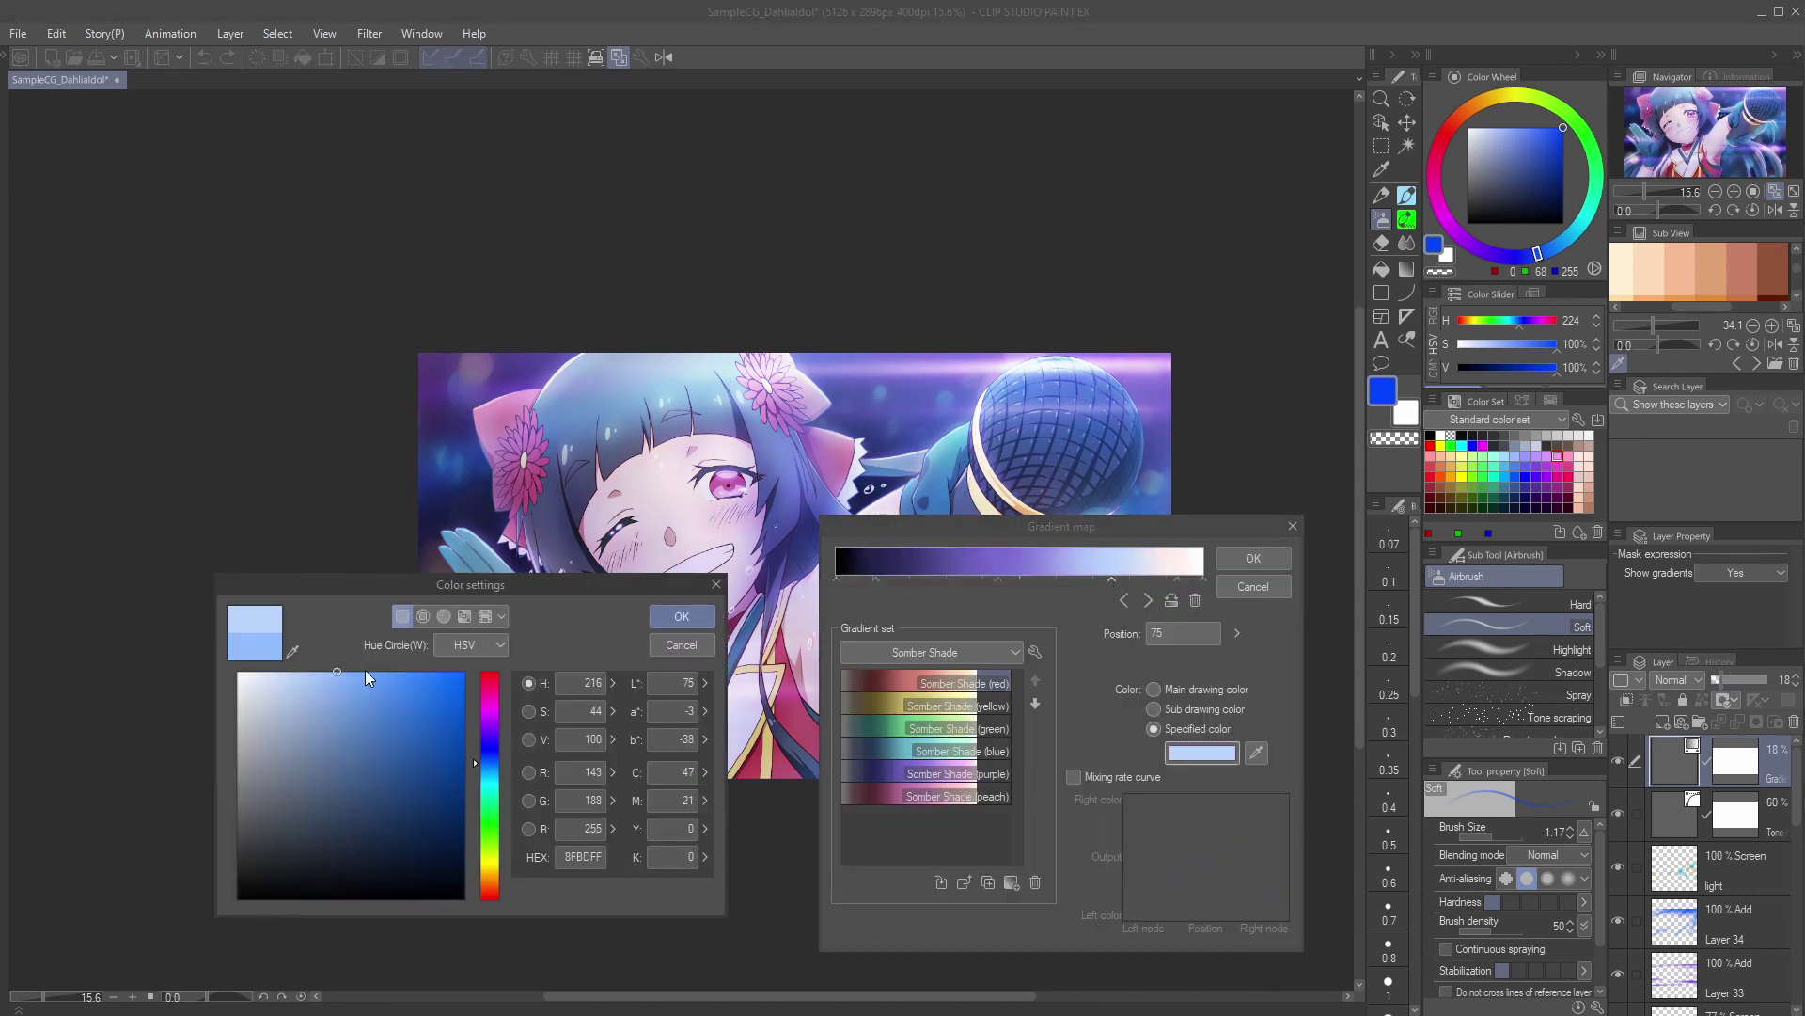
click(682, 617)
click(1183, 753)
click(491, 771)
click(682, 617)
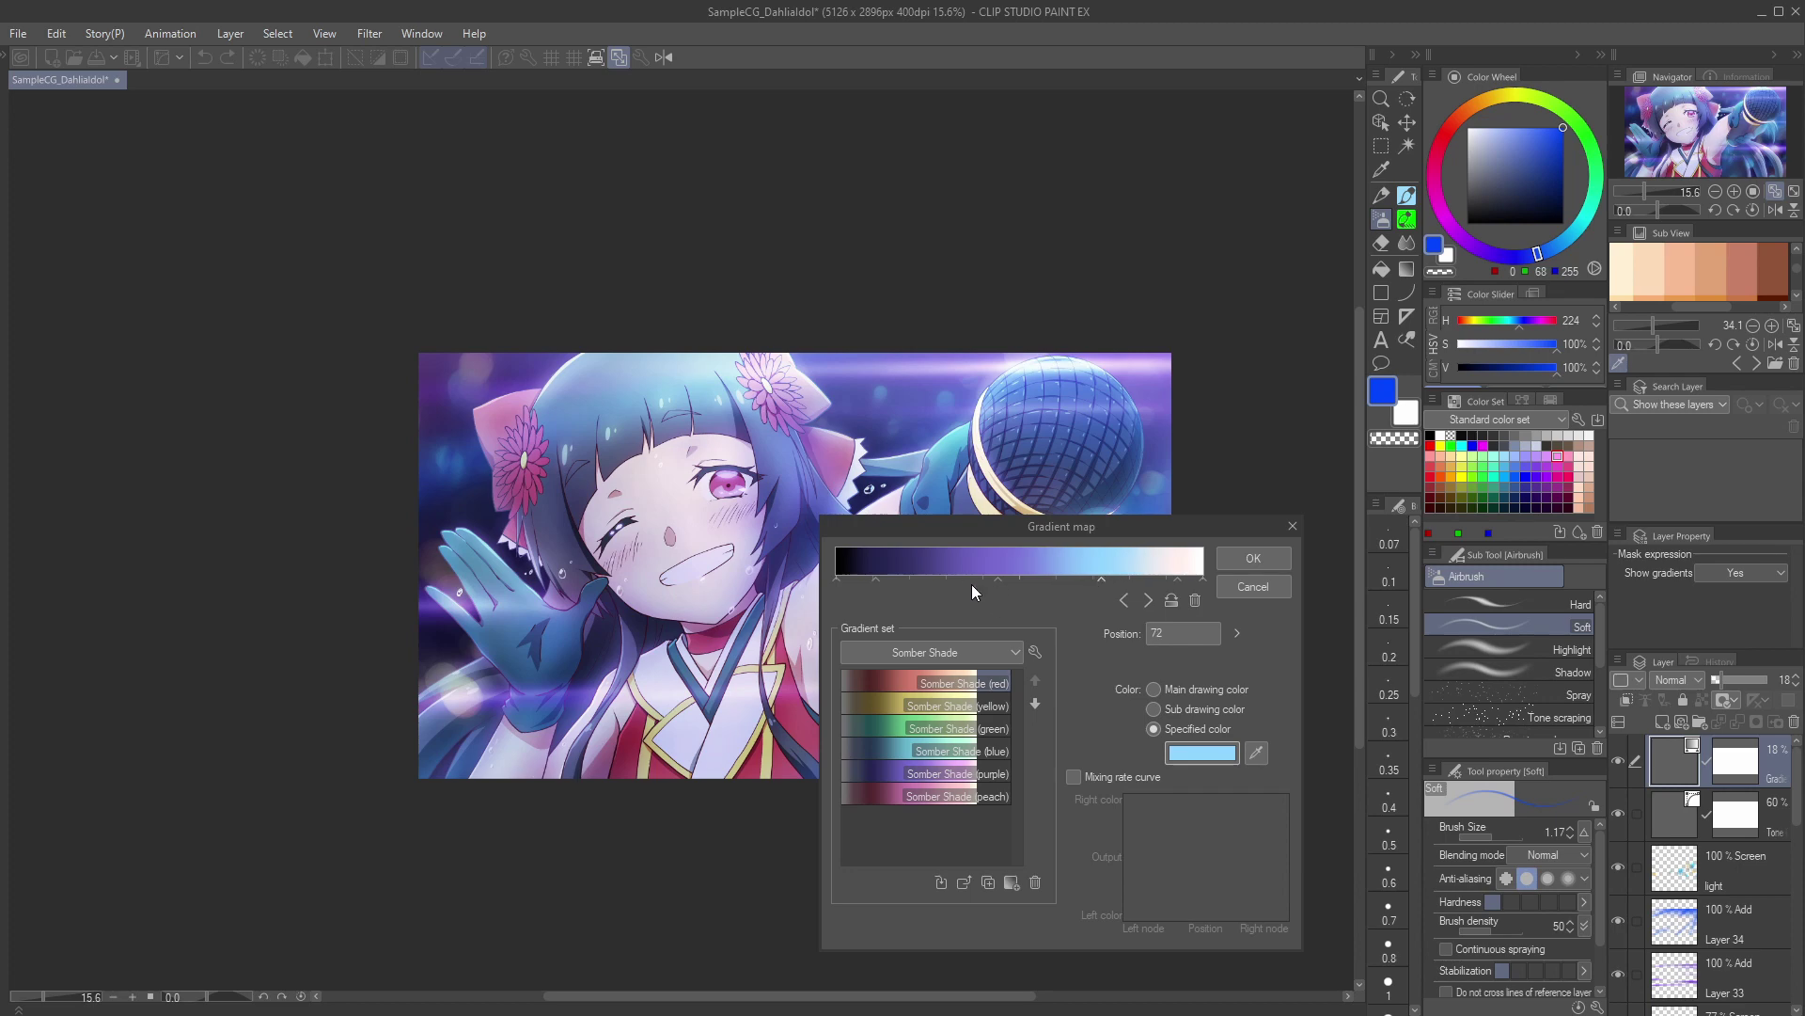
Step: Adjust the color of a purple node in the middle of the gradient and apply the edited gradient map
click(972, 581)
click(1201, 752)
click(371, 707)
click(682, 617)
click(1253, 558)
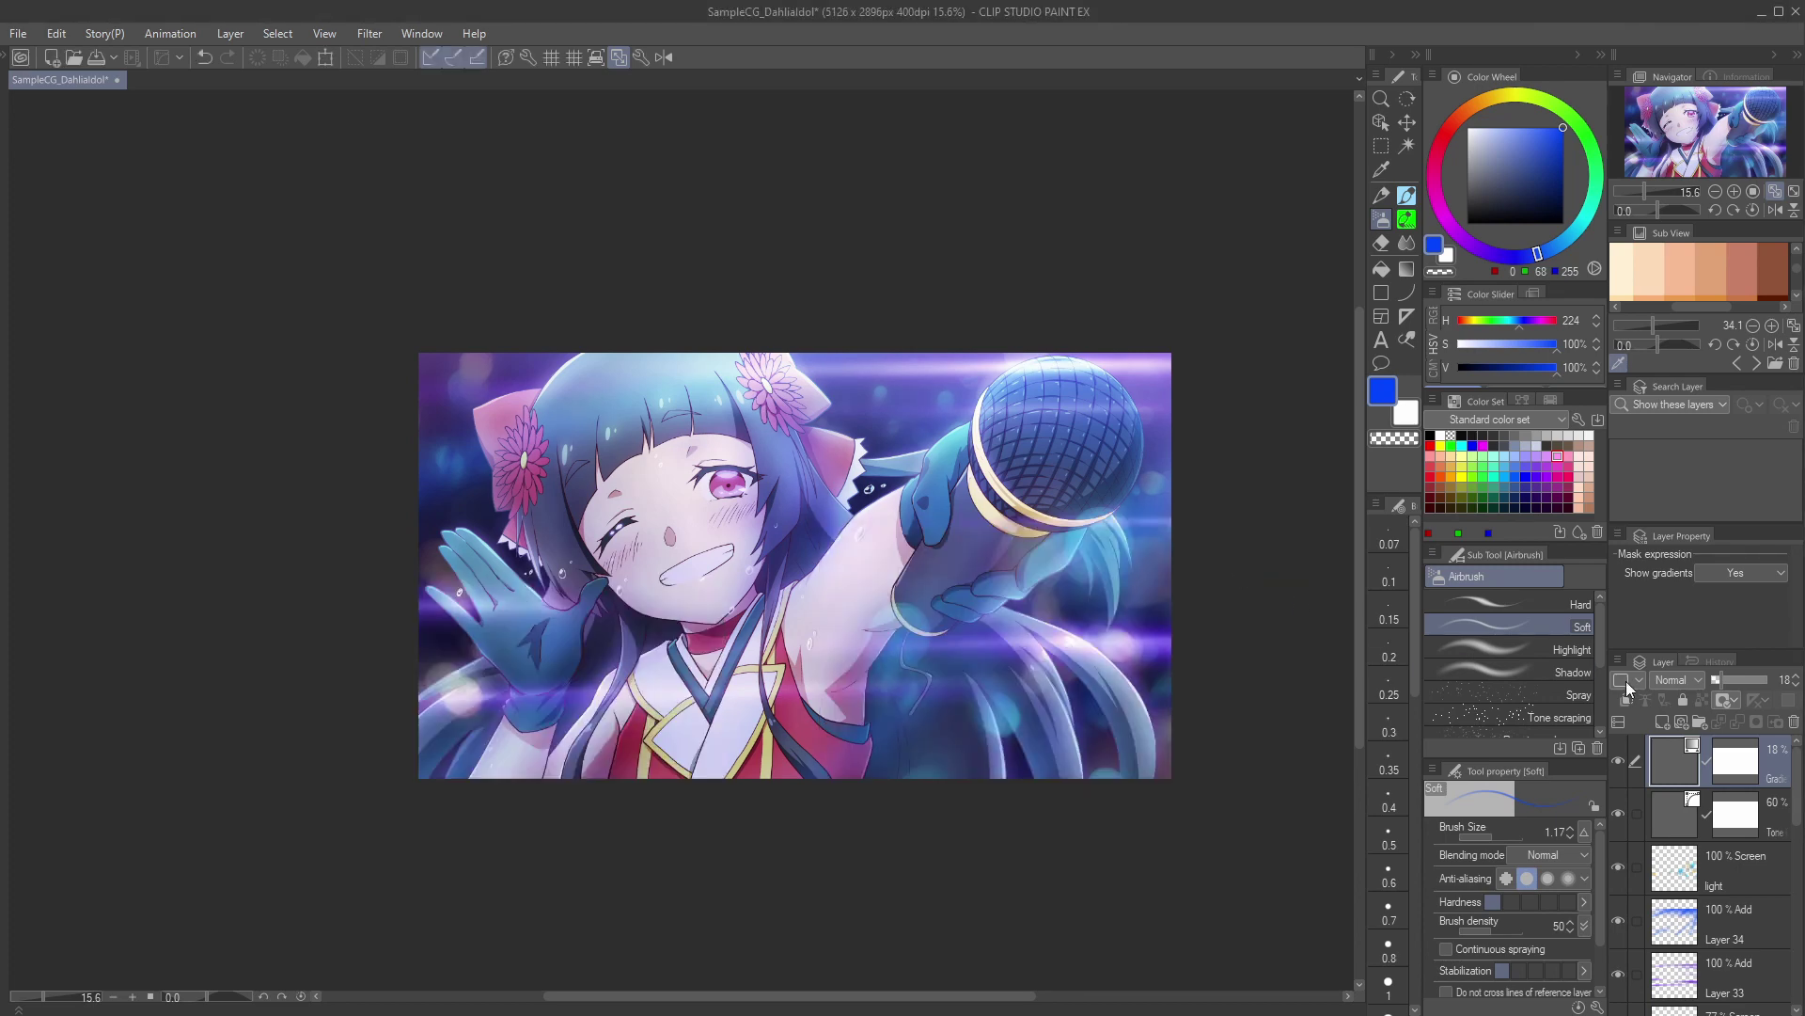
Step: Set the gradient map layer's opacity to 73% and its blending mode to Soft light
drag(1711, 679, 1717, 680)
click(1620, 761)
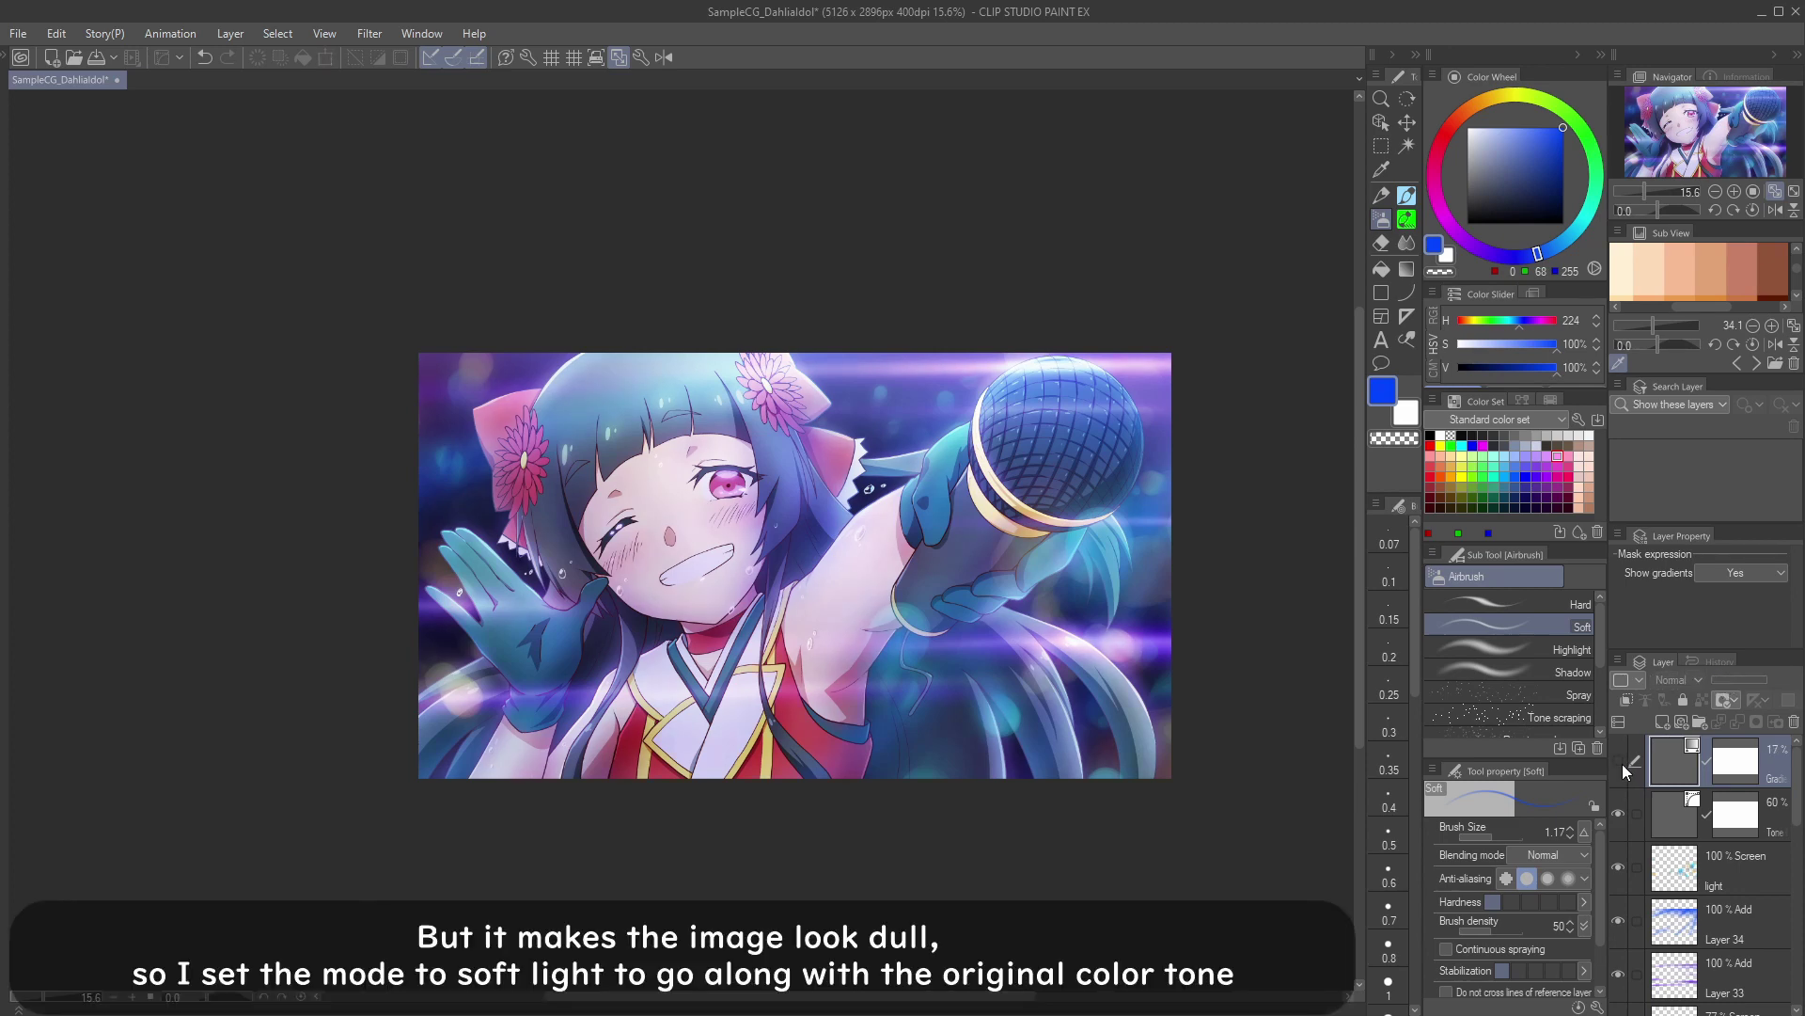
click(1620, 761)
drag(1730, 679, 1742, 680)
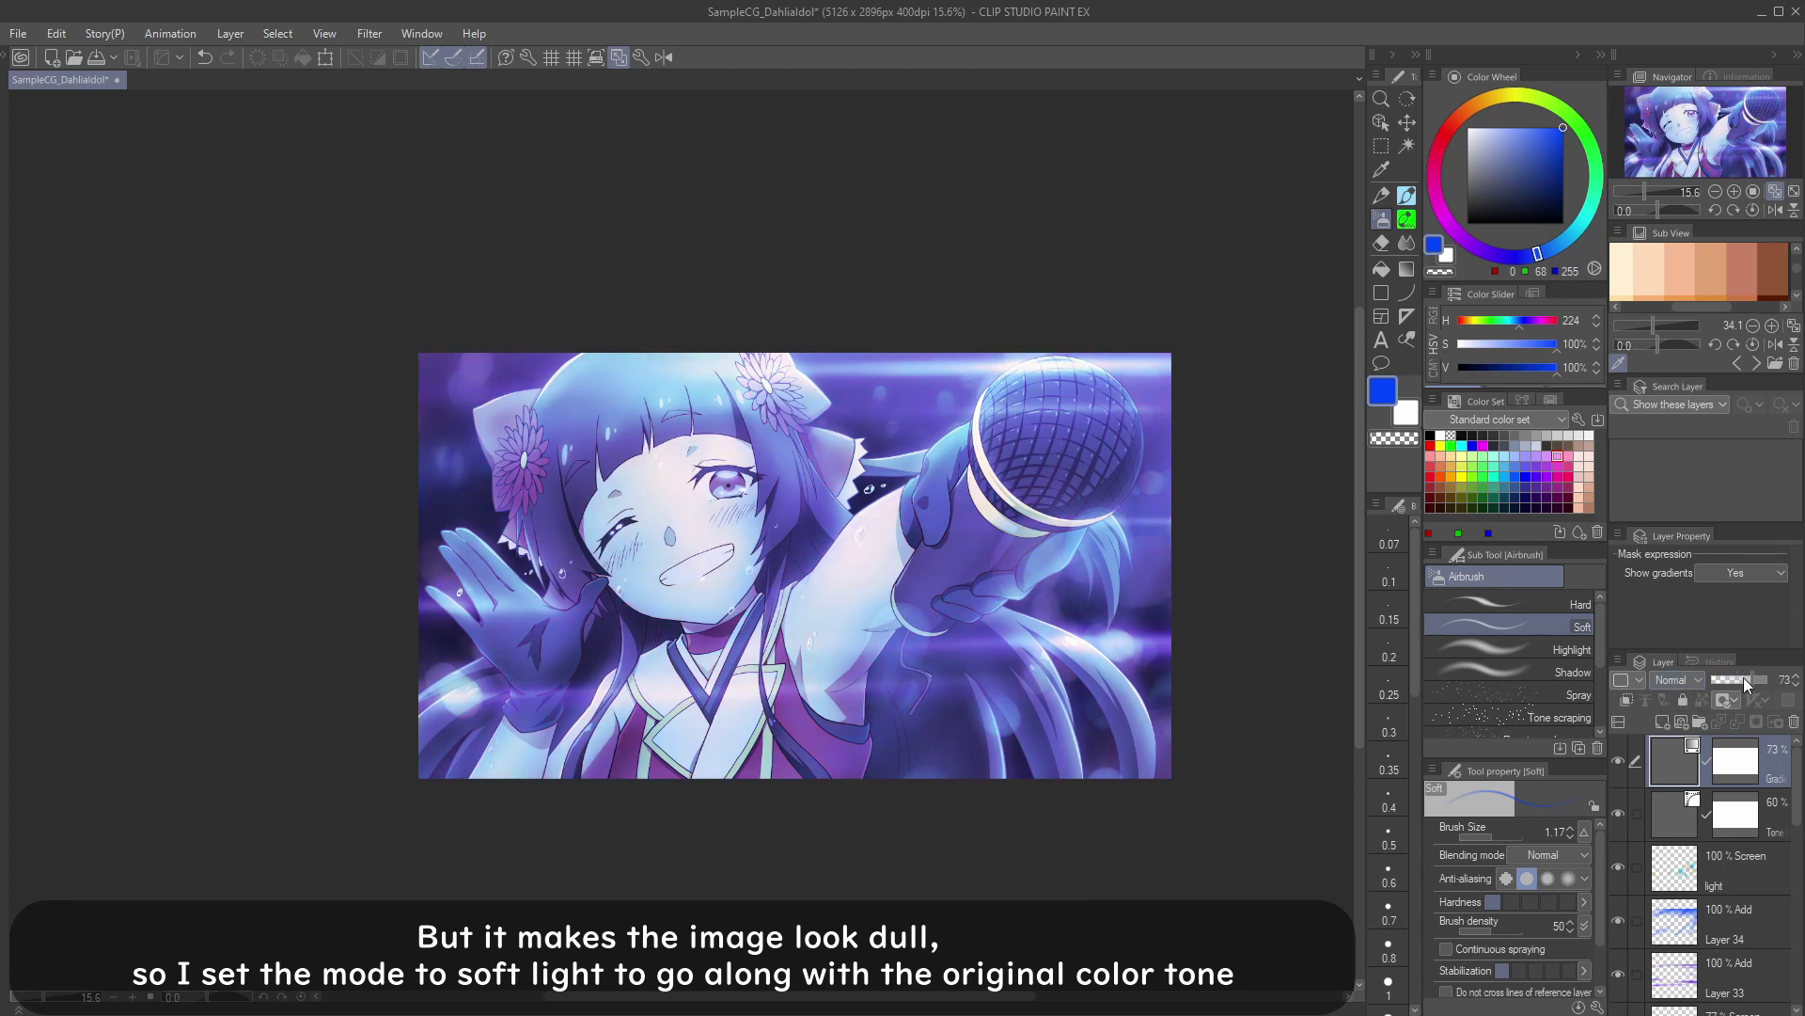
click(1688, 681)
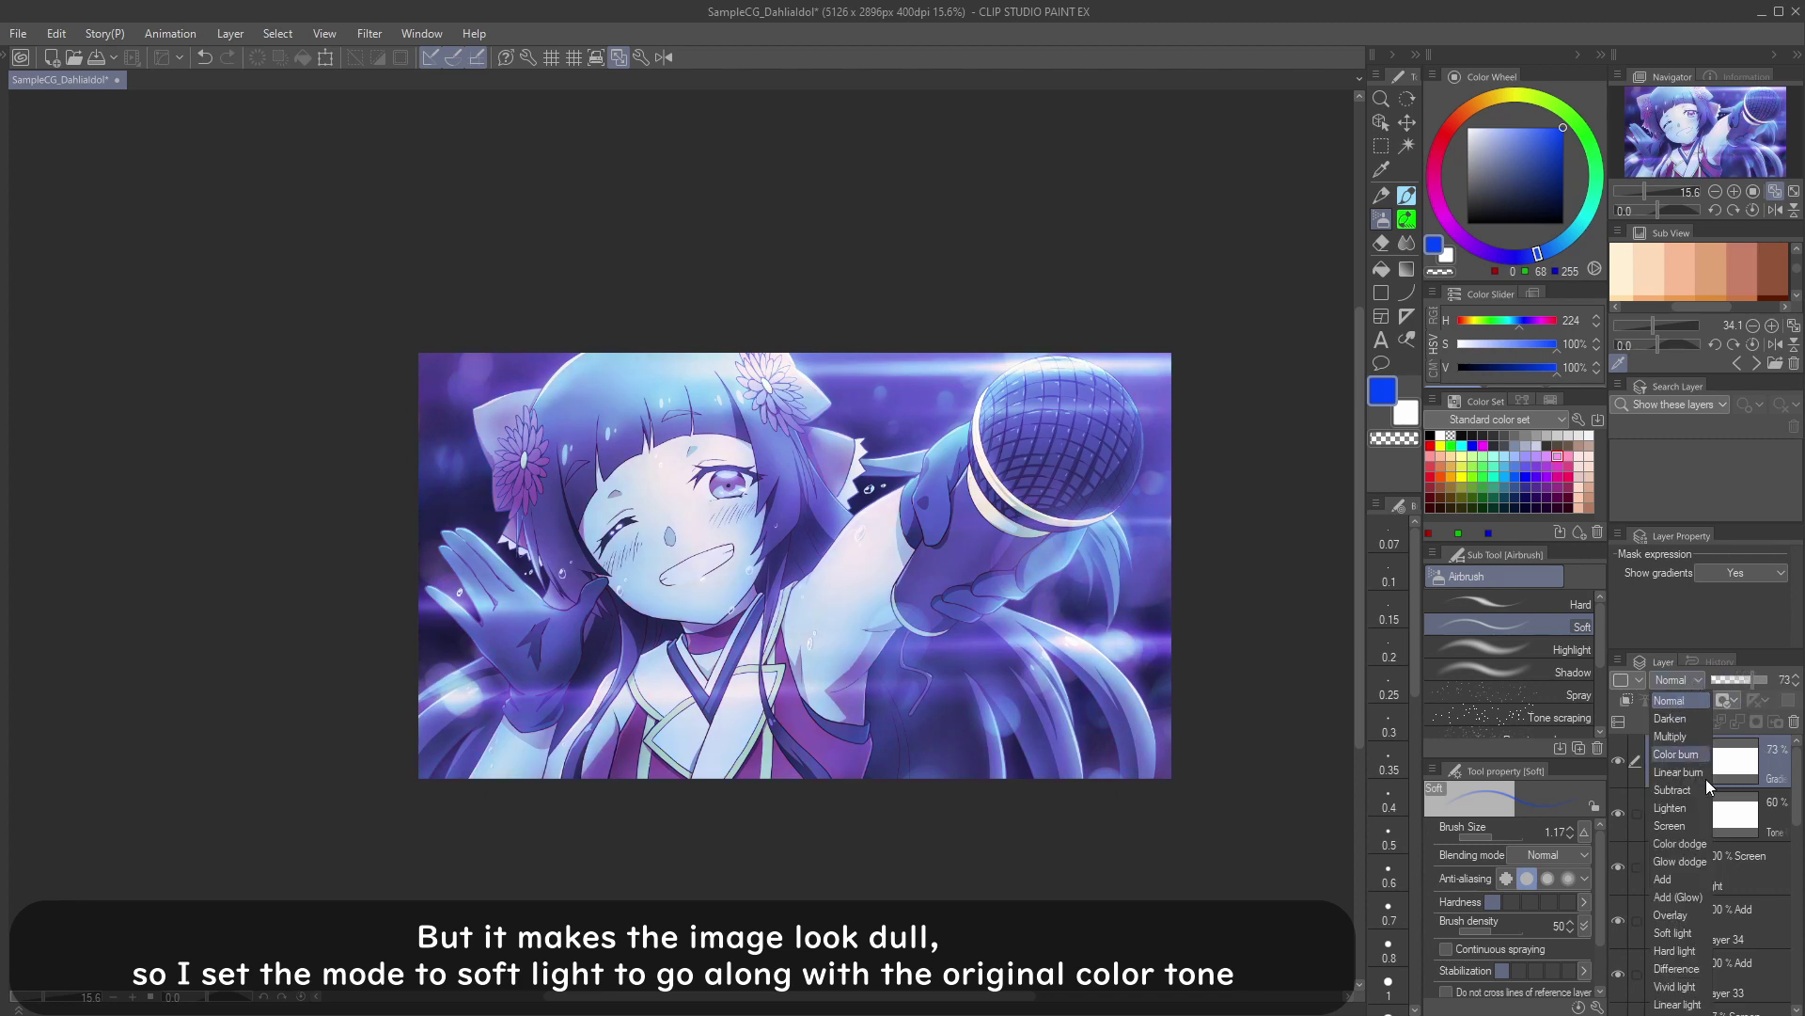
click(1676, 933)
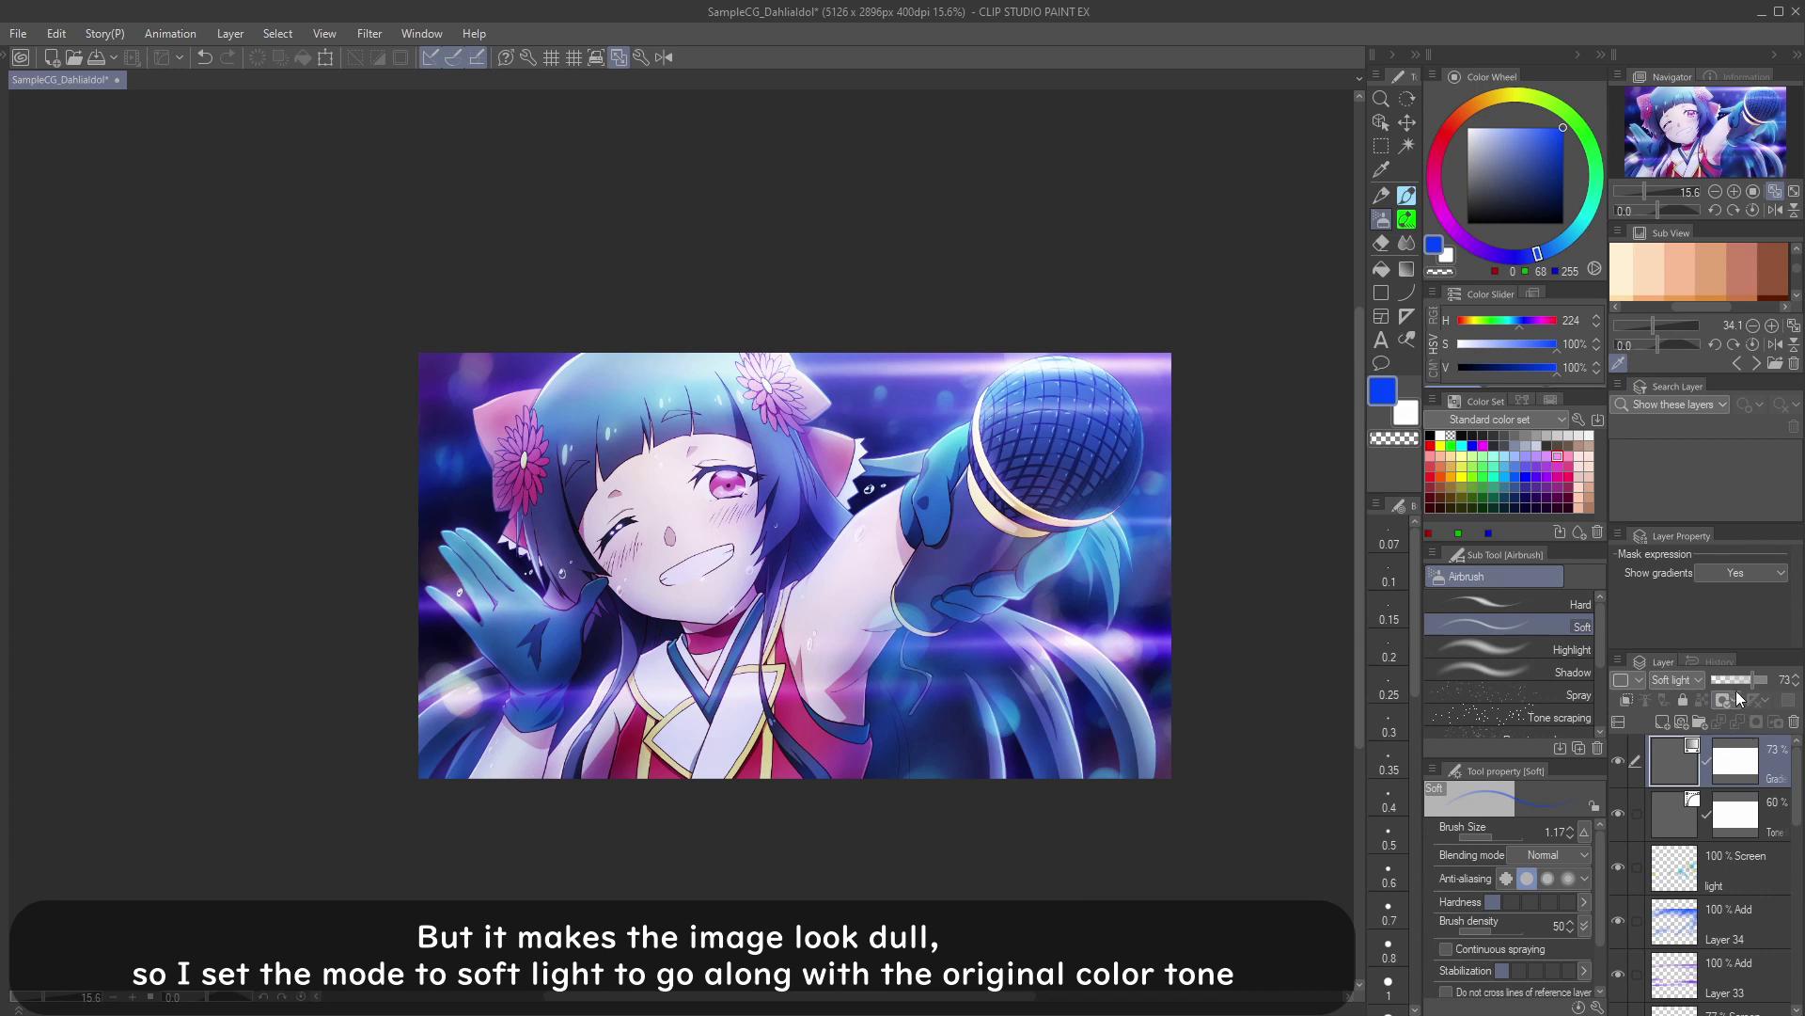
Step: Move the gradient map layer below the Tone Curve layer and reduce its opacity to 33%
drag(1736, 675, 1739, 677)
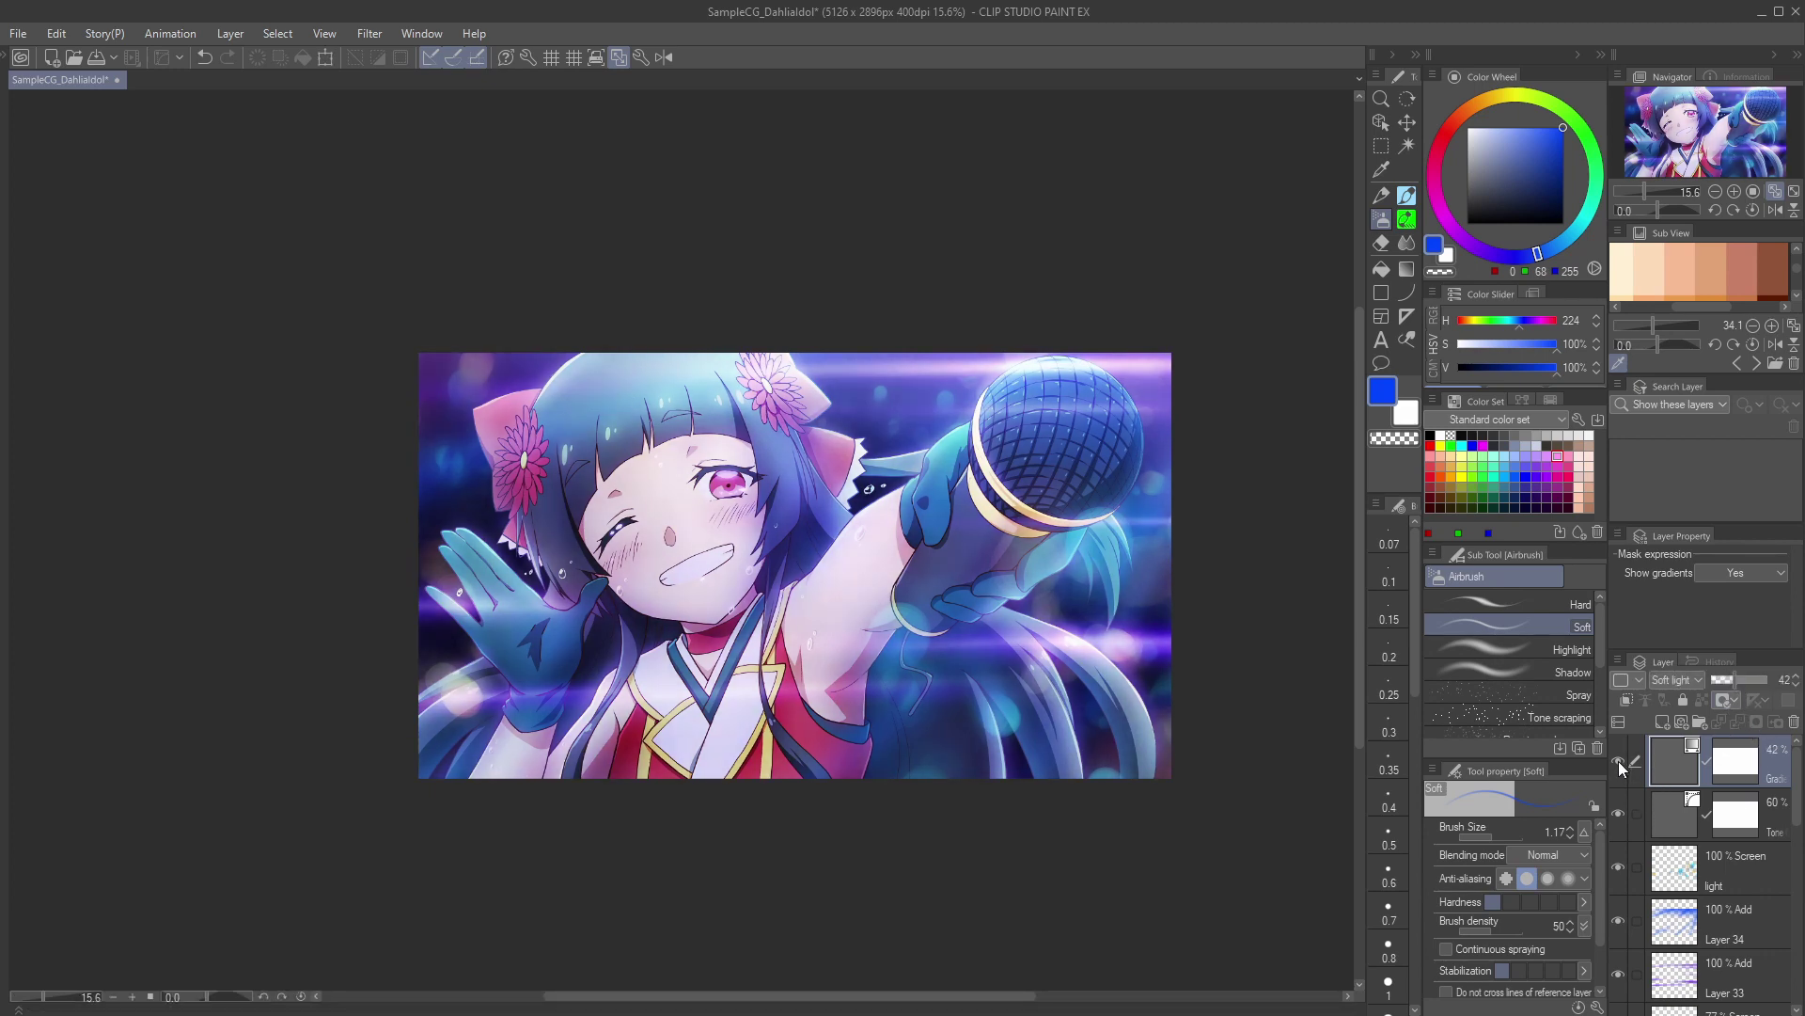
drag(1751, 677, 1742, 679)
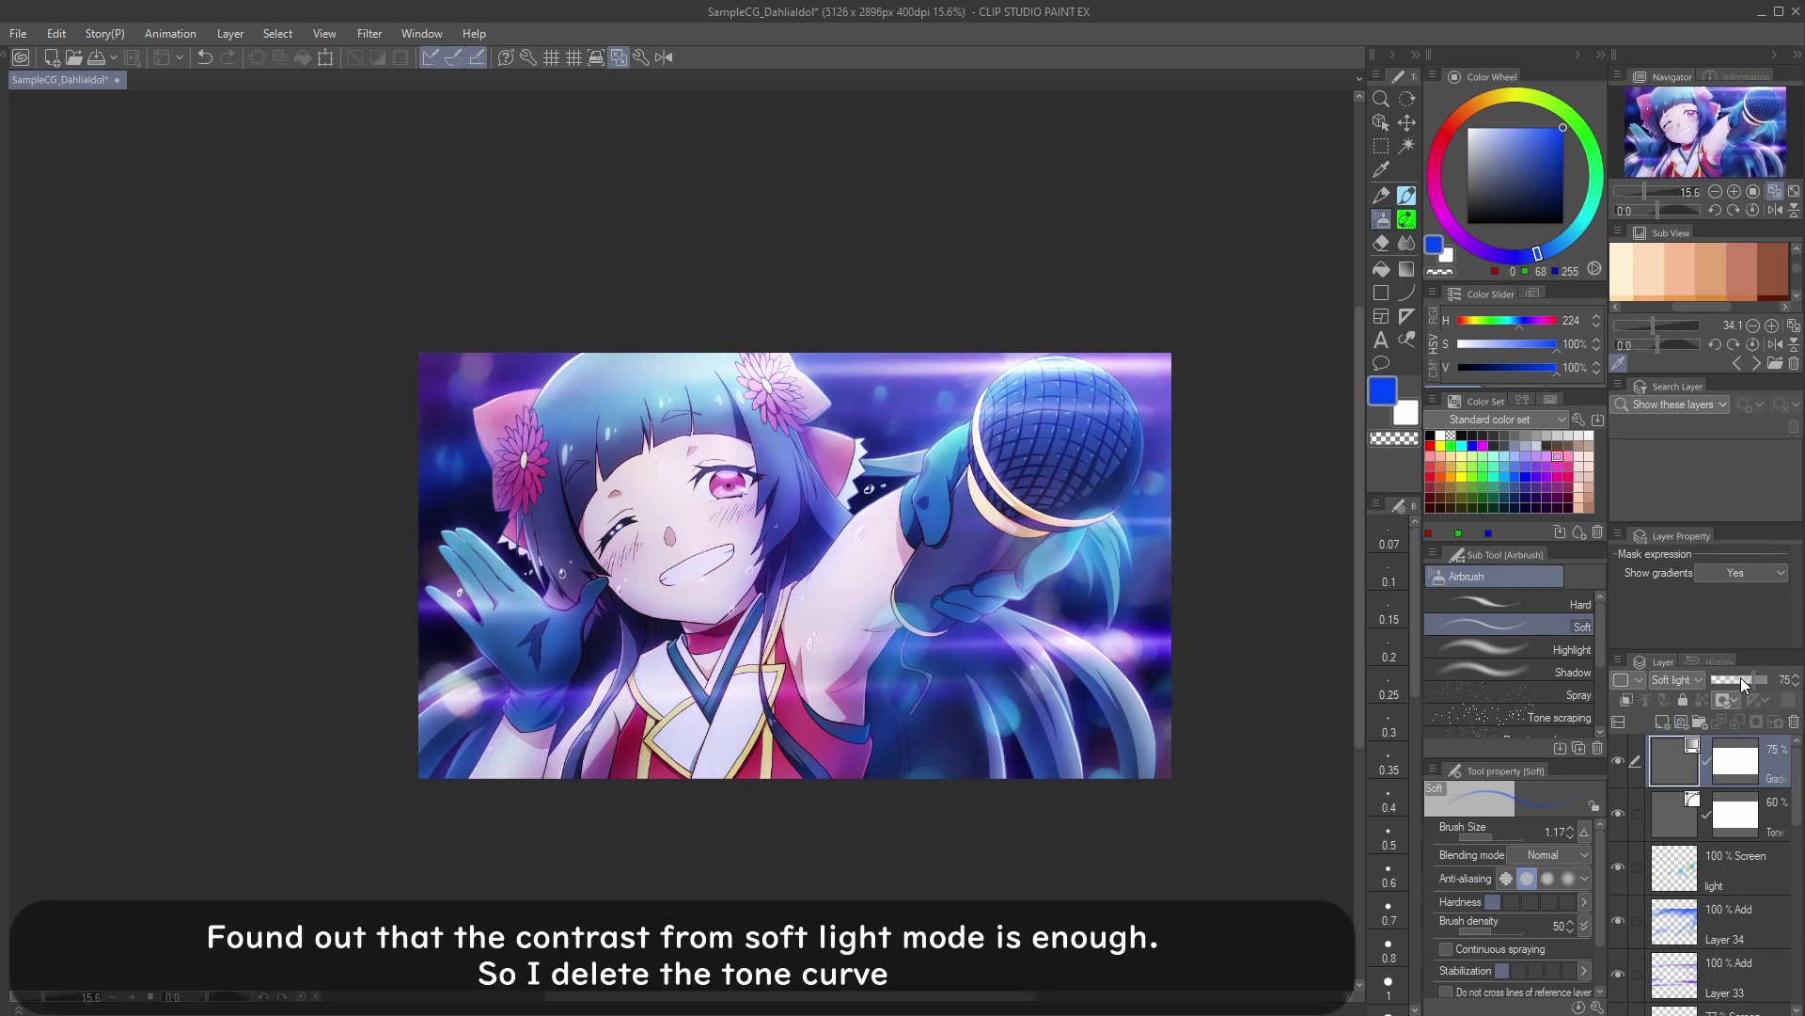
click(1723, 679)
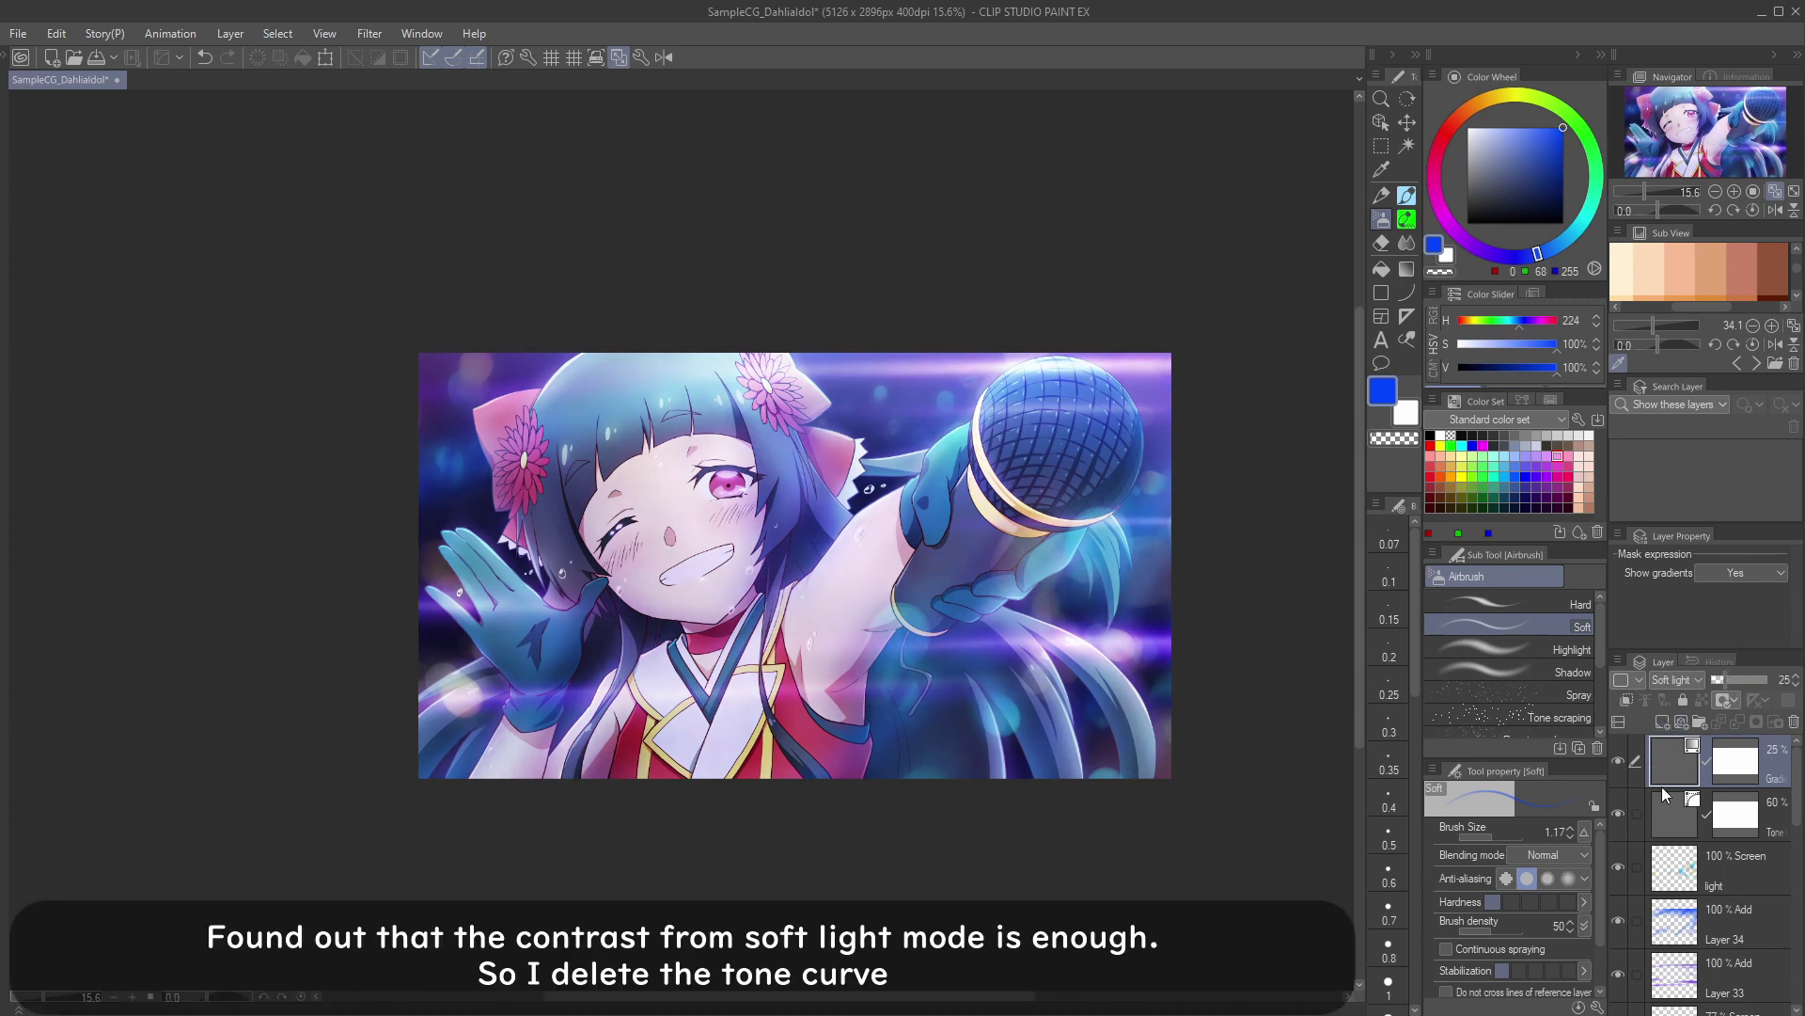
drag(1662, 786, 1665, 829)
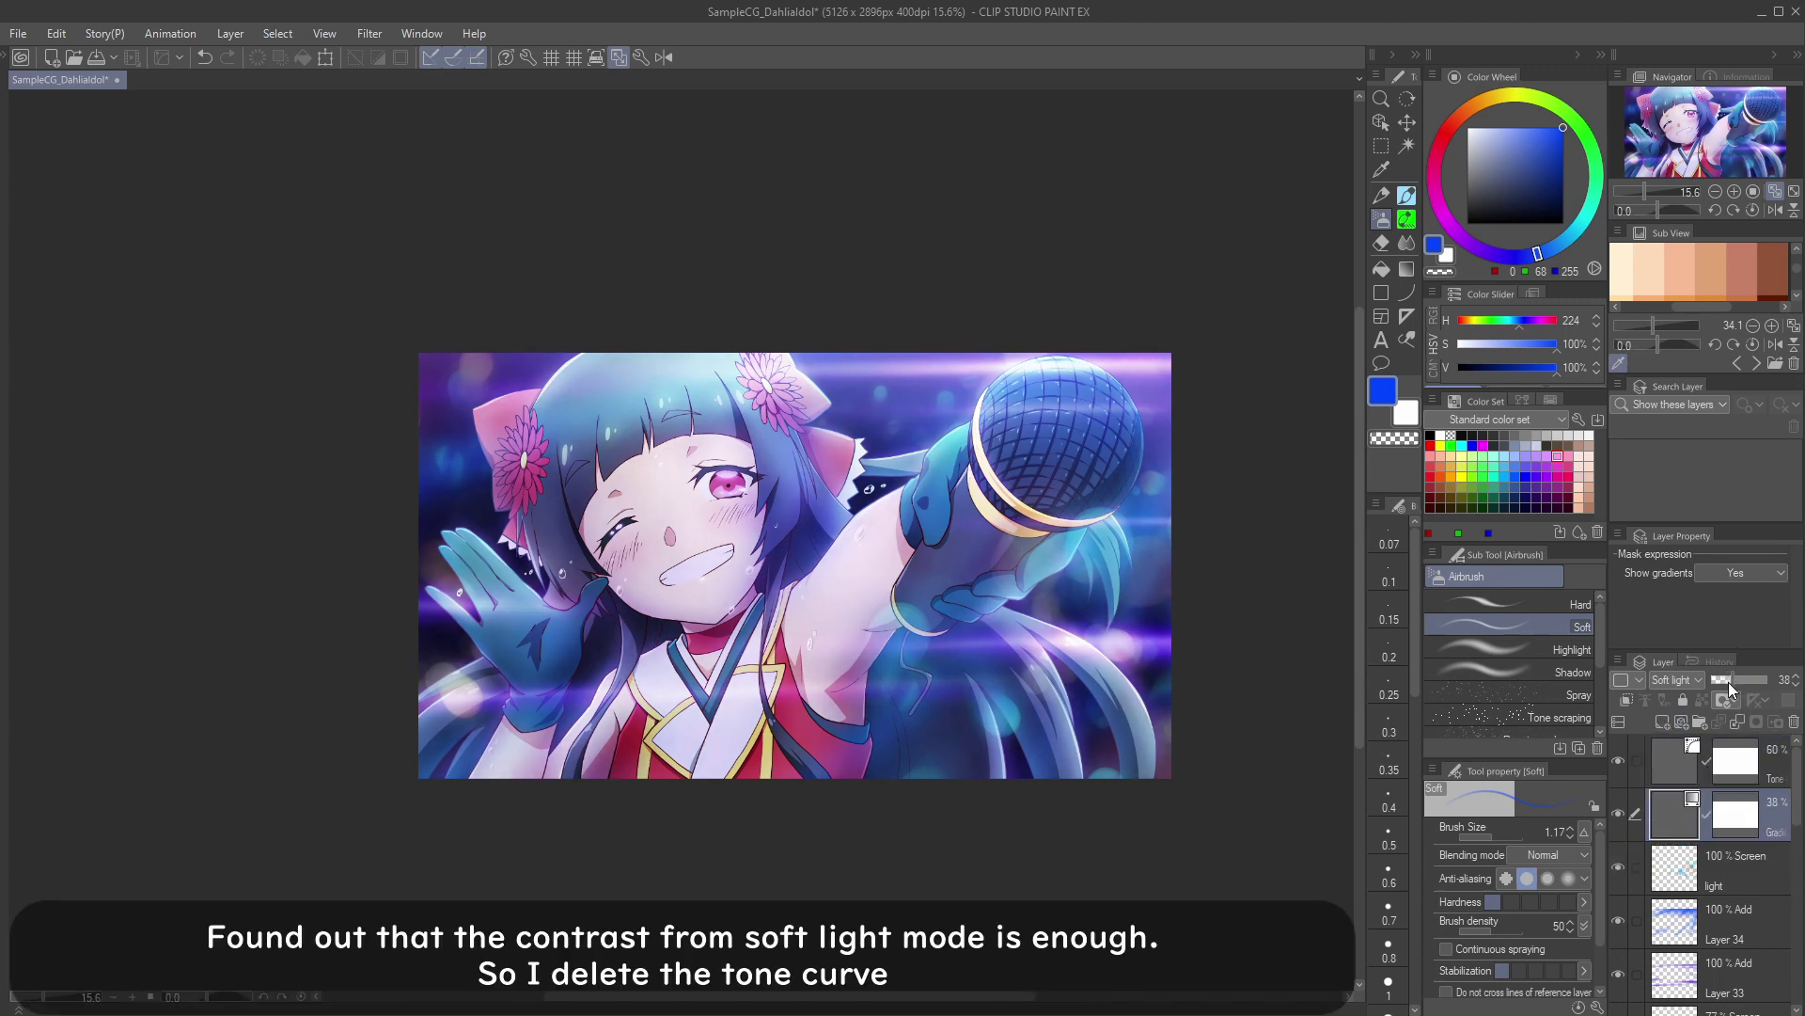
Step: Delete the Tone Curve correction layer after comparing the picture without it
click(1621, 762)
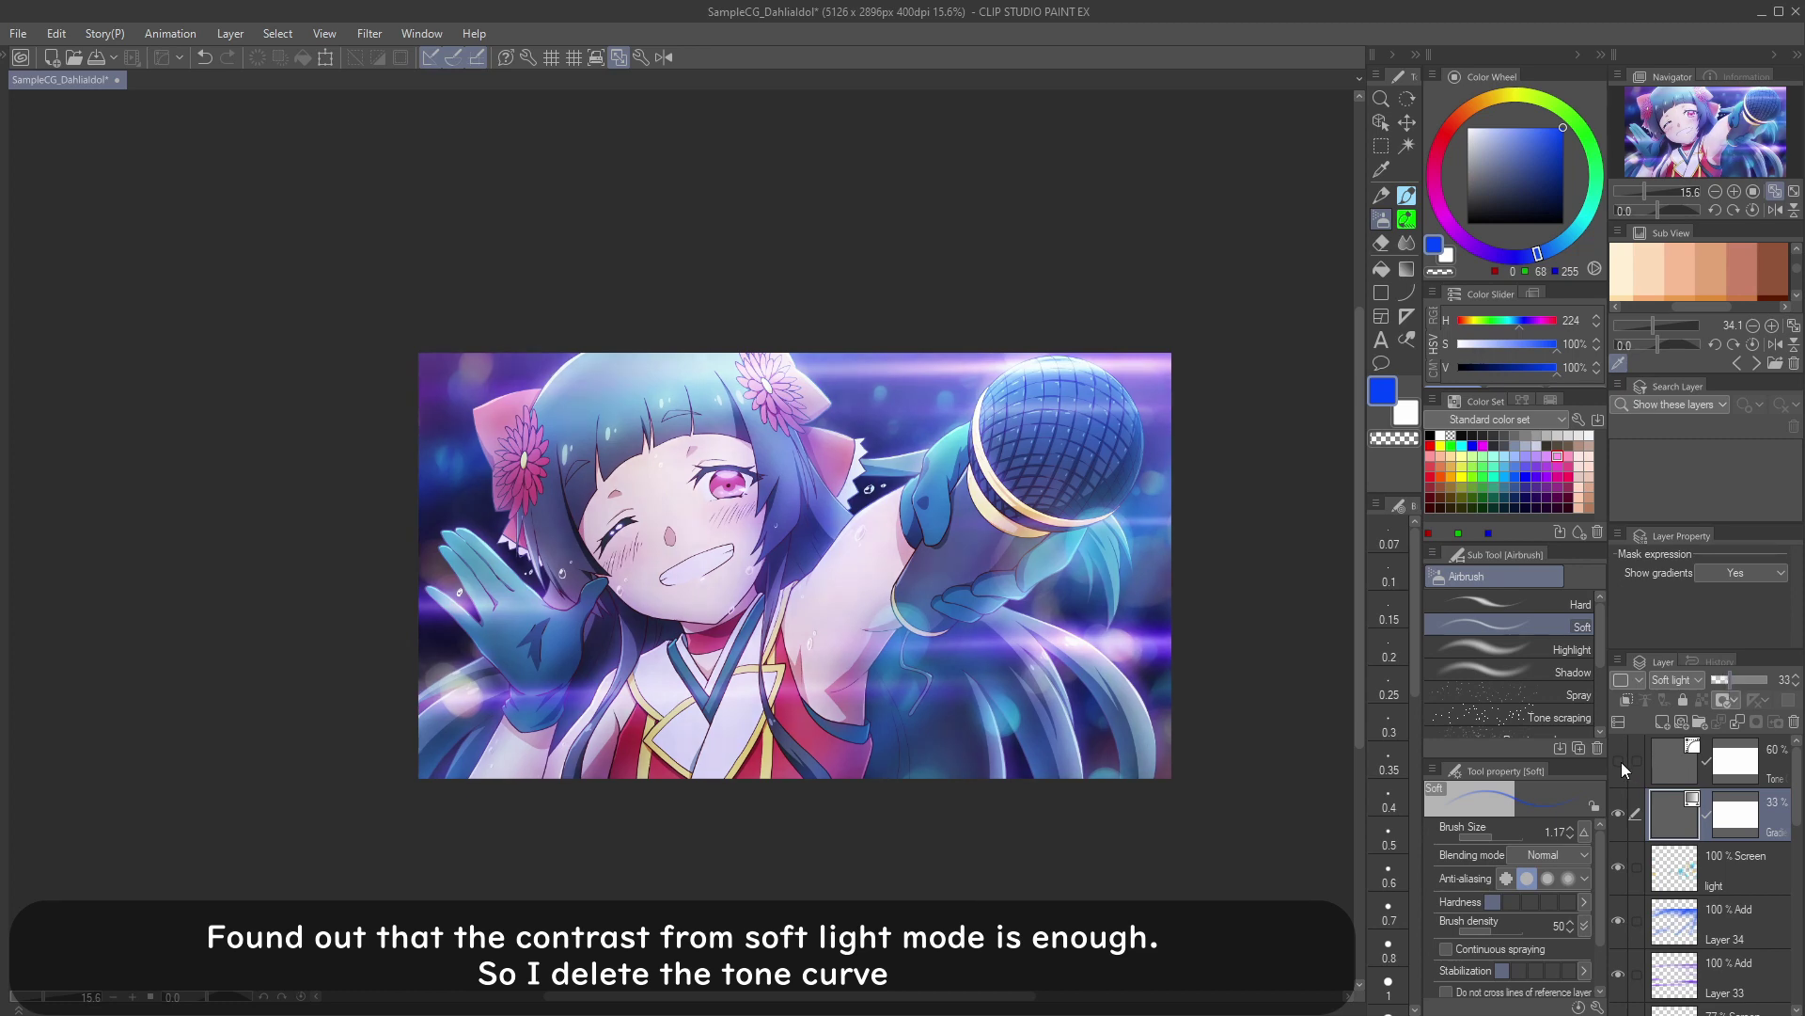
click(1683, 758)
click(1794, 722)
click(1621, 760)
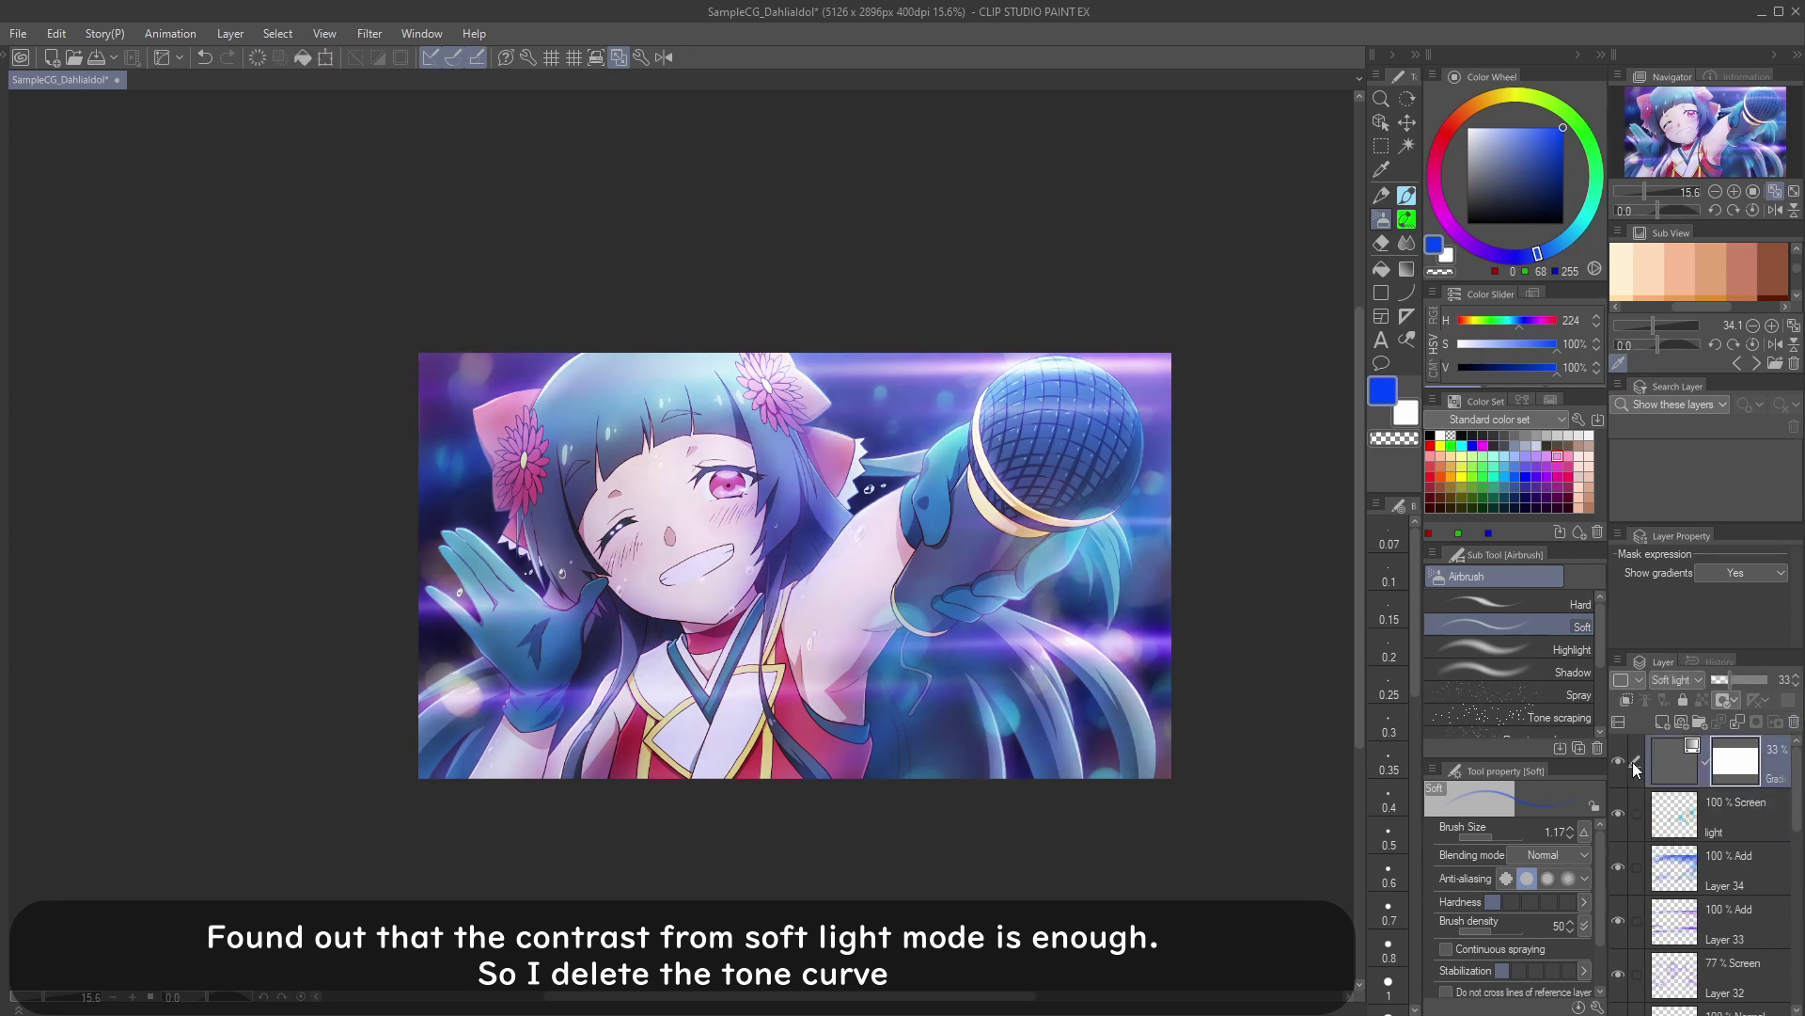
click(1621, 665)
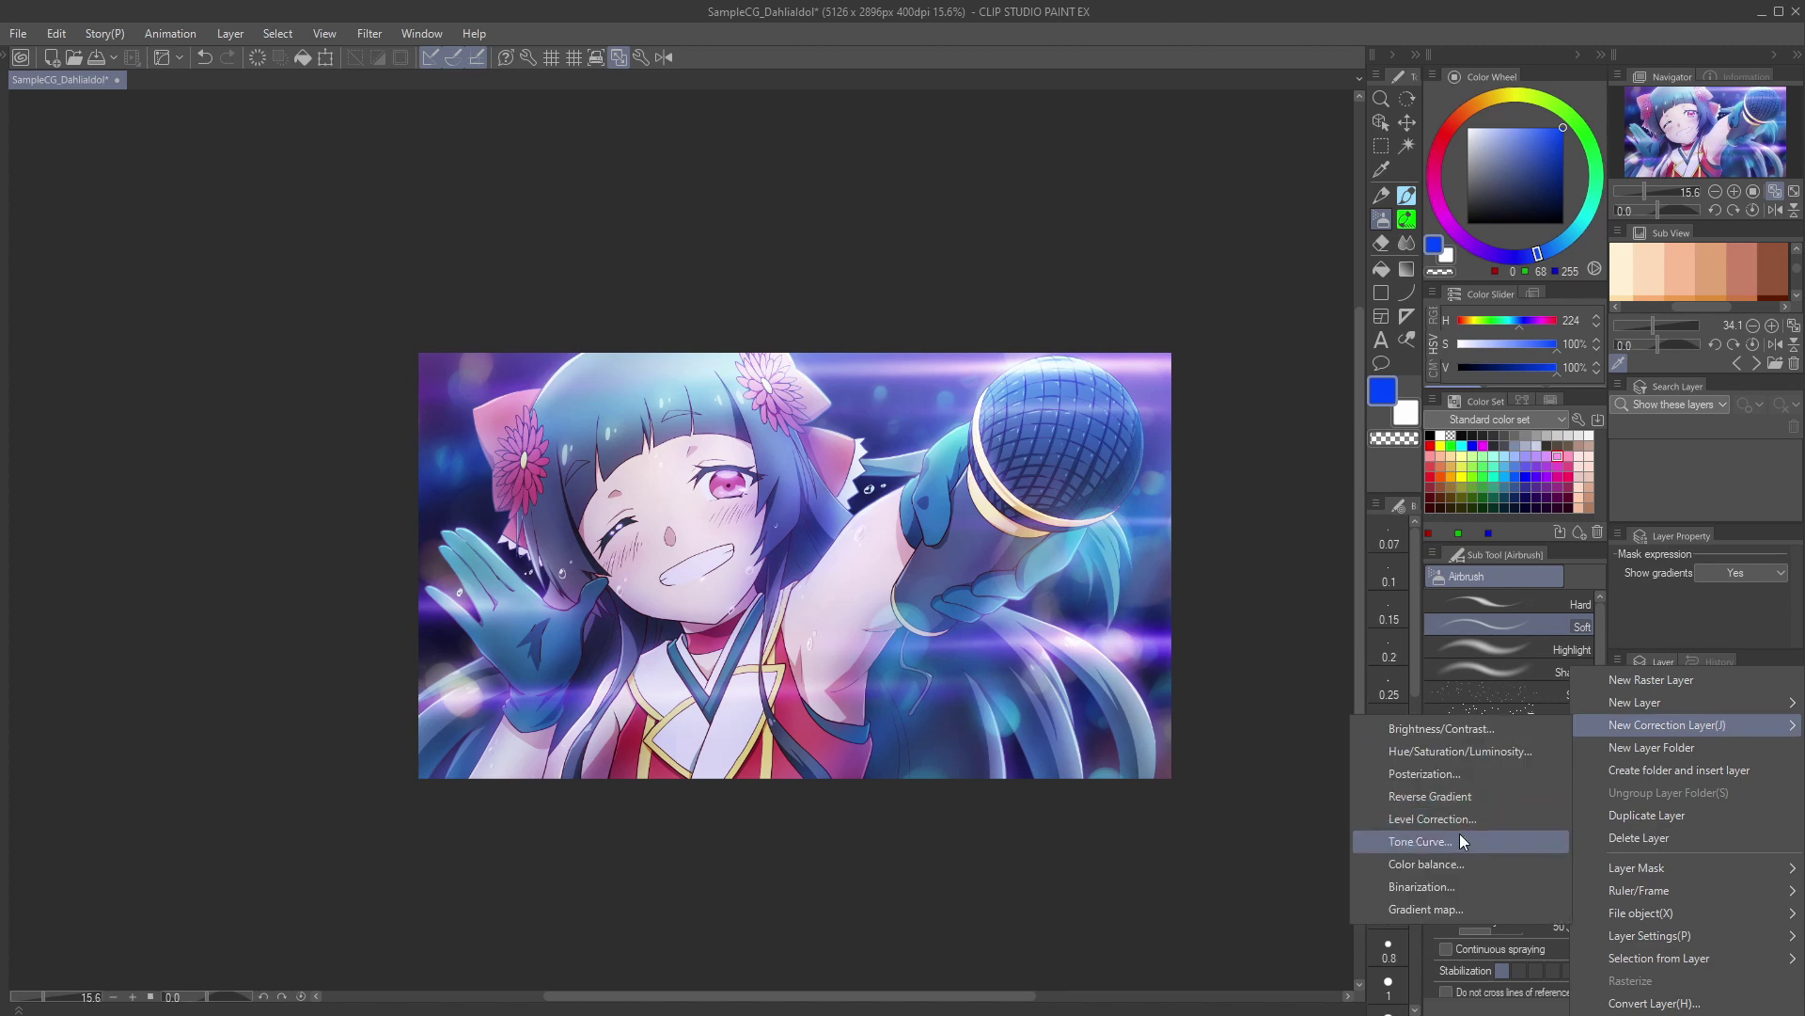
click(1550, 742)
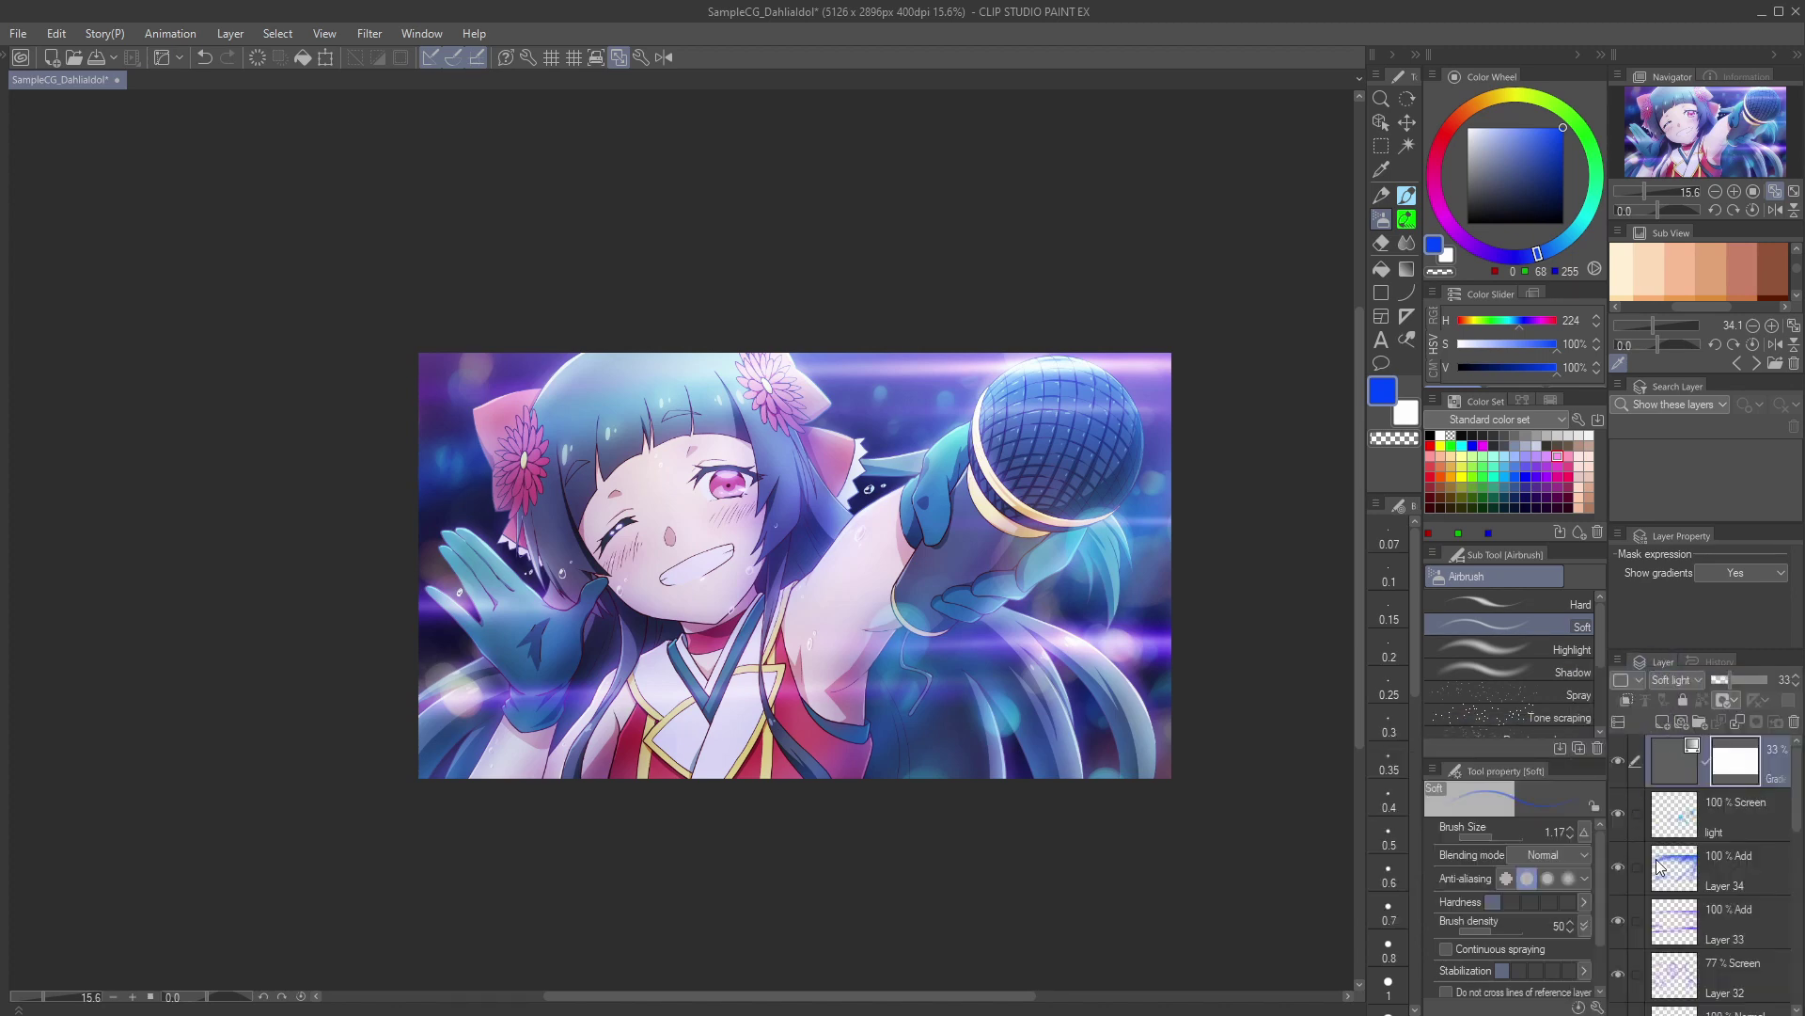
click(1621, 817)
click(1620, 817)
Step: Create a raster layer directly below the gradient map layer and choose the Glitter circle cross decoration brush for particles
key(ctrl+shift+n)
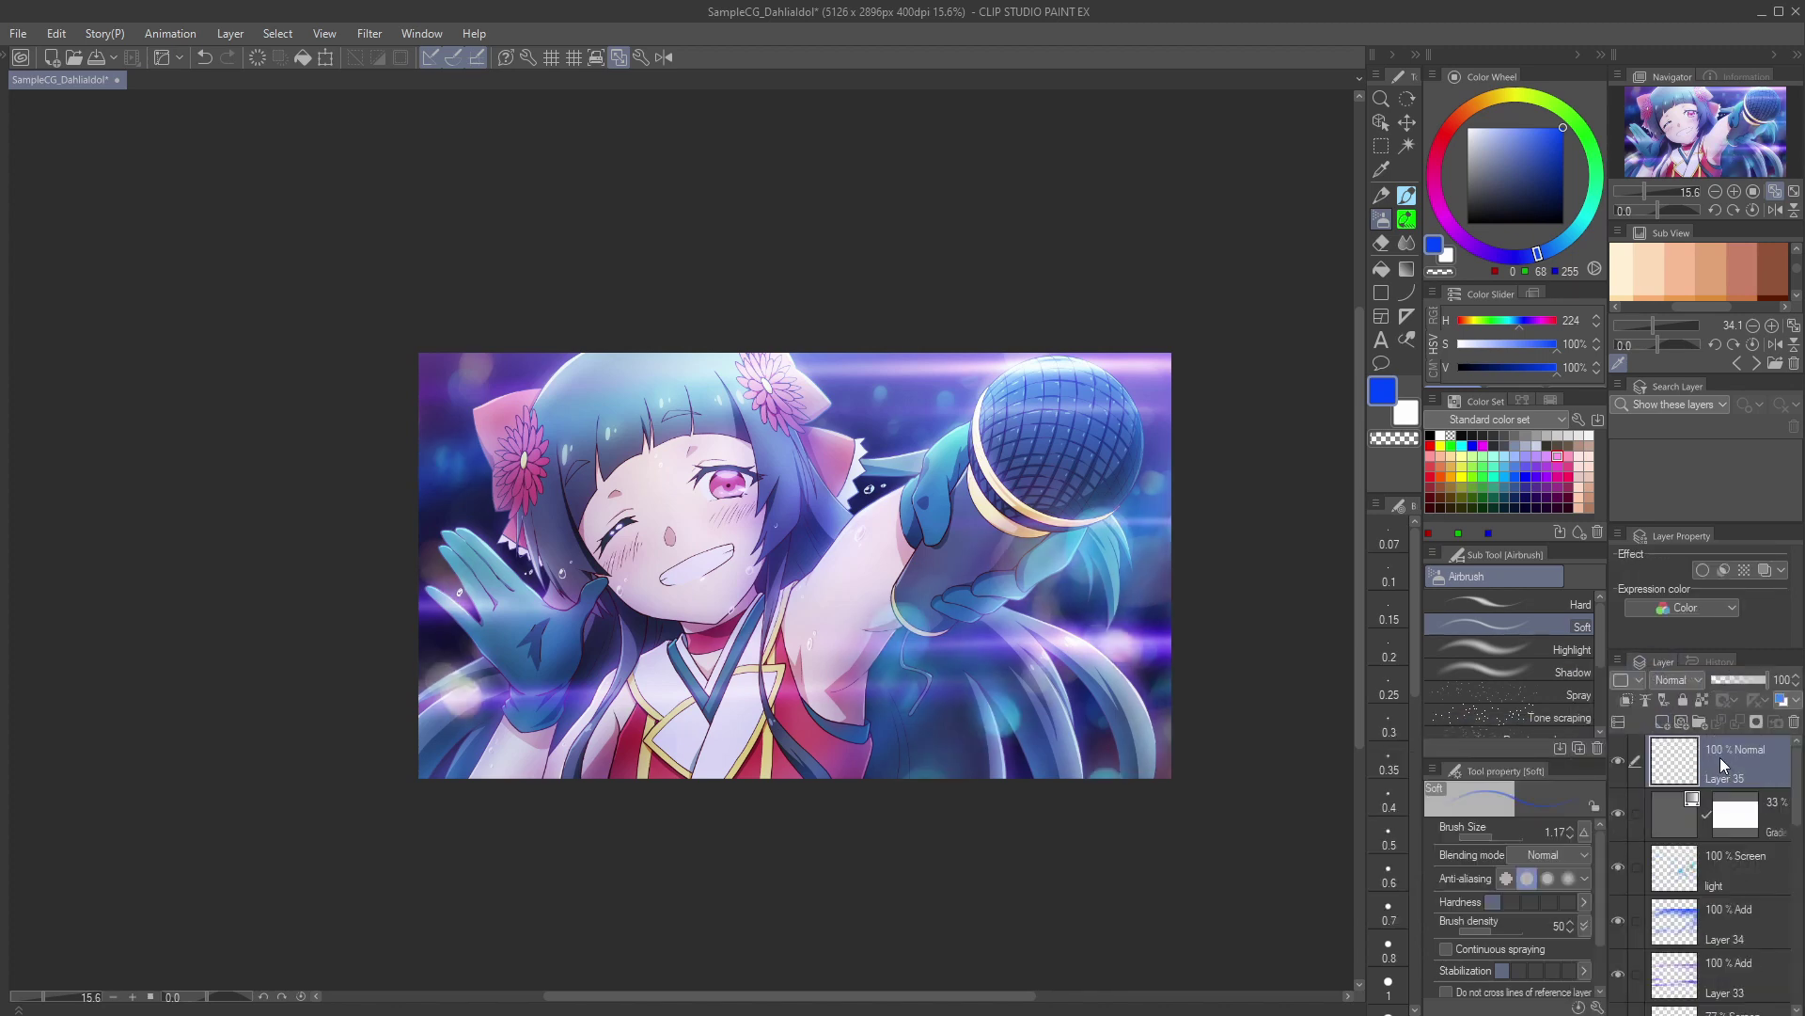
drag(1722, 753, 1721, 836)
click(1407, 217)
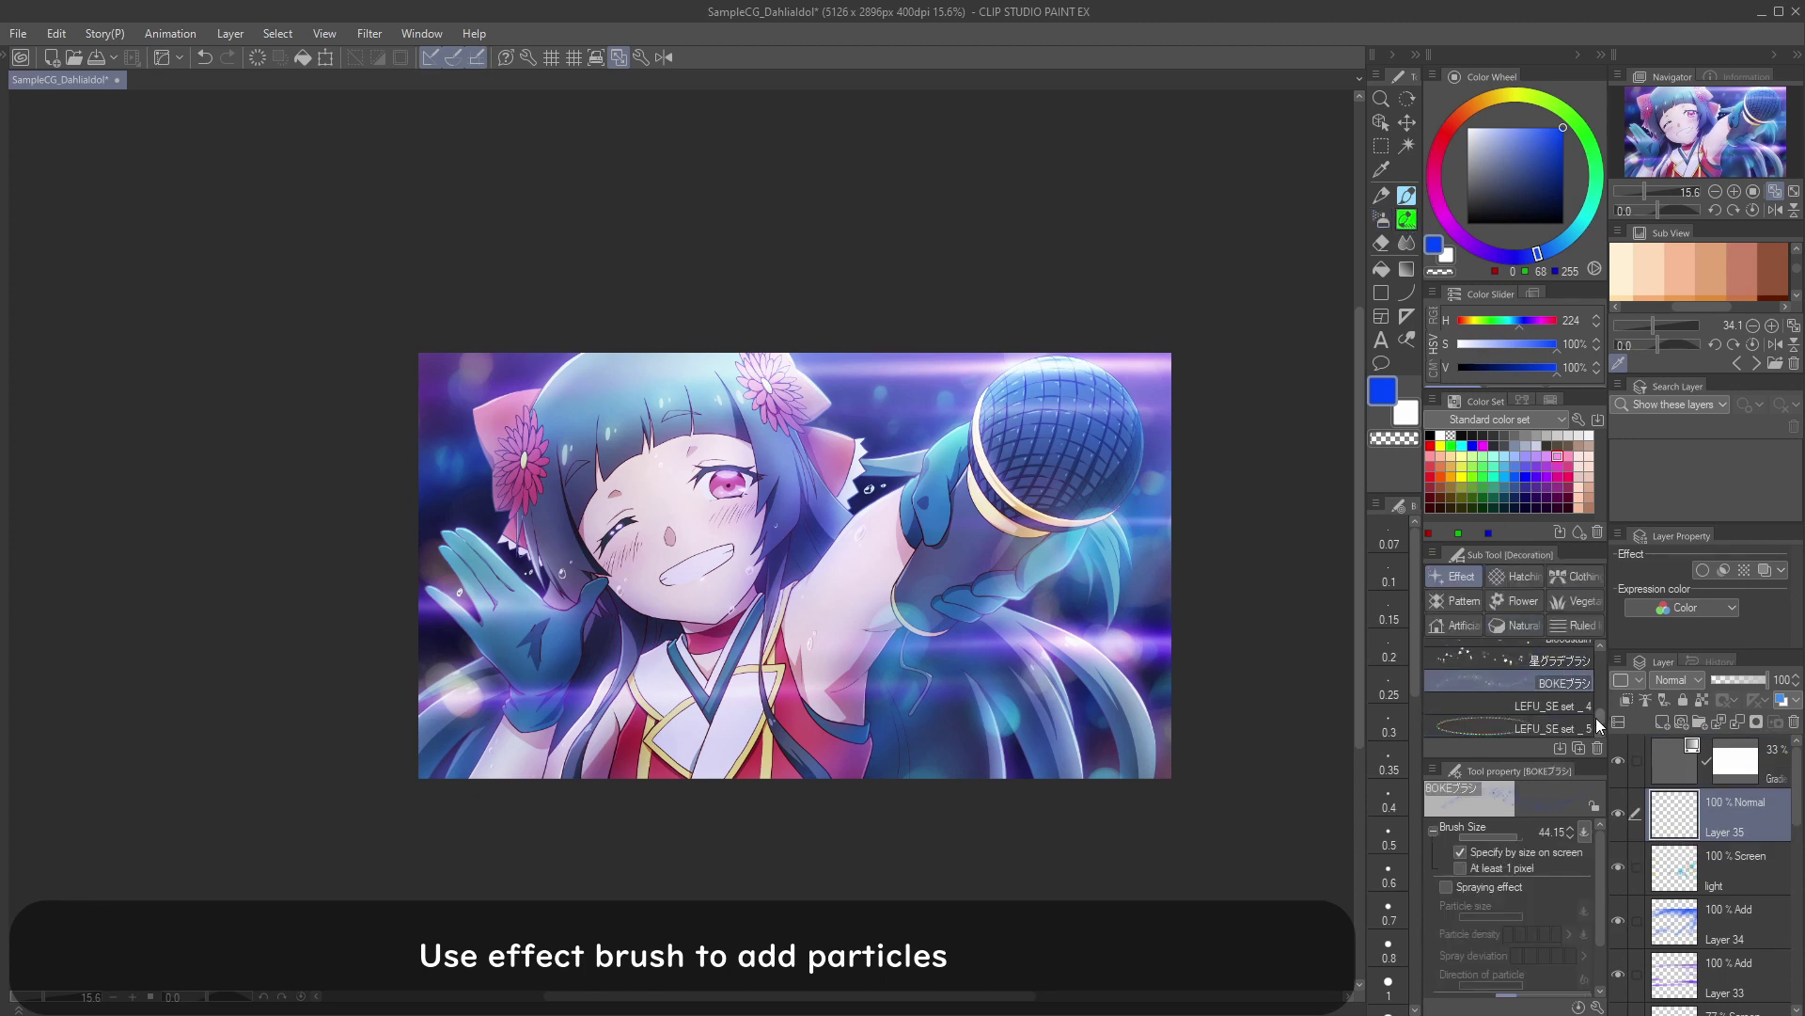
drag(1595, 719, 1598, 690)
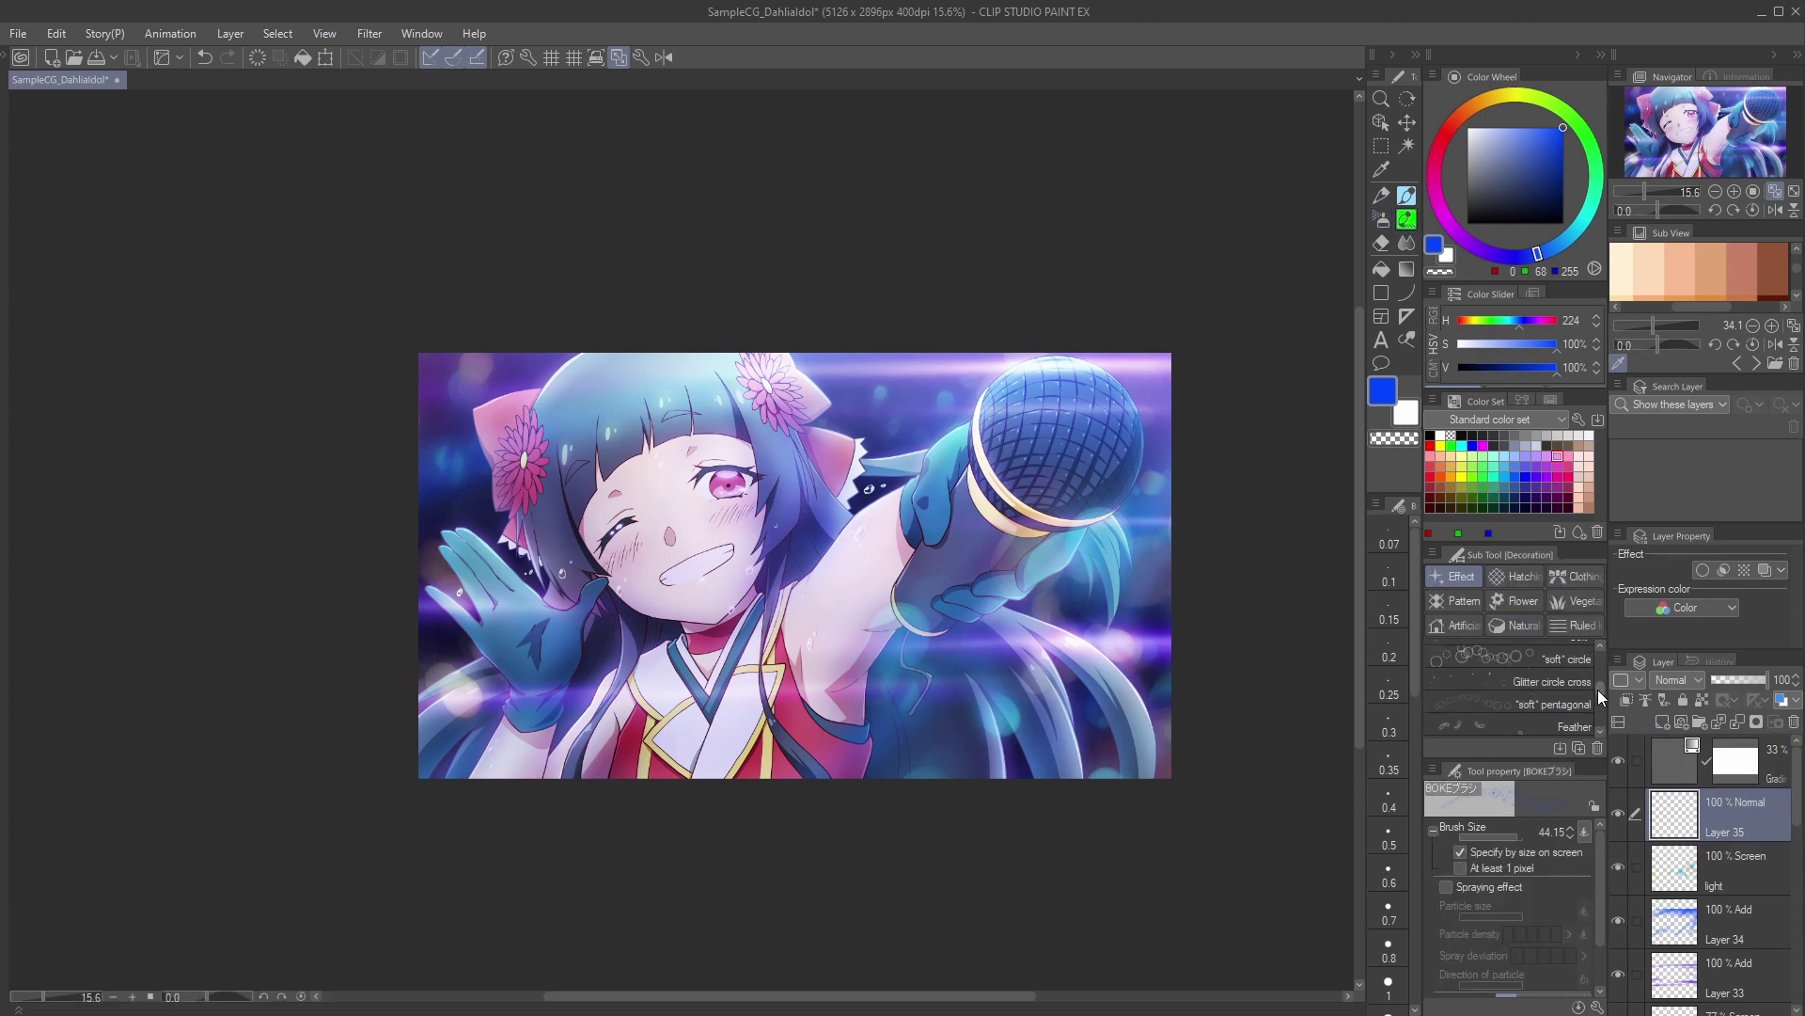
click(1572, 685)
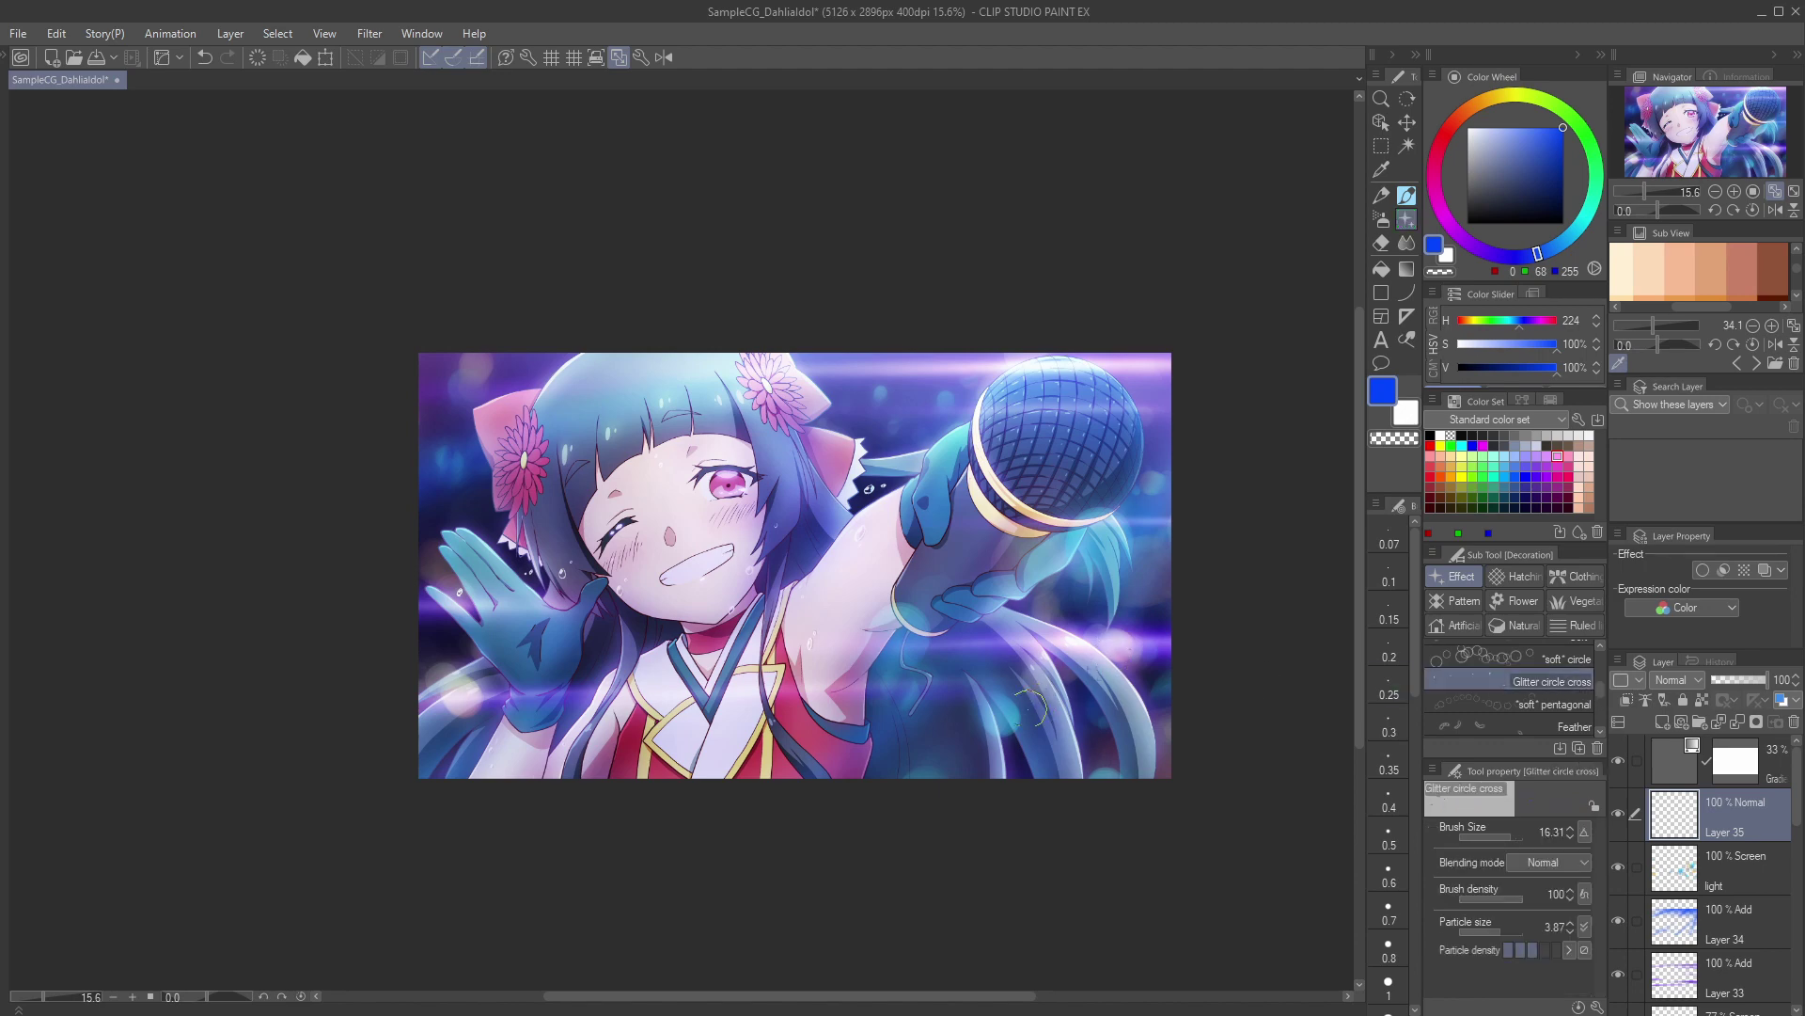
Step: Choose a light cyan colour (hue 195, saturation 57%) and set the particle layer's blending mode to Add
drag(1039, 721, 1134, 685)
key(ctrl+z)
drag(1520, 137, 1521, 103)
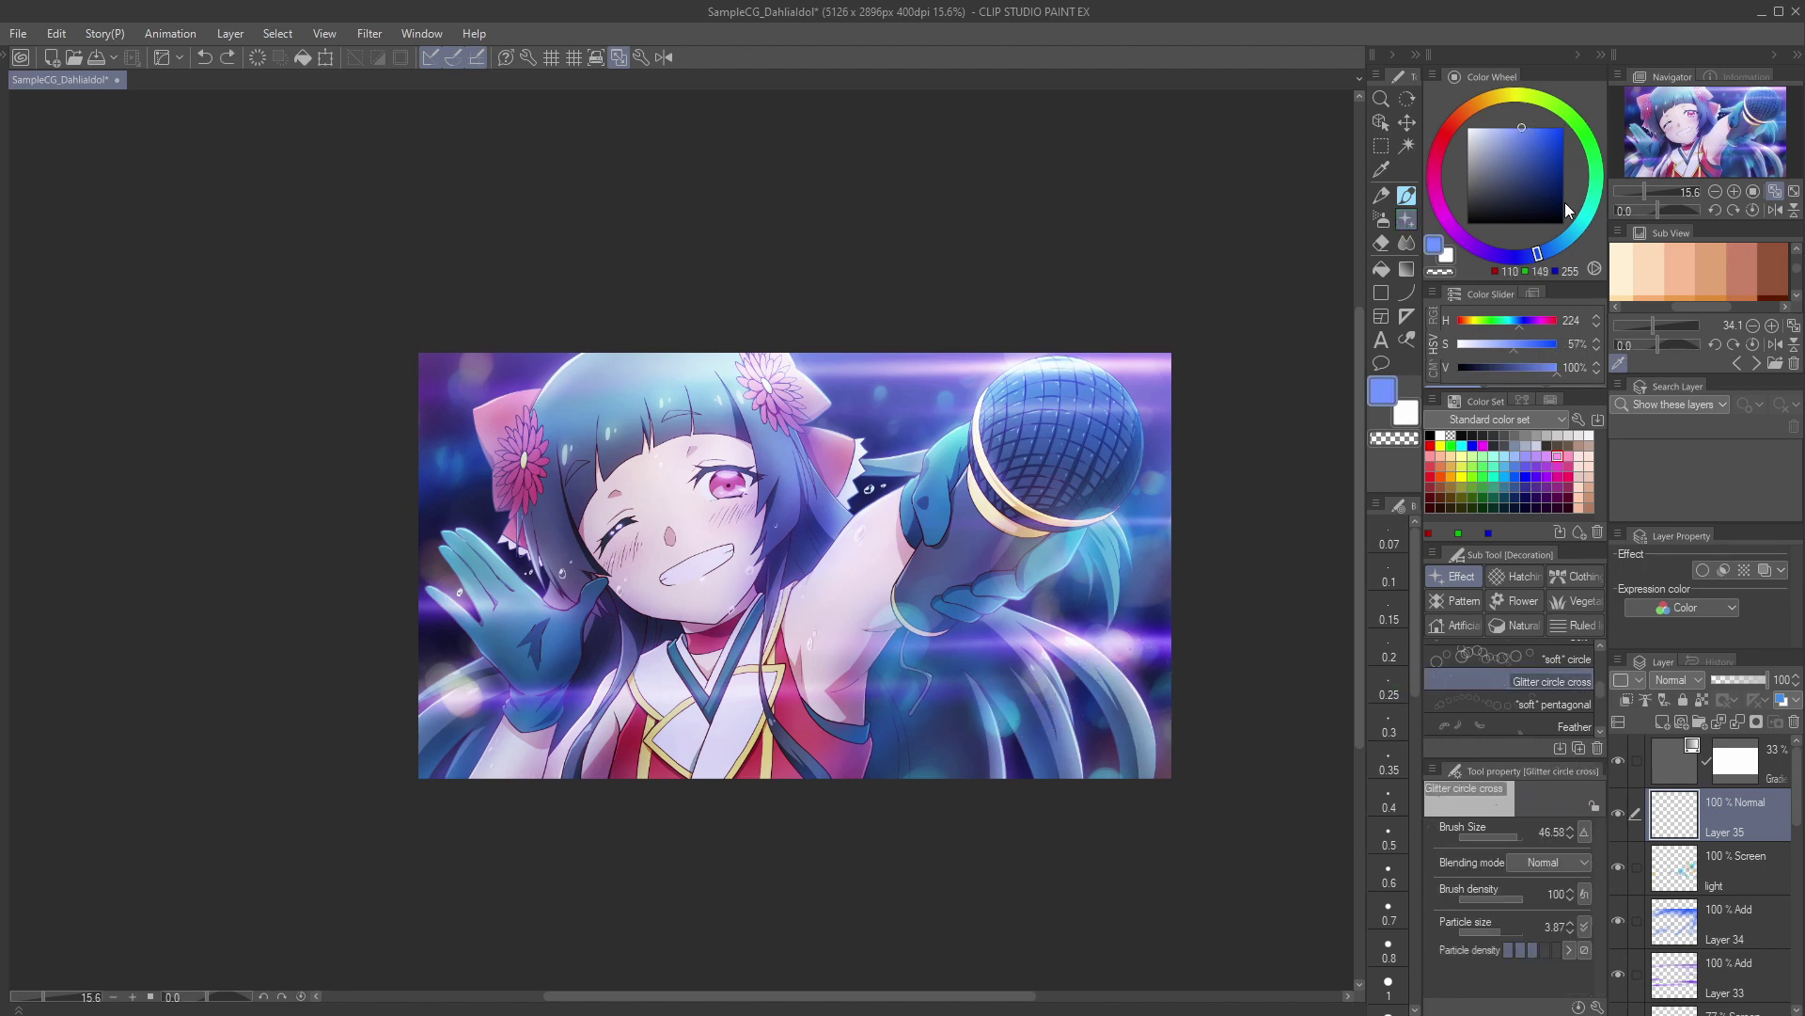
click(1580, 242)
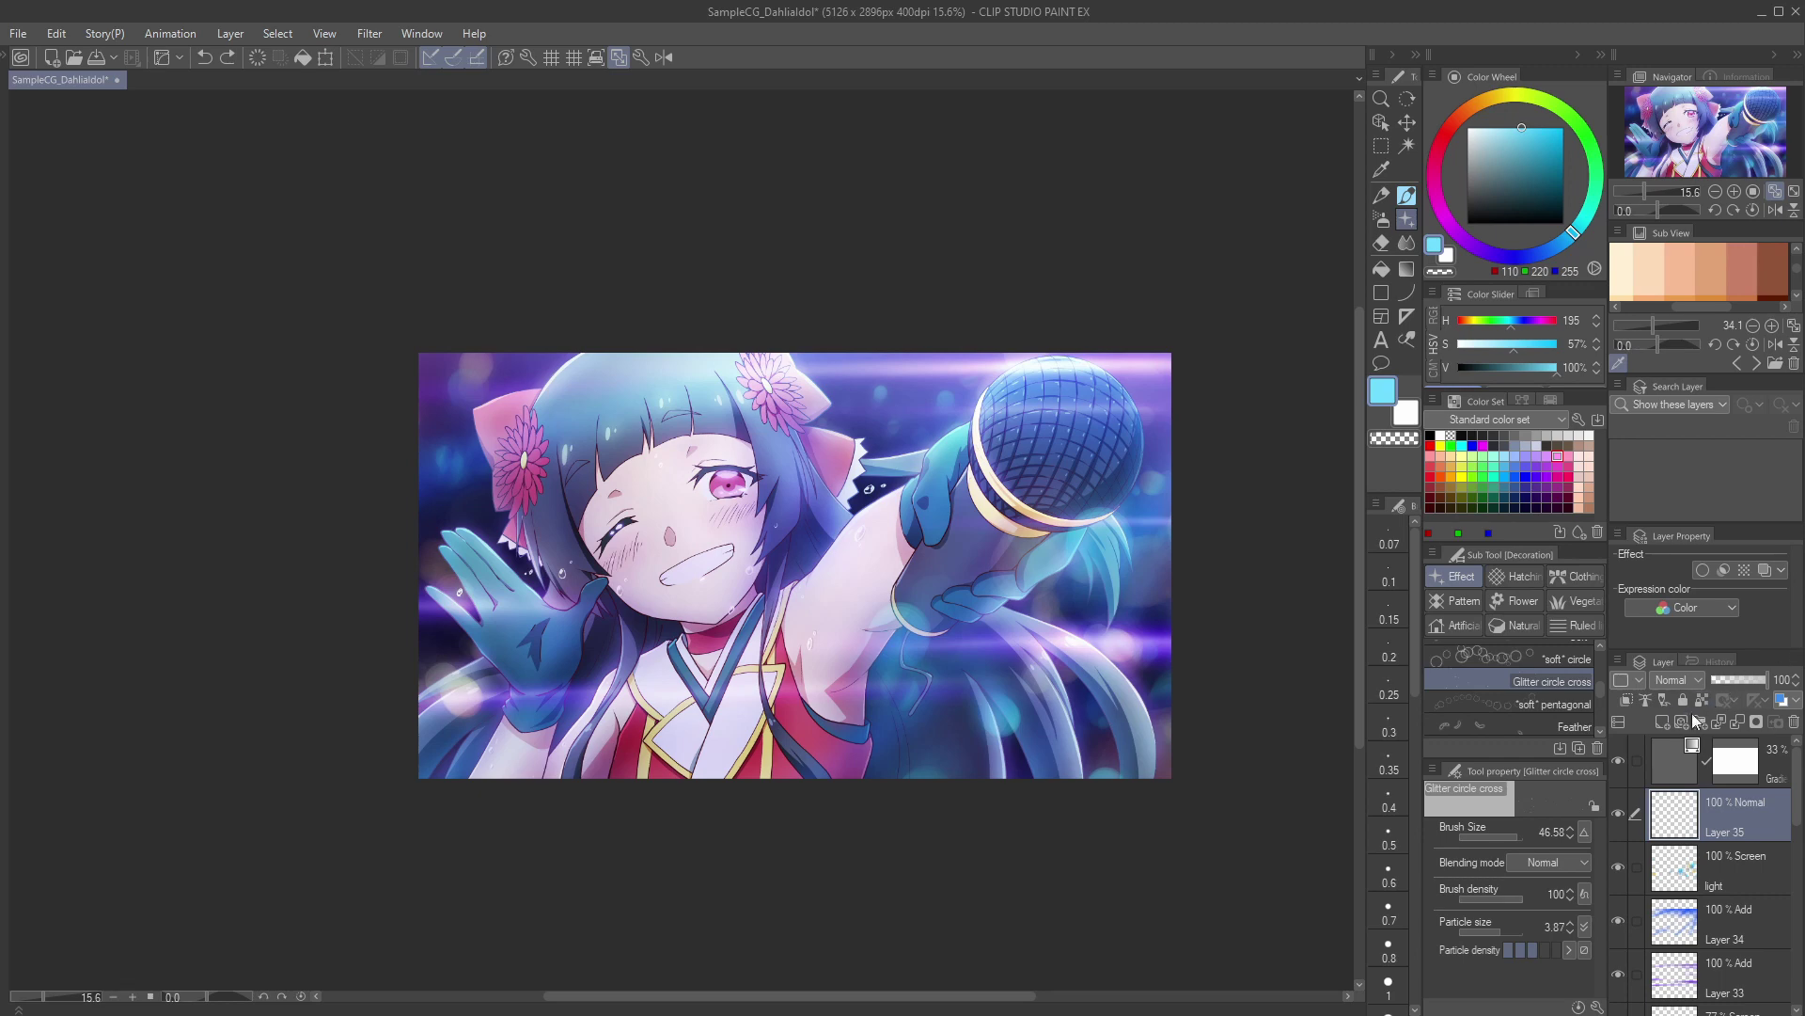
click(1691, 693)
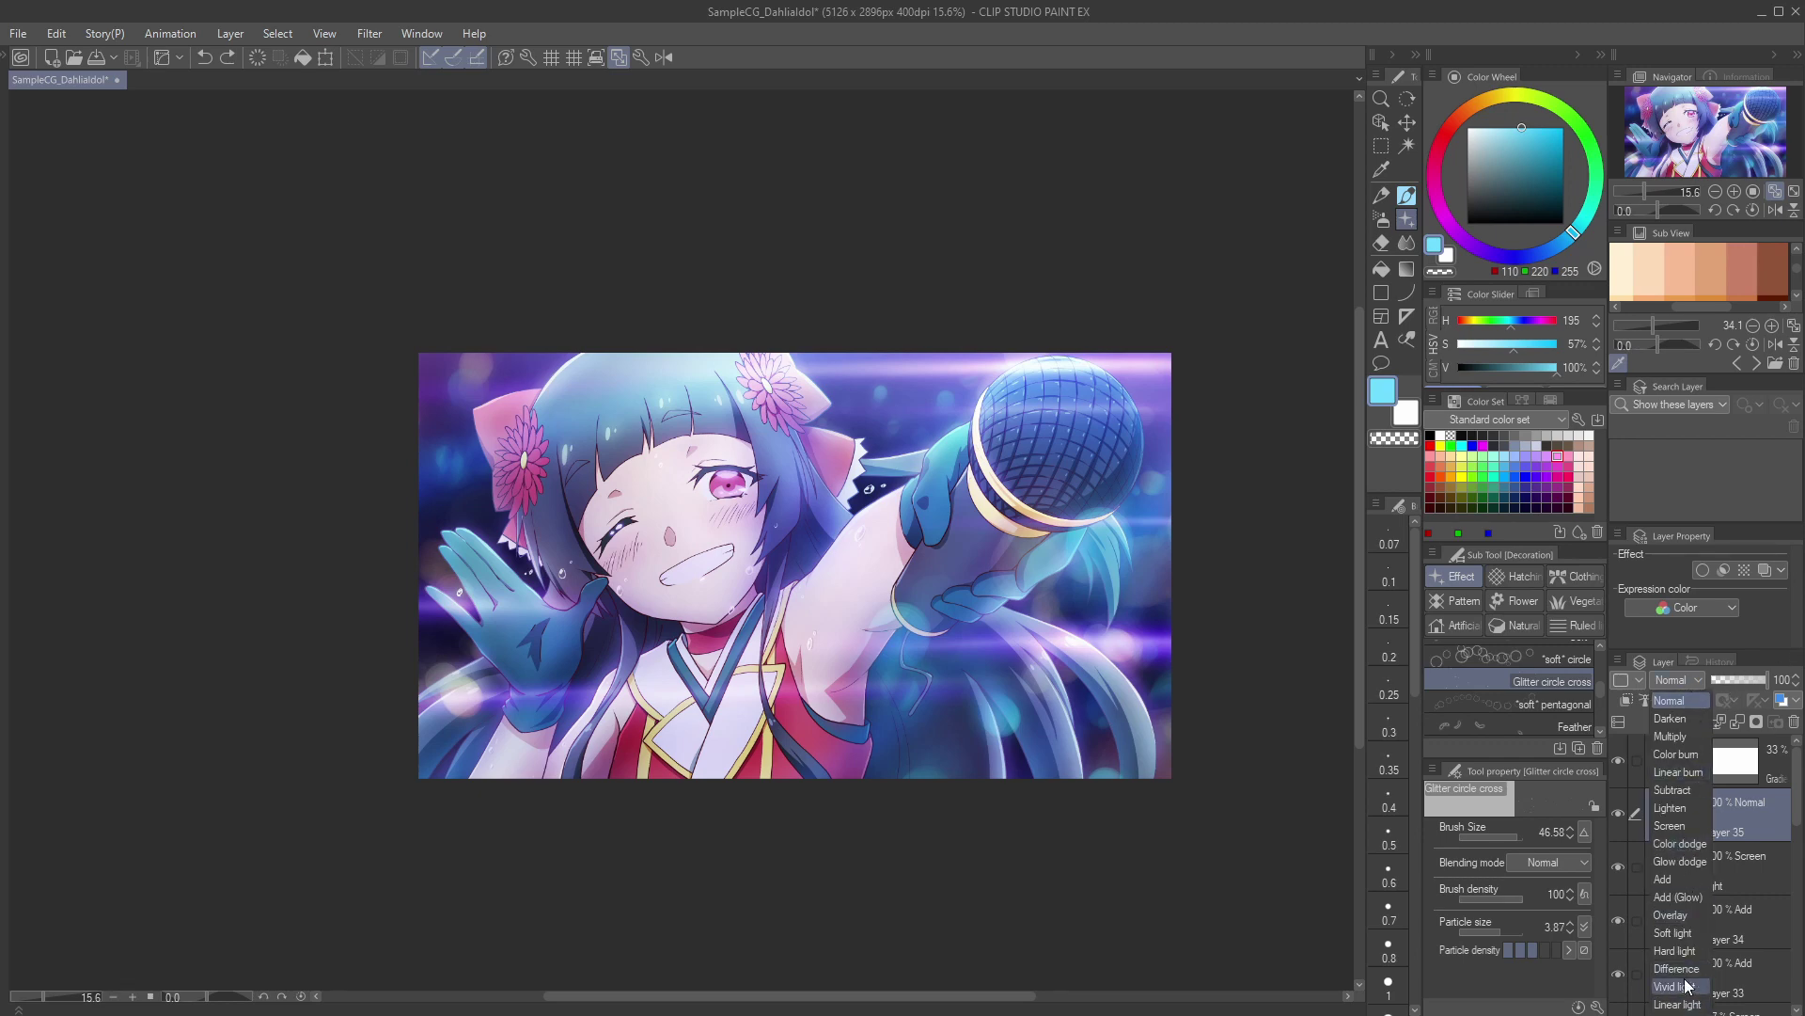
click(1663, 879)
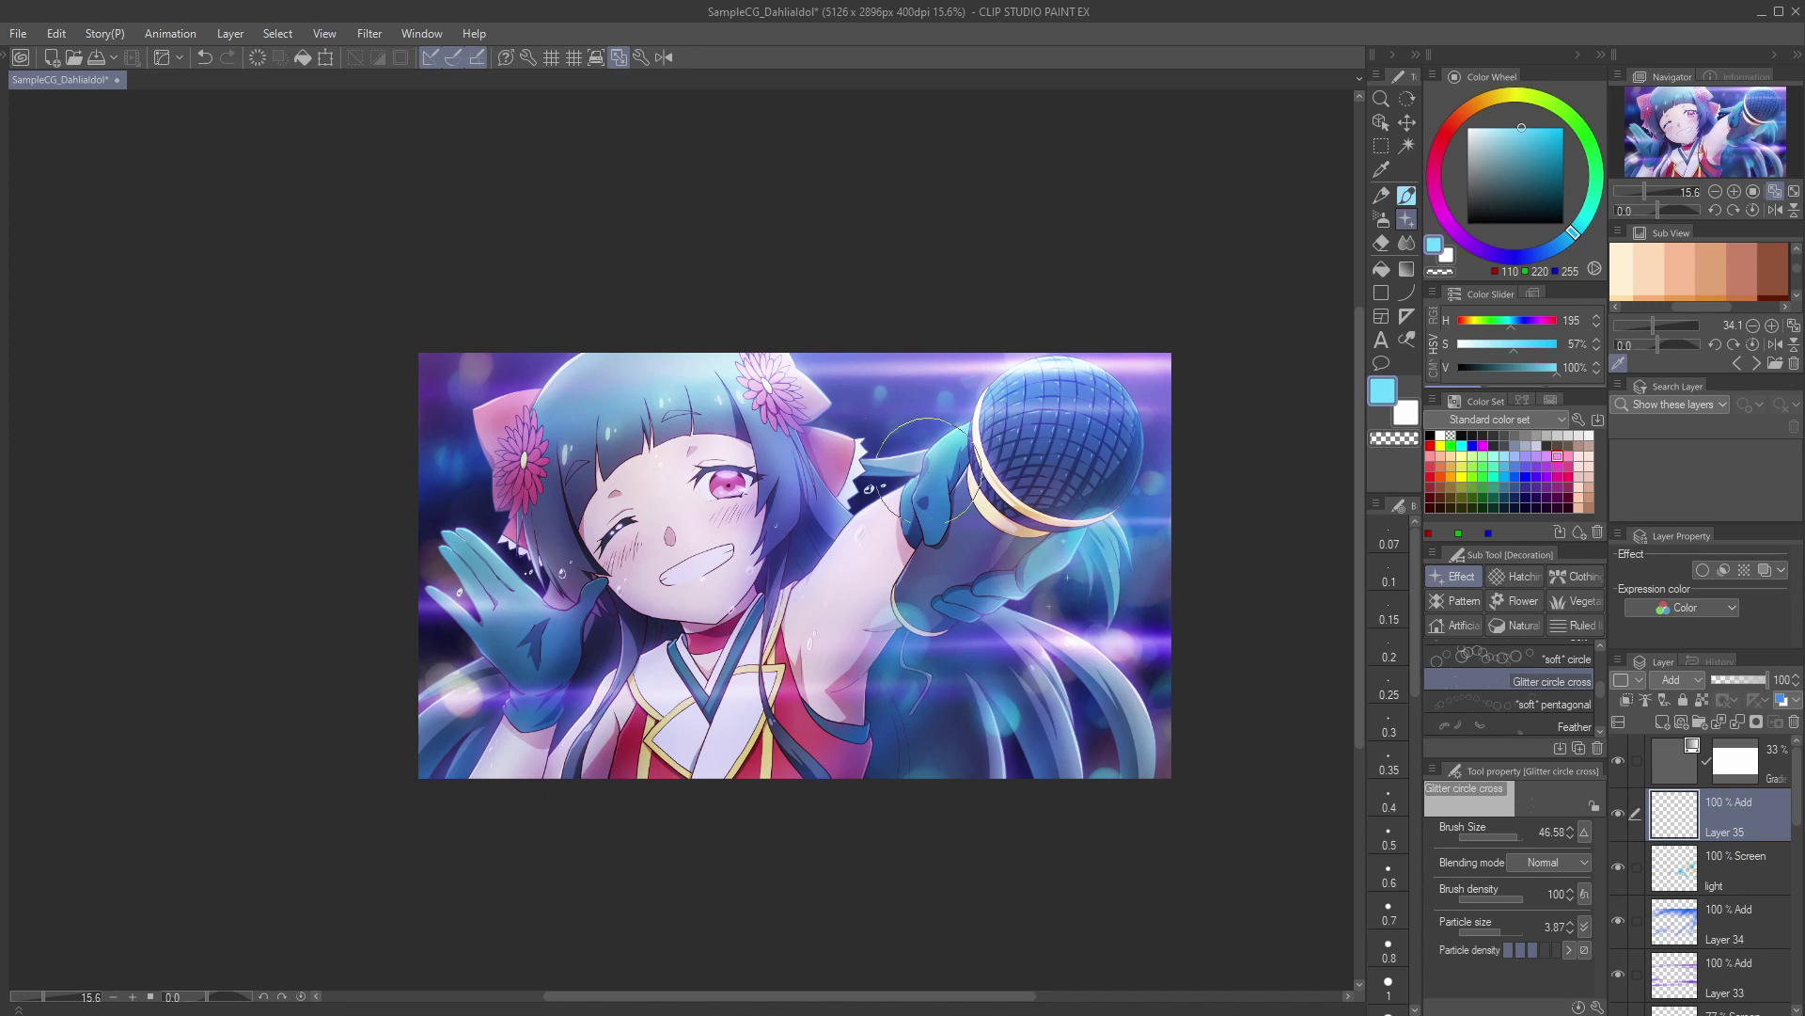
Step: Scatter cross-shaped glitter in pale cyan (hue 195, saturation 31%) around the hand, hair and background with the Glitter circle cross brush
click(451, 676)
drag(1514, 128, 1497, 128)
scroll(796, 455, up, 2)
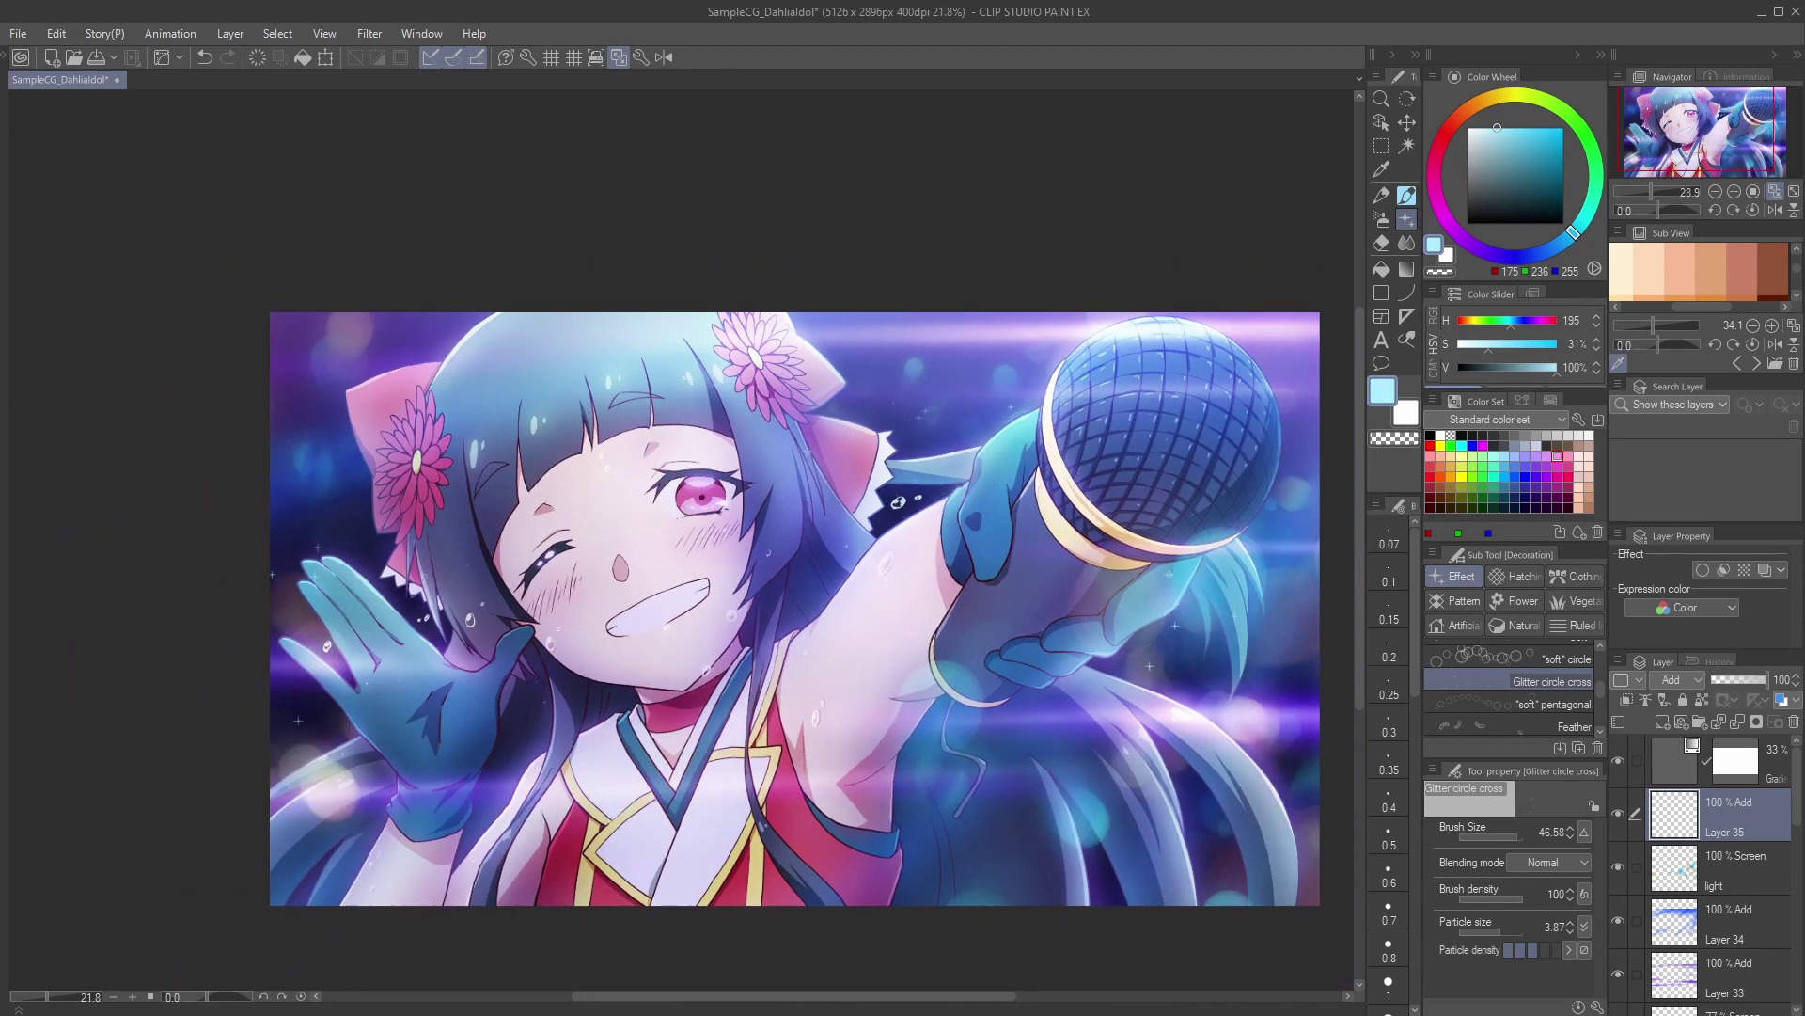
click(1108, 694)
click(322, 723)
click(543, 749)
click(867, 409)
scroll(989, 738, down, 1)
drag(987, 741, 936, 741)
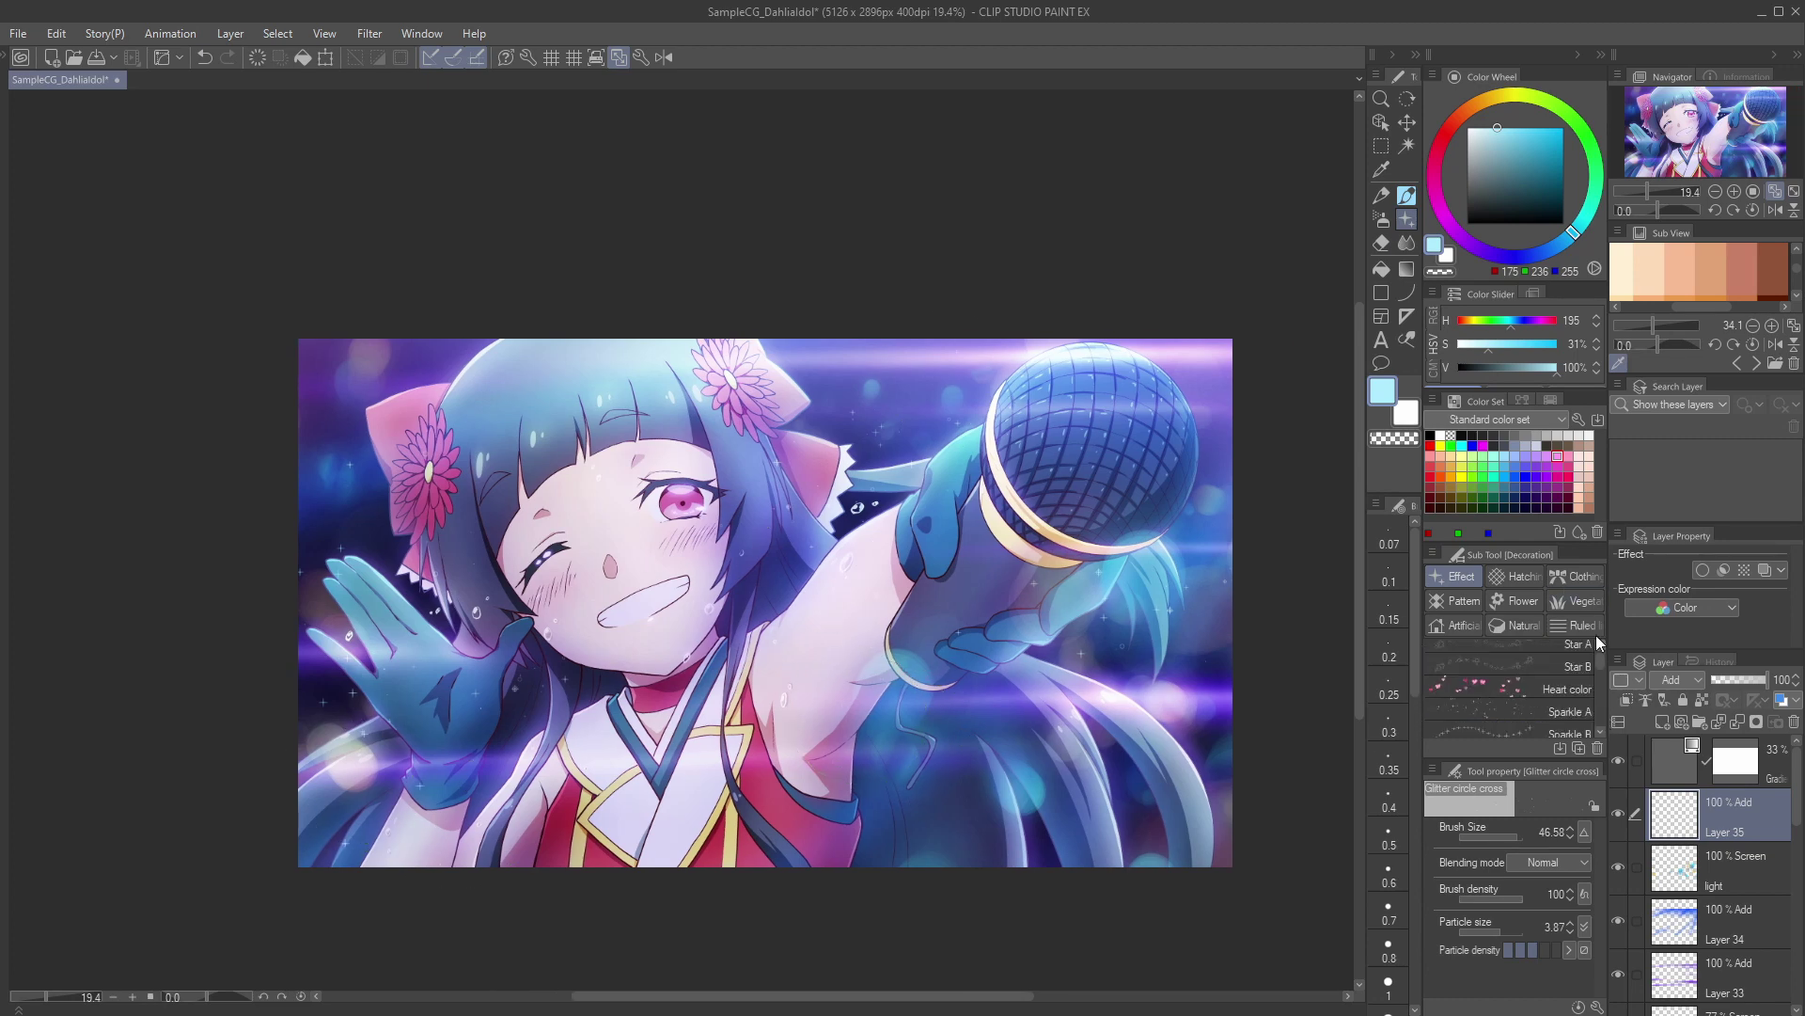
Step: Add fine dust particles across the picture with the Spray airbrush at particle size 0.44, reducing the brush size to 11.29
click(1381, 218)
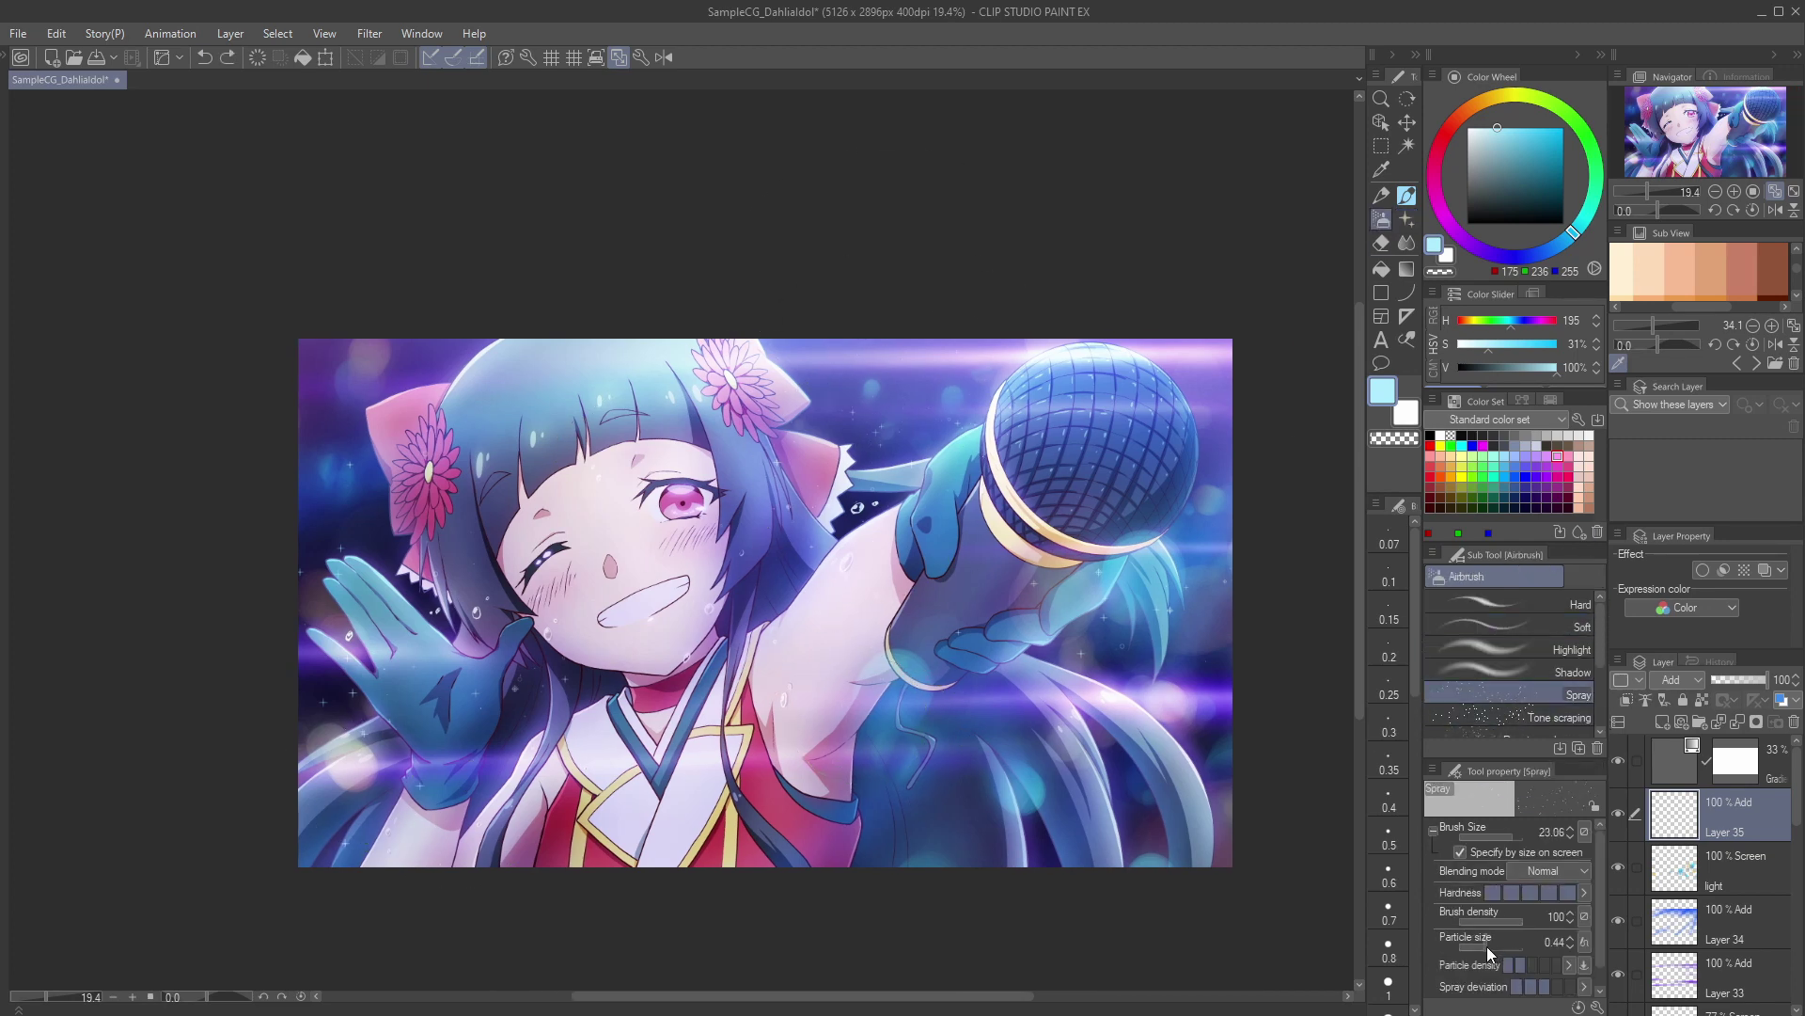
drag(905, 242, 1096, 740)
key(bracketleft)
key(bracketleft)
key(bracketleft)
key(bracketleft)
key(bracketleft)
key(bracketleft)
key(bracketleft)
scroll(843, 696, up, 2)
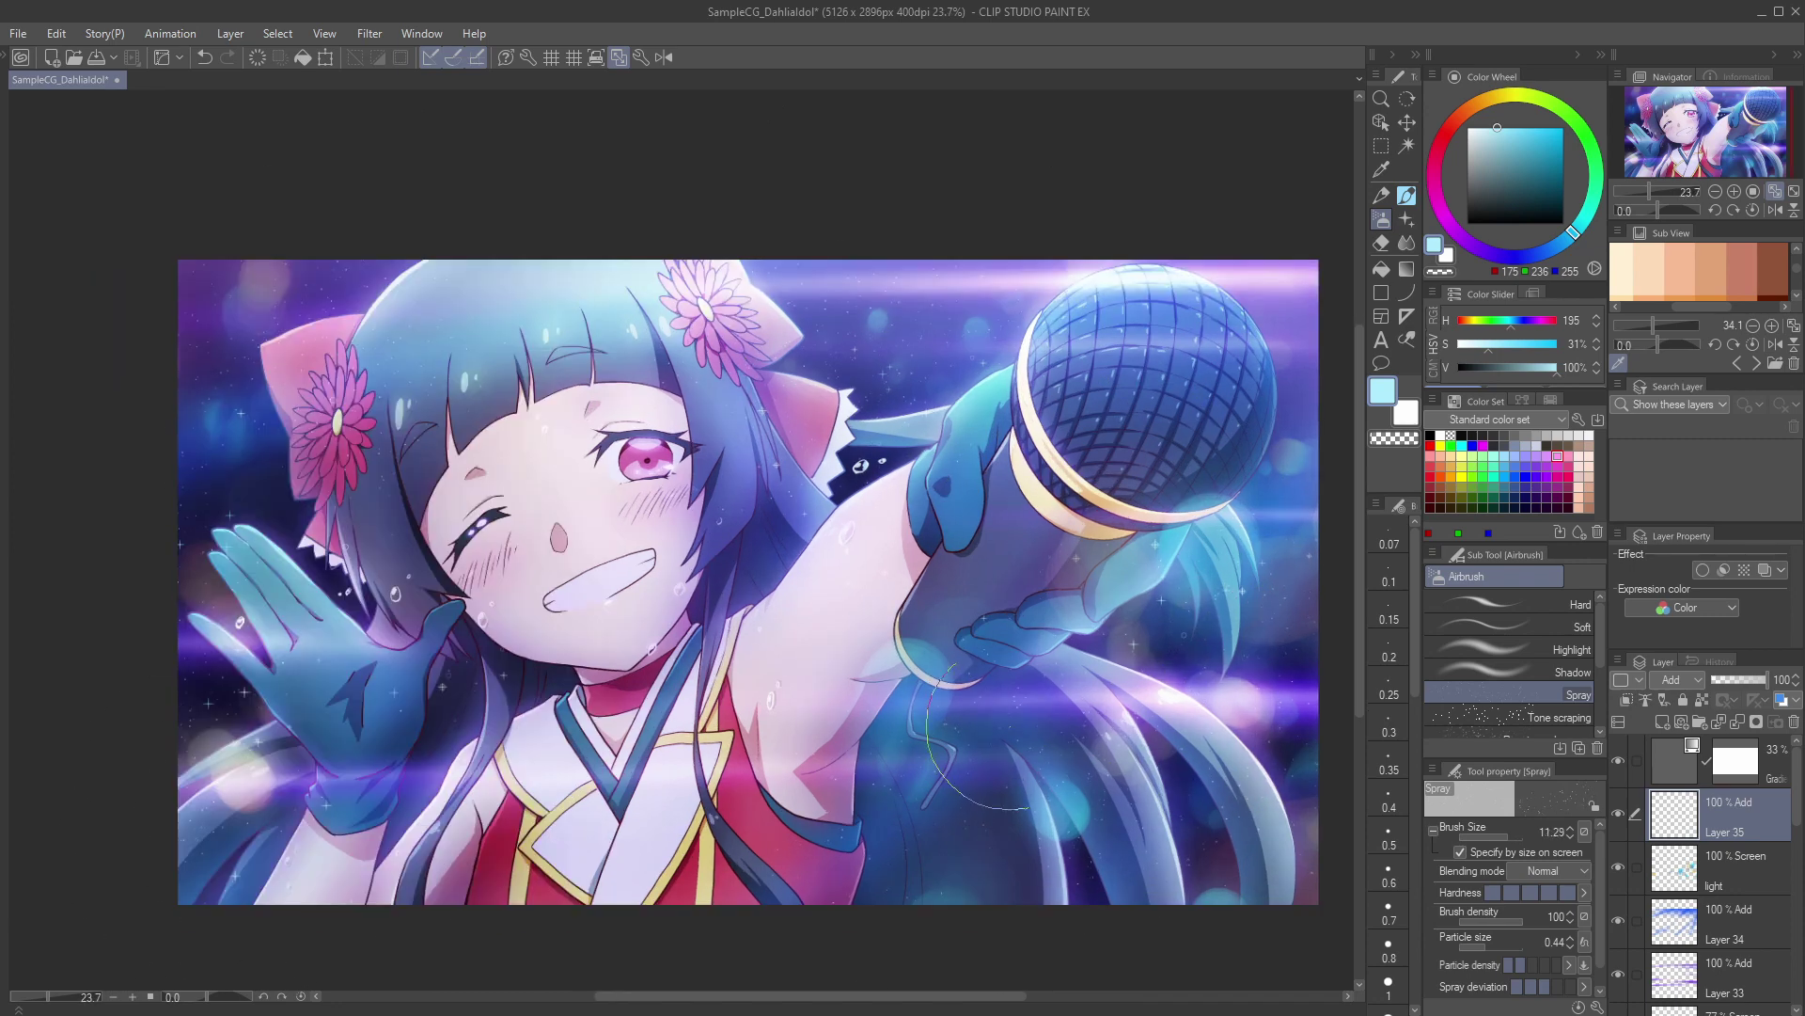
Step: Merge all visible layers into a new layer above the gradient map layer
click(1679, 764)
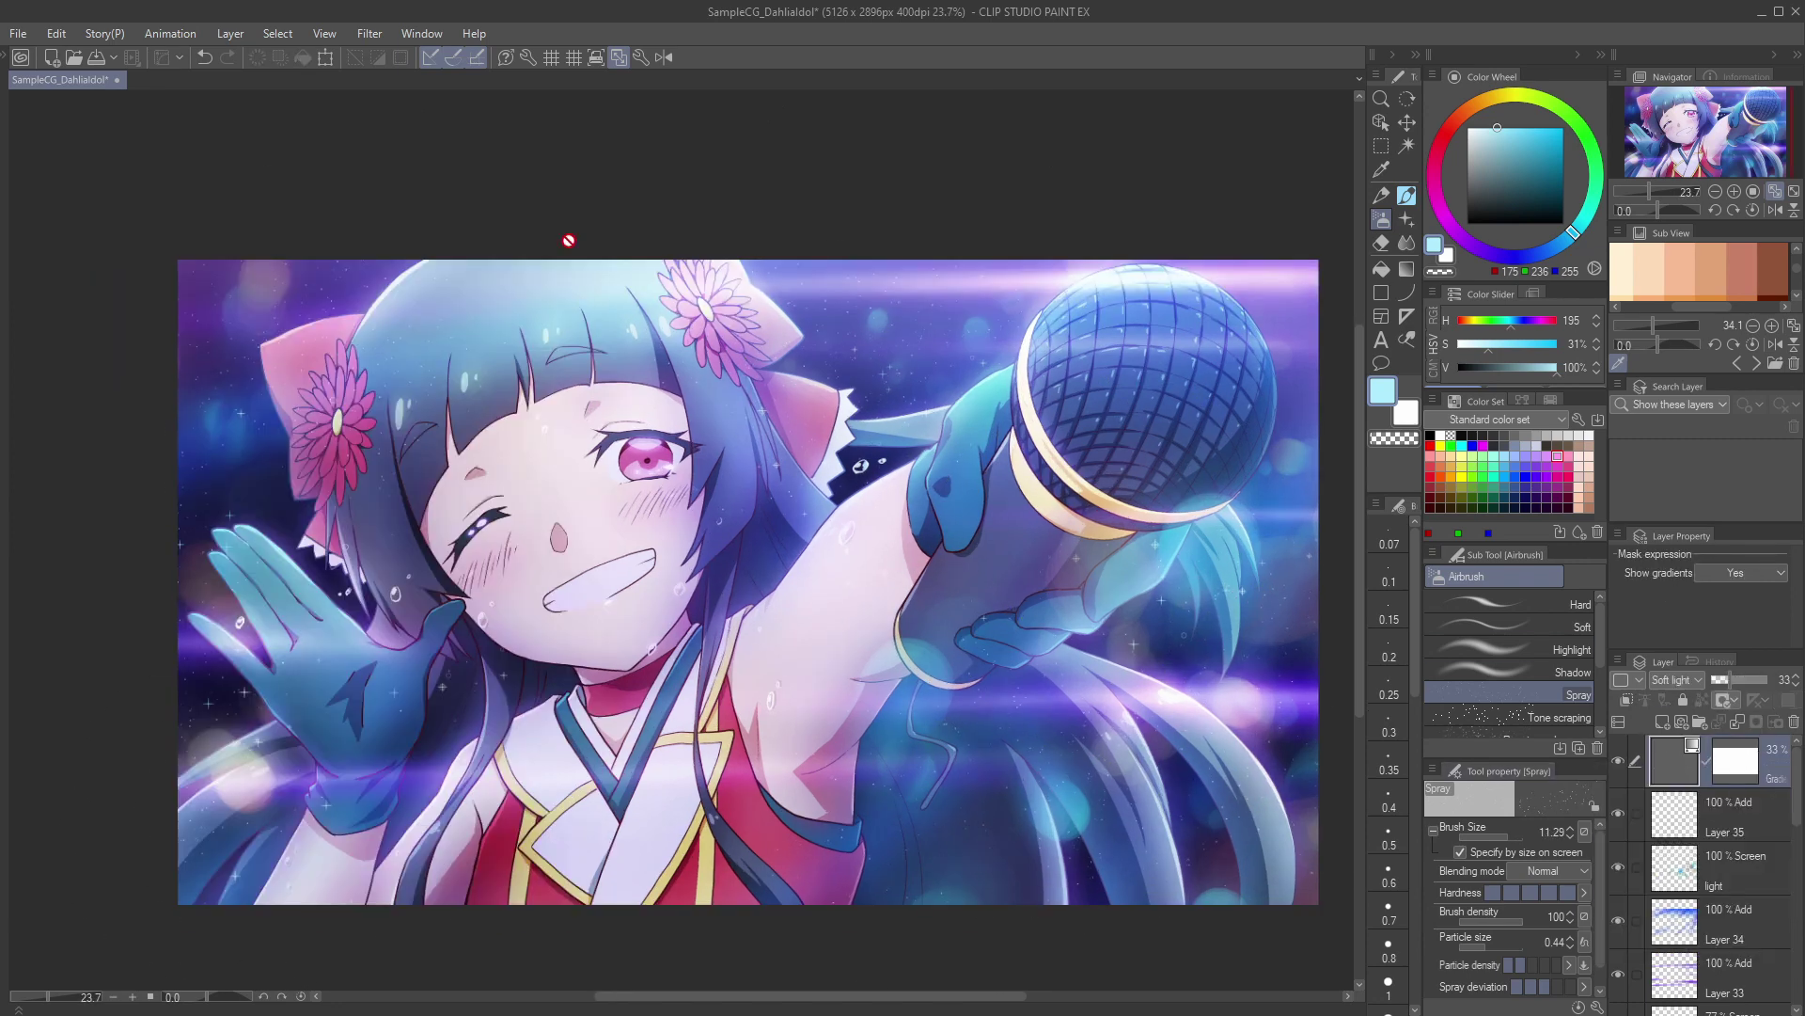
click(56, 33)
mouse_move(230, 34)
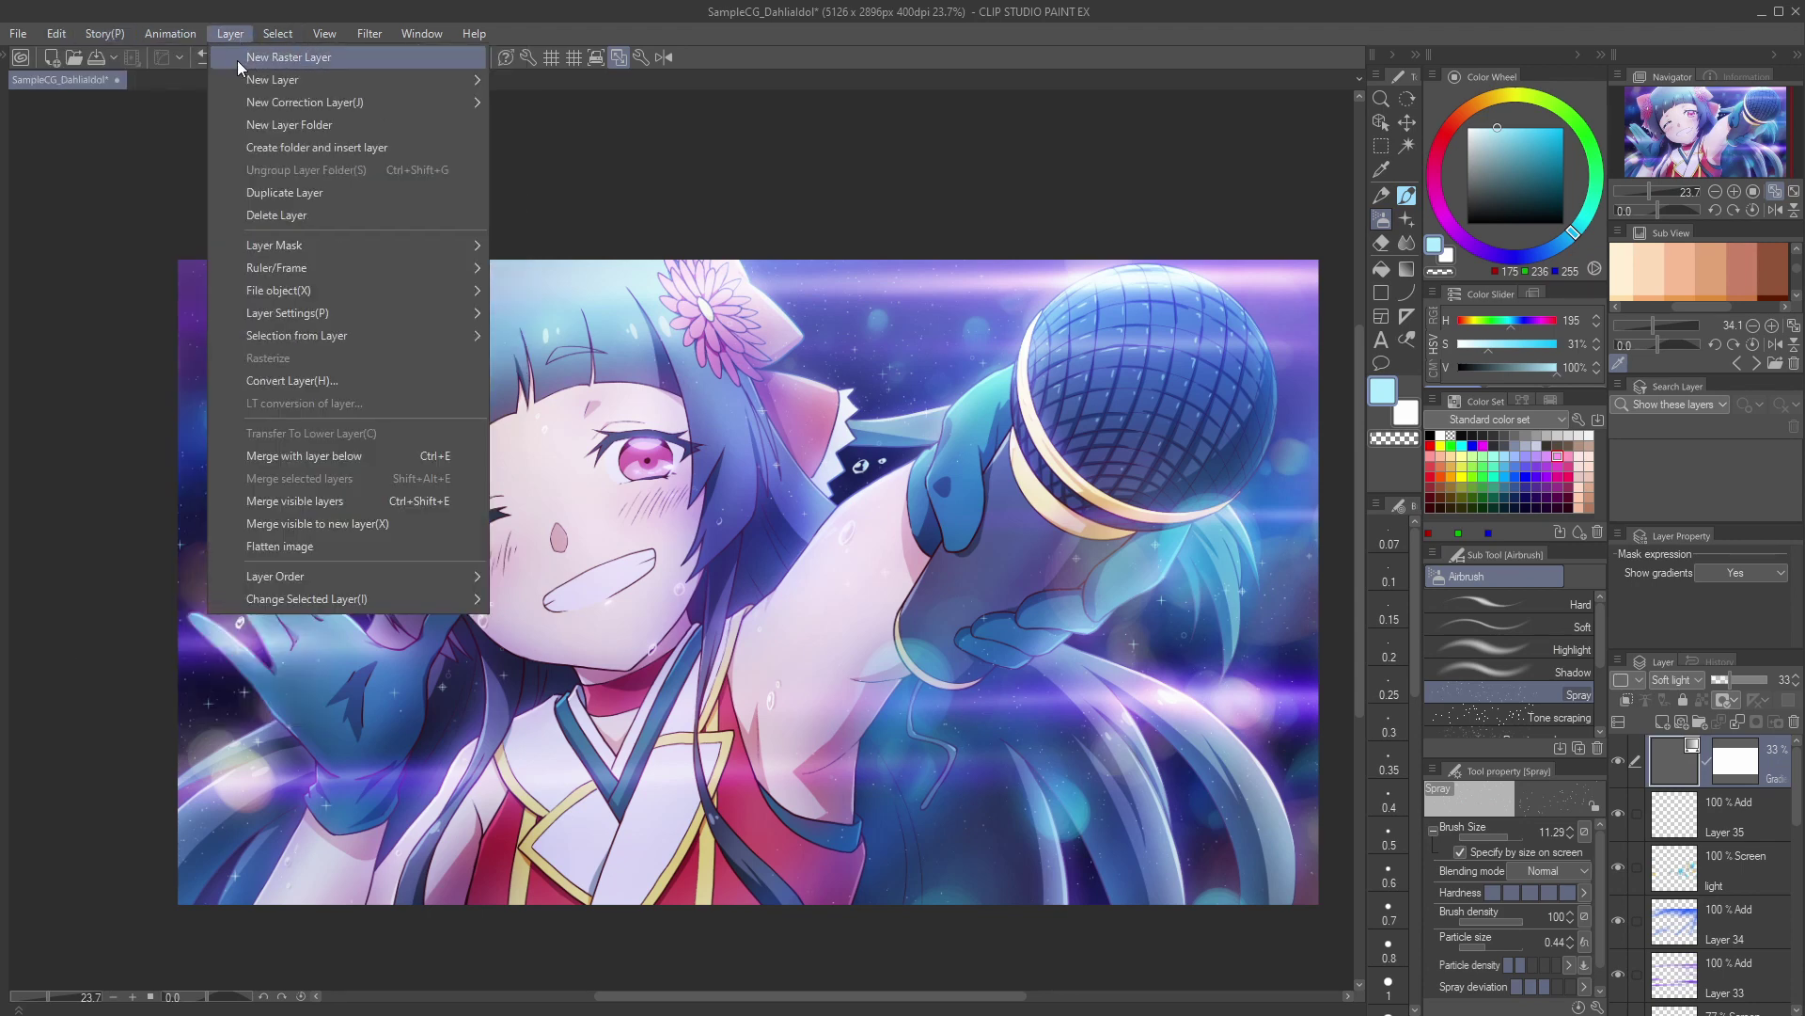
click(398, 523)
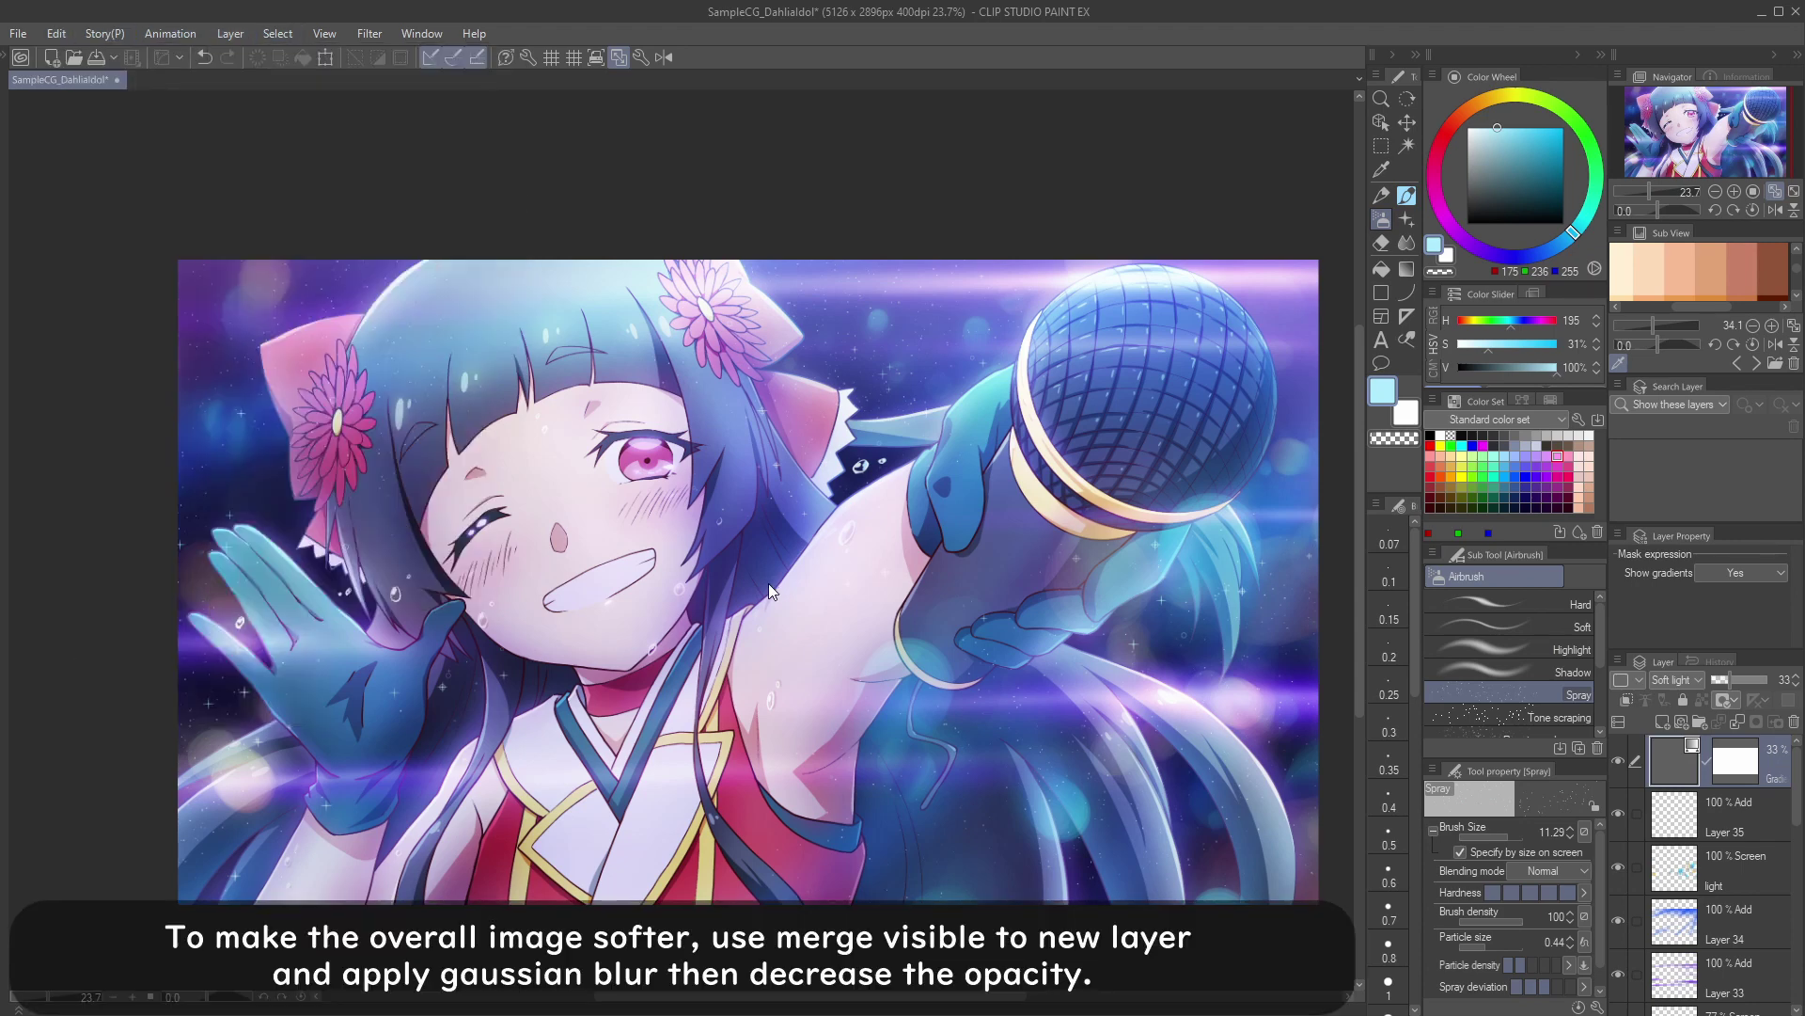
Step: Apply a Gaussian blur of strength 73.02 to the merged layer and lower its opacity to 18%
click(370, 33)
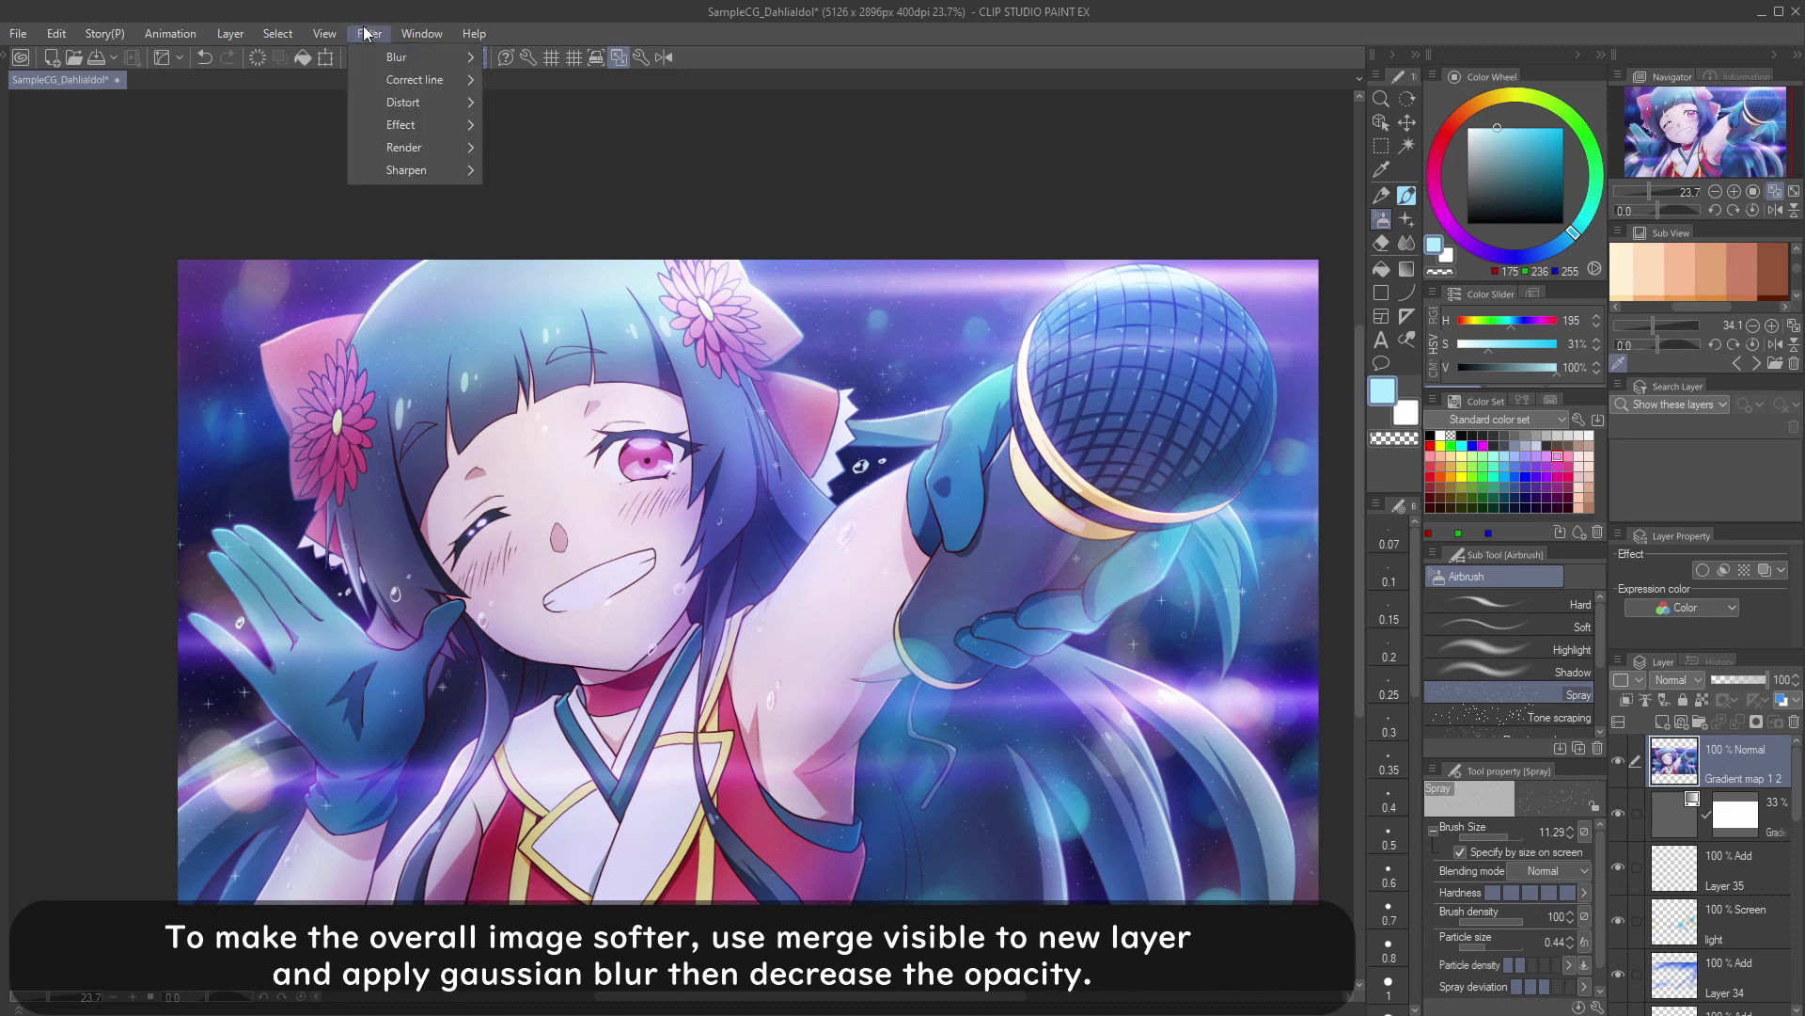
mouse_move(395, 109)
click(564, 154)
drag(538, 455, 693, 460)
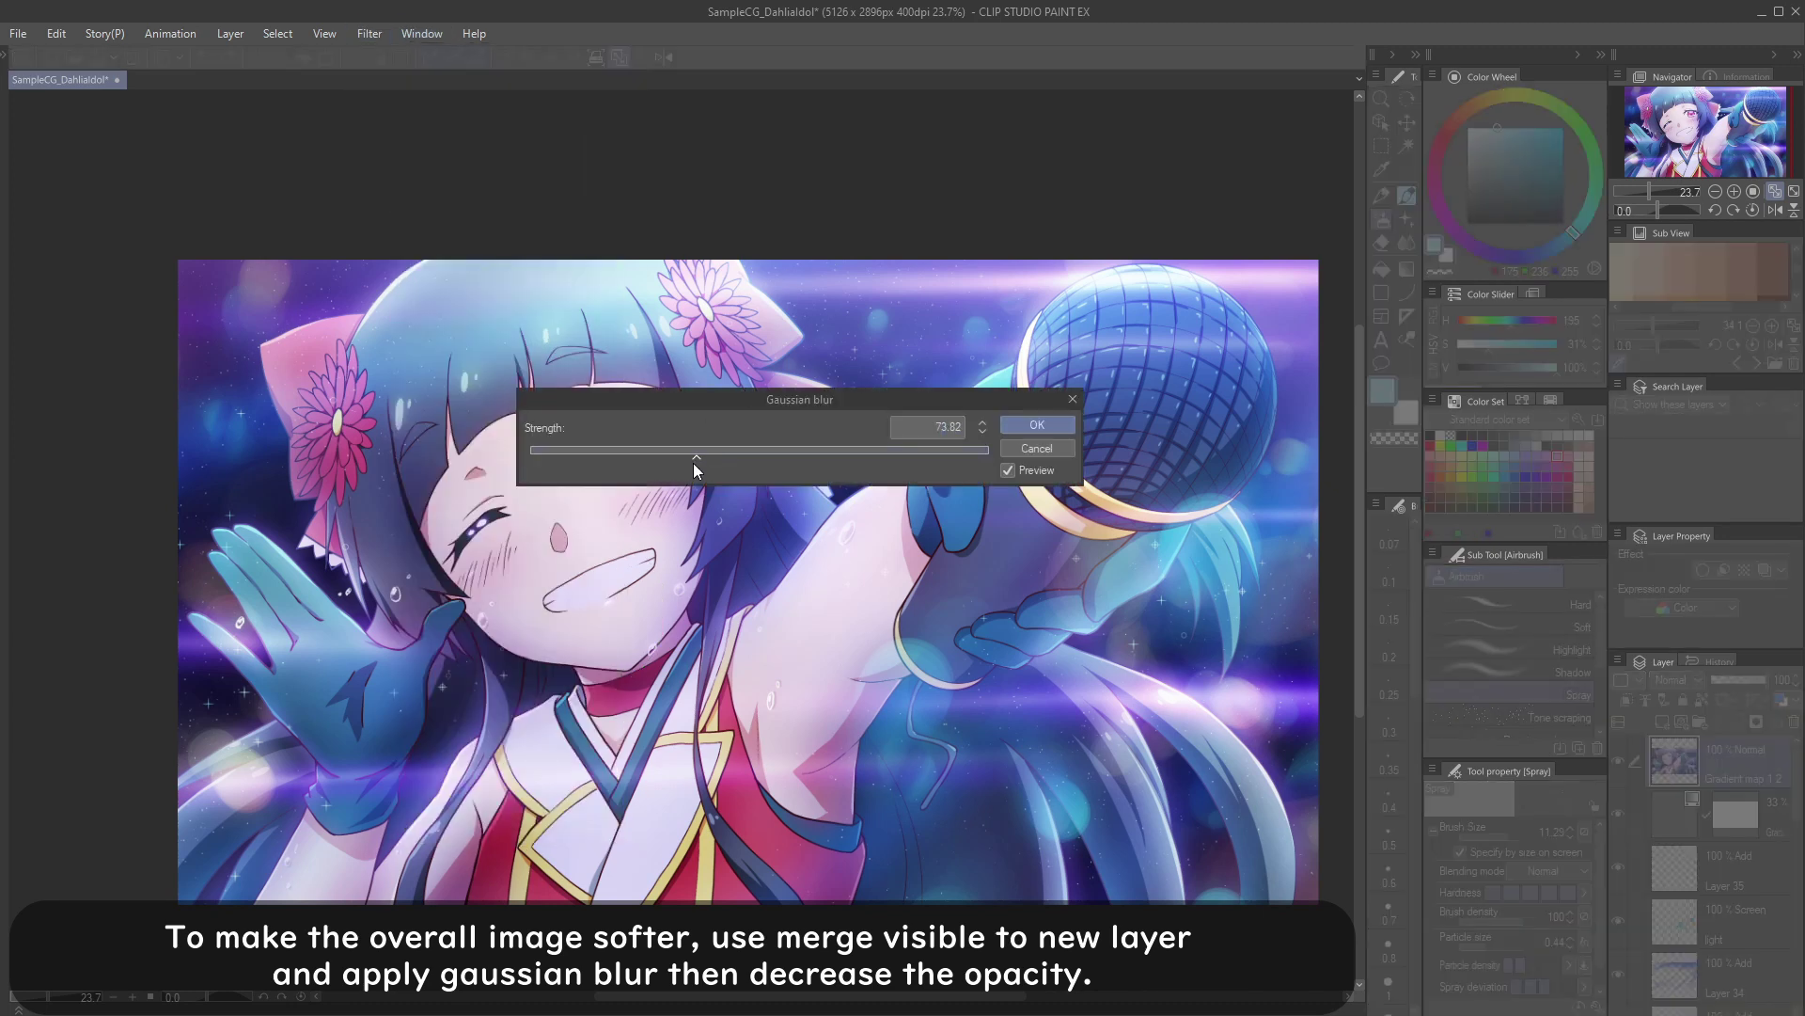
click(1053, 422)
drag(1730, 681, 1728, 681)
Step: Create another merged copy of the visible layers, Gaussian-blur it at strength 128.59 and set its opacity to 83%
right_click(1735, 758)
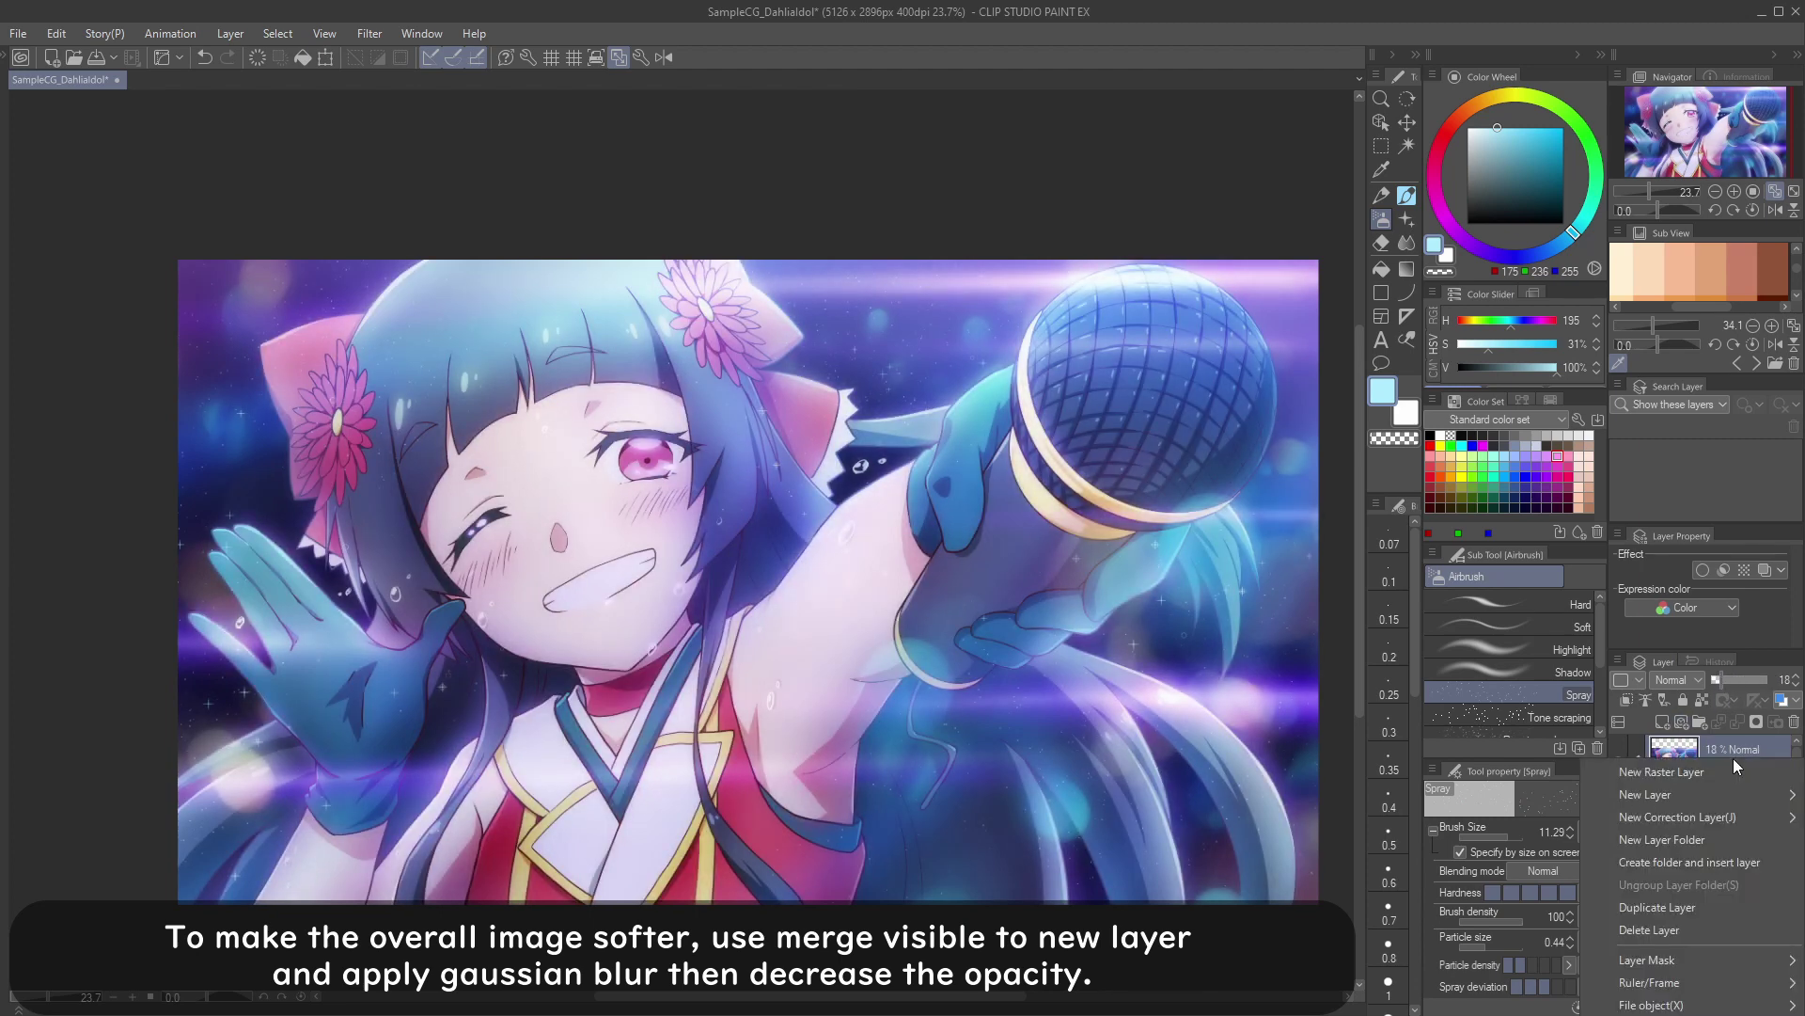
click(1674, 1014)
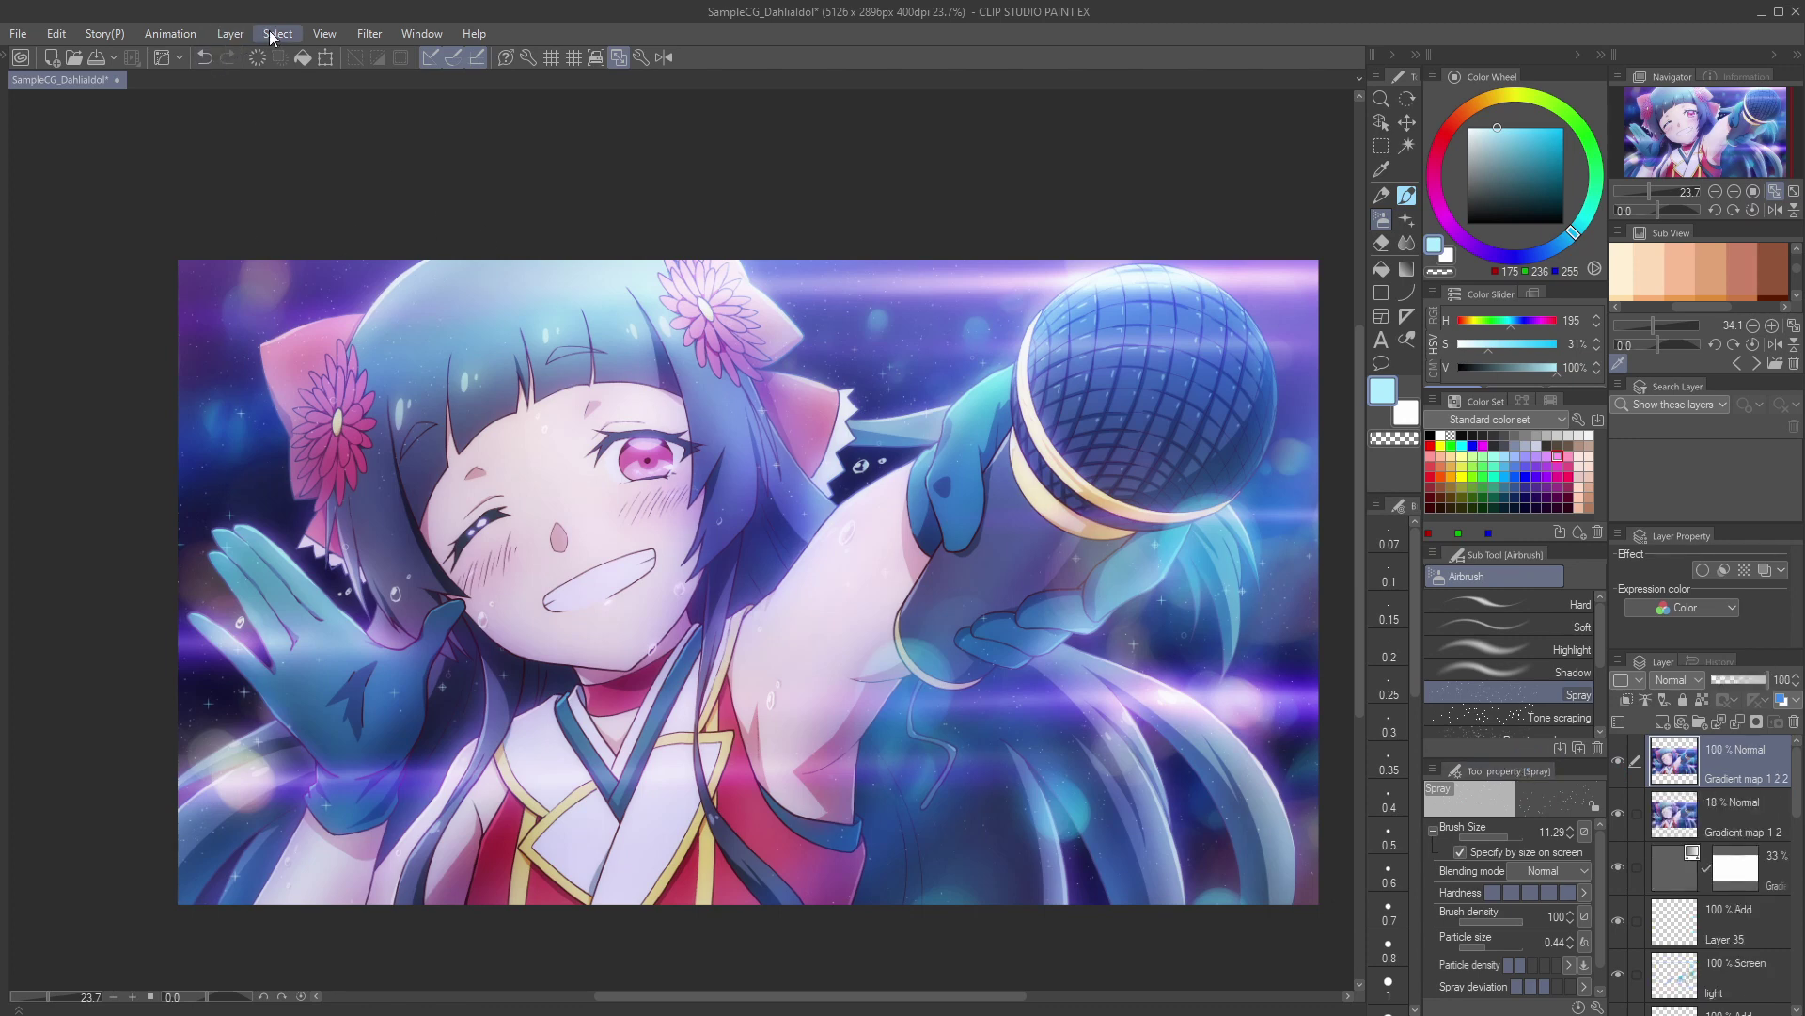
click(319, 36)
mouse_move(374, 42)
mouse_move(423, 57)
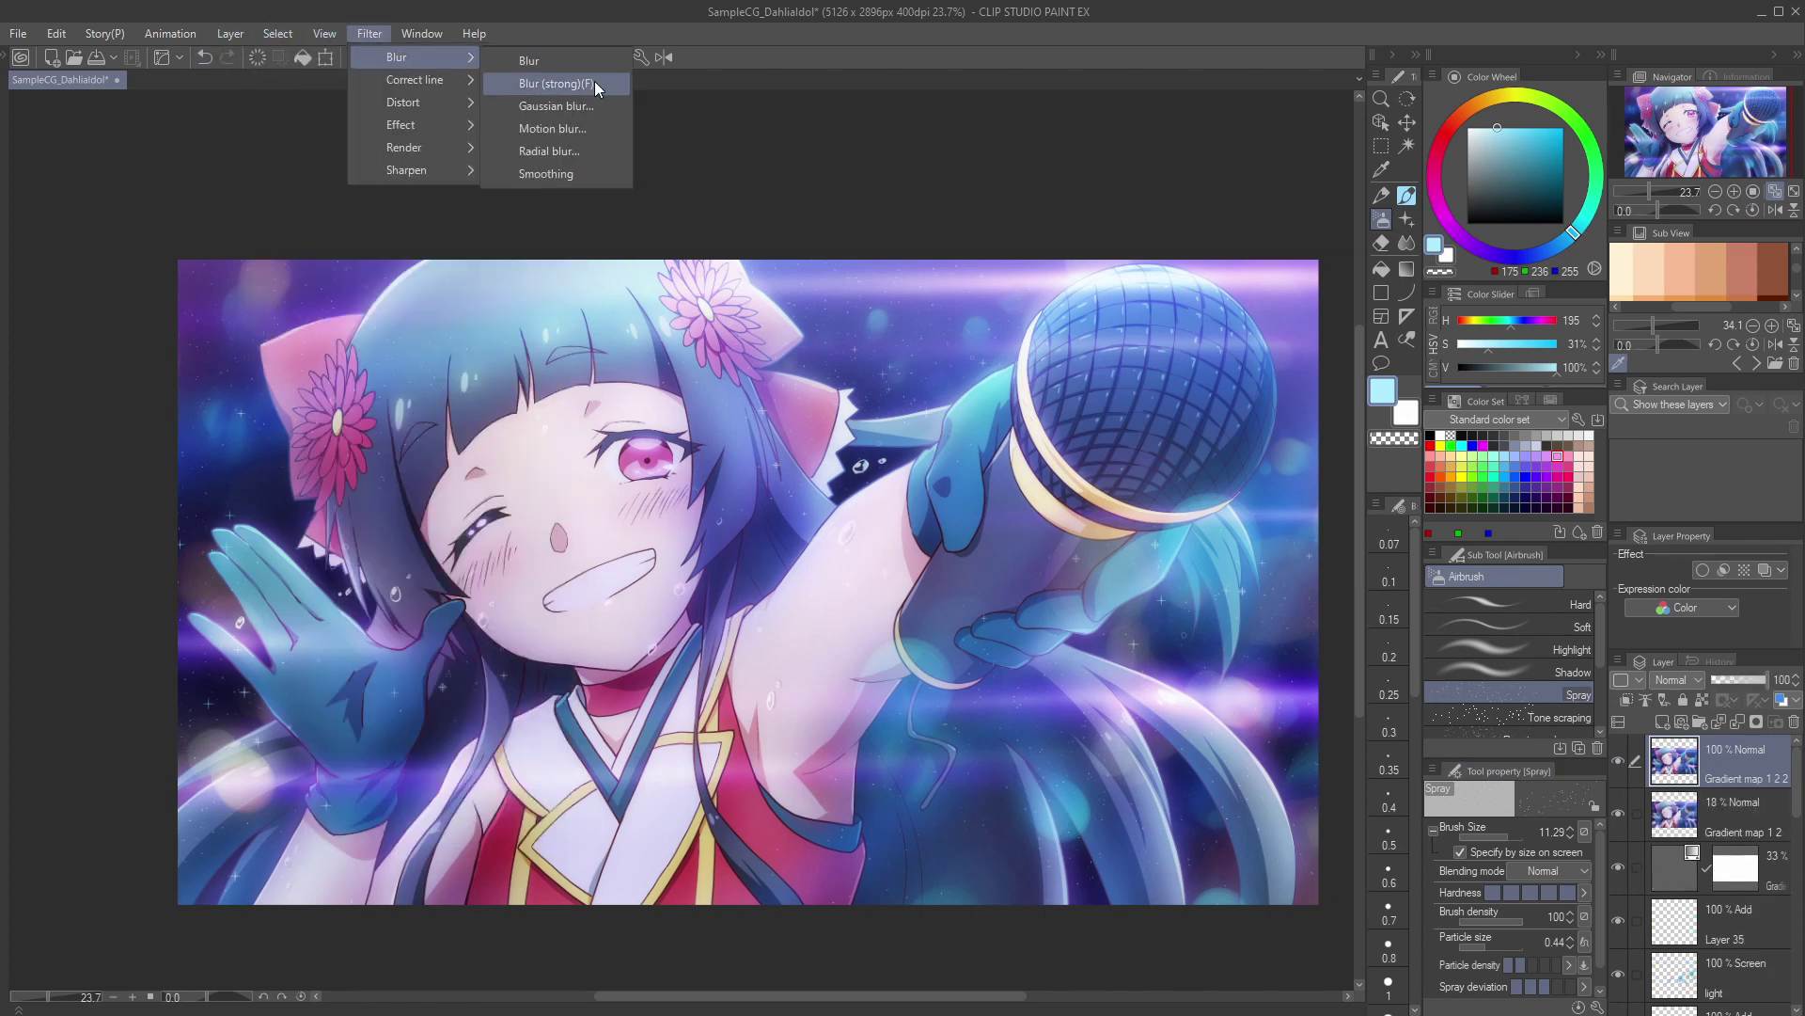
click(596, 108)
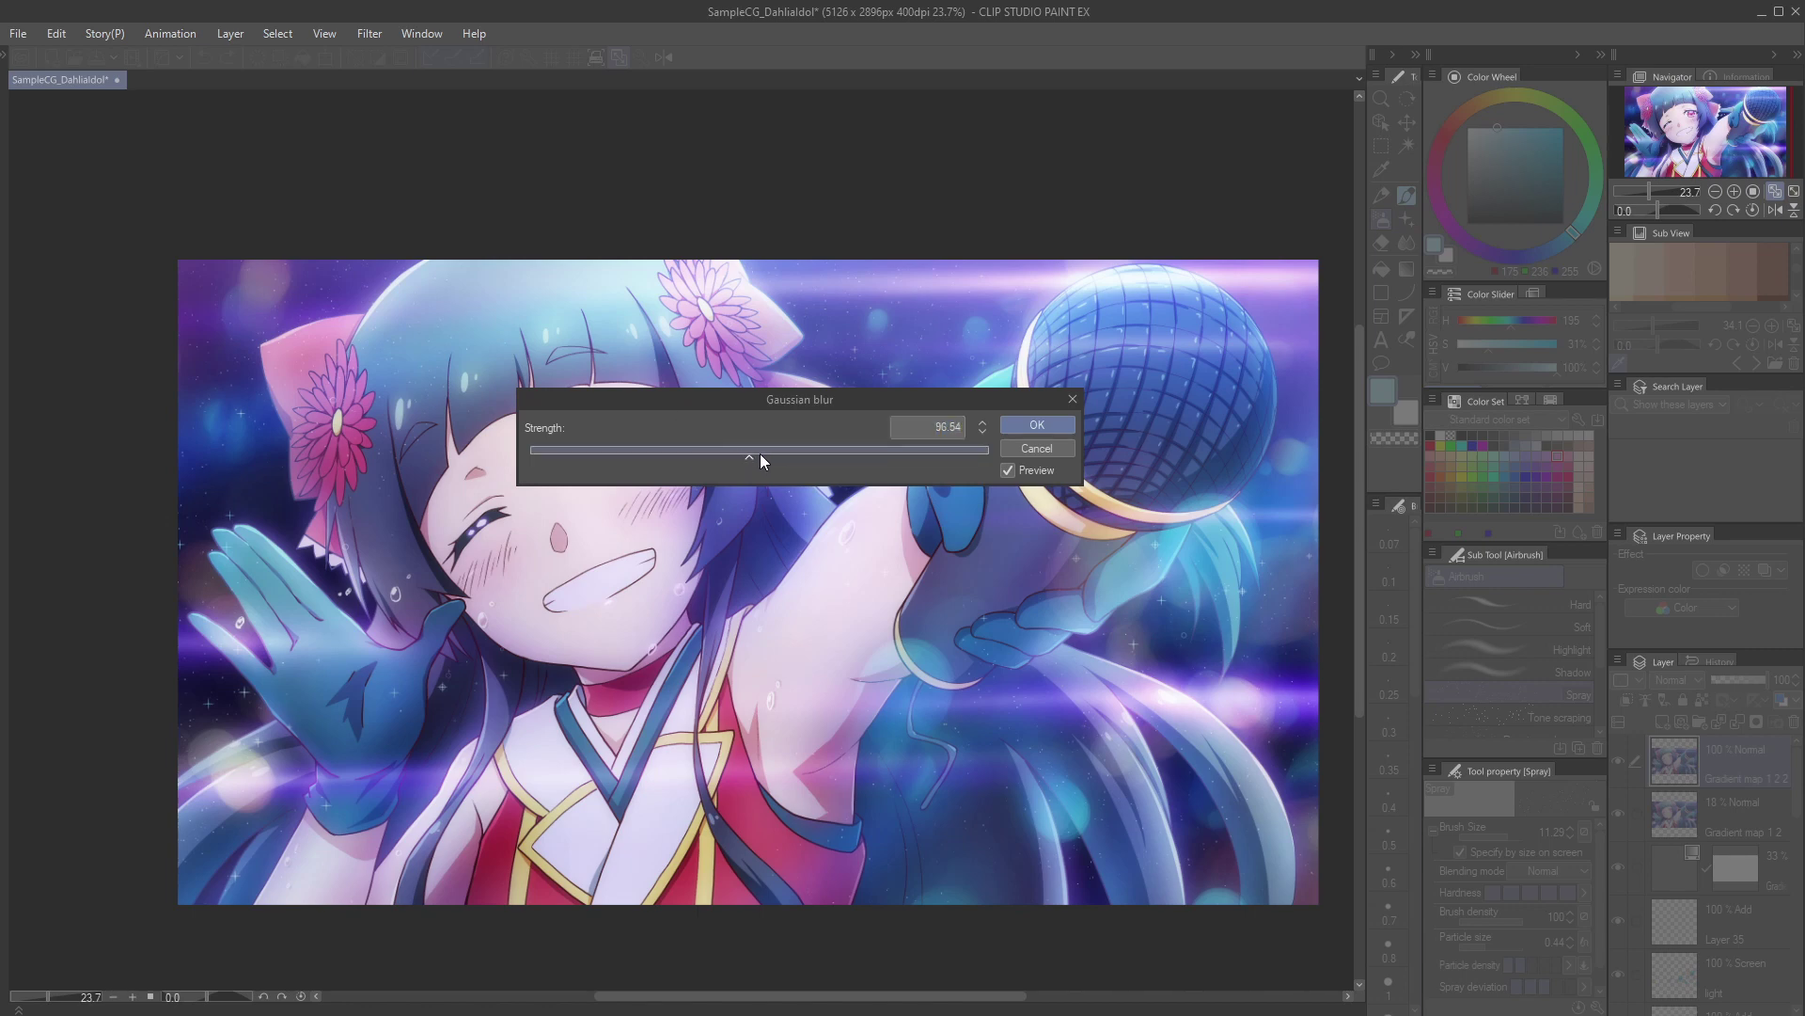
click(824, 458)
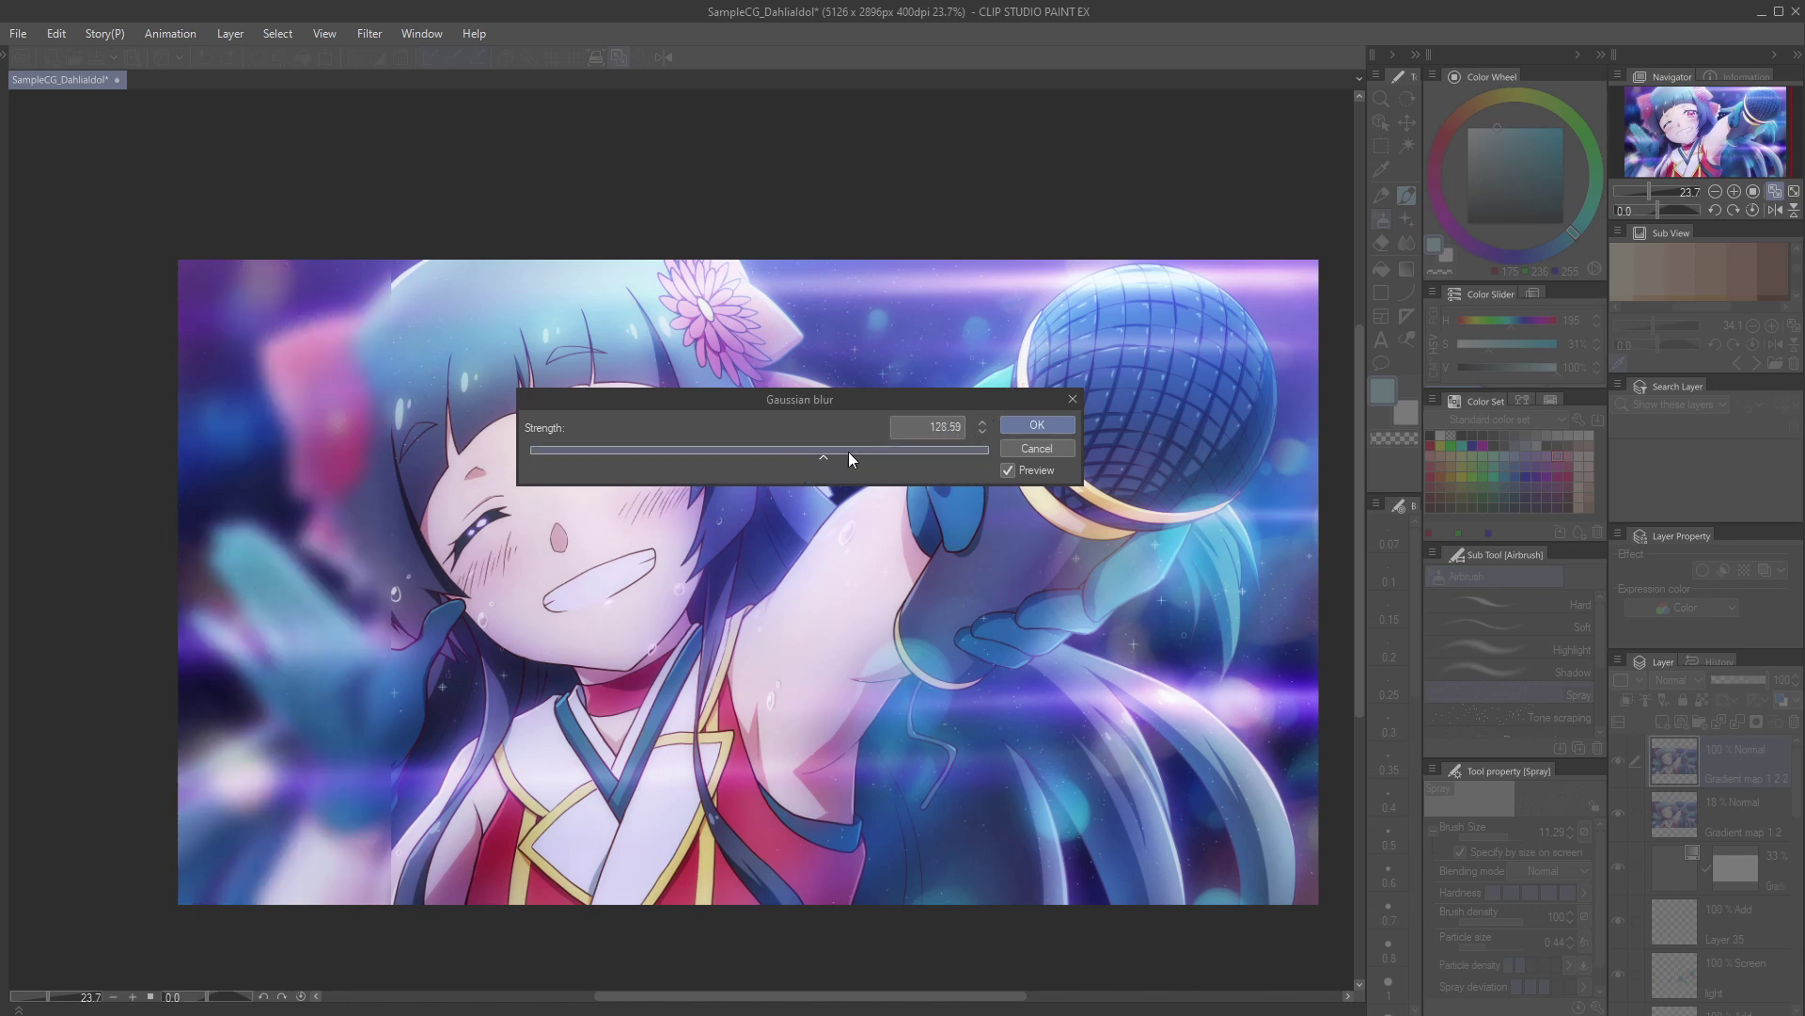
click(1027, 423)
click(1752, 677)
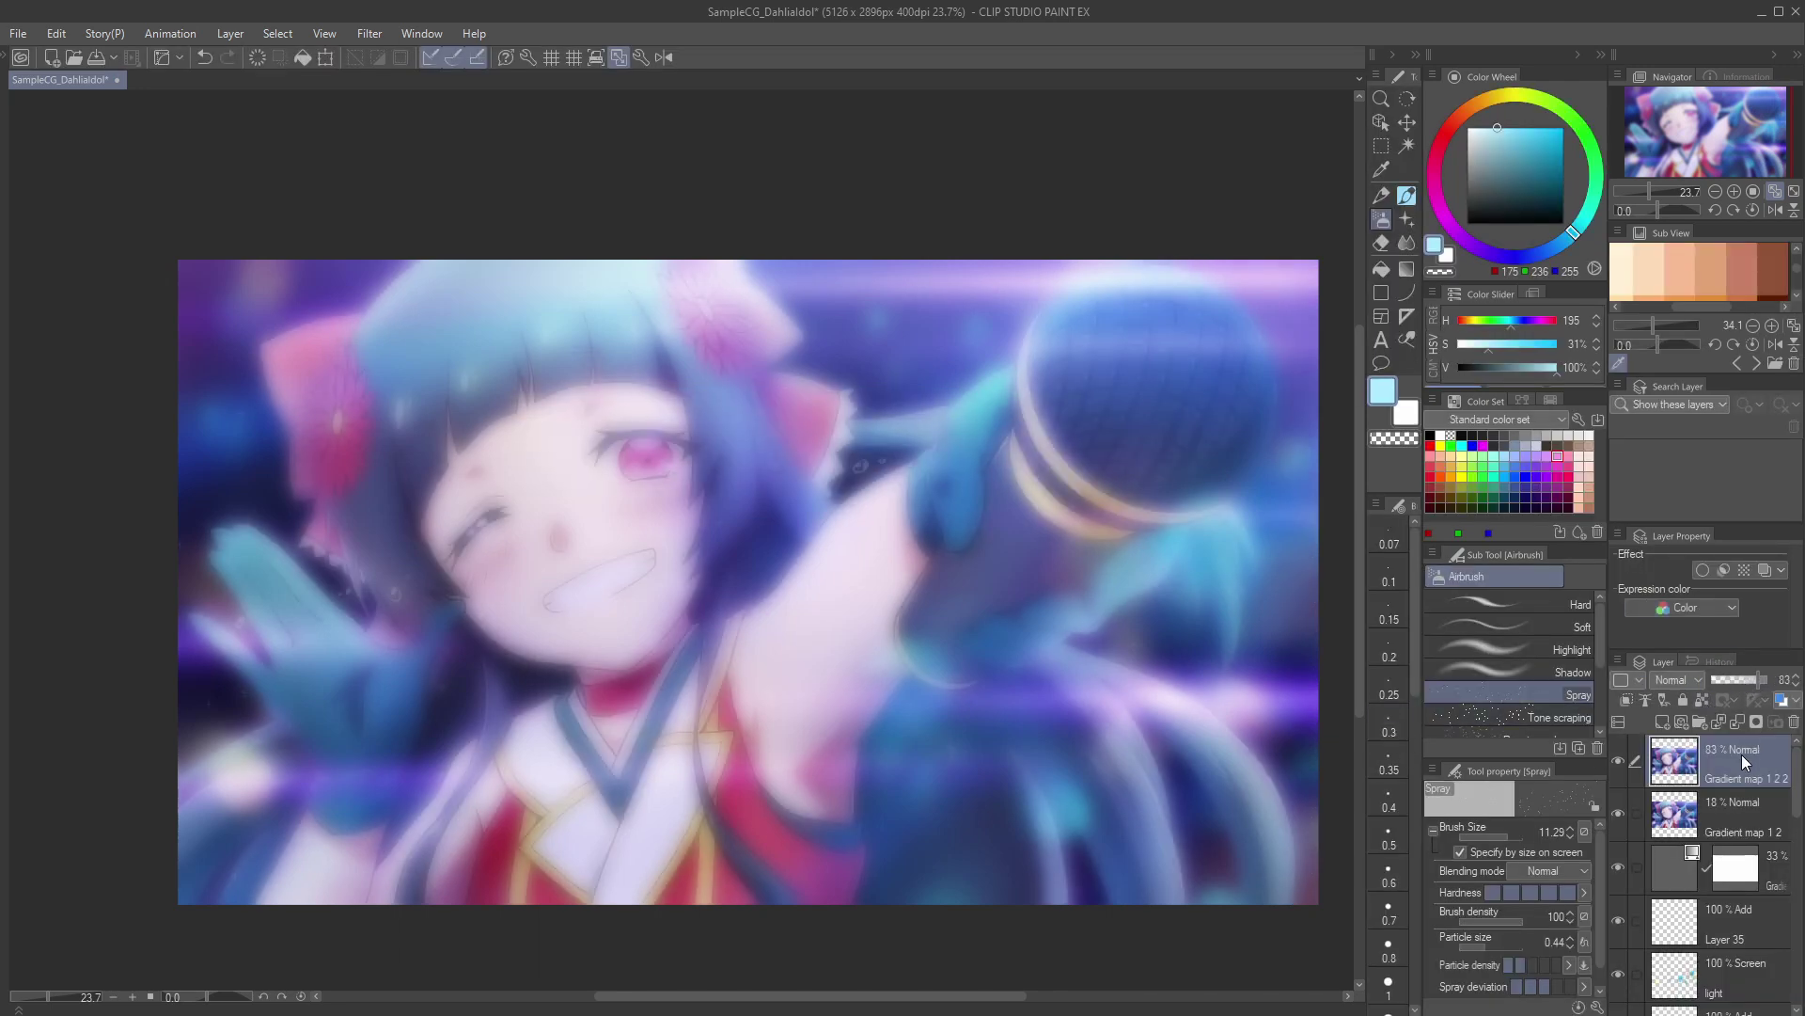
Step: Add a layer mask to the strongly blurred layer and erase the blur over the face and middle with a large Soft eraser
click(1754, 721)
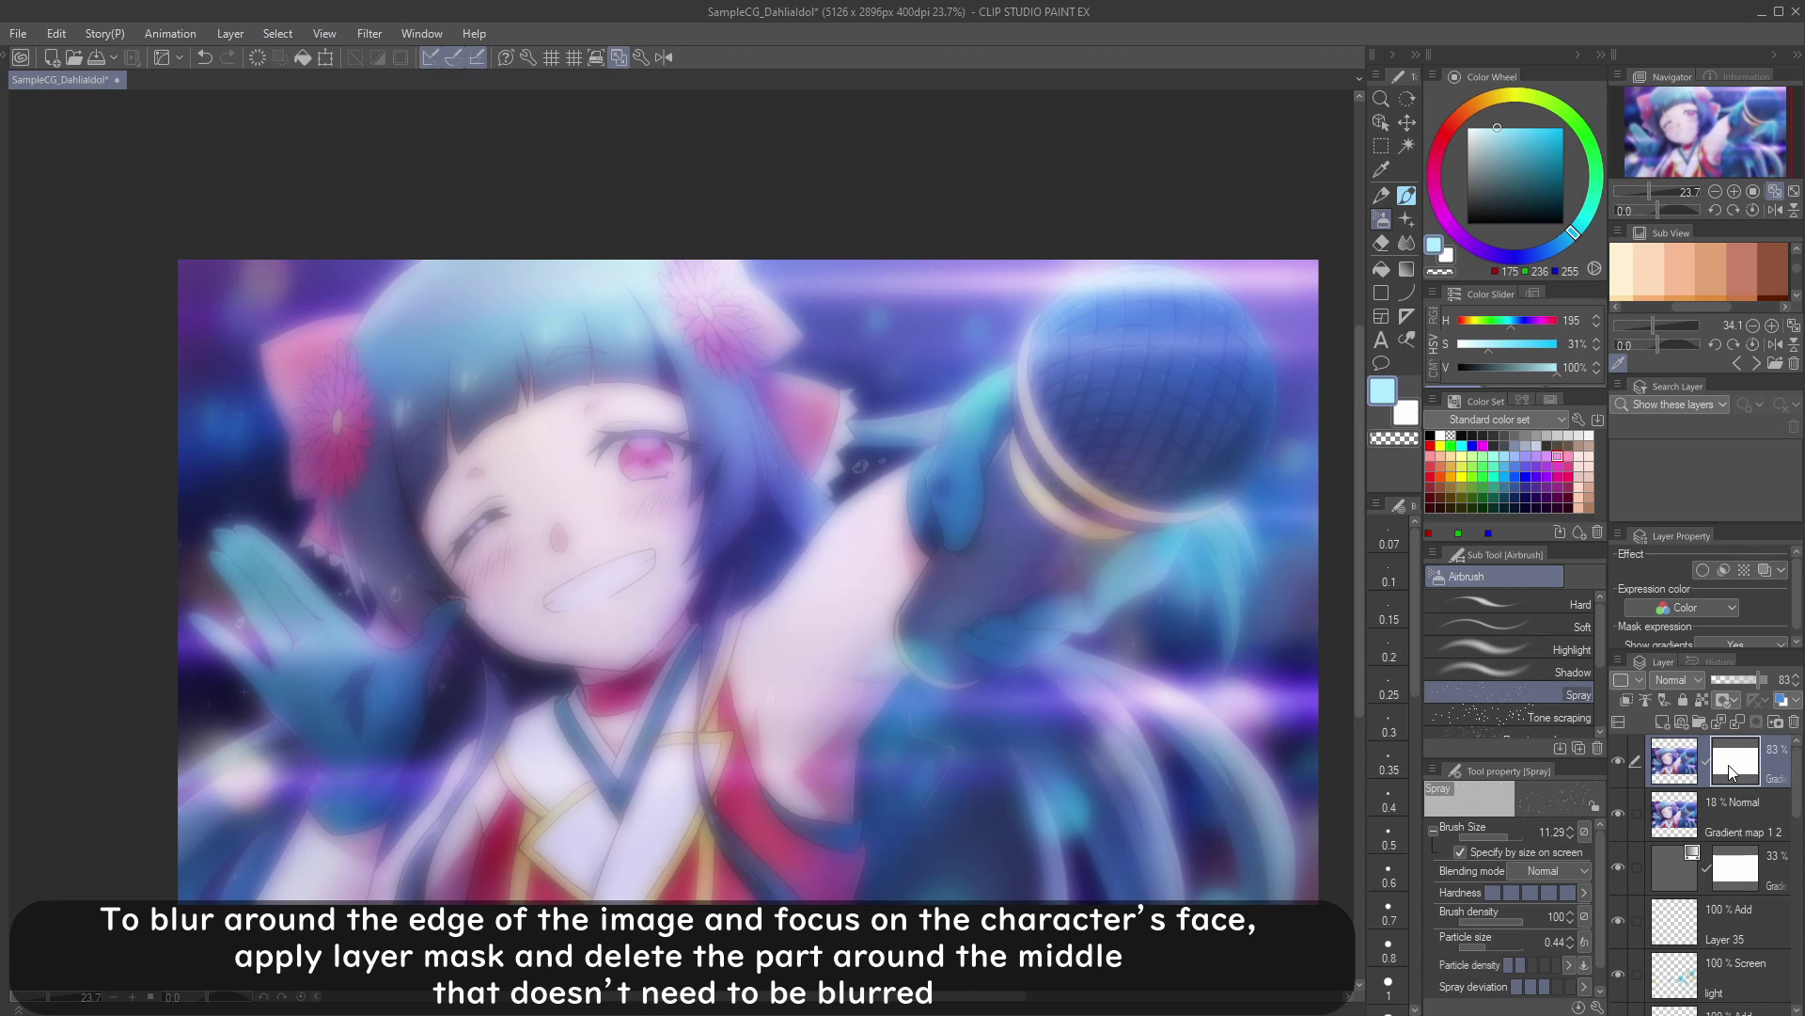
click(1382, 243)
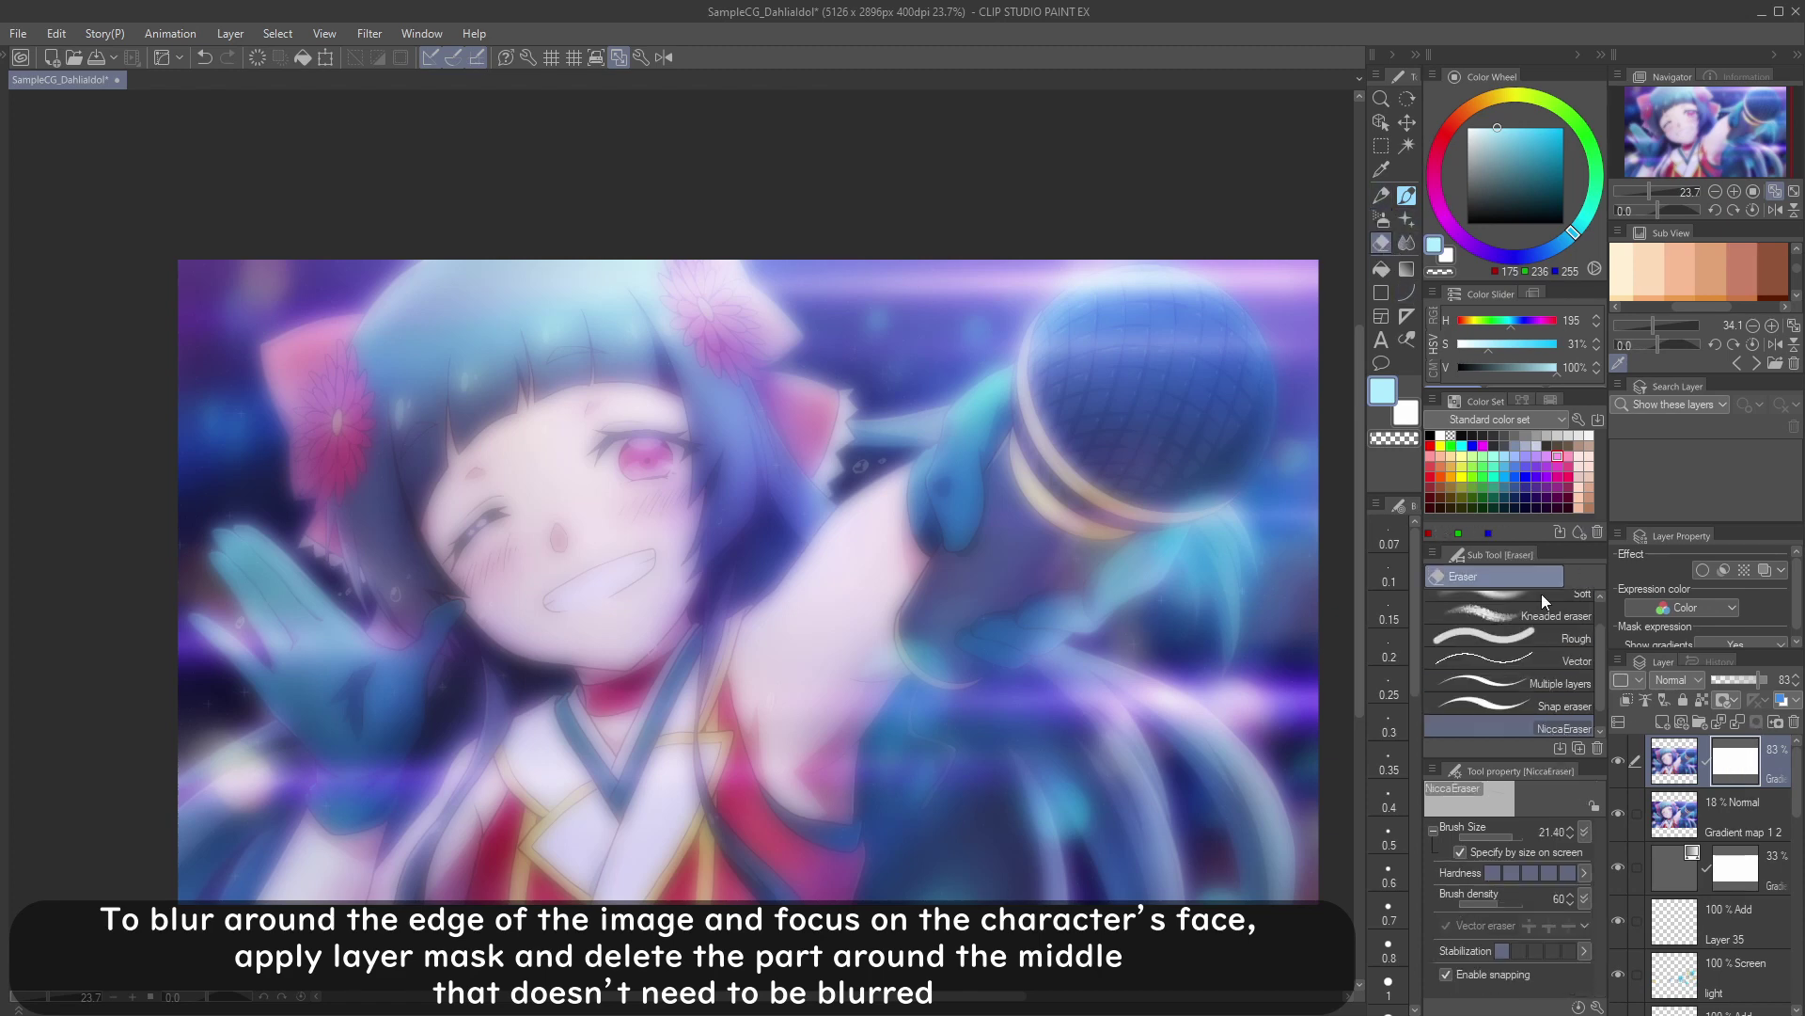
scroll(1599, 636, up, 2)
click(1573, 623)
mouse_move(681, 613)
ctrl+alt+mouse_down()
mouse_move(842, 625)
mouse_move(527, 555)
mouse_move(856, 657)
mouse_move(565, 545)
mouse_move(1063, 616)
ctrl+alt+mouse_up()
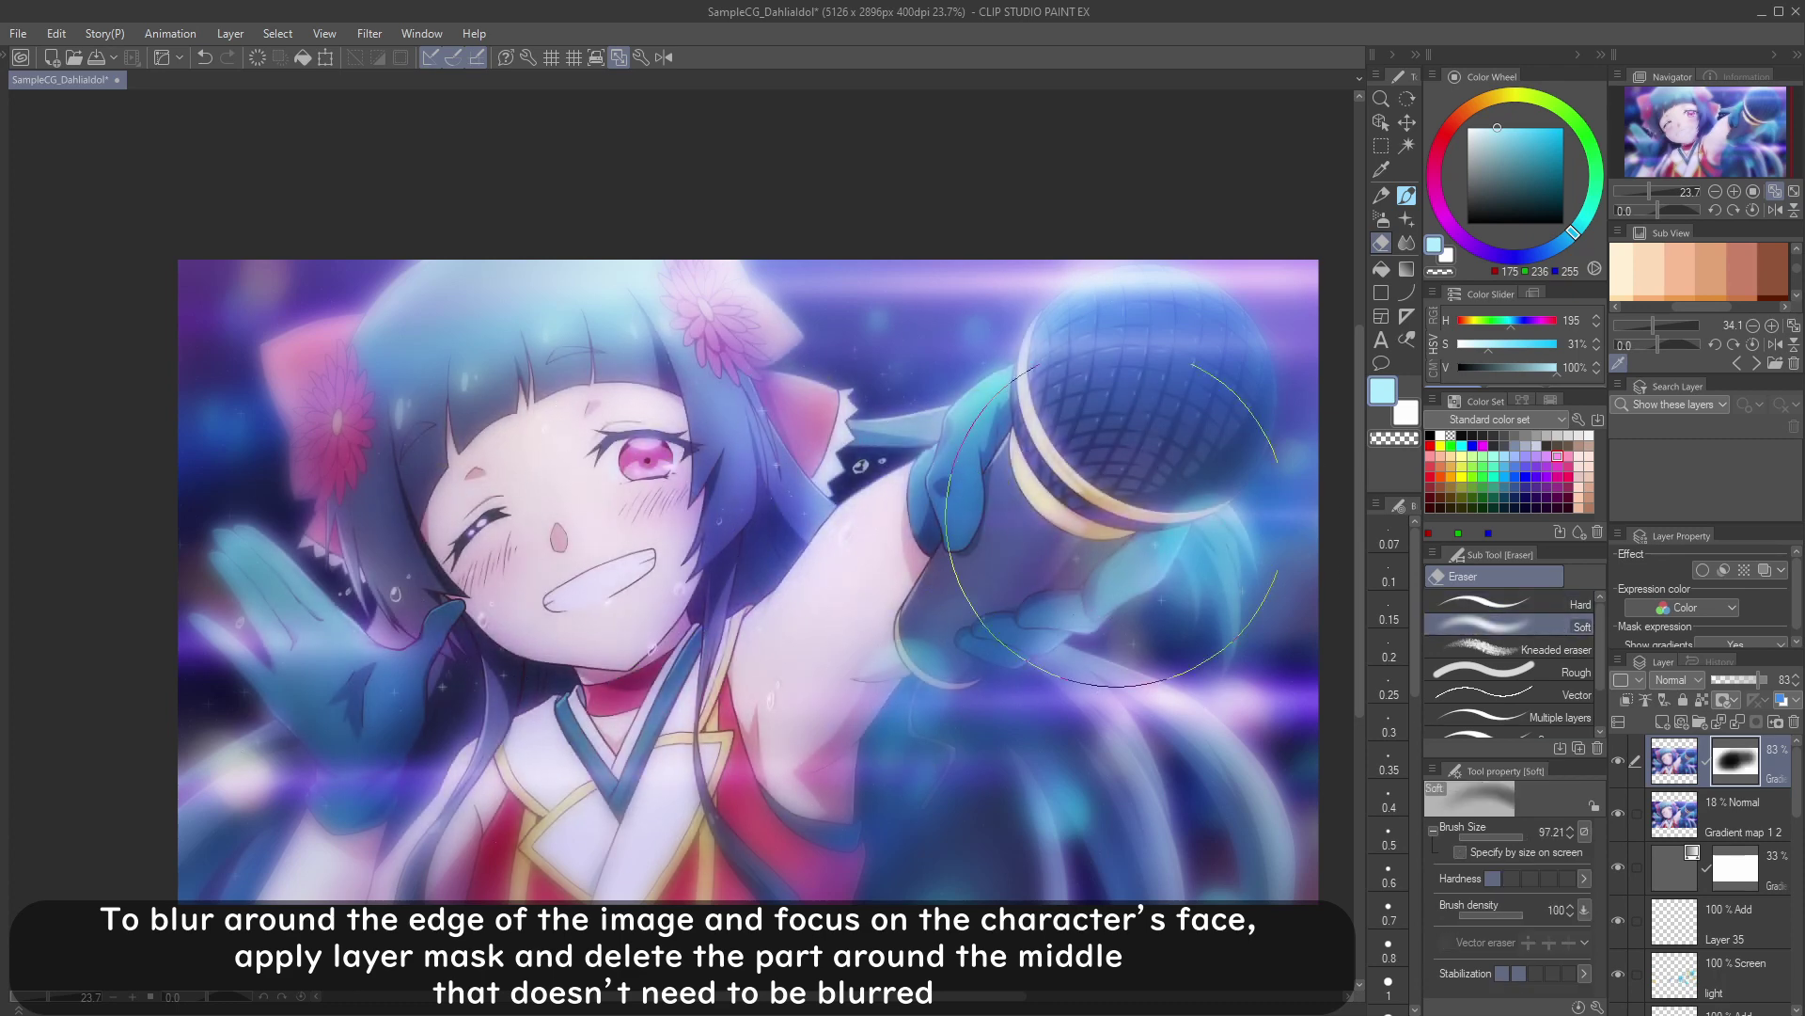
mouse_move(342, 758)
mouse_down()
mouse_move(416, 602)
mouse_move(527, 492)
mouse_move(594, 473)
mouse_move(461, 695)
mouse_move(719, 454)
mouse_move(270, 700)
mouse_move(1026, 736)
mouse_move(1174, 520)
mouse_move(827, 489)
mouse_move(1128, 752)
mouse_move(969, 828)
mouse_up()
Step: Switch to the Soft airbrush and lower the masked blur layer's opacity to 67%
key(b)
key(b)
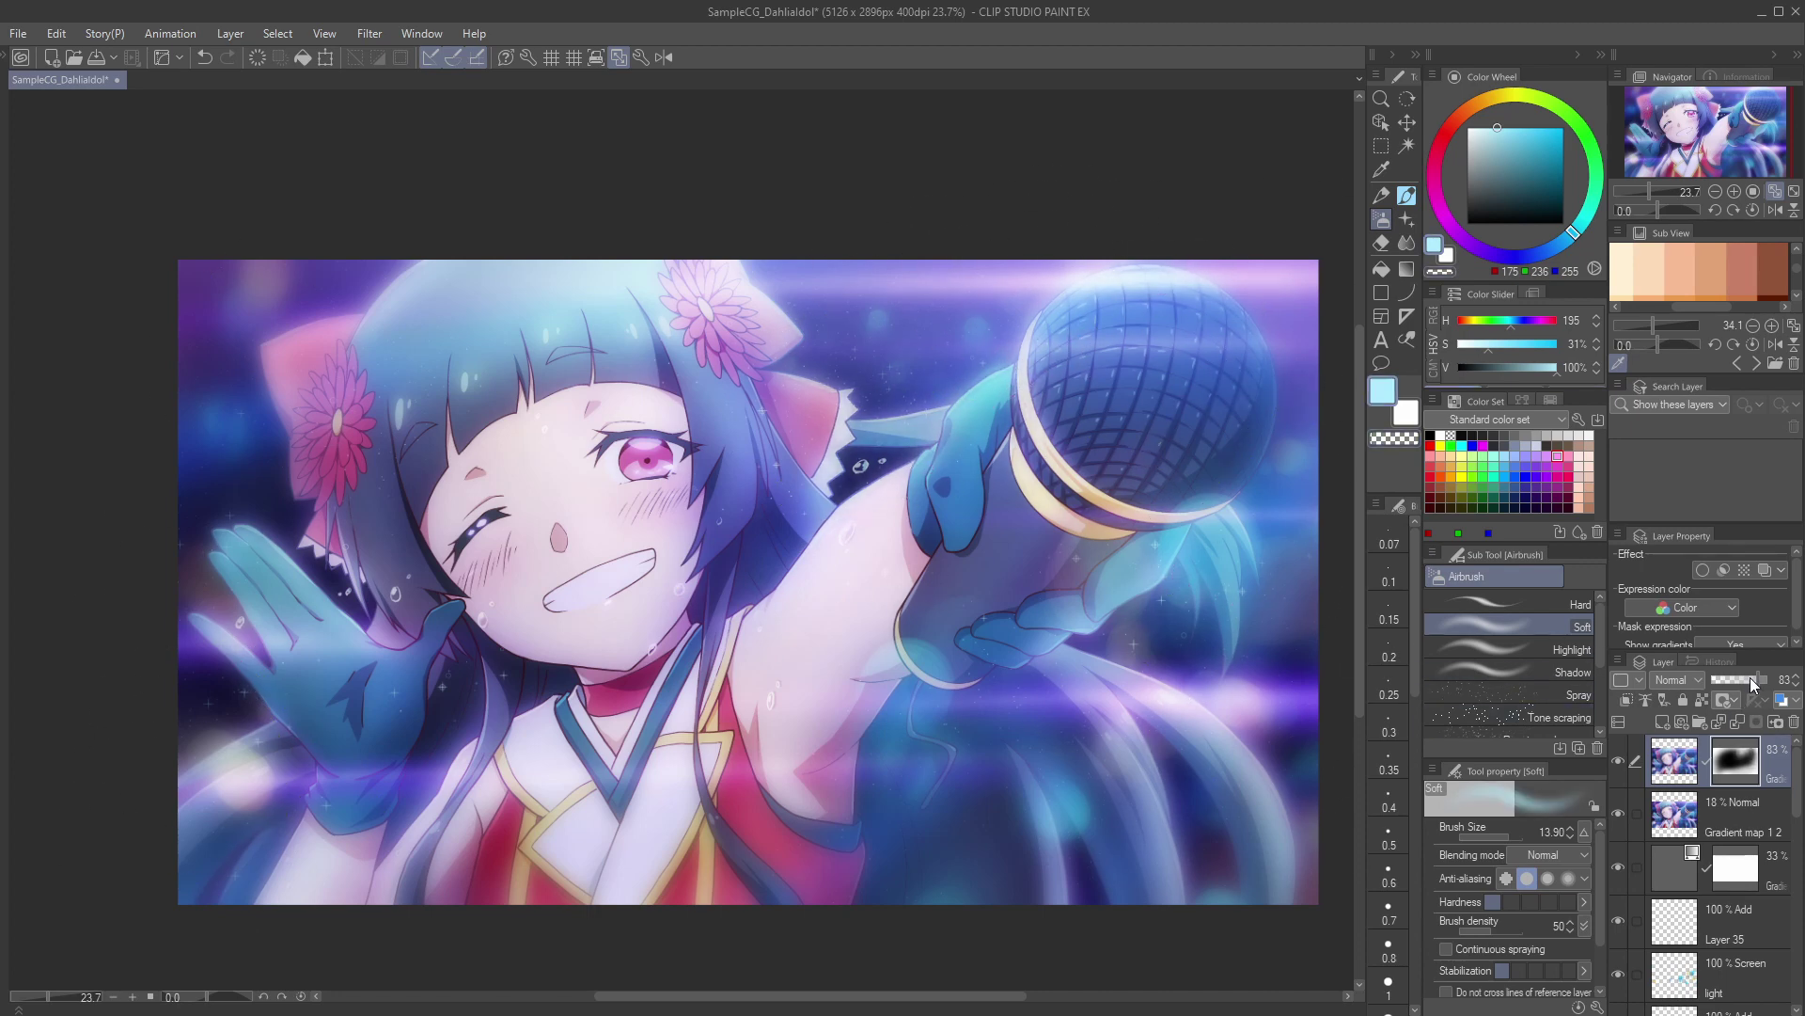
drag(1760, 679, 1748, 681)
mouse_move(1124, 669)
mouse_down()
mouse_move(1070, 641)
mouse_move(1162, 648)
mouse_up()
scroll(1071, 641, up, 1)
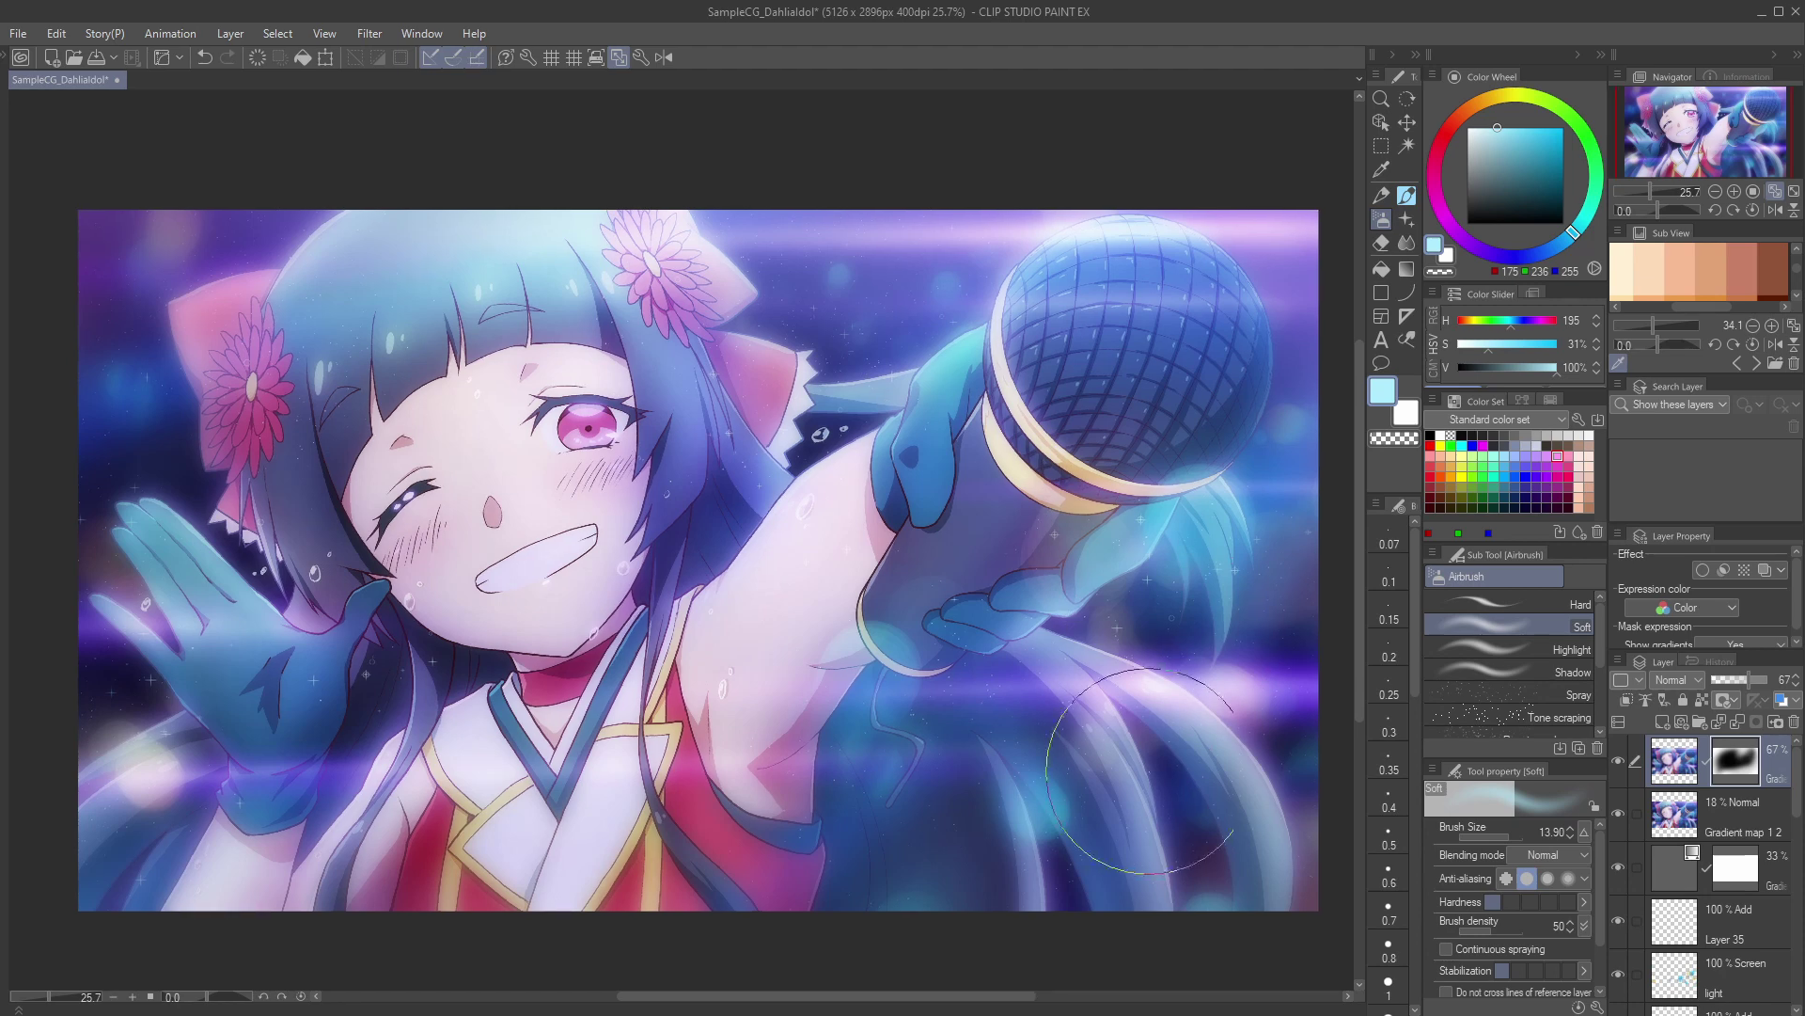
Step: Create a raster layer on top in Screen mode and choose a blue with hue 215 and saturation 75%
click(1662, 721)
click(1678, 680)
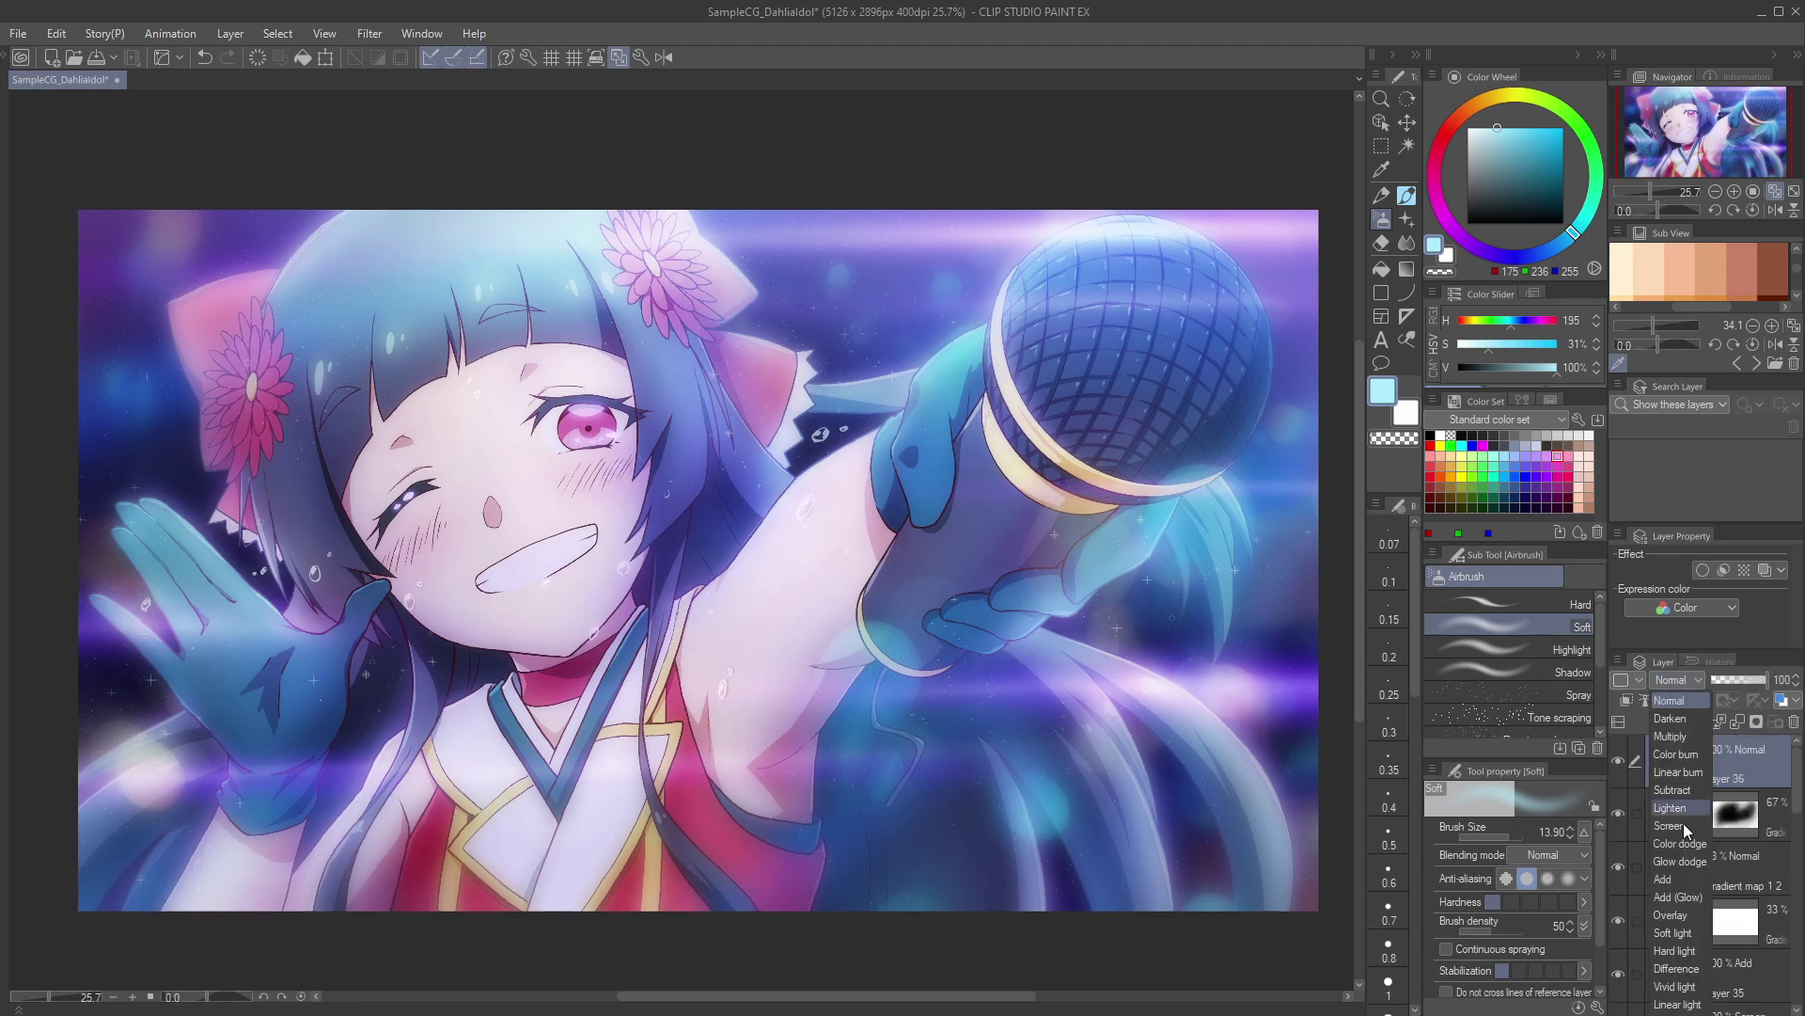
click(1681, 828)
click(1538, 127)
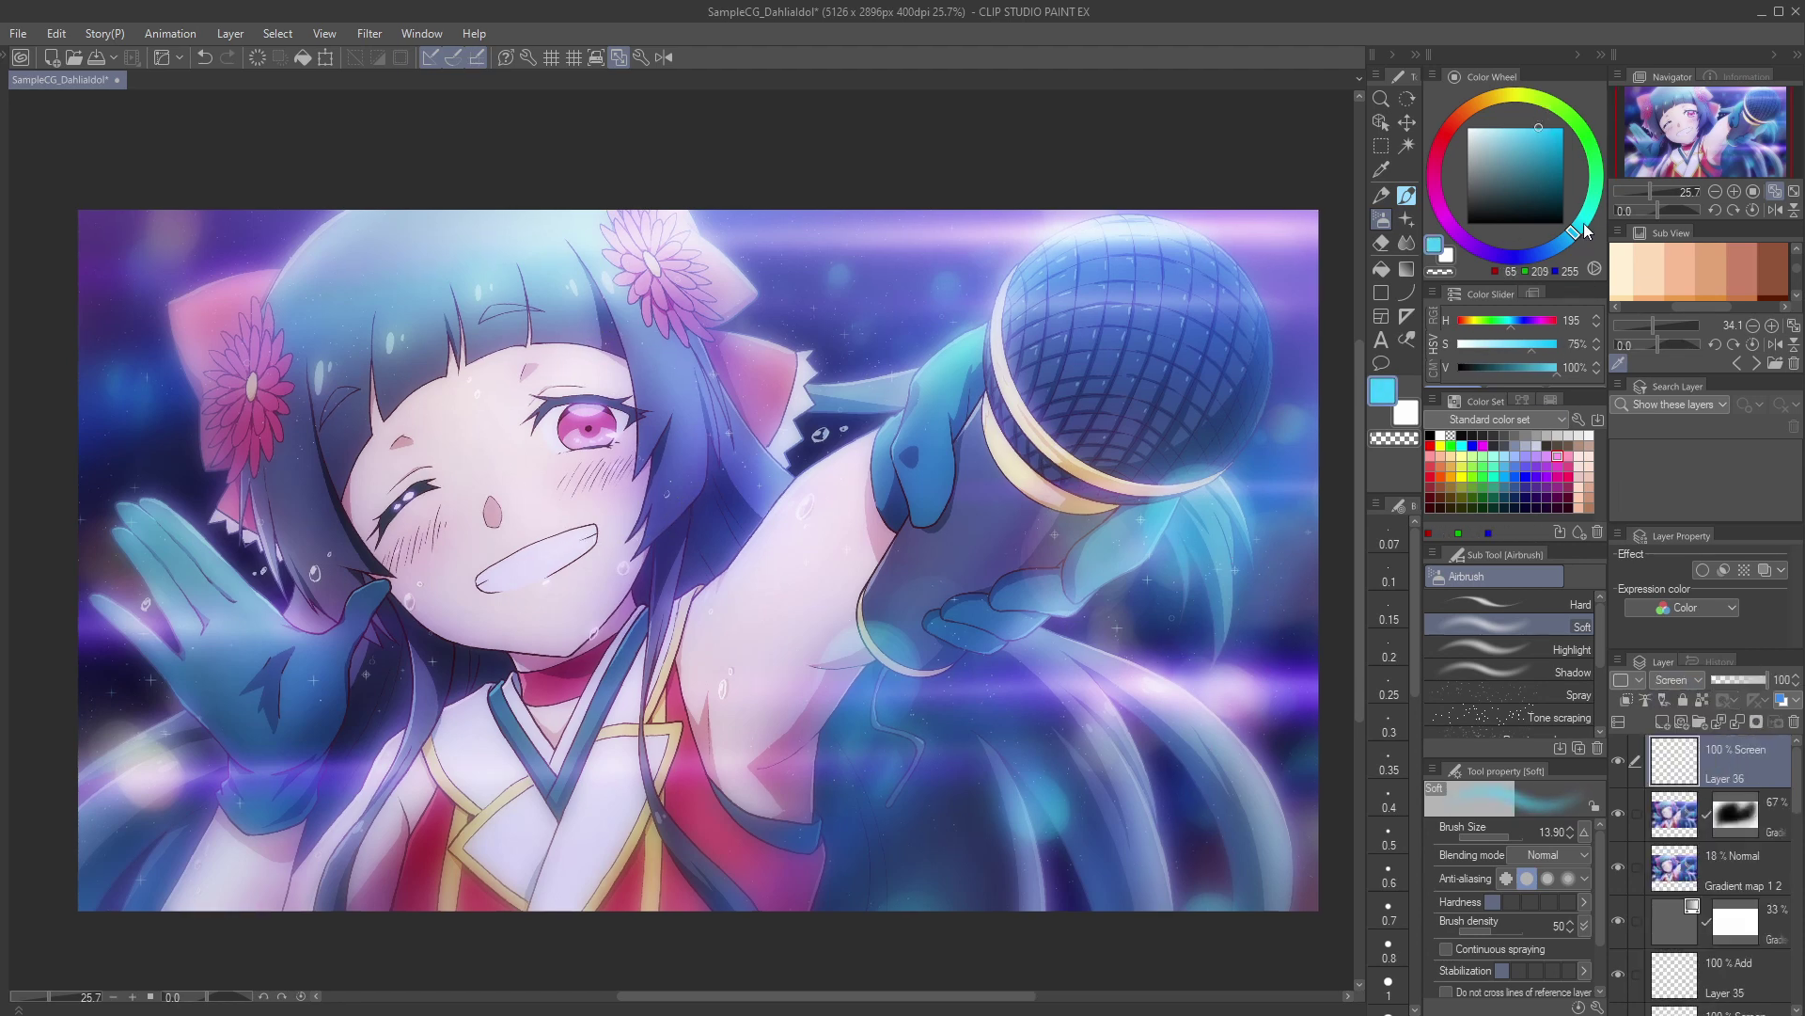
drag(1572, 233, 1549, 249)
Step: Try blue Soft airbrush glows over the microphone and the open eye on the Screen layer
drag(1081, 247, 1174, 362)
scroll(587, 403, up, 5)
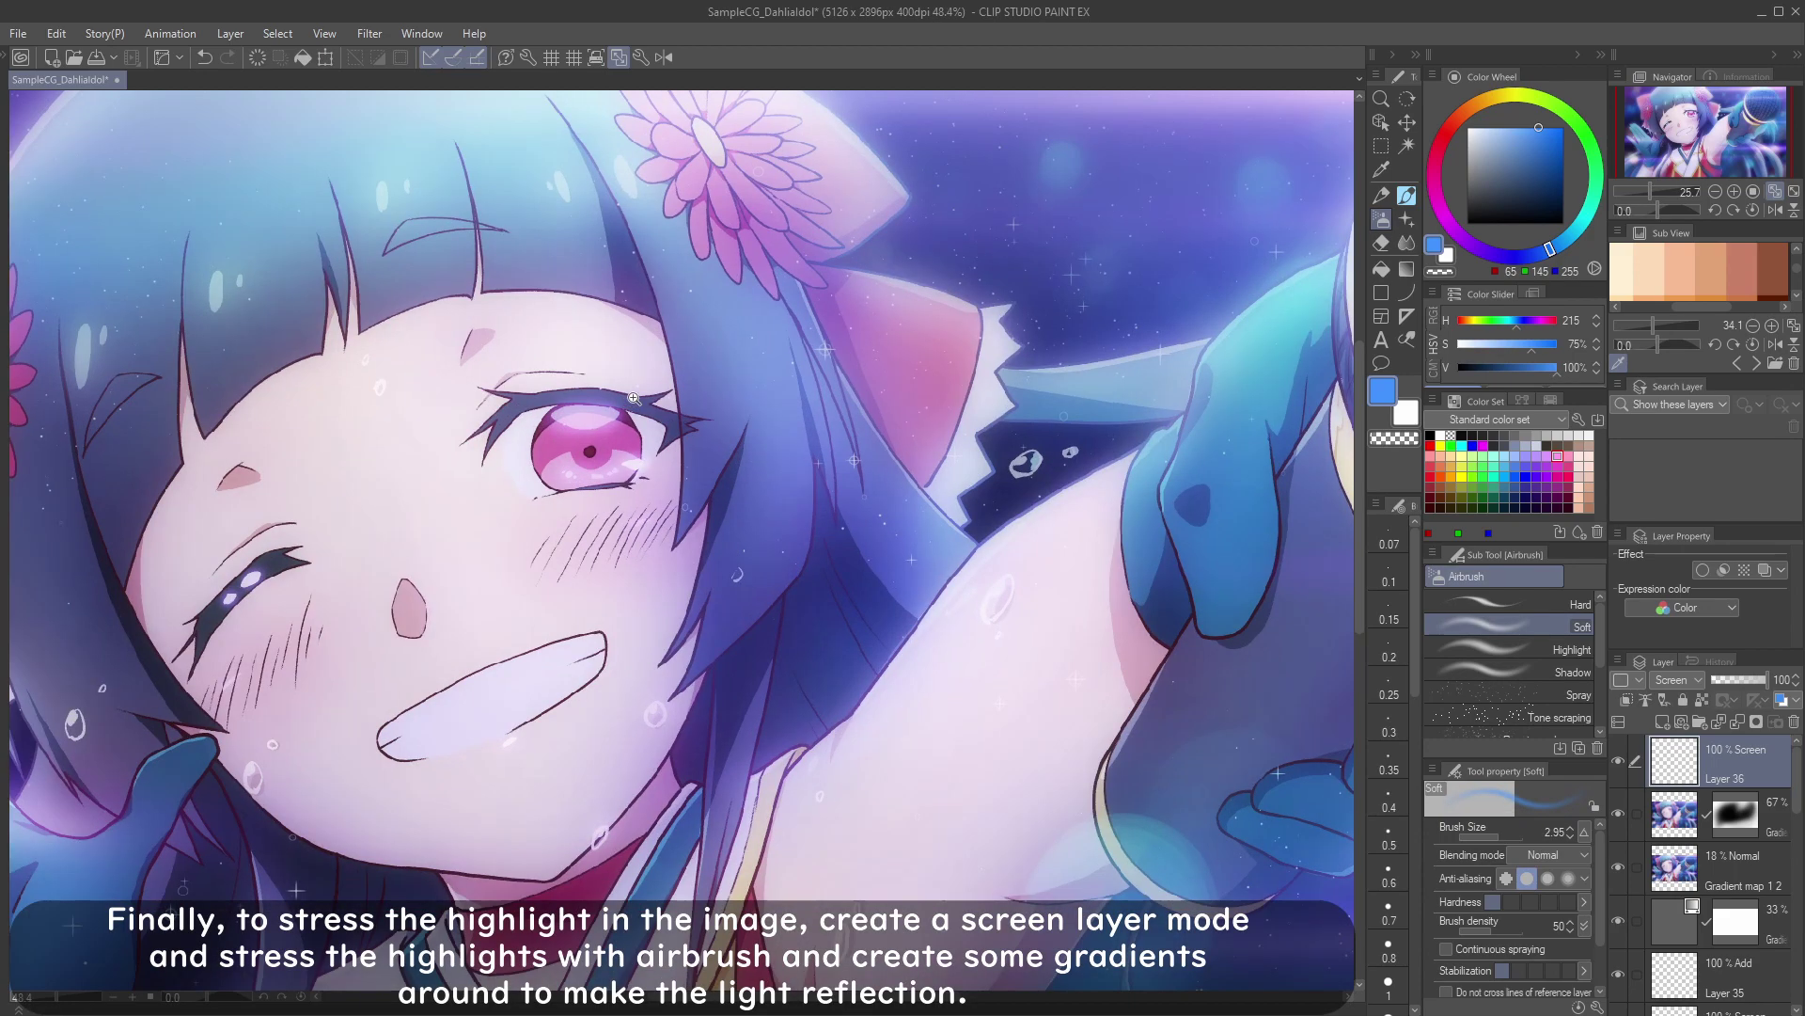
key(bracketleft)
mouse_move(557, 419)
mouse_down()
mouse_move(616, 414)
mouse_move(660, 476)
mouse_up()
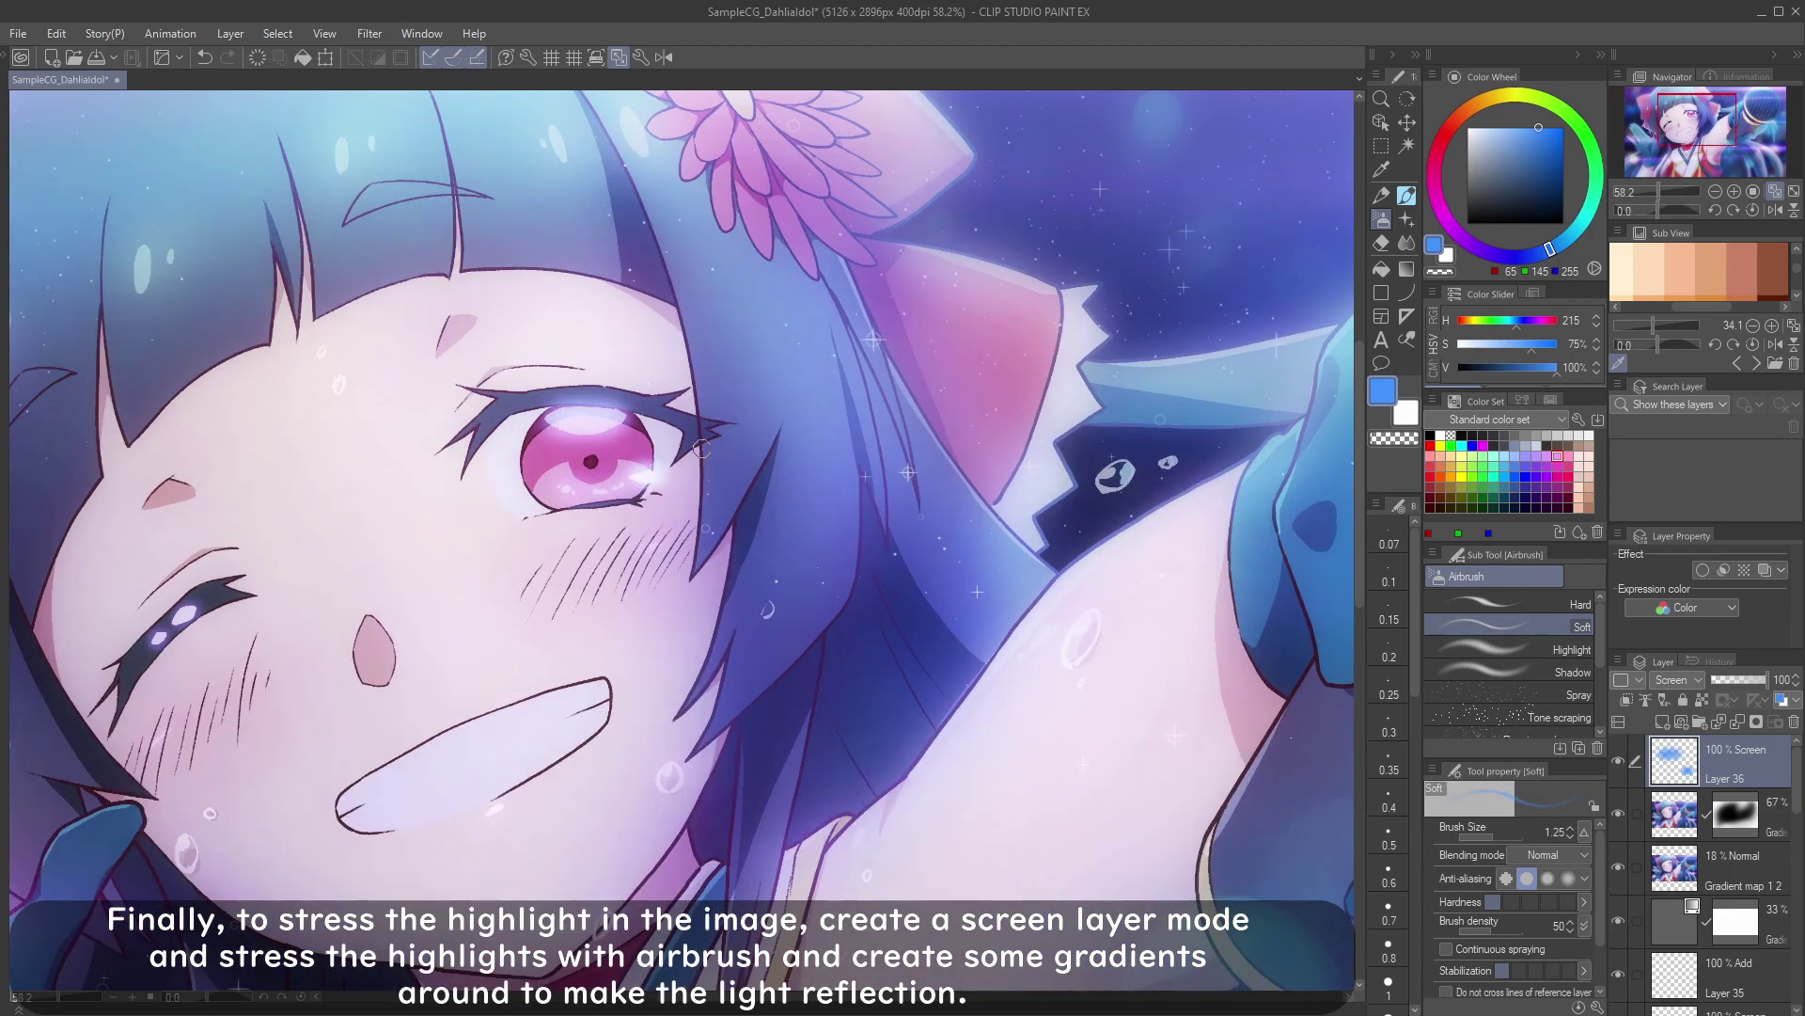
Step: Clear the Screen layer and airbrush a violet glow (hue 254, saturation 75%) on the eye highlights and nearby droplets
drag(1546, 255, 1495, 257)
key(Delete)
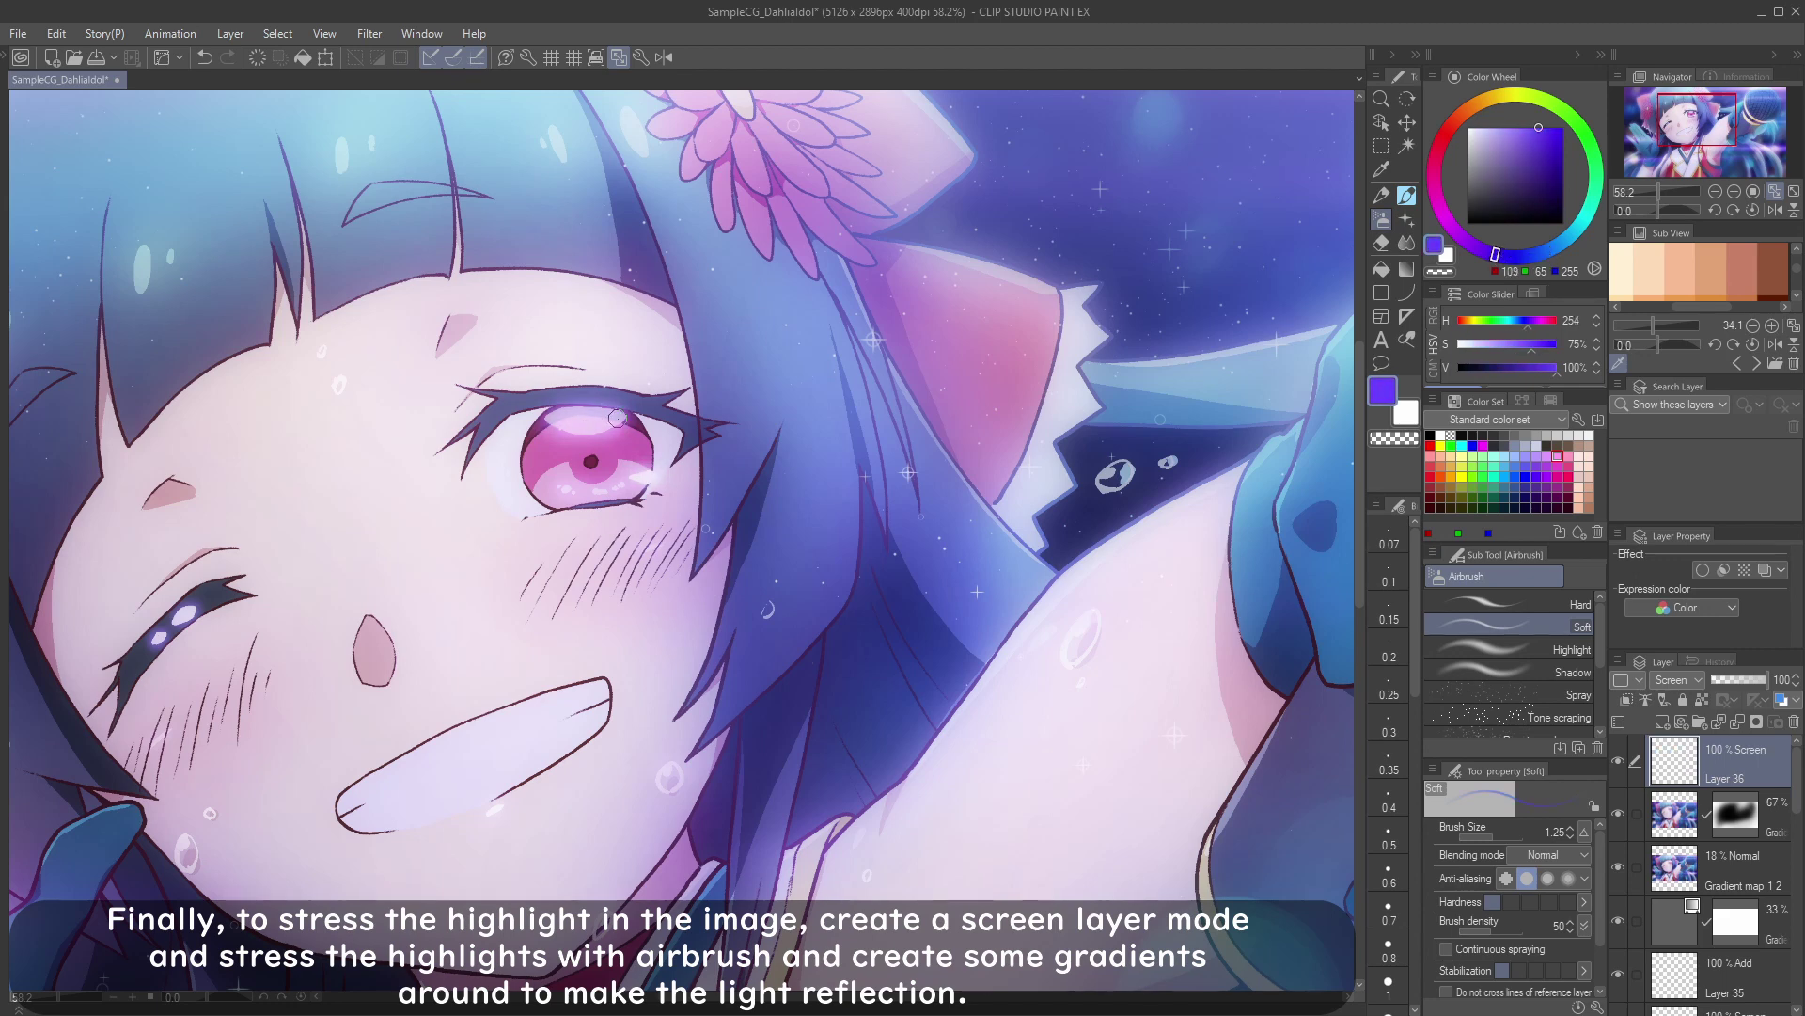
drag(655, 477, 609, 487)
drag(195, 604, 175, 622)
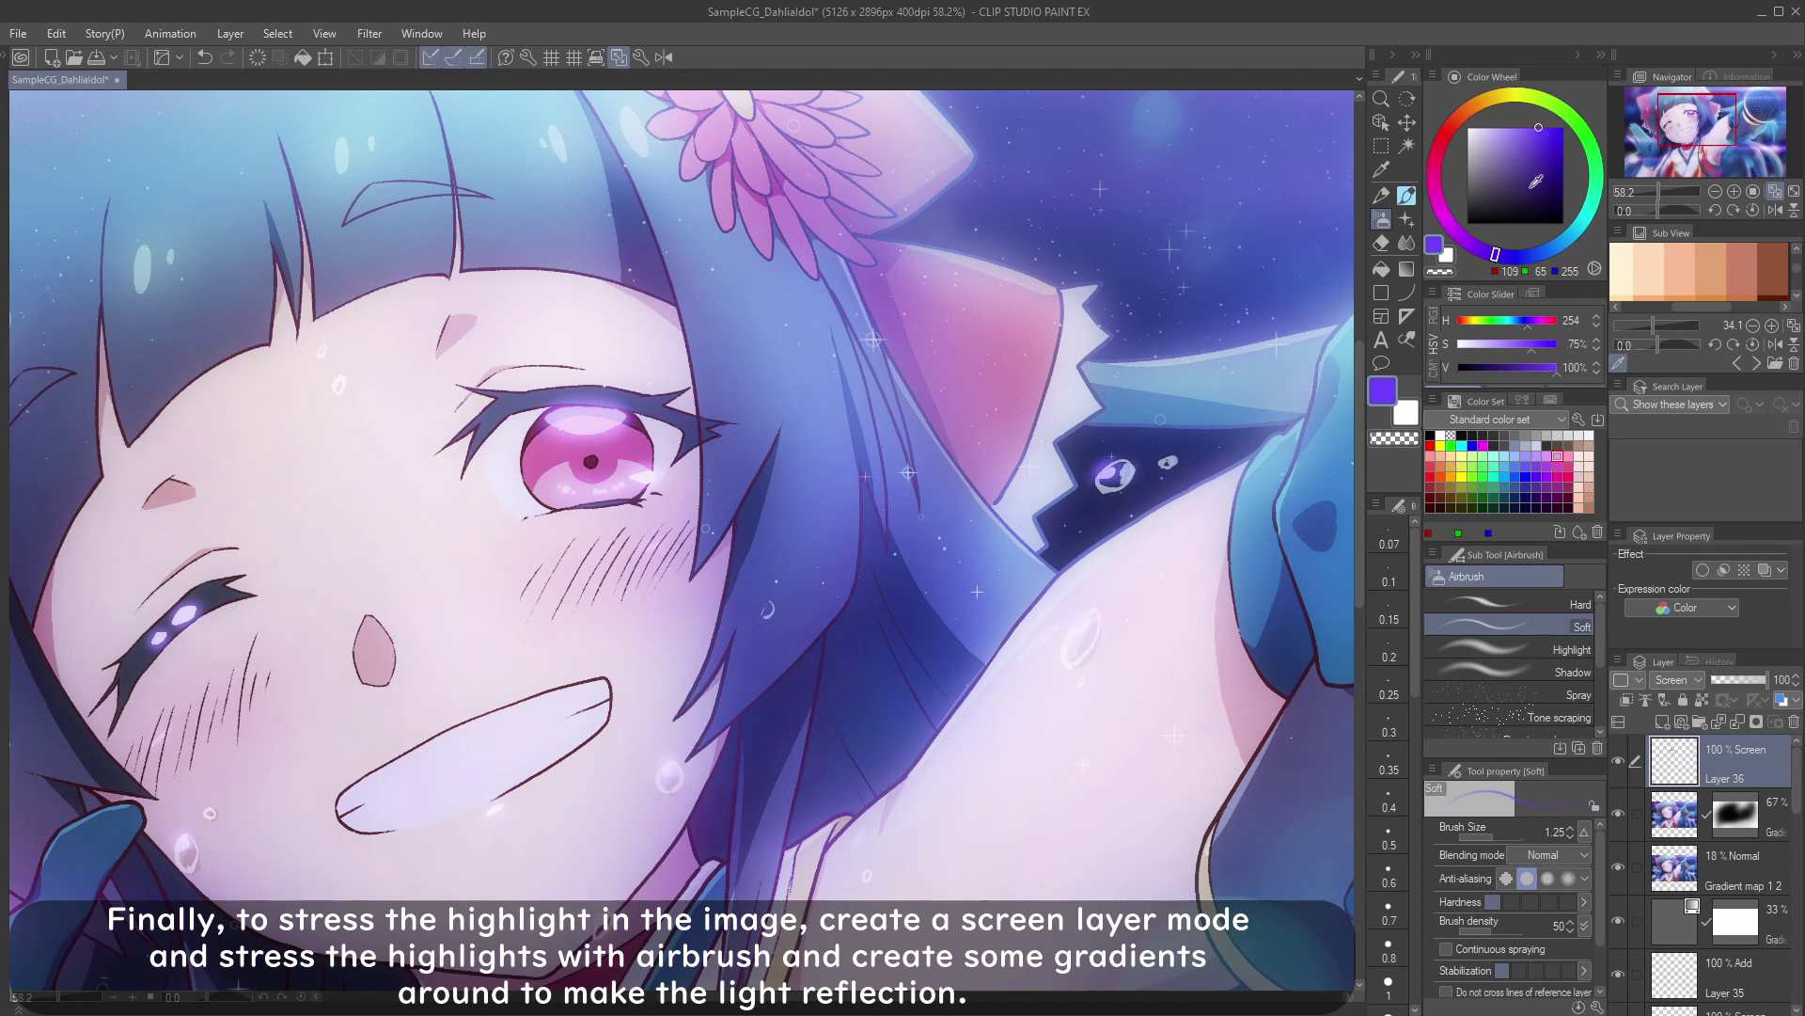
Step: Change the colour to light blue (hue 204) and airbrush the open eye's upper highlight and the droplet beside the ribbon
drag(1535, 254, 1563, 242)
drag(592, 435, 598, 434)
drag(595, 417, 561, 422)
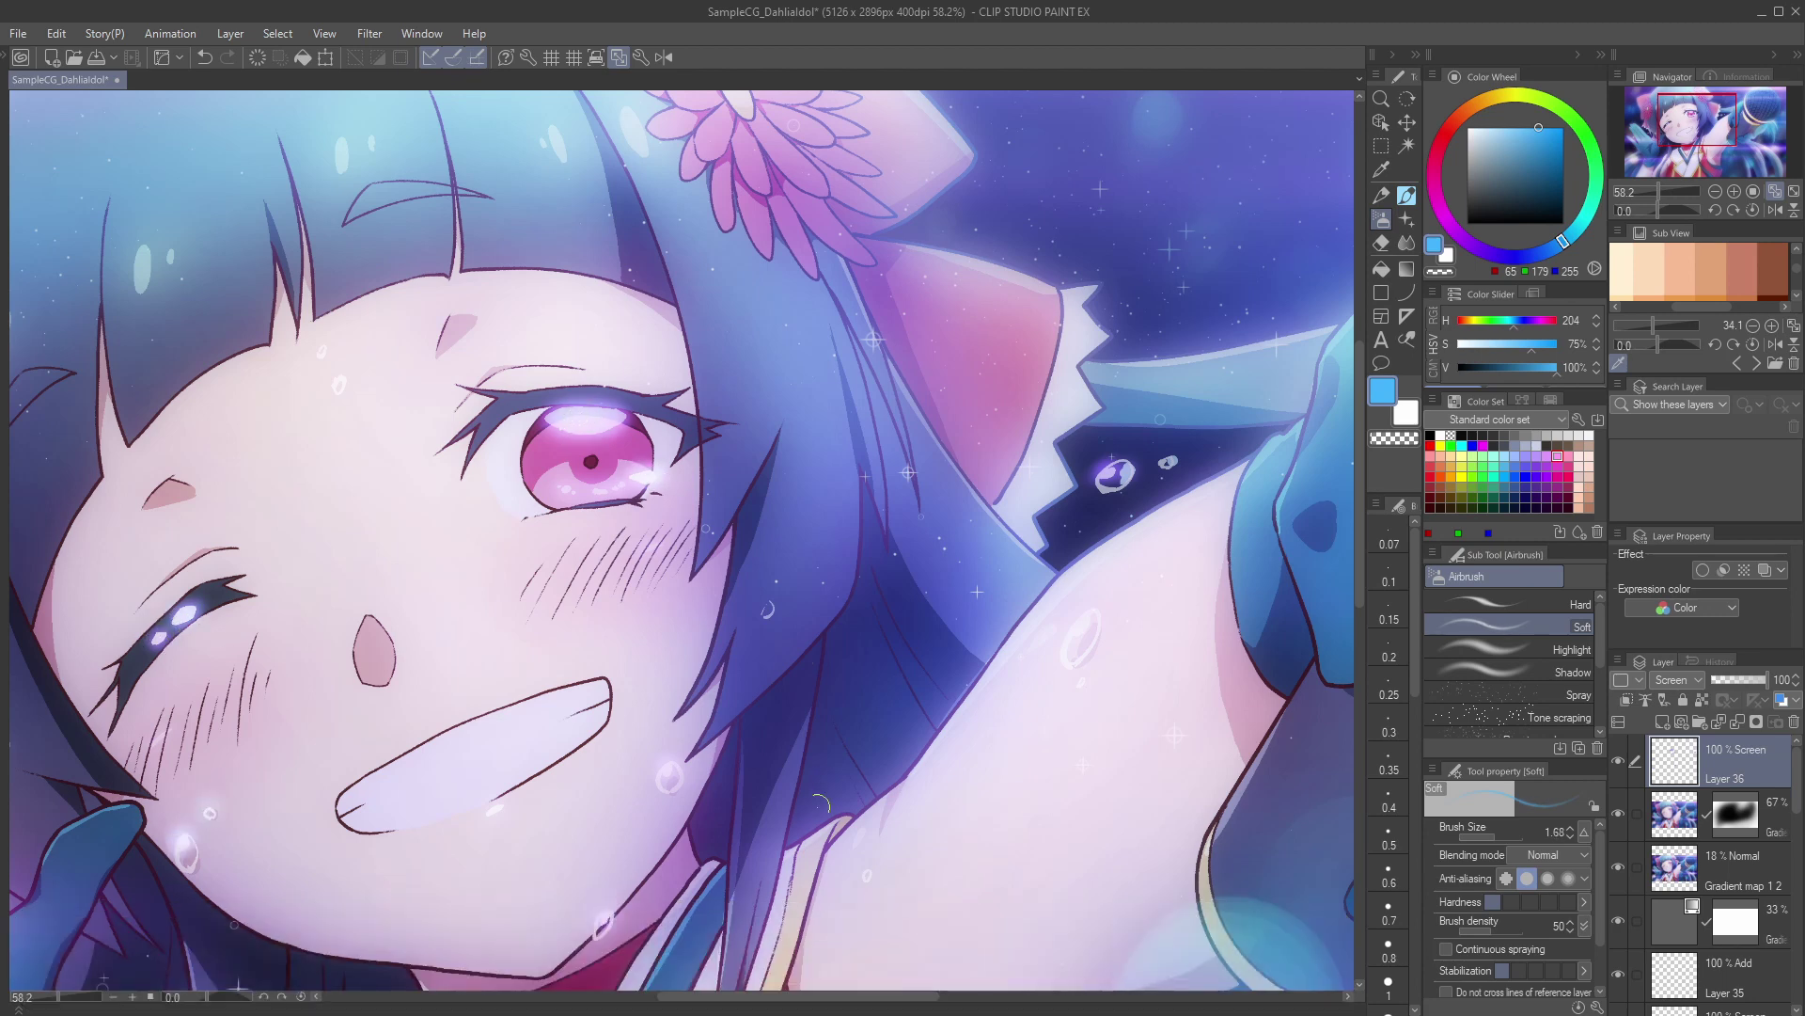
drag(1108, 475, 1115, 471)
Step: Airbrush light blue glows on the closed eye and the remaining droplets of the face, hair and arm, reducing the brush to 1.37
drag(268, 733, 506, 698)
drag(212, 739, 210, 750)
key(ctrl+z)
key(bracketleft)
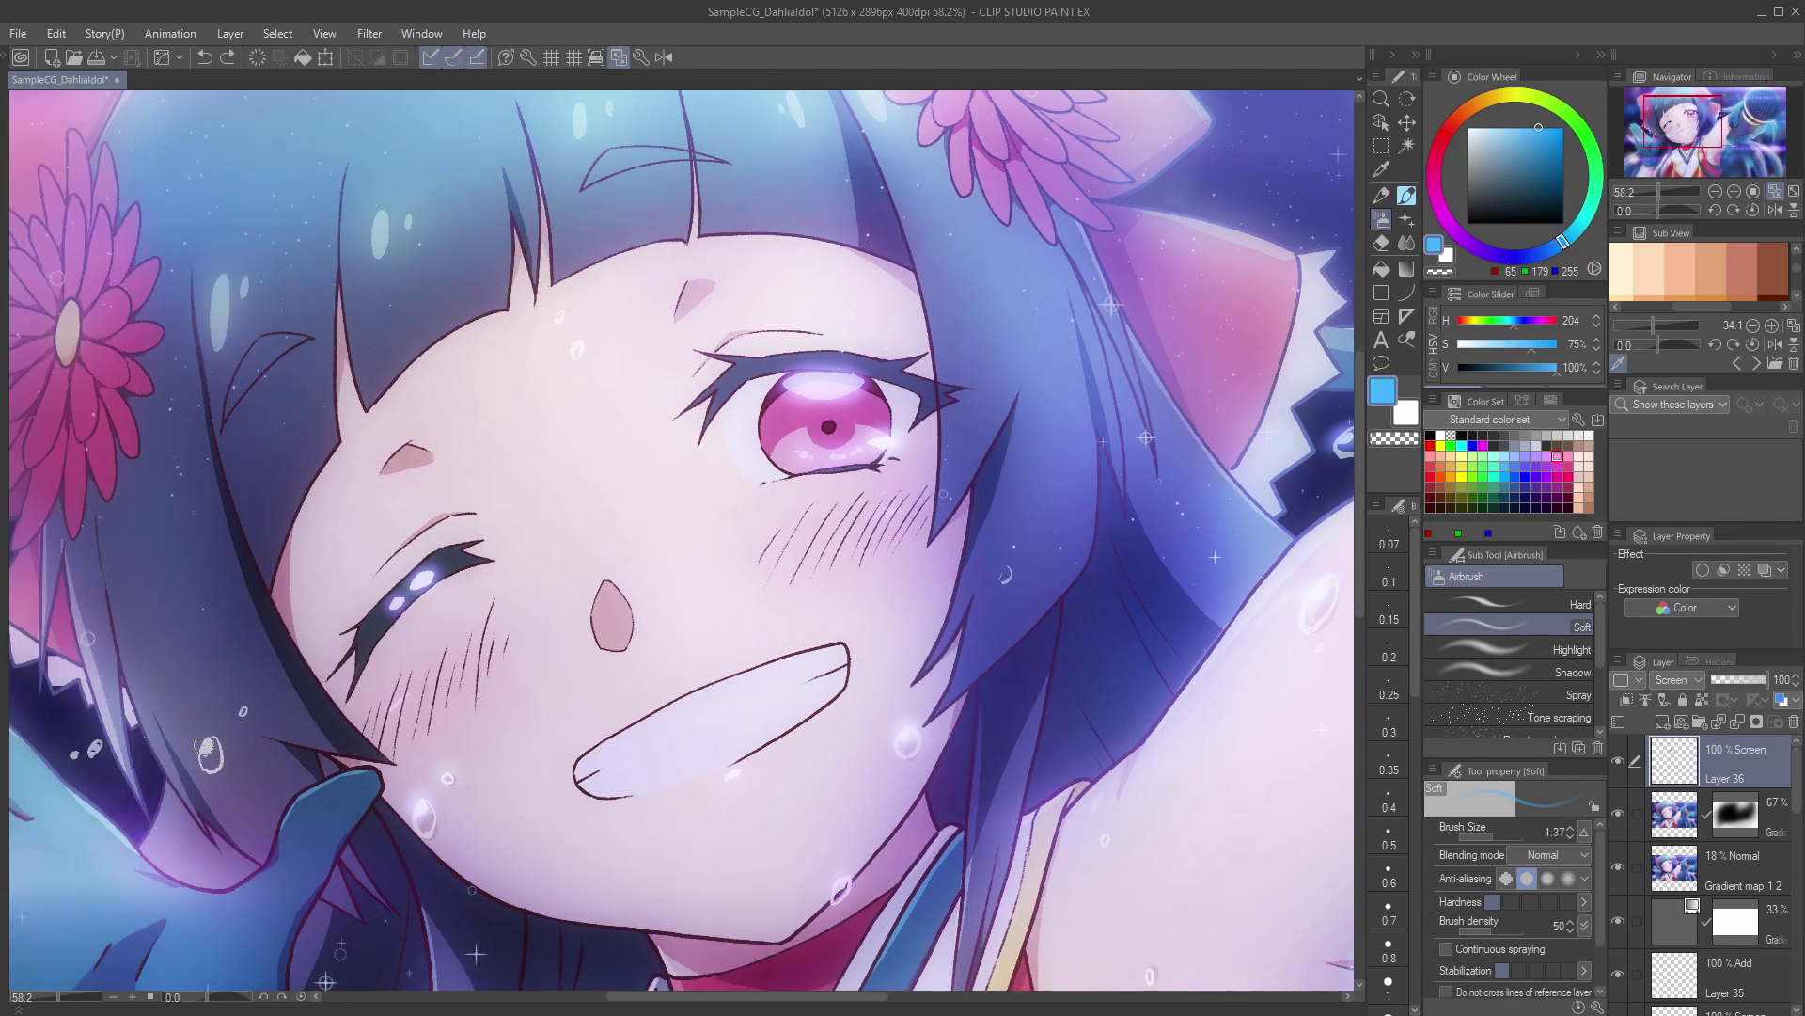
drag(427, 525, 320, 529)
drag(376, 555, 480, 526)
drag(425, 648, 258, 673)
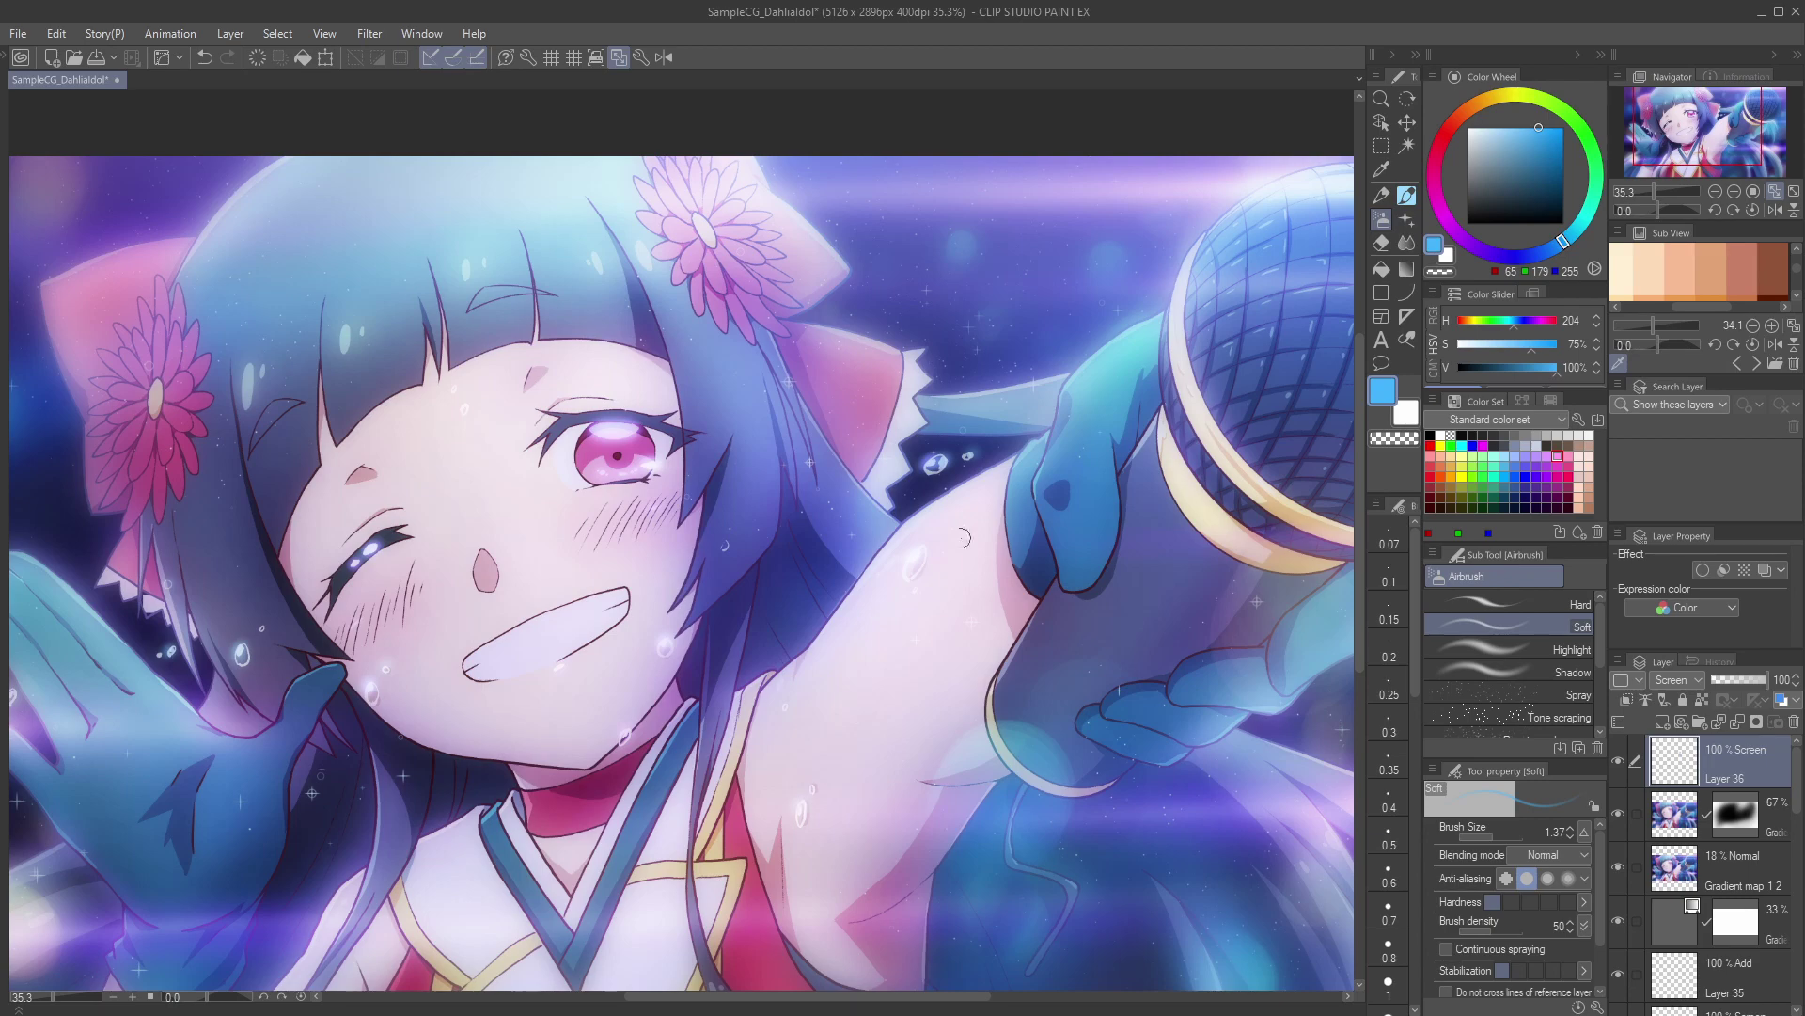
drag(482, 569, 459, 391)
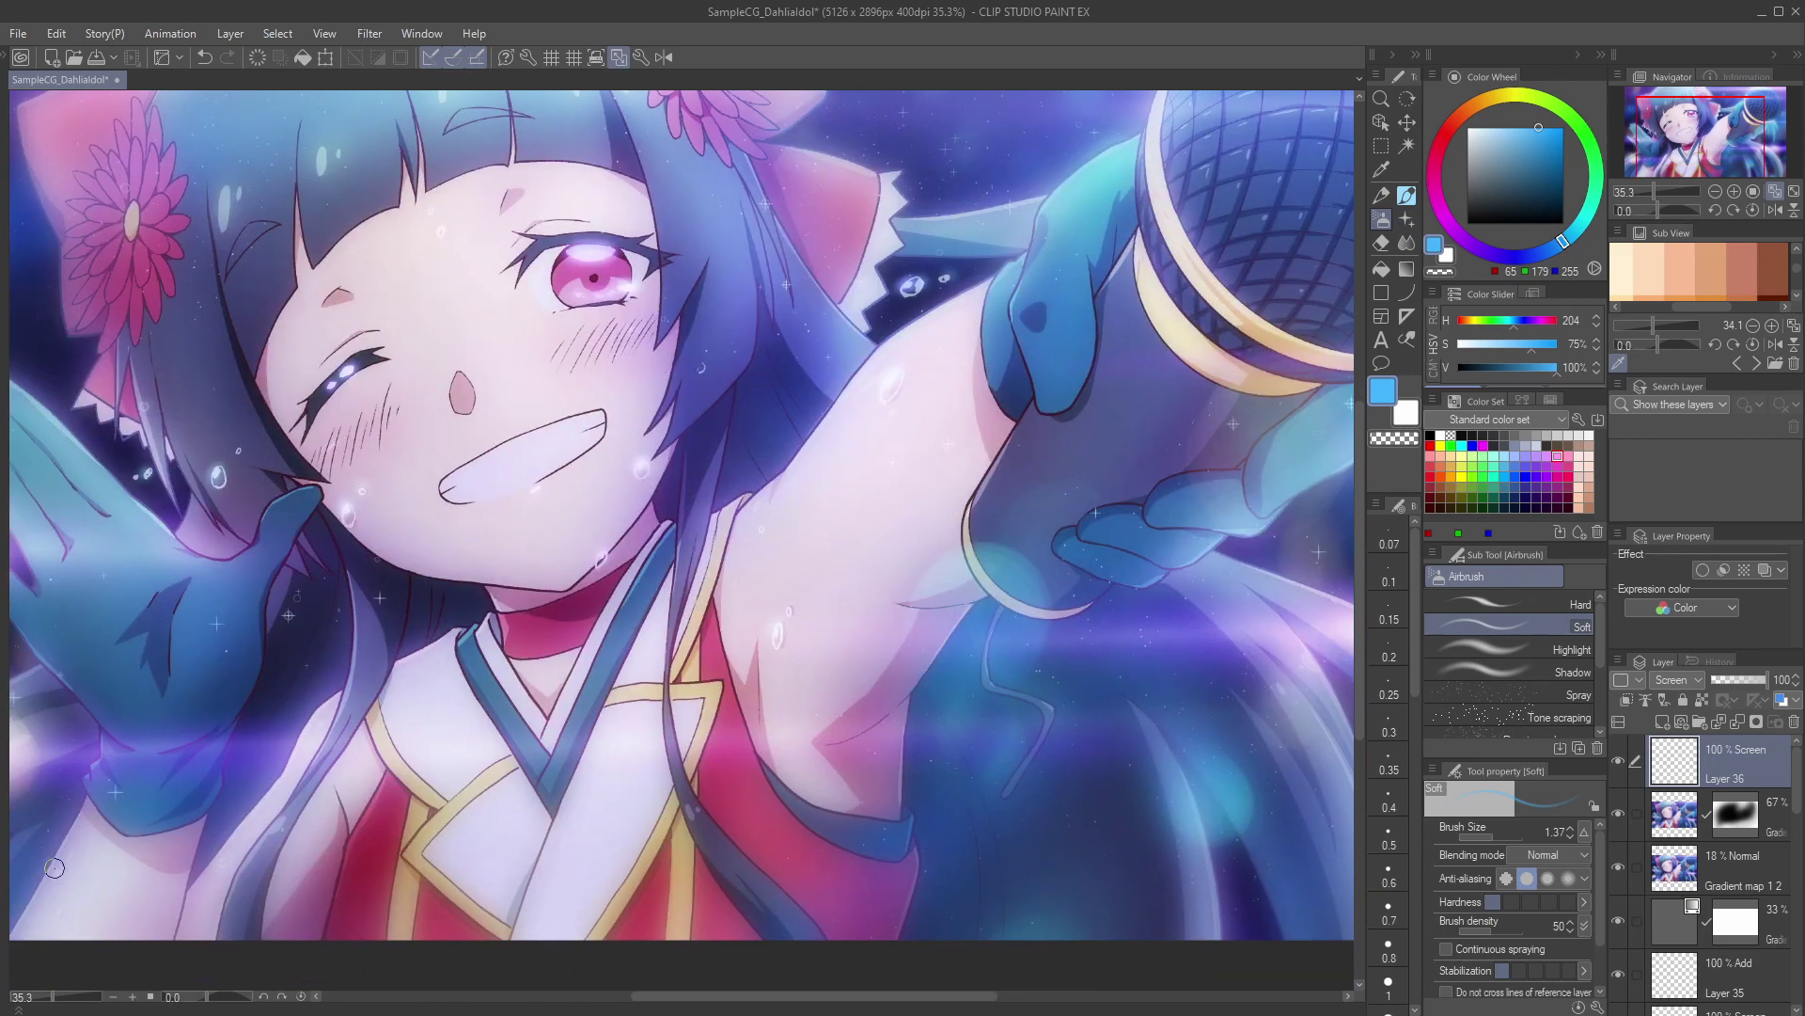
drag(747, 616, 697, 616)
drag(876, 351, 808, 443)
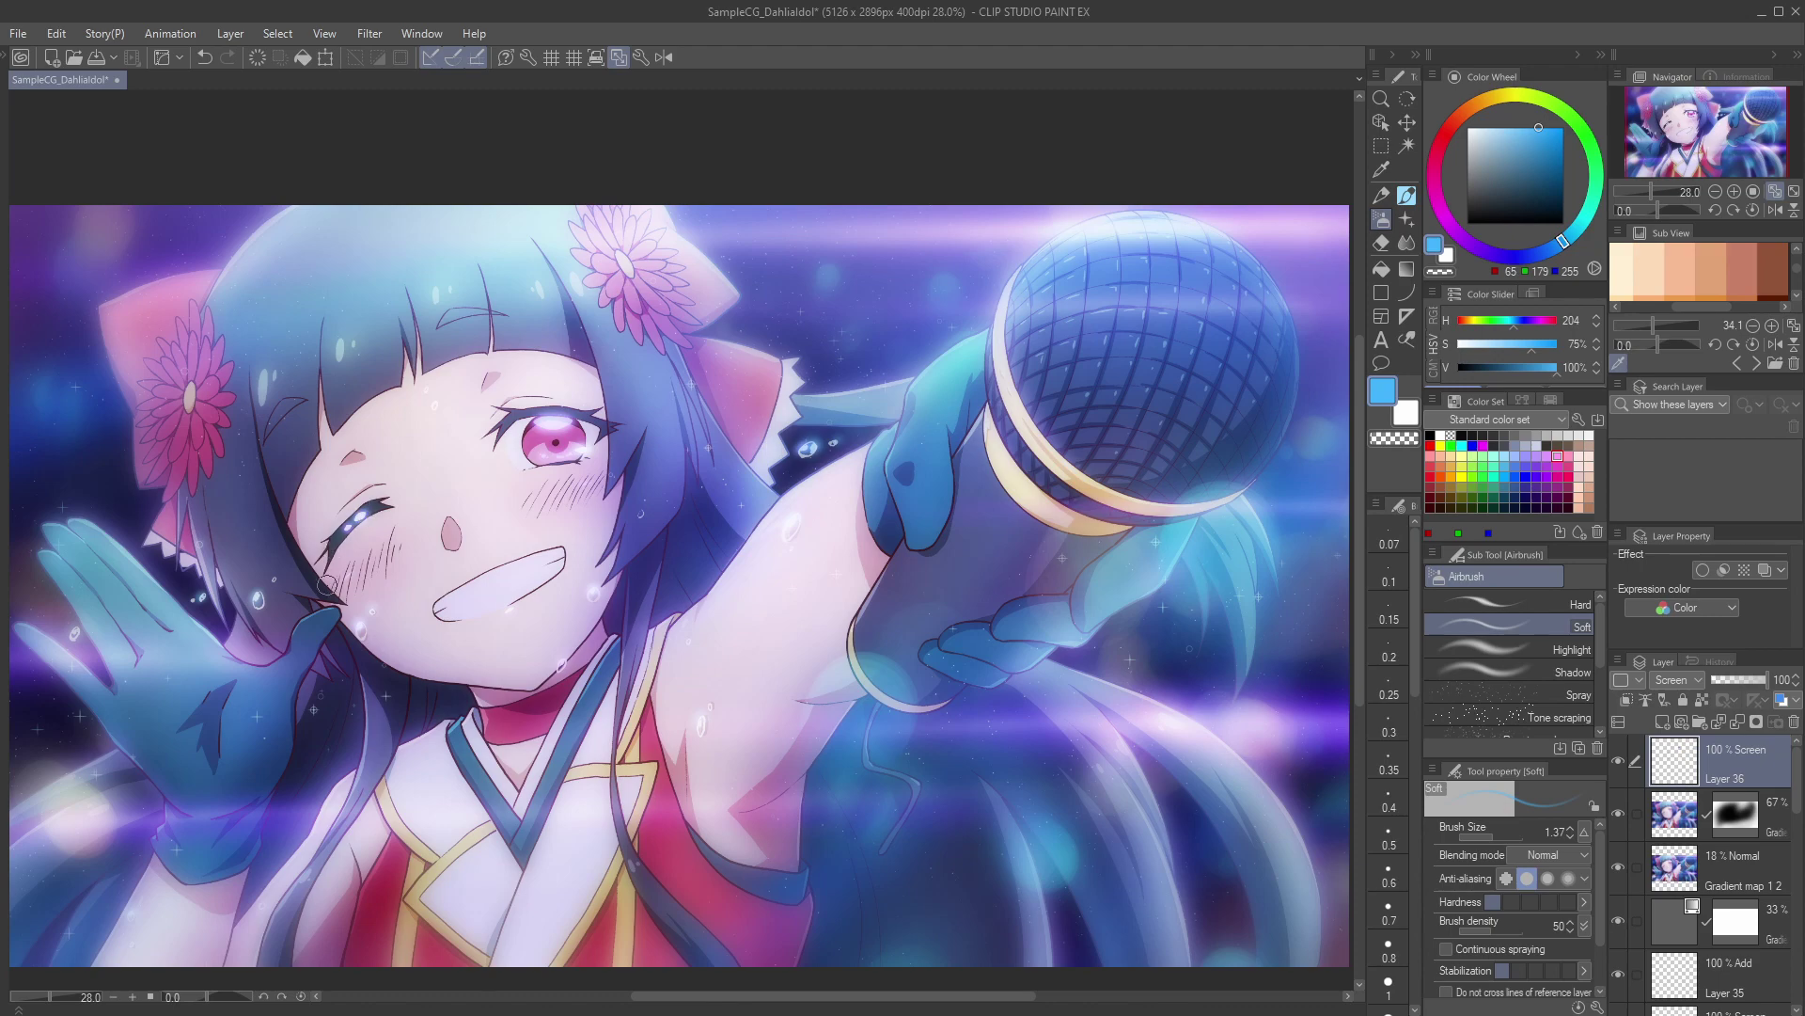
Step: Touch up the light blue airbrush glows on the droplets and costume, enlarging the brush to 6.56
drag(652, 472, 604, 492)
drag(756, 508, 755, 475)
drag(703, 655, 616, 655)
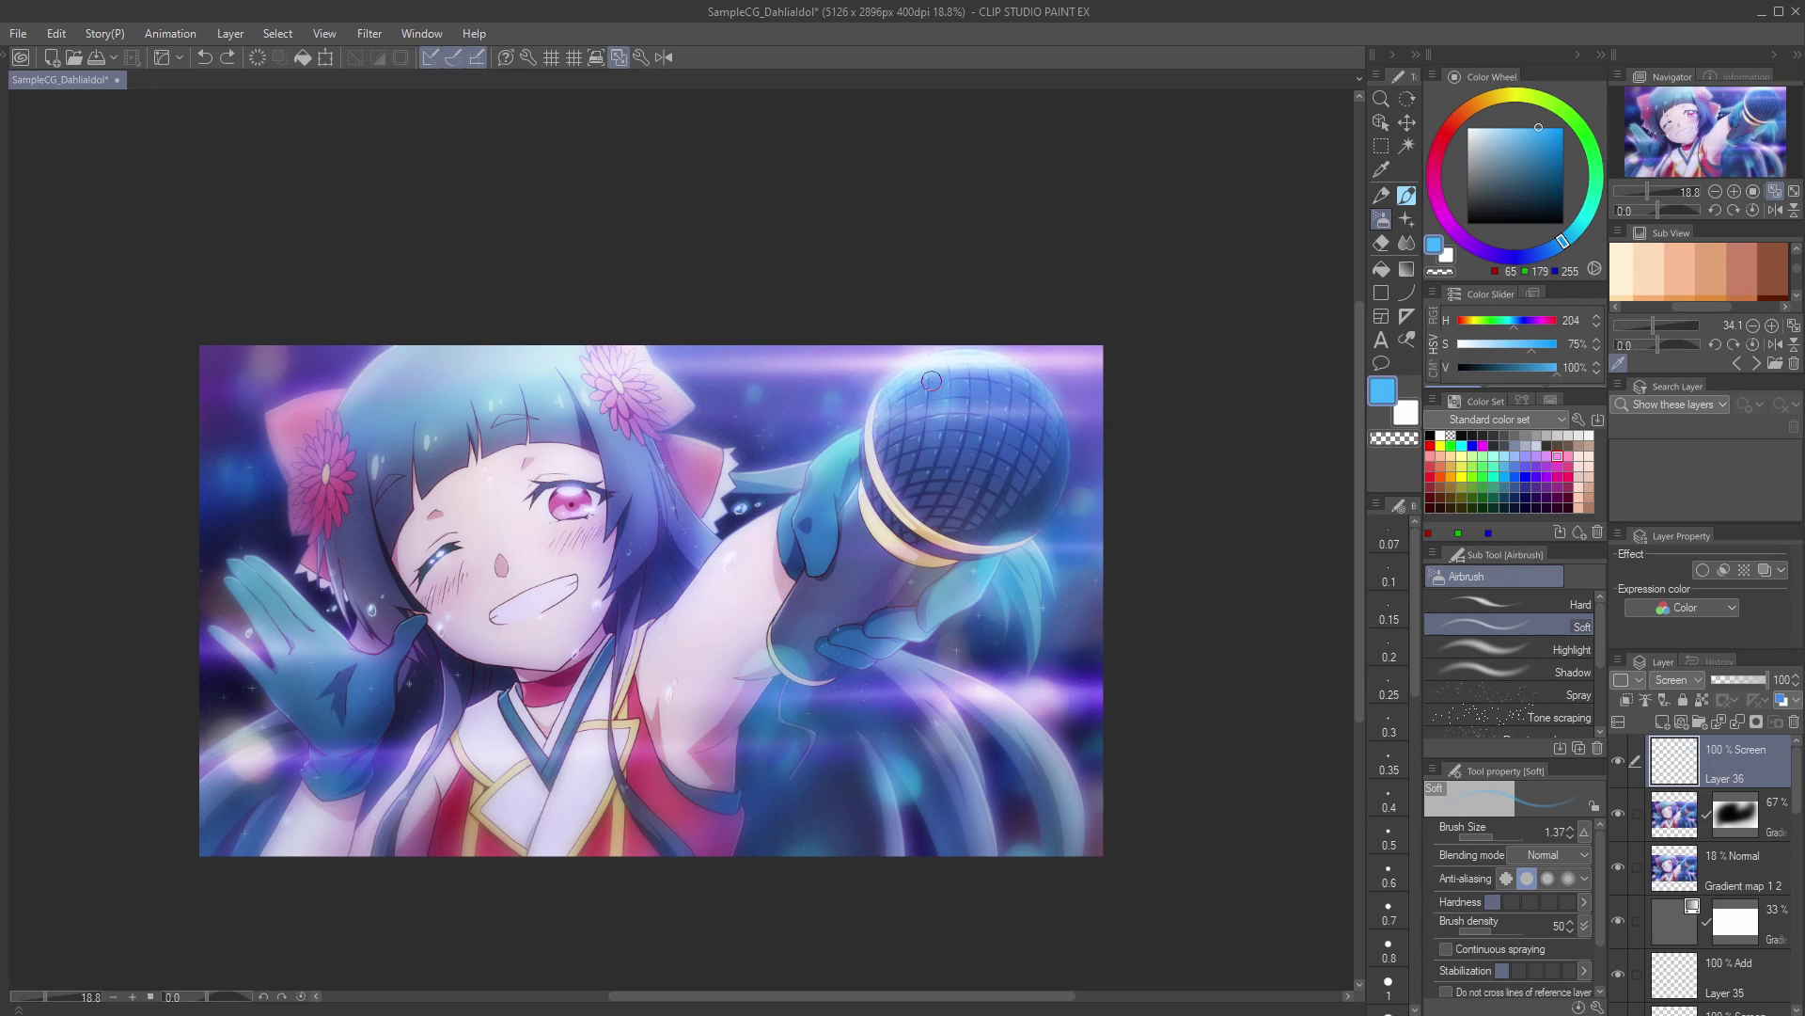
drag(1061, 485, 1027, 533)
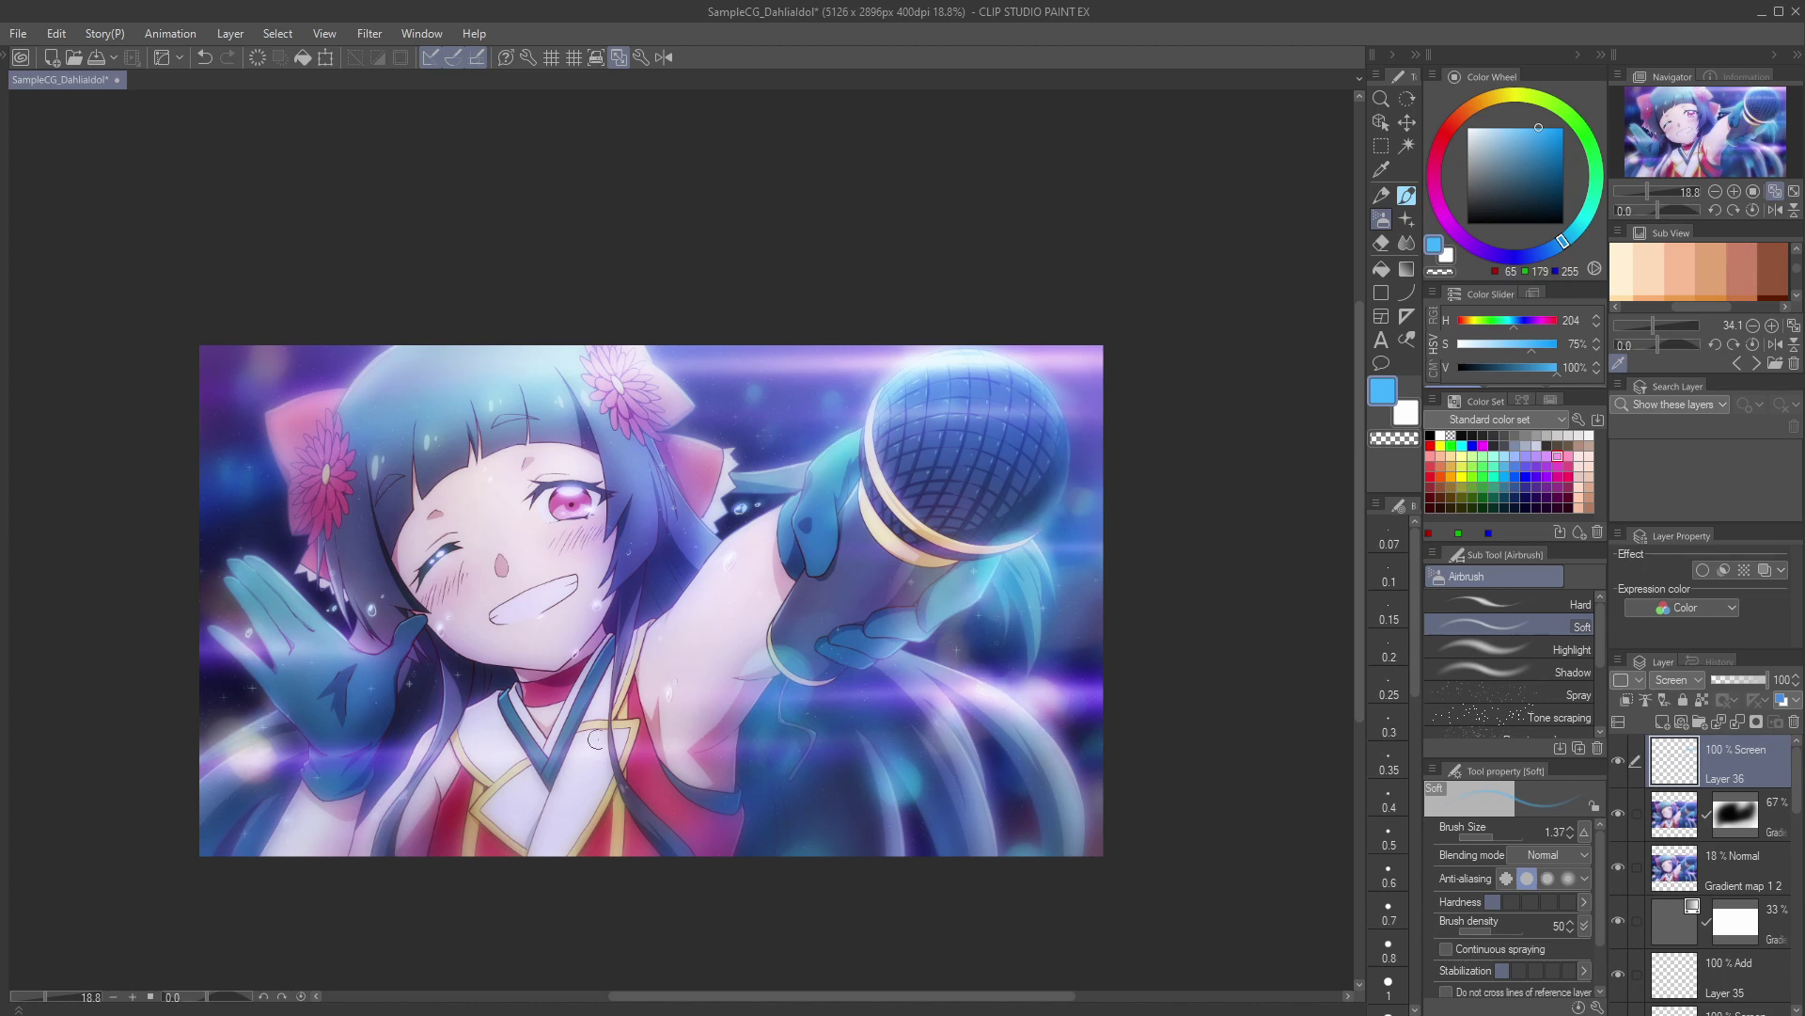
drag(672, 597, 702, 596)
mouse_move(711, 519)
mouse_down()
mouse_move(683, 464)
mouse_move(656, 495)
mouse_up()
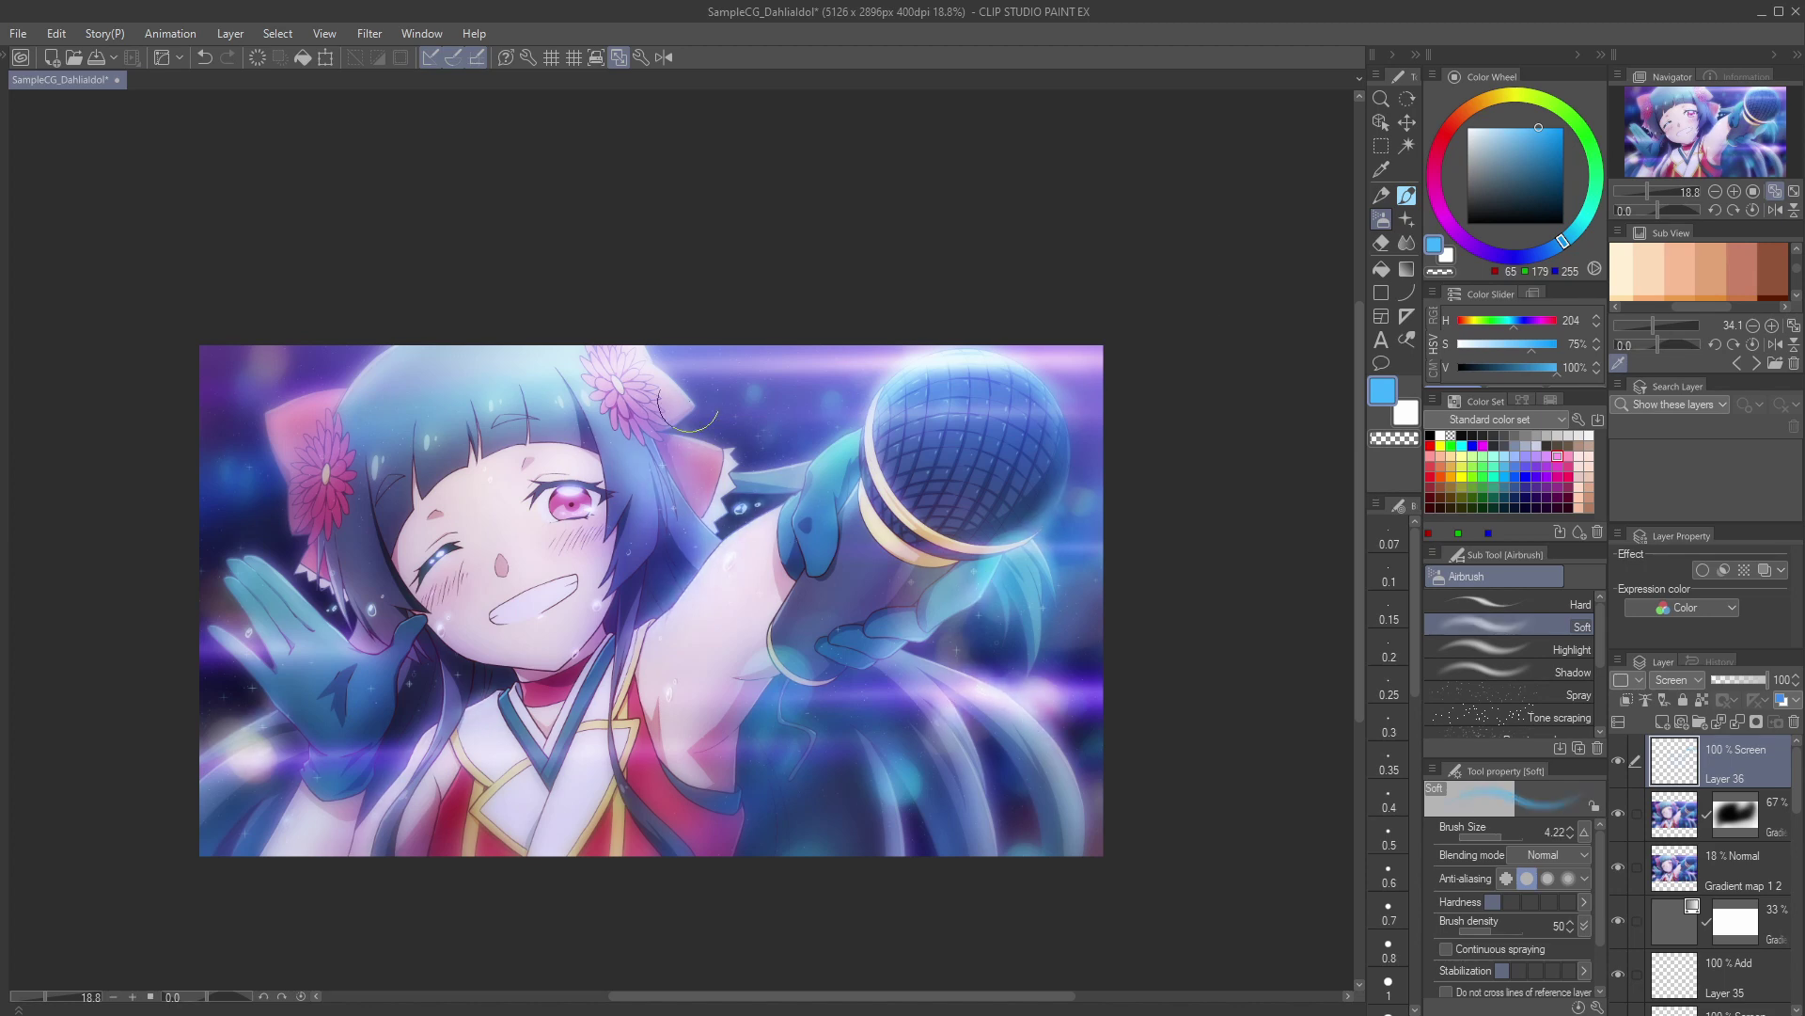
click(1389, 574)
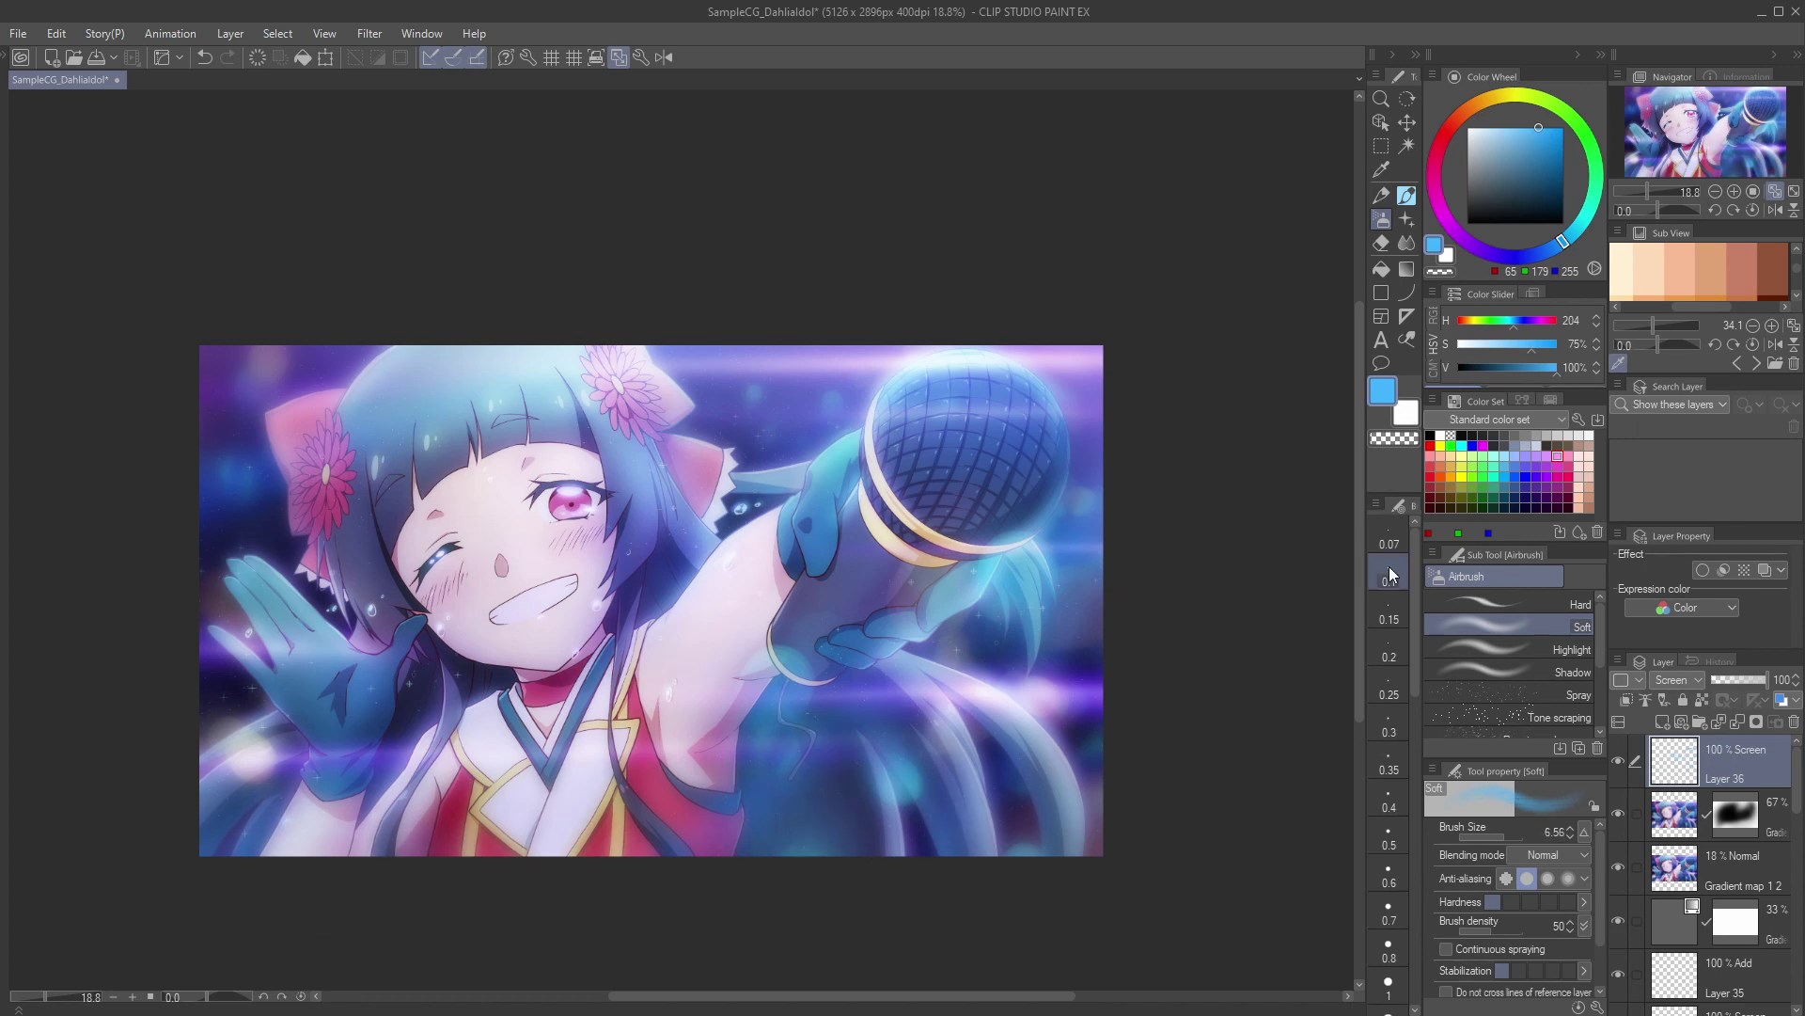
Step: Change the colour to violet (hue 254) and airbrush a soft glow over the hair below the microphone at brush size 13.36
drag(1542, 251, 1495, 254)
key(])
mouse_move(1049, 681)
mouse_down()
mouse_move(1102, 718)
mouse_move(1212, 698)
mouse_move(1200, 713)
mouse_up()
ctrl+click(1102, 718)
Step: Group the effect layers from Layer 36 down through the glow layer into a folder, then collapse and hide it
scroll(1772, 817, down, 7)
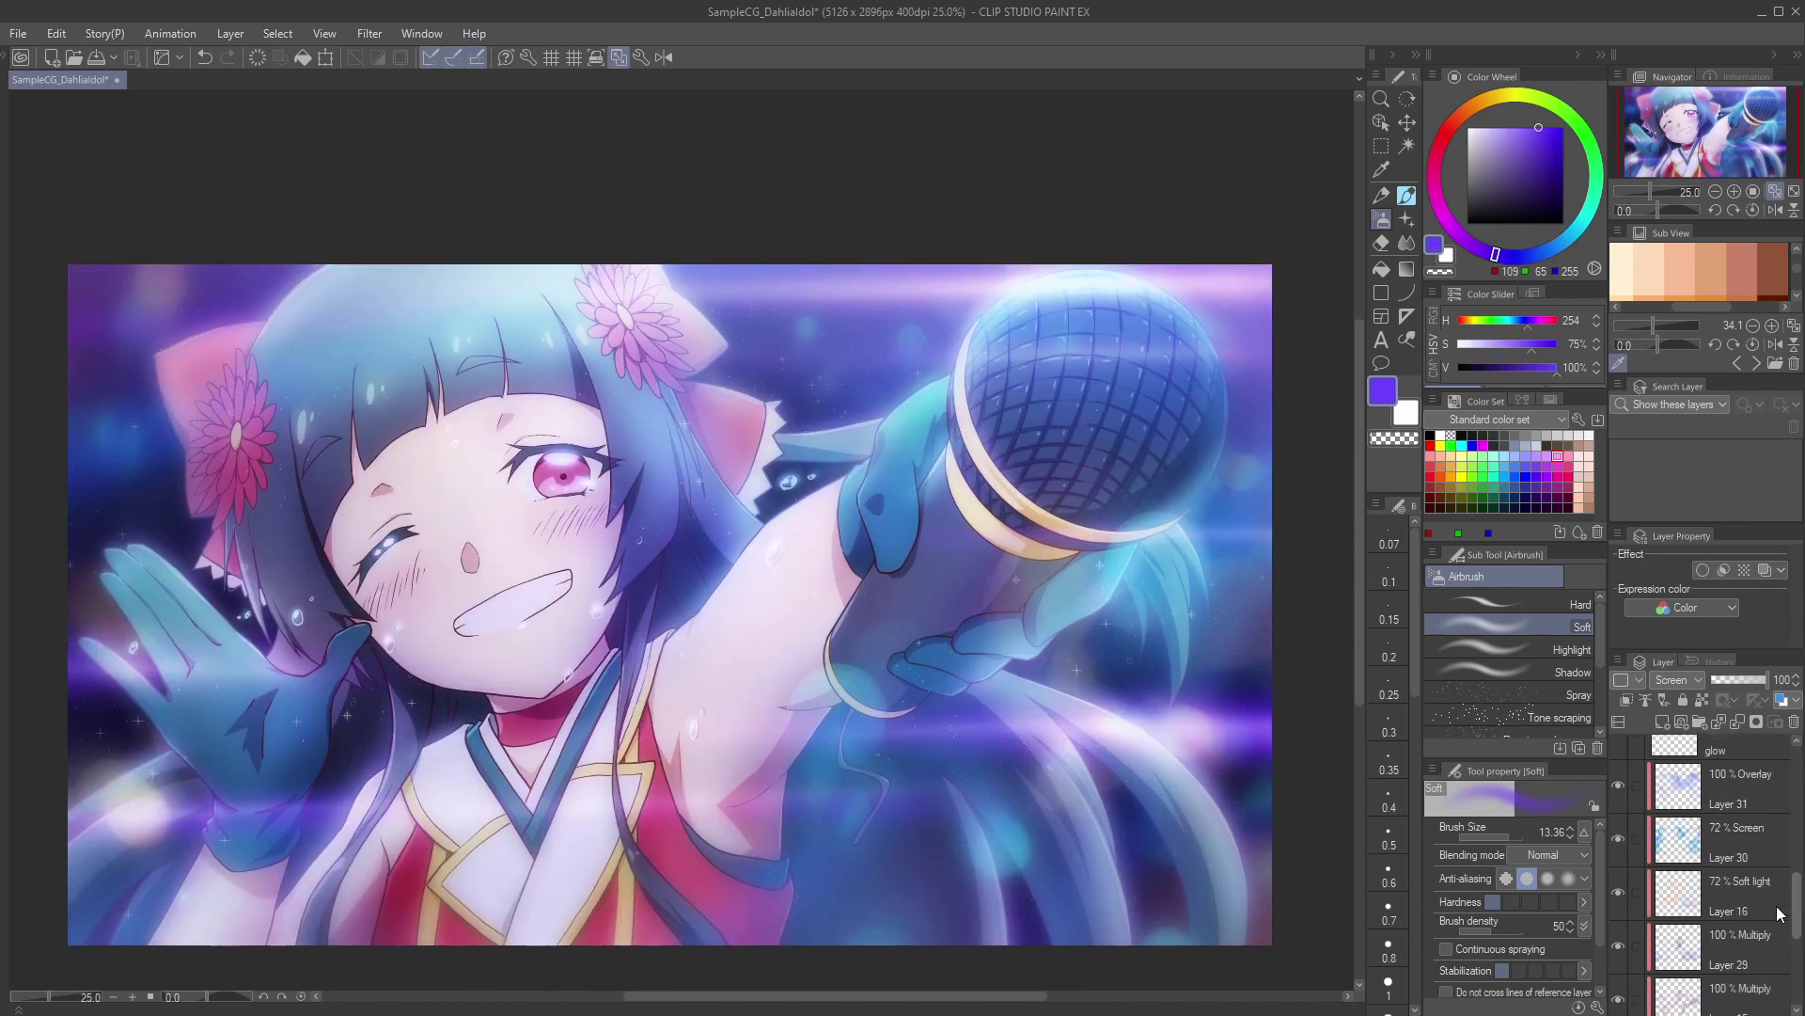
shift+click(1763, 807)
key(ctrl+g)
click(1652, 750)
click(1616, 751)
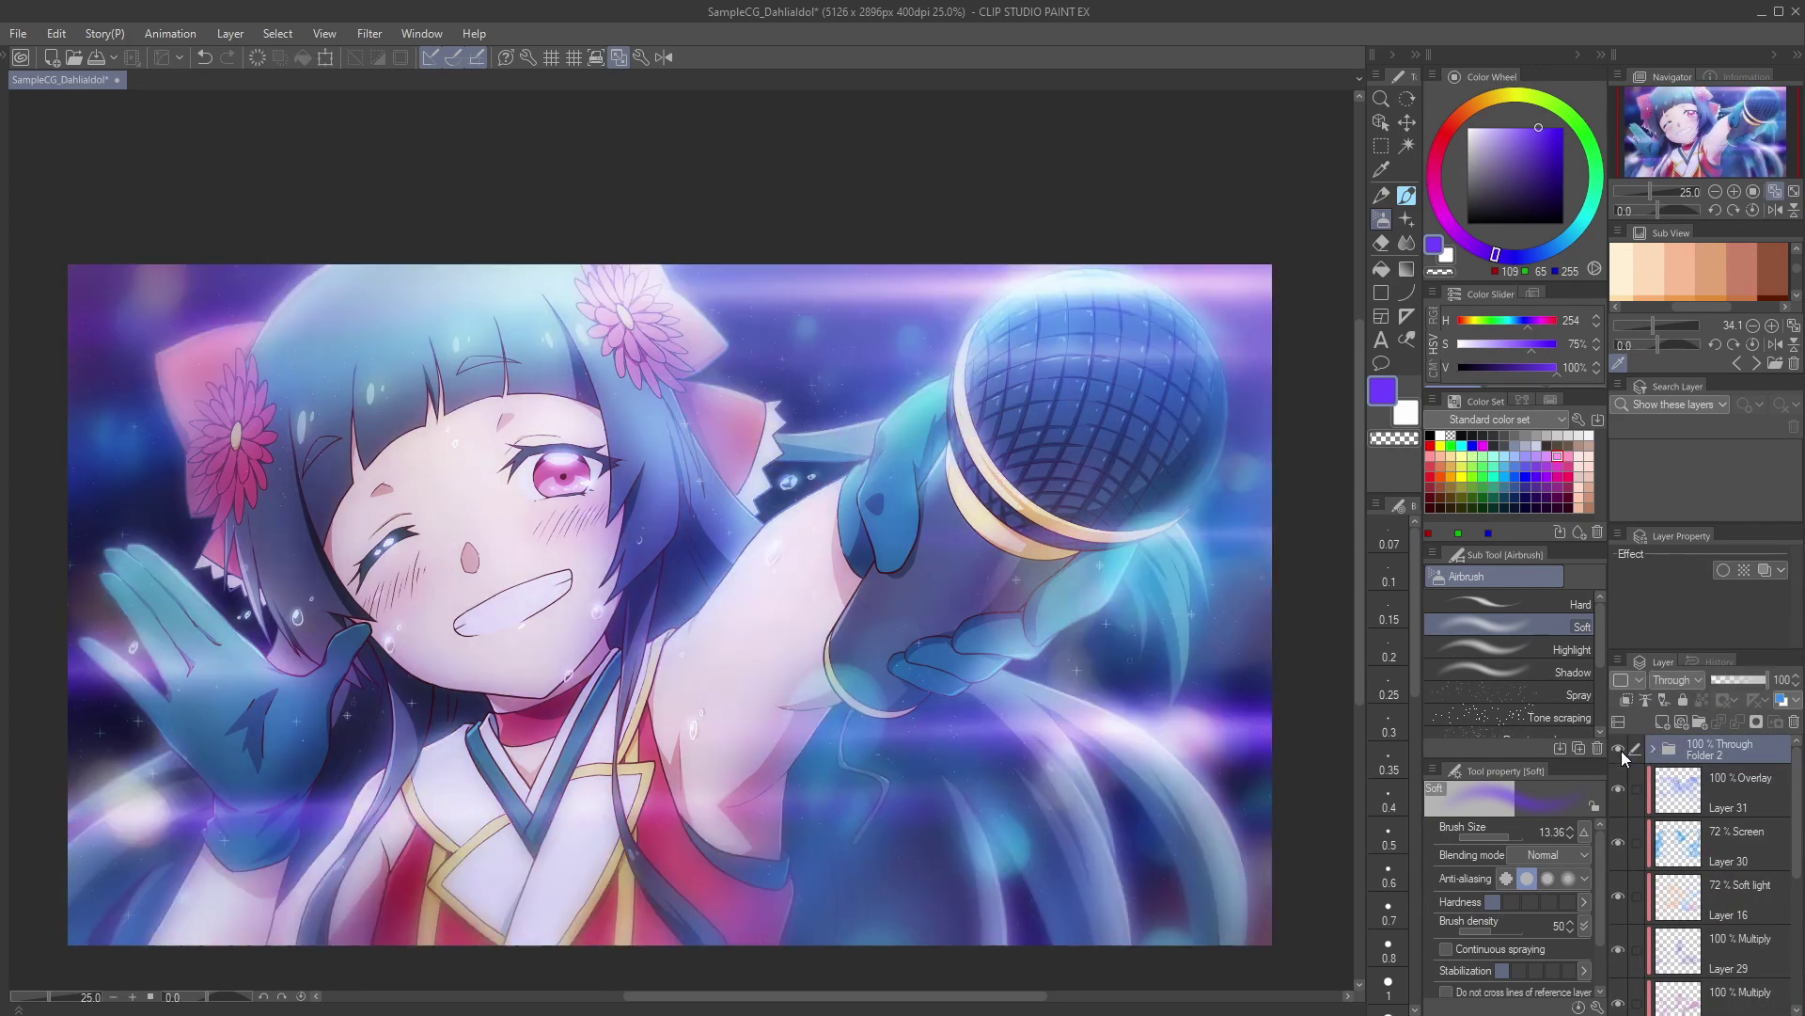
Step: Lighten the jaw shading on the Multiply Layer 15 with the Soft airbrush in transparent colour at size 3.62
scroll(1645, 907, down, 4)
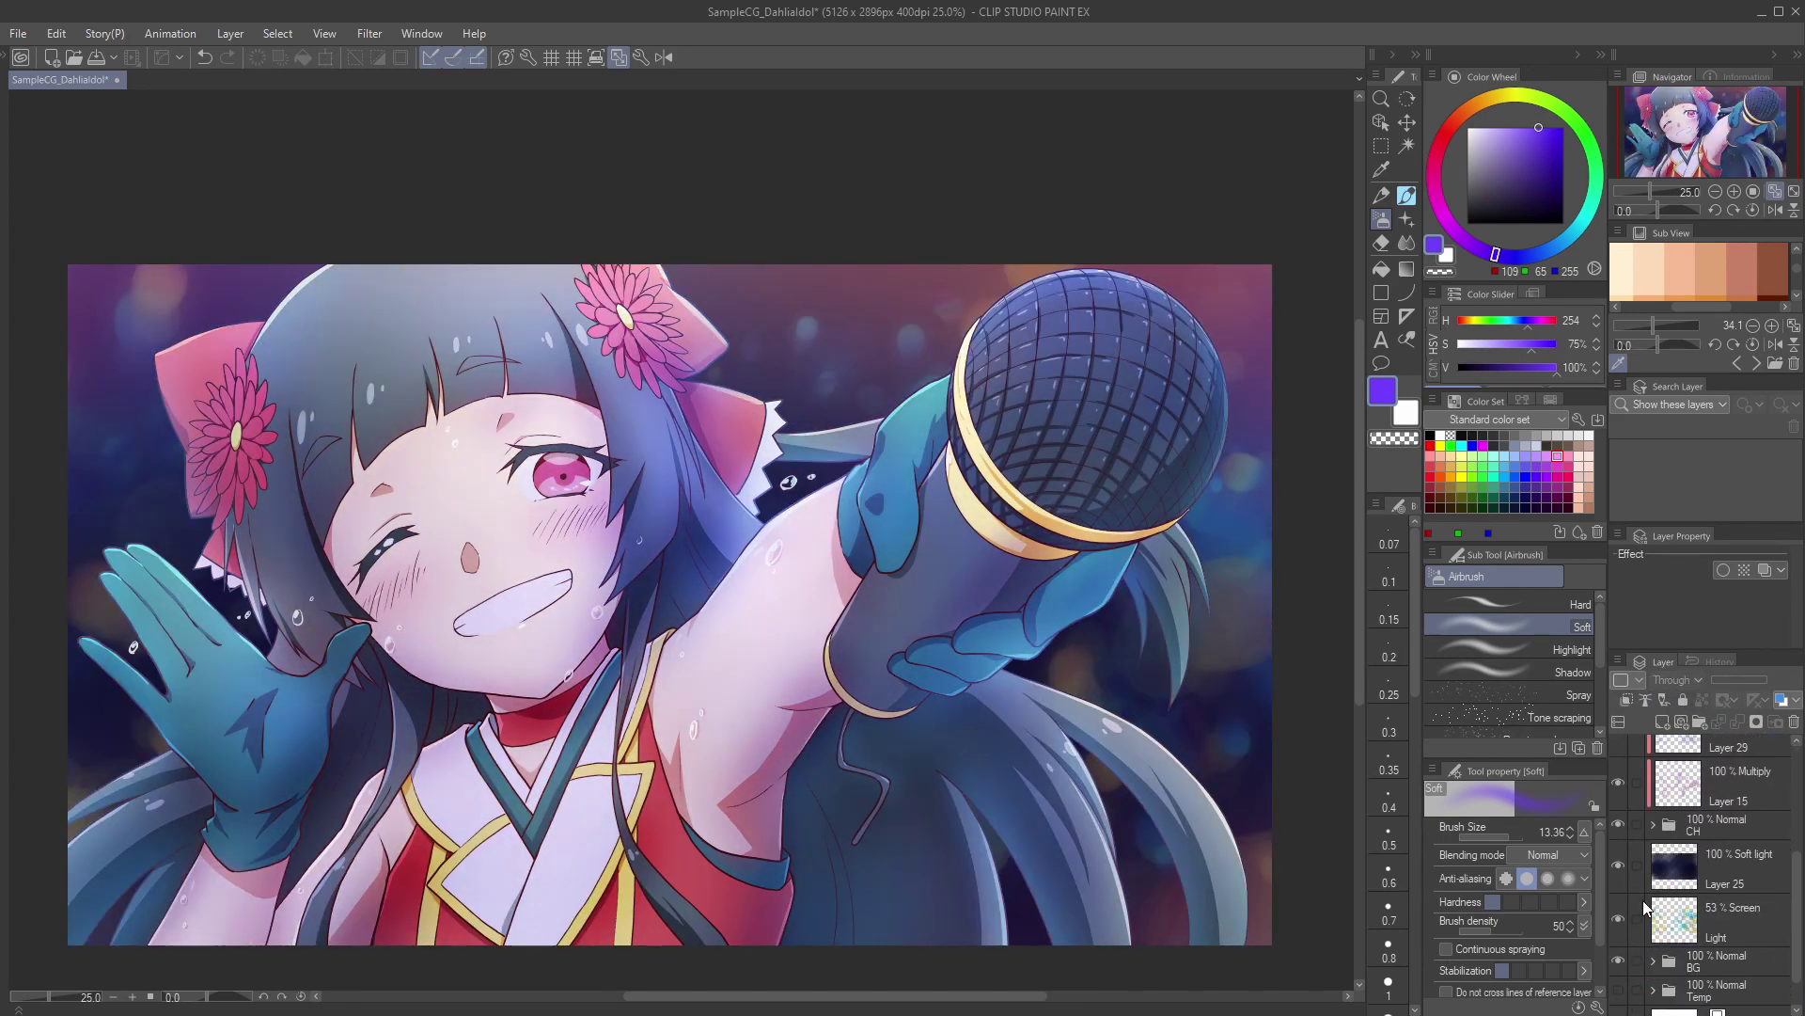
scroll(1645, 907, up, 3)
click(1725, 945)
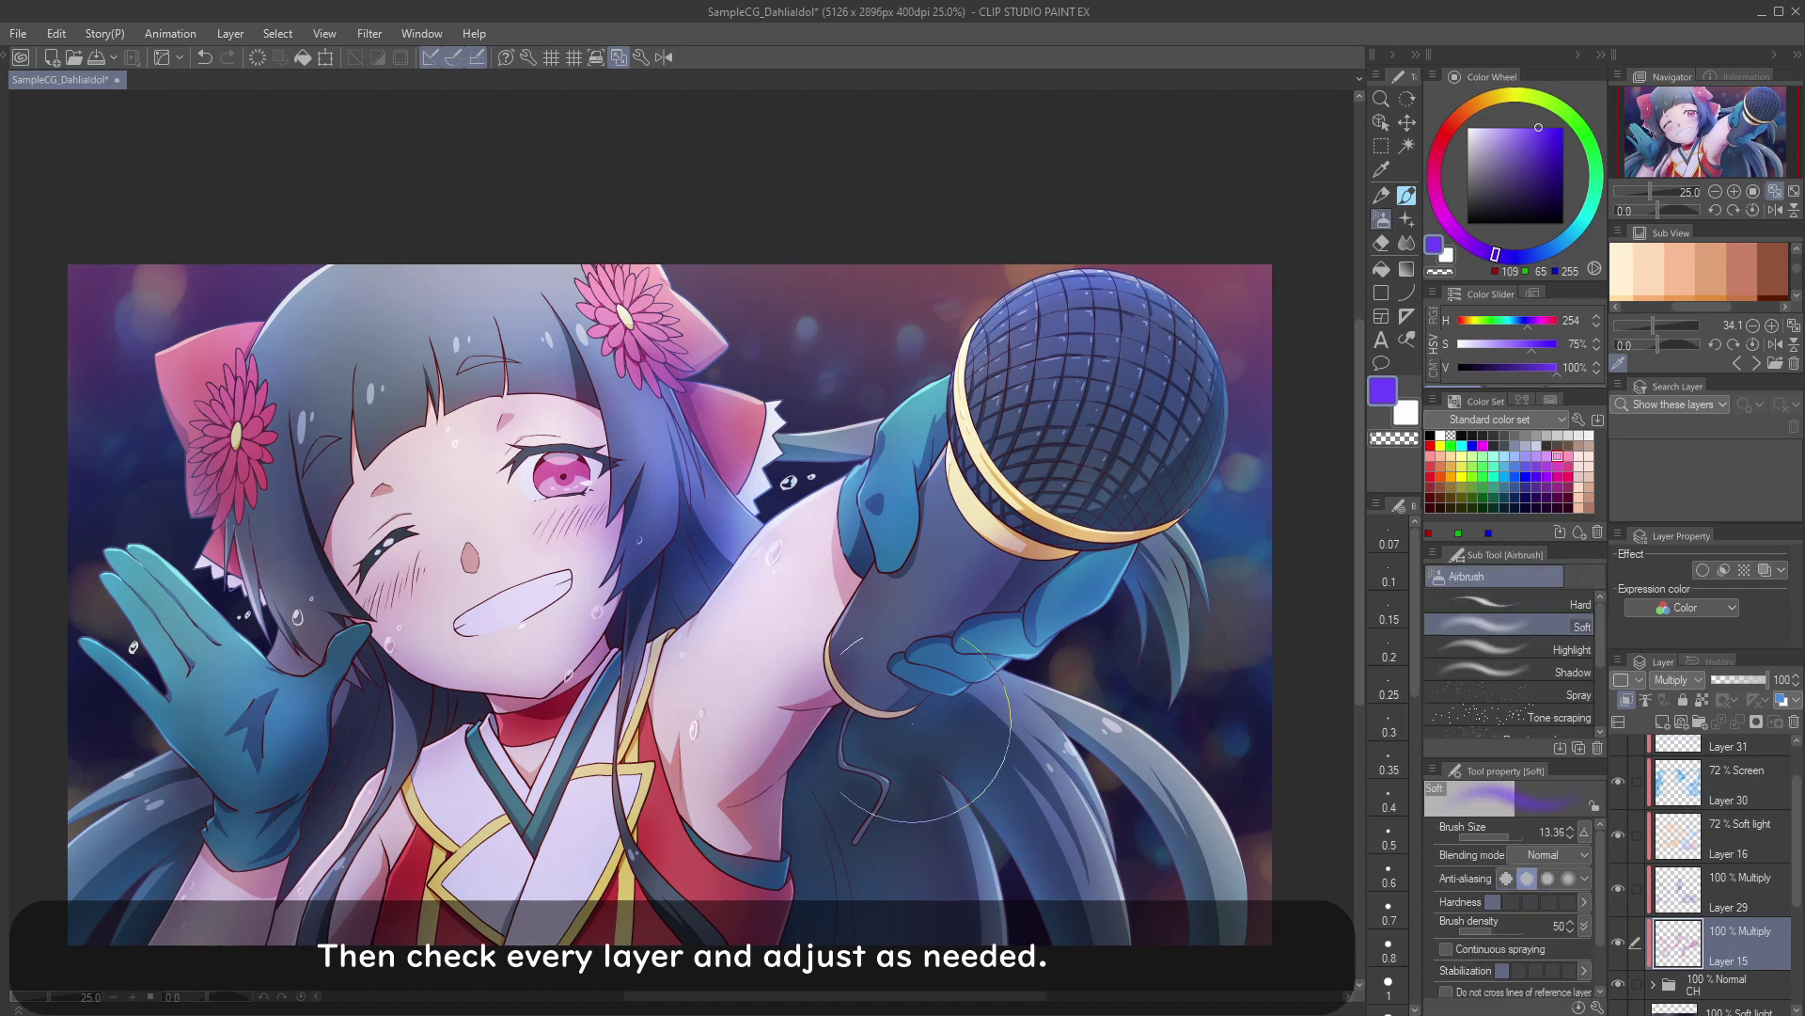
key(c)
drag(519, 667, 445, 668)
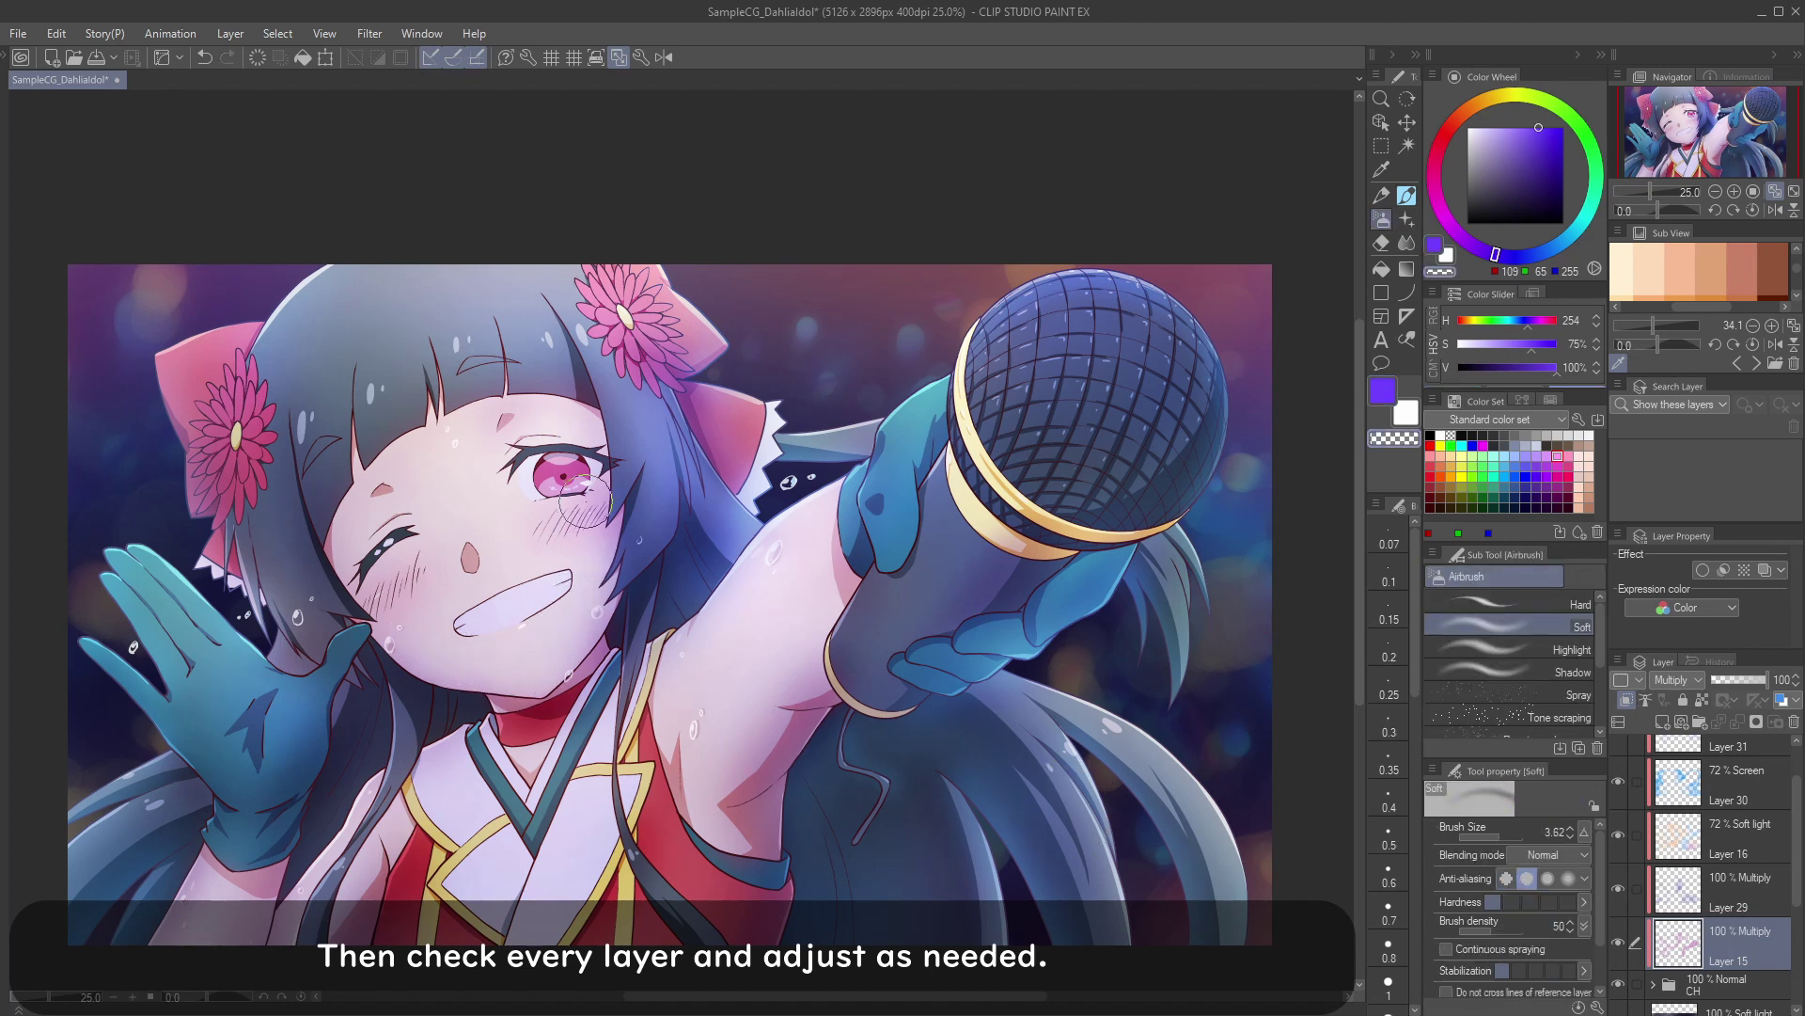
Step: Show the folder of effect layers again and check the finished illustration as a whole
drag(1797, 834, 1797, 804)
click(1618, 750)
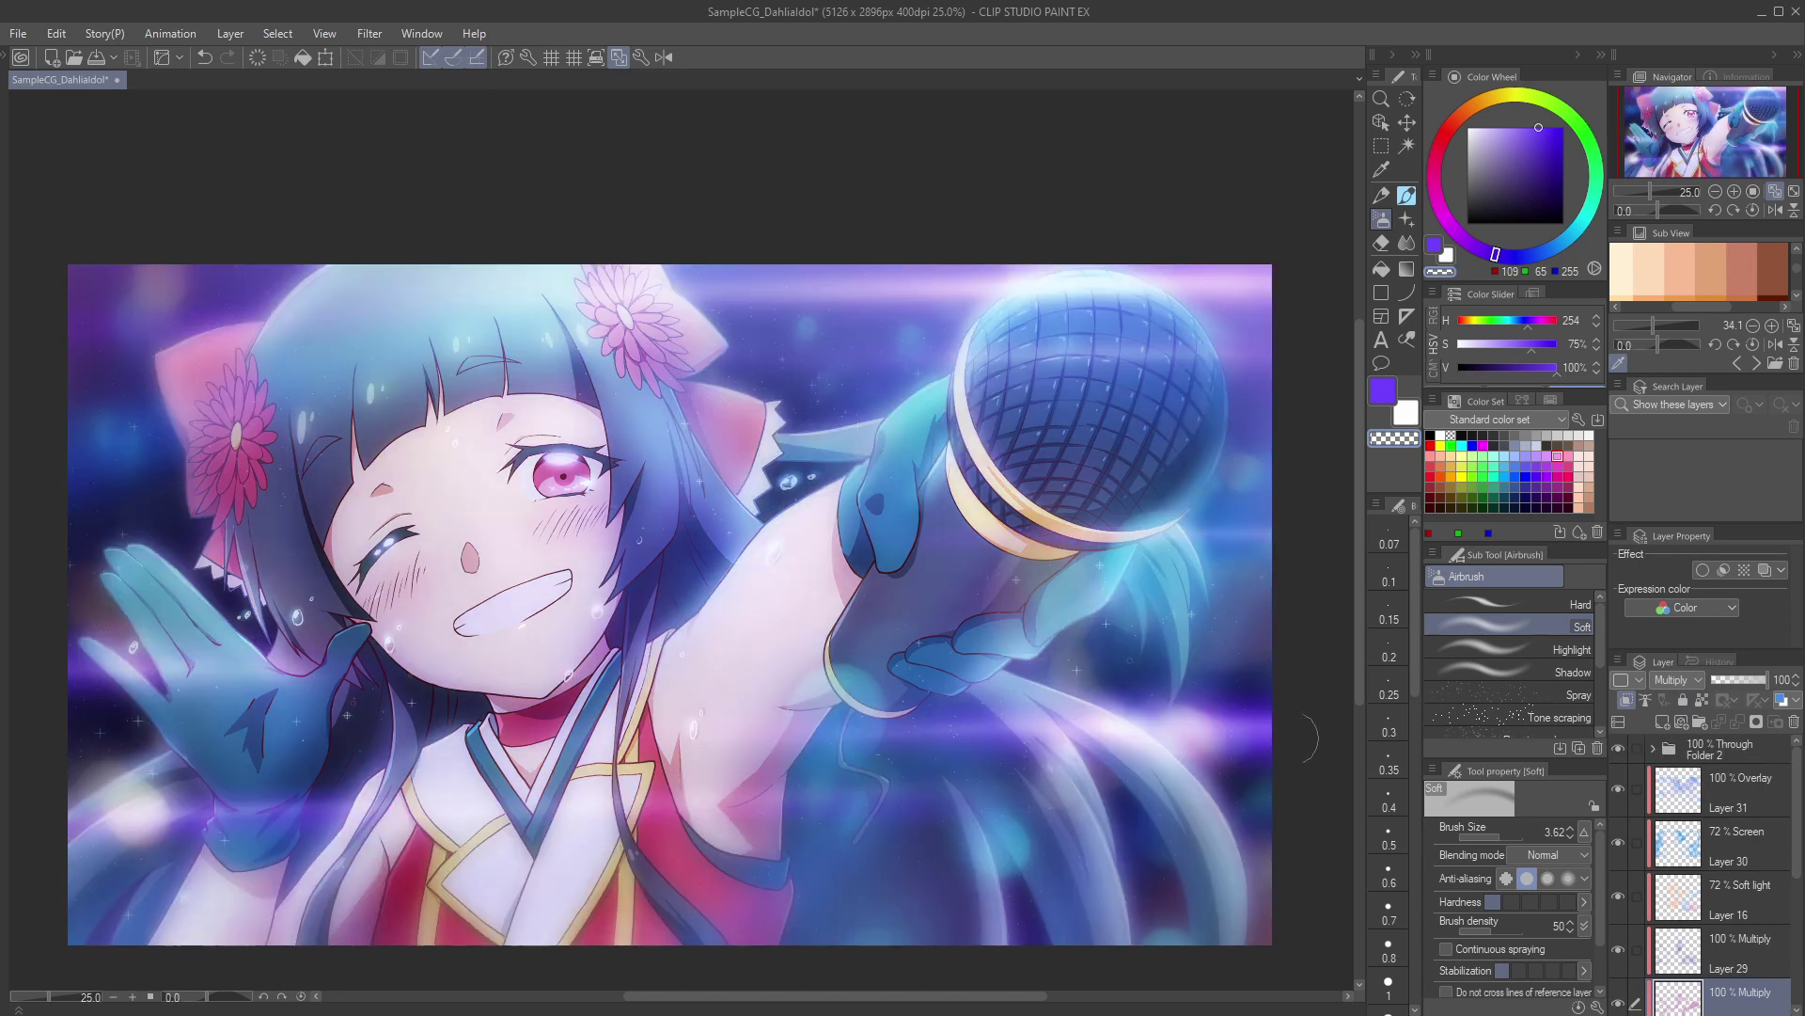
drag(947, 672, 999, 647)
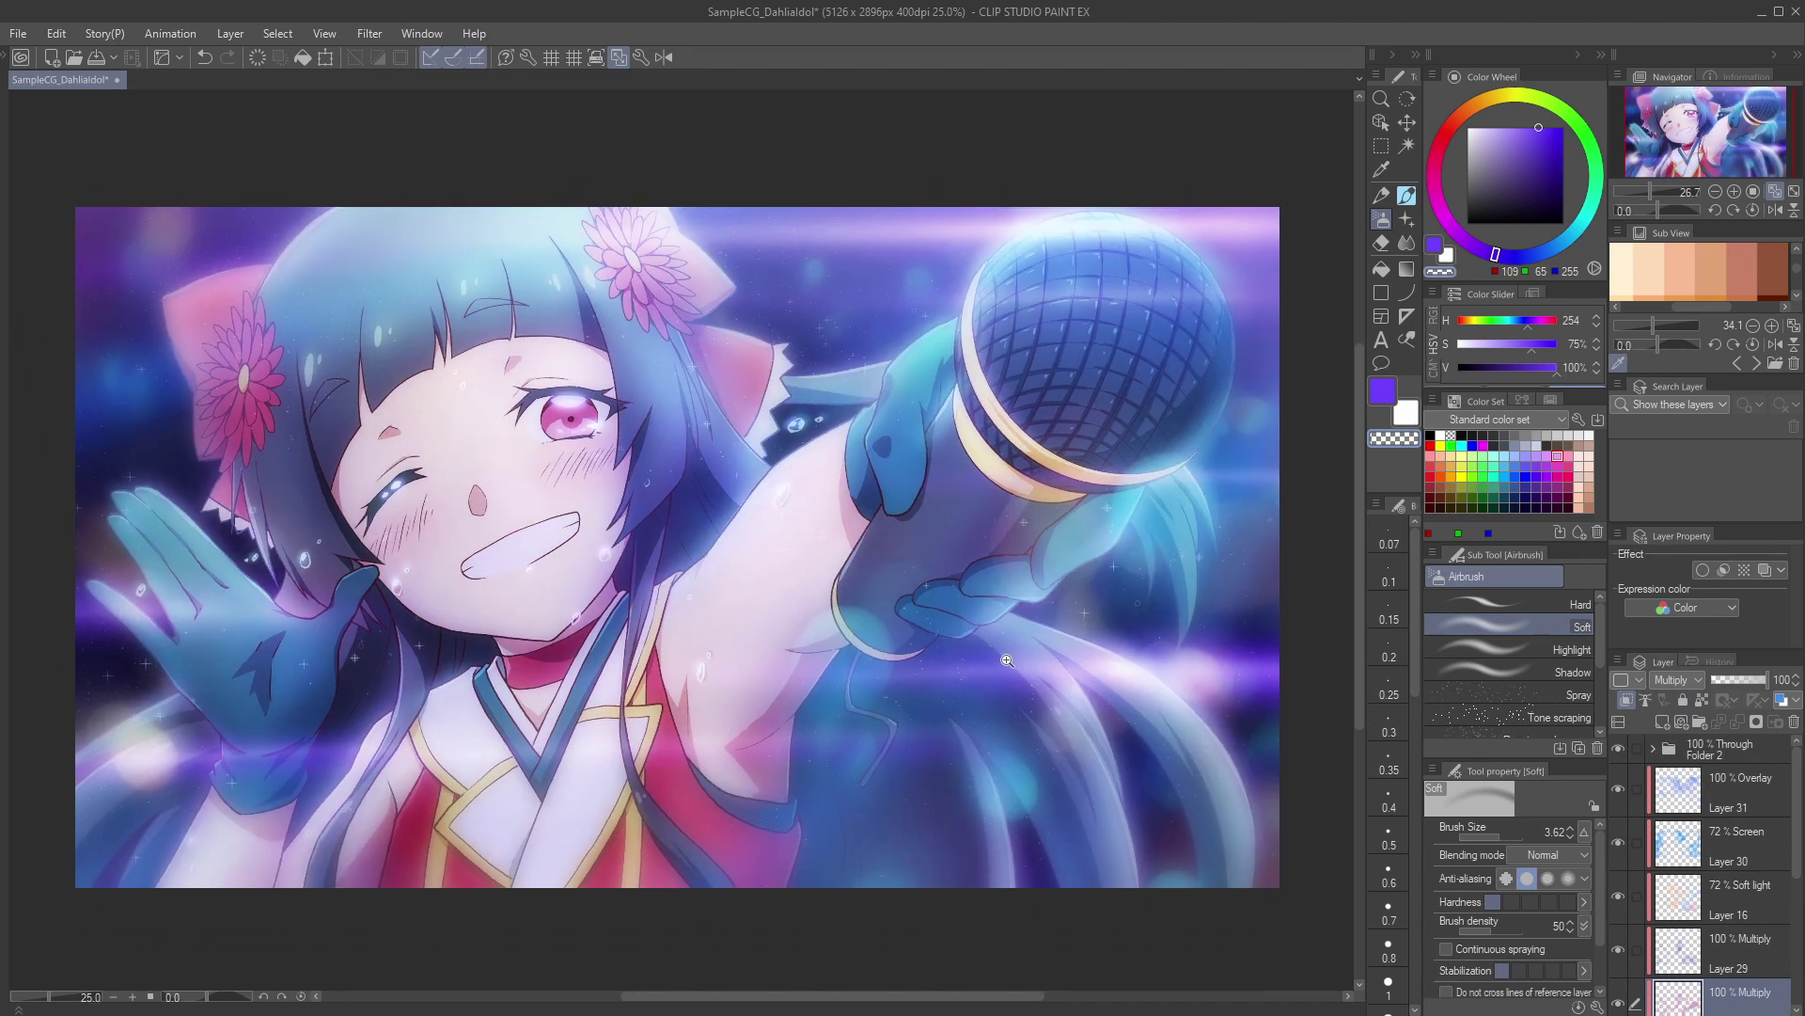
click(620, 59)
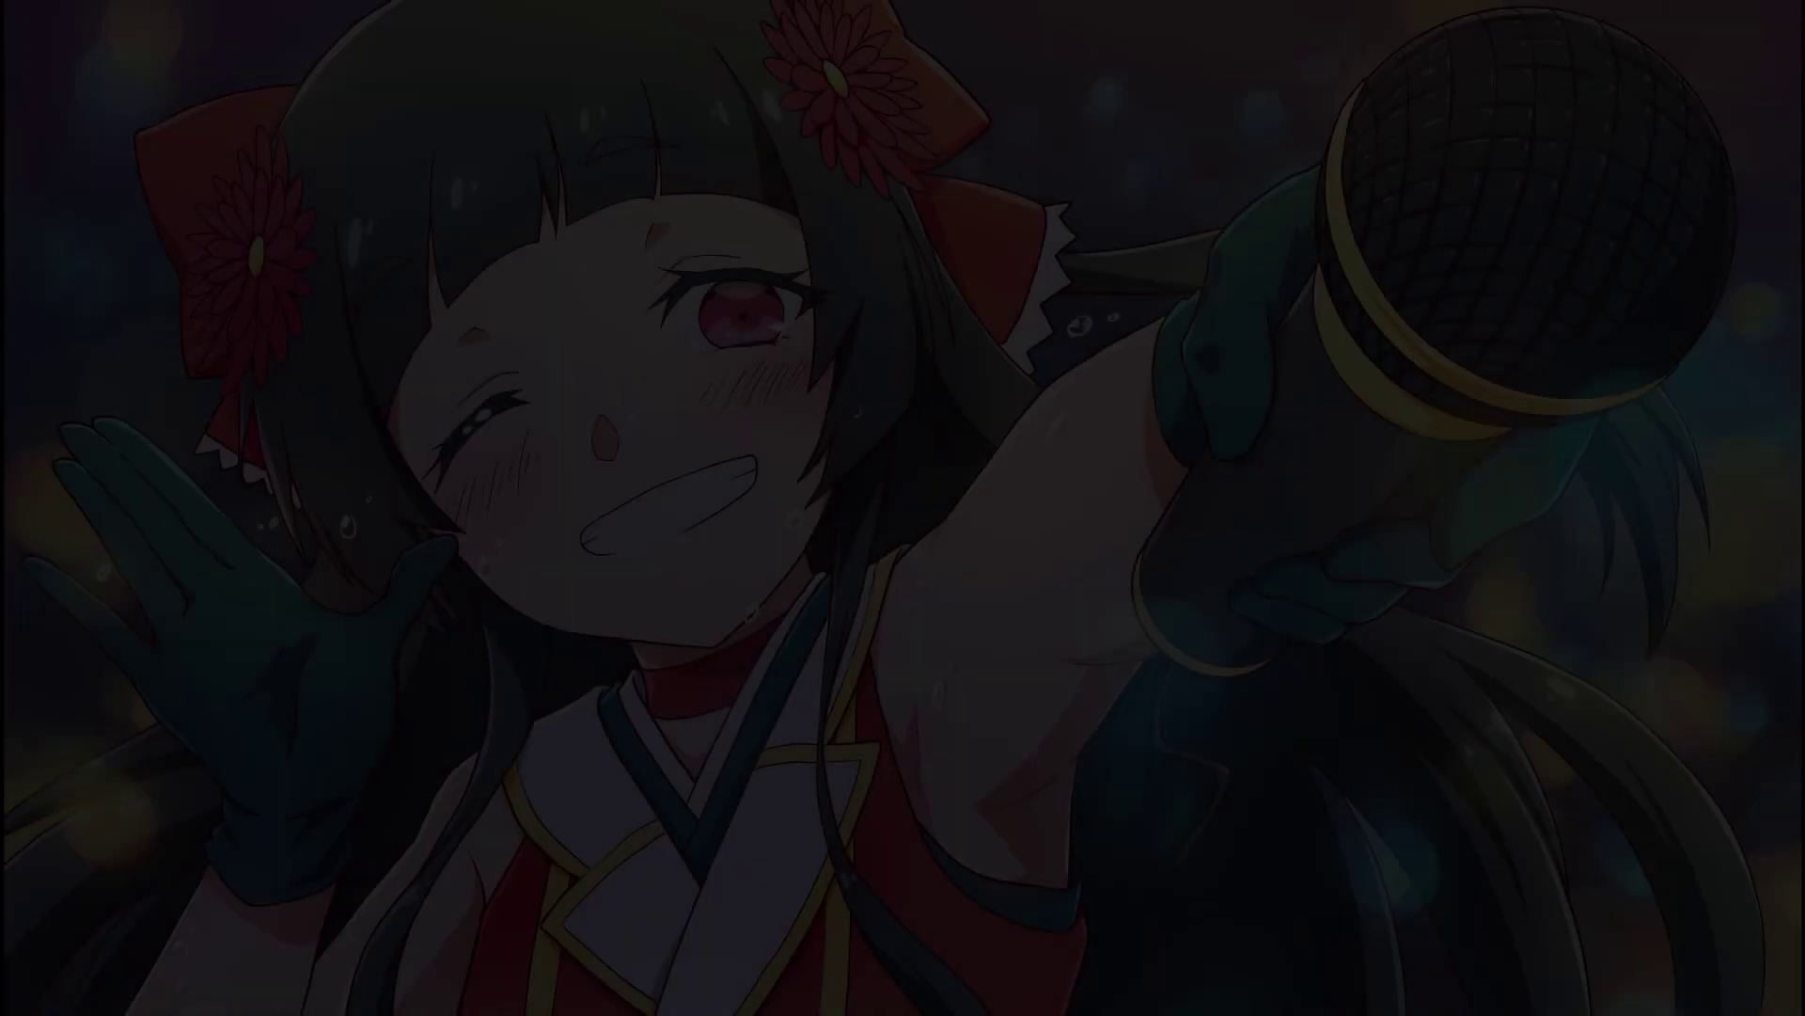